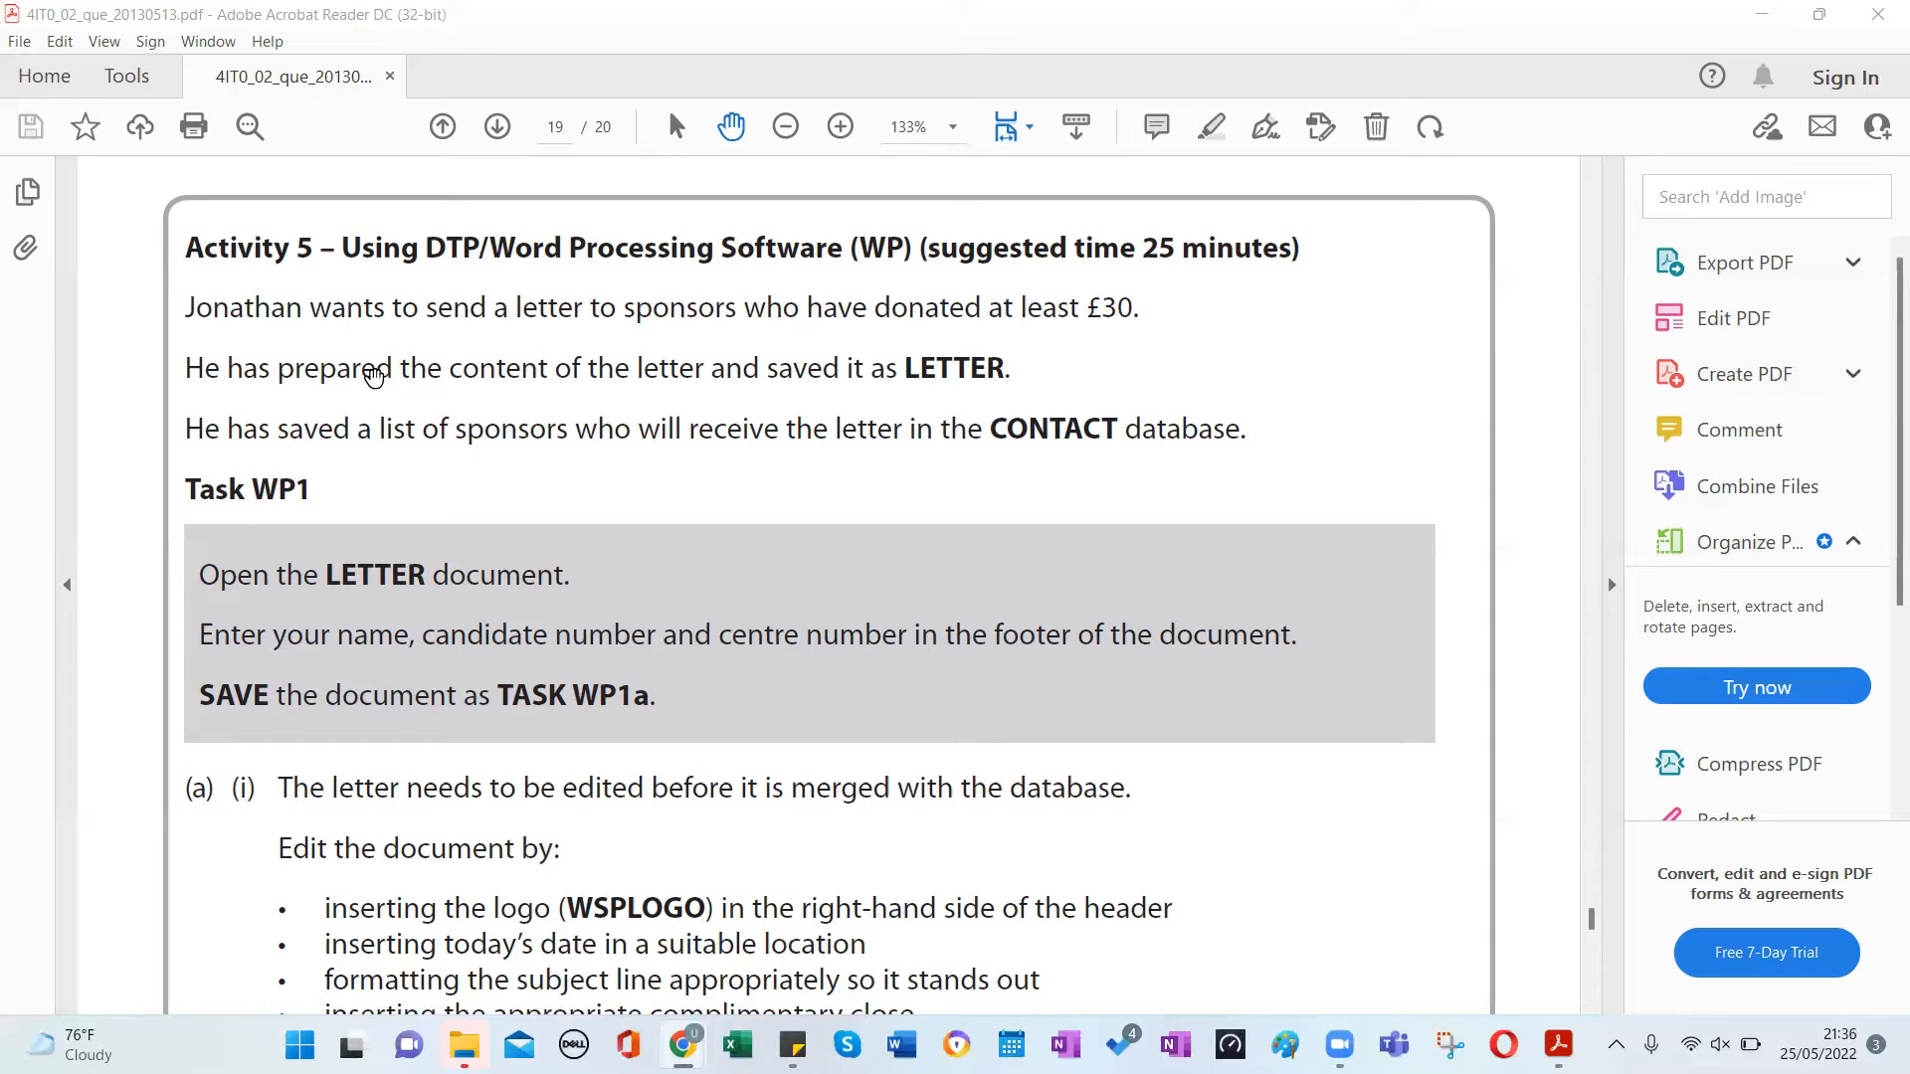
Read the Task WP1 instructions, then switch to File Explorer and open the 2010 folder of the June 2013 data files.
{"action": "scroll", "coordinate": [375, 417], "scroll_direction": "down", "scroll_amount": 1}
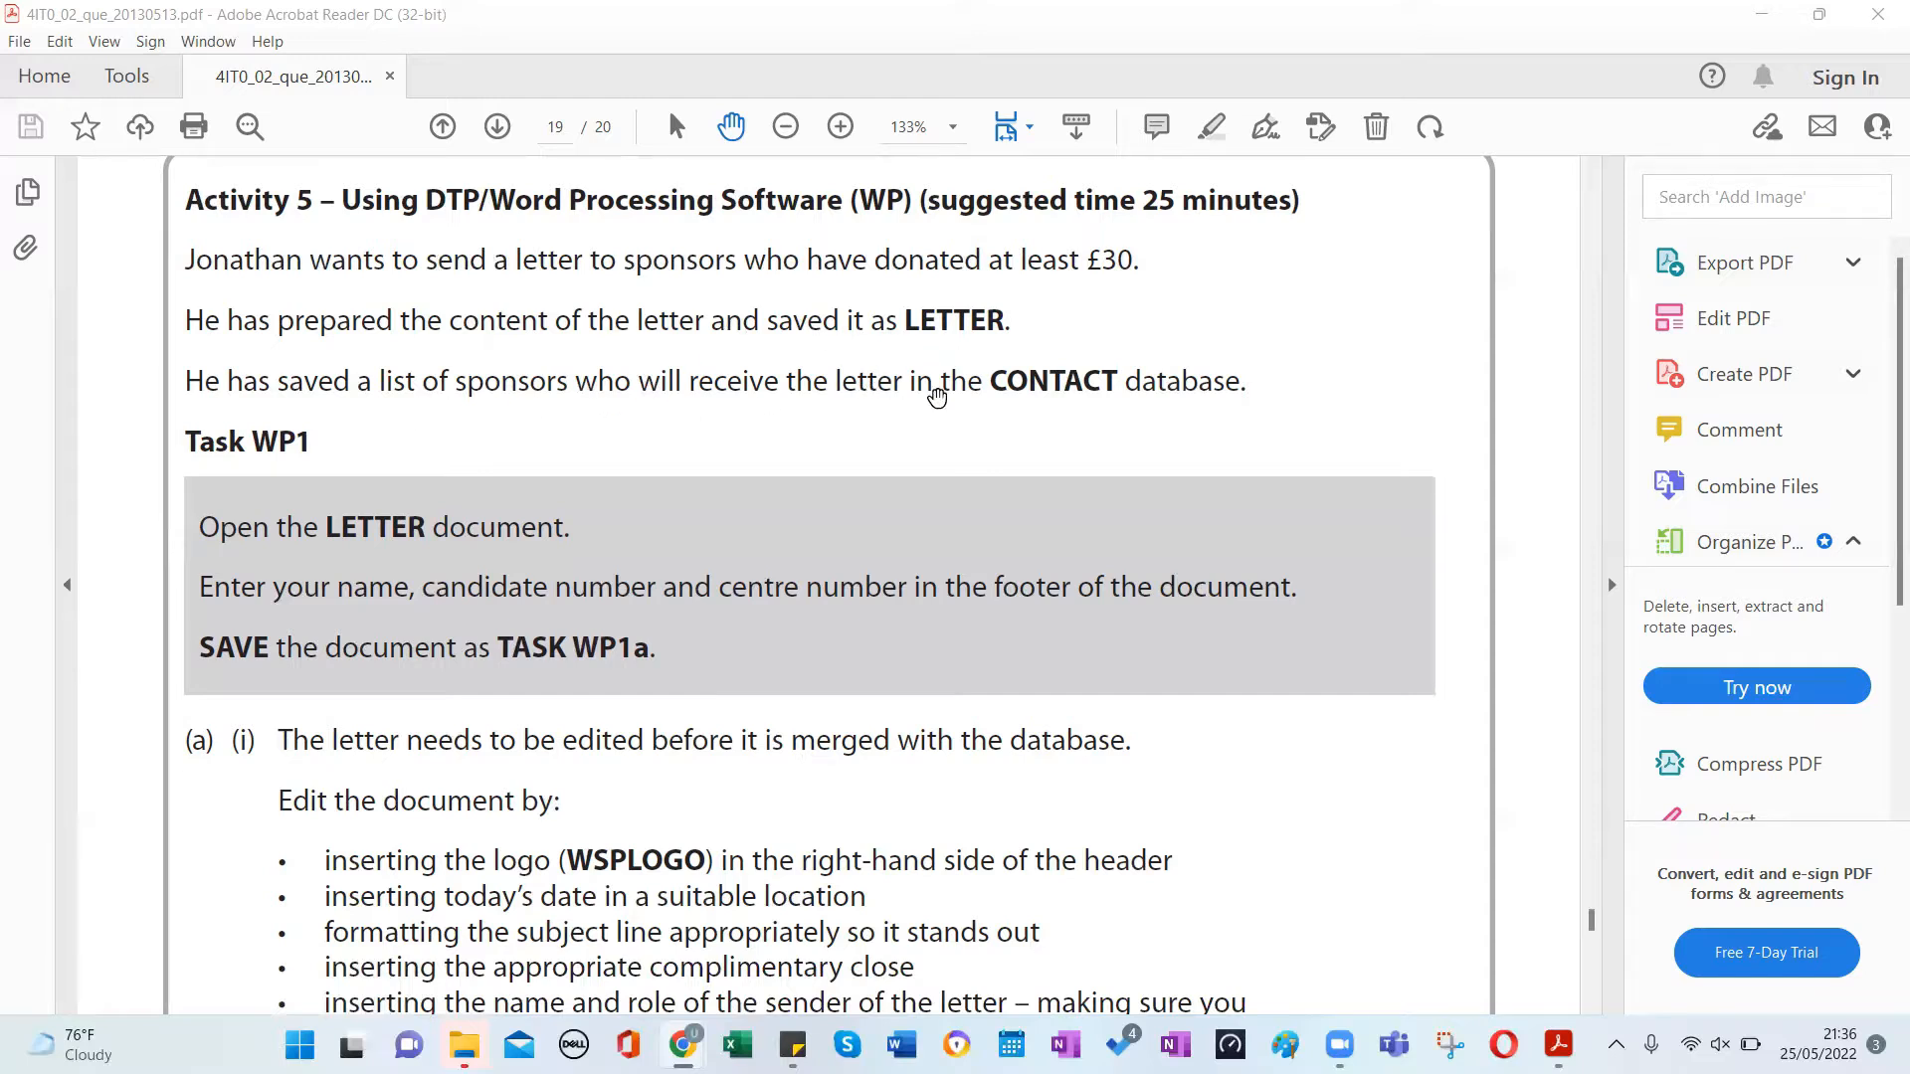
{"action": "scroll", "coordinate": [631, 542], "scroll_direction": "down", "scroll_amount": 6}
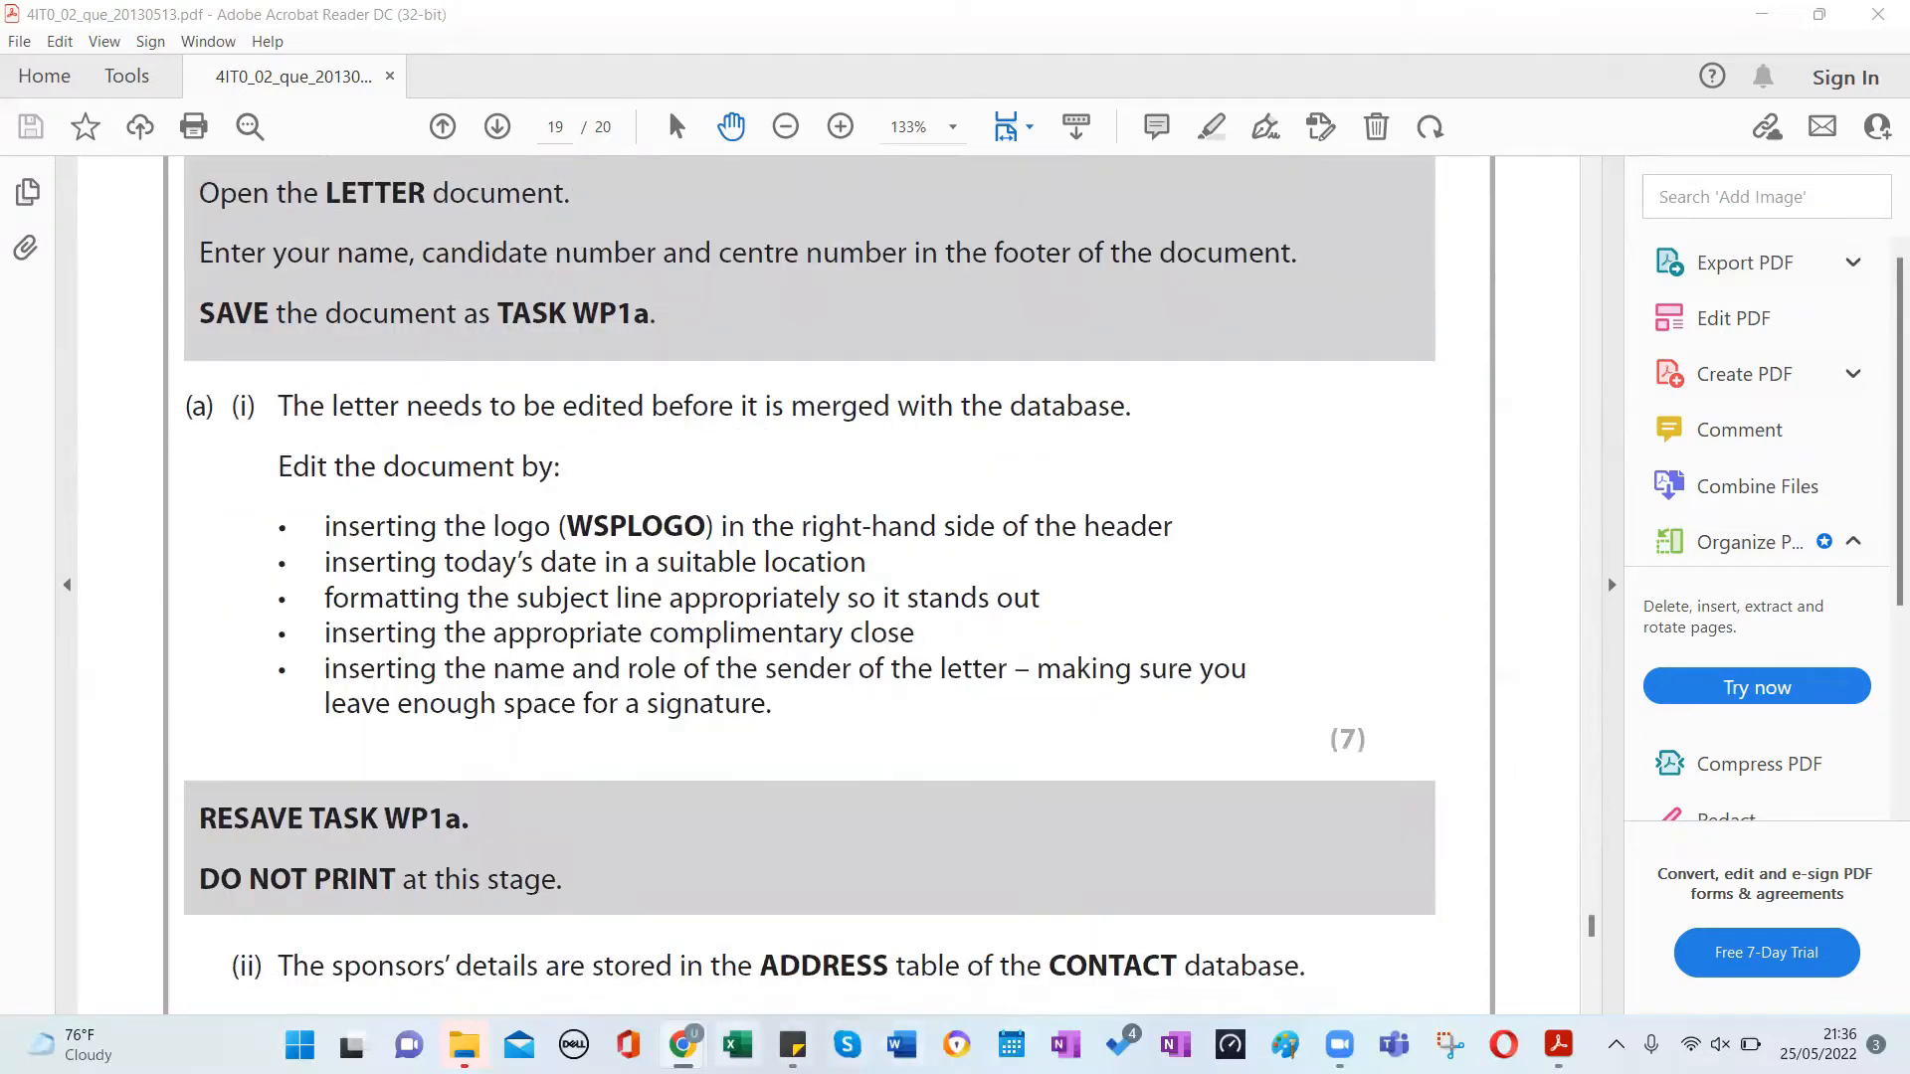
{"action": "left_click", "coordinate": [463, 1044]}
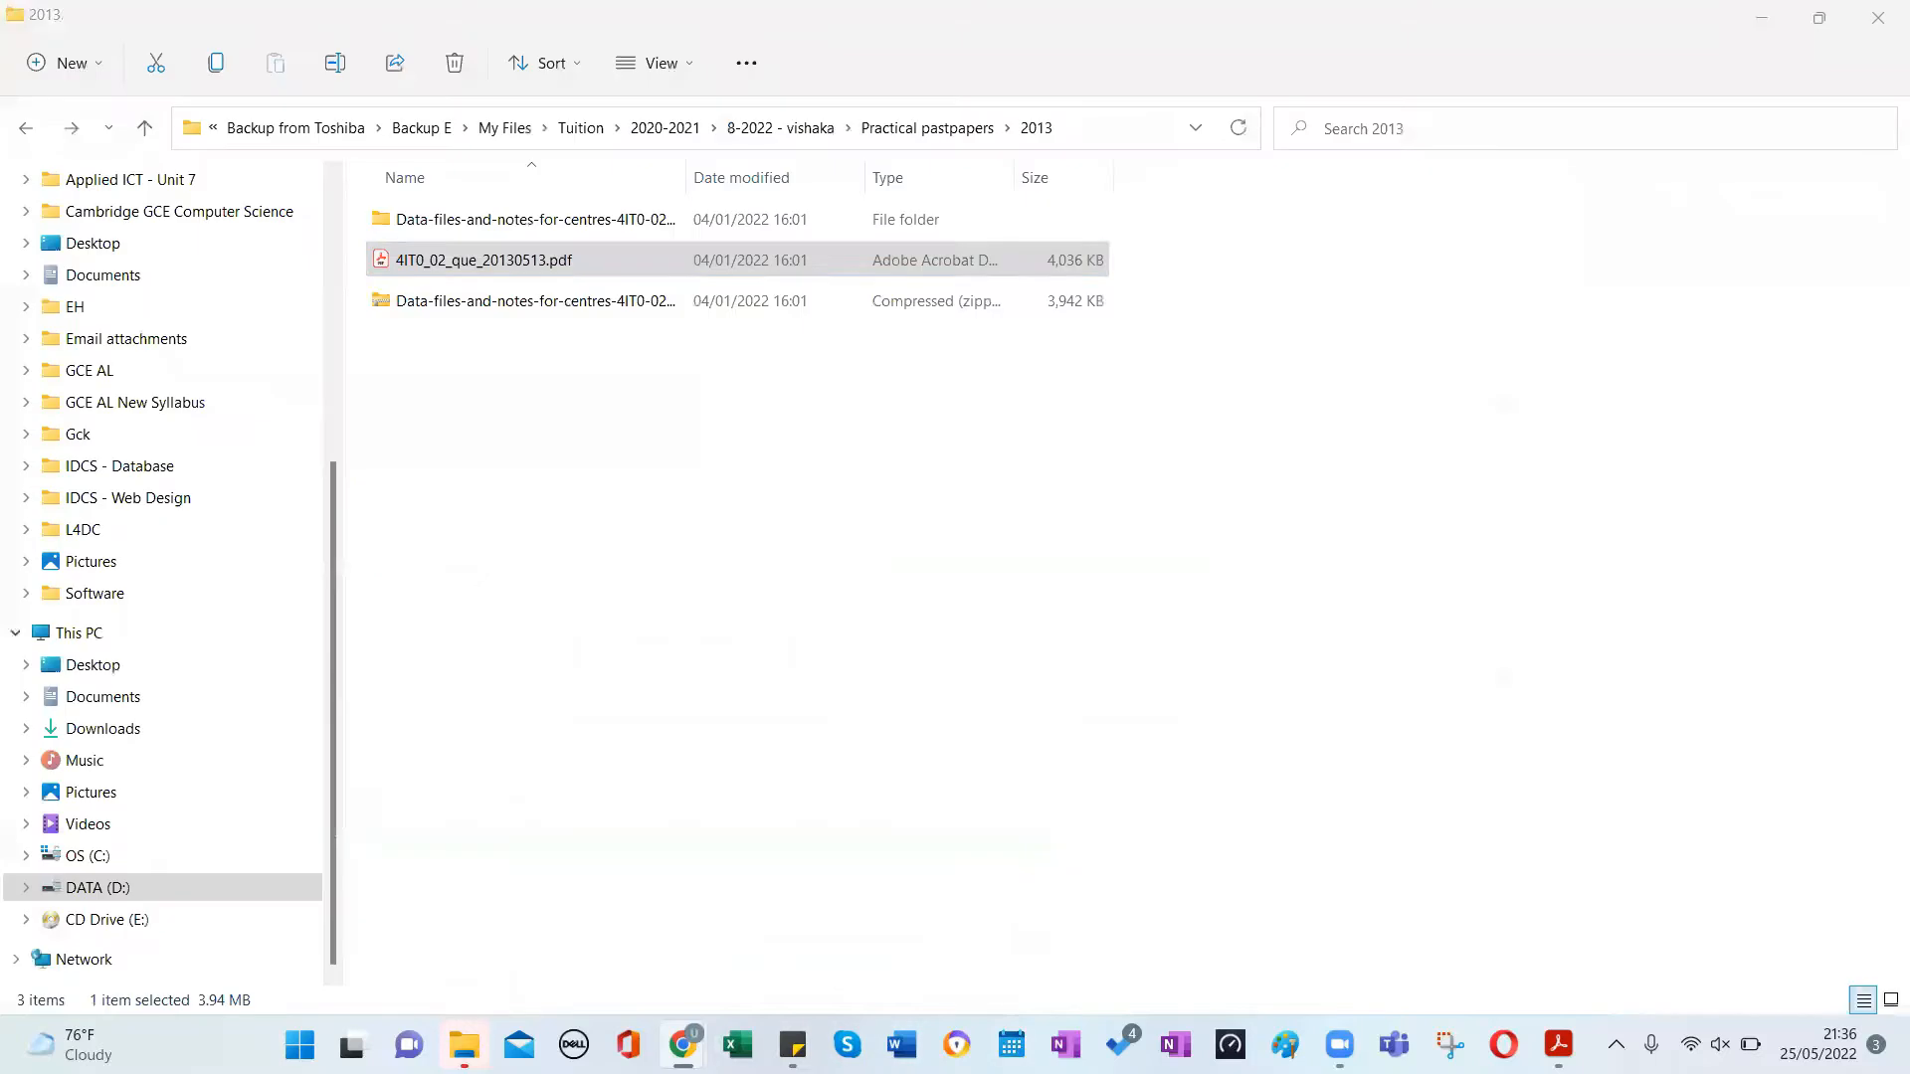
{"action": "double_click", "coordinate": [497, 219]}
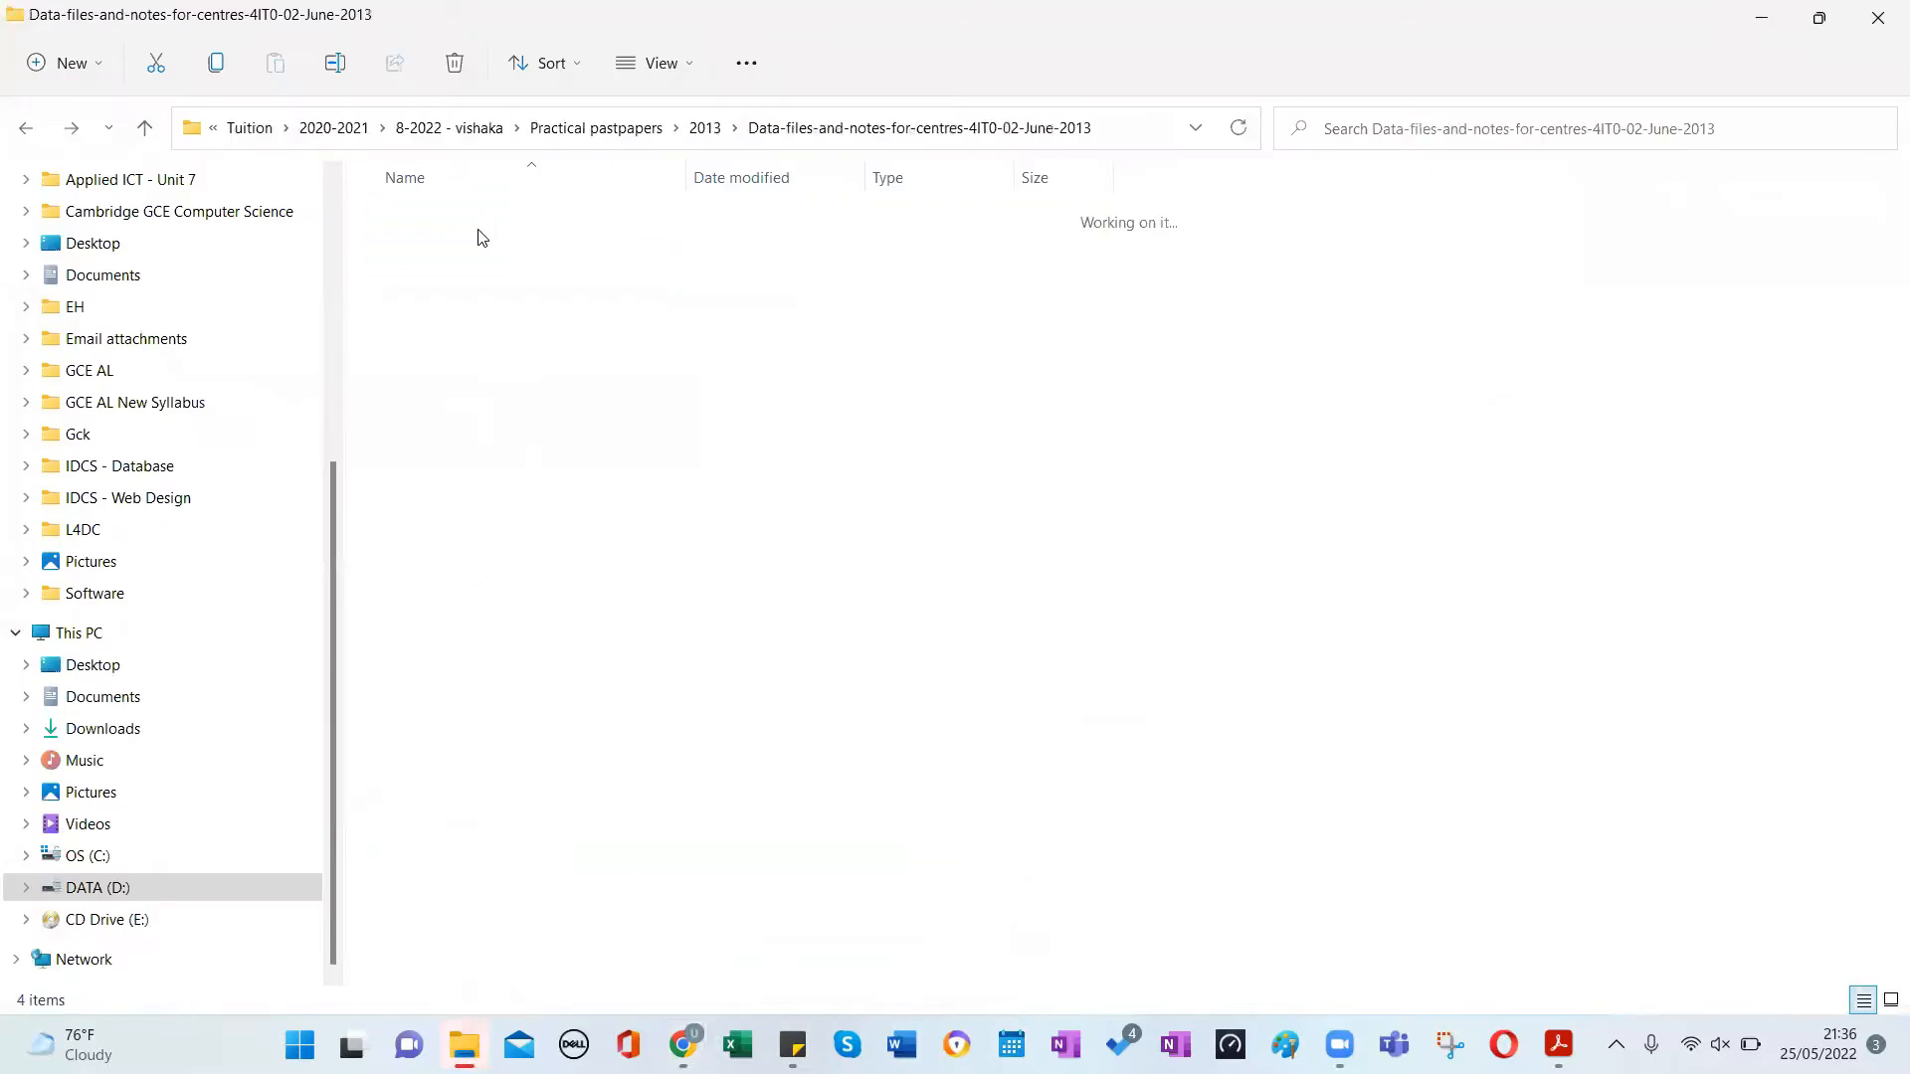
{"action": "left_click", "coordinate": [435, 266]}
{"action": "double_click", "coordinate": [435, 267]}
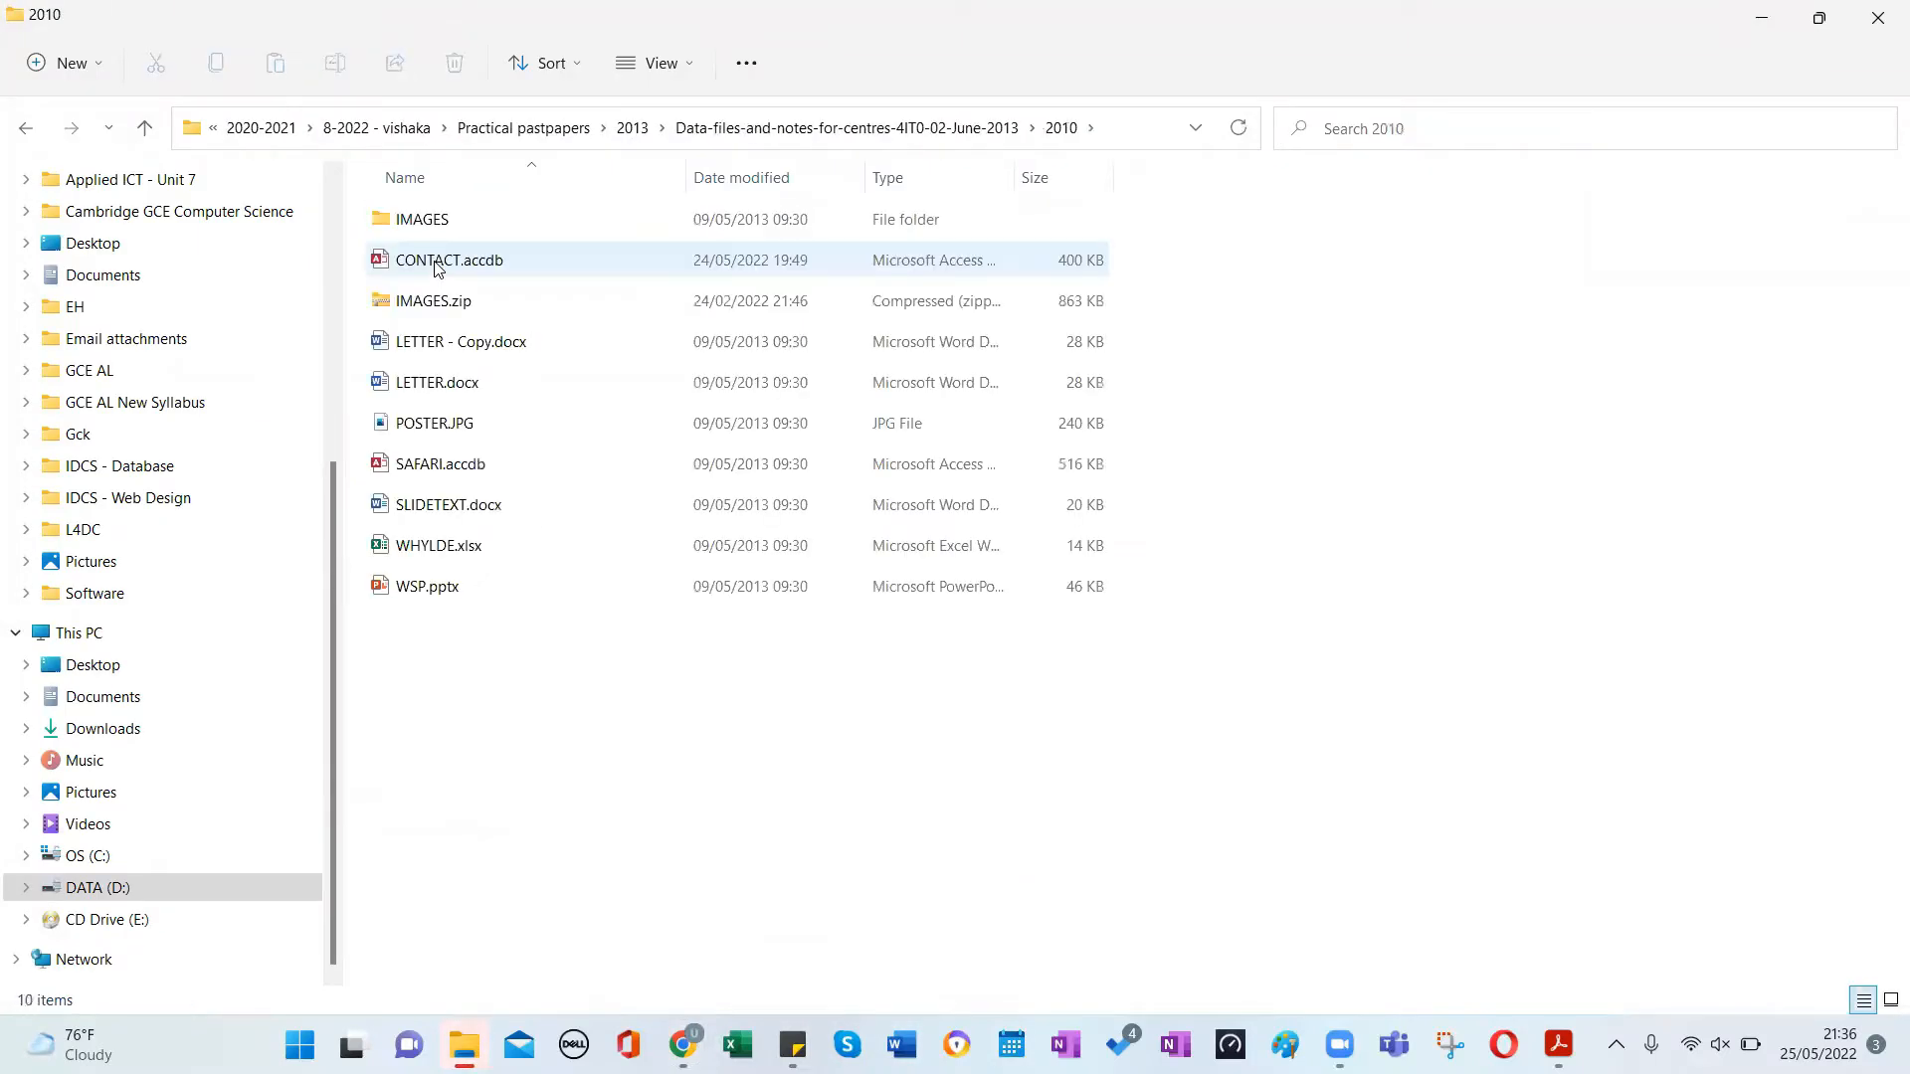
Open LETTER.docx from the 2010 data files folder in Word.
{"action": "left_click", "coordinate": [151, 136]}
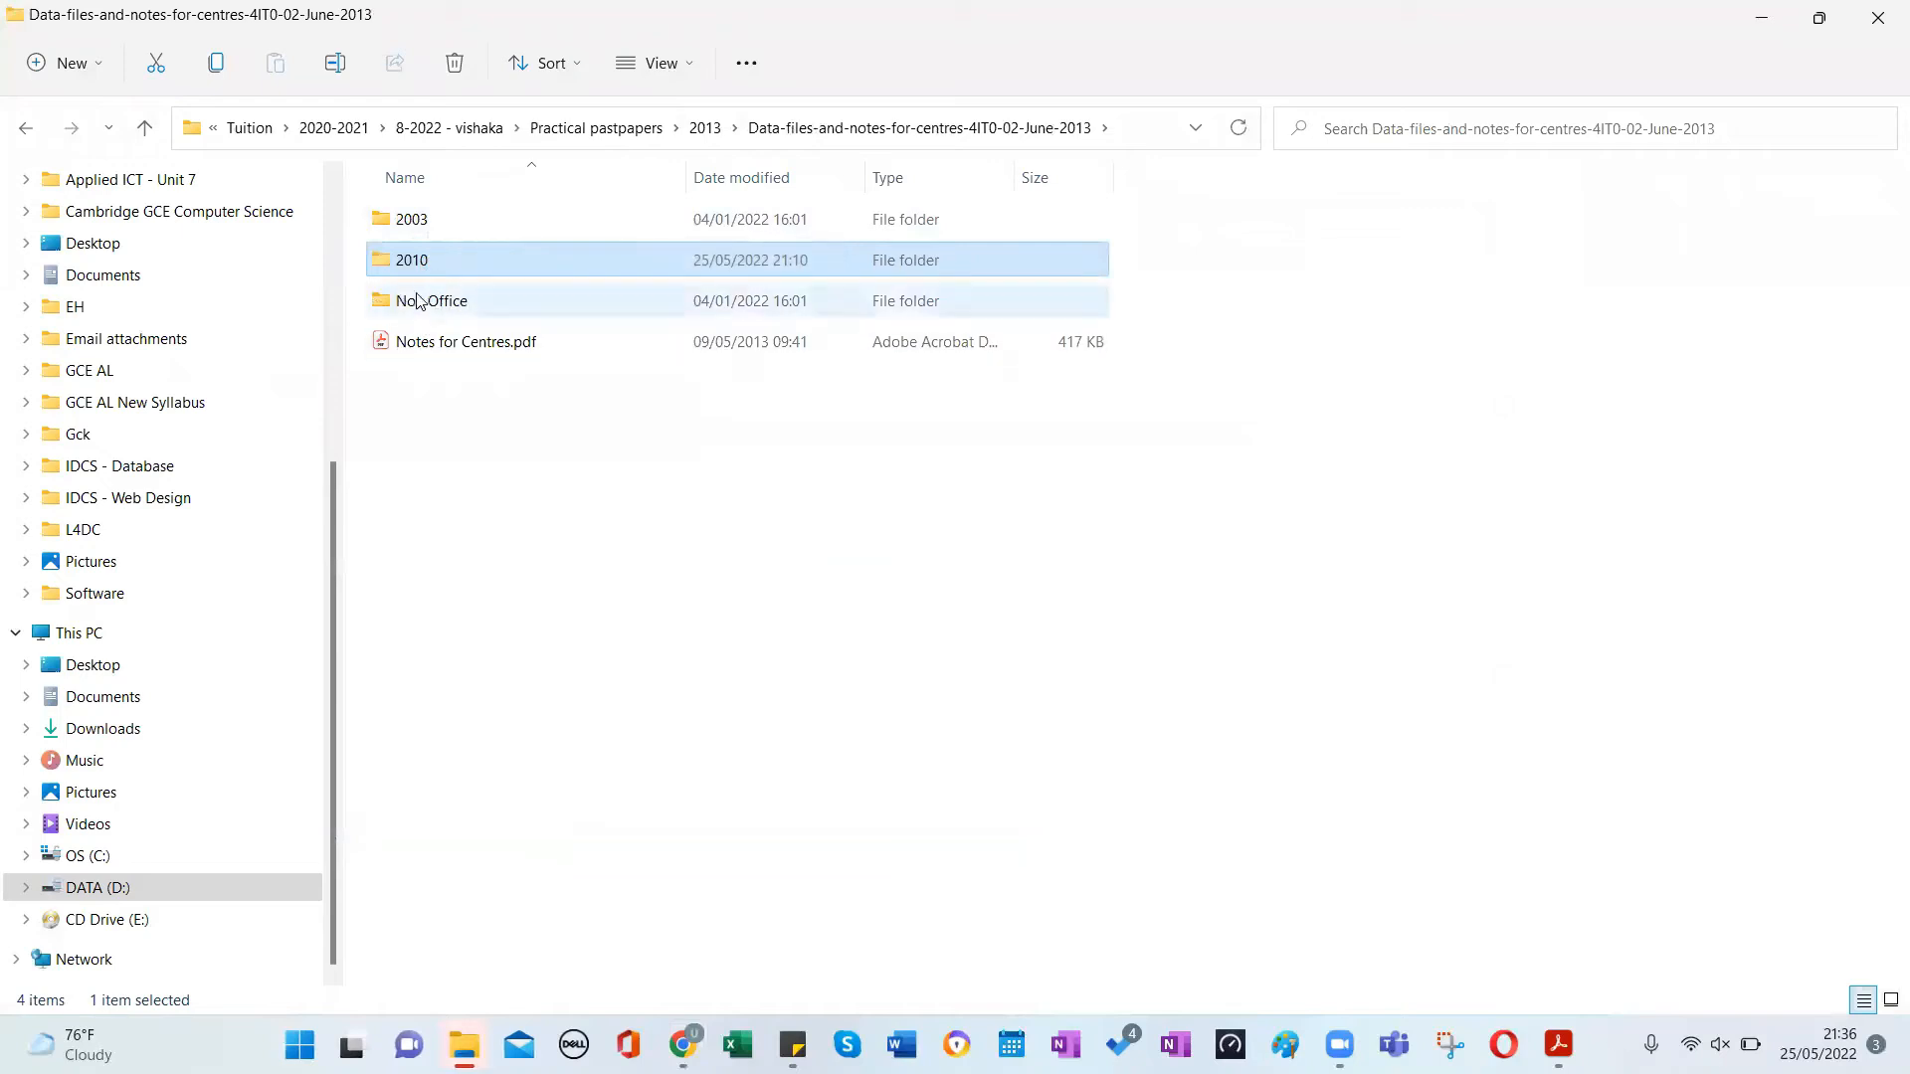
{"action": "mouse_move", "coordinate": [426, 269]}
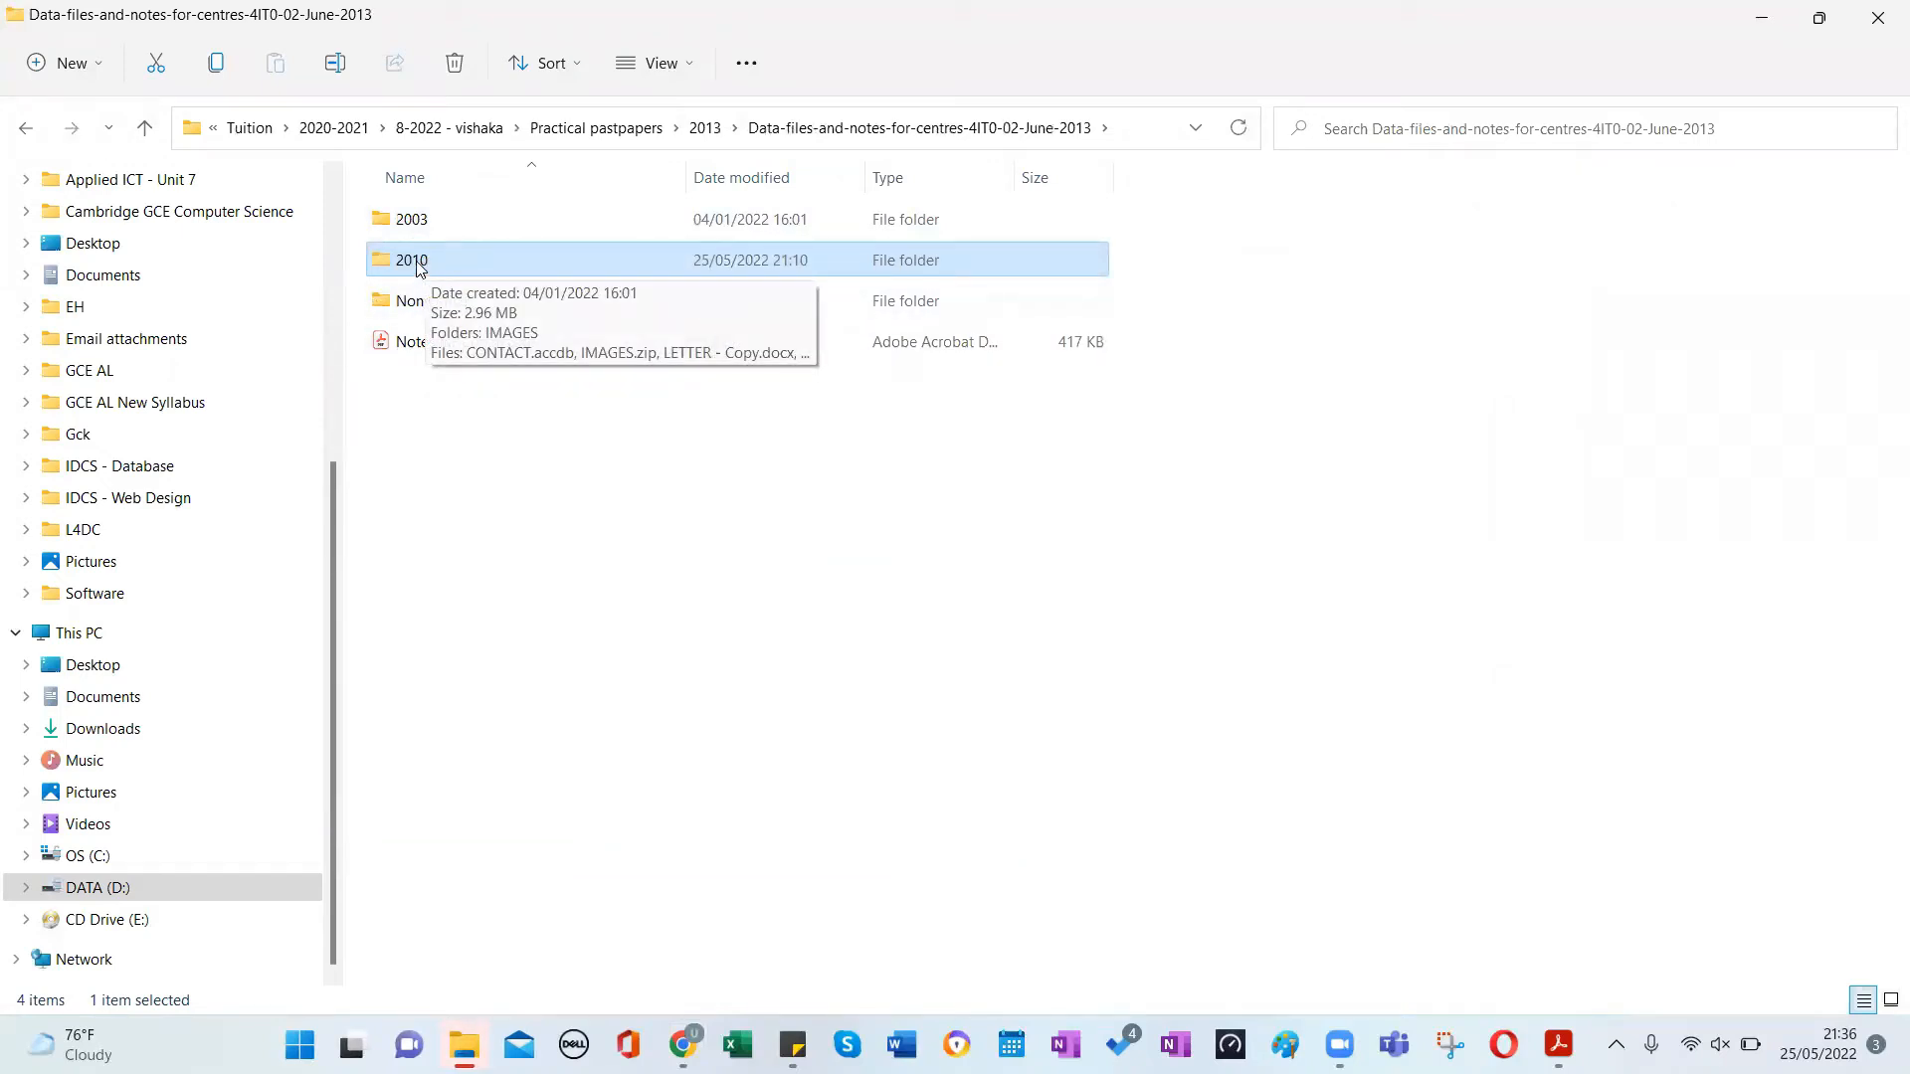
{"action": "double_click", "coordinate": [419, 261]}
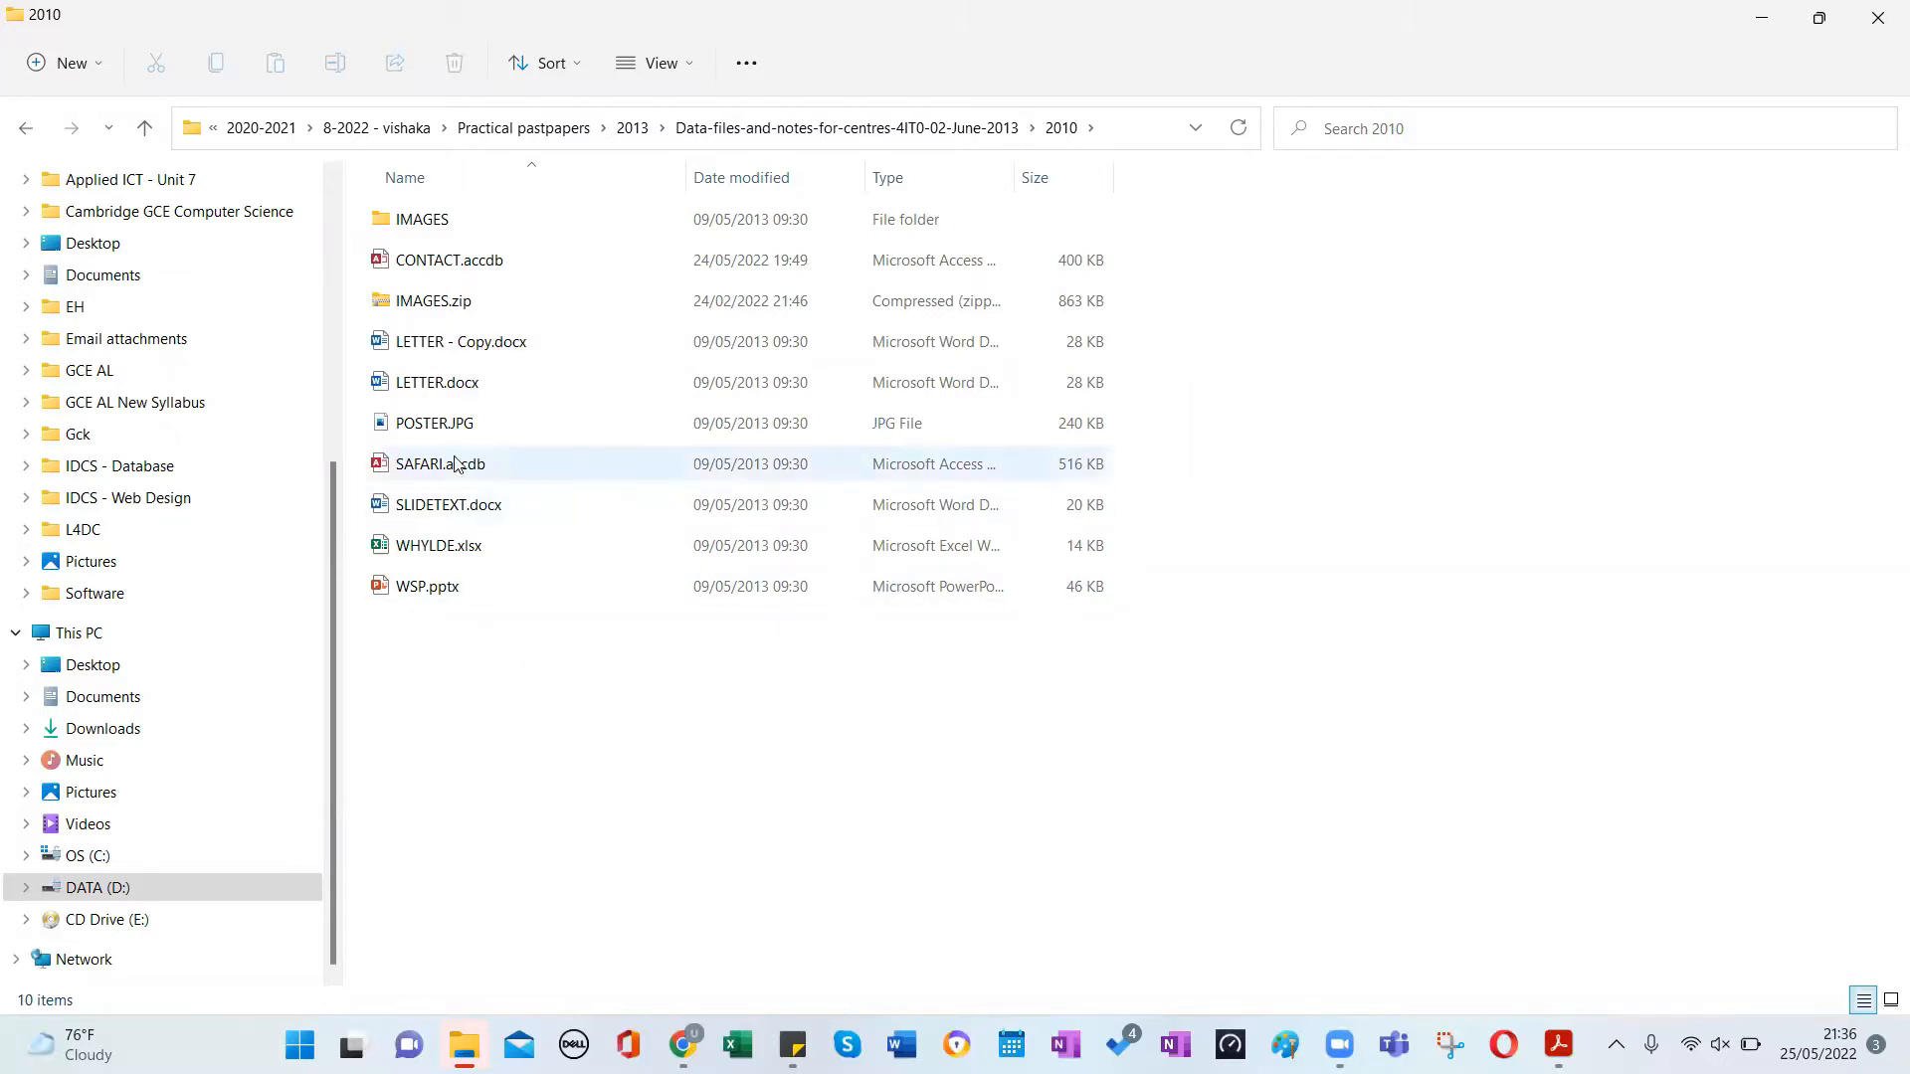
{"action": "left_click", "coordinate": [459, 397]}
{"action": "double_click", "coordinate": [460, 396]}
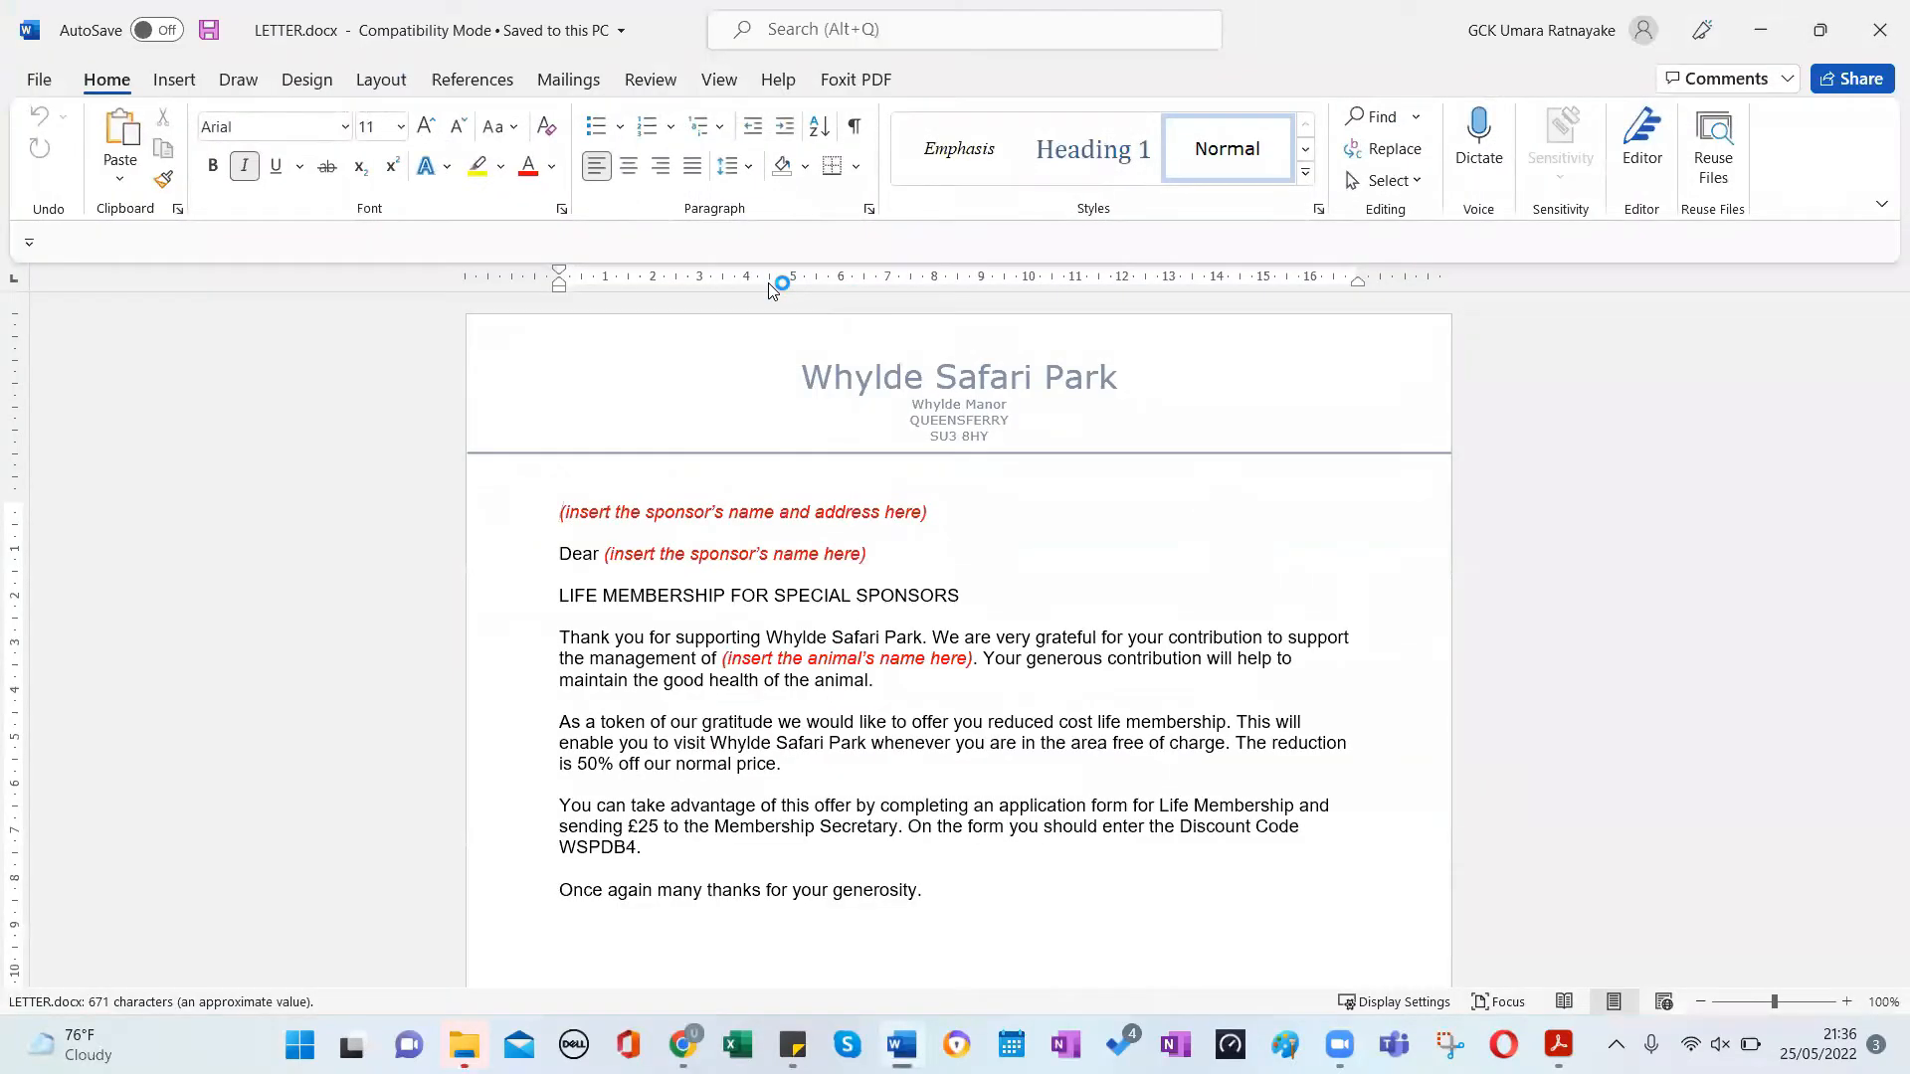
Look over the letter, check the Task WP1 editing instructions in the PDF question paper, and return to the letter.
{"action": "scroll", "coordinate": [885, 448], "scroll_direction": "down", "scroll_amount": 2}
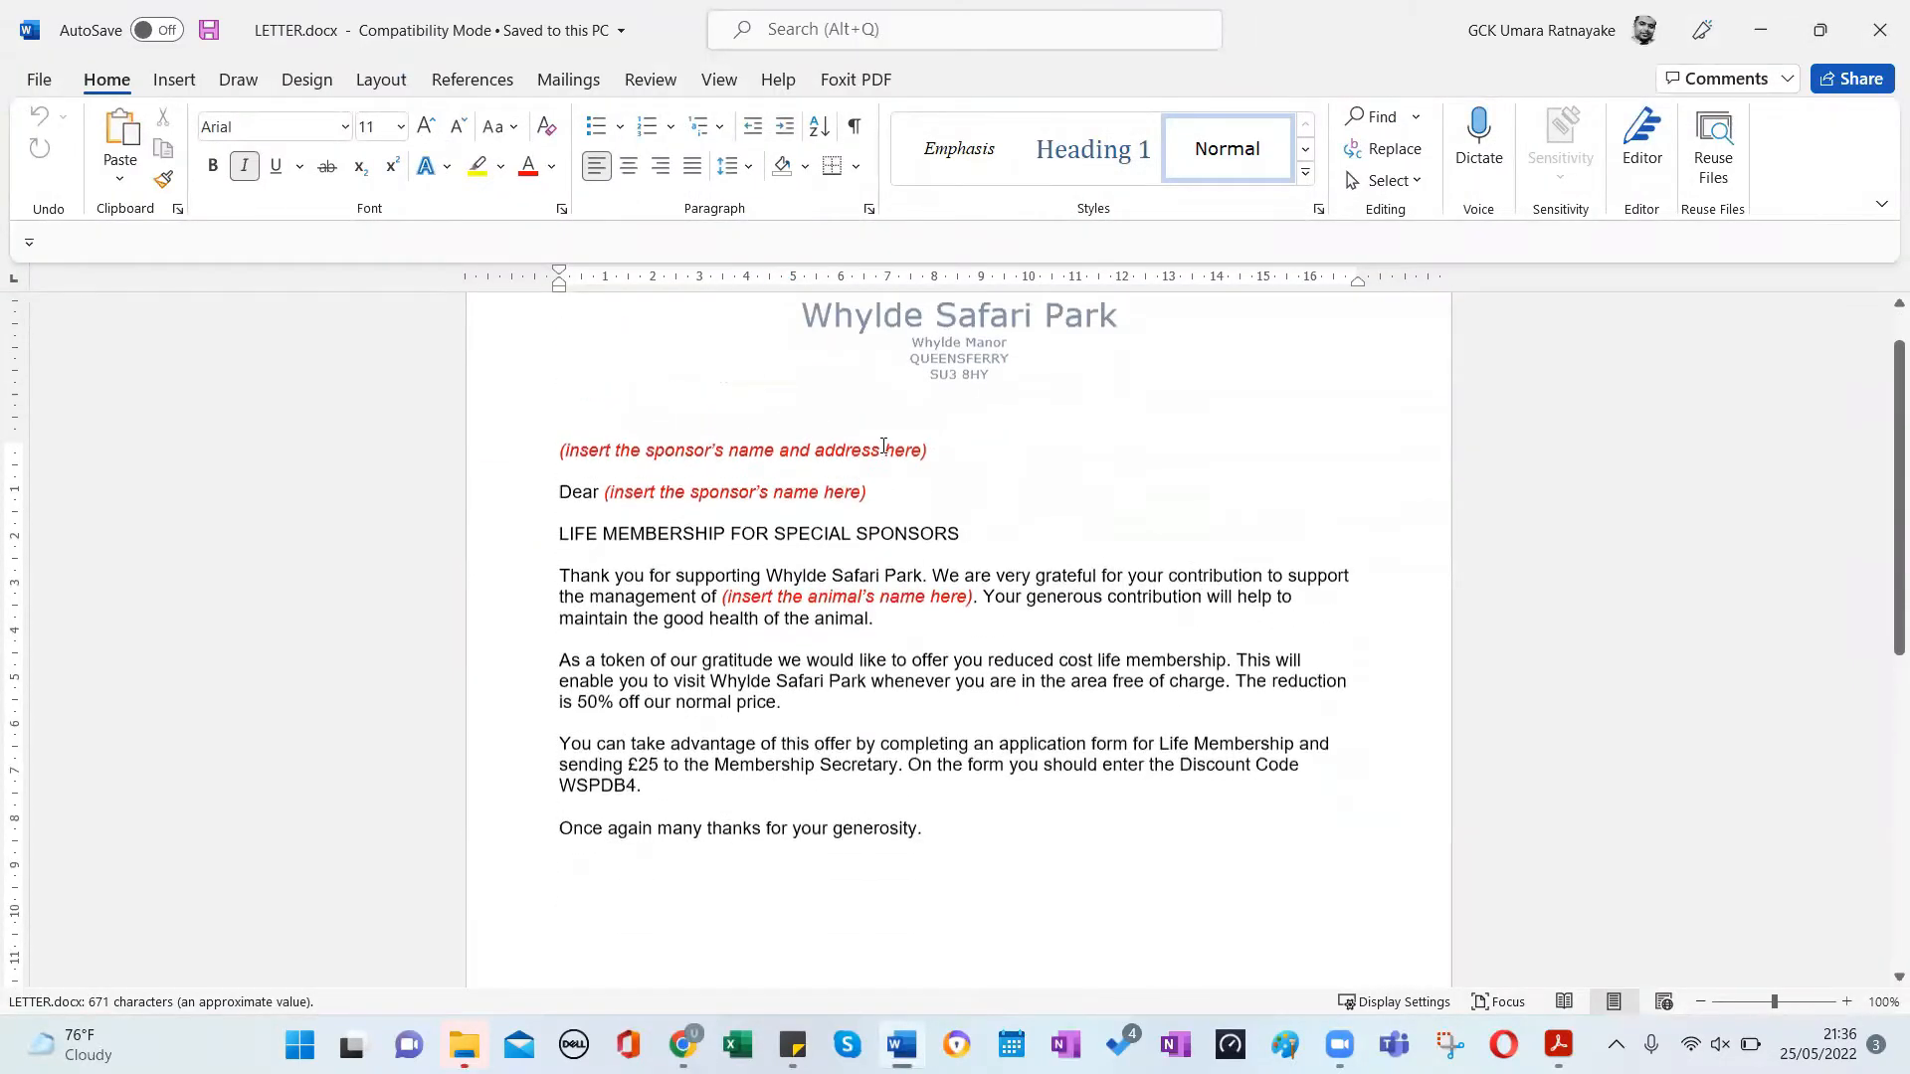
{"action": "scroll", "coordinate": [955, 492], "scroll_direction": "up", "scroll_amount": 2}
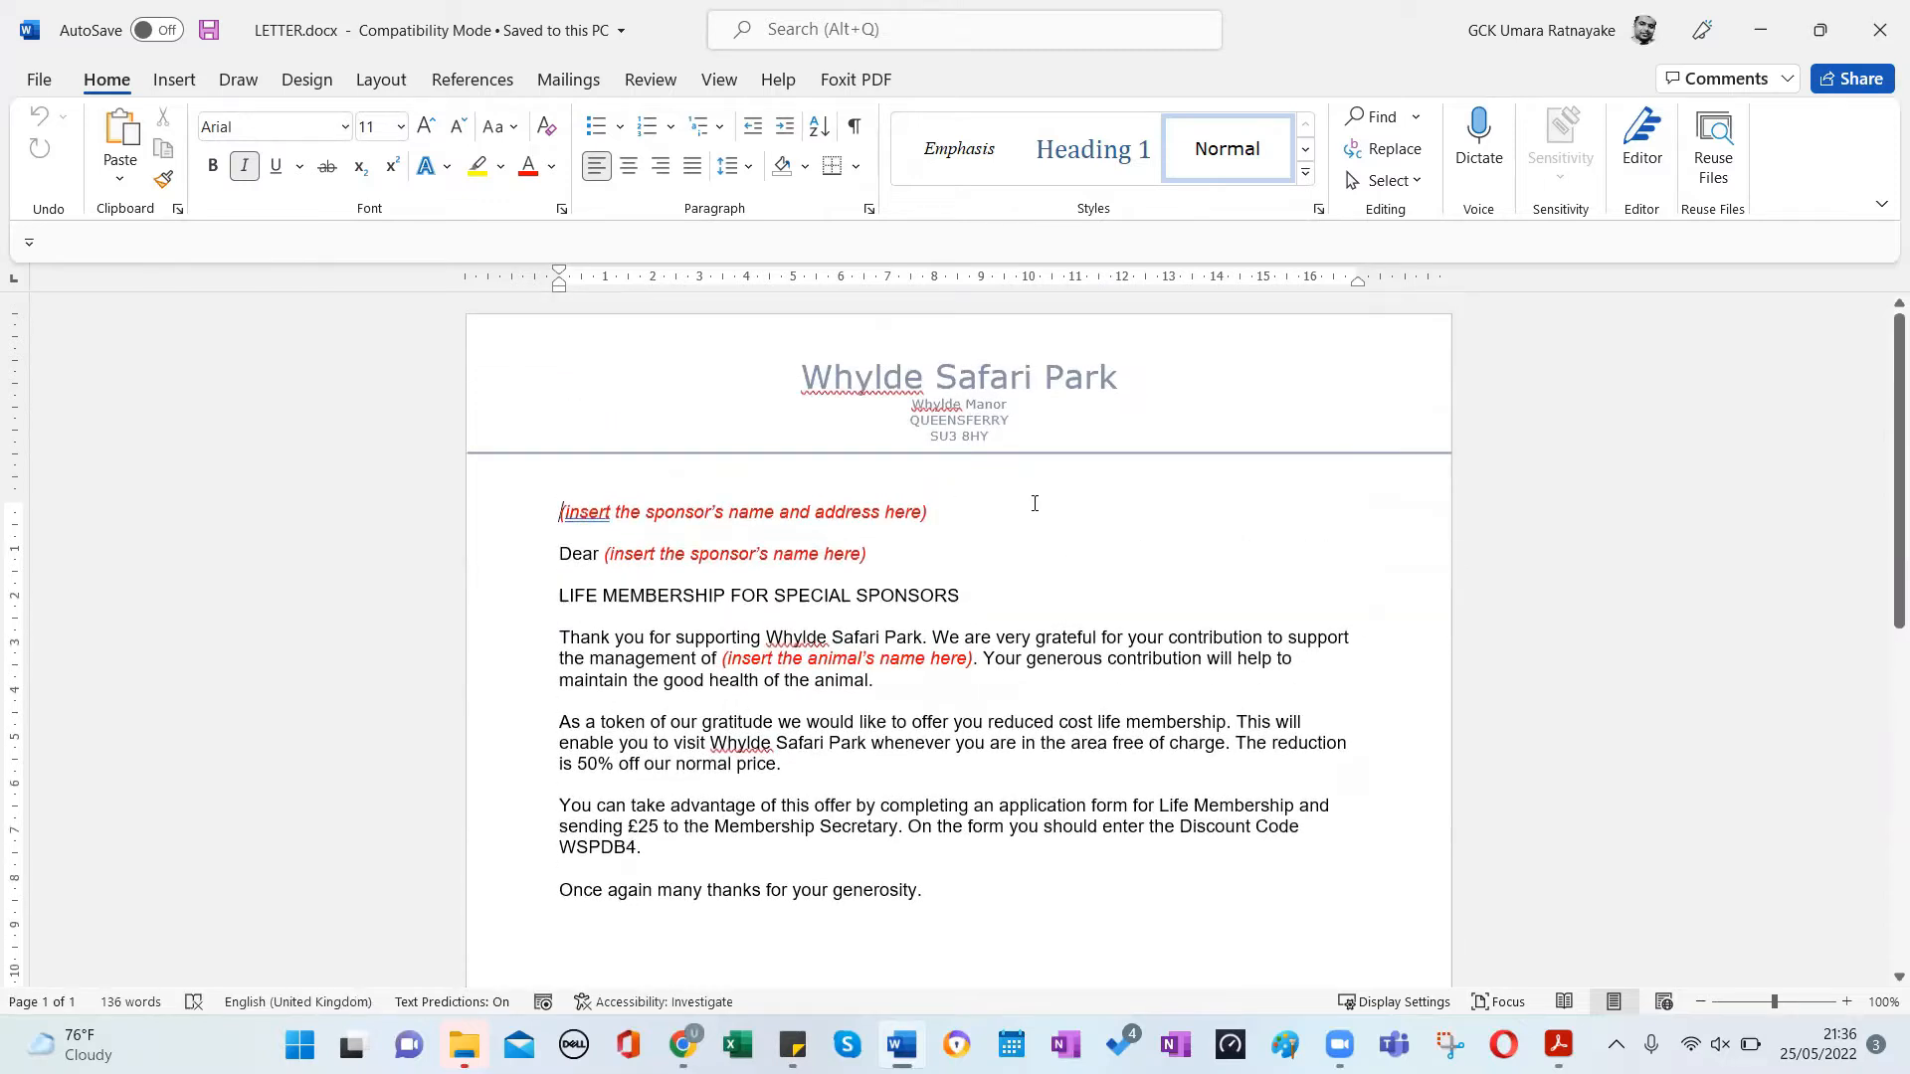
{"action": "key", "text": "alt+Tab"}
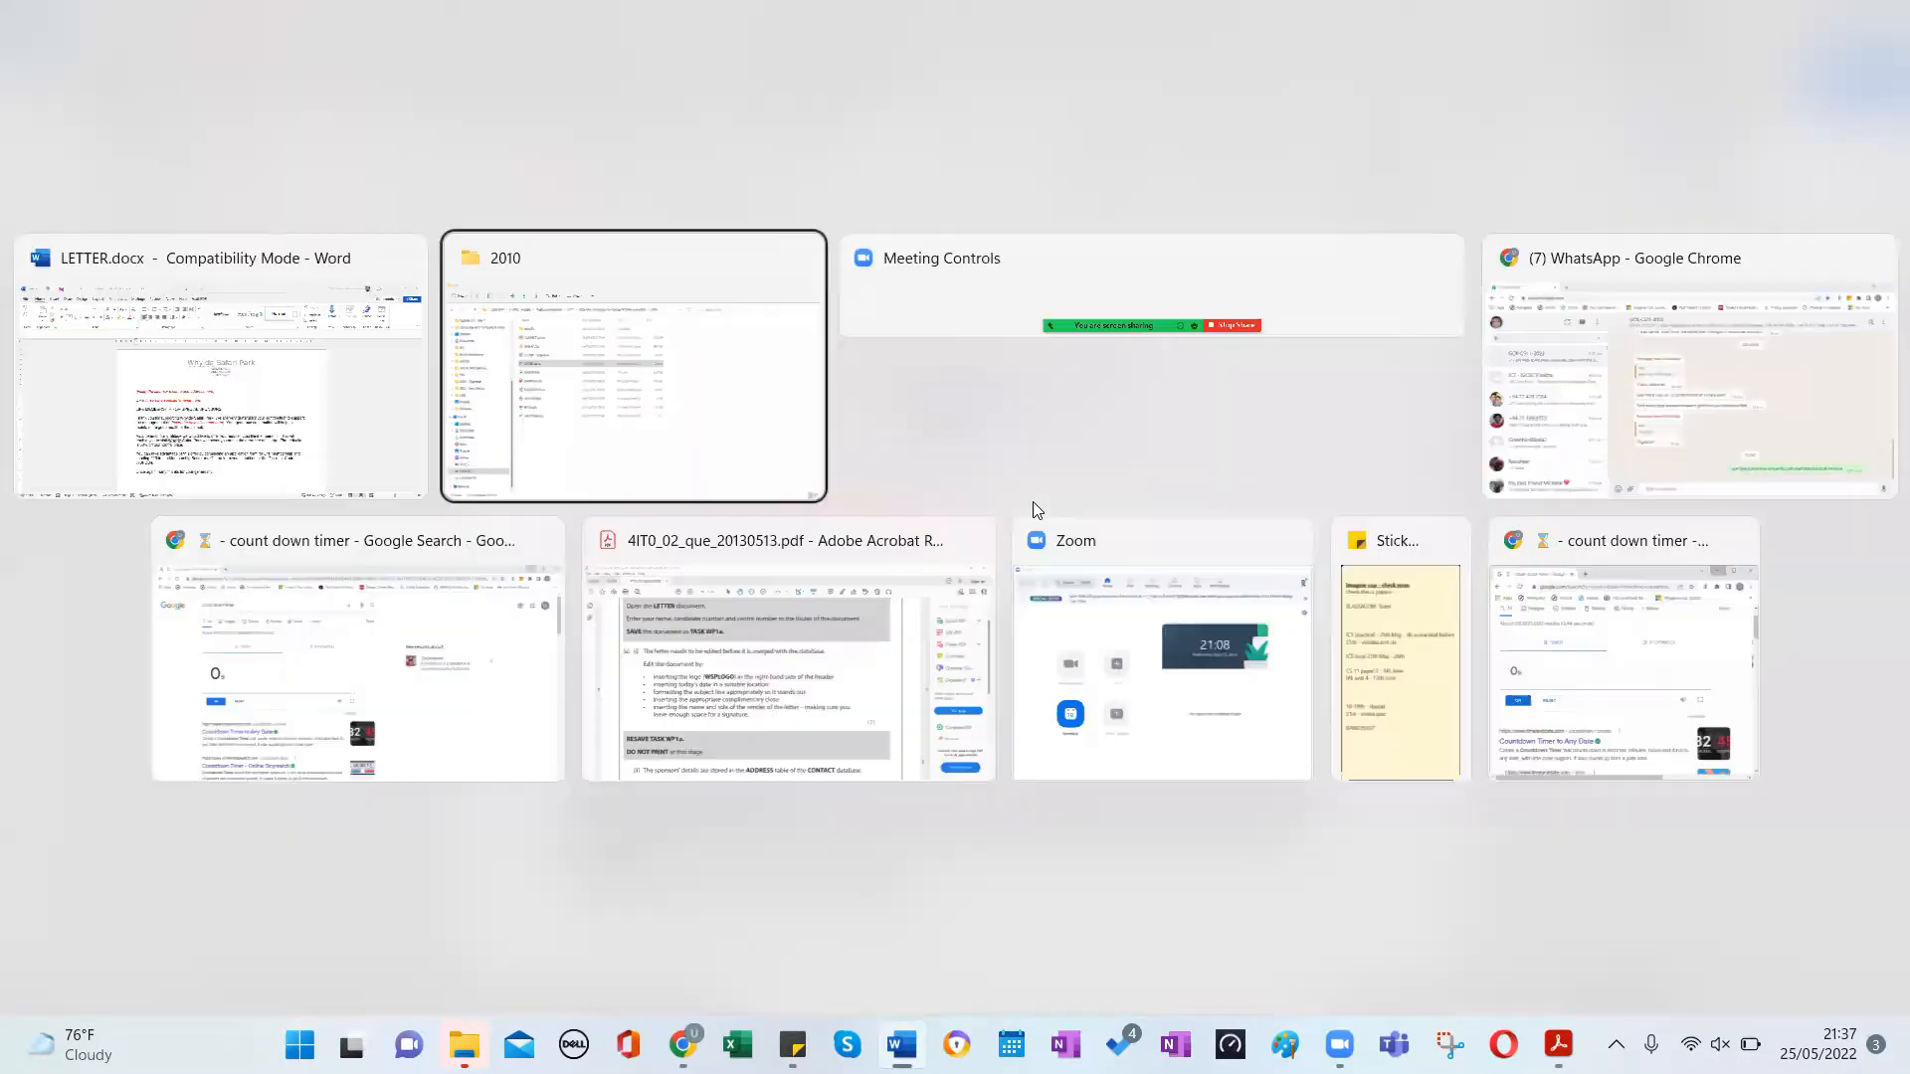
{"action": "key", "text": "Tab"}
{"action": "key", "text": "Tab"}
{"action": "key", "text": "Tab"}
{"action": "key", "text": "Tab"}
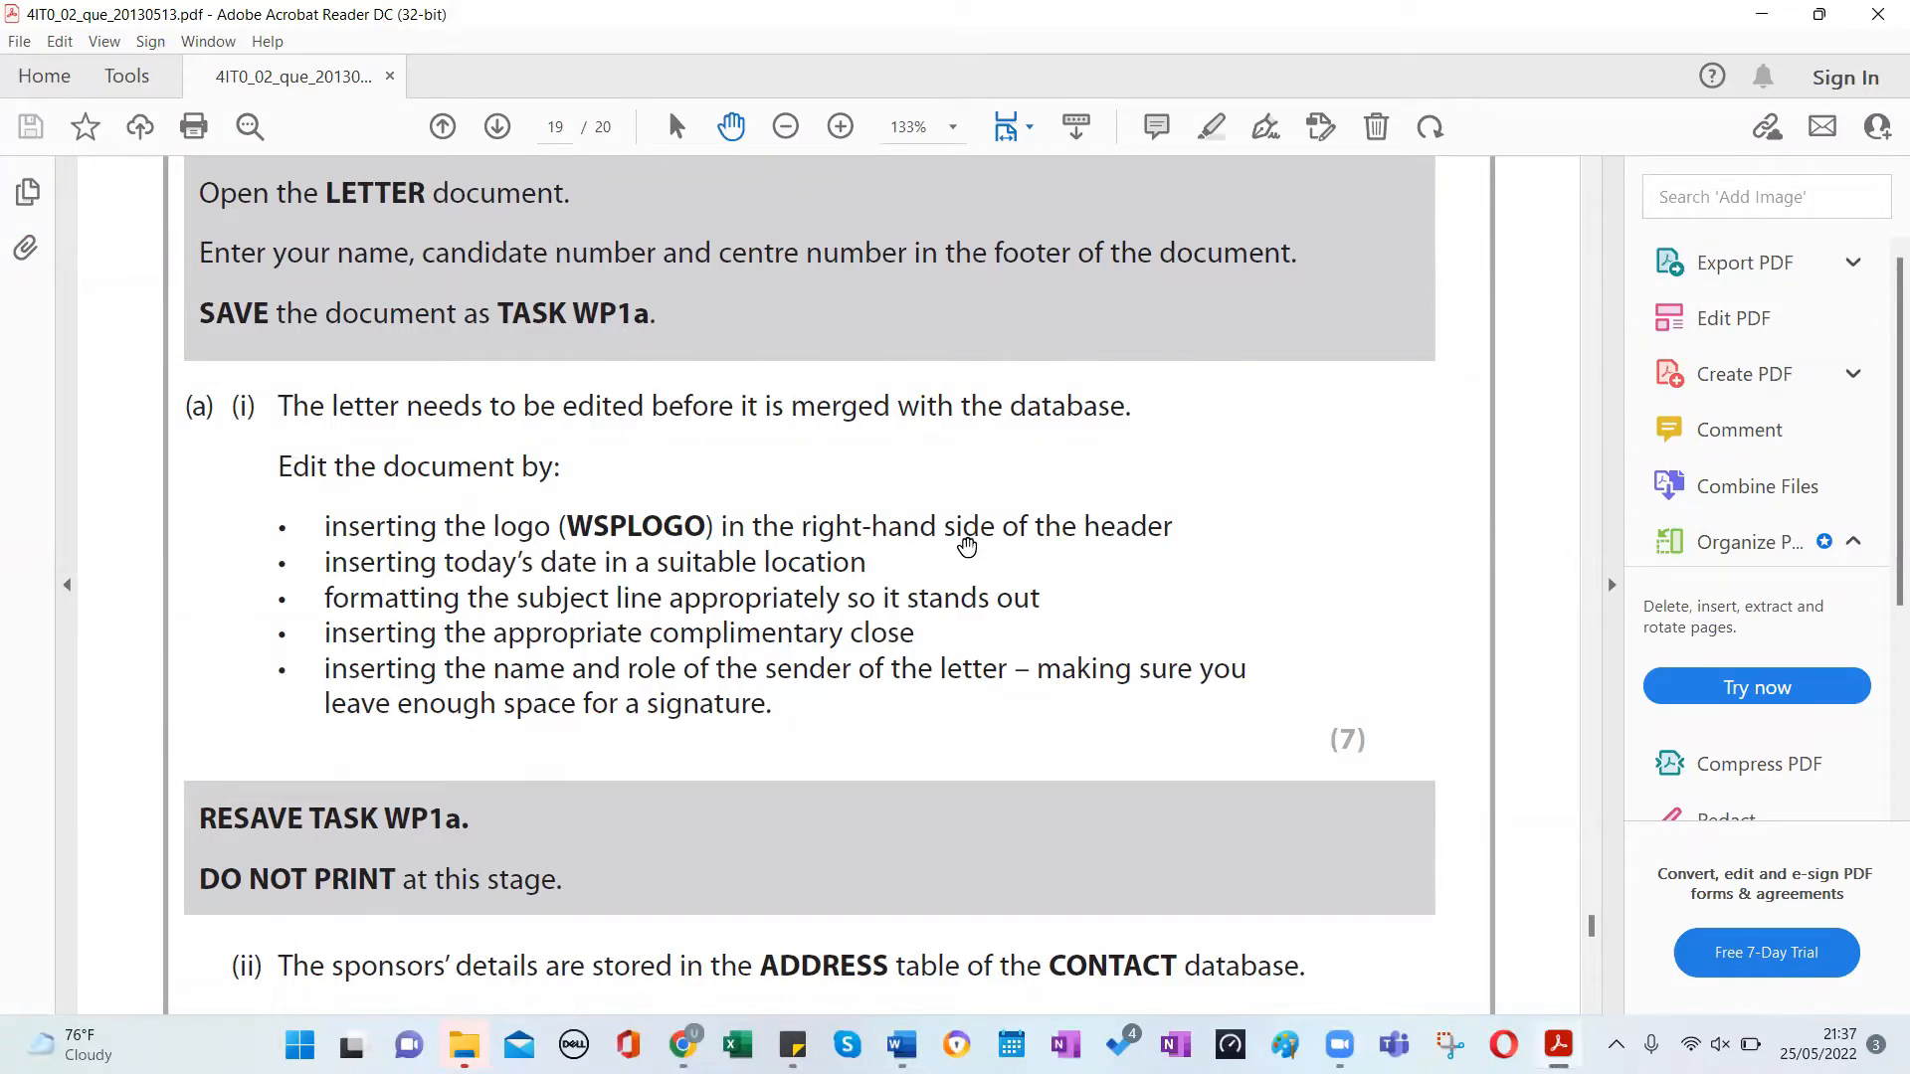
{"action": "left_click", "coordinate": [1761, 14]}
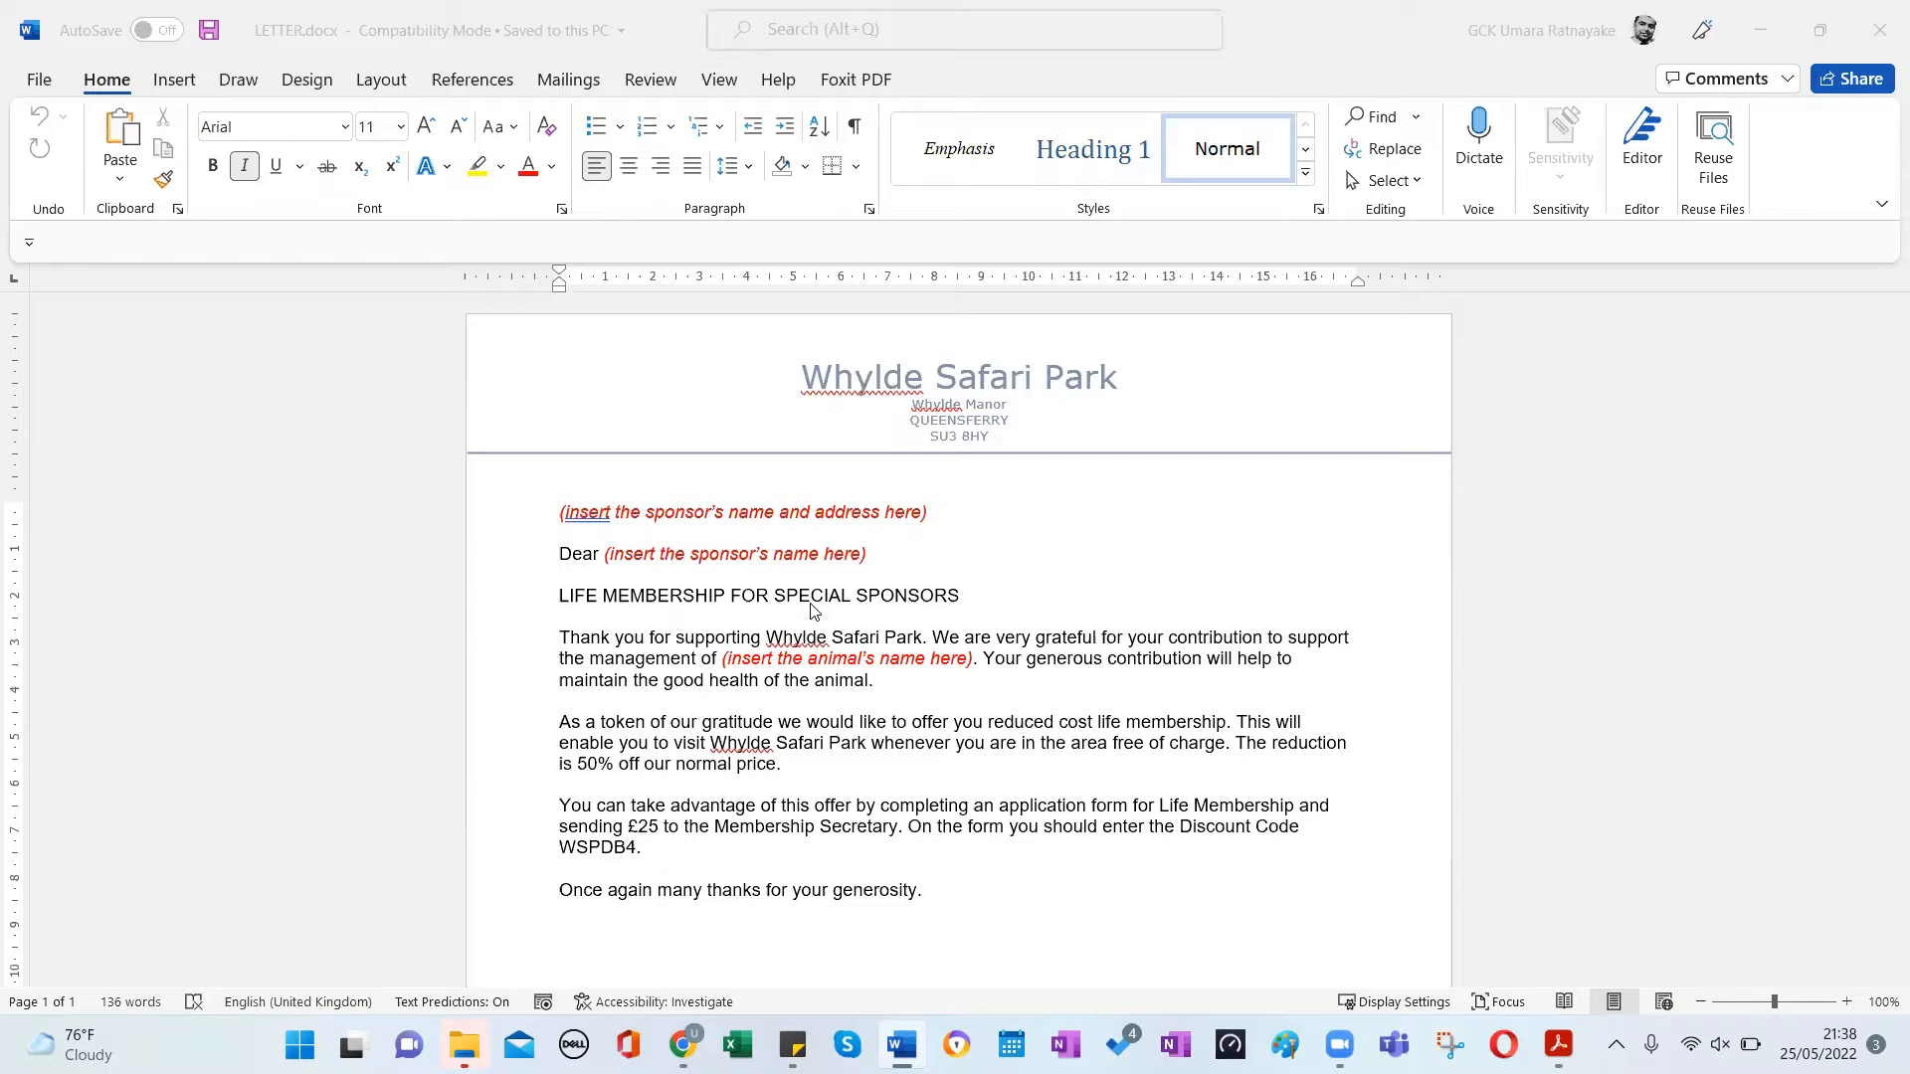
Insert the GCKCS logo picture from the Desktop into the letter's header.
{"action": "left_click", "coordinate": [765, 559]}
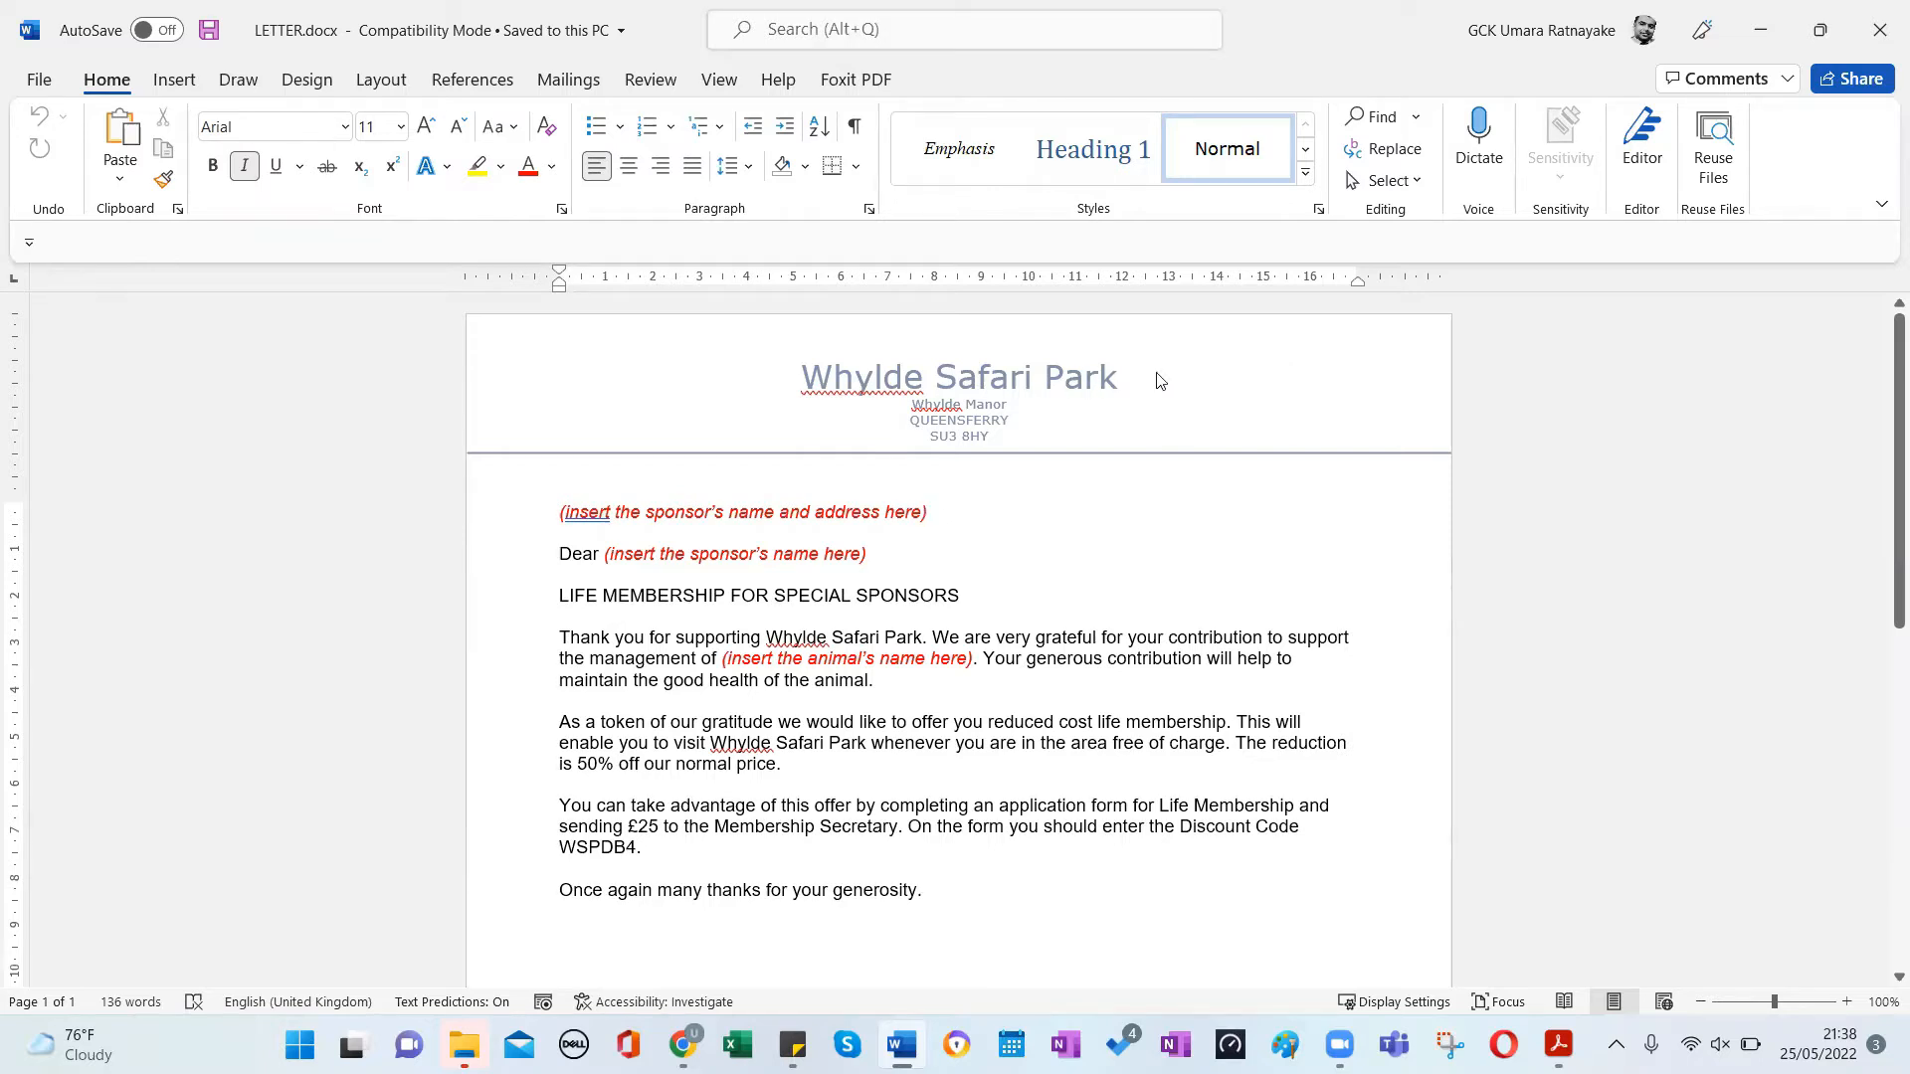
{"action": "double_click", "coordinate": [1190, 373]}
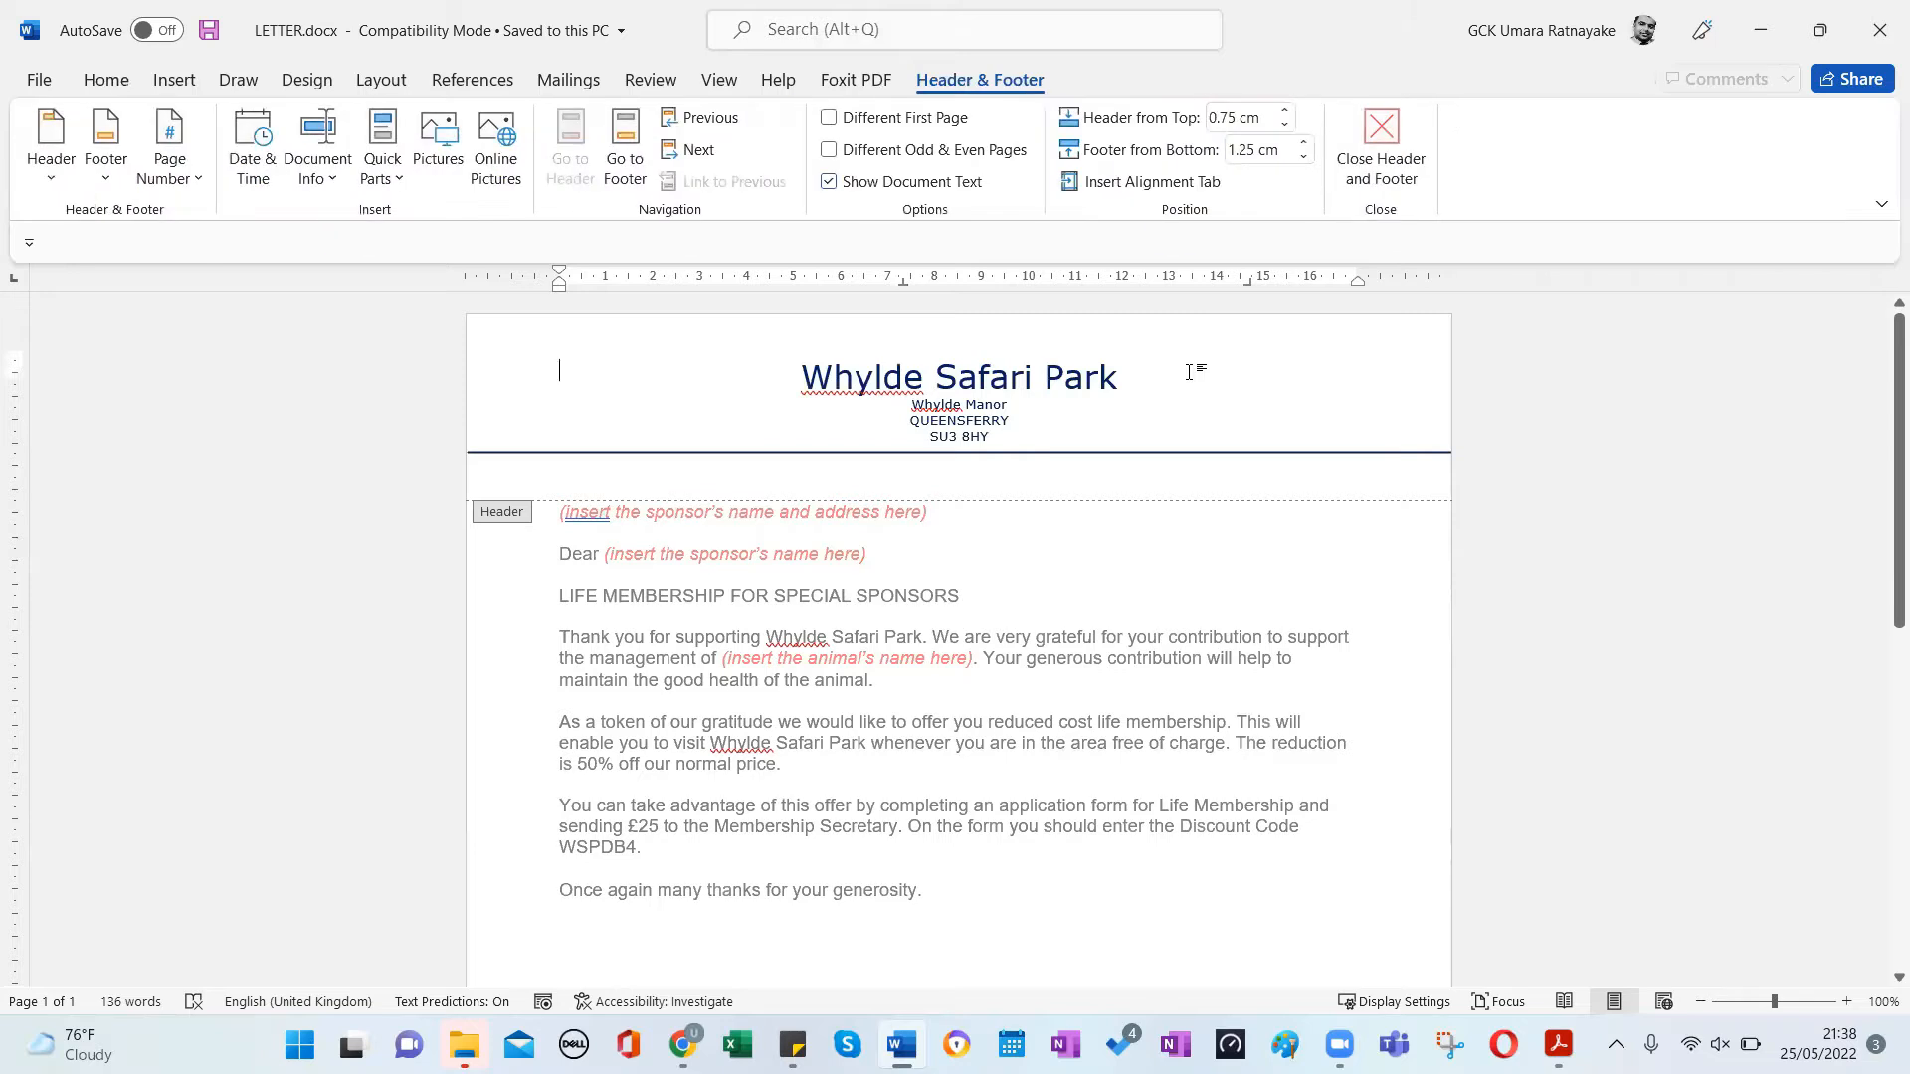
{"action": "left_click", "coordinate": [182, 88]}
{"action": "left_click", "coordinate": [271, 149]}
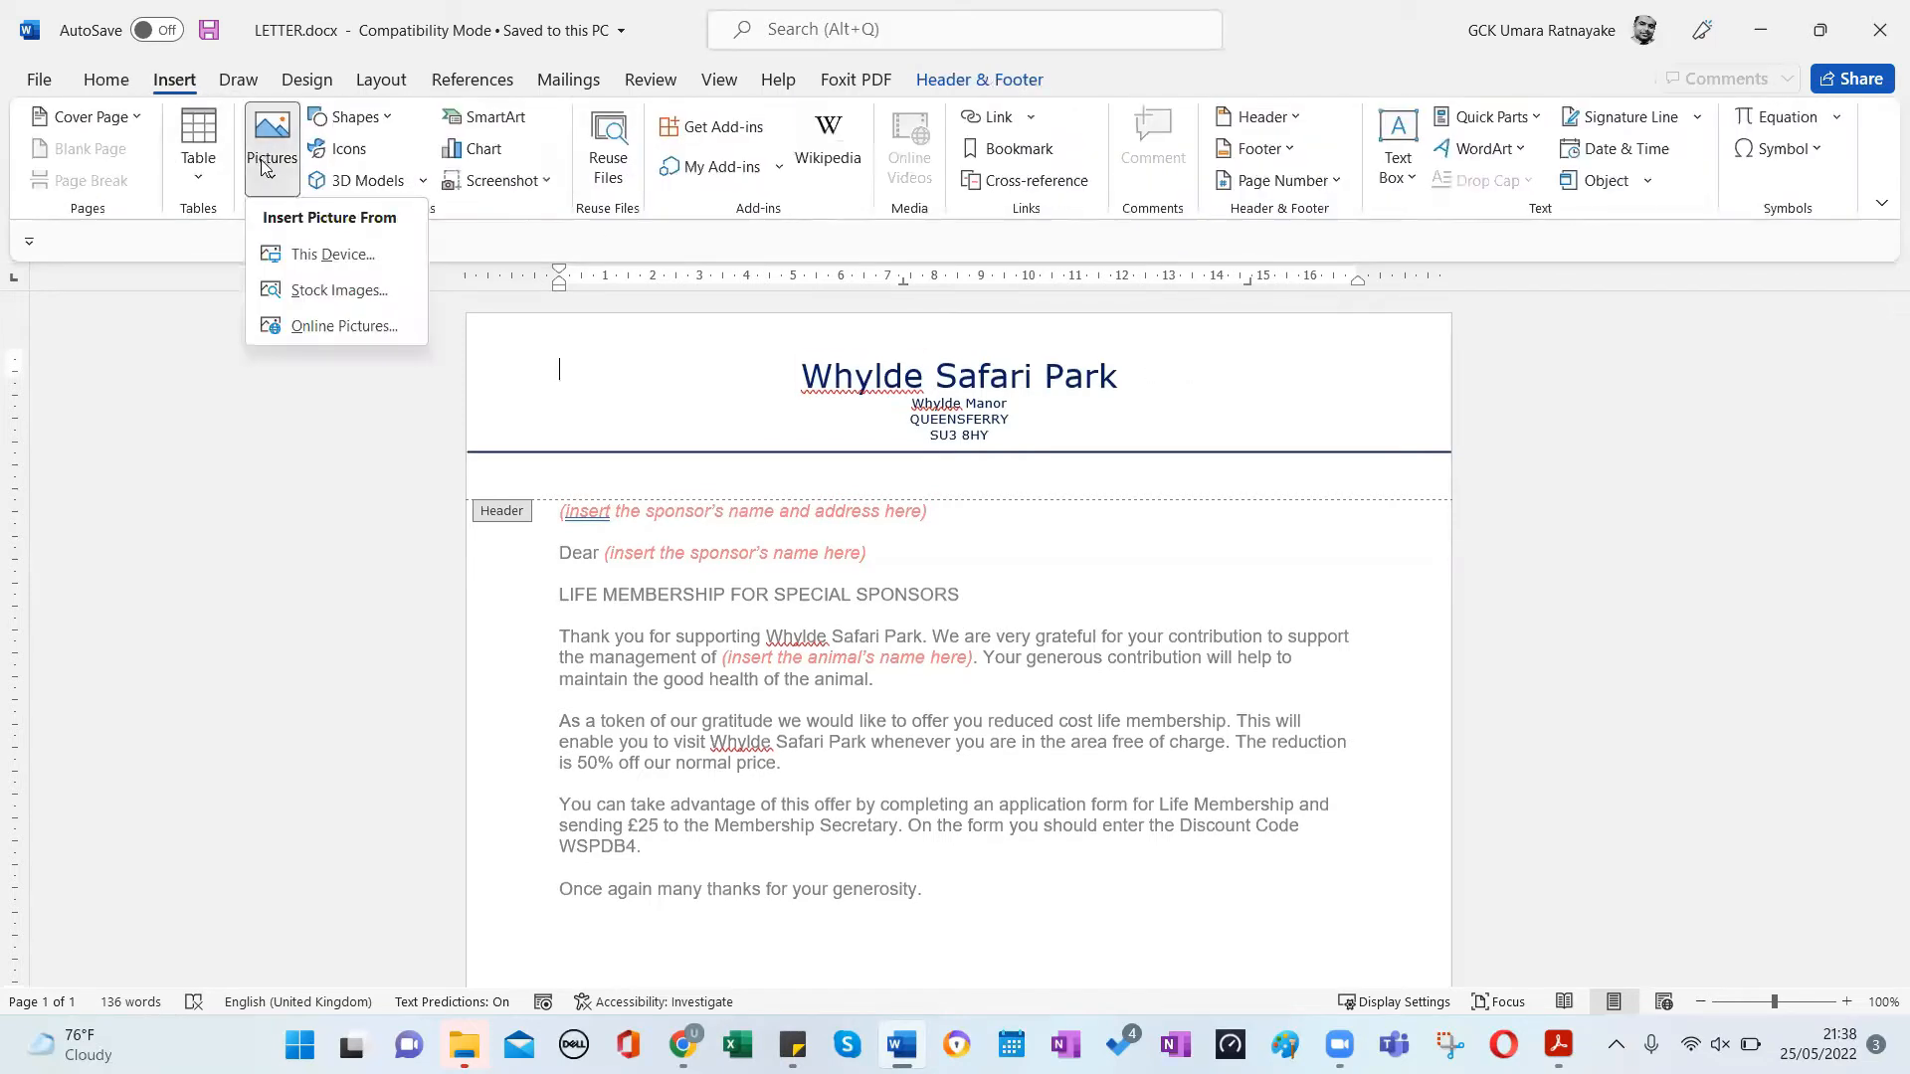
{"action": "left_click", "coordinate": [318, 257]}
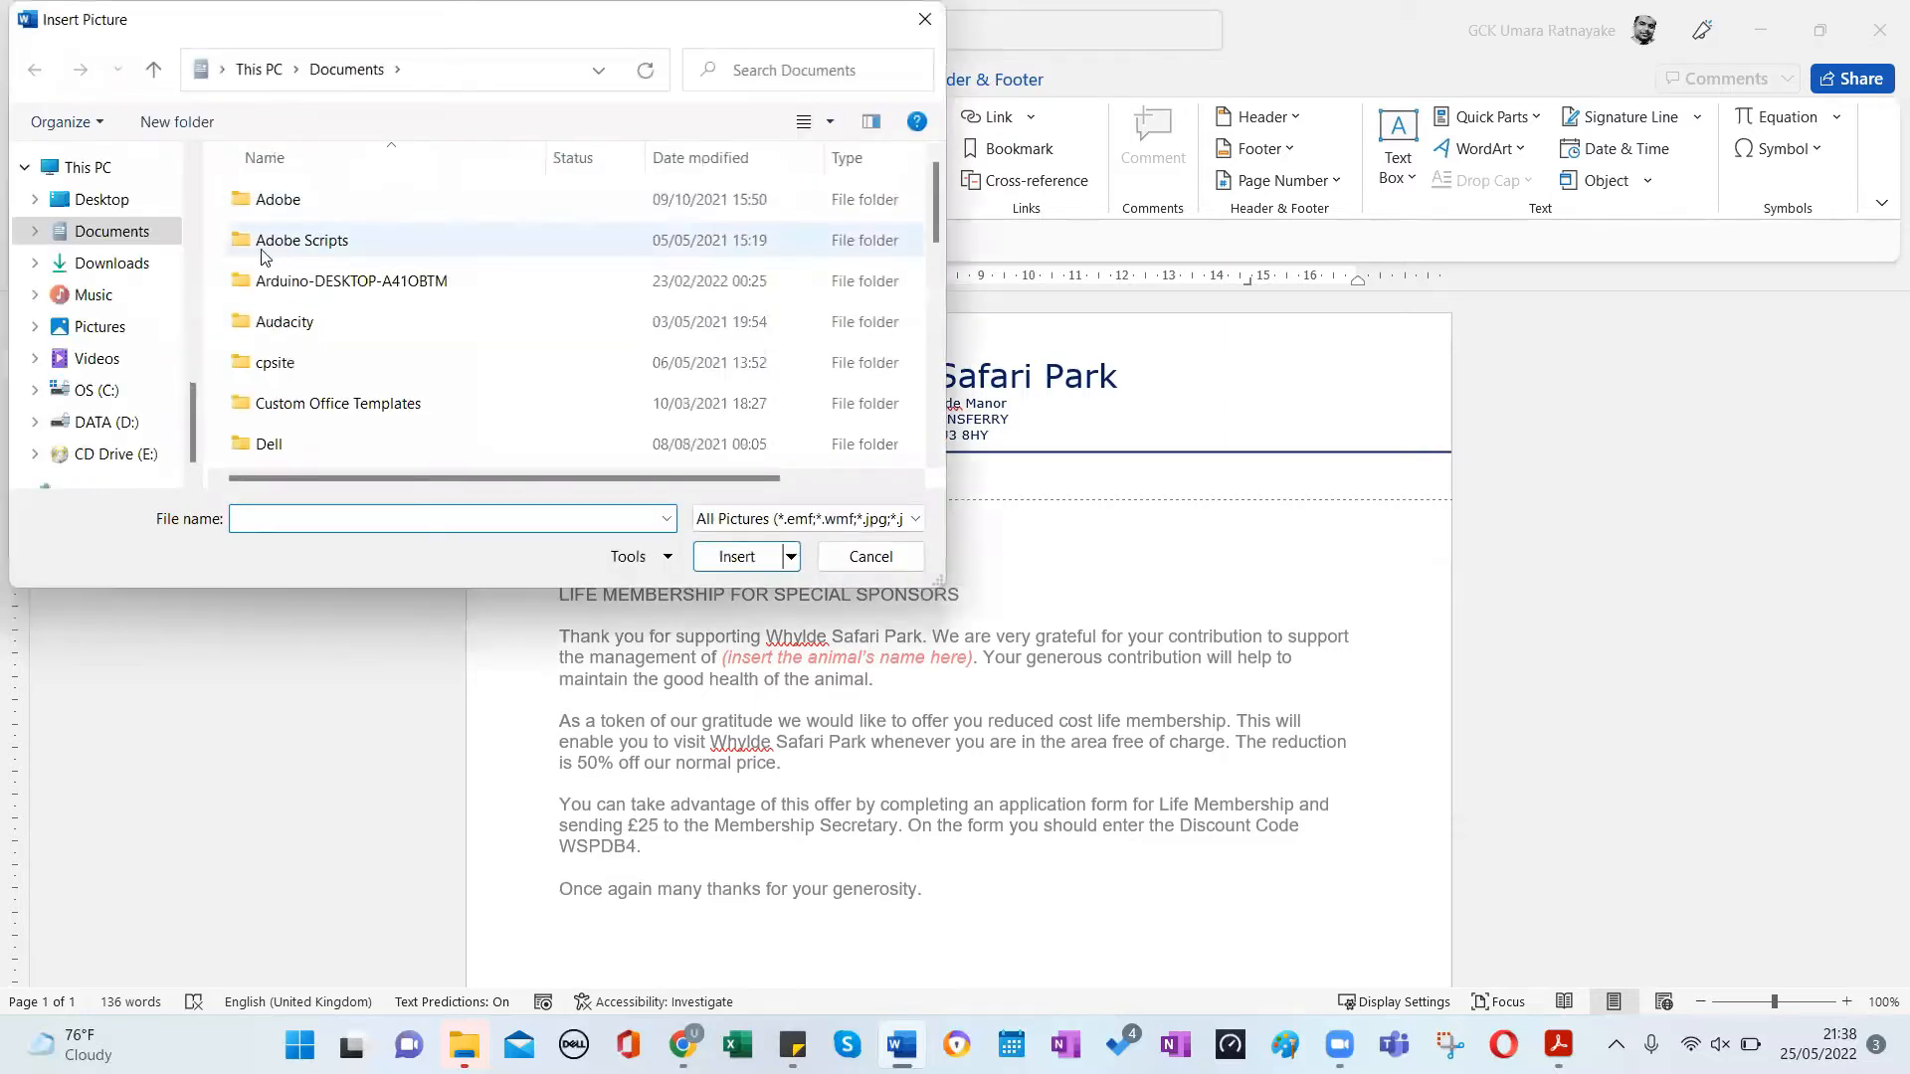
{"action": "left_click", "coordinate": [106, 202]}
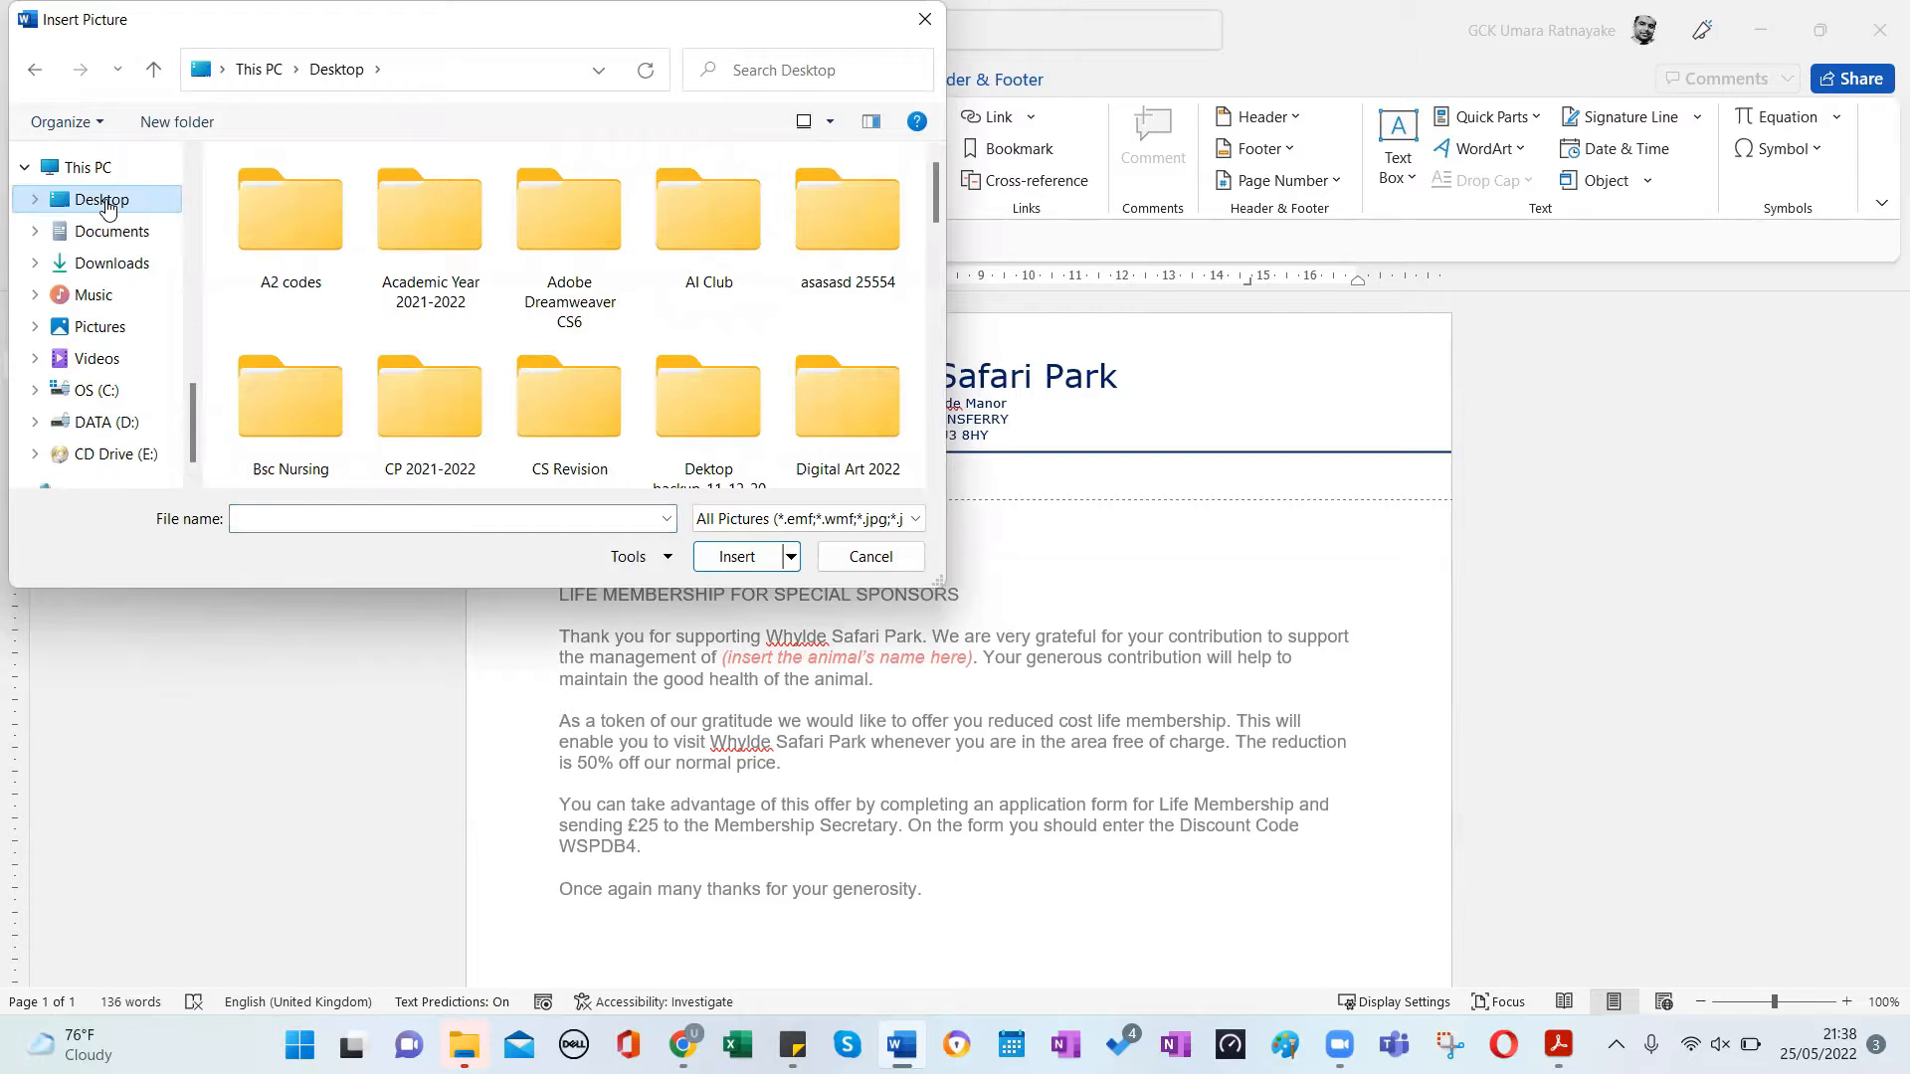
{"action": "scroll", "coordinate": [386, 316], "scroll_direction": "down", "scroll_amount": 10}
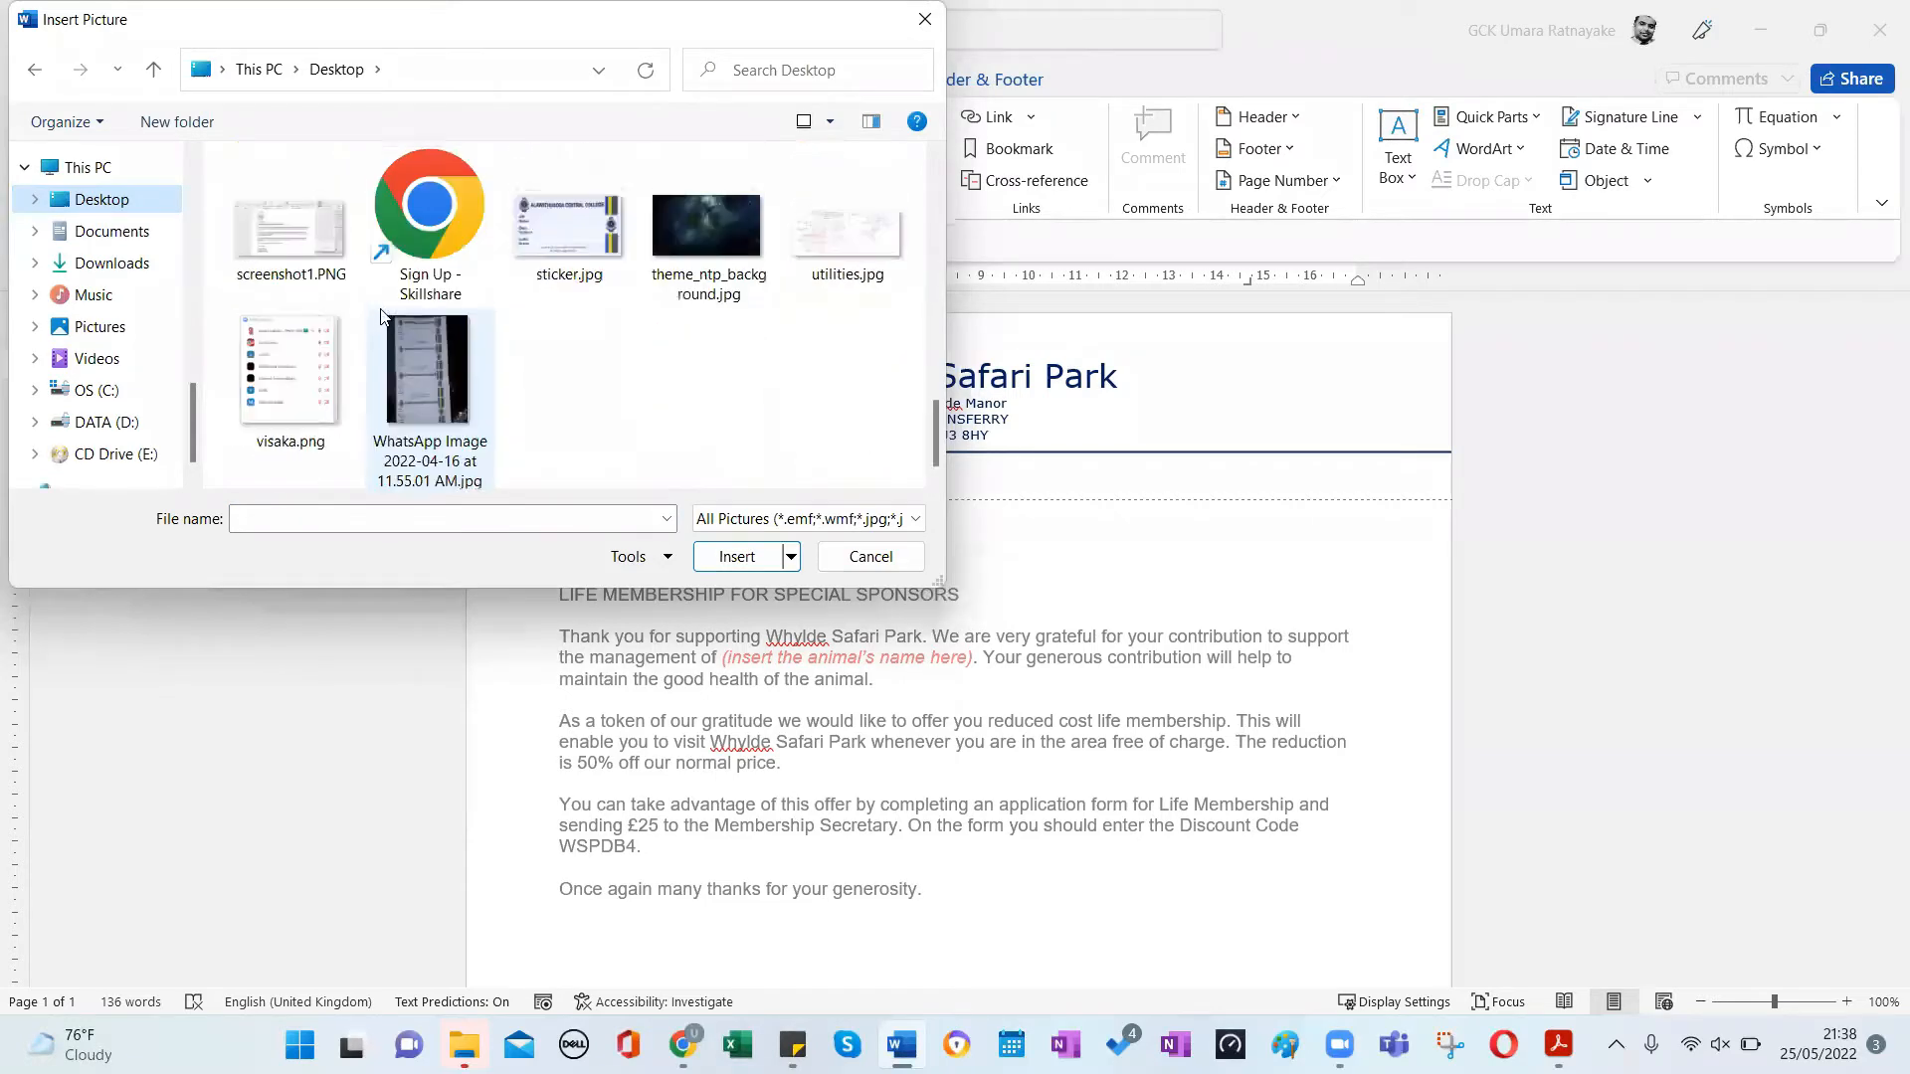
{"action": "scroll", "coordinate": [386, 316], "scroll_direction": "up", "scroll_amount": 6}
{"action": "double_click", "coordinate": [693, 217]}
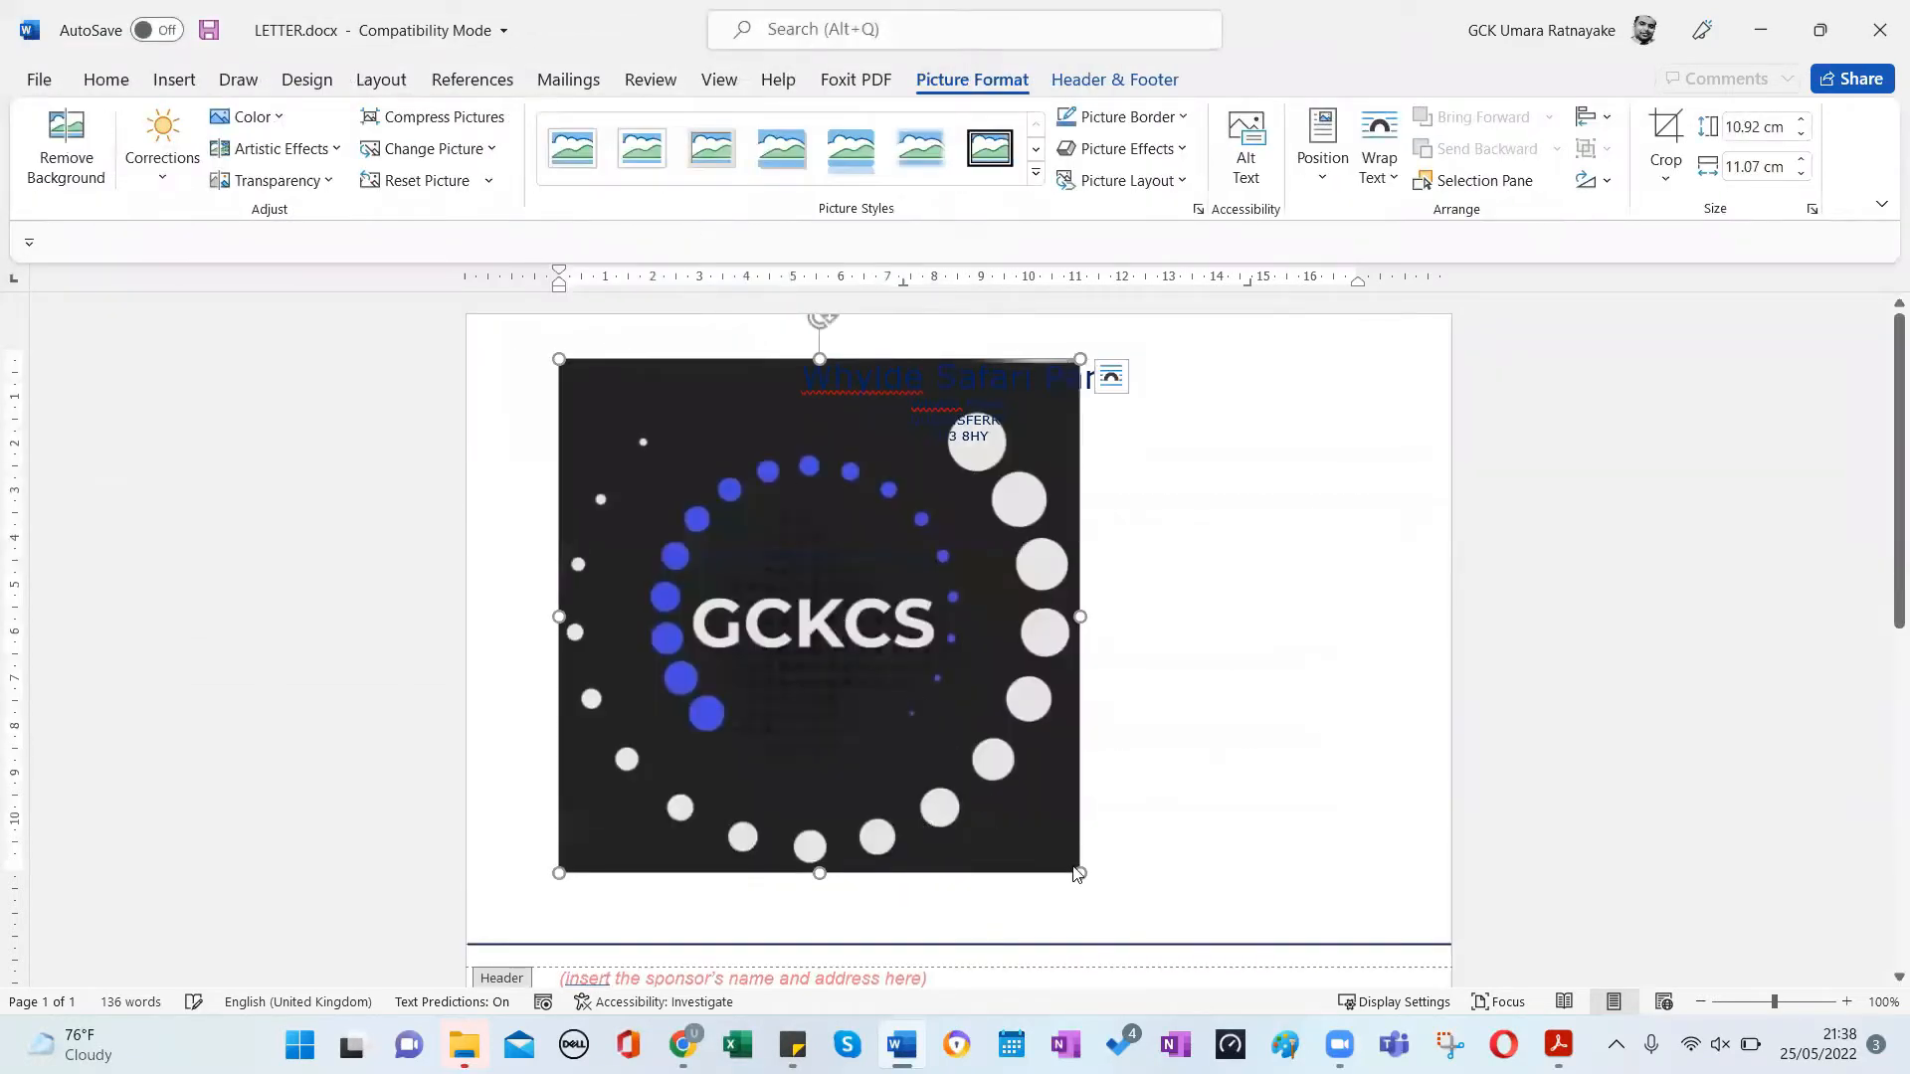
Shrink the header logo to about 2.44 cm high and 2.48 cm wide.
{"action": "left_click_drag", "start_coordinate": [1080, 873], "coordinate": [714, 512]}
{"action": "left_click_drag", "start_coordinate": [699, 430], "coordinate": [677, 475]}
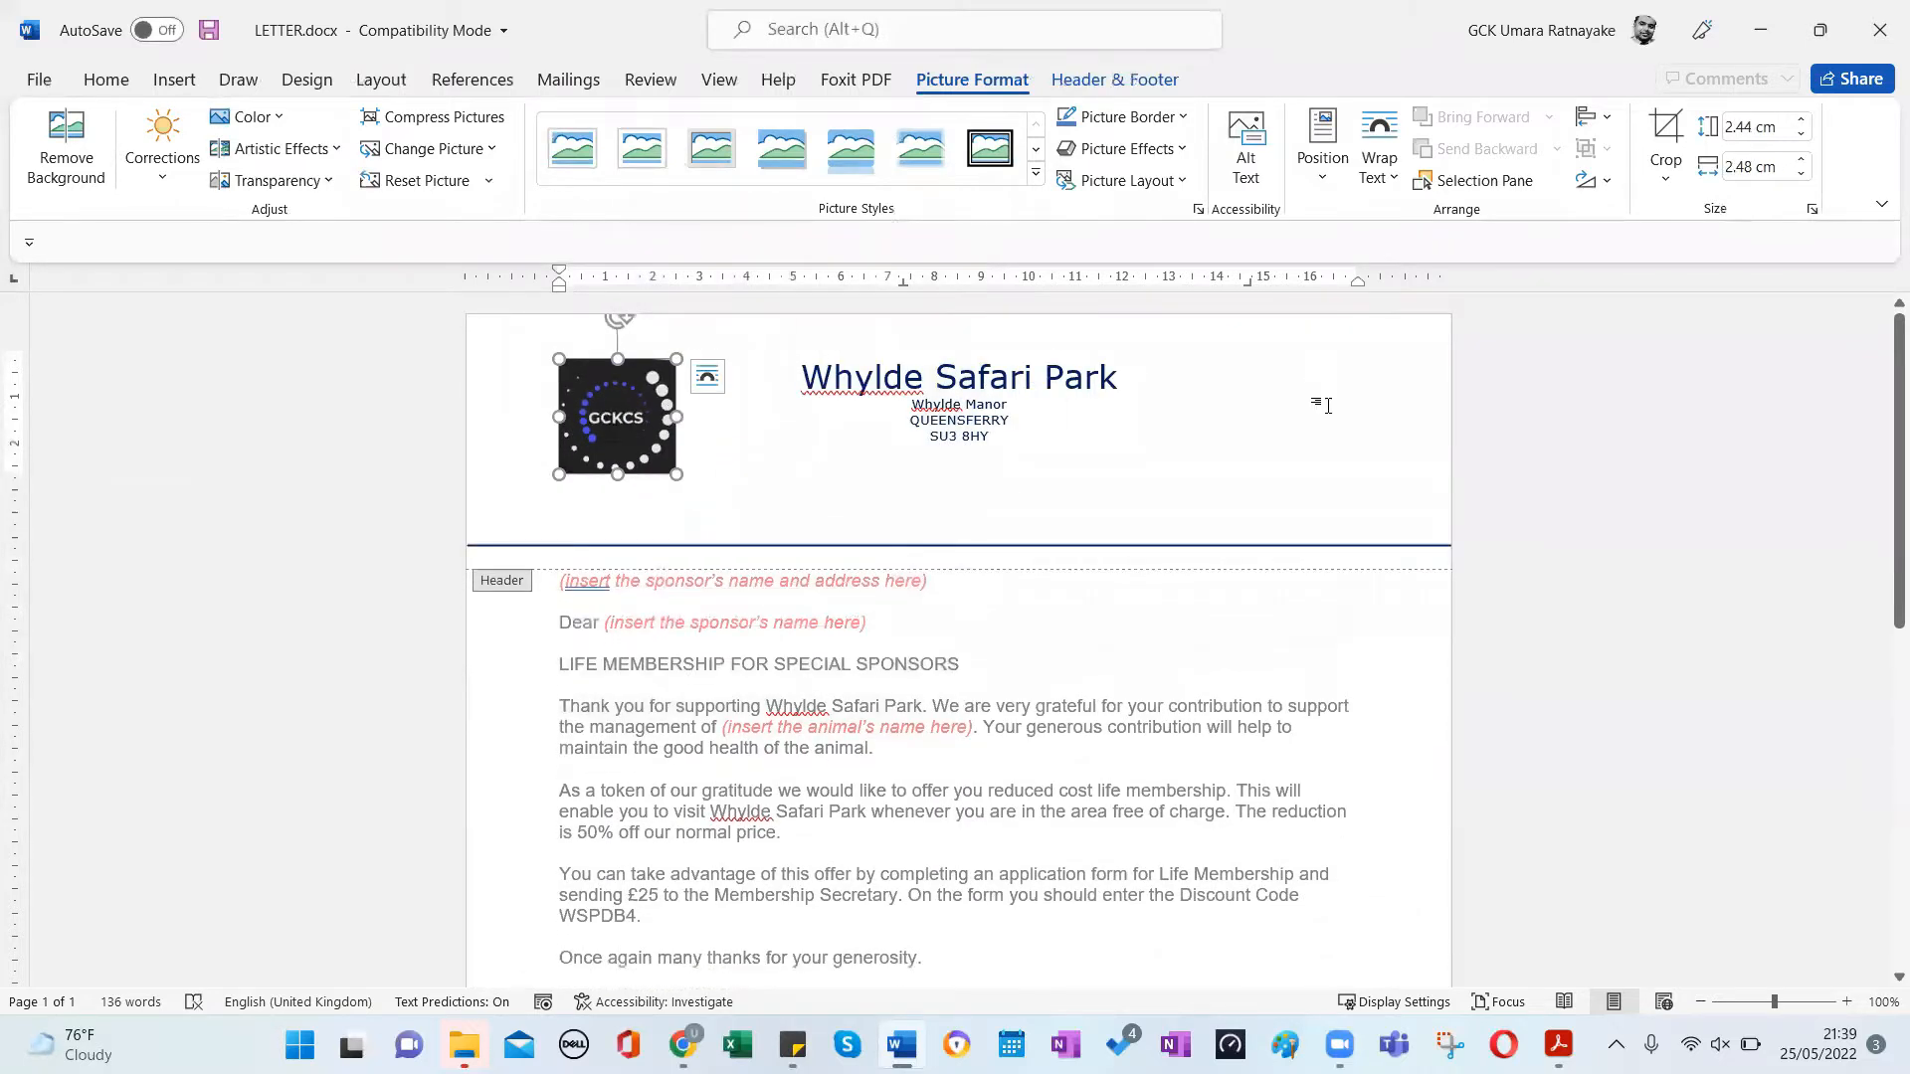
{"action": "left_click_drag", "start_coordinate": [635, 402], "coordinate": [613, 406]}
Set the logo in front of text and fit it into the header's right-hand side at about 1.98 by 2.01 cm, then leave the header.
{"action": "left_click", "coordinate": [707, 376]}
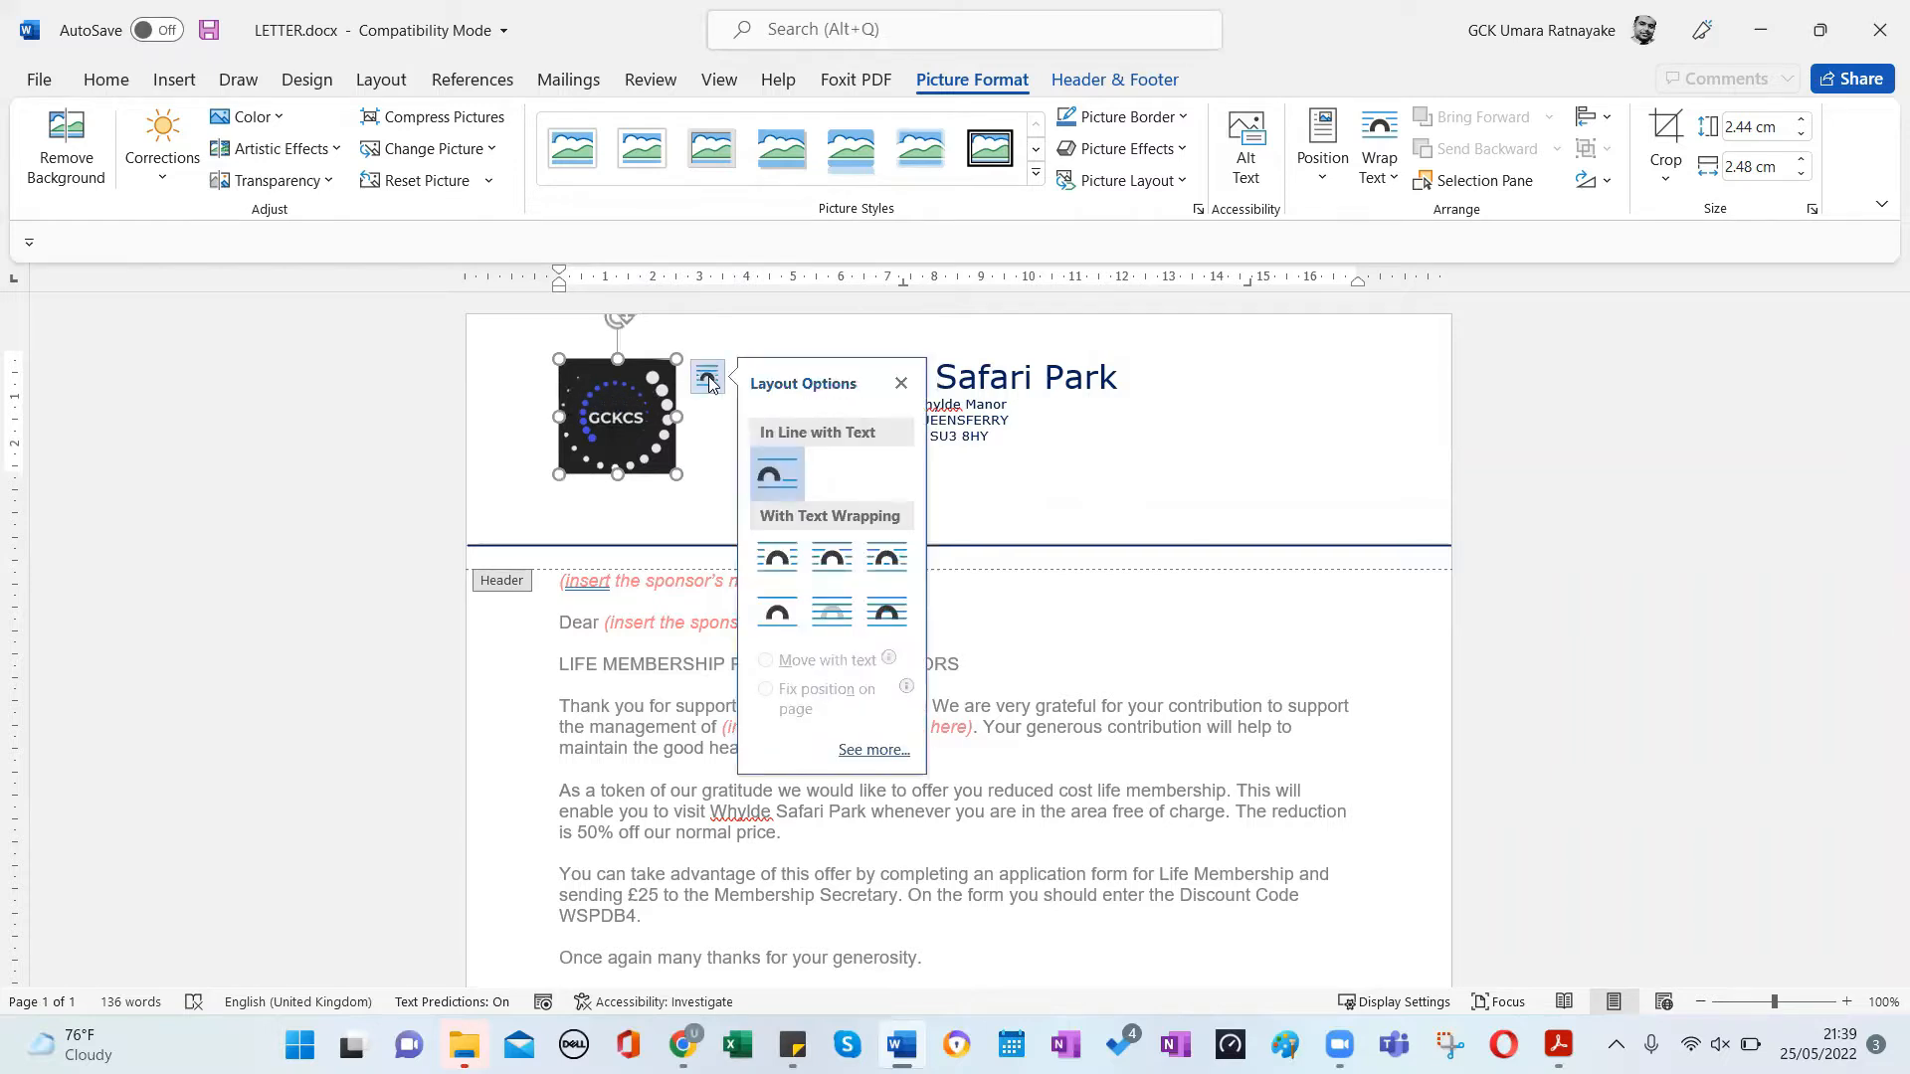
{"action": "left_click", "coordinate": [905, 617]}
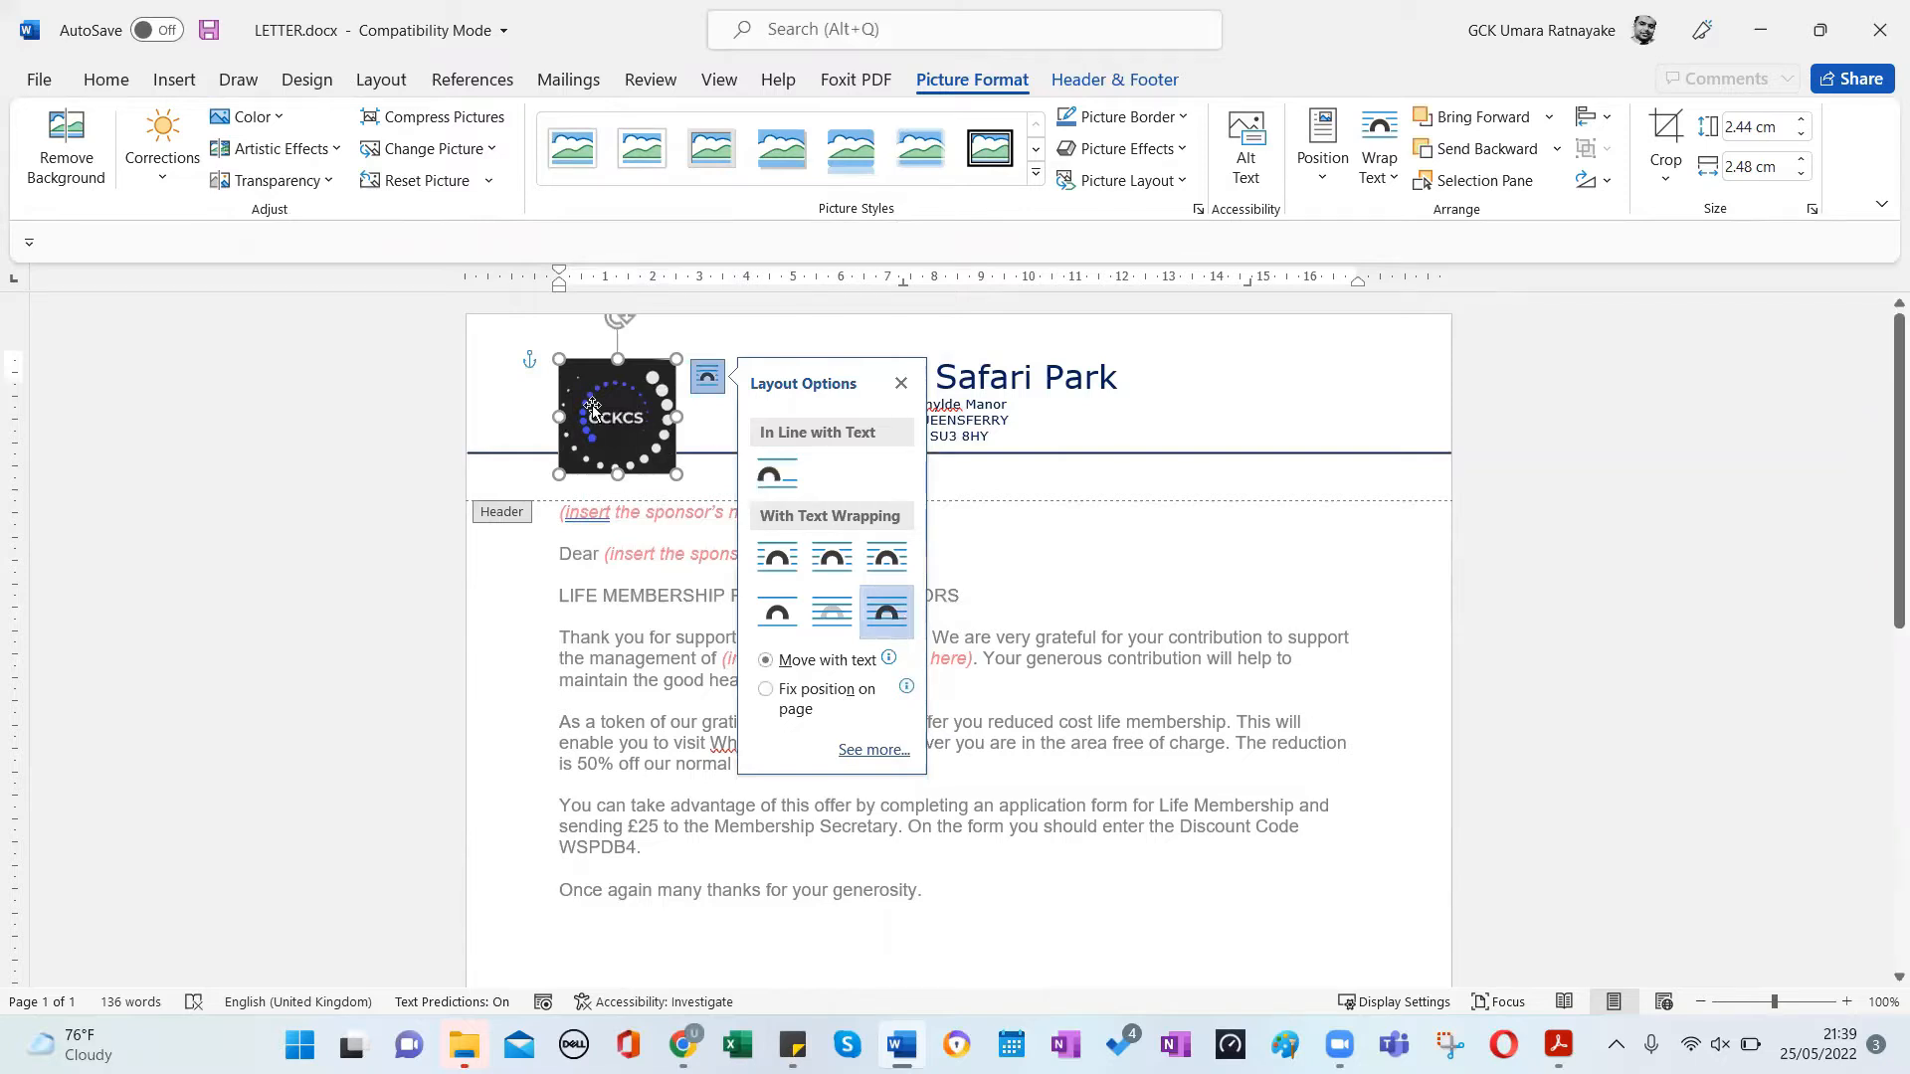
{"action": "left_click_drag", "start_coordinate": [616, 395], "coordinate": [1344, 366]}
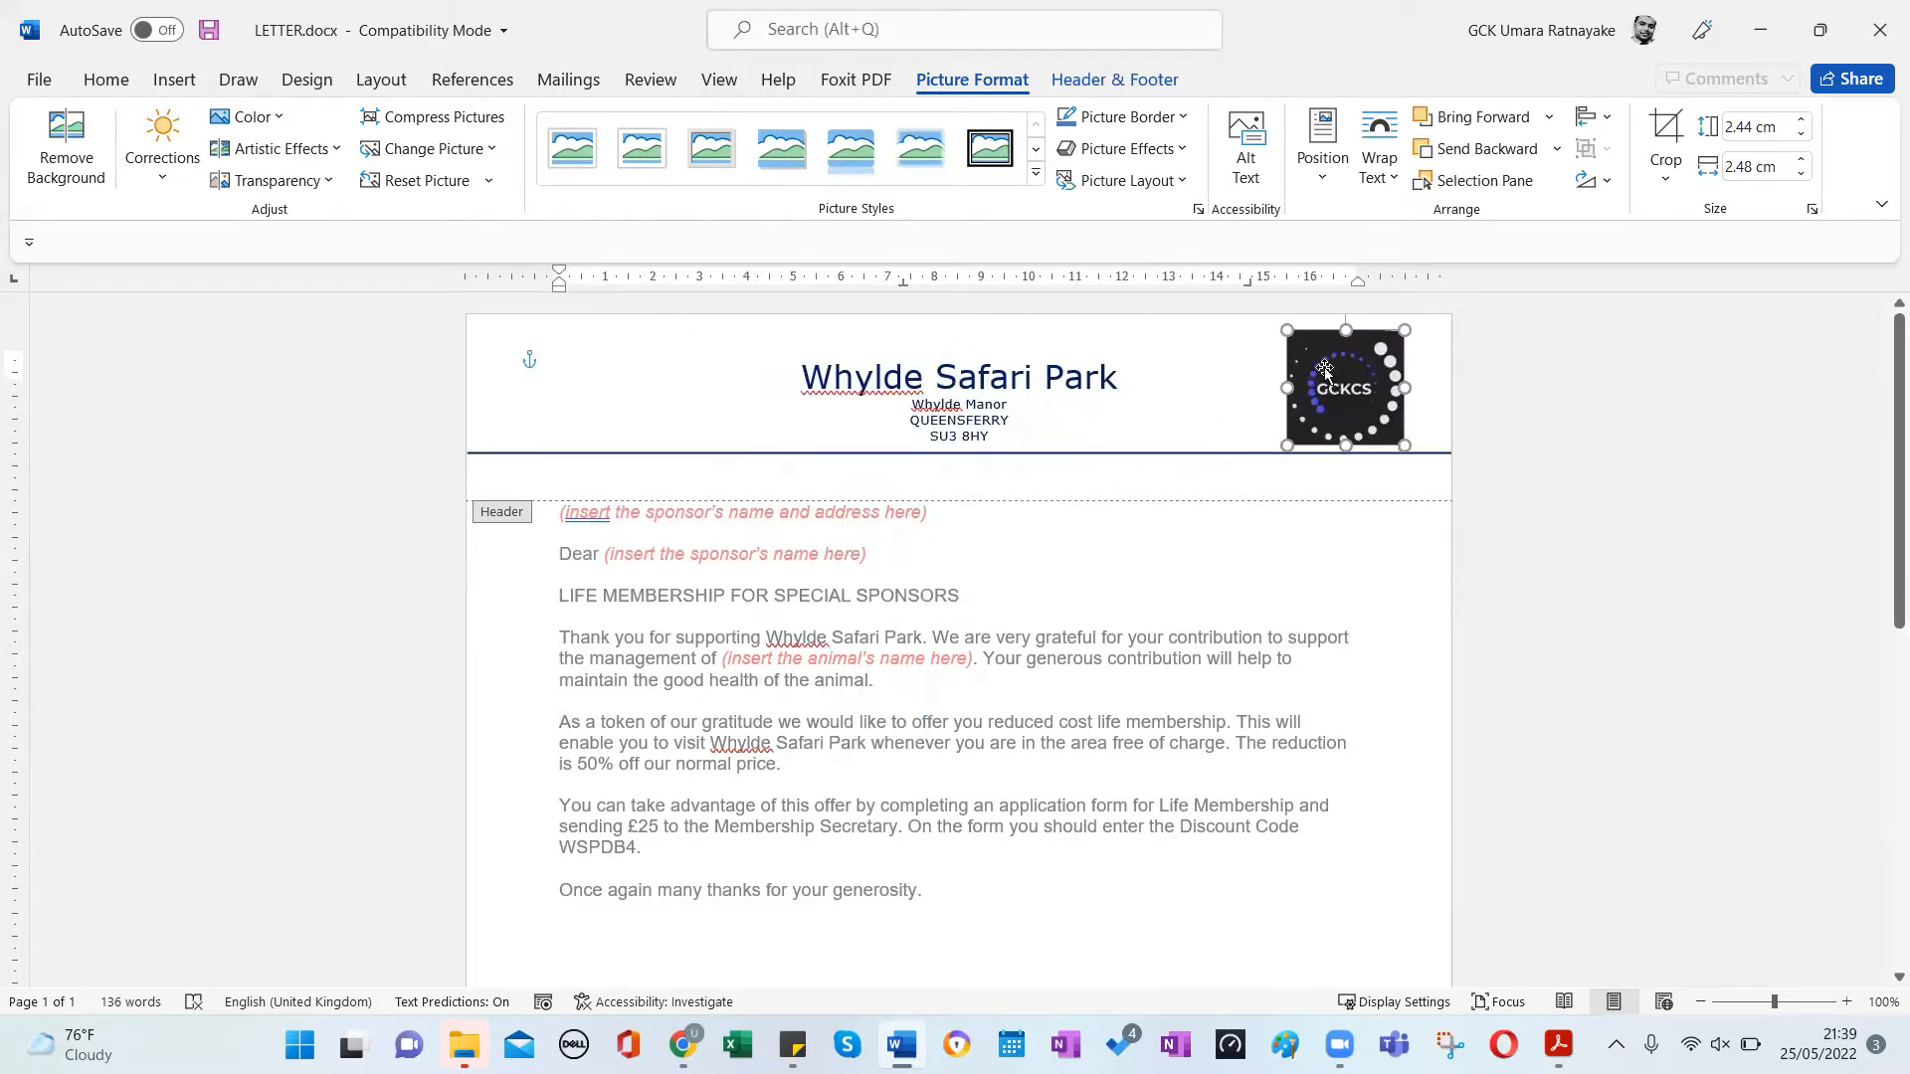
{"action": "left_click_drag", "start_coordinate": [1405, 446], "coordinate": [1332, 389]}
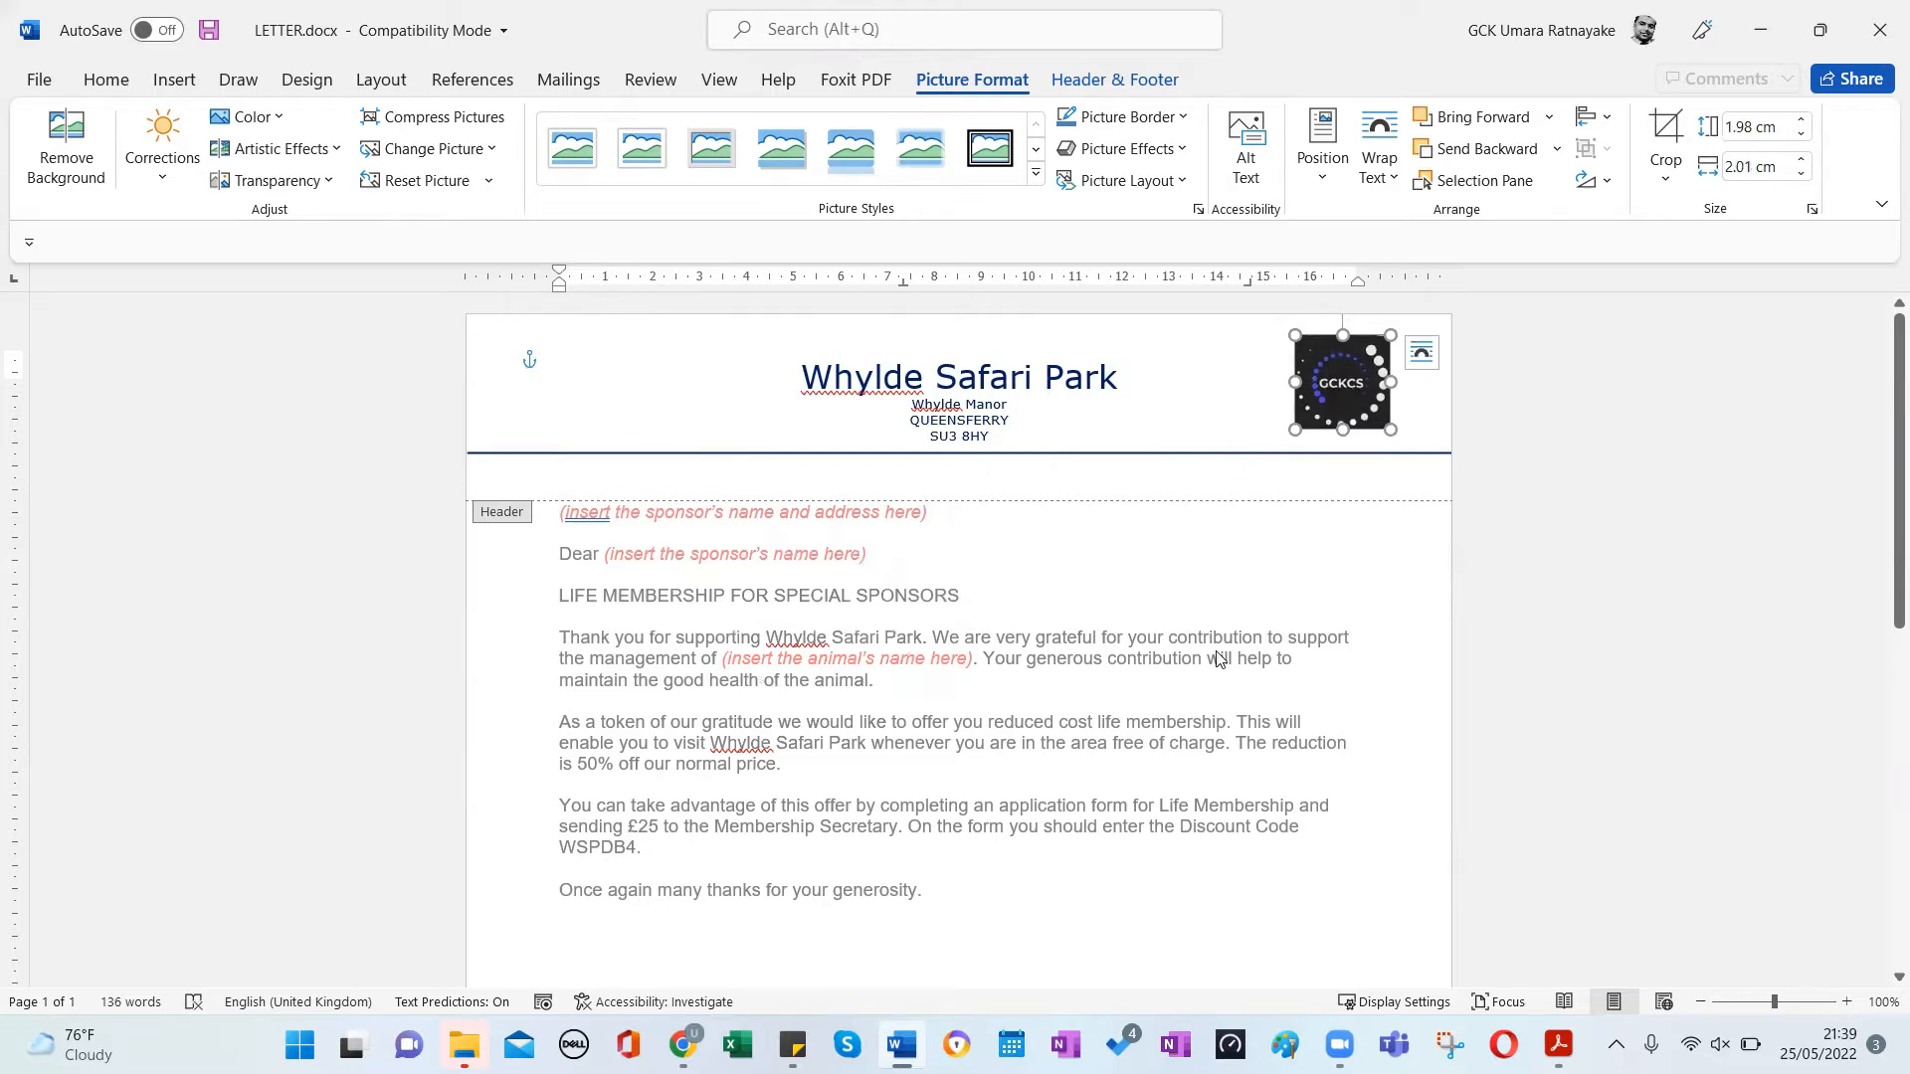
{"action": "double_click", "coordinate": [1114, 690]}
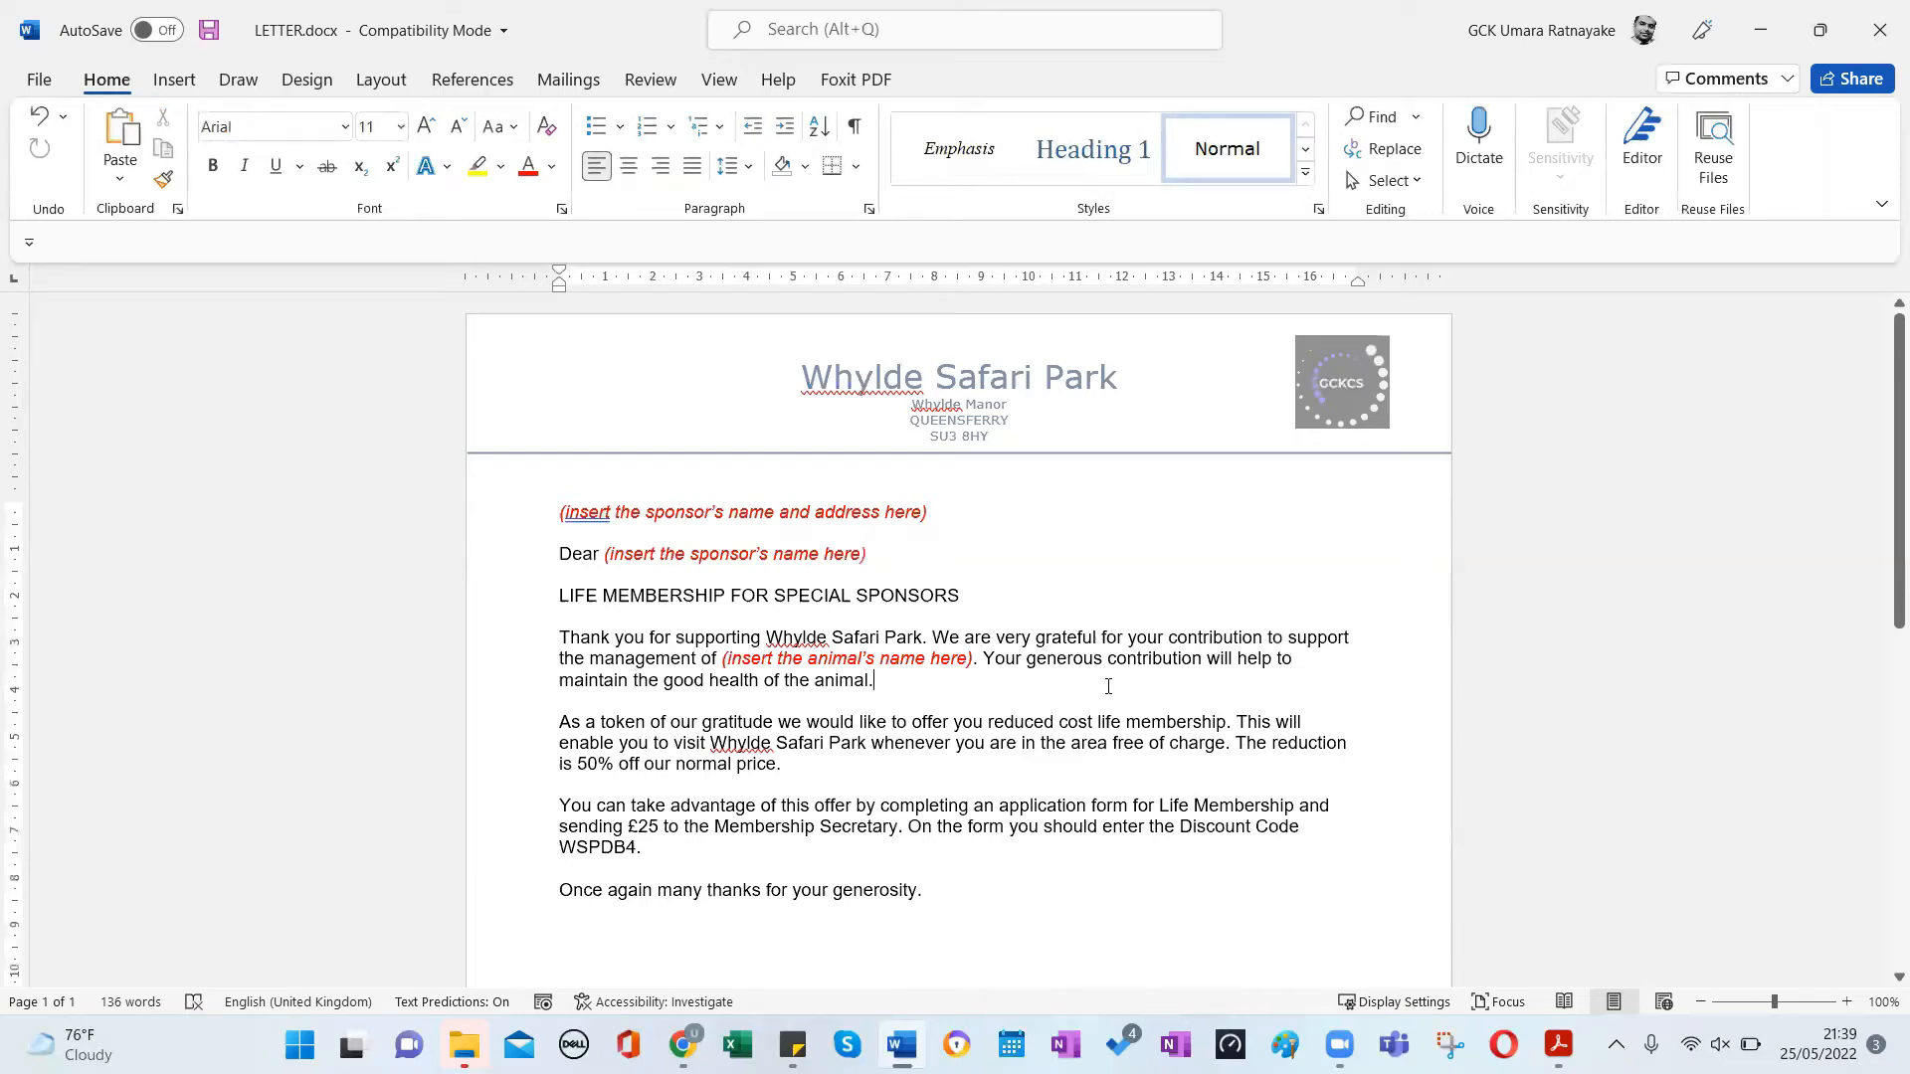
Check the date instruction in the PDF, then add the date 25/05/2022 on its own line above the sponsor's name and address placeholder.
{"action": "key", "text": "alt+Tab"}
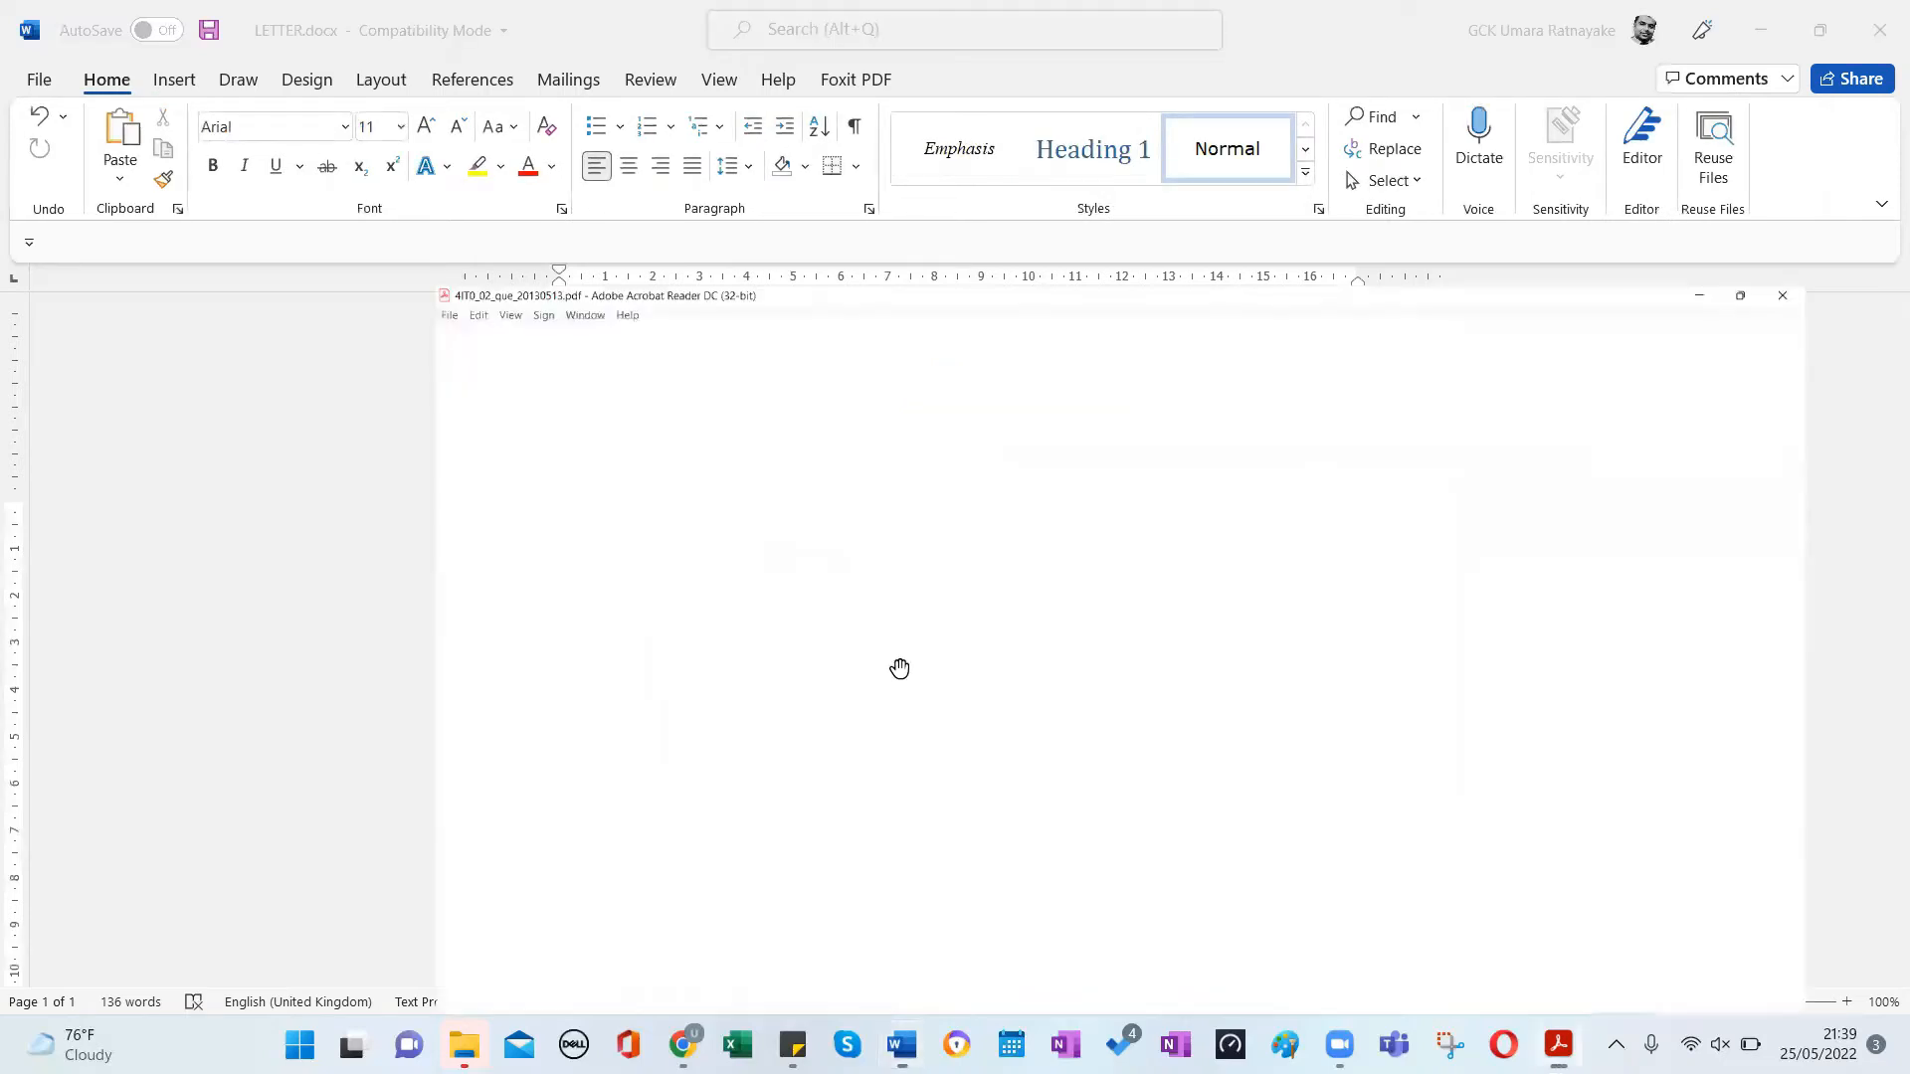
{"action": "scroll", "coordinate": [724, 567], "scroll_direction": "down", "scroll_amount": 3}
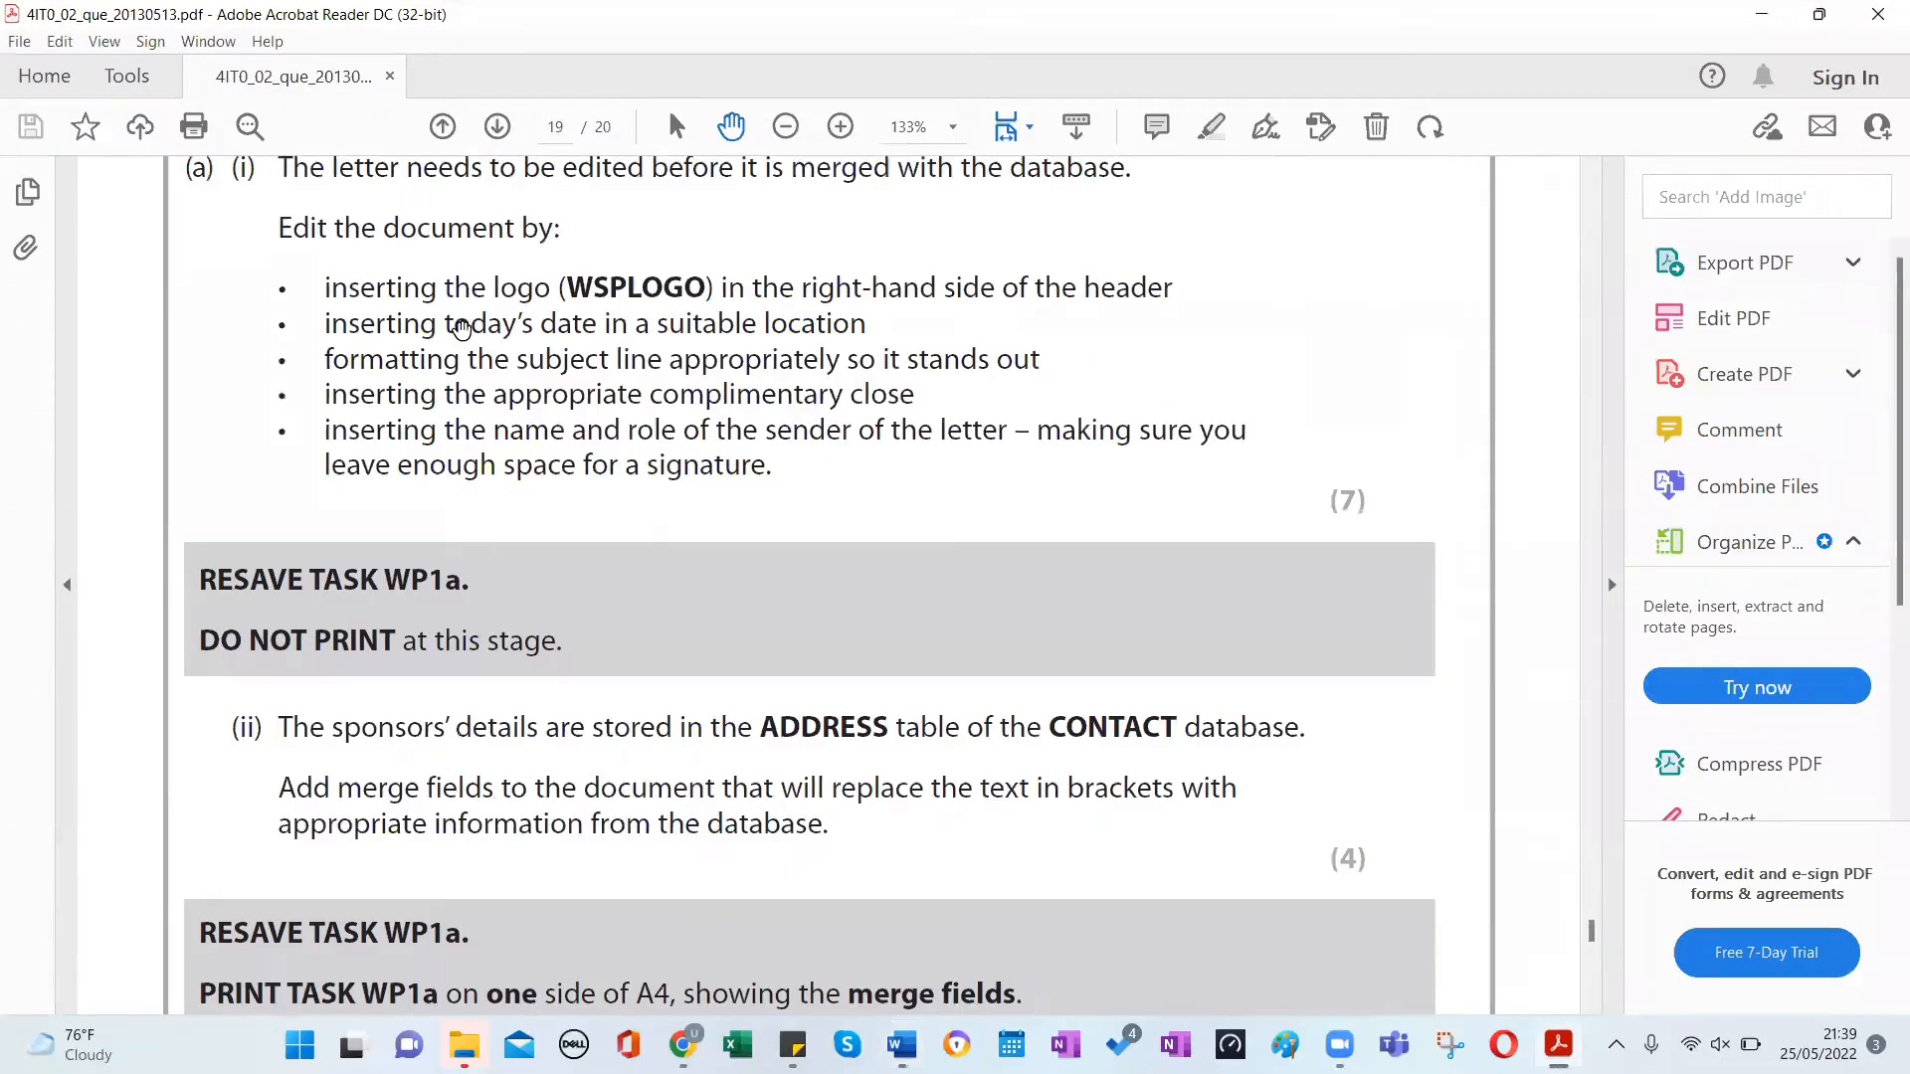
{"action": "key", "text": "alt+Tab"}
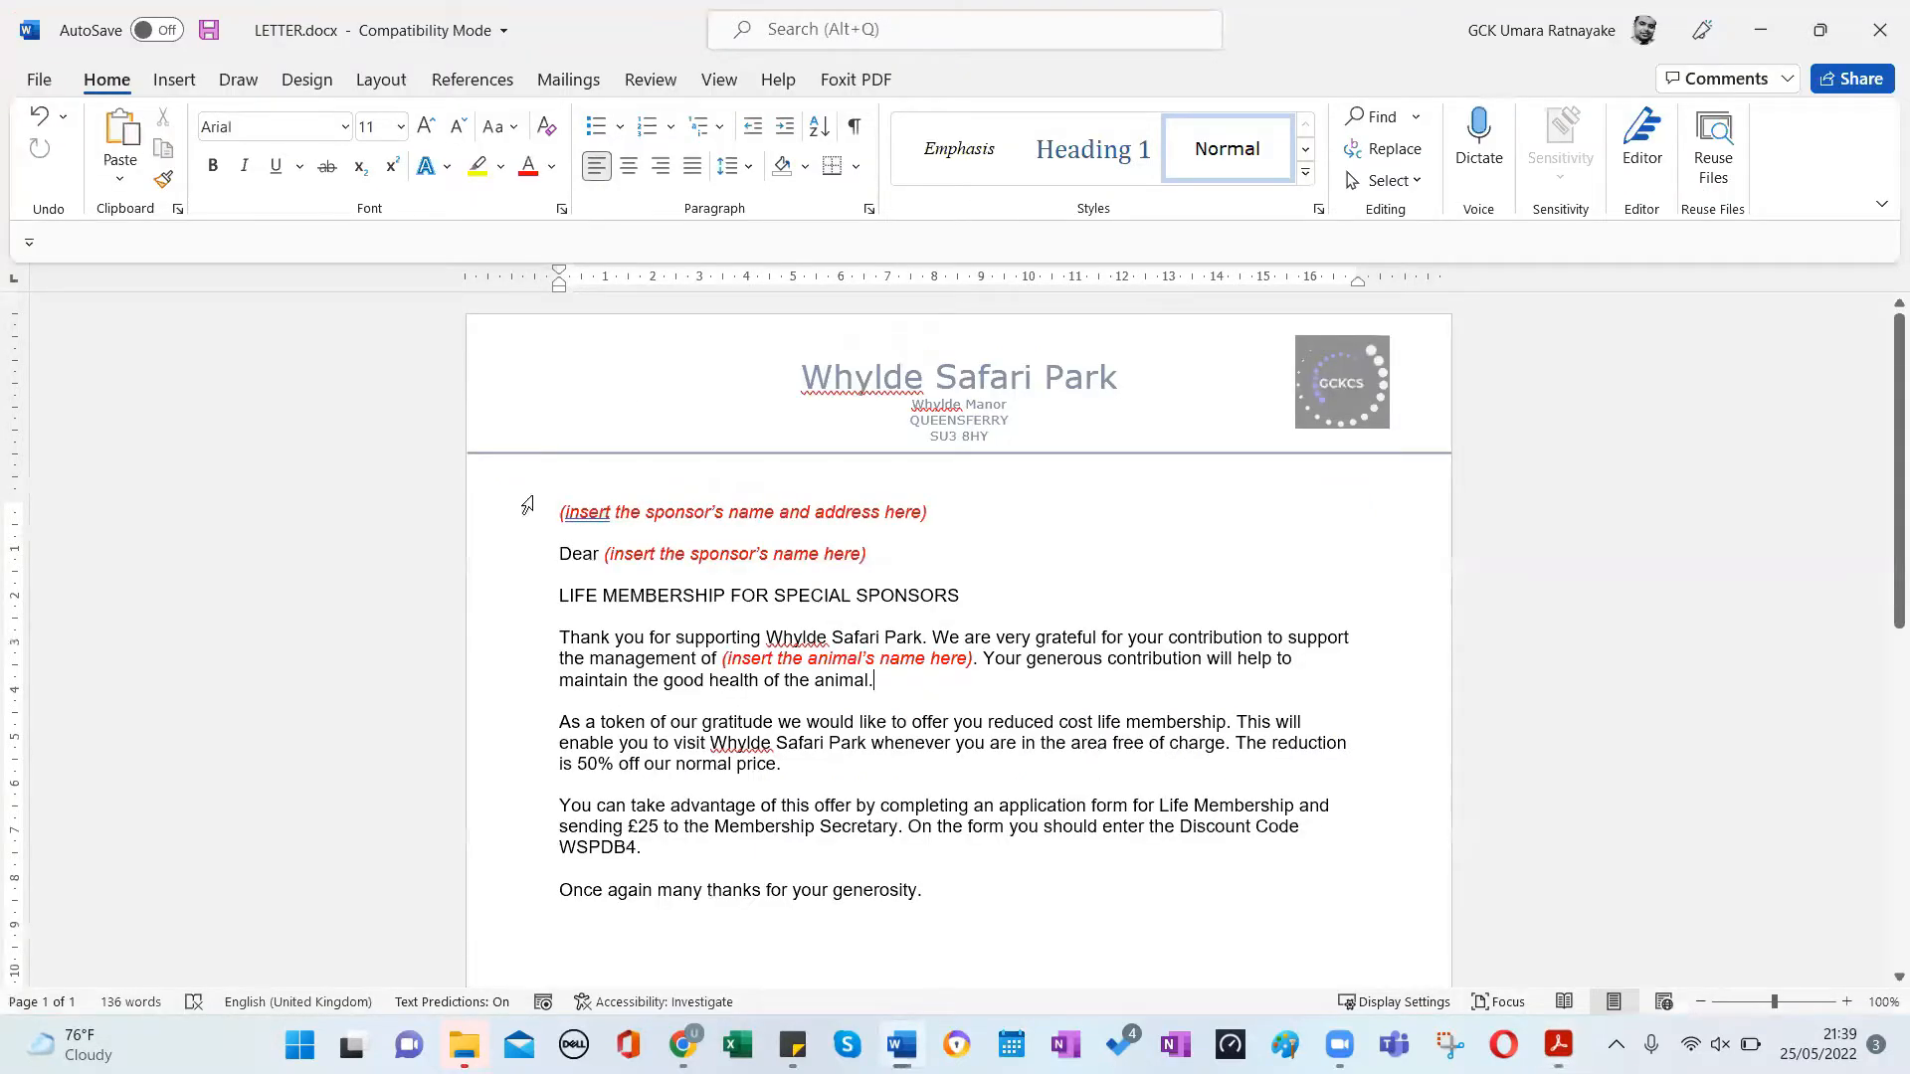
{"action": "key", "text": "Return"}
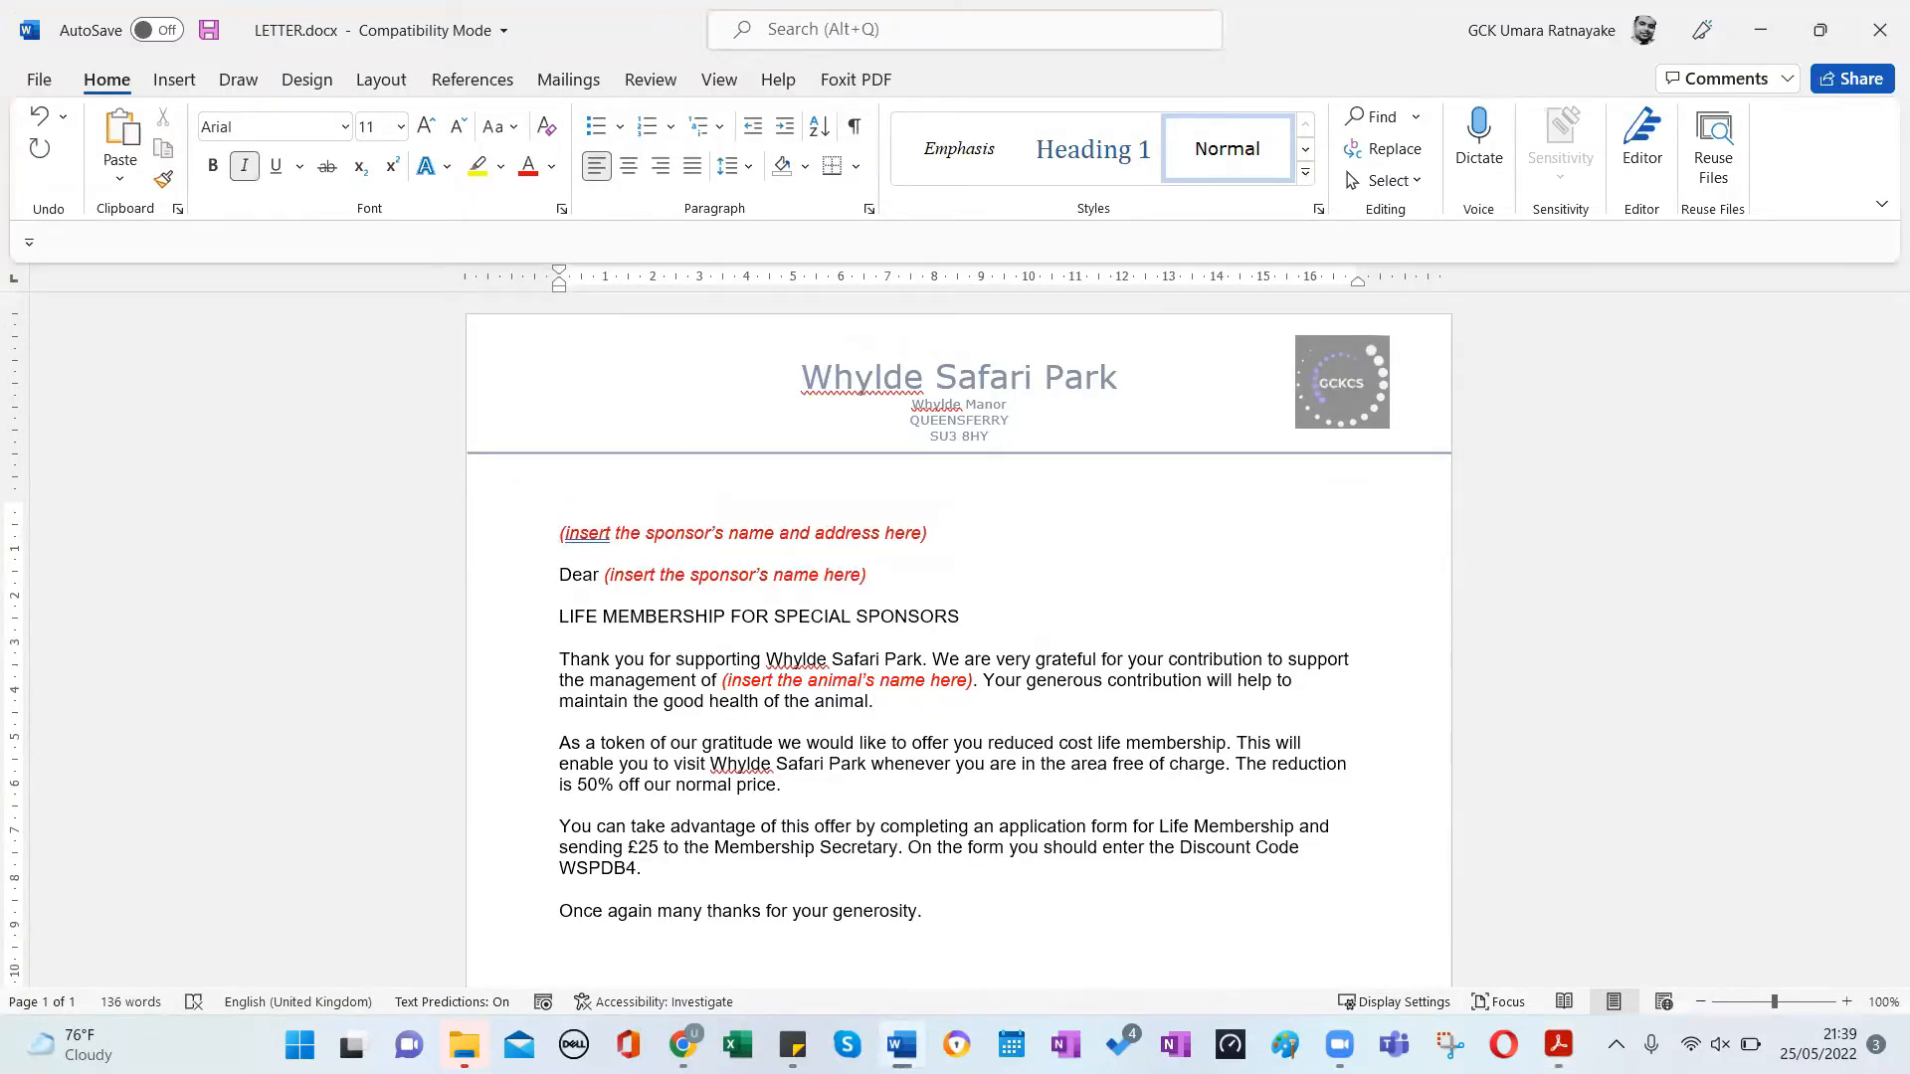
{"action": "key", "text": "Return"}
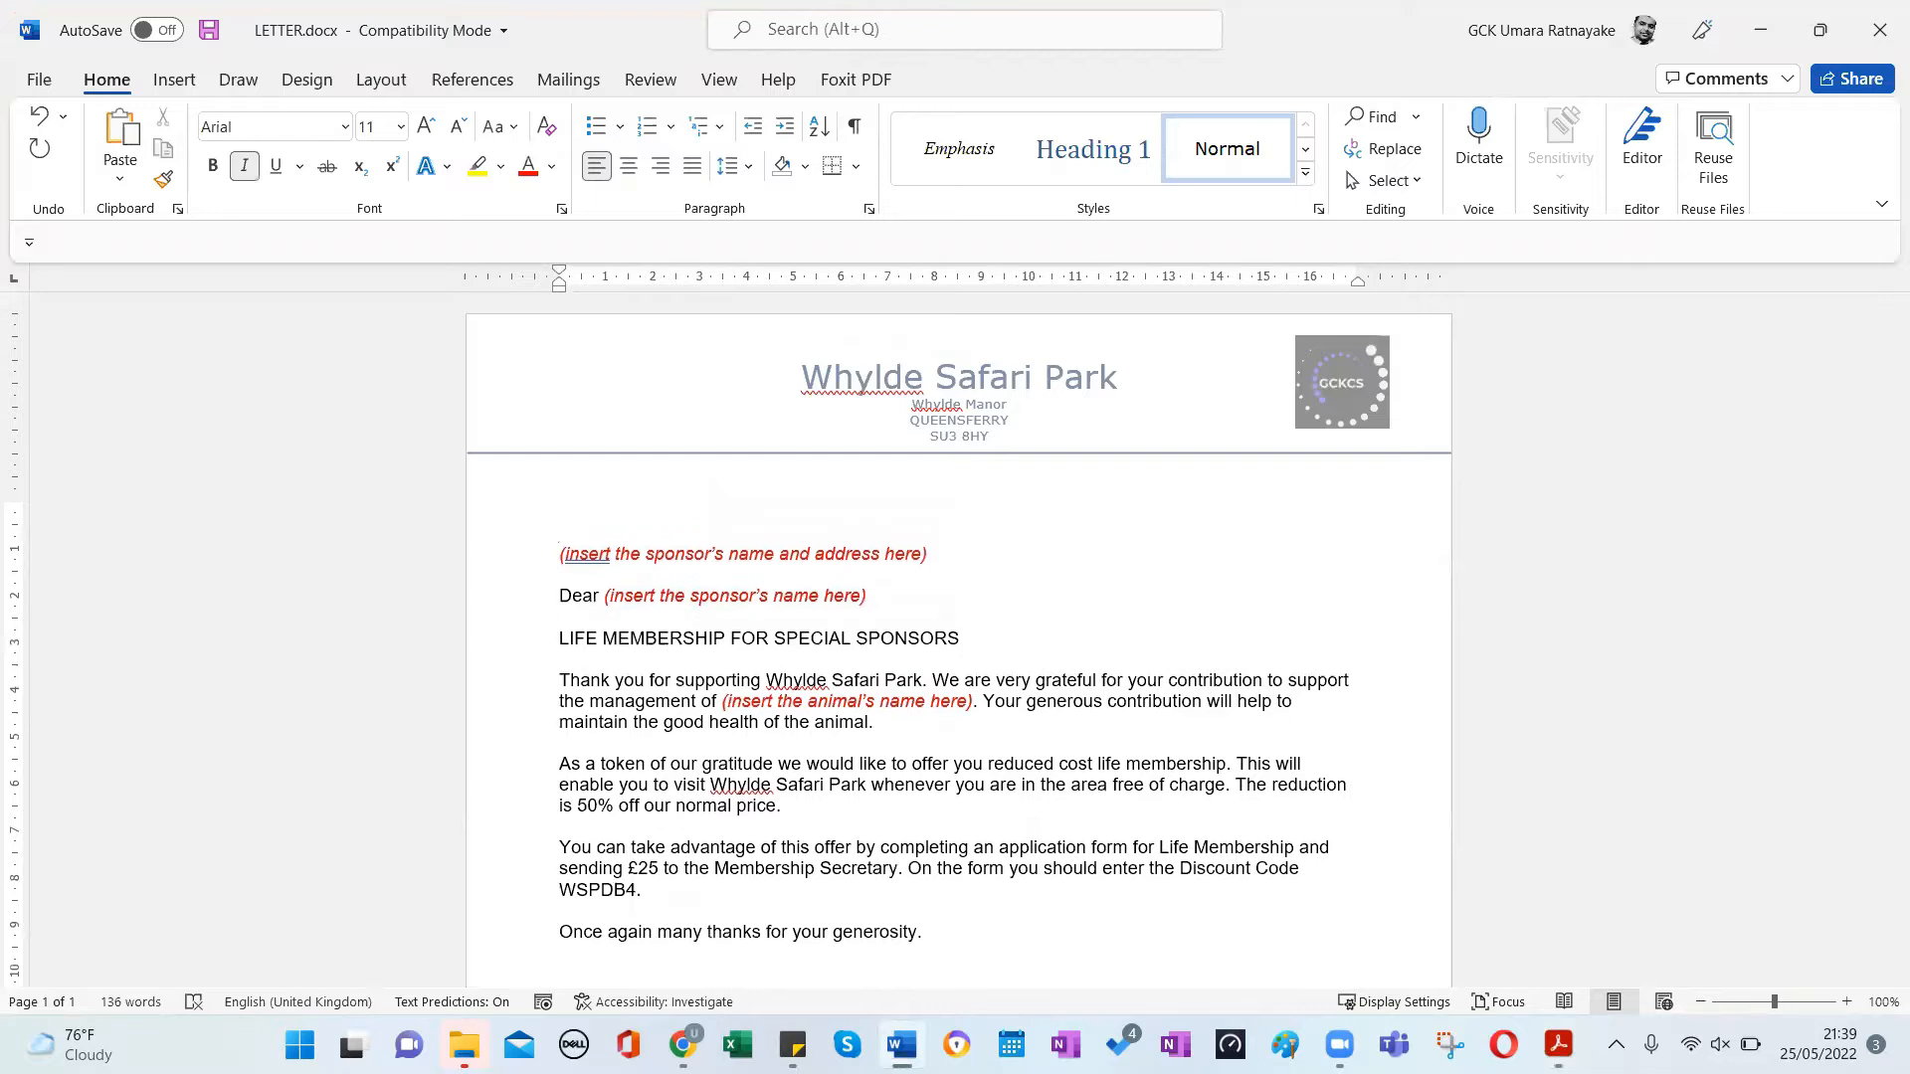
{"action": "type", "text": "25/05/2022"}
{"action": "left_click", "coordinate": [927, 575]}
{"action": "scroll", "coordinate": [929, 591], "scroll_direction": "down", "scroll_amount": 1}
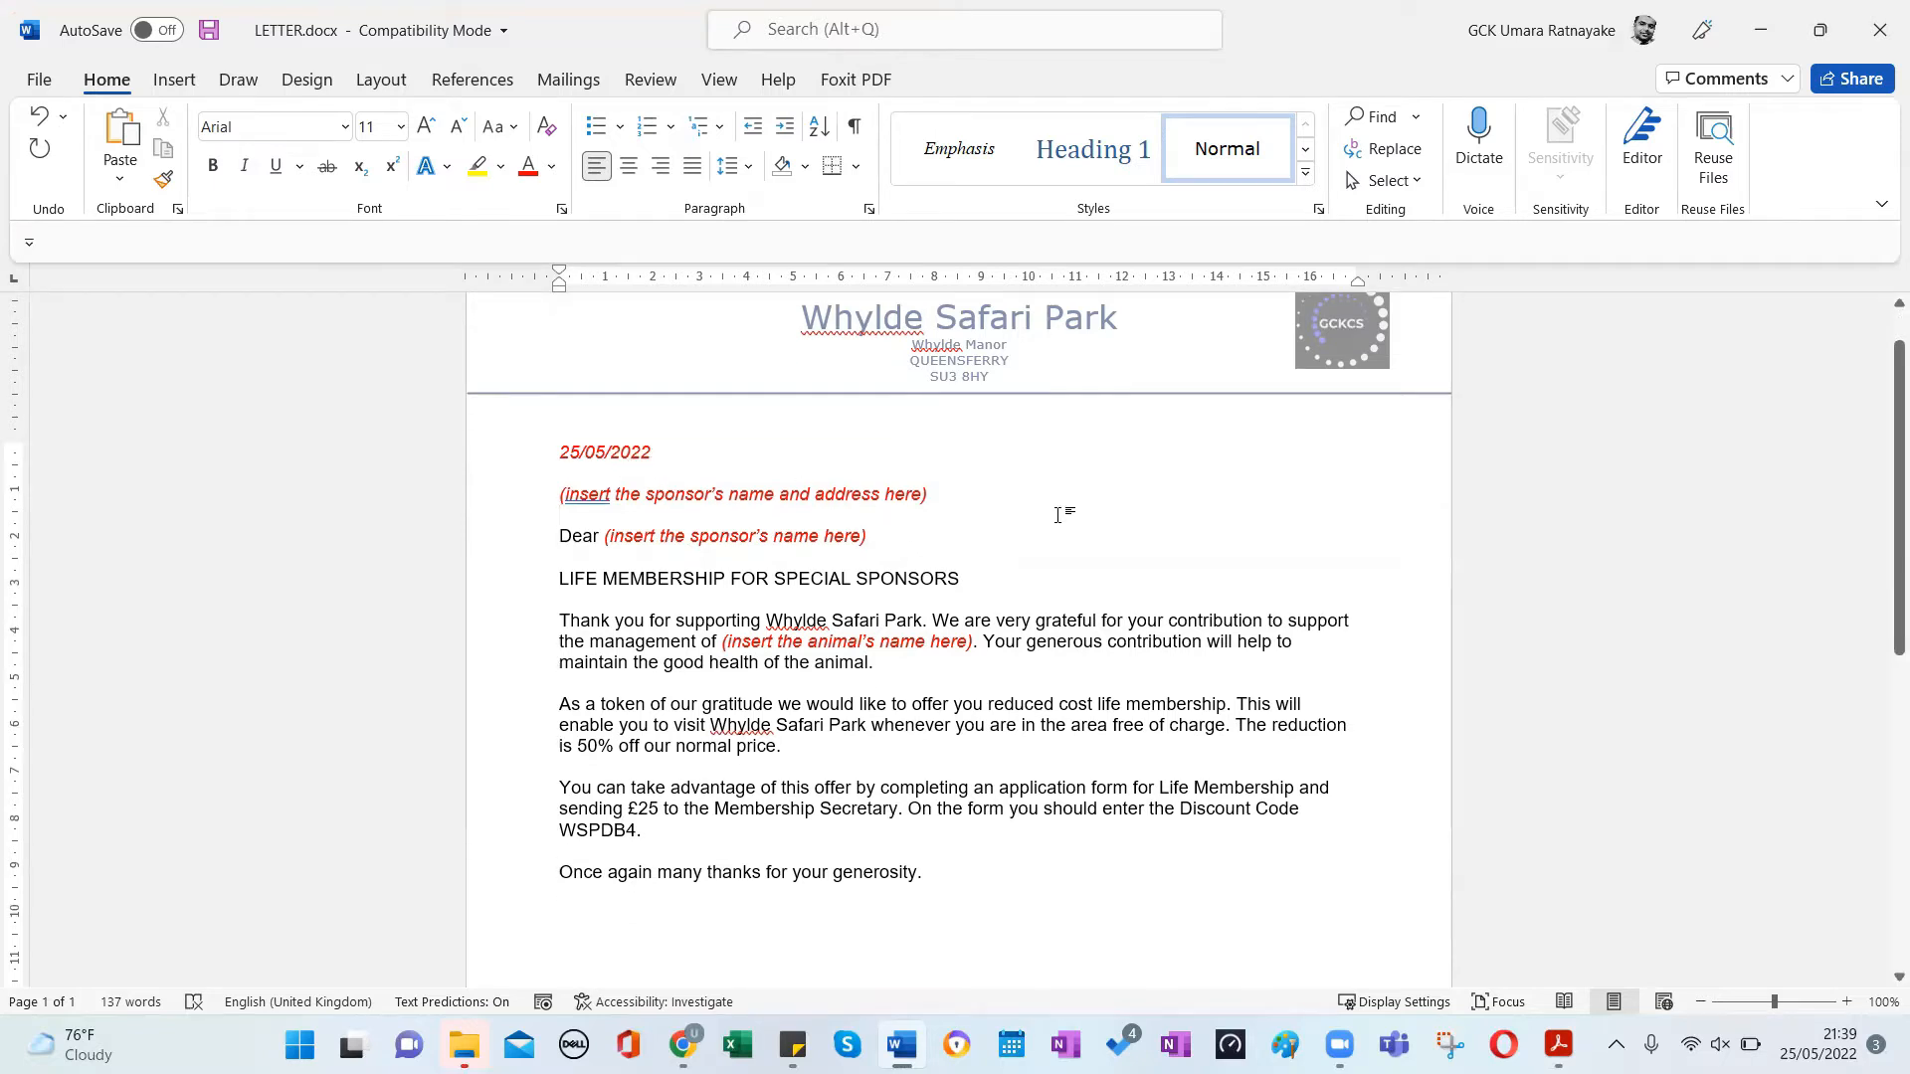
Check the subject line instruction in the PDF, then make the letter's subject line bold, italic, underlined and 14 pt.
{"action": "key", "text": "alt+Tab"}
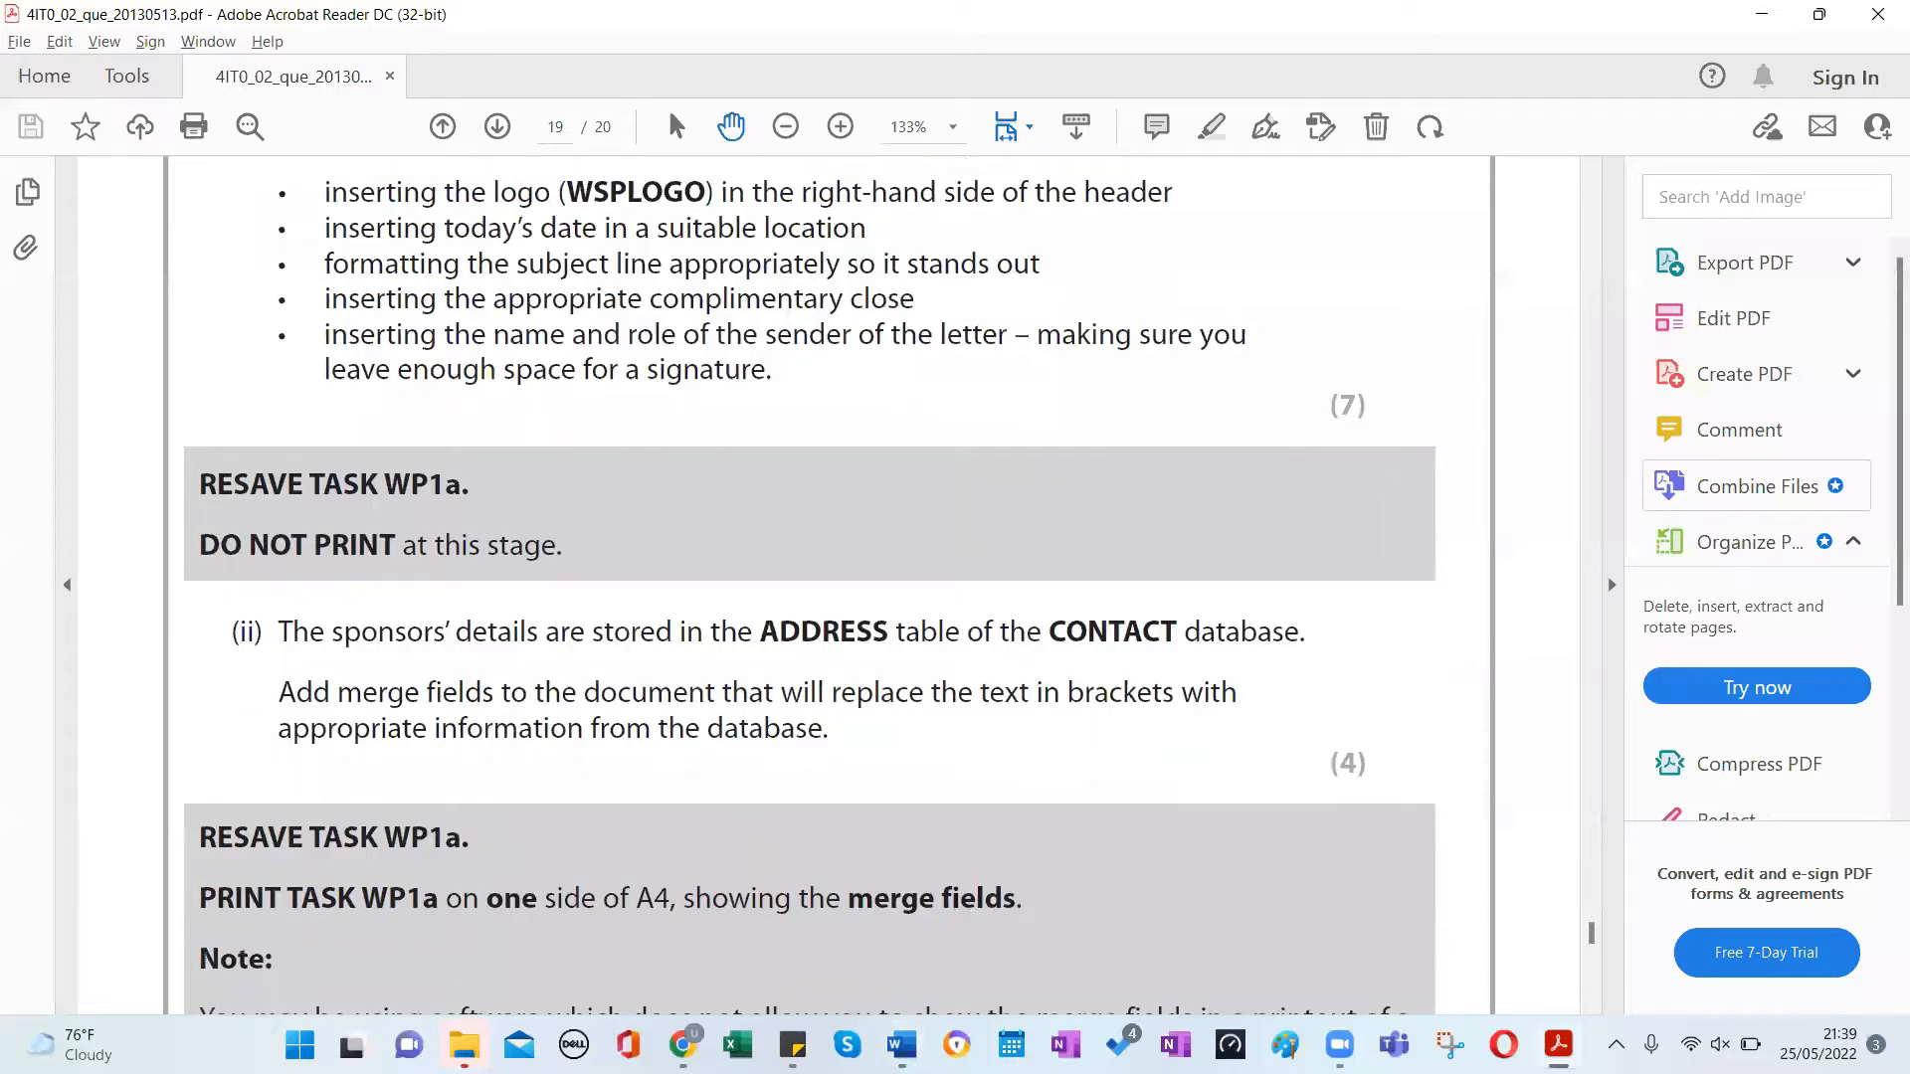
{"action": "scroll", "coordinate": [376, 343], "scroll_direction": "up", "scroll_amount": 1}
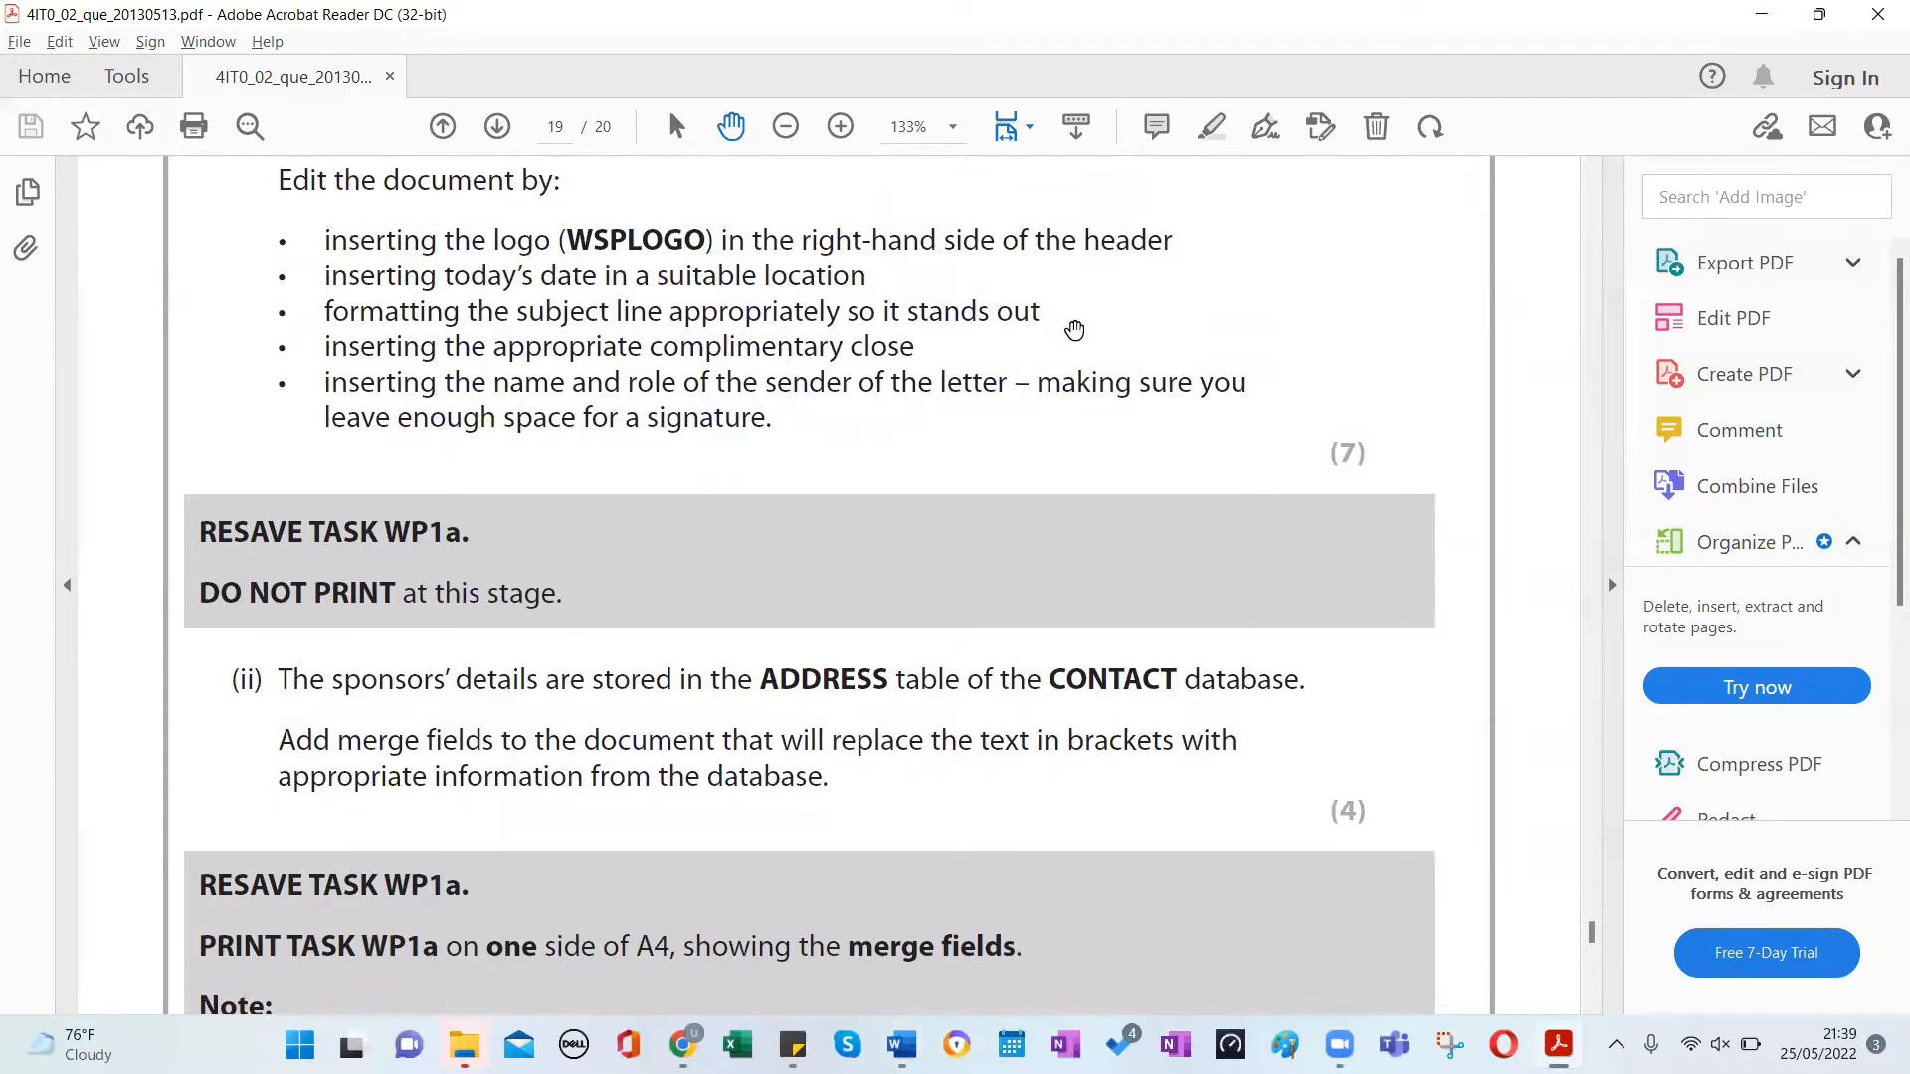
{"action": "key", "text": "alt+Tab"}
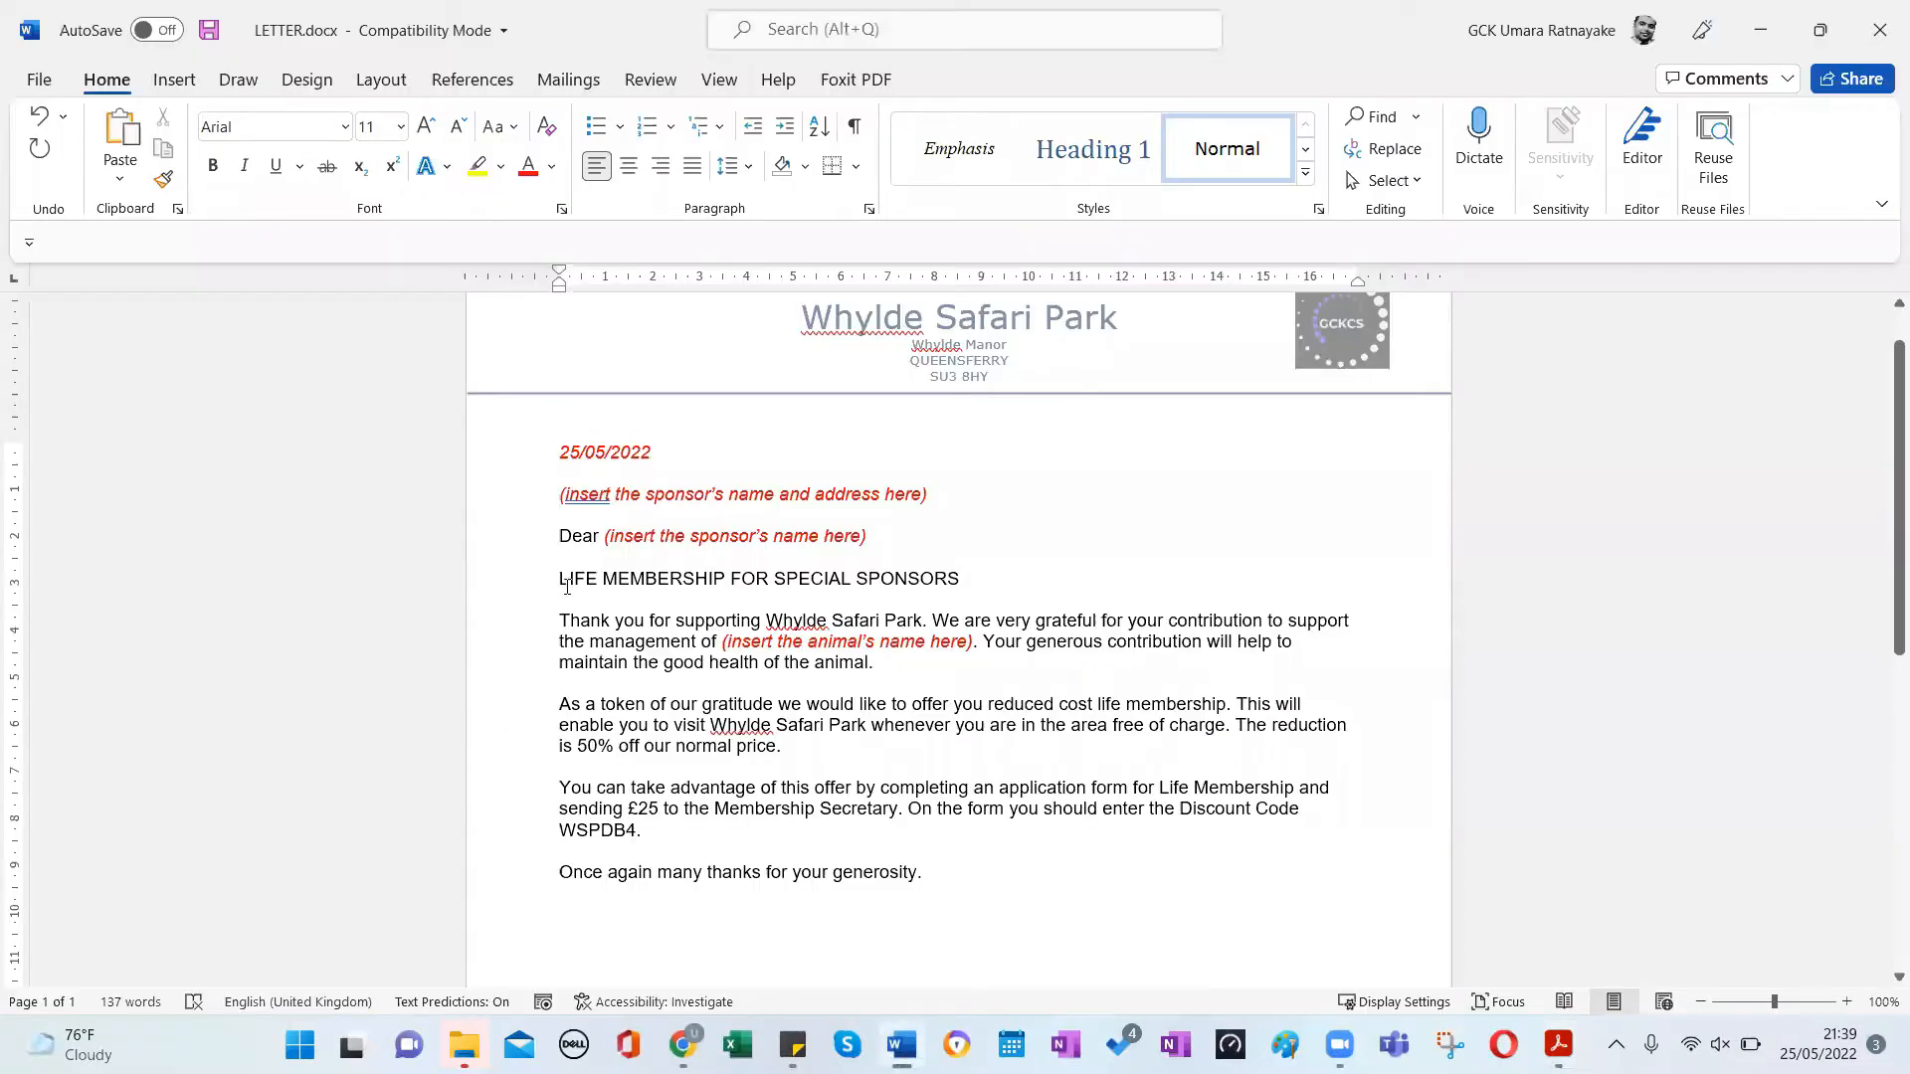
{"action": "left_click_drag", "start_coordinate": [567, 584], "coordinate": [960, 578]}
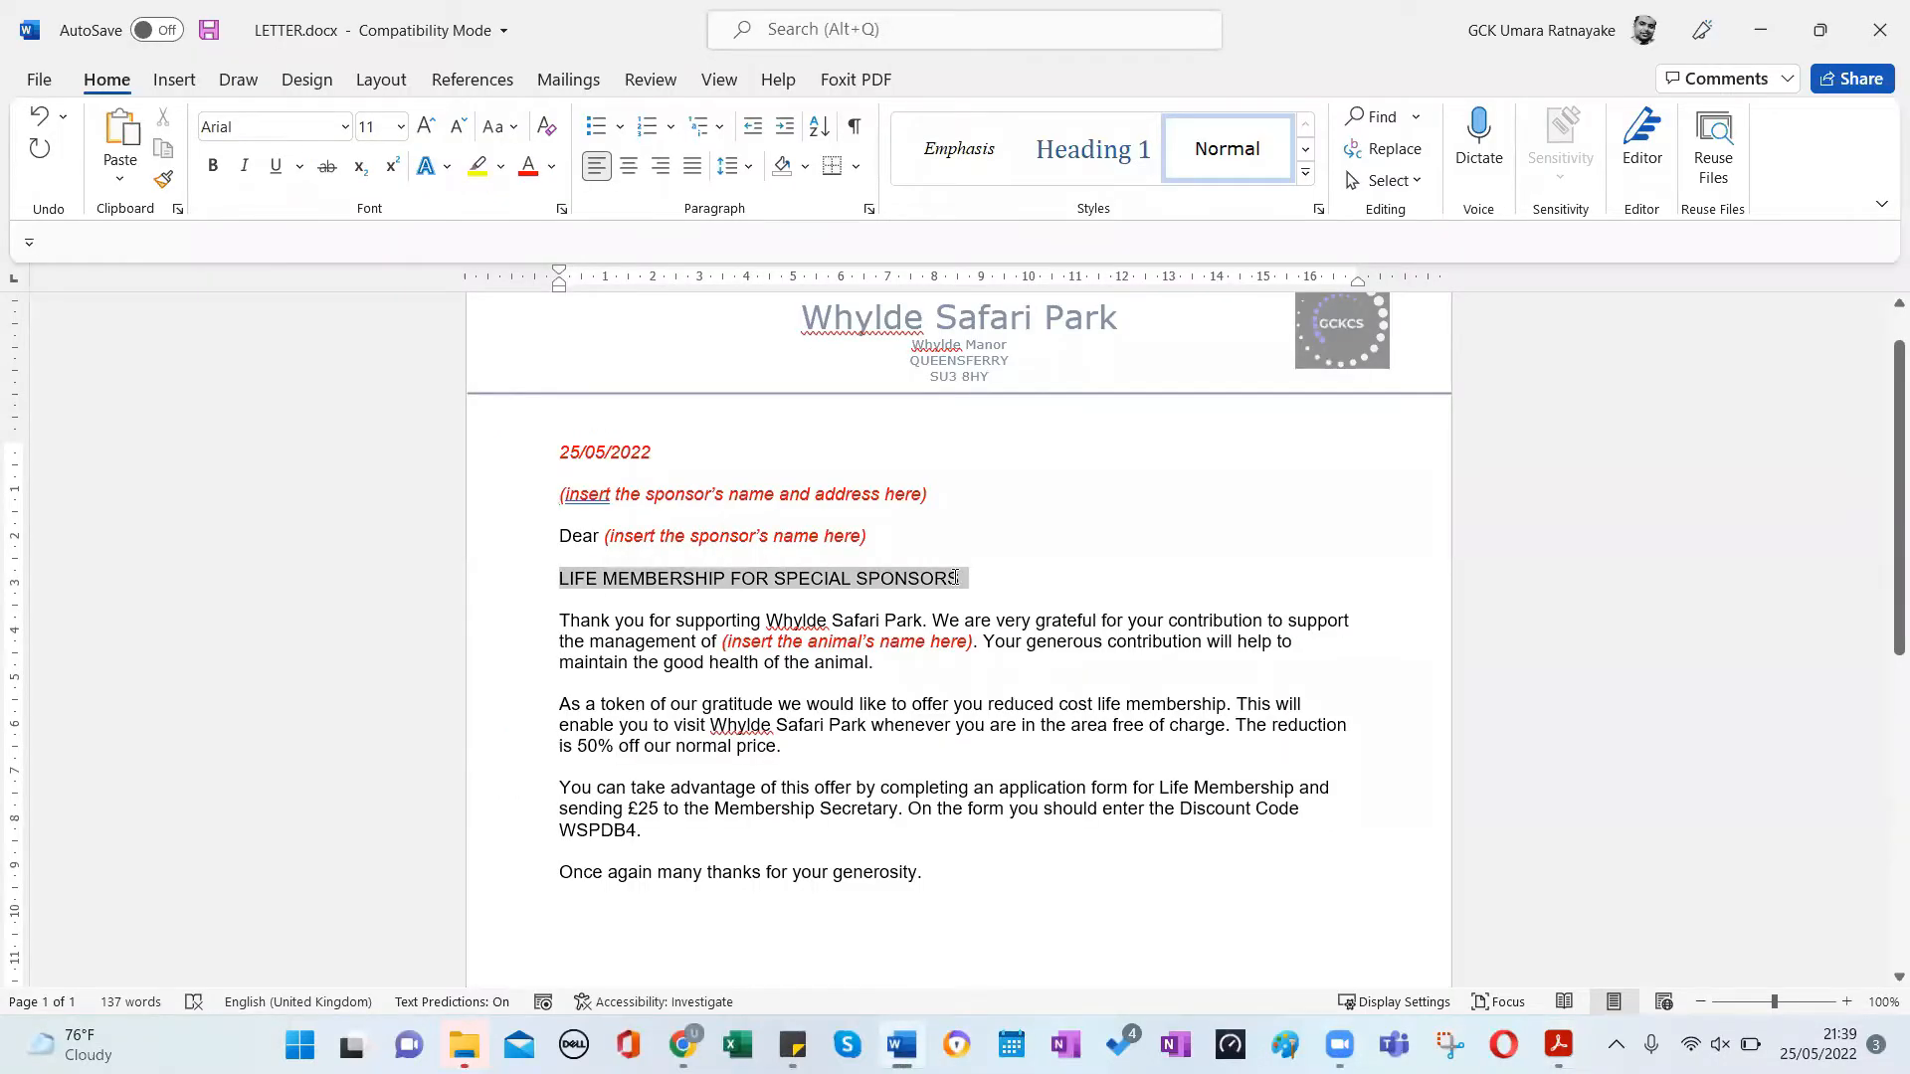
{"action": "left_click", "coordinate": [213, 166]}
{"action": "left_click", "coordinate": [243, 166]}
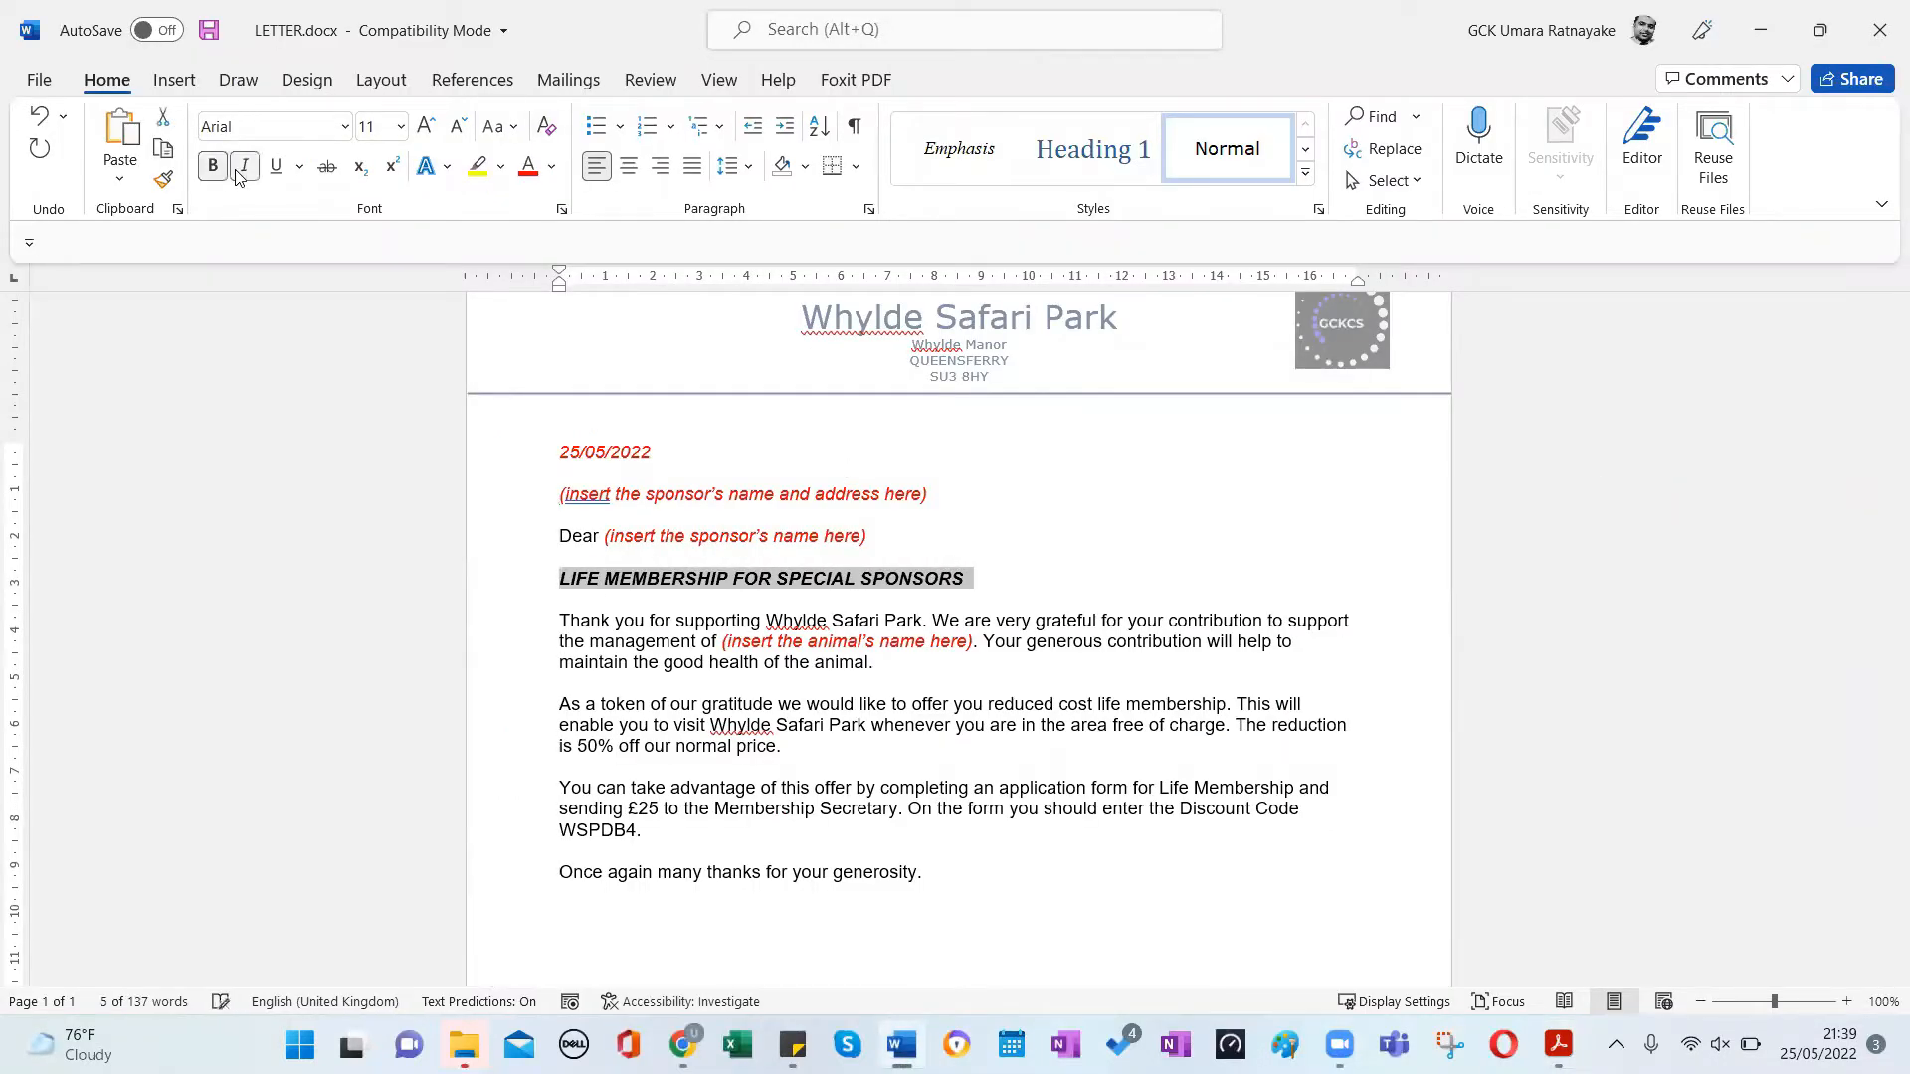
{"action": "left_click", "coordinate": [424, 126]}
{"action": "left_click", "coordinate": [425, 127]}
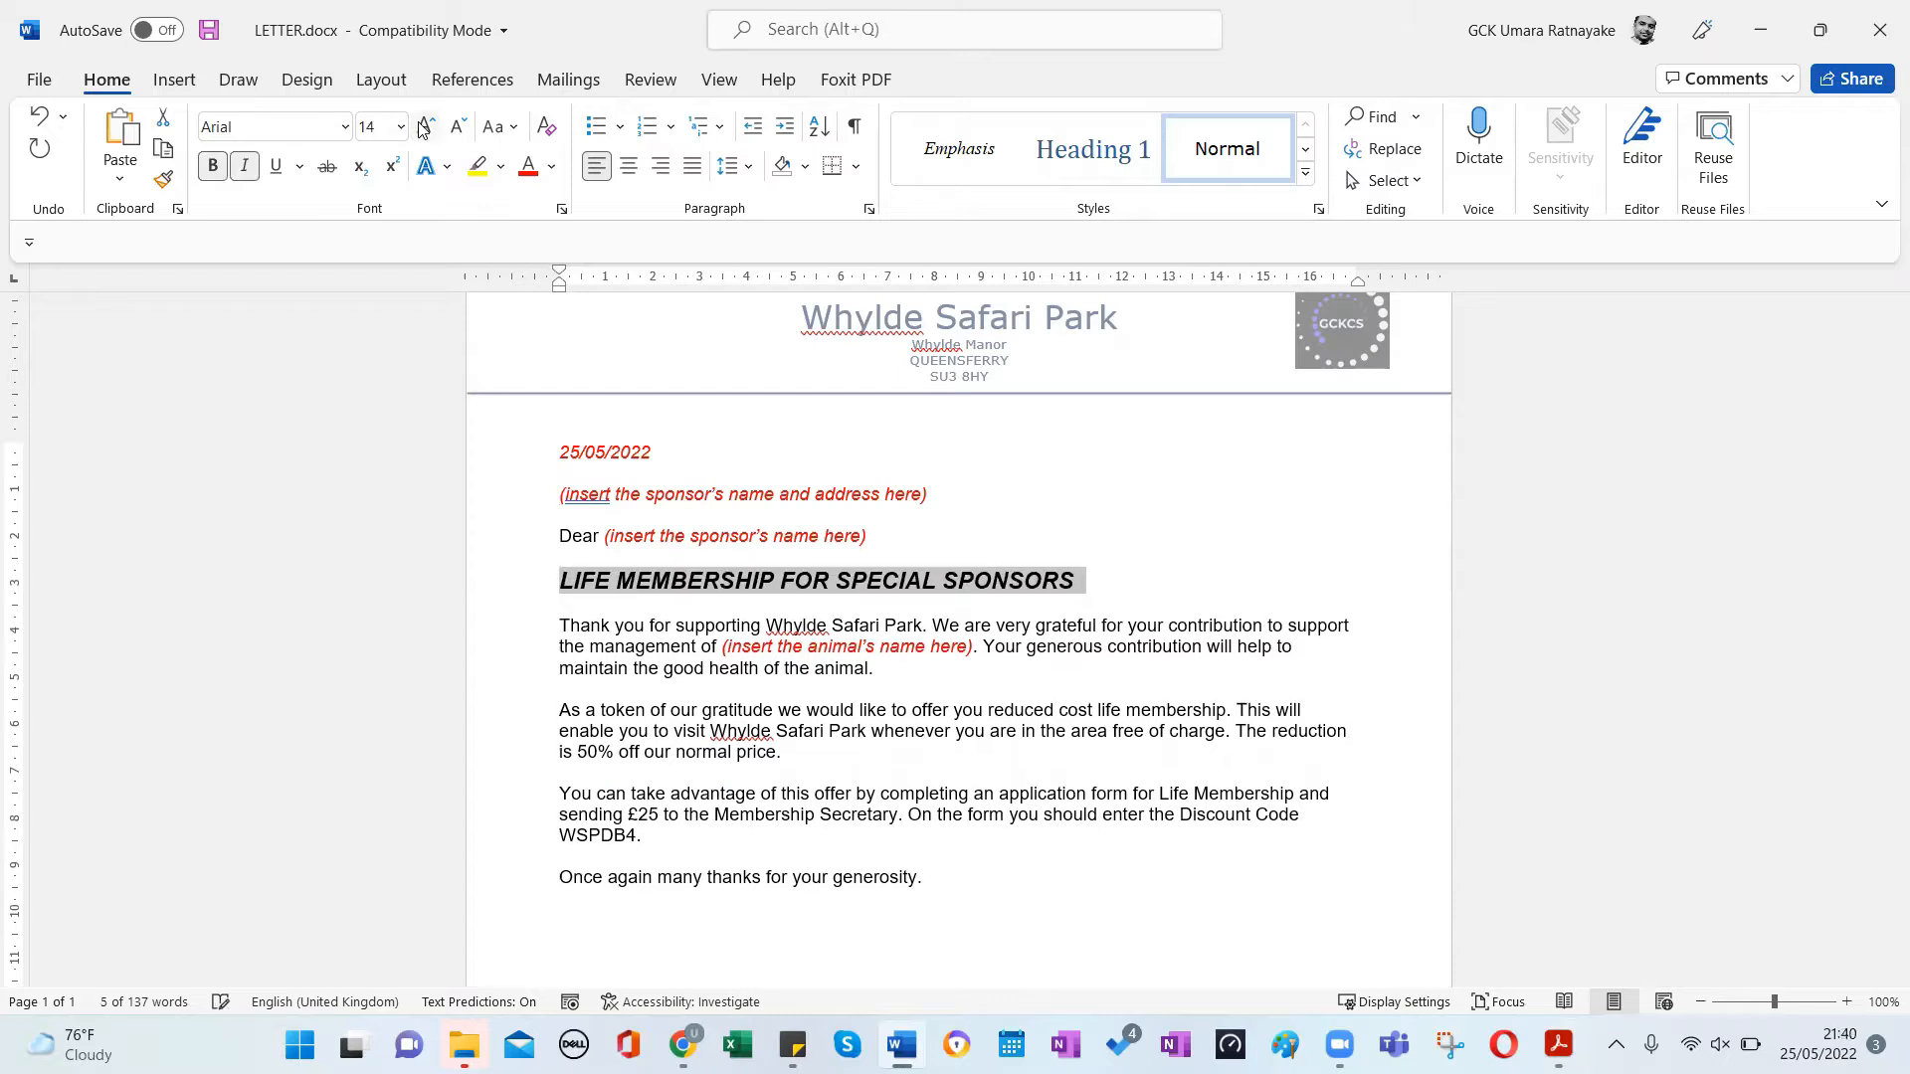
{"action": "left_click", "coordinate": [276, 166]}
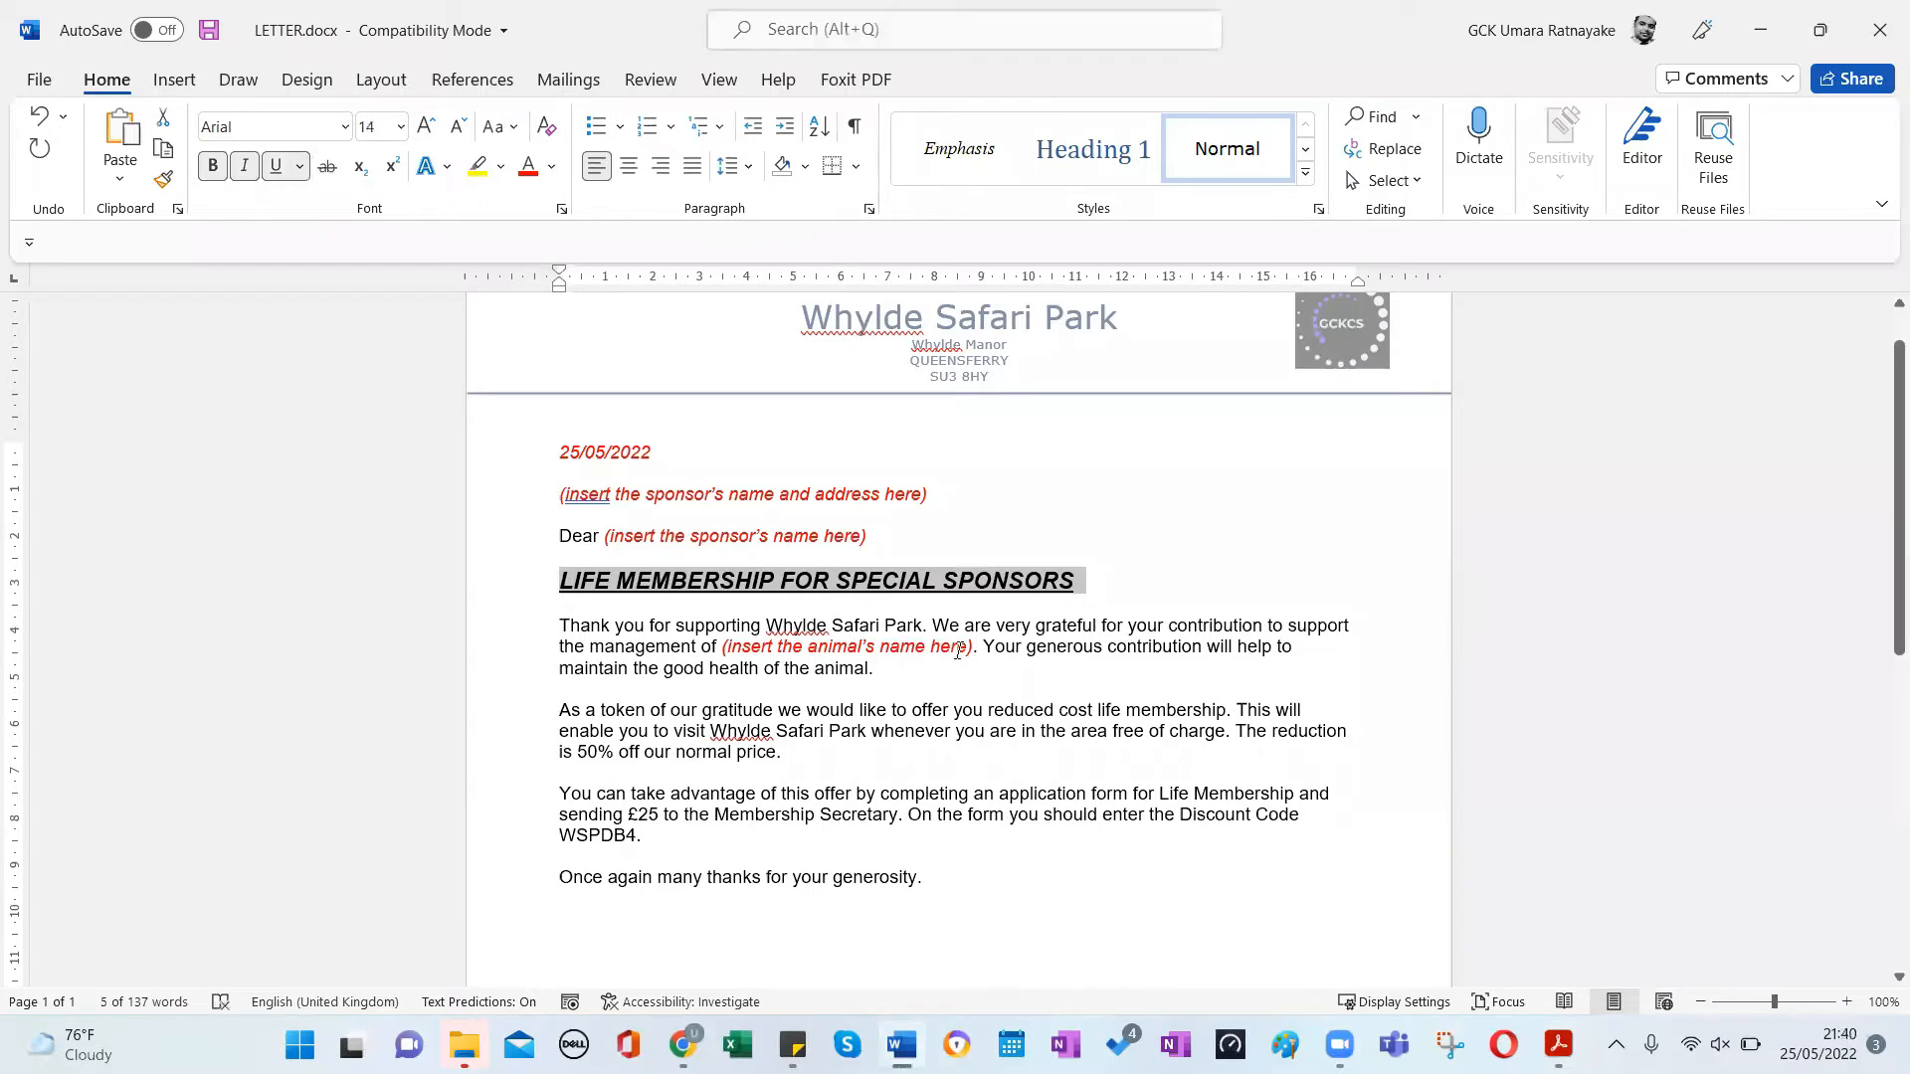
{"action": "left_click", "coordinate": [1148, 590]}
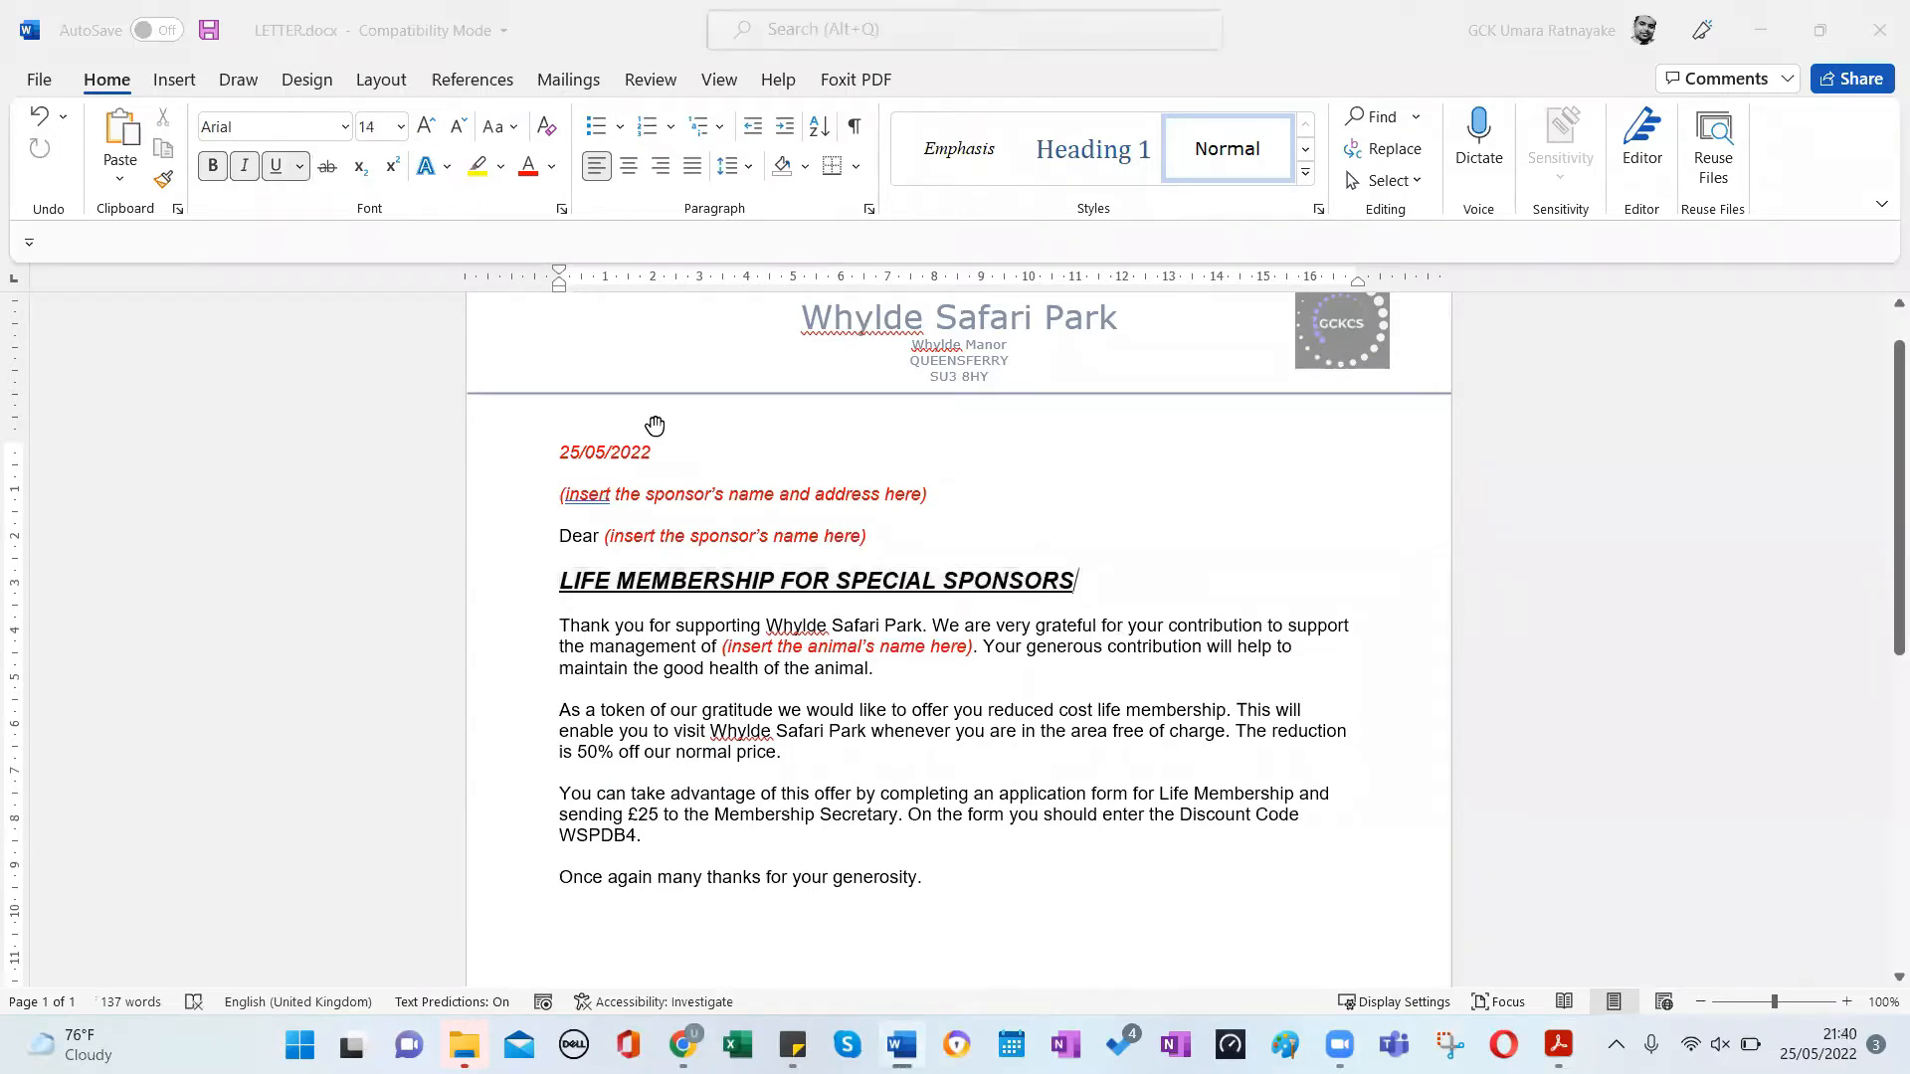
Check the complimentary close instruction in the PDF, then add "Yours faithfully," and a dotted signature line with signing space below the letter's last paragraph.
{"action": "key", "text": "alt+Tab"}
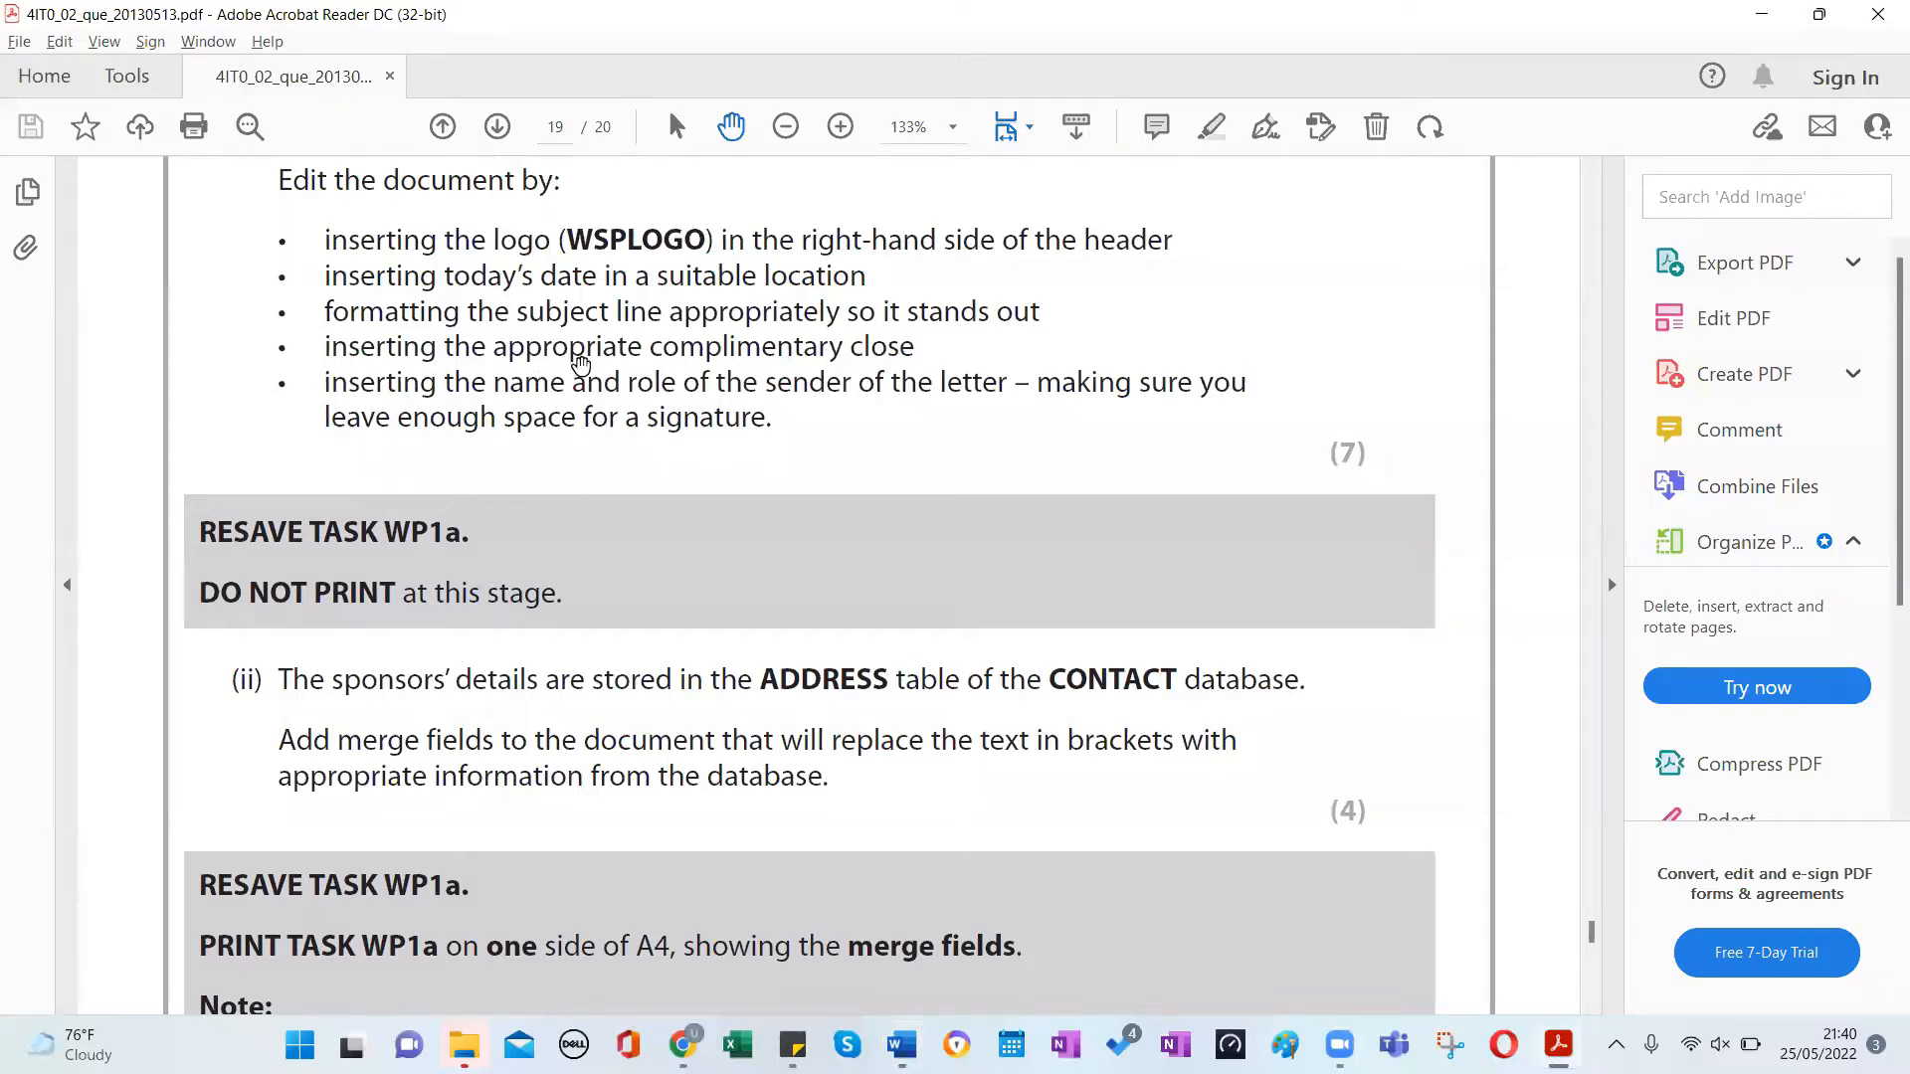
{"action": "key", "text": "alt+Tab"}
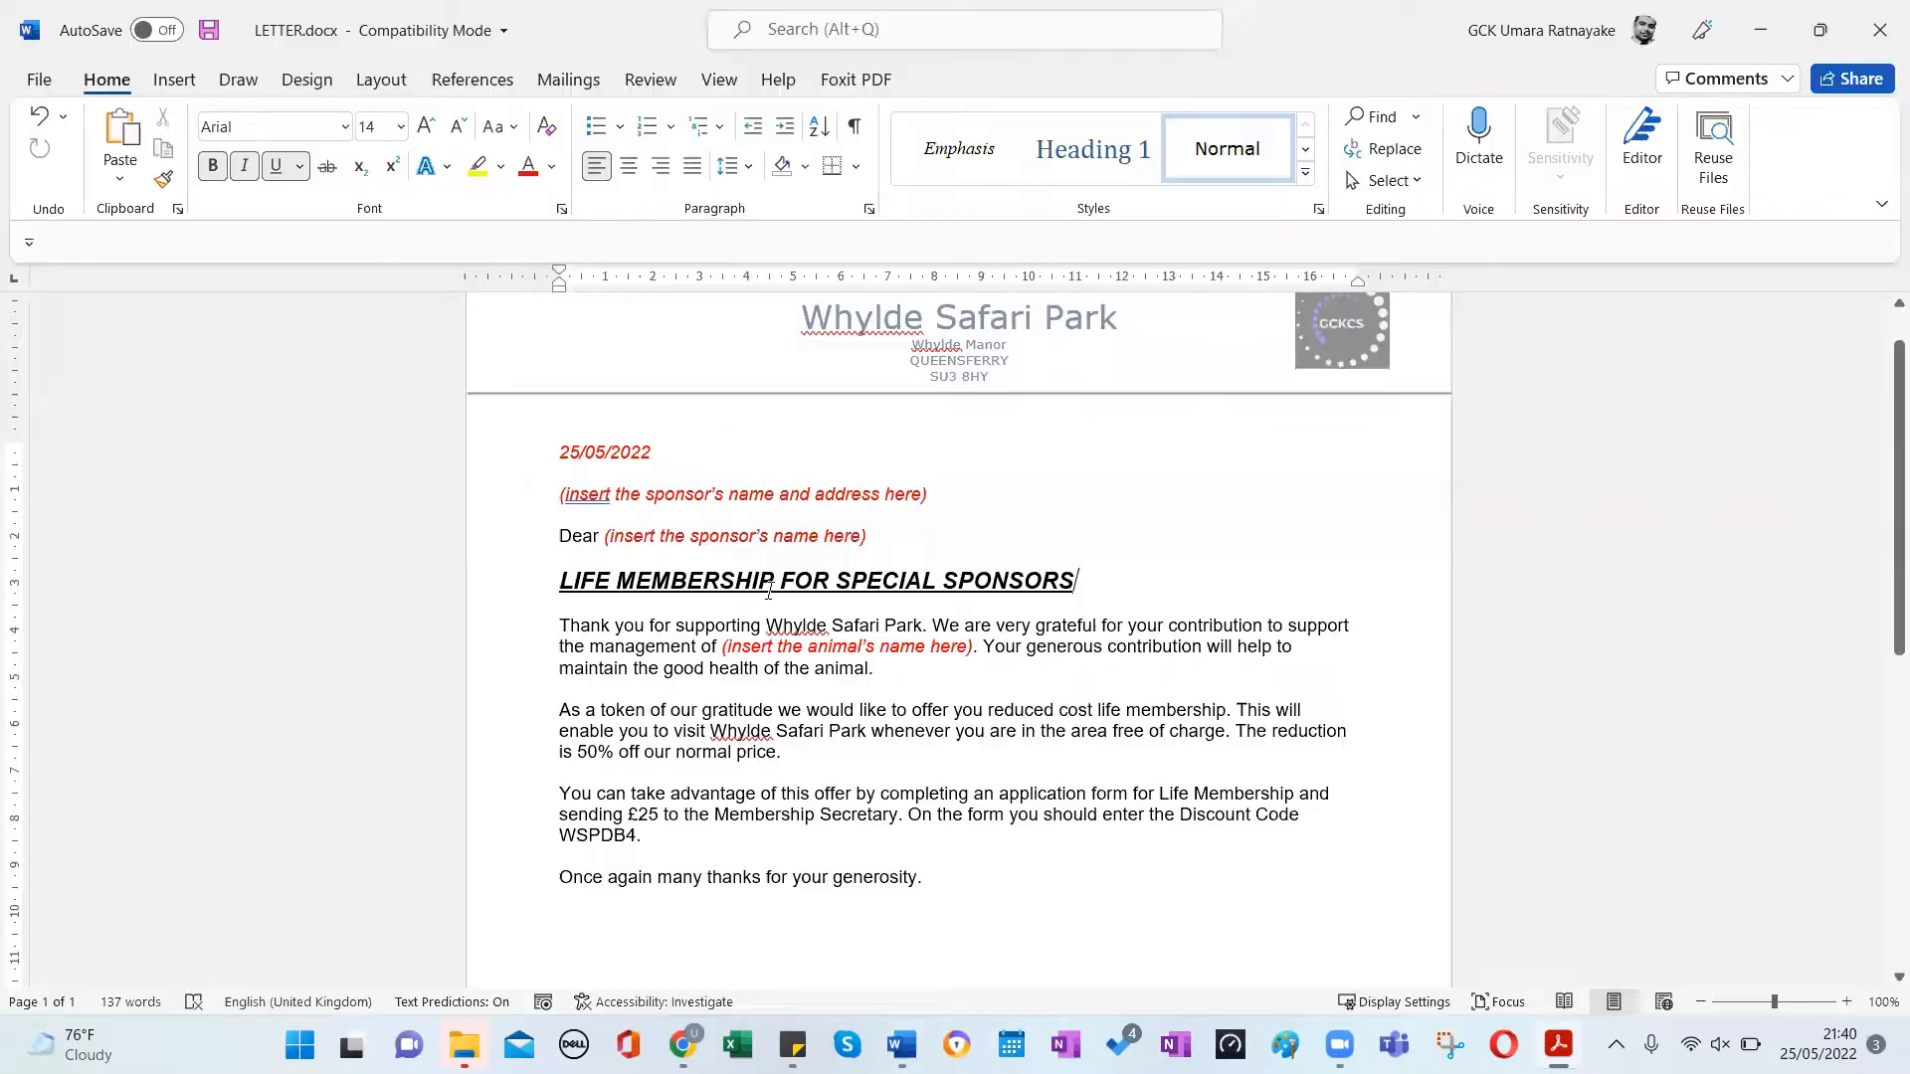
{"action": "scroll", "coordinate": [661, 605], "scroll_direction": "down", "scroll_amount": 6}
{"action": "left_click", "coordinate": [597, 574]}
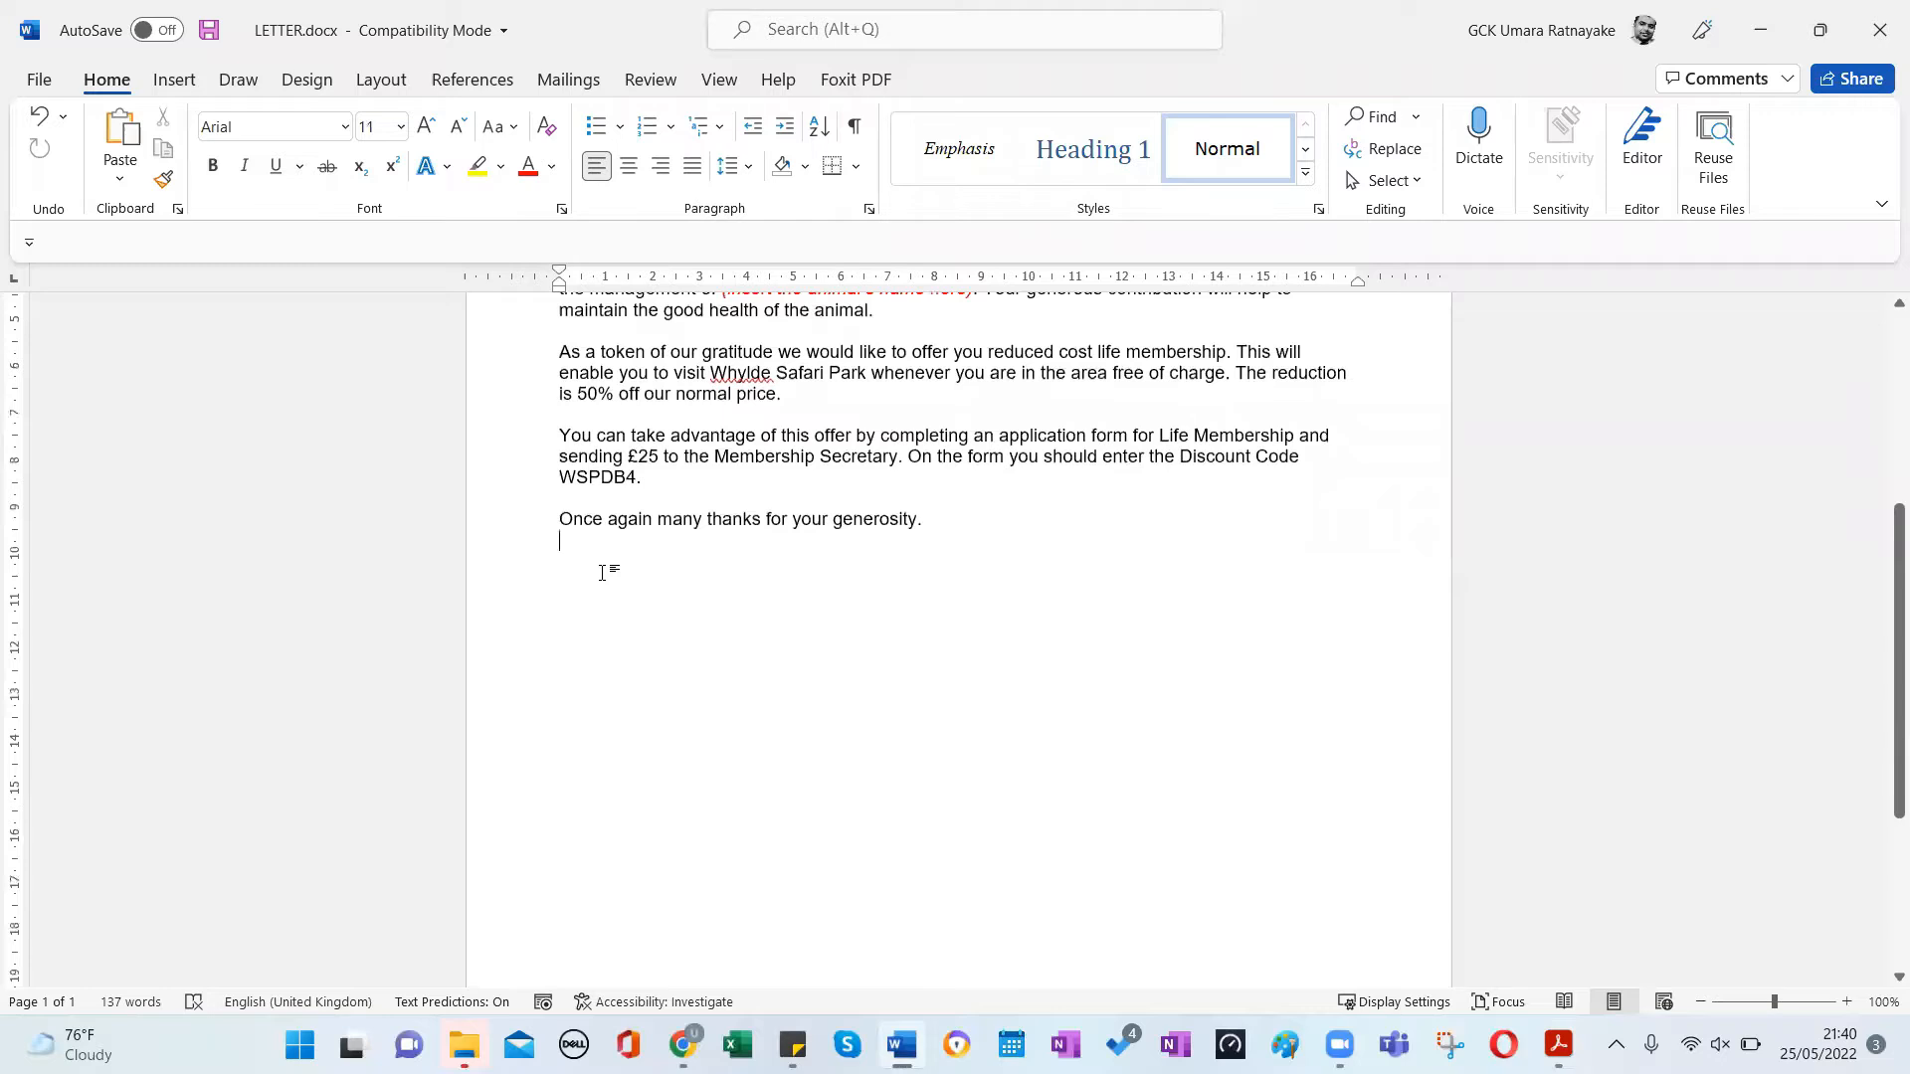
{"action": "key", "text": "Return"}
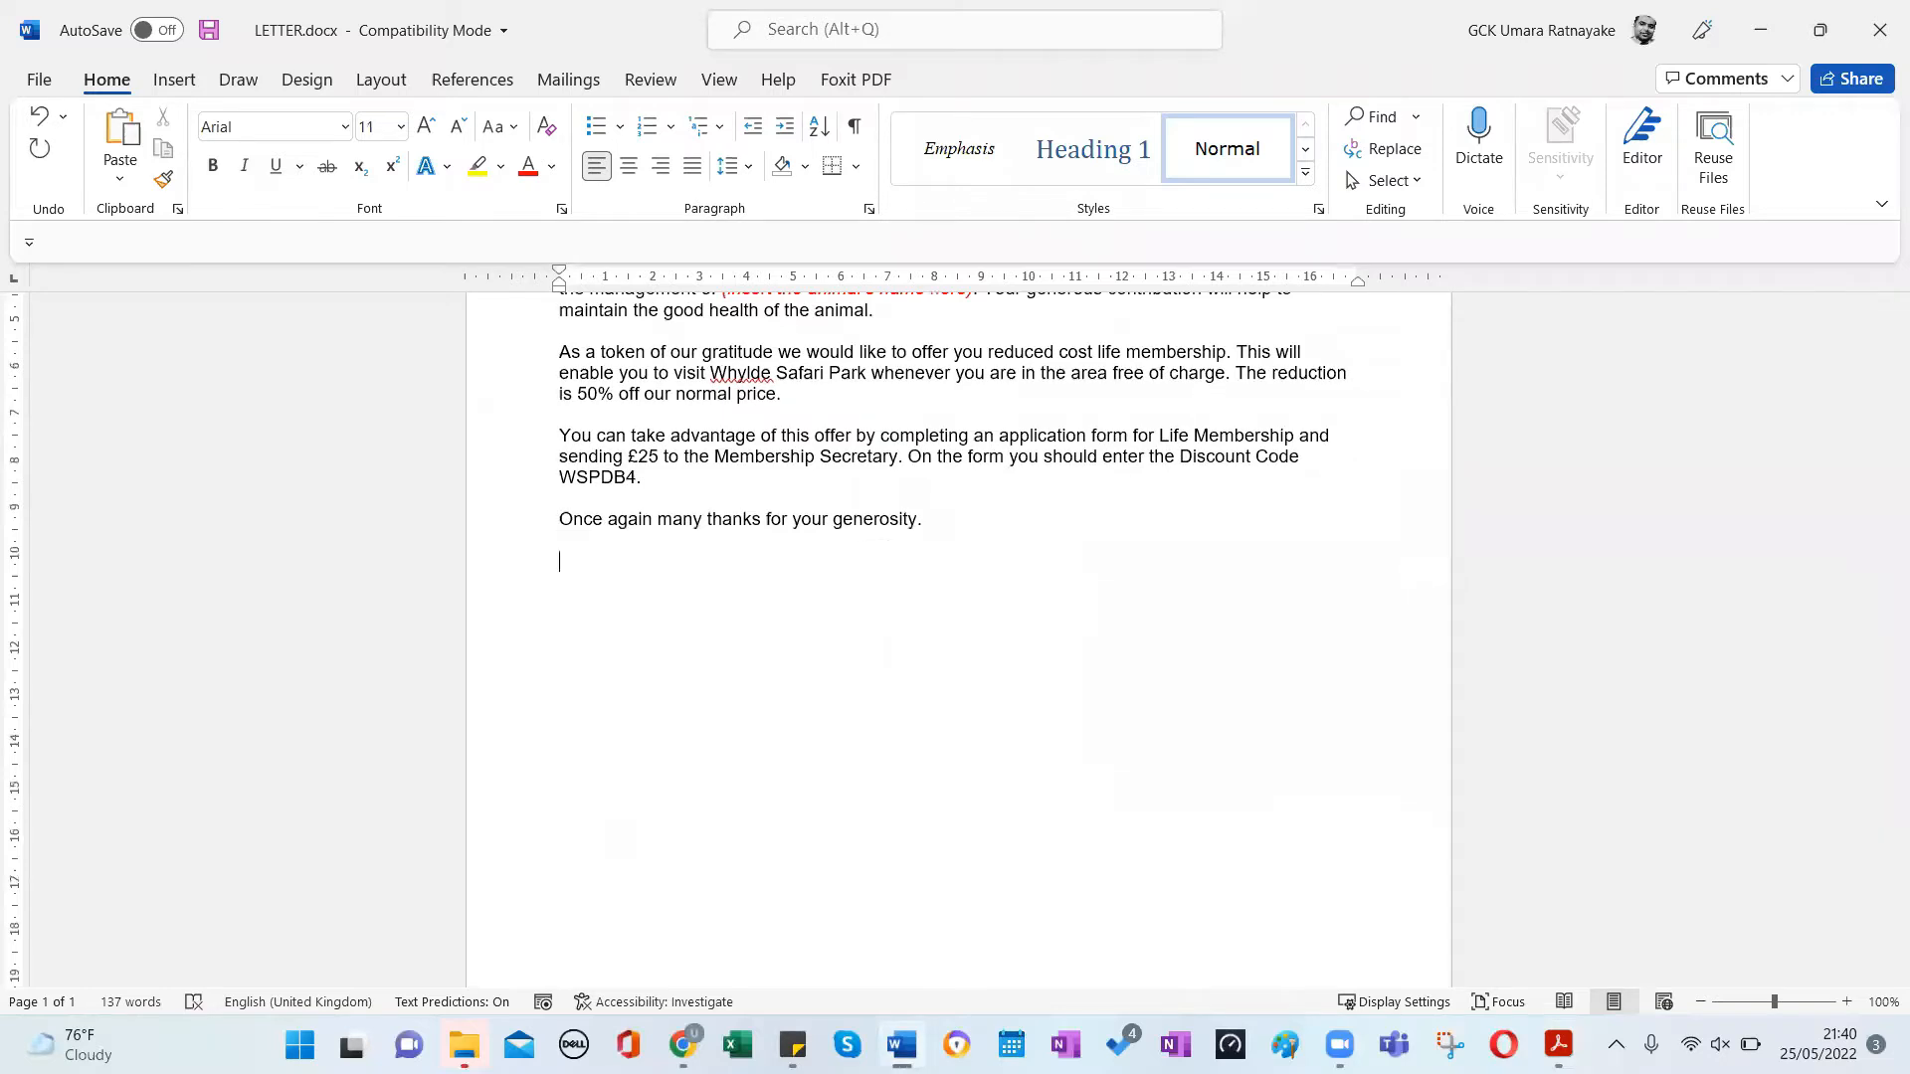
{"action": "type", "text": "Yours faithfully,"}
{"action": "key", "text": "Return"}
{"action": "key", "text": "Return"}
{"action": "type", "text": "......................................"}
Enter the sender's full name under the signature line, with the role "Managing Director" on the following line.
{"action": "type", "text": "Johna"}
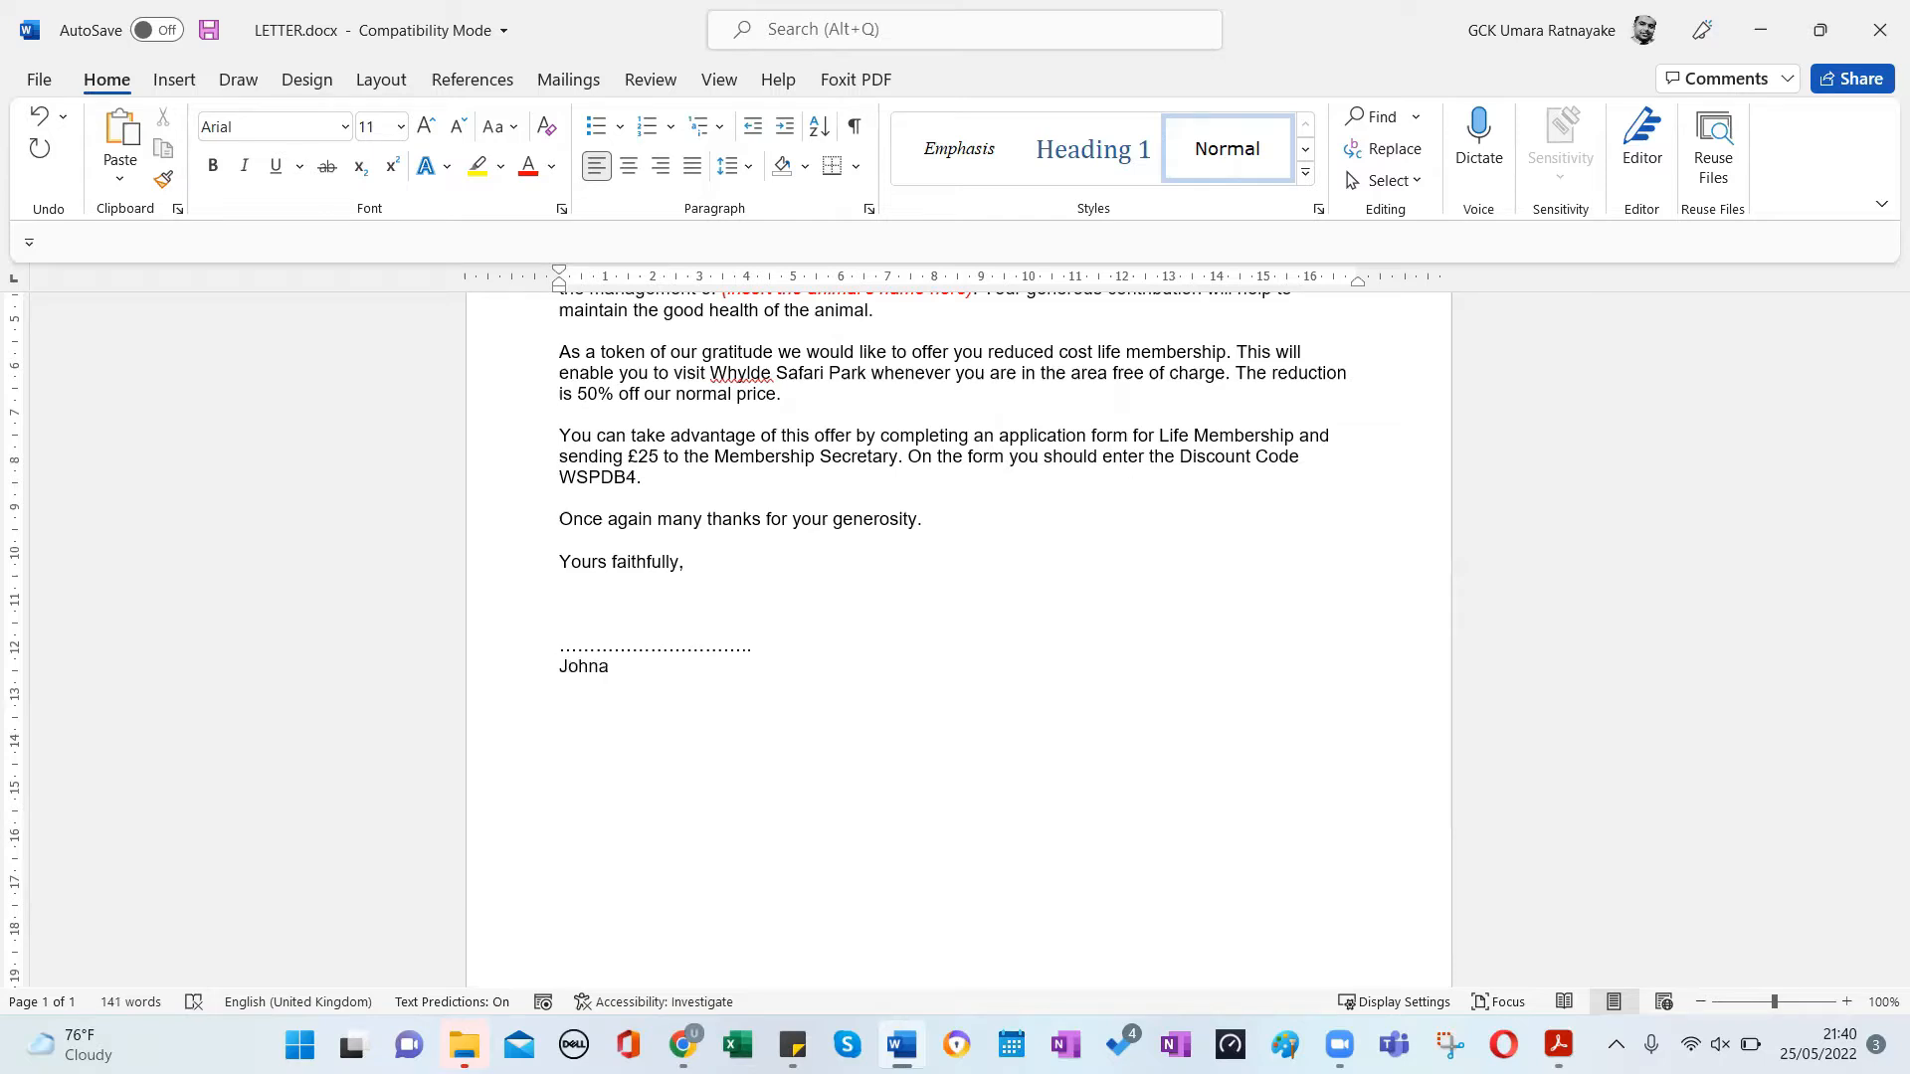
{"action": "type", "text": "than Whylde"}
{"action": "key", "text": "Return"}
{"action": "type", "text": "M"}
{"action": "key", "text": "BackSpace"}
{"action": "type", "text": "Managing Director"}
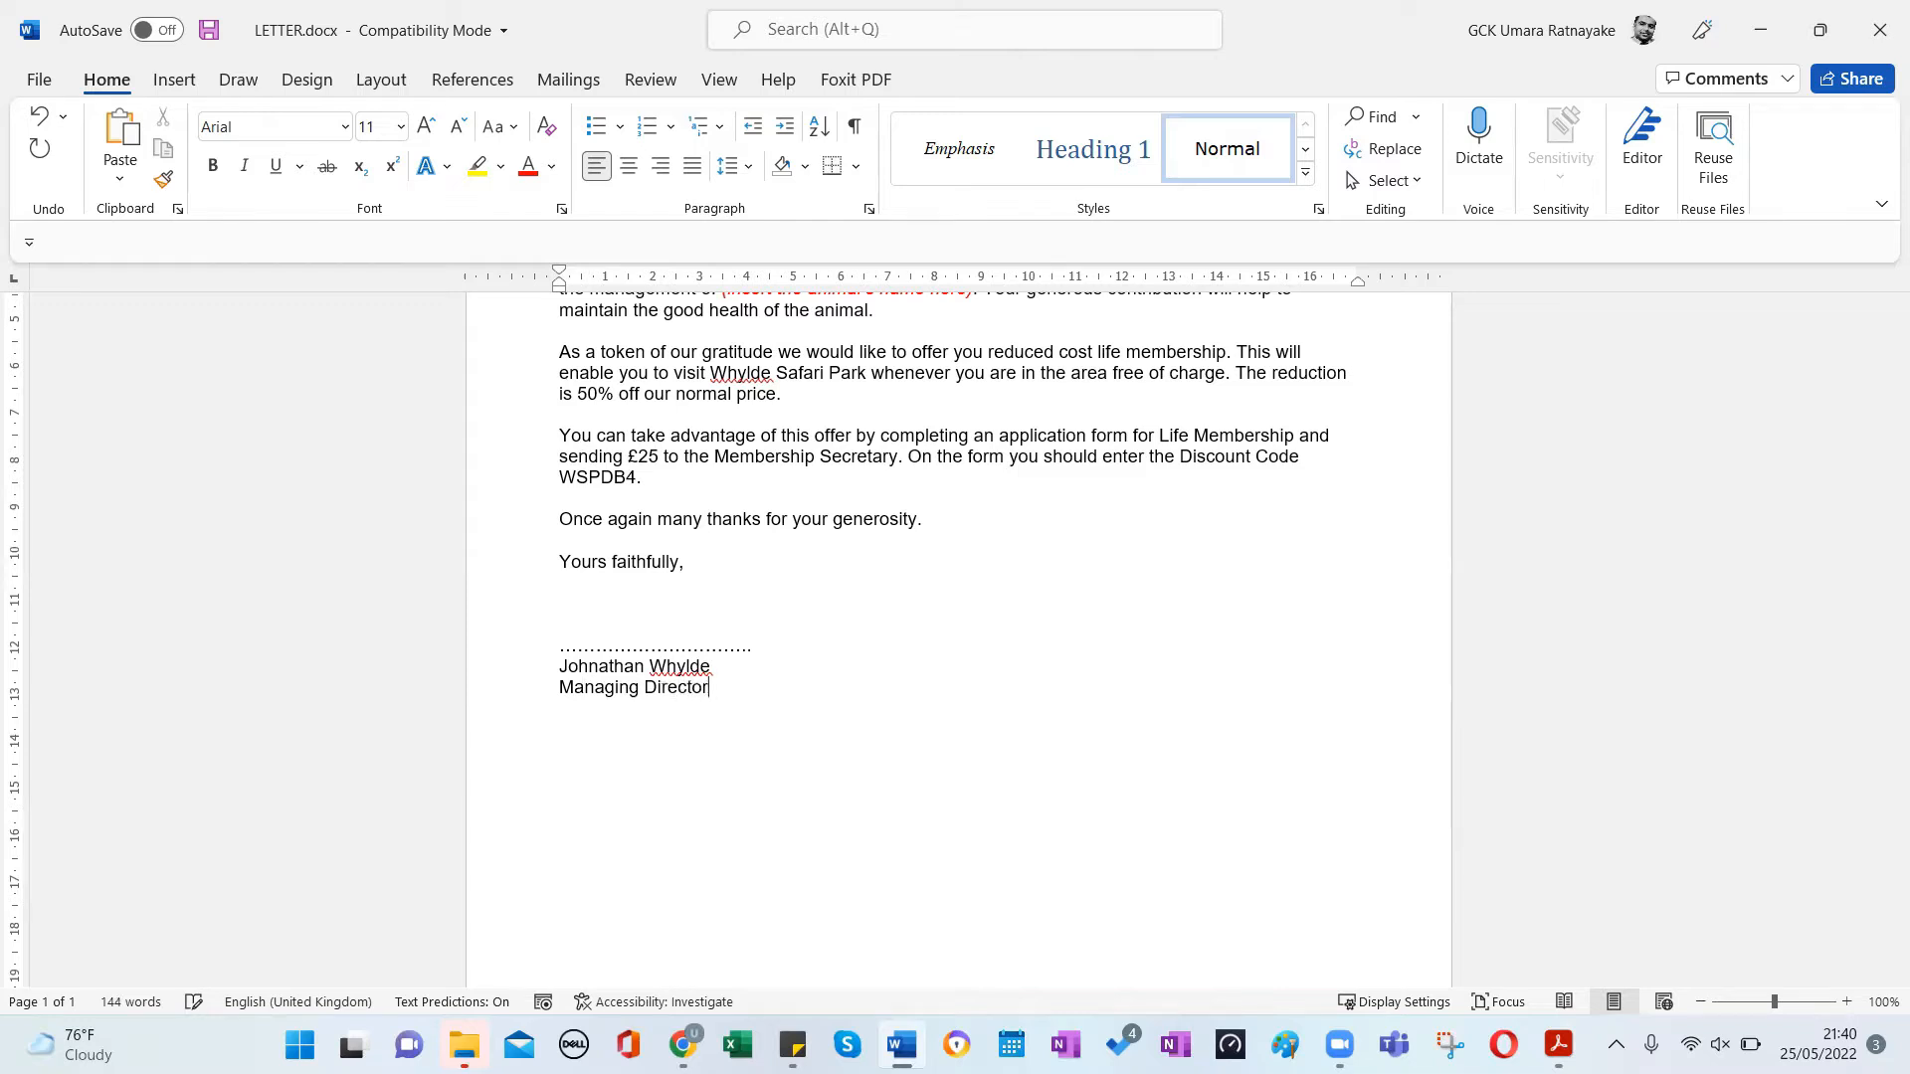
{"action": "left_click", "coordinate": [905, 567]}
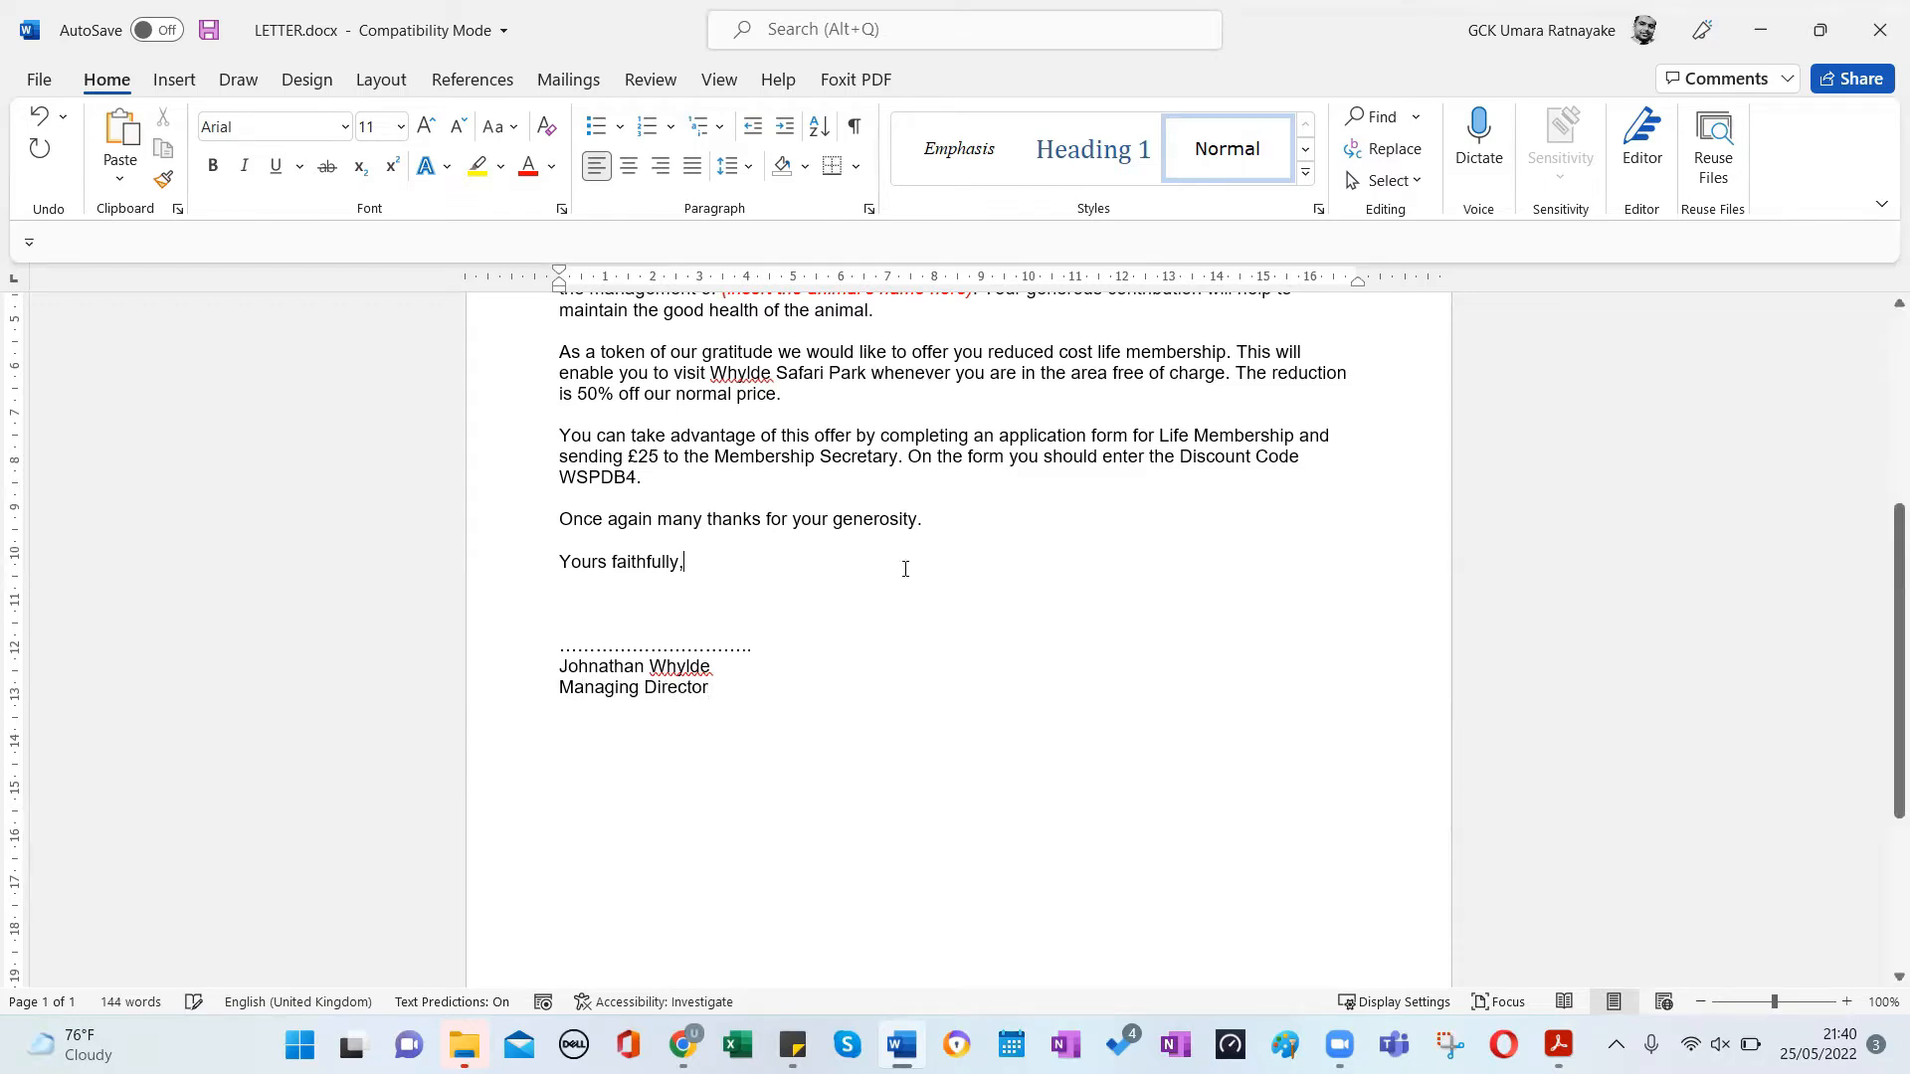
Review the edited letter against the PDF's list of required edits, from the header logo to the sender's details.
{"action": "scroll", "coordinate": [906, 568], "scroll_direction": "up", "scroll_amount": 3}
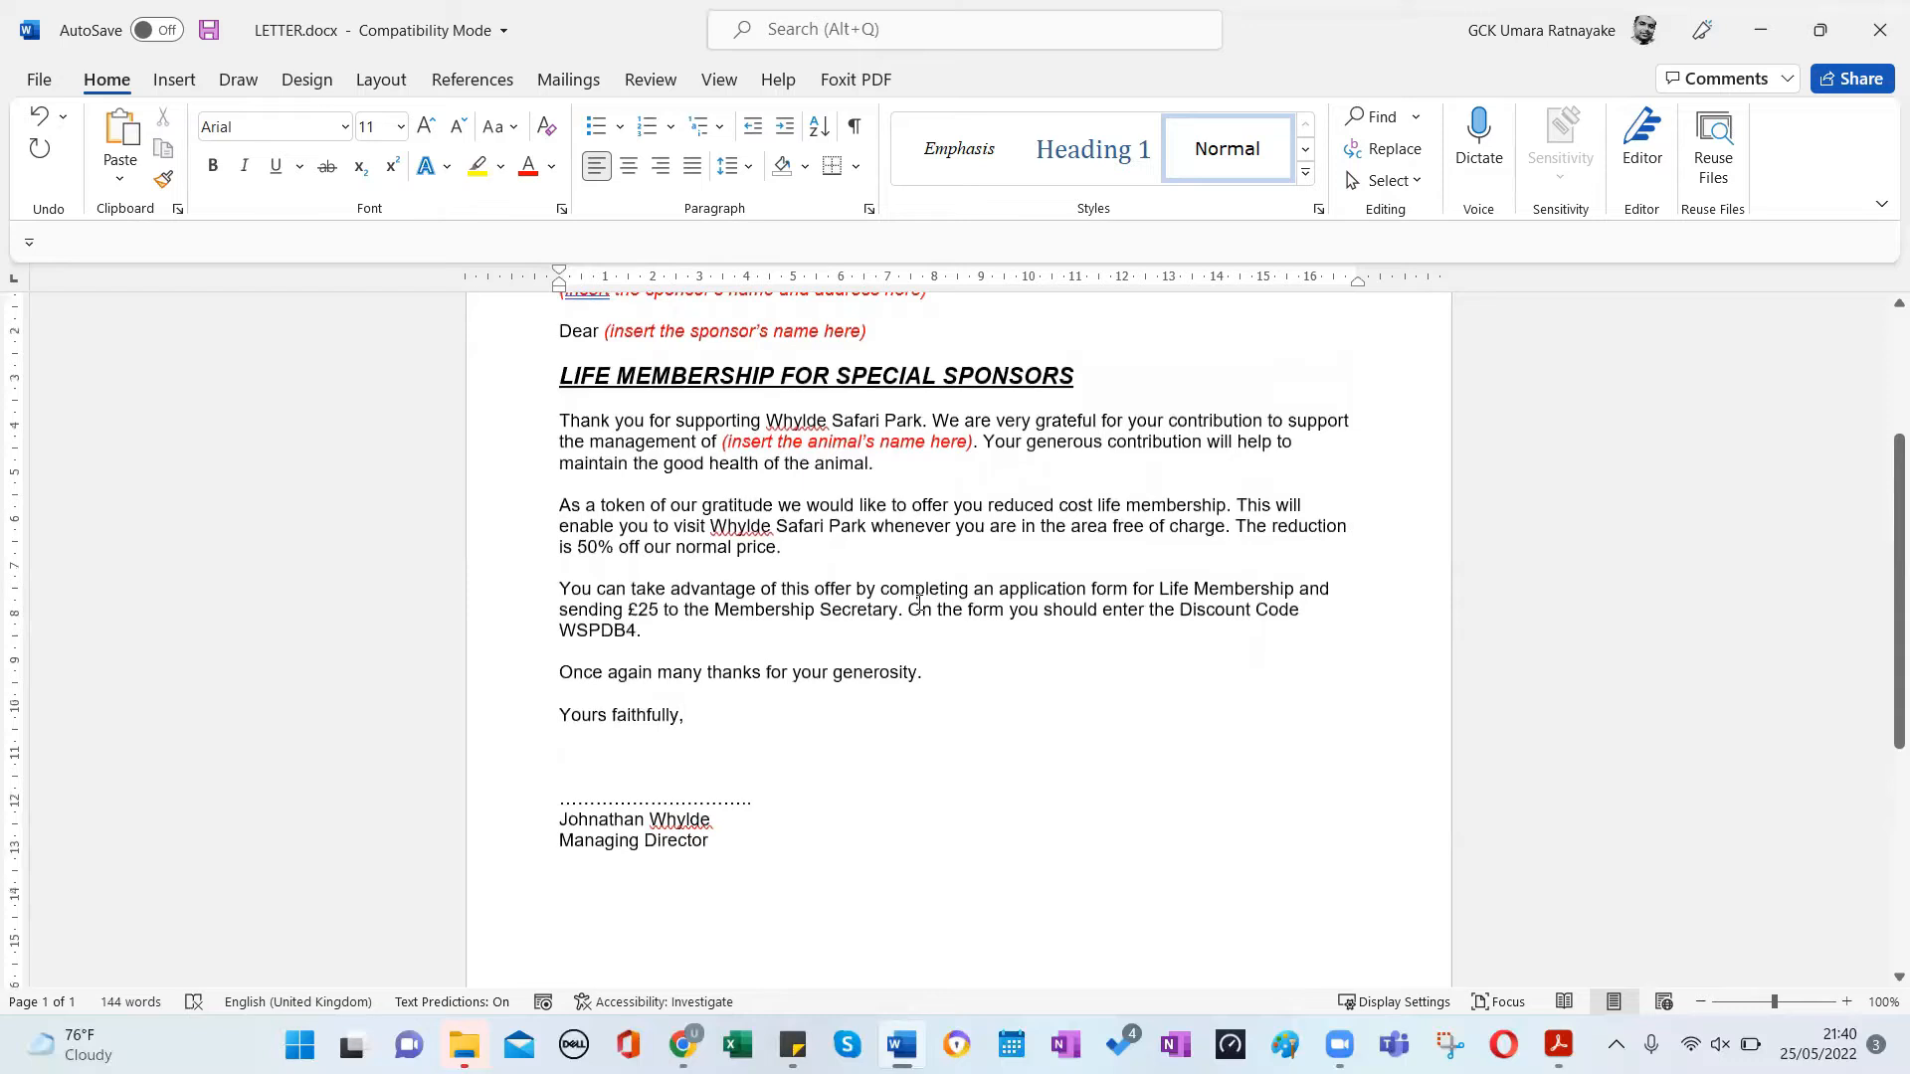
{"action": "scroll", "coordinate": [917, 602], "scroll_direction": "up", "scroll_amount": 3}
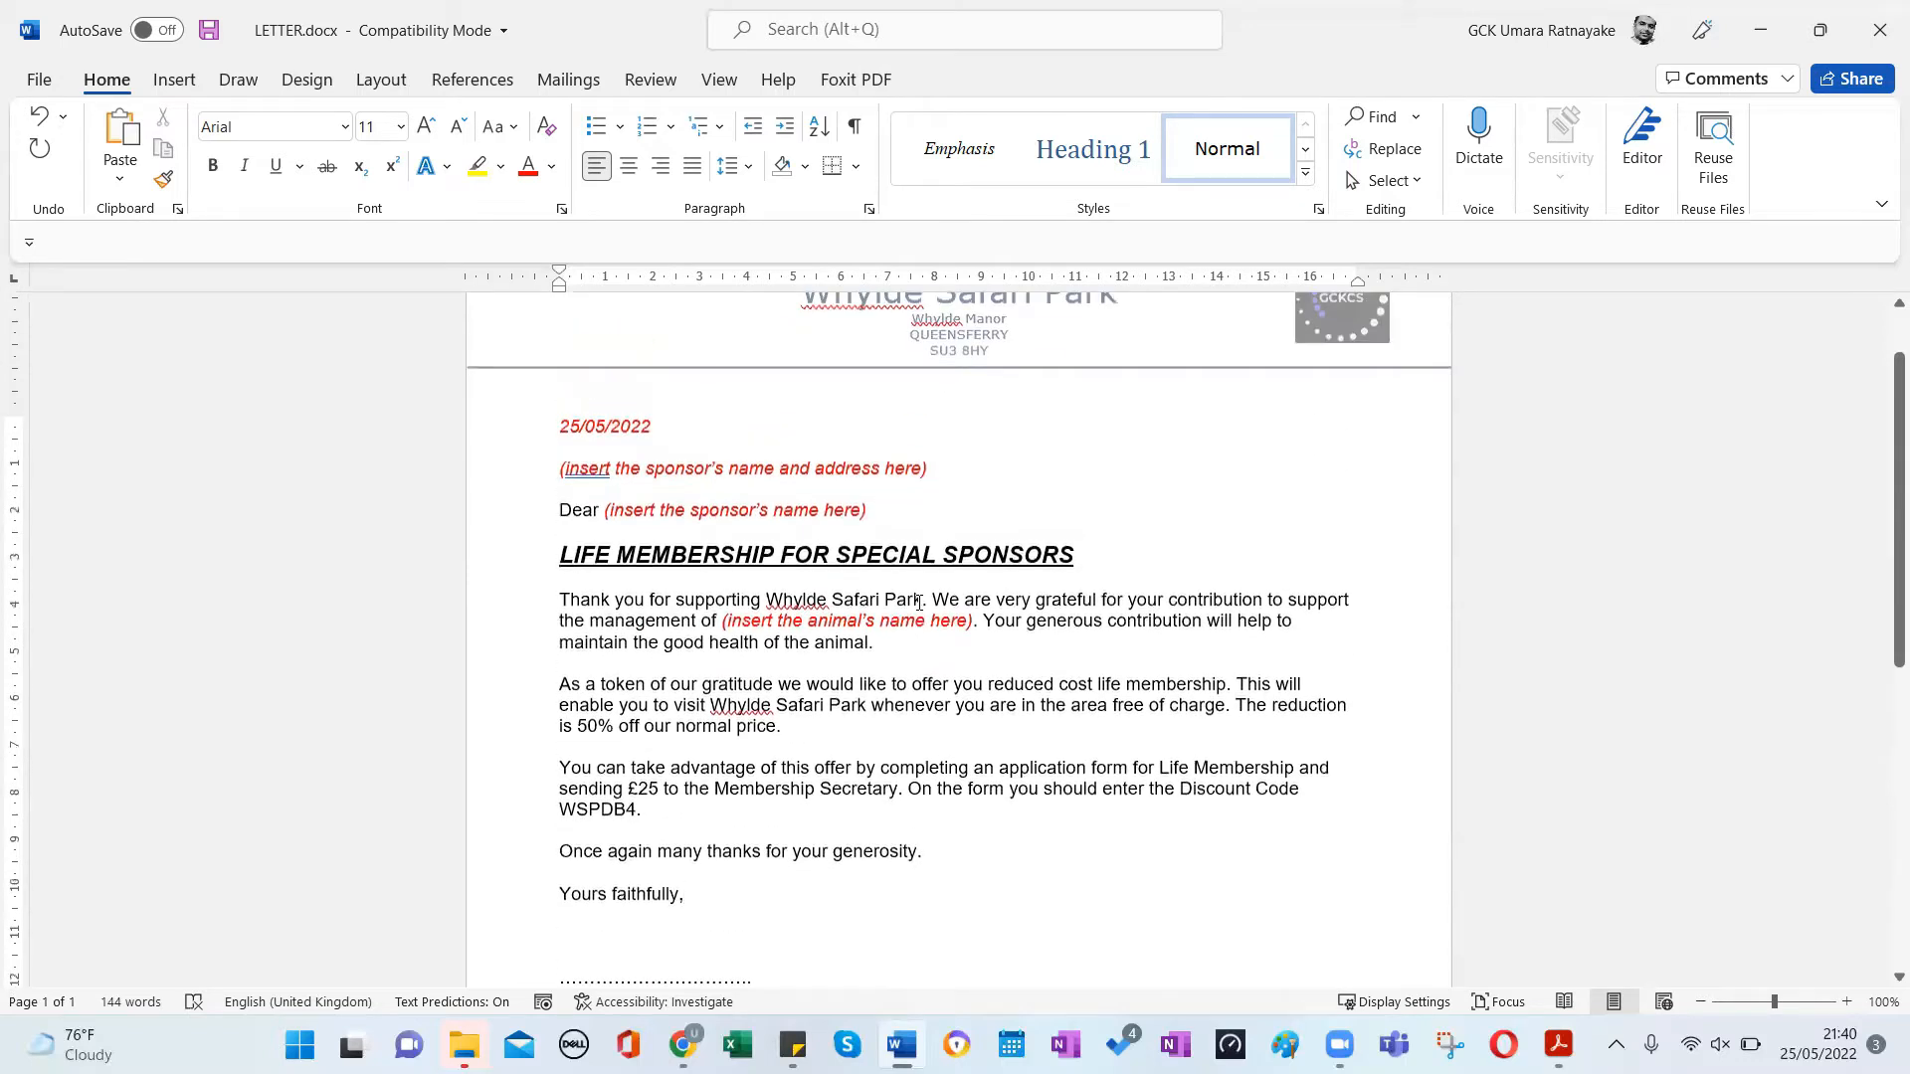
{"action": "scroll", "coordinate": [917, 602], "scroll_direction": "up", "scroll_amount": 1}
{"action": "key", "text": "alt+Tab"}
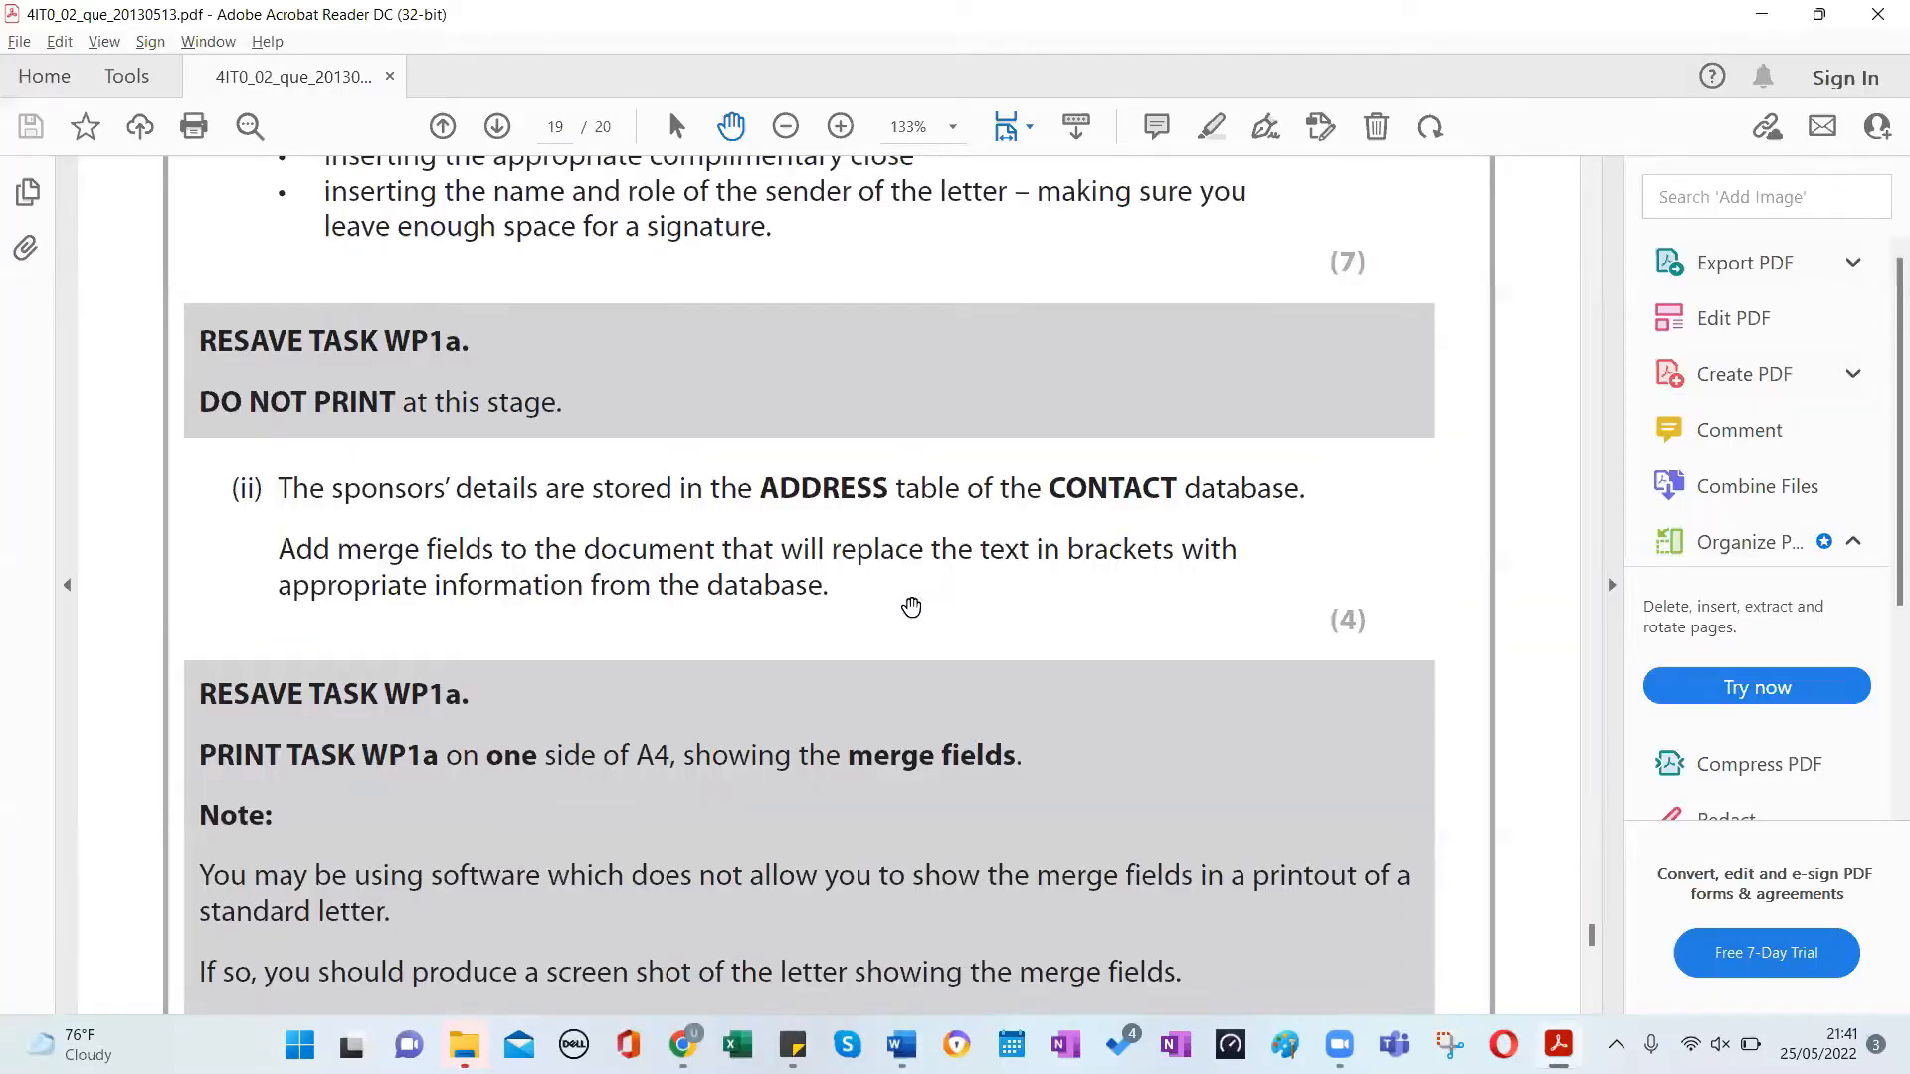
{"action": "scroll", "coordinate": [727, 325], "scroll_direction": "up", "scroll_amount": 3}
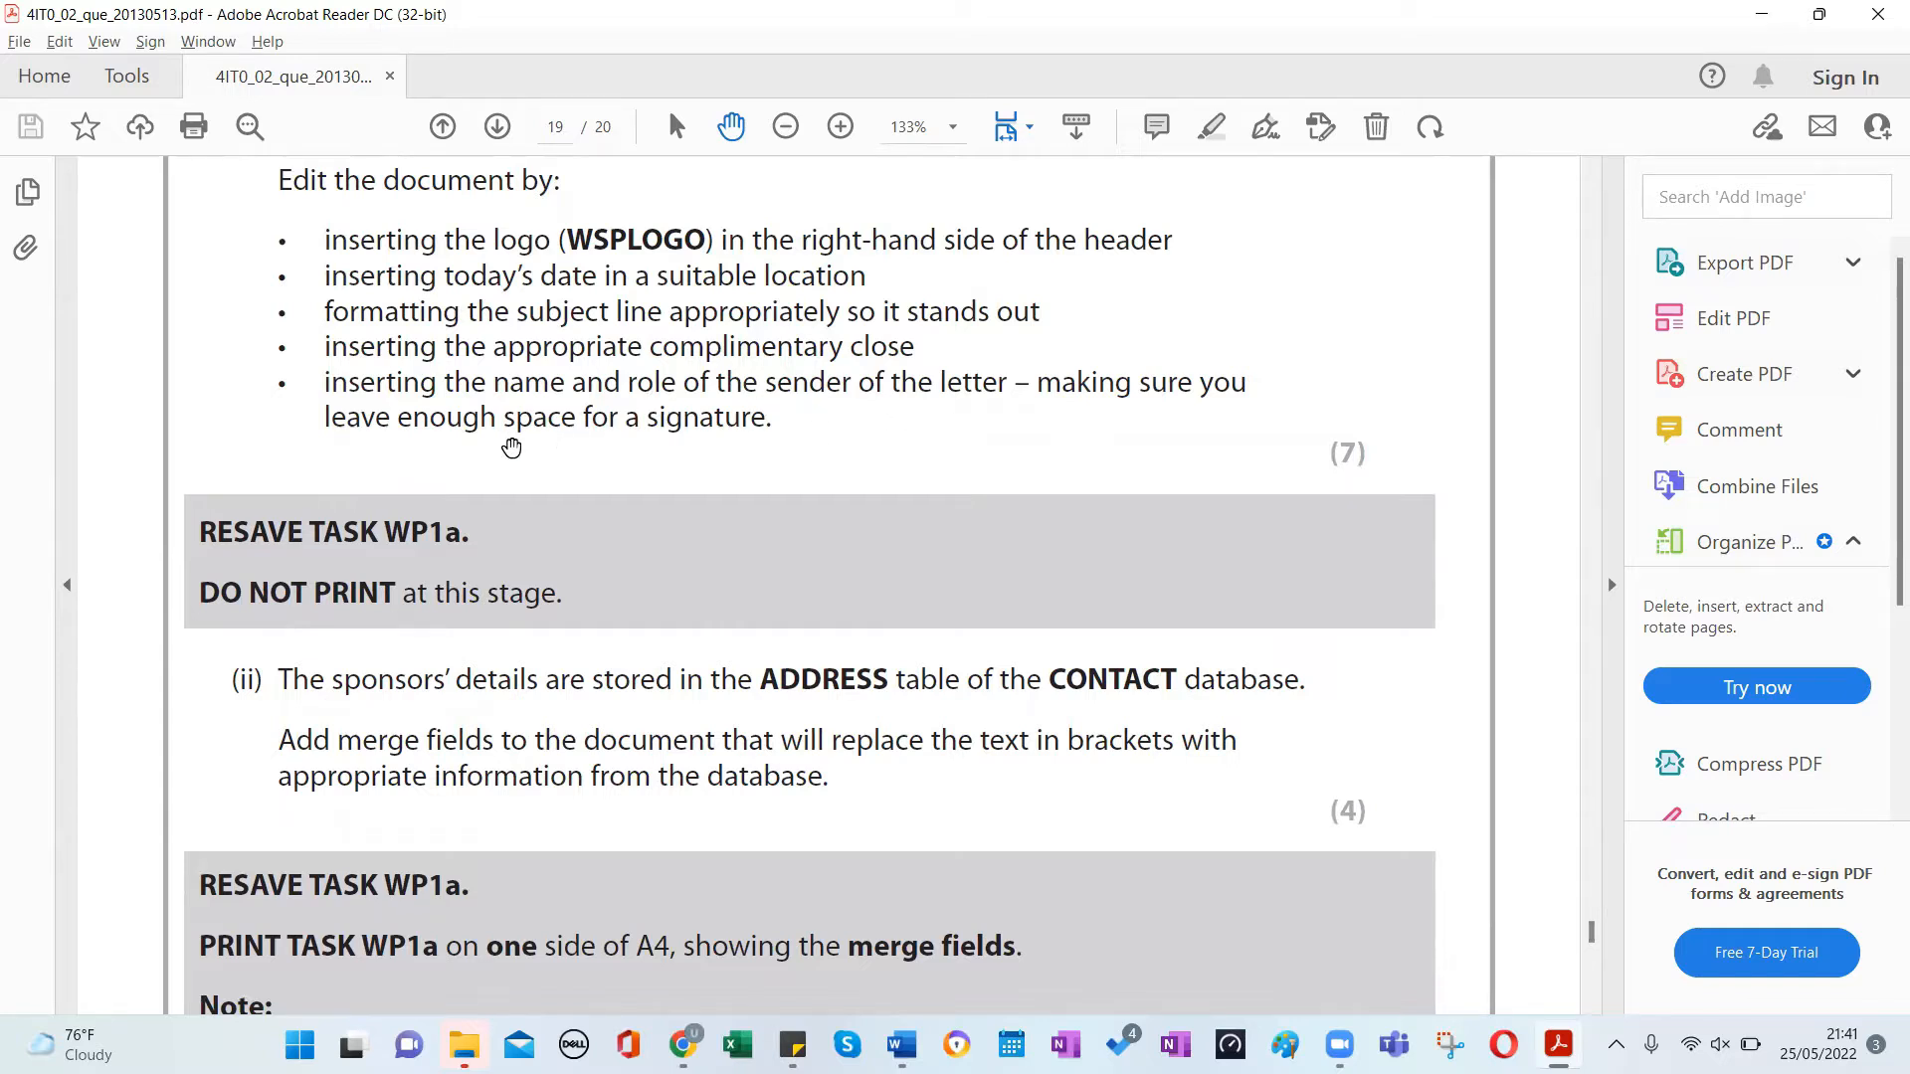
{"action": "scroll", "coordinate": [721, 453], "scroll_direction": "down", "scroll_amount": 4}
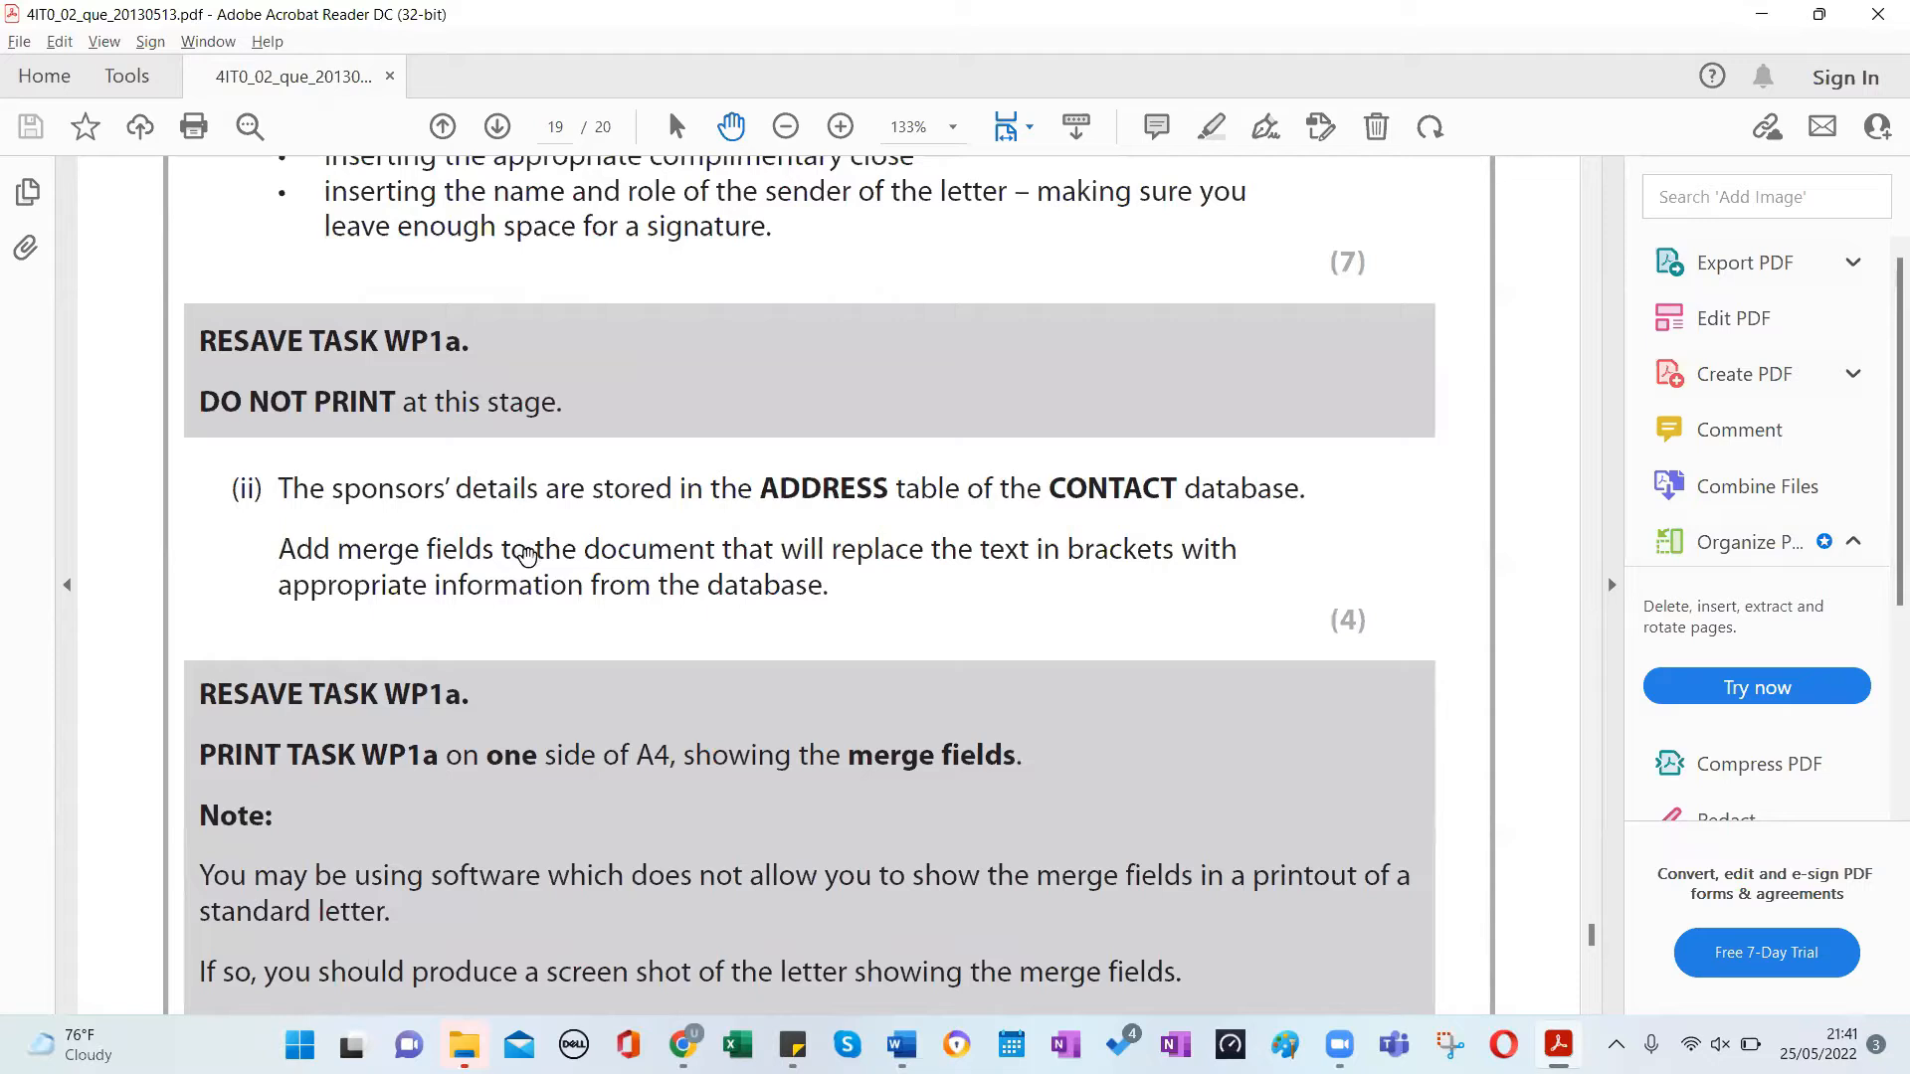
{"action": "key", "text": "alt+Tab"}
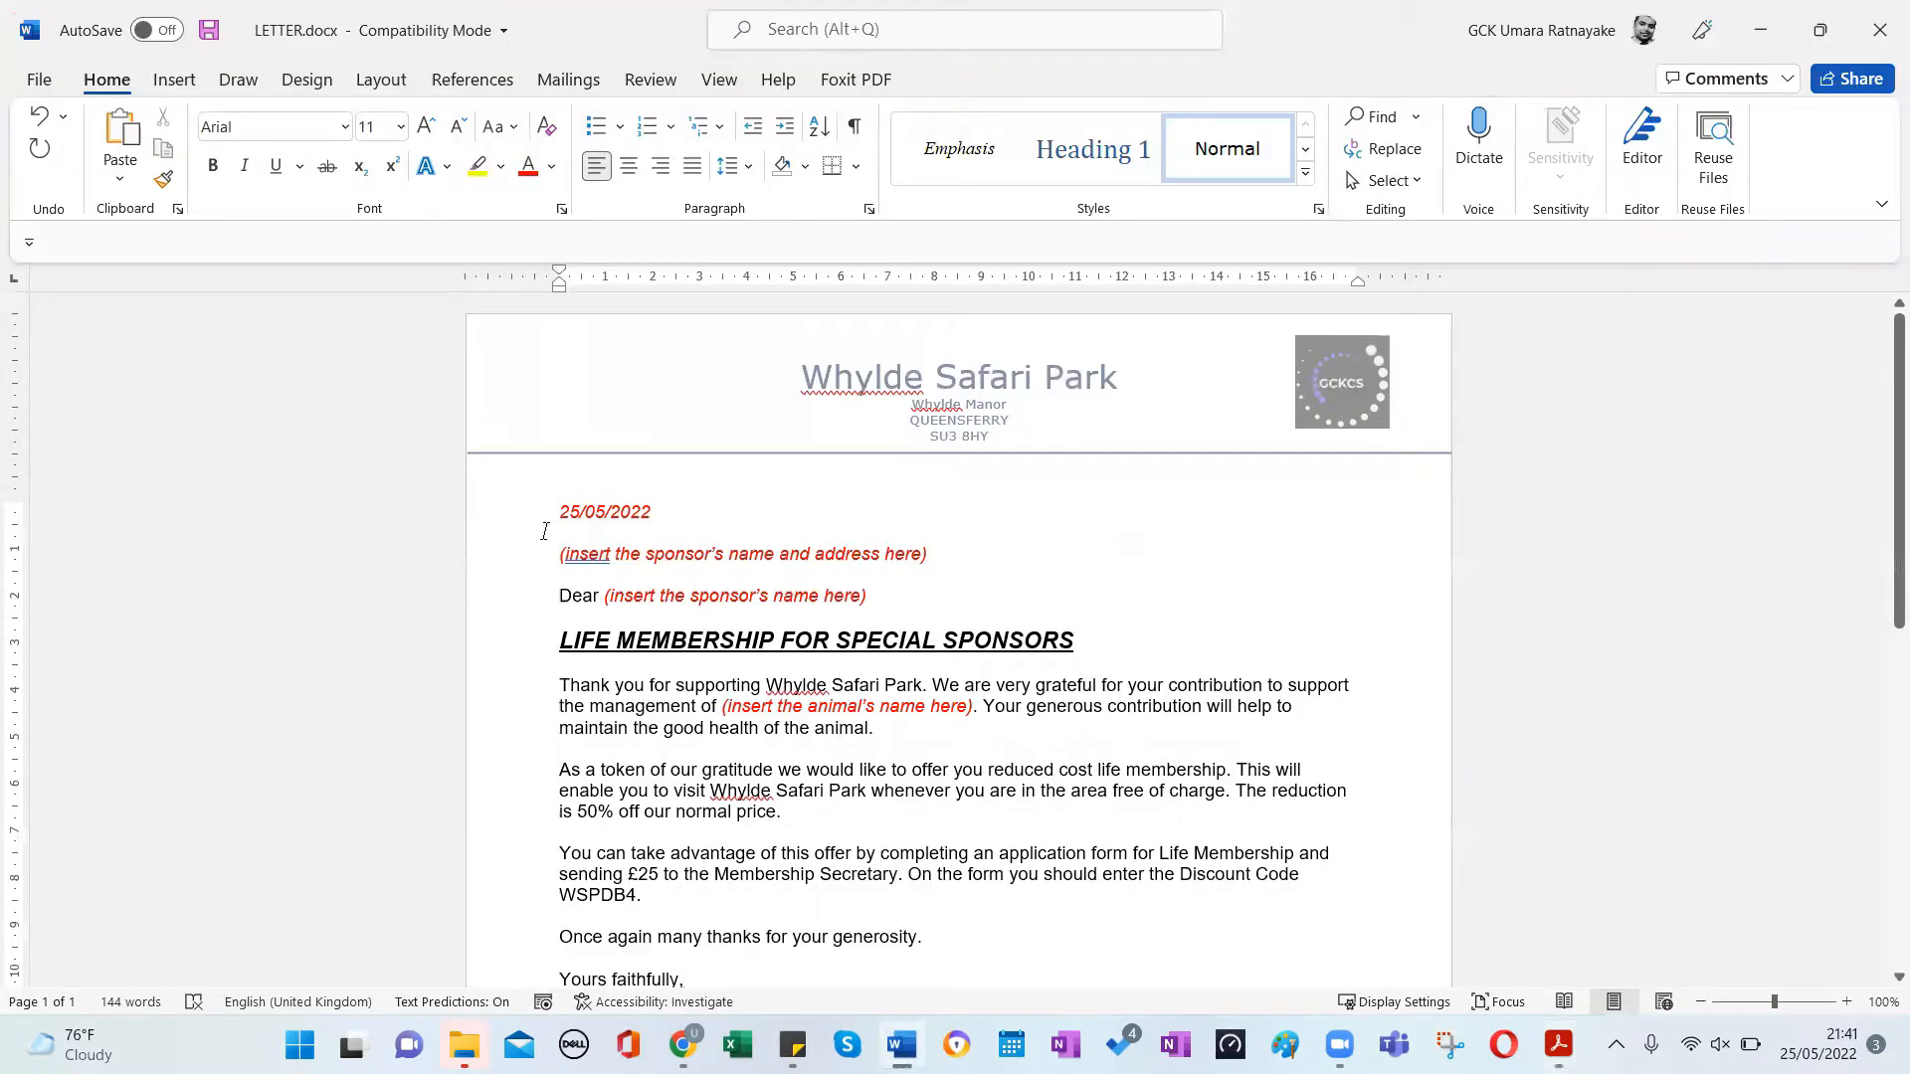
{"action": "scroll", "coordinate": [545, 531], "scroll_direction": "down", "scroll_amount": 3}
{"action": "scroll", "coordinate": [577, 537], "scroll_direction": "up", "scroll_amount": 1}
{"action": "scroll", "coordinate": [603, 546], "scroll_direction": "down", "scroll_amount": 2}
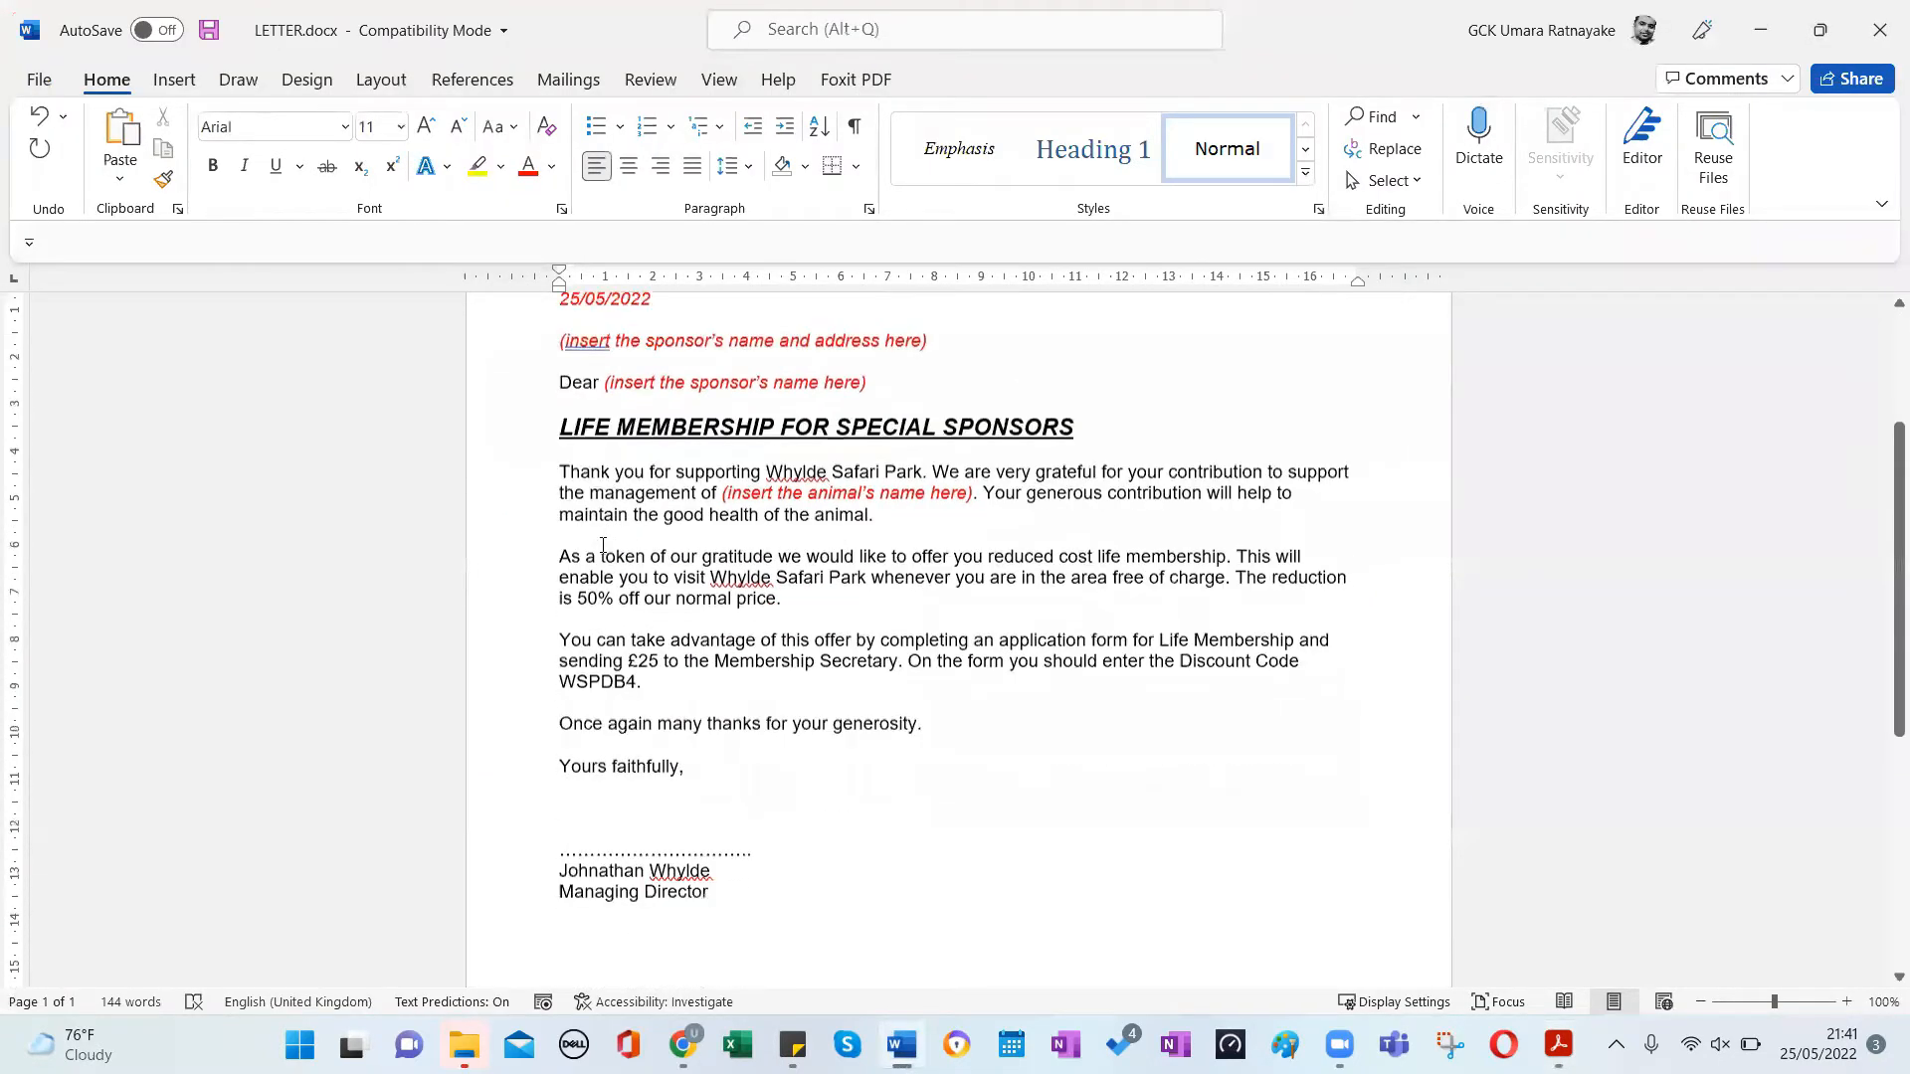
{"action": "scroll", "coordinate": [603, 546], "scroll_direction": "down", "scroll_amount": 2}
{"action": "scroll", "coordinate": [603, 546], "scroll_direction": "up", "scroll_amount": 3}
{"action": "scroll", "coordinate": [602, 546], "scroll_direction": "down", "scroll_amount": 3}
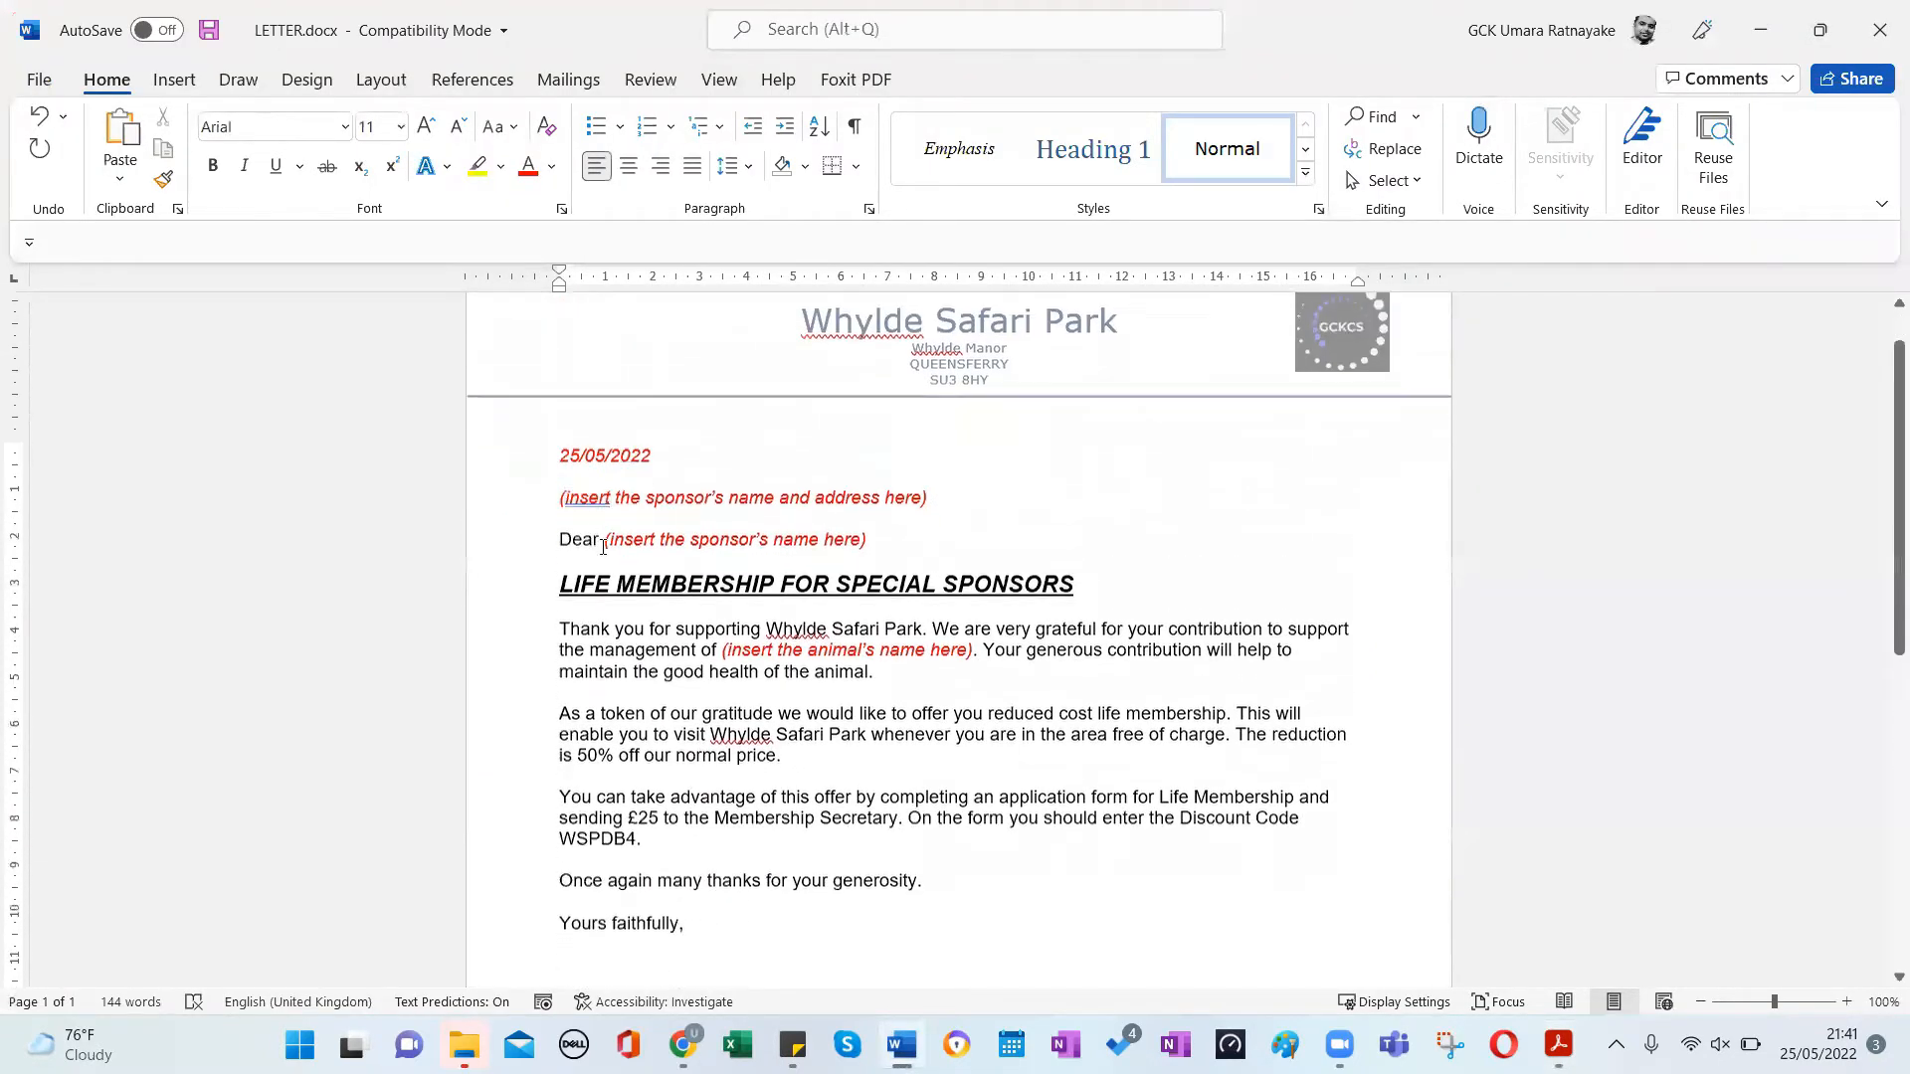
{"action": "scroll", "coordinate": [603, 522], "scroll_direction": "up", "scroll_amount": 2}
Read part (ii) of the PDF task about merge fields and examine the bracketed placeholders in the letter.
{"action": "key", "text": "alt+Tab"}
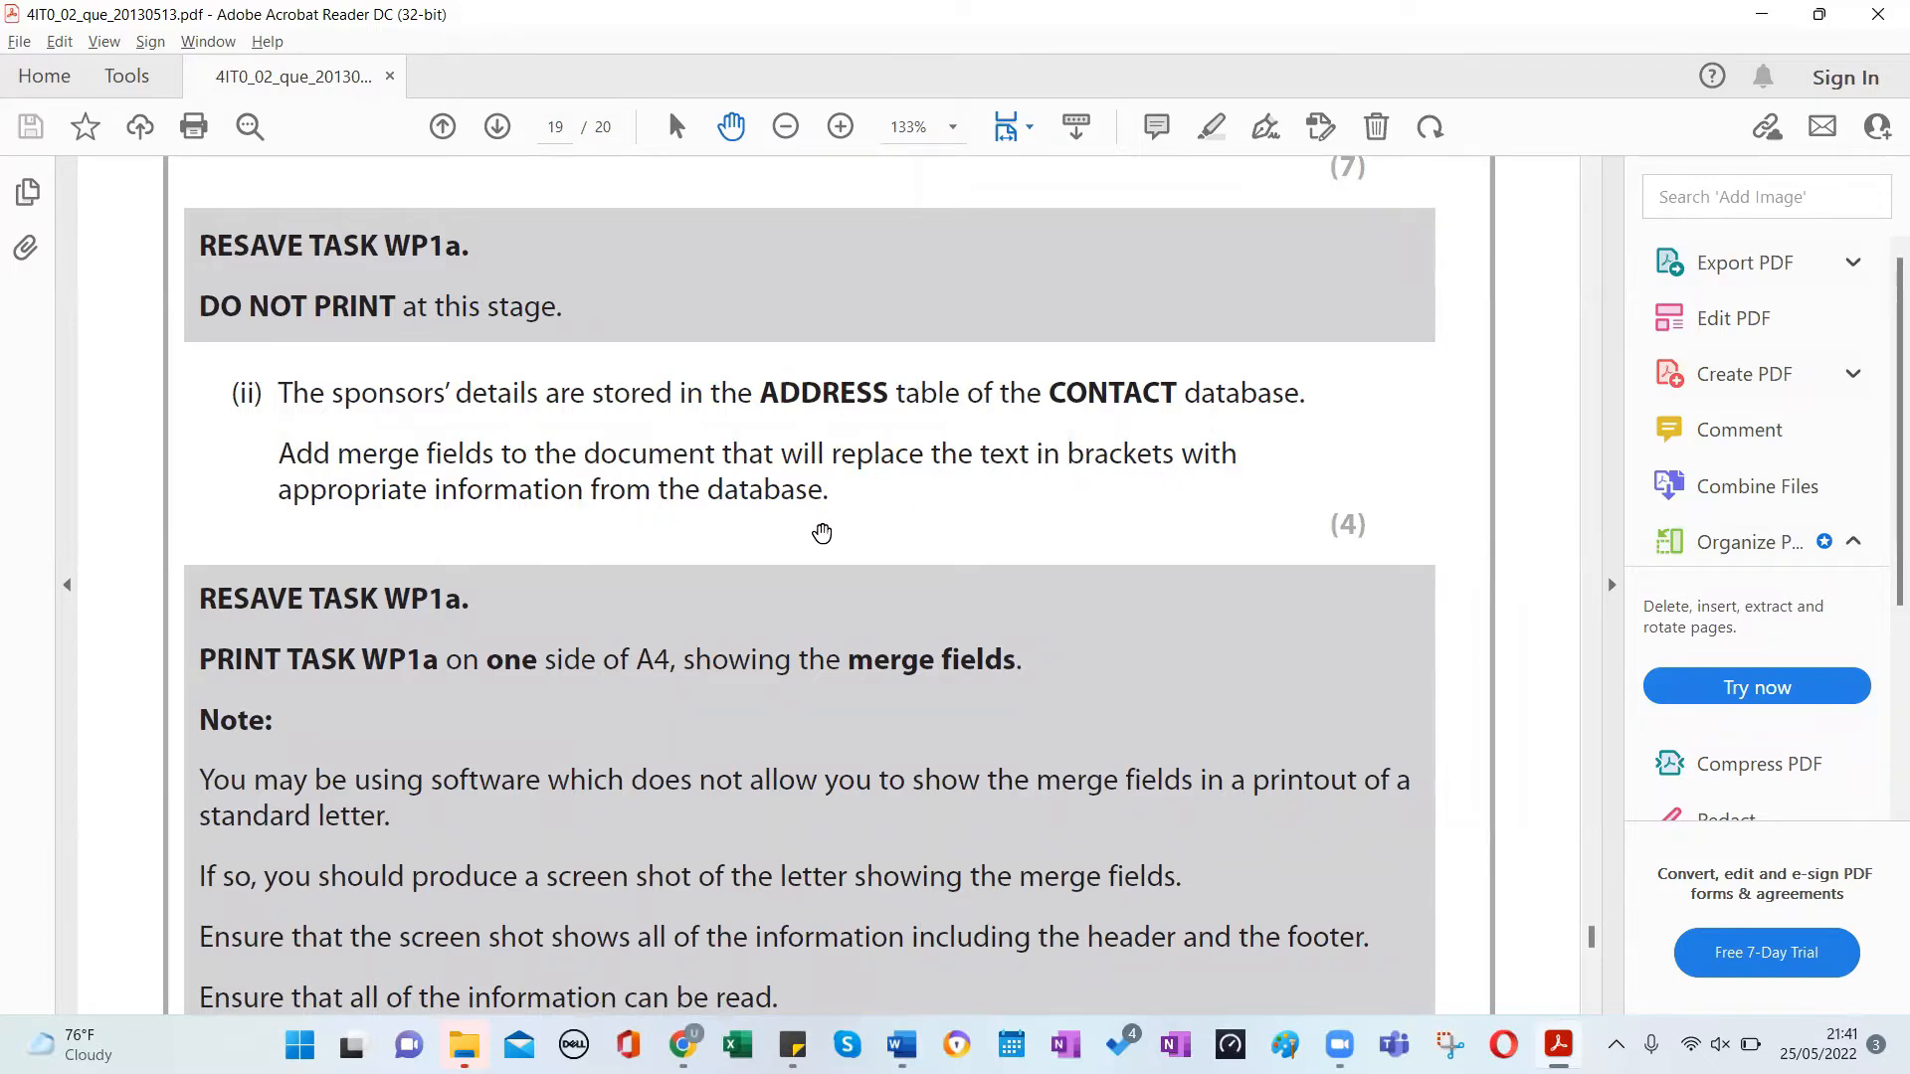
{"action": "scroll", "coordinate": [680, 538], "scroll_direction": "down", "scroll_amount": 3}
{"action": "scroll", "coordinate": [680, 538], "scroll_direction": "up", "scroll_amount": 1}
{"action": "key", "text": "alt+Tab"}
{"action": "scroll", "coordinate": [587, 475], "scroll_direction": "up", "scroll_amount": 1}
{"action": "scroll", "coordinate": [595, 474], "scroll_direction": "down", "scroll_amount": 4}
{"action": "scroll", "coordinate": [595, 473], "scroll_direction": "up", "scroll_amount": 3}
{"action": "scroll", "coordinate": [595, 473], "scroll_direction": "up", "scroll_amount": 1}
Review the mail merge start options, then choose to use an existing list as the letter's recipients.
{"action": "left_click", "coordinate": [847, 473]}
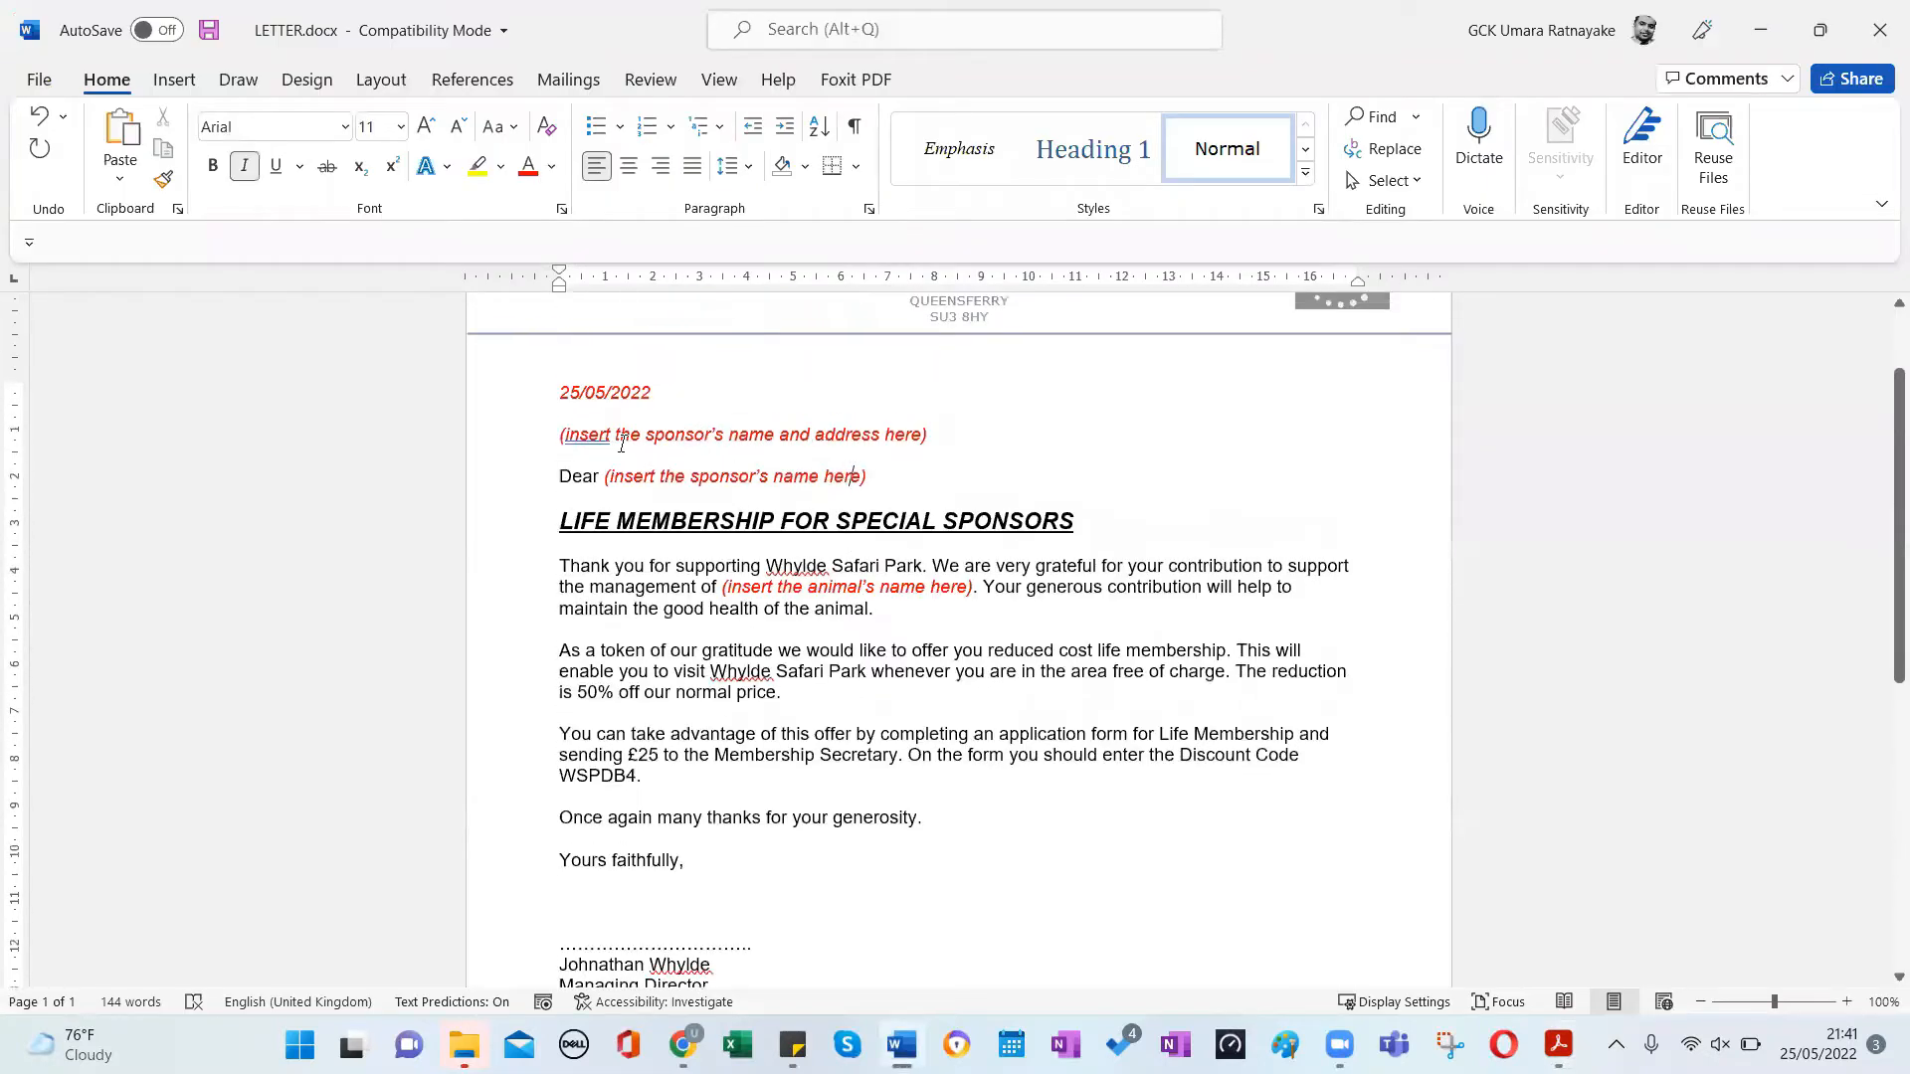
{"action": "left_click", "coordinate": [563, 82]}
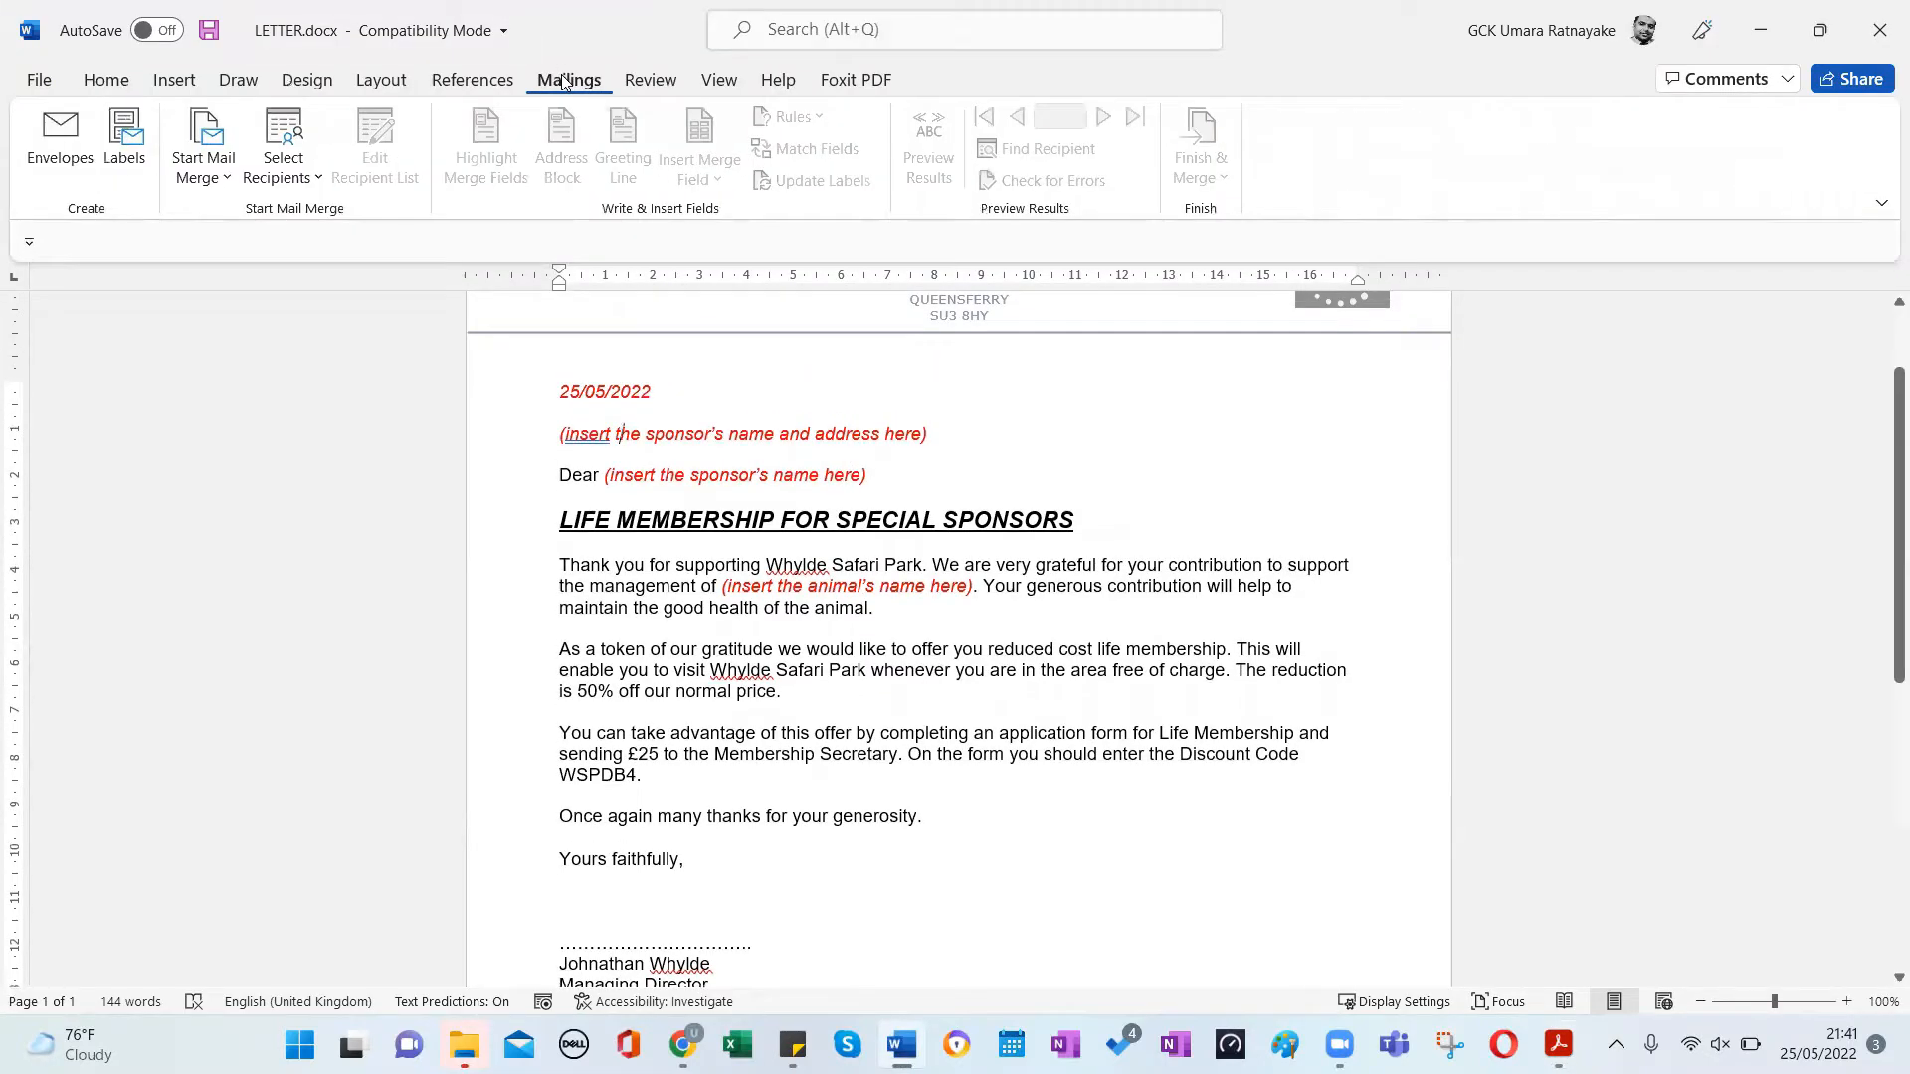
{"action": "left_click", "coordinate": [209, 174]}
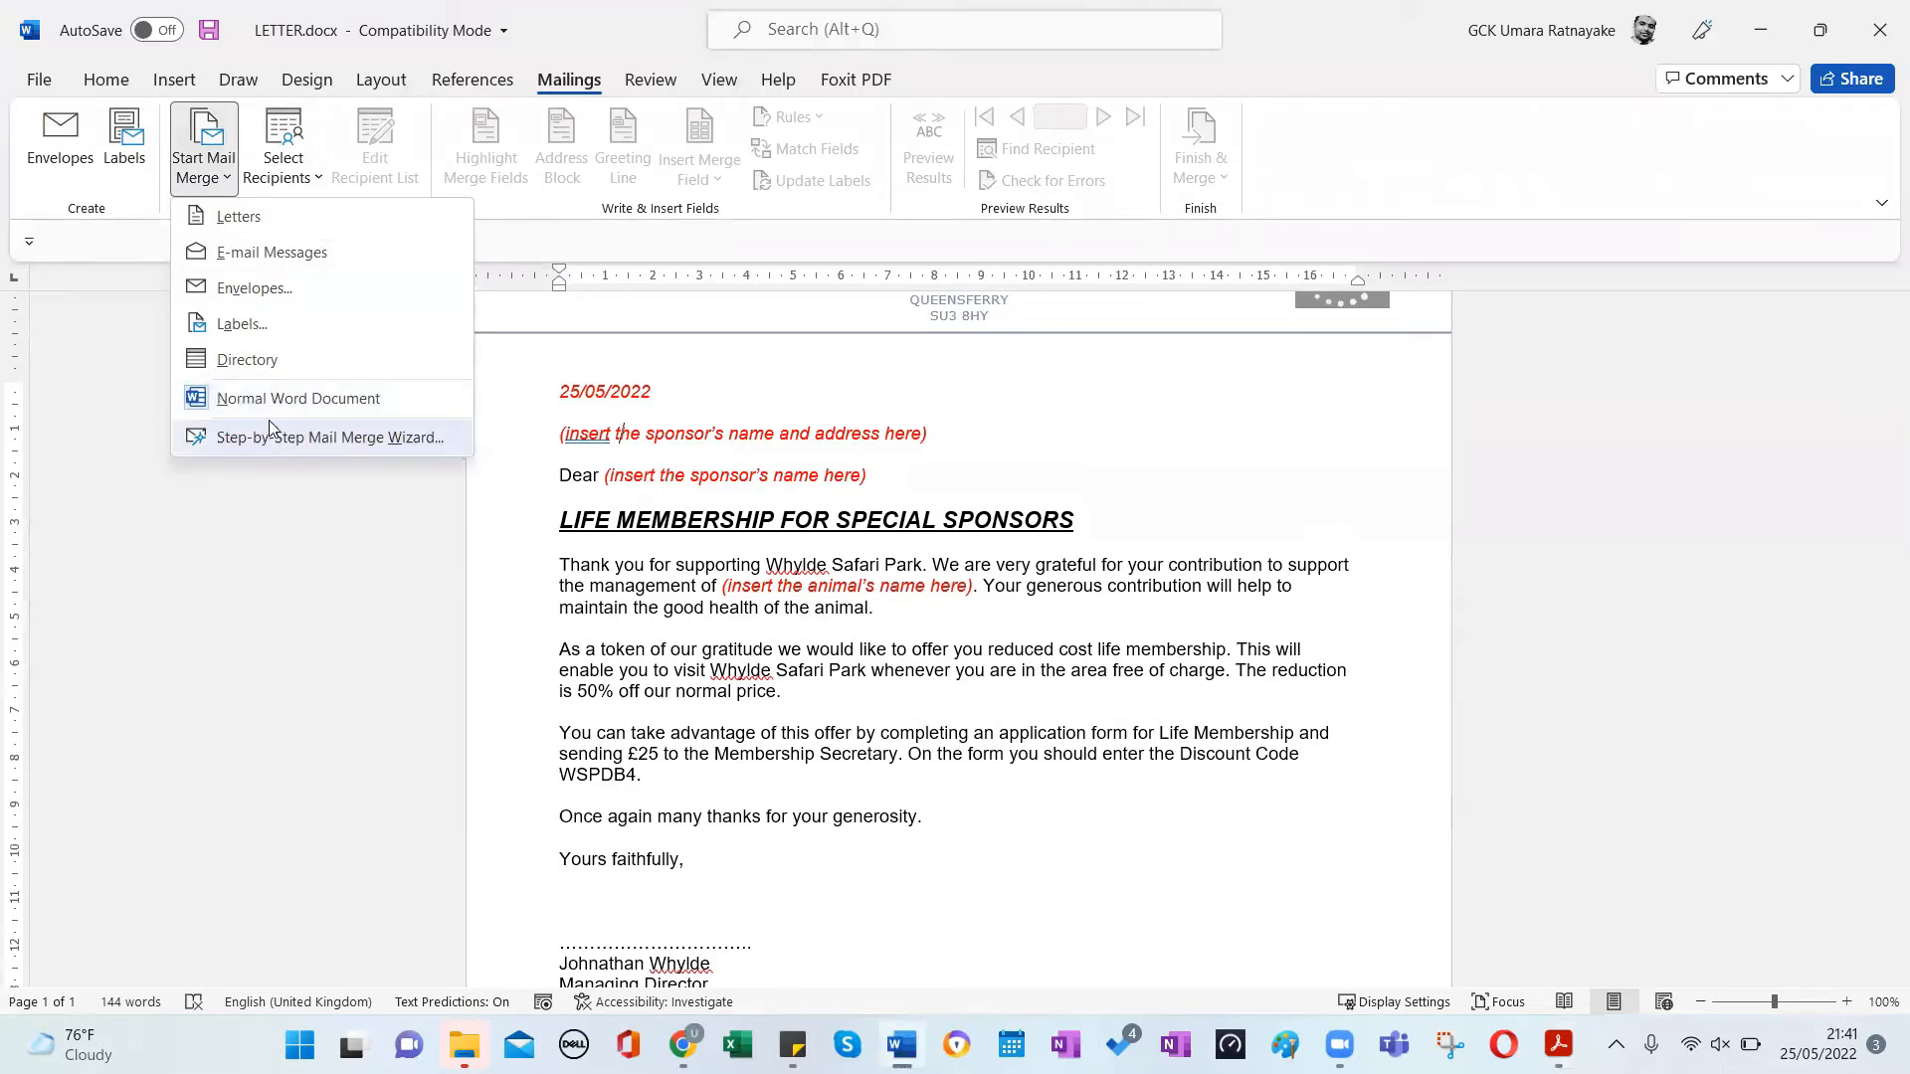
{"action": "left_click", "coordinate": [313, 179]}
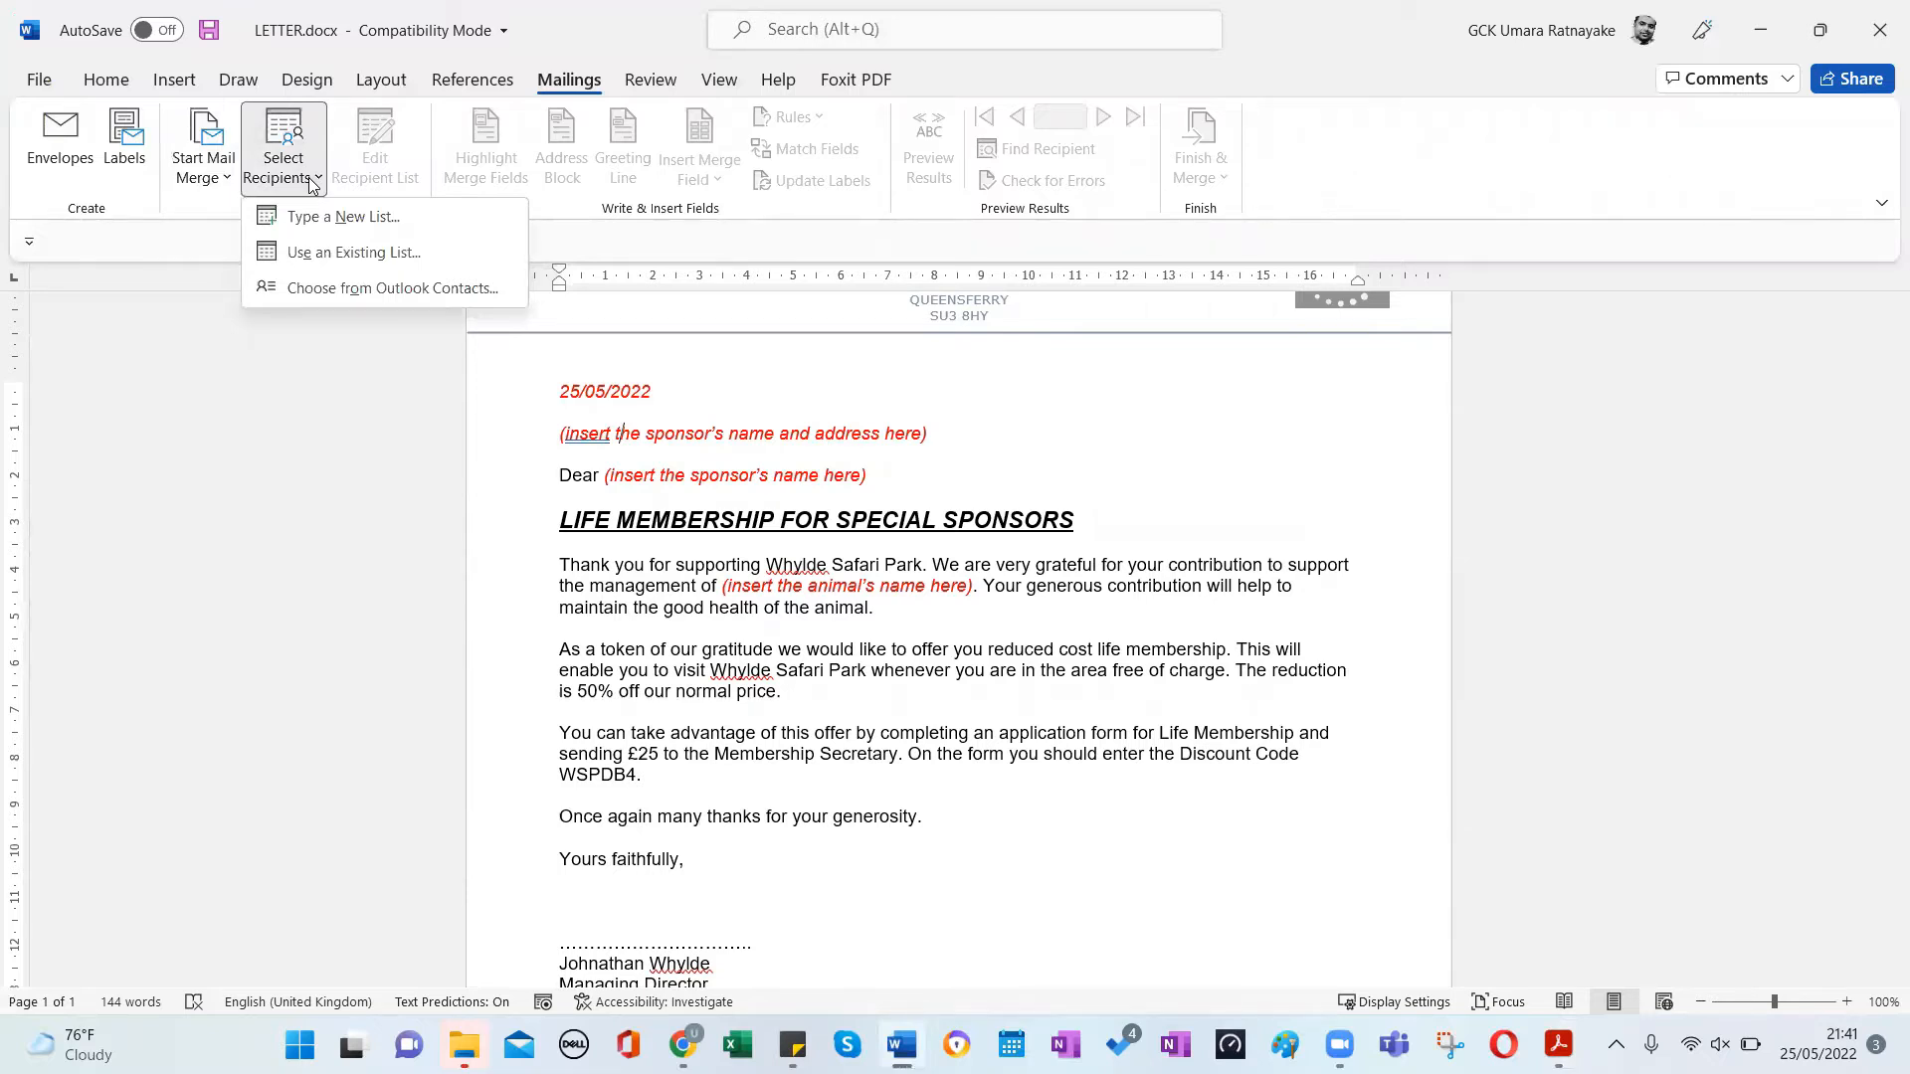
{"action": "left_click", "coordinate": [308, 177]}
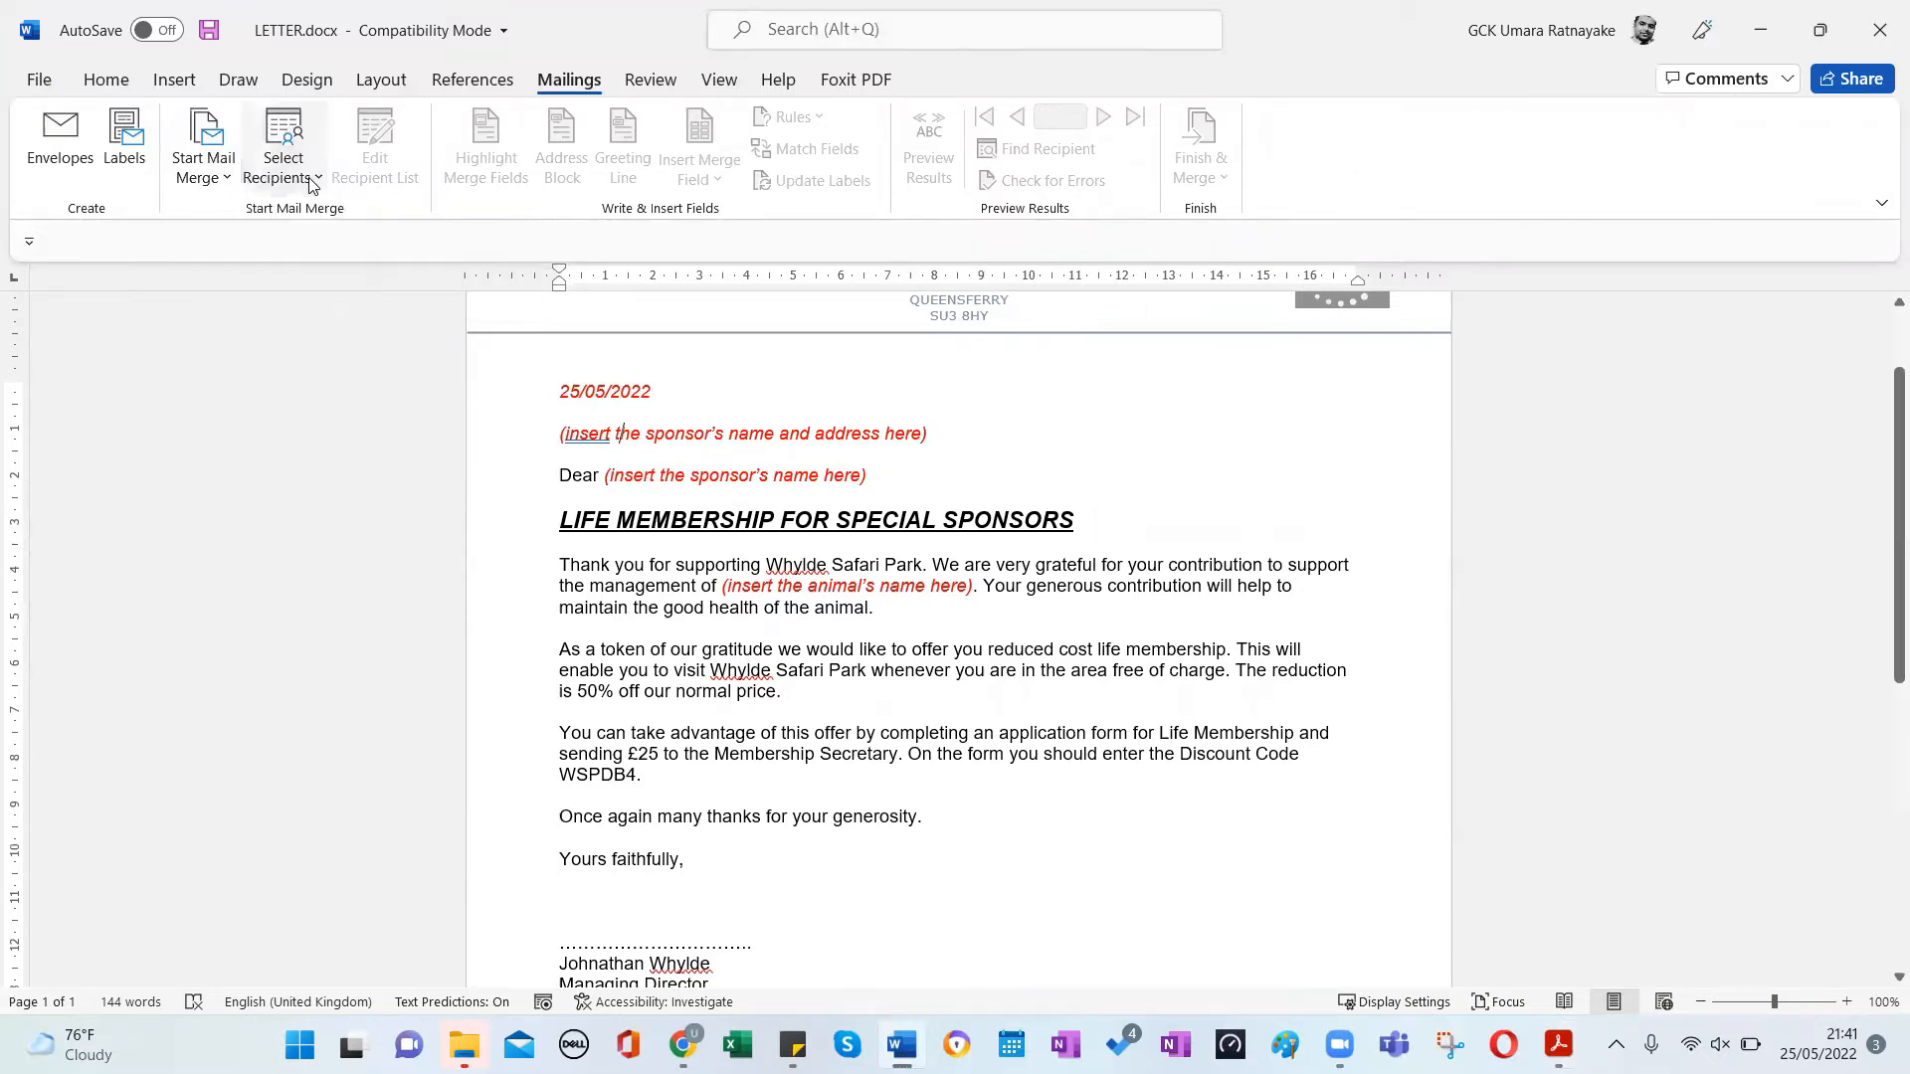
{"action": "left_click", "coordinate": [223, 184]}
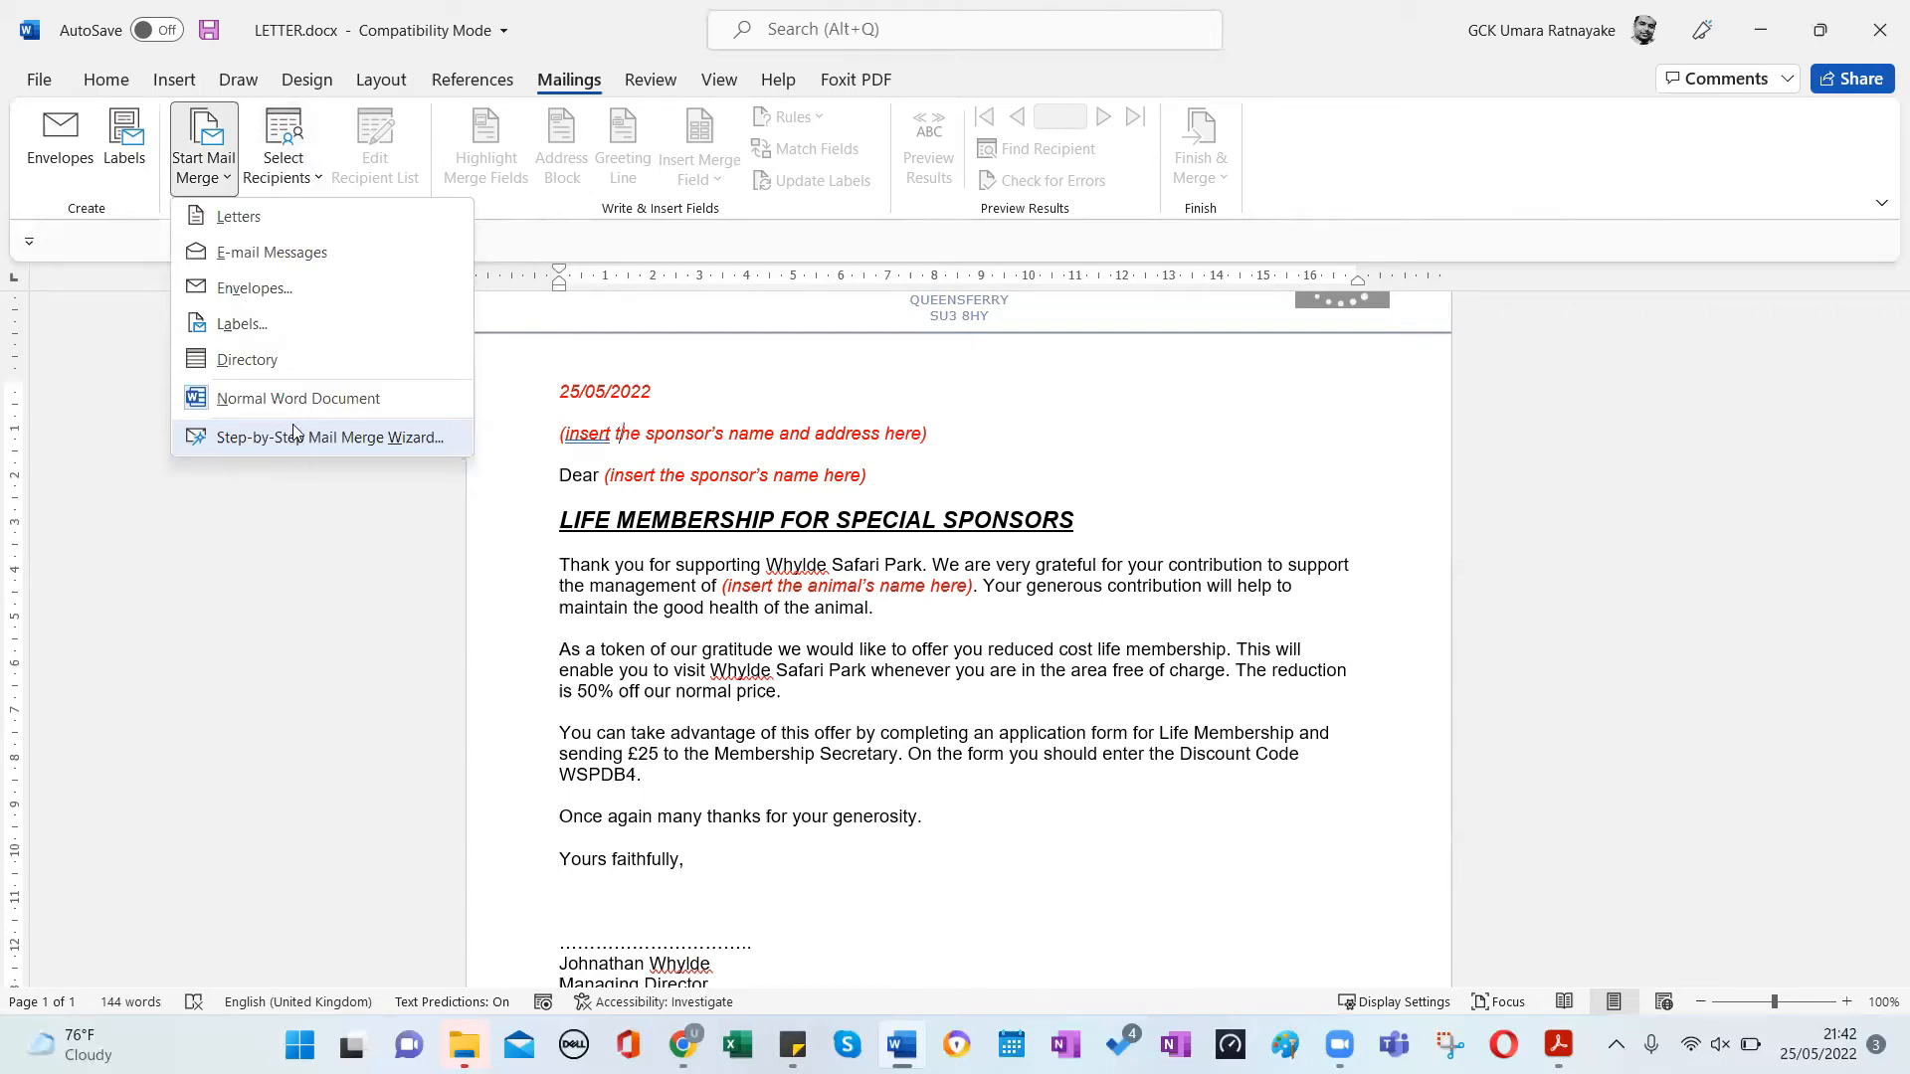
{"action": "left_click", "coordinate": [306, 177]}
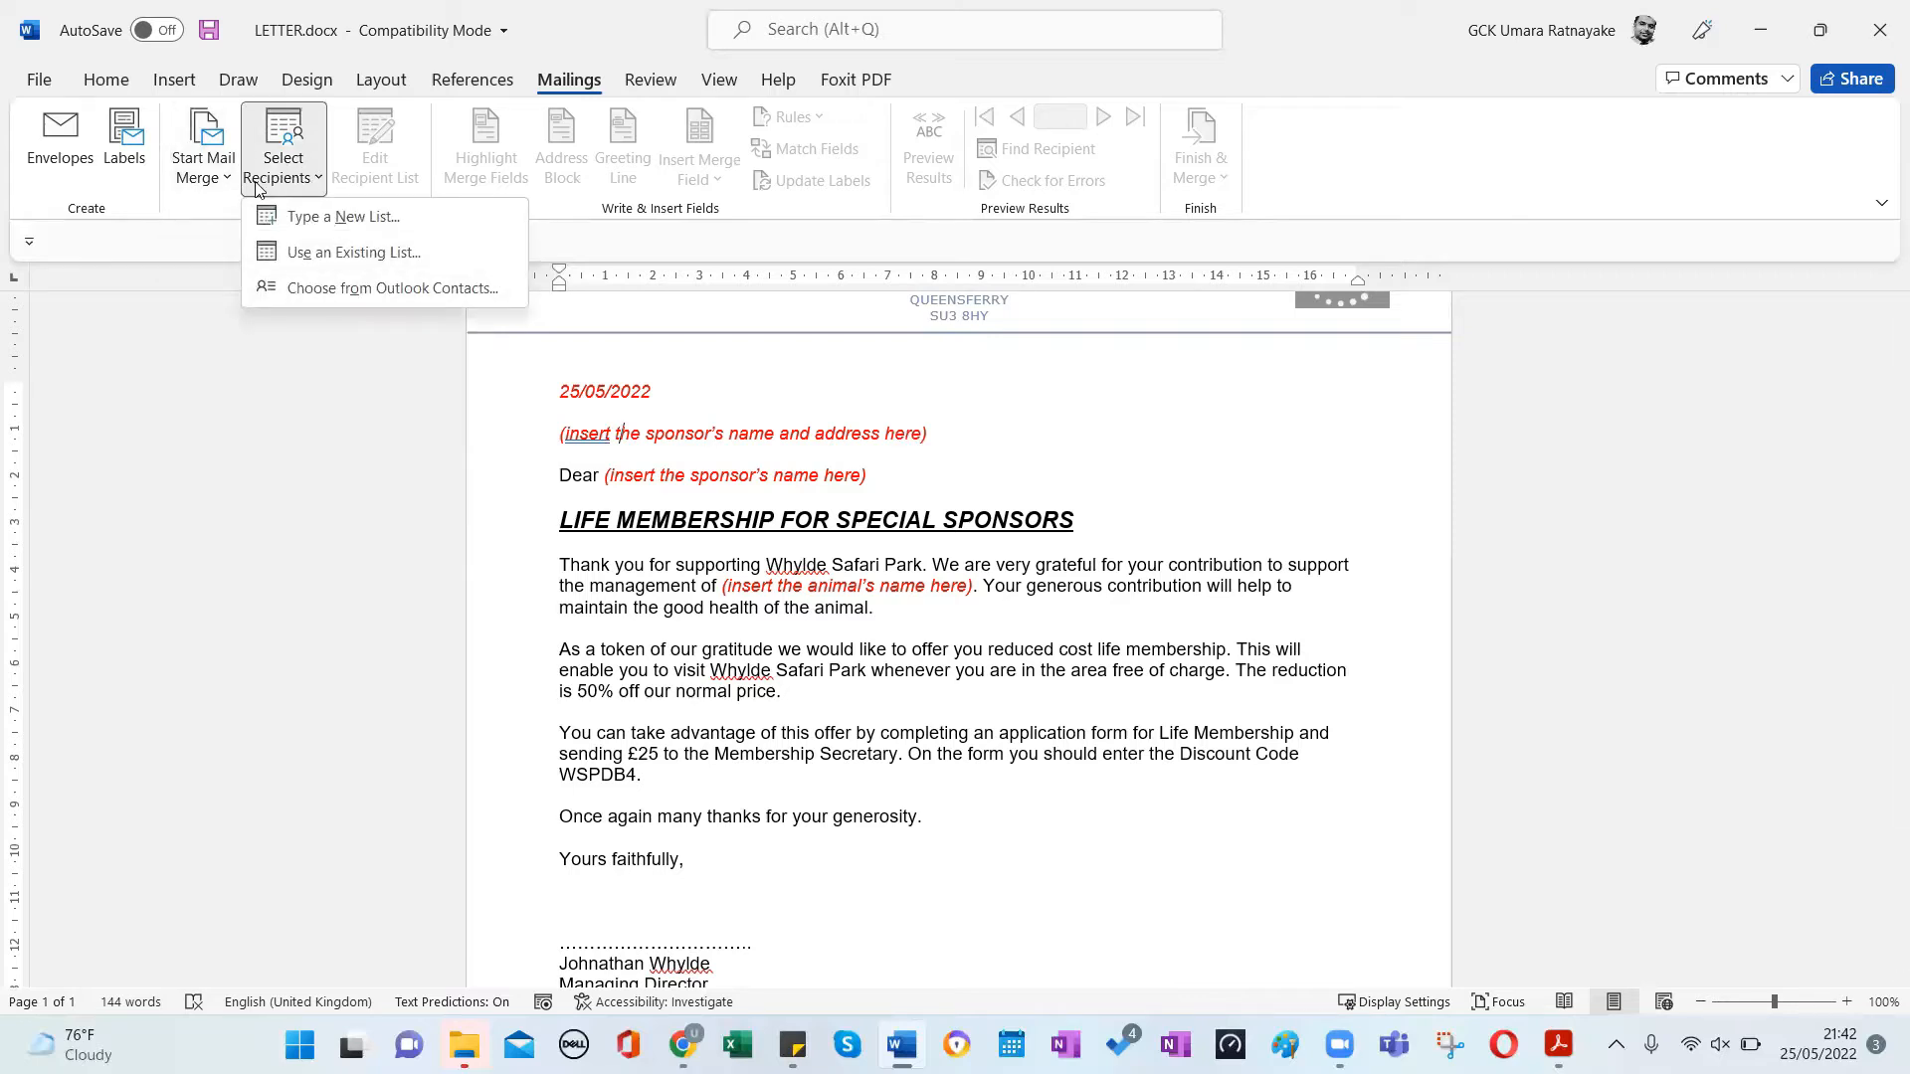
{"action": "left_click", "coordinate": [342, 254]}
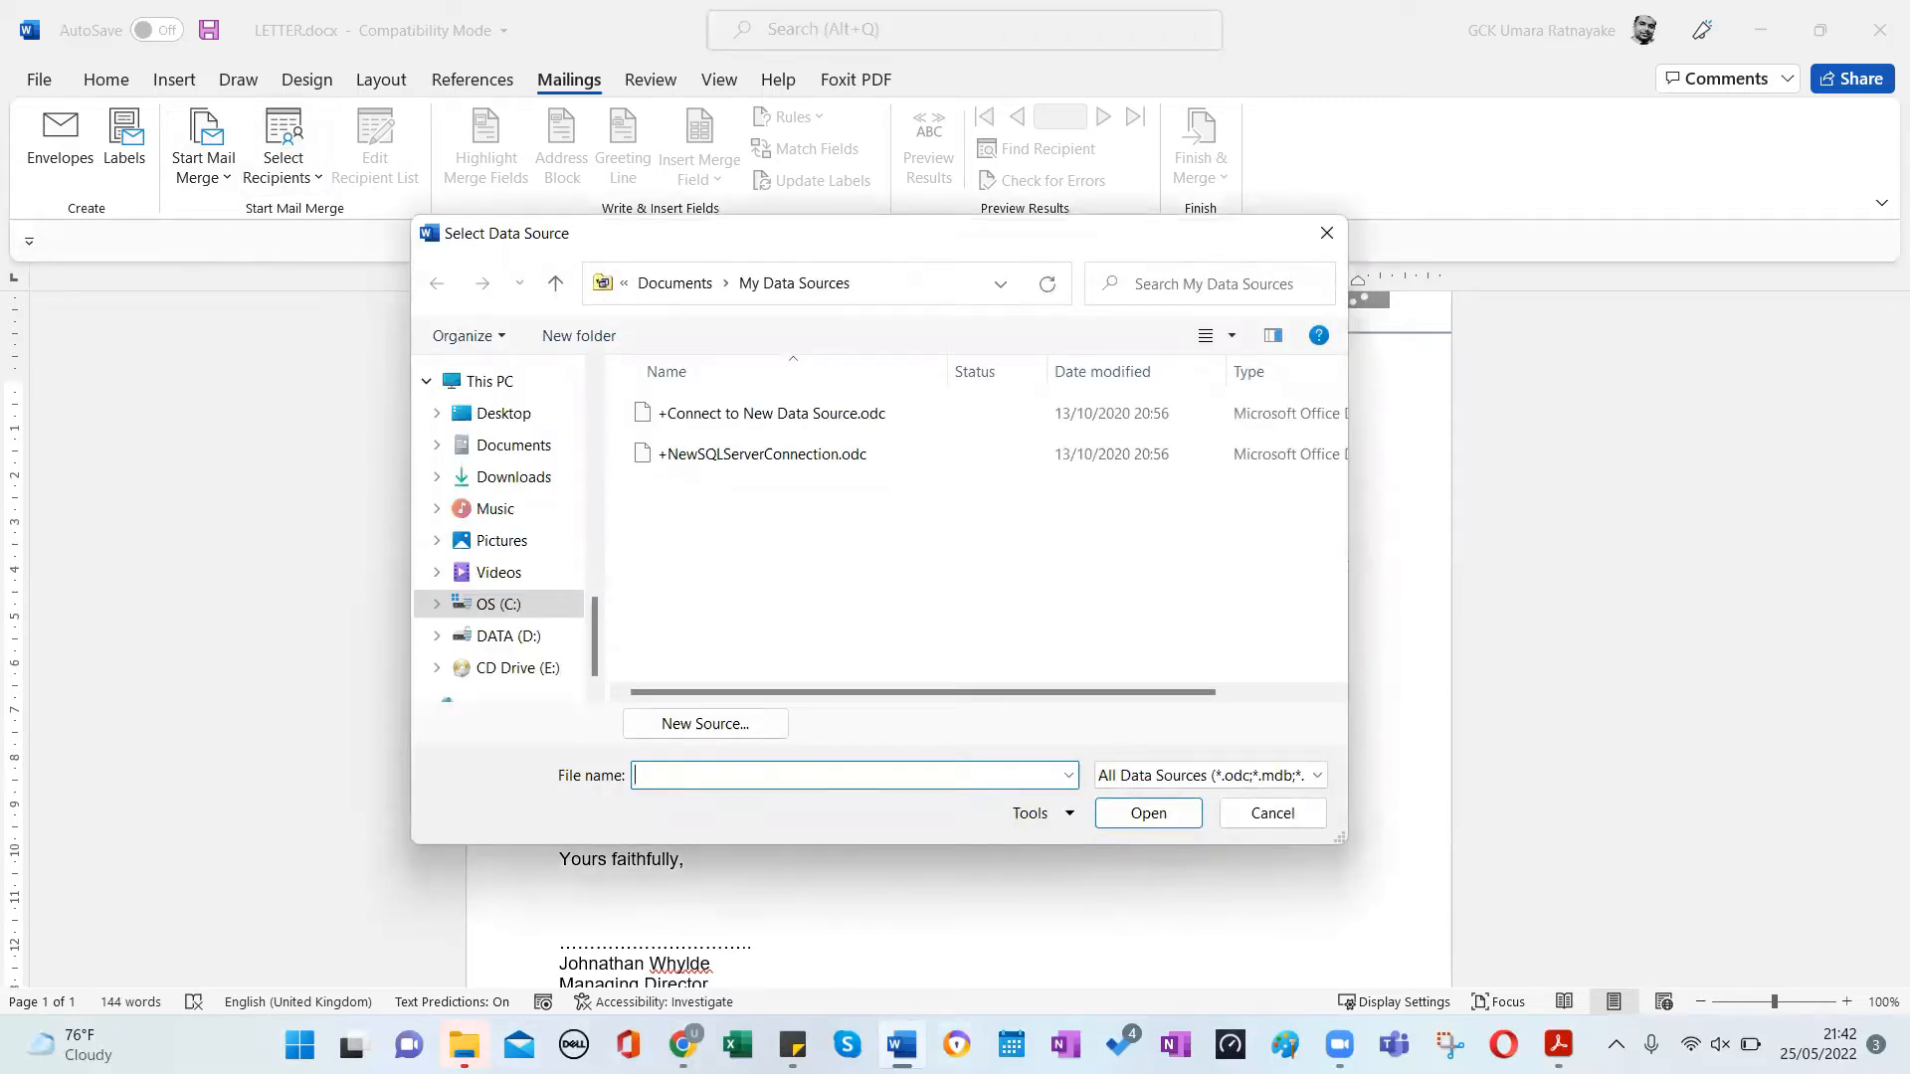
Switch to File Explorer, copy the path of the 2010 folder containing CONTACT.accdb, and return to Word's data source selection.
{"action": "left_click", "coordinate": [463, 1046]}
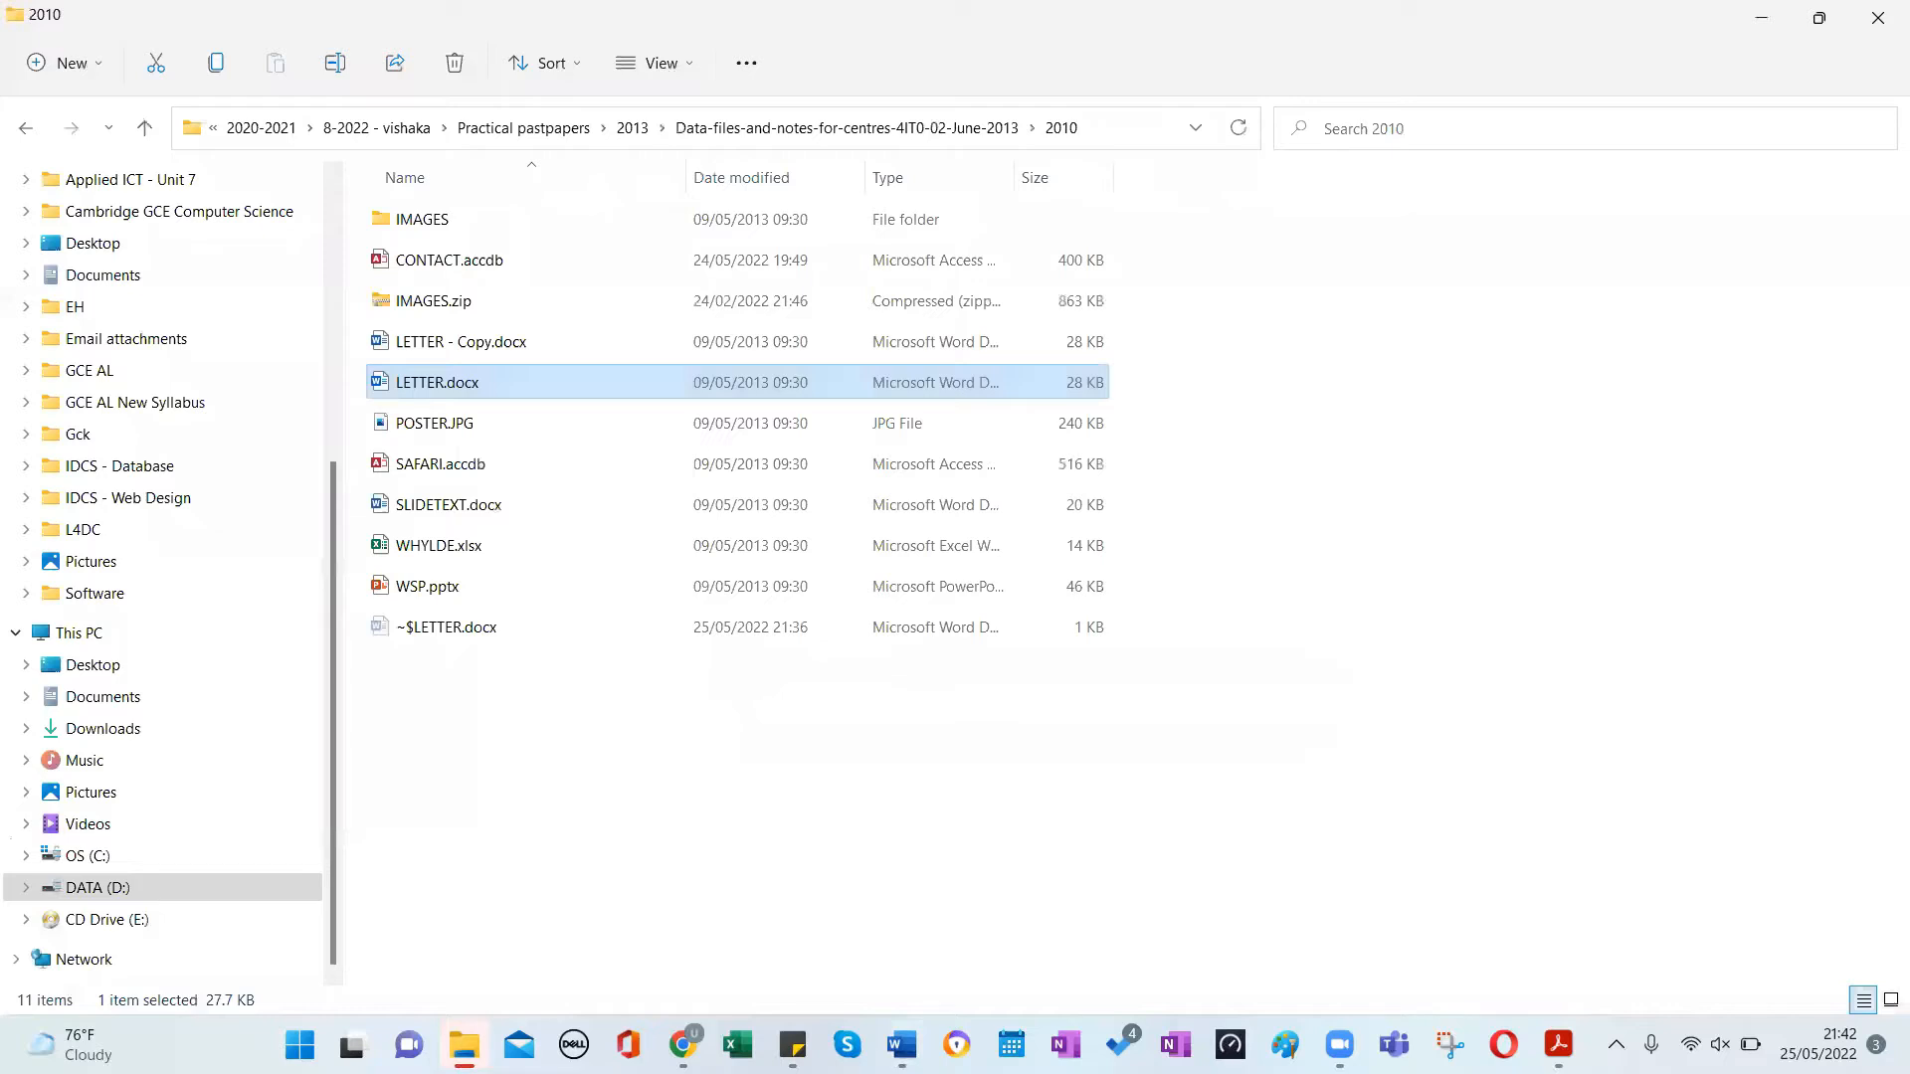
{"action": "left_click", "coordinate": [1114, 126]}
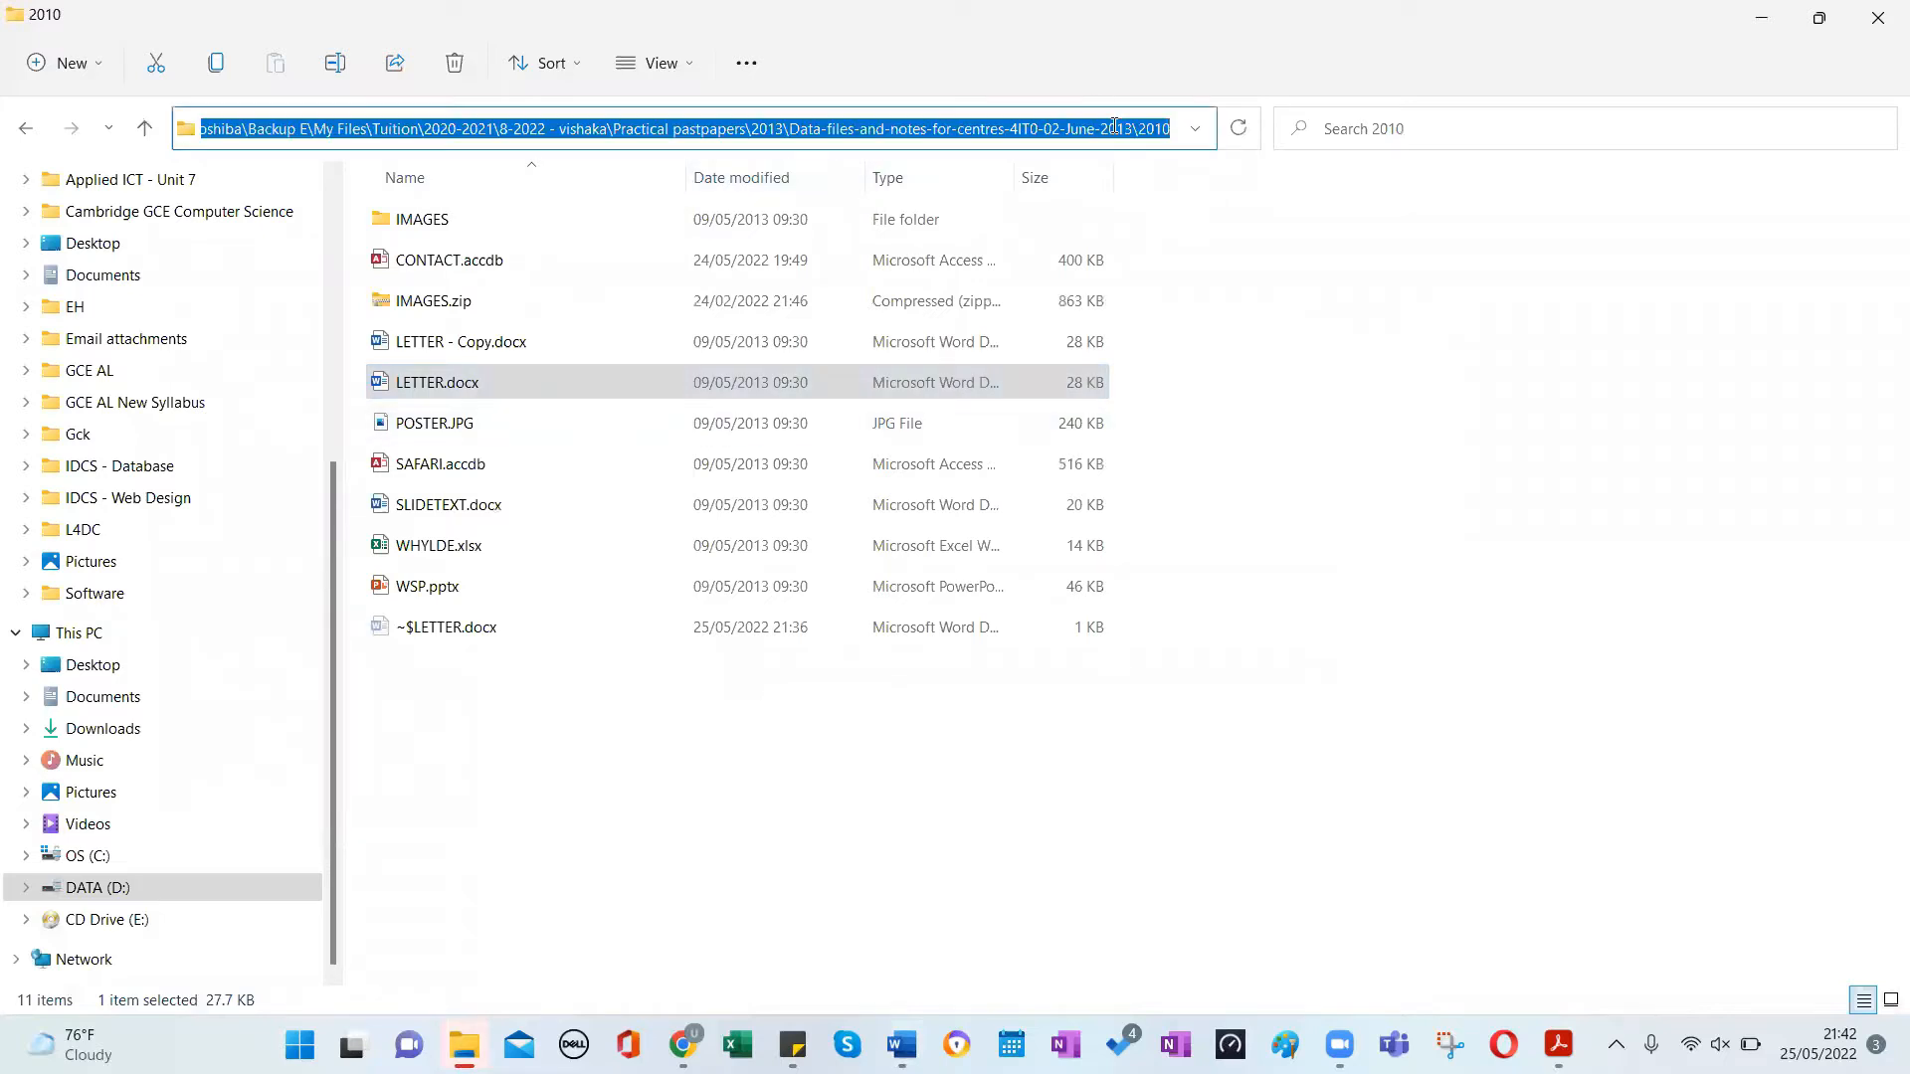
{"action": "left_click", "coordinate": [1761, 17]}
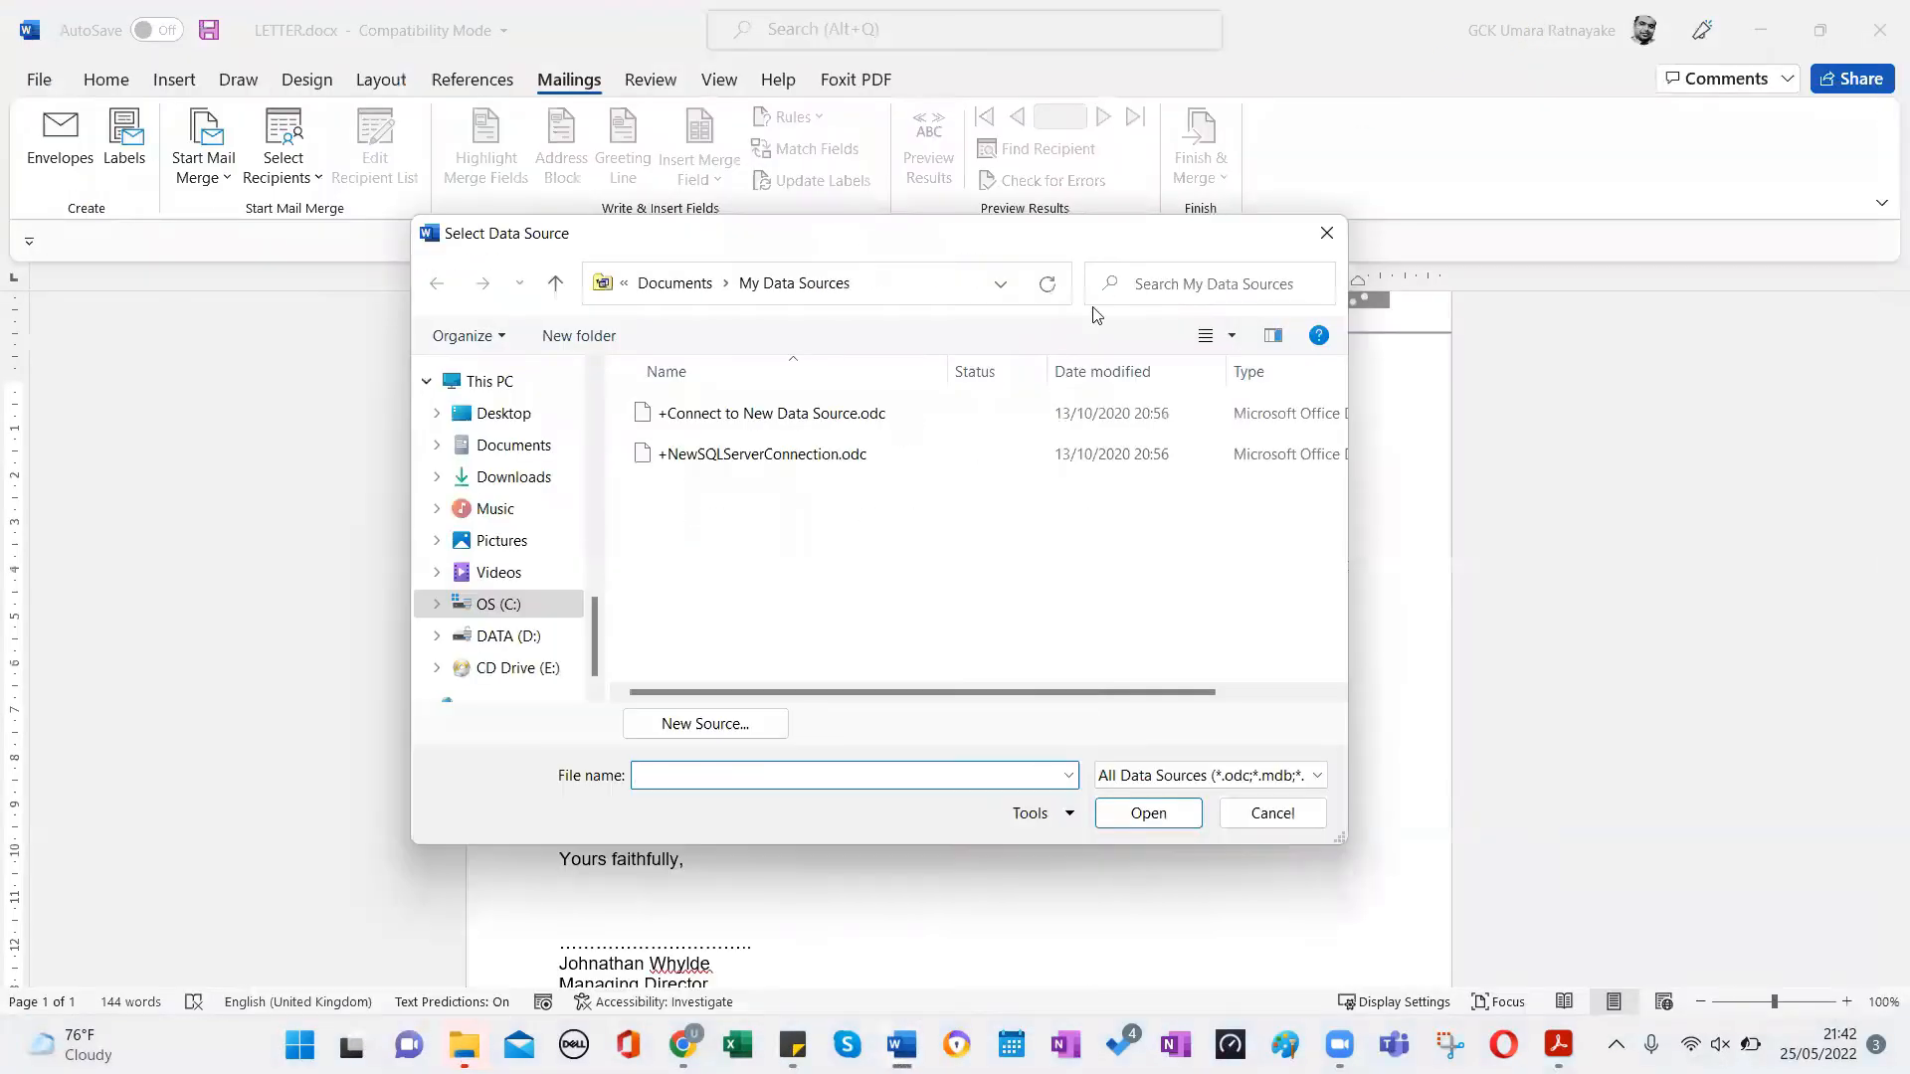
Go to the copied 2010 folder path and open CONTACT.accdb as the mail merge data source.
{"action": "left_click", "coordinate": [943, 286]}
{"action": "key", "text": "ctrl+v"}
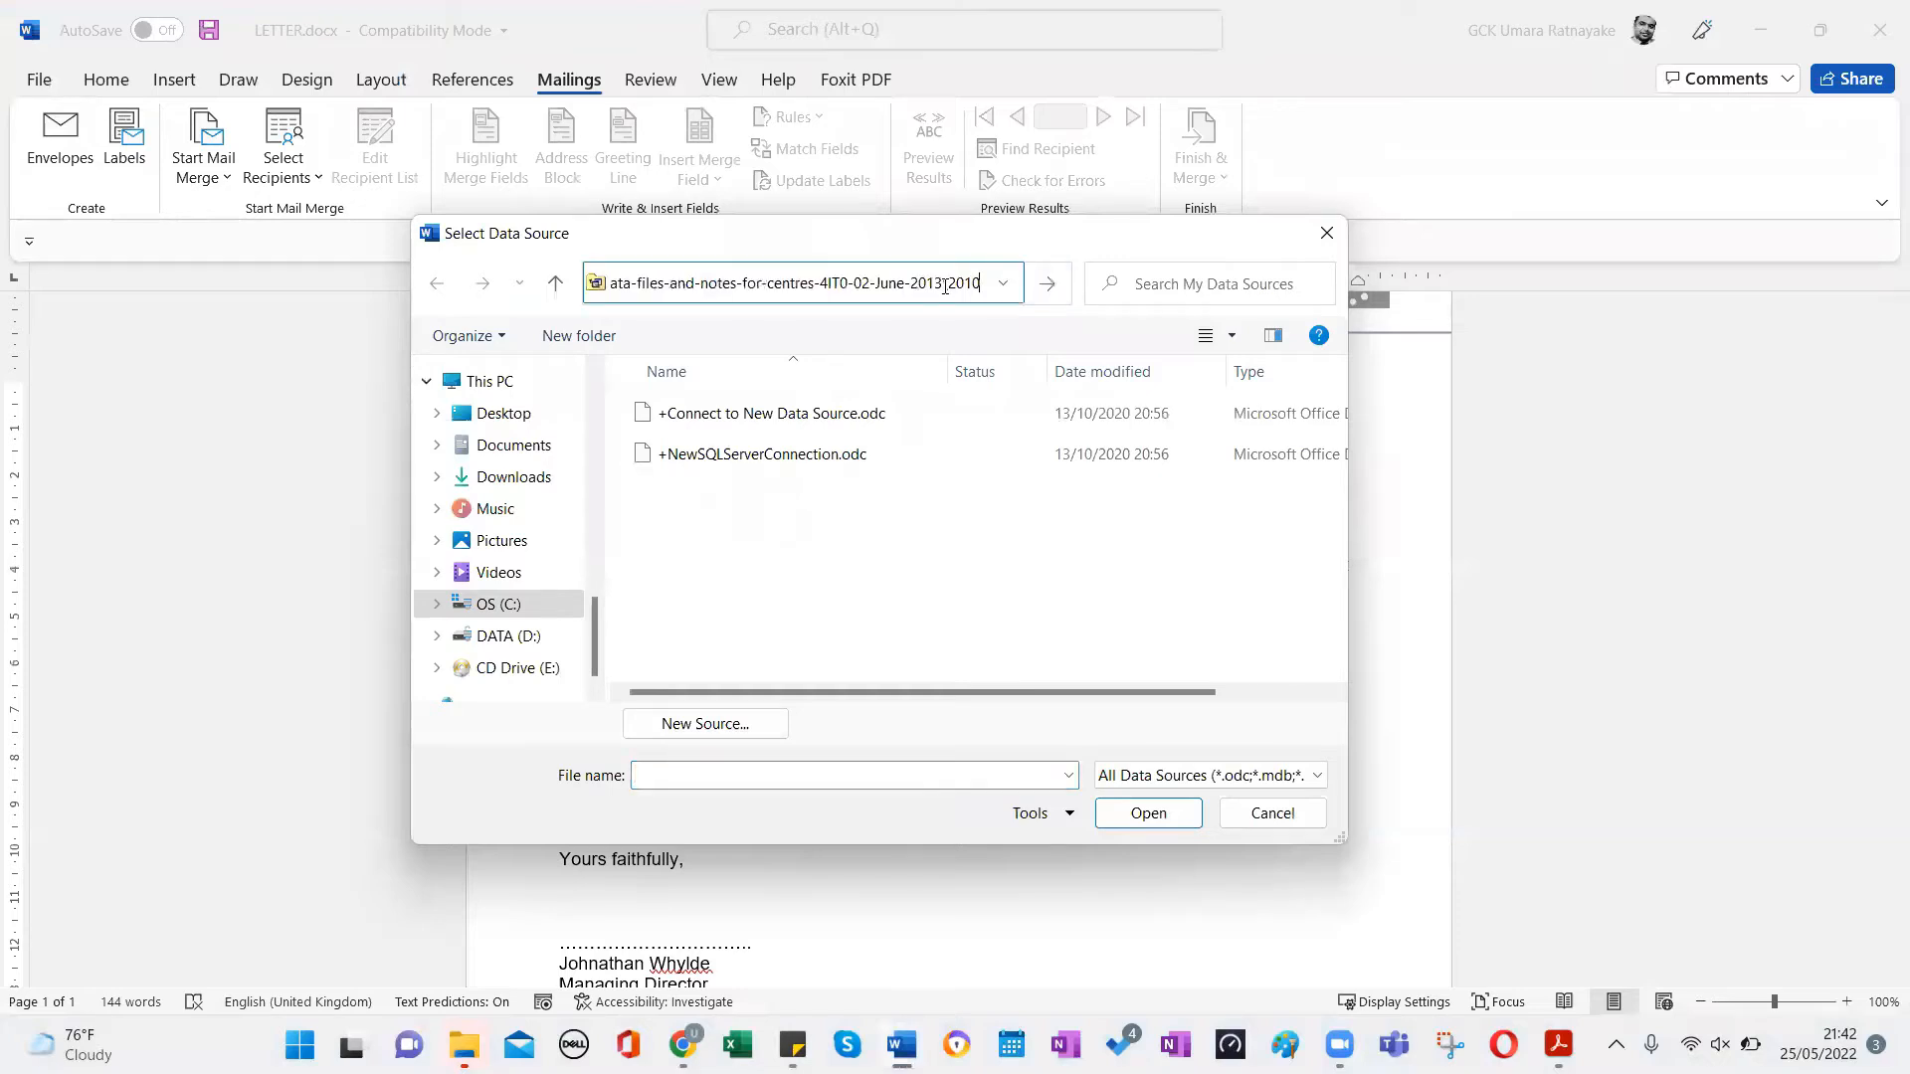
{"action": "key", "text": "Return"}
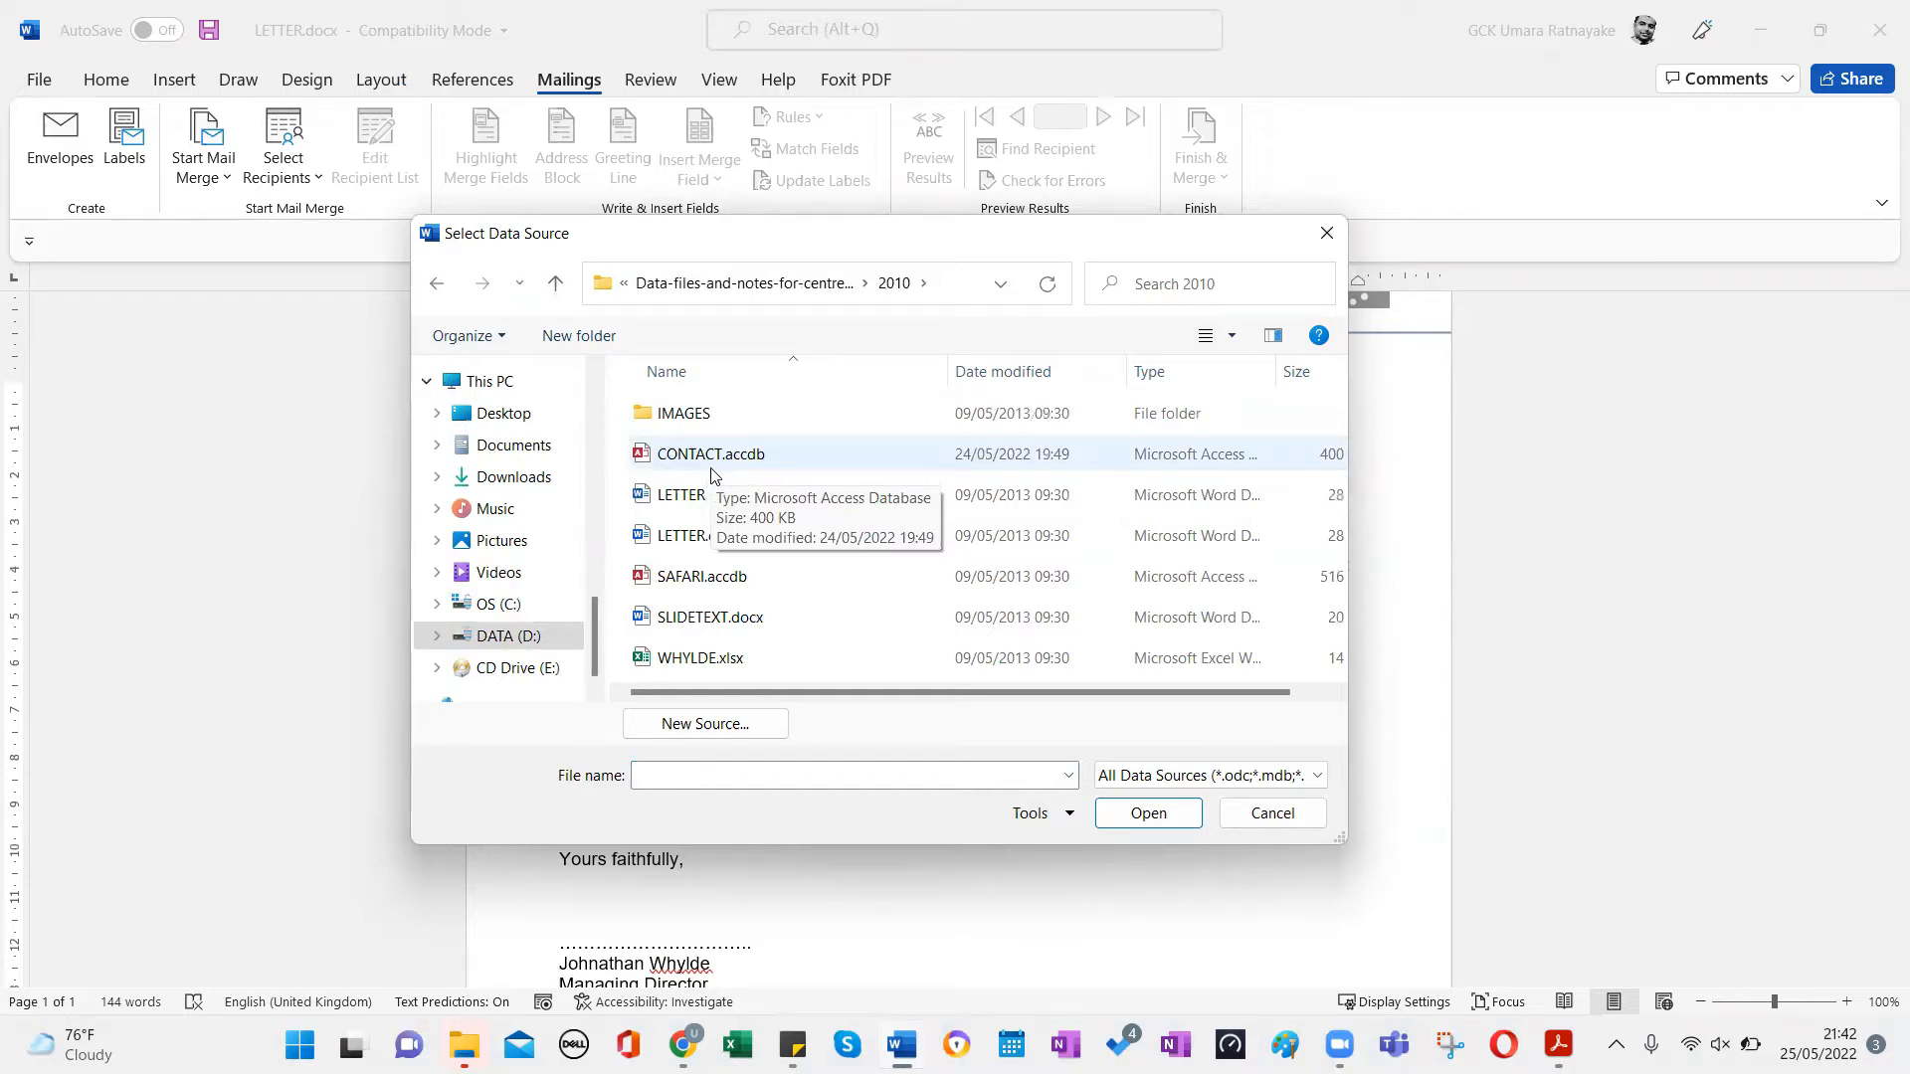
{"action": "double_click", "coordinate": [711, 470]}
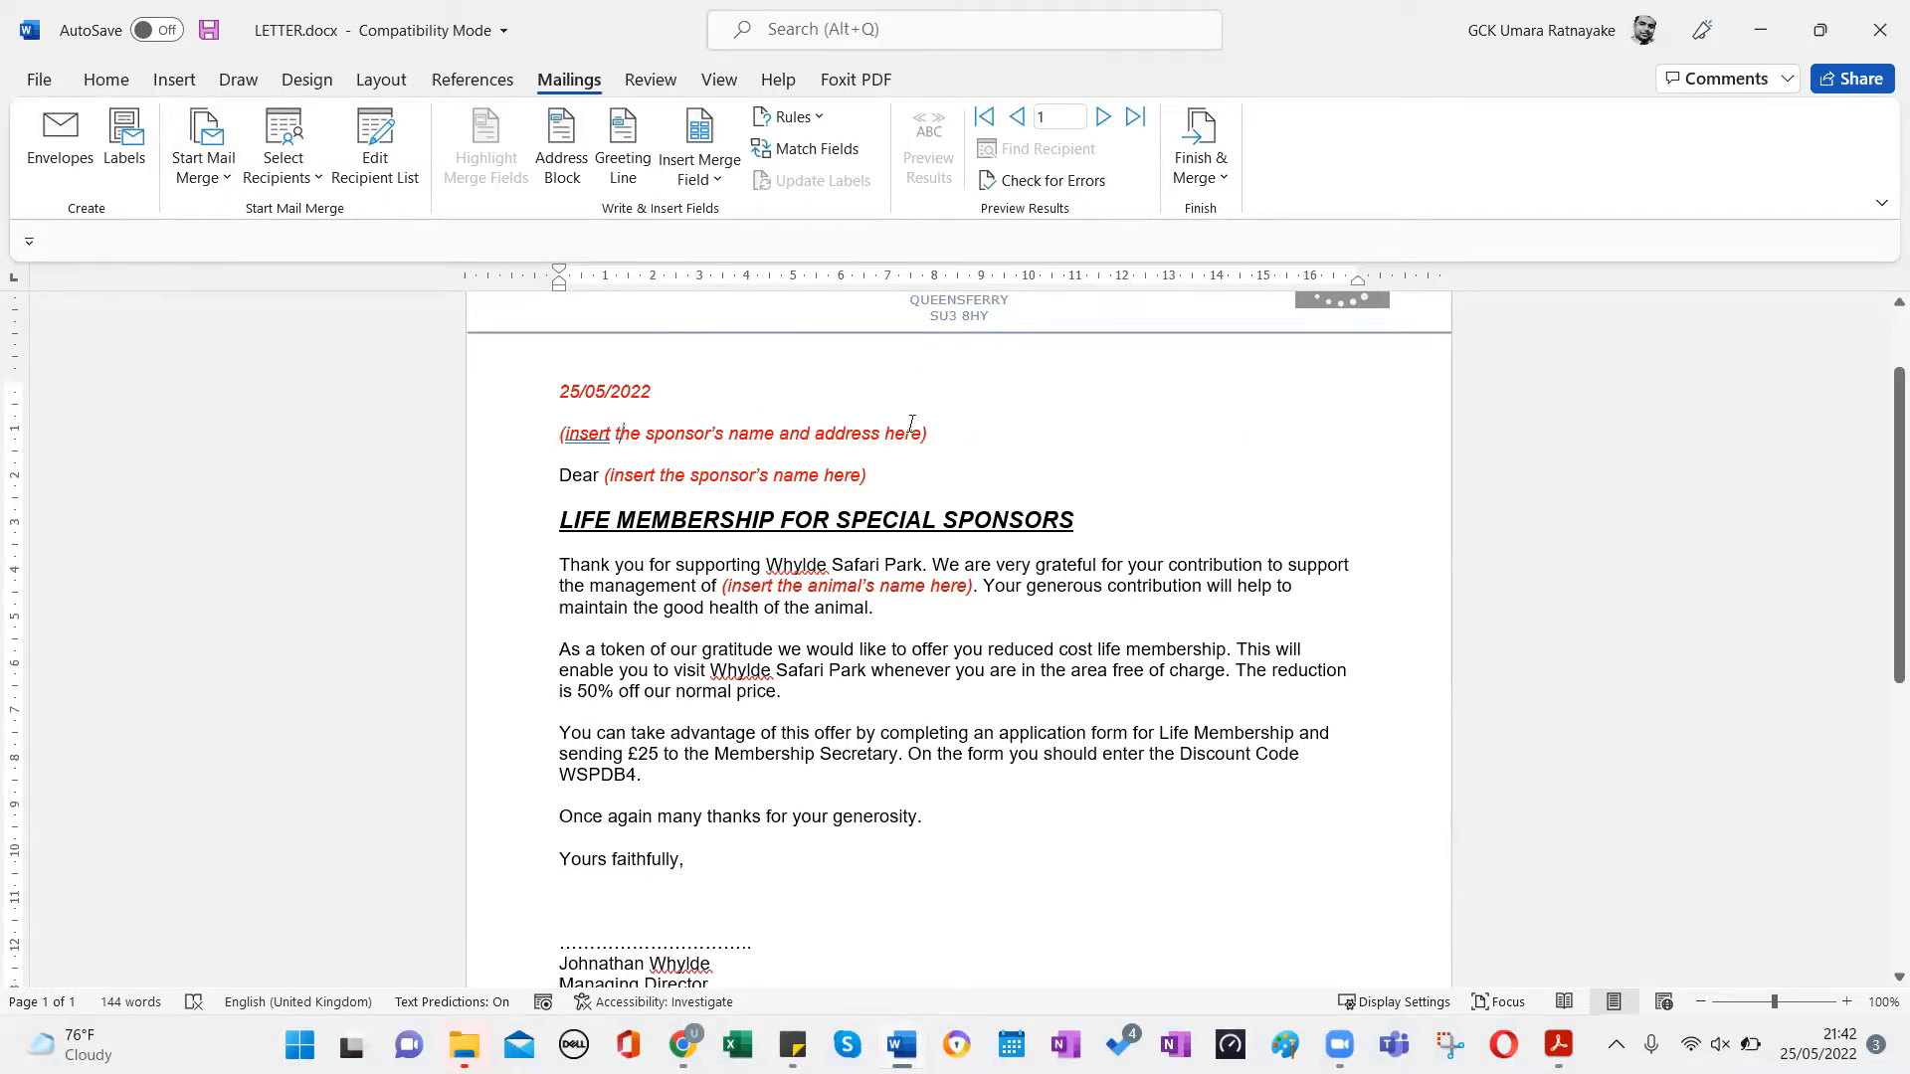
Look over the letter and review the recipients loaded from CONTACT.accdb, leaving the list as it is.
{"action": "scroll", "coordinate": [1018, 444], "scroll_direction": "up", "scroll_amount": 3}
{"action": "scroll", "coordinate": [1018, 445], "scroll_direction": "down", "scroll_amount": 5}
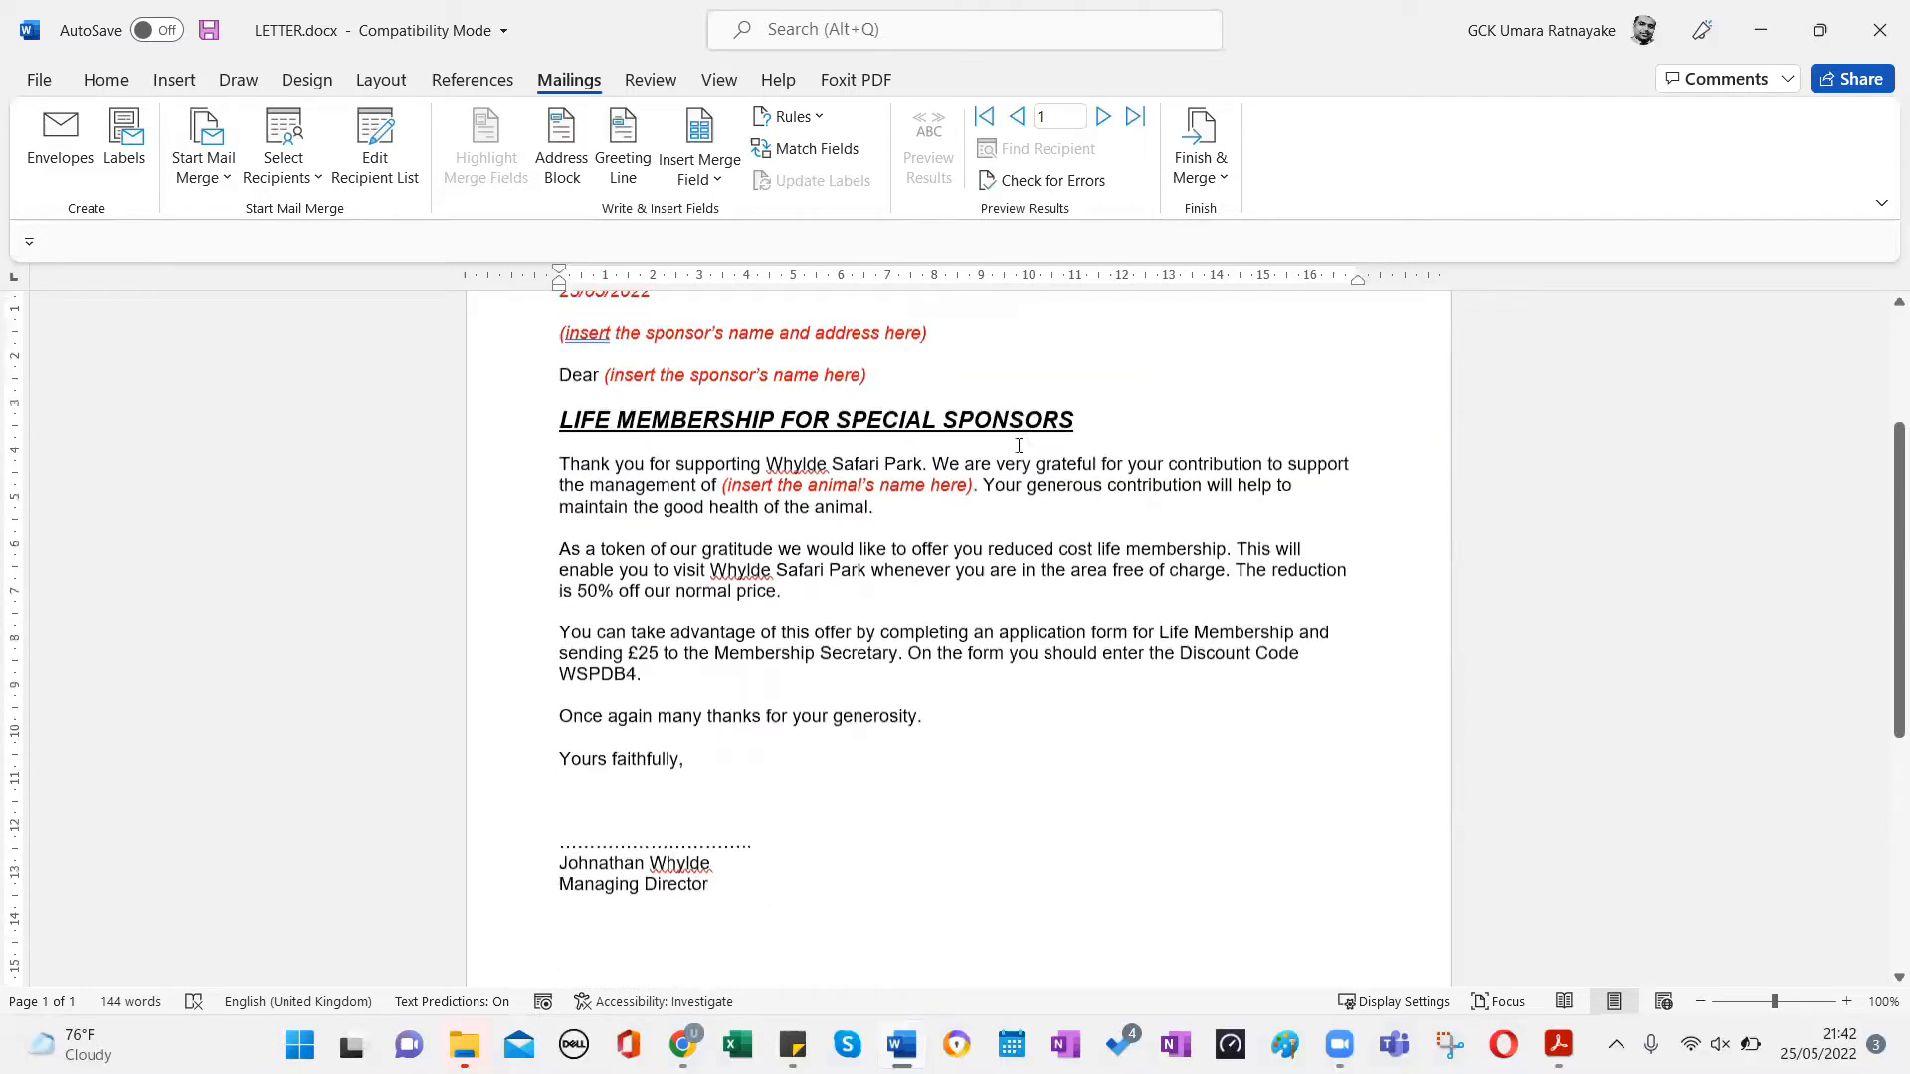
{"action": "scroll", "coordinate": [1019, 445], "scroll_direction": "up", "scroll_amount": 1}
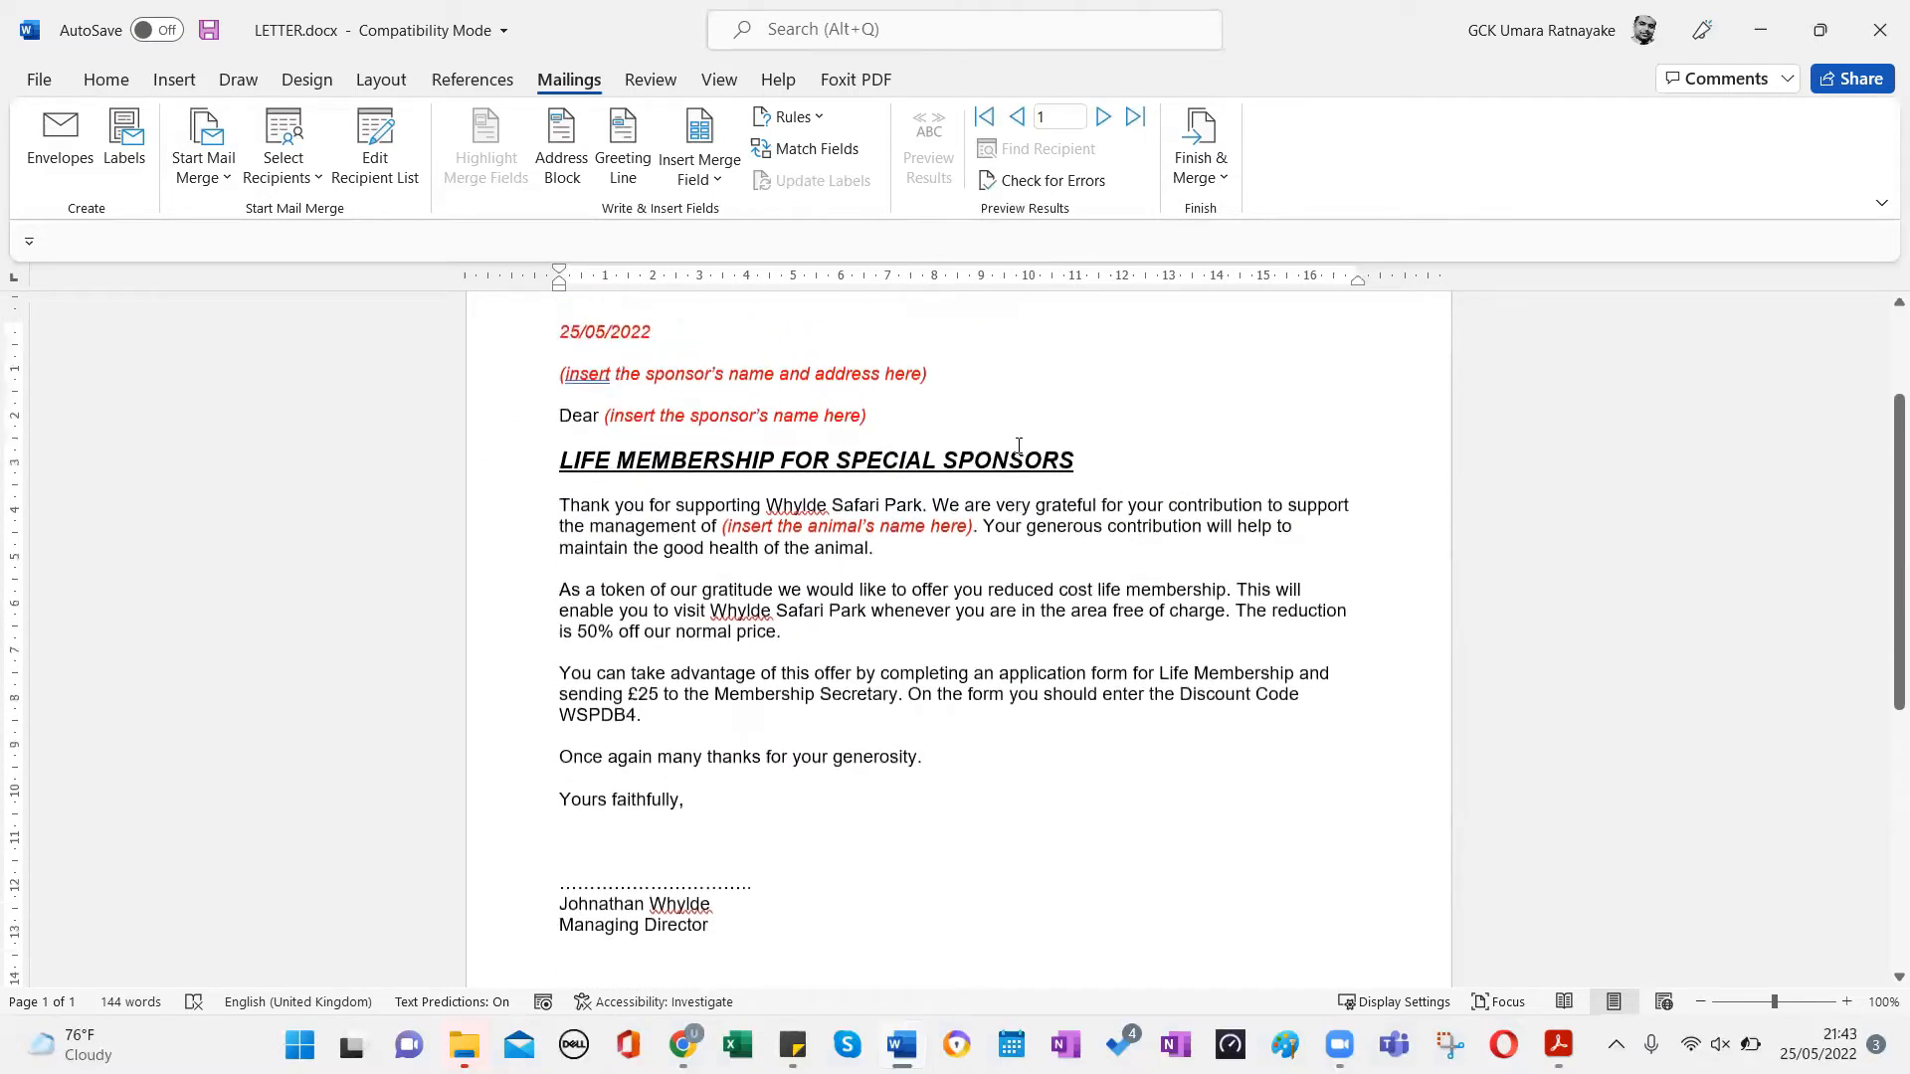
{"action": "left_click", "coordinate": [377, 142]}
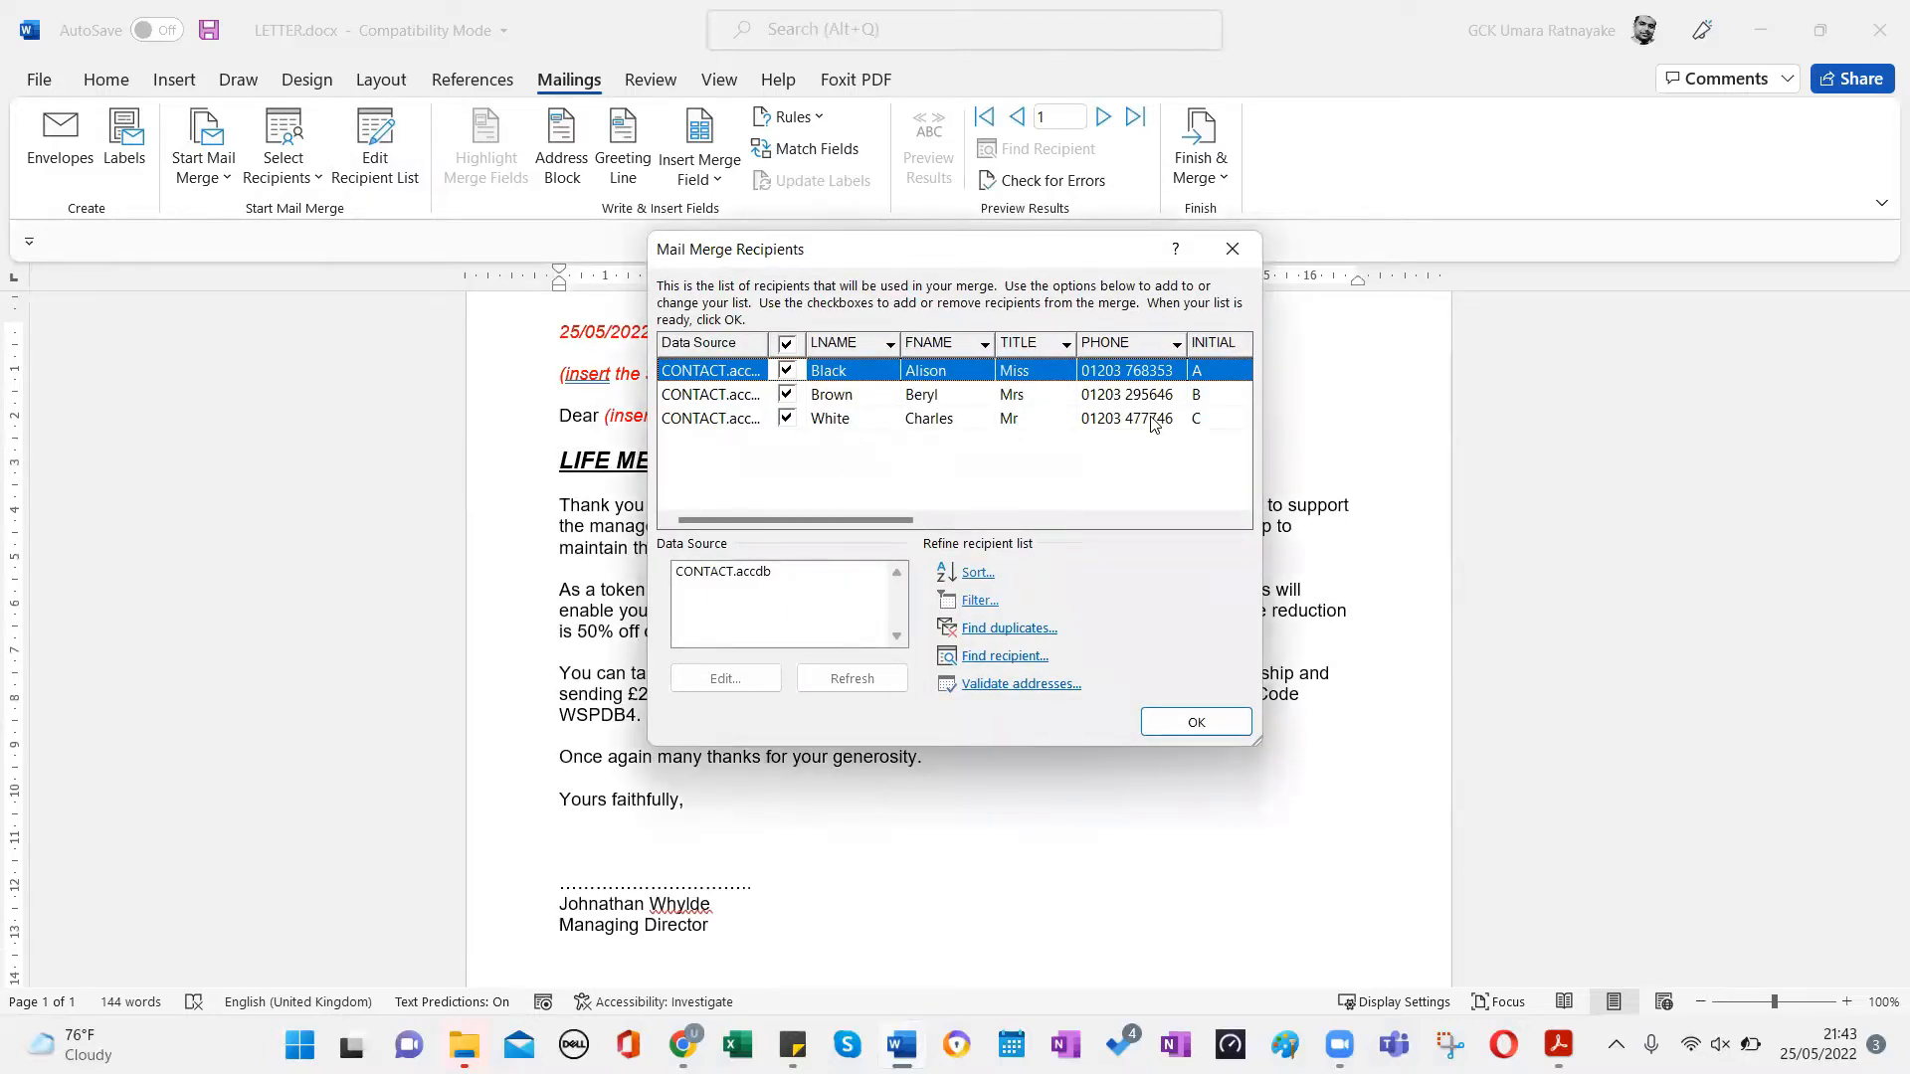
{"action": "left_click", "coordinate": [1233, 249]}
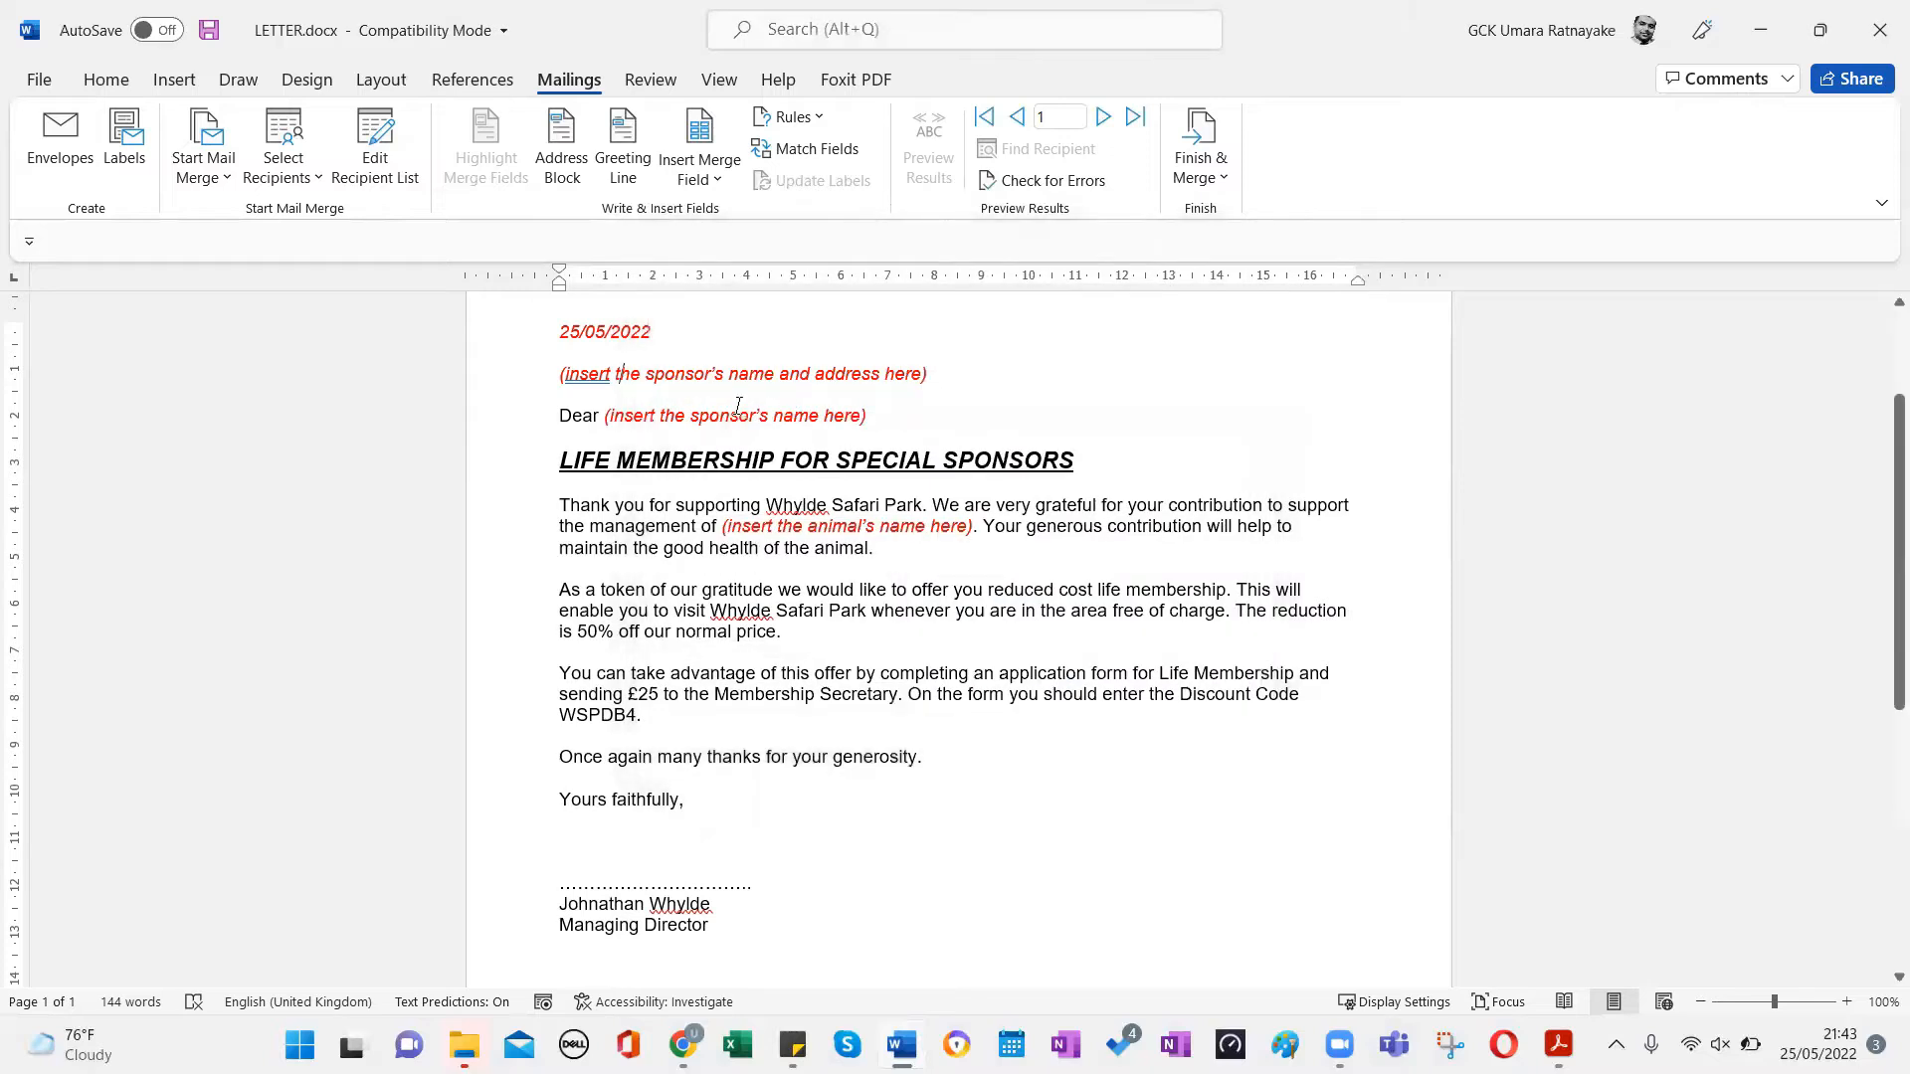
Check which merge fields are available for the letter's sponsor and animal placeholders.
{"action": "scroll", "coordinate": [612, 428], "scroll_direction": "up", "scroll_amount": 1}
{"action": "scroll", "coordinate": [612, 428], "scroll_direction": "down", "scroll_amount": 2}
{"action": "scroll", "coordinate": [664, 368], "scroll_direction": "up", "scroll_amount": 2}
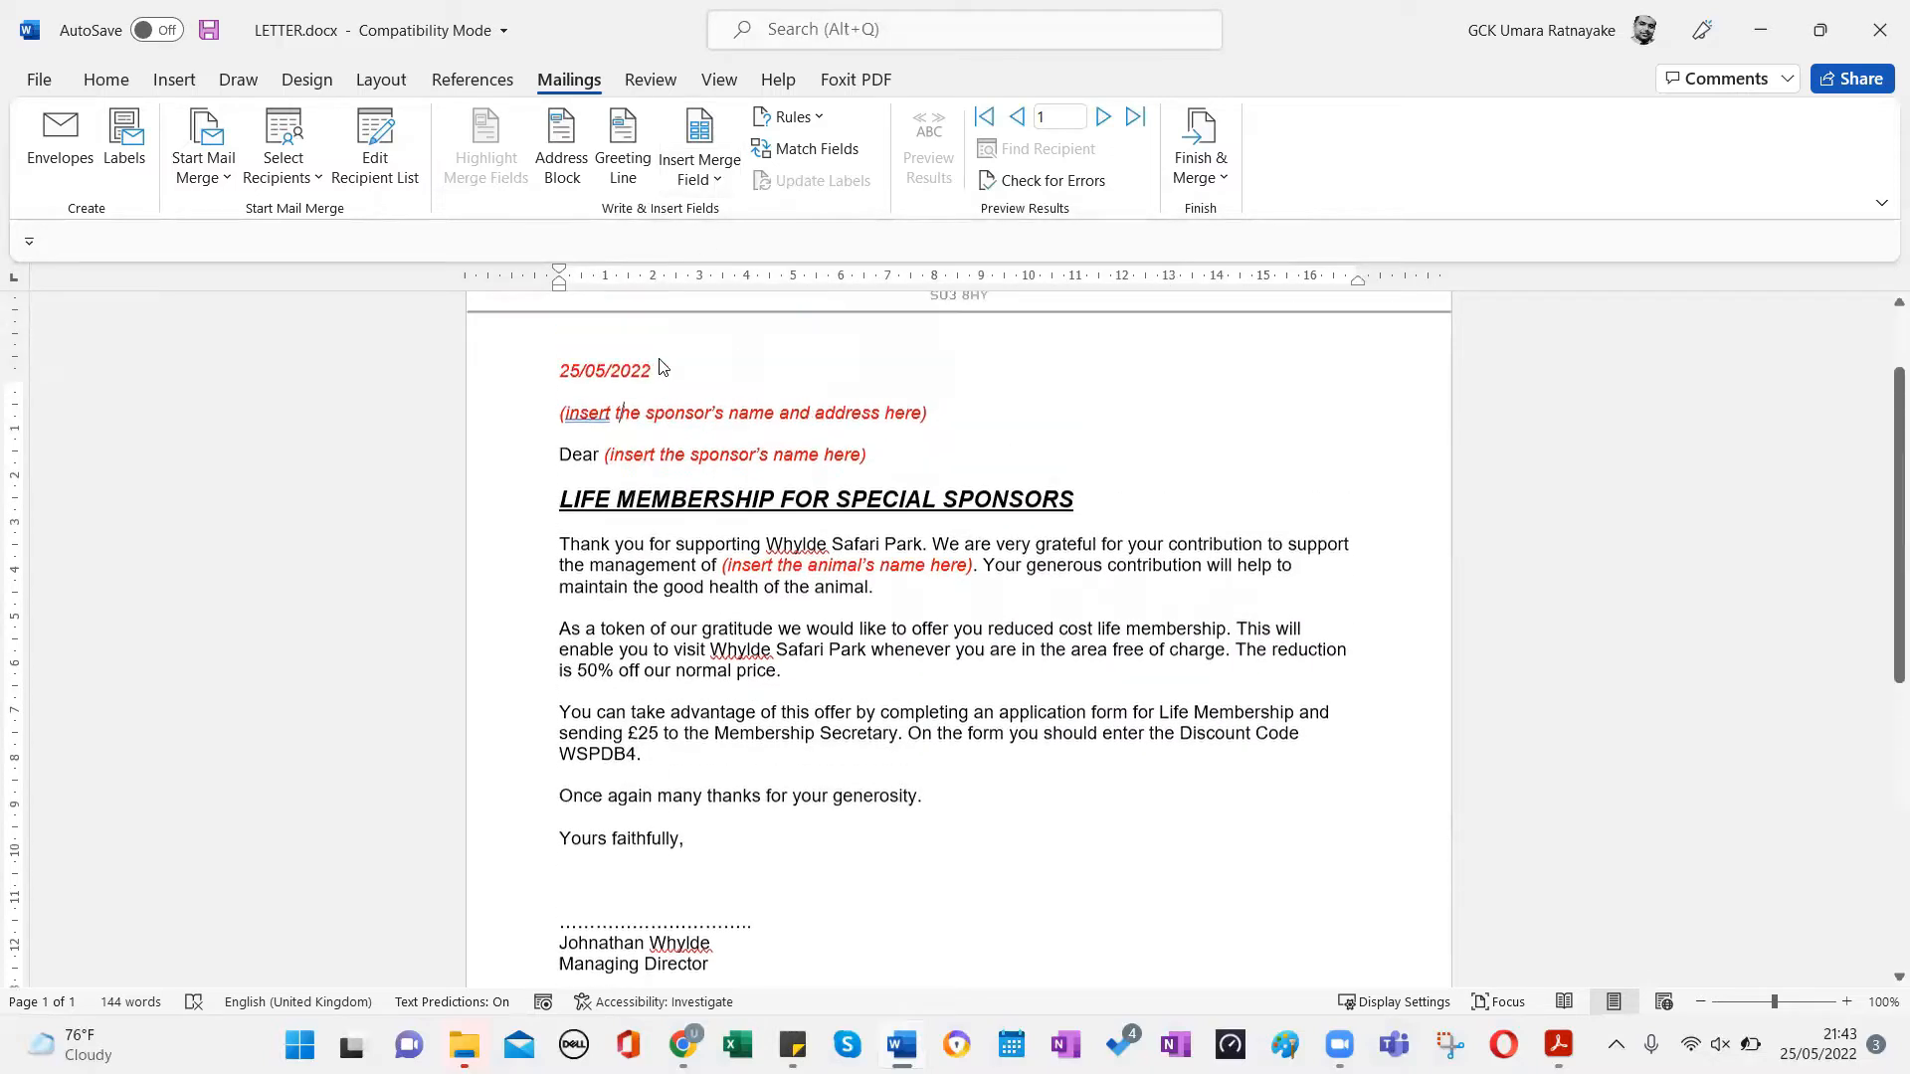
{"action": "scroll", "coordinate": [663, 368], "scroll_direction": "up", "scroll_amount": 2}
{"action": "left_click", "coordinate": [698, 169]}
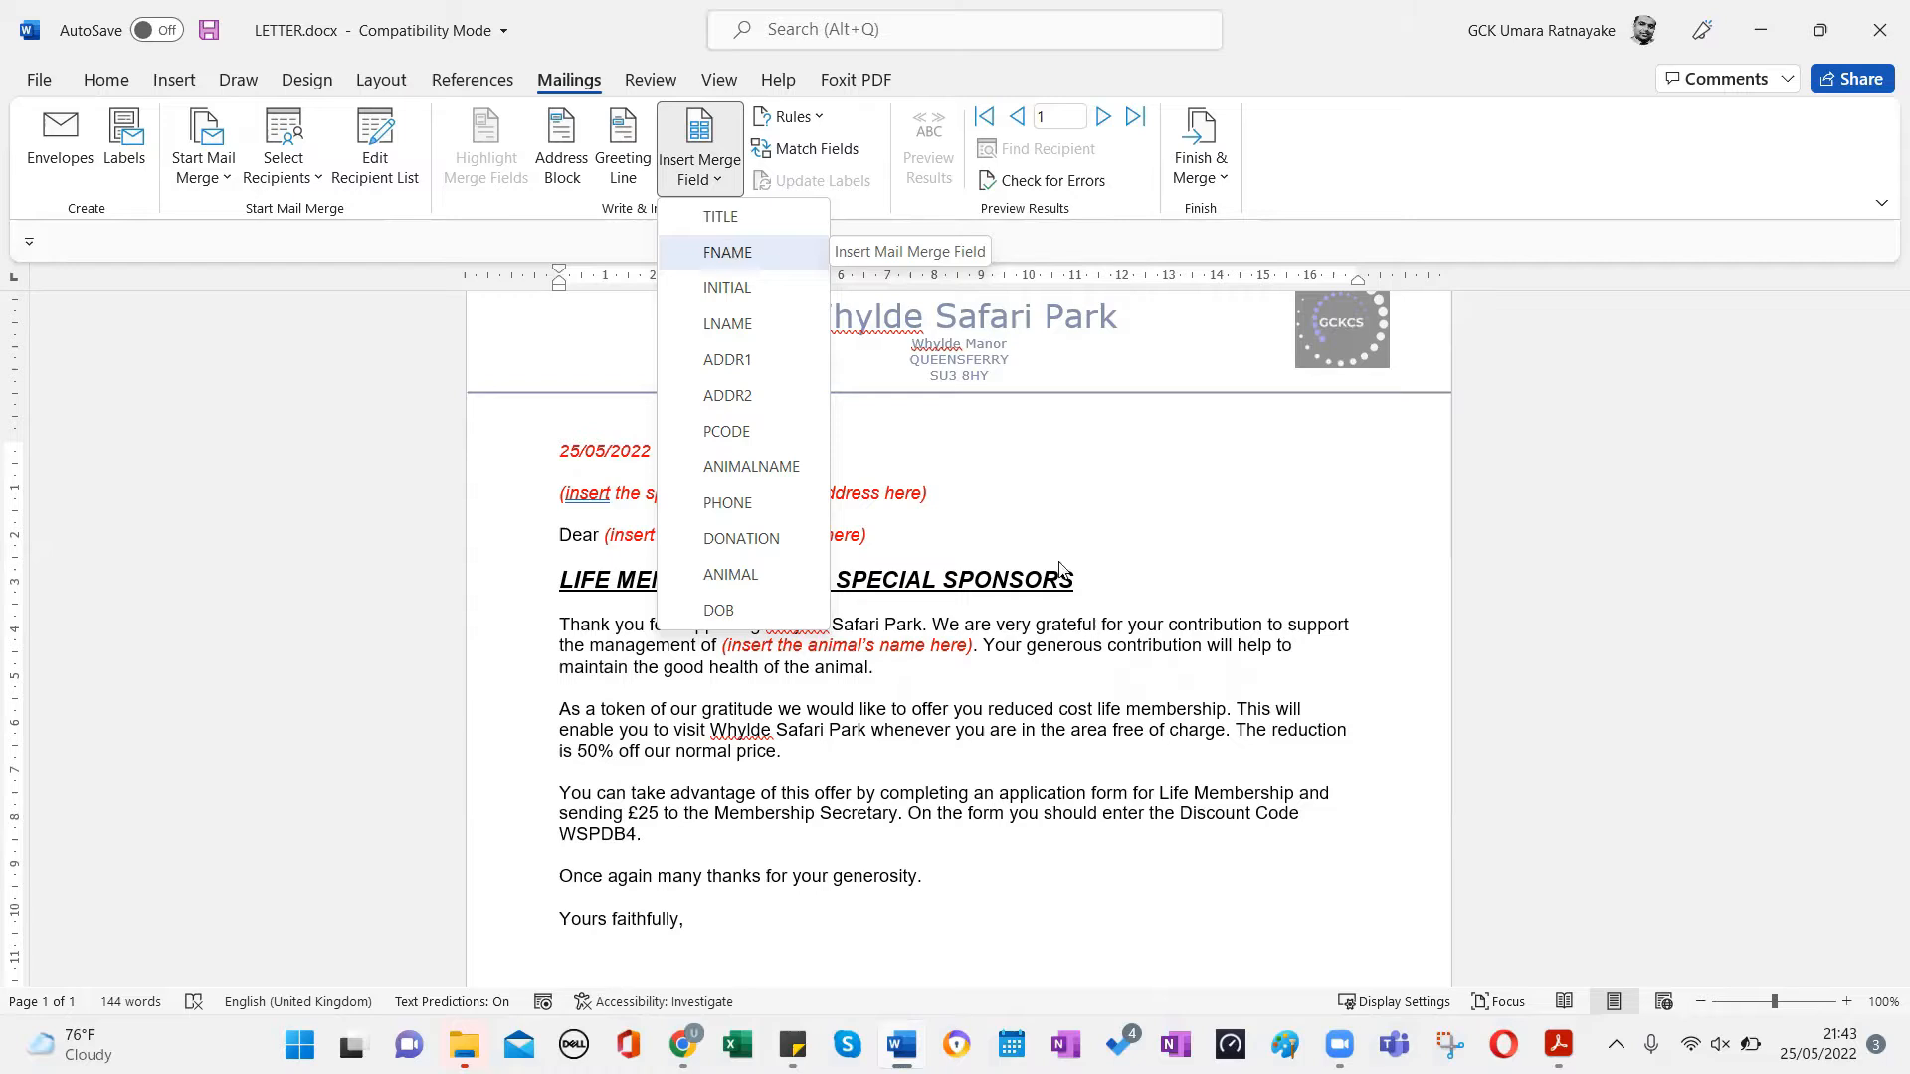
{"action": "left_click", "coordinate": [1019, 496]}
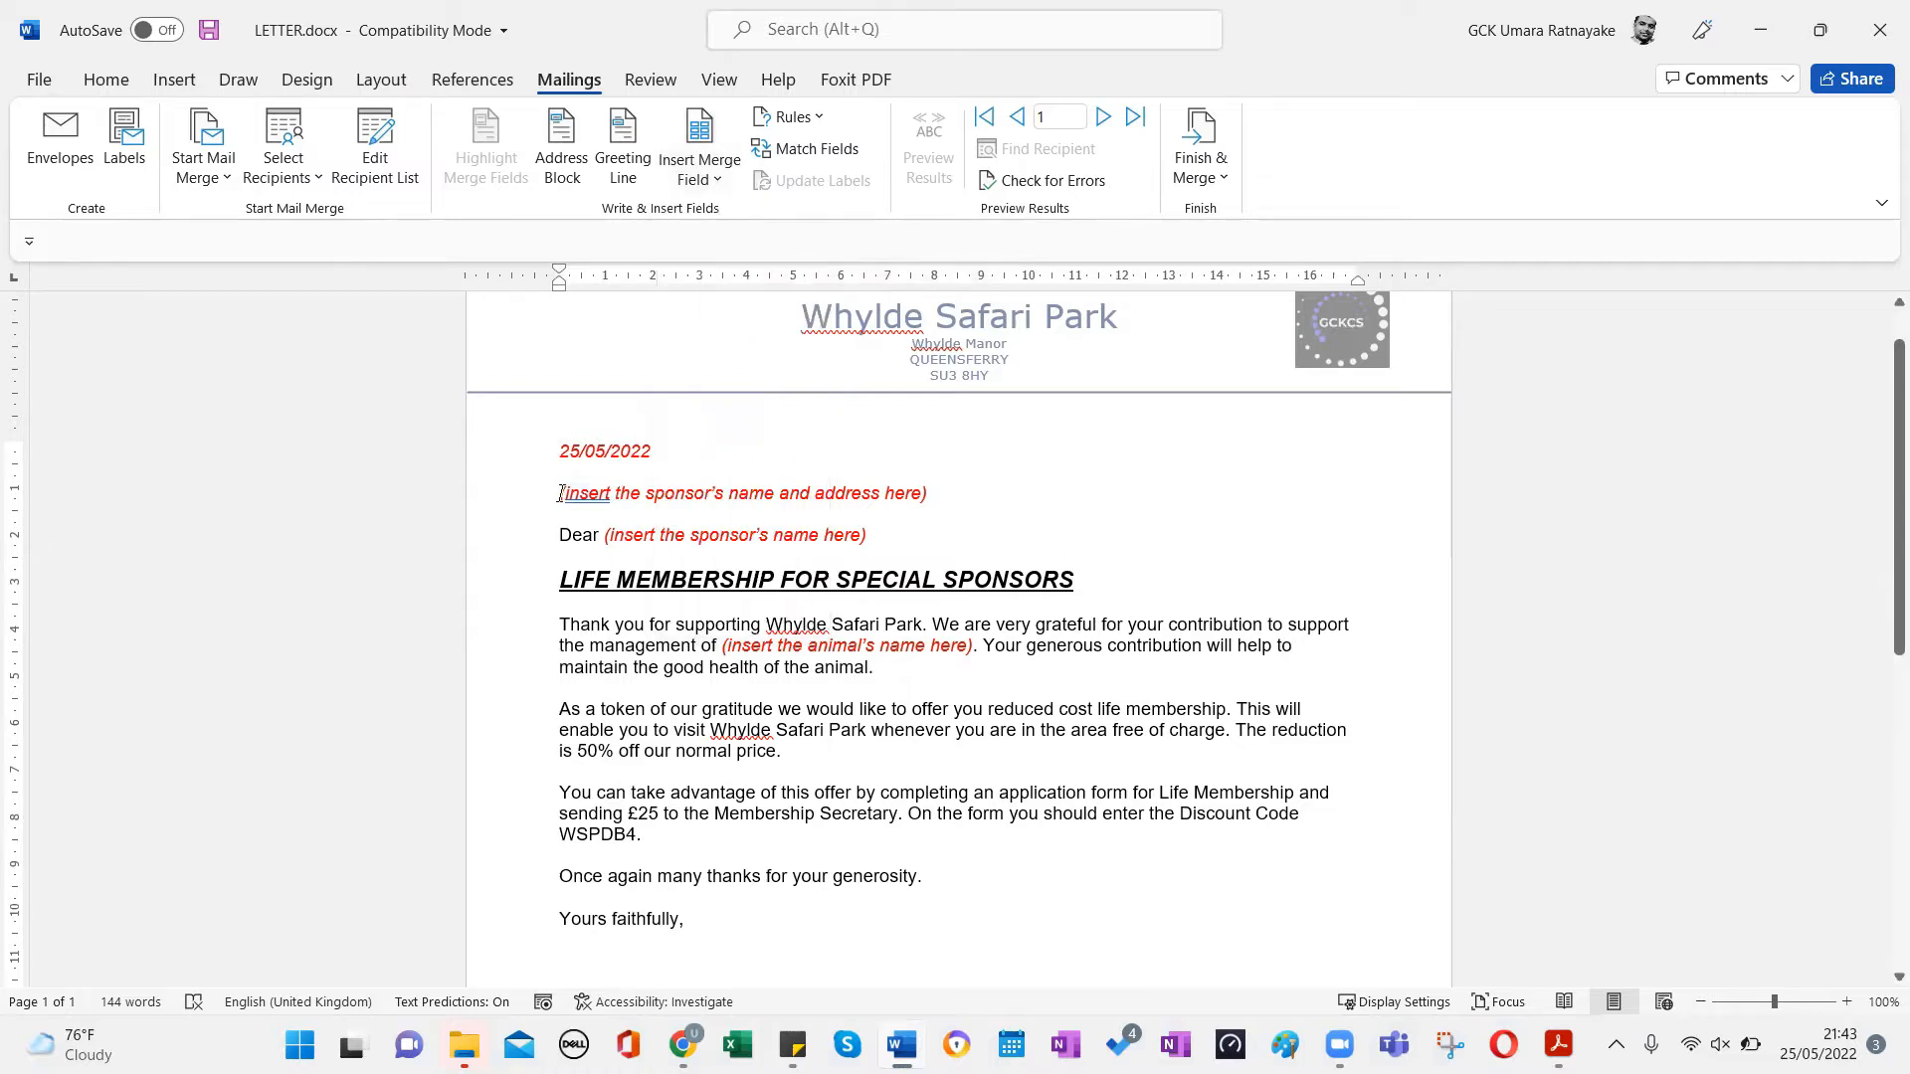
{"action": "left_click", "coordinate": [708, 183]}
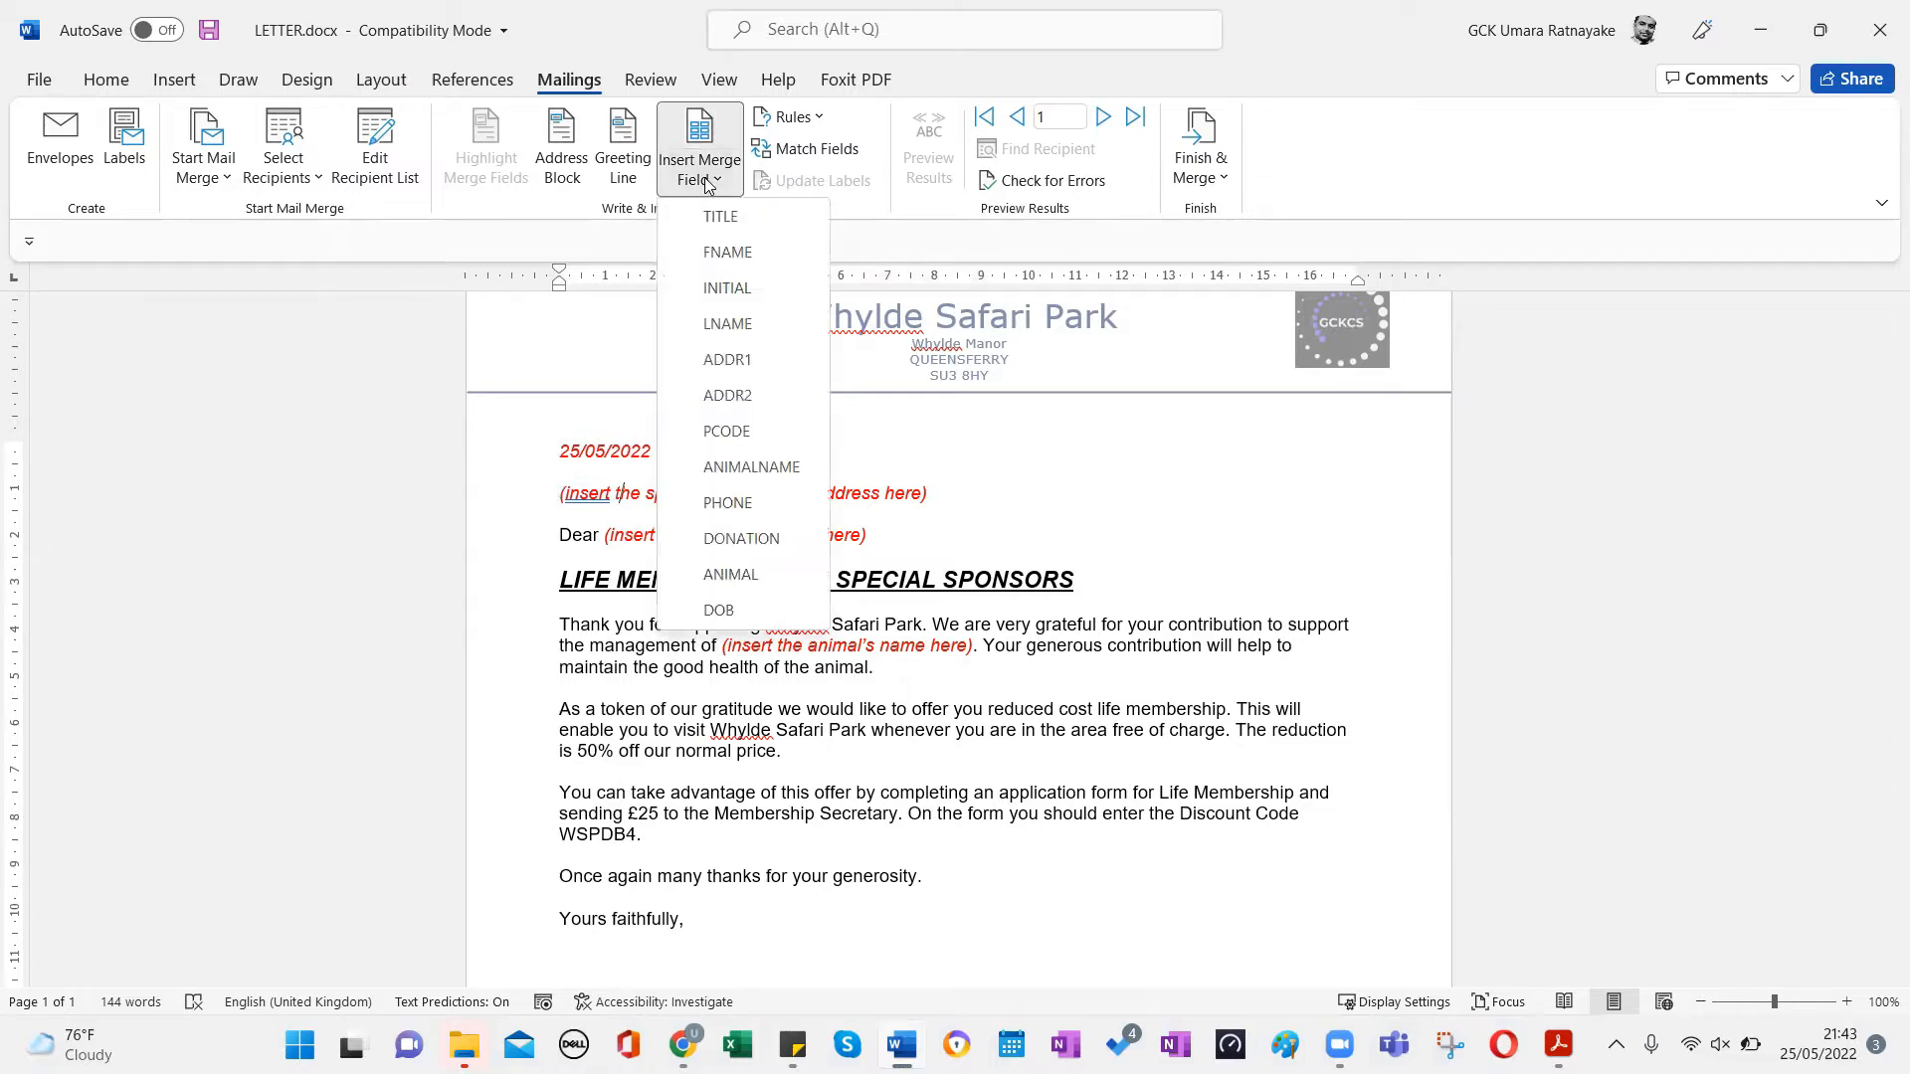
Add a line below the date and insert the TITLE, FNAME, INITIAL and LNAME merge fields on it, separated by spaces.
{"action": "double_click", "coordinate": [607, 503]}
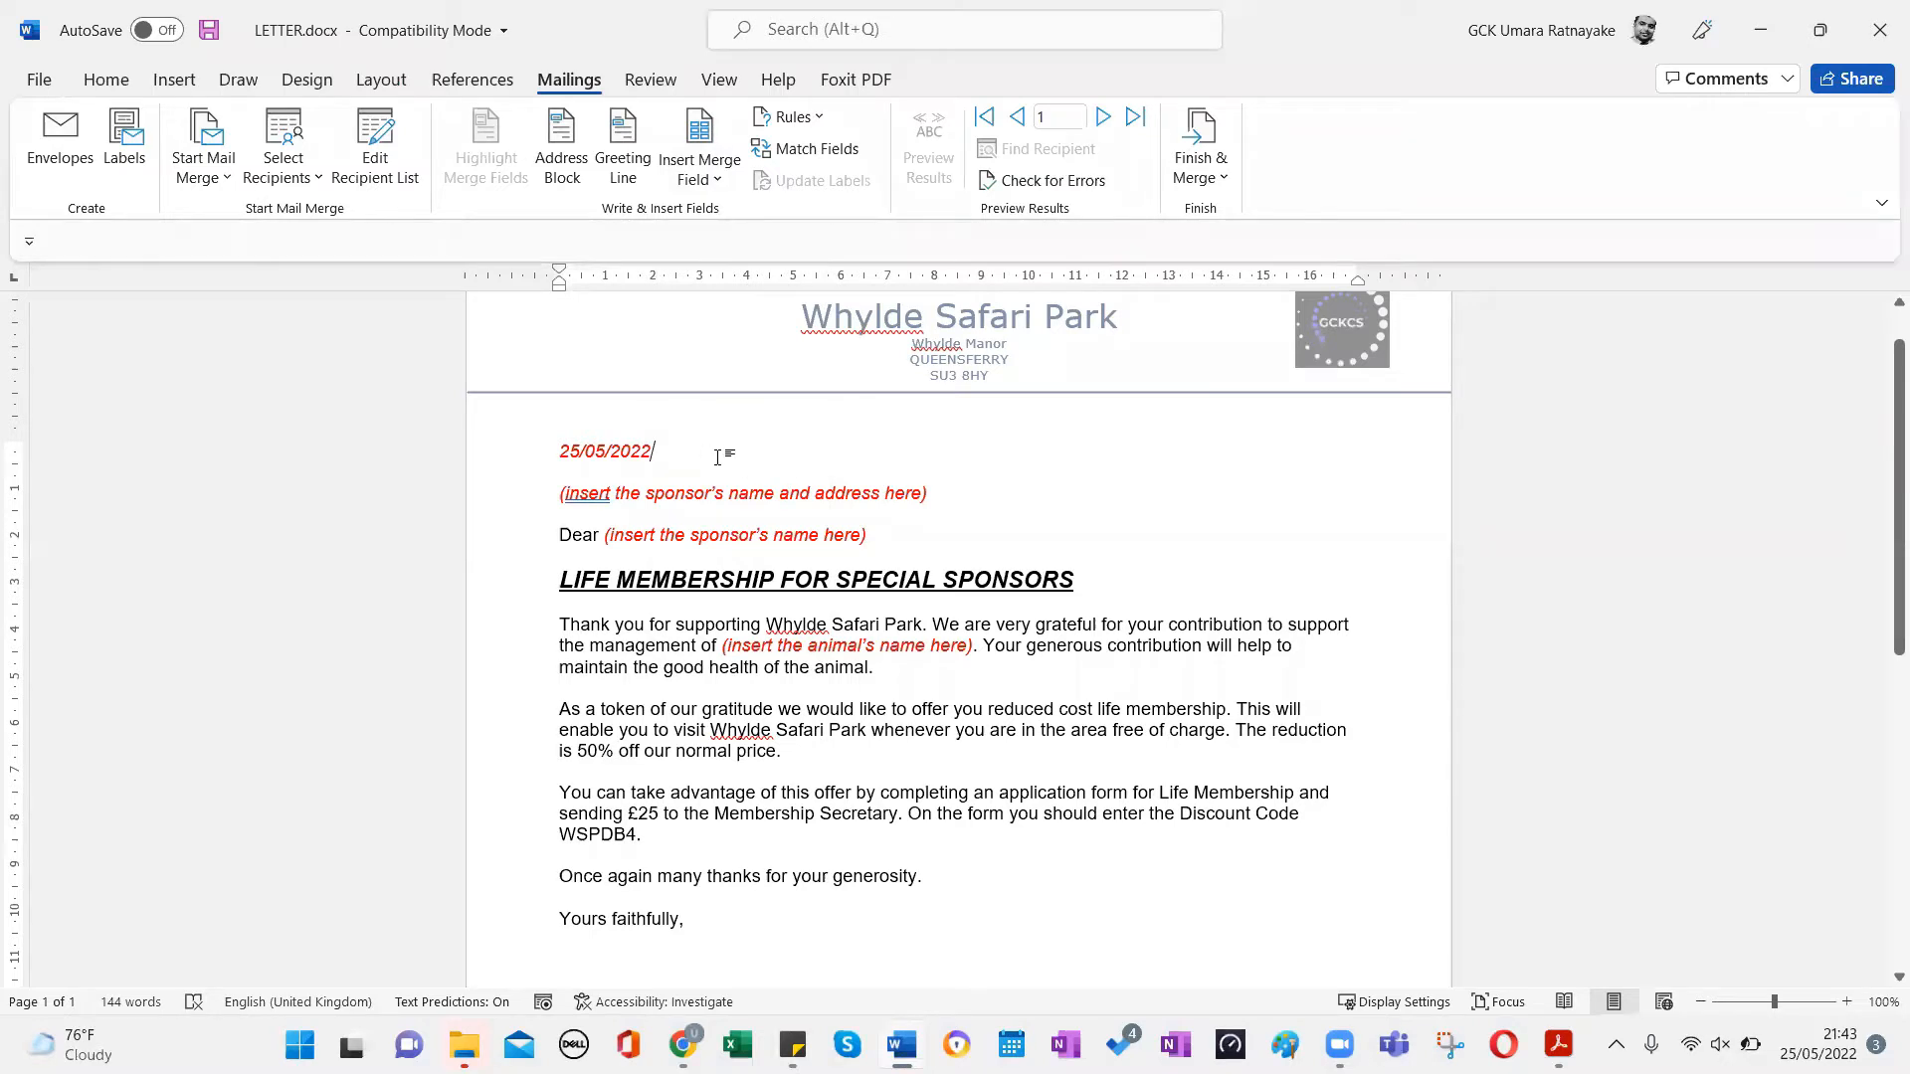
{"action": "key", "text": "Return"}
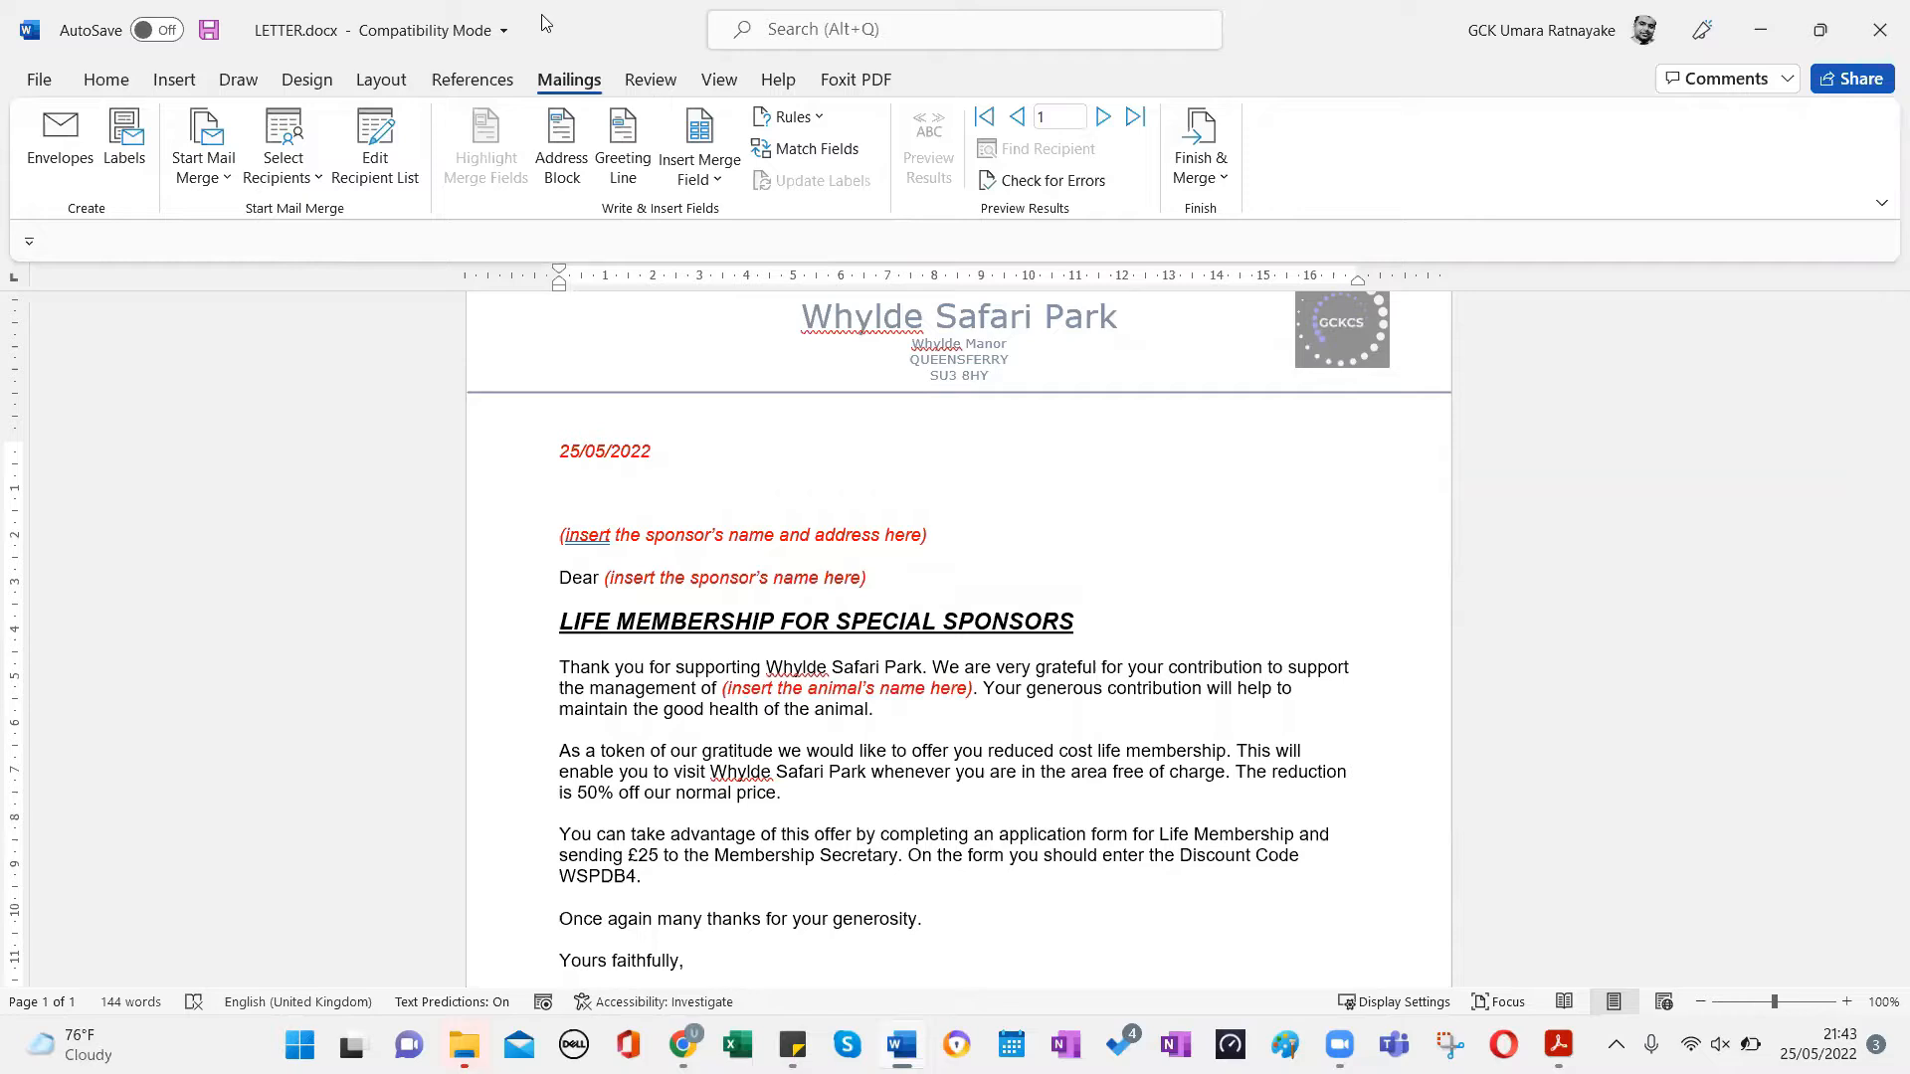
{"action": "left_click", "coordinate": [723, 186]}
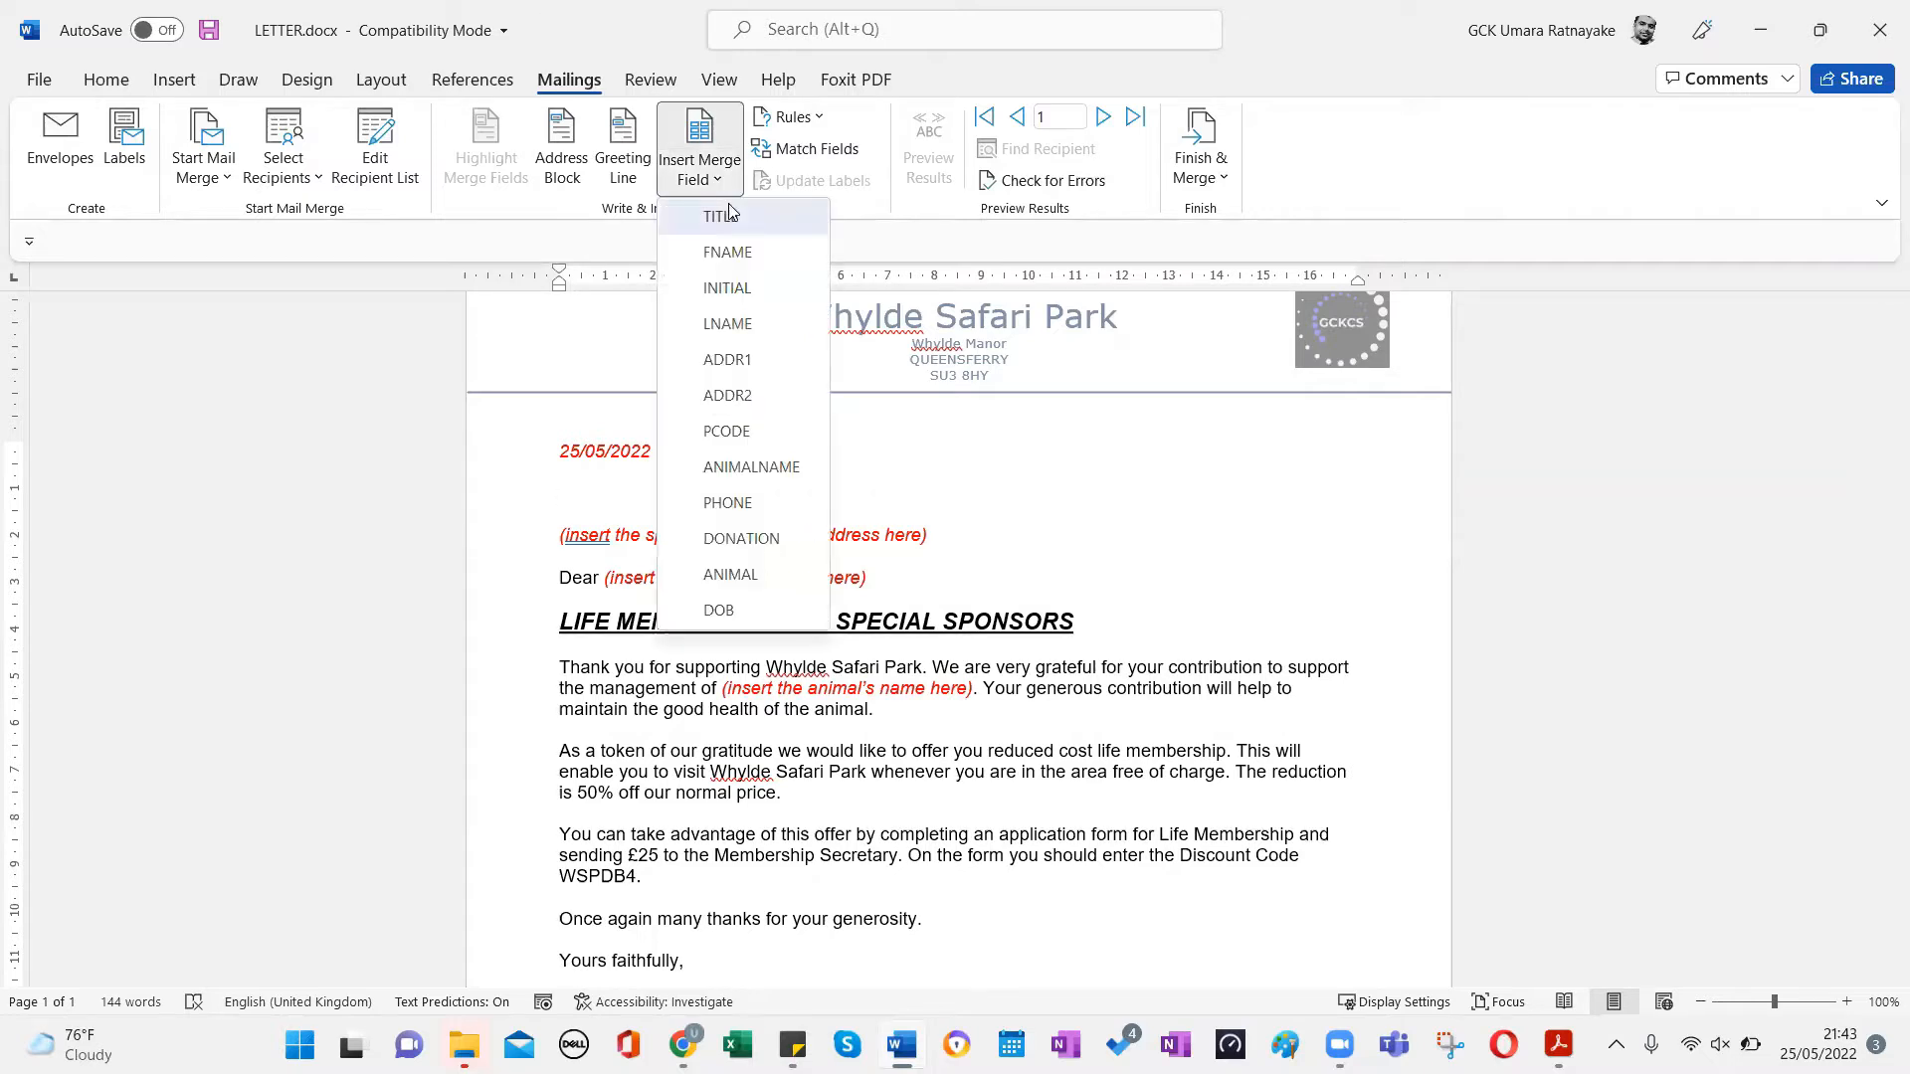
{"action": "left_click", "coordinate": [731, 219]}
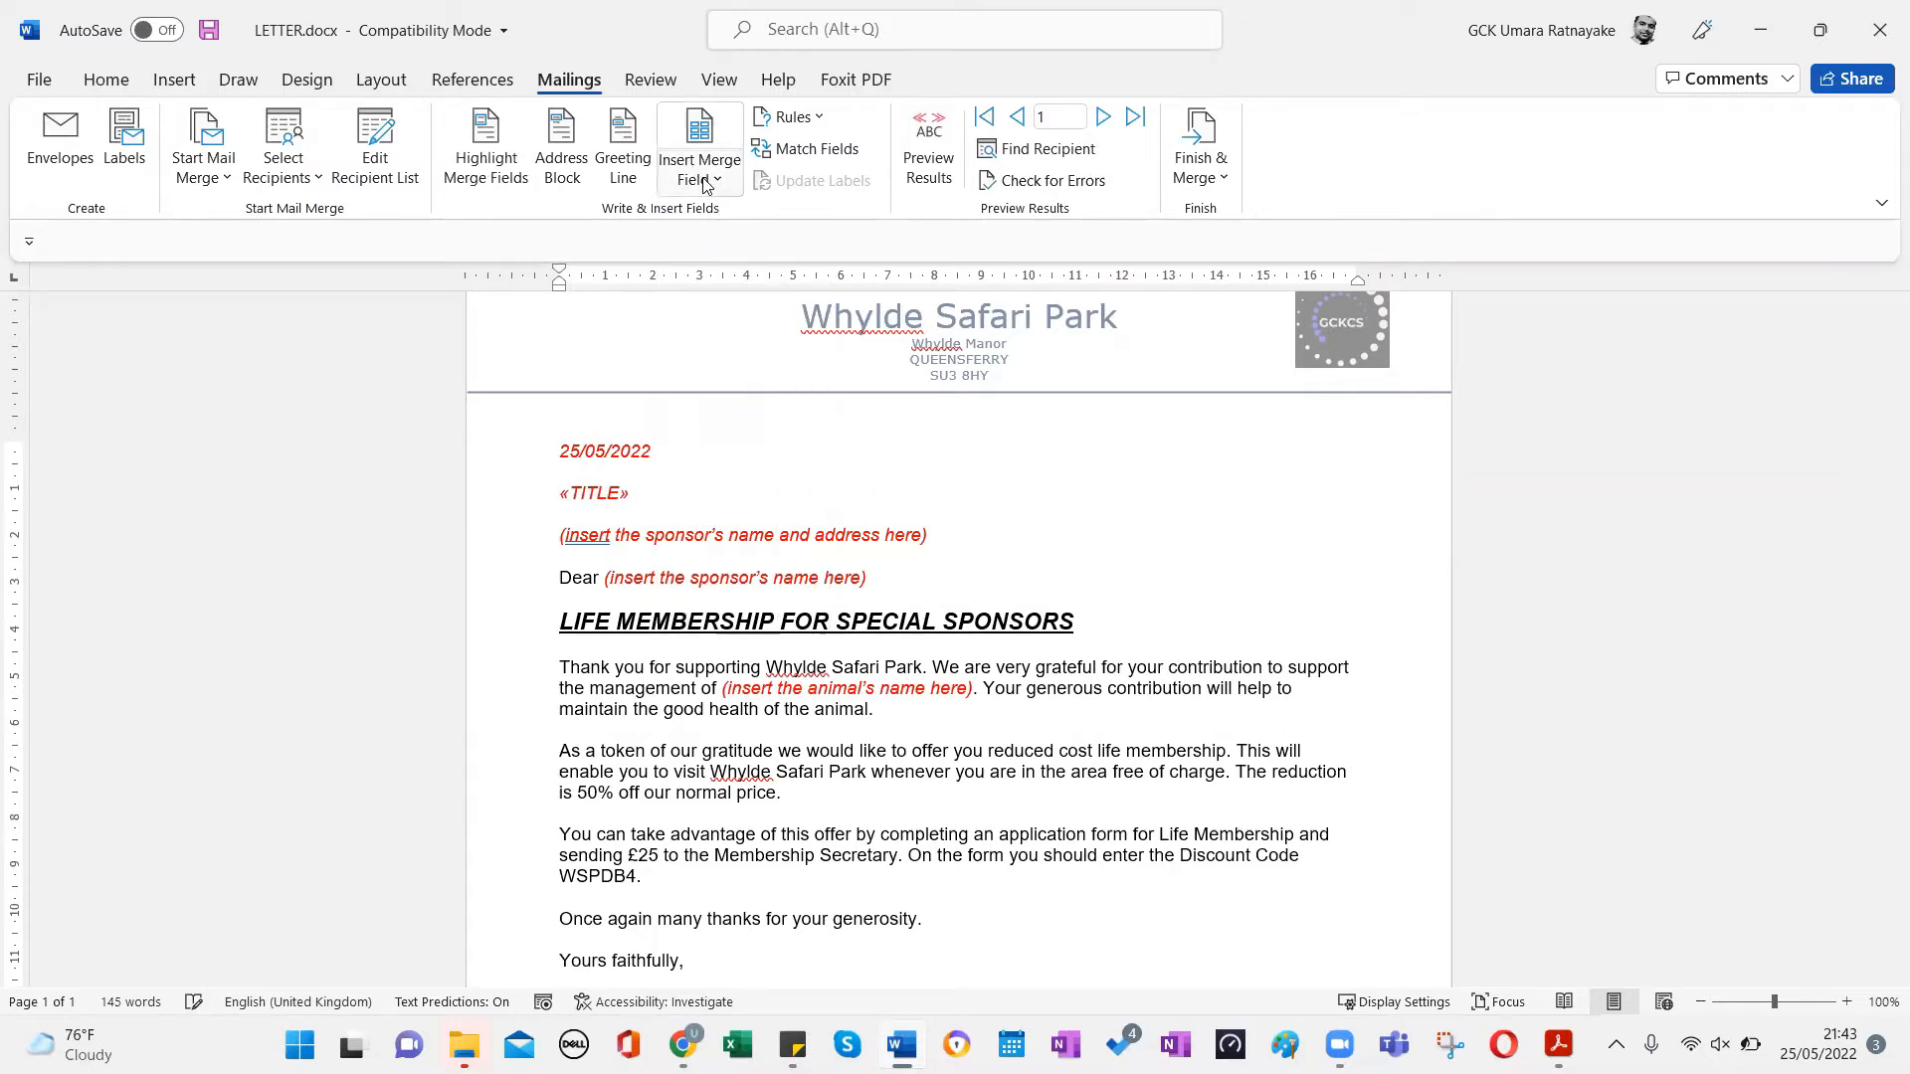
{"action": "left_click", "coordinate": [704, 181]}
{"action": "left_click", "coordinate": [726, 253]}
{"action": "left_click", "coordinate": [708, 179]}
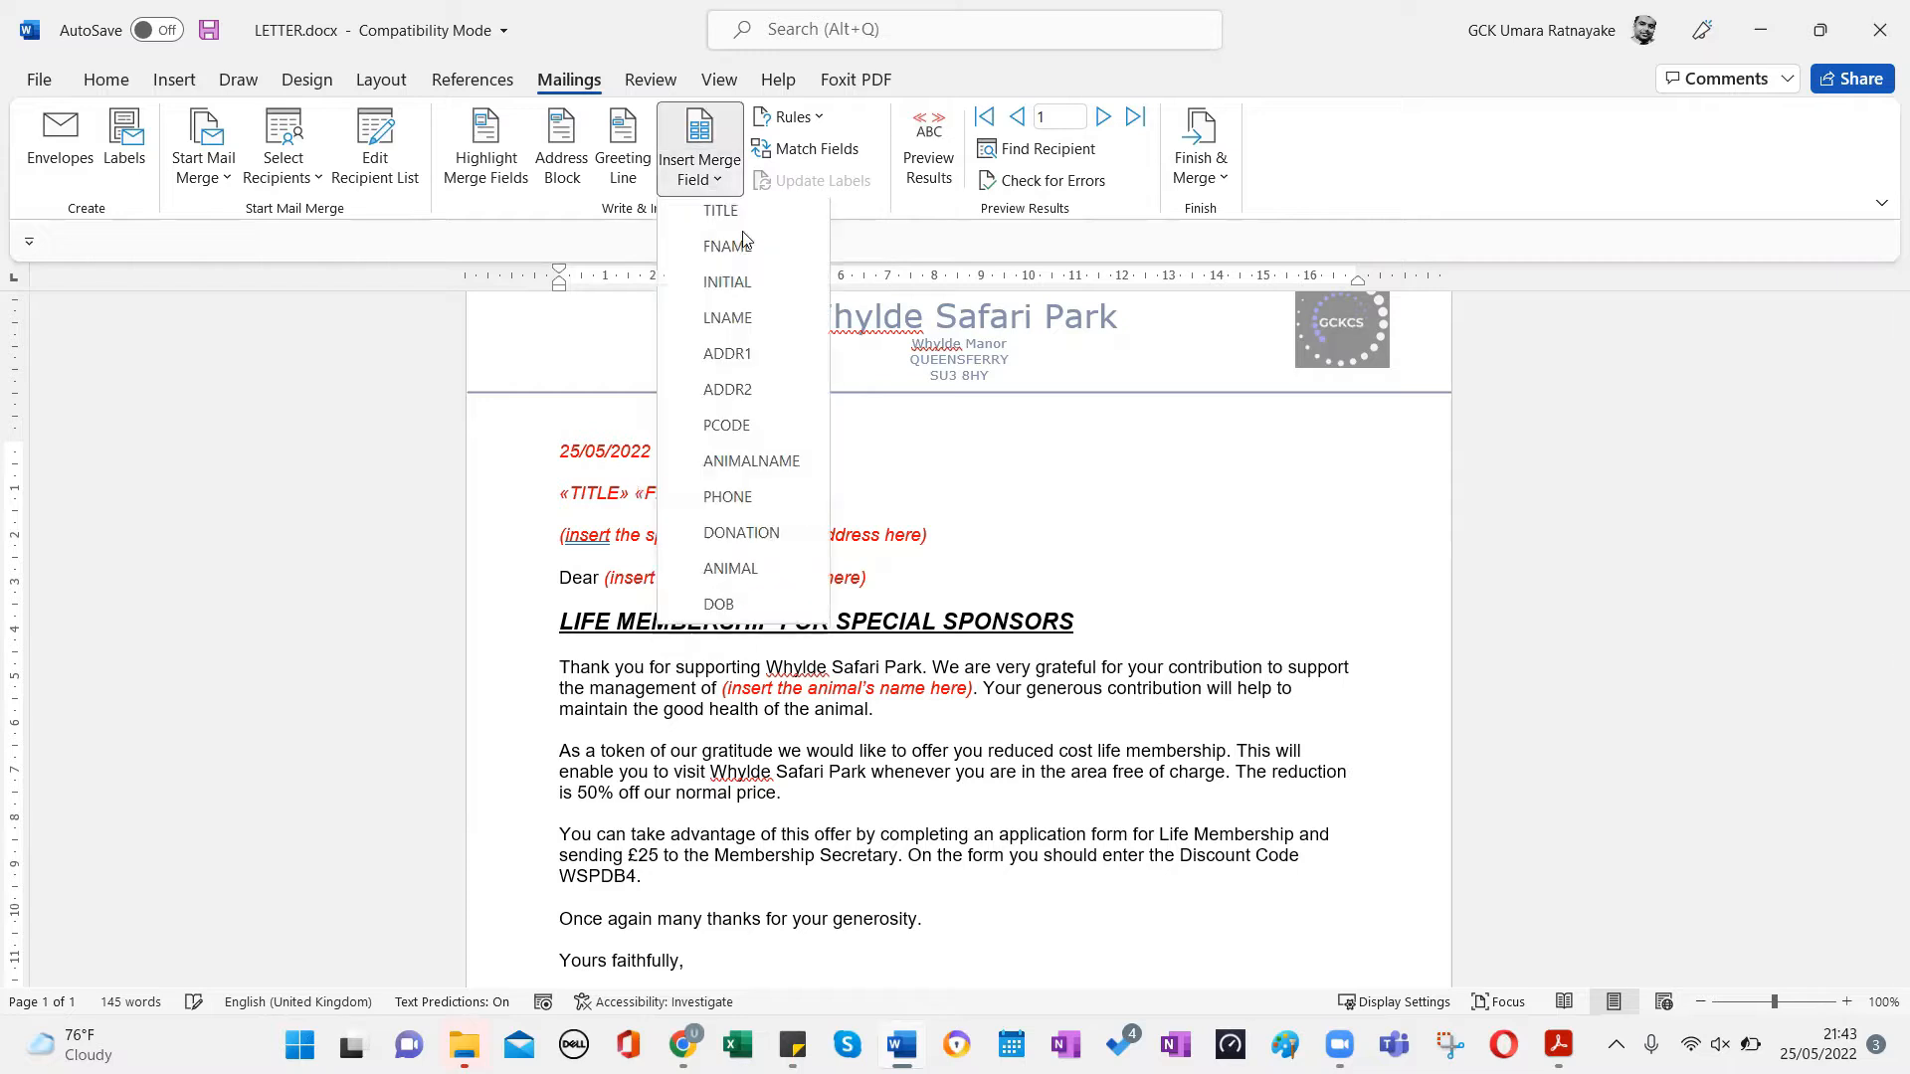
{"action": "left_click", "coordinate": [730, 282]}
{"action": "left_click", "coordinate": [708, 179]}
{"action": "left_click", "coordinate": [731, 316]}
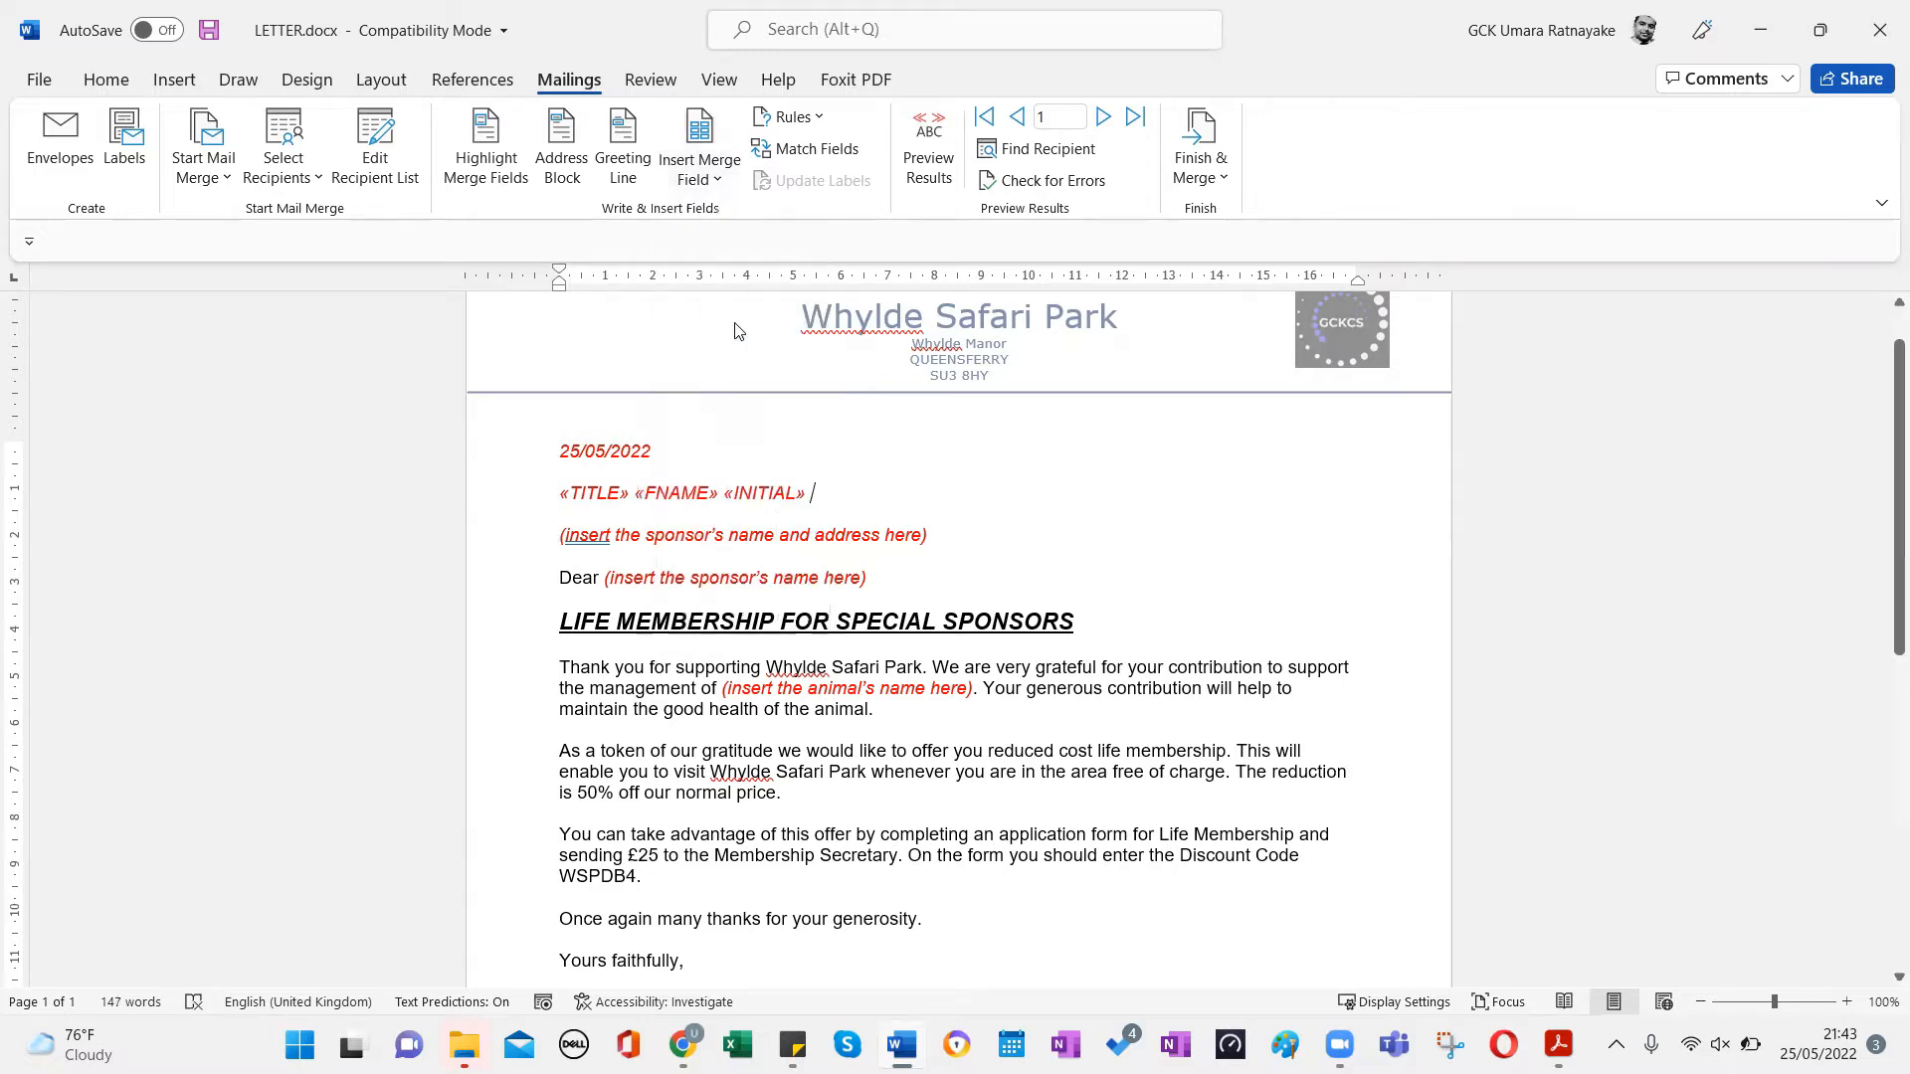
Insert the ADDR1, ADDR2 and PCODE merge fields on separate lines directly below the name fields.
{"action": "key", "text": "Return"}
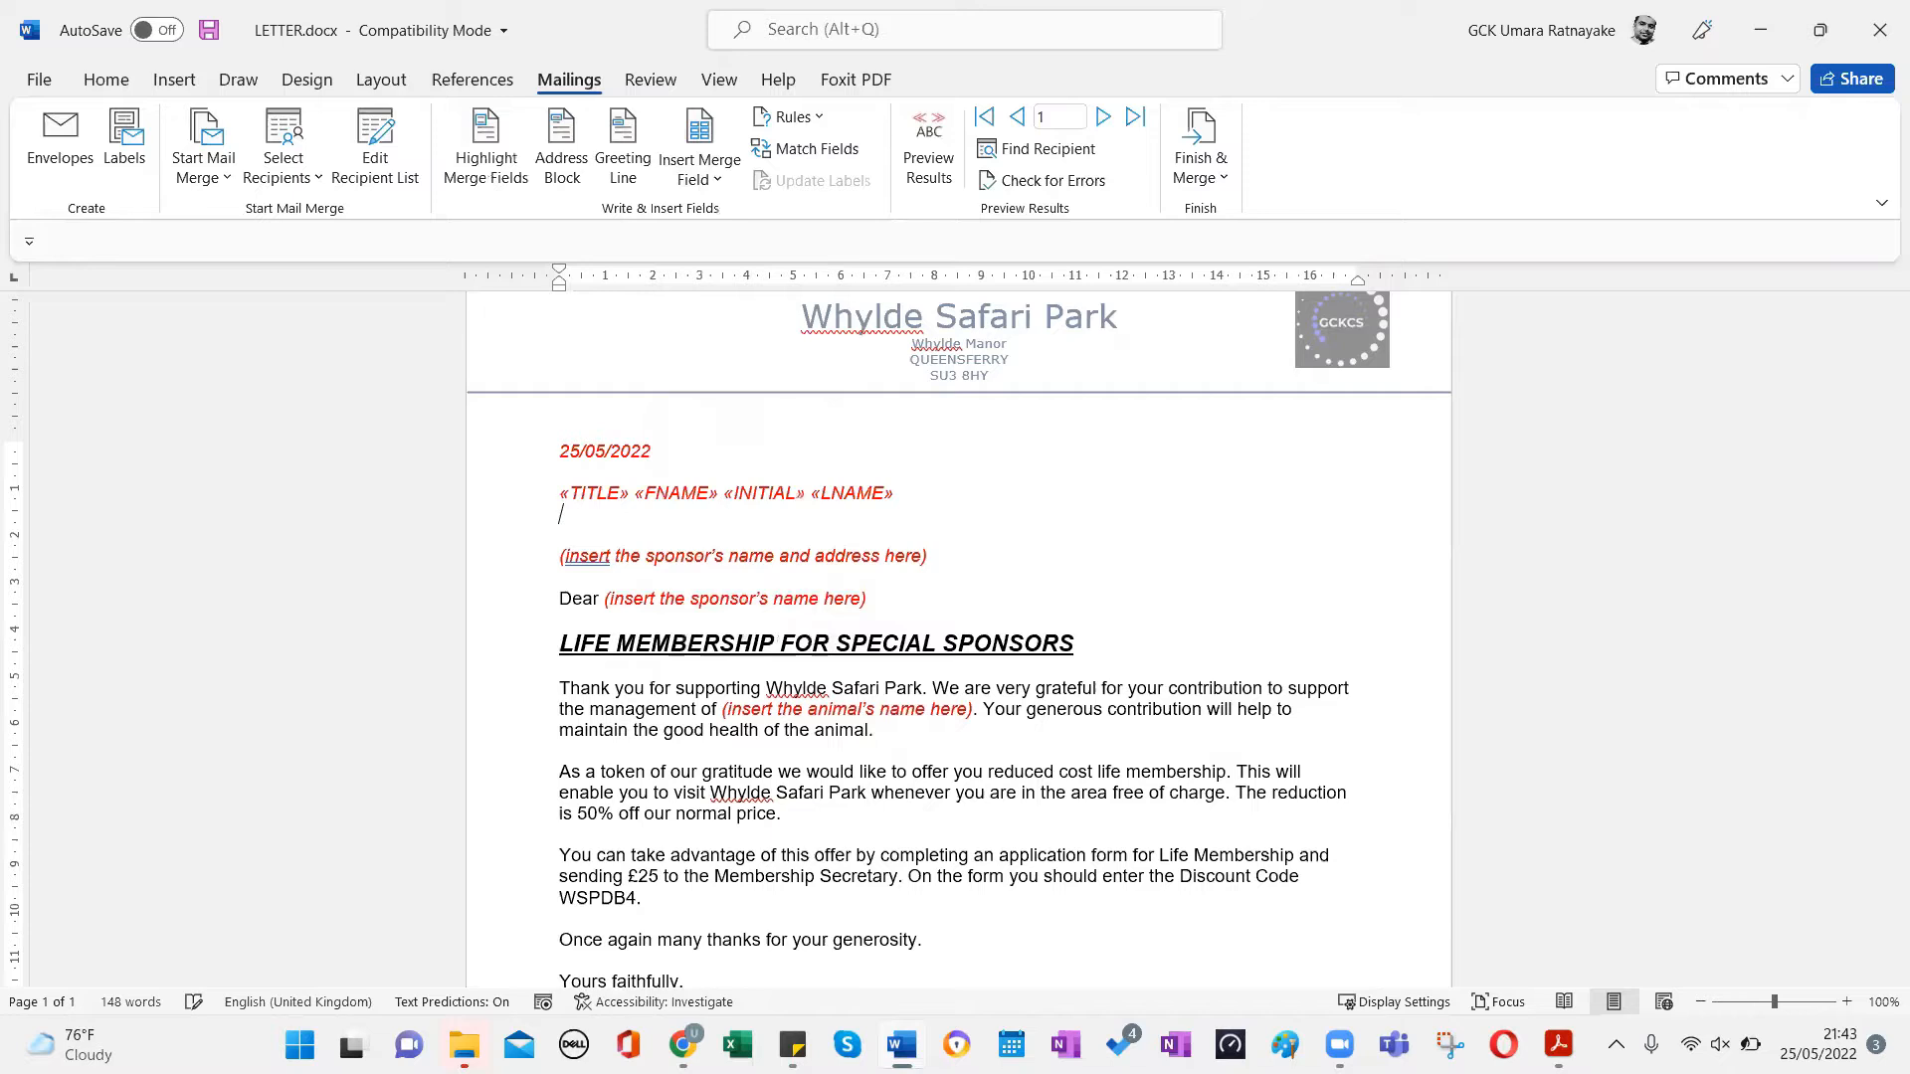
{"action": "left_click", "coordinate": [712, 179]}
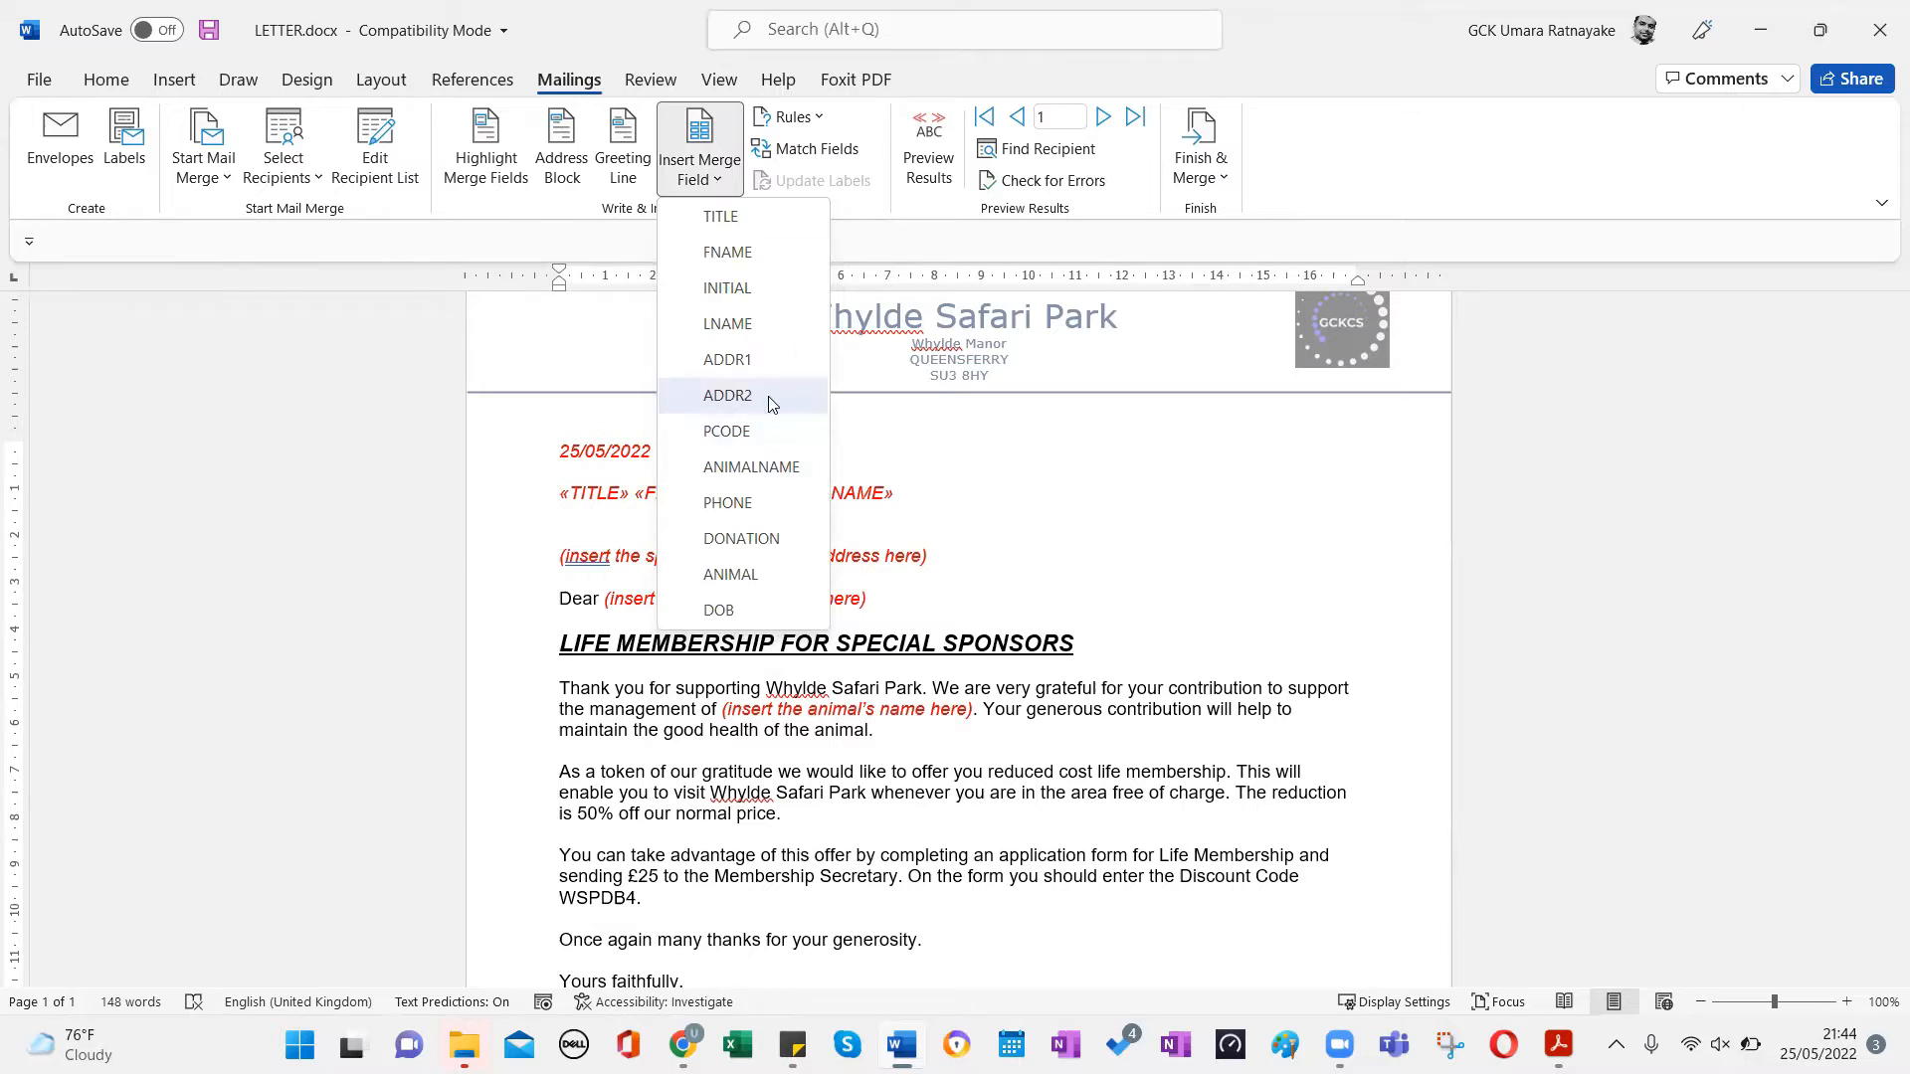
{"action": "left_click", "coordinate": [755, 372]}
{"action": "key", "text": "Return"}
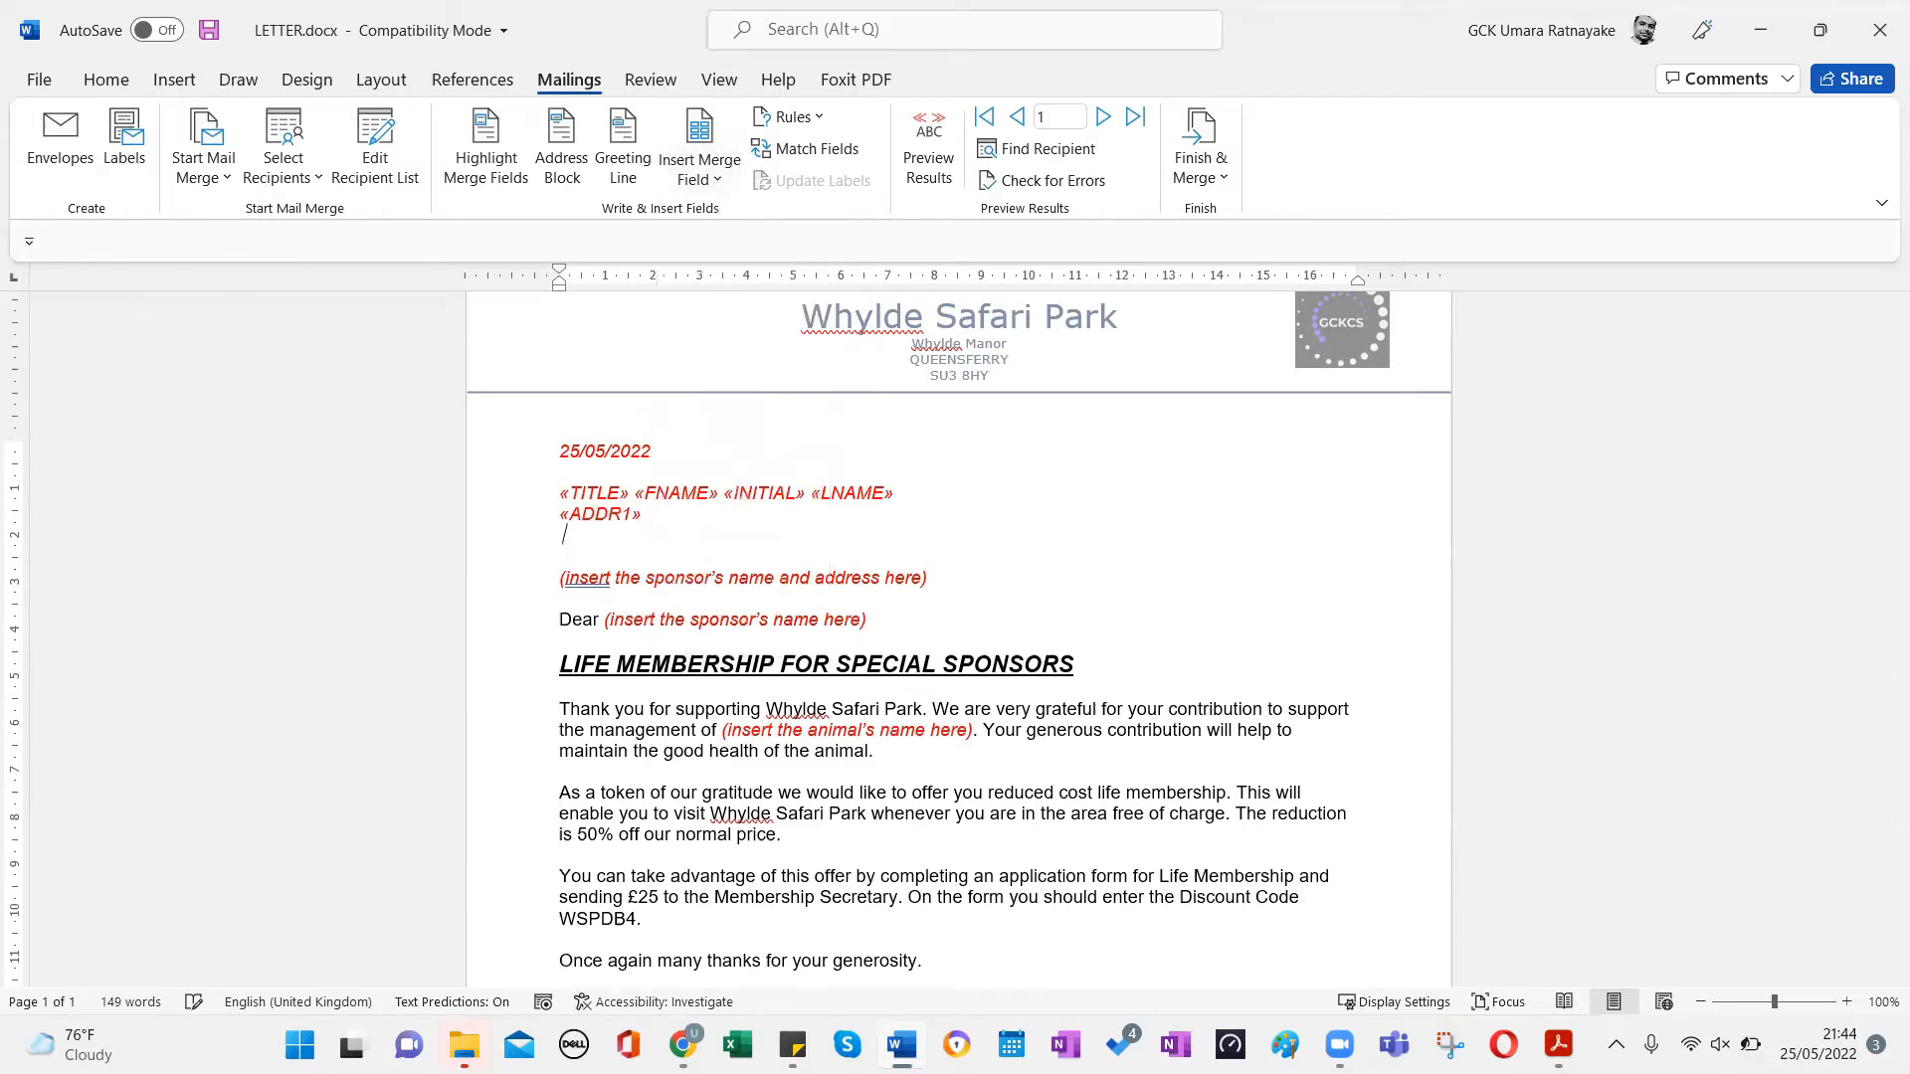
{"action": "left_click", "coordinate": [705, 167]}
{"action": "left_click", "coordinate": [814, 394]}
{"action": "key", "text": "Return"}
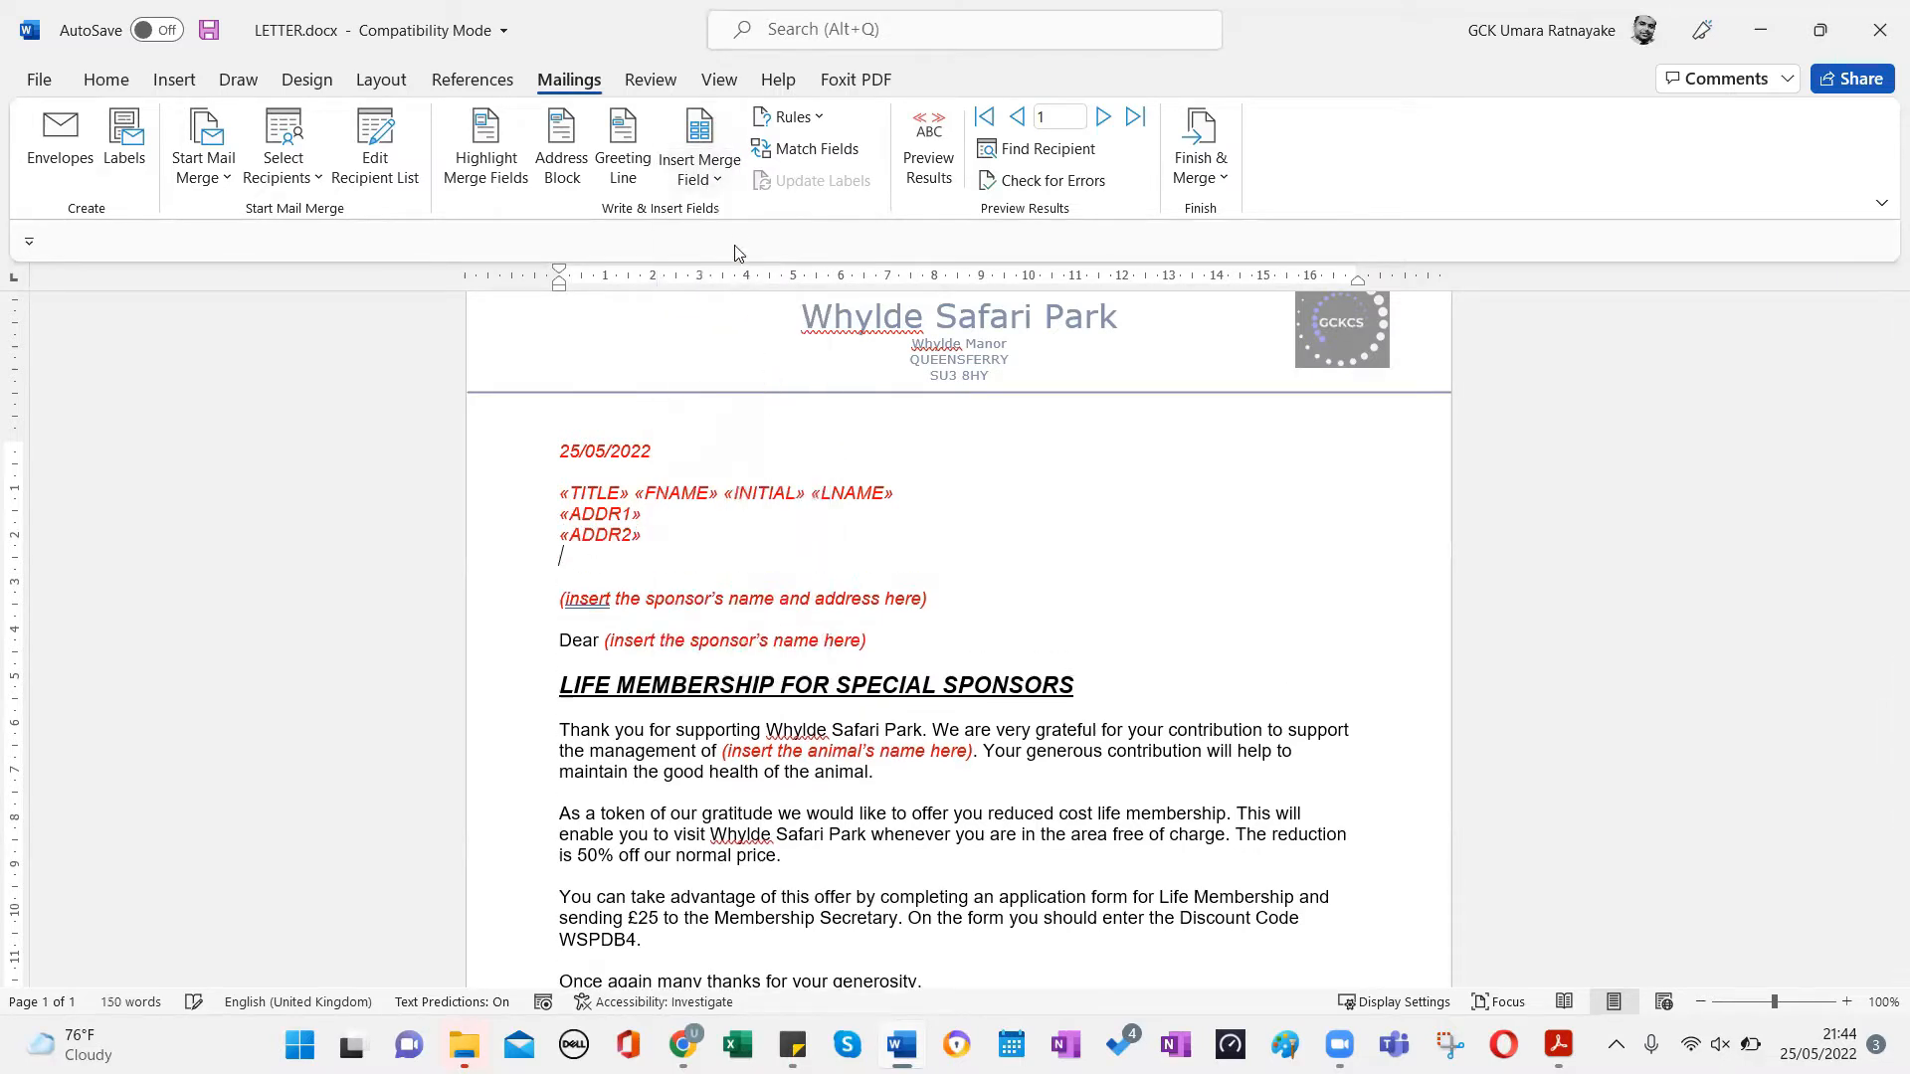
{"action": "left_click", "coordinate": [700, 160]}
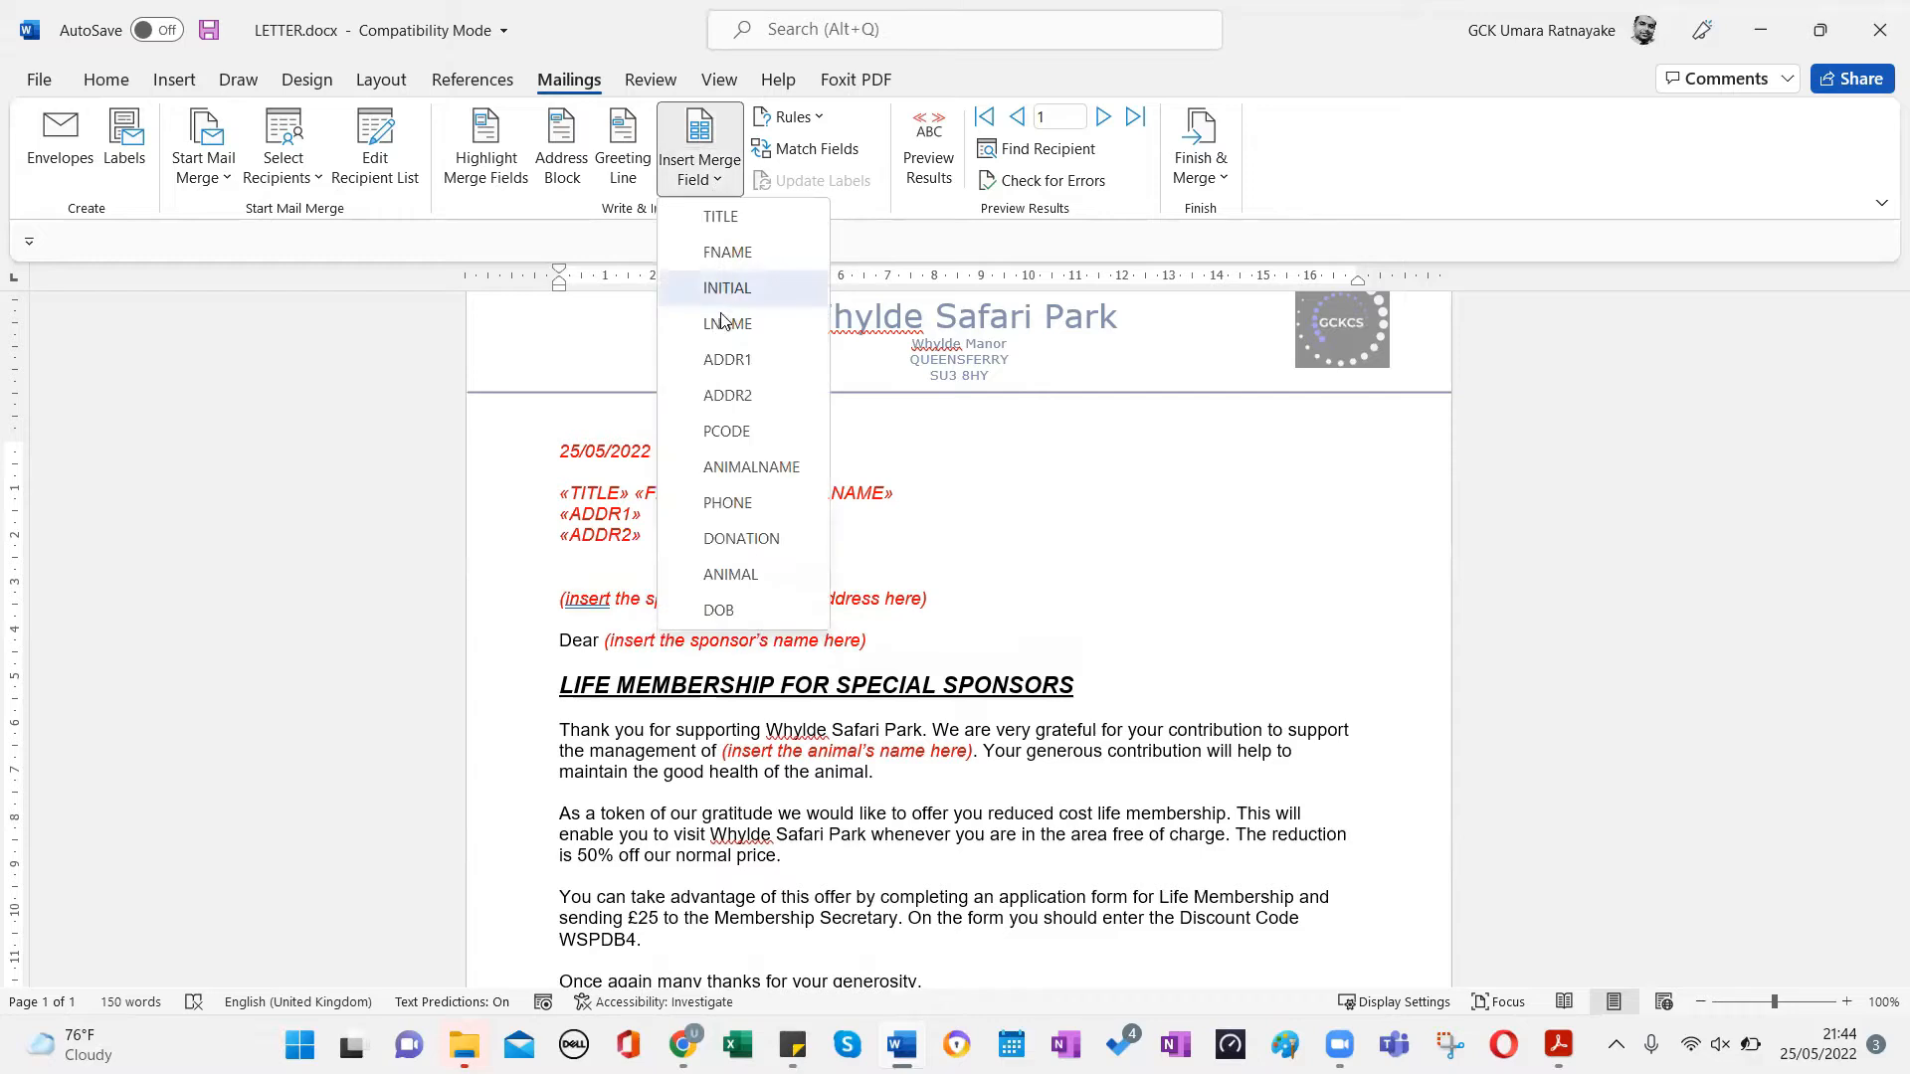
{"action": "left_click", "coordinate": [731, 431]}
Delete the "(insert the sponsor's name and address here)" placeholder text below the address fields.
{"action": "scroll", "coordinate": [748, 538], "scroll_direction": "down", "scroll_amount": 2}
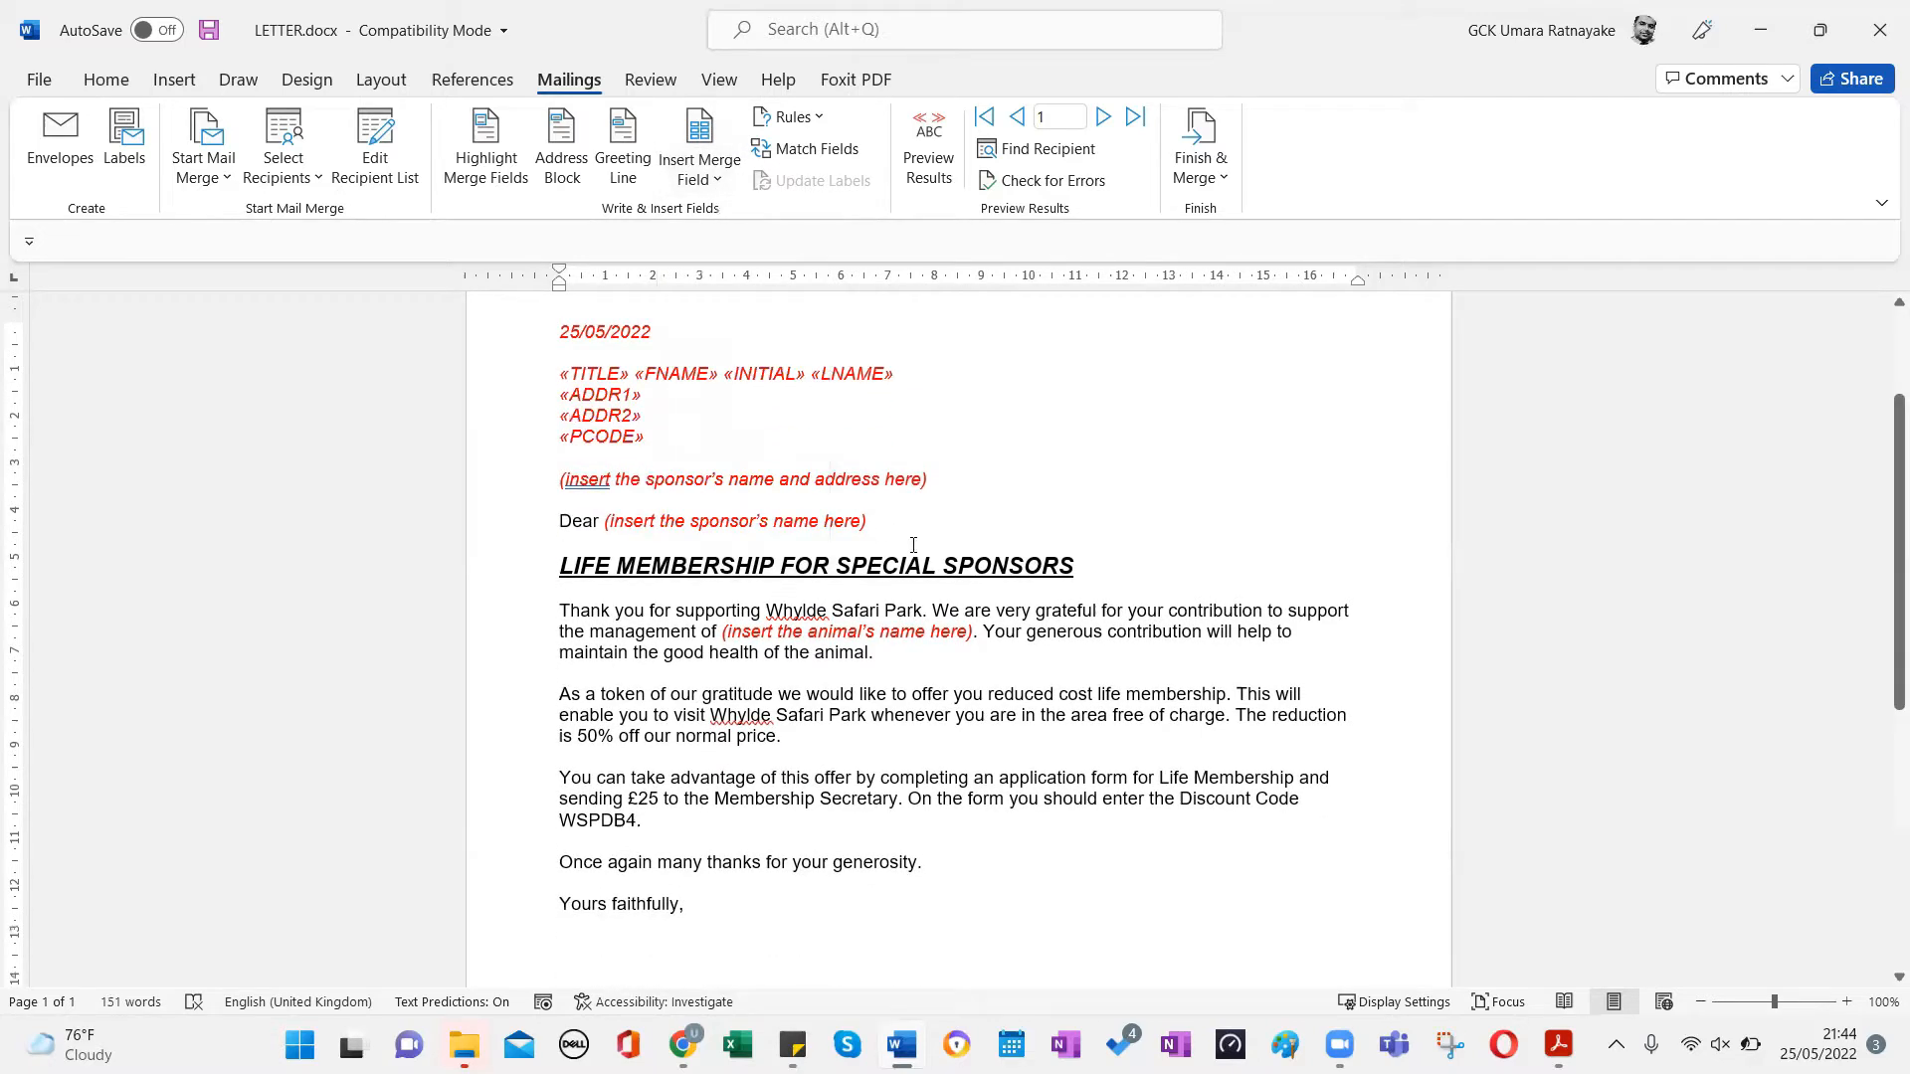
{"action": "scroll", "coordinate": [913, 545], "scroll_direction": "up", "scroll_amount": 1}
{"action": "left_click_drag", "start_coordinate": [957, 543], "coordinate": [587, 546]}
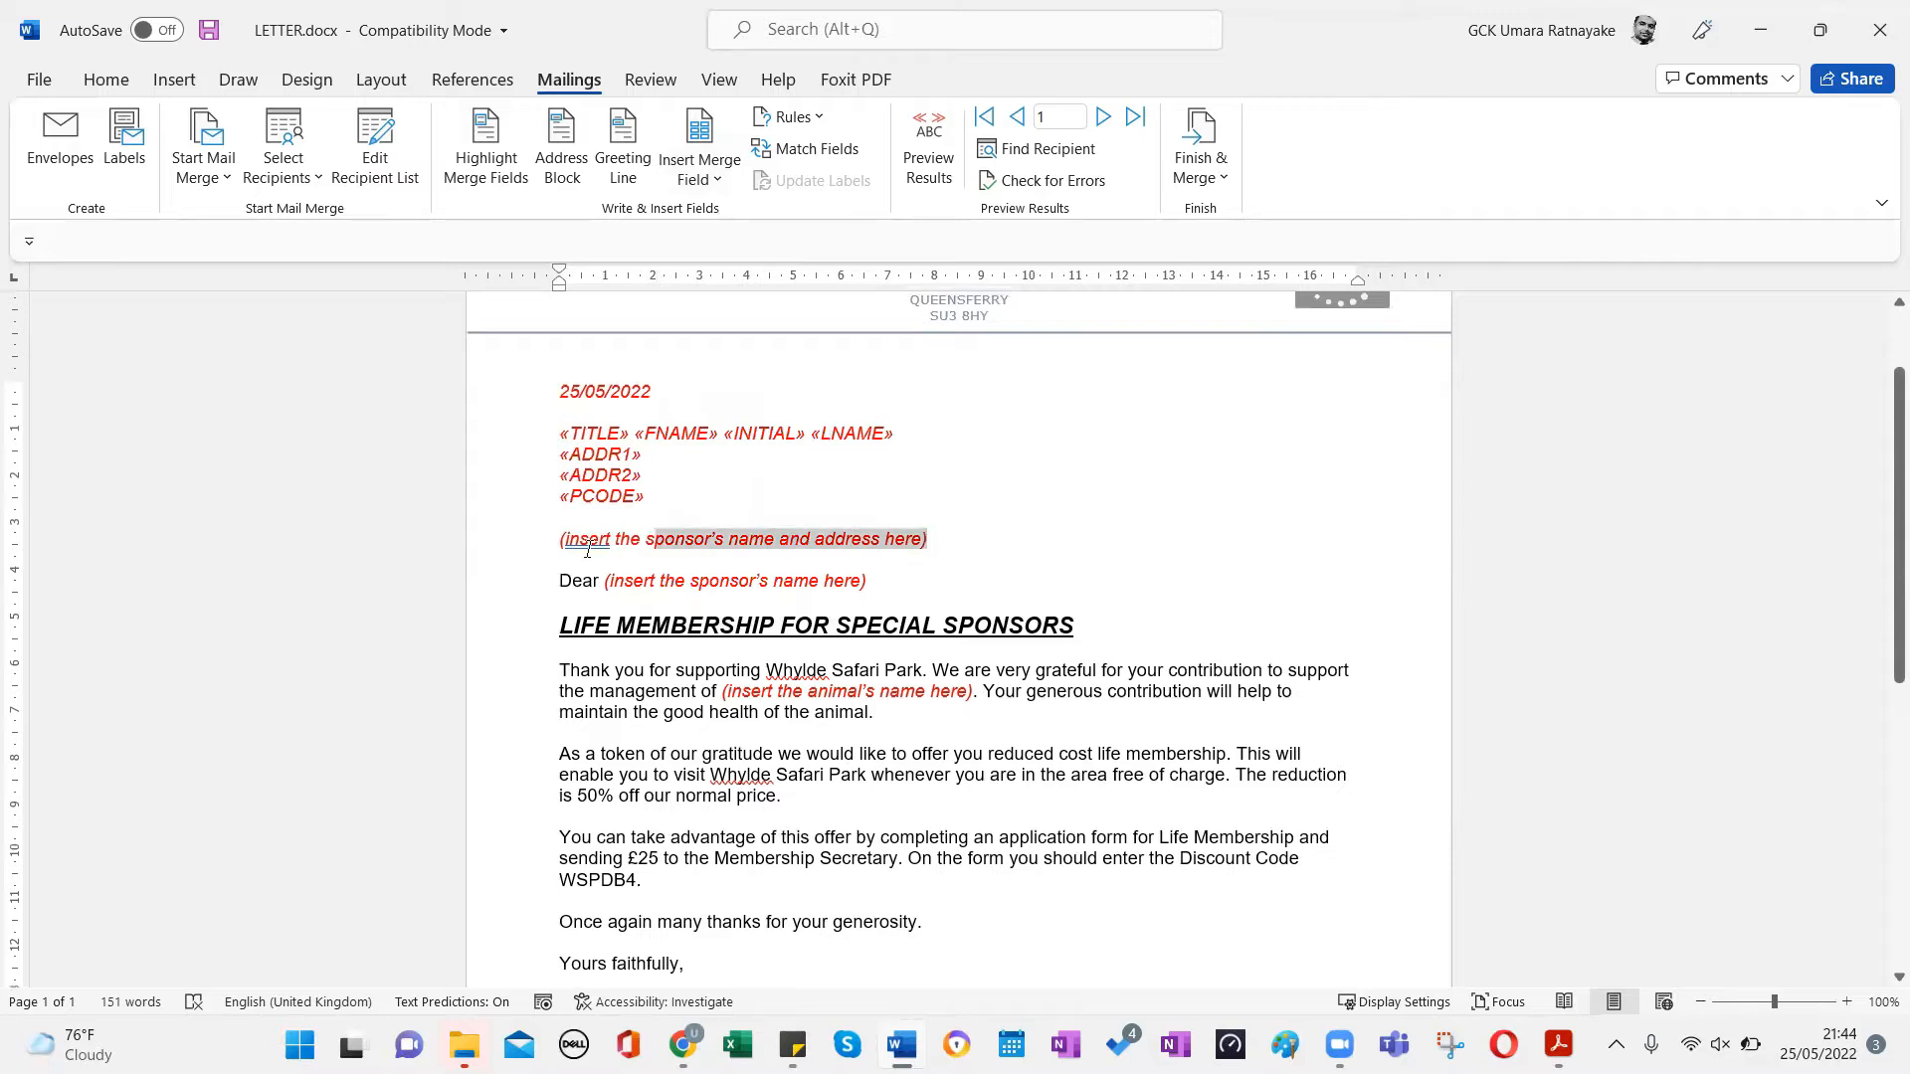
{"action": "left_click", "coordinate": [534, 545]}
{"action": "key", "text": "Delete"}
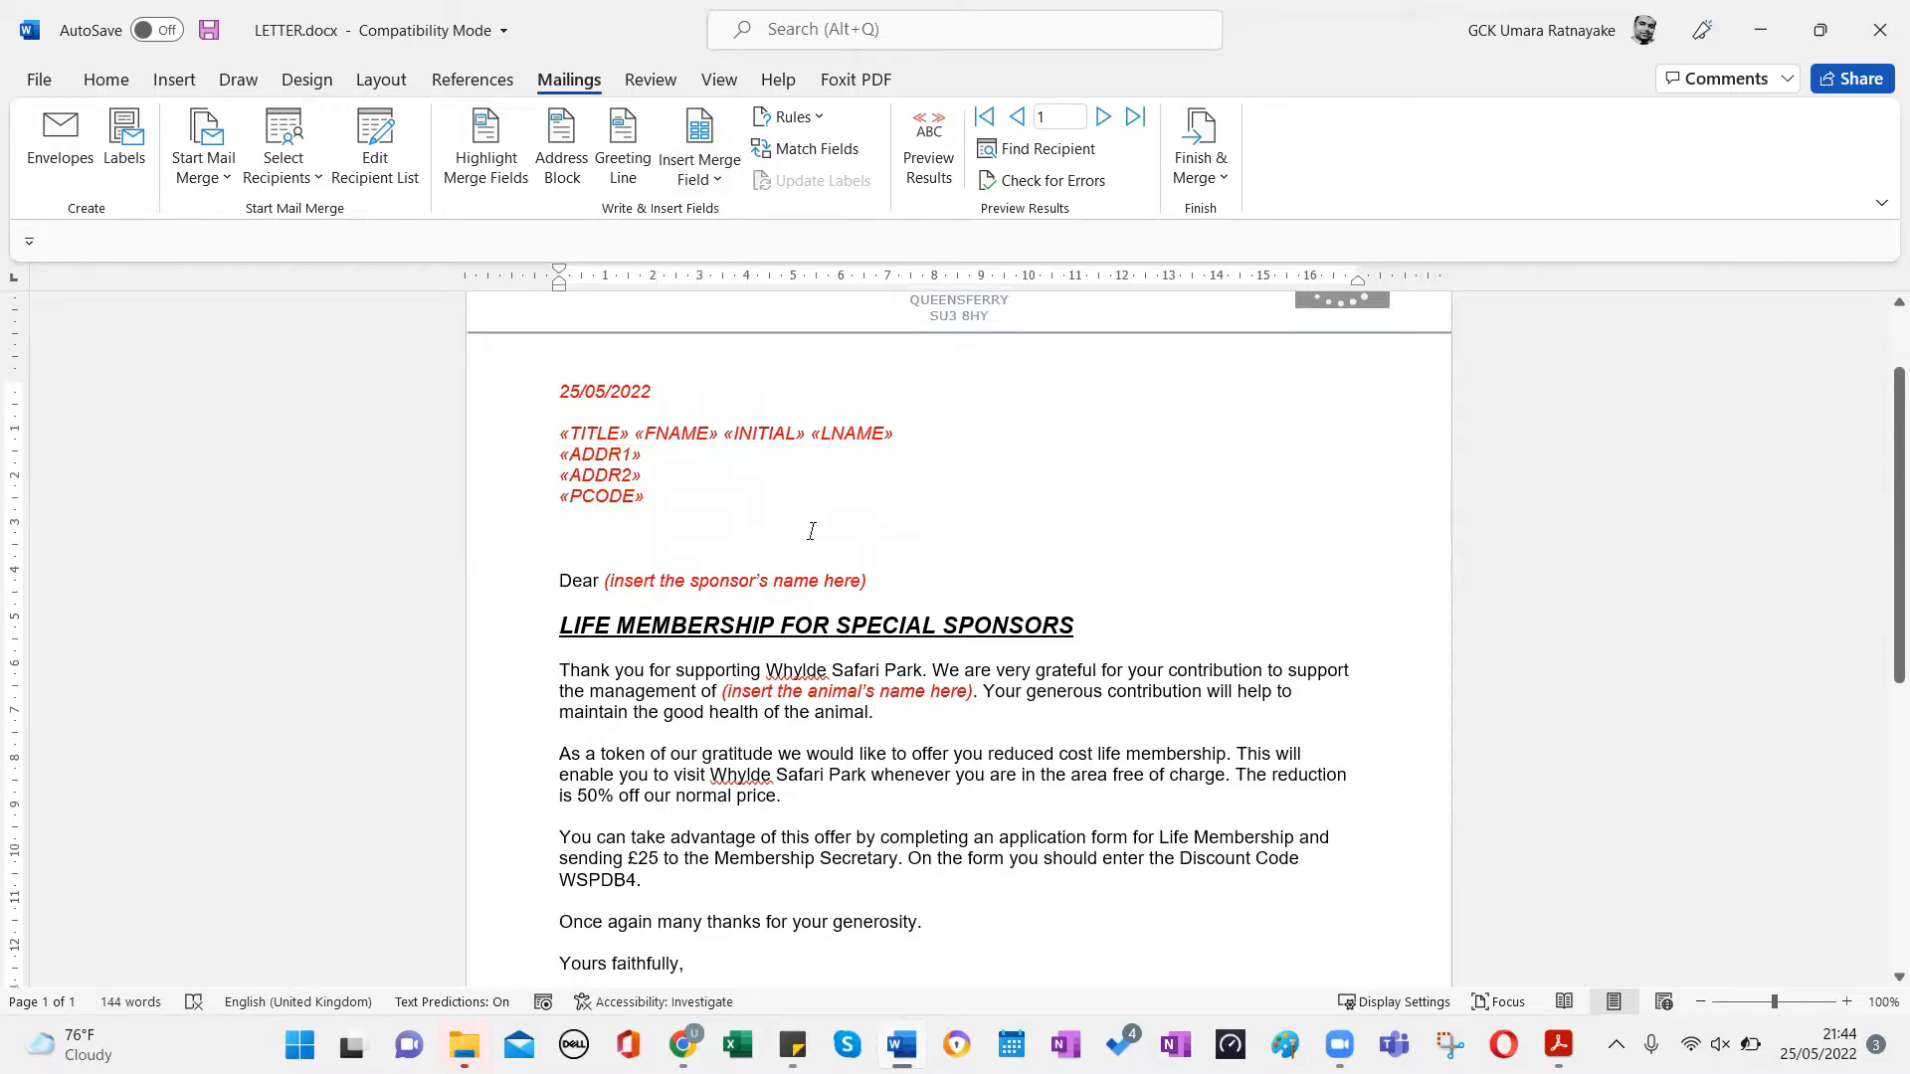
Replace the sponsor's name placeholder after "Dear" with the FNAME and LNAME merge fields, separated by a space.
{"action": "scroll", "coordinate": [812, 532], "scroll_direction": "down", "scroll_amount": 1}
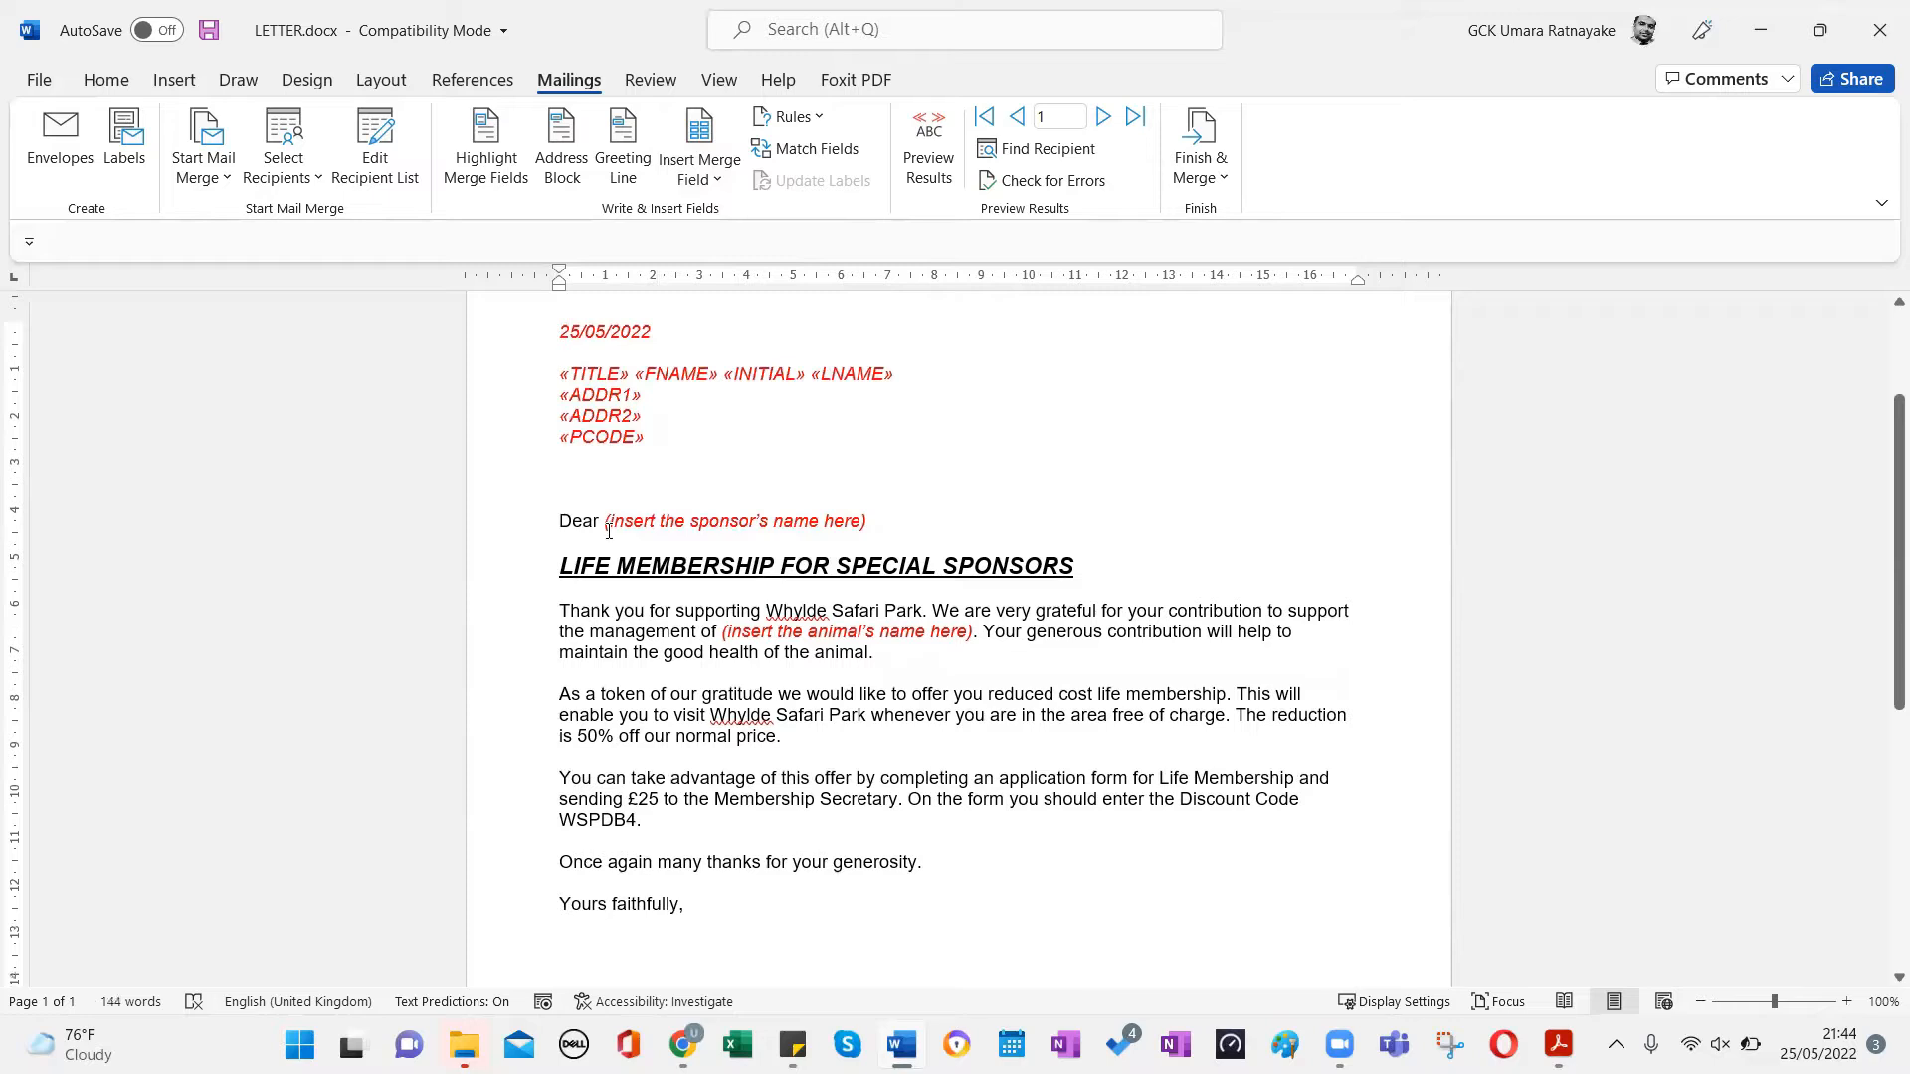
{"action": "left_click_drag", "start_coordinate": [868, 521], "coordinate": [603, 520]}
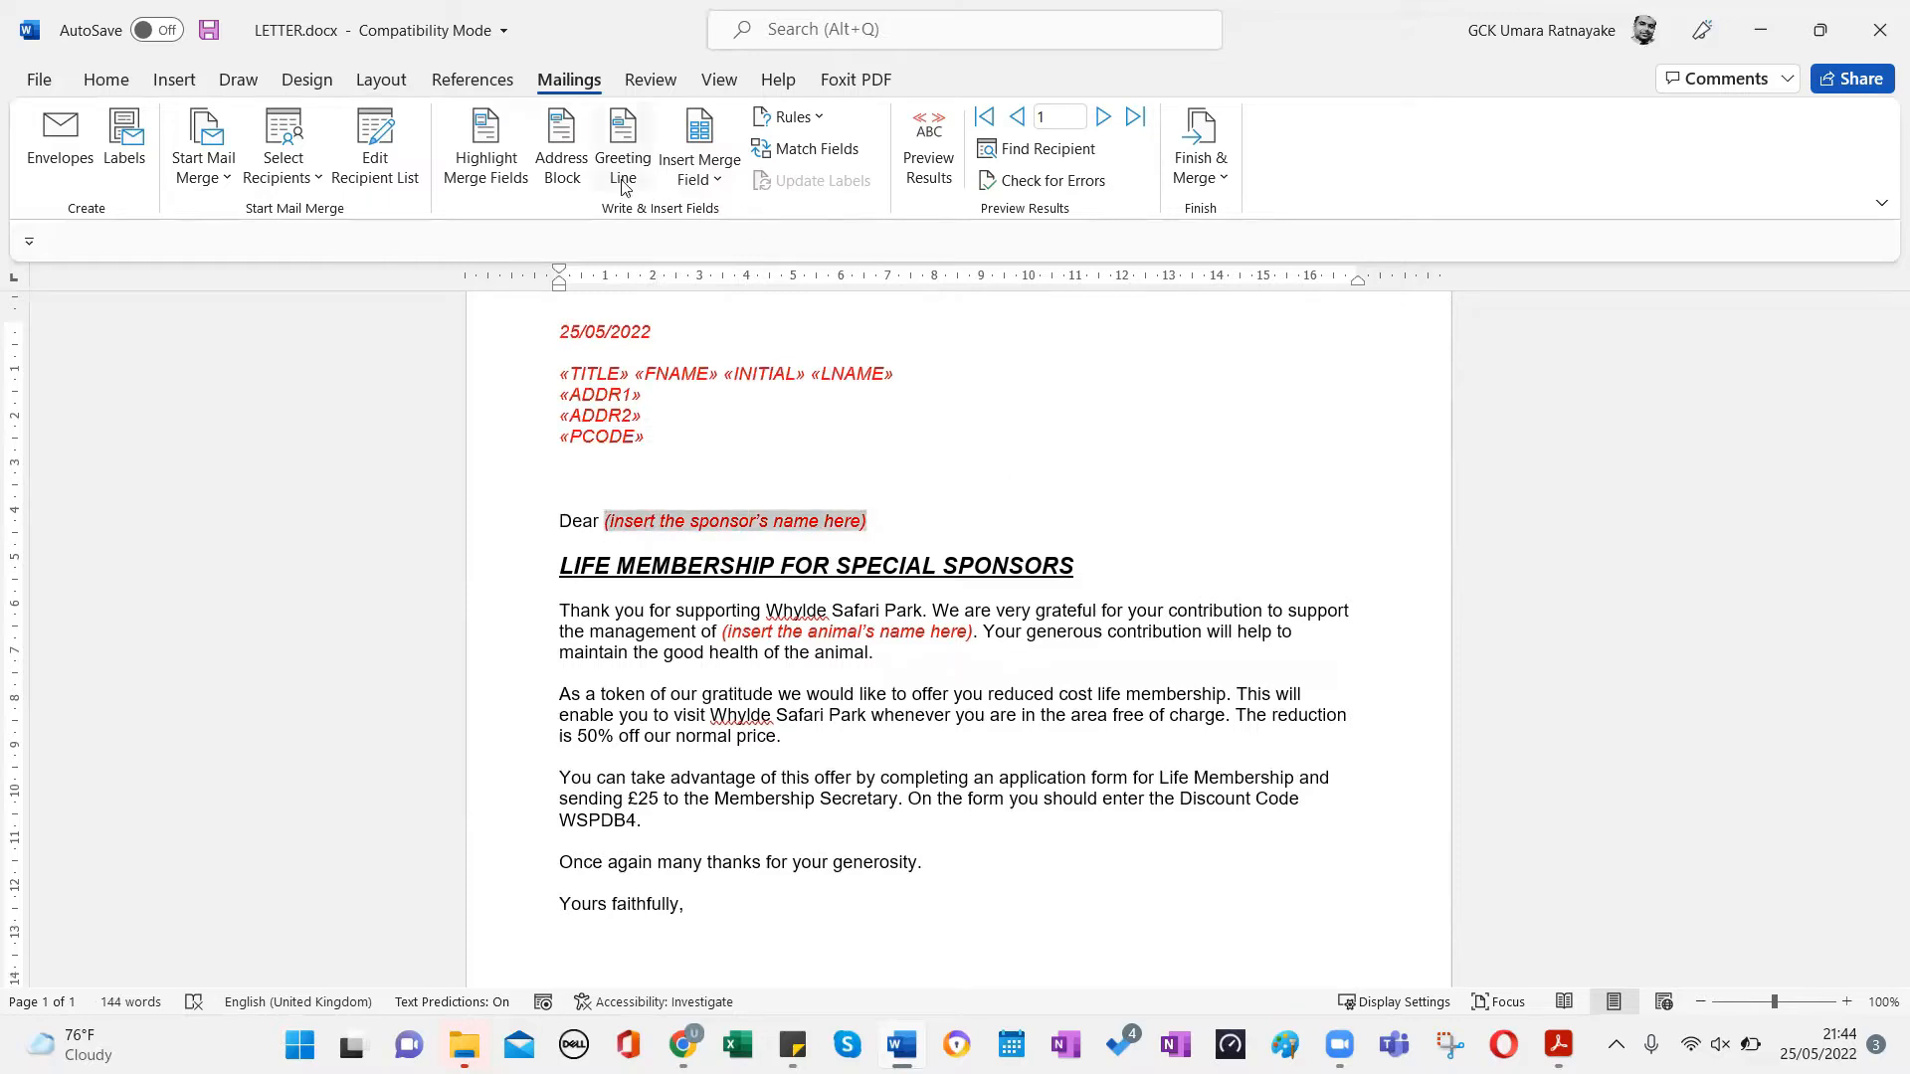
{"action": "left_click", "coordinate": [700, 179]}
{"action": "left_click", "coordinate": [755, 262]}
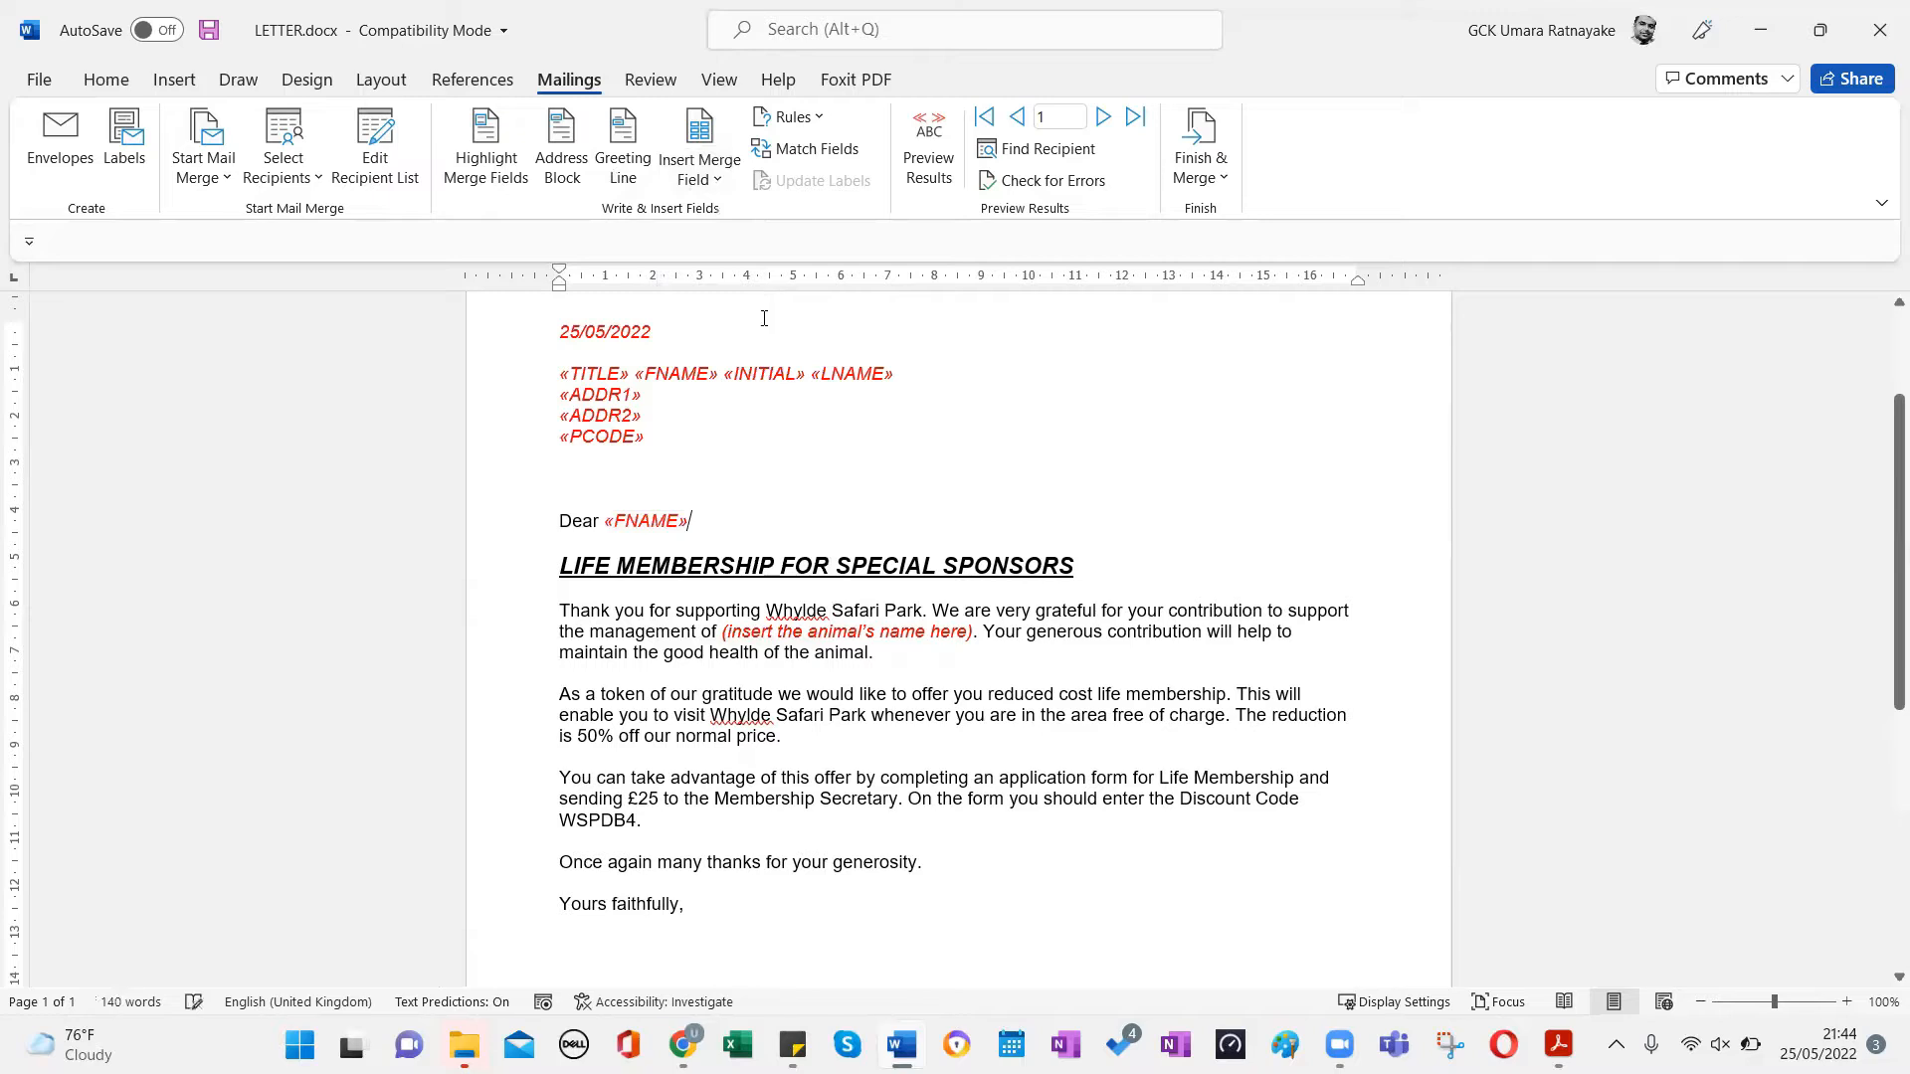
{"action": "left_click", "coordinate": [724, 187]}
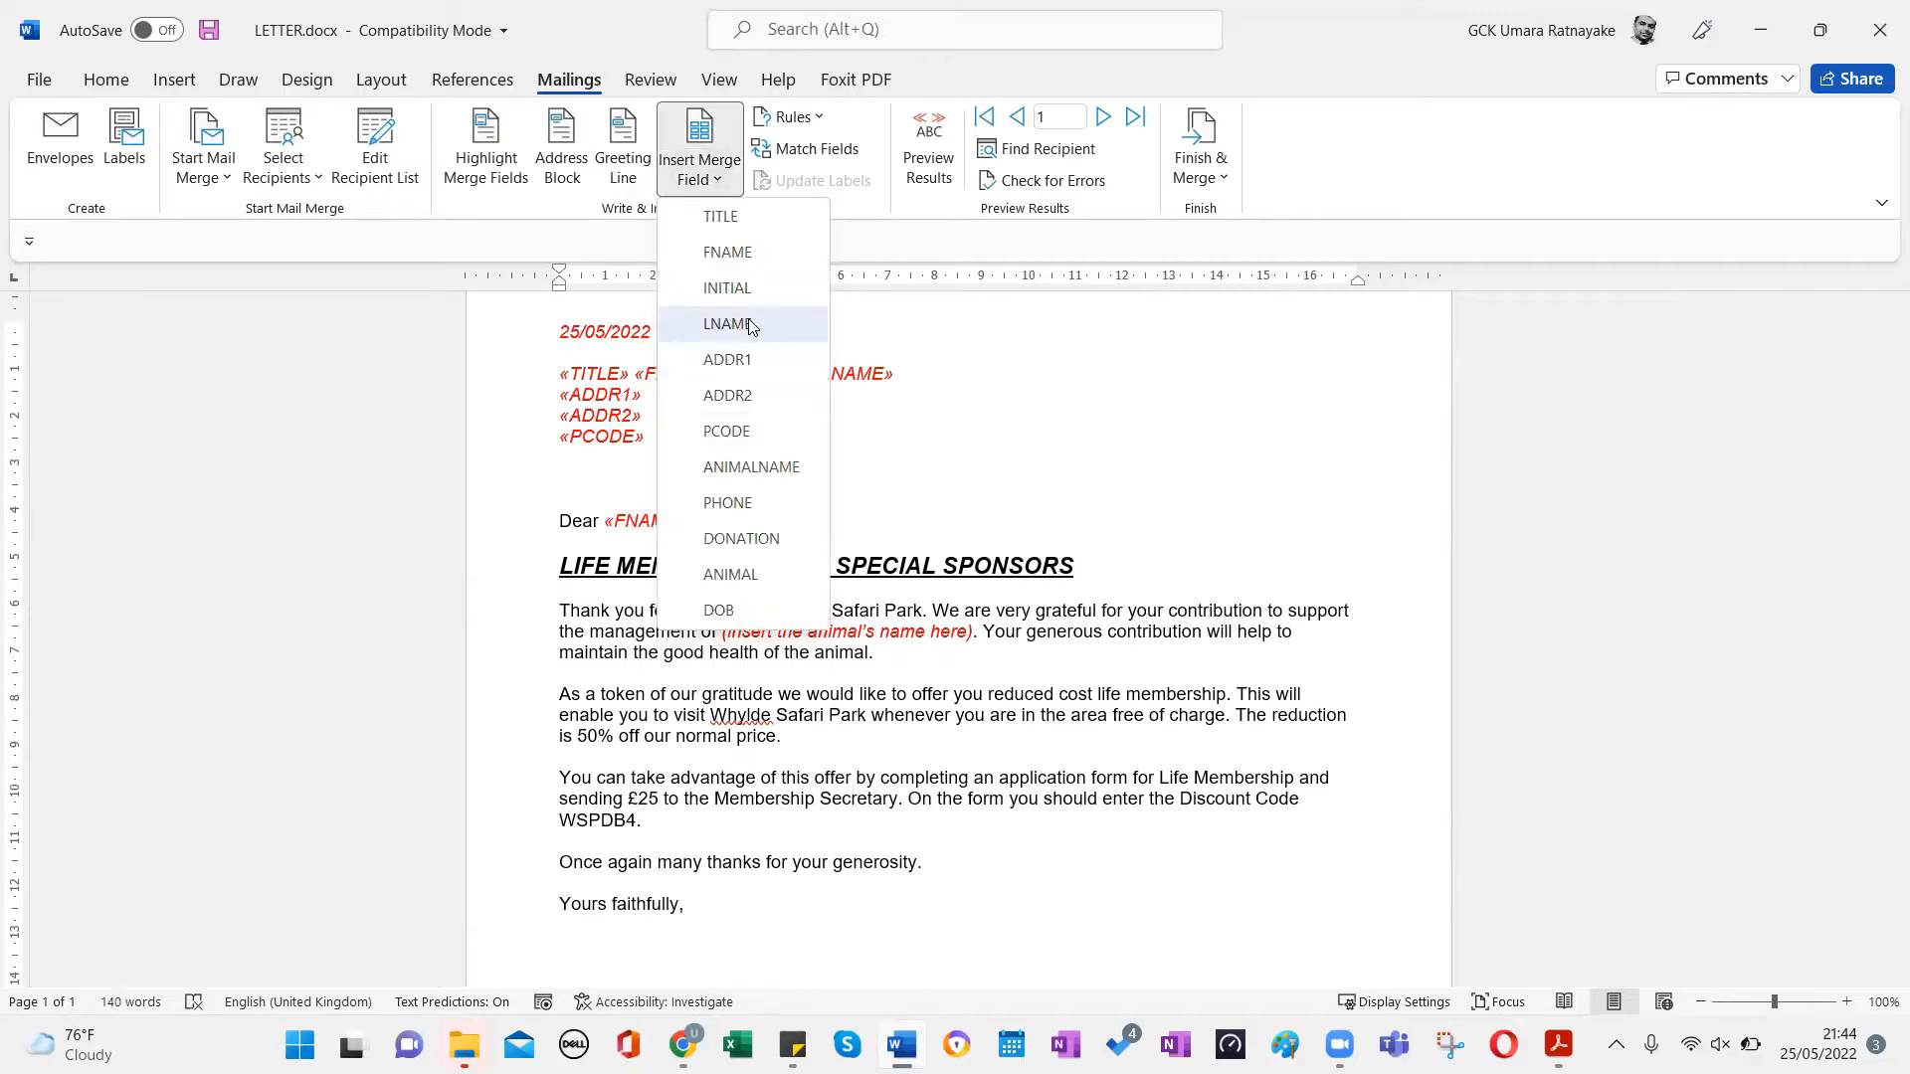
{"action": "left_click", "coordinate": [761, 336]}
{"action": "left_click", "coordinate": [906, 457]}
Replace the "(insert the animal's name here)" placeholder in the first paragraph with the ANIMALNAME merge field.
{"action": "scroll", "coordinate": [868, 480], "scroll_direction": "down", "scroll_amount": 1}
{"action": "scroll", "coordinate": [867, 480], "scroll_direction": "up", "scroll_amount": 1}
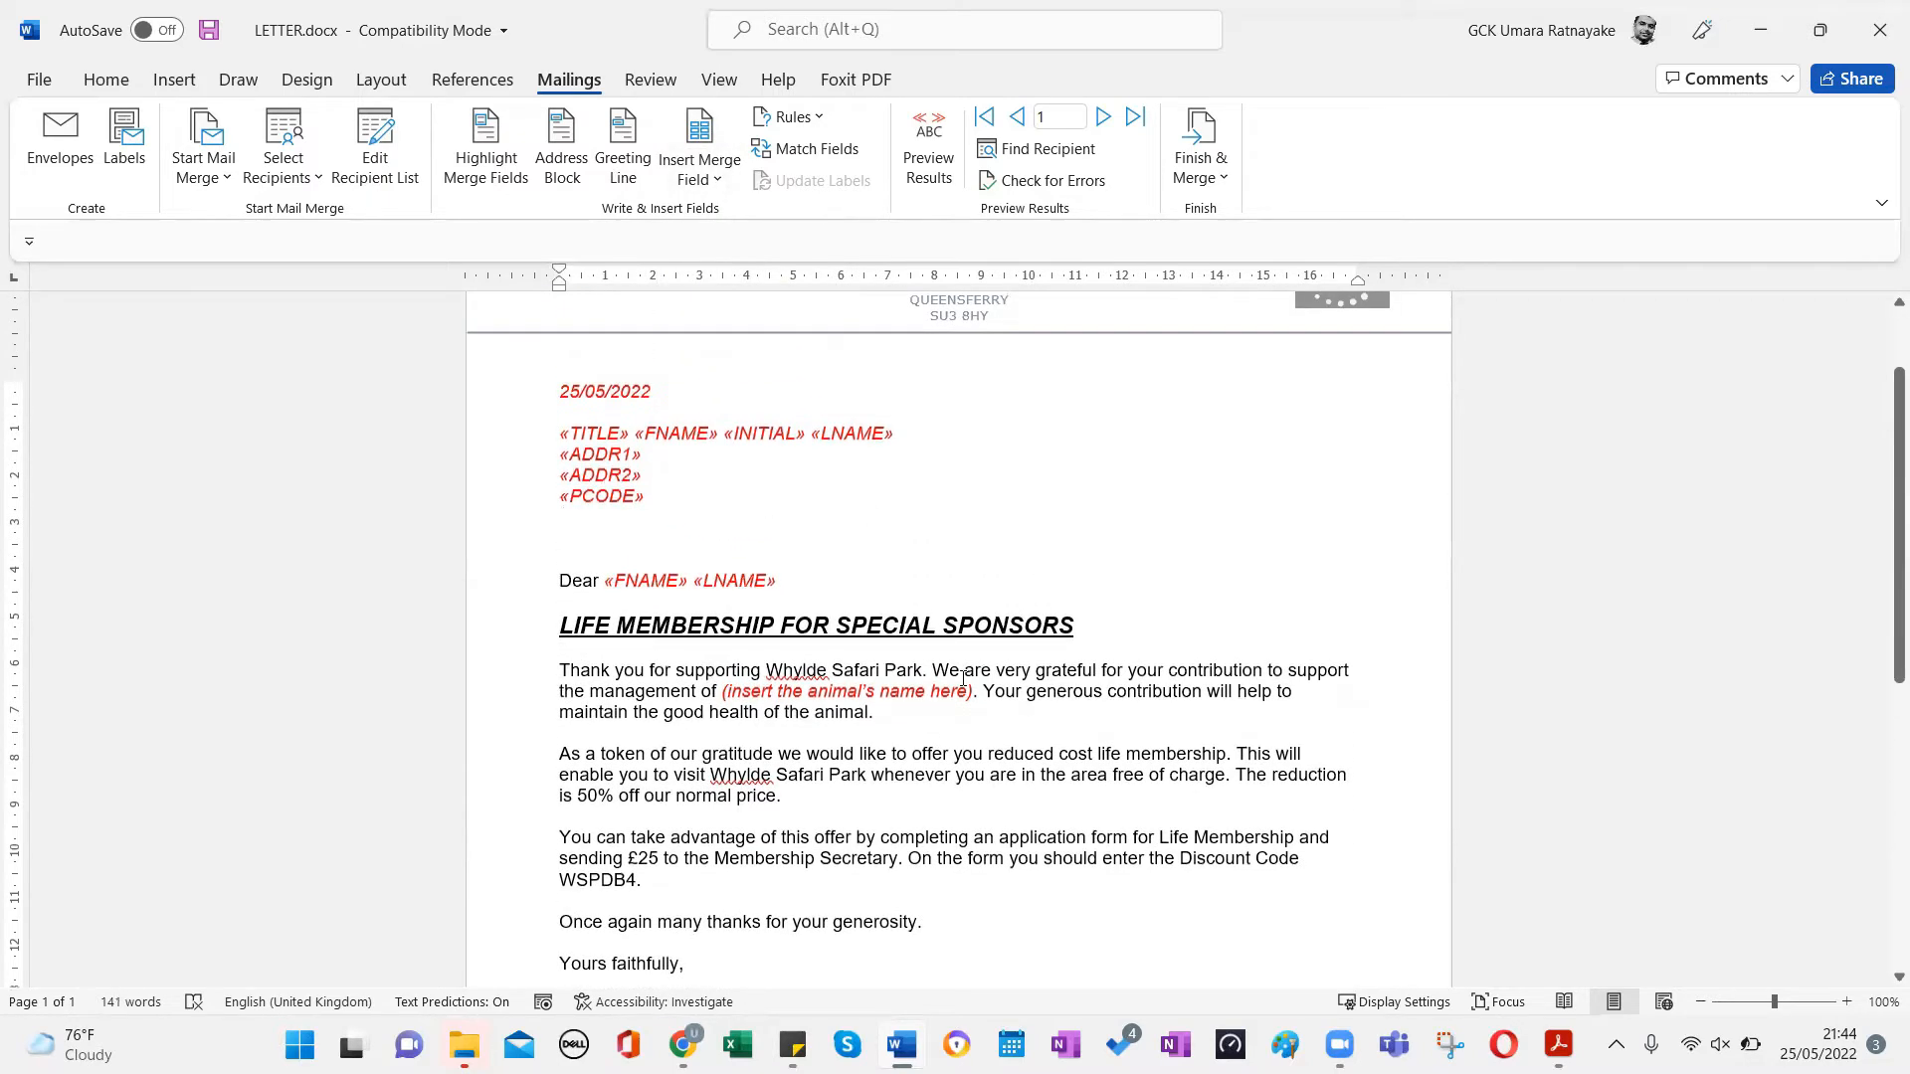
{"action": "mouse_move", "coordinate": [973, 691]}
{"action": "left_mouse_down"}
{"action": "mouse_move", "coordinate": [803, 694]}
{"action": "mouse_move", "coordinate": [985, 693]}
{"action": "left_mouse_up"}
{"action": "left_click", "coordinate": [732, 696]}
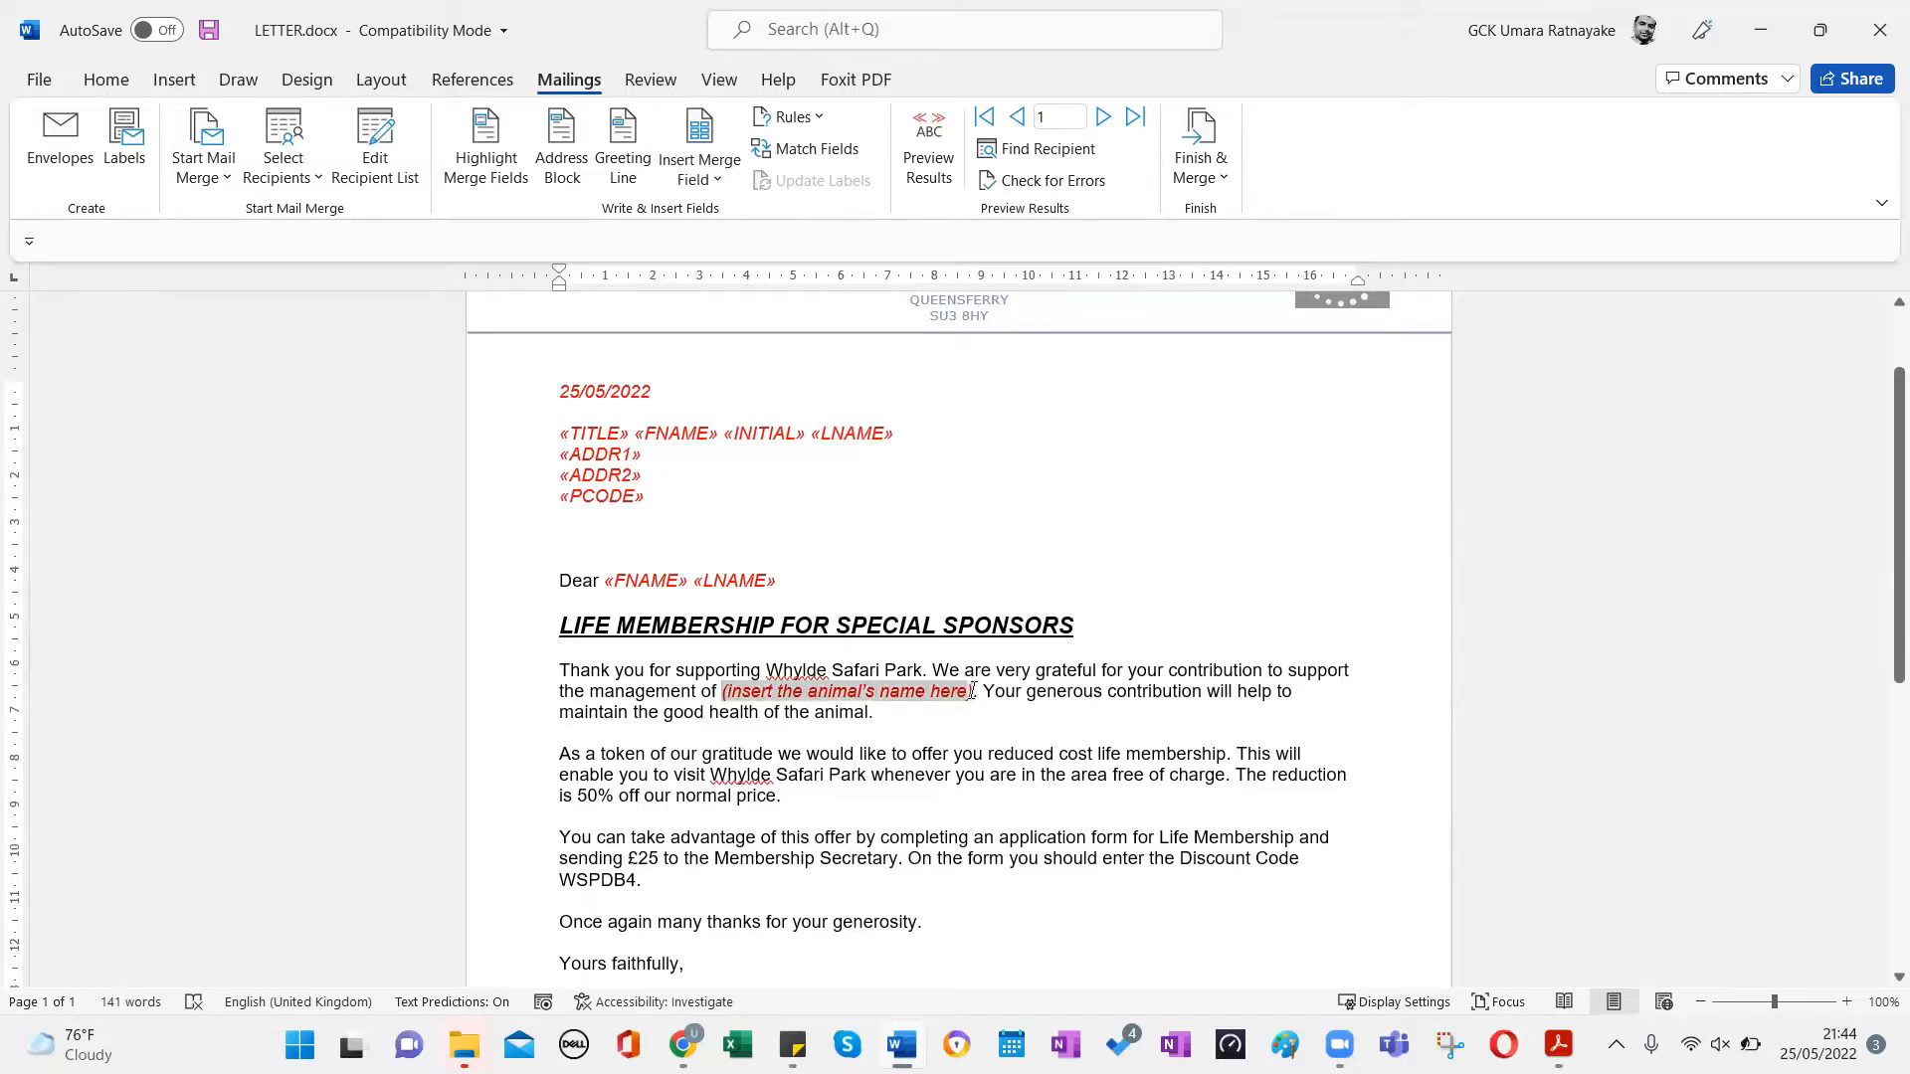
{"action": "left_click", "coordinate": [969, 691]}
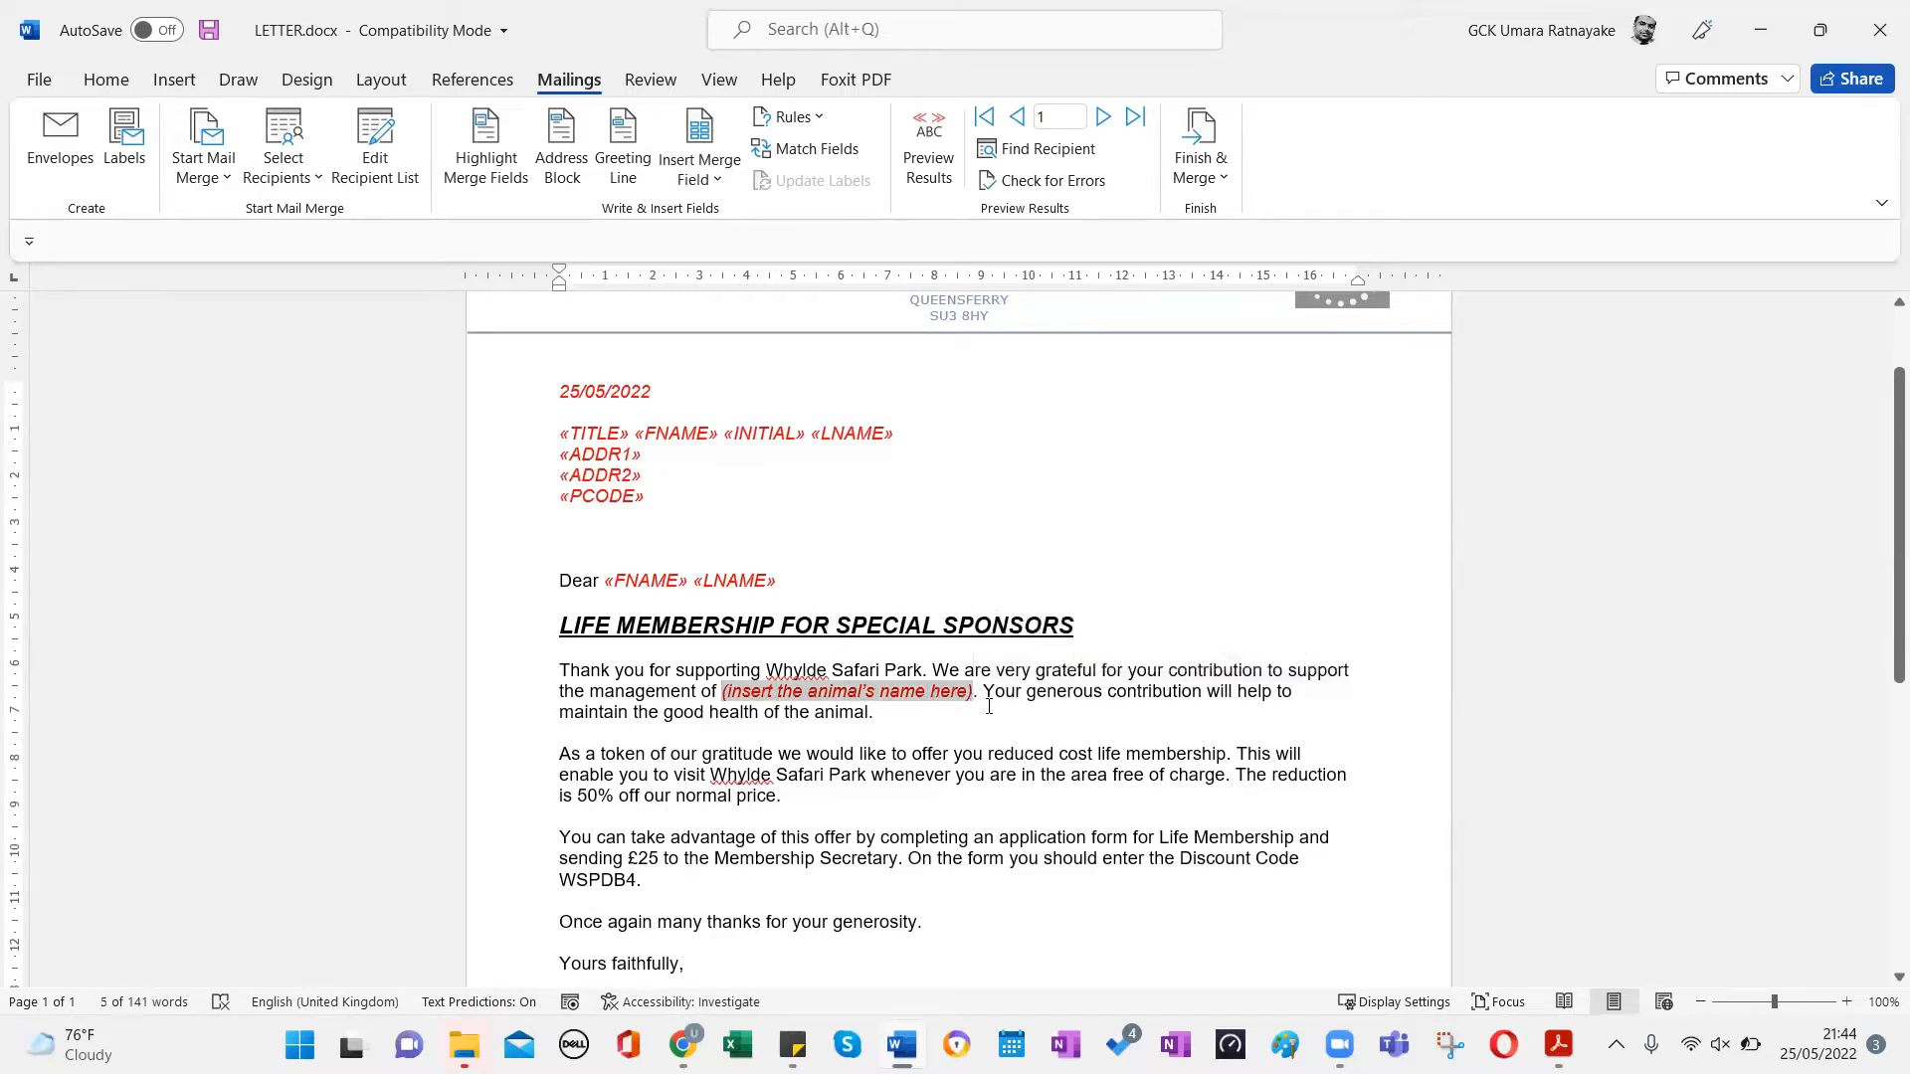
{"action": "left_click", "coordinate": [706, 179]}
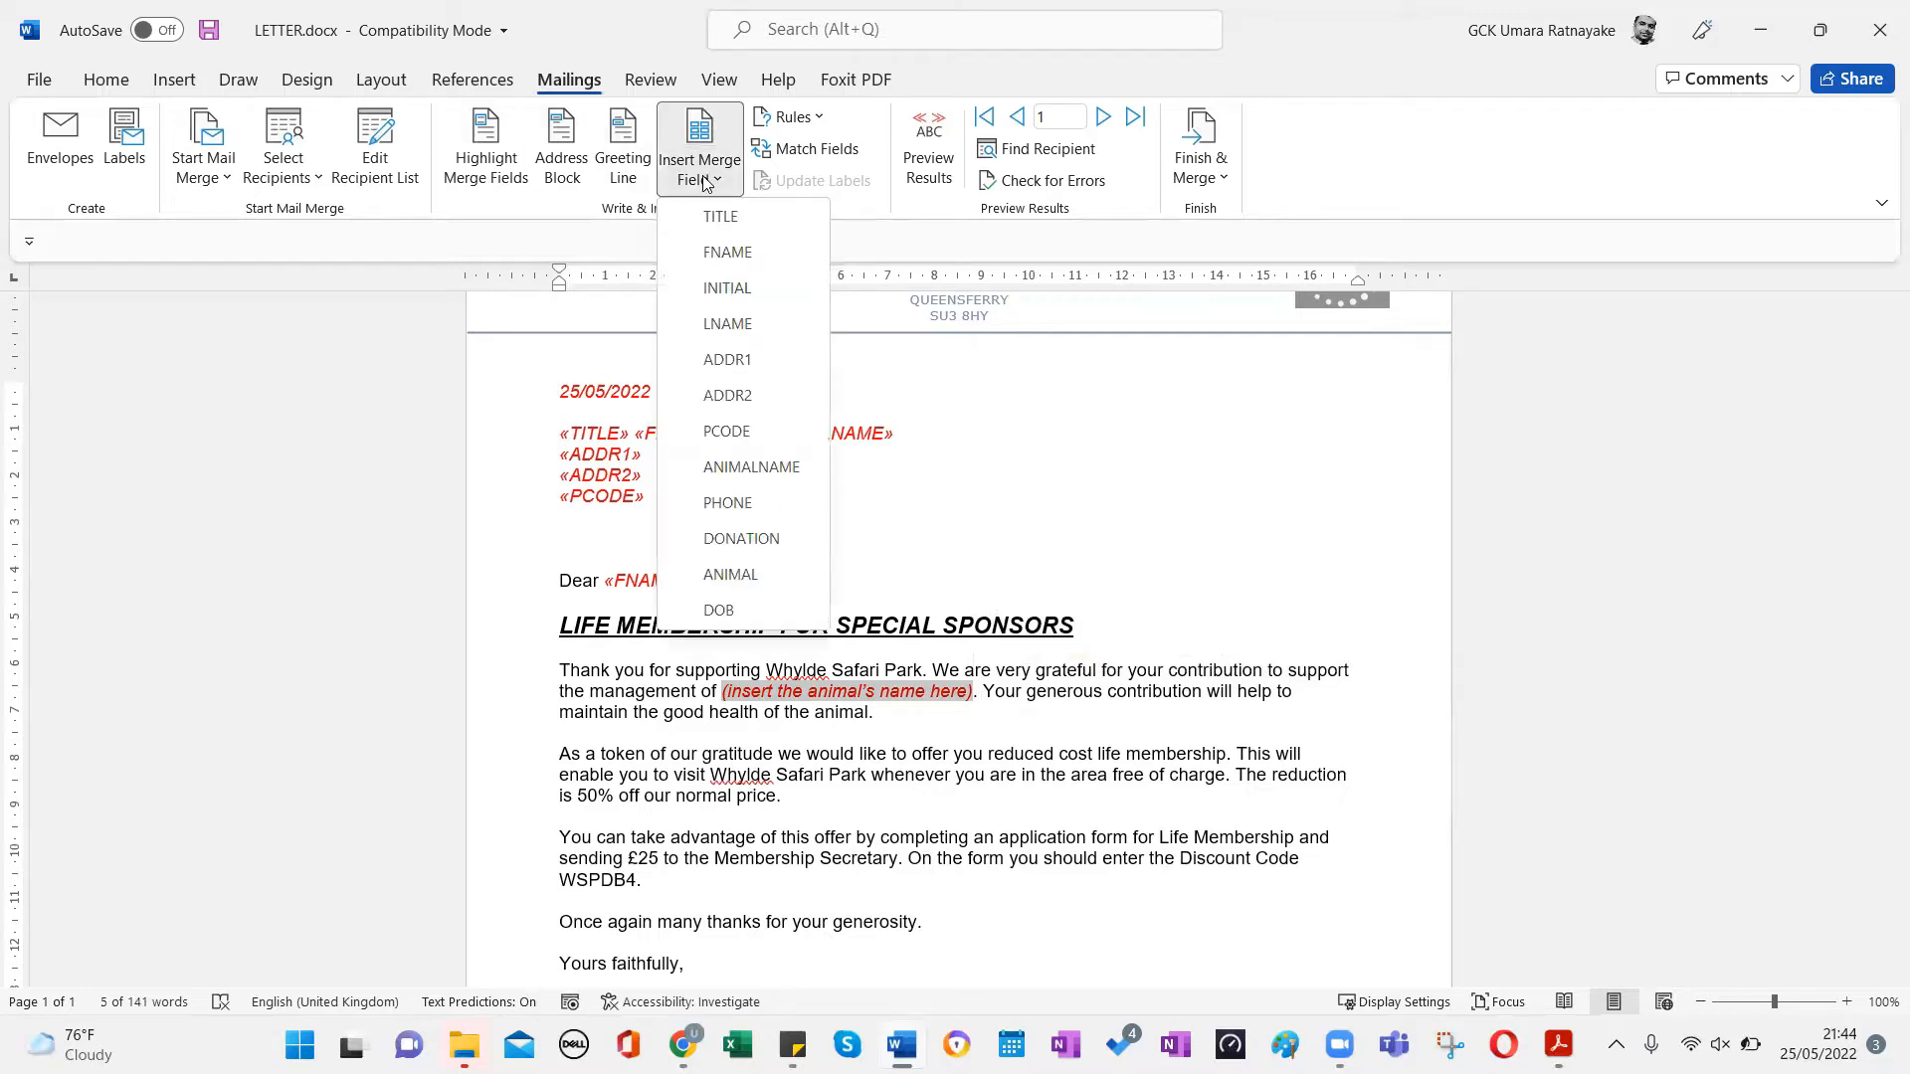
{"action": "left_click", "coordinate": [750, 467]}
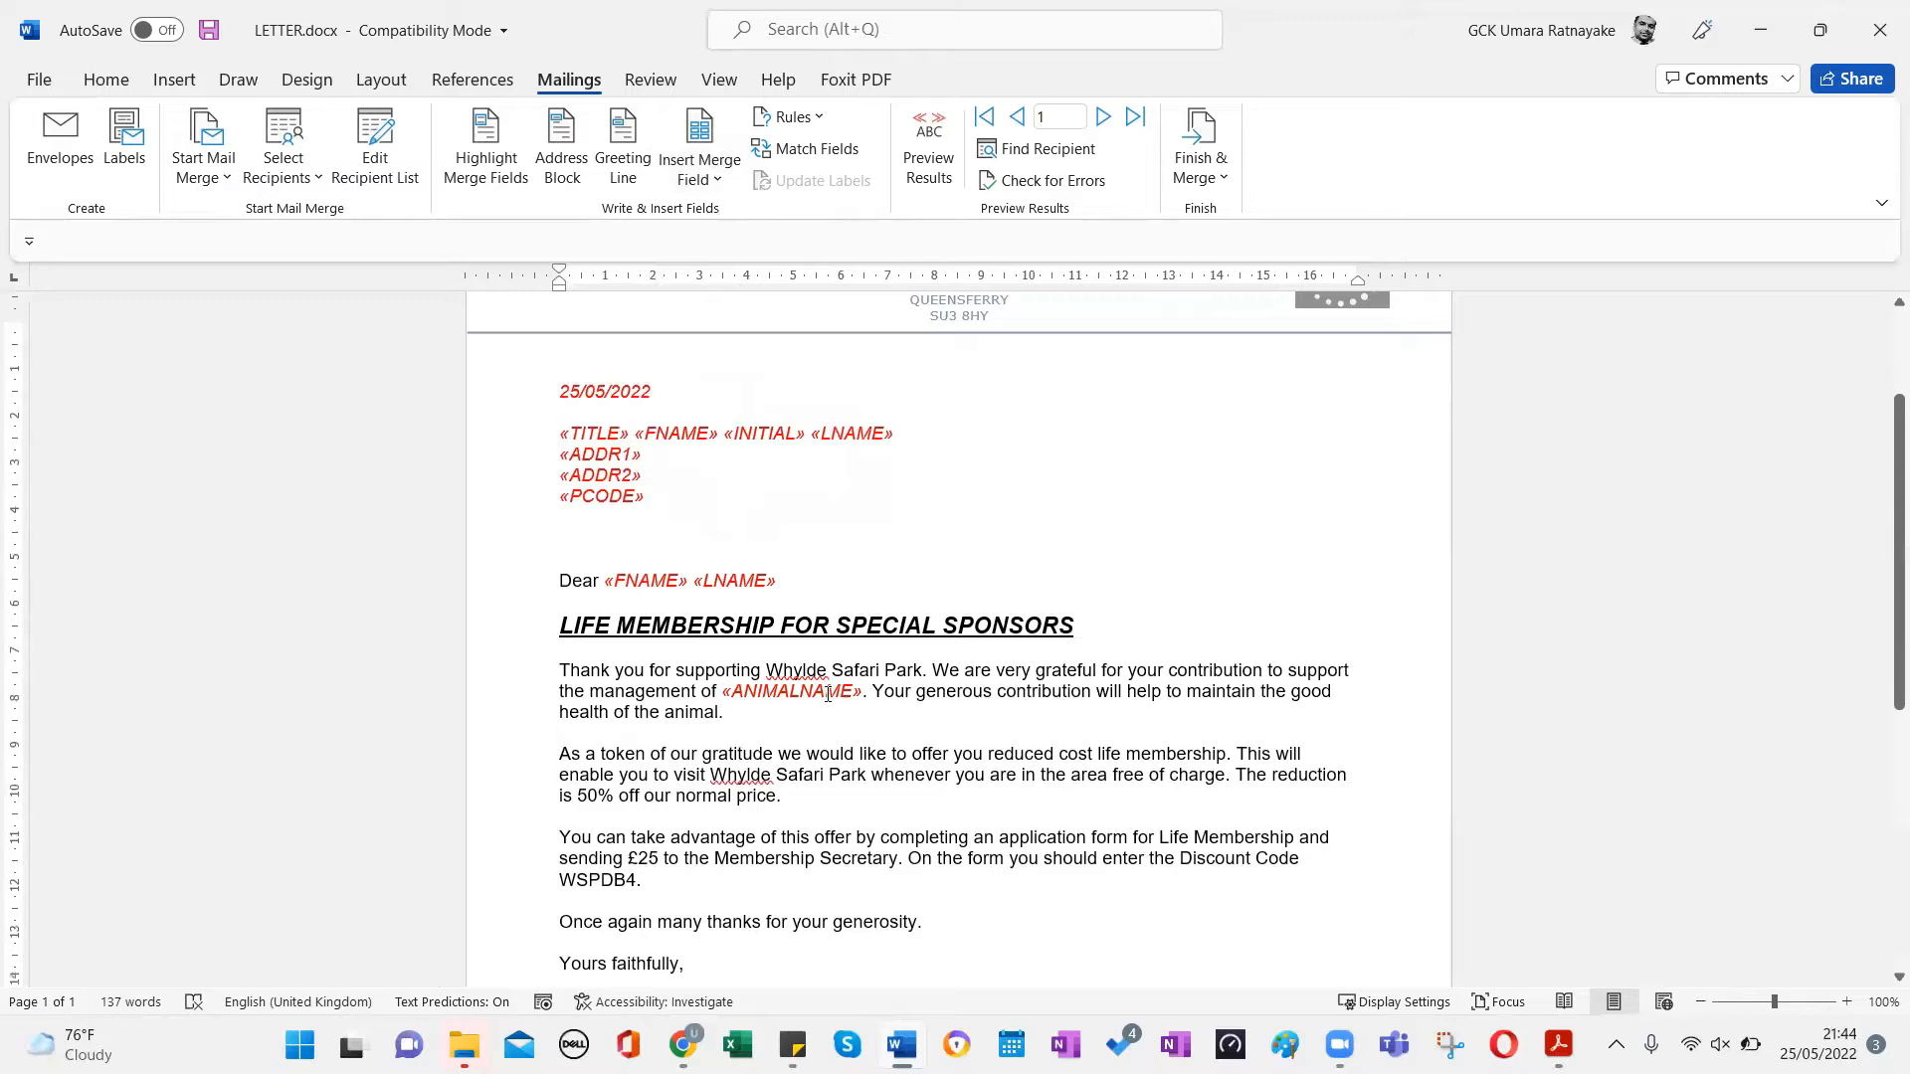
{"action": "scroll", "coordinate": [826, 693], "scroll_direction": "down", "scroll_amount": 3}
{"action": "scroll", "coordinate": [825, 684], "scroll_direction": "up", "scroll_amount": 5}
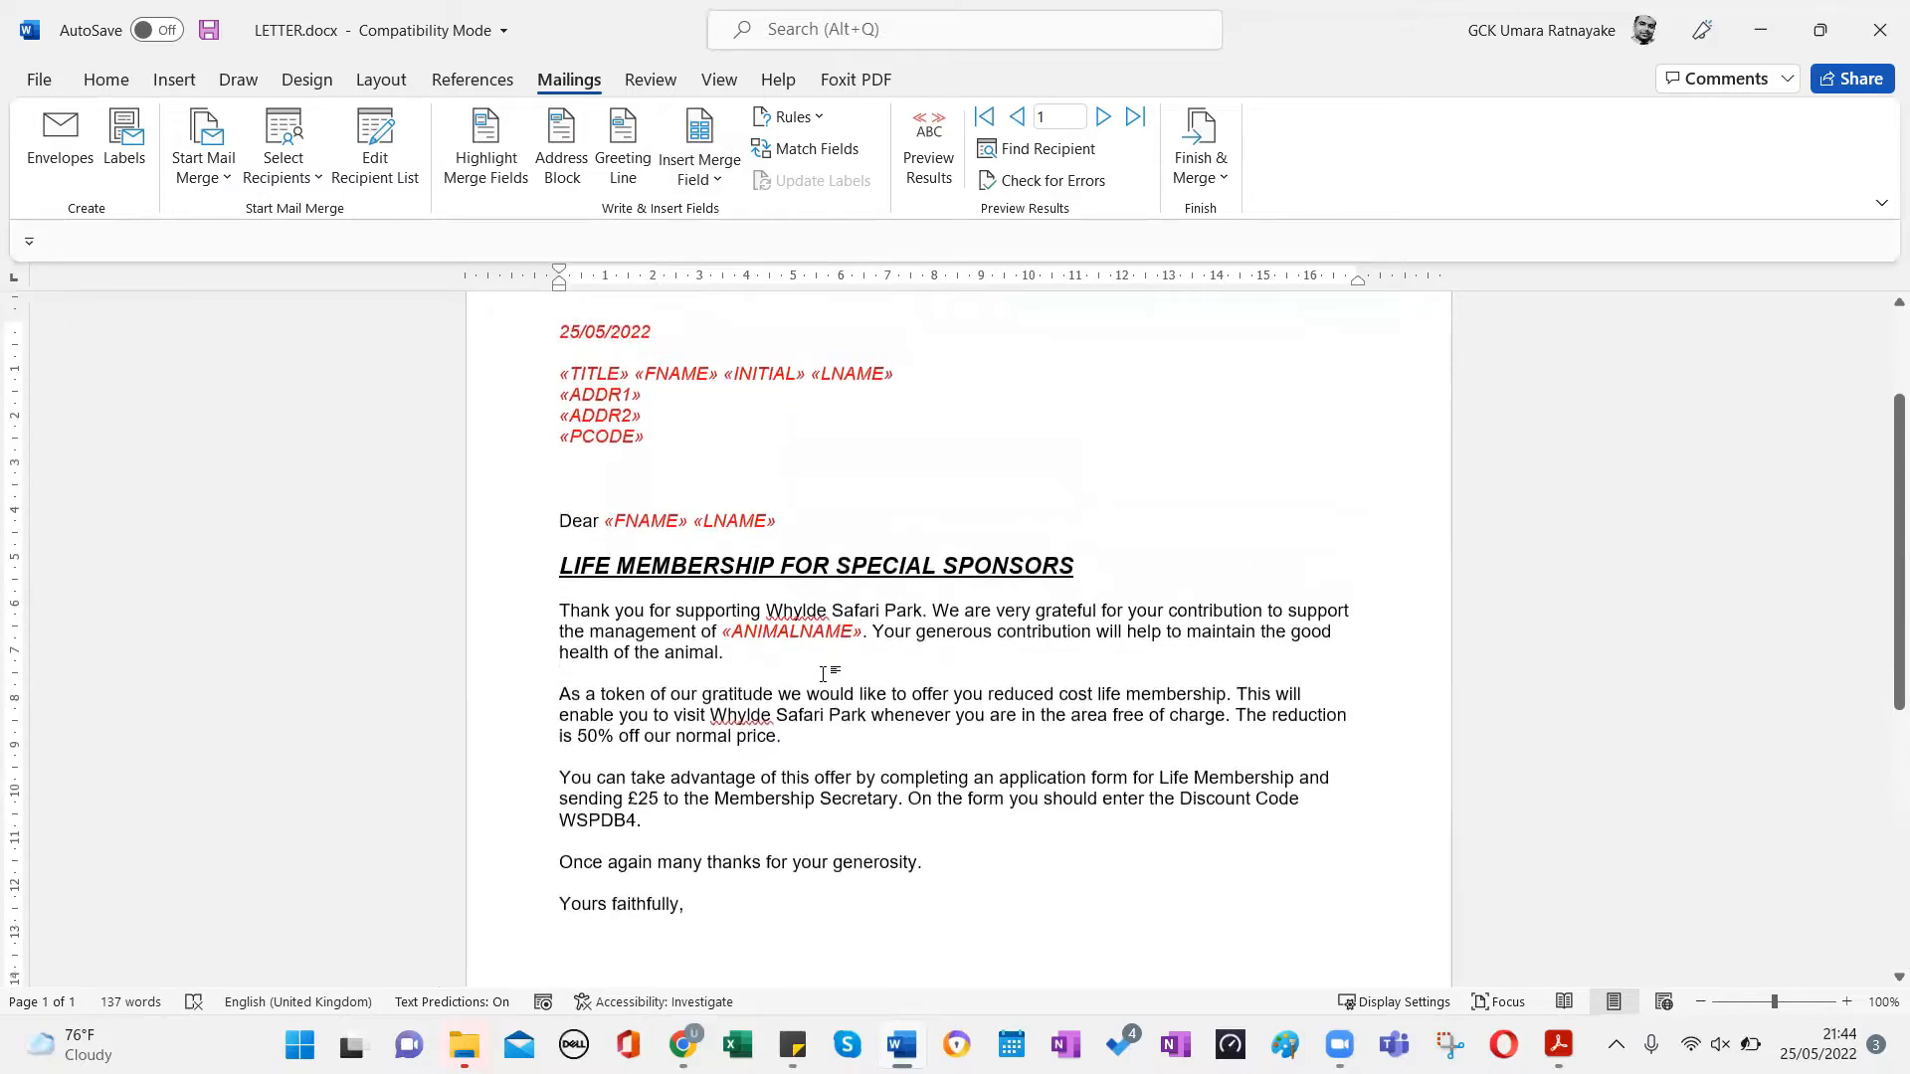
Set the font colour of the letter text from the date through the end of the first body paragraph to black.
{"action": "scroll", "coordinate": [727, 559], "scroll_direction": "down", "scroll_amount": 2}
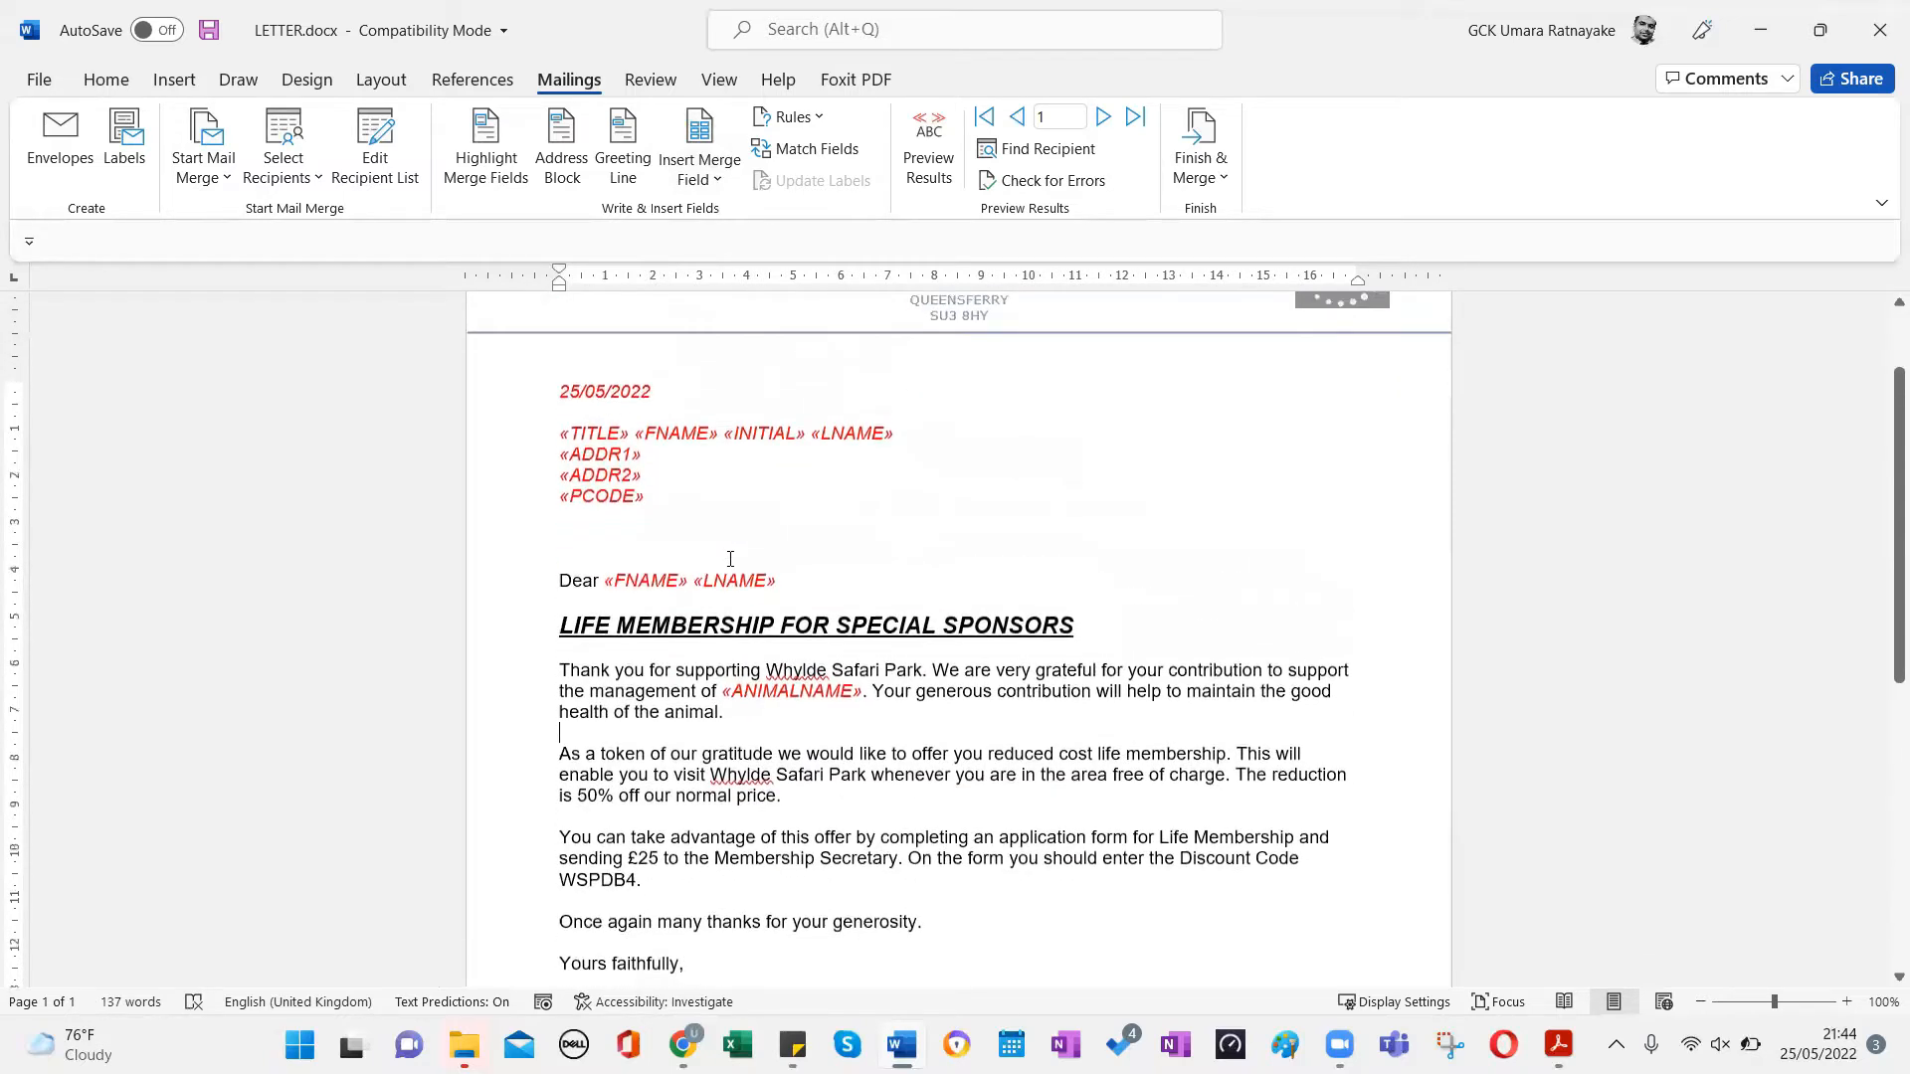
{"action": "left_click", "coordinate": [724, 712], "text": "shift"}
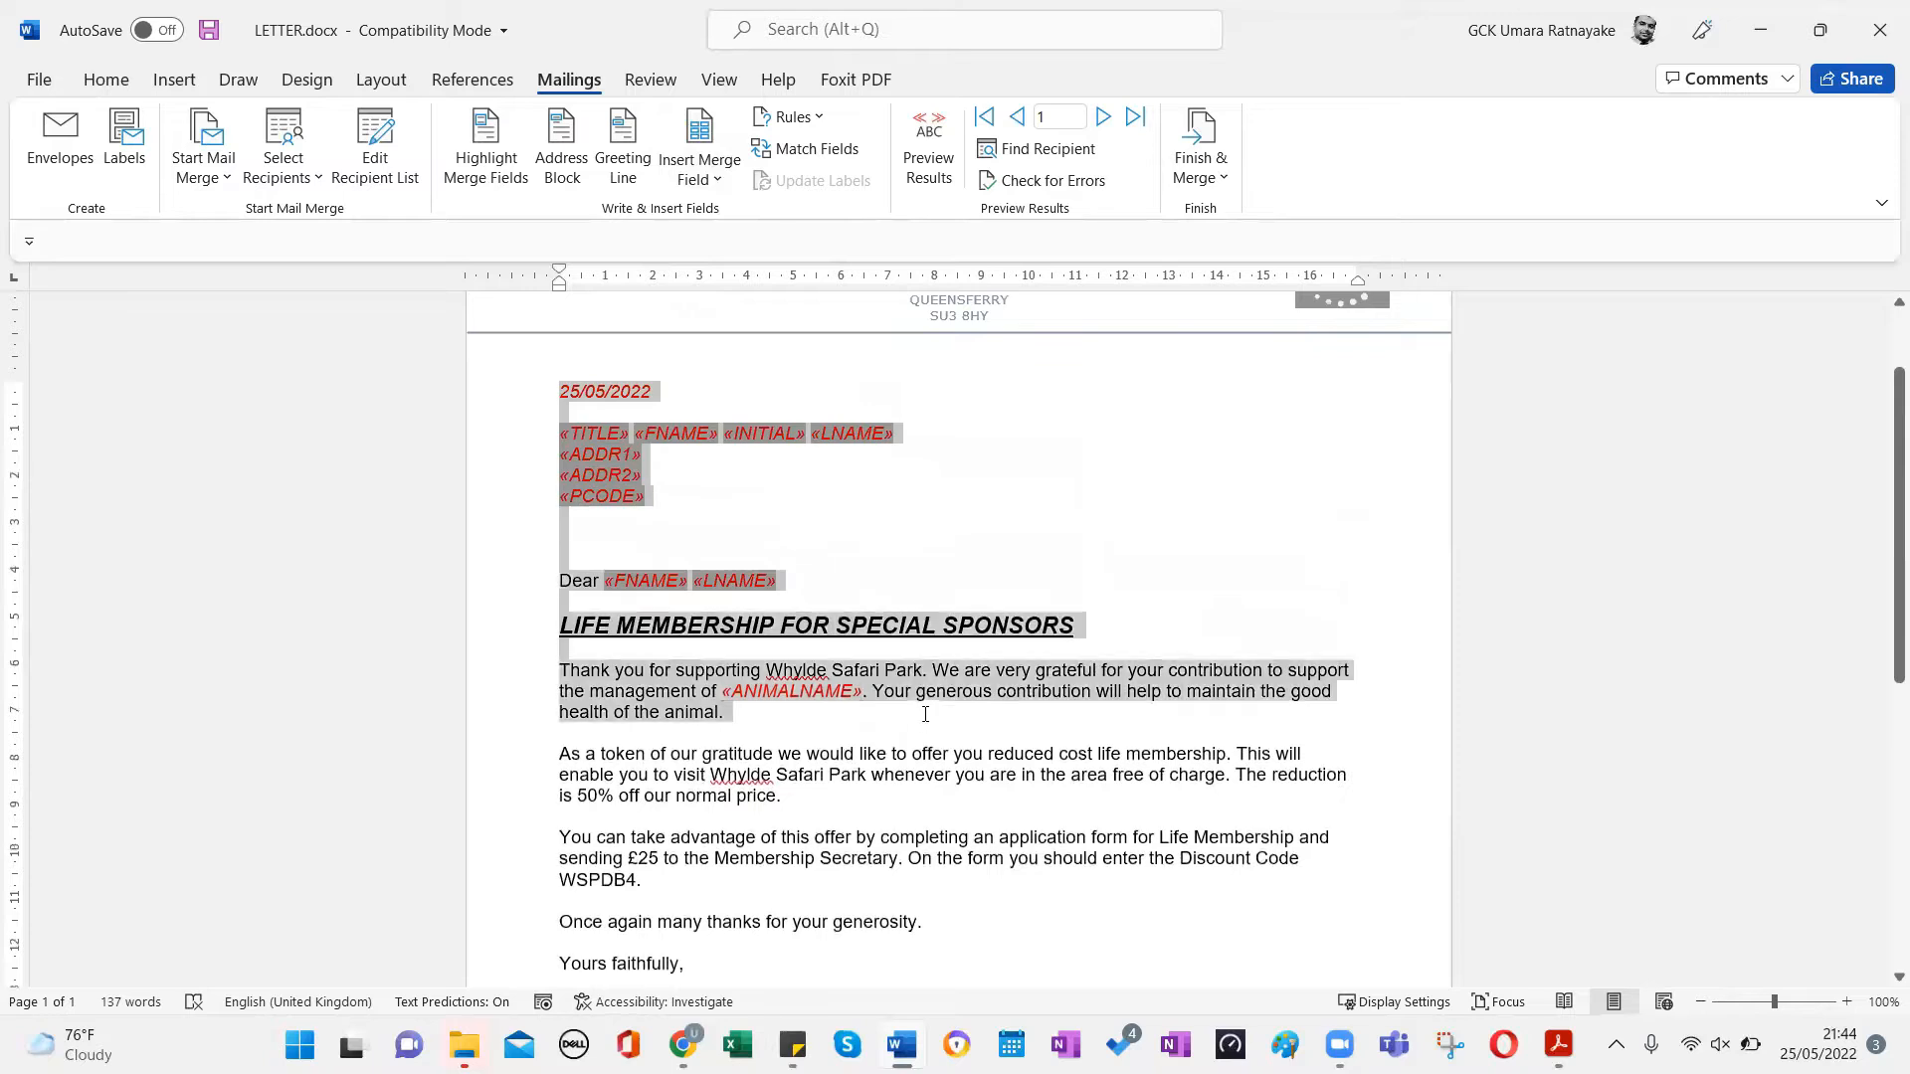
{"action": "left_click", "coordinate": [111, 81]}
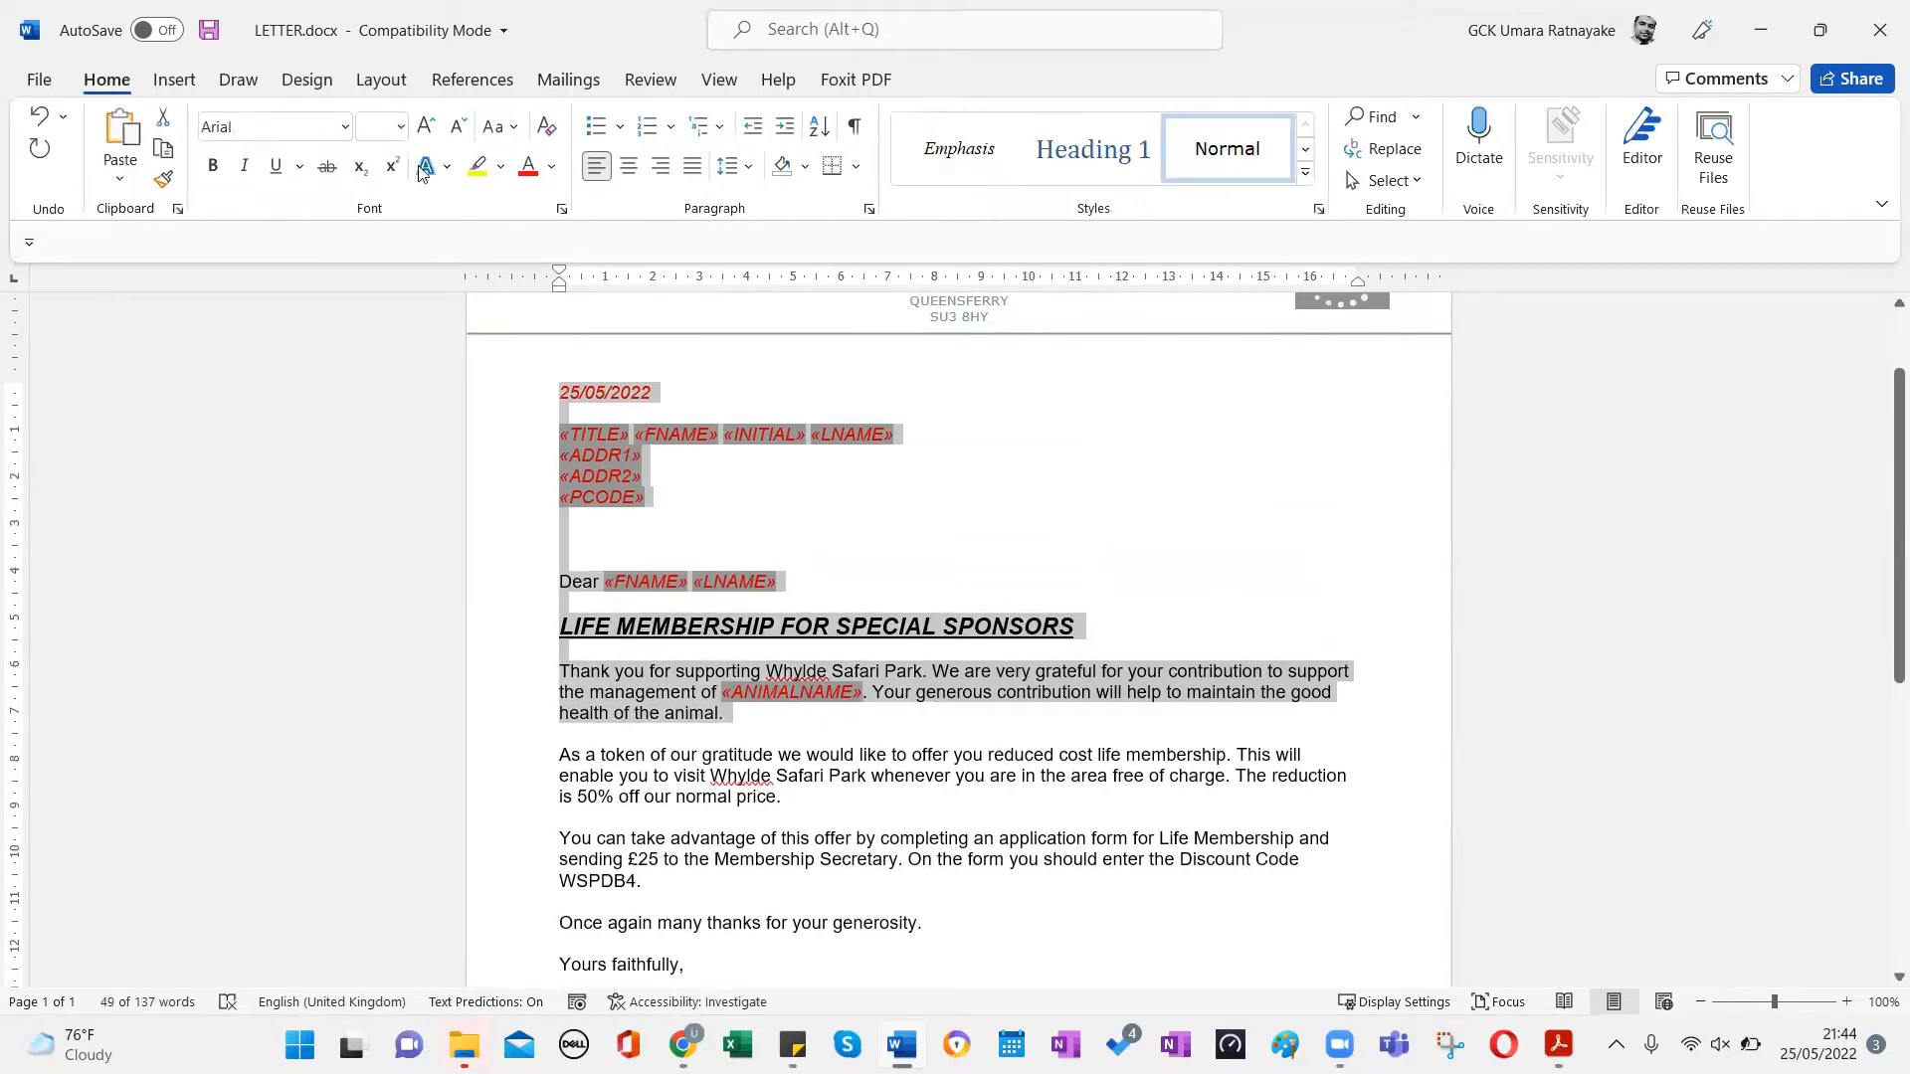
{"action": "left_click", "coordinate": [552, 166]}
{"action": "left_click", "coordinate": [544, 268]}
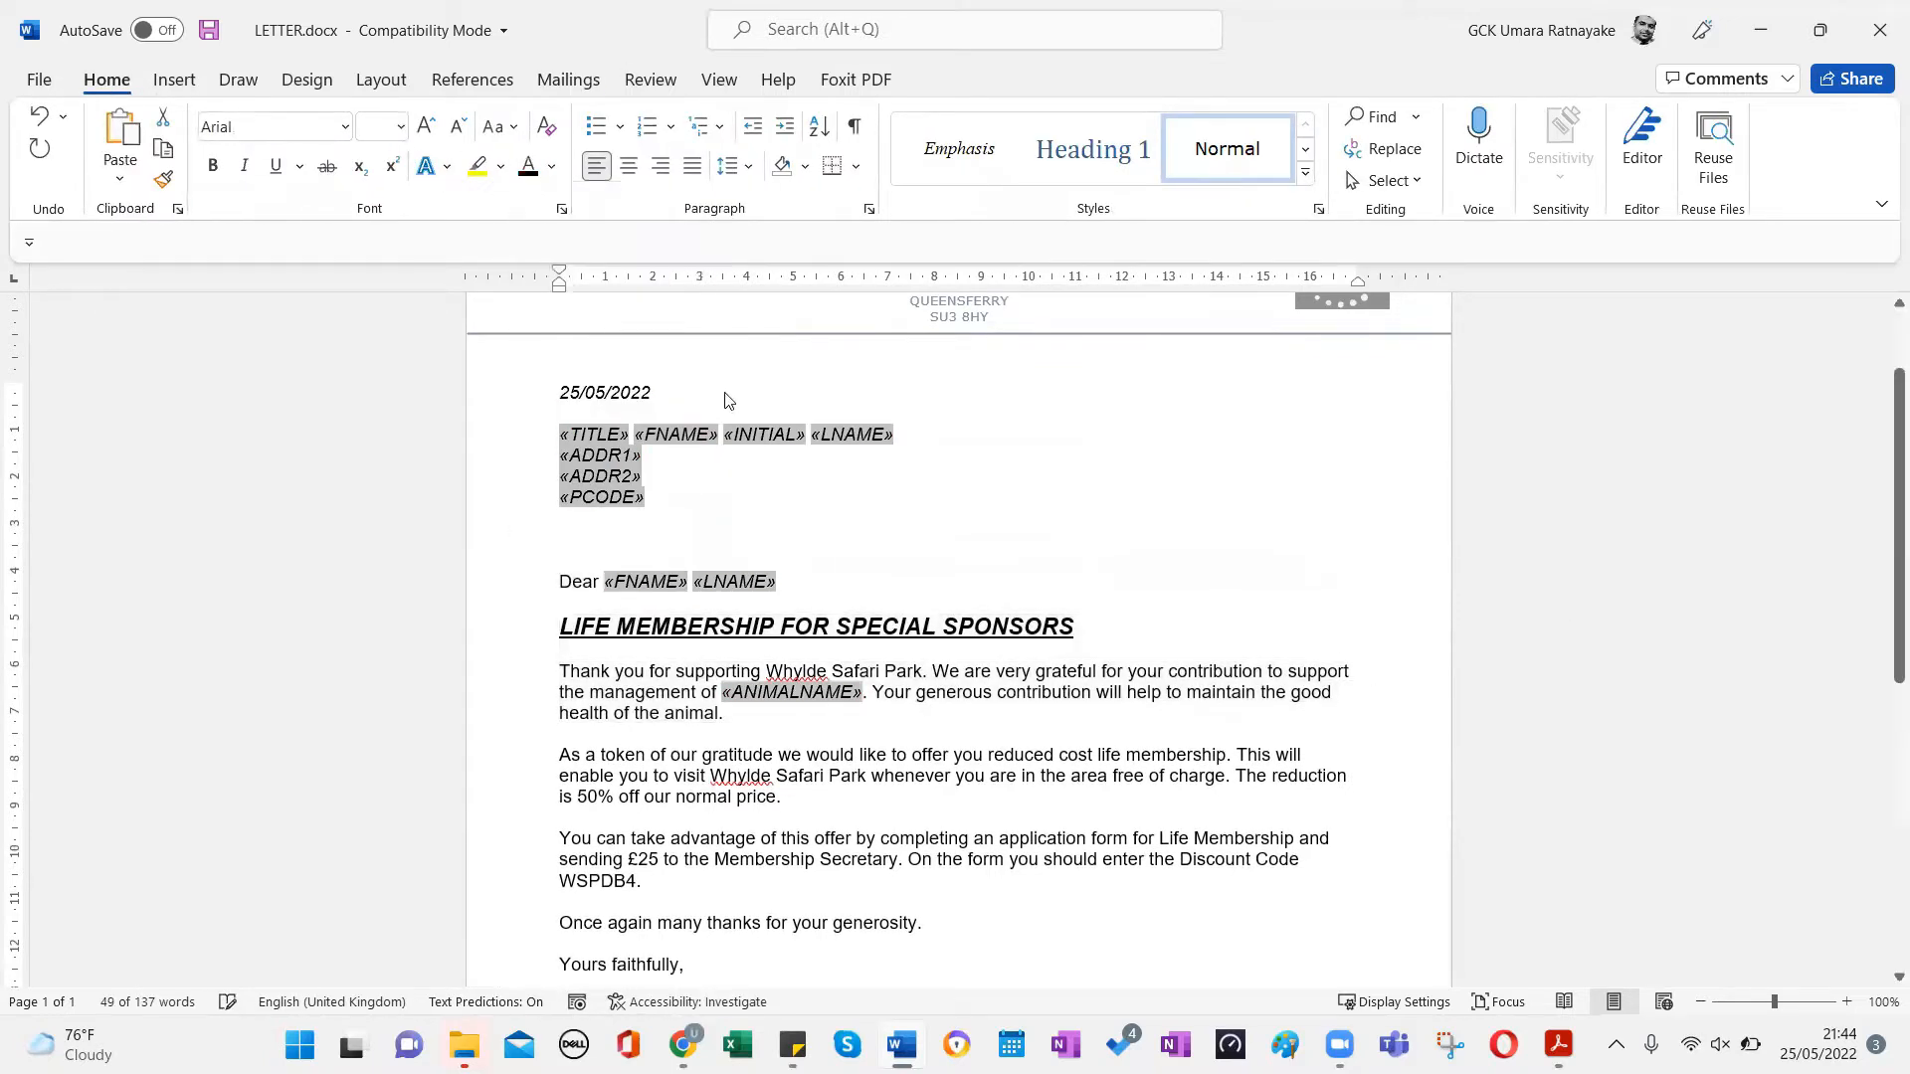
{"action": "left_click", "coordinate": [1005, 494]}
{"action": "scroll", "coordinate": [1005, 495], "scroll_direction": "down", "scroll_amount": 2}
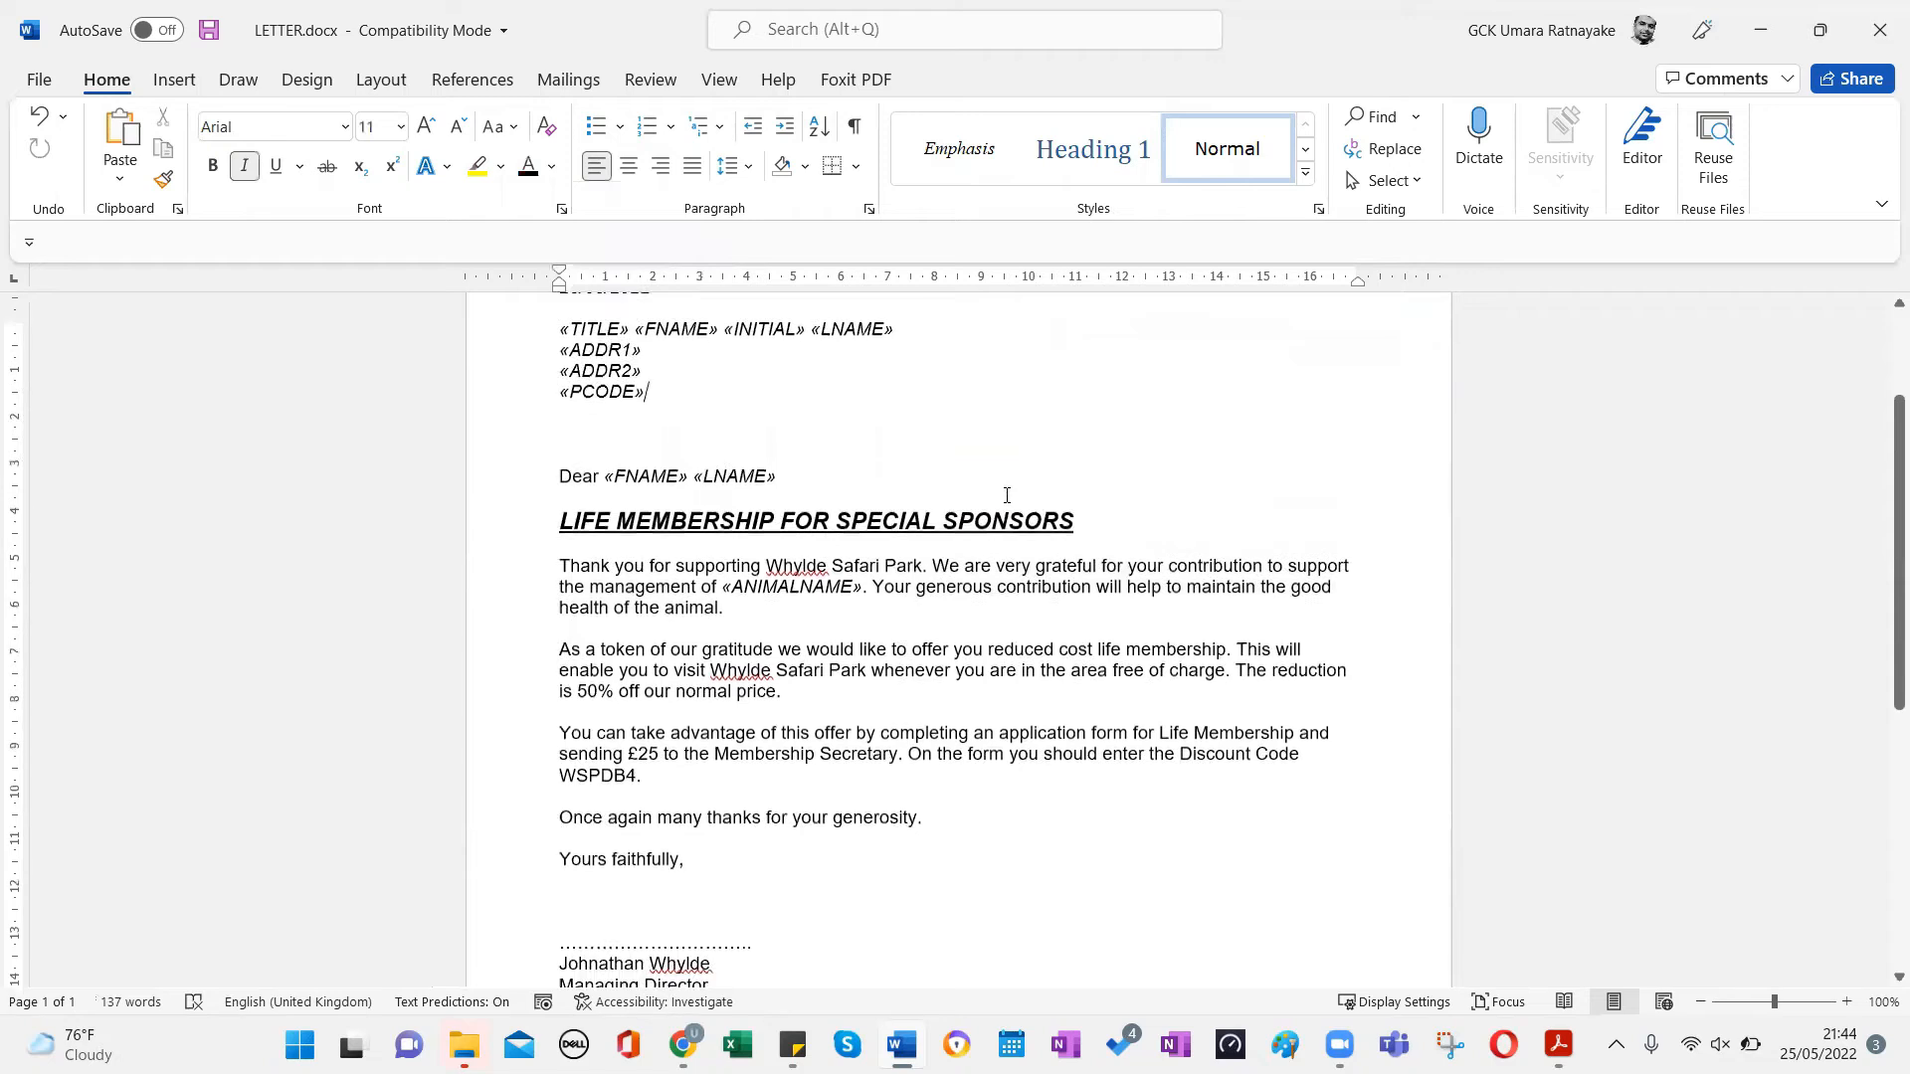
{"action": "scroll", "coordinate": [1005, 495], "scroll_direction": "up", "scroll_amount": 4}
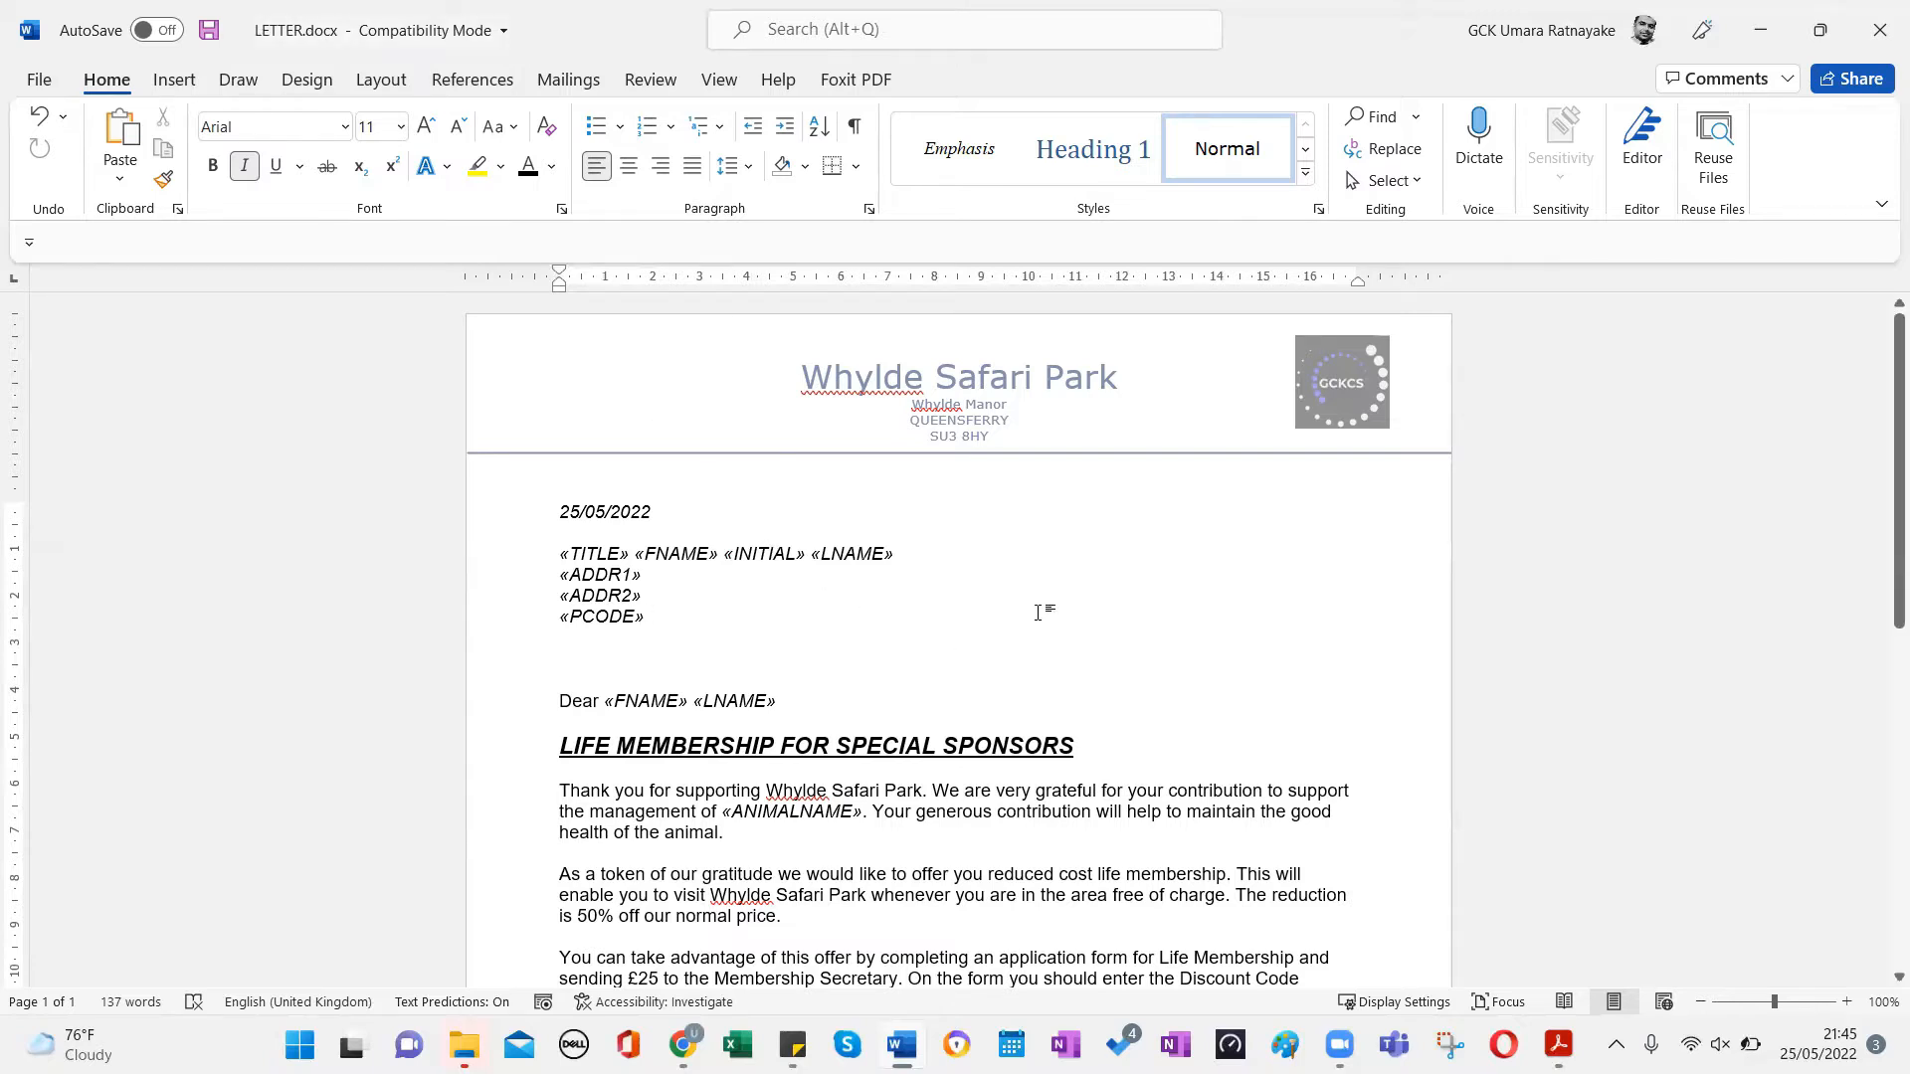
Preview the merge results, check the letters for the first three records, and return to the field codes.
{"action": "left_click", "coordinate": [542, 82]}
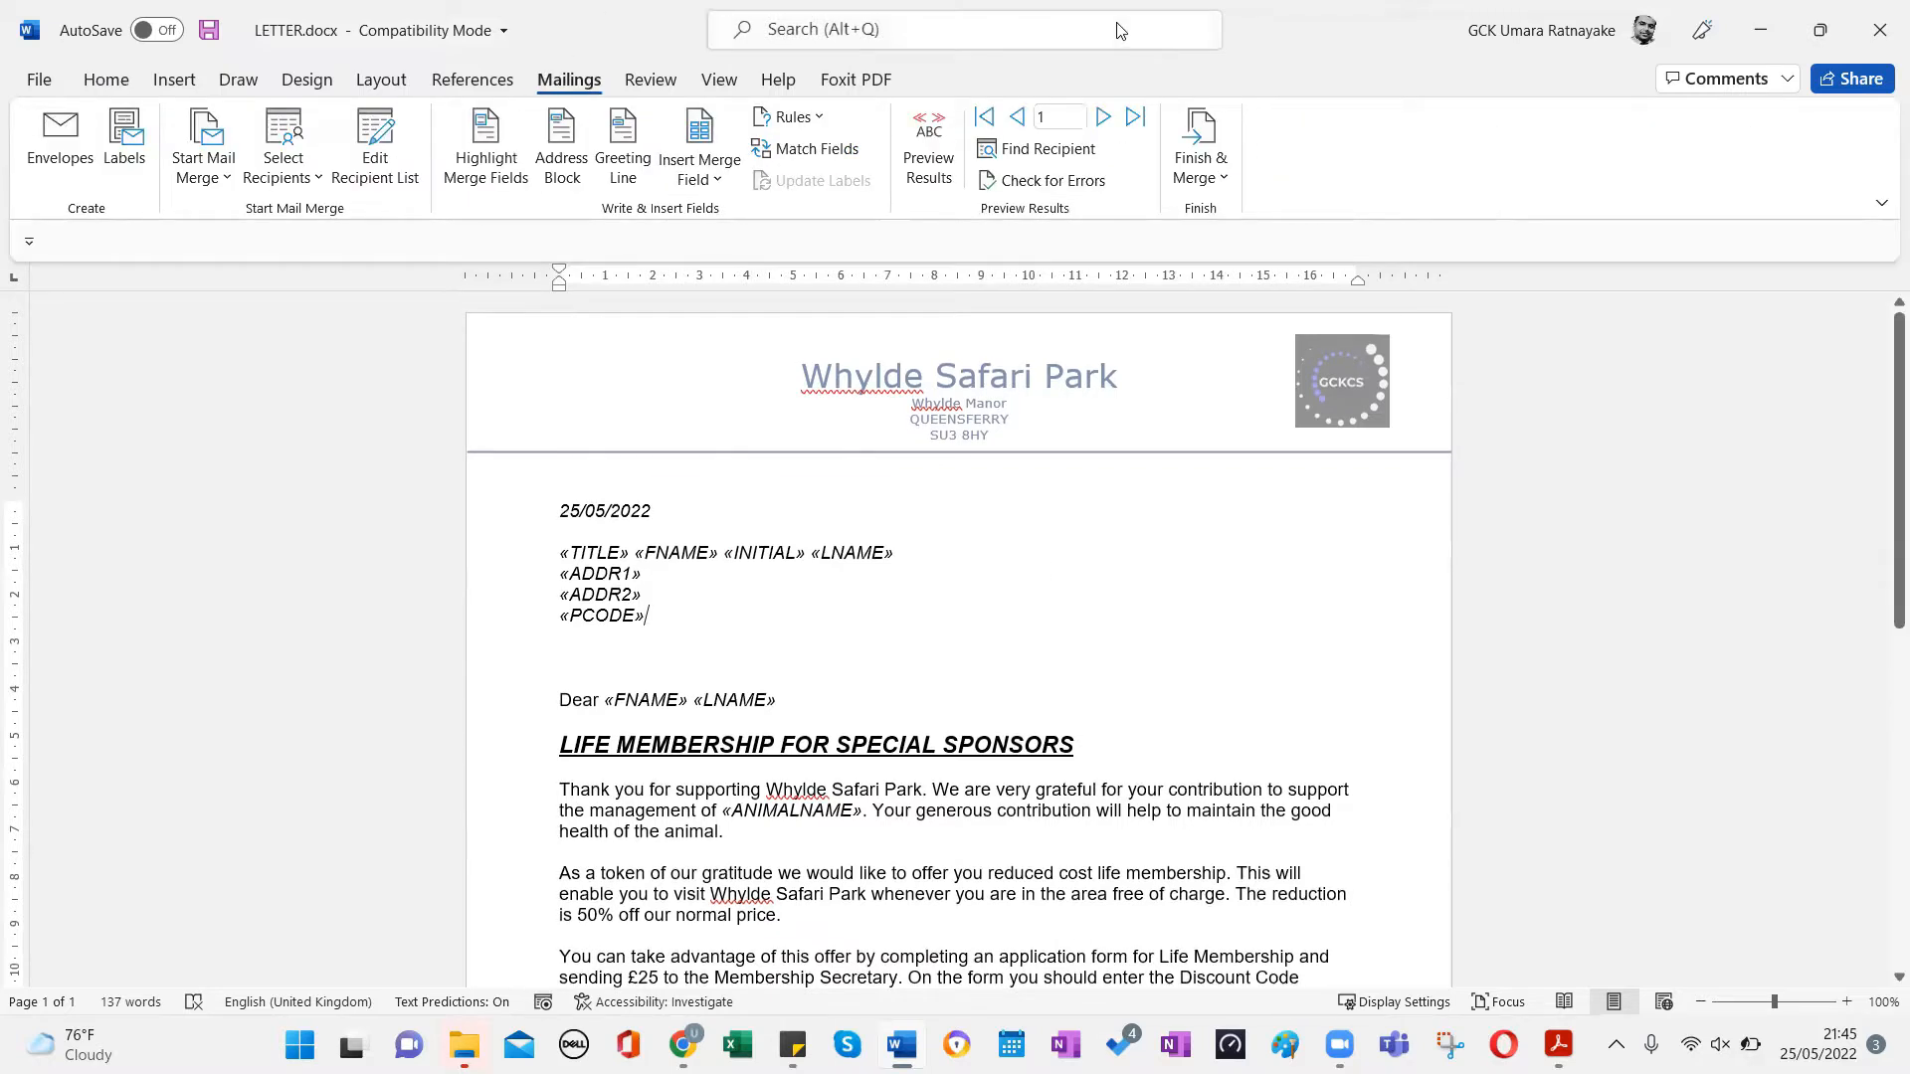
{"action": "left_click", "coordinate": [924, 161]}
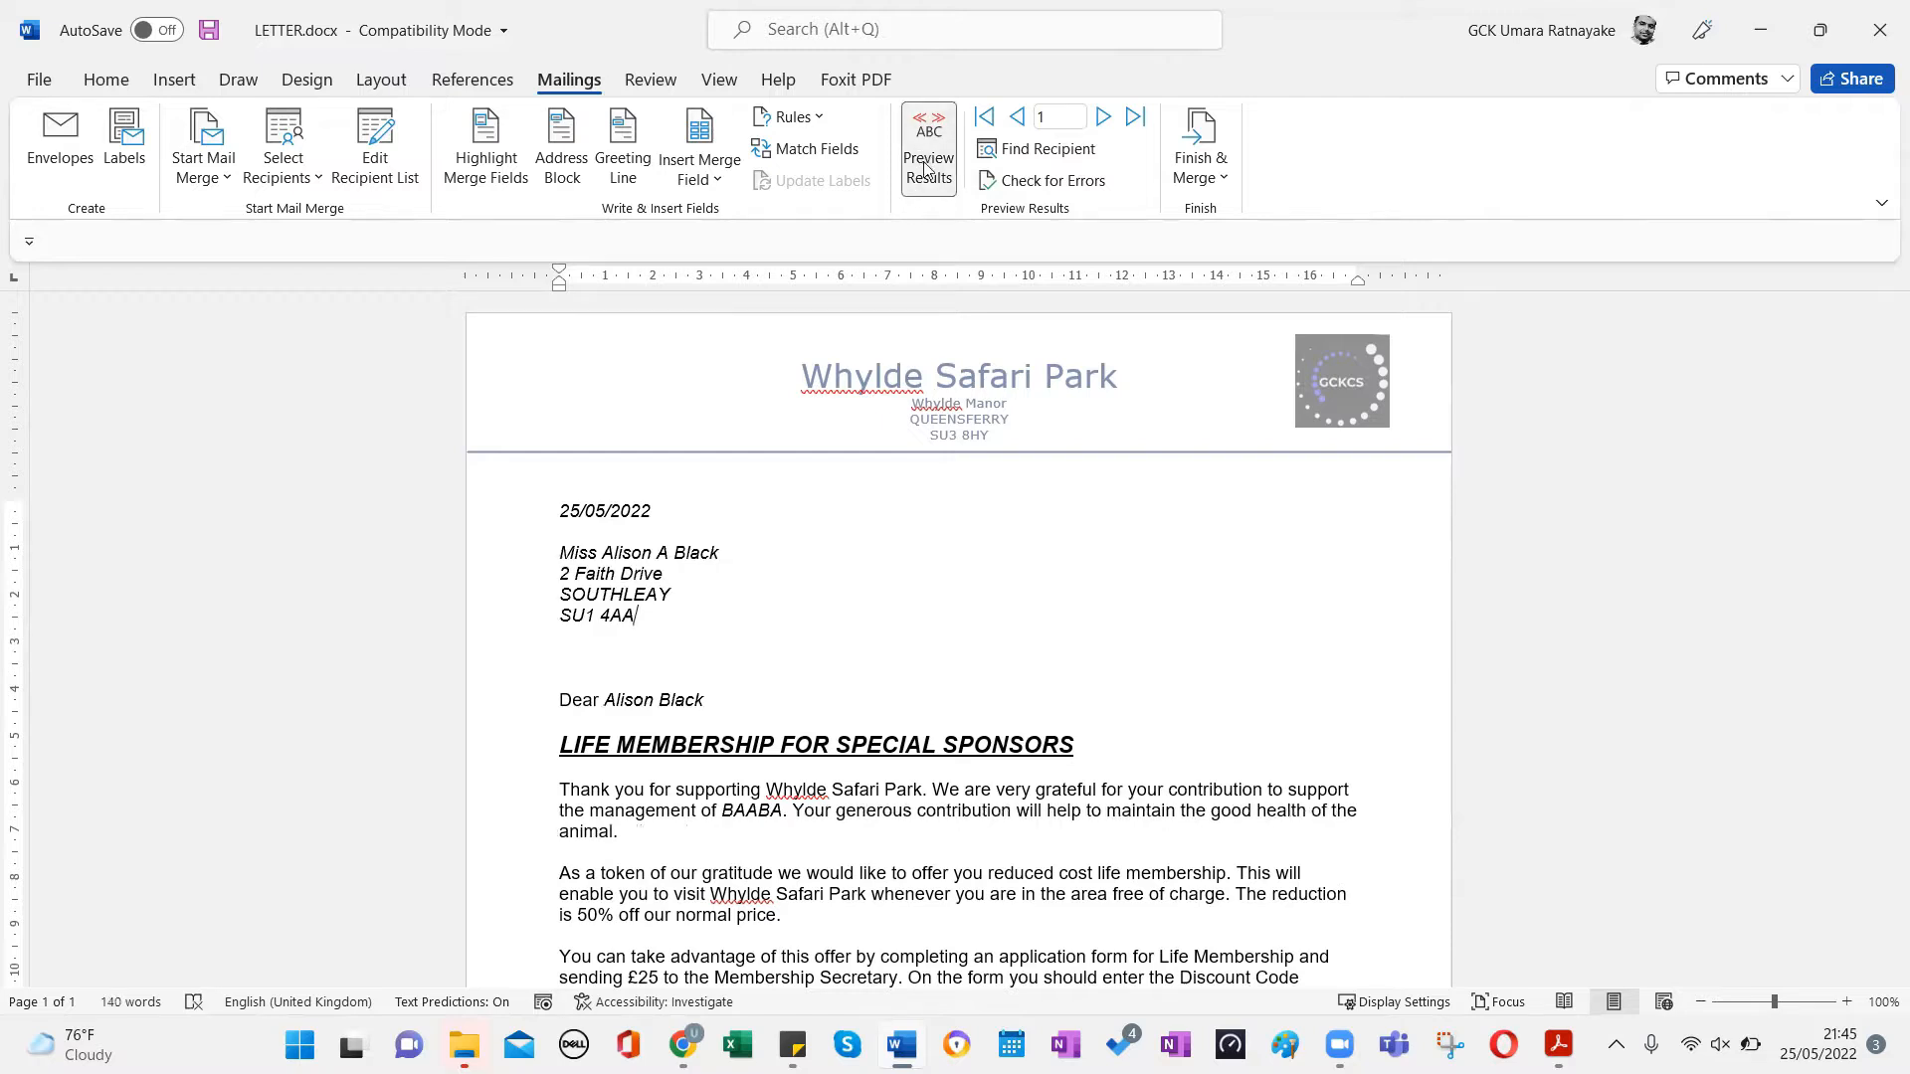
{"action": "left_click", "coordinate": [1103, 117]}
{"action": "left_click", "coordinate": [1104, 118]}
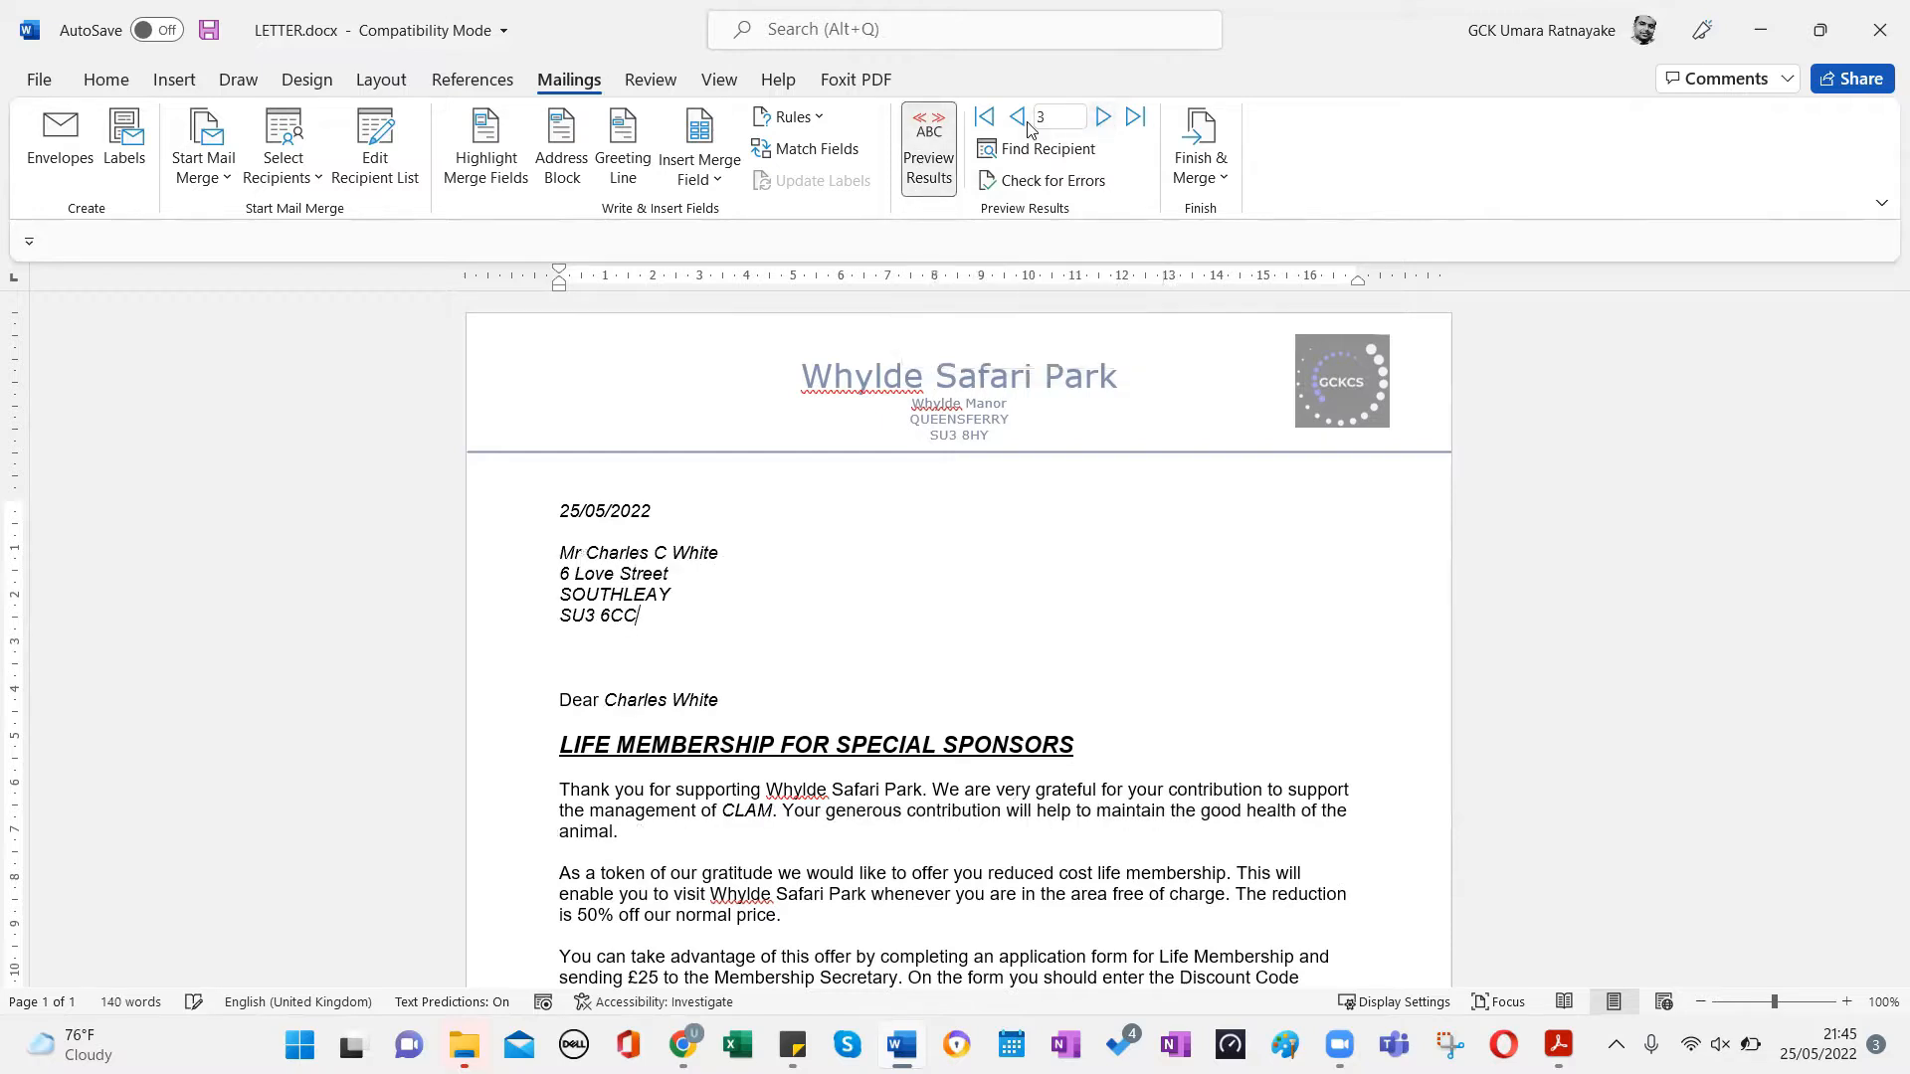
{"action": "left_click", "coordinate": [1017, 117]}
{"action": "left_click", "coordinate": [1017, 117]}
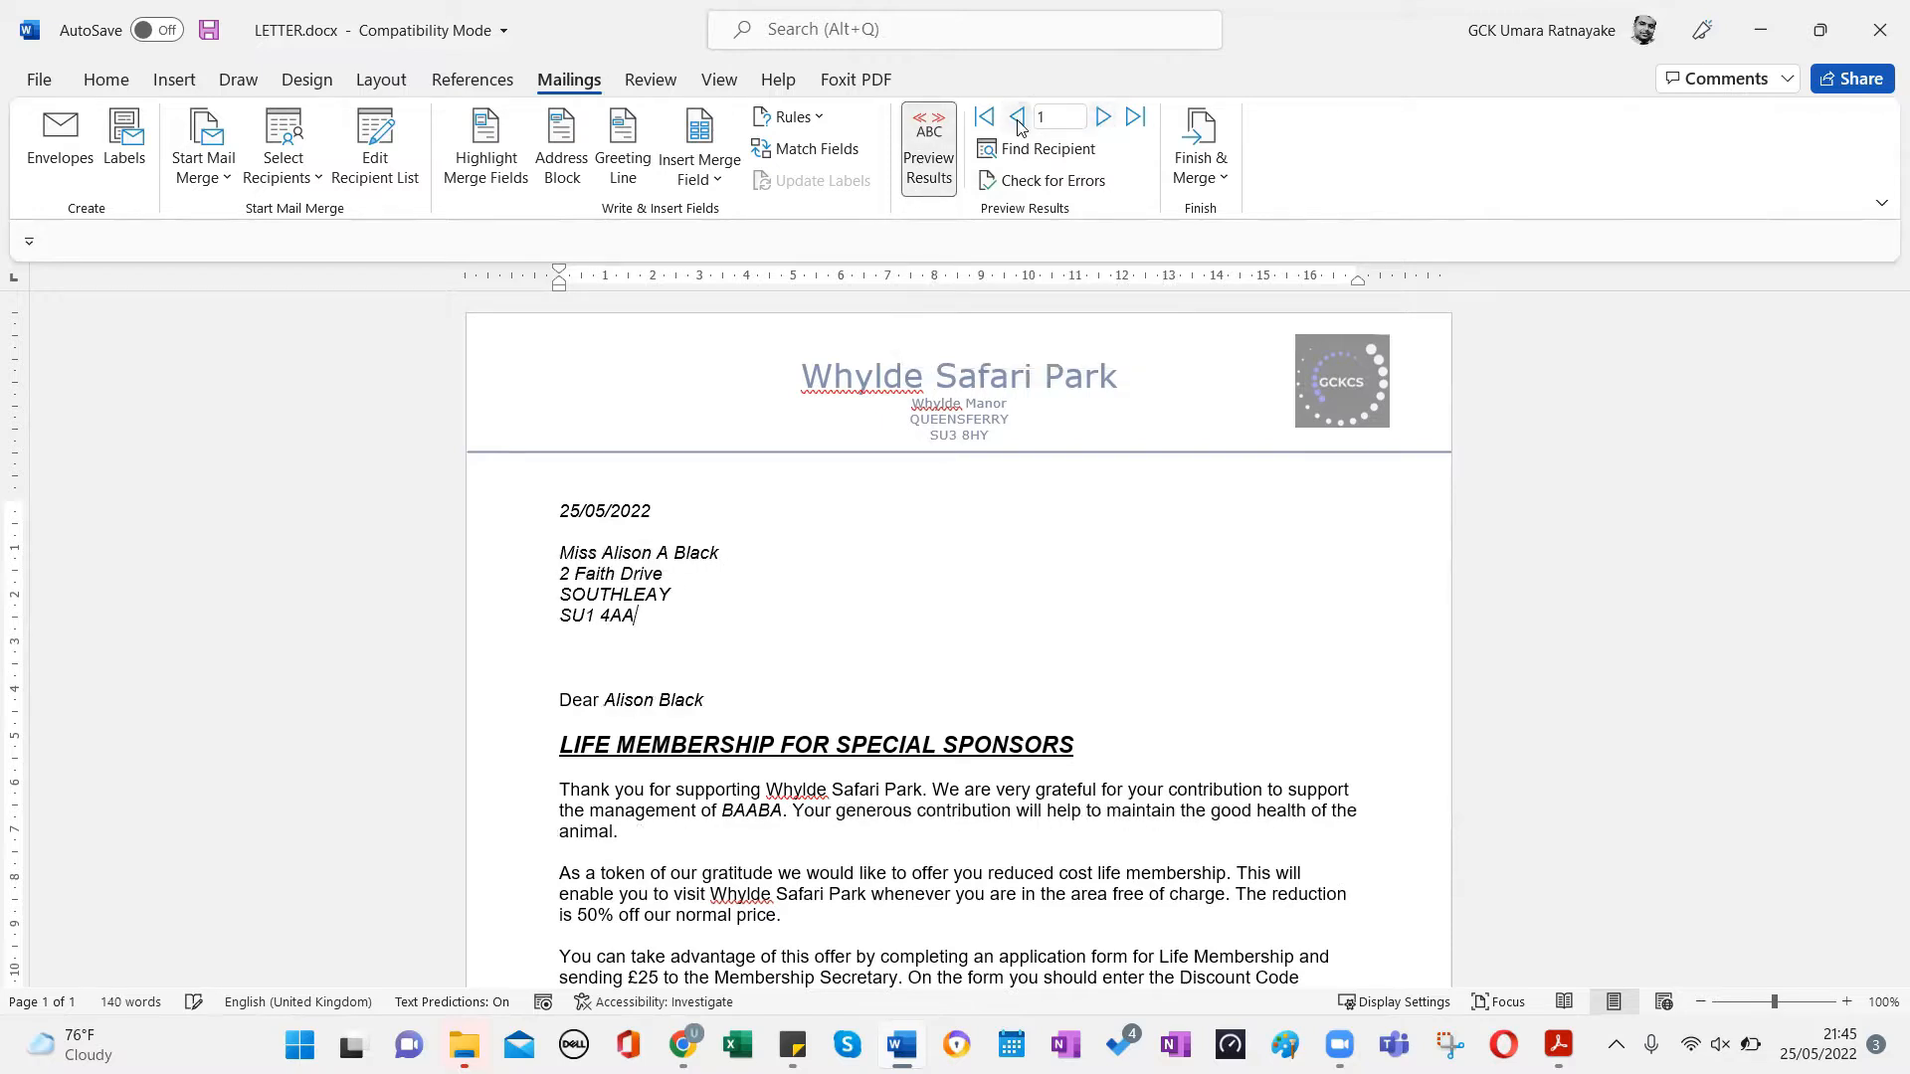
{"action": "left_click", "coordinate": [1104, 118]}
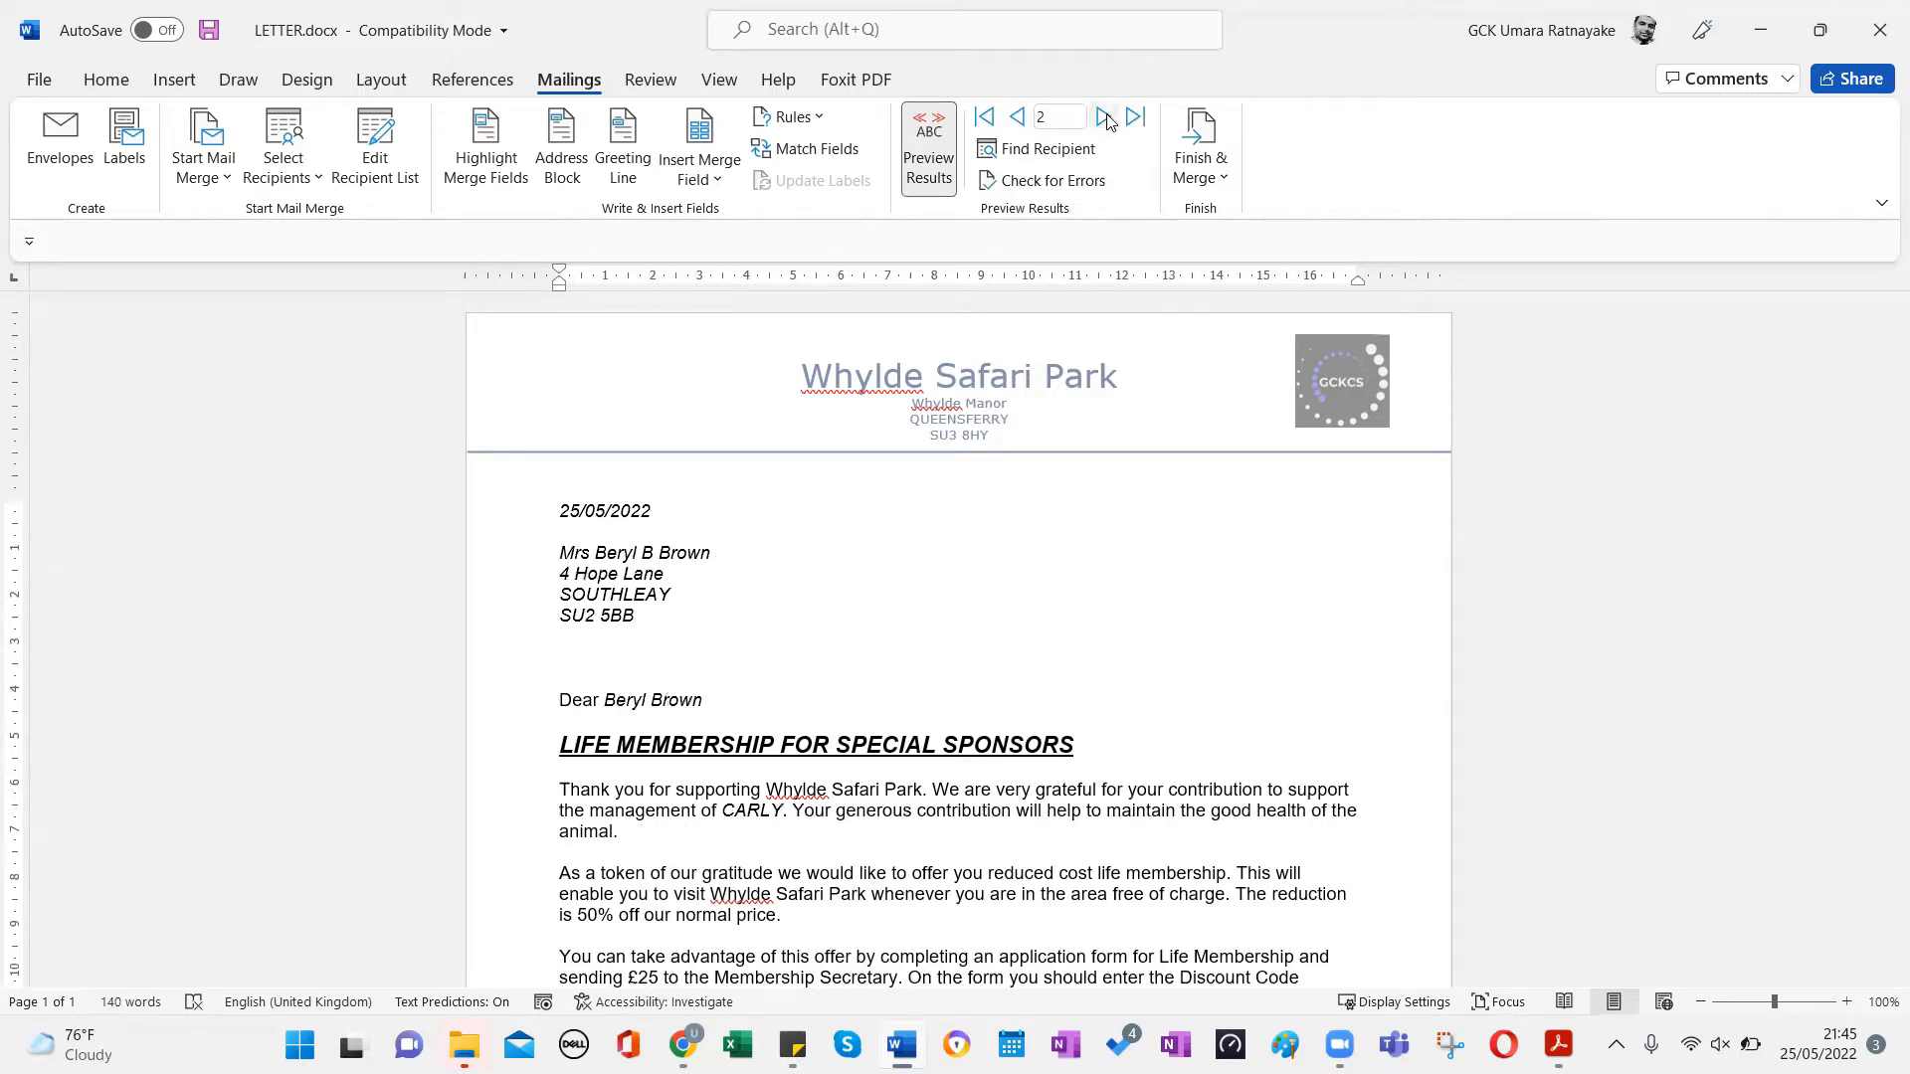
{"action": "left_click", "coordinate": [935, 154]}
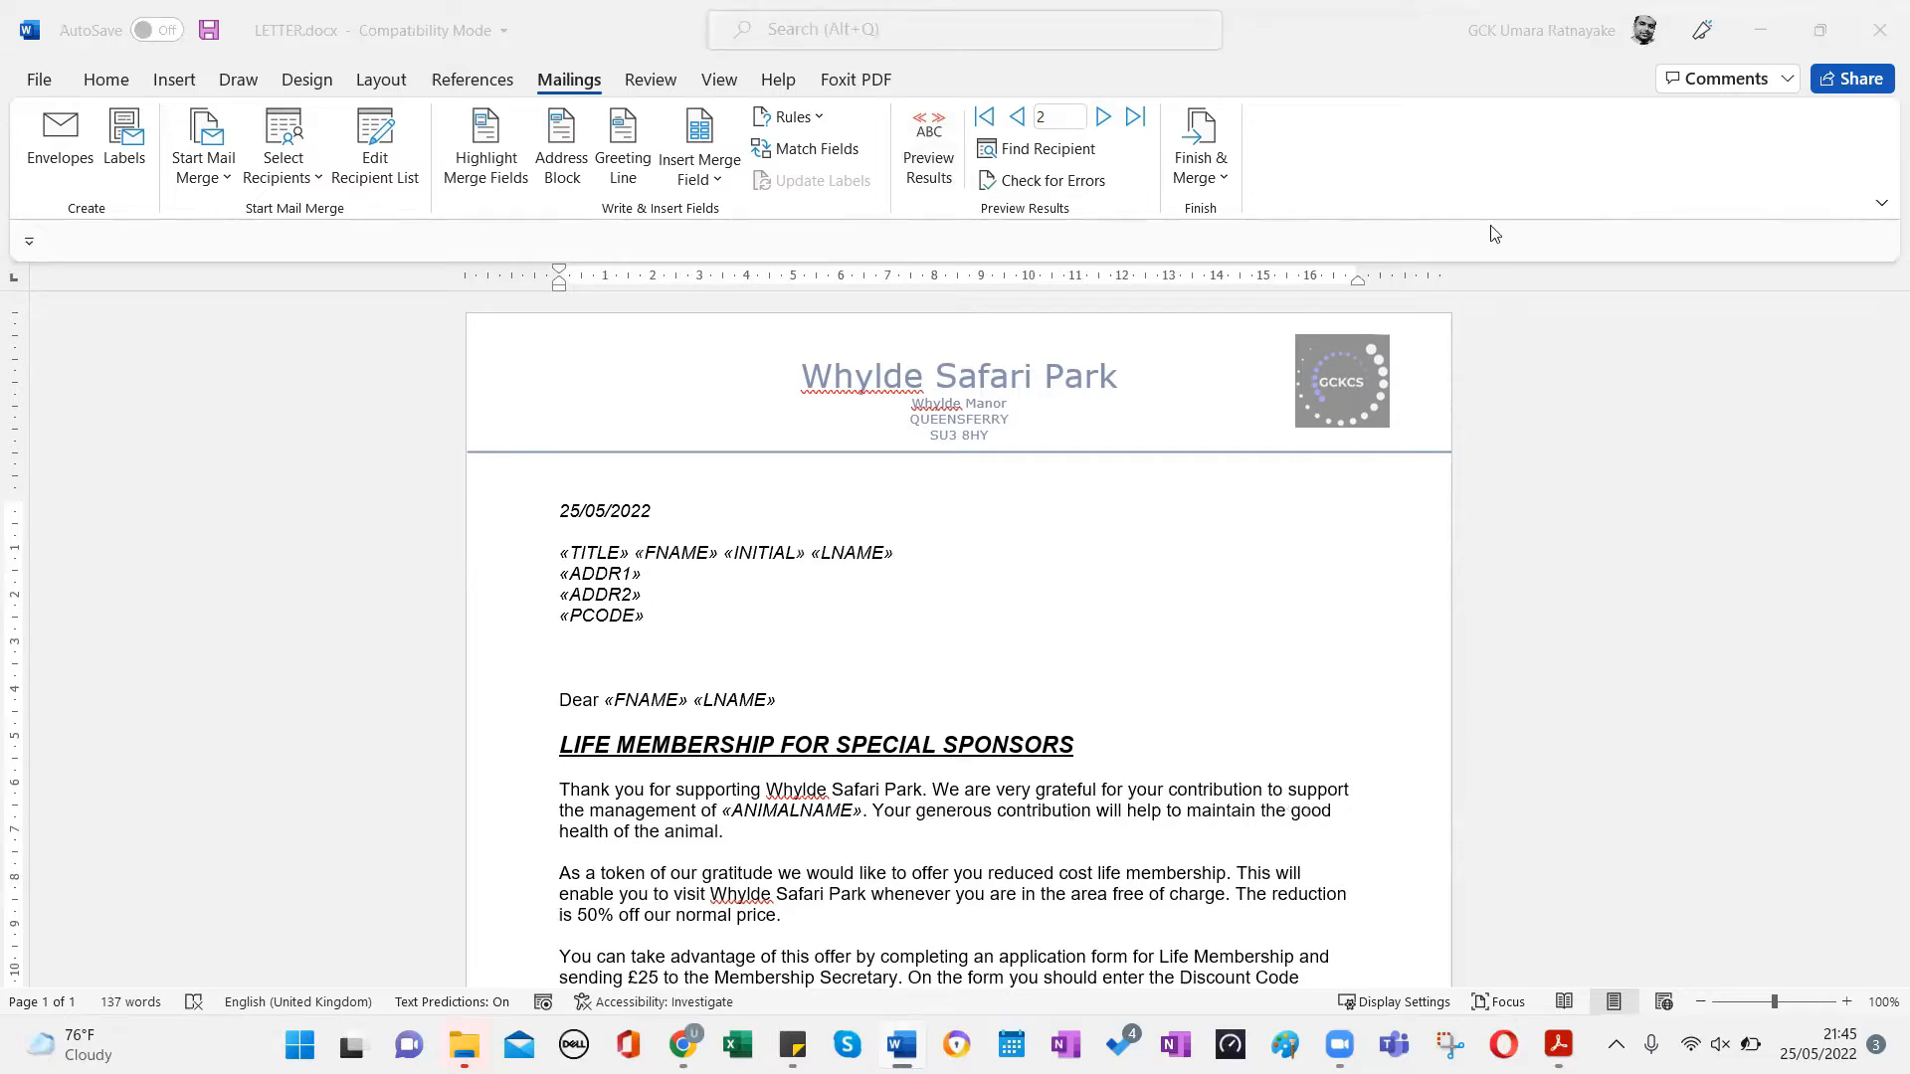
Preview the merged letters once more, browse back to the first record, and turn the preview off.
{"action": "left_click", "coordinate": [1220, 182]}
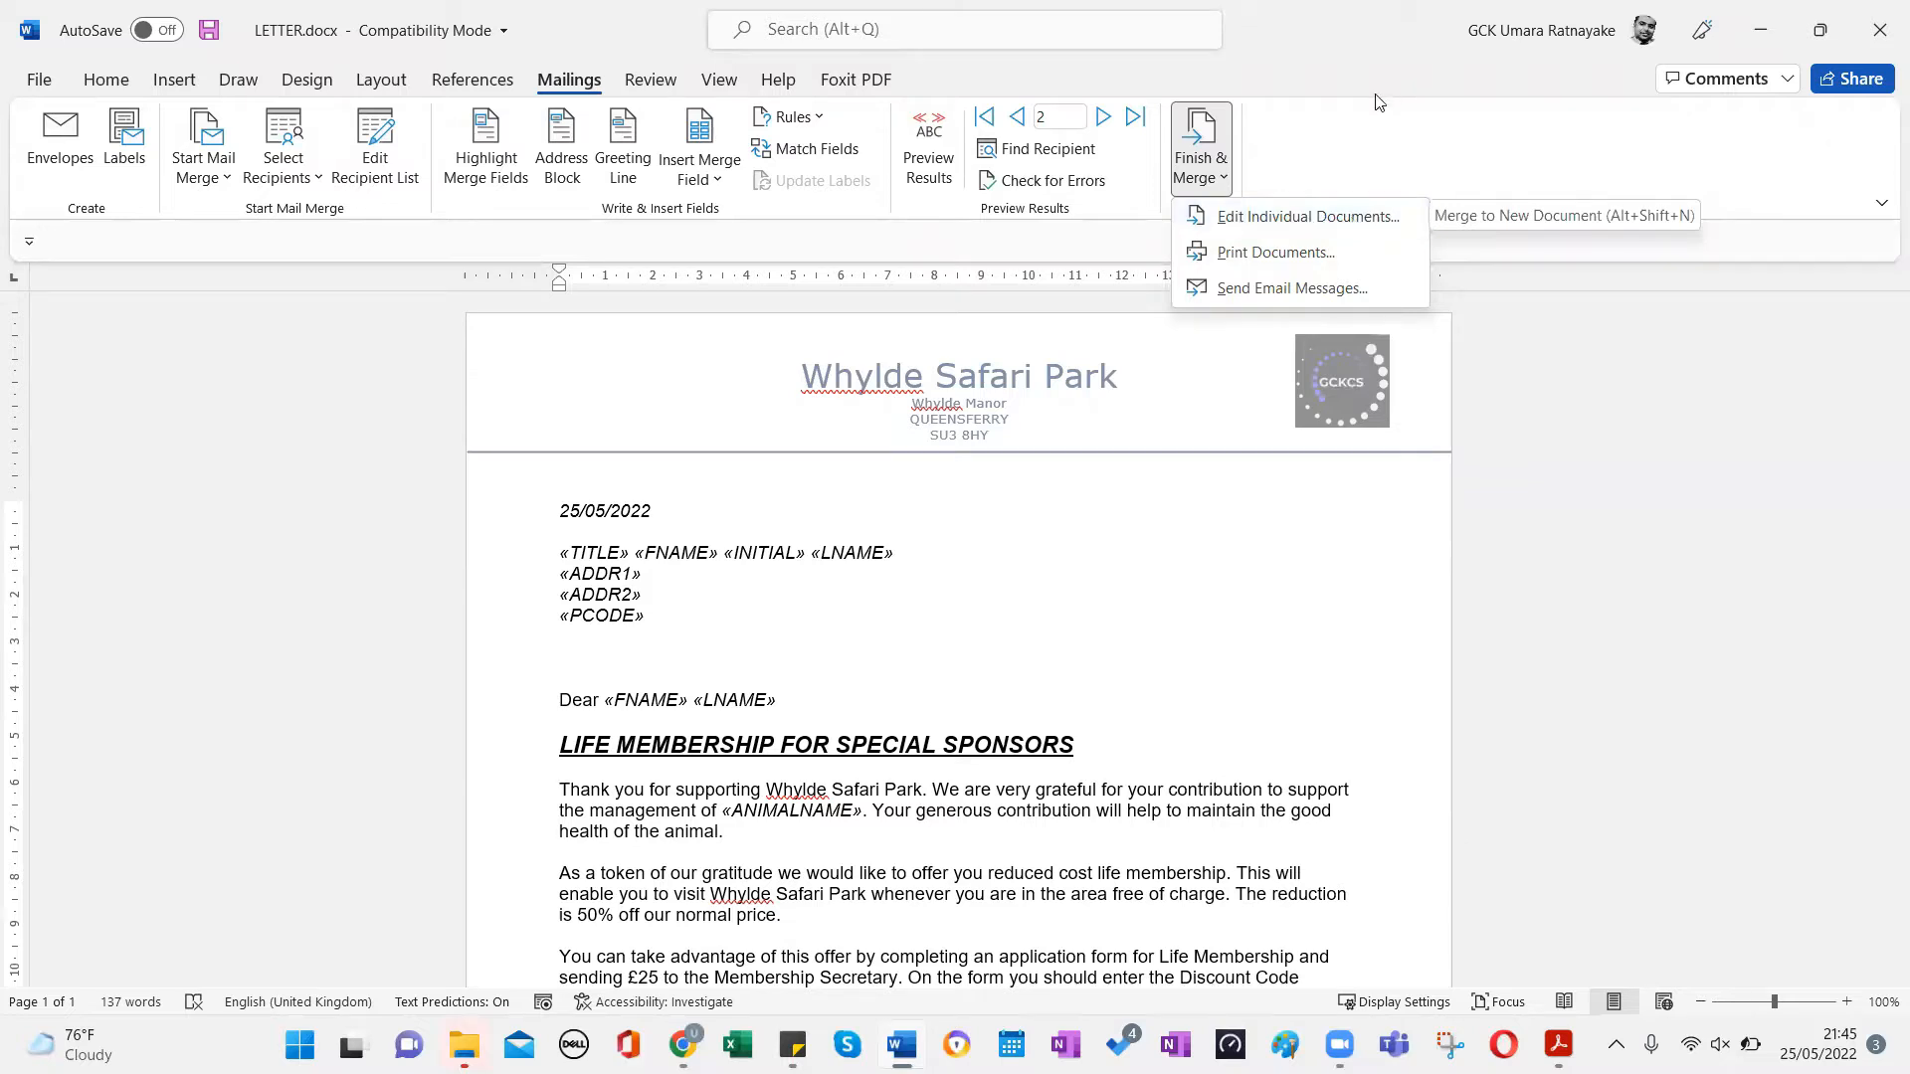
{"action": "left_click", "coordinate": [1365, 127]}
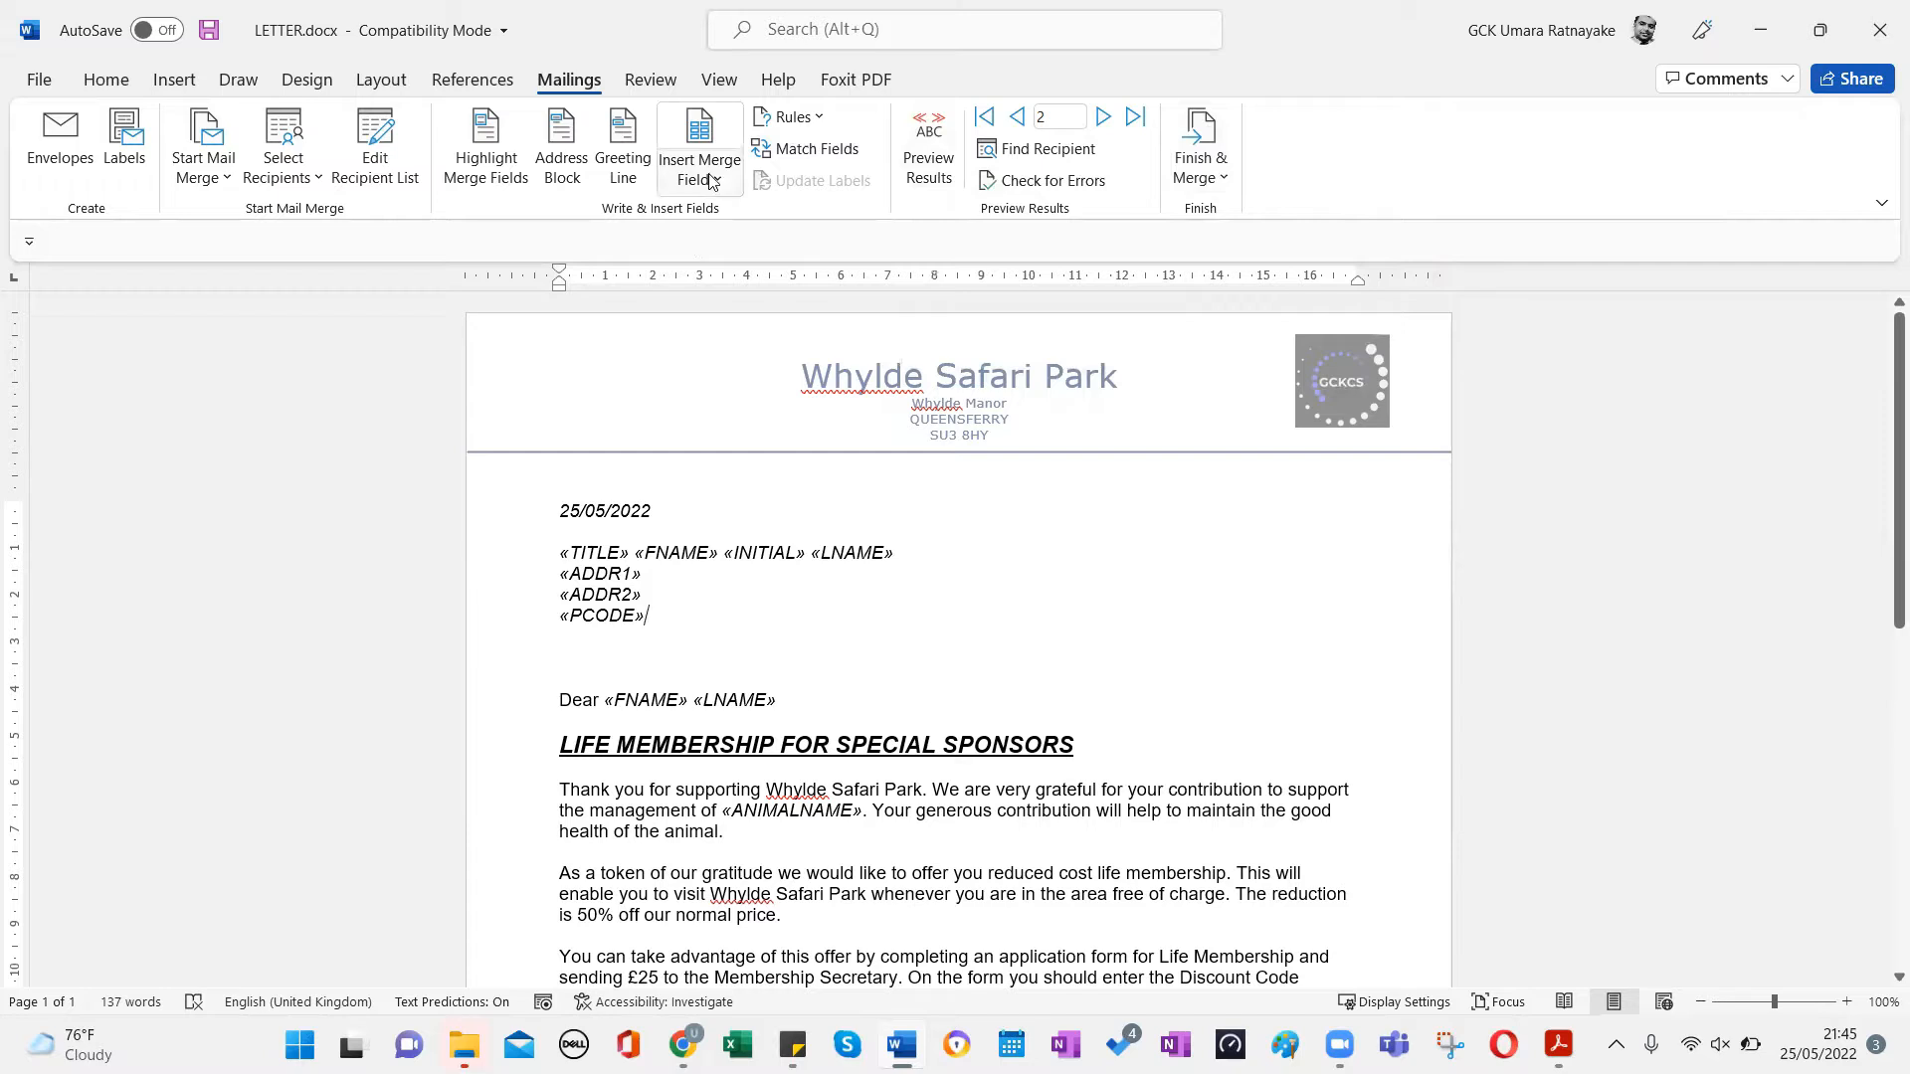
{"action": "left_click", "coordinate": [935, 157]}
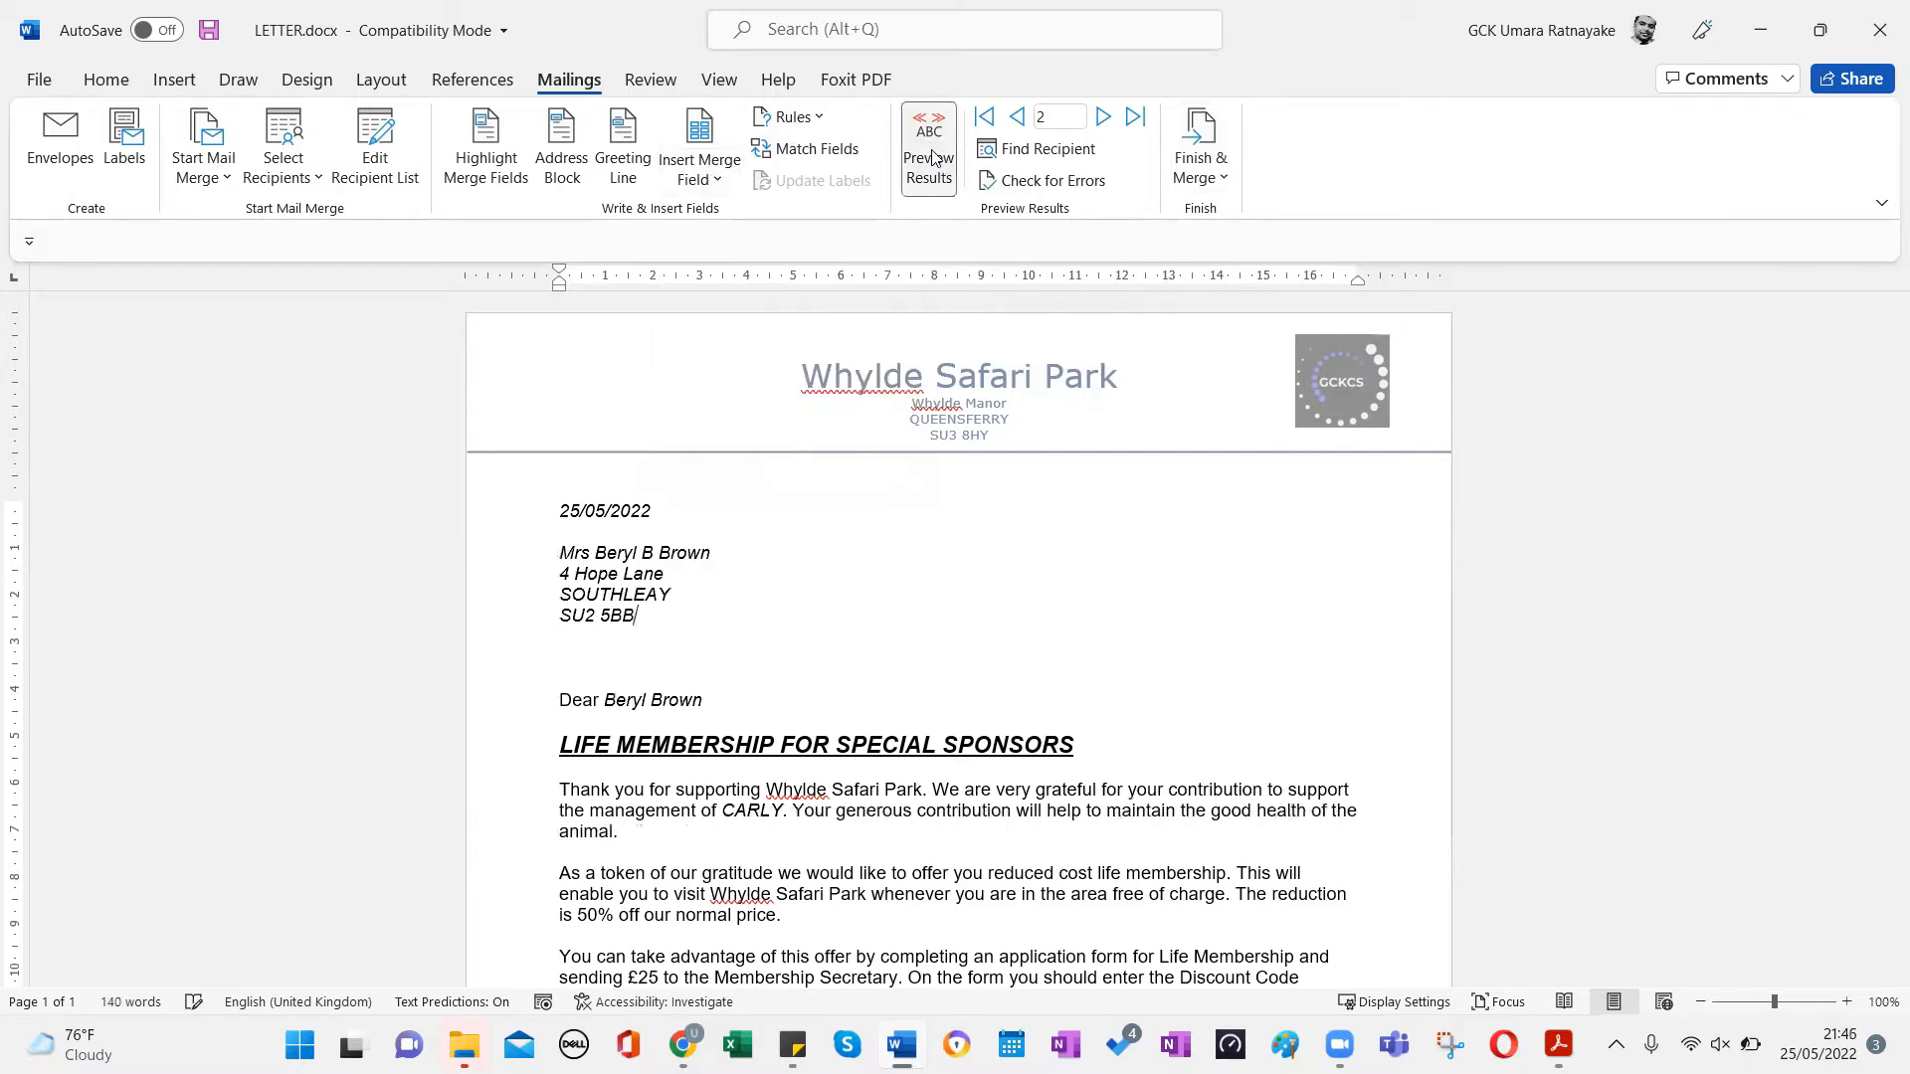
{"action": "left_click", "coordinate": [1103, 119]}
{"action": "left_click", "coordinate": [1016, 119]}
{"action": "left_click", "coordinate": [1016, 119]}
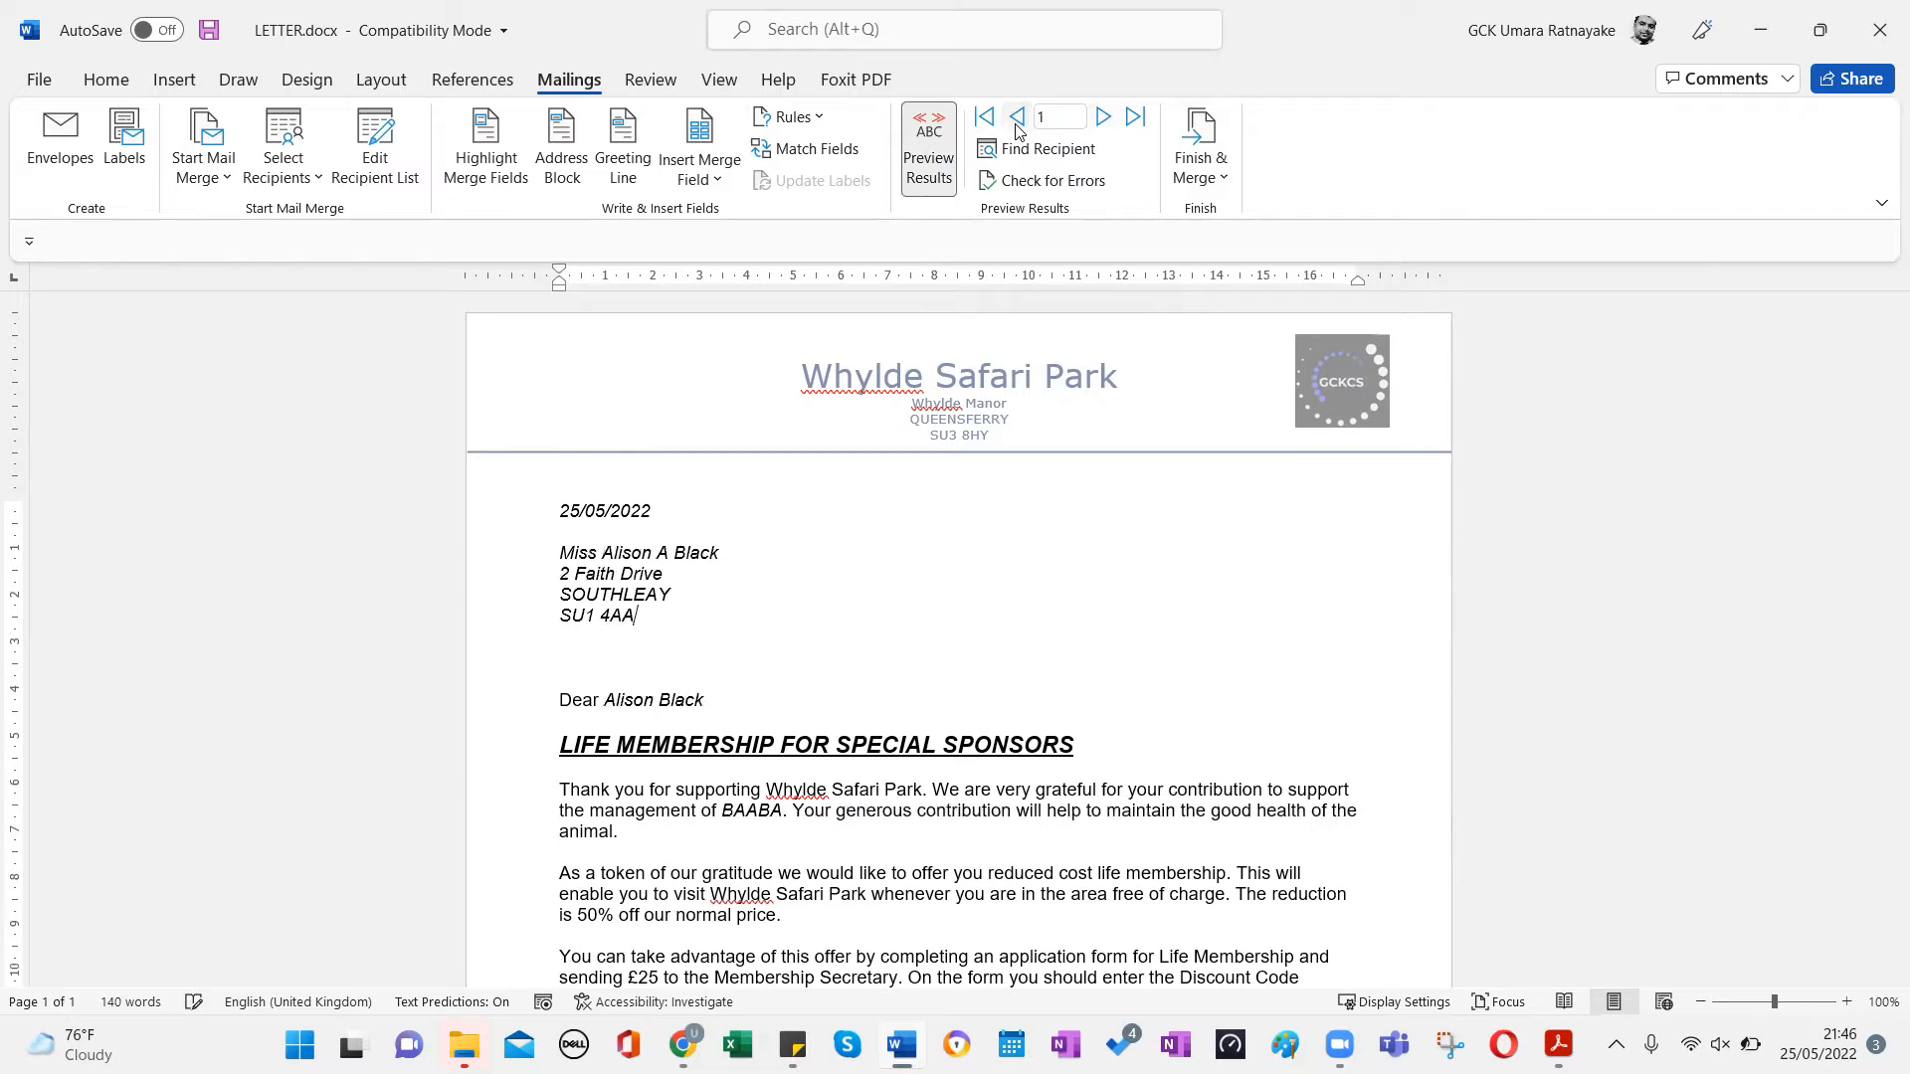
{"action": "left_click", "coordinate": [933, 154]}
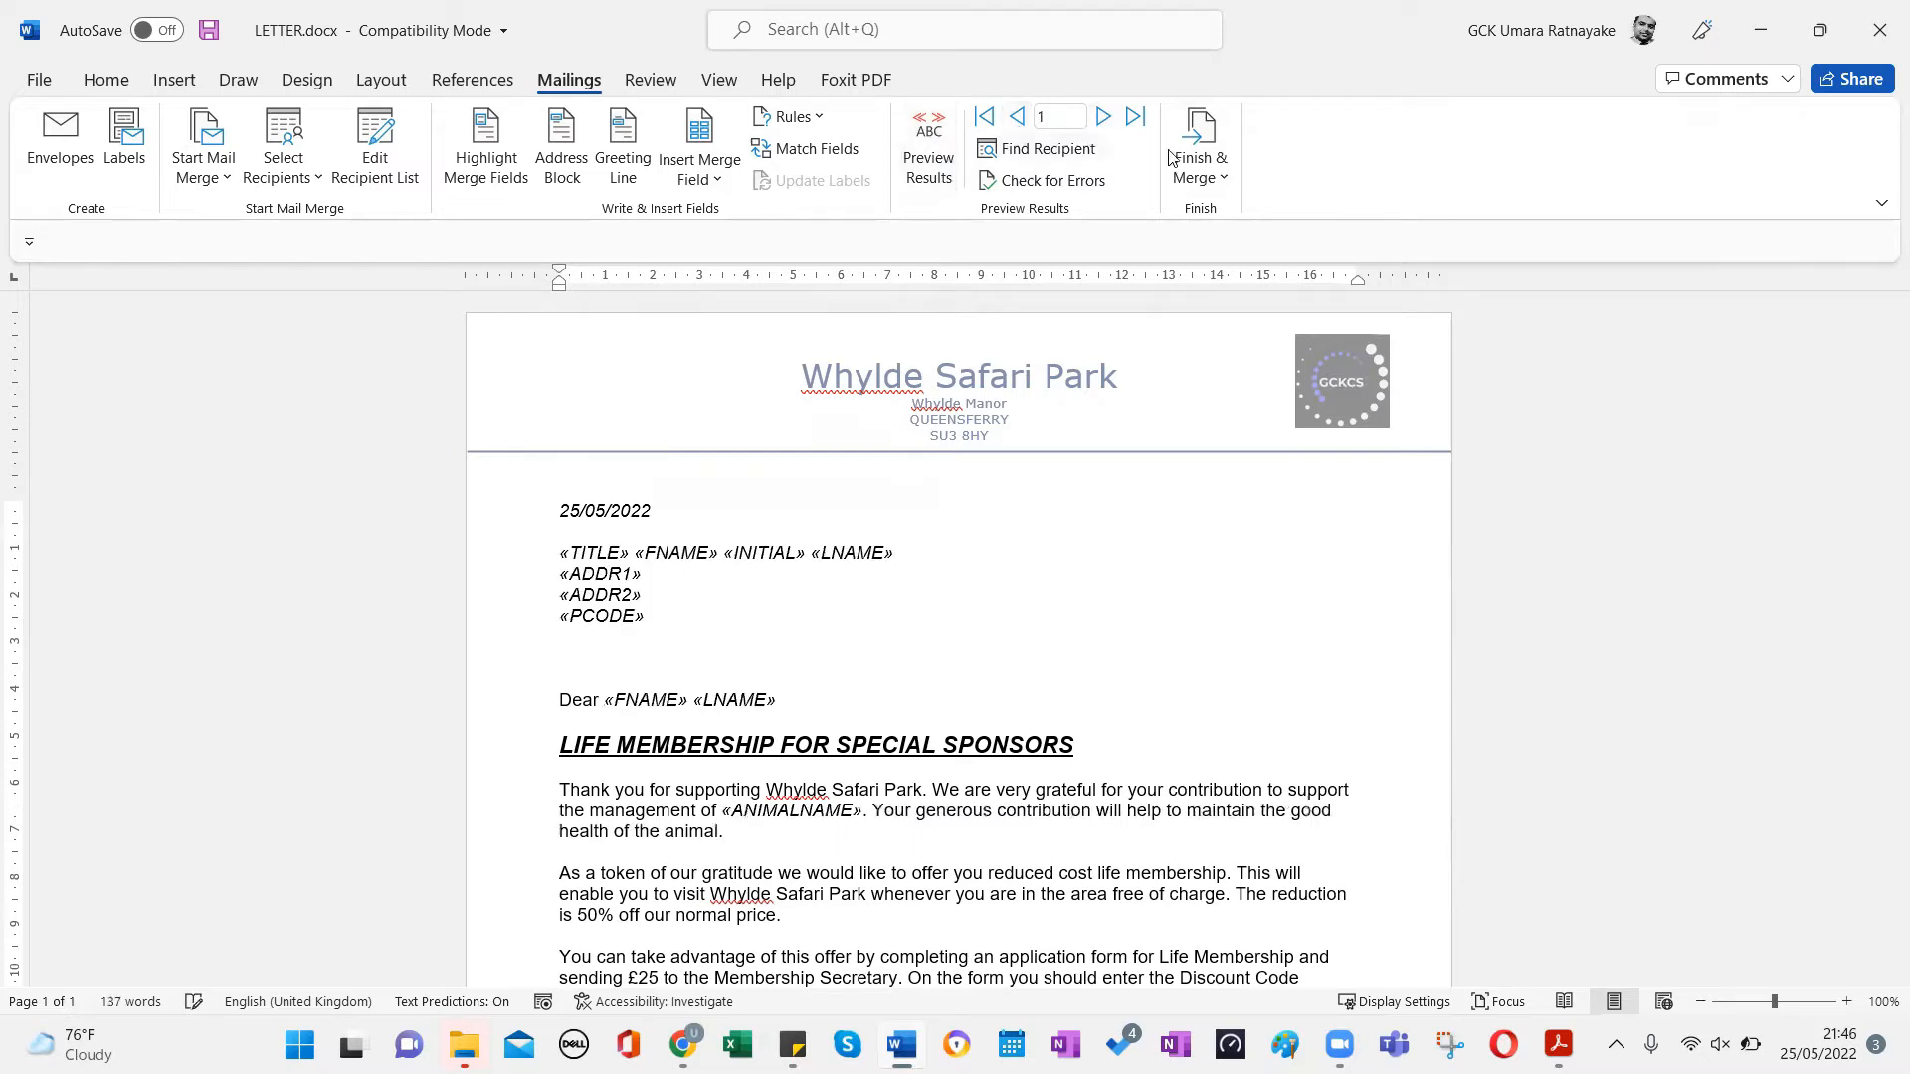
Merge all records into a new document of individual letters and look through every page.
{"action": "left_click", "coordinate": [1203, 174]}
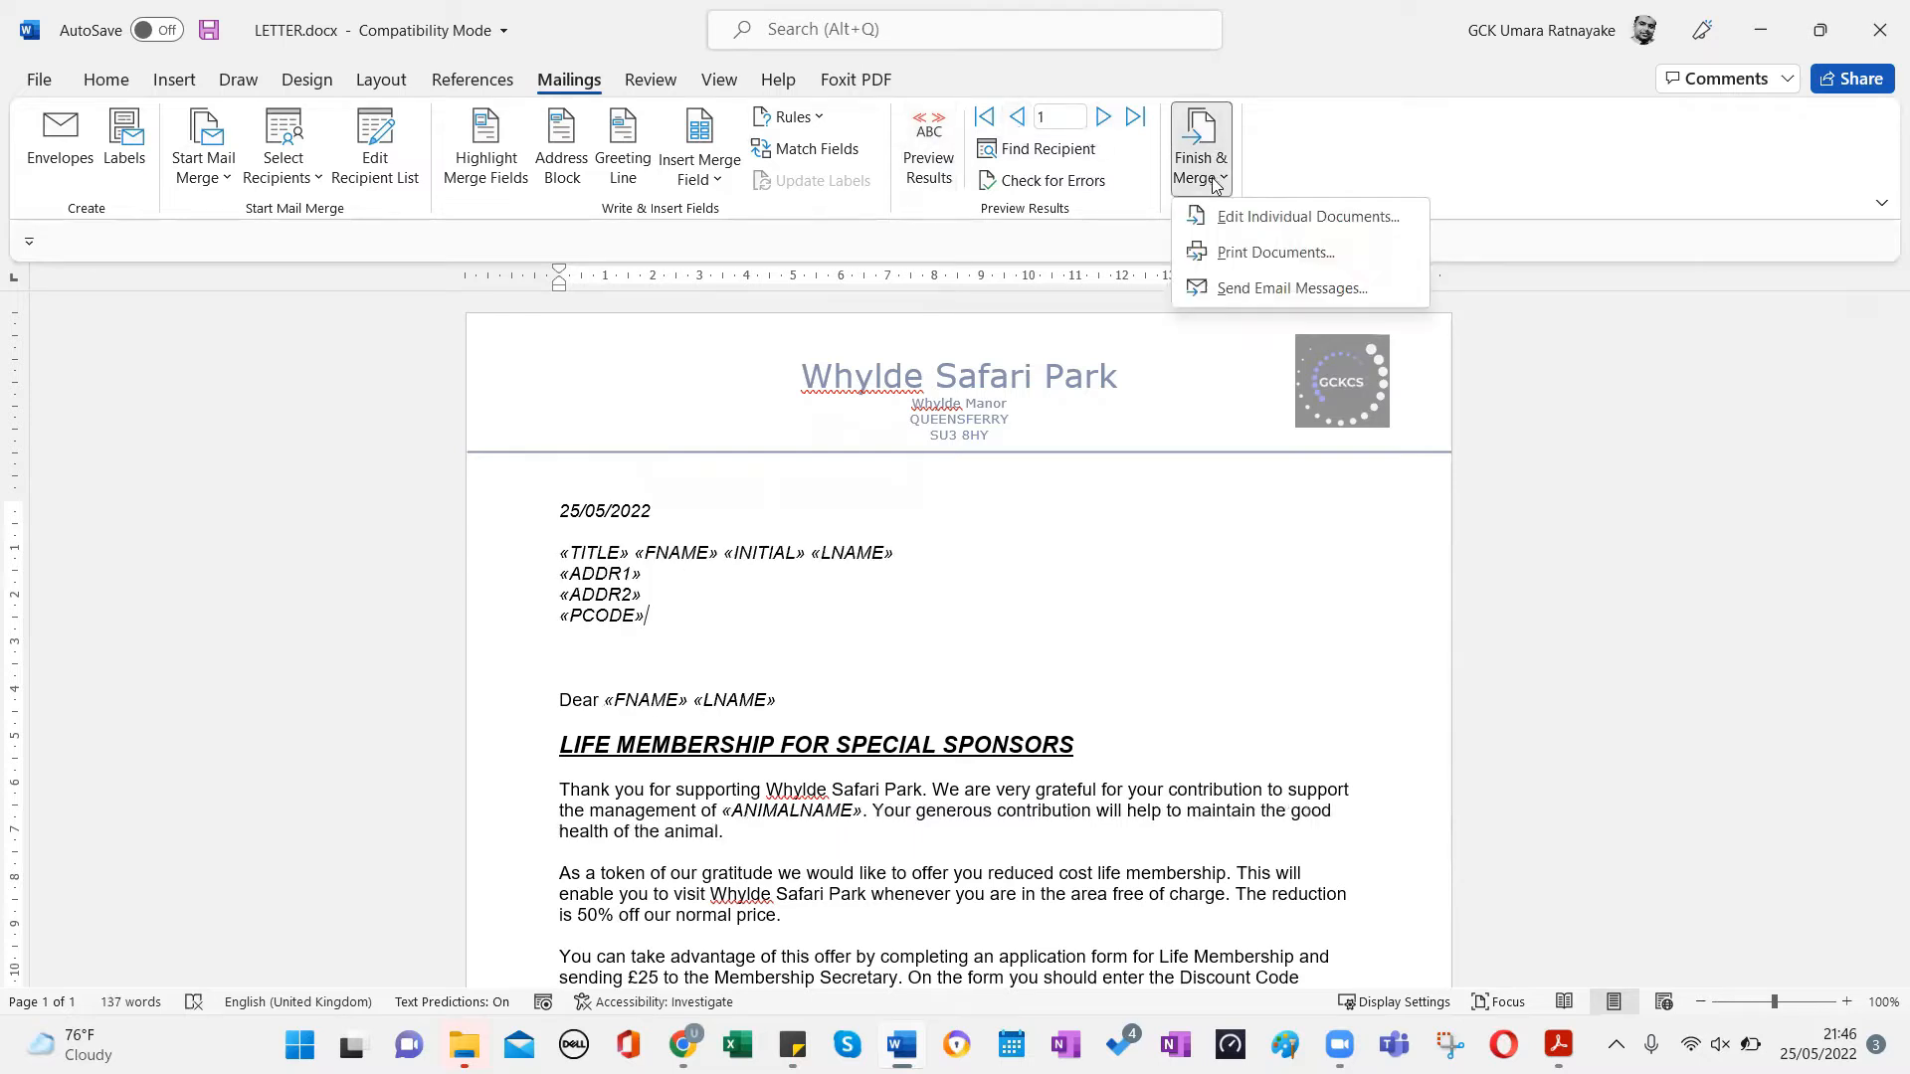
{"action": "left_click", "coordinate": [1255, 217]}
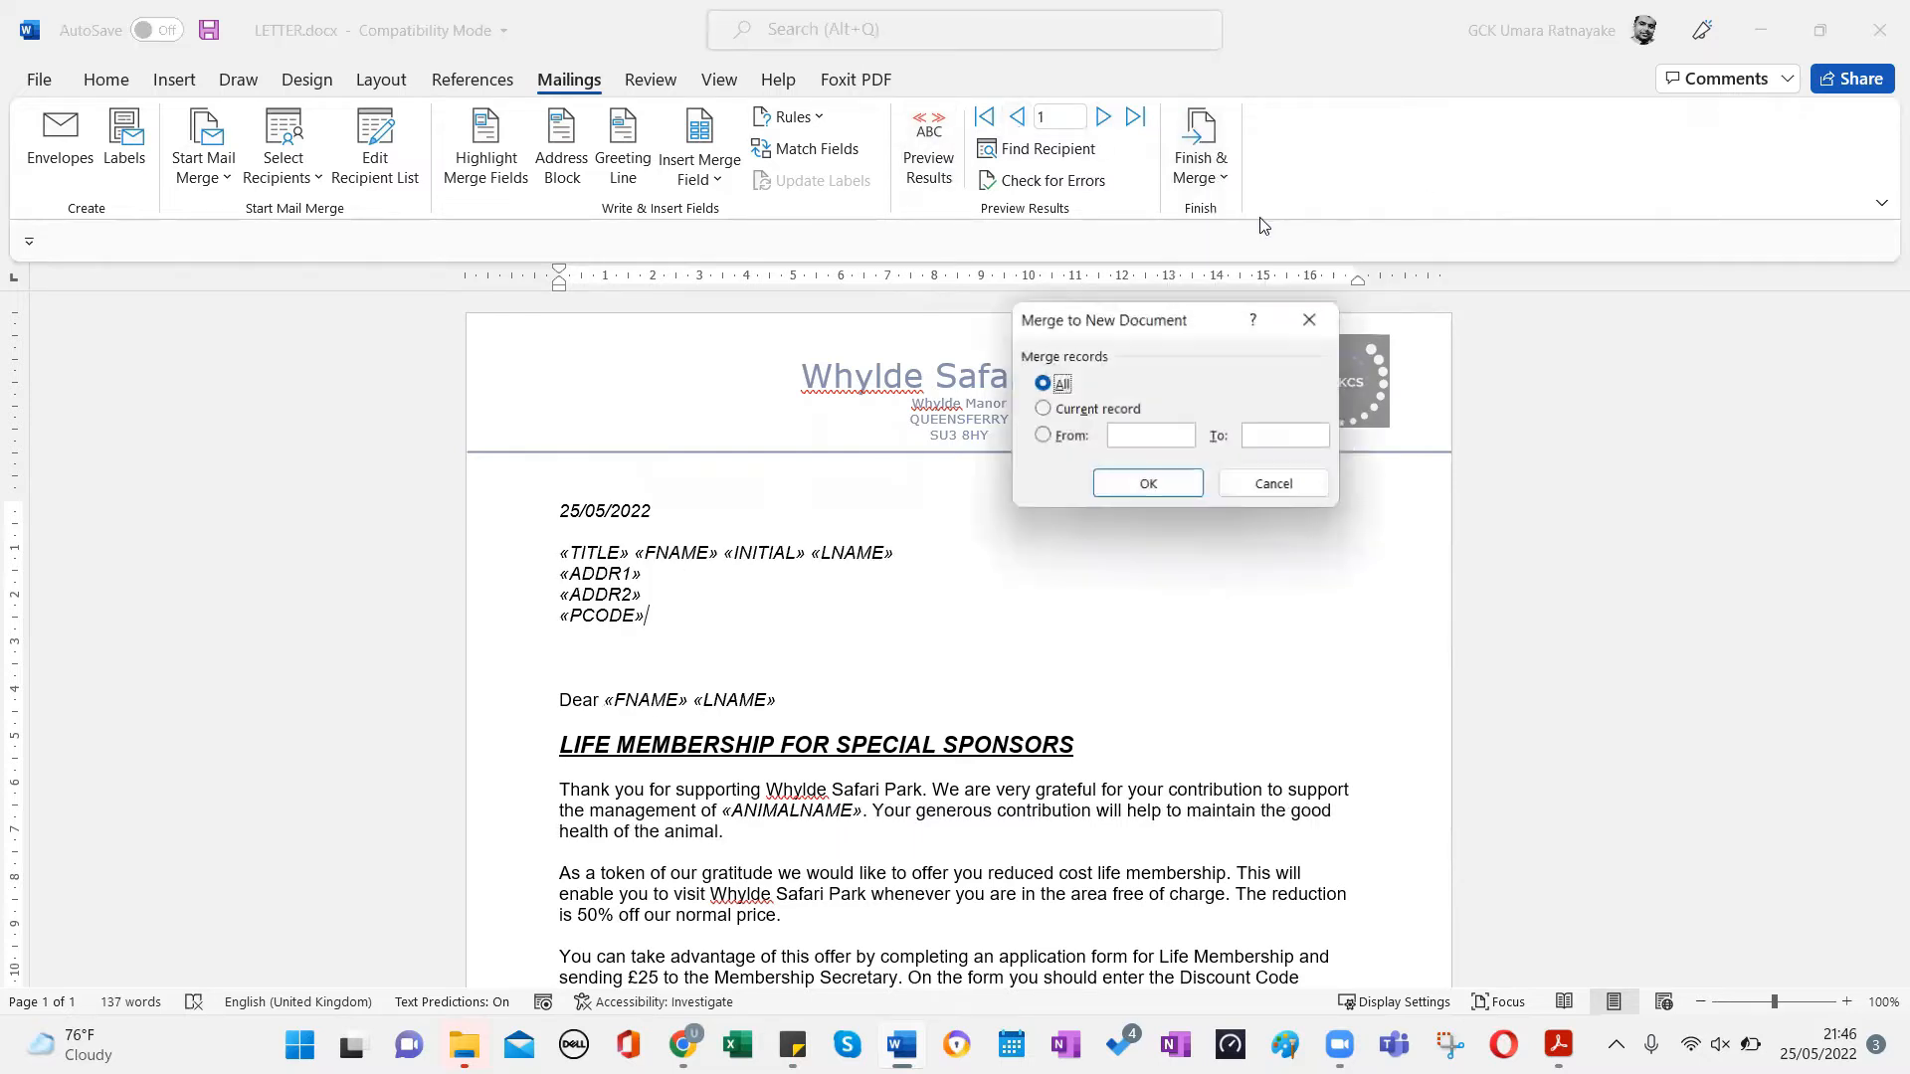
{"action": "left_click", "coordinate": [1148, 485]}
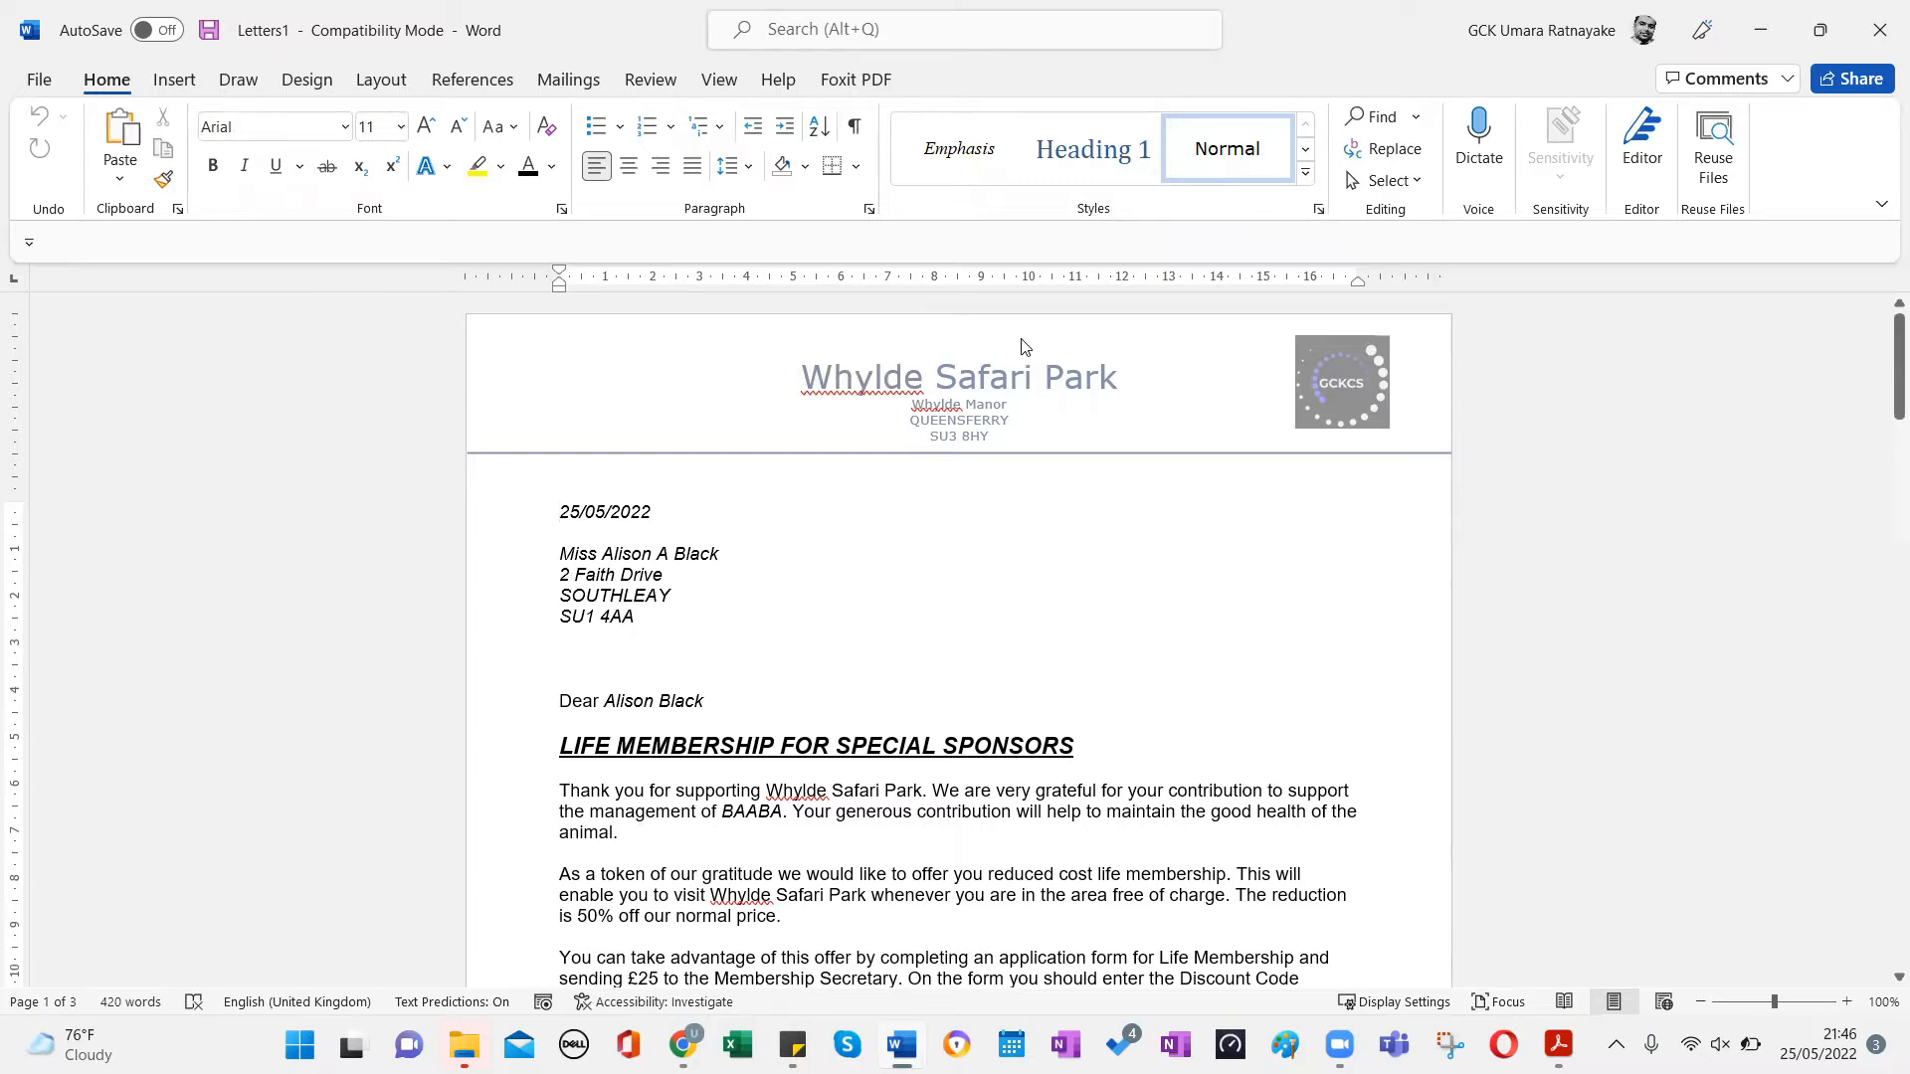
{"action": "scroll", "coordinate": [1034, 396], "scroll_direction": "down", "scroll_amount": 1}
{"action": "scroll", "coordinate": [1034, 395], "scroll_direction": "down", "scroll_amount": 10}
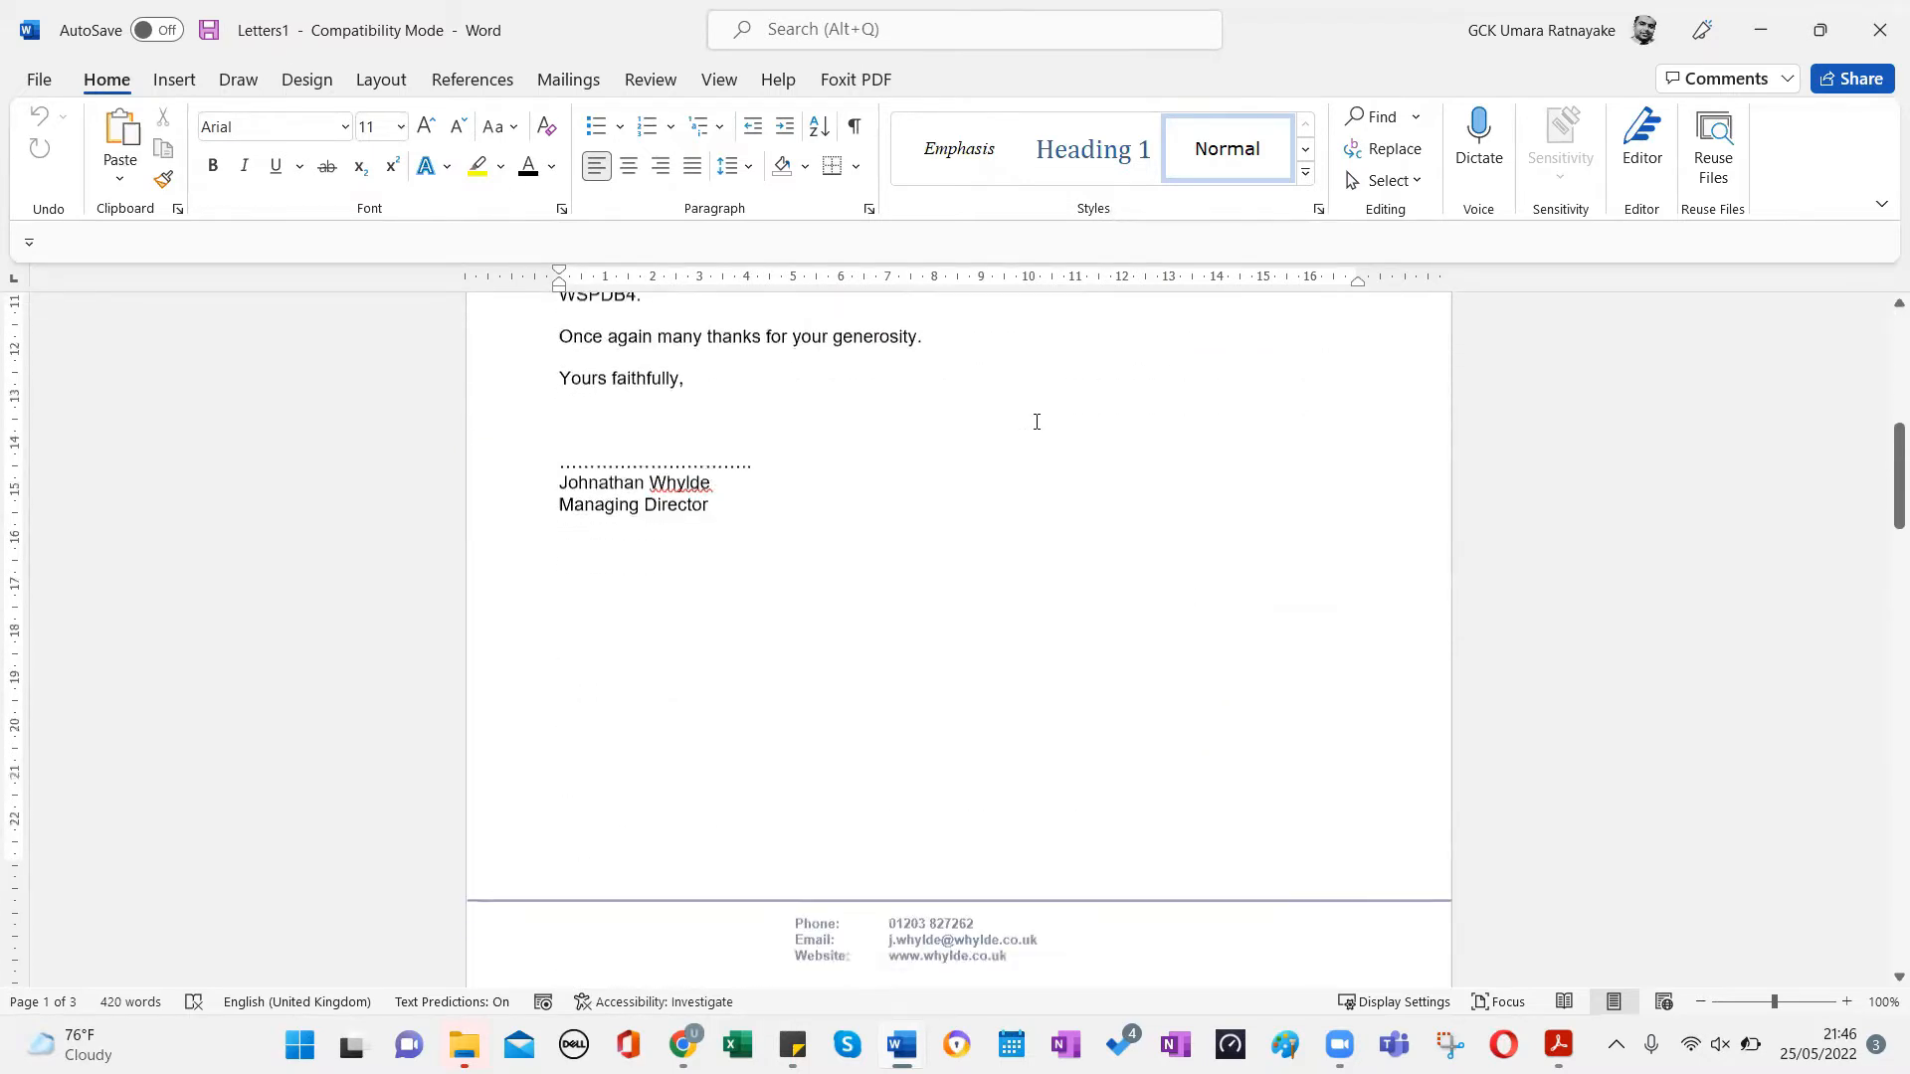
{"action": "scroll", "coordinate": [1059, 402], "scroll_direction": "down", "scroll_amount": 15}
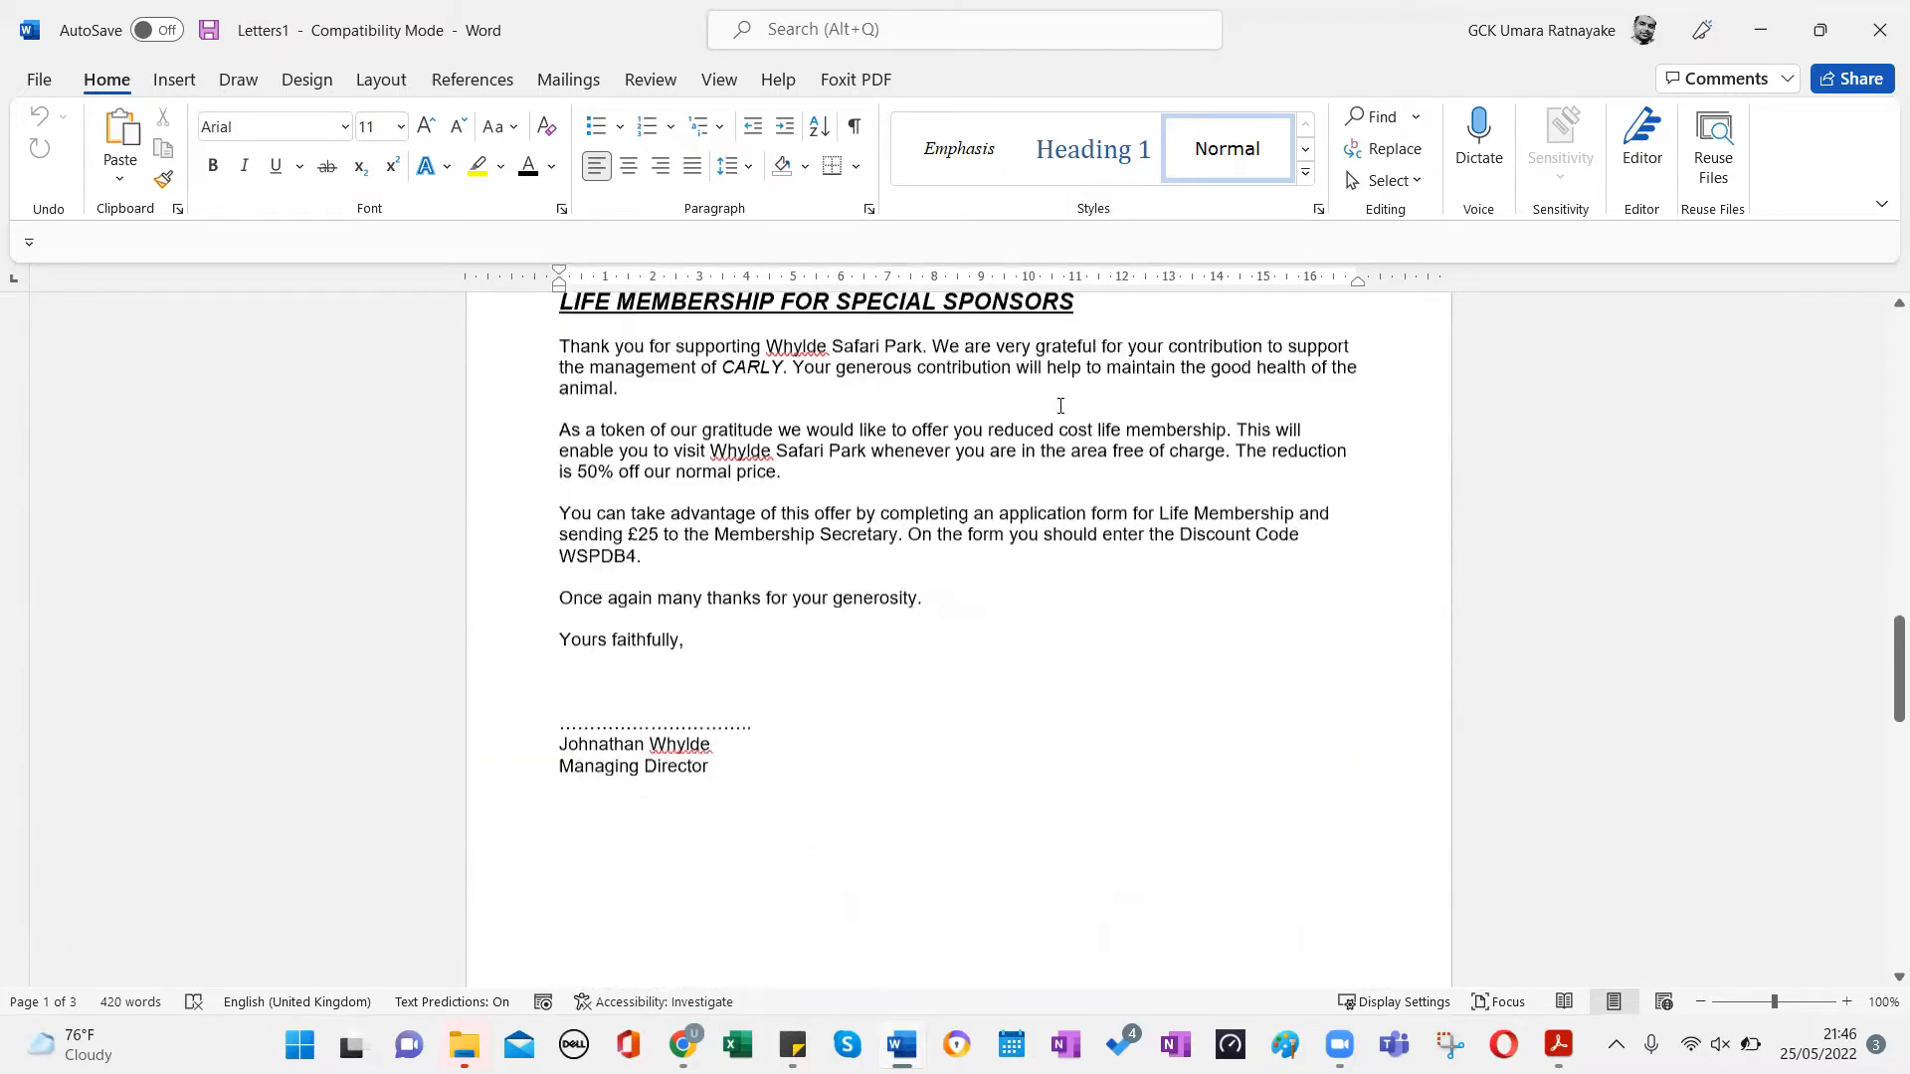
{"action": "scroll", "coordinate": [1060, 404], "scroll_direction": "down", "scroll_amount": 13}
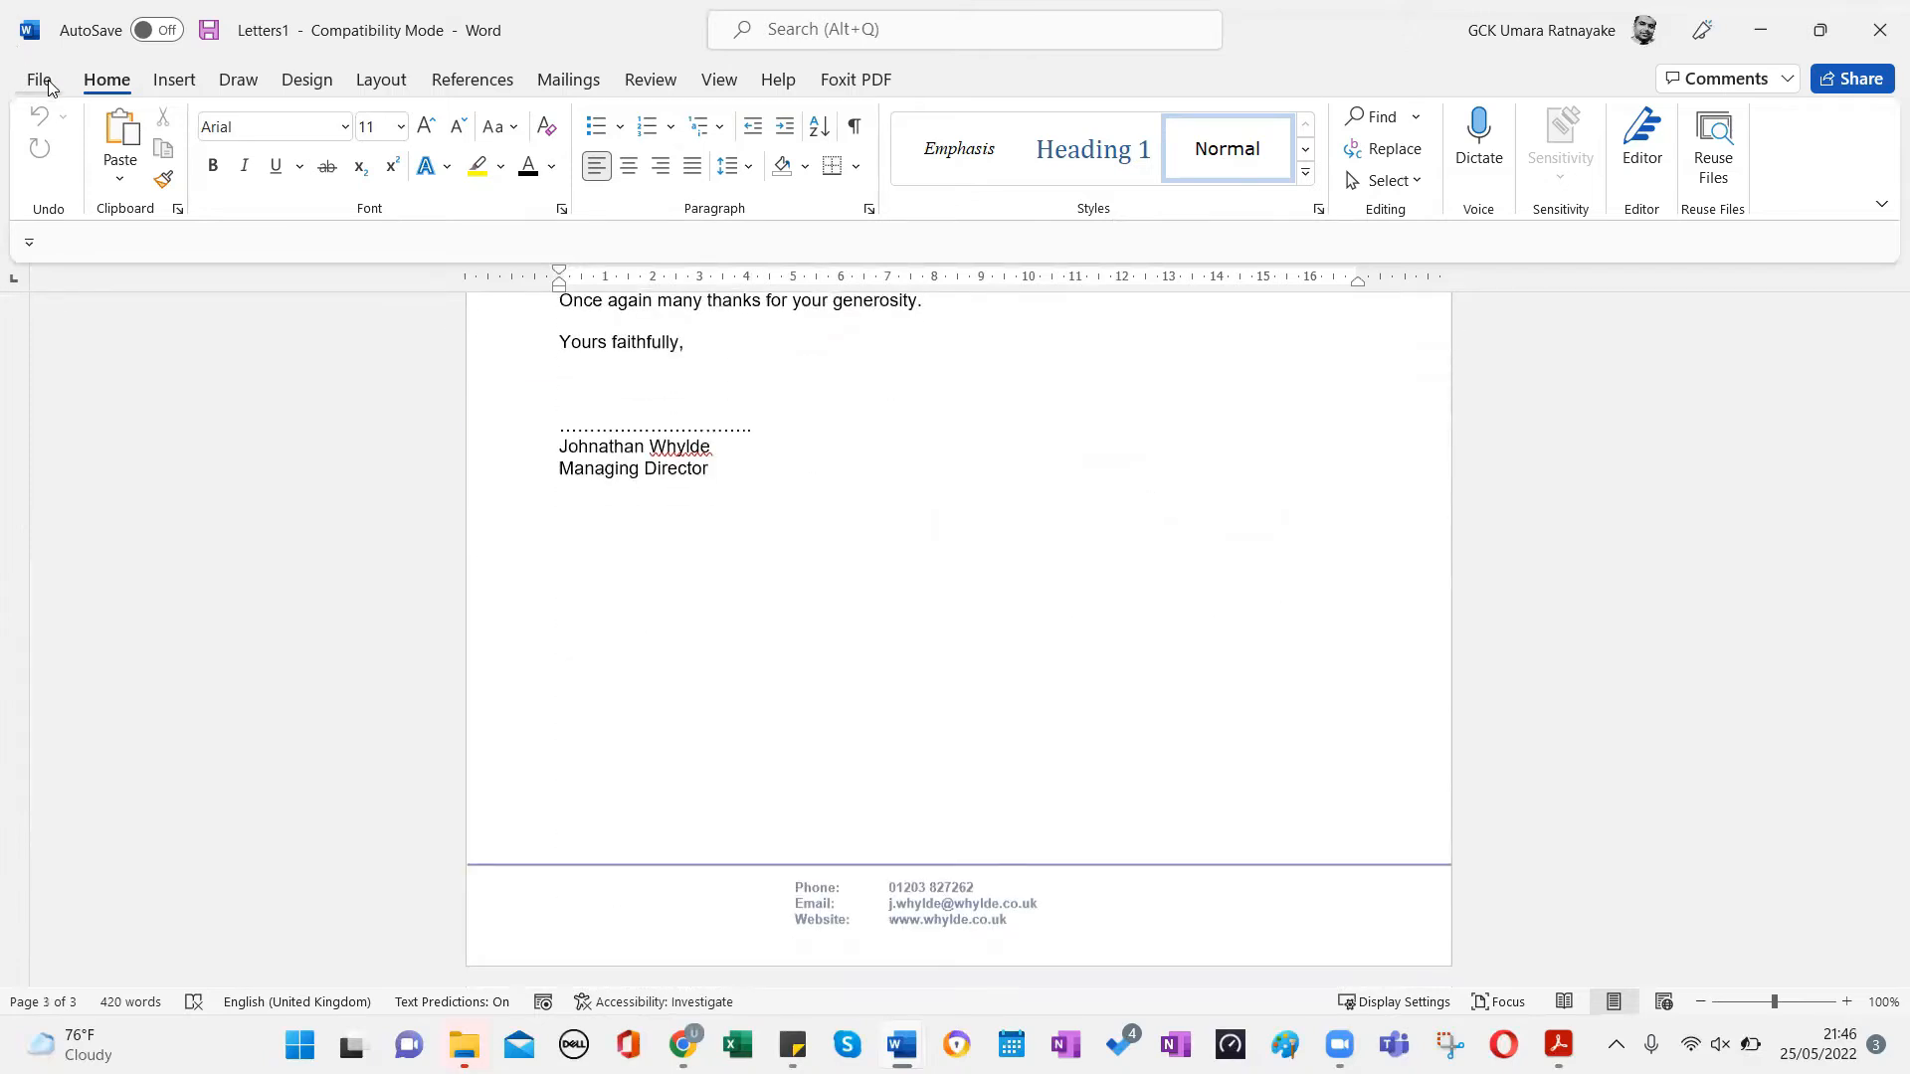
Minimize the merged letters document and return to the LETTER document behind it.
{"action": "left_click_drag", "start_coordinate": [1264, 21], "coordinate": [1060, 595]}
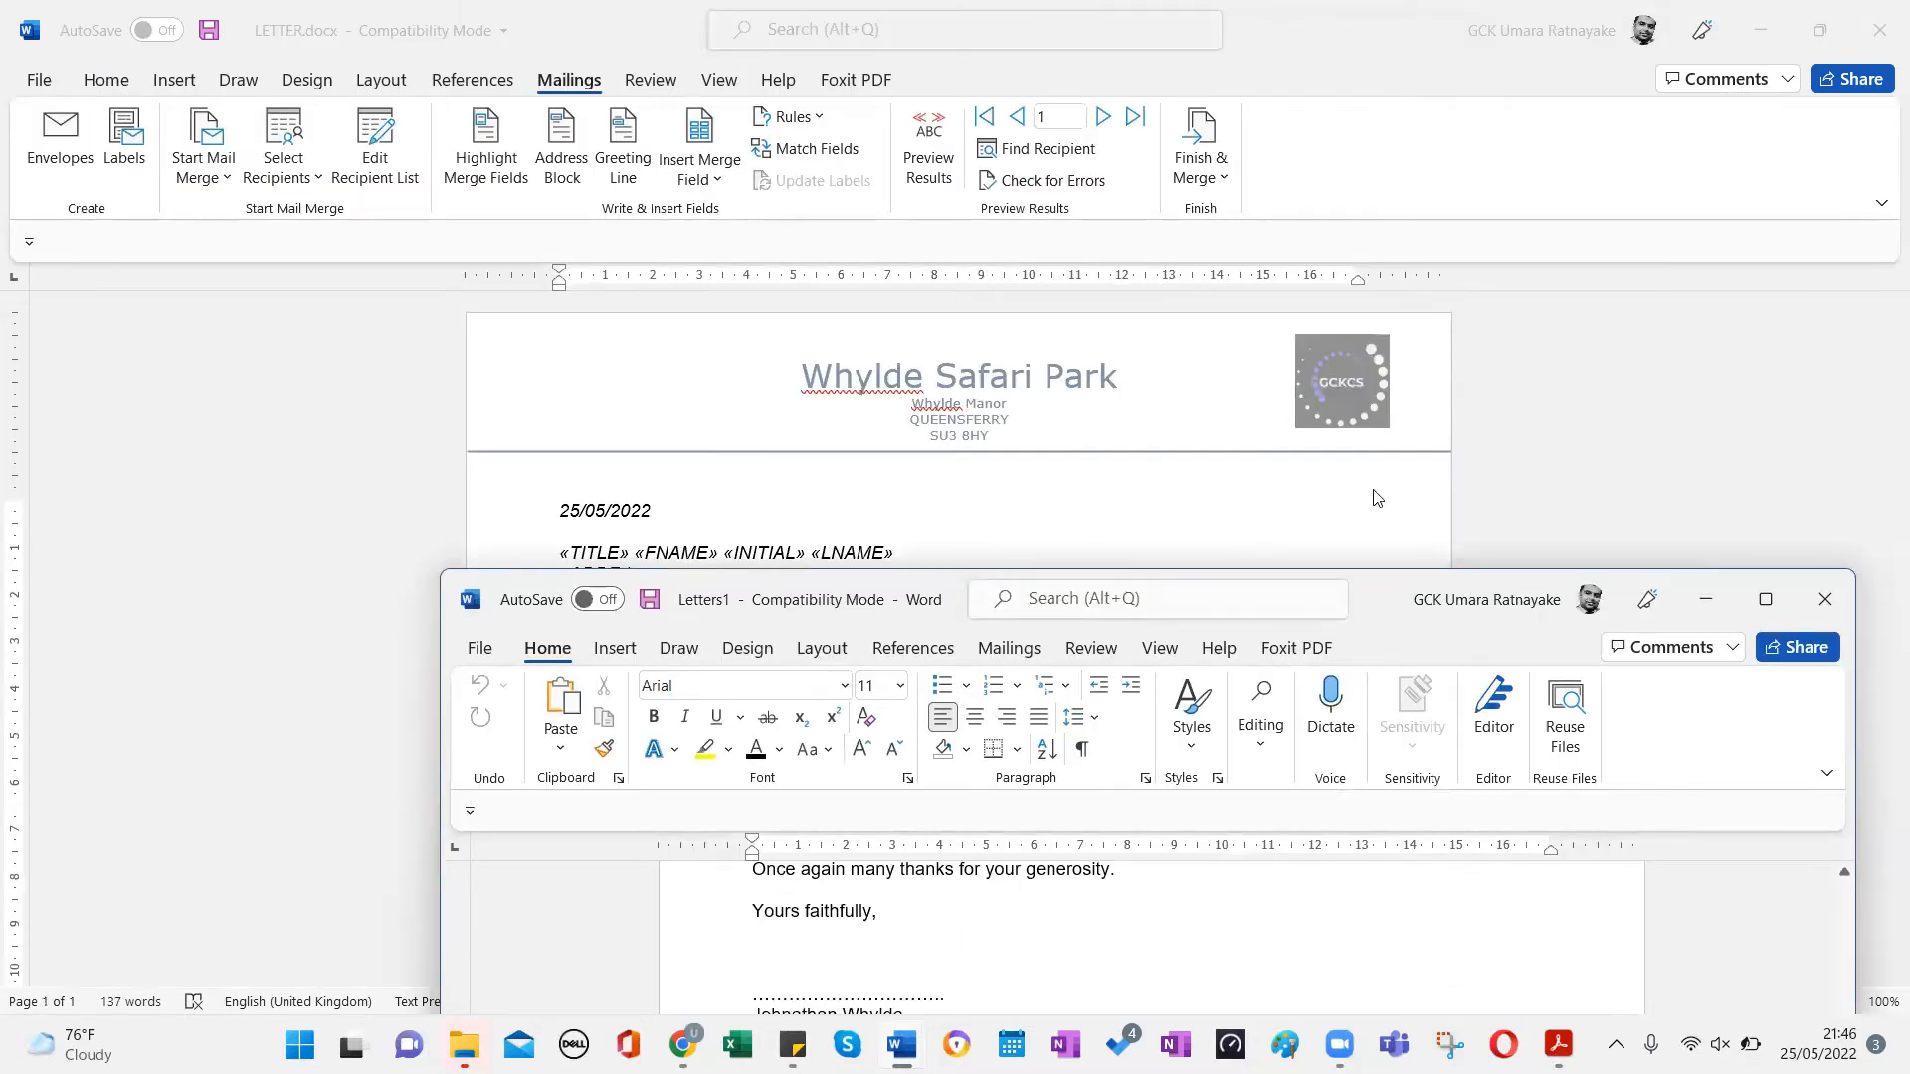
{"action": "left_click_drag", "start_coordinate": [1377, 597], "coordinate": [1255, 46]}
{"action": "left_click", "coordinate": [1703, 48]}
{"action": "left_click", "coordinate": [1382, 534]}
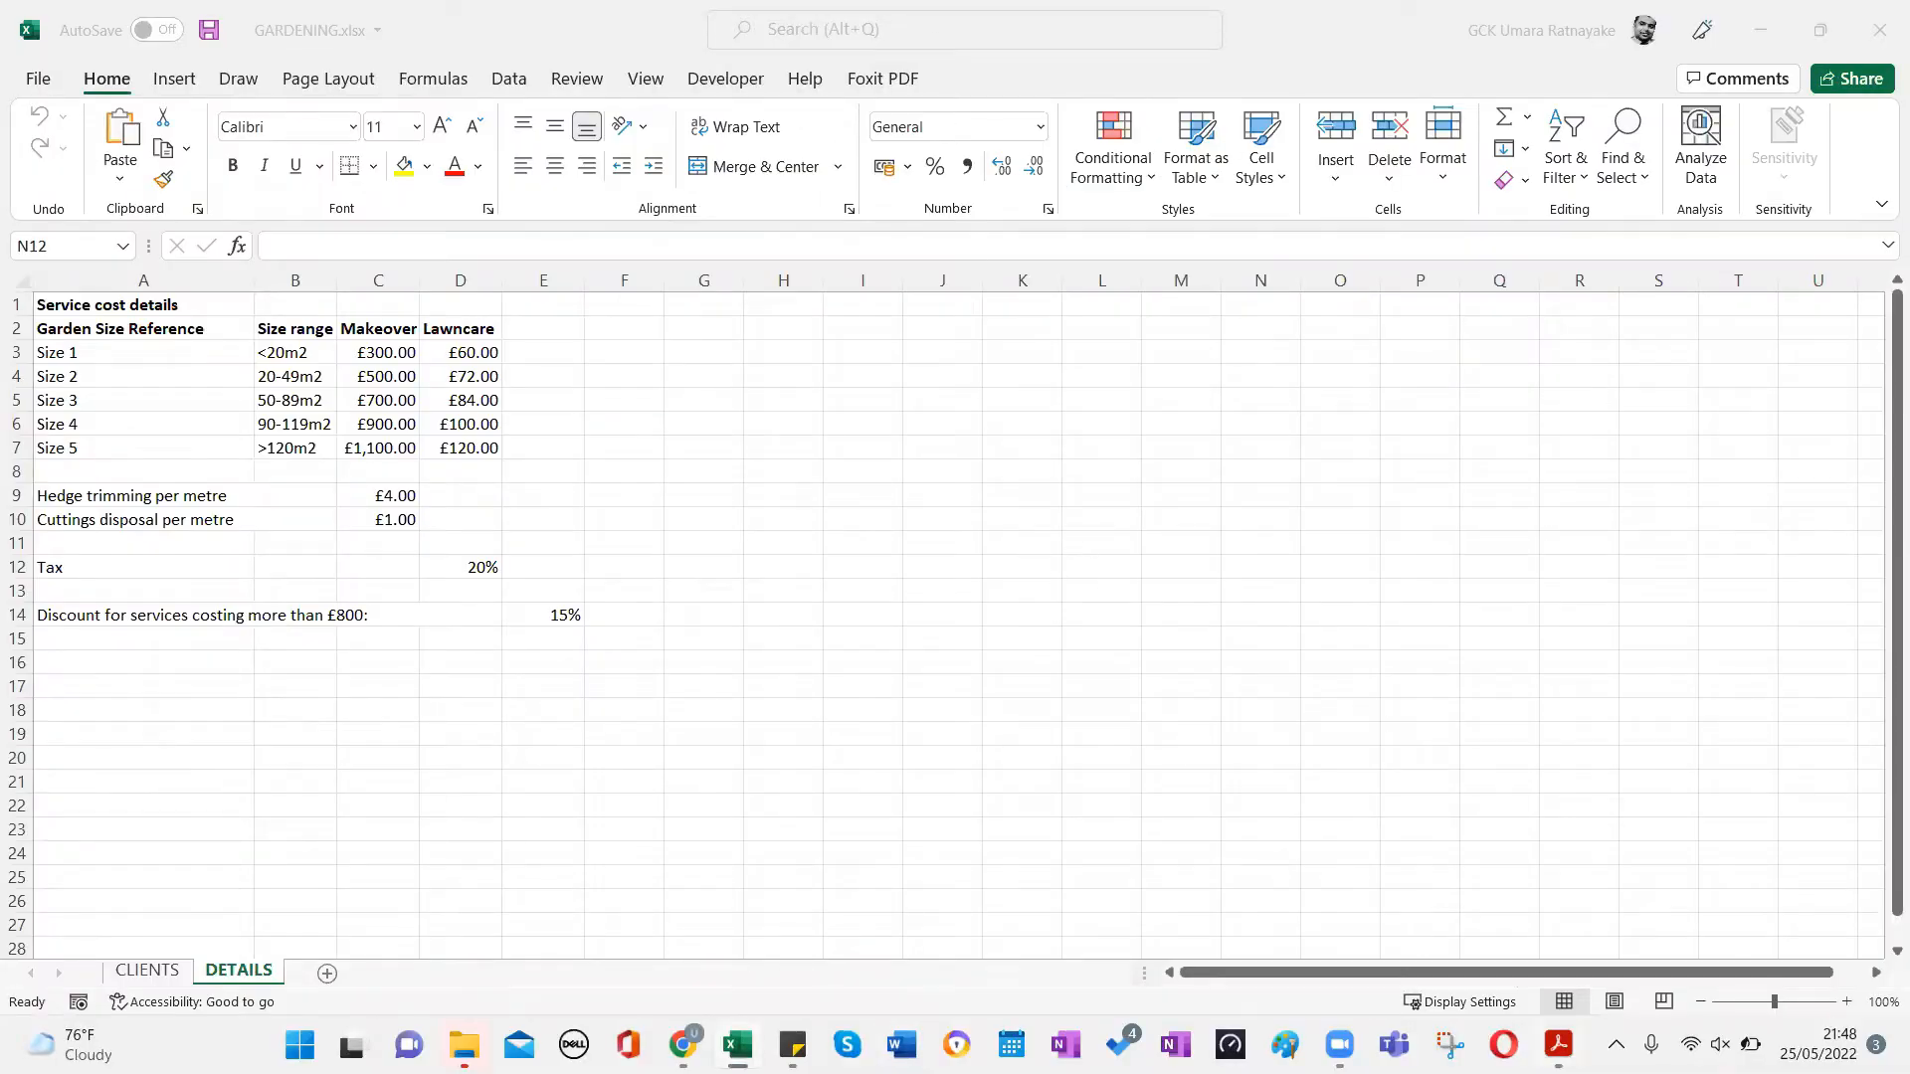
Switch to the exam paper in Adobe Acrobat Reader and read the introduction to Task B1.
{"action": "left_click", "coordinate": [1558, 1045]}
{"action": "scroll", "coordinate": [812, 537], "scroll_direction": "down", "scroll_amount": 2}
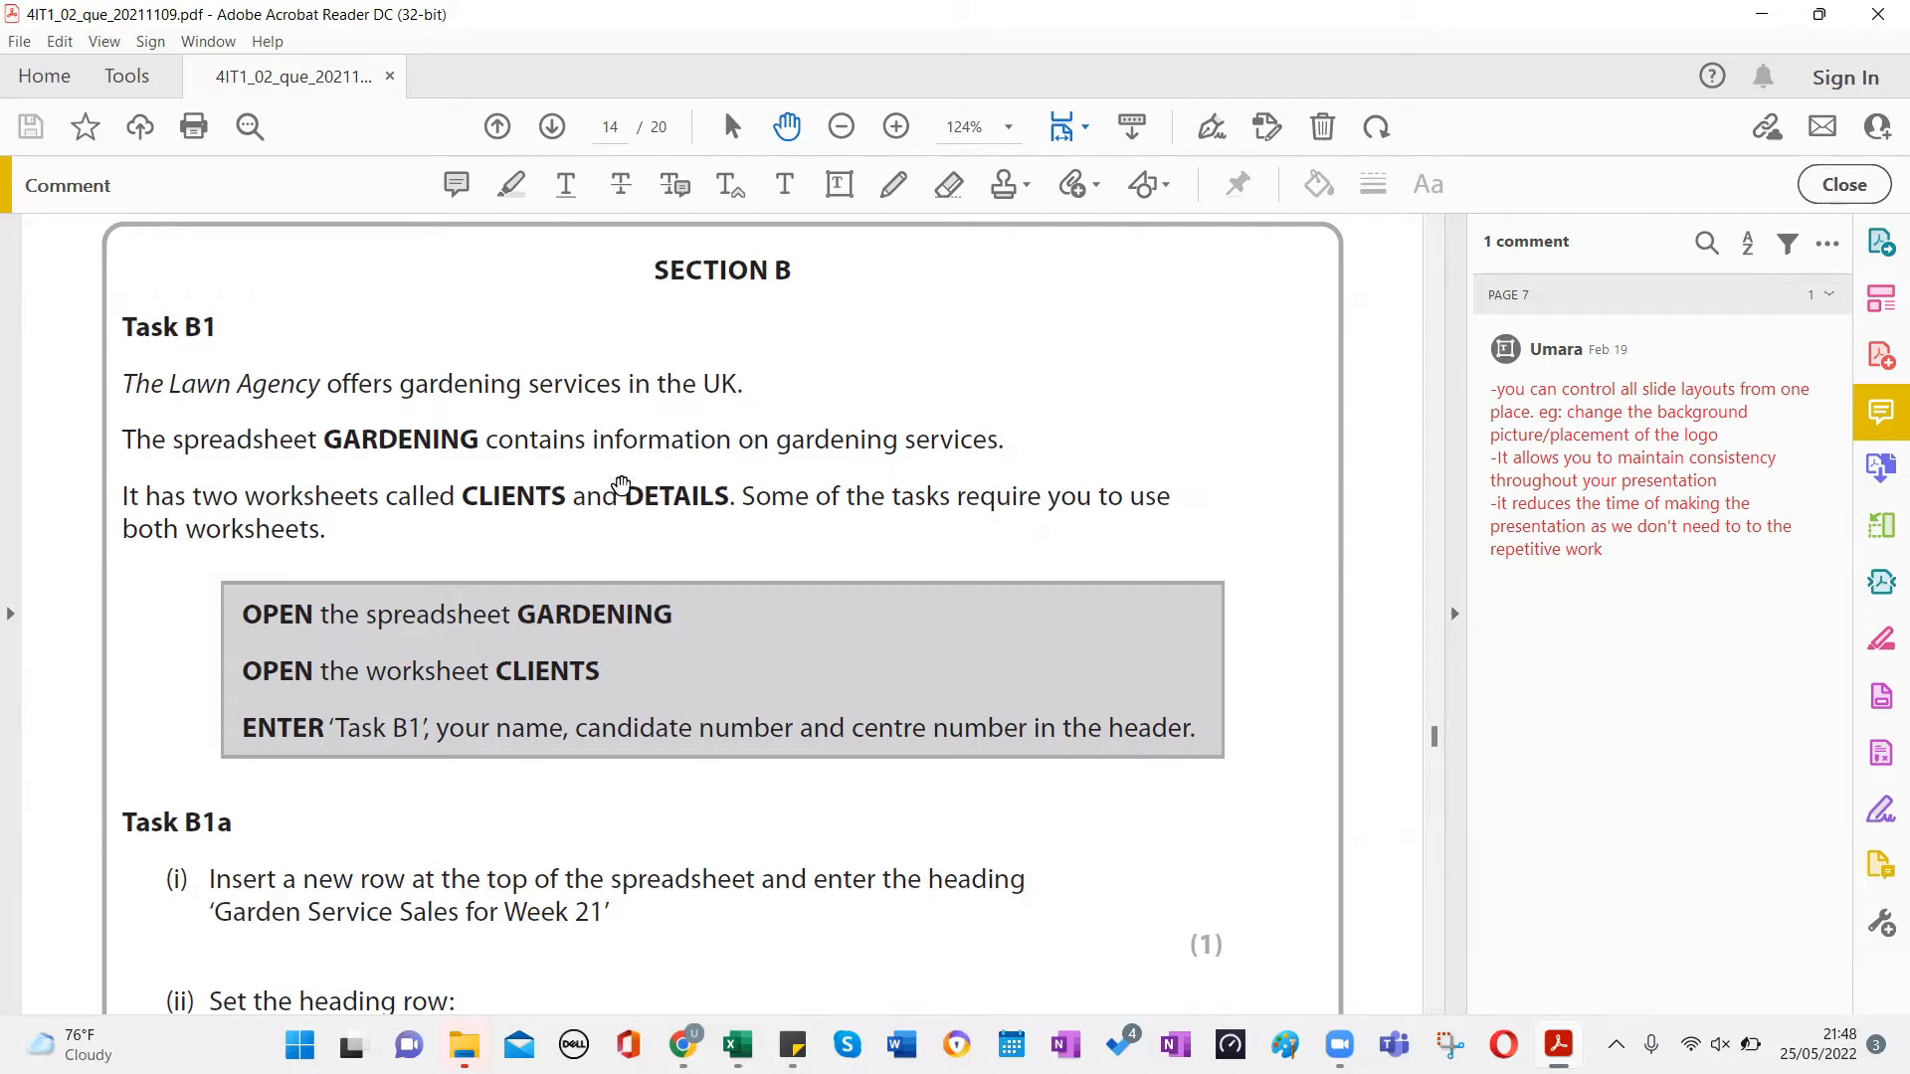
{"action": "left_click_drag", "start_coordinate": [620, 483], "coordinate": [624, 392]}
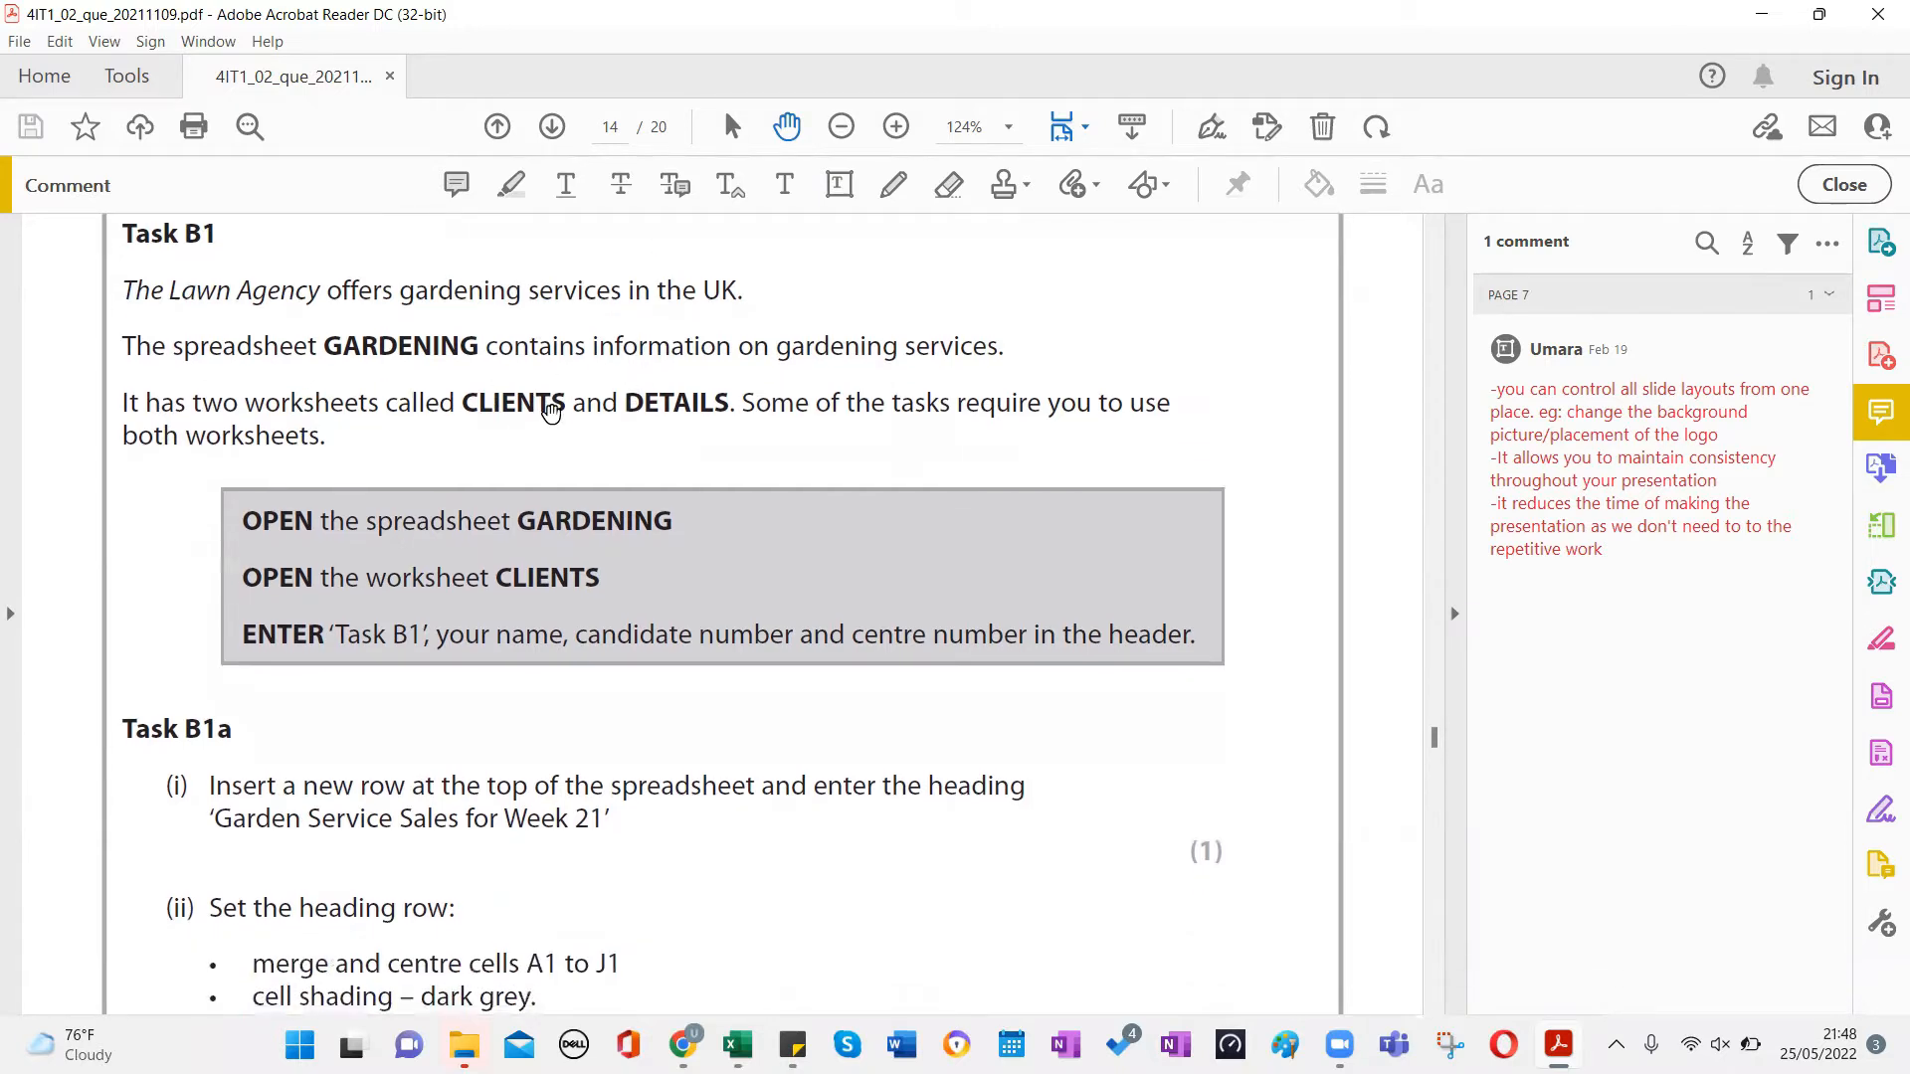
Switch to the GARDENING workbook in Excel and view its CLIENTS and DETAILS worksheets.
{"action": "key", "text": "alt+Tab"}
{"action": "key", "text": "alt+Tab"}
{"action": "left_click", "coordinate": [159, 975]}
{"action": "left_click", "coordinate": [237, 972]}
{"action": "left_click", "coordinate": [707, 538]}
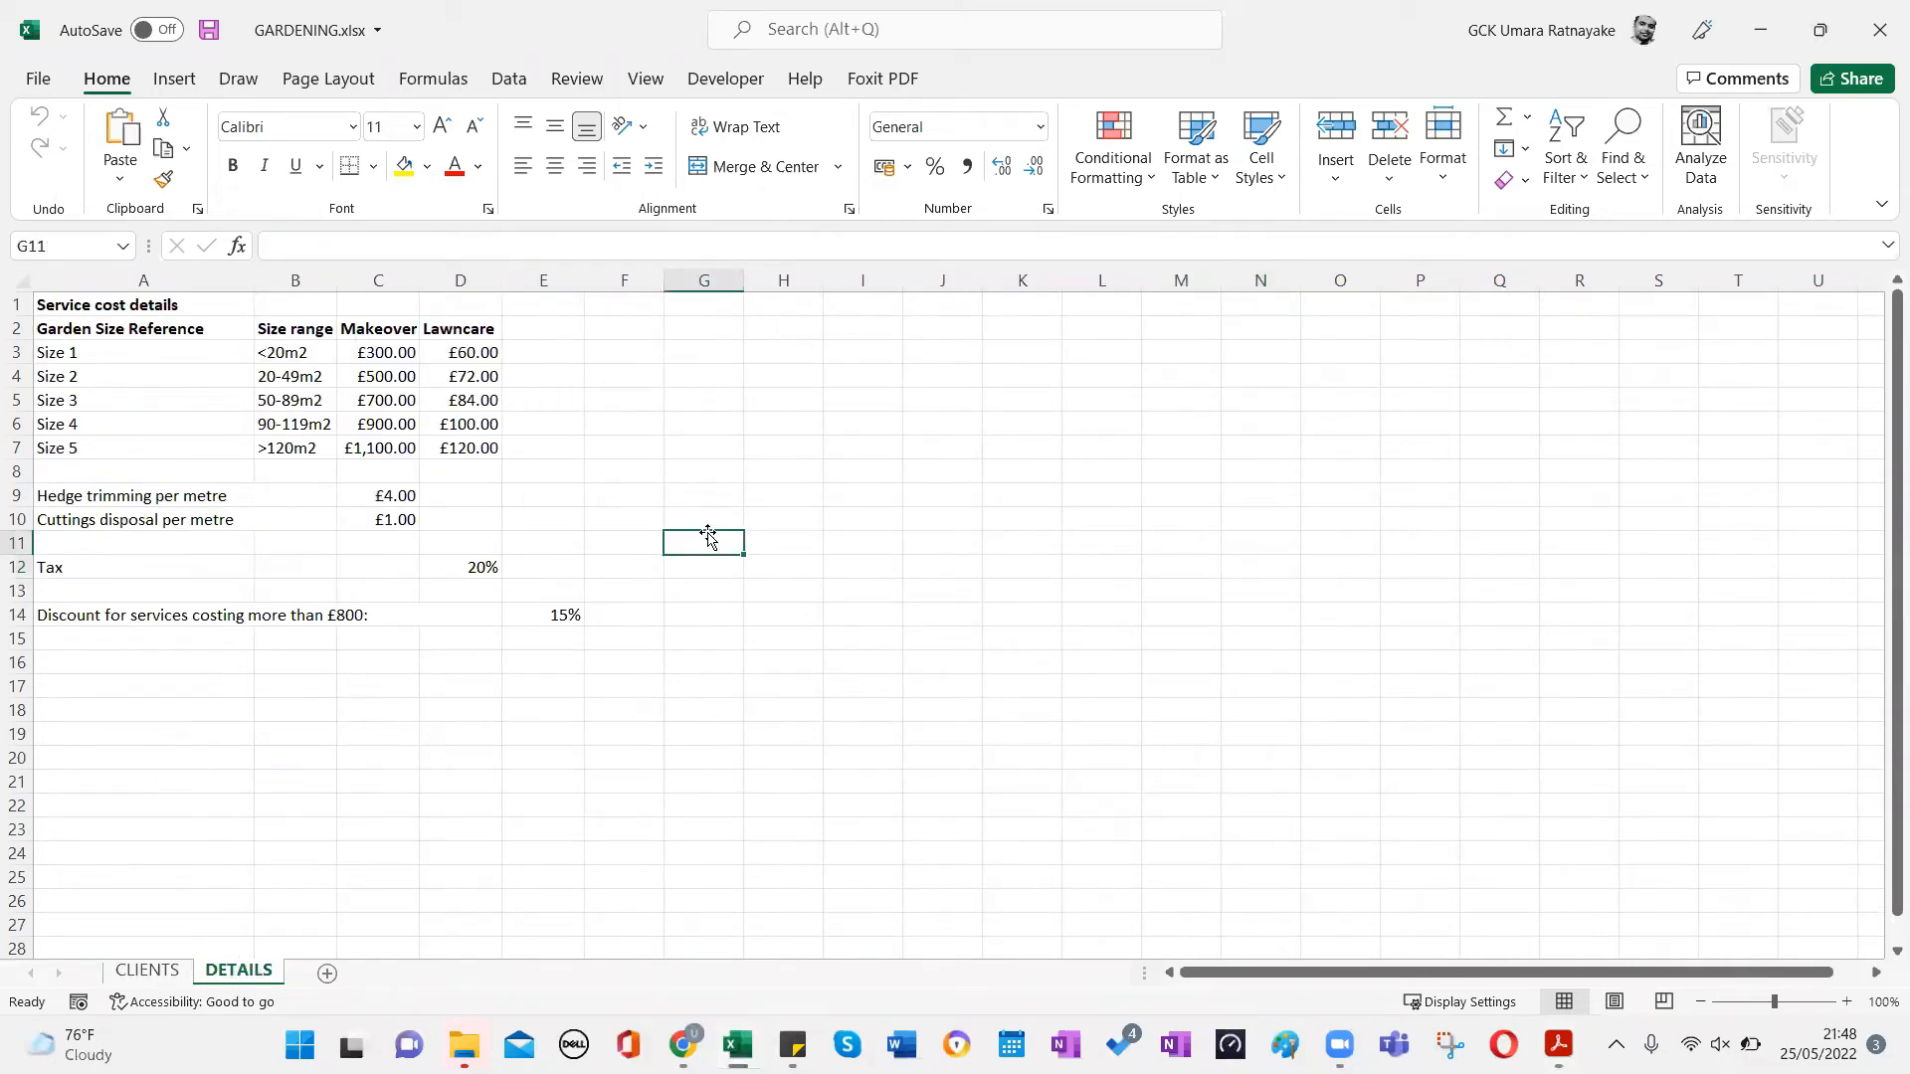
Return to the exam paper in Acrobat Reader and read the Task B1a instructions for the heading row.
{"action": "key", "text": "alt+Tab"}
{"action": "scroll", "coordinate": [535, 537], "scroll_direction": "down", "scroll_amount": 3}
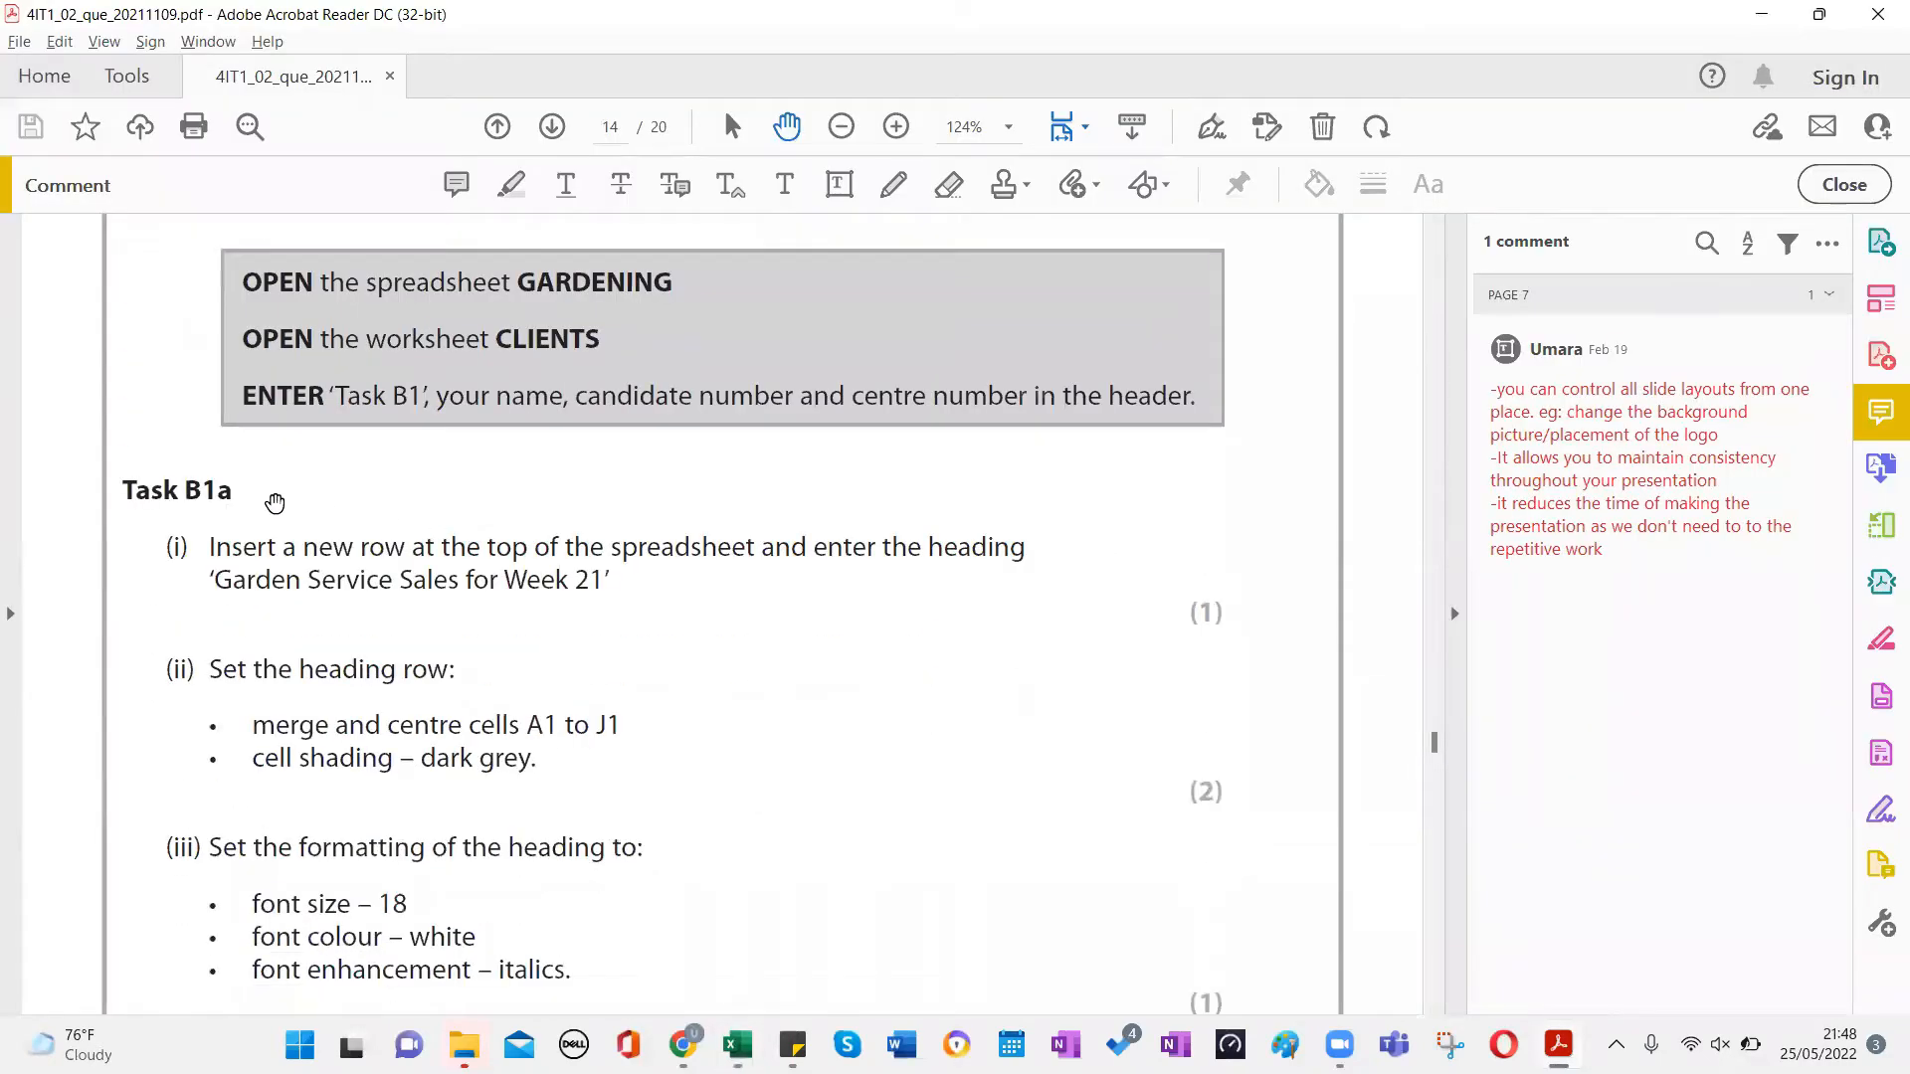
{"action": "scroll", "coordinate": [275, 503], "scroll_direction": "down", "scroll_amount": 3}
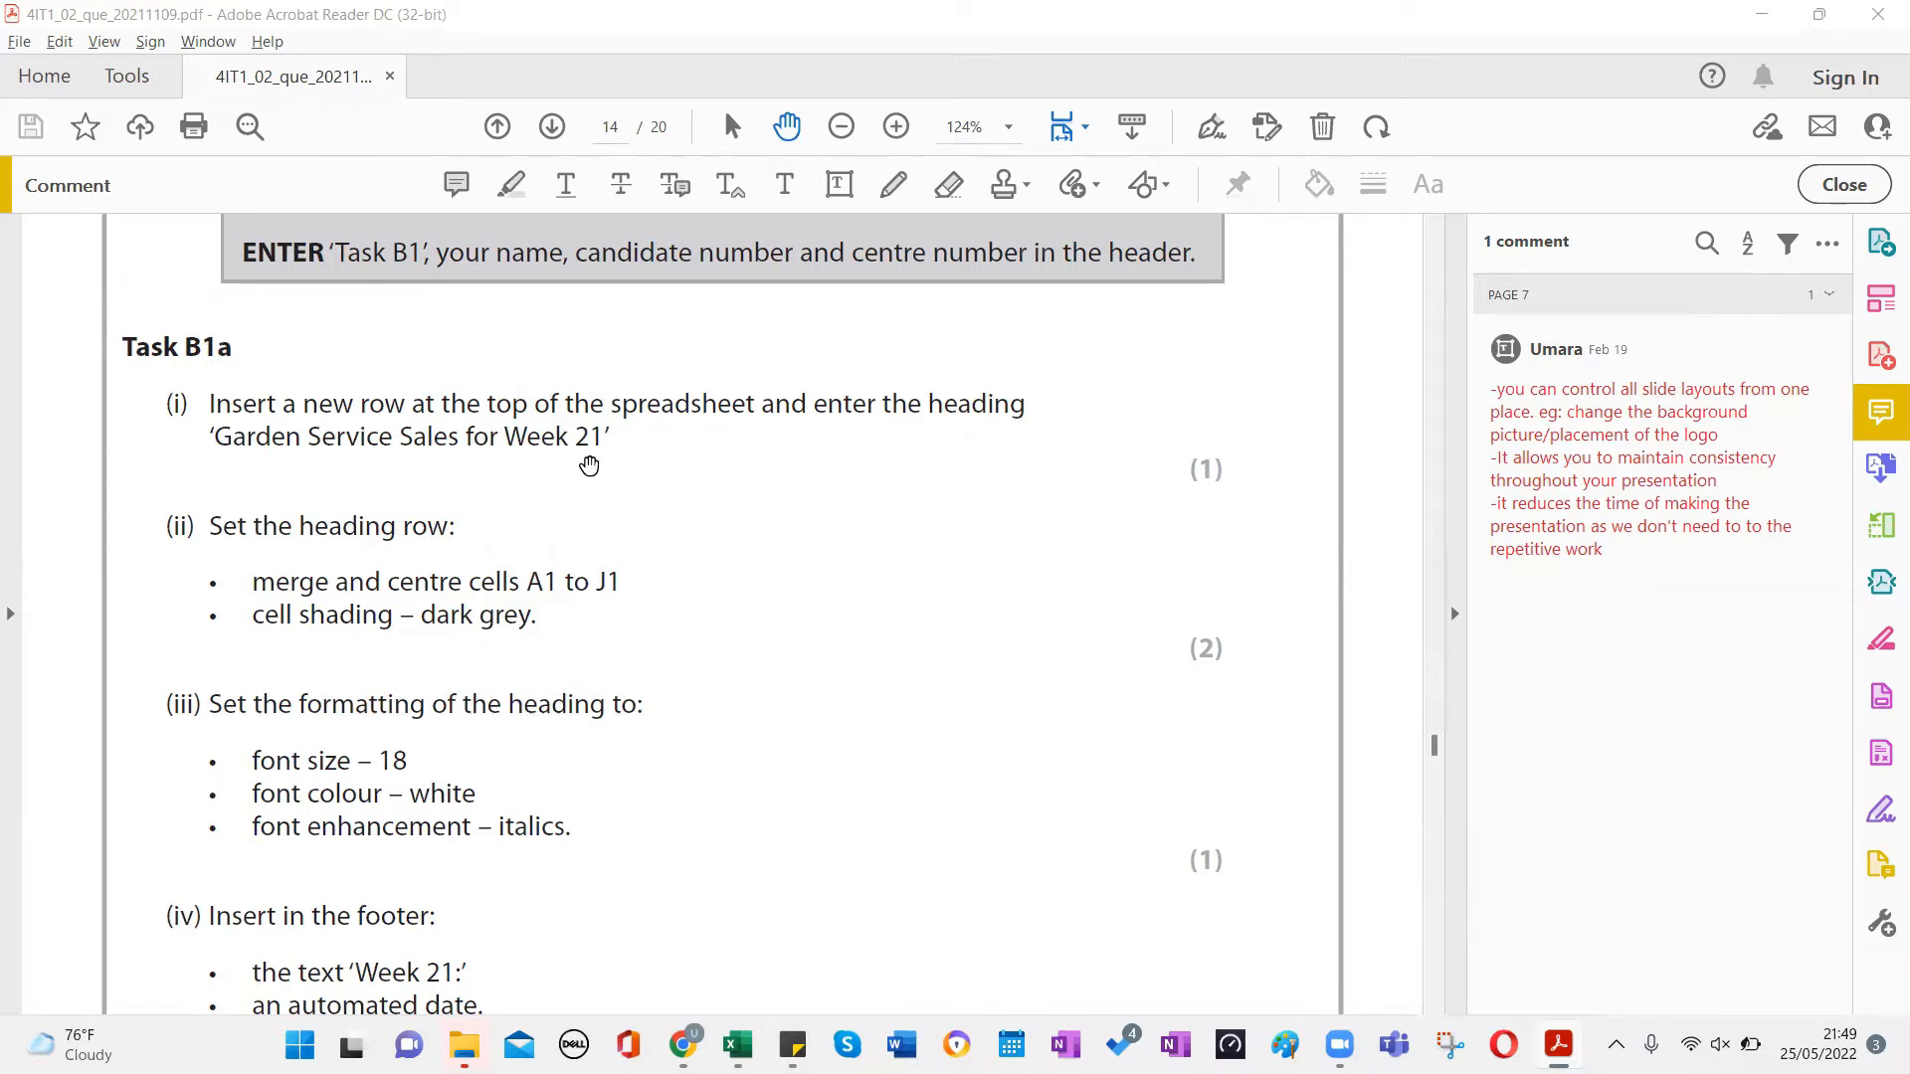
{"action": "key", "text": "alt+Tab"}
{"action": "key", "text": "alt+Tab"}
{"action": "key", "text": "alt+Tab"}
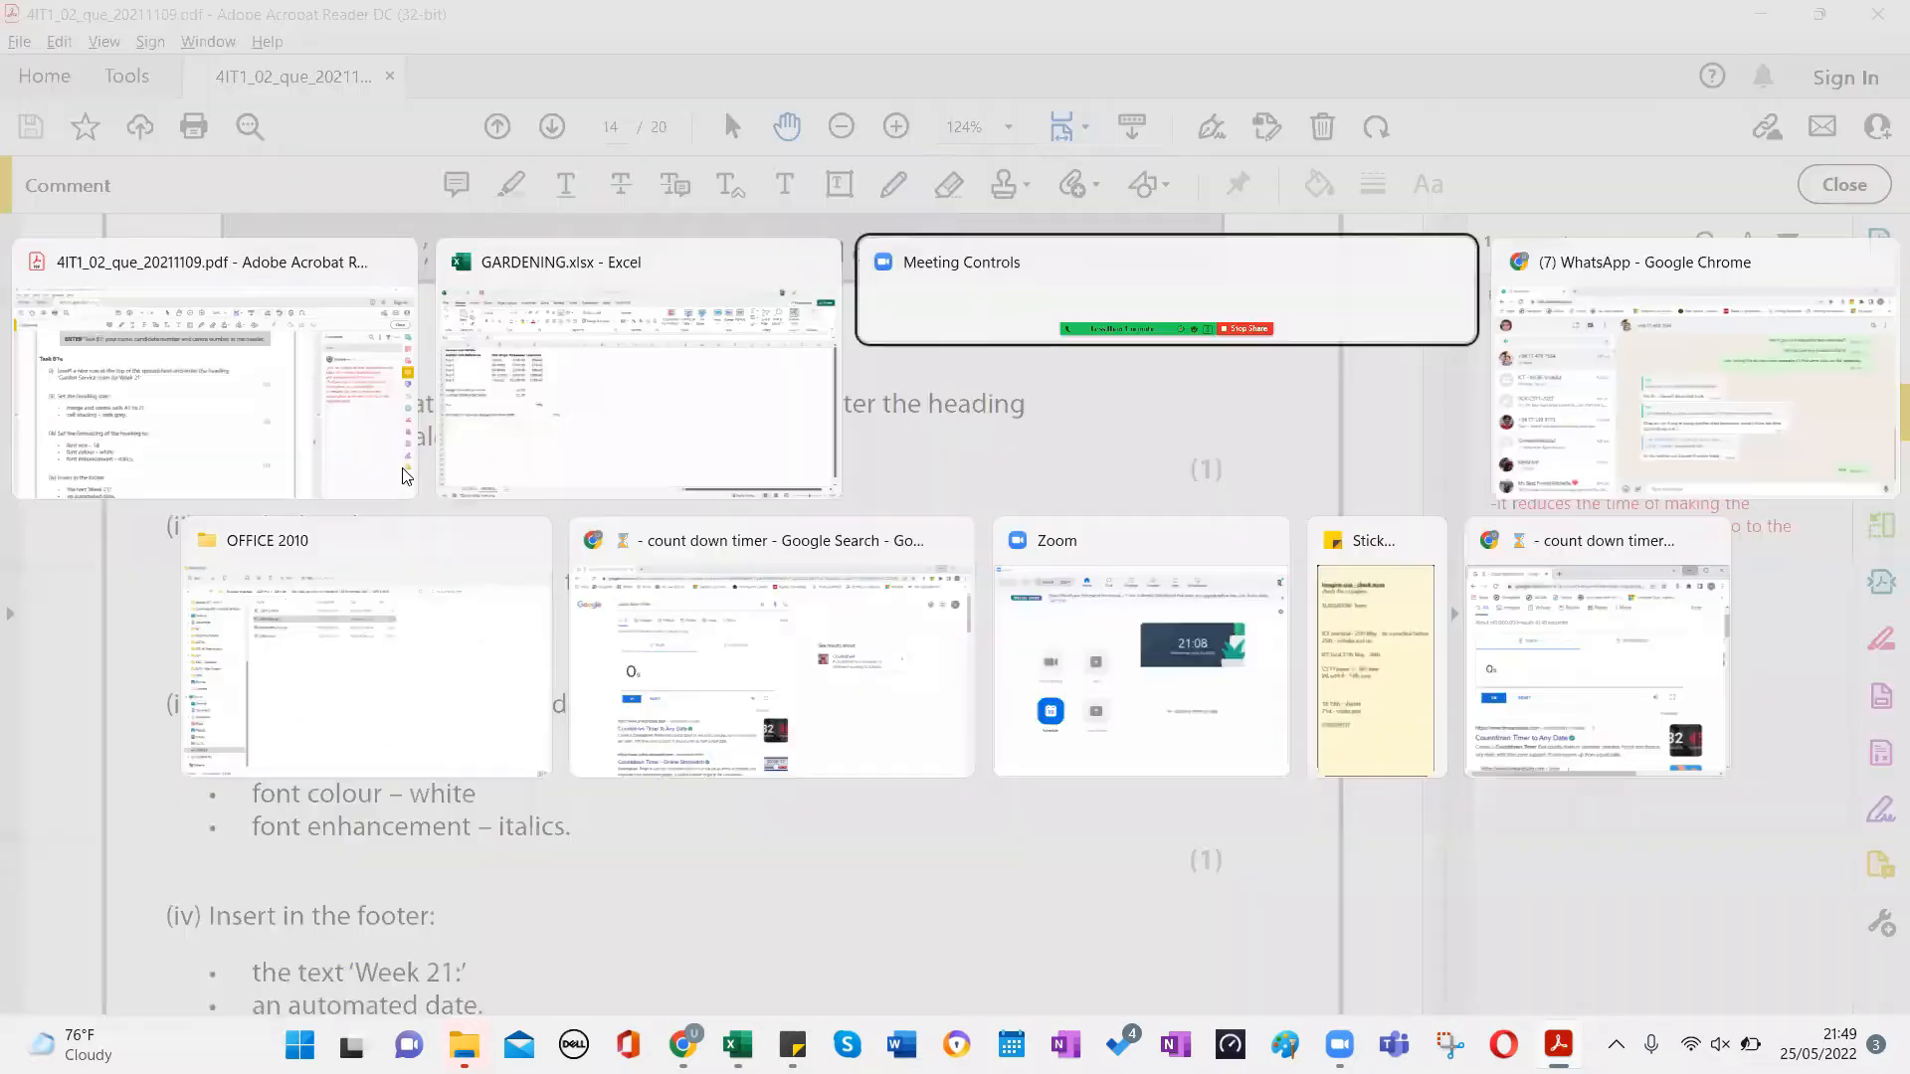
{"action": "key", "text": "alt+Tab"}
{"action": "key", "text": "alt+Tab"}
{"action": "key", "text": "alt+Tab"}
{"action": "key", "text": "alt+Tab"}
{"action": "key", "text": "alt+Tab"}
{"action": "key", "text": "alt+Tab"}
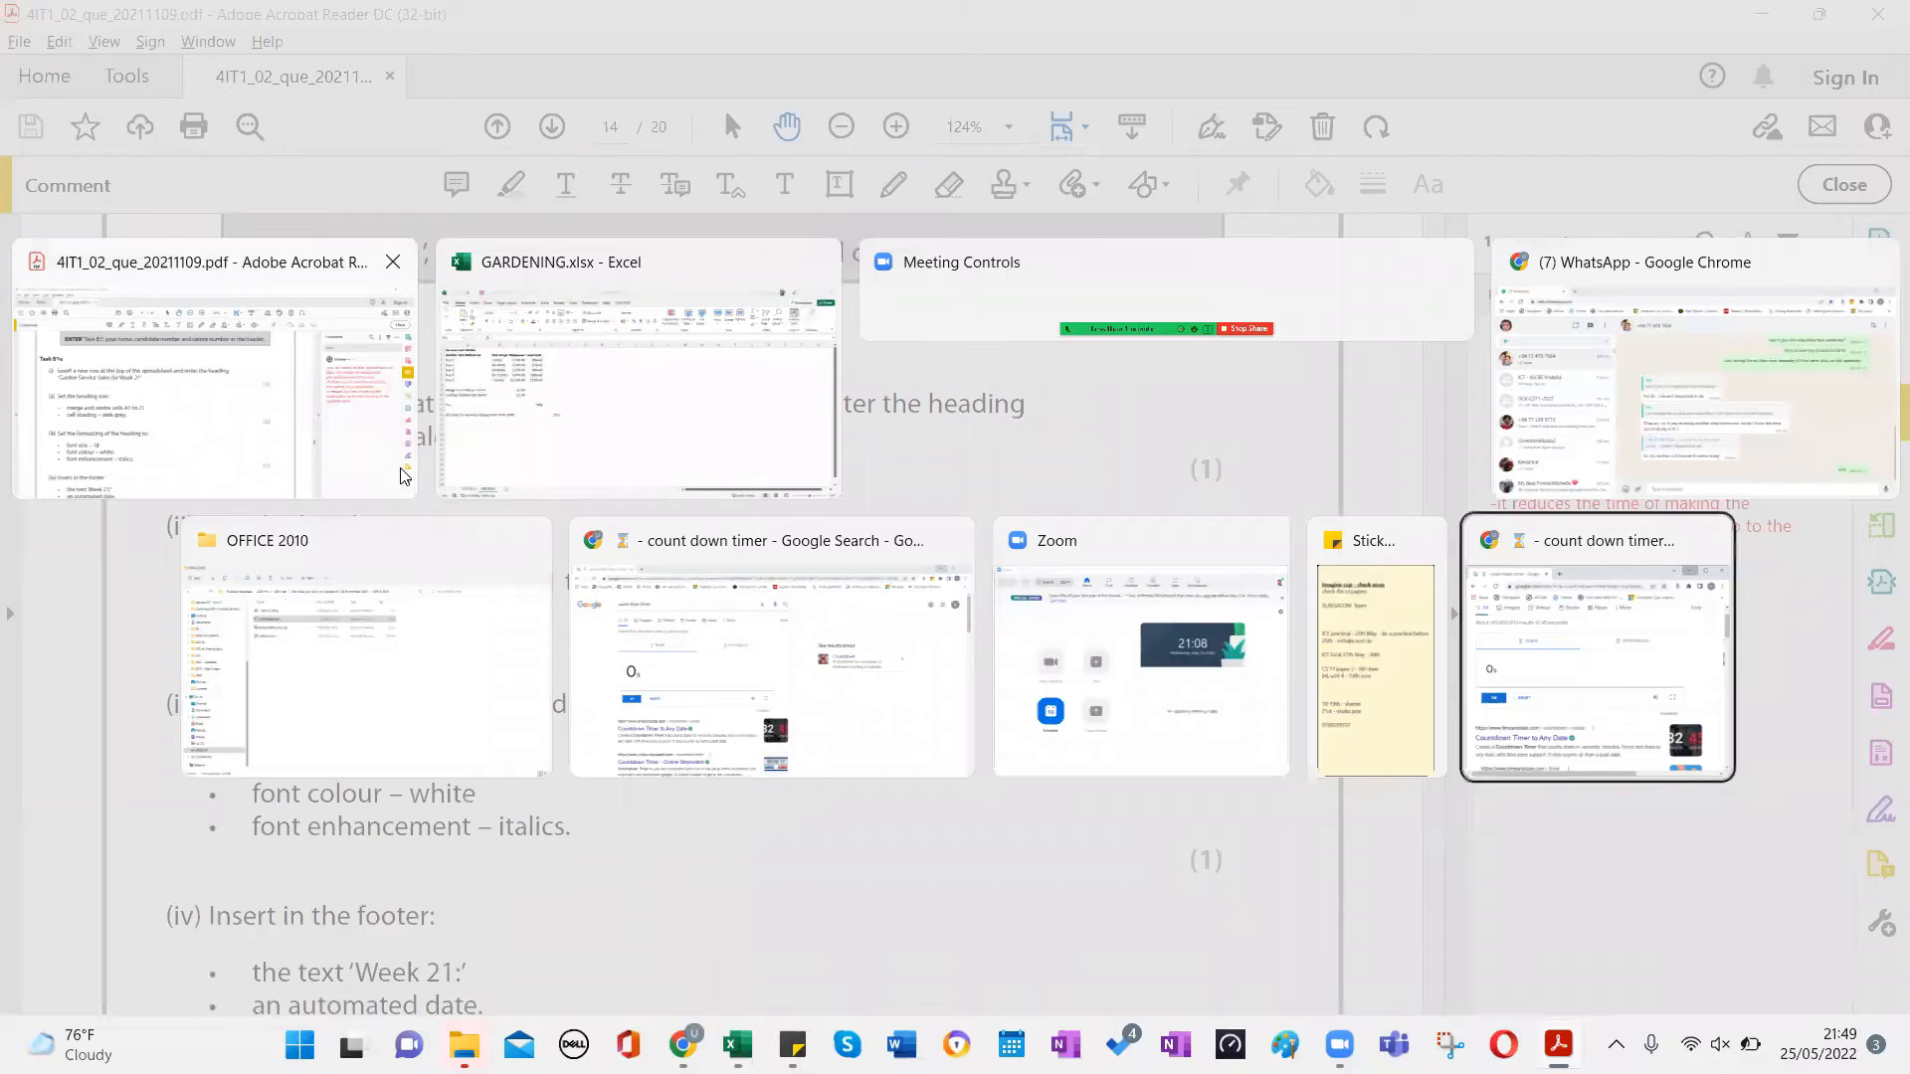
{"action": "key", "text": "alt+Tab"}
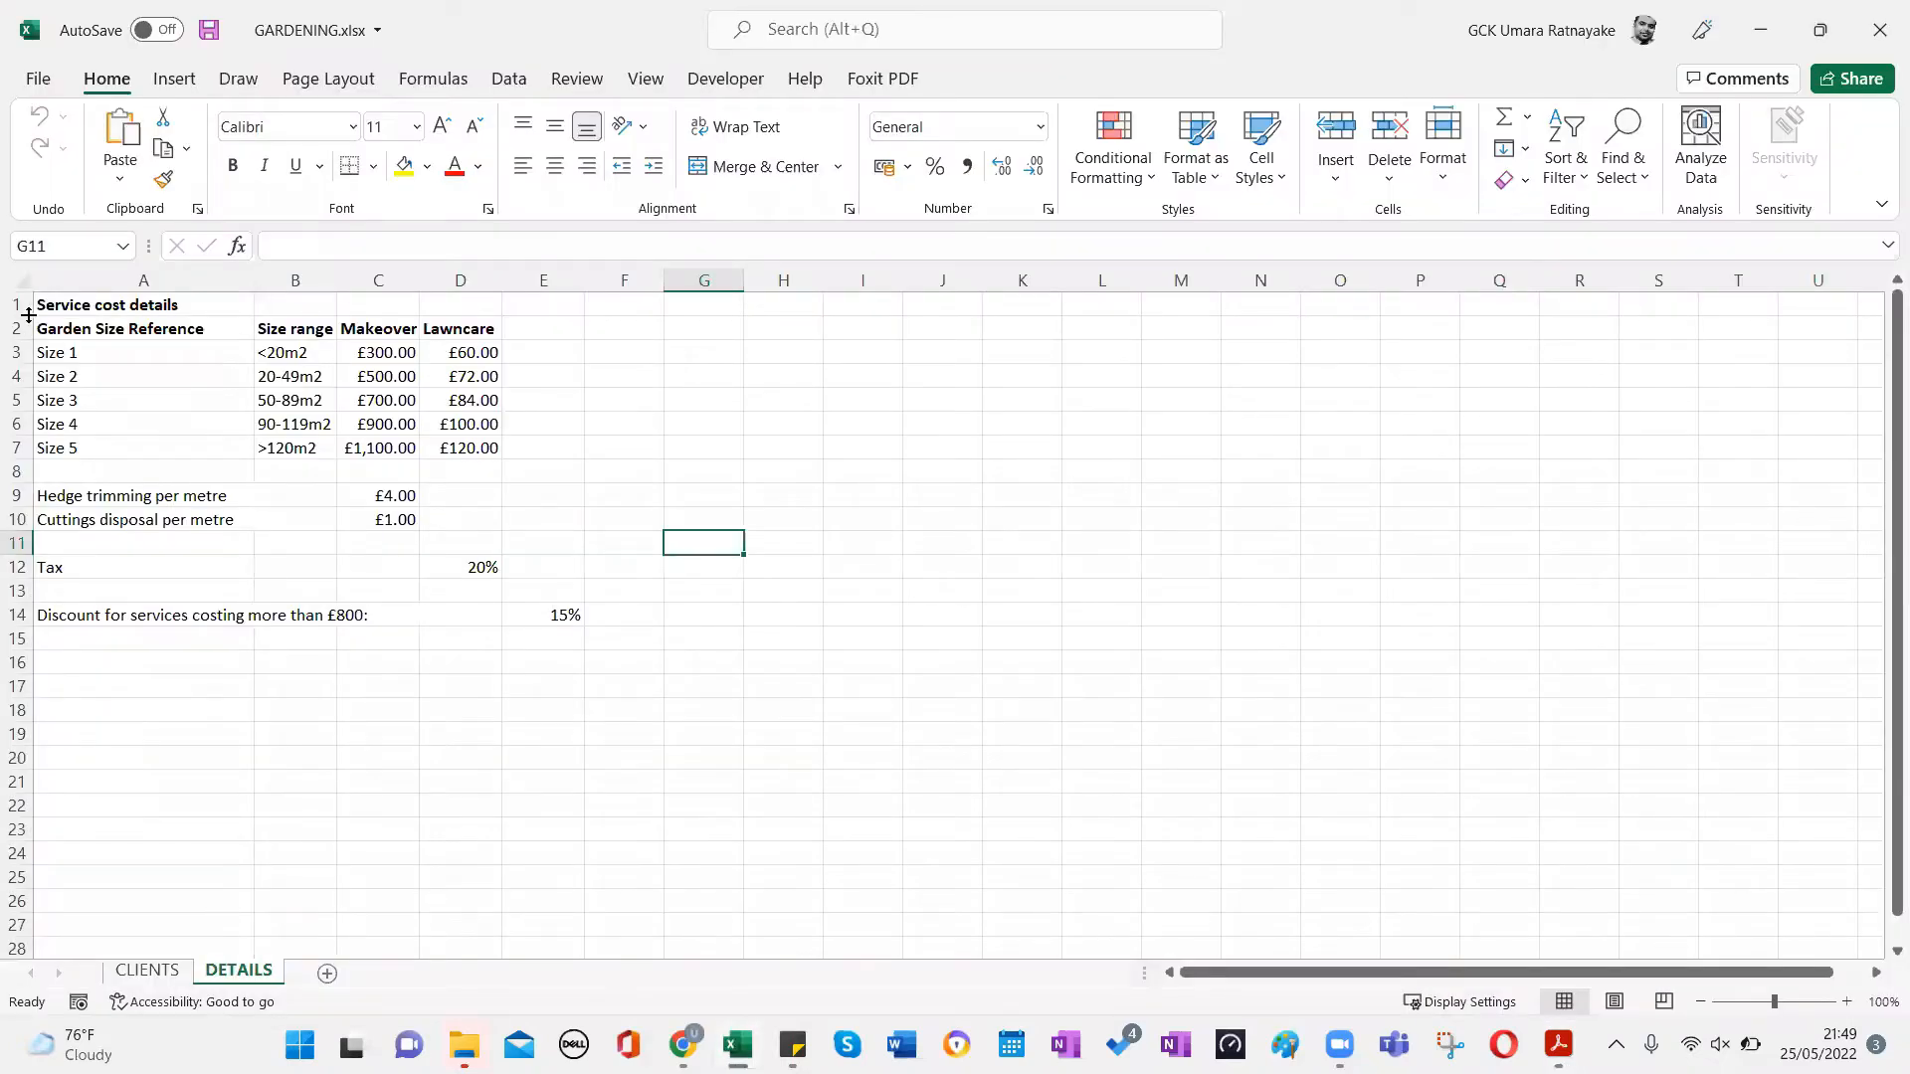
Switch back to the exam paper and reread the Task B1 instructions about the worksheet and header.
{"action": "key", "text": "alt+Tab"}
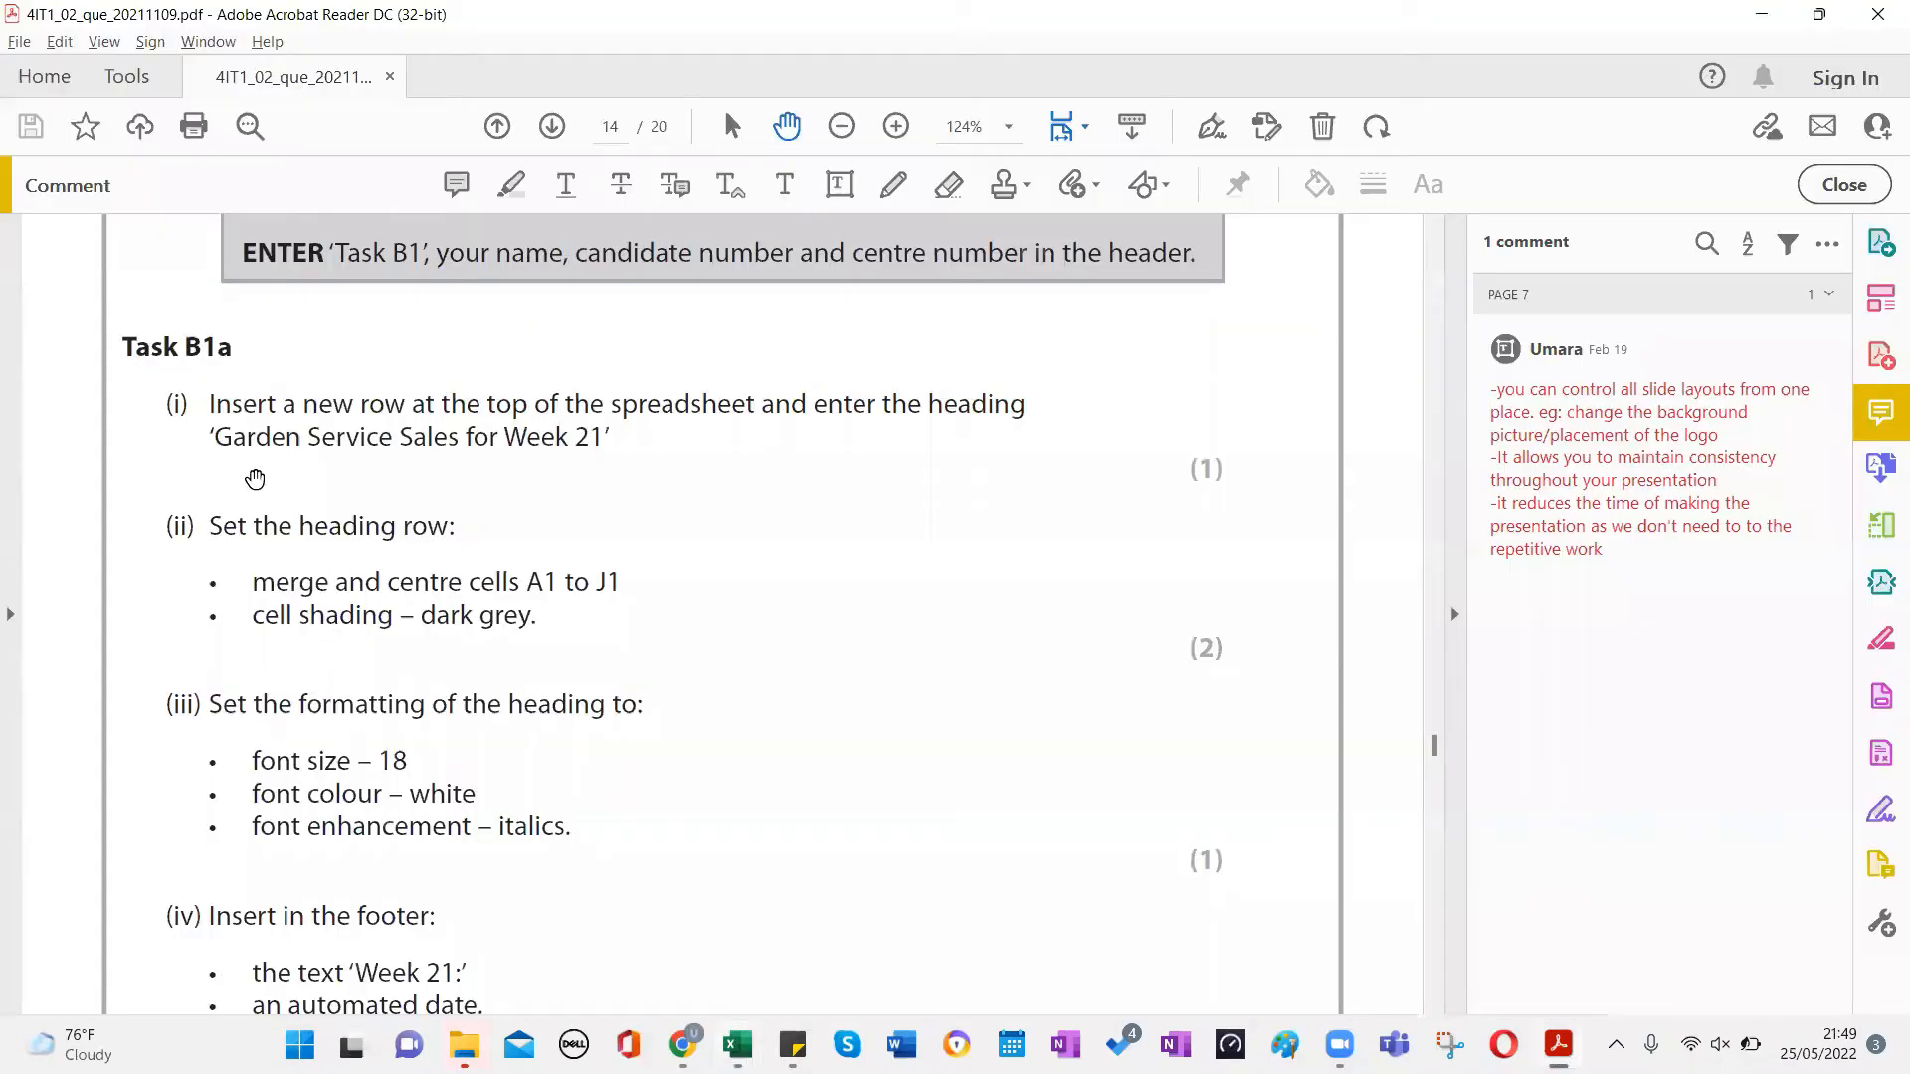
{"action": "scroll", "coordinate": [394, 398], "scroll_direction": "up", "scroll_amount": 2}
{"action": "scroll", "coordinate": [394, 406], "scroll_direction": "up", "scroll_amount": 1}
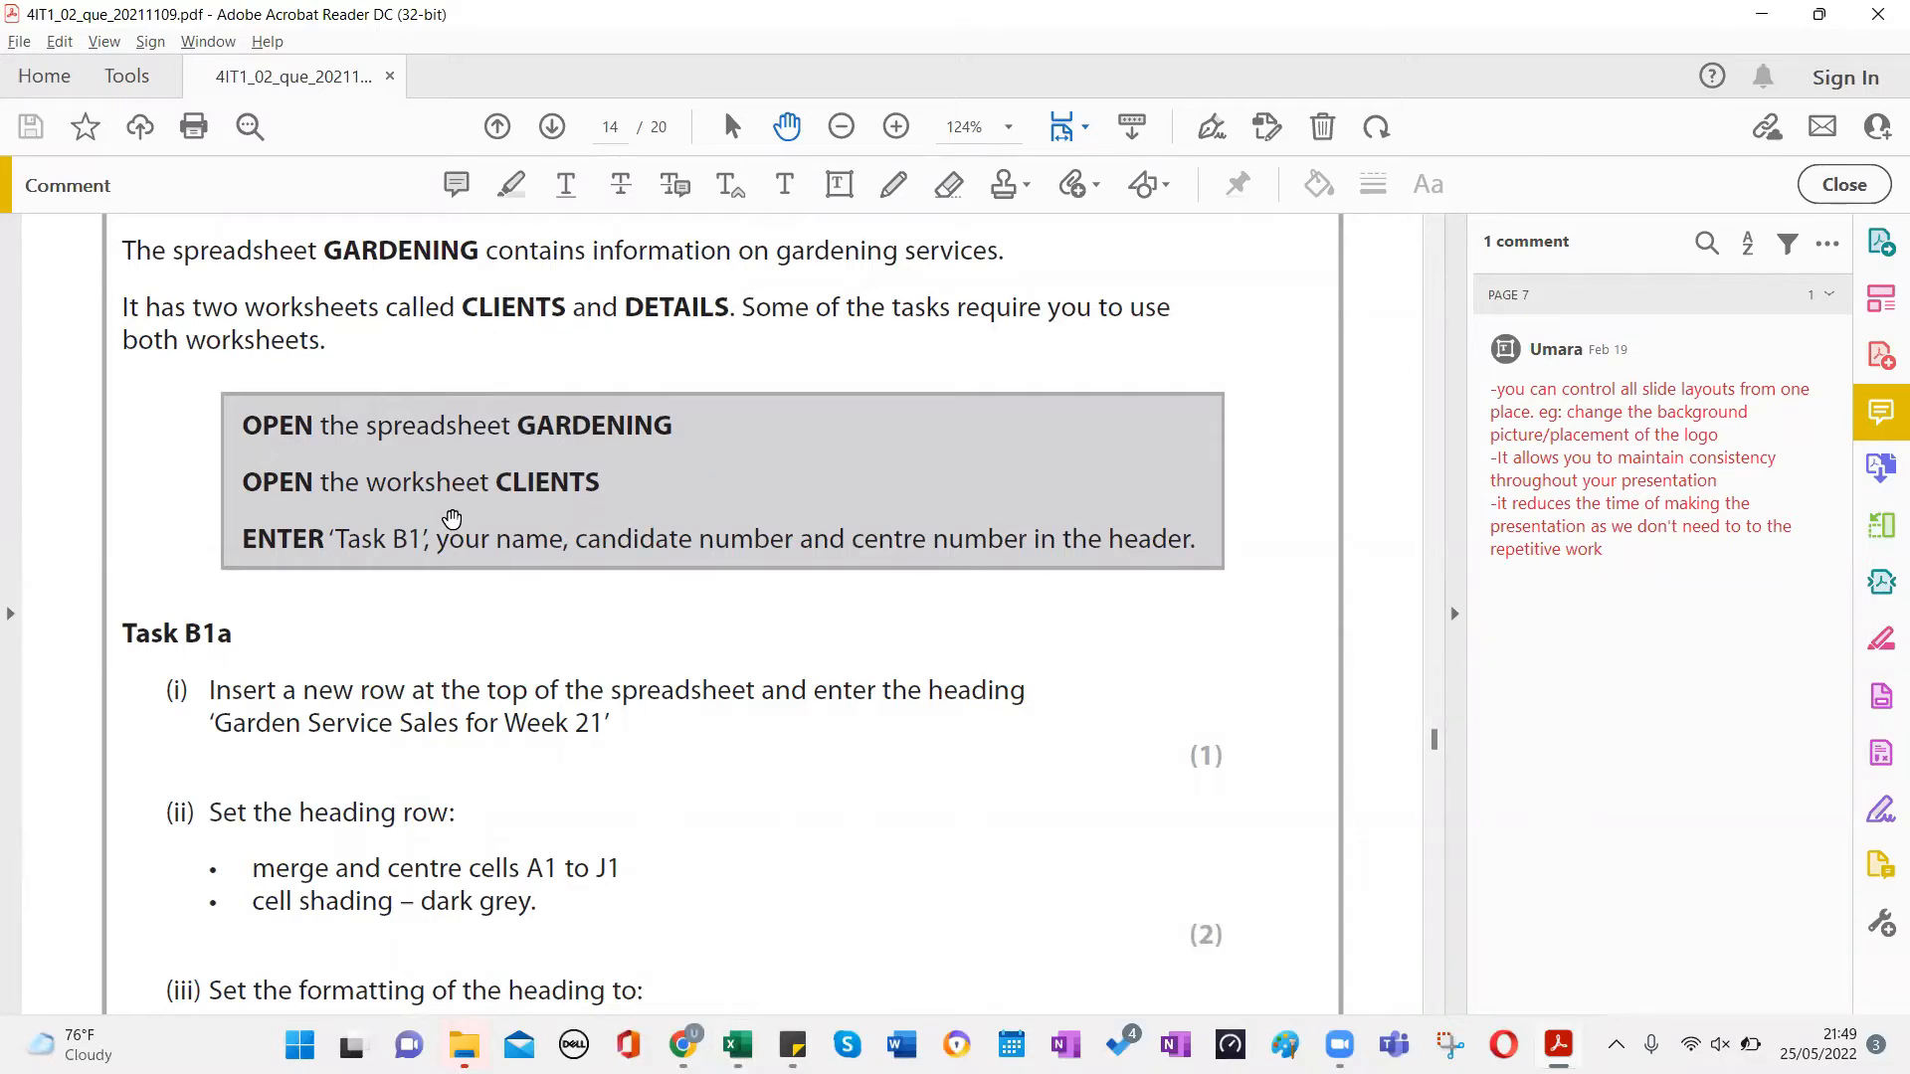
Switch to the GARDENING workbook in Excel and insert a new row at the top of the CLIENTS worksheet.
{"action": "key", "text": "alt+Tab"}
{"action": "left_click", "coordinate": [170, 977]}
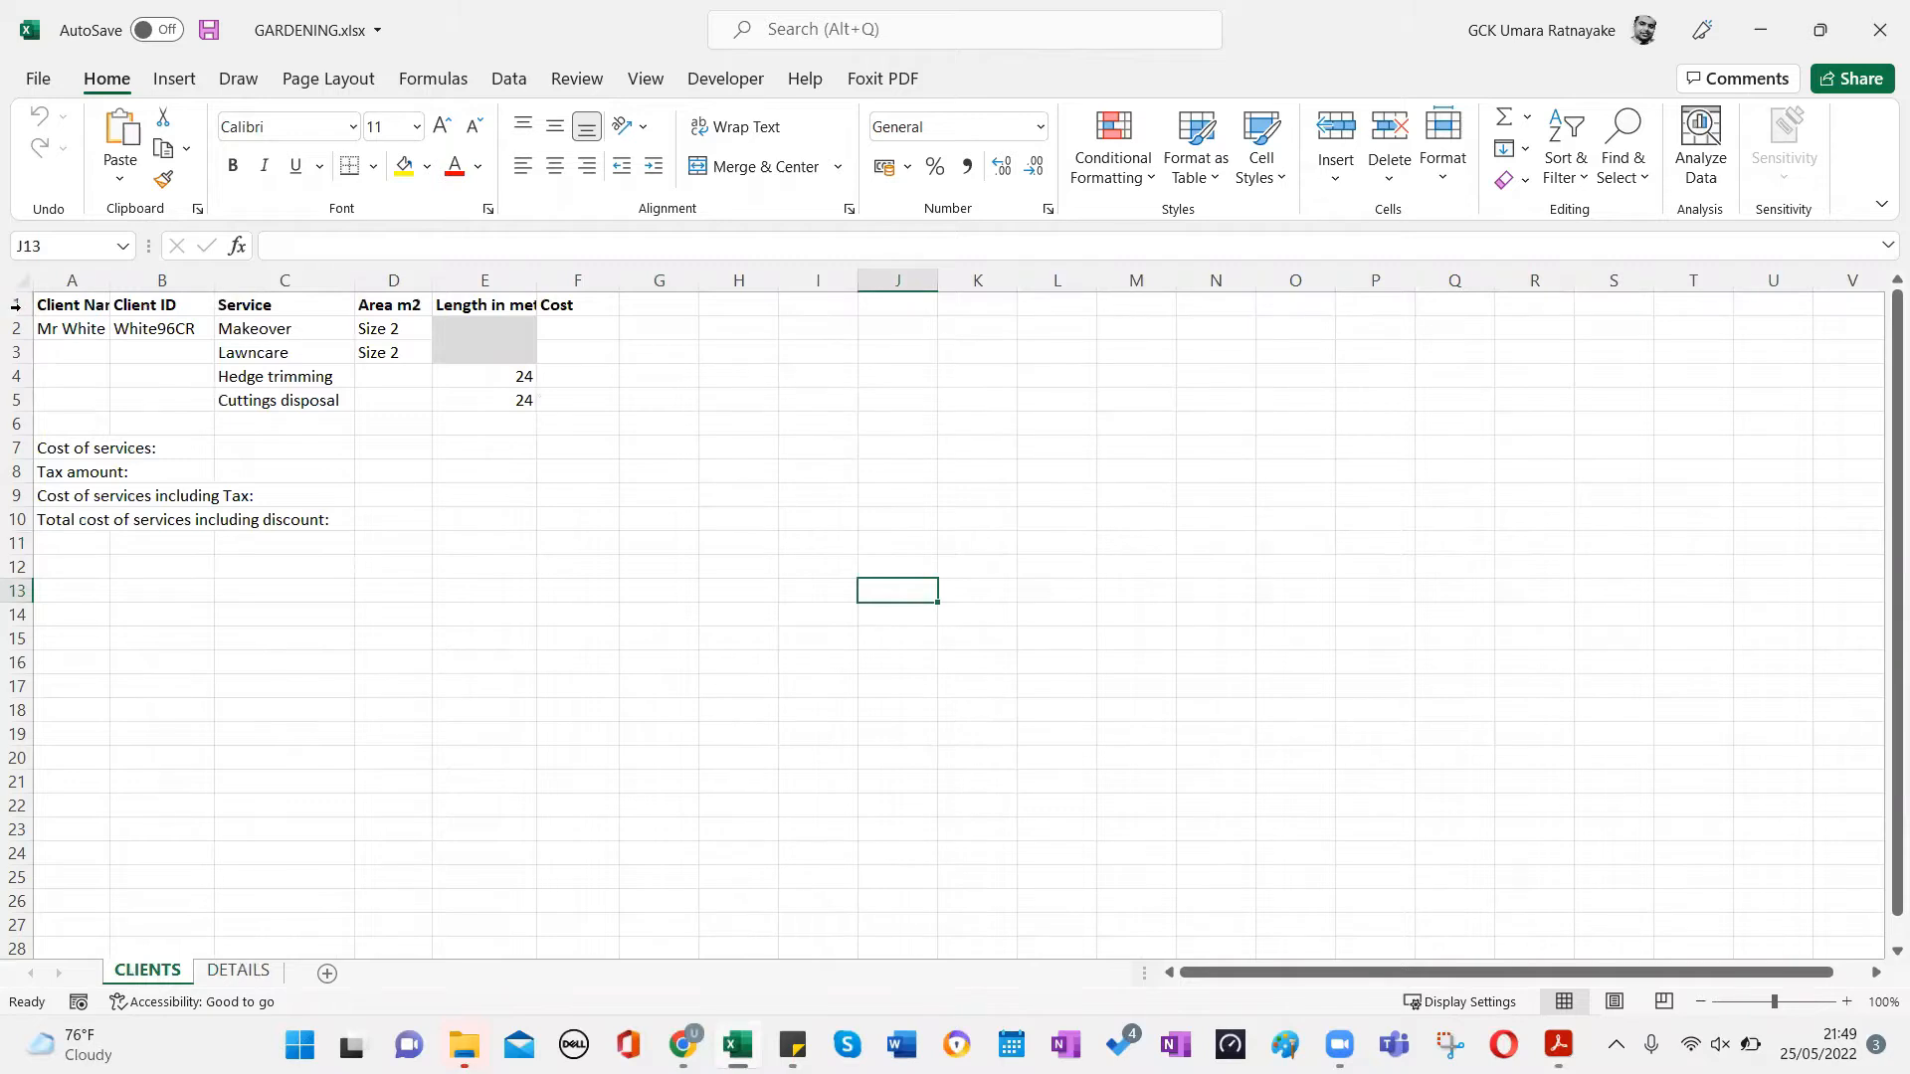
{"action": "right_click", "coordinate": [24, 312]}
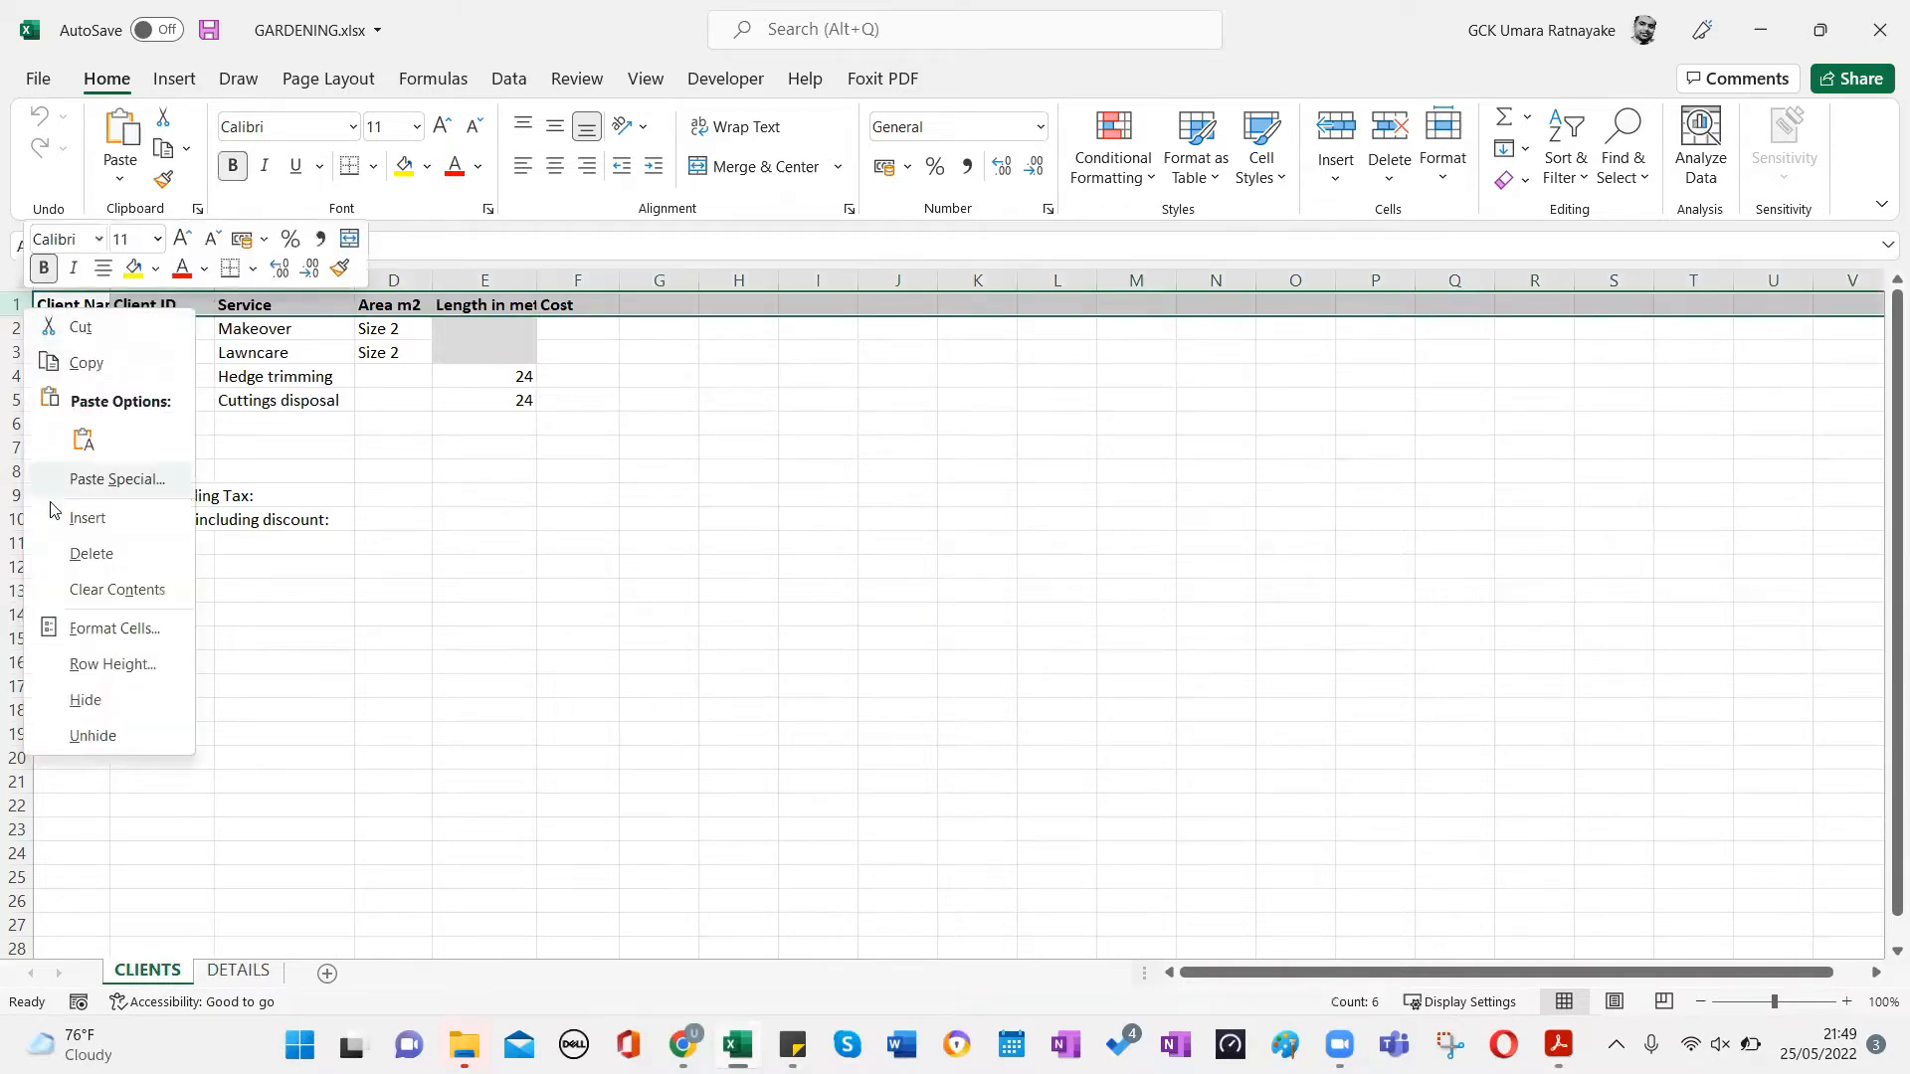
{"action": "left_click", "coordinate": [88, 517]}
{"action": "left_click", "coordinate": [406, 470]}
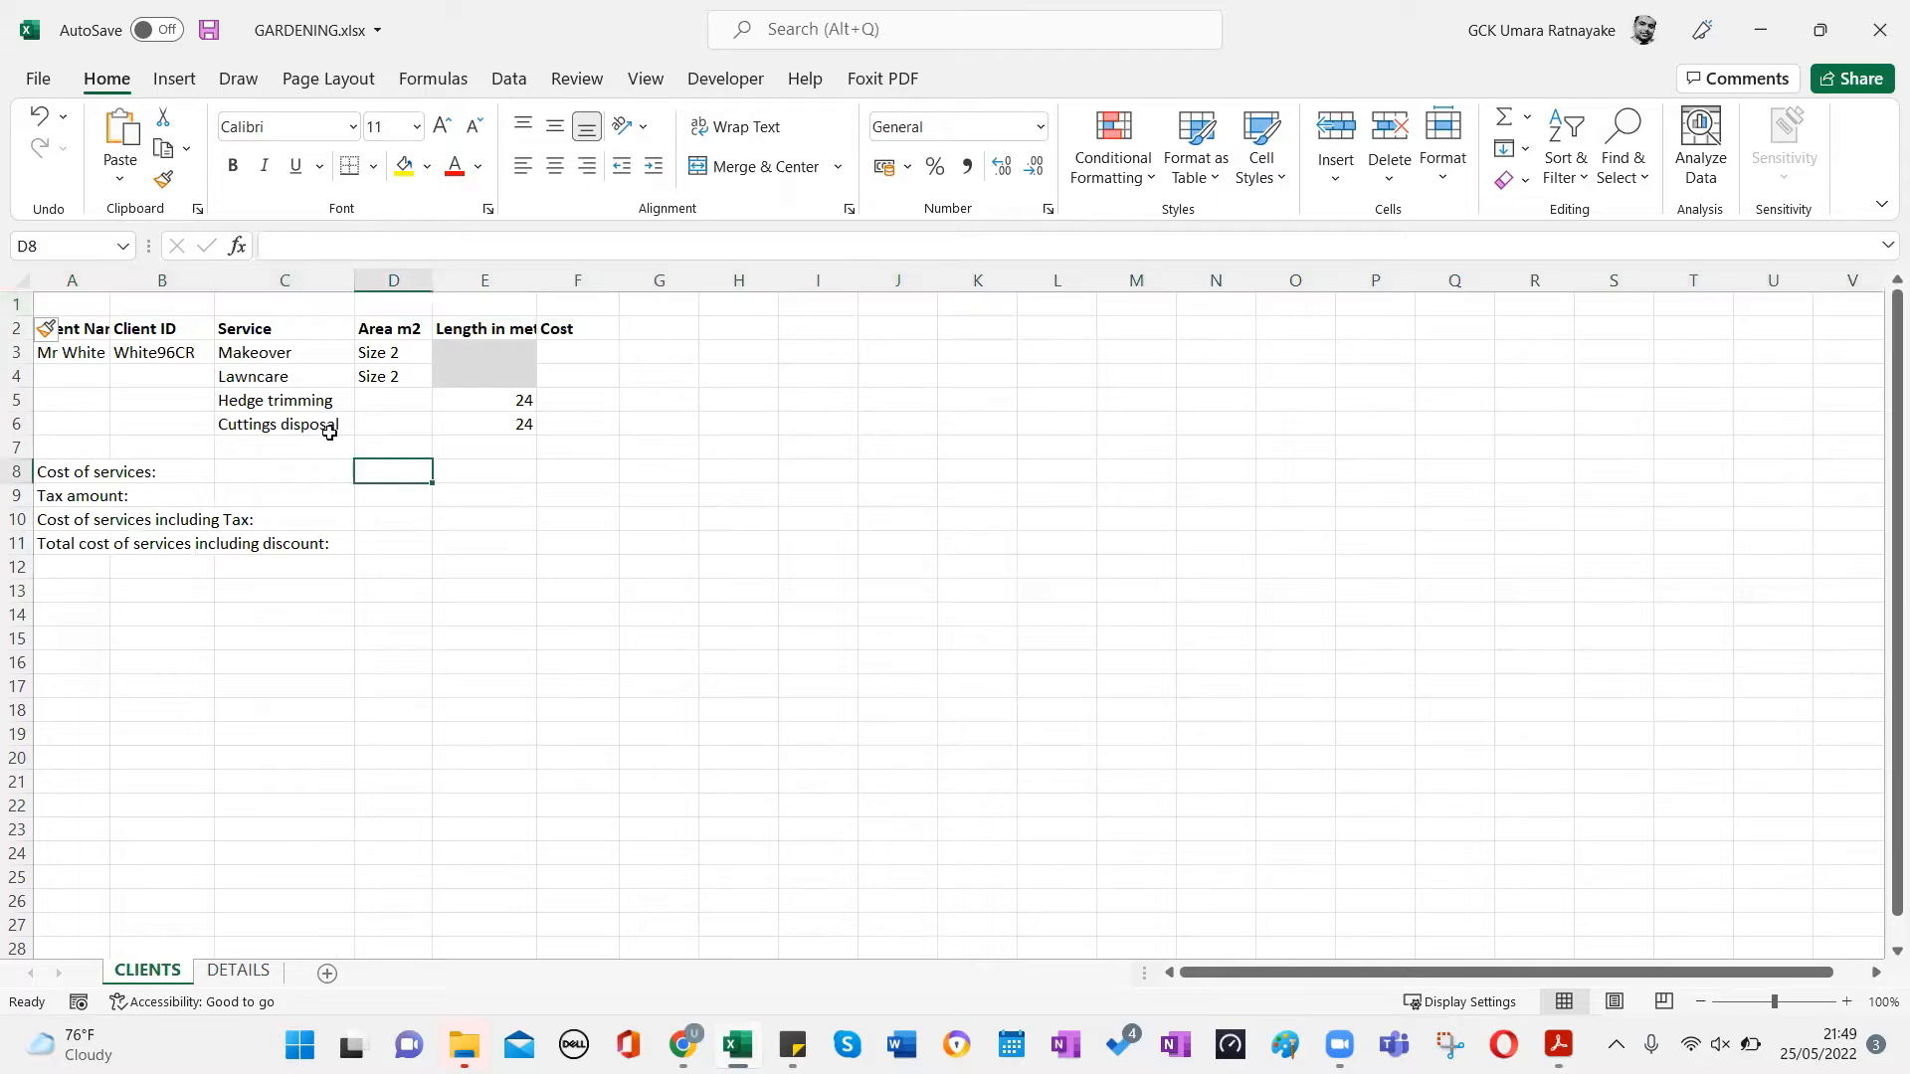
Check the heading wording in the exam paper and enter "Garden Service Sales for Week 21" in cell A1 of the CLIENTS worksheet.
{"action": "key", "text": "alt+Tab"}
{"action": "scroll", "coordinate": [533, 619], "scroll_direction": "up", "scroll_amount": 1}
{"action": "scroll", "coordinate": [533, 618], "scroll_direction": "down", "scroll_amount": 1}
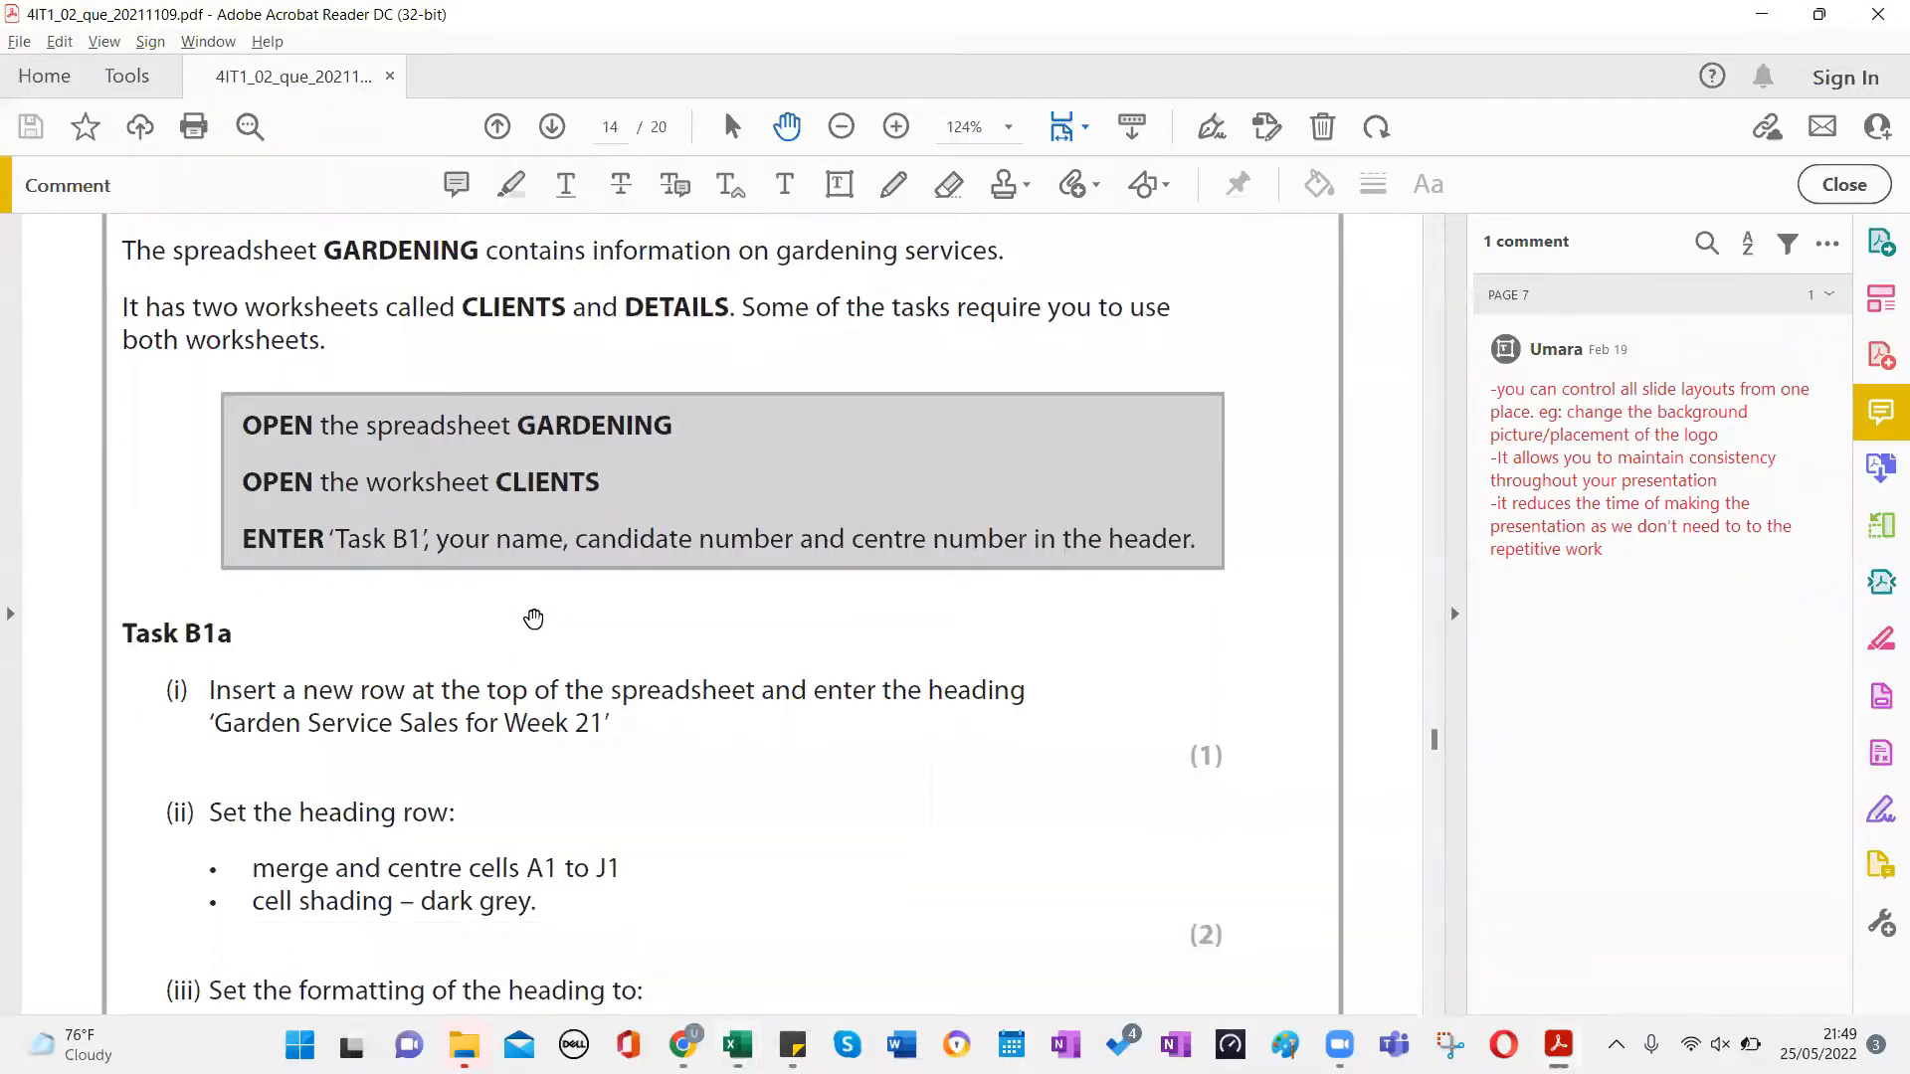
{"action": "scroll", "coordinate": [533, 619], "scroll_direction": "down", "scroll_amount": 3}
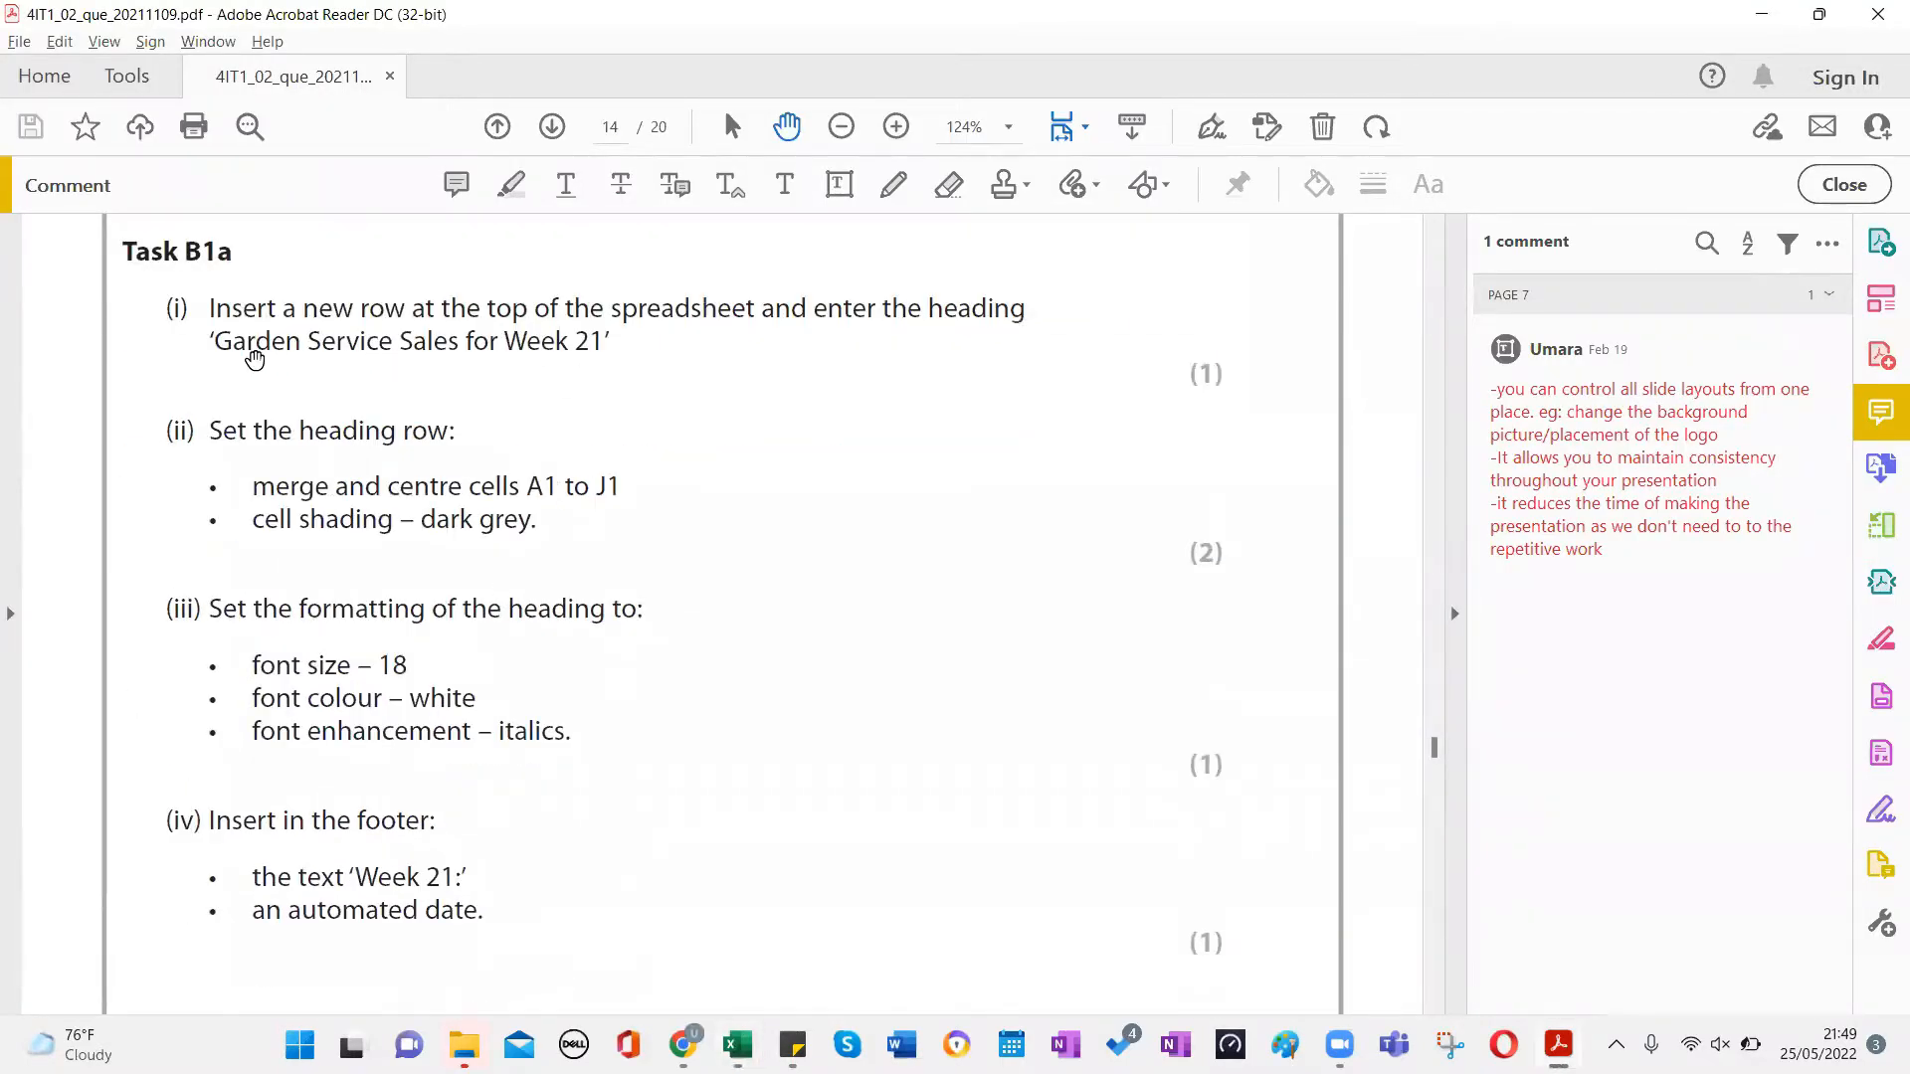
{"action": "key", "text": "alt+Tab"}
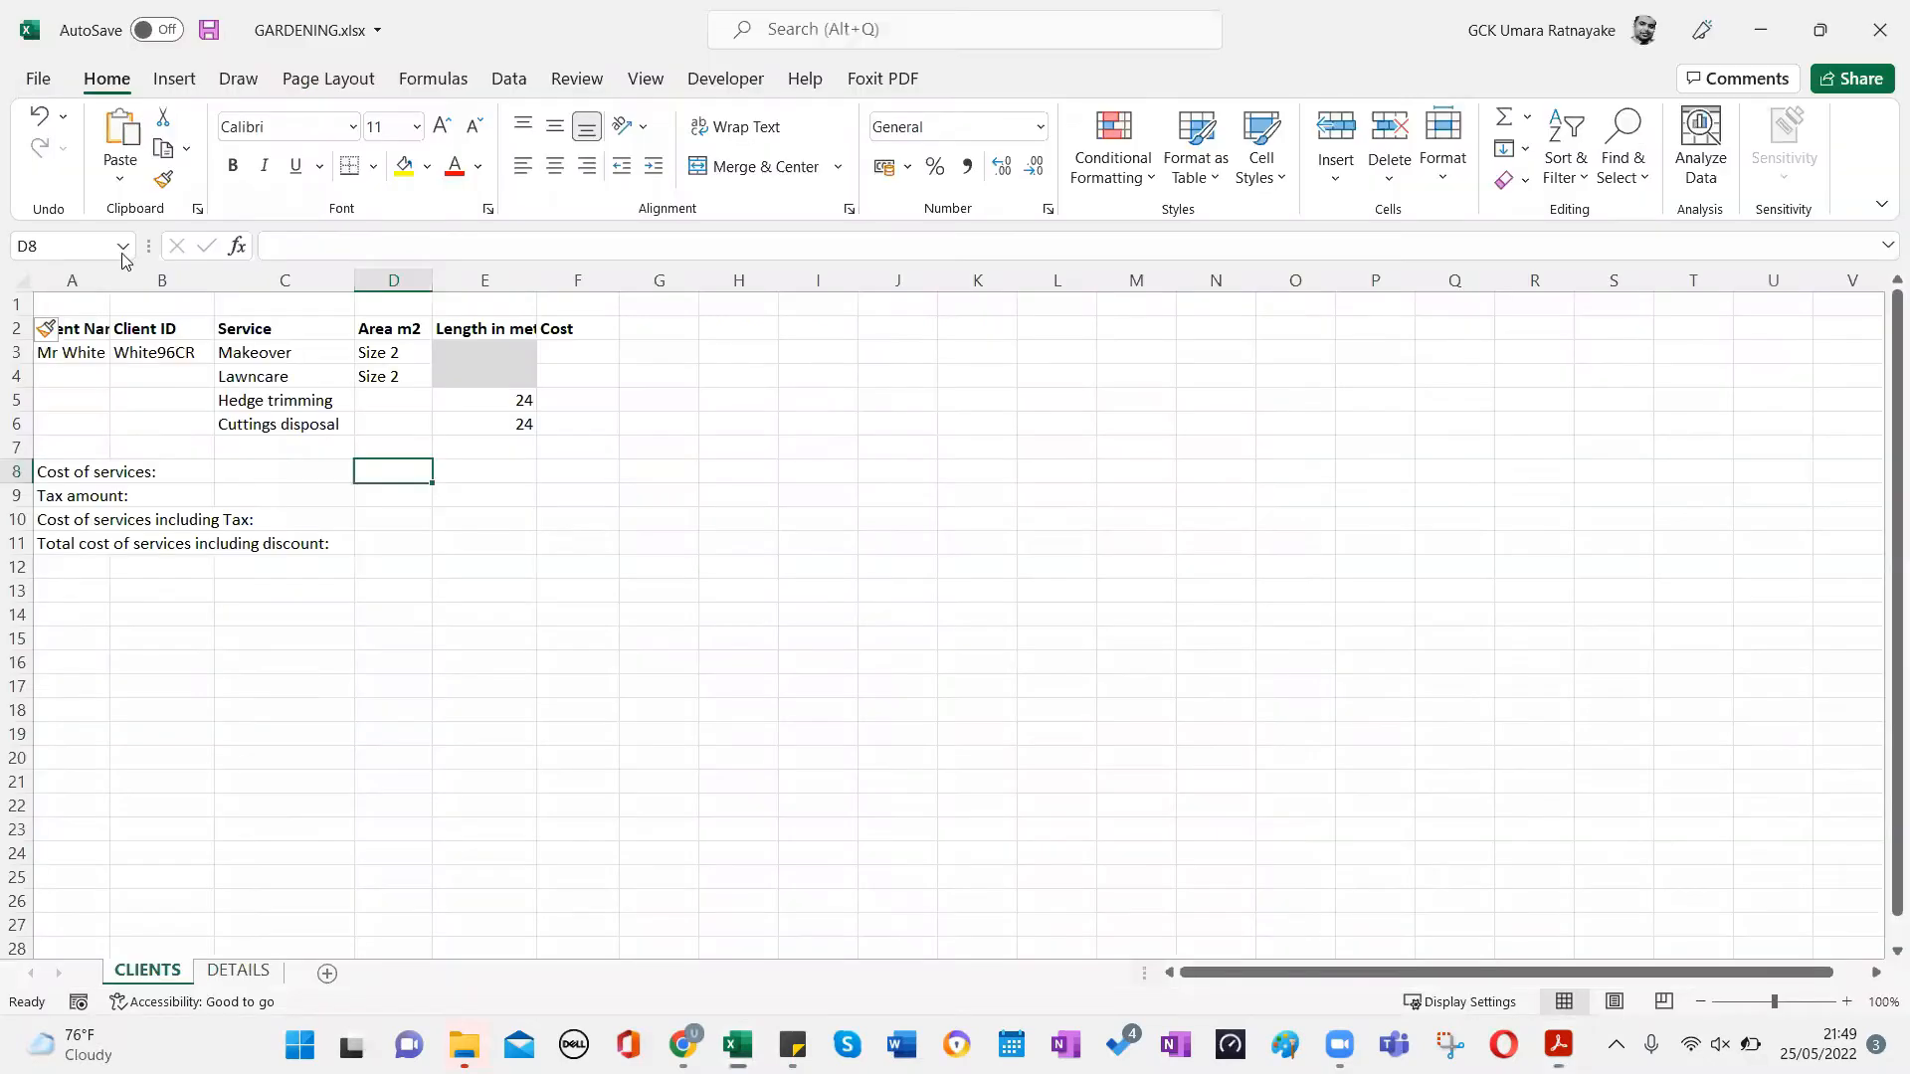
{"action": "left_click", "coordinate": [83, 306]}
{"action": "type", "text": "Garden"}
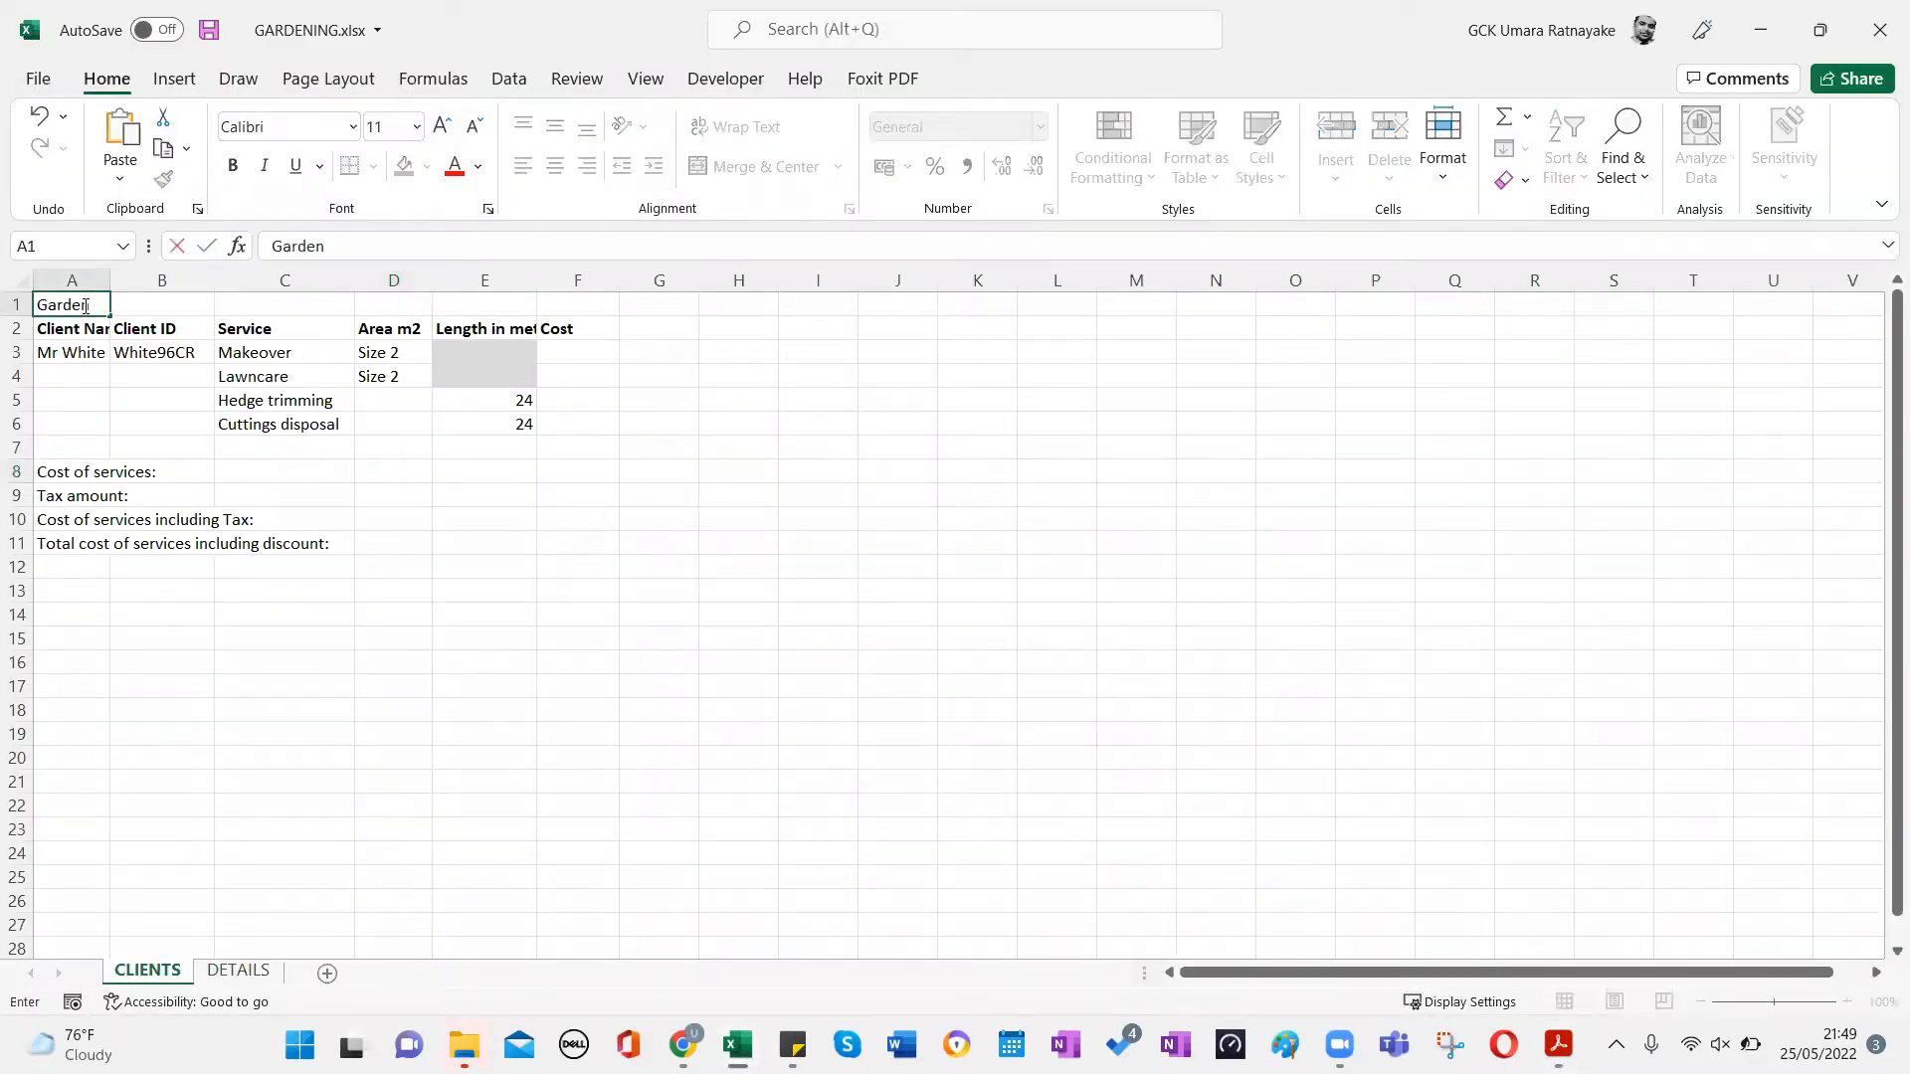
{"action": "key", "text": "alt+Tab"}
{"action": "key", "text": "alt+Tab"}
{"action": "type", "text": "n Service Sales"}
{"action": "key", "text": "alt+Tab"}
{"action": "key", "text": "alt+Tab"}
{"action": "type", "text": "for "}
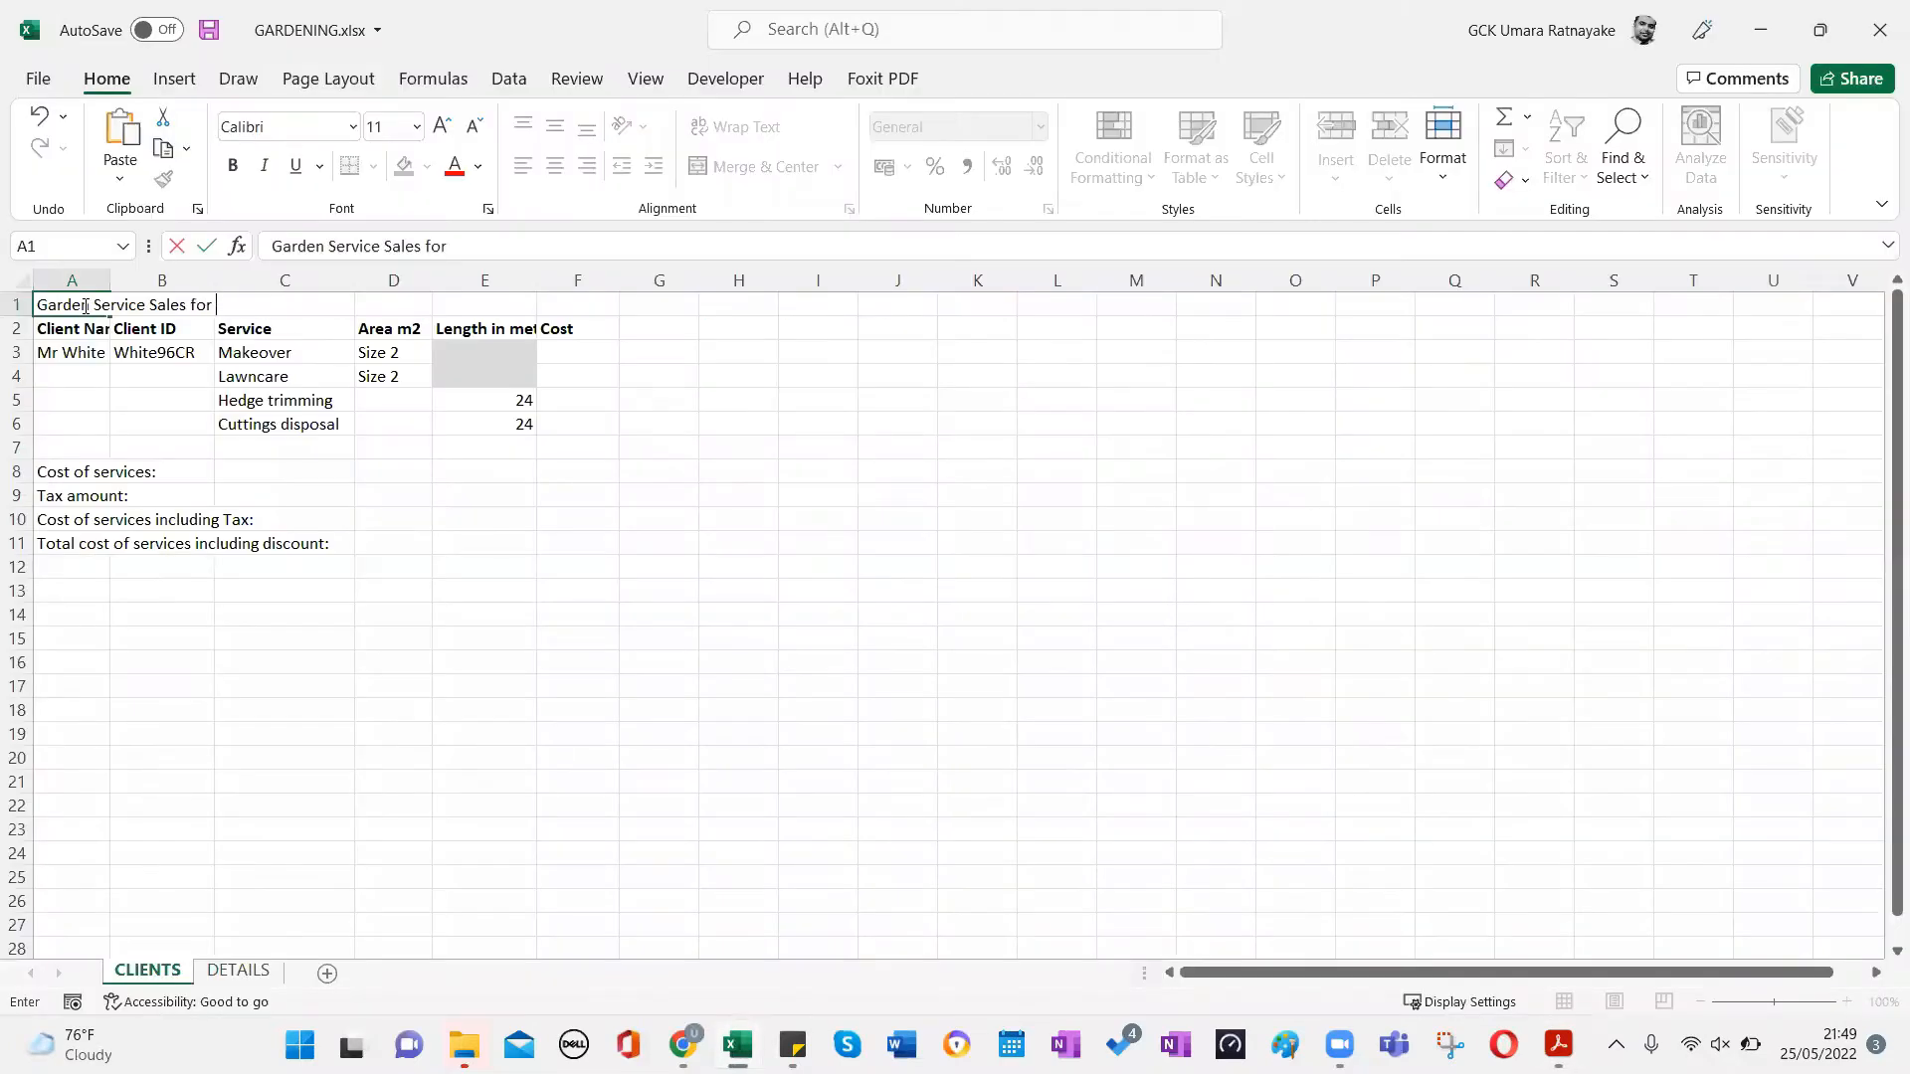
{"action": "type", "text": "week"}
{"action": "key", "text": "BackSpace"}
{"action": "key", "text": "BackSpace"}
{"action": "key", "text": "BackSpace"}
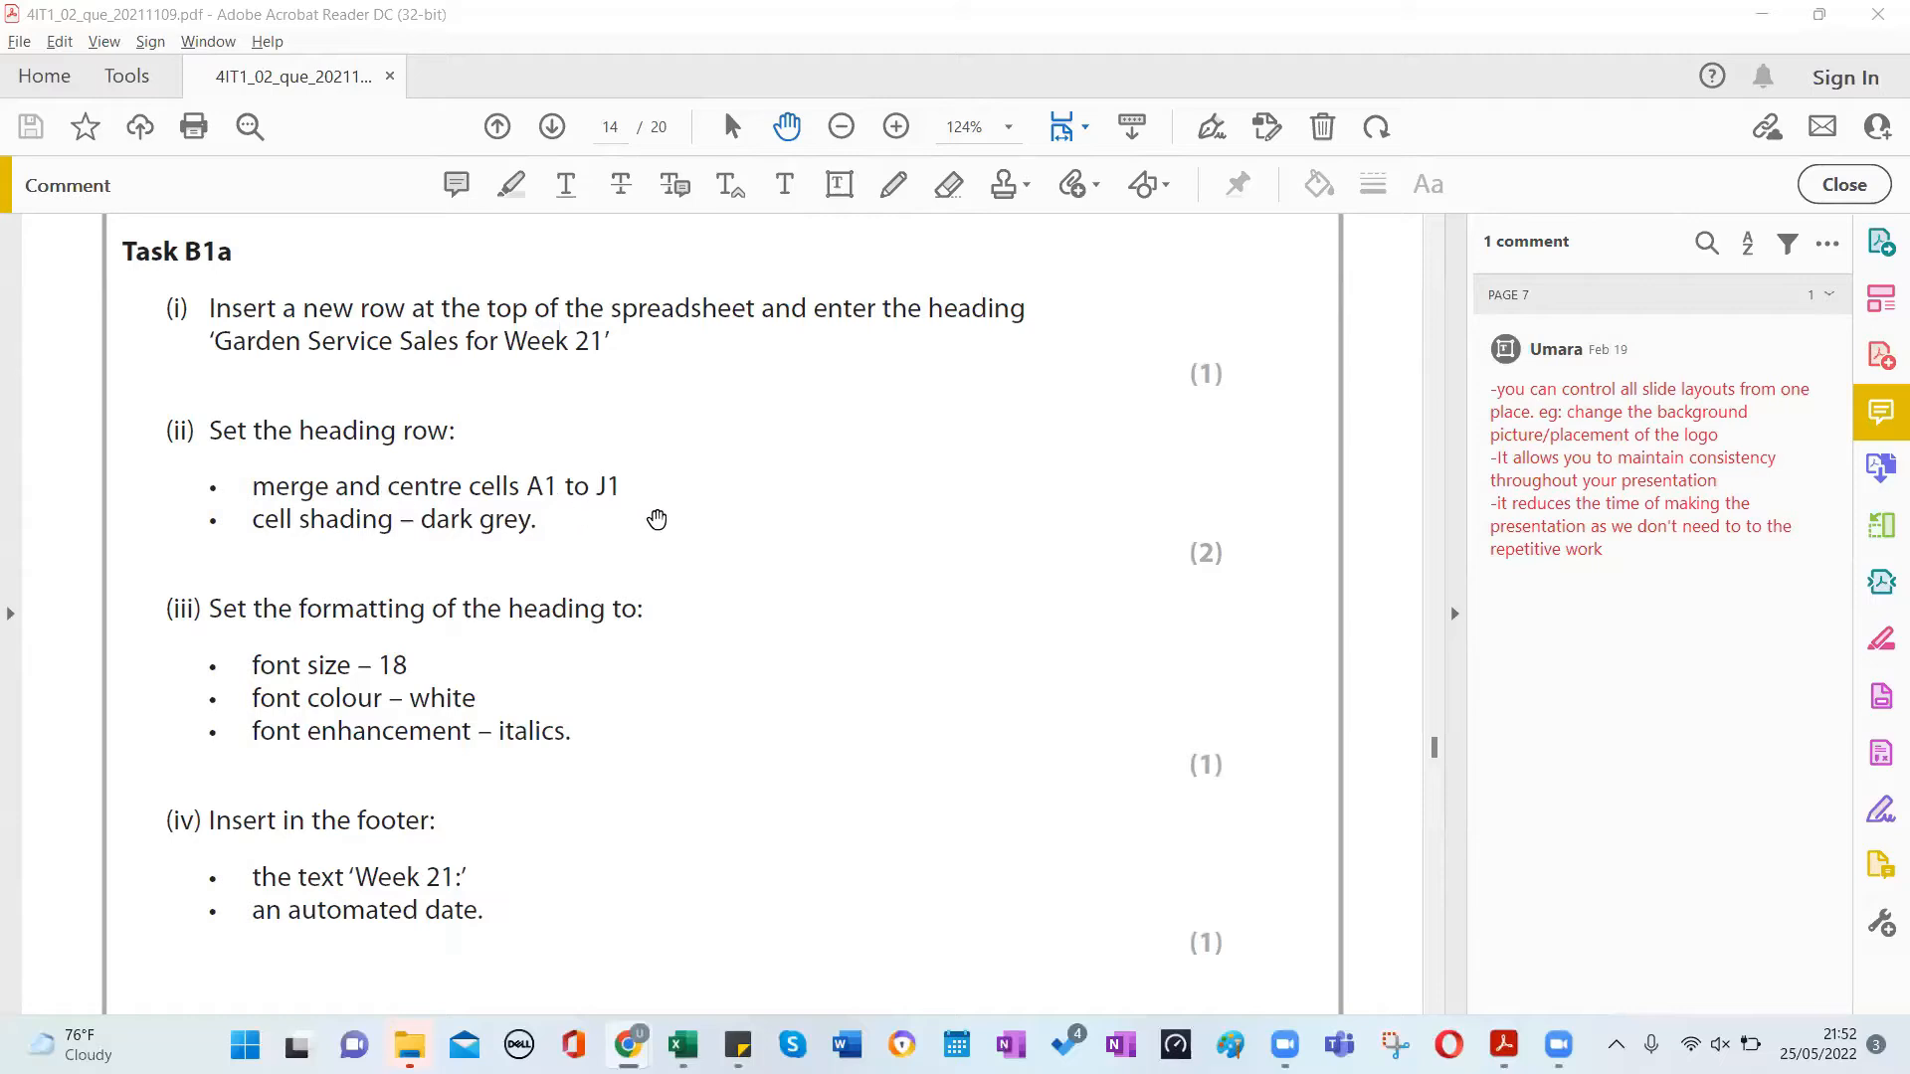
Return to the GARDENING workbook and merge and centre the heading across cells A1 to J1.
{"action": "key", "text": "alt+Tab"}
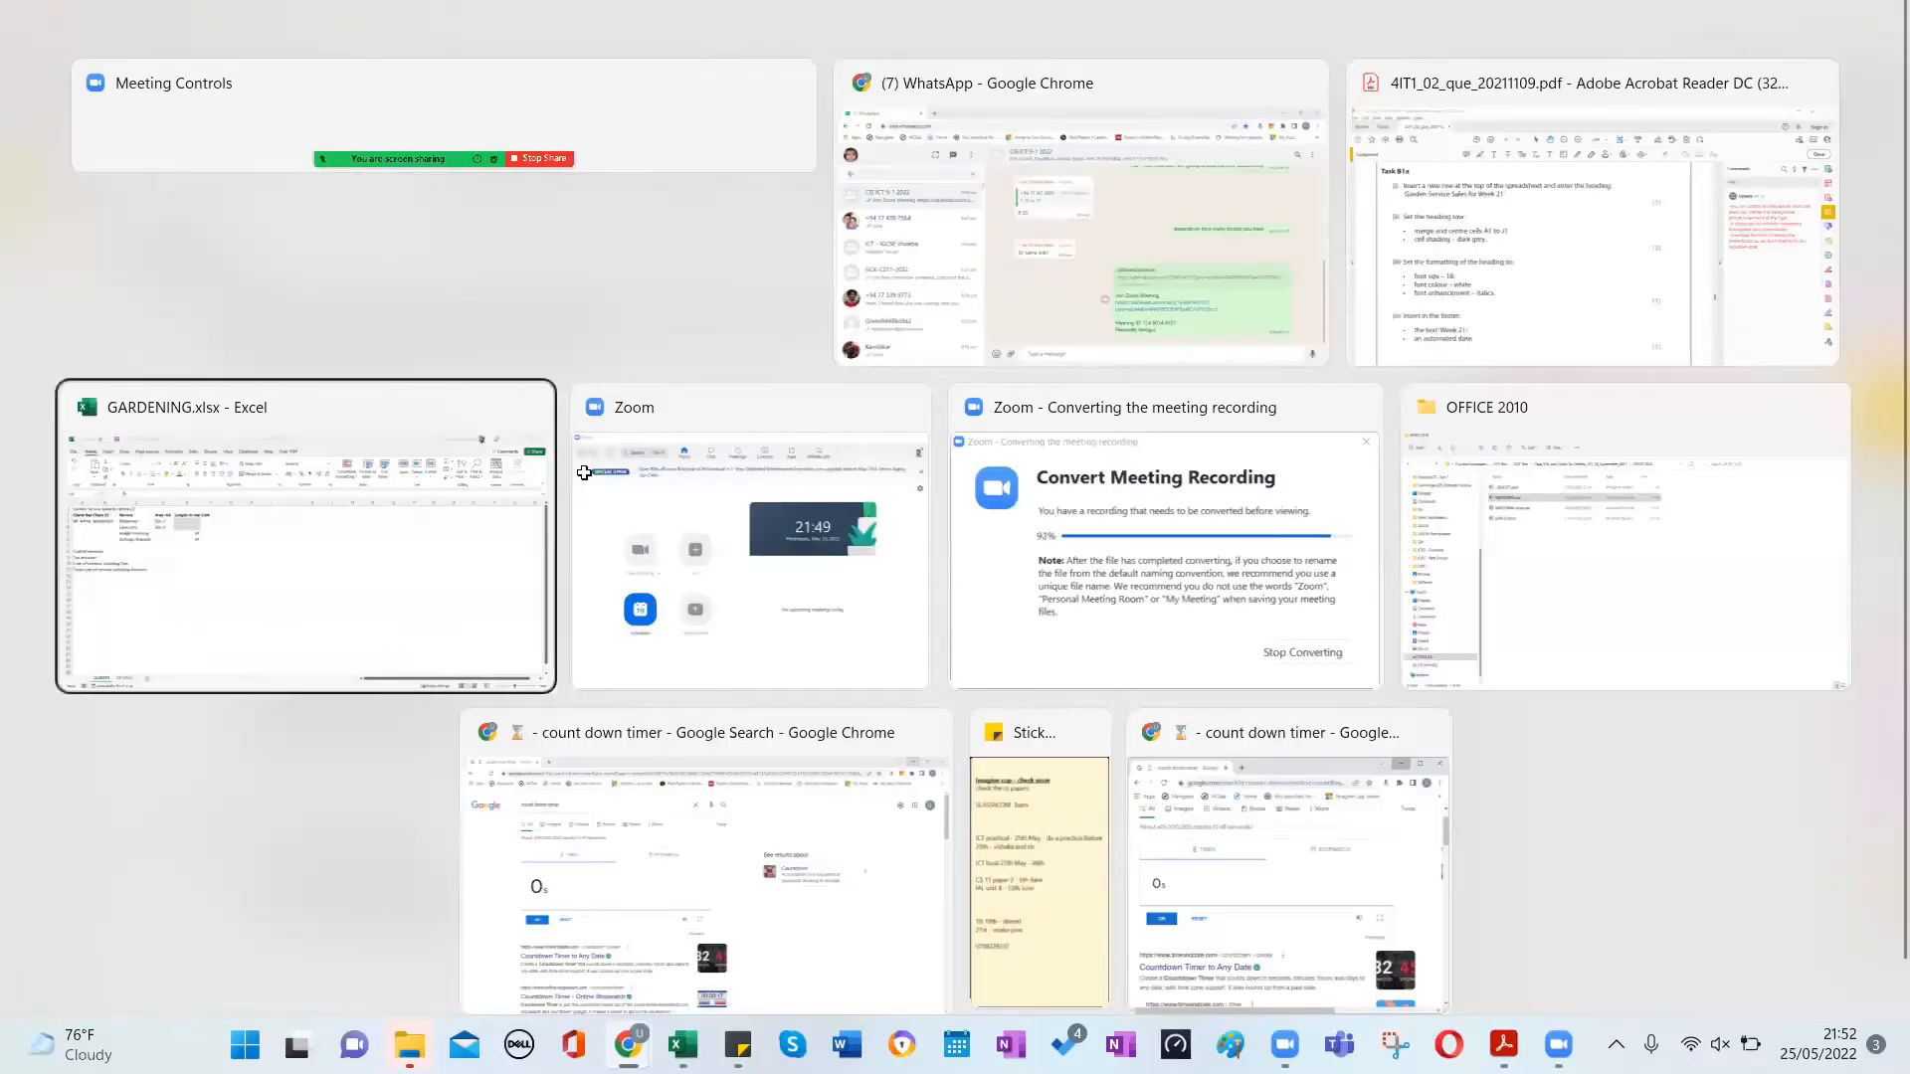
{"action": "left_click", "coordinate": [391, 435]}
{"action": "left_click", "coordinate": [390, 437]}
{"action": "left_click_drag", "start_coordinate": [49, 304], "coordinate": [897, 309]}
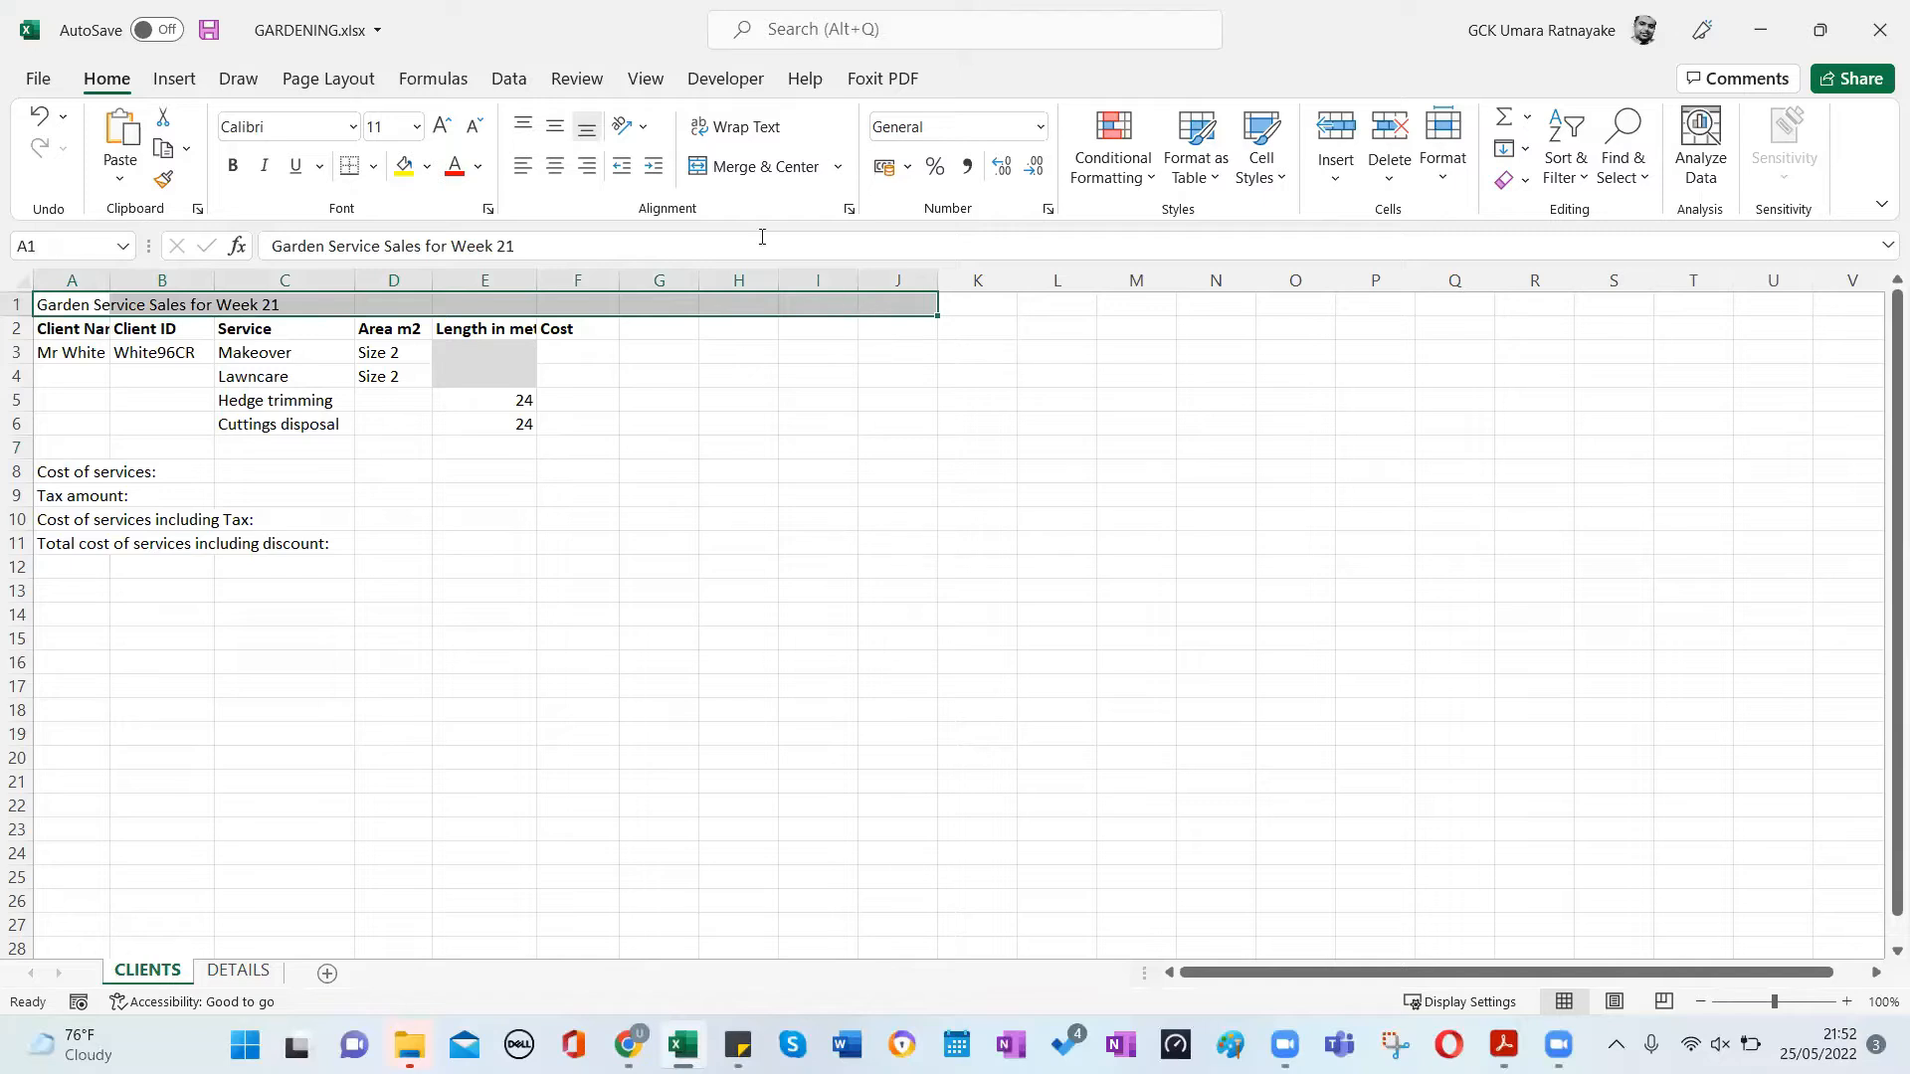
{"action": "left_click", "coordinate": [751, 176]}
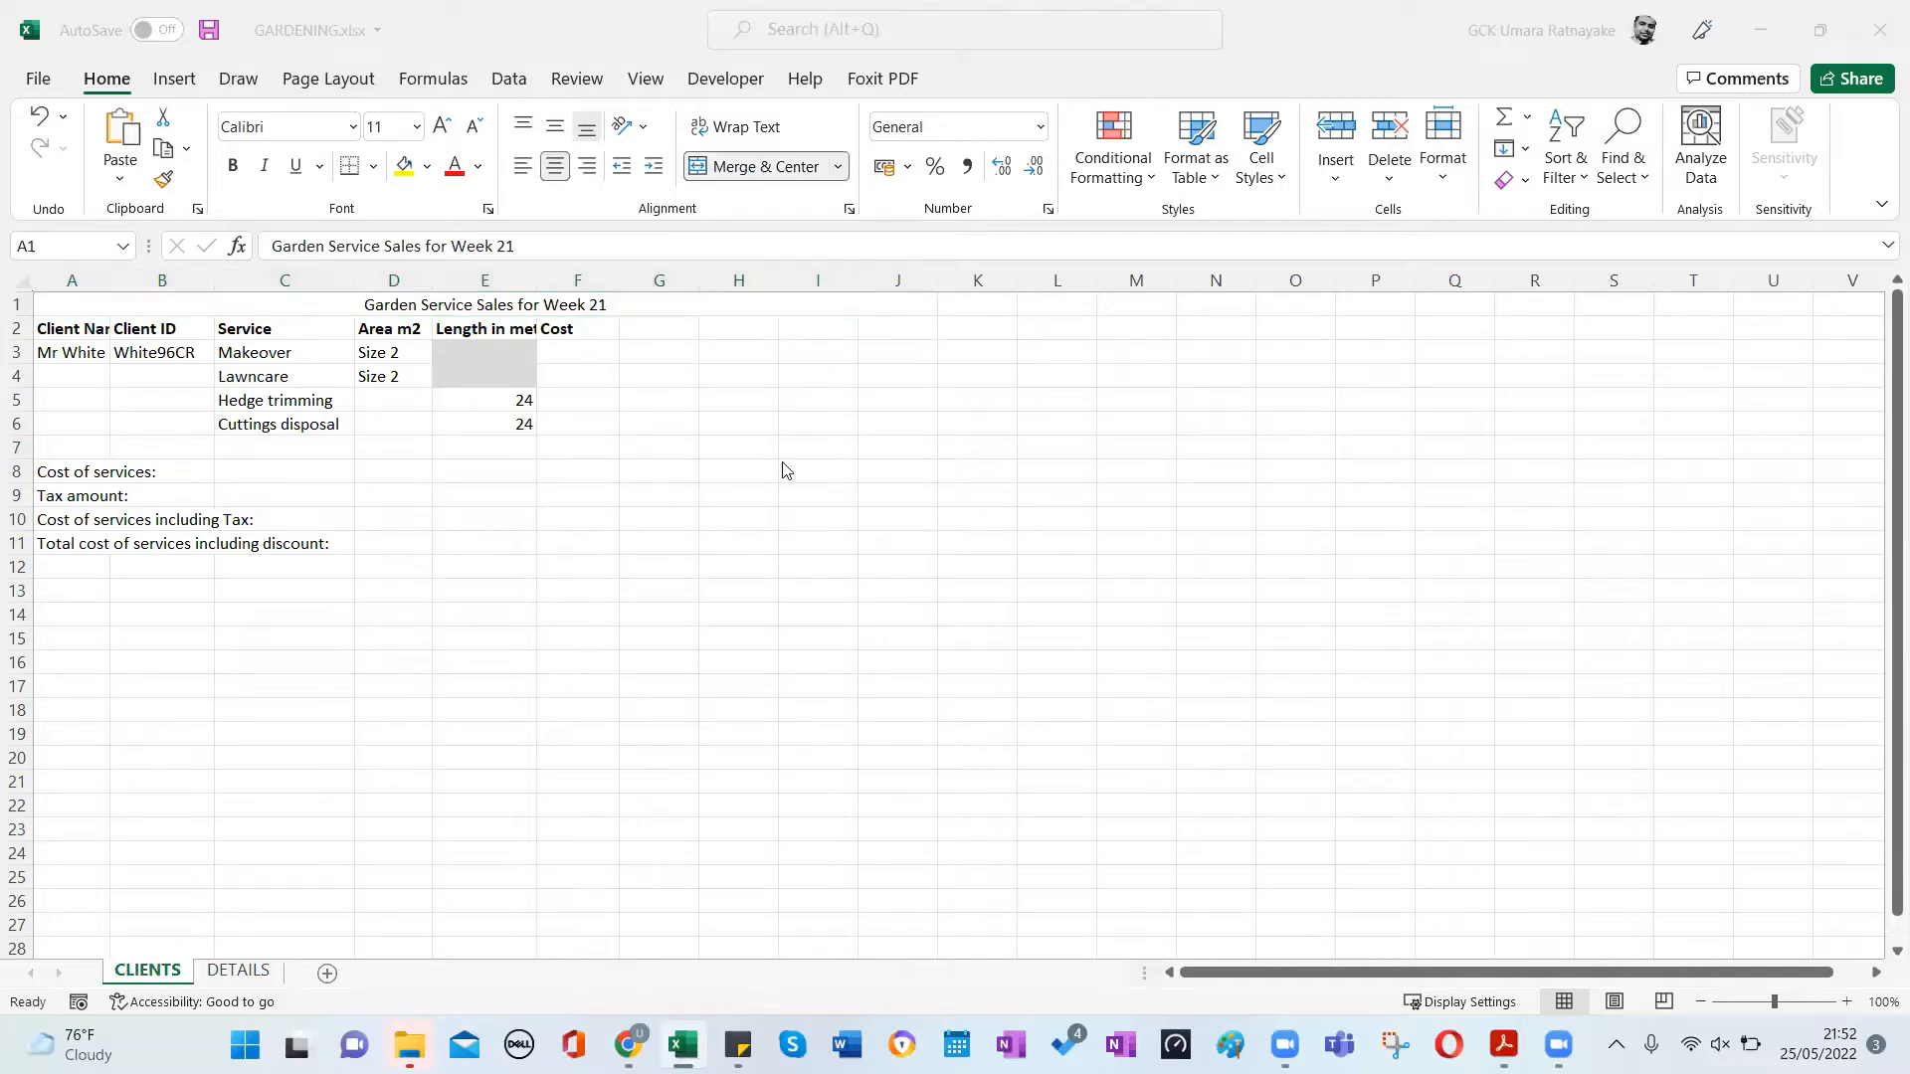
Switch to the exam paper in Acrobat Reader and back to the GARDENING workbook in Excel.
{"action": "key", "text": "super+Tab"}
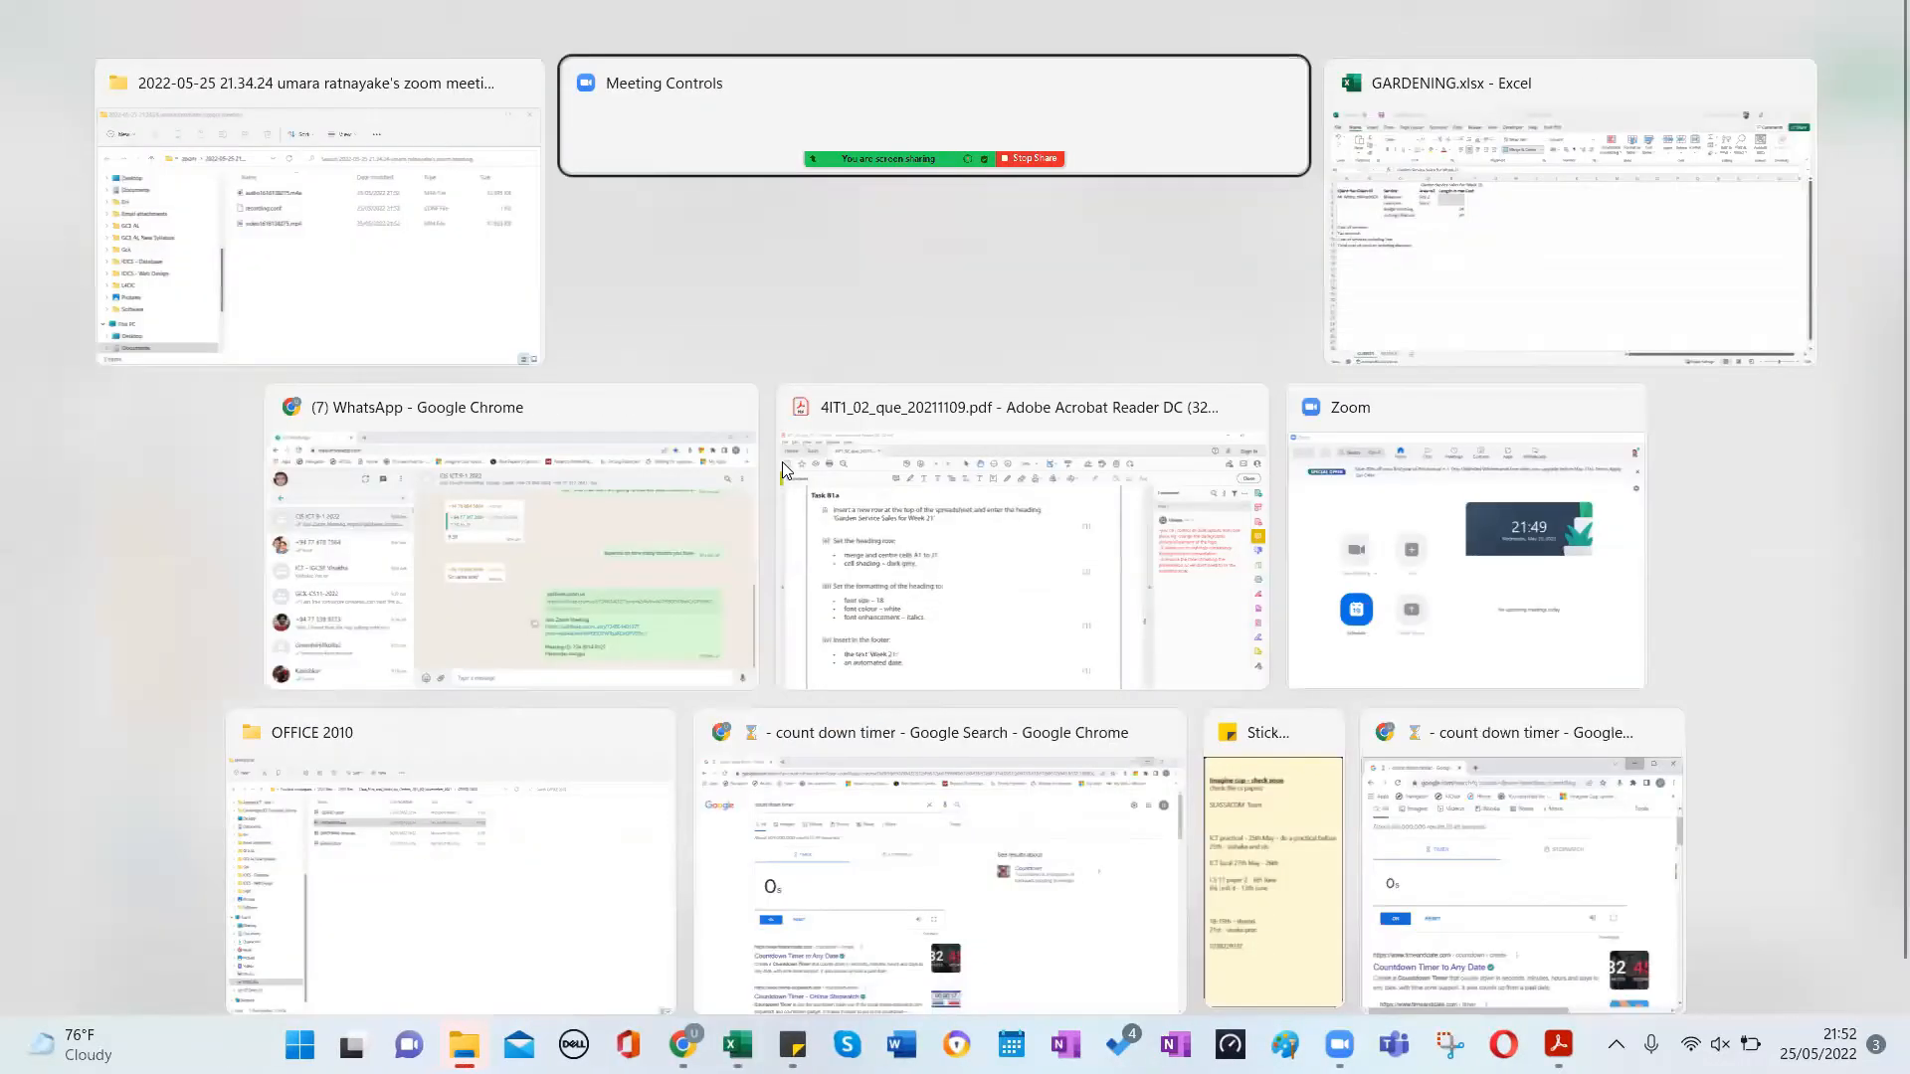
{"action": "key", "text": "Right"}
{"action": "key", "text": "Right"}
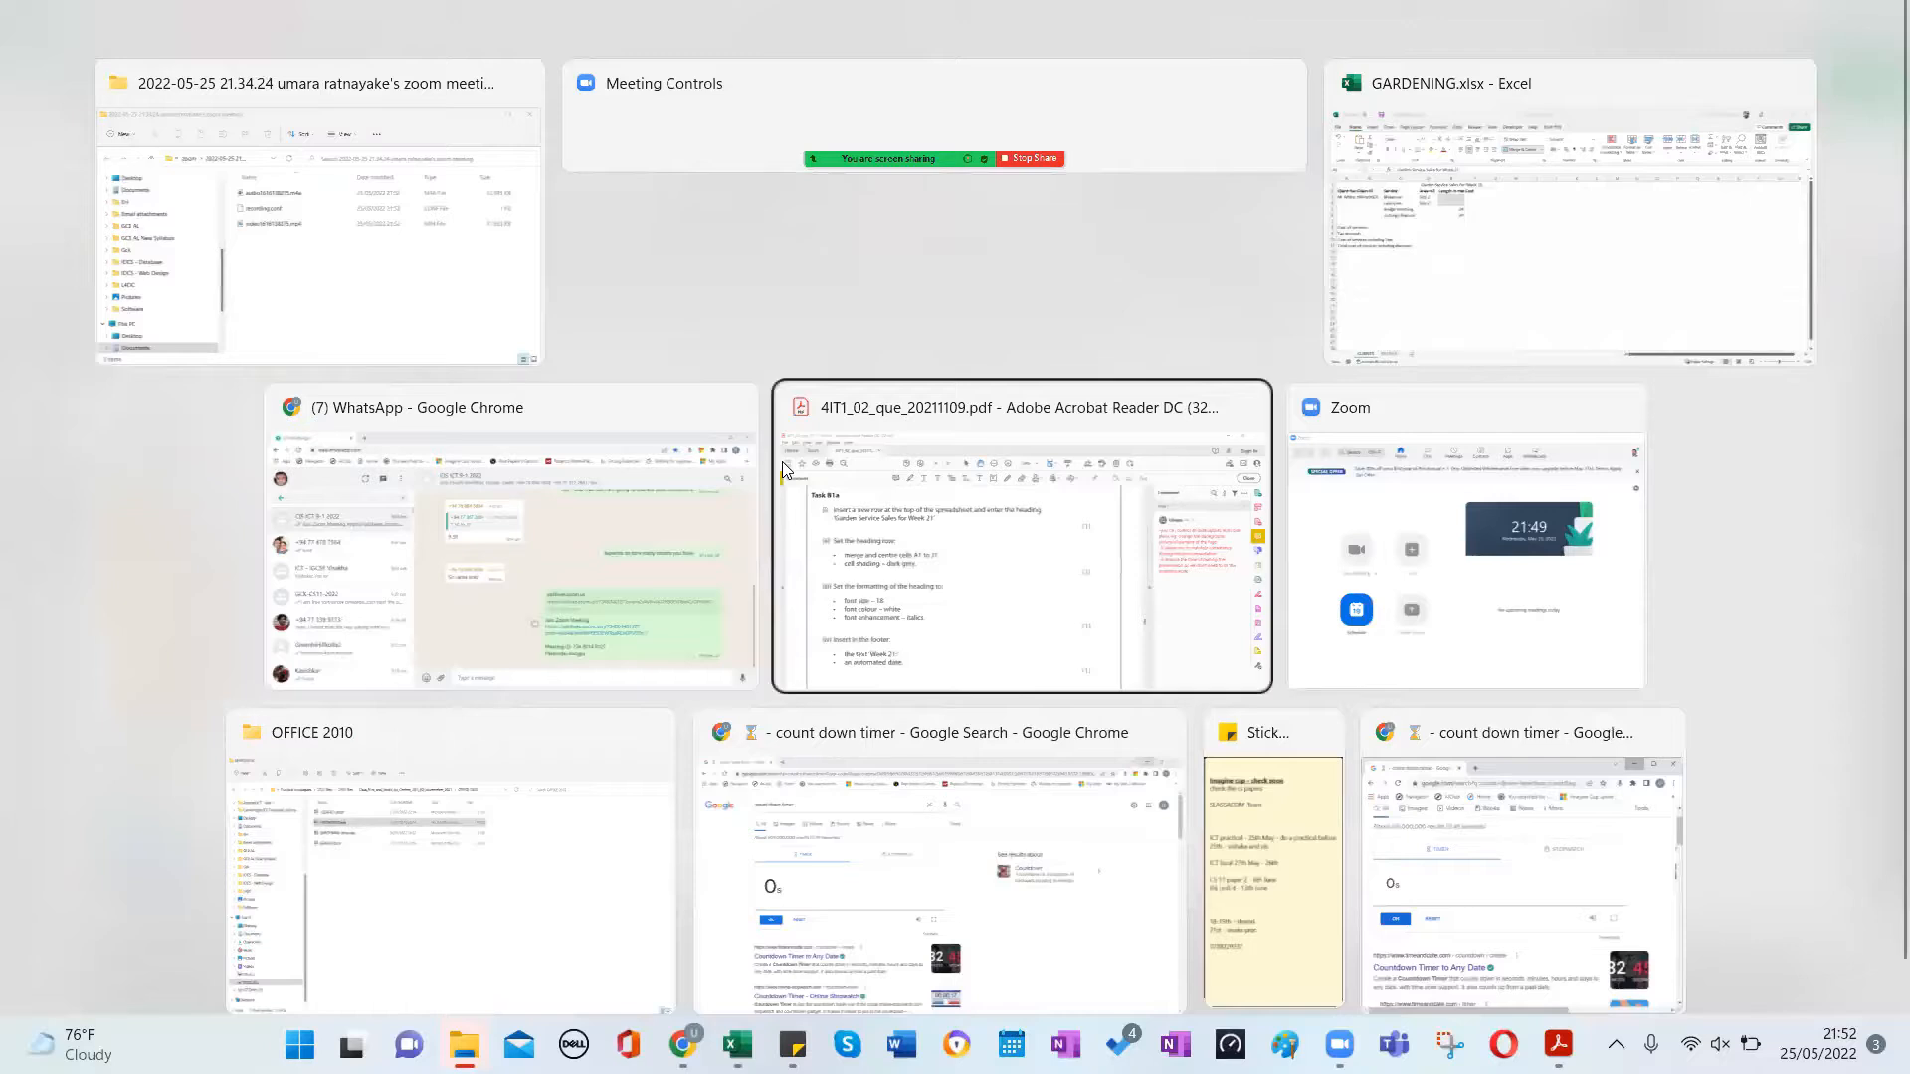
{"action": "key", "text": "Return"}
{"action": "key", "text": "super+Tab"}
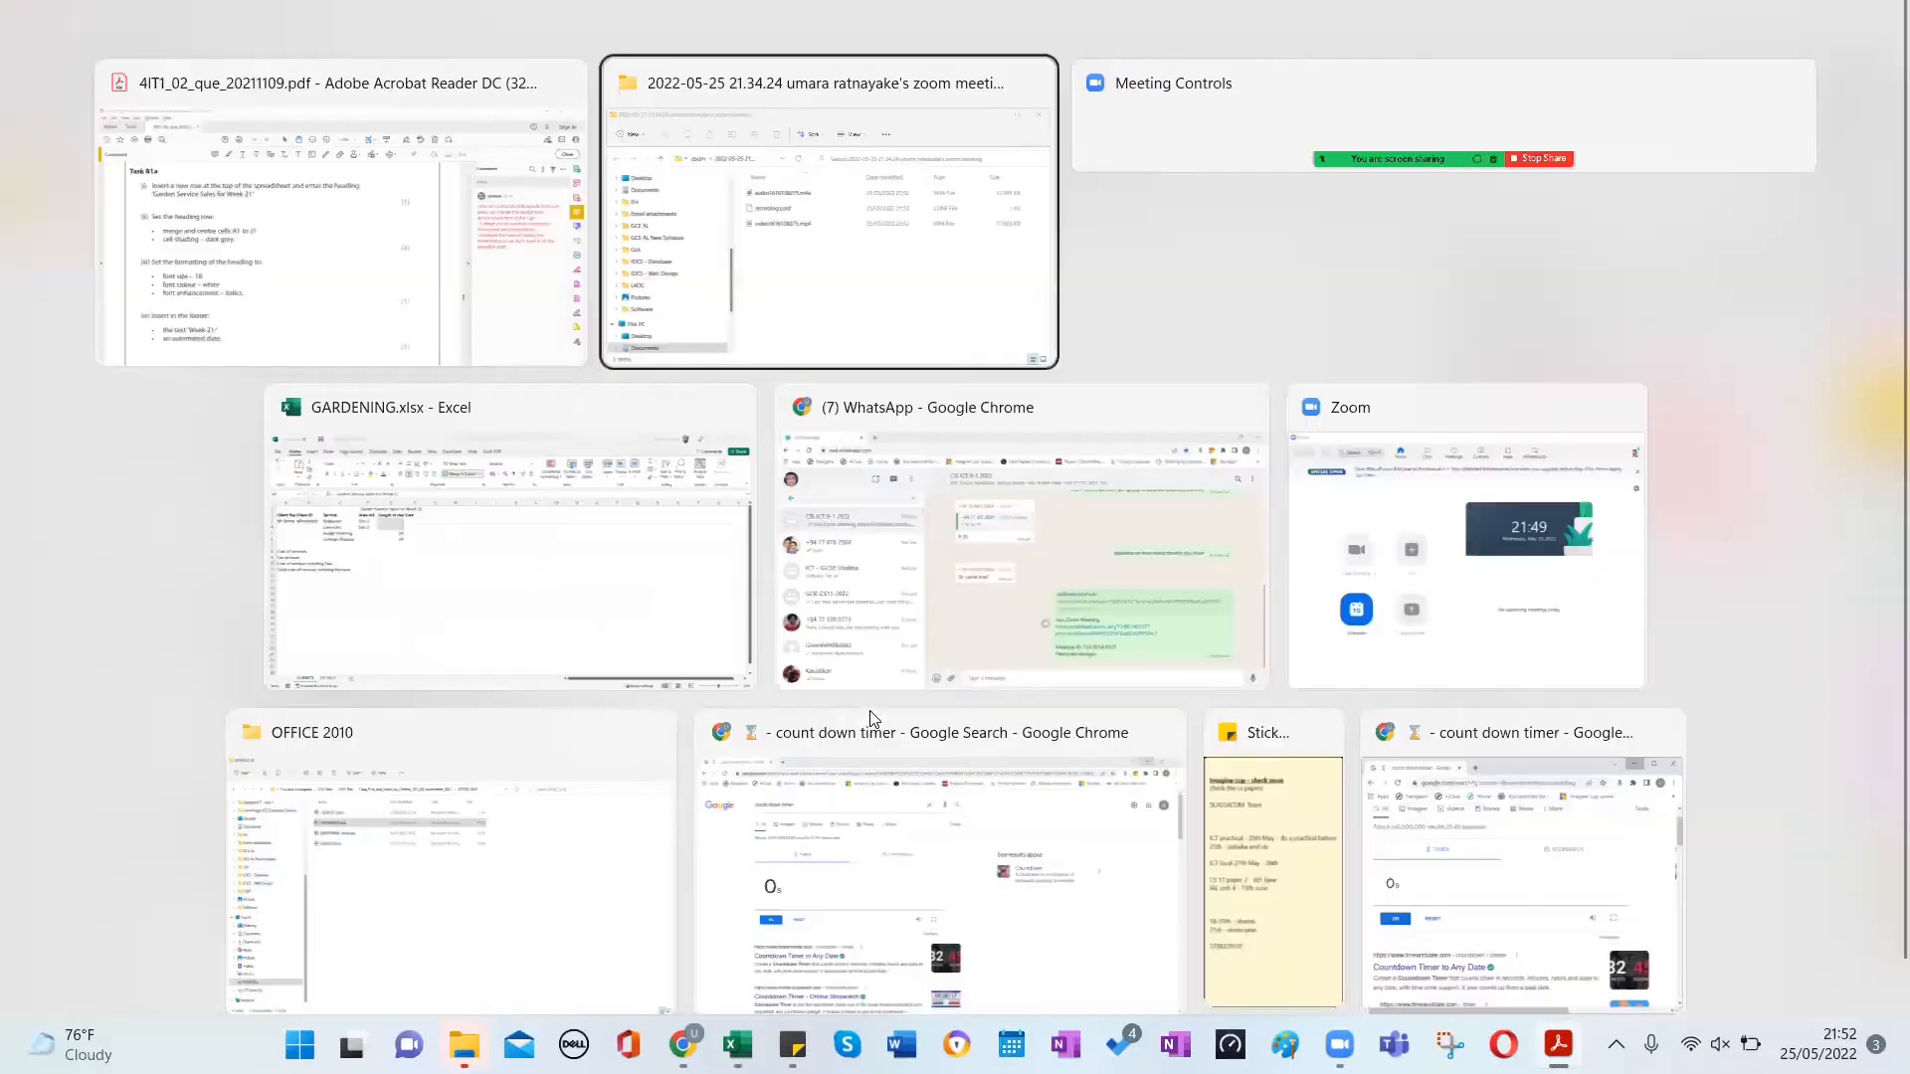
{"action": "key", "text": "Right"}
{"action": "key", "text": "Right"}
{"action": "key", "text": "Return"}
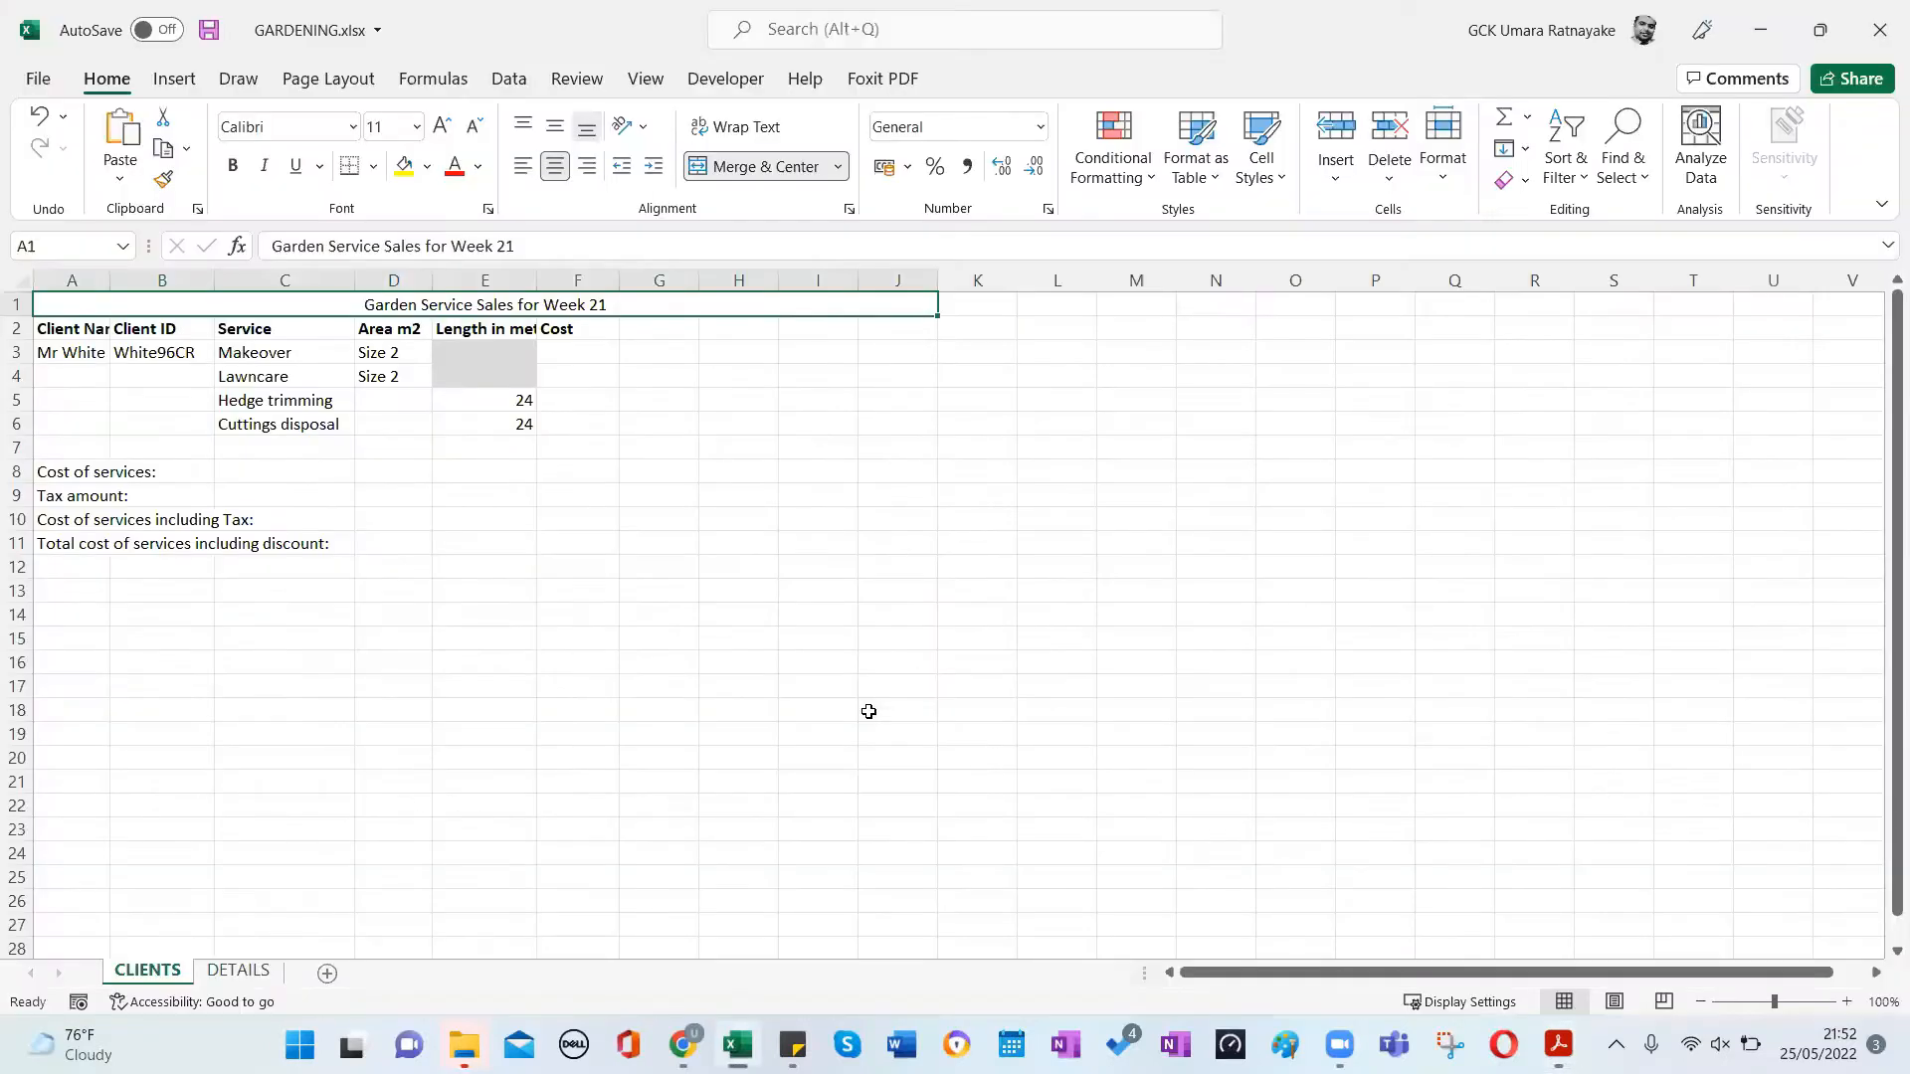
Check the shading instruction in the exam paper and fill the merged heading row with dark grey.
{"action": "key", "text": "alt+Tab"}
{"action": "scroll", "coordinate": [488, 537], "scroll_direction": "down", "scroll_amount": 1}
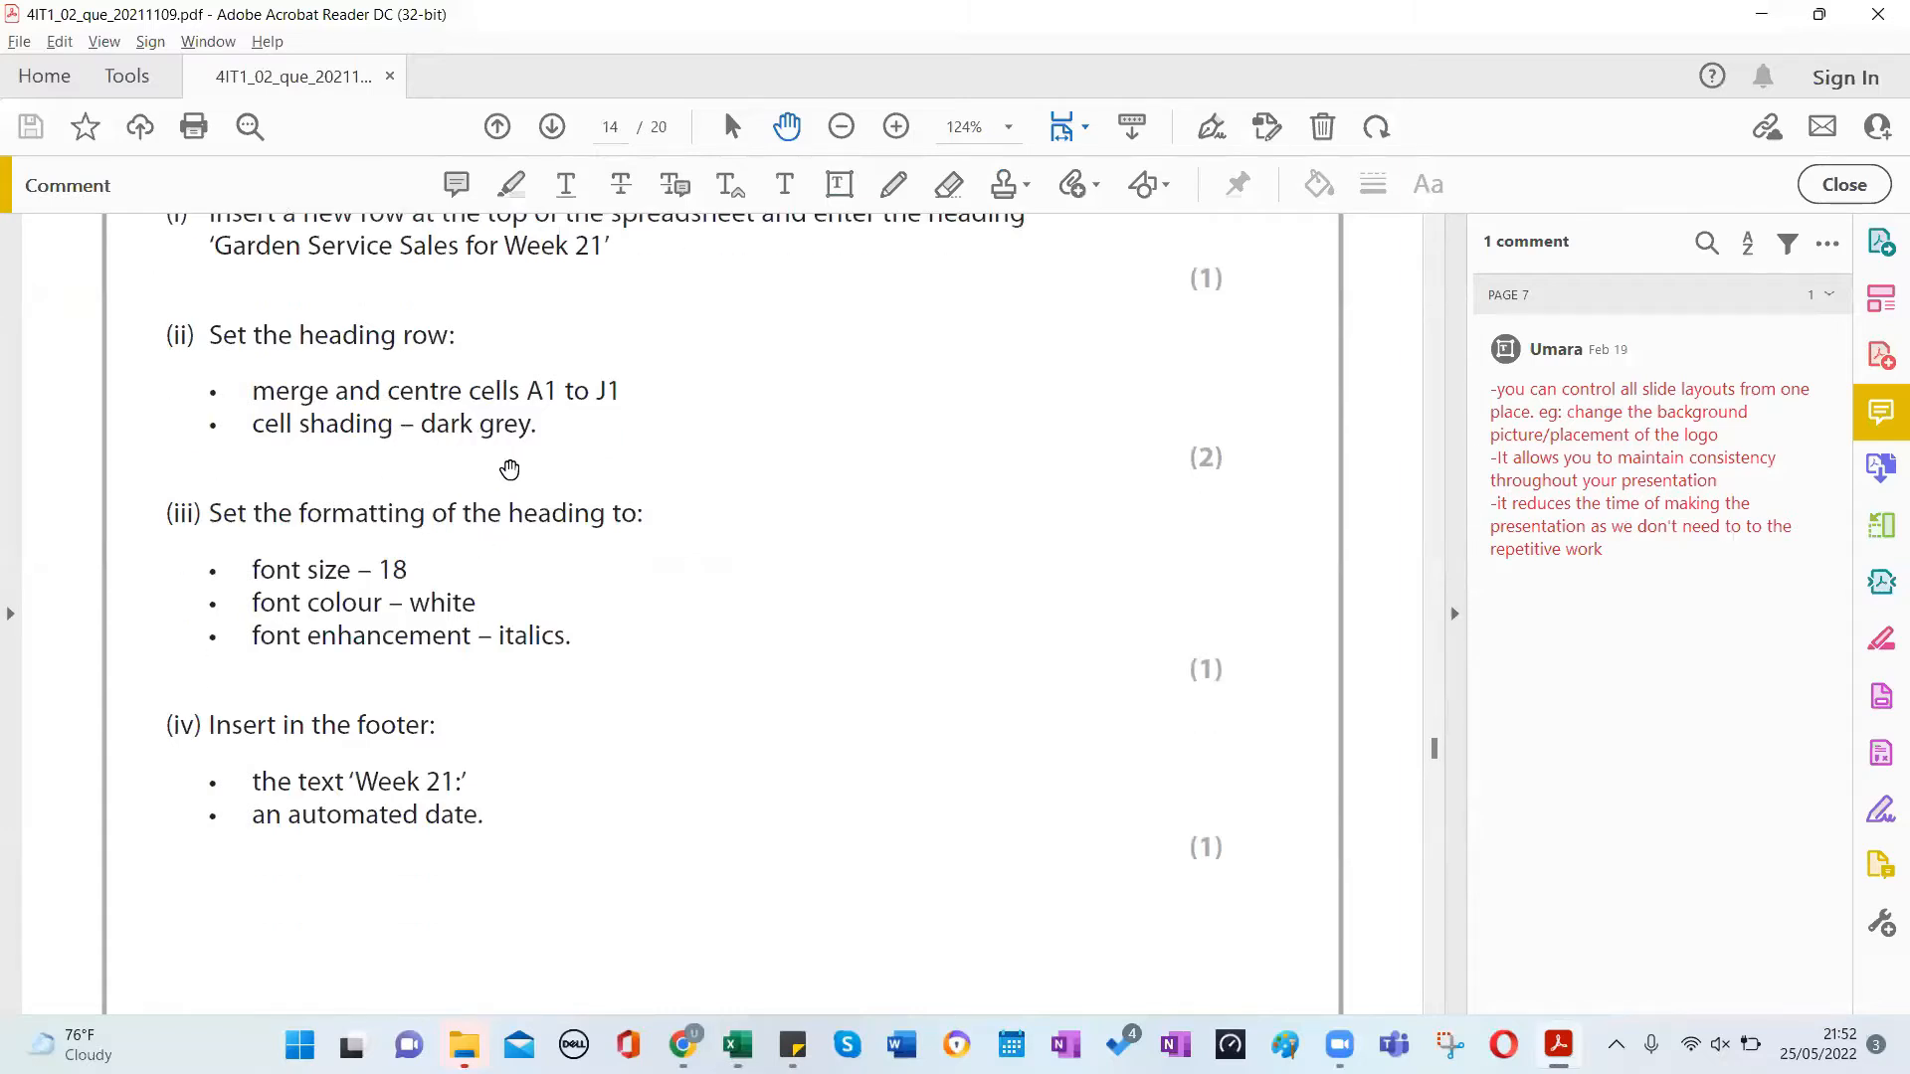
{"action": "key", "text": "alt+Tab"}
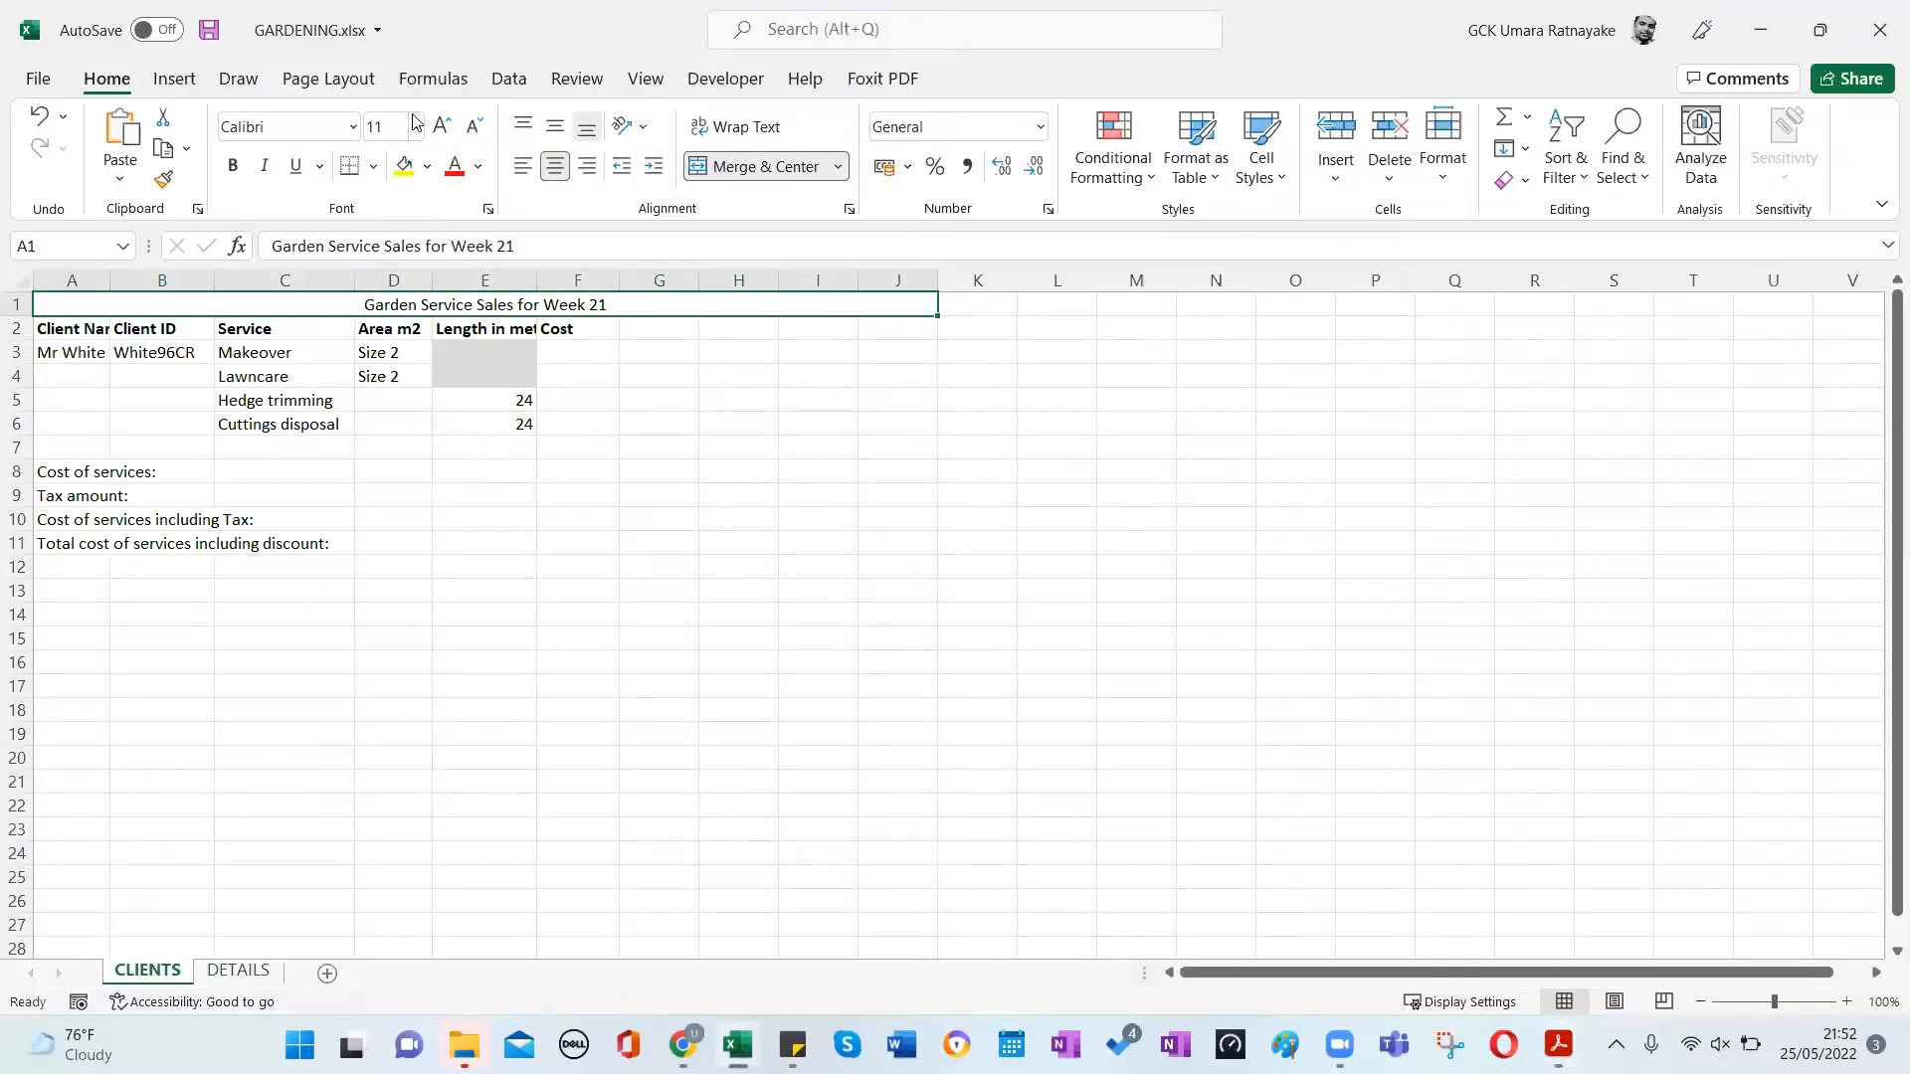
{"action": "left_click", "coordinate": [427, 166]}
{"action": "left_click", "coordinate": [412, 316]}
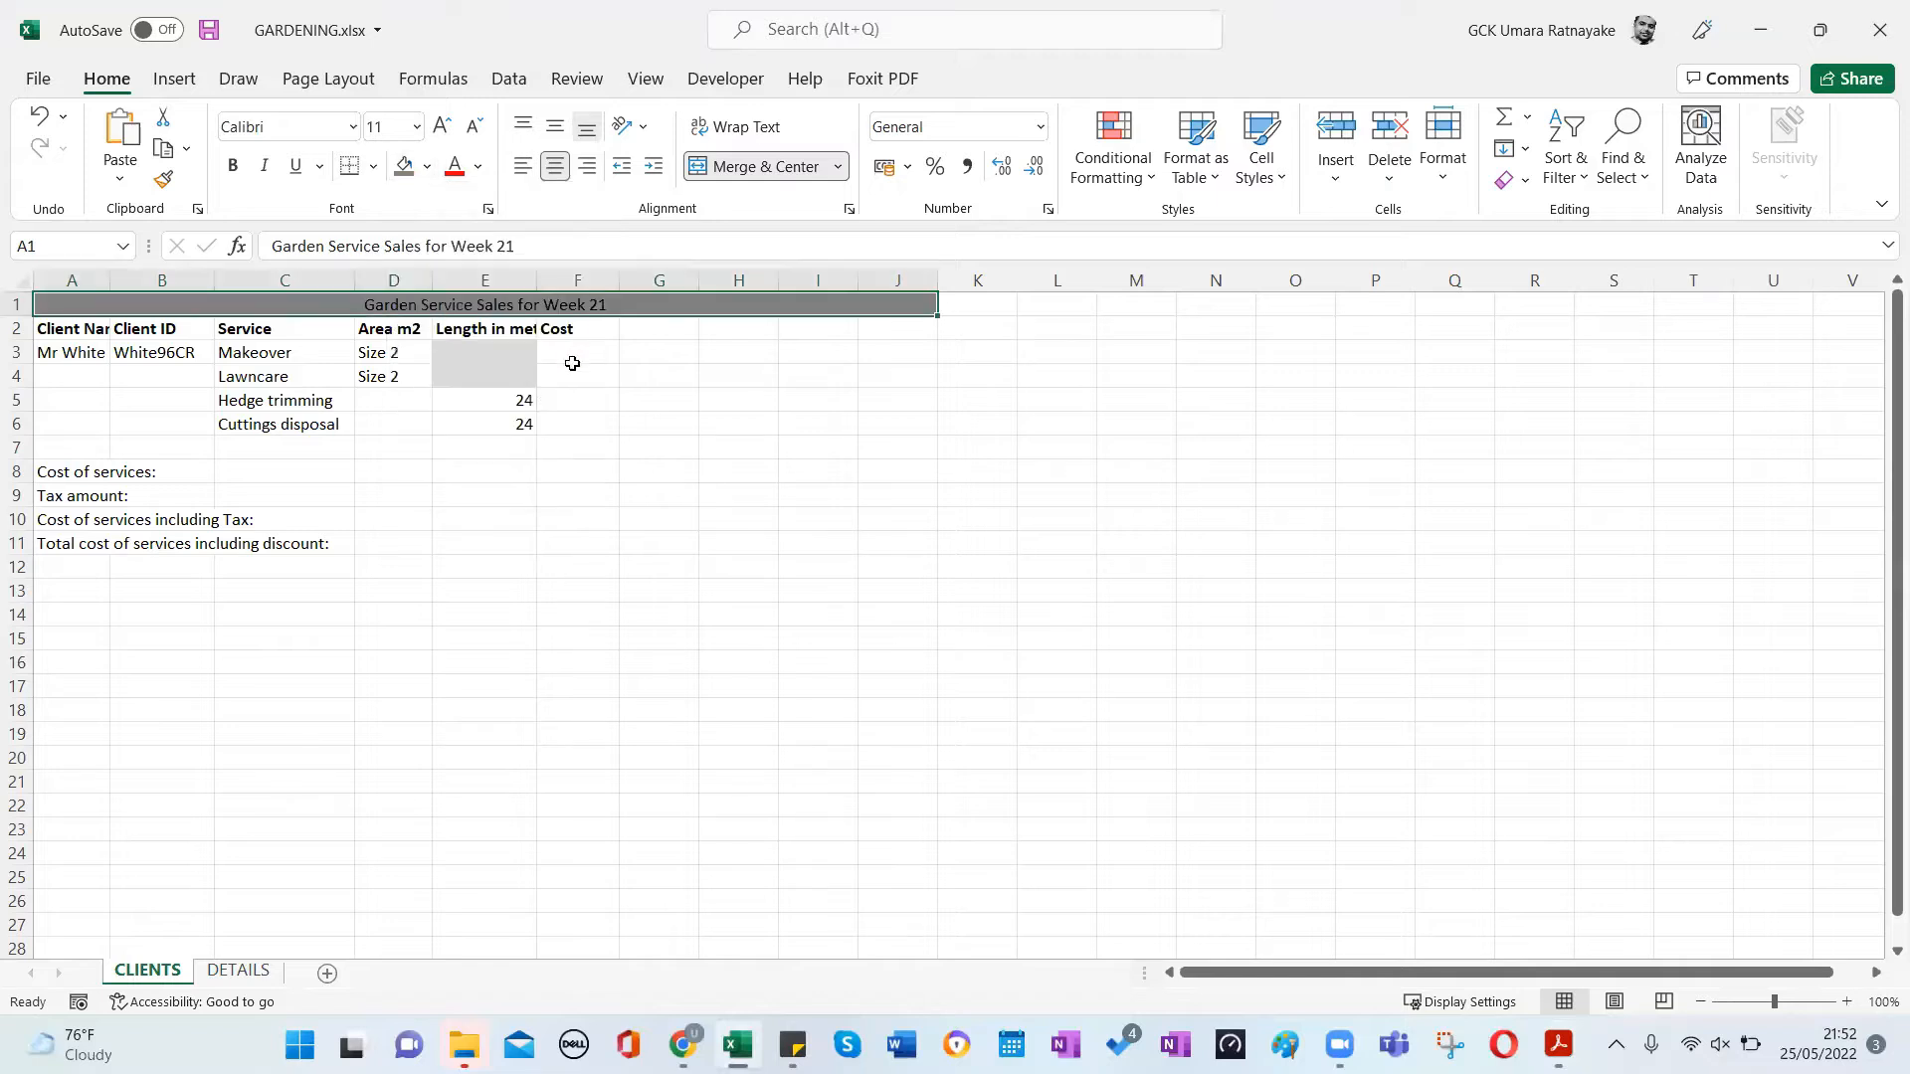
Check the heading formatting instructions in the exam paper and set the heading's font size to 18.
{"action": "key", "text": "alt+Tab"}
{"action": "scroll", "coordinate": [332, 535], "scroll_direction": "up", "scroll_amount": 3}
{"action": "scroll", "coordinate": [384, 520], "scroll_direction": "down", "scroll_amount": 6}
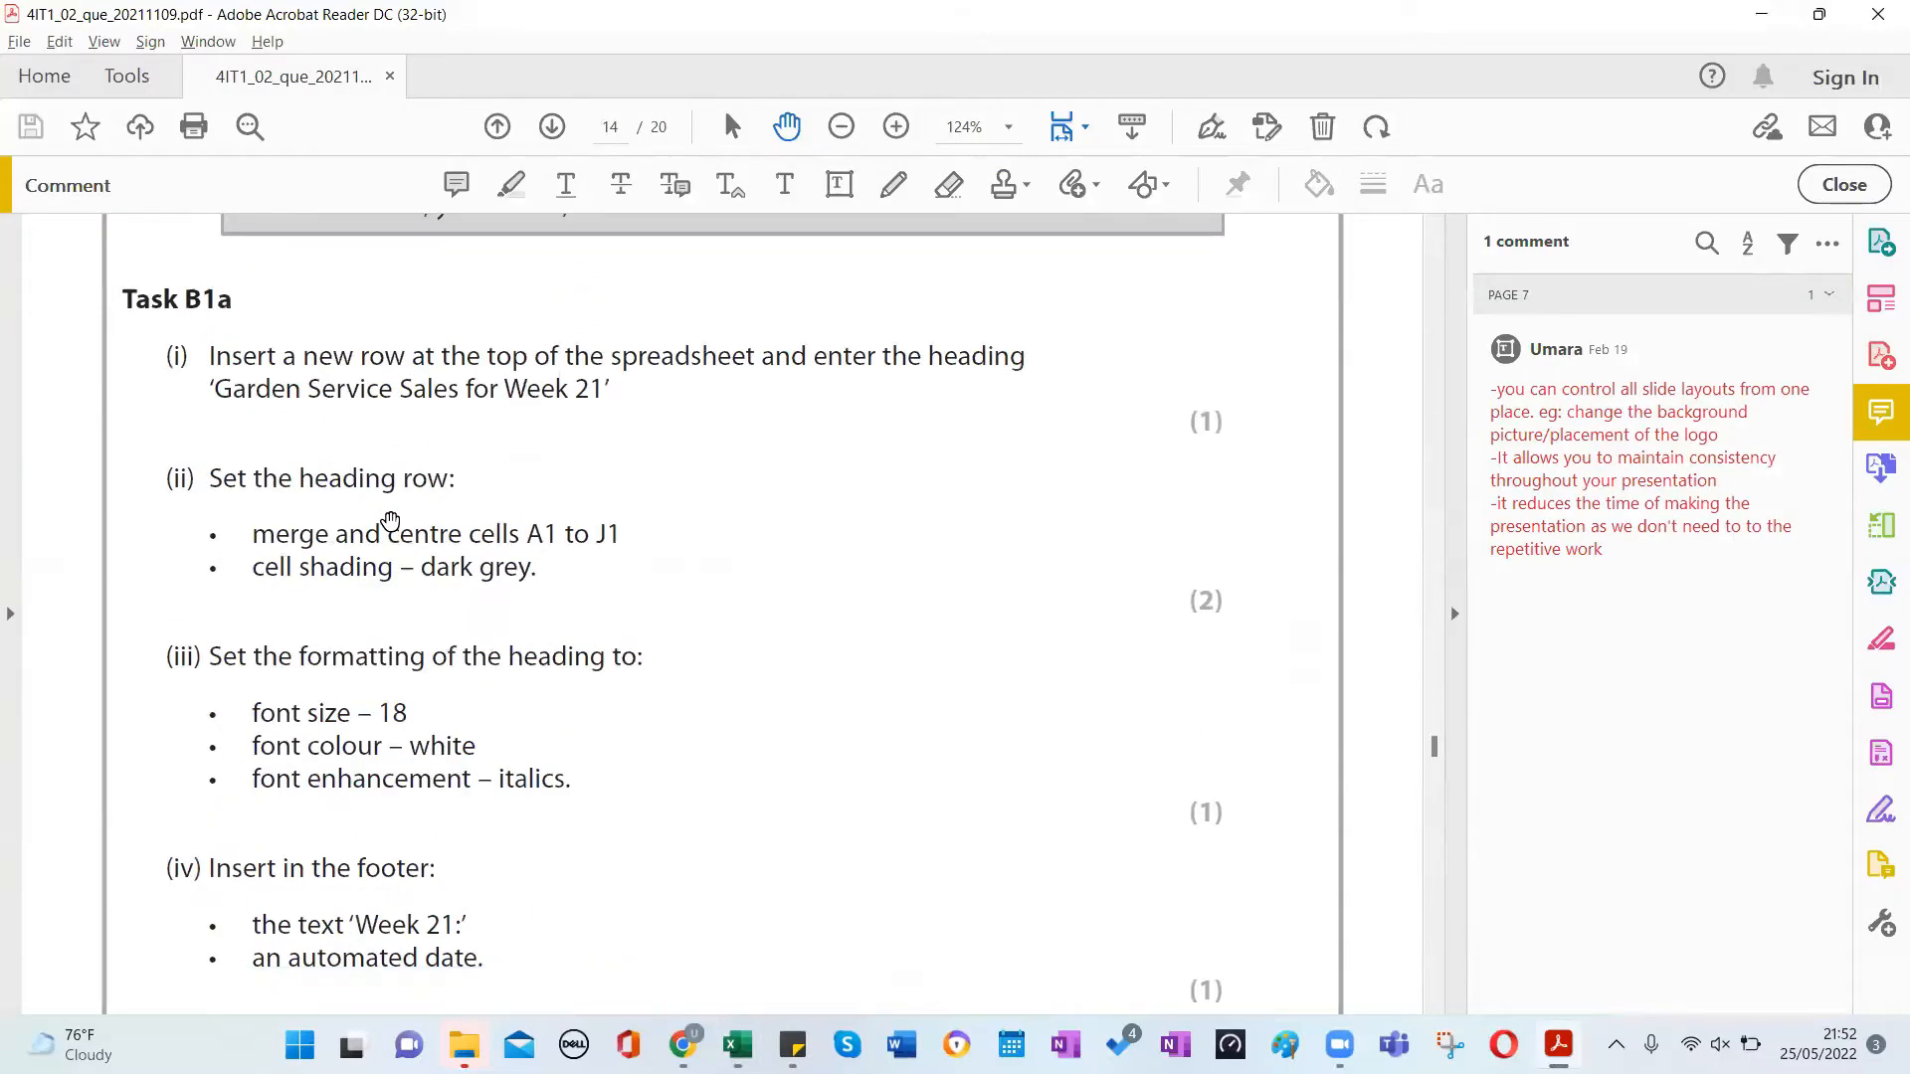
{"action": "key", "text": "alt+Tab"}
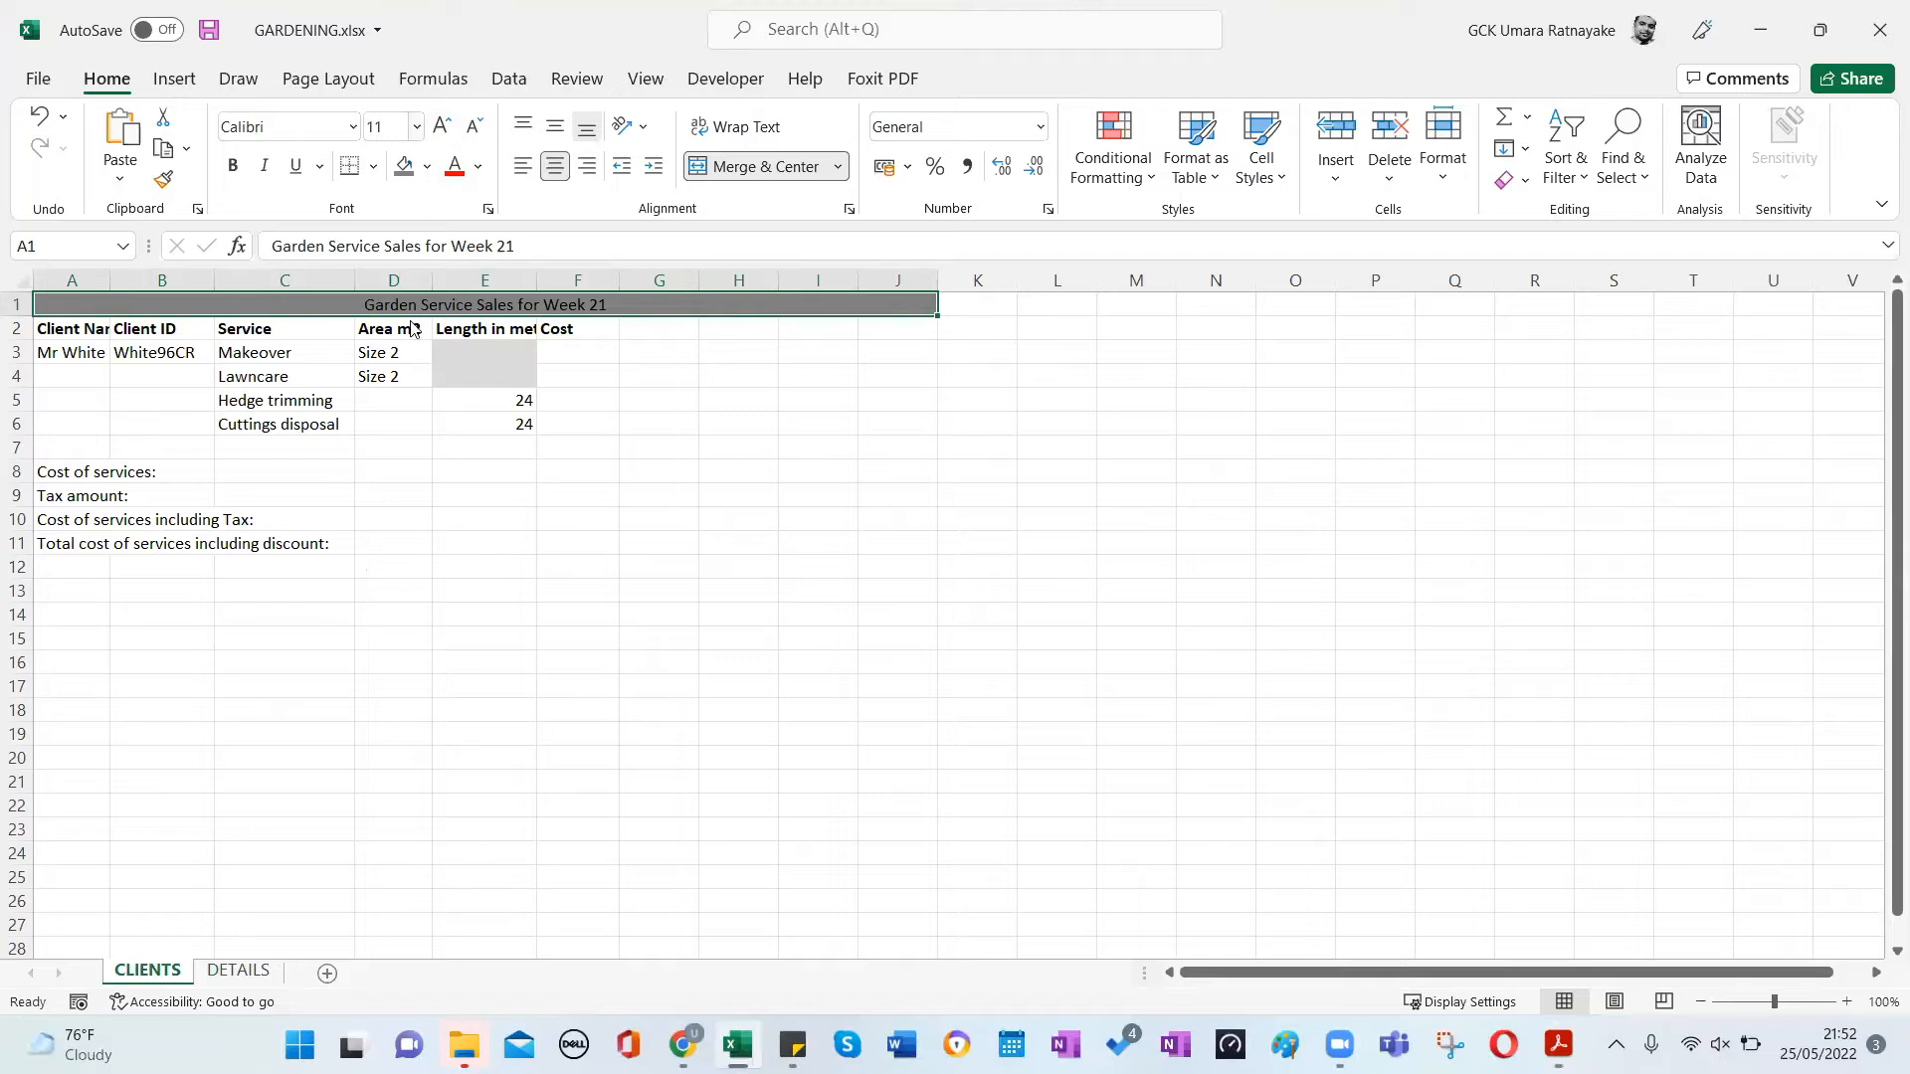
{"action": "left_click", "coordinate": [416, 128]}
{"action": "left_click", "coordinate": [386, 368]}
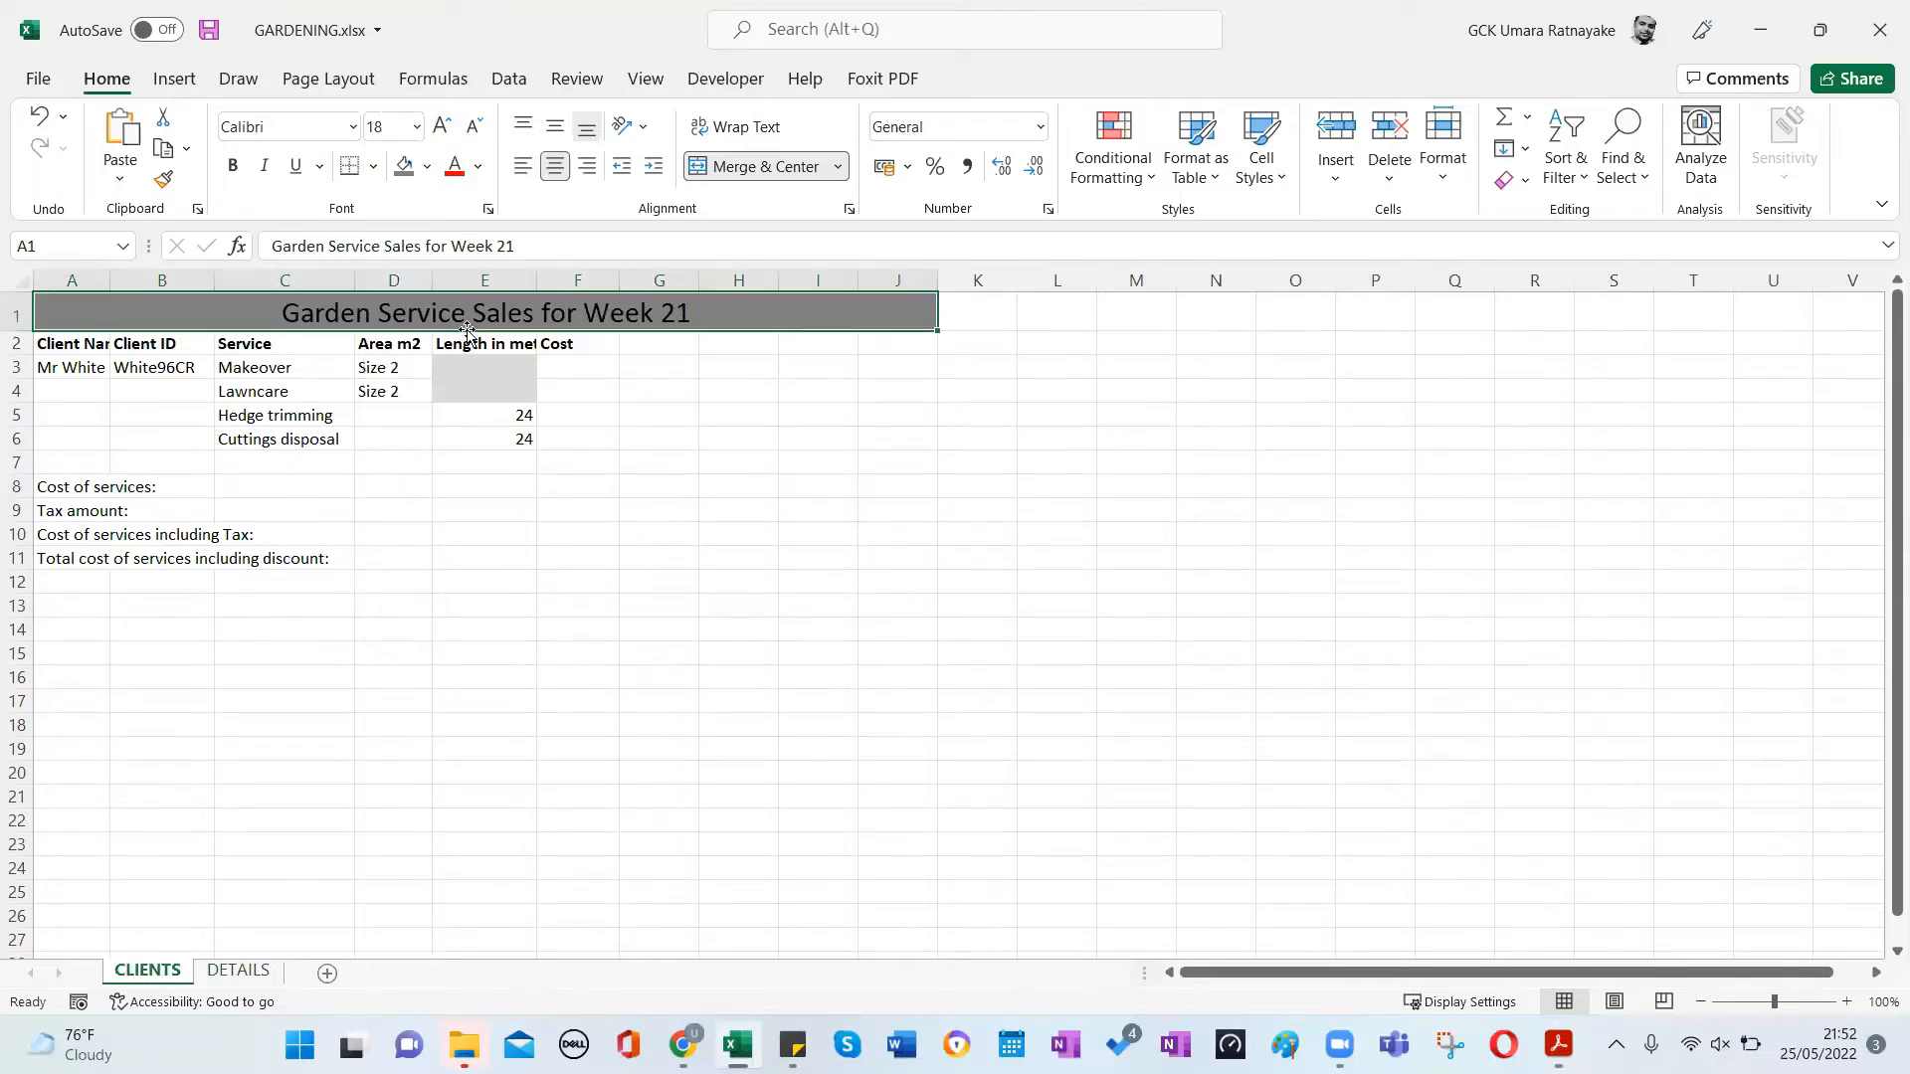
Check the remaining formatting requirements in the exam paper and make the heading text white and italic.
{"action": "key", "text": "alt+Tab"}
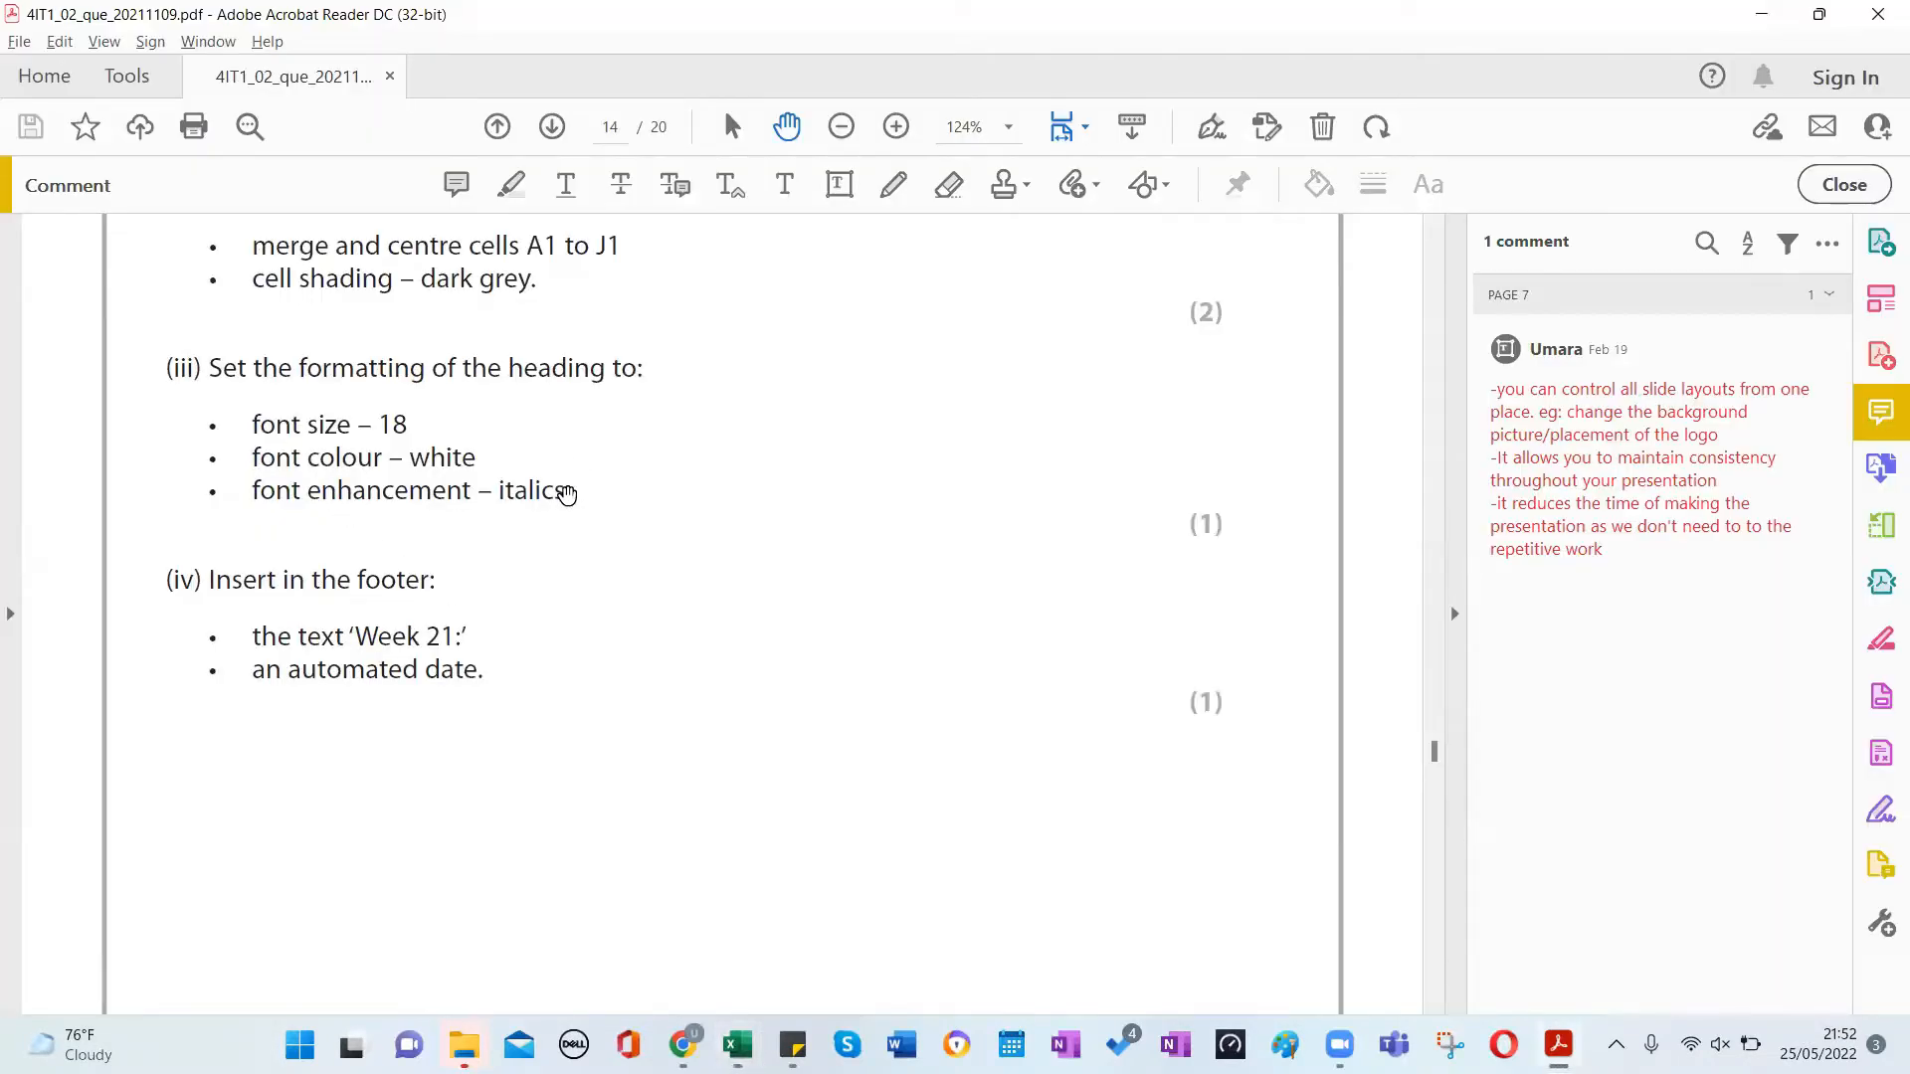
{"action": "key", "text": "alt+Tab"}
{"action": "left_click", "coordinate": [478, 167]}
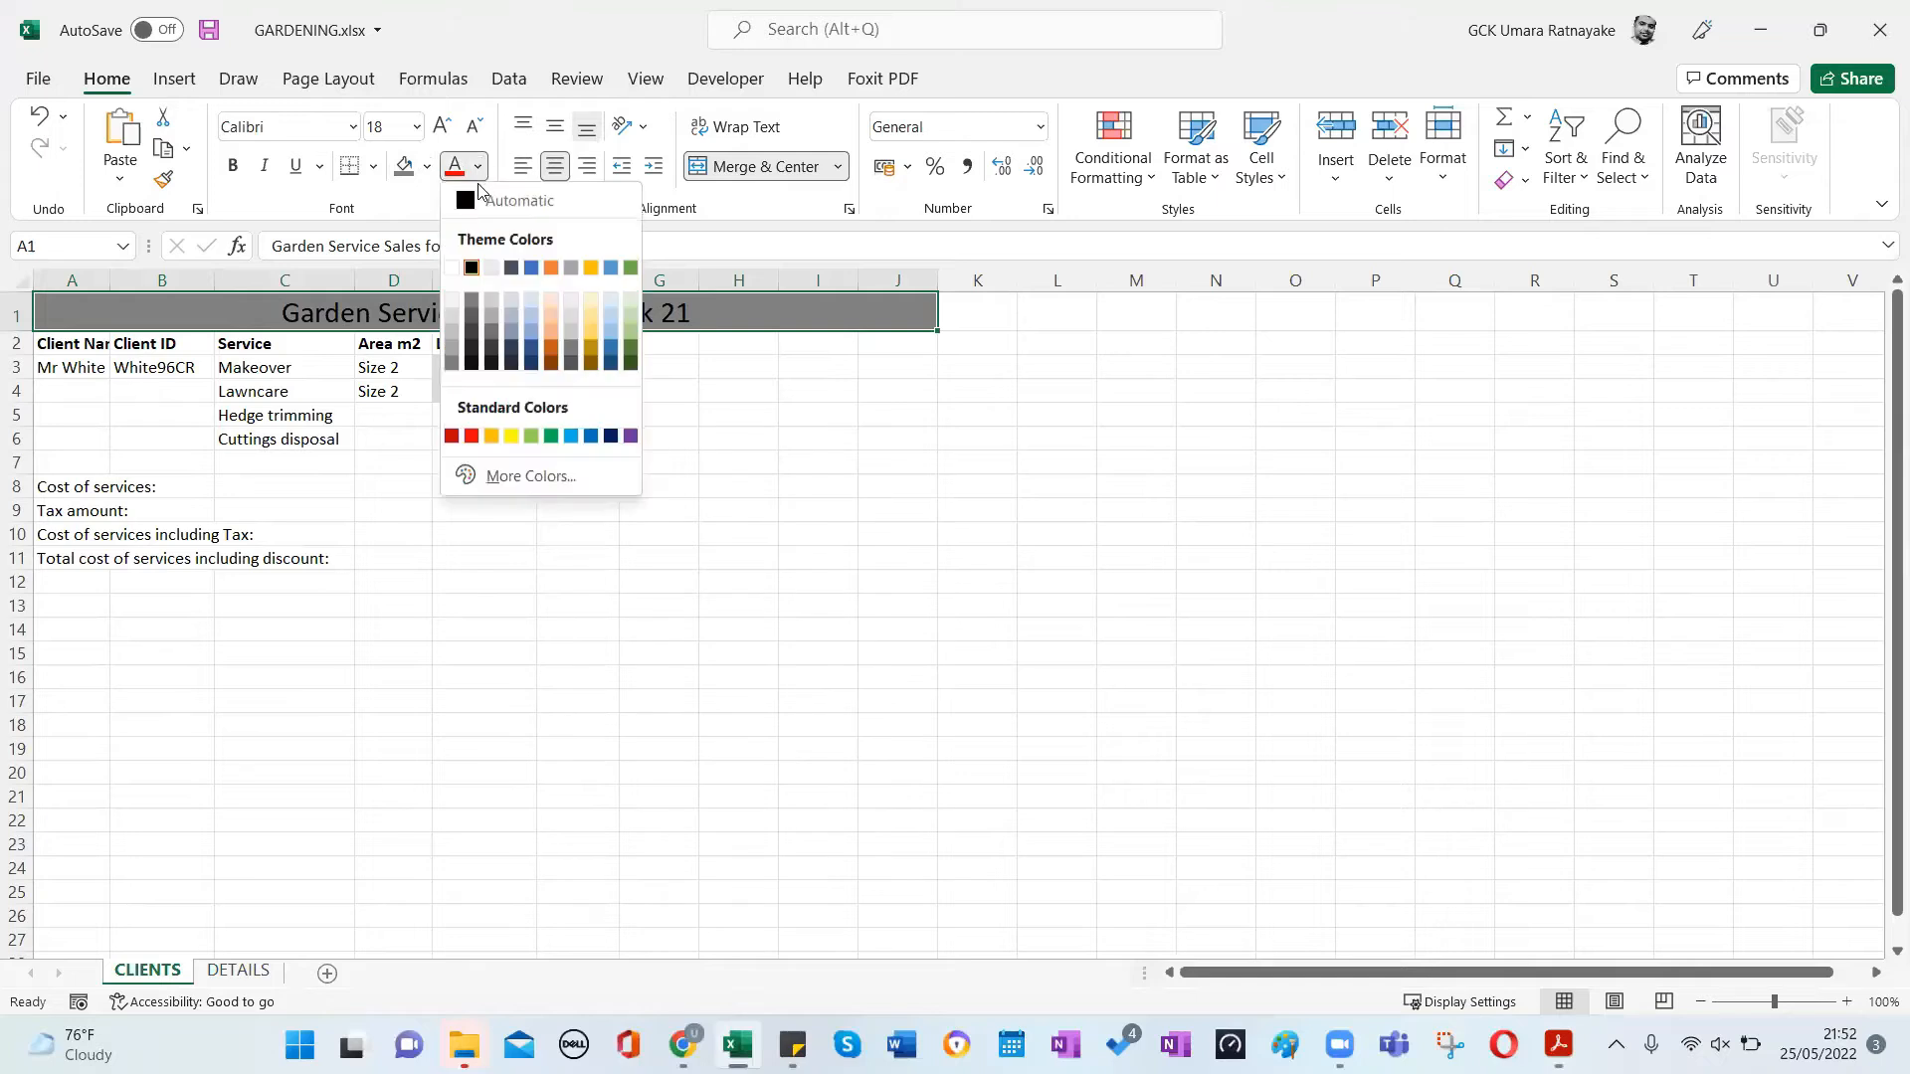
{"action": "left_click", "coordinate": [448, 269]}
{"action": "left_click", "coordinate": [265, 166]}
Read the Task B1a (iv) footer instructions in the exam paper and return to the GARDENING workbook.
{"action": "key", "text": "alt+Tab"}
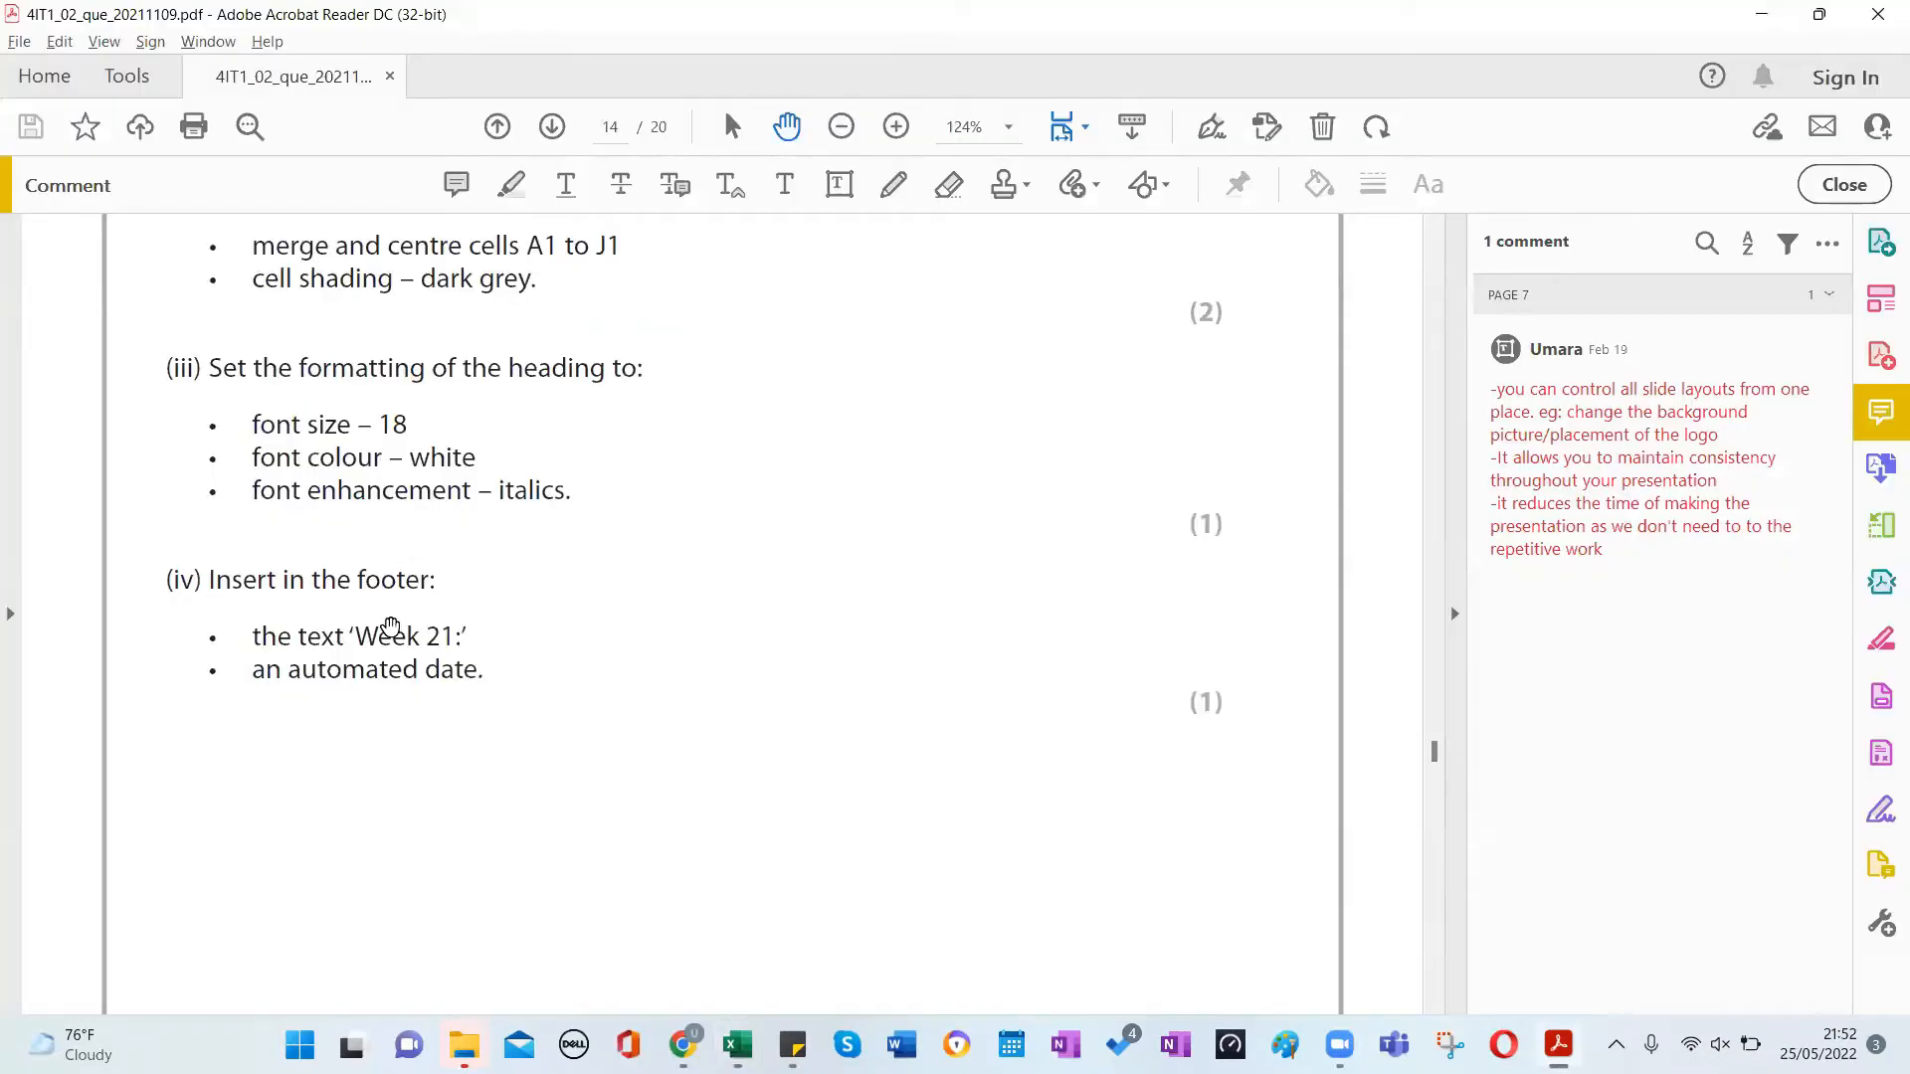
{"action": "key", "text": "alt+Tab"}
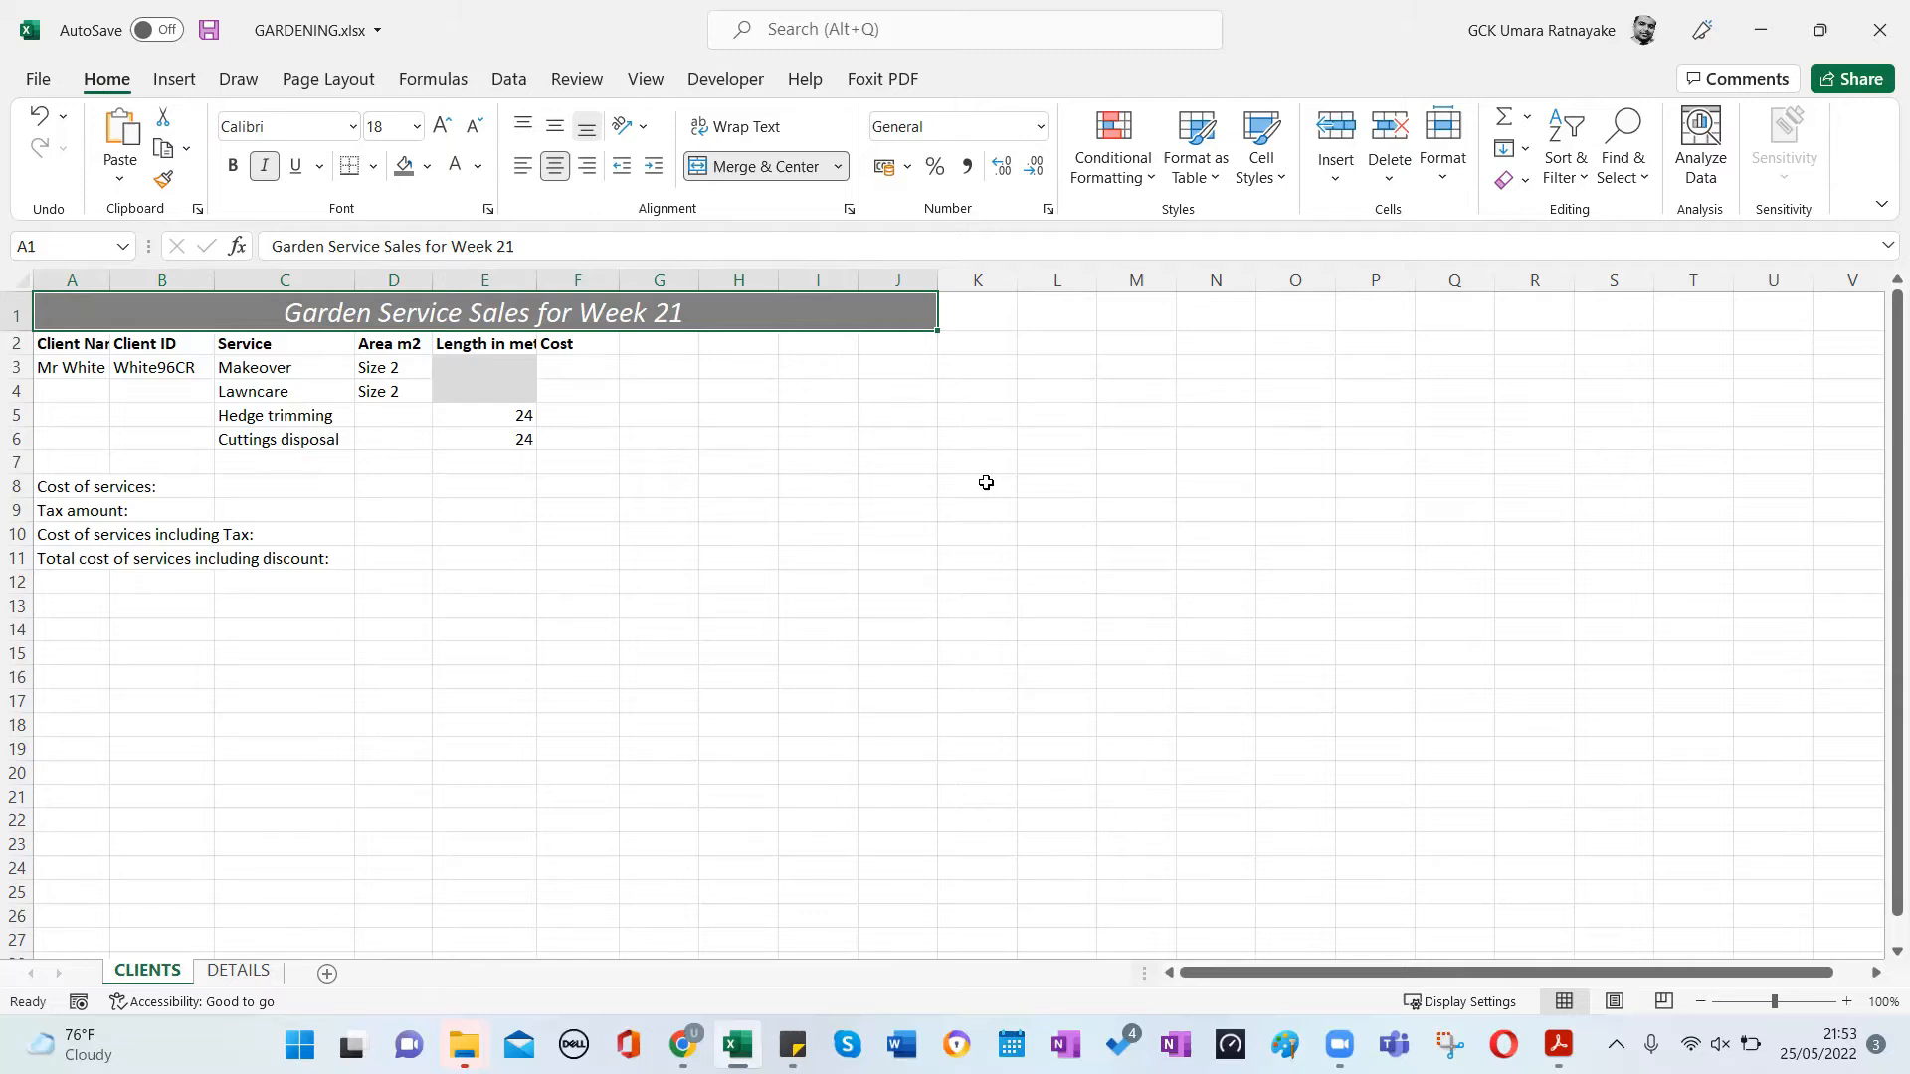
{"action": "left_click", "coordinate": [719, 435]}
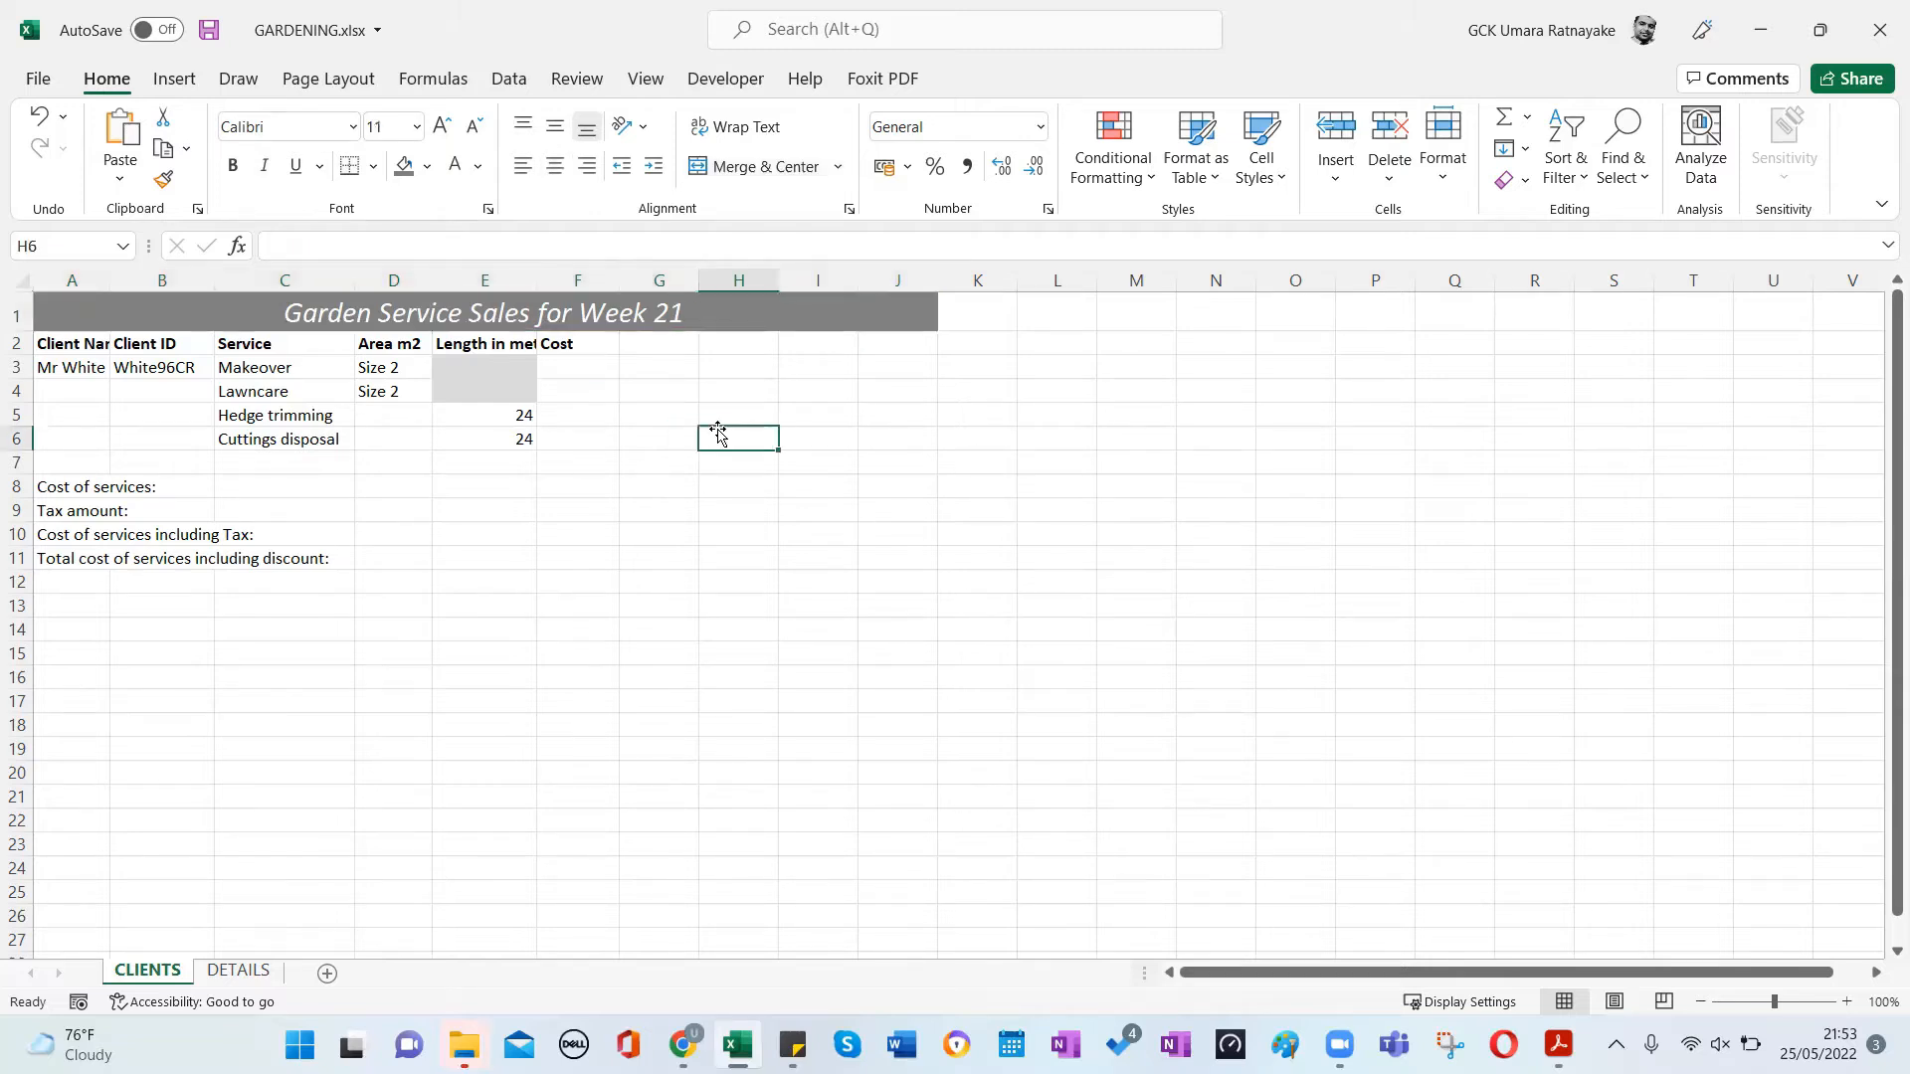
{"action": "key", "text": "alt+Tab"}
{"action": "scroll", "coordinate": [438, 677], "scroll_direction": "down", "scroll_amount": 3}
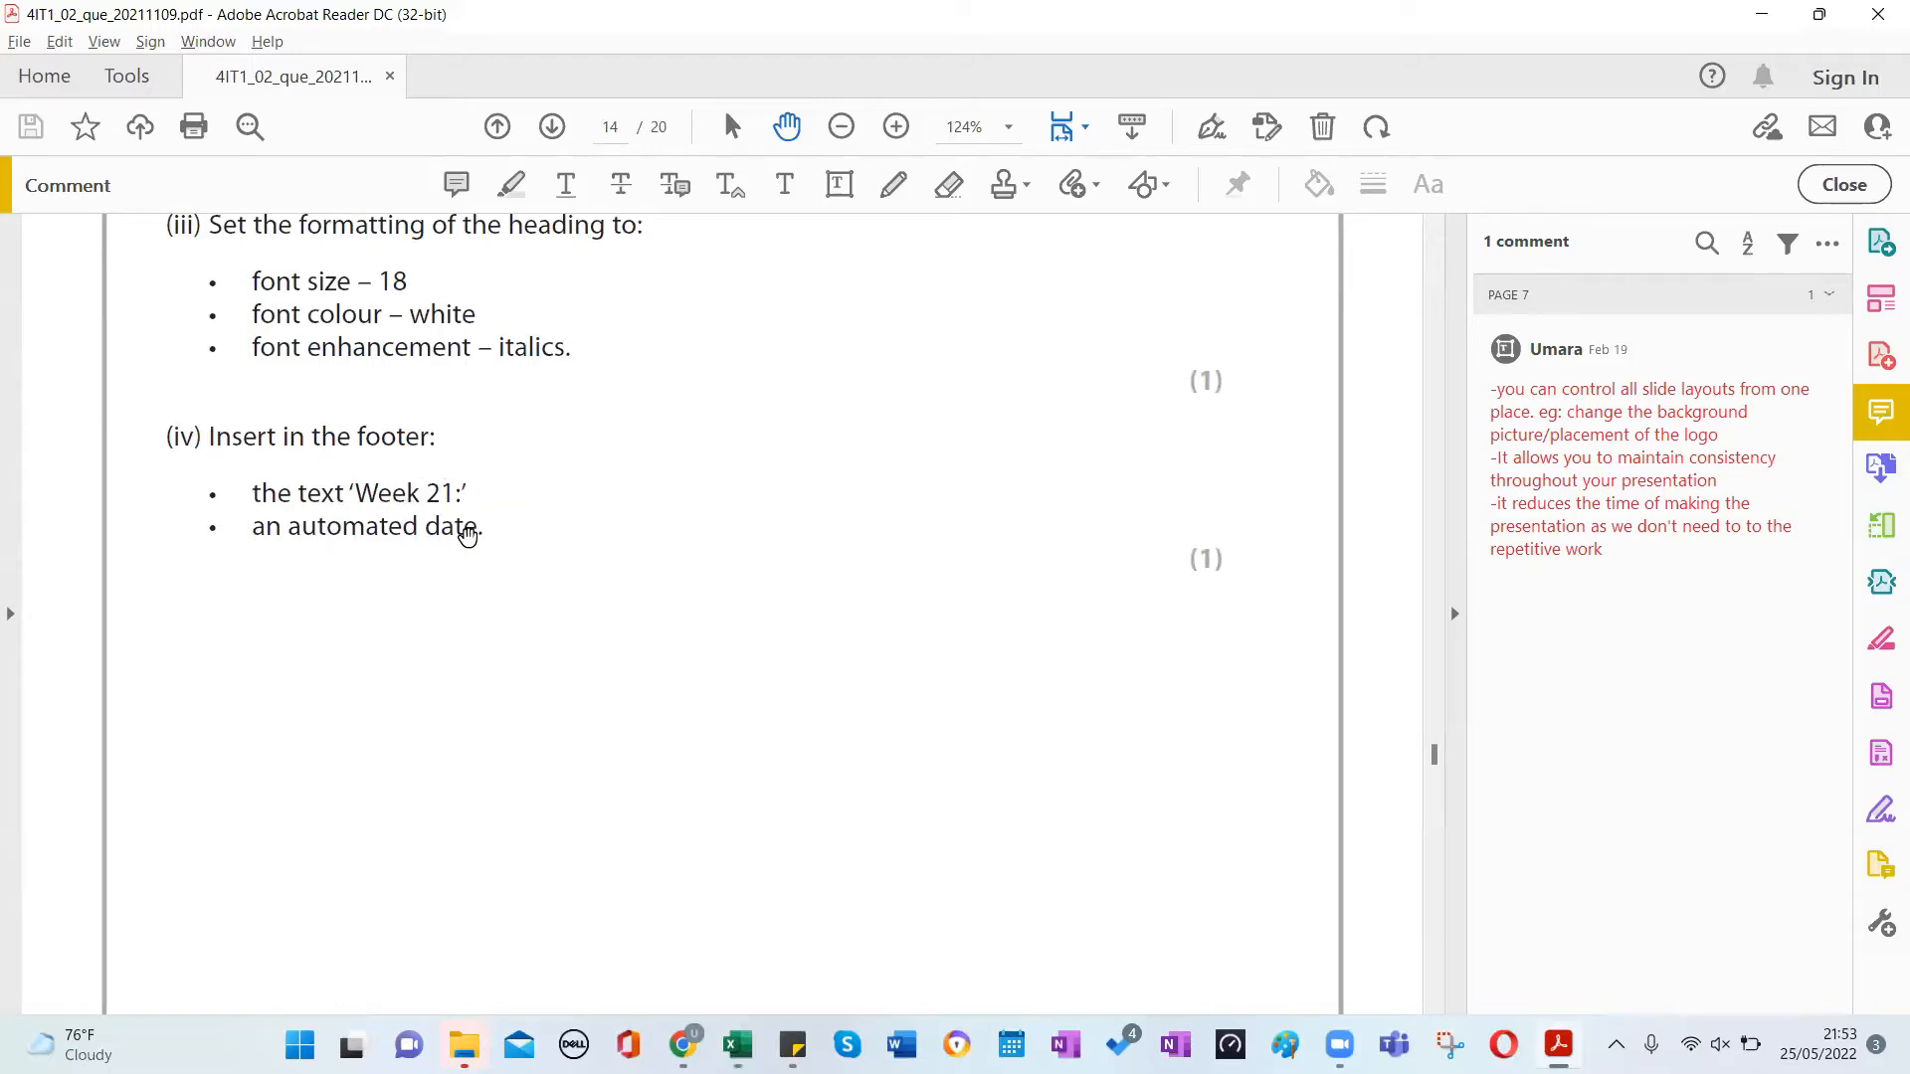
{"action": "key", "text": "alt+Tab"}
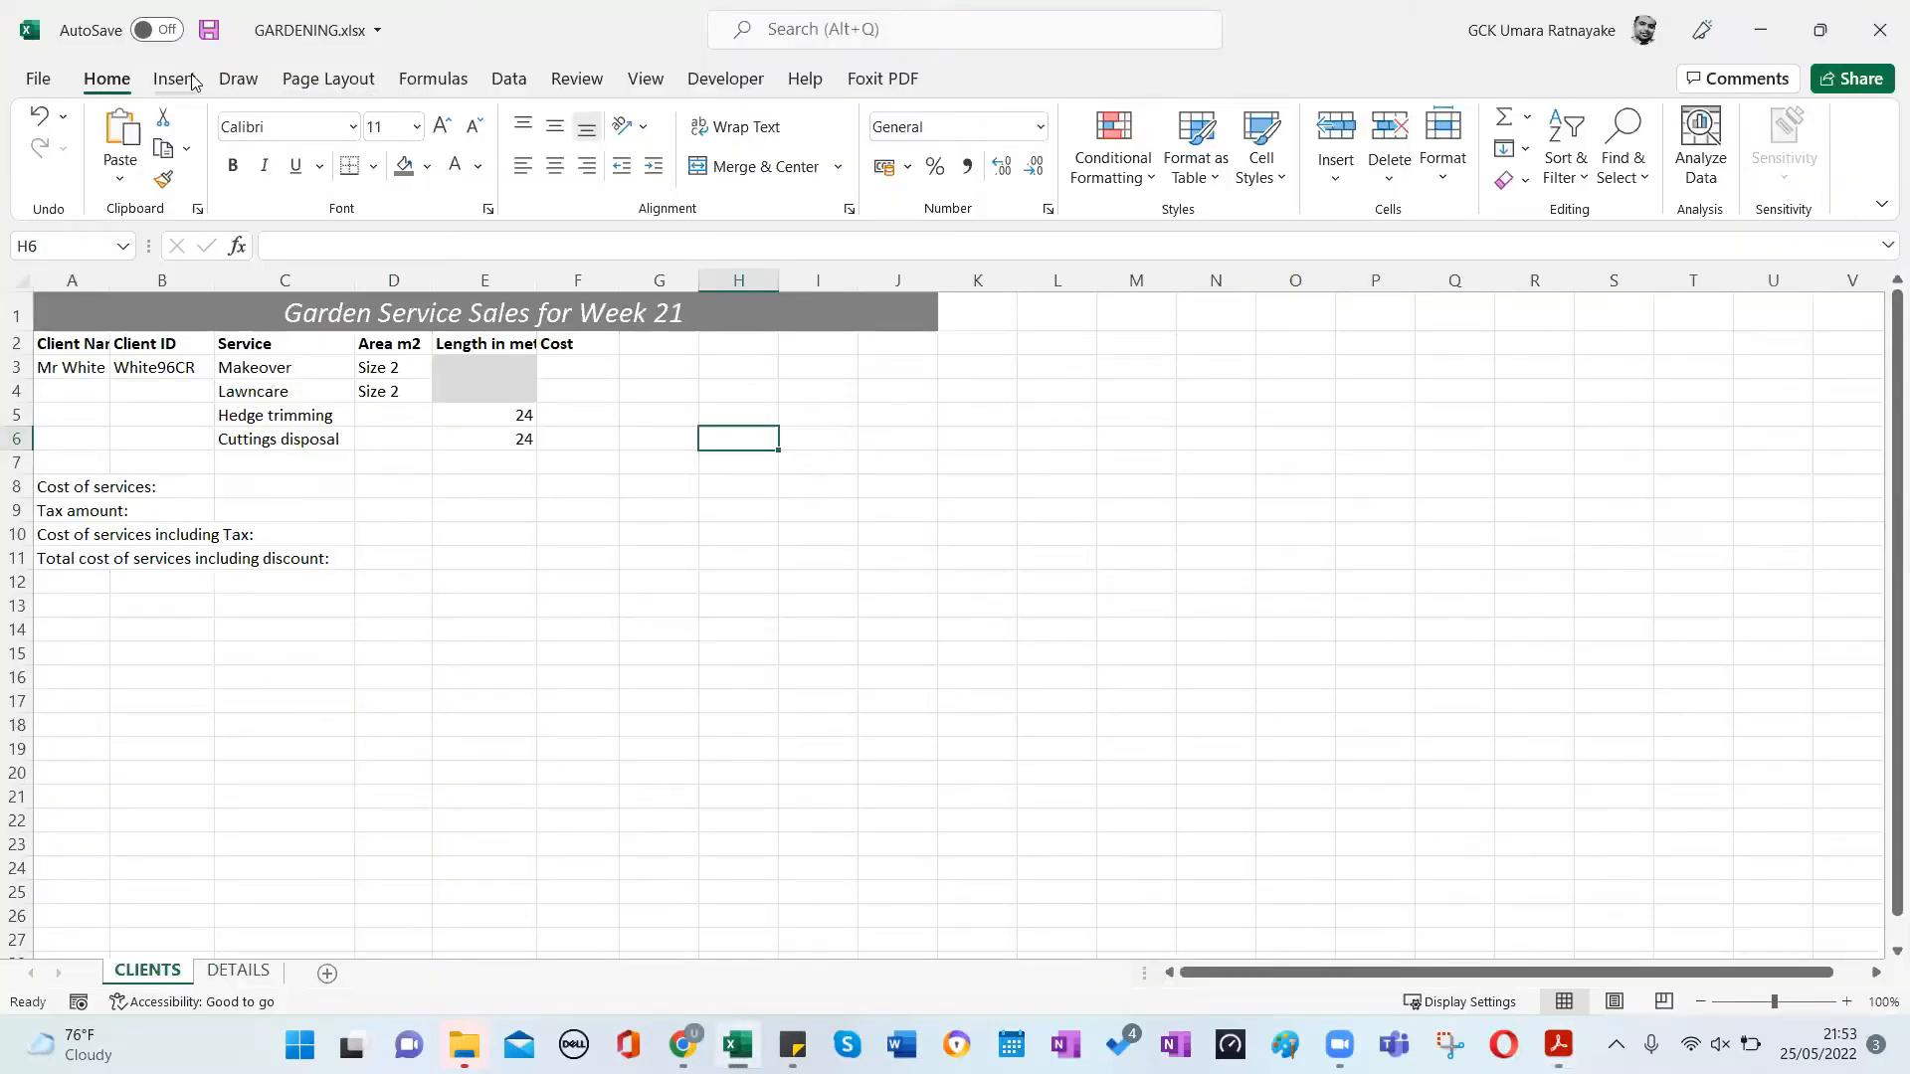
Add a centre footer to the CLIENTS worksheet with the text "Week 21" followed by the automatic current date.
{"action": "left_click", "coordinate": [179, 81]}
{"action": "left_click", "coordinate": [1546, 164]}
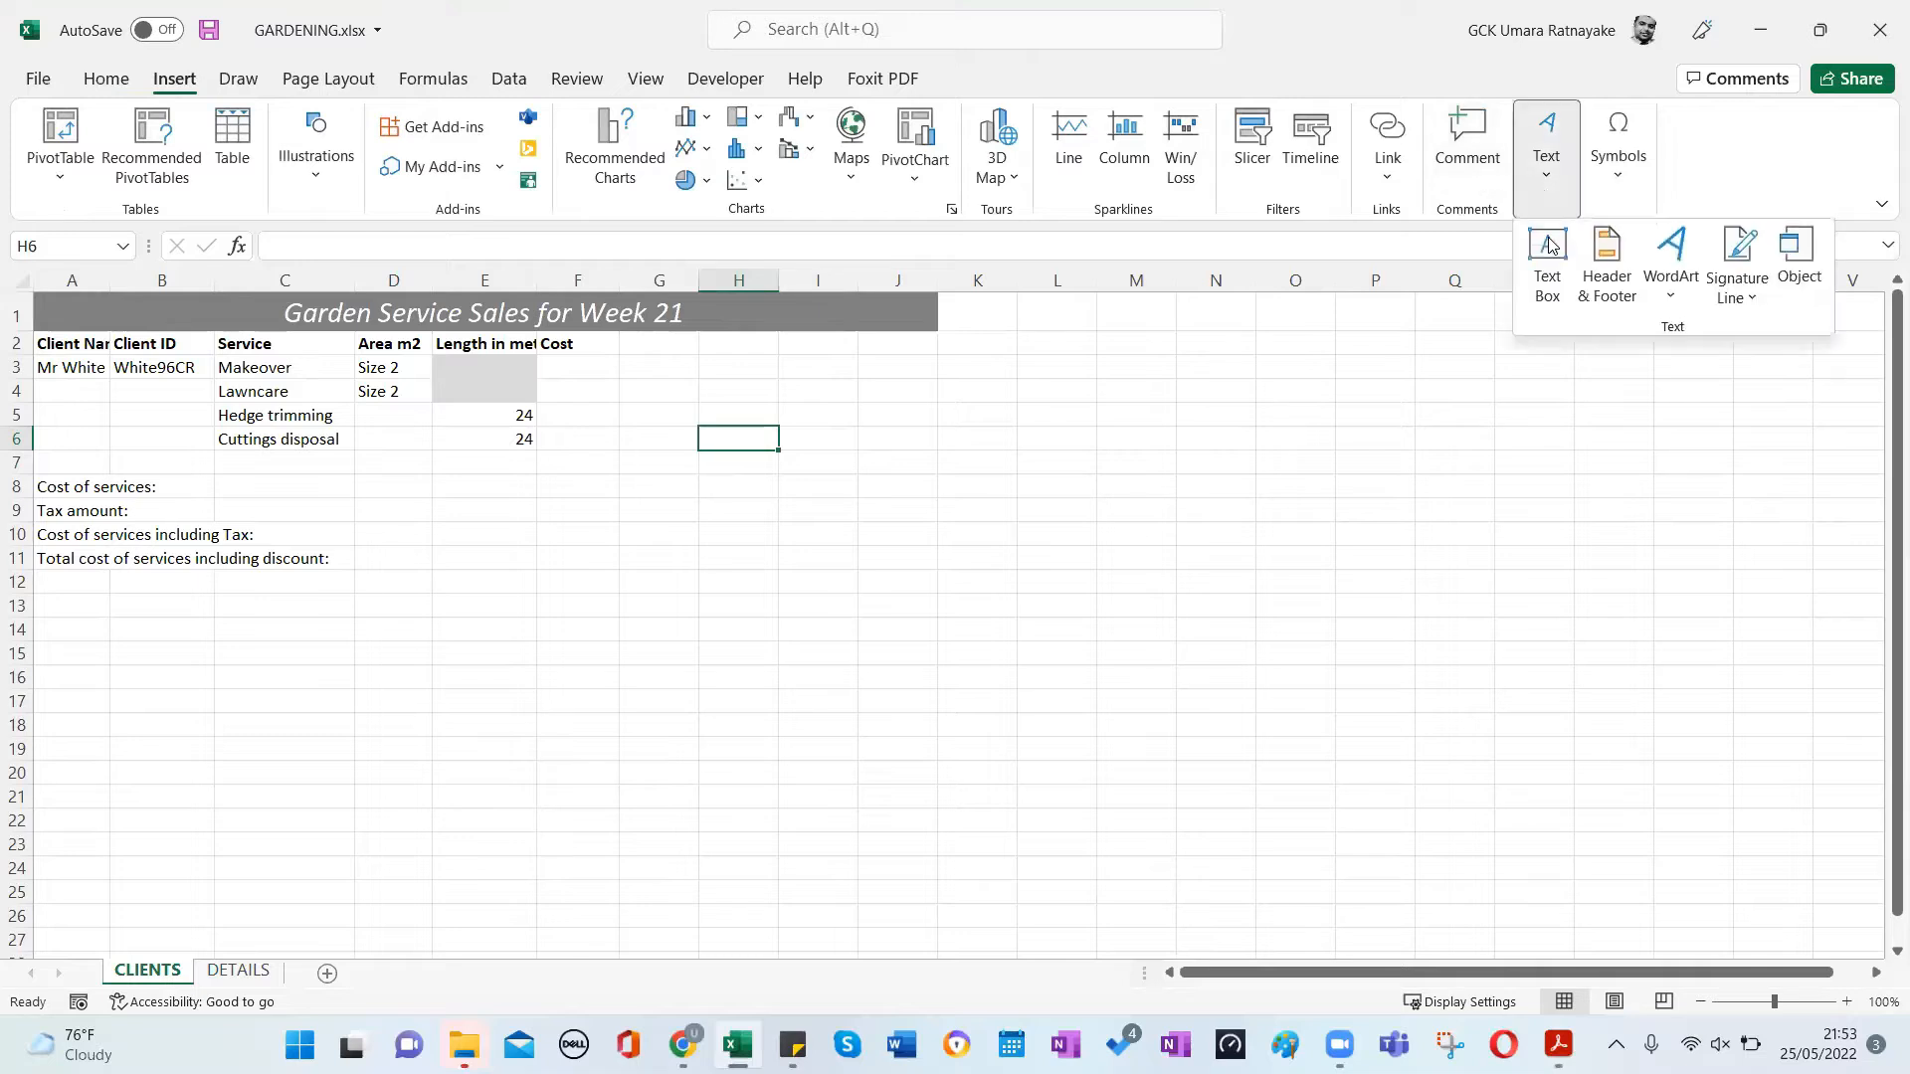
{"action": "left_click", "coordinate": [1604, 286]}
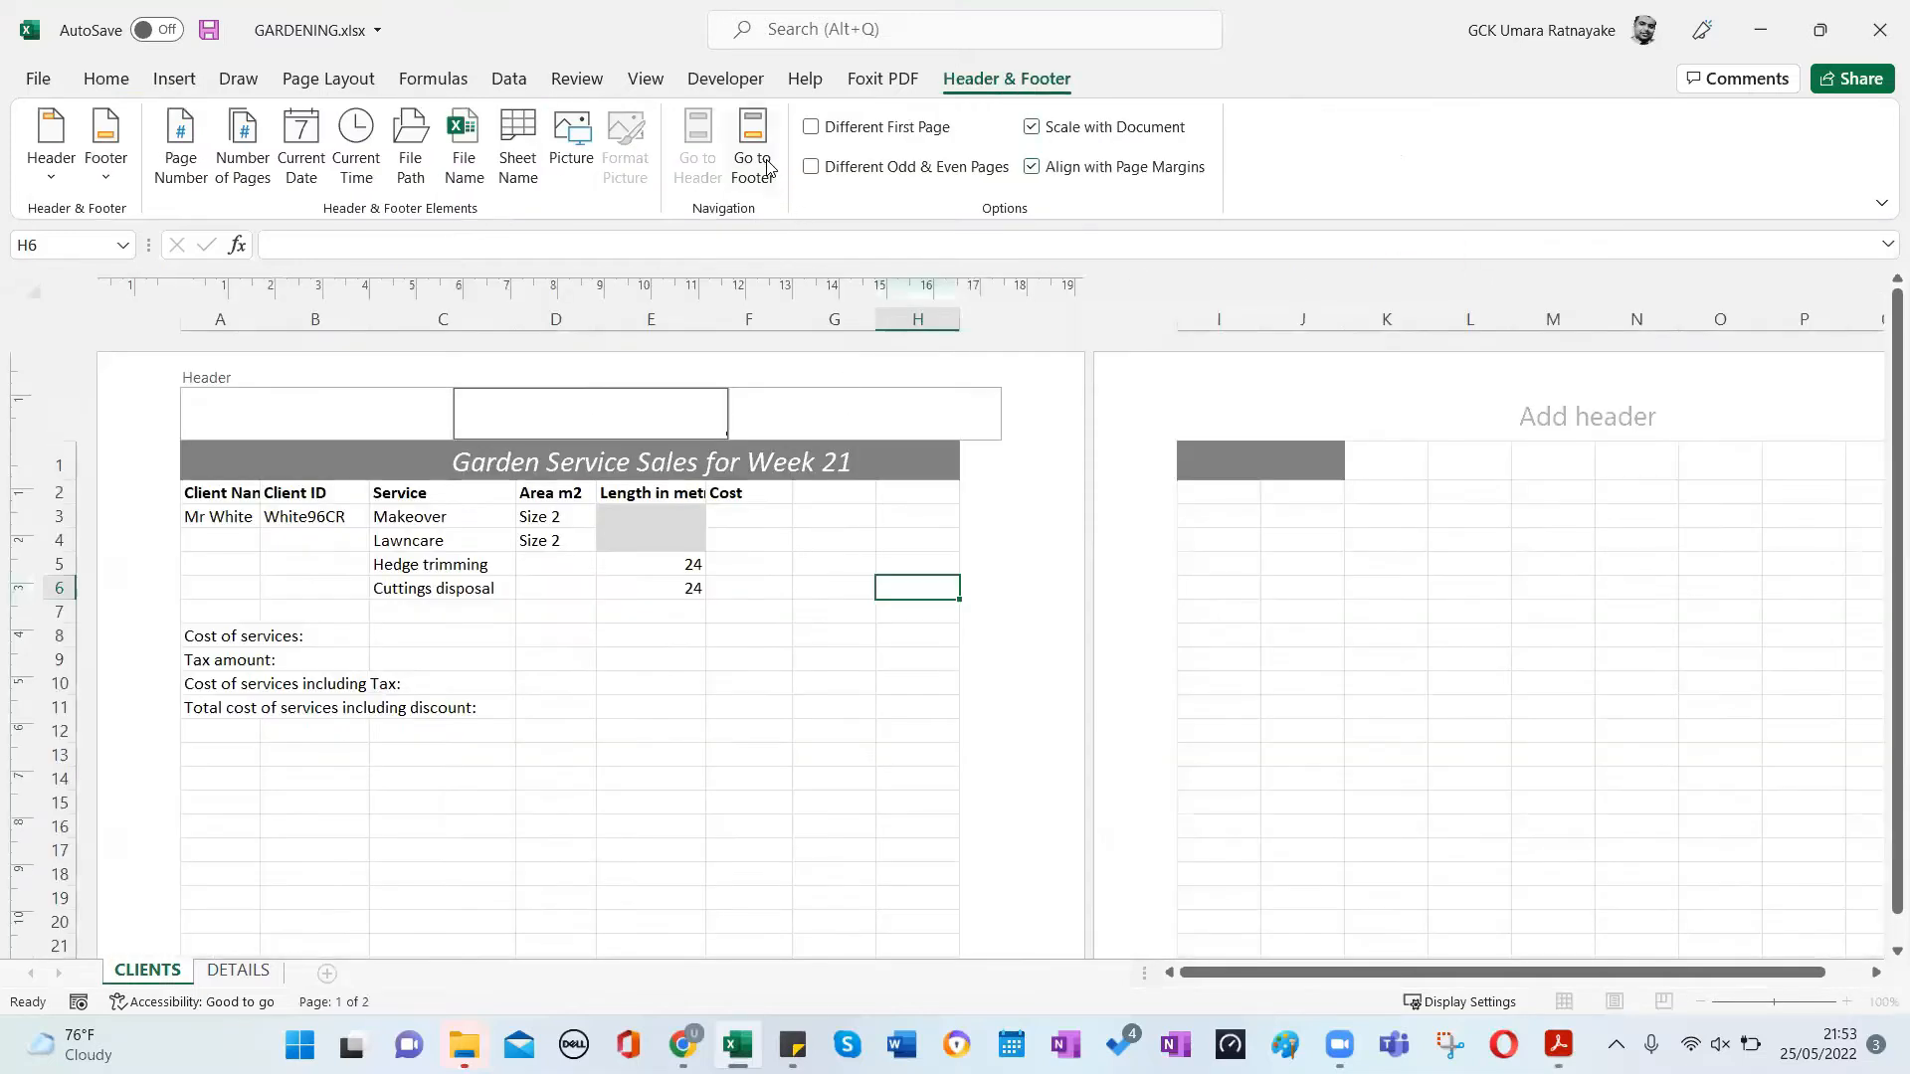
{"action": "left_click", "coordinate": [758, 157]}
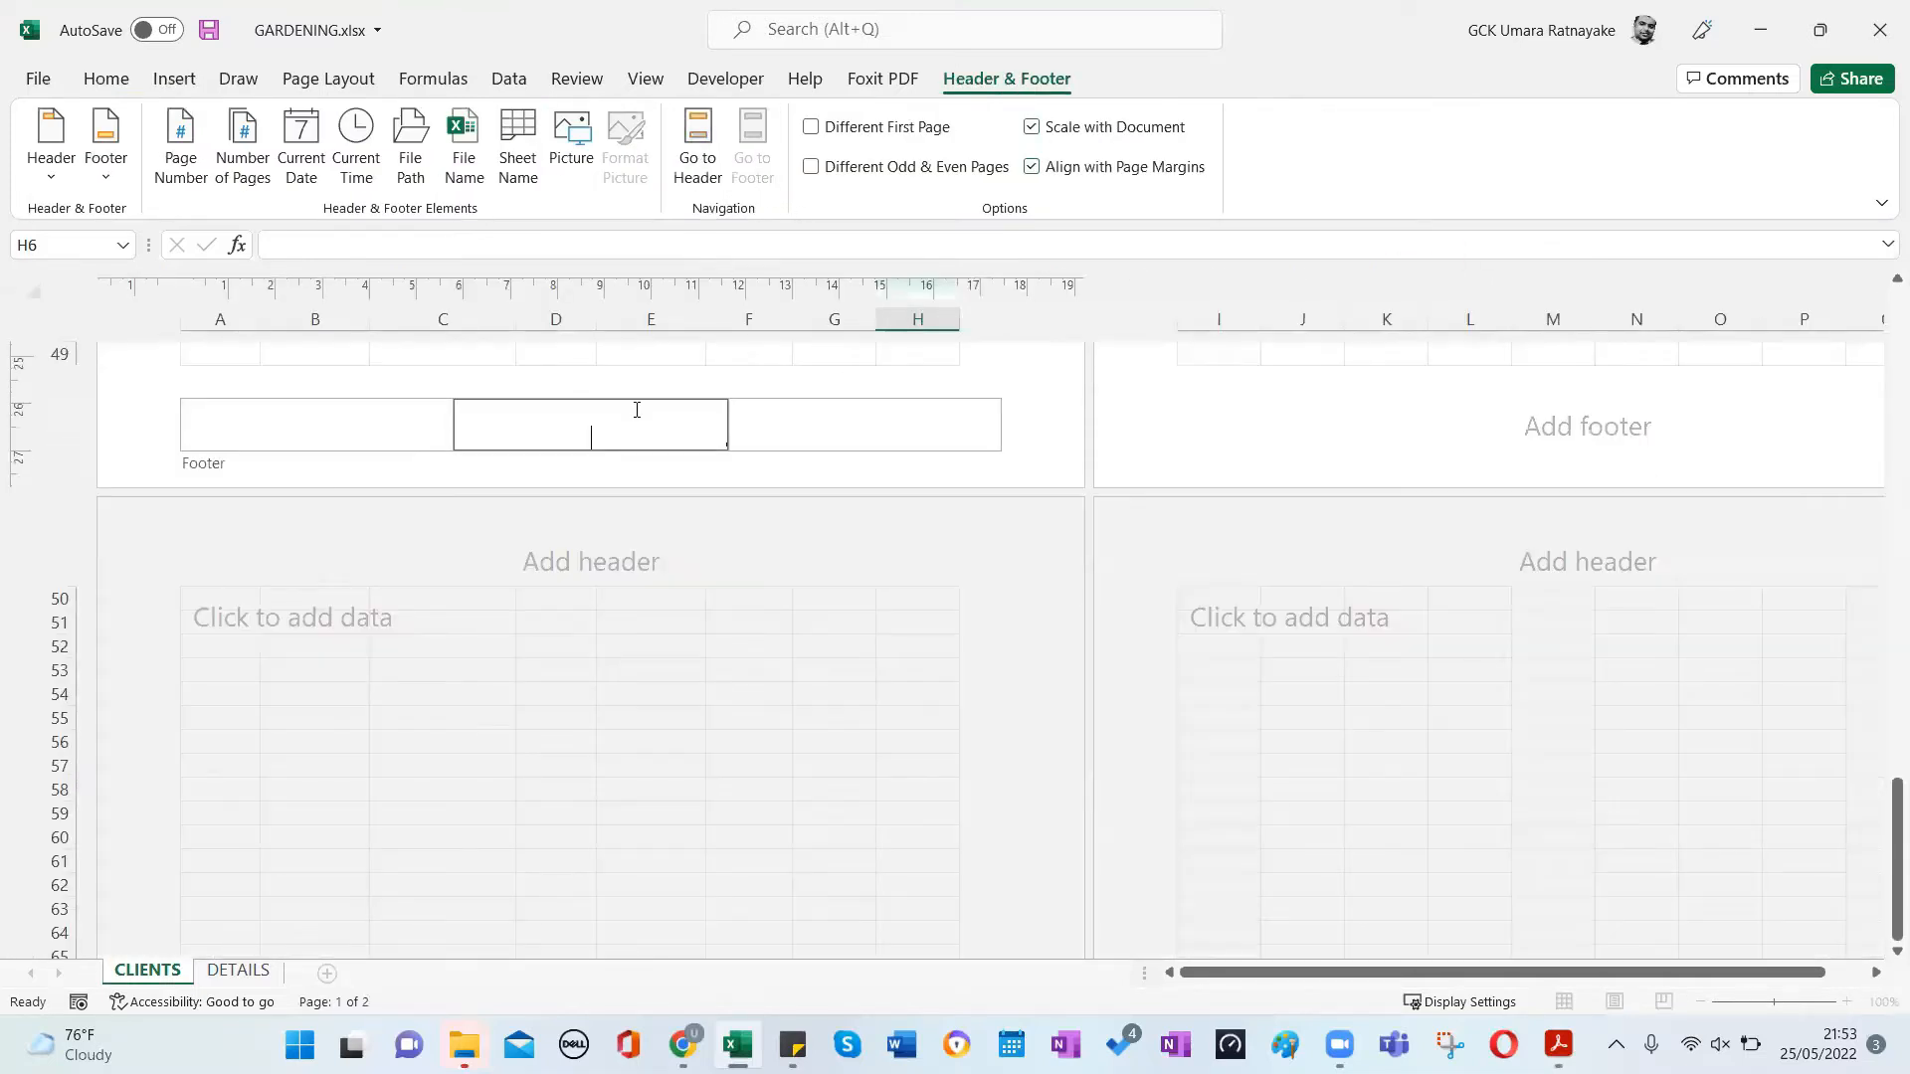
{"action": "type", "text": "Week"}
{"action": "key", "text": "alt+Tab"}
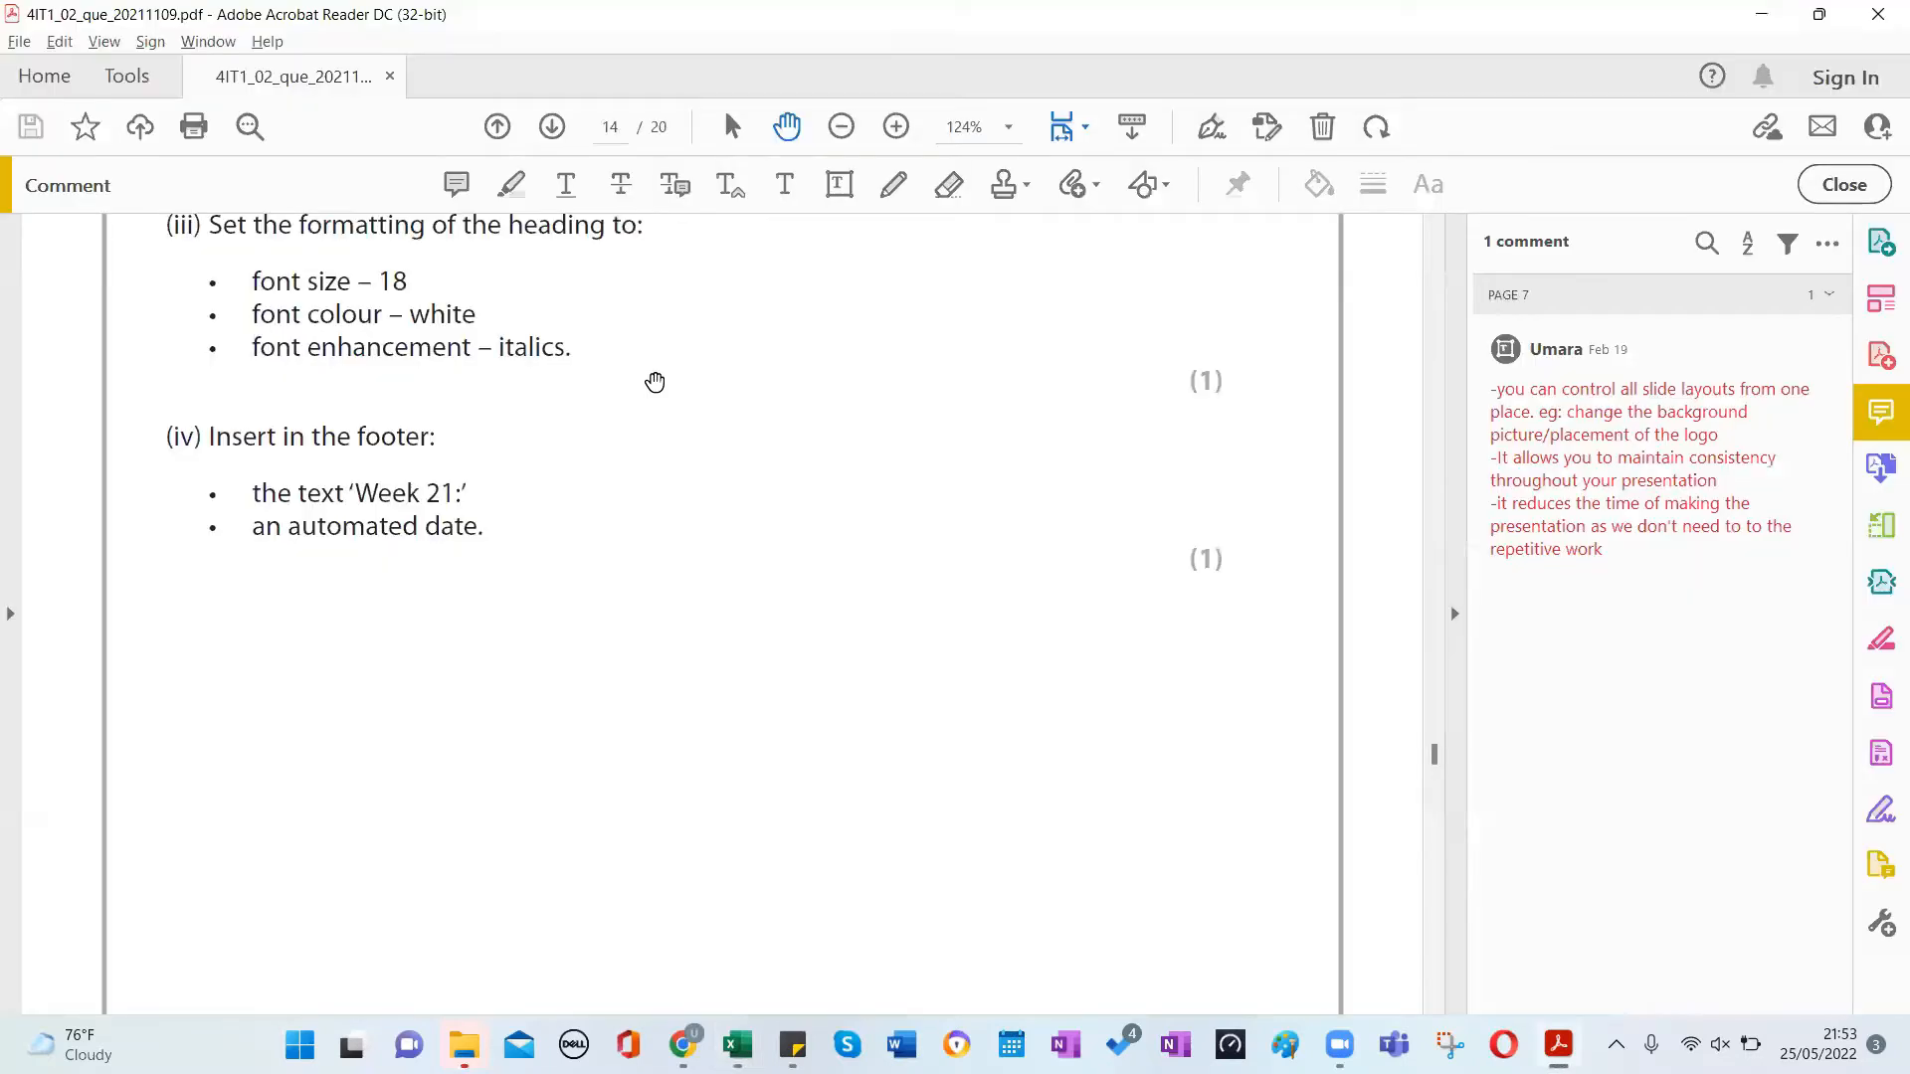
{"action": "key", "text": "alt+Tab"}
{"action": "type", "text": "21"}
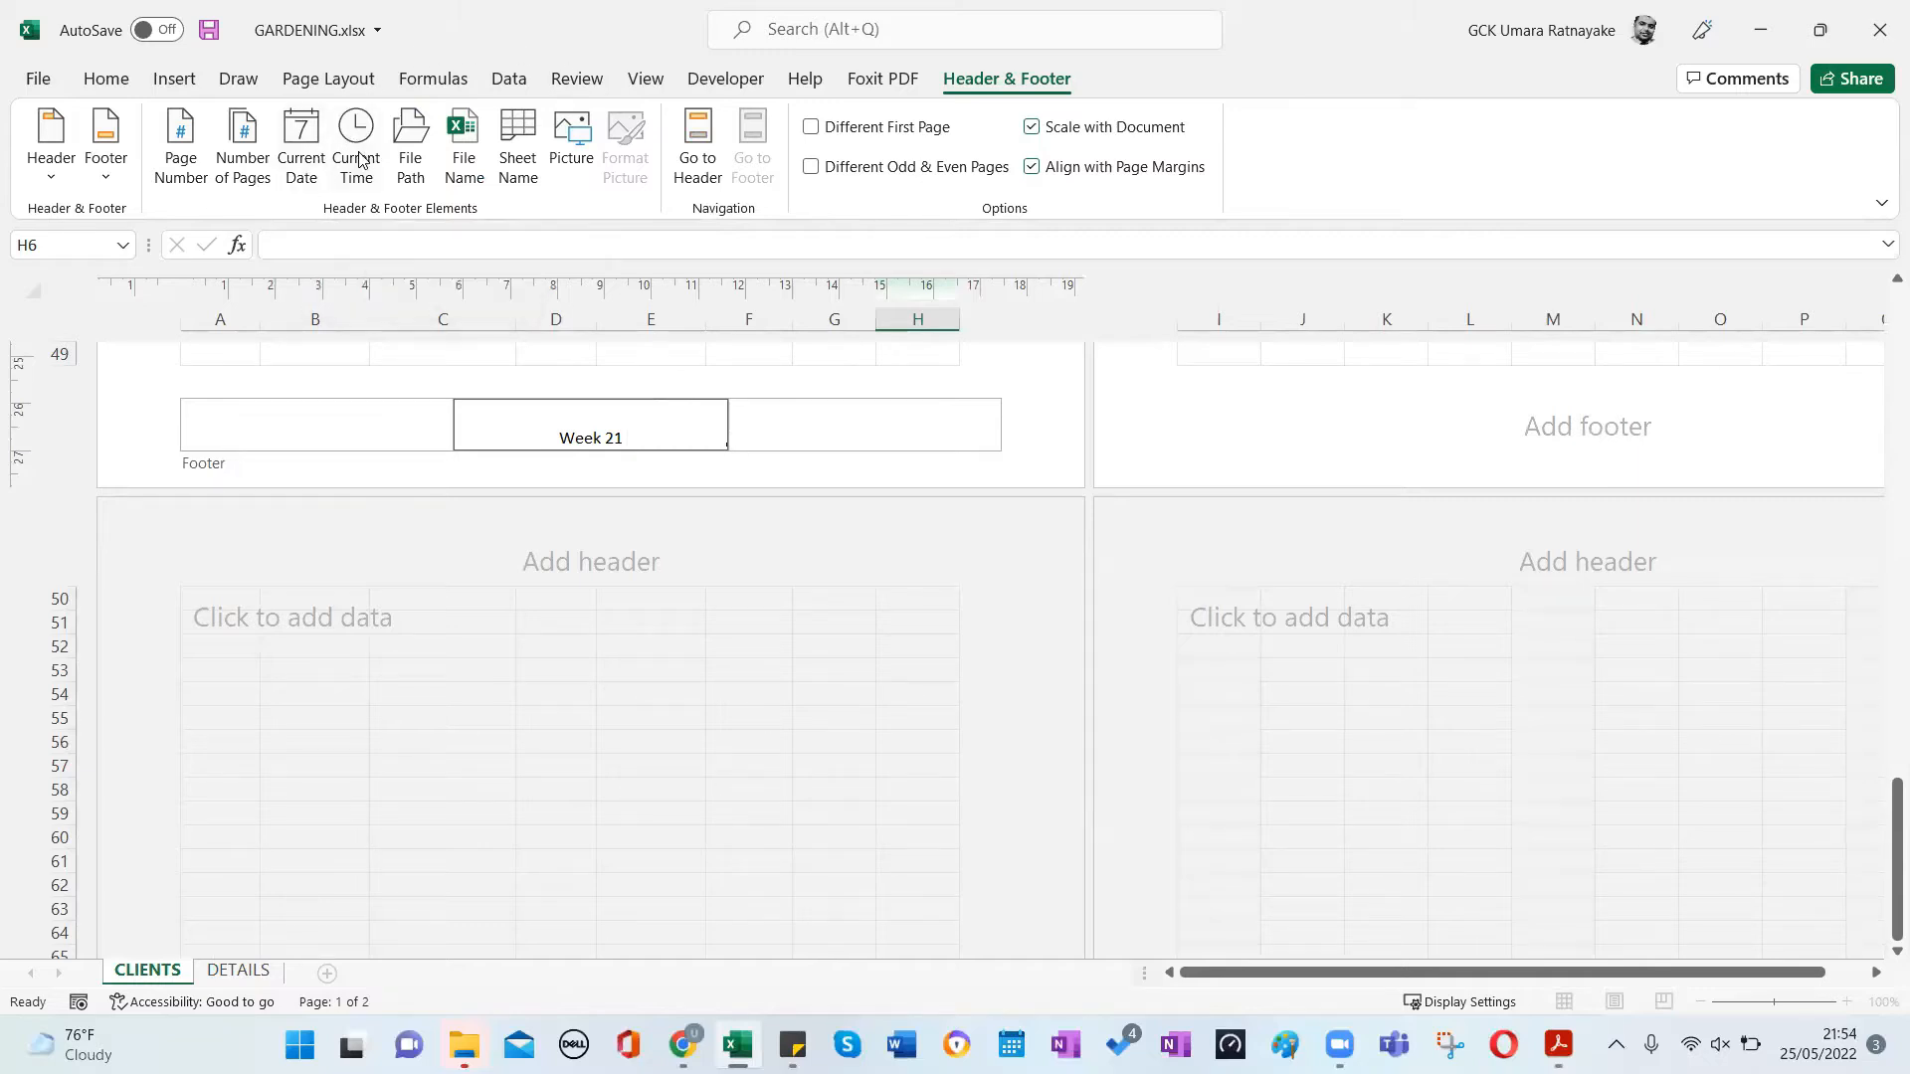
{"action": "left_click", "coordinate": [304, 157]}
{"action": "key", "text": "Escape"}
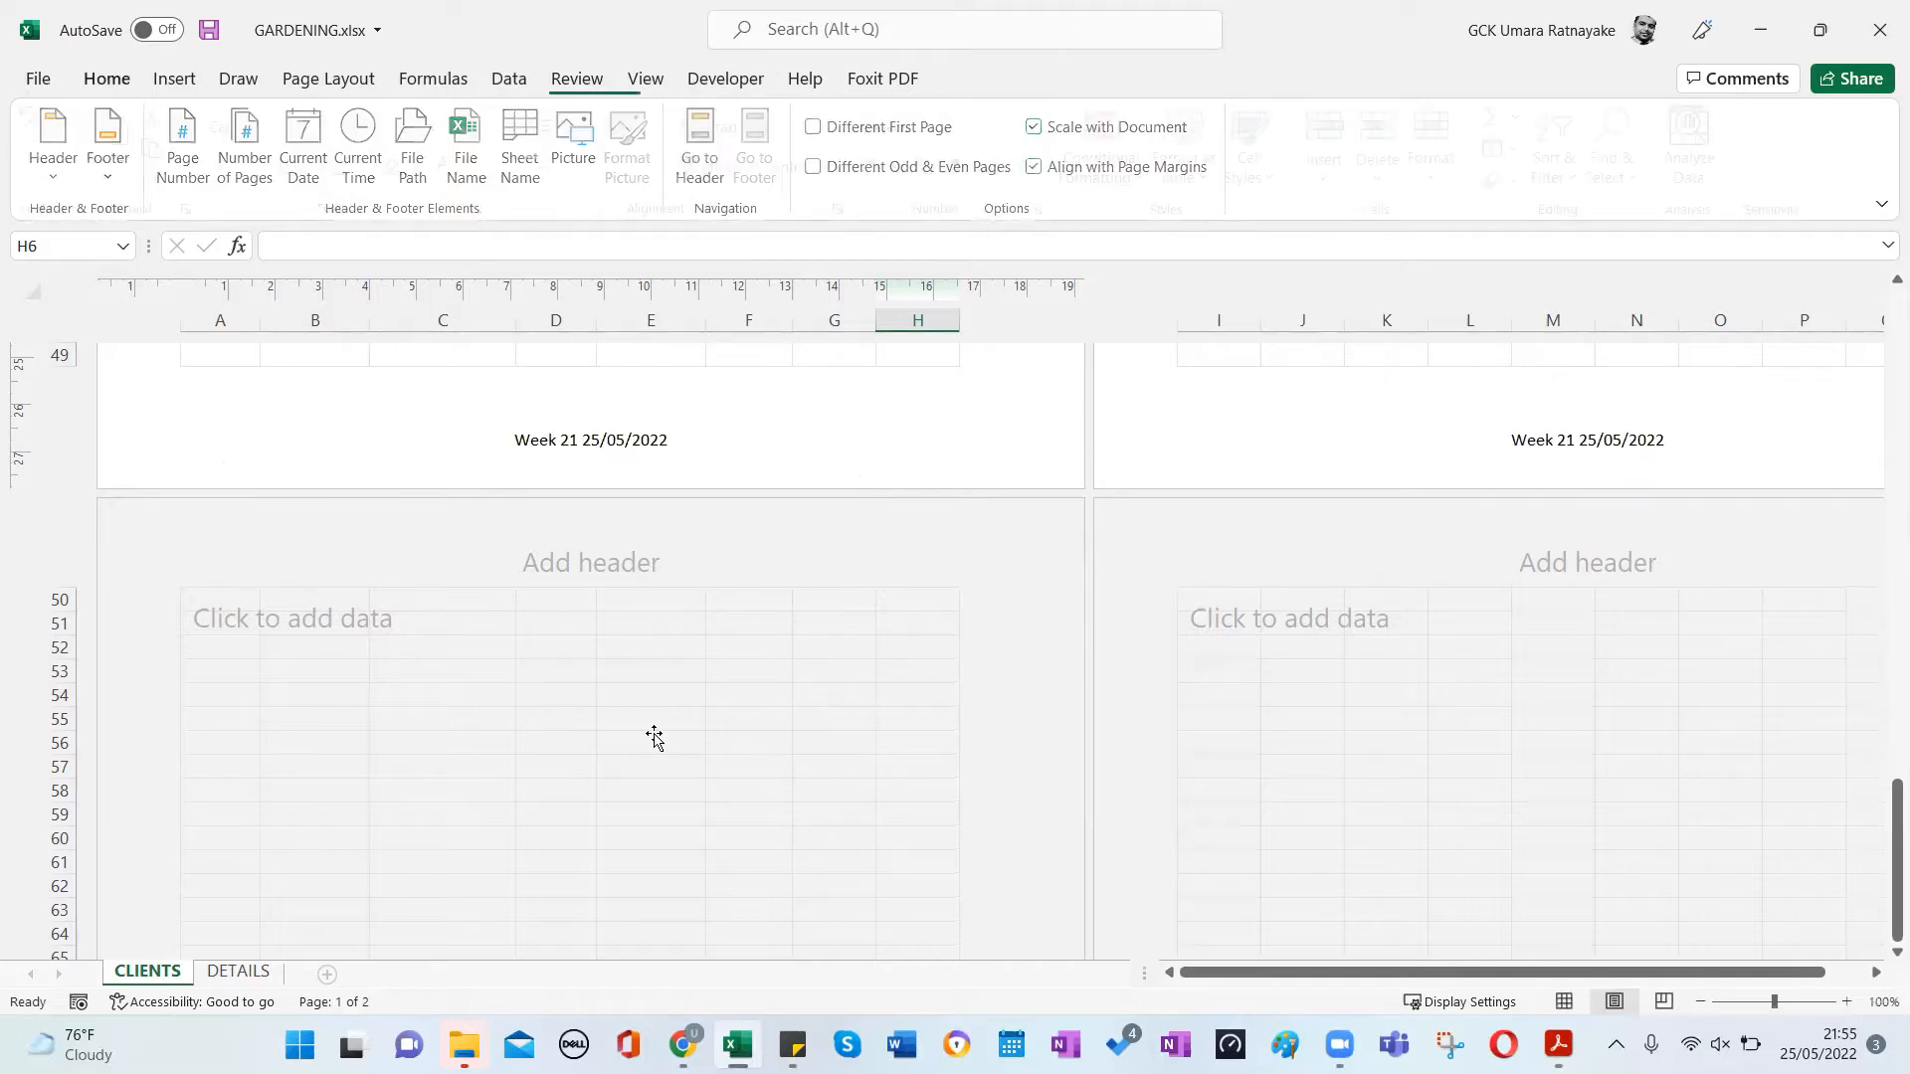
Leave the footer, check the top of the CLIENTS sheet and return the worksheet to Normal view.
{"action": "left_click", "coordinate": [653, 741]}
{"action": "scroll", "coordinate": [915, 569], "scroll_direction": "up", "scroll_amount": 10}
{"action": "scroll", "coordinate": [916, 569], "scroll_direction": "up", "scroll_amount": 8}
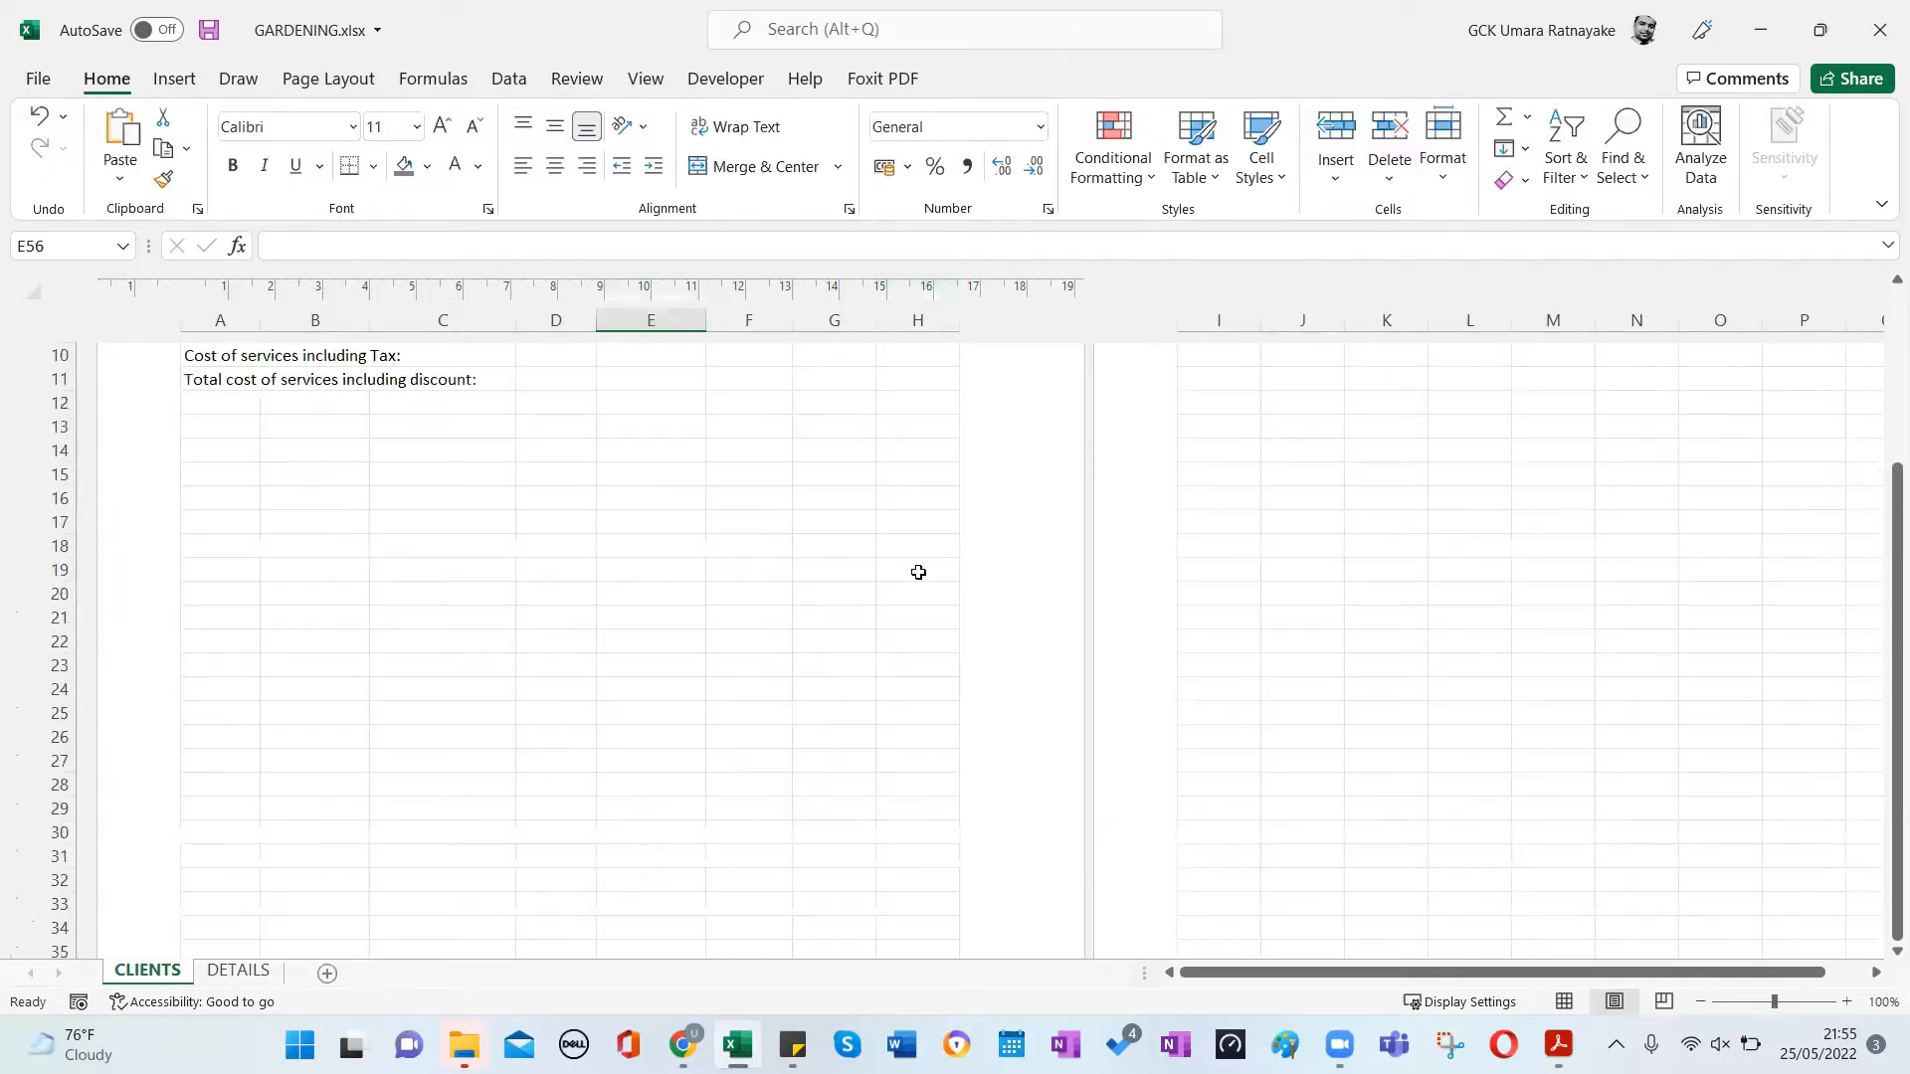
{"action": "scroll", "coordinate": [921, 640], "scroll_direction": "down", "scroll_amount": 4}
{"action": "scroll", "coordinate": [924, 648], "scroll_direction": "up", "scroll_amount": 4}
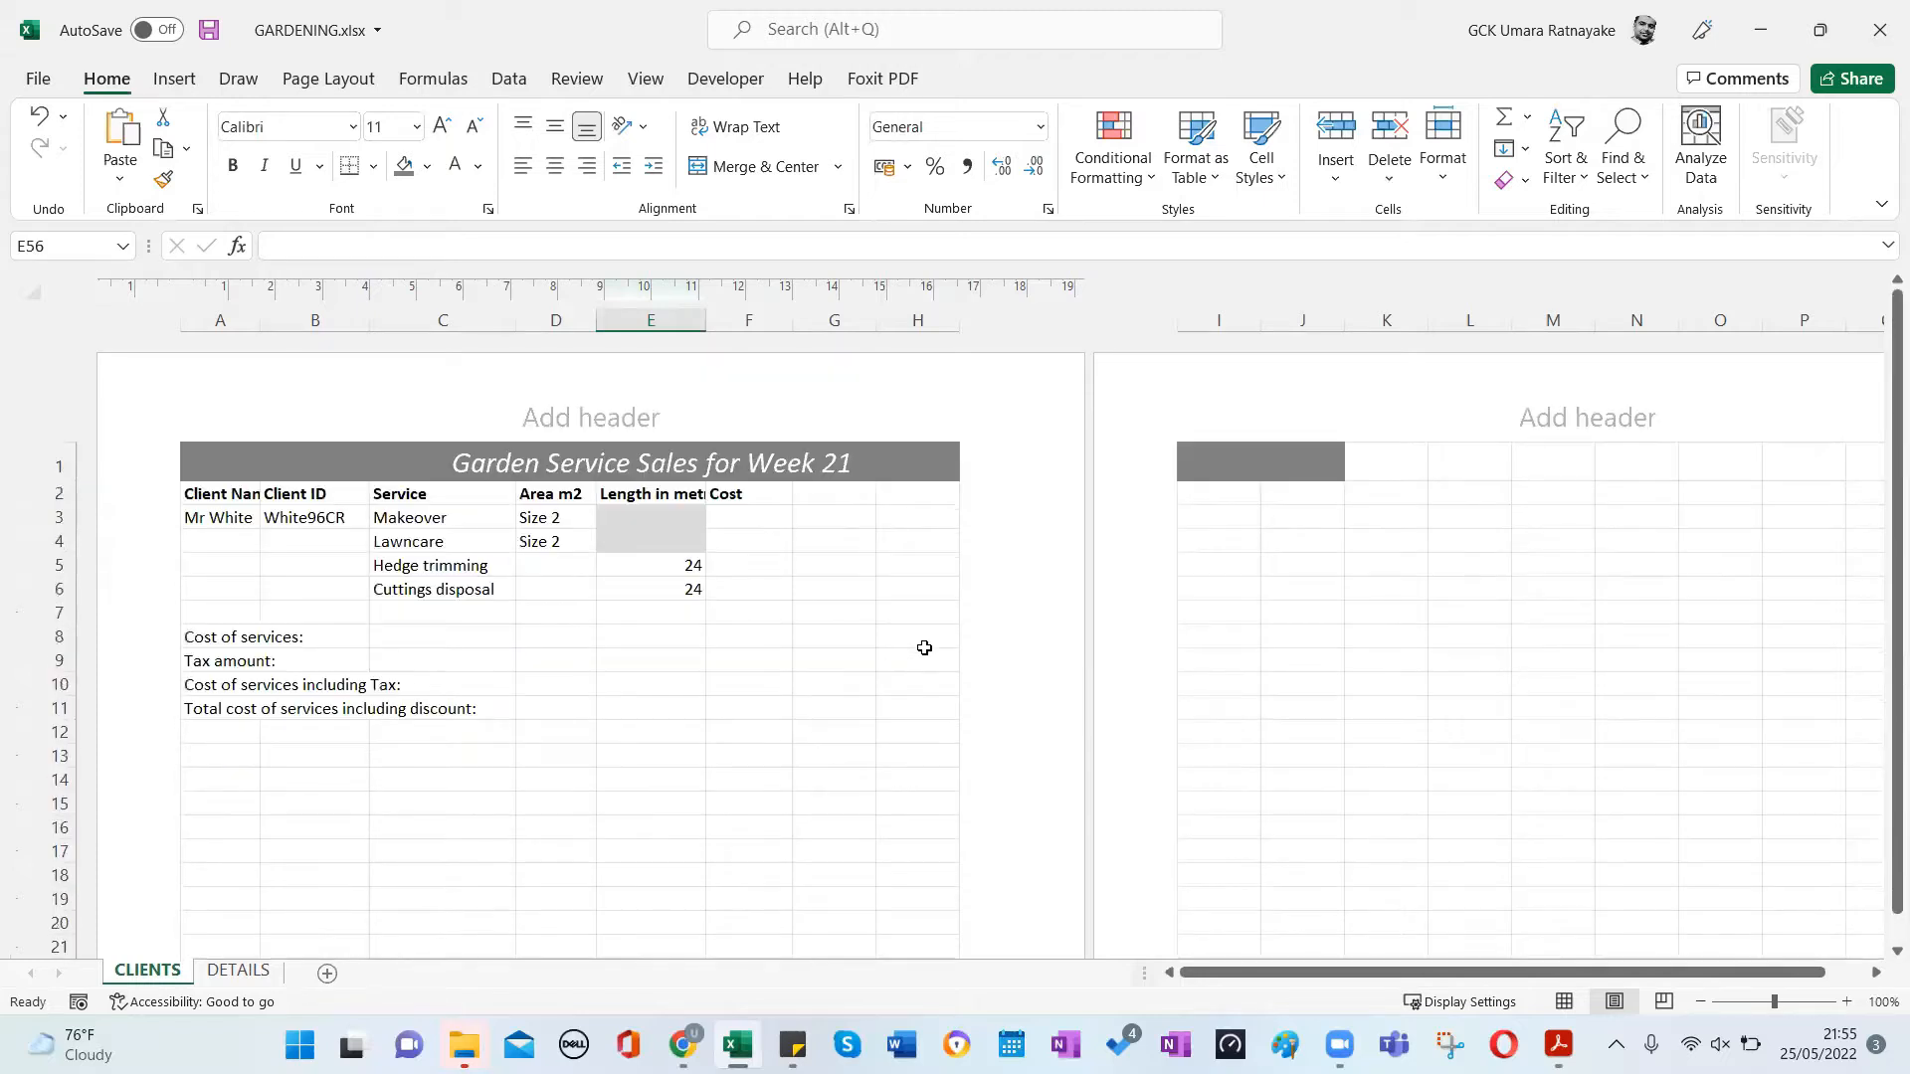
{"action": "scroll", "coordinate": [922, 637], "scroll_direction": "down", "scroll_amount": 2}
{"action": "scroll", "coordinate": [921, 630], "scroll_direction": "up", "scroll_amount": 2}
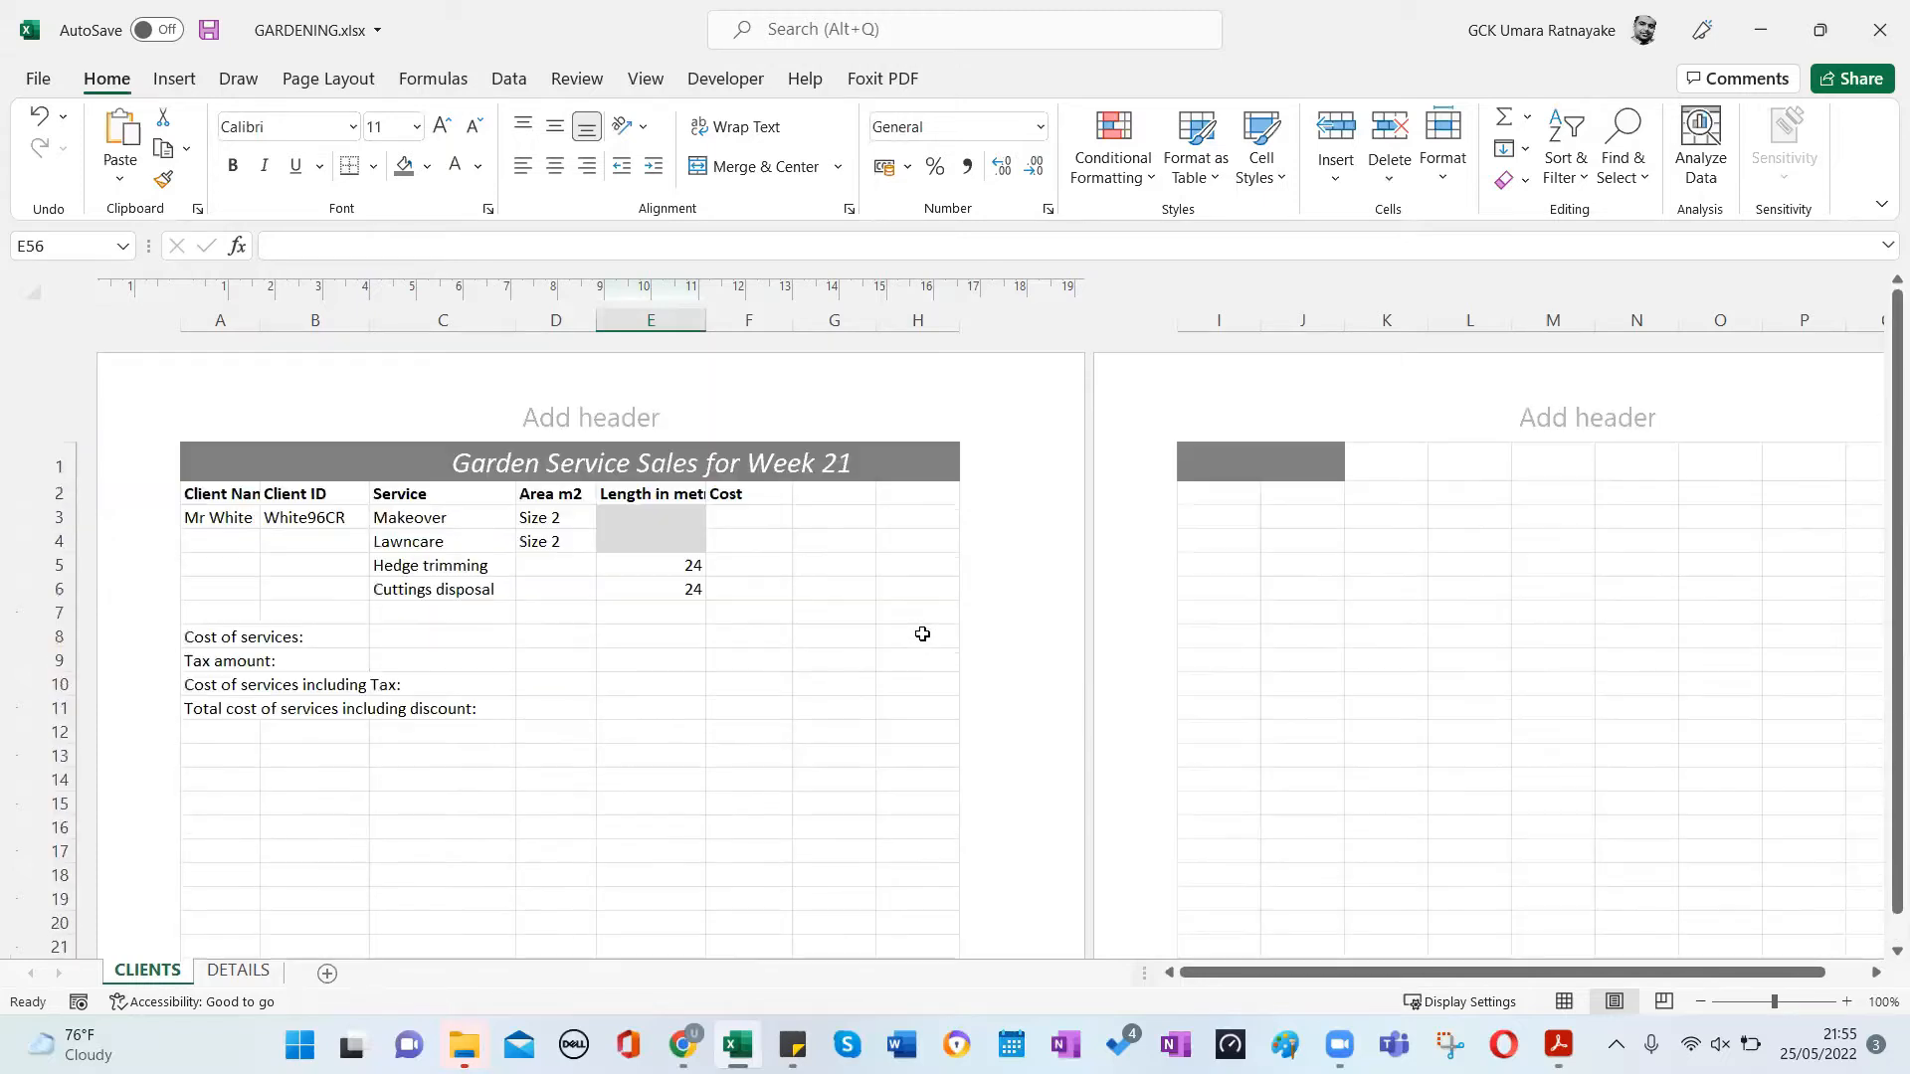
{"action": "left_click", "coordinate": [1565, 1005]}
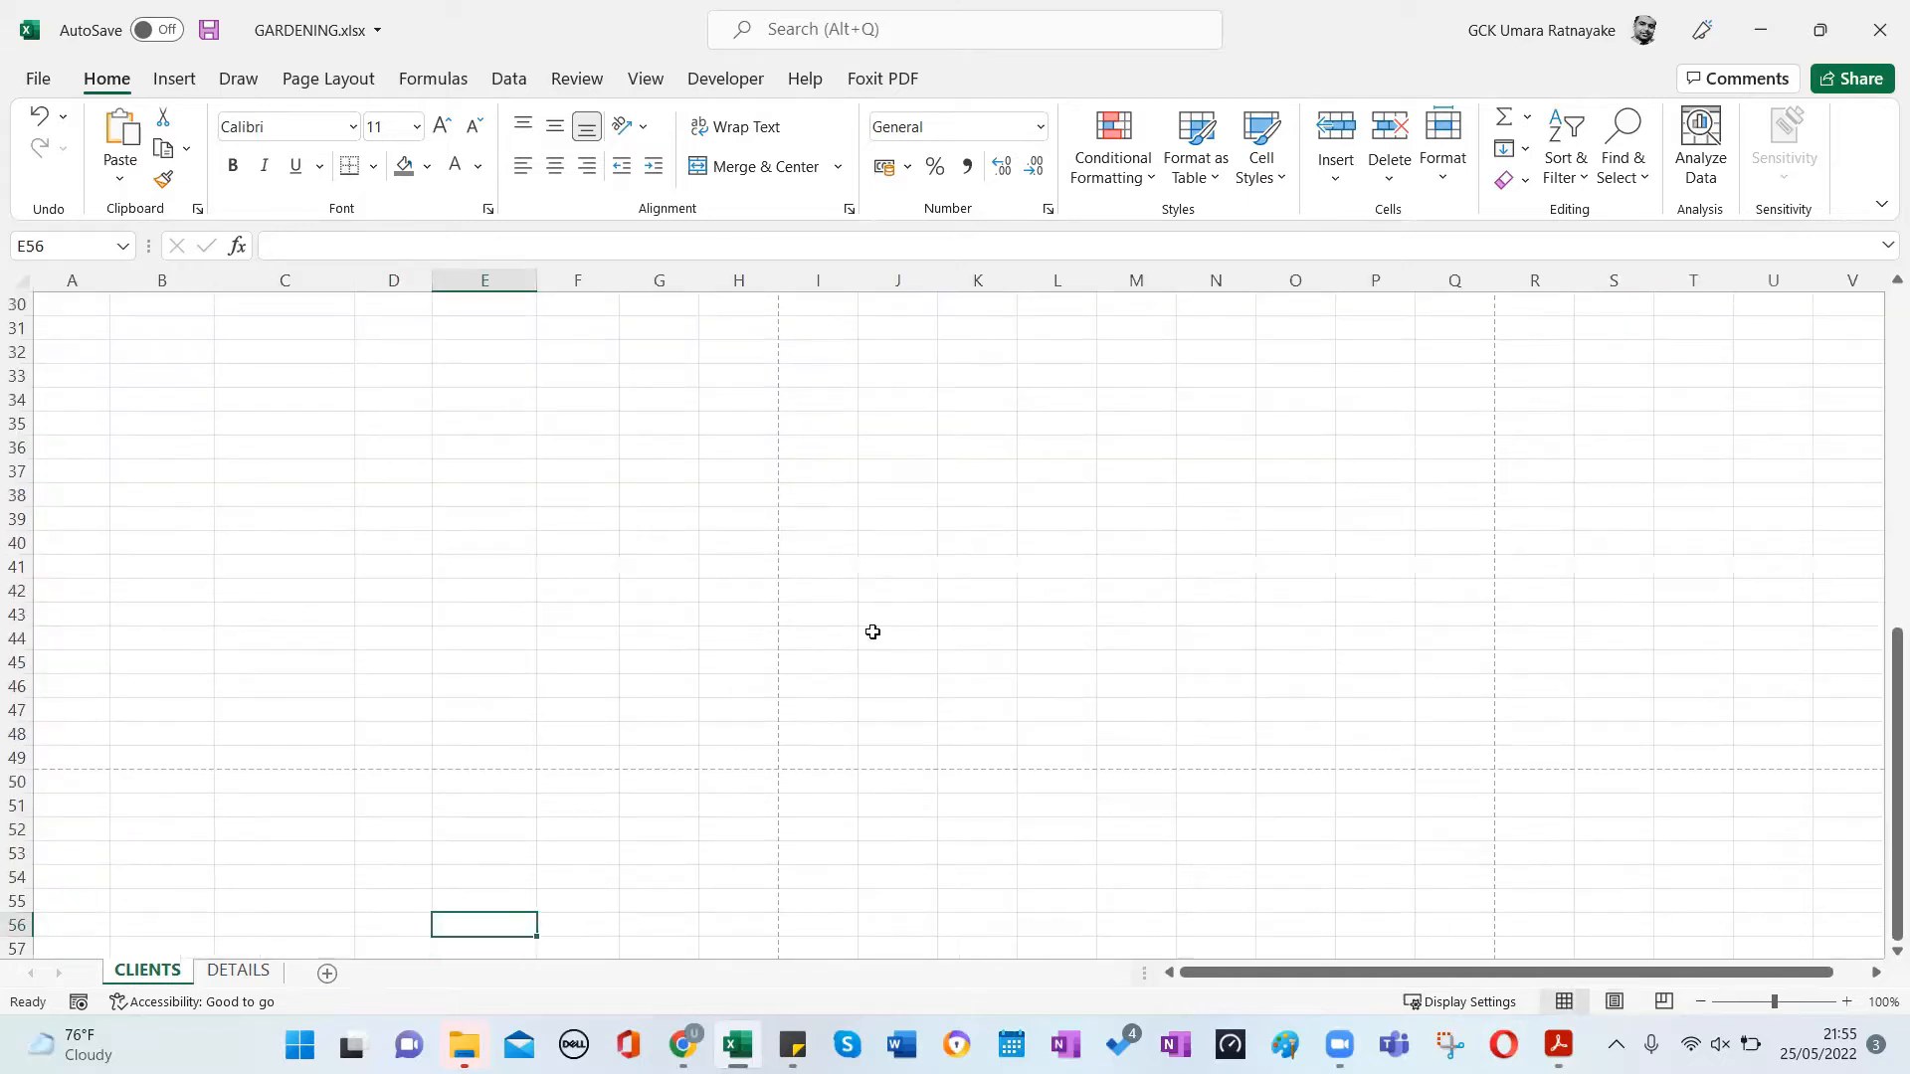
{"action": "scroll", "coordinate": [872, 632], "scroll_direction": "up", "scroll_amount": 10}
{"action": "left_click", "coordinate": [736, 629]}
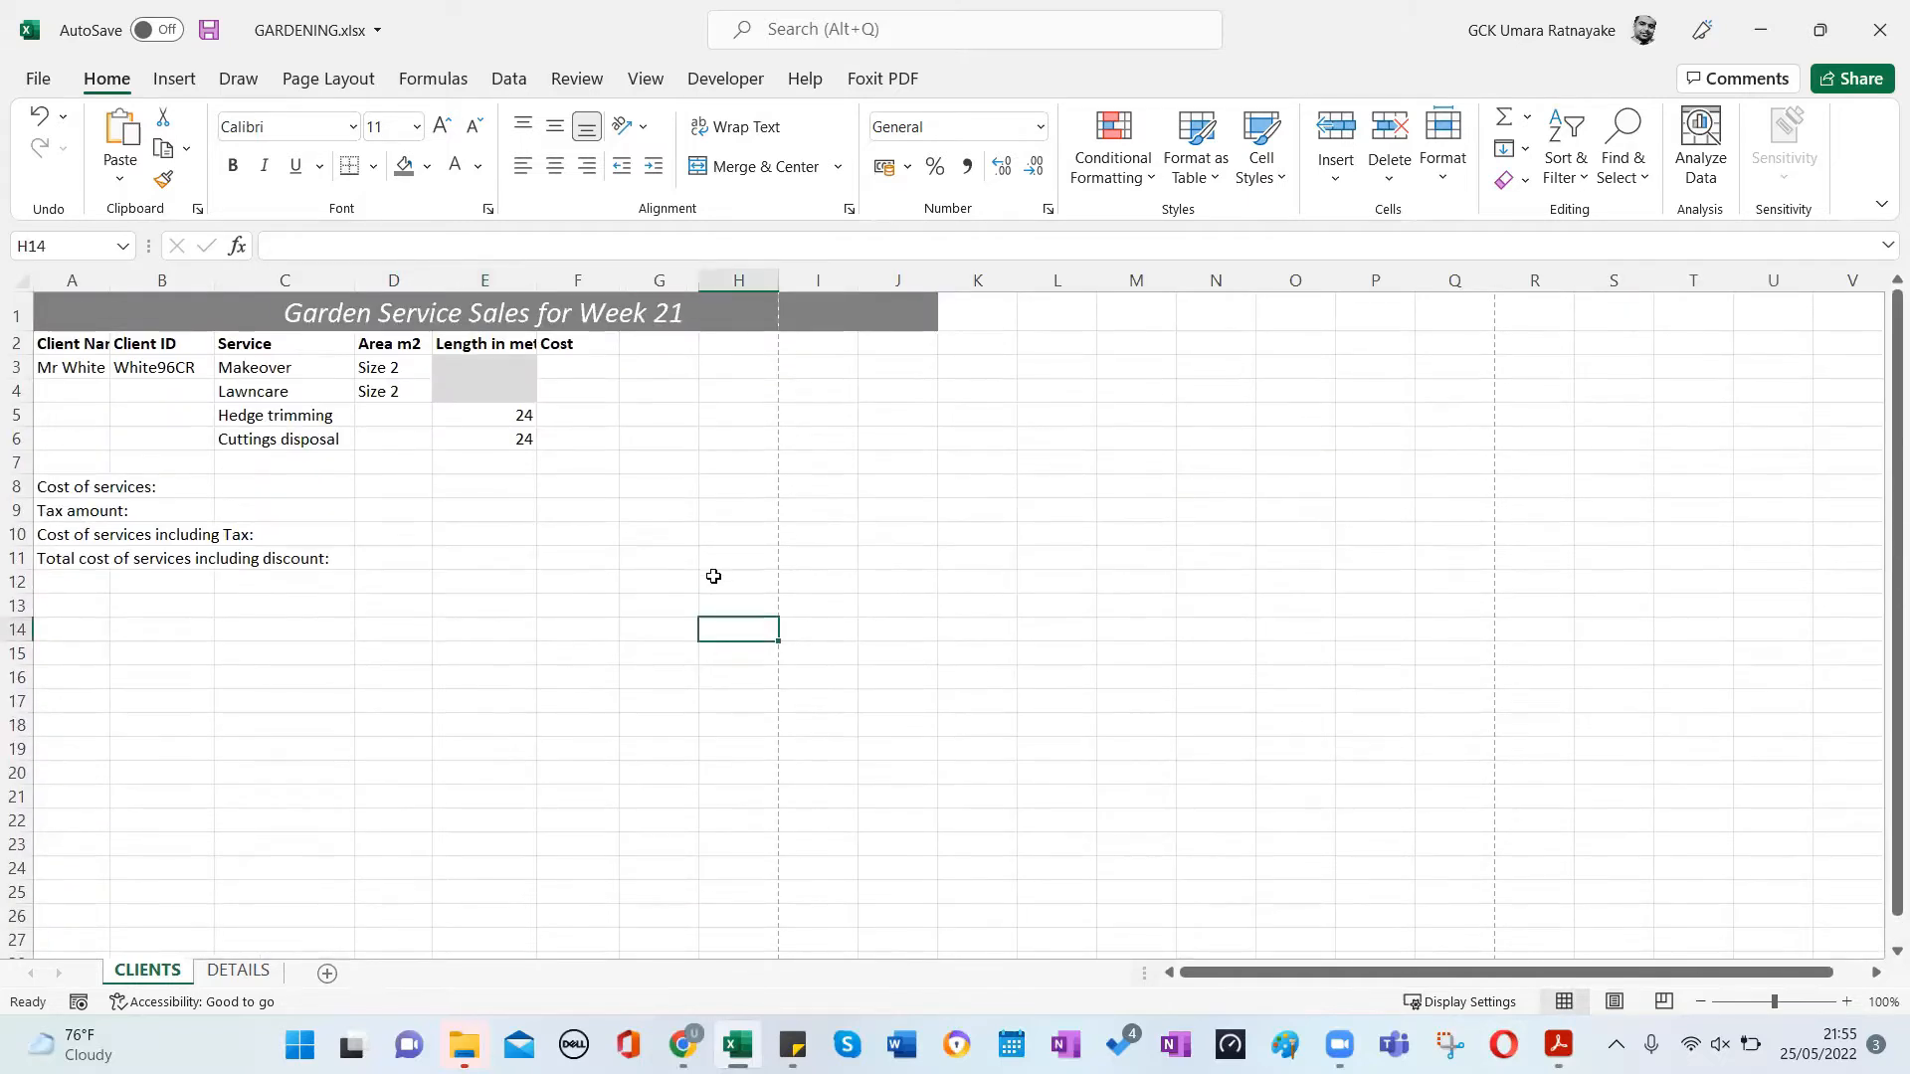
{"action": "scroll", "coordinate": [856, 502], "scroll_direction": "down", "scroll_amount": 1}
{"action": "left_click", "coordinate": [898, 444]}
{"action": "scroll", "coordinate": [923, 438], "scroll_direction": "up", "scroll_amount": 1}
{"action": "scroll", "coordinate": [908, 438], "scroll_direction": "down", "scroll_amount": 1}
{"action": "scroll", "coordinate": [904, 439], "scroll_direction": "up", "scroll_amount": 1}
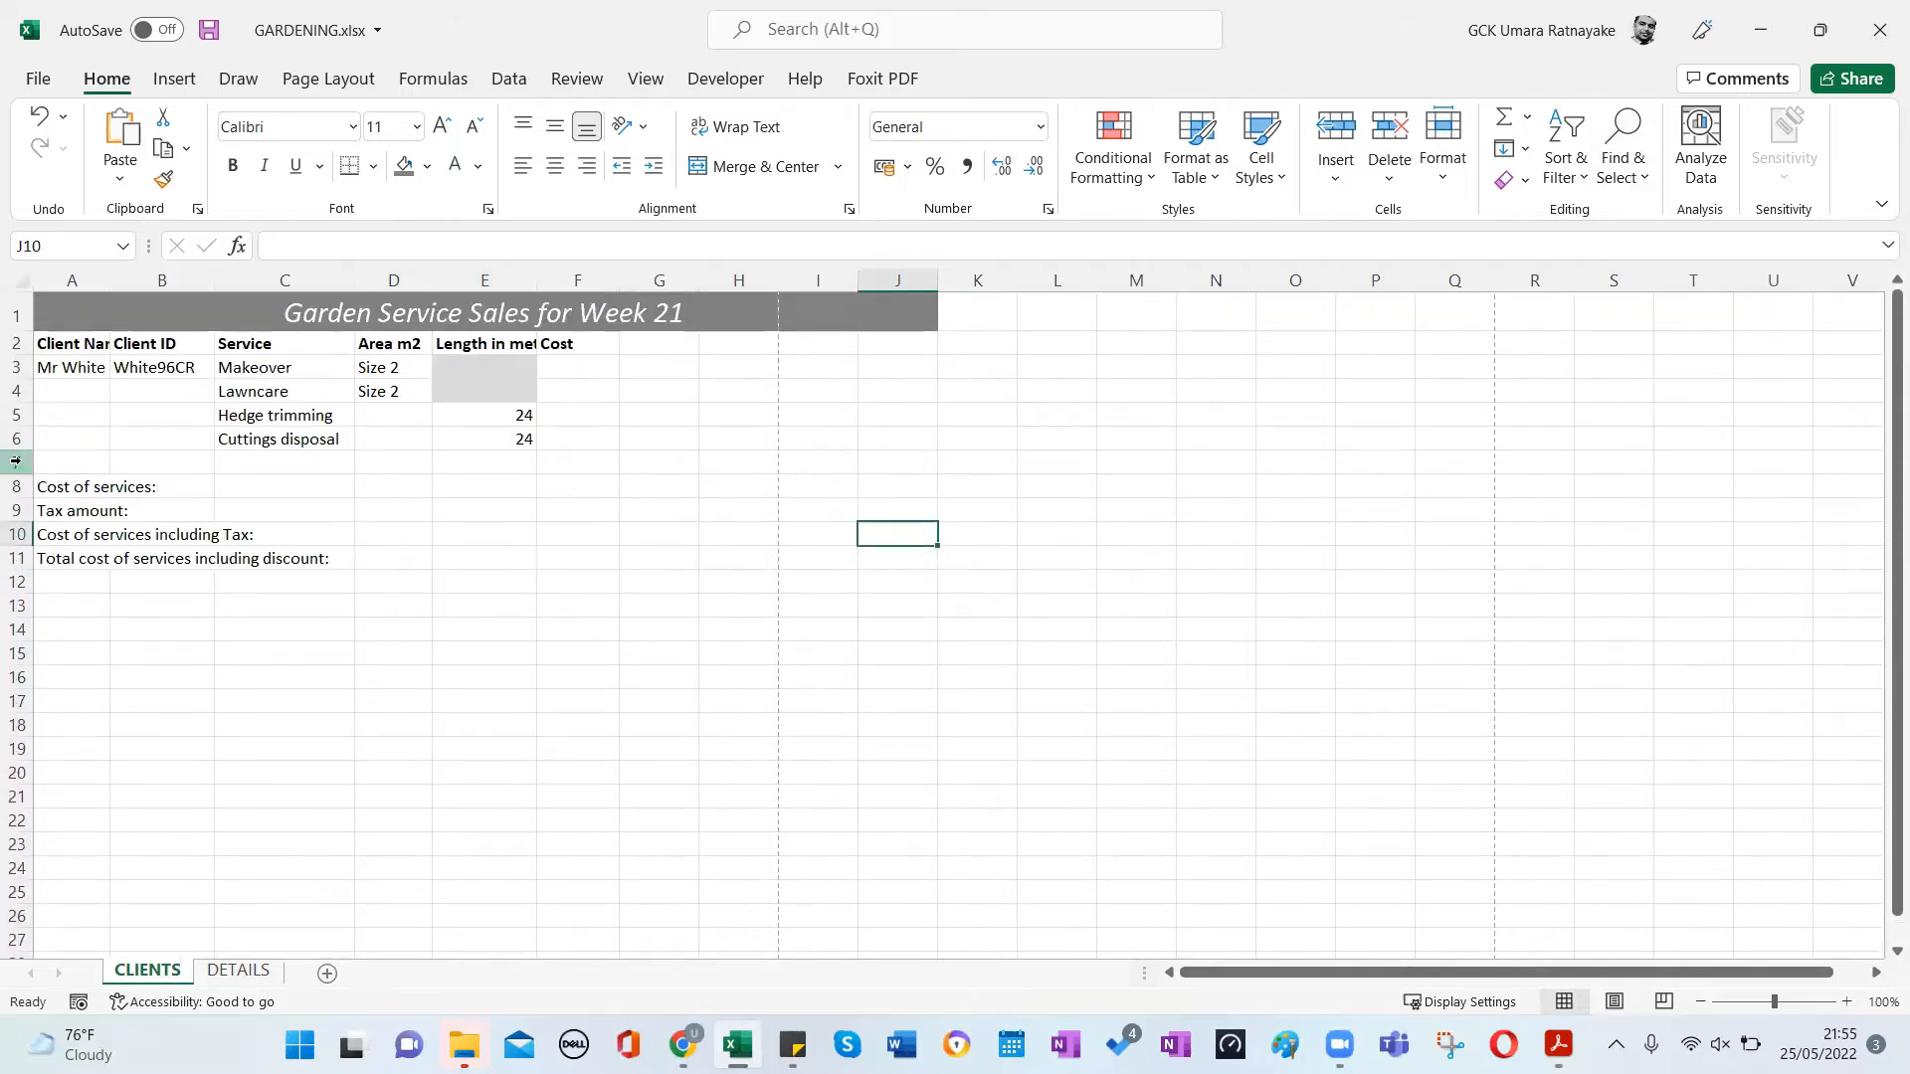
{"action": "left_click", "coordinate": [508, 551]}
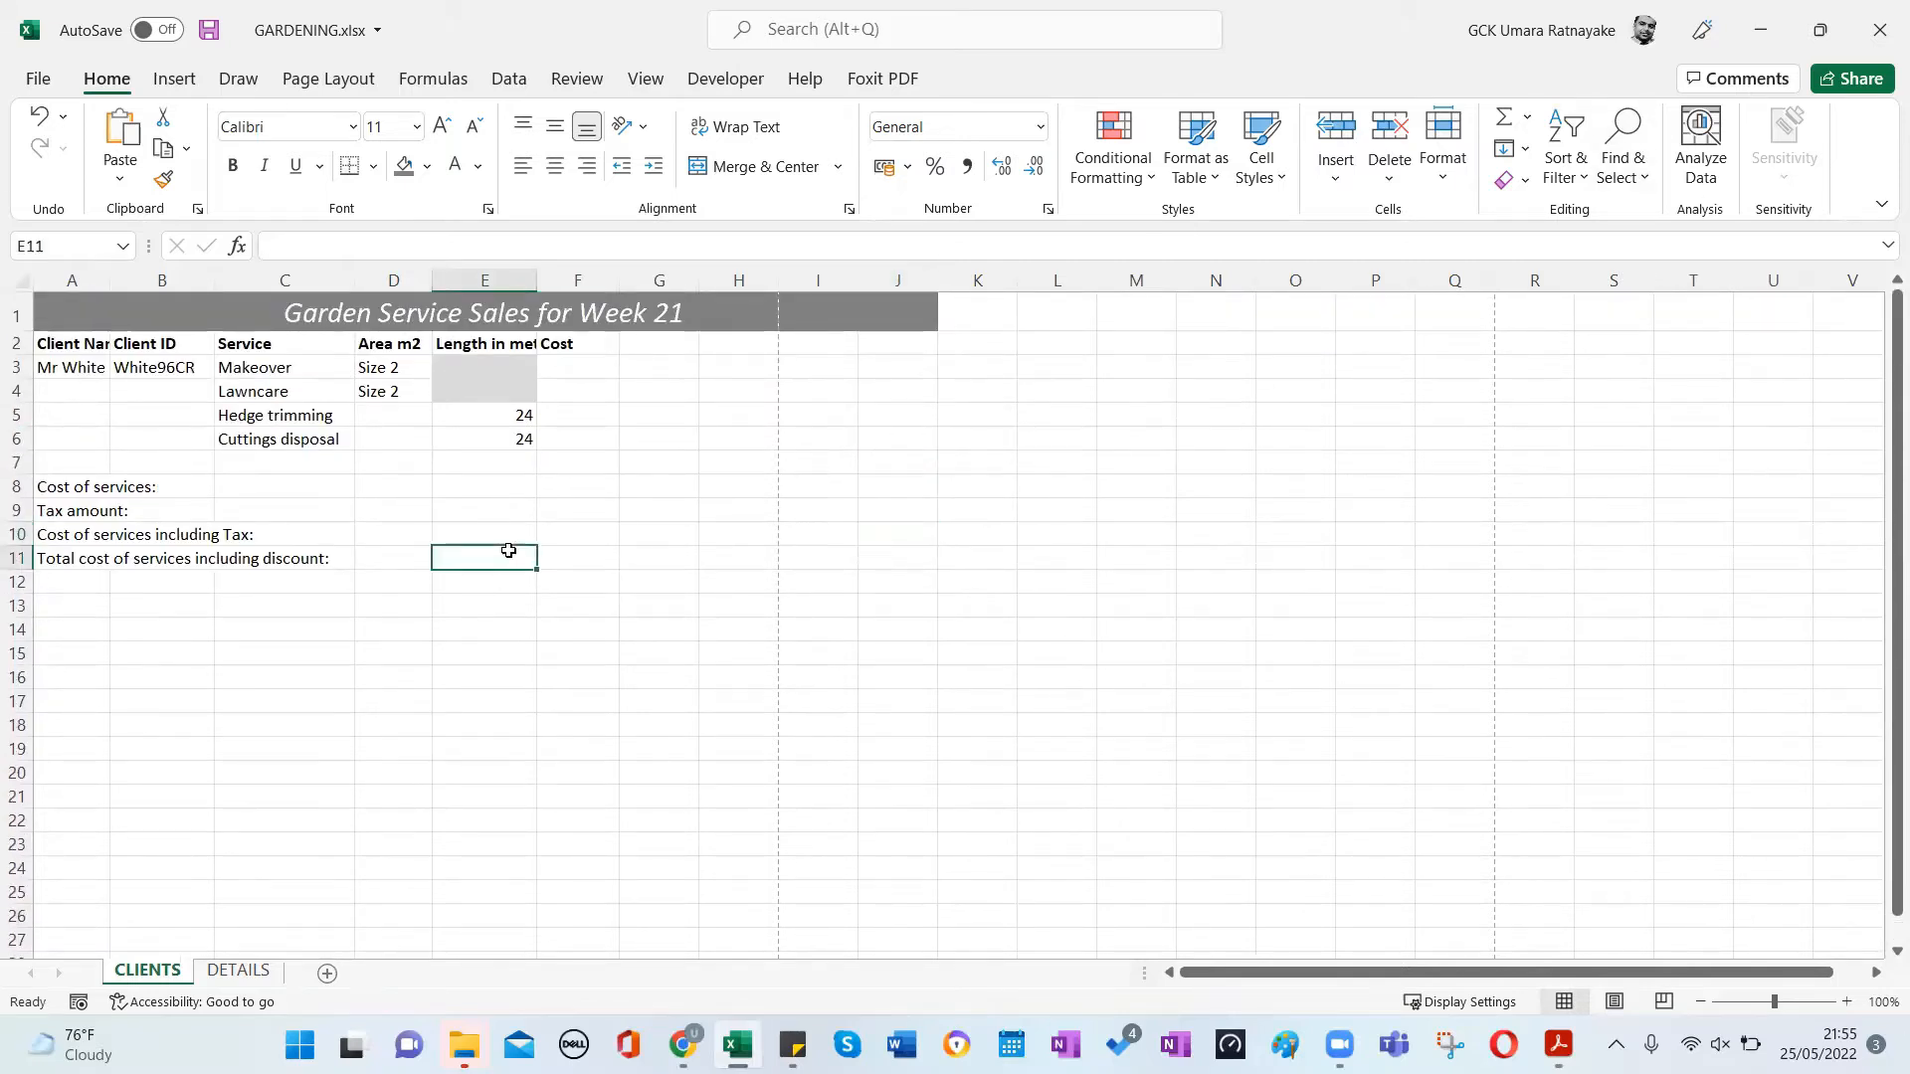
Switch to the exam paper, read the Task B1b instructions on service costs, and return to the GARDENING workbook.
{"action": "key", "text": "alt+Tab"}
{"action": "scroll", "coordinate": [550, 610], "scroll_direction": "down", "scroll_amount": 8}
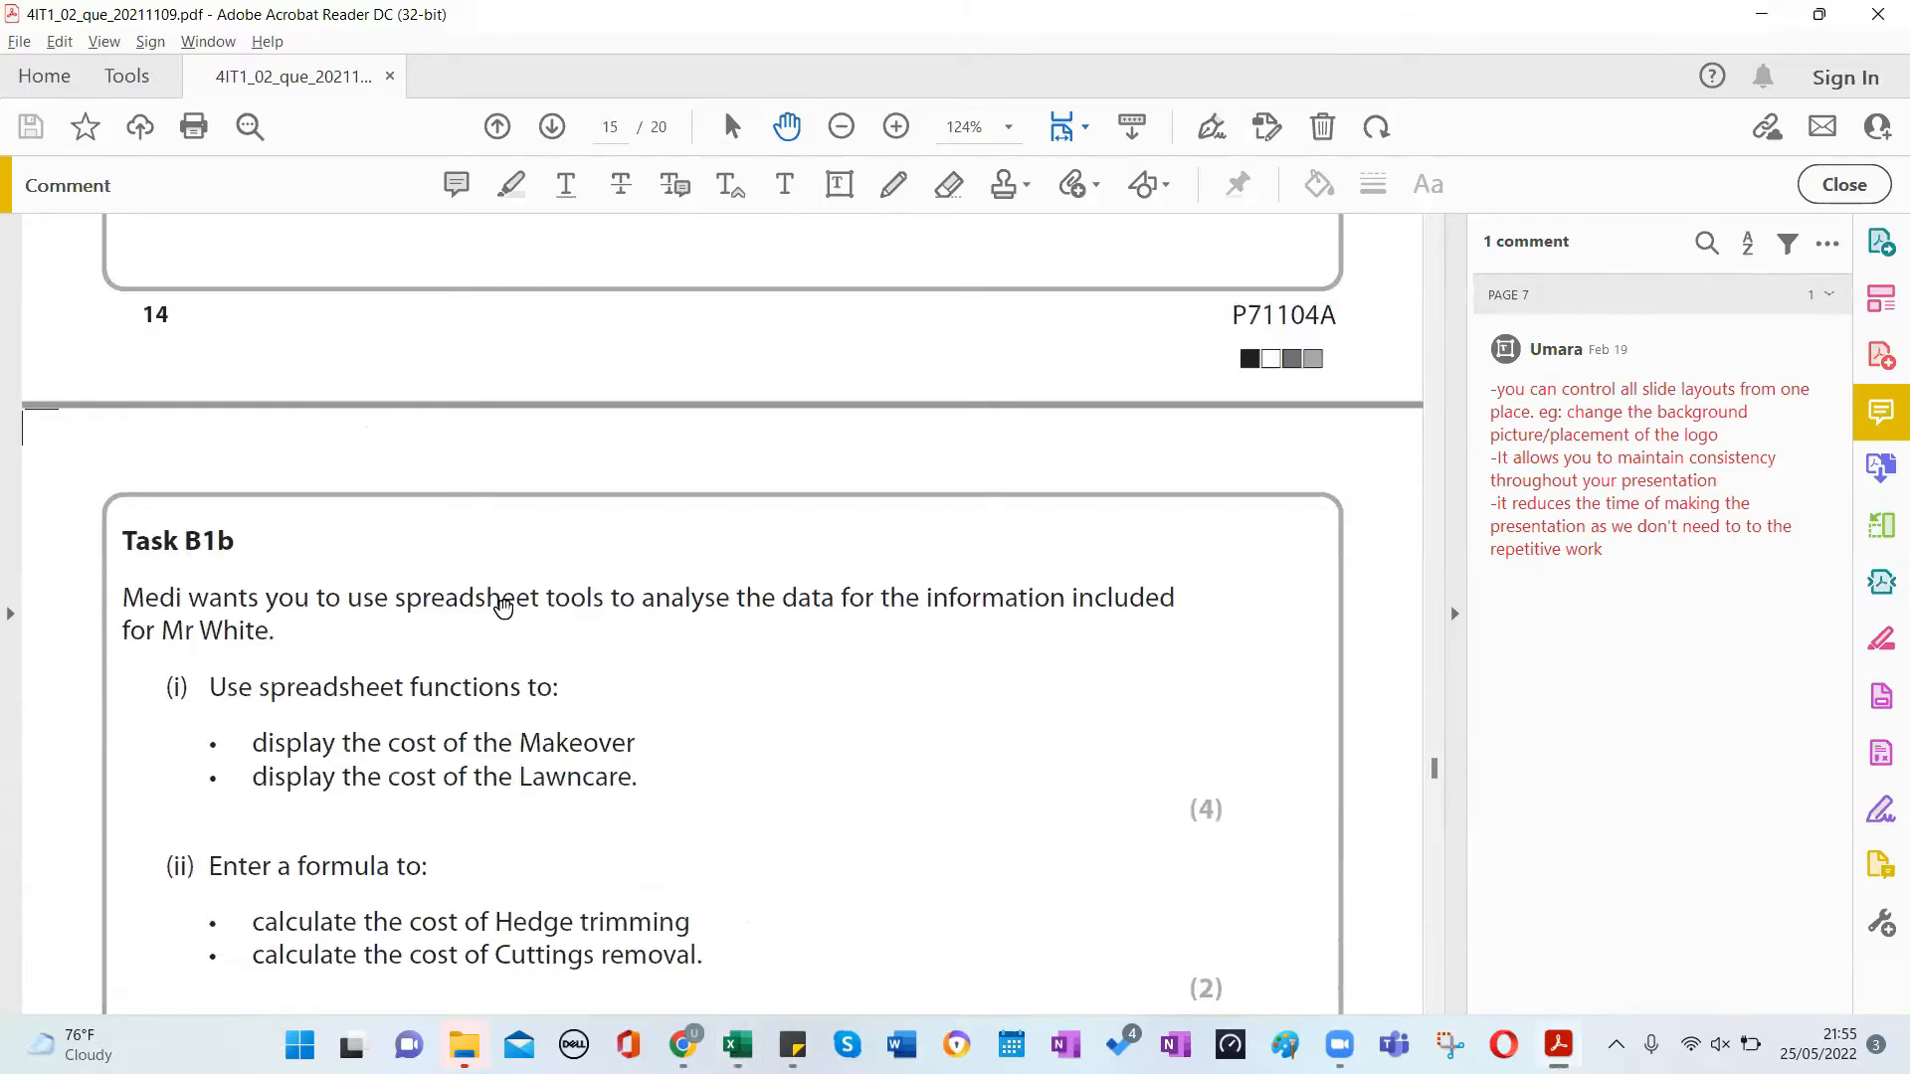
{"action": "scroll", "coordinate": [545, 477], "scroll_direction": "down", "scroll_amount": 5}
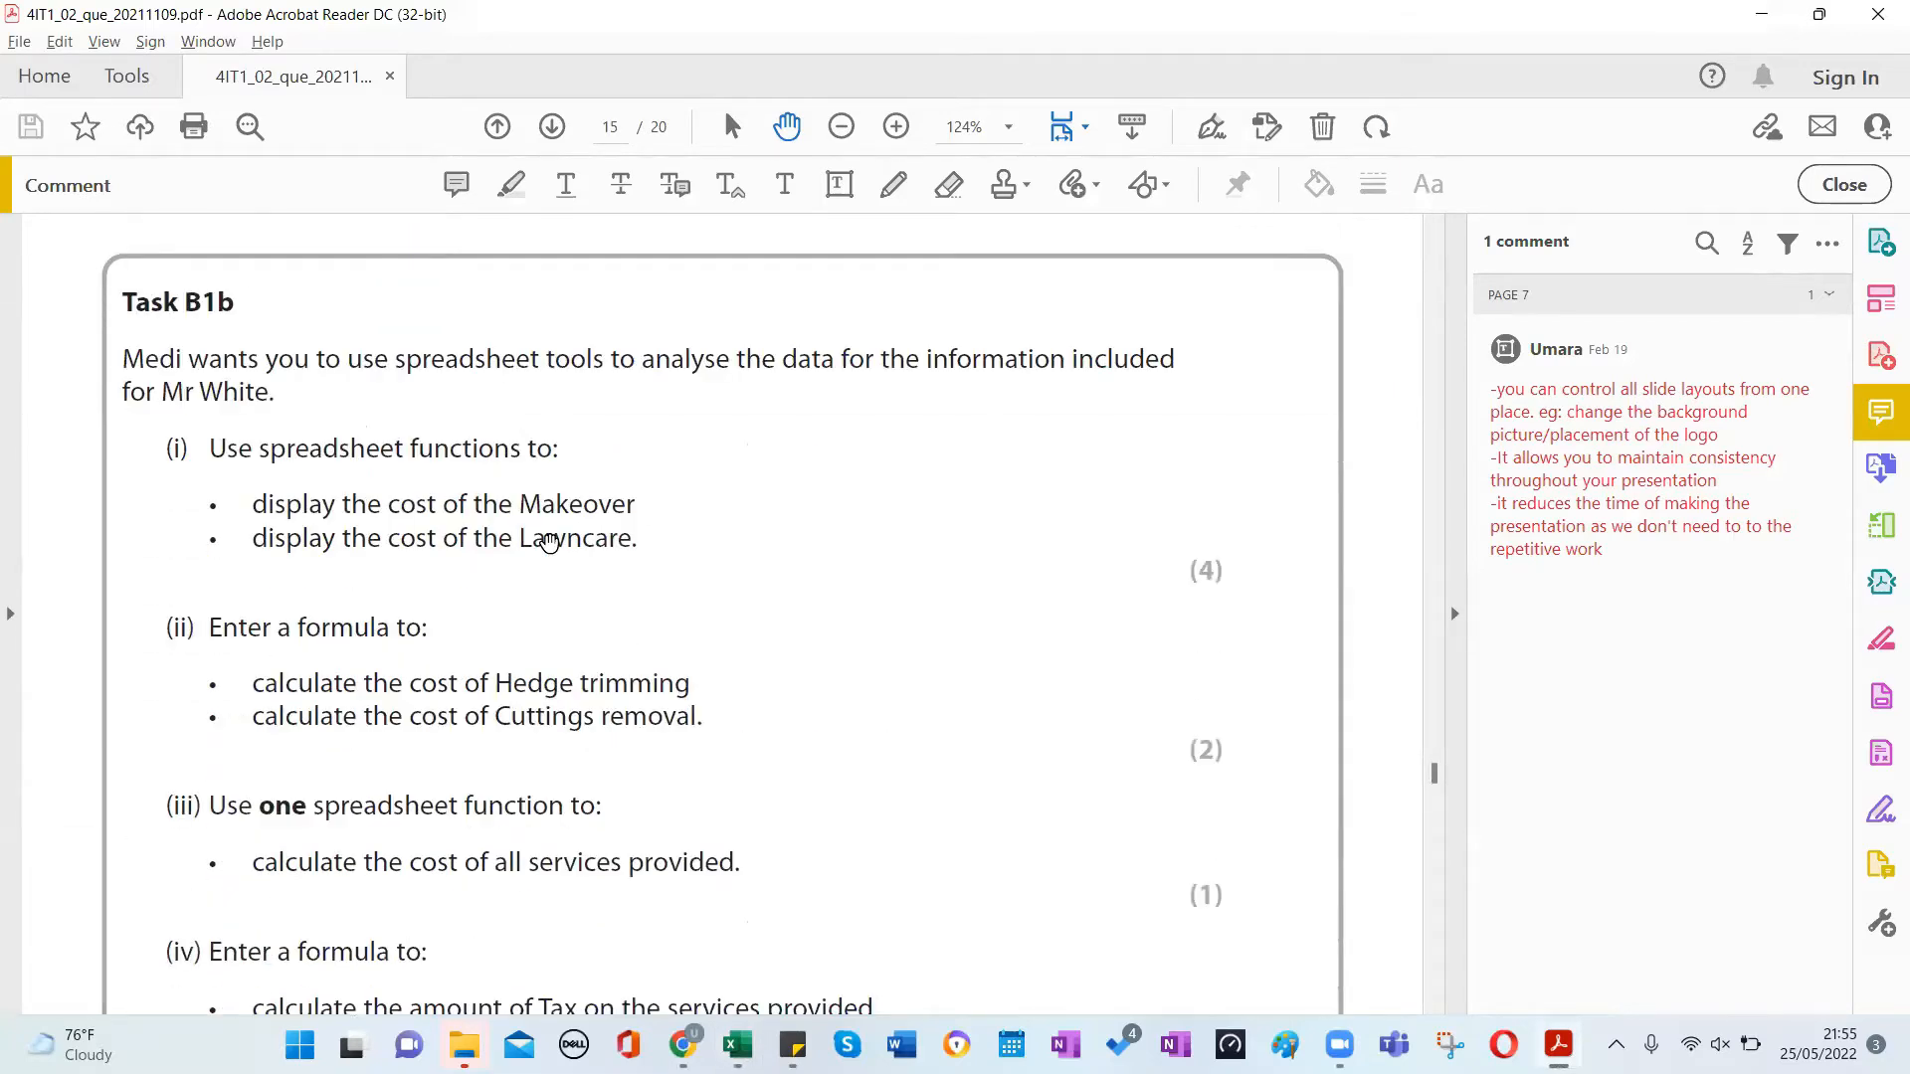
{"action": "scroll", "coordinate": [549, 543], "scroll_direction": "down", "scroll_amount": 1}
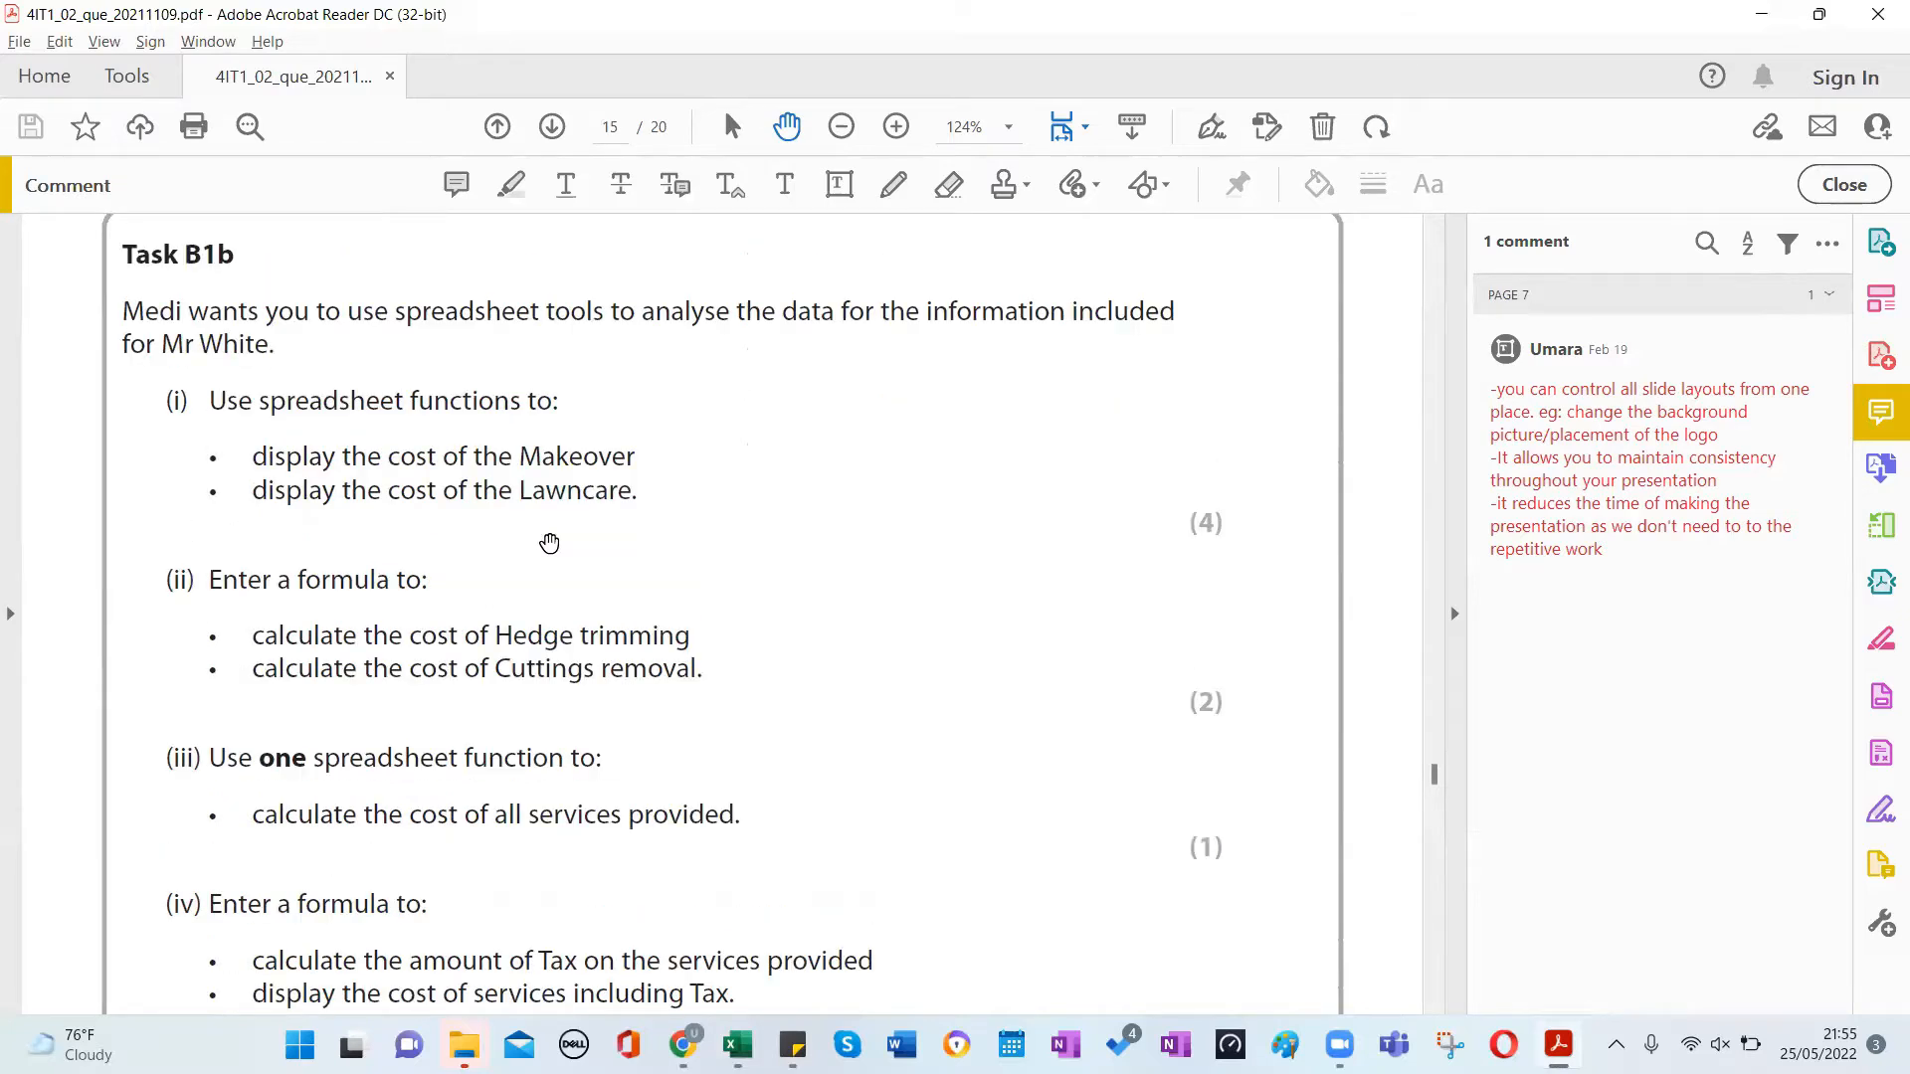
{"action": "scroll", "coordinate": [549, 542], "scroll_direction": "down", "scroll_amount": 2}
{"action": "scroll", "coordinate": [546, 541], "scroll_direction": "up", "scroll_amount": 2}
{"action": "key", "text": "alt+Tab"}
{"action": "left_click", "coordinate": [751, 487]}
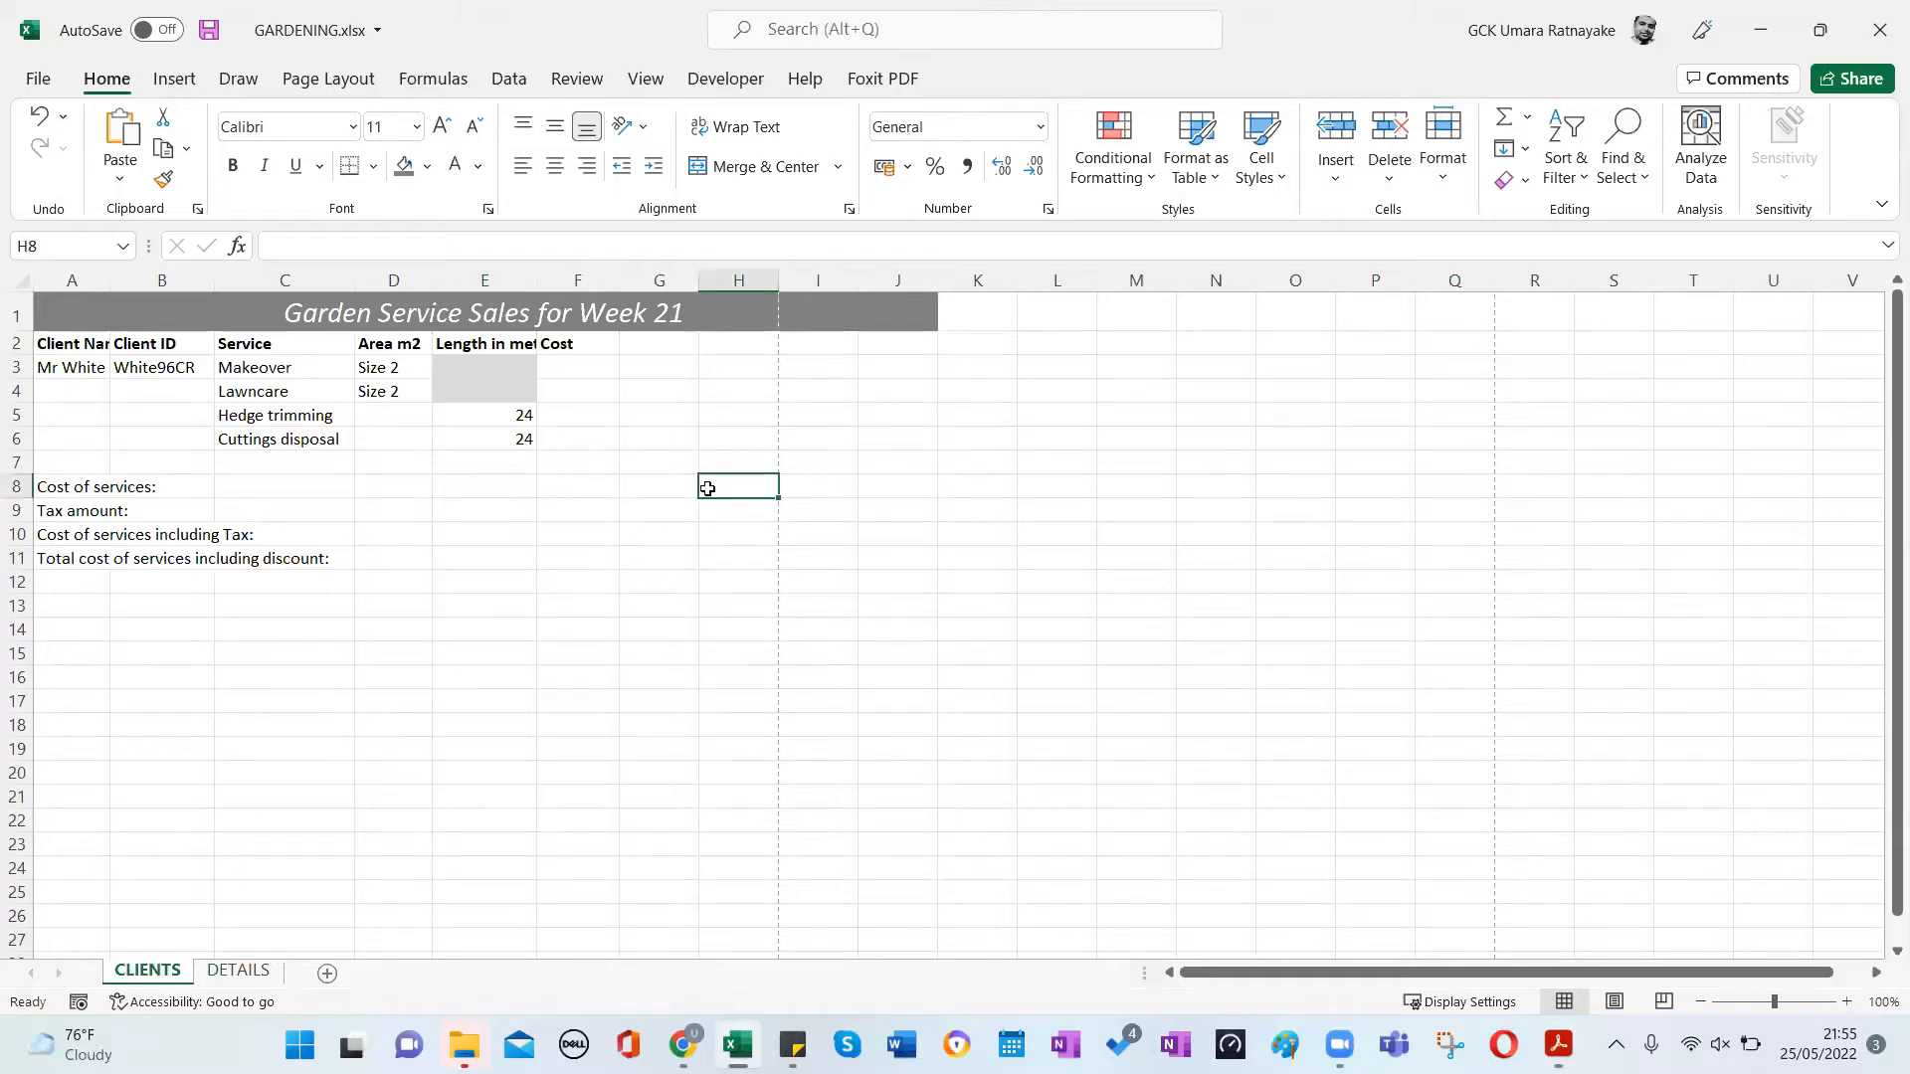
{"action": "left_click", "coordinate": [631, 591]}
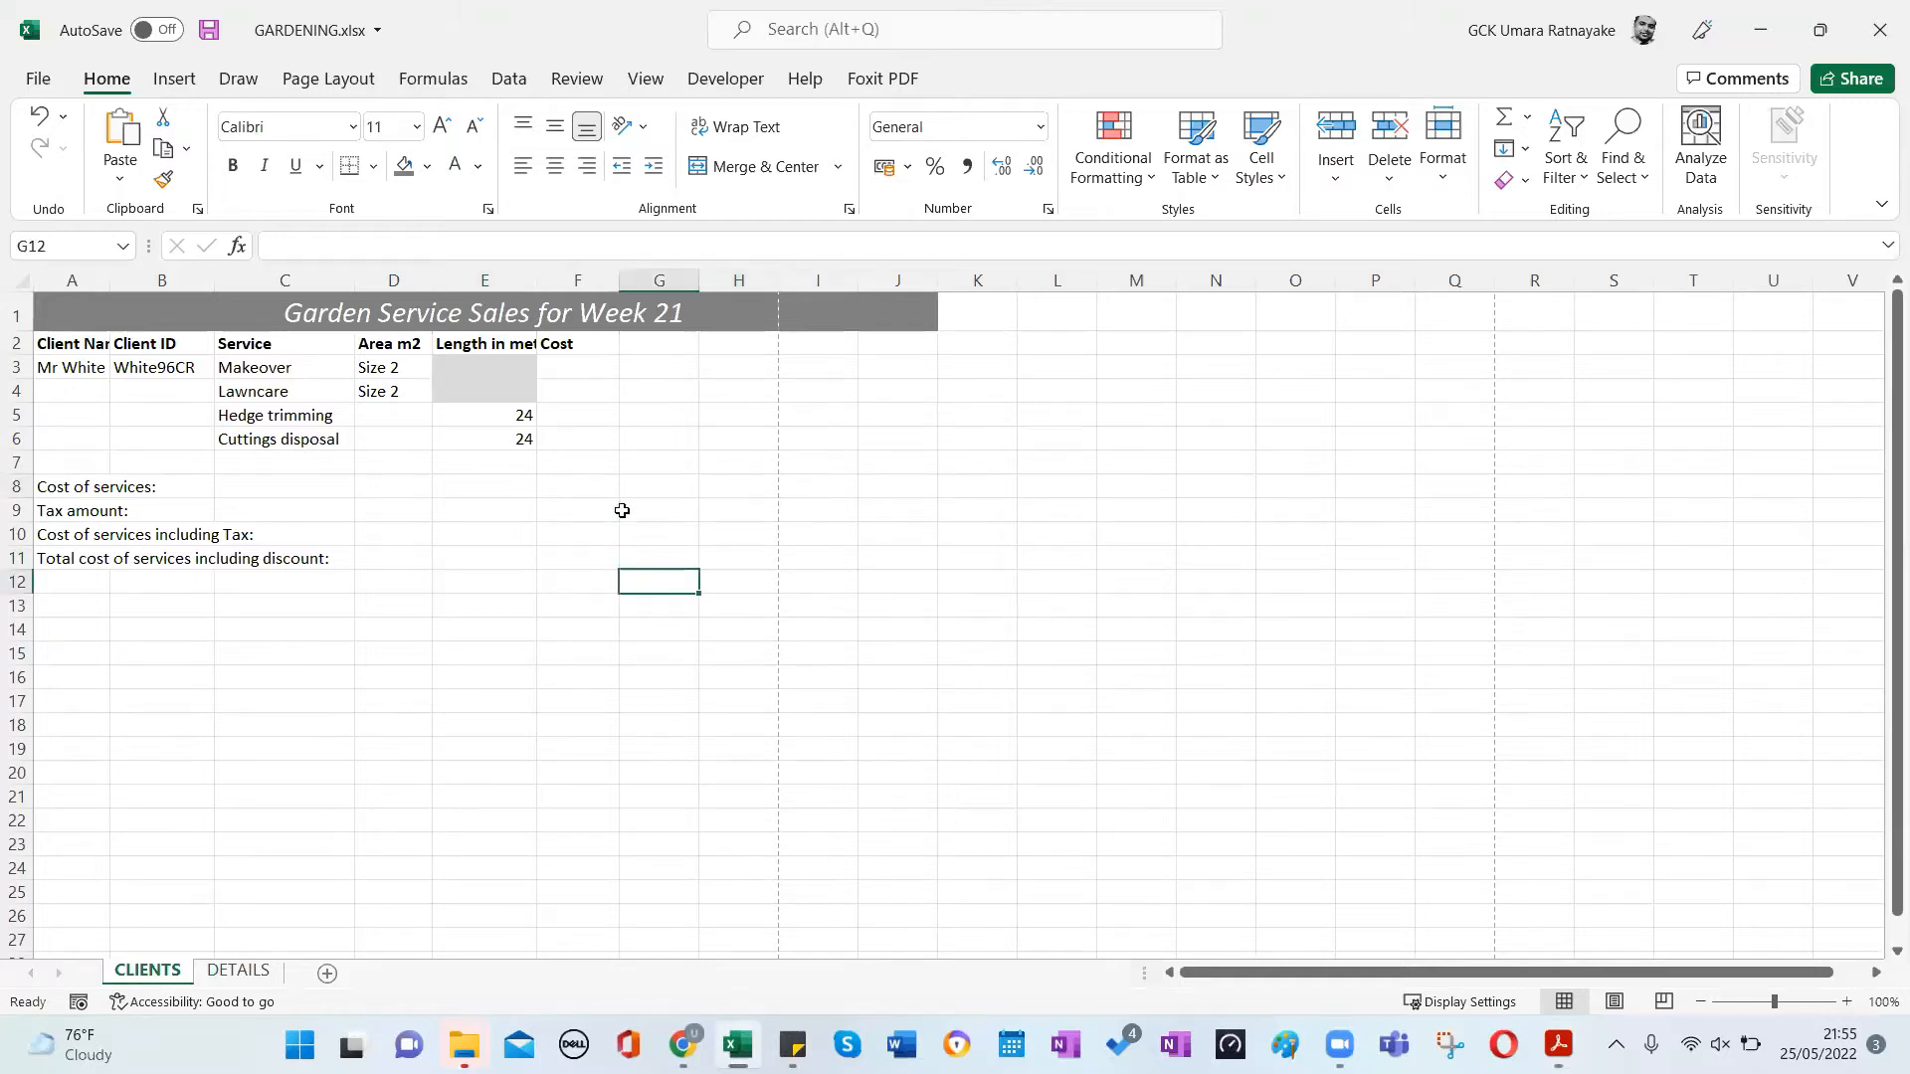
From the Makeover cost cell F3, look up the Size 2 Makeover price on the DETAILS sheet and return to CLIENTS.
{"action": "left_click", "coordinate": [572, 367]}
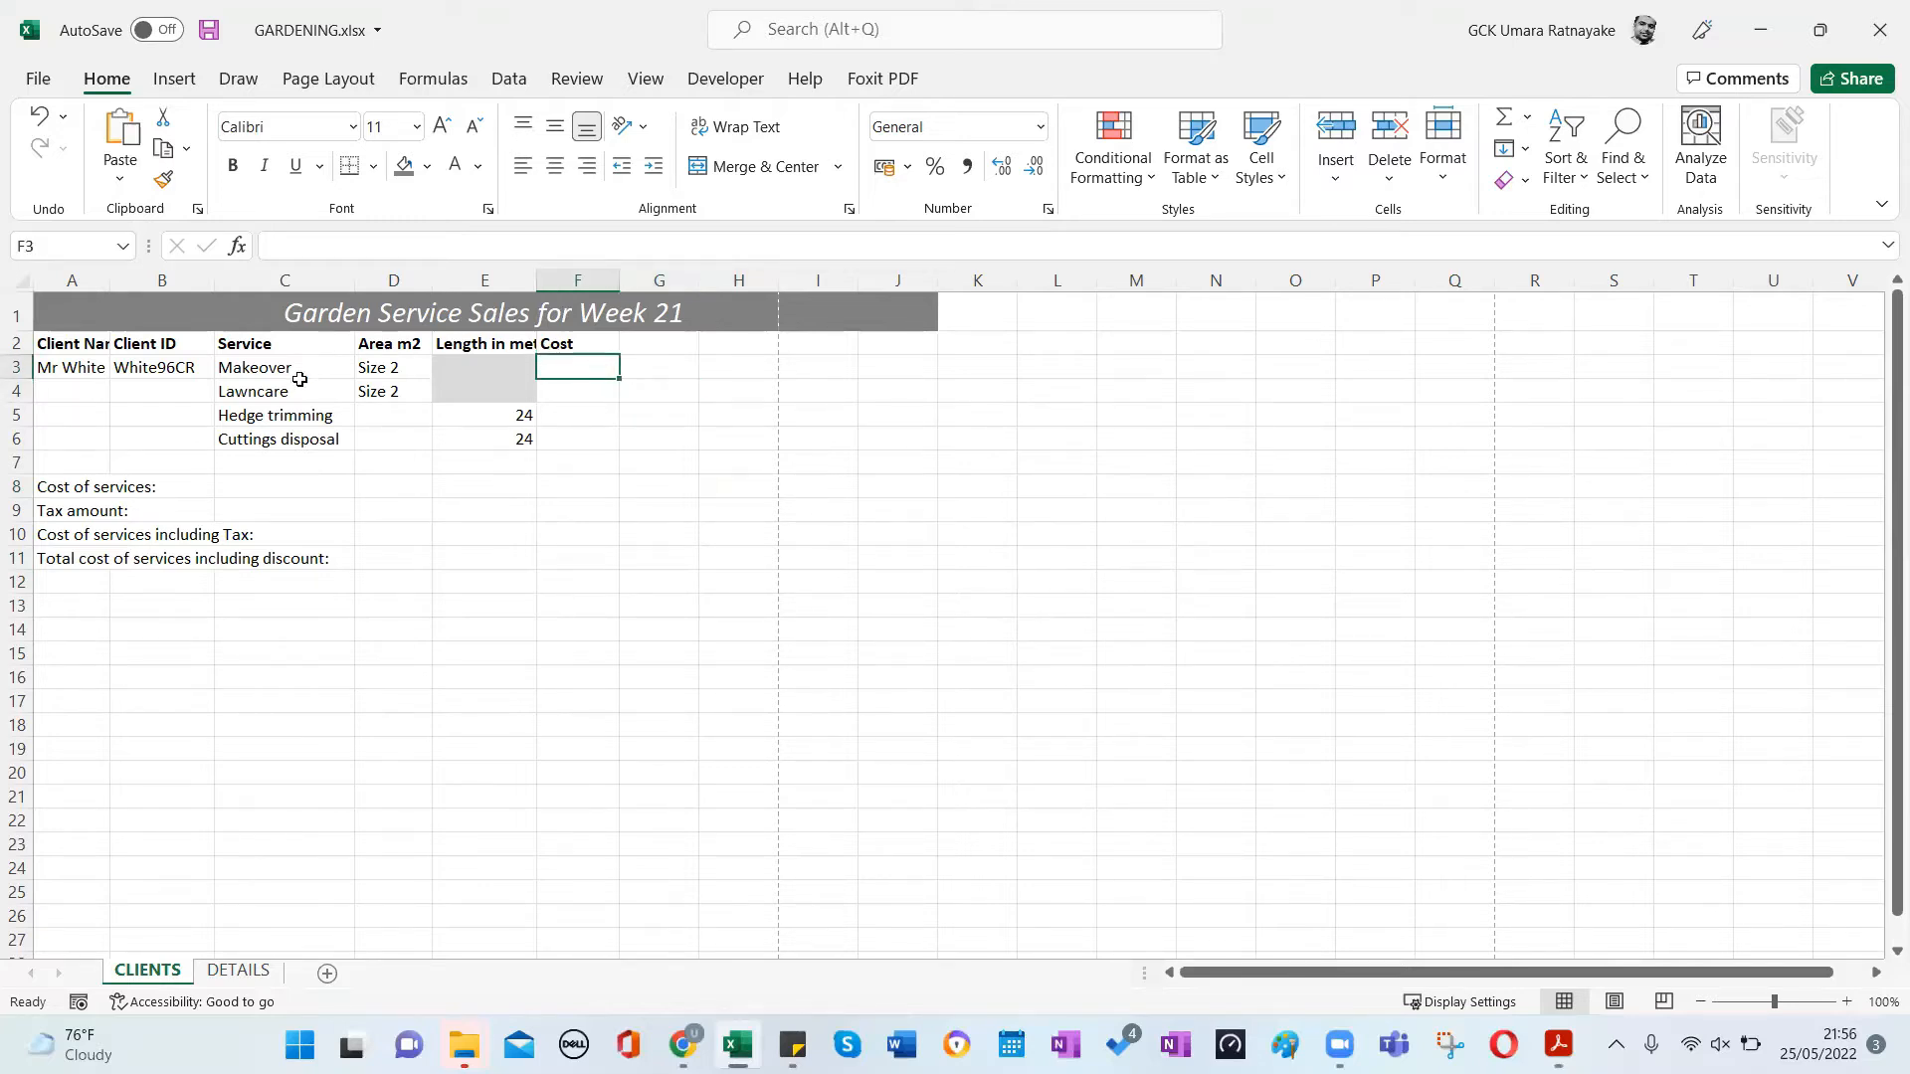
{"action": "left_click", "coordinate": [239, 969]}
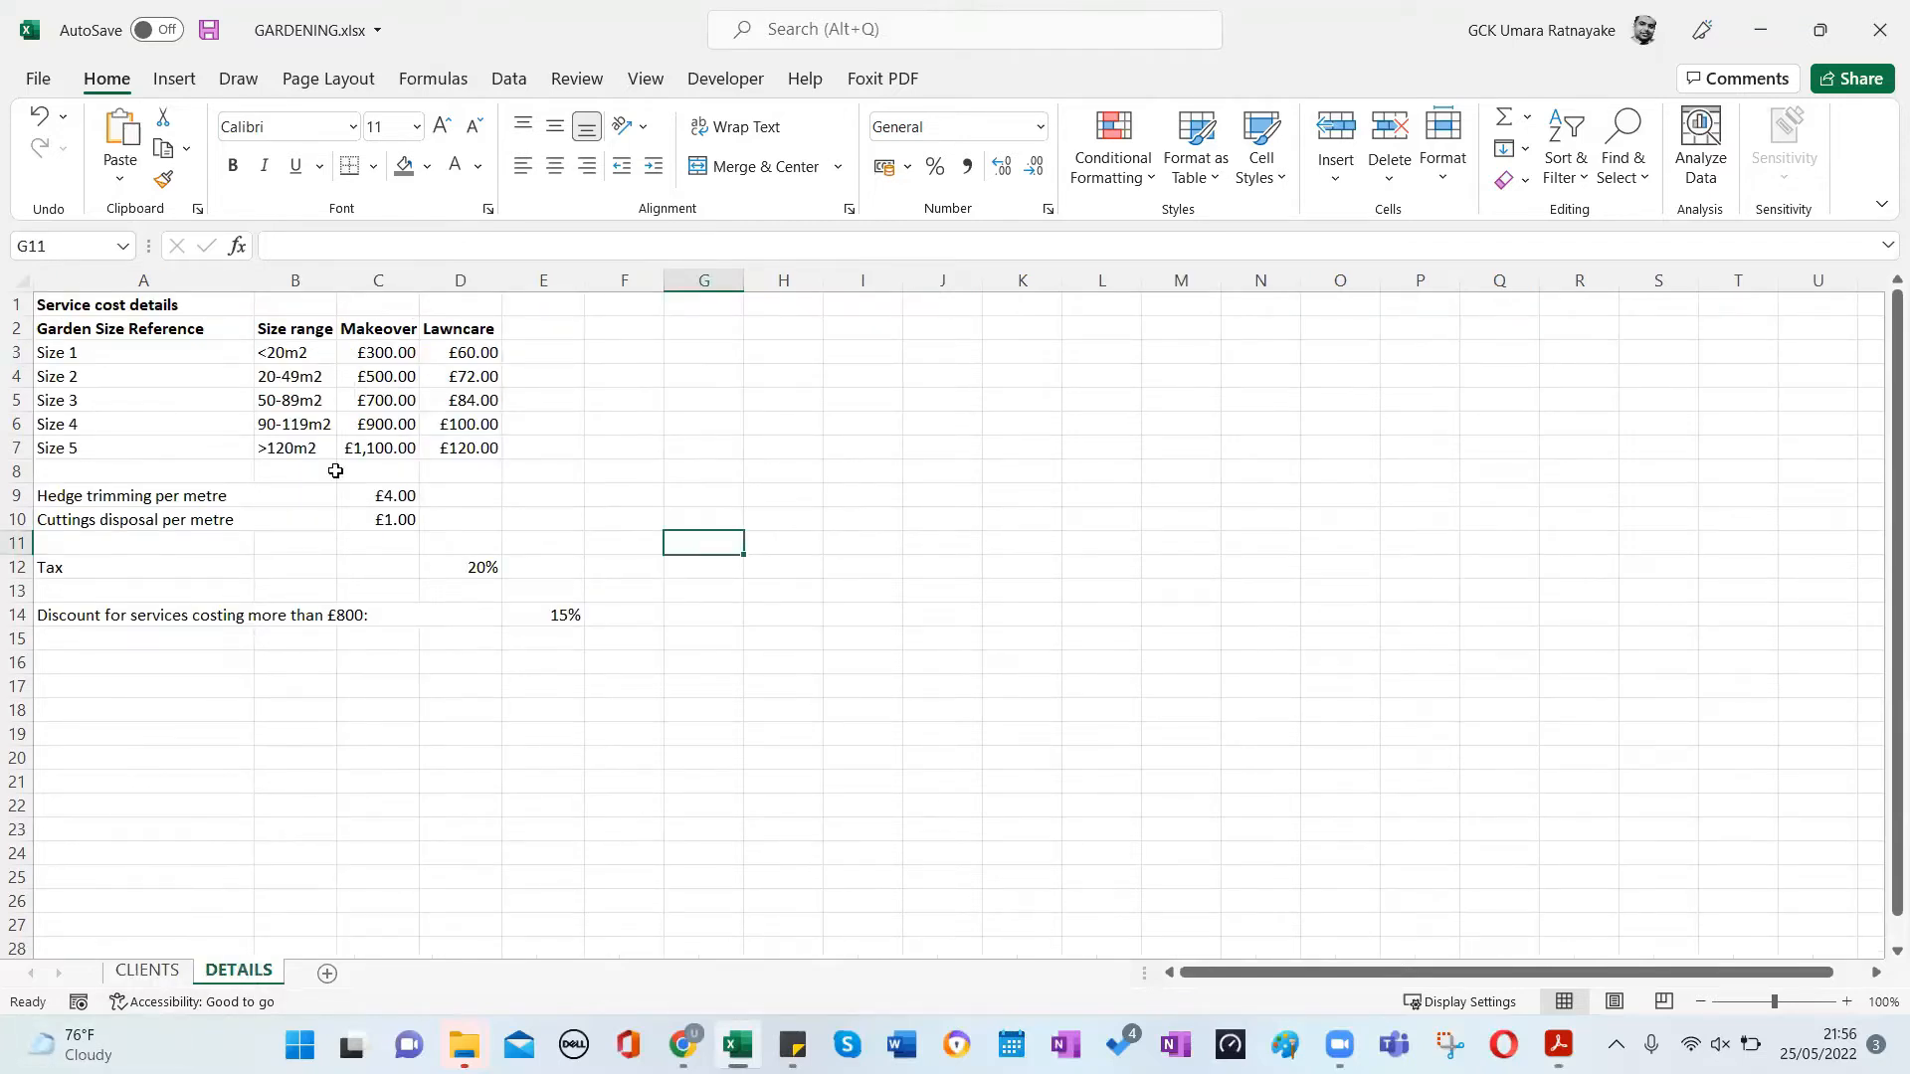
{"action": "left_click", "coordinate": [96, 381]}
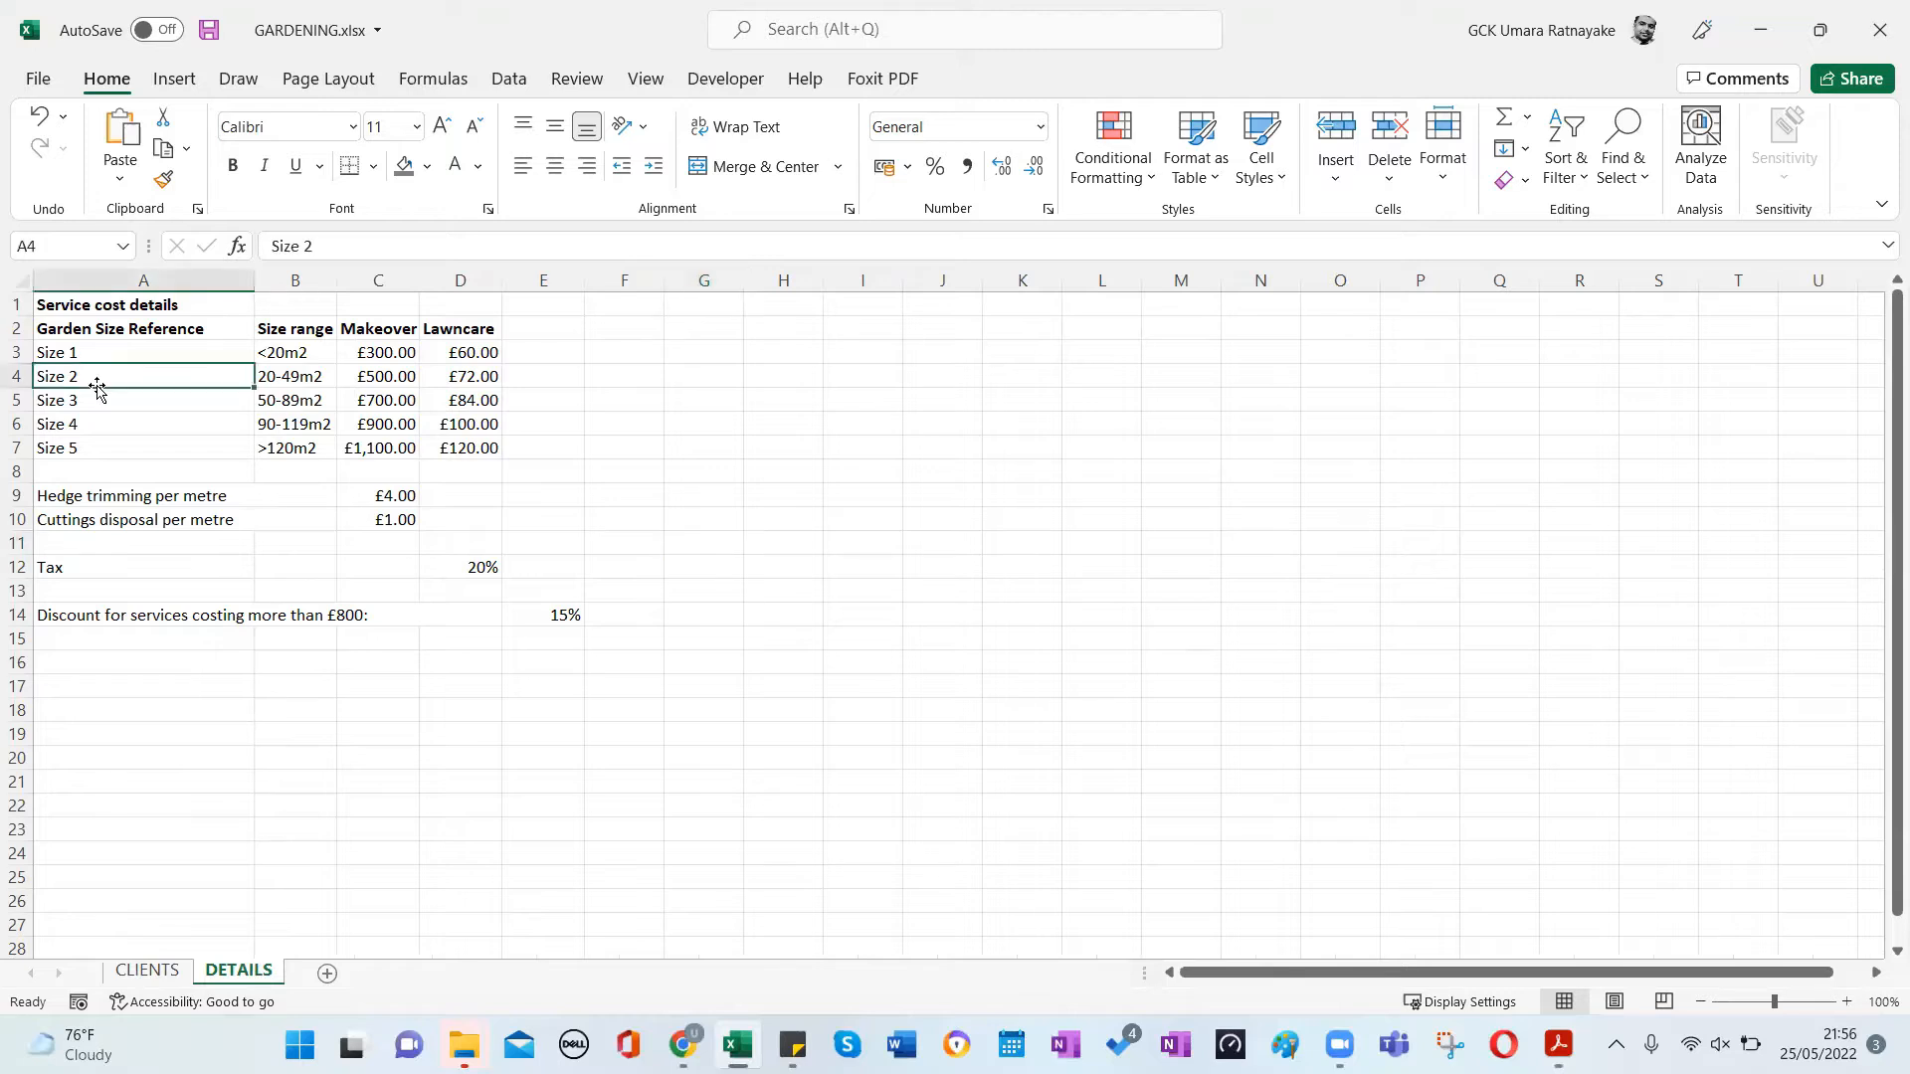
{"action": "left_click", "coordinate": [364, 379]}
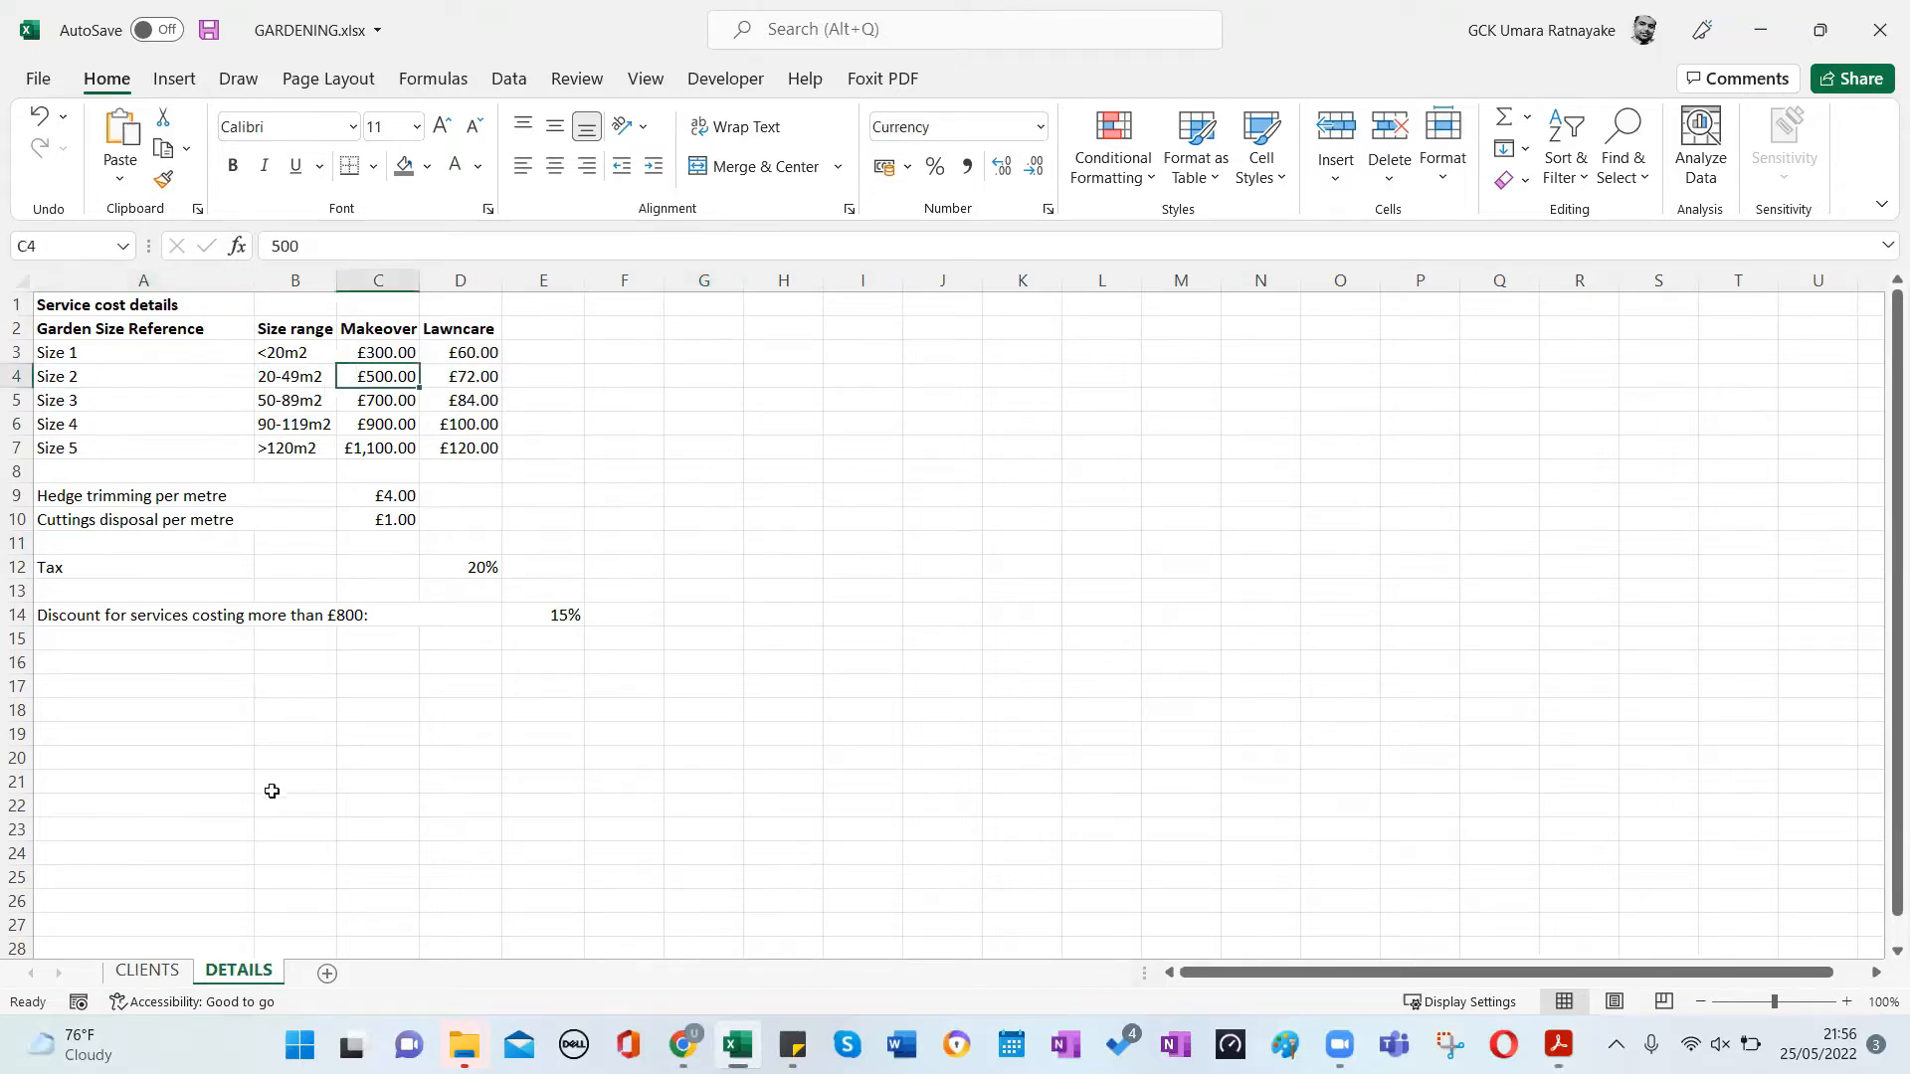
{"action": "left_click", "coordinate": [142, 972]}
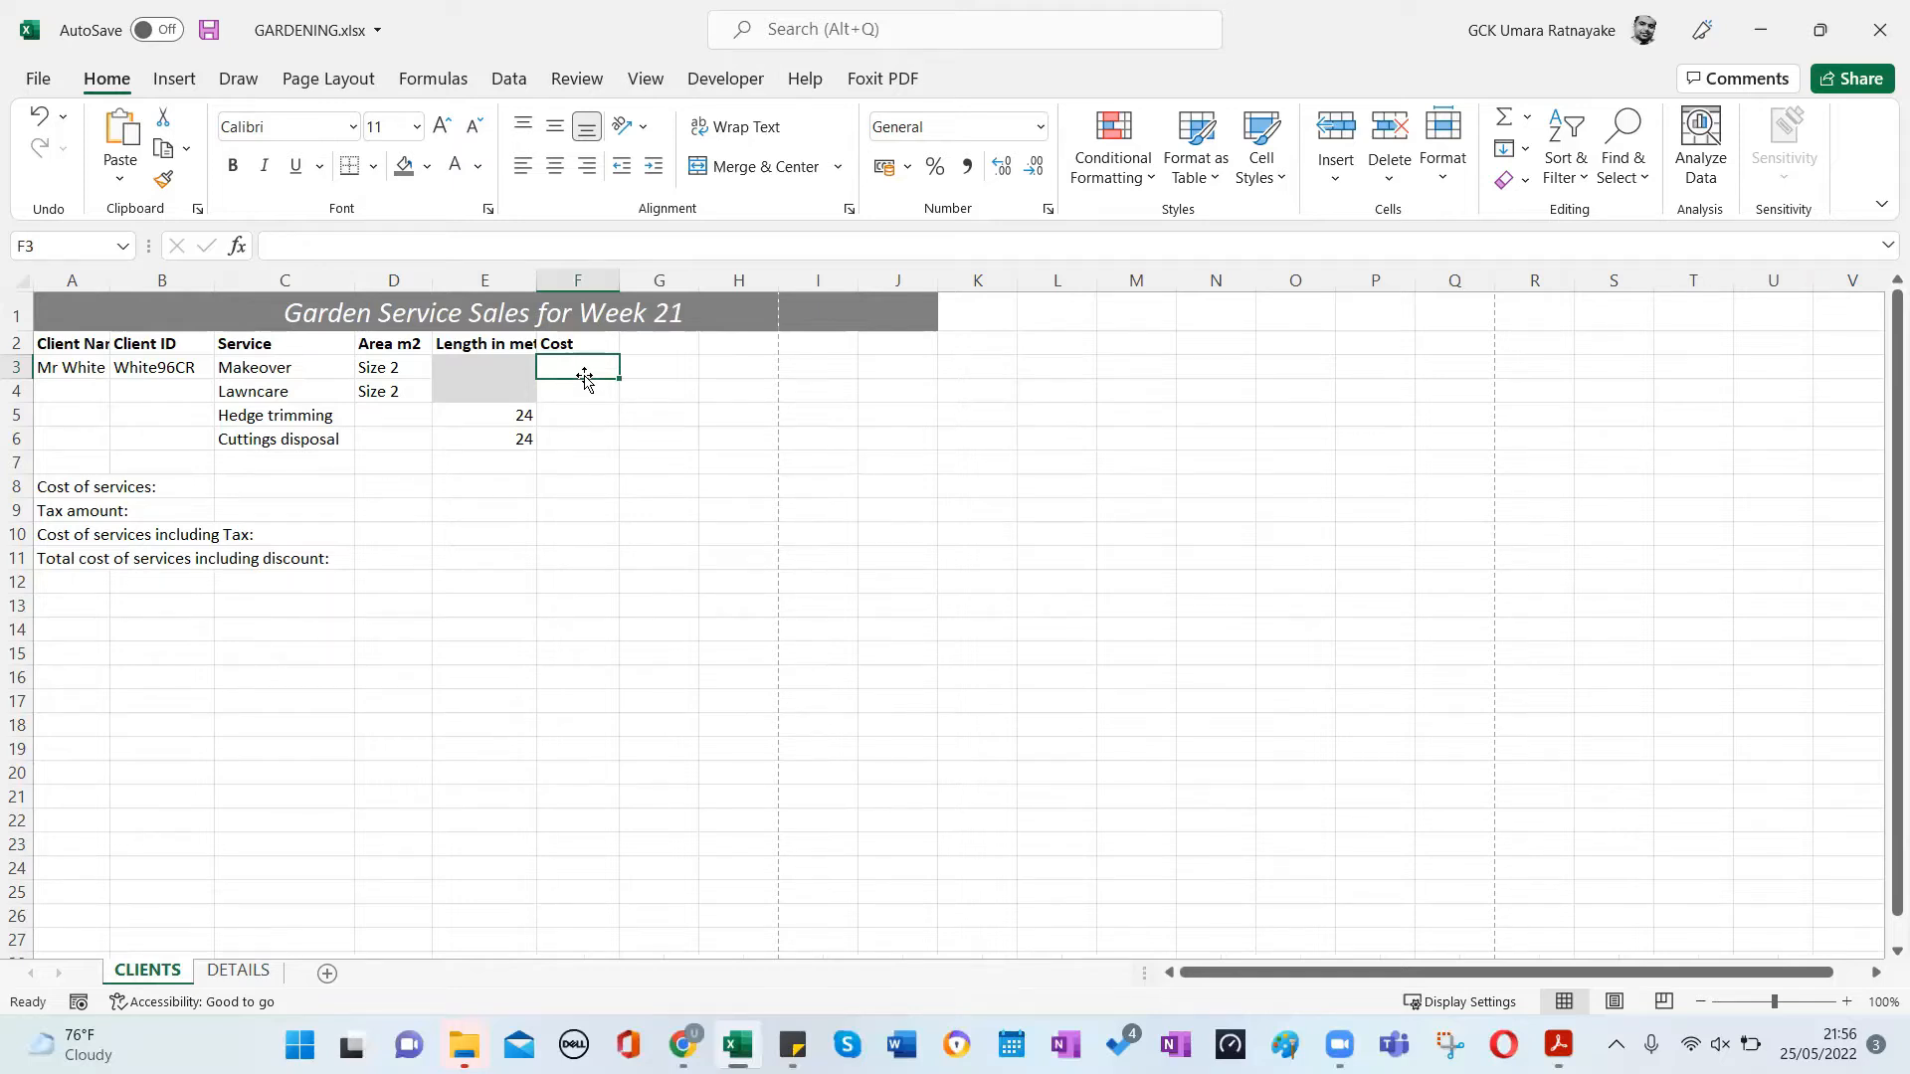
Compare the services and garden sizes on the CLIENTS sheet with the service cost table on the DETAILS sheet.
{"action": "left_click", "coordinate": [231, 973]}
{"action": "left_click", "coordinate": [159, 974]}
{"action": "left_click", "coordinate": [210, 971]}
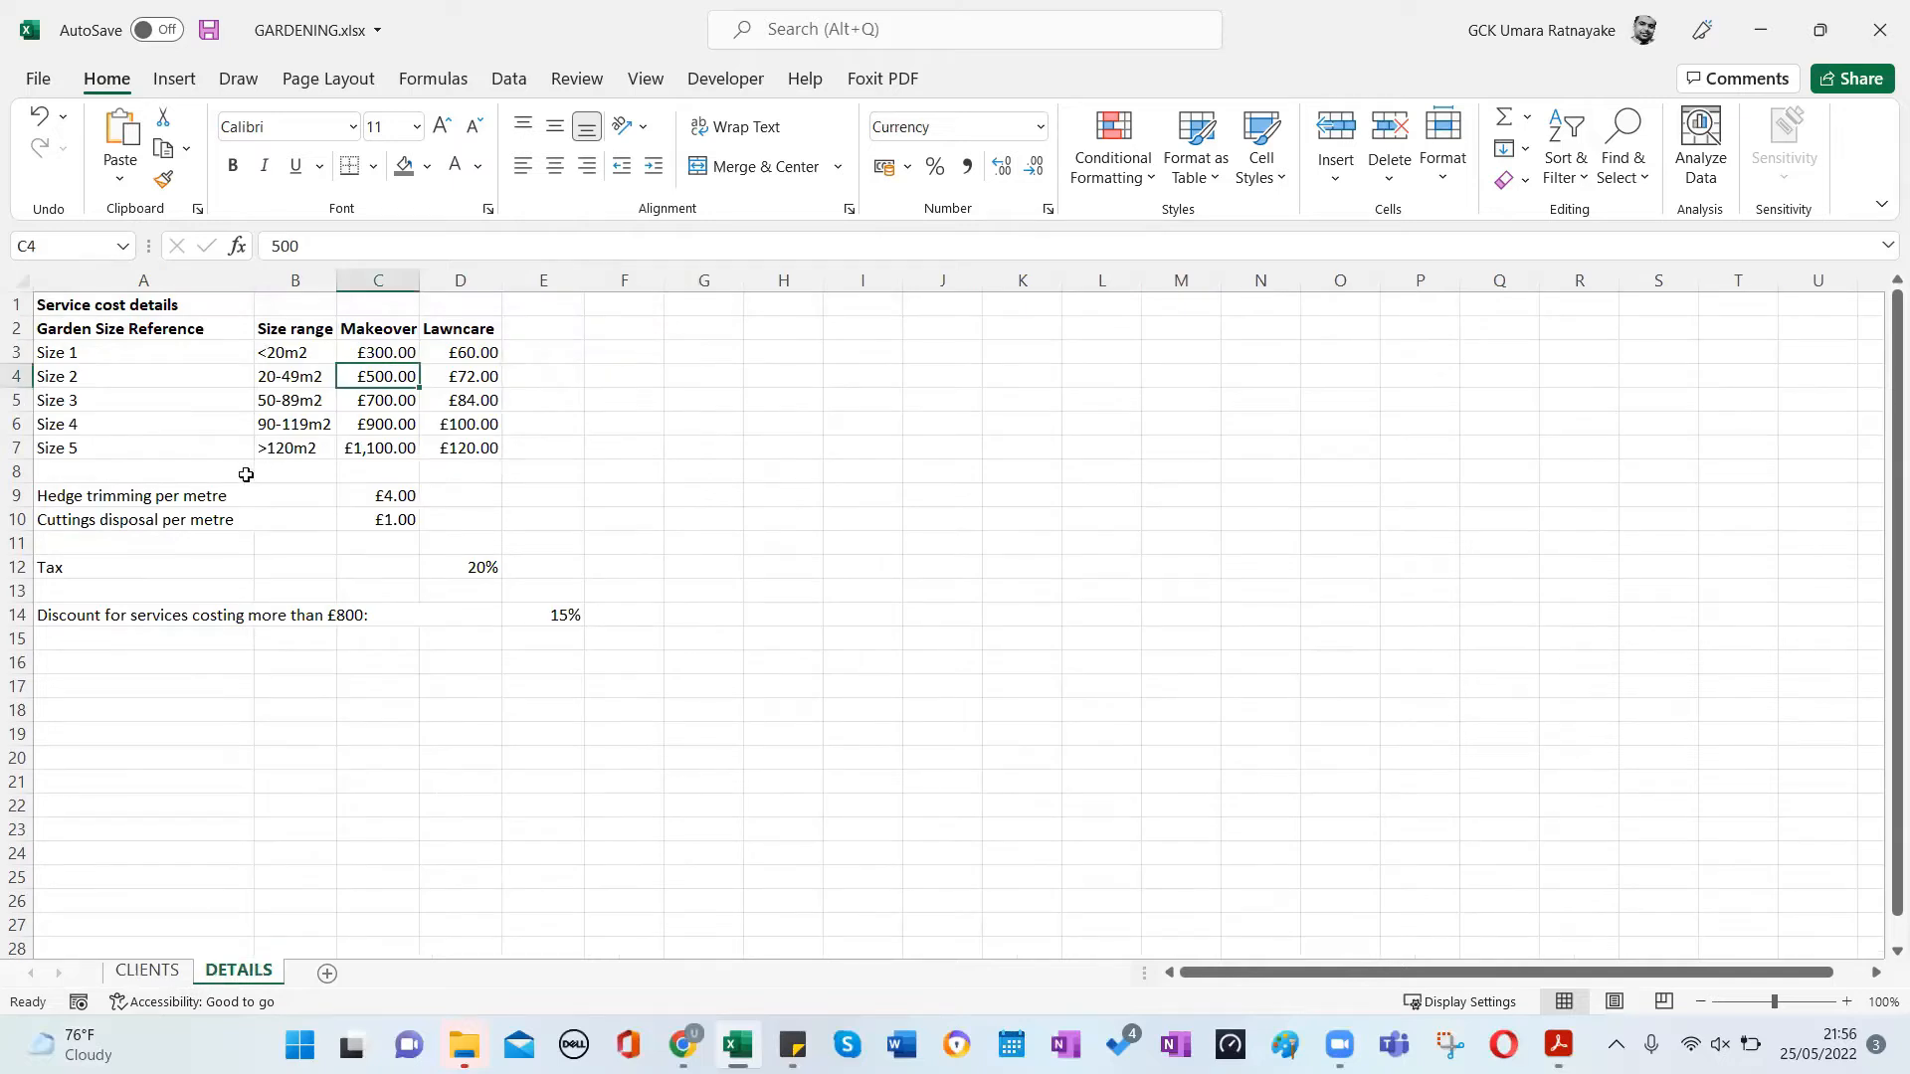
{"action": "mouse_move", "coordinate": [163, 1018]}
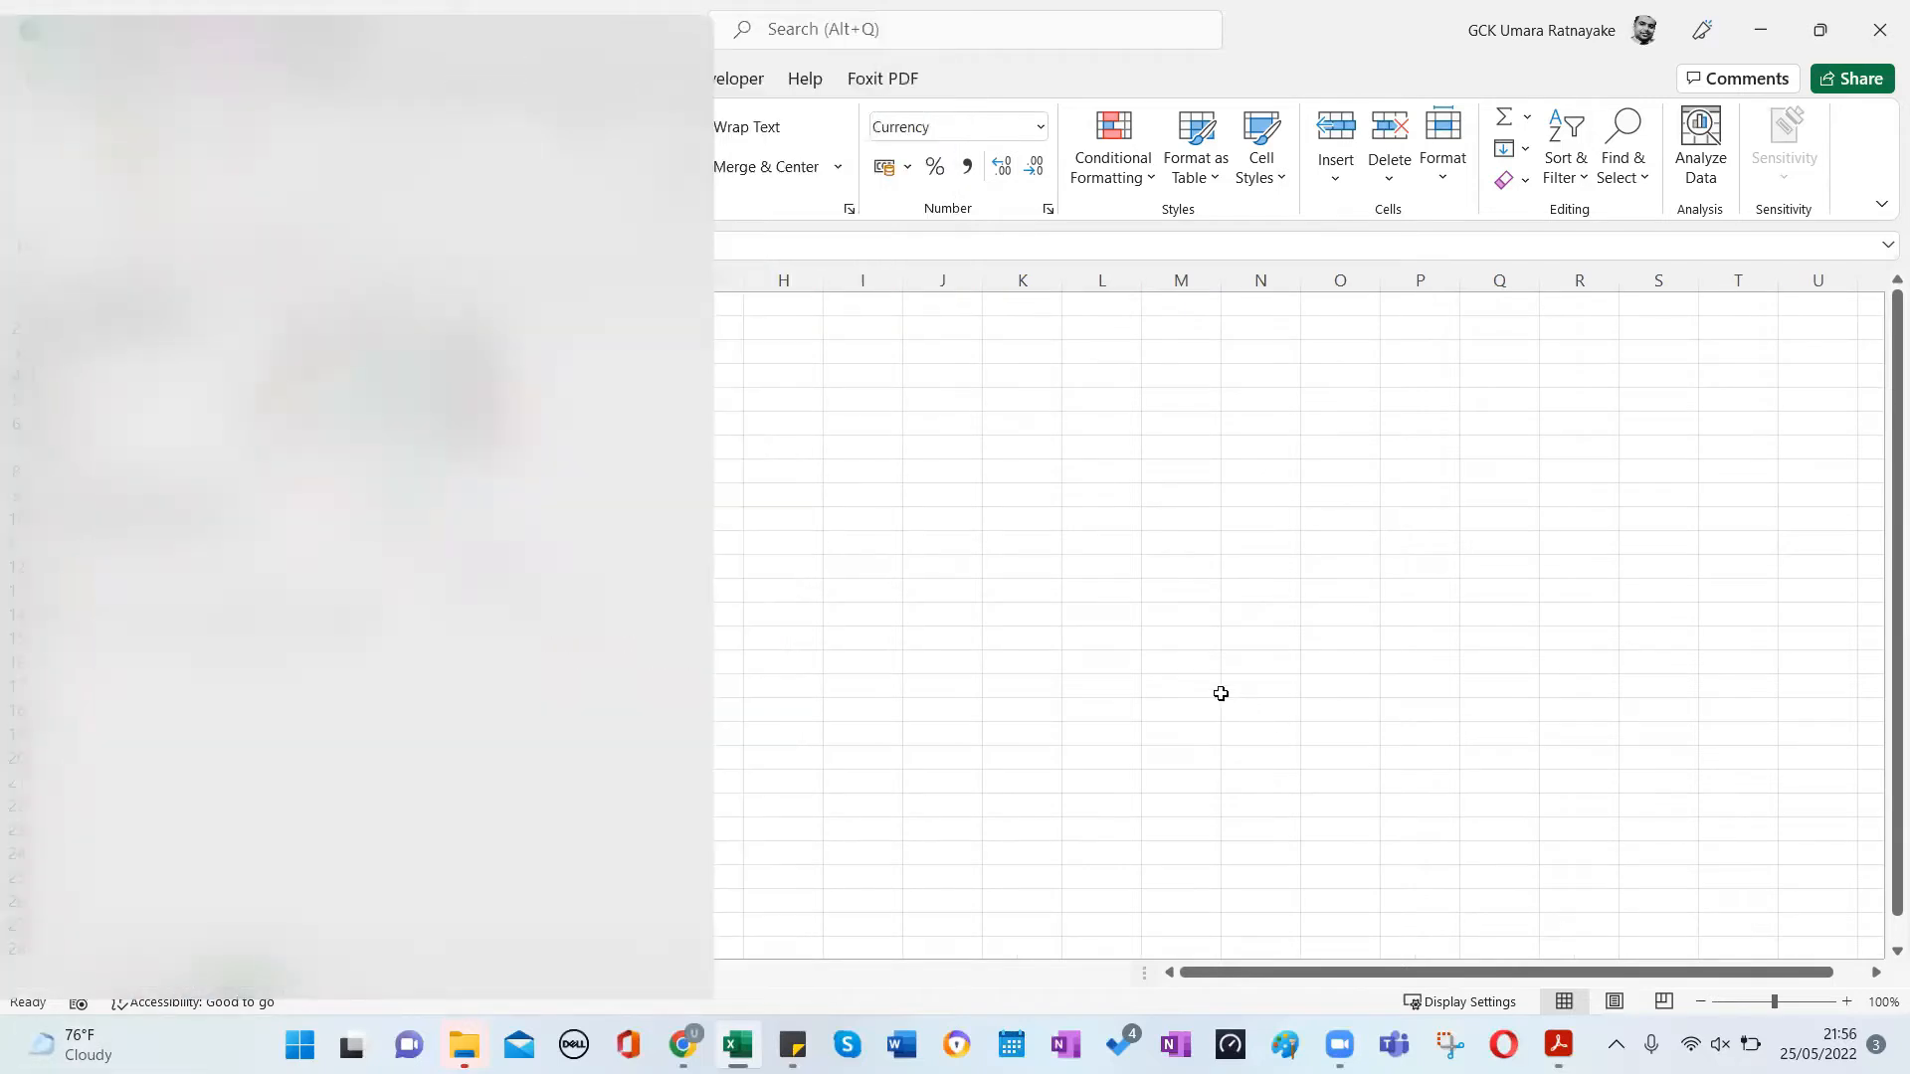
{"action": "left_click", "coordinate": [168, 975]}
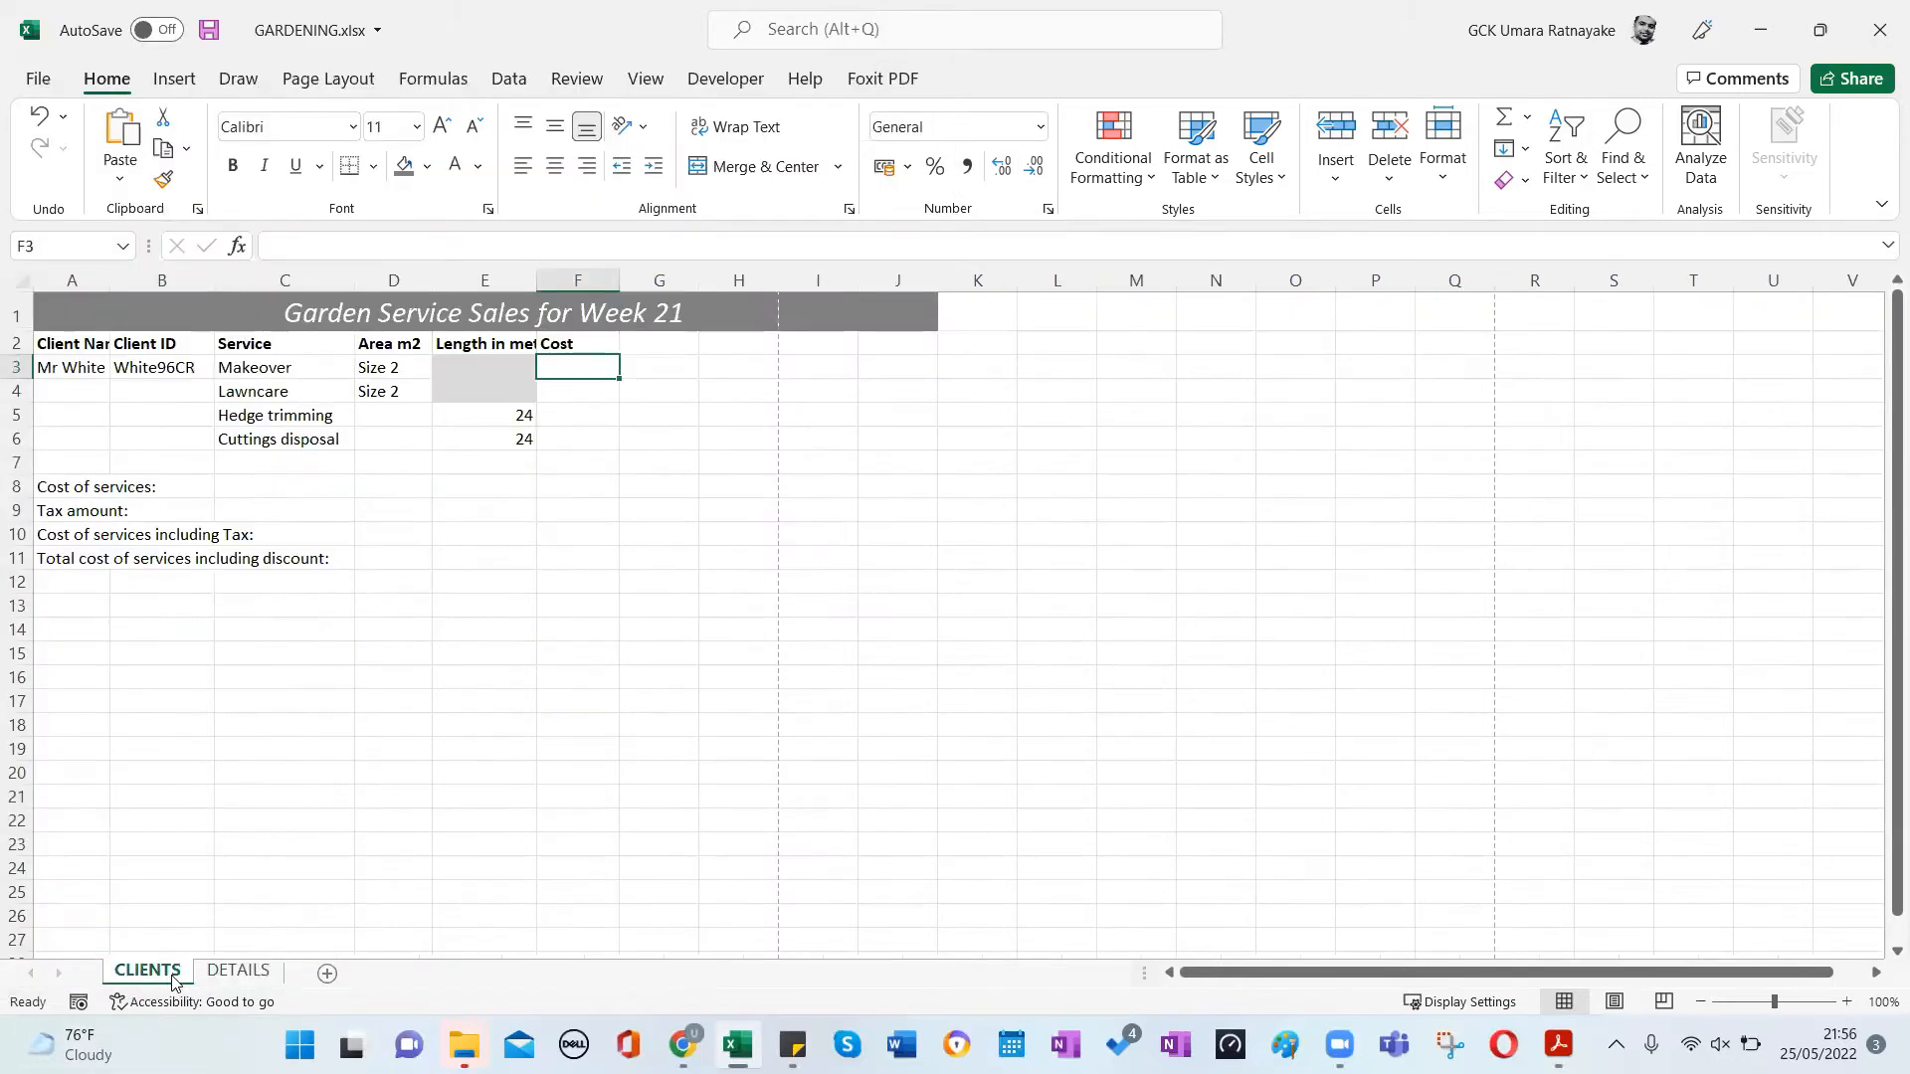
{"action": "left_click", "coordinate": [227, 973]}
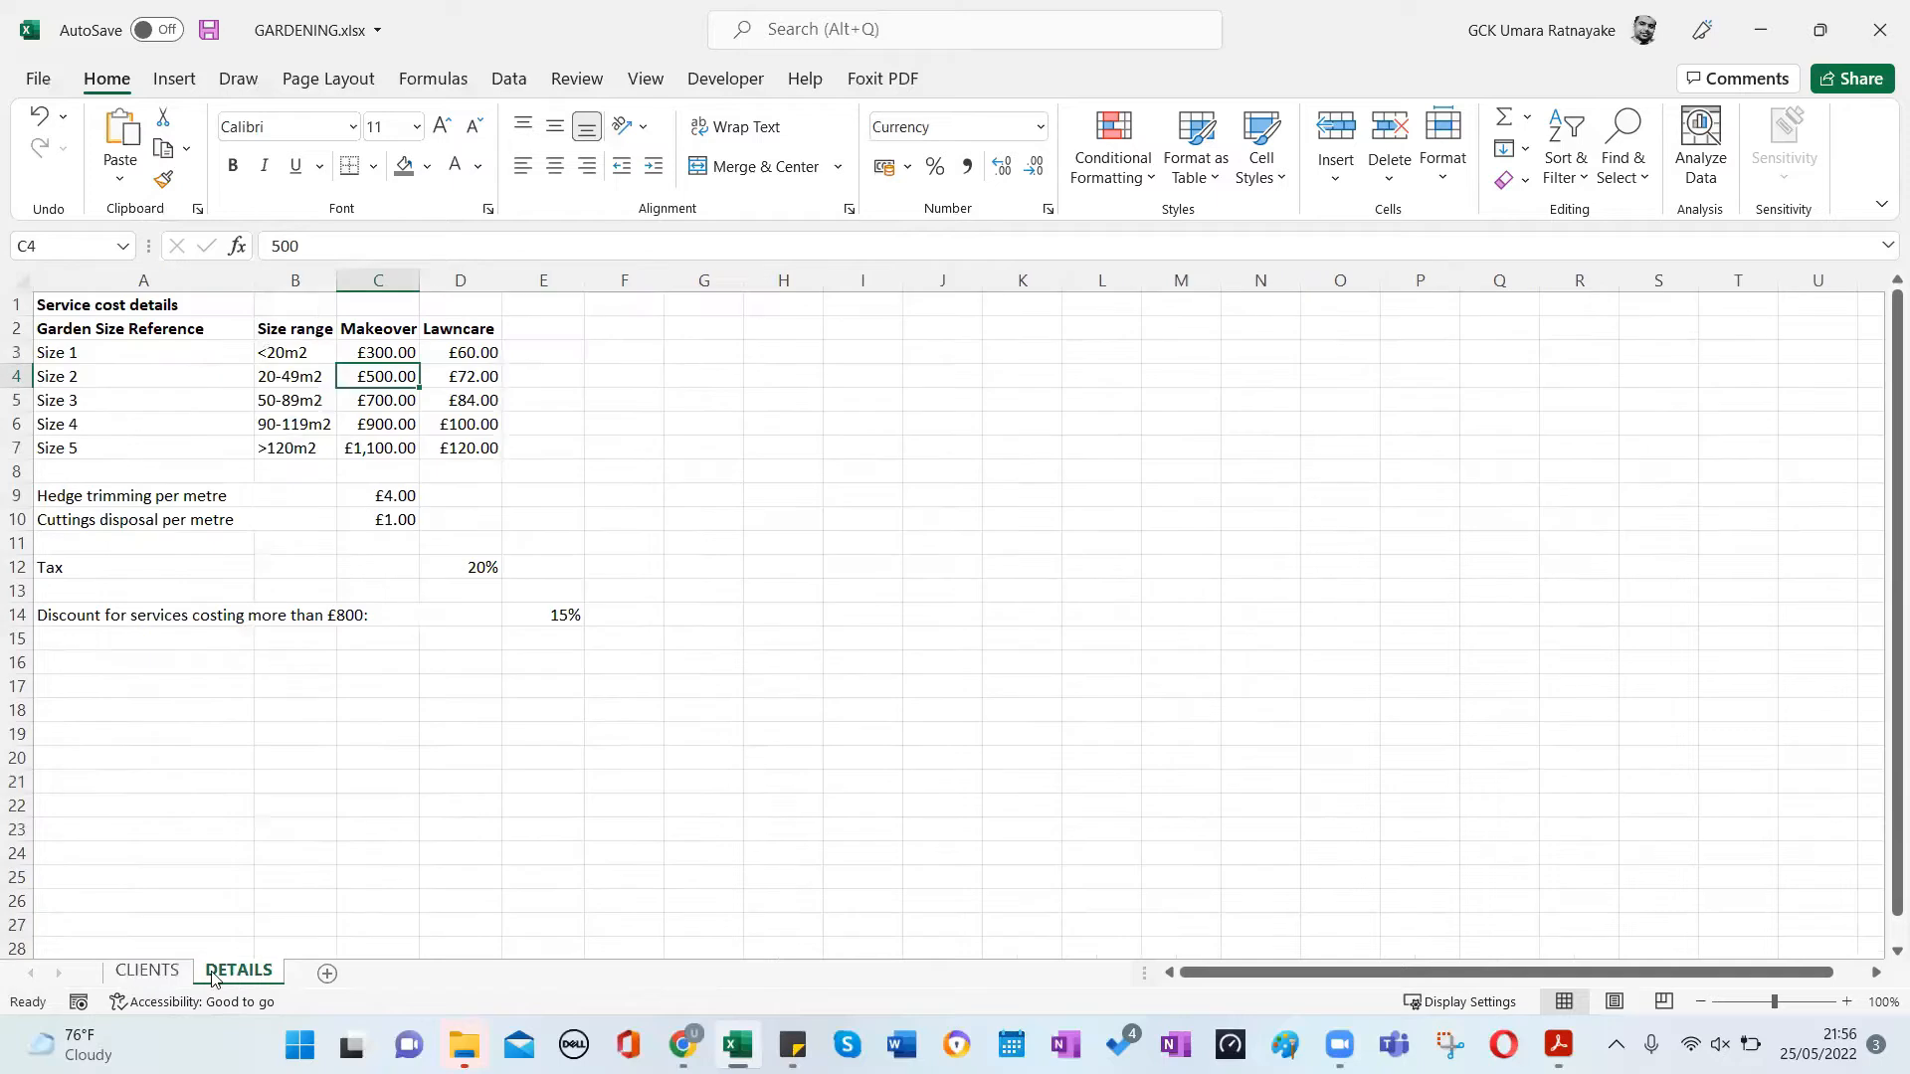
{"action": "left_click", "coordinate": [147, 973]}
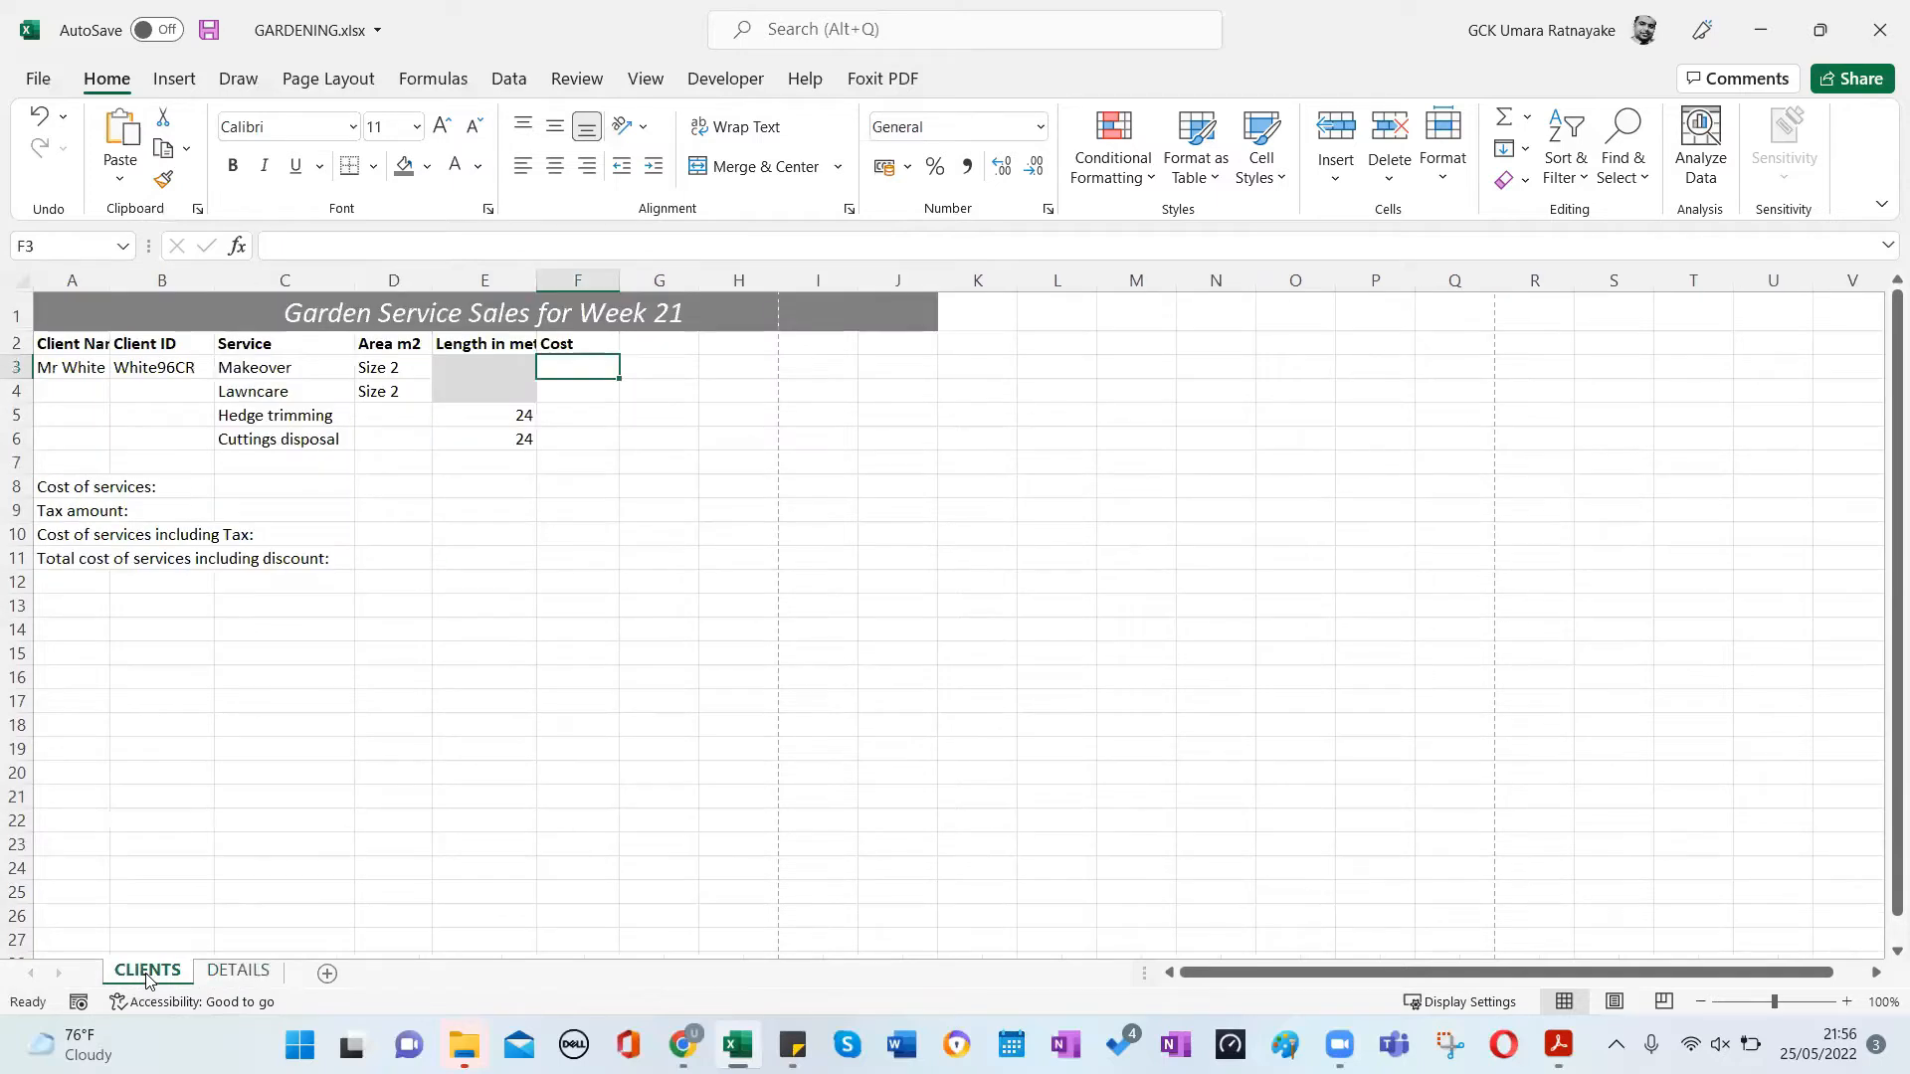
{"action": "left_click", "coordinate": [227, 973]}
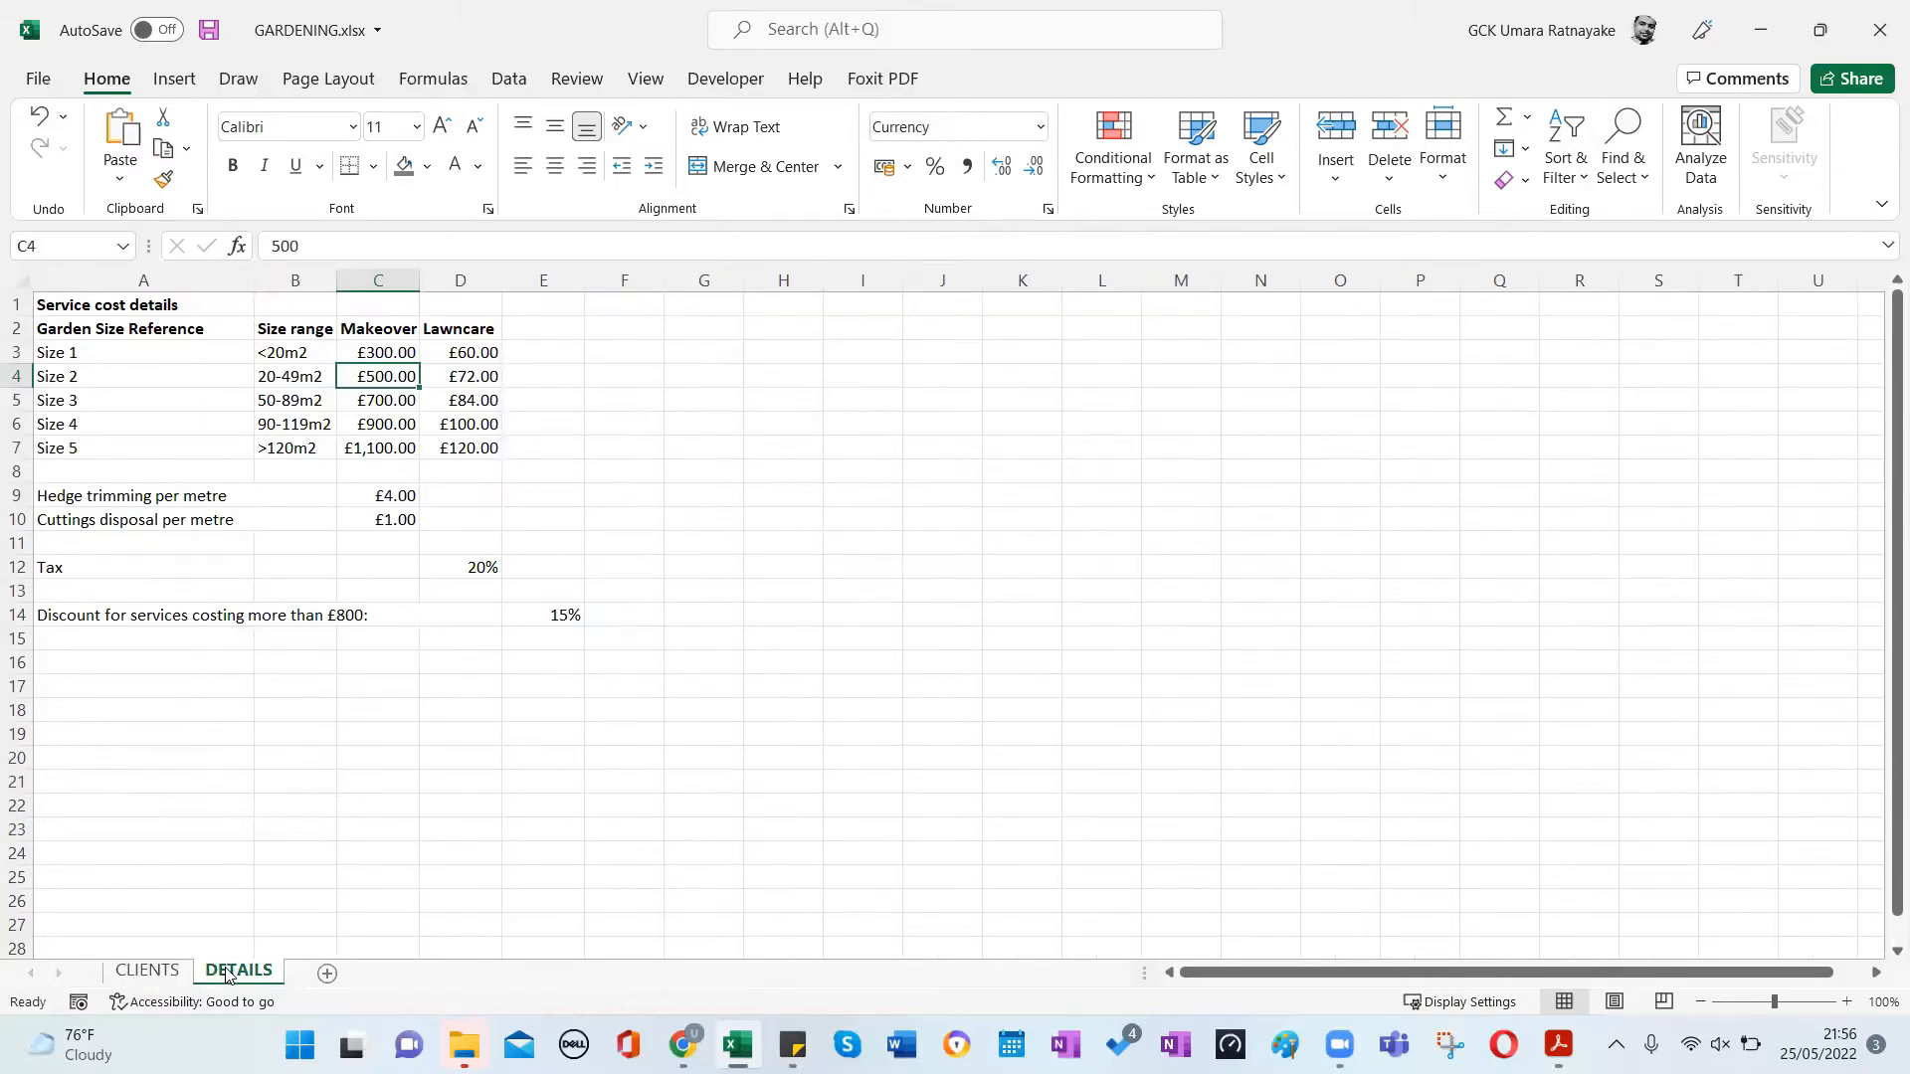
{"action": "left_click", "coordinate": [148, 975]}
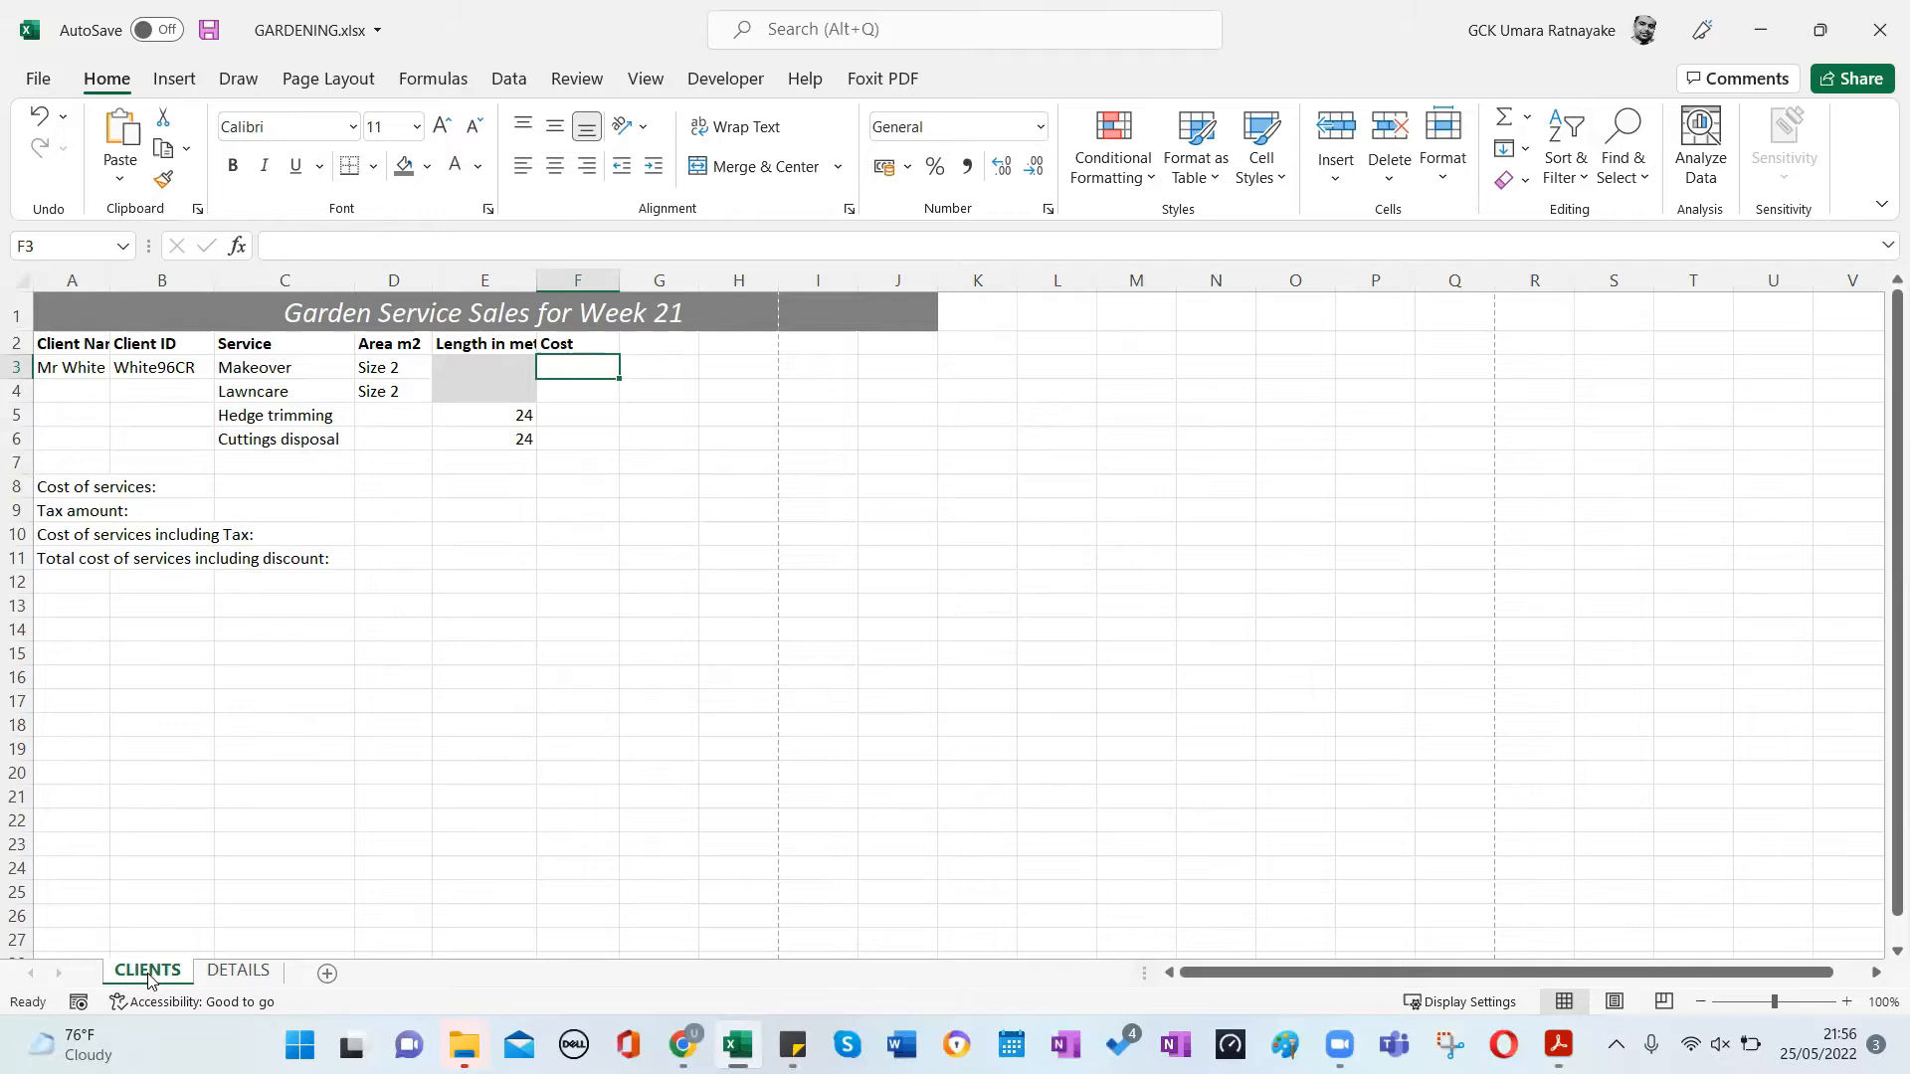
{"action": "left_click", "coordinate": [228, 973]}
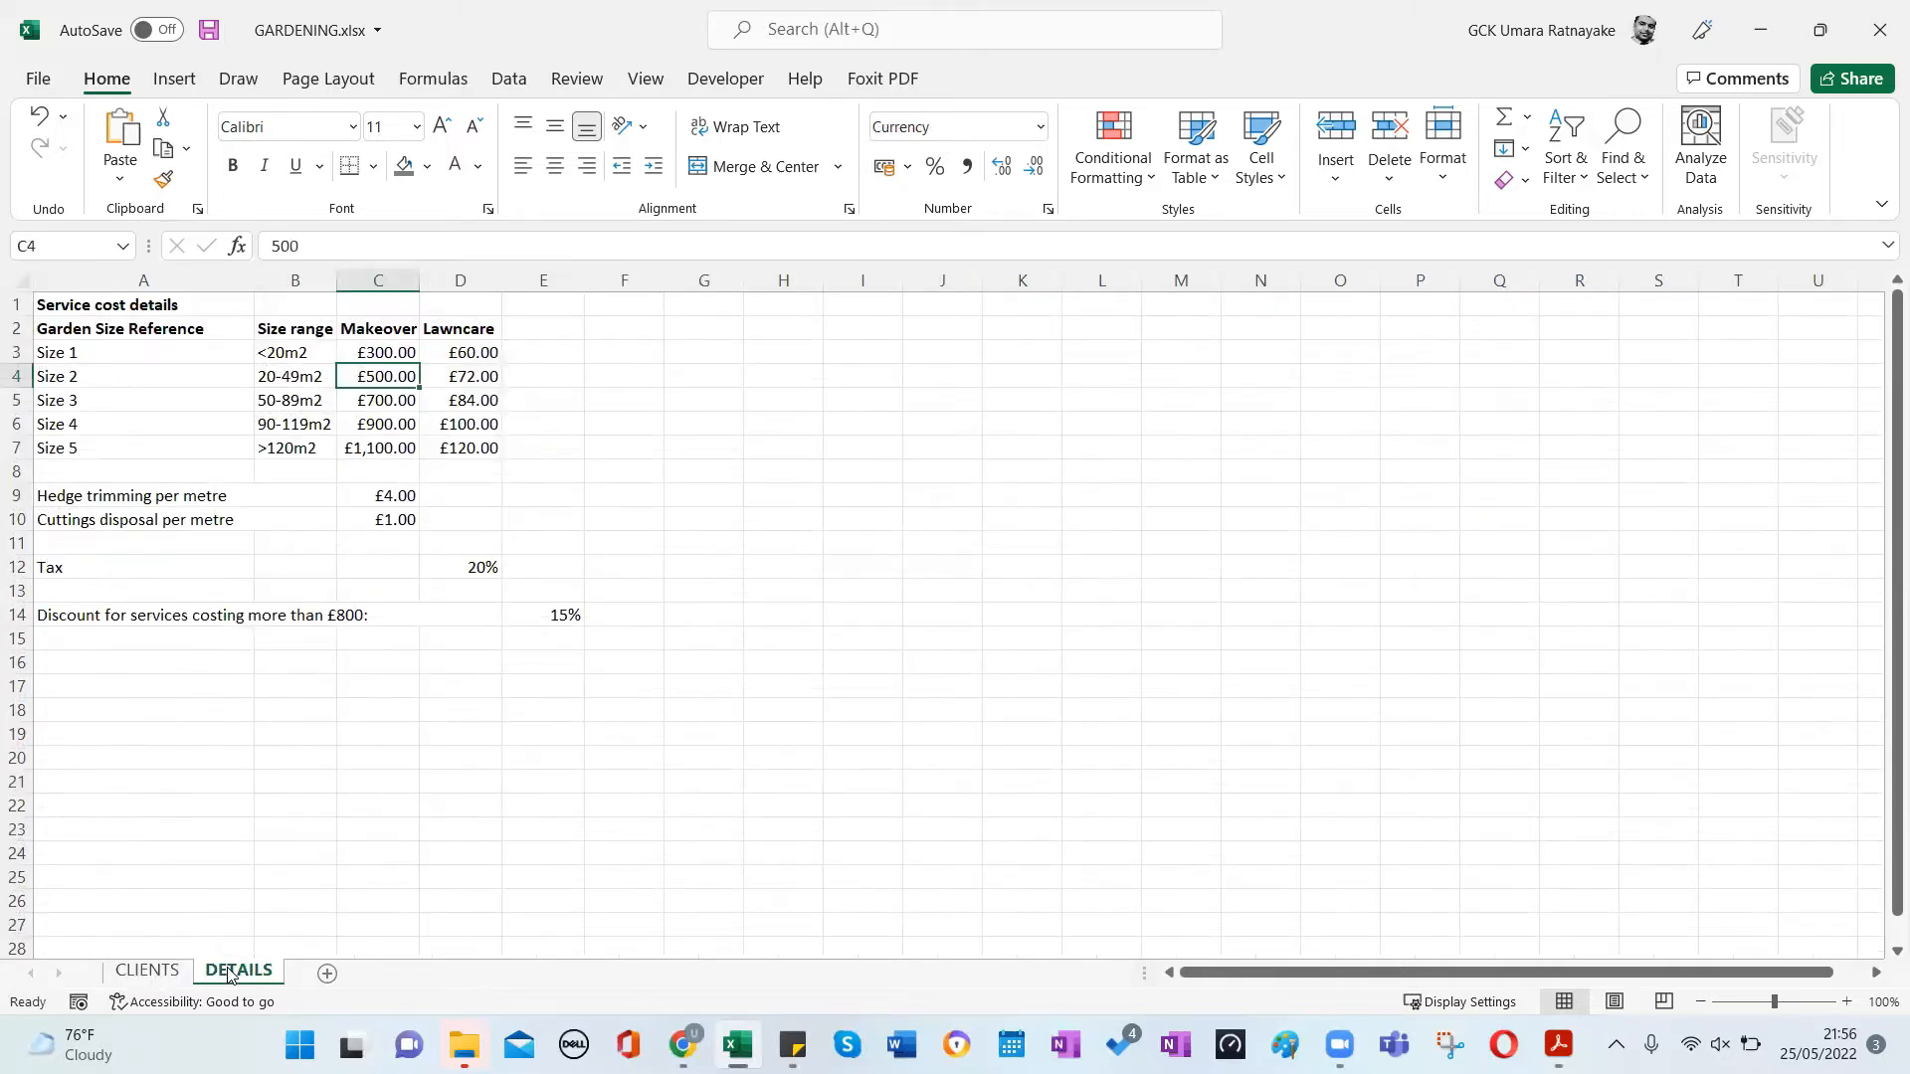
{"action": "left_click", "coordinate": [149, 973]}
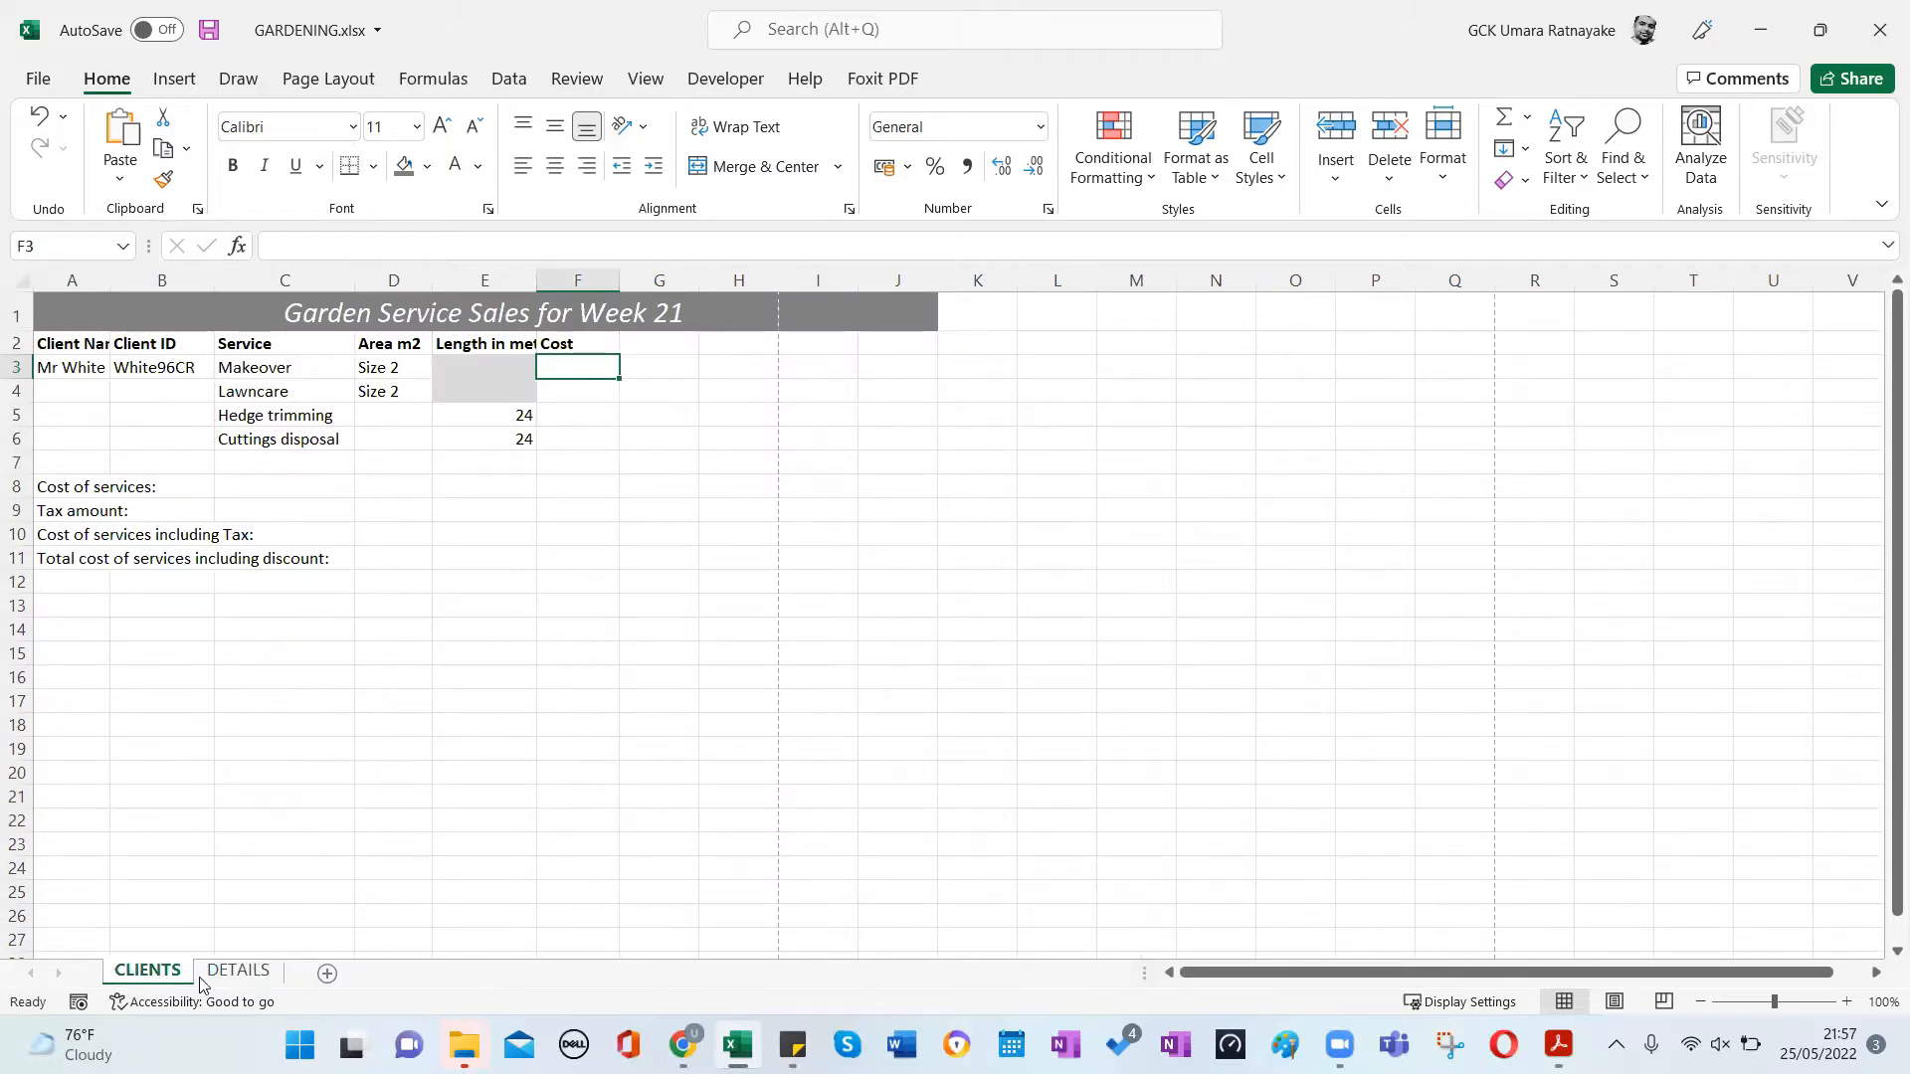
{"action": "left_click", "coordinate": [235, 973]}
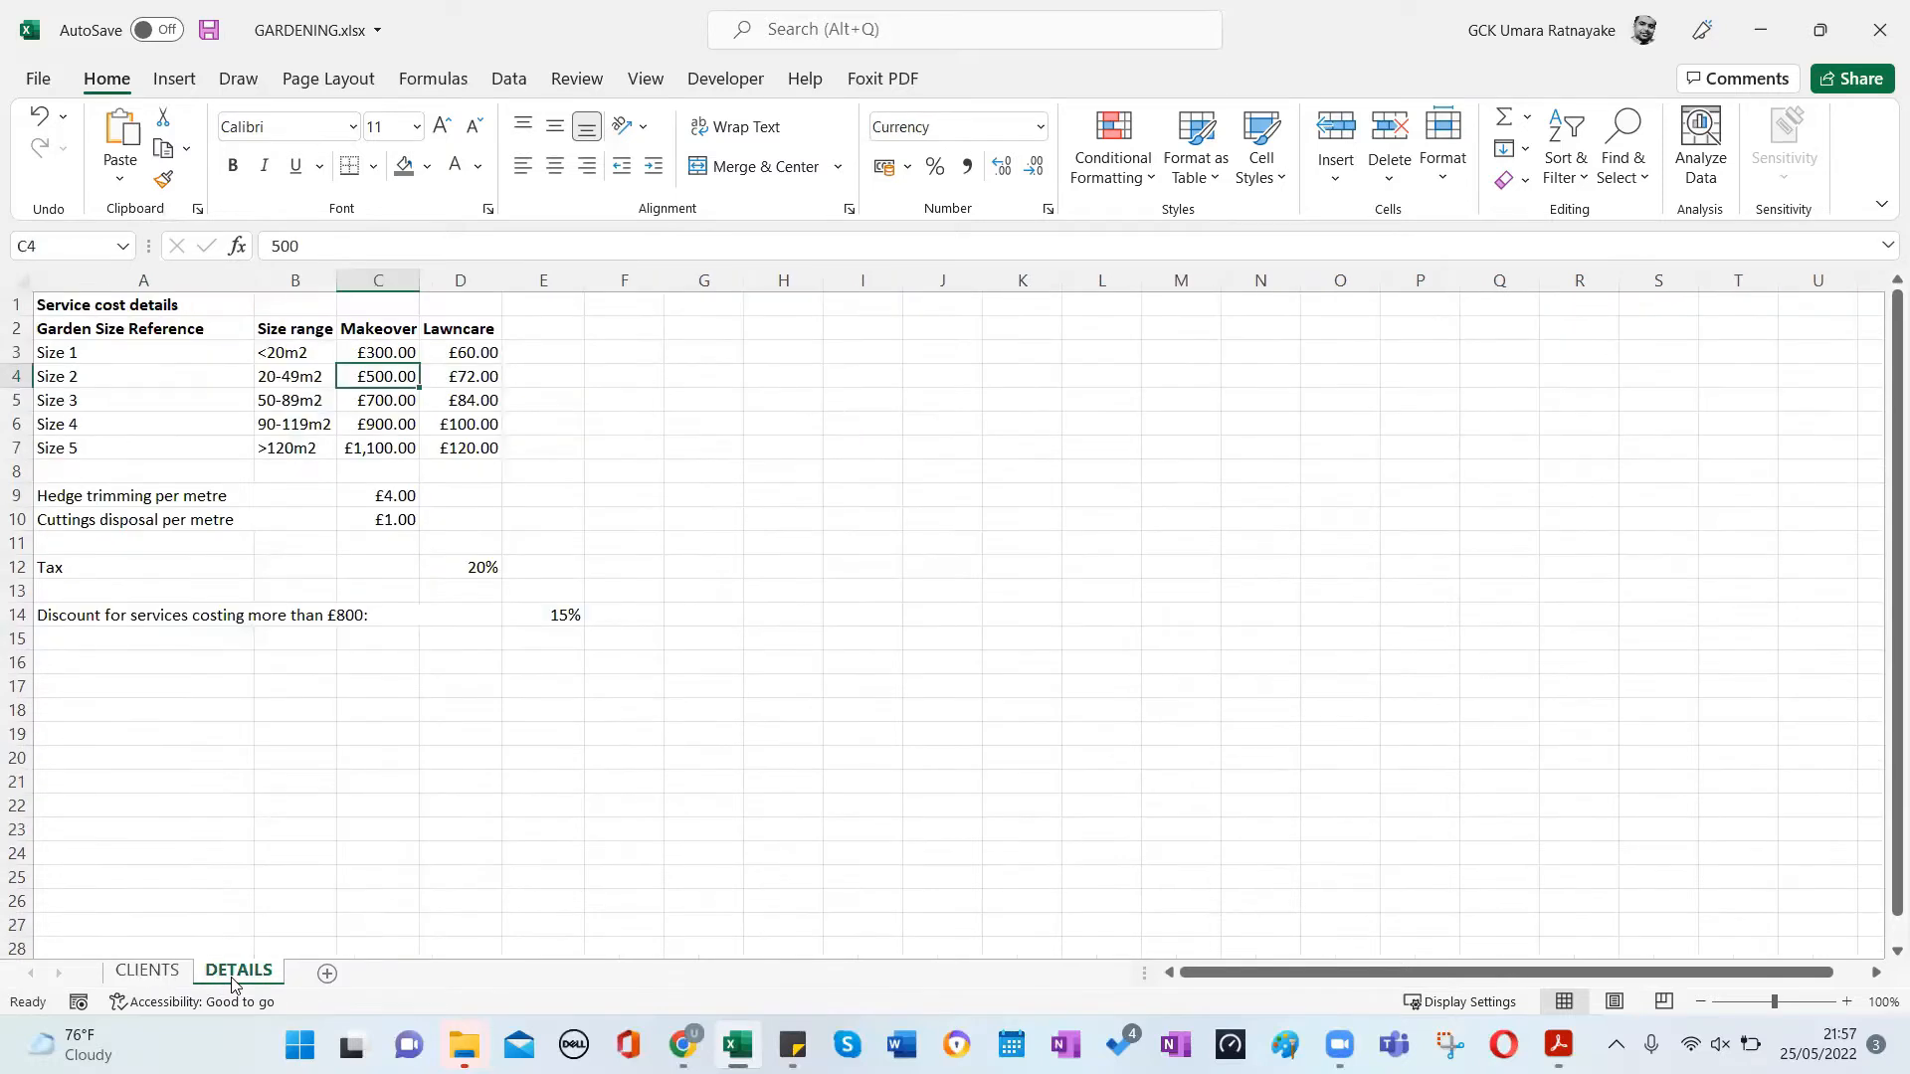
{"action": "left_click", "coordinate": [178, 975]}
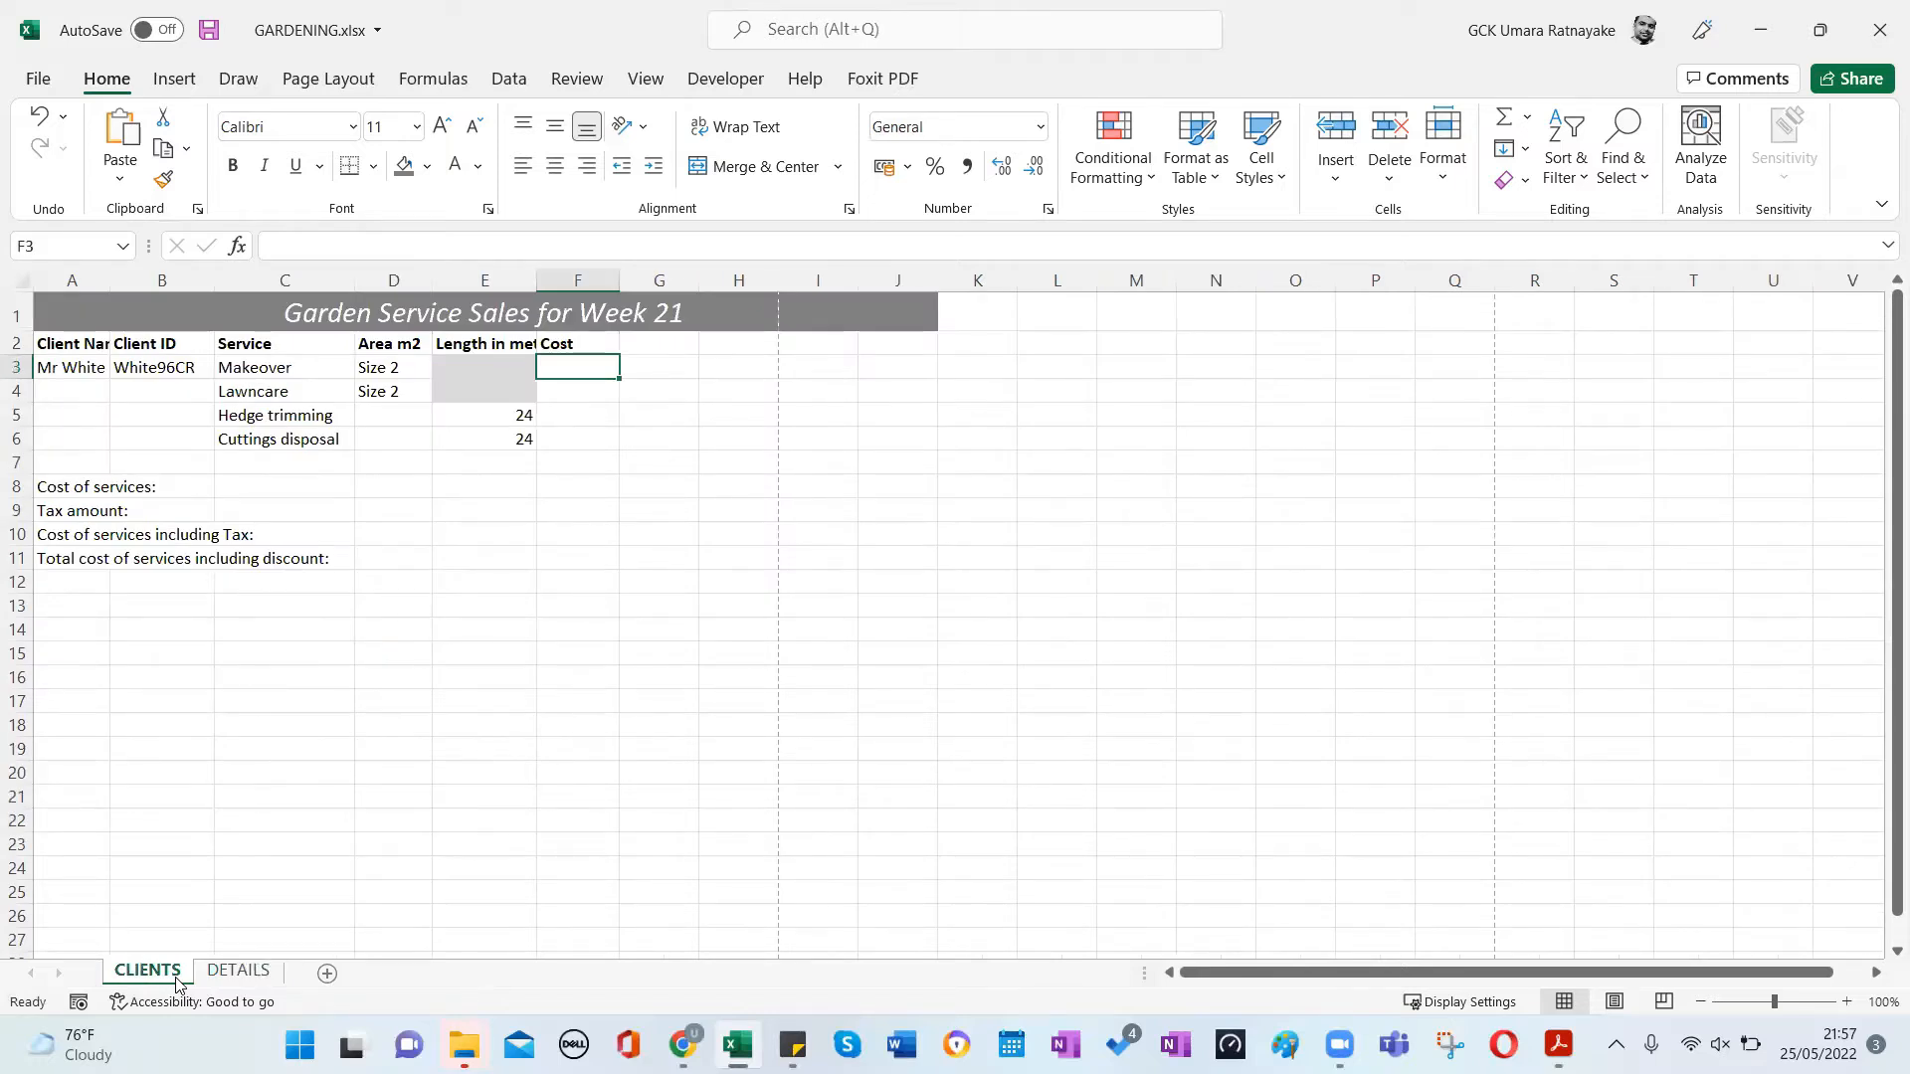
{"action": "left_click", "coordinate": [227, 978]}
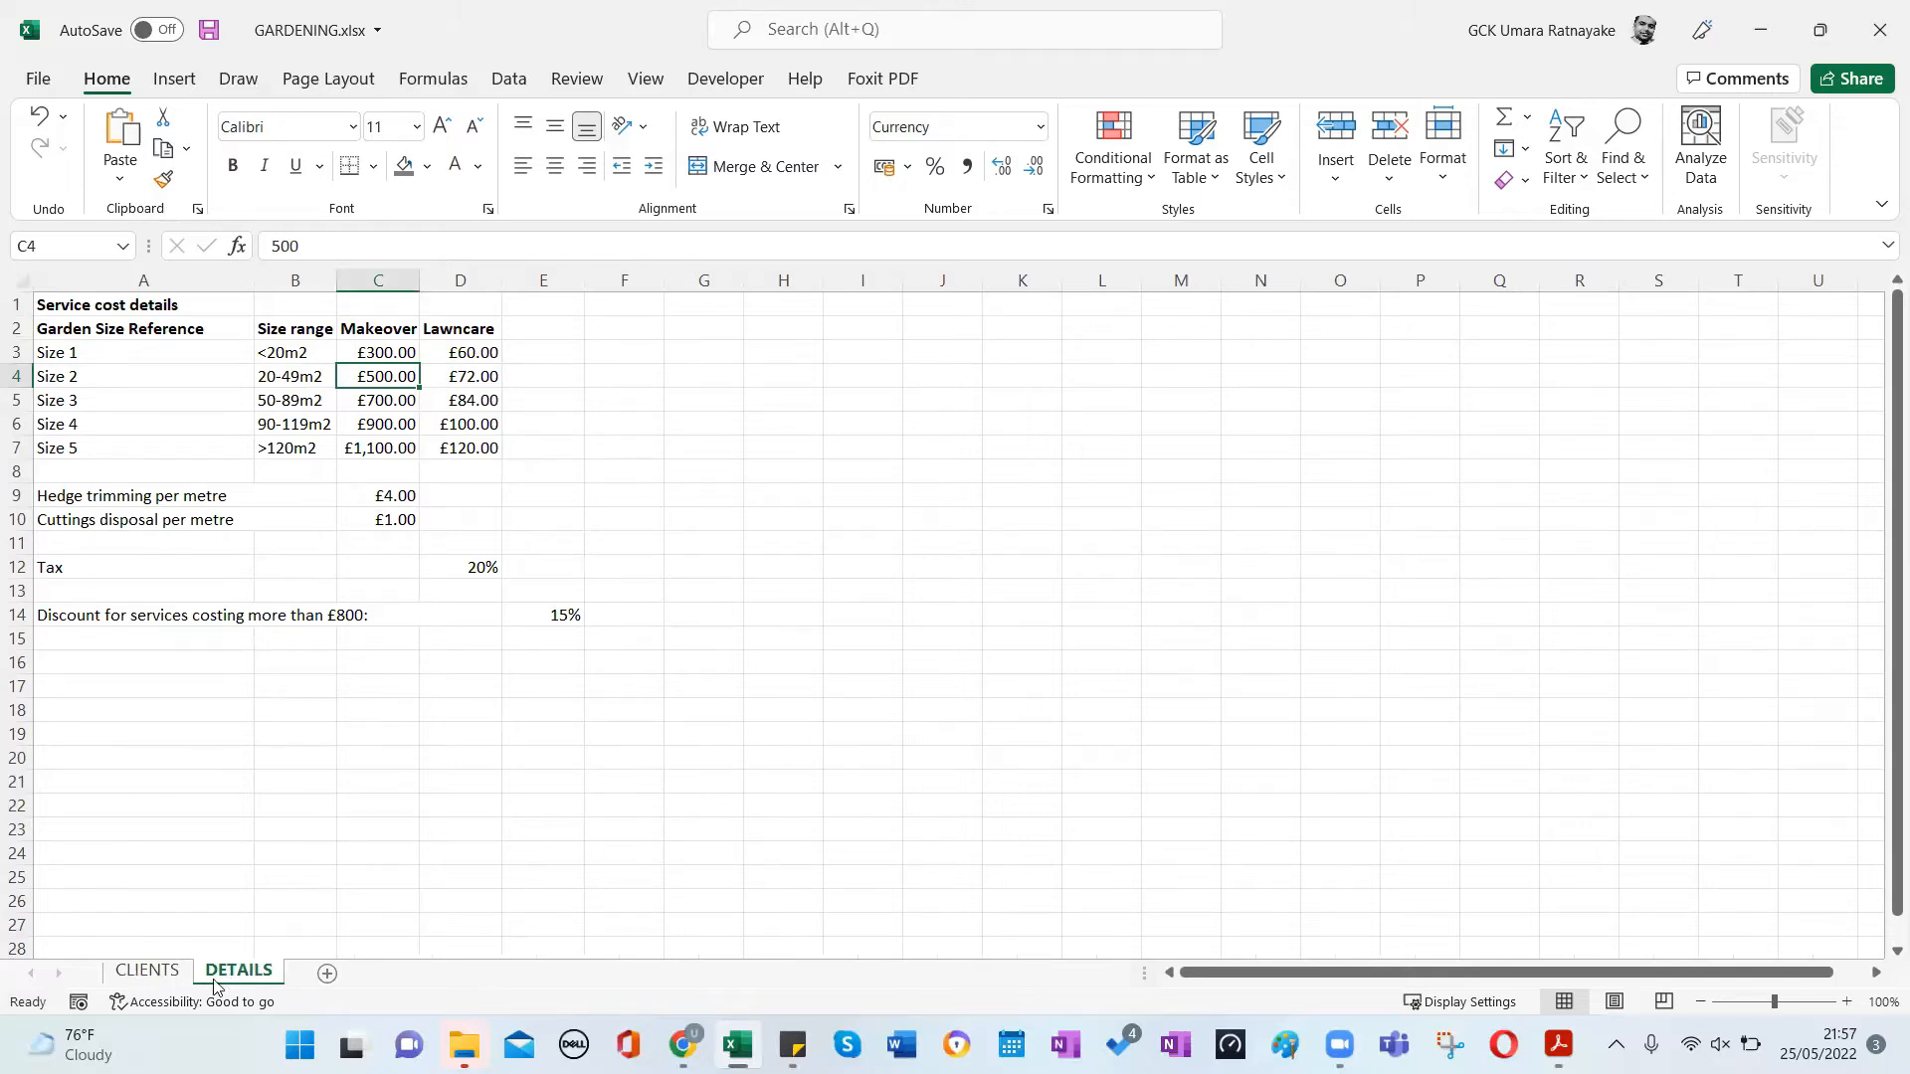
{"action": "left_click", "coordinate": [137, 983]}
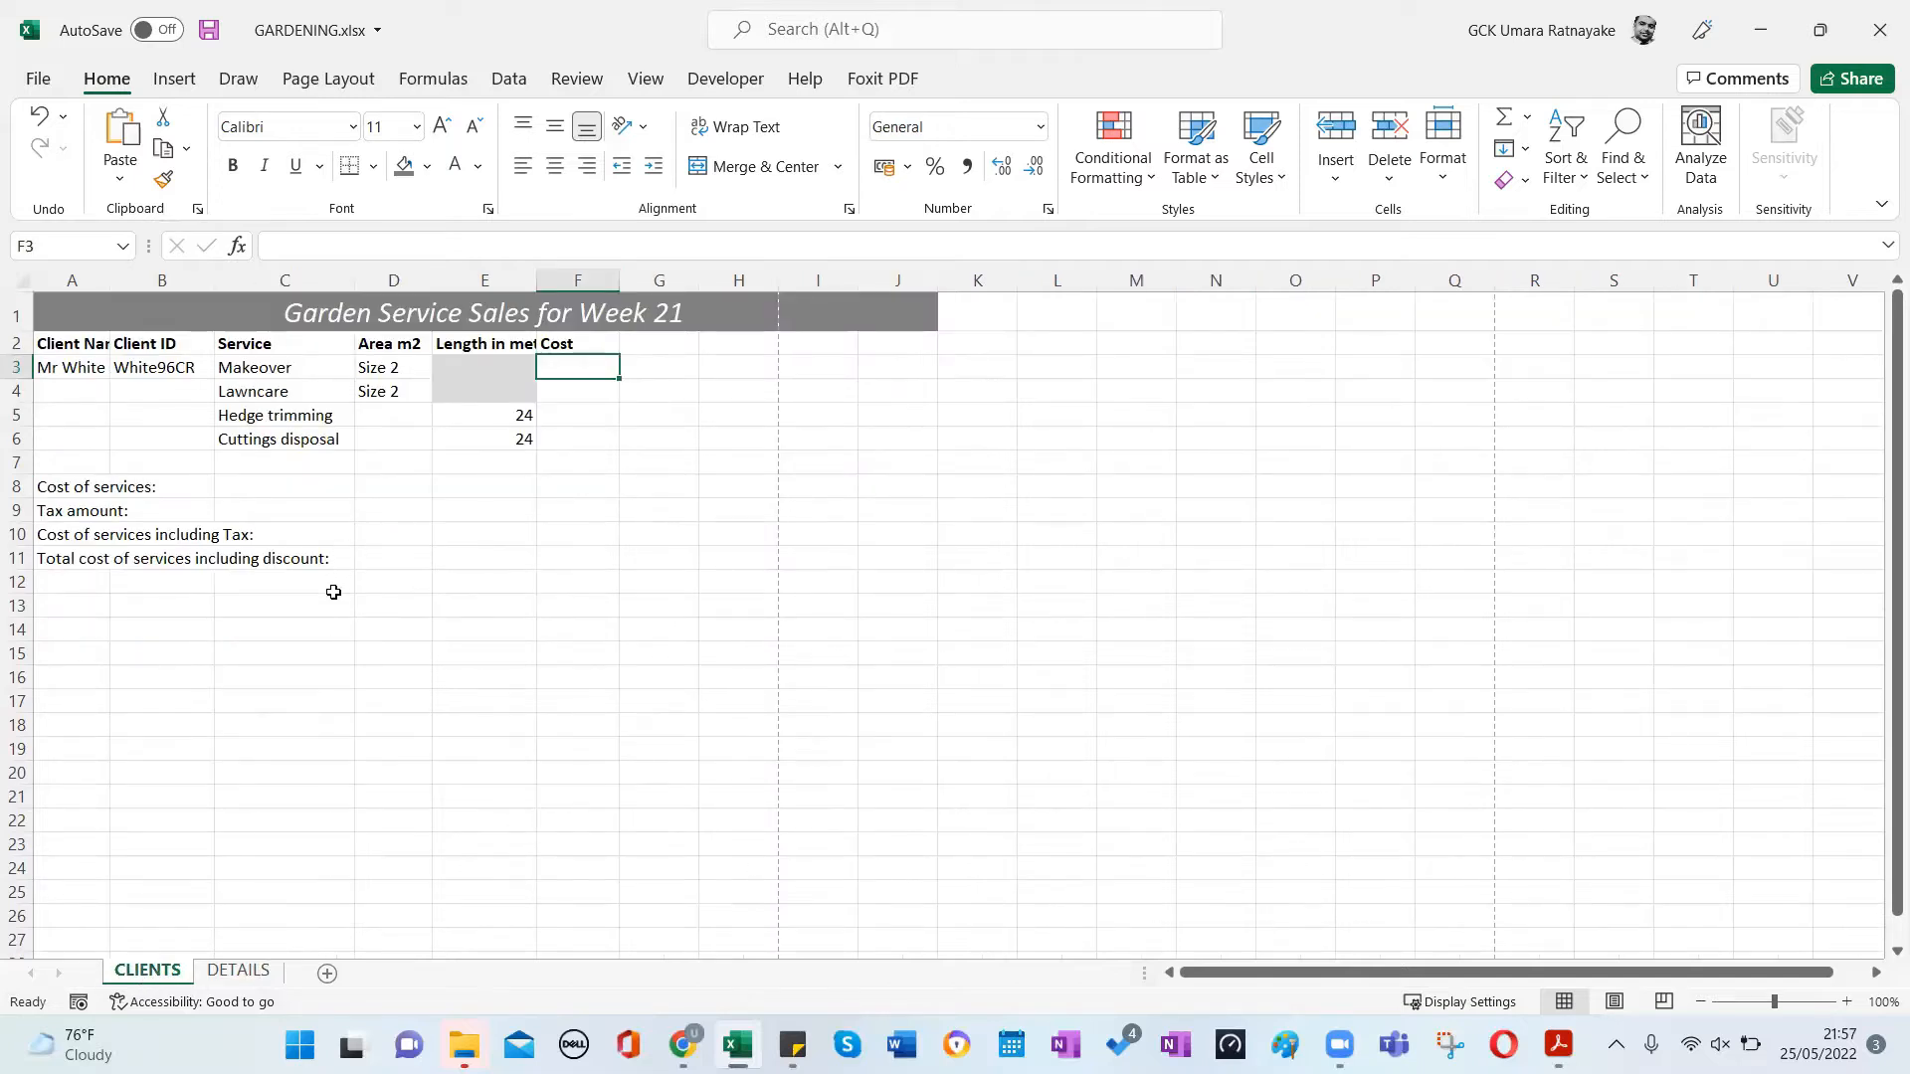
Trace the garden size in CLIENTS cell D3 through the DETAILS size column to its Makeover price, and select cell F3 on CLIENTS.
{"action": "left_click", "coordinate": [375, 371]}
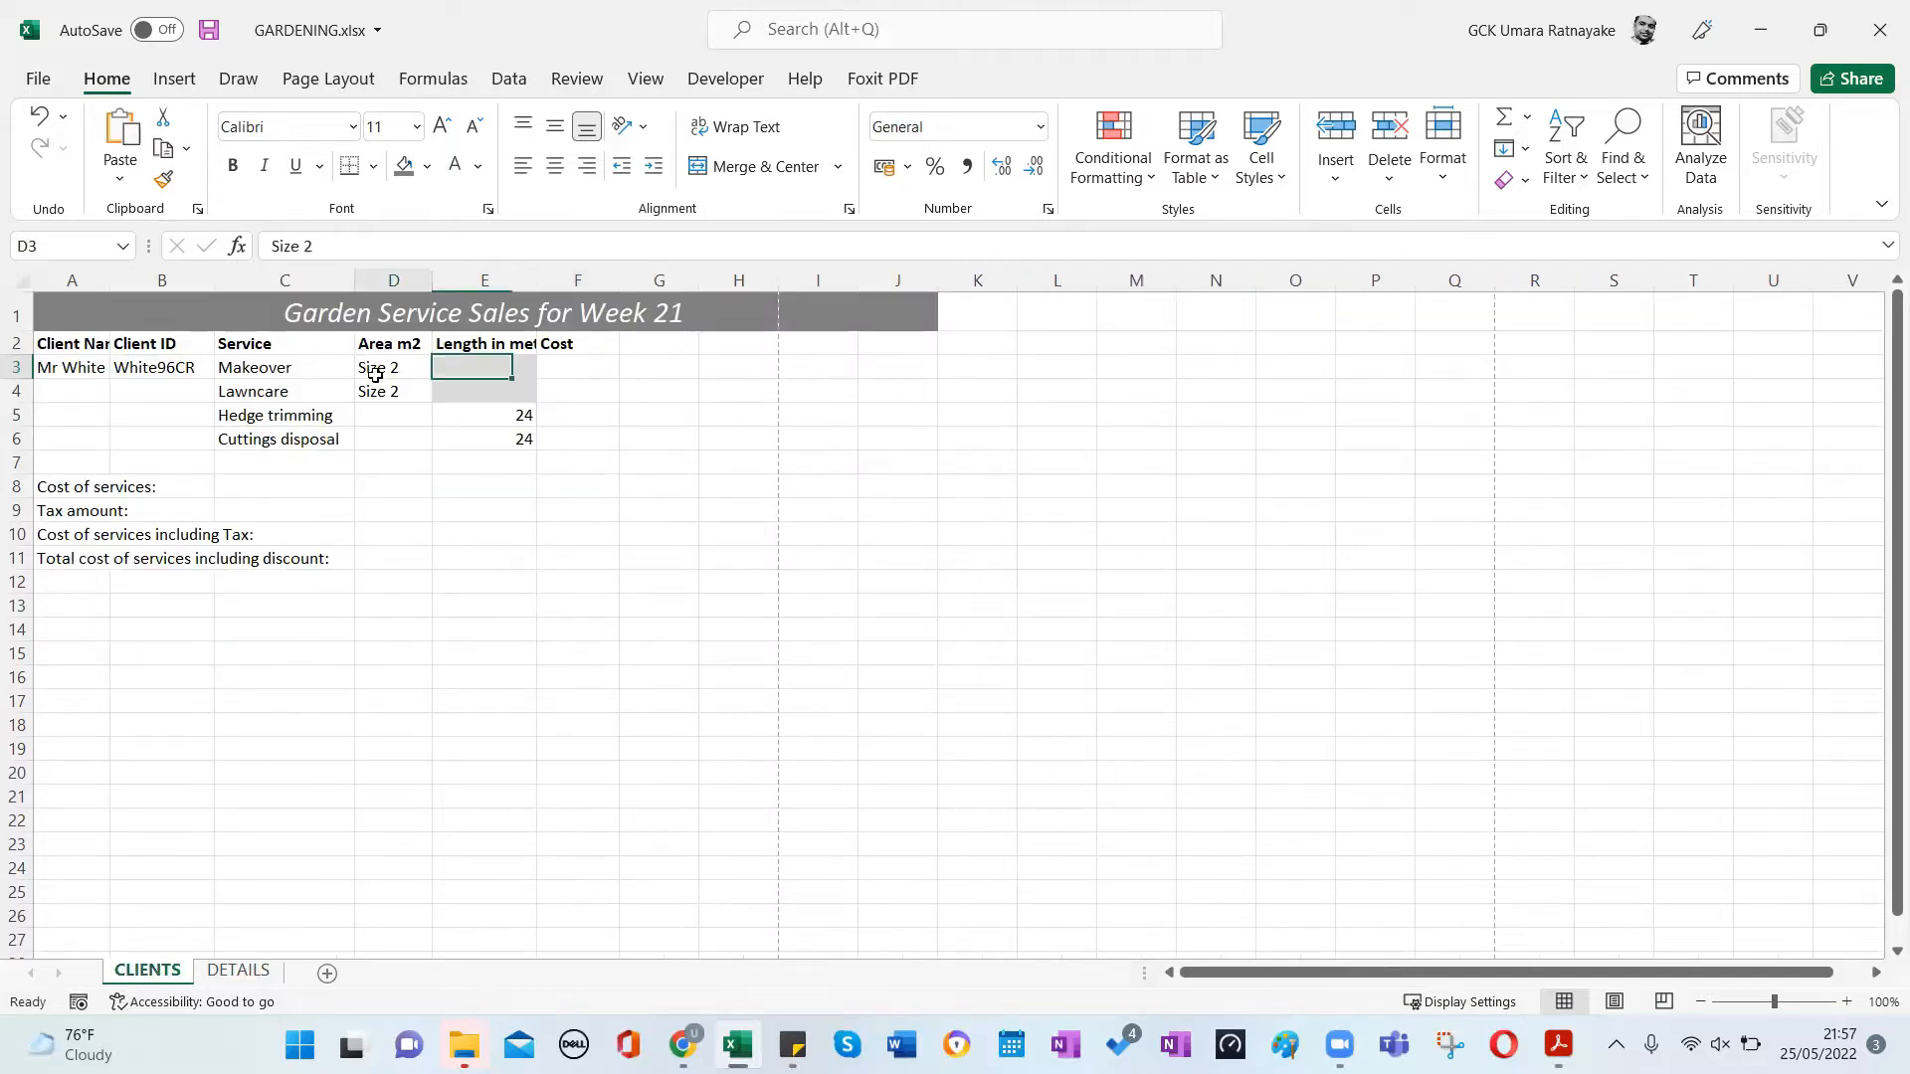
{"action": "left_click", "coordinate": [239, 972]}
{"action": "left_click_drag", "start_coordinate": [100, 359], "coordinate": [105, 435]}
{"action": "left_click", "coordinate": [82, 377]}
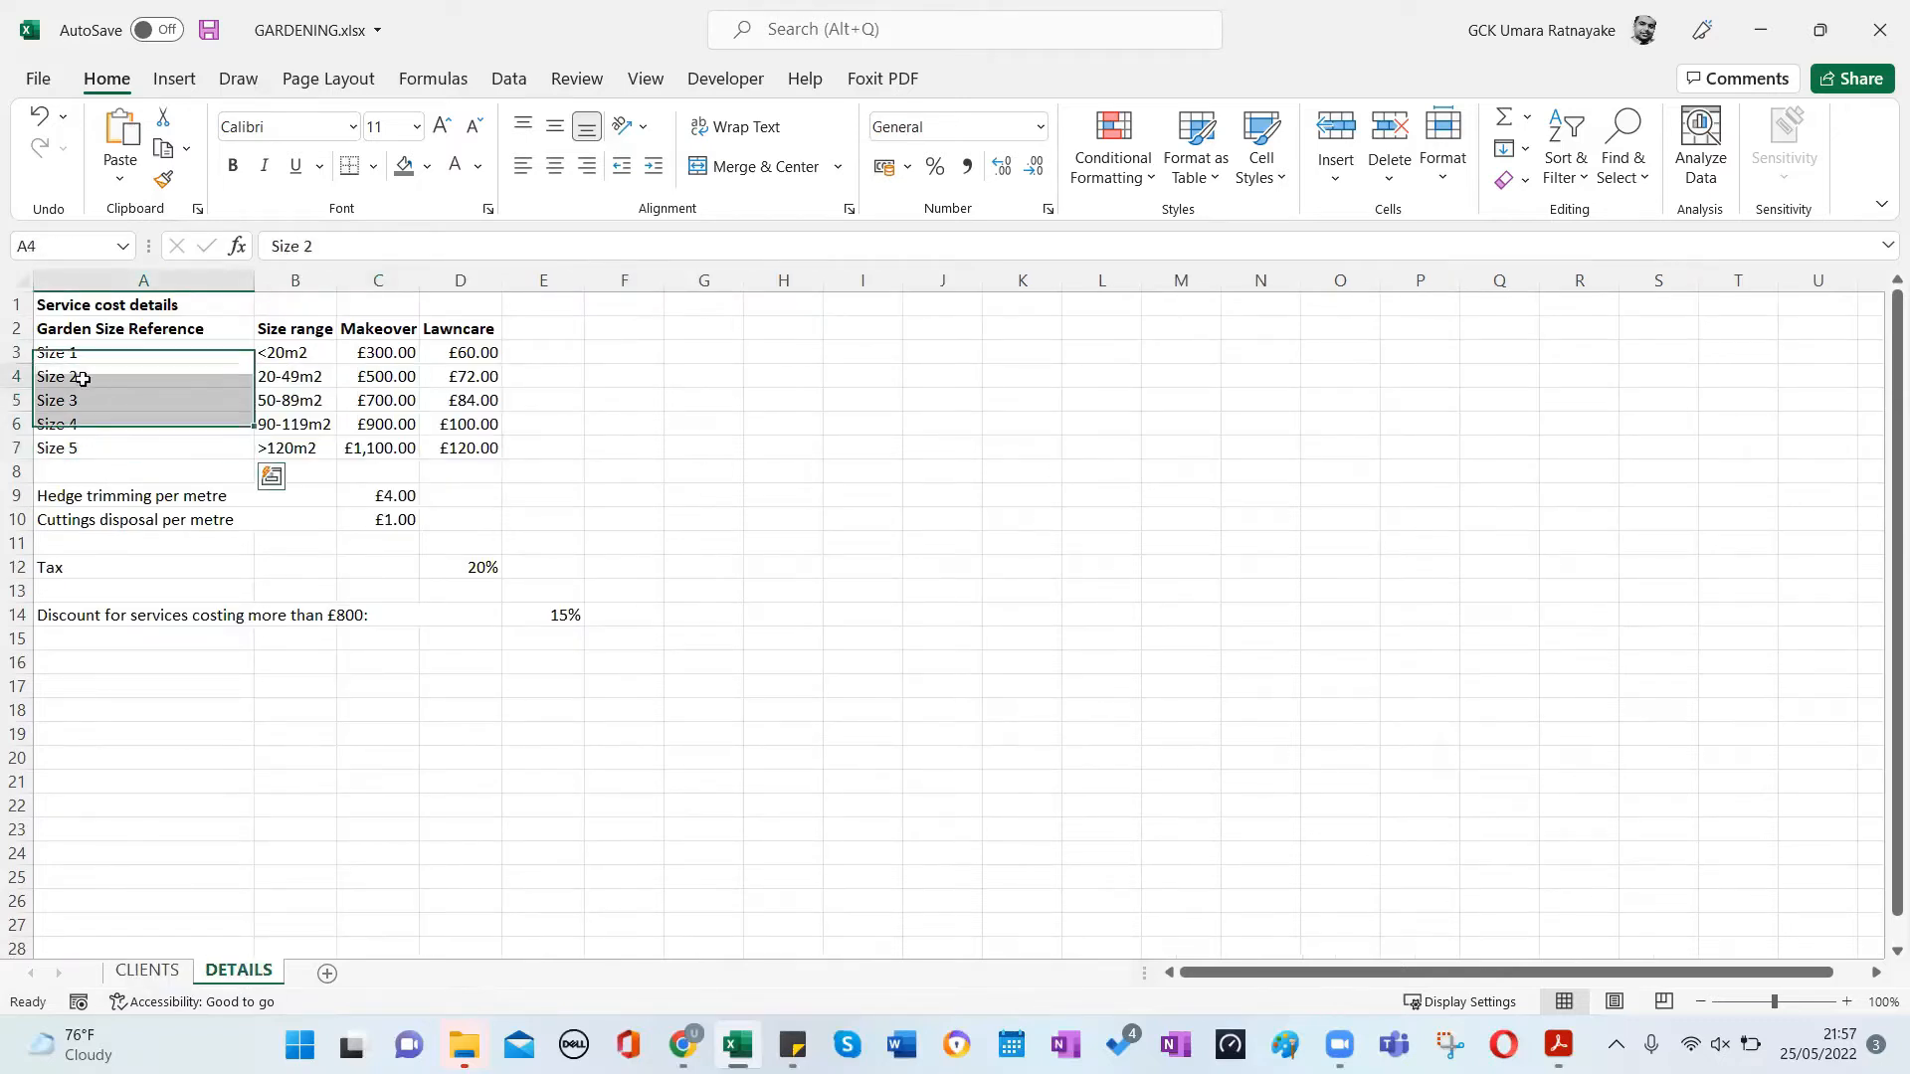
{"action": "left_click", "coordinate": [366, 379]}
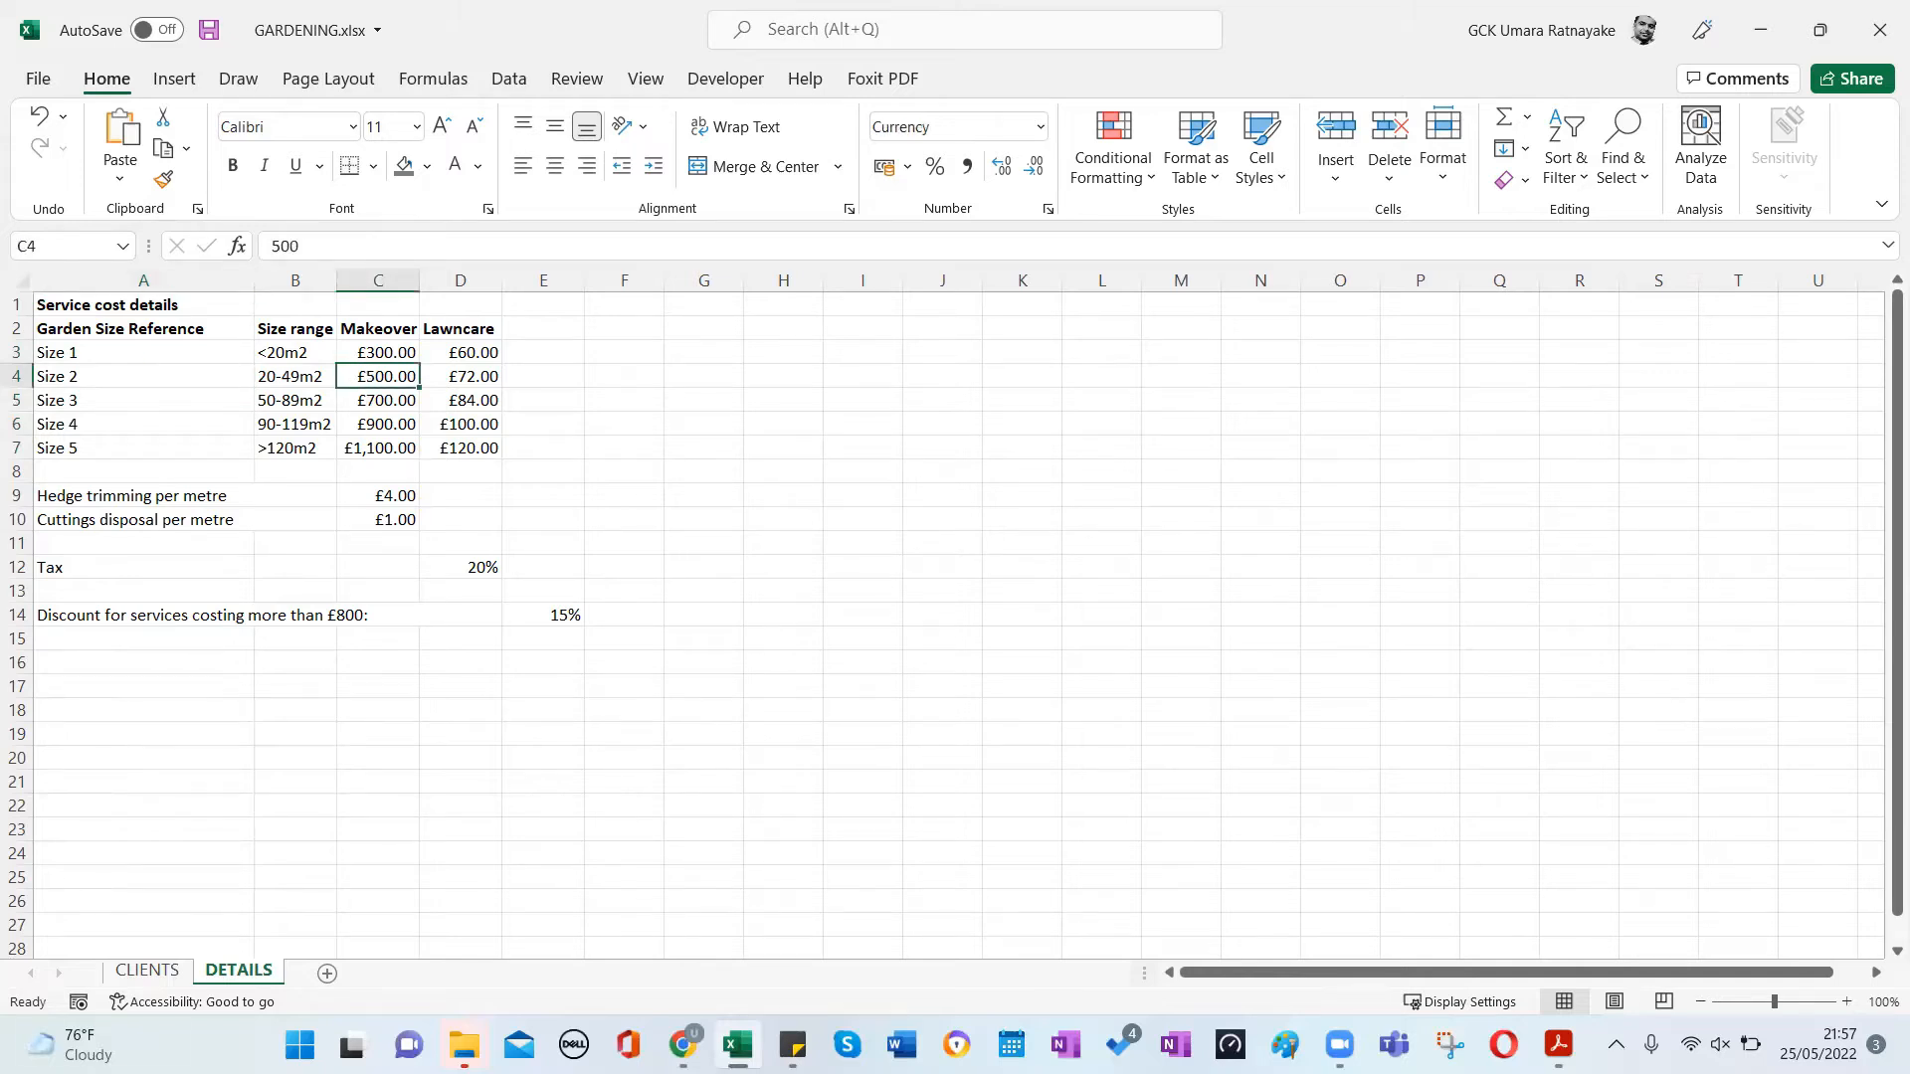
{"action": "left_click", "coordinate": [136, 971]}
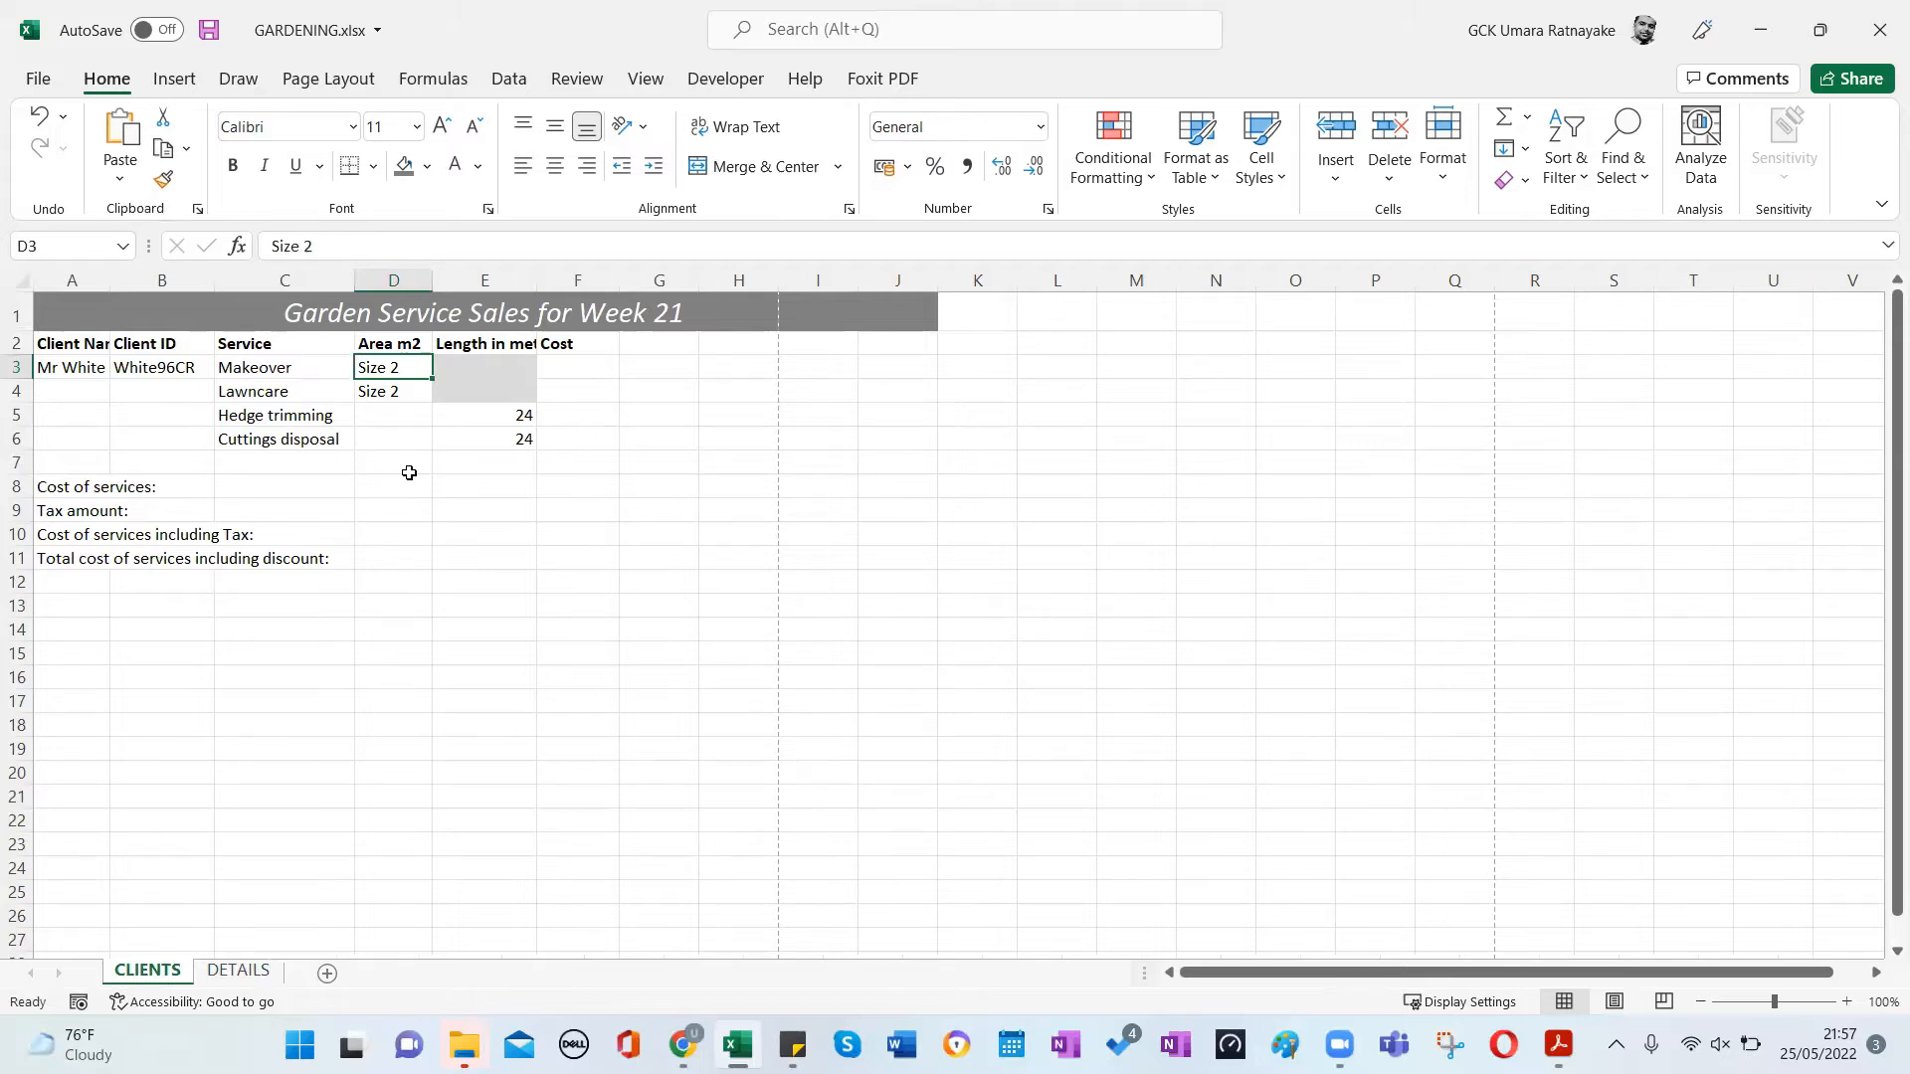
{"action": "left_click", "coordinate": [590, 367]}
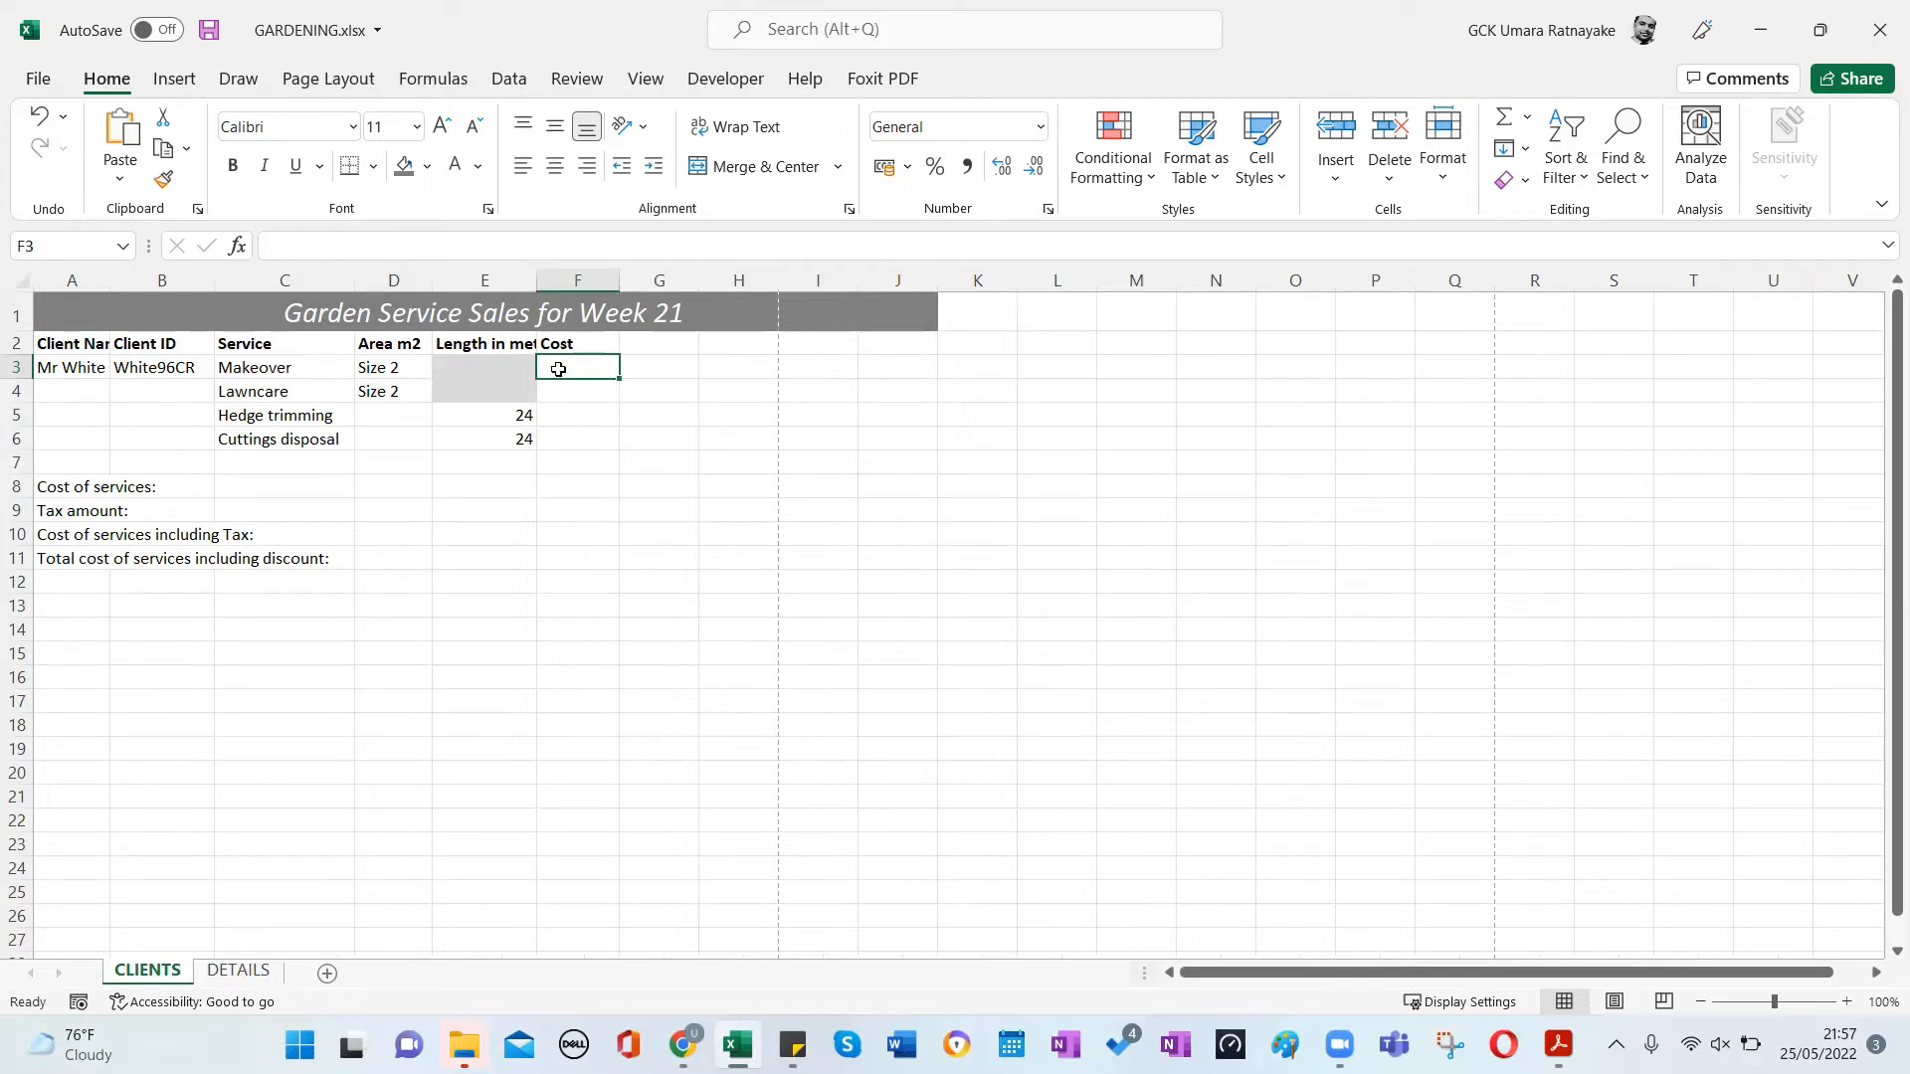
Insert a VLOOKUP function in the Makeover cost cell F3 with D3 as the lookup value.
{"action": "left_click", "coordinate": [237, 245]}
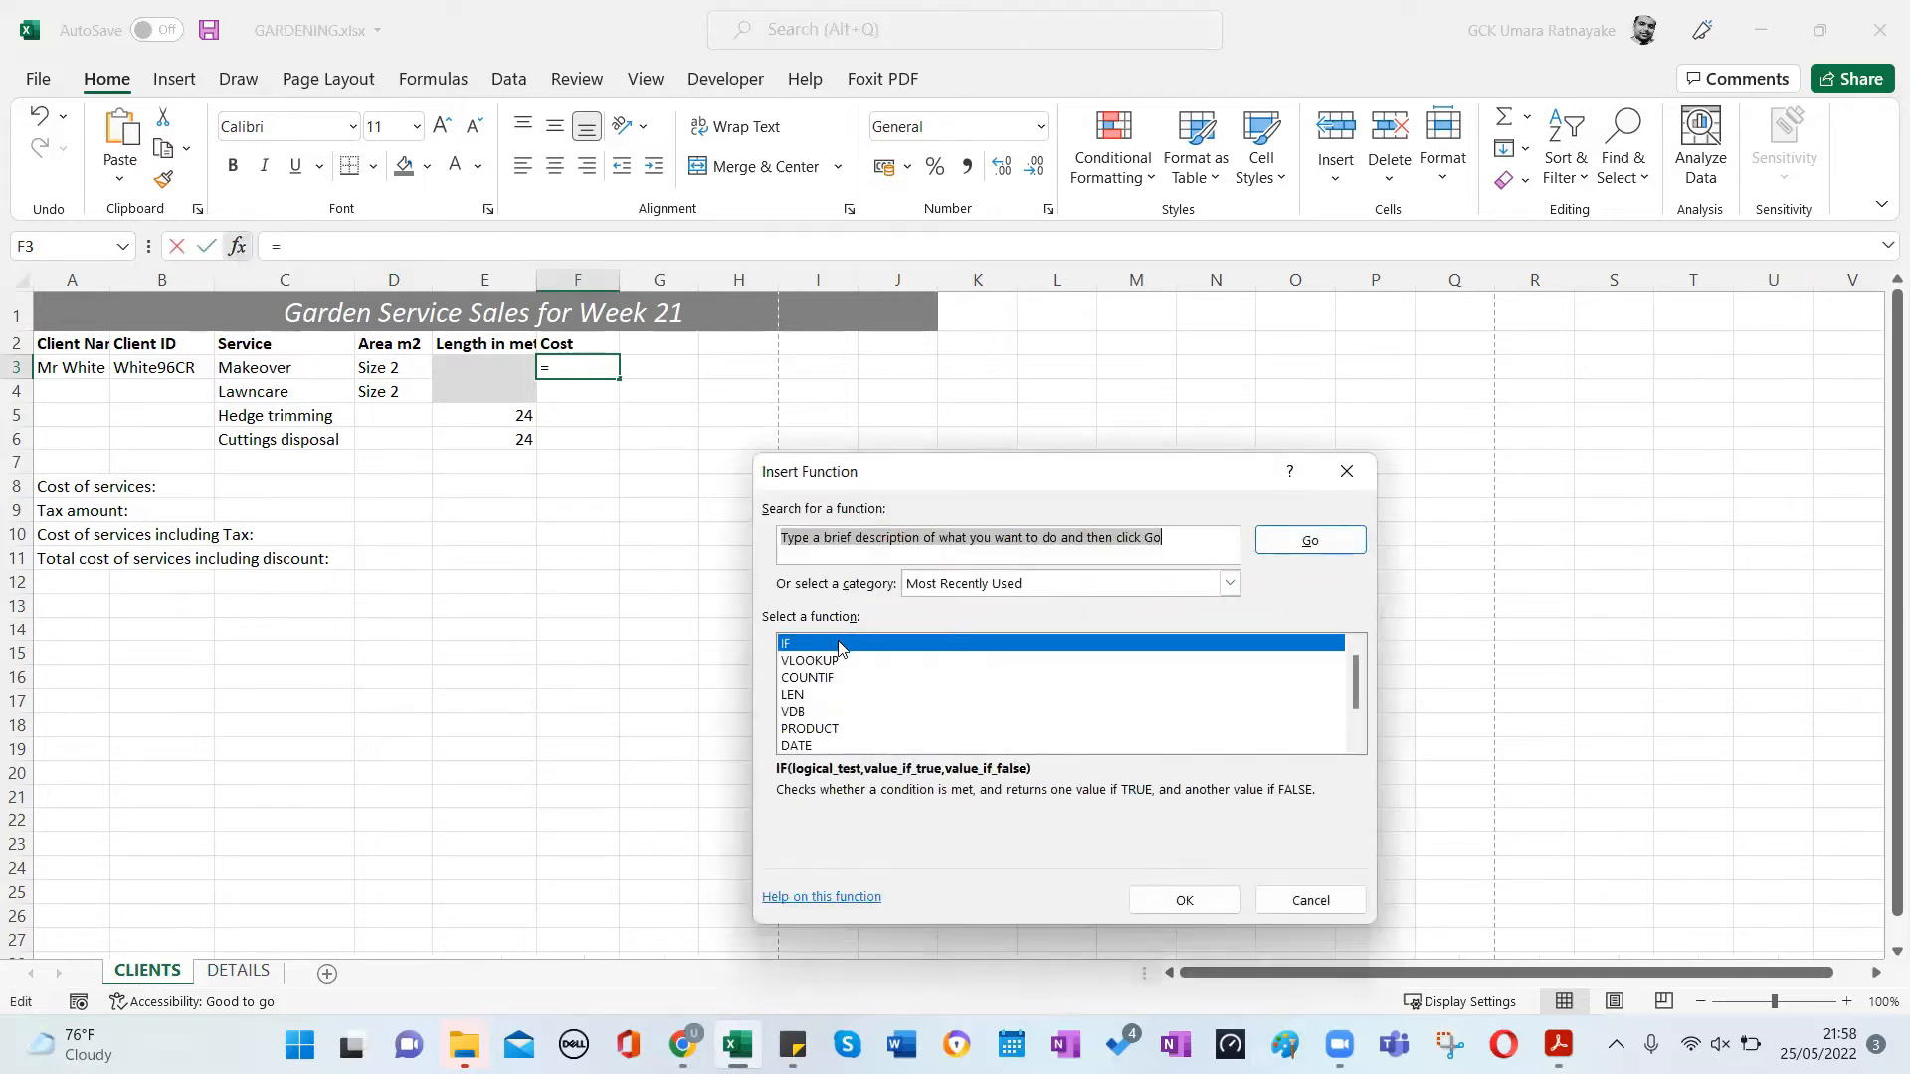
{"action": "type", "text": "vloo"}
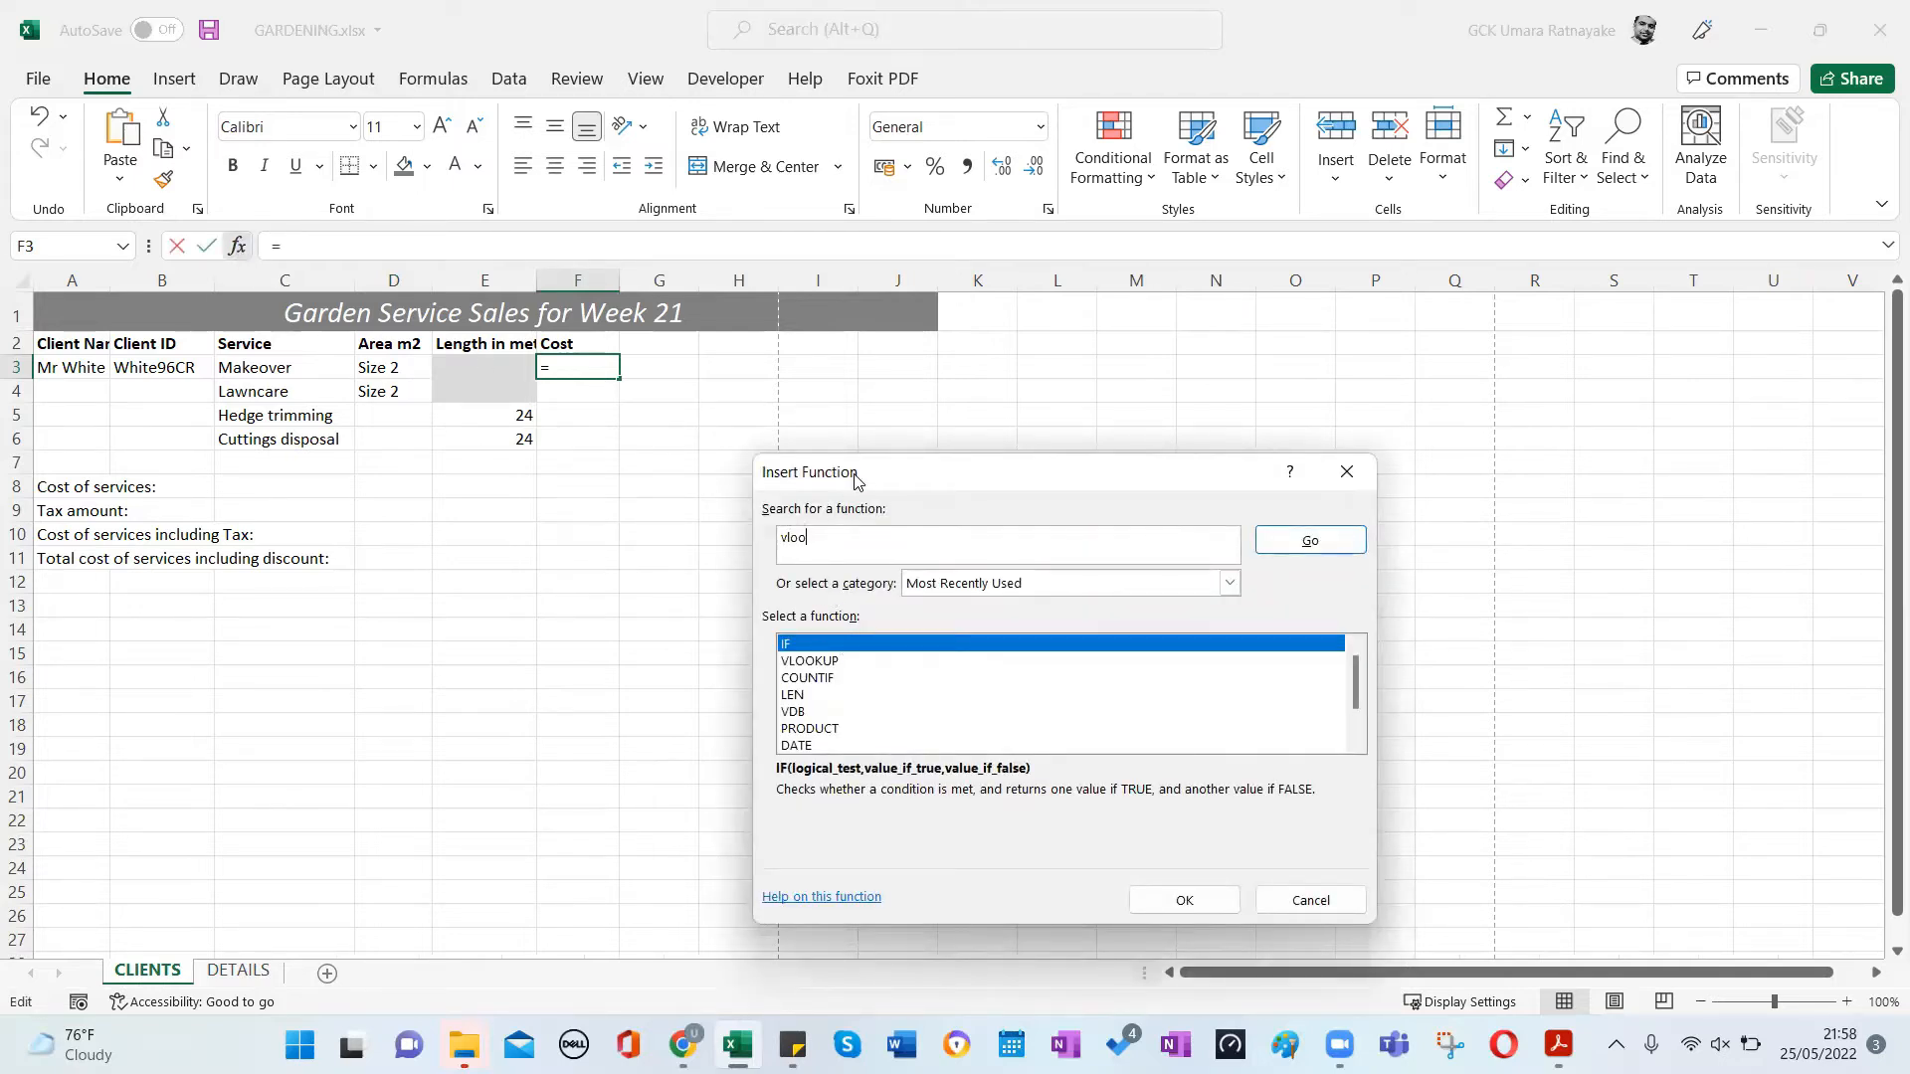
{"action": "left_click_drag", "start_coordinate": [853, 474], "coordinate": [865, 416]}
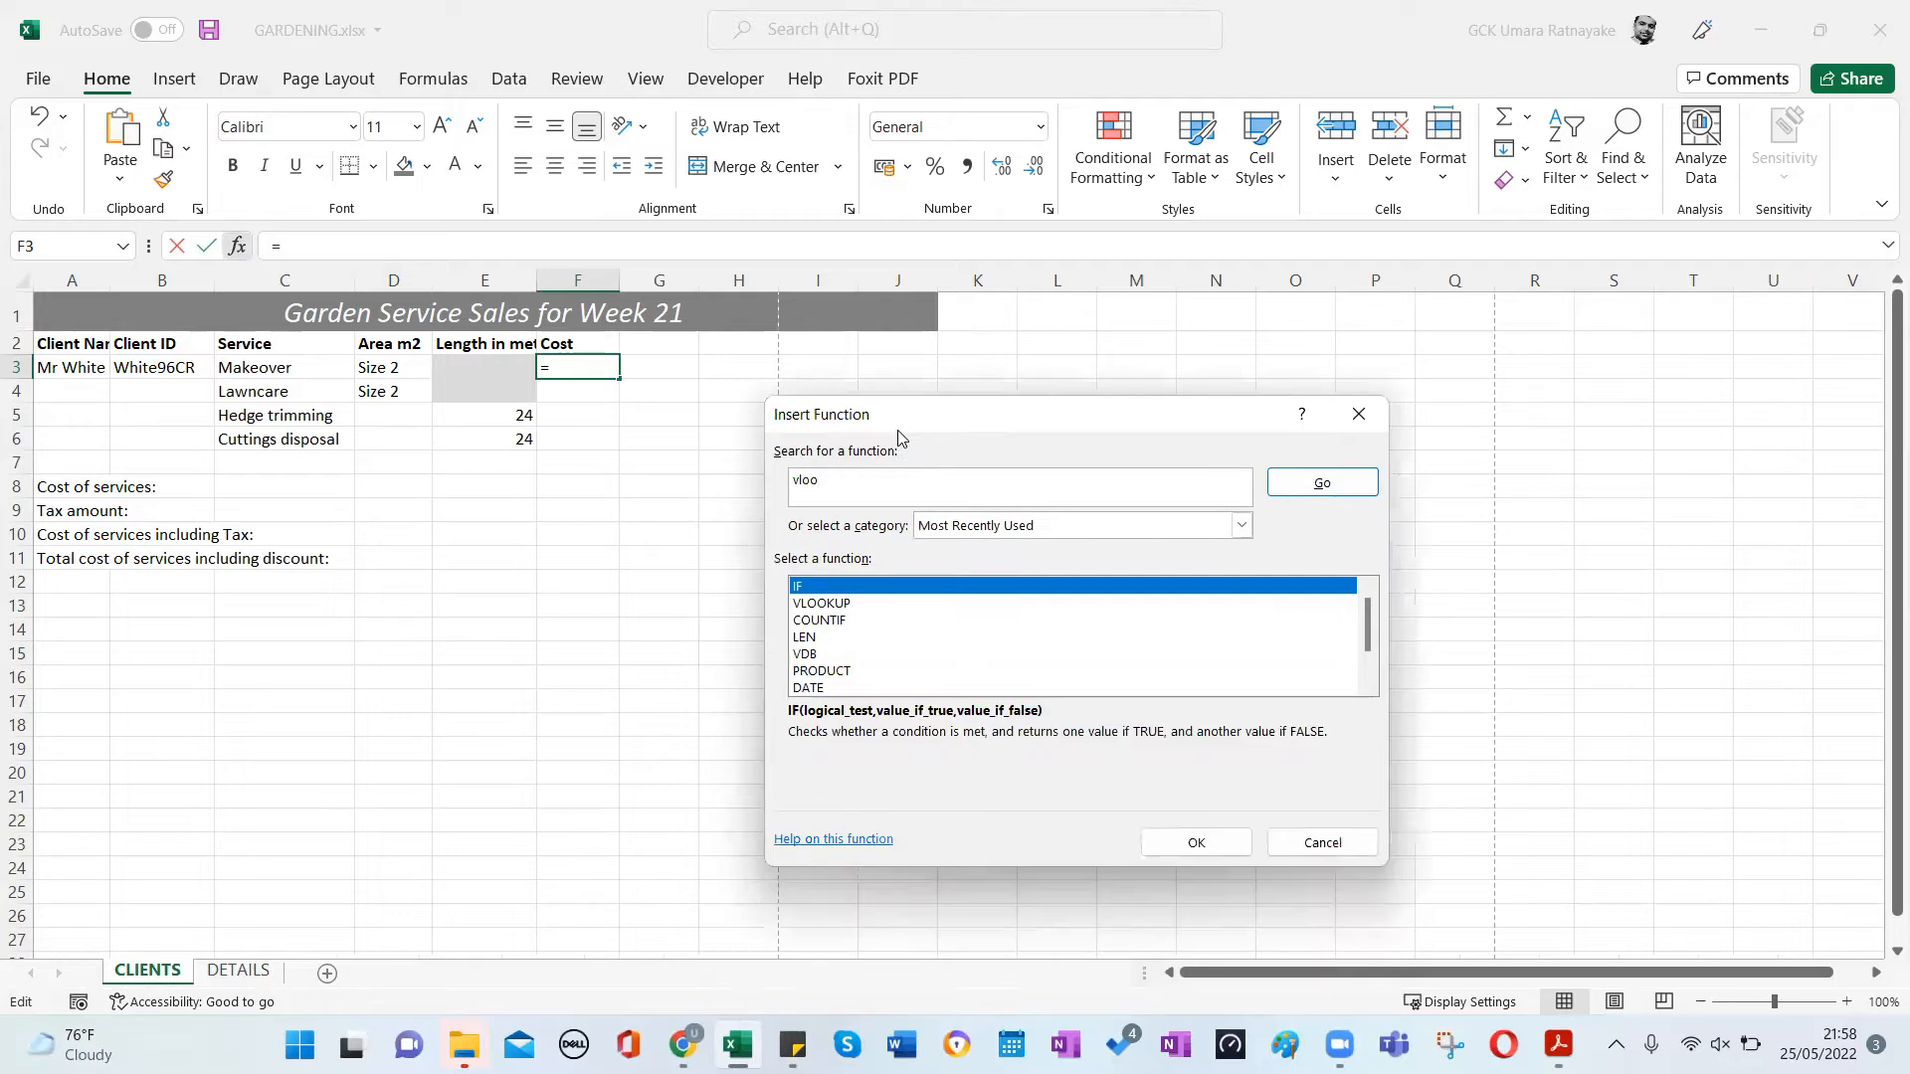
{"action": "left_click", "coordinate": [1299, 482]}
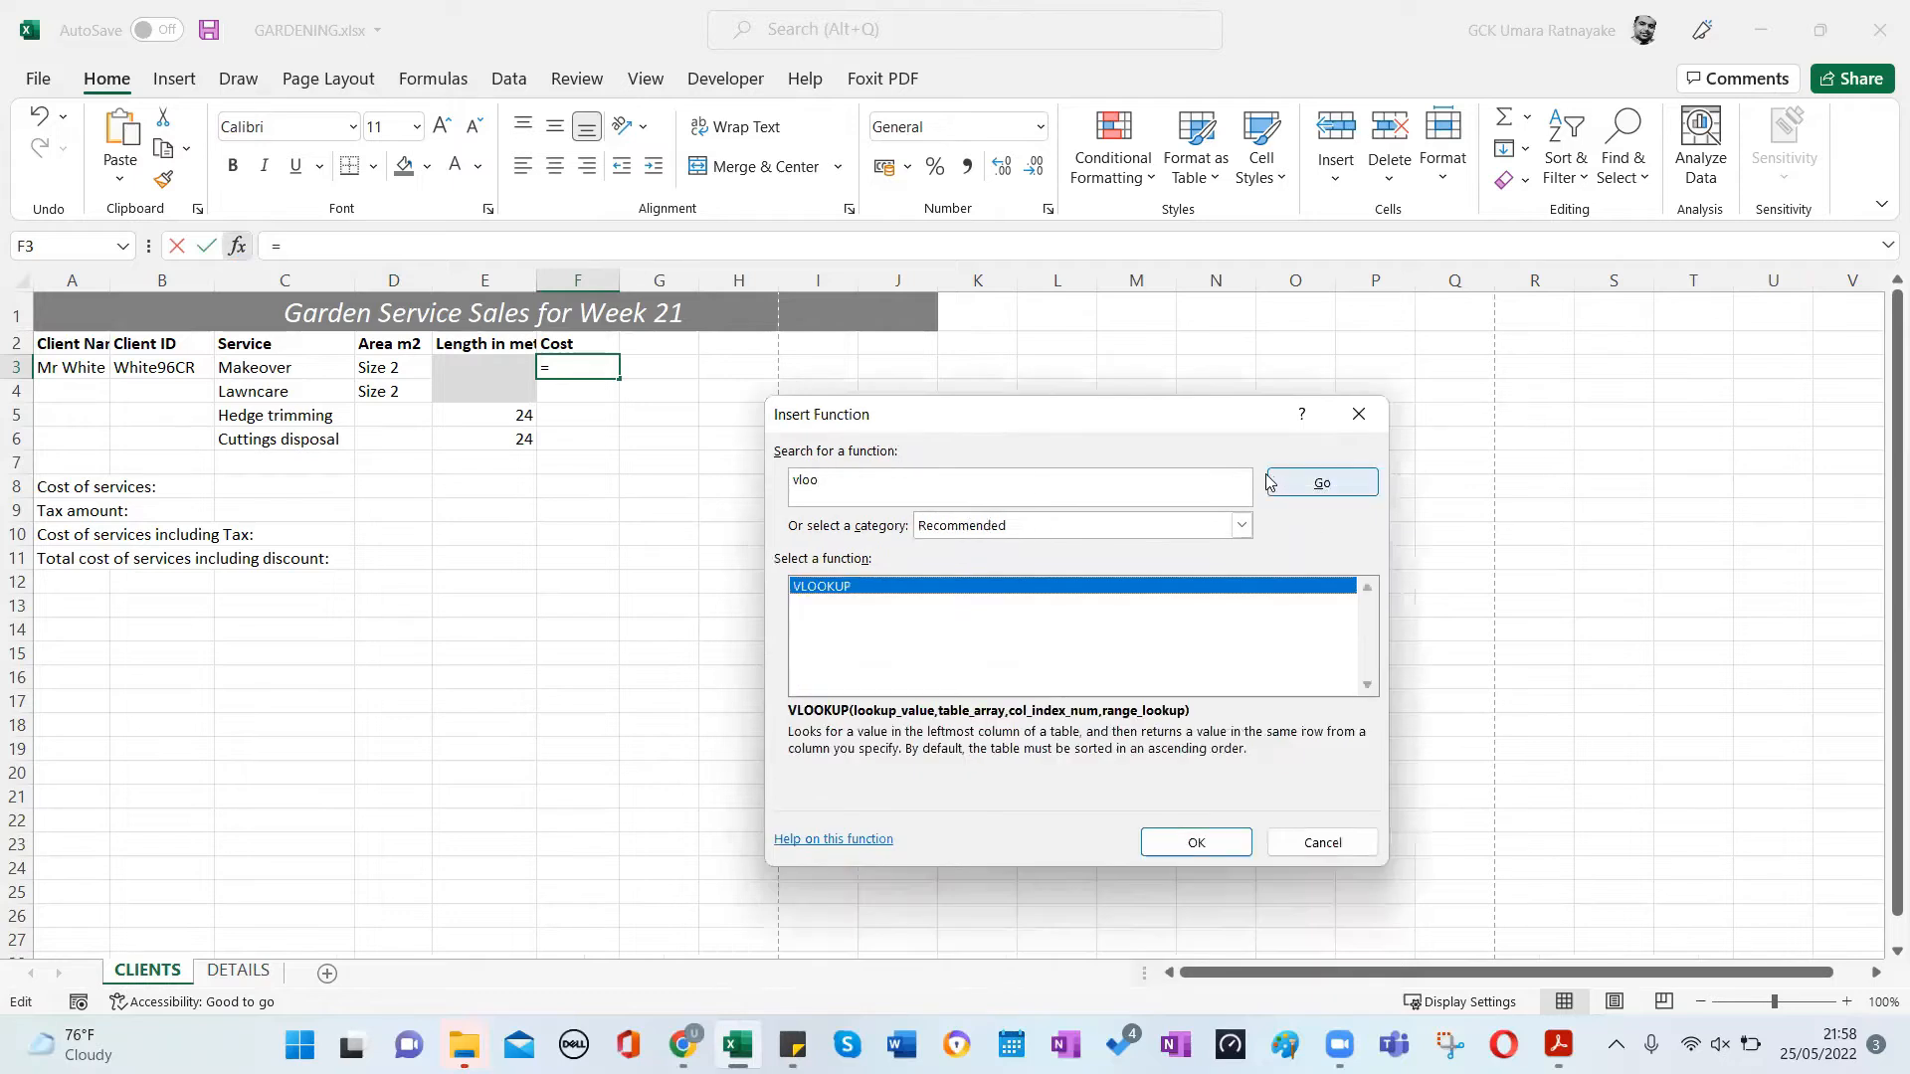
{"action": "double_click", "coordinate": [911, 588]}
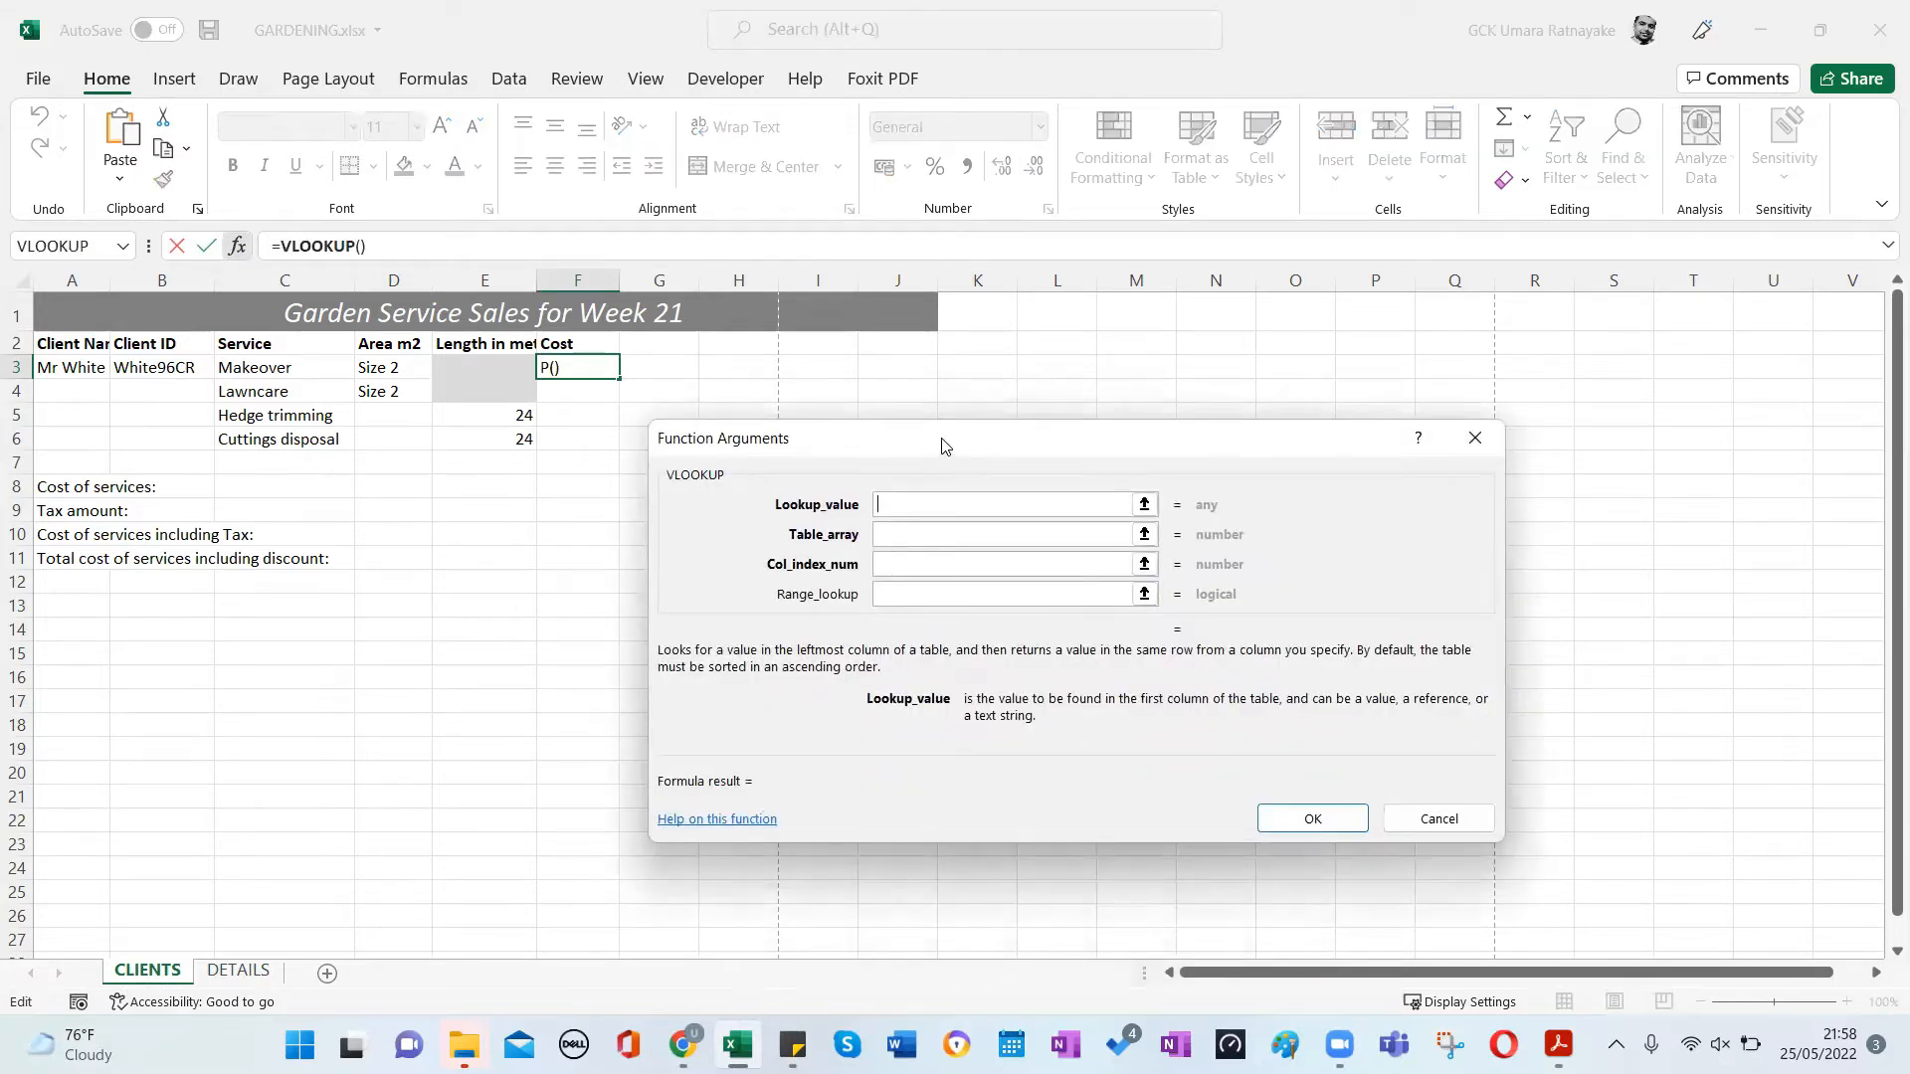
{"action": "left_click_drag", "start_coordinate": [939, 445], "coordinate": [982, 437]}
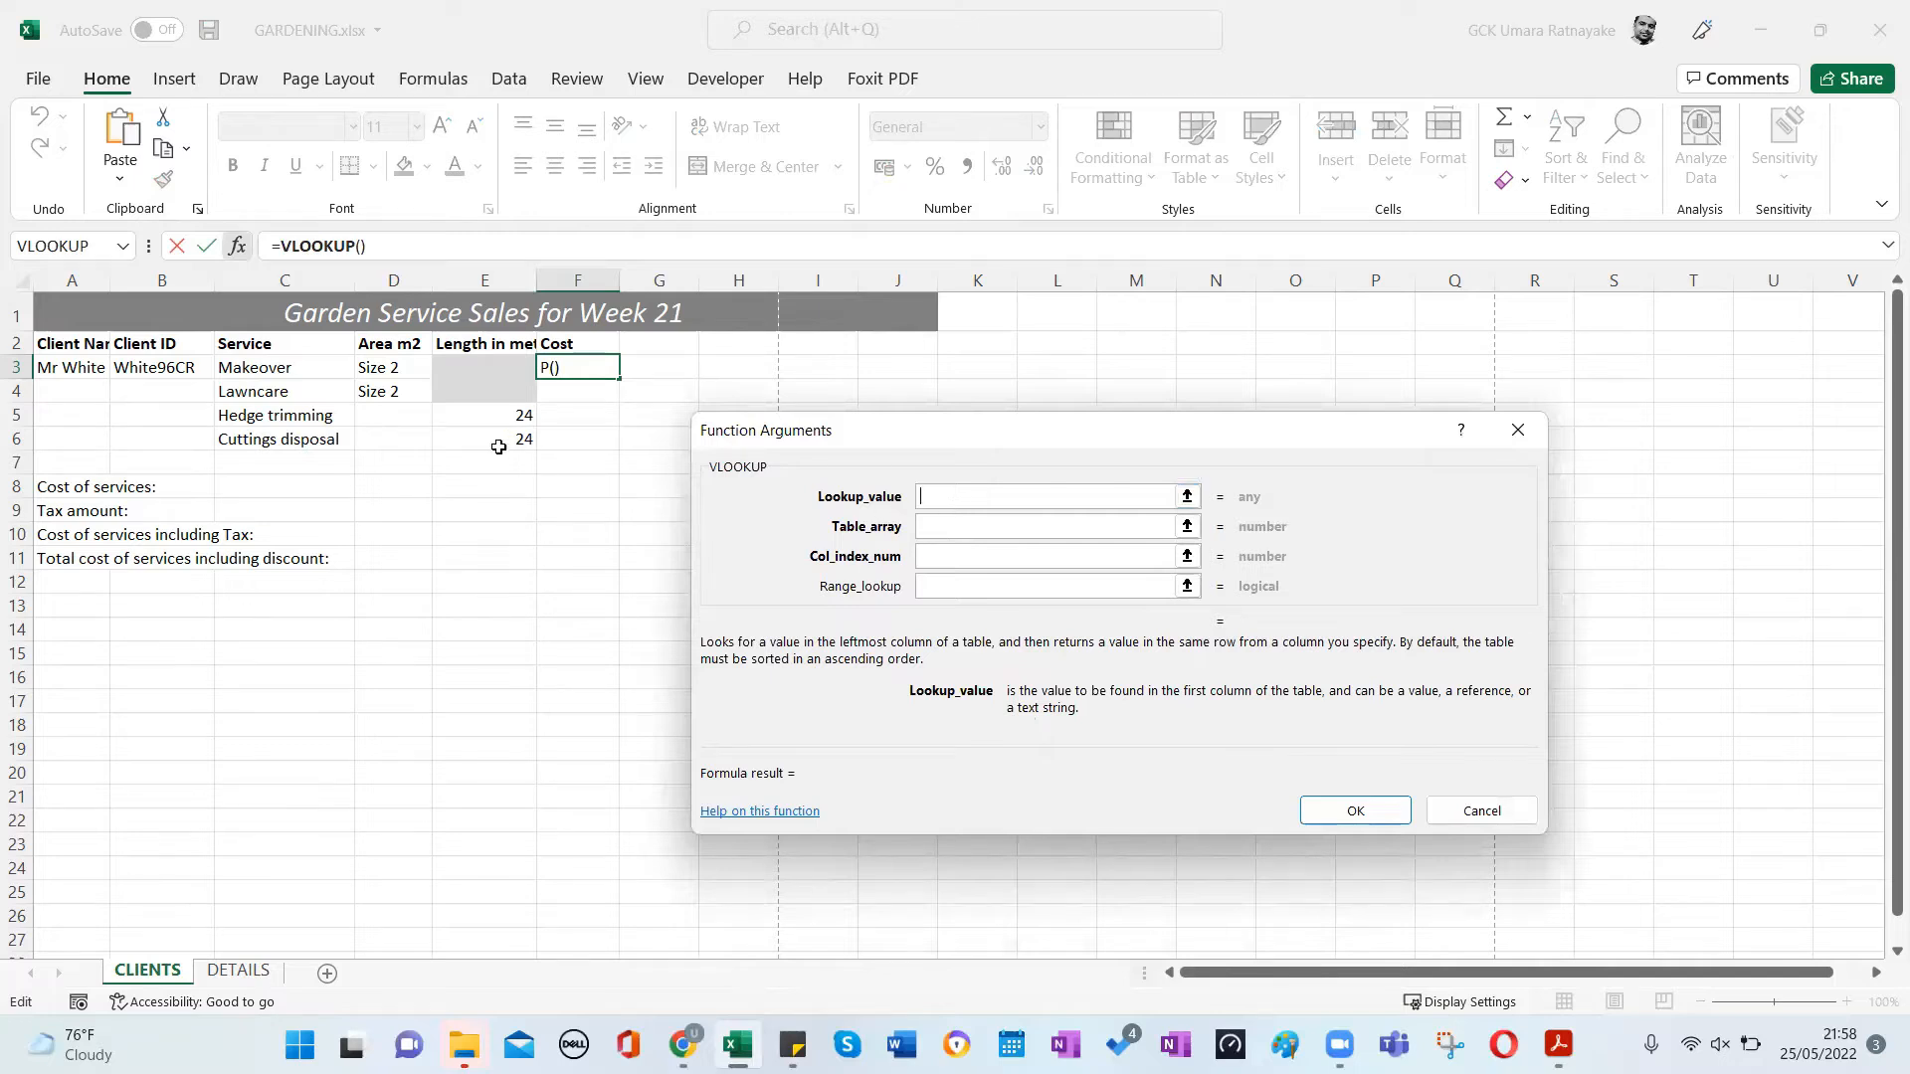
{"action": "left_click", "coordinate": [399, 373]}
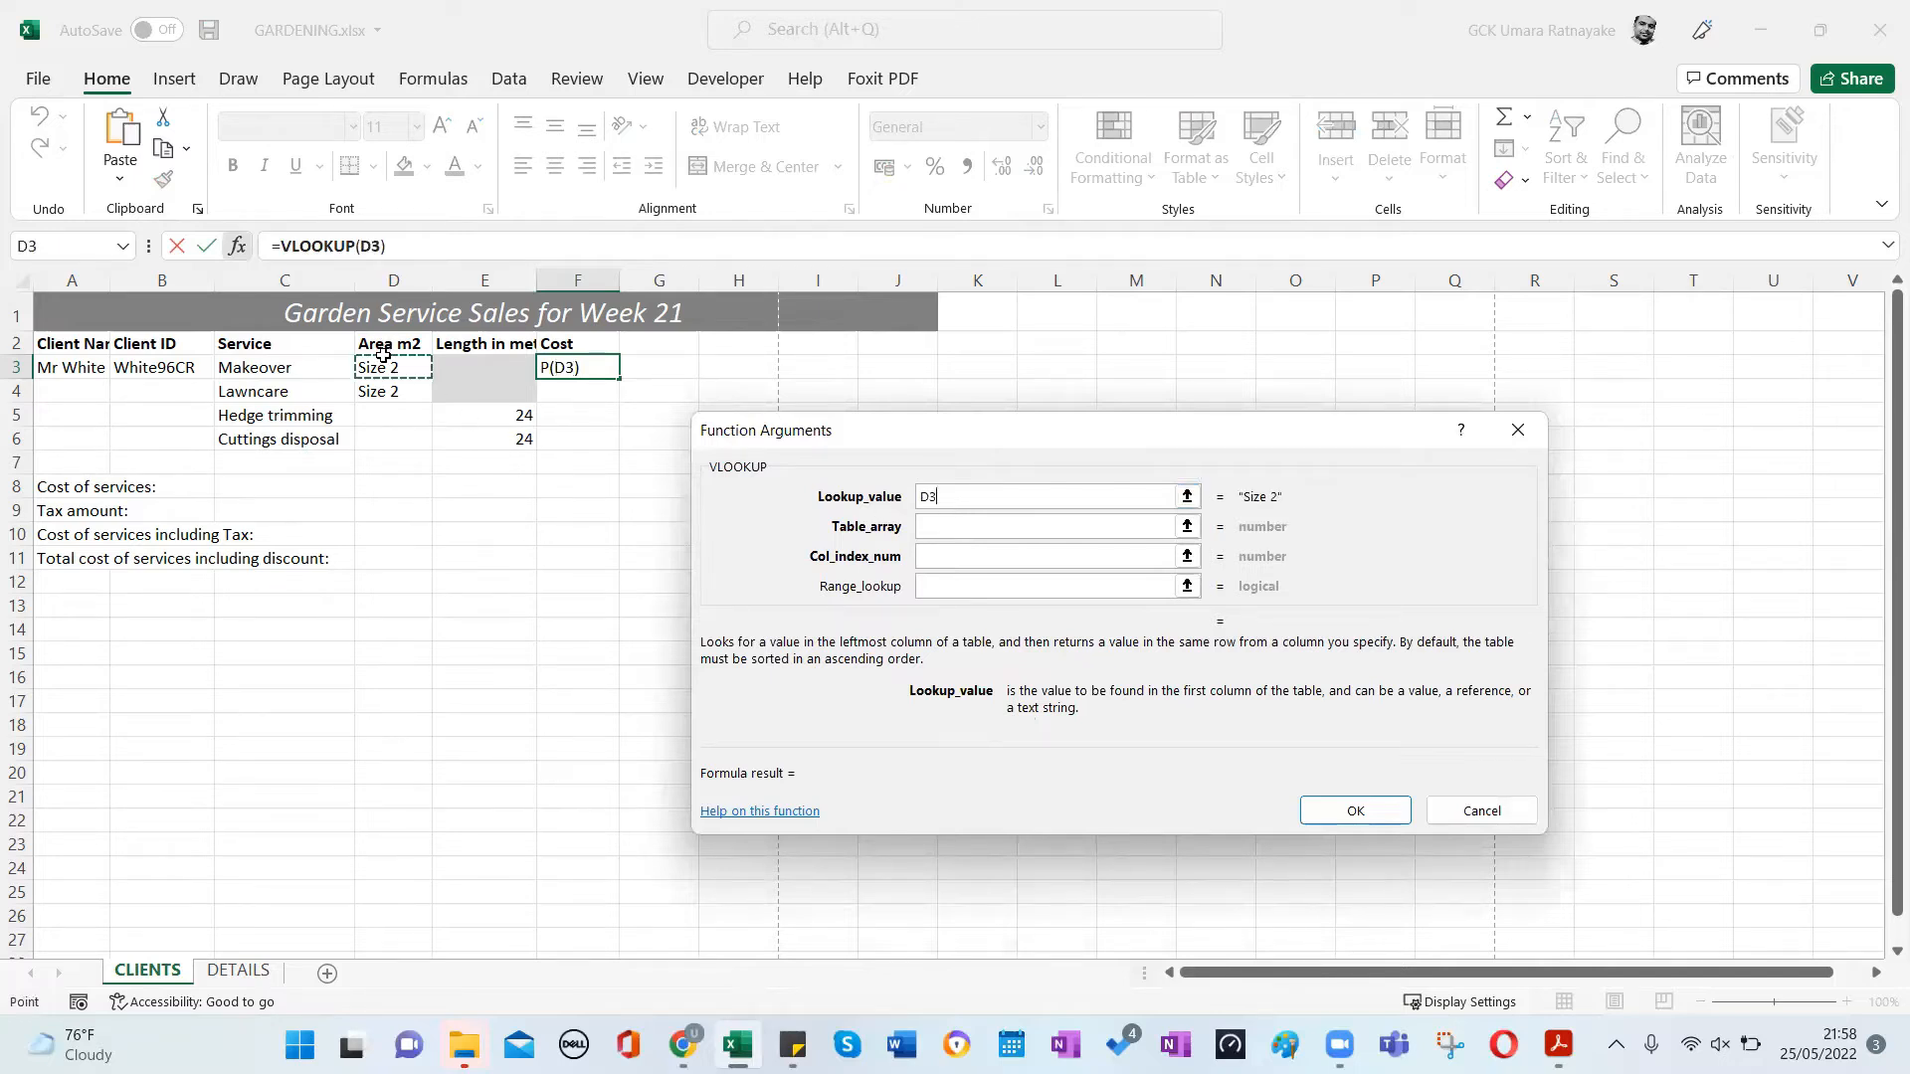
Set the VLOOKUP table array to the service cost table on the DETAILS sheet as the absolute range $A$2:$D$7.
{"action": "left_click", "coordinate": [951, 527]}
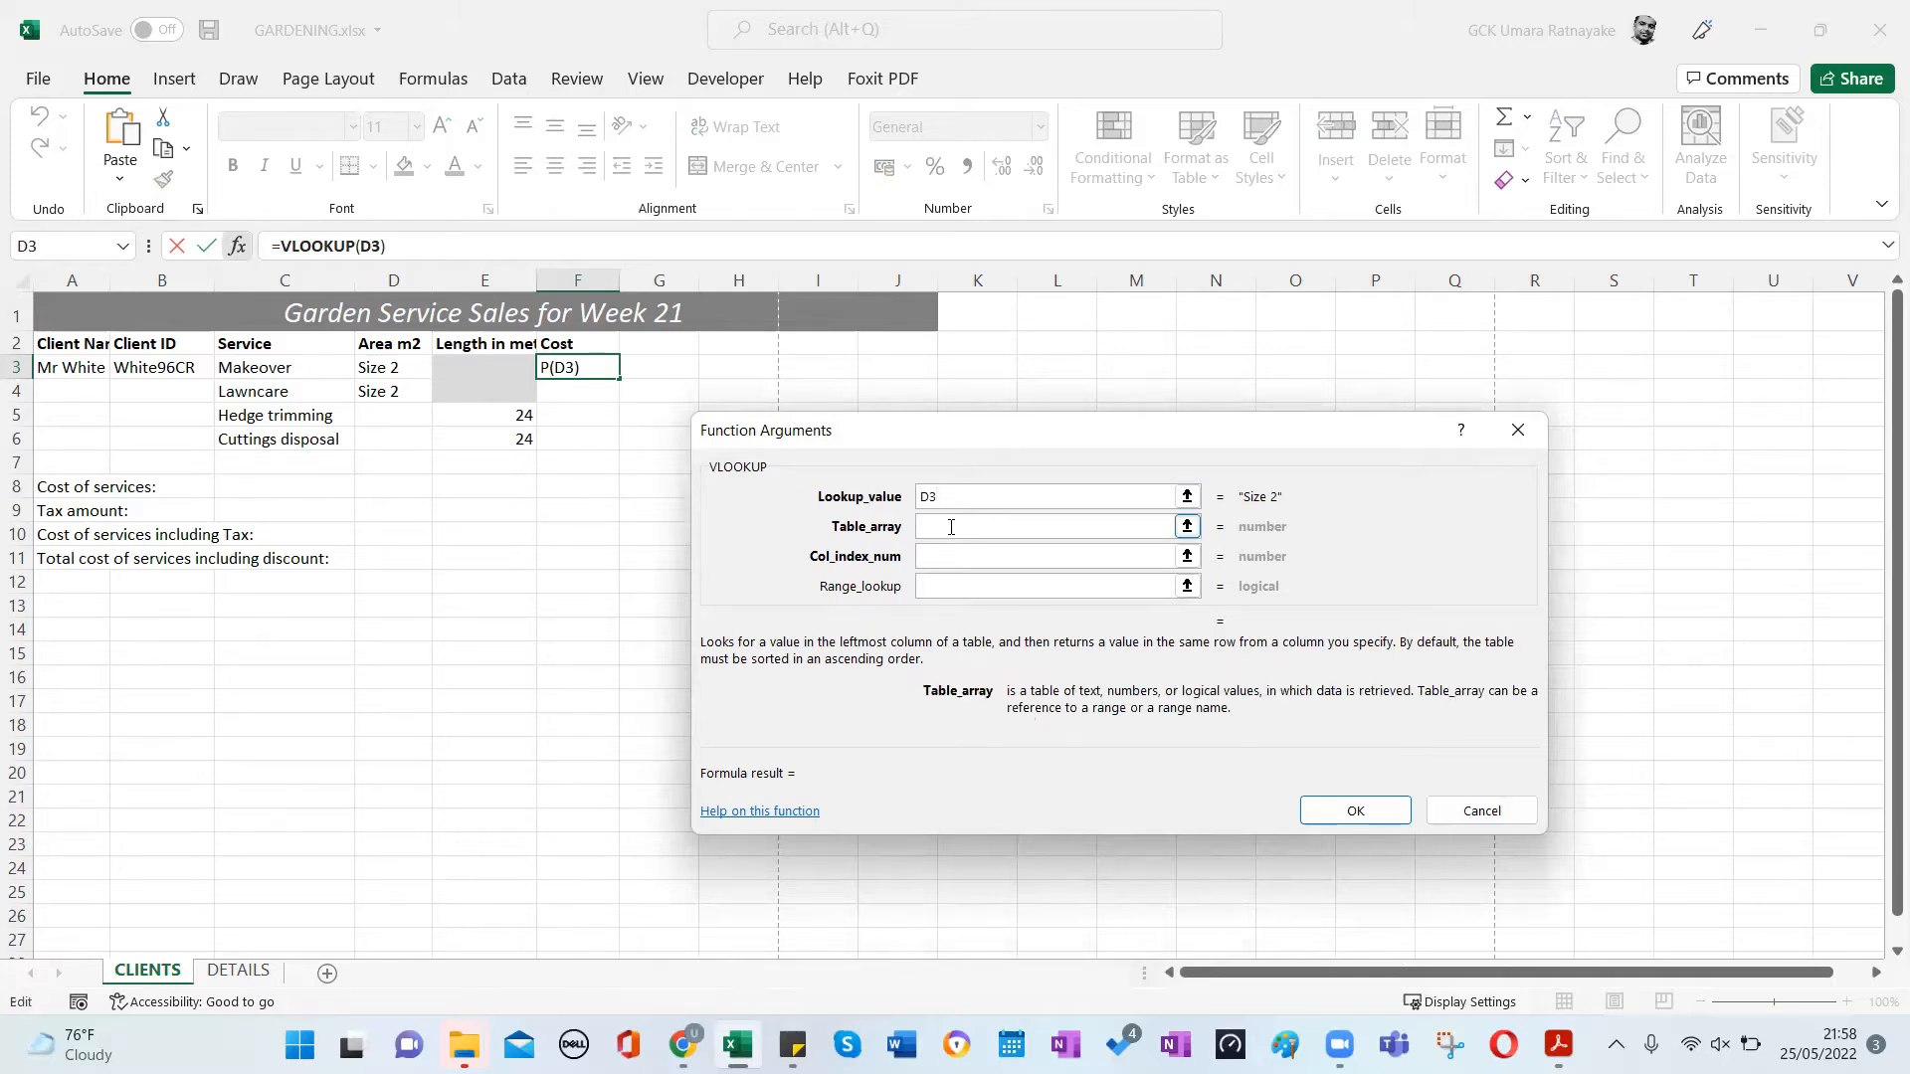
{"action": "left_click", "coordinate": [239, 971]}
{"action": "left_click_drag", "start_coordinate": [381, 376], "coordinate": [468, 424]}
{"action": "left_click_drag", "start_coordinate": [186, 333], "coordinate": [454, 441]}
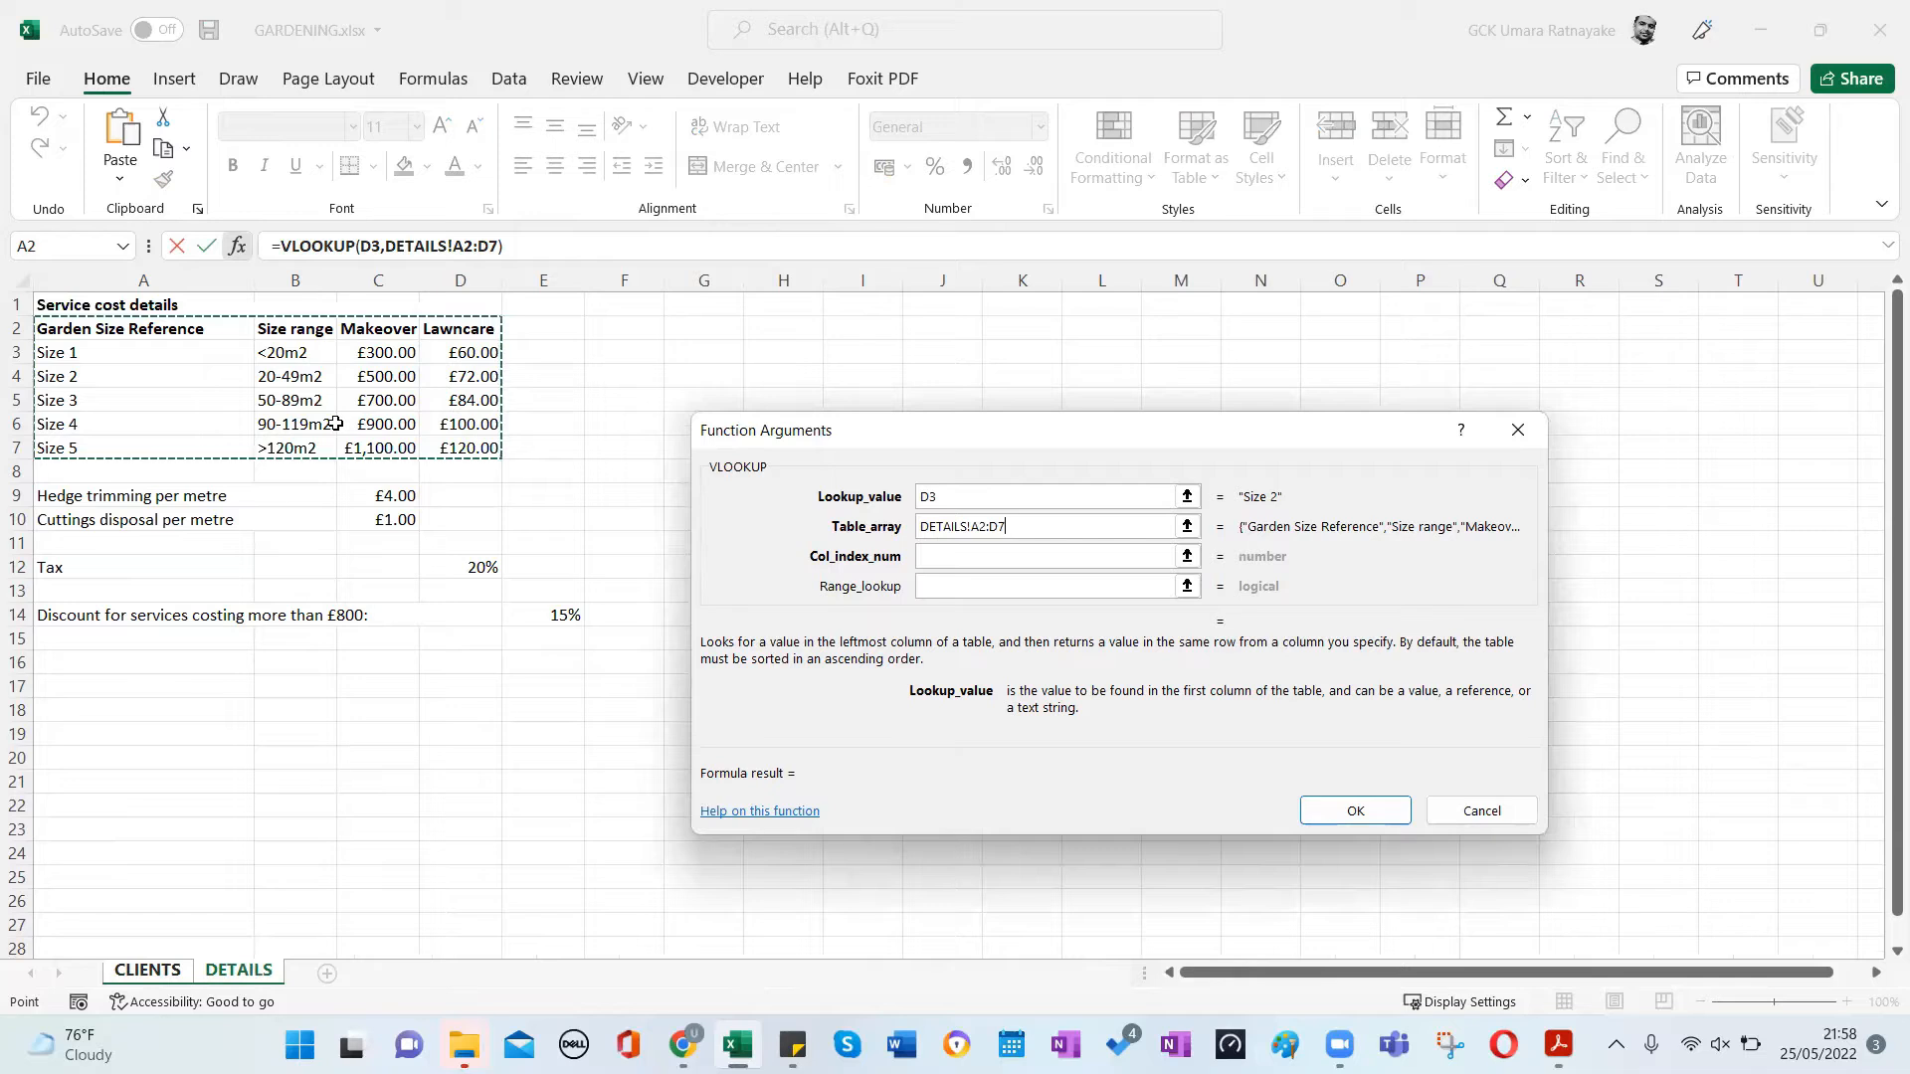
{"action": "key", "text": "F4"}
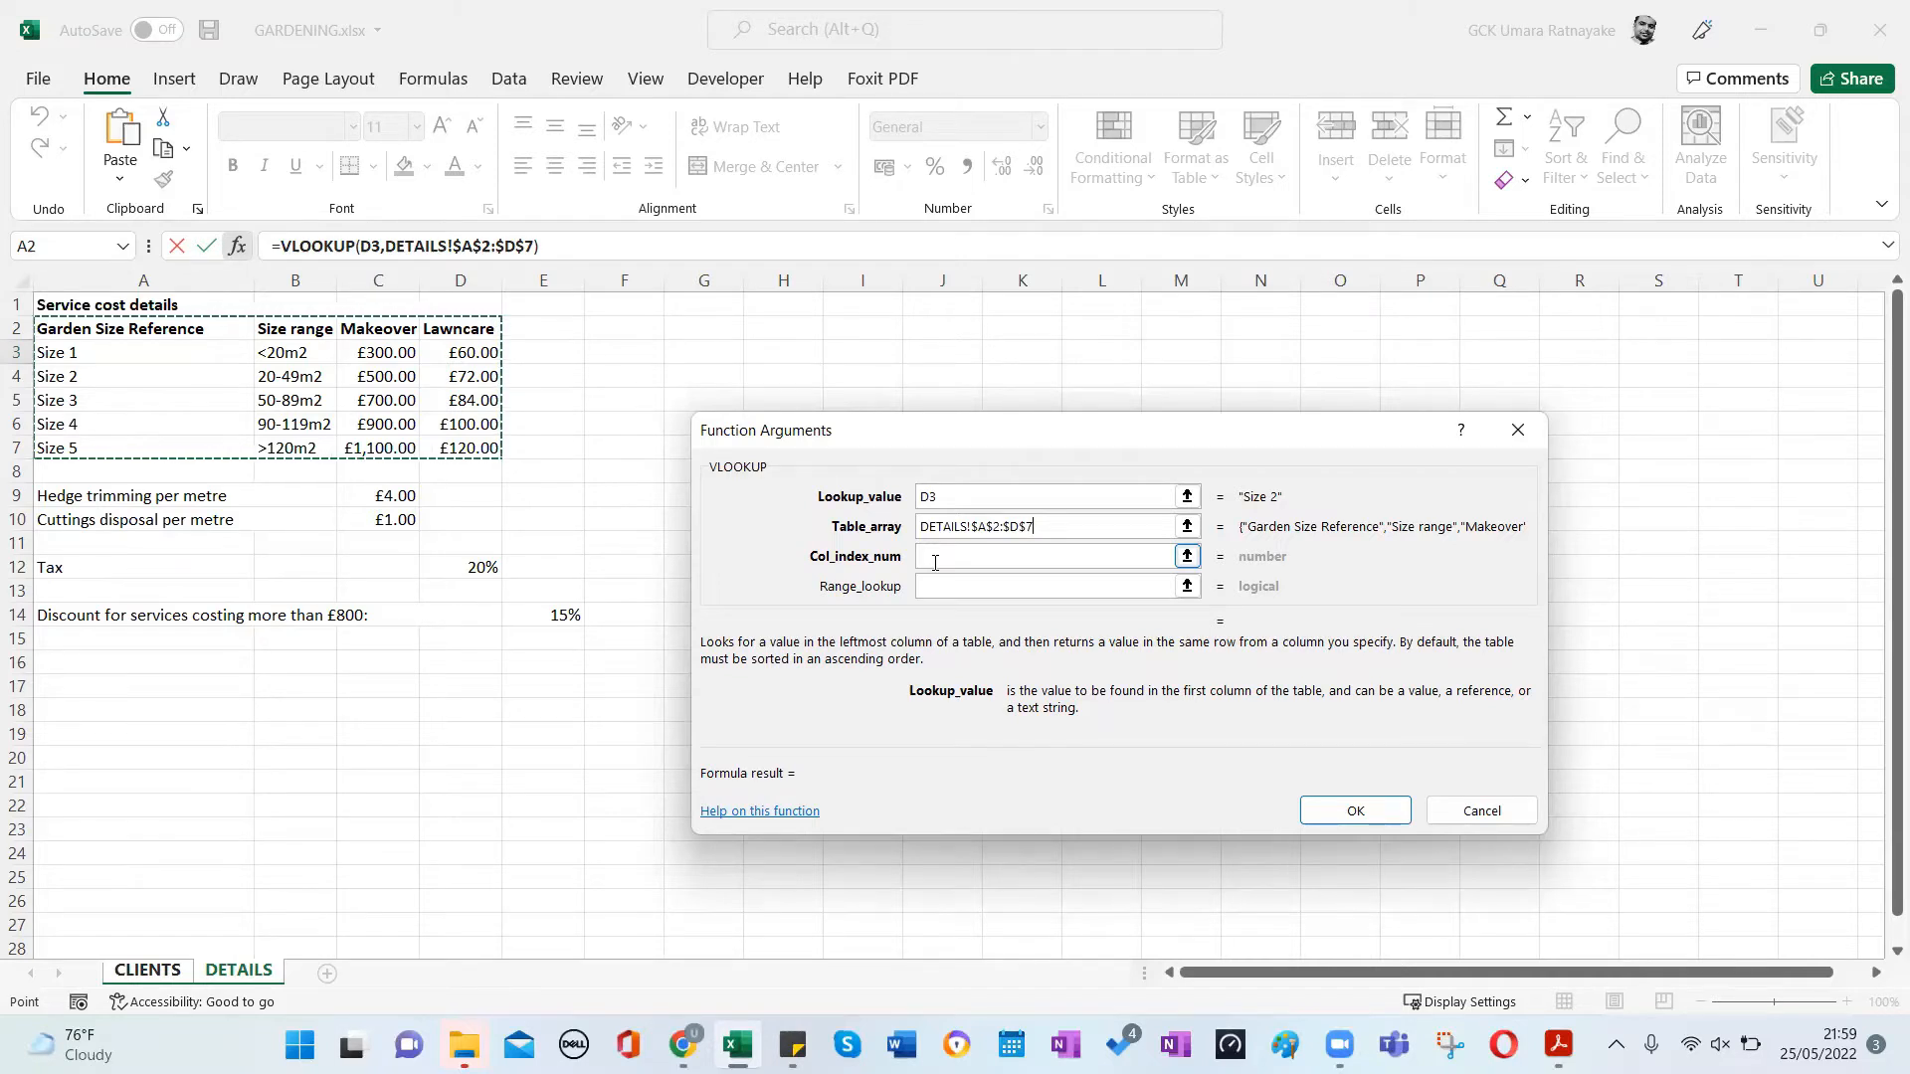
Complete the Makeover VLOOKUP with column index 3 and range lookup FALSE for an exact match.
{"action": "left_click", "coordinate": [935, 562]}
{"action": "type", "text": "3"}
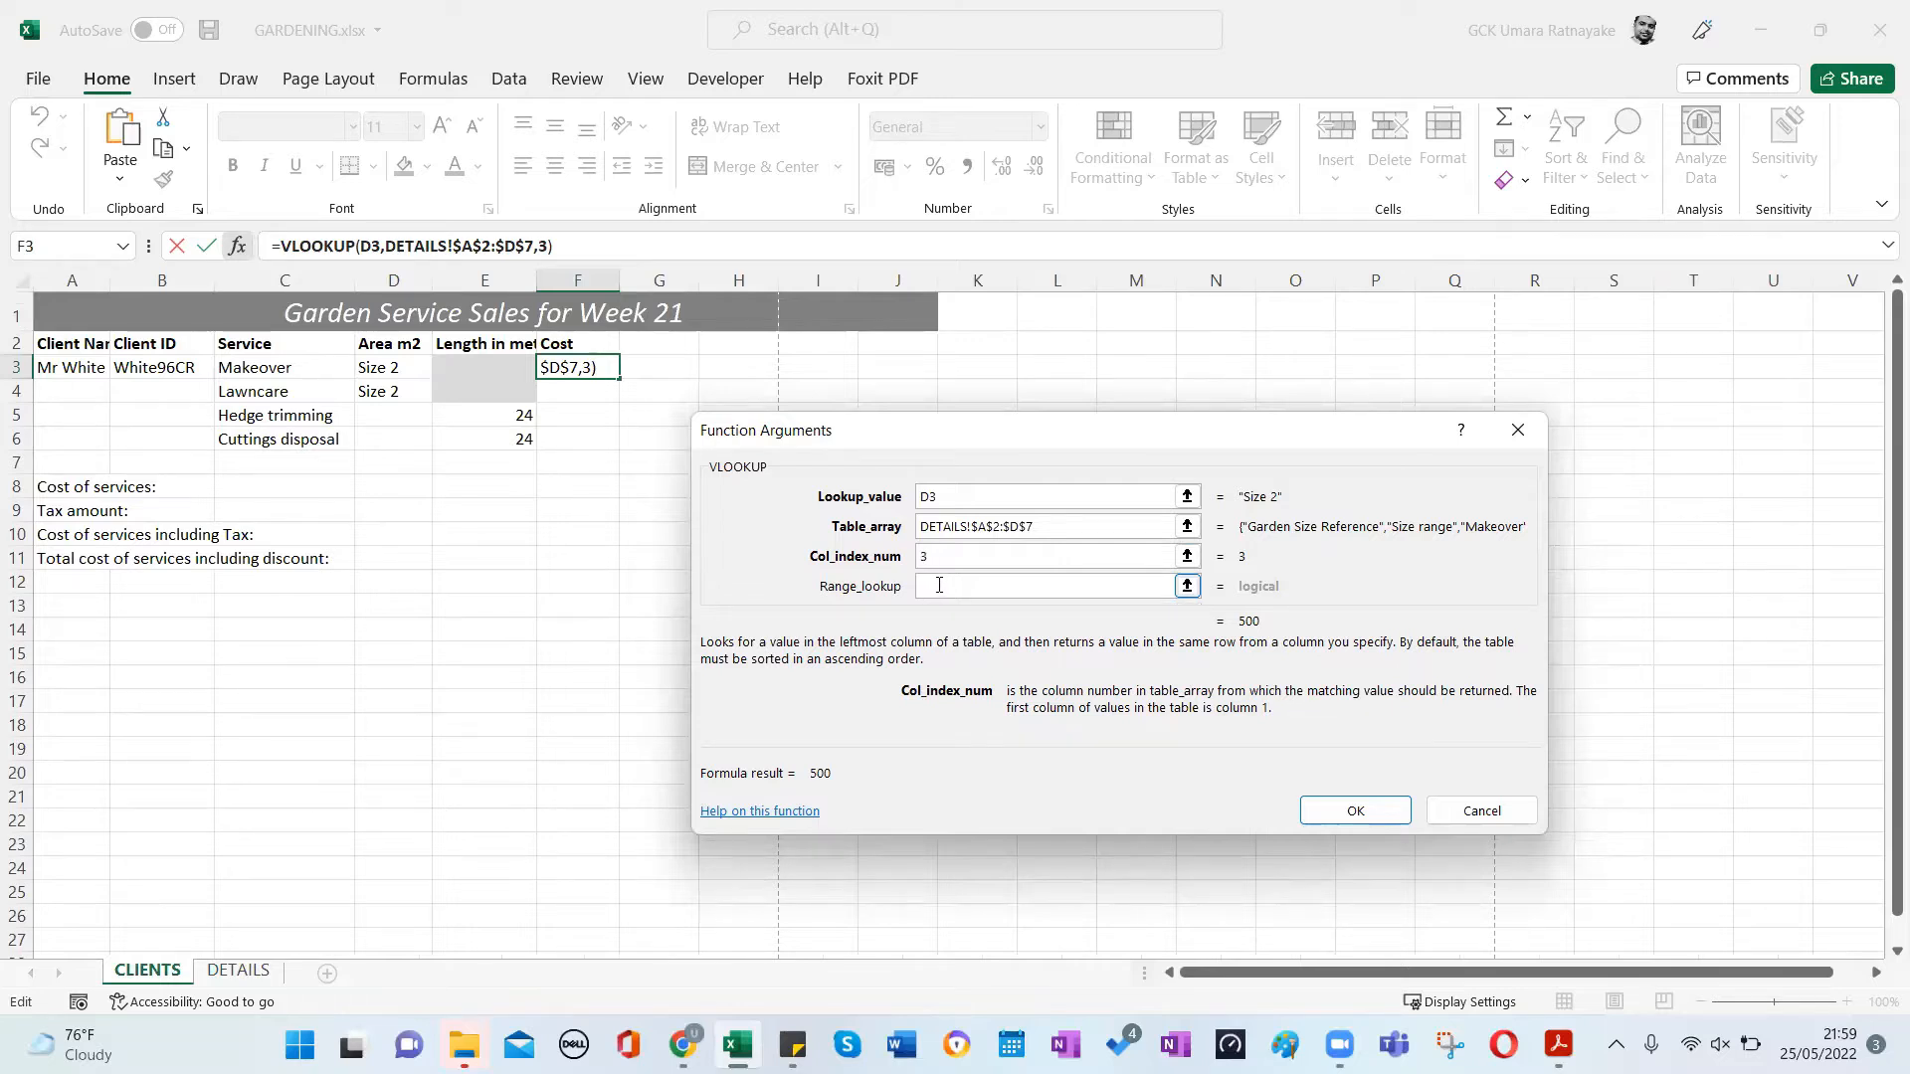
{"action": "left_click", "coordinate": [939, 584]}
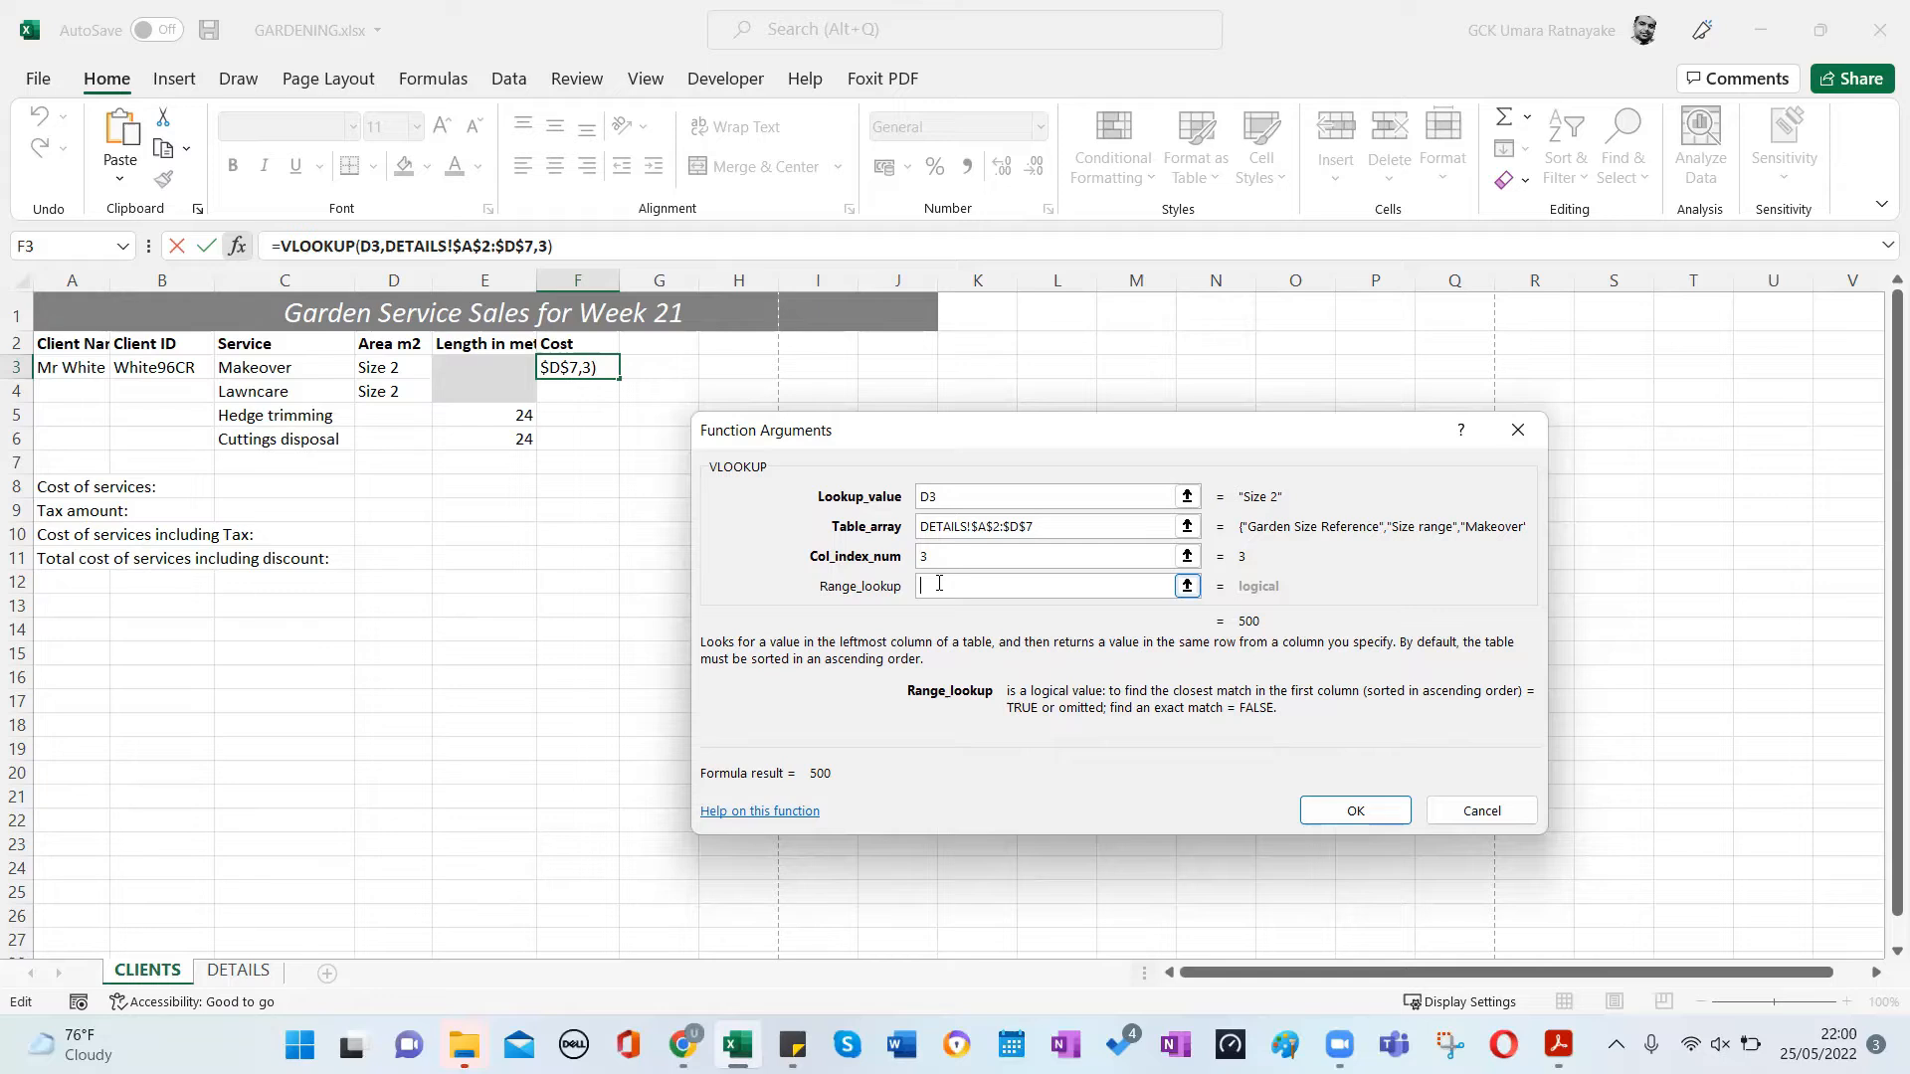
{"action": "type", "text": "0"}
{"action": "key", "text": "BackSpace"}
{"action": "type", "text": "false"}
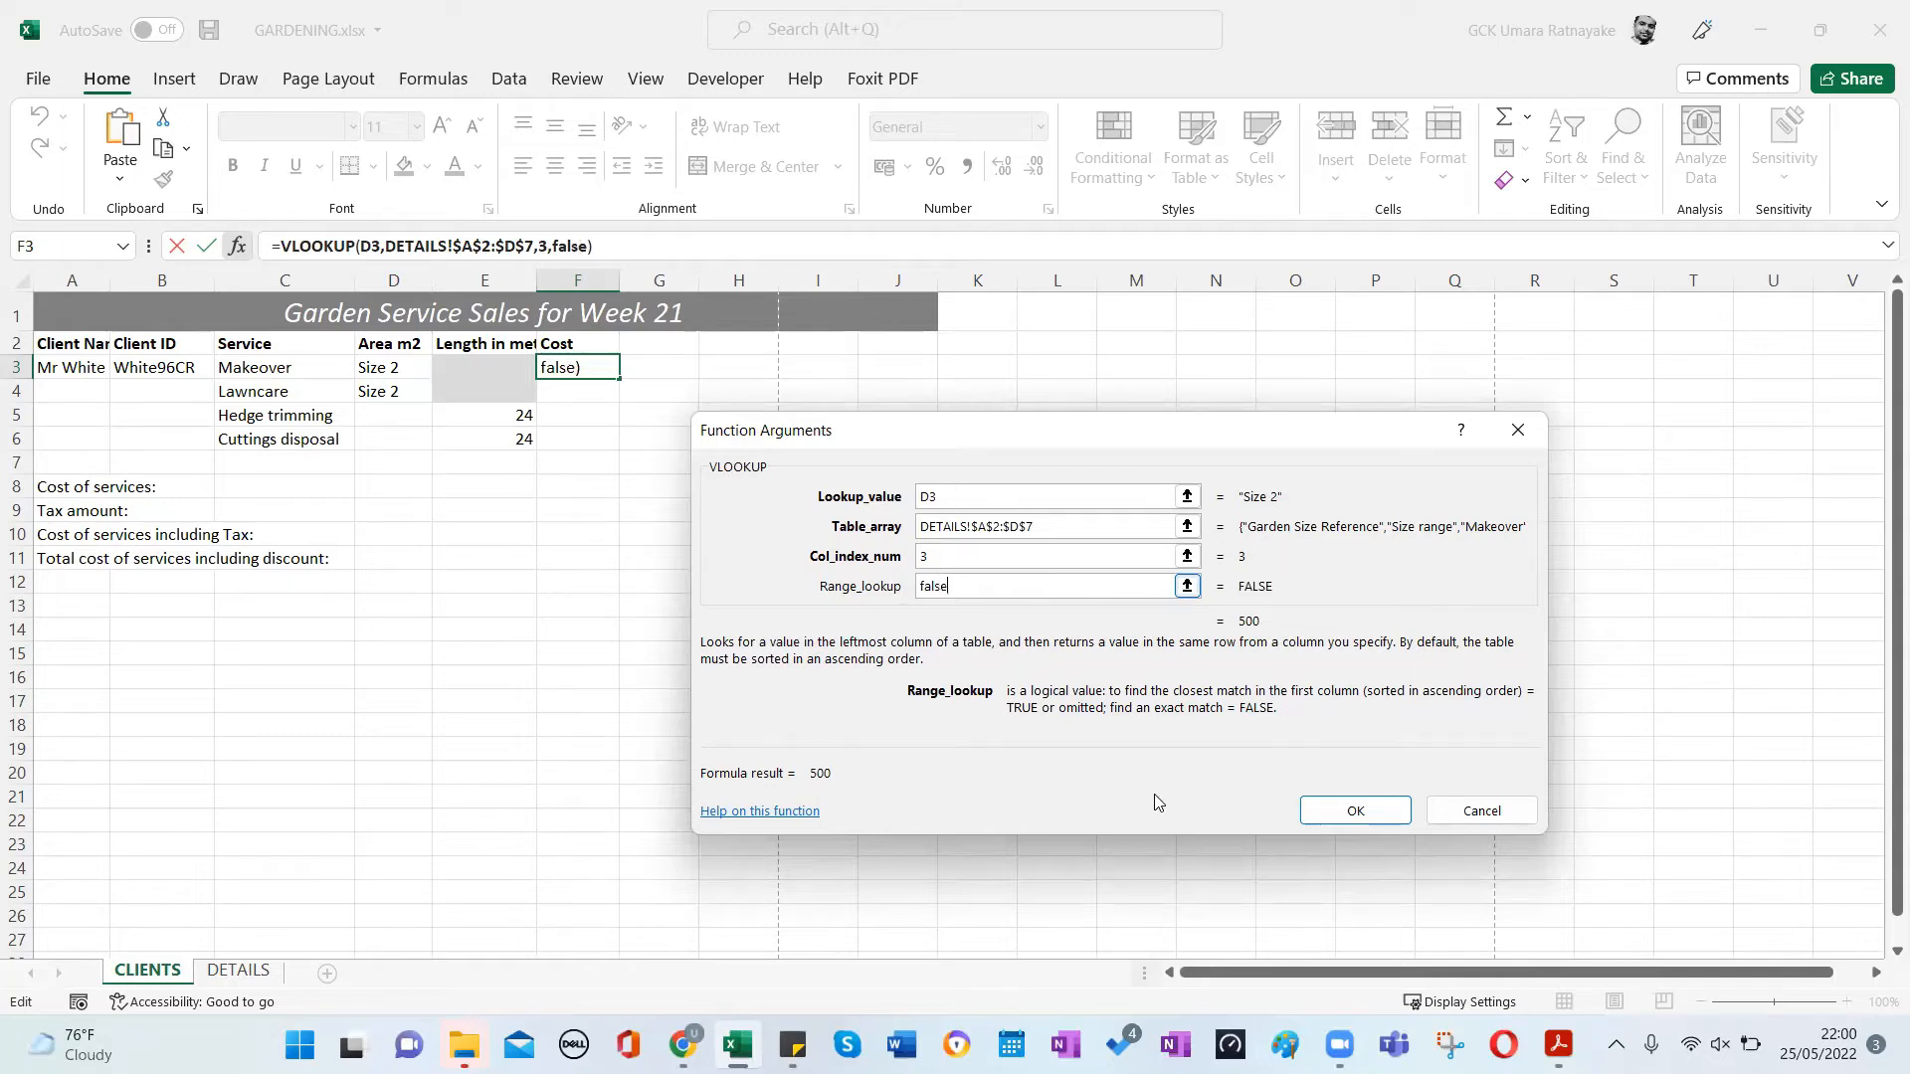
{"action": "left_click", "coordinate": [1344, 811]}
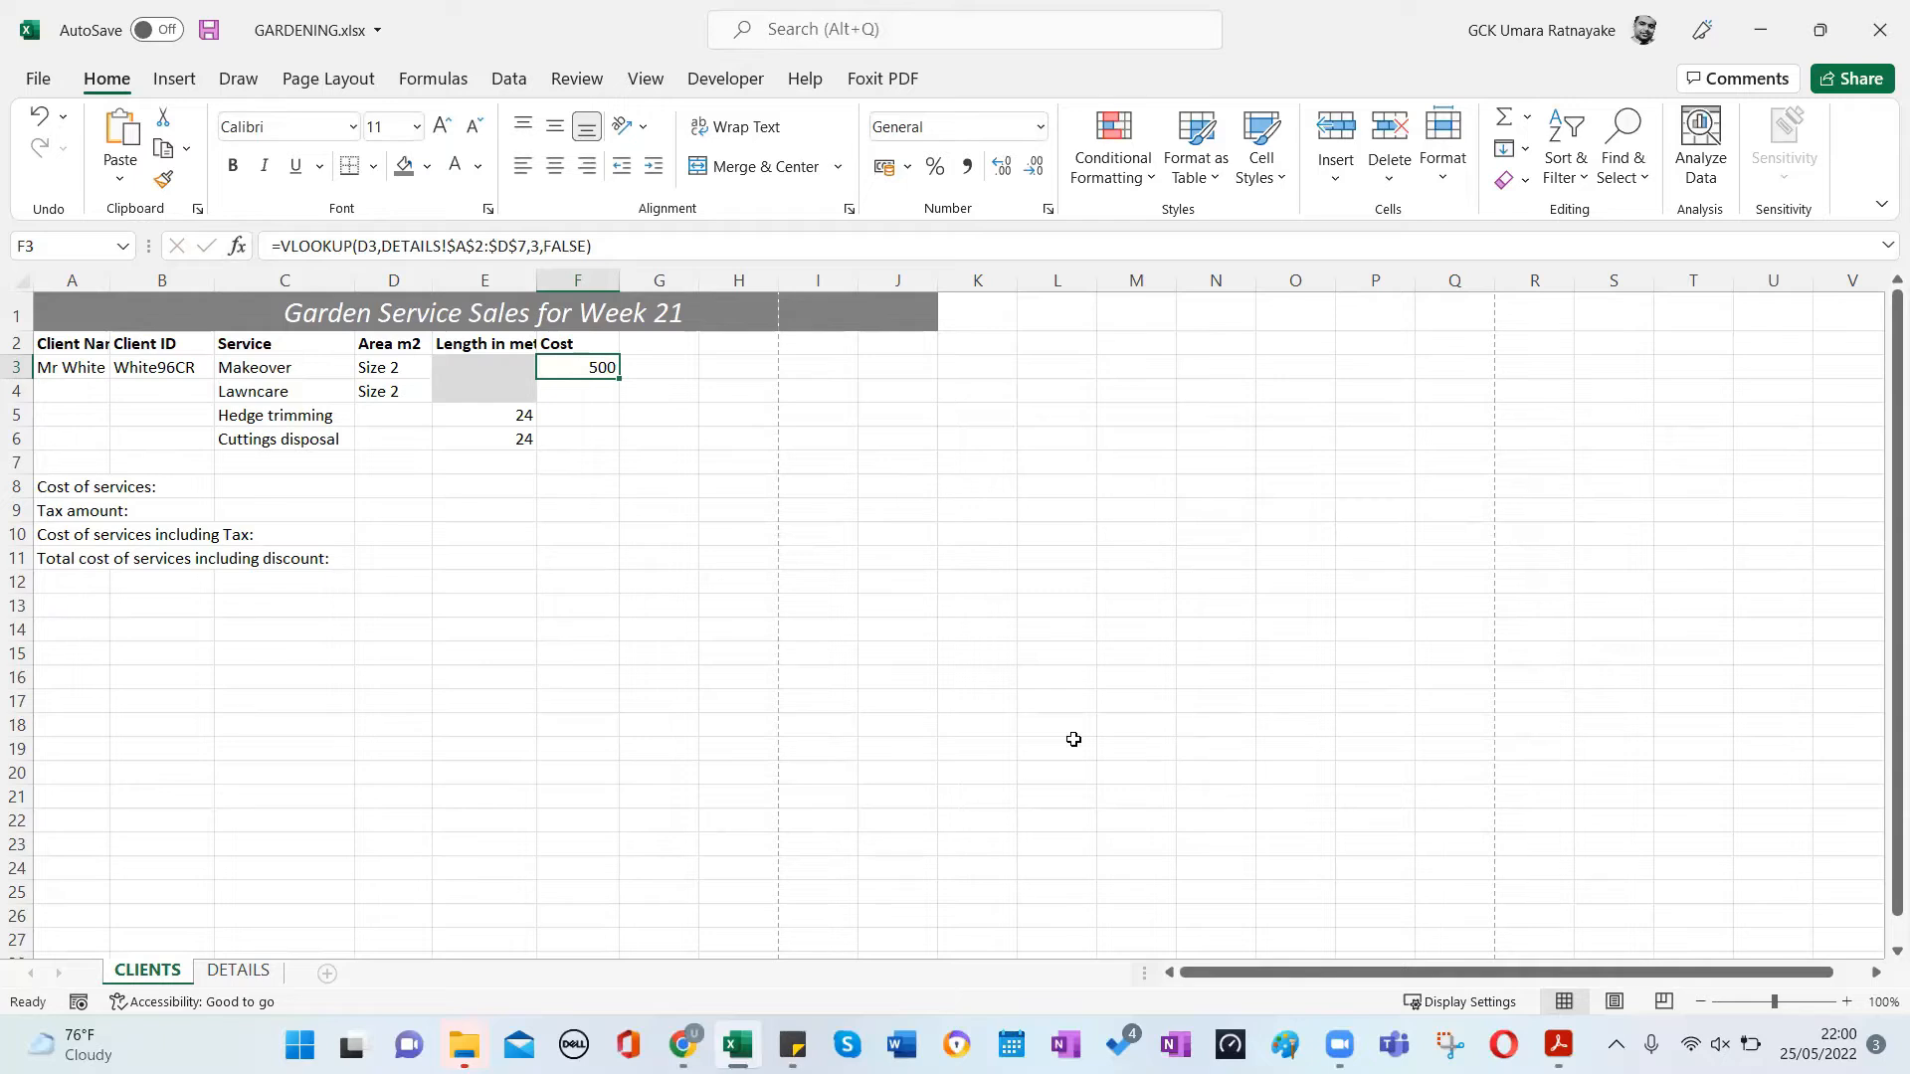
Review the garden size references in DETAILS A3:A7, and return to CLIENTS to read the VLOOKUP formula in F3.
{"action": "left_click", "coordinate": [210, 979]}
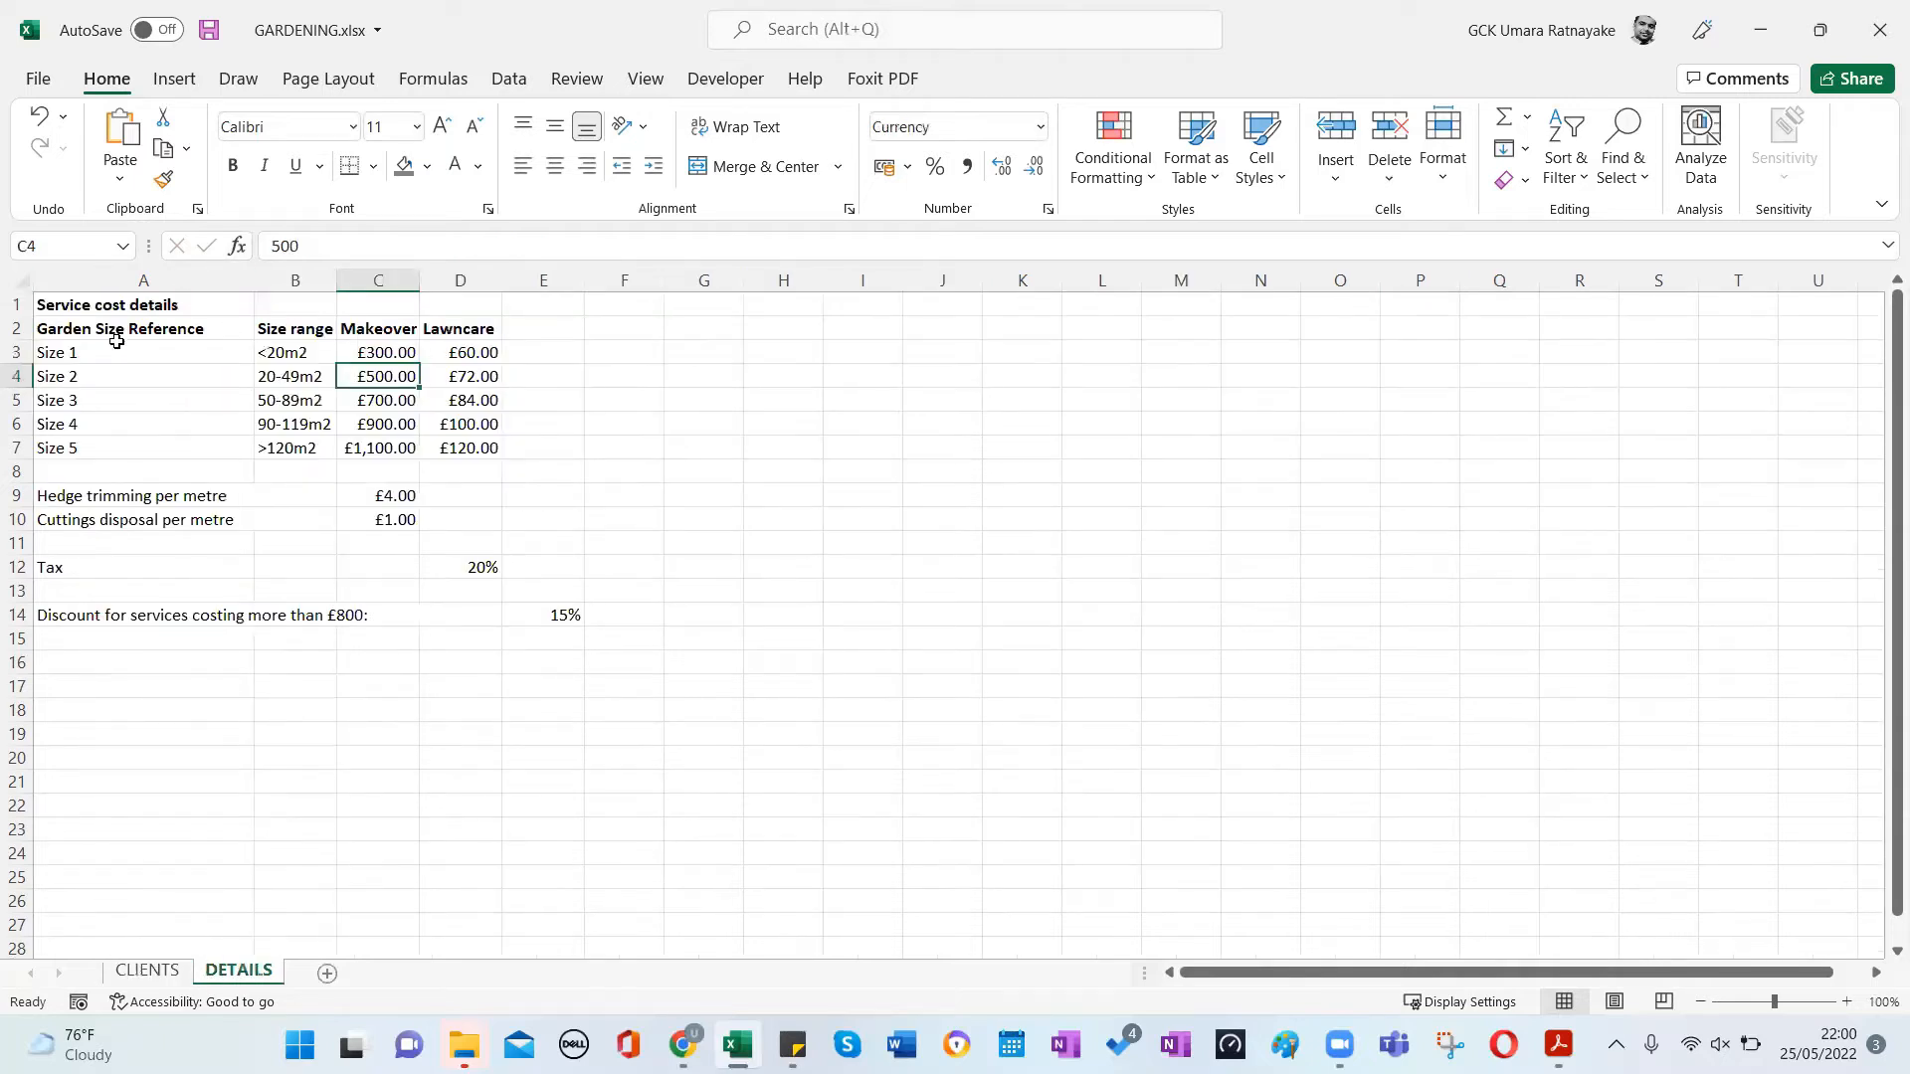
{"action": "left_click_drag", "start_coordinate": [78, 358], "coordinate": [91, 455]}
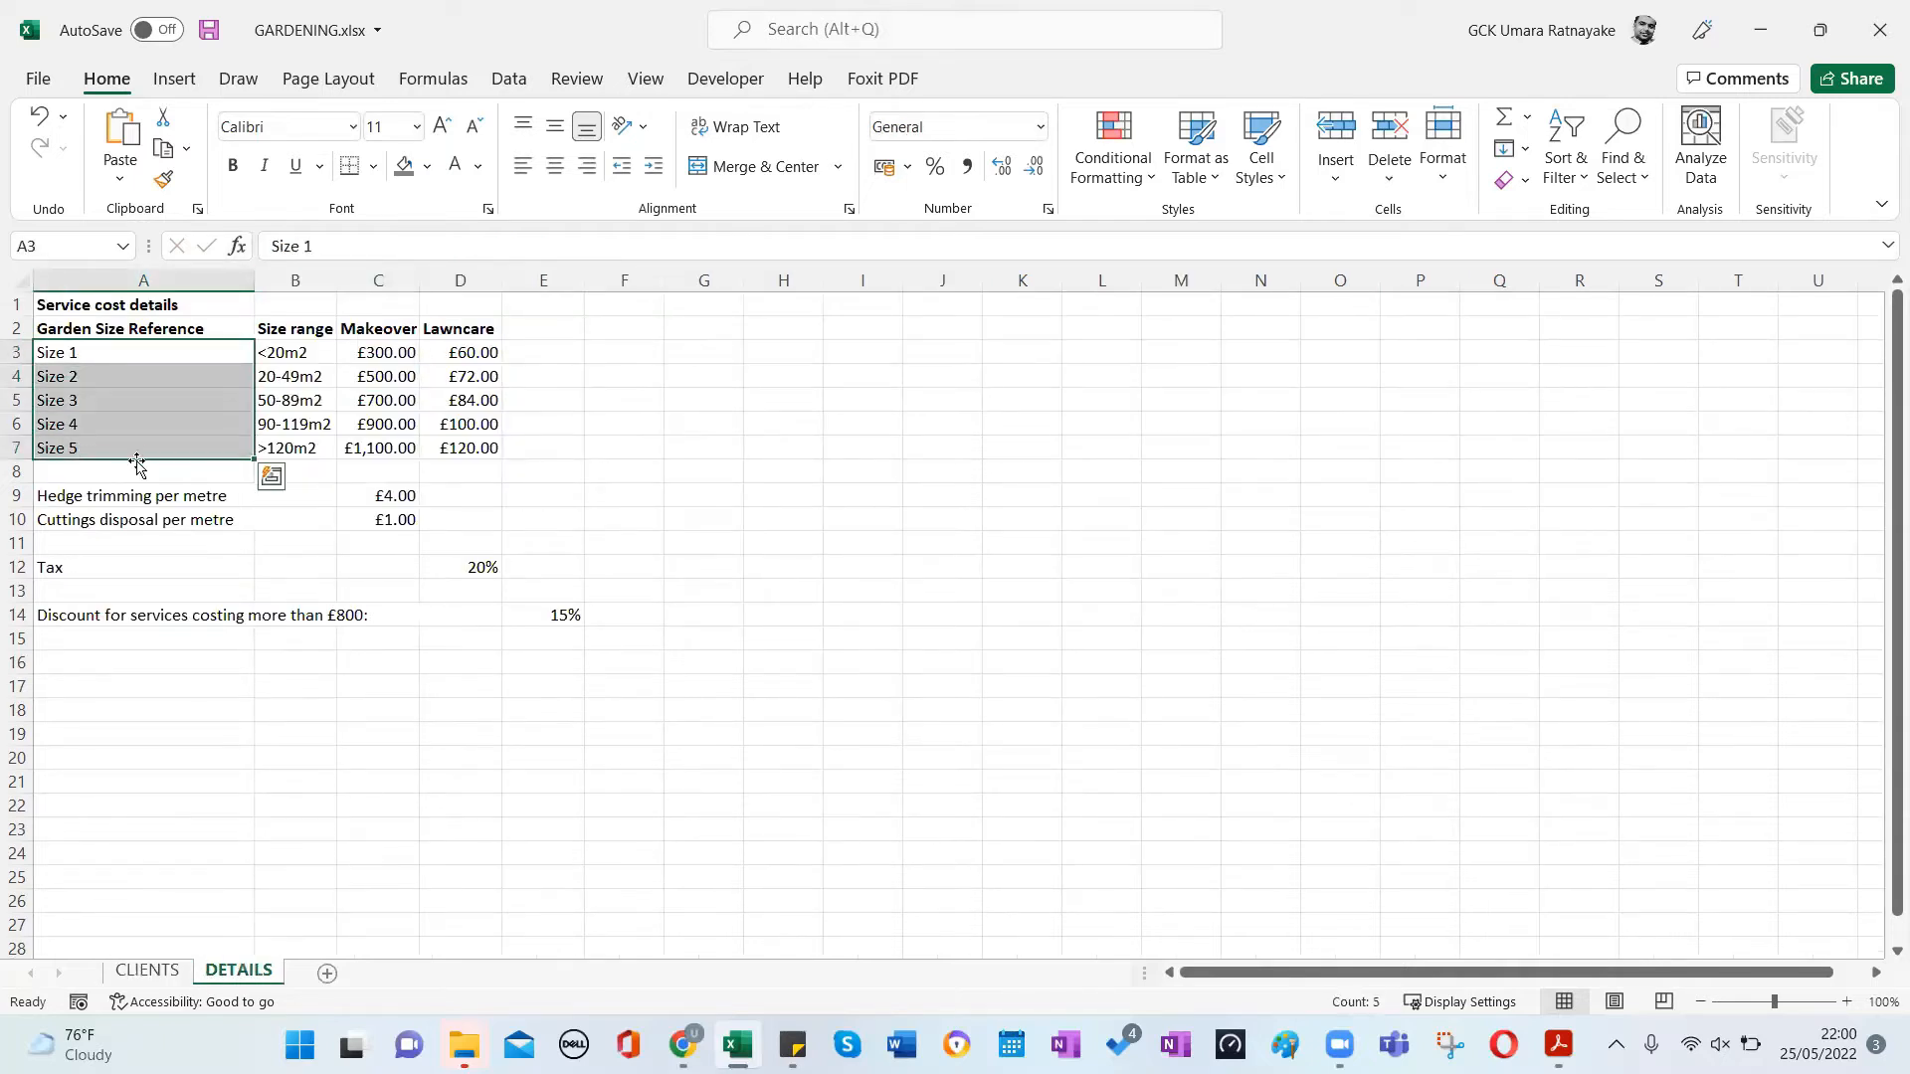
{"action": "key", "text": "Down"}
{"action": "left_click_drag", "start_coordinate": [77, 352], "coordinate": [88, 428]}
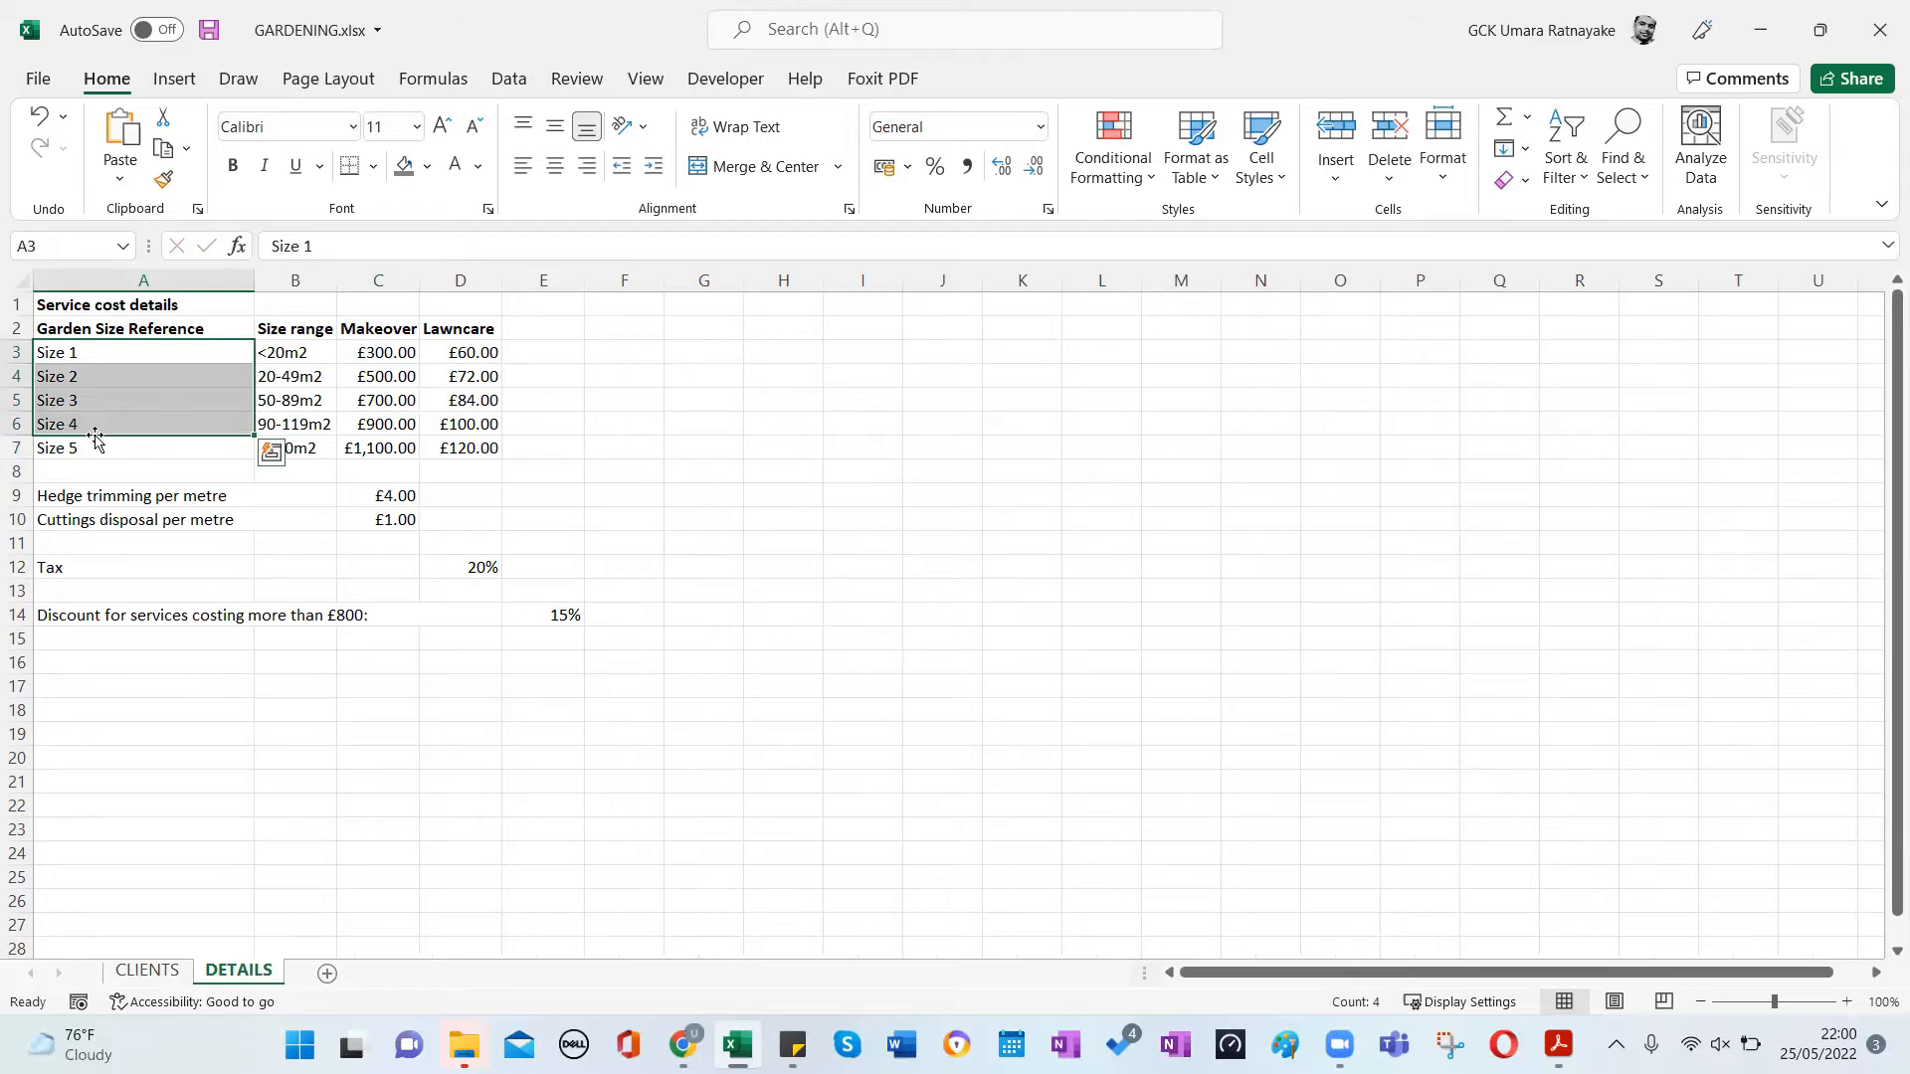
{"action": "left_click", "coordinate": [88, 374]}
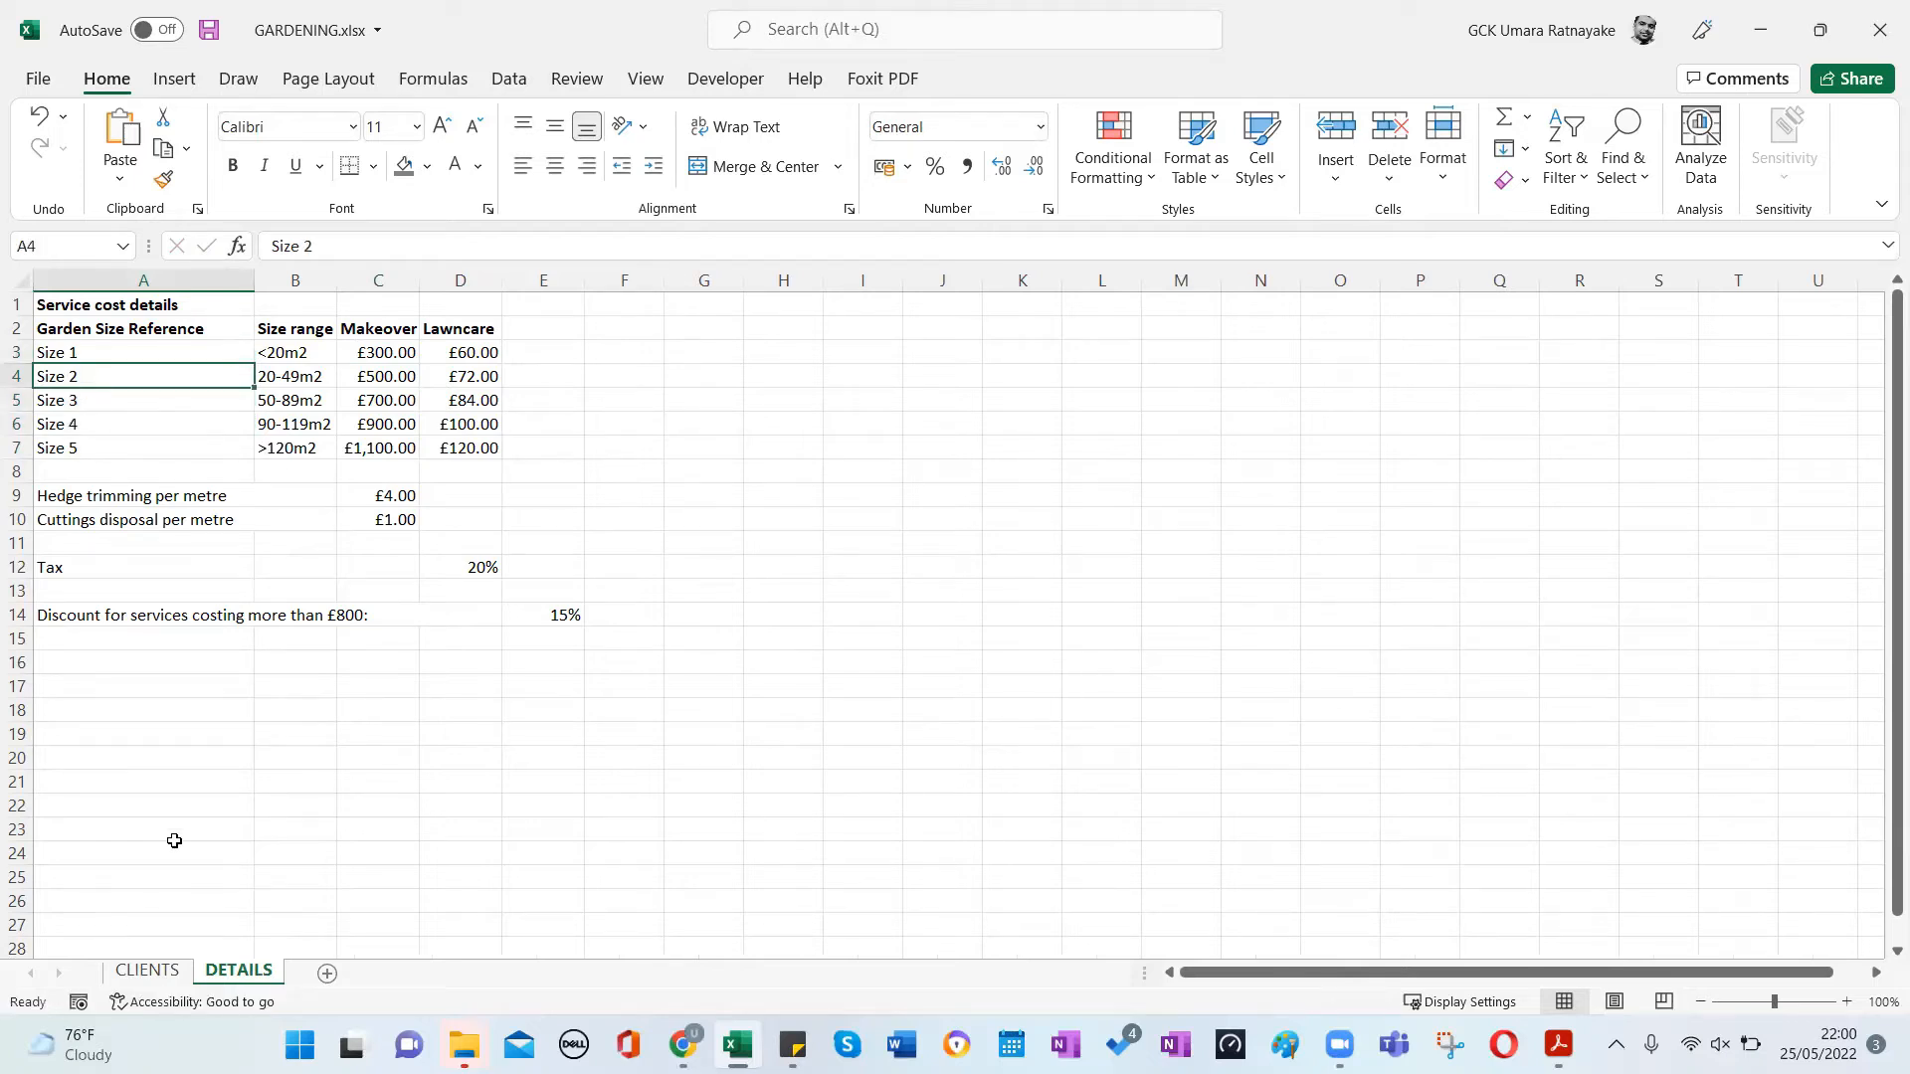
{"action": "left_click", "coordinate": [149, 970]}
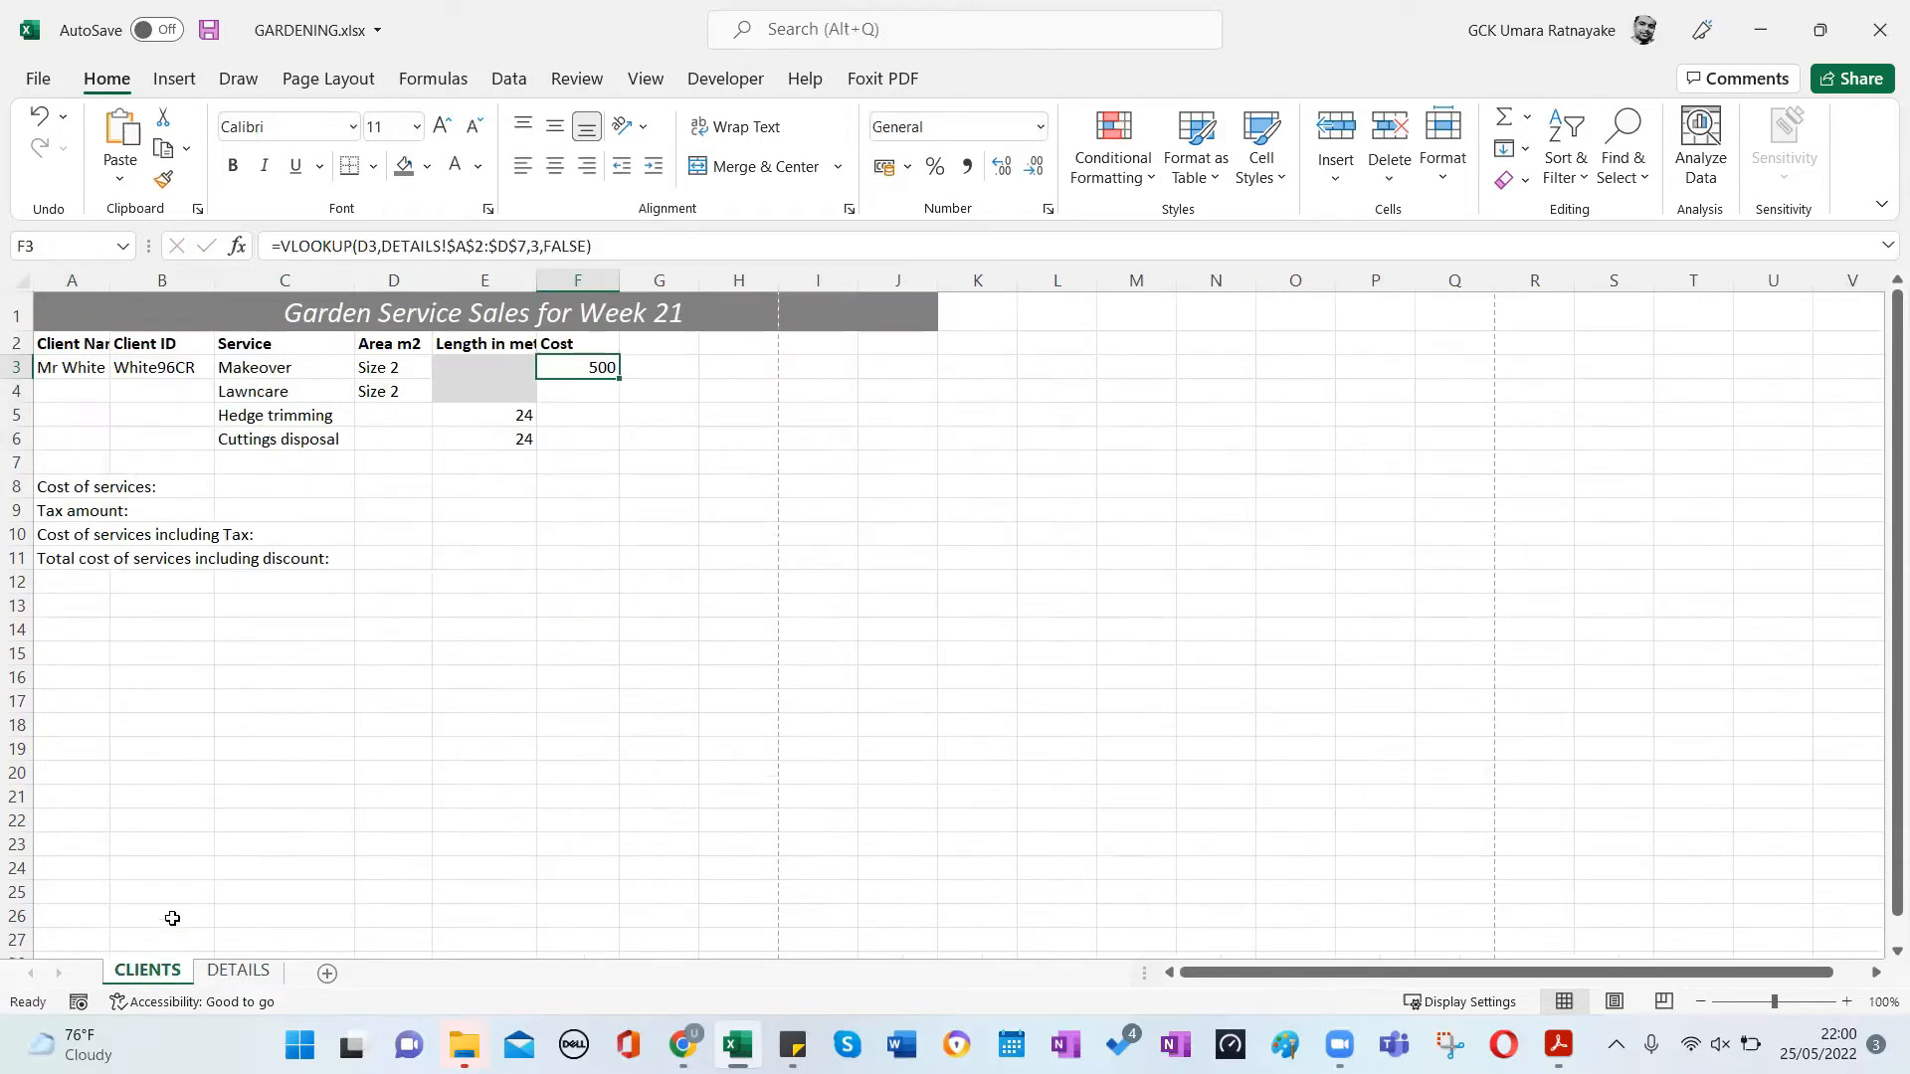
{"action": "left_click", "coordinate": [729, 455]}
{"action": "left_click", "coordinate": [548, 366]}
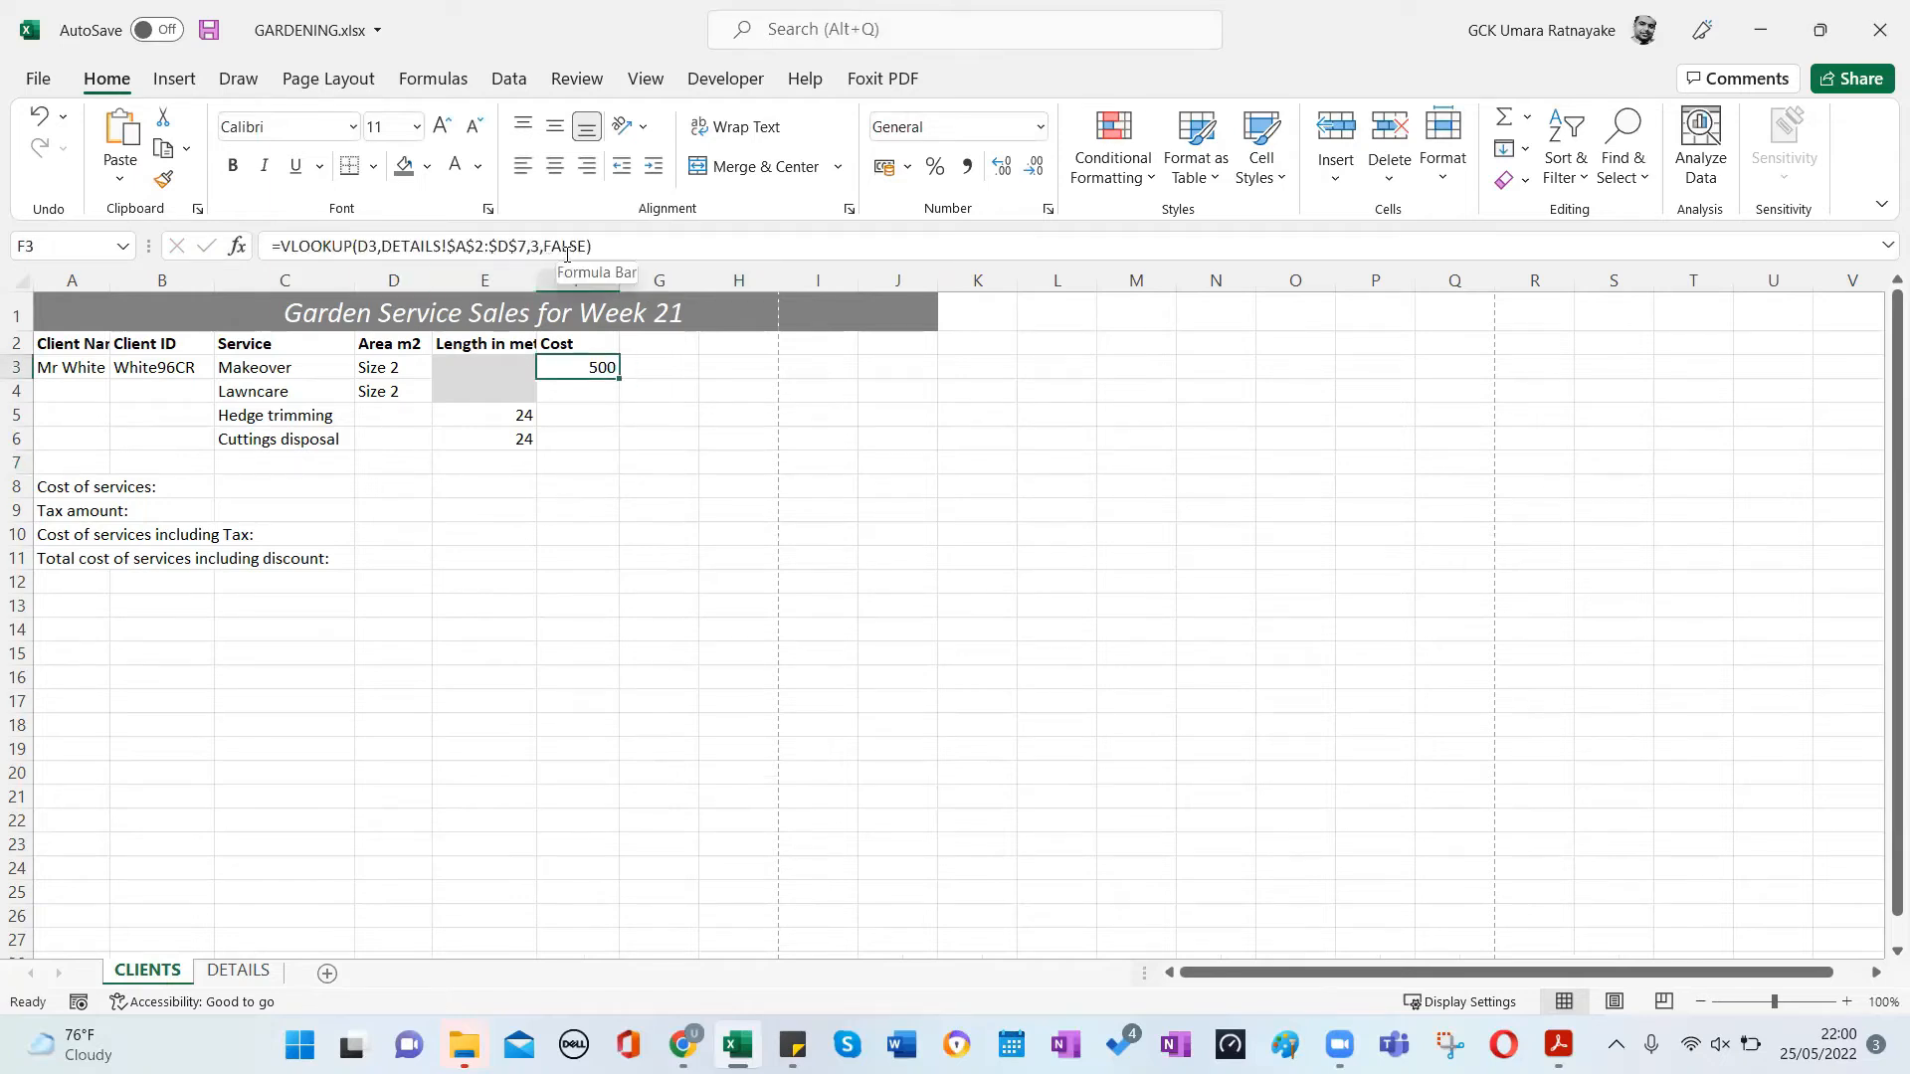
Switch to the exam paper to read Task B1b part (i) on the Makeover and Lawncare costs, and return to the GARDENING workbook.
{"action": "left_click", "coordinate": [647, 391]}
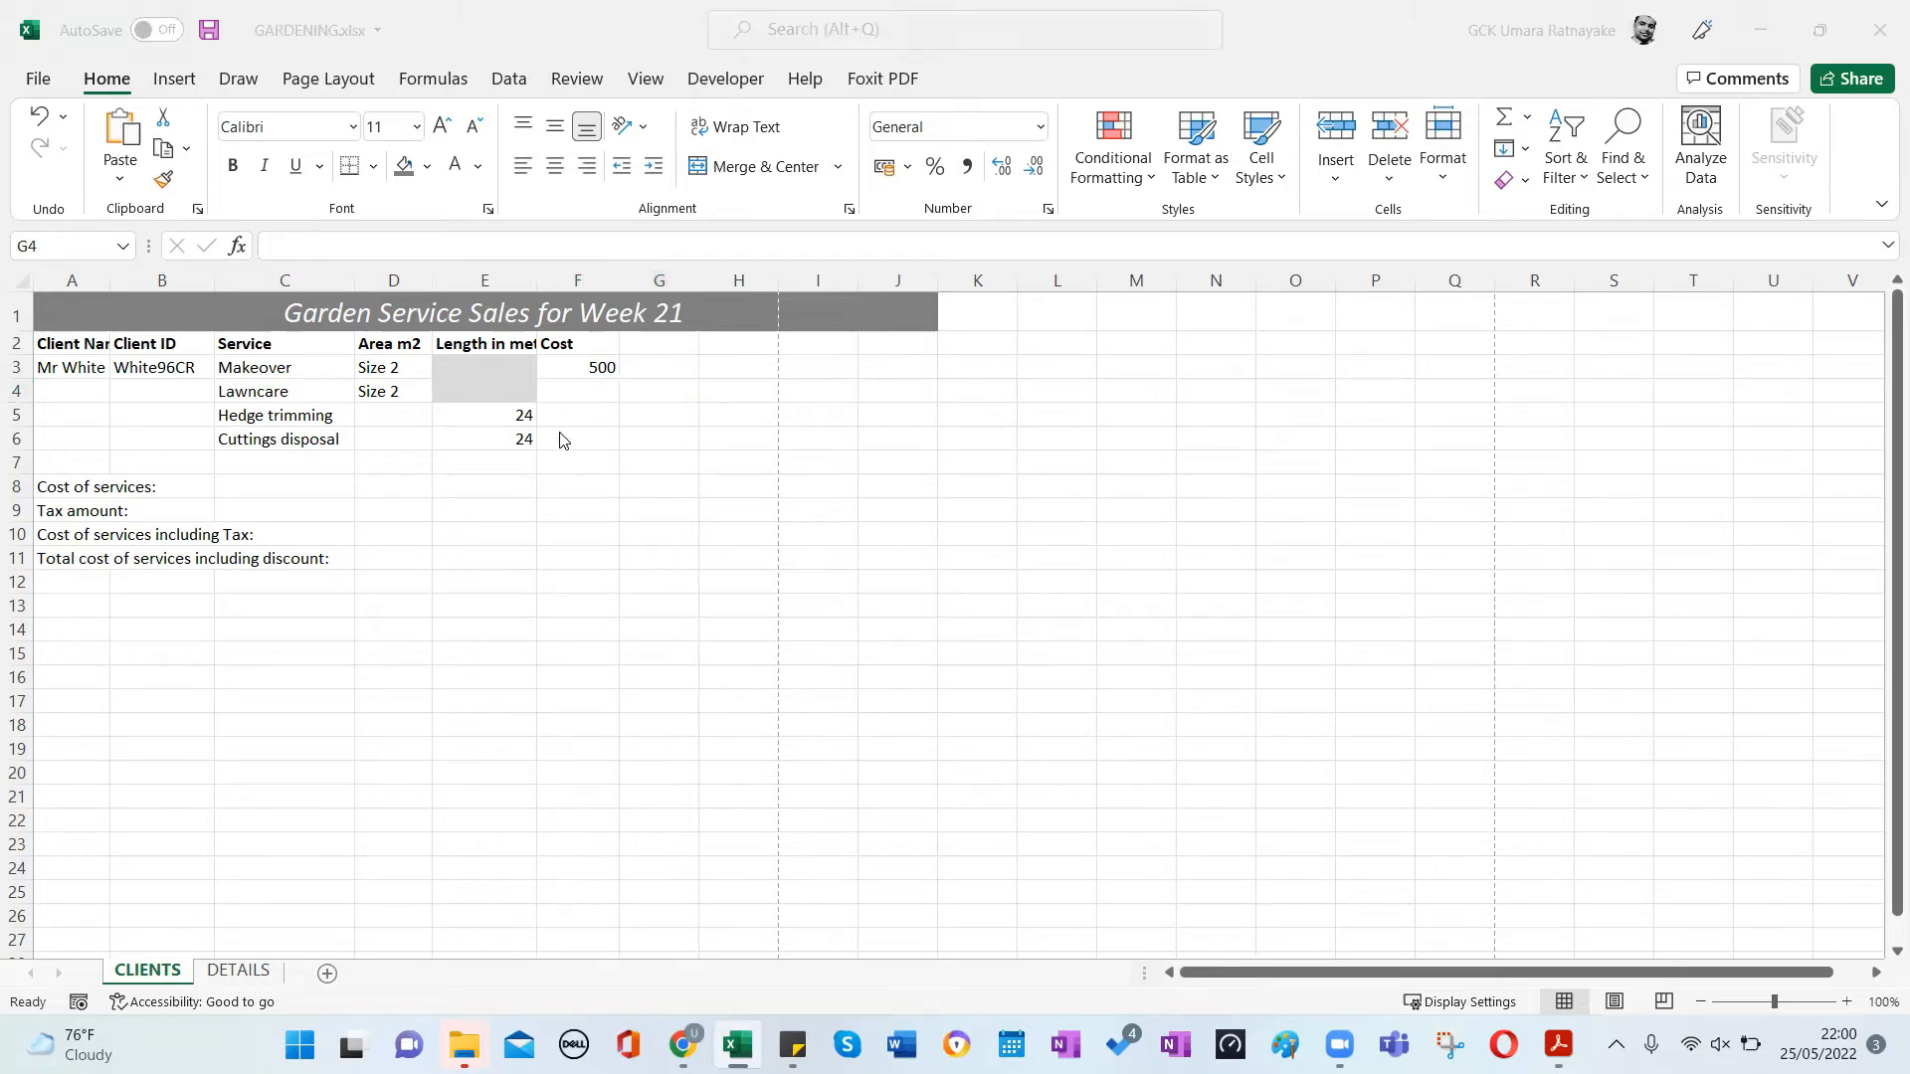
{"action": "key", "text": "alt+Tab"}
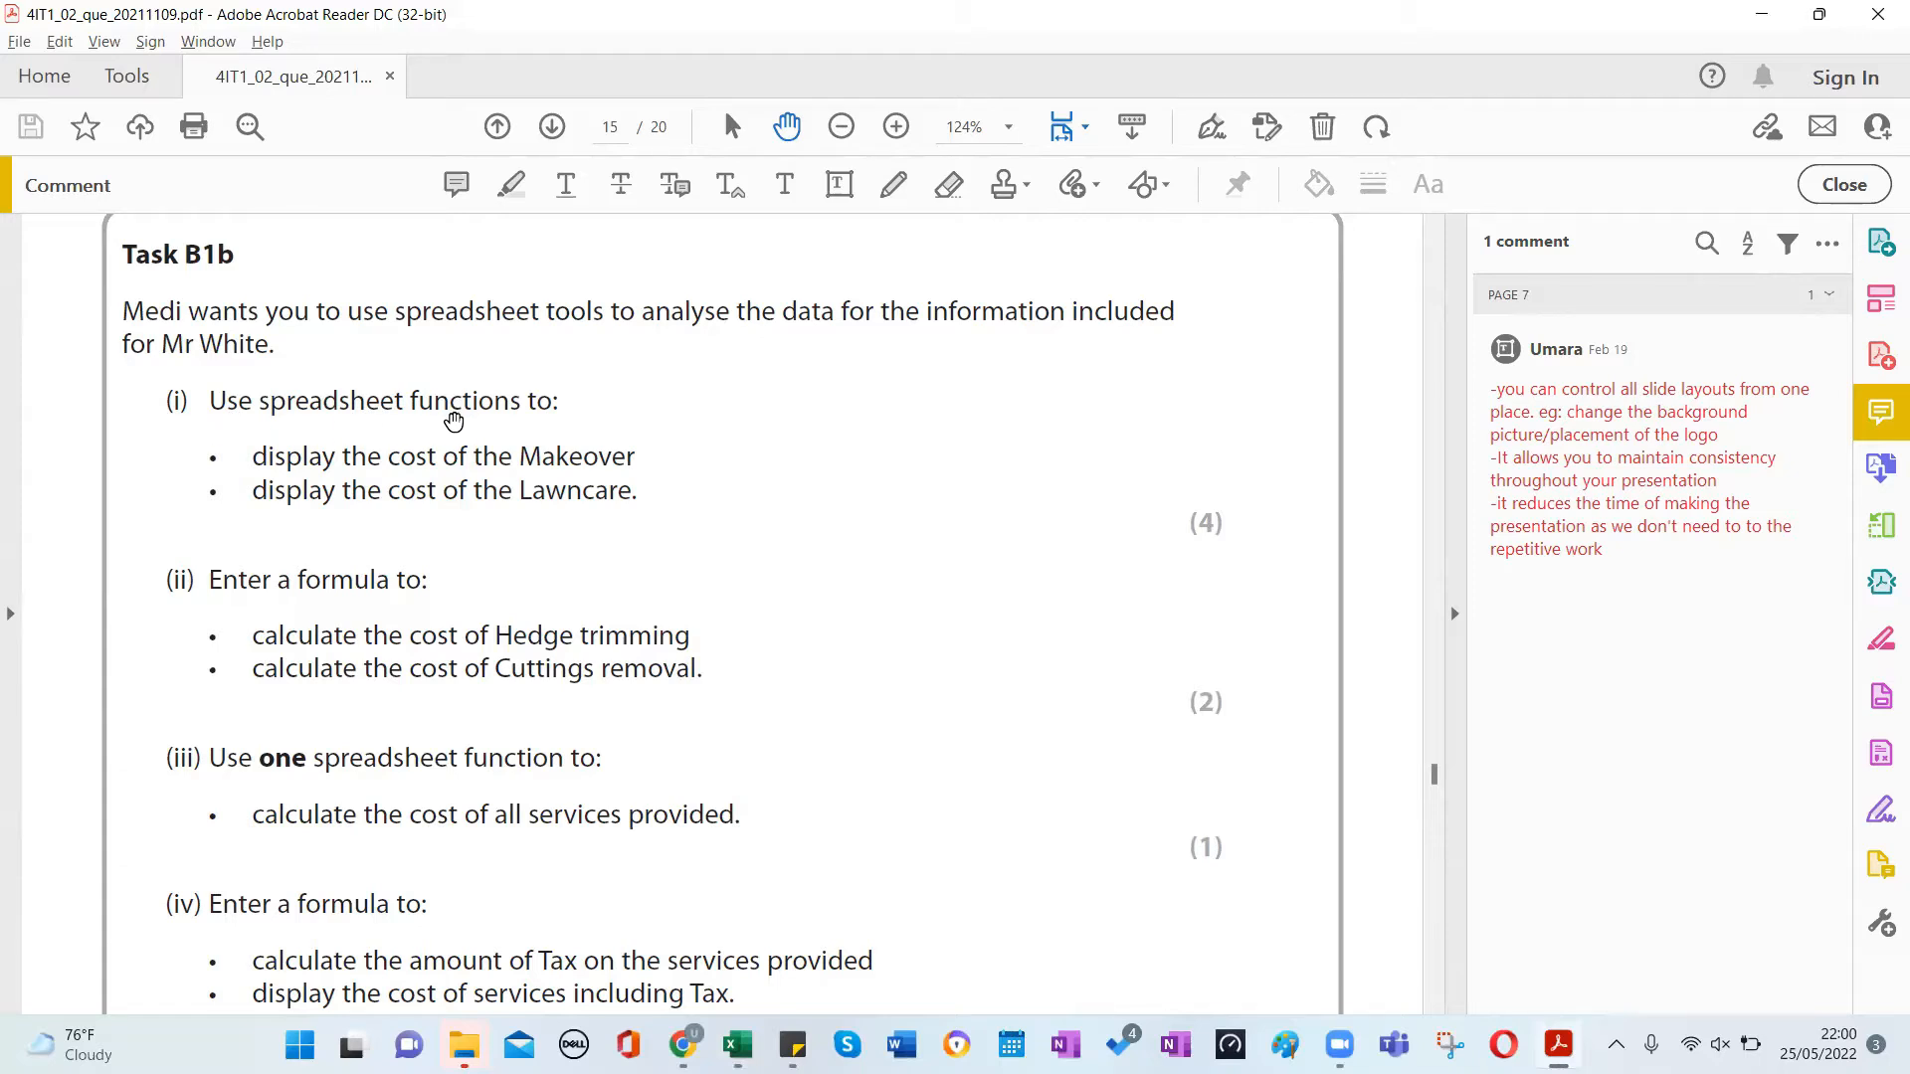
{"action": "key", "text": "alt+Tab"}
{"action": "left_click", "coordinate": [657, 398]}
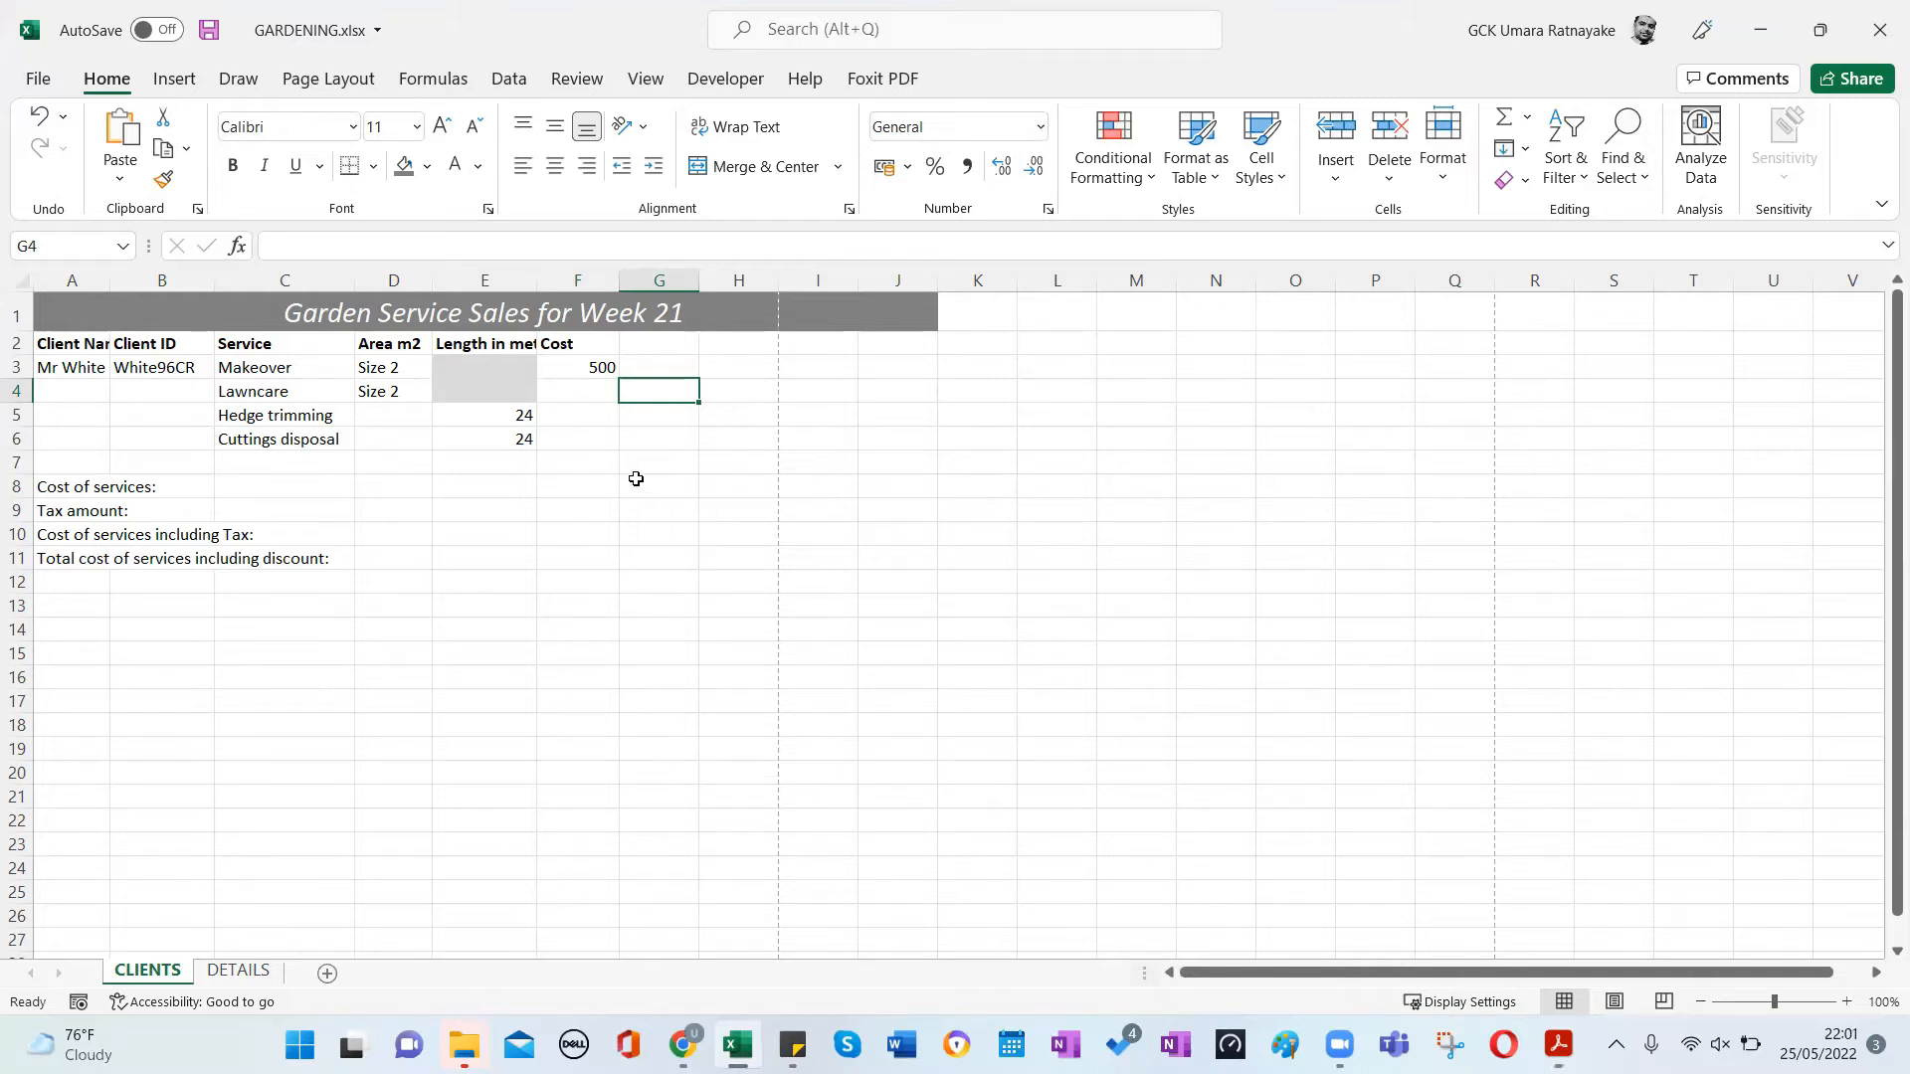
Insert a VLOOKUP in the Lawncare cost cell F4 with lookup value D4 and table array DETAILS!$A$2:$D$7.
{"action": "left_click", "coordinate": [560, 390]}
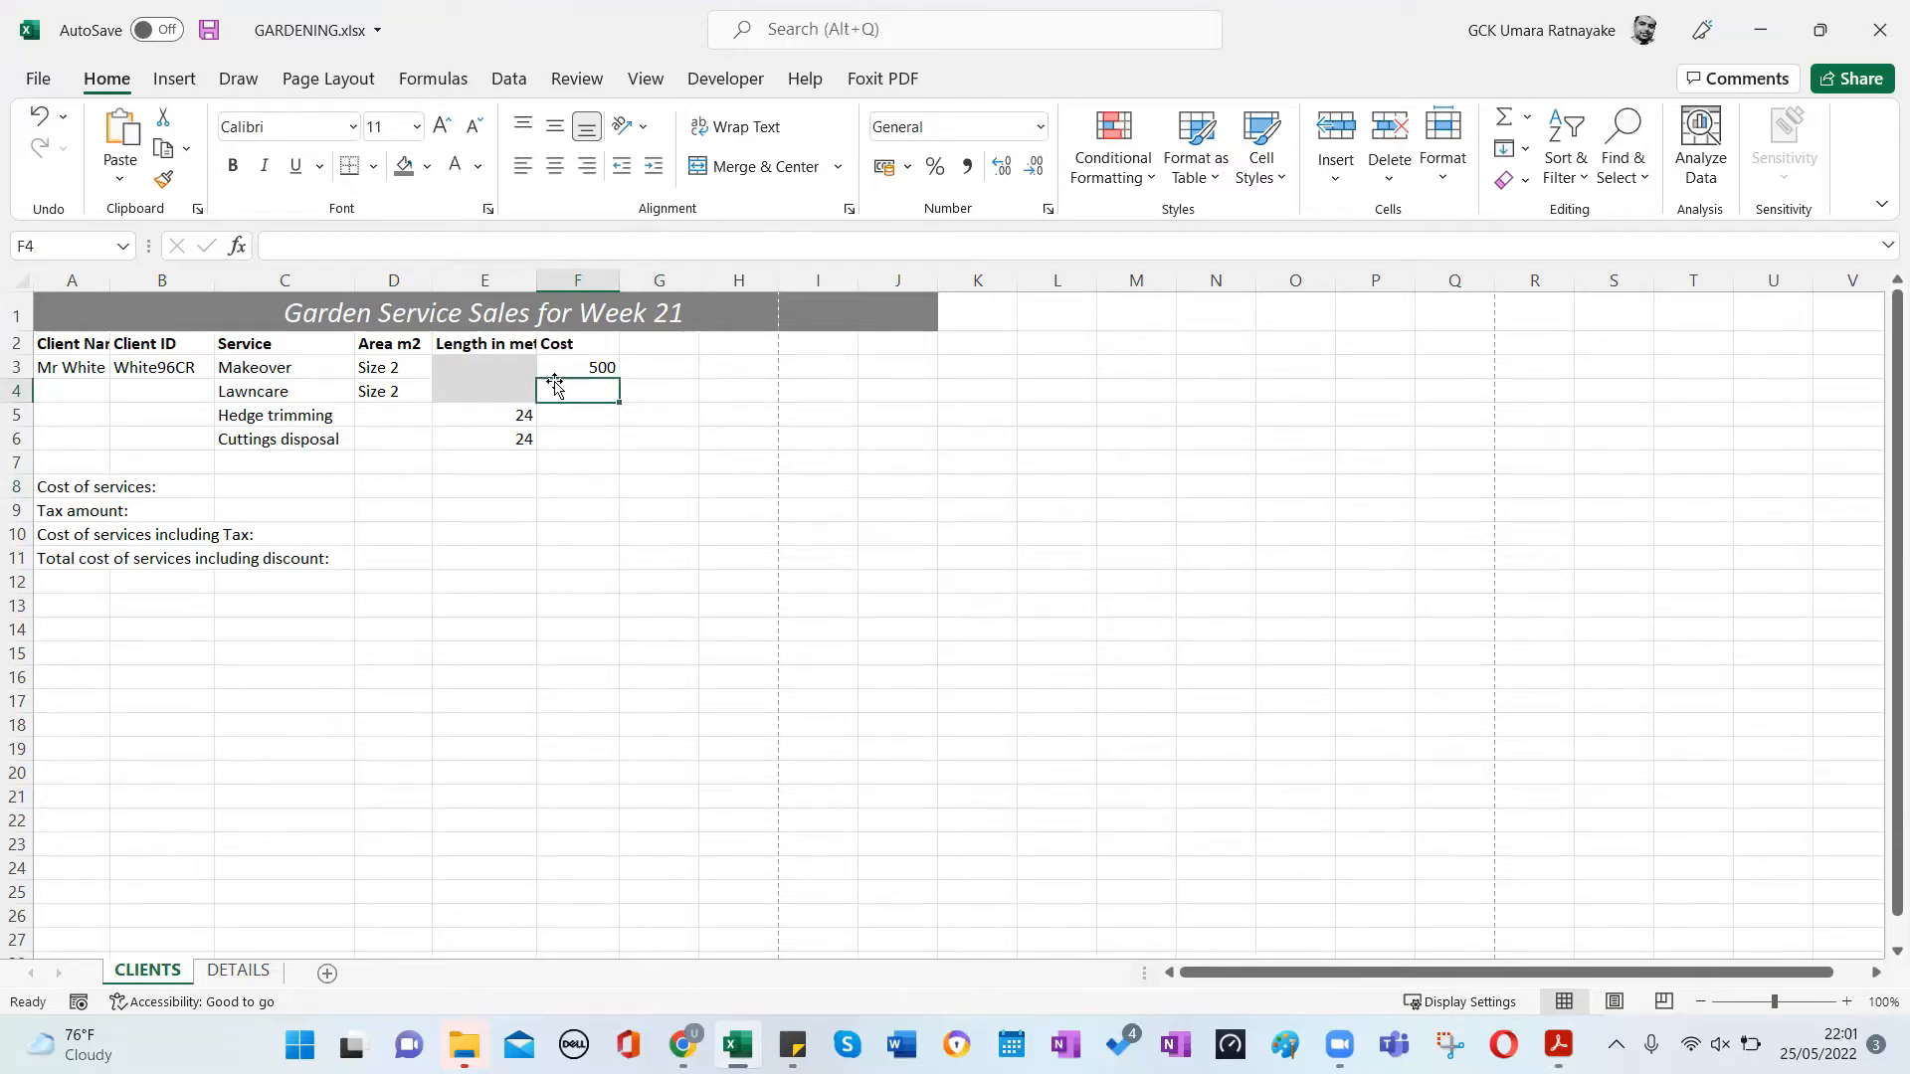
{"action": "left_click", "coordinate": [239, 246]}
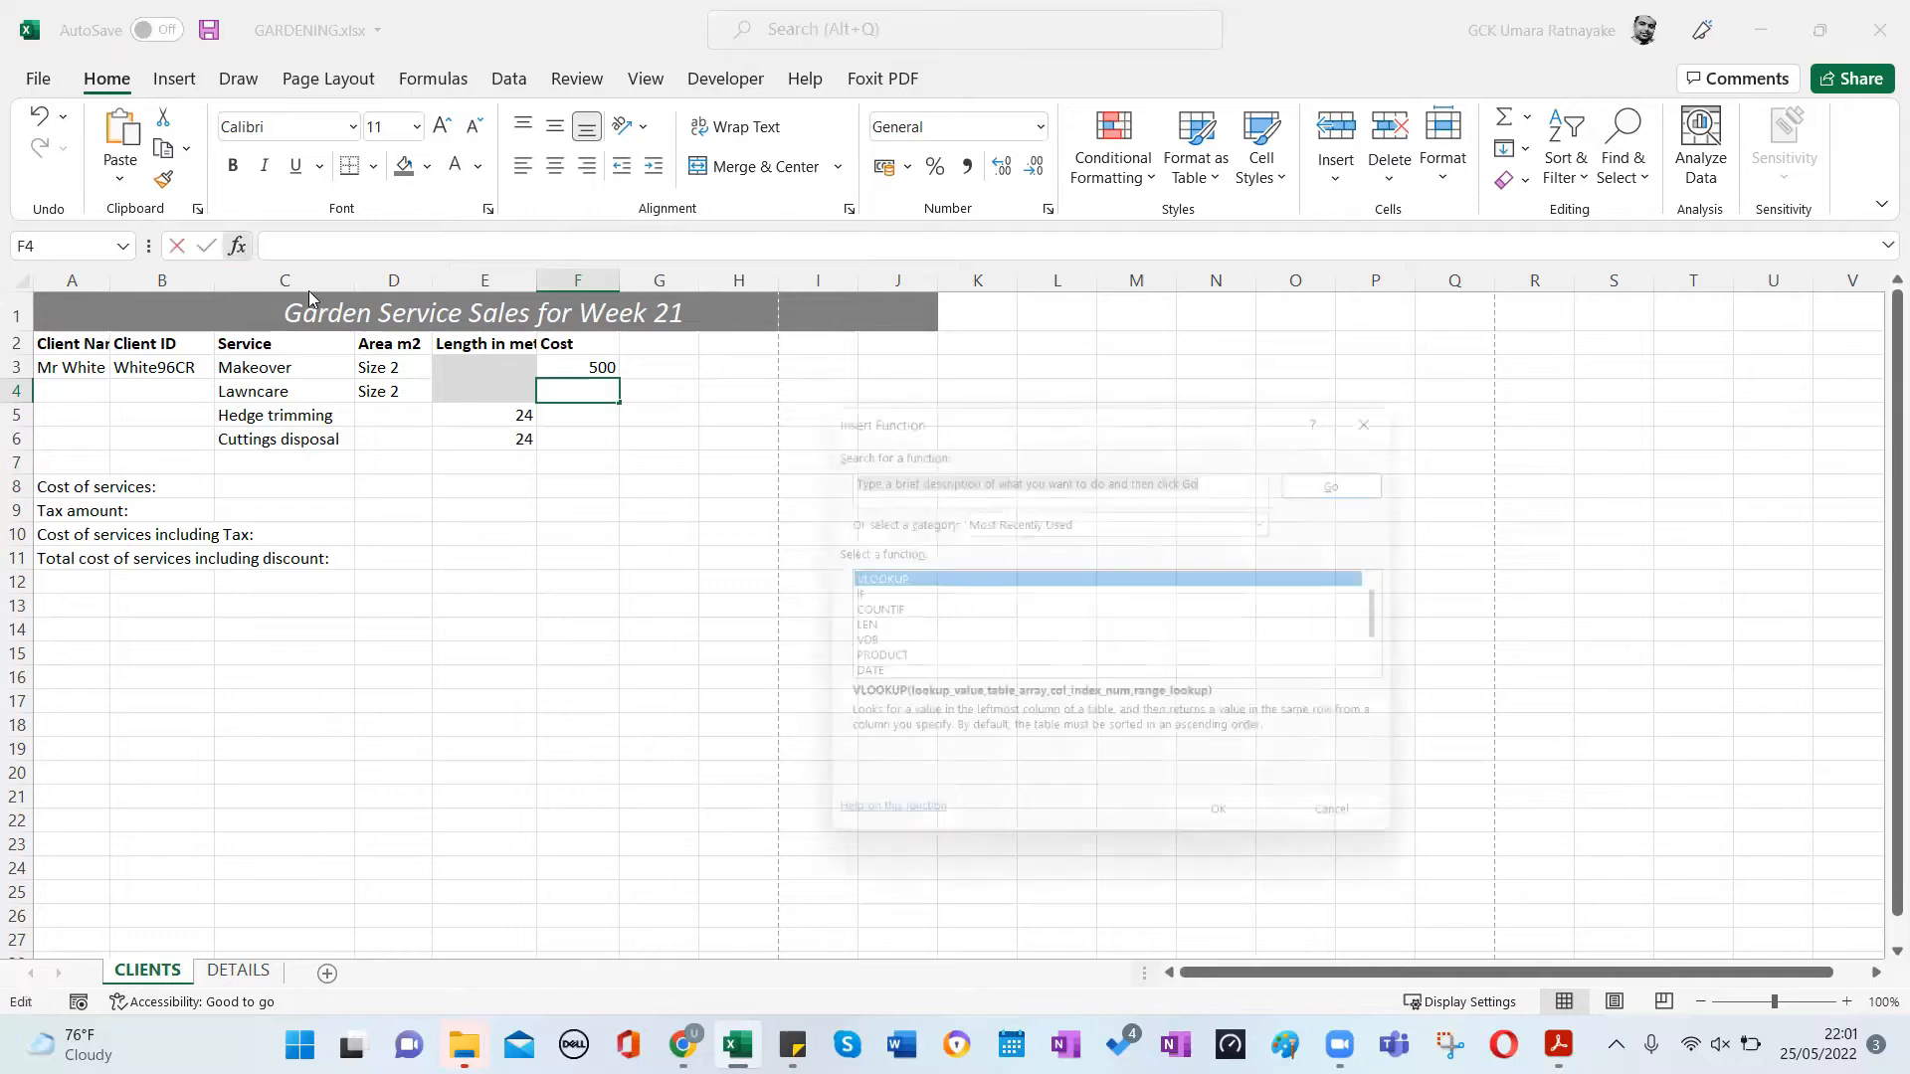
{"action": "double_click", "coordinate": [856, 578]}
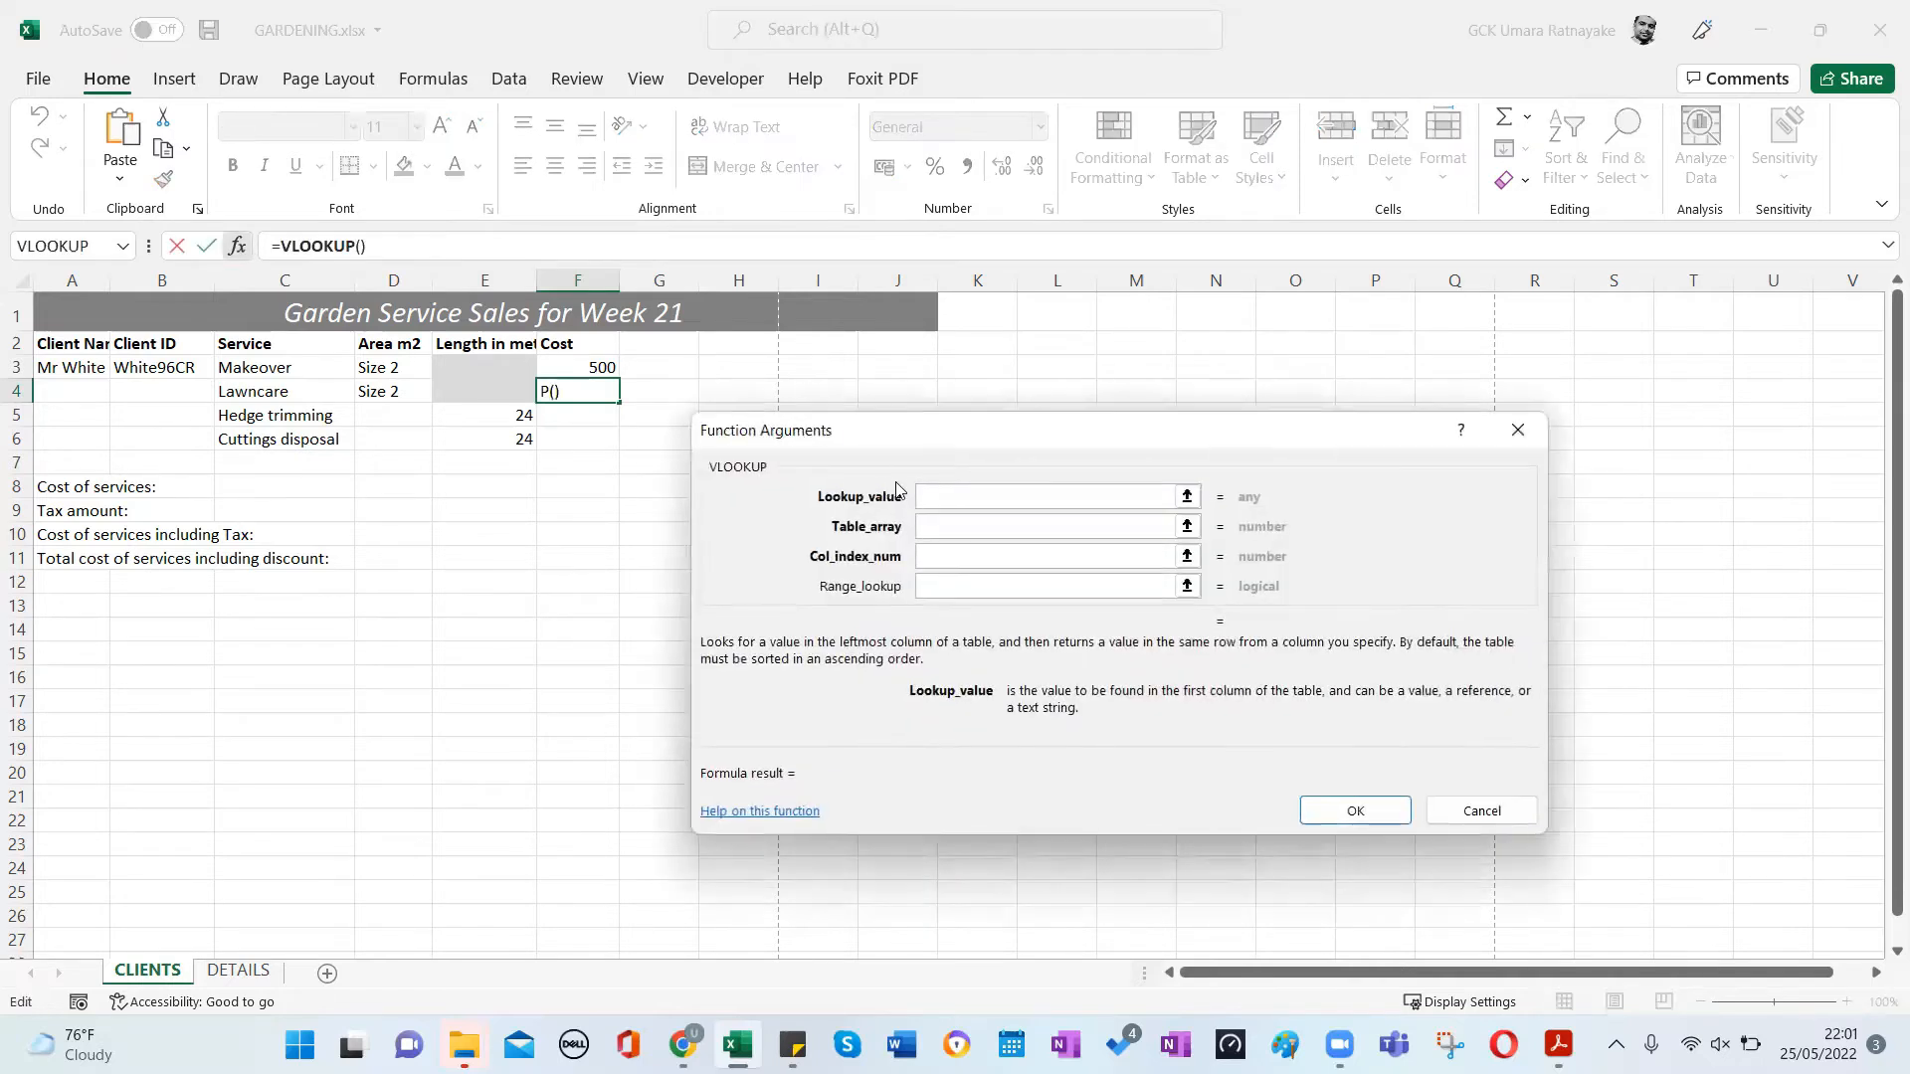
{"action": "left_click", "coordinate": [390, 393]}
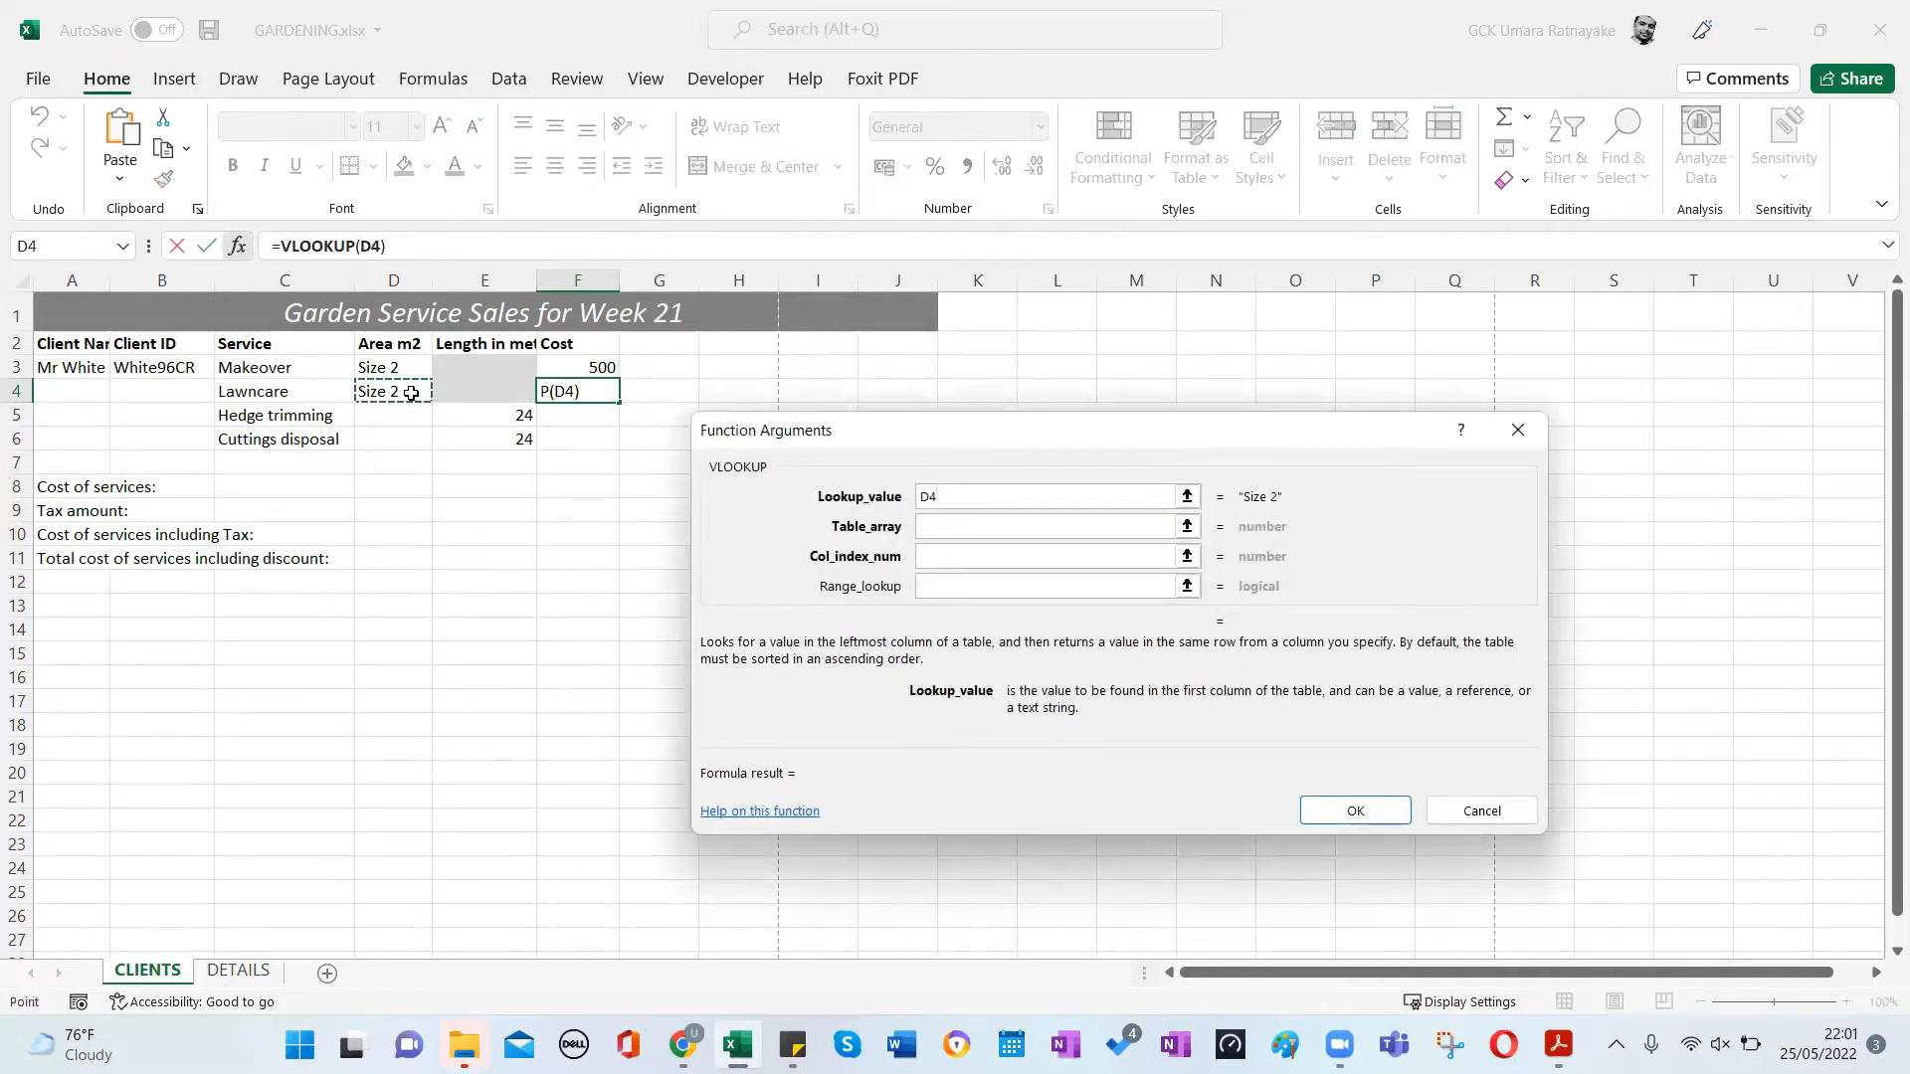
{"action": "left_click", "coordinate": [946, 527]}
{"action": "left_click", "coordinate": [237, 970]}
{"action": "left_click_drag", "start_coordinate": [140, 328], "coordinate": [465, 448]}
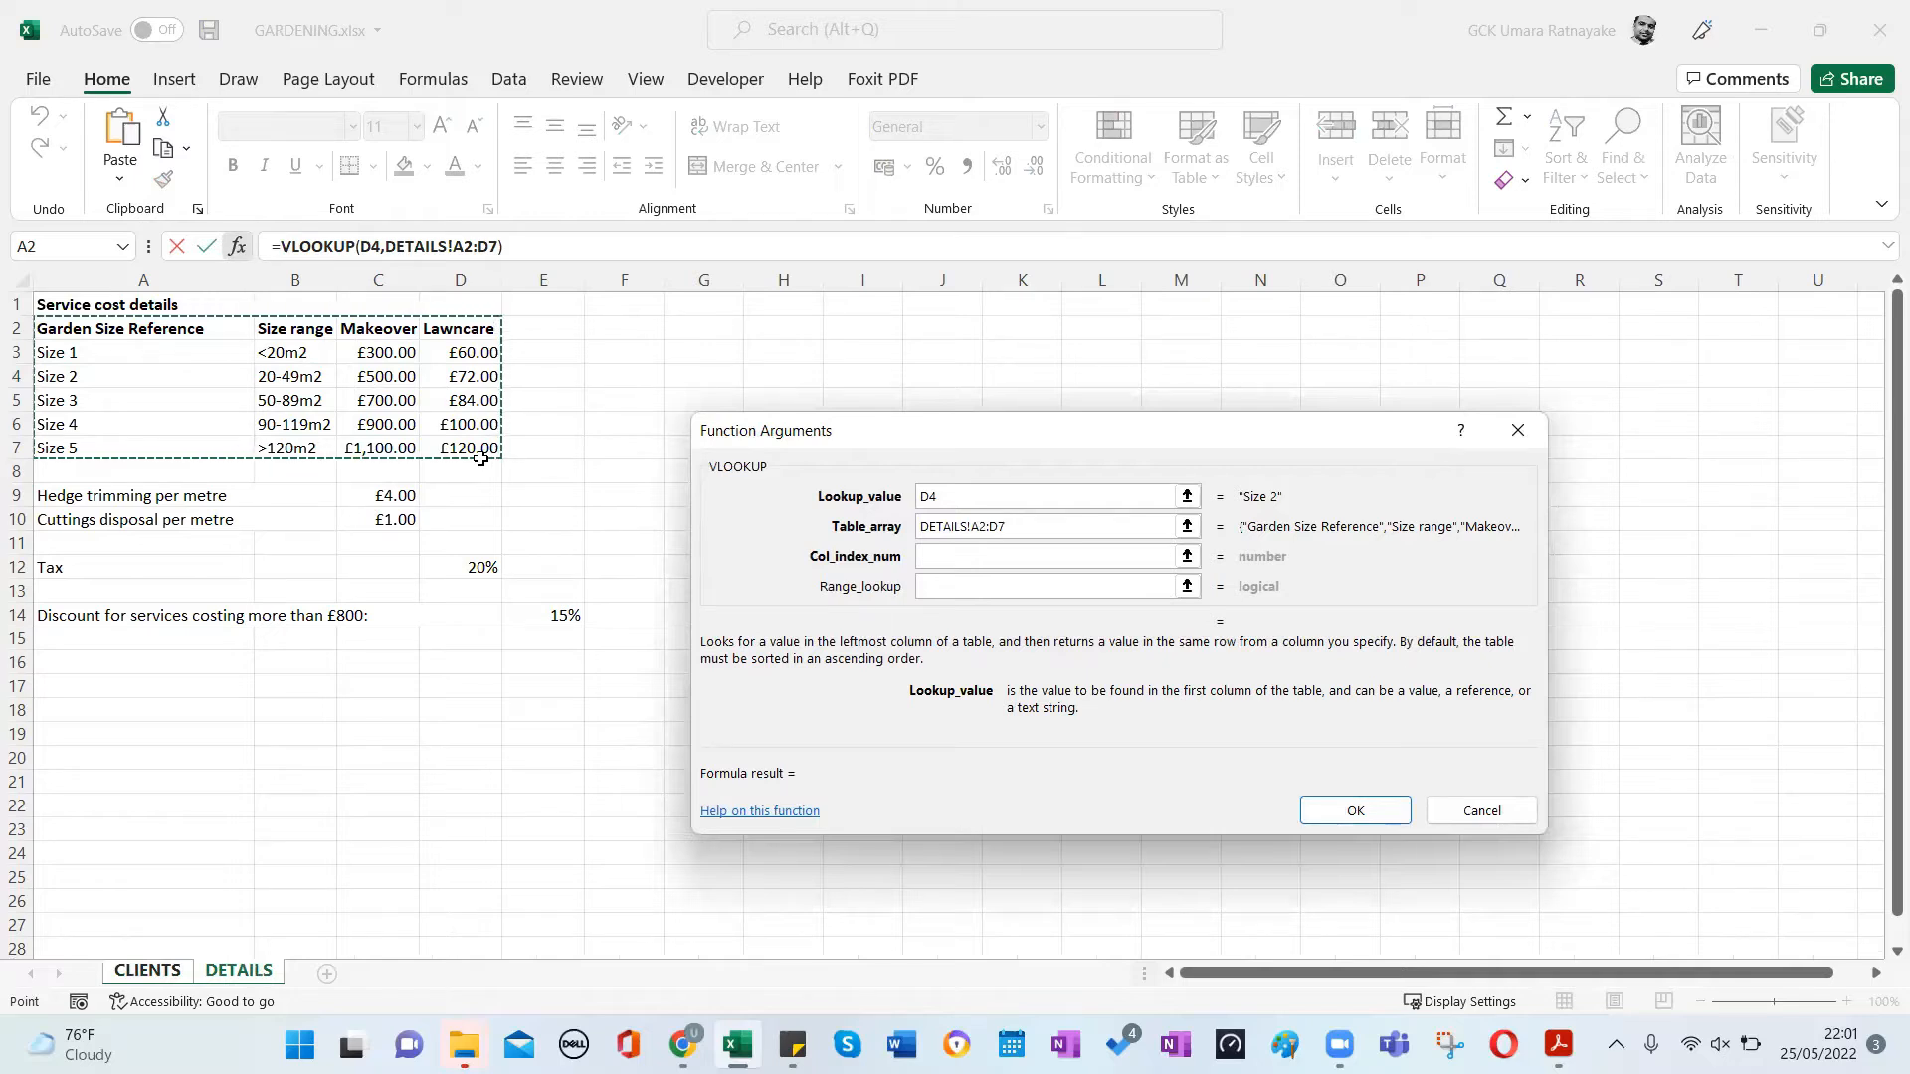
{"action": "key", "text": "F4"}
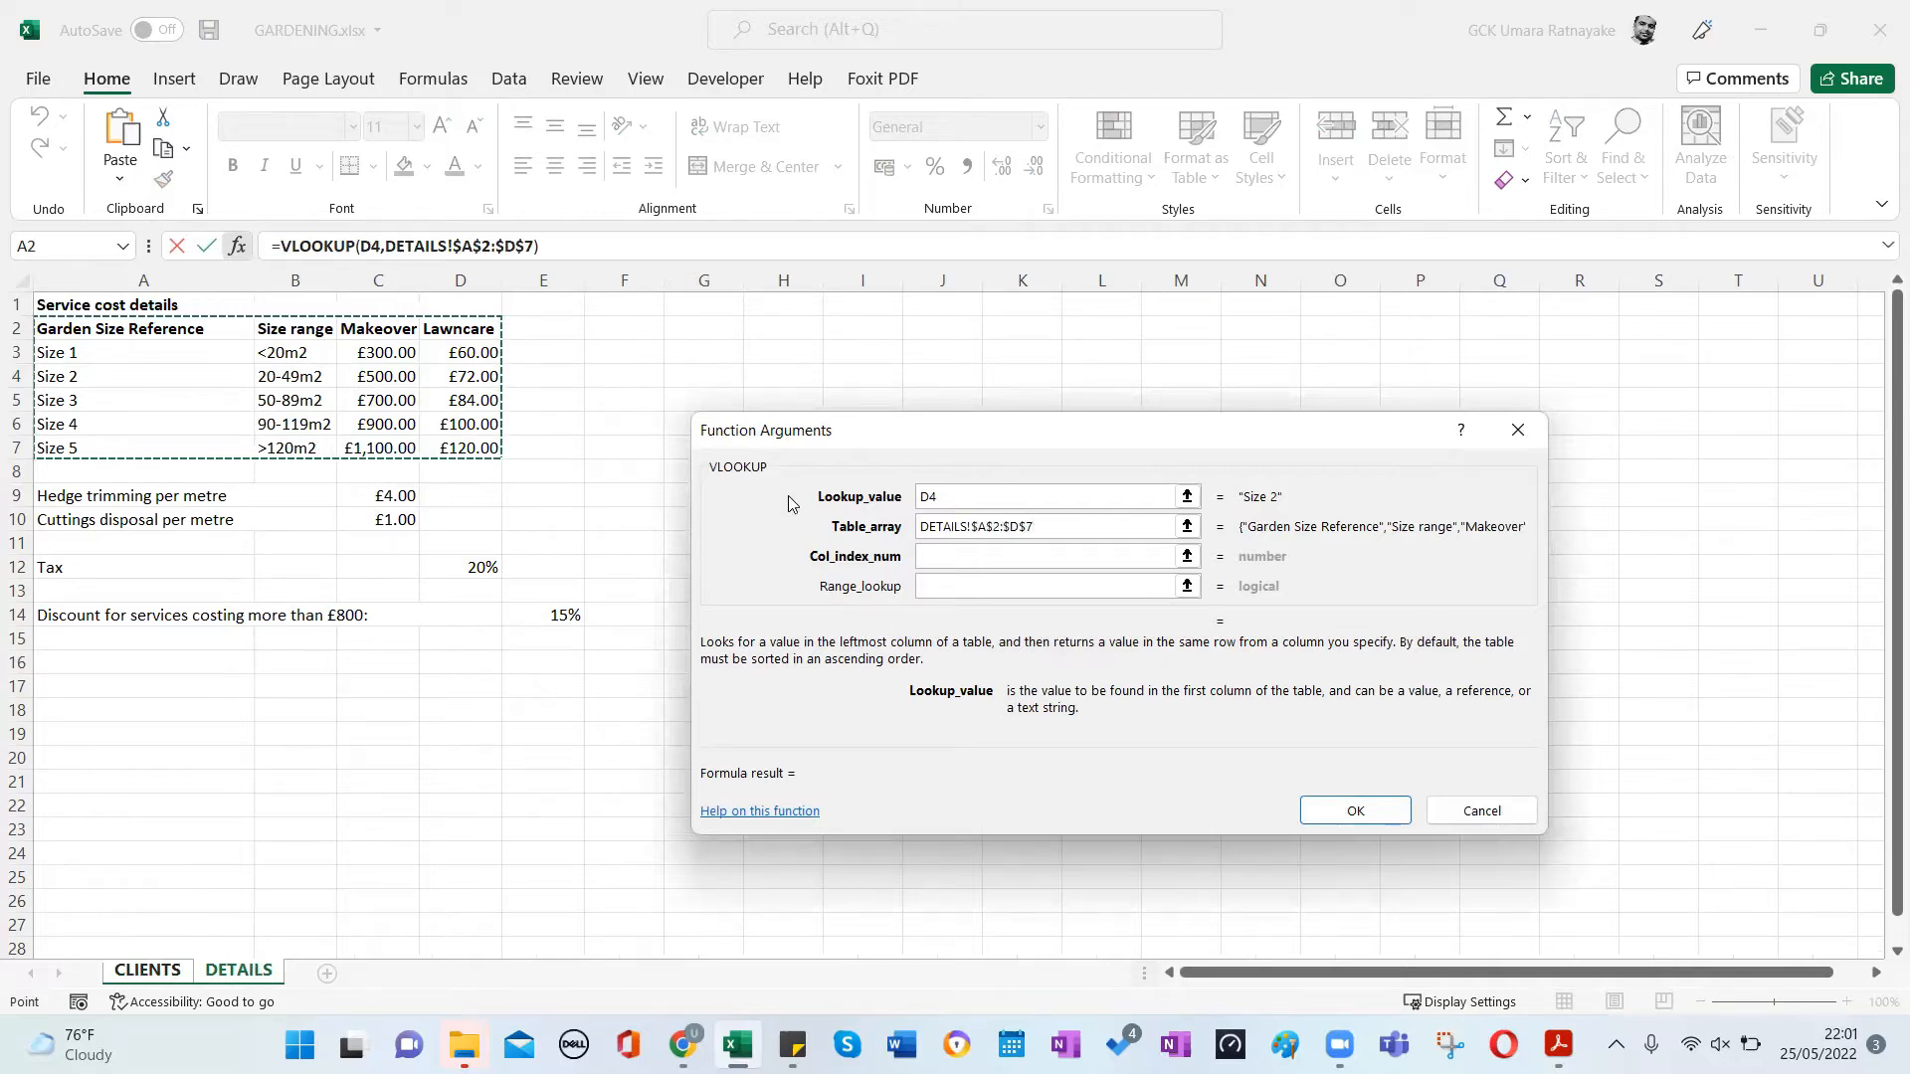
Complete the Lawncare VLOOKUP with column index 4 and range lookup 0.
{"action": "left_click", "coordinate": [933, 556]}
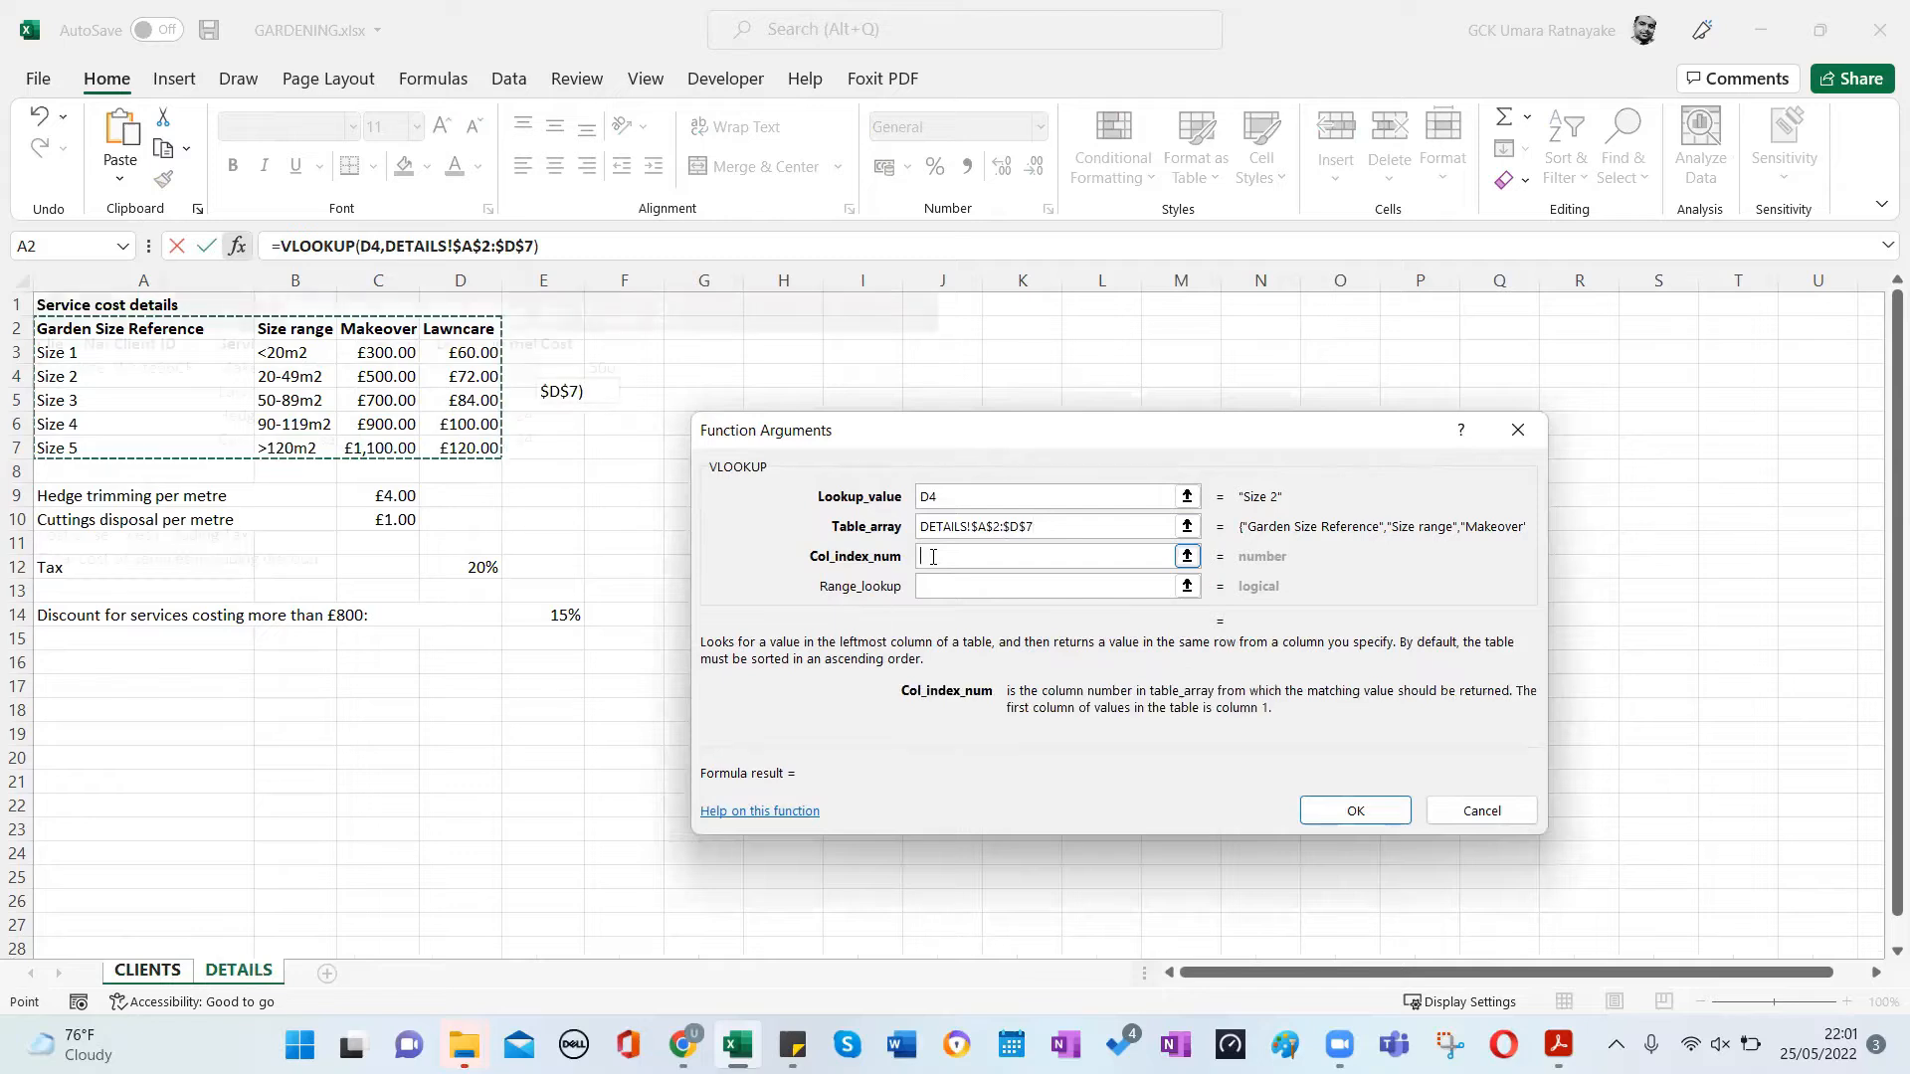
{"action": "type", "text": "4"}
{"action": "key", "text": "Tab"}
{"action": "type", "text": "0"}
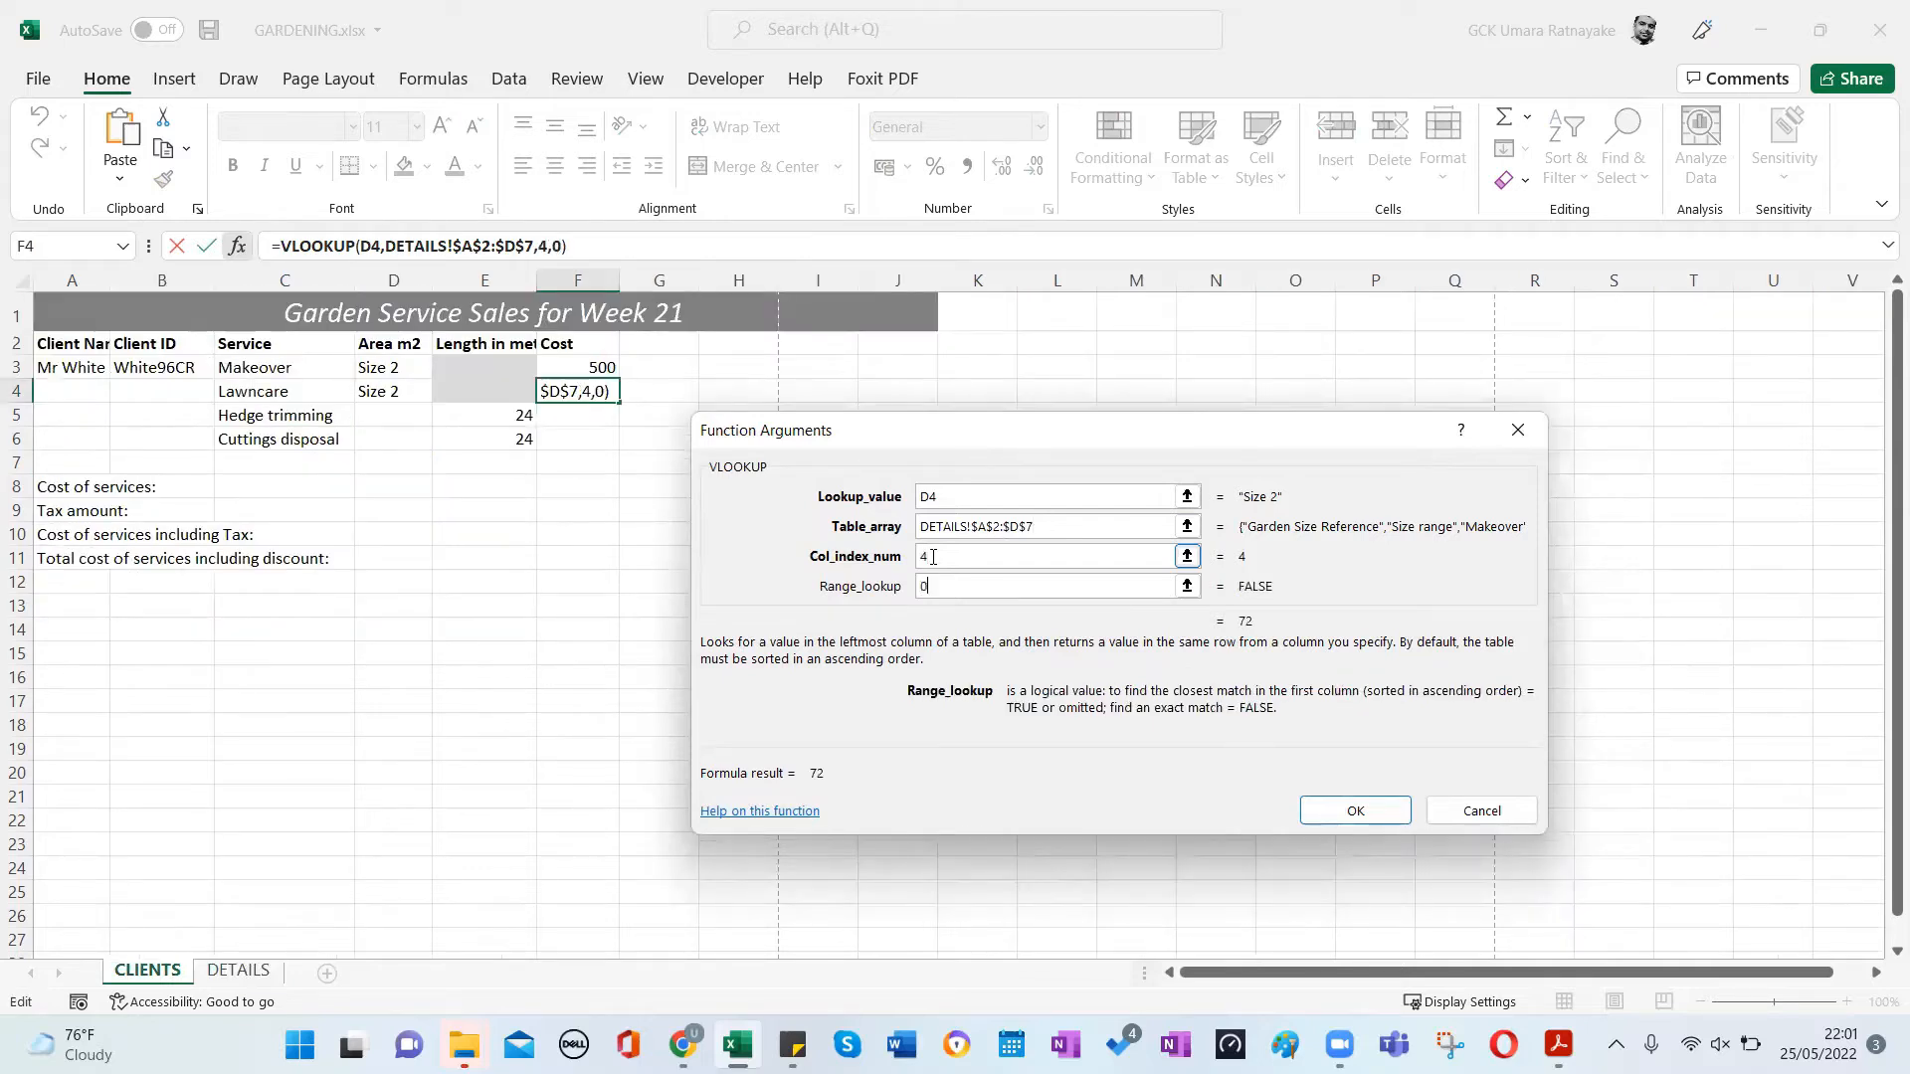
{"action": "key", "text": "Return"}
Check the Lawncare prices on the DETAILS sheet and return to the CLIENTS sheet.
{"action": "left_click", "coordinate": [741, 463]}
{"action": "left_click", "coordinate": [750, 490]}
{"action": "left_click", "coordinate": [239, 970]}
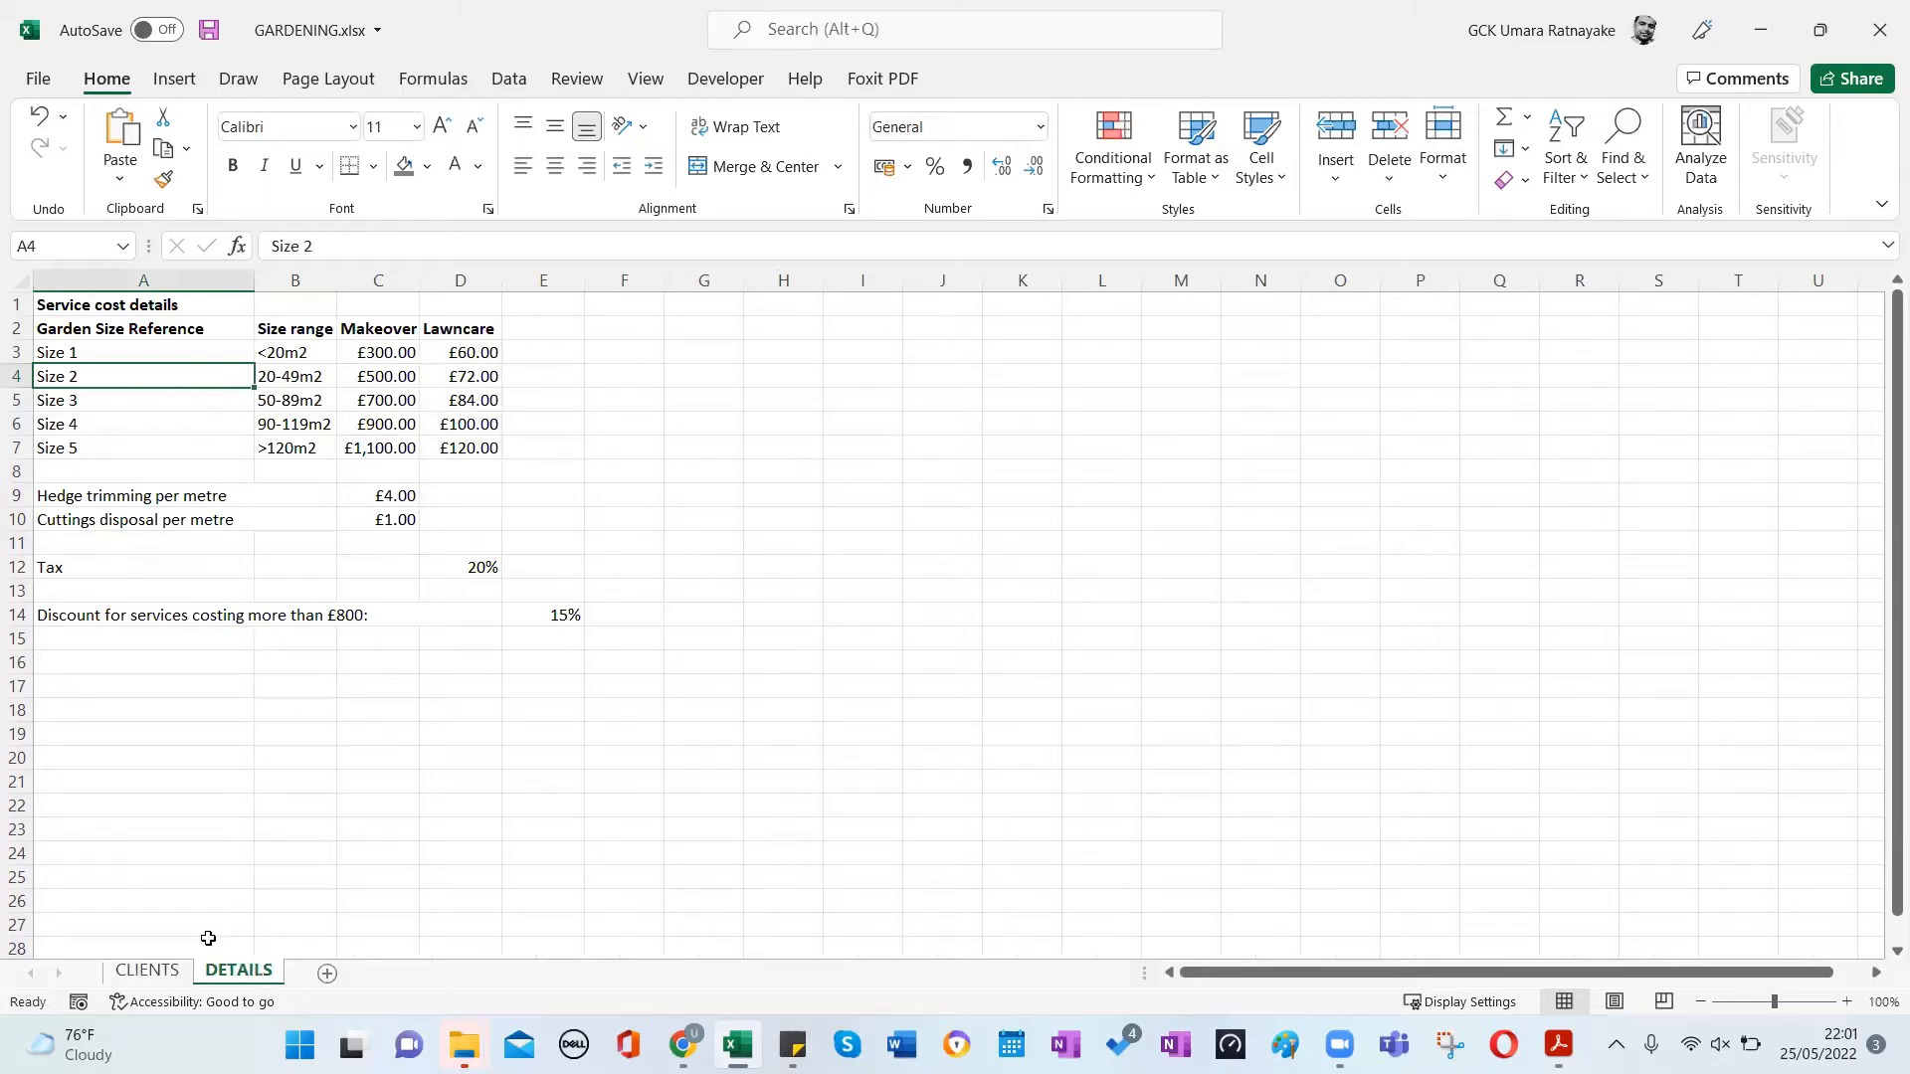
{"action": "left_click", "coordinate": [177, 971]}
{"action": "left_click", "coordinate": [787, 597]}
Read Task B1b part (ii) on Hedge trimming and Cuttings removal in the exam paper, and examine the length column back on CLIENTS.
{"action": "key", "text": "alt+Tab"}
{"action": "scroll", "coordinate": [666, 579], "scroll_direction": "down", "scroll_amount": 2}
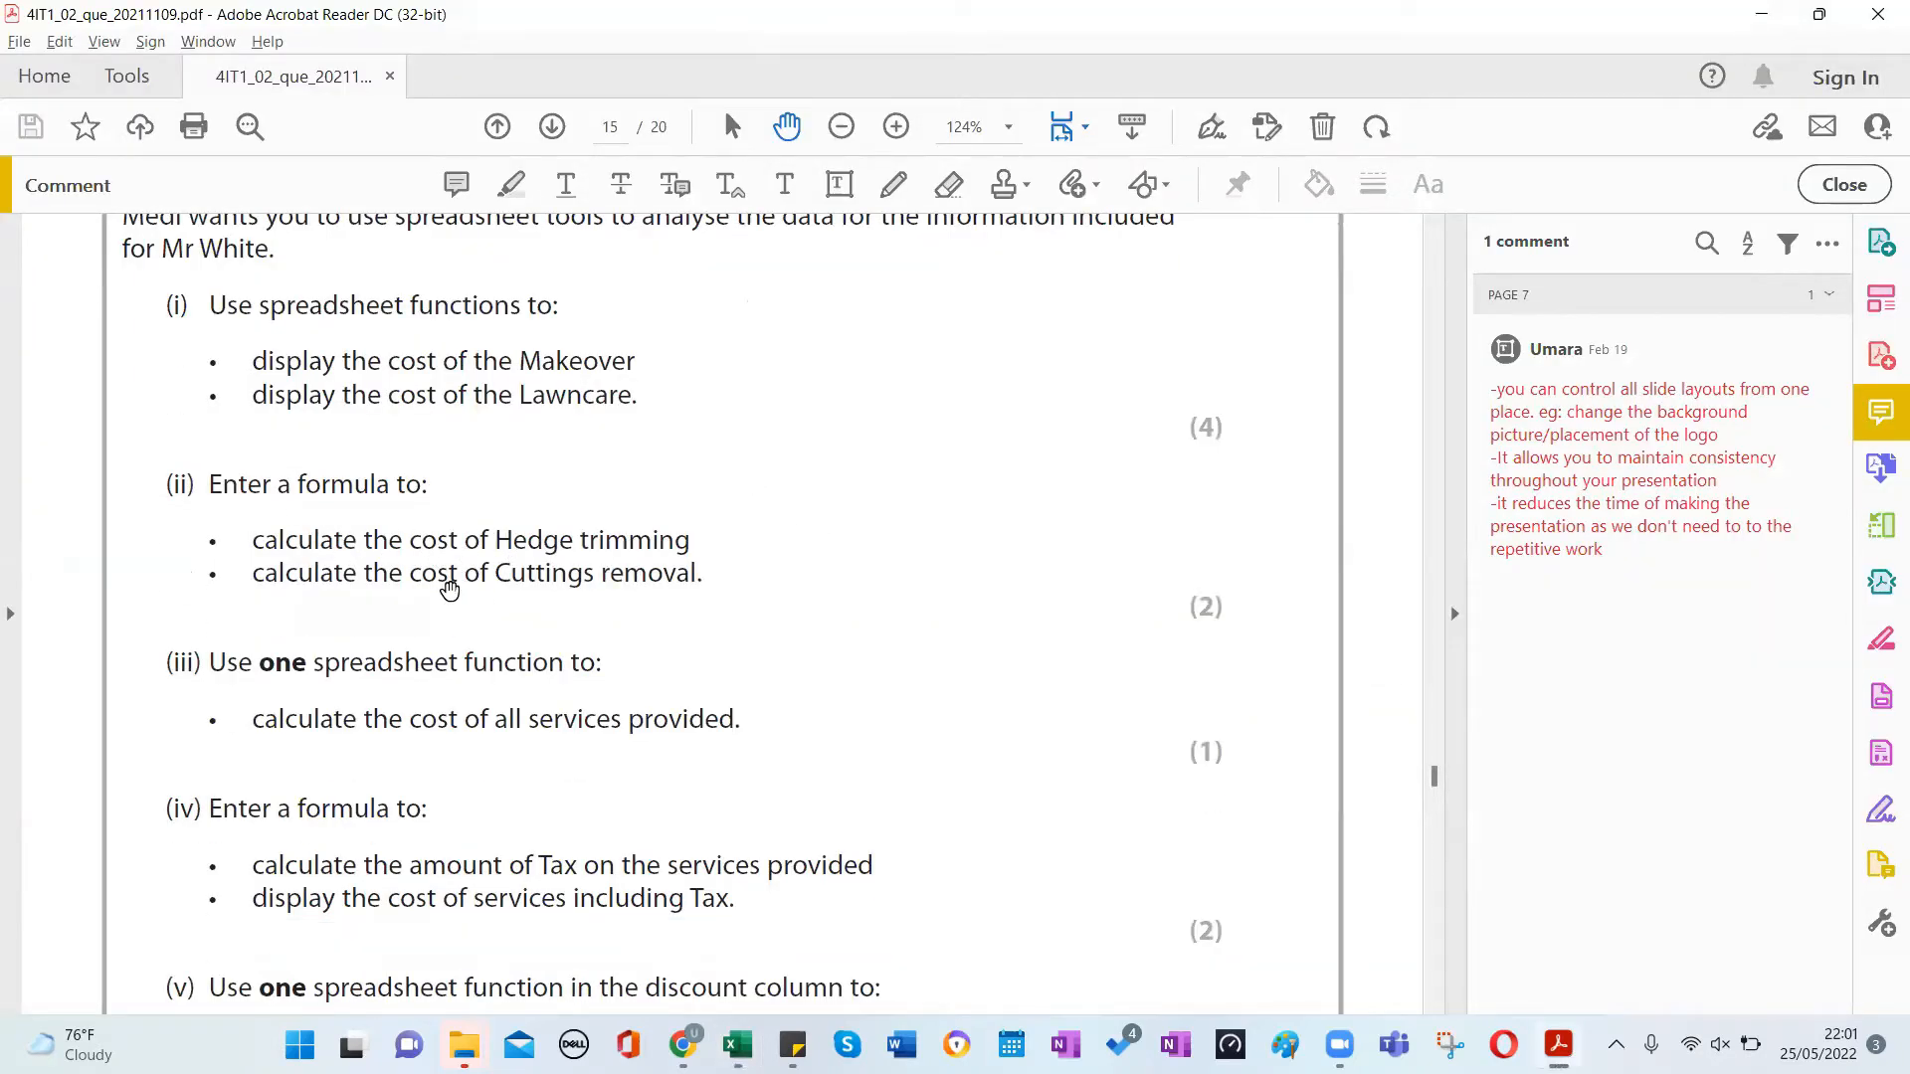
{"action": "key", "text": "alt+Tab"}
{"action": "left_click", "coordinate": [673, 512]}
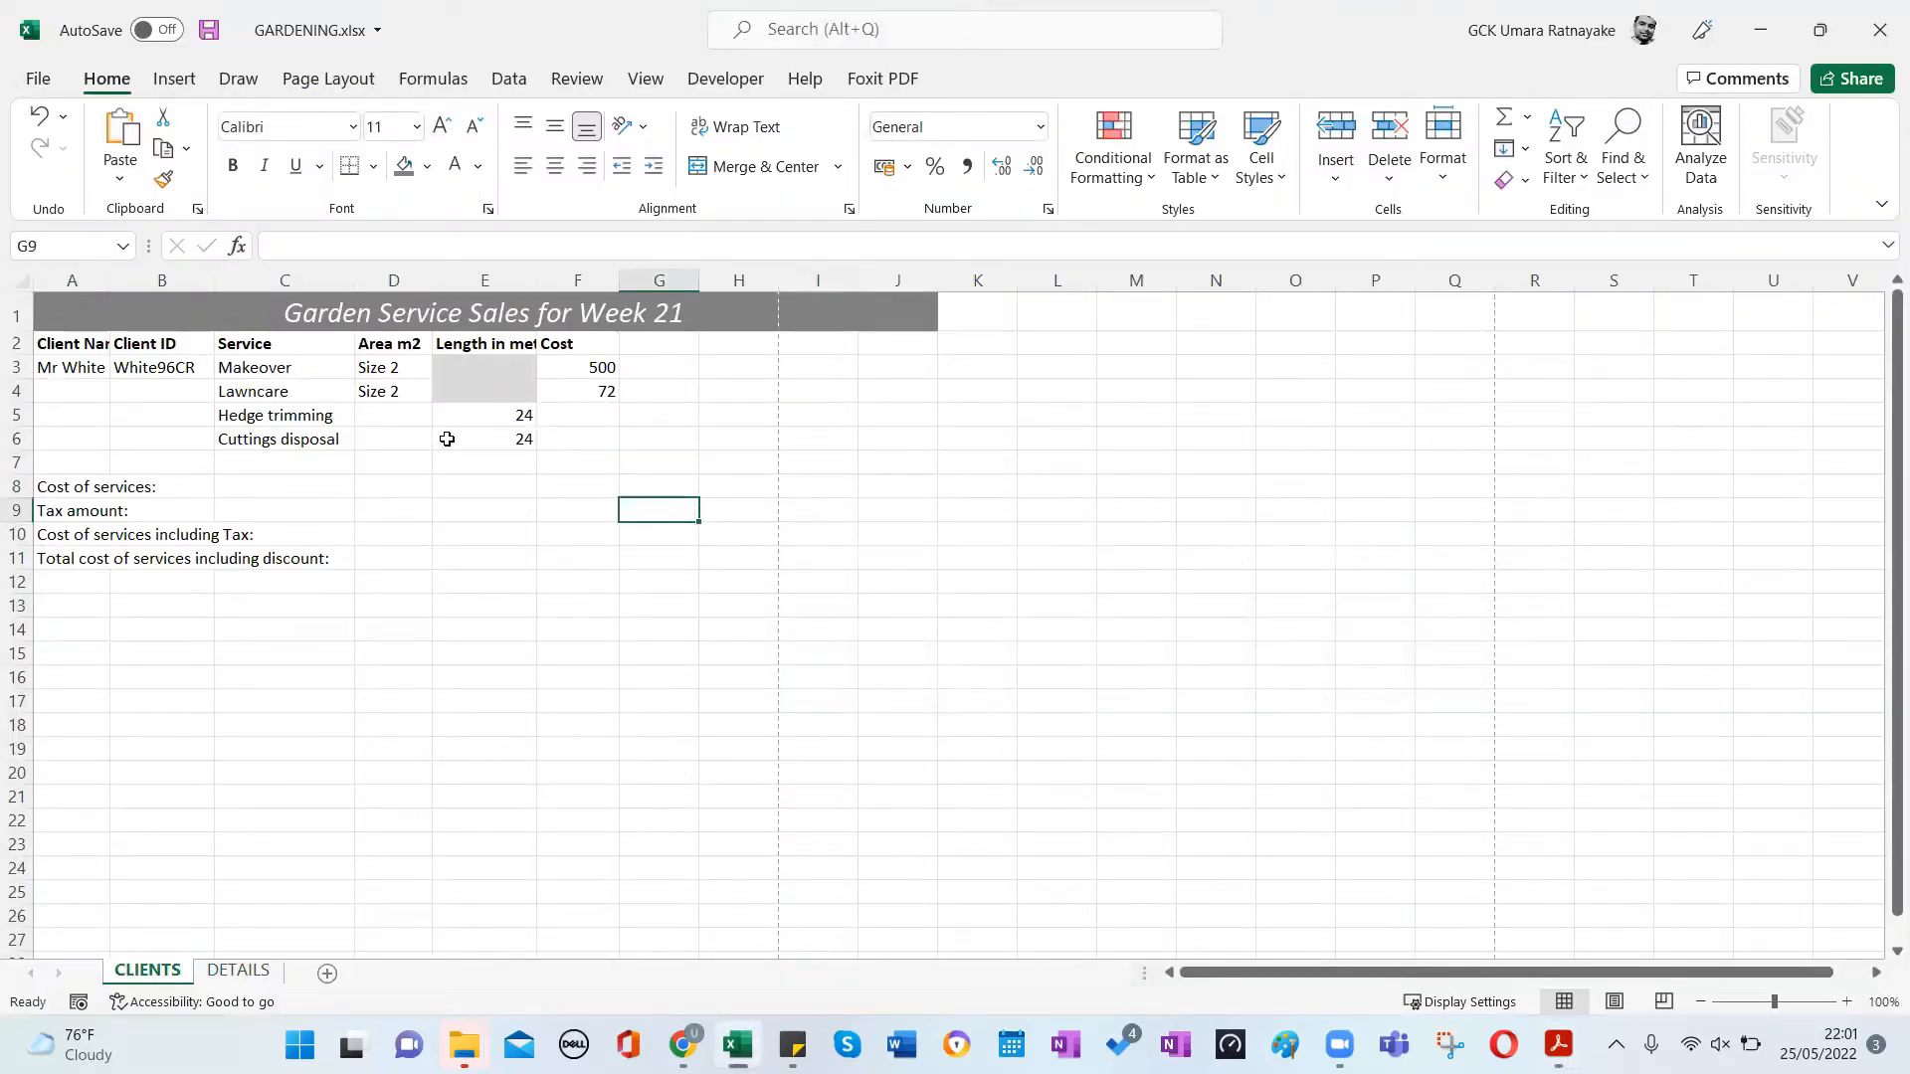
{"action": "left_click", "coordinate": [458, 374]}
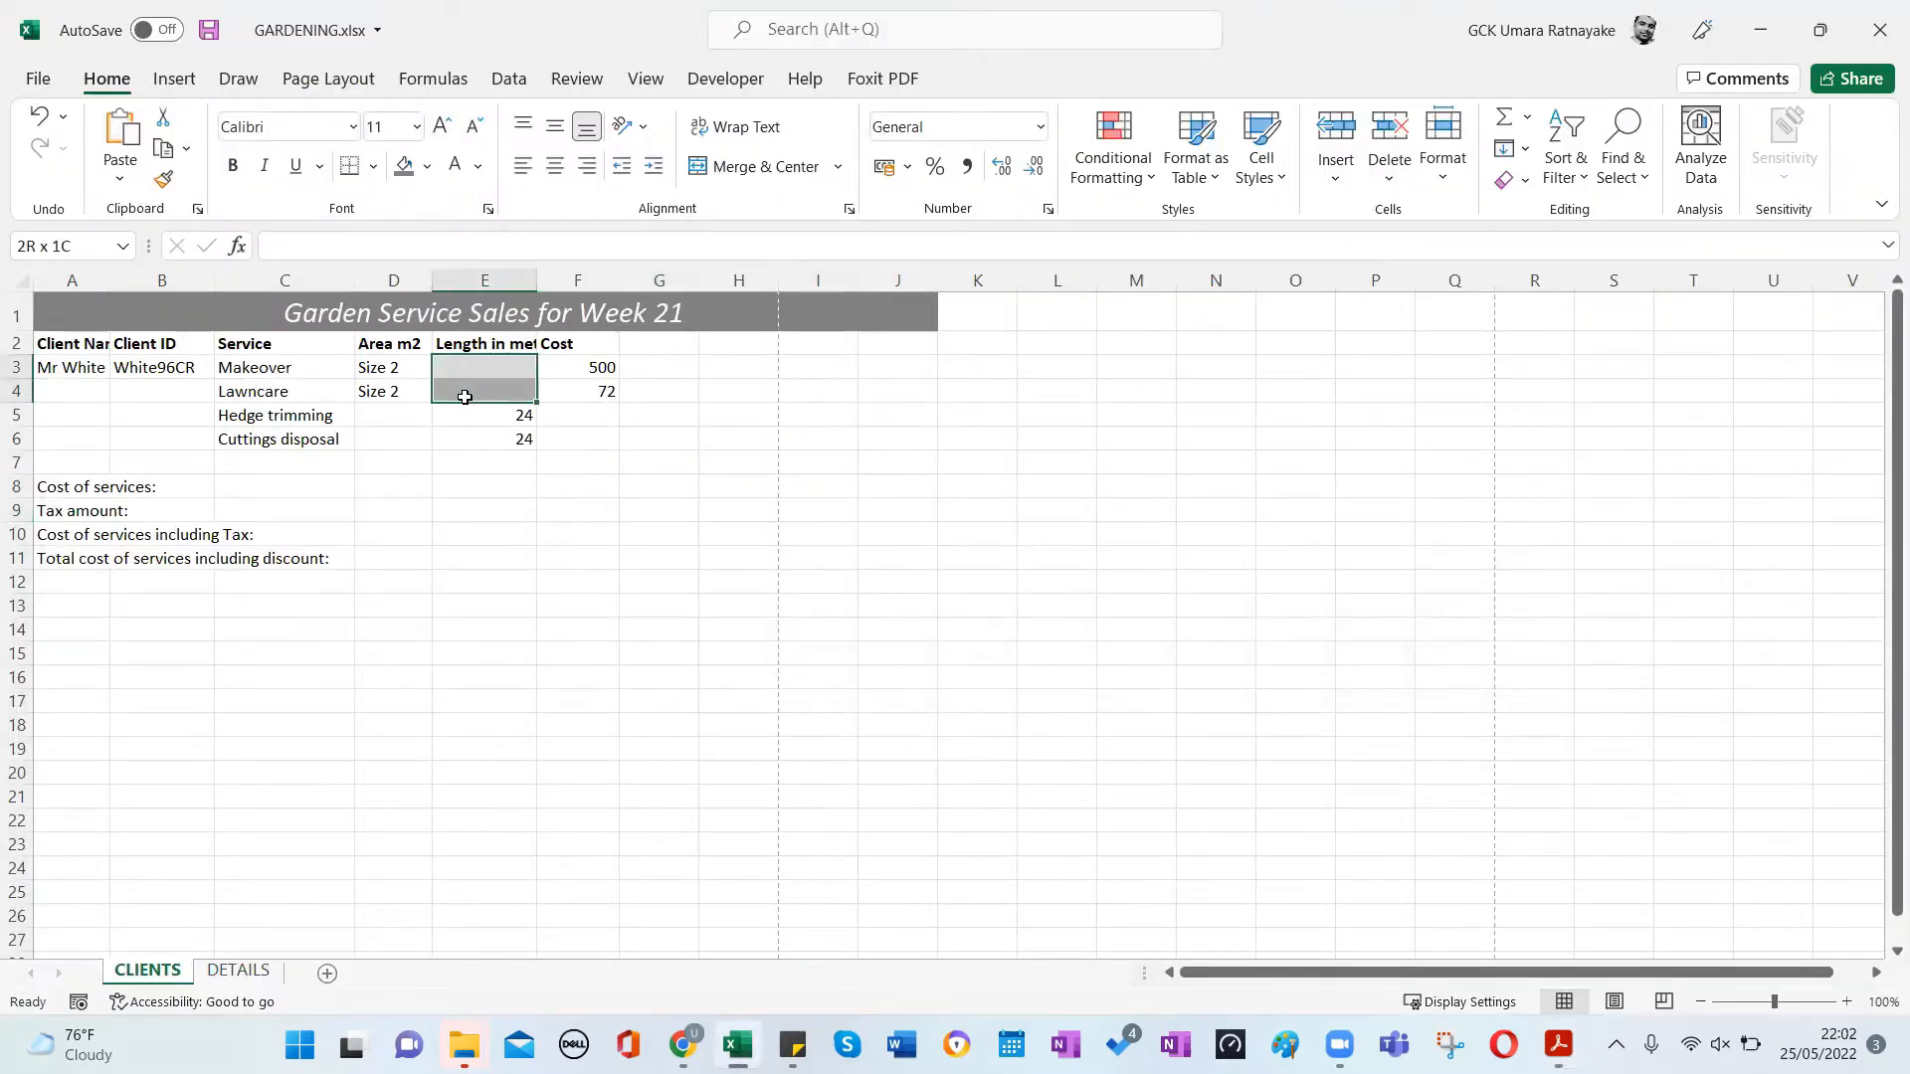
Auto-fit the Length in metres and Client Name columns on the CLIENTS sheet to their contents.
{"action": "left_click", "coordinate": [751, 466]}
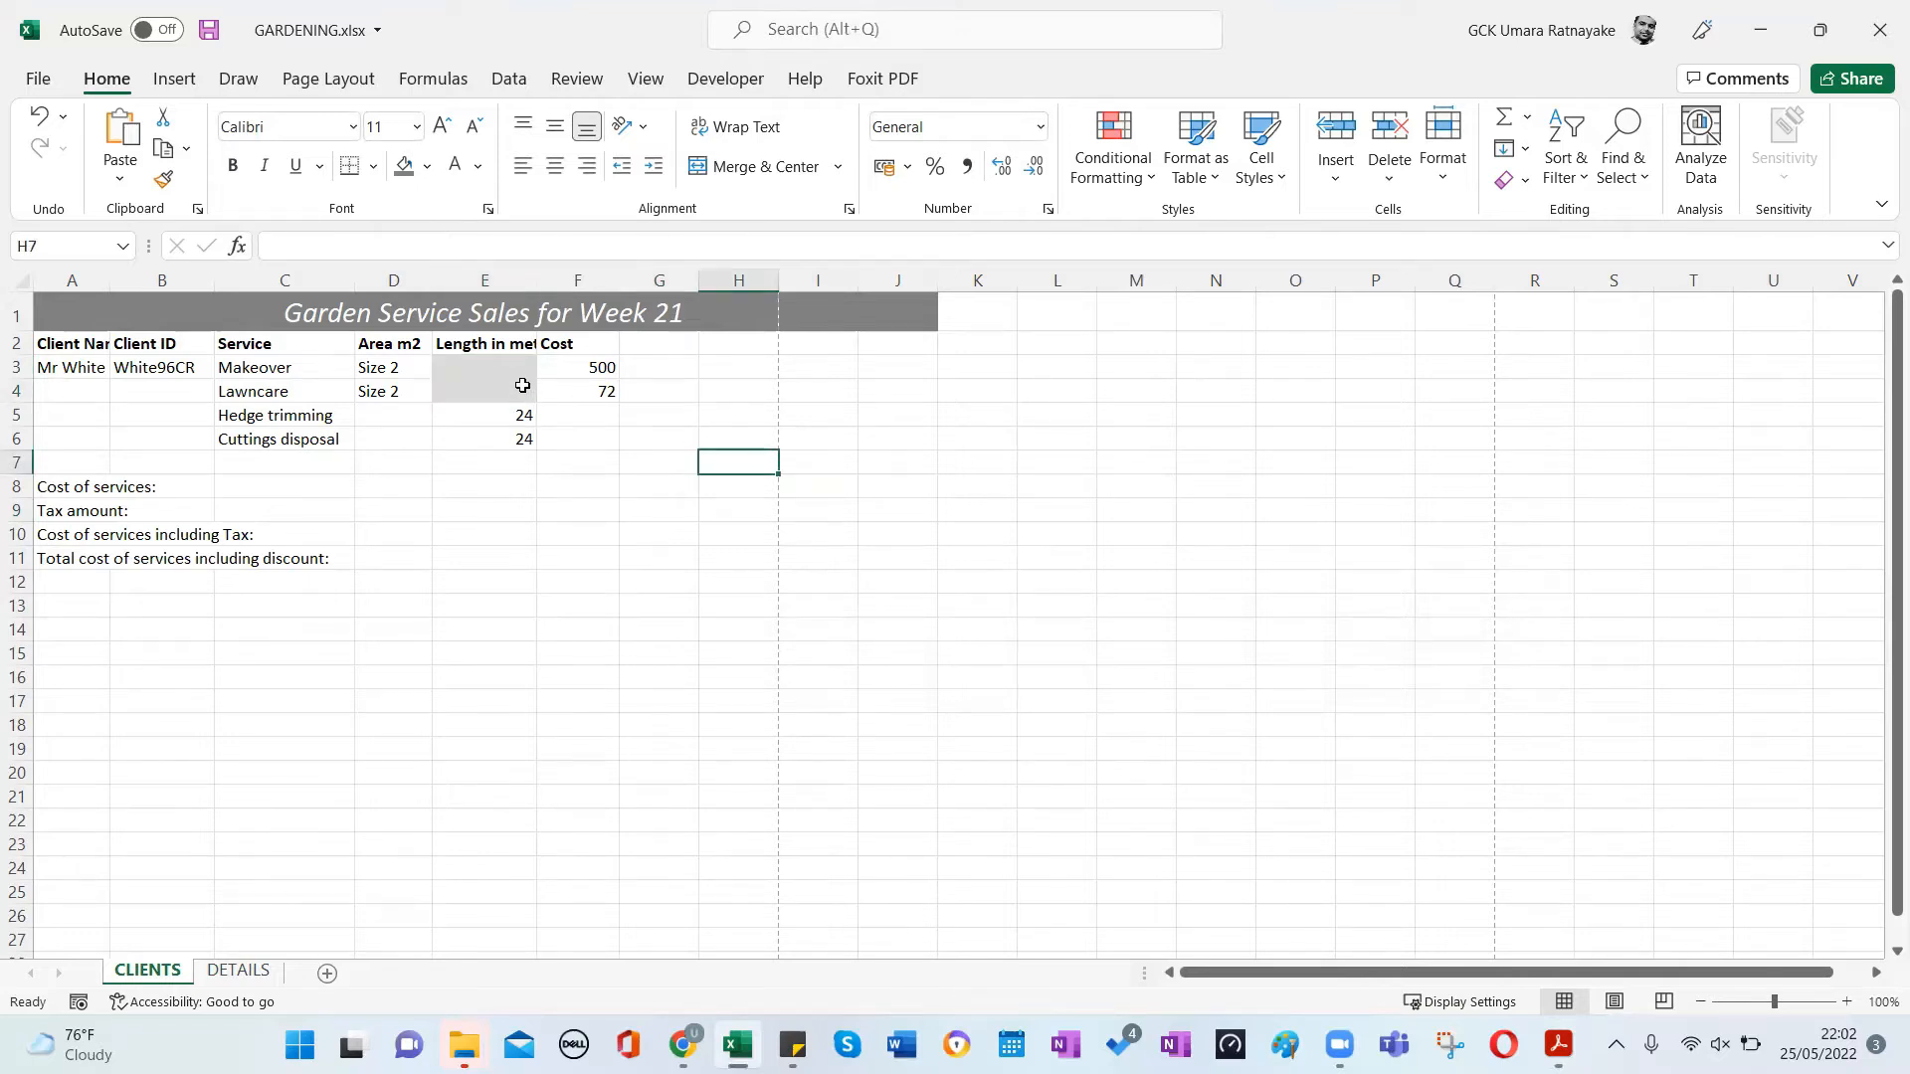
{"action": "left_click_drag", "start_coordinate": [483, 413], "coordinate": [484, 438]}
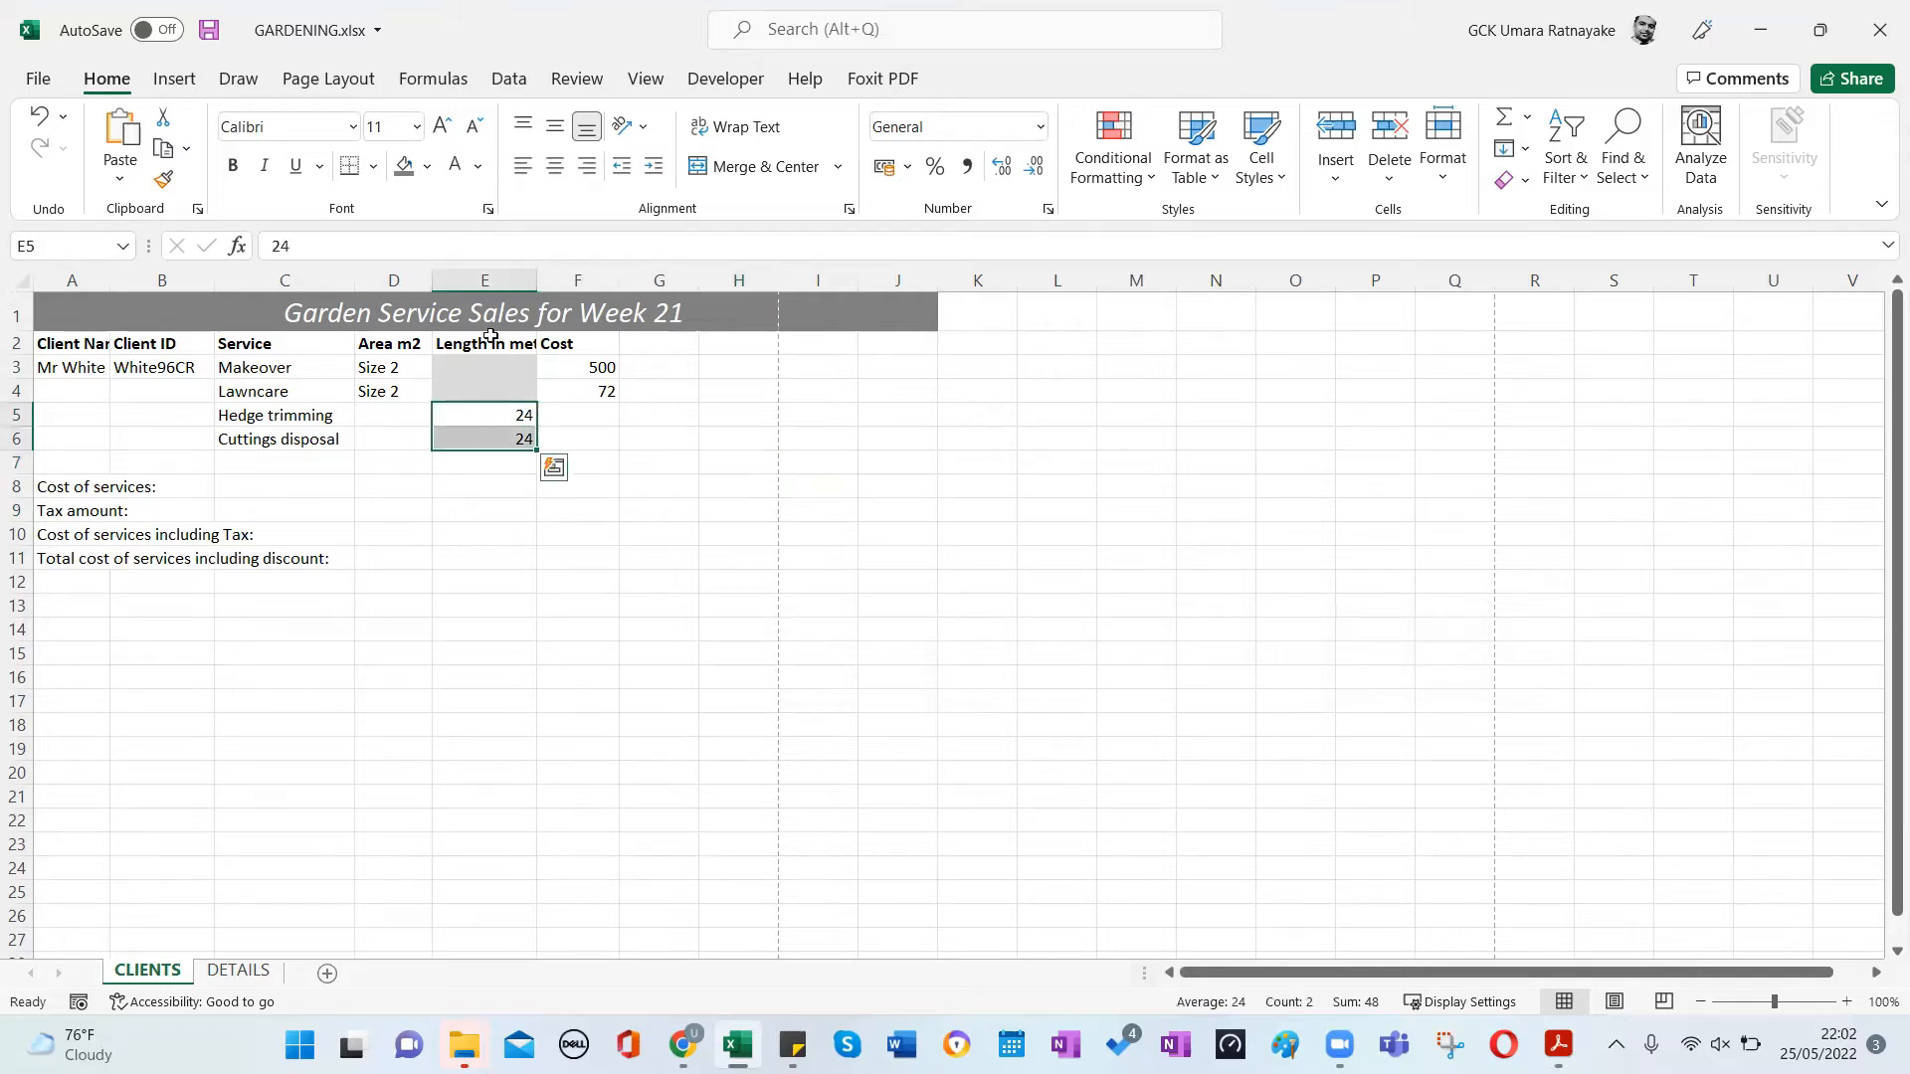
{"action": "left_click", "coordinate": [602, 434]}
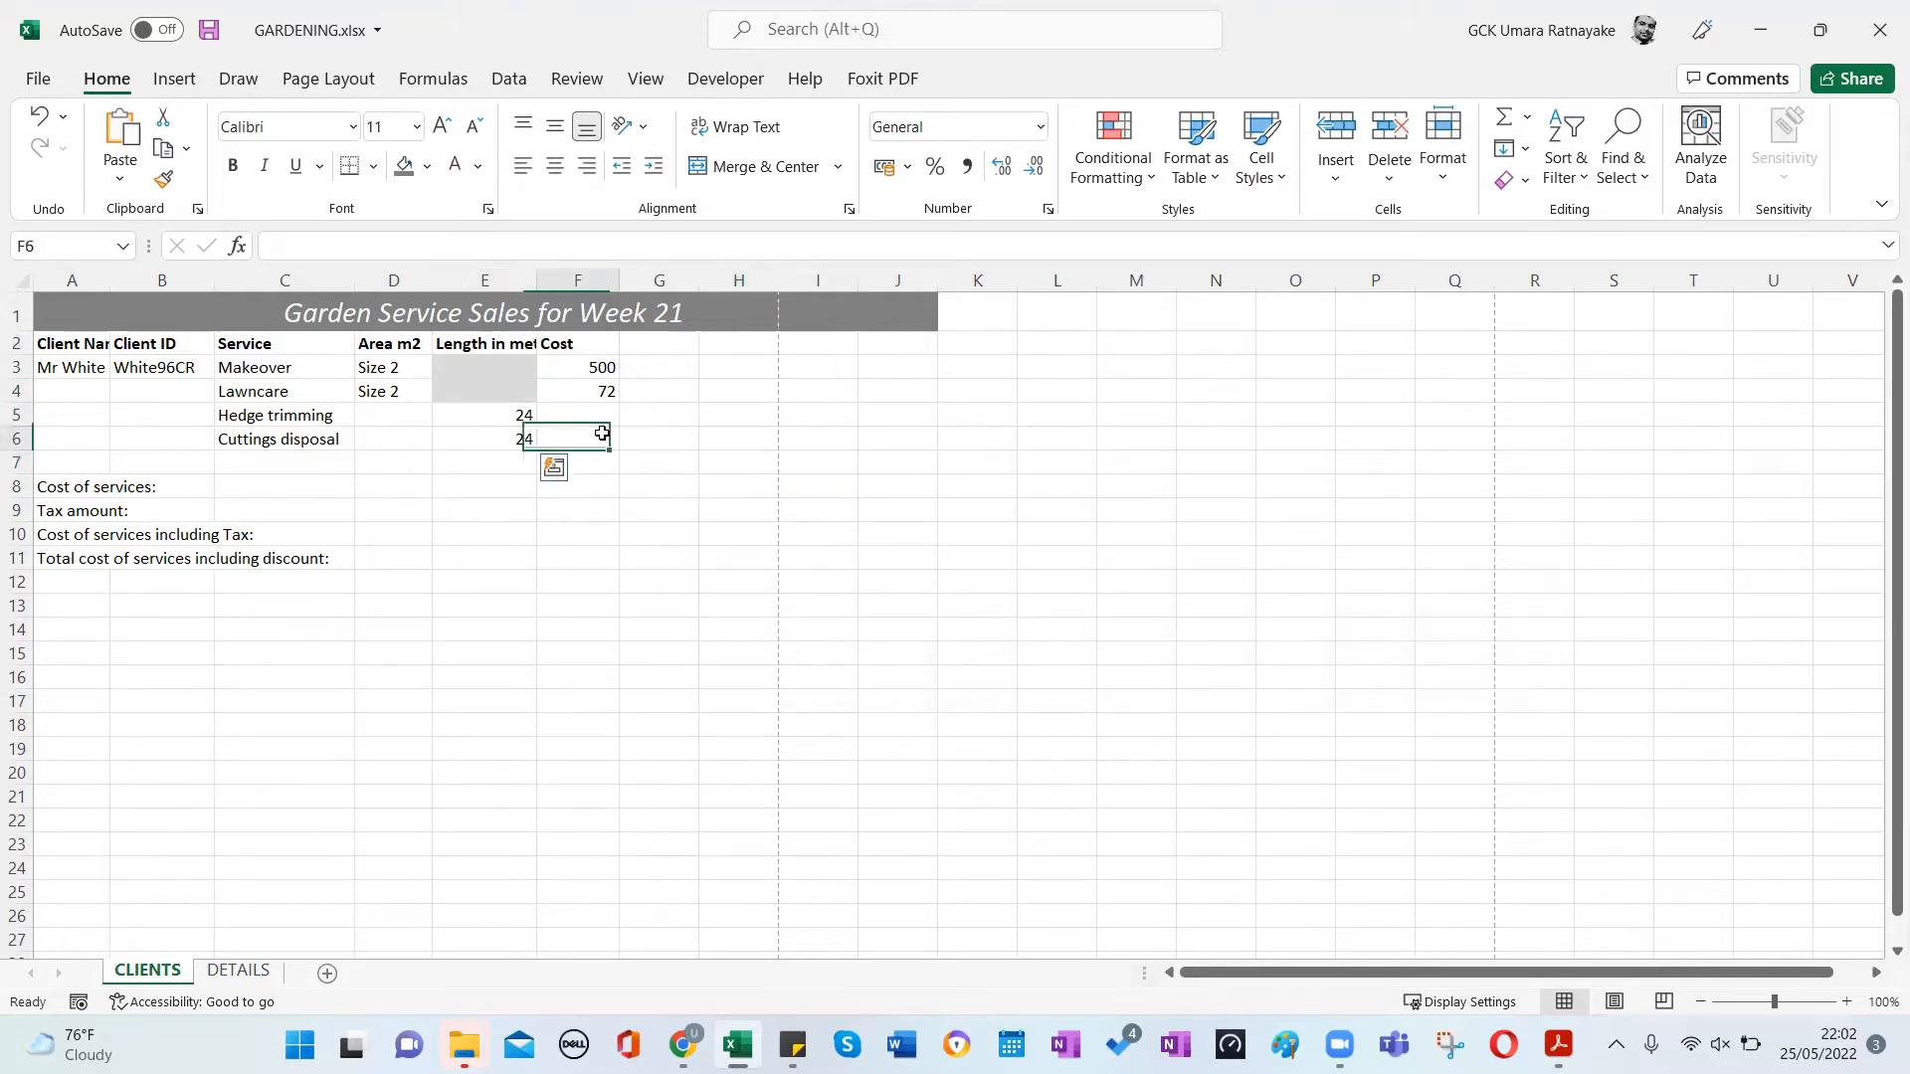
{"action": "double_click", "coordinate": [537, 280]}
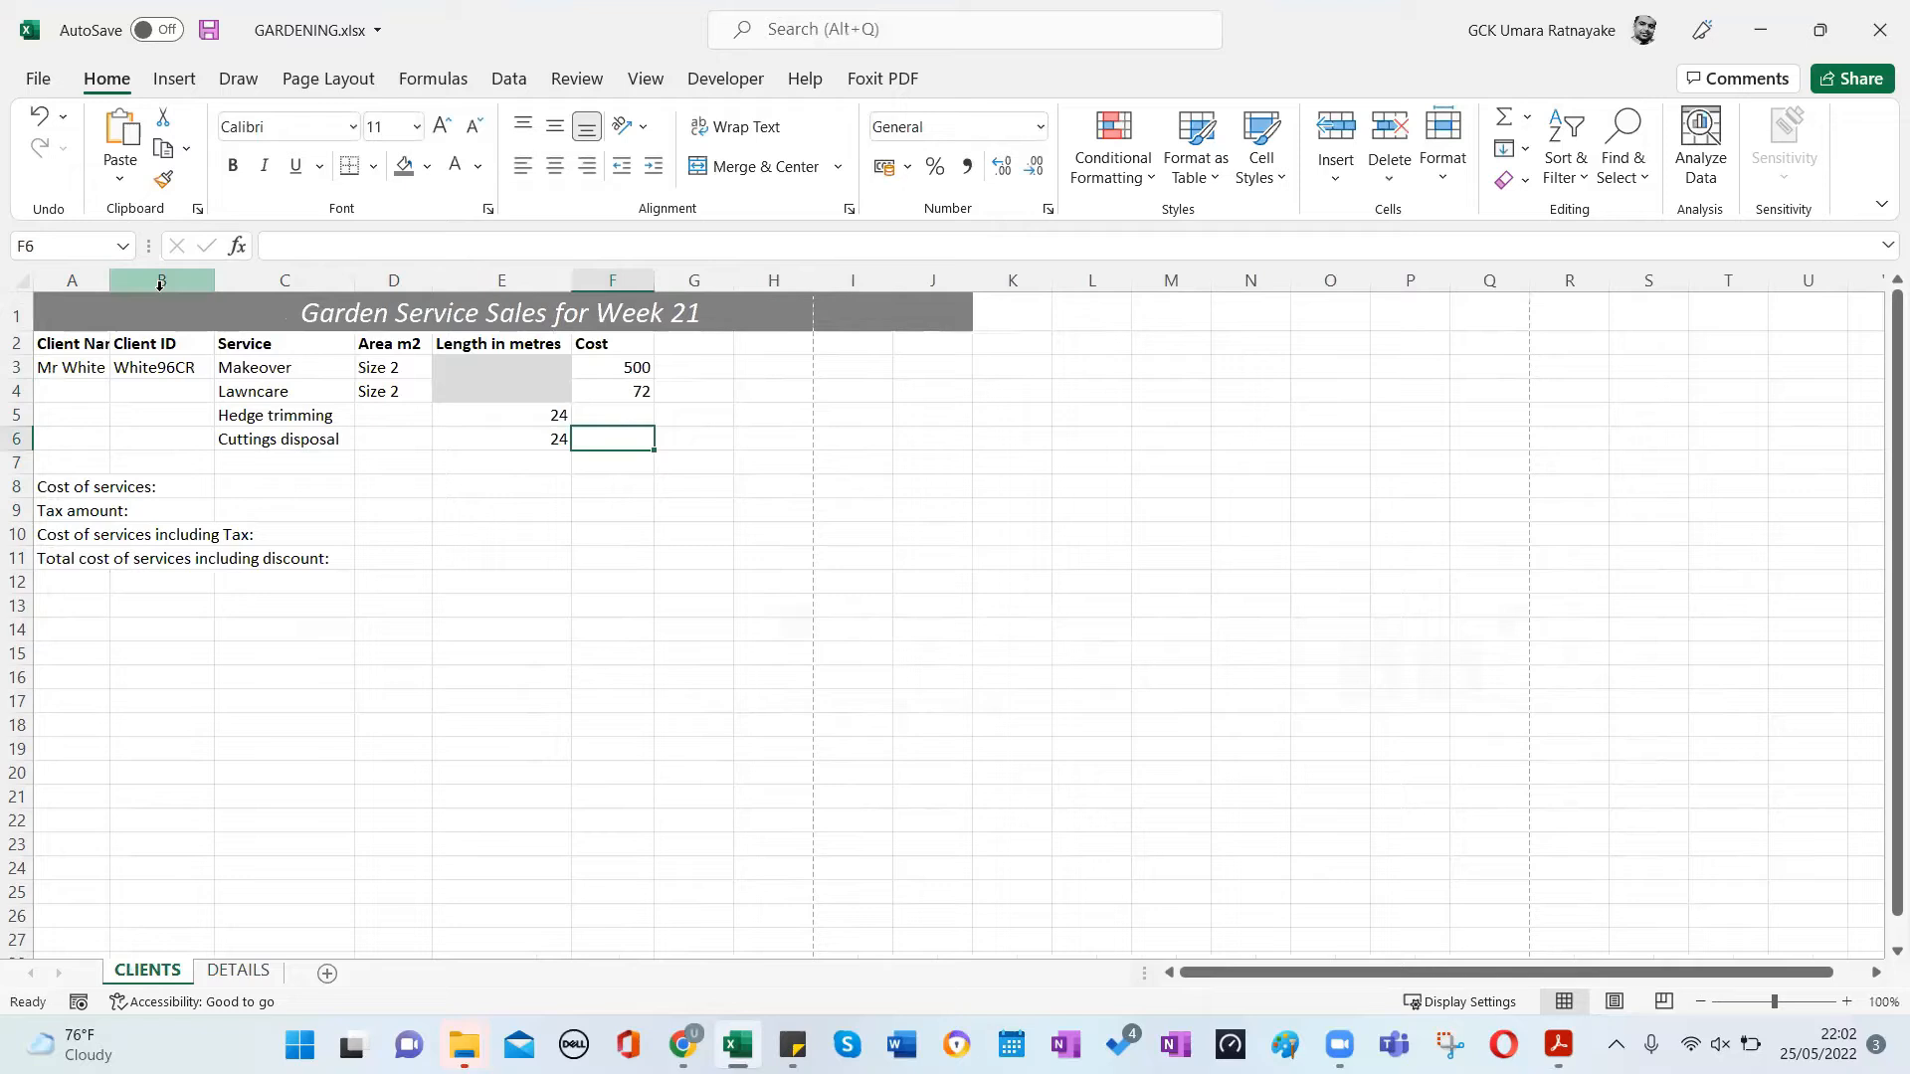
{"action": "double_click", "coordinate": [109, 281]}
{"action": "left_click", "coordinate": [579, 563]}
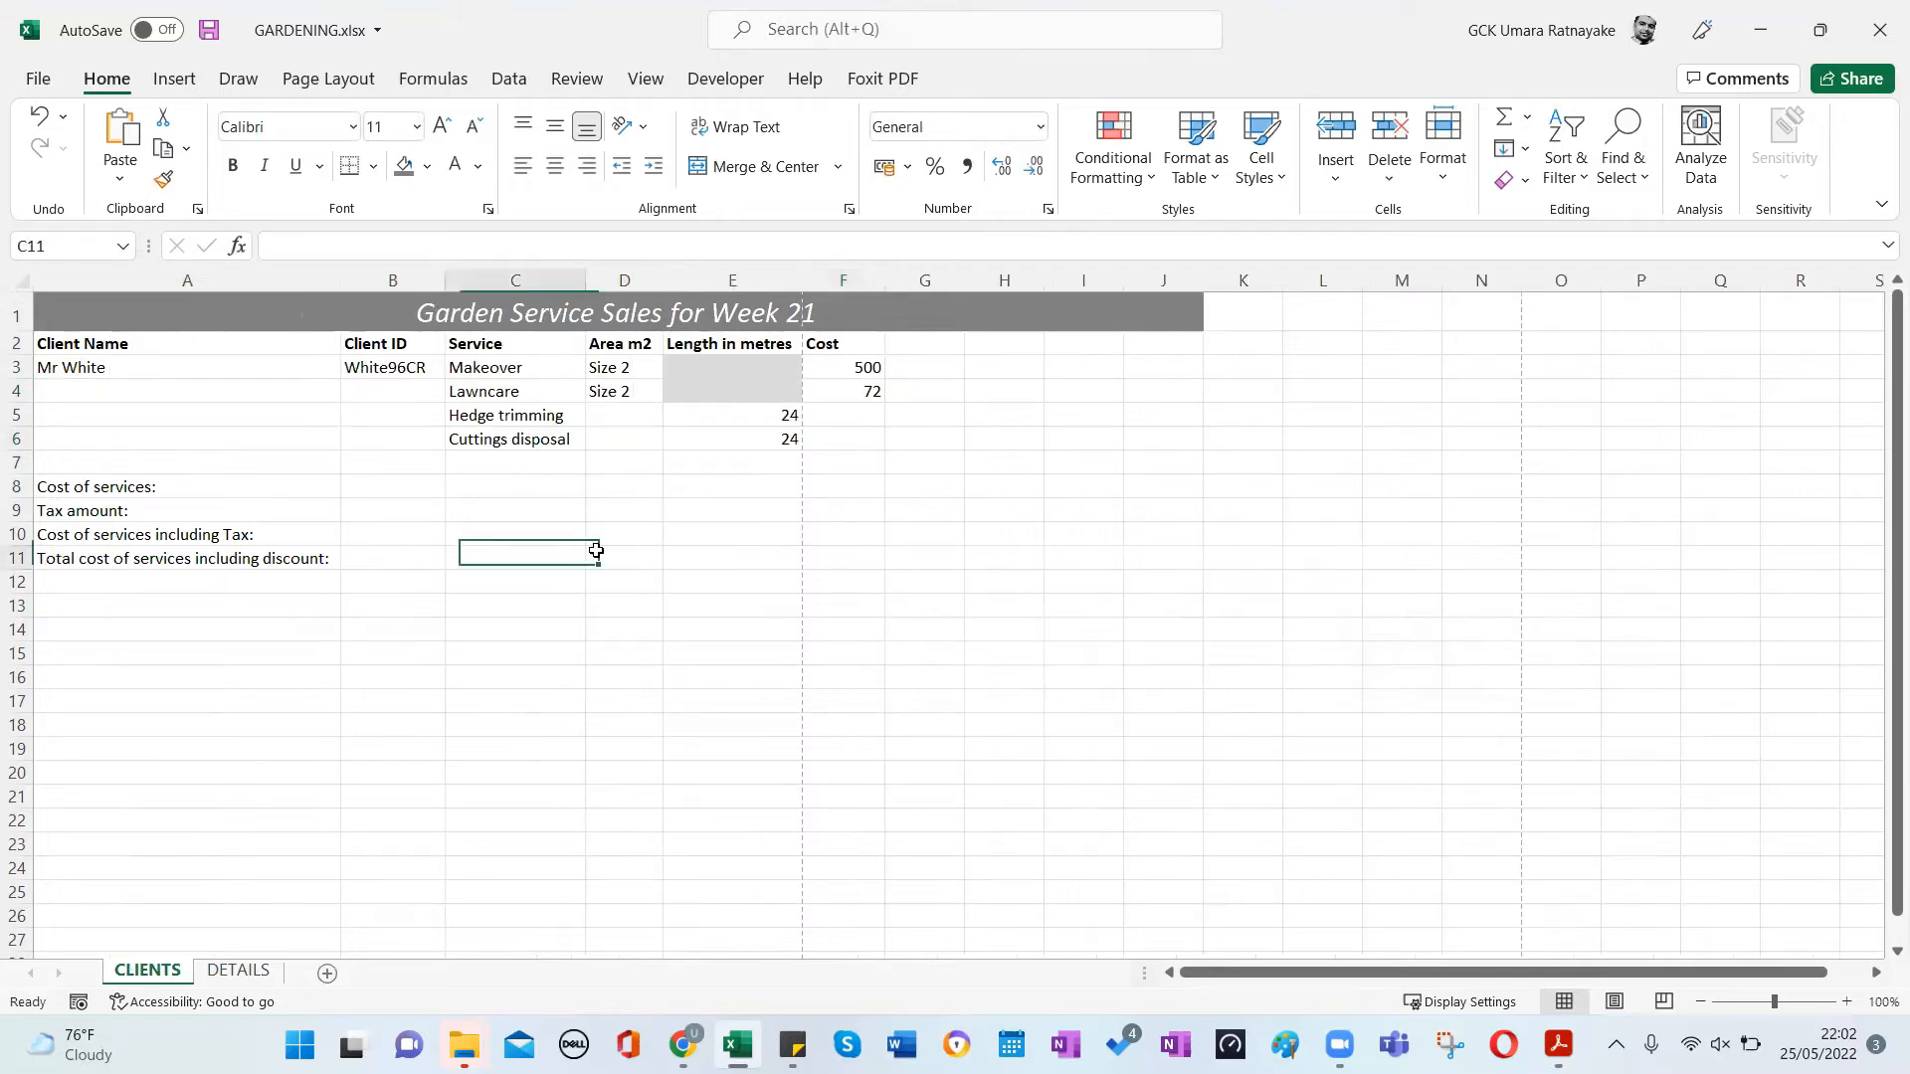
Calculate the Hedge trimming cost in F5 by multiplying its length by the per-metre rate, =E5*DETAILS!C9.
{"action": "left_click", "coordinate": [714, 441]}
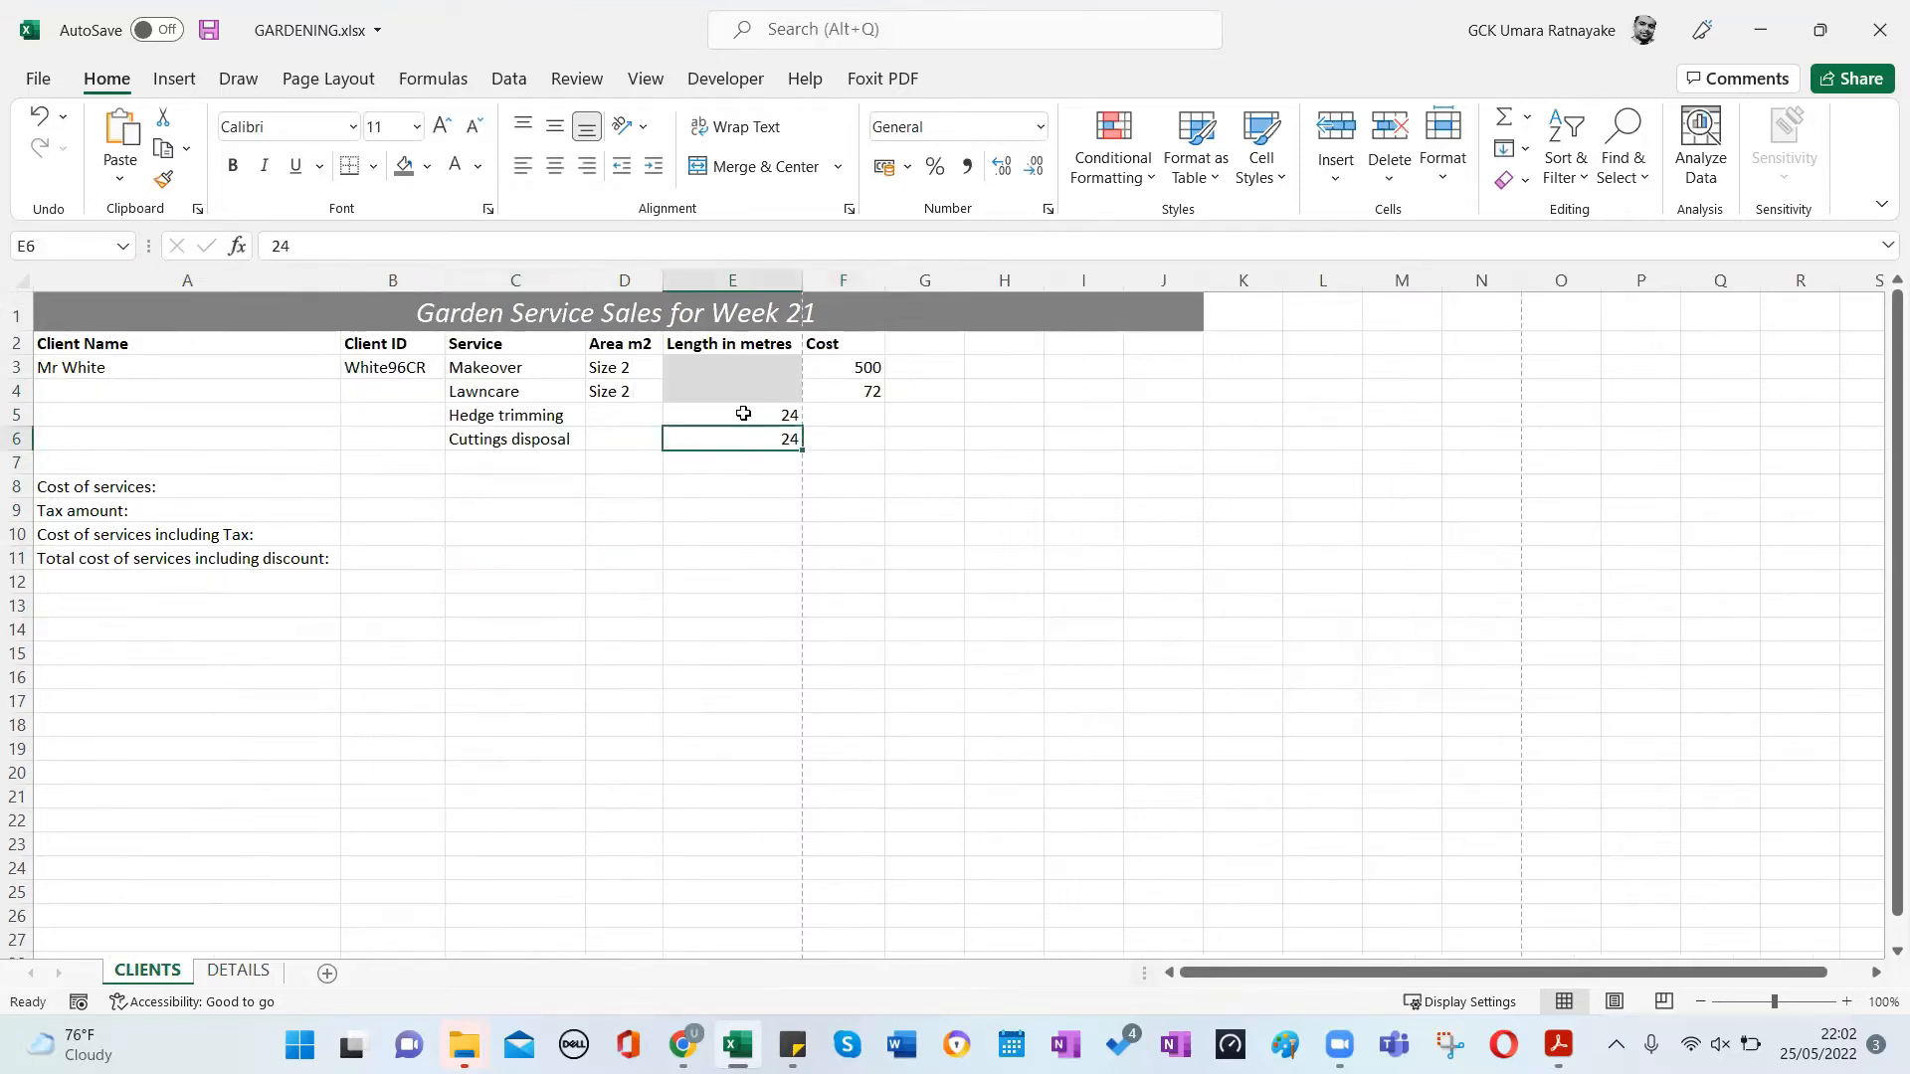
{"action": "left_click", "coordinate": [740, 414]}
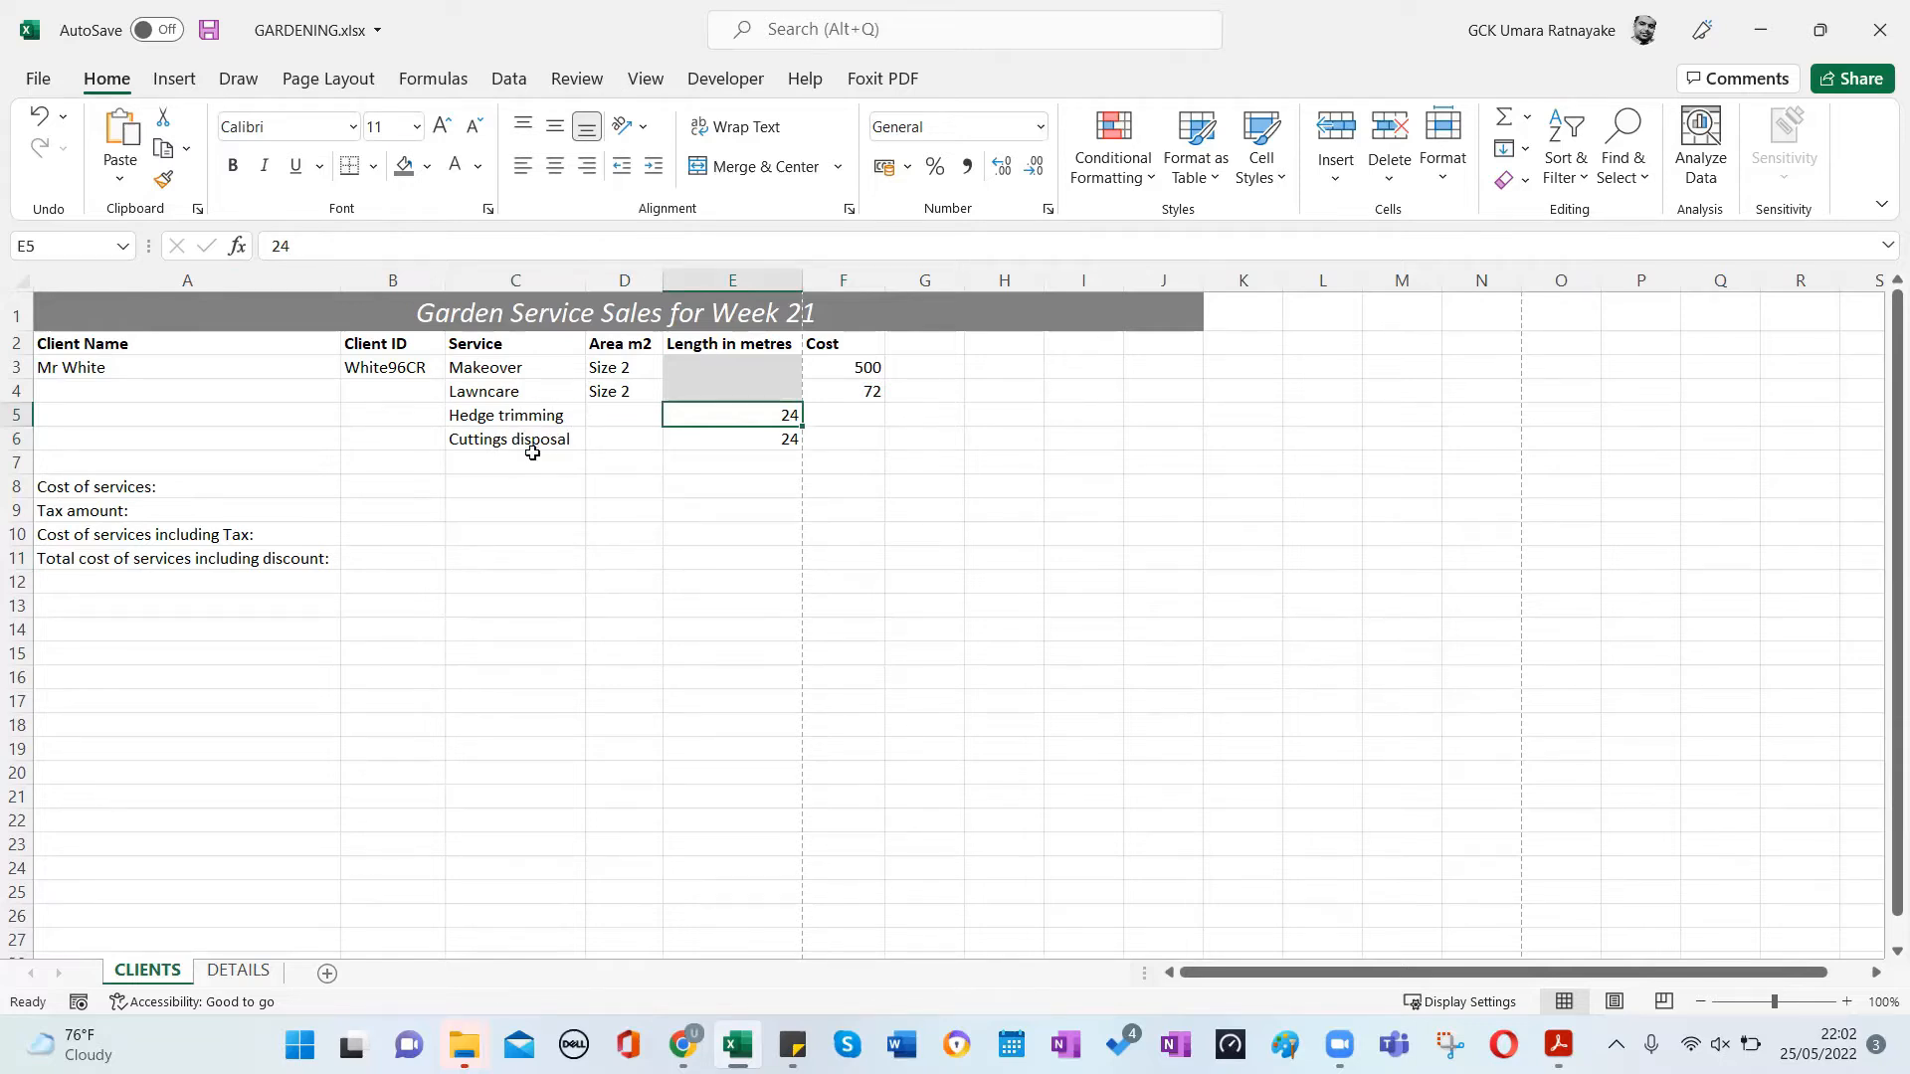
{"action": "left_click", "coordinate": [816, 415]}
{"action": "left_click", "coordinate": [238, 970]}
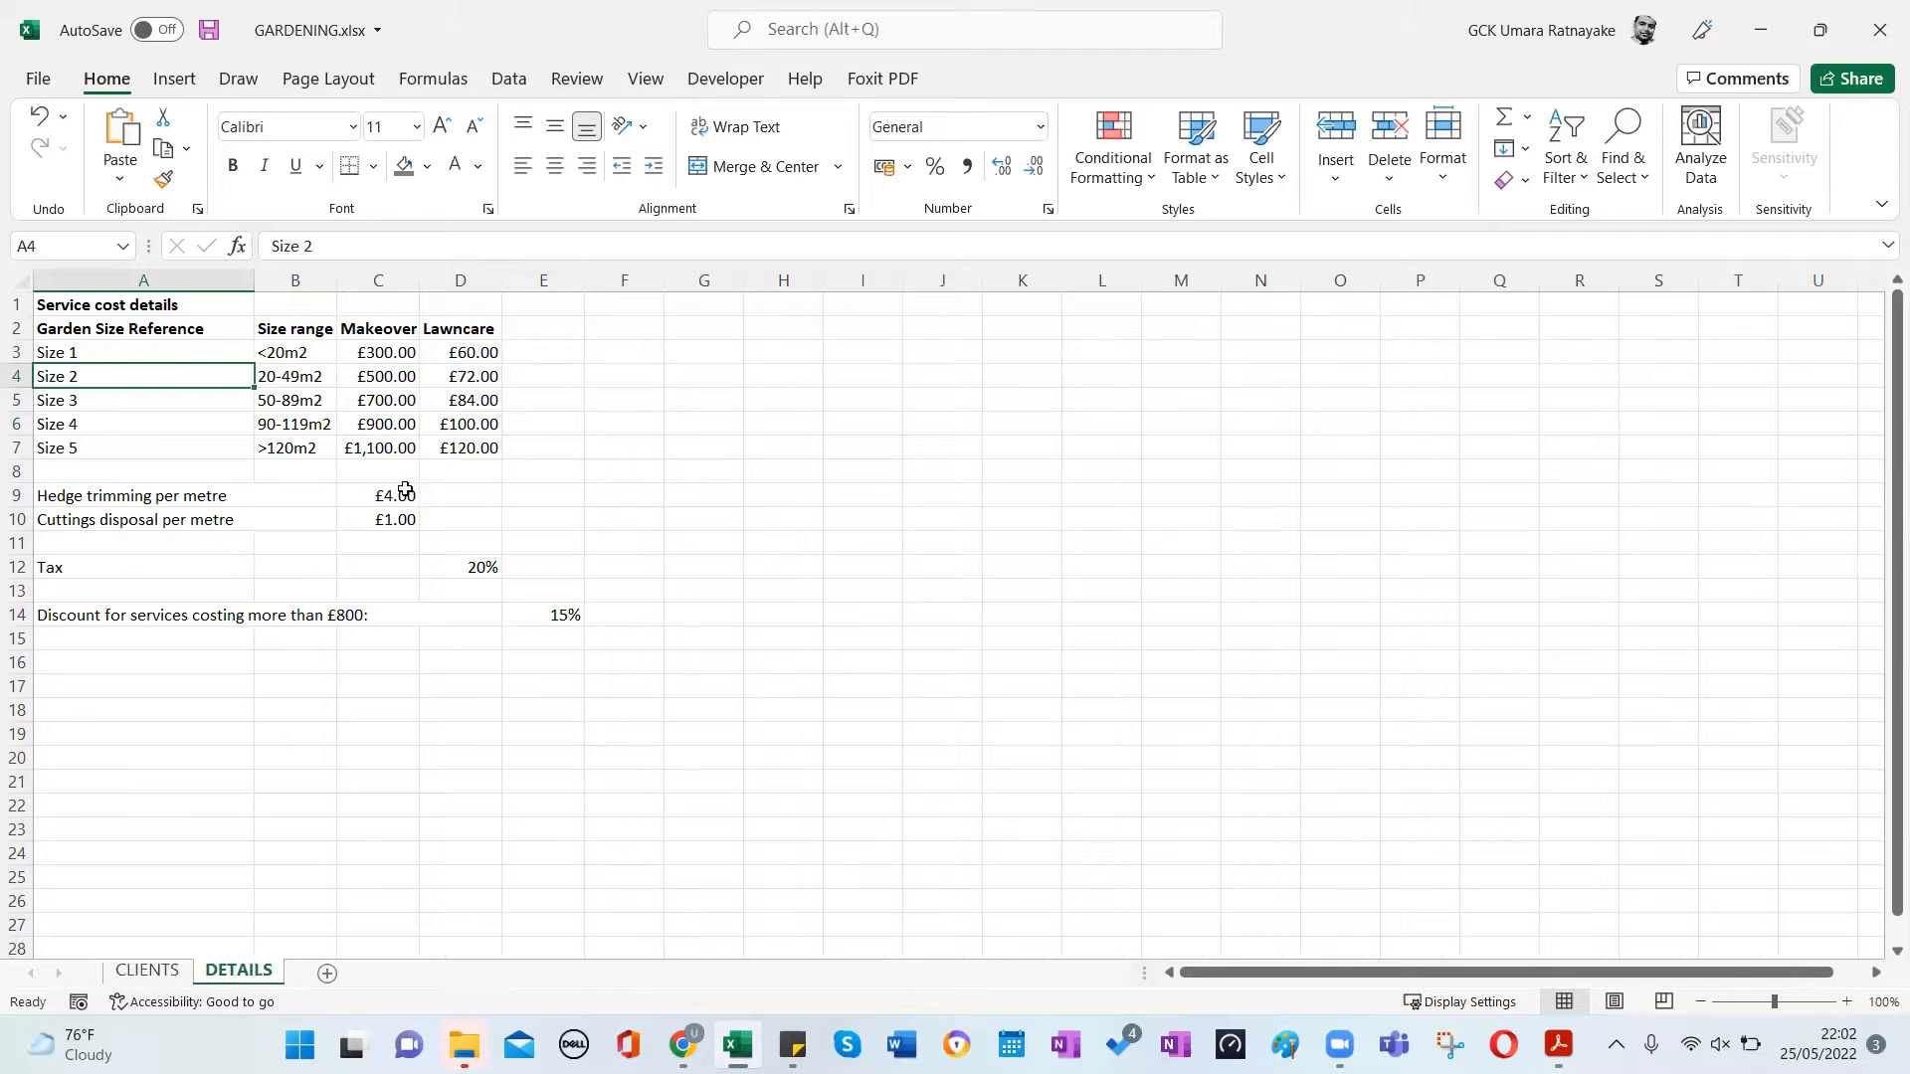
{"action": "left_click", "coordinate": [147, 969]}
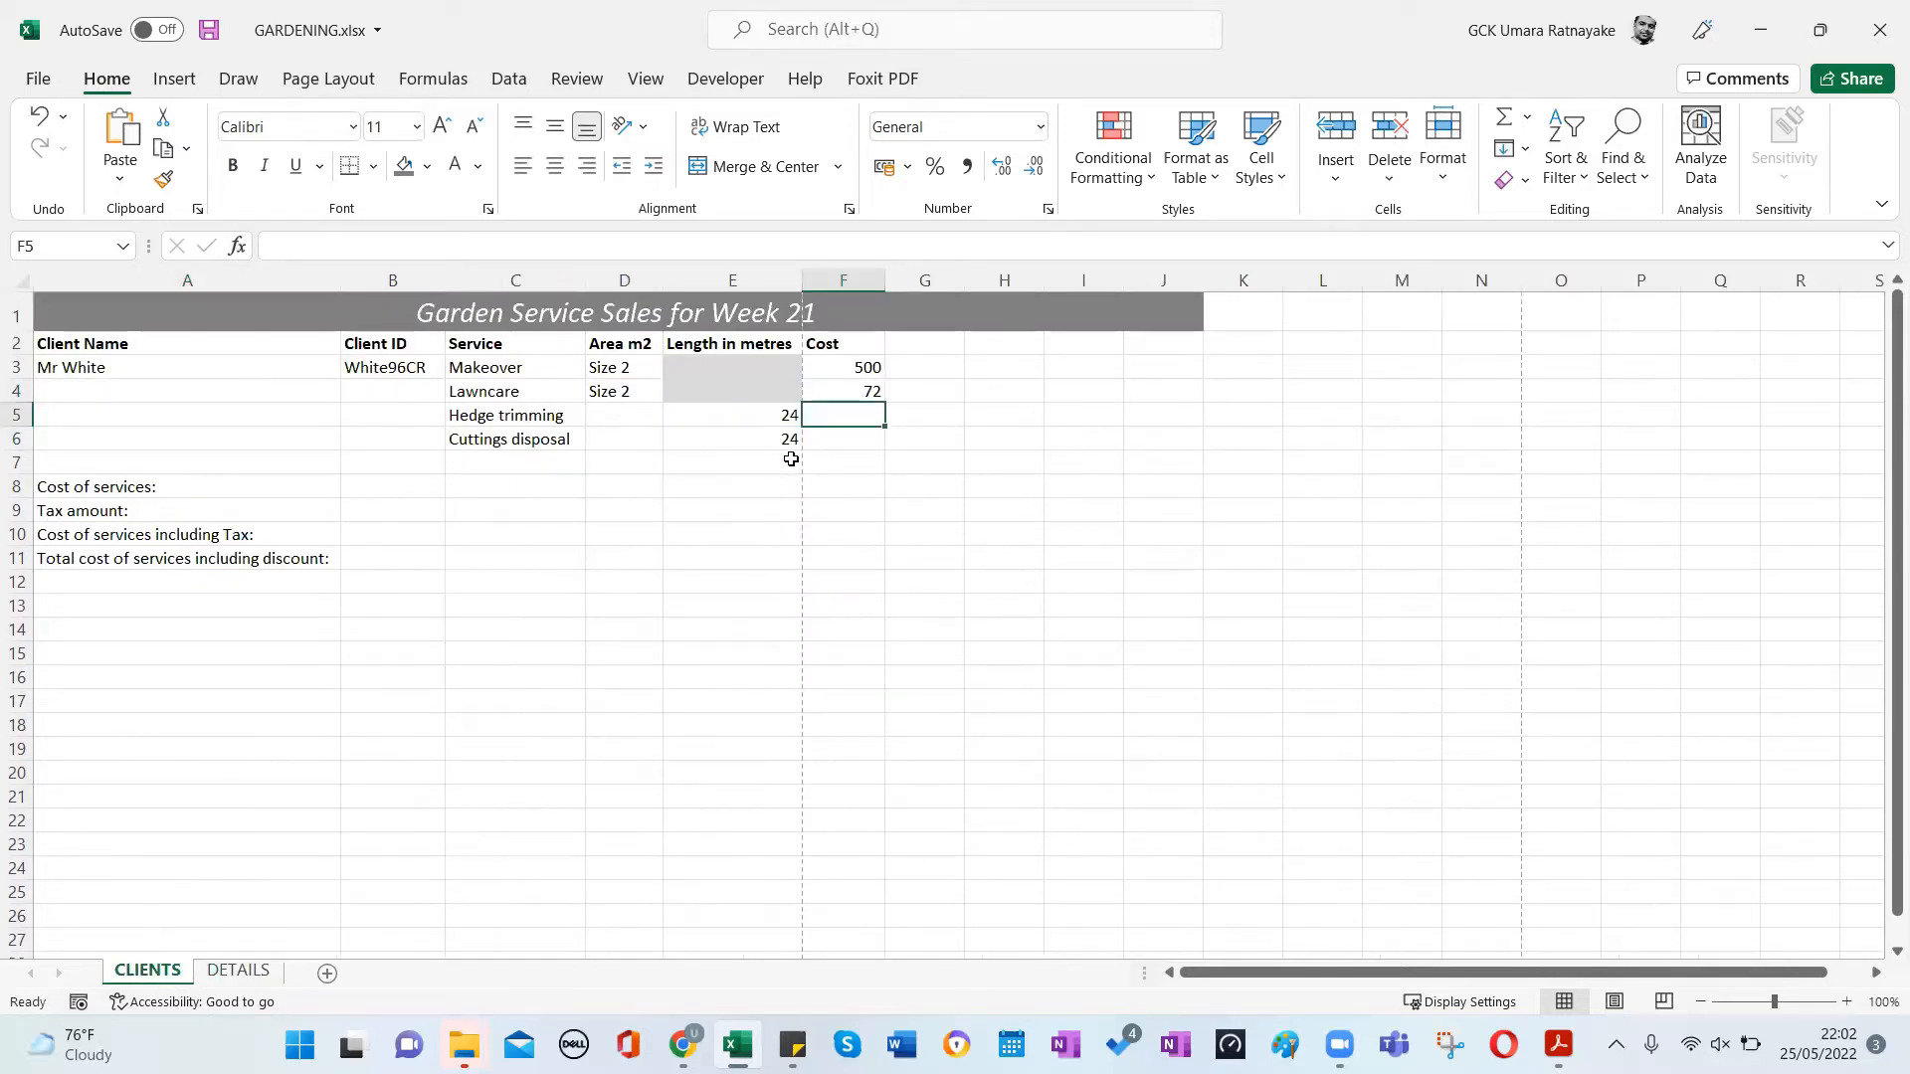
{"action": "type", "text": "="}
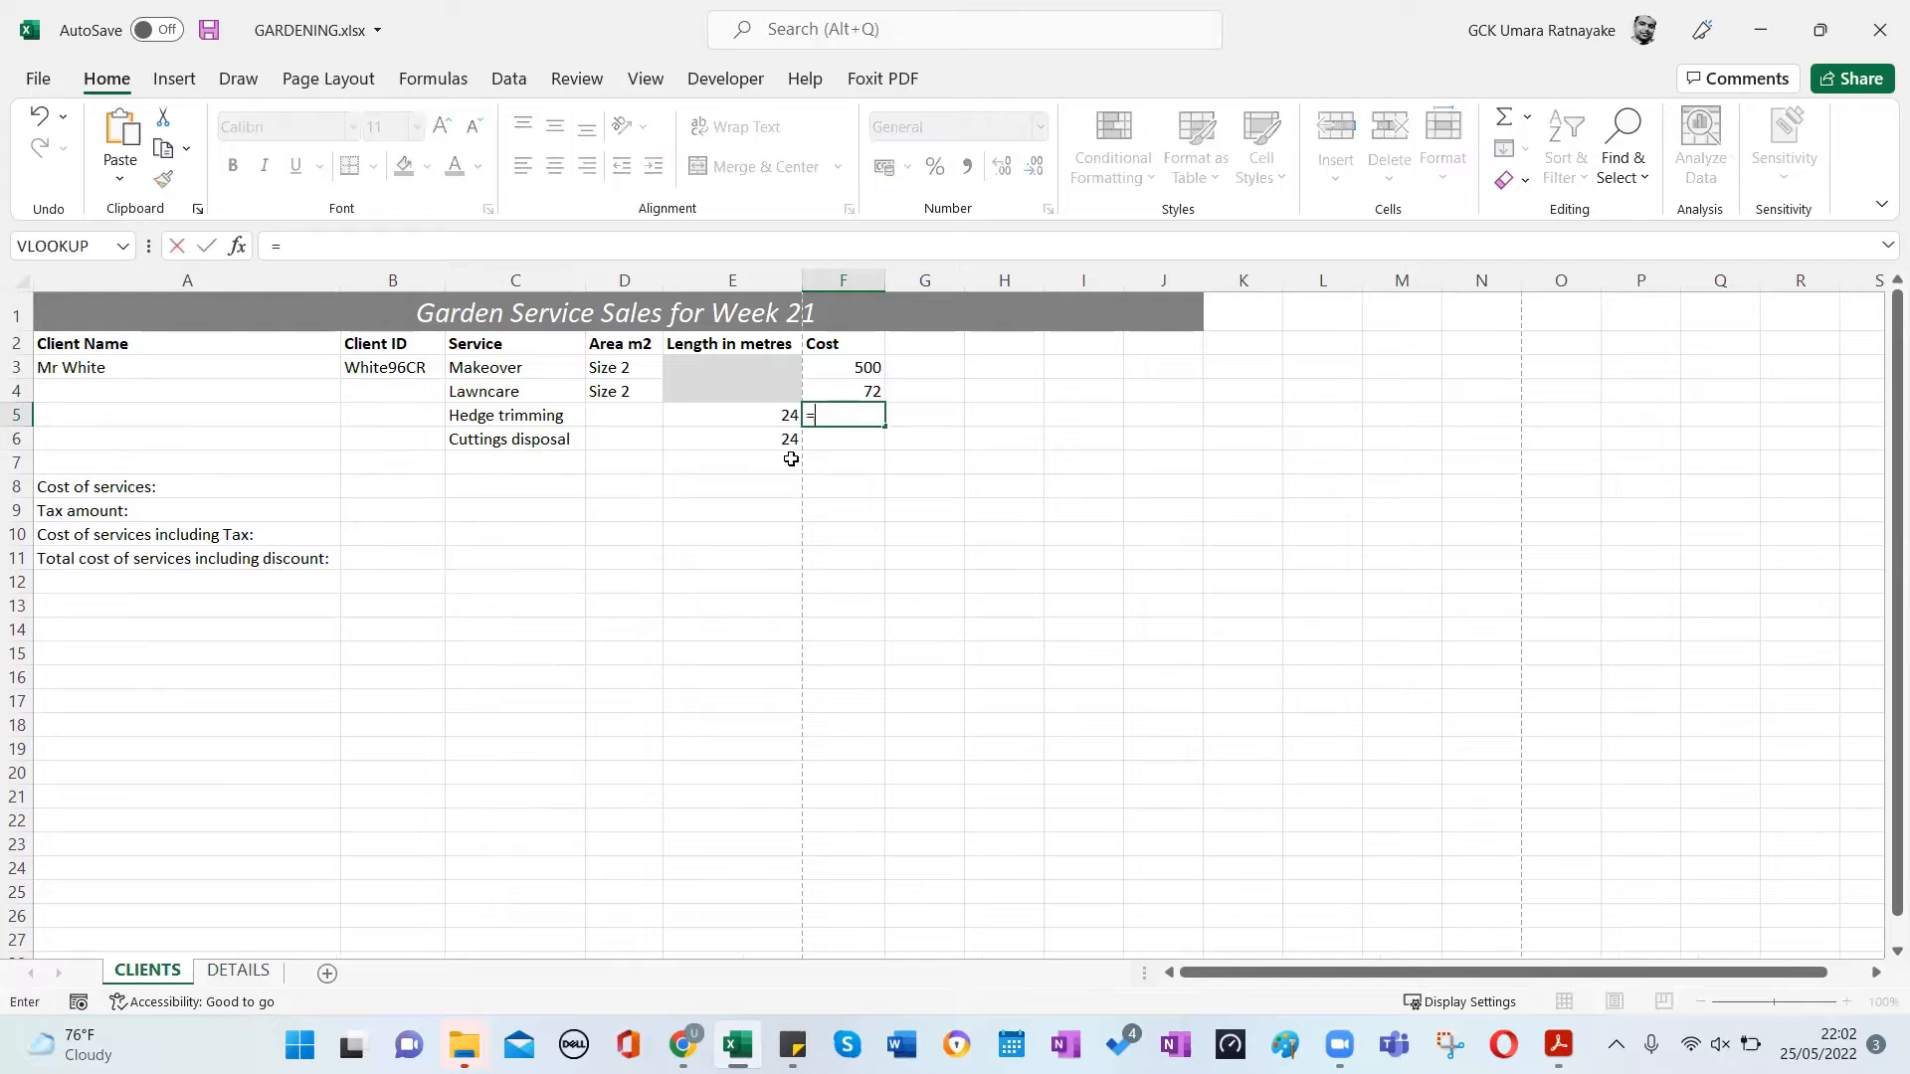
{"action": "left_click", "coordinate": [759, 414]}
{"action": "type", "text": "*"}
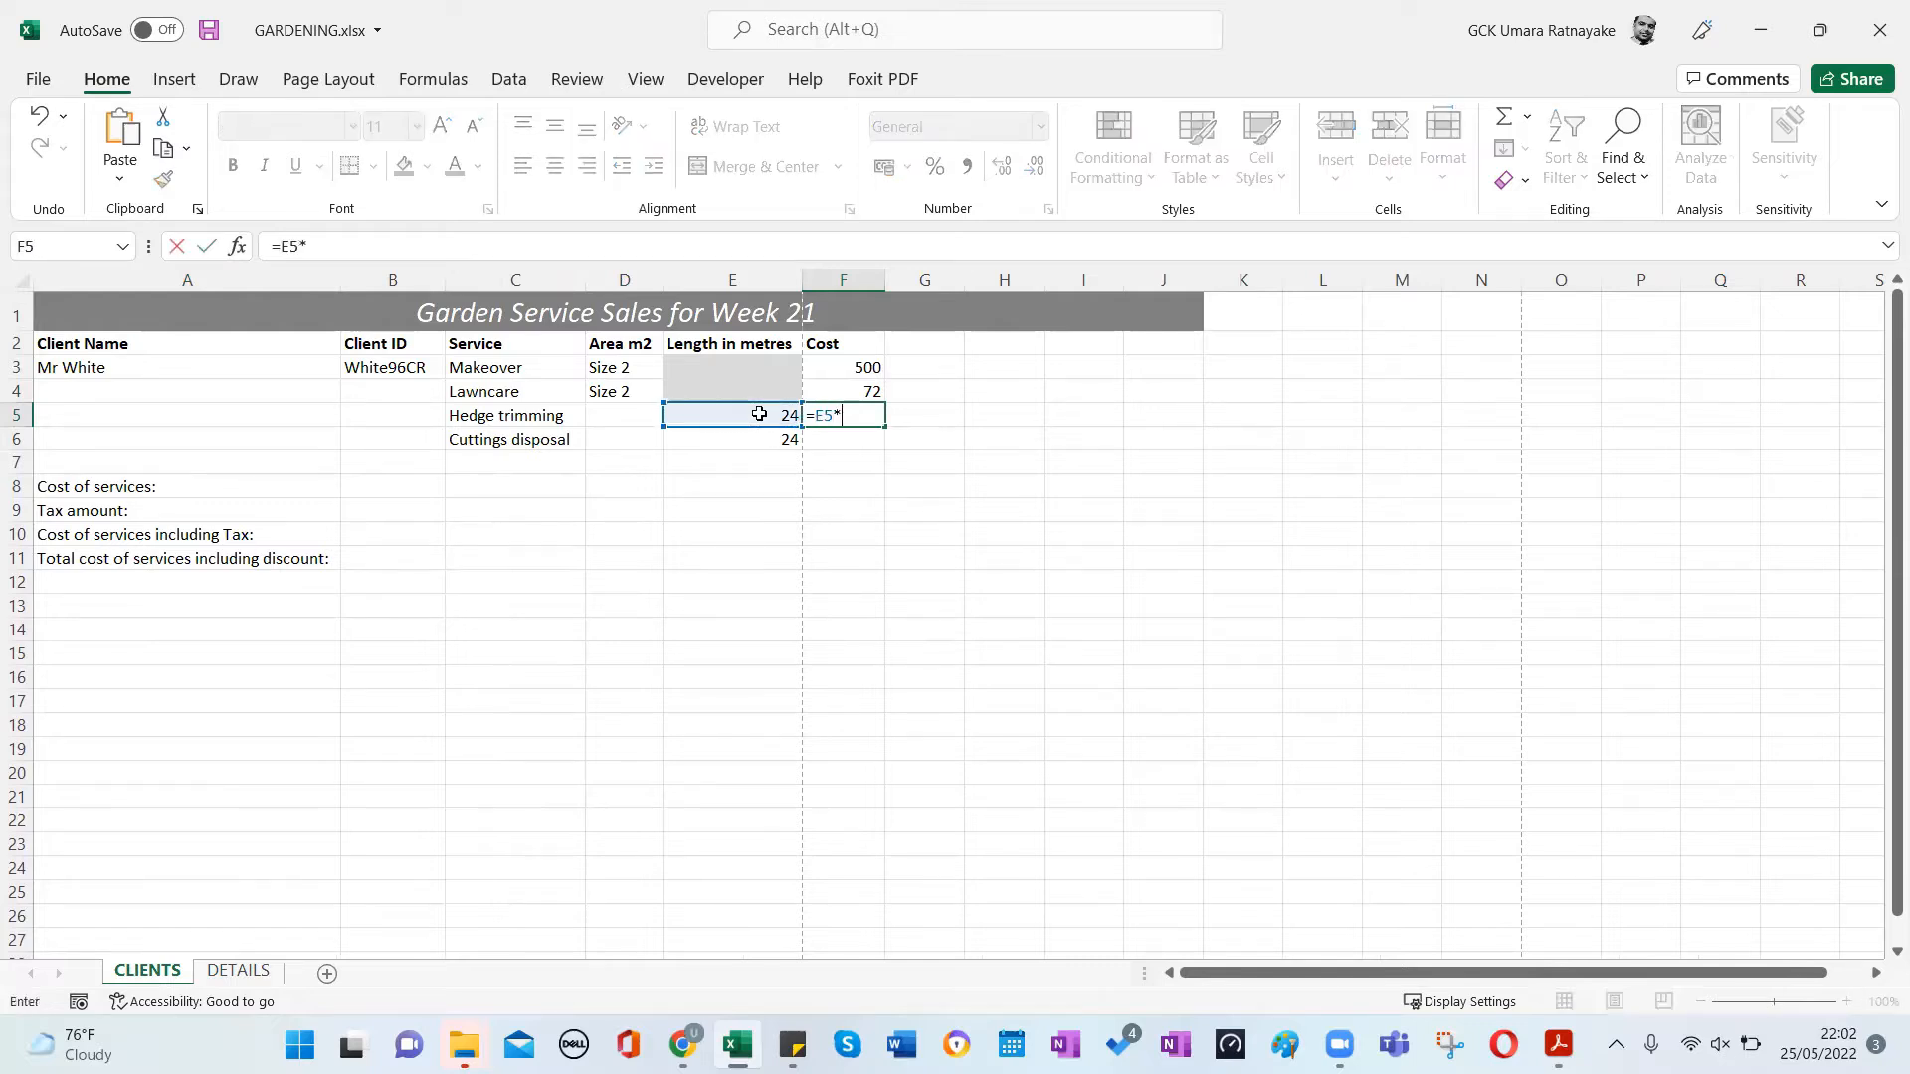
{"action": "left_click", "coordinate": [238, 970]}
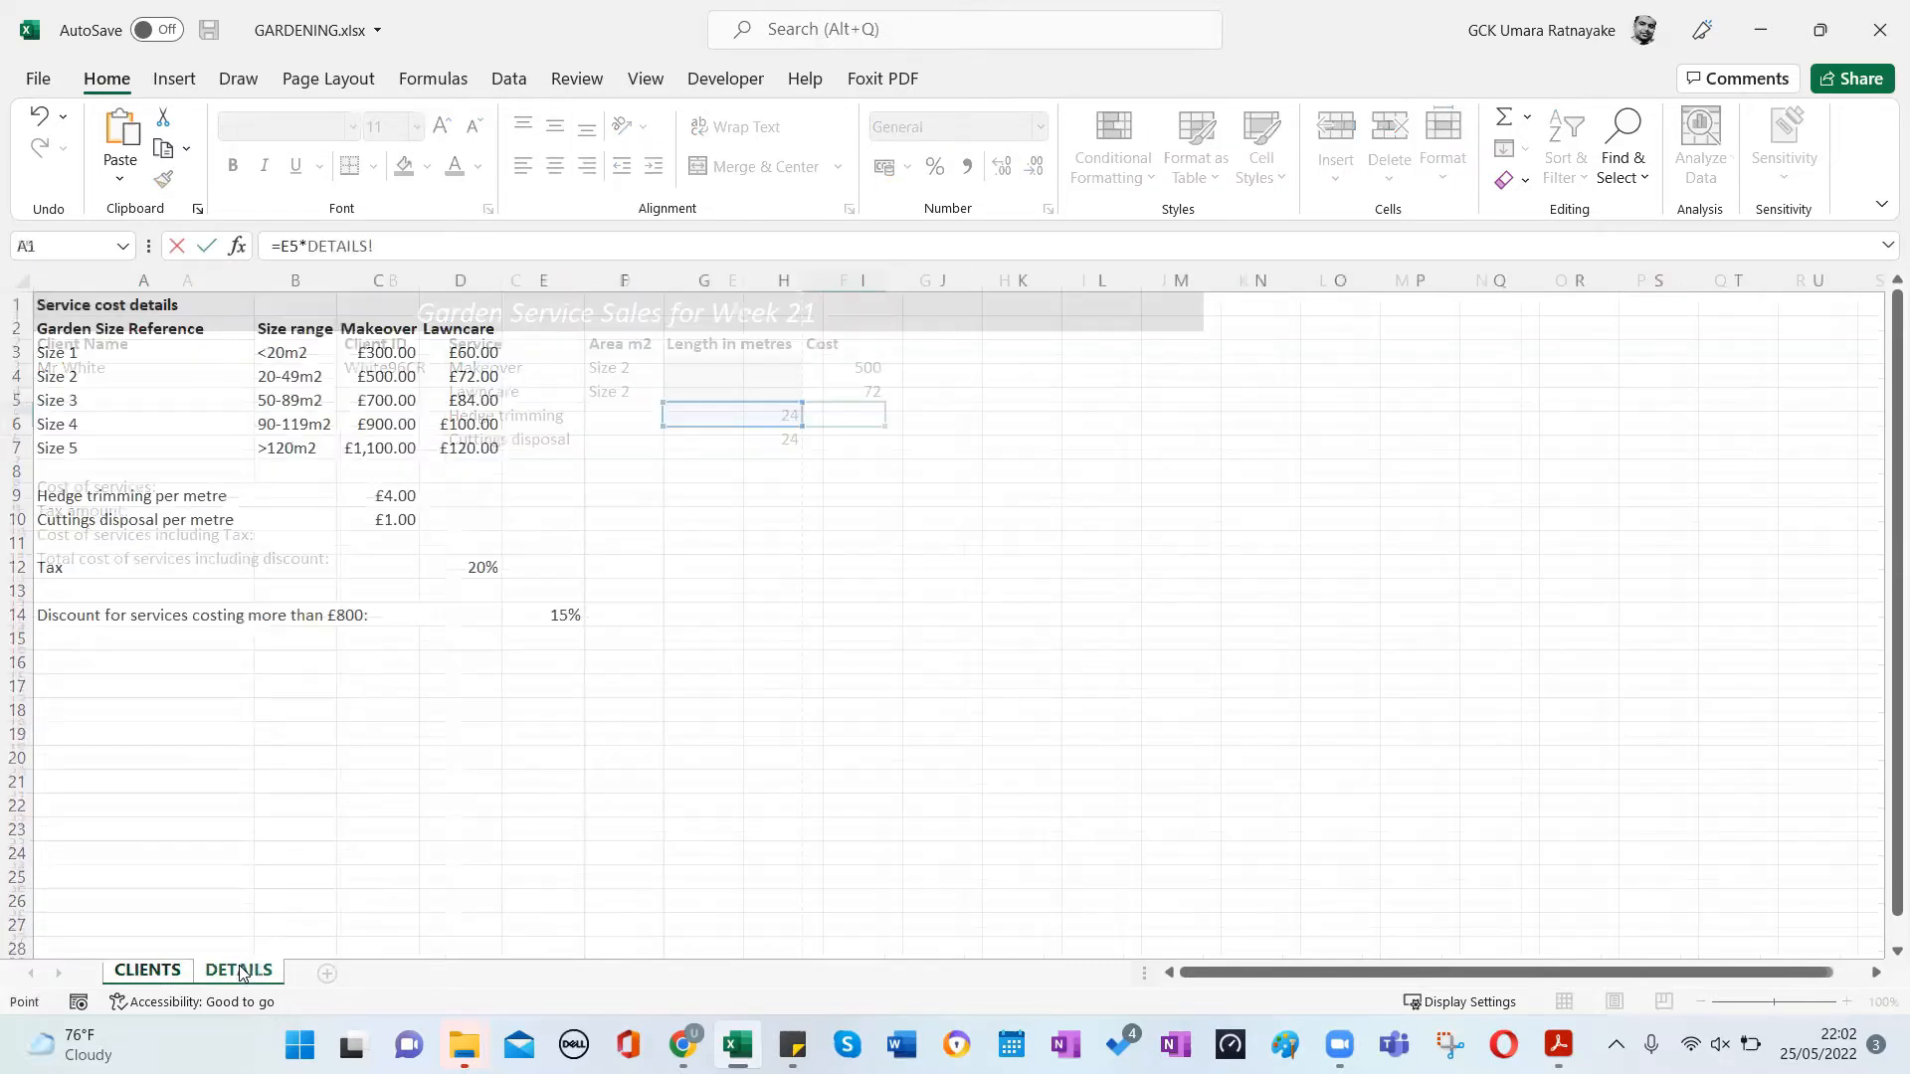
{"action": "left_click", "coordinate": [379, 496]}
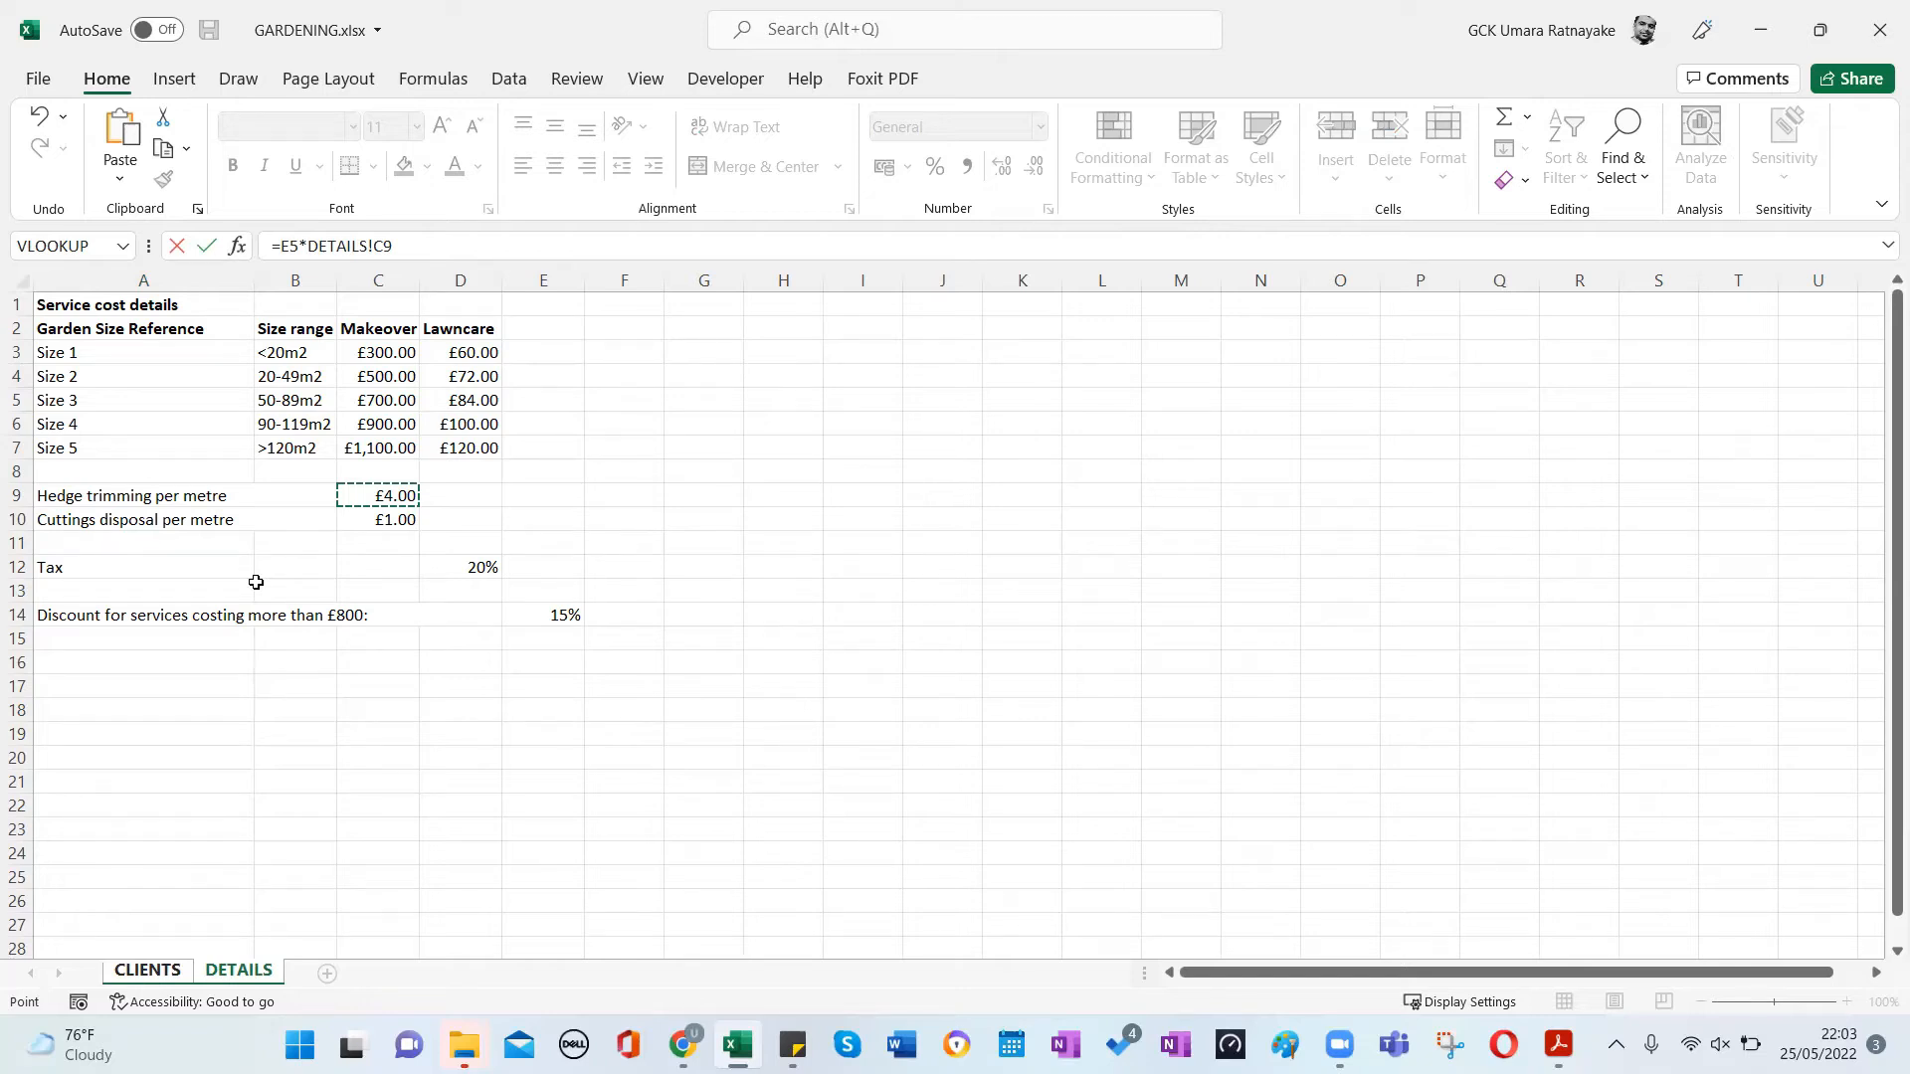
{"action": "key", "text": "Return"}
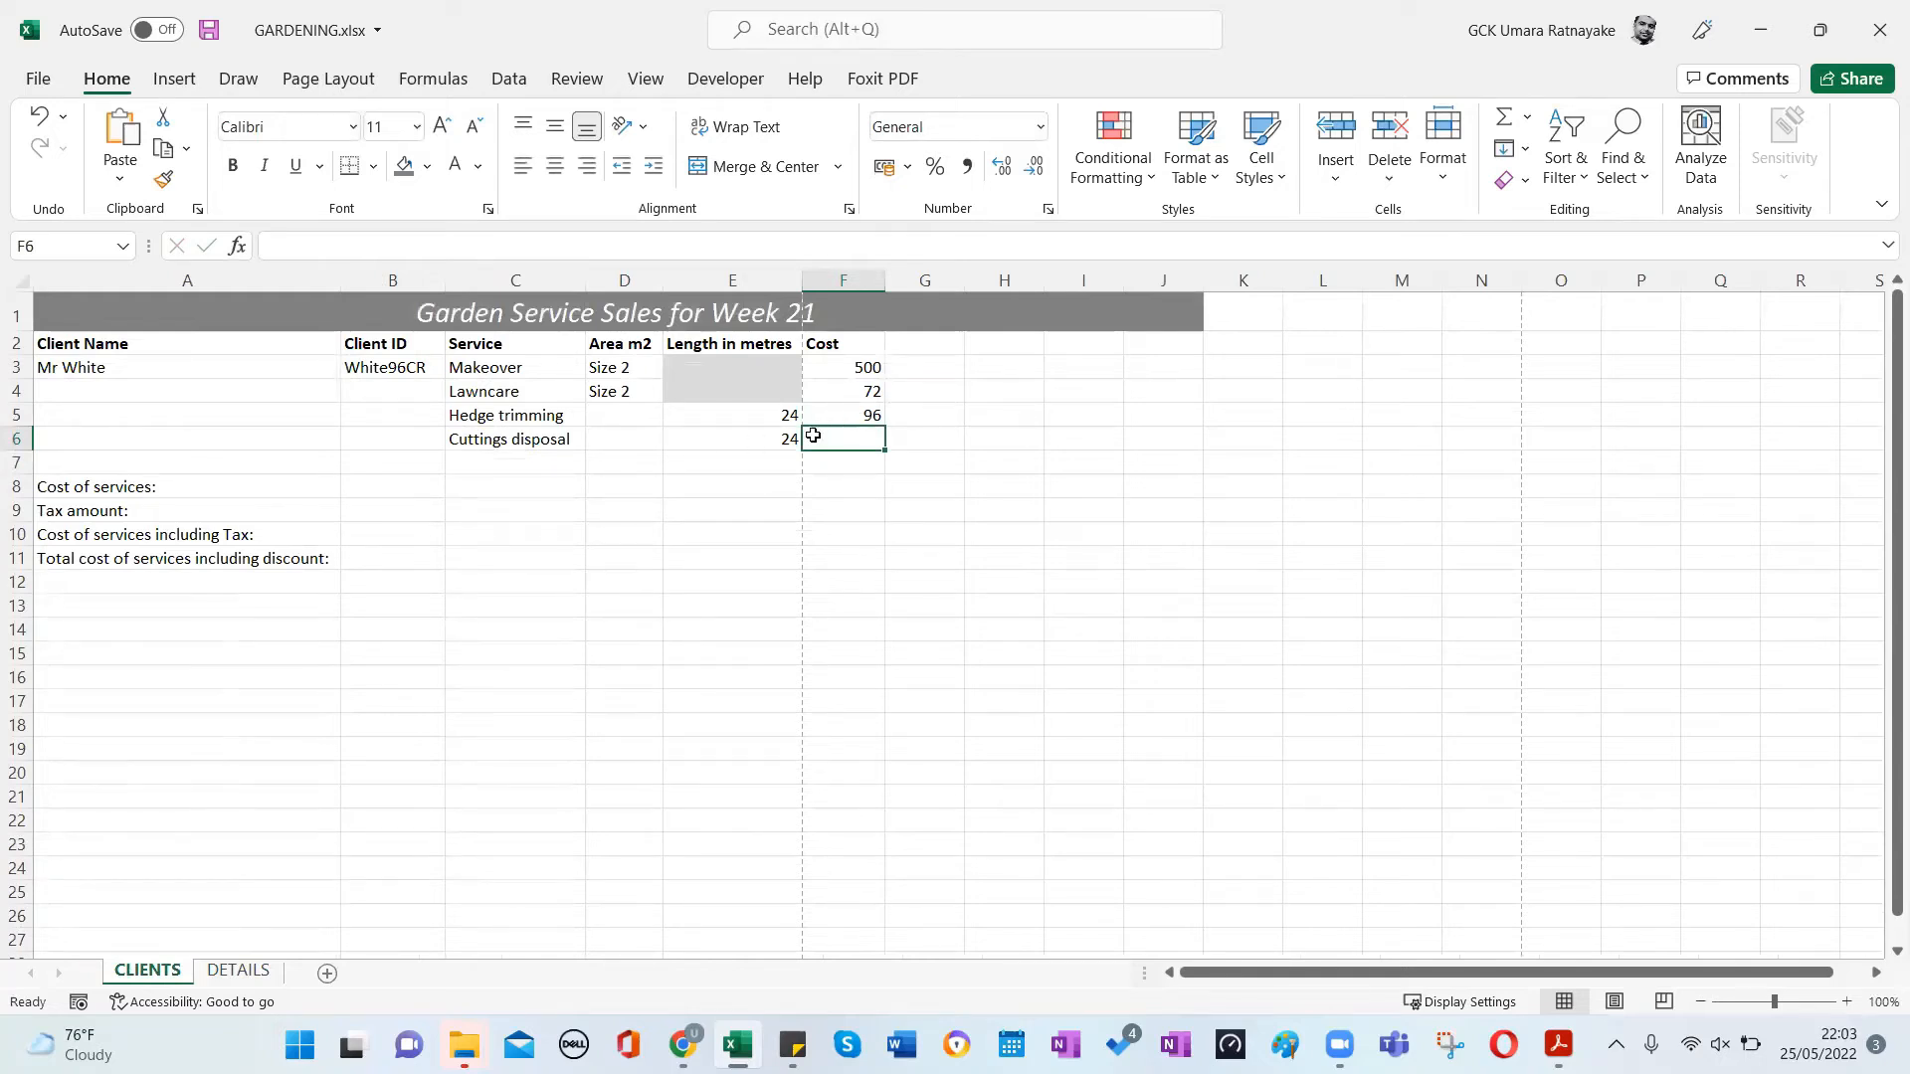
Calculate the Cuttings disposal cost in F6 with the formula =E6*DETAILS!C10.
{"action": "type", "text": "="}
{"action": "left_click", "coordinate": [775, 443]}
{"action": "type", "text": "*"}
{"action": "left_click", "coordinate": [238, 971]}
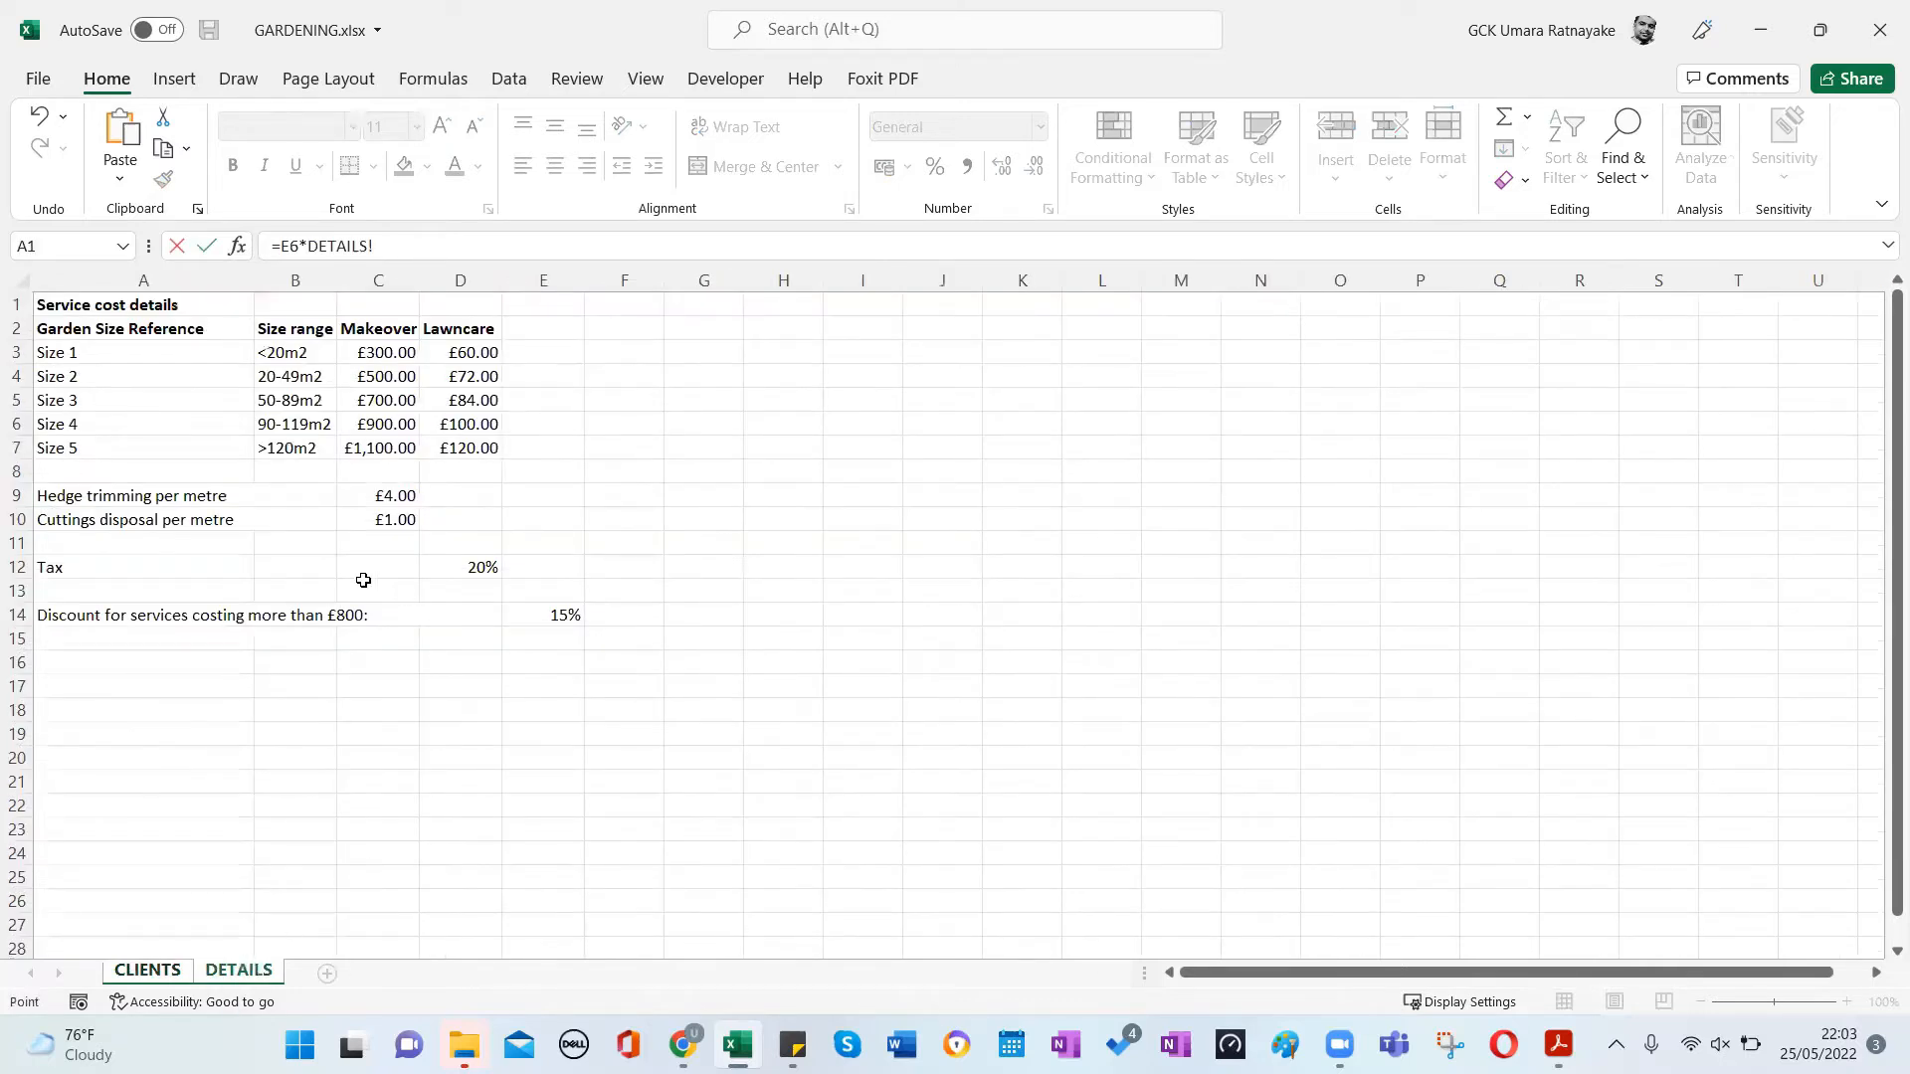
{"action": "left_click", "coordinate": [369, 525]}
{"action": "key", "text": "Return"}
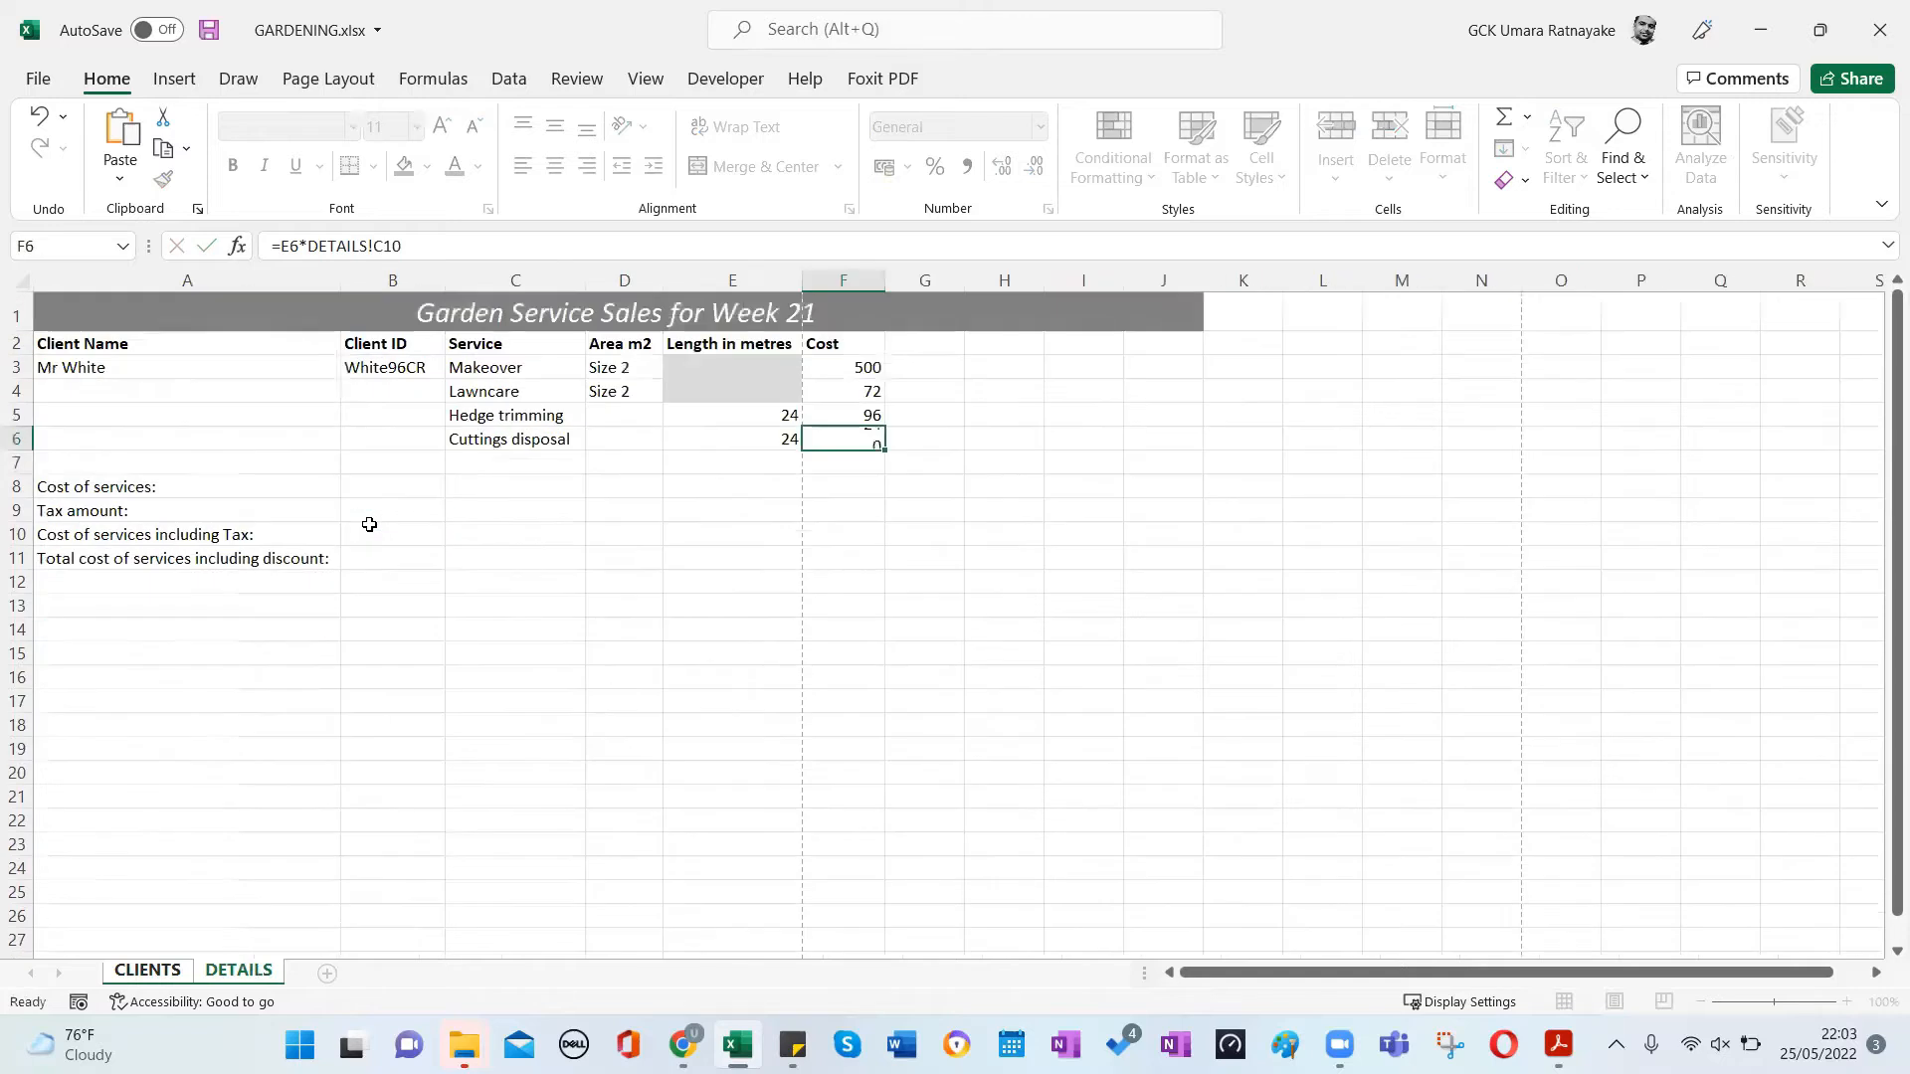
Total the four service costs in the Cost of services cell B8 with =SUM(F3:F6).
{"action": "left_click", "coordinate": [468, 685]}
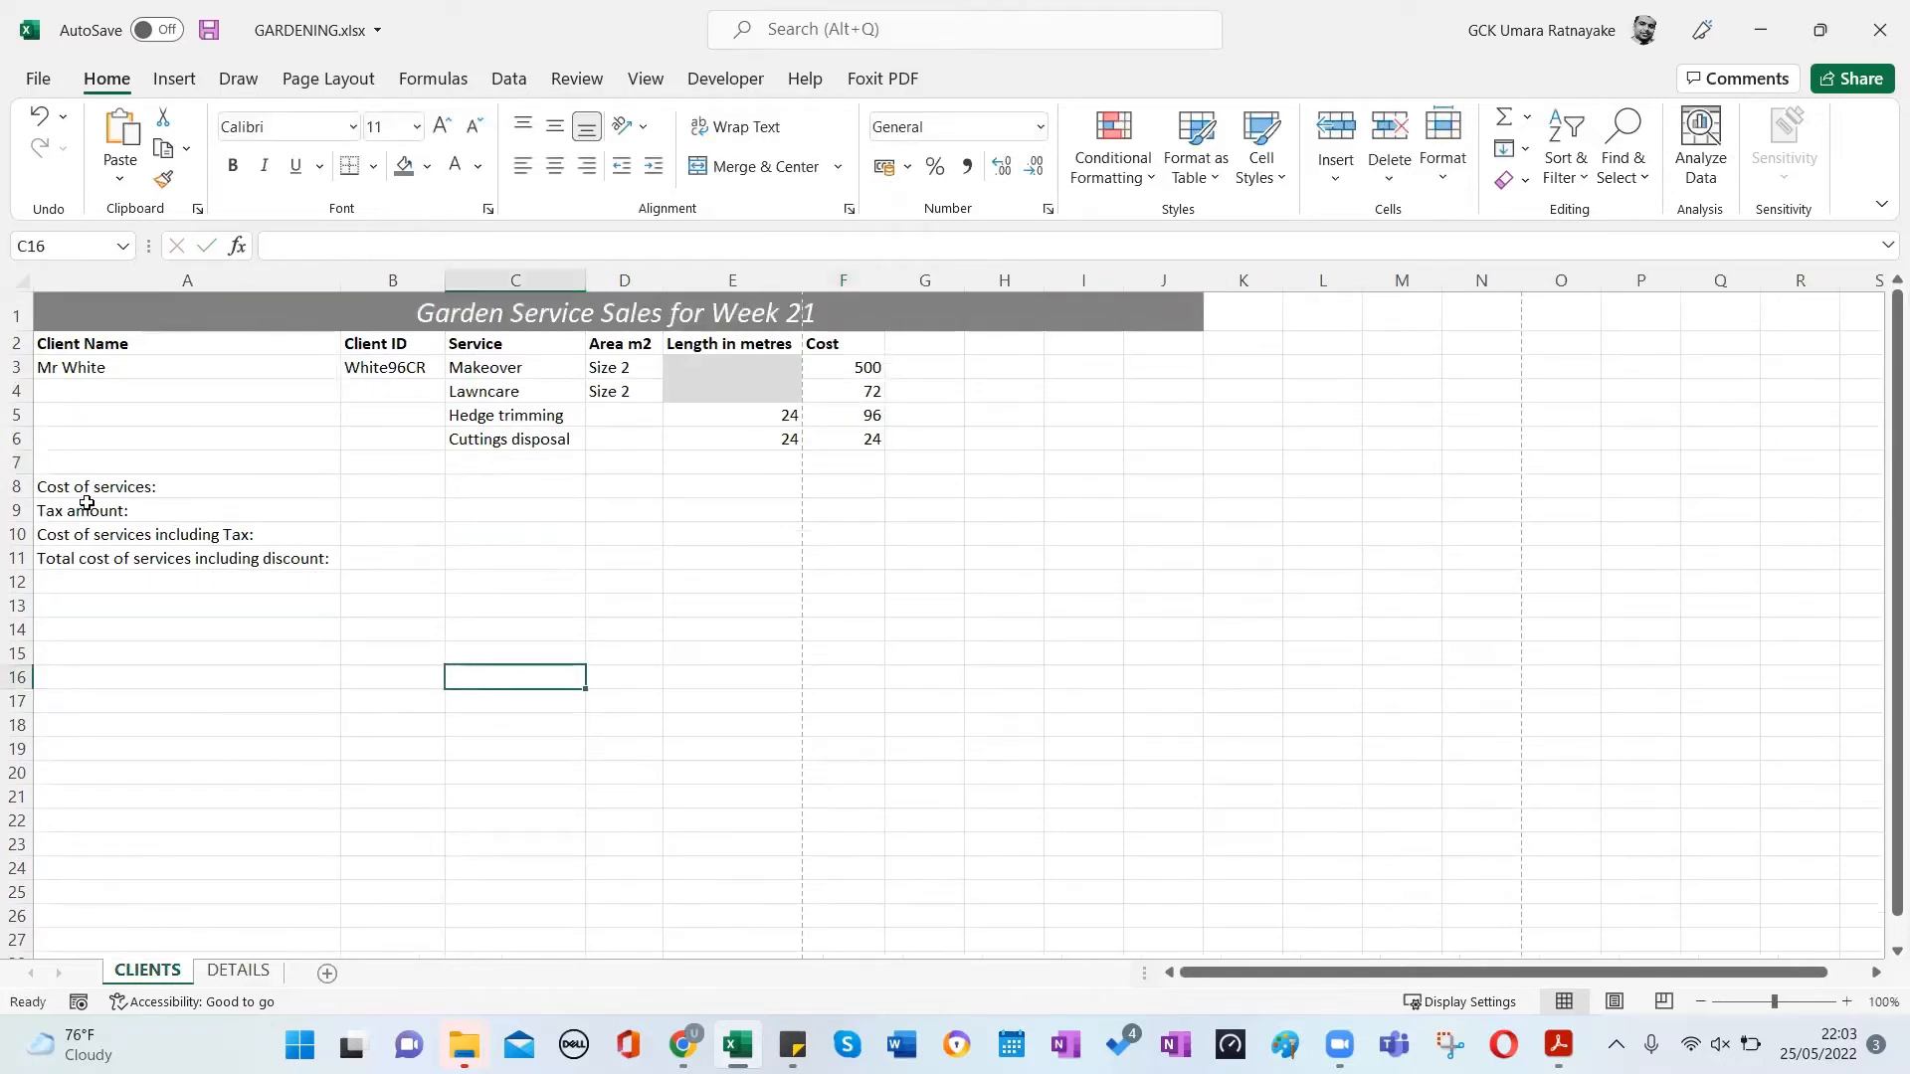
{"action": "left_click", "coordinate": [376, 493]}
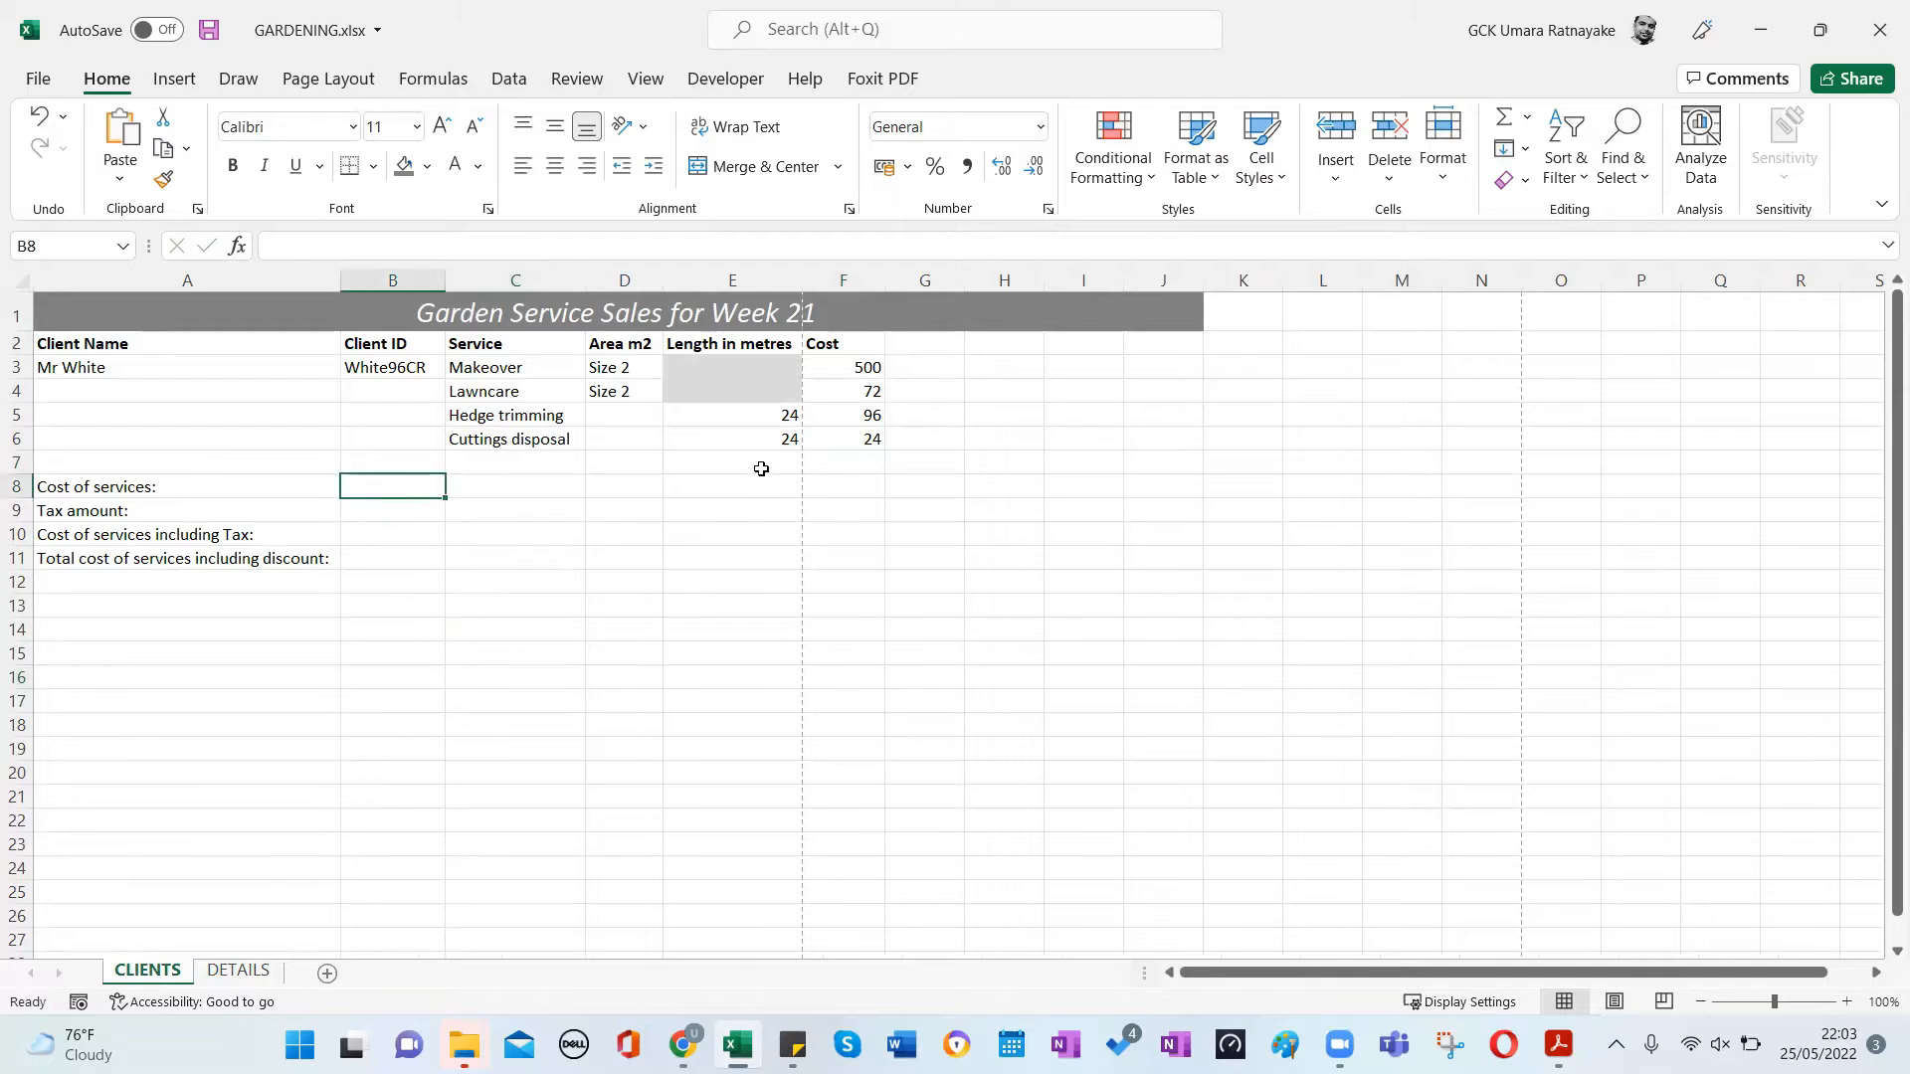
{"action": "left_click_drag", "start_coordinate": [849, 364], "coordinate": [846, 442]}
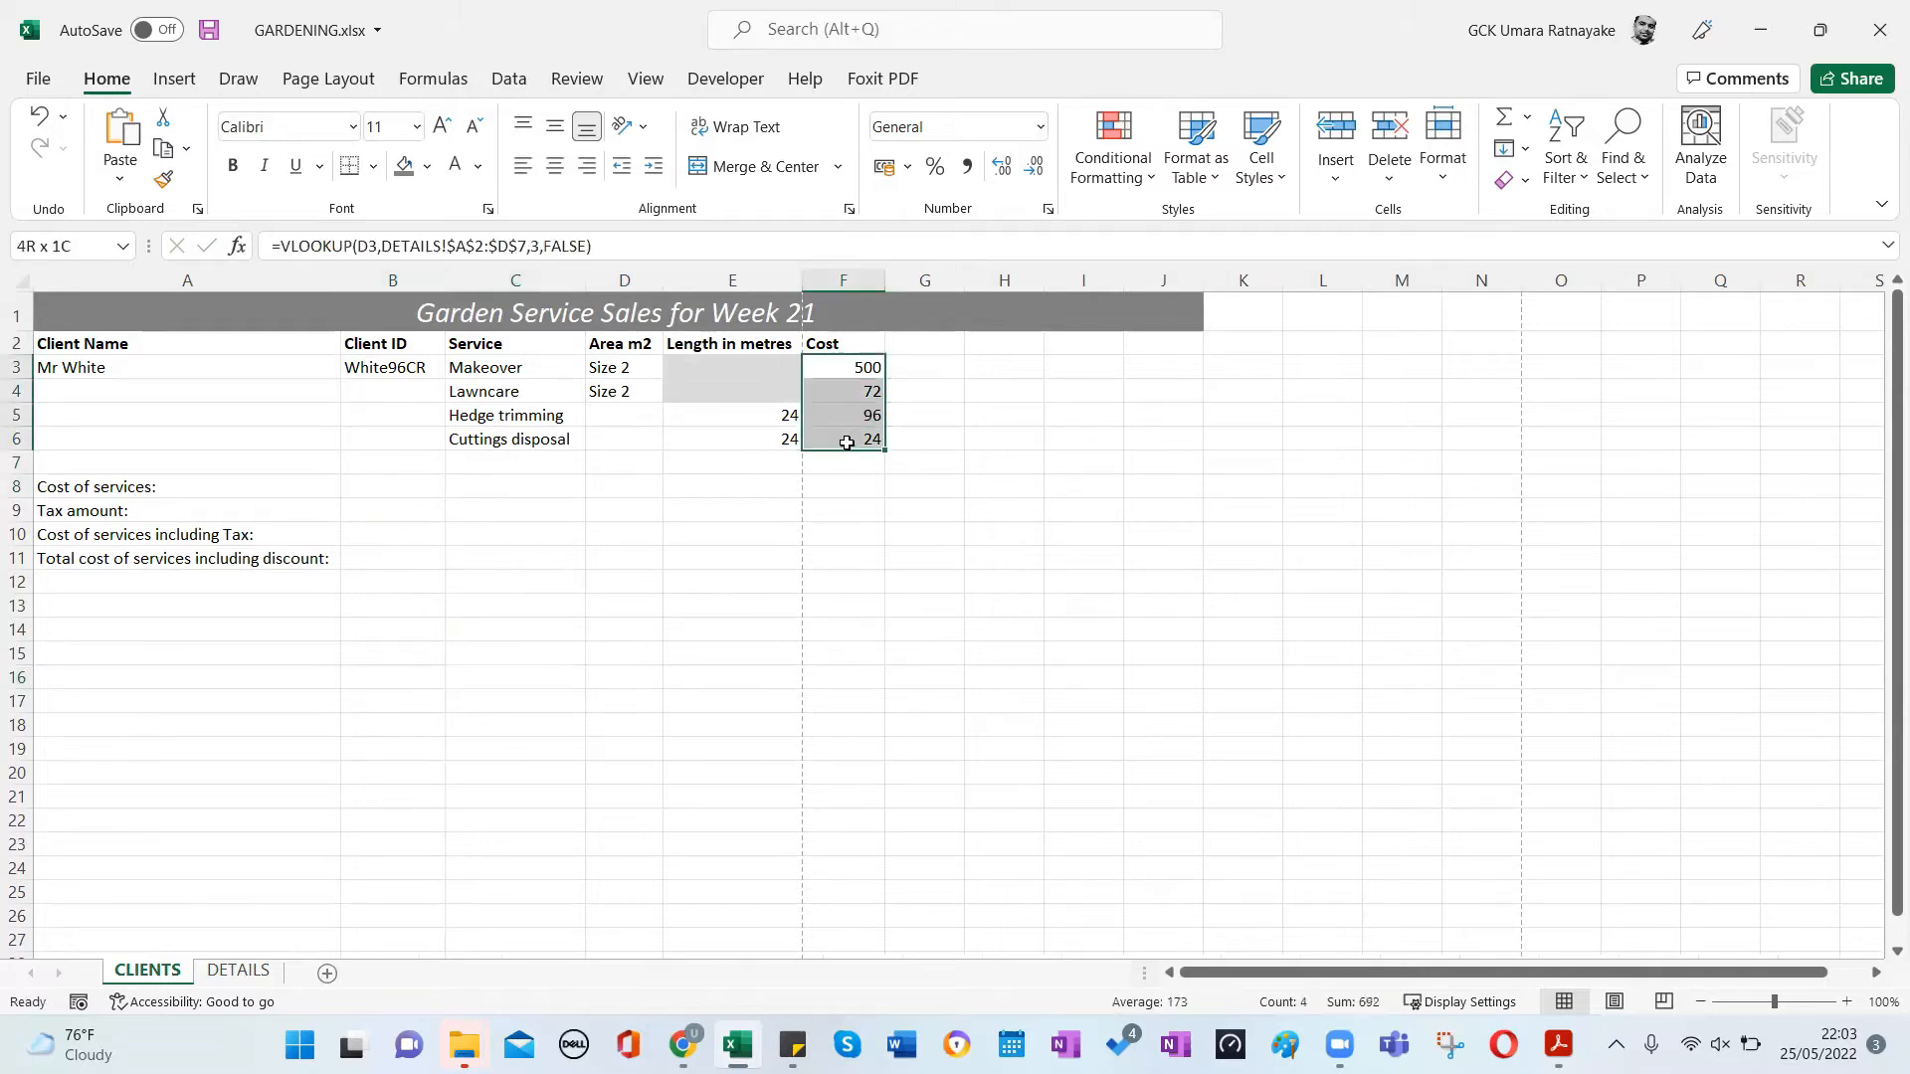
{"action": "left_click", "coordinate": [377, 492]}
{"action": "key", "text": "alt+Tab"}
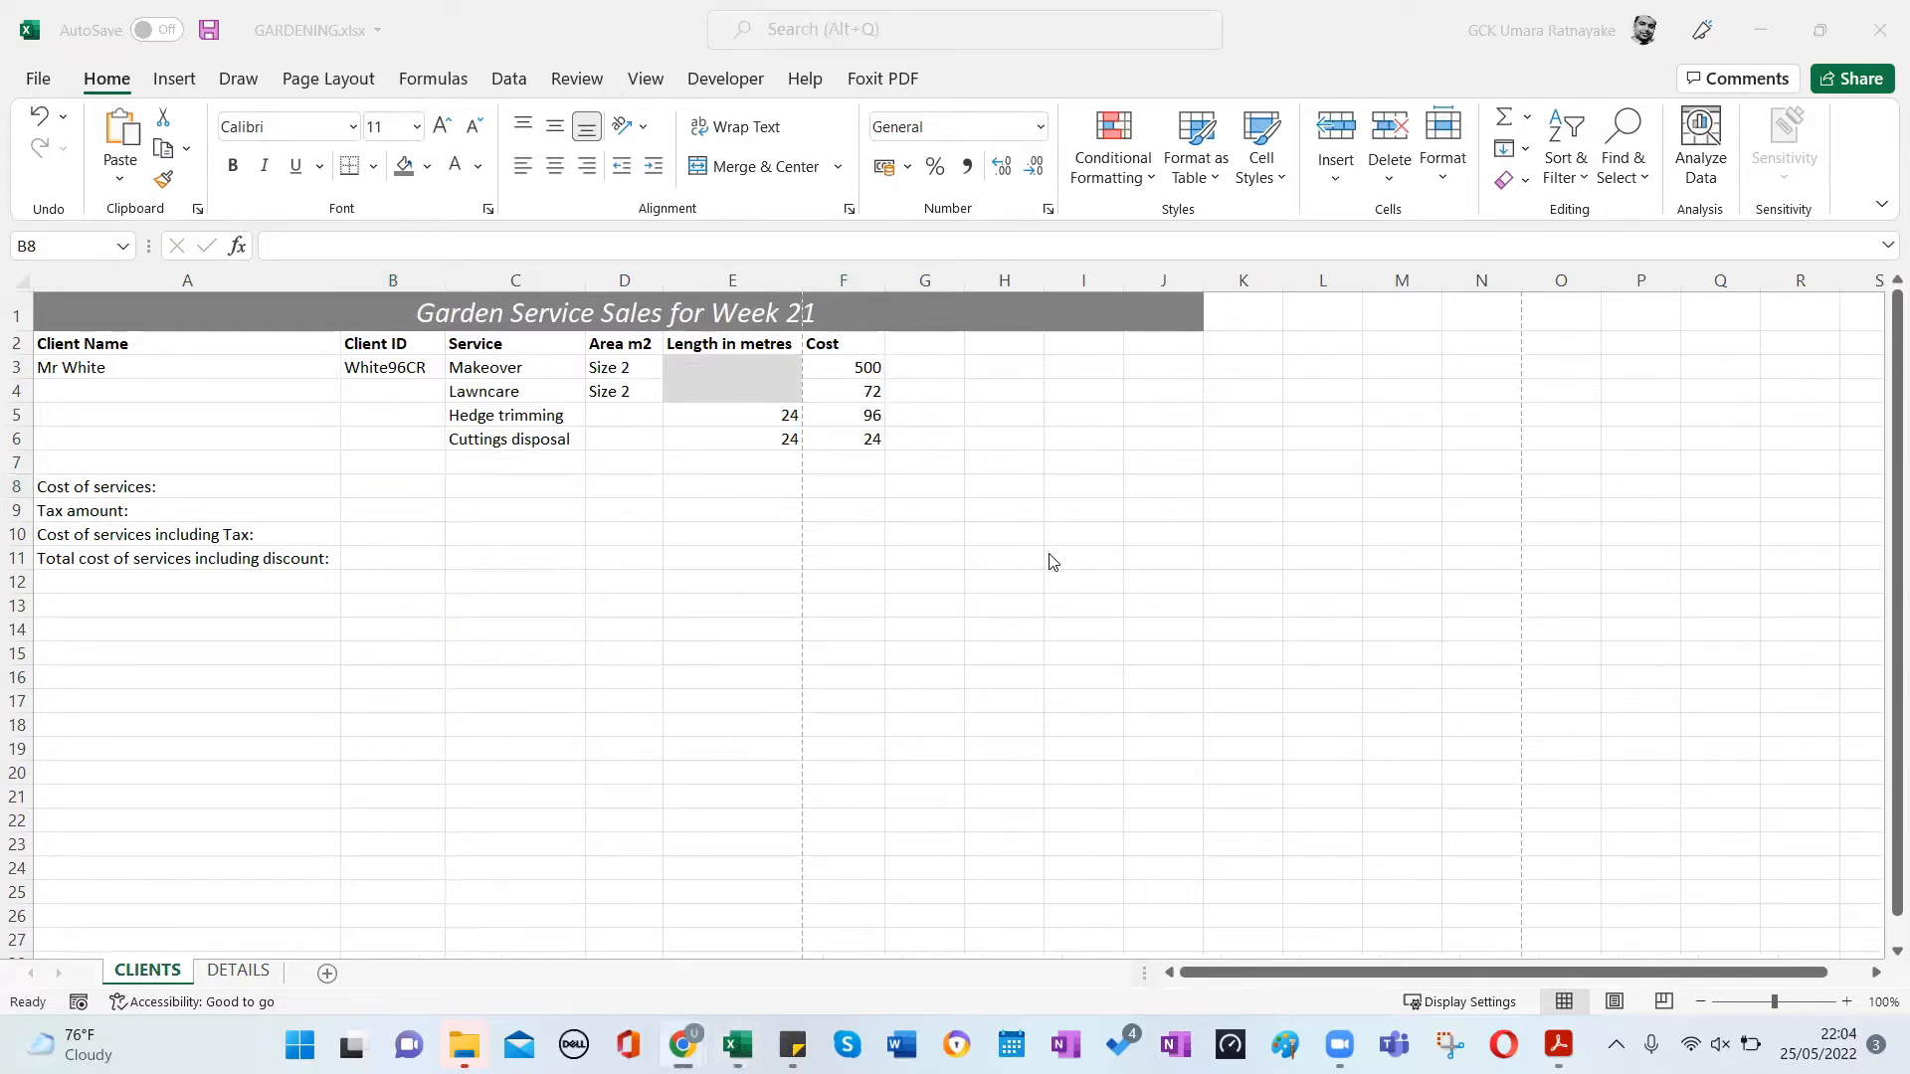
{"action": "left_click", "coordinate": [376, 489]}
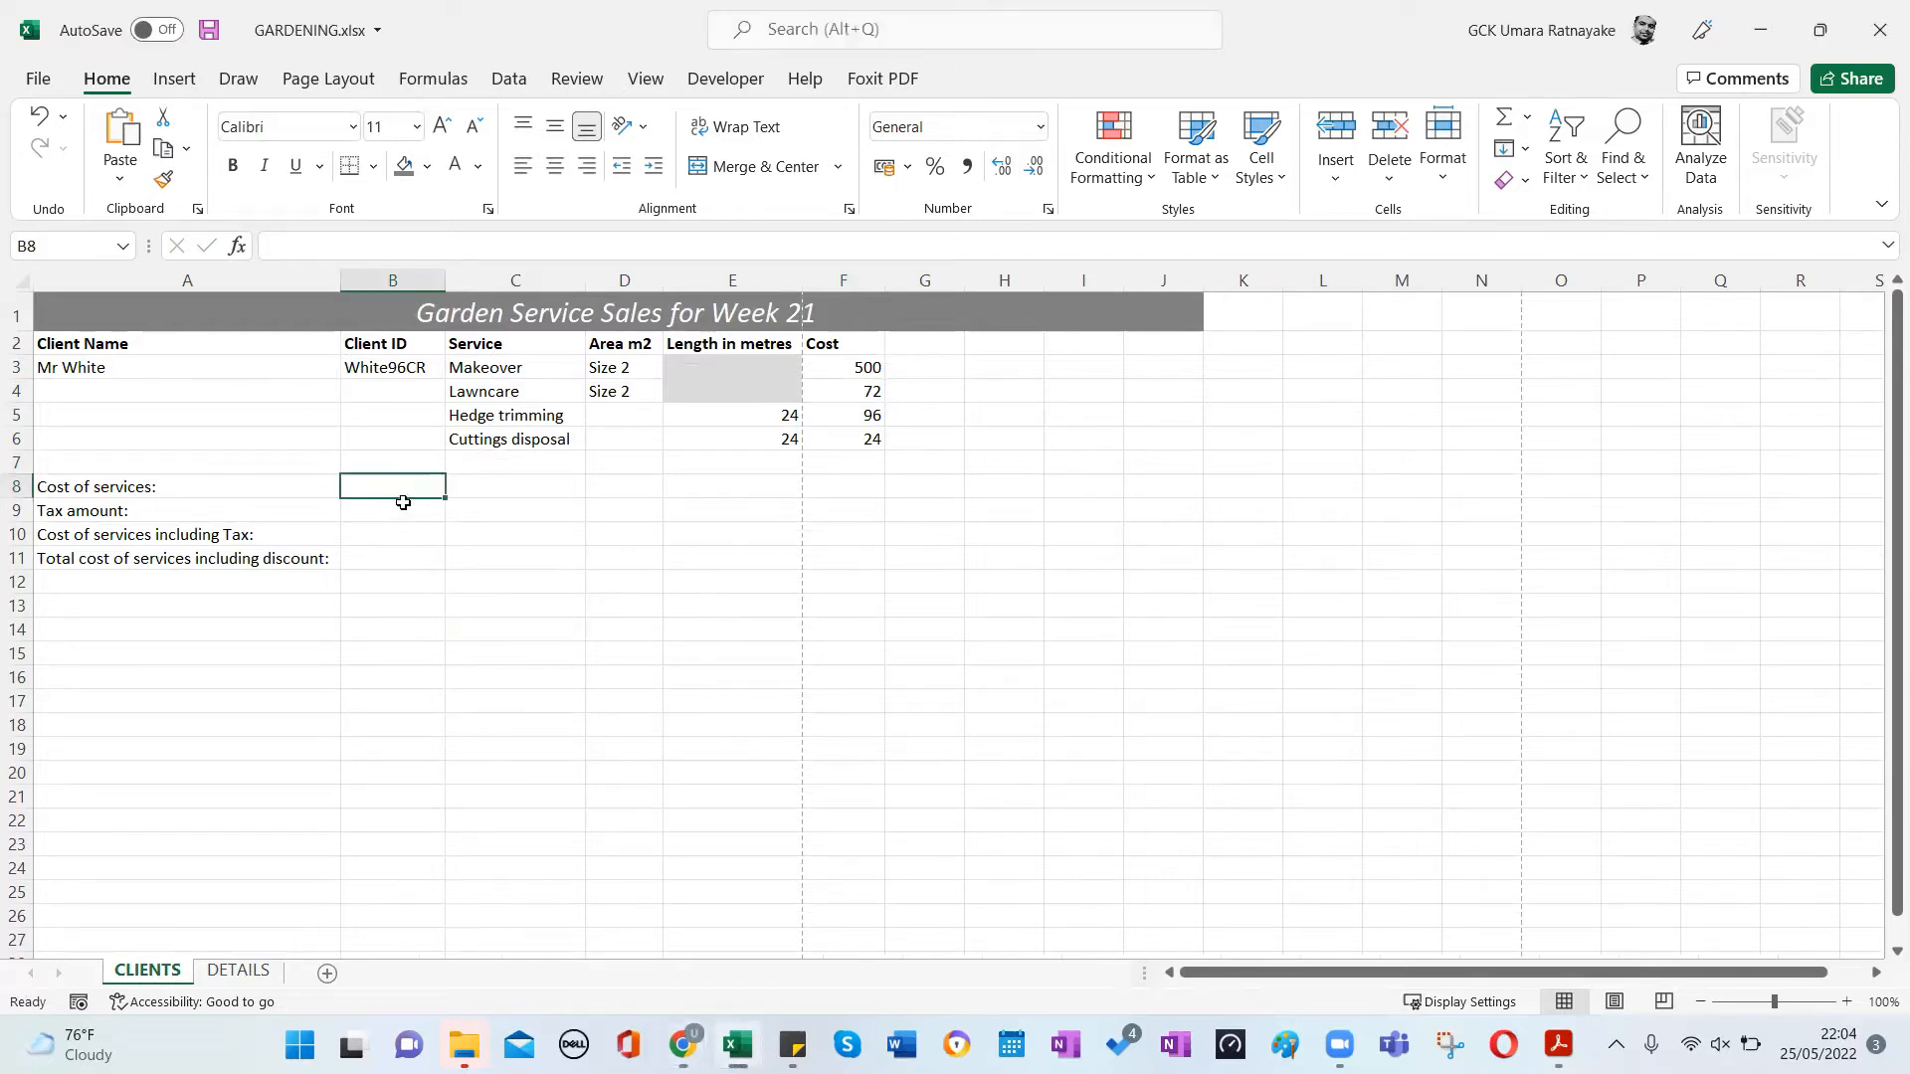
{"action": "left_click", "coordinate": [1507, 120]}
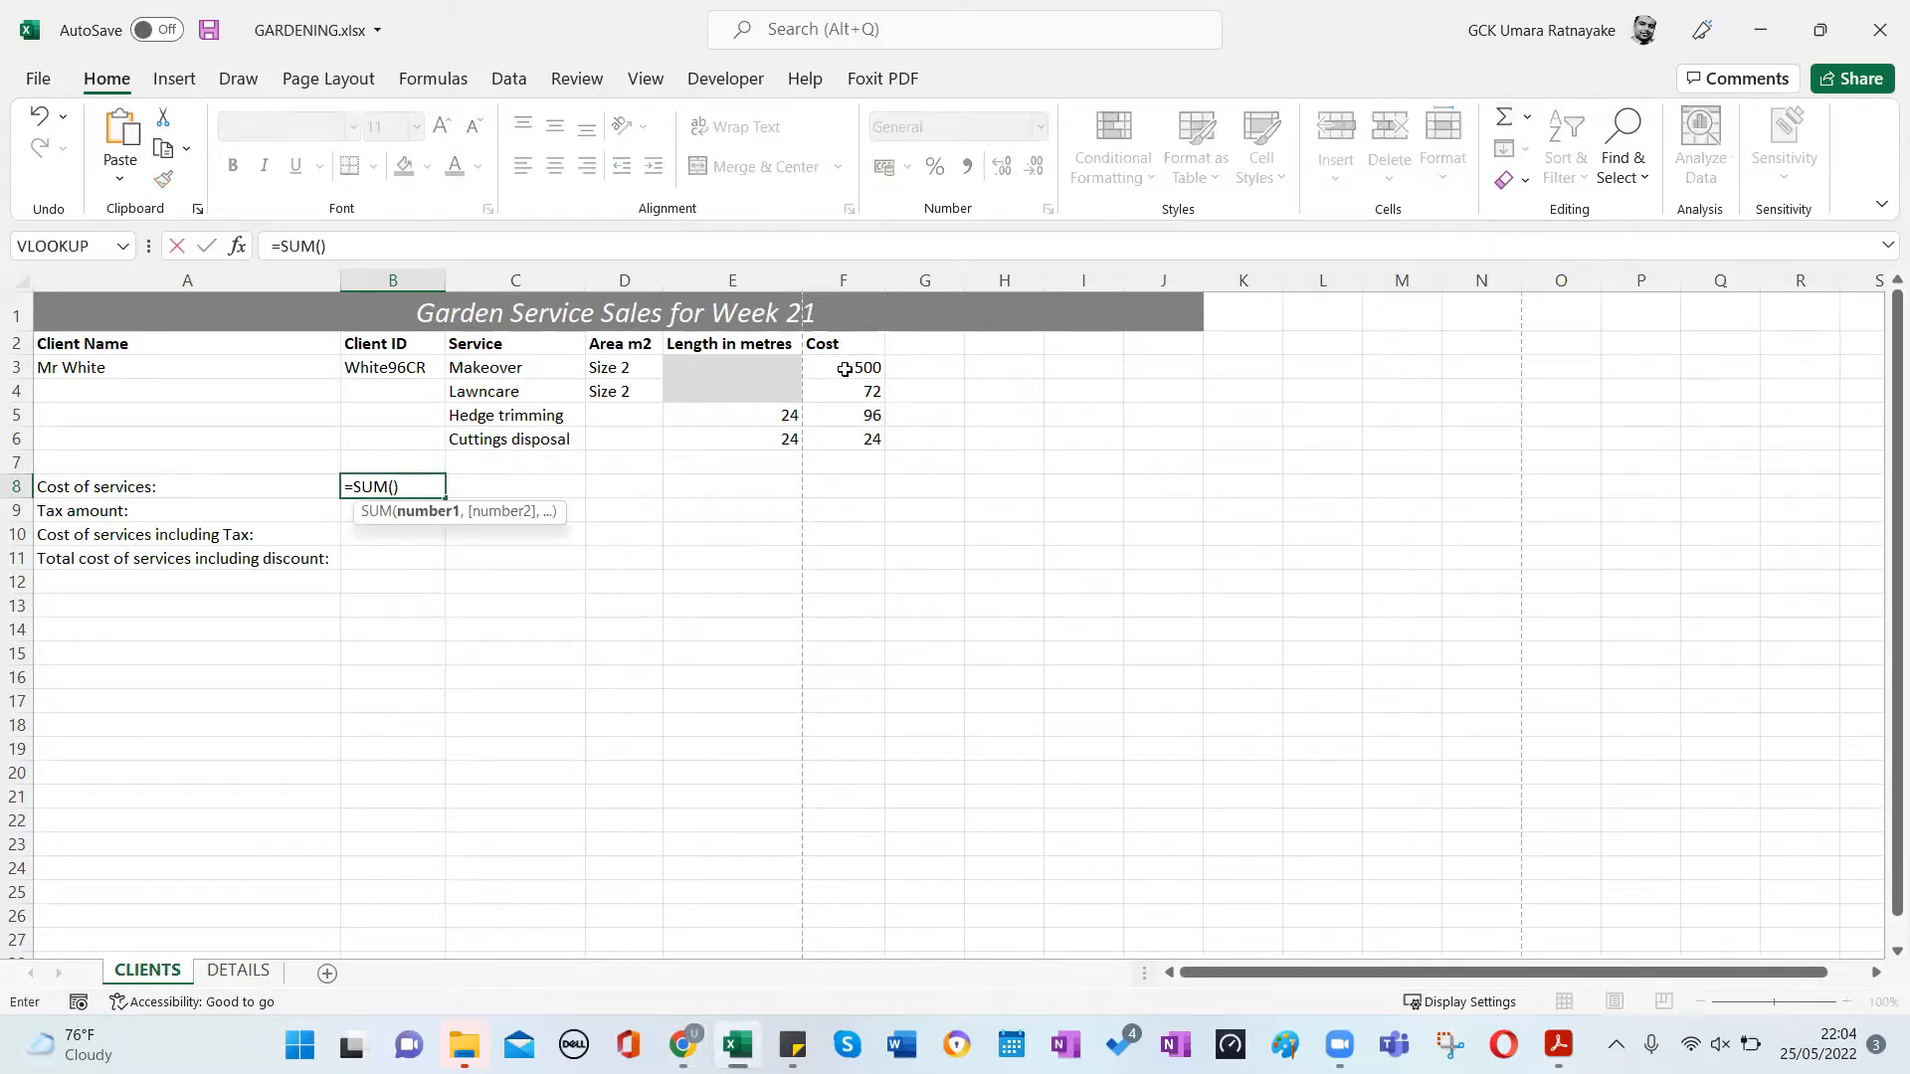
{"action": "left_click_drag", "start_coordinate": [845, 365], "coordinate": [849, 441]}
{"action": "left_click", "coordinate": [848, 440]}
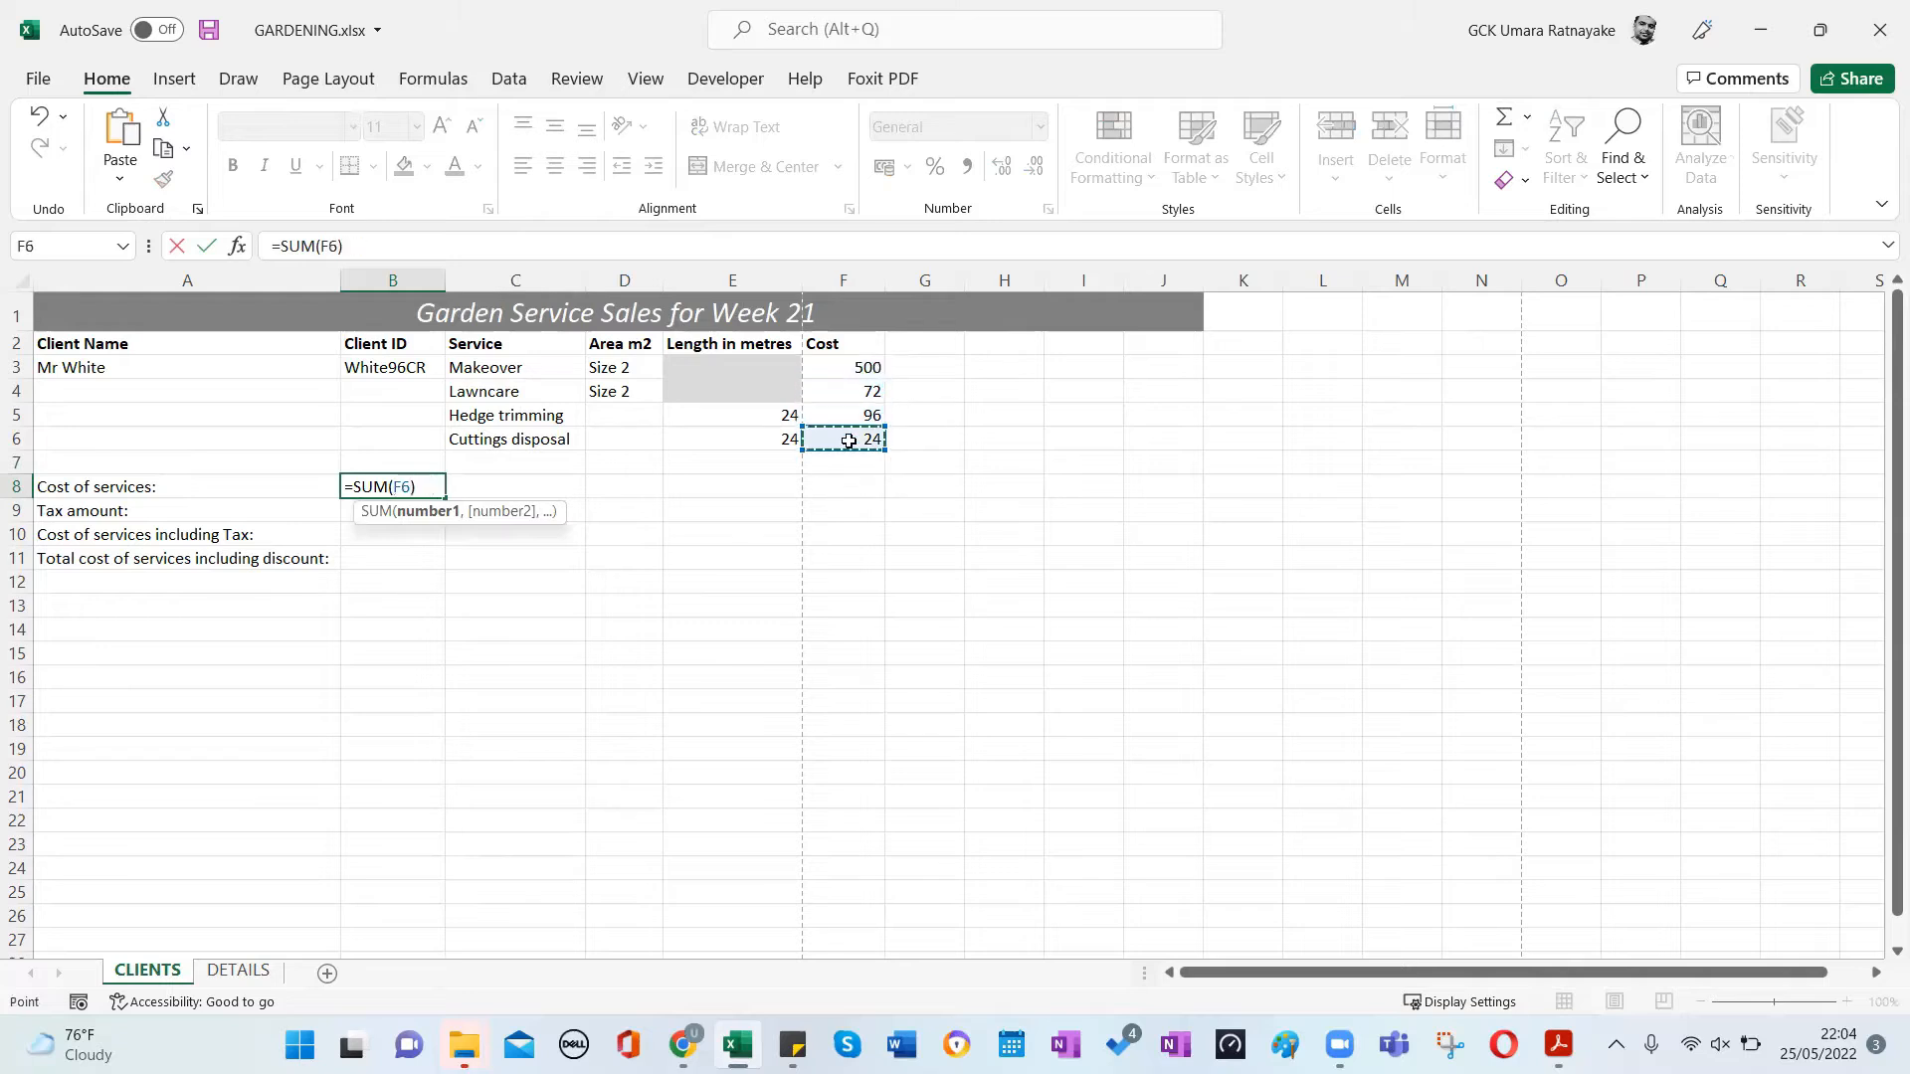
{"action": "left_click_drag", "start_coordinate": [856, 368], "coordinate": [852, 438]}
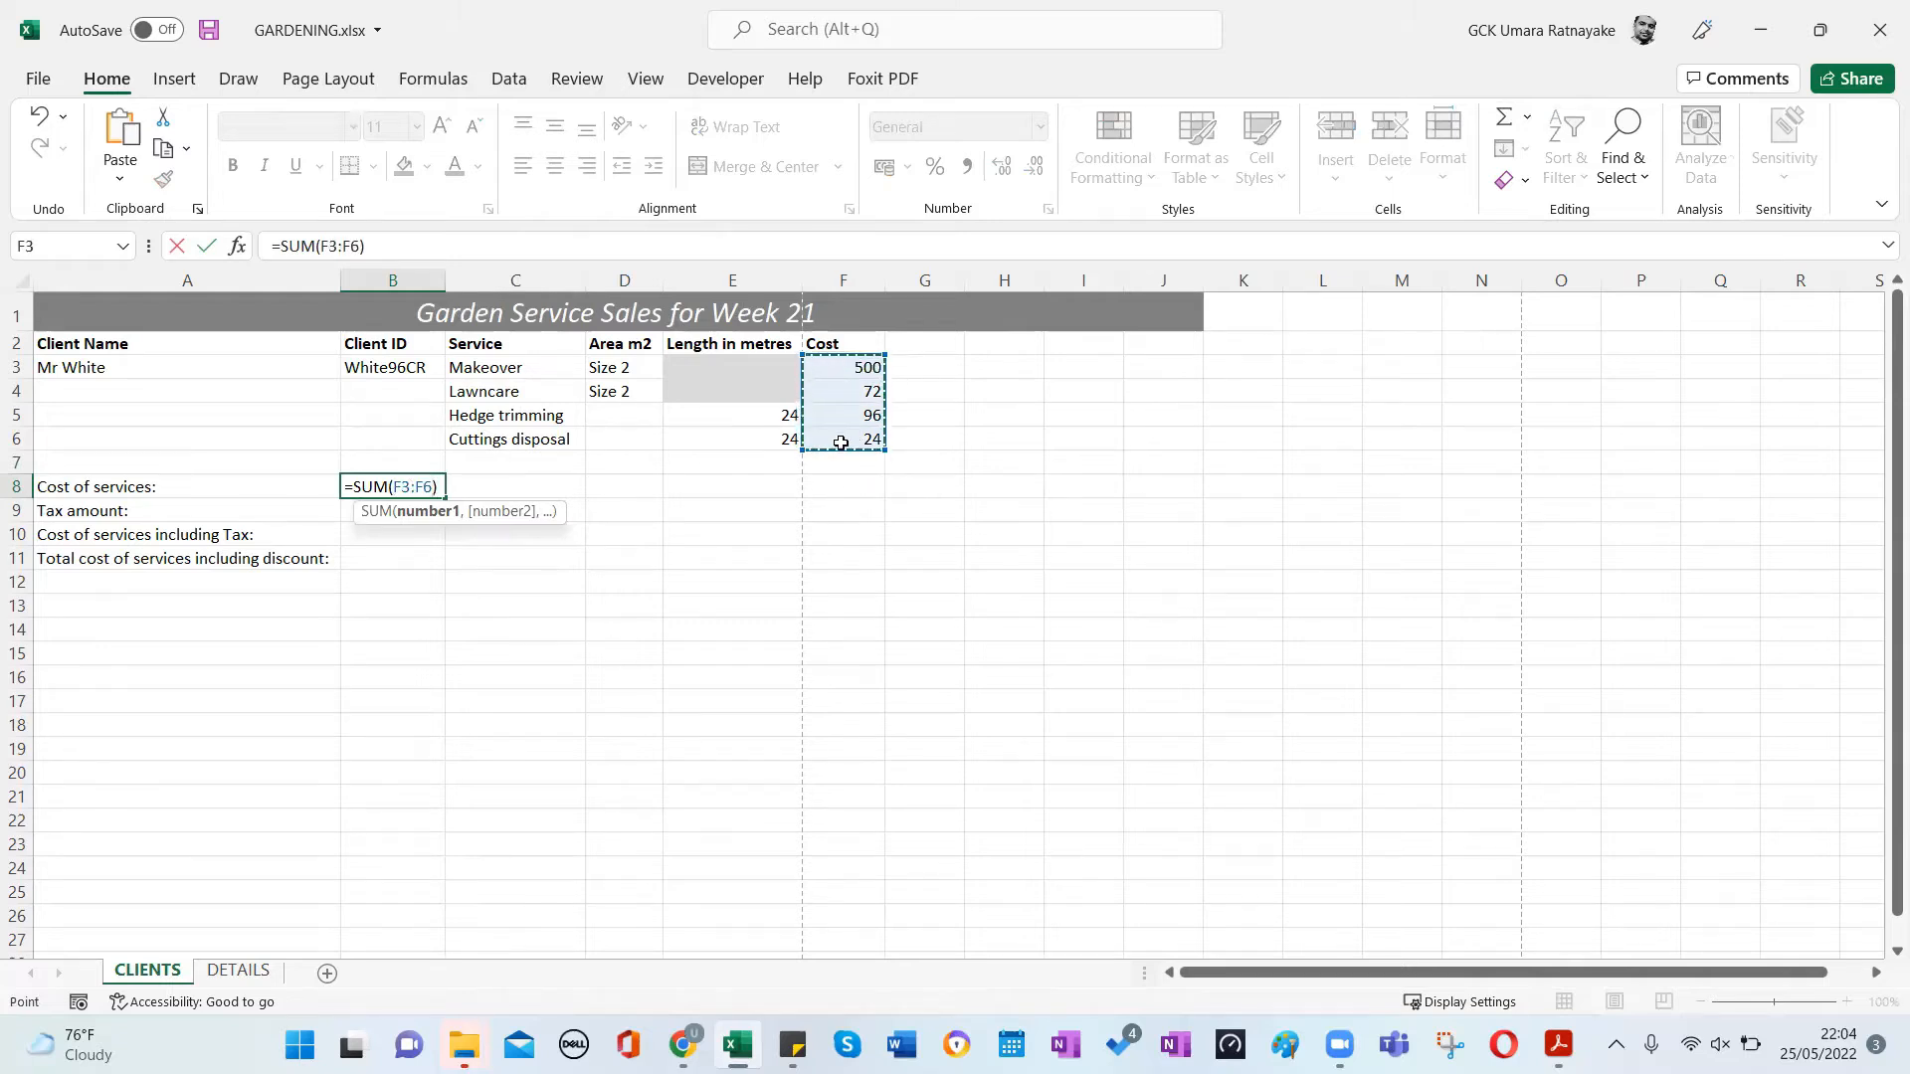
{"action": "key", "text": "Return"}
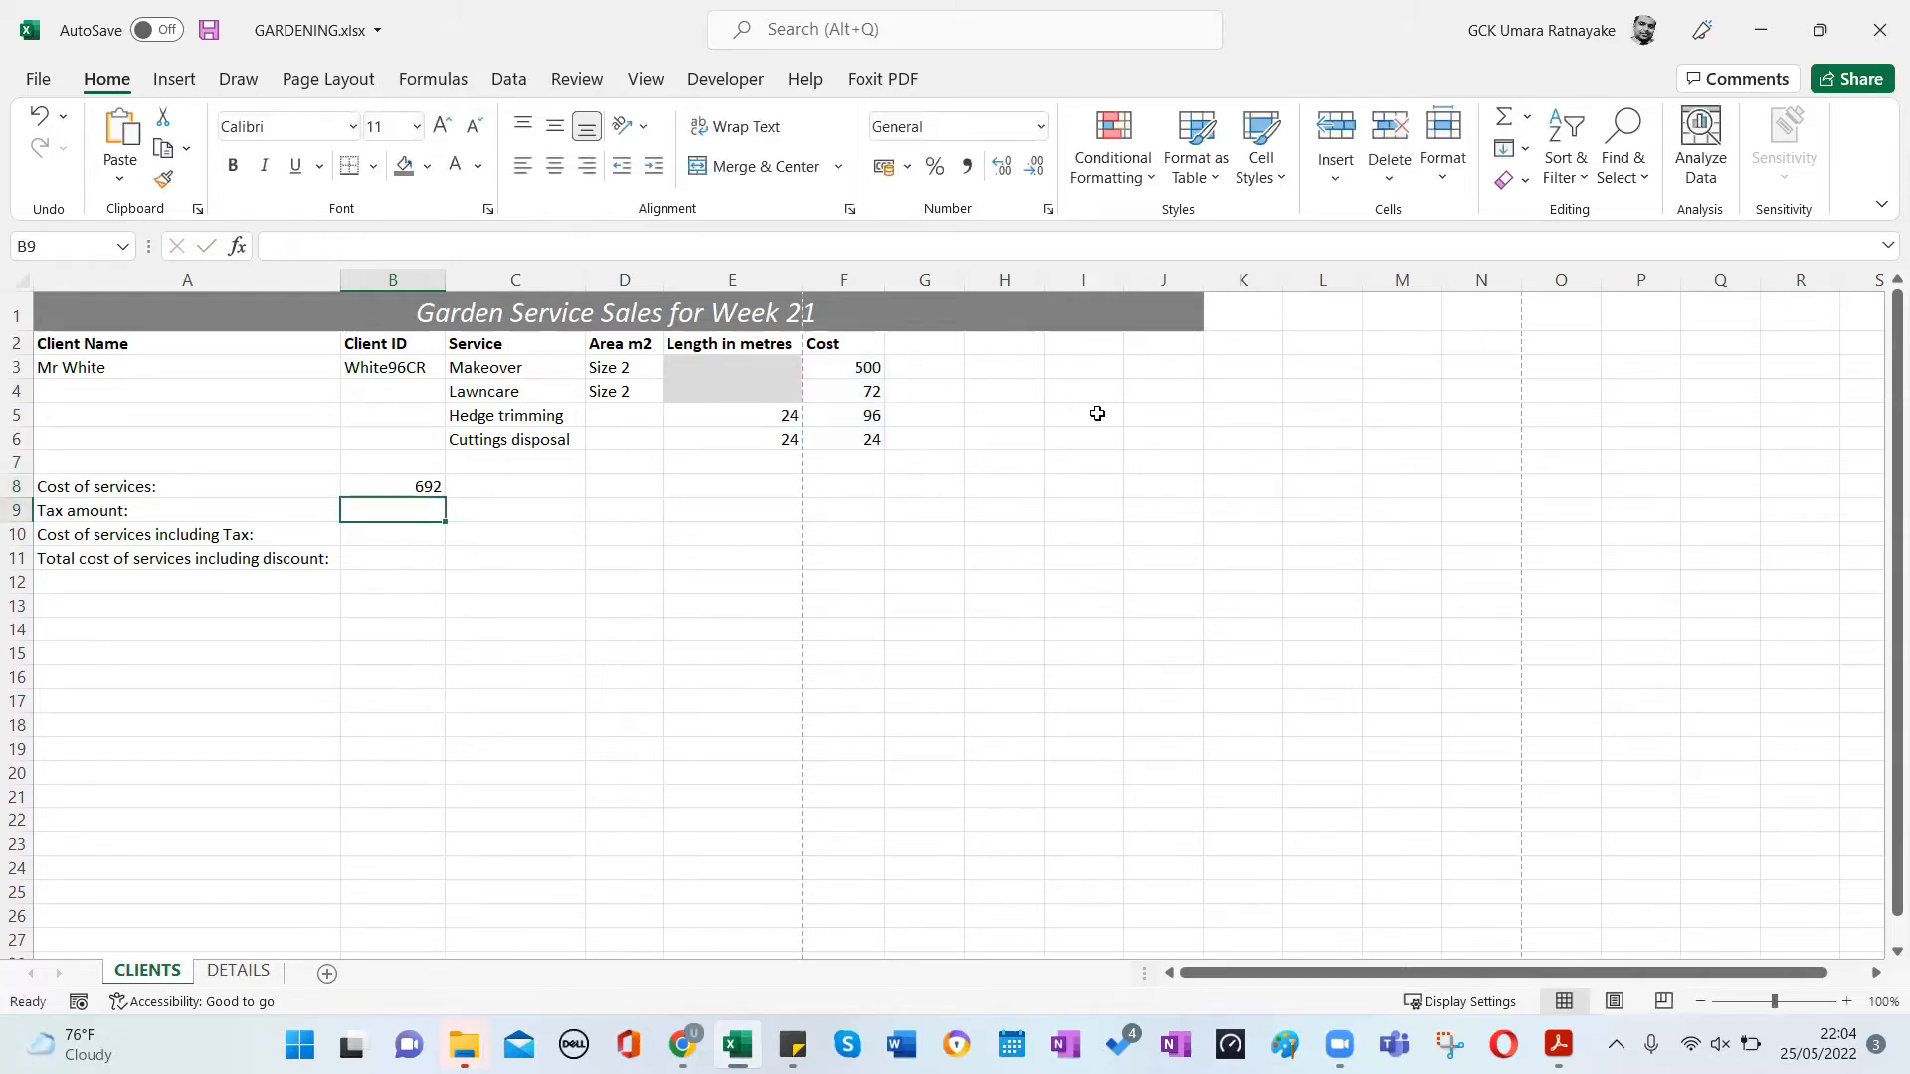
Select the Tax amount cell B9, check the tax rate in D12 on the DETAILS sheet and return to CLIENTS.
{"action": "left_click", "coordinate": [1086, 575]}
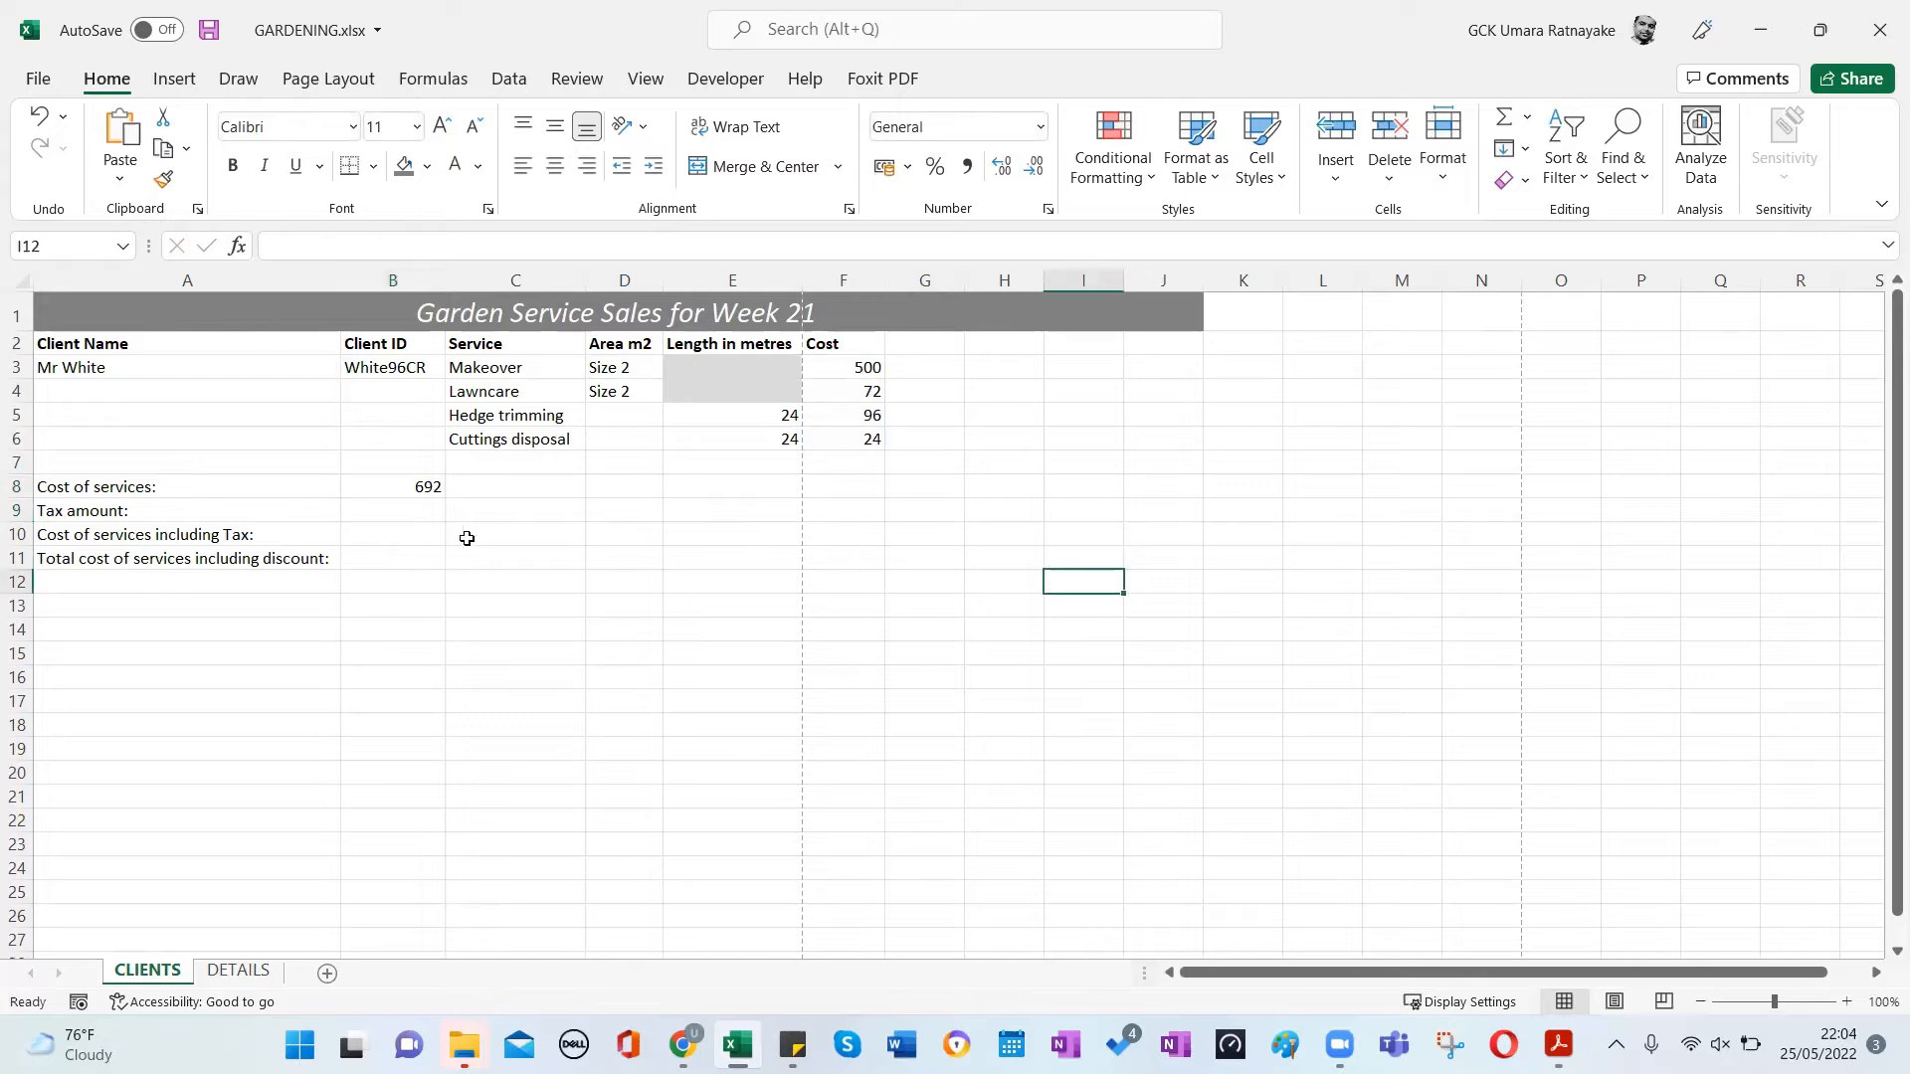
{"action": "left_click", "coordinate": [420, 495]}
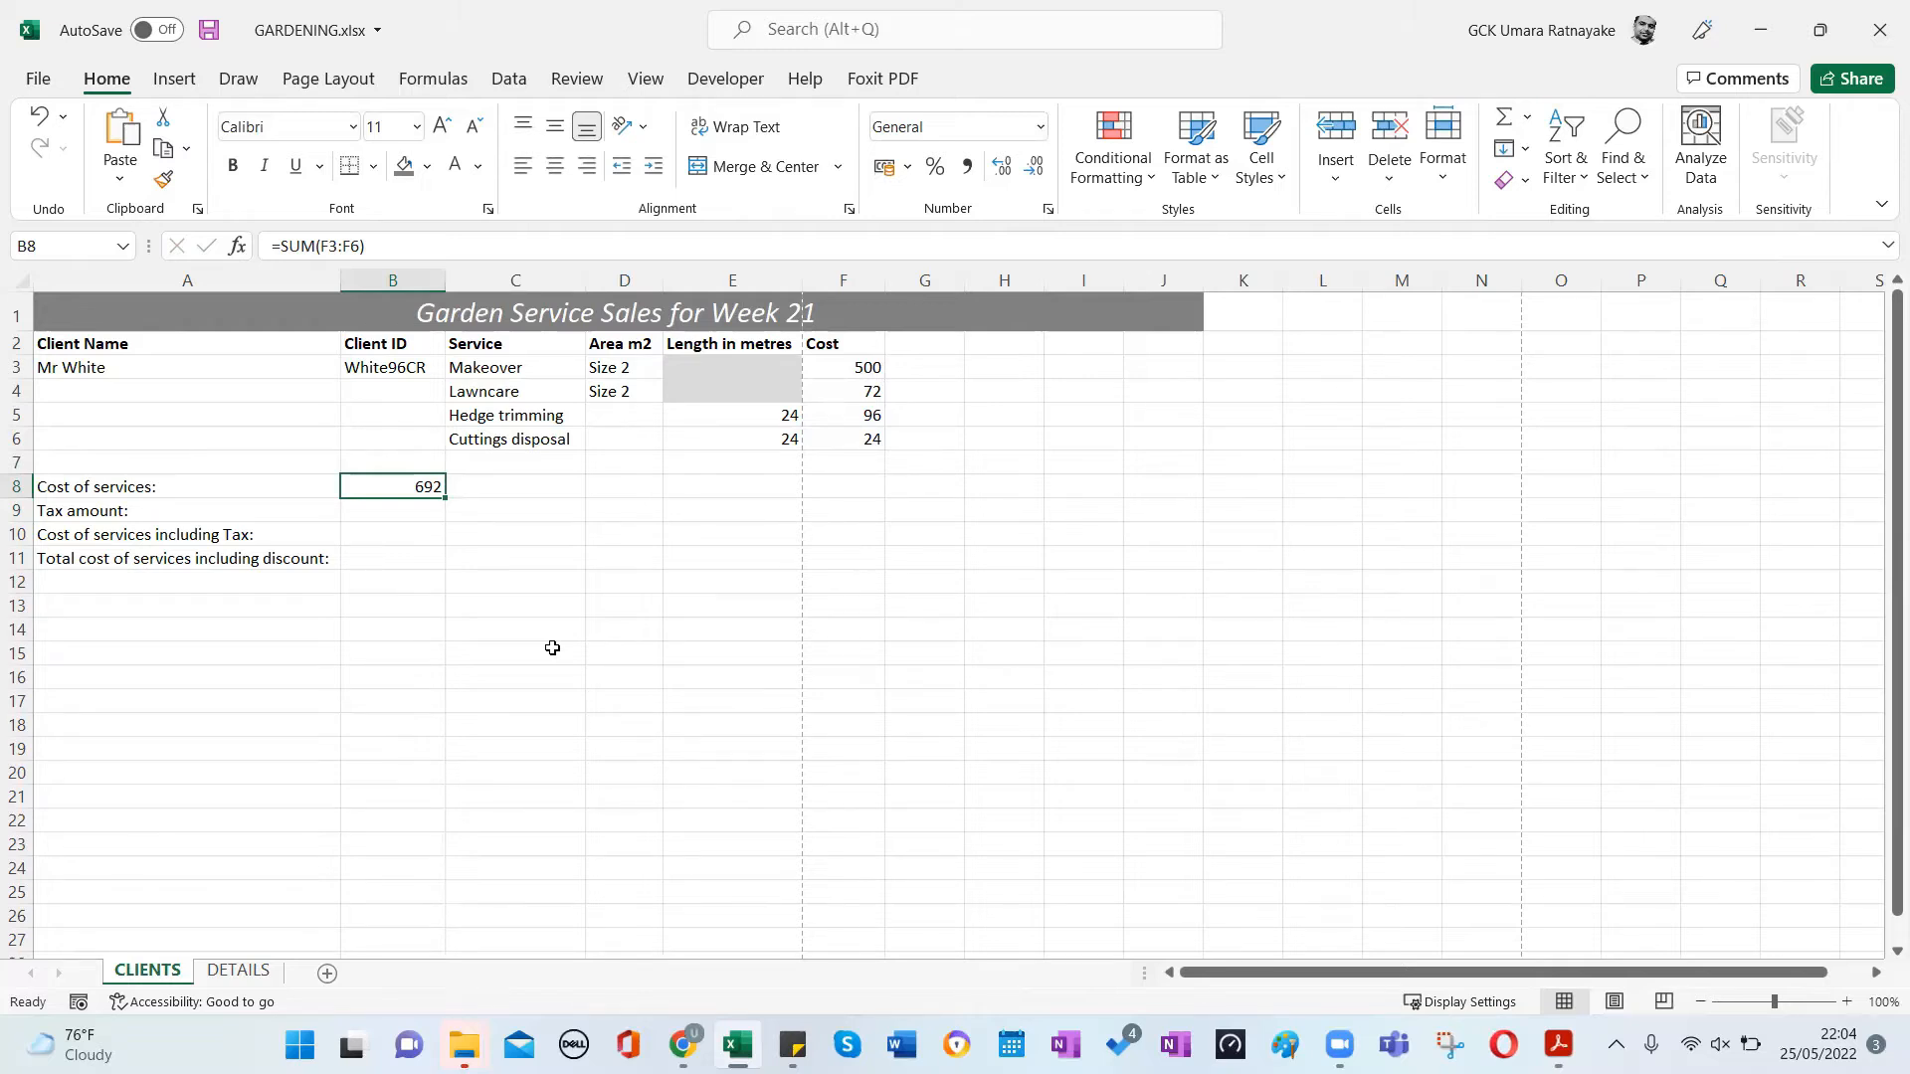
{"action": "left_click", "coordinate": [499, 626]}
{"action": "left_click", "coordinate": [424, 526]}
{"action": "left_click", "coordinate": [425, 520]}
{"action": "left_click", "coordinate": [239, 970]}
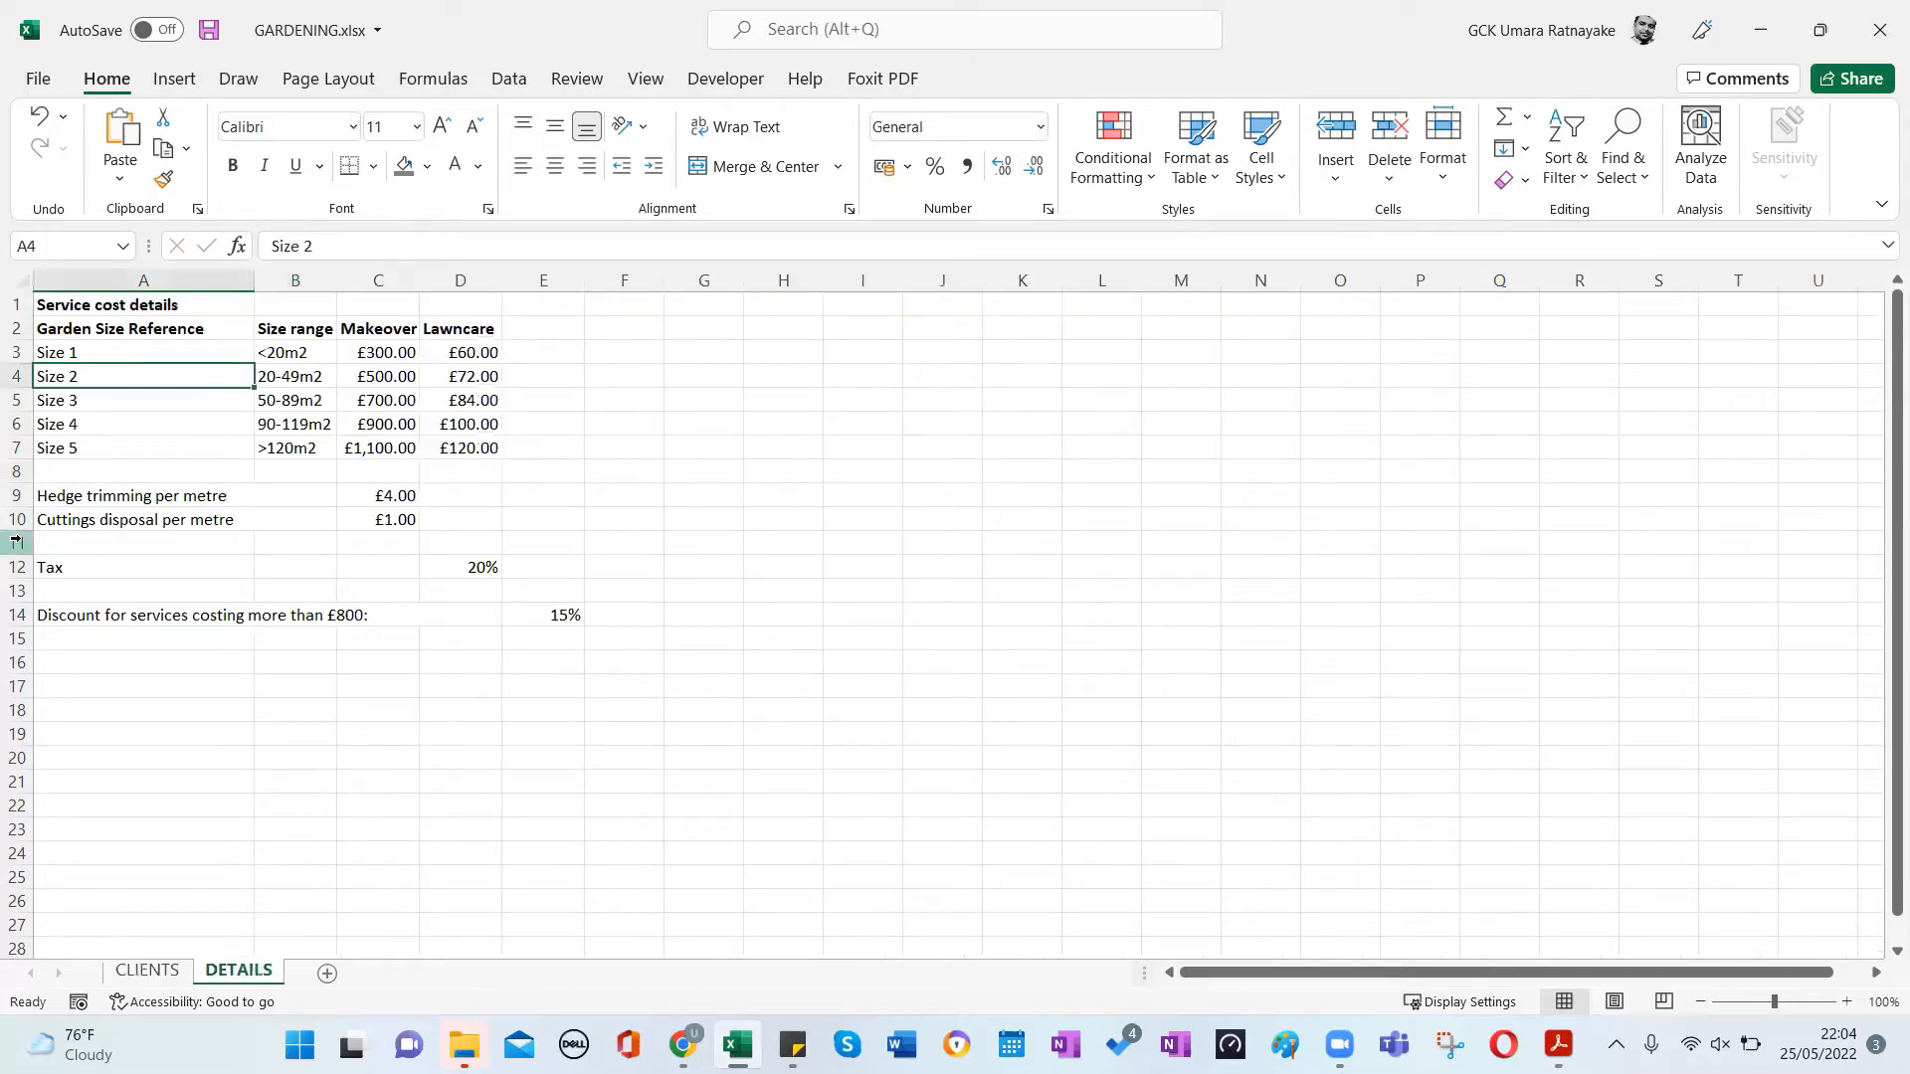
{"action": "left_click", "coordinate": [463, 564]}
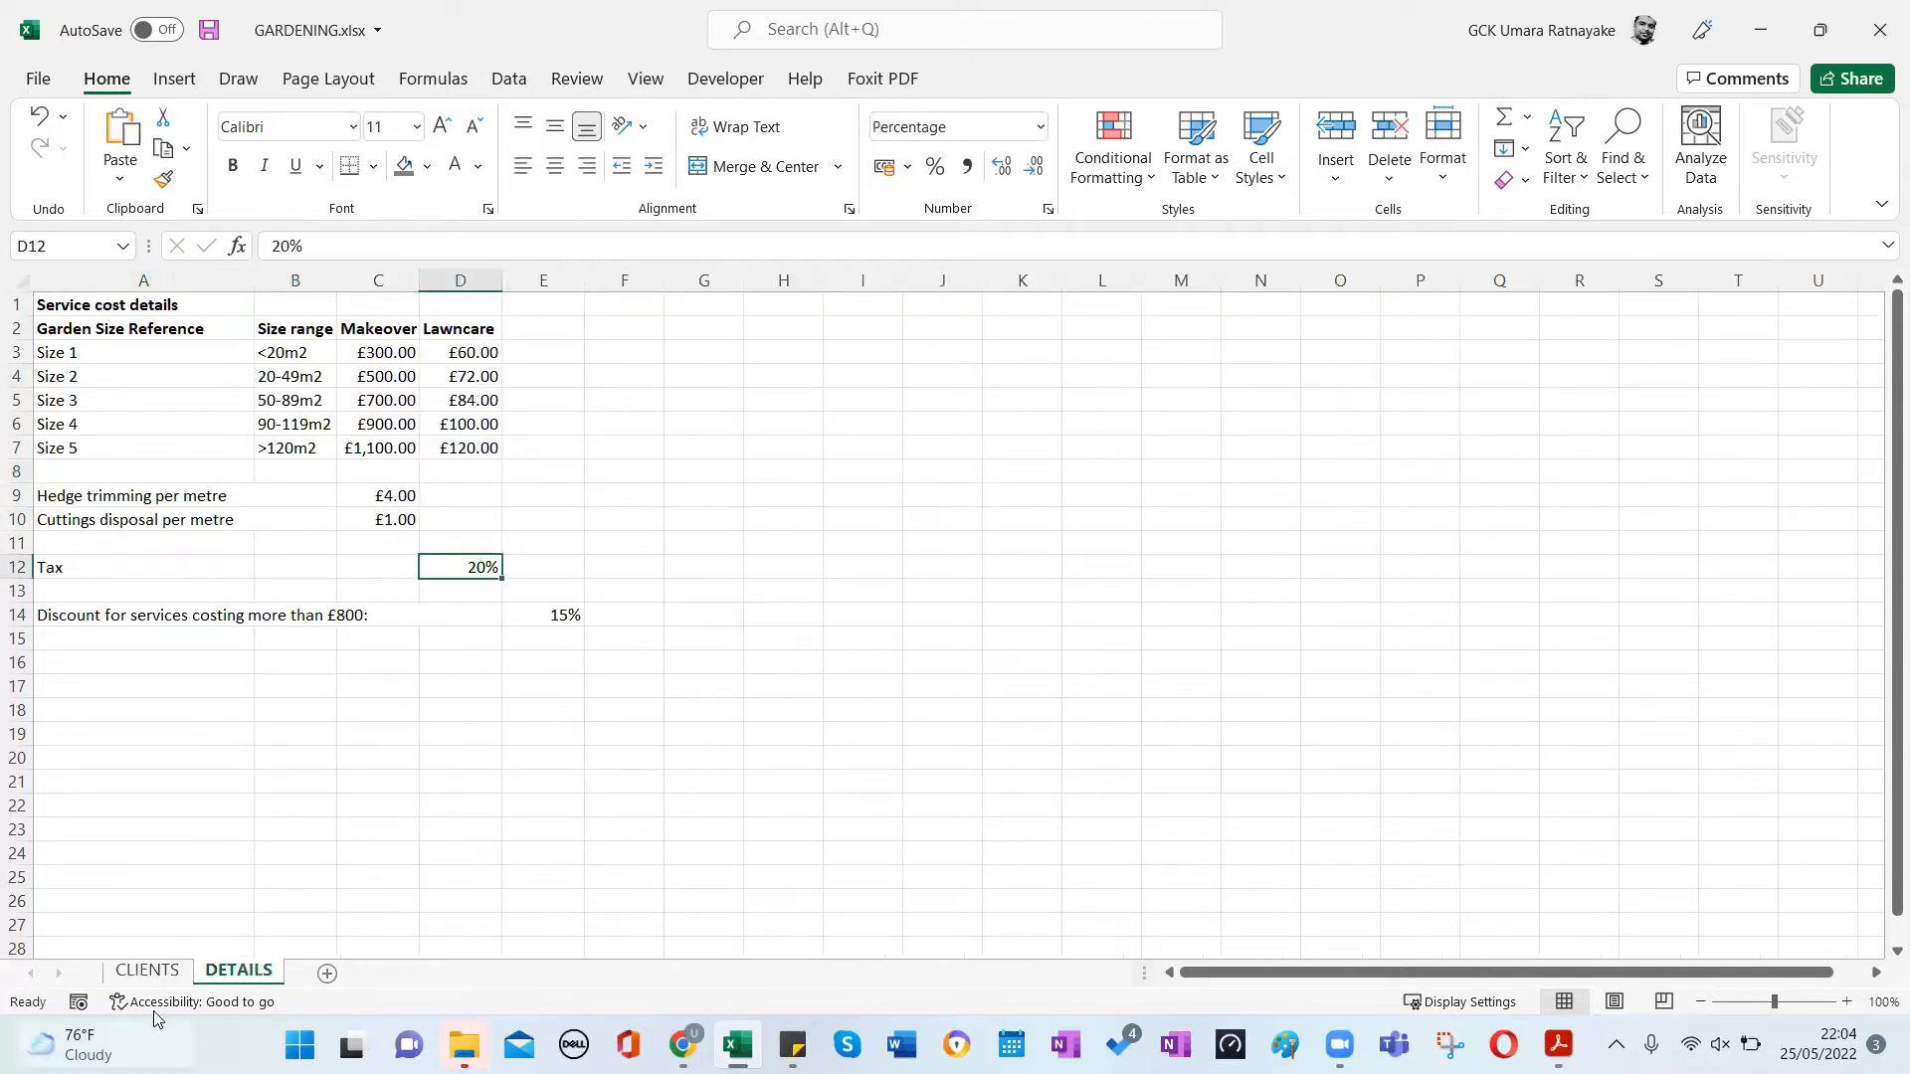
{"action": "left_click", "coordinate": [159, 970]}
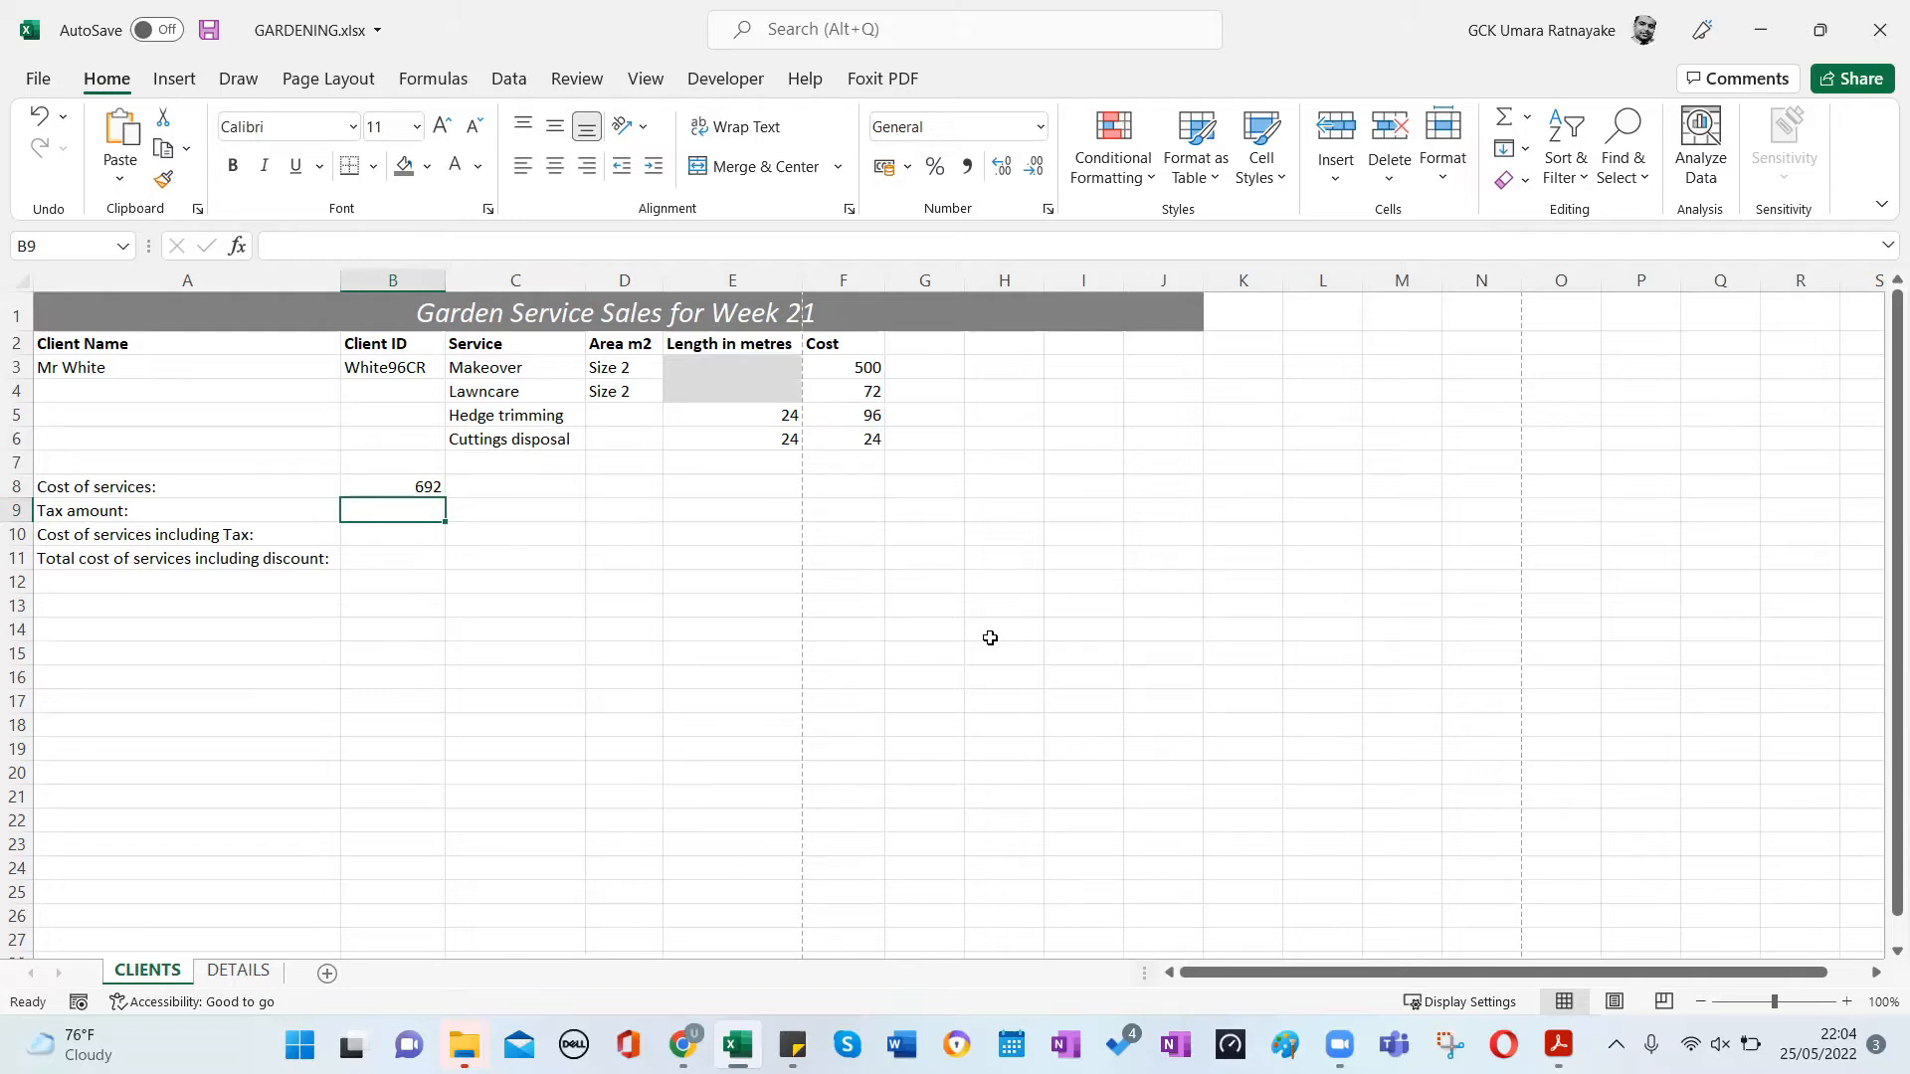
Calculate the Tax amount in B9 by multiplying the cost of services by the tax rate, =B8*DETAILS!D12.
{"action": "type", "text": "="}
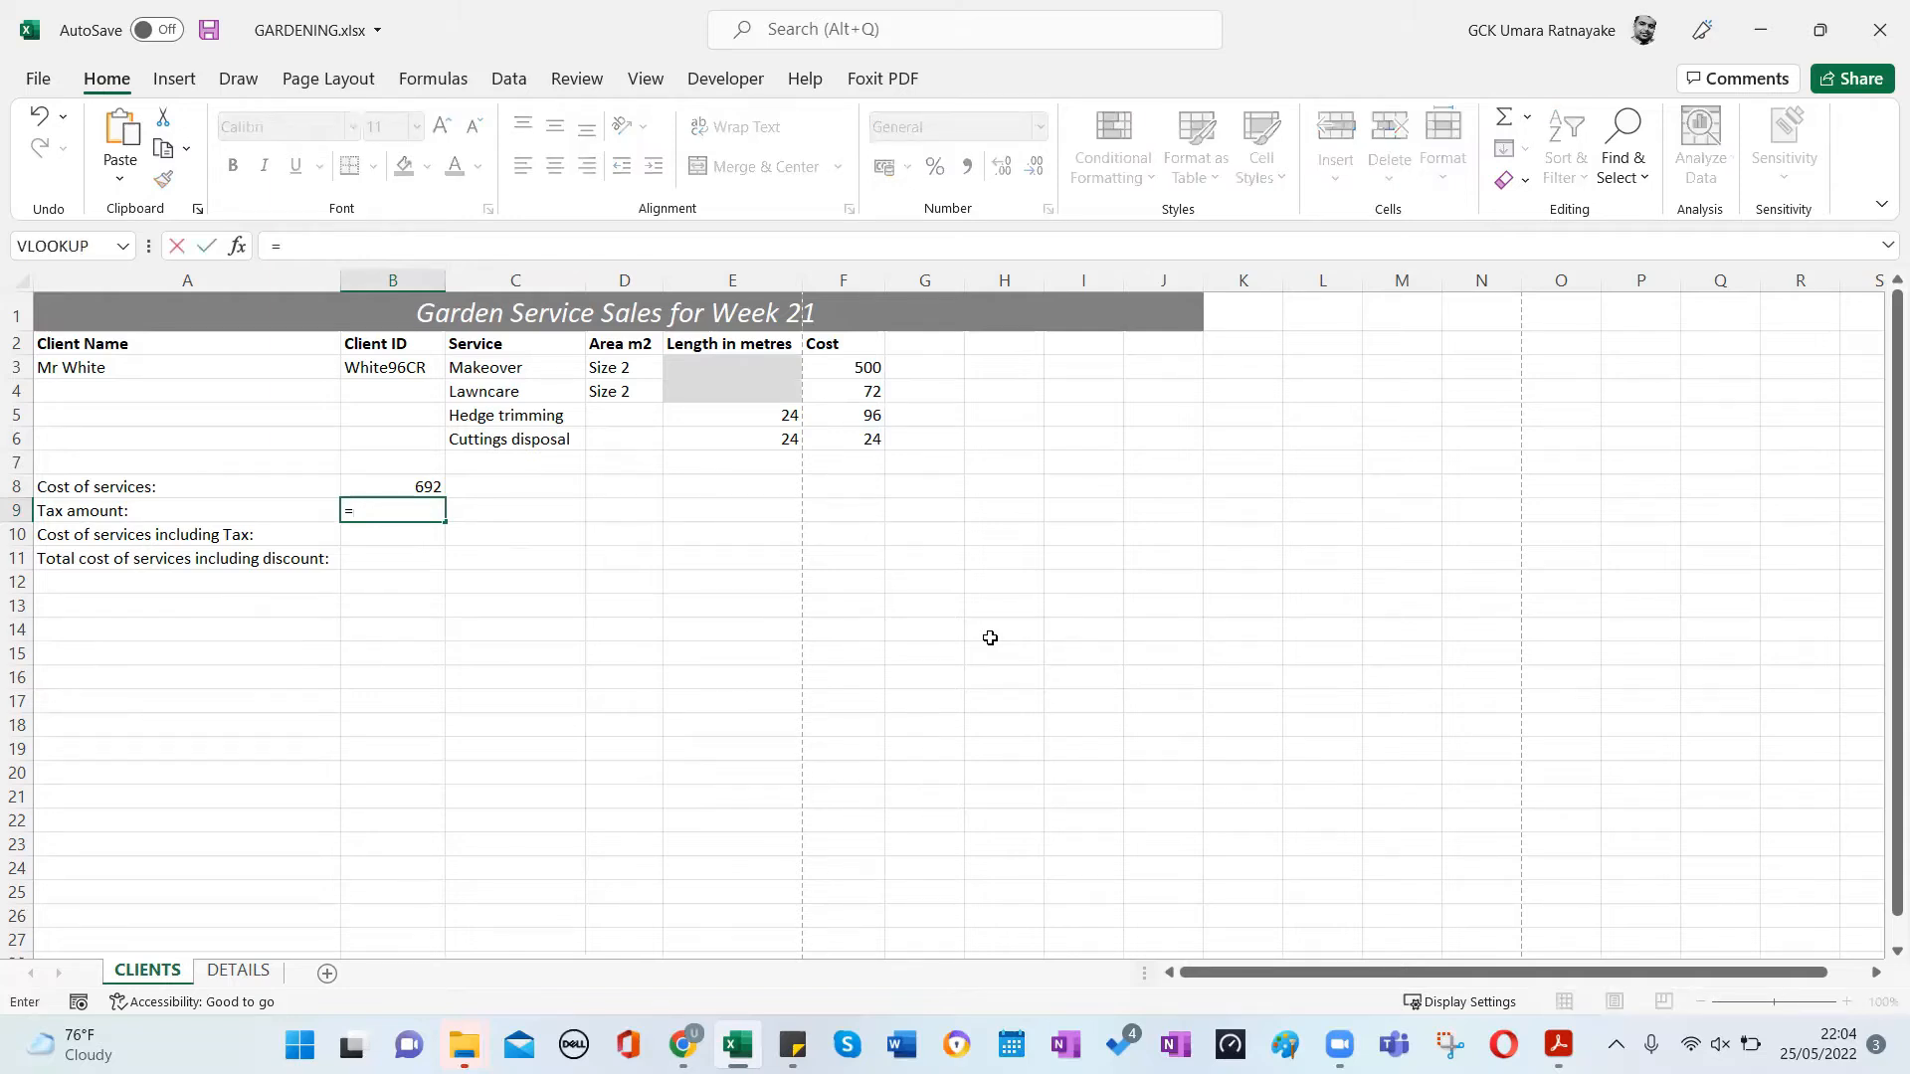
{"action": "left_click", "coordinate": [381, 484]}
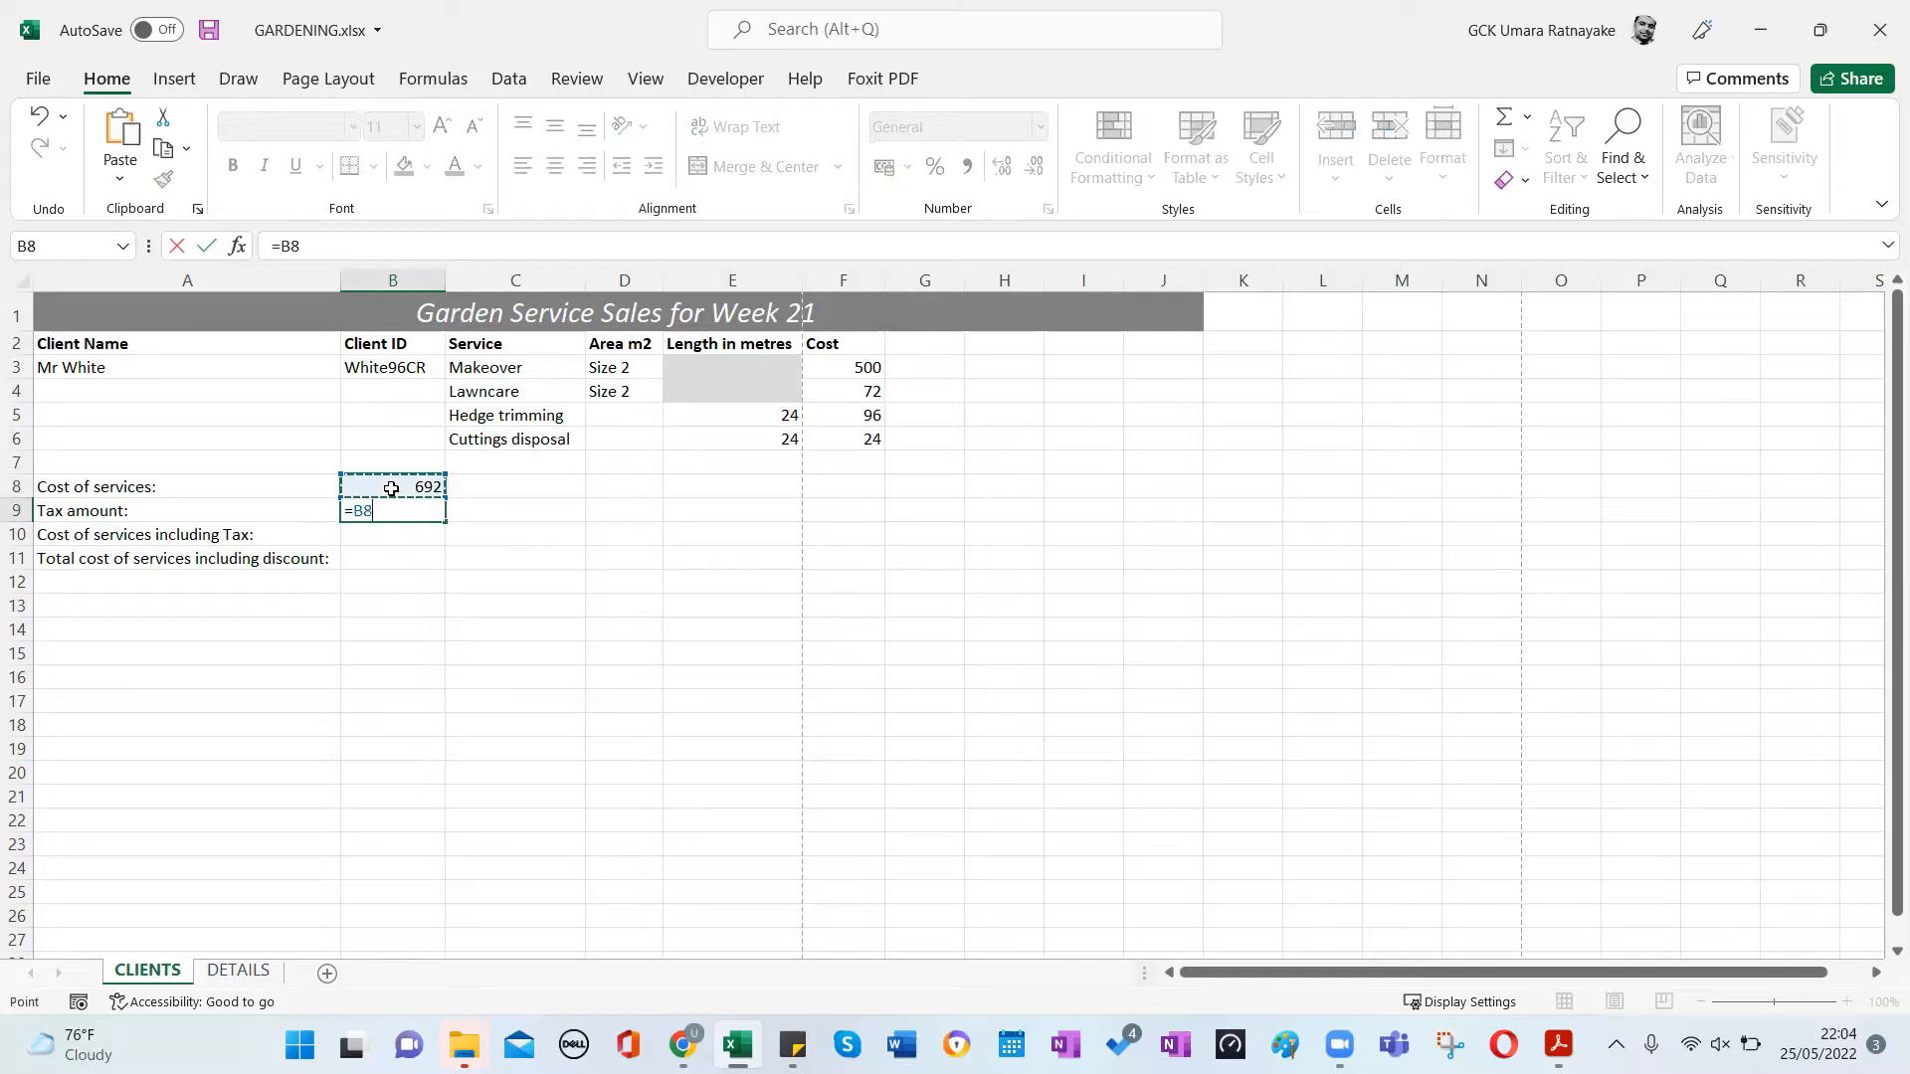
{"action": "type", "text": "*"}
{"action": "left_click", "coordinate": [236, 971]}
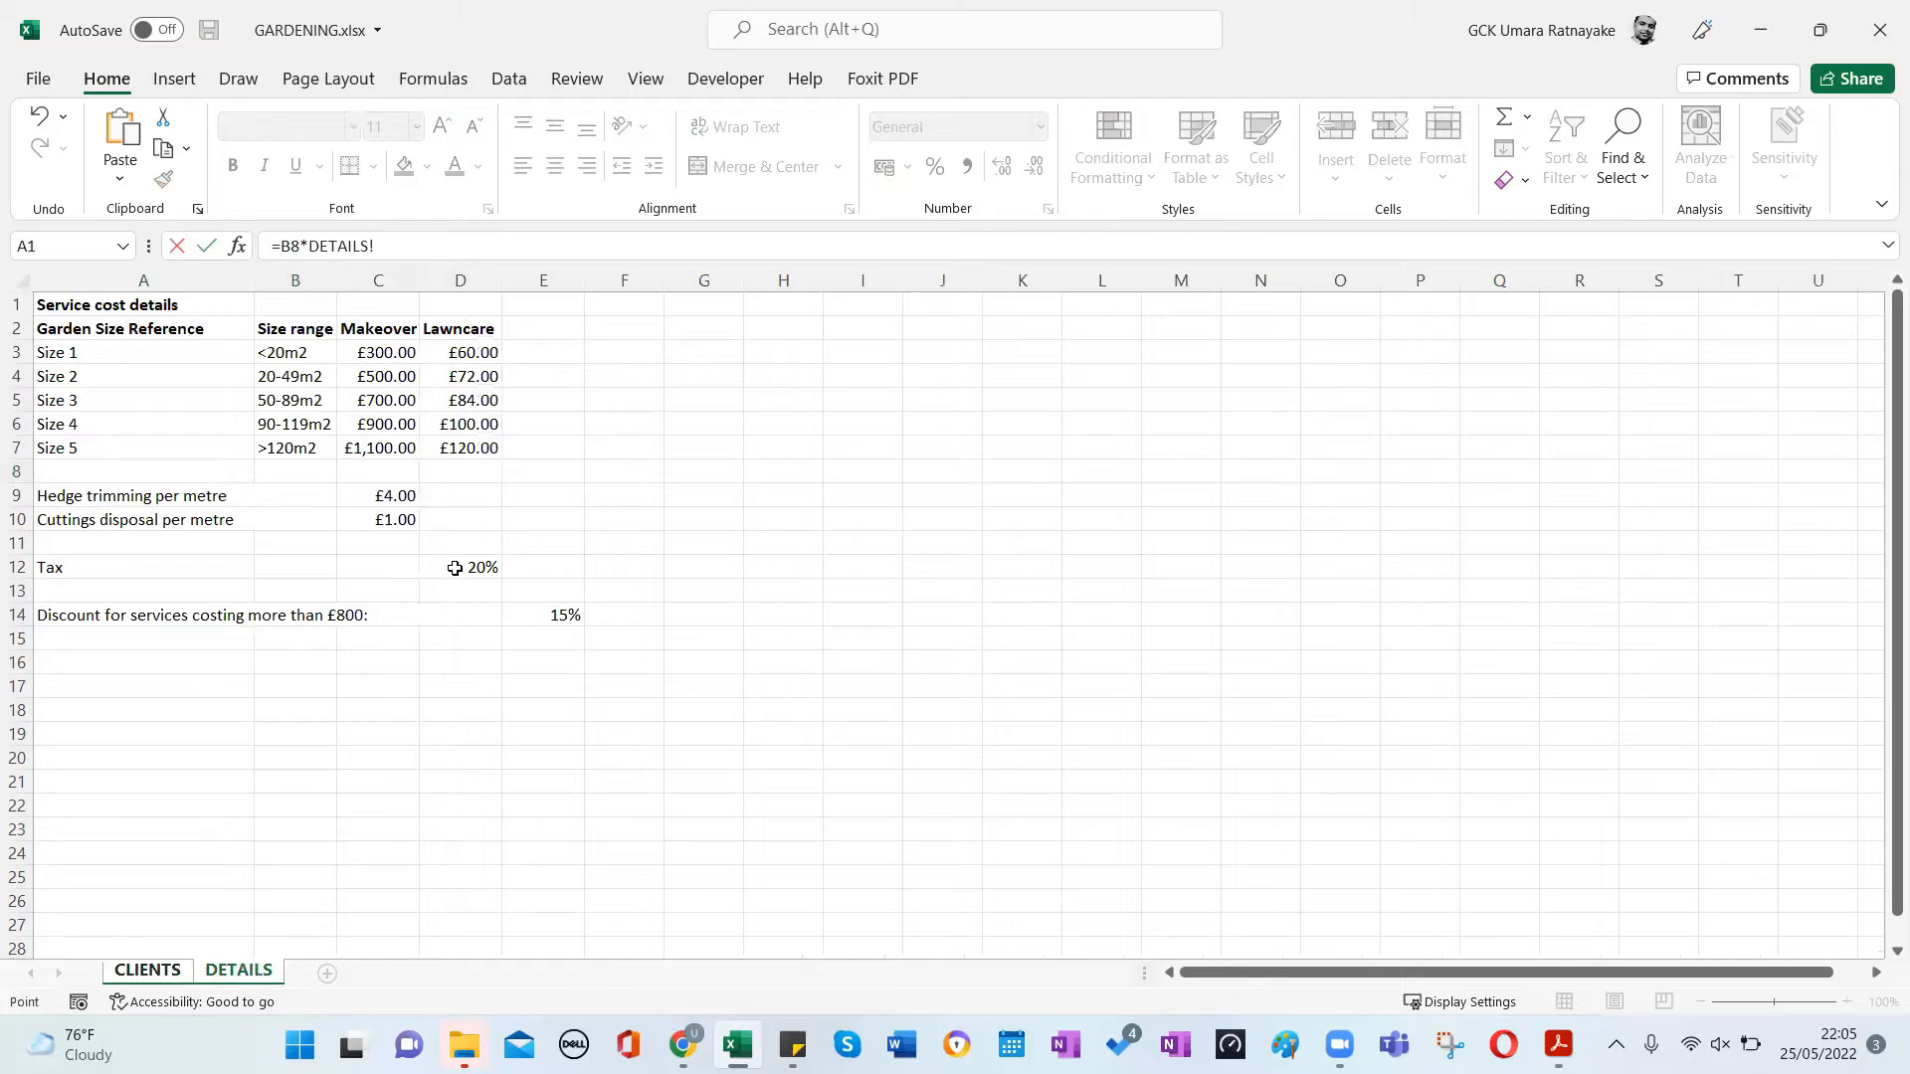
{"action": "left_click", "coordinate": [455, 568]}
{"action": "key", "text": "Return"}
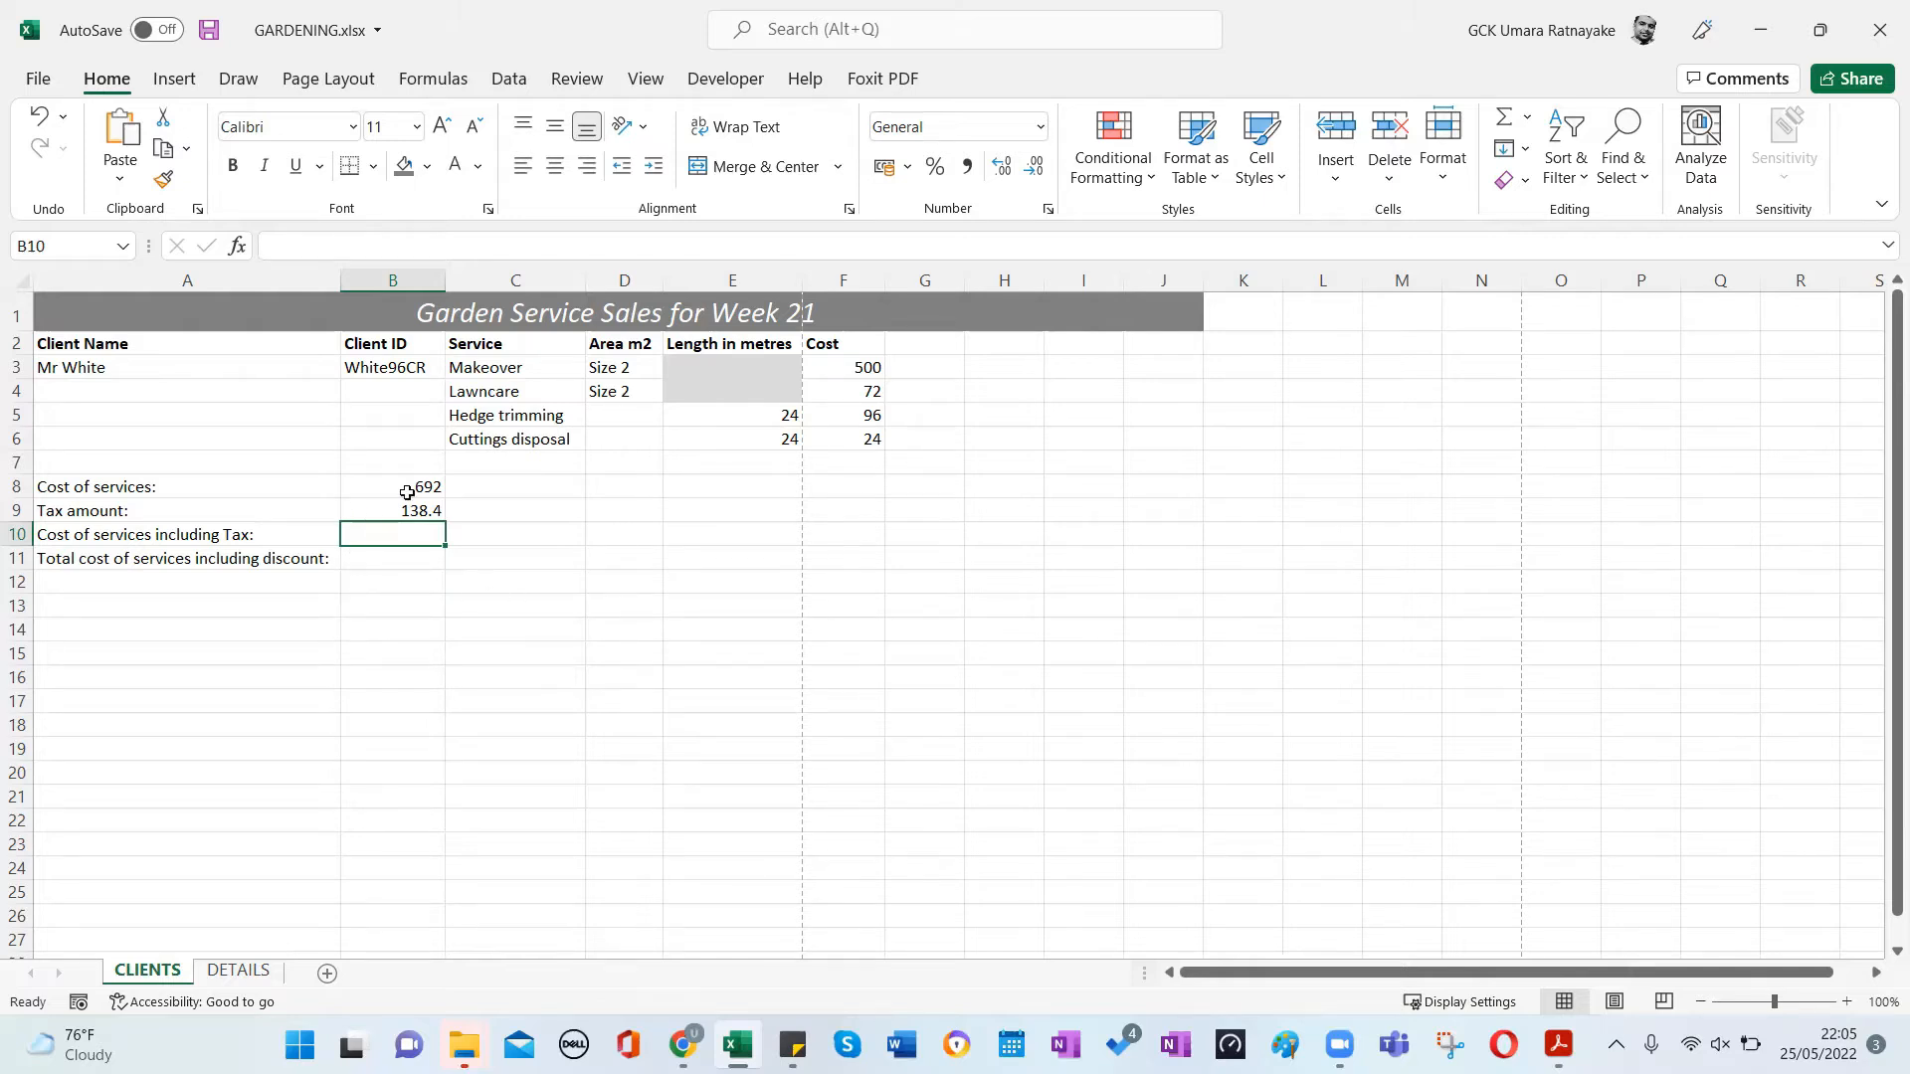
Calculate the Cost of services including Tax in B10 by adding the cost and tax amount, =B8+B9.
{"action": "type", "text": "="}
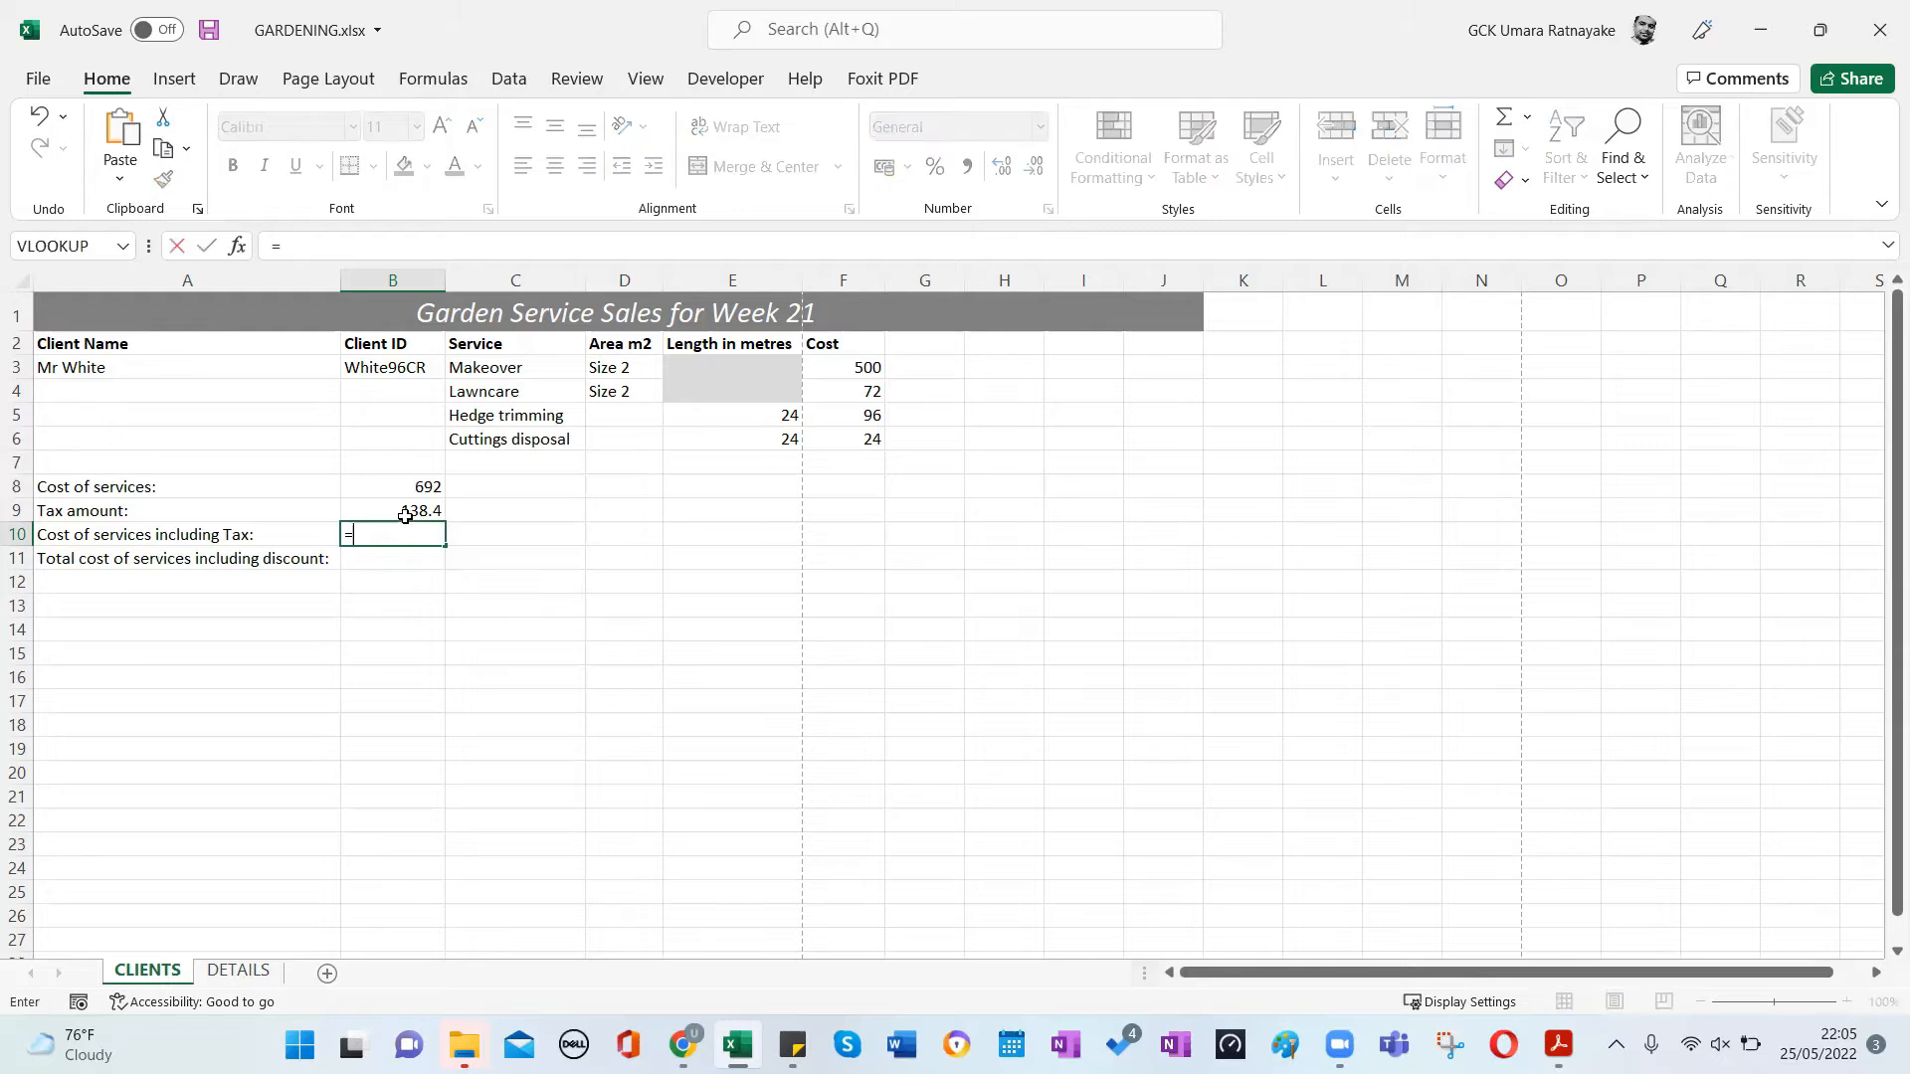
{"action": "left_click", "coordinate": [401, 485]}
{"action": "type", "text": "+"}
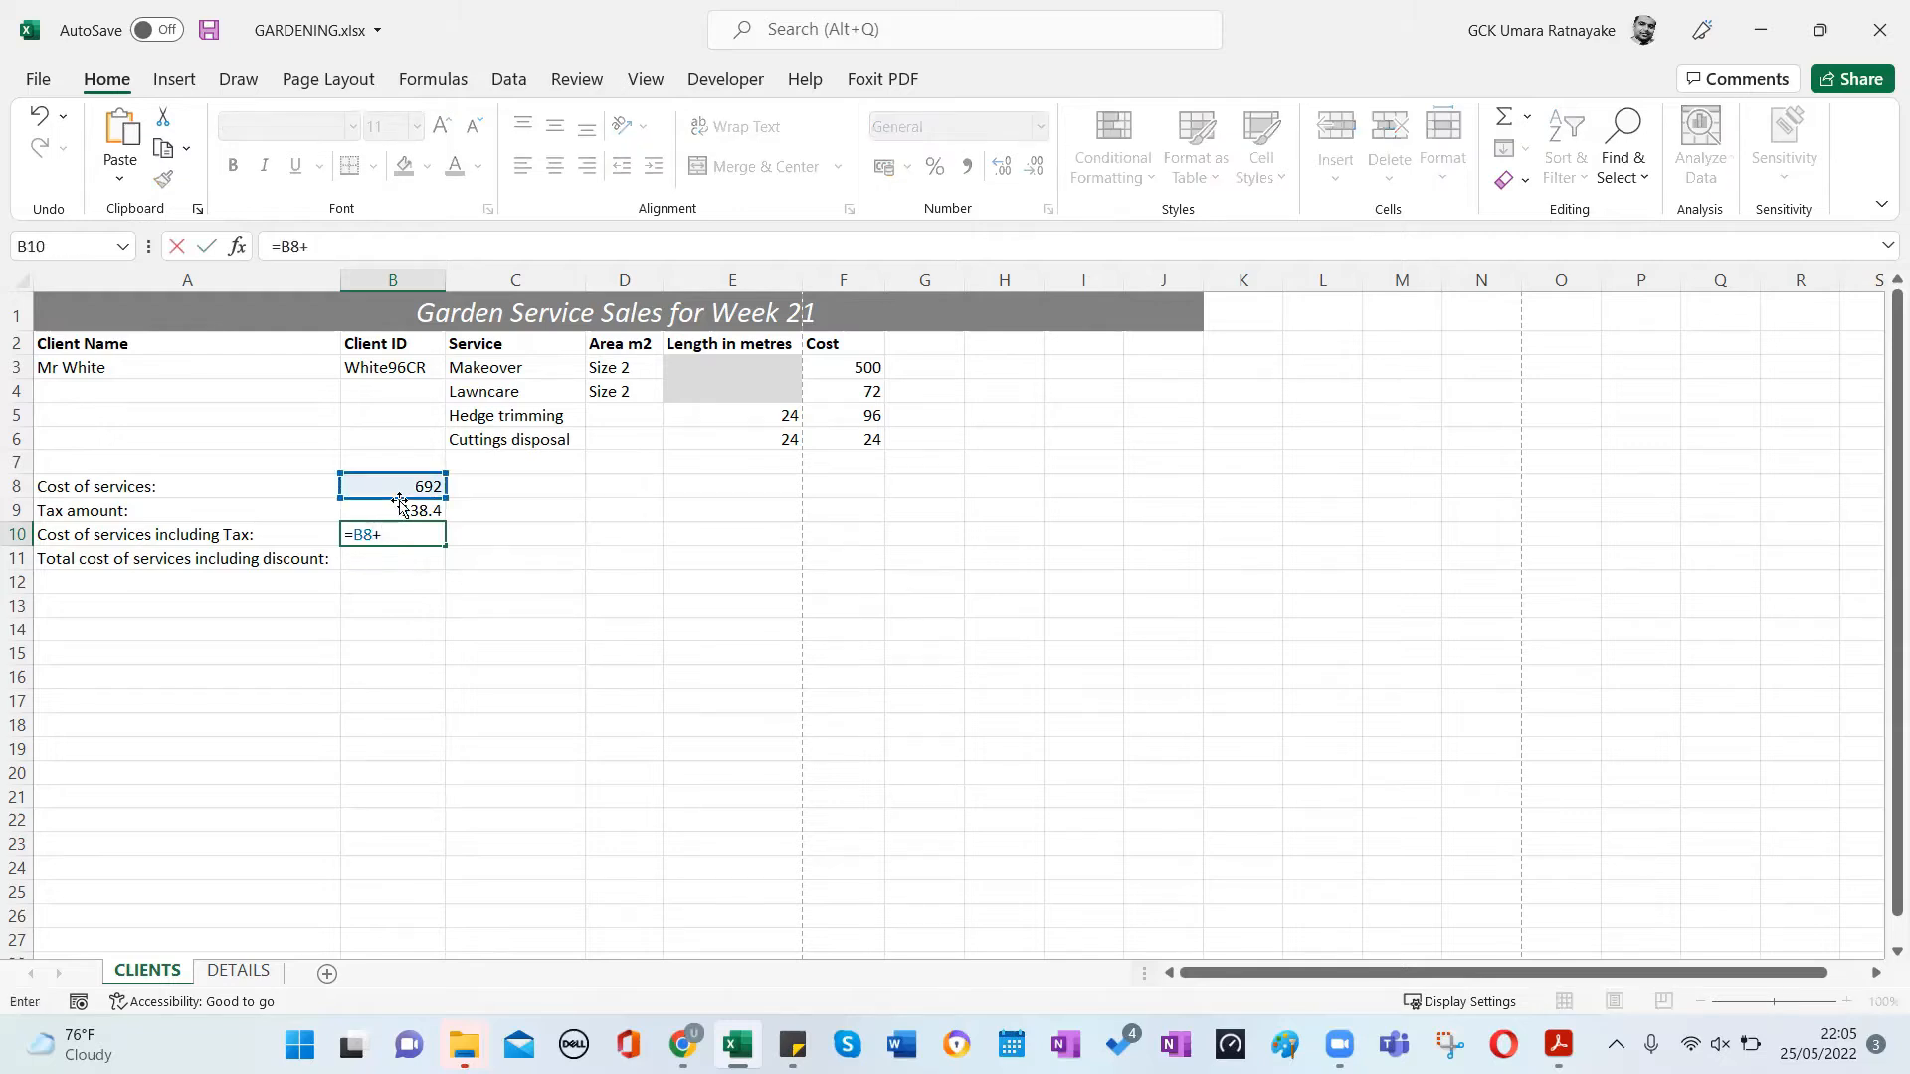
{"action": "left_click", "coordinate": [403, 507]}
{"action": "key", "text": "Return"}
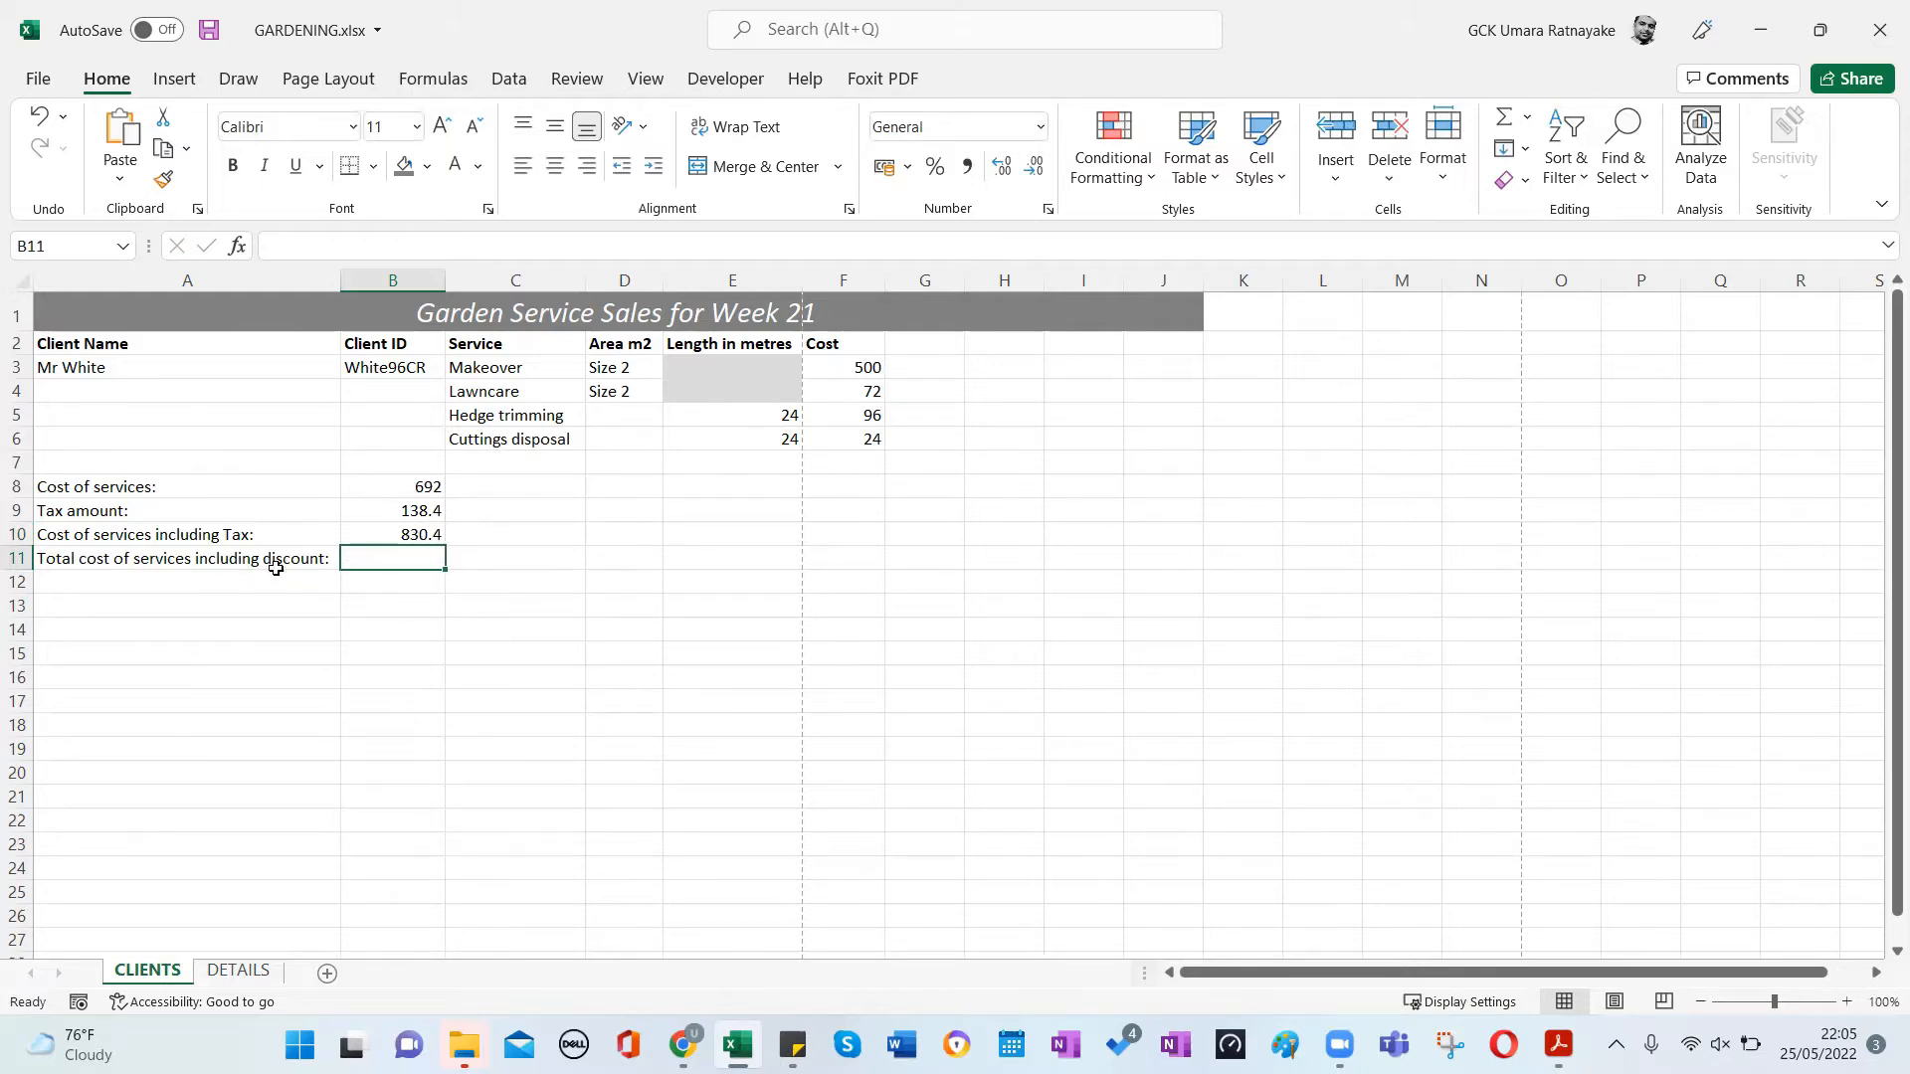
Check the discount rate on the DETAILS sheet and calculate the Total cost of services including discount in B11 with =B10-B10*DETAILS!E14.
{"action": "left_click", "coordinate": [239, 971]}
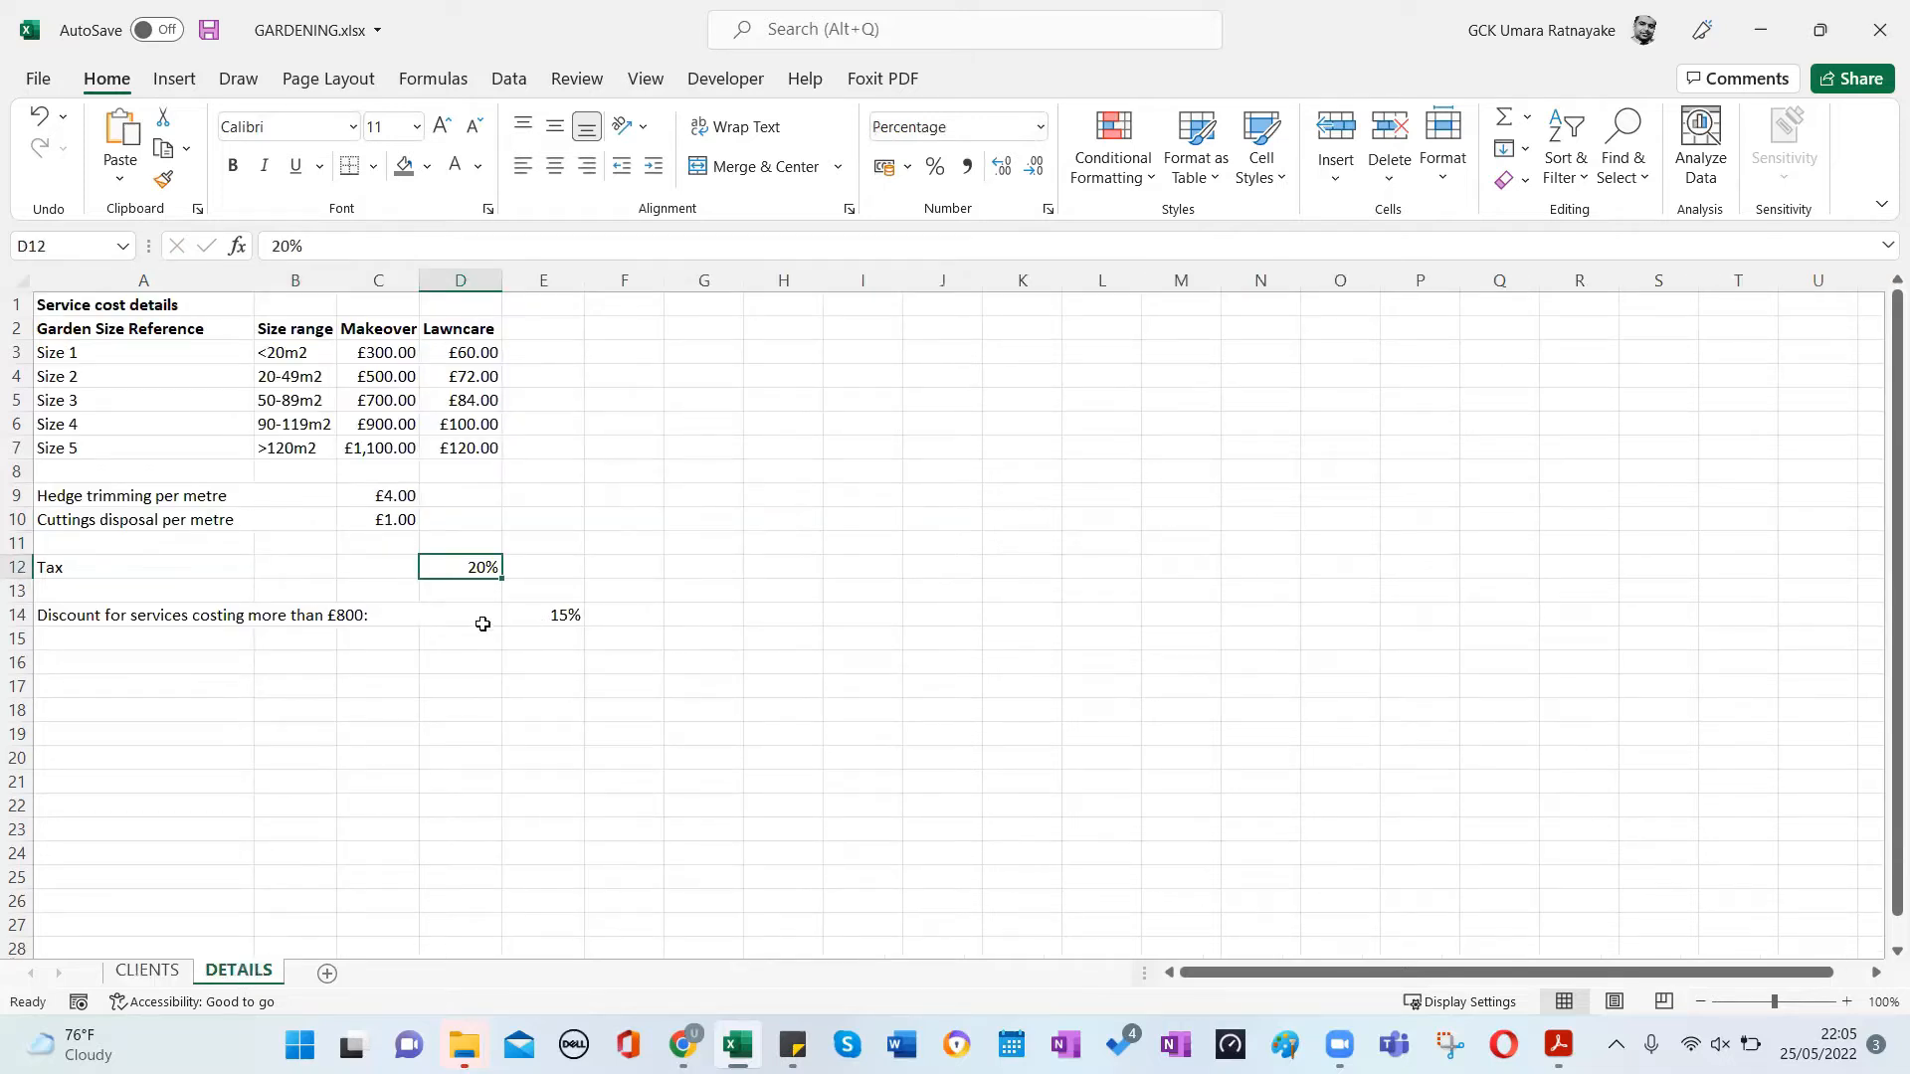
{"action": "left_click", "coordinate": [147, 971]}
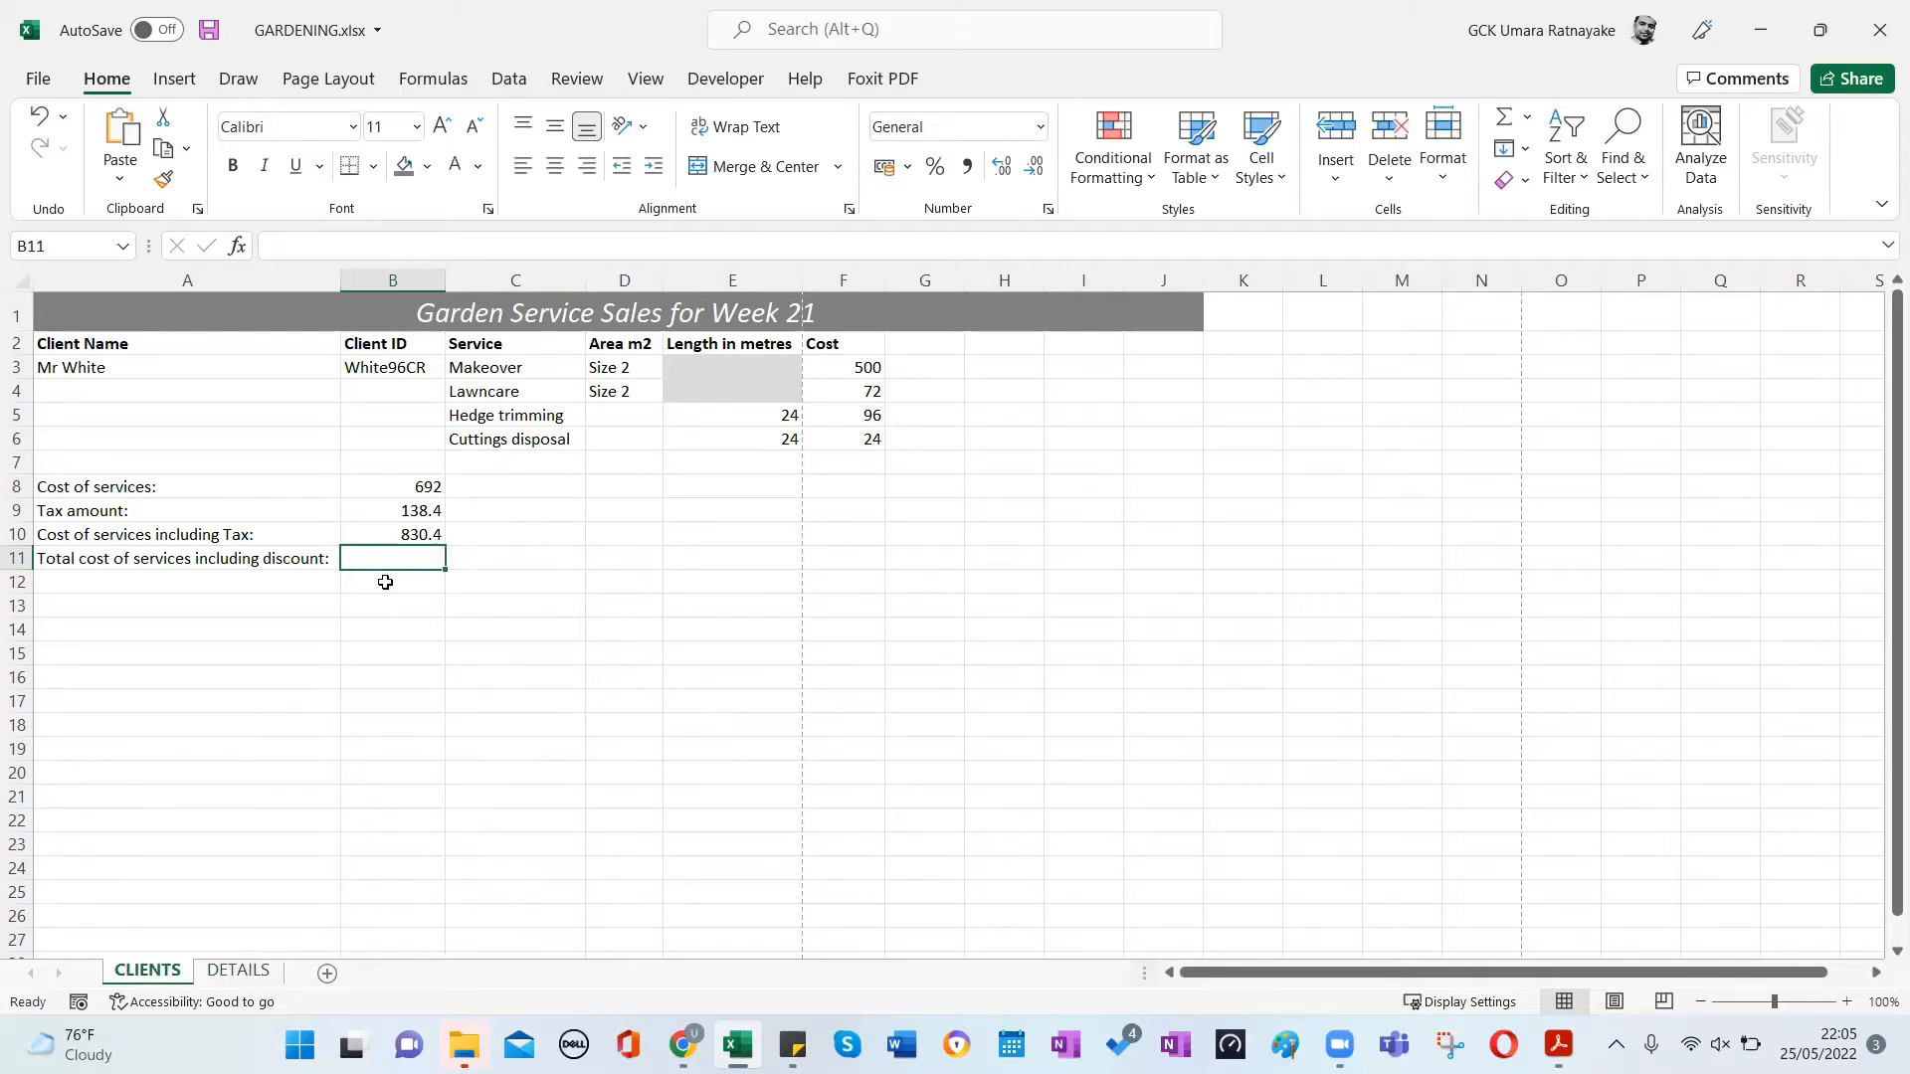
{"action": "type", "text": "="}
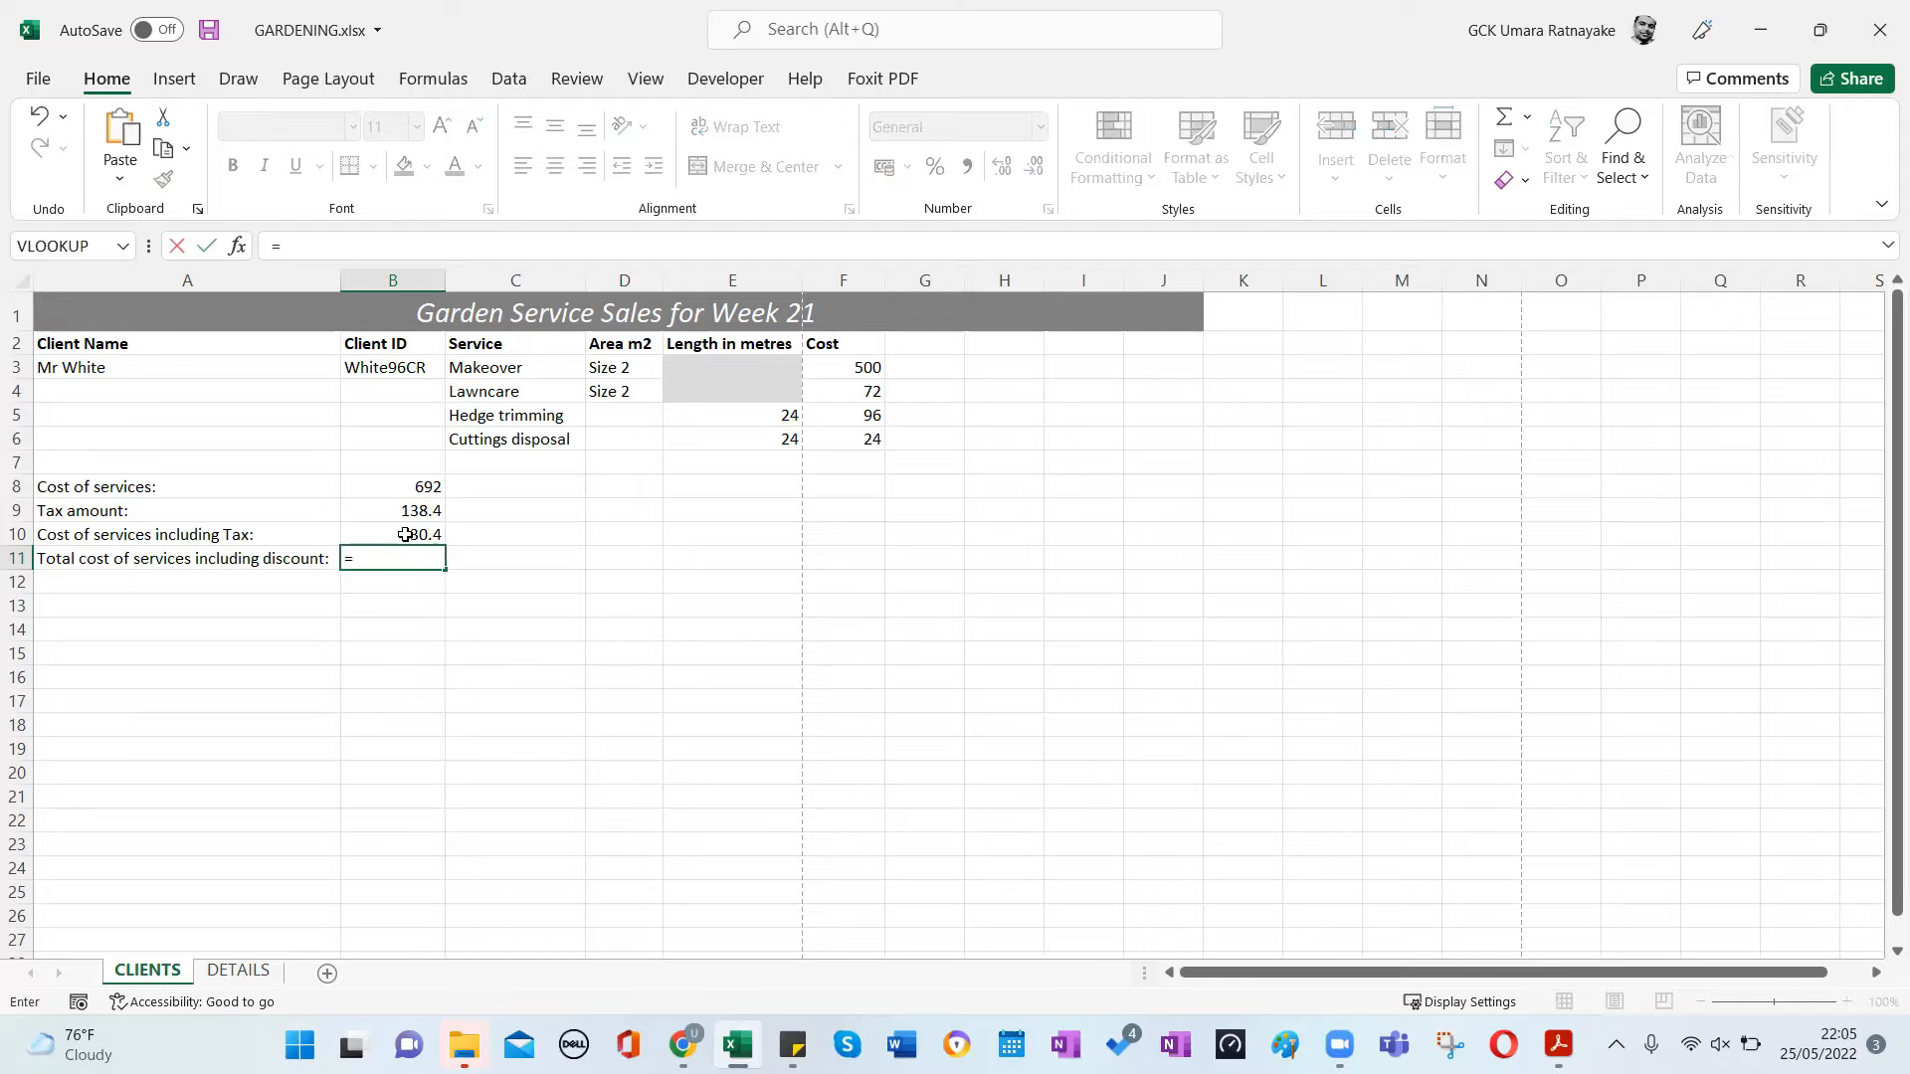
{"action": "left_click", "coordinate": [404, 535]}
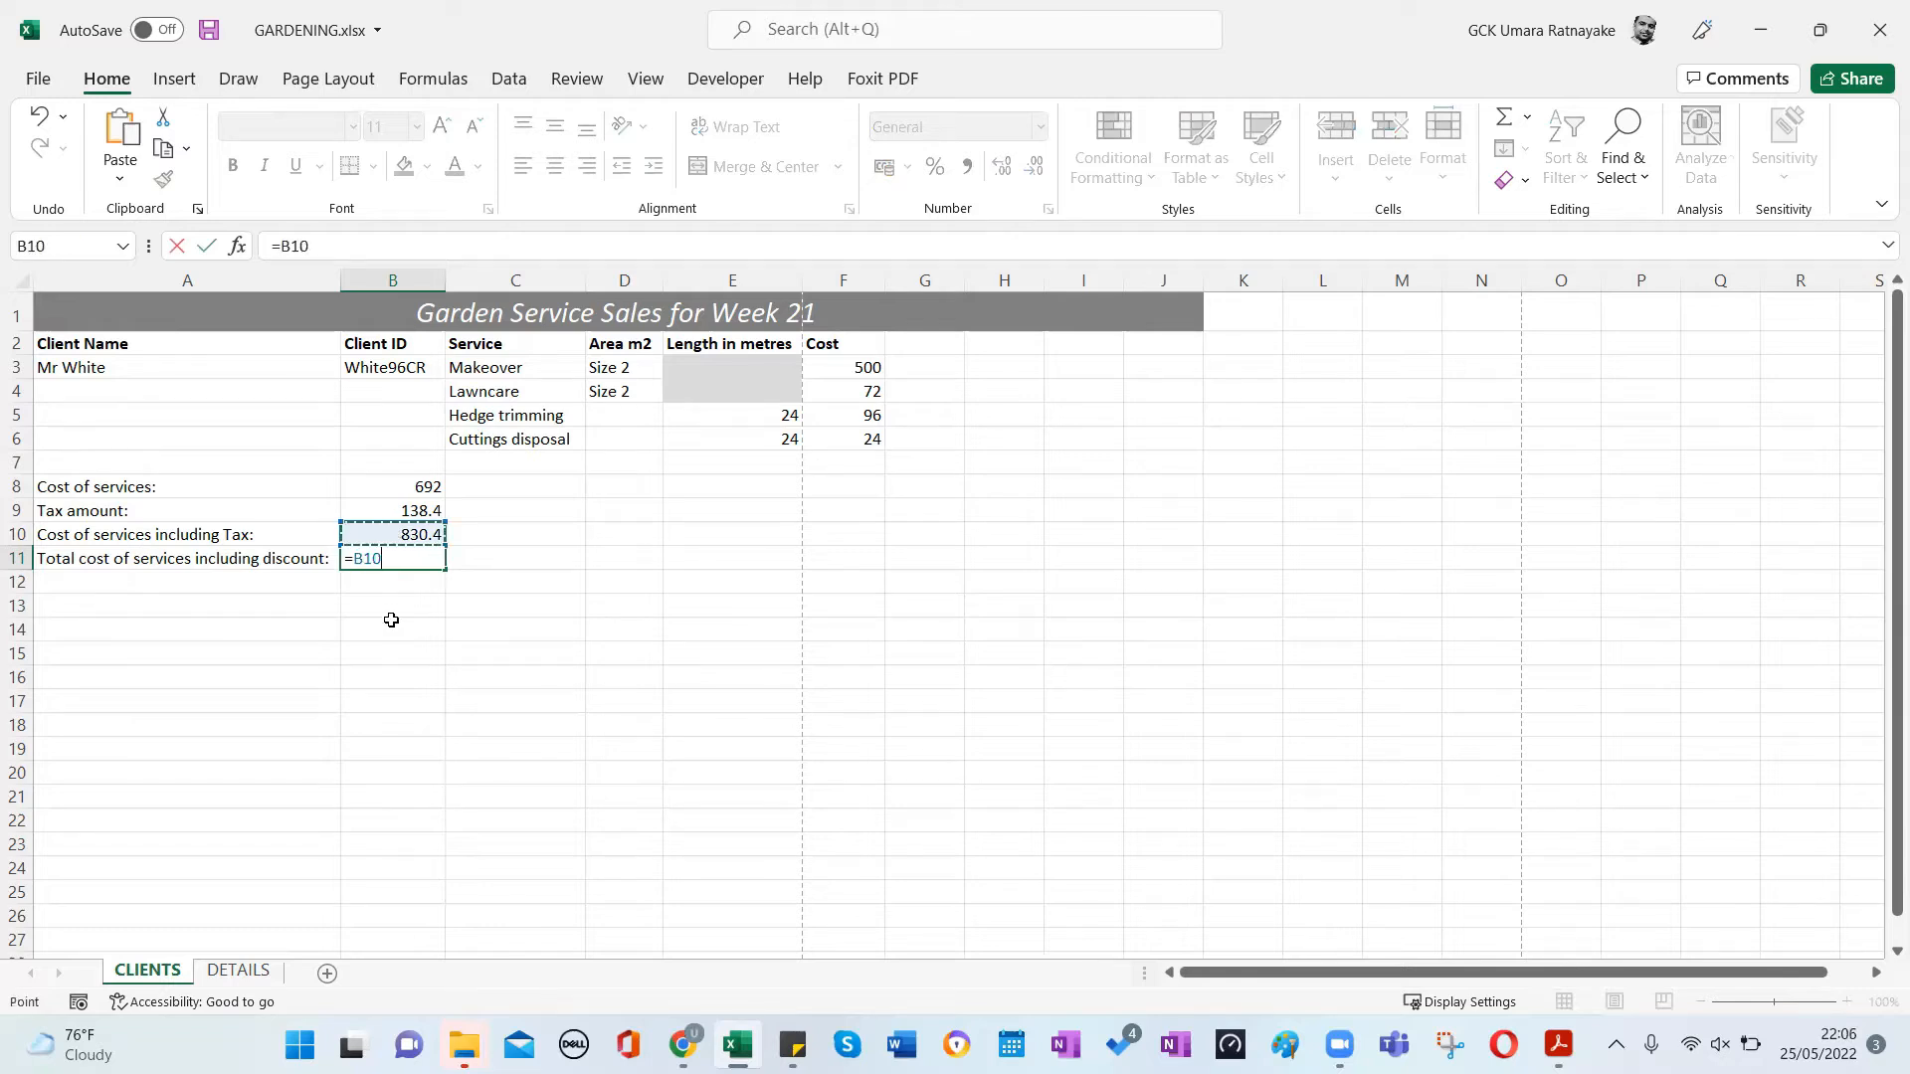
{"action": "type", "text": "-"}
{"action": "left_click", "coordinate": [405, 535]}
{"action": "type", "text": "*"}
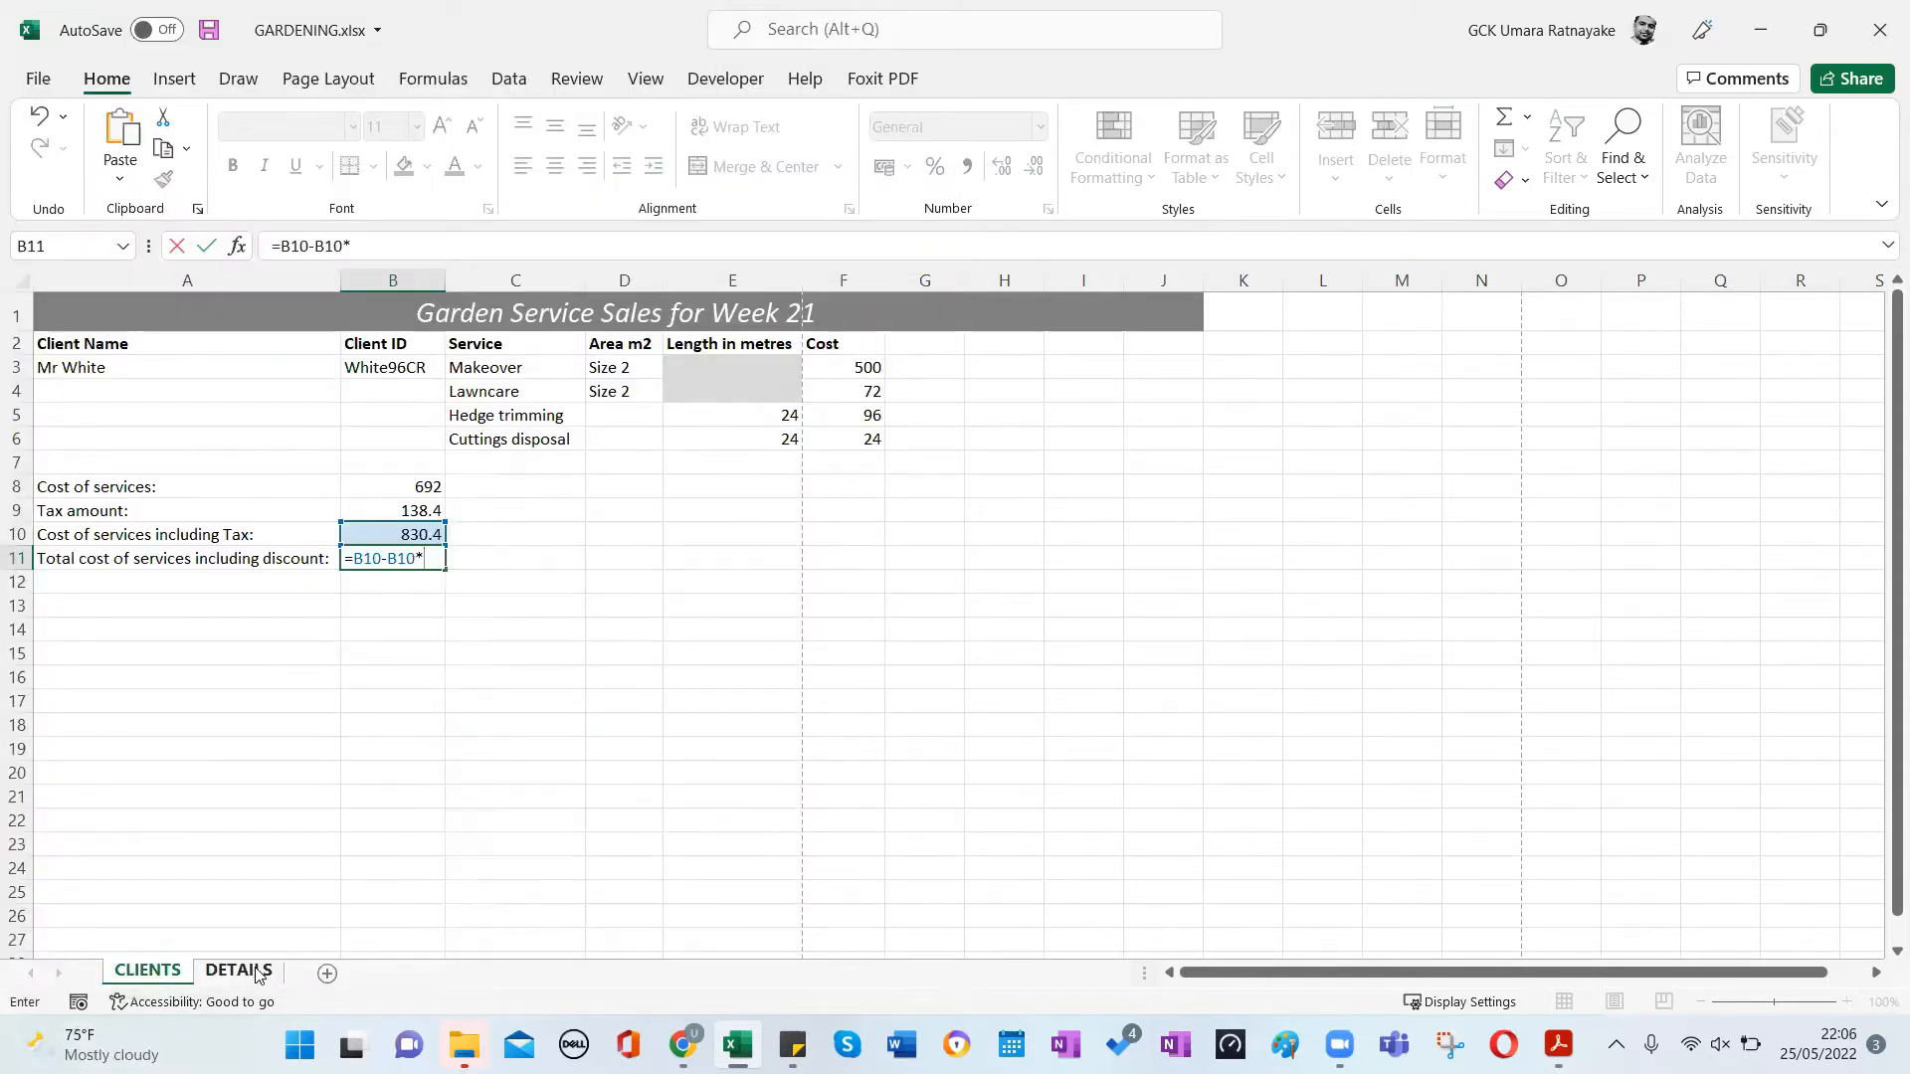
{"action": "left_click", "coordinate": [238, 971]}
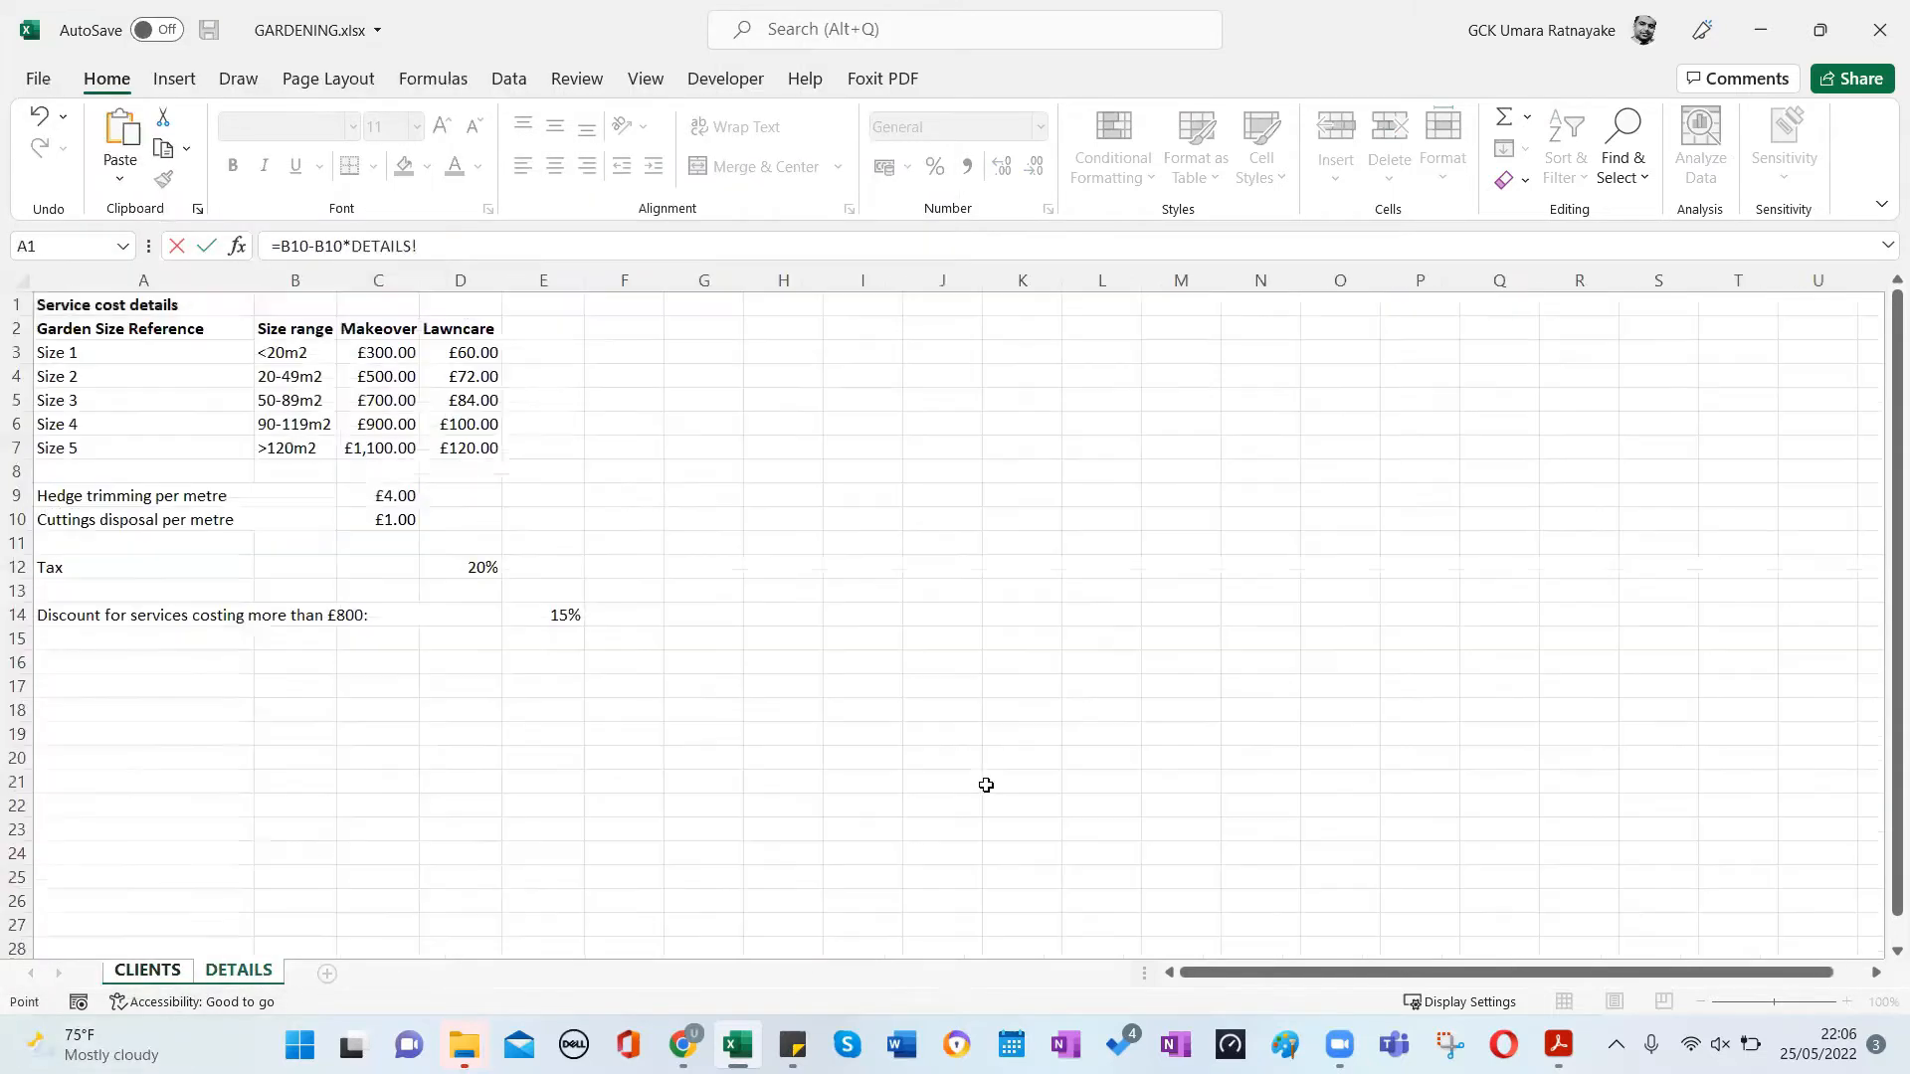
{"action": "left_click", "coordinate": [567, 617]}
{"action": "key", "text": "Return"}
{"action": "left_click", "coordinate": [418, 559]}
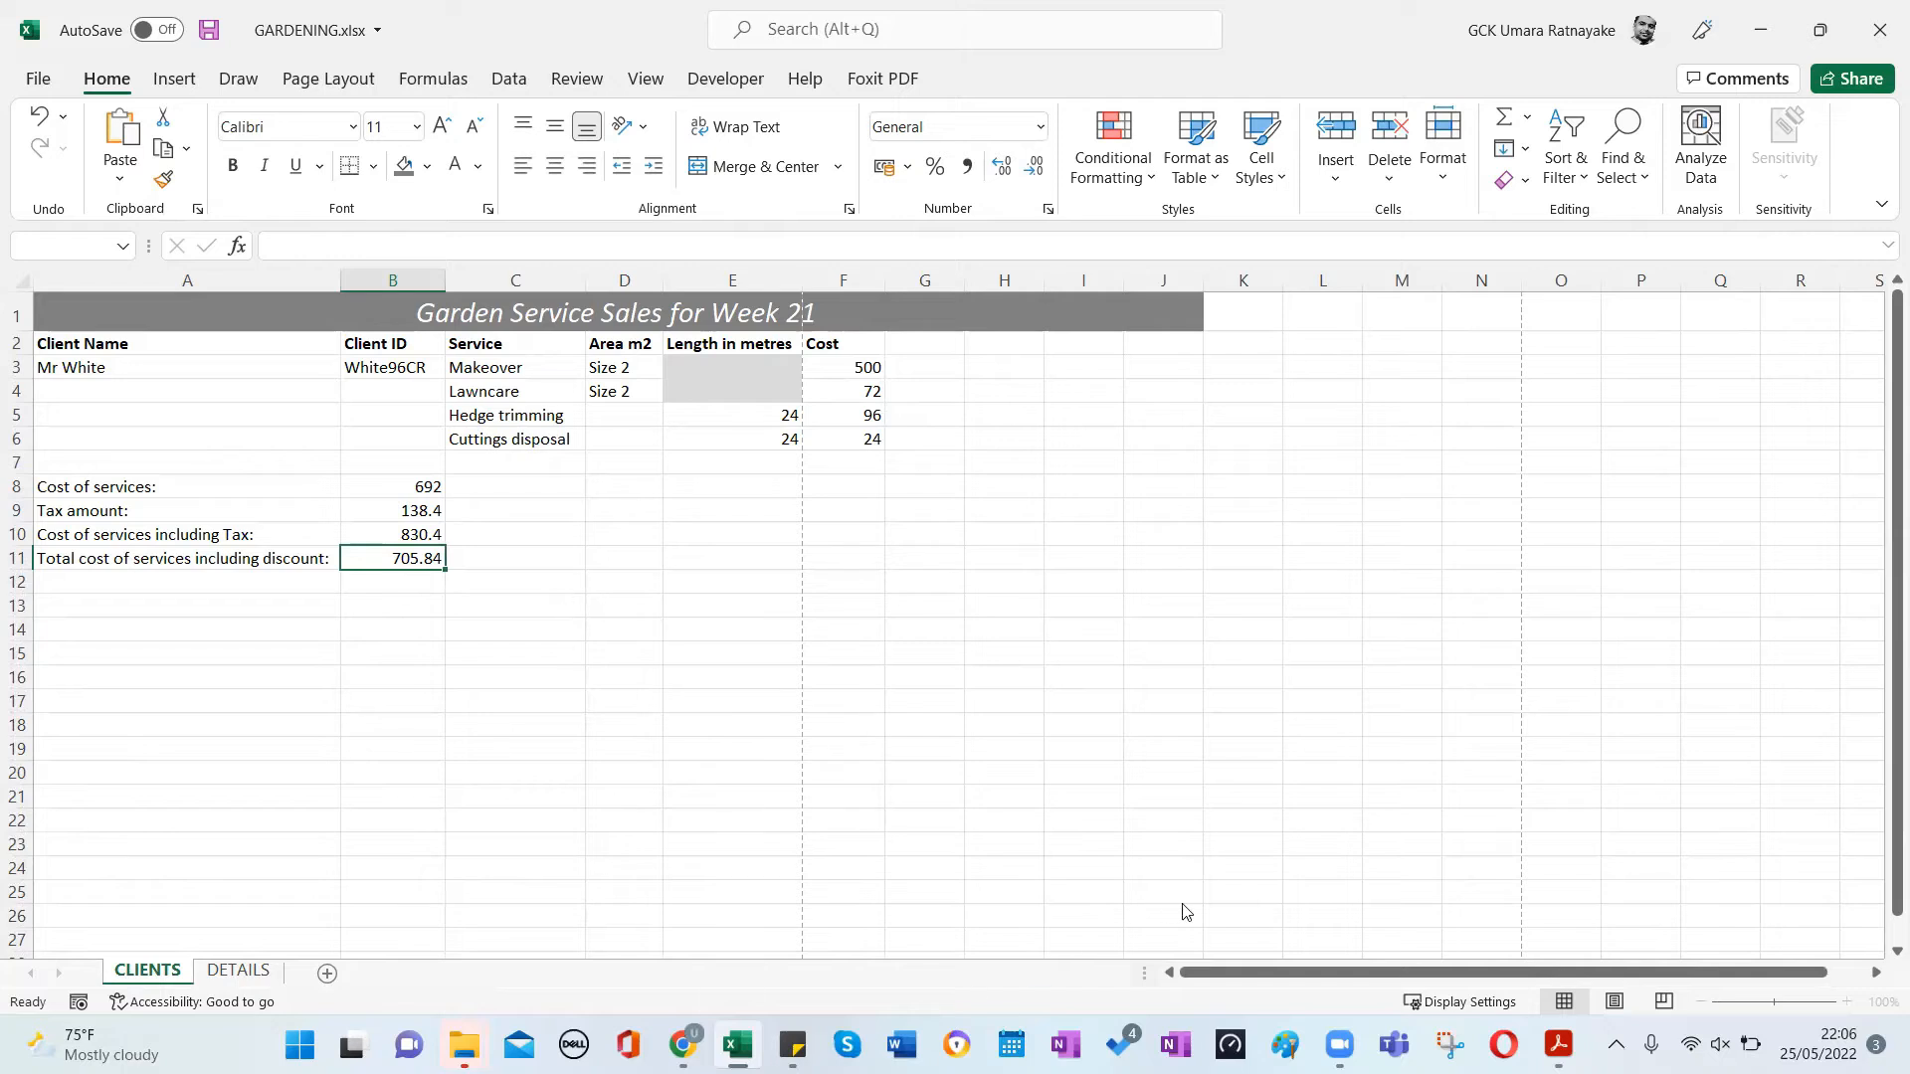
Review the formulas in B8 and B11 on CLIENTS and the discount rate in E14 on the DETAILS sheet.
{"action": "left_click", "coordinate": [748, 1042]}
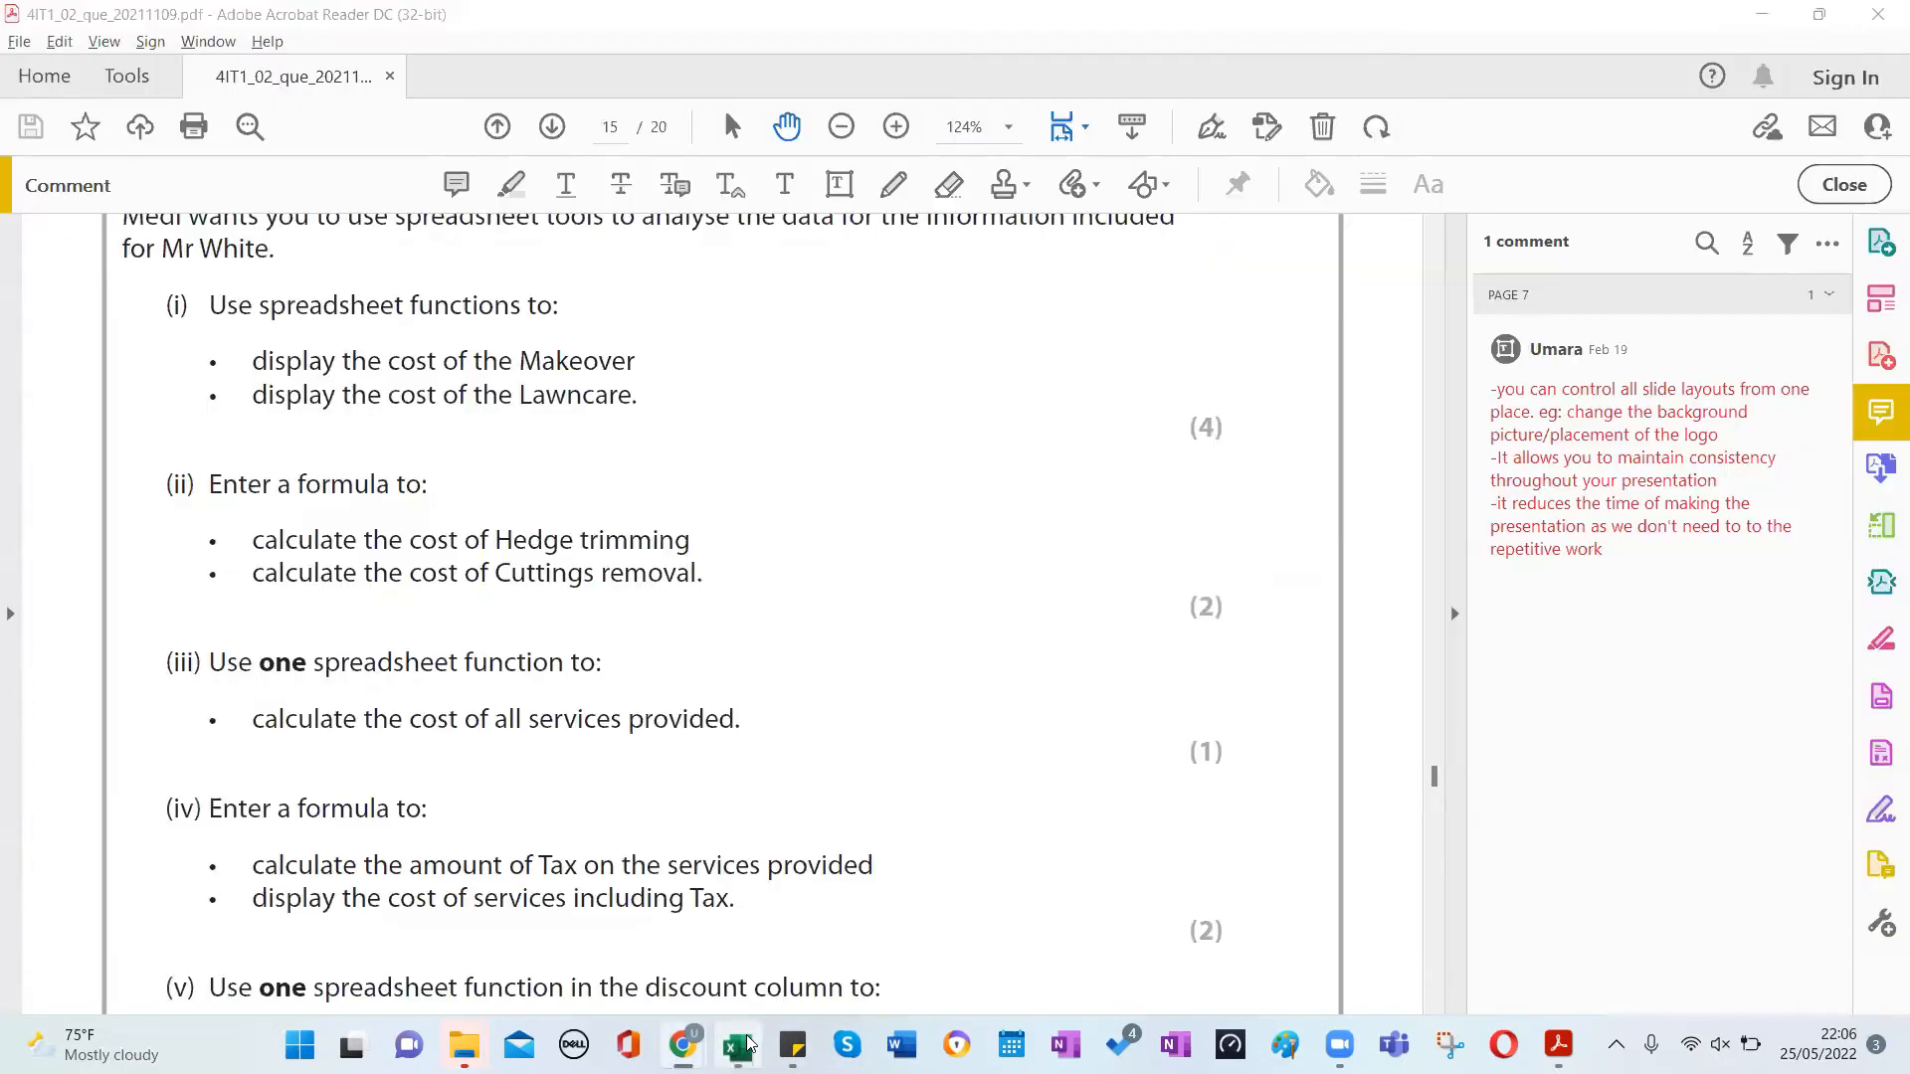
{"action": "left_click", "coordinate": [748, 1043]}
{"action": "left_click", "coordinate": [502, 537]}
{"action": "left_click", "coordinate": [423, 491]}
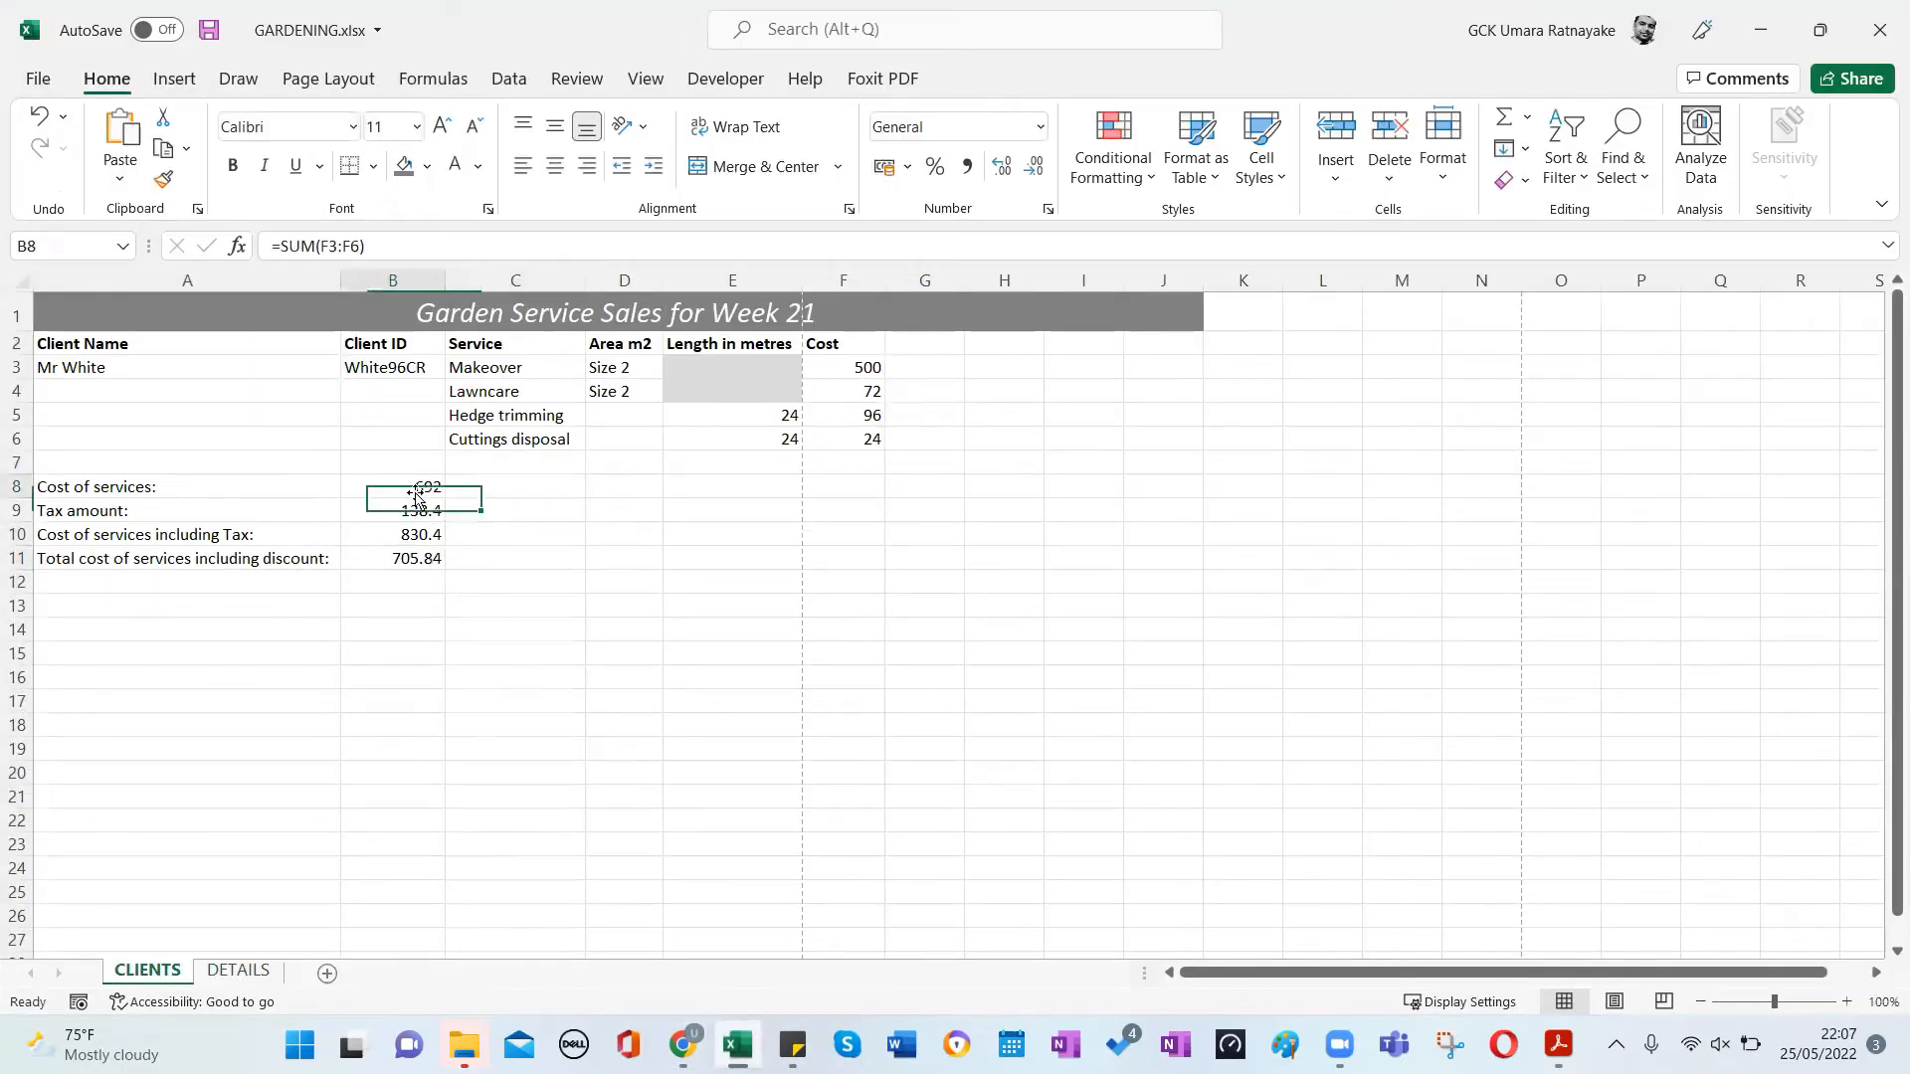
{"action": "left_click", "coordinate": [417, 561]}
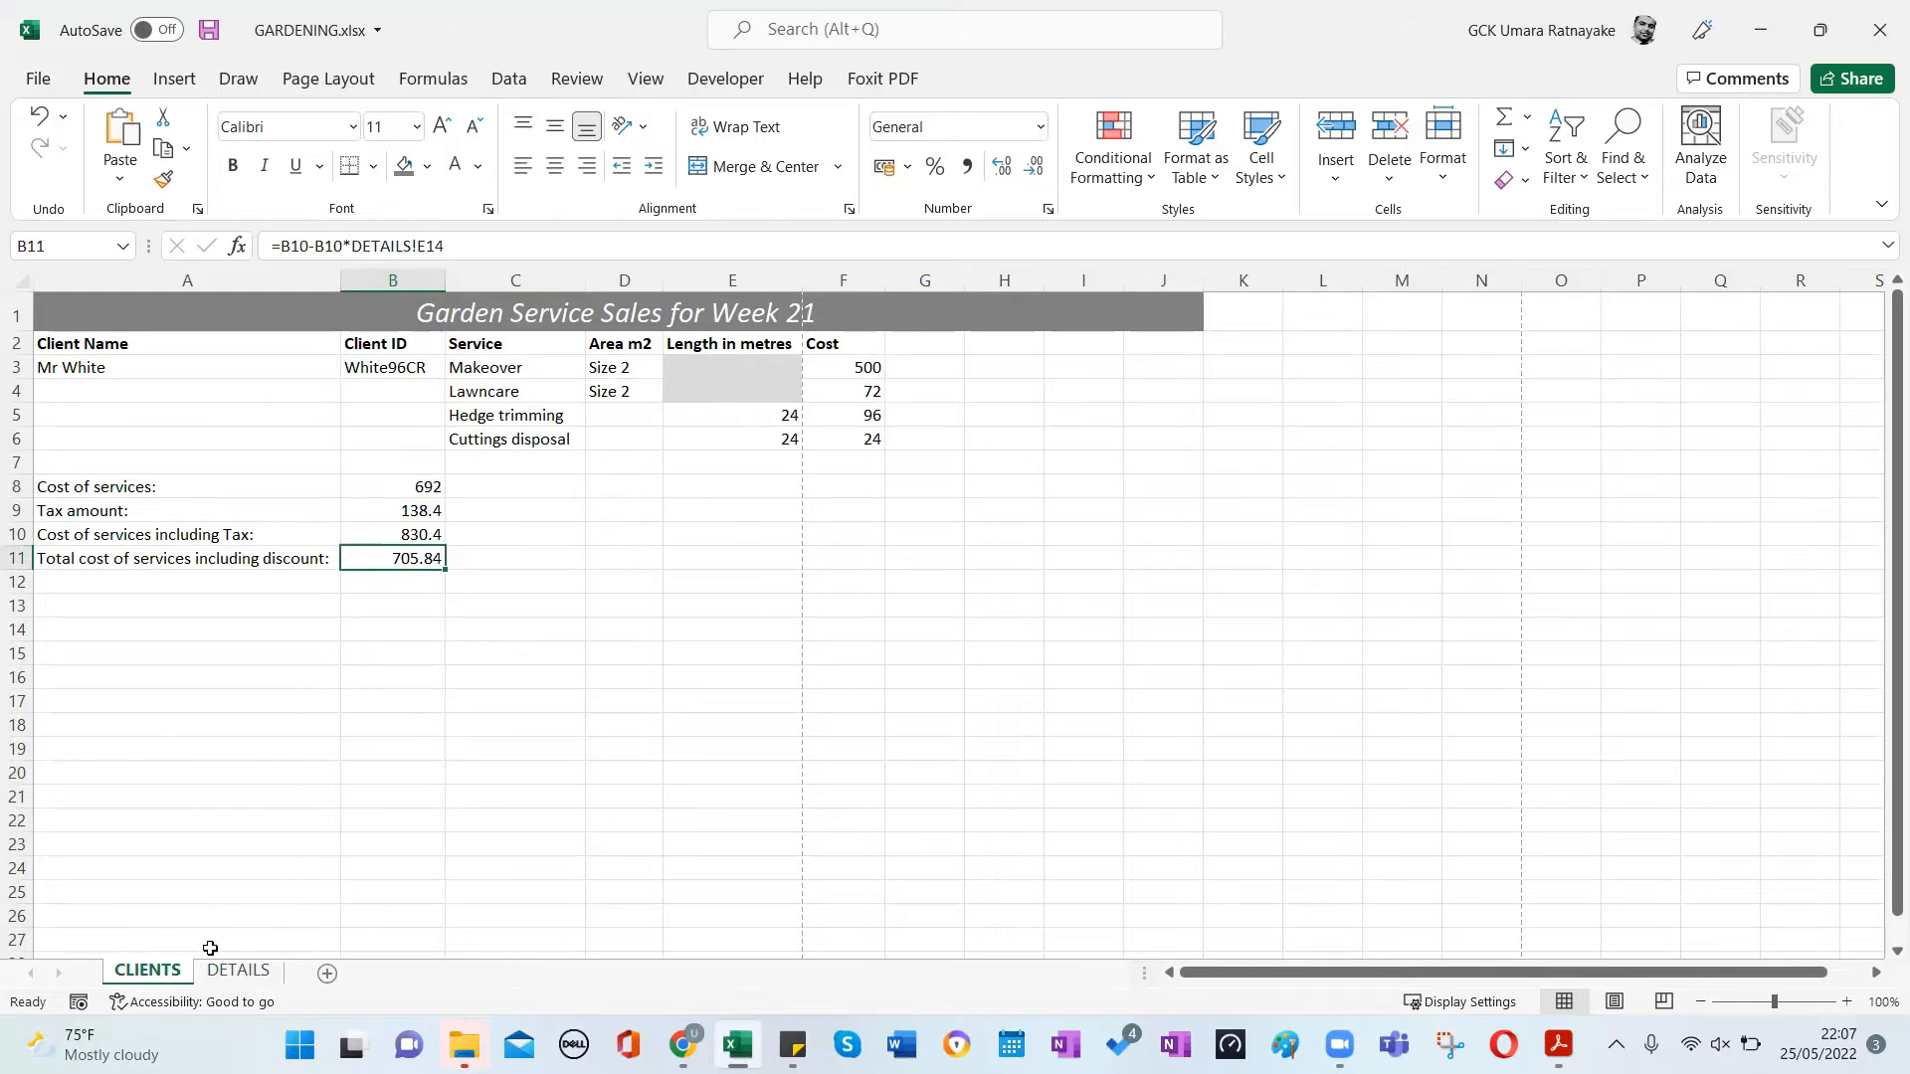
{"action": "left_click", "coordinate": [231, 970]}
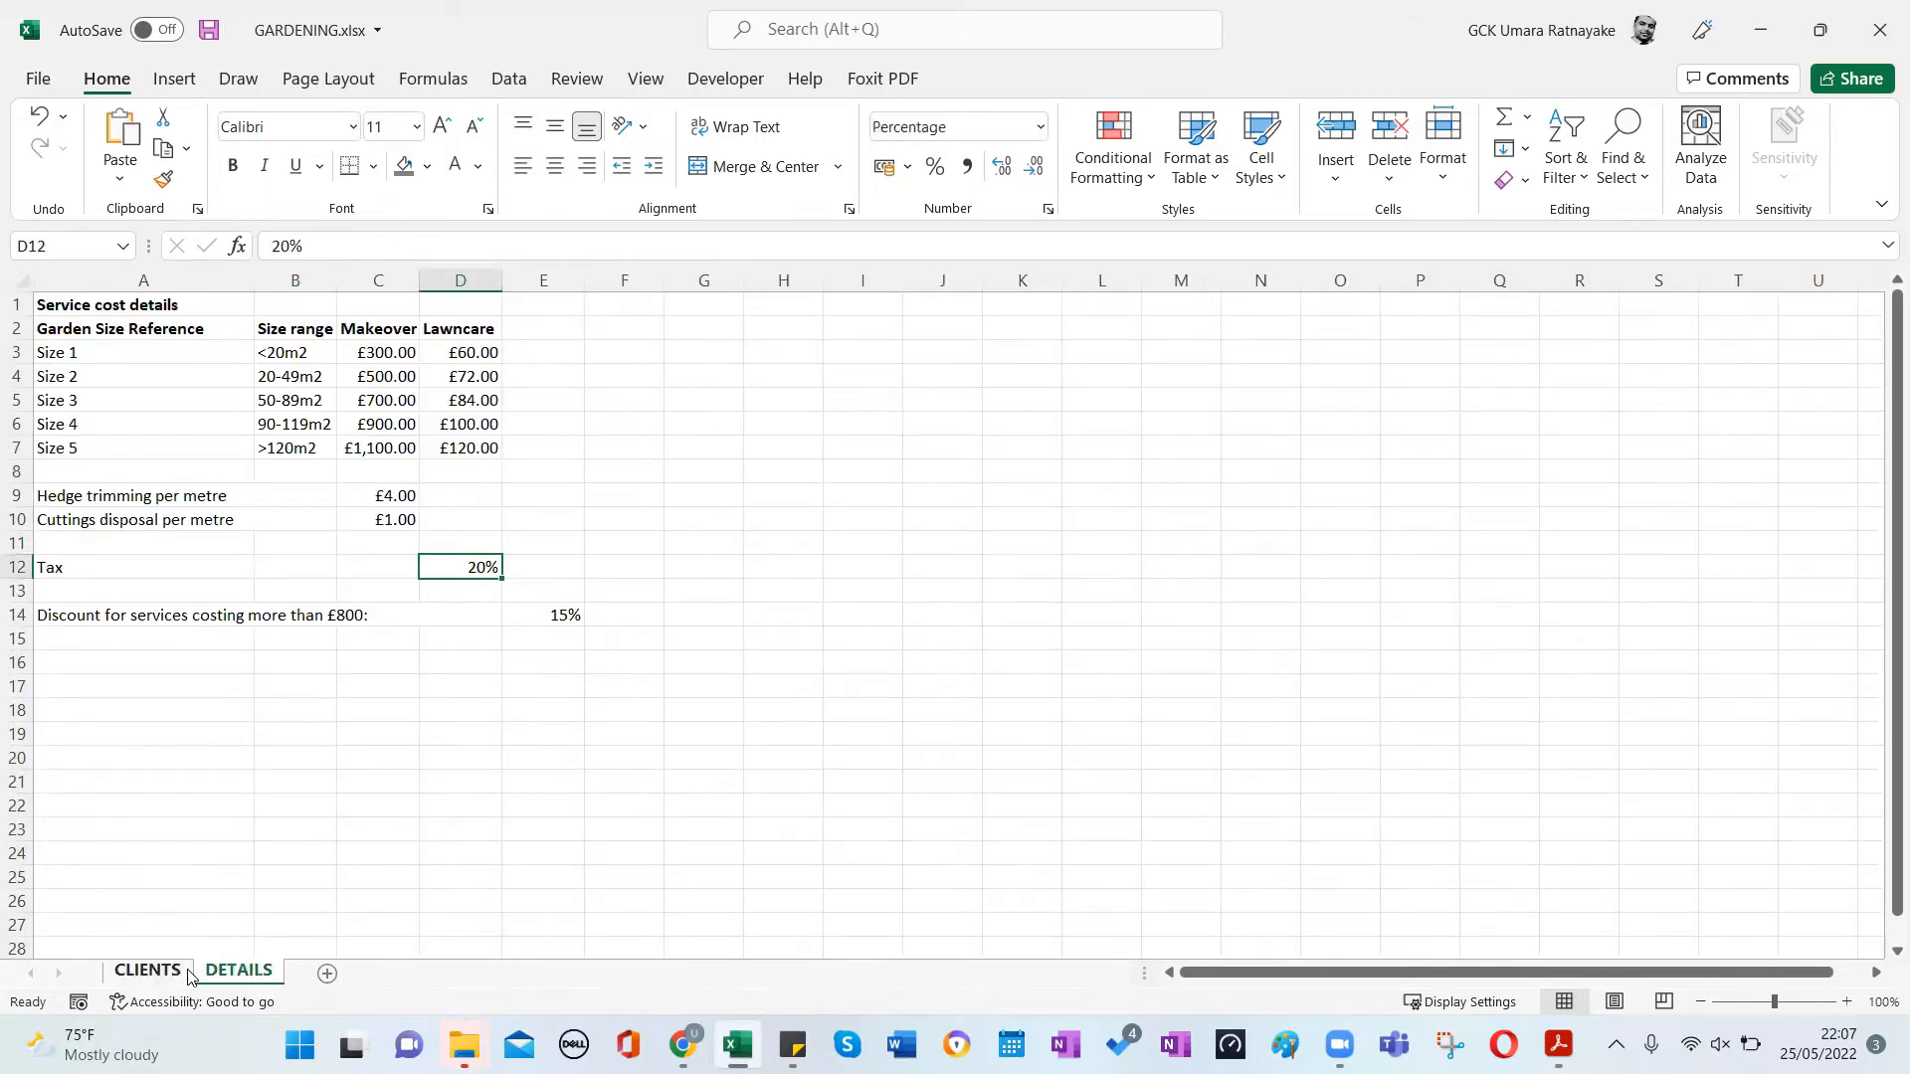
{"action": "left_click", "coordinate": [553, 617]}
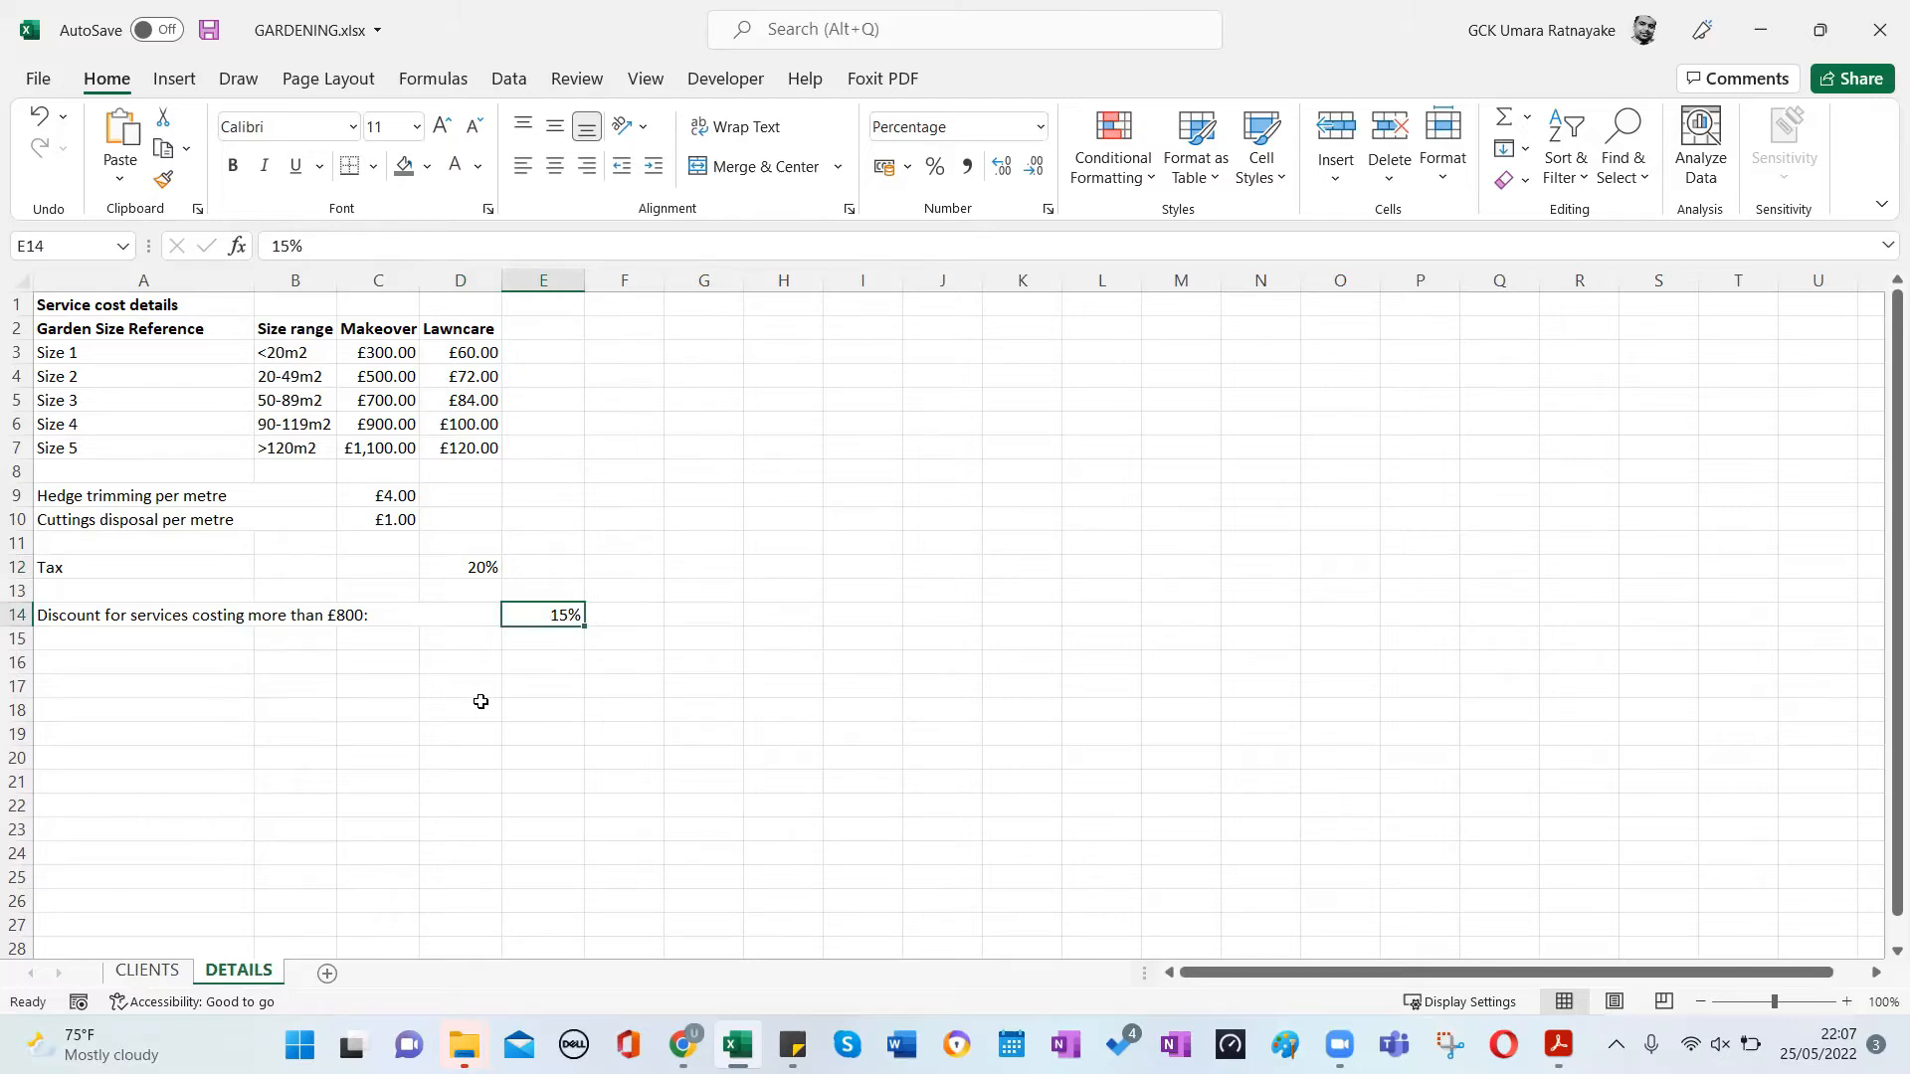
{"action": "left_click", "coordinate": [603, 707]}
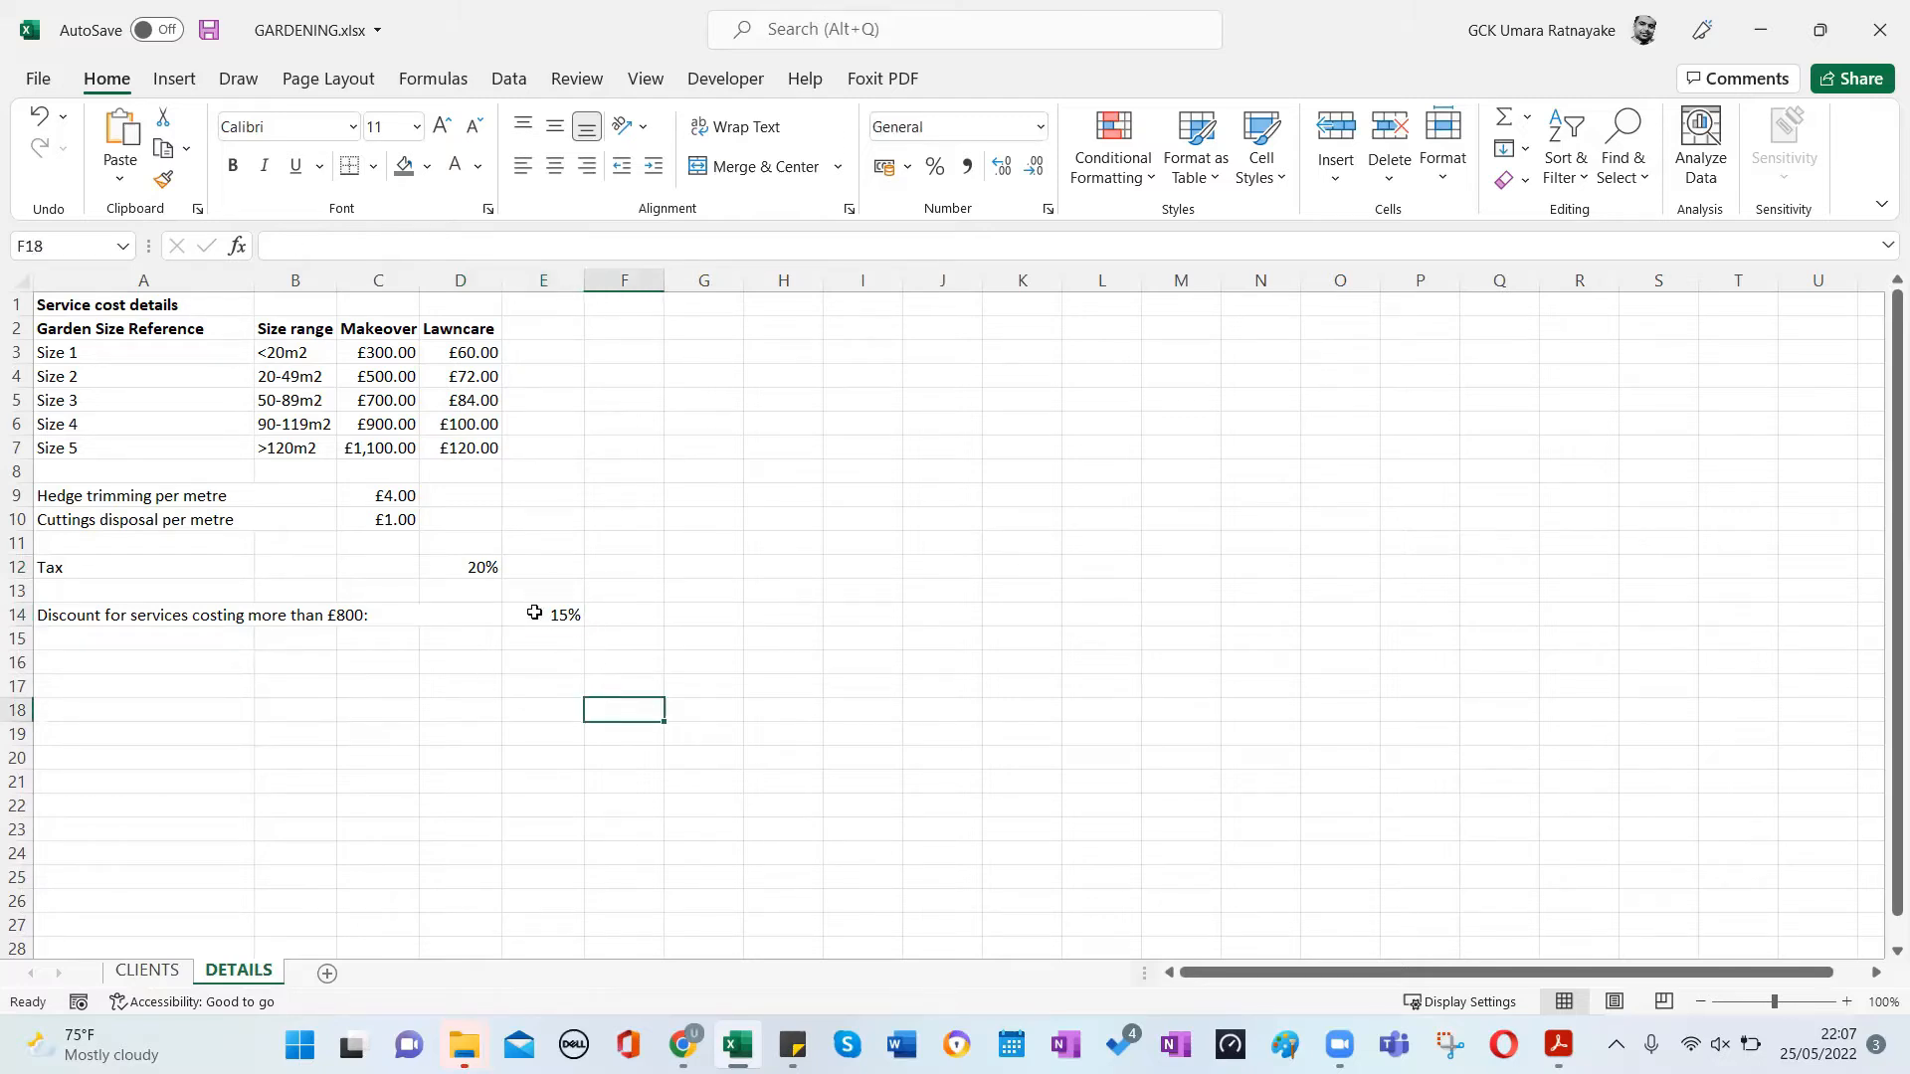
Try a discount rate of 20% in E14 on DETAILS, restore it to 15% and return to the CLIENTS sheet.
{"action": "left_click", "coordinate": [534, 613]}
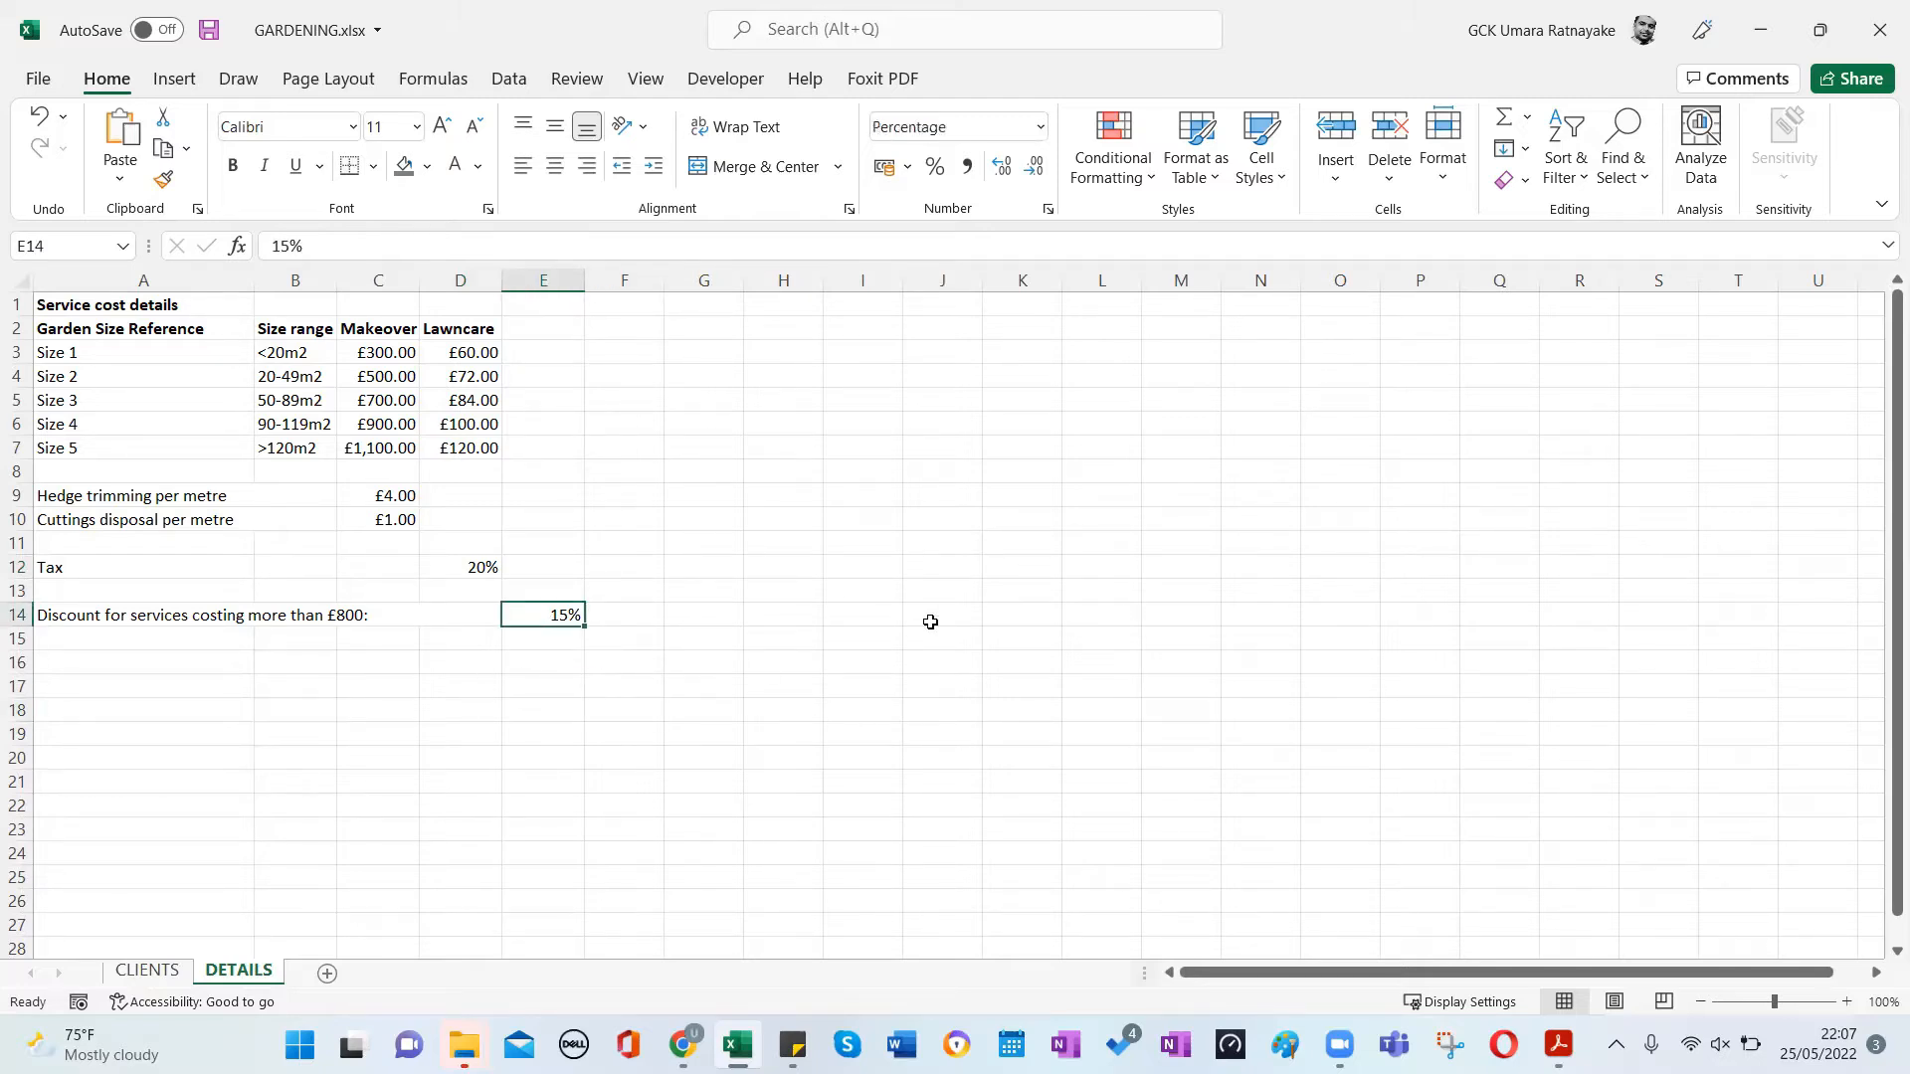
{"action": "type", "text": "20"}
{"action": "key", "text": "Return"}
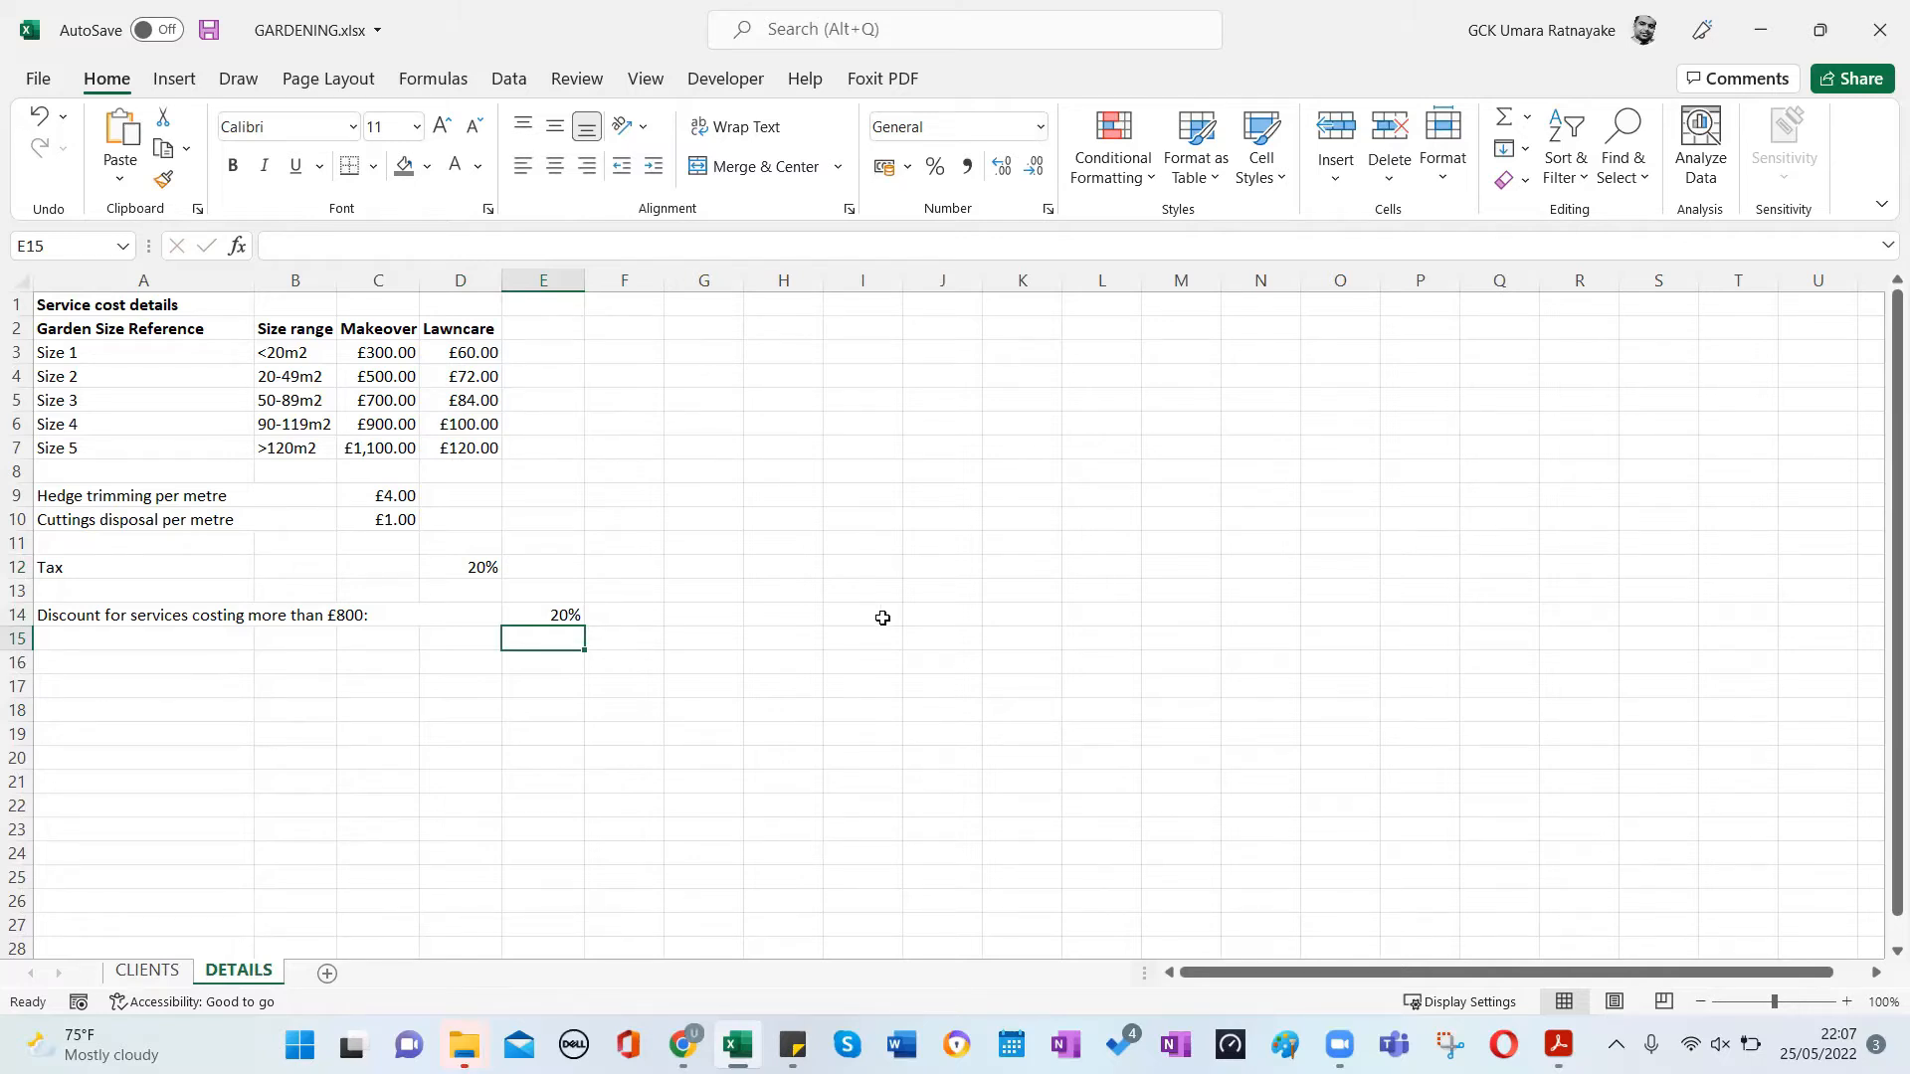
{"action": "left_click", "coordinate": [545, 613]}
{"action": "type", "text": "15"}
{"action": "key", "text": "Return"}
{"action": "left_click", "coordinate": [140, 971]}
{"action": "left_click", "coordinate": [238, 969]}
{"action": "left_click", "coordinate": [147, 969]}
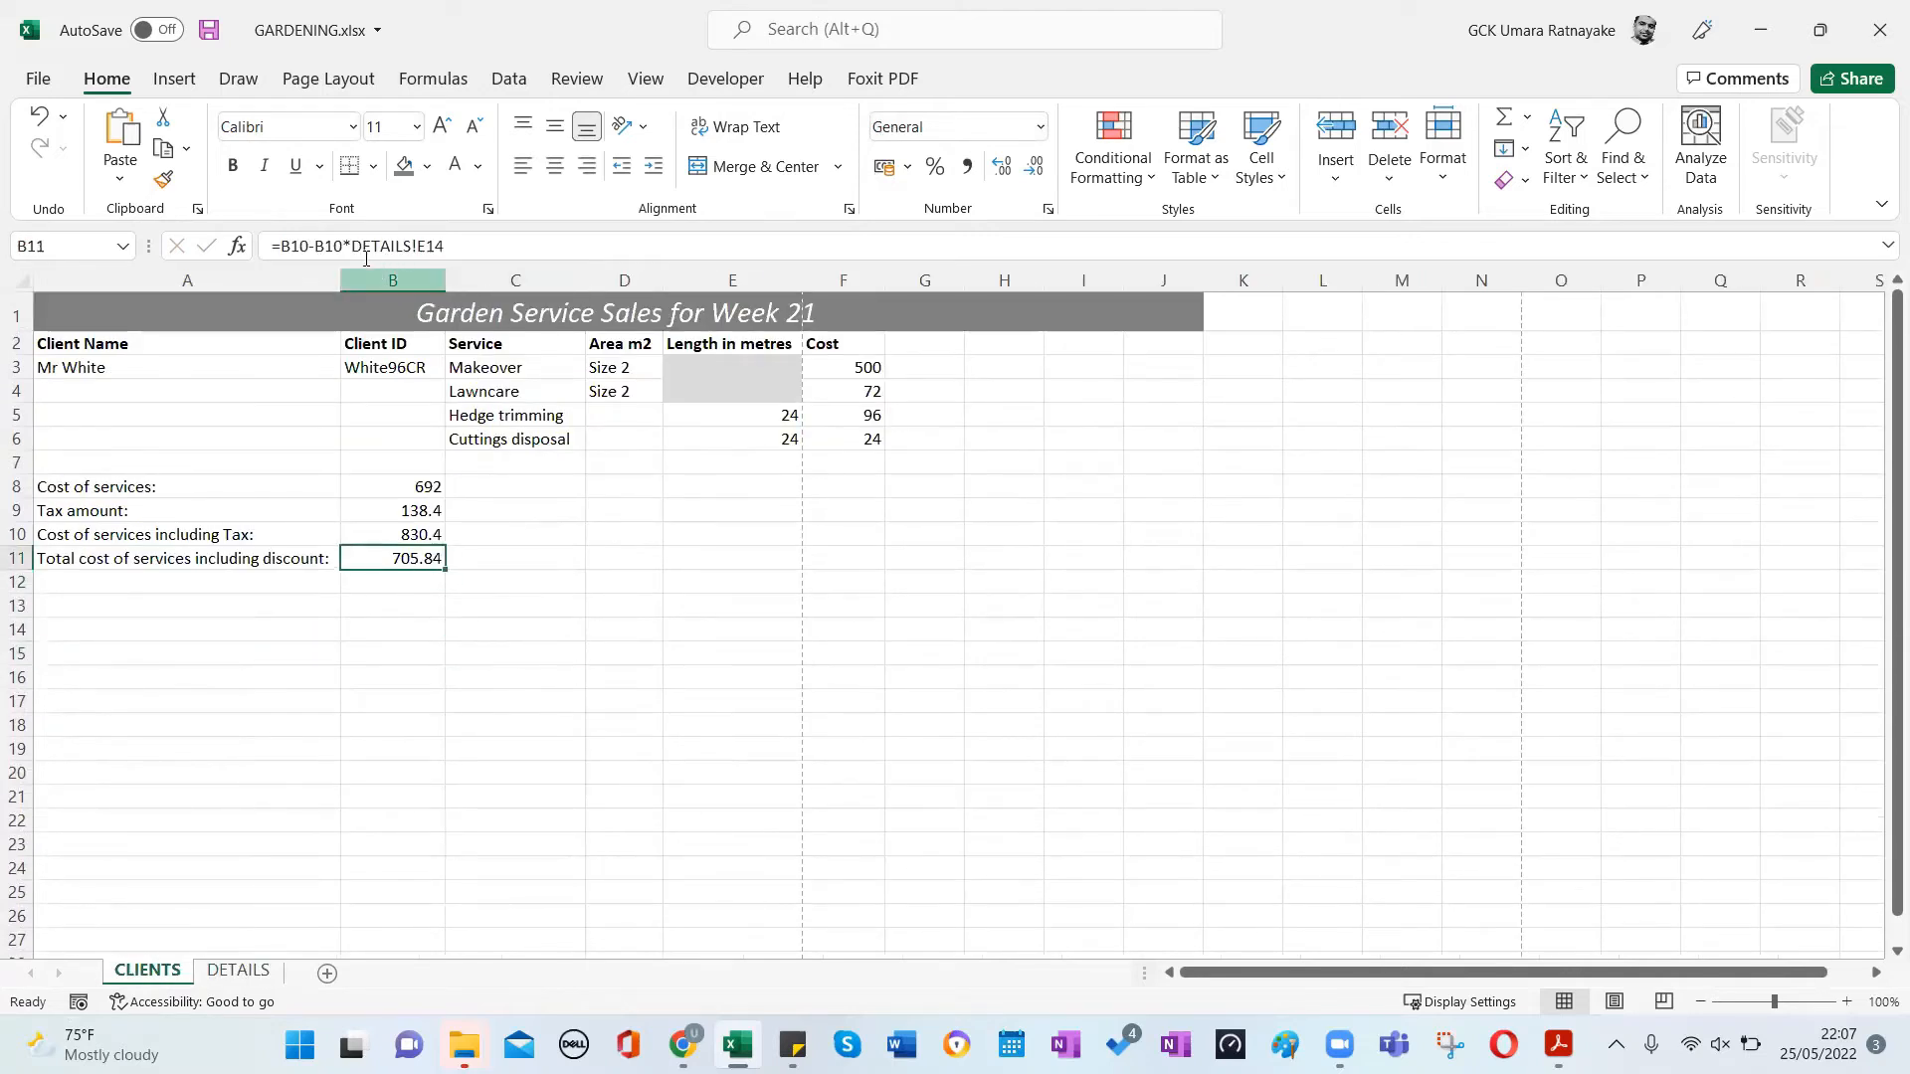
Highlight the discount part B10*DETAILS!E14 inside the B11 formula and leave the cell without editing it.
{"action": "left_click_drag", "start_coordinate": [444, 248], "coordinate": [316, 256]}
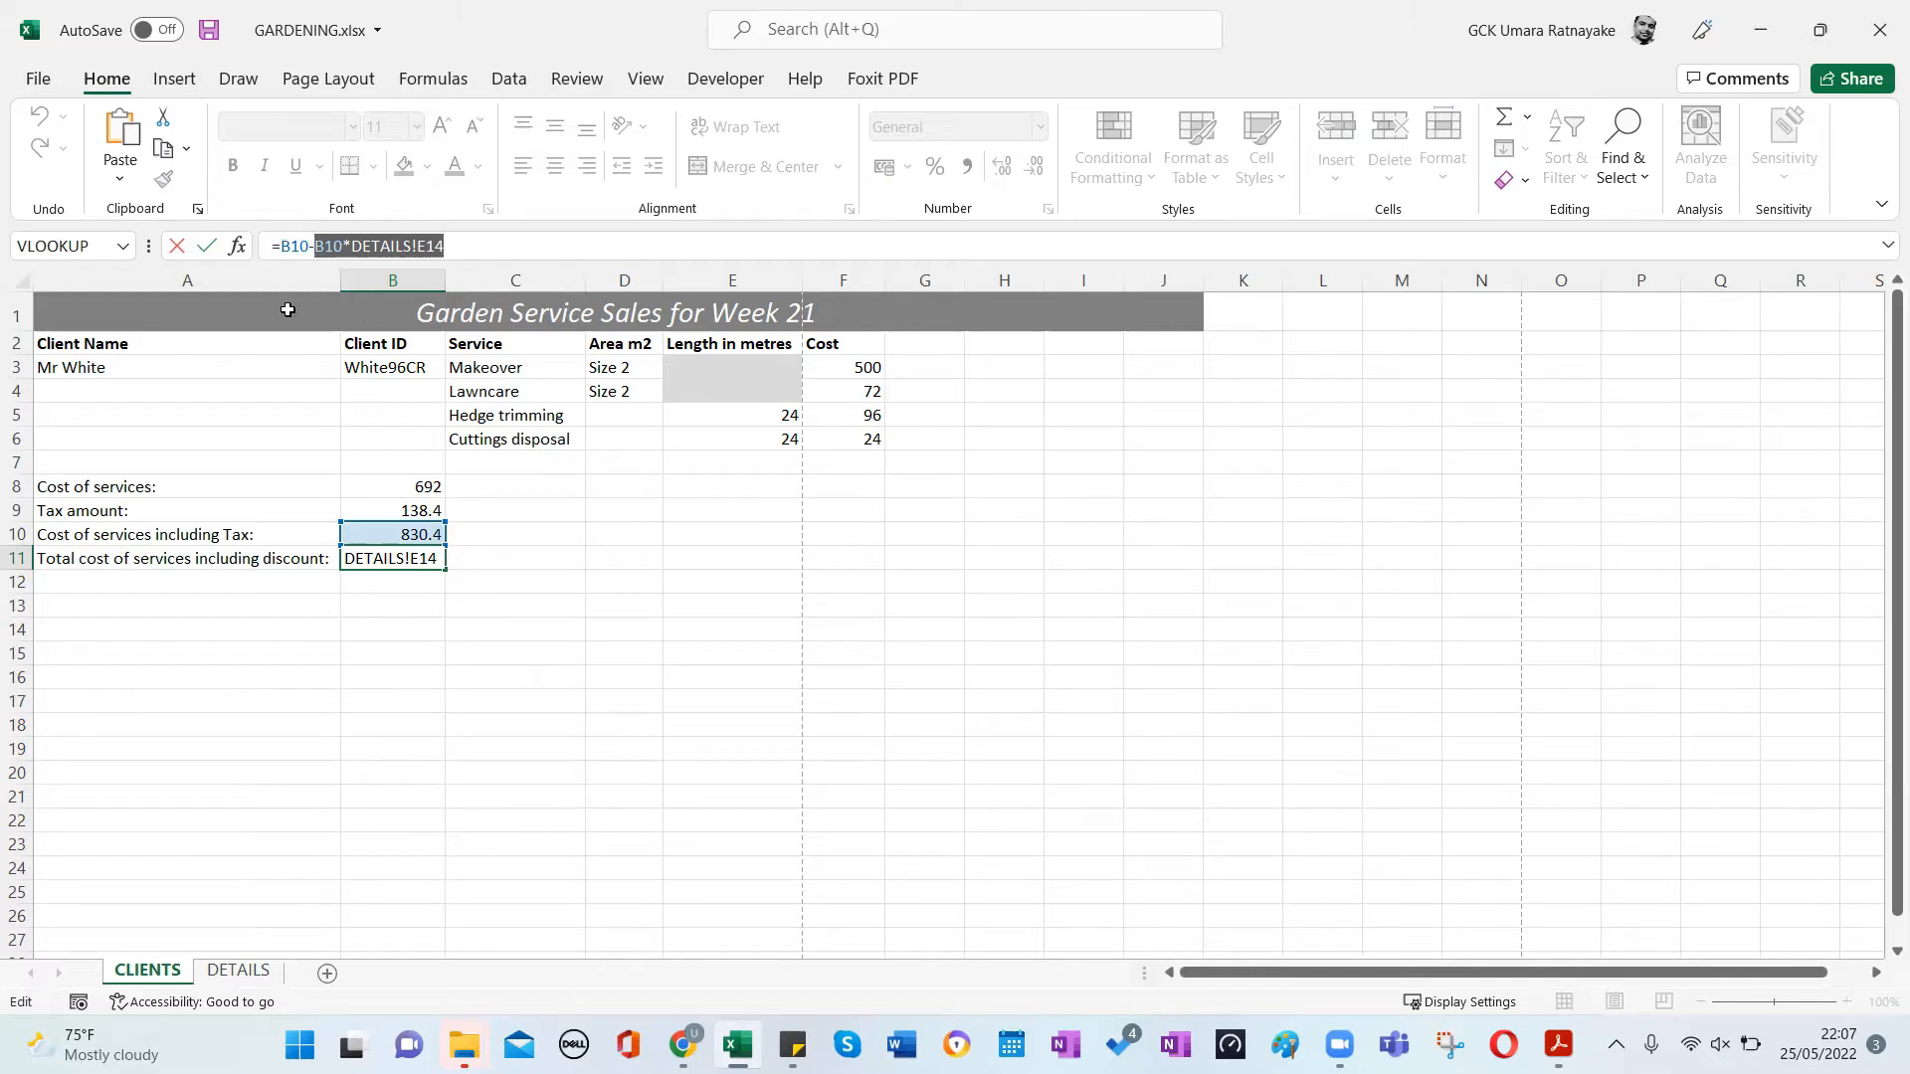
{"action": "key", "text": "ctrl+Return"}
{"action": "left_click", "coordinate": [585, 612]}
{"action": "left_click", "coordinate": [590, 623]}
Enter 15 as a plain number in cell H18 of the DETAILS sheet and select that cell.
{"action": "left_click", "coordinate": [239, 971]}
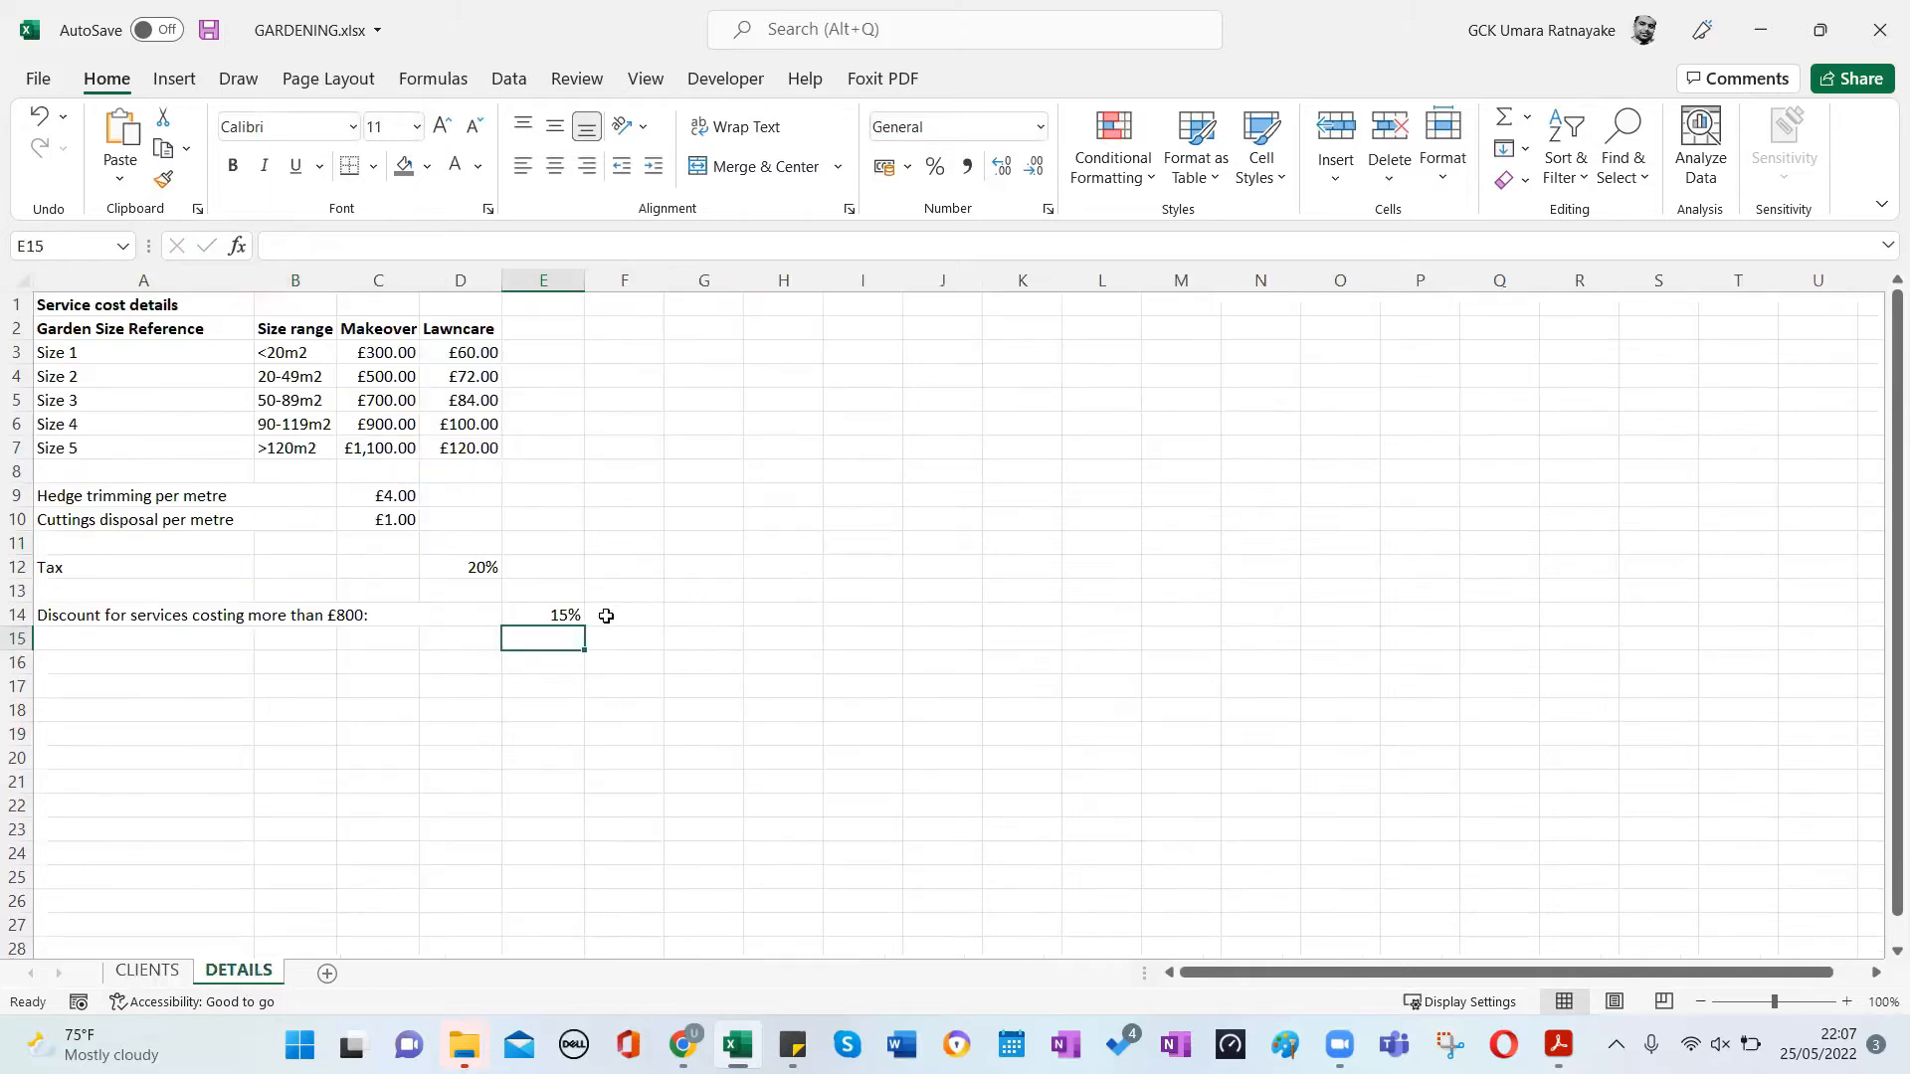
{"action": "left_click", "coordinate": [767, 704]}
{"action": "type", "text": "15"}
{"action": "key", "text": "Return"}
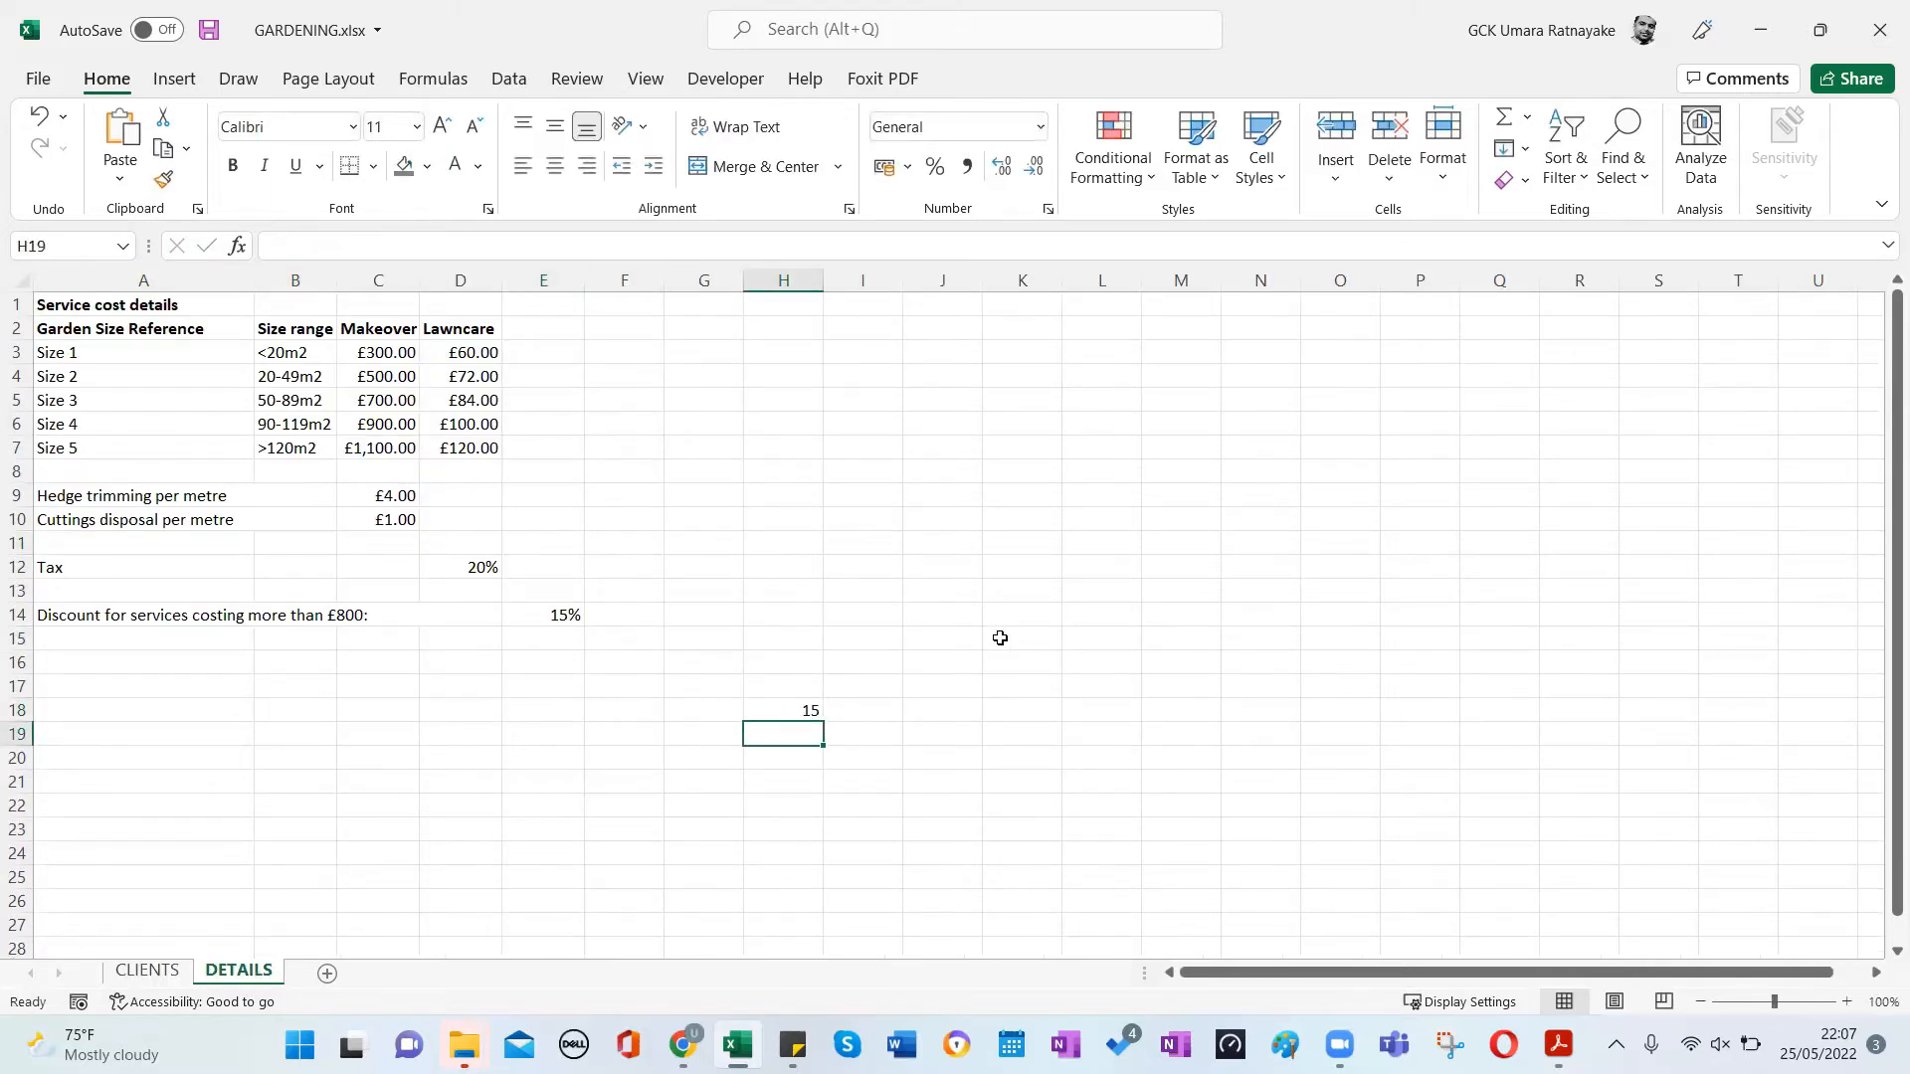
{"action": "left_click", "coordinate": [791, 712]}
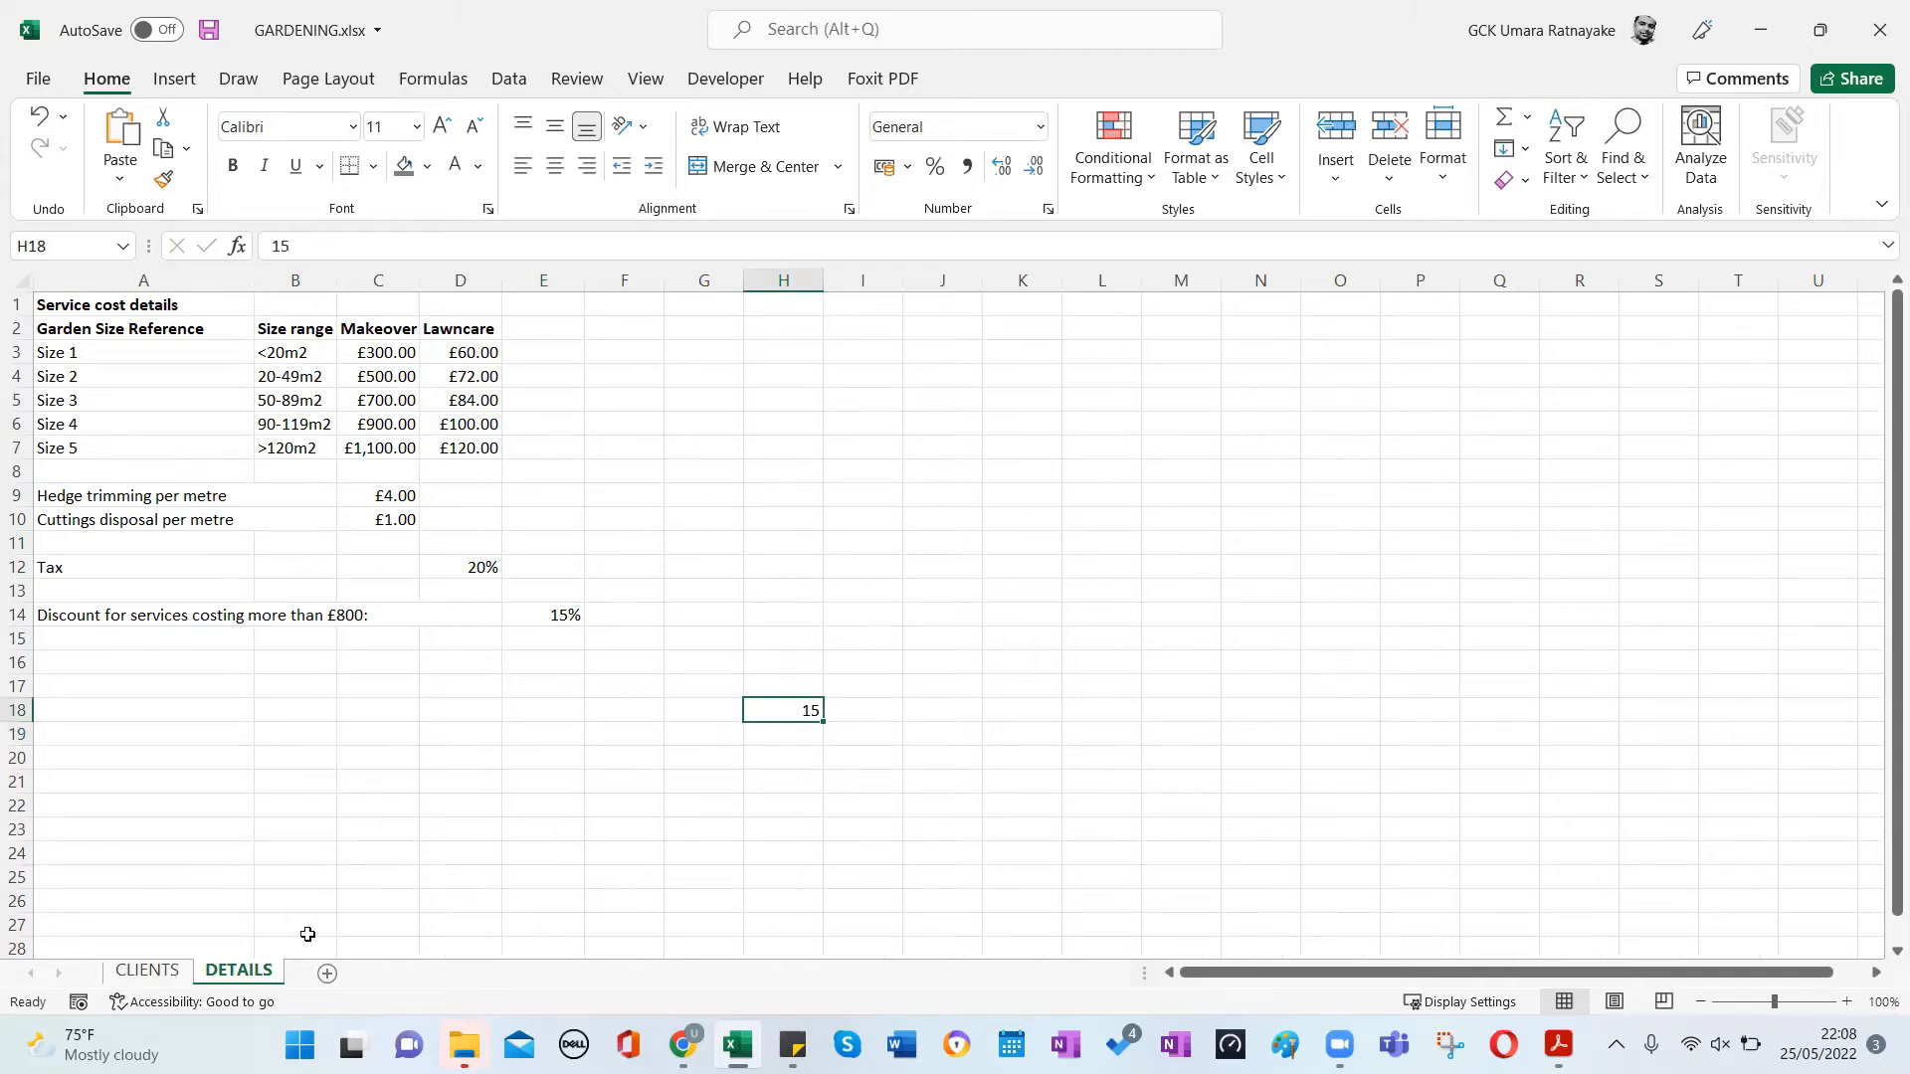
Try adding a percent sign to the end of the B11 formula on CLIENTS and remove it again.
{"action": "left_click", "coordinate": [147, 970]}
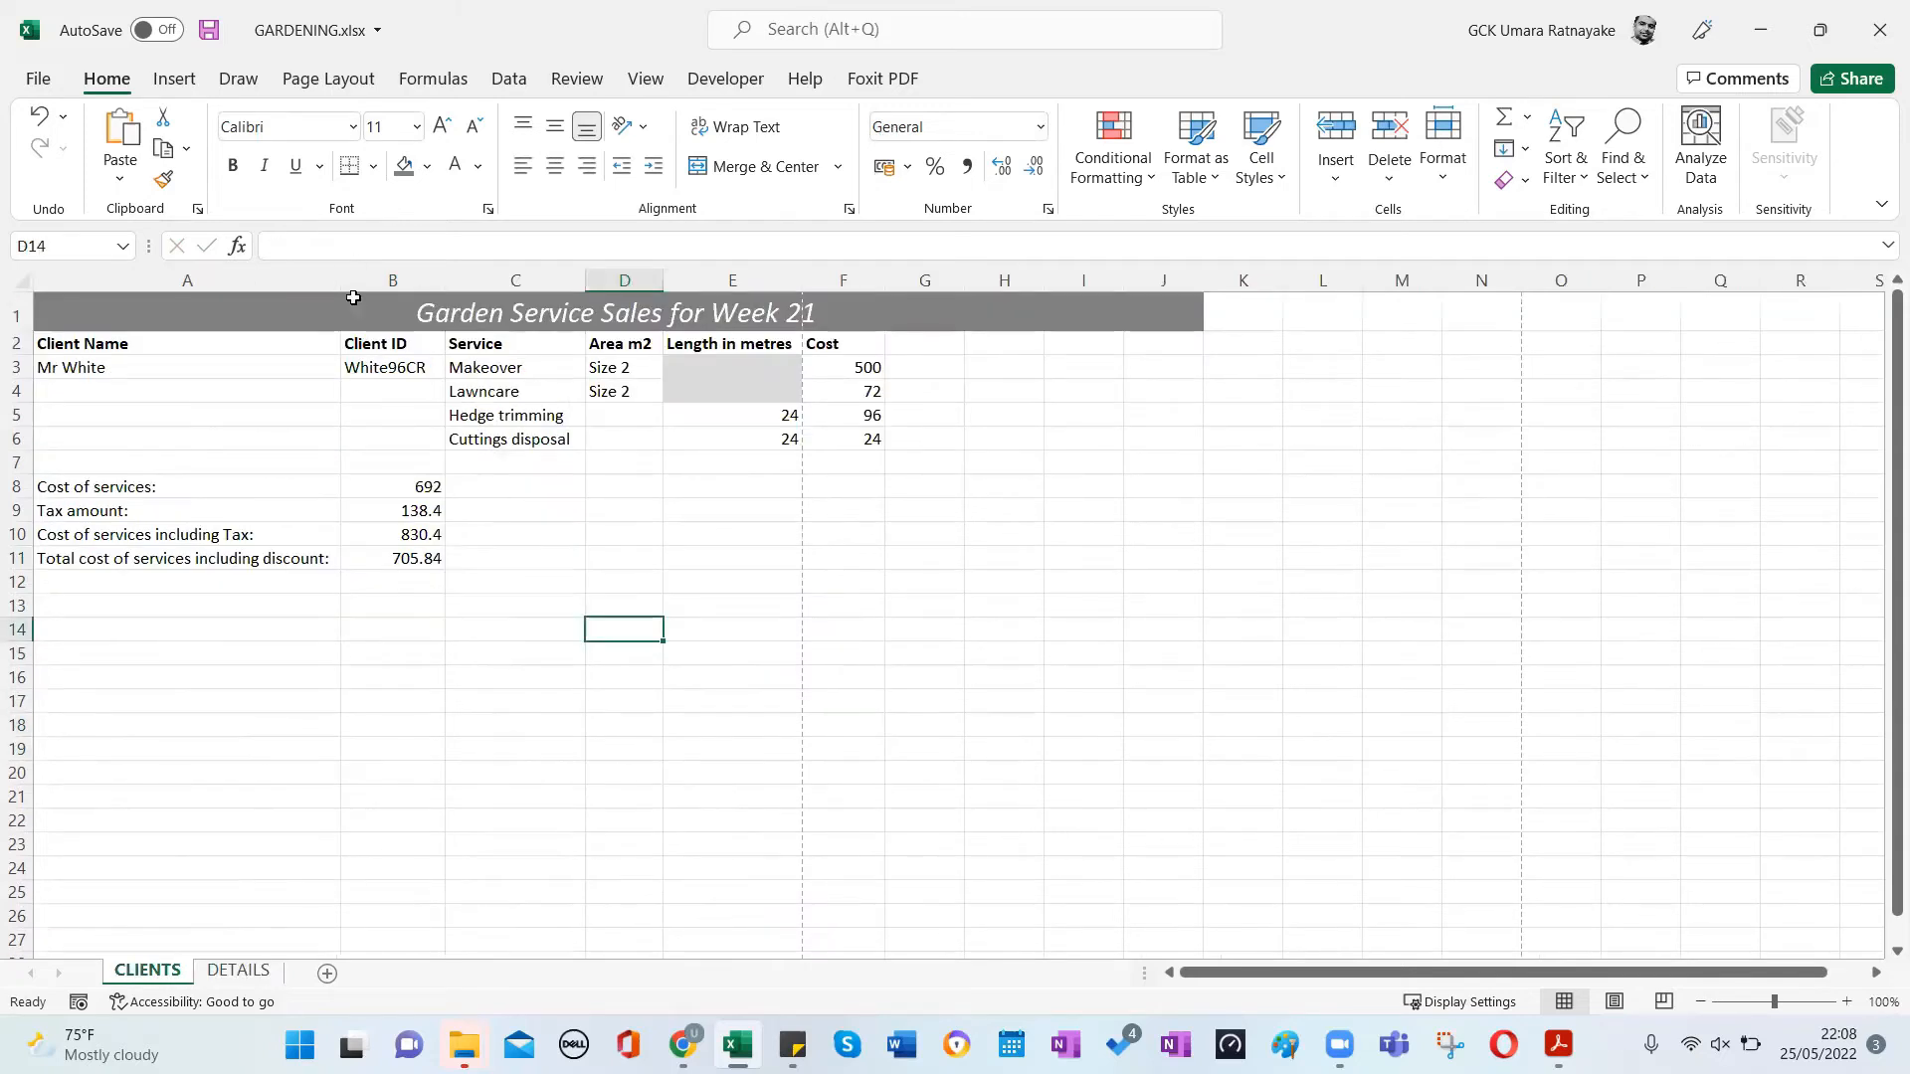
{"action": "left_click", "coordinate": [400, 554]}
{"action": "left_click", "coordinate": [464, 244]}
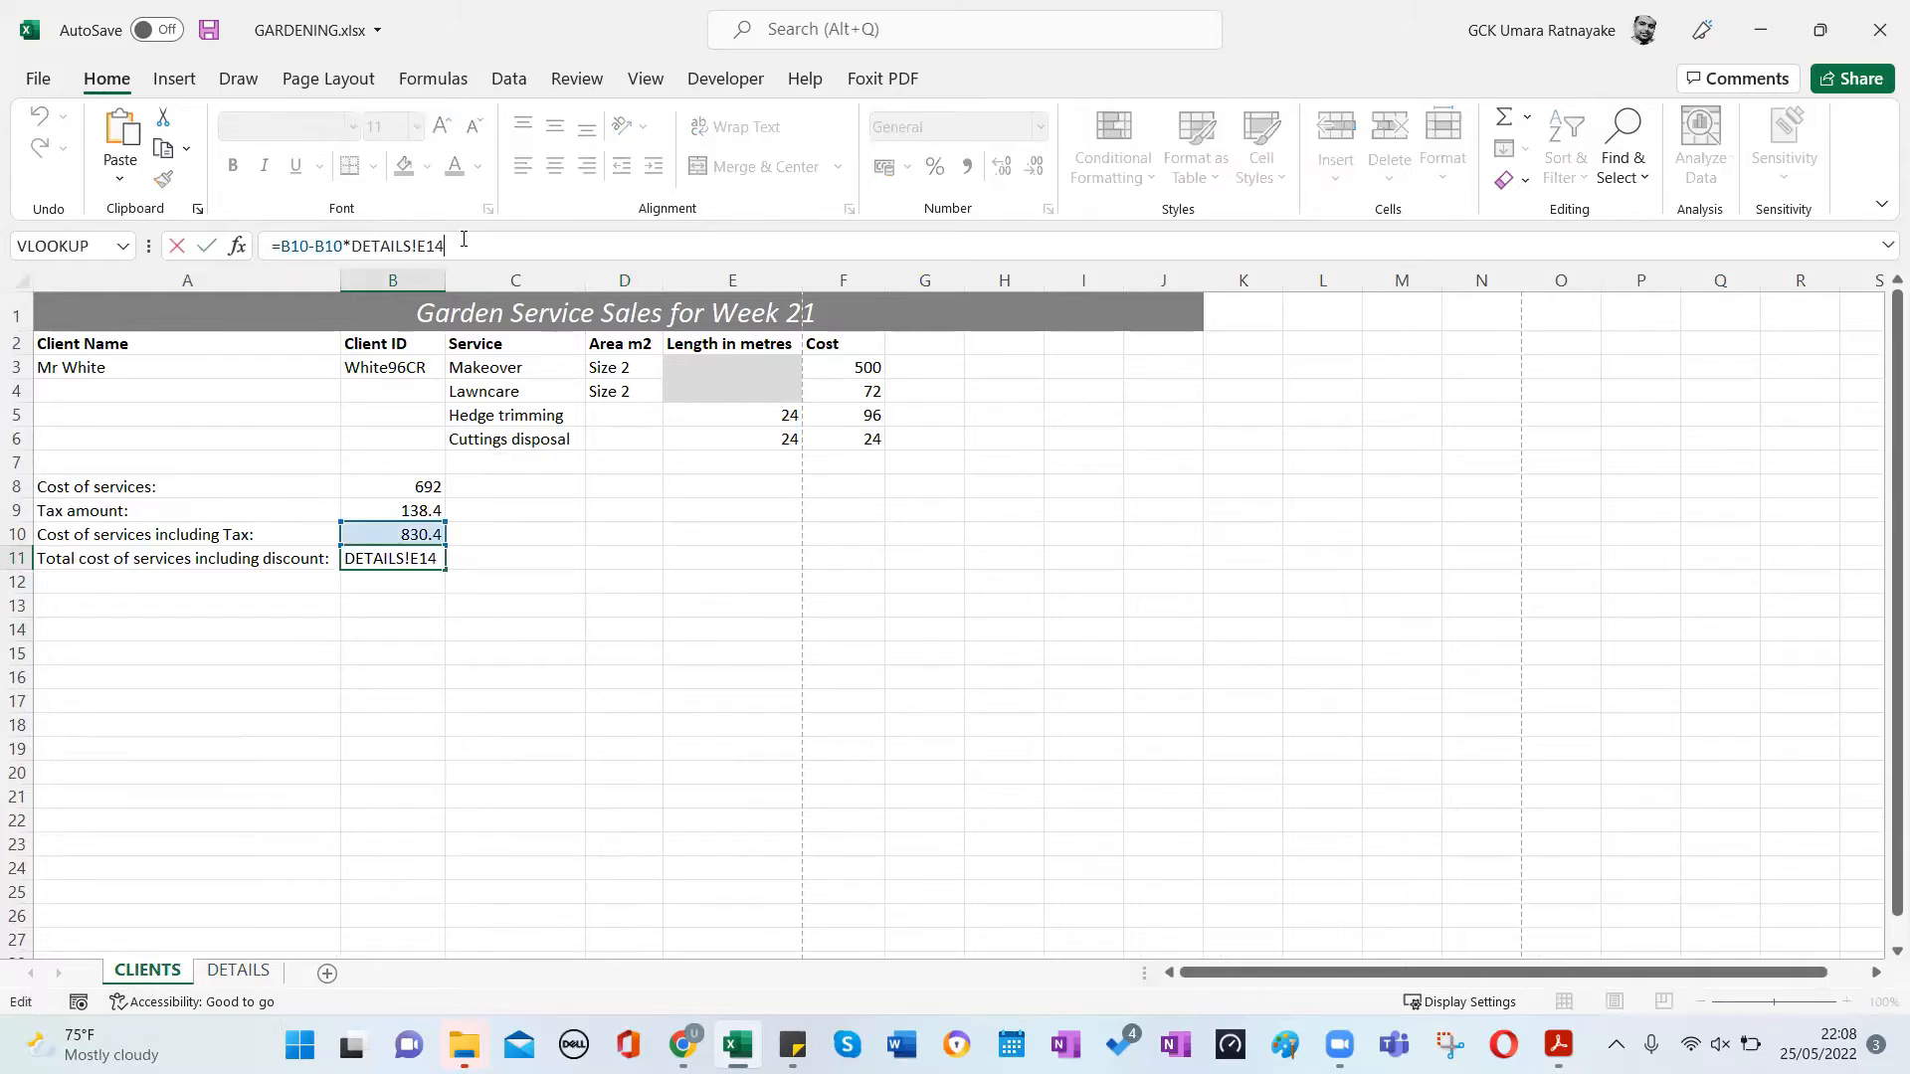
{"action": "type", "text": "%"}
{"action": "key", "text": "BackSpace"}
{"action": "key", "text": "ctrl+Return"}
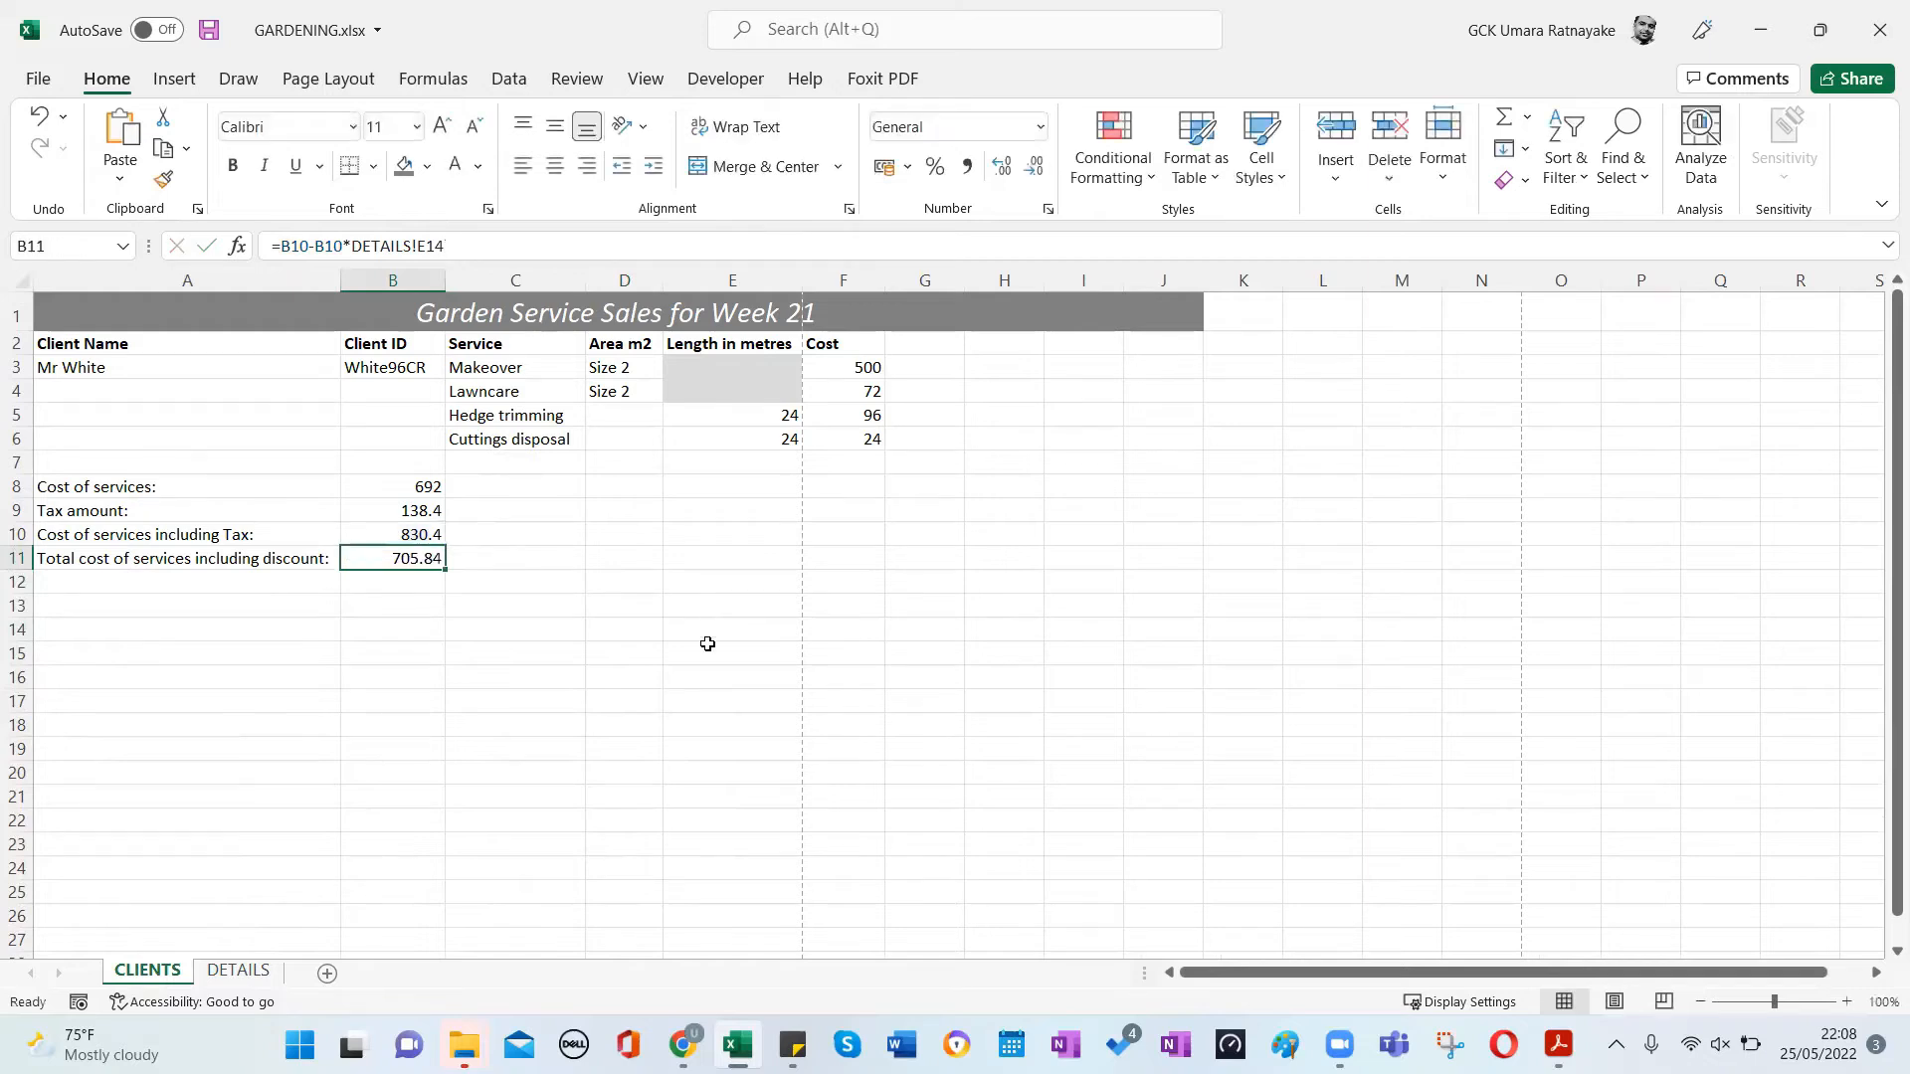
{"action": "left_click", "coordinate": [697, 682]}
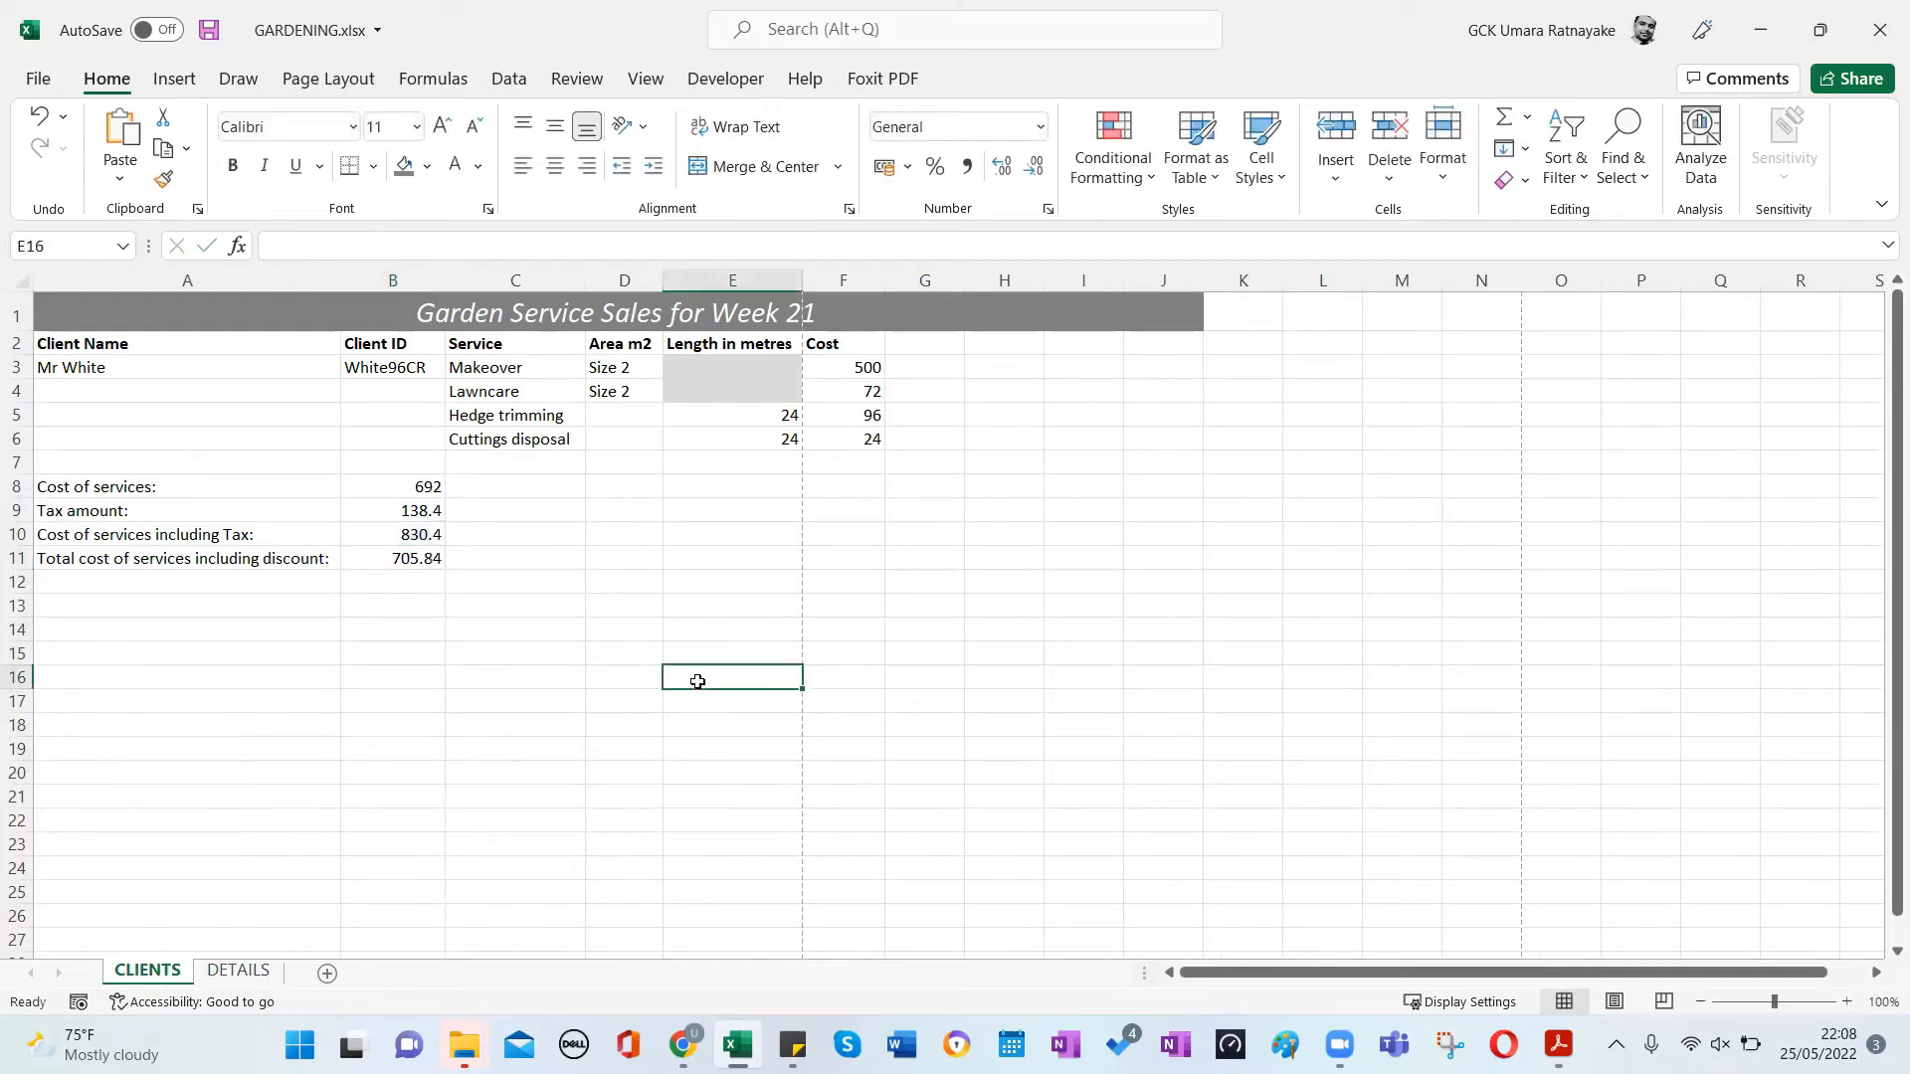
Switch to the exam paper PDF in Acrobat Reader, read task (v) about the discount function, and return to the GARDENING workbook.
{"action": "key", "text": "alt+Tab"}
{"action": "key", "text": "alt+Tab"}
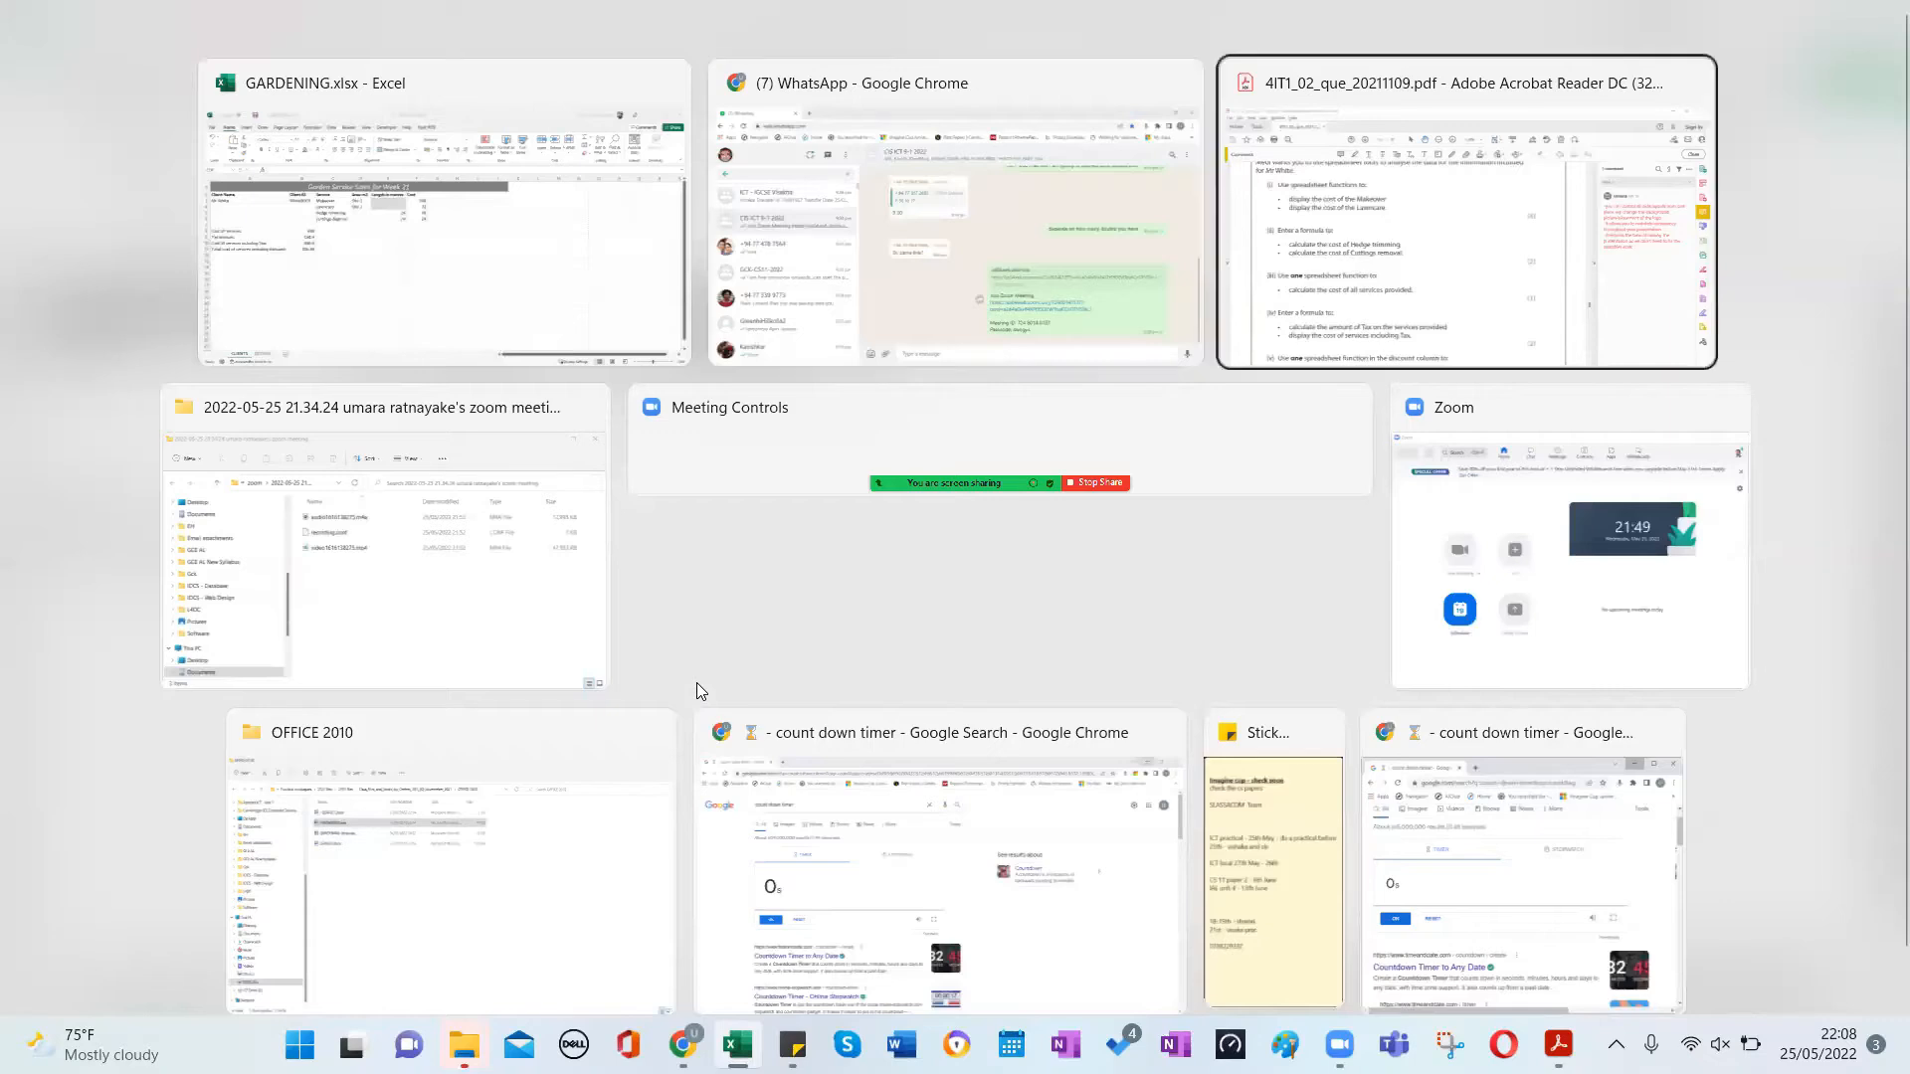
{"action": "left_click_drag", "start_coordinate": [679, 674], "coordinate": [609, 623]}
{"action": "left_click_drag", "start_coordinate": [733, 674], "coordinate": [740, 434]}
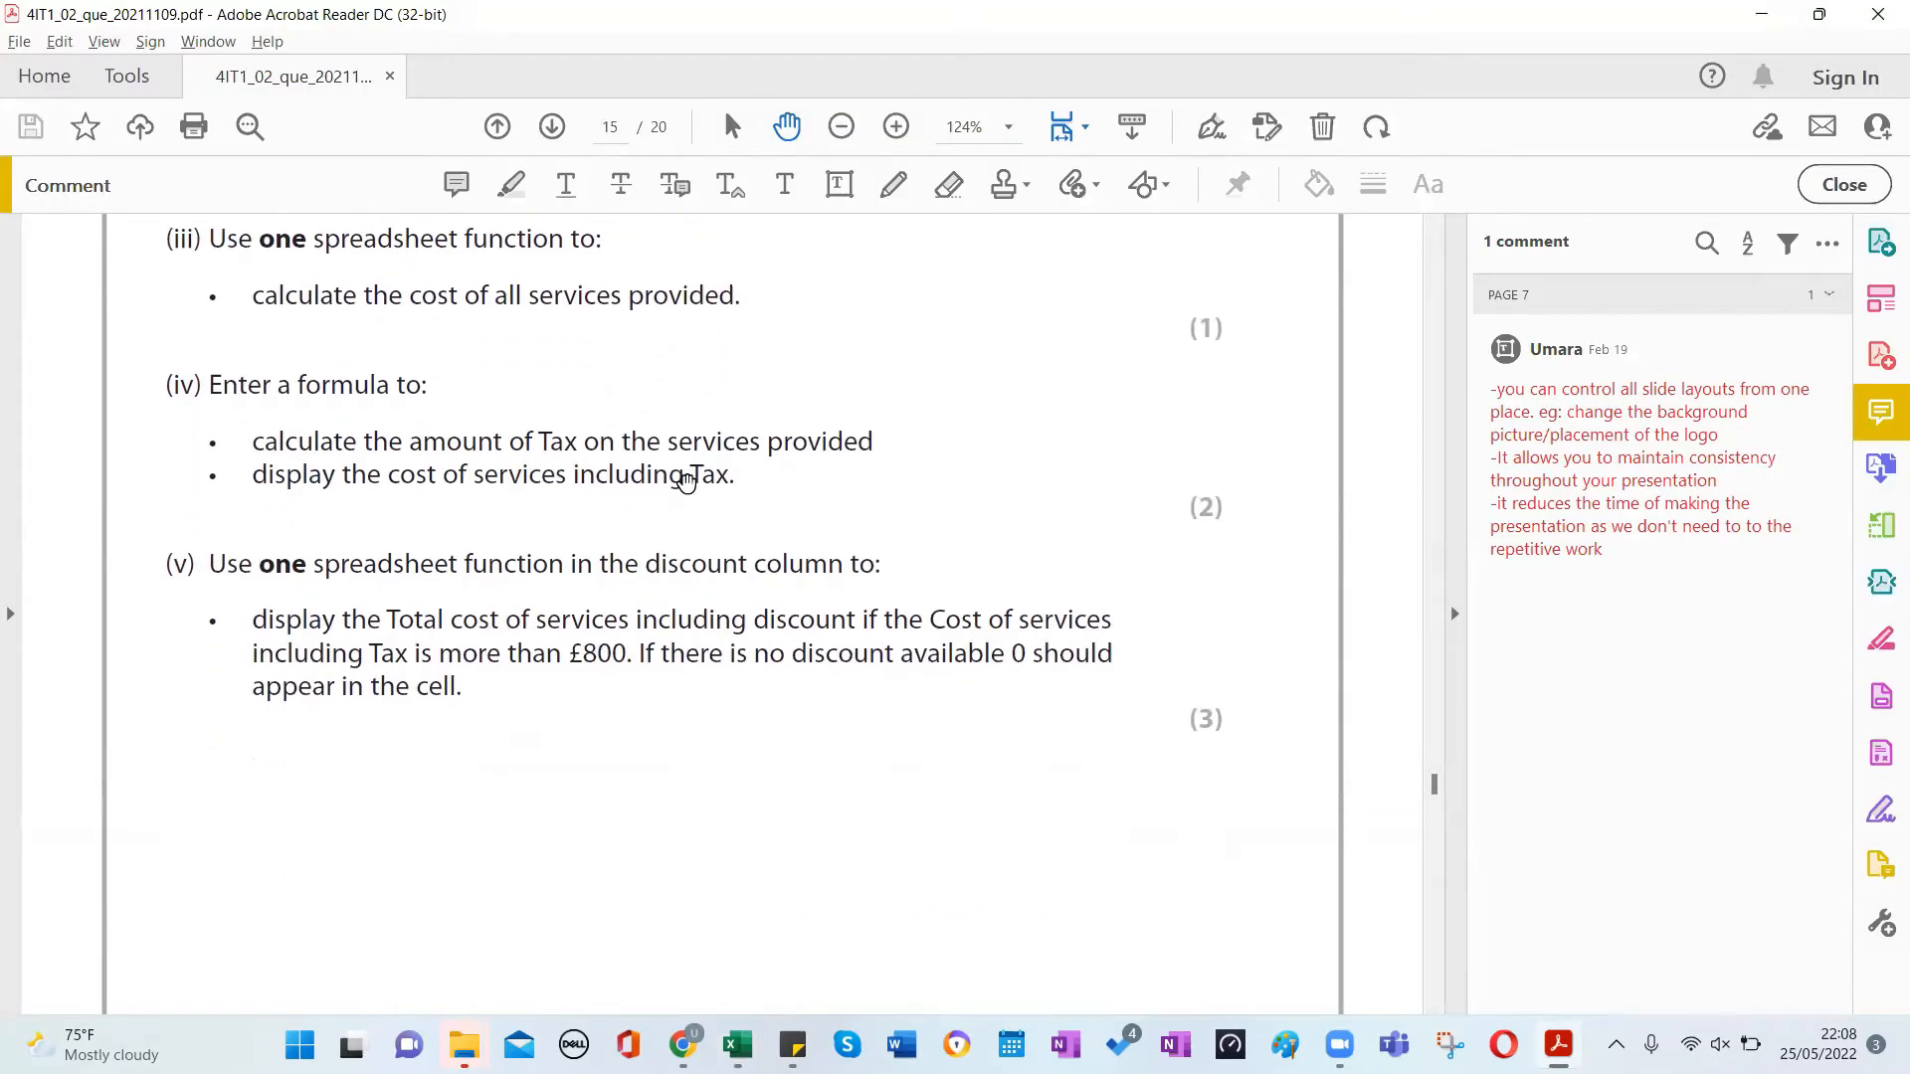
{"action": "scroll", "coordinate": [703, 398], "scroll_direction": "down", "scroll_amount": 3}
{"action": "scroll", "coordinate": [517, 497], "scroll_direction": "down", "scroll_amount": 2}
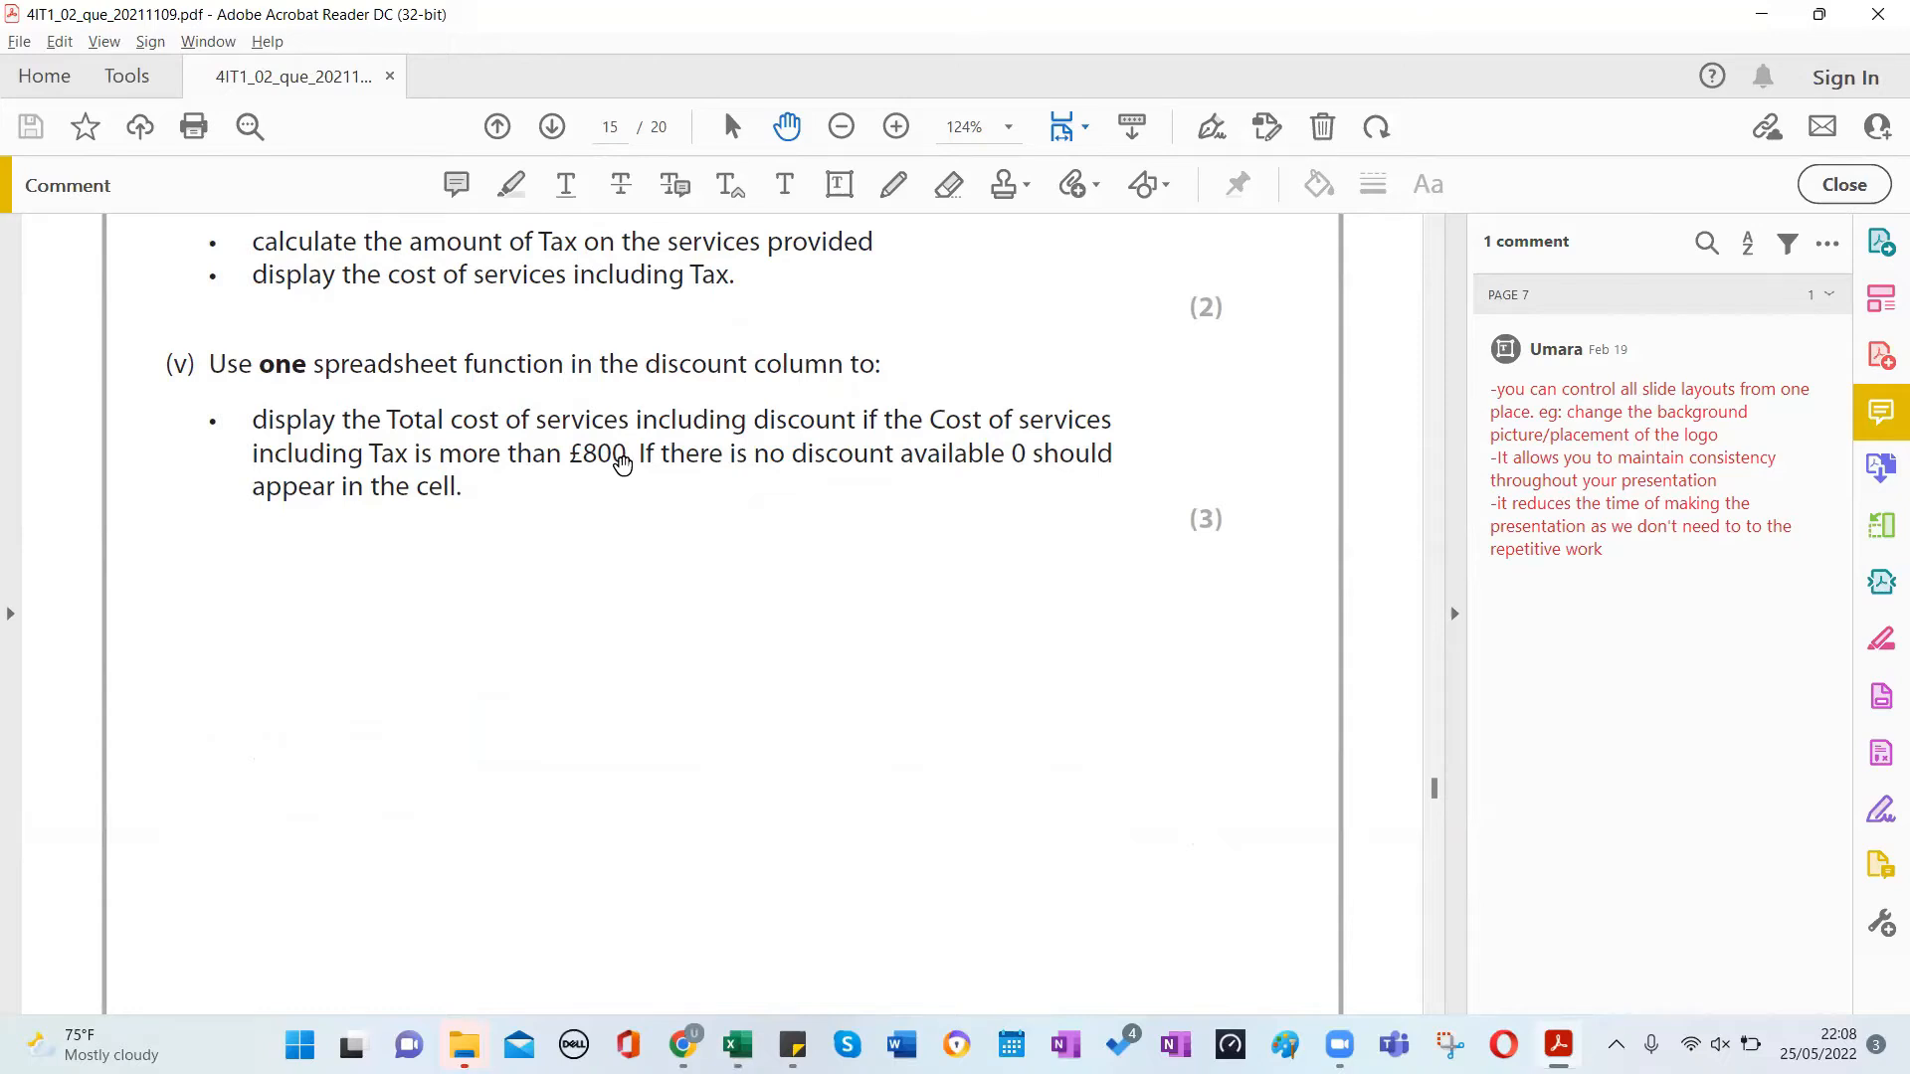
{"action": "key", "text": "alt+Tab"}
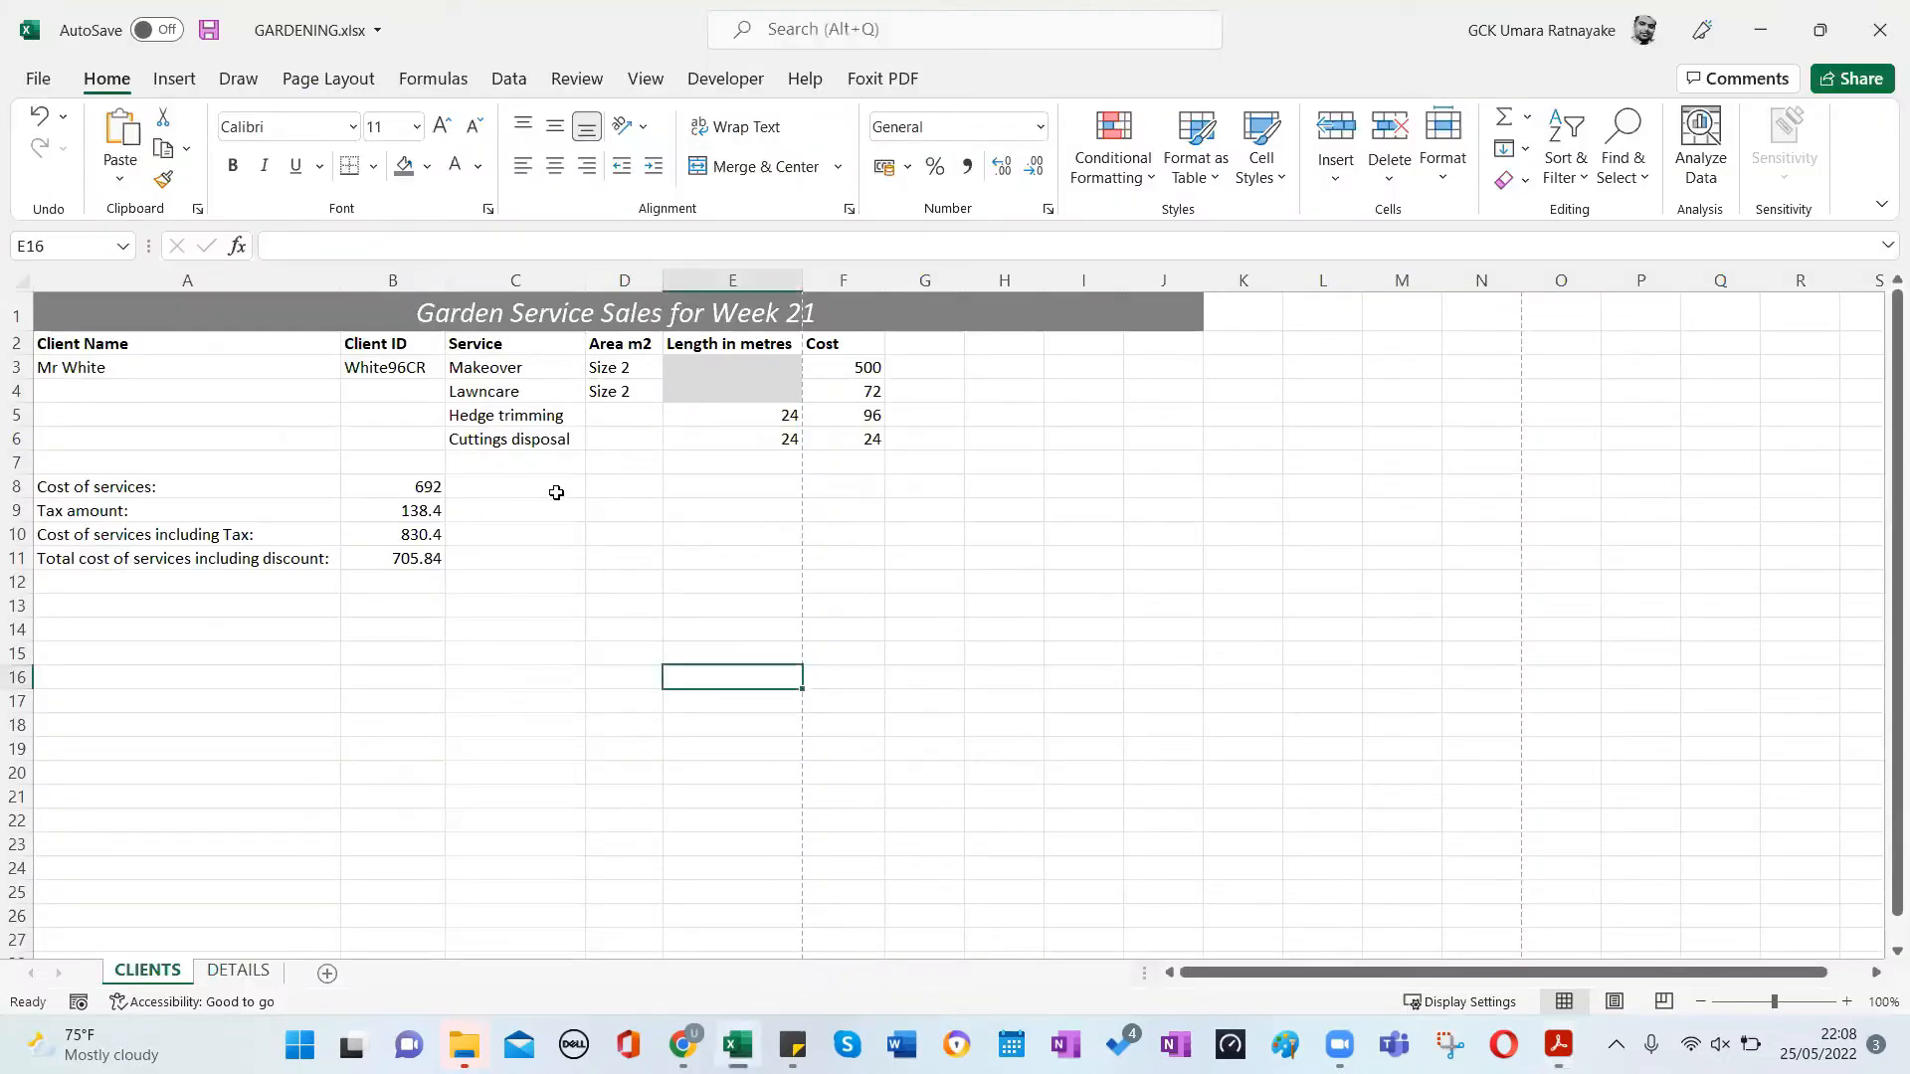
Compare the discounted total in B11 and the cost including tax in B10 with the £800 condition in the exam paper.
{"action": "left_click", "coordinate": [414, 567]}
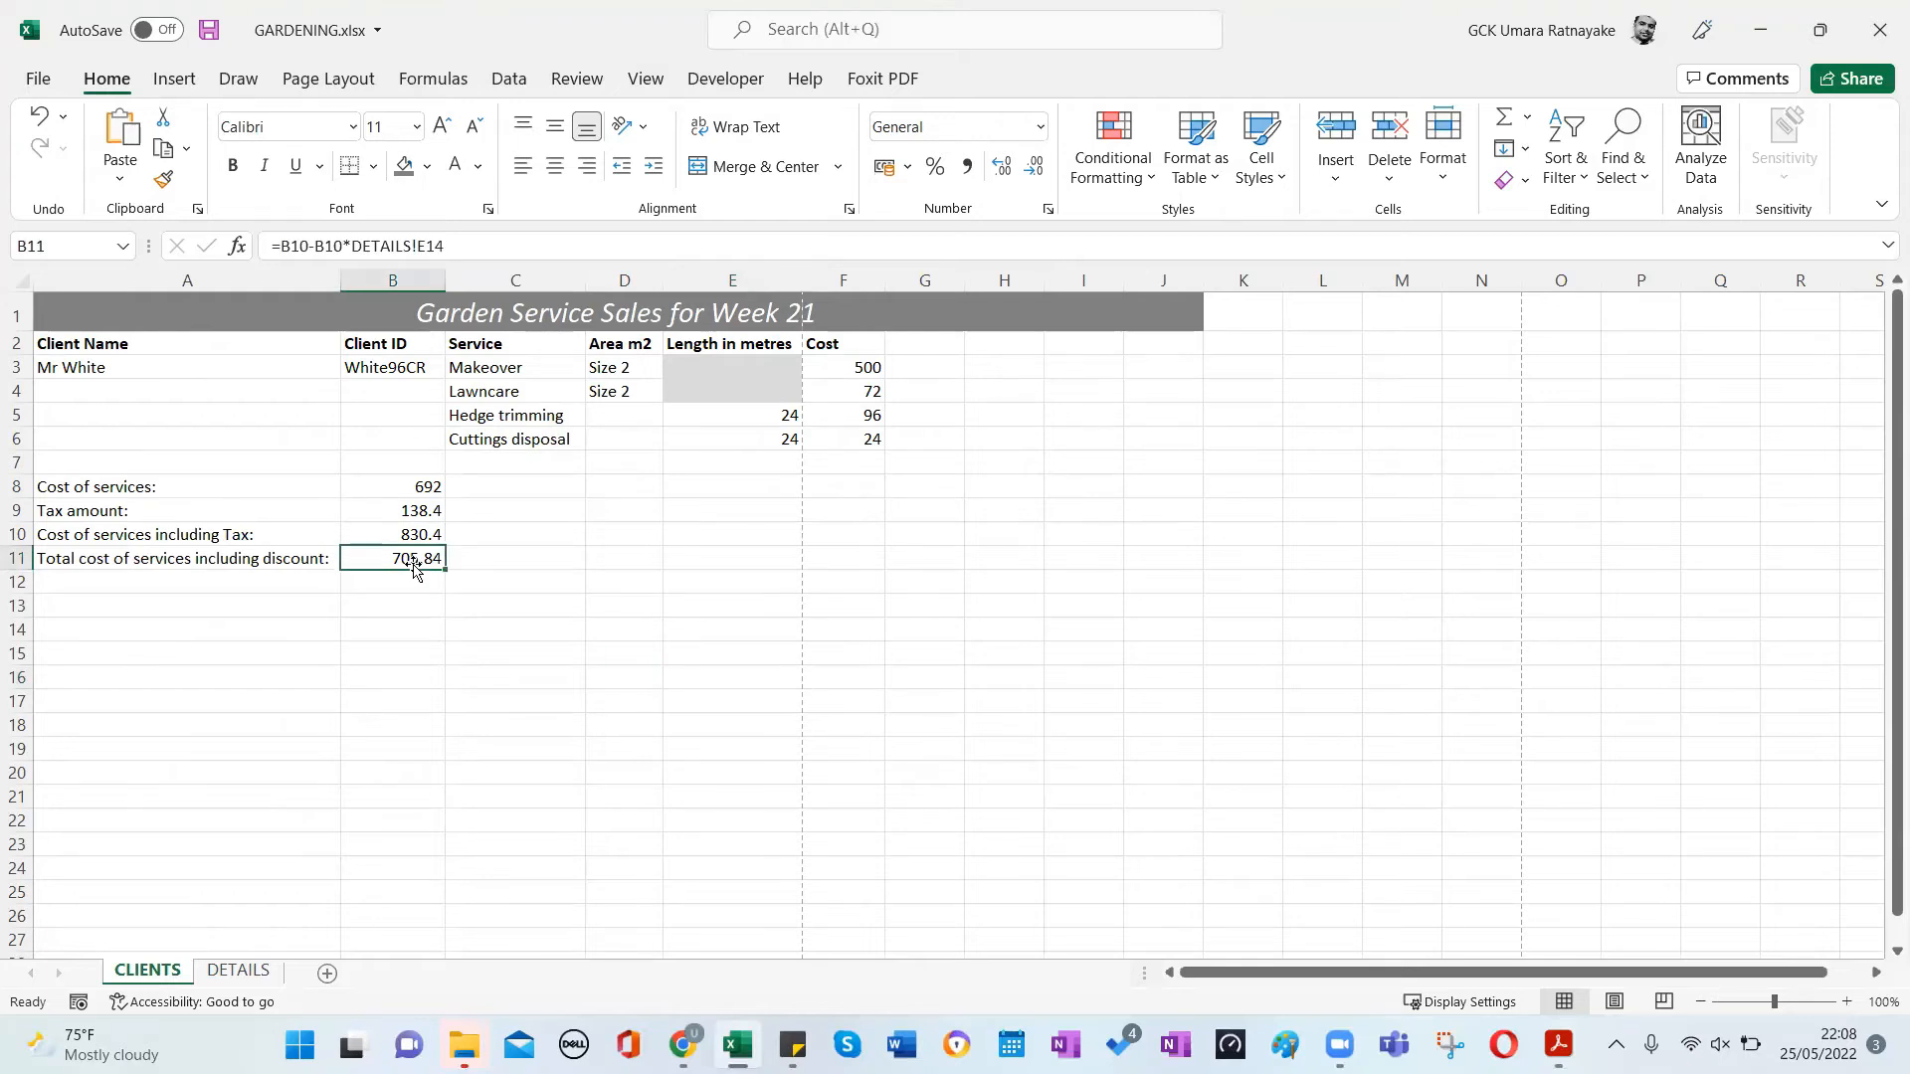
{"action": "key", "text": "alt+Tab"}
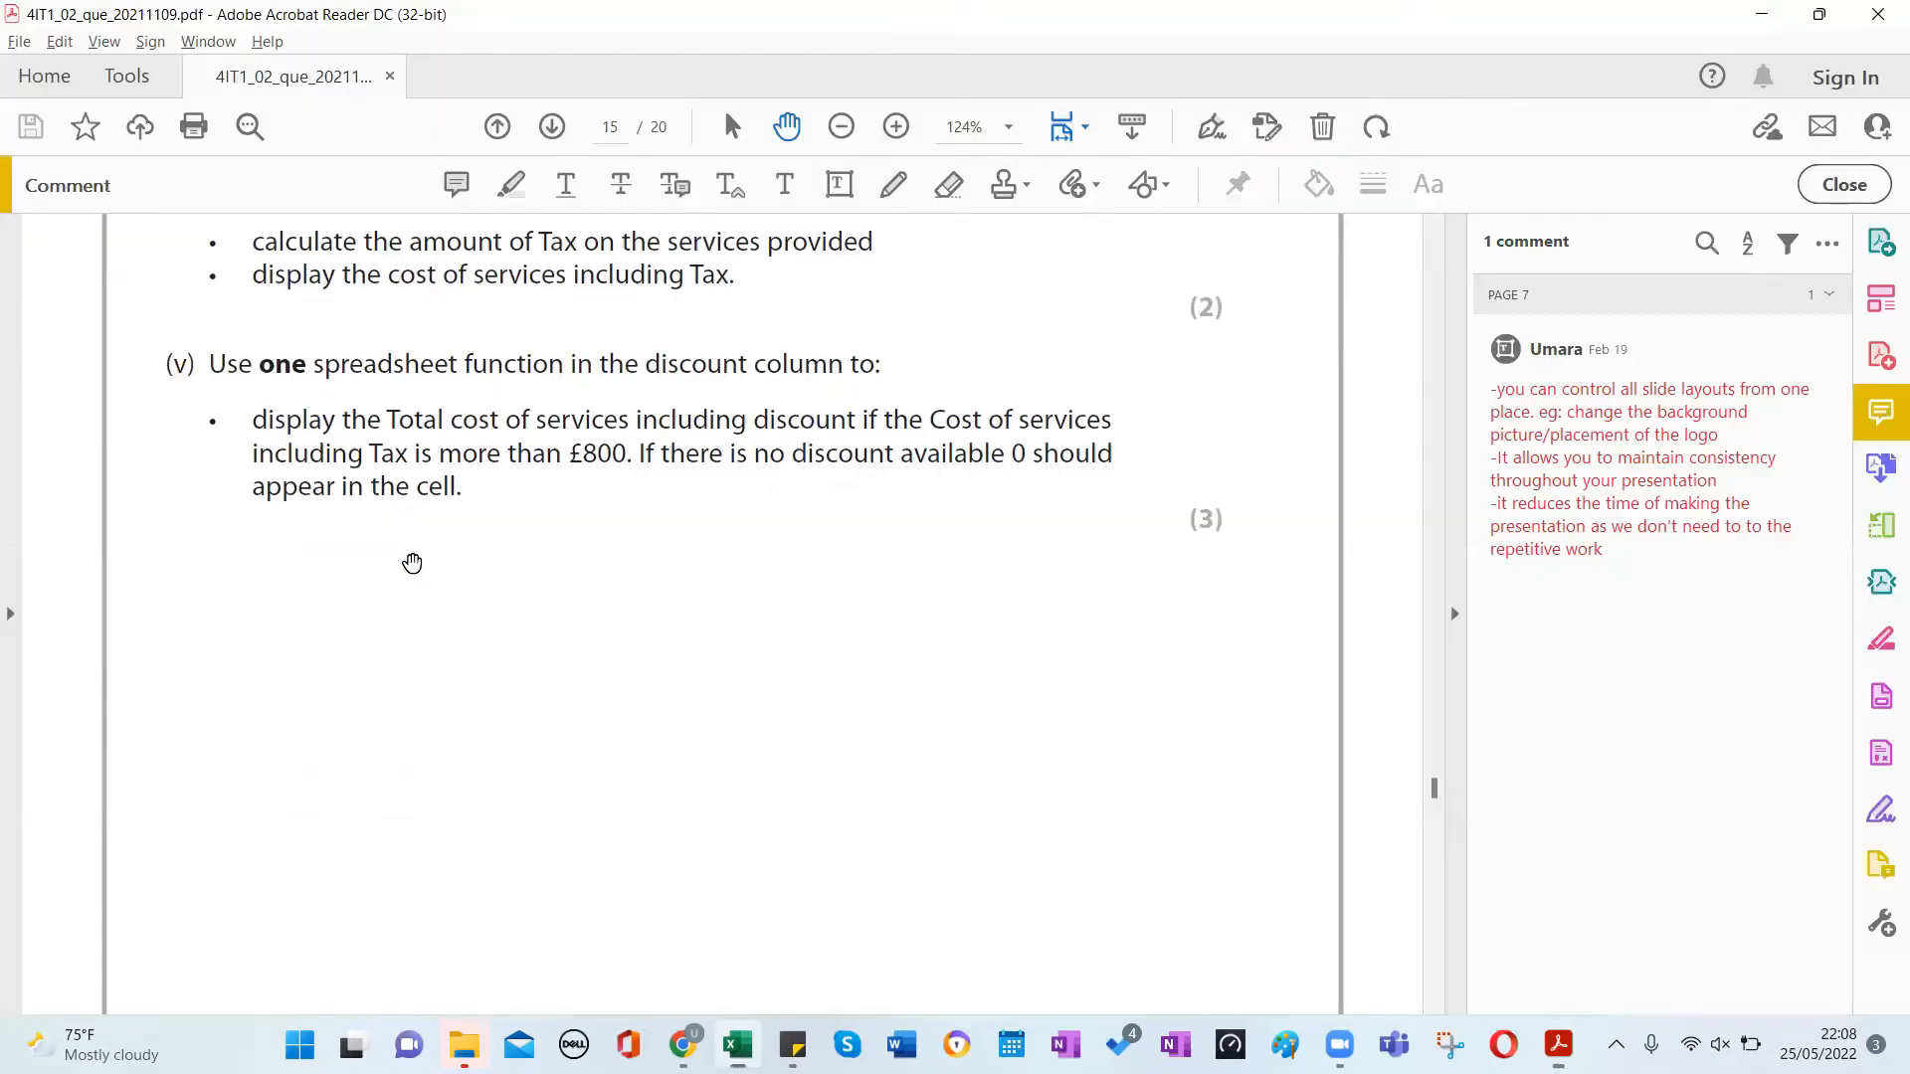
{"action": "key", "text": "alt+Tab"}
{"action": "left_click", "coordinate": [389, 536]}
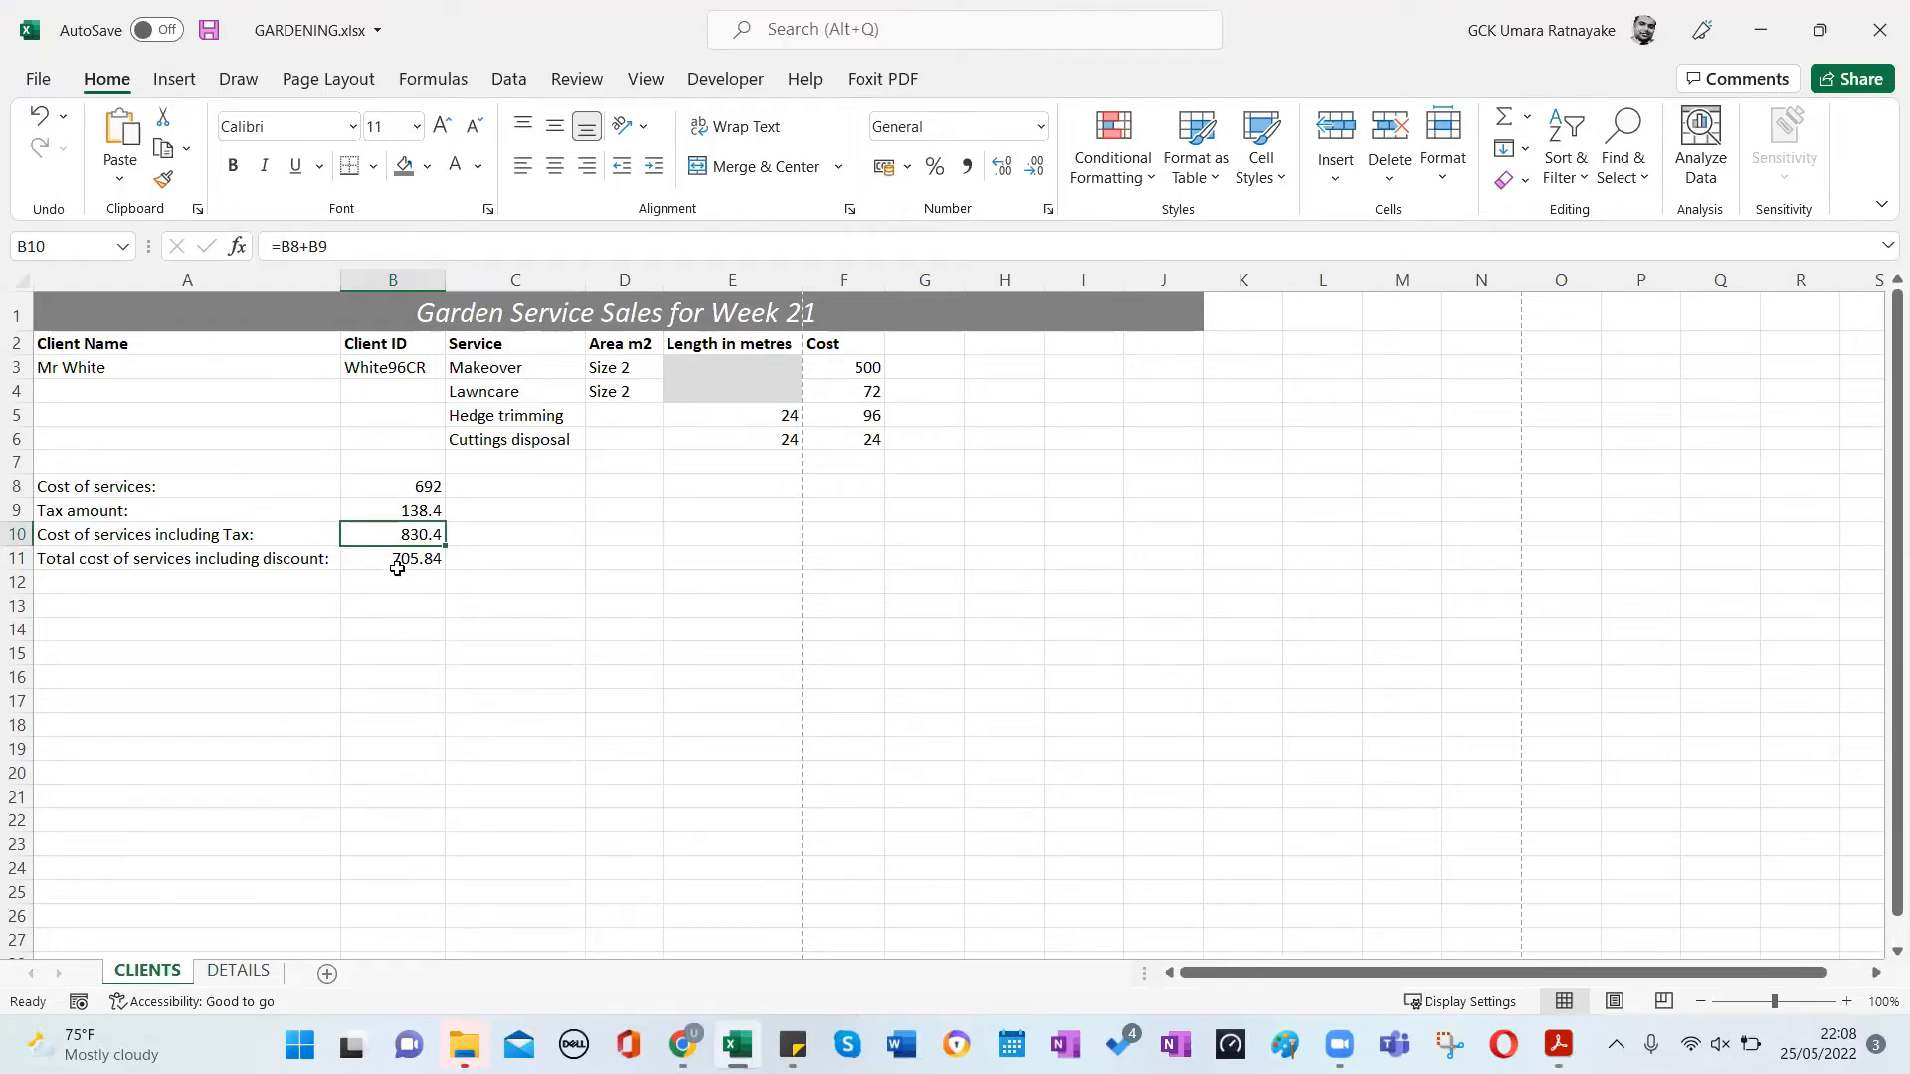
{"action": "key", "text": "alt+Tab"}
{"action": "key", "text": "alt+Tab"}
{"action": "key", "text": "alt+Tab"}
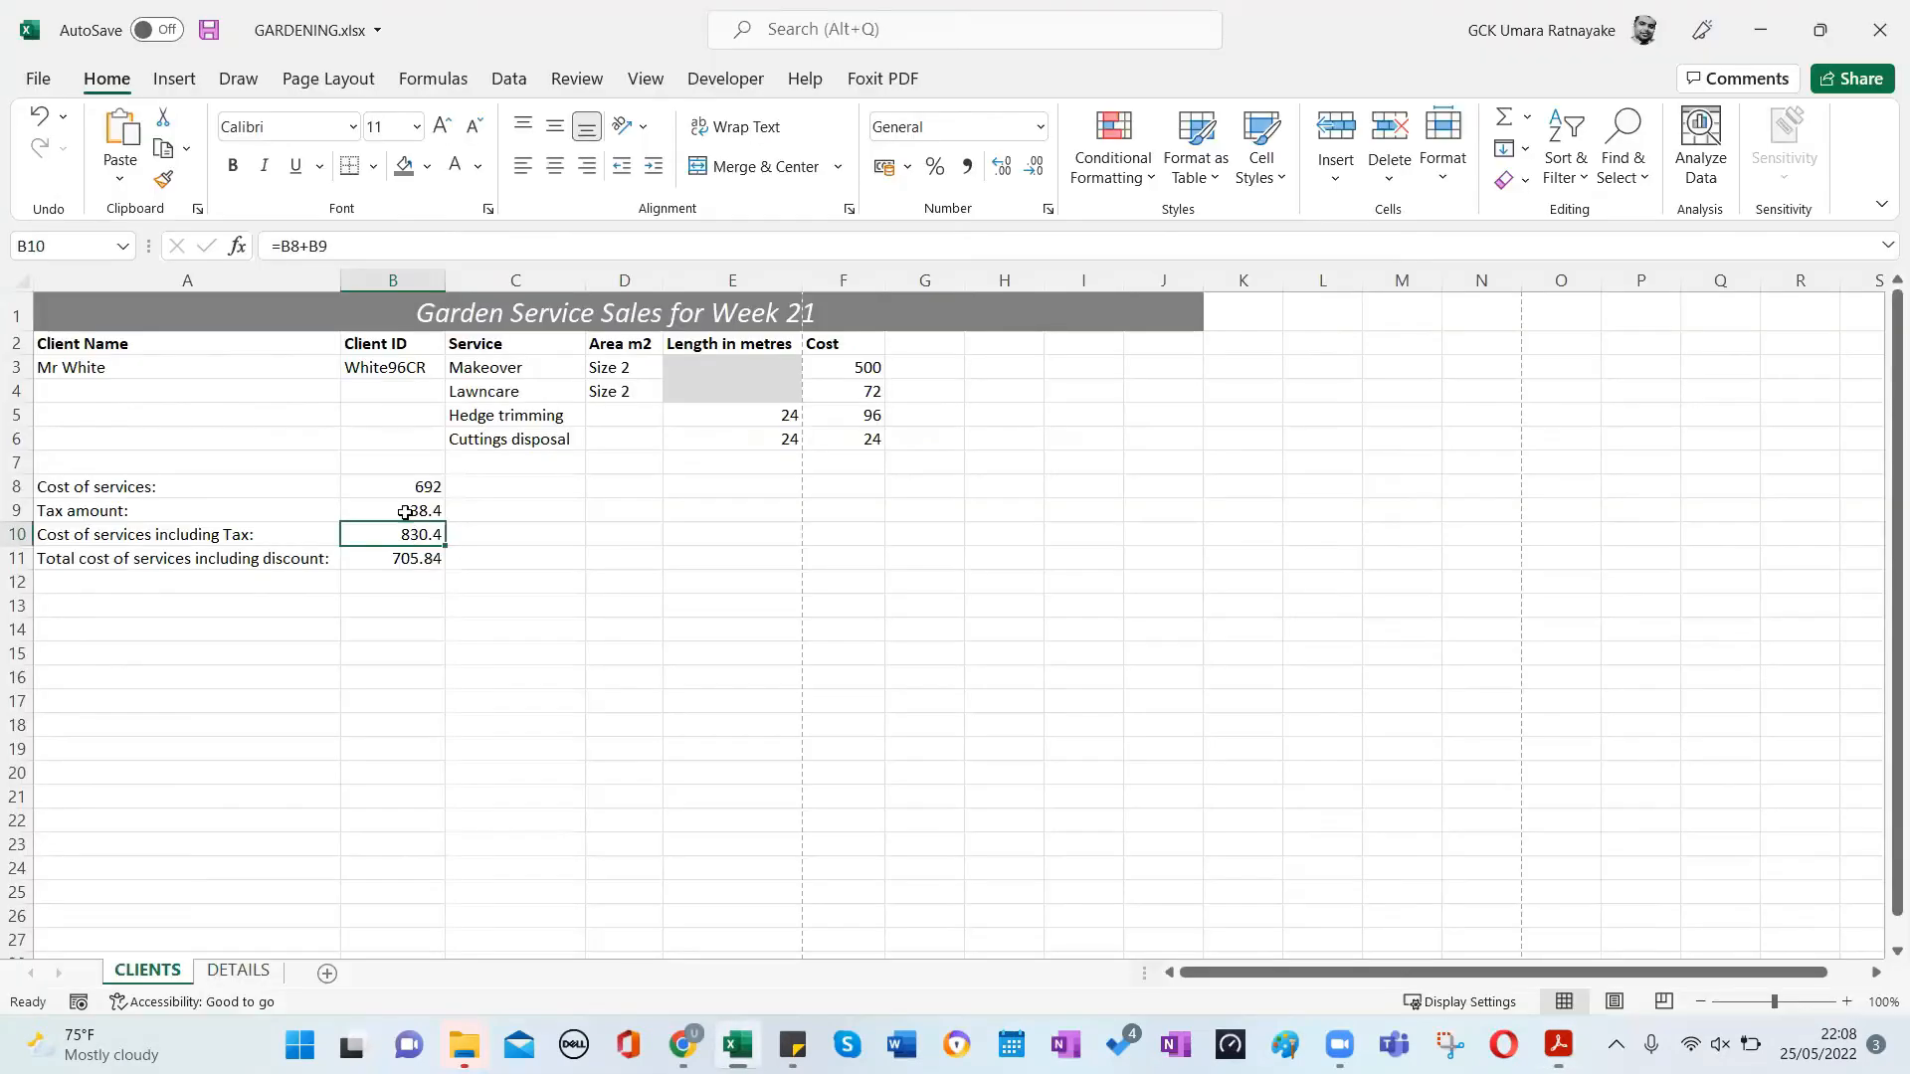
Clear B11 on CLIENTS and start an IF function there with the logical test B10>800.
{"action": "key", "text": "alt+Tab"}
{"action": "left_click", "coordinate": [391, 558]}
{"action": "key", "text": "Delete"}
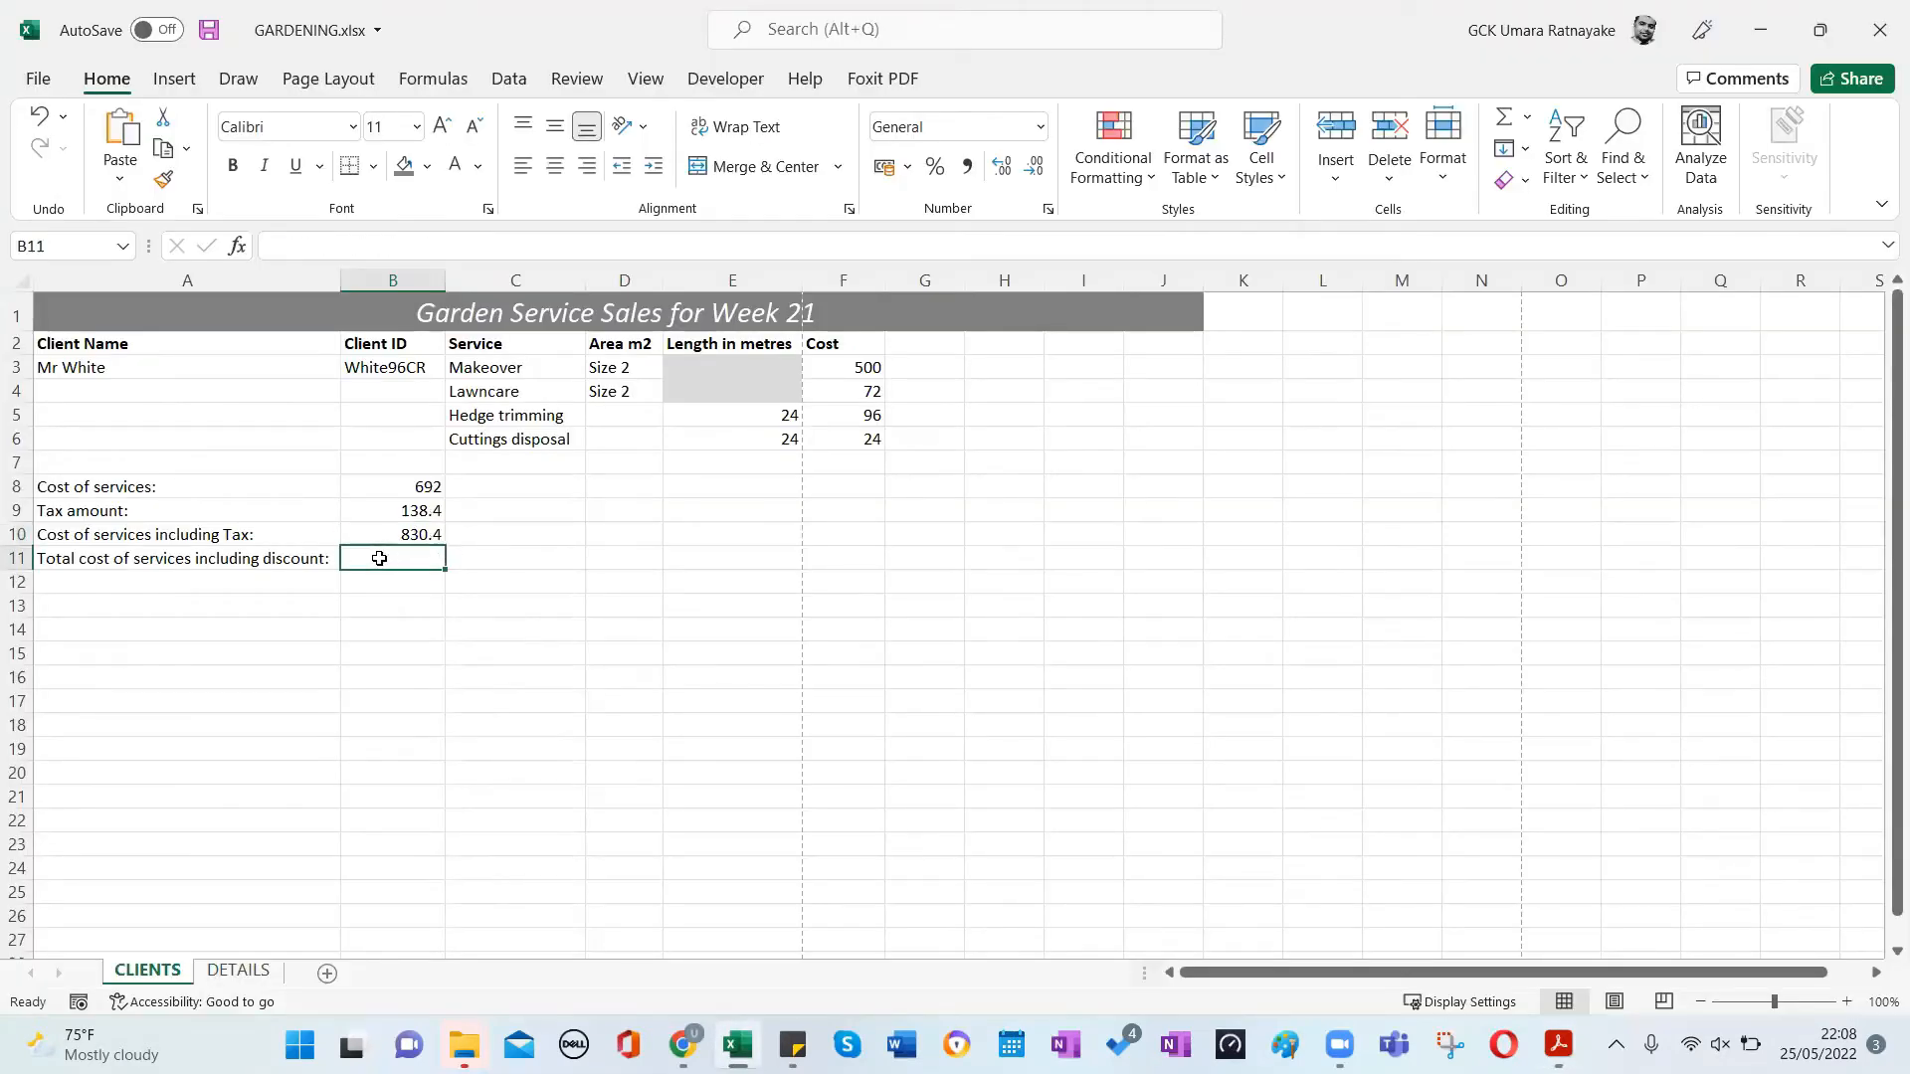
{"action": "left_click", "coordinate": [238, 246]}
{"action": "double_click", "coordinate": [873, 595]}
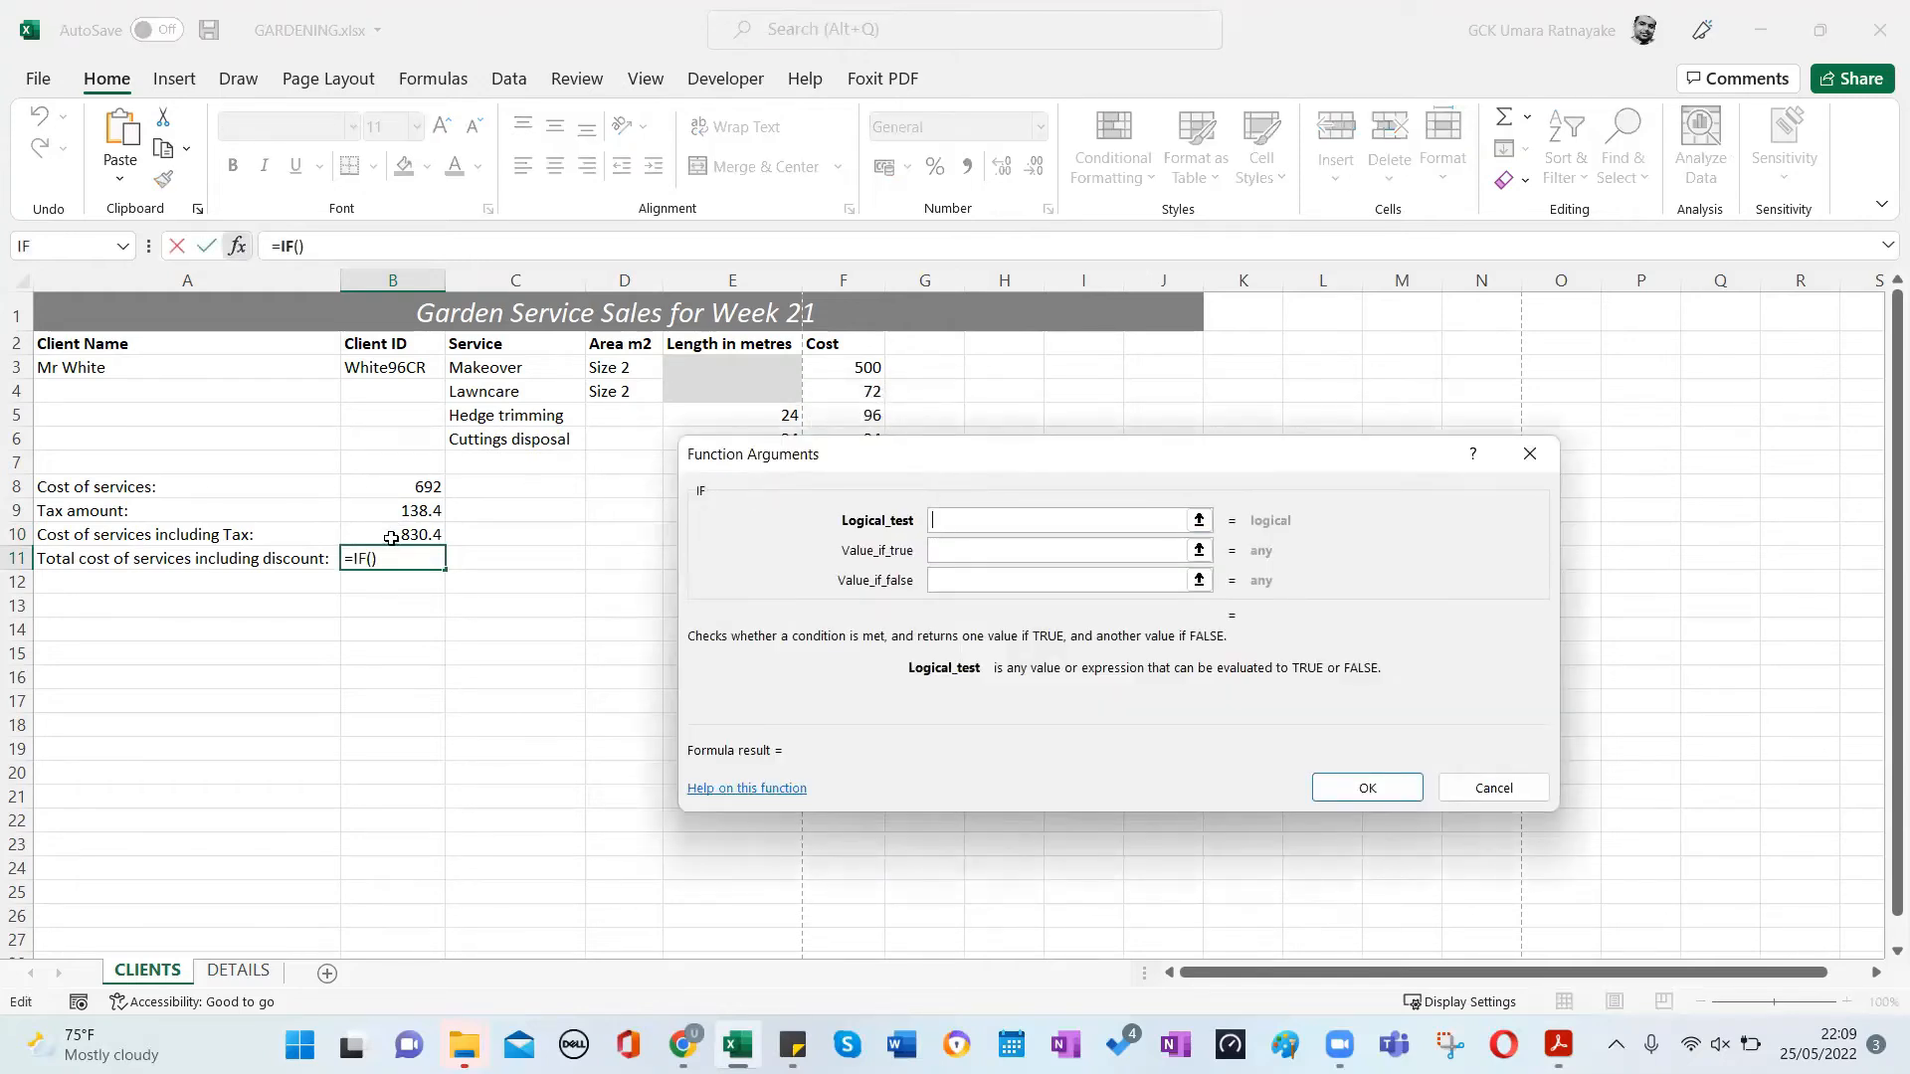
{"action": "left_click", "coordinate": [391, 538]}
{"action": "type", "text": ">800"}
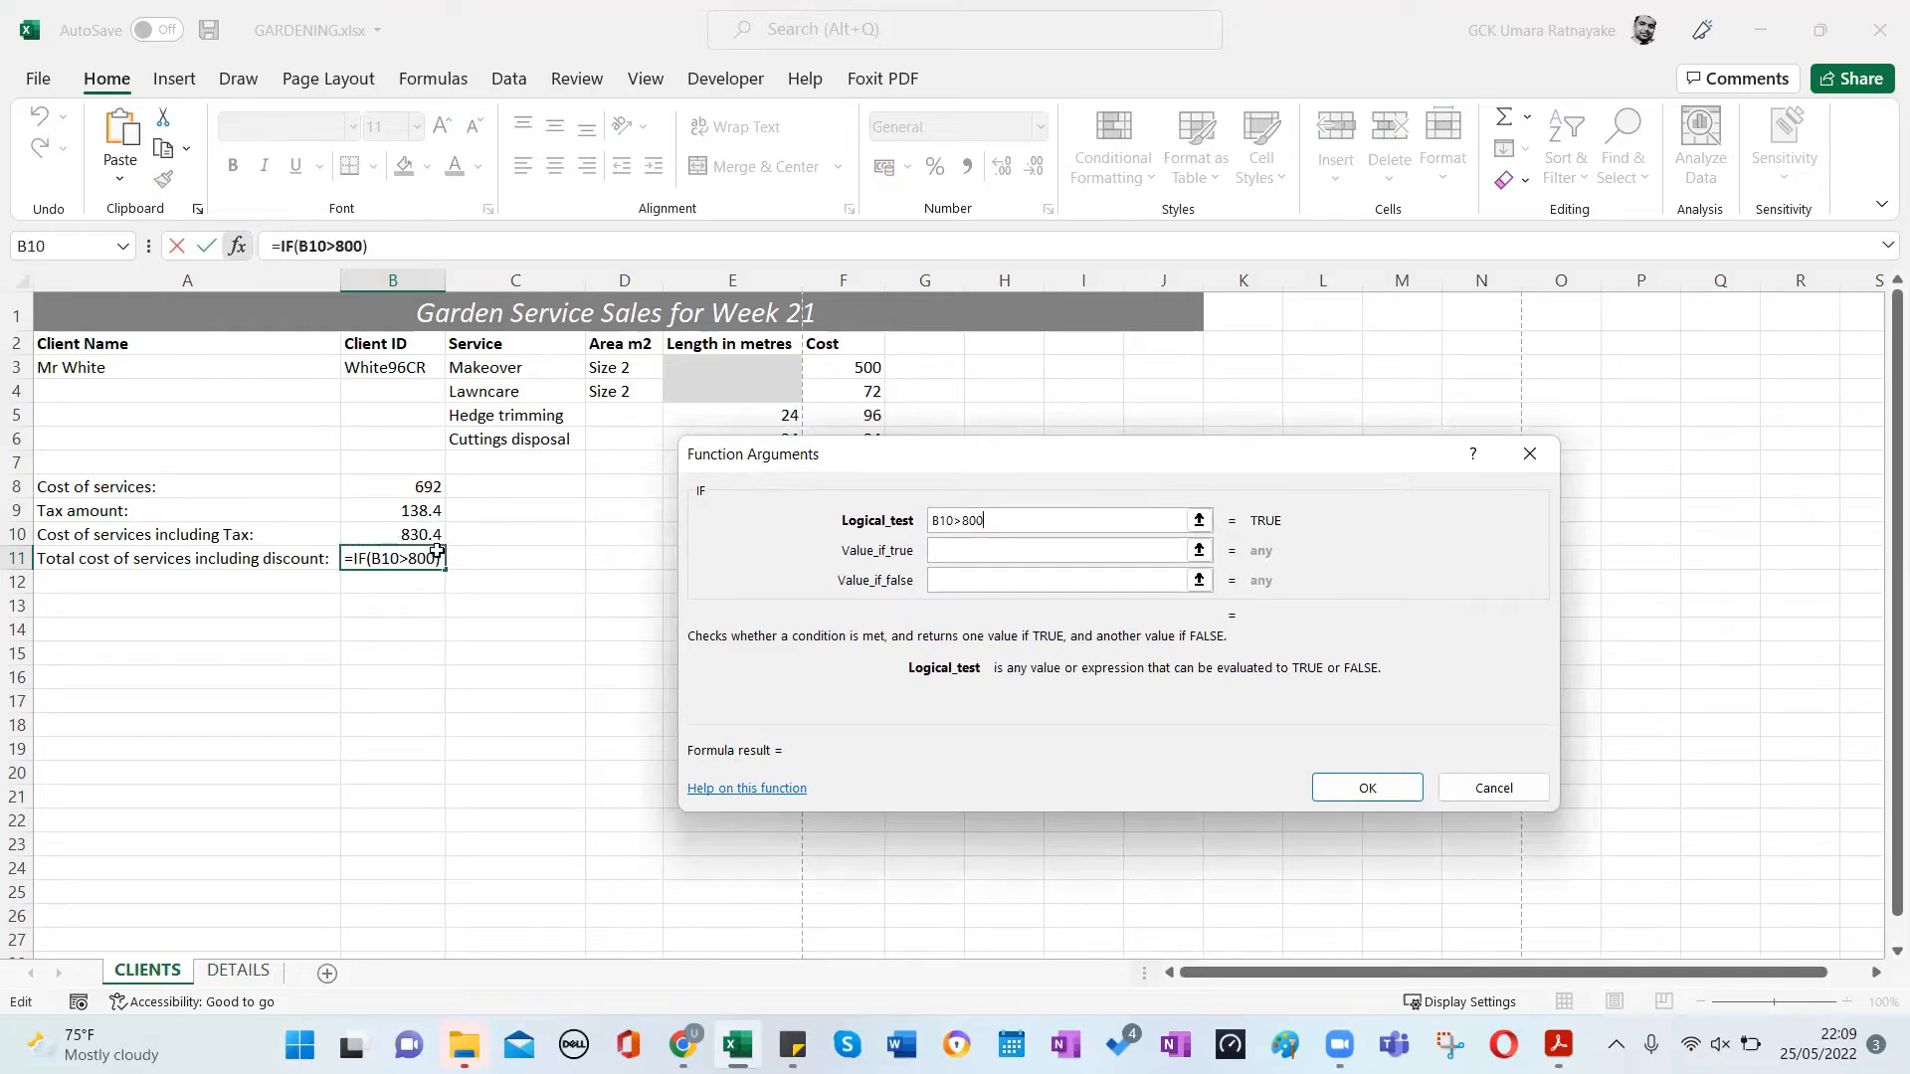
Set the IF function's Value_if_true argument to B10-B10*DETAILS!E14, taking the discount rate from the DETAILS sheet.
{"action": "left_click", "coordinate": [959, 552]}
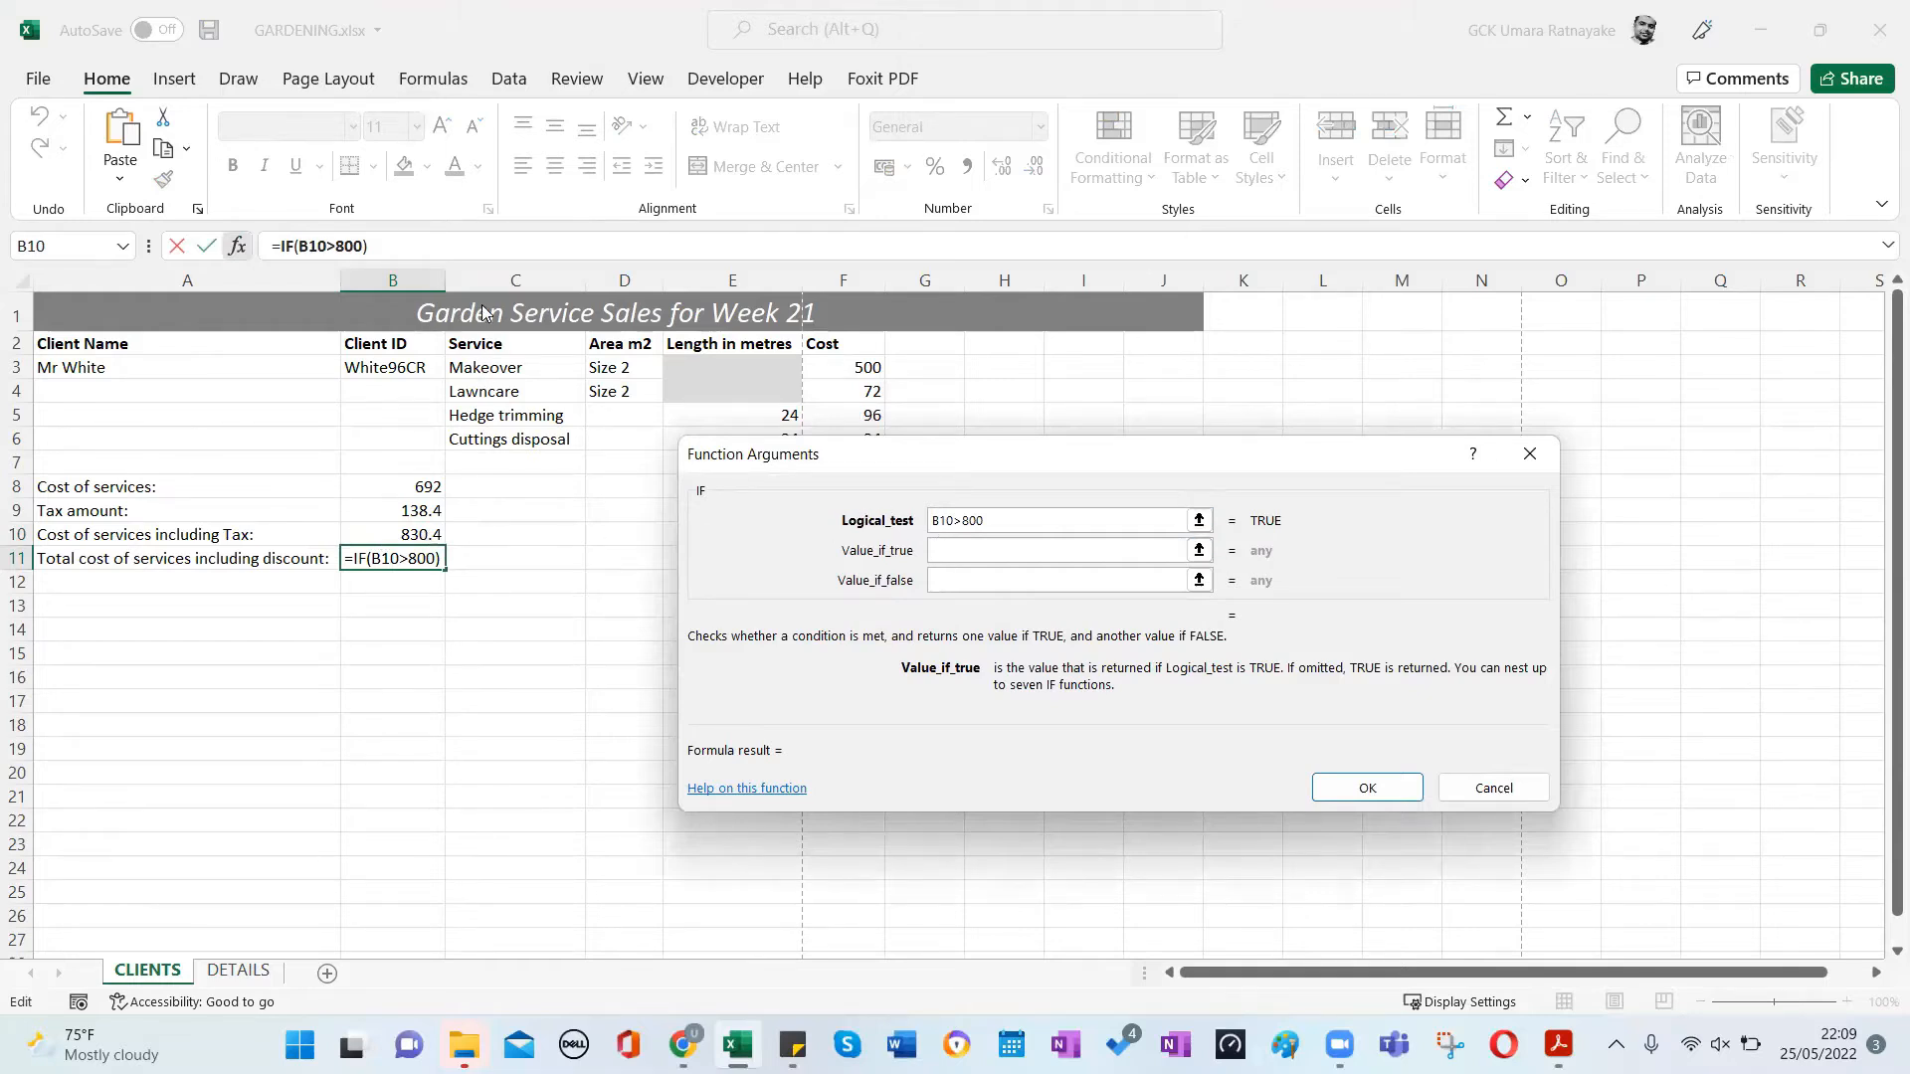
{"action": "left_click", "coordinate": [447, 16]}
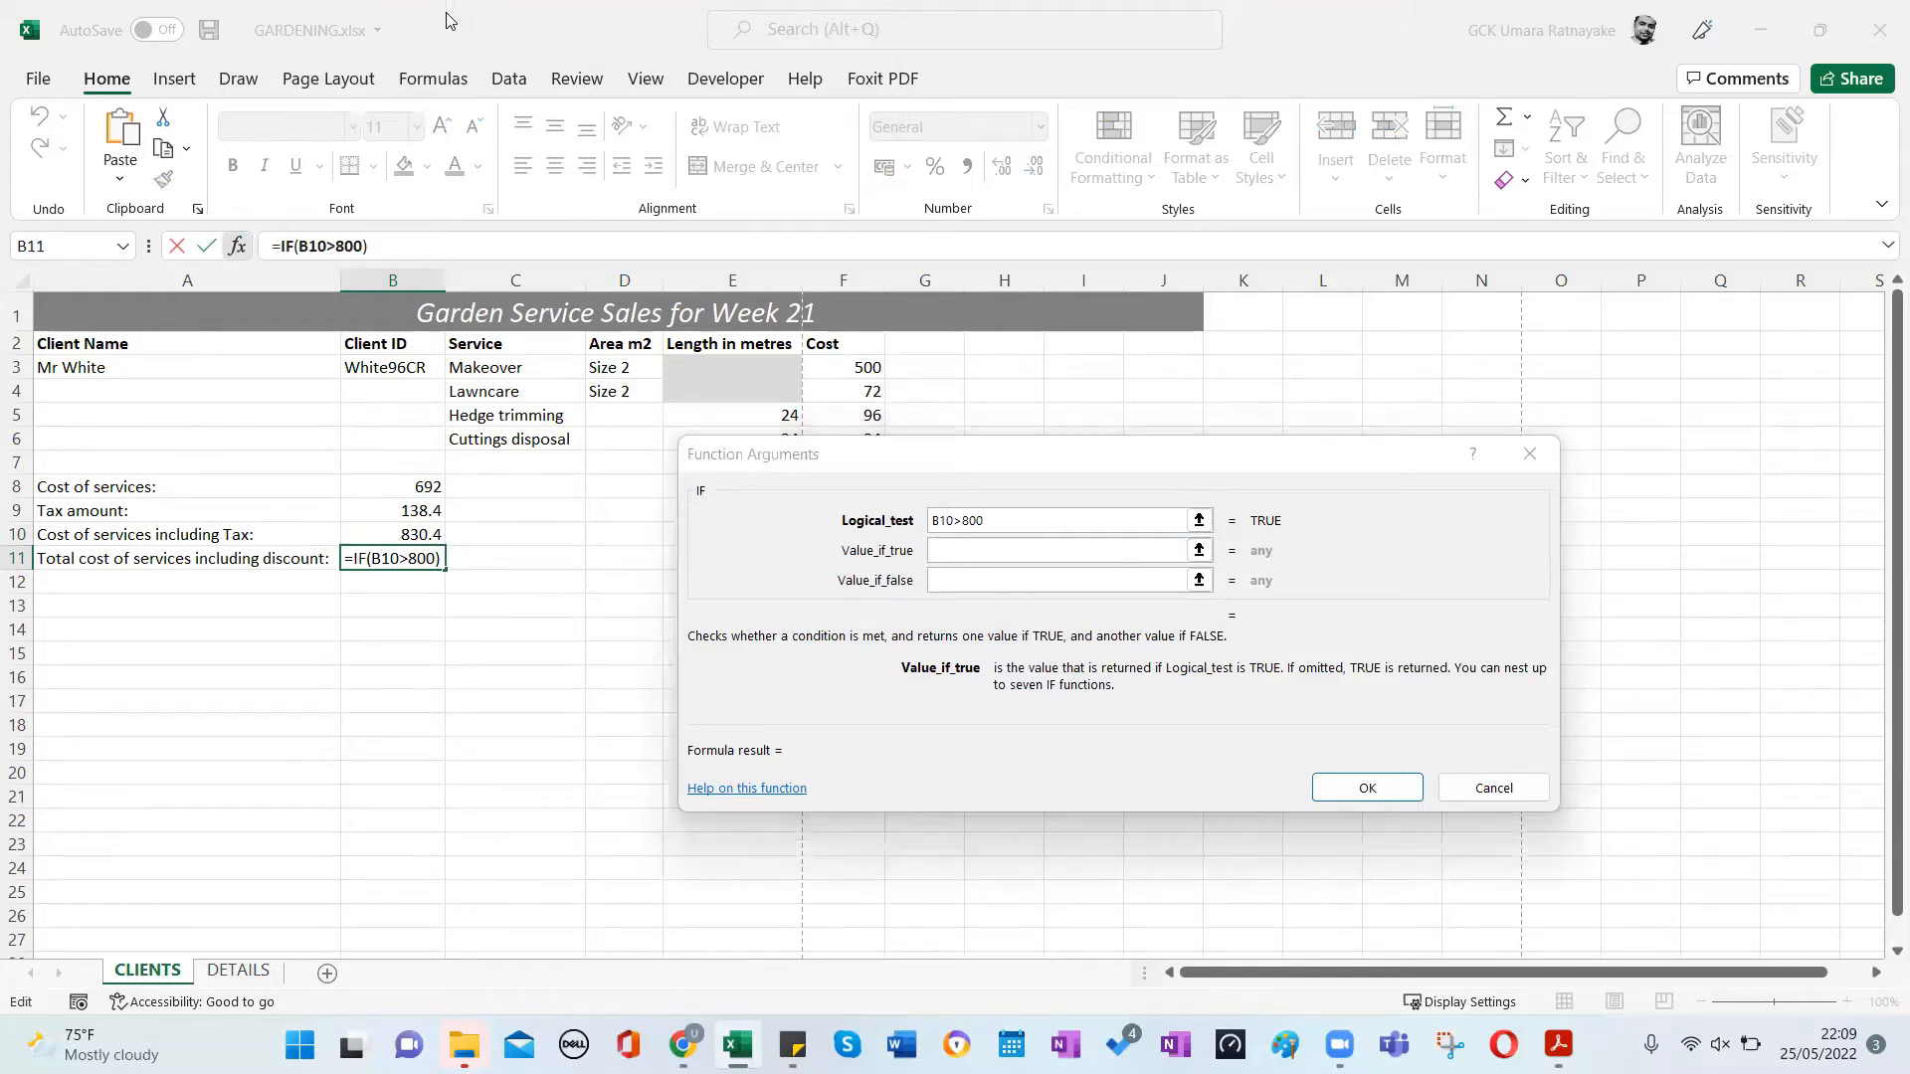
{"action": "left_click", "coordinate": [994, 545]}
{"action": "left_click", "coordinate": [403, 487]}
{"action": "left_click", "coordinate": [389, 524]}
{"action": "type", "text": "-"}
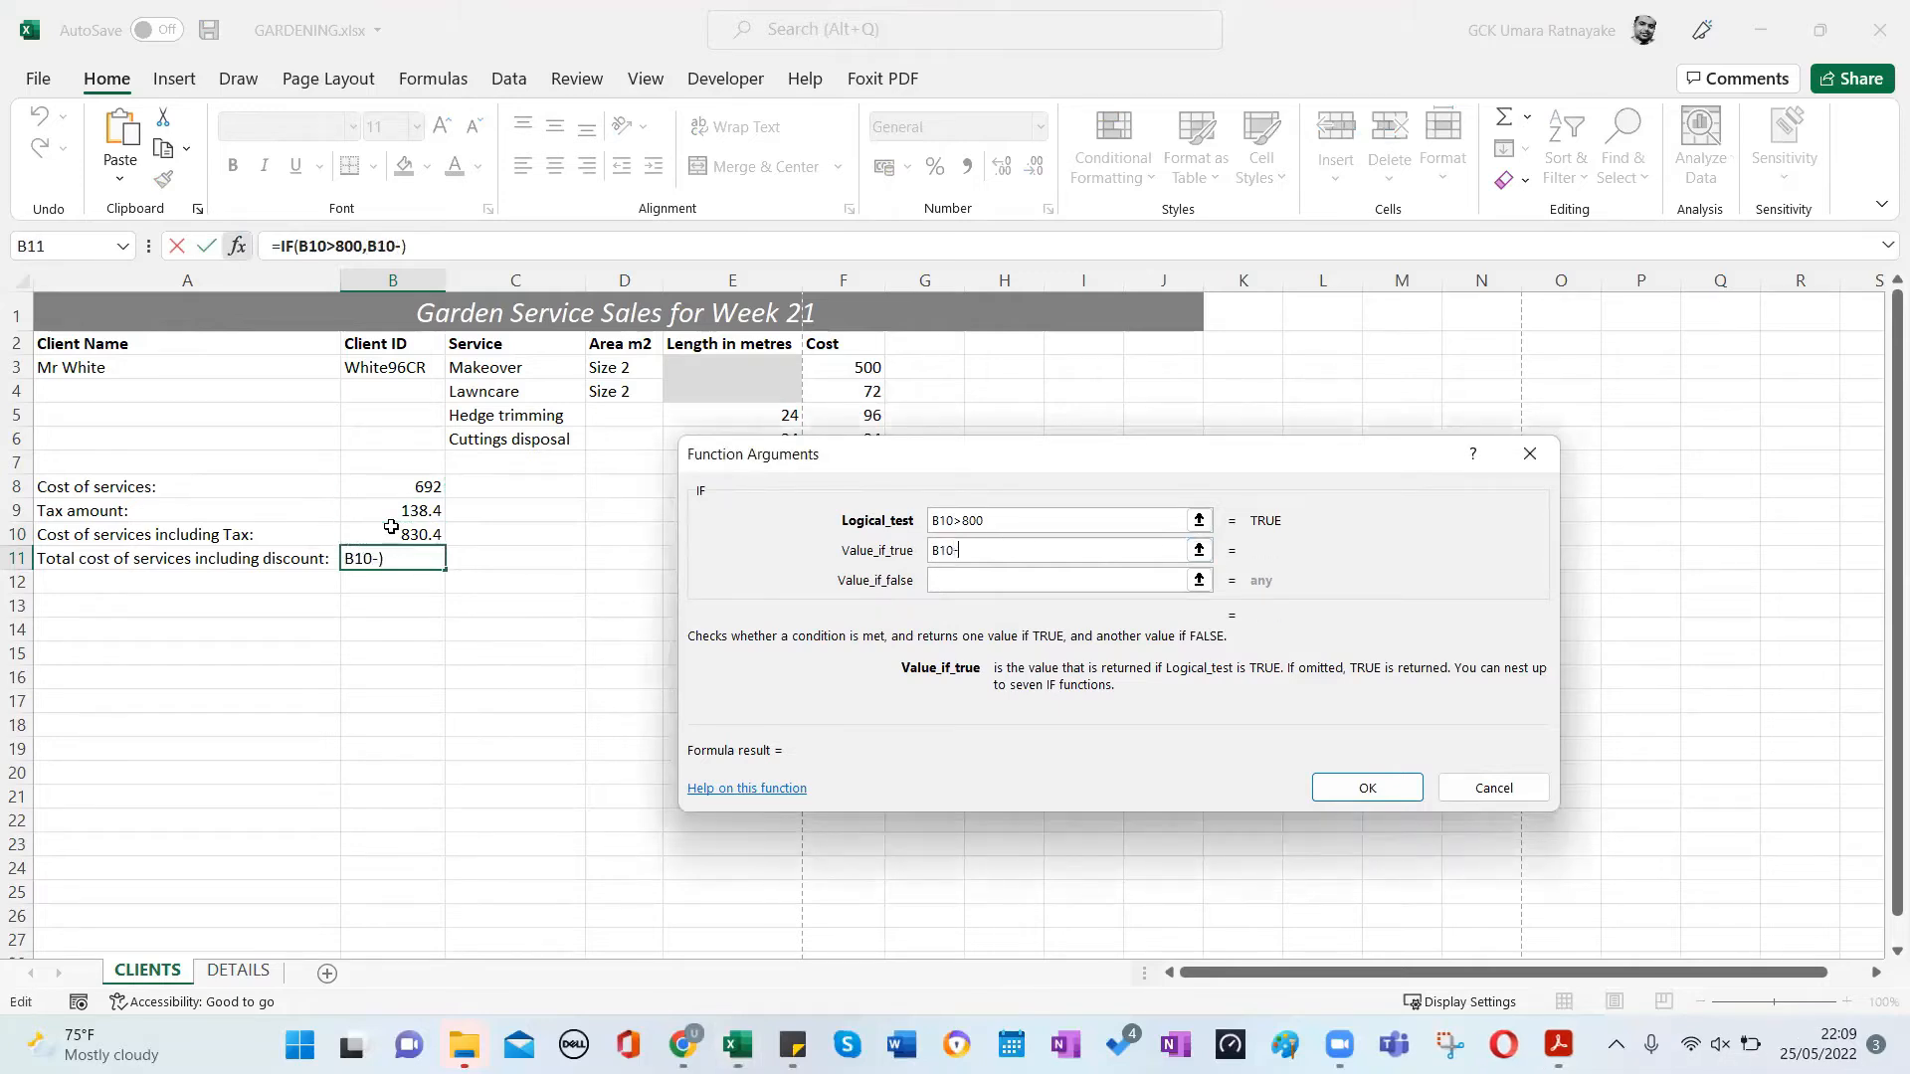
{"action": "left_click", "coordinate": [391, 534]}
{"action": "type", "text": "*"}
{"action": "left_click", "coordinate": [239, 970]}
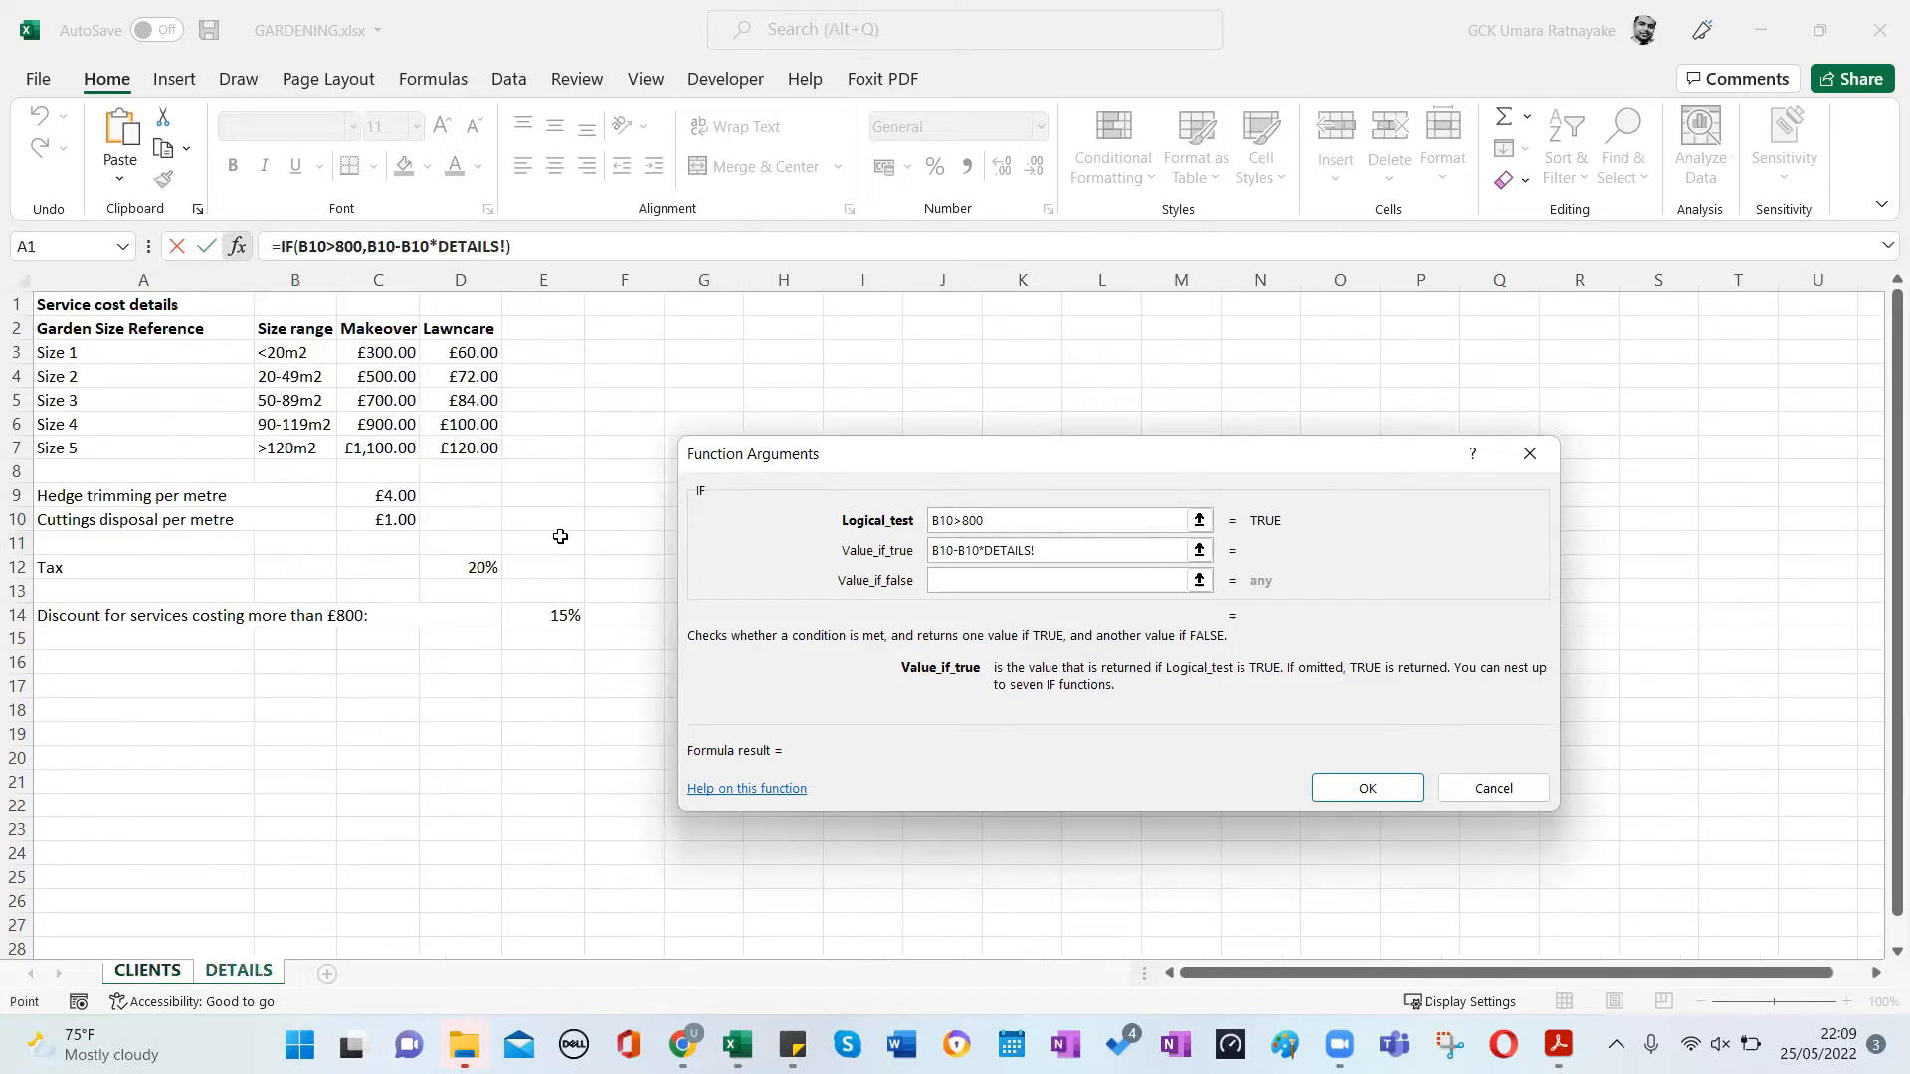
{"action": "left_click", "coordinate": [539, 620]}
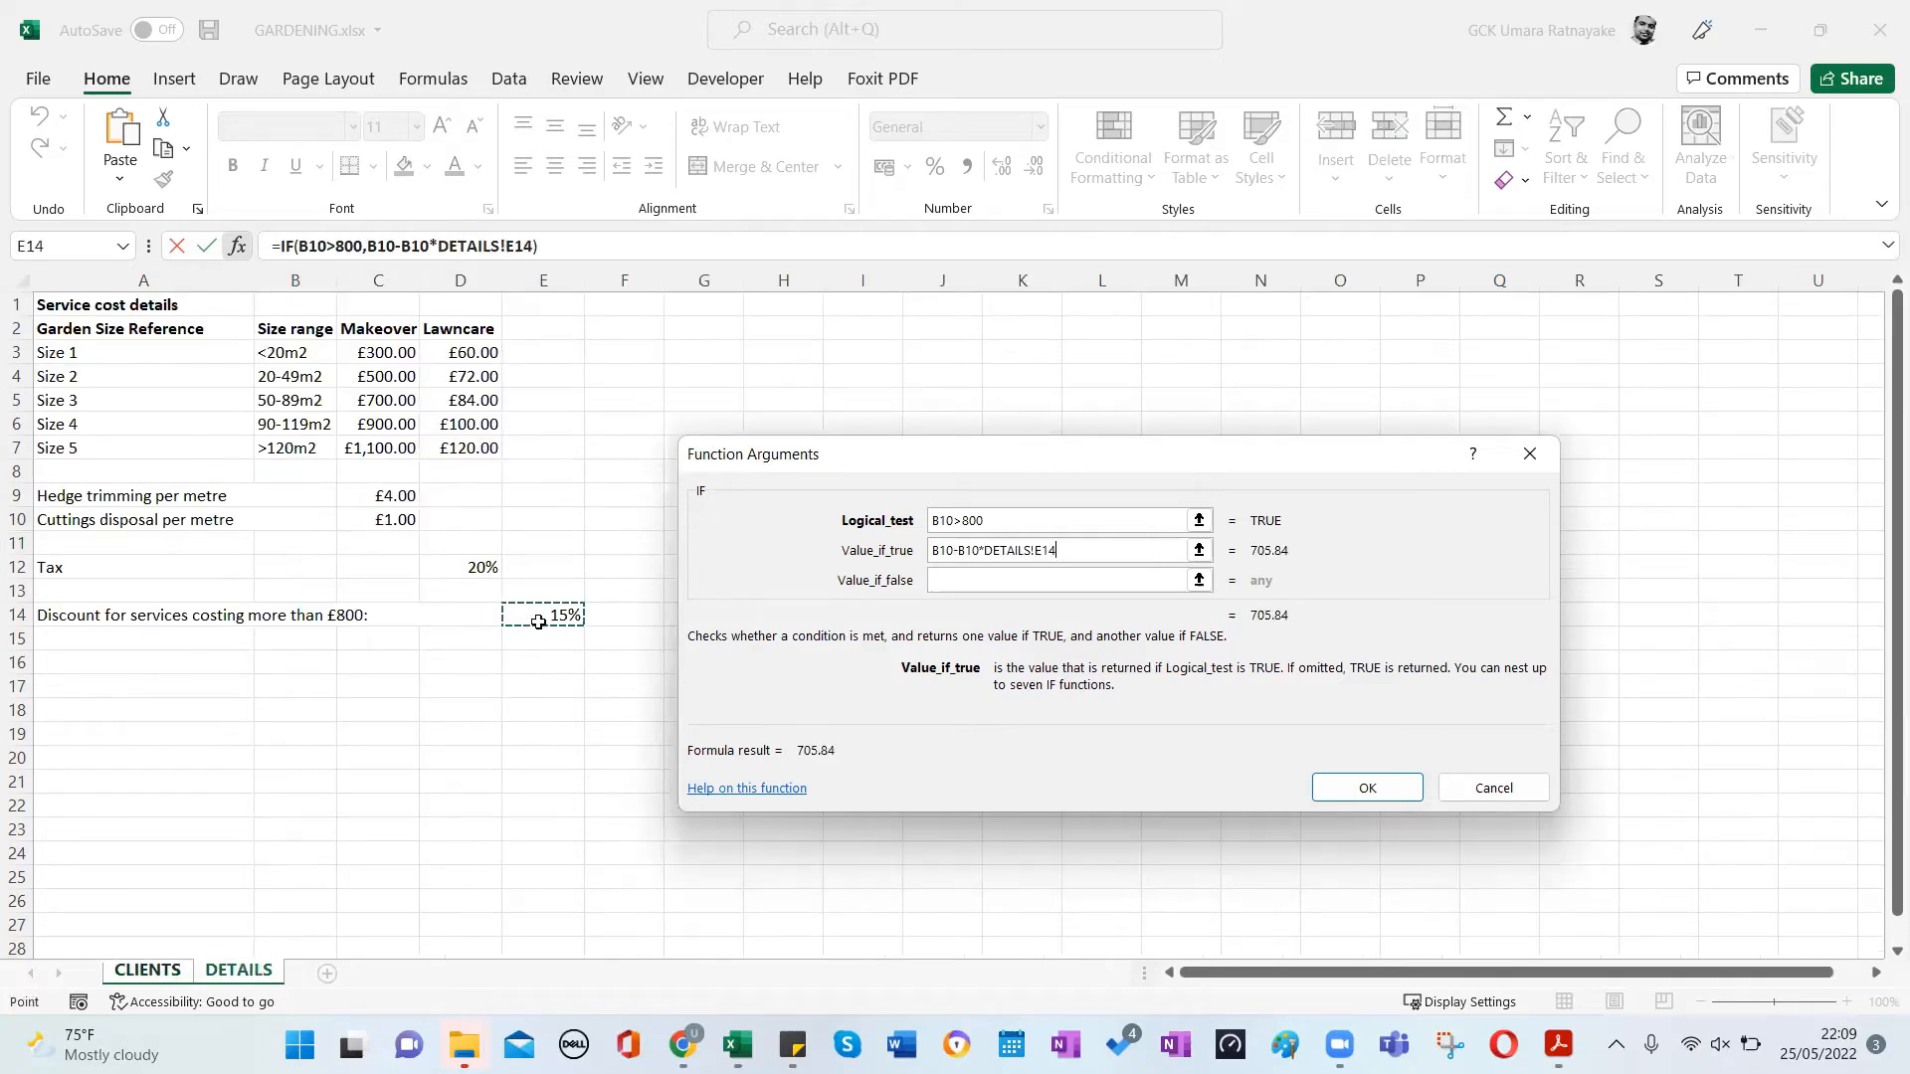
Check task (v) in the exam paper PDF for what the cell should show without a discount, and return to the Value_if_false argument.
{"action": "left_click", "coordinate": [949, 573]}
{"action": "left_click", "coordinate": [1558, 1043]}
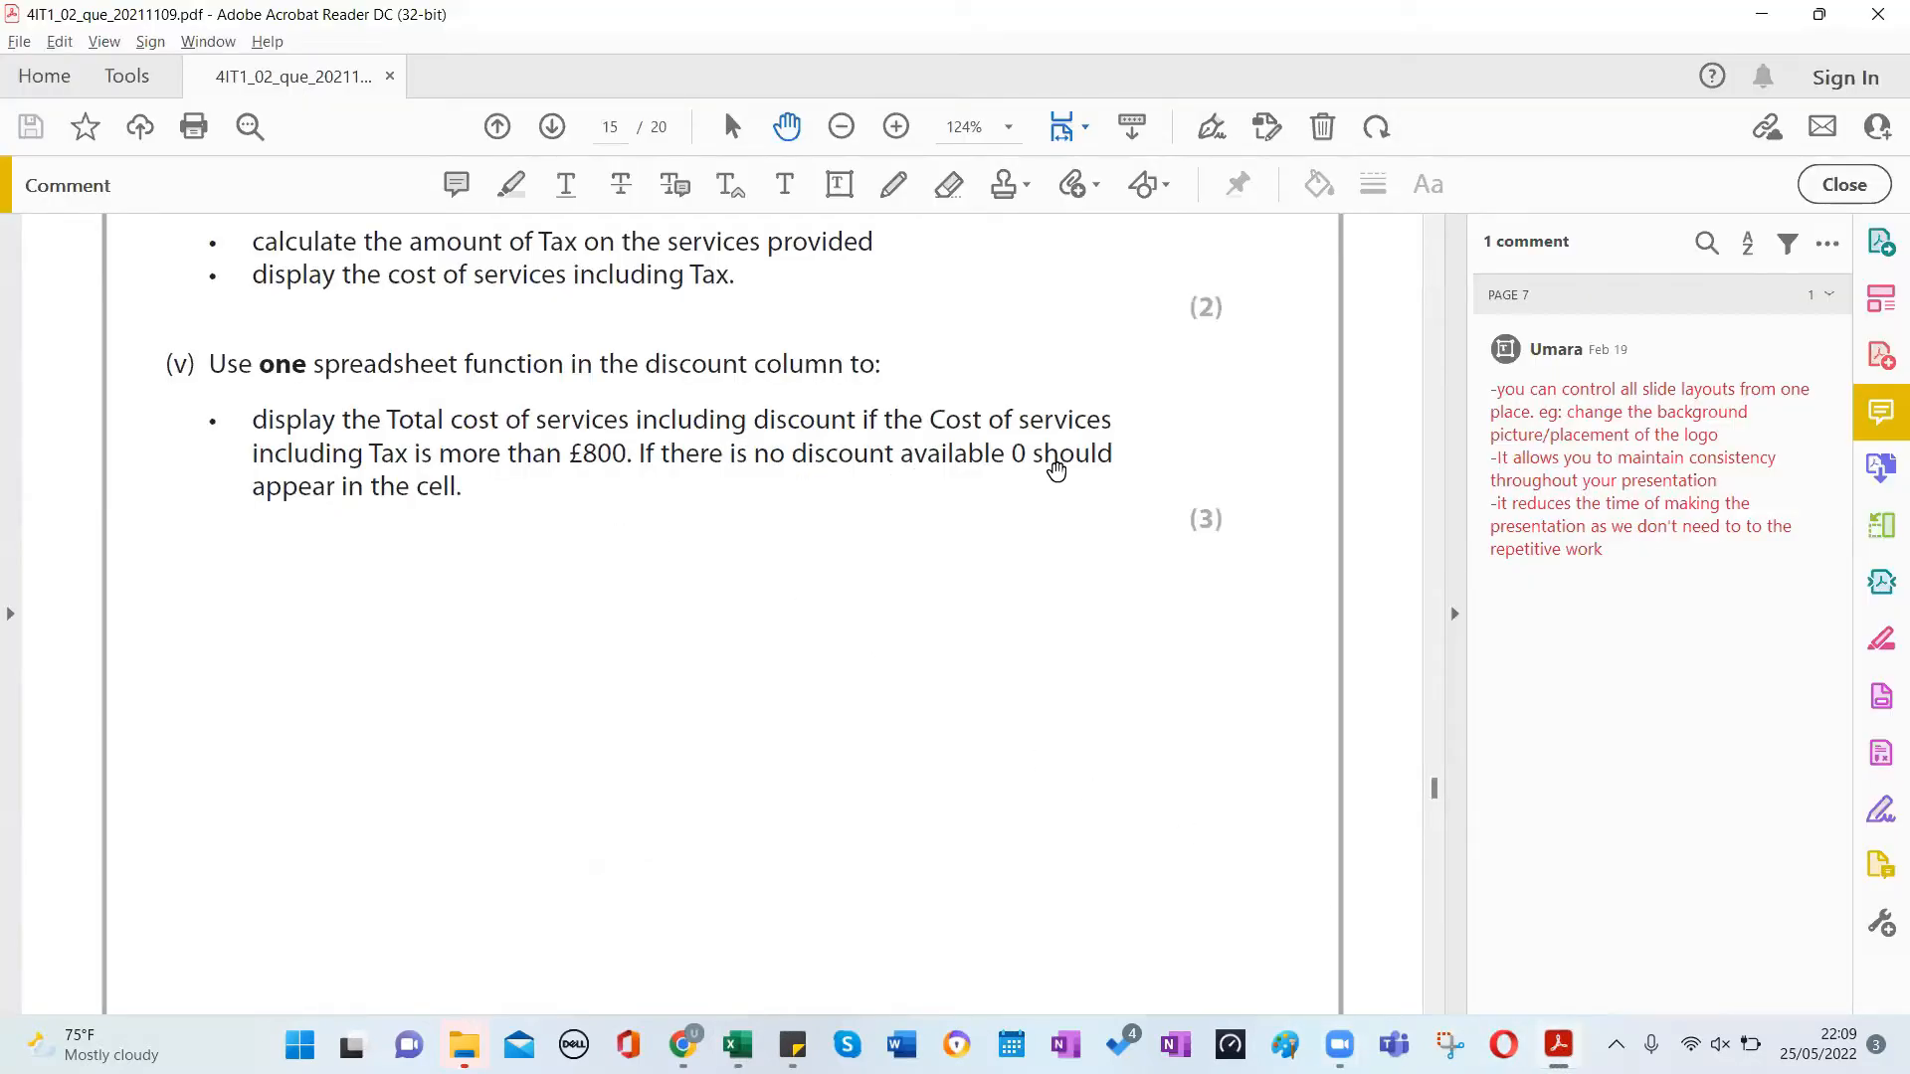
{"action": "left_click", "coordinate": [1756, 19]}
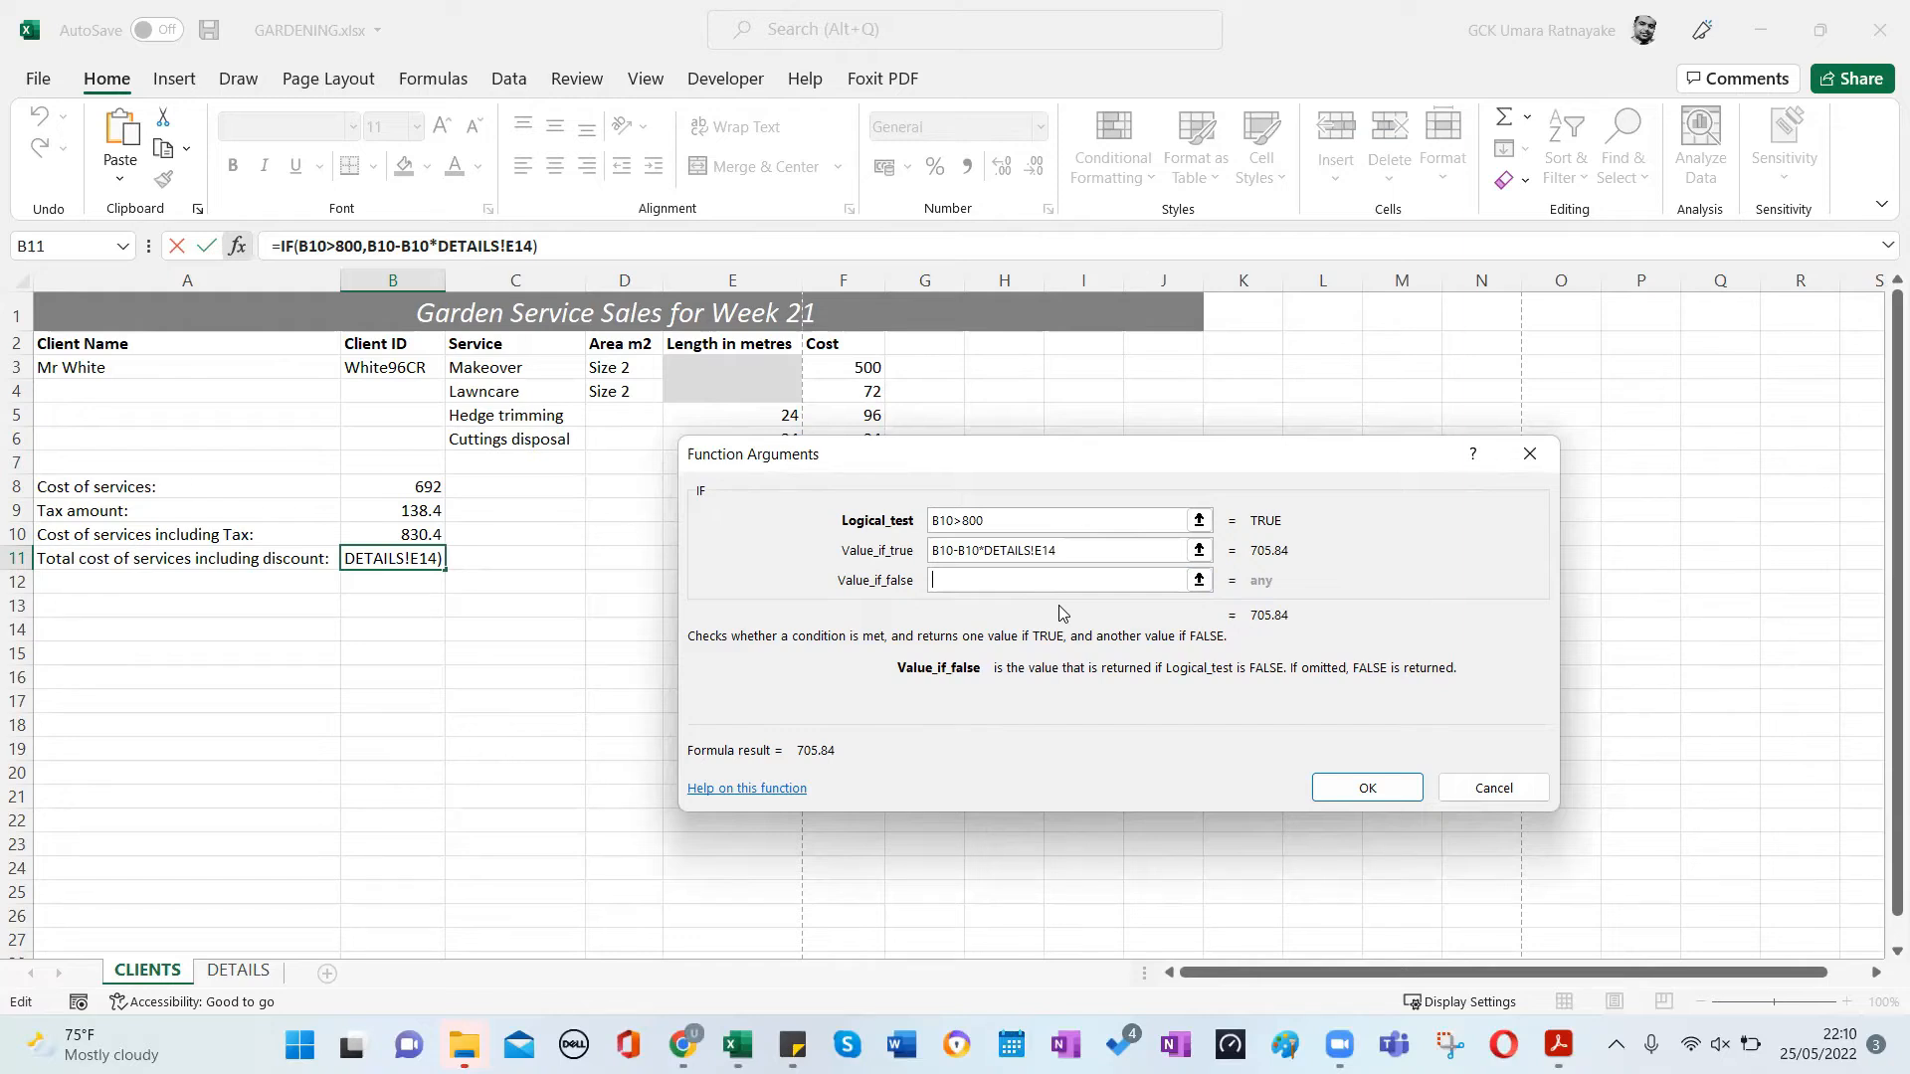
{"action": "left_click", "coordinate": [970, 586]}
{"action": "left_click", "coordinate": [1367, 783]}
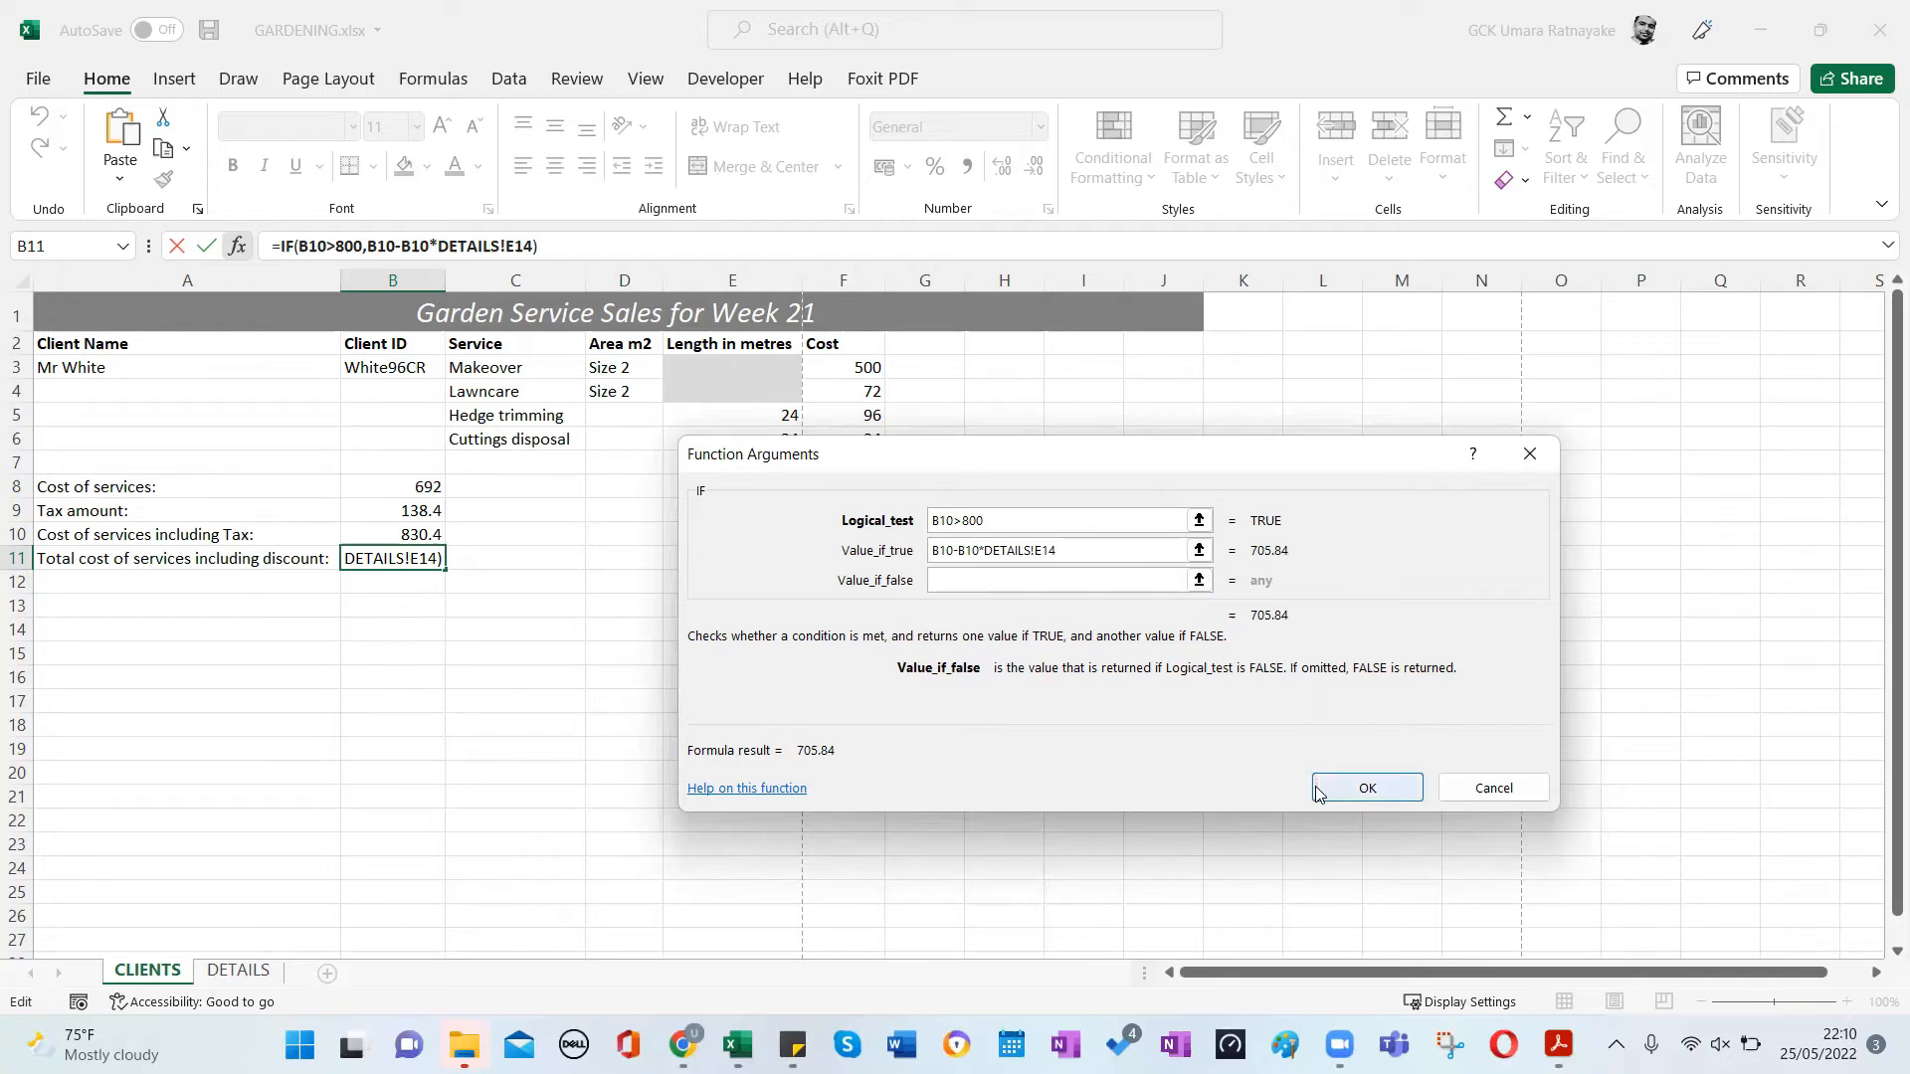
Try a pair of empty quotation marks as the Value_if_false argument and remove them again.
{"action": "left_click", "coordinate": [959, 582]}
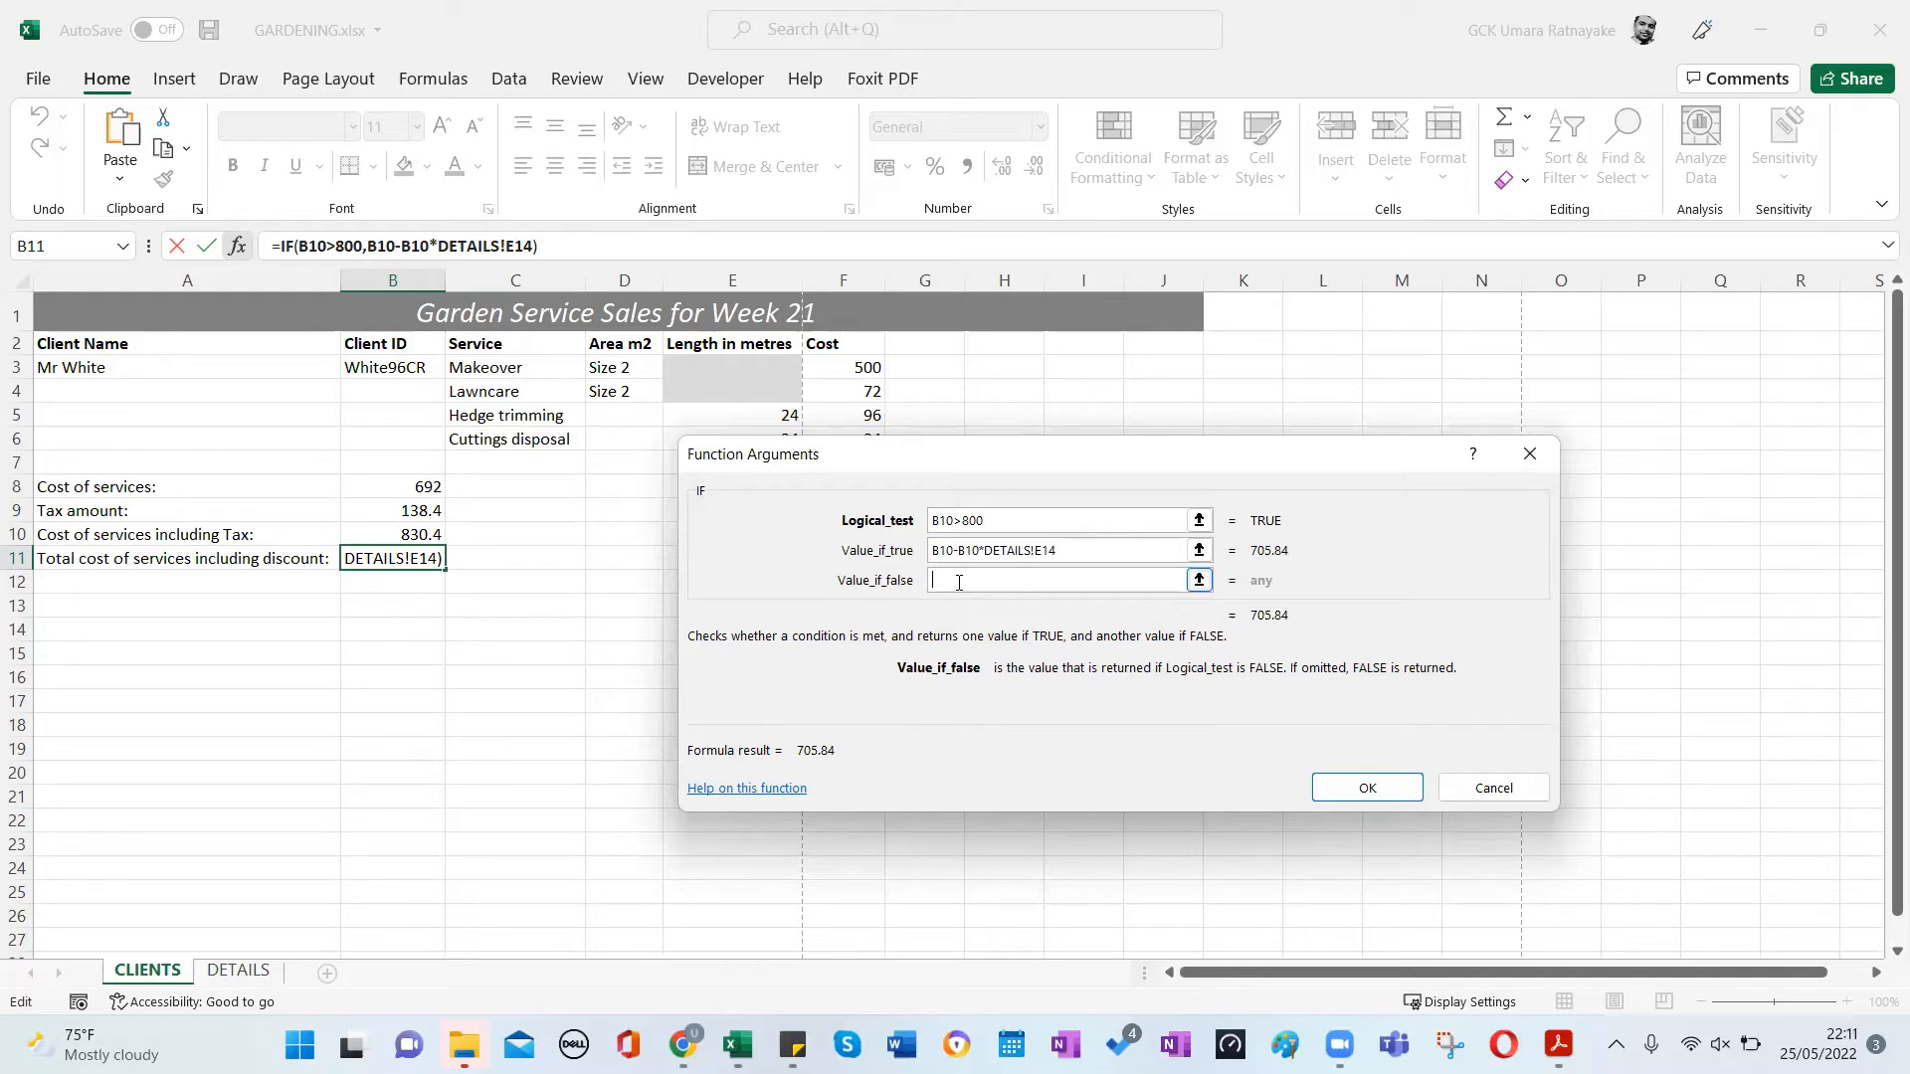
{"action": "type", "text": "\""}
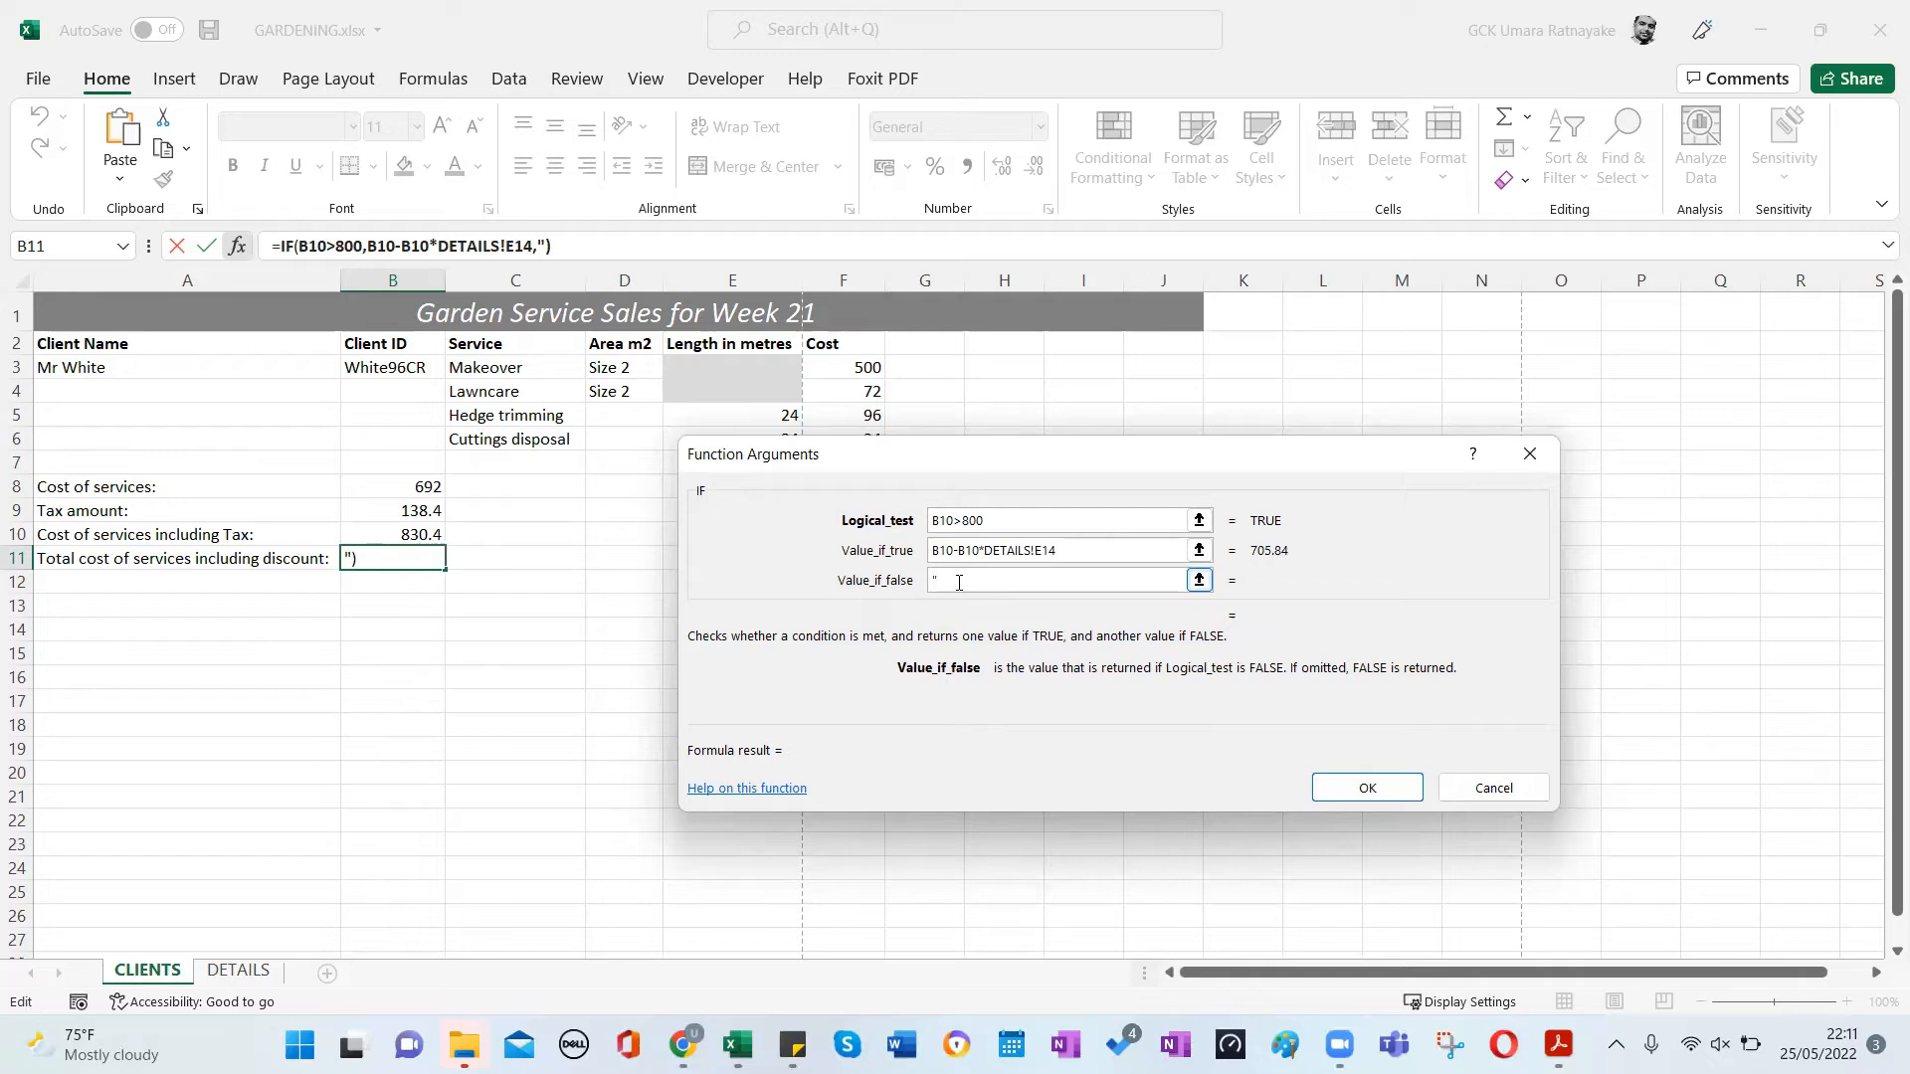
{"action": "type", "text": "\""}
{"action": "key", "text": "BackSpace"}
{"action": "key", "text": "BackSpace"}
{"action": "type", "text": "\"\""}
{"action": "key", "text": "BackSpace"}
{"action": "key", "text": "BackSpace"}
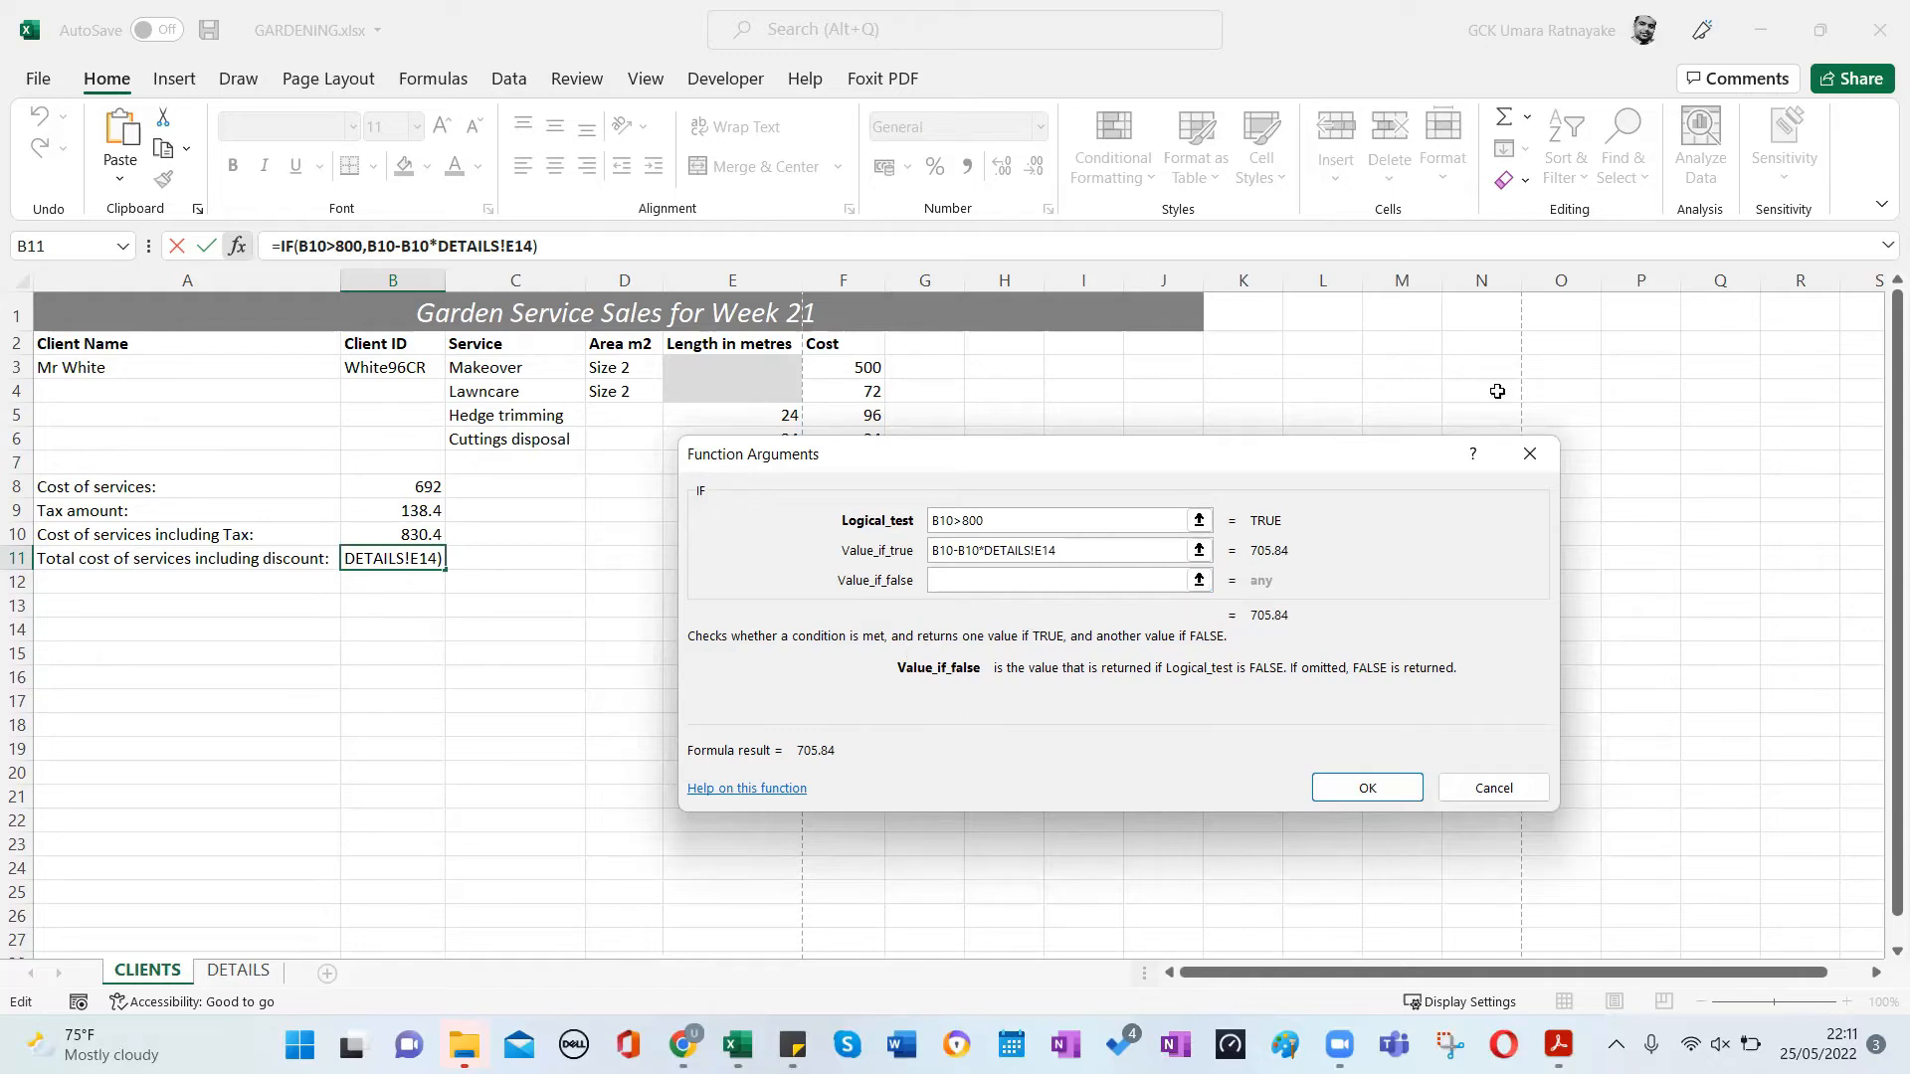
{"action": "type", "text": "\"\""}
{"action": "key", "text": "BackSpace"}
{"action": "key", "text": "BackSpace"}
Set the Value_if_false argument to 0 and complete the IF function in B11.
{"action": "type", "text": "0"}
{"action": "key", "text": "Return"}
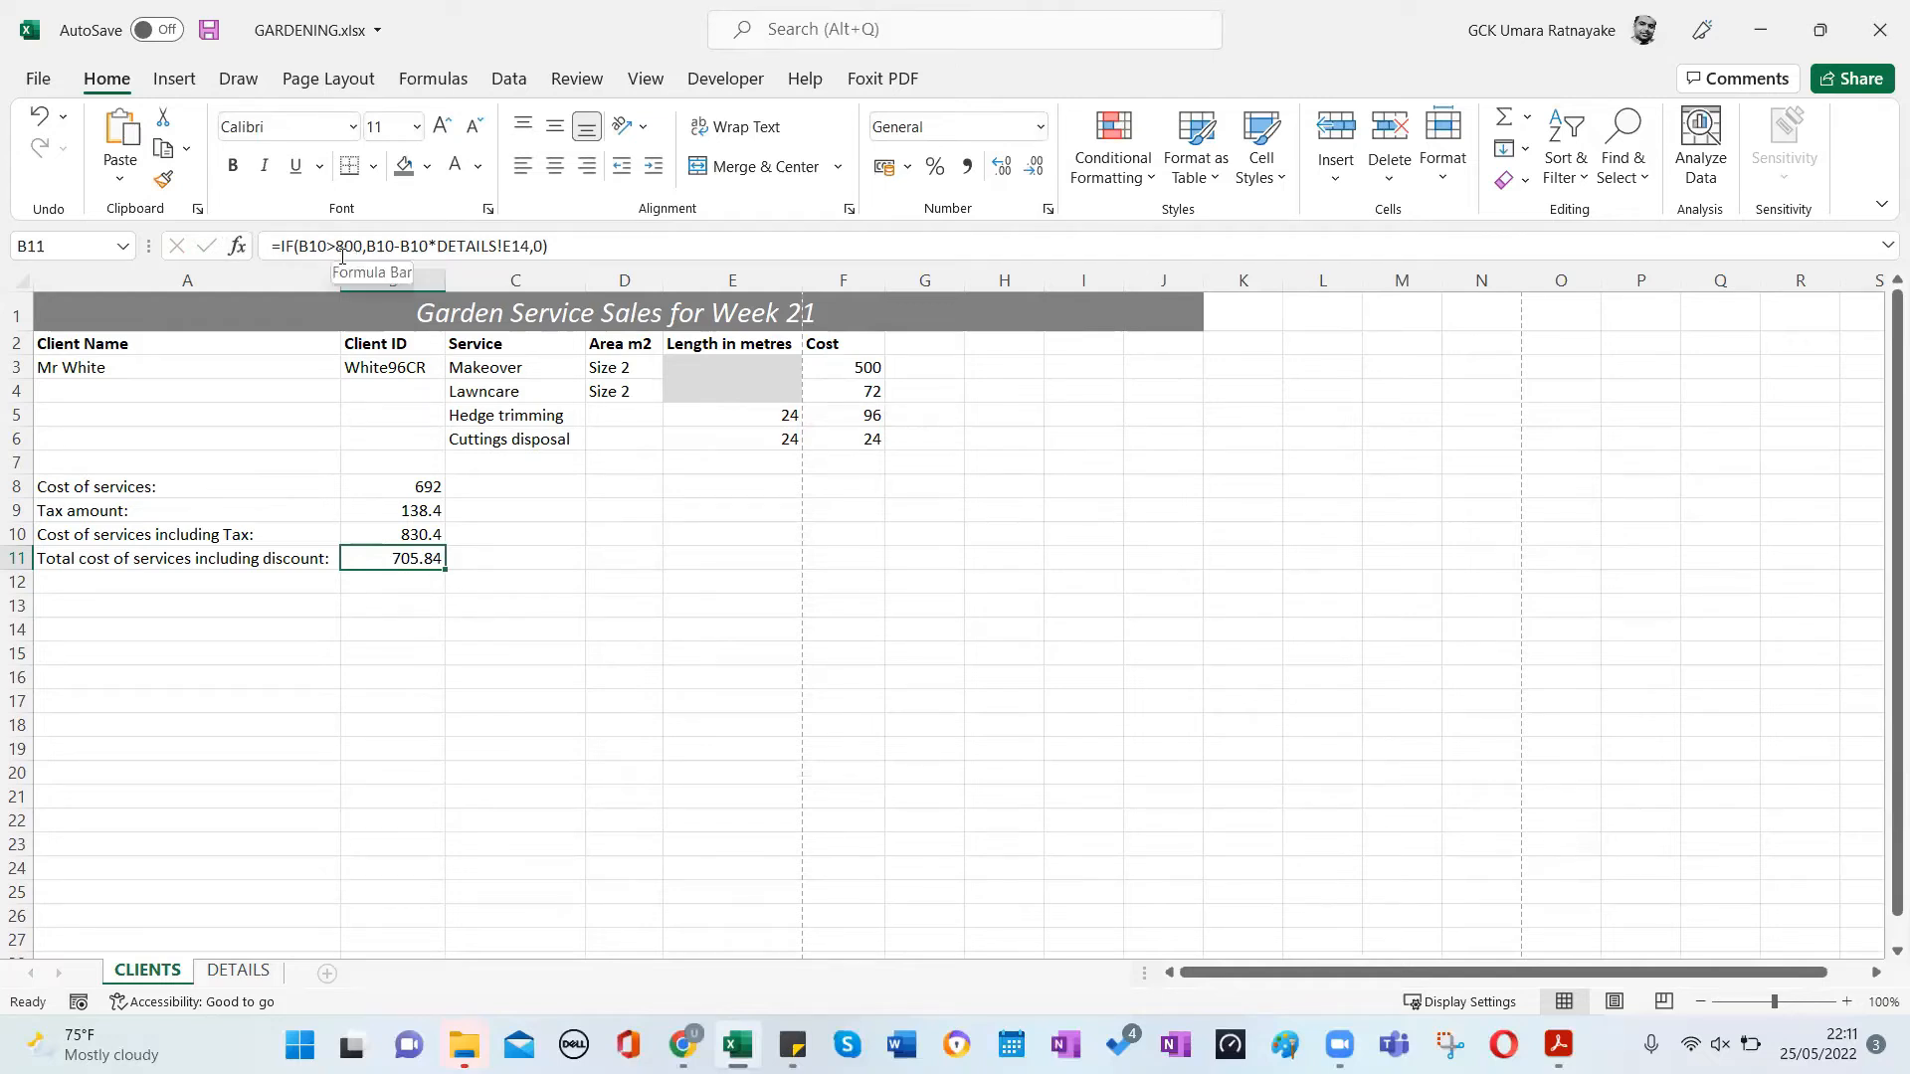
{"action": "left_click", "coordinate": [491, 577]}
Switch to the exam paper PDF, read the Task B1c formatting requirements, and return to the GARDENING workbook.
{"action": "key", "text": "alt+Tab"}
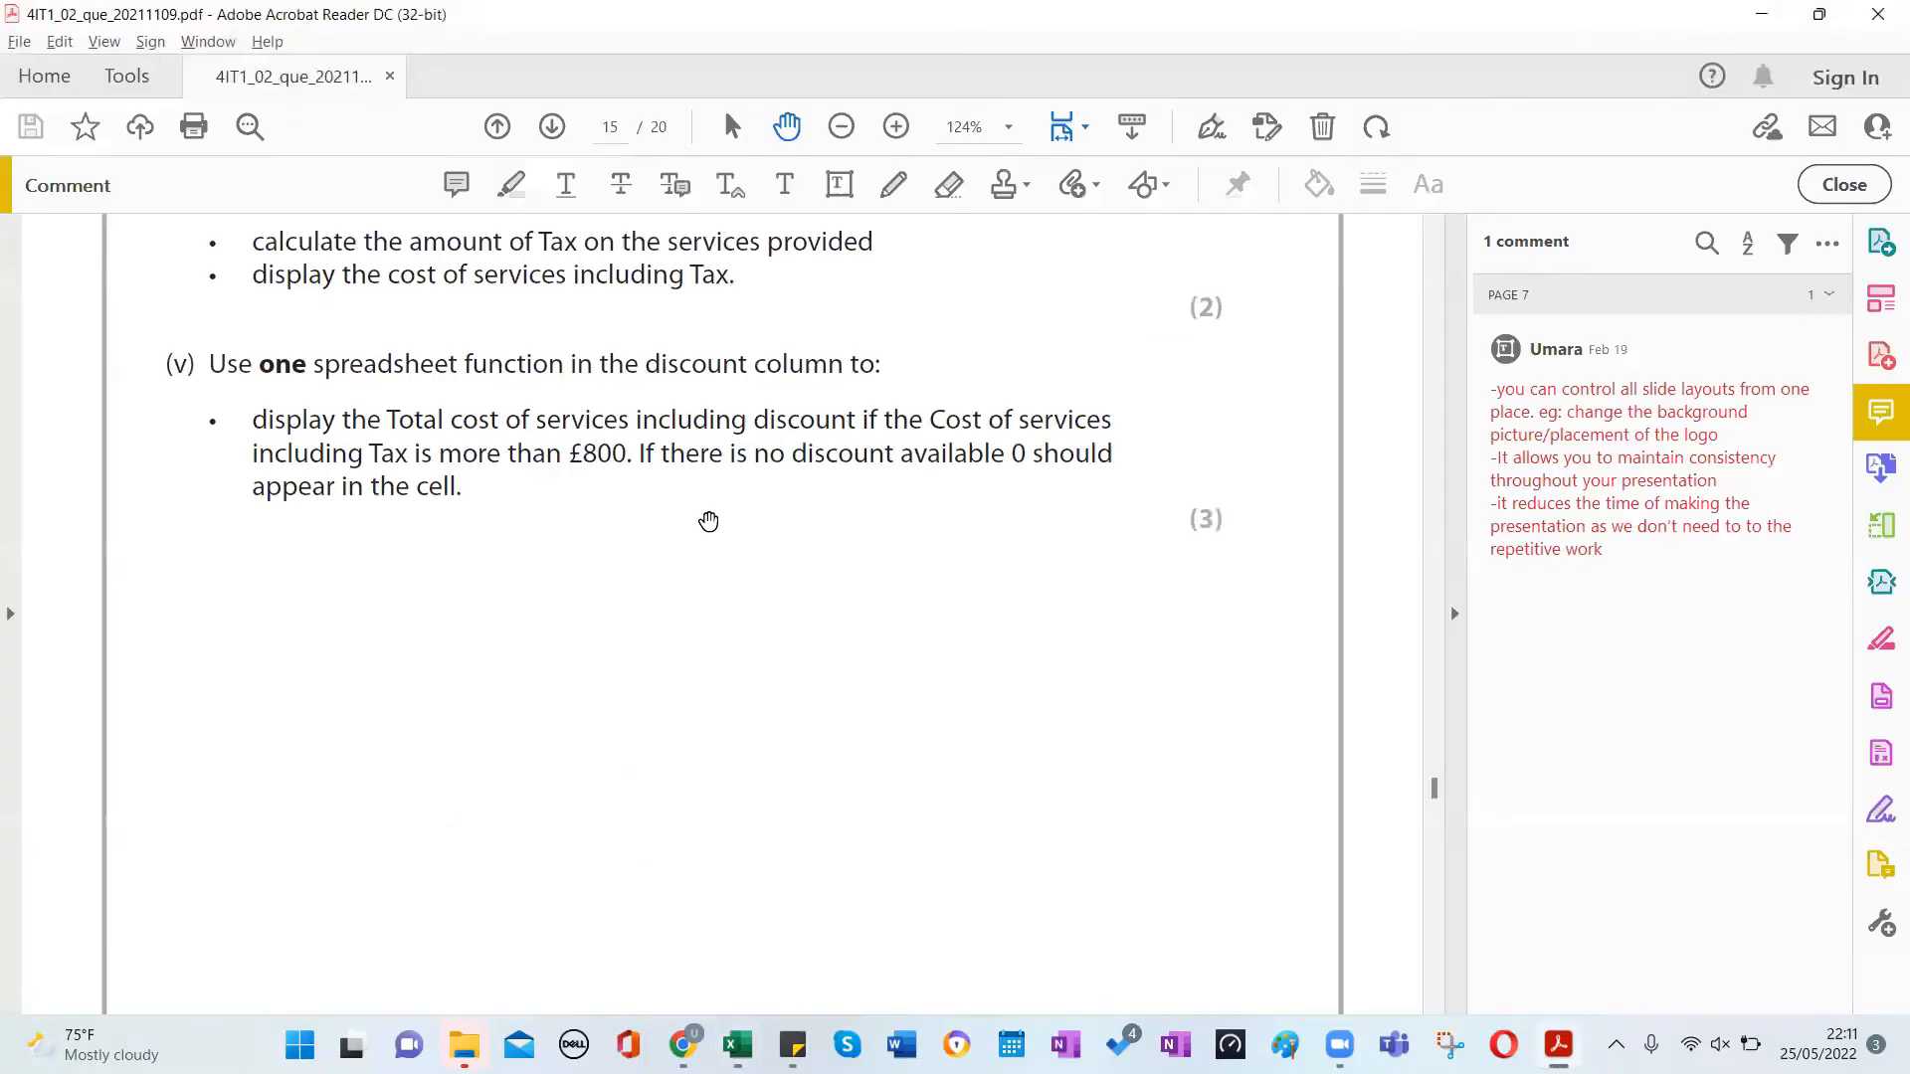
{"action": "scroll", "coordinate": [656, 584], "scroll_direction": "down", "scroll_amount": 6}
{"action": "scroll", "coordinate": [676, 628], "scroll_direction": "down", "scroll_amount": 5}
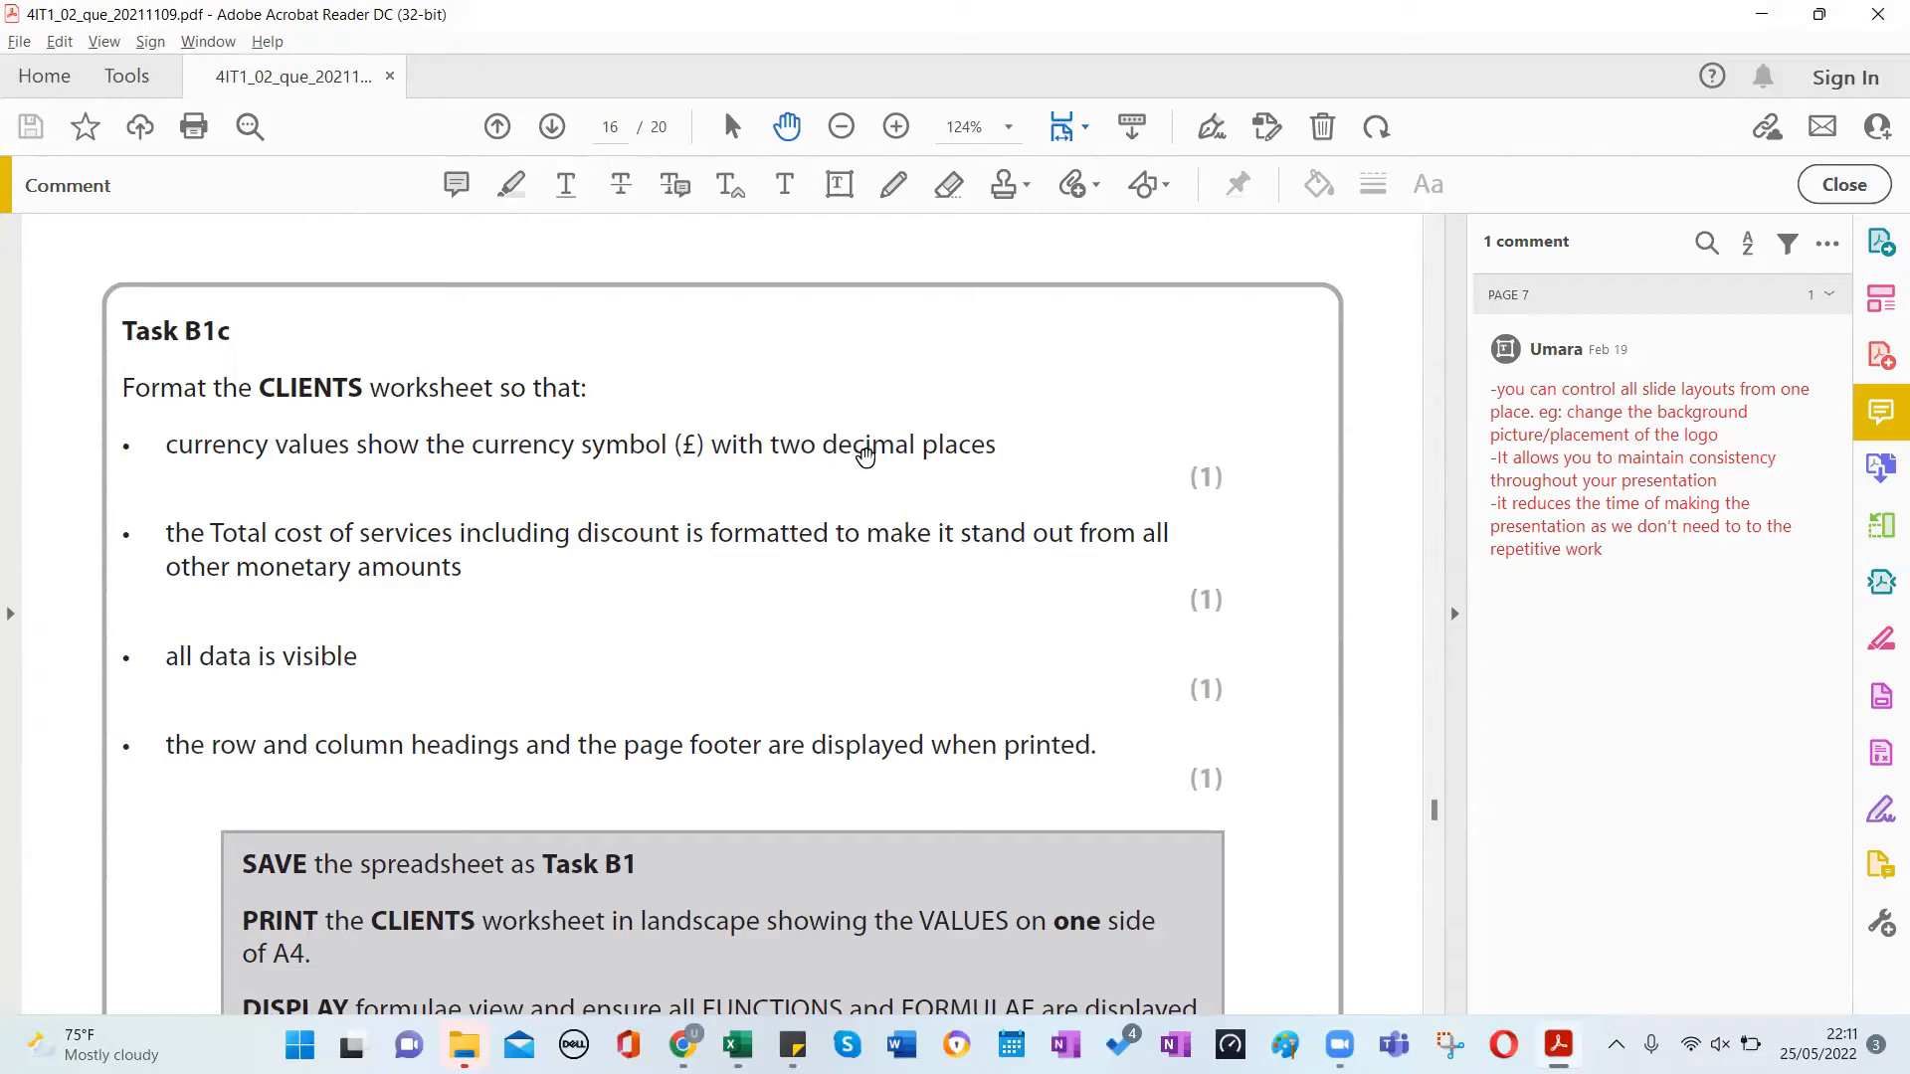
{"action": "key", "text": "alt+Tab"}
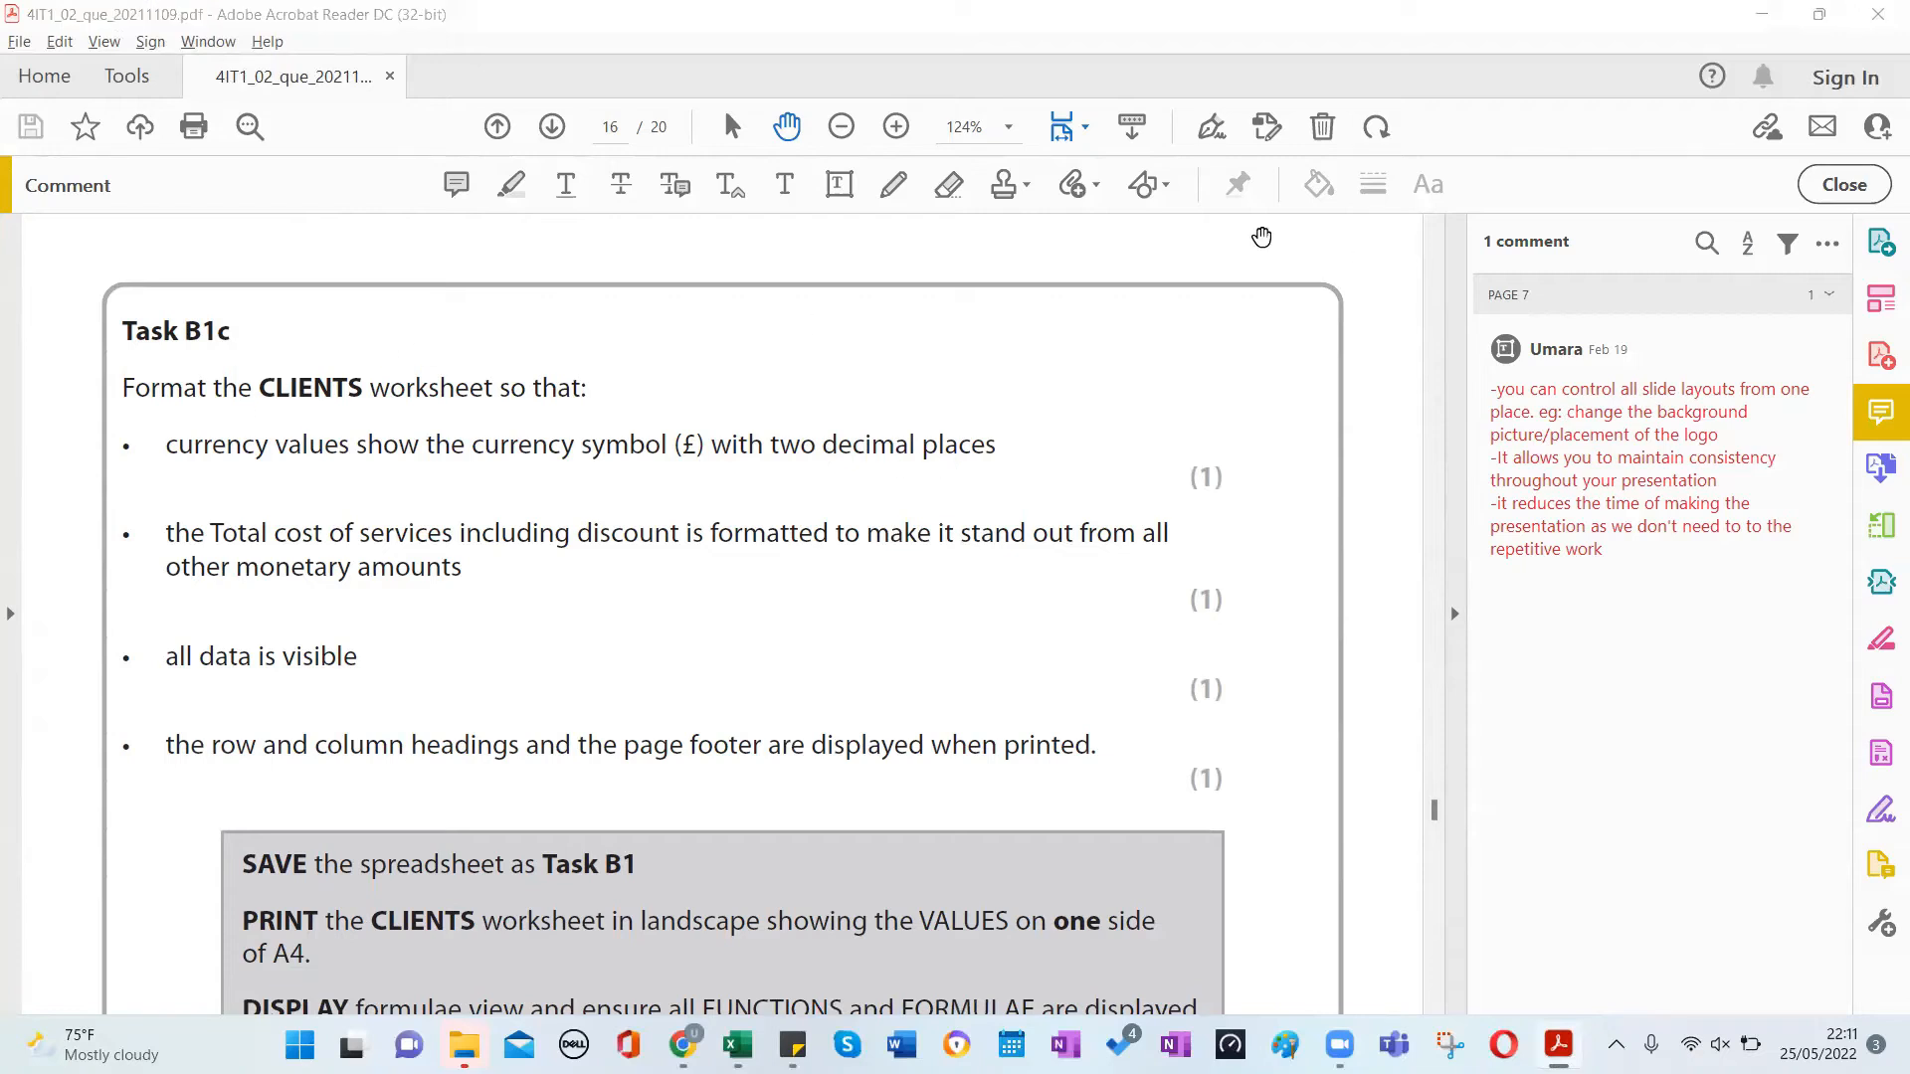
{"action": "left_click", "coordinate": [990, 510]}
Format the costs in F3:F6 and B8:B11 as Currency in pounds with two decimal places.
{"action": "left_click_drag", "start_coordinate": [858, 367], "coordinate": [865, 441]}
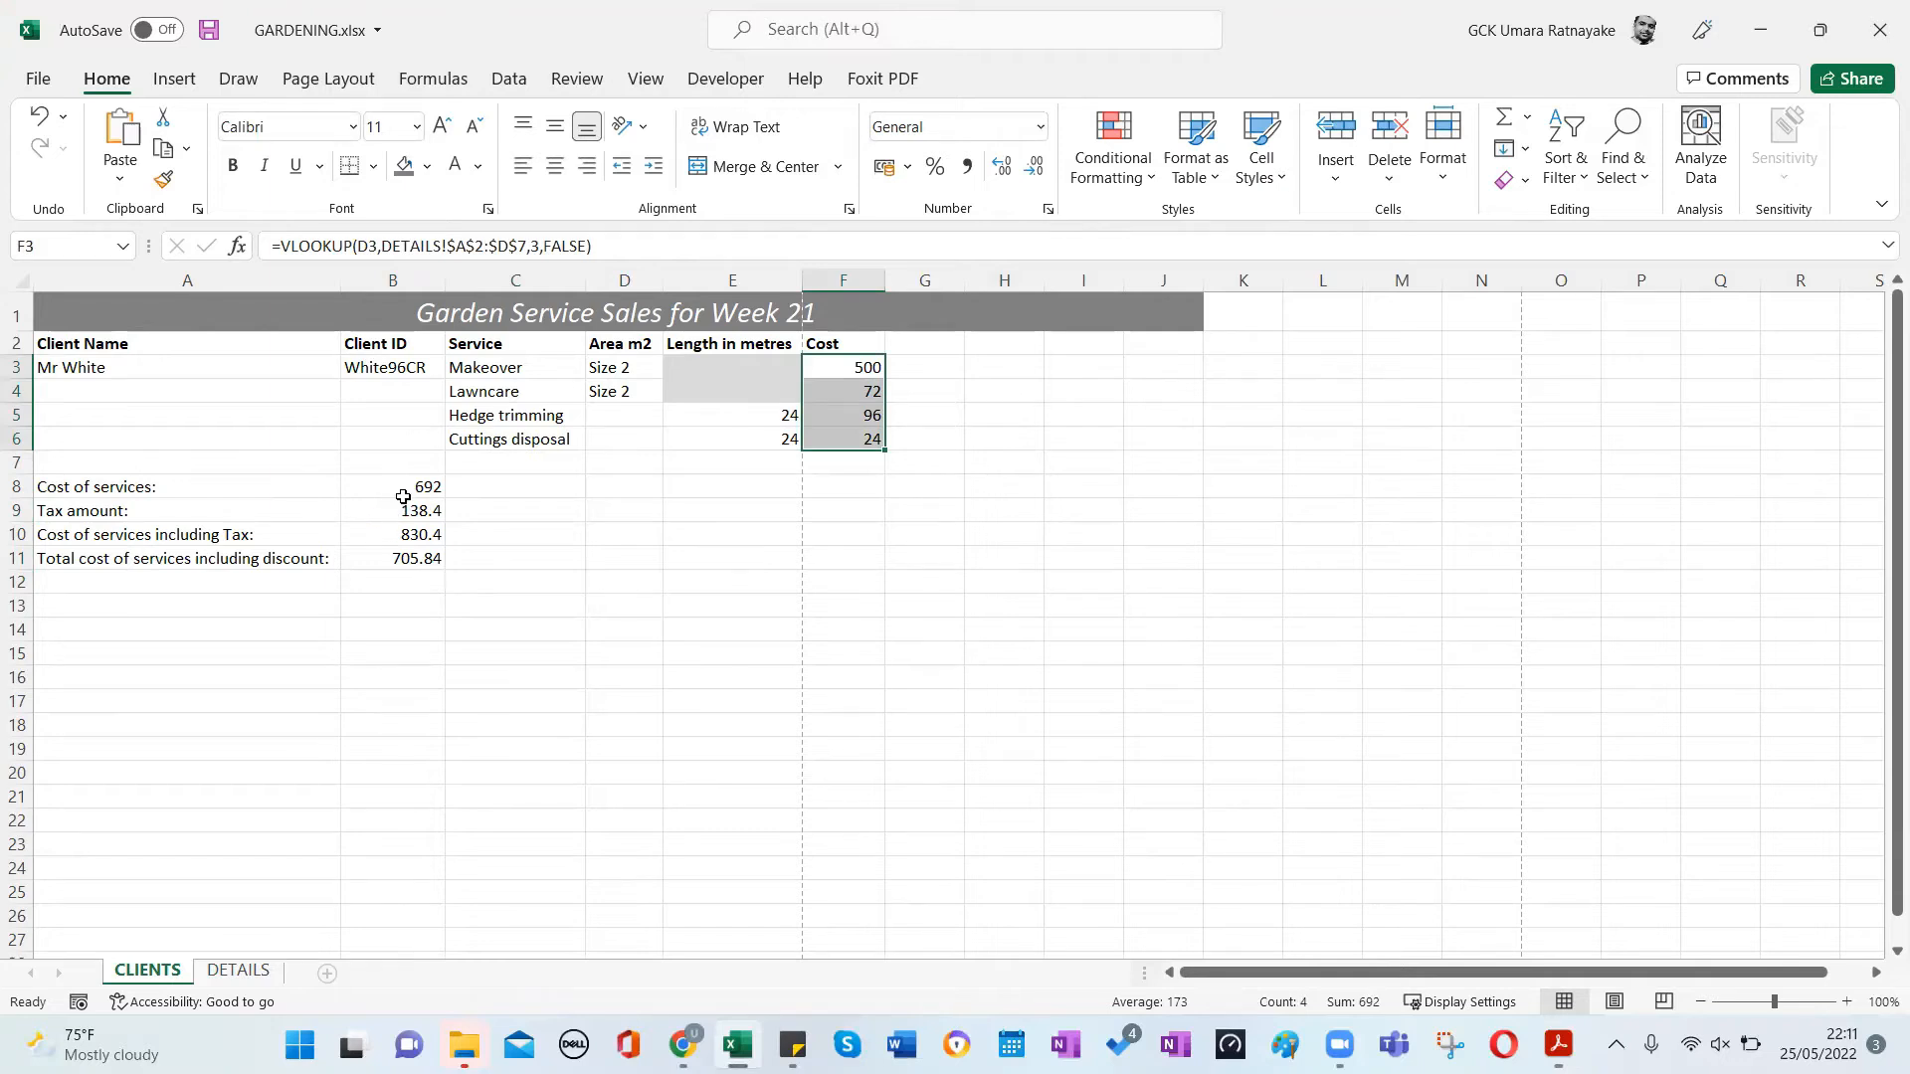
{"action": "left_click_drag", "start_coordinate": [413, 488], "coordinate": [420, 557], "text": "ctrl"}
{"action": "left_click", "coordinate": [907, 167]}
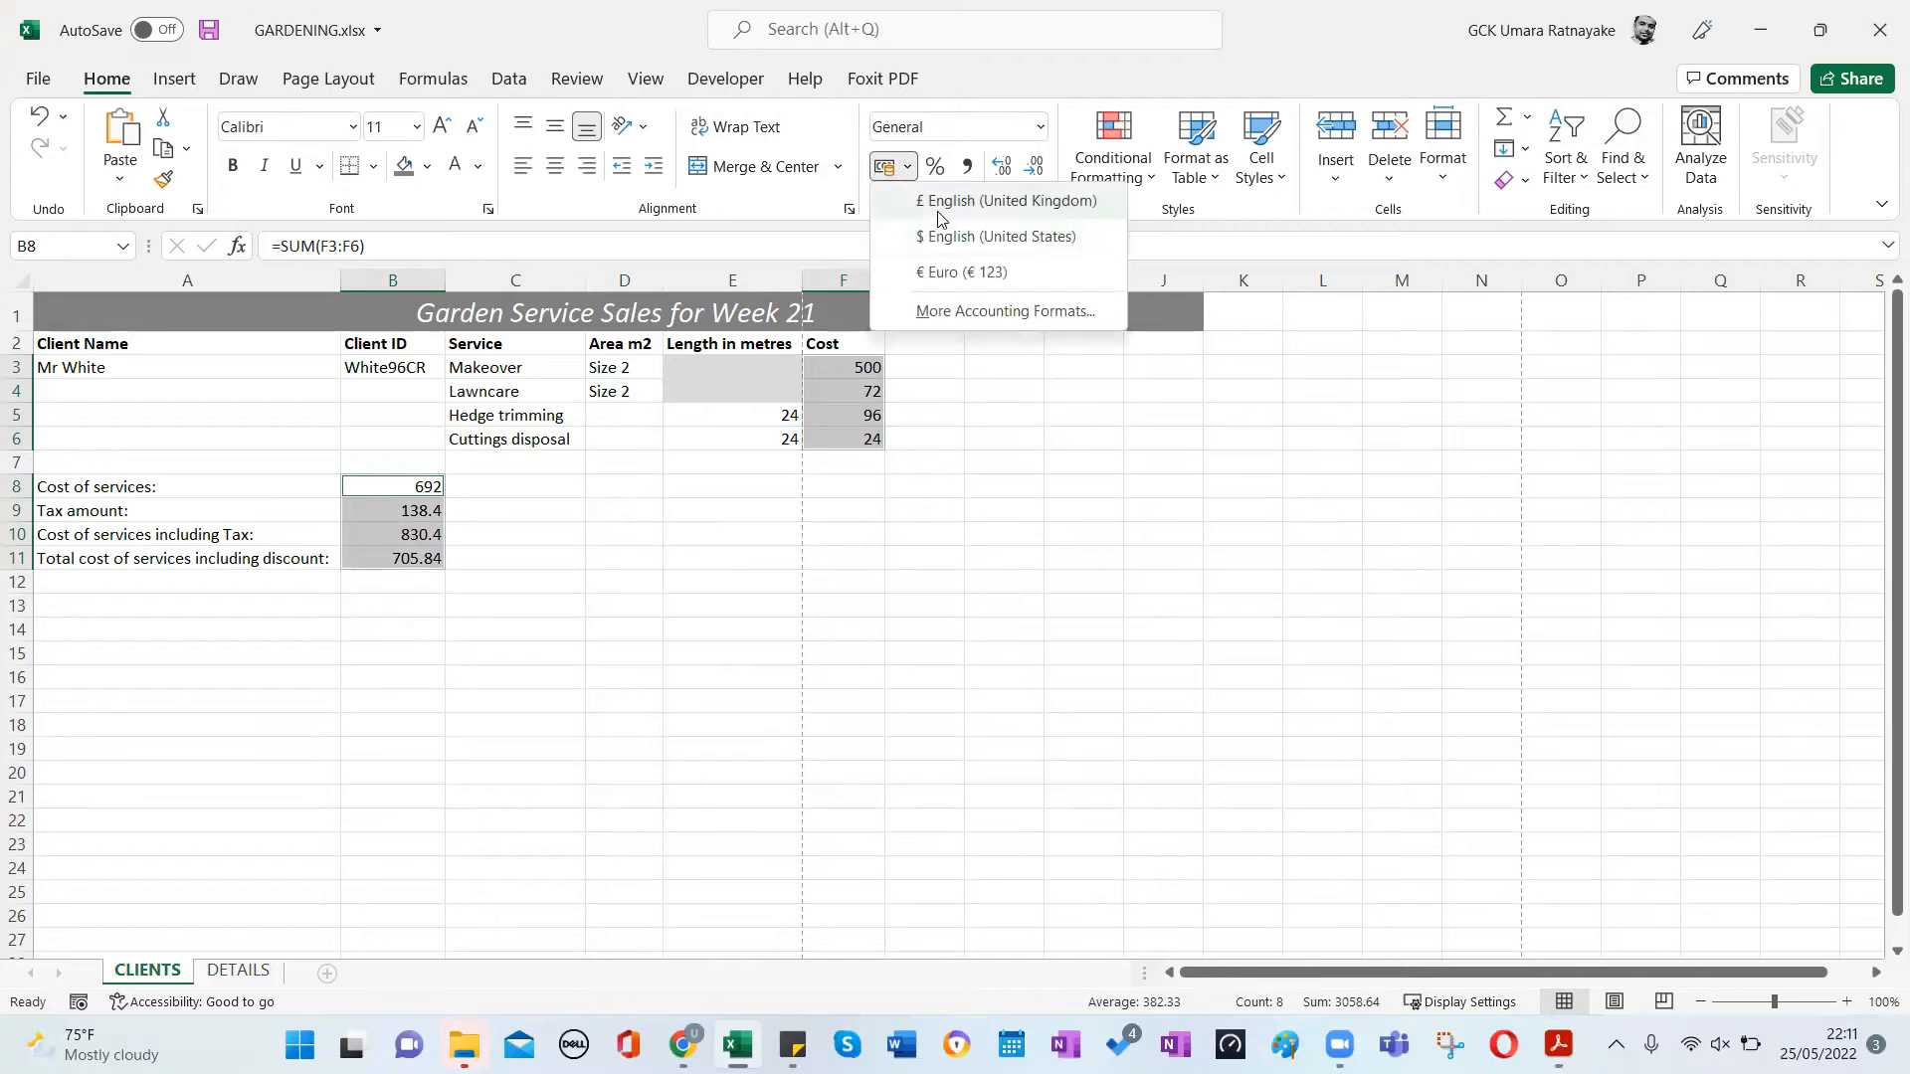
{"action": "left_click", "coordinate": [938, 202]}
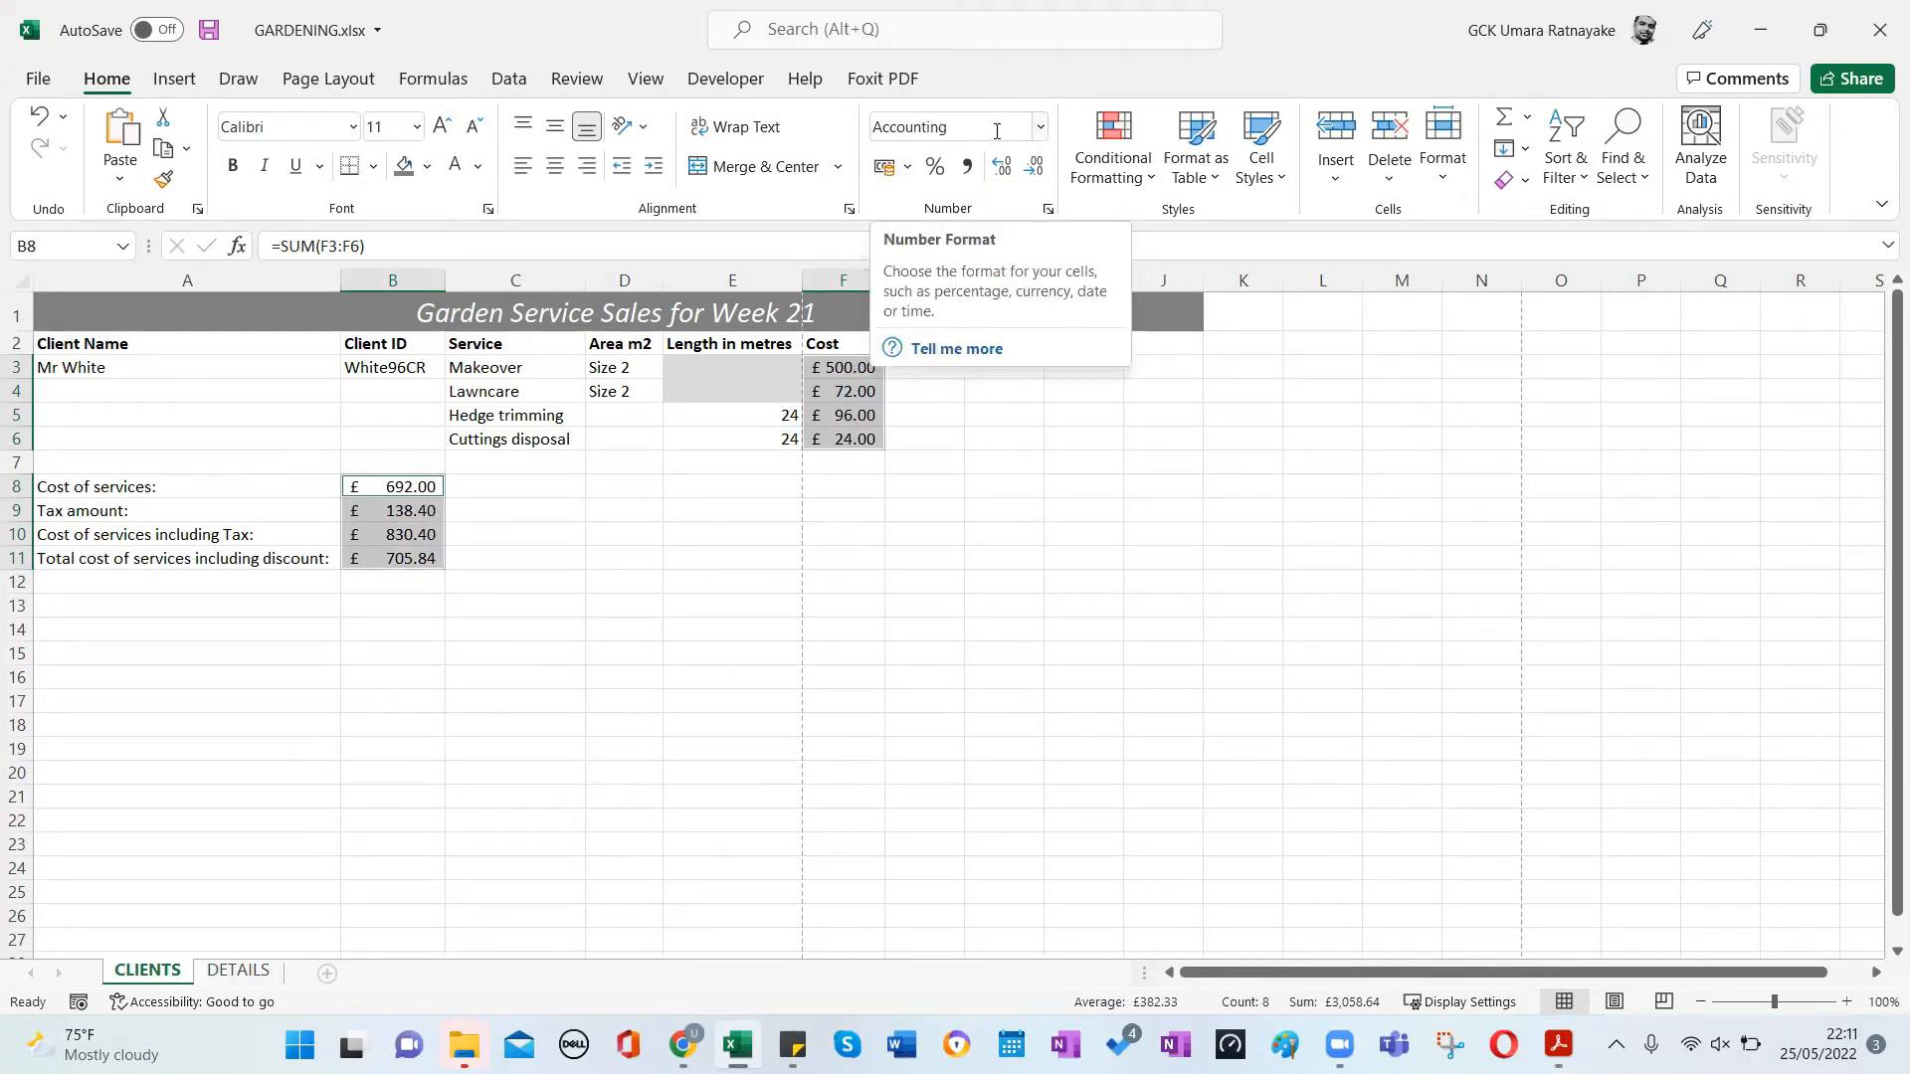
{"action": "left_click", "coordinate": [1038, 133]}
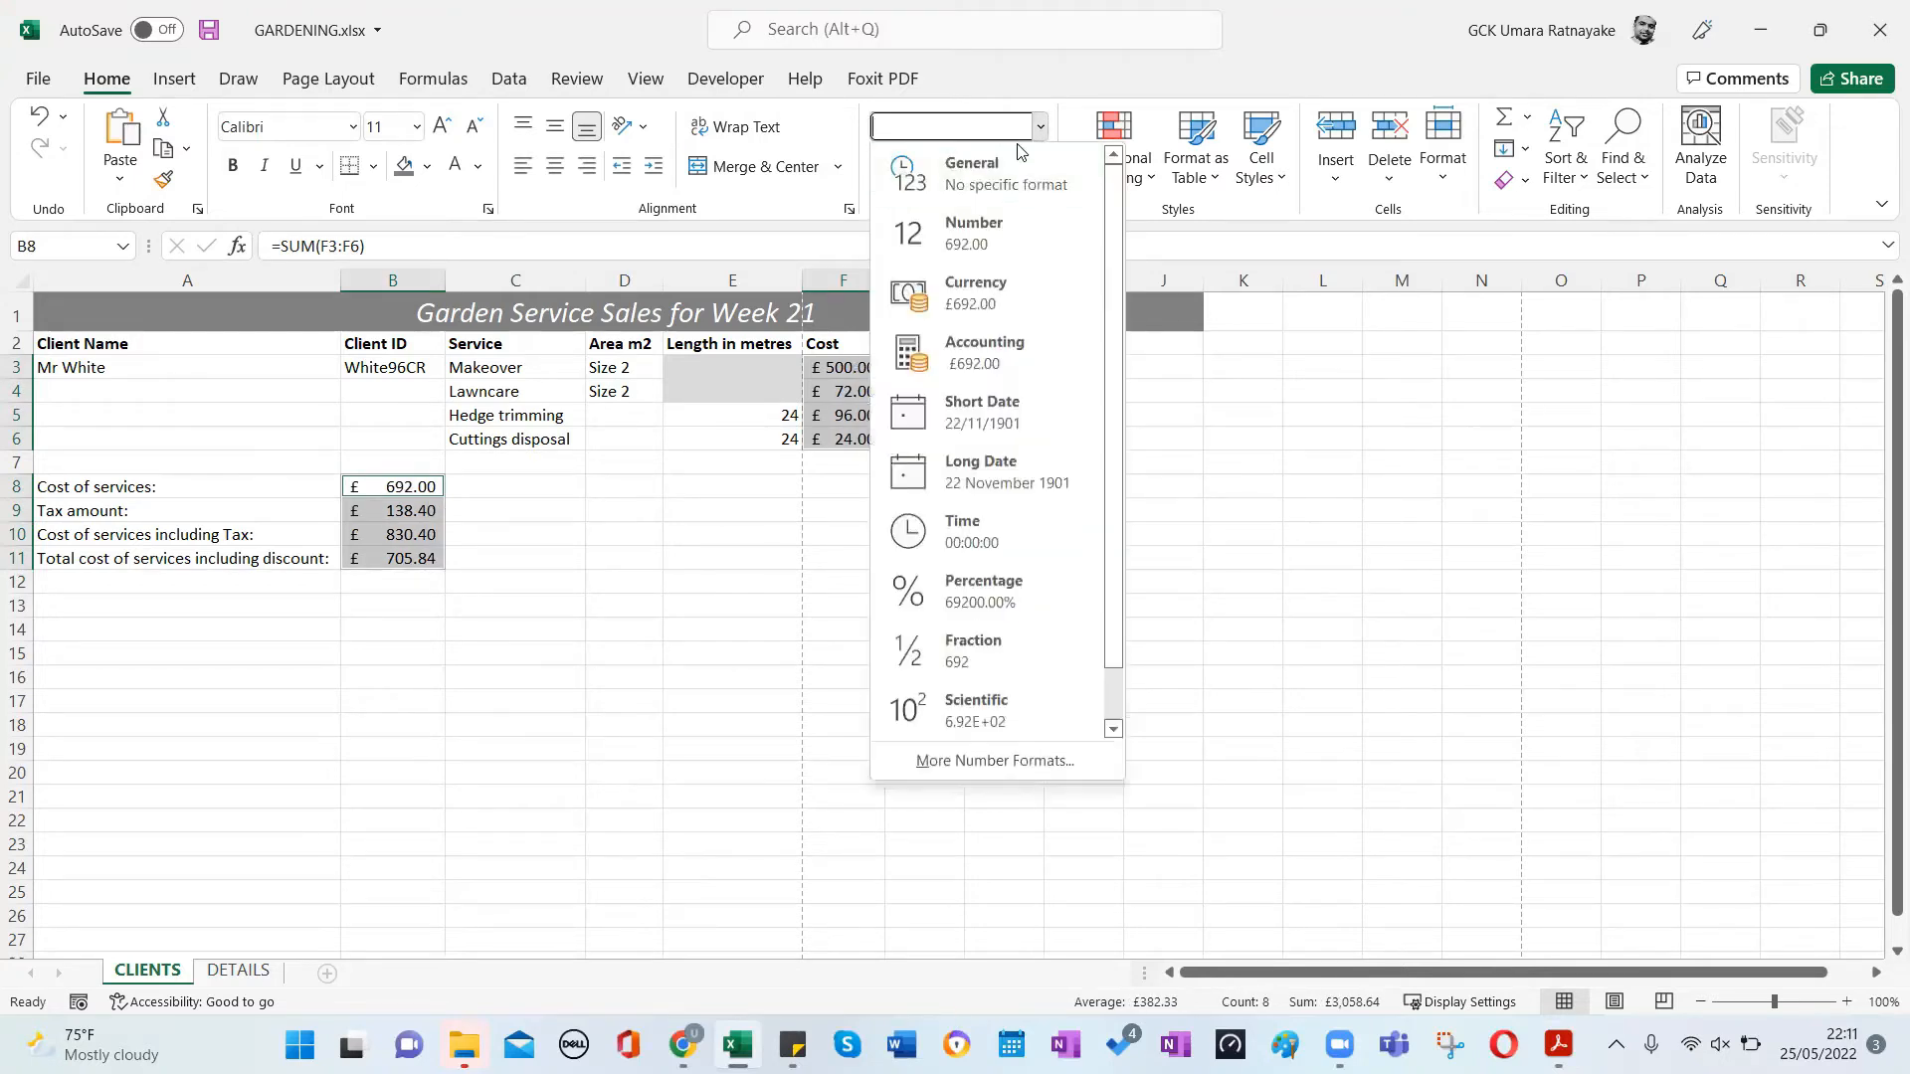
{"action": "left_click", "coordinate": [988, 302]}
{"action": "left_click", "coordinate": [998, 454]}
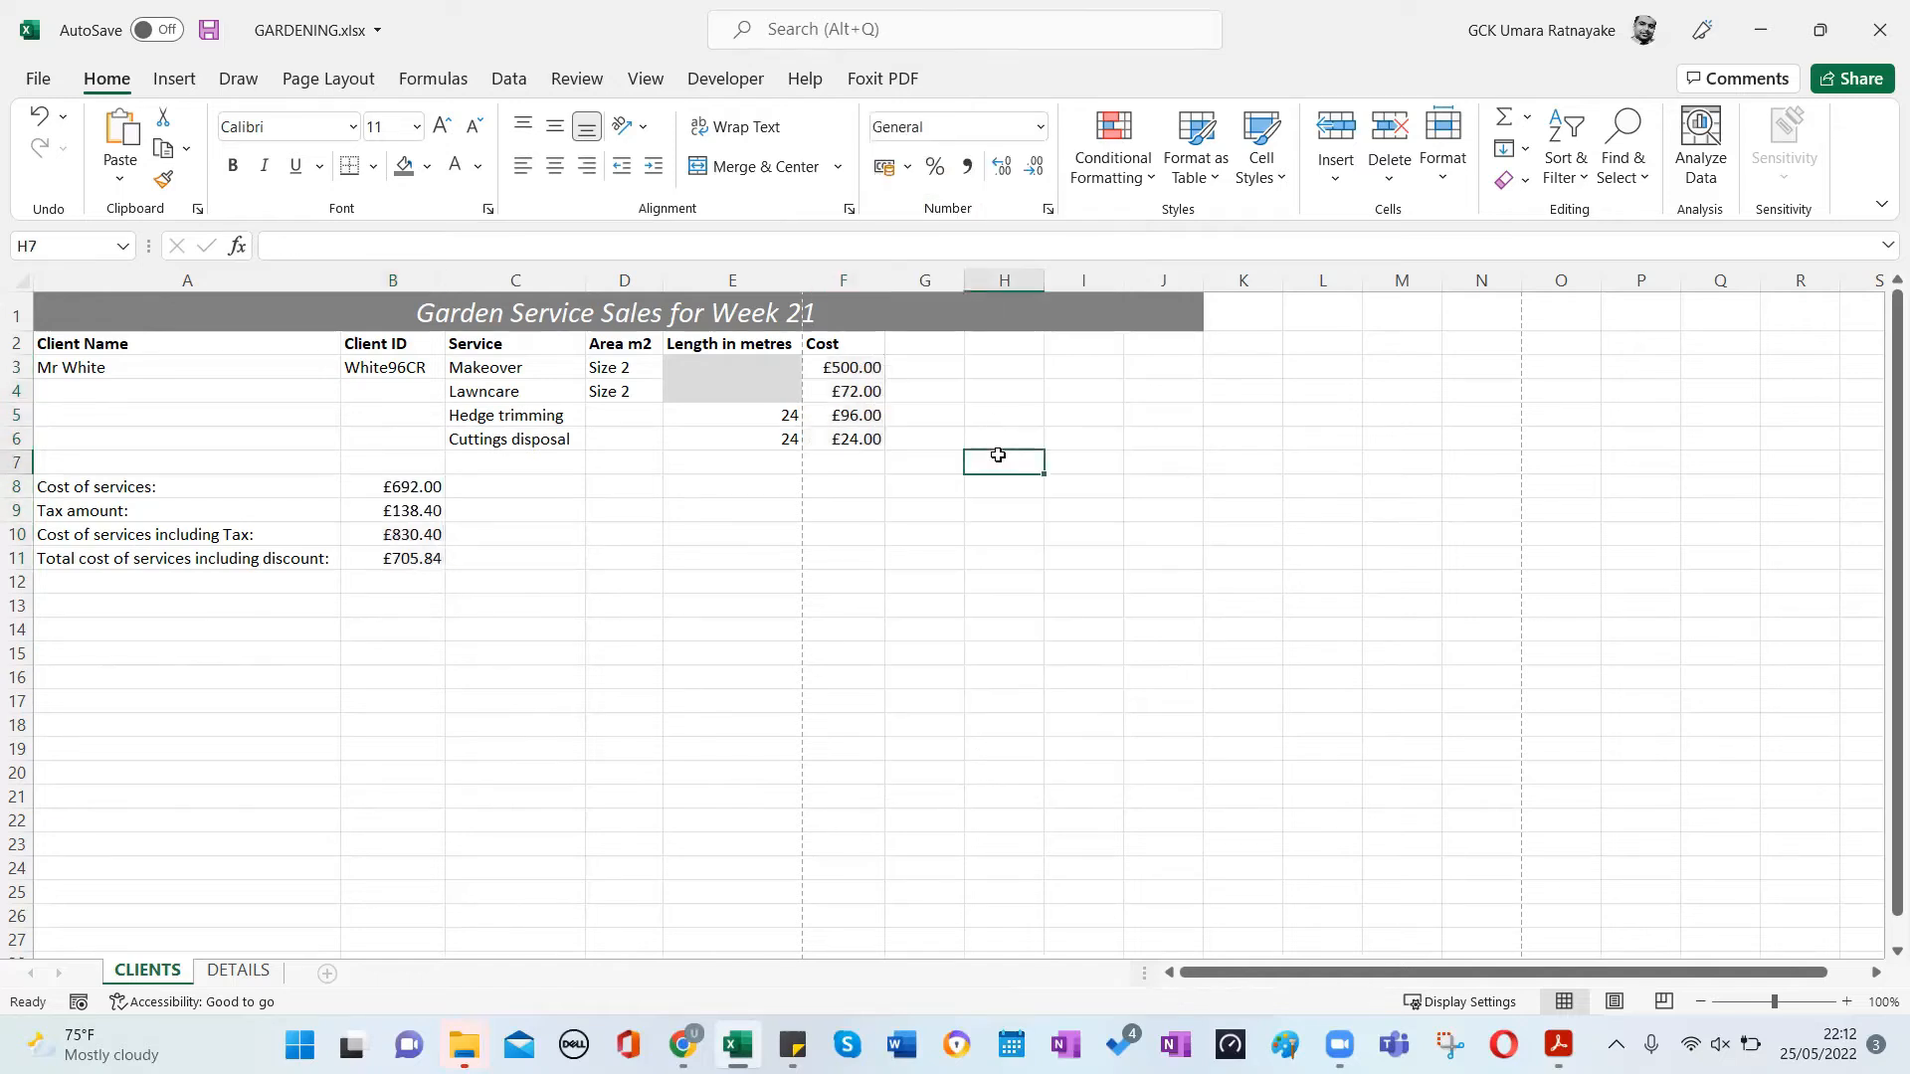
{"action": "left_click", "coordinate": [792, 660]}
Recheck the Task B1c requirements in the exam paper, and make the discounted total in B11 stand out with a larger, bold font.
{"action": "key", "text": "alt+Tab"}
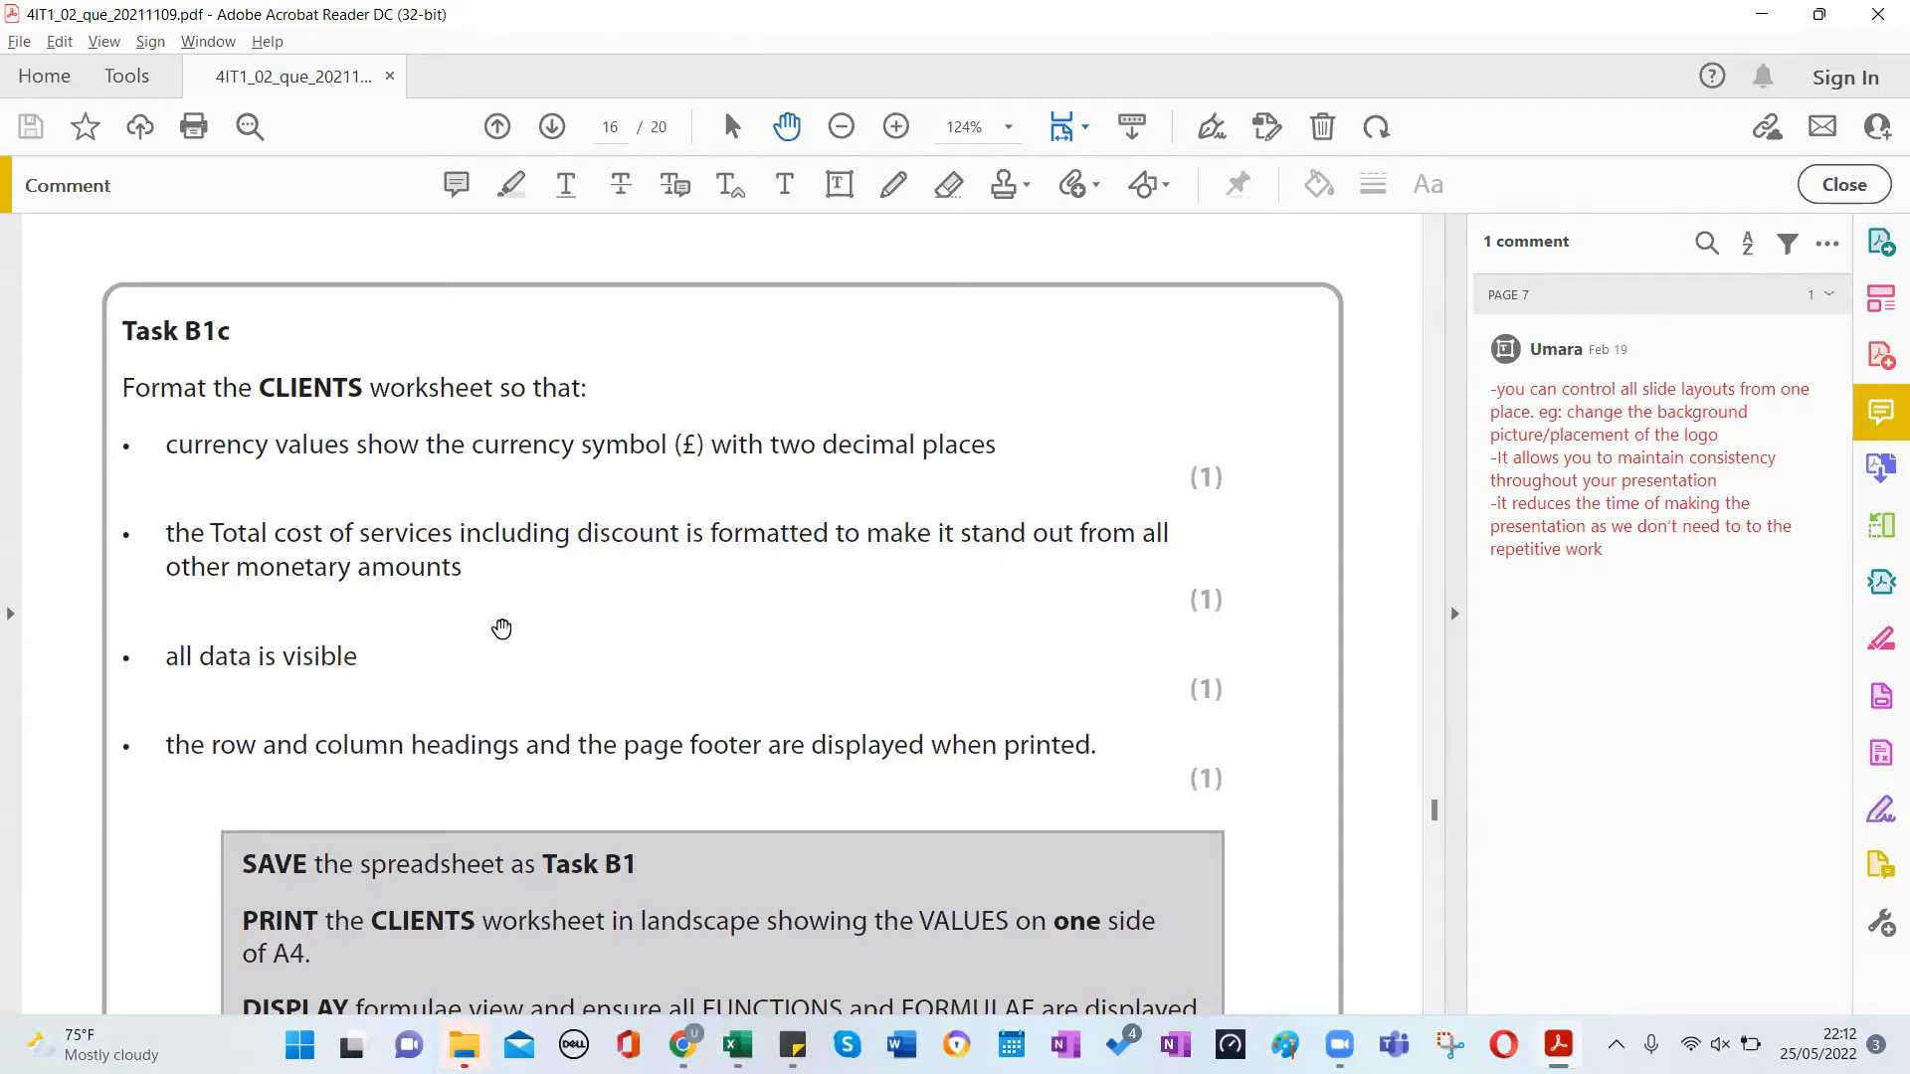
{"action": "key", "text": "alt+Tab"}
{"action": "left_click", "coordinate": [410, 562]}
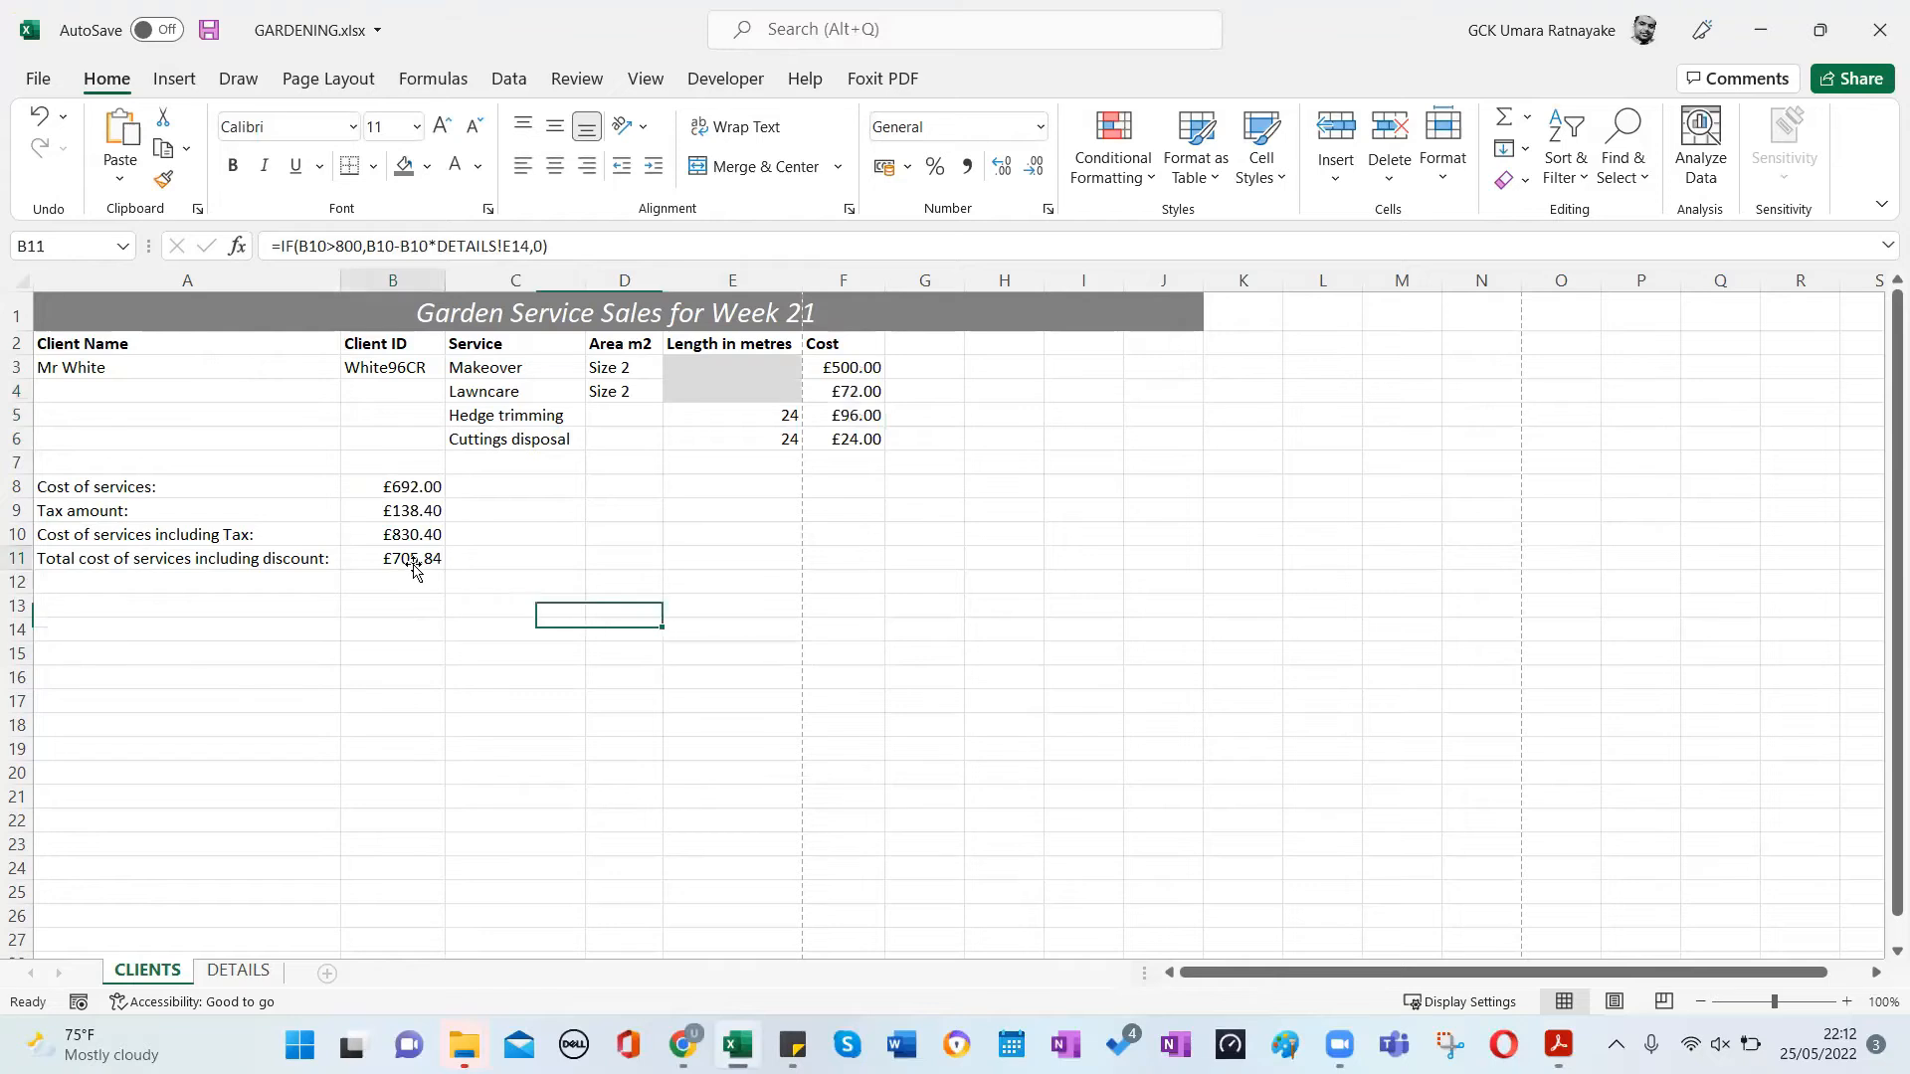
{"action": "left_click", "coordinate": [441, 127]}
{"action": "left_click", "coordinate": [441, 126]}
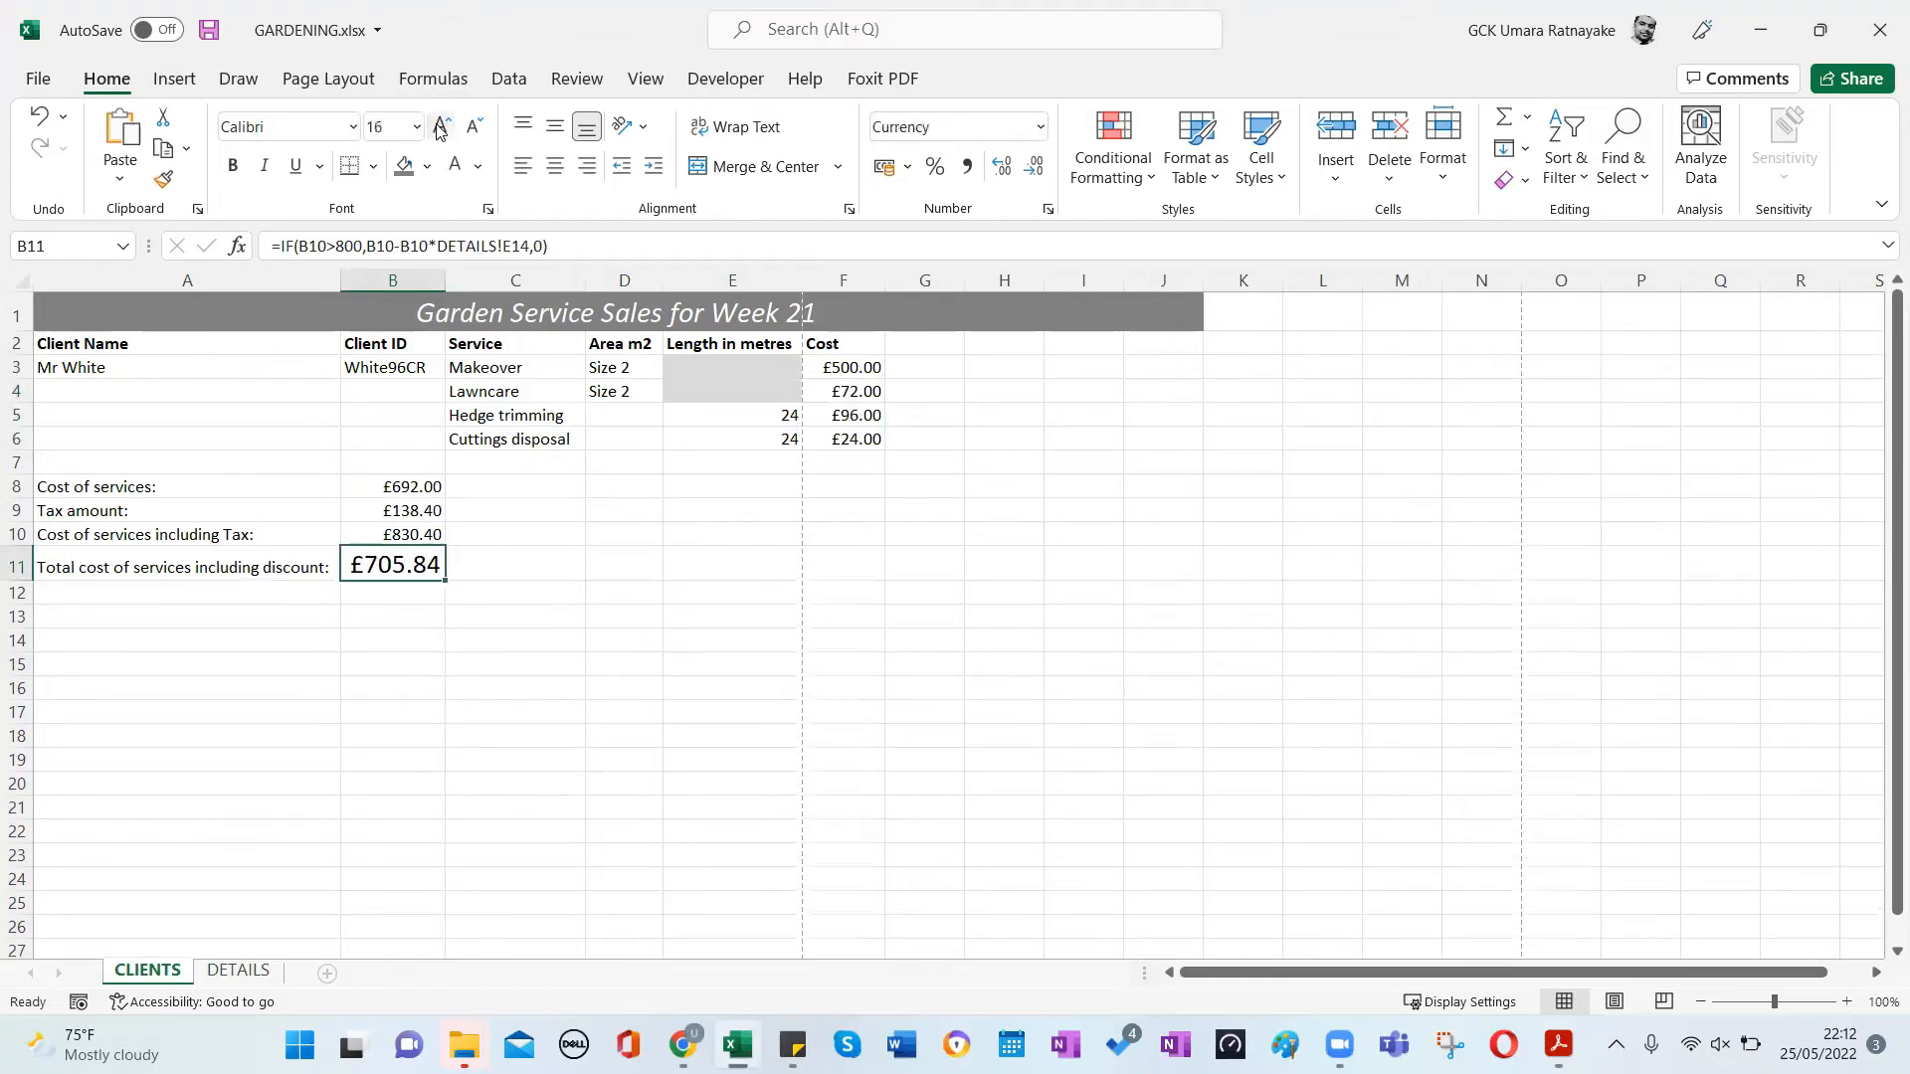
{"action": "left_click", "coordinate": [233, 165]}
{"action": "left_click", "coordinate": [599, 511]}
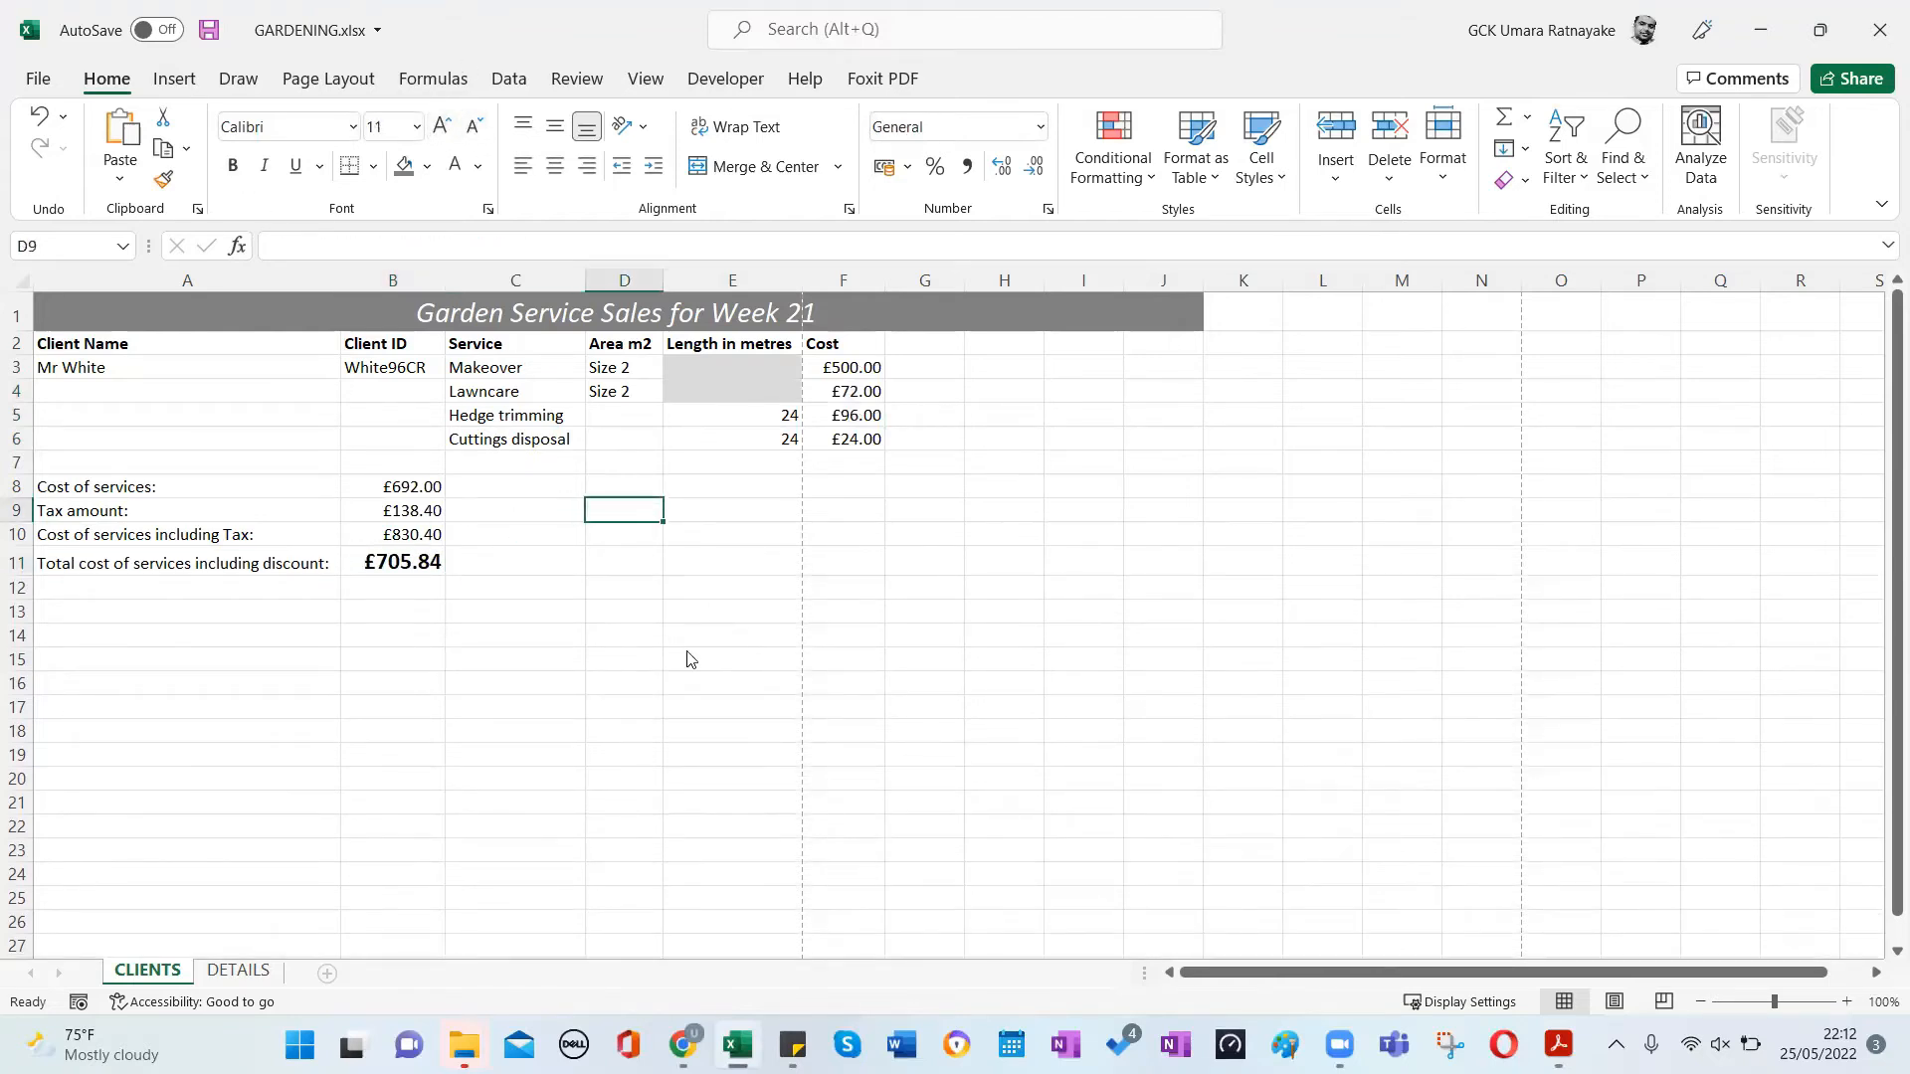
Read the remaining Task B1c requirements and the save, print and formulae view instructions in the exam paper, and return to the workbook.
{"action": "key", "text": "alt+Tab"}
{"action": "scroll", "coordinate": [428, 597], "scroll_direction": "down", "scroll_amount": 3}
{"action": "scroll", "coordinate": [403, 587], "scroll_direction": "up", "scroll_amount": 1}
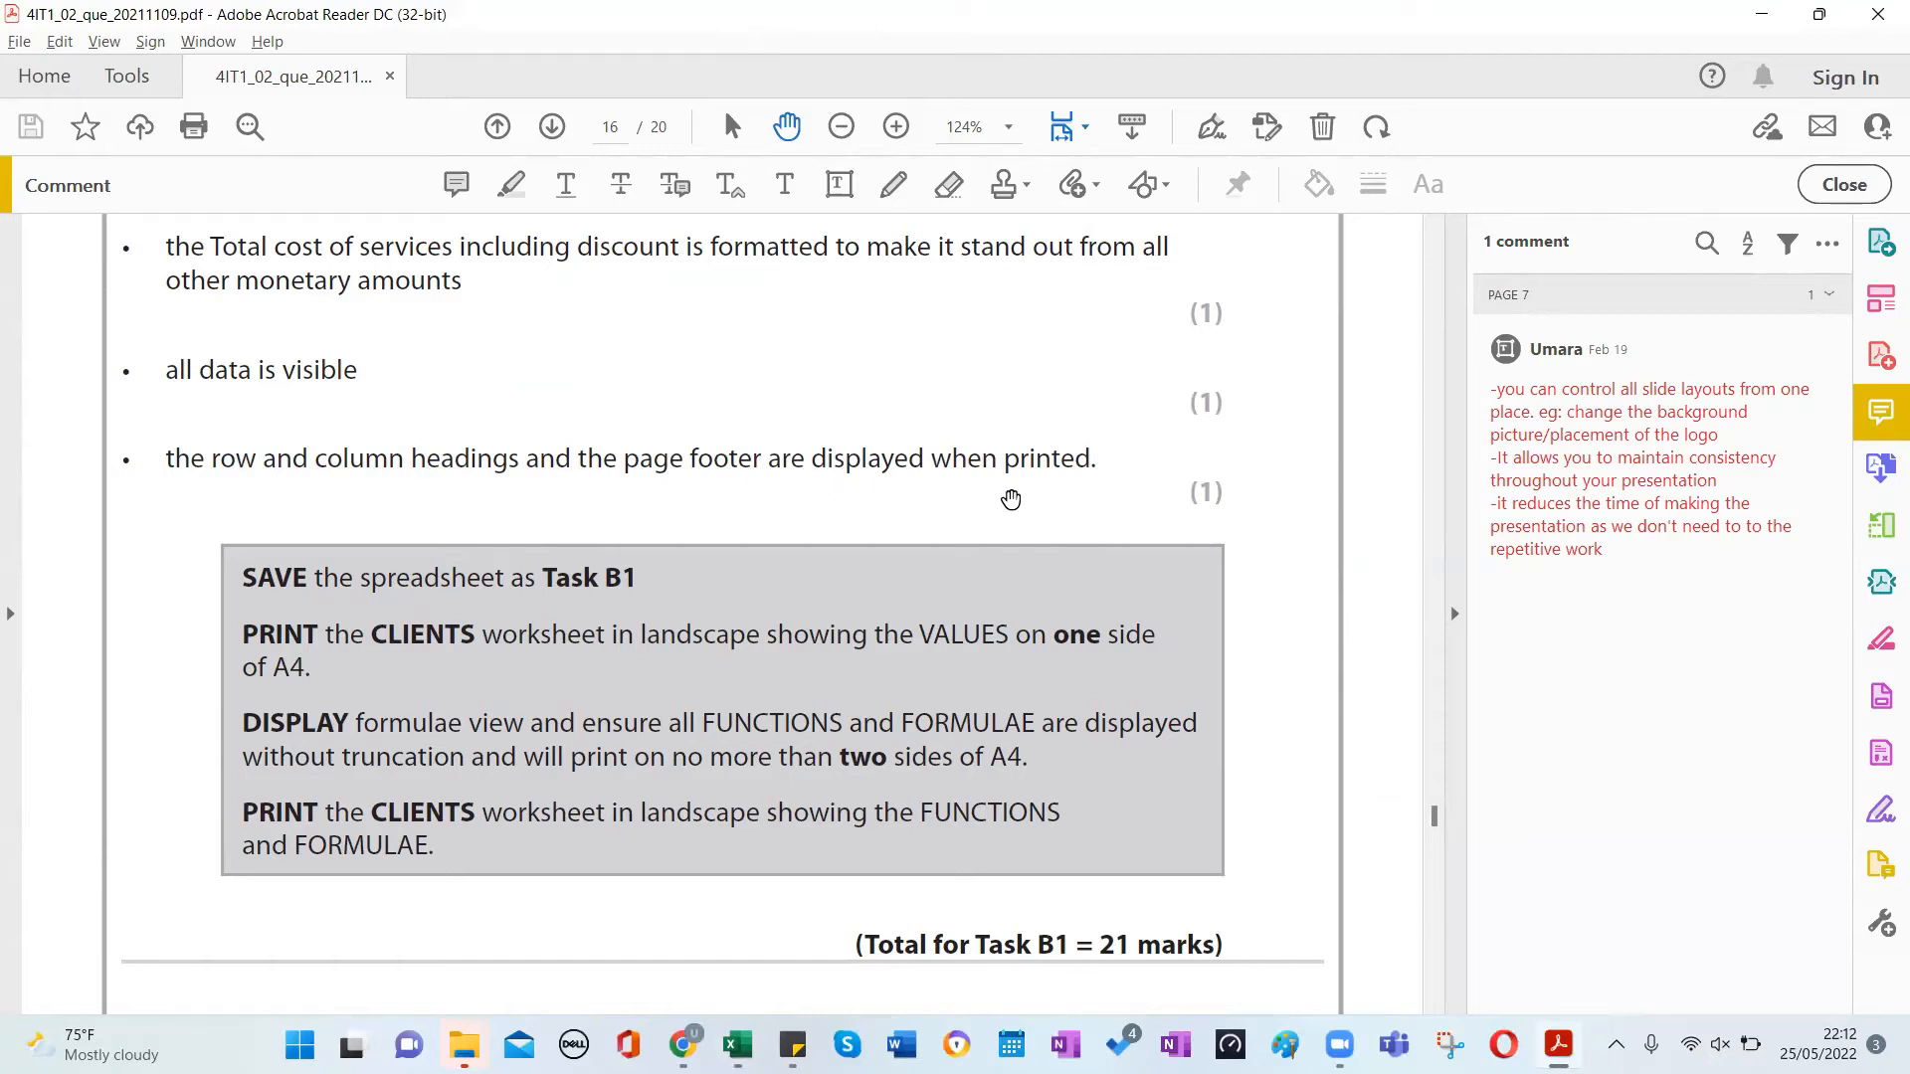
{"action": "scroll", "coordinate": [687, 766], "scroll_direction": "down", "scroll_amount": 2}
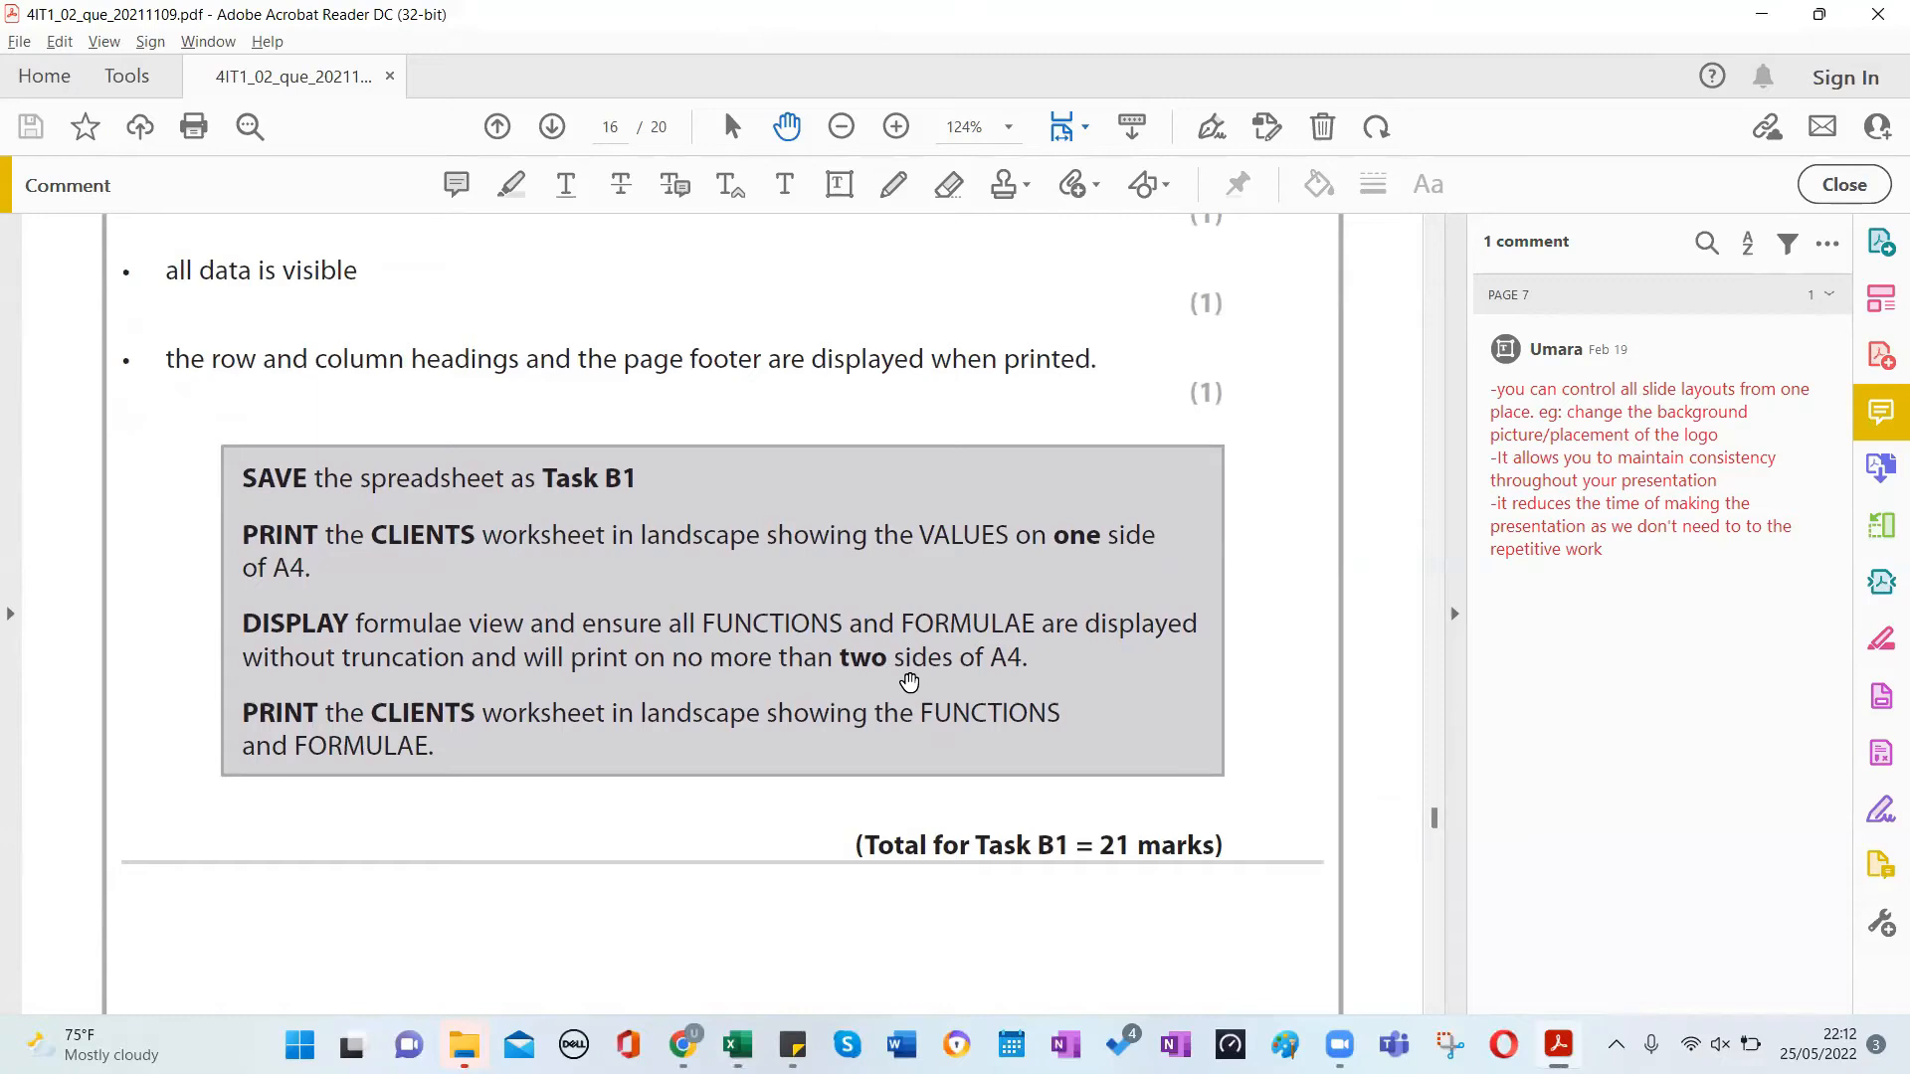
{"action": "key", "text": "alt+Tab"}
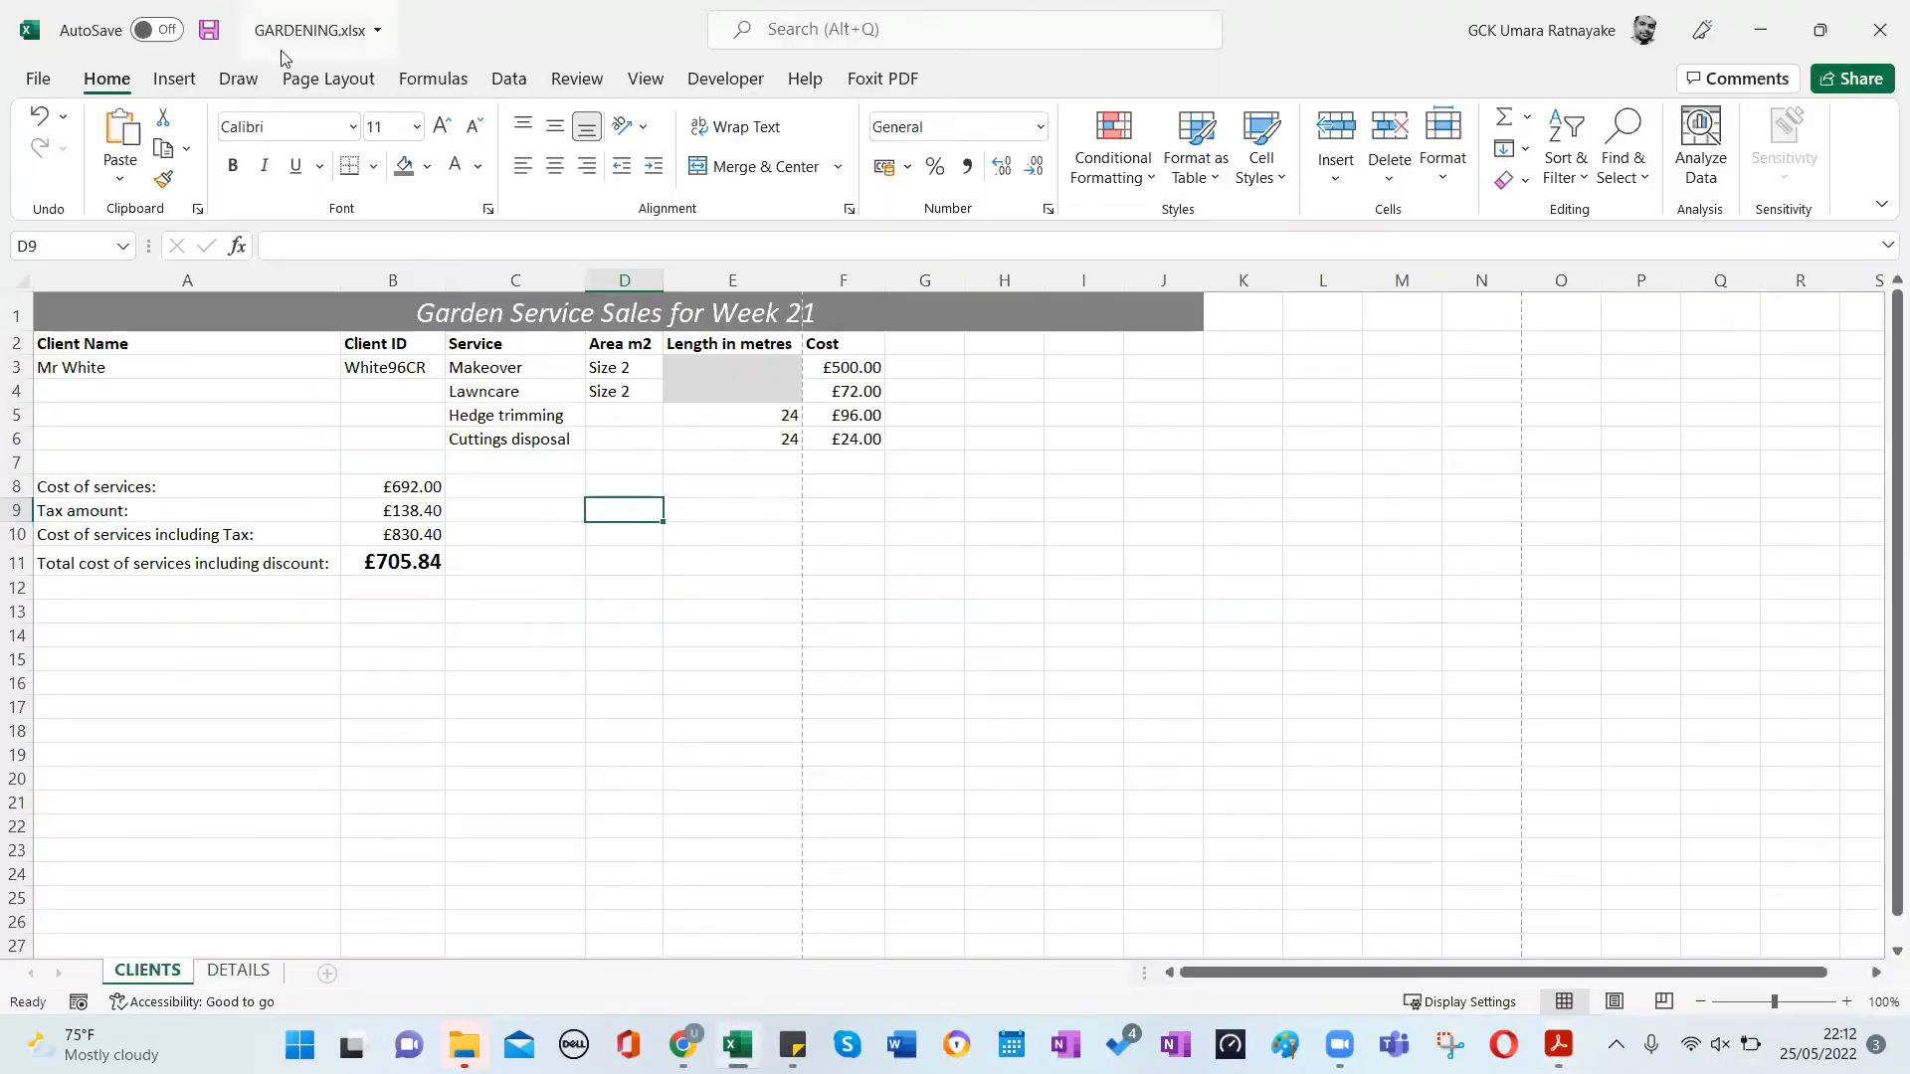
Display the formulas on the CLIENTS sheet and fit column A's width to its contents.
{"action": "left_click", "coordinate": [433, 79]}
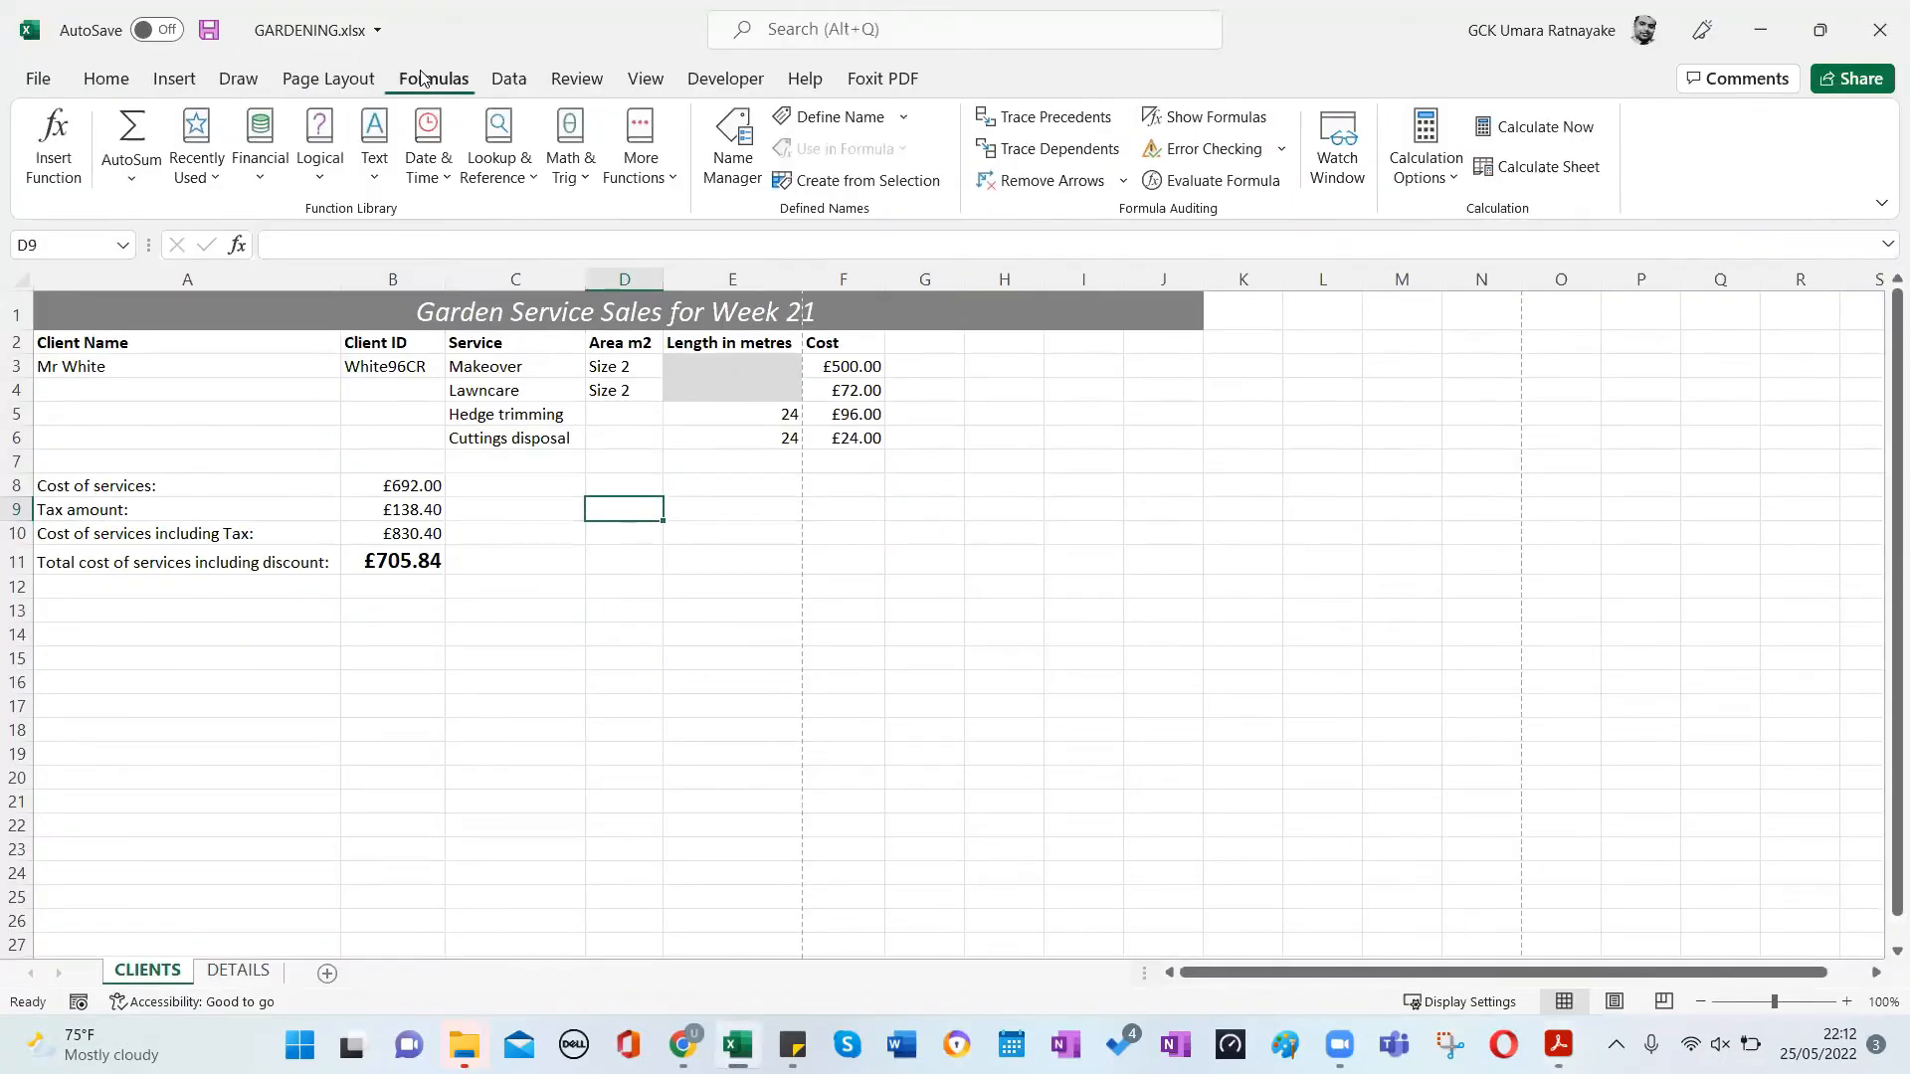
{"action": "left_click", "coordinate": [1205, 117]}
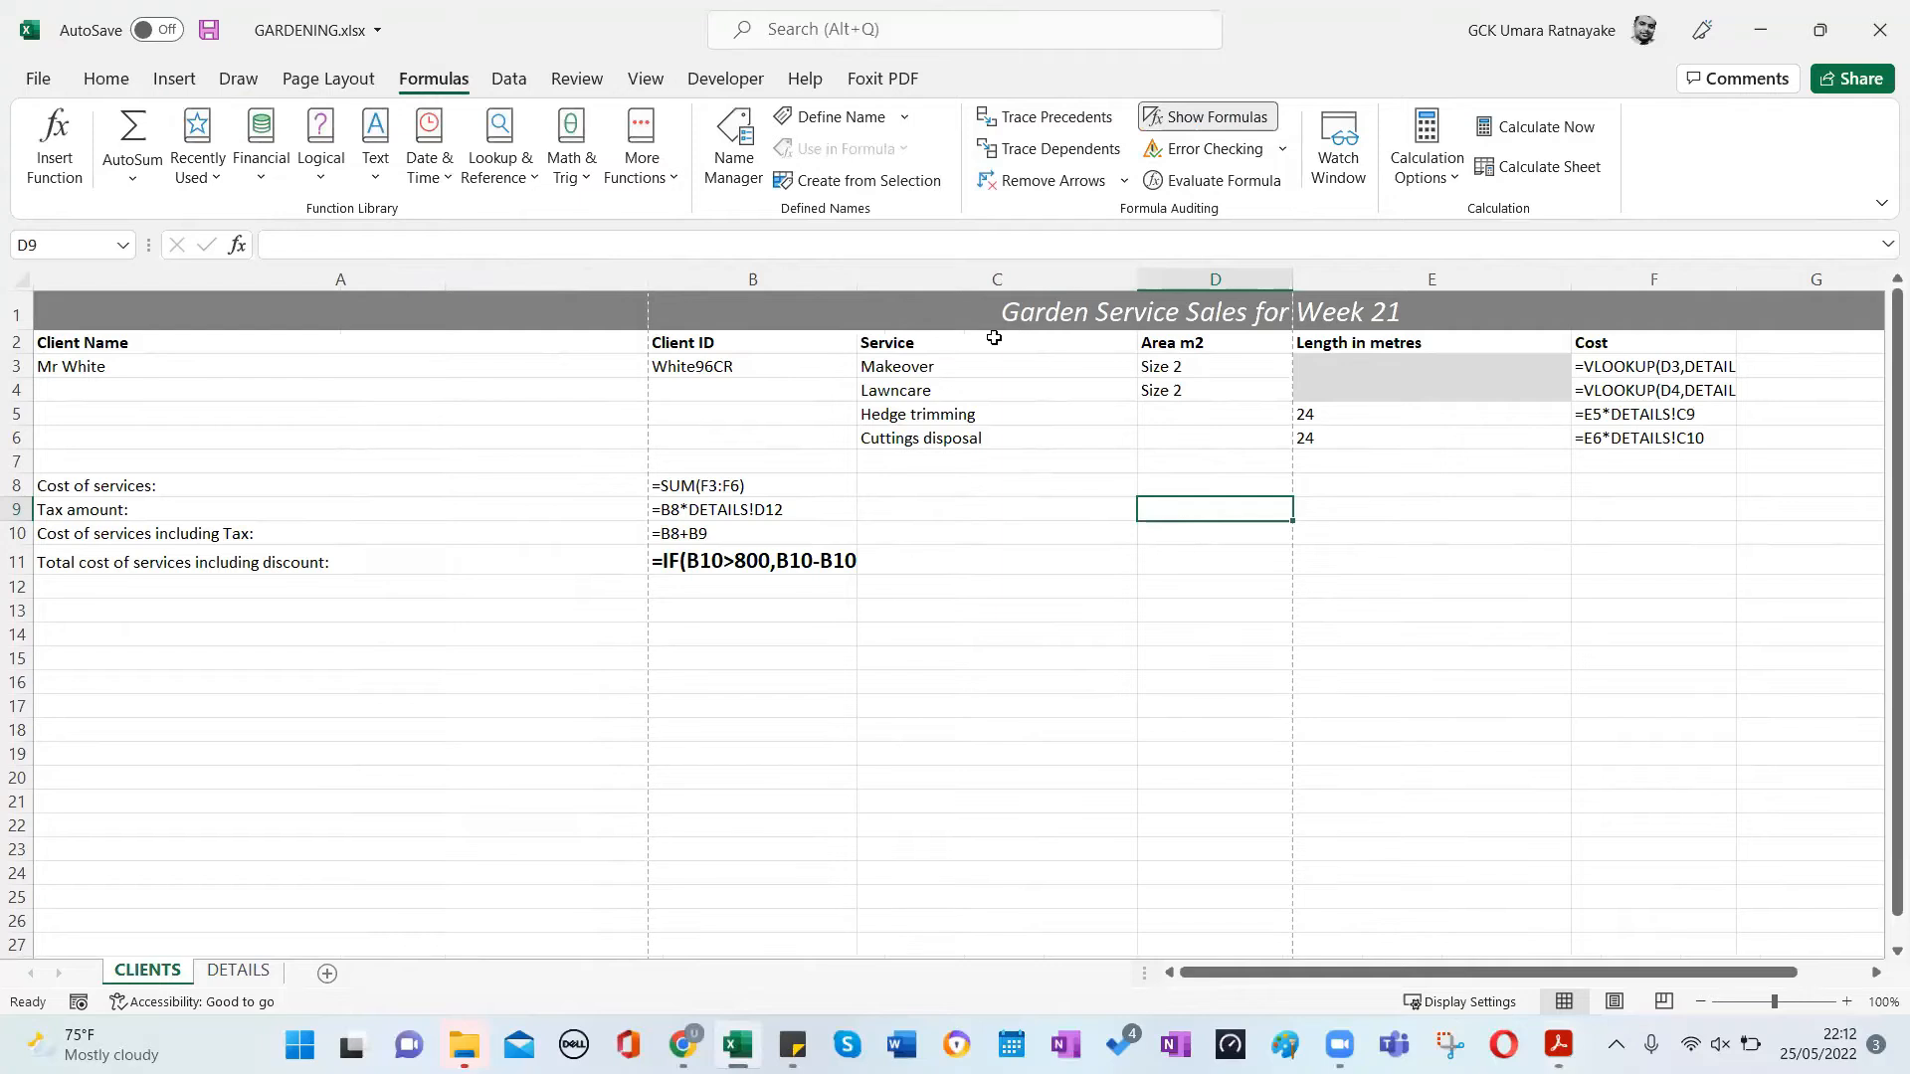
{"action": "double_click", "coordinate": [648, 280]}
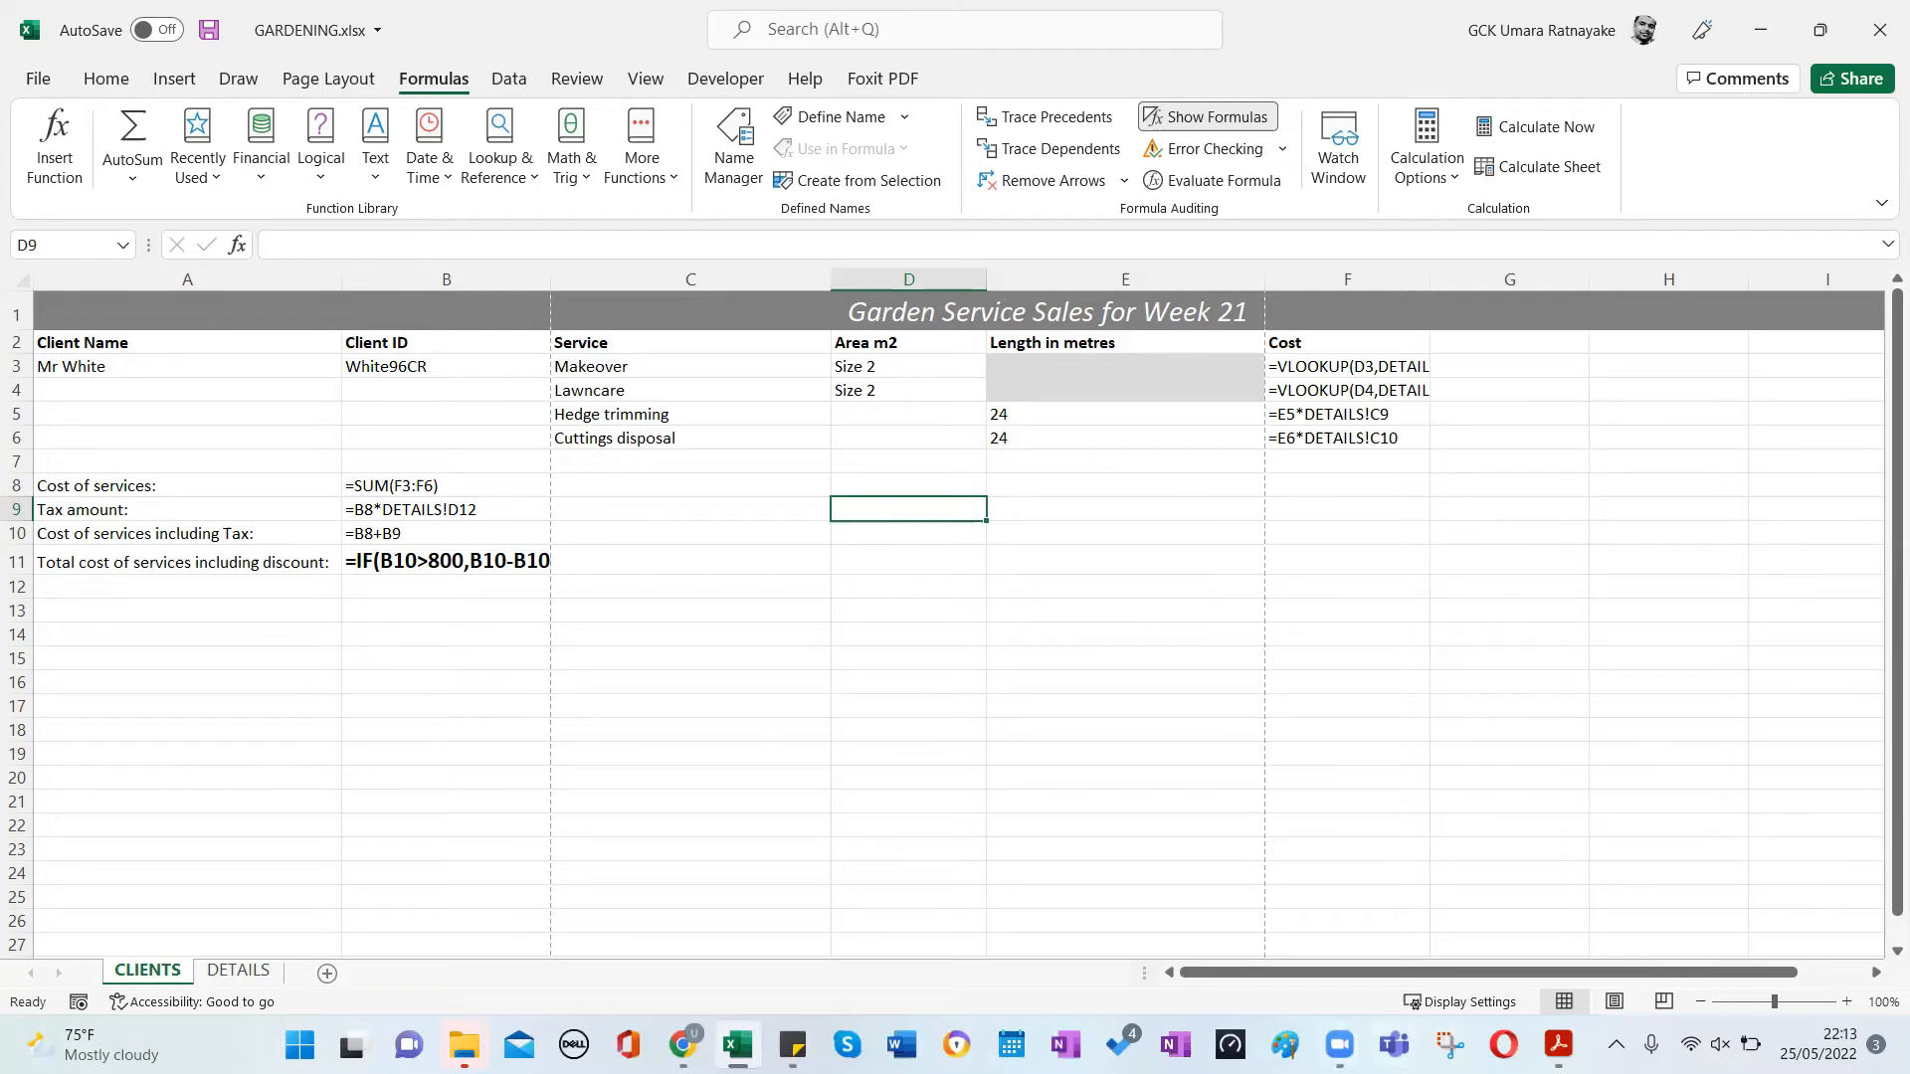
Open Snipping Tool and capture a rectangular snip of part of the CLIENTS sheet in formula view.
{"action": "left_click", "coordinate": [1450, 1045]}
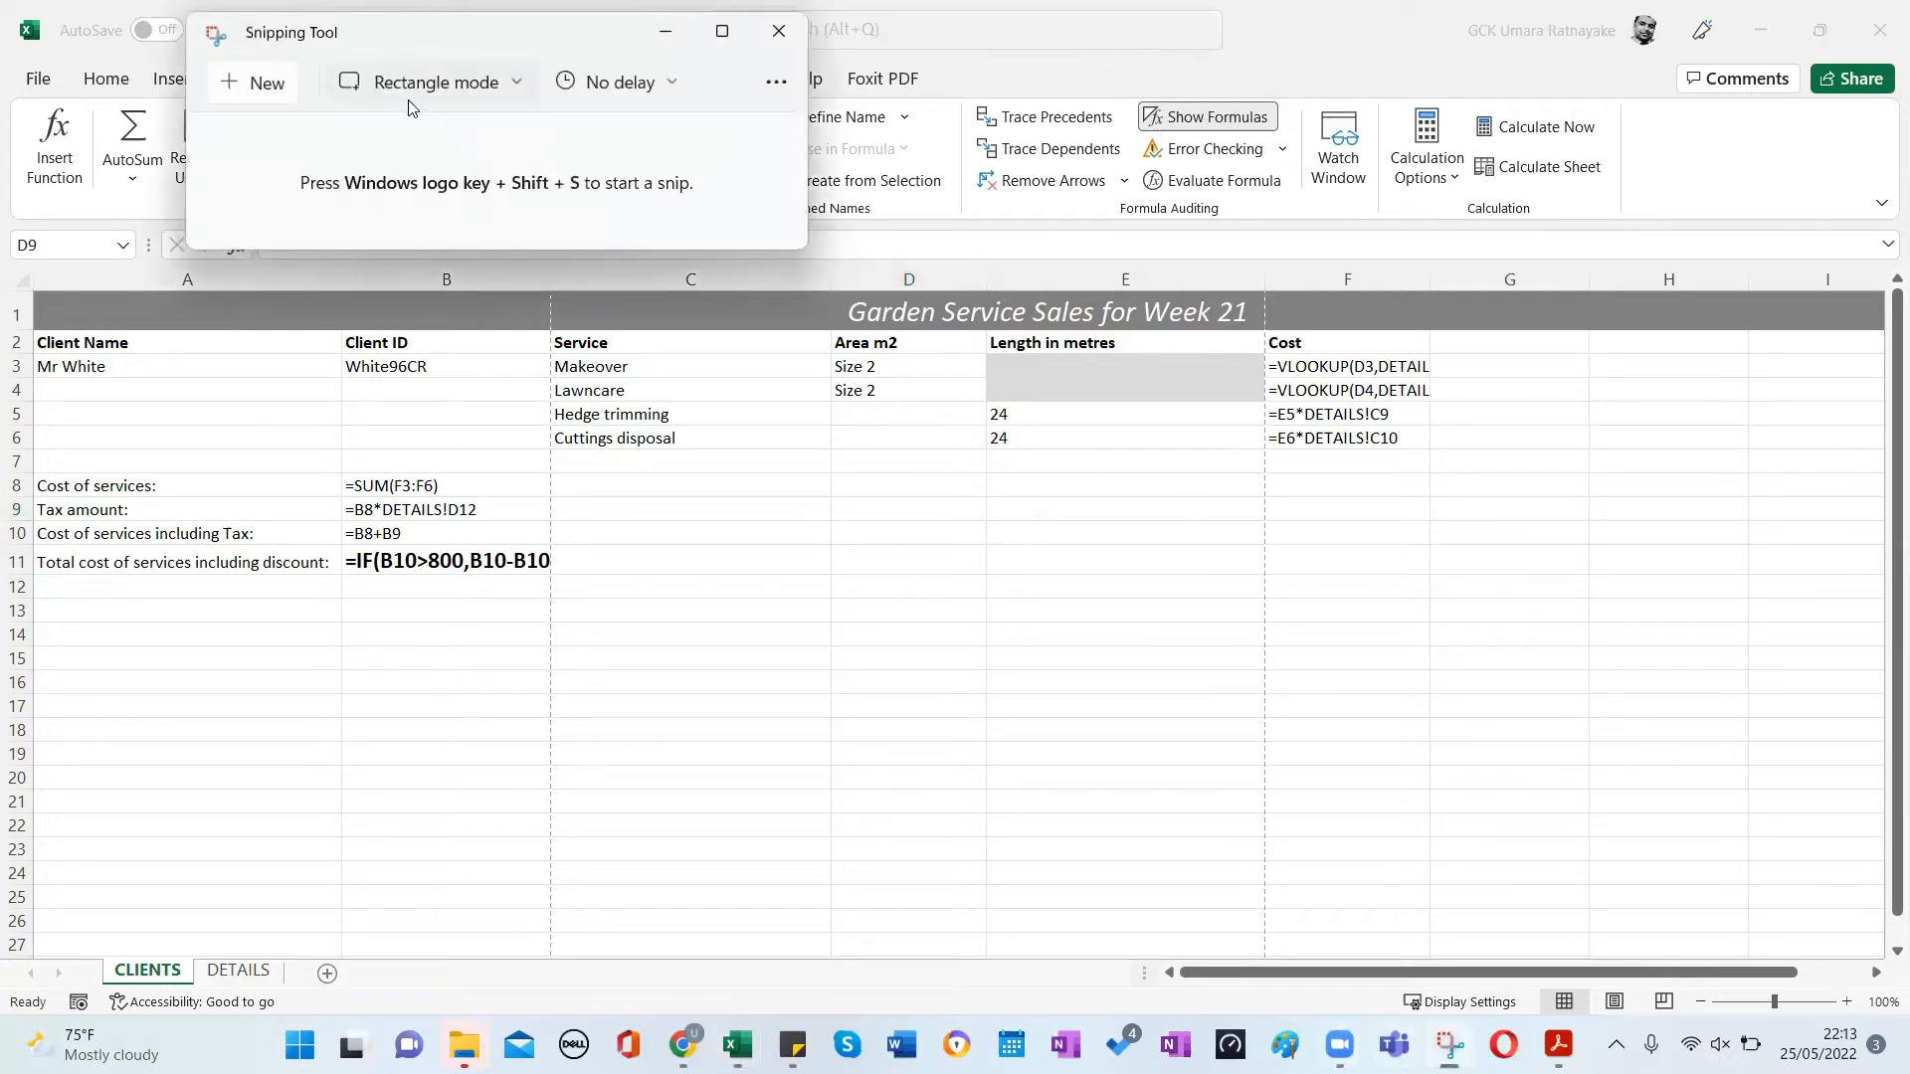
{"action": "left_click", "coordinate": [284, 96]}
{"action": "left_click_drag", "start_coordinate": [54, 116], "coordinate": [831, 722]}
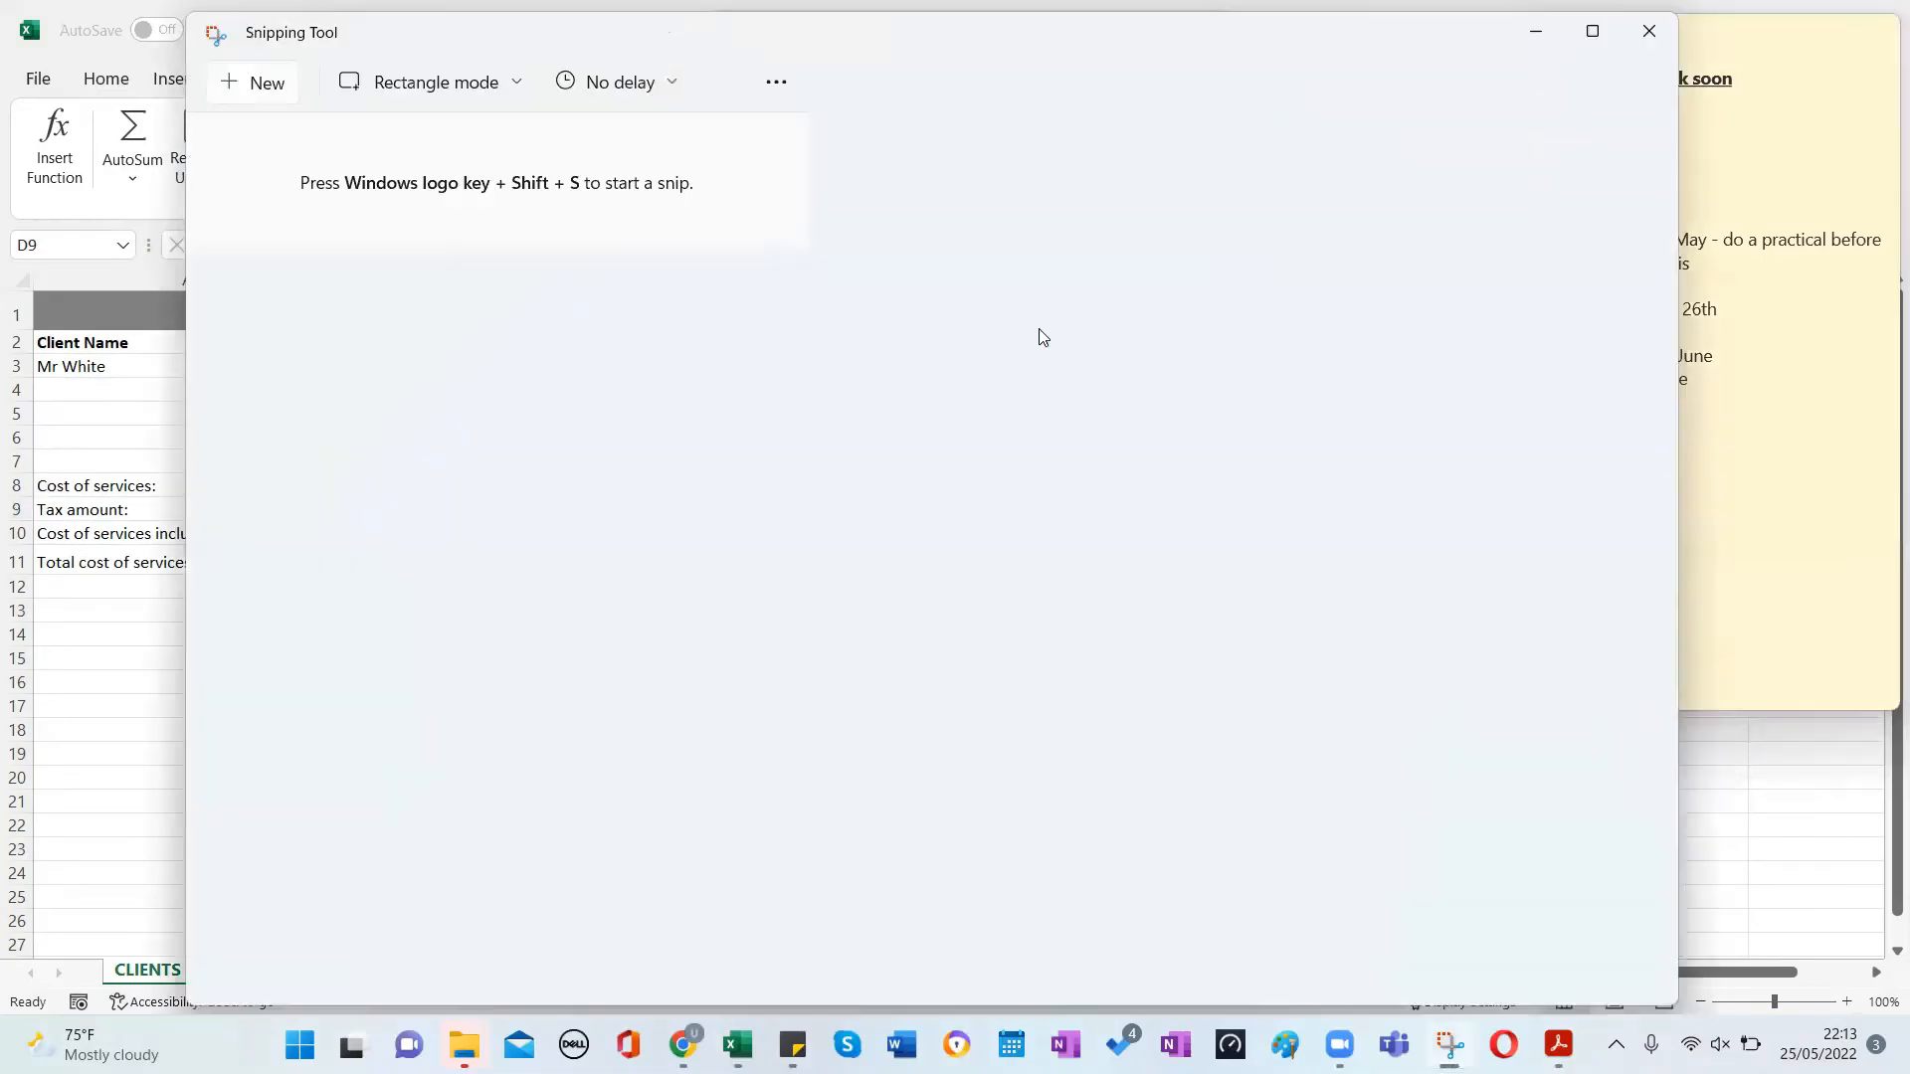
Close Snipping Tool and fit column B's width on the CLIENTS sheet to its full formulas.
{"action": "left_click", "coordinate": [1669, 34]}
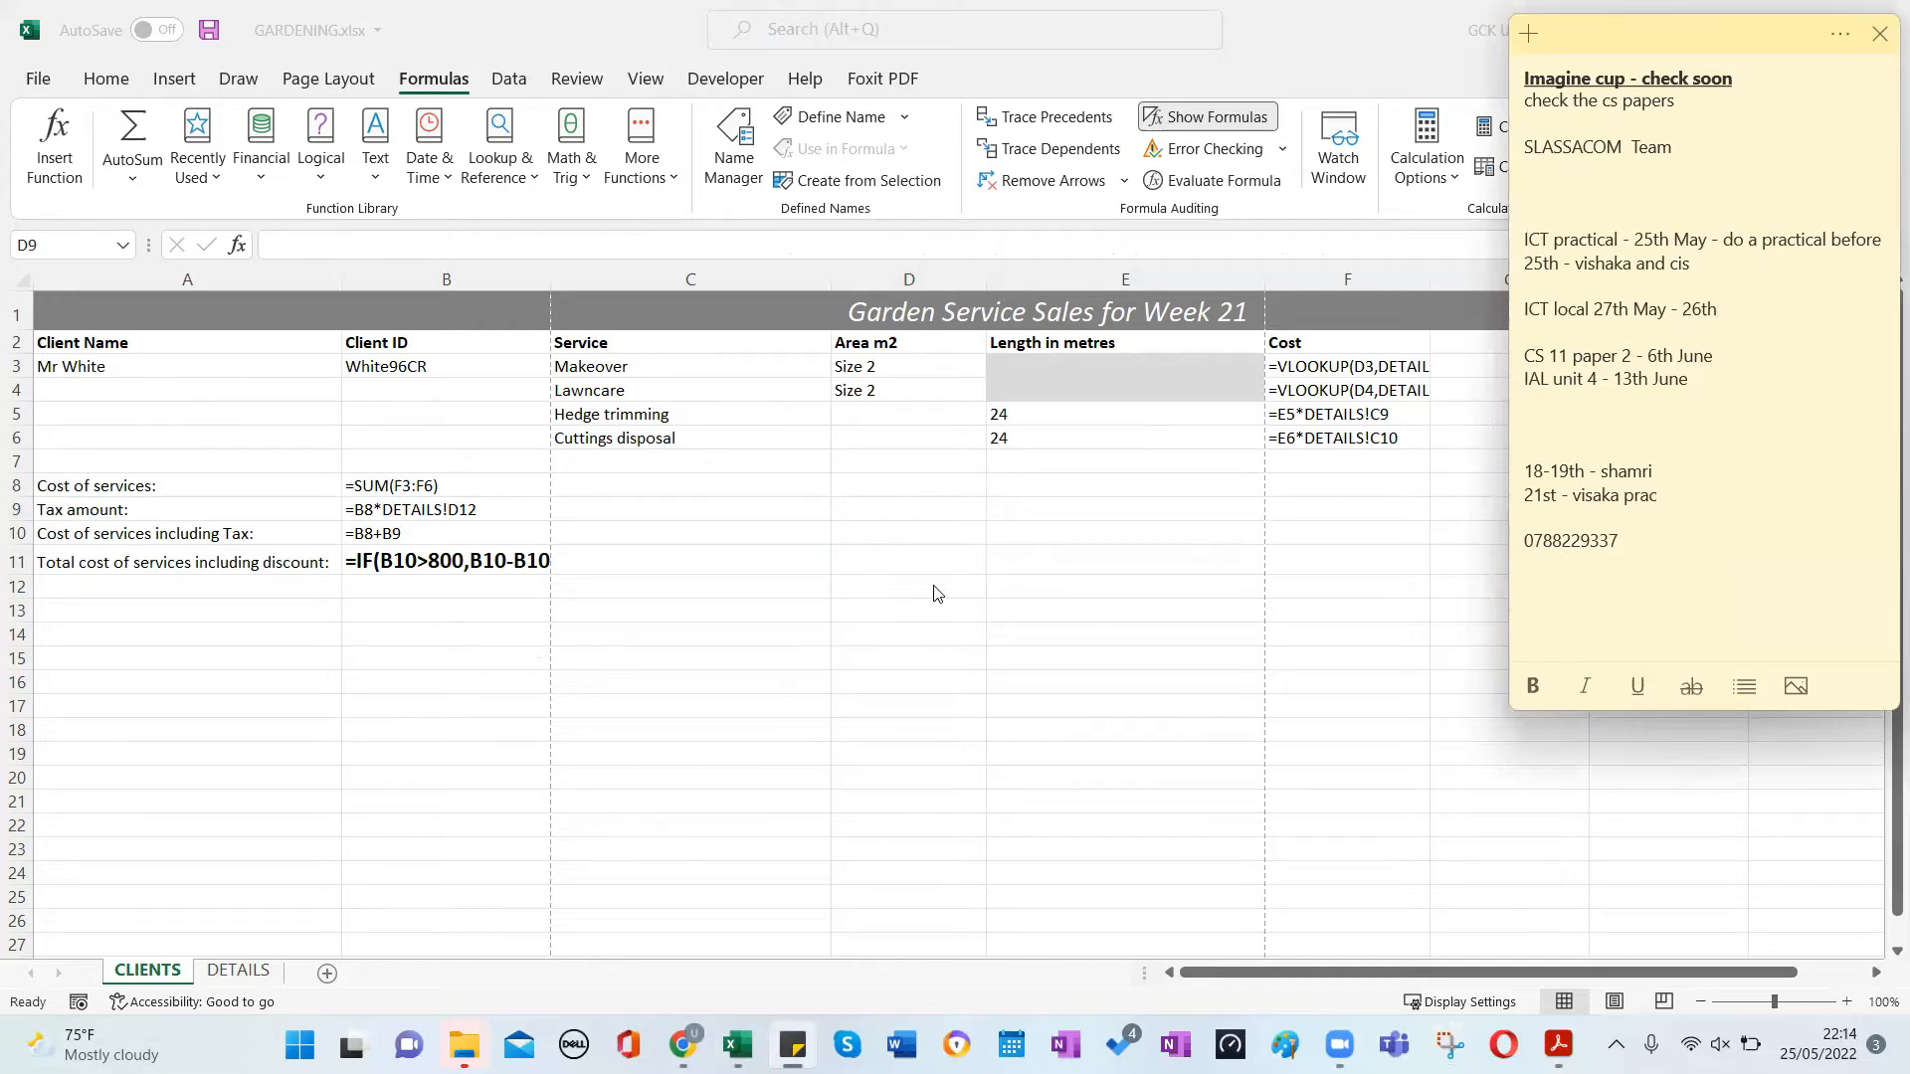
{"action": "left_click", "coordinate": [818, 605]}
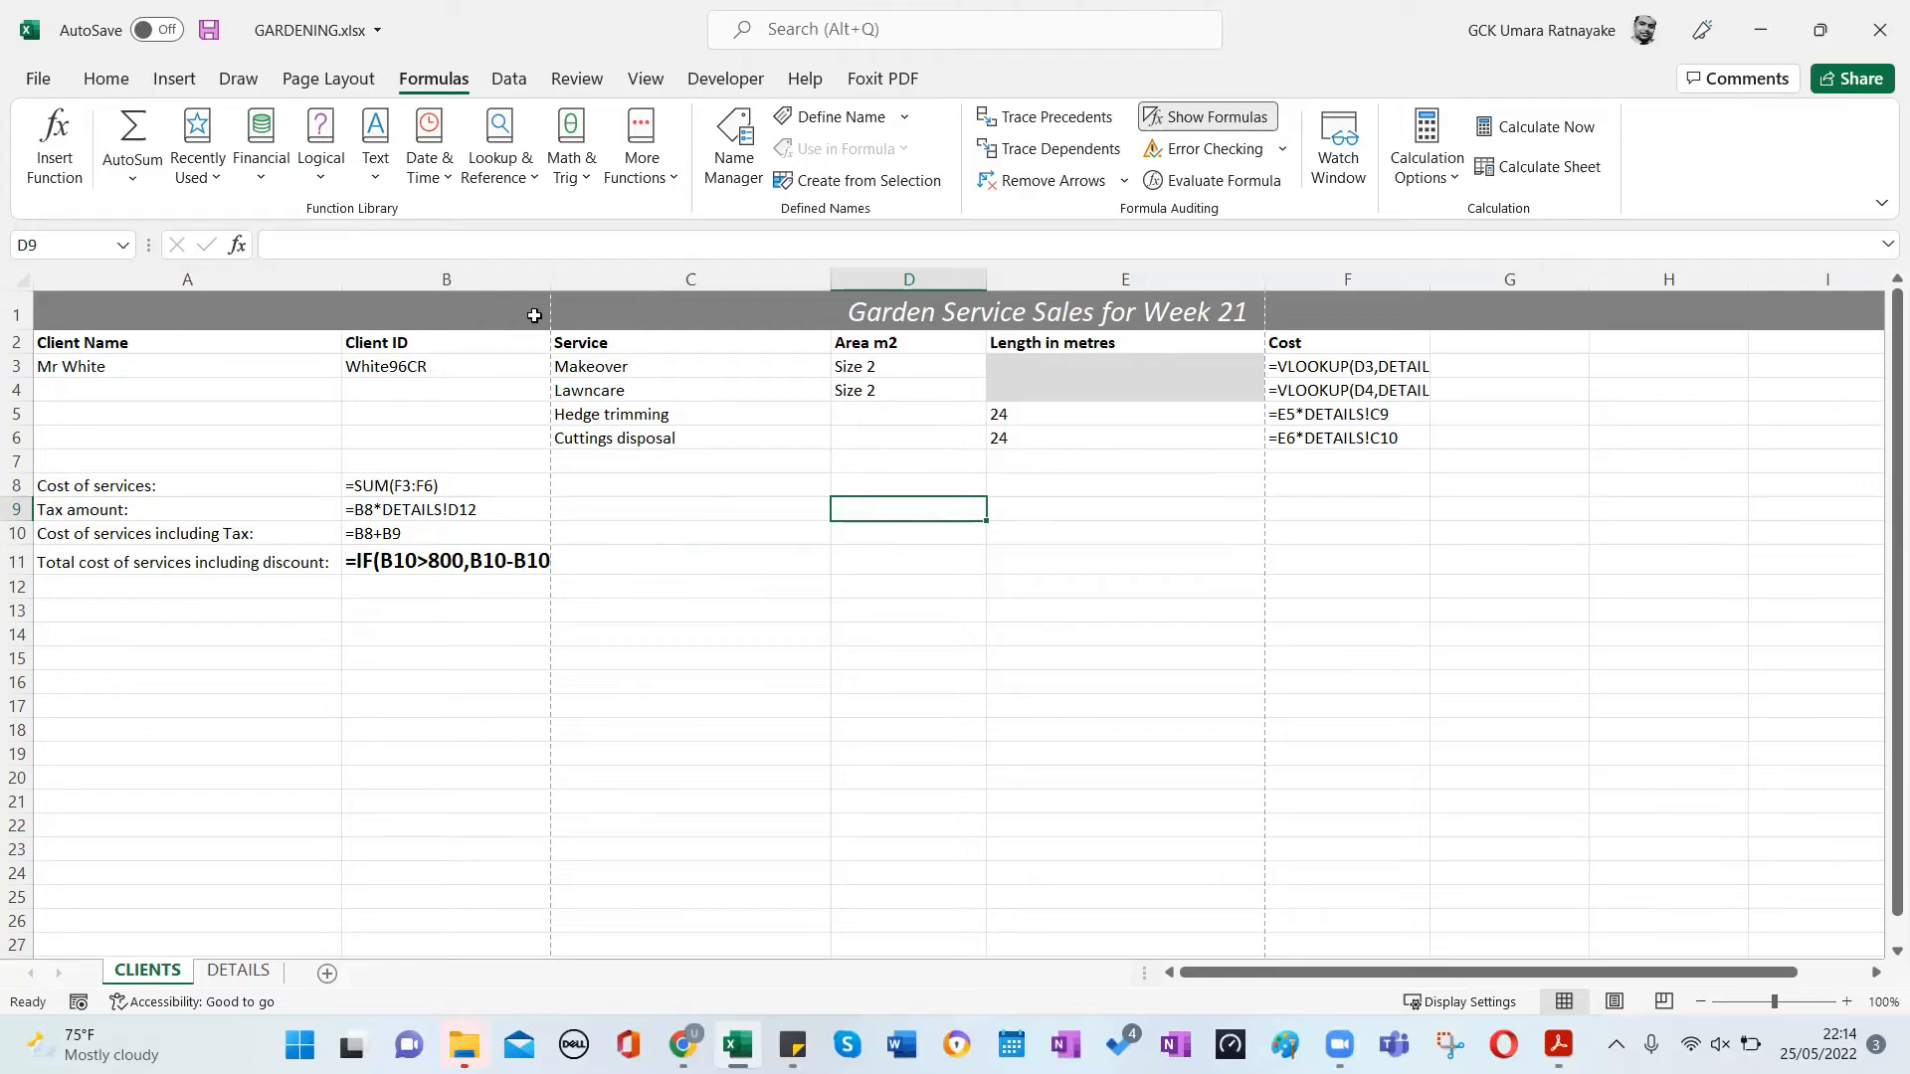
{"action": "double_click", "coordinate": [551, 281]}
{"action": "left_click", "coordinate": [856, 560]}
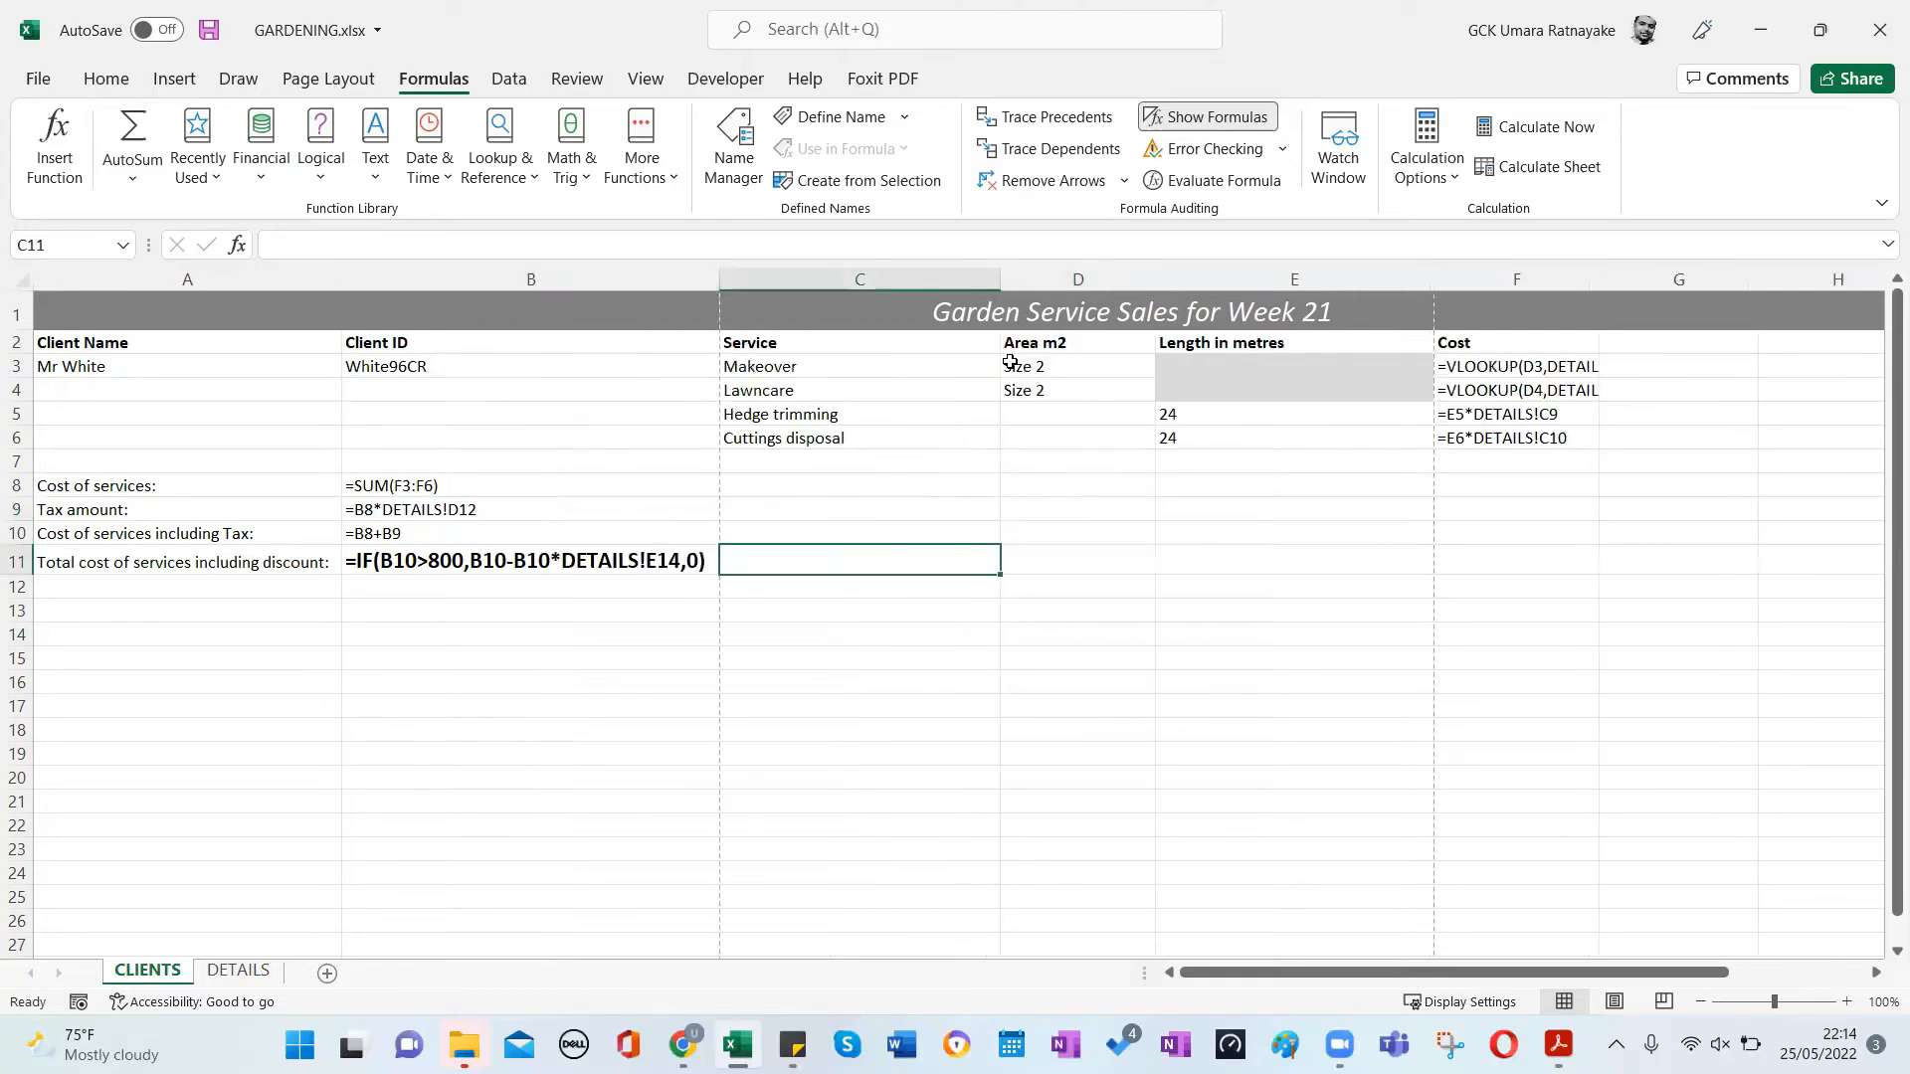
Narrow the Service, Area m2 and Length in metres columns on the CLIENTS sheet to suit their contents.
{"action": "left_click_drag", "start_coordinate": [1003, 280], "coordinate": [880, 286]}
{"action": "left_click_drag", "start_coordinate": [1036, 275], "coordinate": [1000, 280]}
{"action": "left_click_drag", "start_coordinate": [1278, 280], "coordinate": [1173, 285]}
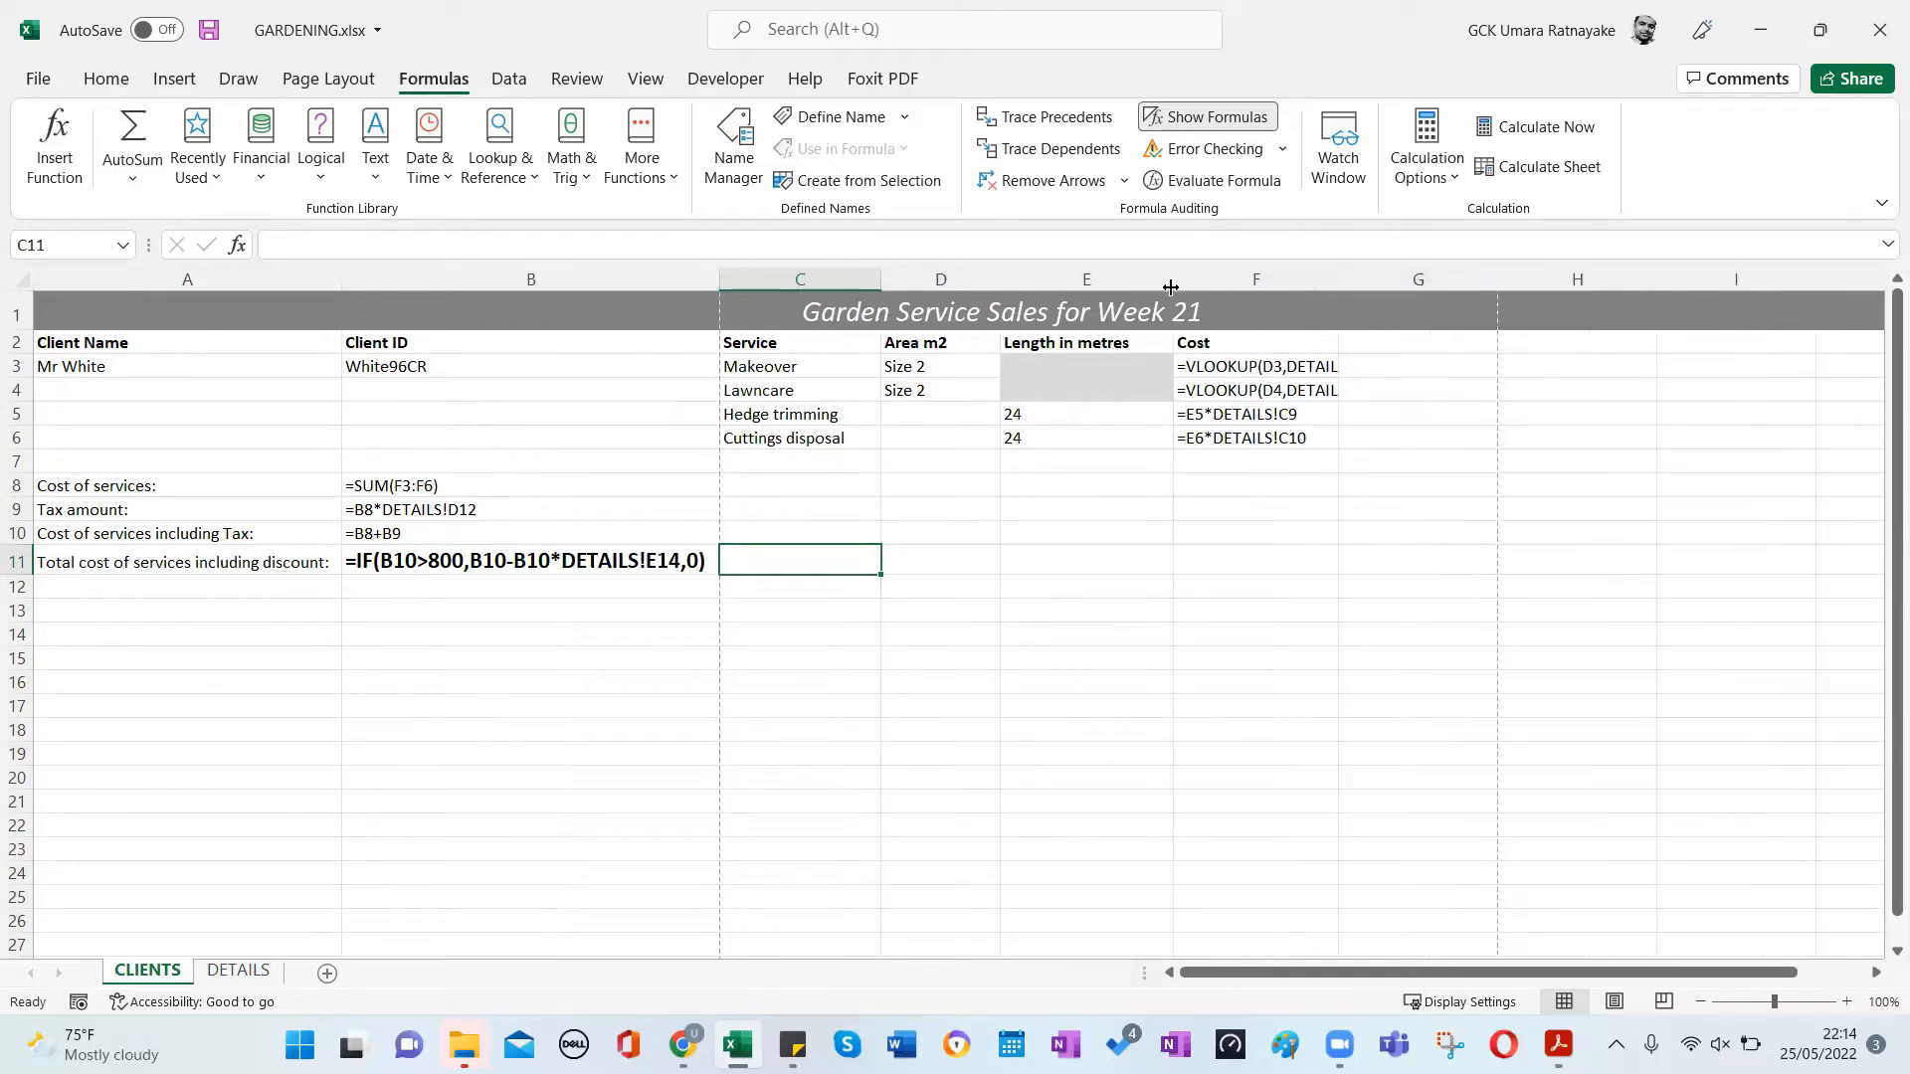
Adjust the Cost column's width and fit it to its contents so the VLOOKUP formulas are not truncated.
{"action": "left_click_drag", "start_coordinate": [1341, 286], "coordinate": [1555, 281]}
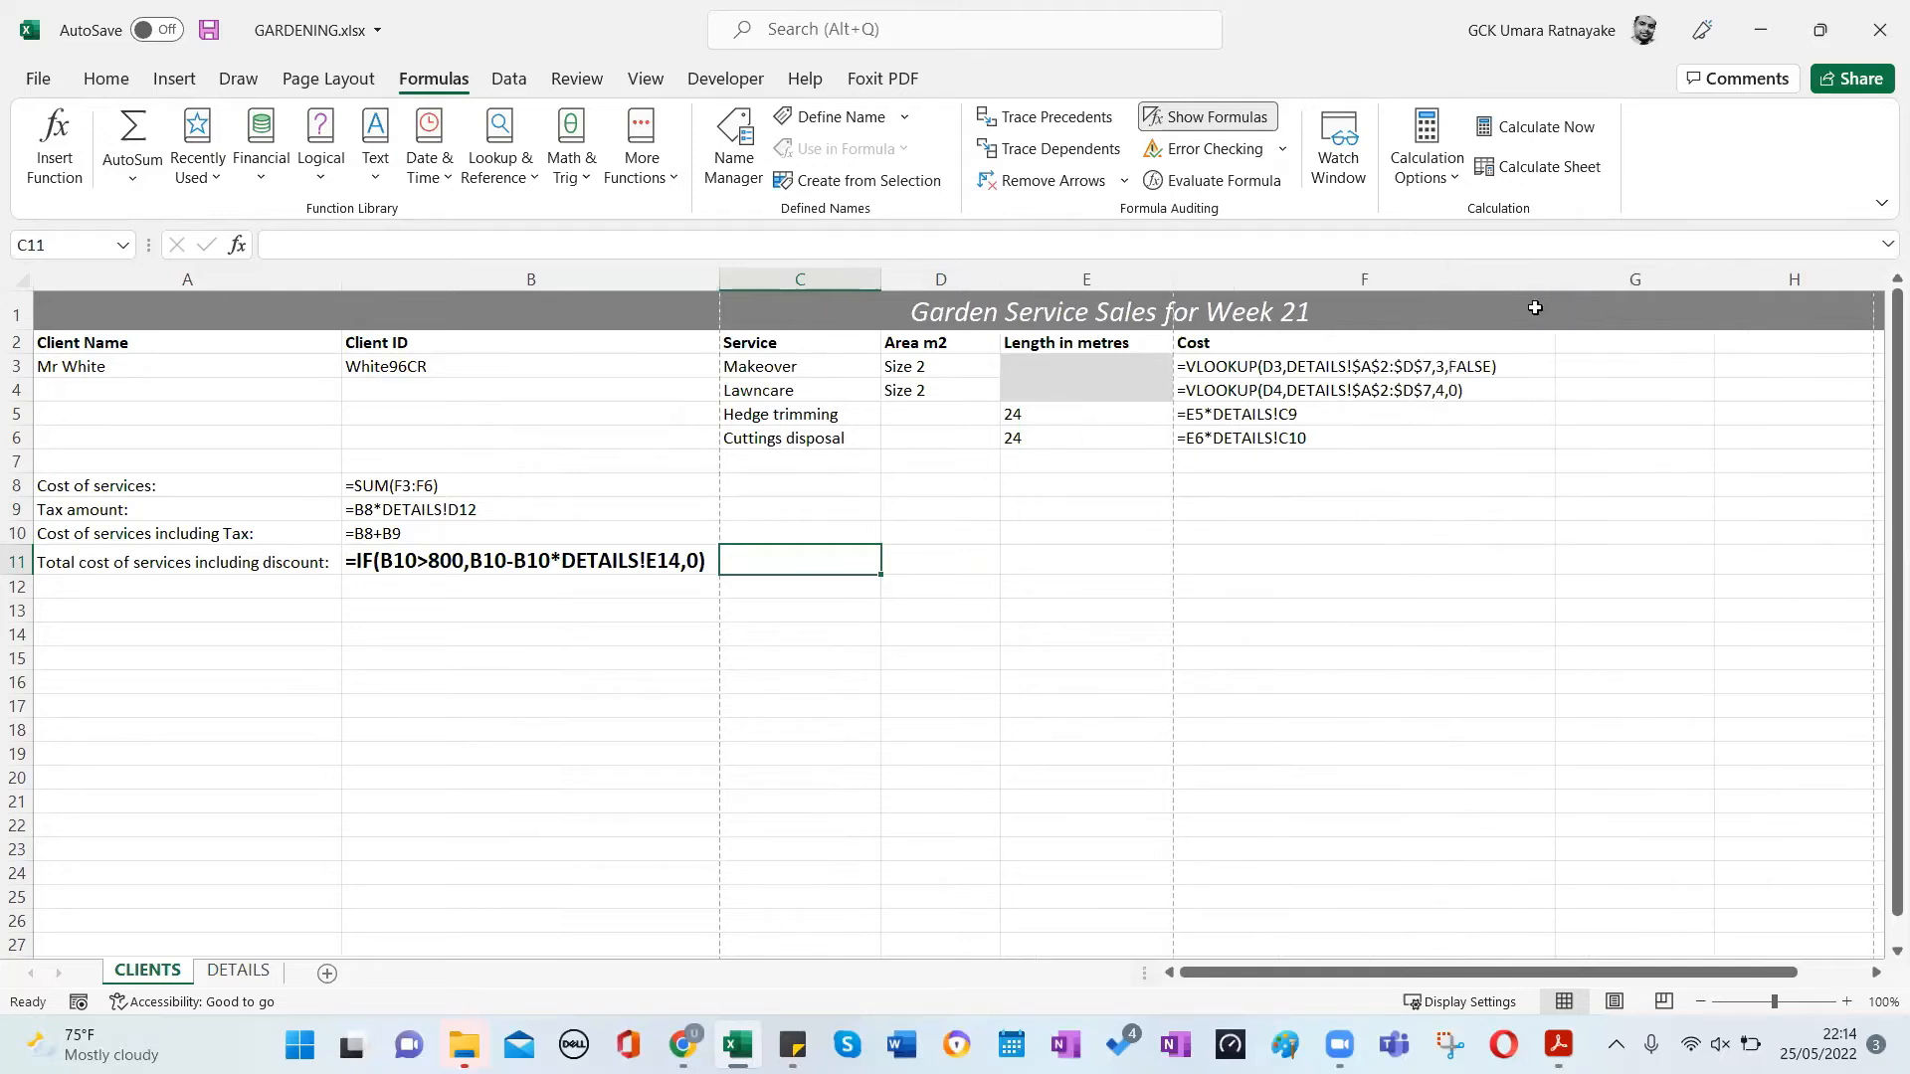
{"action": "left_click", "coordinate": [1332, 634]}
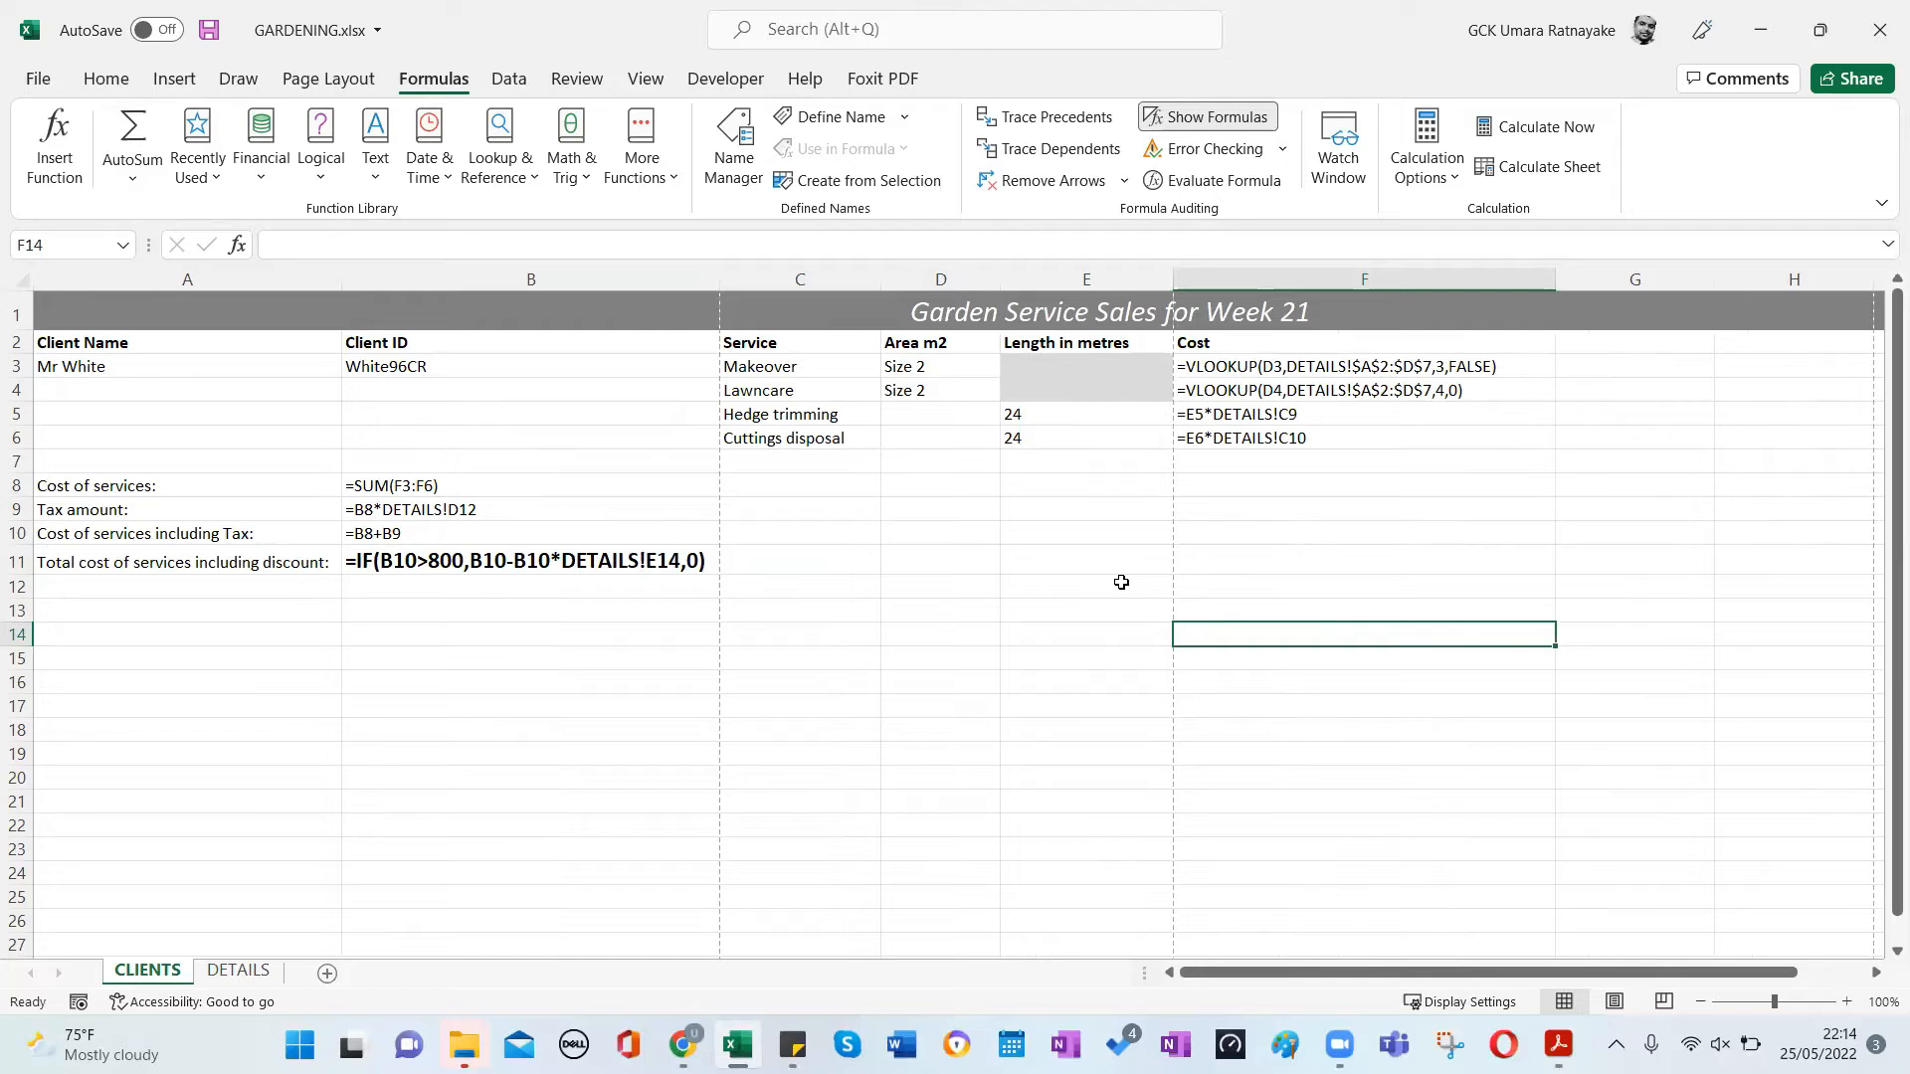
{"action": "left_click", "coordinate": [970, 592]}
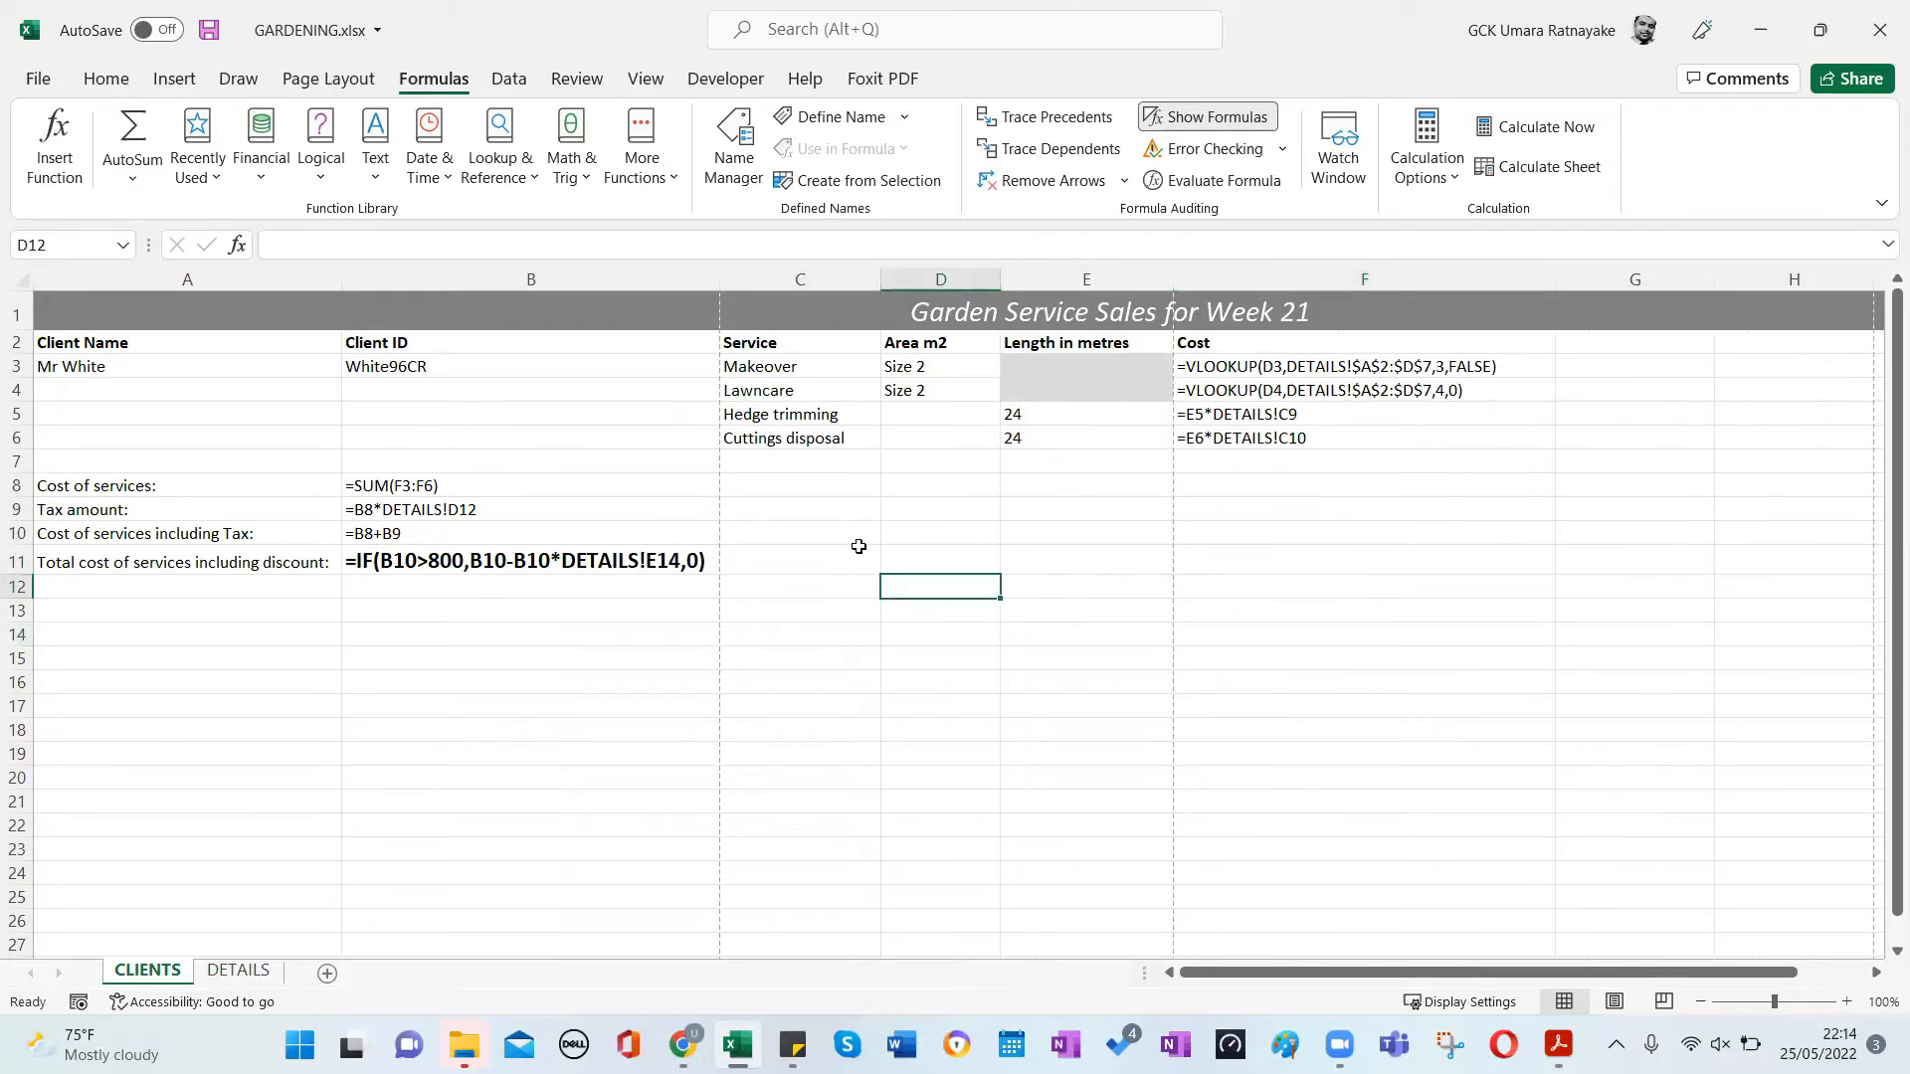
{"action": "left_click_drag", "start_coordinate": [1553, 282], "coordinate": [1416, 286]}
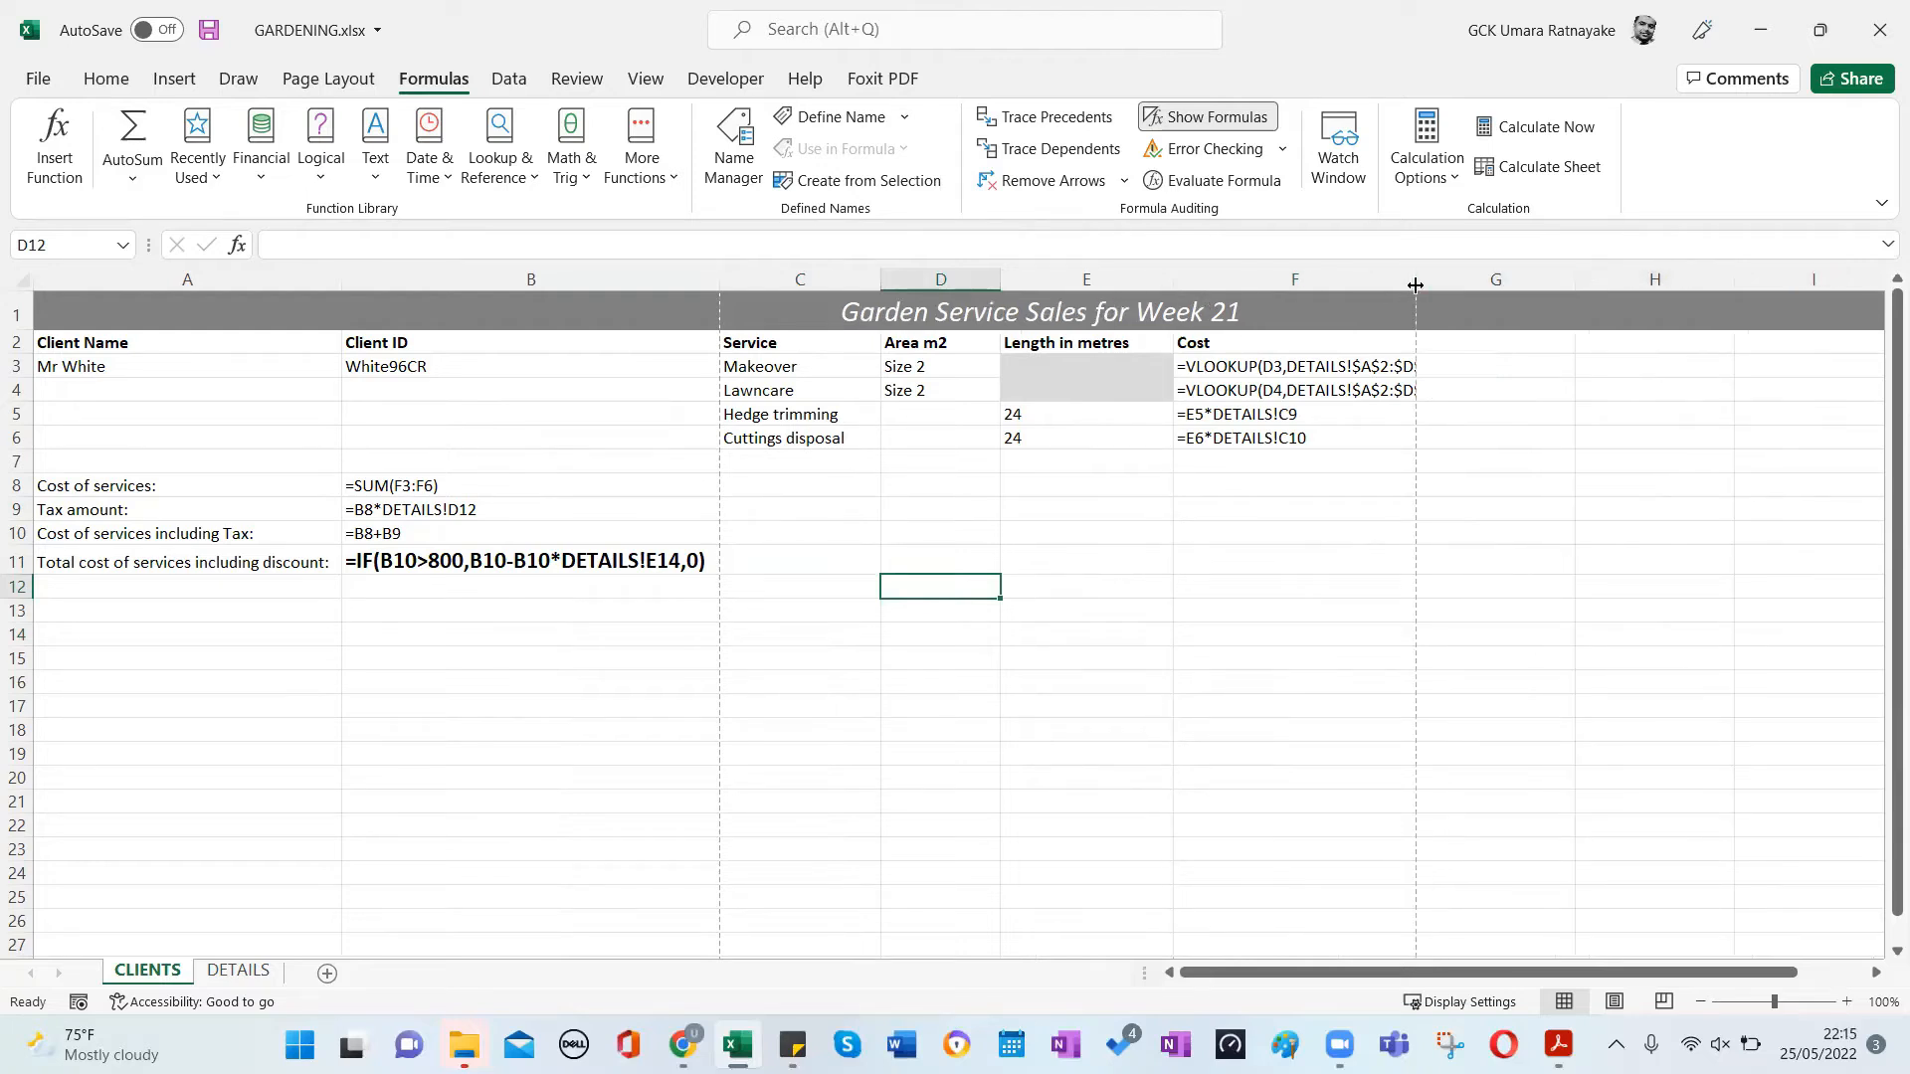
{"action": "left_click_drag", "start_coordinate": [1415, 286], "coordinate": [1400, 279]}
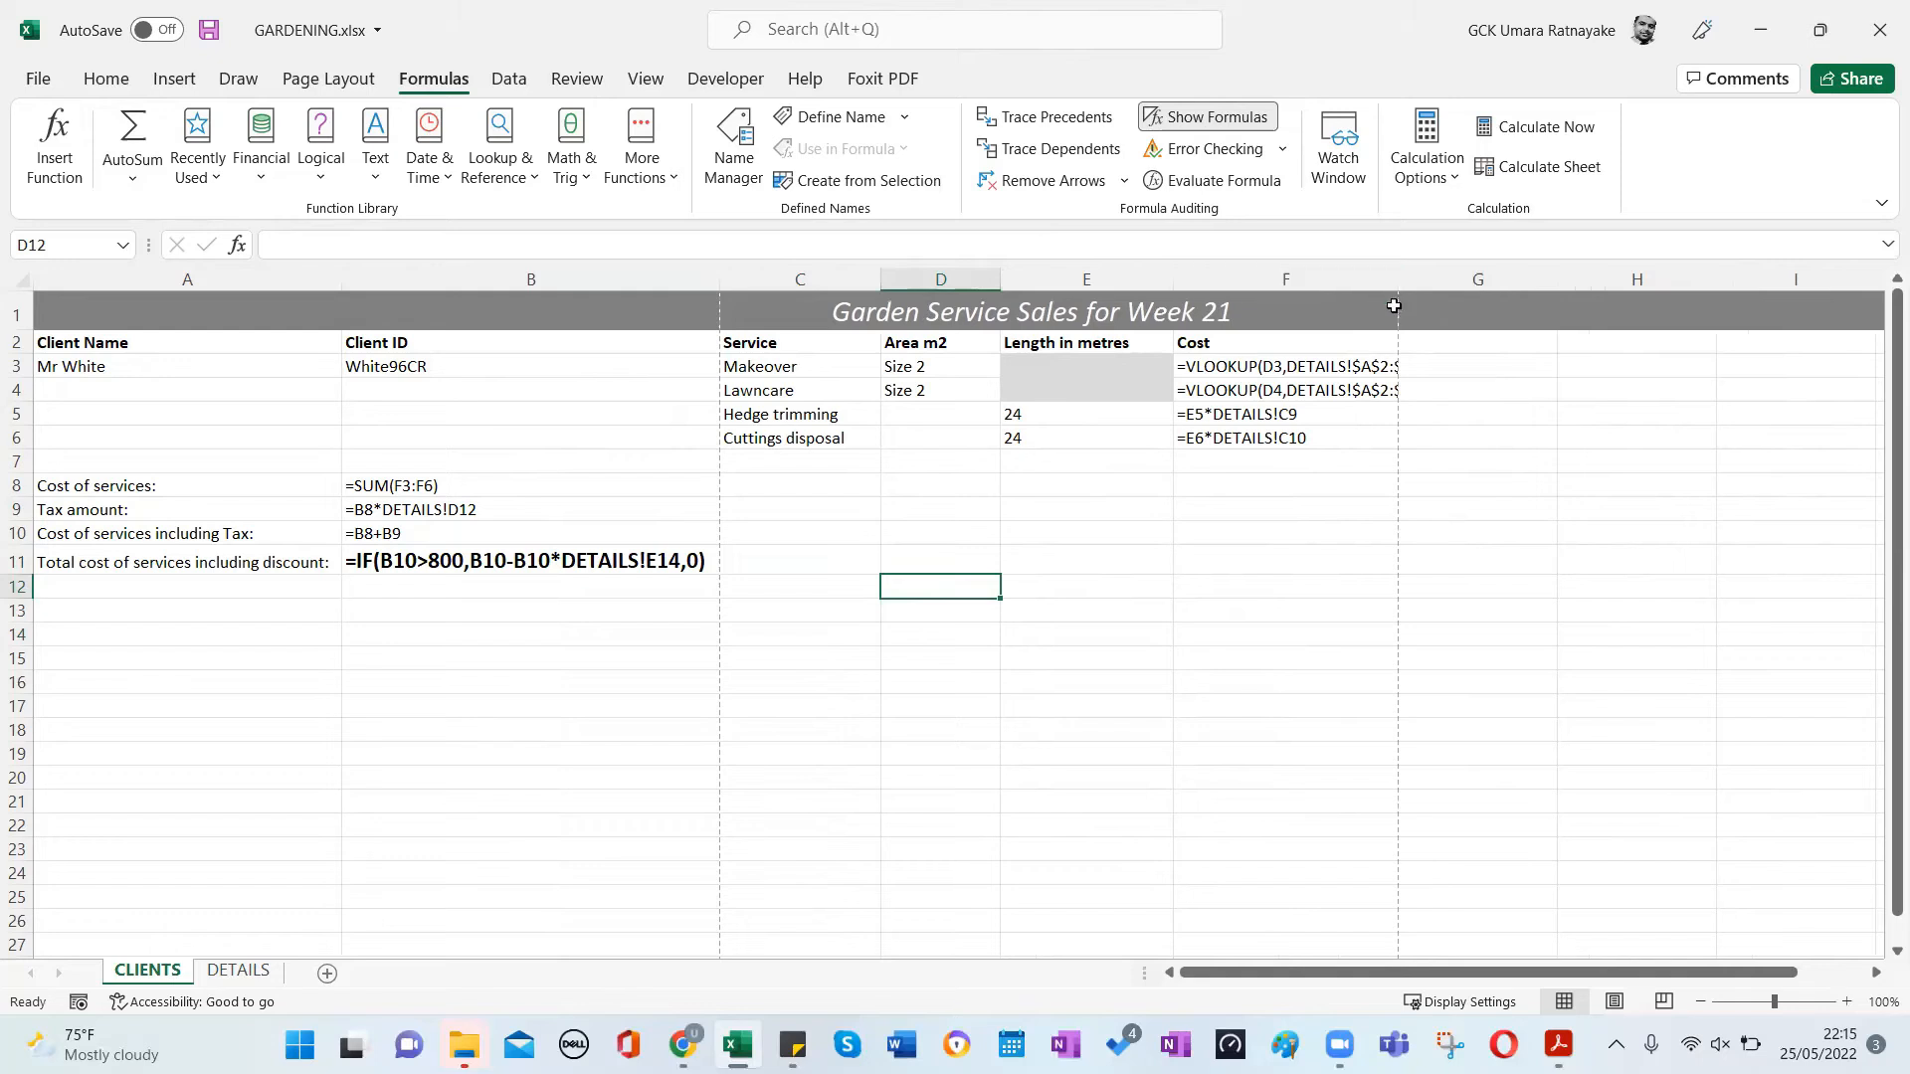
{"action": "double_click", "coordinate": [1398, 278]}
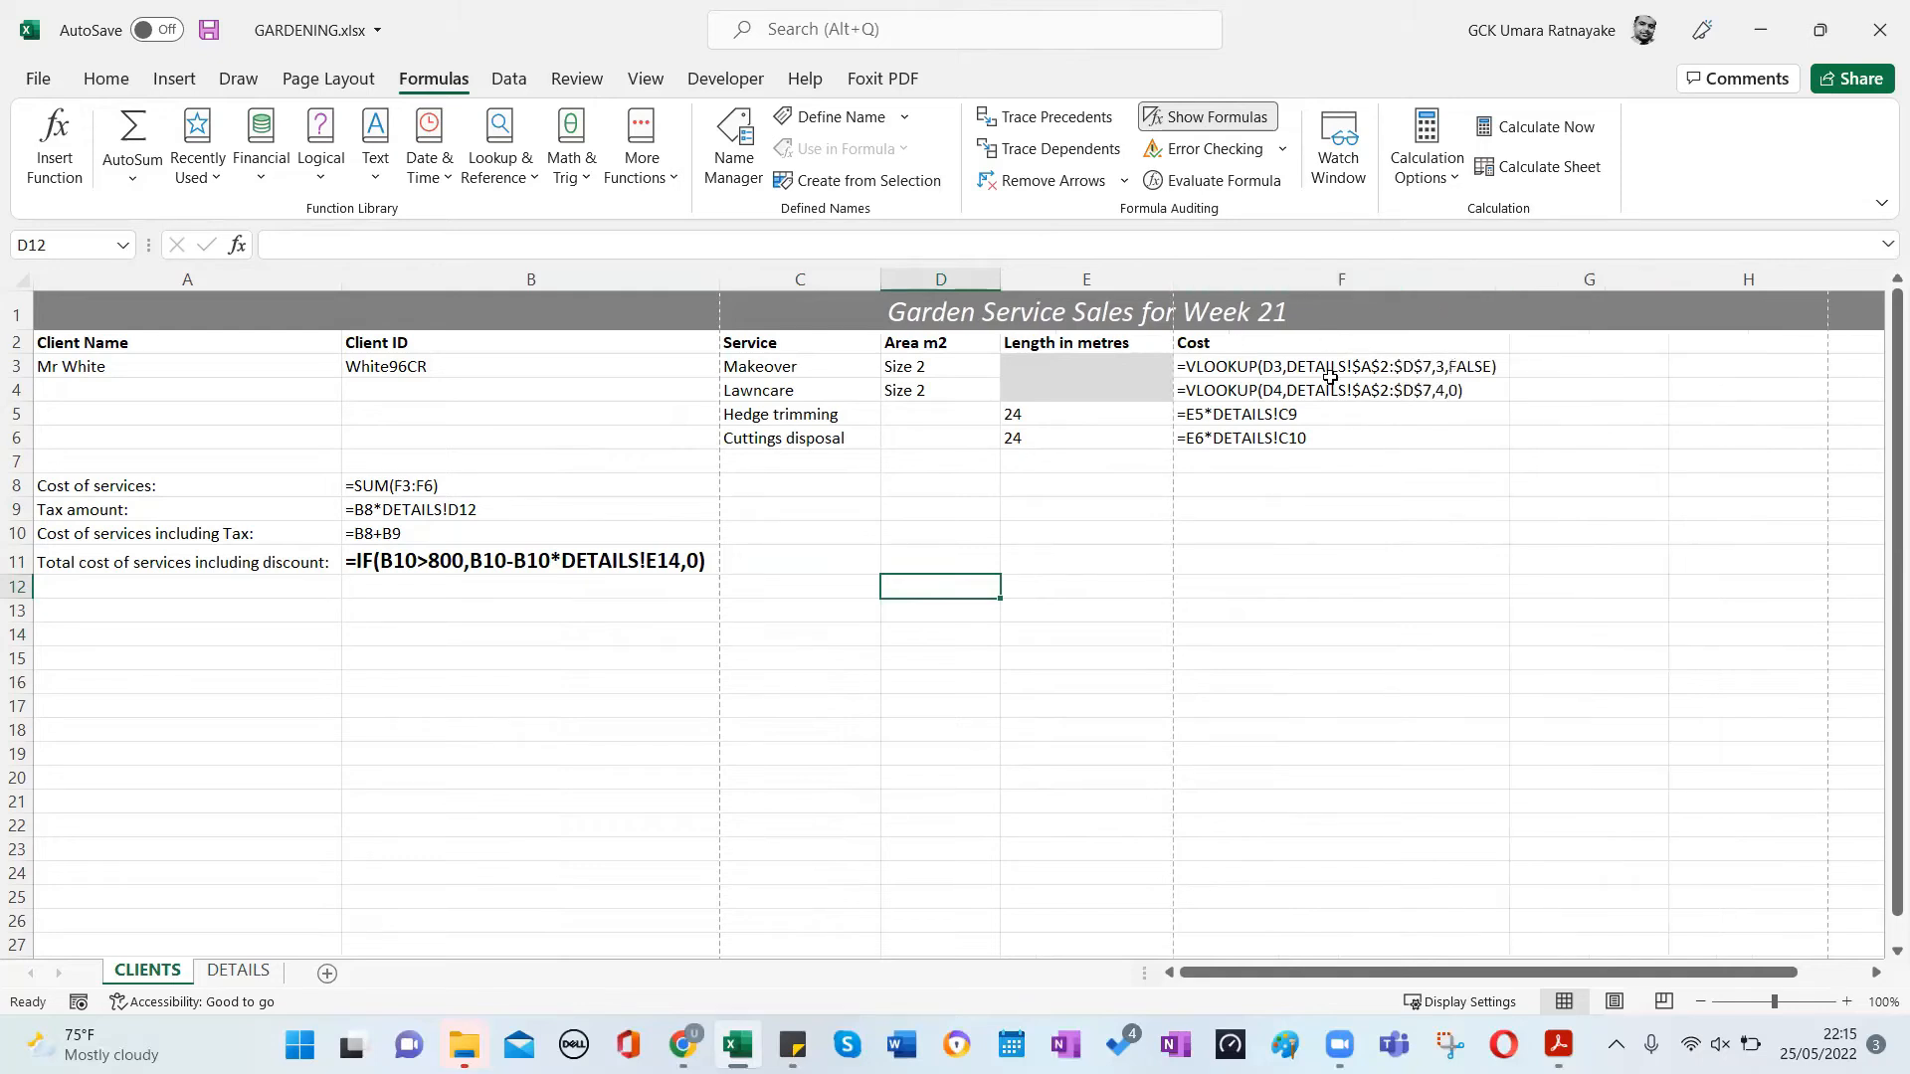
{"action": "left_click", "coordinate": [1307, 538]}
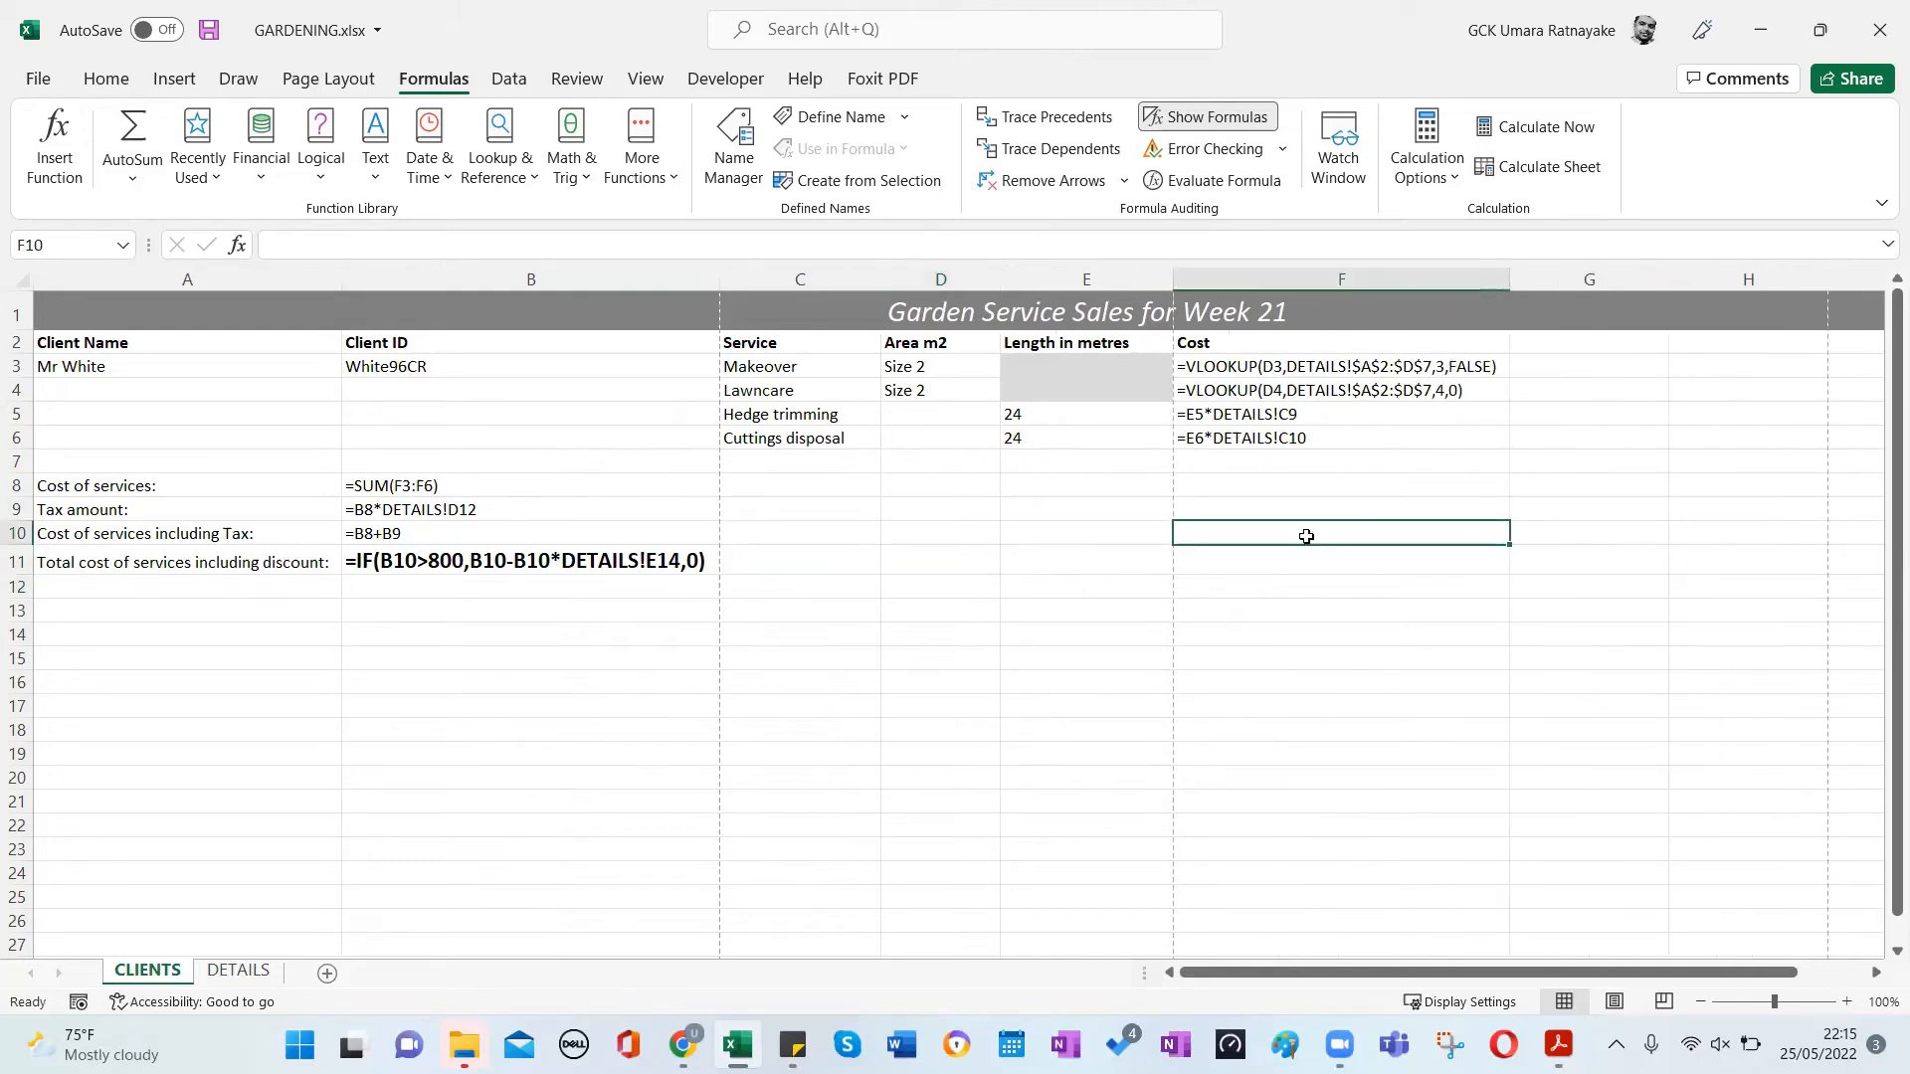
{"action": "left_click", "coordinate": [754, 757]}
Read the printing instructions for Task B1 and the Task B2 requirements in the exam paper, and return to the workbook.
{"action": "key", "text": "alt+Tab"}
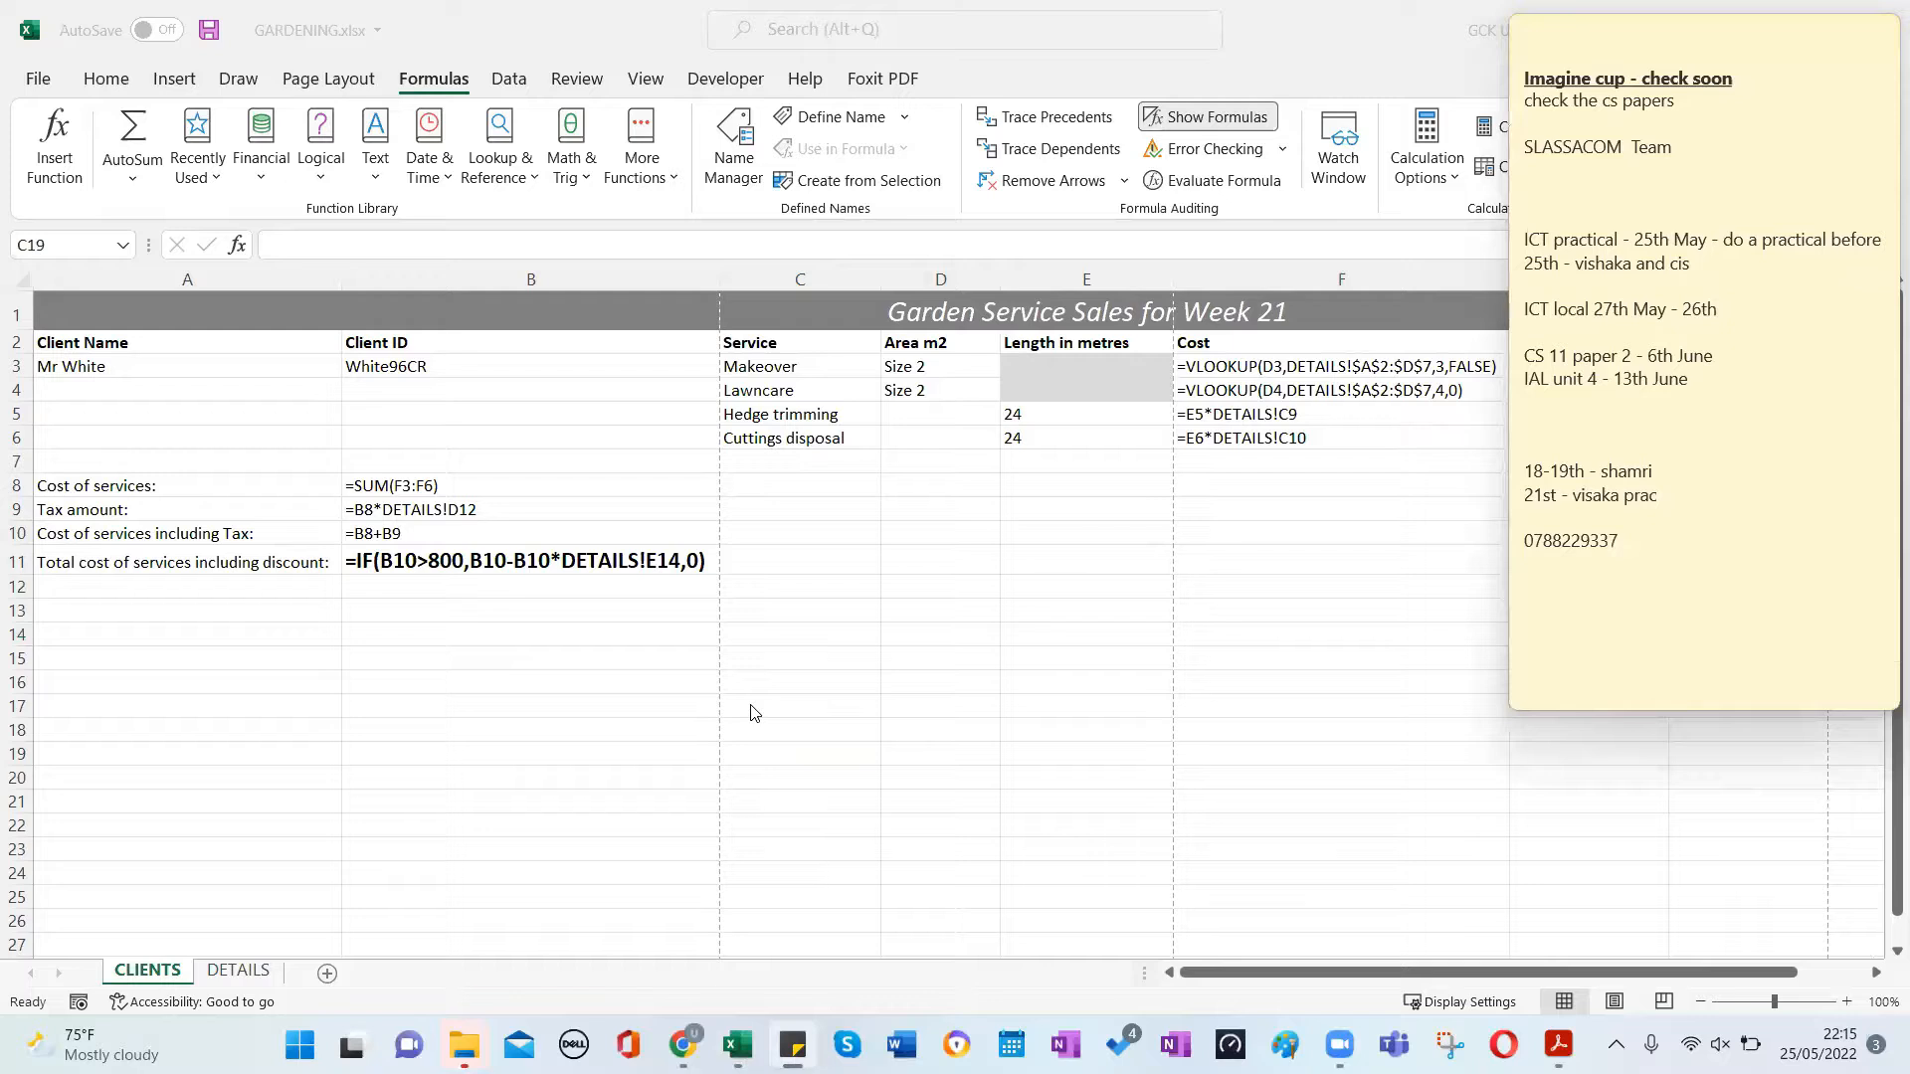
{"action": "key", "text": "alt+Tab"}
{"action": "key", "text": "Tab"}
{"action": "scroll", "coordinate": [694, 540], "scroll_direction": "down", "scroll_amount": 10}
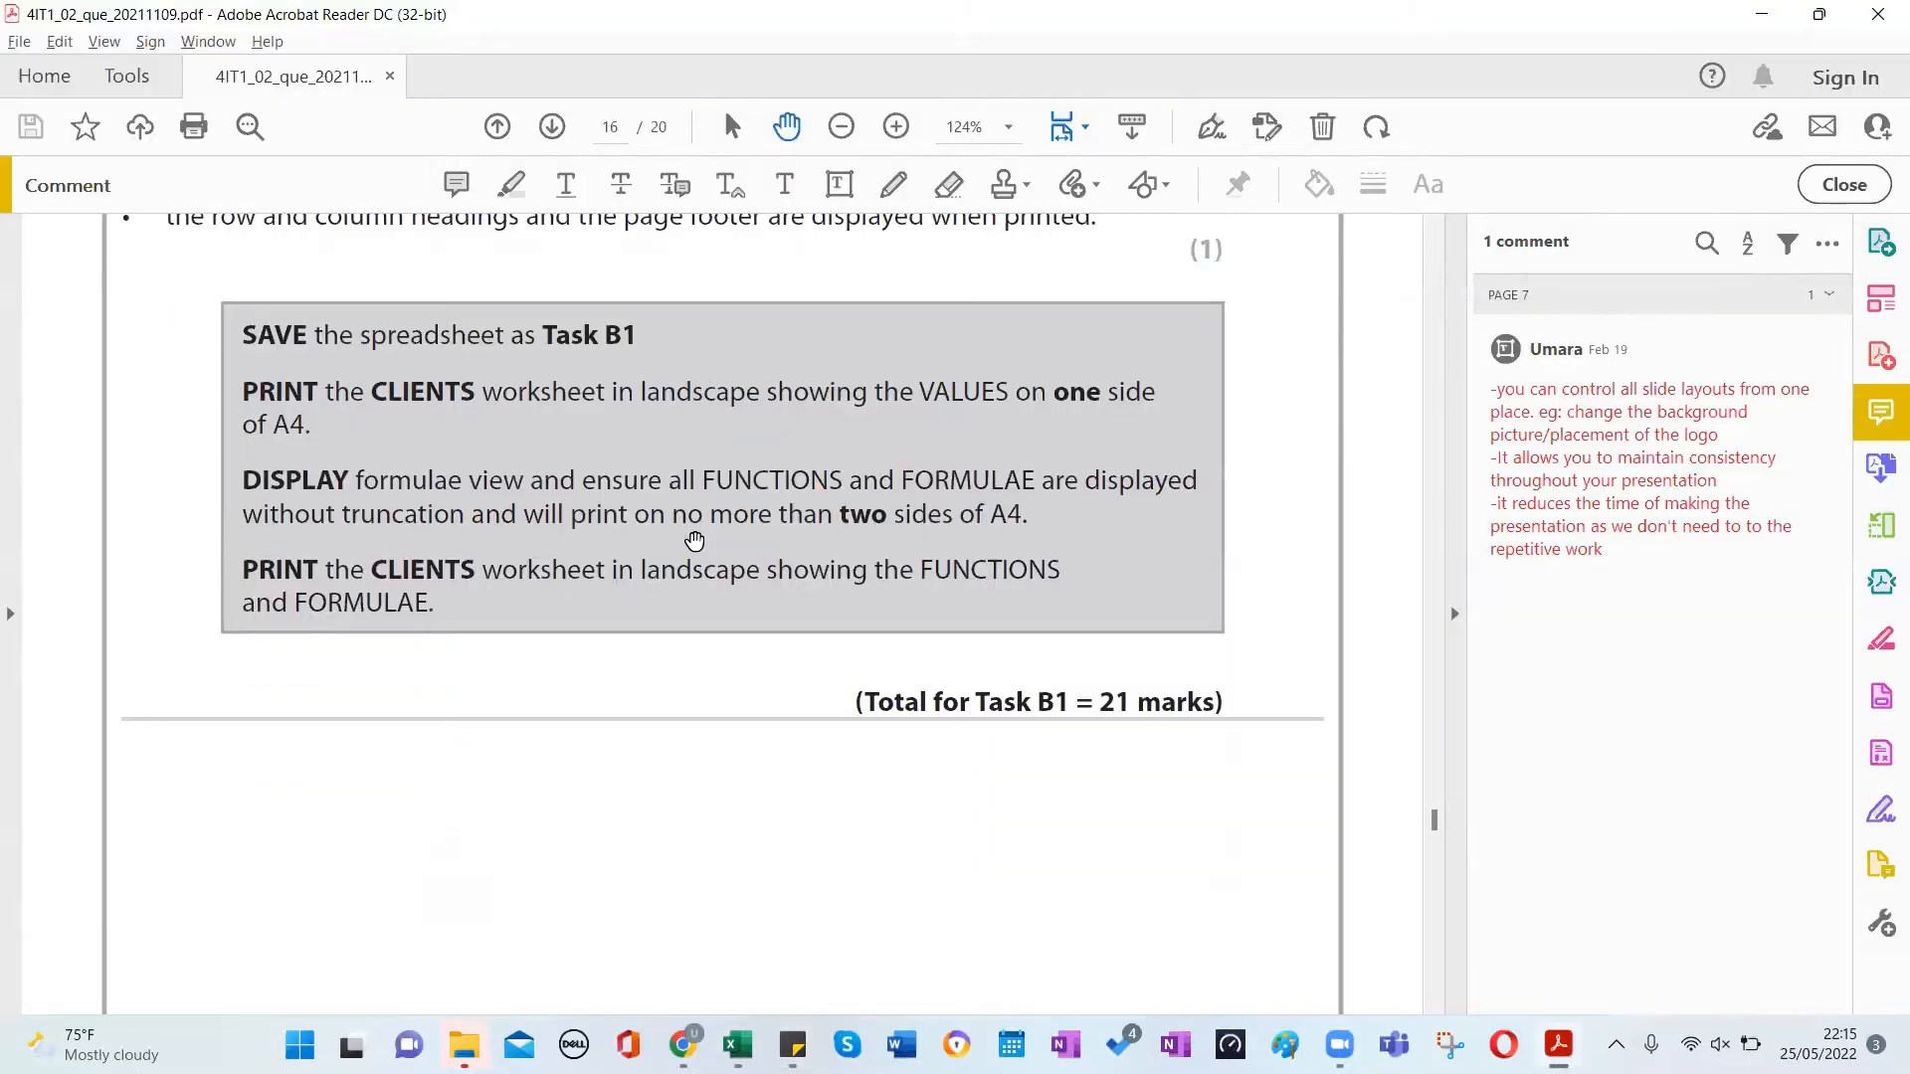
{"action": "scroll", "coordinate": [695, 540], "scroll_direction": "down", "scroll_amount": 3}
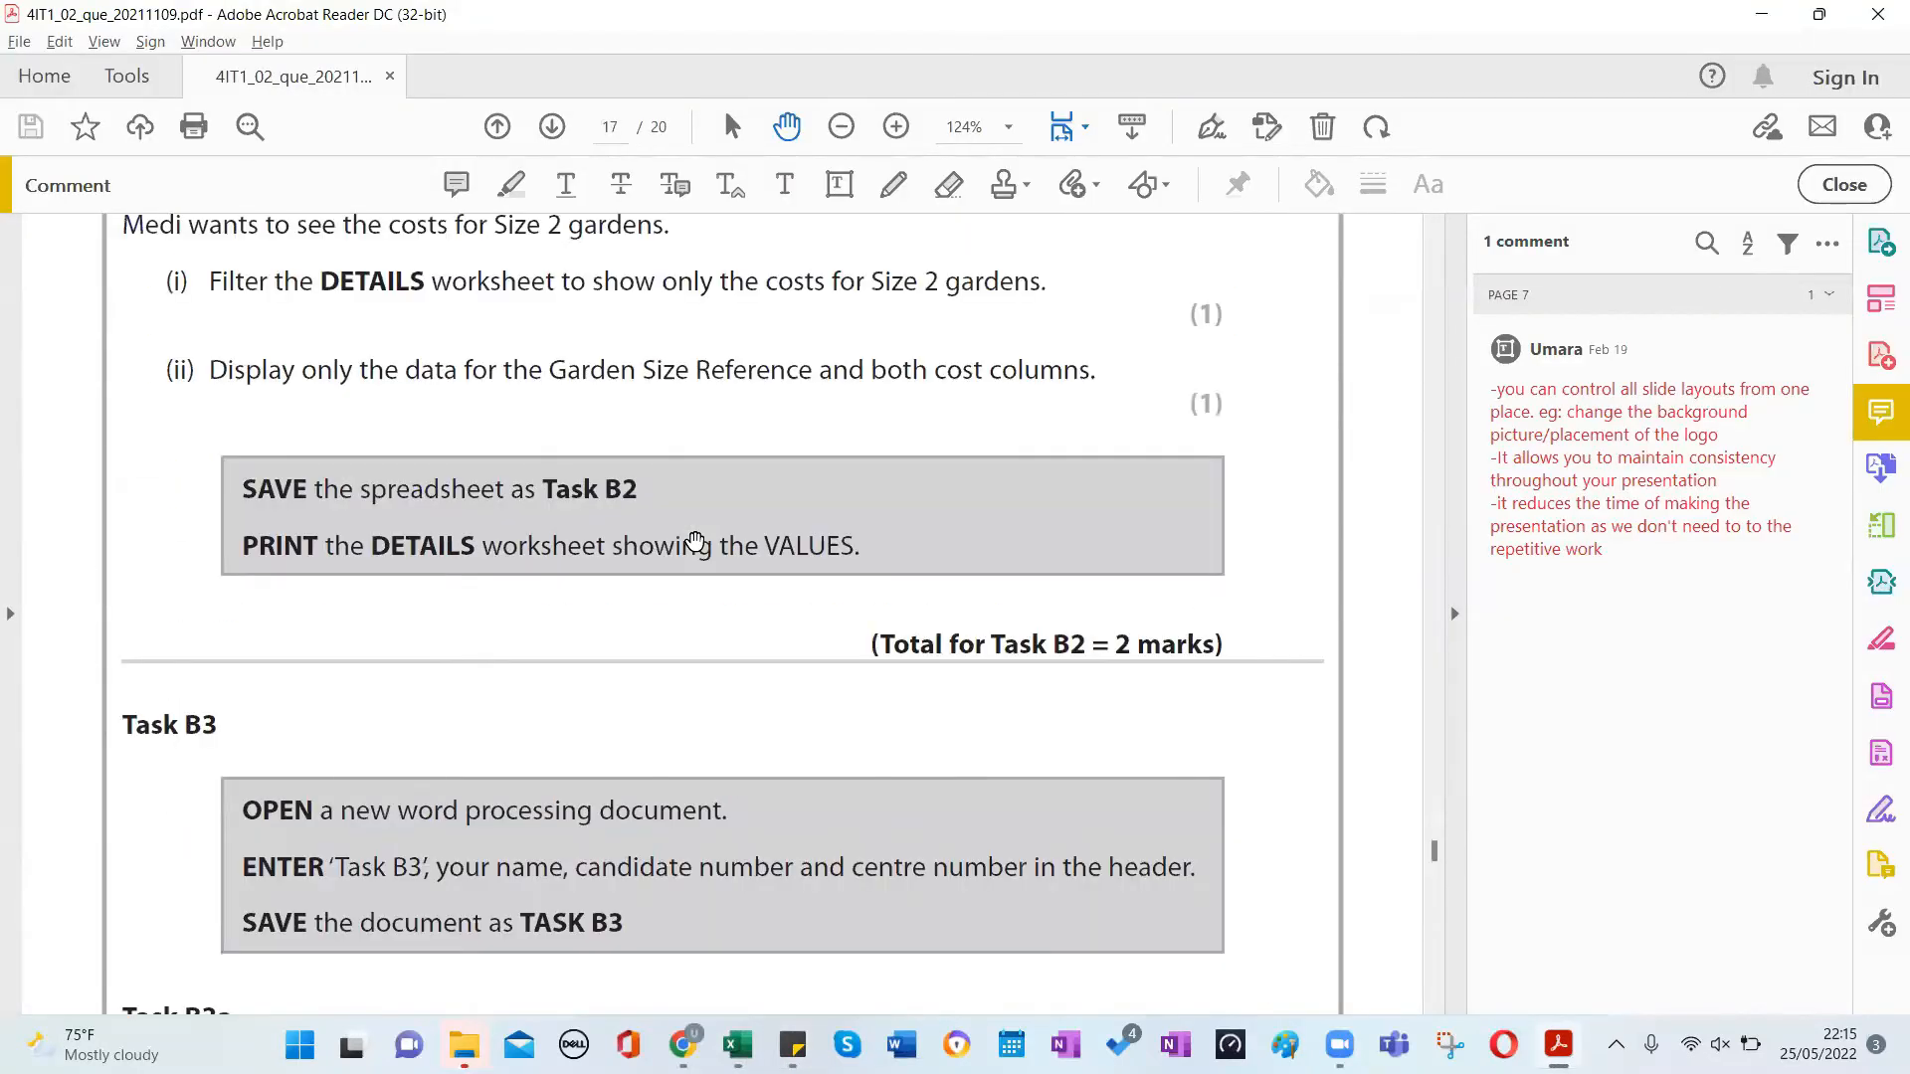
{"action": "scroll", "coordinate": [440, 394], "scroll_direction": "up", "scroll_amount": 2}
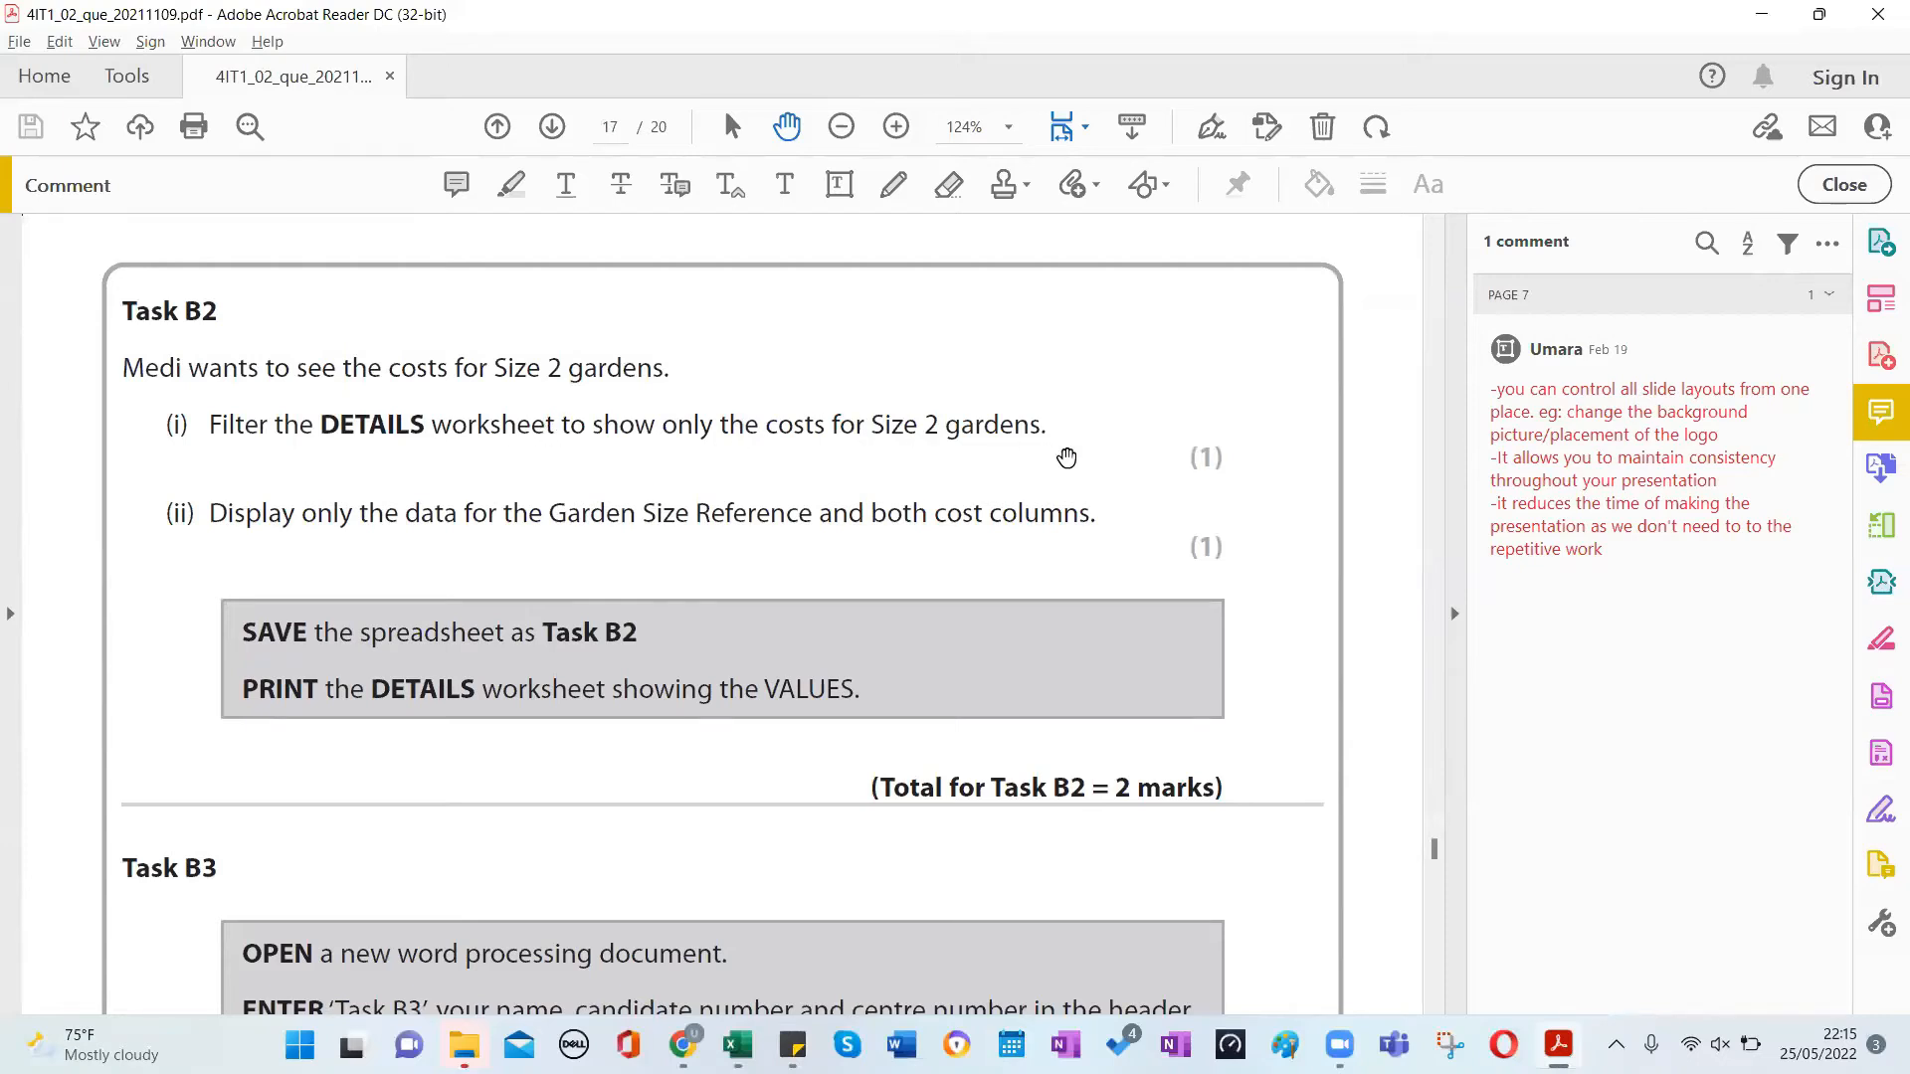
{"action": "key", "text": "alt+Tab"}
{"action": "key", "text": "alt+Tab"}
{"action": "key", "text": "alt+Tab"}
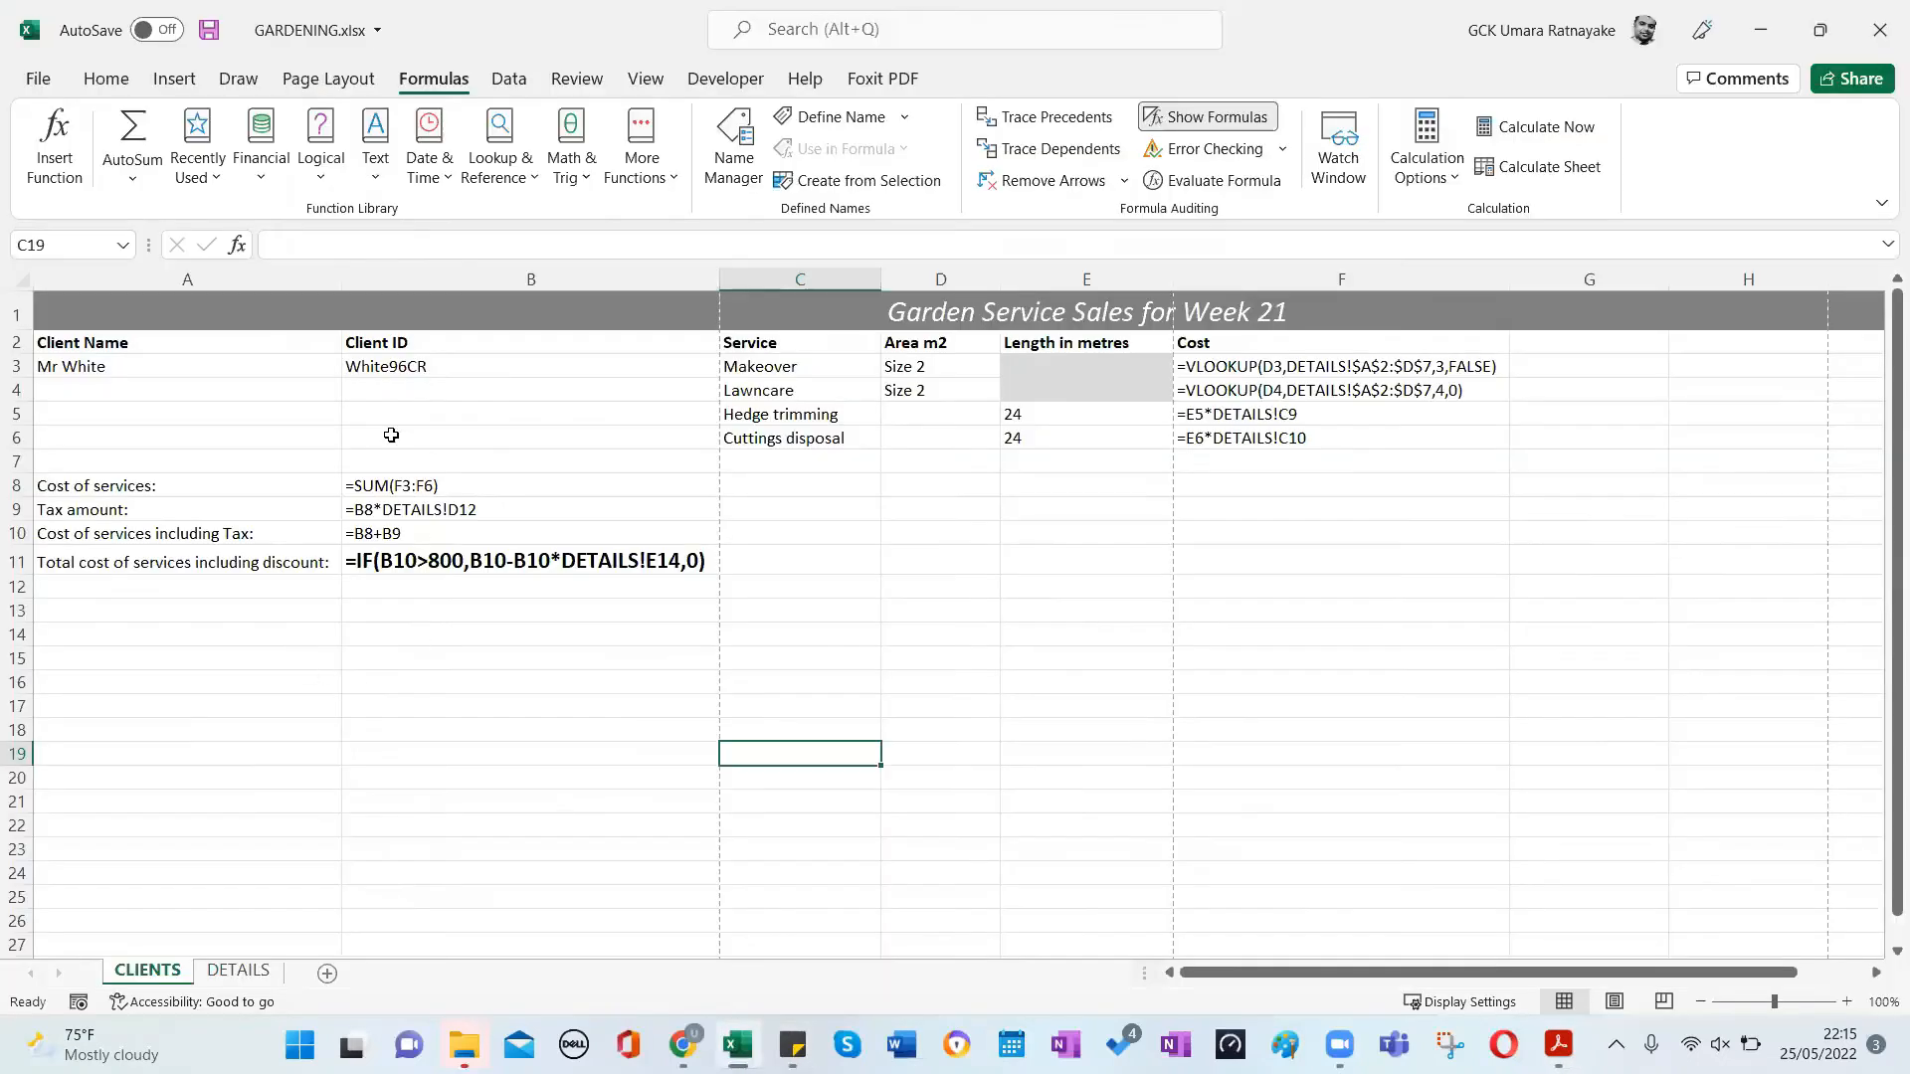
Open the DETAILS worksheet and examine the column headings of the service cost table.
{"action": "left_click", "coordinate": [240, 972]}
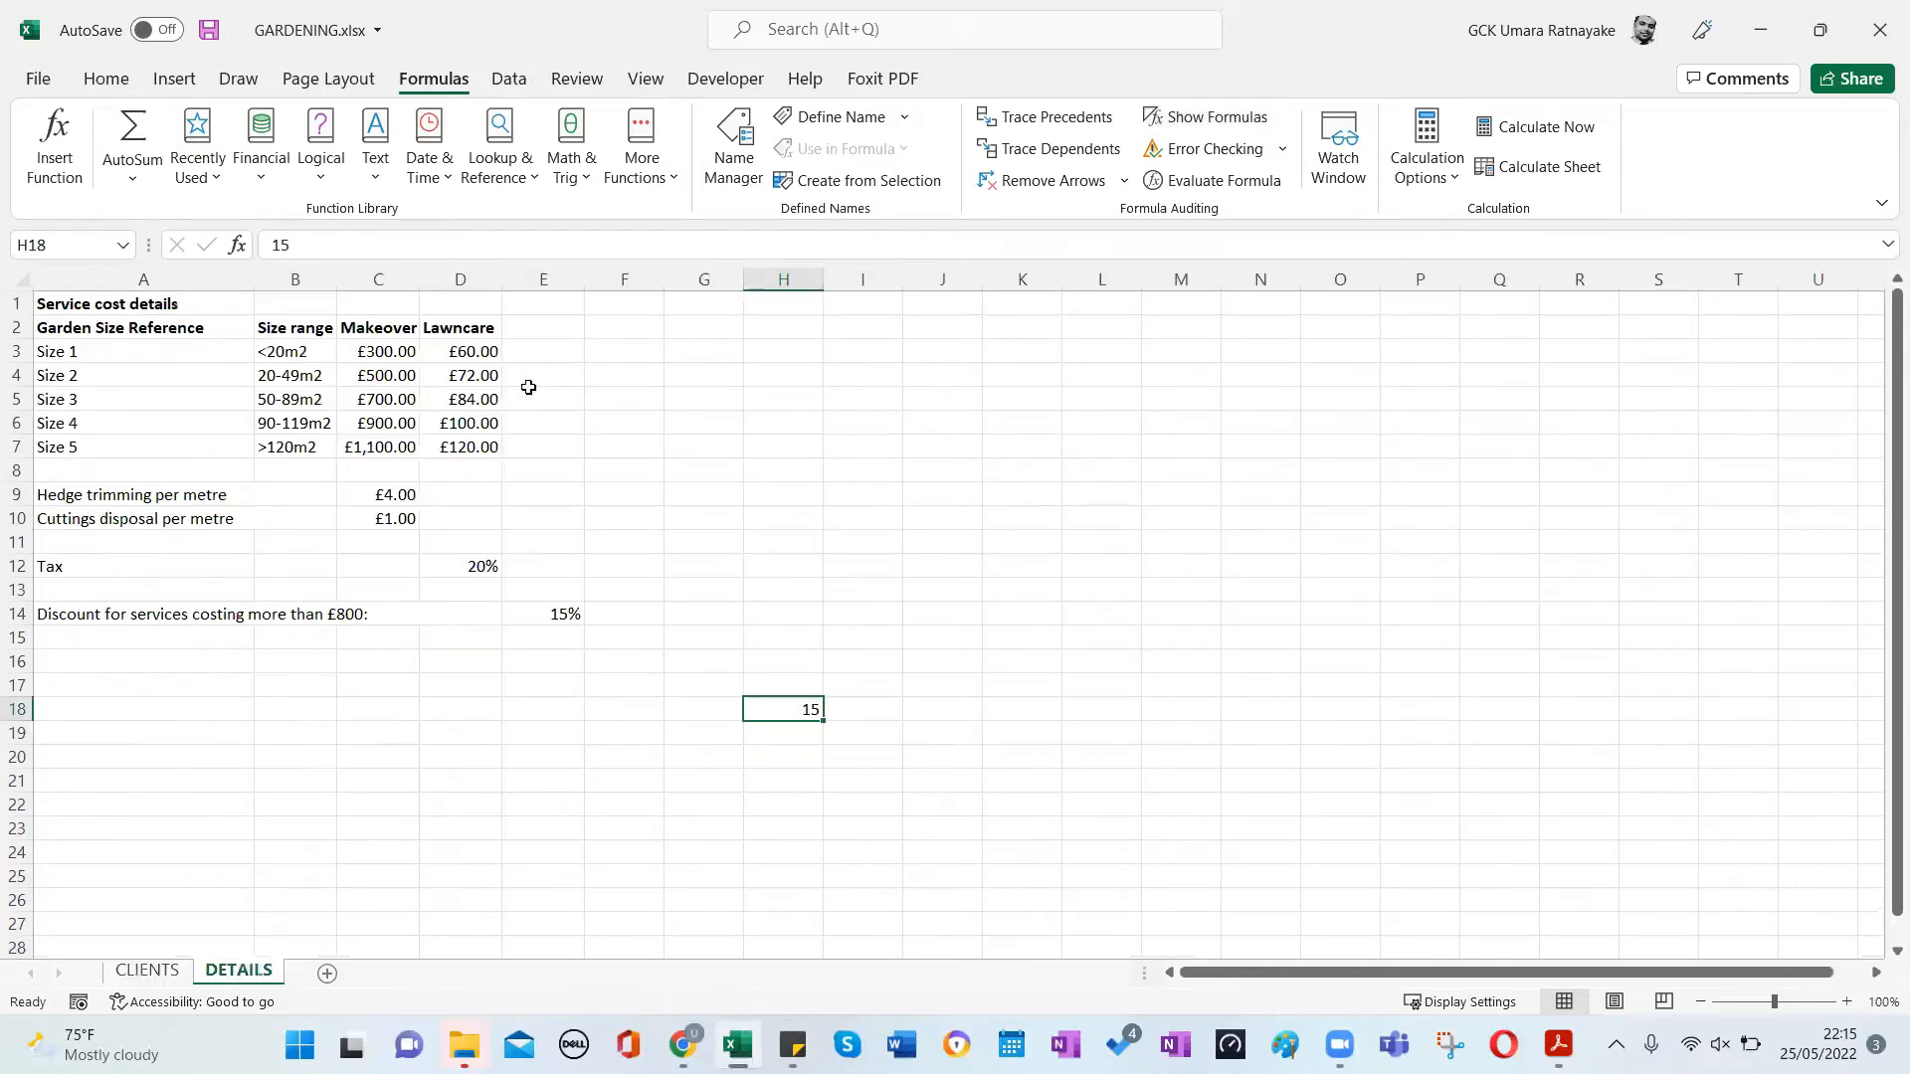
{"action": "left_click", "coordinate": [647, 404]}
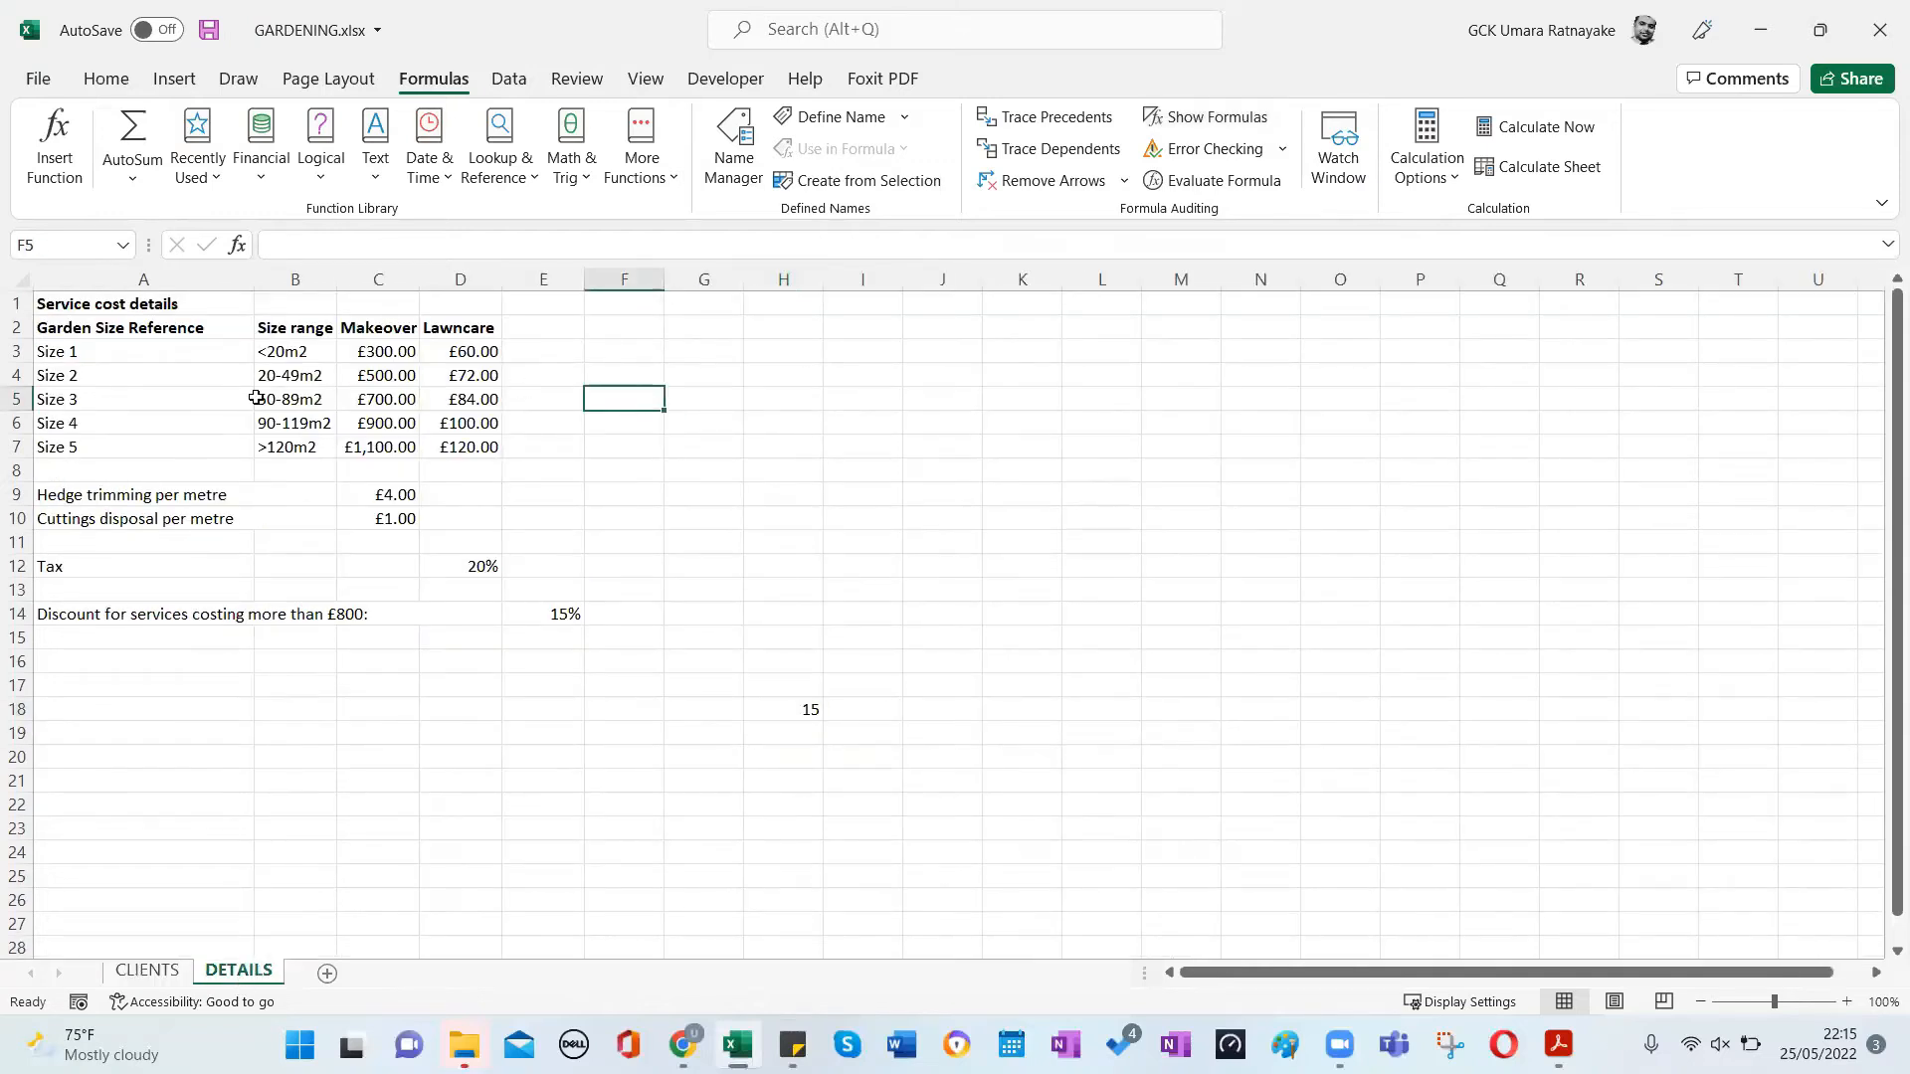
{"action": "left_click", "coordinate": [206, 335]}
{"action": "left_click", "coordinate": [309, 335]}
{"action": "left_click", "coordinate": [388, 331]}
{"action": "left_click", "coordinate": [435, 326]}
{"action": "left_click", "coordinate": [344, 327]}
{"action": "left_click", "coordinate": [285, 339]}
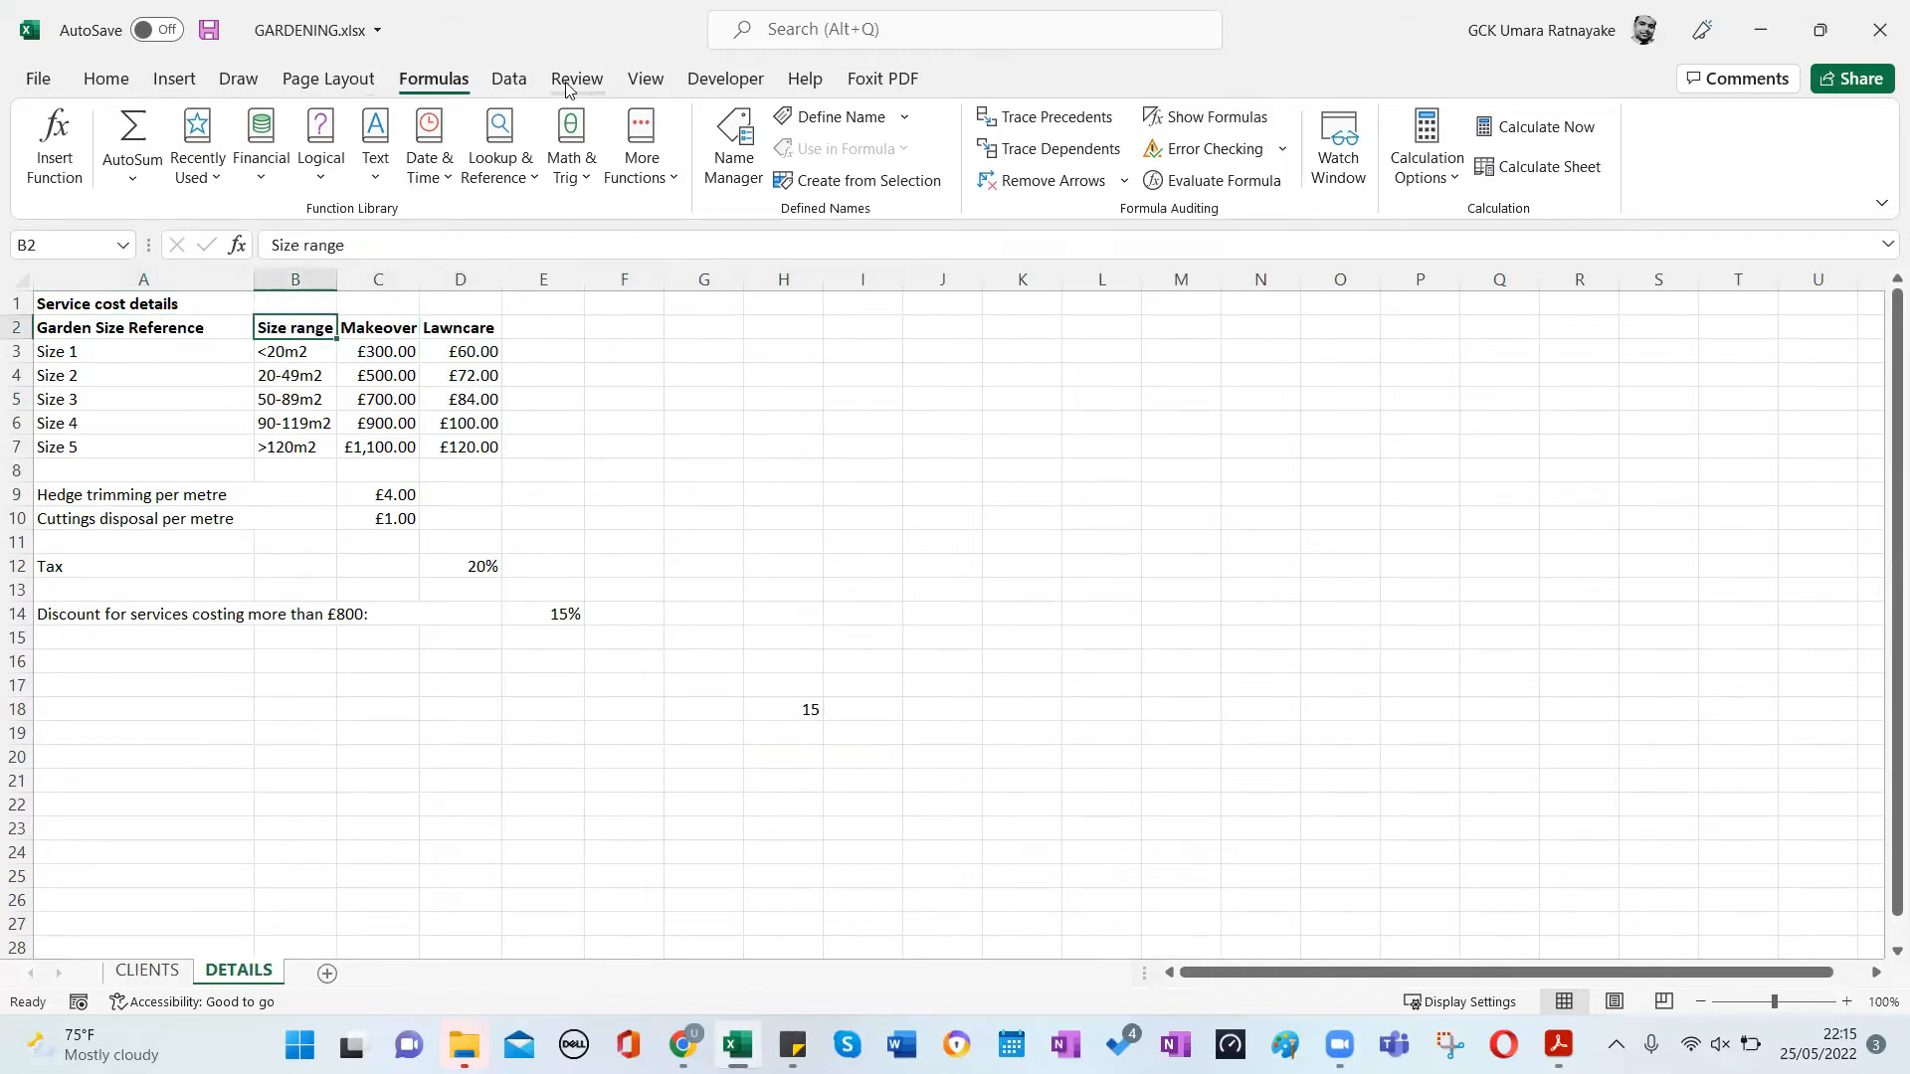
Filter the service cost table to show only Size 2 under Garden Size Reference, and clear that filter.
{"action": "left_click", "coordinate": [505, 80]}
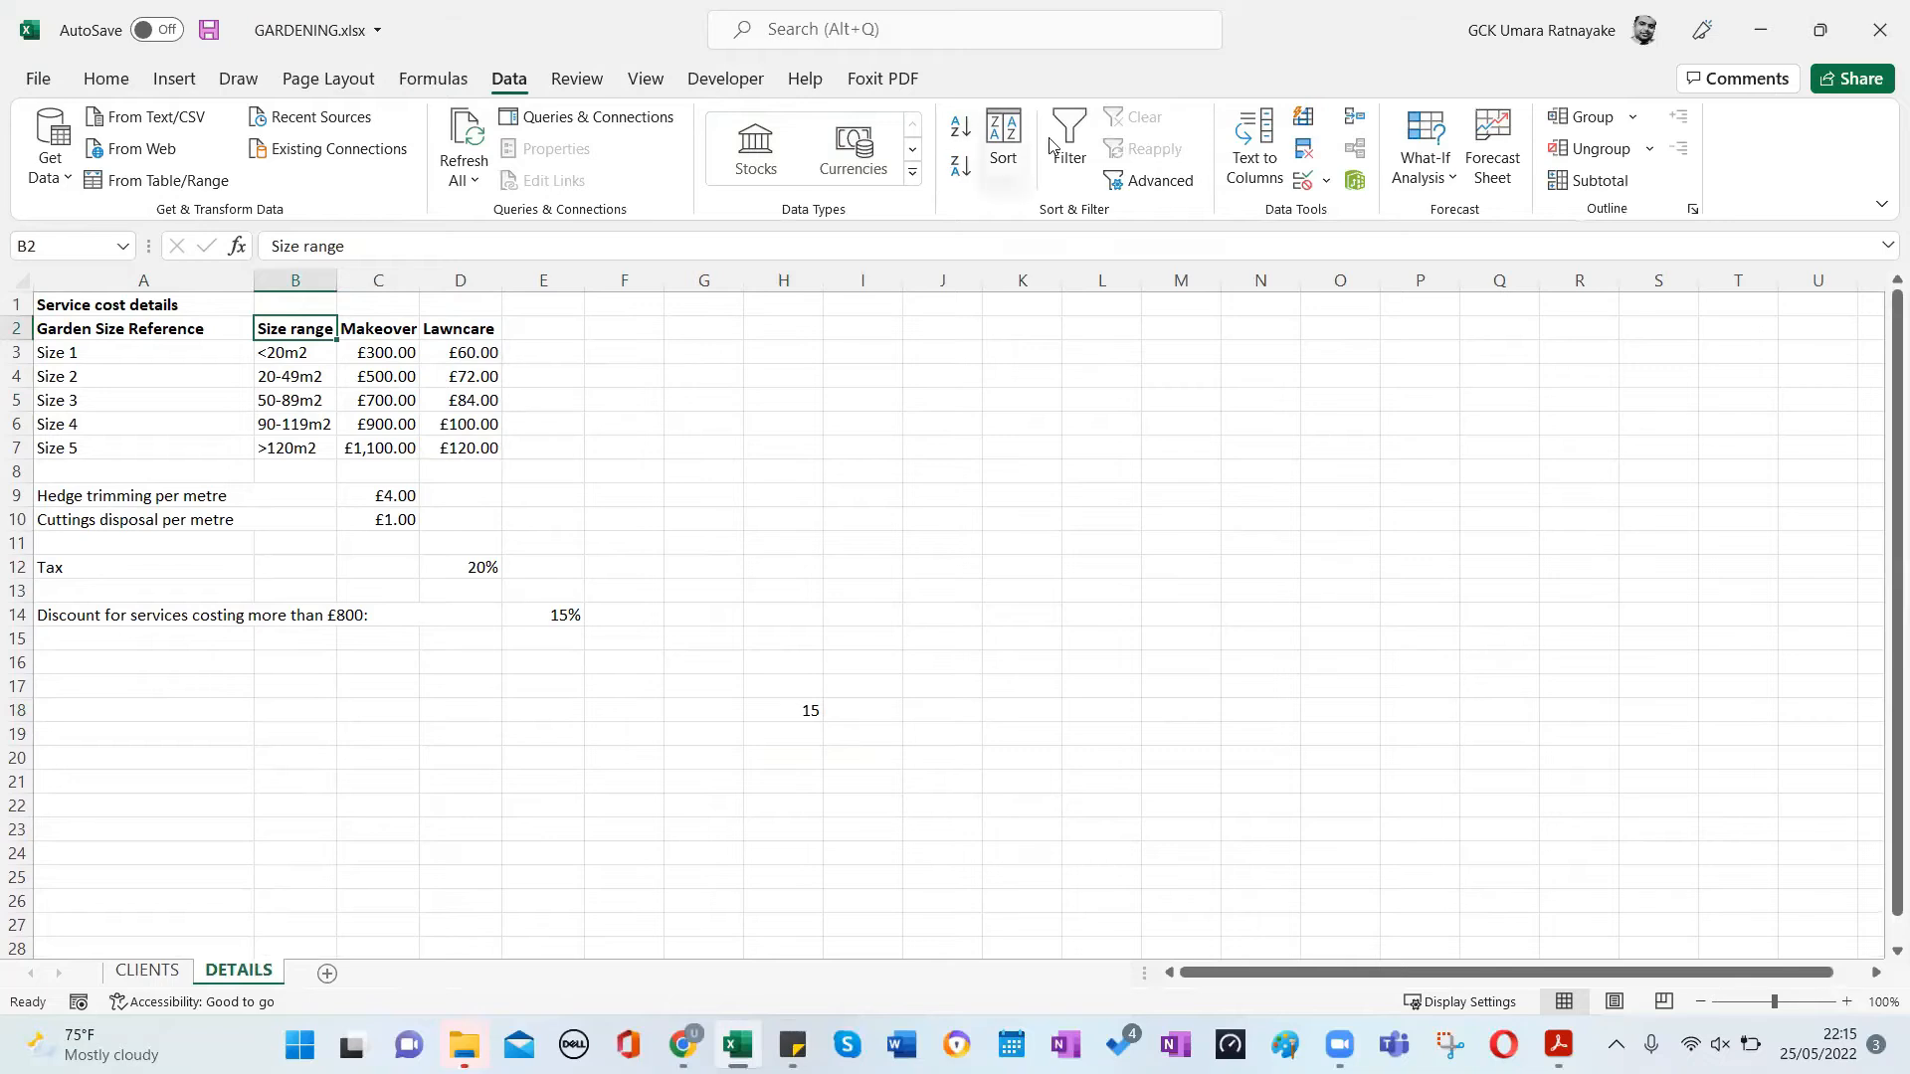
{"action": "left_click", "coordinate": [1071, 150]}
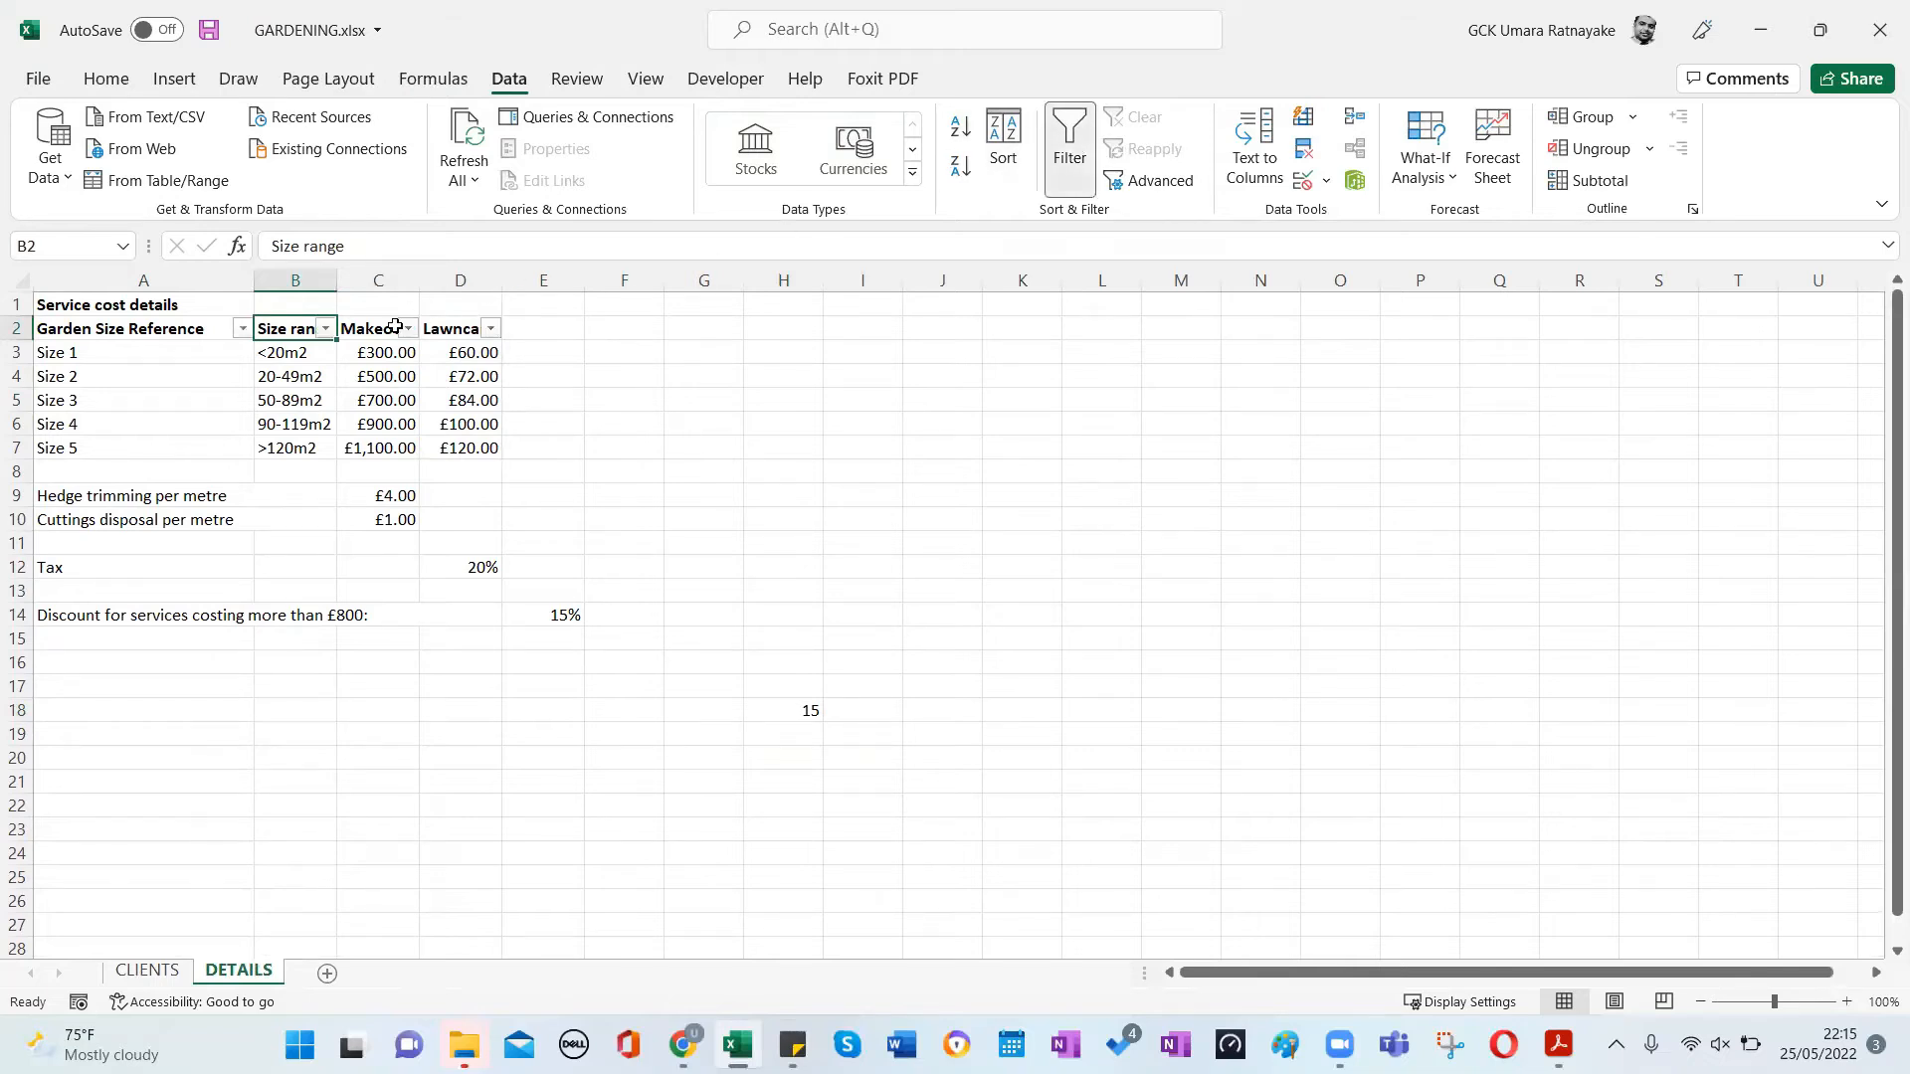
{"action": "left_click", "coordinate": [204, 334]}
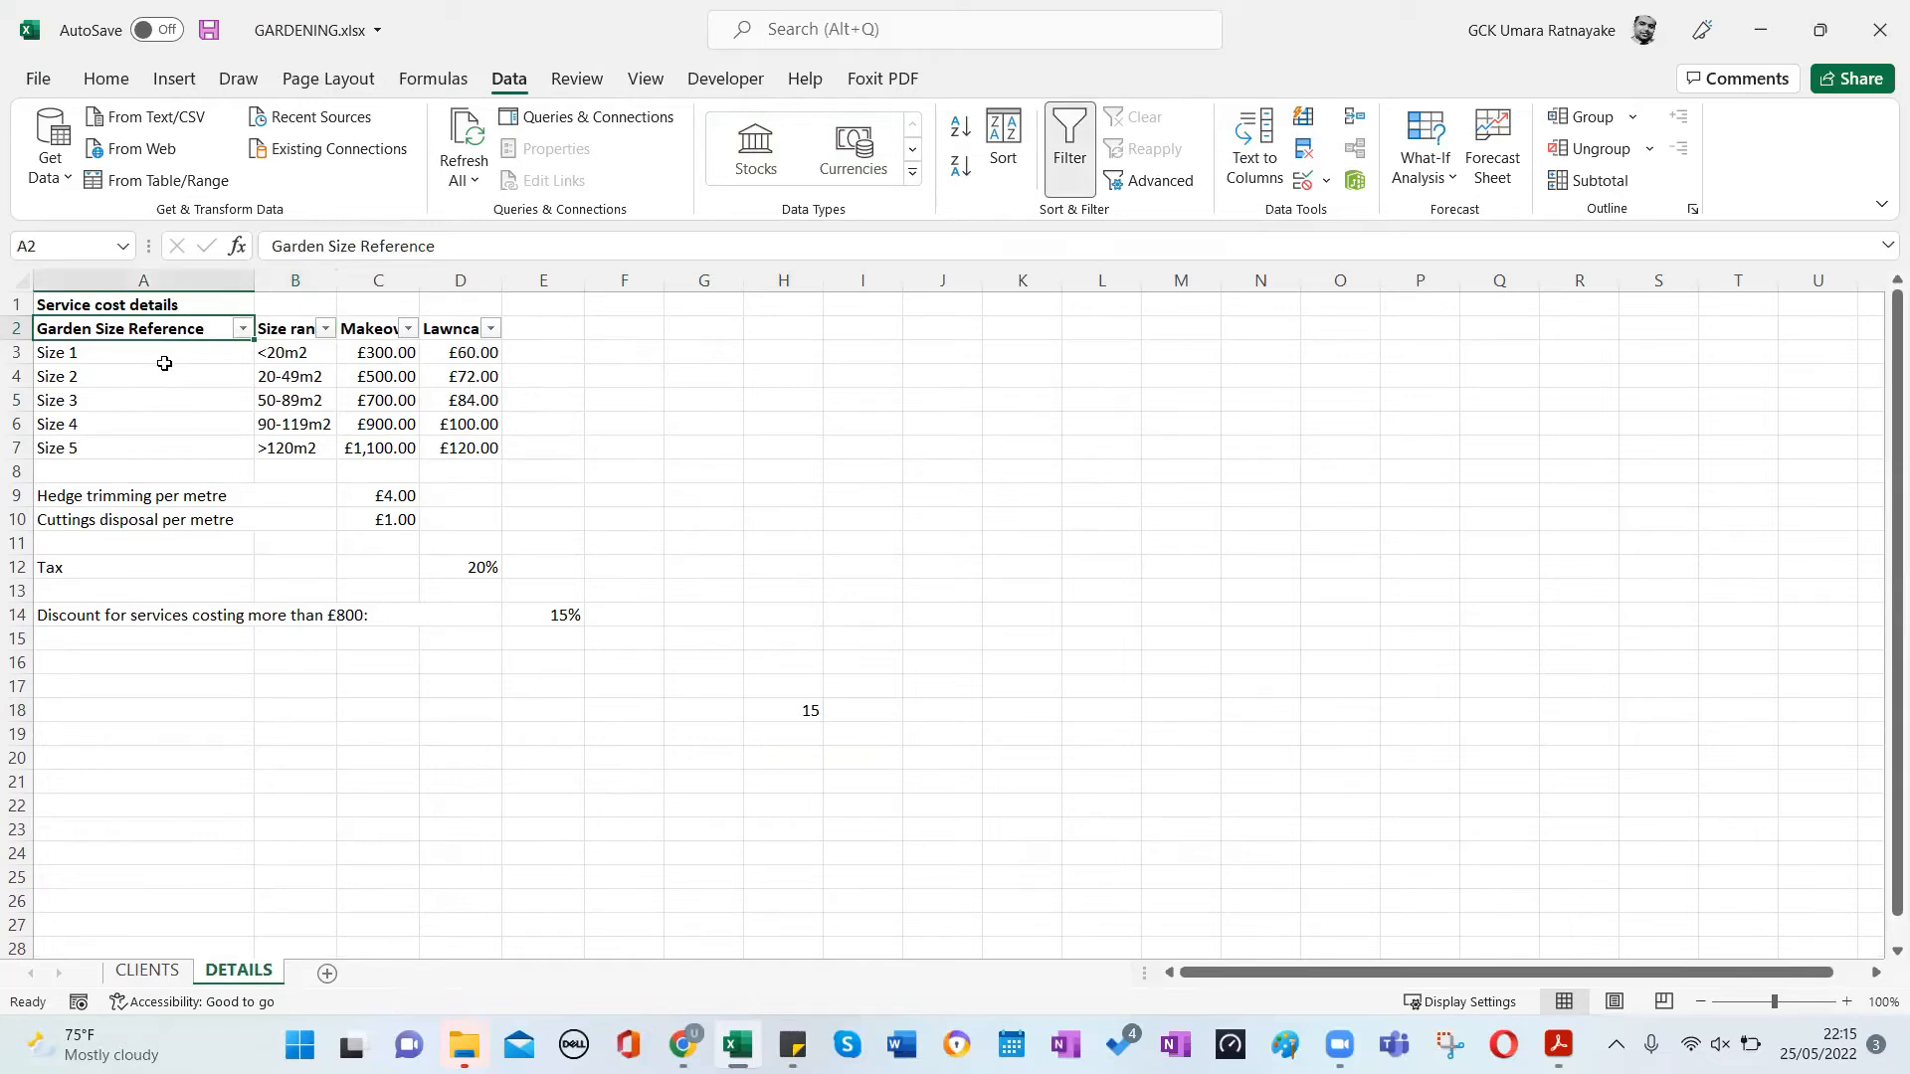
{"action": "left_click", "coordinate": [243, 329]}
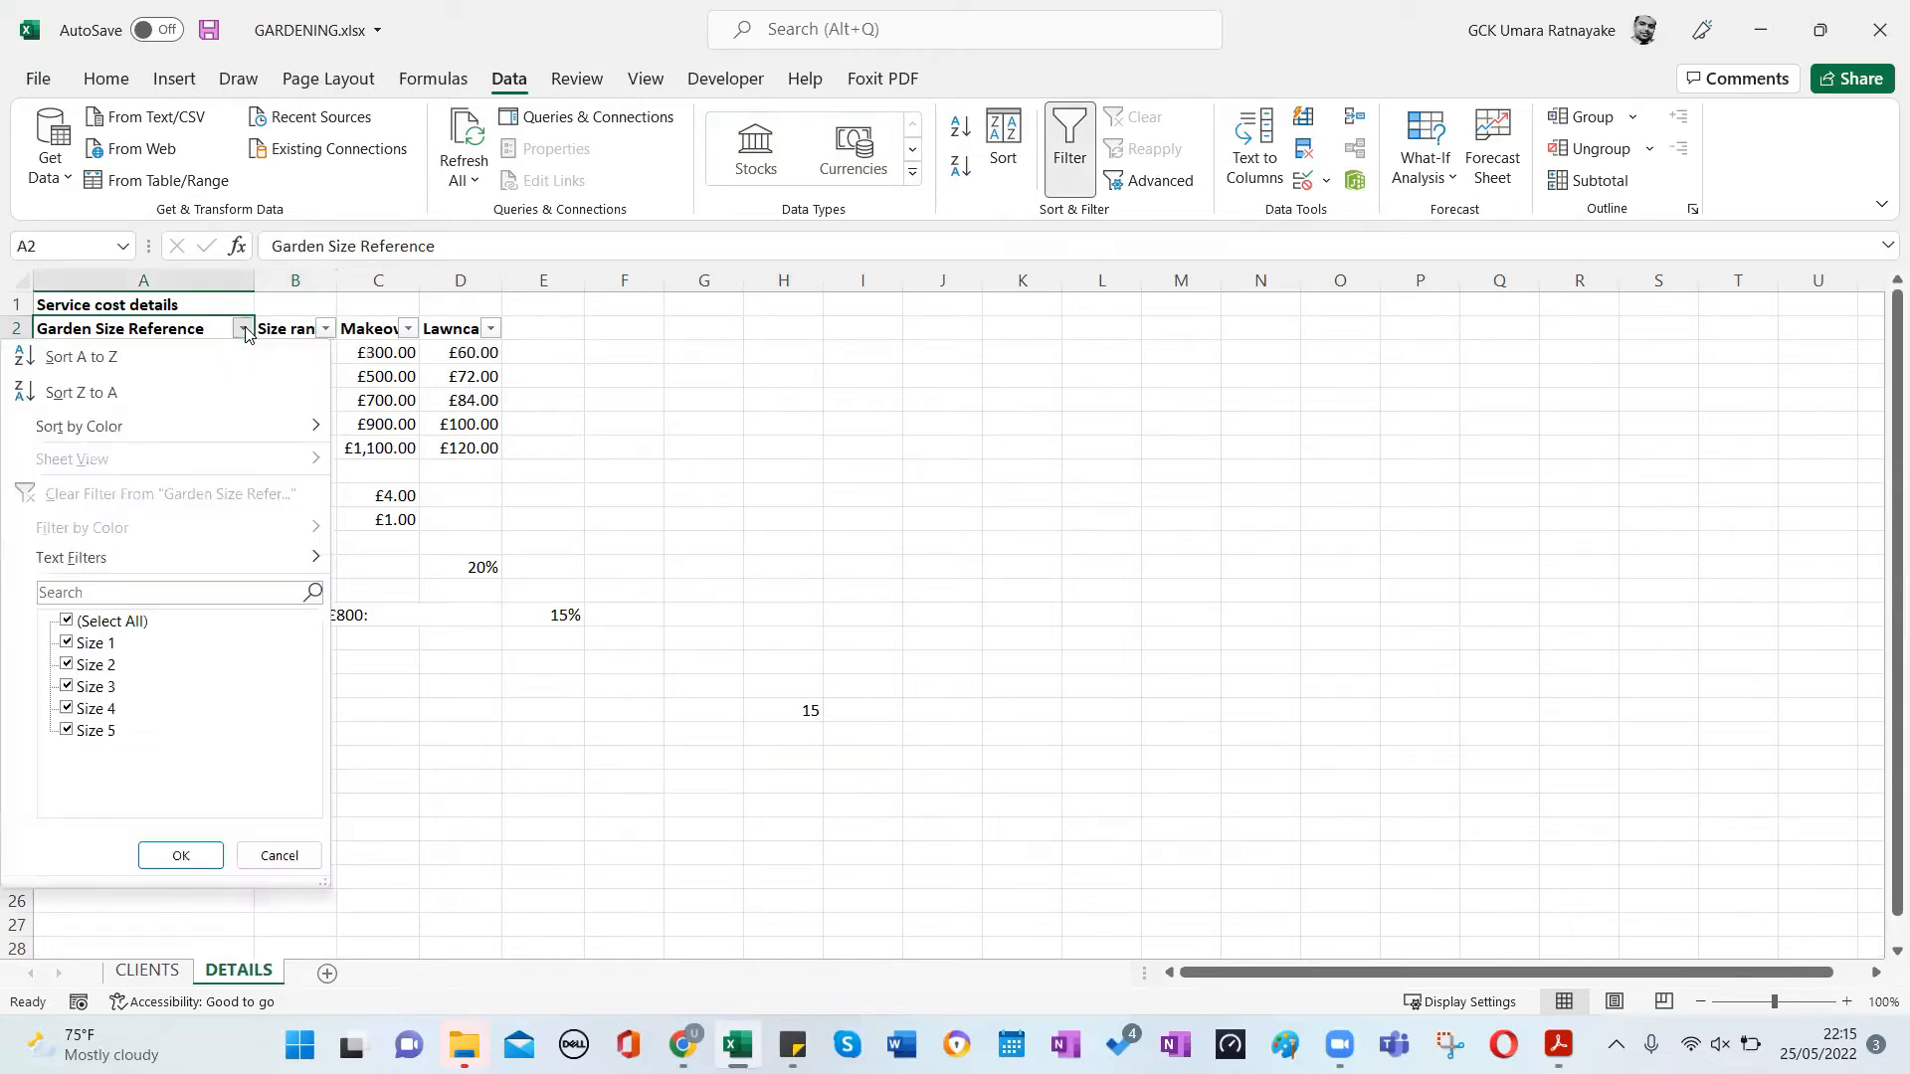
{"action": "left_click", "coordinate": [84, 625]}
{"action": "left_click", "coordinate": [67, 666]}
{"action": "left_click", "coordinate": [180, 859]}
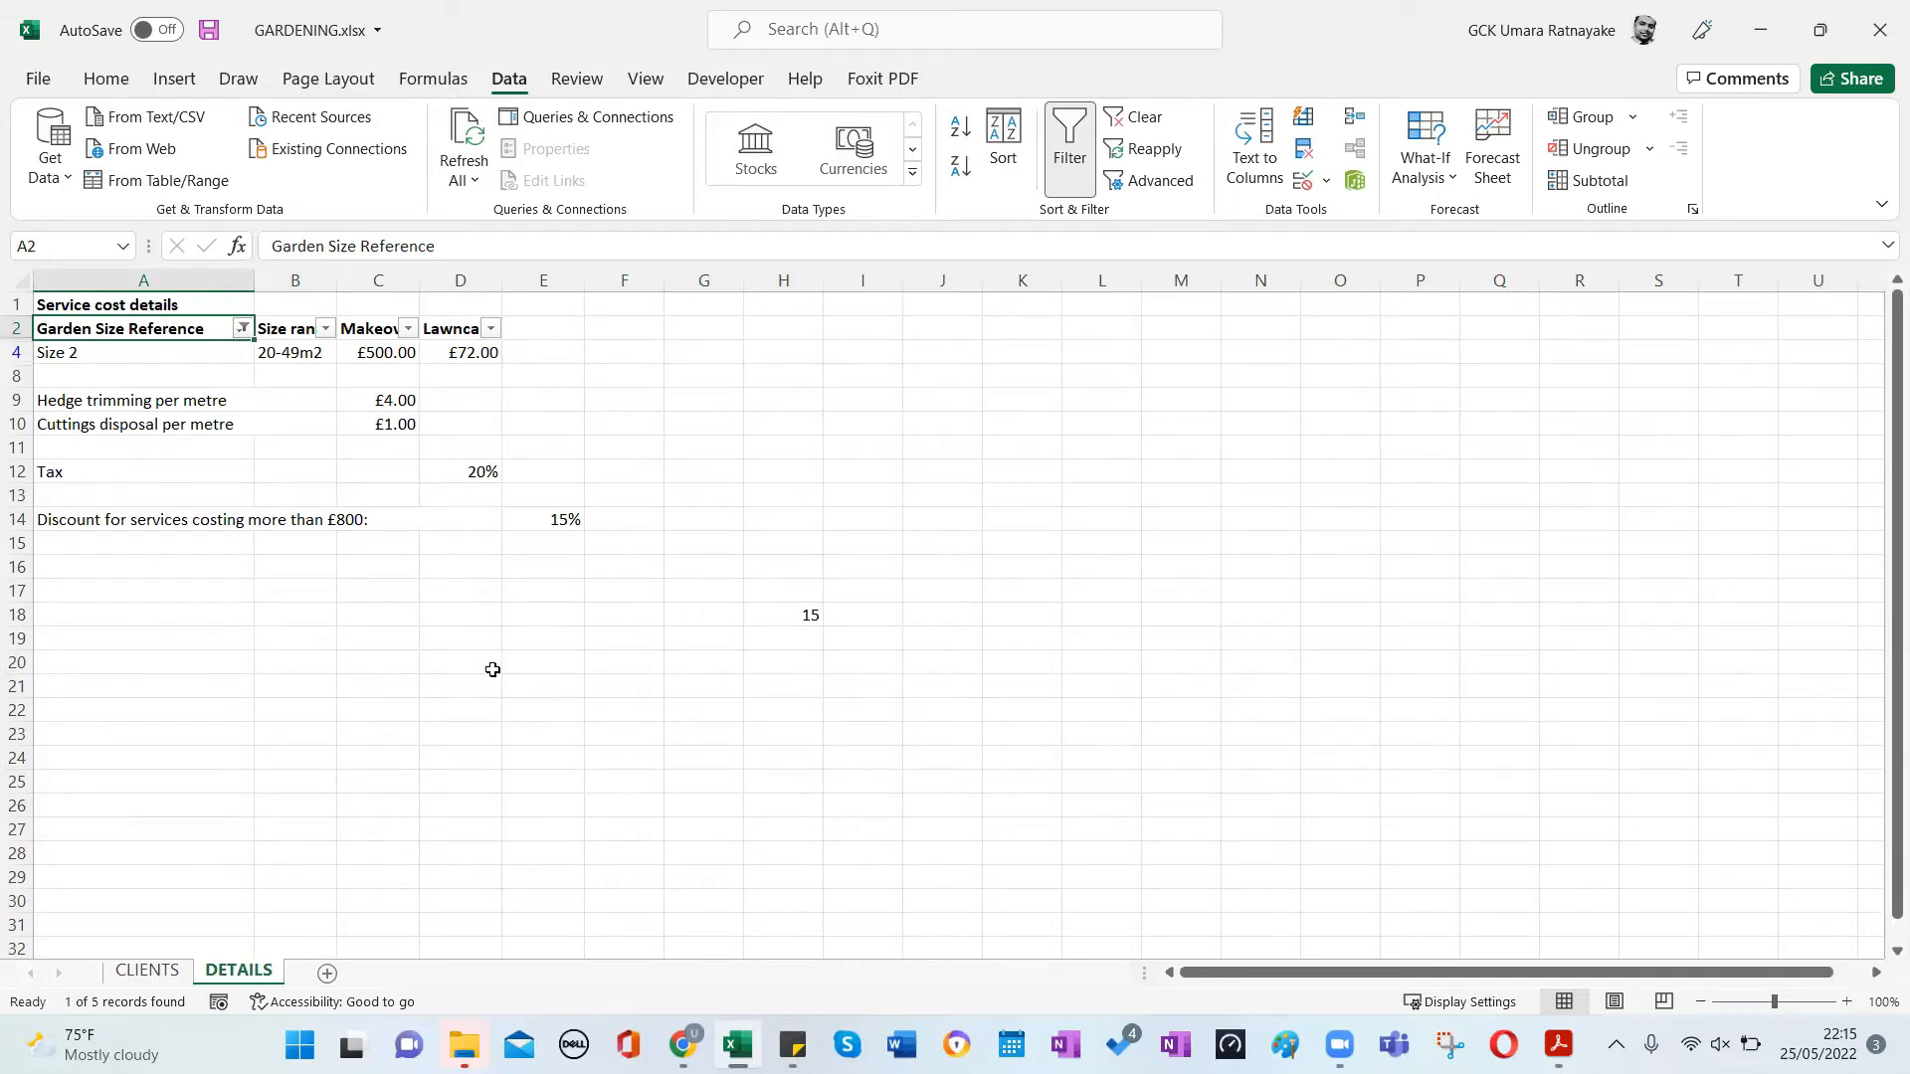
{"action": "left_click", "coordinate": [1135, 121]}
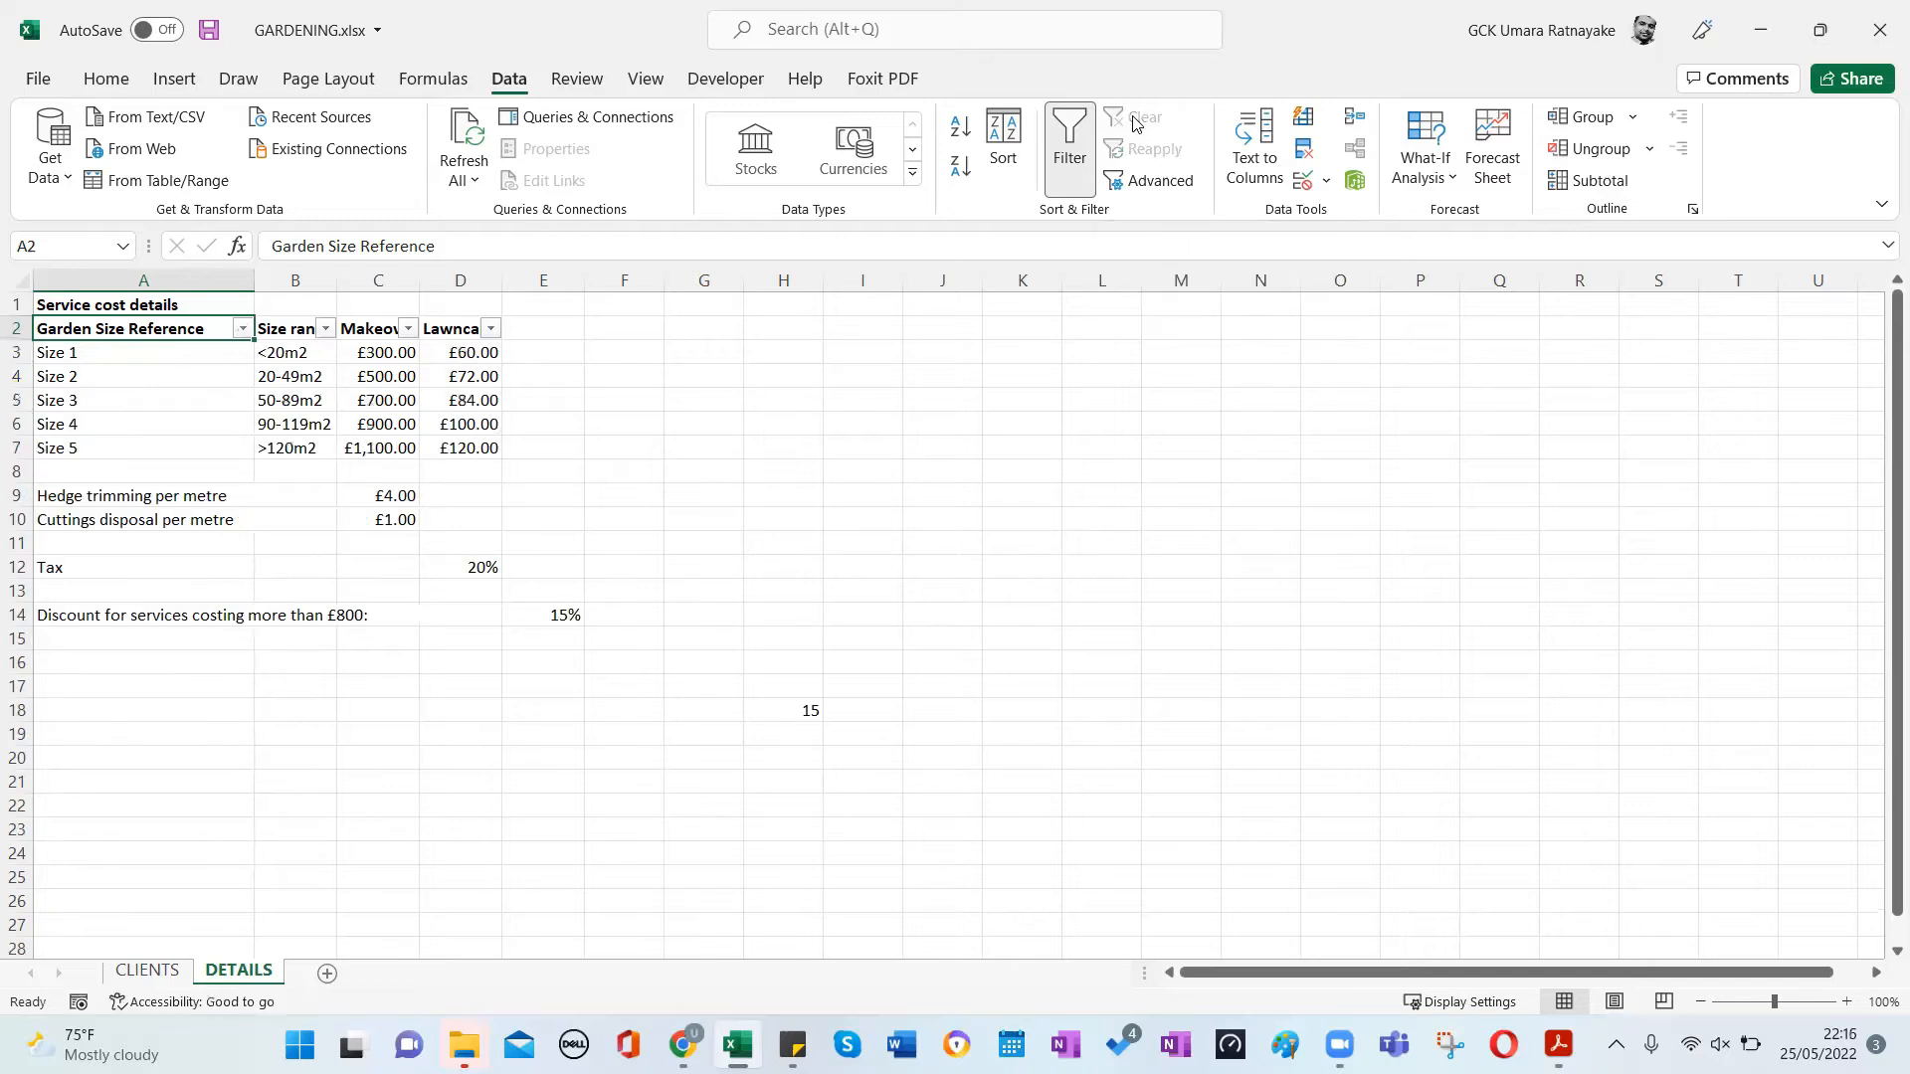
Try a Lawncare filter for values greater than or equal to 100, and remove all filtering from the service cost table.
{"action": "left_click", "coordinate": [793, 407]}
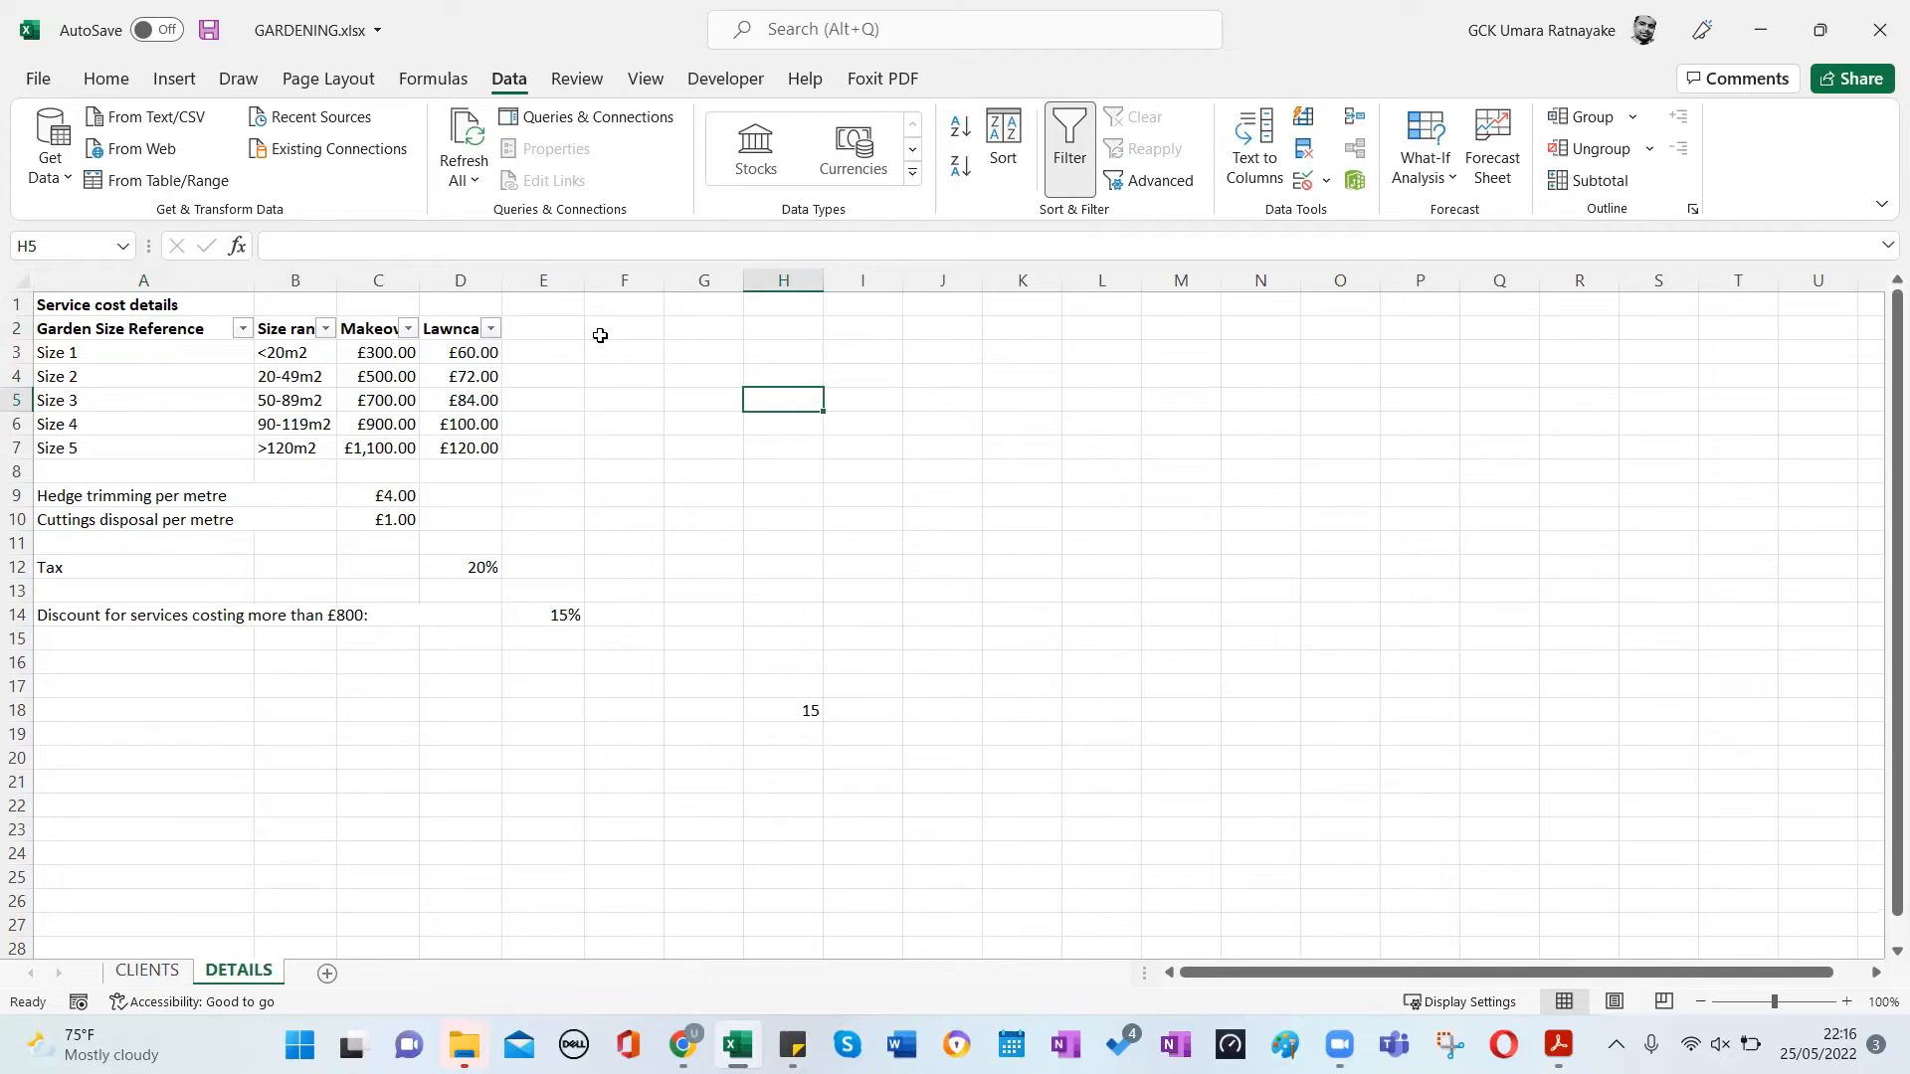
{"action": "left_click", "coordinate": [493, 332]}
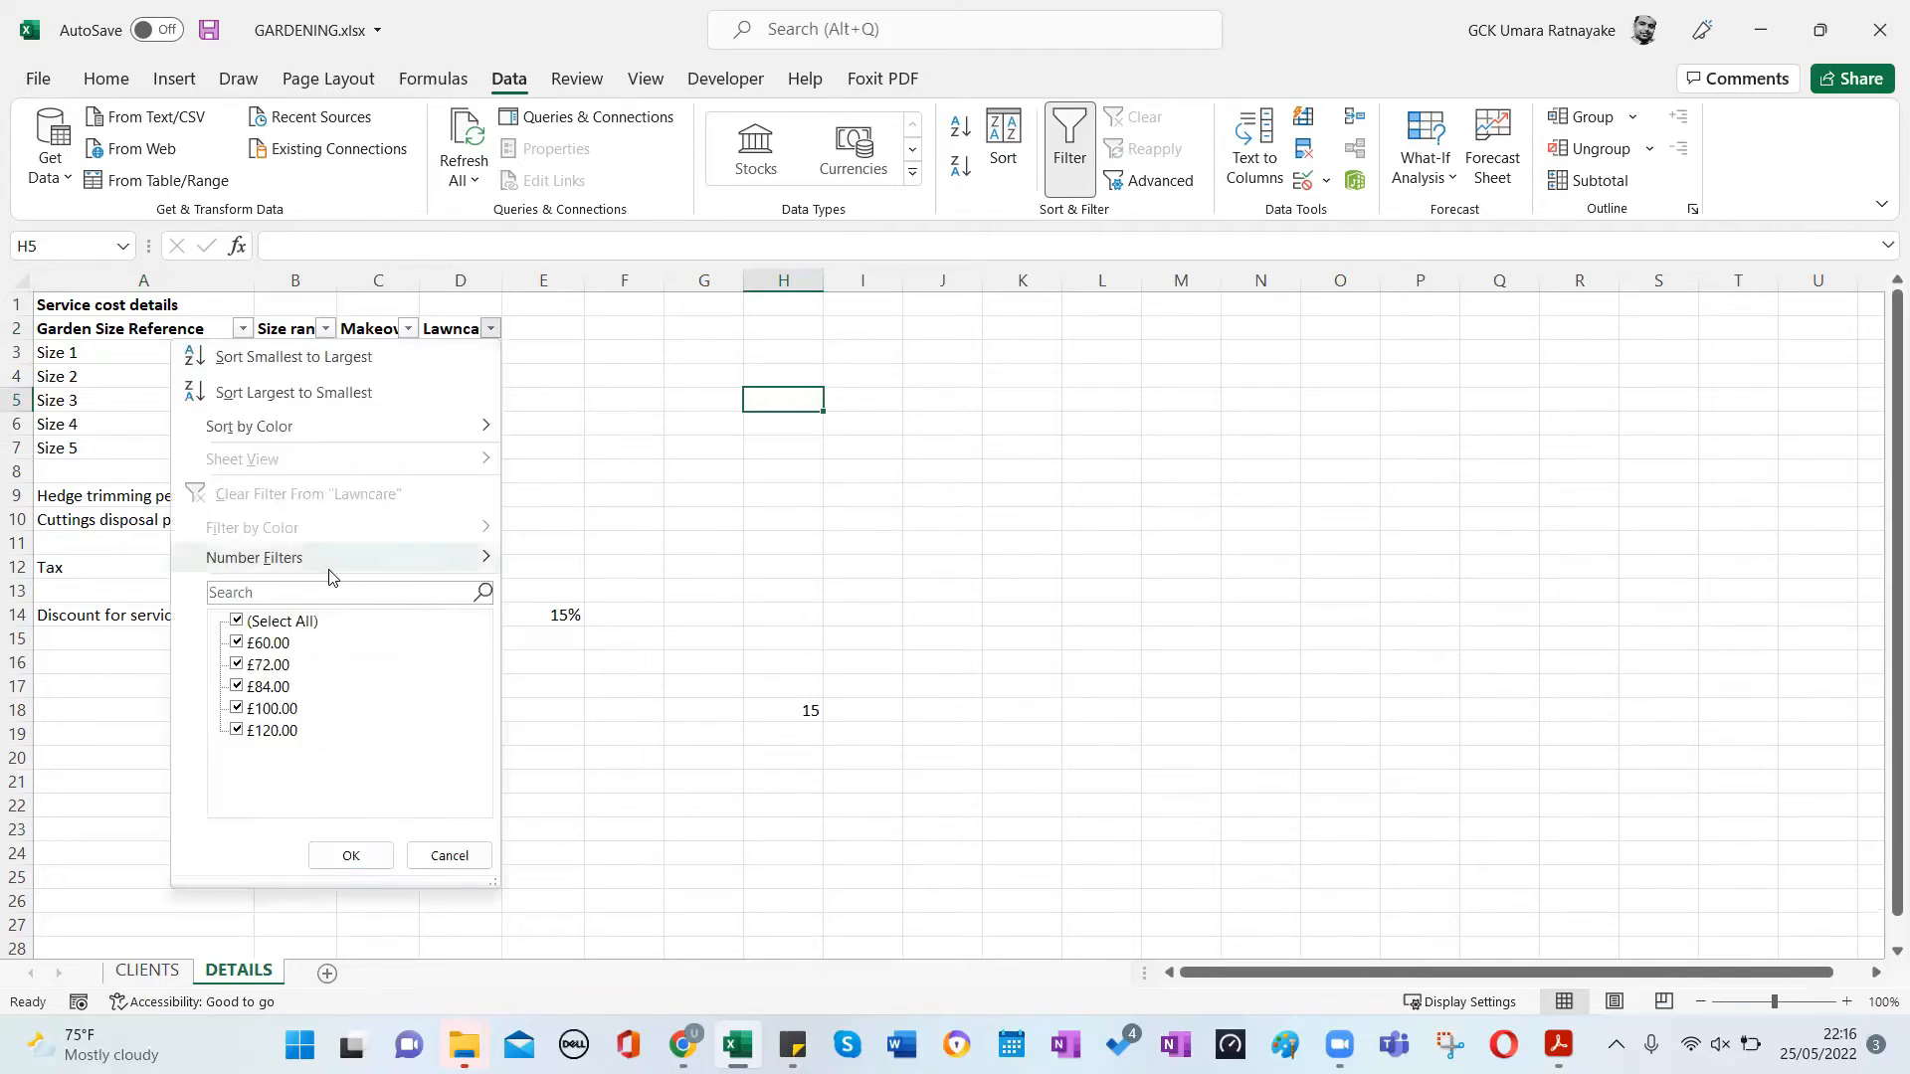
{"action": "mouse_move", "coordinate": [329, 567]}
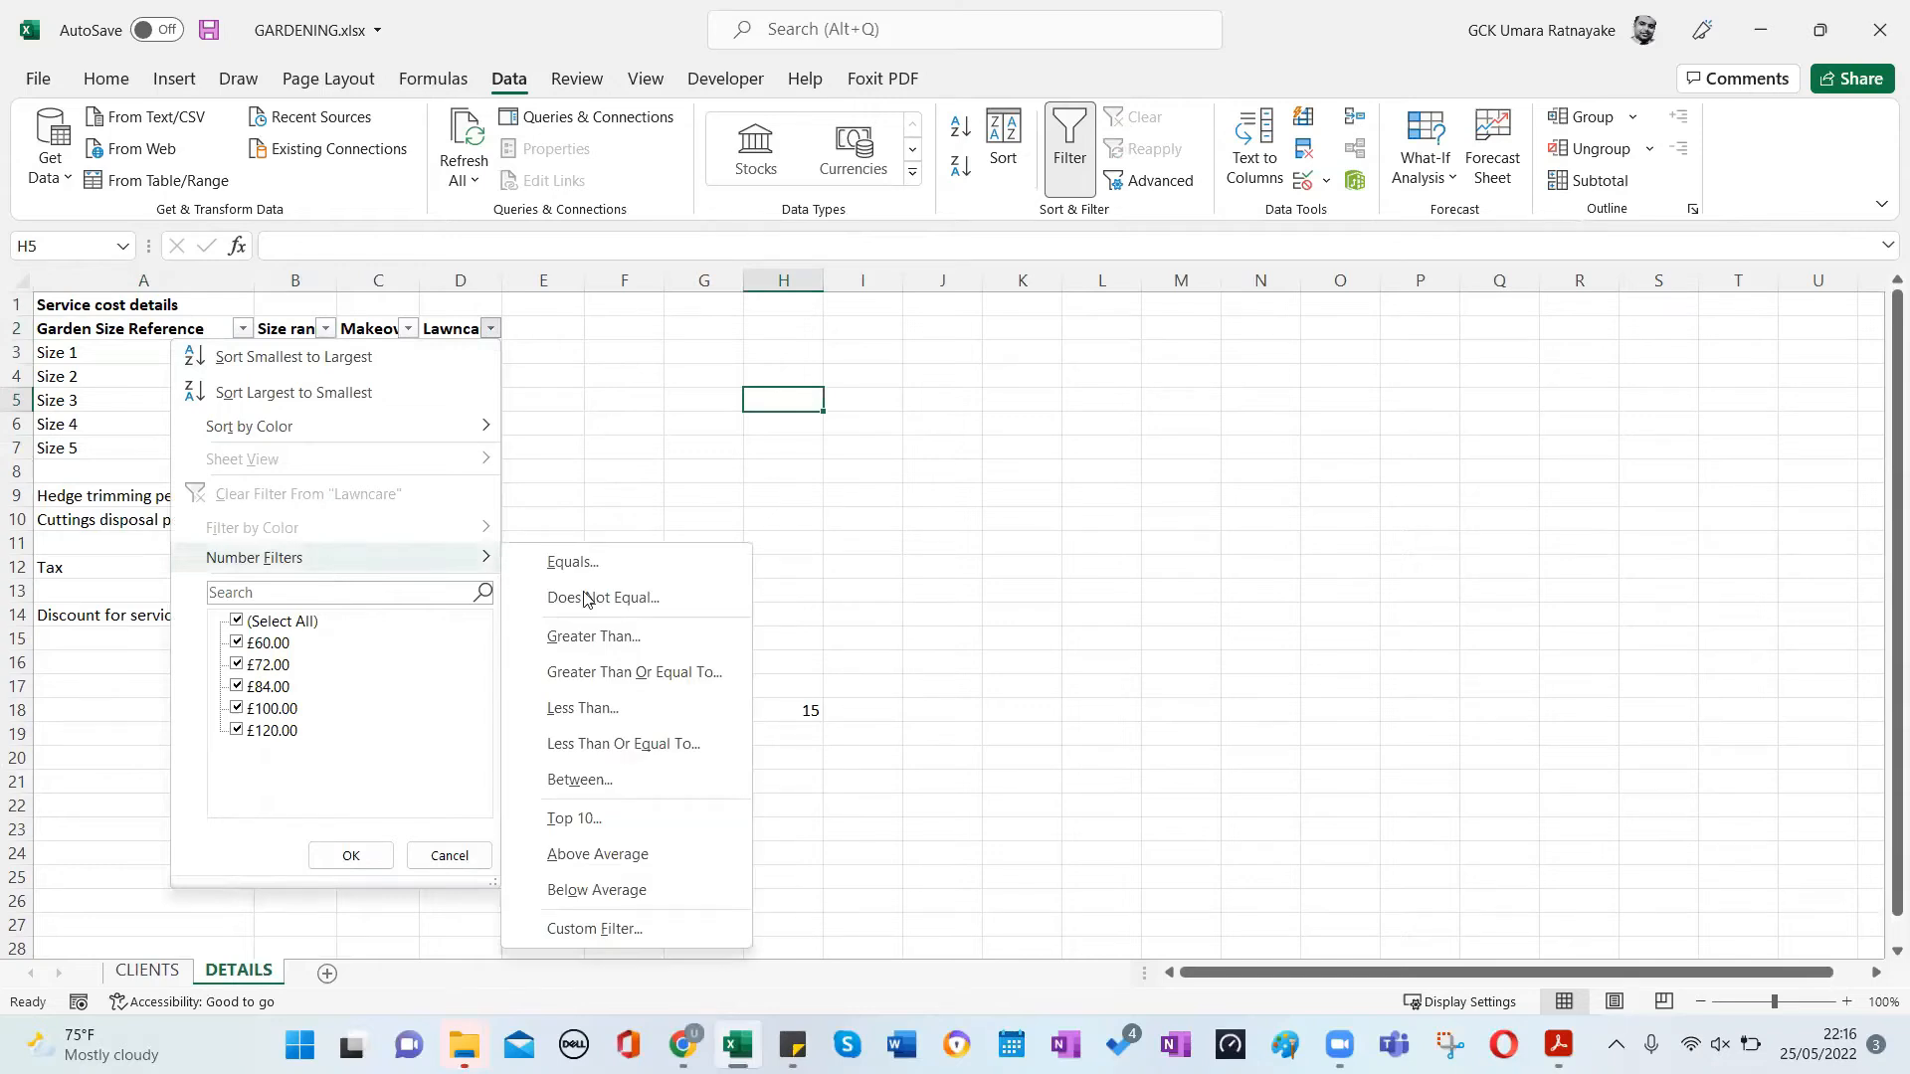
{"action": "left_click", "coordinate": [629, 674]}
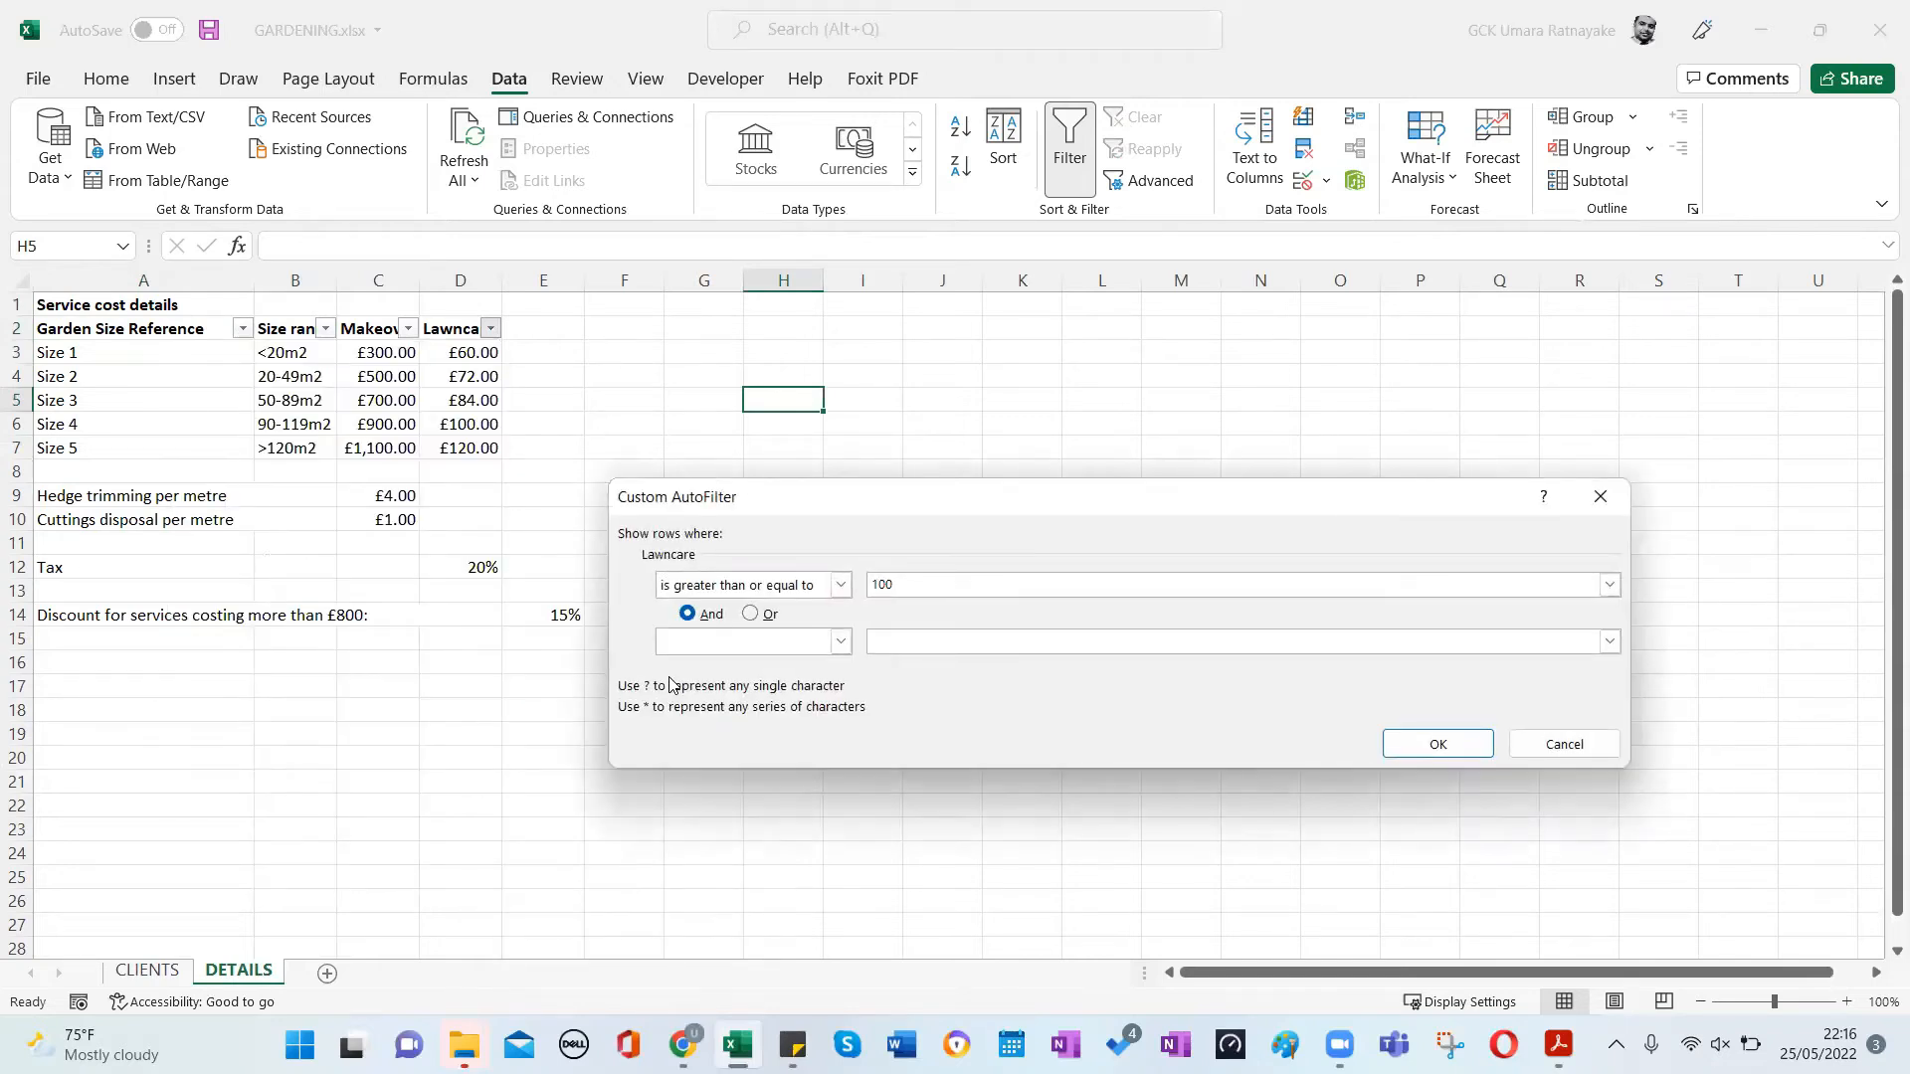
{"action": "key", "text": "Return"}
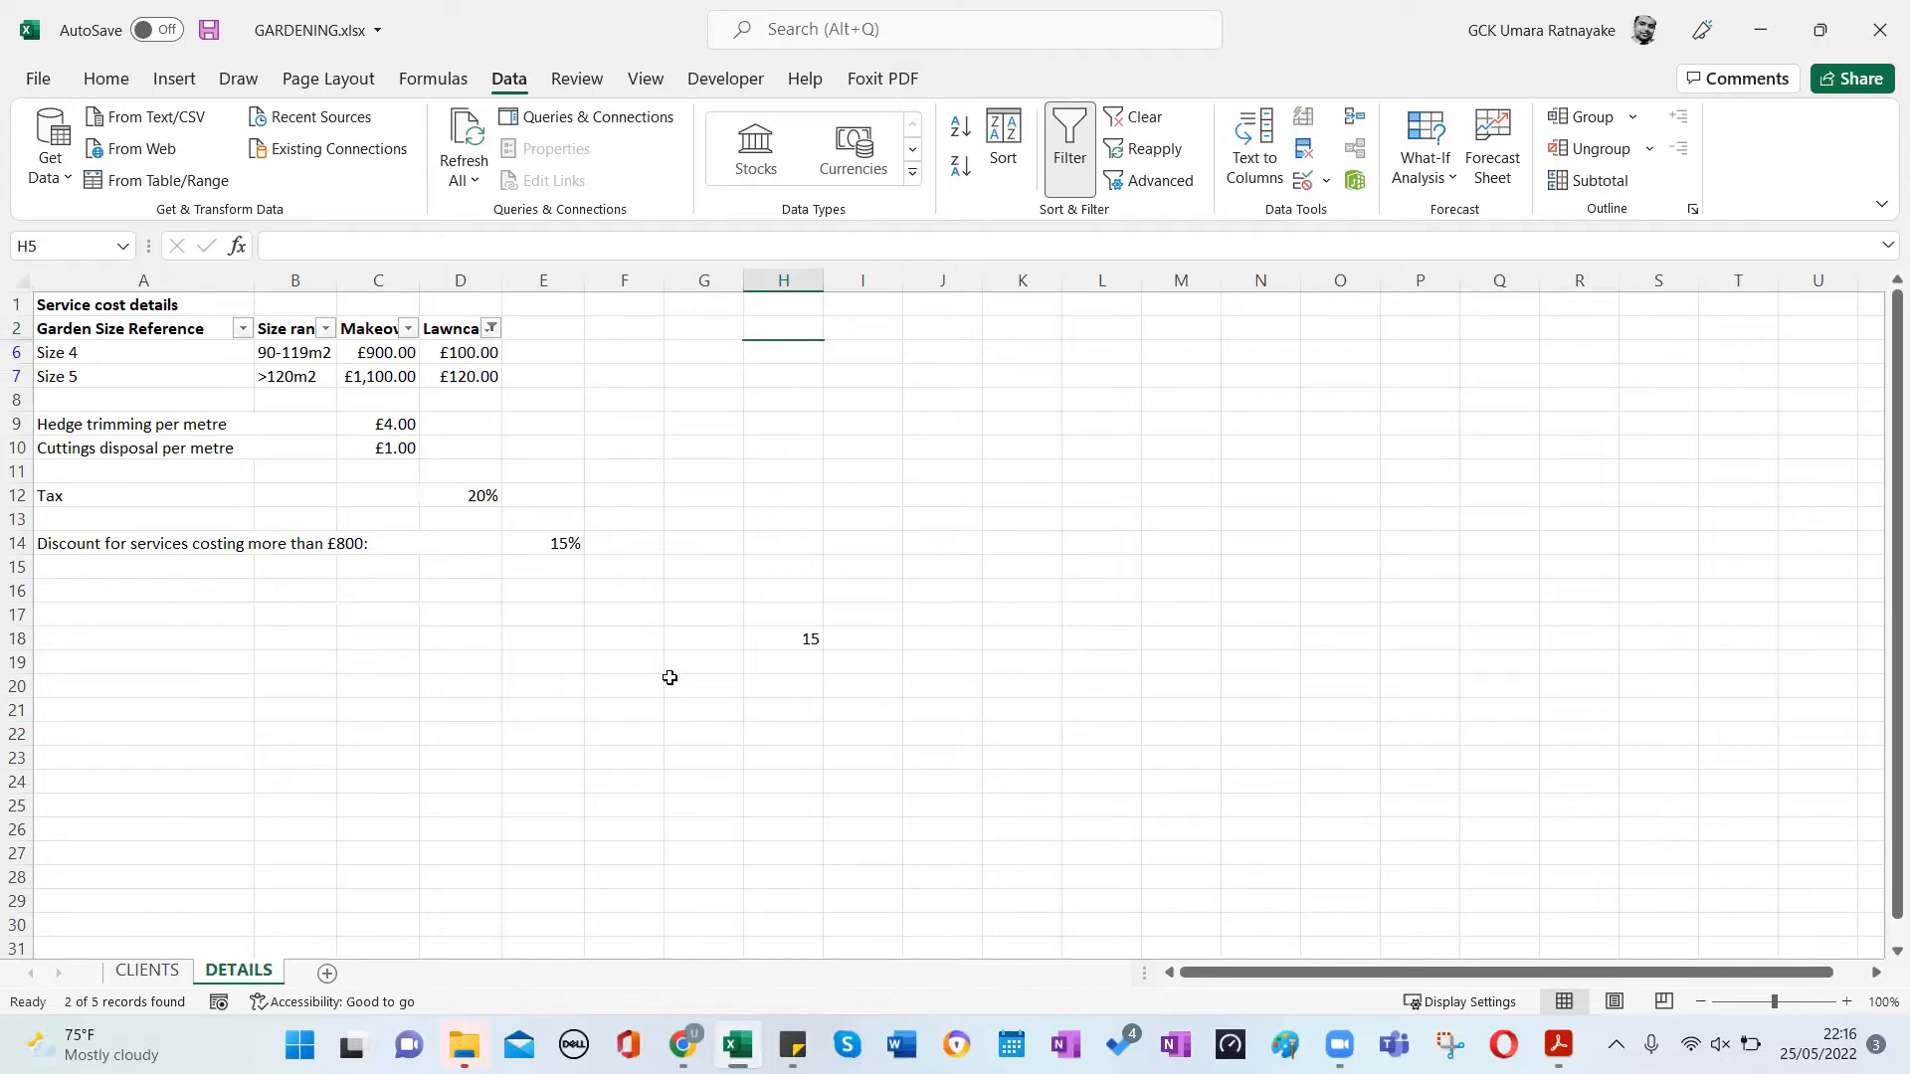
{"action": "left_click", "coordinate": [1136, 117]}
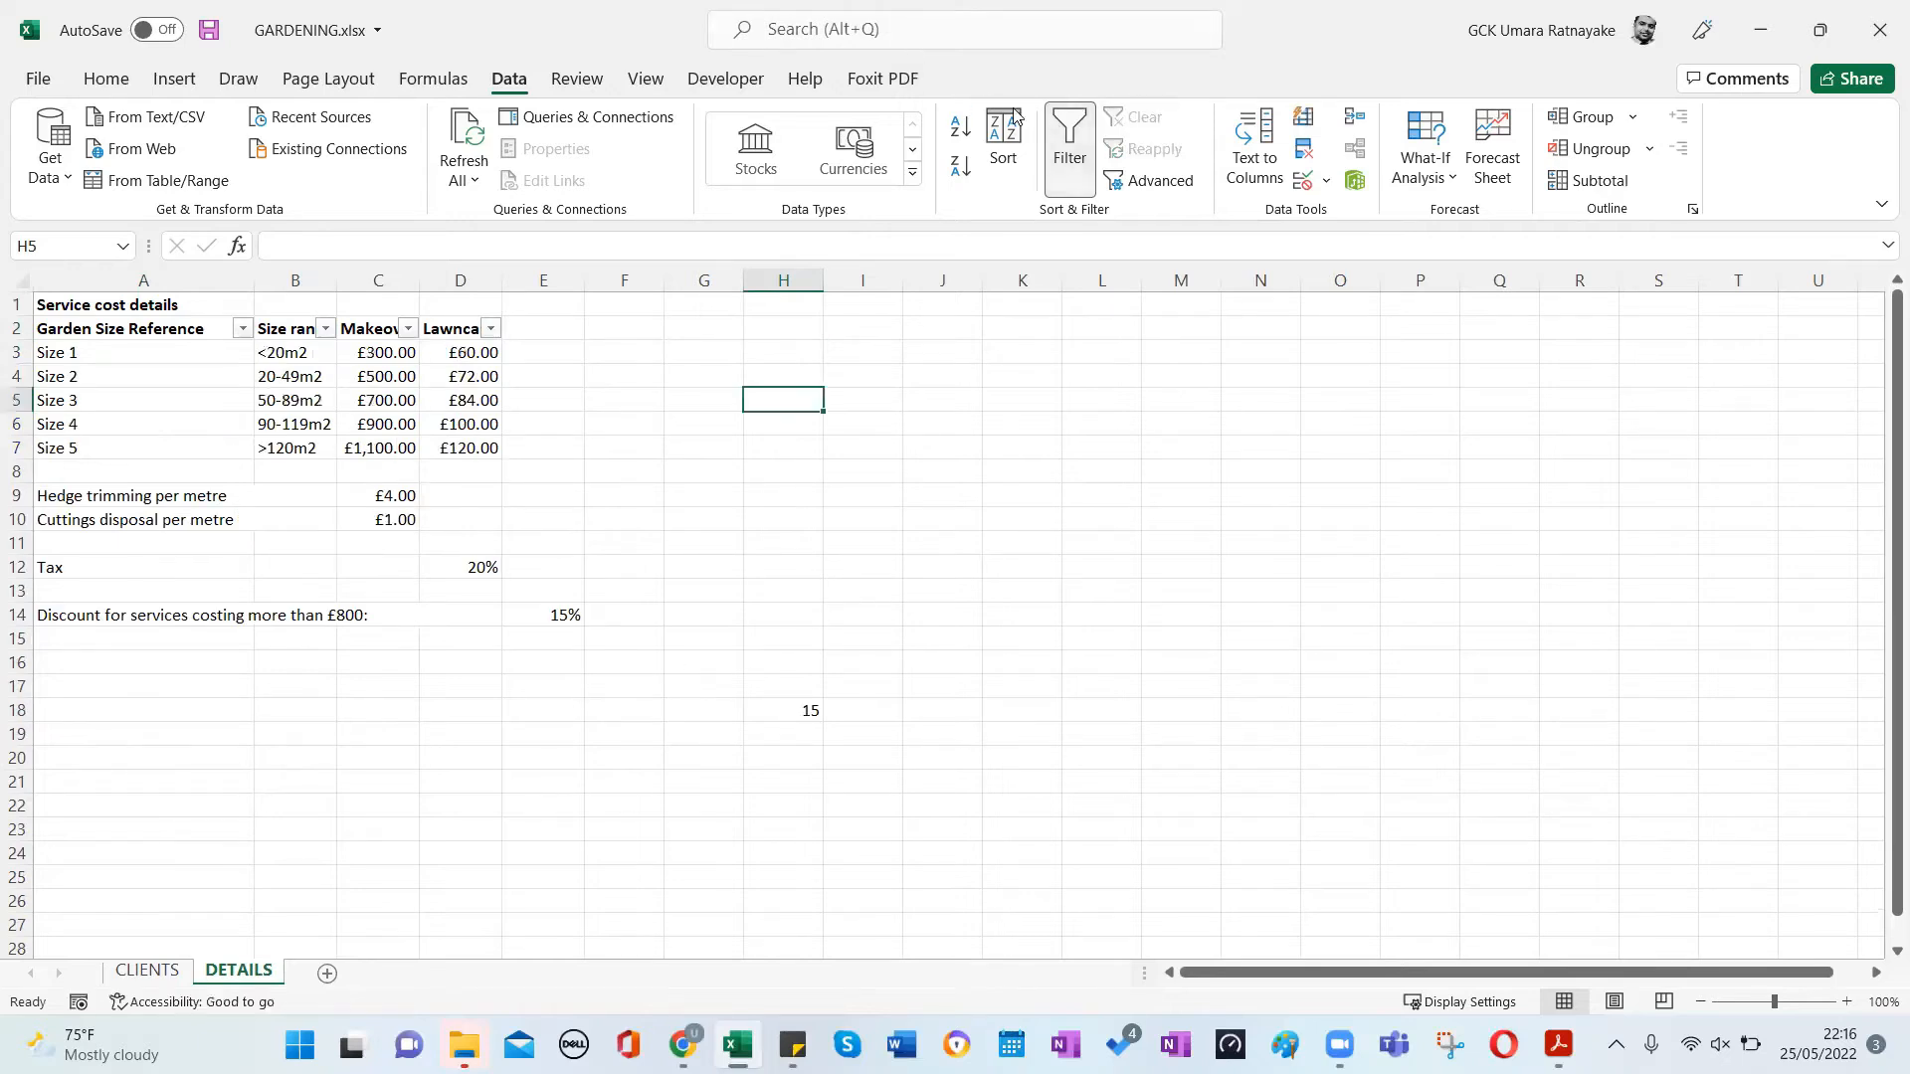
{"action": "left_click", "coordinate": [1072, 170]}
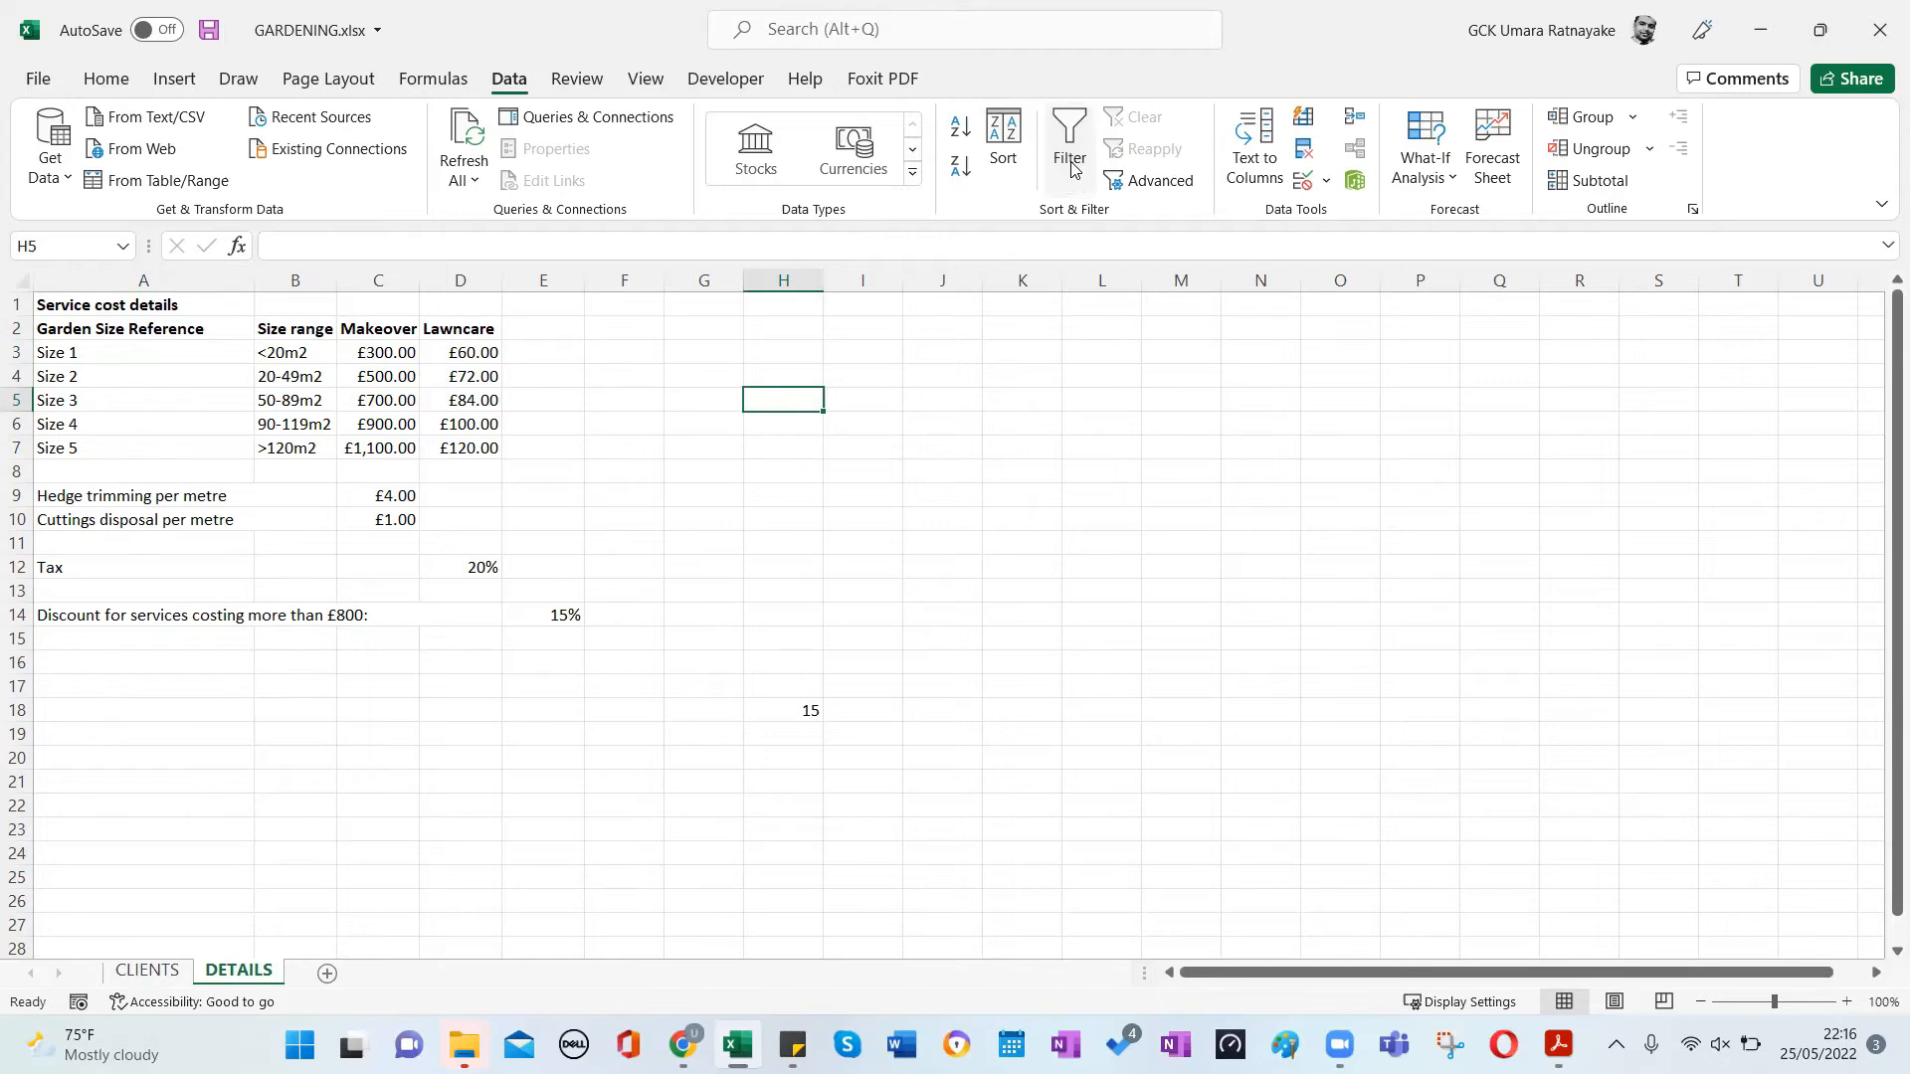
Turn on filtering for the service cost table on the DETAILS sheet, starting from its Garden Size Reference header.
{"action": "left_click", "coordinate": [1073, 169]}
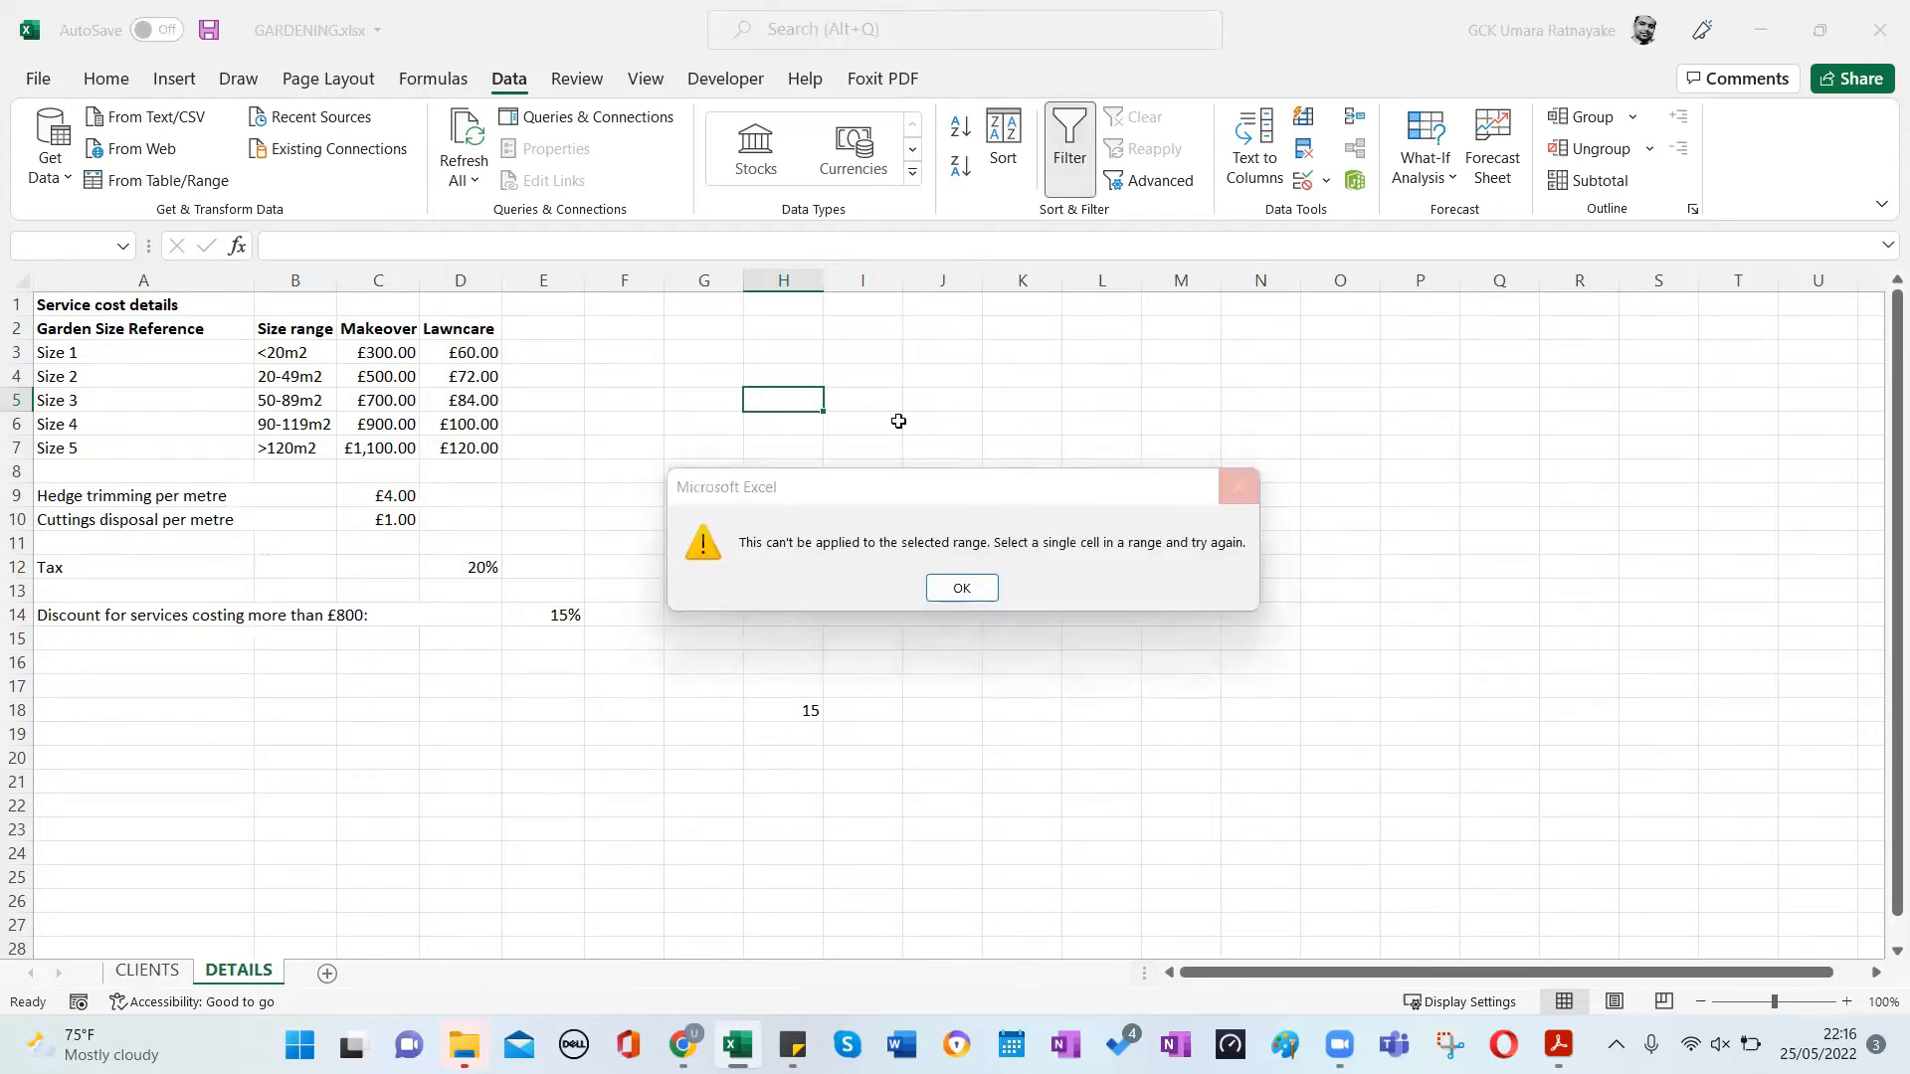
{"action": "key", "text": "Return"}
{"action": "left_click", "coordinate": [174, 333]}
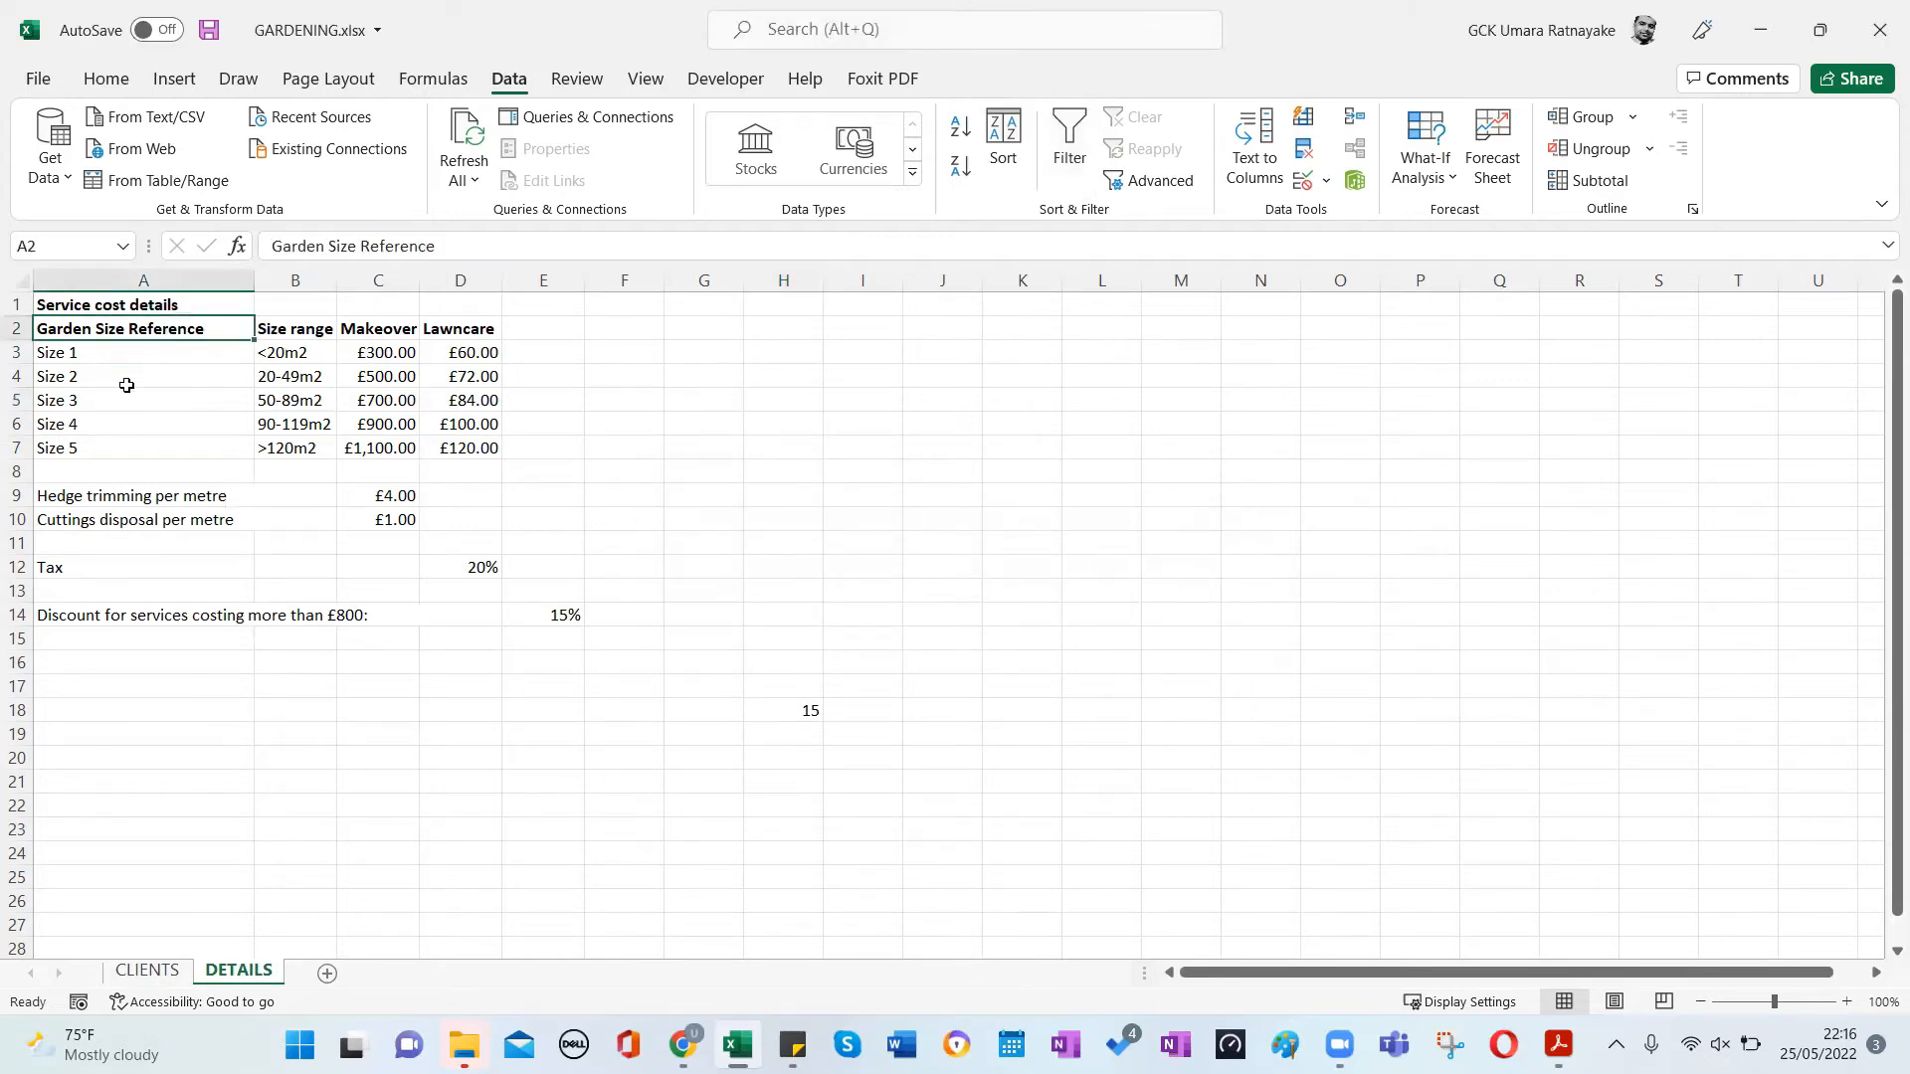
{"action": "left_click", "coordinate": [507, 428]}
{"action": "left_click", "coordinate": [220, 335]}
{"action": "left_click", "coordinate": [261, 334]}
{"action": "left_click", "coordinate": [204, 324]}
{"action": "left_click", "coordinate": [1068, 148]}
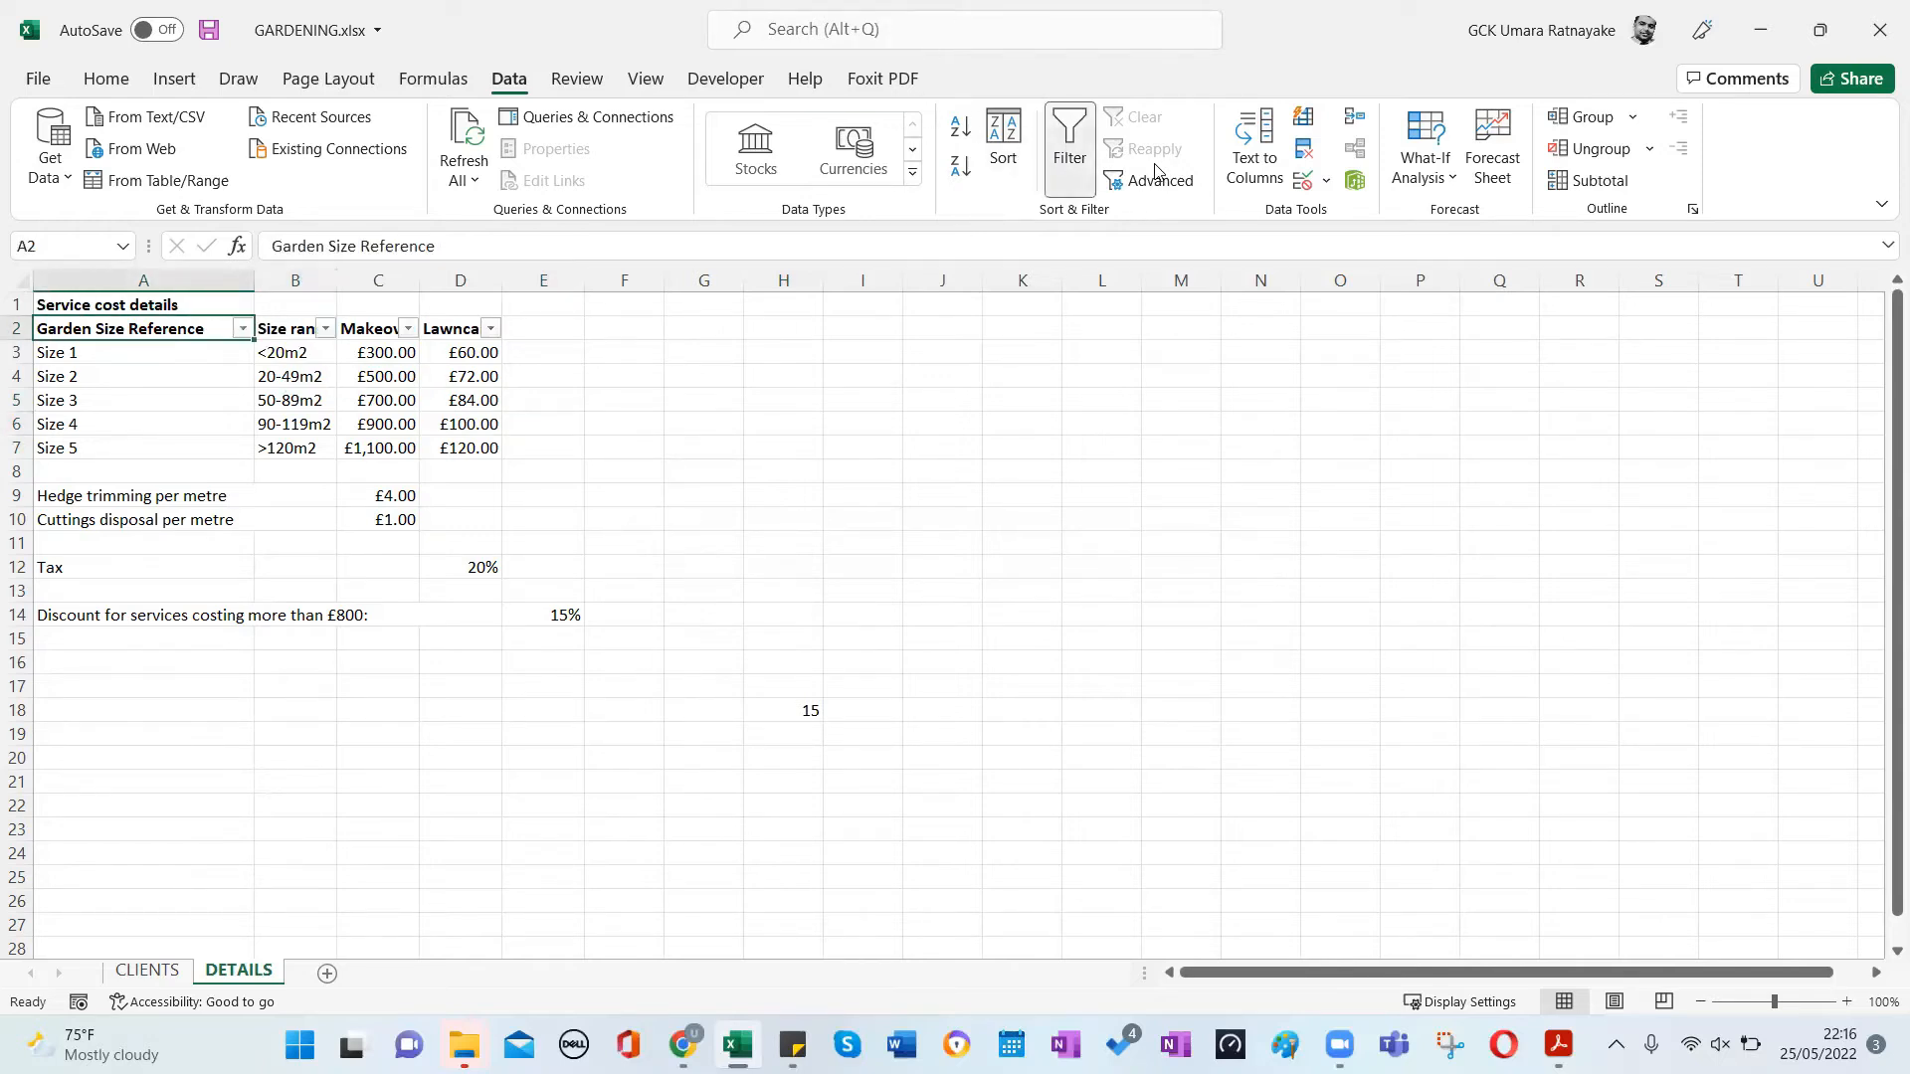
Filter the Garden Size Reference column to show only Size 2.
{"action": "left_click", "coordinate": [243, 330]}
{"action": "left_click", "coordinate": [64, 625]}
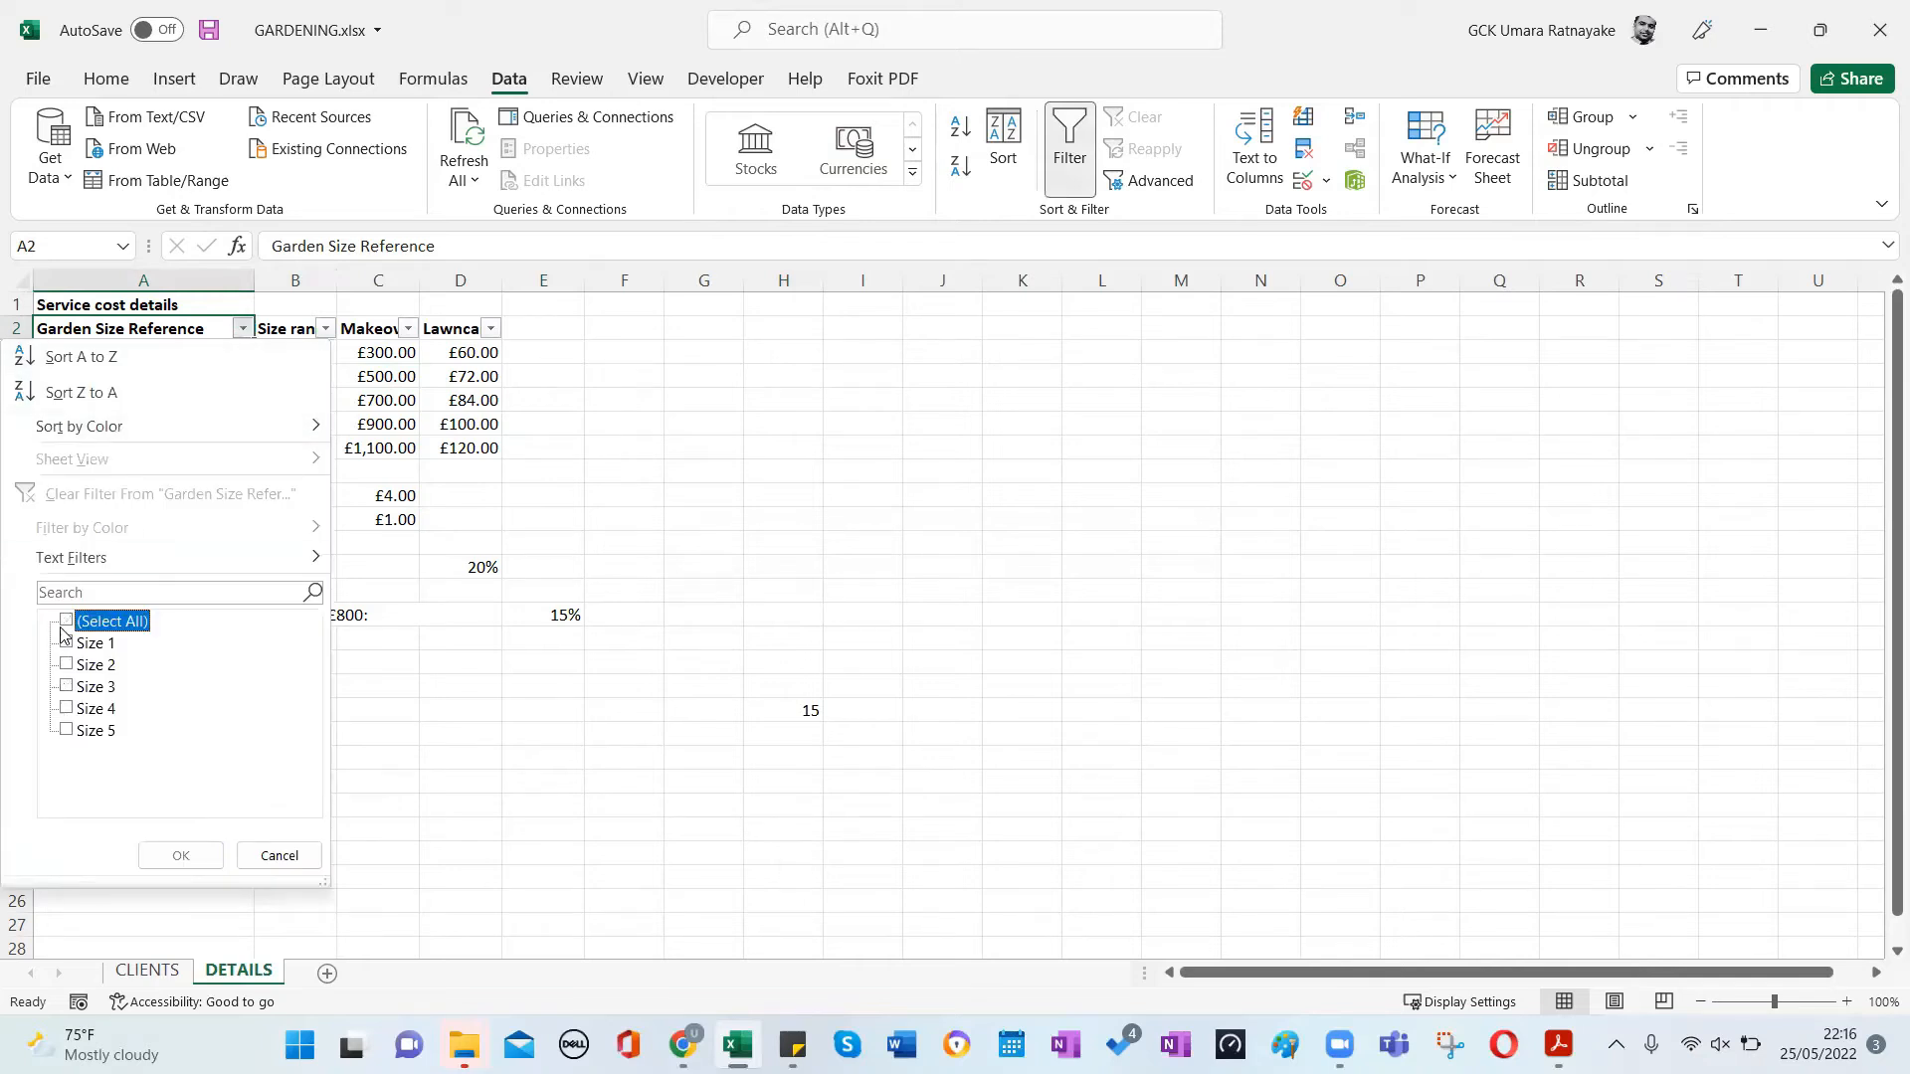
{"action": "left_click", "coordinate": [66, 665]}
{"action": "left_click", "coordinate": [180, 853]}
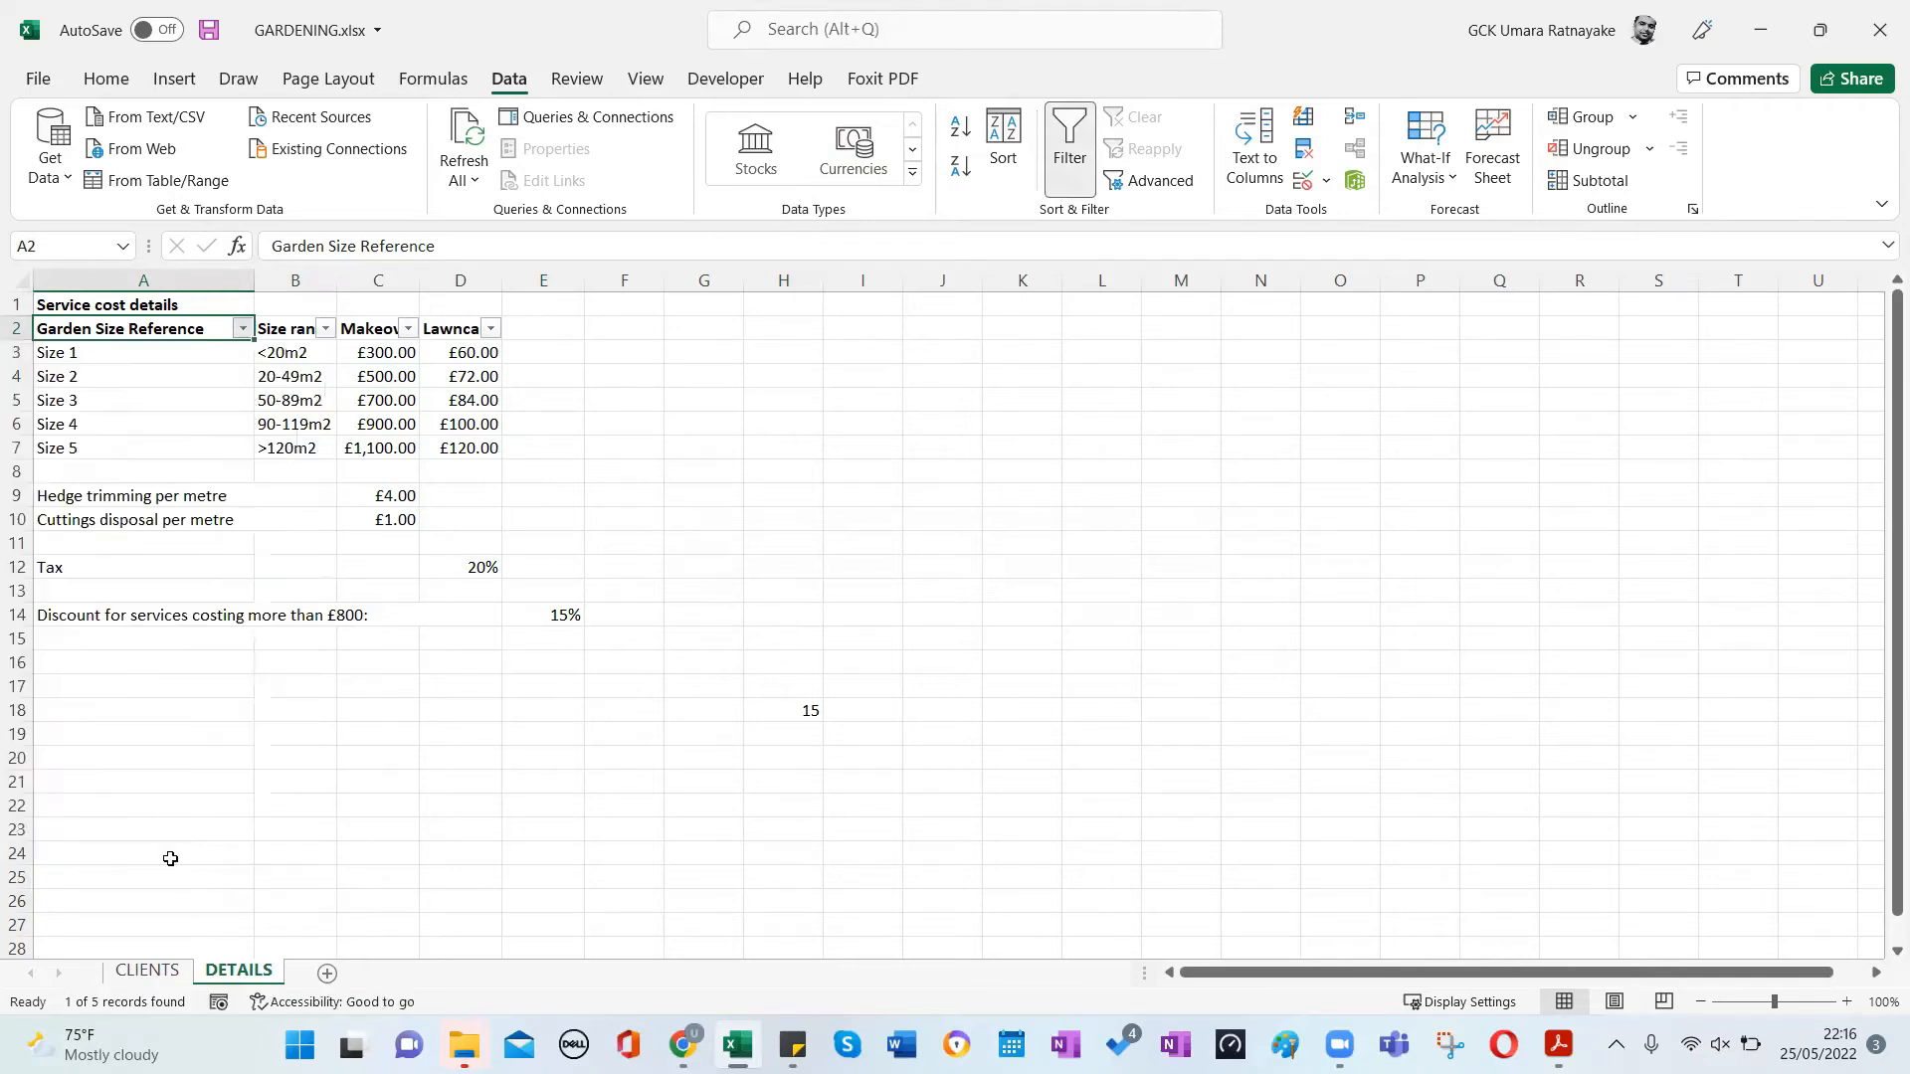
{"action": "left_click", "coordinate": [793, 542]}
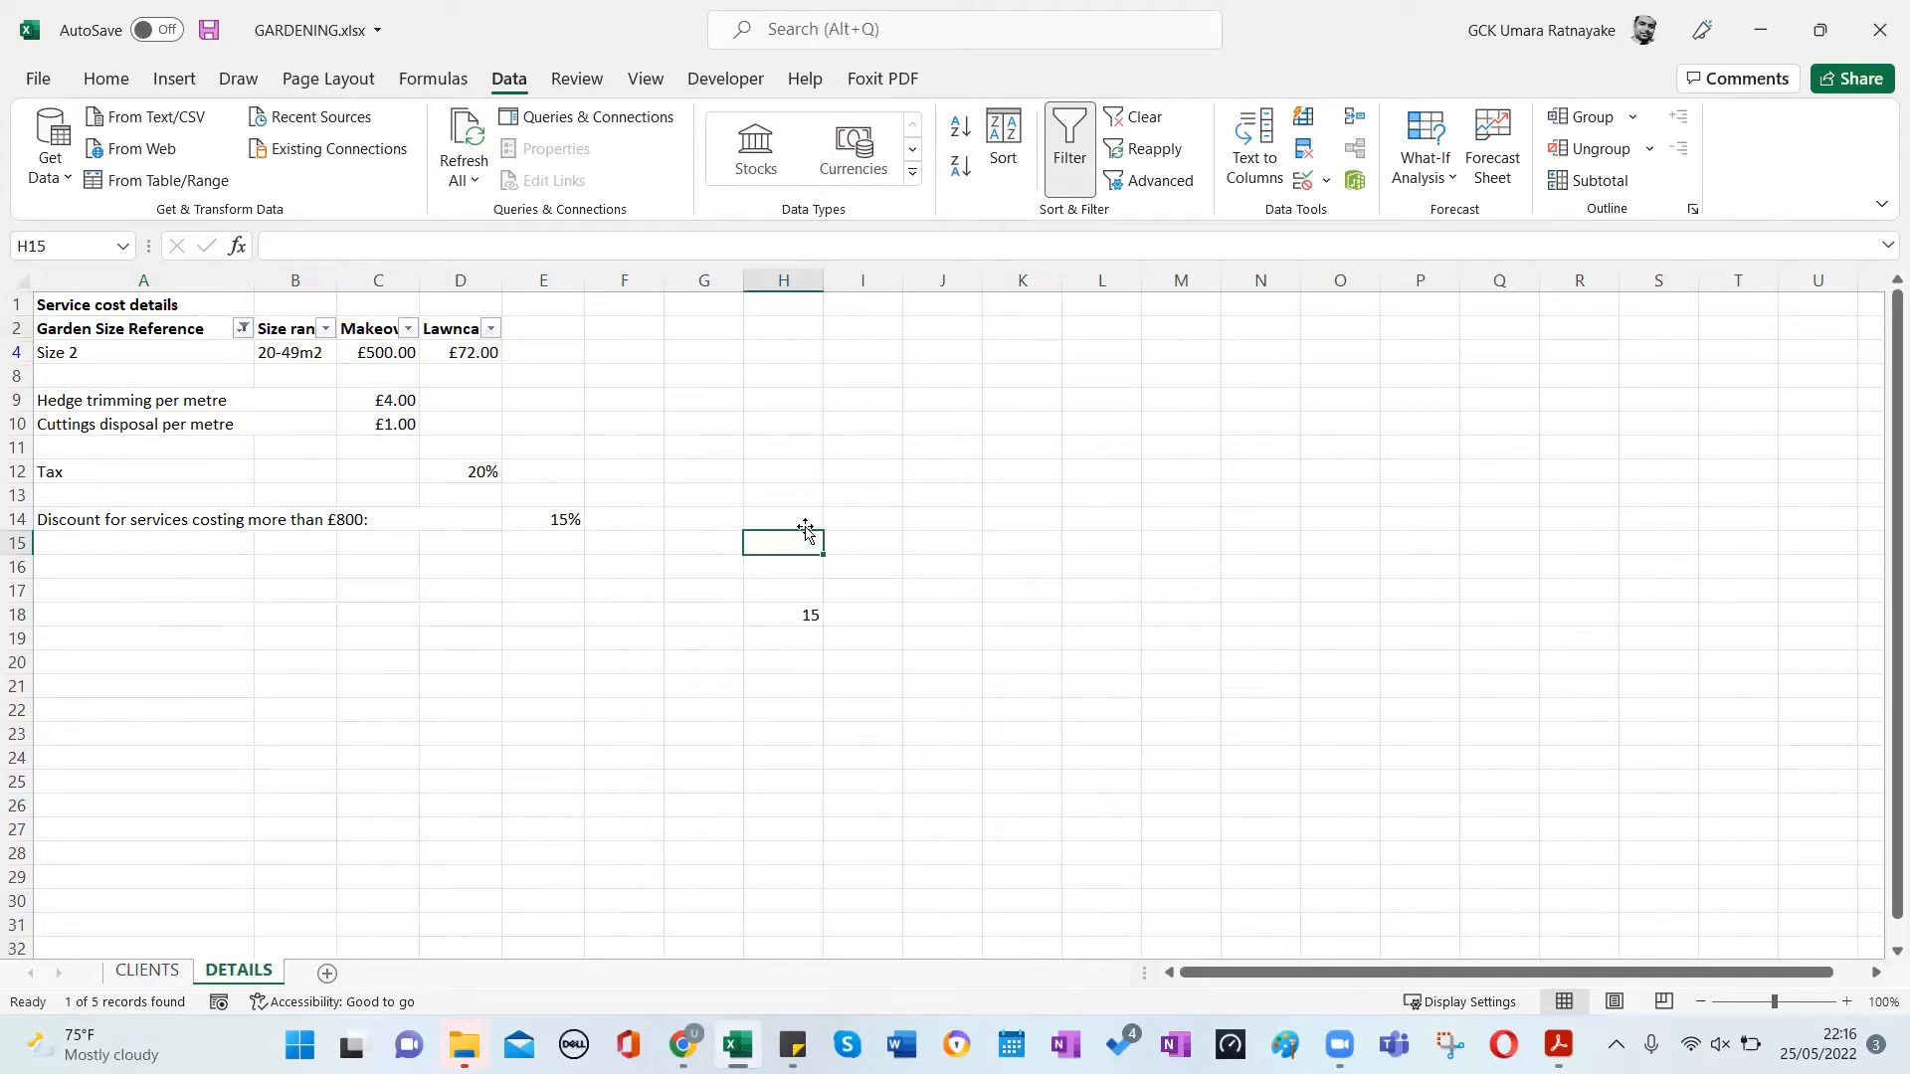
Read the Task B2 instructions in the question paper PDF and return to the GARDENING.xlsx workbook.
{"action": "key", "text": "alt+Tab"}
{"action": "key", "text": "alt+Tab"}
{"action": "key", "text": "Tab"}
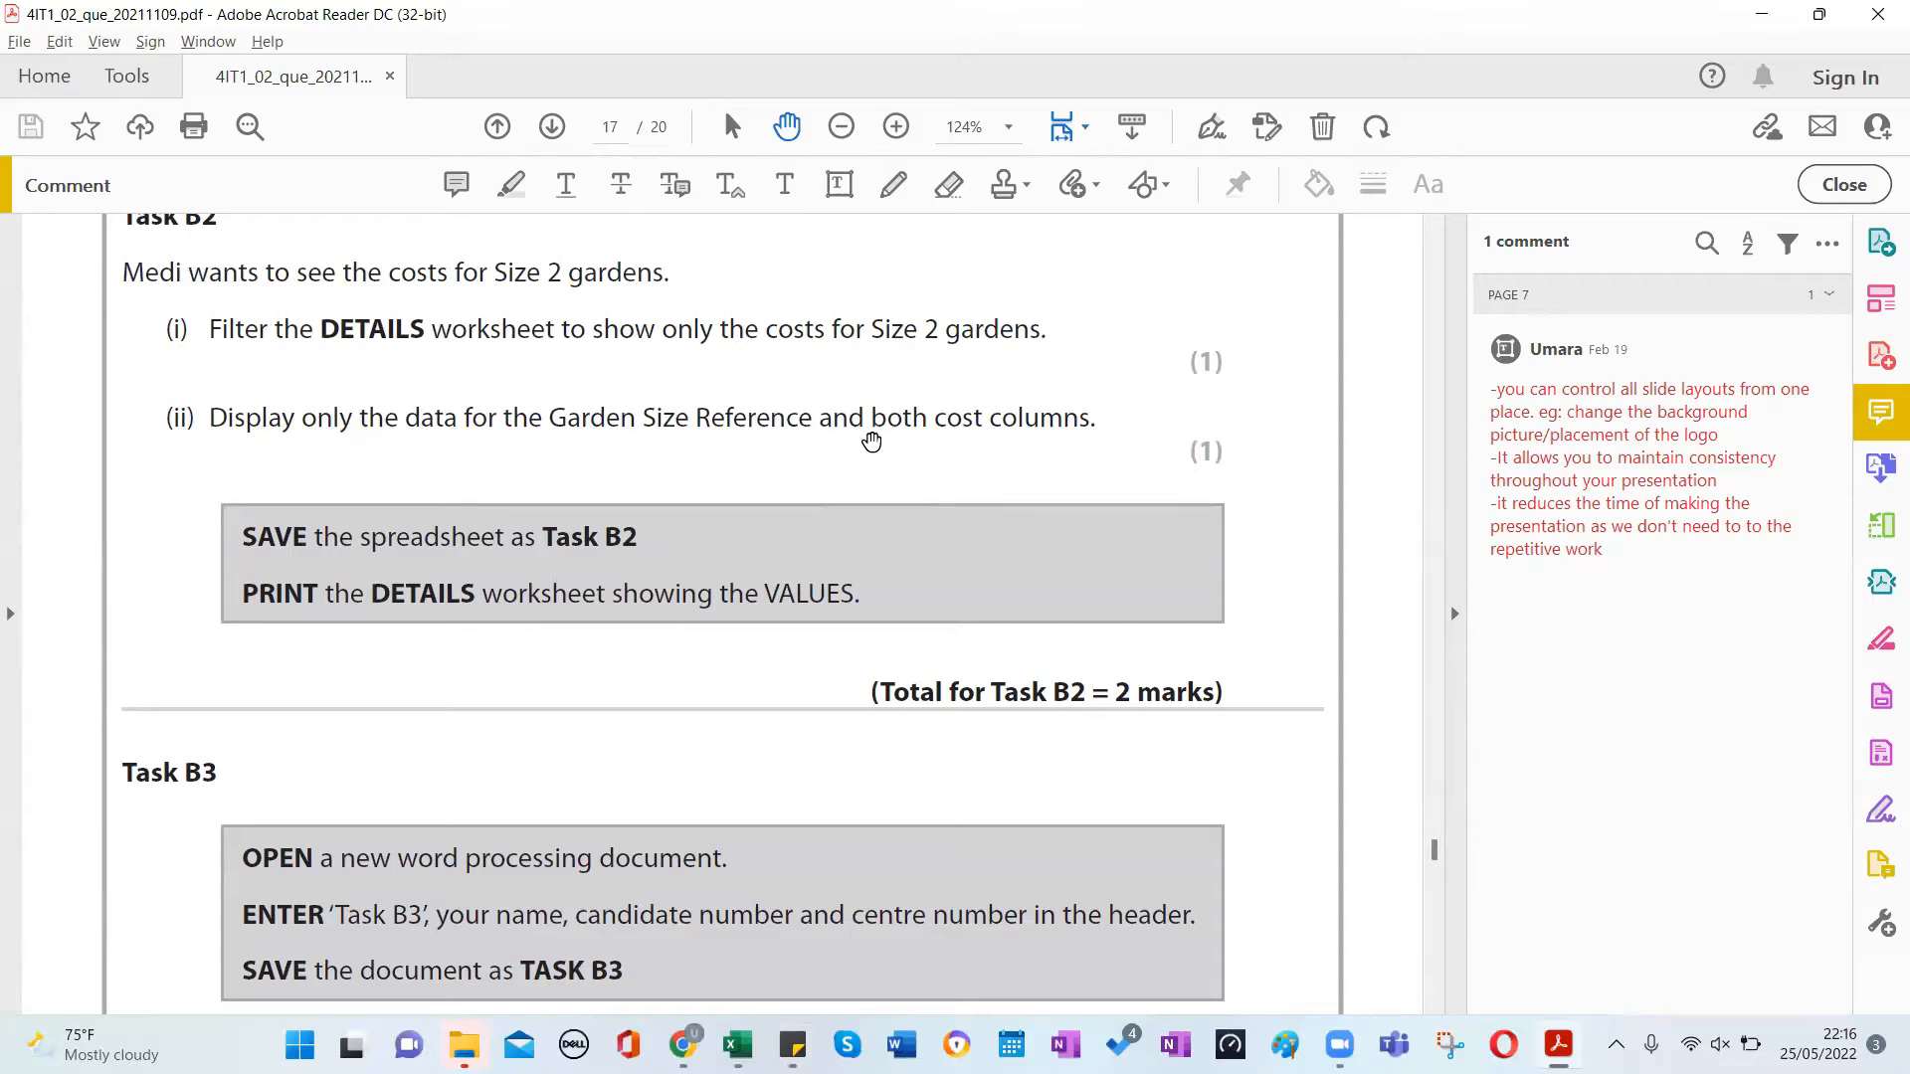
{"action": "scroll", "coordinate": [736, 475], "scroll_direction": "down", "scroll_amount": 5}
{"action": "scroll", "coordinate": [725, 482], "scroll_direction": "up", "scroll_amount": 3}
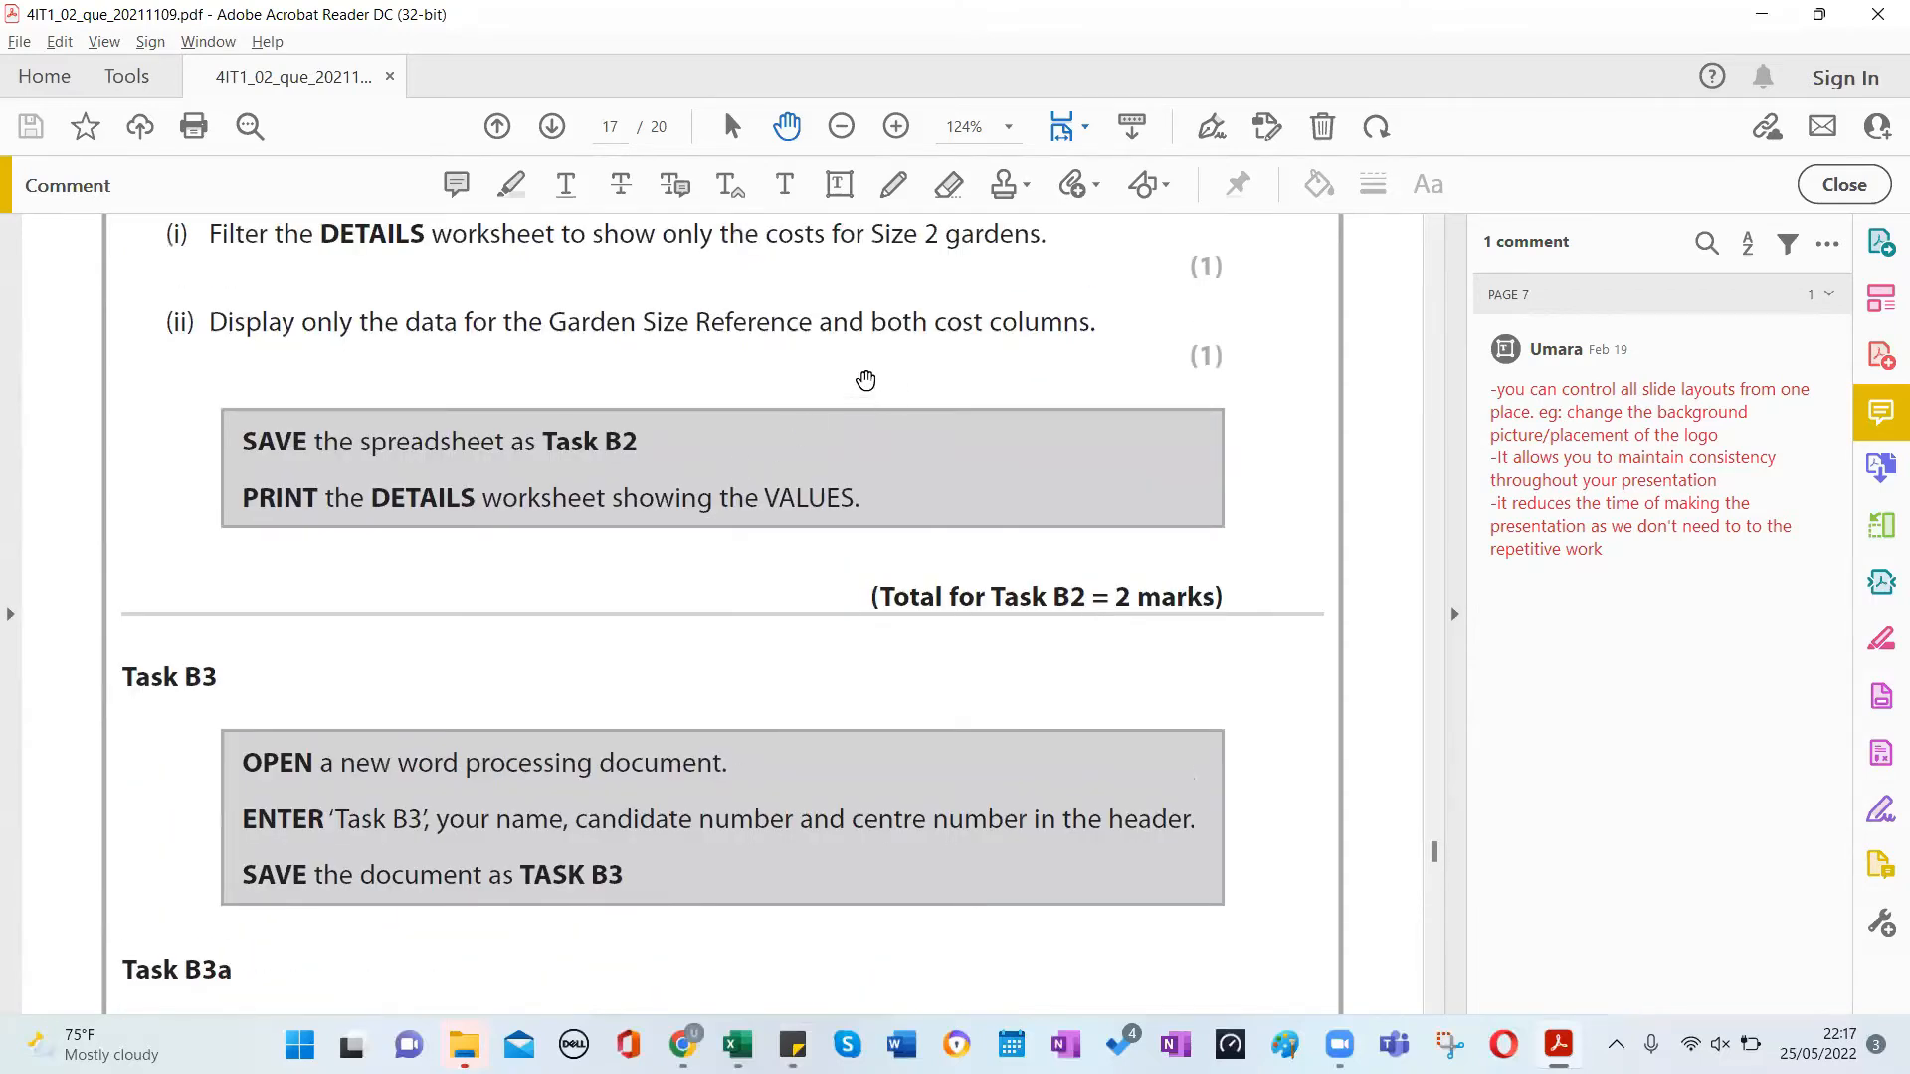
{"action": "key", "text": "alt+Tab"}
{"action": "key", "text": "alt+Tab"}
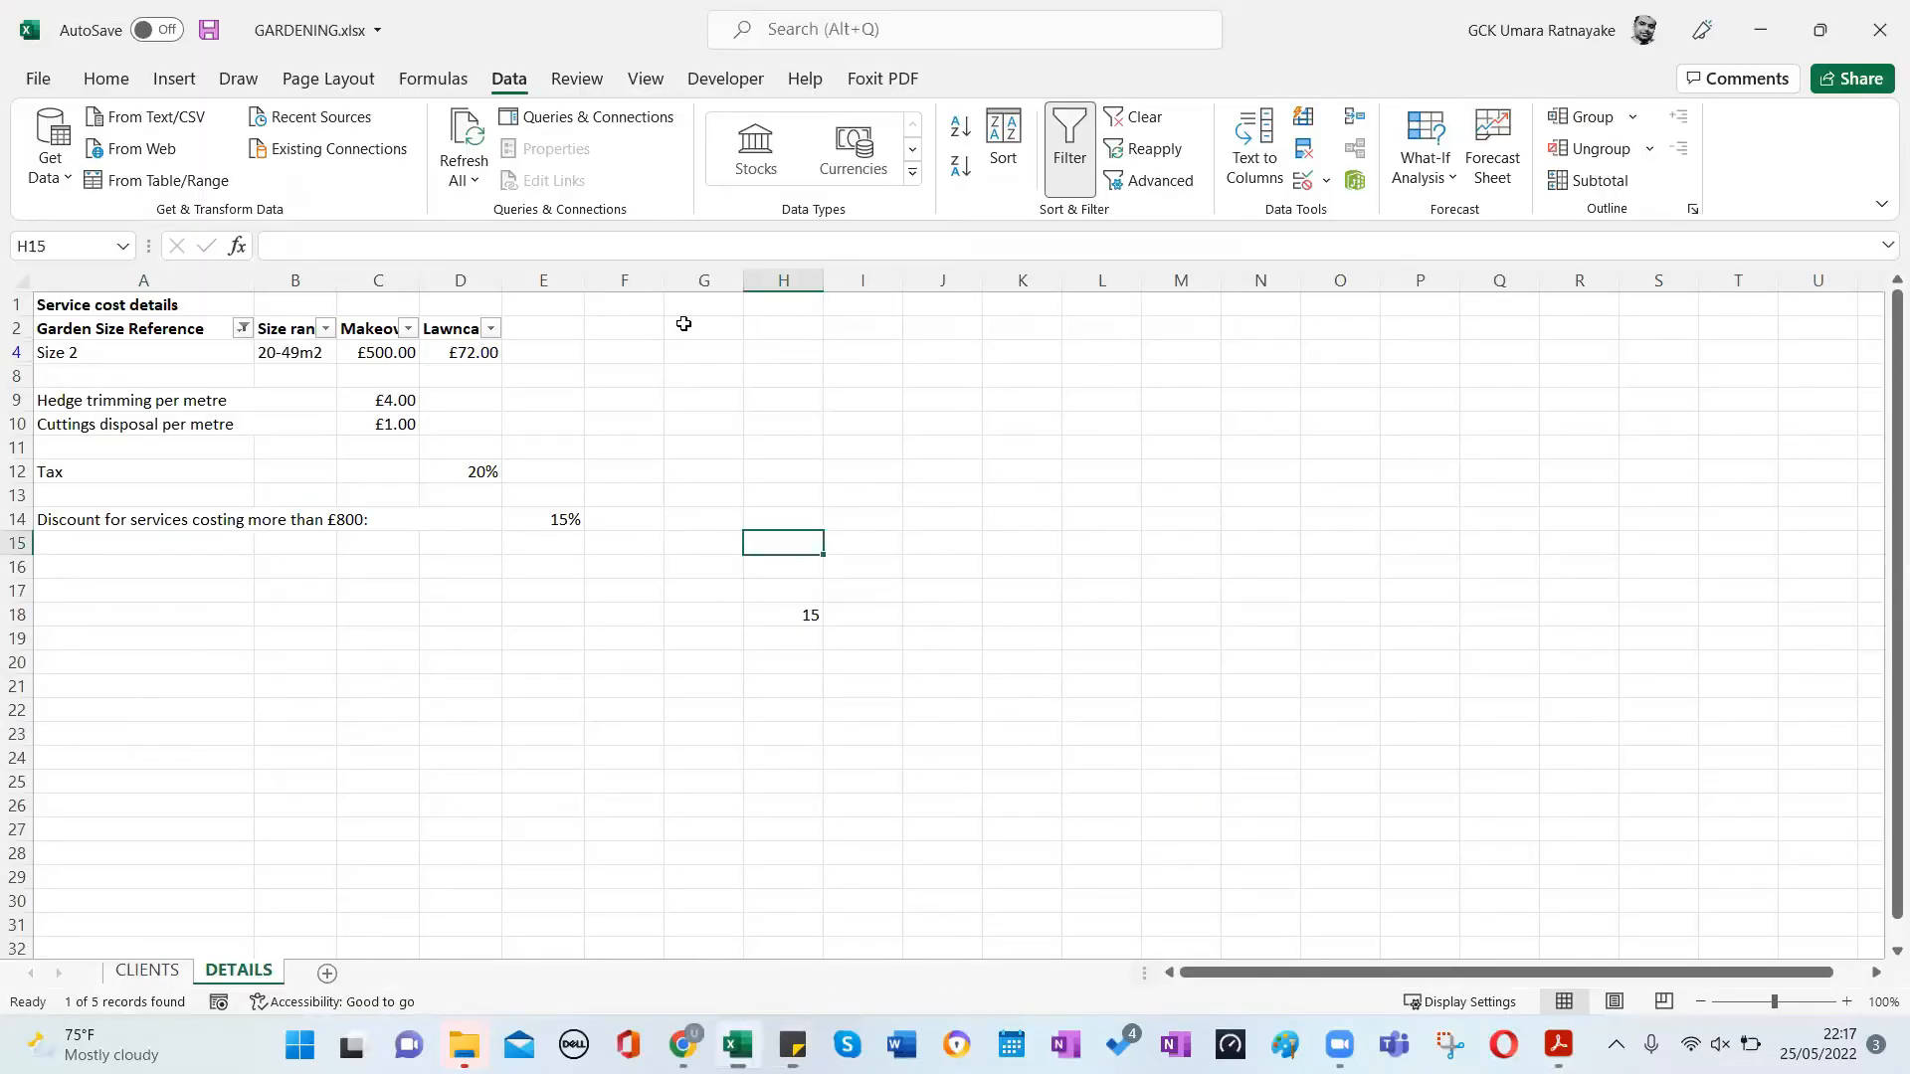
Hide column B, which holds the size ranges, on the DETAILS sheet.
{"action": "left_click", "coordinate": [290, 281]}
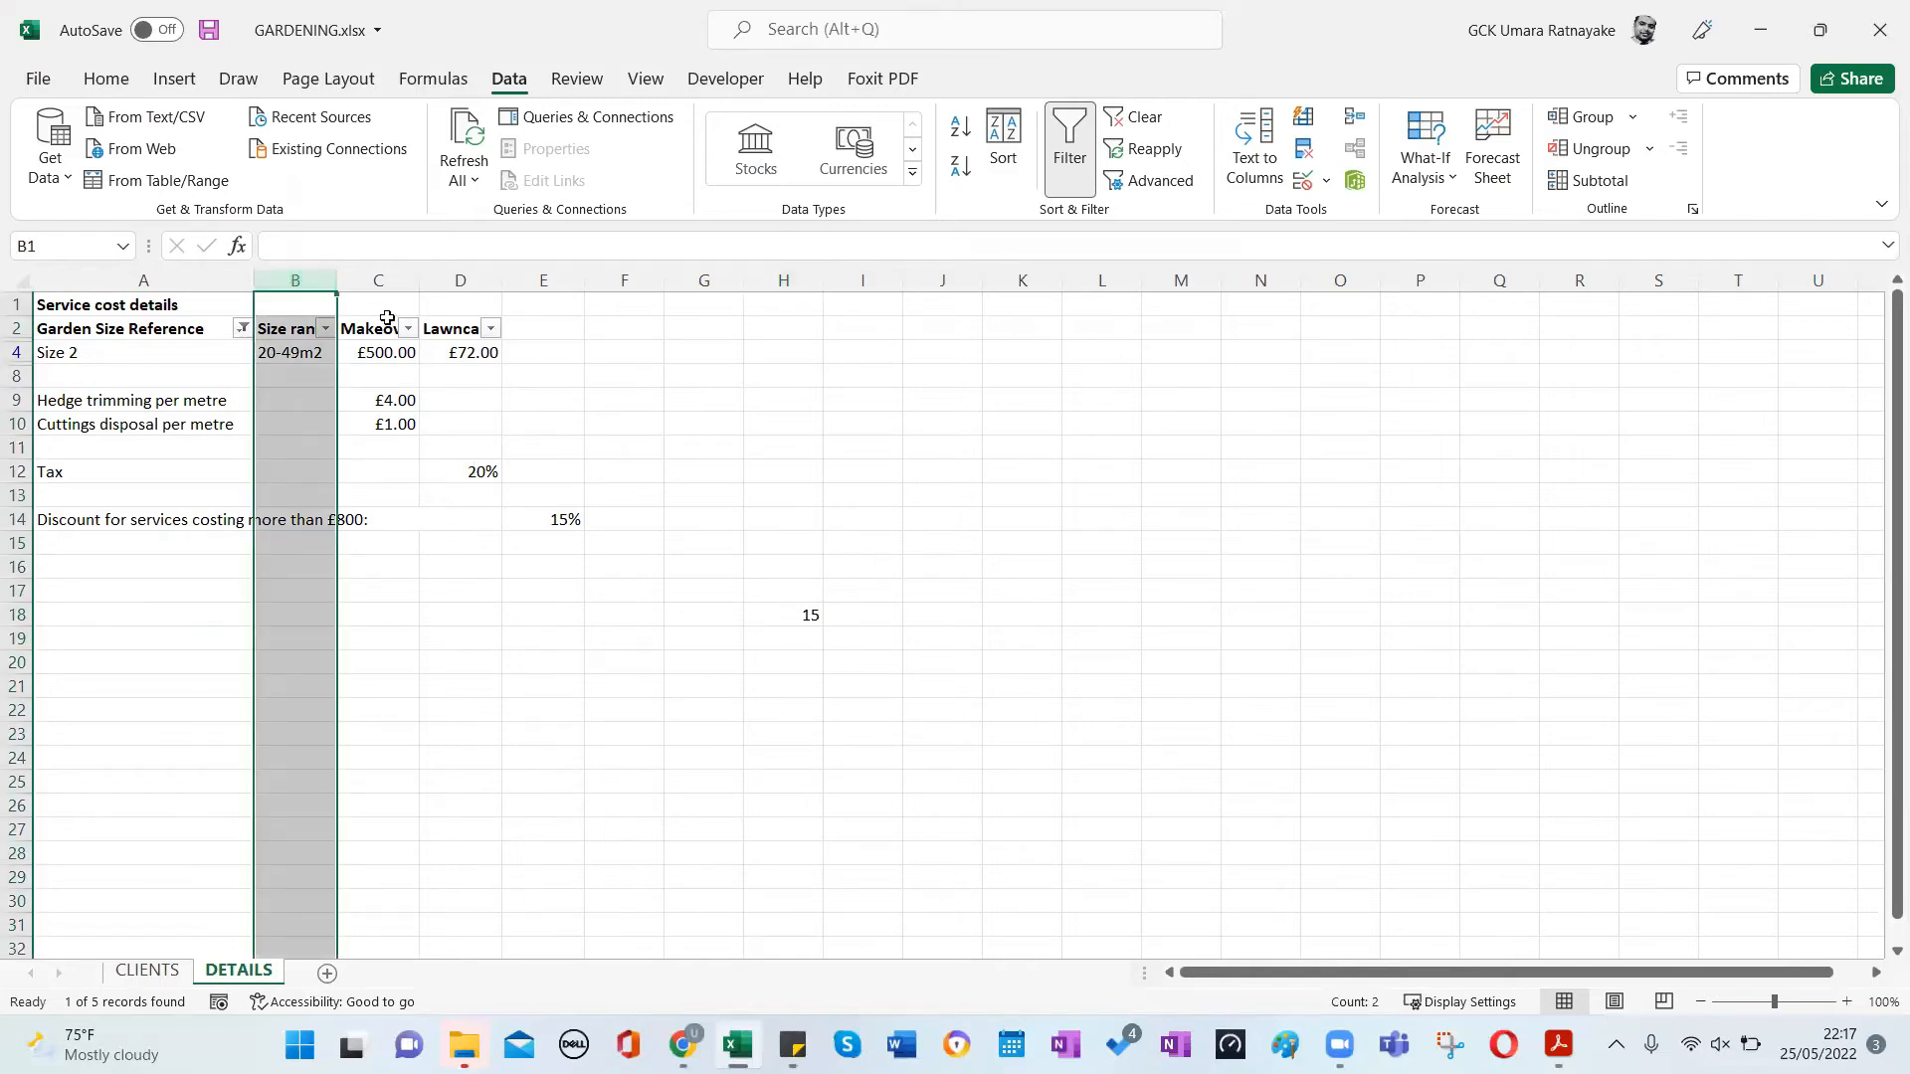
{"action": "right_click", "coordinate": [313, 289]}
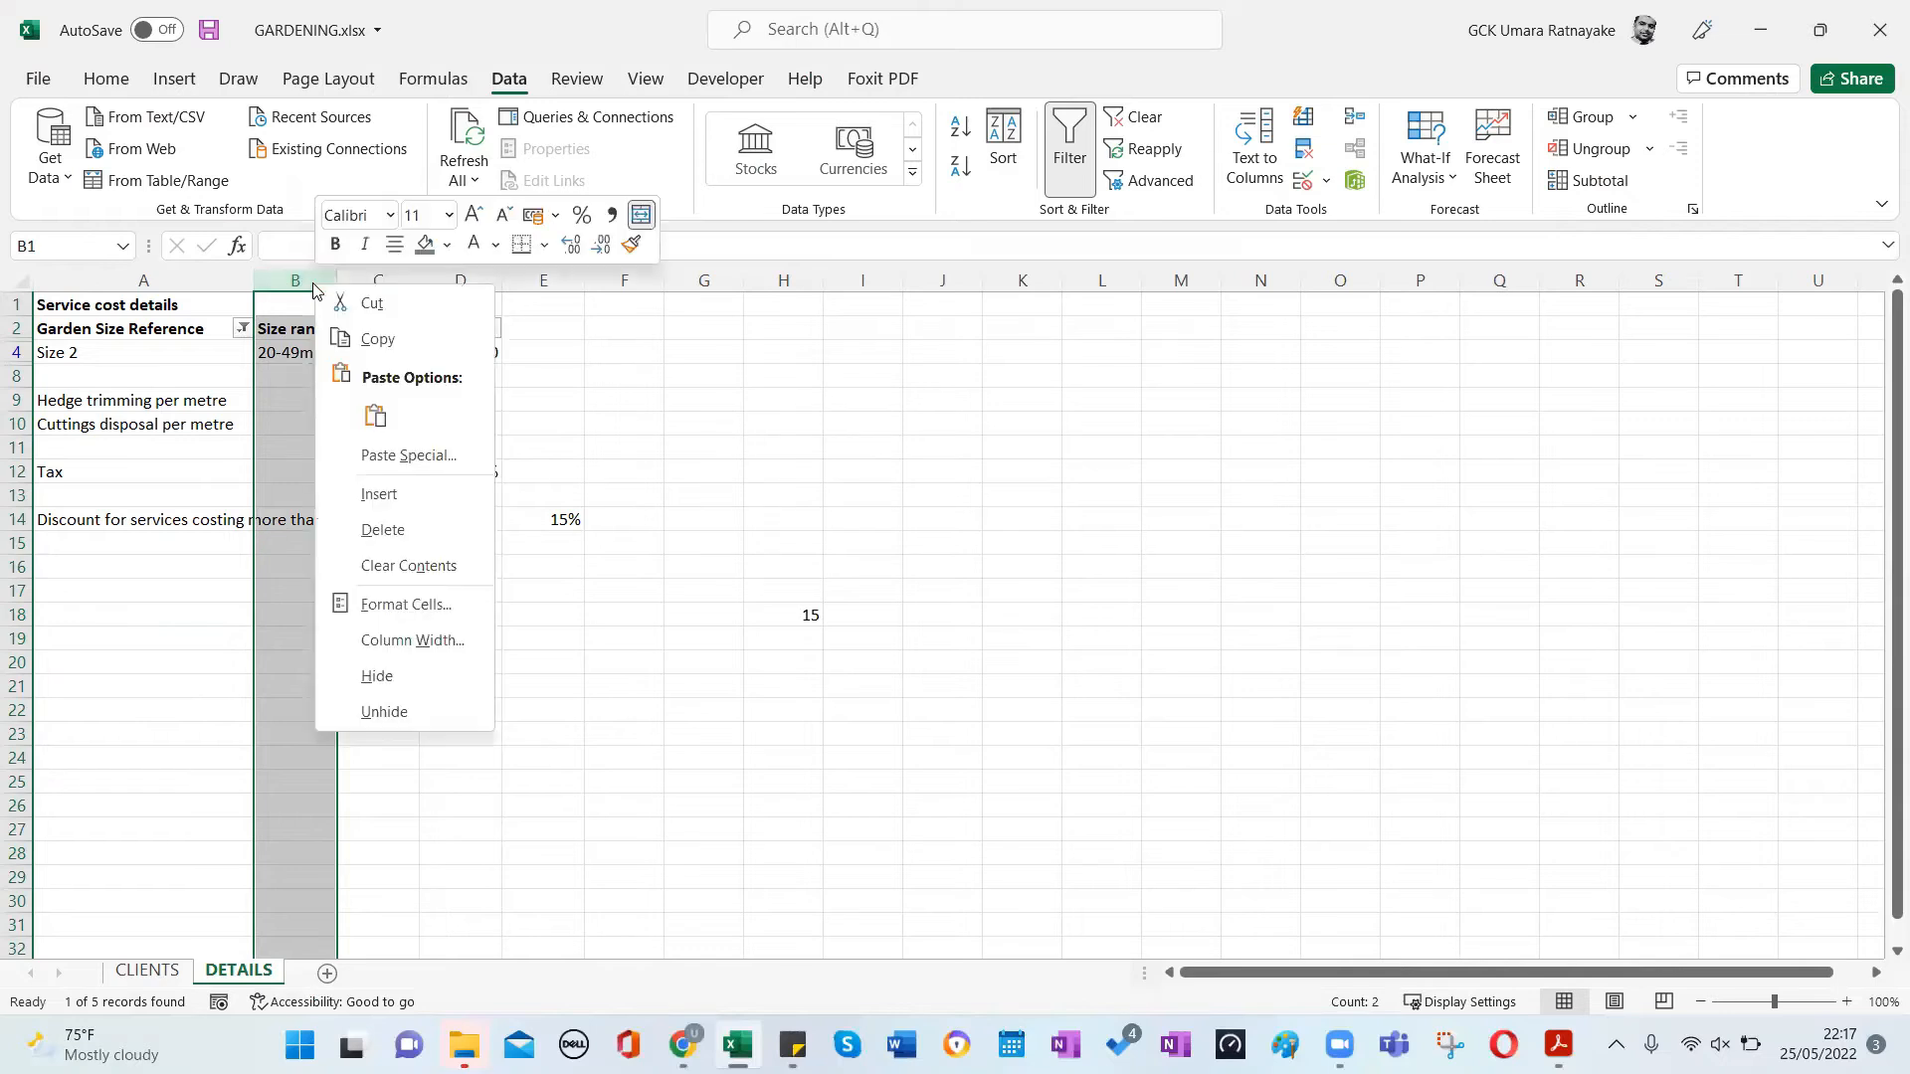
{"action": "left_click", "coordinate": [378, 675]}
{"action": "left_click", "coordinate": [642, 472]}
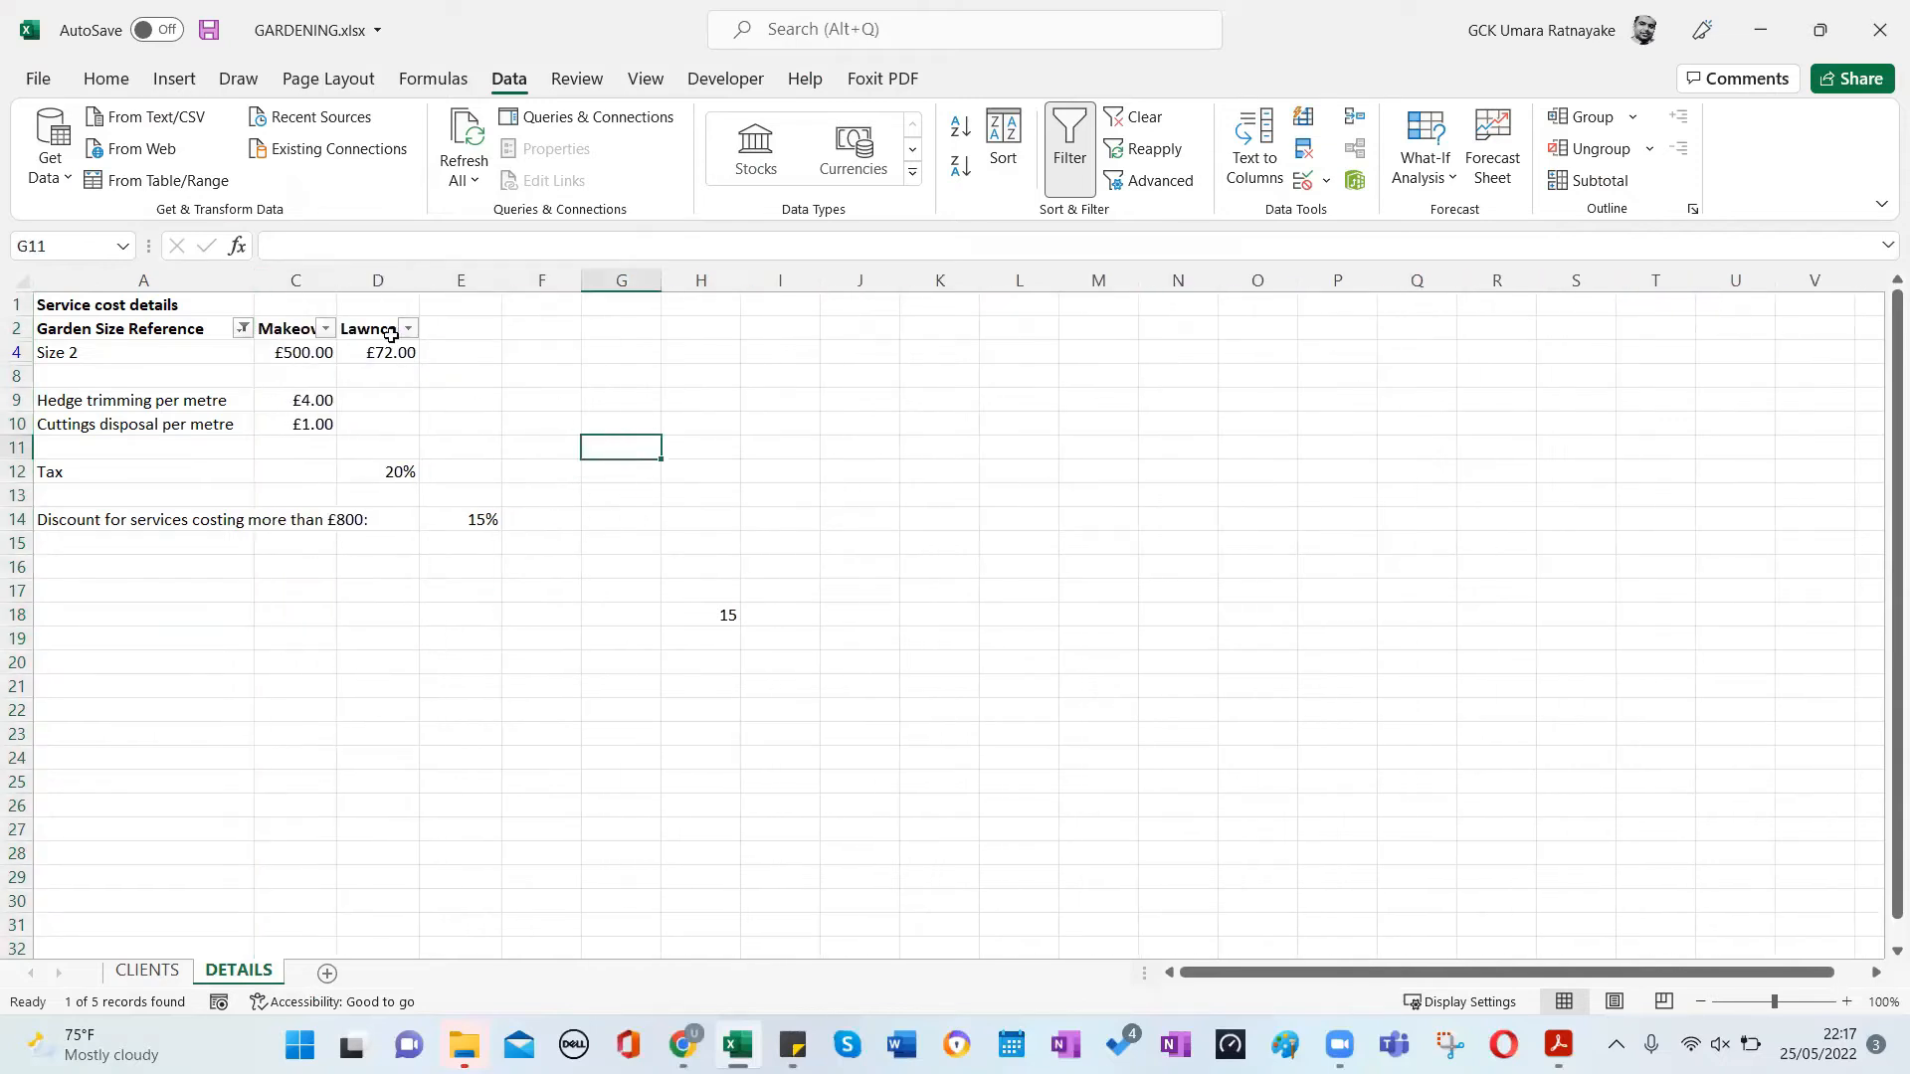
Unhide the column between A and C, and undo the unhiding.
{"action": "left_click", "coordinate": [200, 281]}
{"action": "left_click_drag", "start_coordinate": [200, 282], "coordinate": [274, 281]}
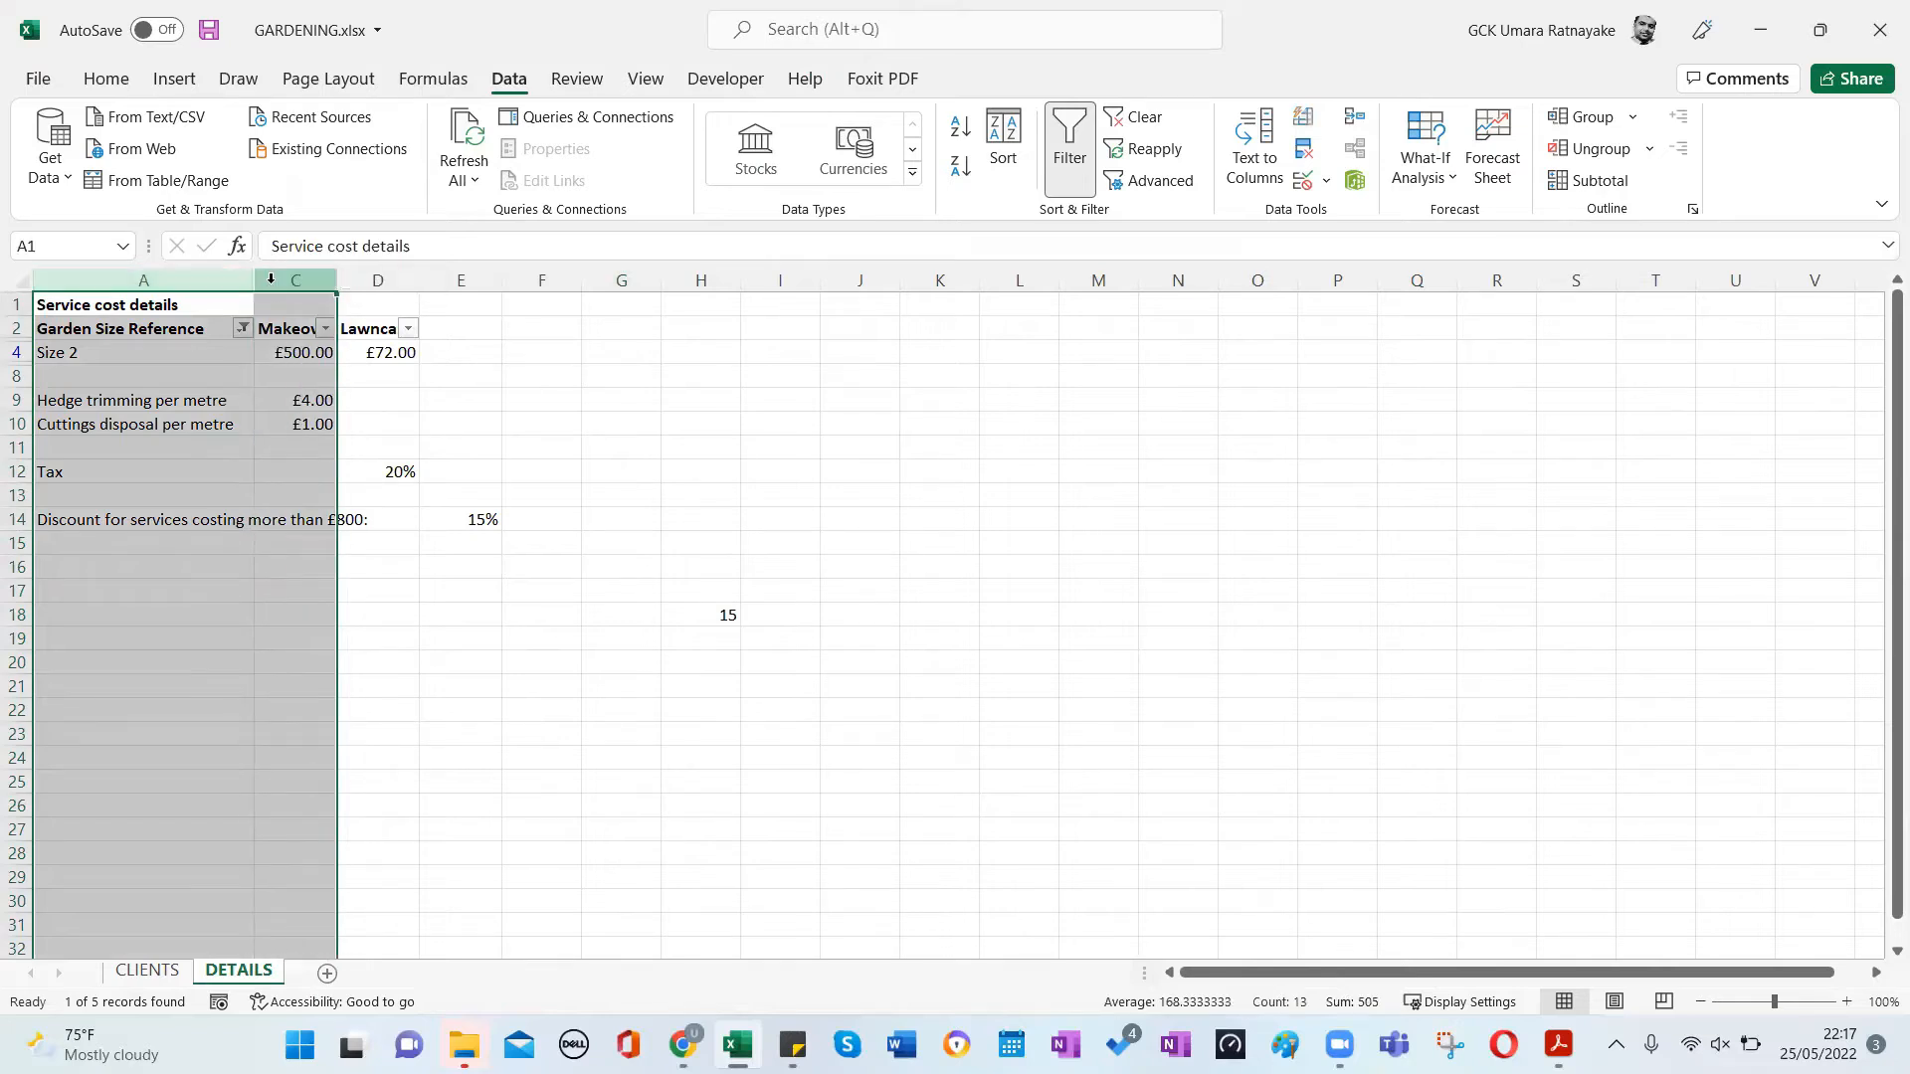
{"action": "right_click", "coordinate": [275, 282]}
{"action": "left_click", "coordinate": [335, 710]}
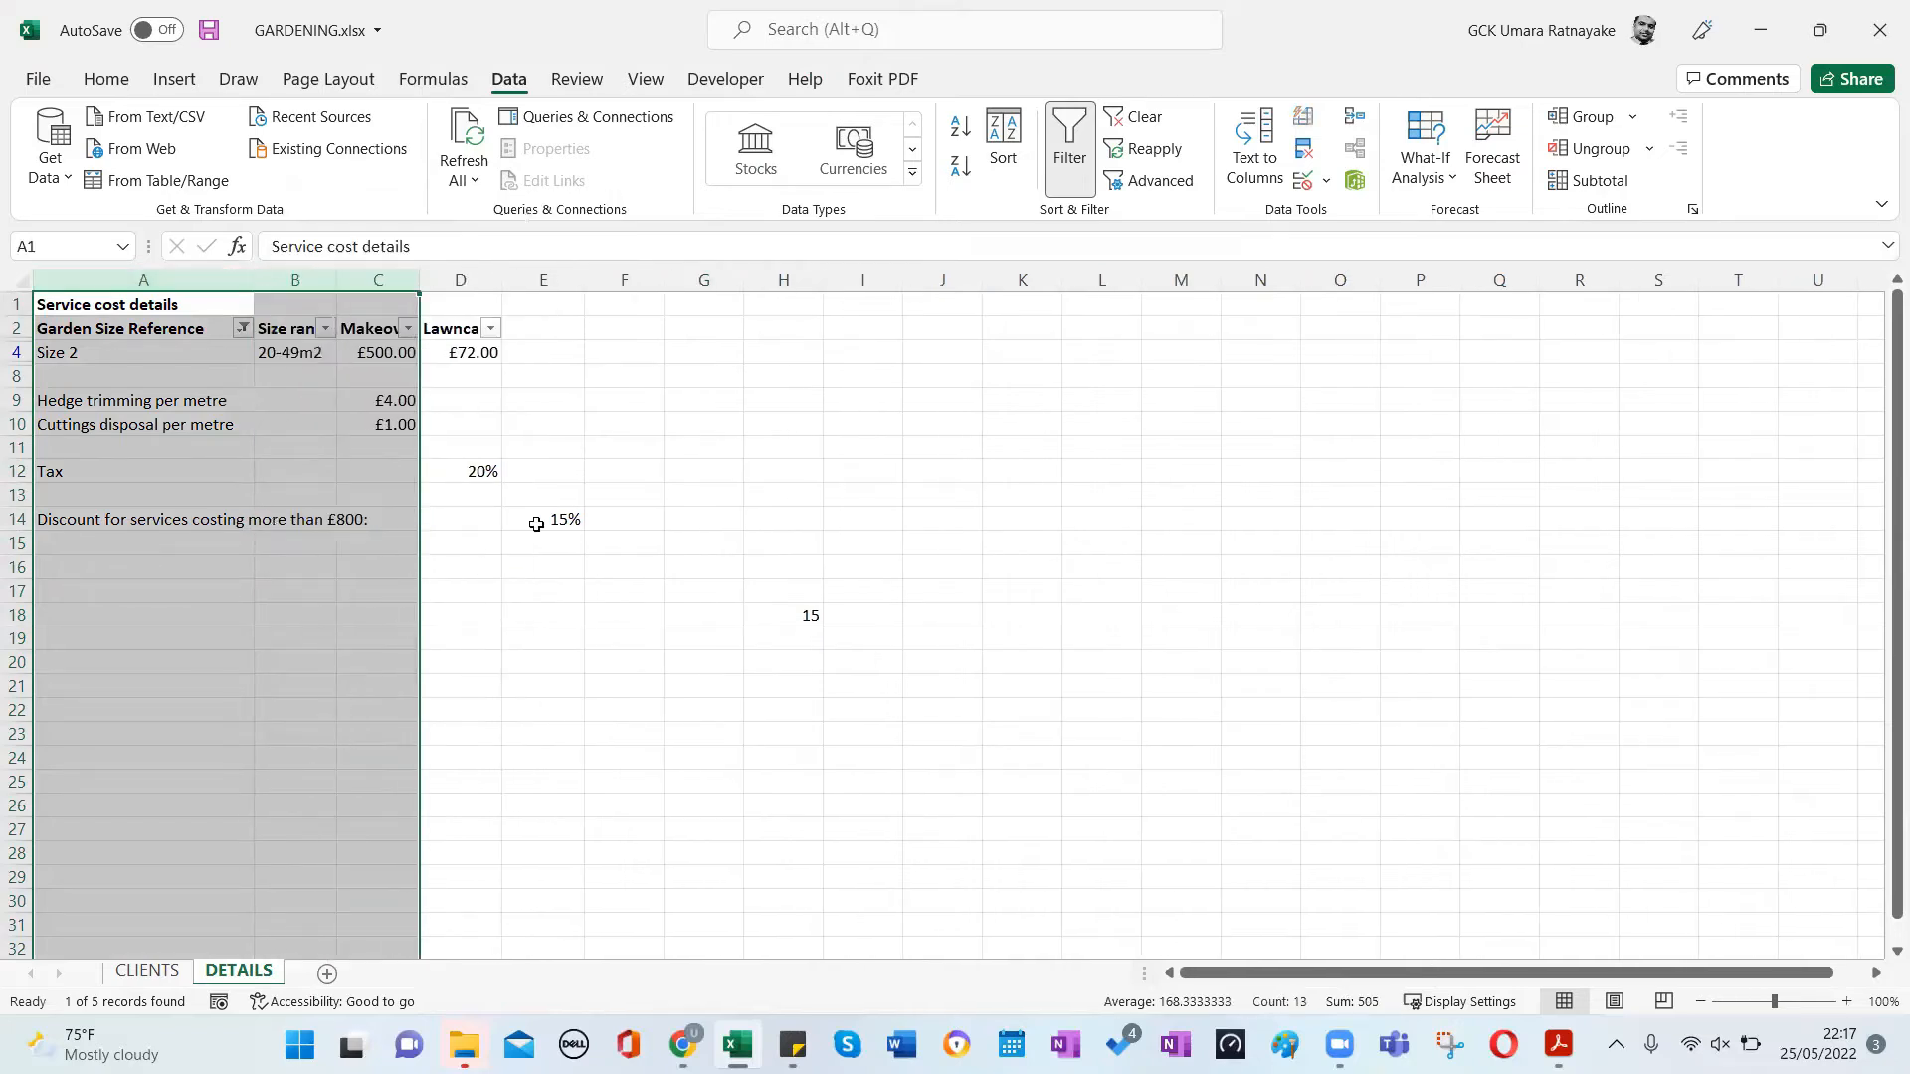
{"action": "left_click", "coordinate": [664, 451]}
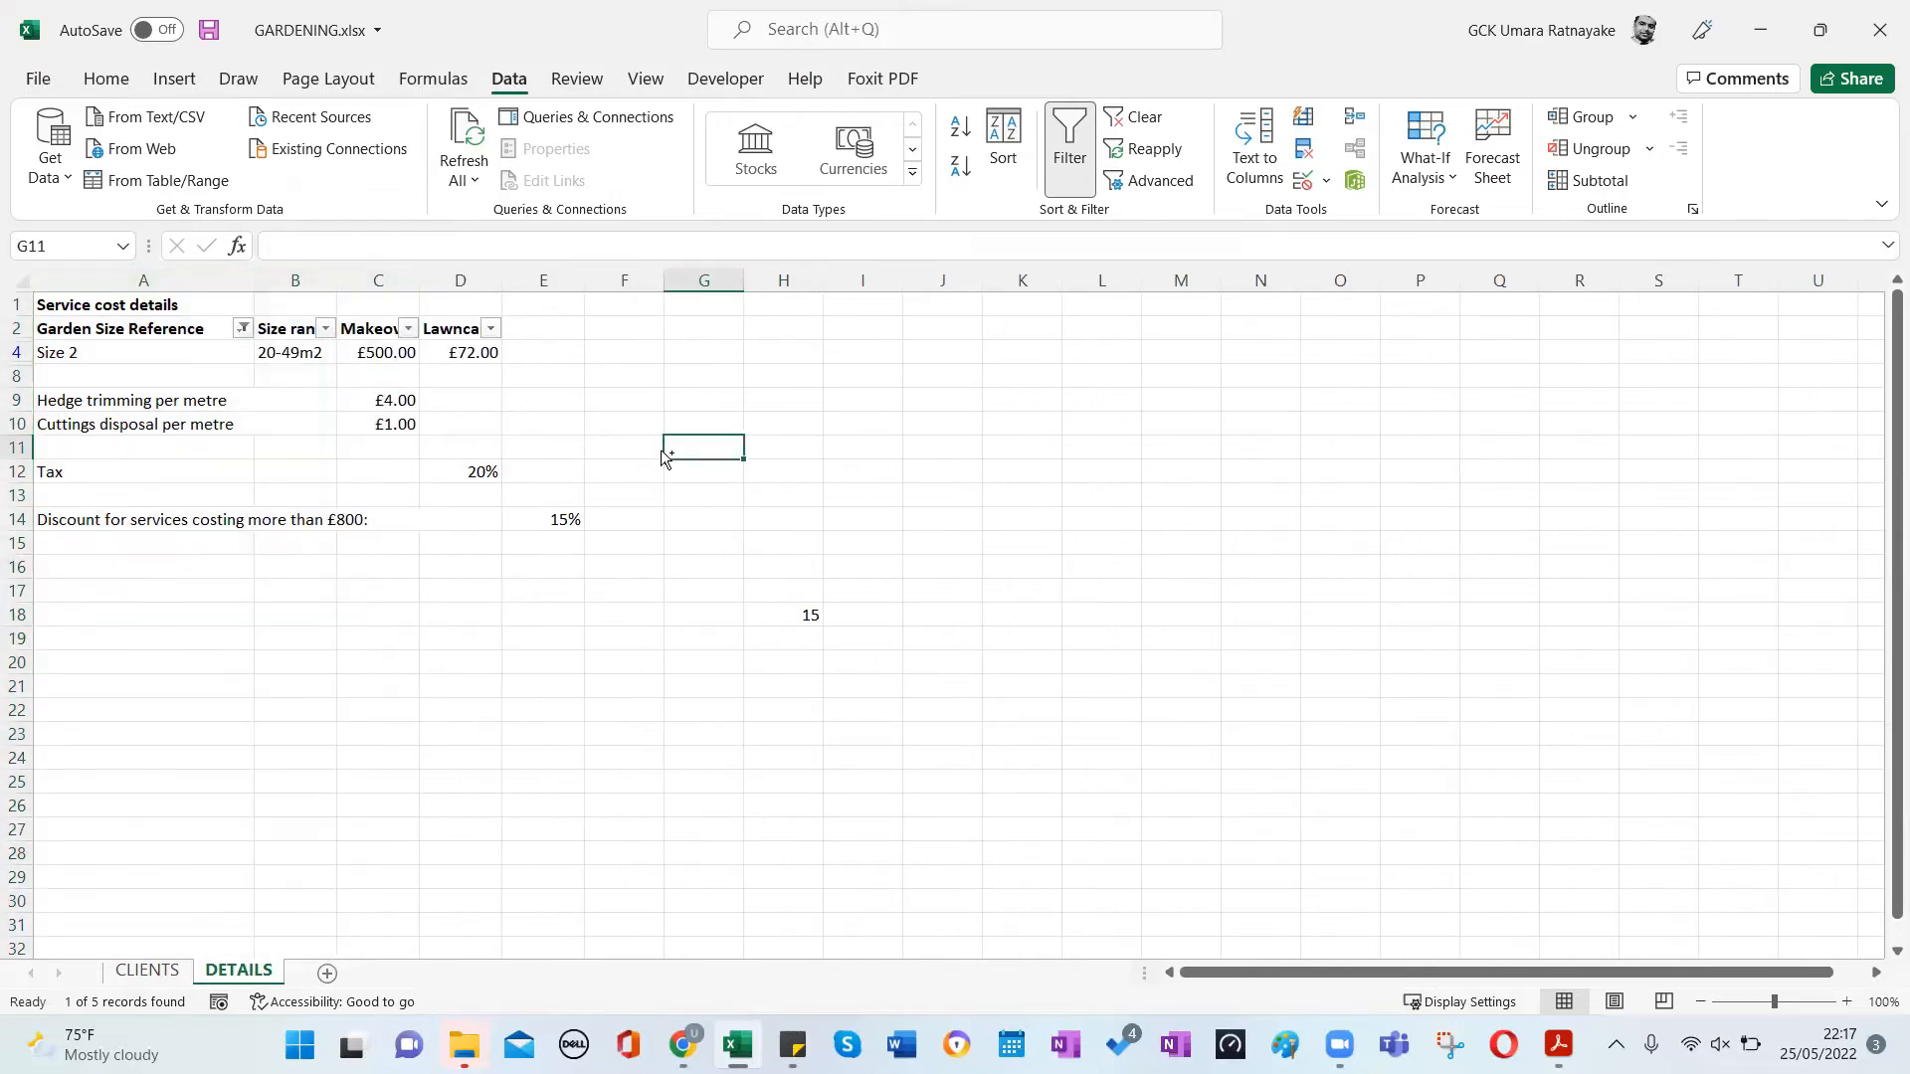
{"action": "key", "text": "ctrl+z"}
{"action": "left_click", "coordinate": [657, 419]}
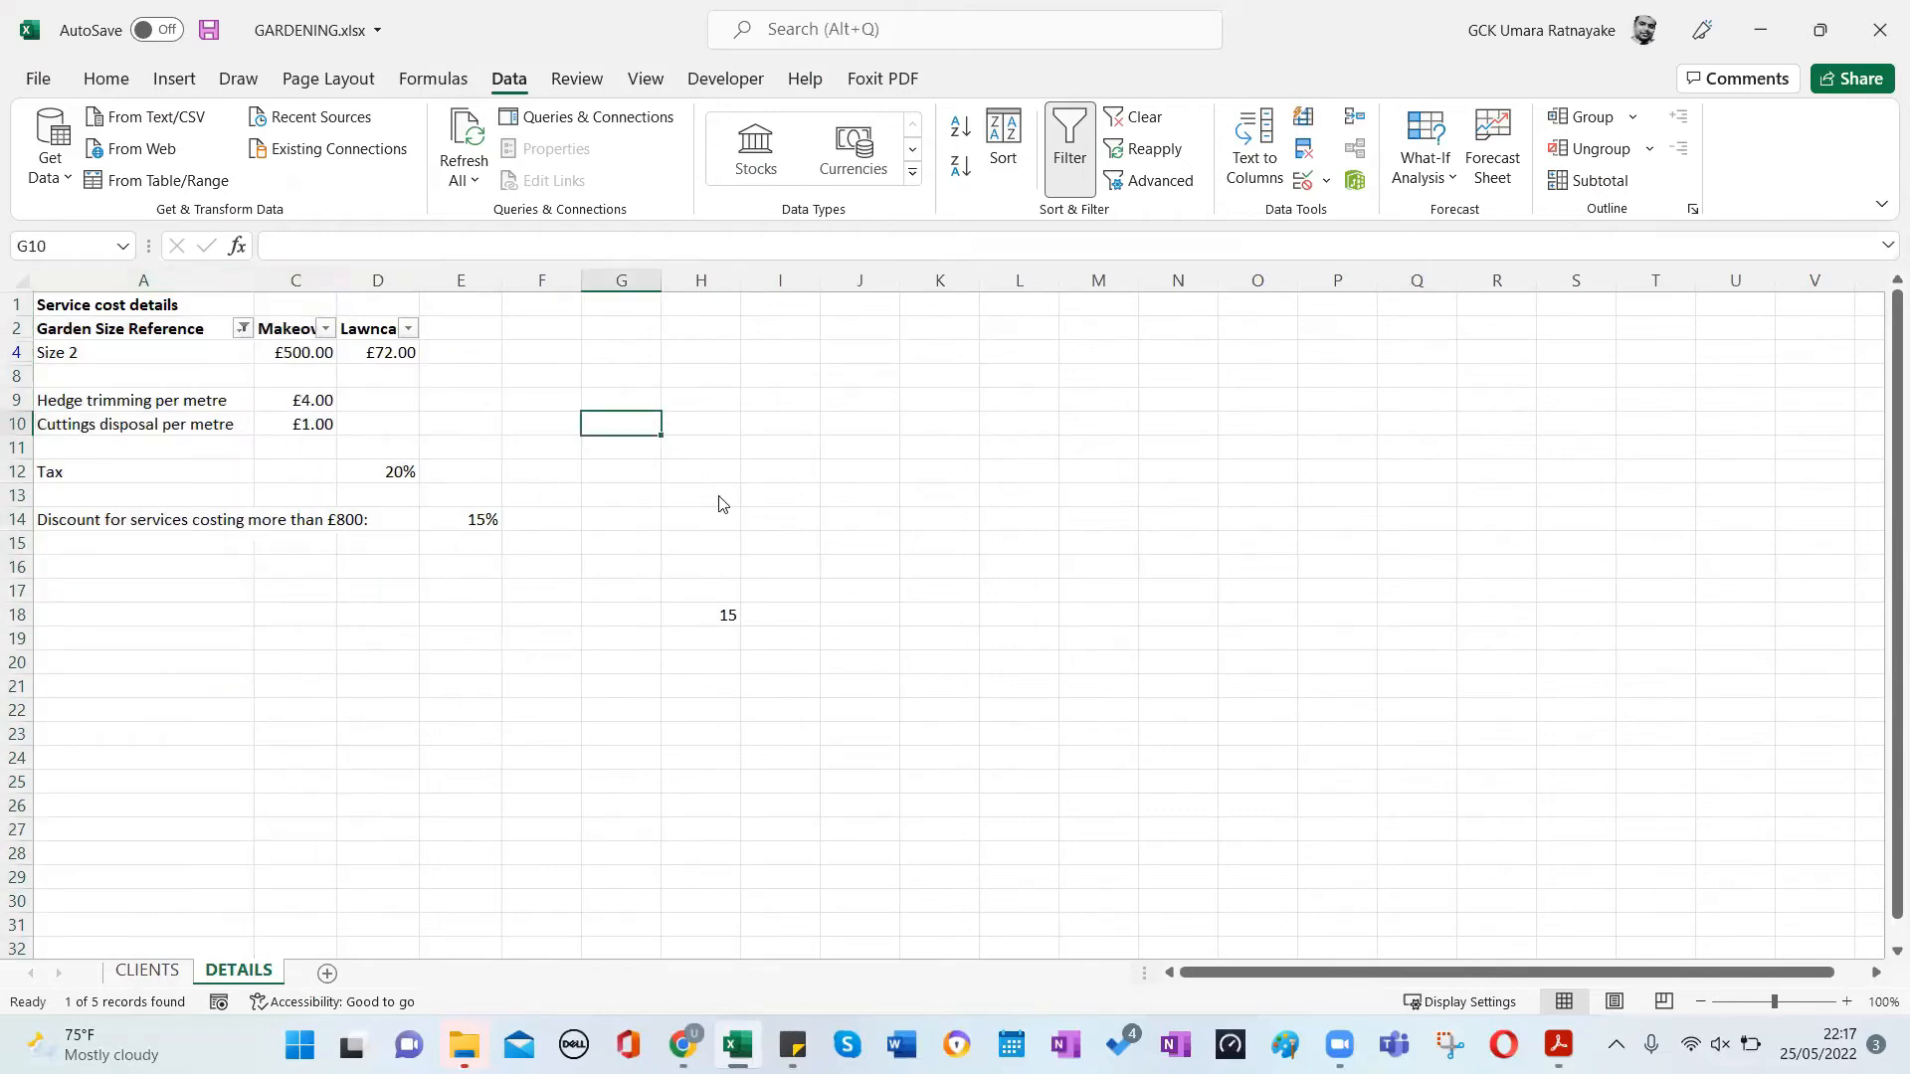
Read the Task B3 and B3a instructions in the question paper PDF and return to the workbook.
{"action": "key", "text": "alt+Tab"}
{"action": "key", "text": "alt+Tab"}
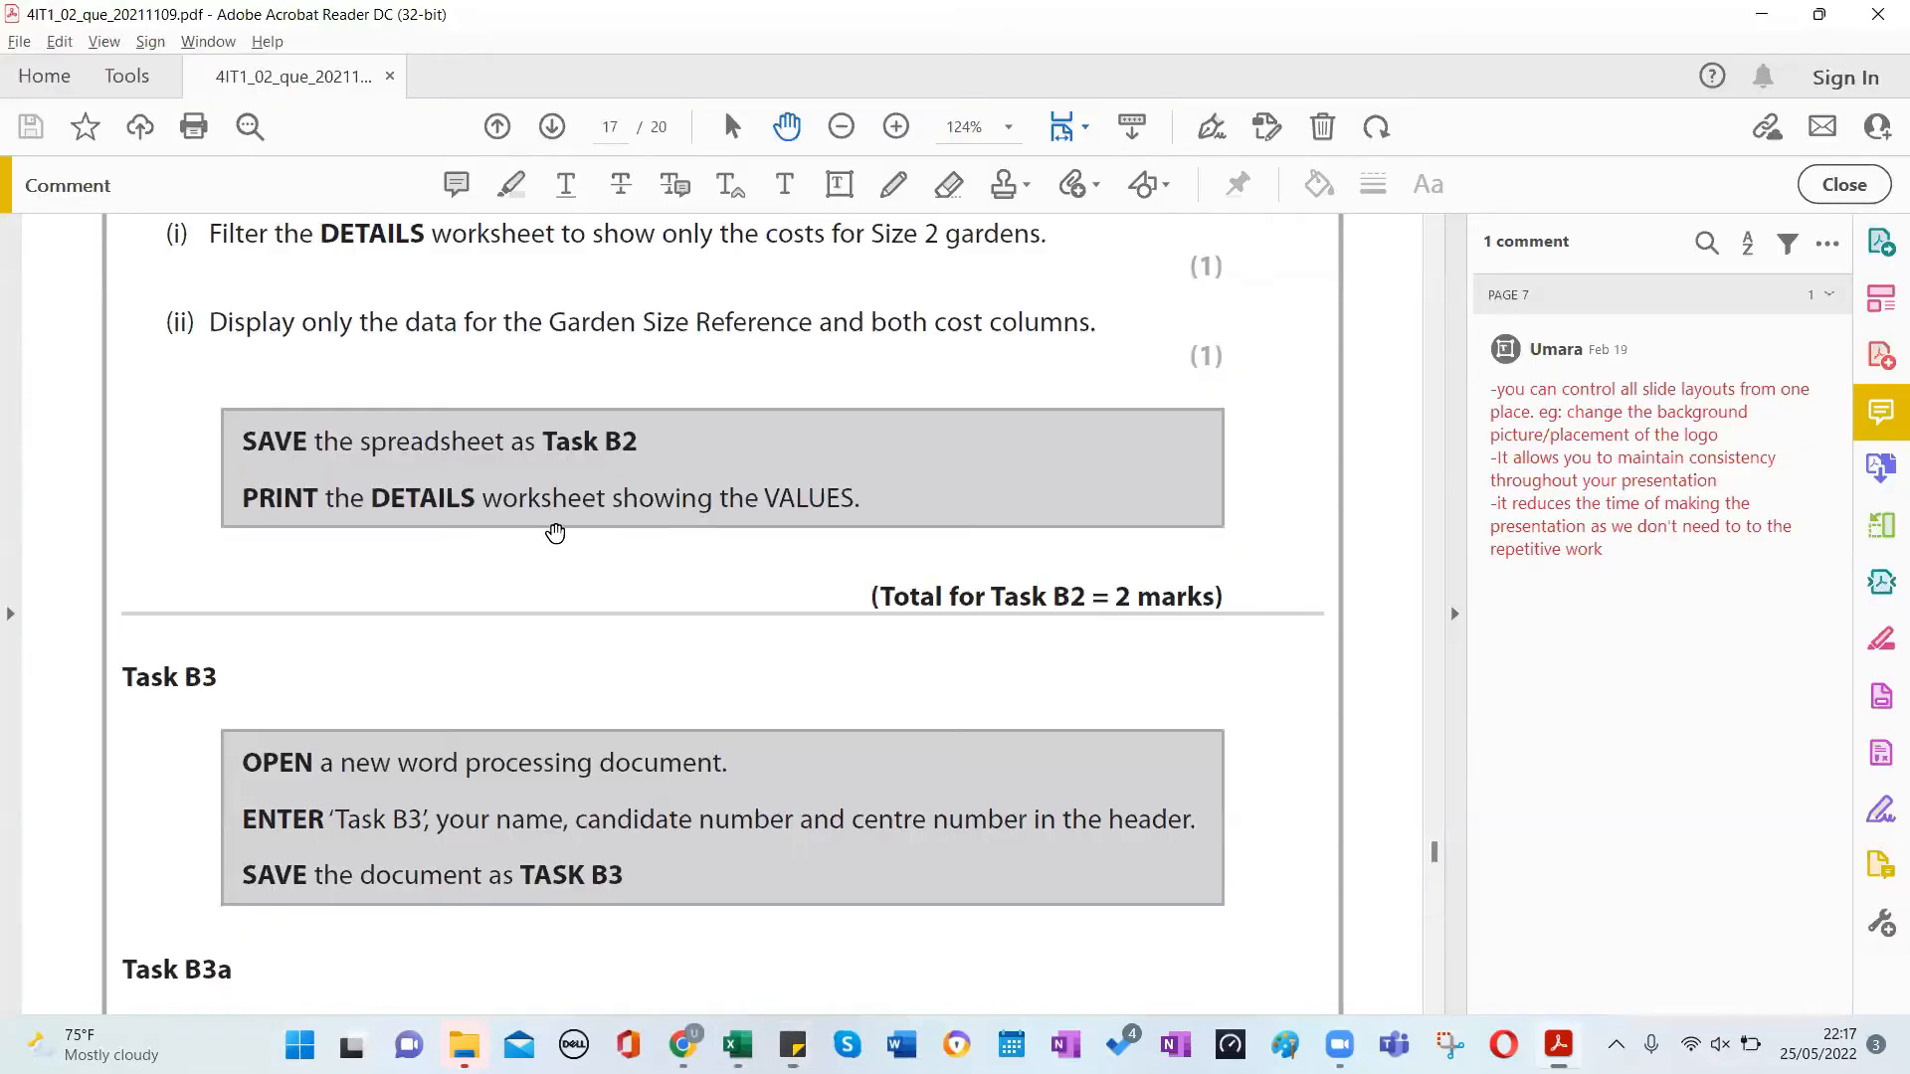
{"action": "scroll", "coordinate": [525, 603], "scroll_direction": "down", "scroll_amount": 5}
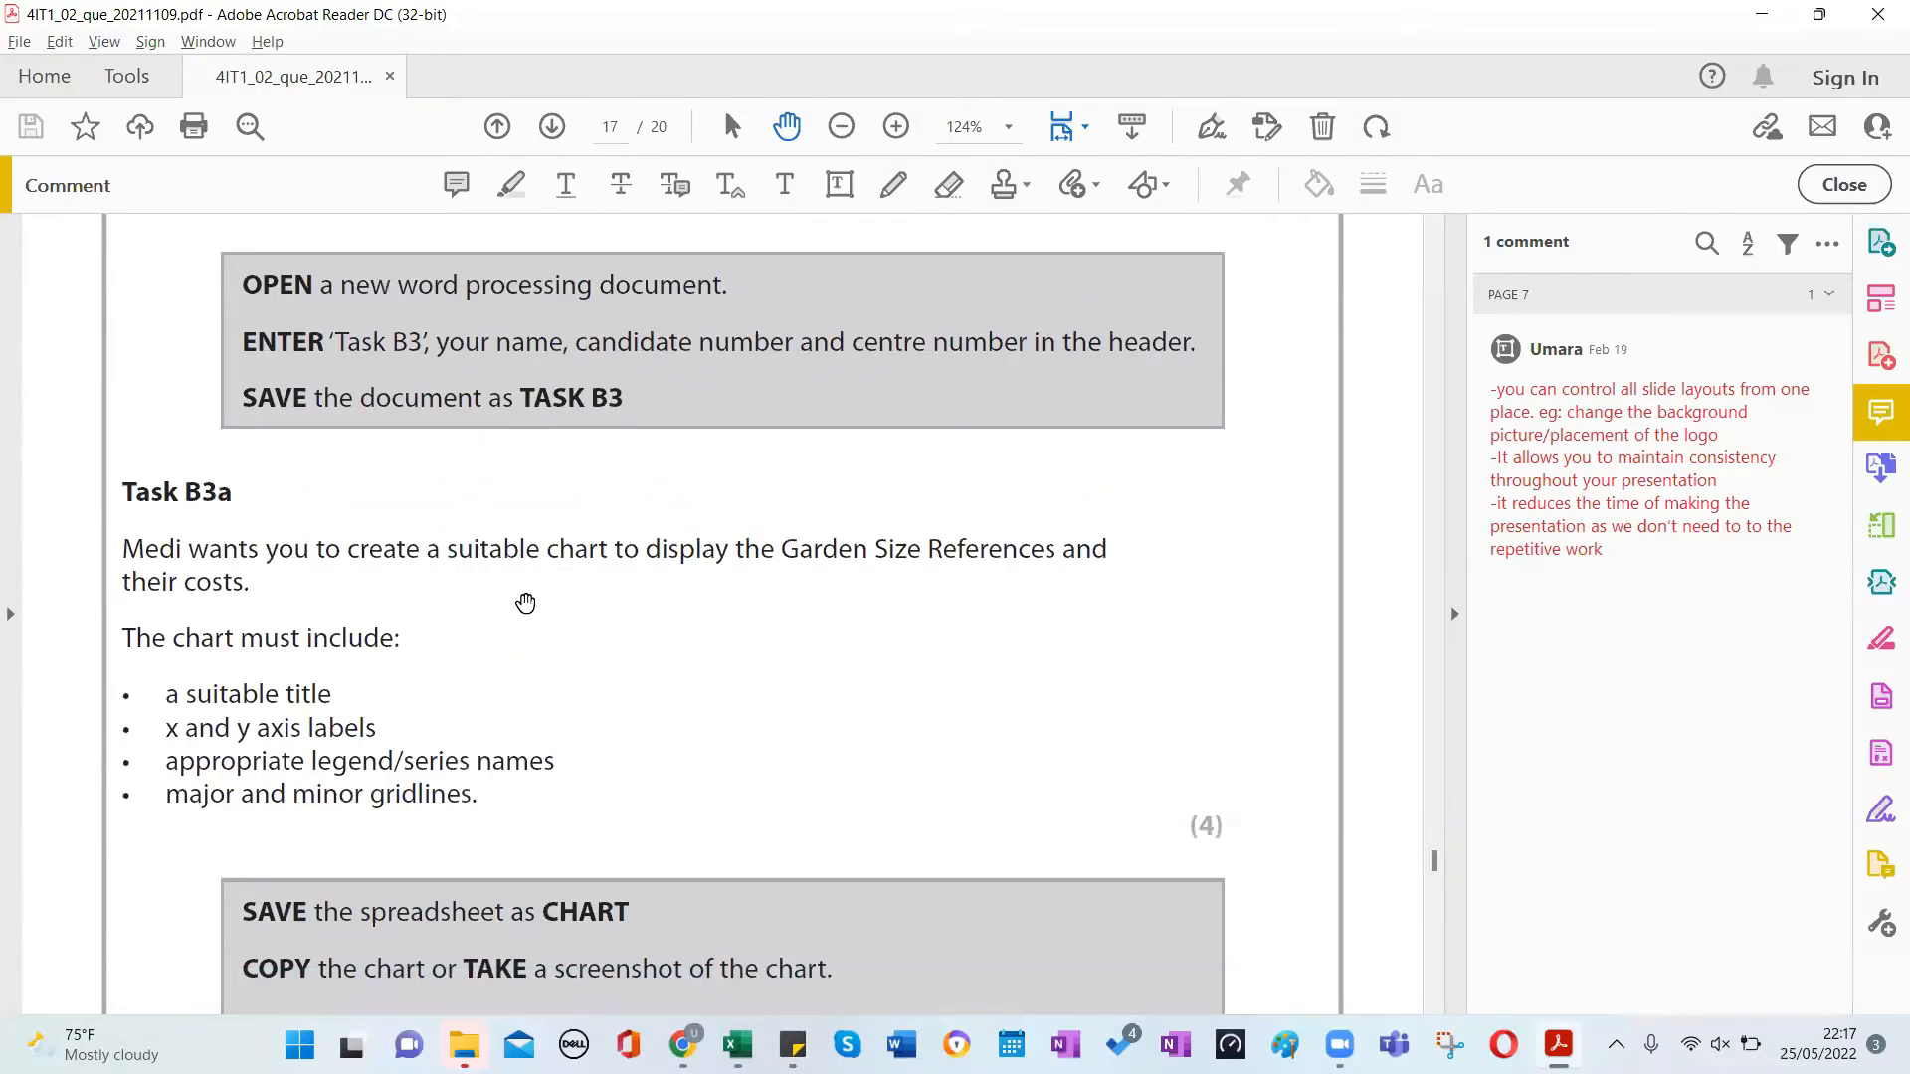
{"action": "scroll", "coordinate": [525, 603], "scroll_direction": "down", "scroll_amount": 3}
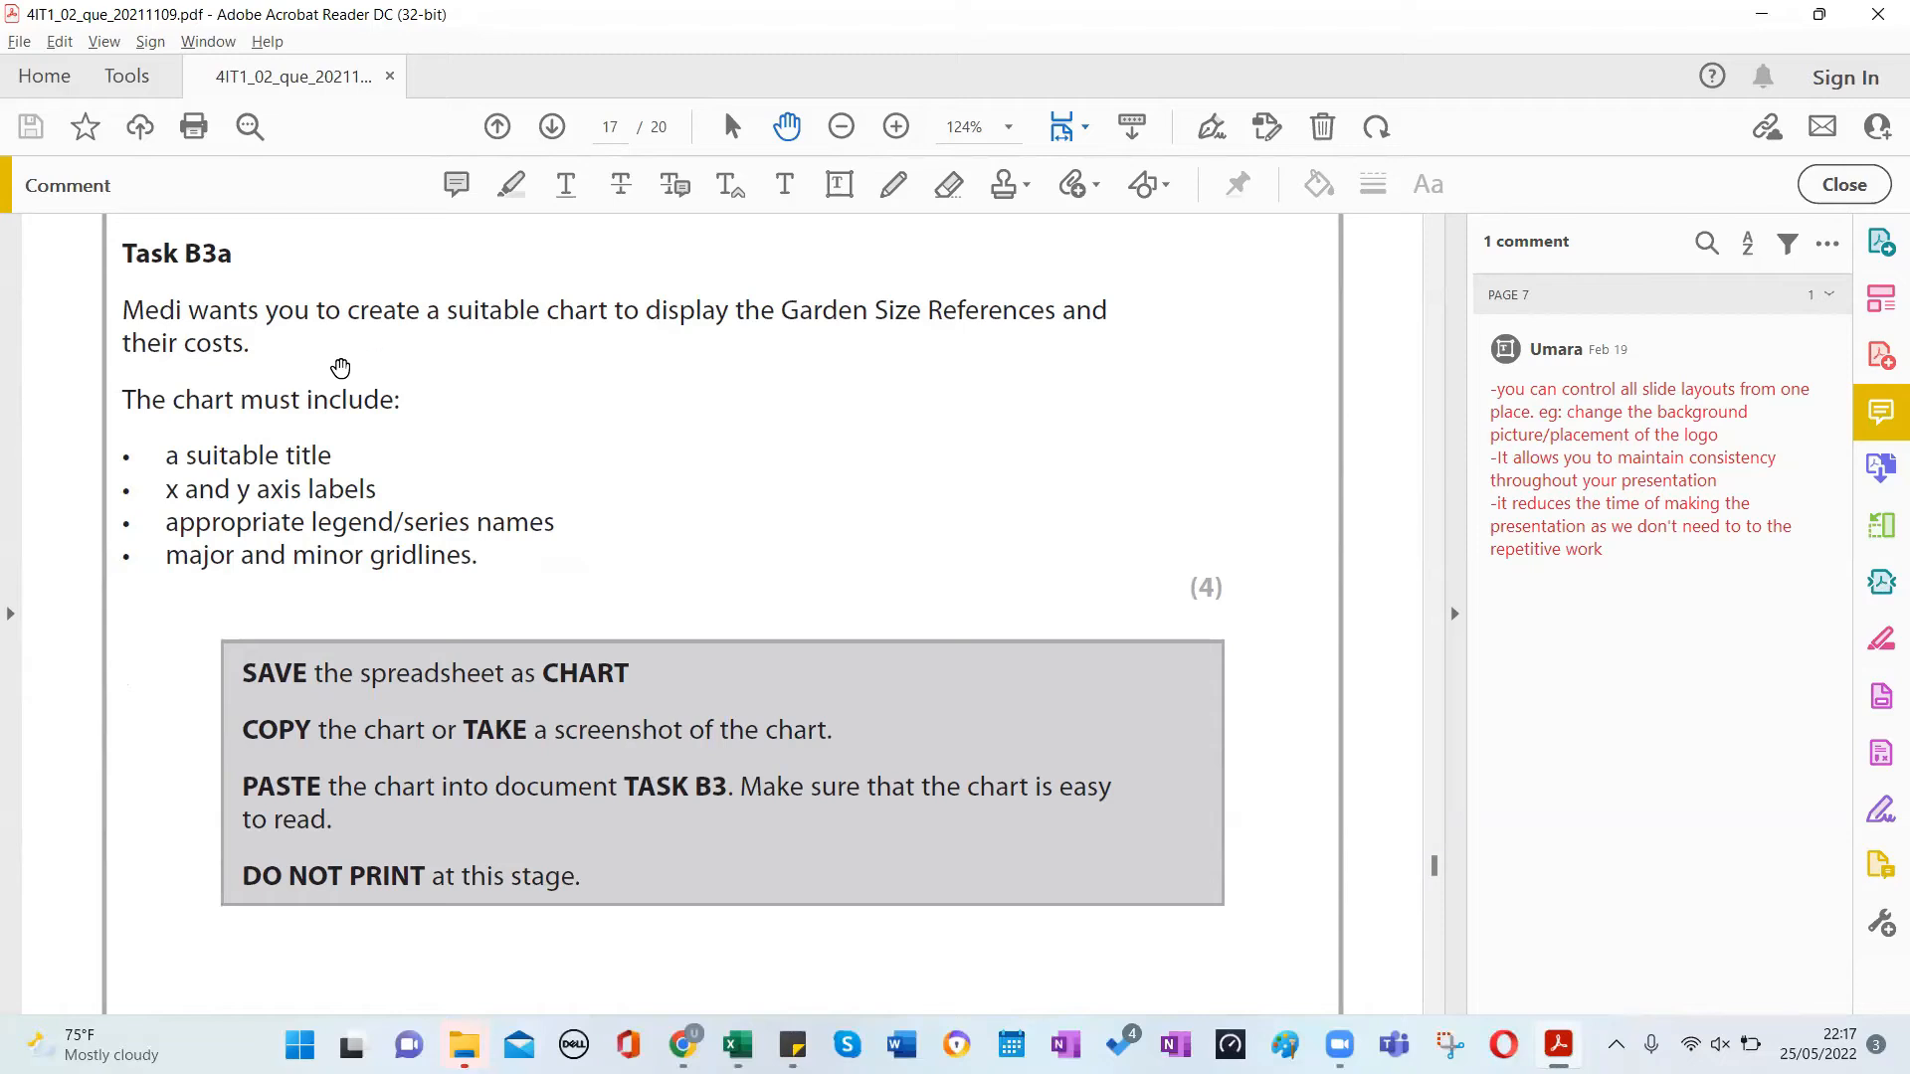
{"action": "key", "text": "alt+Tab"}
{"action": "key", "text": "alt+Tab"}
{"action": "key", "text": "alt+Tab"}
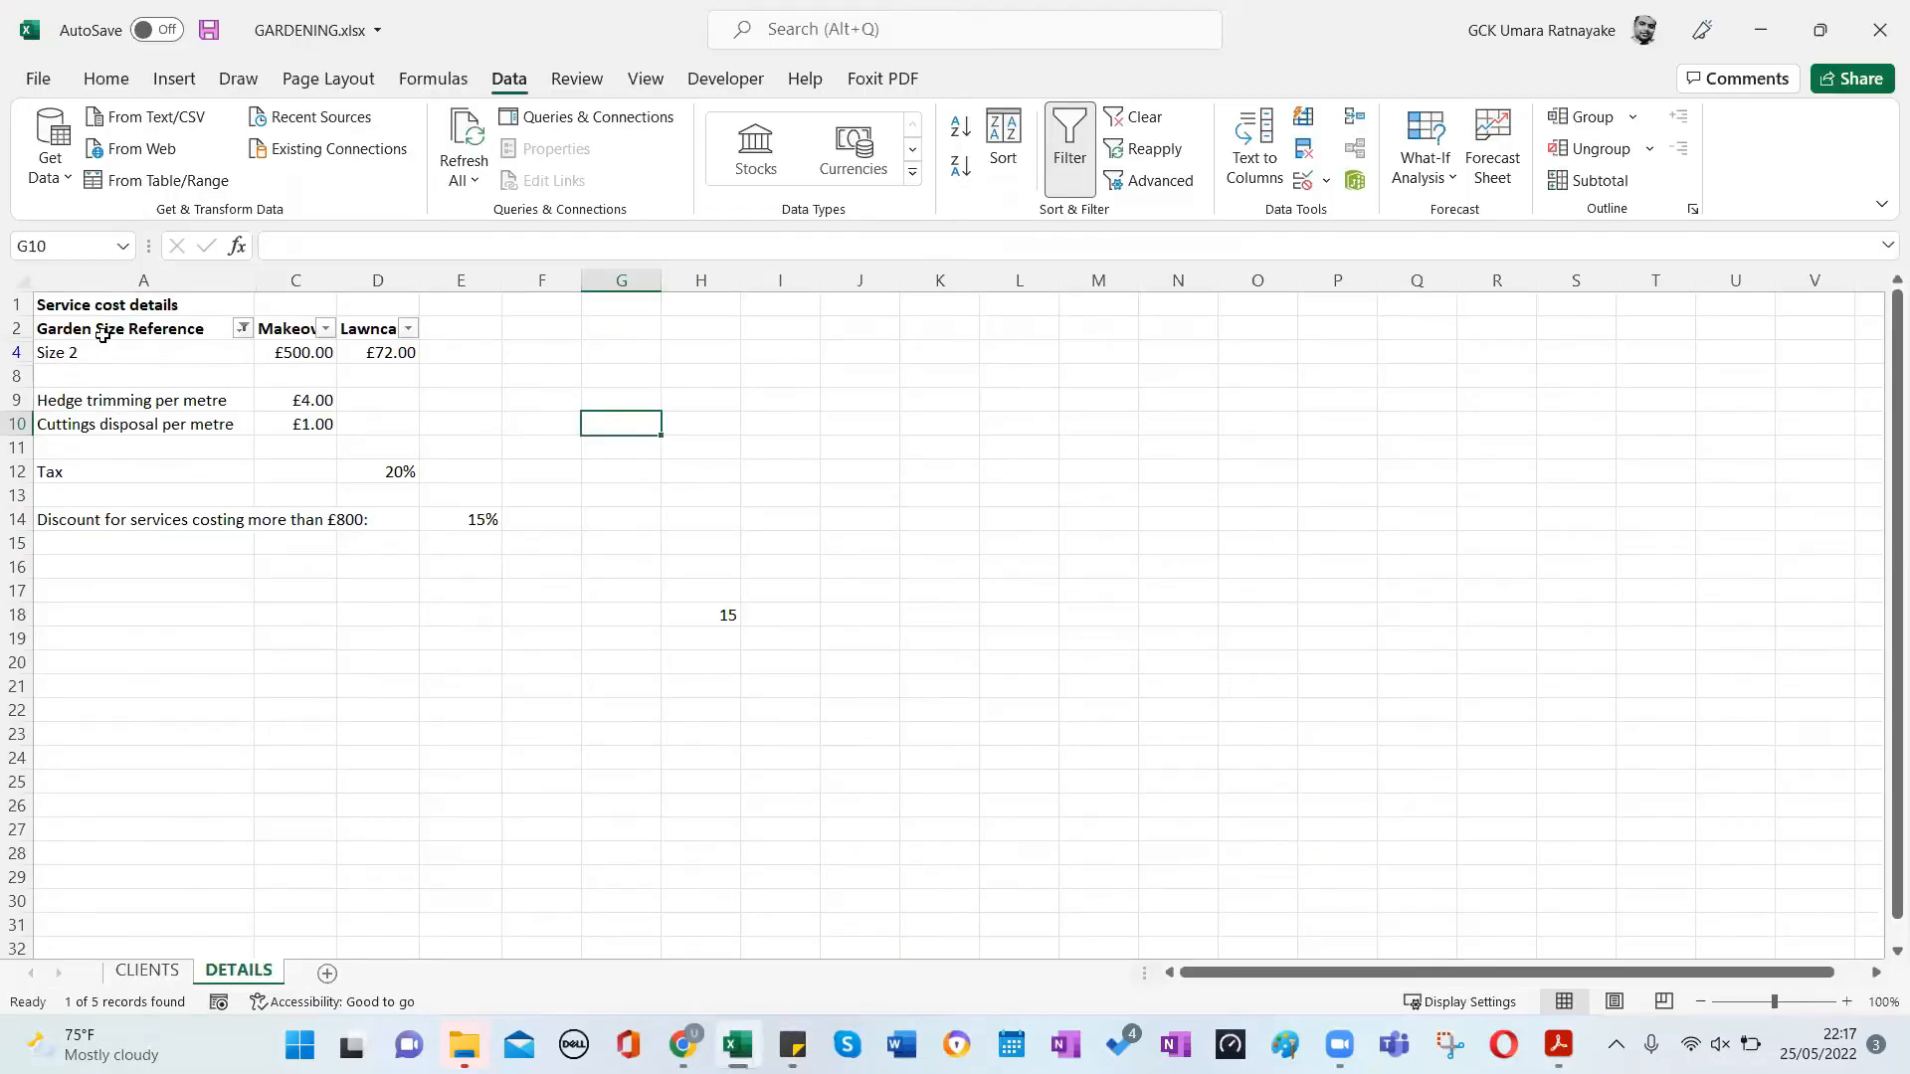
Recheck the chart requirements listed under Task B3a in the question paper PDF and return to the workbook.
{"action": "left_click", "coordinate": [244, 326]}
{"action": "left_click_drag", "start_coordinate": [243, 326], "coordinate": [387, 356]}
{"action": "left_click", "coordinate": [588, 396]}
{"action": "key", "text": "alt+Tab"}
{"action": "key", "text": "alt+Tab"}
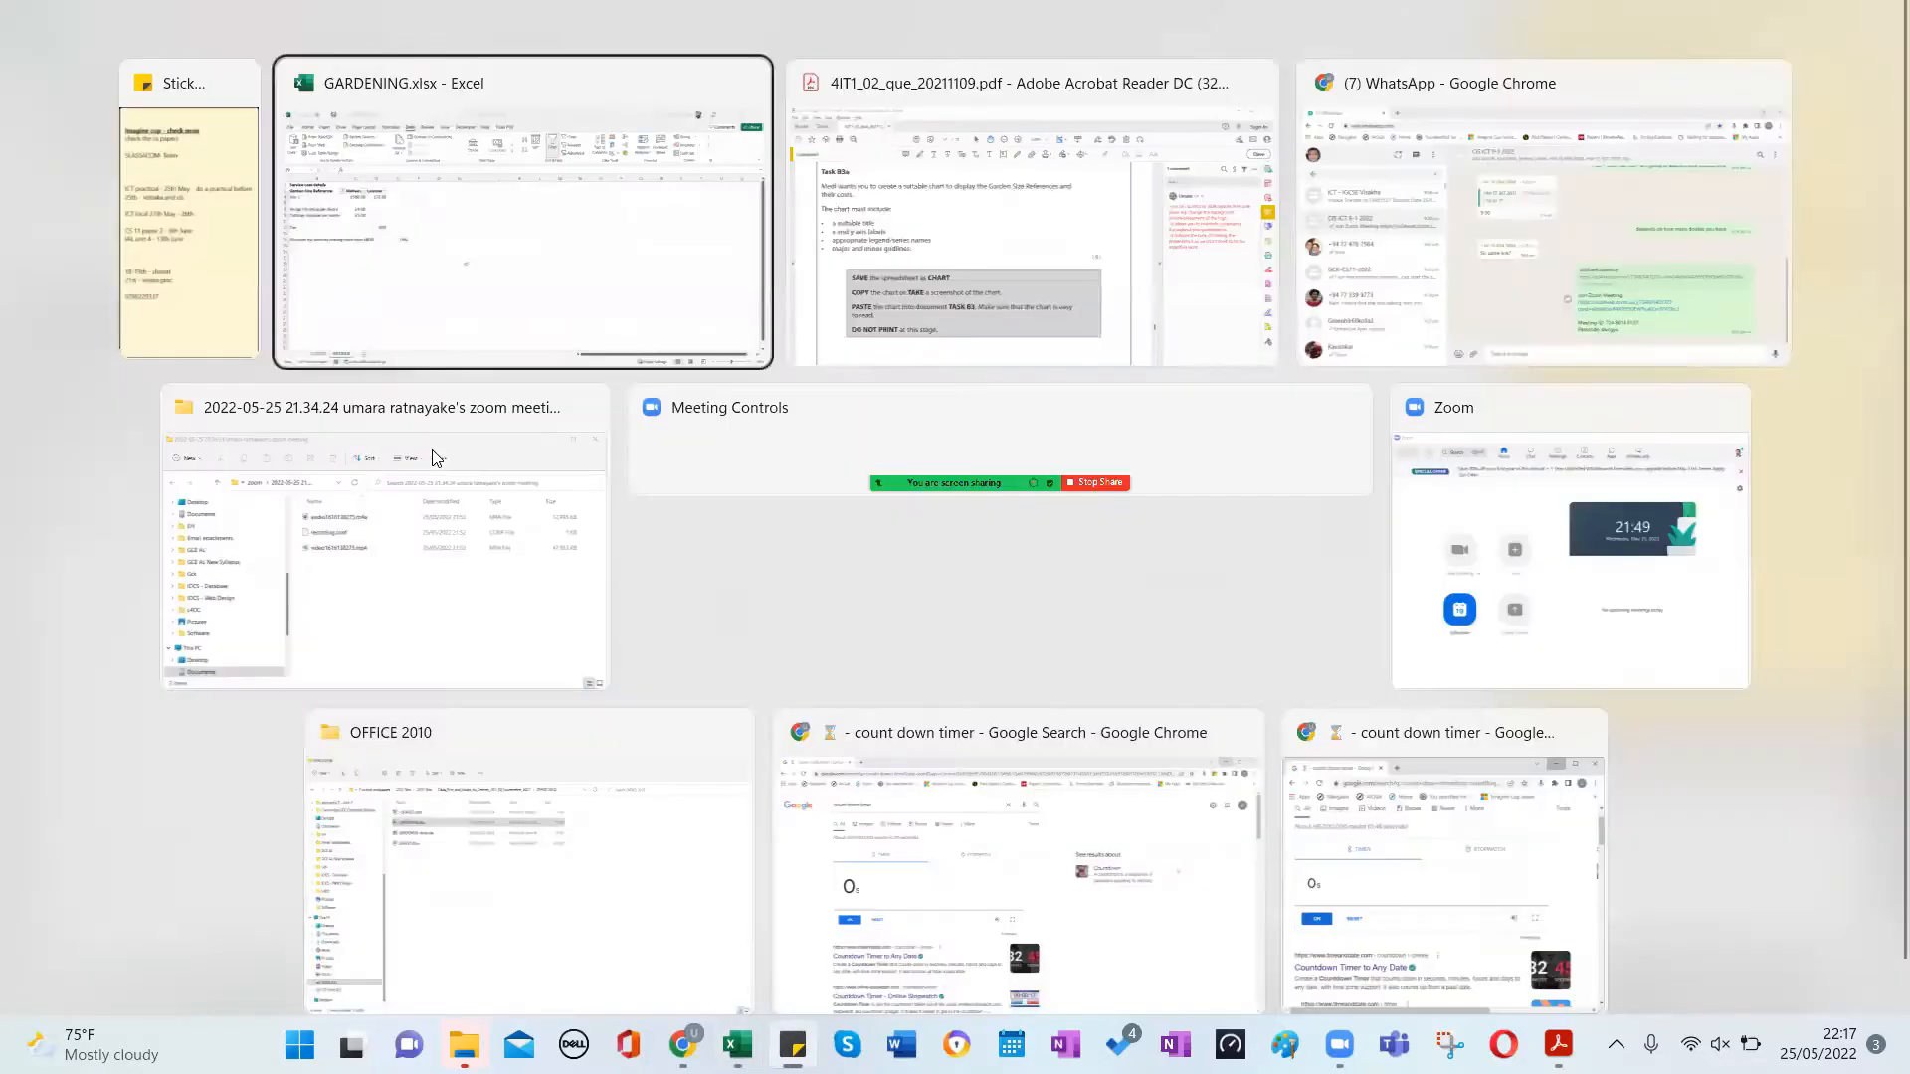
{"action": "key", "text": "alt+Tab"}
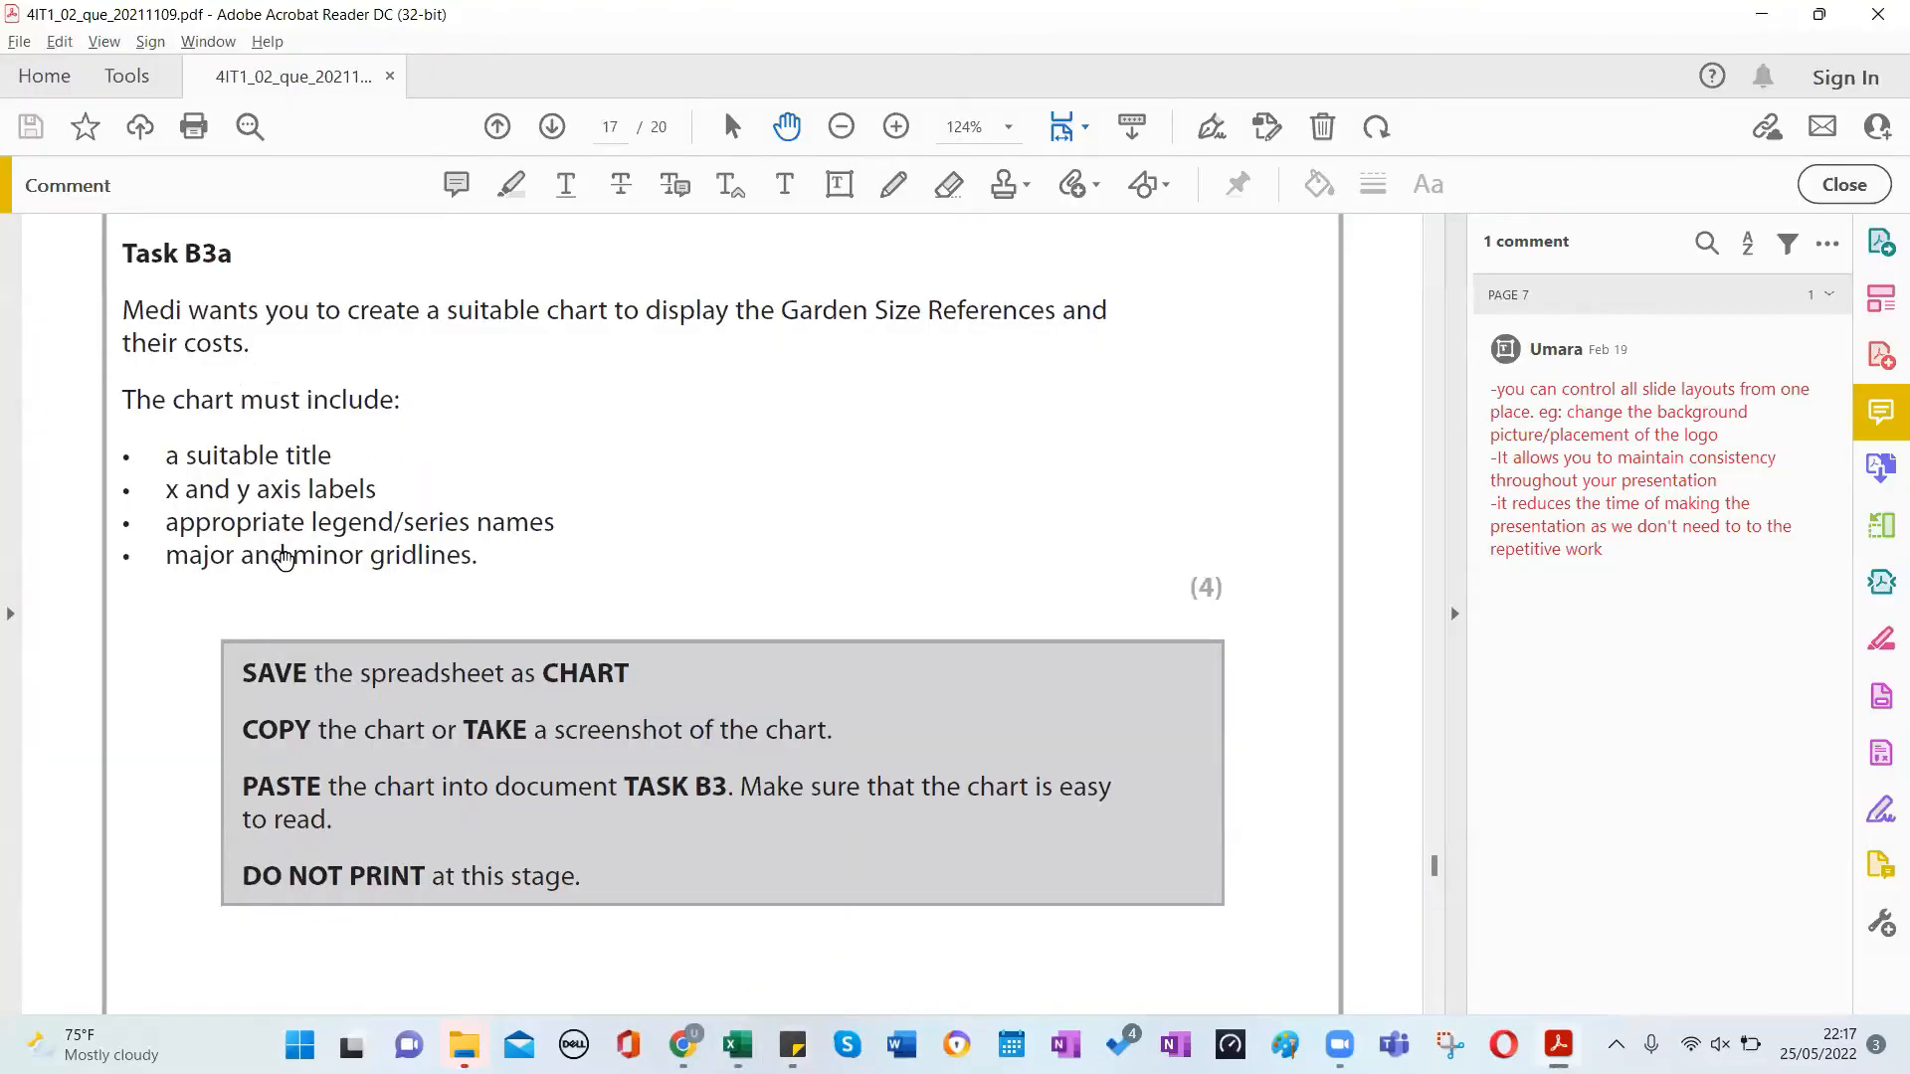
{"action": "key", "text": "alt+Tab"}
{"action": "key", "text": "alt+Tab"}
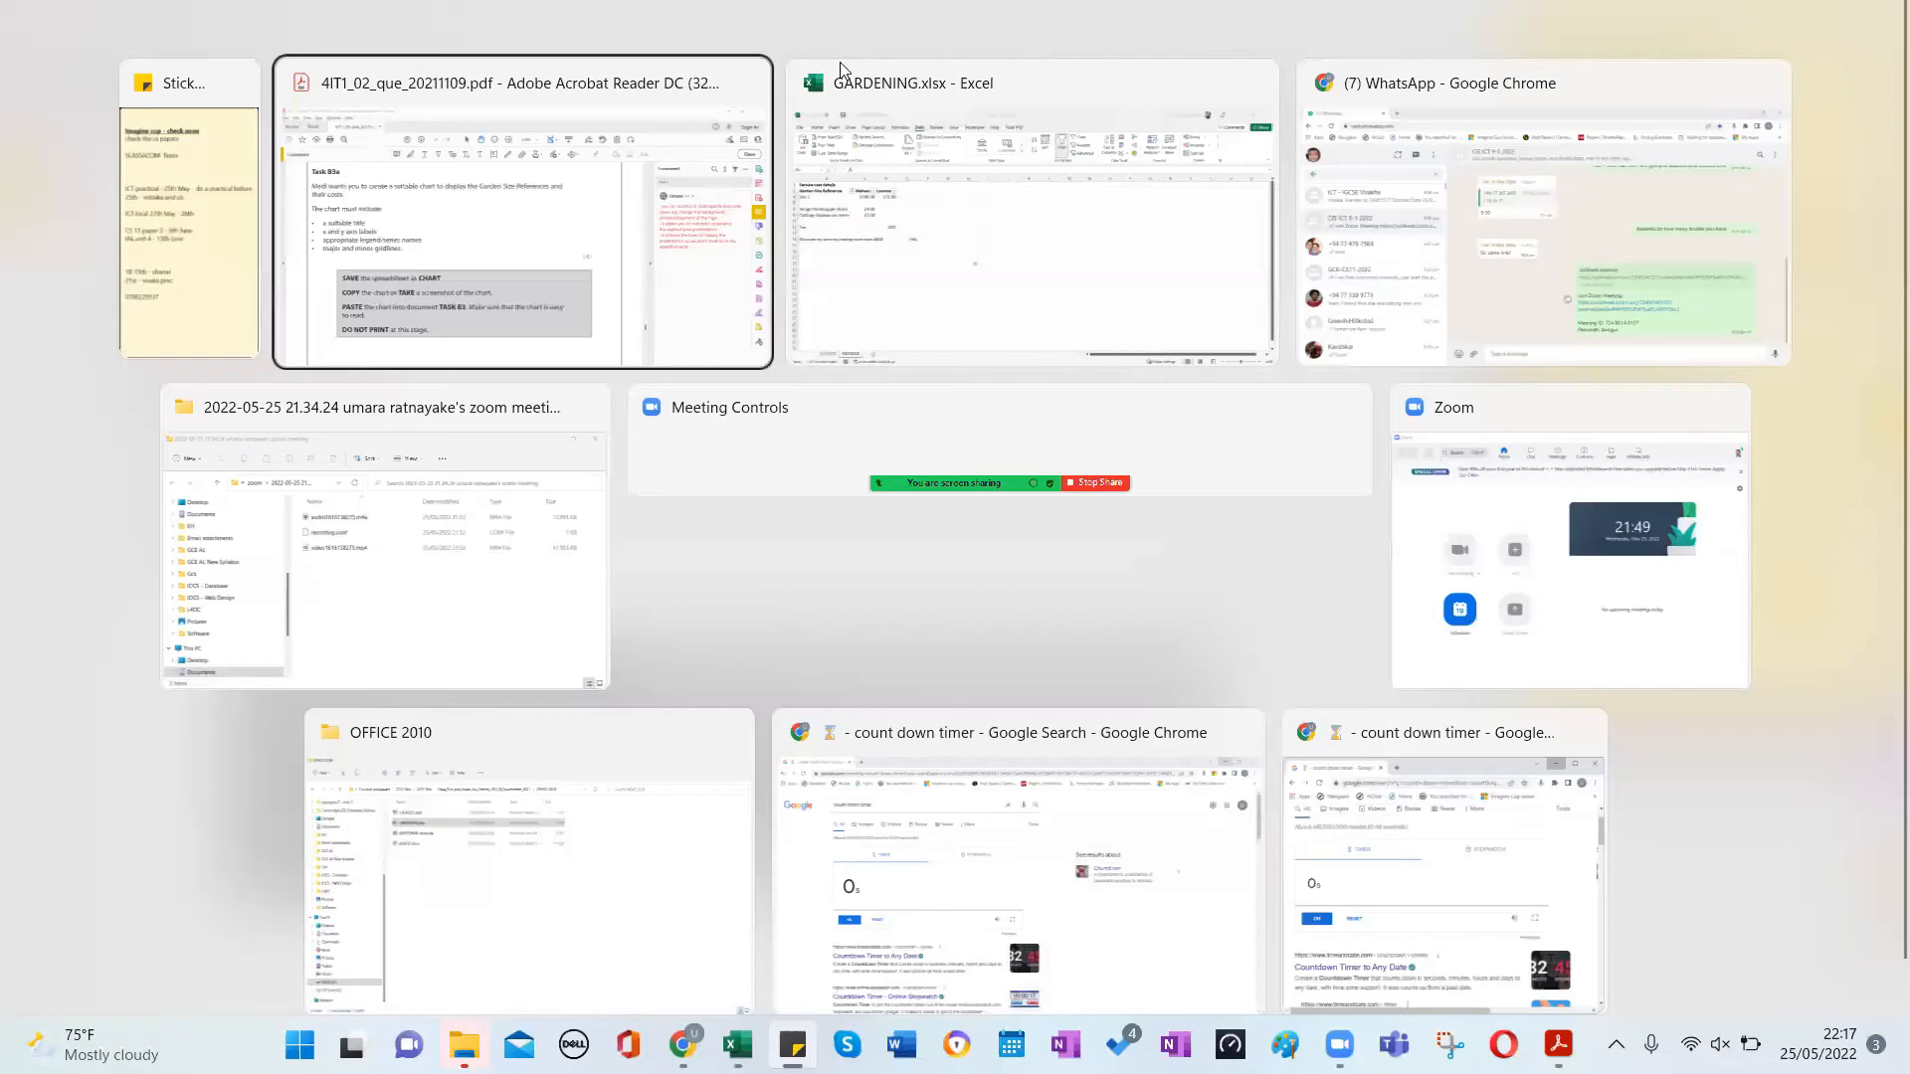
{"action": "left_click", "coordinate": [841, 74]}
Clear the Size 2 filter and turn off filtering on the service cost table.
{"action": "left_click", "coordinate": [1134, 117]}
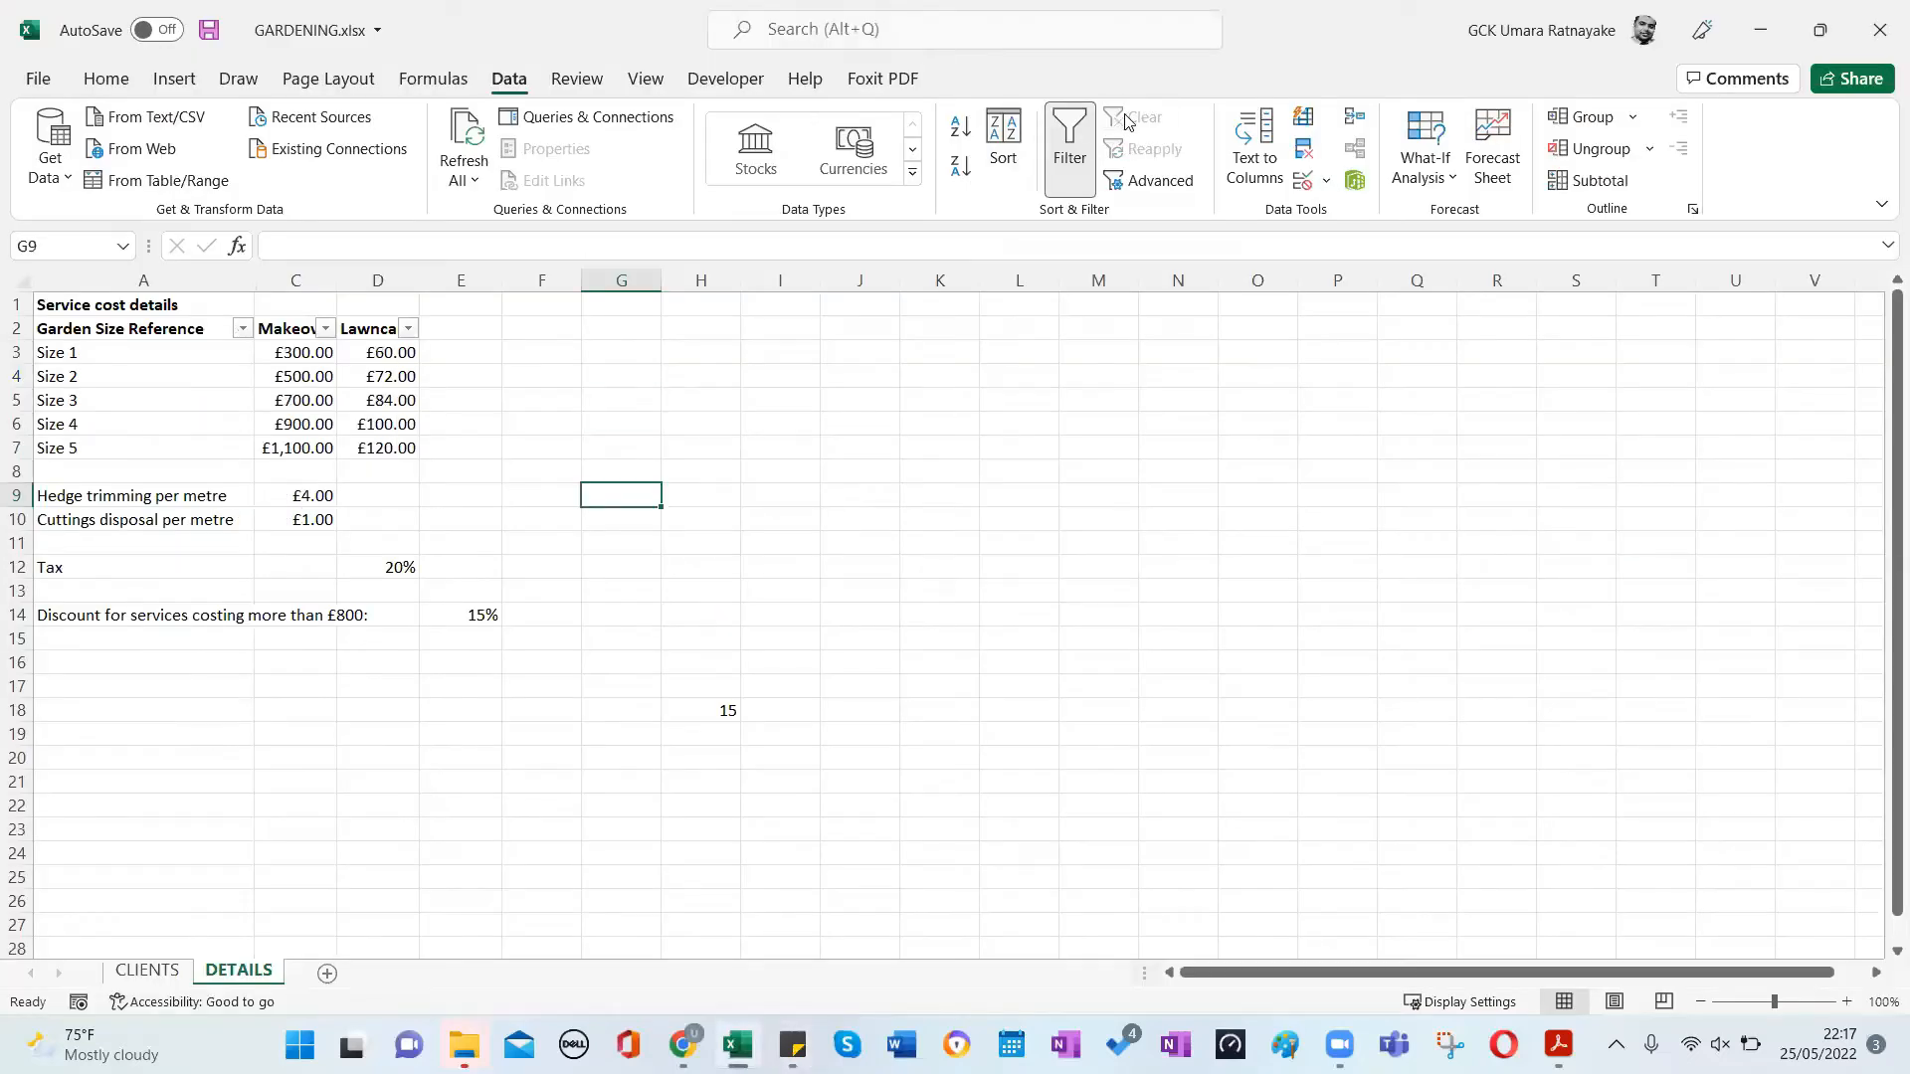
{"action": "left_click", "coordinate": [1067, 141]}
{"action": "left_click", "coordinate": [938, 489]}
Insert a 2-D clustered column chart of the garden sizes with their Makeover and Lawncare costs from A2:D7, consulting Task B3a.
{"action": "left_click_drag", "start_coordinate": [156, 330], "coordinate": [383, 440]}
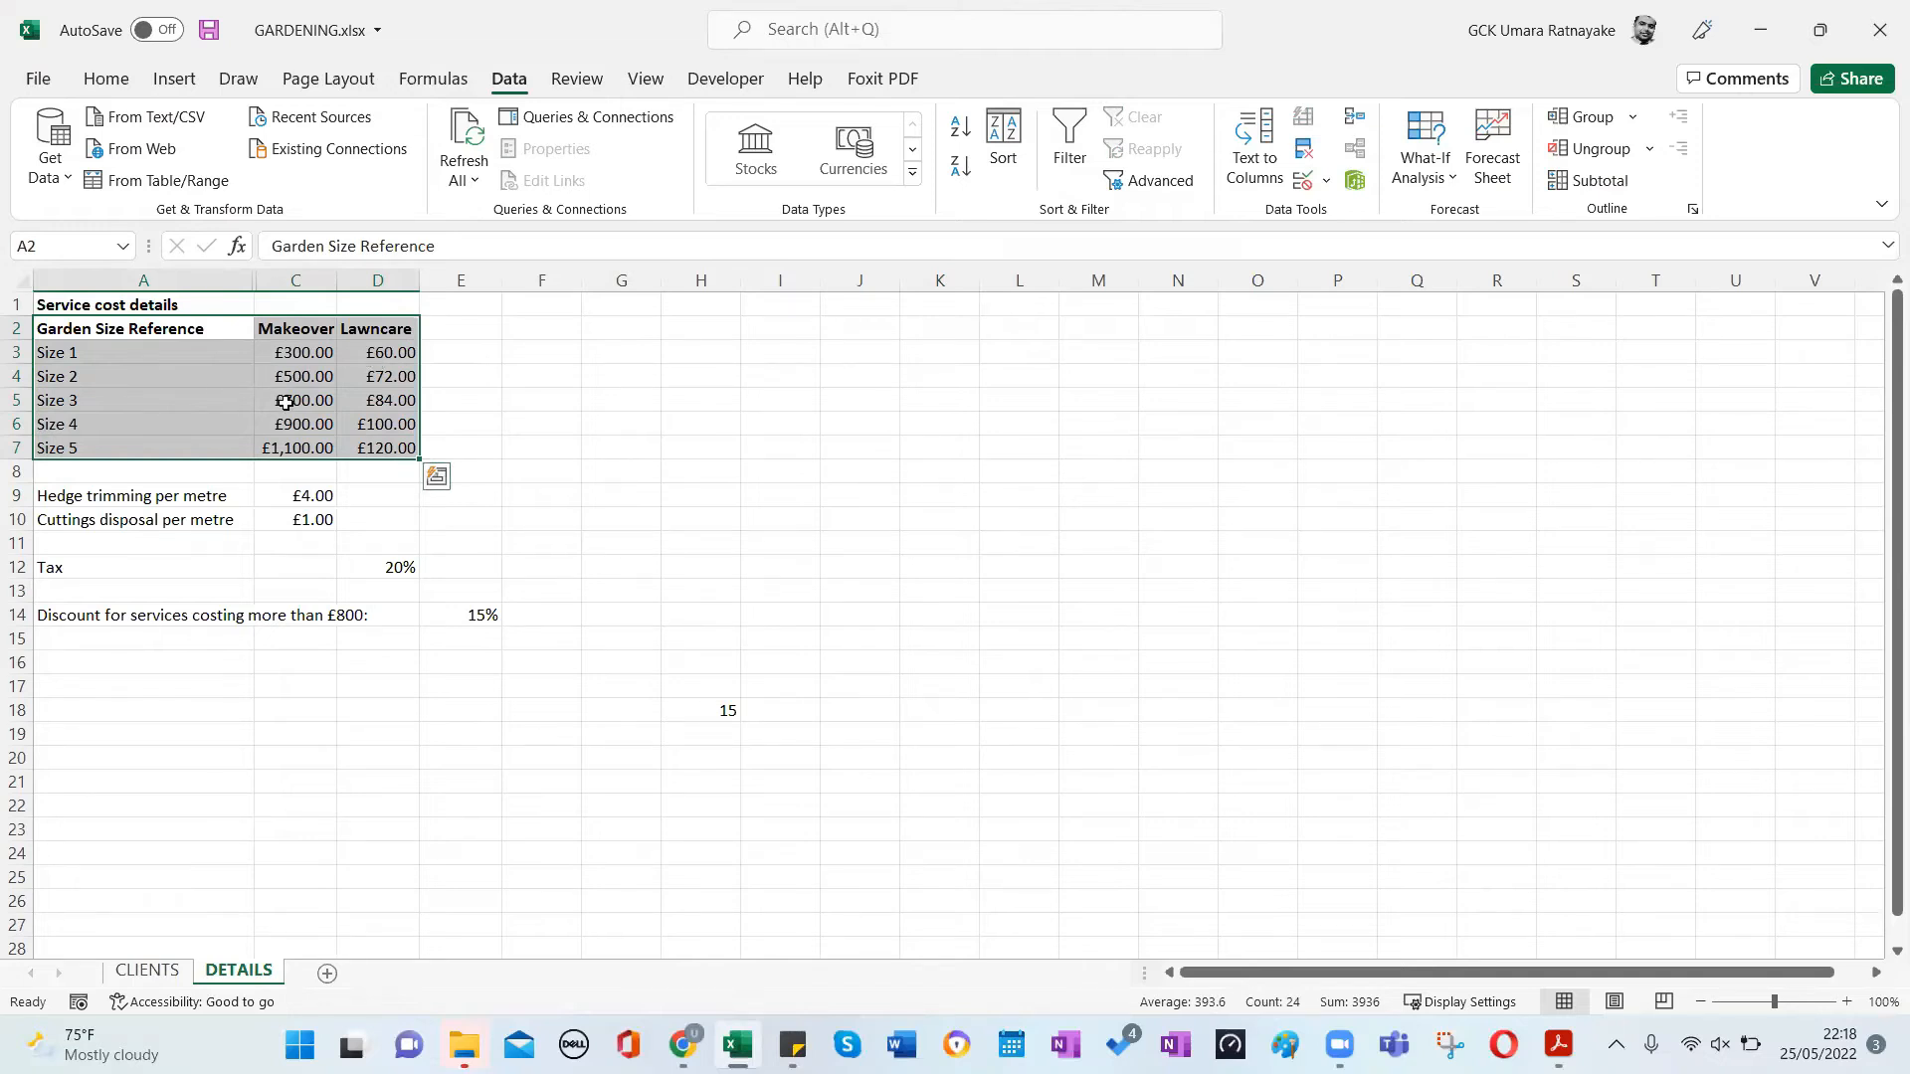
{"action": "left_click", "coordinate": [193, 87]}
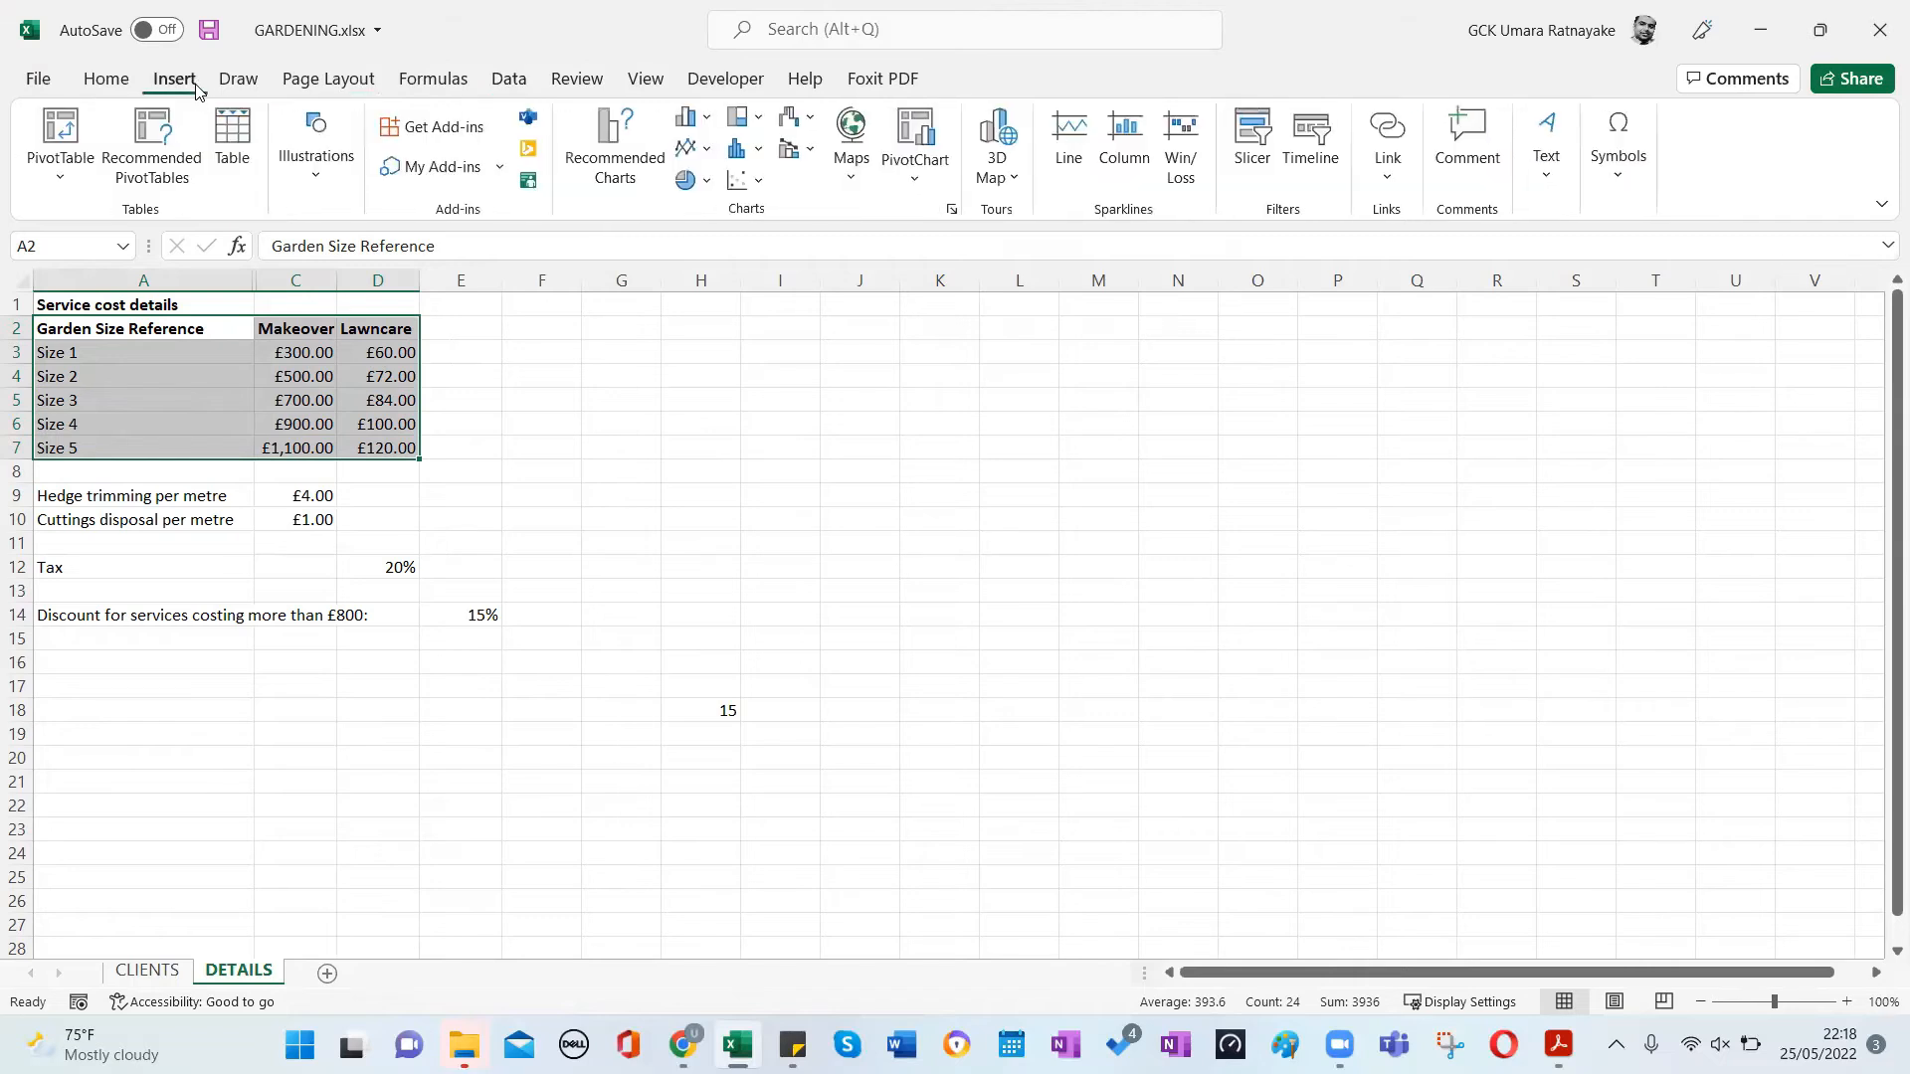
{"action": "key", "text": "alt+Tab"}
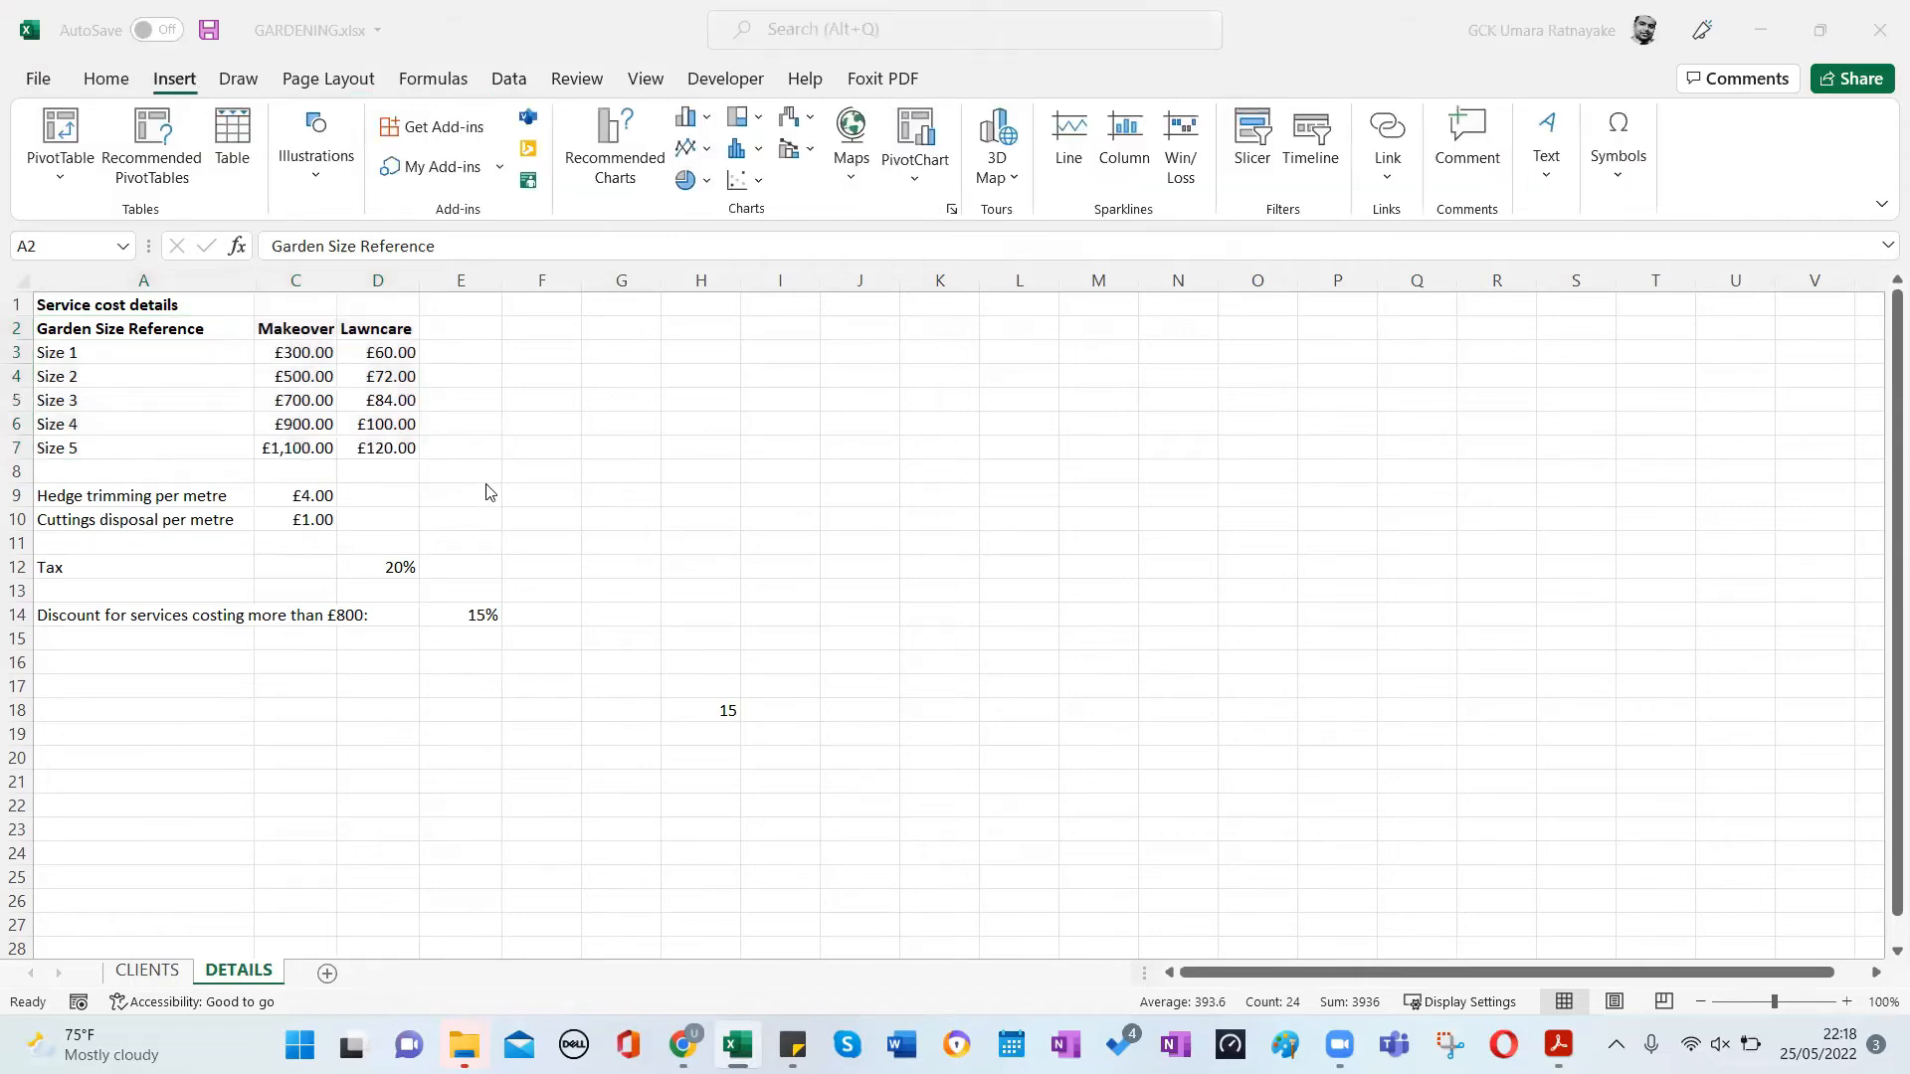
{"action": "key", "text": "alt+Tab"}
{"action": "key", "text": "alt+Tab"}
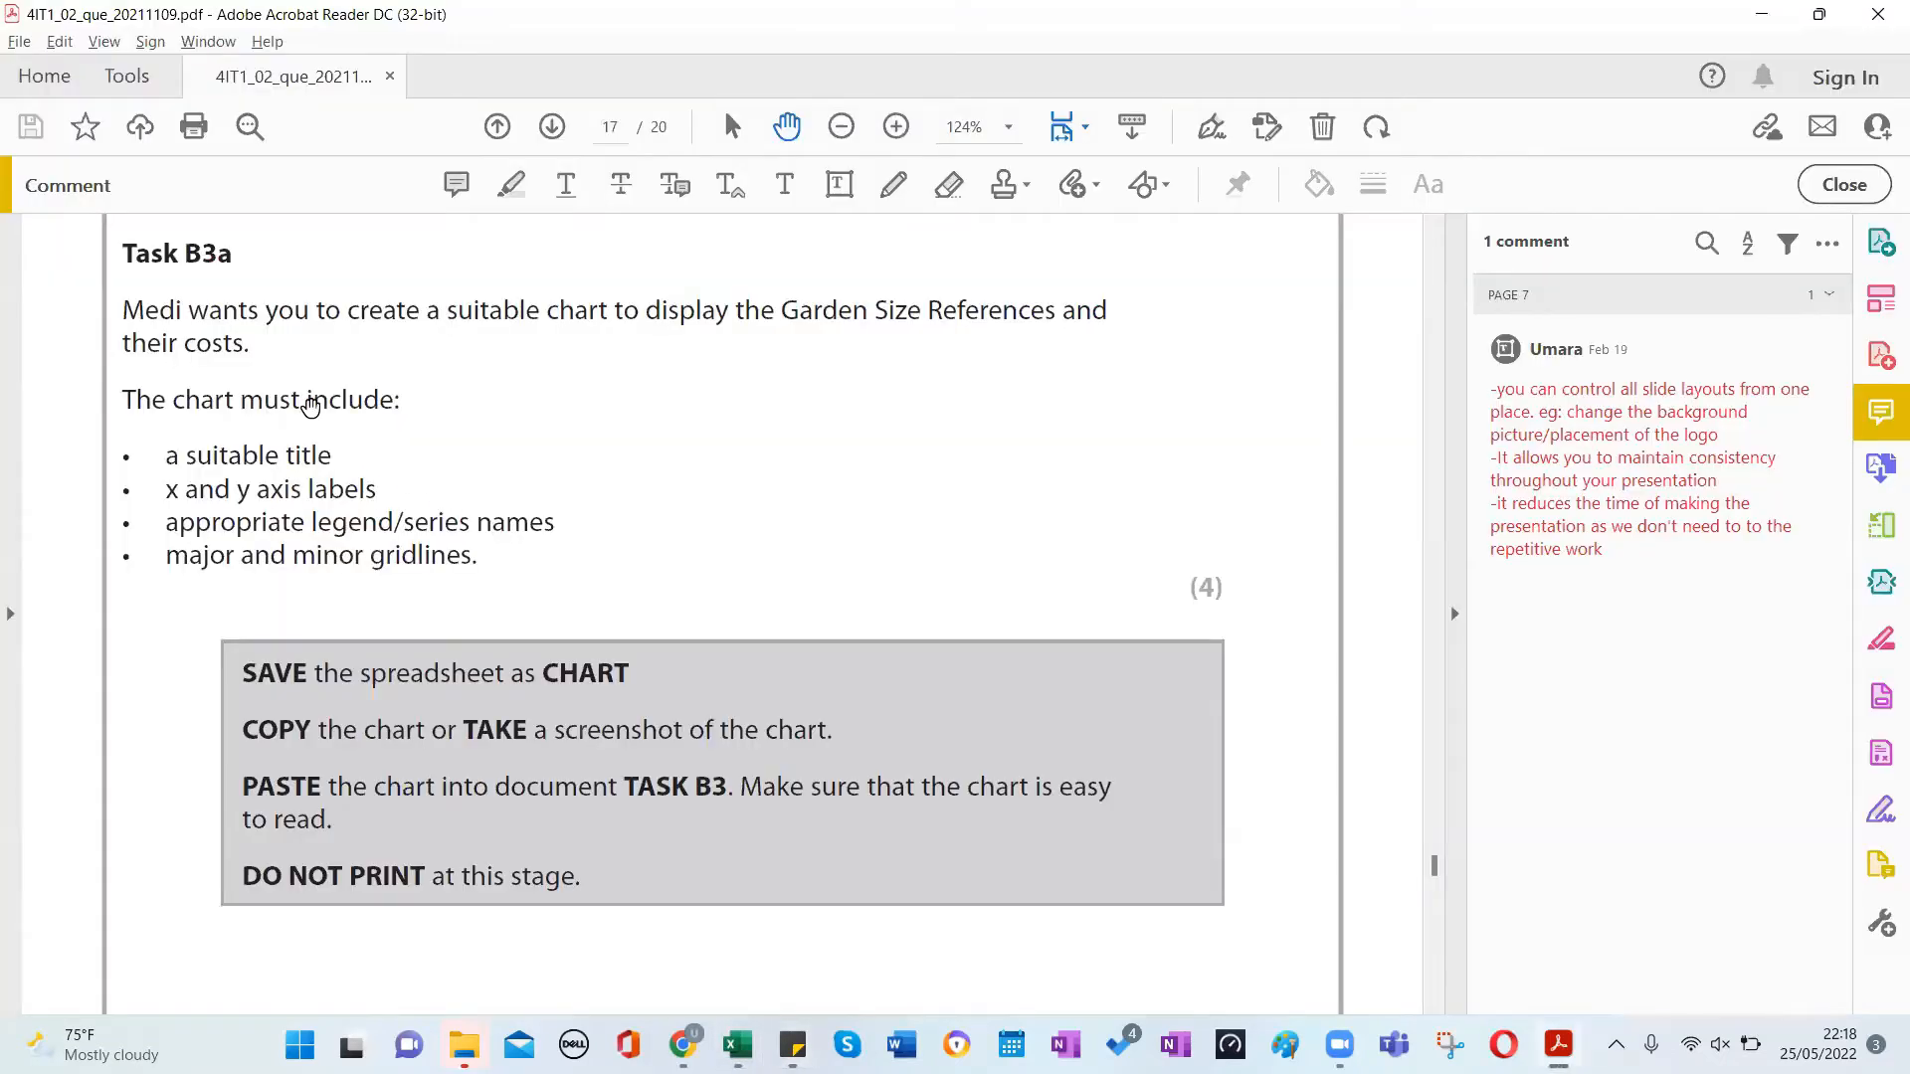
{"action": "scroll", "coordinate": [309, 408], "scroll_direction": "up", "scroll_amount": 2}
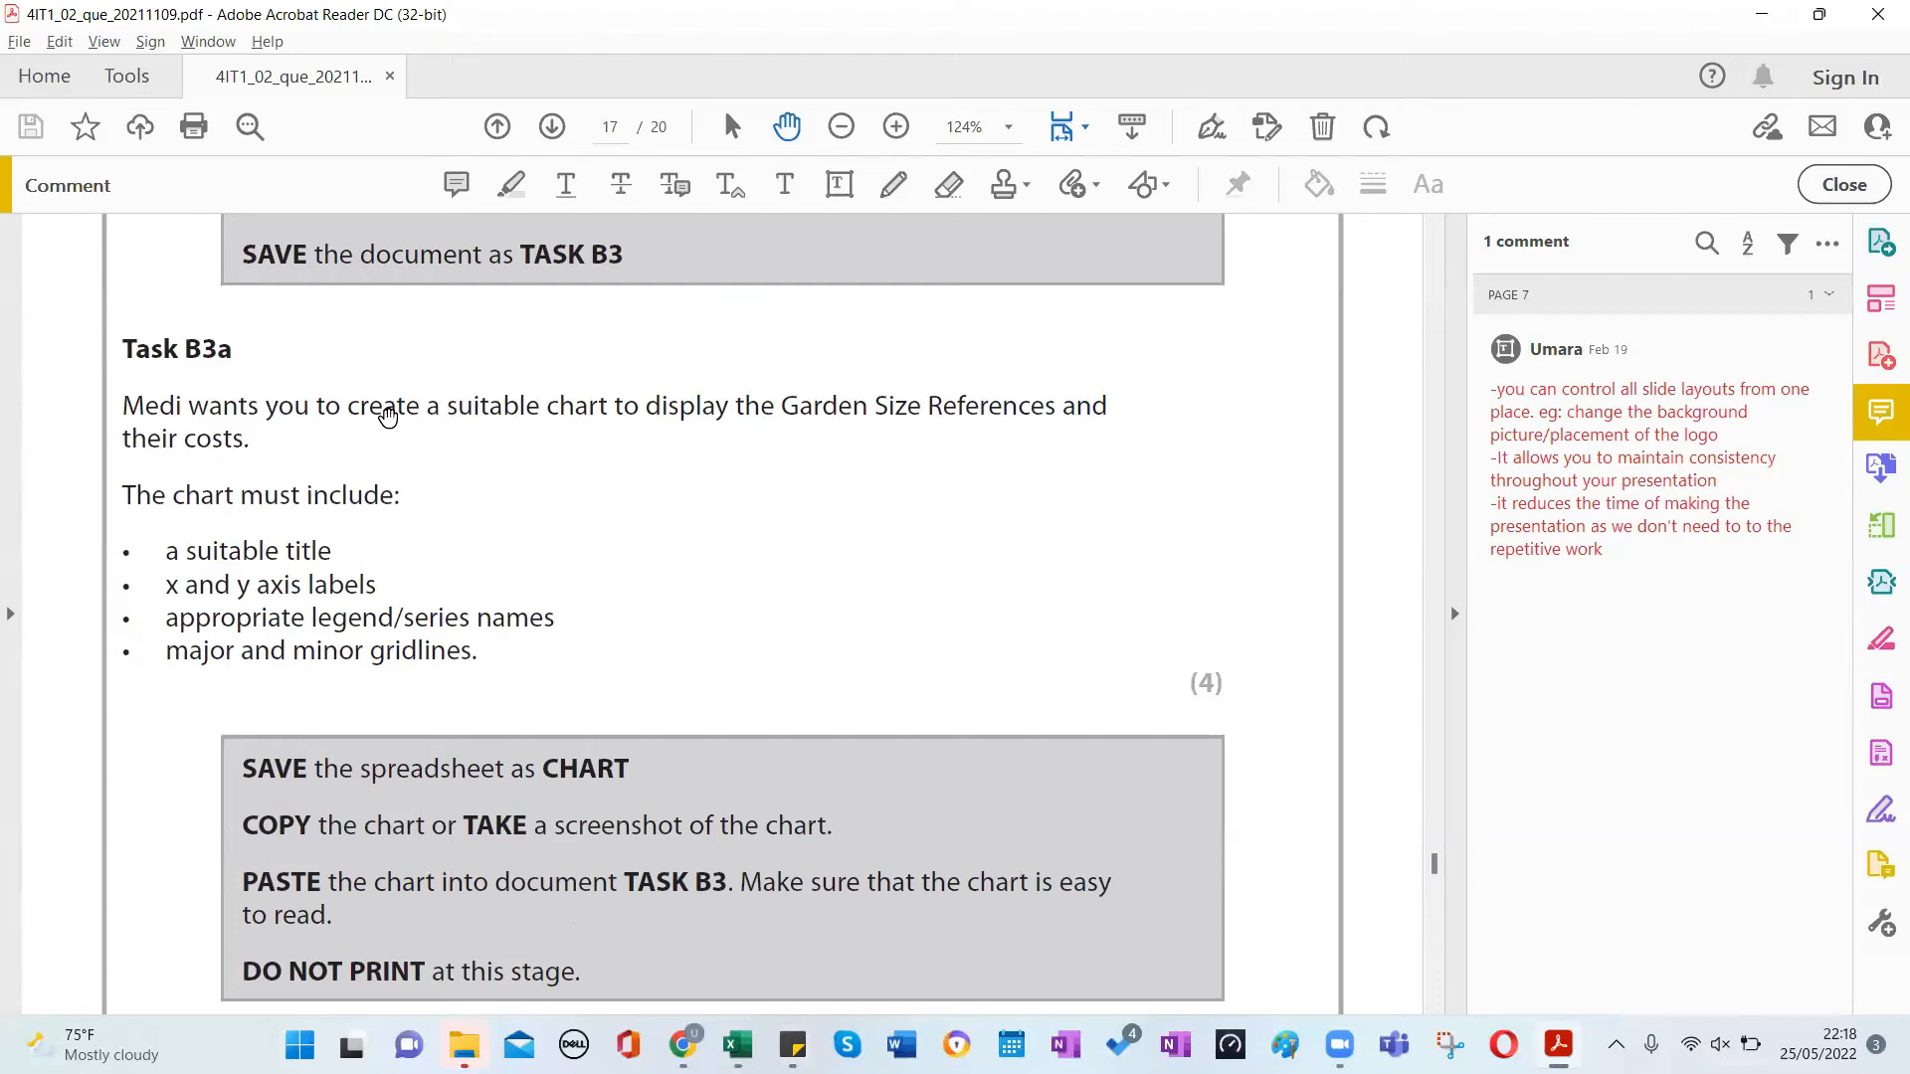
{"action": "key", "text": "alt+Tab"}
{"action": "key", "text": "alt+Tab"}
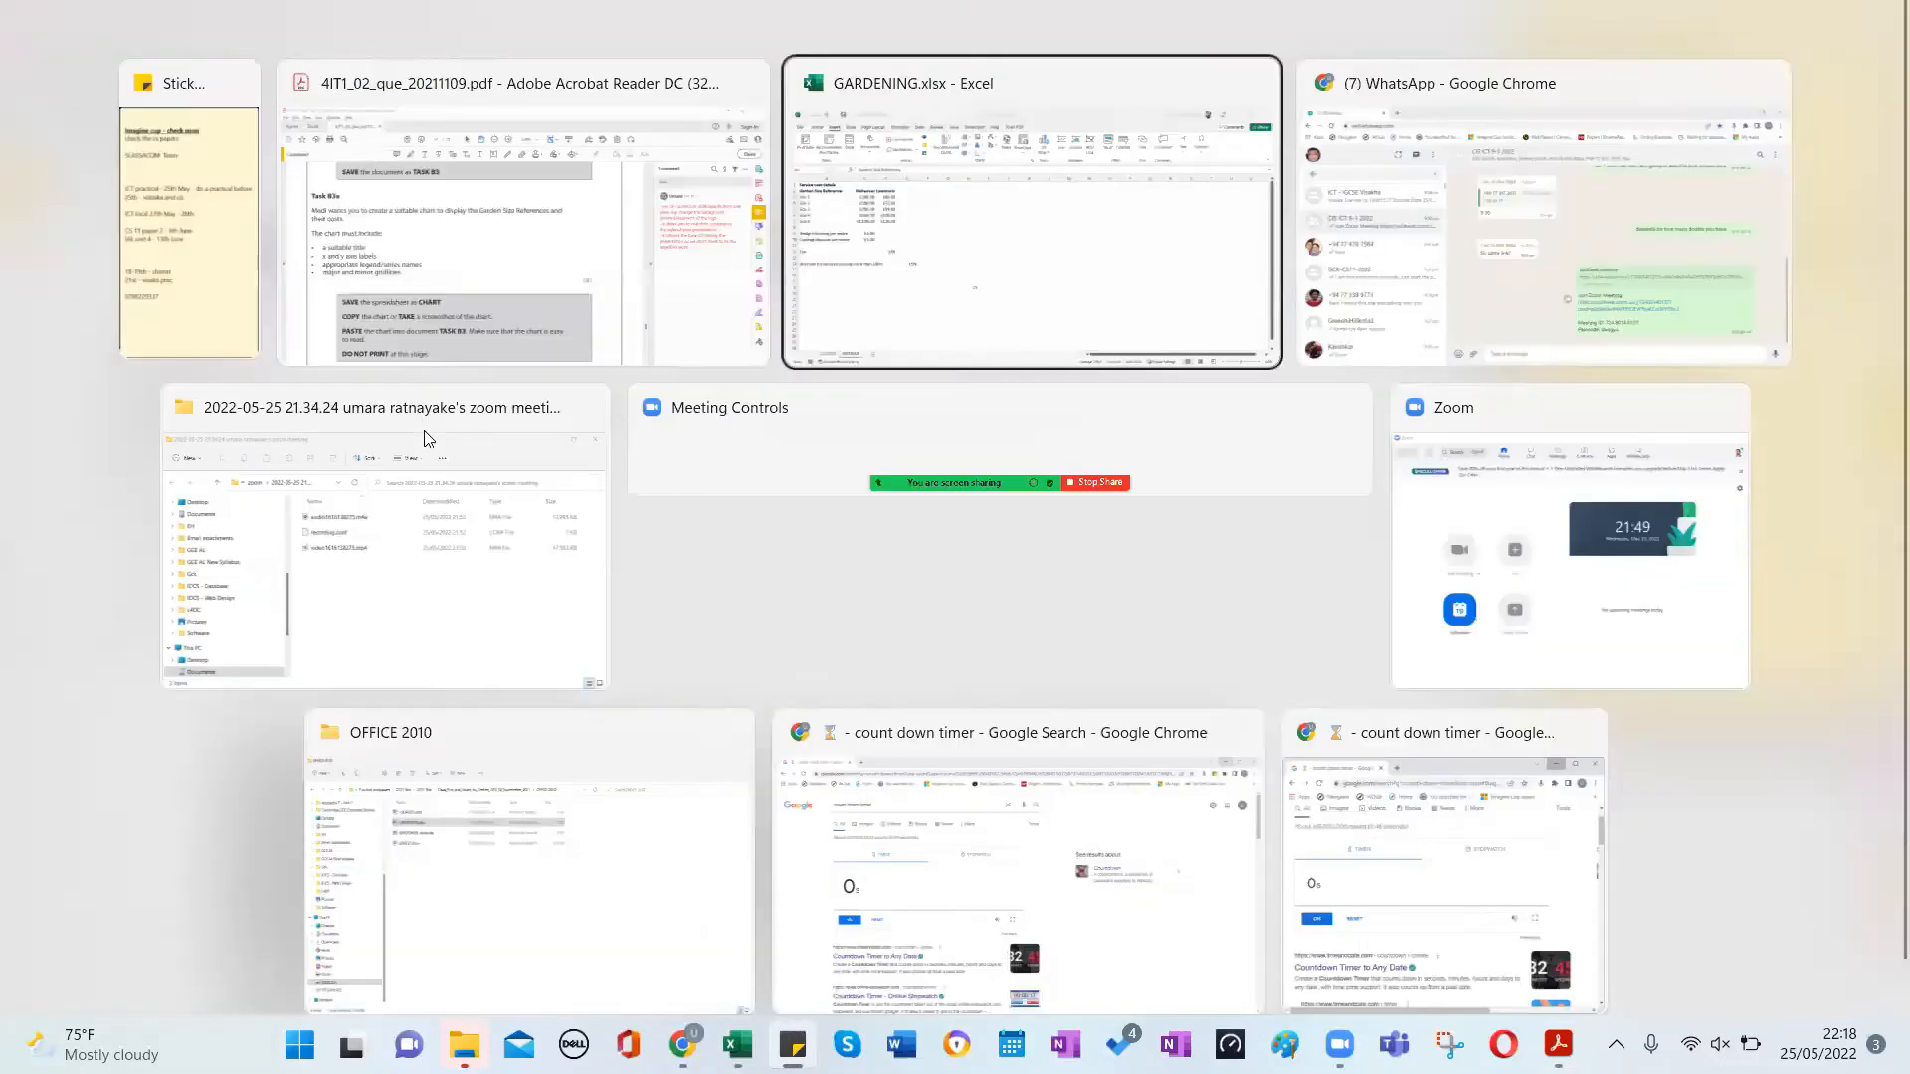
{"action": "left_click", "coordinate": [694, 117]}
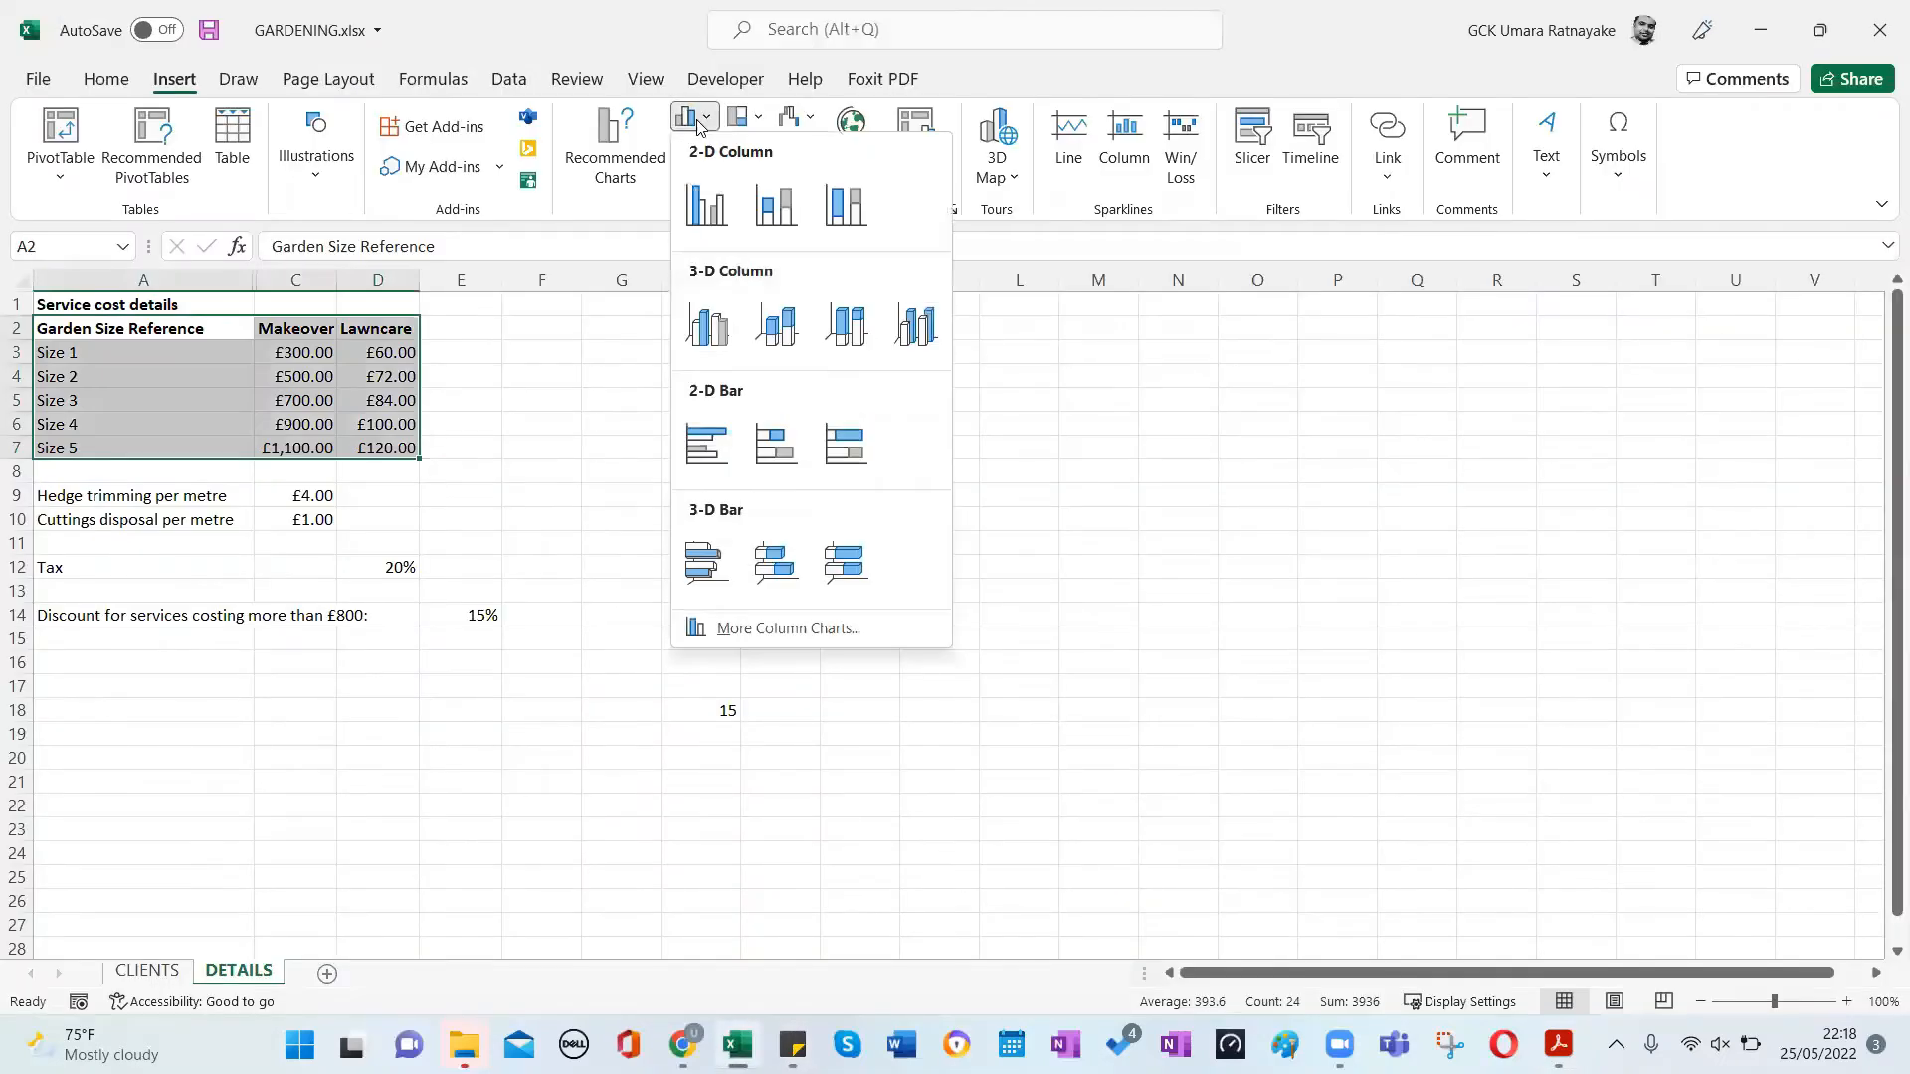
{"action": "left_click", "coordinate": [709, 209]}
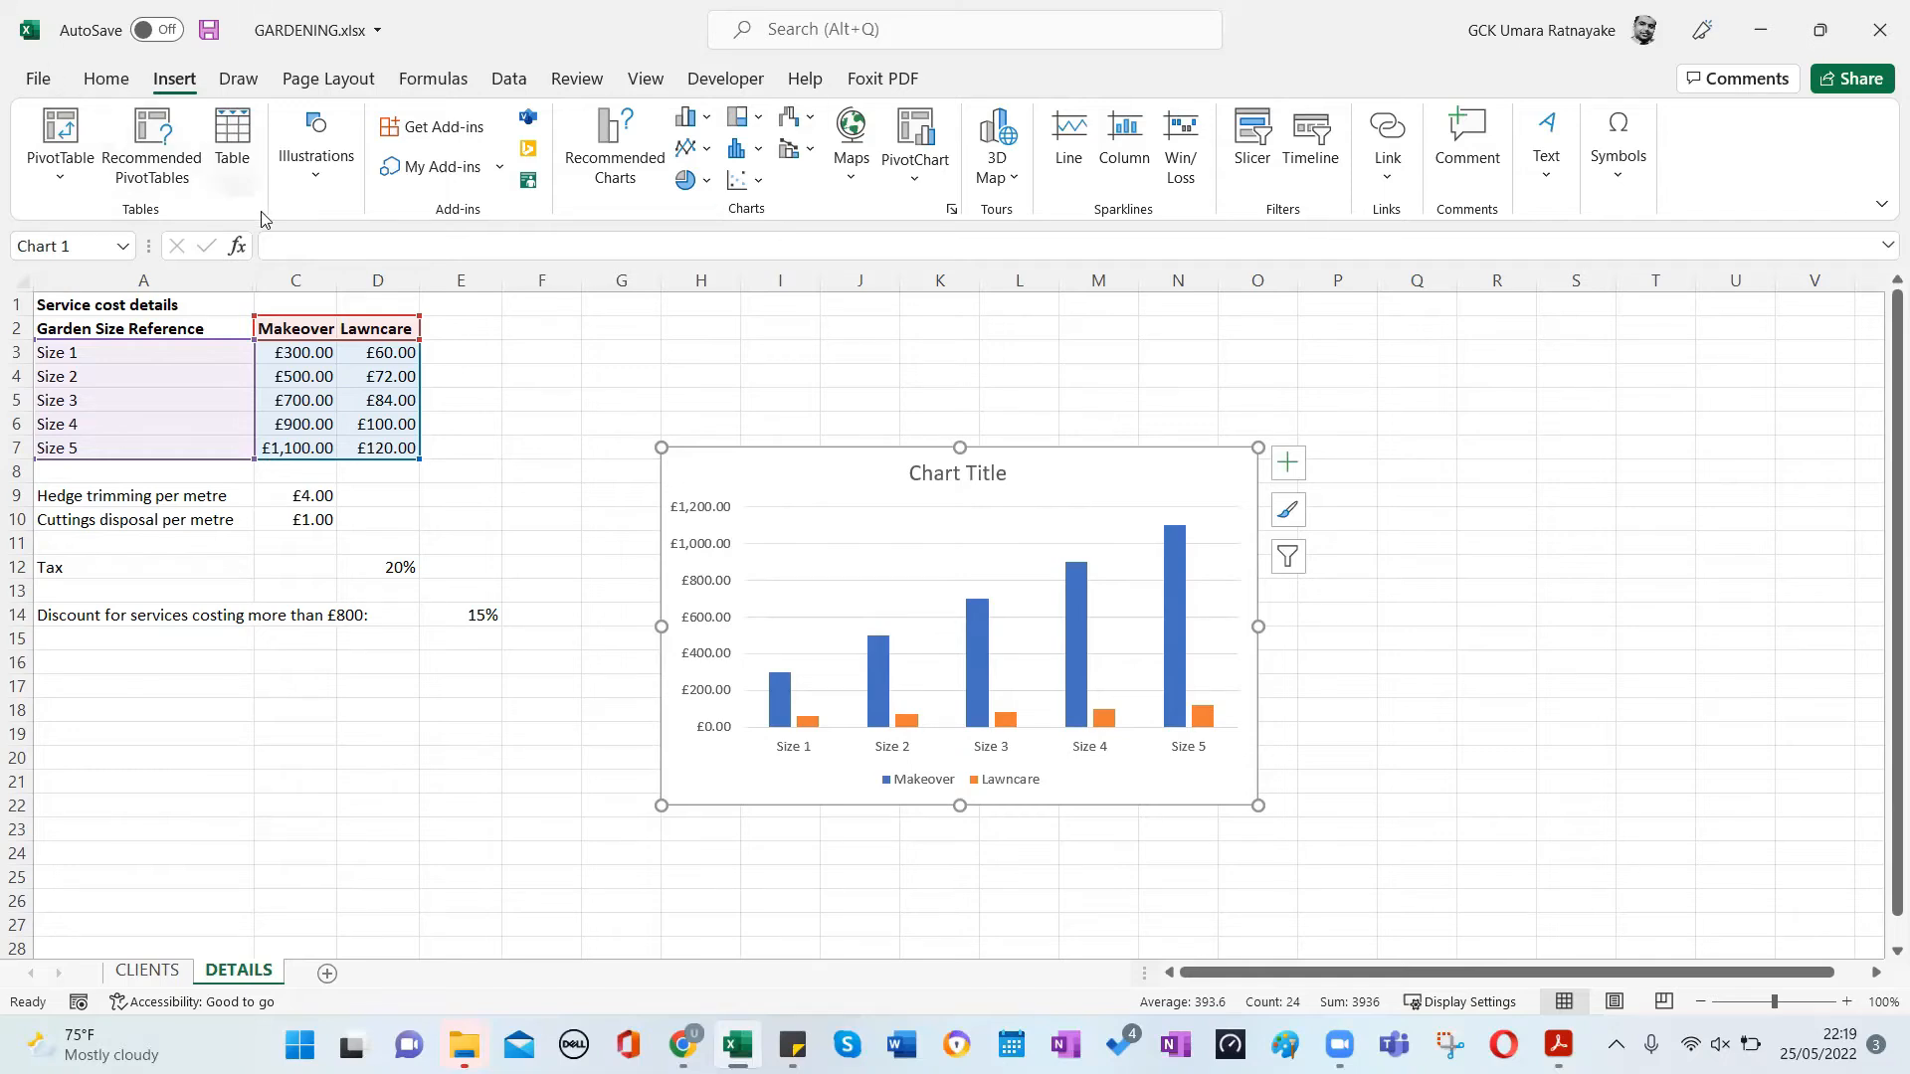
Preview the garden cost chart as a scatter chart without applying that type.
{"action": "left_click", "coordinate": [764, 185]}
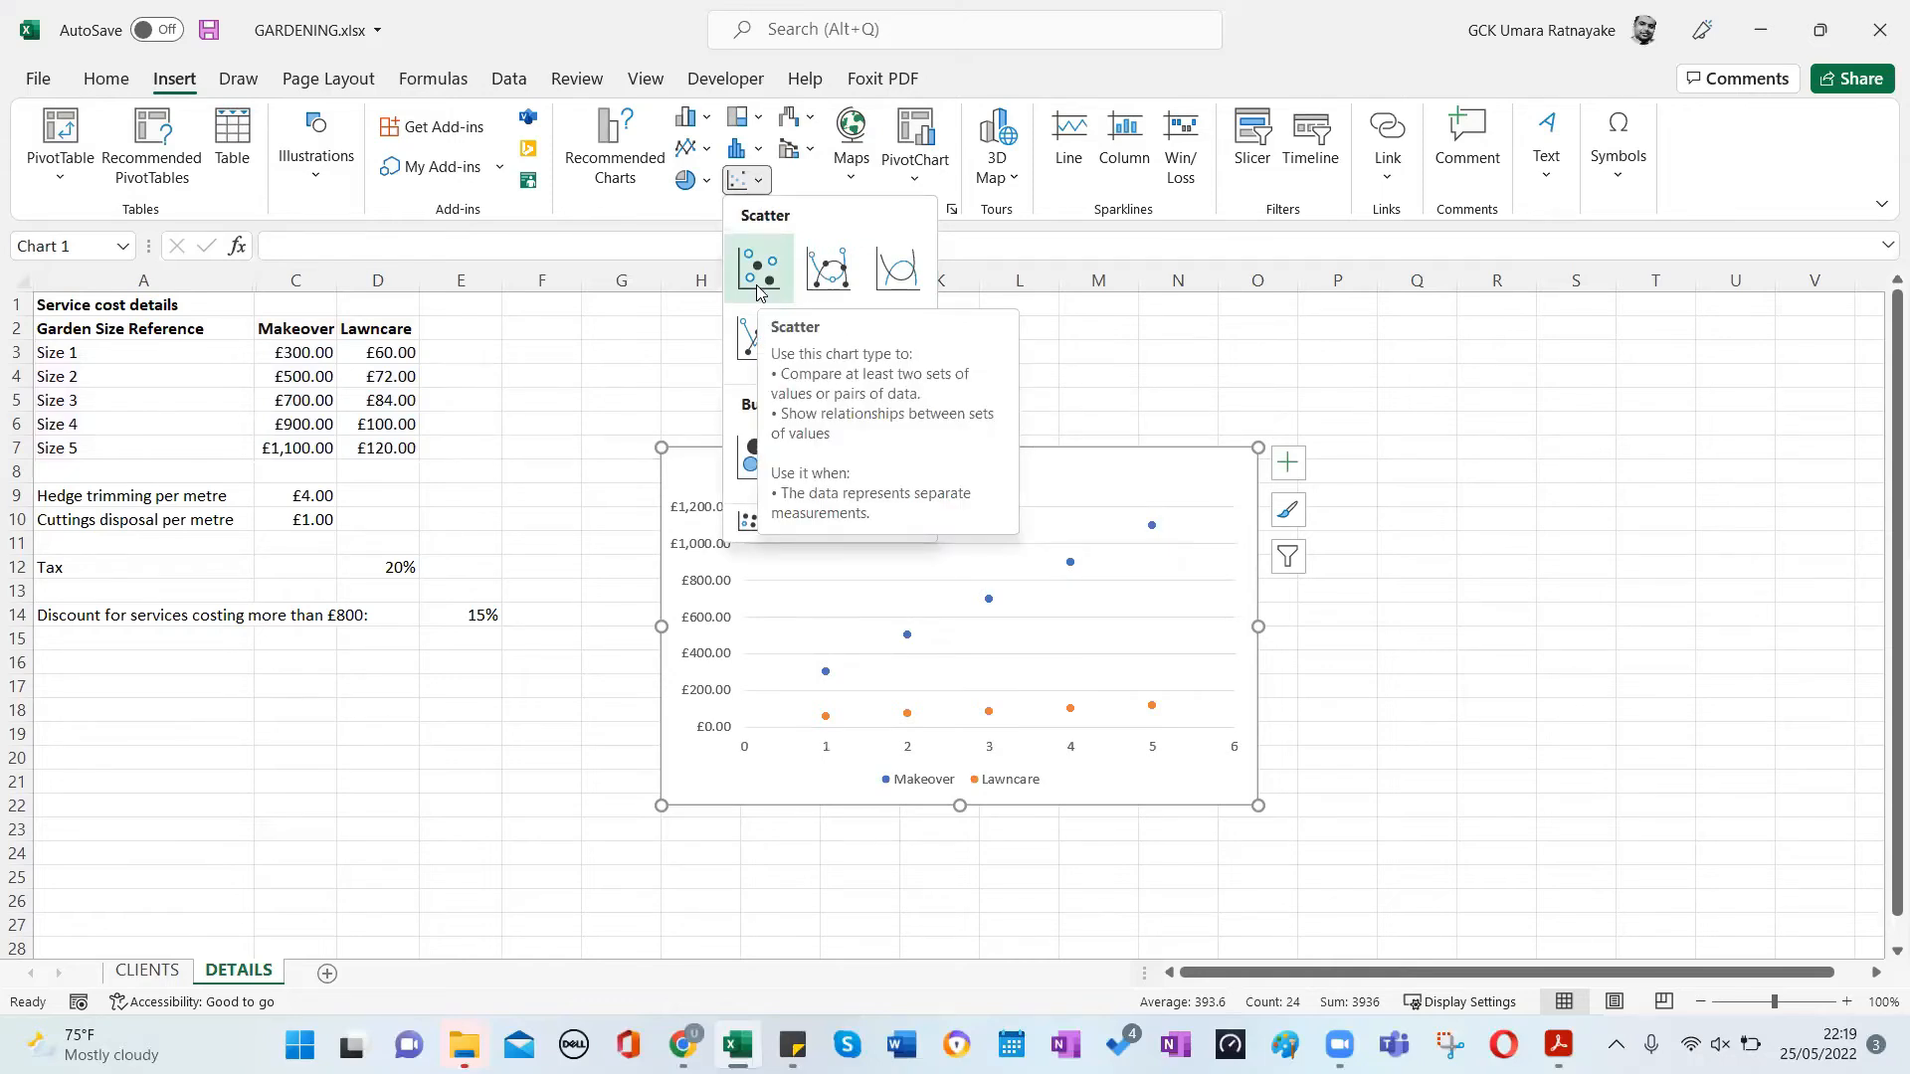
{"action": "left_click", "coordinate": [1102, 340]}
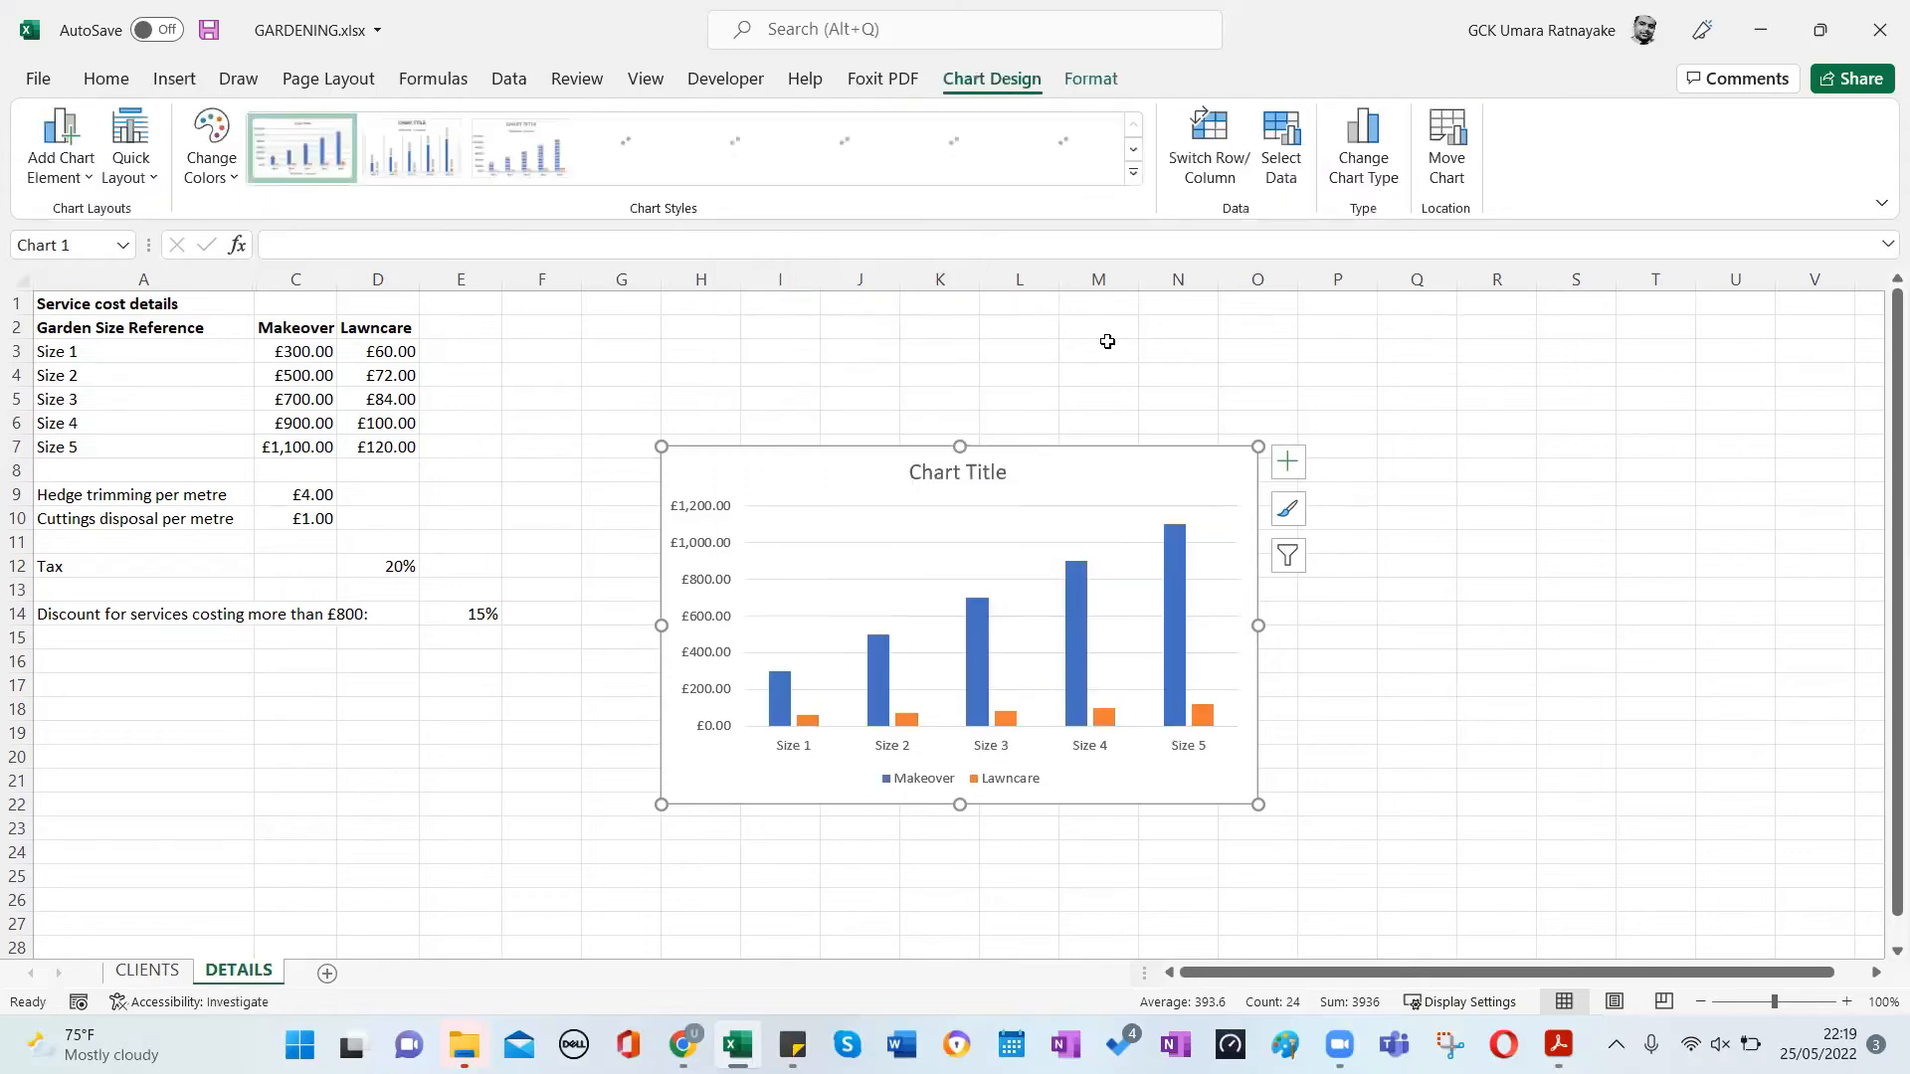
{"action": "left_click", "coordinate": [1102, 346]}
Change the chart title to "Cost comparison - Makeover vs Lawncase".
{"action": "left_click", "coordinate": [960, 473]}
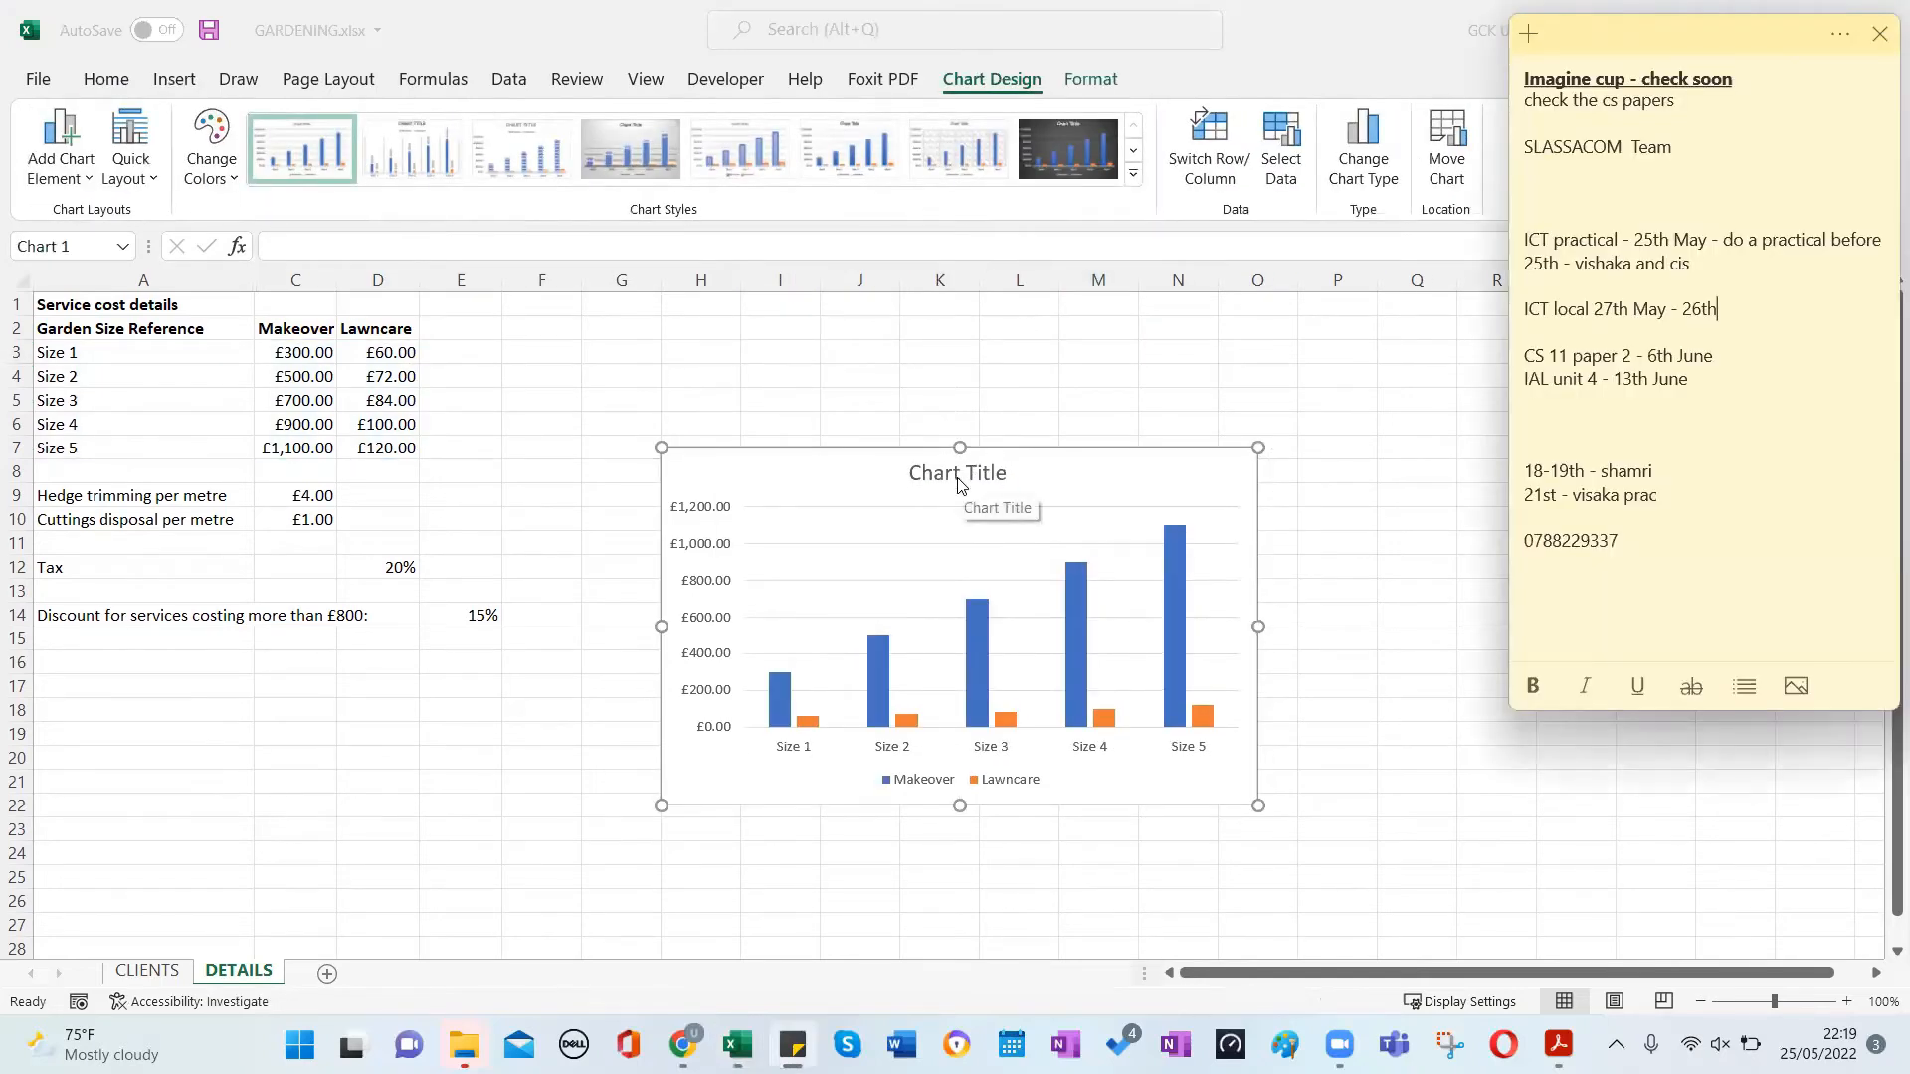
{"action": "left_click", "coordinate": [960, 473]}
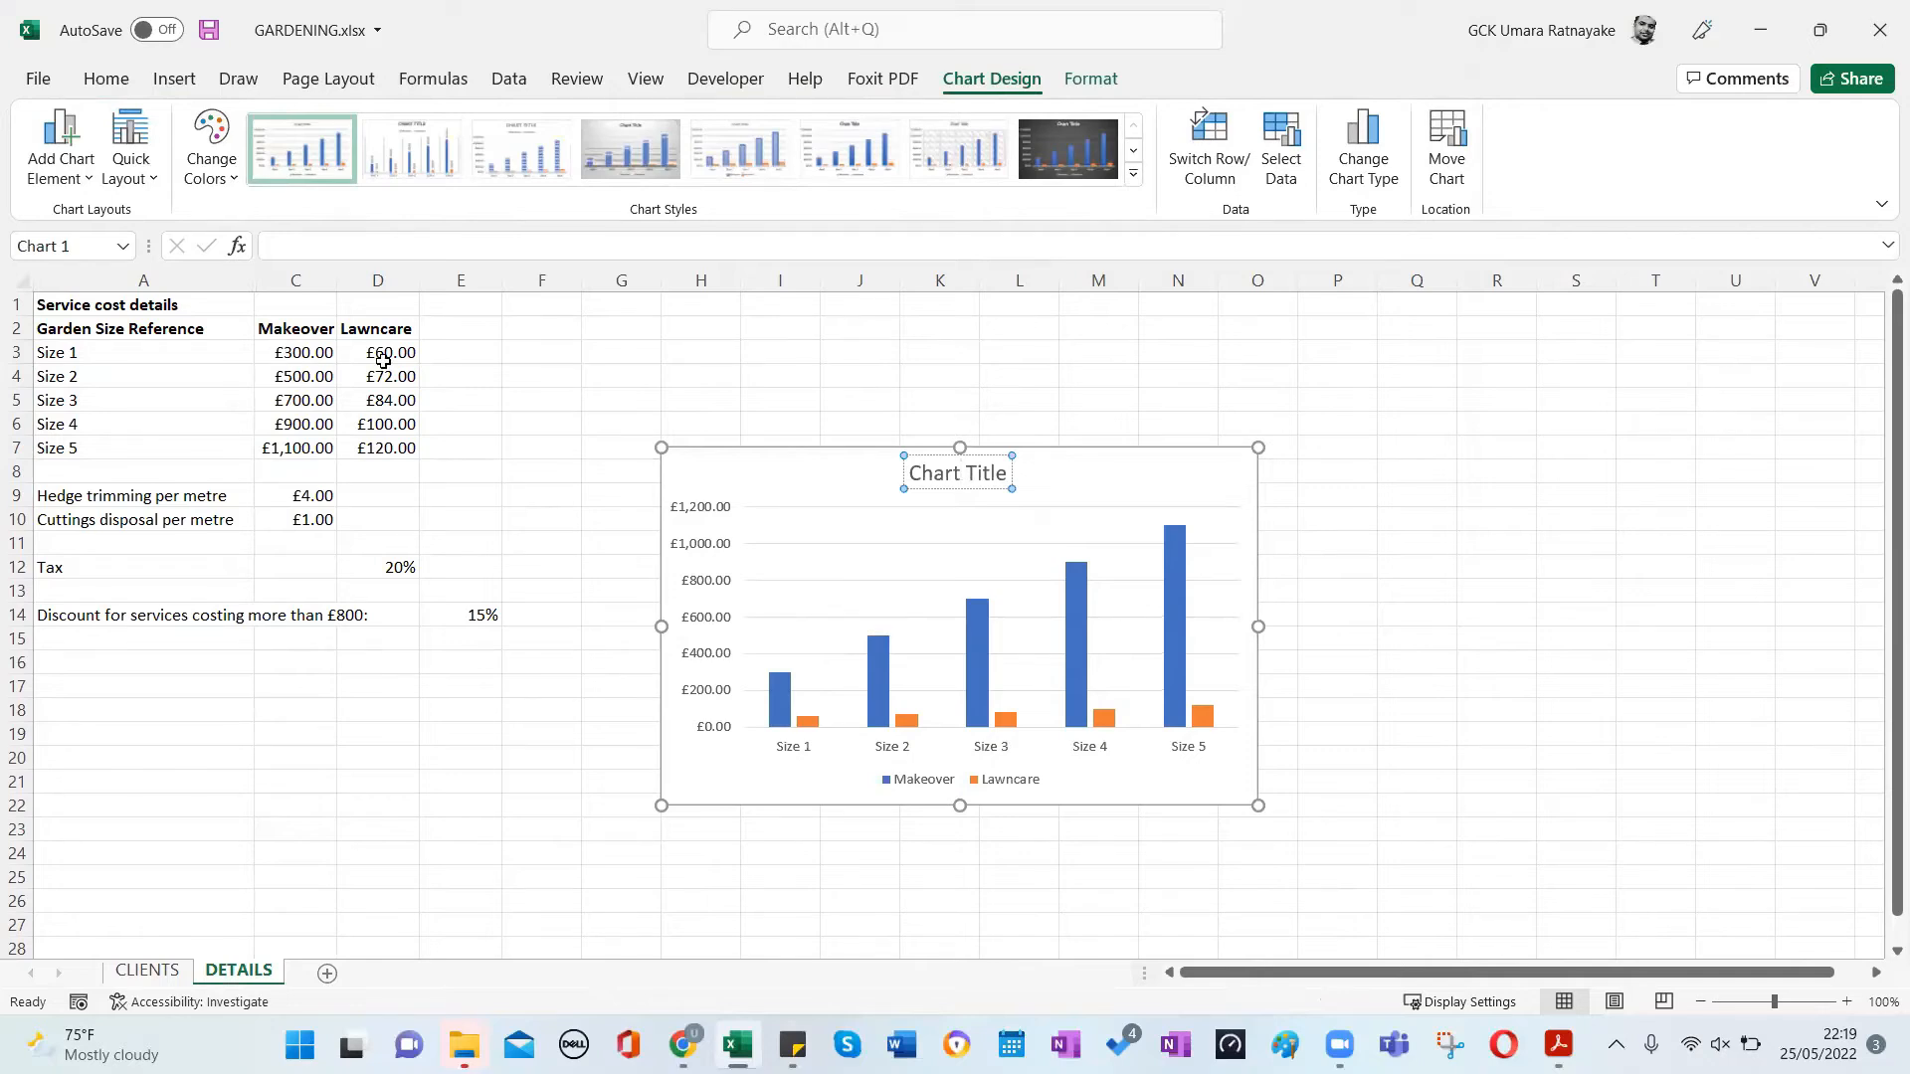
{"action": "left_click", "coordinate": [952, 480]}
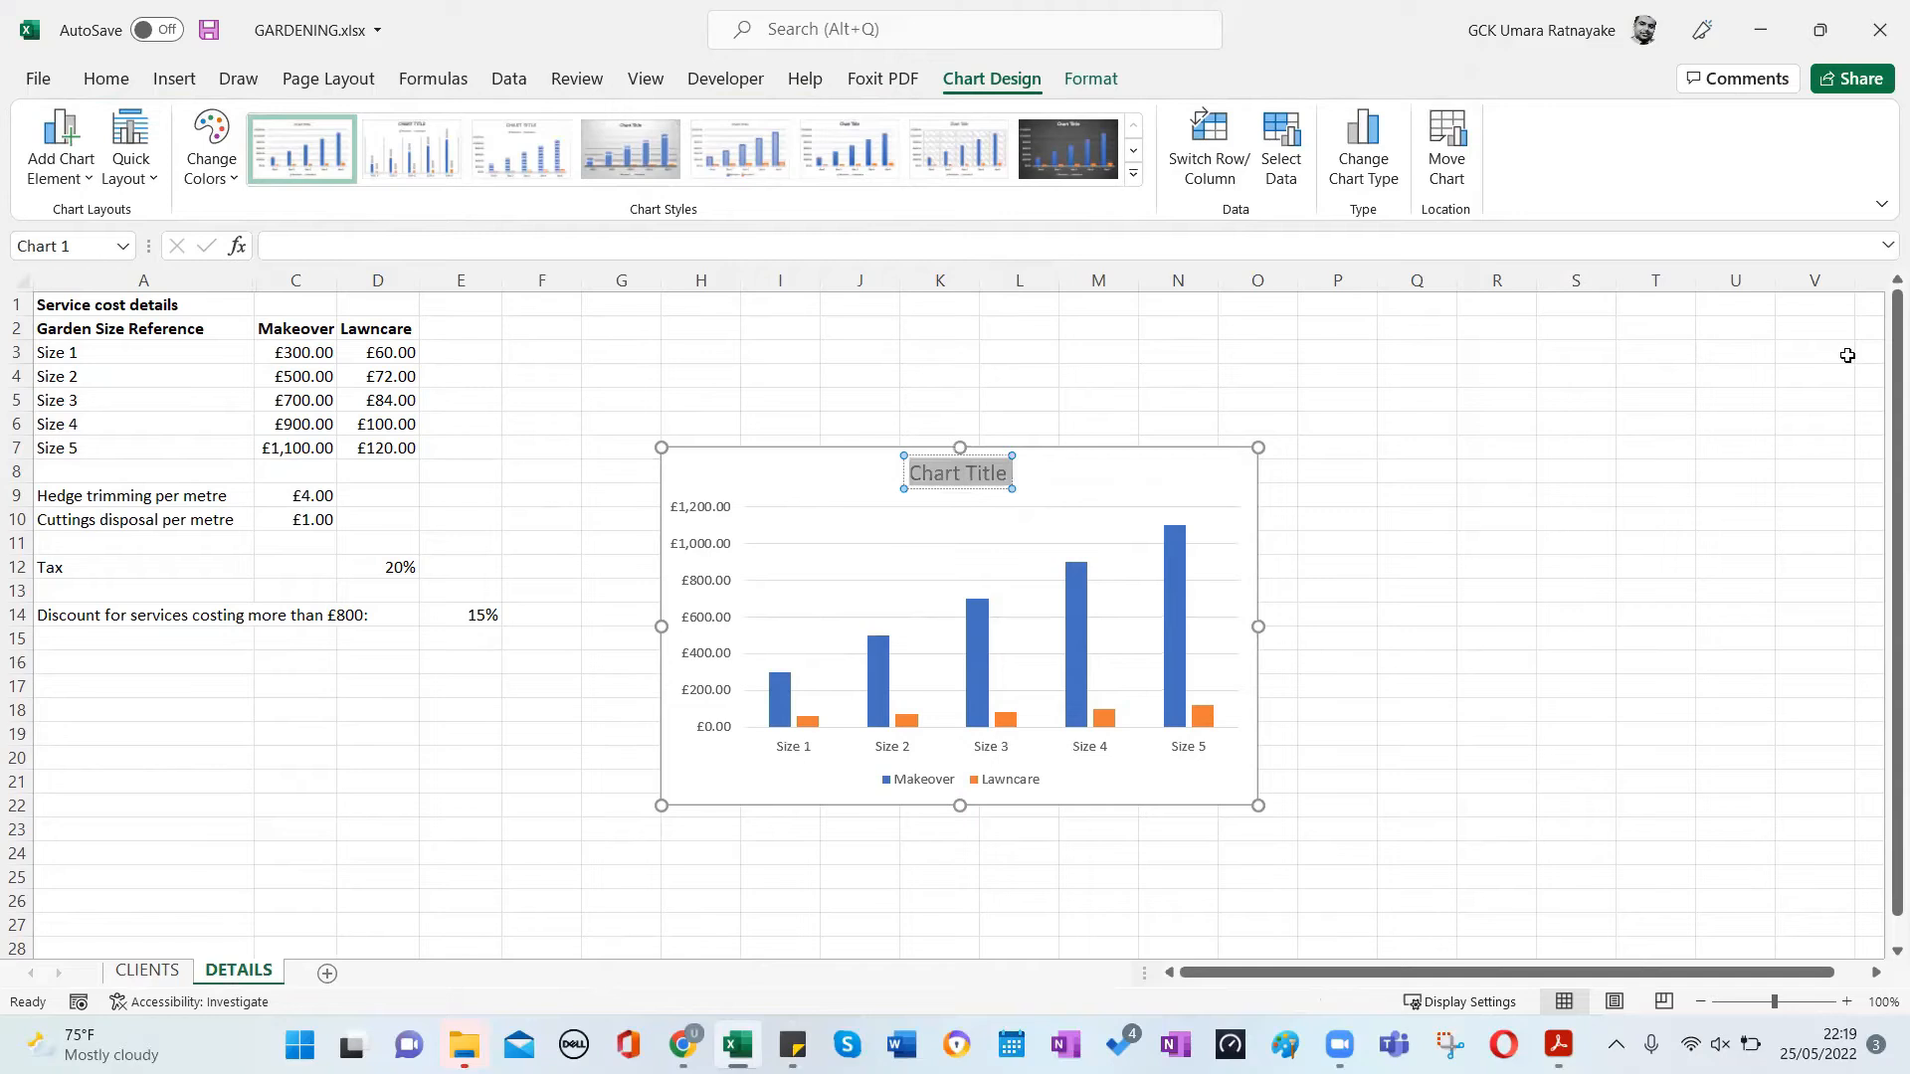
{"action": "type", "text": "Mak"}
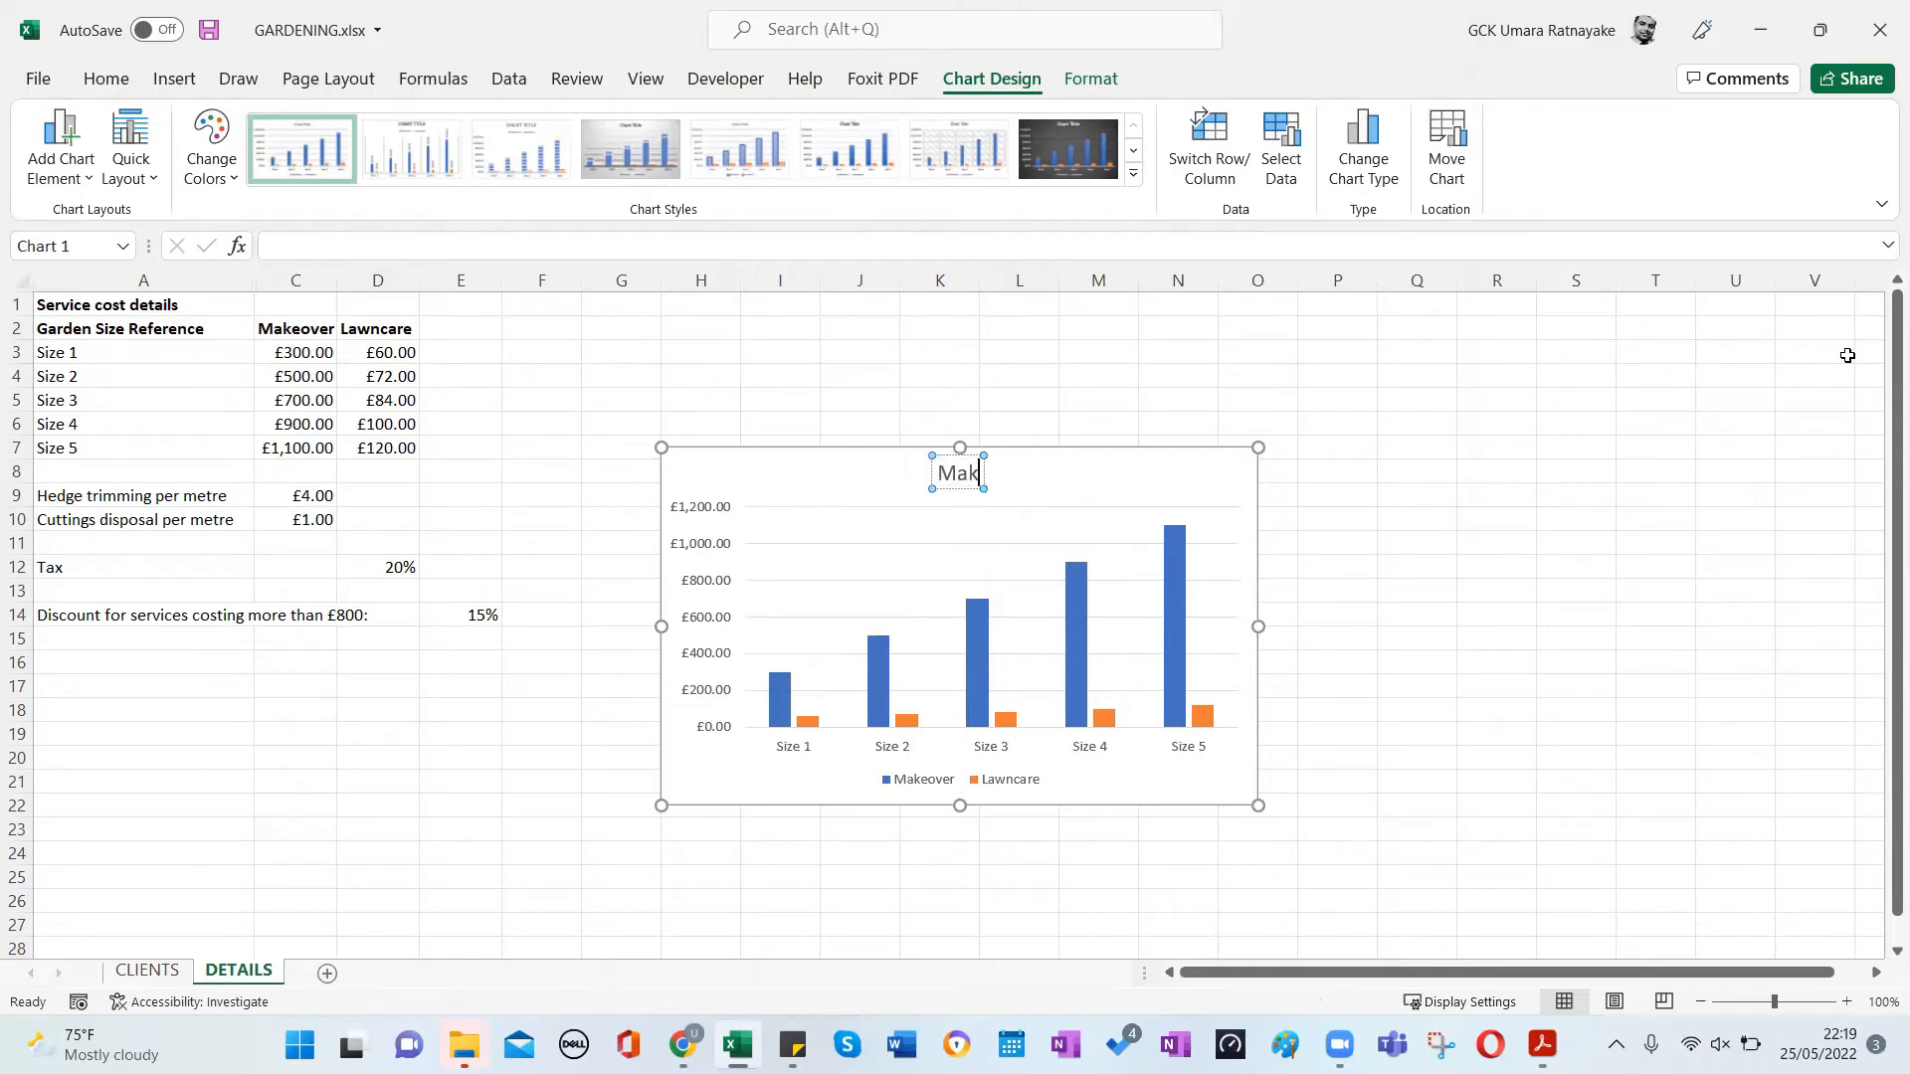
{"action": "type", "text": "eover vs Lawn"}
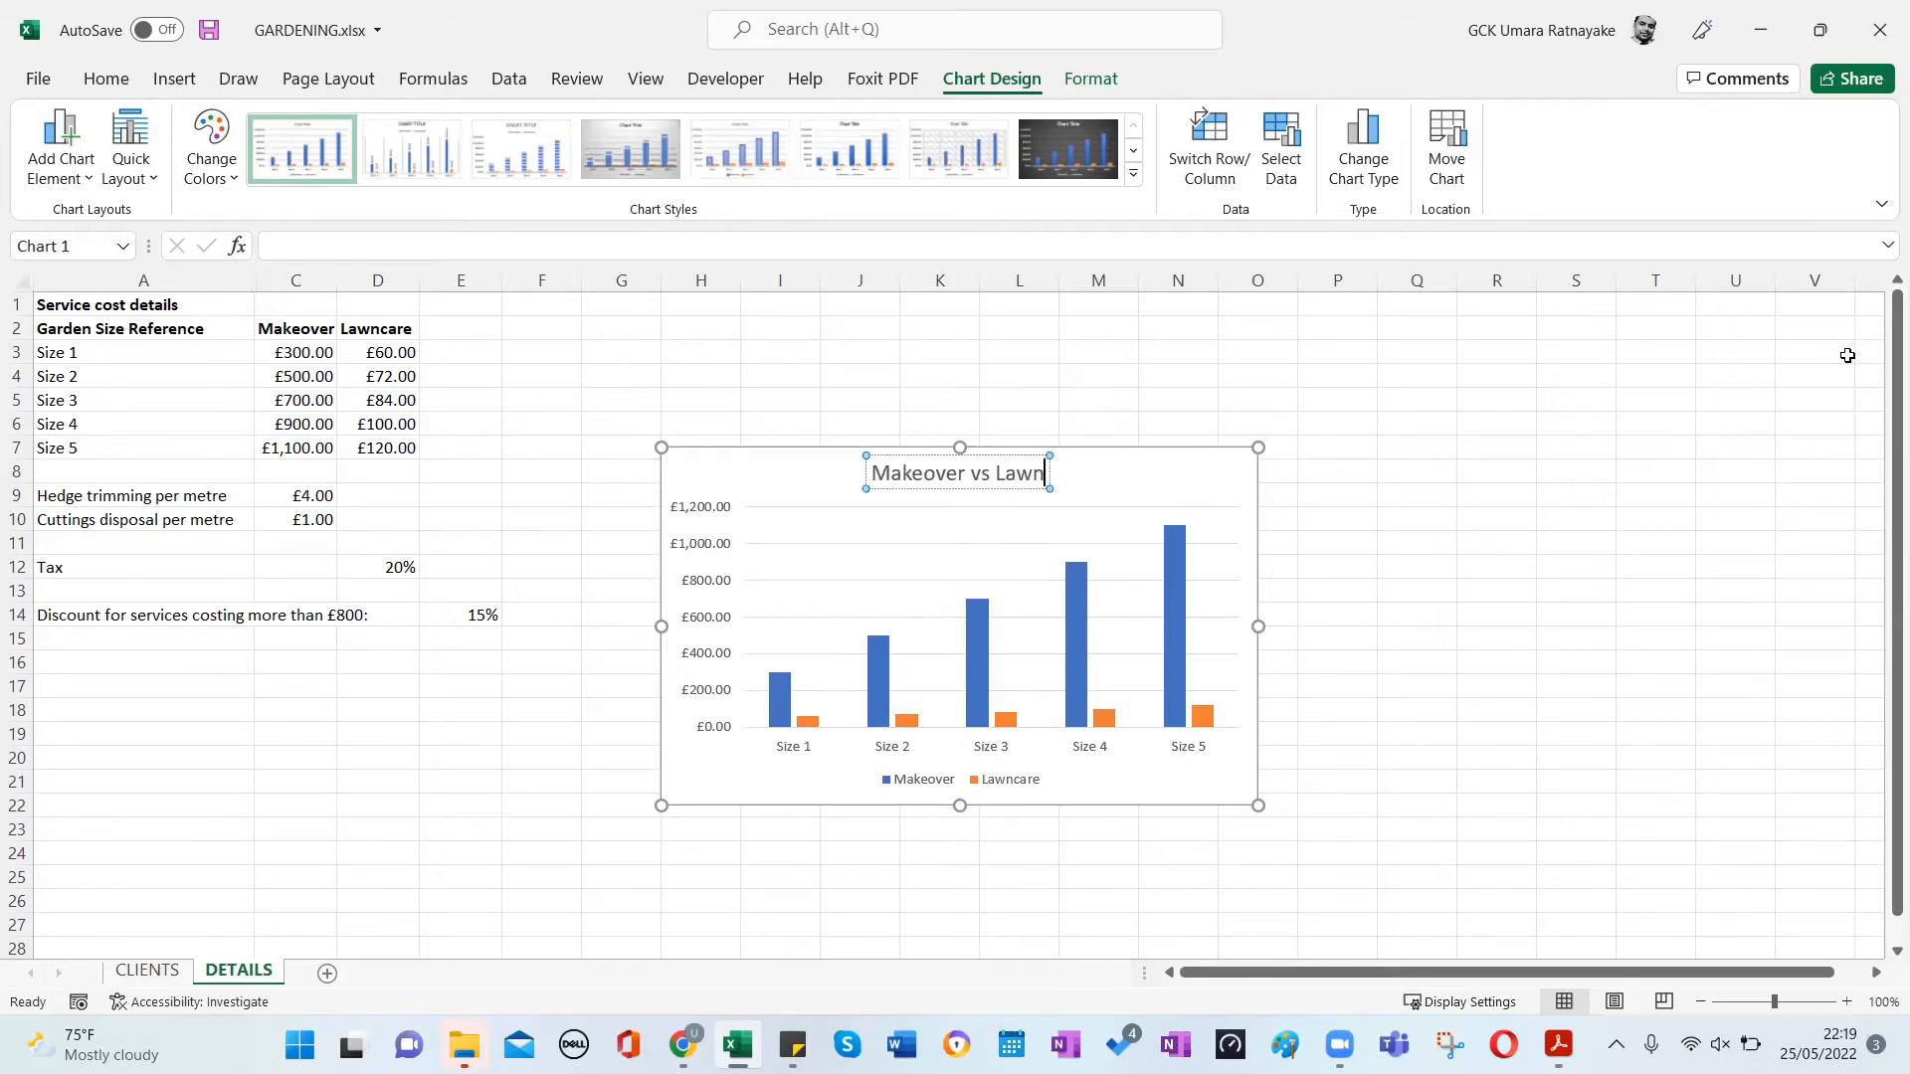
{"action": "type", "text": "cae"}
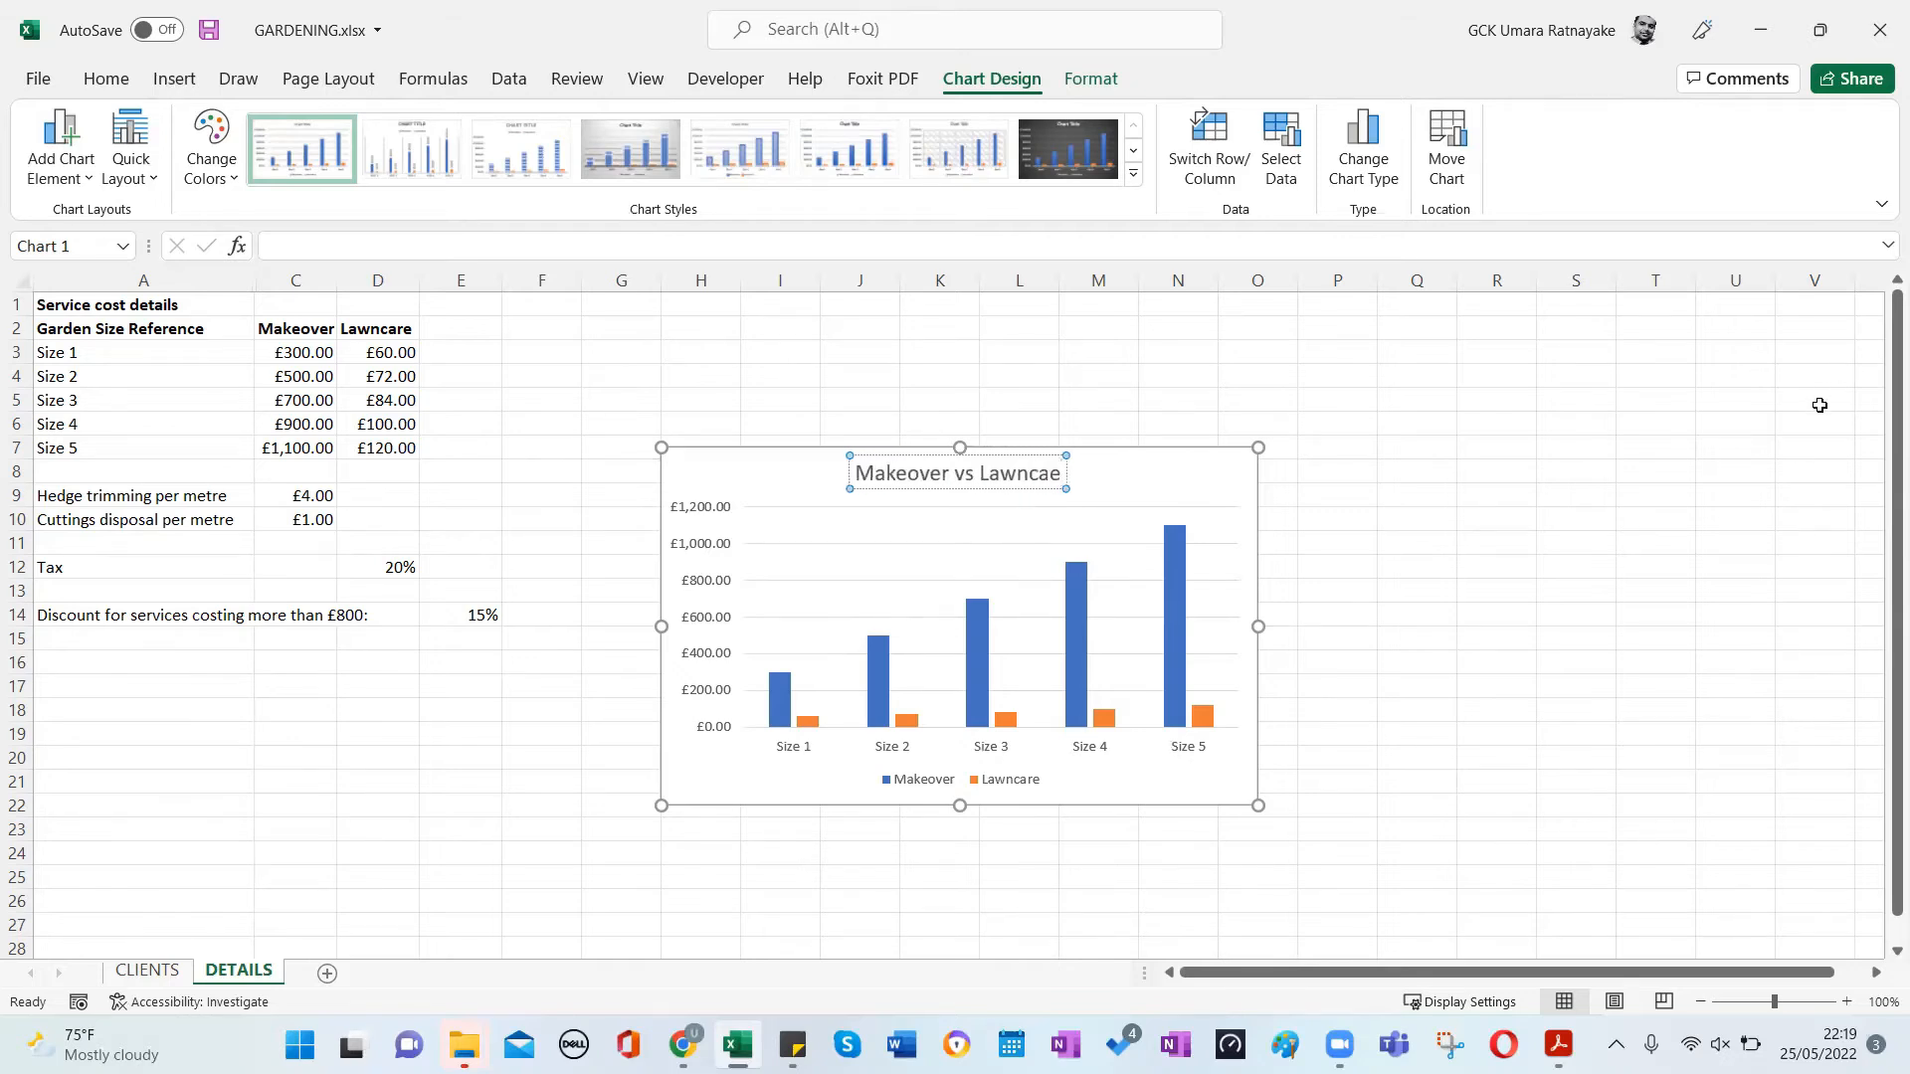
{"action": "key", "text": "BackSpace"}
{"action": "type", "text": "se"}
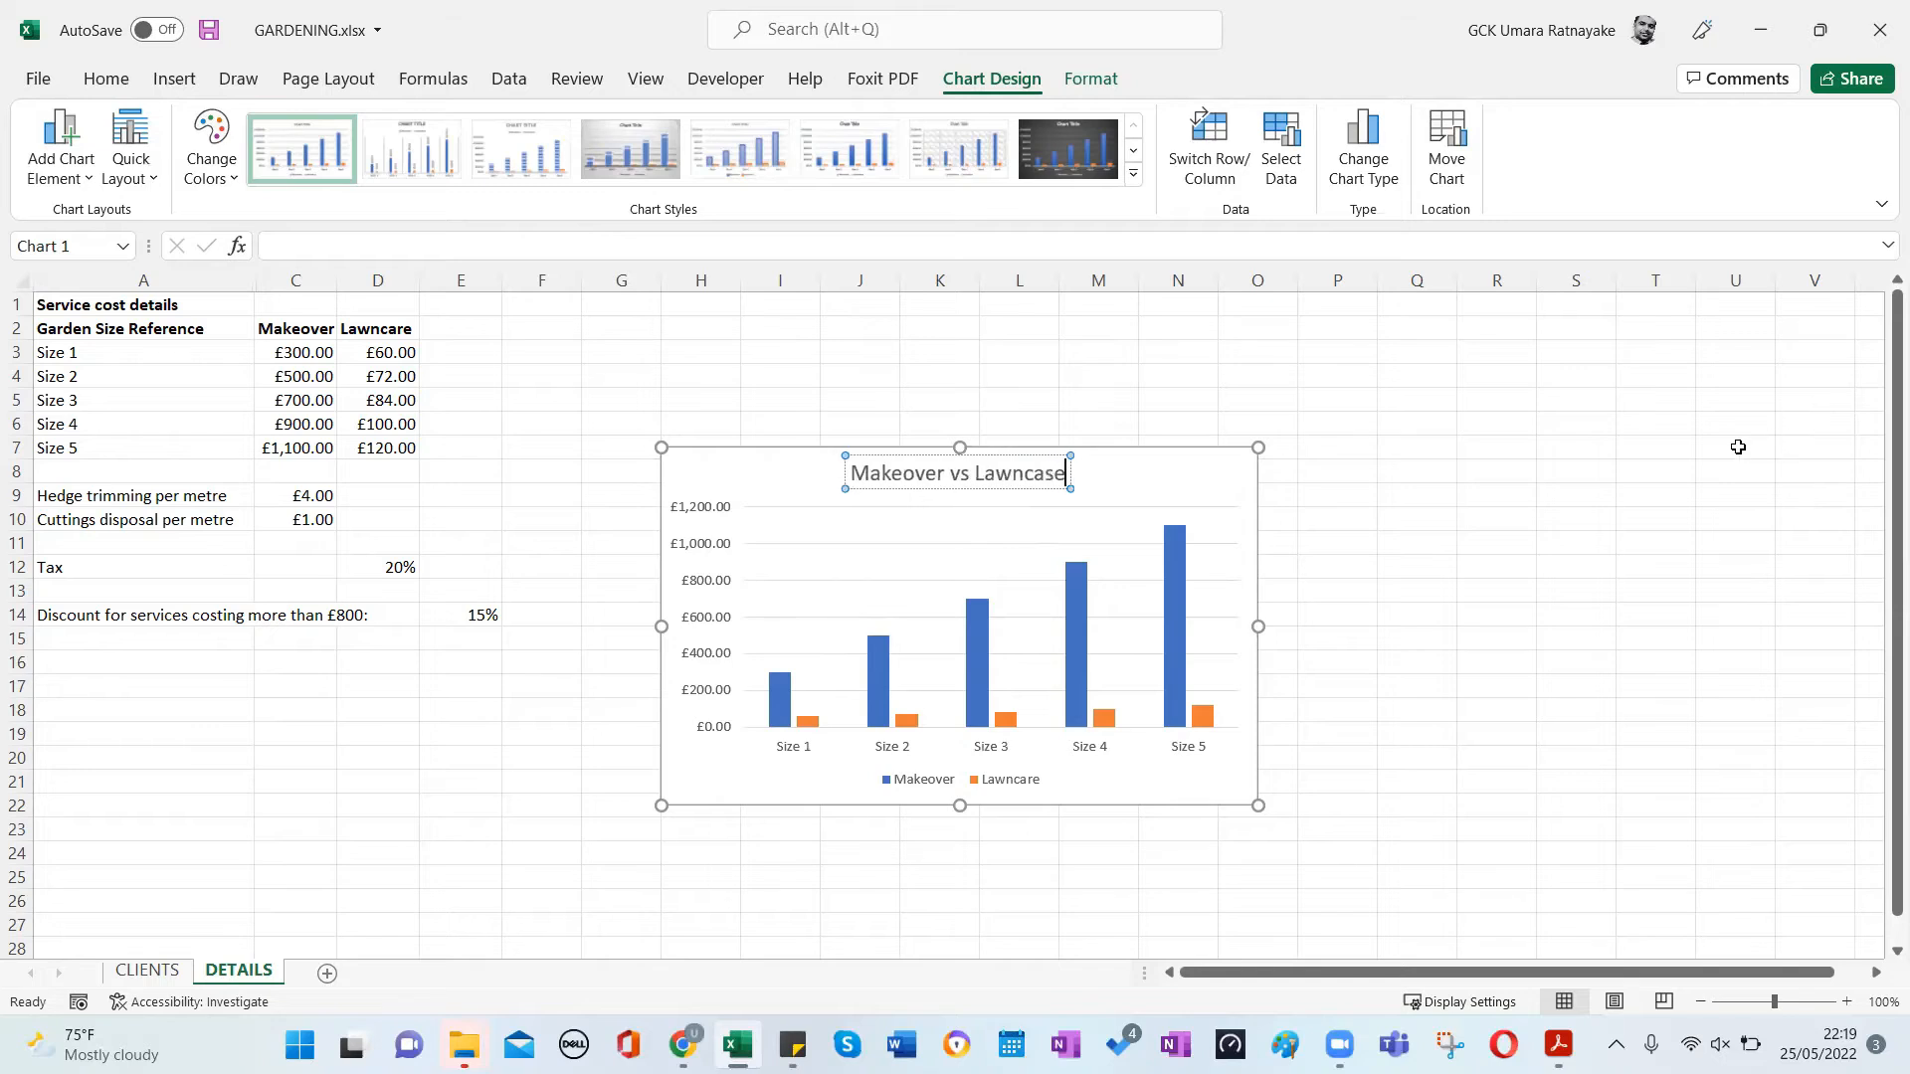
{"action": "left_click", "coordinate": [859, 486]}
{"action": "left_click", "coordinate": [853, 475]}
{"action": "type", "text": "Cost comparison -"}
{"action": "left_click", "coordinate": [1345, 461]}
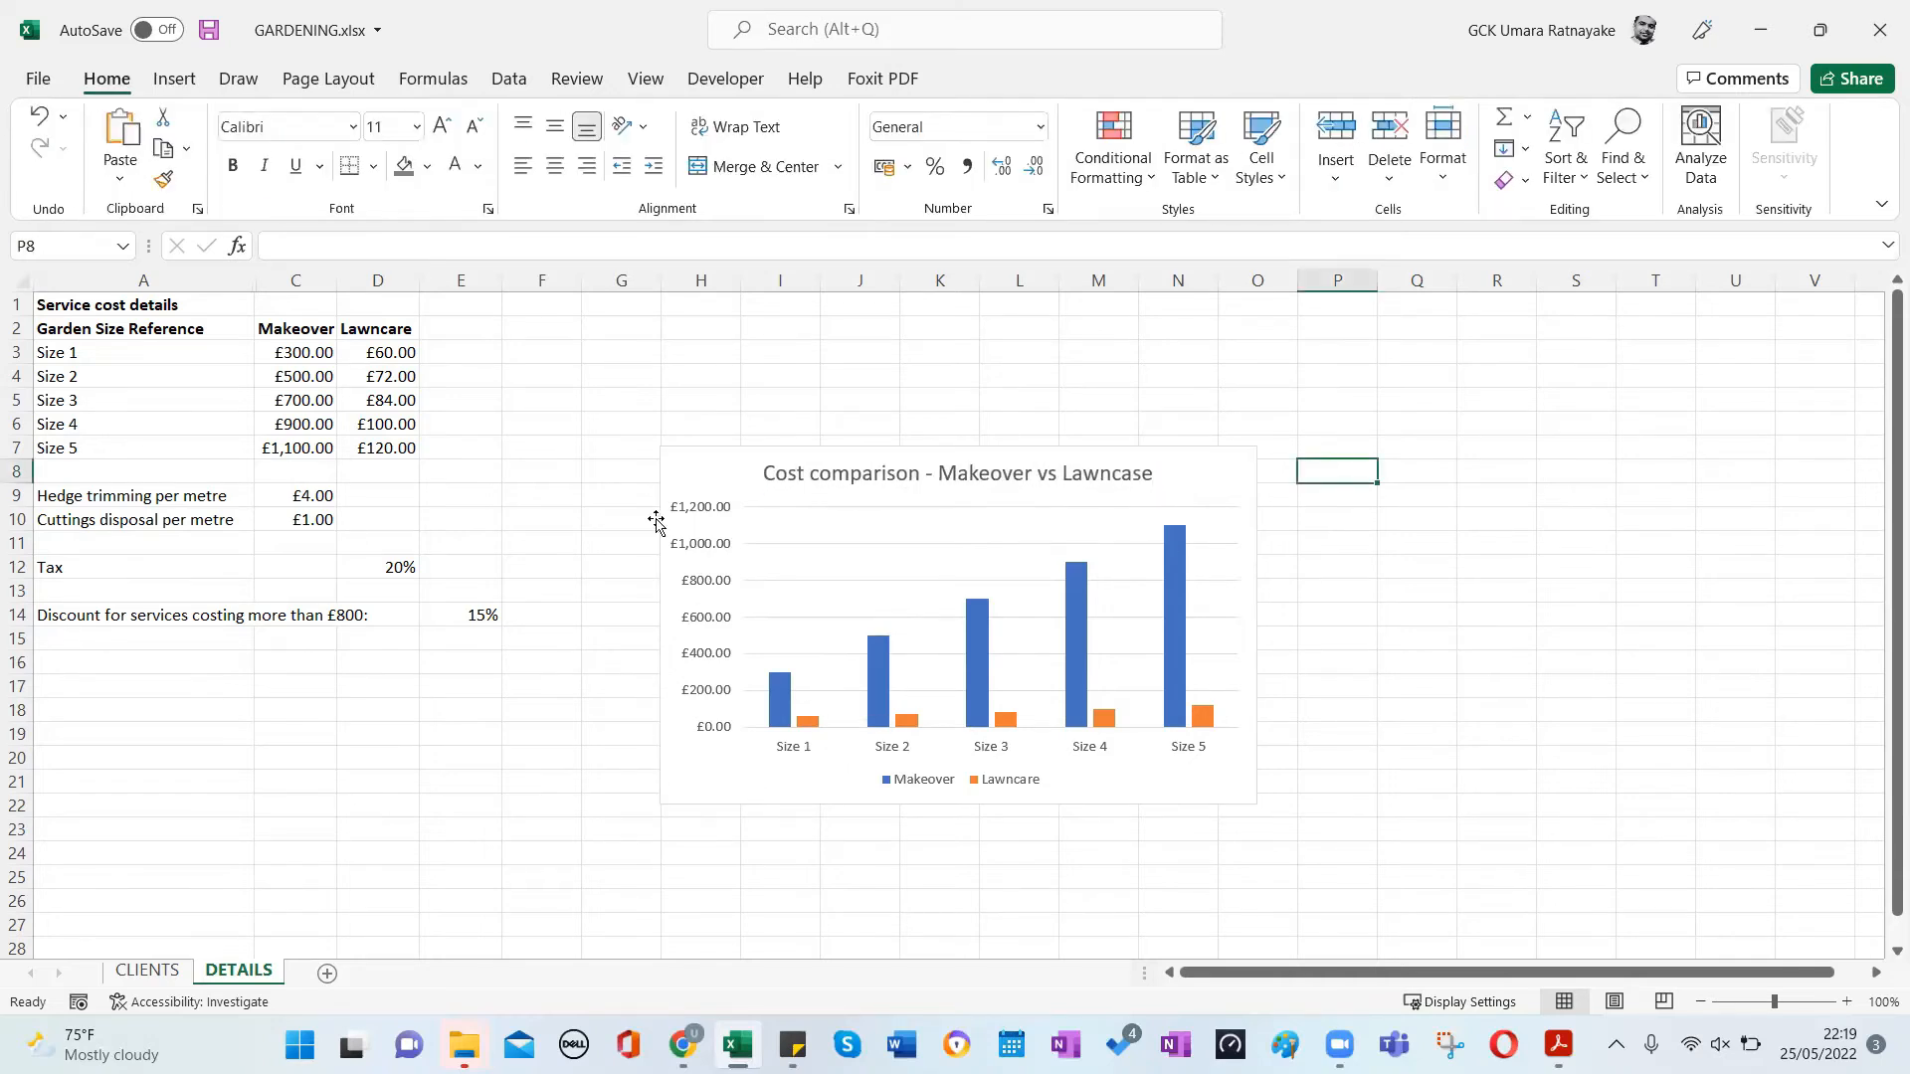
Add primary horizontal and primary vertical axis titles to the garden cost chart.
{"action": "left_click", "coordinate": [691, 477]}
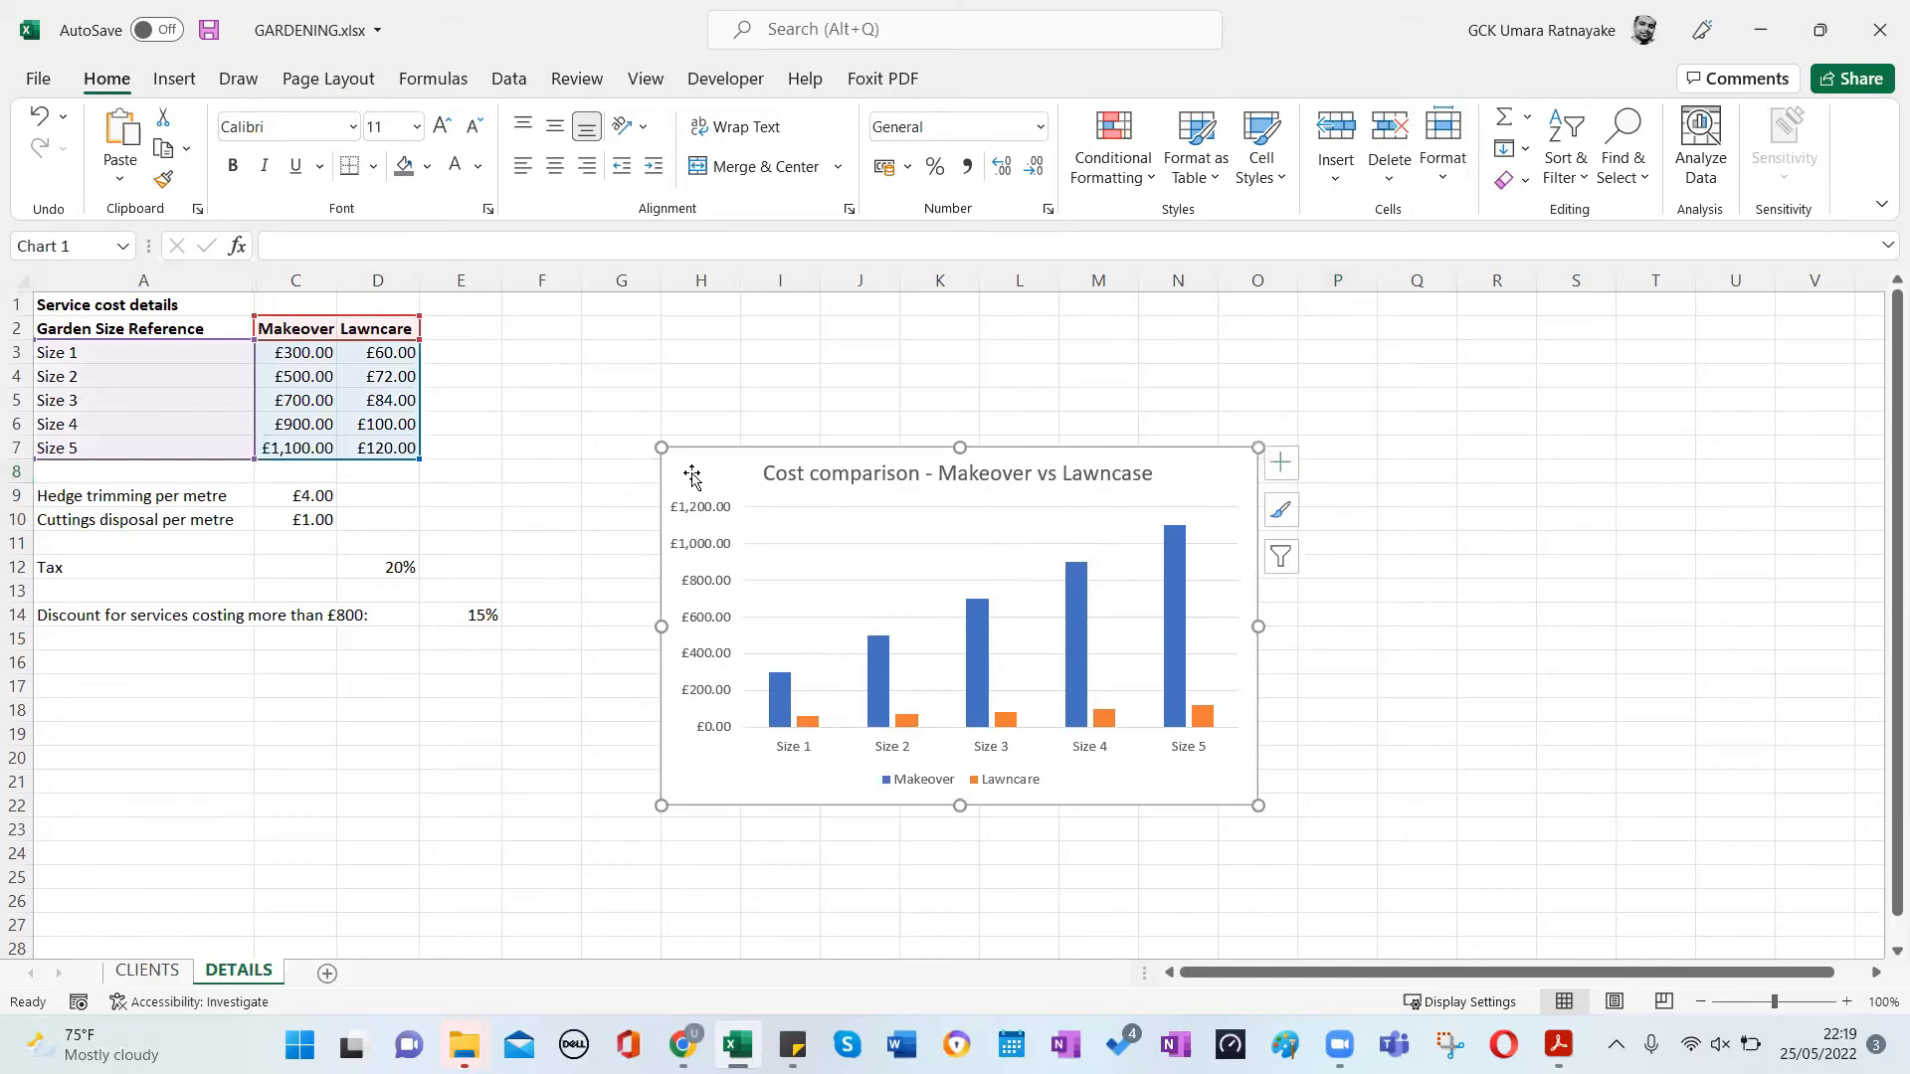
{"action": "left_click", "coordinate": [40, 169]}
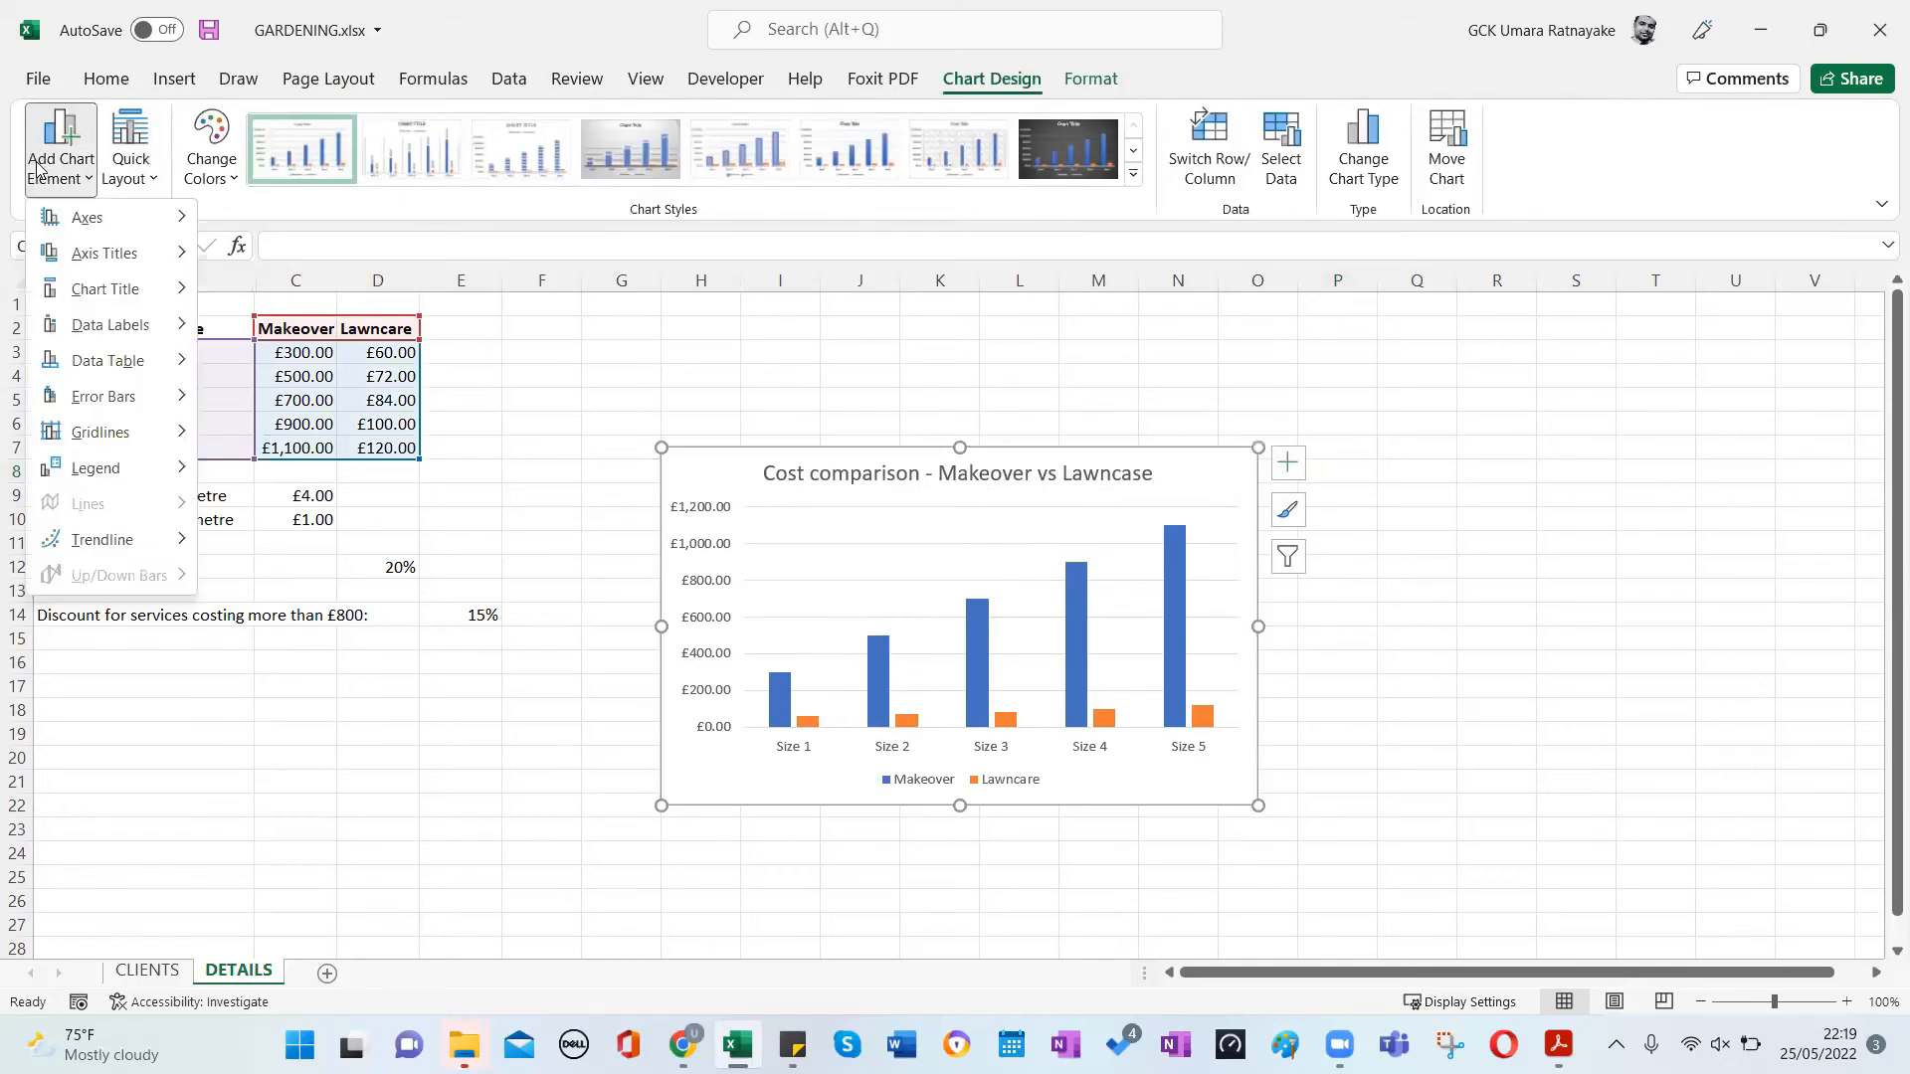
{"action": "mouse_move", "coordinate": [59, 252]}
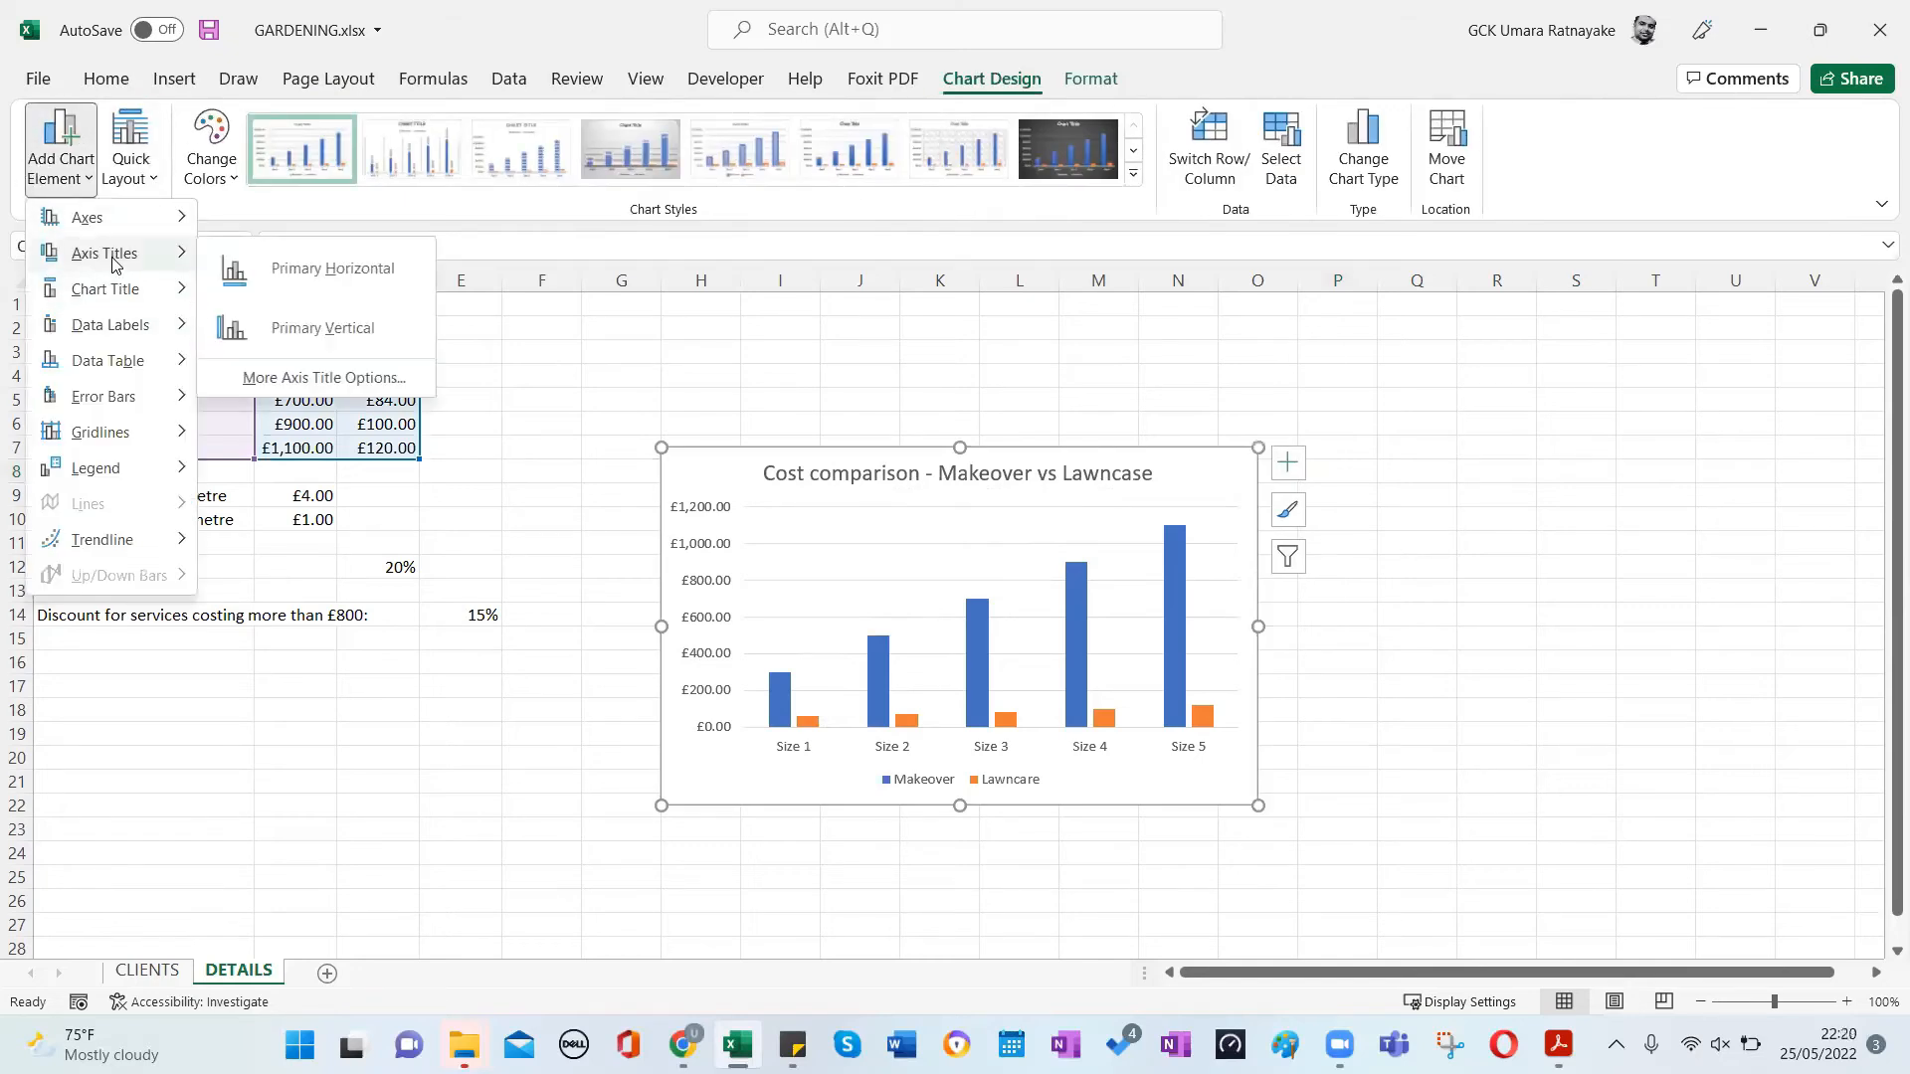
{"action": "left_click", "coordinate": [300, 275]}
{"action": "left_click", "coordinate": [88, 179]}
{"action": "mouse_move", "coordinate": [105, 253]}
{"action": "left_click", "coordinate": [287, 330]}
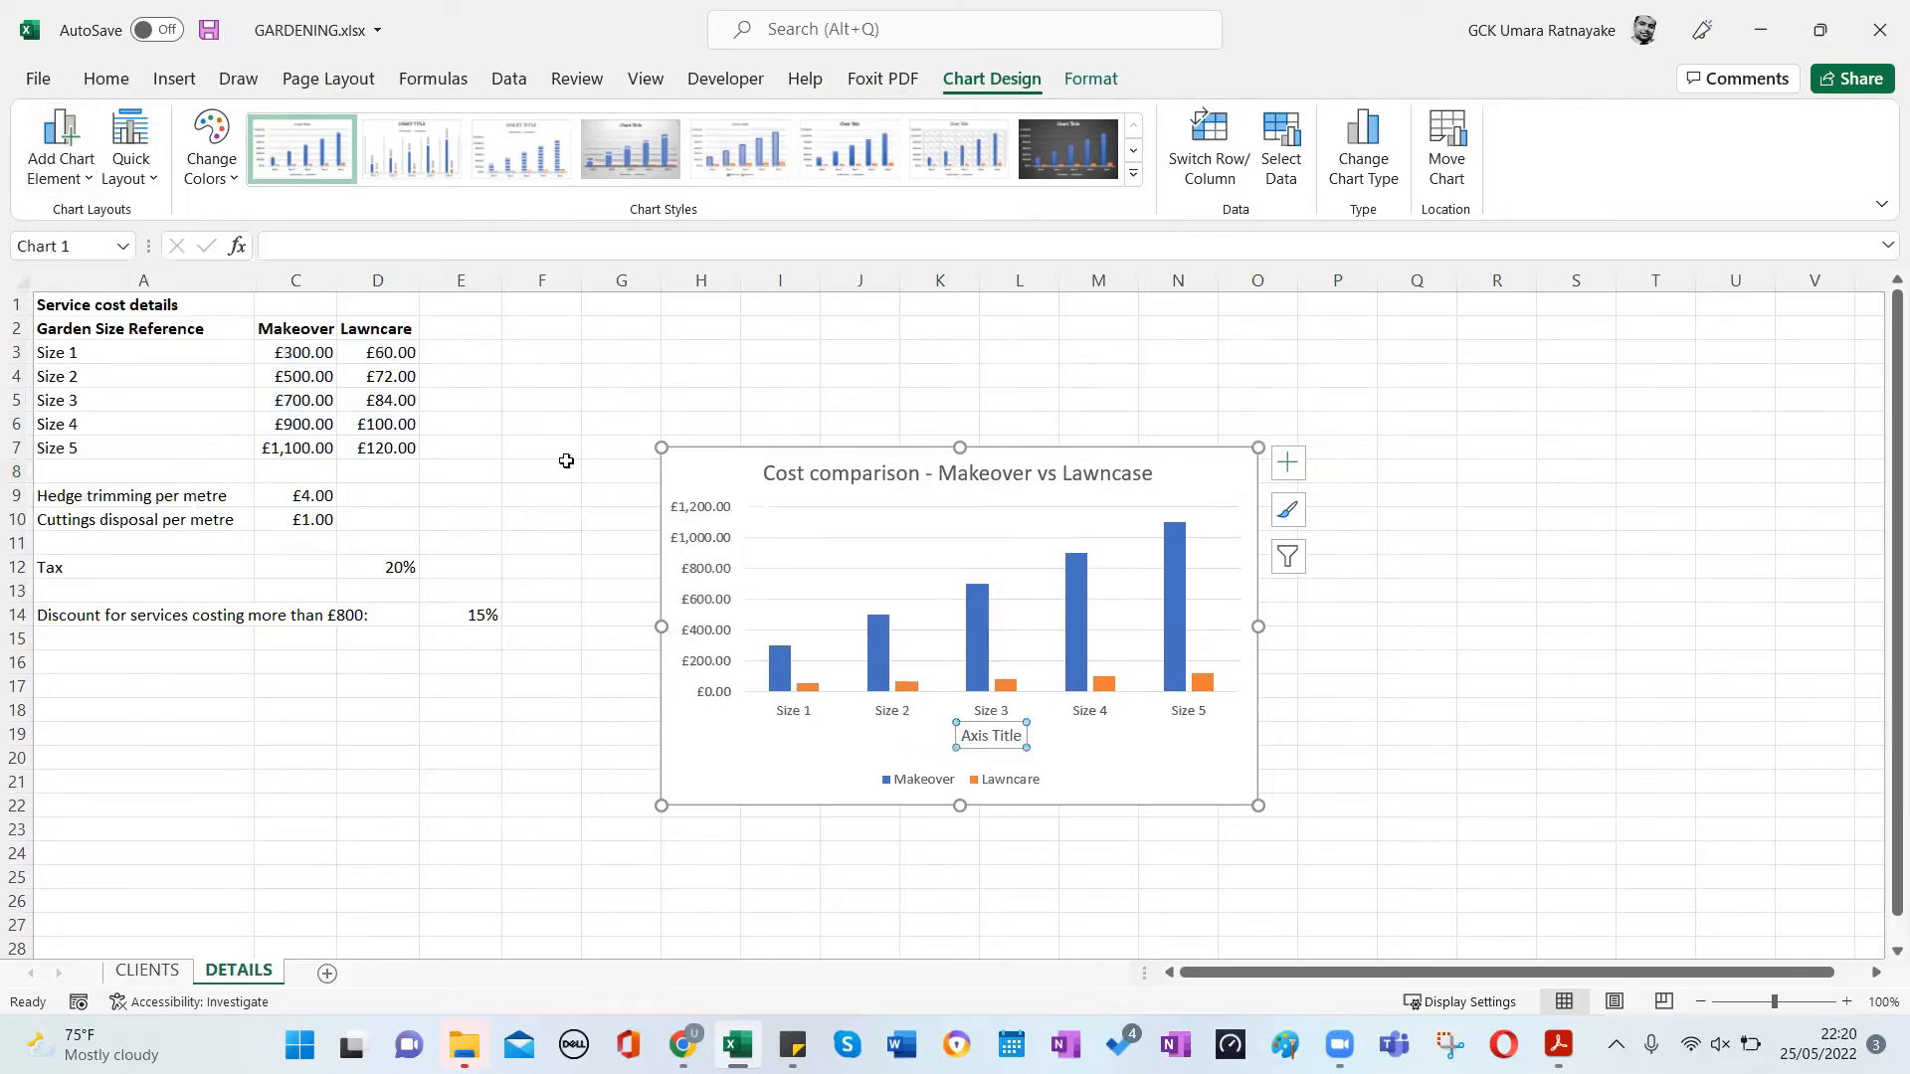
Set the chart's horizontal axis title to "Size" and its vertical axis title to "Cost".
{"action": "double_click", "coordinate": [999, 742]}
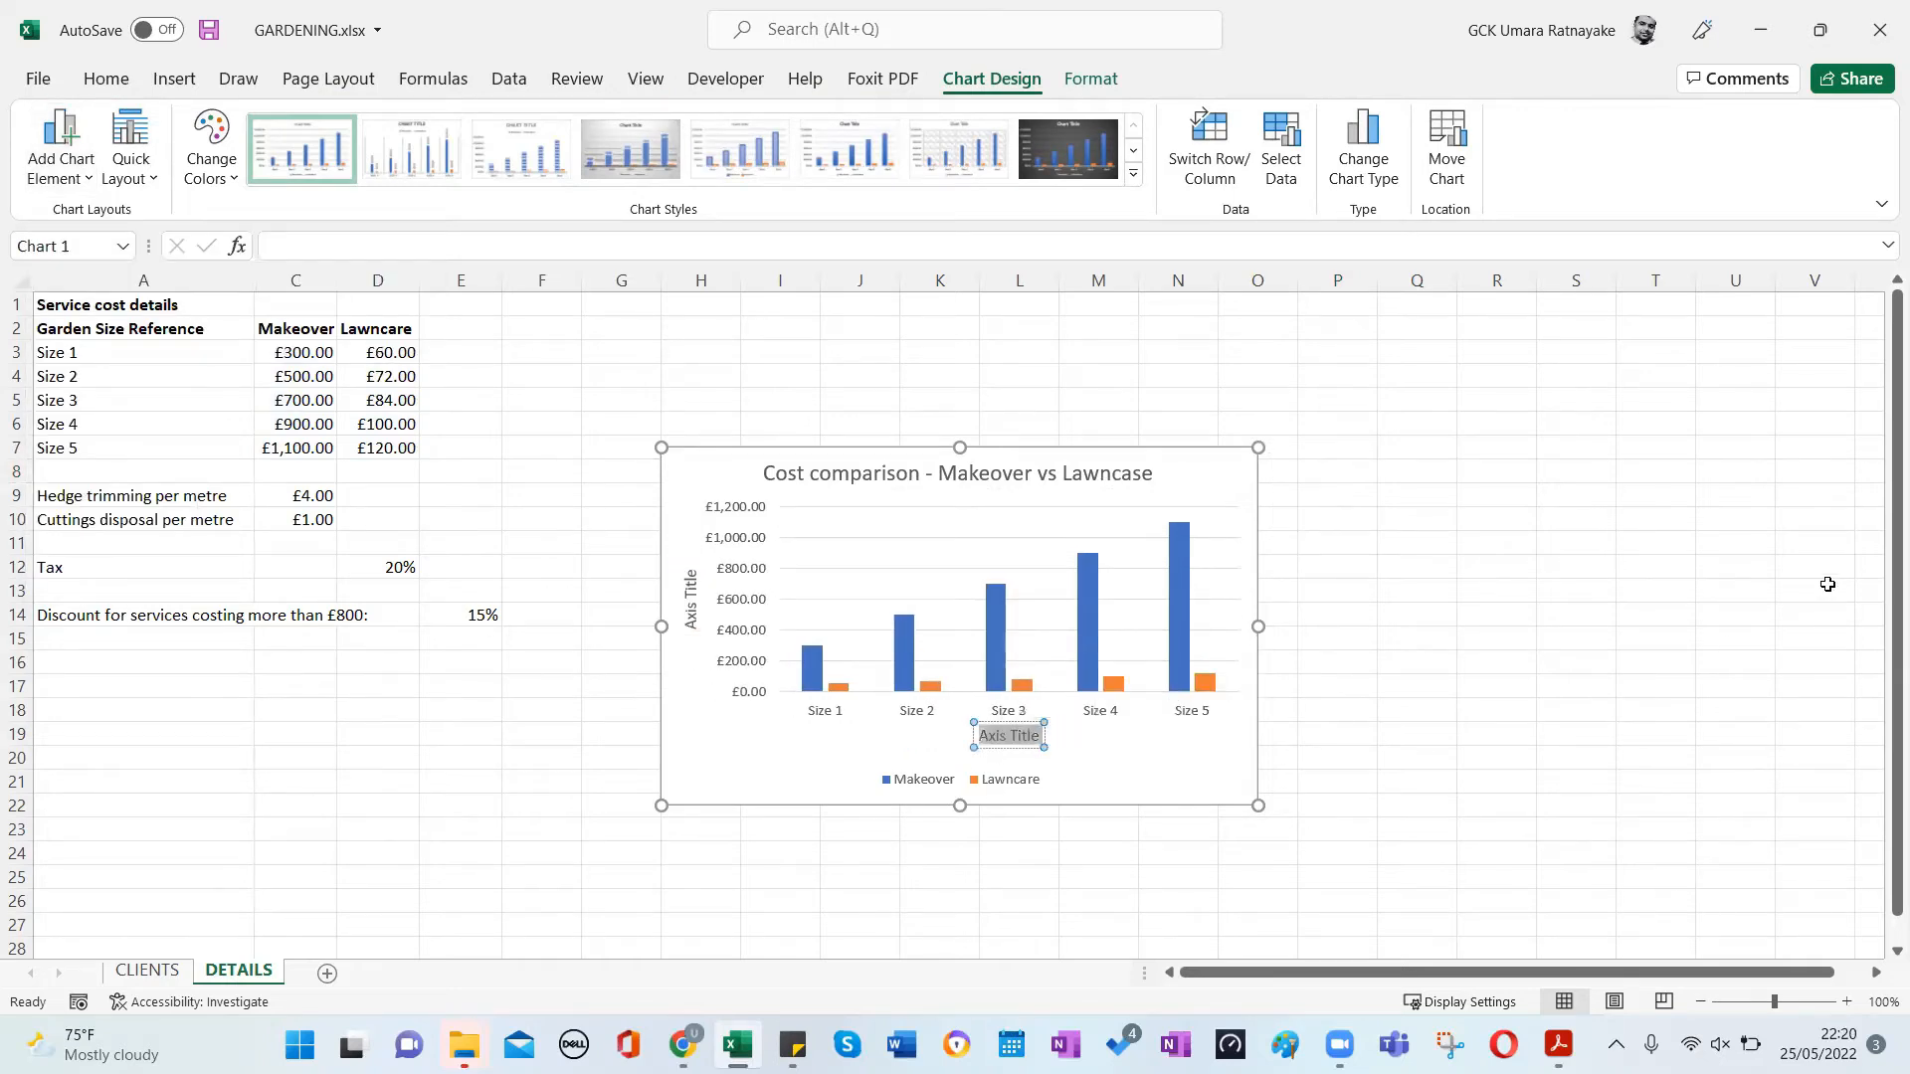
{"action": "type", "text": "Size"}
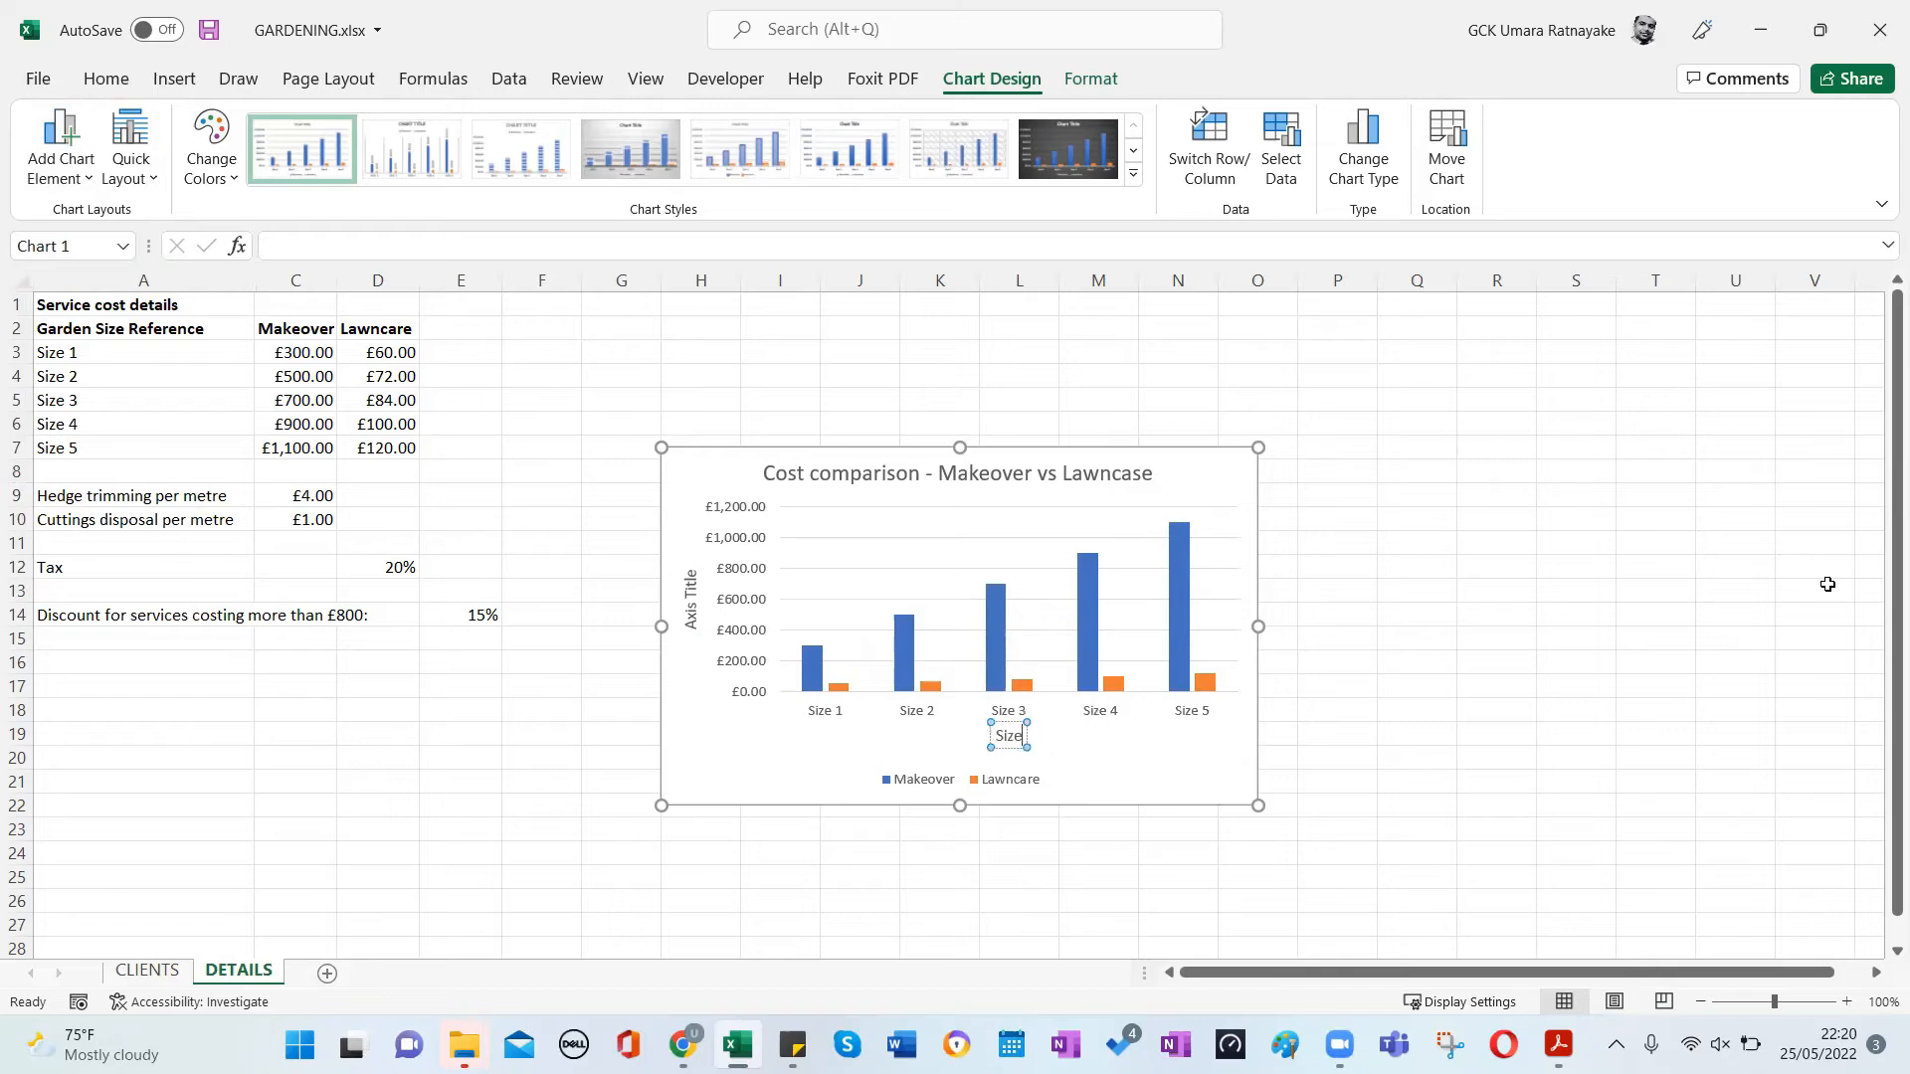
{"action": "double_click", "coordinate": [696, 614]}
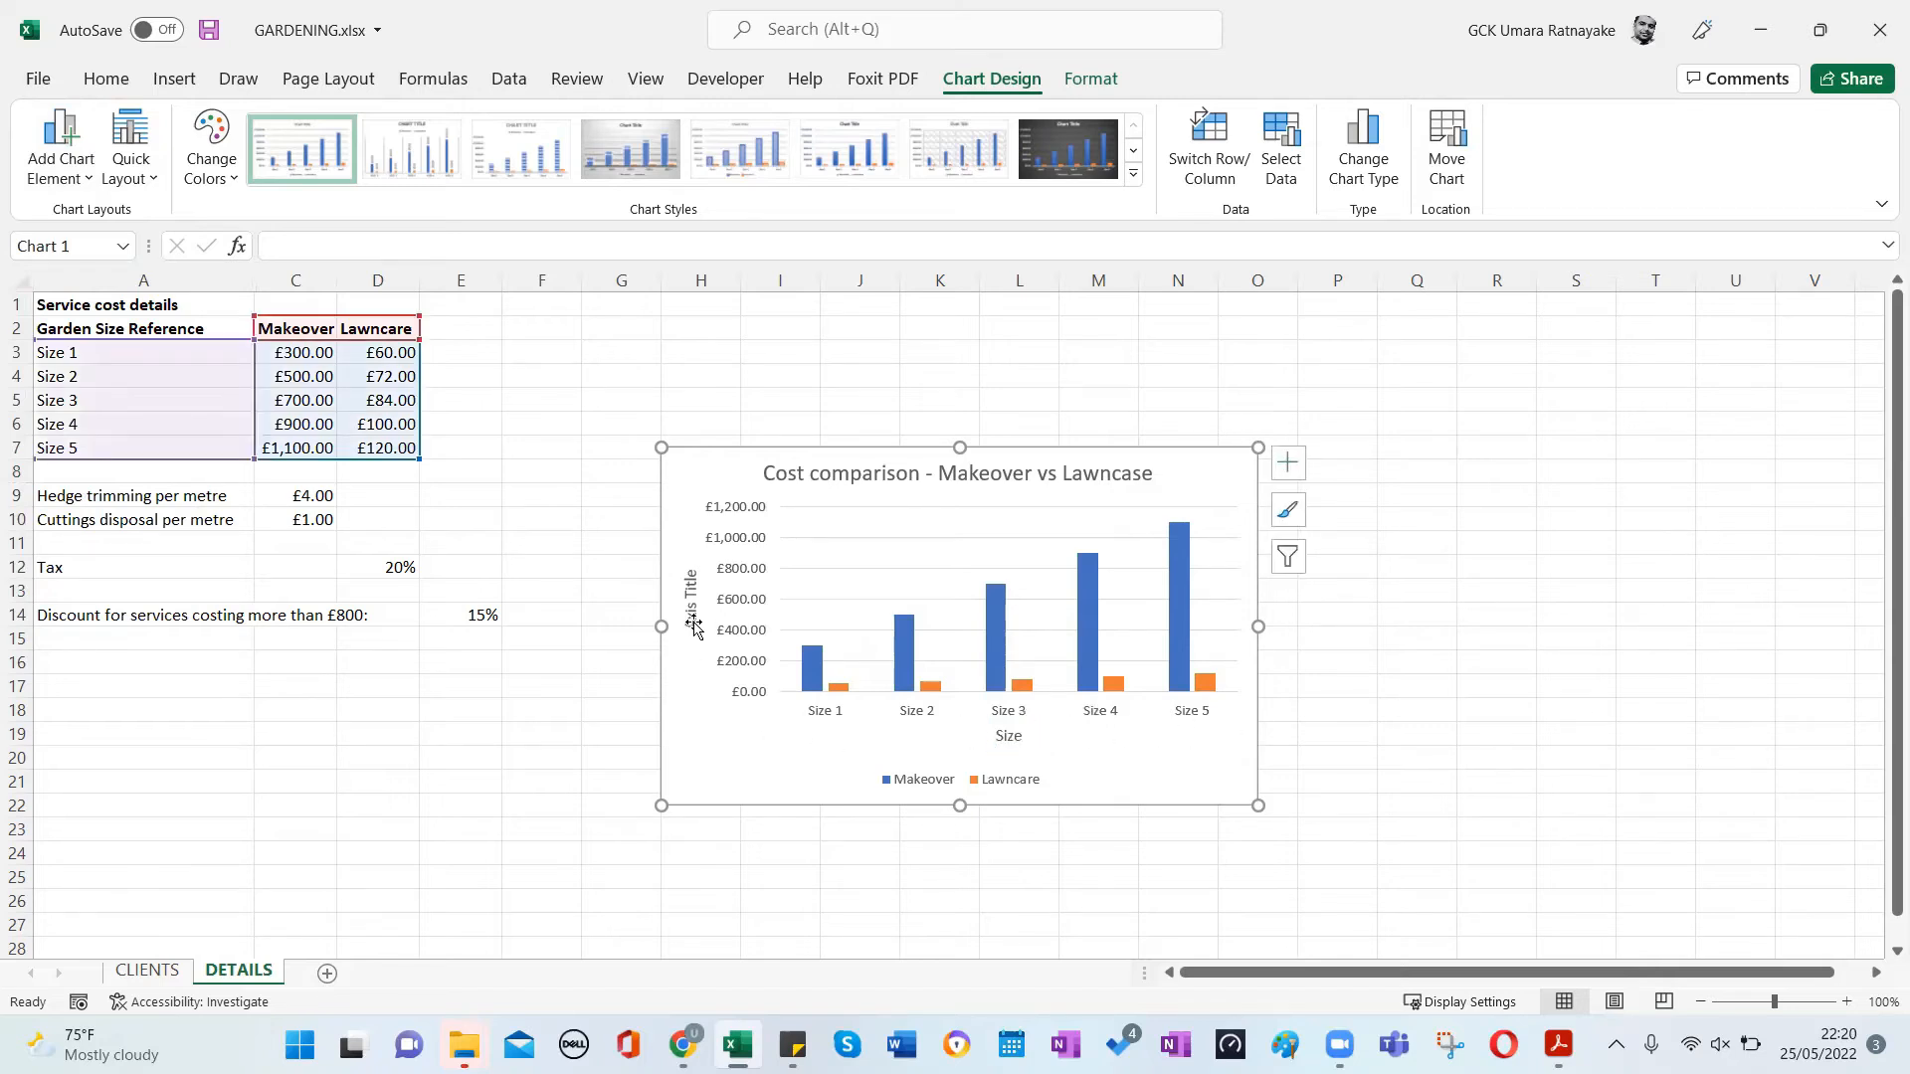
{"action": "triple_click", "coordinate": [695, 614]}
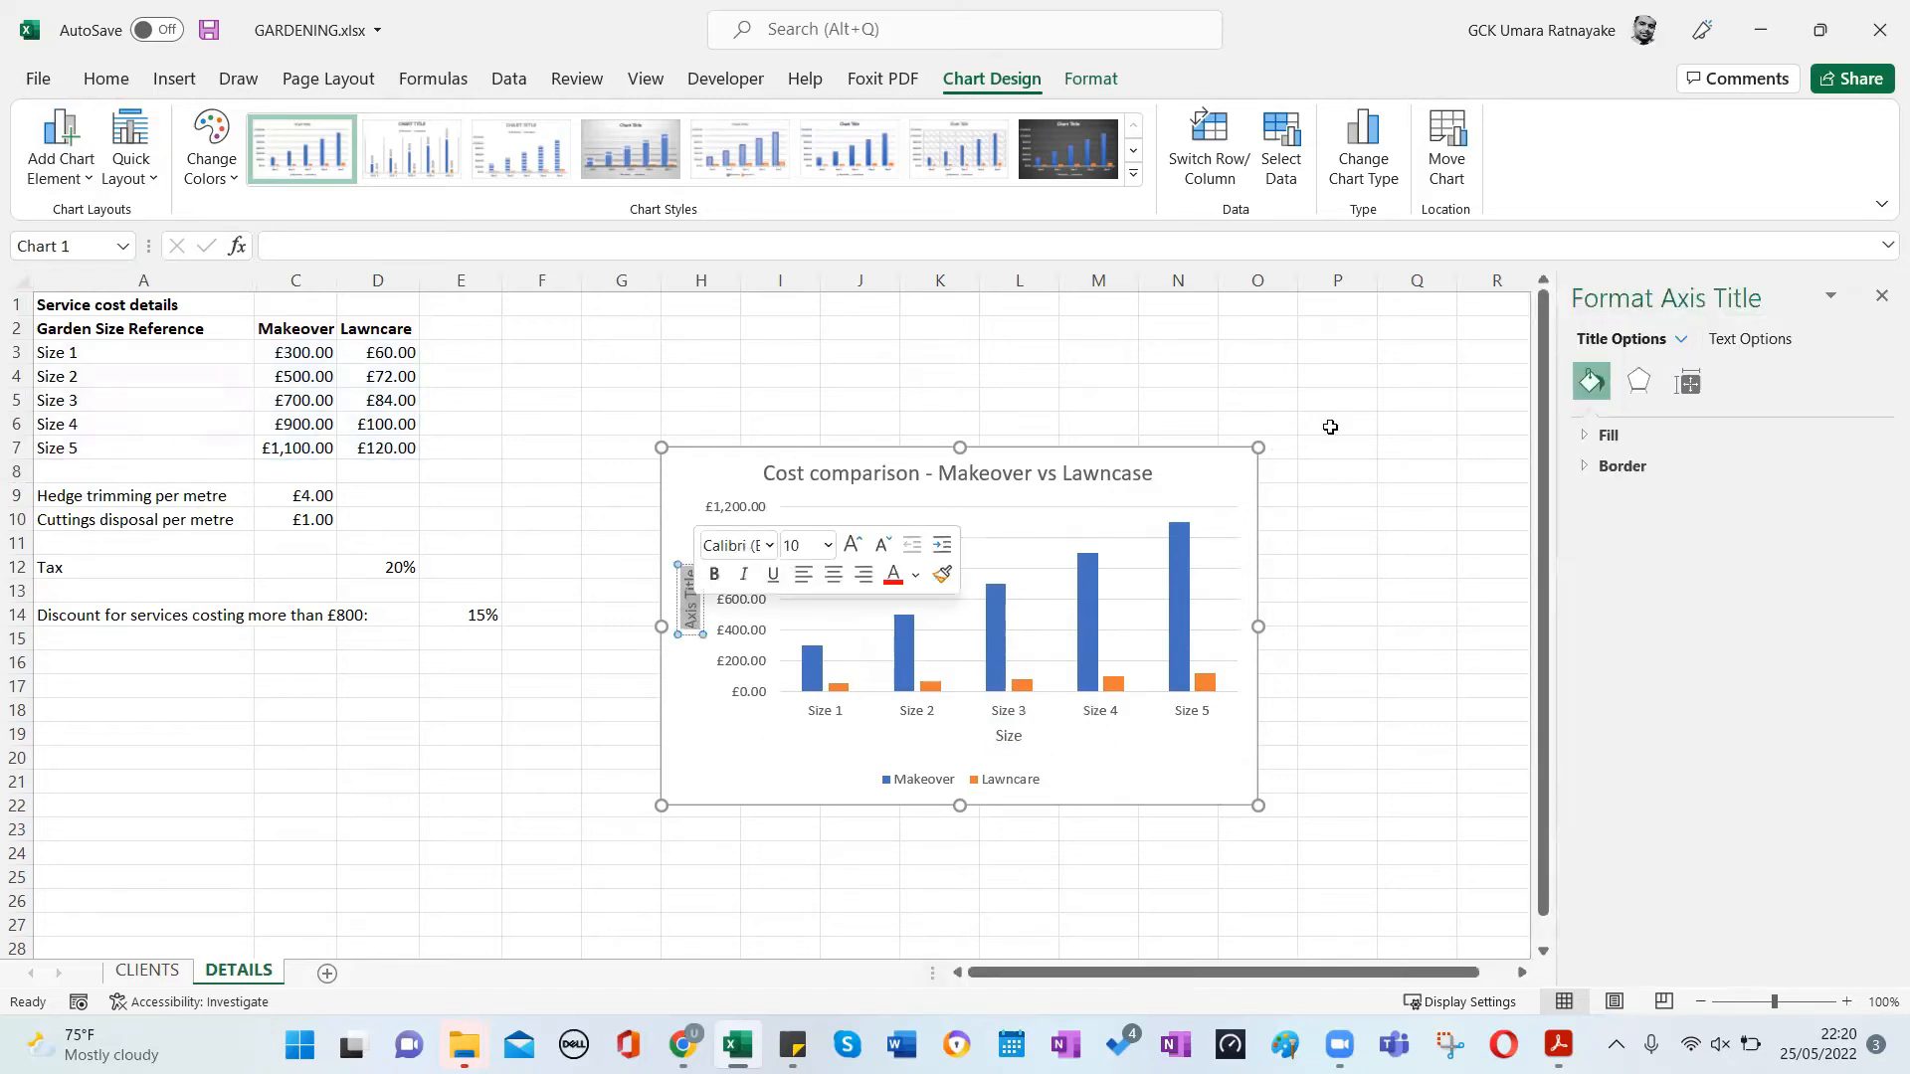
{"action": "type", "text": "Cost"}
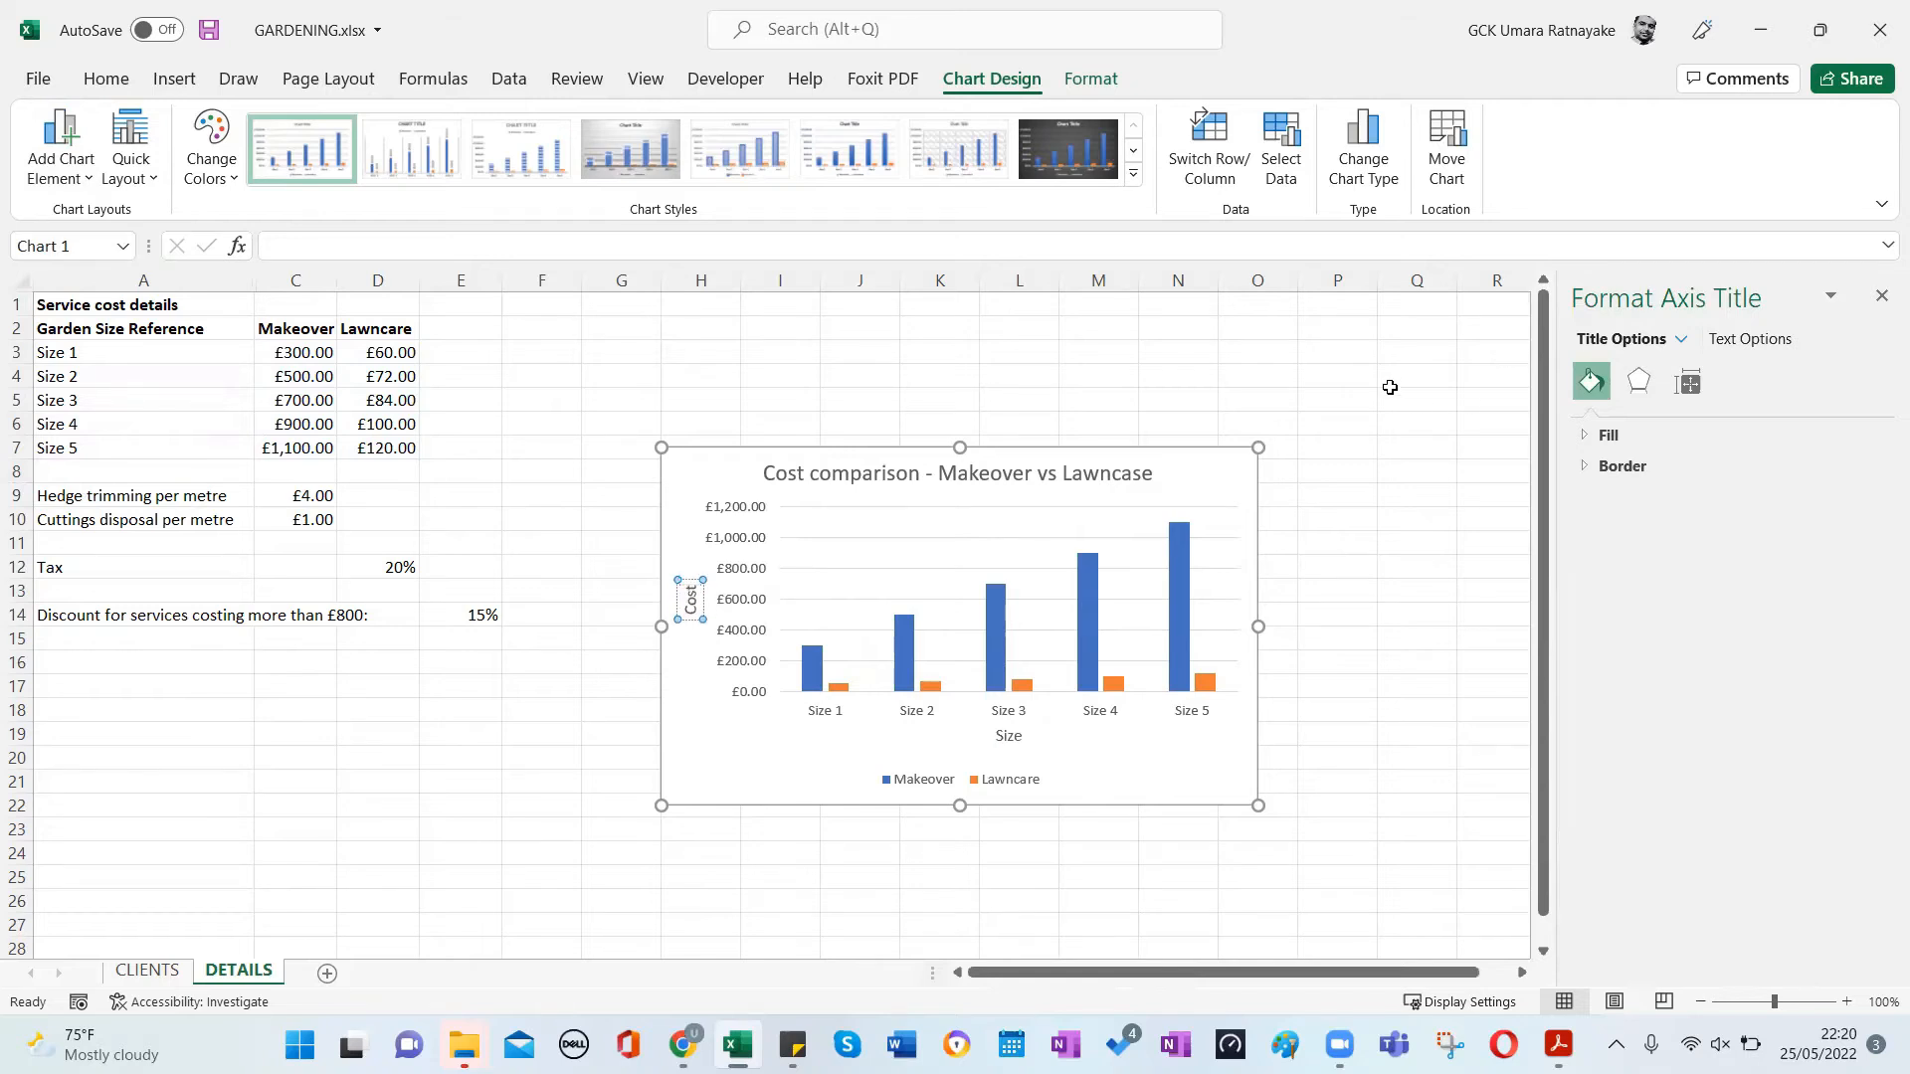
{"action": "left_click", "coordinate": [1190, 368]}
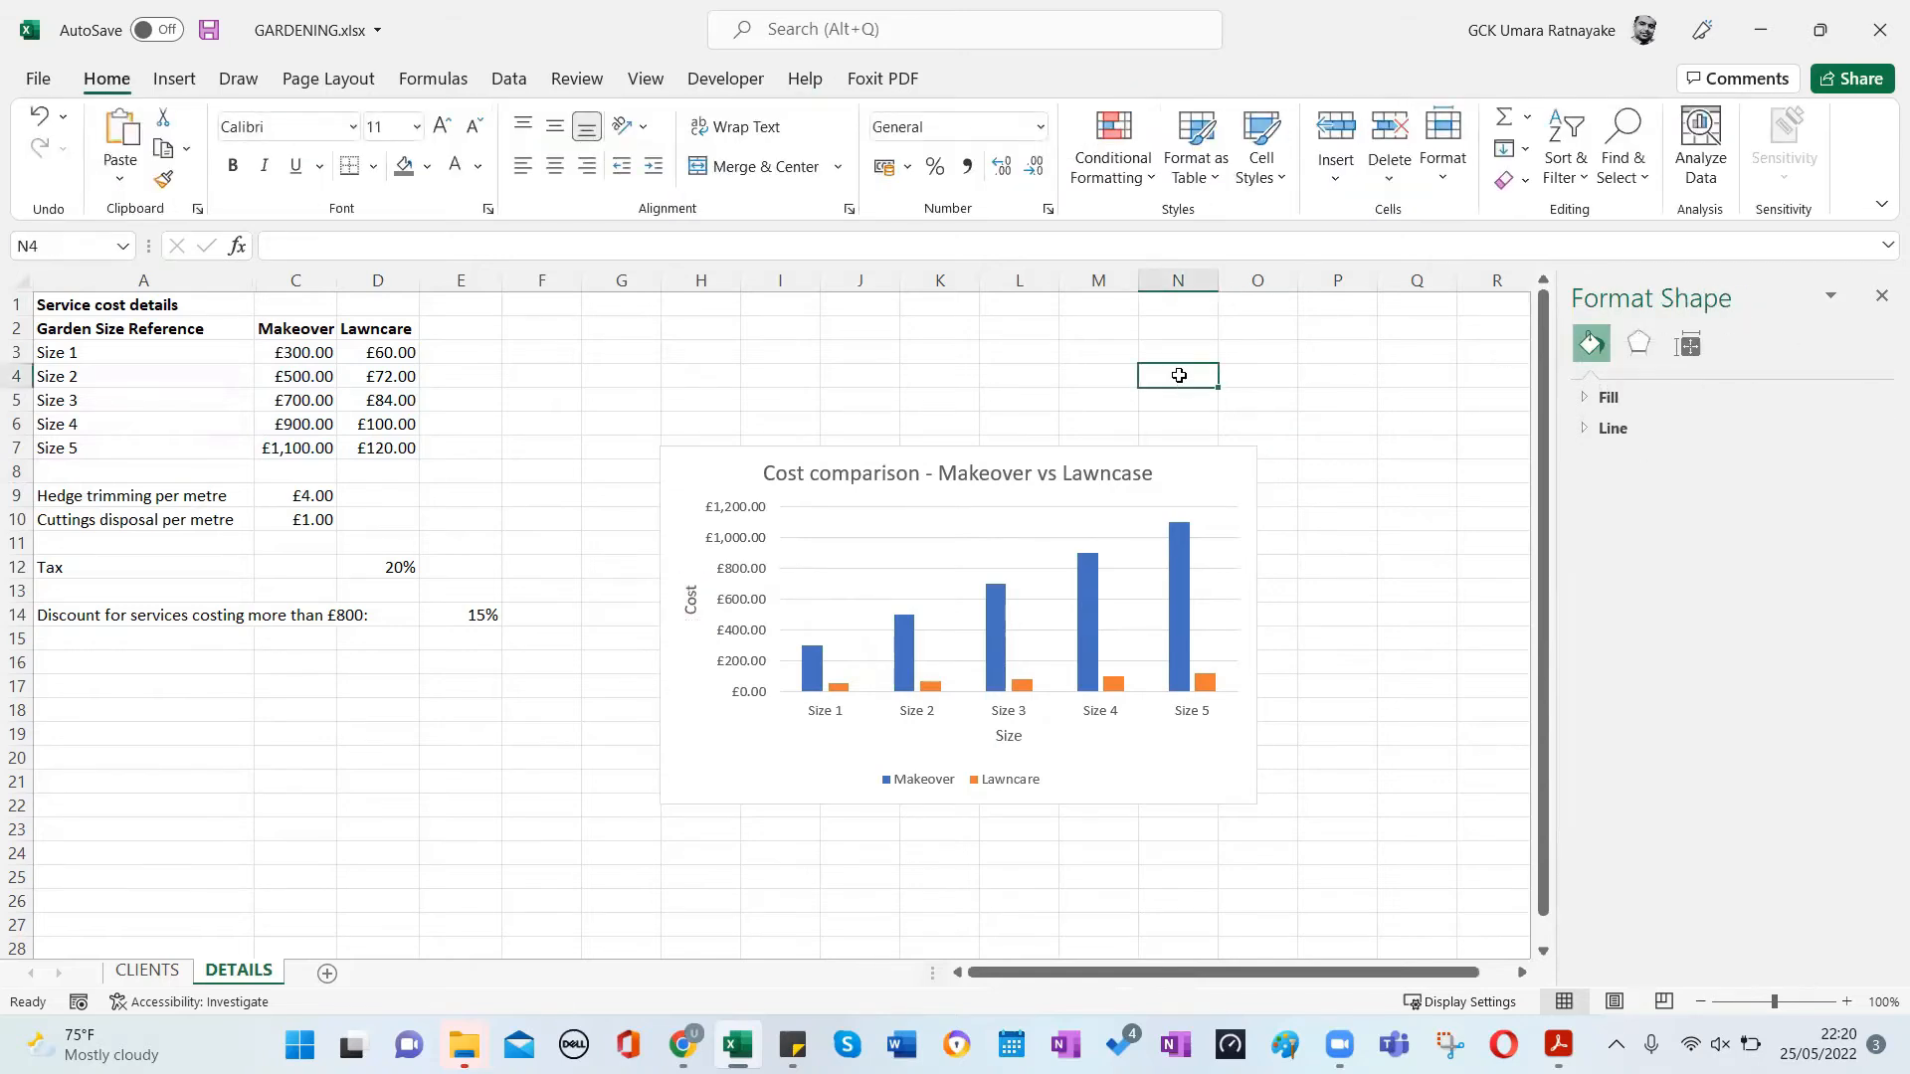
Read the saving and pasting instructions for the Task B3a chart in the question paper PDF and return to the workbook.
{"action": "key", "text": "alt+Tab"}
{"action": "key", "text": "alt+Tab"}
{"action": "key", "text": "alt+Tab"}
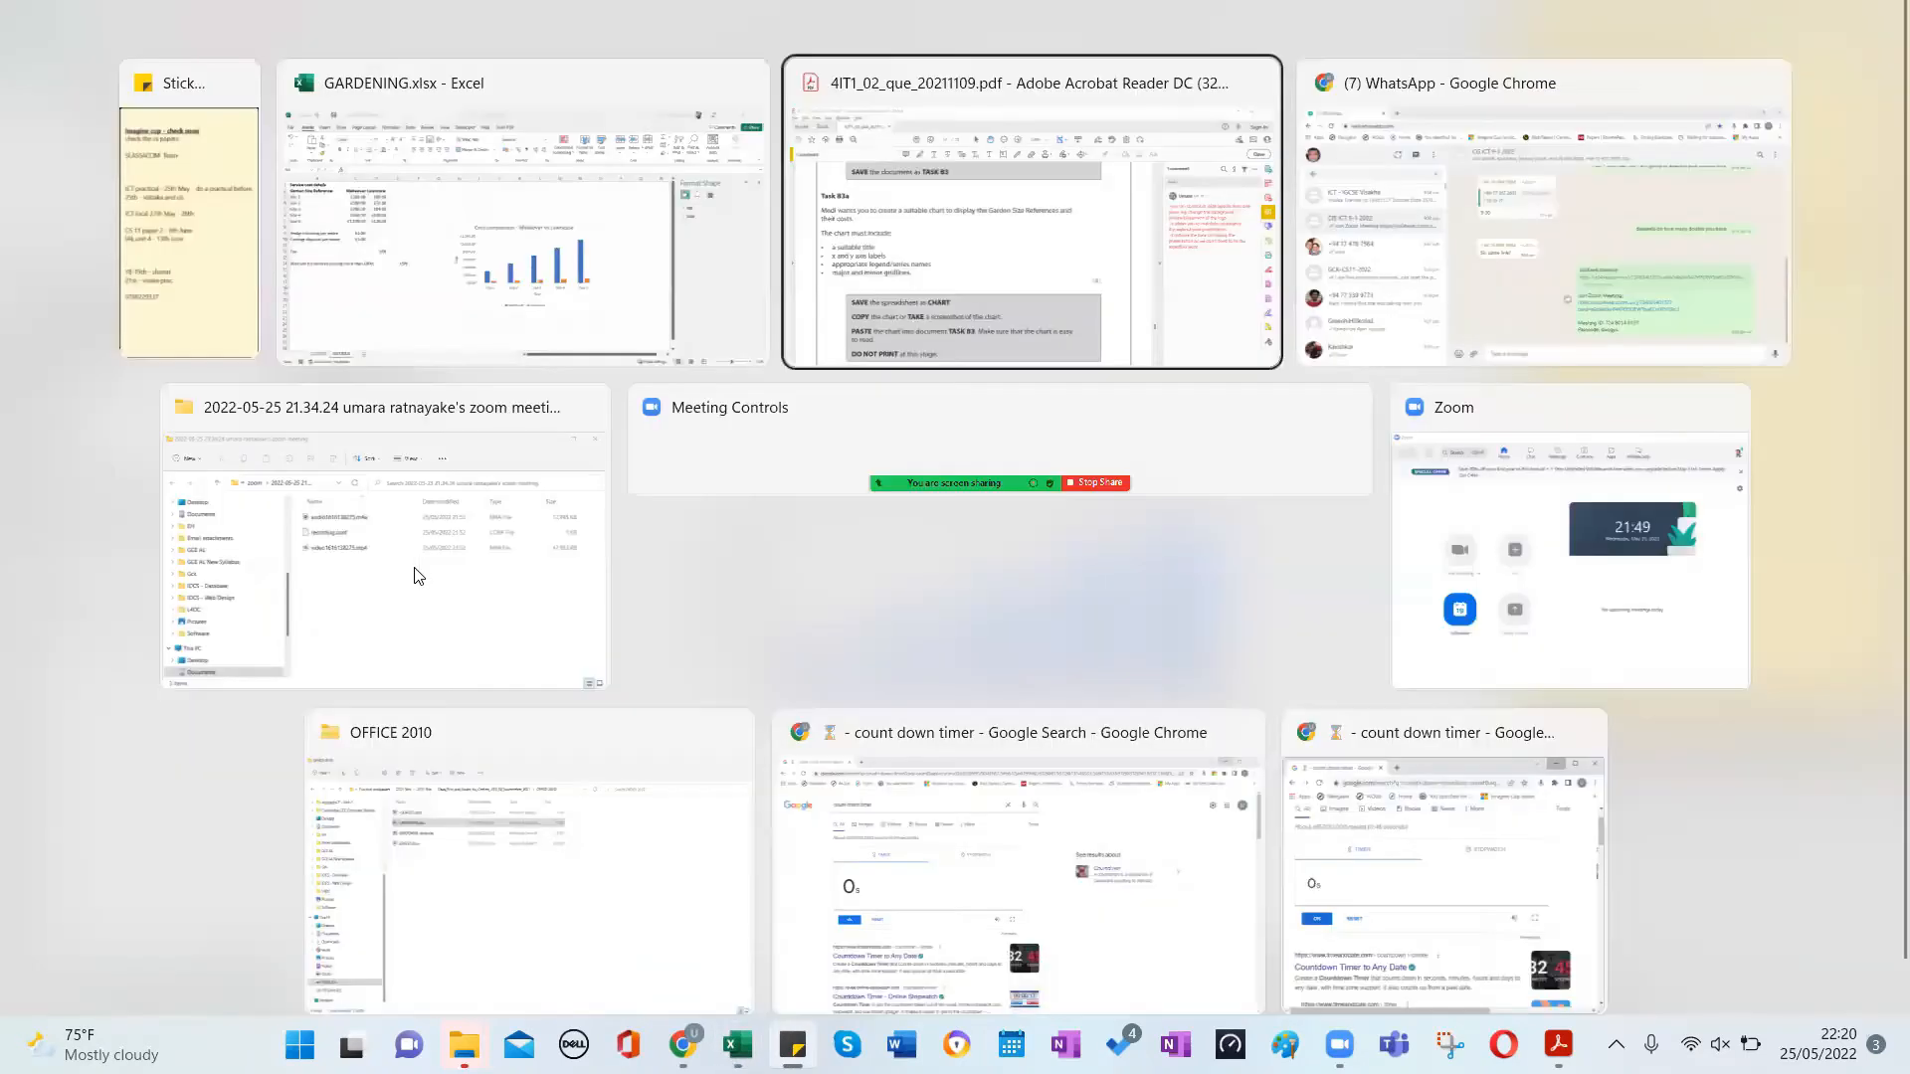
{"action": "scroll", "coordinate": [396, 640], "scroll_direction": "down", "scroll_amount": 8}
{"action": "scroll", "coordinate": [397, 641], "scroll_direction": "up", "scroll_amount": 2}
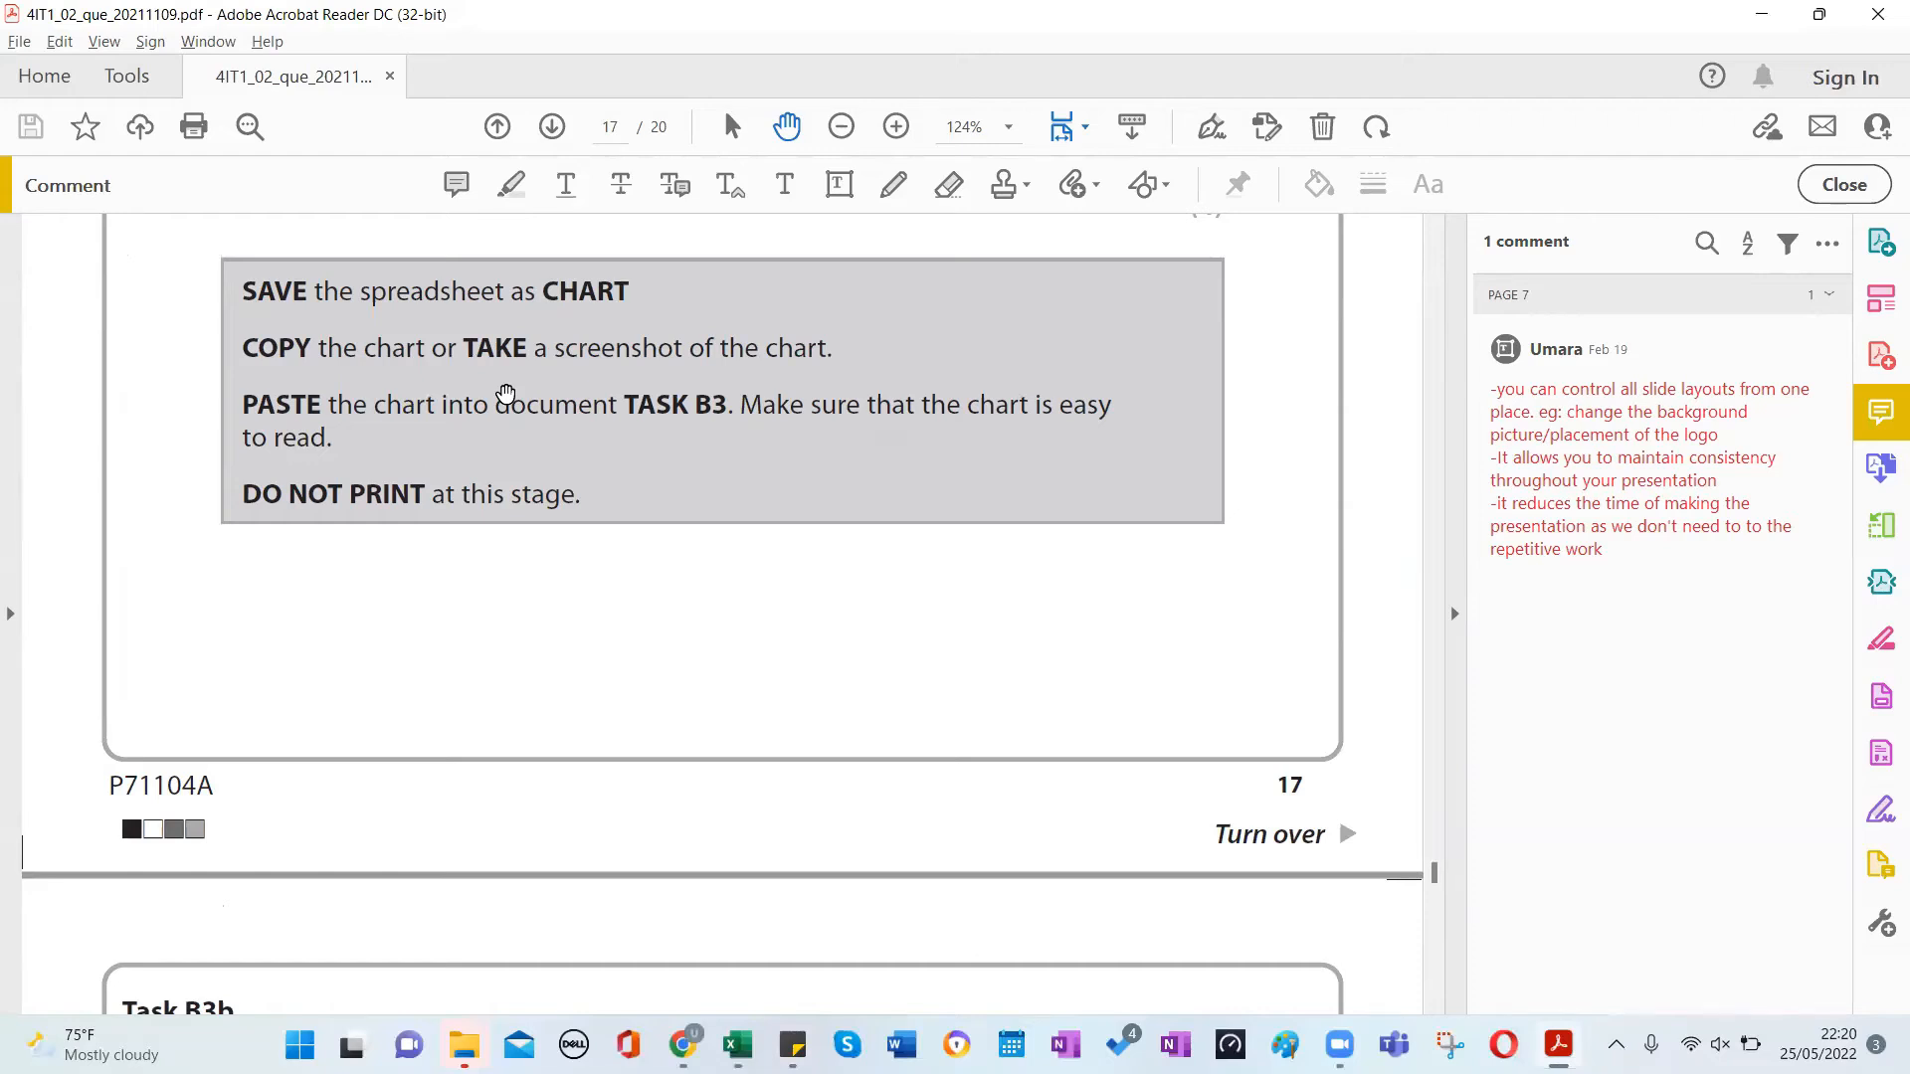
{"action": "key", "text": "alt+Tab"}
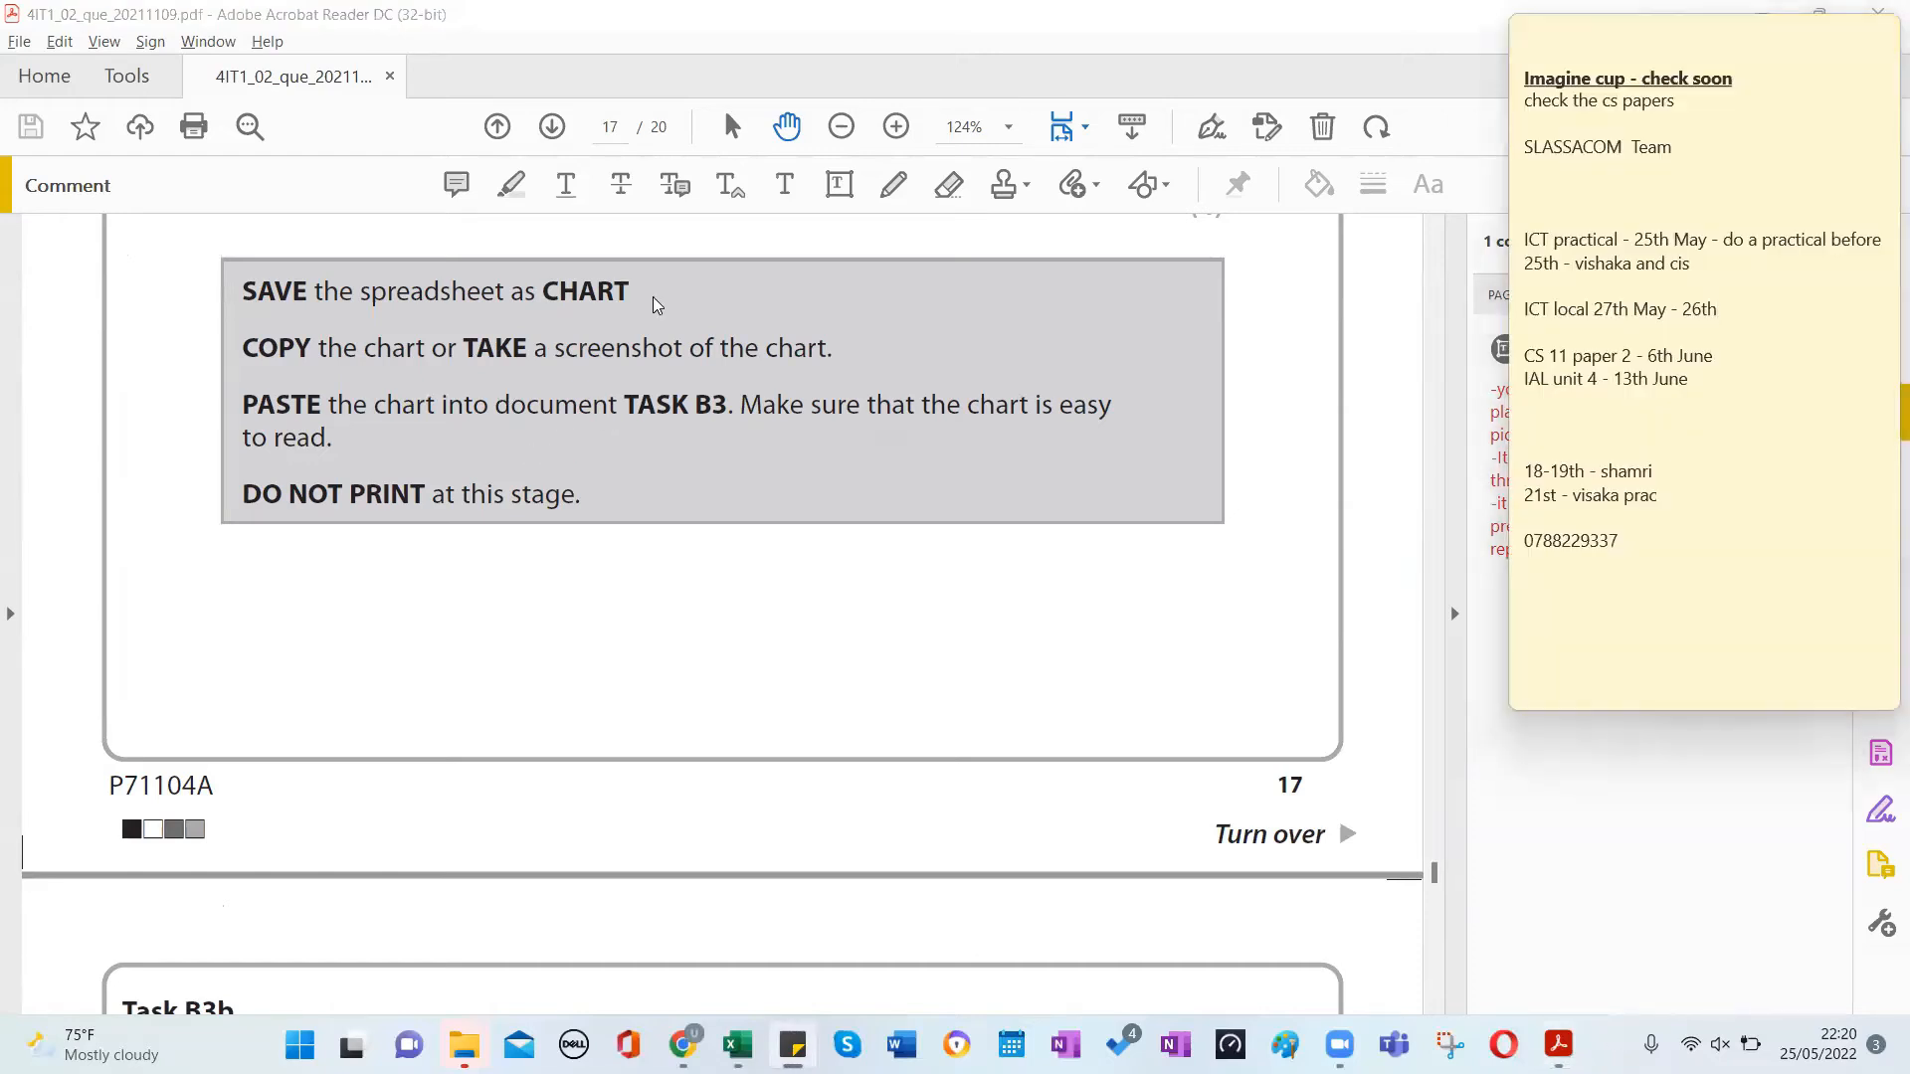
{"action": "key", "text": "alt+Tab"}
{"action": "key", "text": "alt+Tab"}
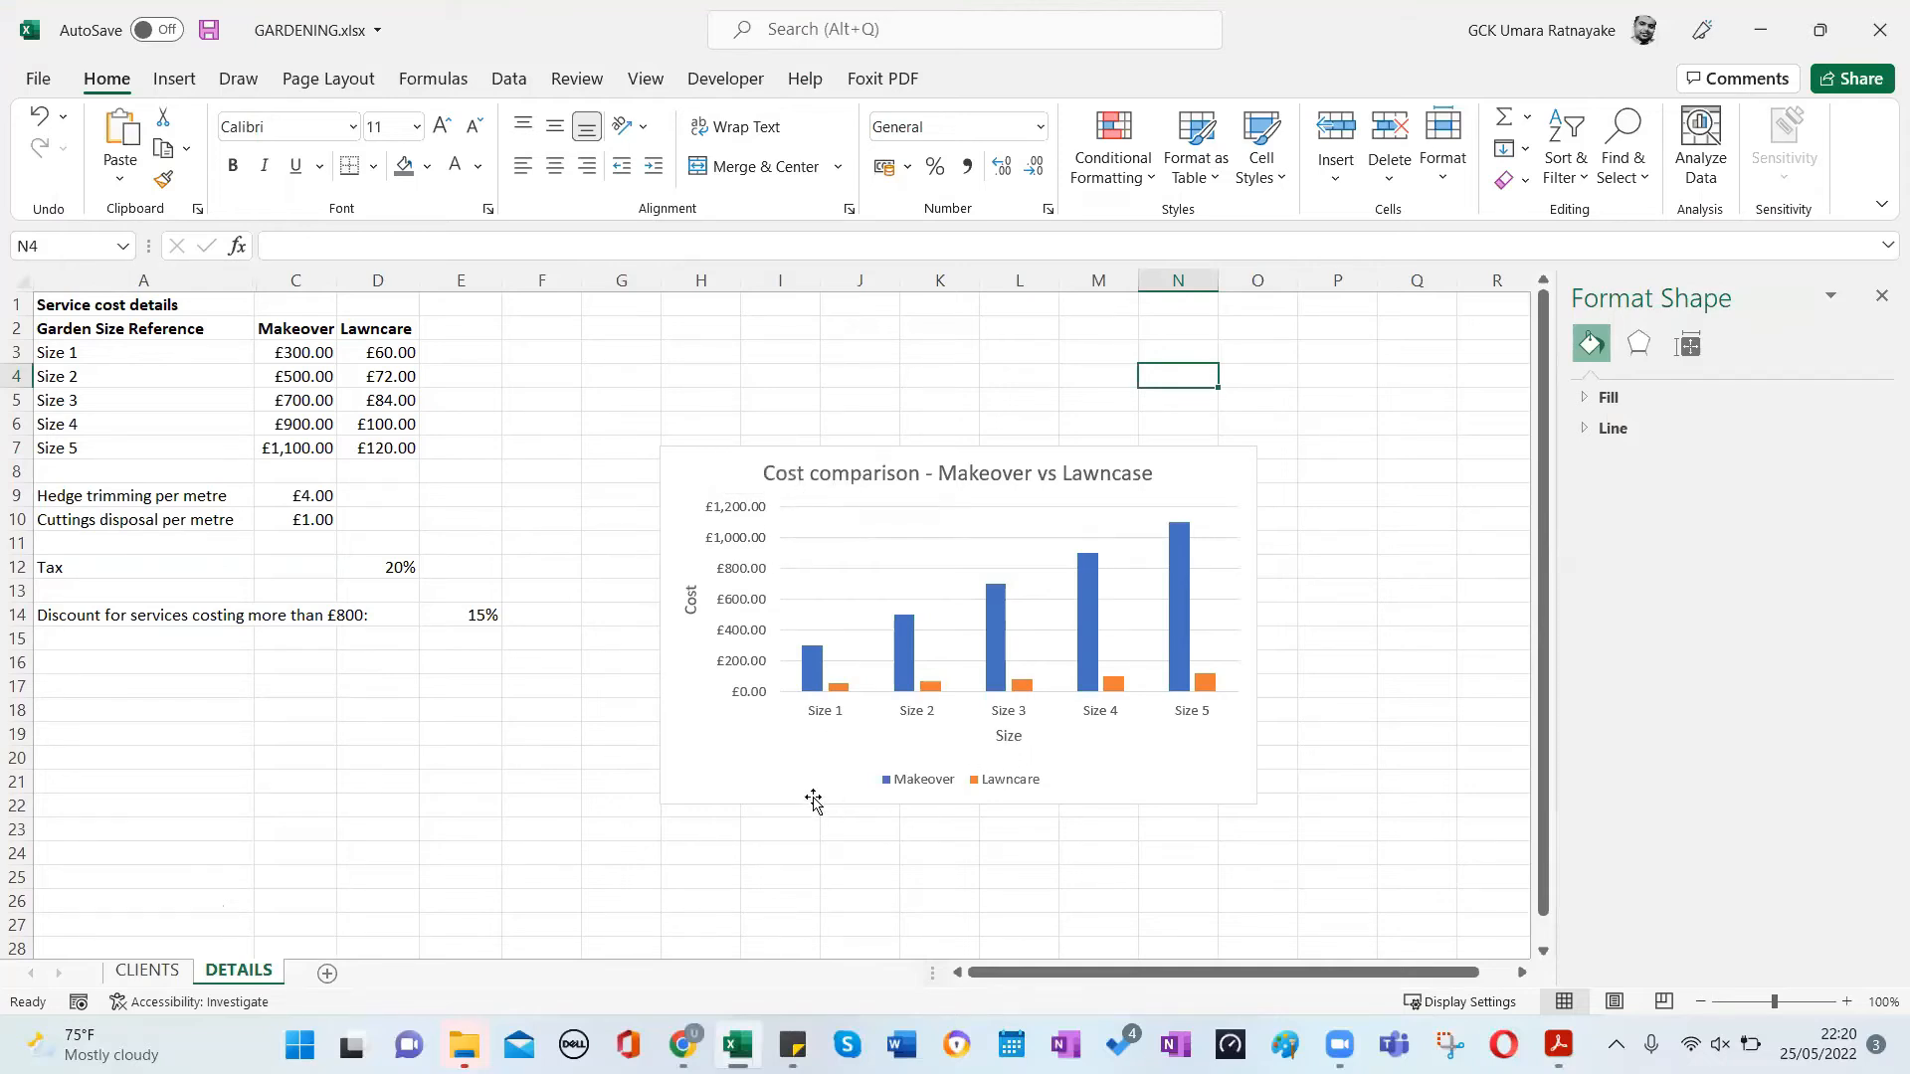
Move the garden cost chart from DETAILS to its own new sheet named Chart1.
{"action": "left_click", "coordinate": [706, 473]}
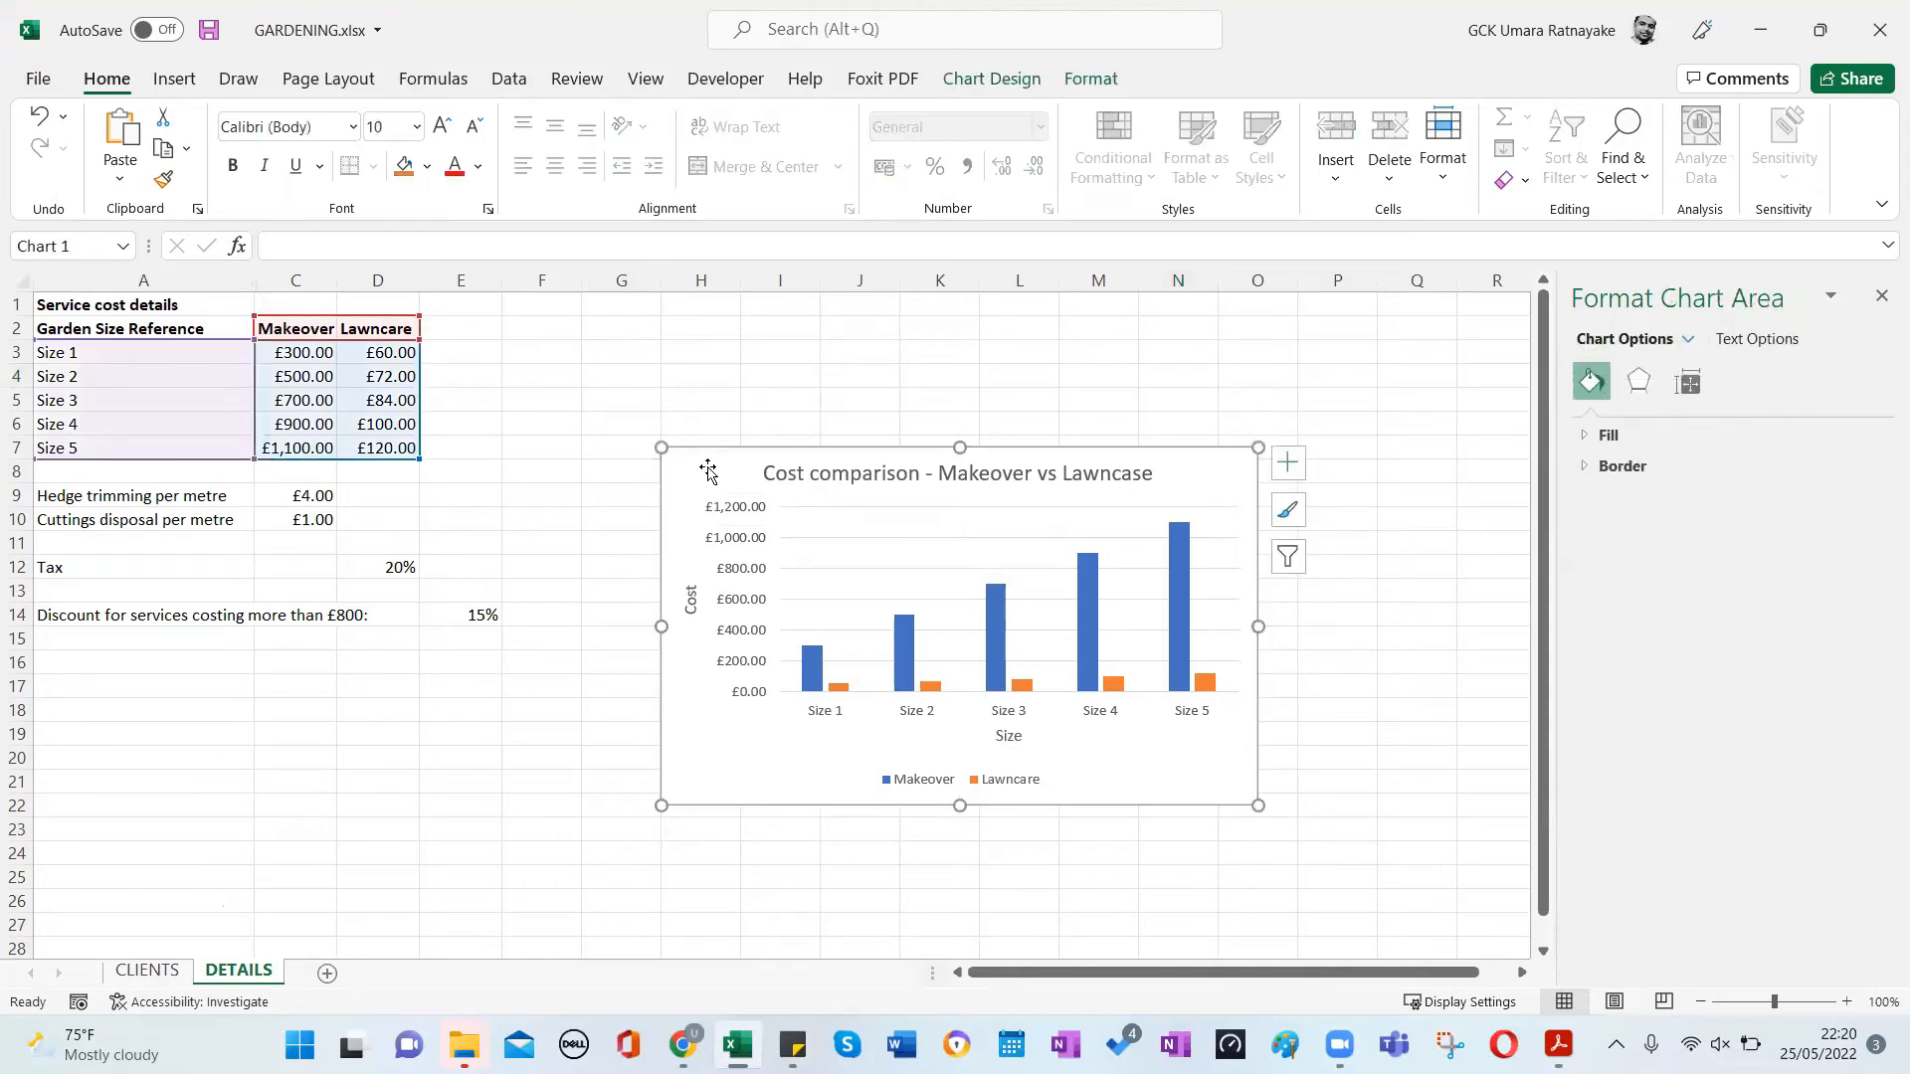
{"action": "right_click", "coordinate": [709, 474]}
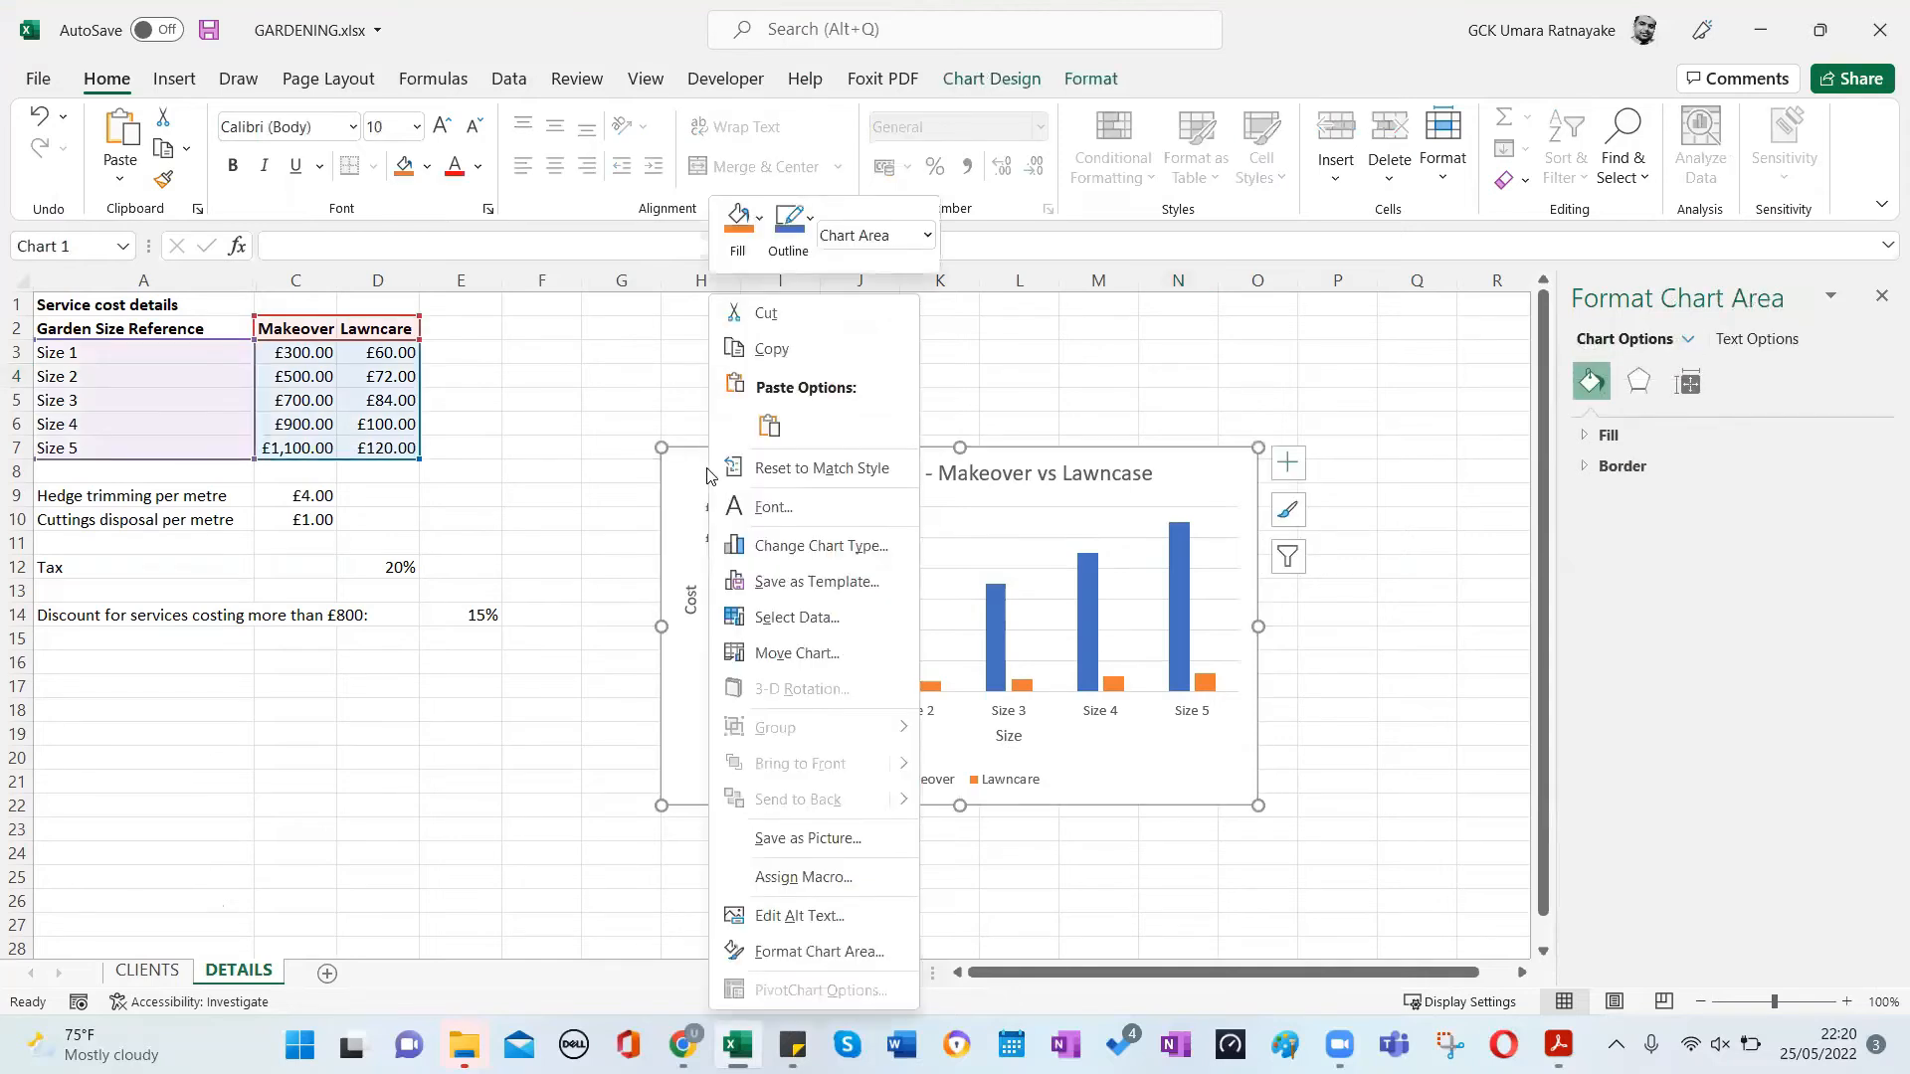
{"action": "left_click", "coordinate": [799, 654]}
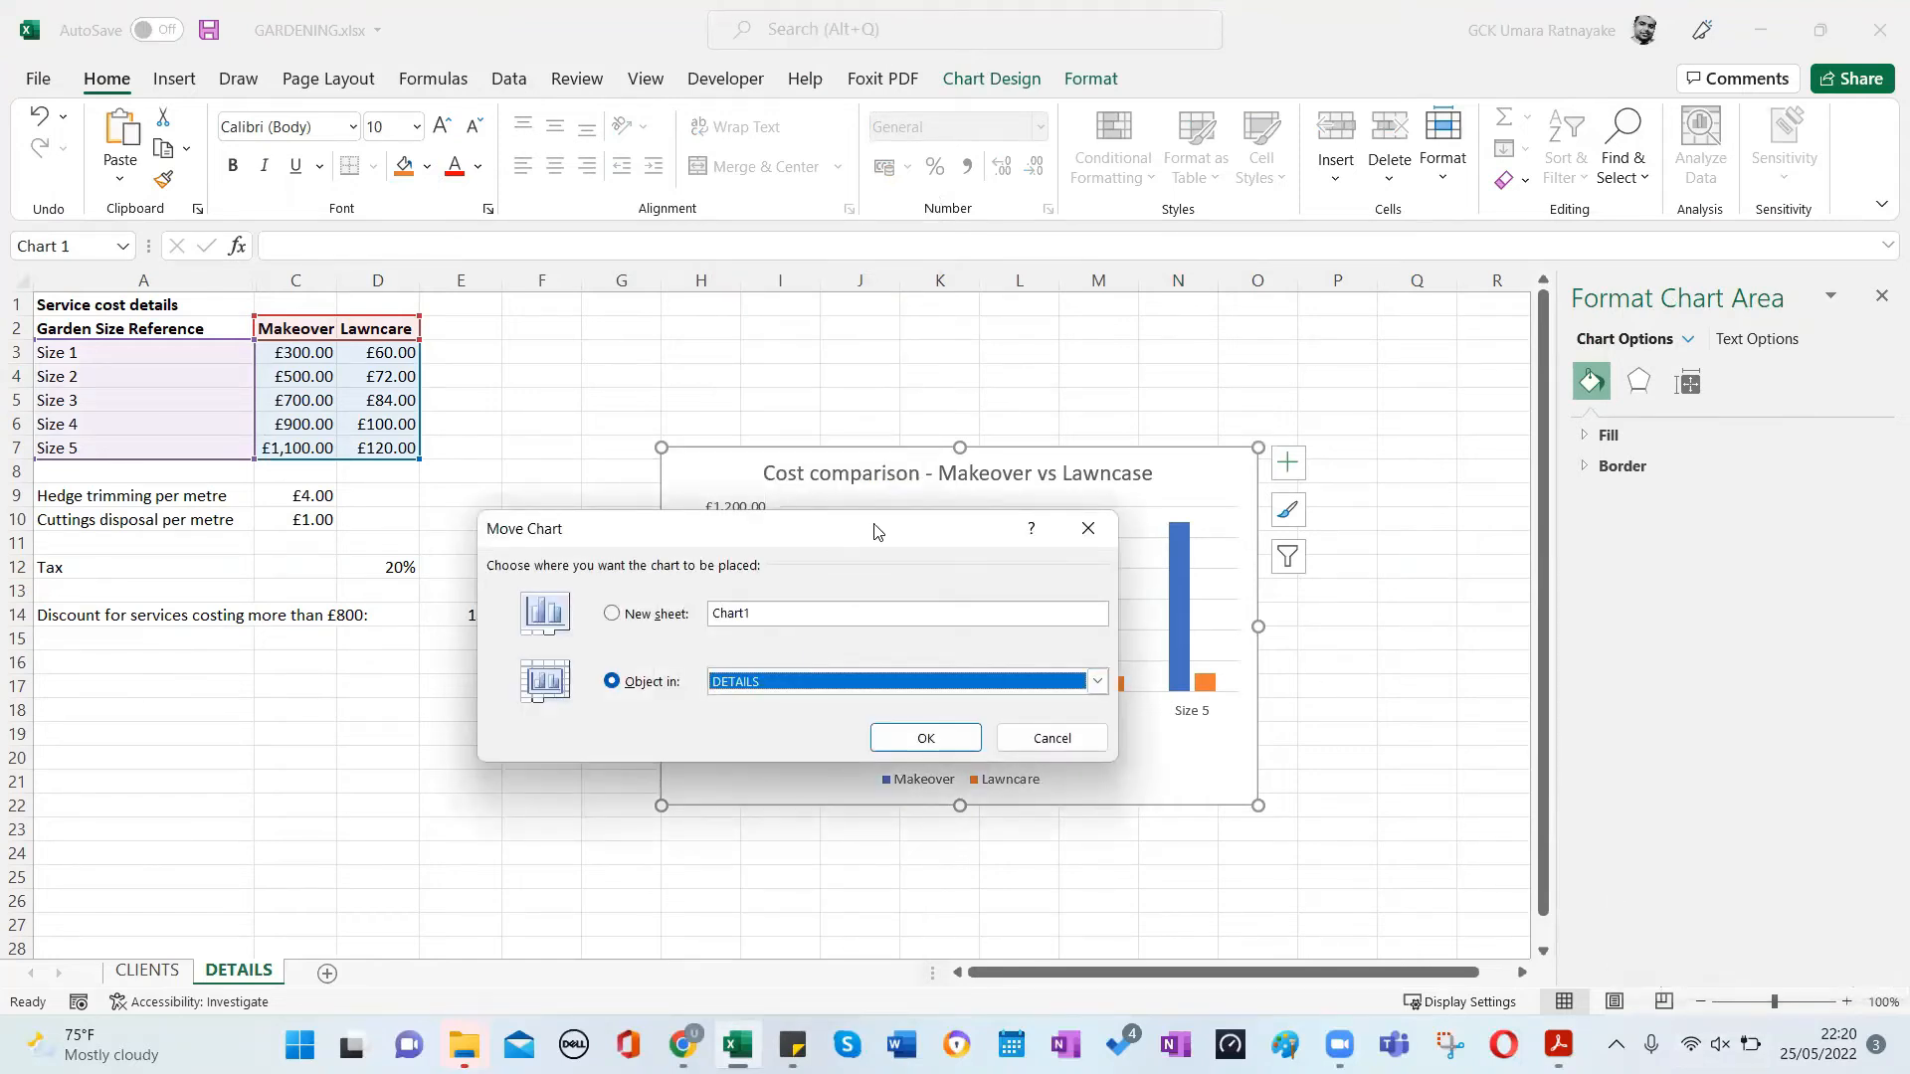
{"action": "left_click_drag", "start_coordinate": [878, 525], "coordinate": [1026, 176]}
{"action": "left_click", "coordinate": [808, 265]}
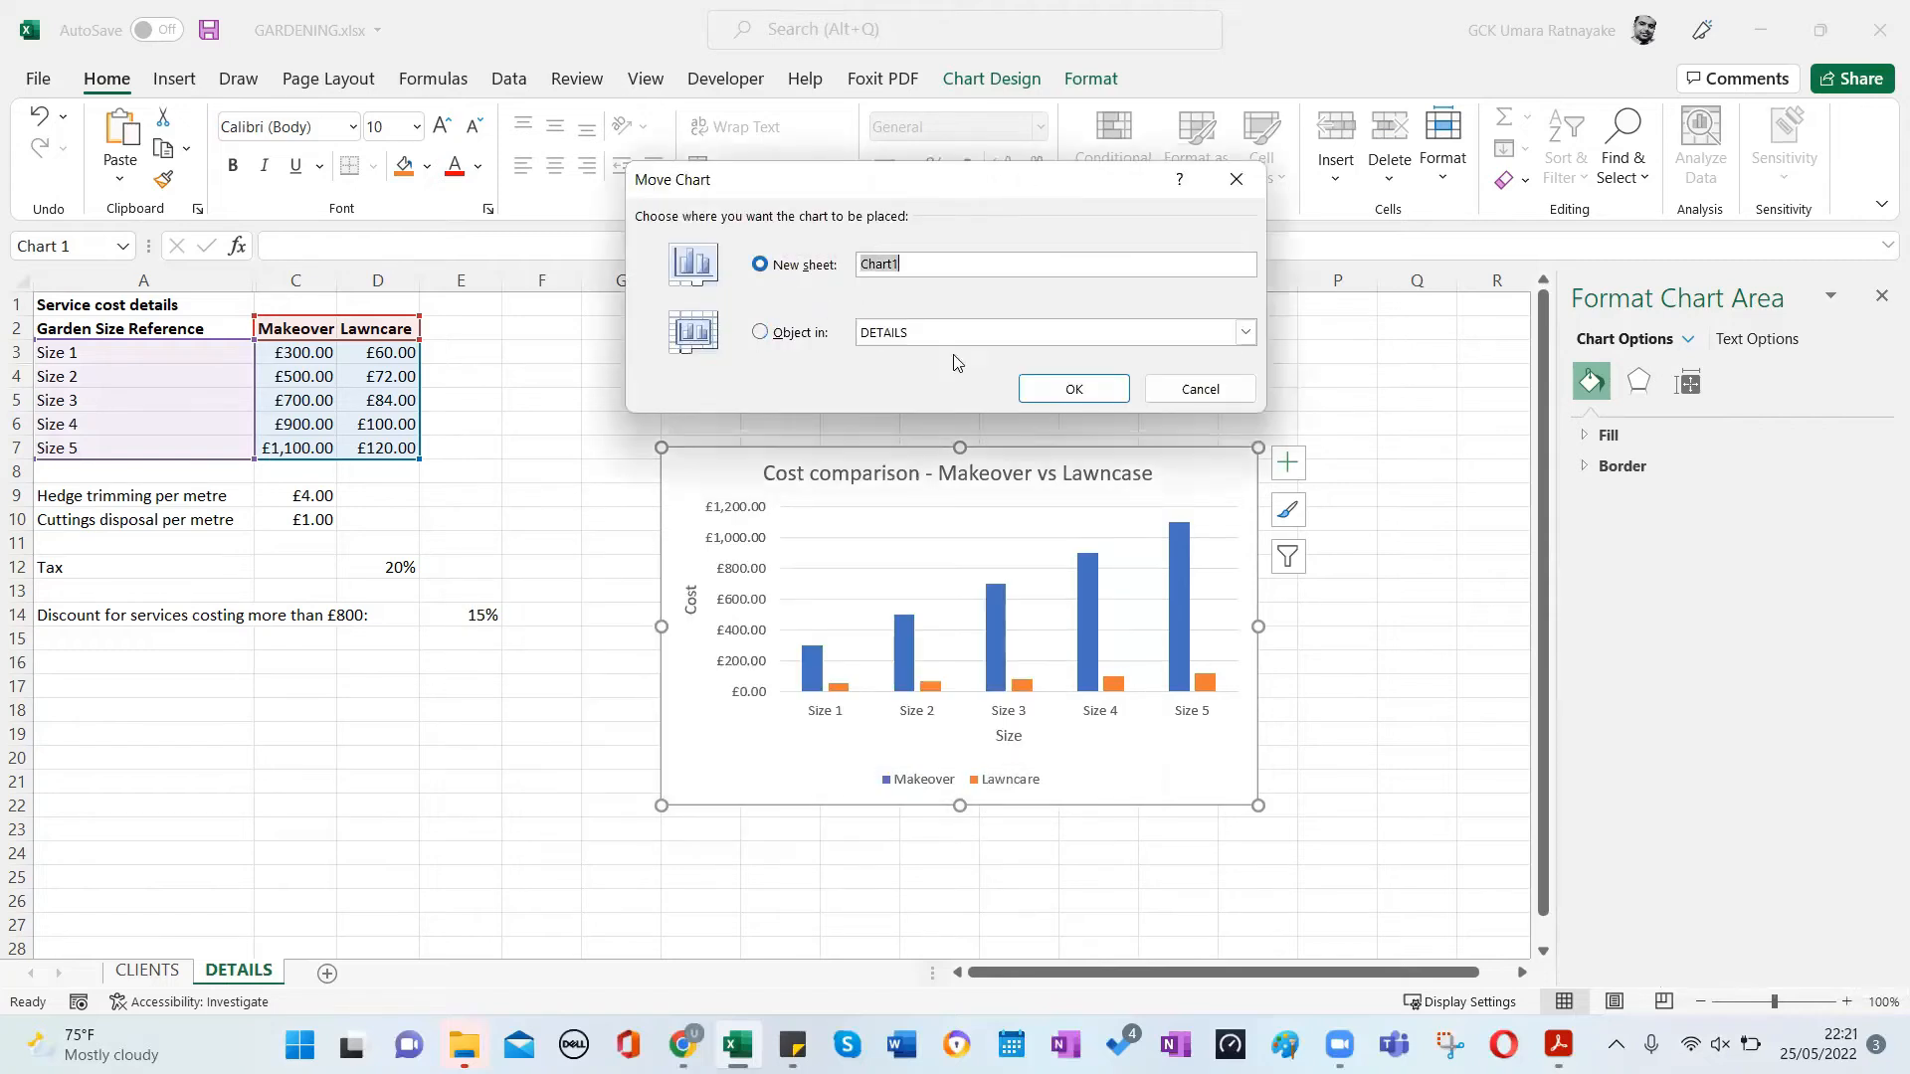
{"action": "left_click", "coordinate": [1074, 388]}
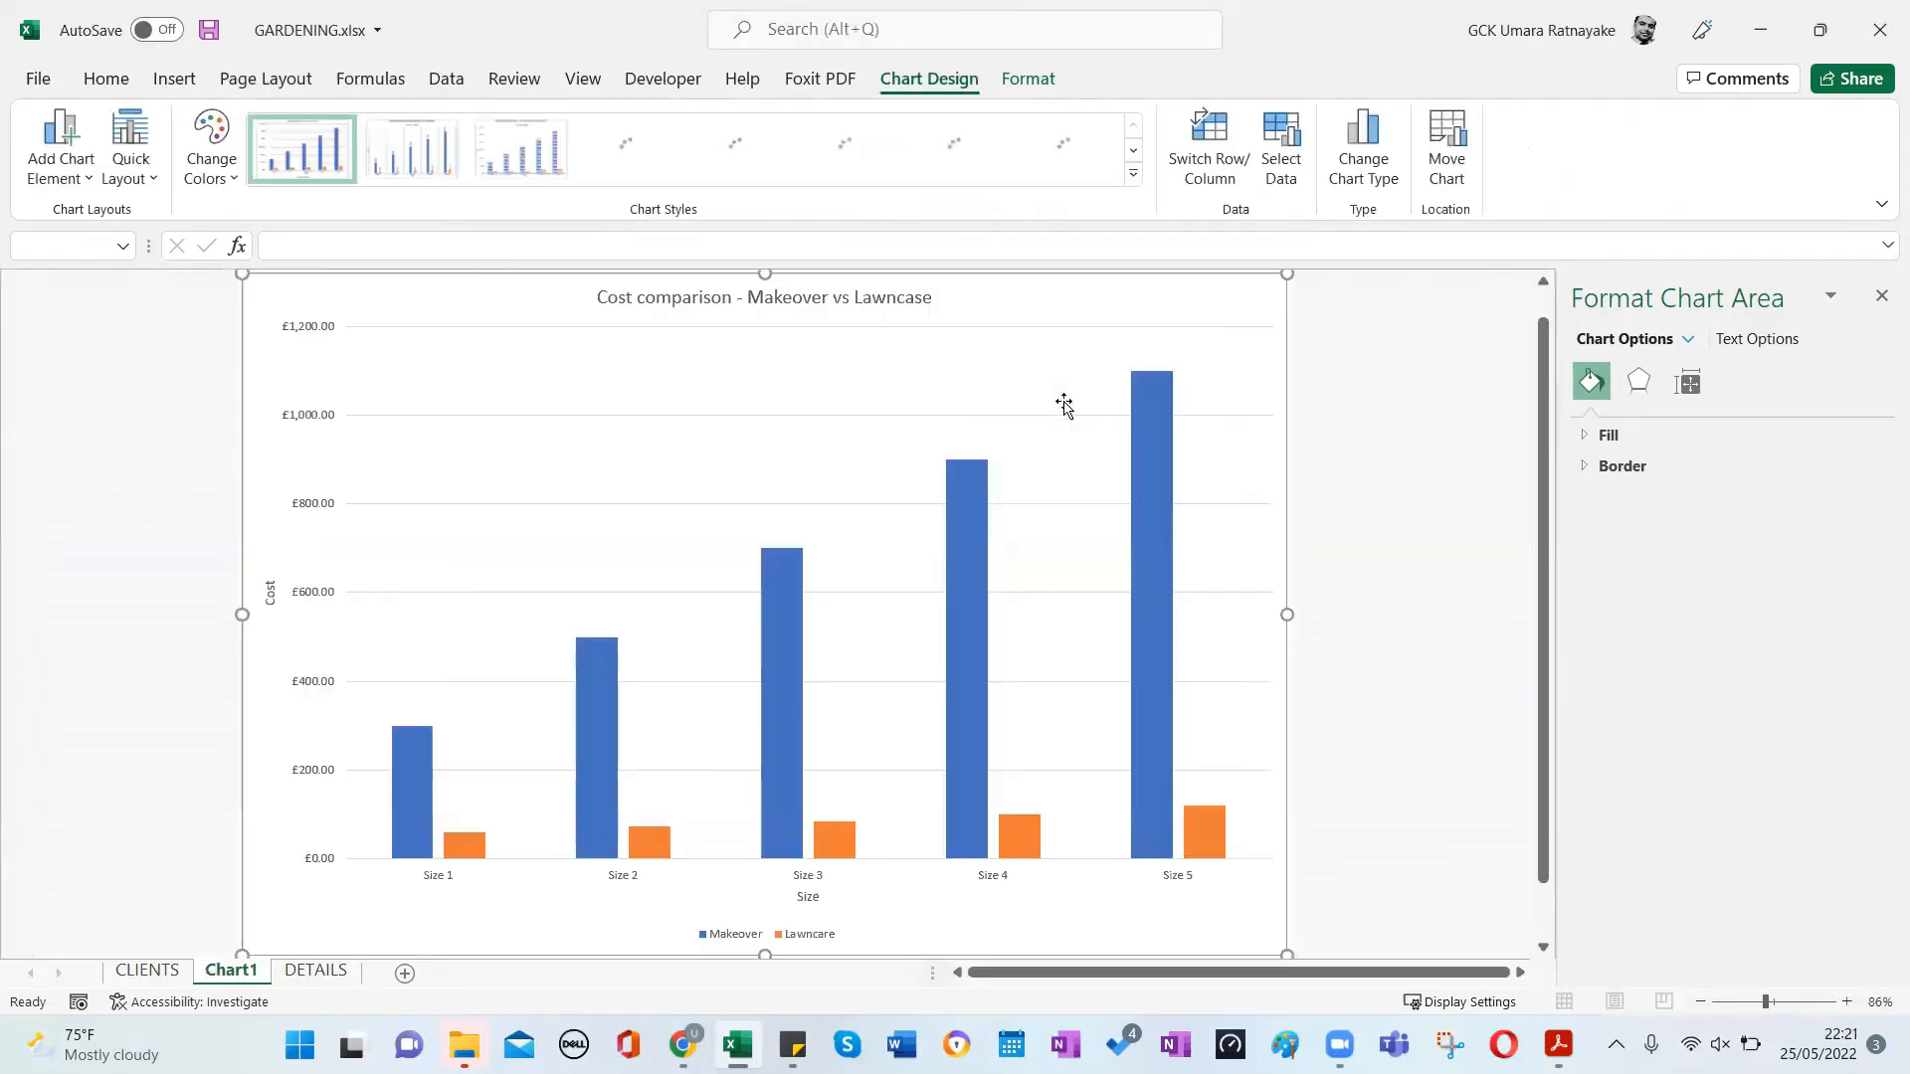
Enlarge the font of the chart title on the Chart1 sheet.
{"action": "left_click", "coordinate": [712, 296]}
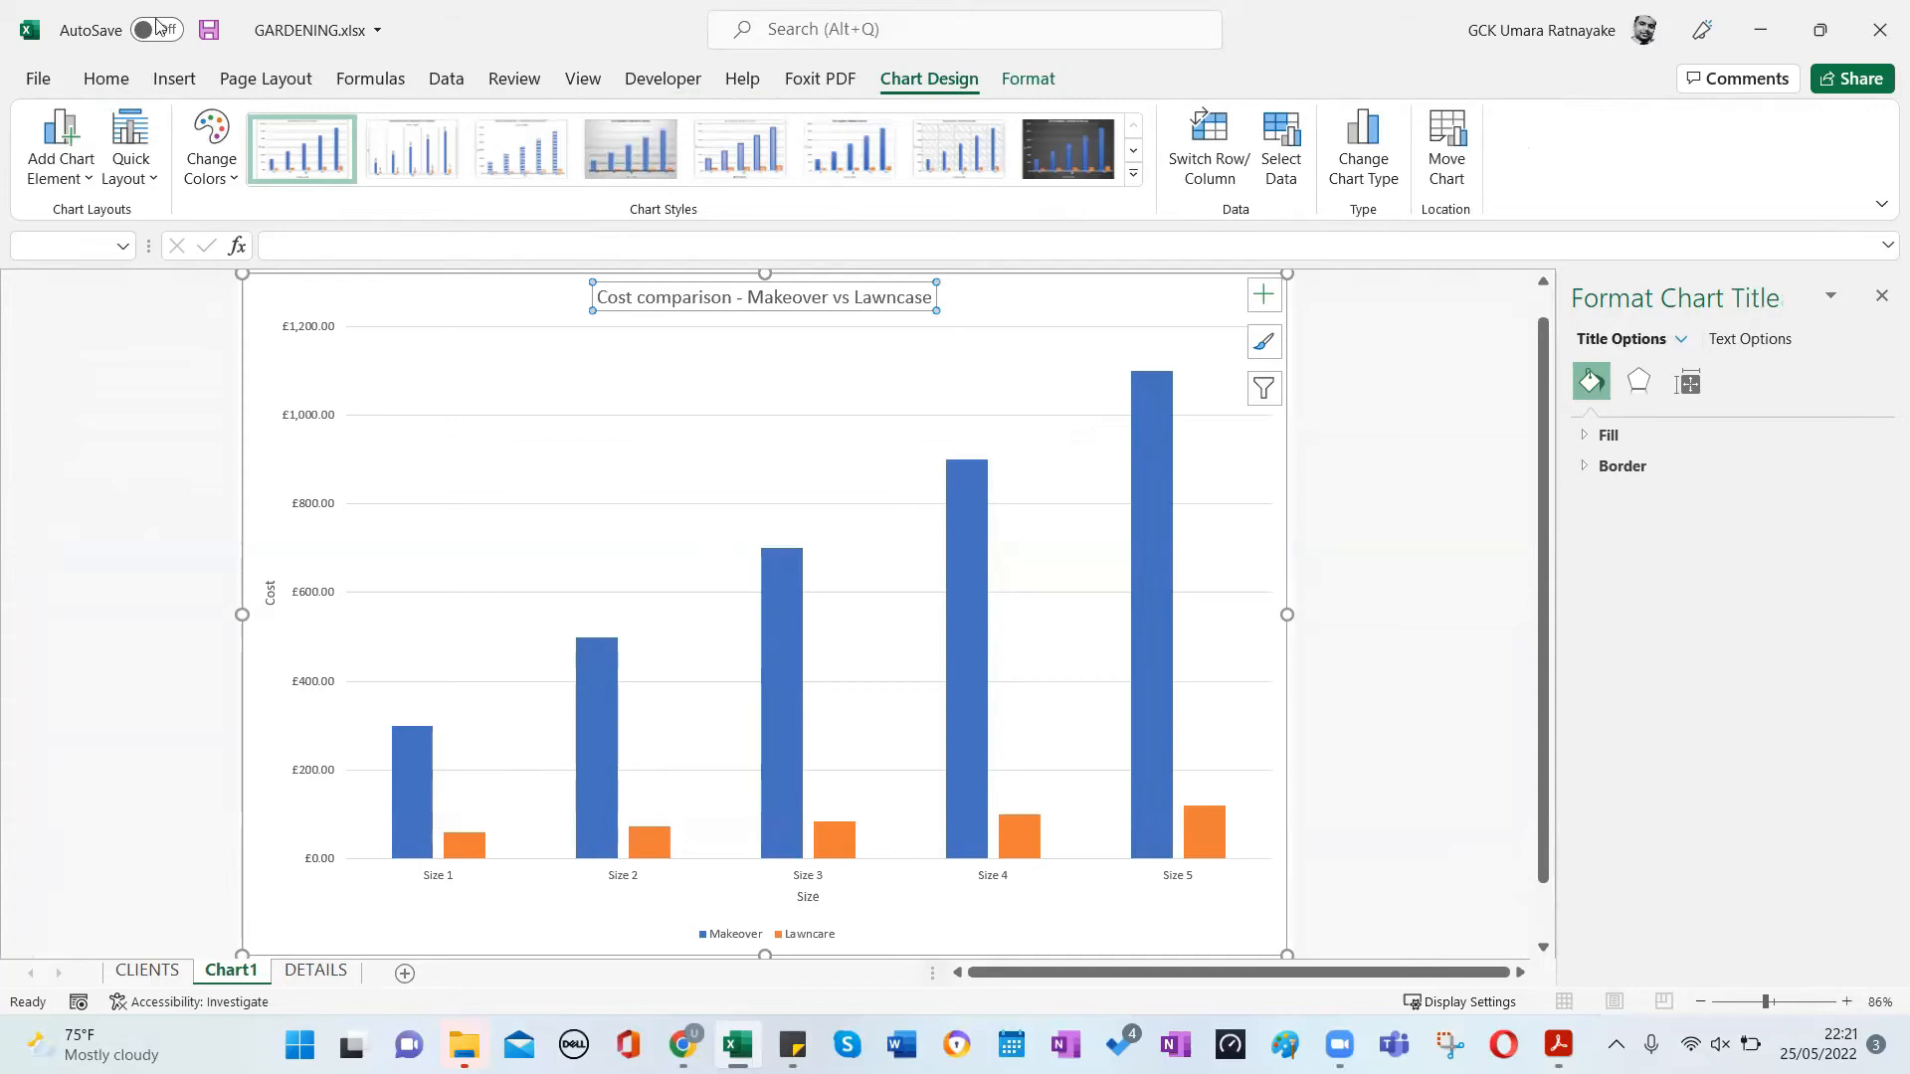
{"action": "left_click", "coordinate": [59, 82]}
{"action": "left_click", "coordinate": [52, 72]}
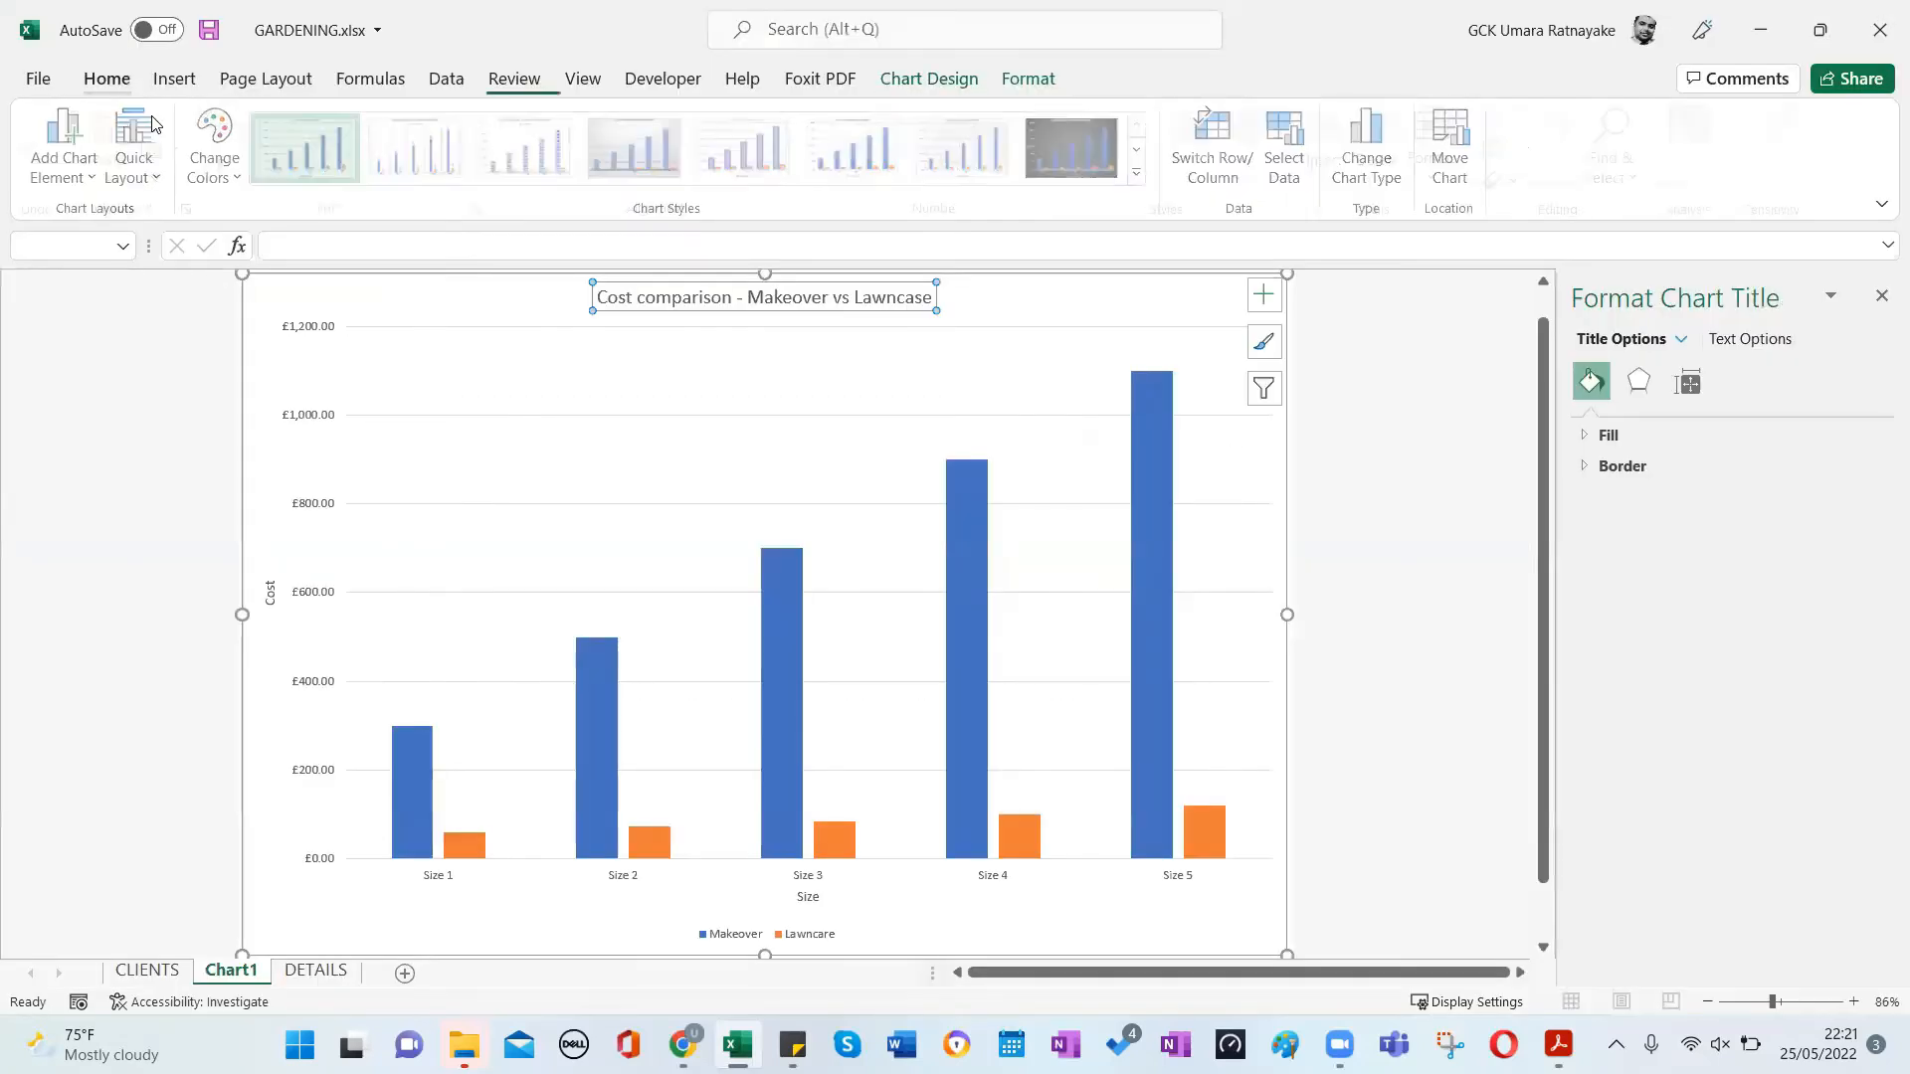
{"action": "left_click", "coordinate": [106, 79]}
{"action": "left_click", "coordinate": [438, 127]}
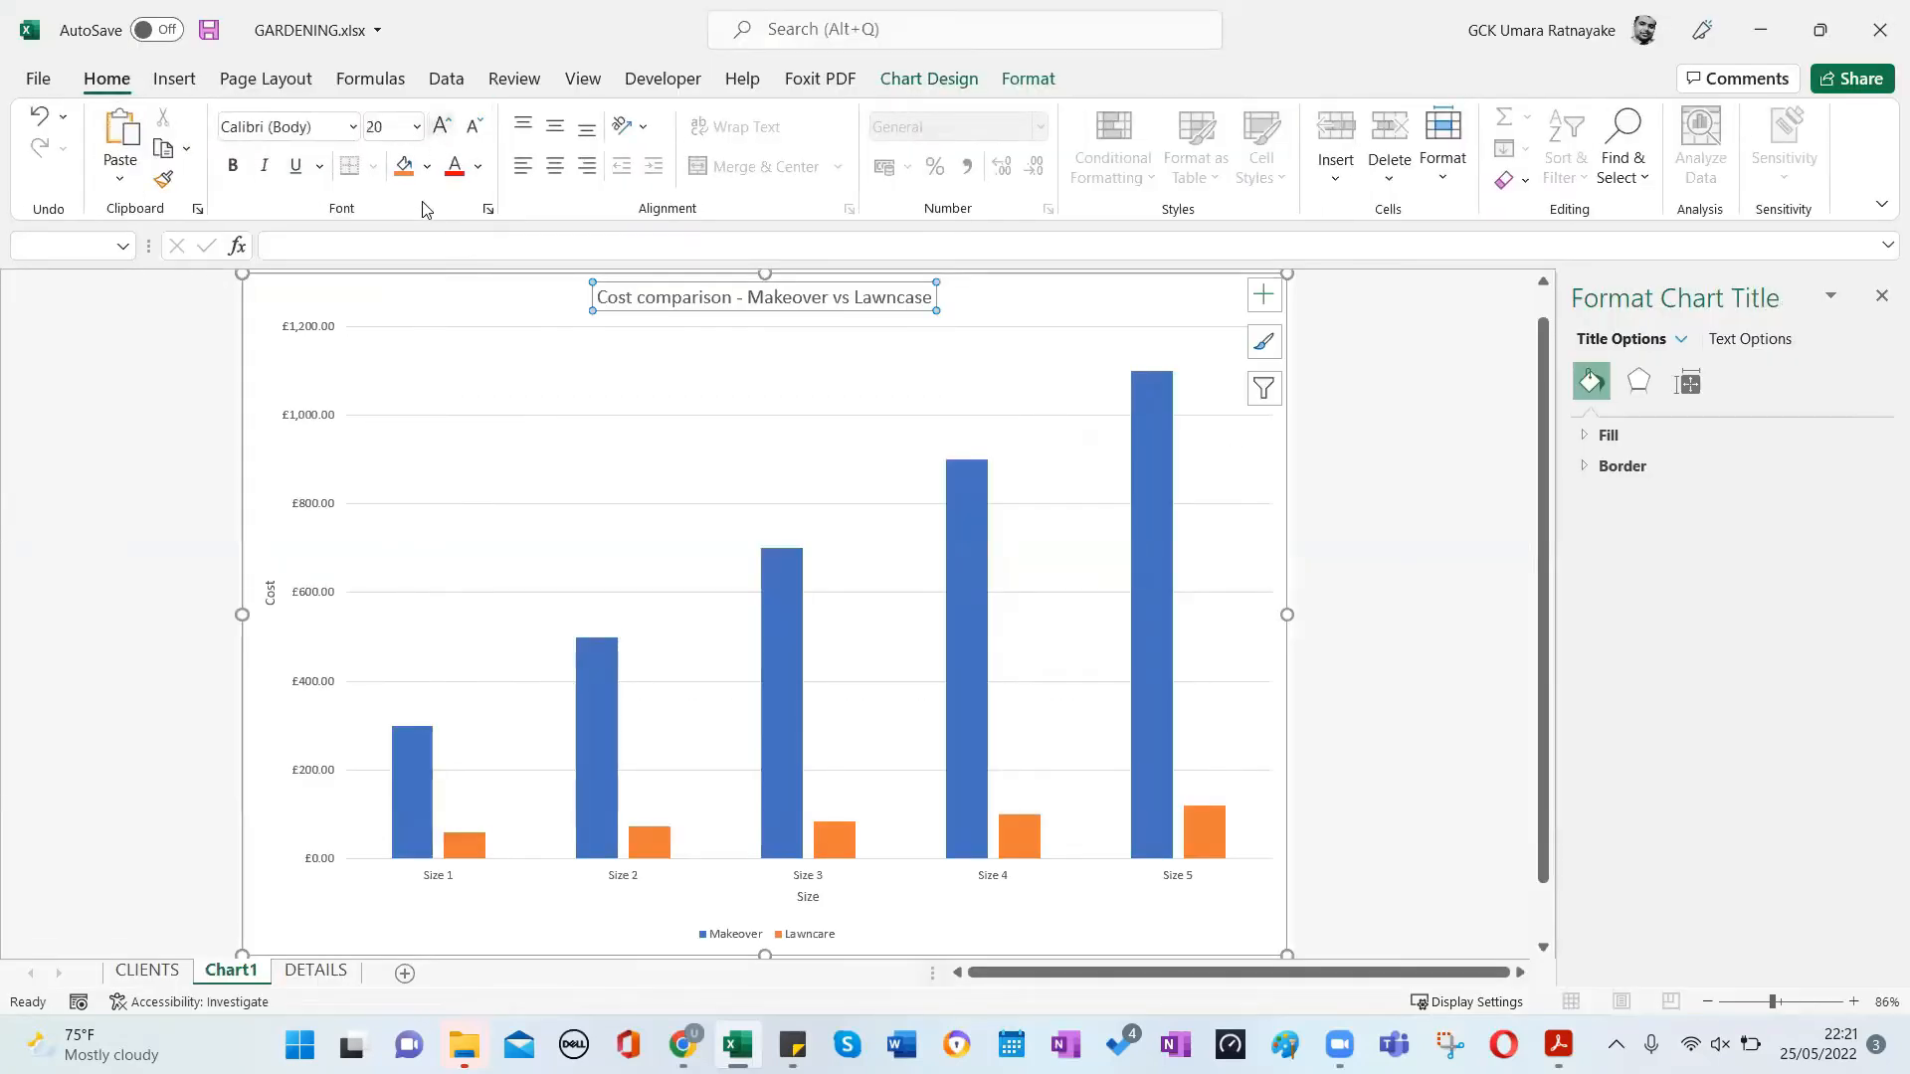
{"action": "left_click", "coordinate": [438, 126]}
Increase the font size of the cost values on the vertical axis and the size labels on the horizontal axis.
{"action": "left_click", "coordinate": [309, 341]}
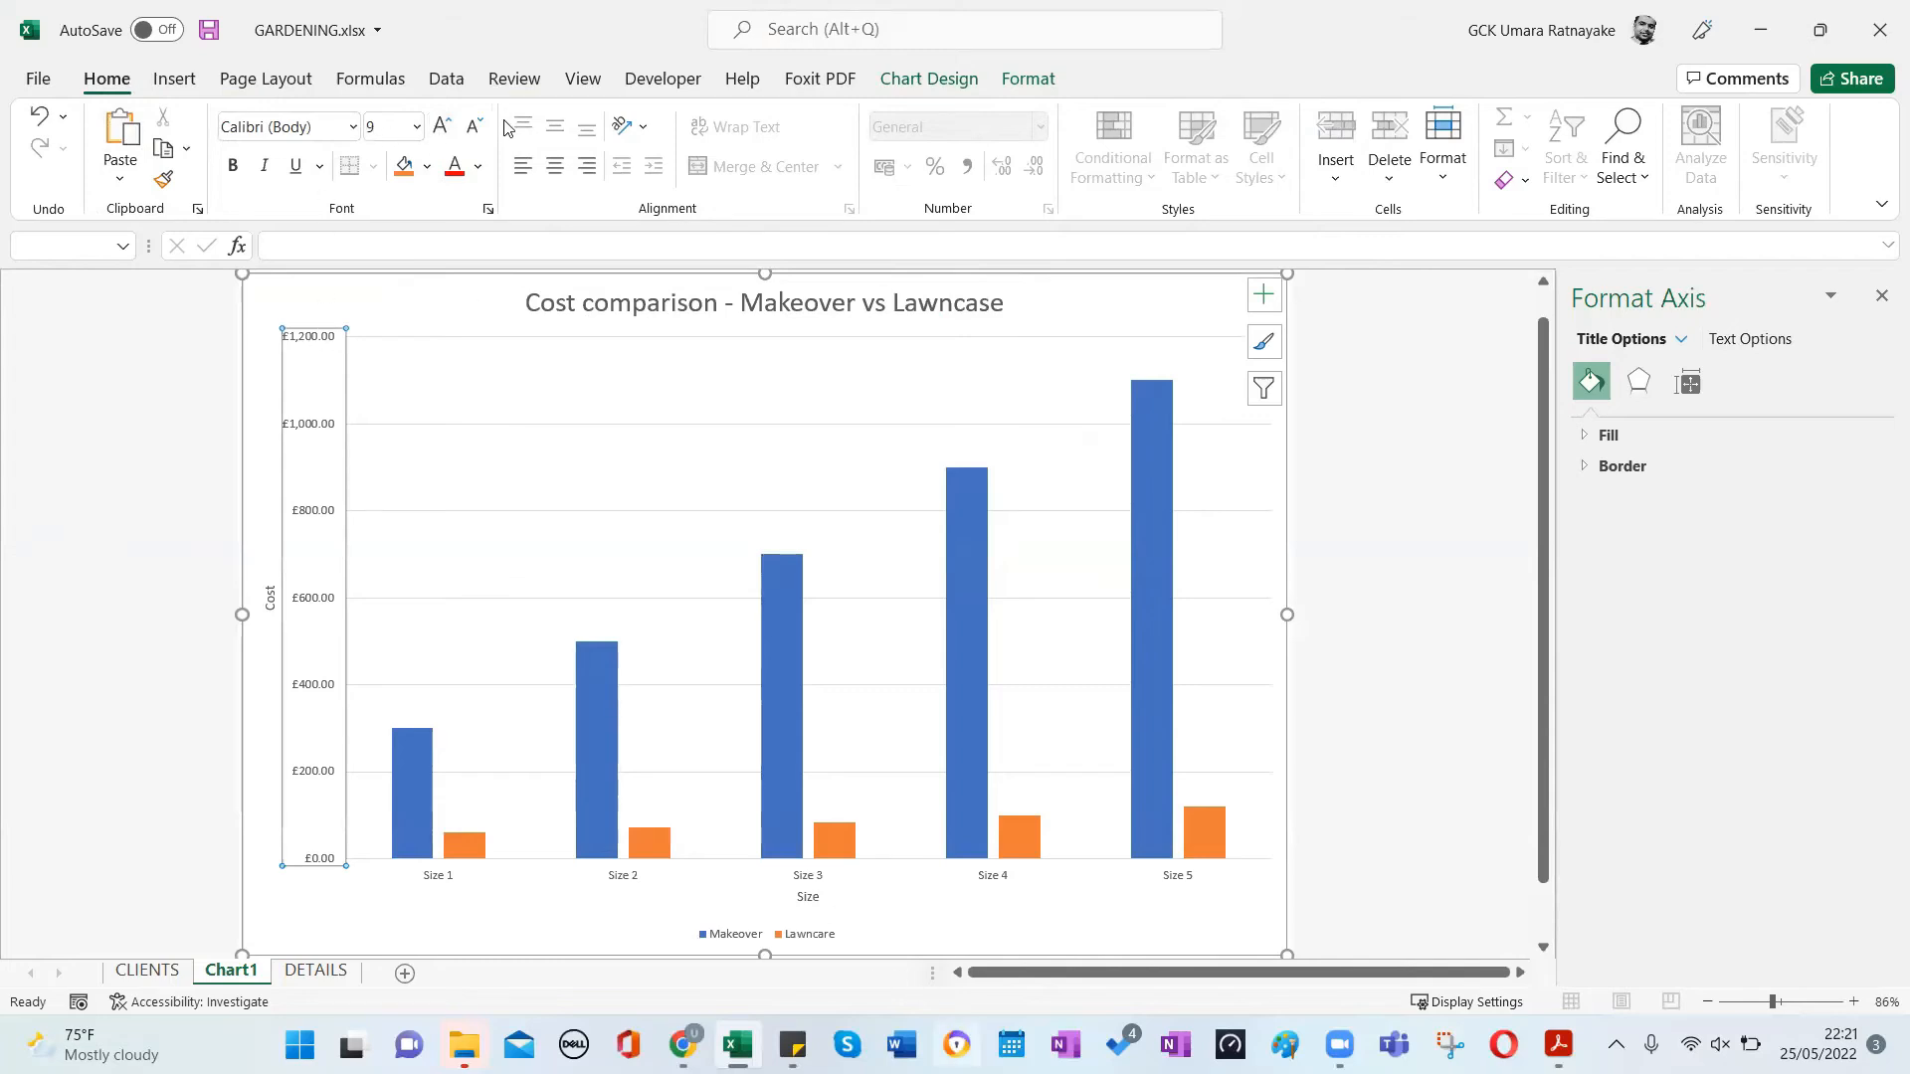
{"action": "left_click", "coordinate": [801, 878]}
{"action": "left_click", "coordinate": [442, 125]}
{"action": "left_click", "coordinate": [442, 125]}
Increase the font size of the horizontal axis title "Size" to 14.
{"action": "left_click", "coordinate": [825, 898]}
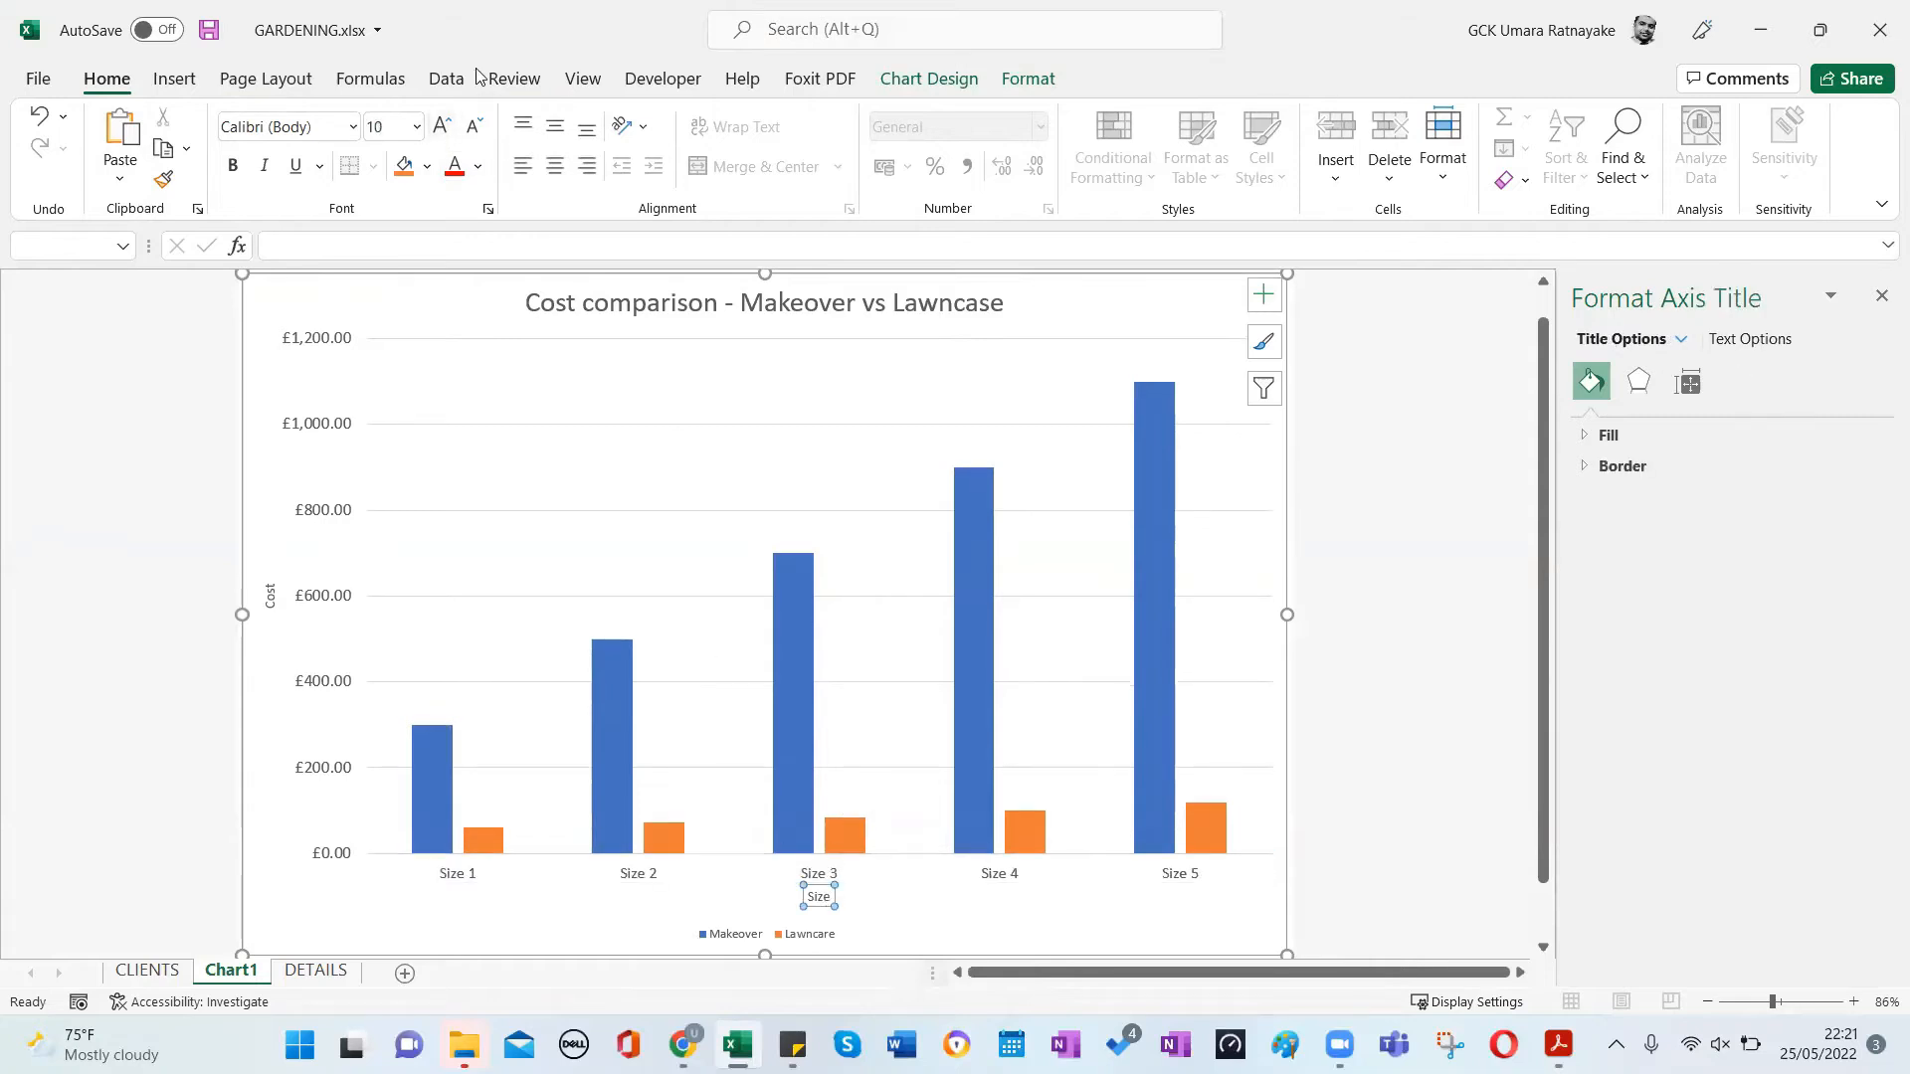
{"action": "left_click", "coordinate": [442, 139]}
{"action": "left_click", "coordinate": [441, 139]}
{"action": "left_click", "coordinate": [441, 140]}
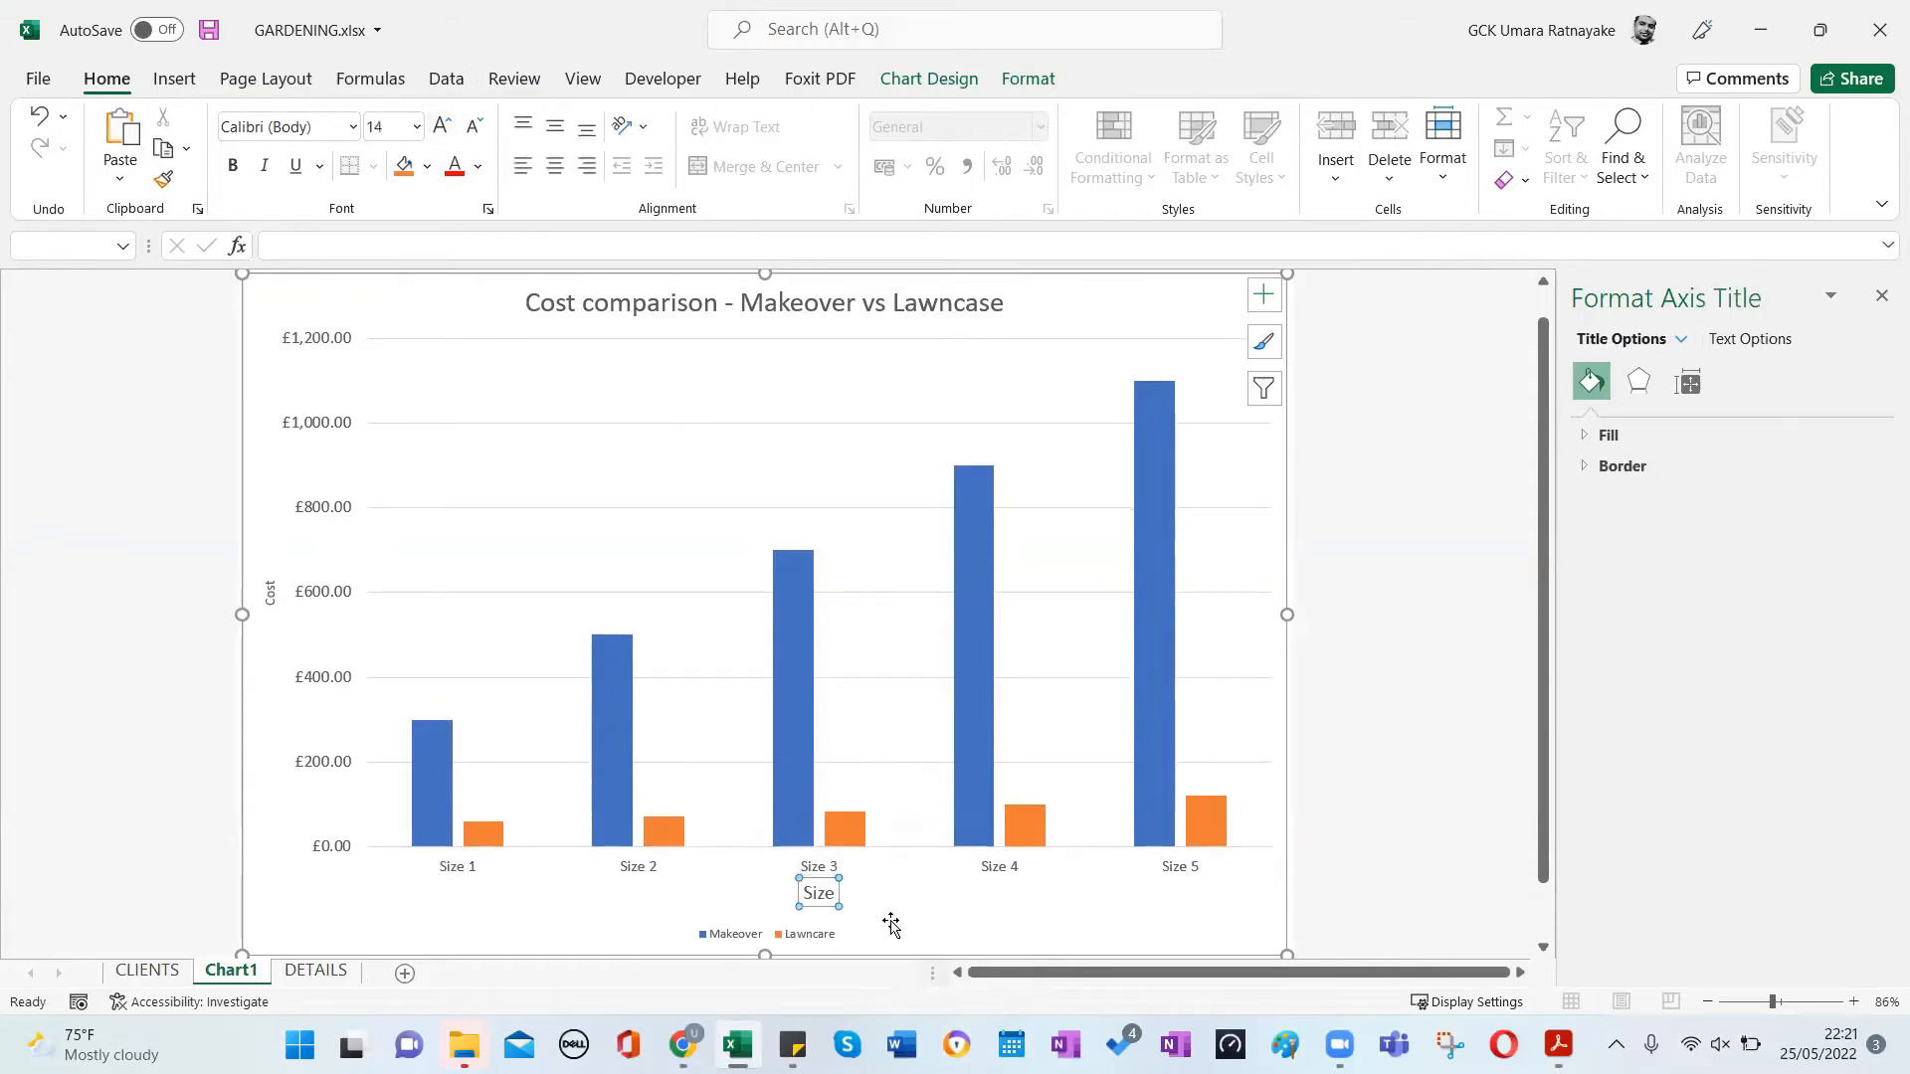
Enlarge the font of the chart legend listing Makeover and Lawncare.
{"action": "left_click", "coordinate": [819, 936]}
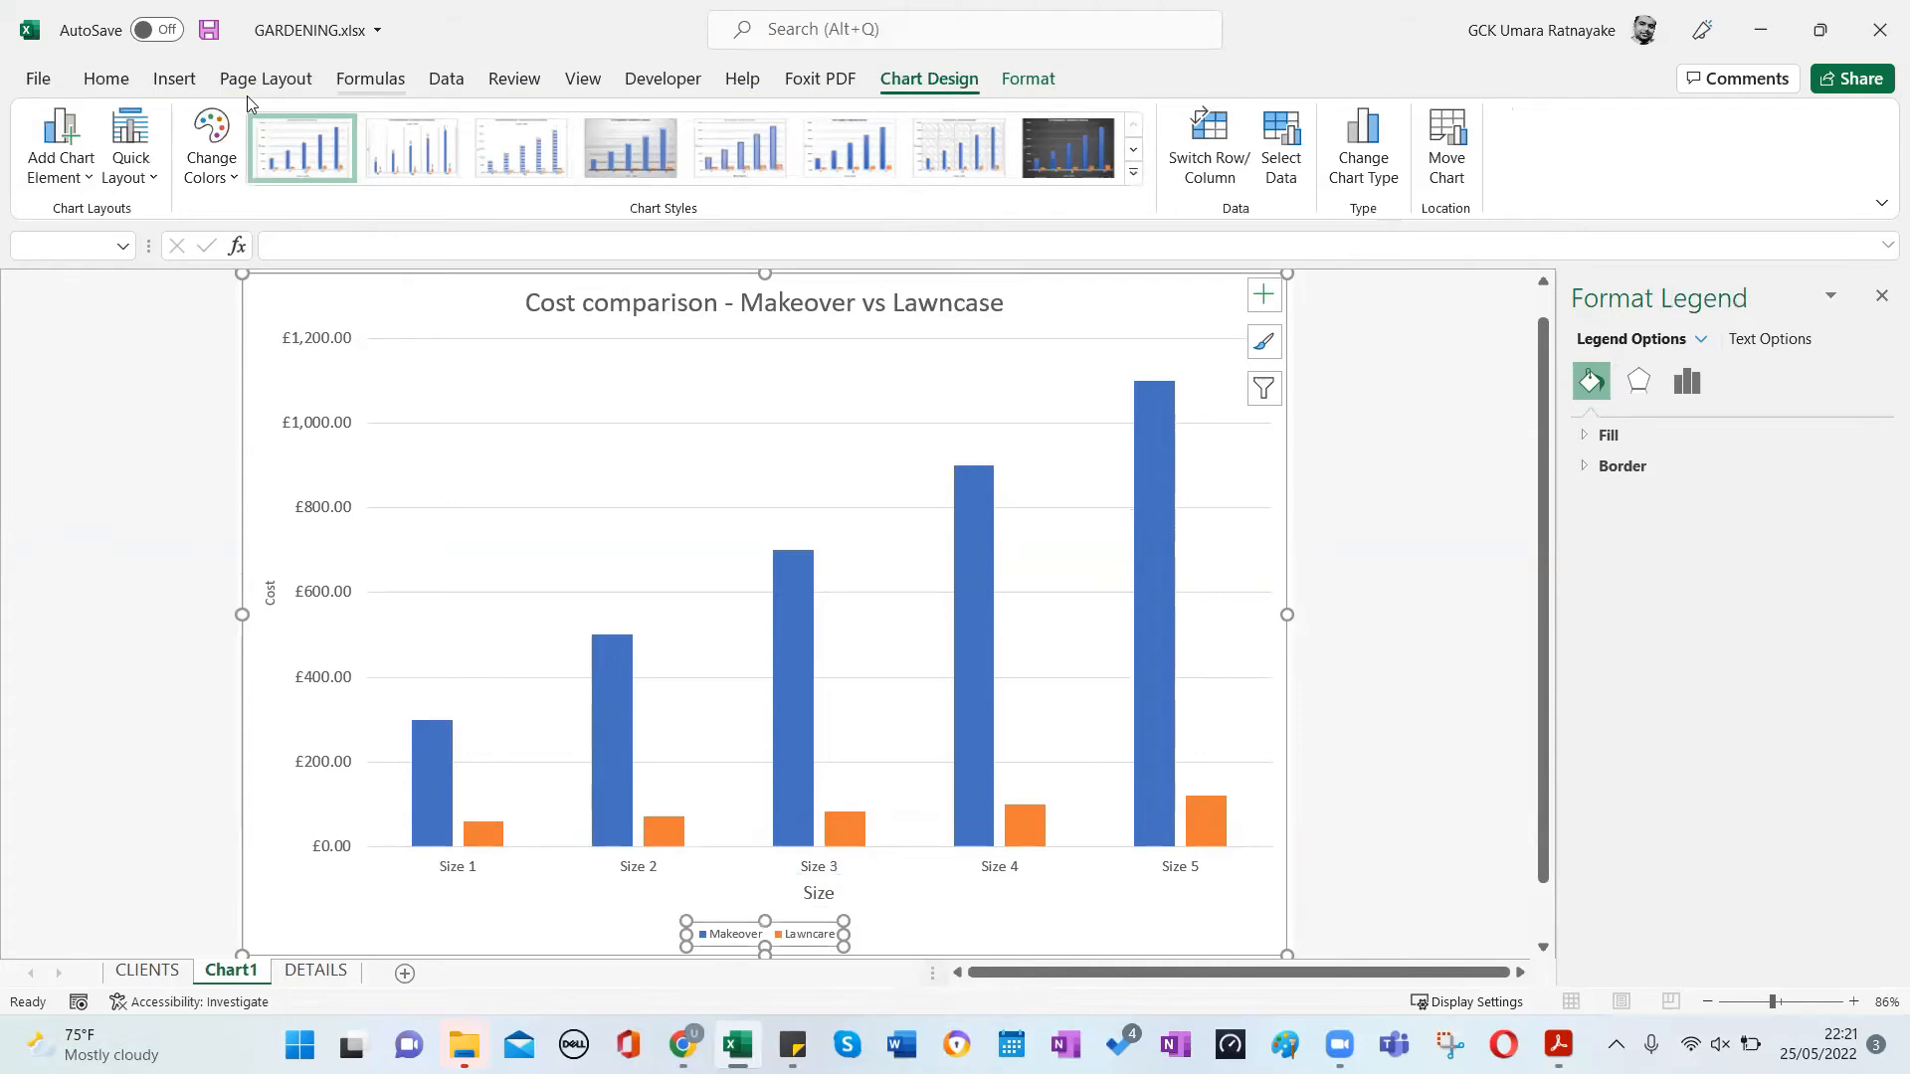
{"action": "left_click", "coordinate": [100, 83]}
{"action": "left_click", "coordinate": [442, 126]}
{"action": "left_click", "coordinate": [442, 127]}
{"action": "left_click", "coordinate": [441, 126]}
{"action": "left_click", "coordinate": [442, 126]}
Increase the font size of the vertical axis title "Cost" to 16.
{"action": "left_click", "coordinate": [269, 597]}
{"action": "left_click", "coordinate": [439, 130]}
{"action": "left_click", "coordinate": [436, 131]}
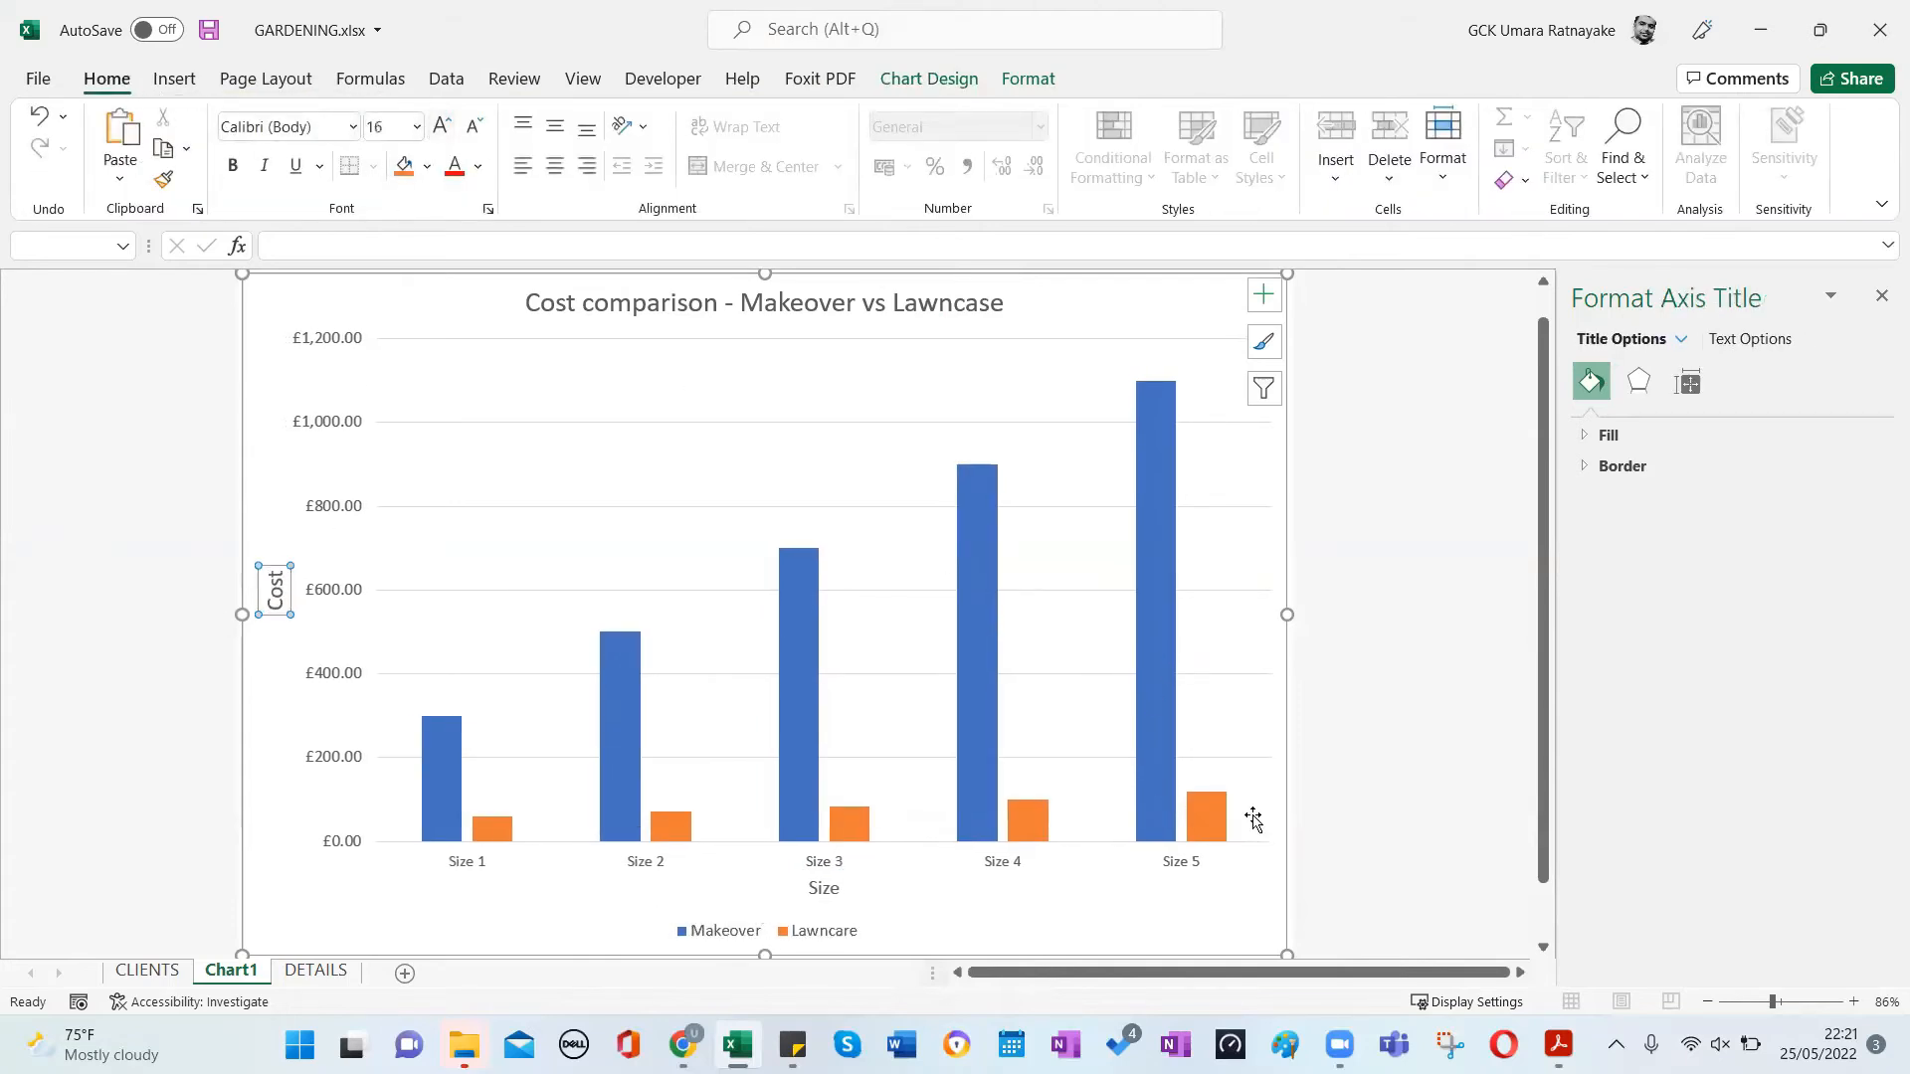
Add a custom footer with the text "zdffsdfsdf" in the center section of the chart sheet's page setup.
{"action": "left_click", "coordinate": [1320, 803]}
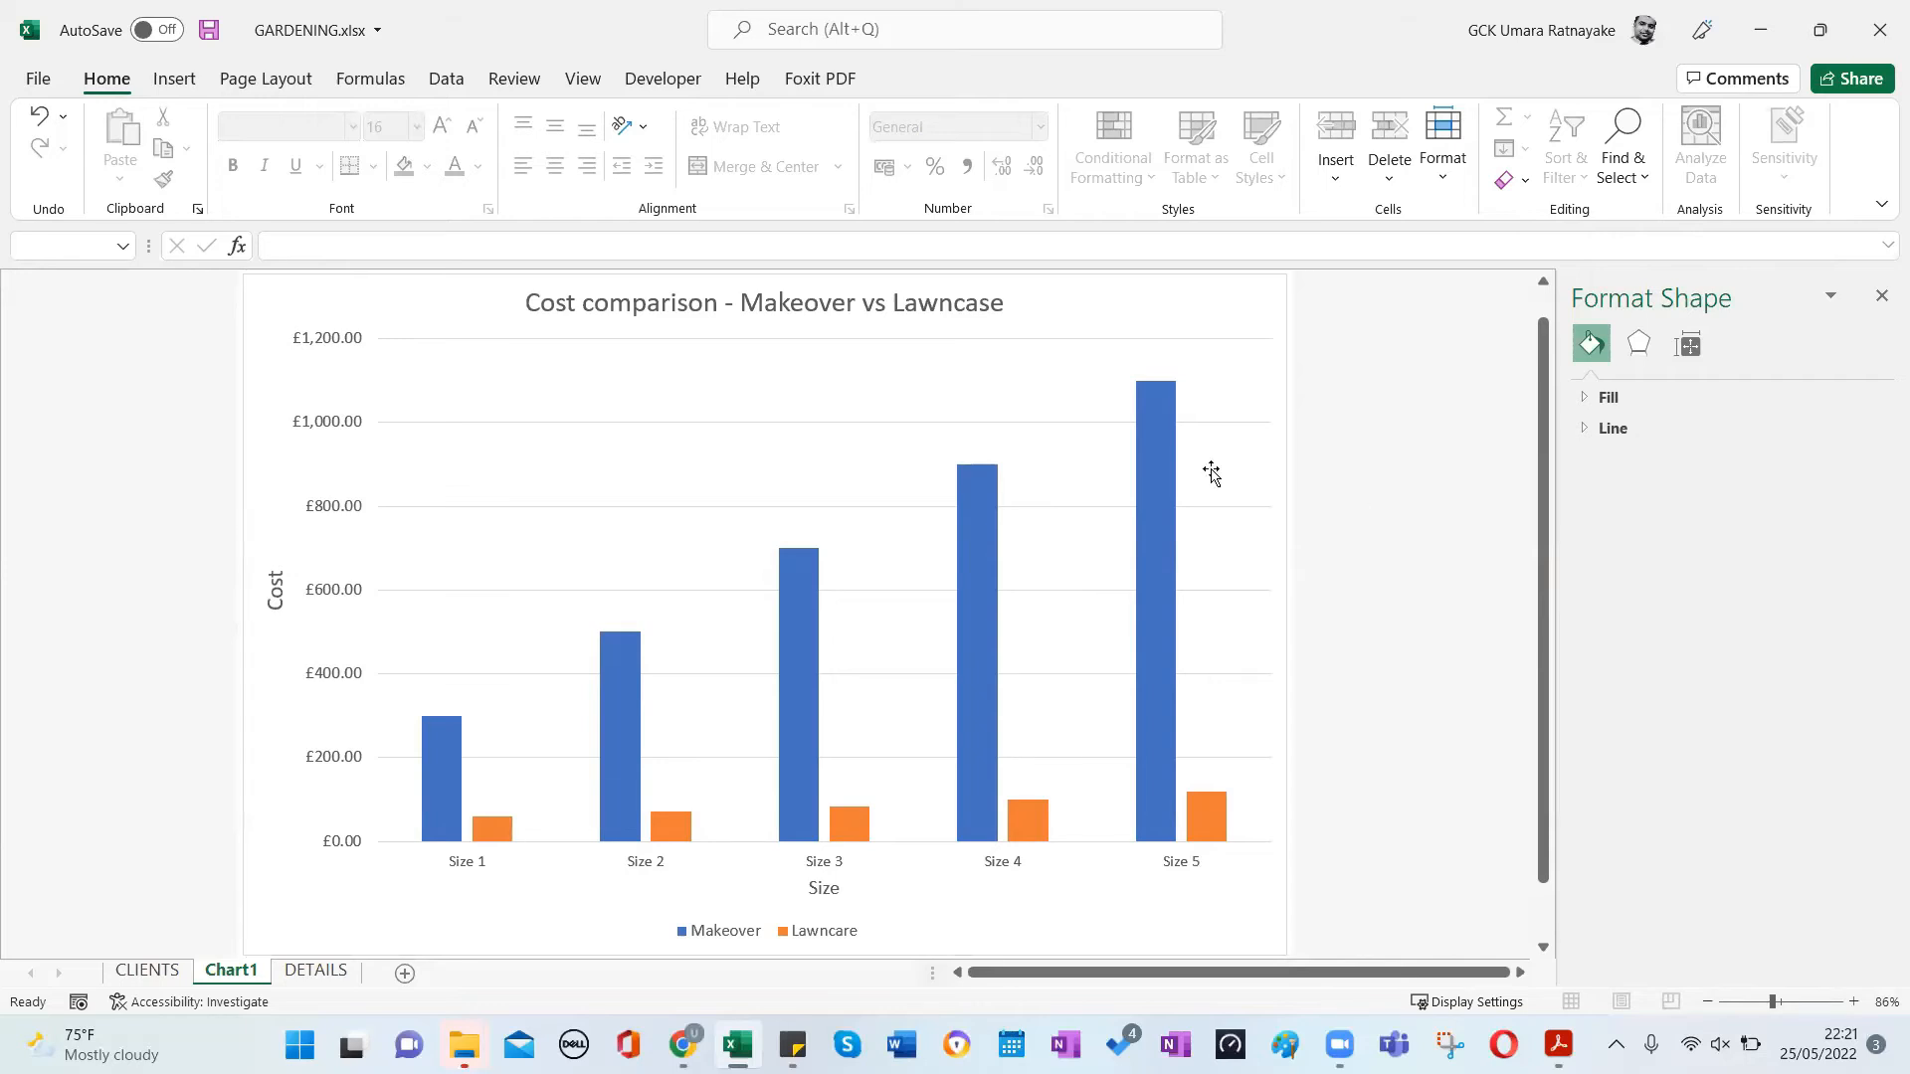
{"action": "left_click", "coordinate": [1234, 339]}
{"action": "left_click", "coordinate": [1369, 373]}
{"action": "left_click", "coordinate": [174, 78]}
{"action": "left_click", "coordinate": [1546, 149]}
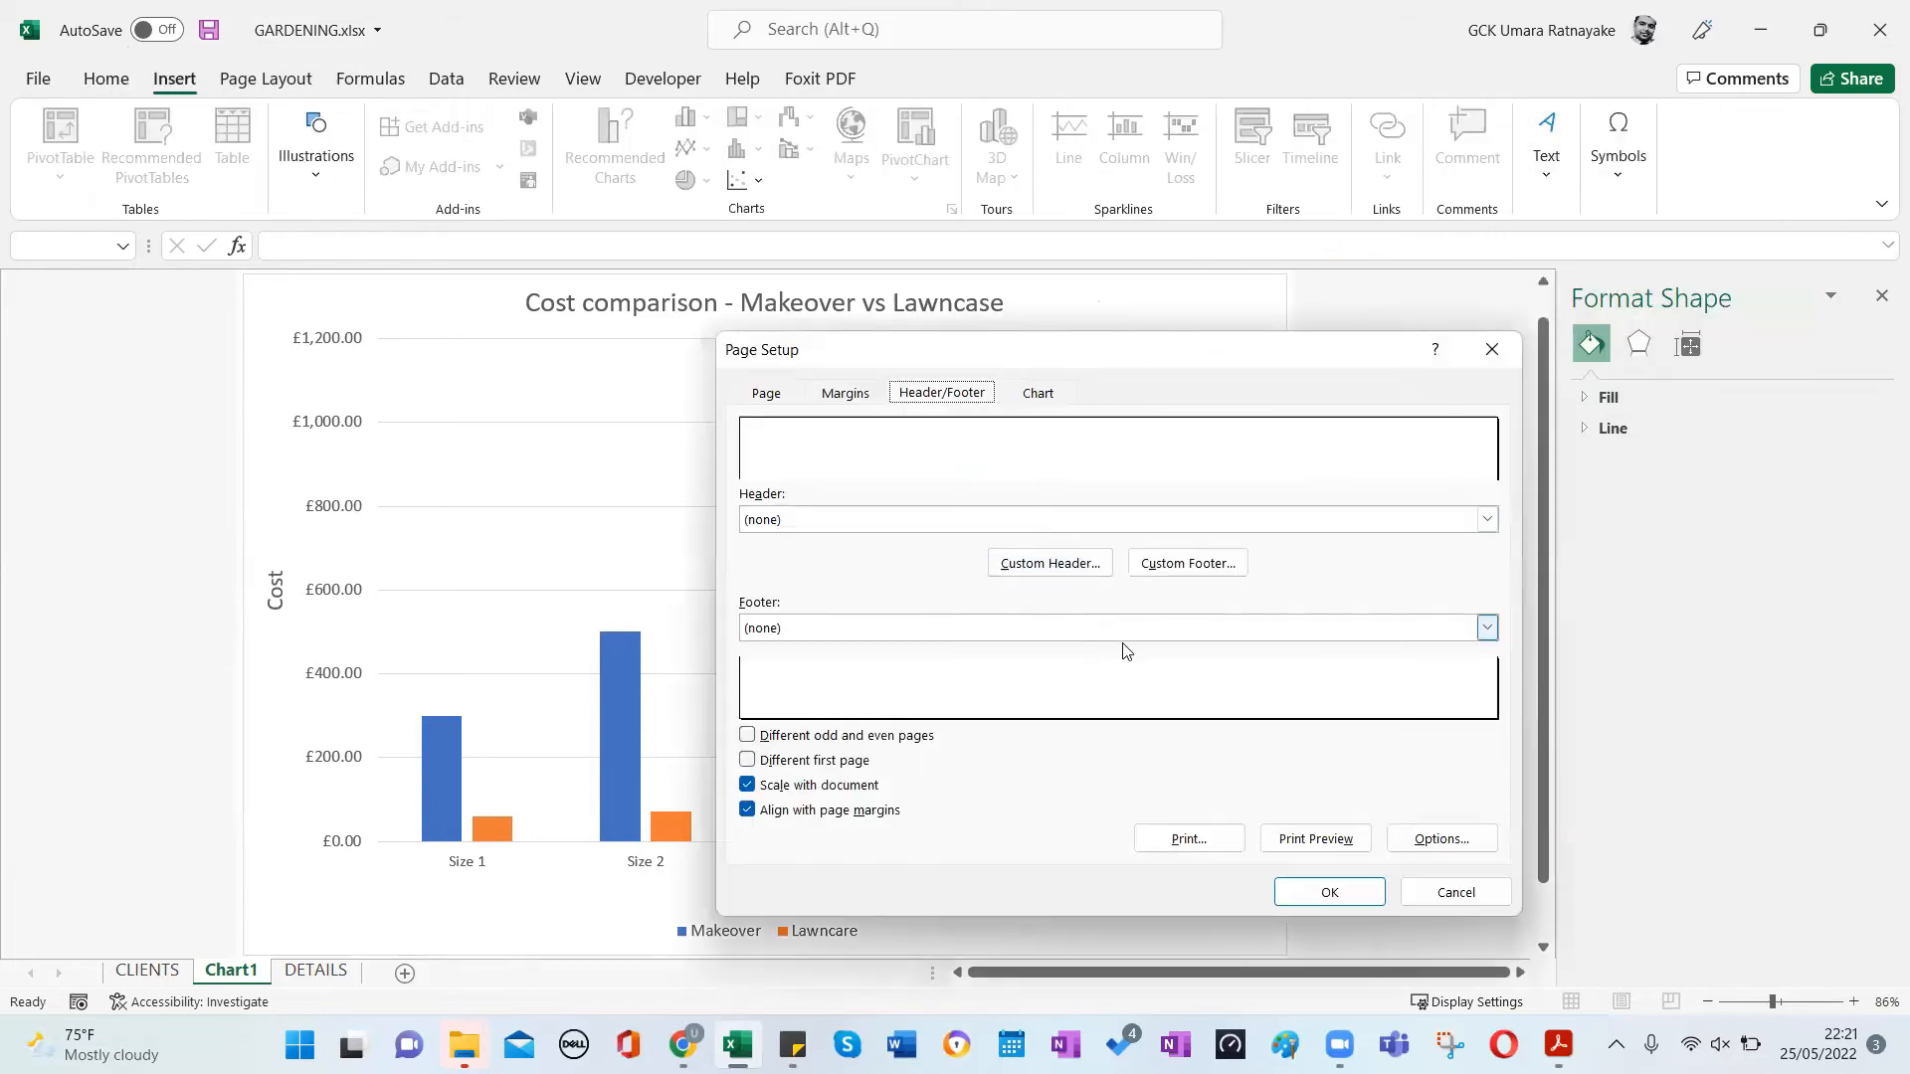
{"action": "left_click", "coordinate": [1168, 573]}
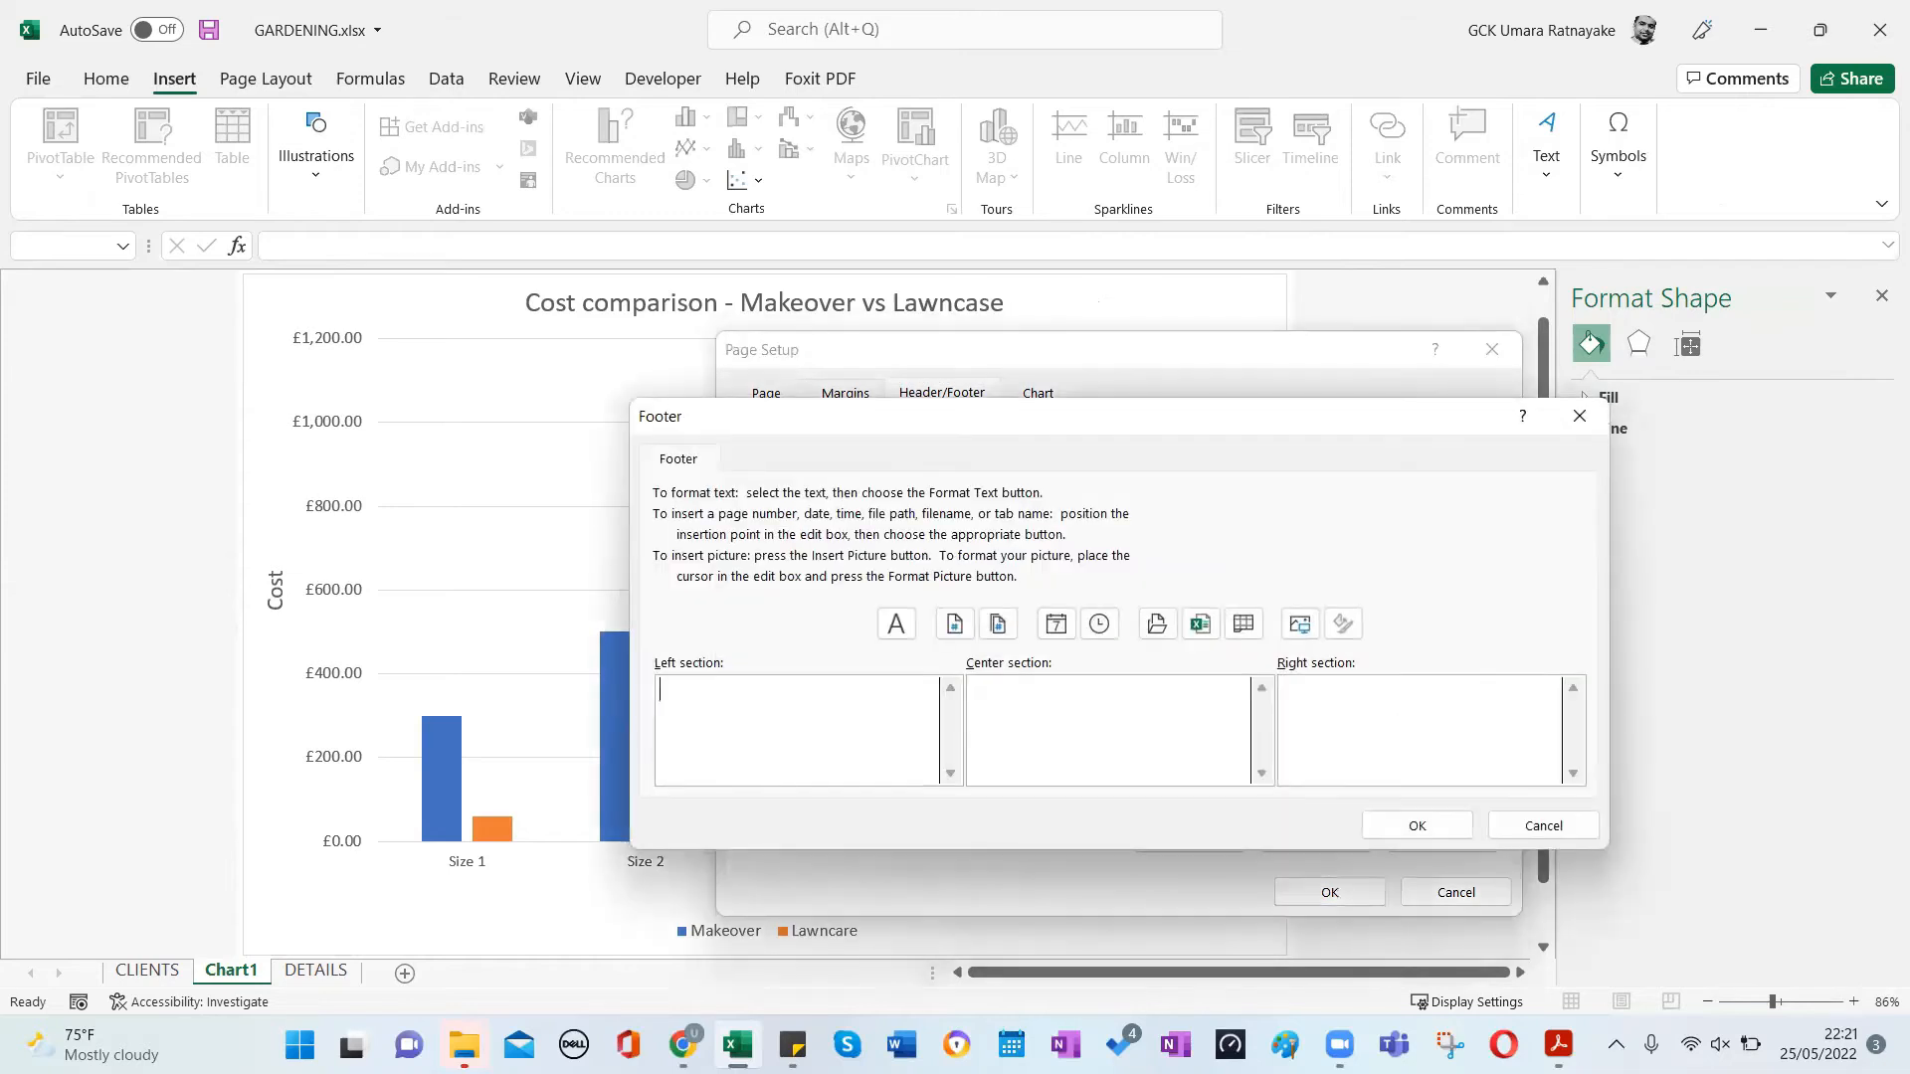
{"action": "left_click", "coordinate": [1061, 707]}
{"action": "type", "text": "zdffsdfsdf"}
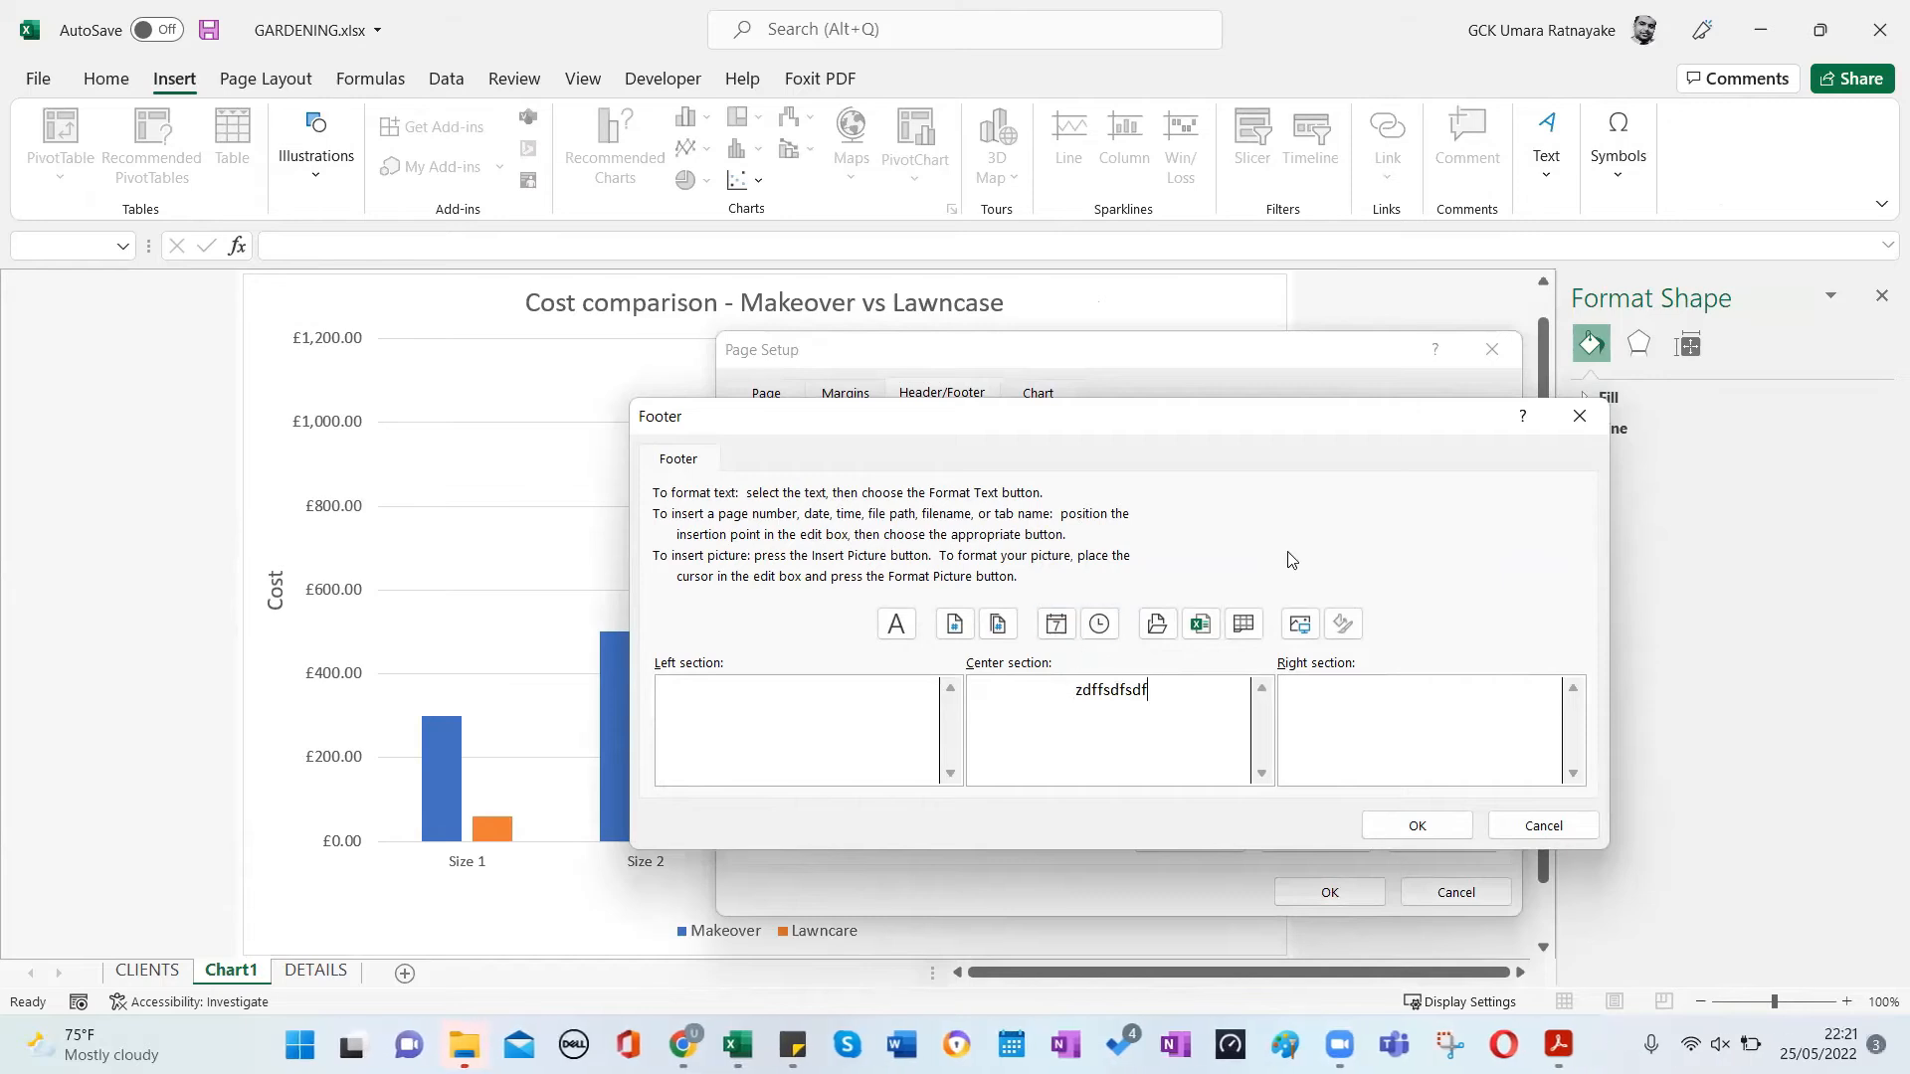
{"action": "left_click", "coordinate": [1433, 832]}
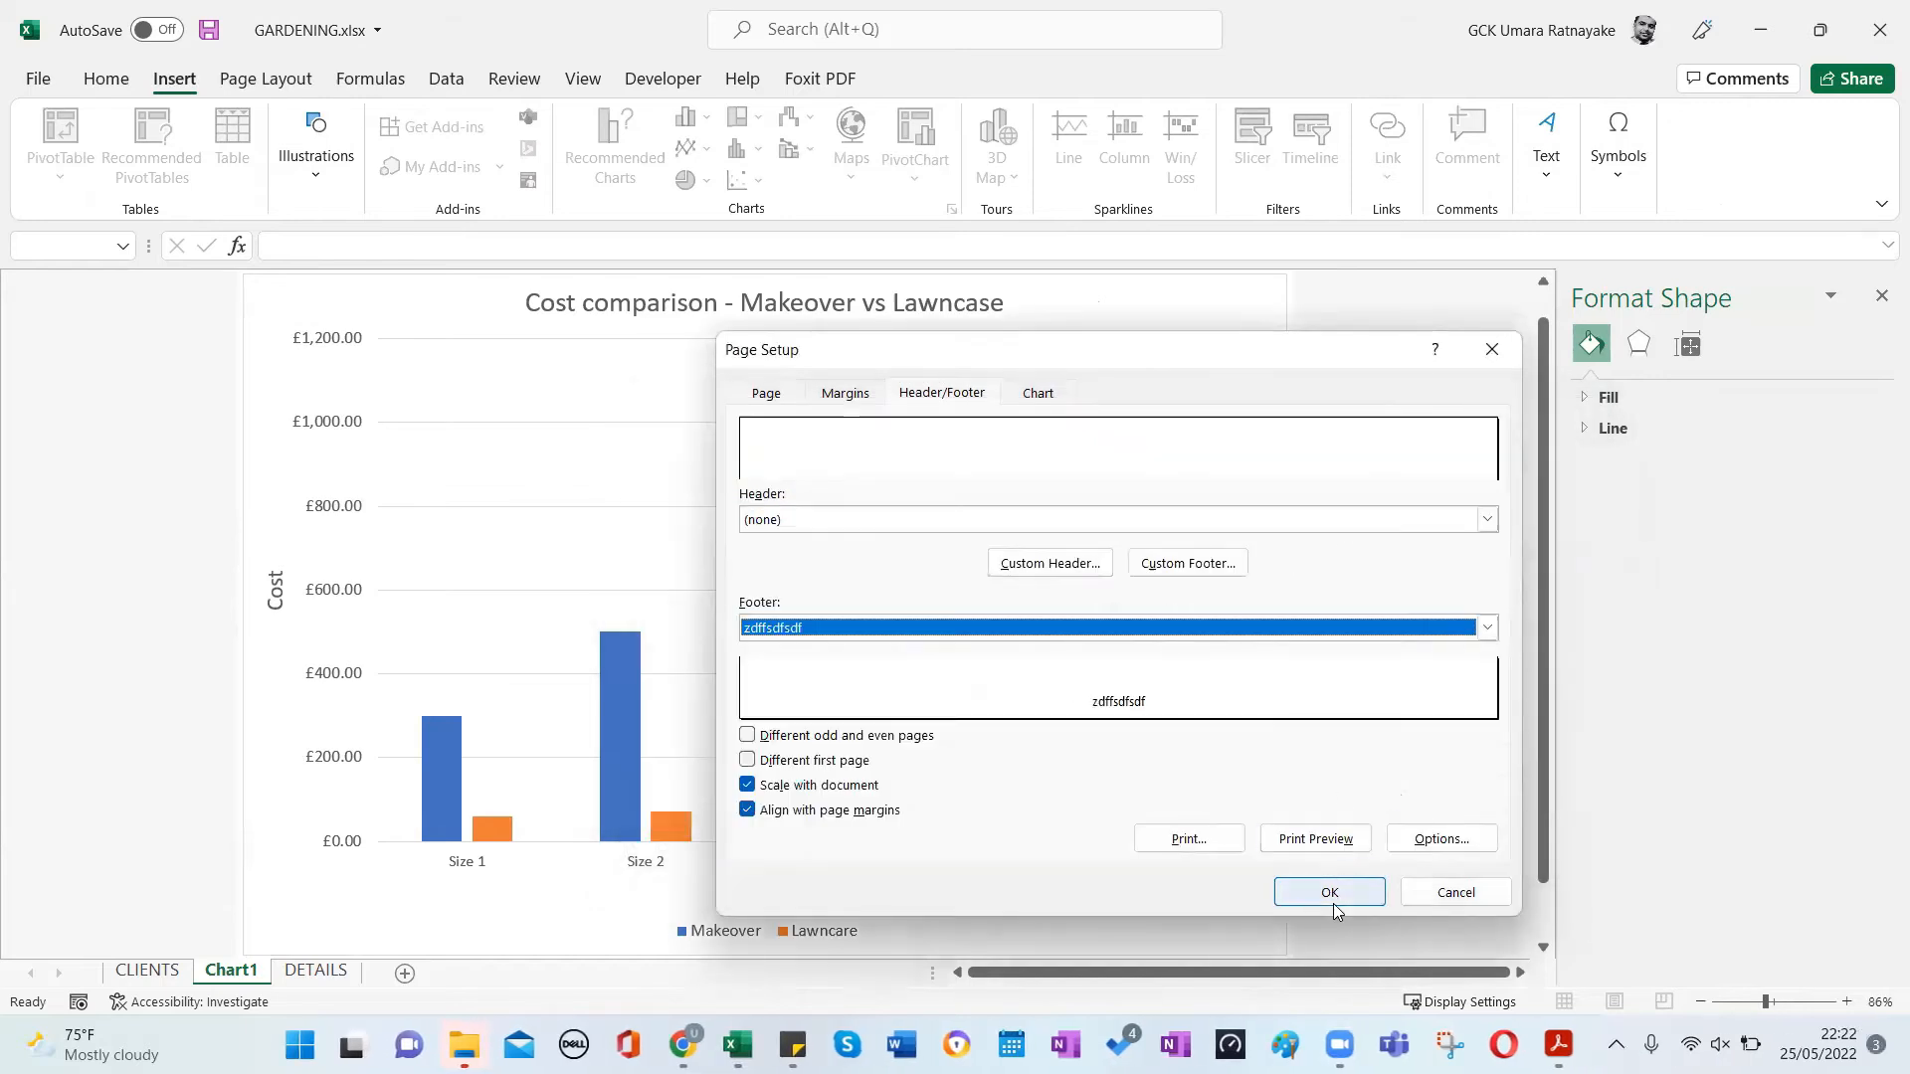
{"action": "key", "text": "Return"}
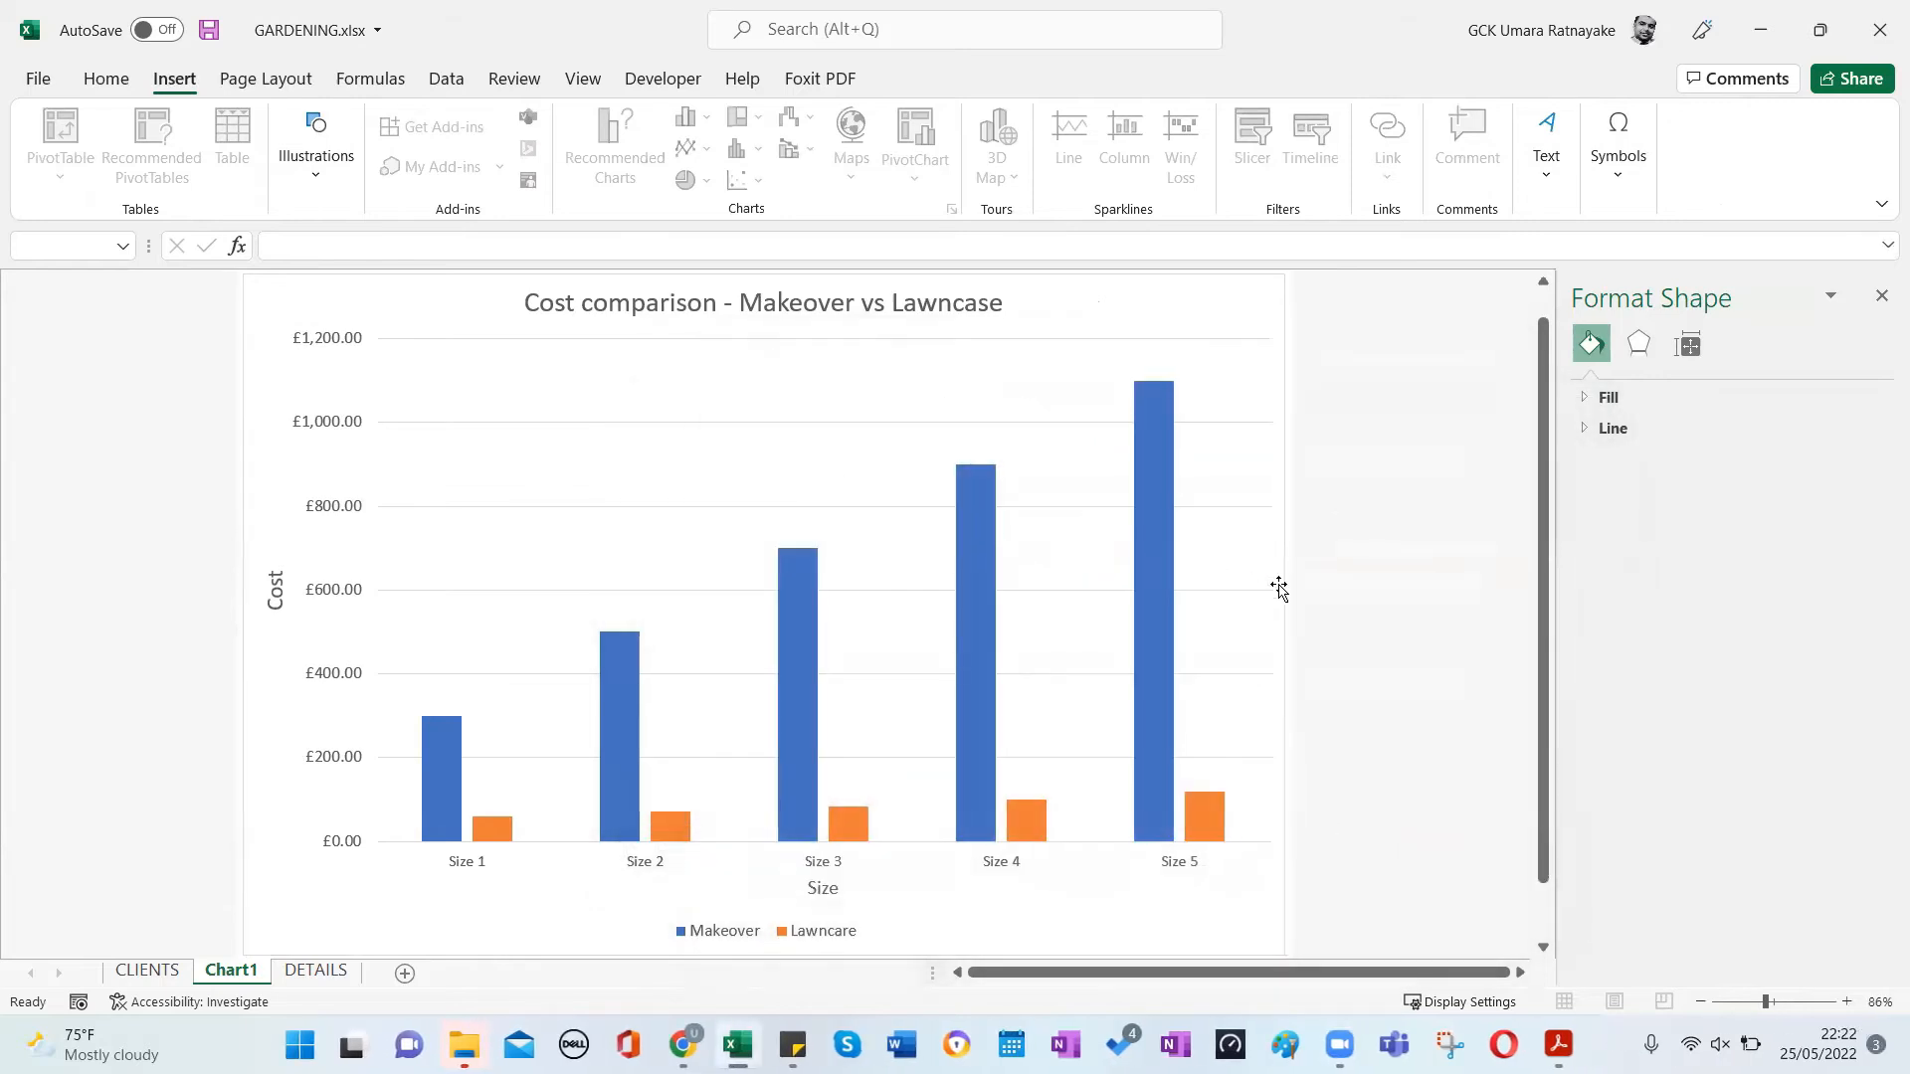
{"action": "left_click", "coordinate": [1279, 589]}
Switch to the exam paper in Adobe Acrobat Reader, check what follows the chart task, and return to the Excel workbook.
{"action": "key", "text": "super+Tab"}
{"action": "key", "text": "Right"}
{"action": "key", "text": "Return"}
{"action": "scroll", "coordinate": [1019, 597], "scroll_direction": "down", "scroll_amount": 6}
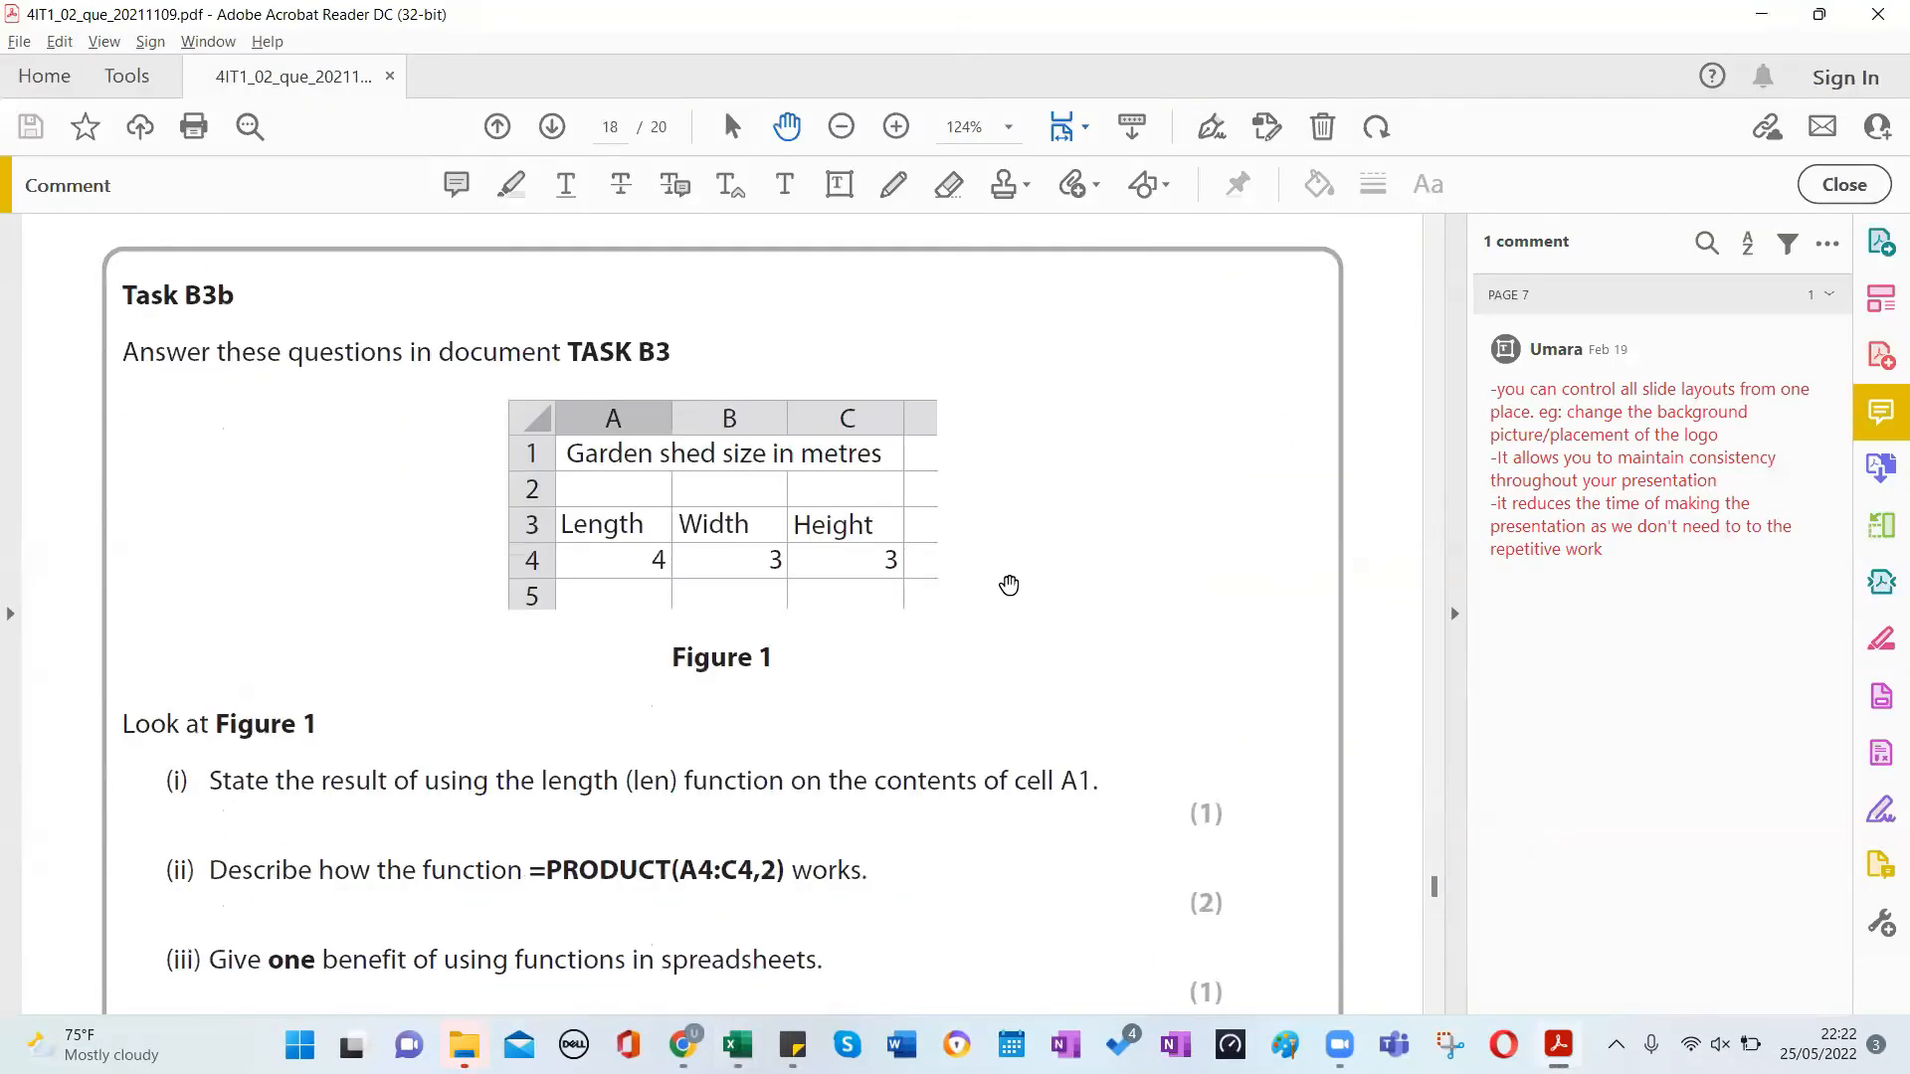
{"action": "scroll", "coordinate": [955, 593], "scroll_direction": "down", "scroll_amount": 3}
{"action": "key", "text": "alt+Tab"}
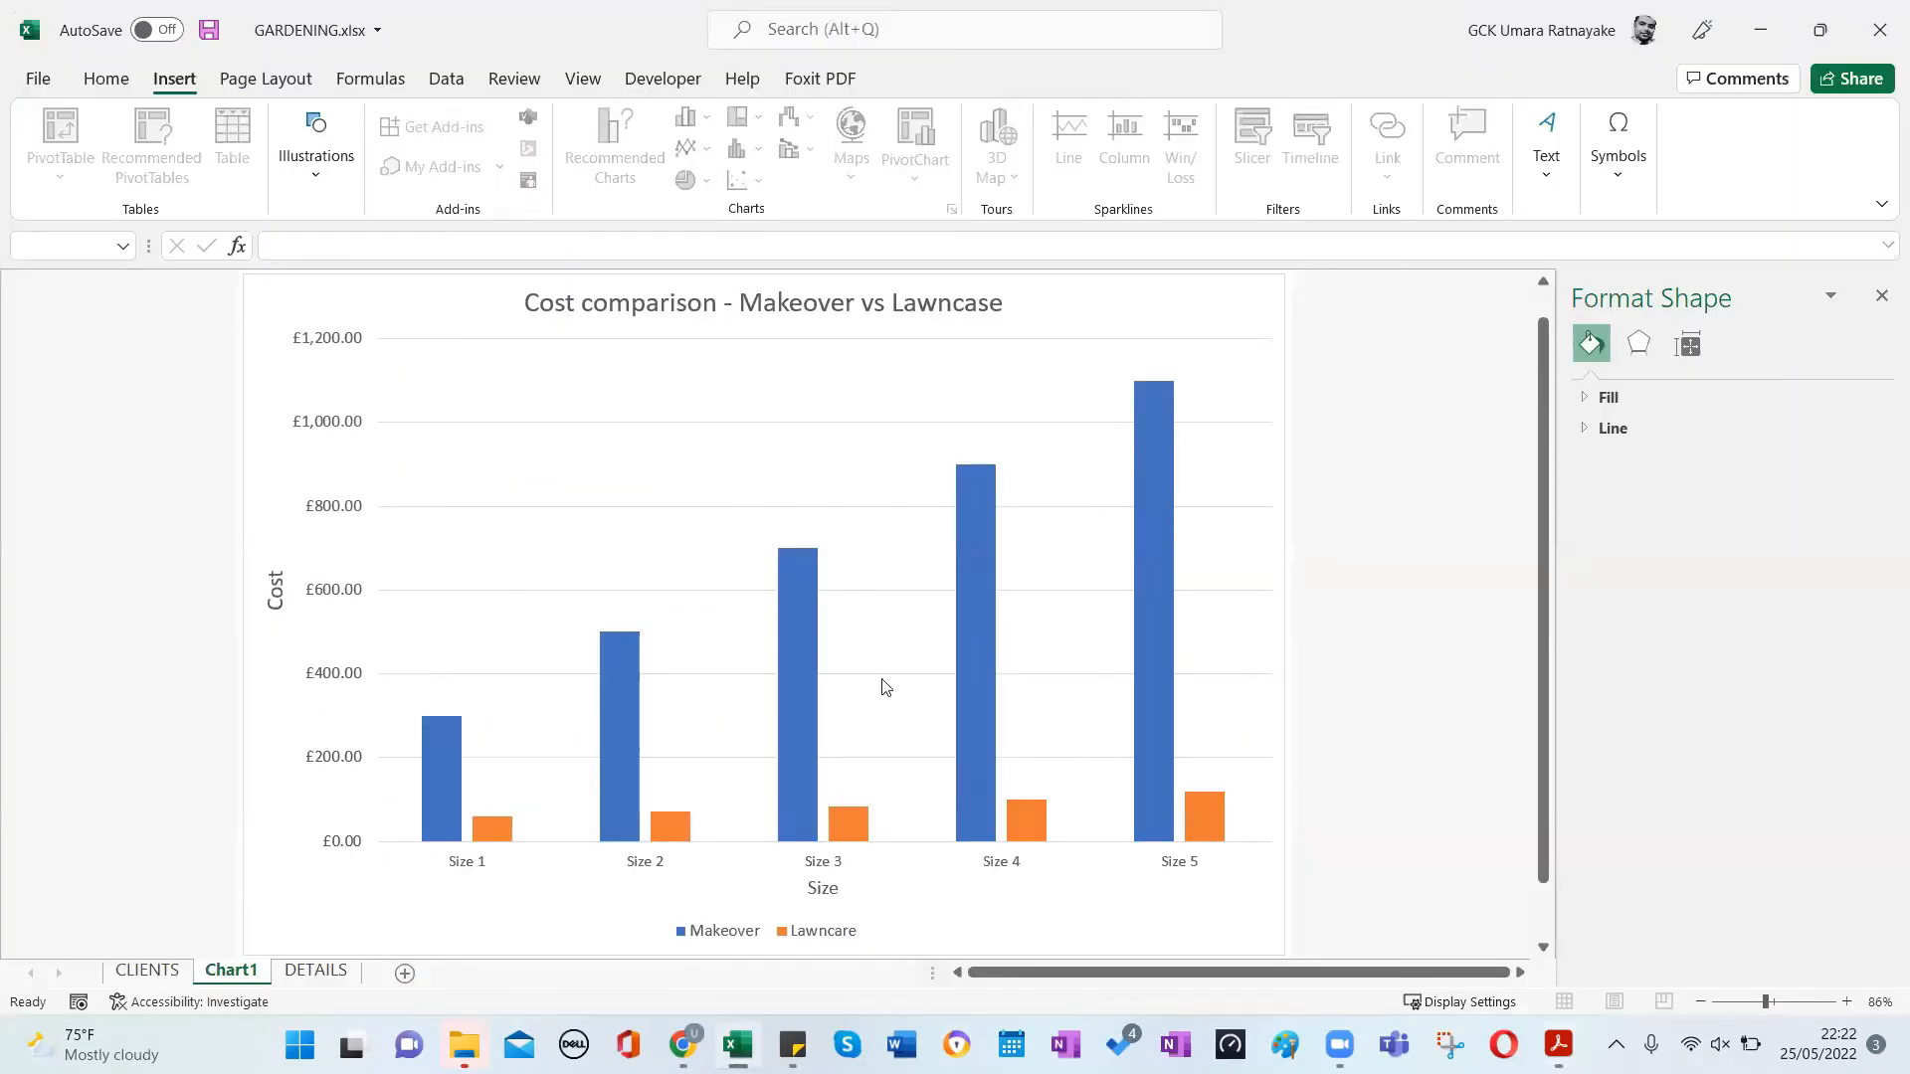
Sort the garden size cost table on the DETAILS sheet by Garden Size Reference in Z to A order.
{"action": "left_click", "coordinate": [139, 971]}
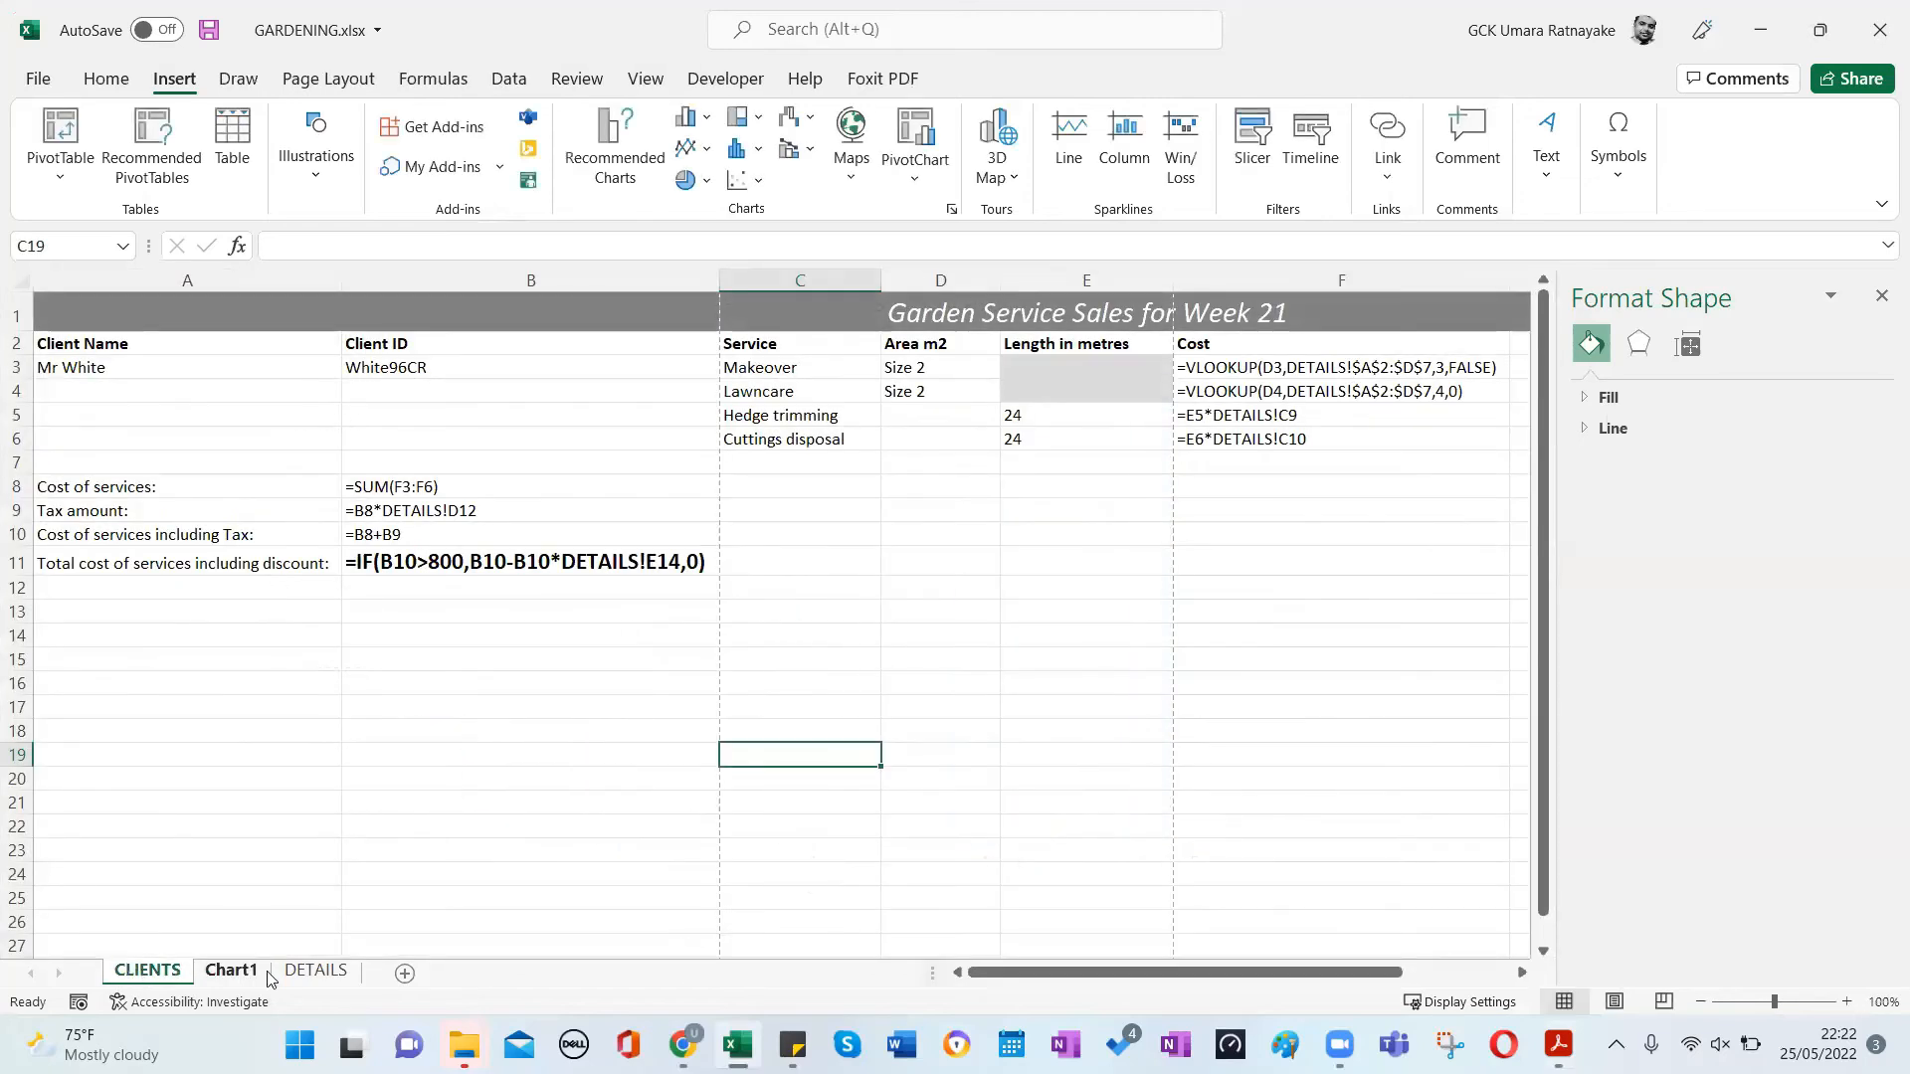
{"action": "left_click", "coordinate": [231, 971]}
{"action": "left_click", "coordinate": [315, 972]}
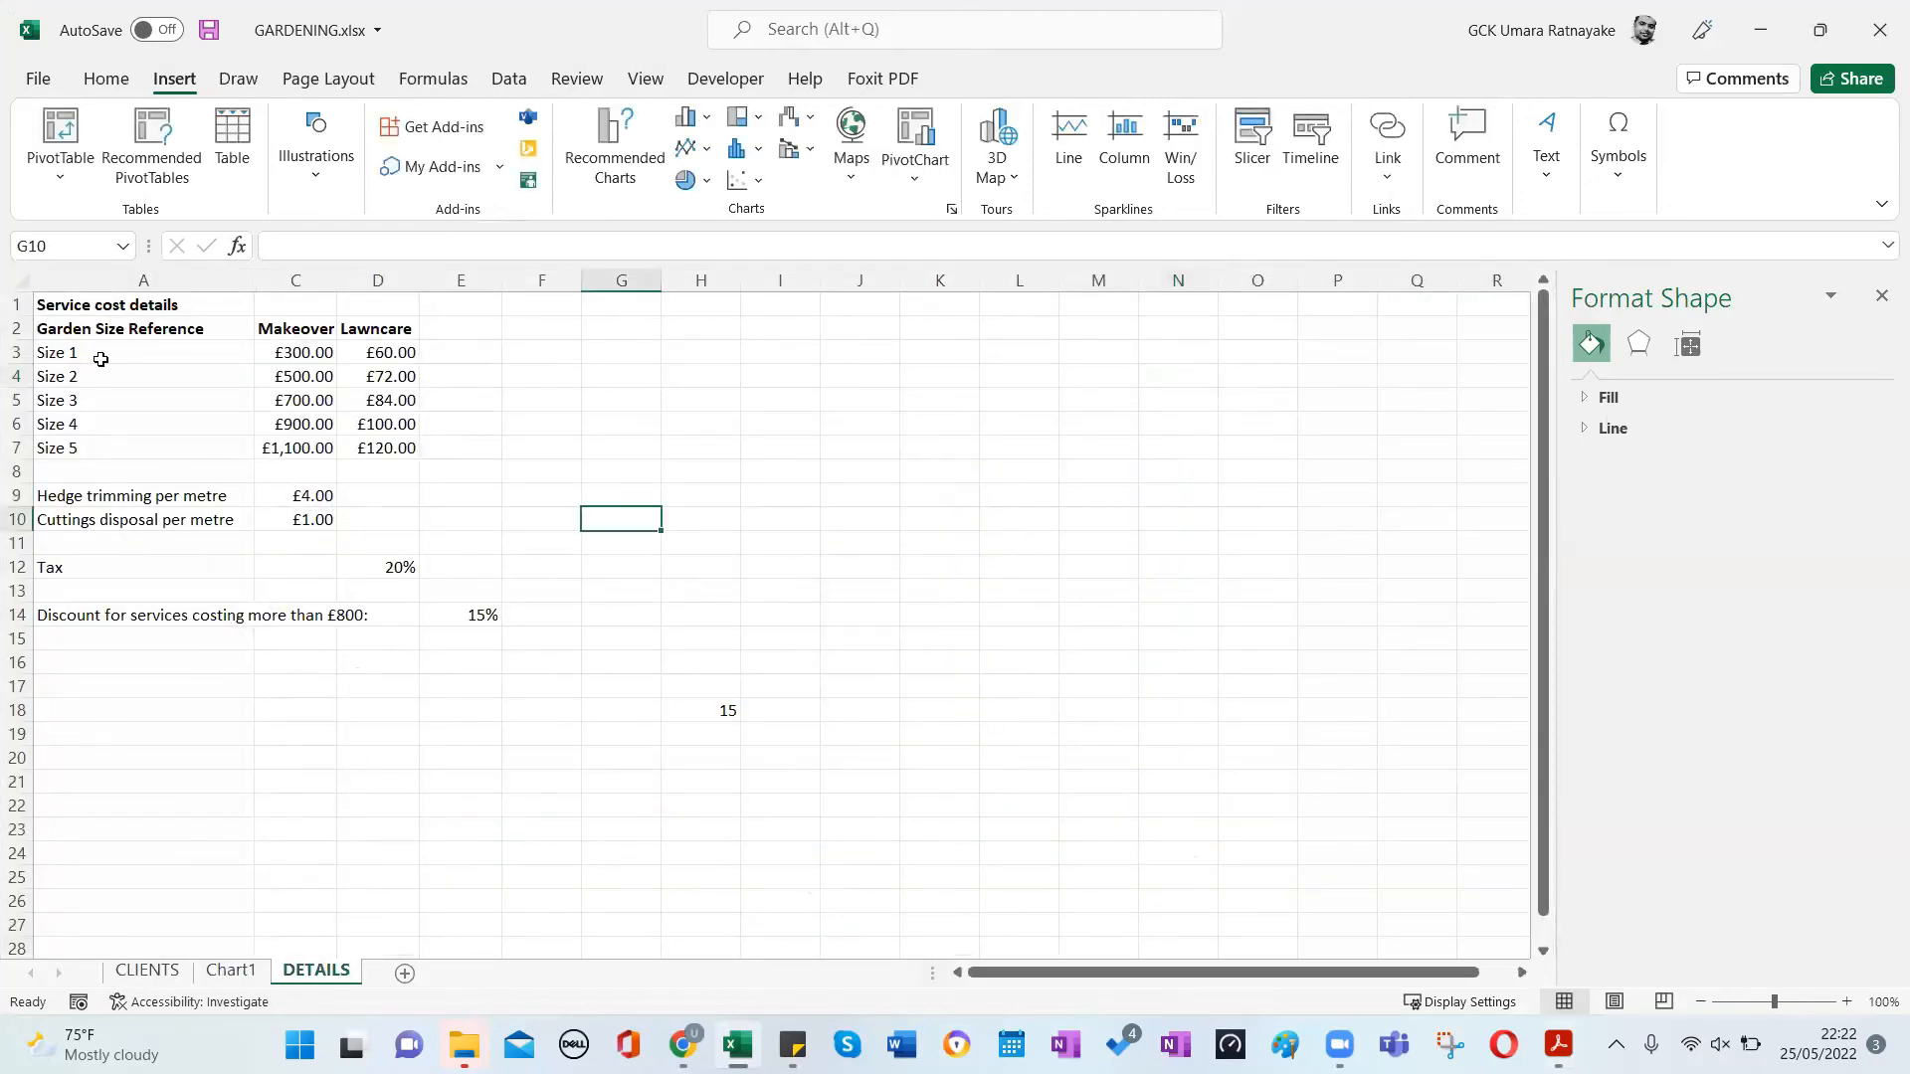
{"action": "left_click_drag", "start_coordinate": [113, 325], "coordinate": [363, 450]}
{"action": "left_click", "coordinate": [359, 439]}
{"action": "left_click_drag", "start_coordinate": [186, 335], "coordinate": [383, 448]}
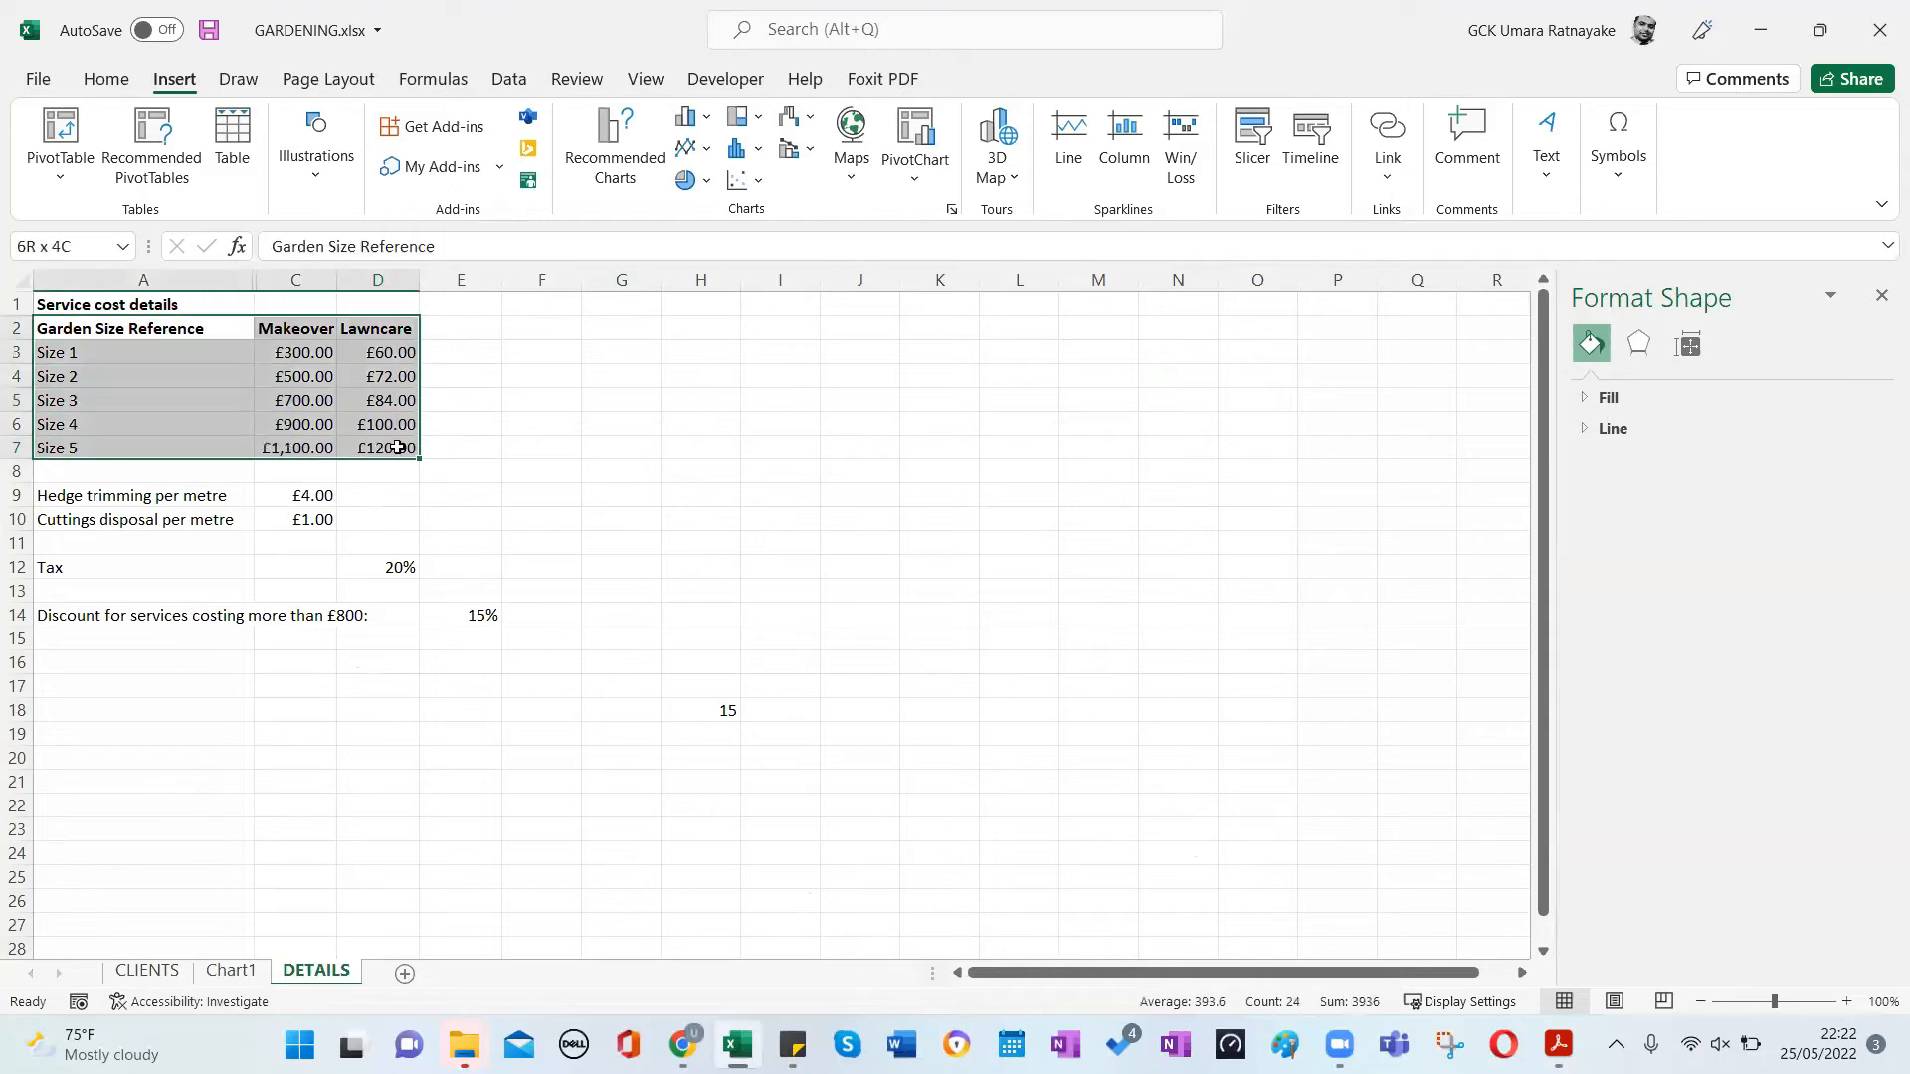
{"action": "left_click", "coordinate": [510, 80]}
{"action": "left_click", "coordinate": [1005, 139]}
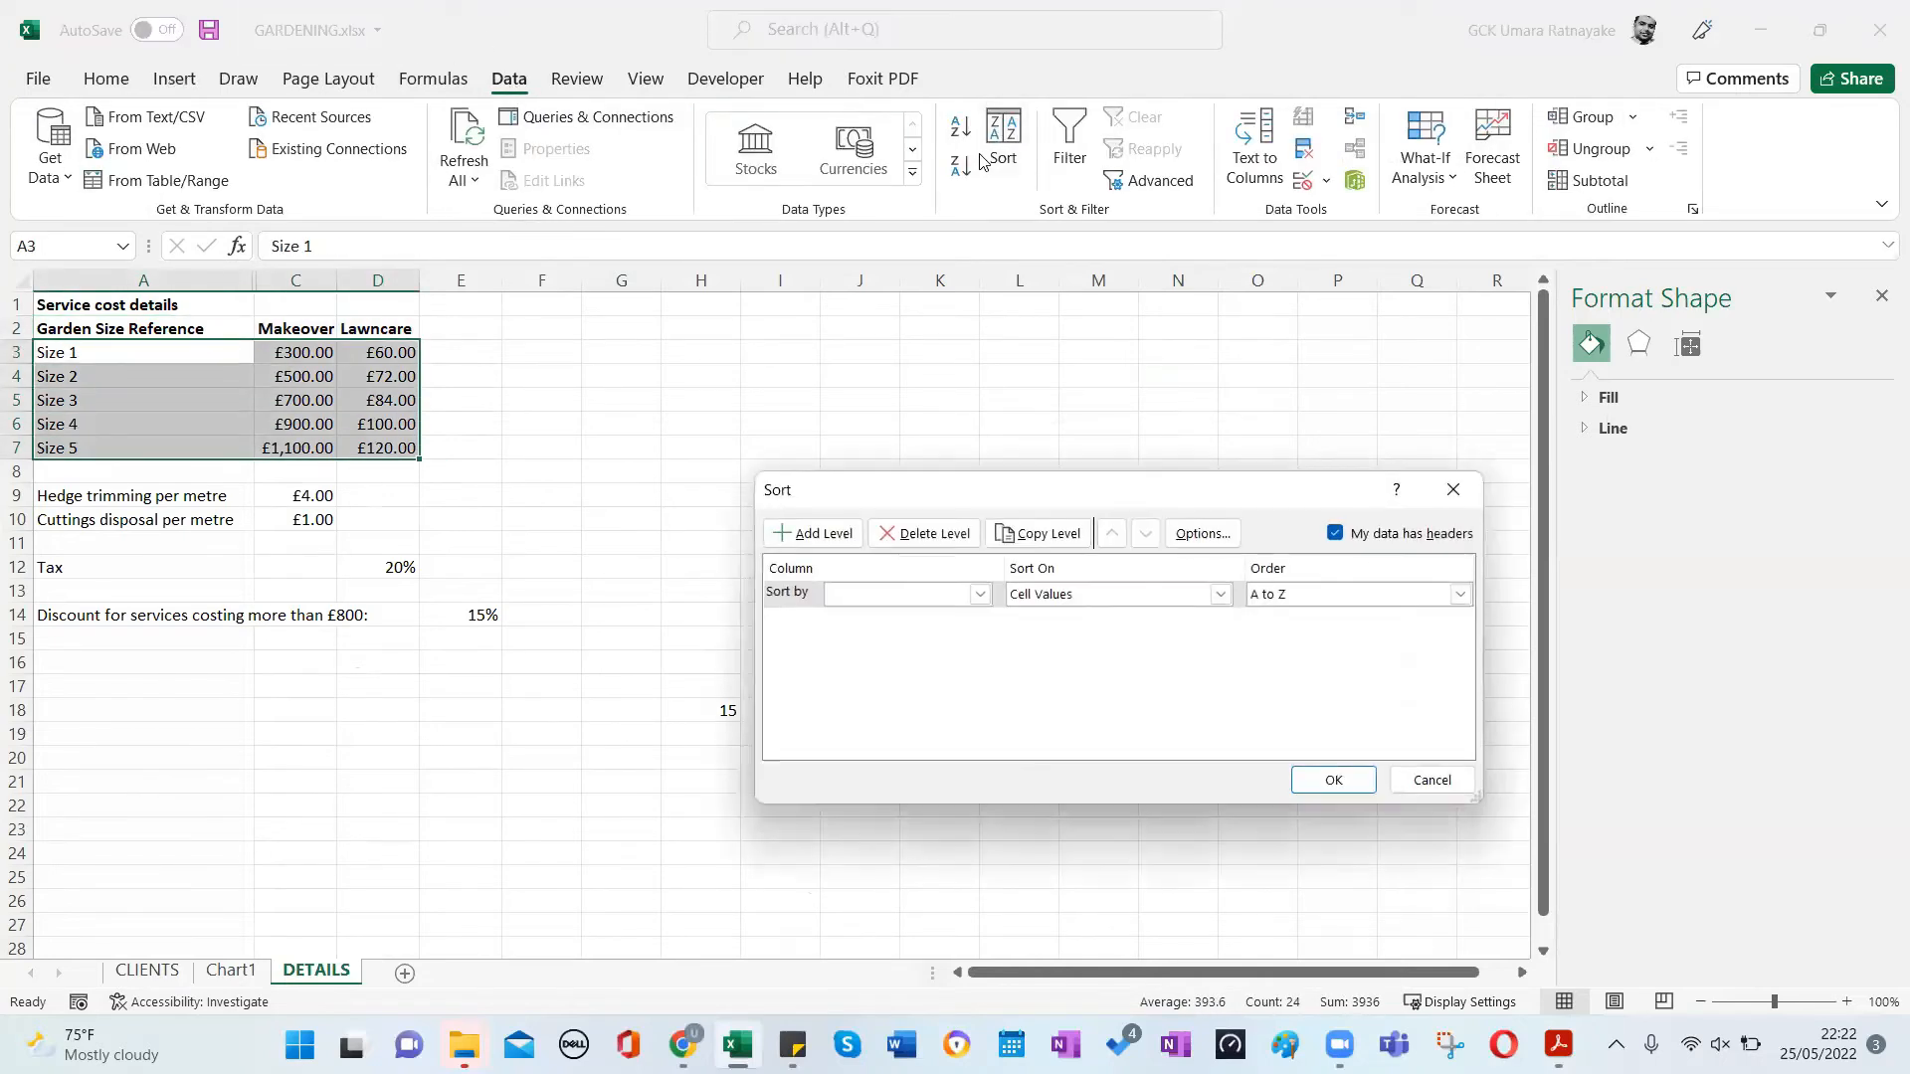
{"action": "left_click_drag", "start_coordinate": [1281, 503], "coordinate": [1241, 349]}
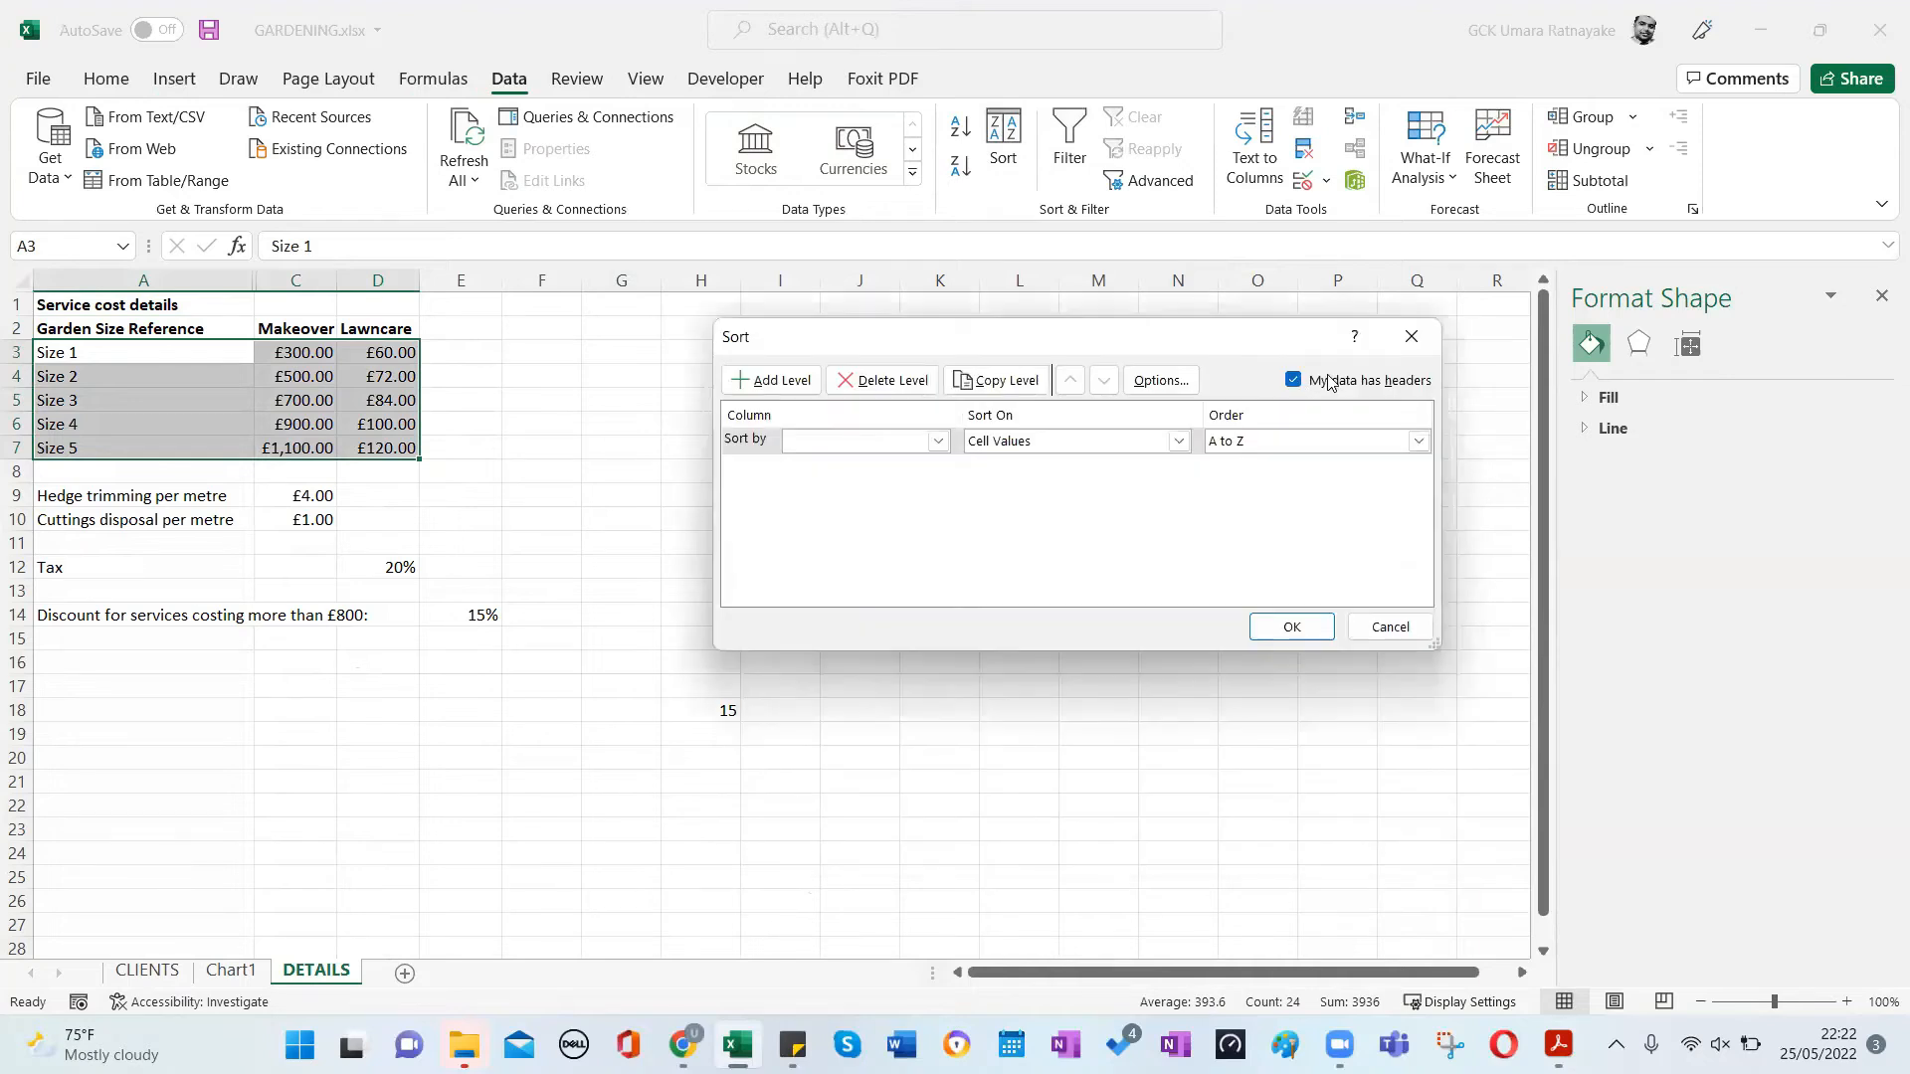
{"action": "left_click", "coordinate": [938, 441]}
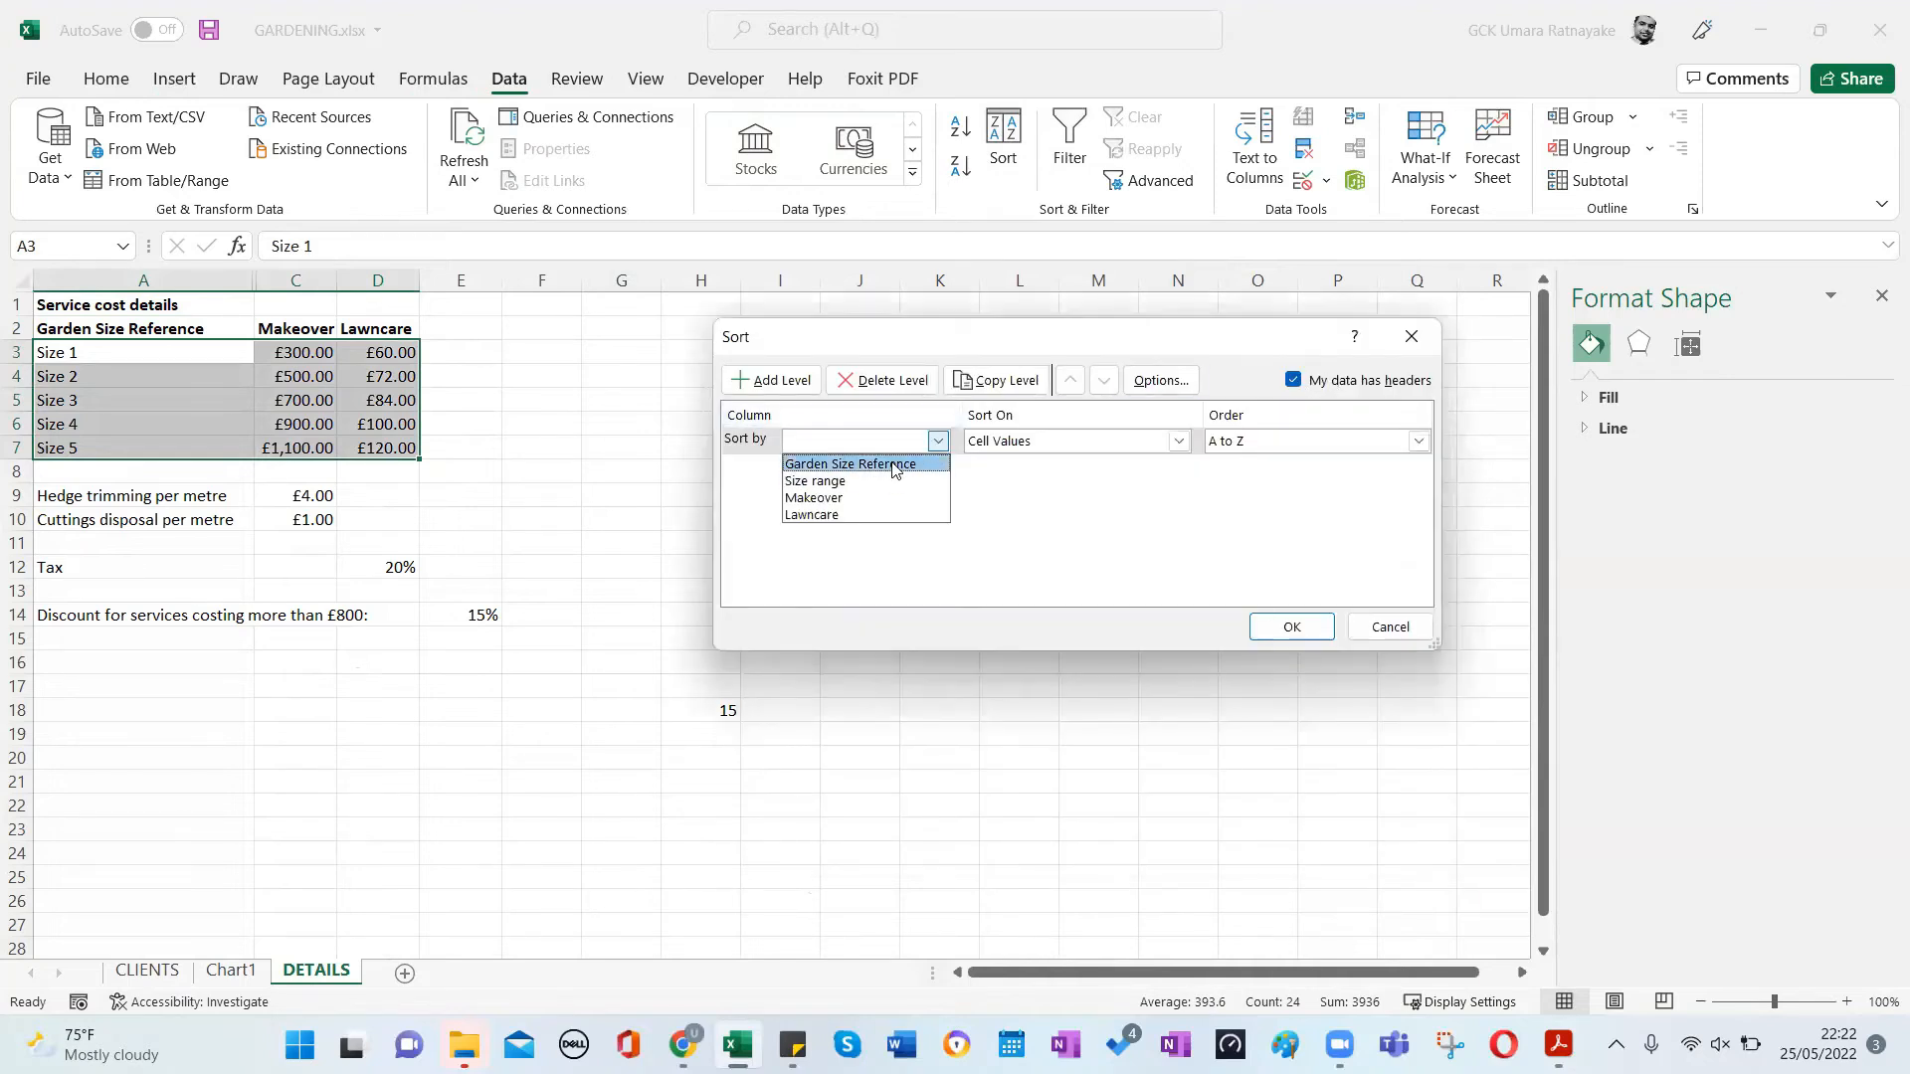
{"action": "left_click", "coordinate": [895, 465]}
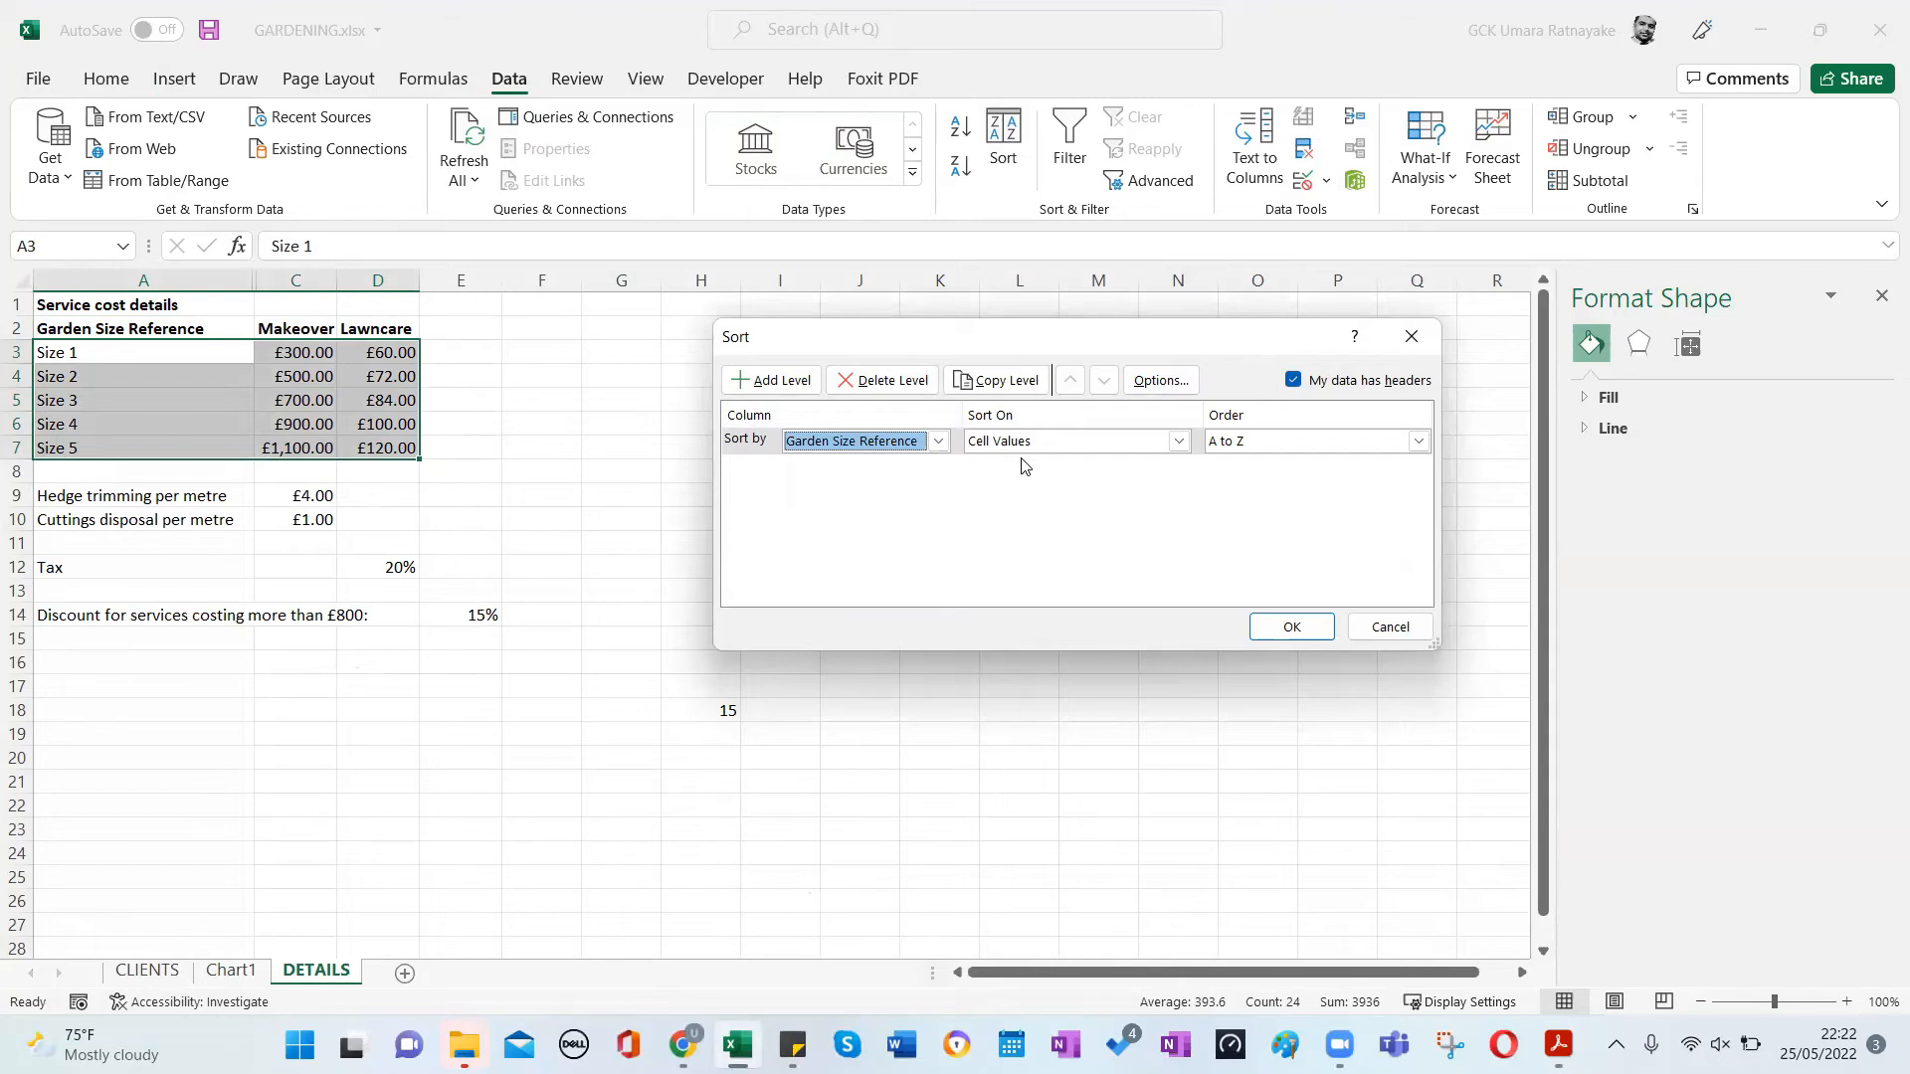
{"action": "left_click", "coordinate": [1417, 445]}
{"action": "left_click", "coordinate": [1309, 481]}
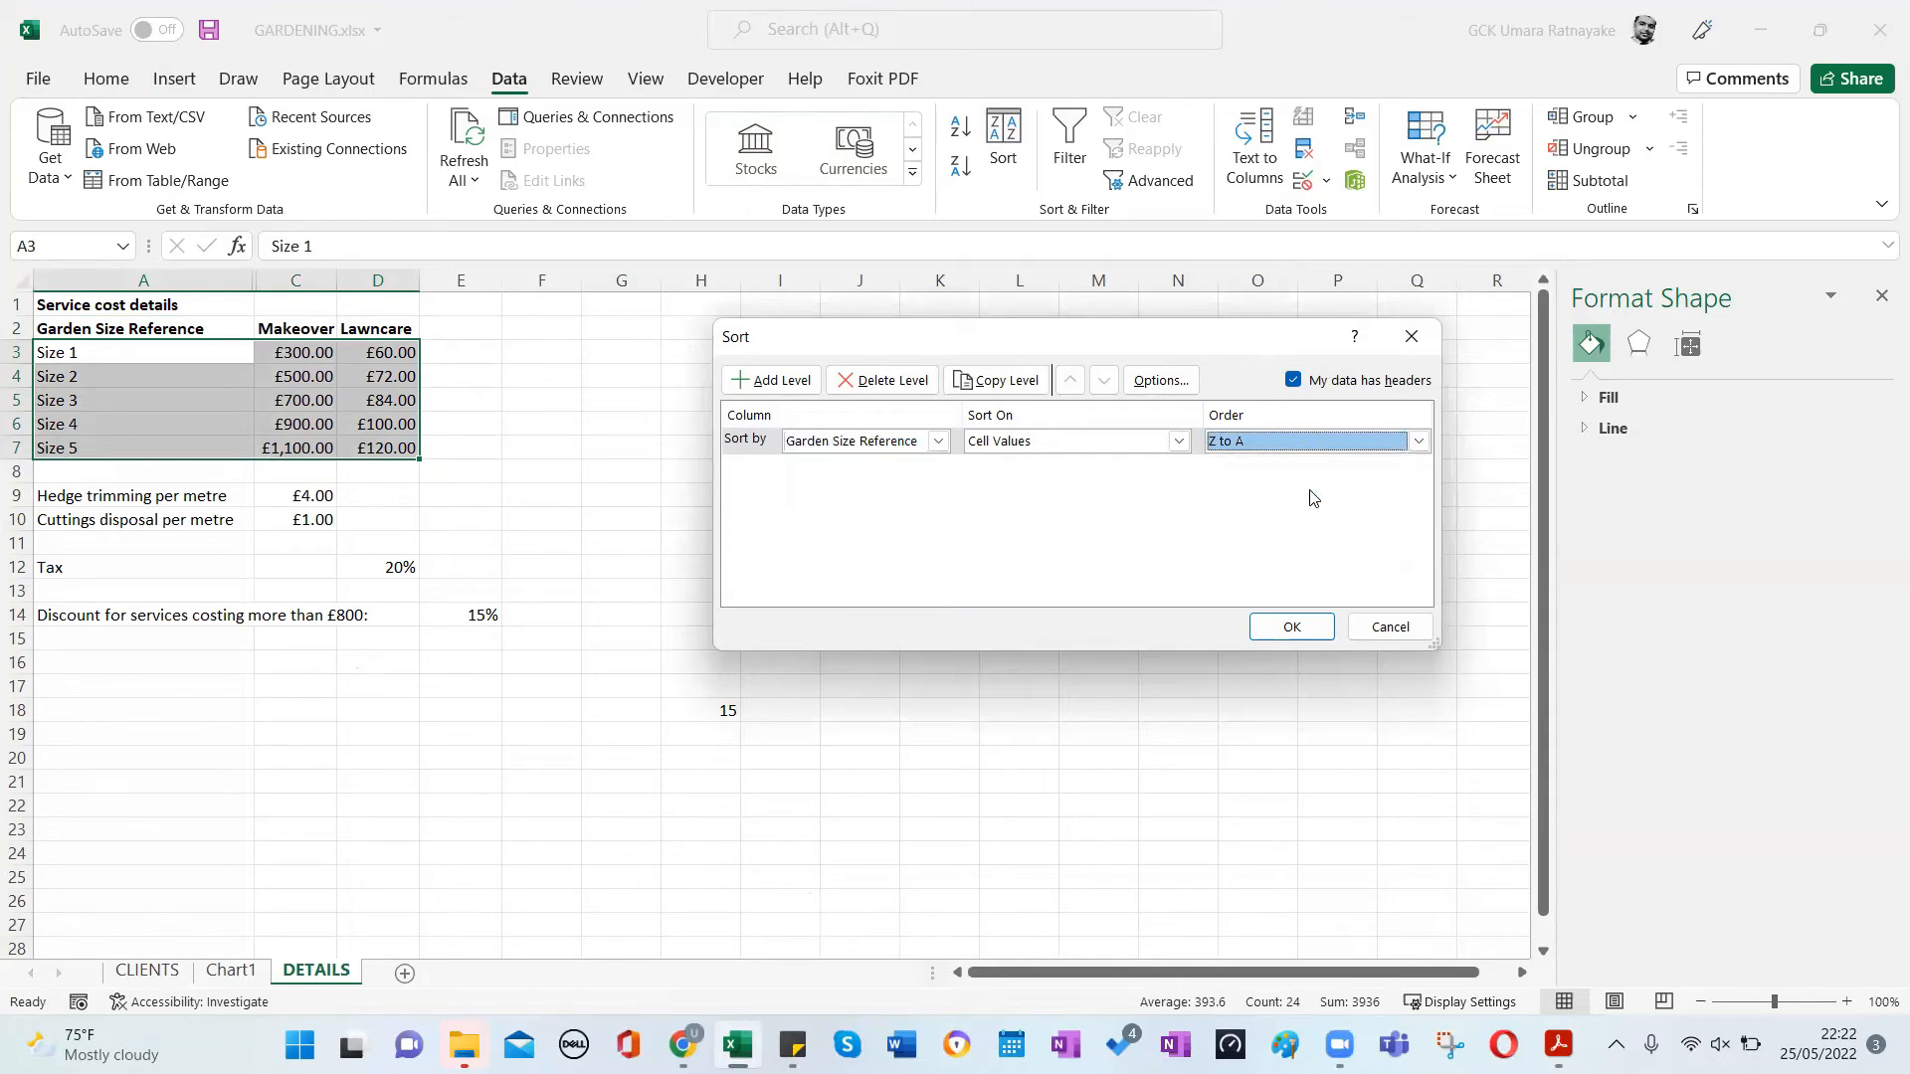
{"action": "left_click", "coordinate": [1292, 626]}
{"action": "left_click", "coordinate": [1177, 589]}
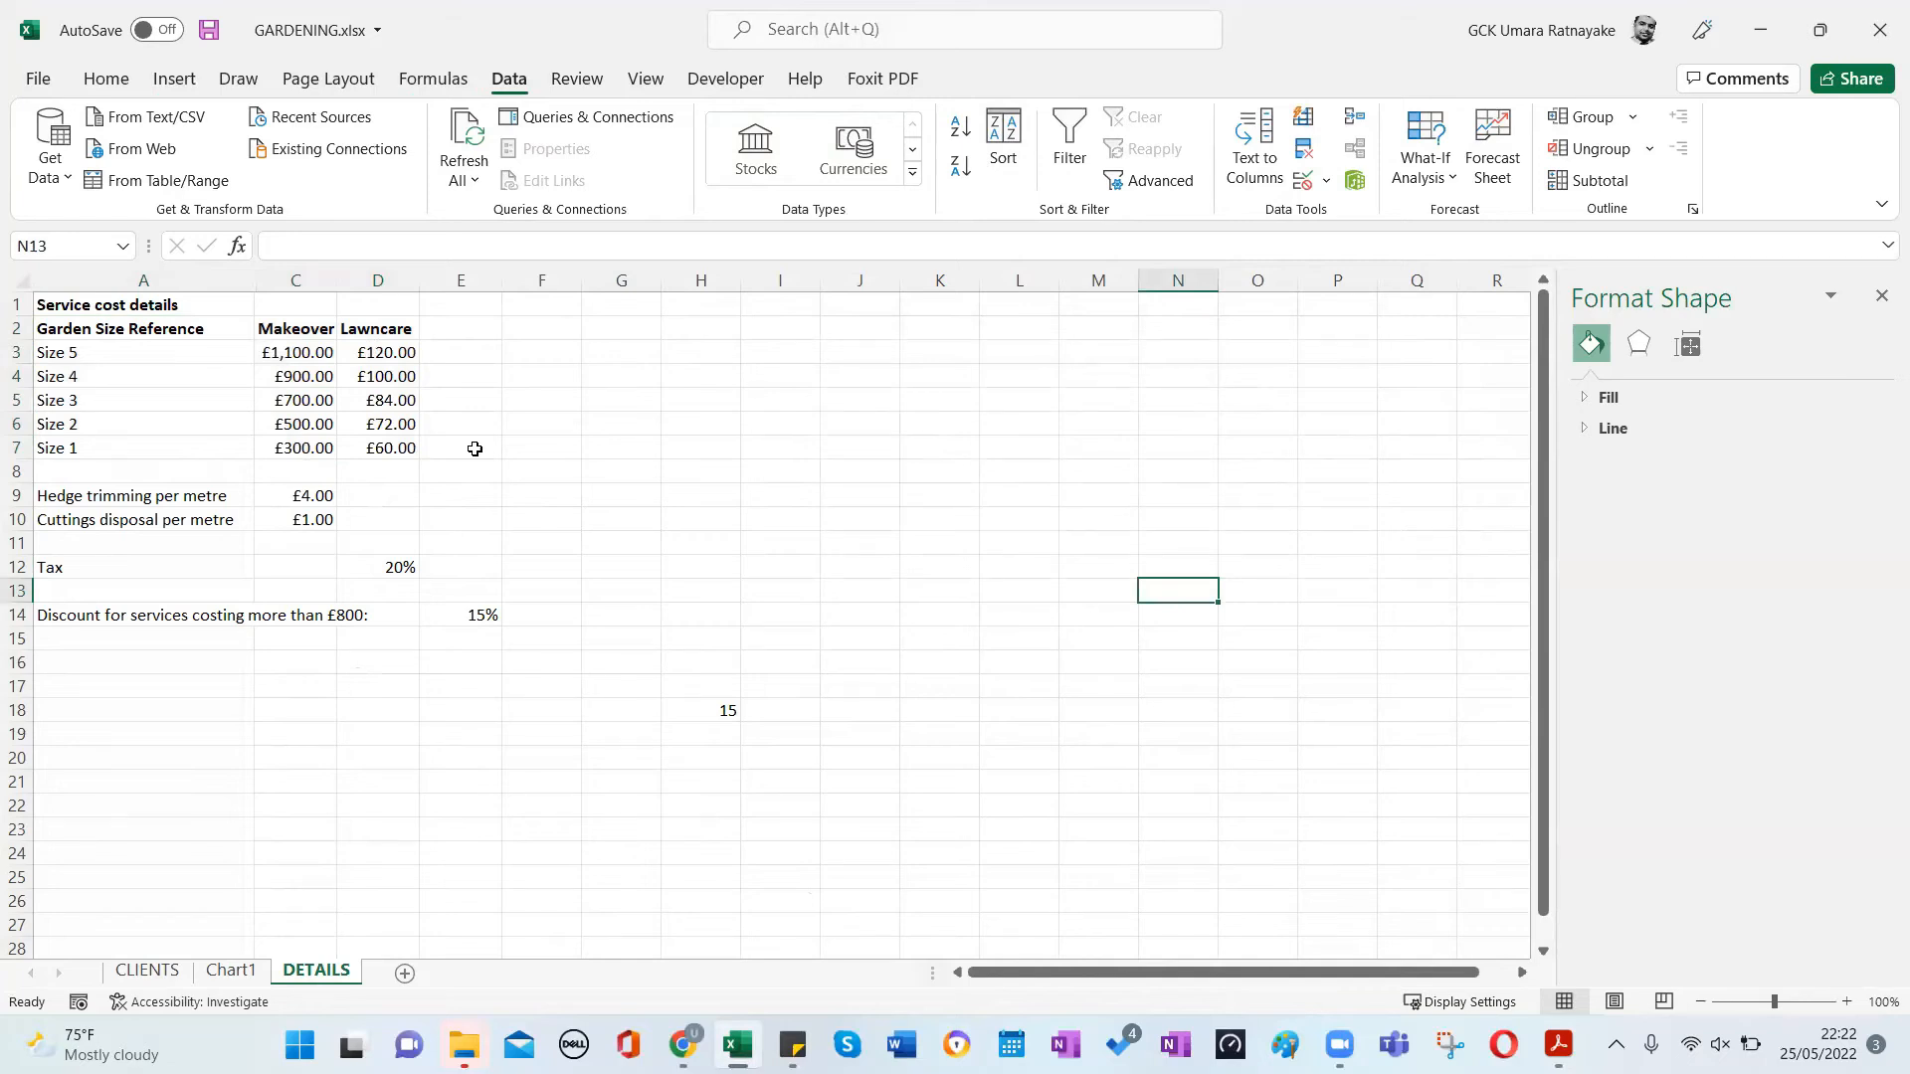
{"action": "left_click", "coordinate": [719, 473]}
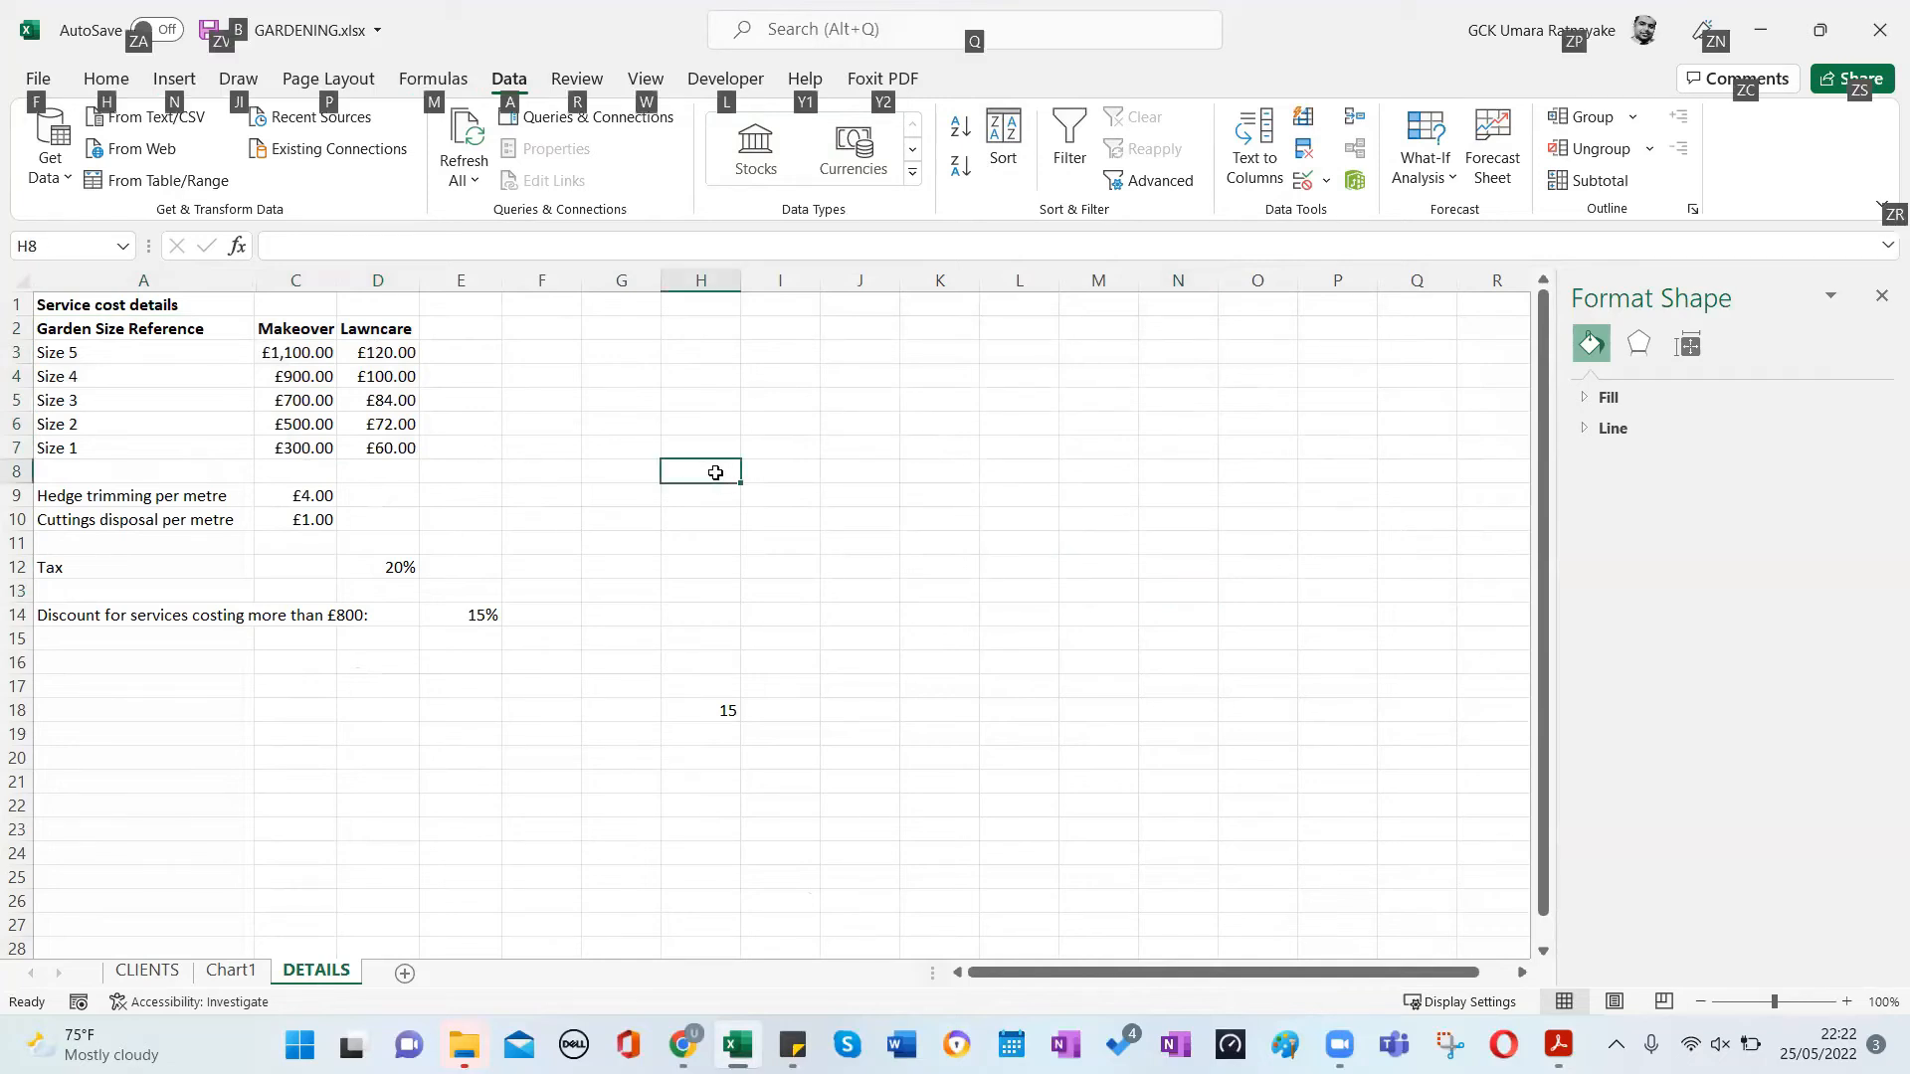
Switch to the exam paper in Adobe Acrobat Reader and read the Task B3b questions about Figure 1.
{"action": "key", "text": "alt+Tab"}
{"action": "scroll", "coordinate": [604, 415], "scroll_direction": "up", "scroll_amount": 1}
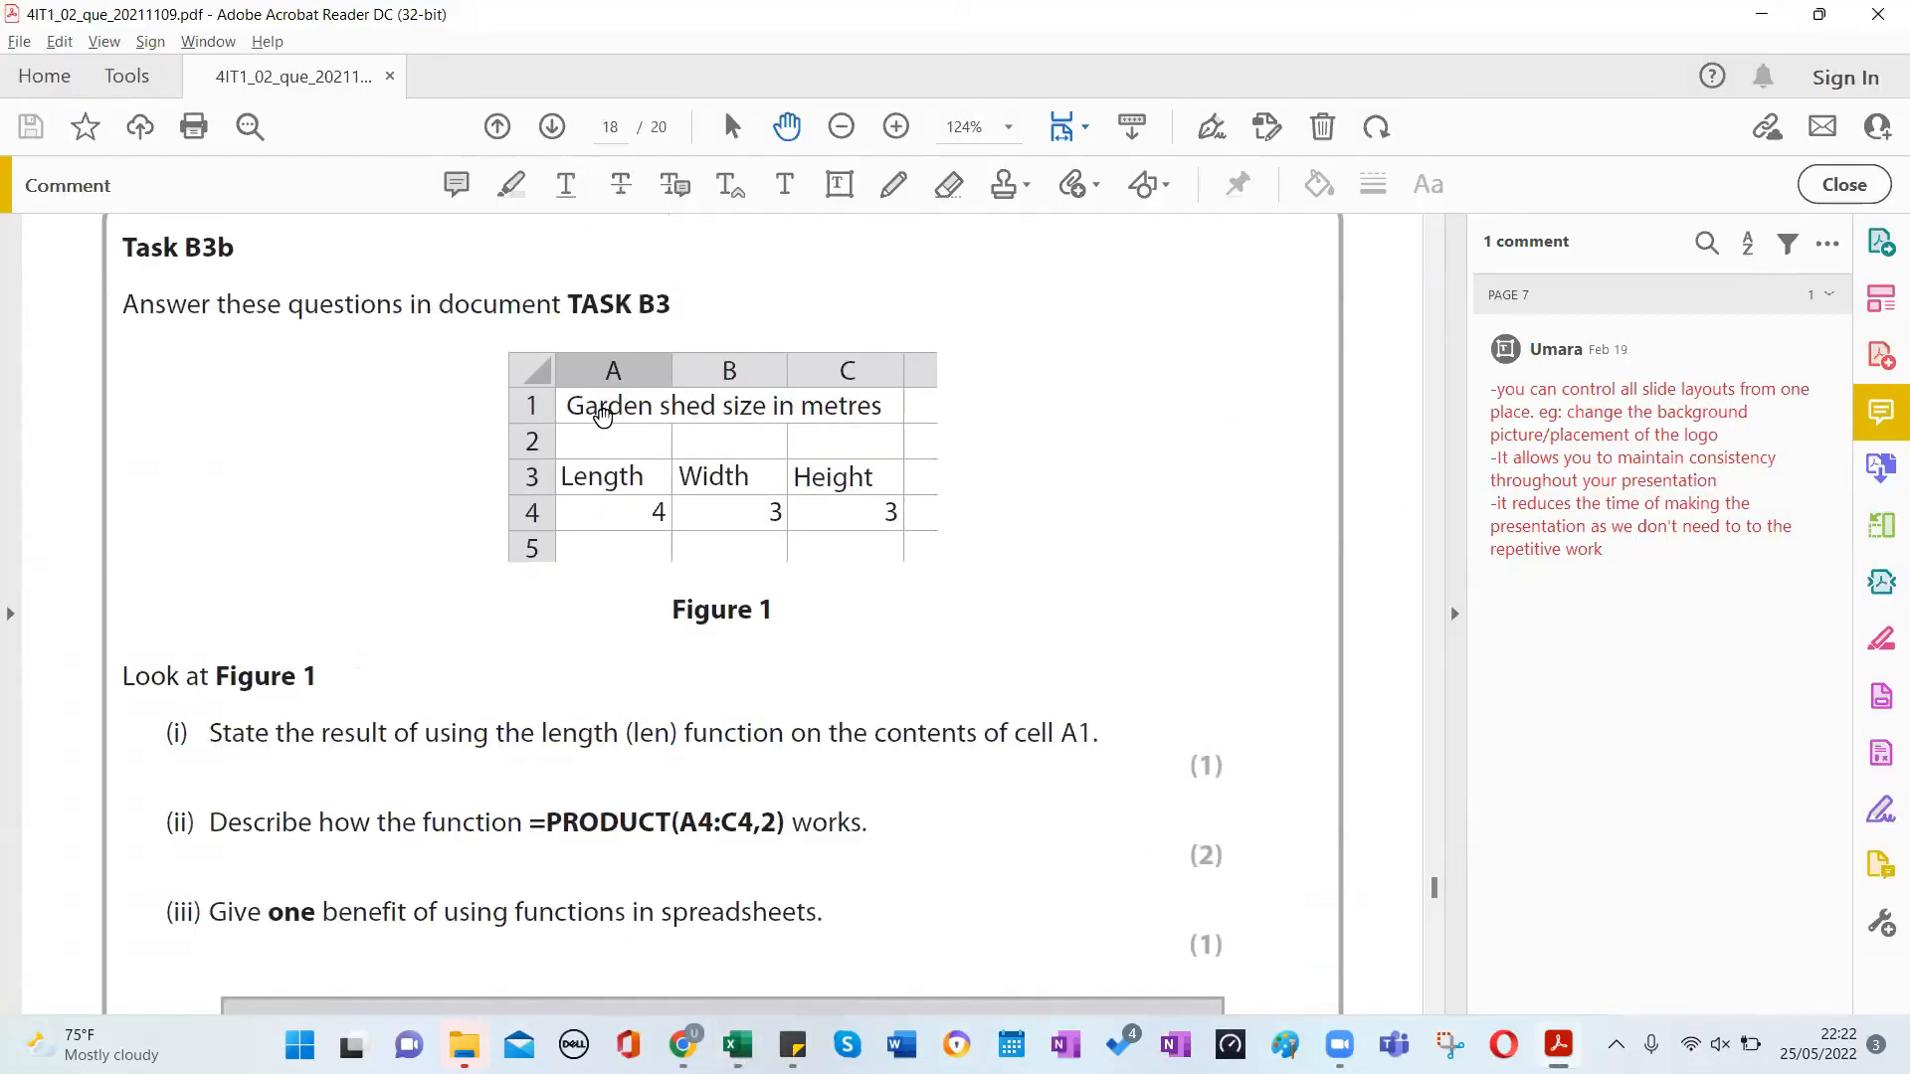
{"action": "scroll", "coordinate": [604, 416], "scroll_direction": "down", "scroll_amount": 1}
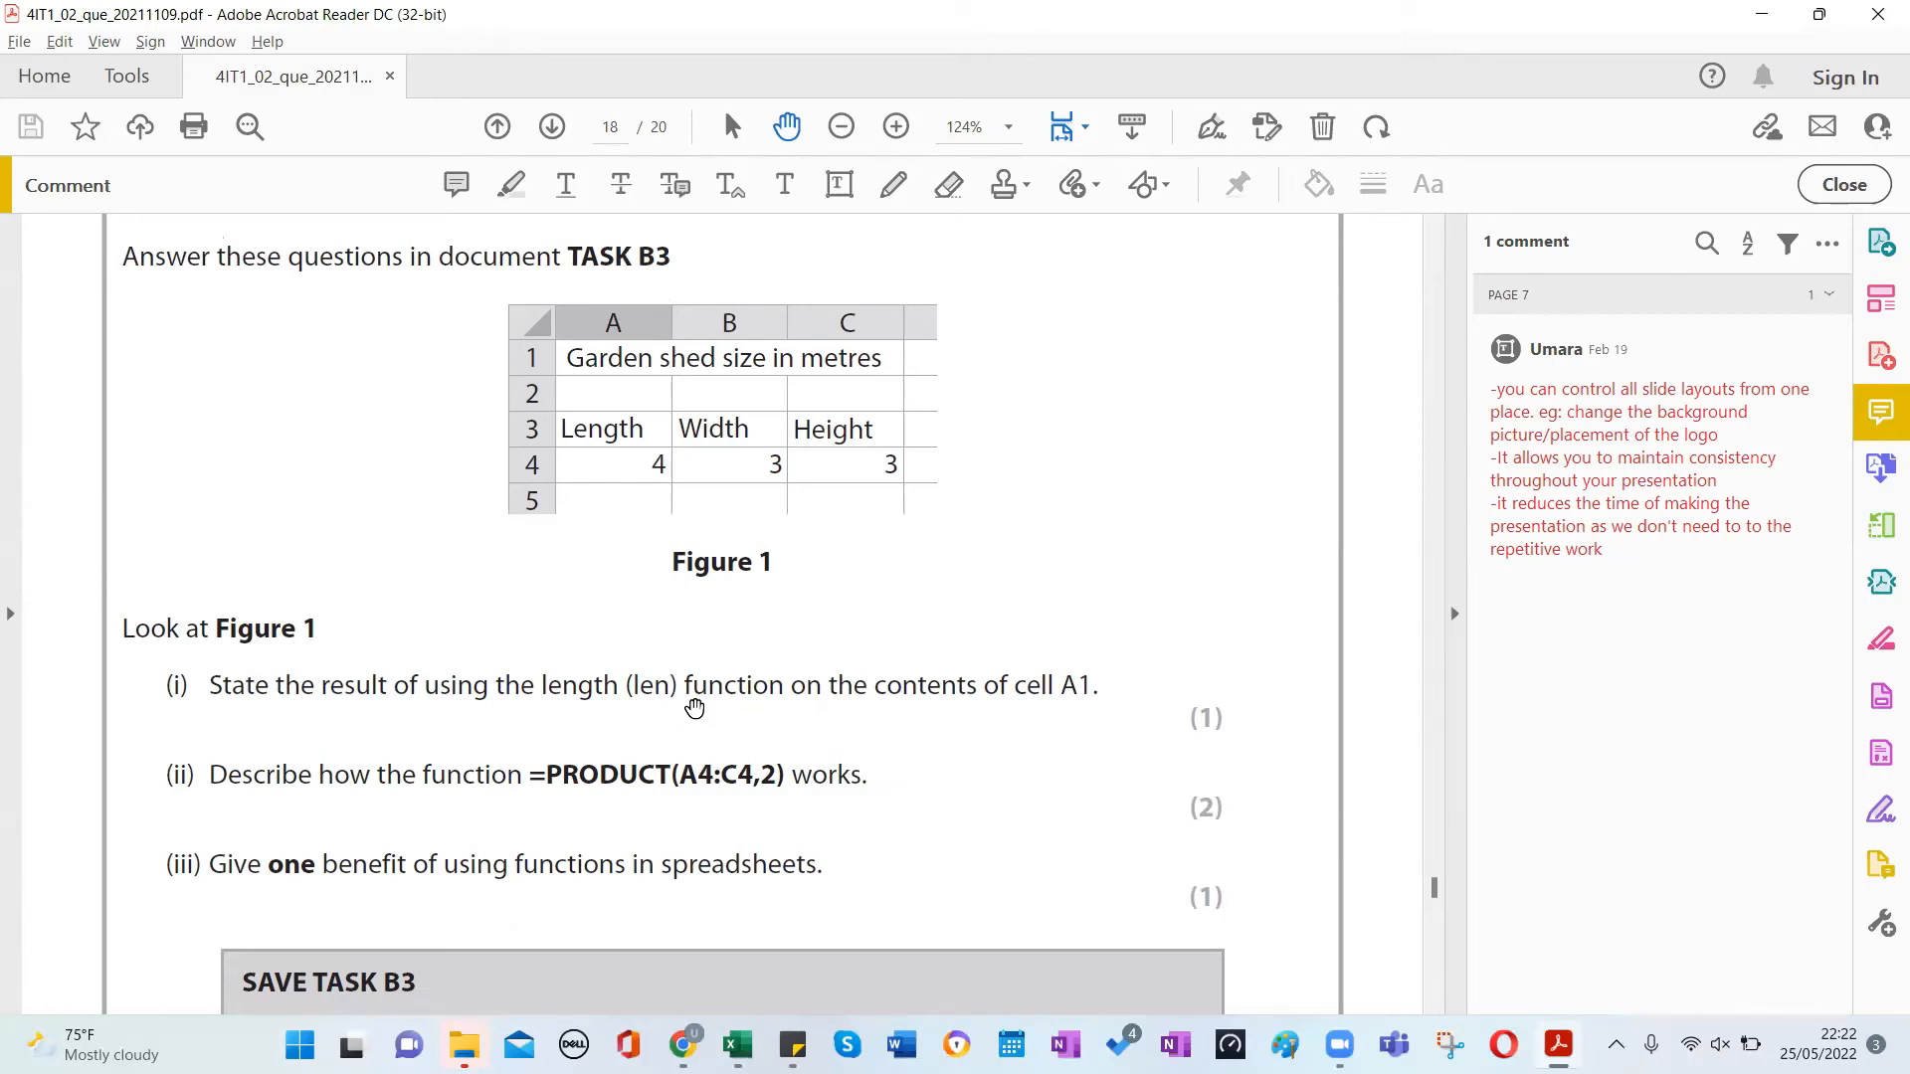
{"action": "scroll", "coordinate": [667, 701], "scroll_direction": "down", "scroll_amount": 1}
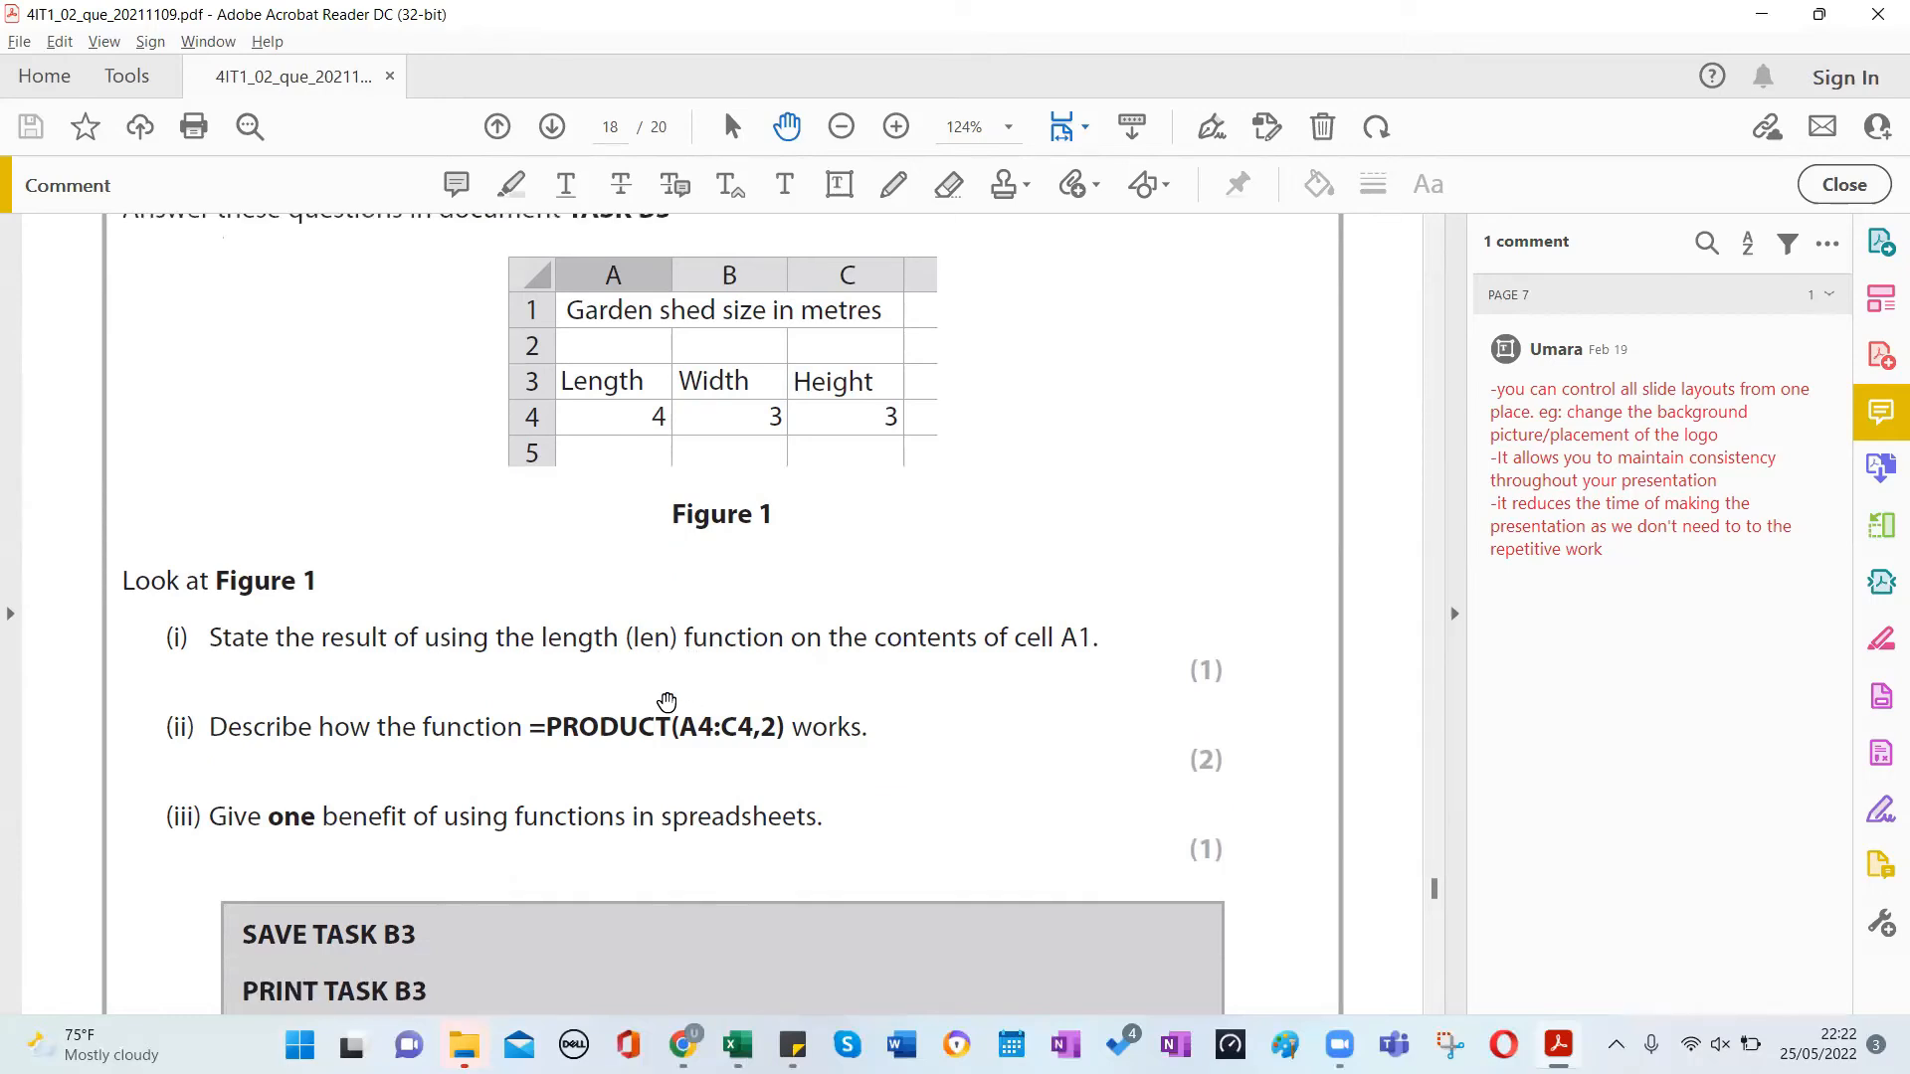
{"action": "scroll", "coordinate": [718, 680], "scroll_direction": "down", "scroll_amount": 2}
{"action": "scroll", "coordinate": [718, 680], "scroll_direction": "up", "scroll_amount": 2}
{"action": "scroll", "coordinate": [776, 681], "scroll_direction": "up", "scroll_amount": 3}
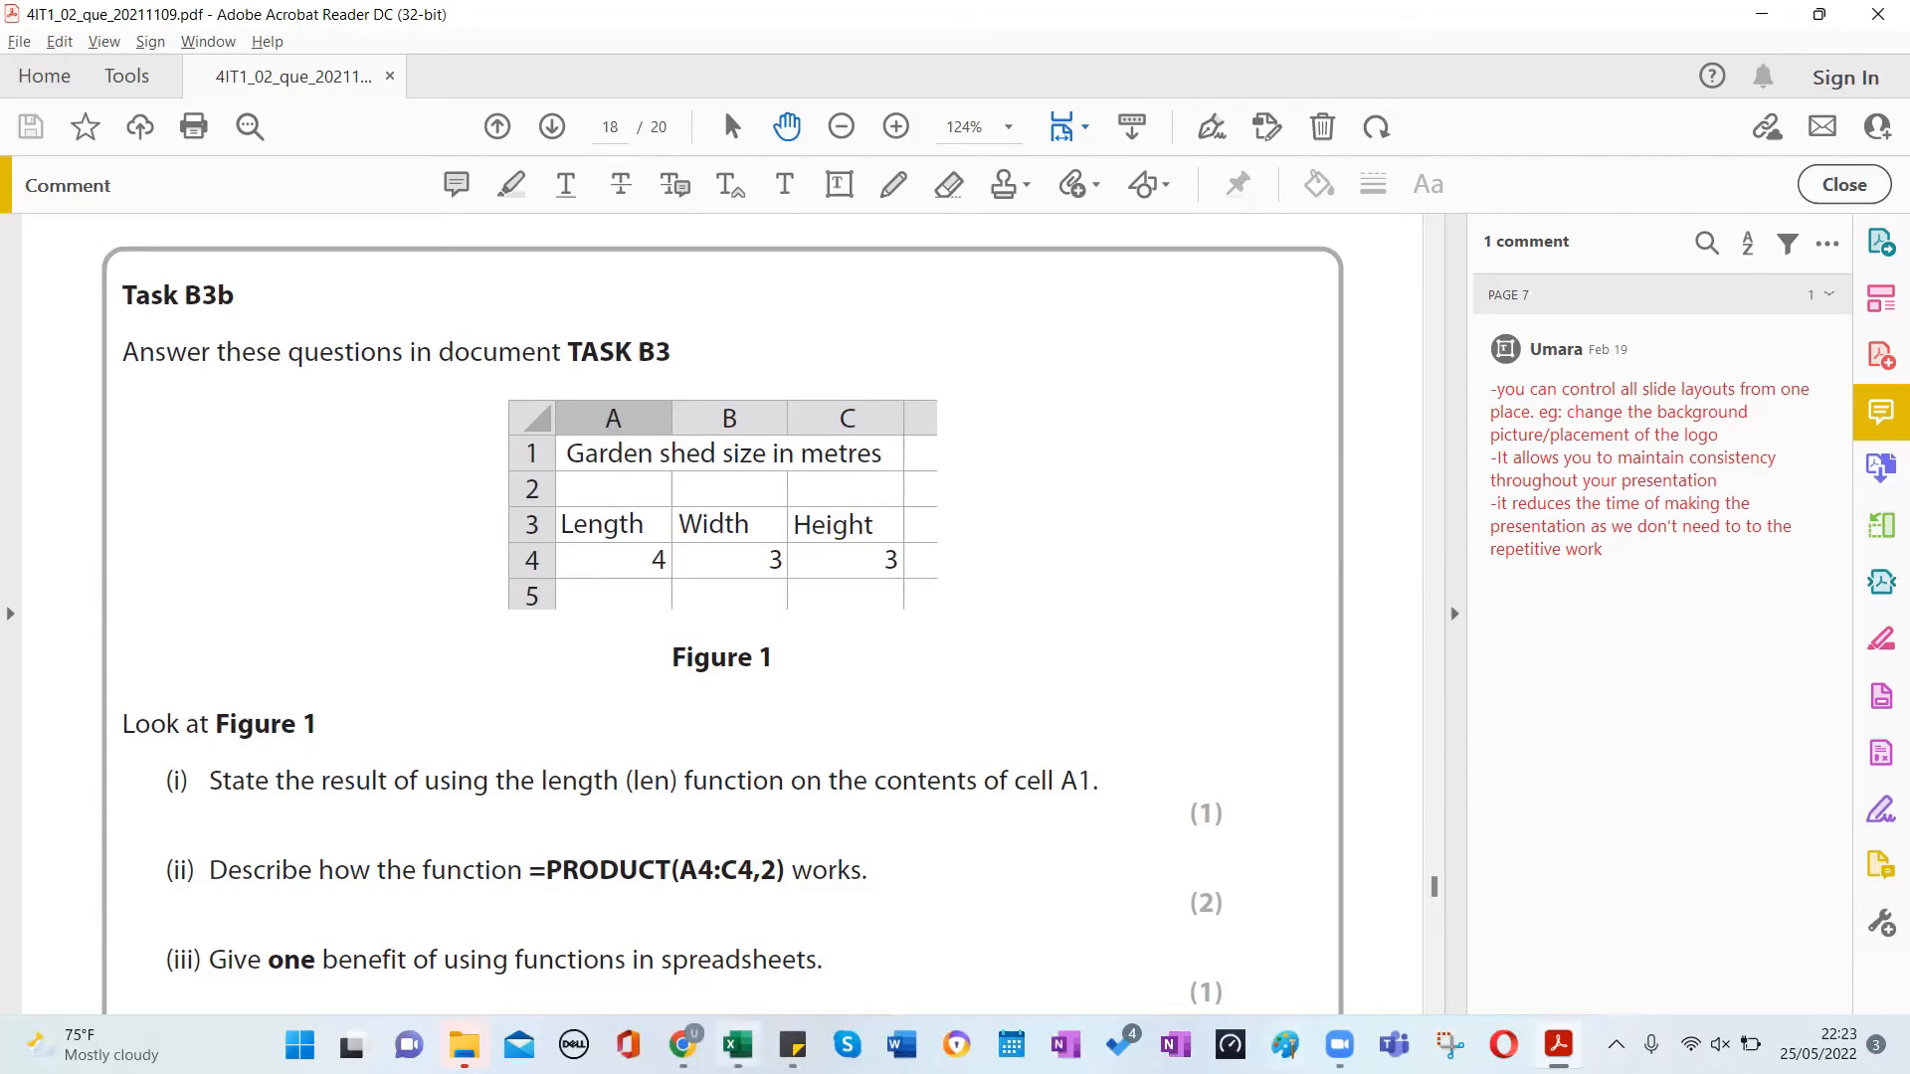
Switch to the Excel workbook and enter the formula =LEN(A1) in cell C22 of the CLIENTS sheet.
{"action": "left_click", "coordinate": [737, 1044]}
{"action": "left_click", "coordinate": [757, 715]}
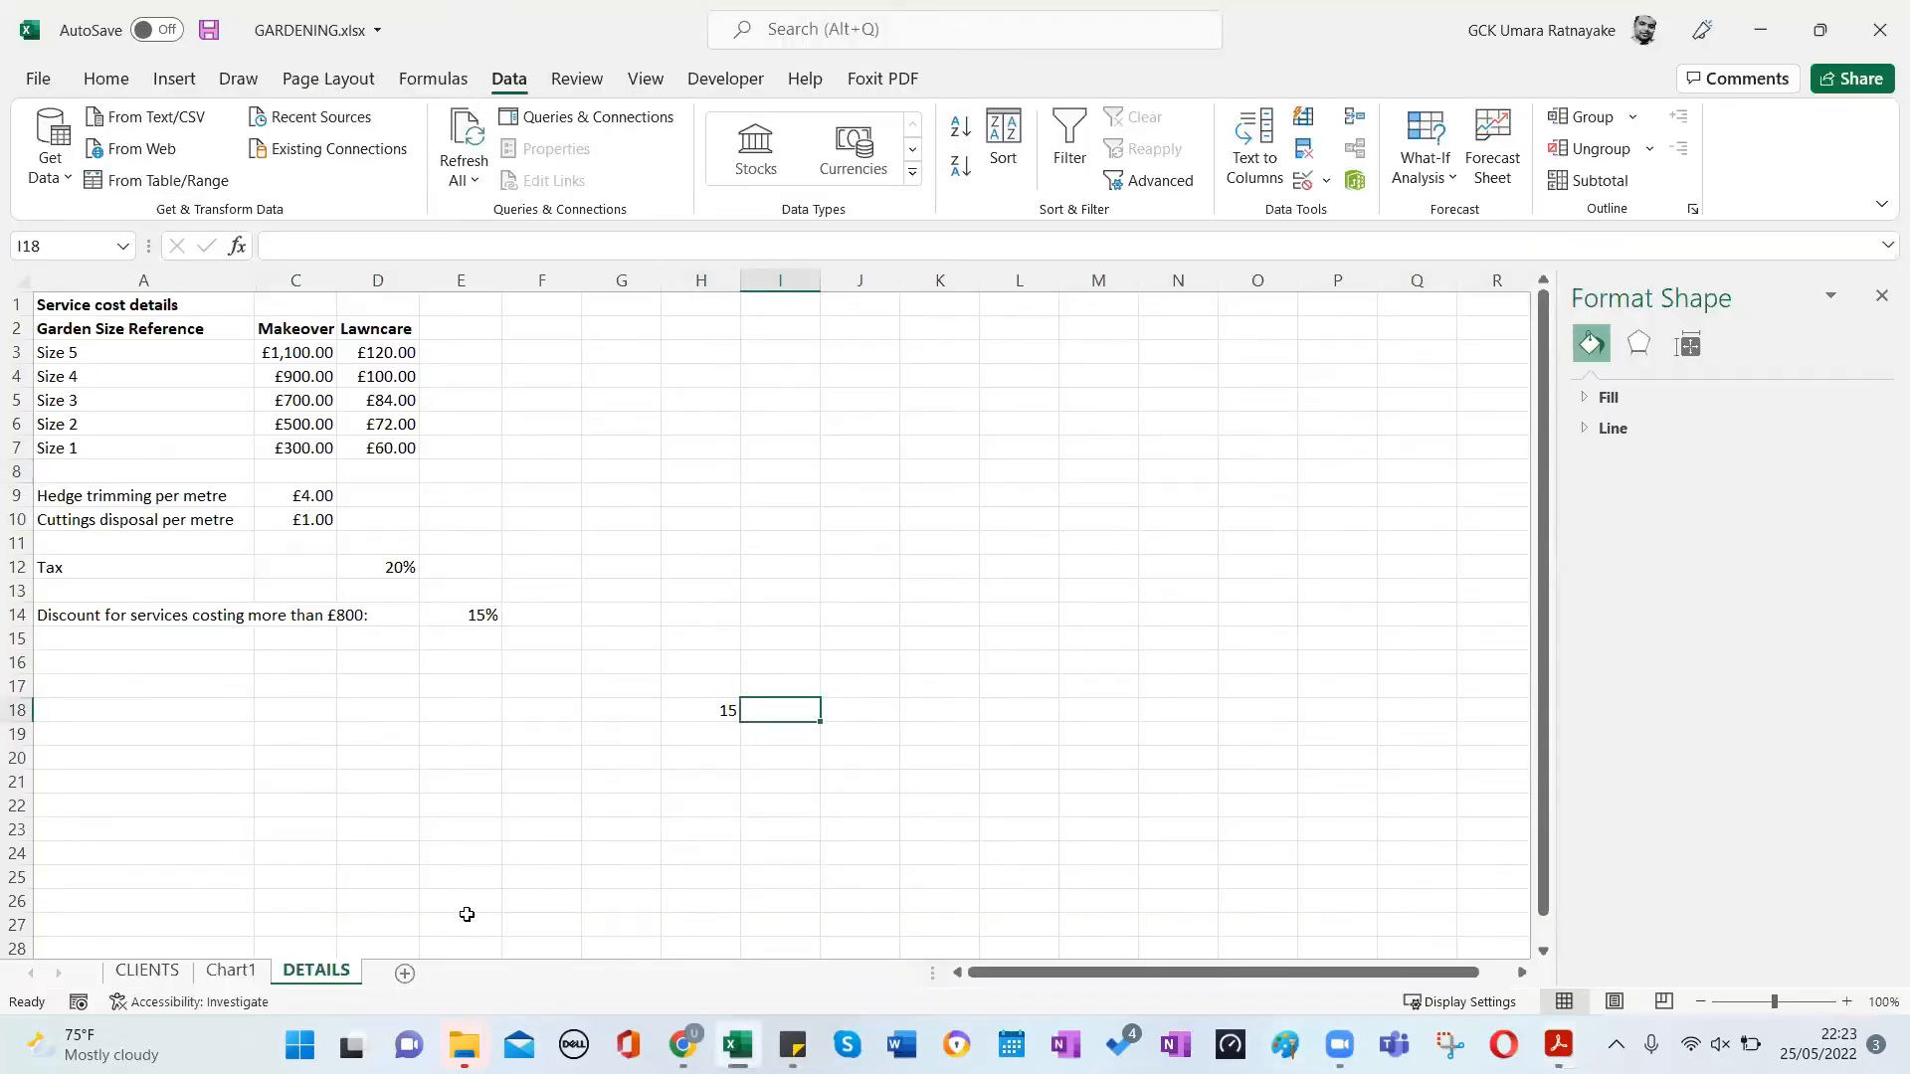
{"action": "left_click", "coordinate": [227, 970]}
{"action": "left_click", "coordinate": [148, 971]}
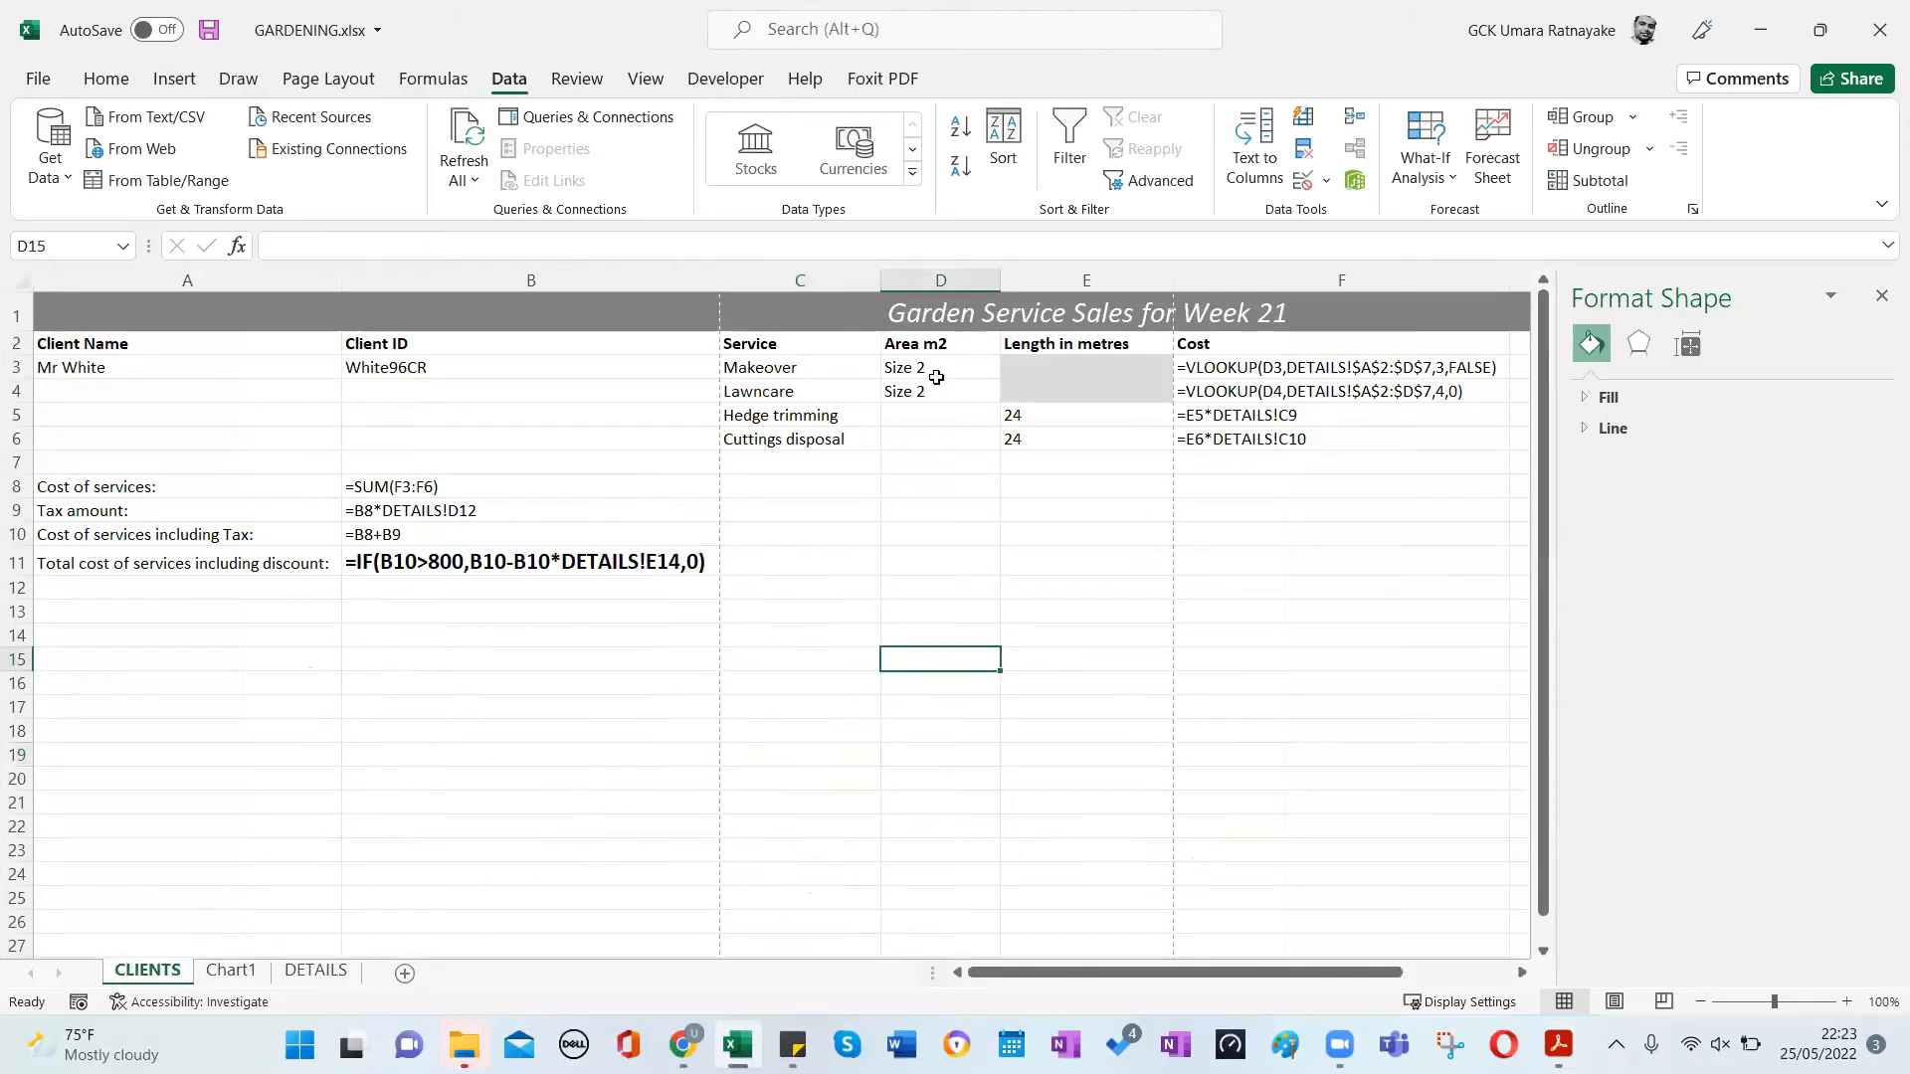
{"action": "left_click", "coordinate": [938, 312]}
{"action": "left_click", "coordinate": [802, 823]}
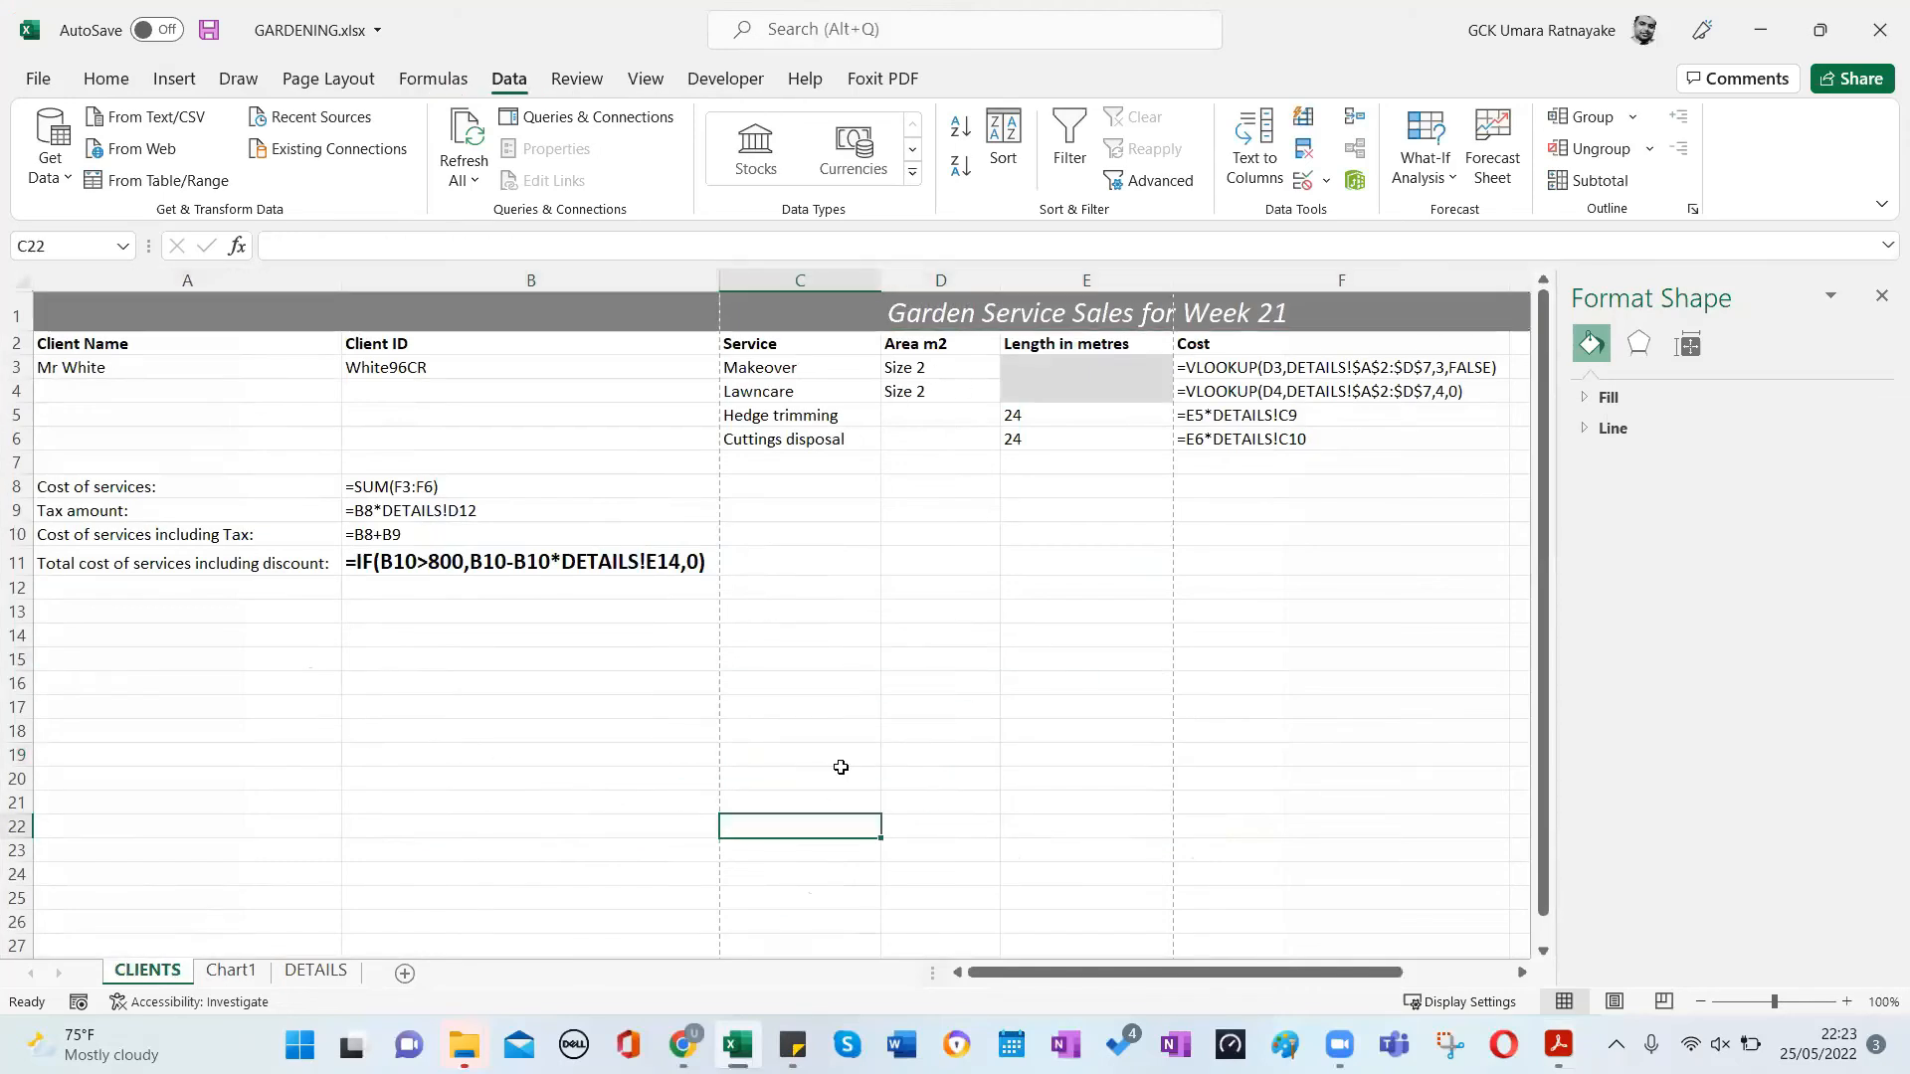
{"action": "type", "text": "=len"}
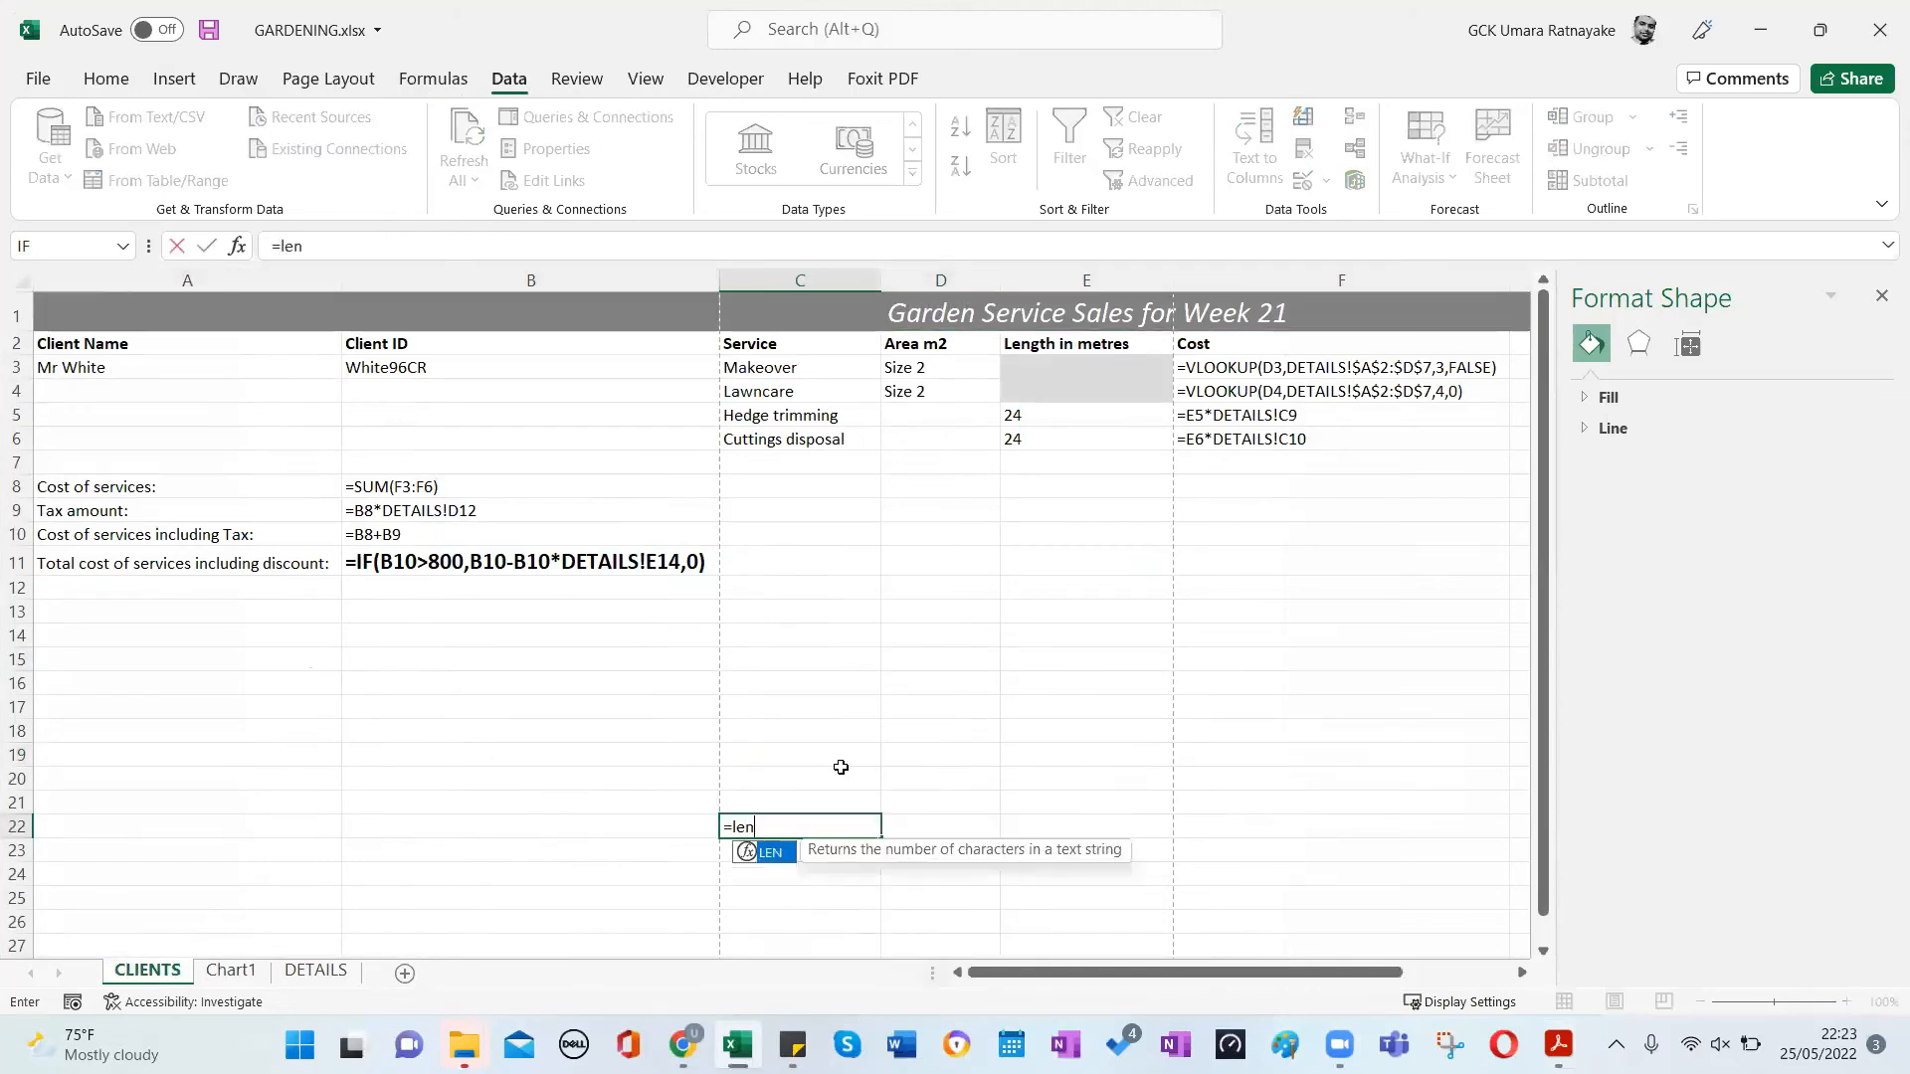
{"action": "type", "text": "("}
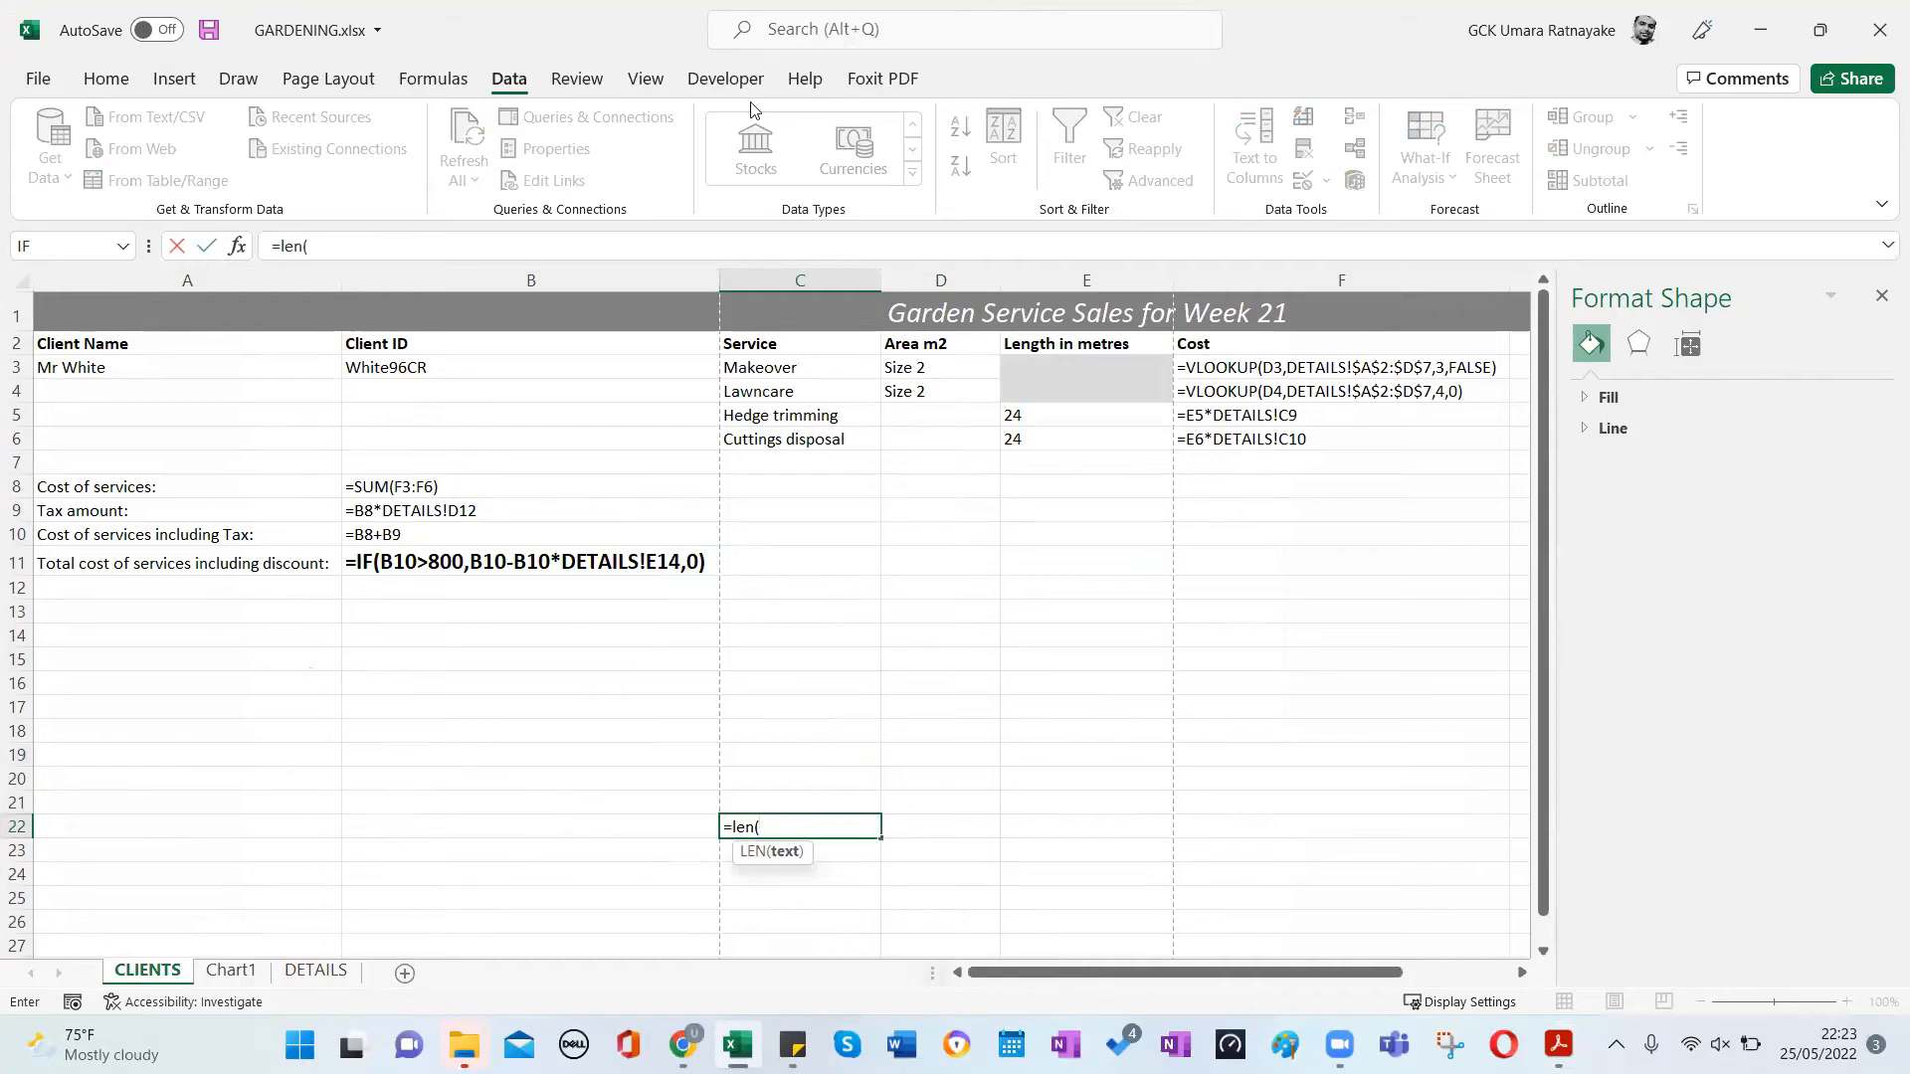
{"action": "left_click", "coordinate": [453, 319]}
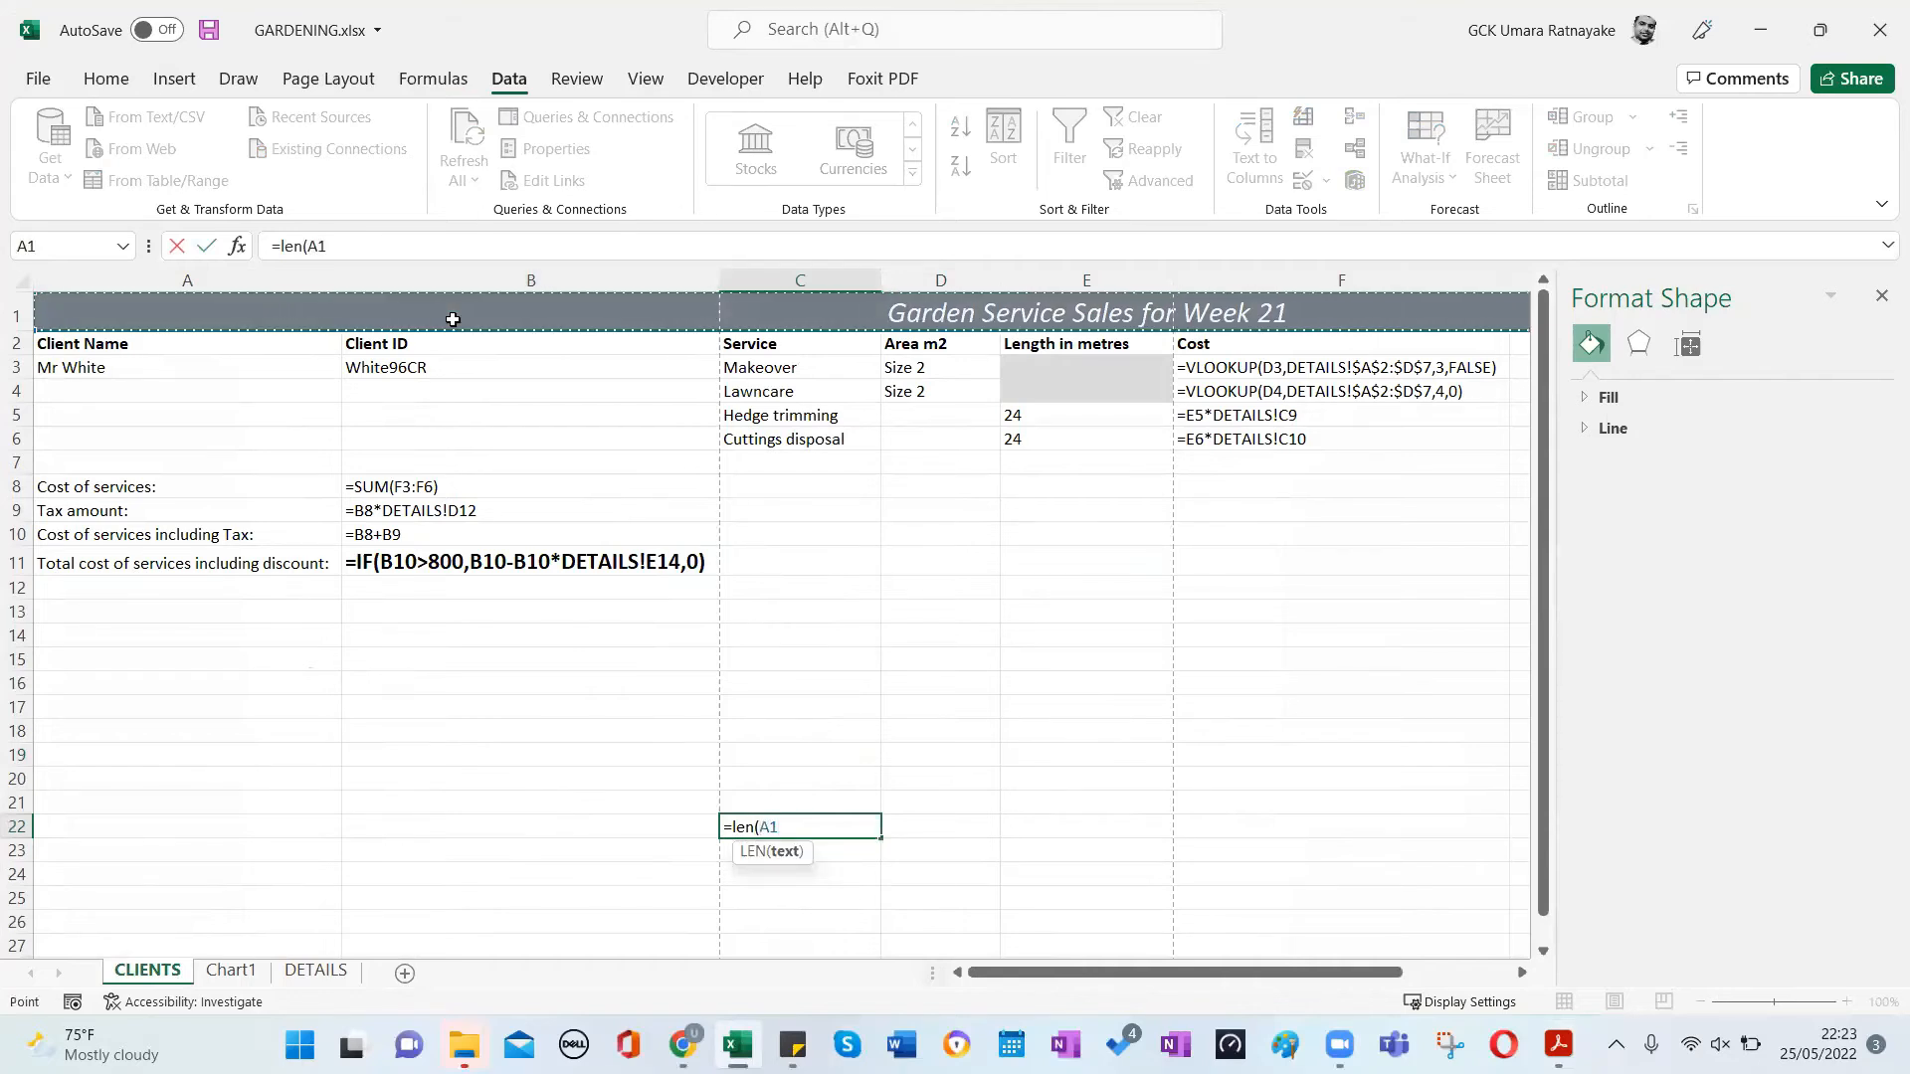
{"action": "key", "text": "Return"}
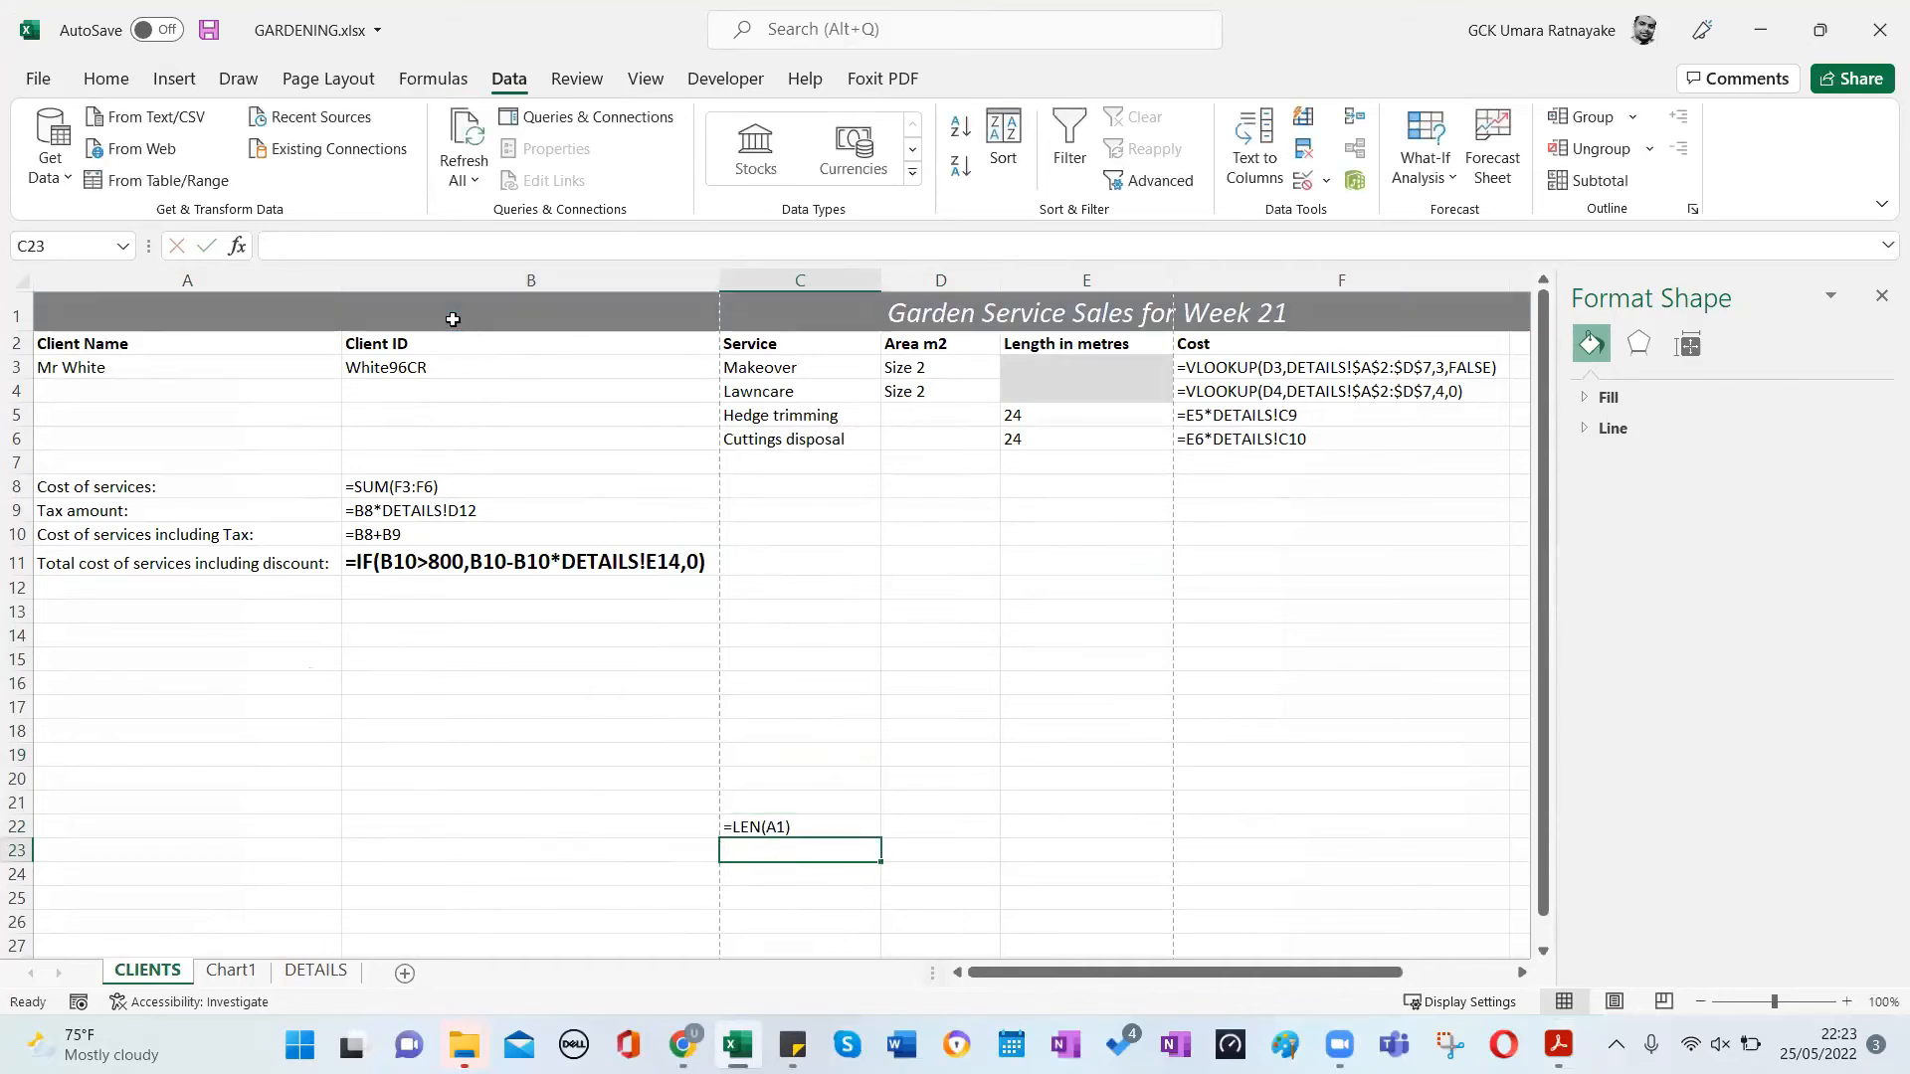
Turn off Show Formulas on the CLIENTS sheet so the cells display calculated results.
{"action": "left_click", "coordinate": [831, 828]}
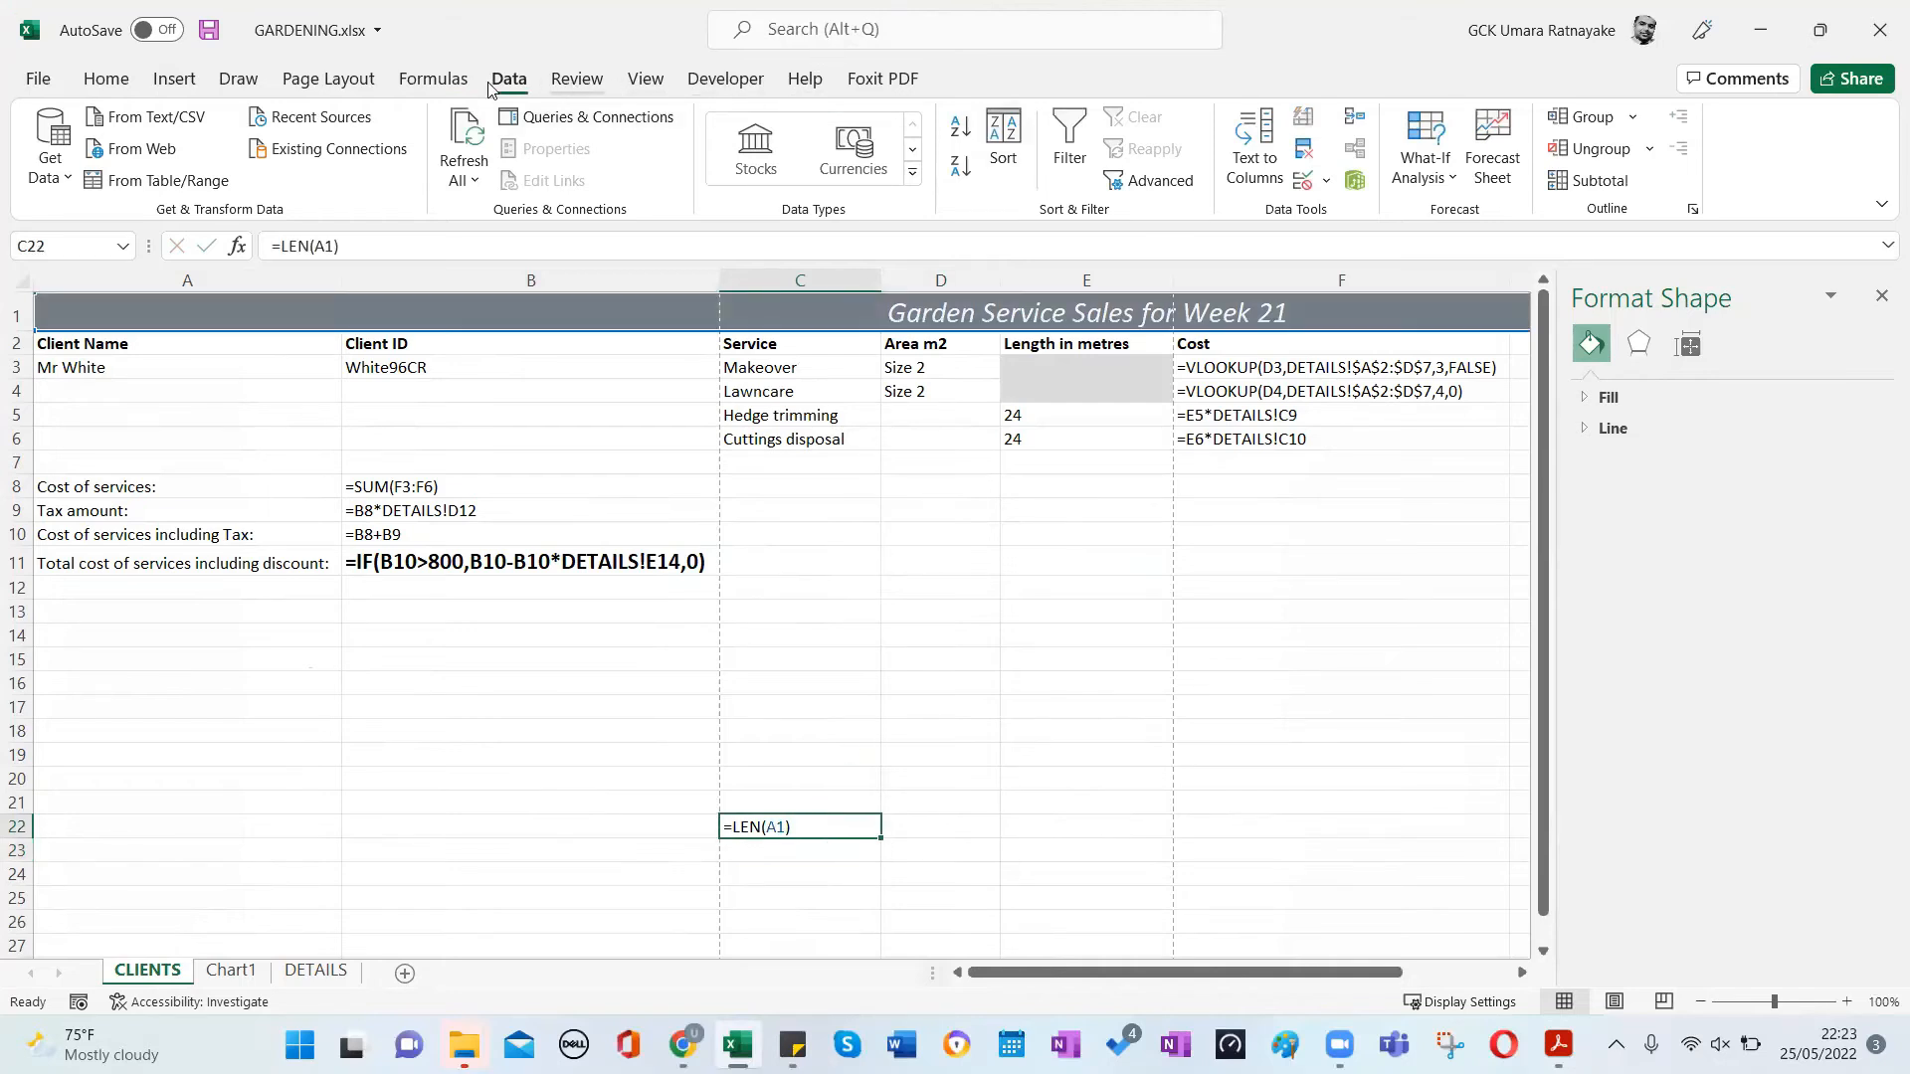
{"action": "left_click", "coordinate": [428, 80]}
{"action": "left_click", "coordinate": [1194, 129]}
{"action": "left_click", "coordinate": [888, 659]}
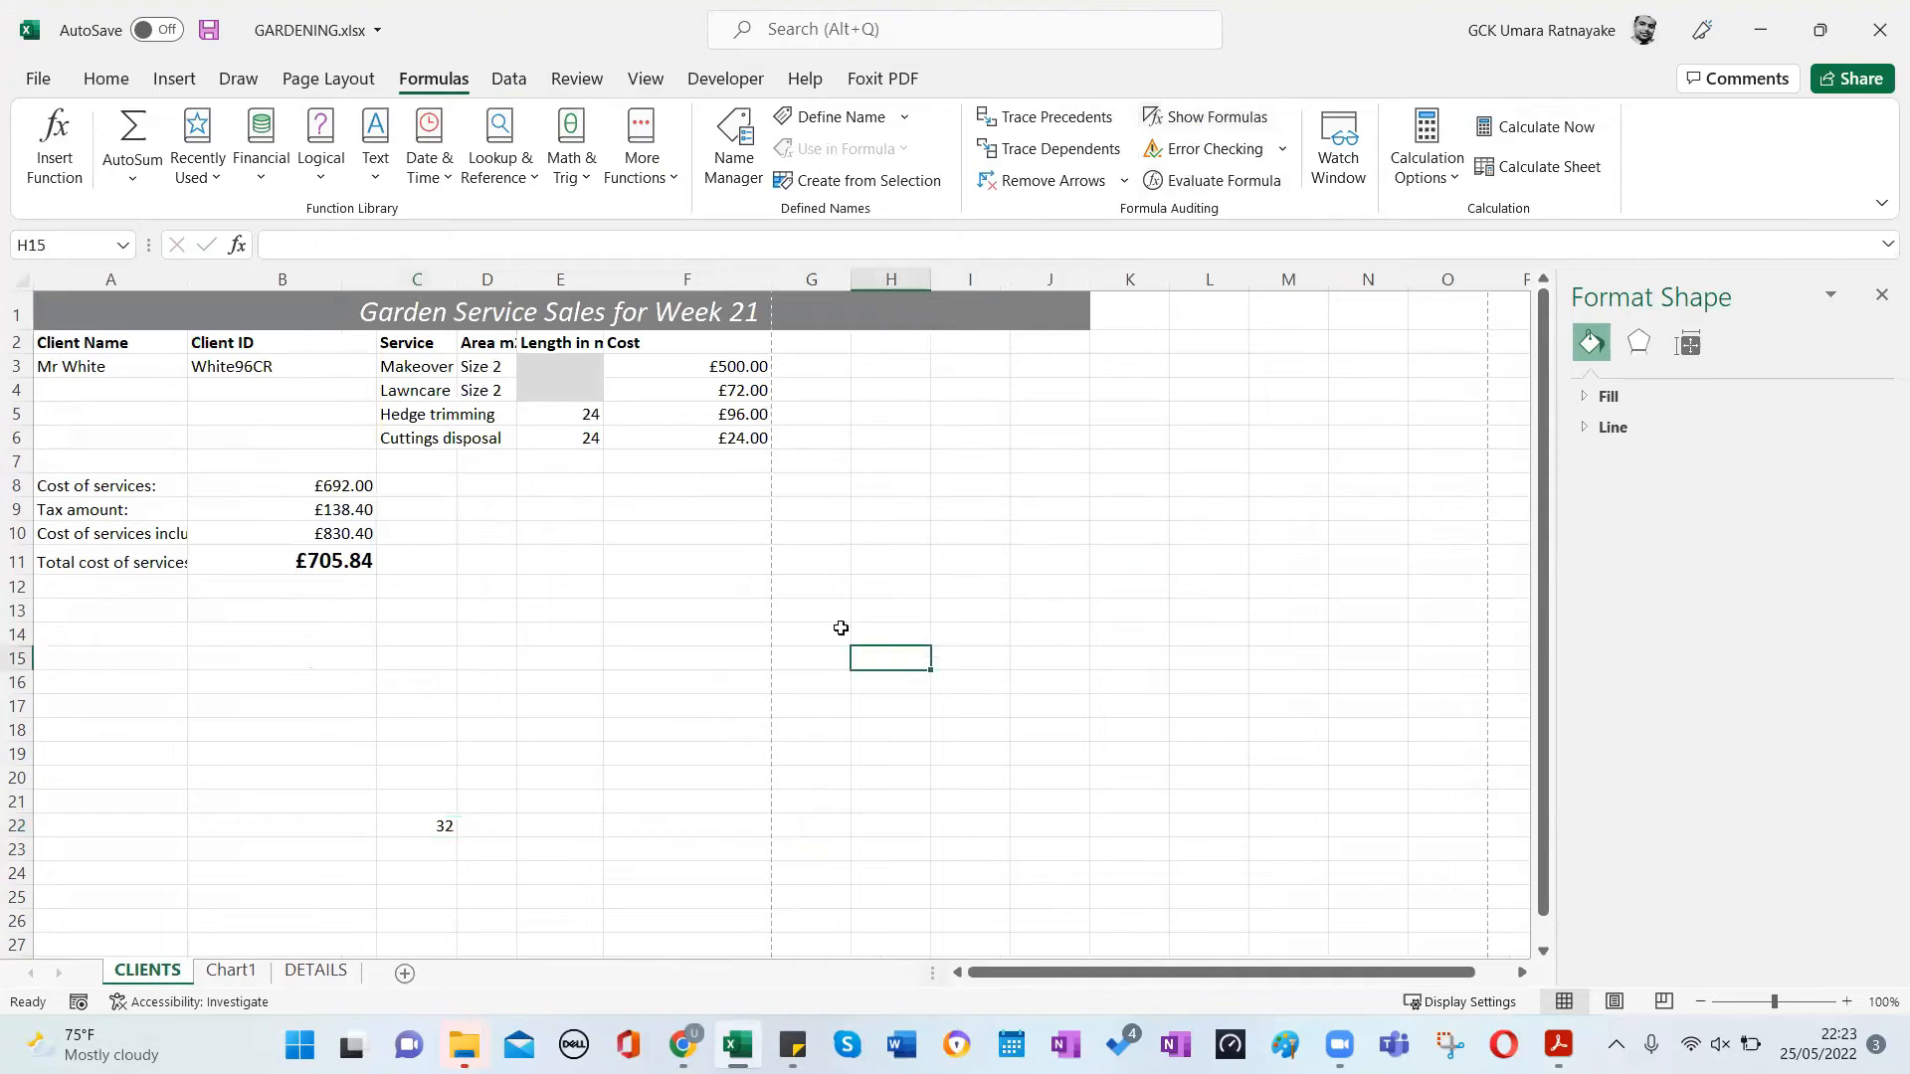
Compare the LEN result with the title text in cell A1, and recheck Task B3b in the exam paper in Adobe Acrobat Reader.
{"action": "scroll", "coordinate": [497, 378], "scroll_direction": "down", "scroll_amount": 1}
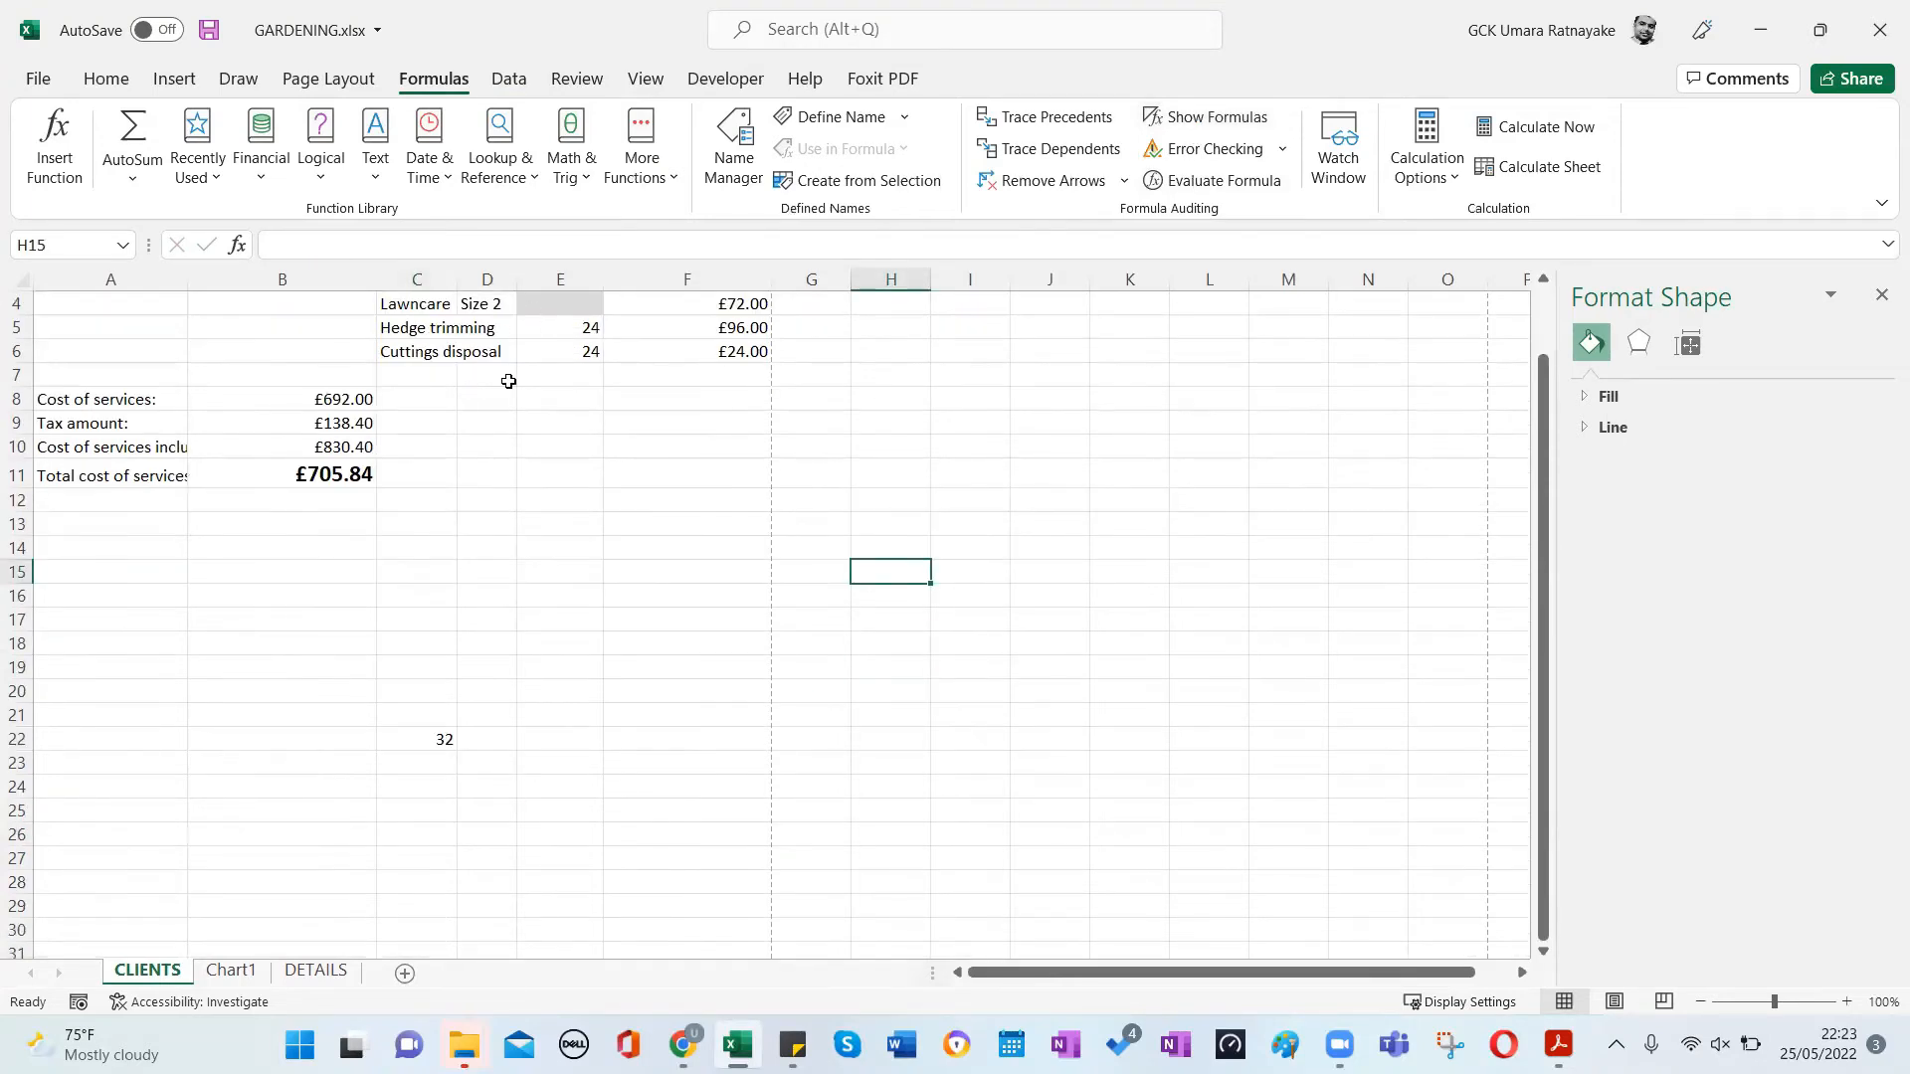
{"action": "scroll", "coordinate": [508, 382], "scroll_direction": "up", "scroll_amount": 1}
{"action": "left_click", "coordinate": [628, 320]}
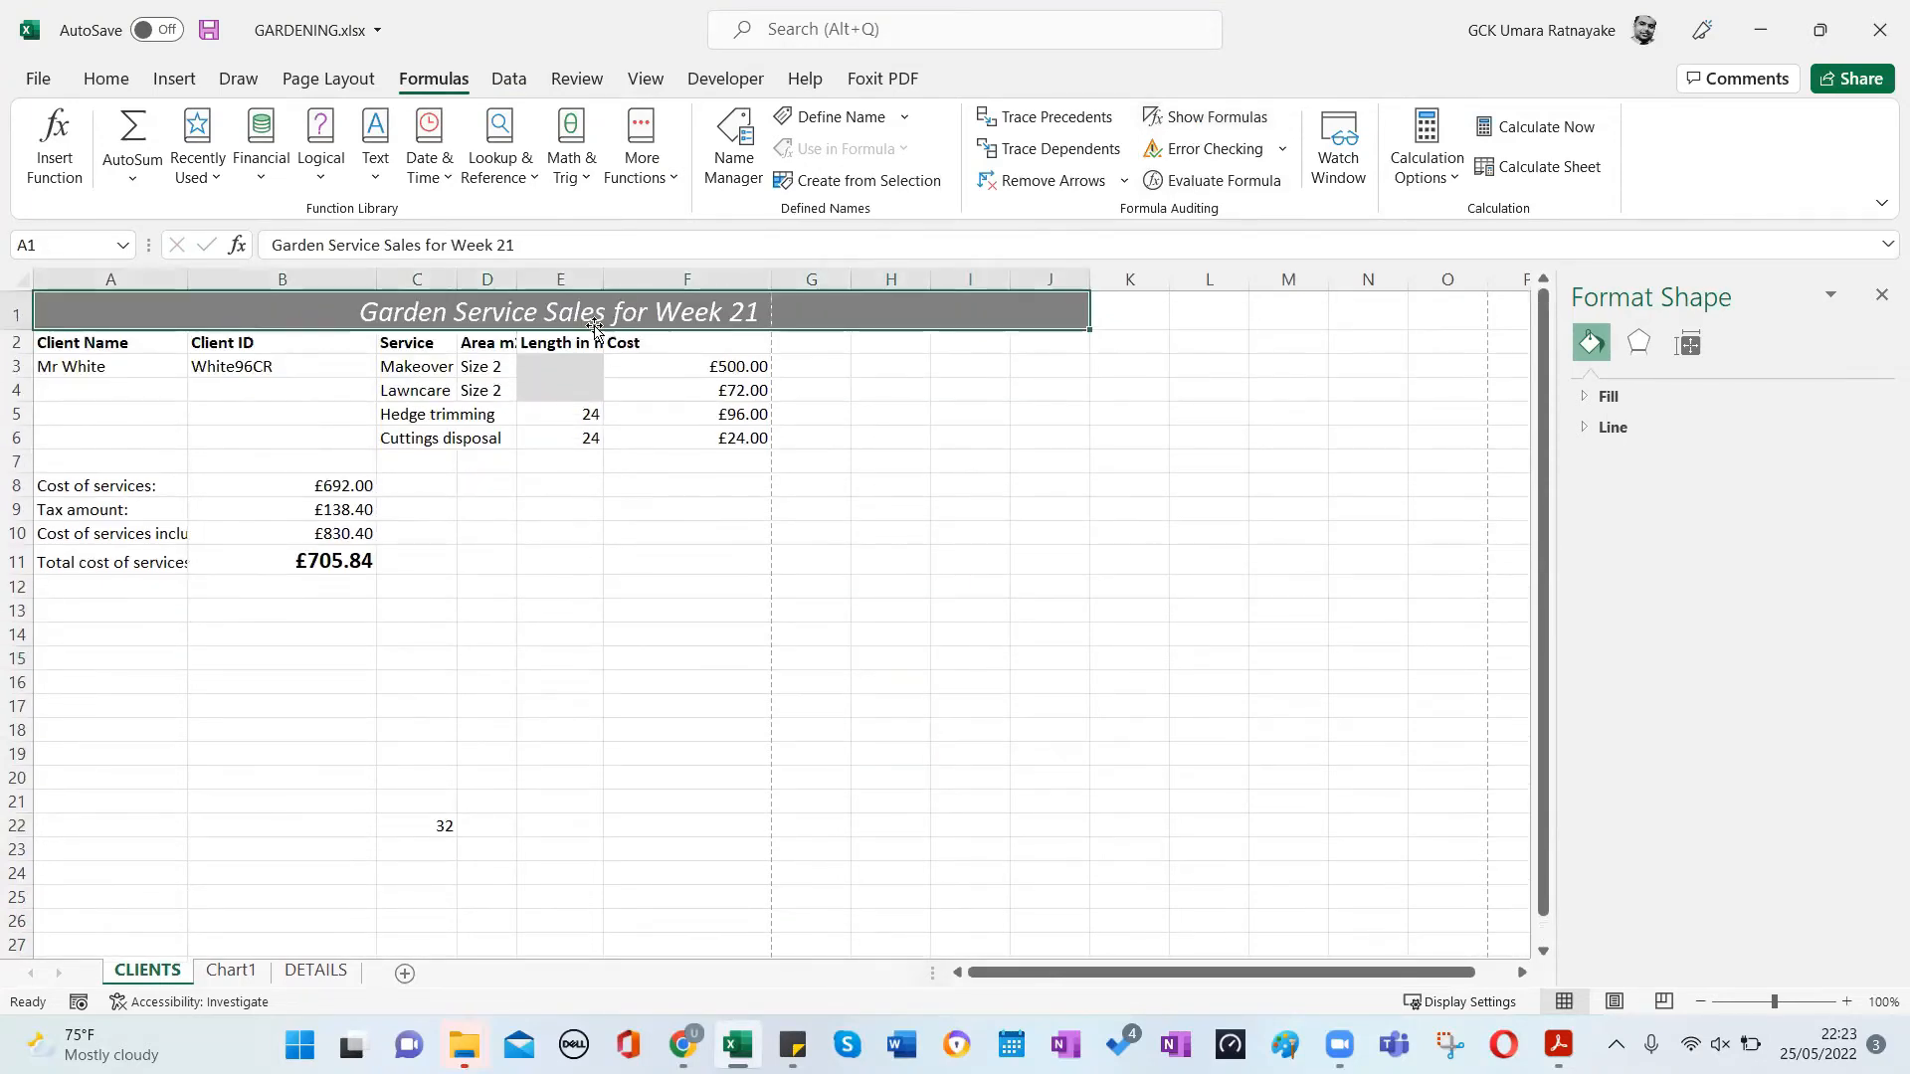
{"action": "left_click", "coordinate": [1557, 1045]}
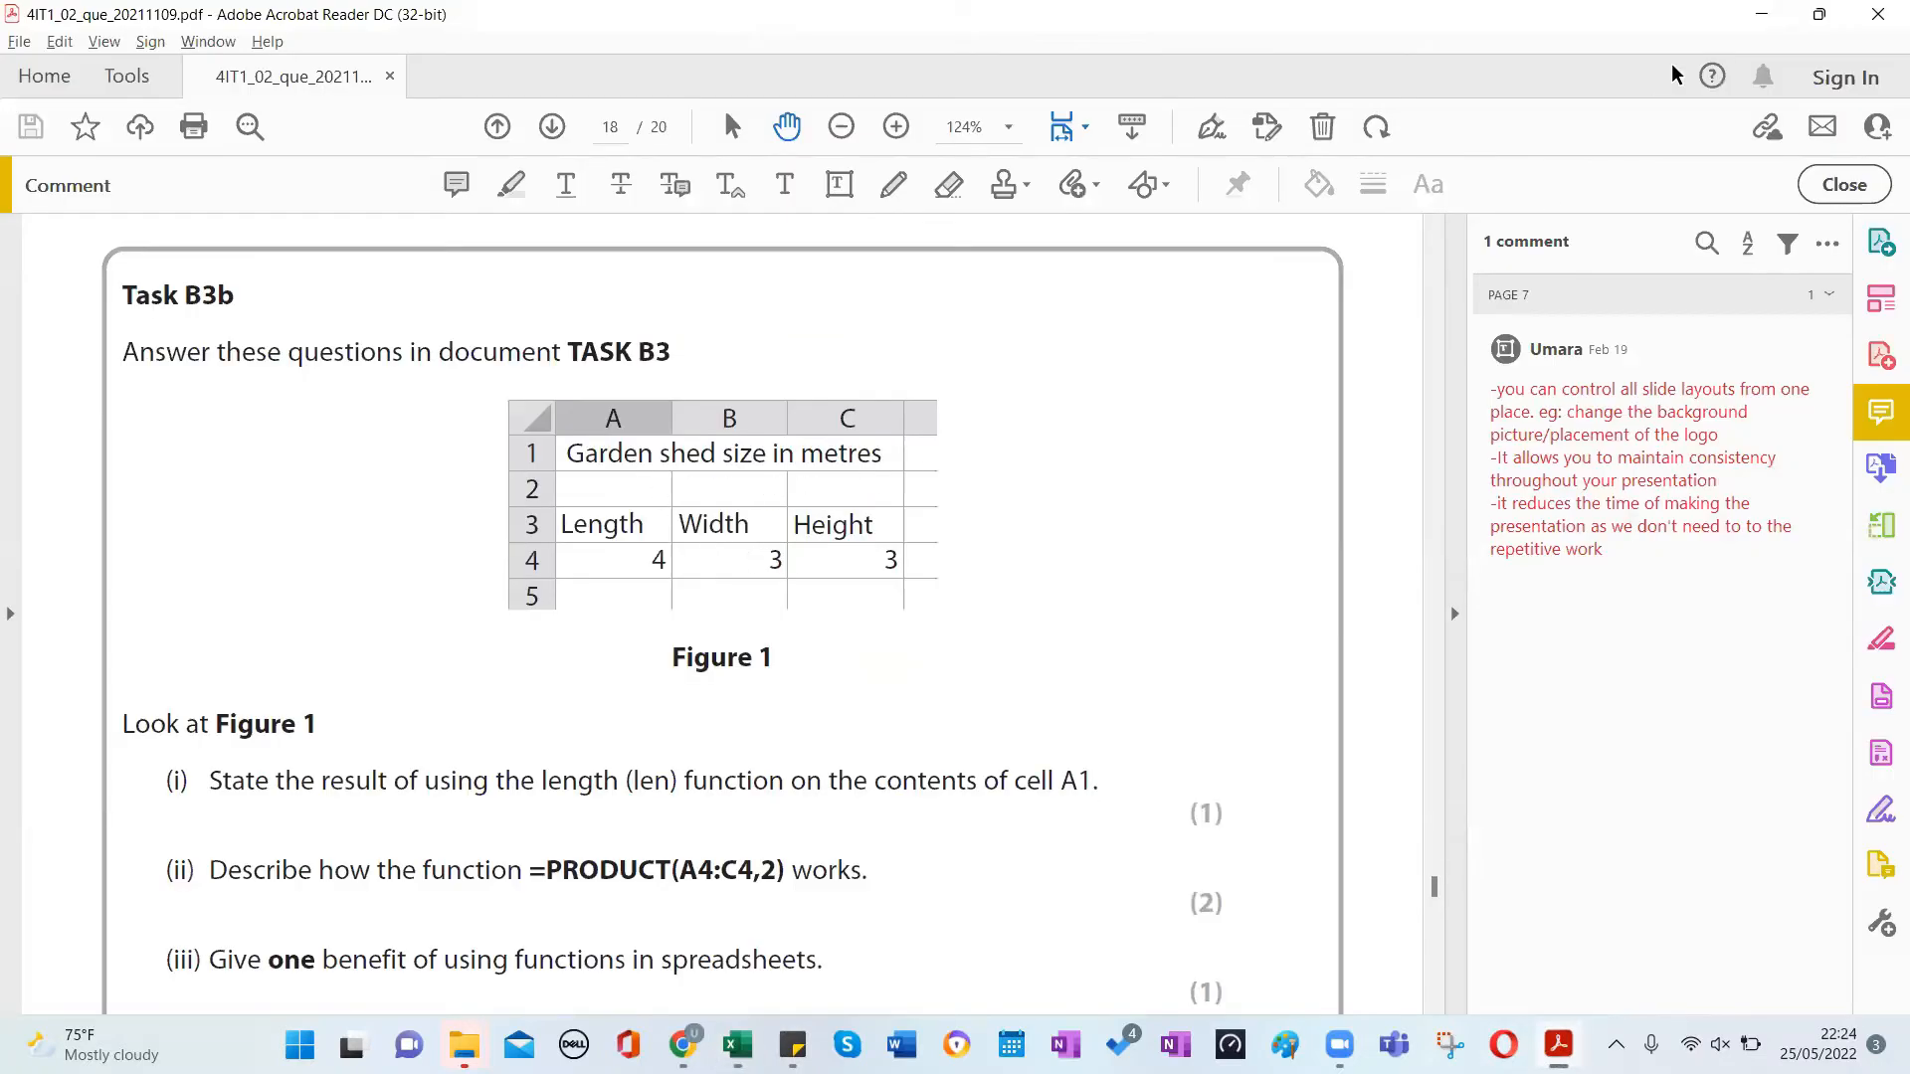
{"action": "left_click", "coordinate": [1759, 17]}
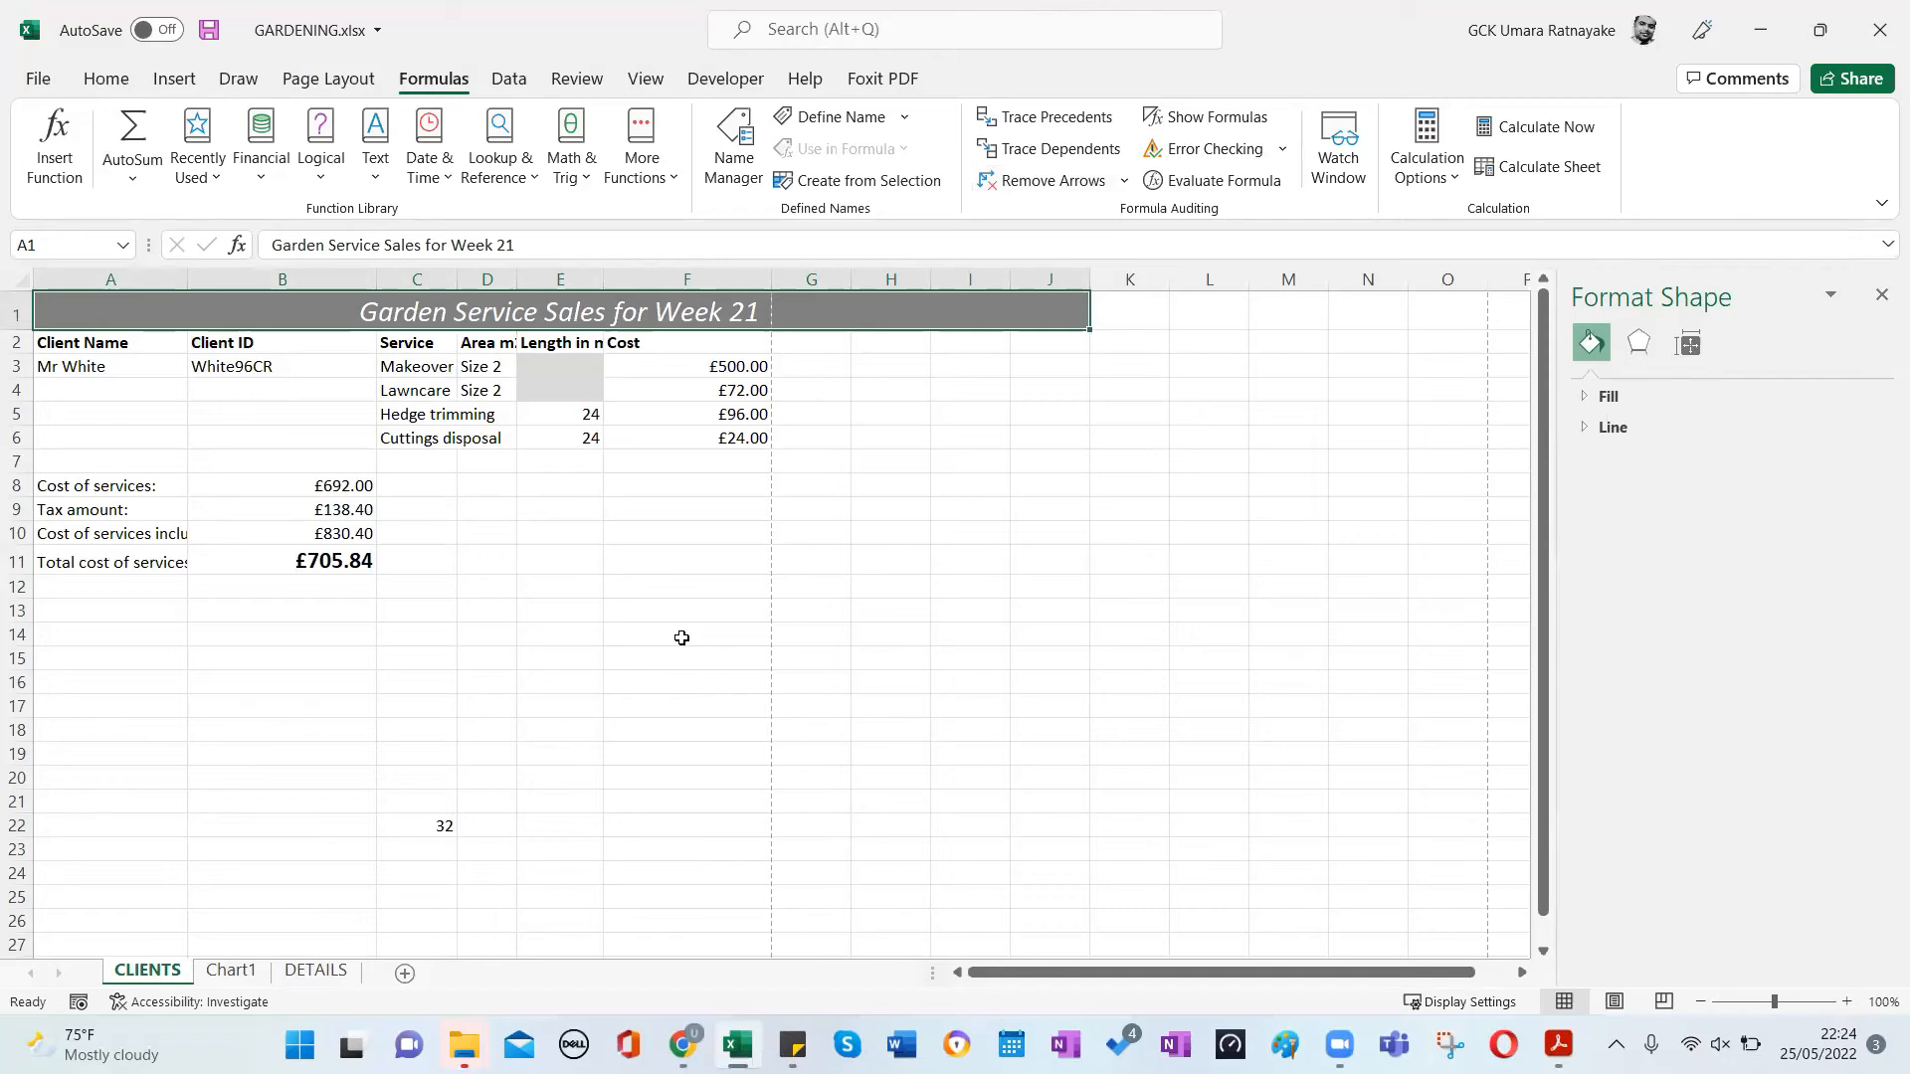
Switch to the exam paper in Adobe Acrobat Reader and read Task B3b on the LEN and PRODUCT functions for Figure 1.
{"action": "left_click", "coordinate": [1557, 1044]}
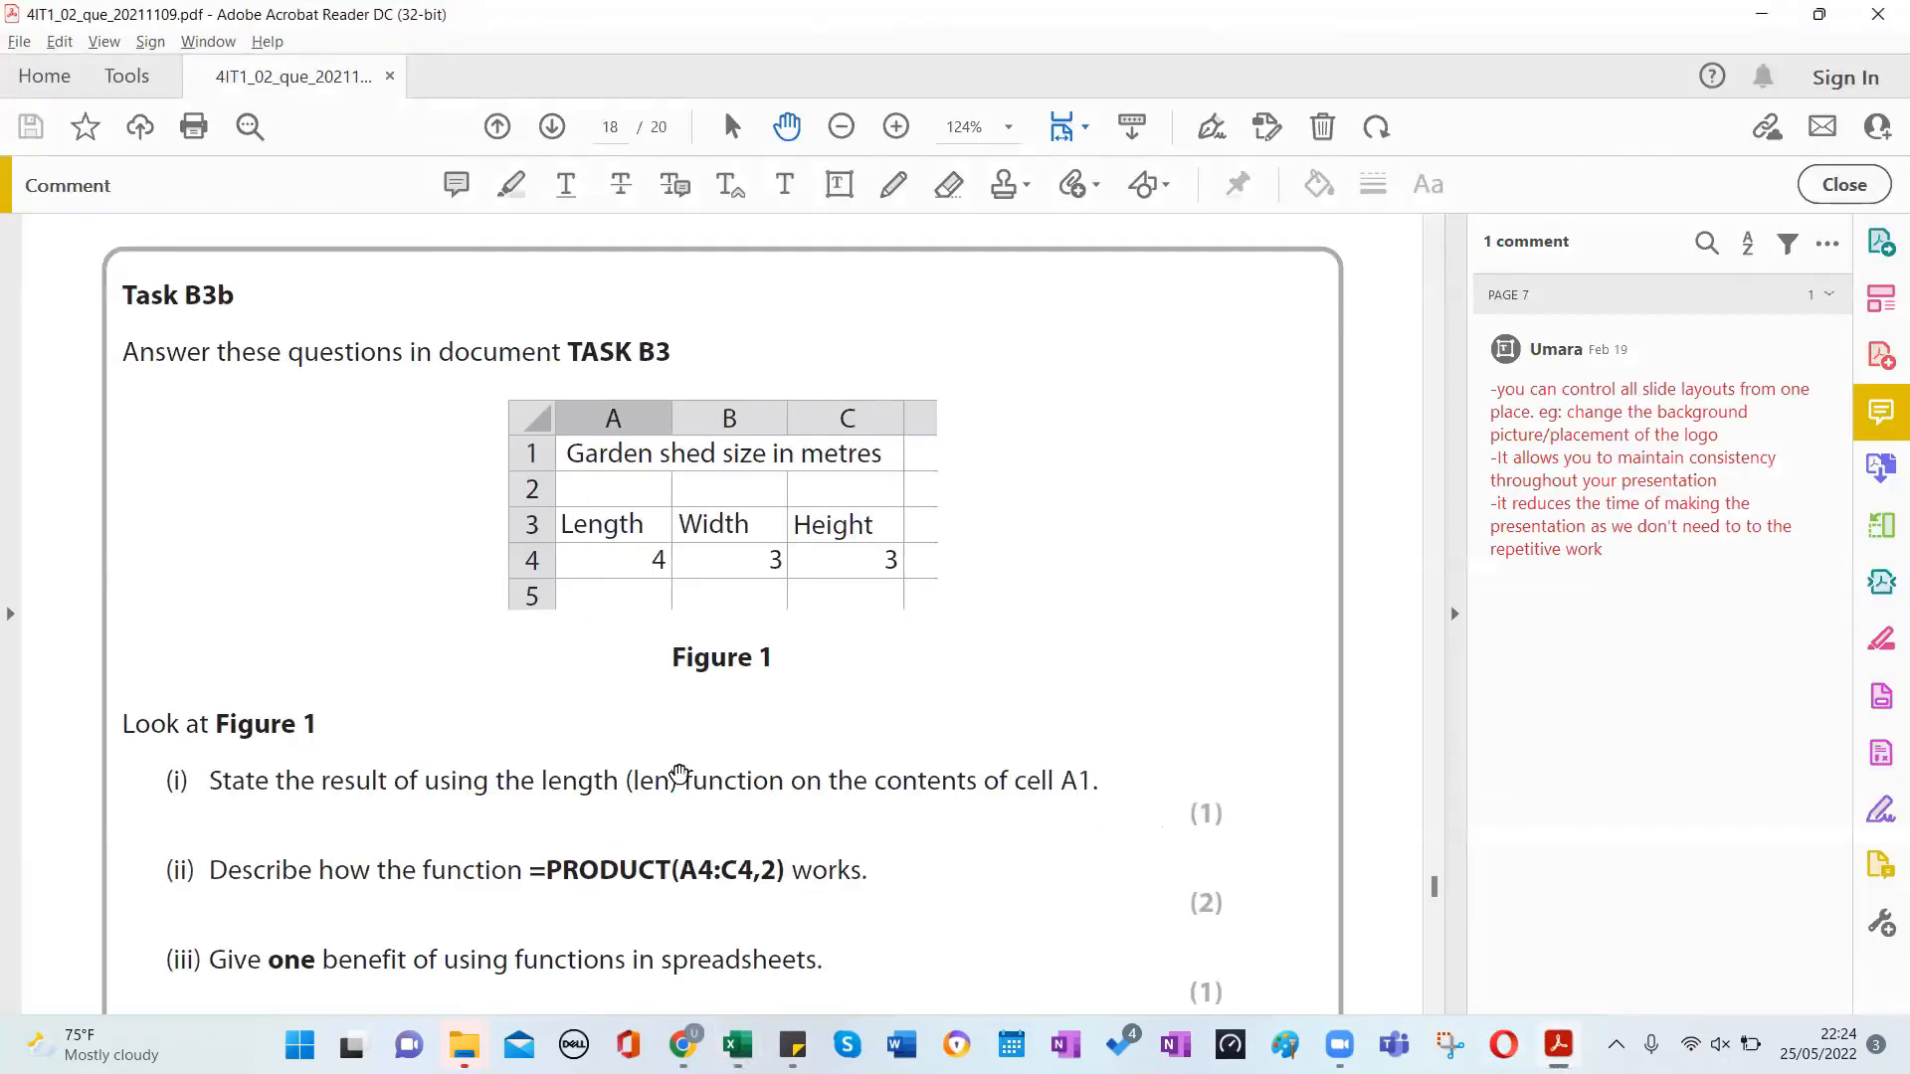
{"action": "scroll", "coordinate": [682, 772], "scroll_direction": "down", "scroll_amount": 1}
{"action": "scroll", "coordinate": [683, 772], "scroll_direction": "up", "scroll_amount": 2}
{"action": "scroll", "coordinate": [683, 772], "scroll_direction": "down", "scroll_amount": 2}
{"action": "scroll", "coordinate": [678, 777], "scroll_direction": "down", "scroll_amount": 2}
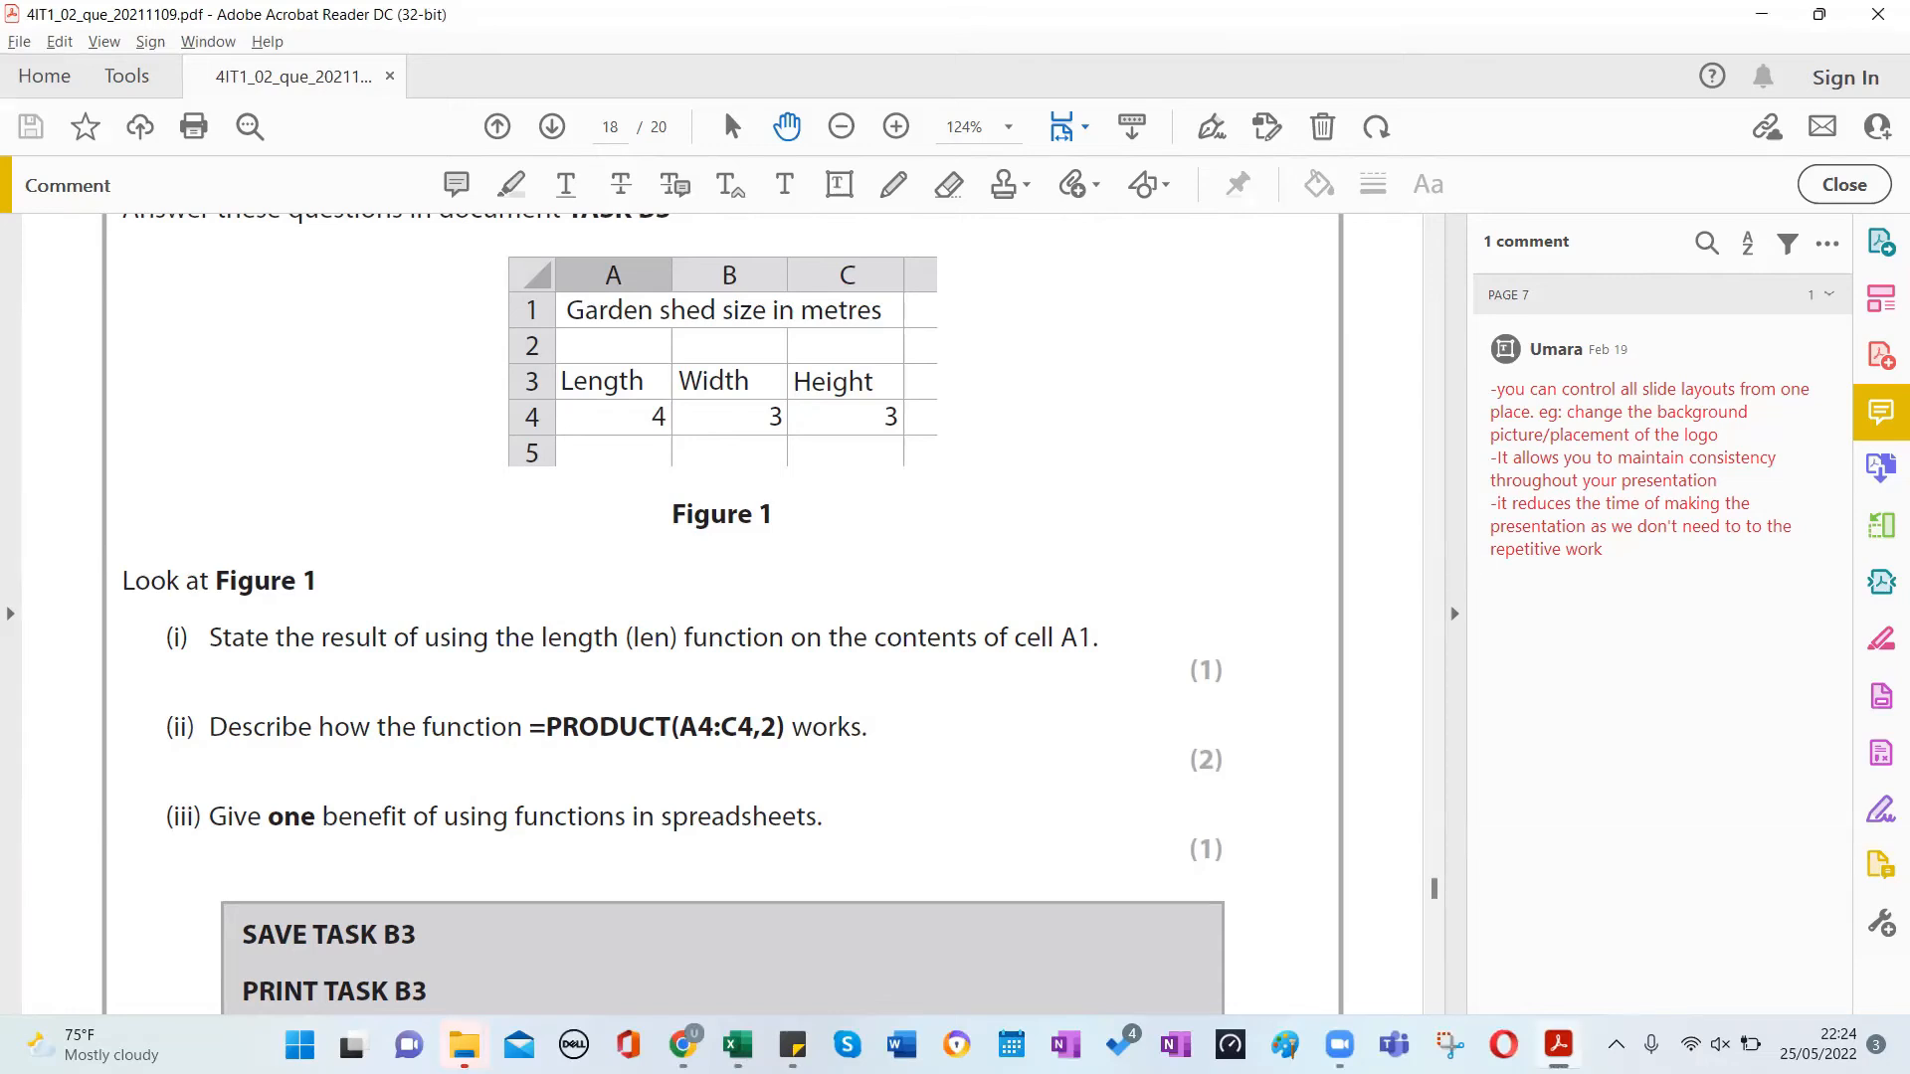
Switch to the Excel workbook and enter the sample values 5, 2, 3 and 5 in cells J9 to J12 of the CLIENTS sheet.
{"action": "mouse_move", "coordinate": [366, 1037]}
{"action": "left_click", "coordinate": [738, 1044]}
{"action": "left_click", "coordinate": [1074, 510]}
{"action": "type", "text": "5"}
{"action": "key", "text": "Return"}
{"action": "type", "text": "2"}
{"action": "key", "text": "Return"}
{"action": "type", "text": "3"}
{"action": "key", "text": "Return"}
{"action": "type", "text": "5"}
{"action": "key", "text": "Return"}
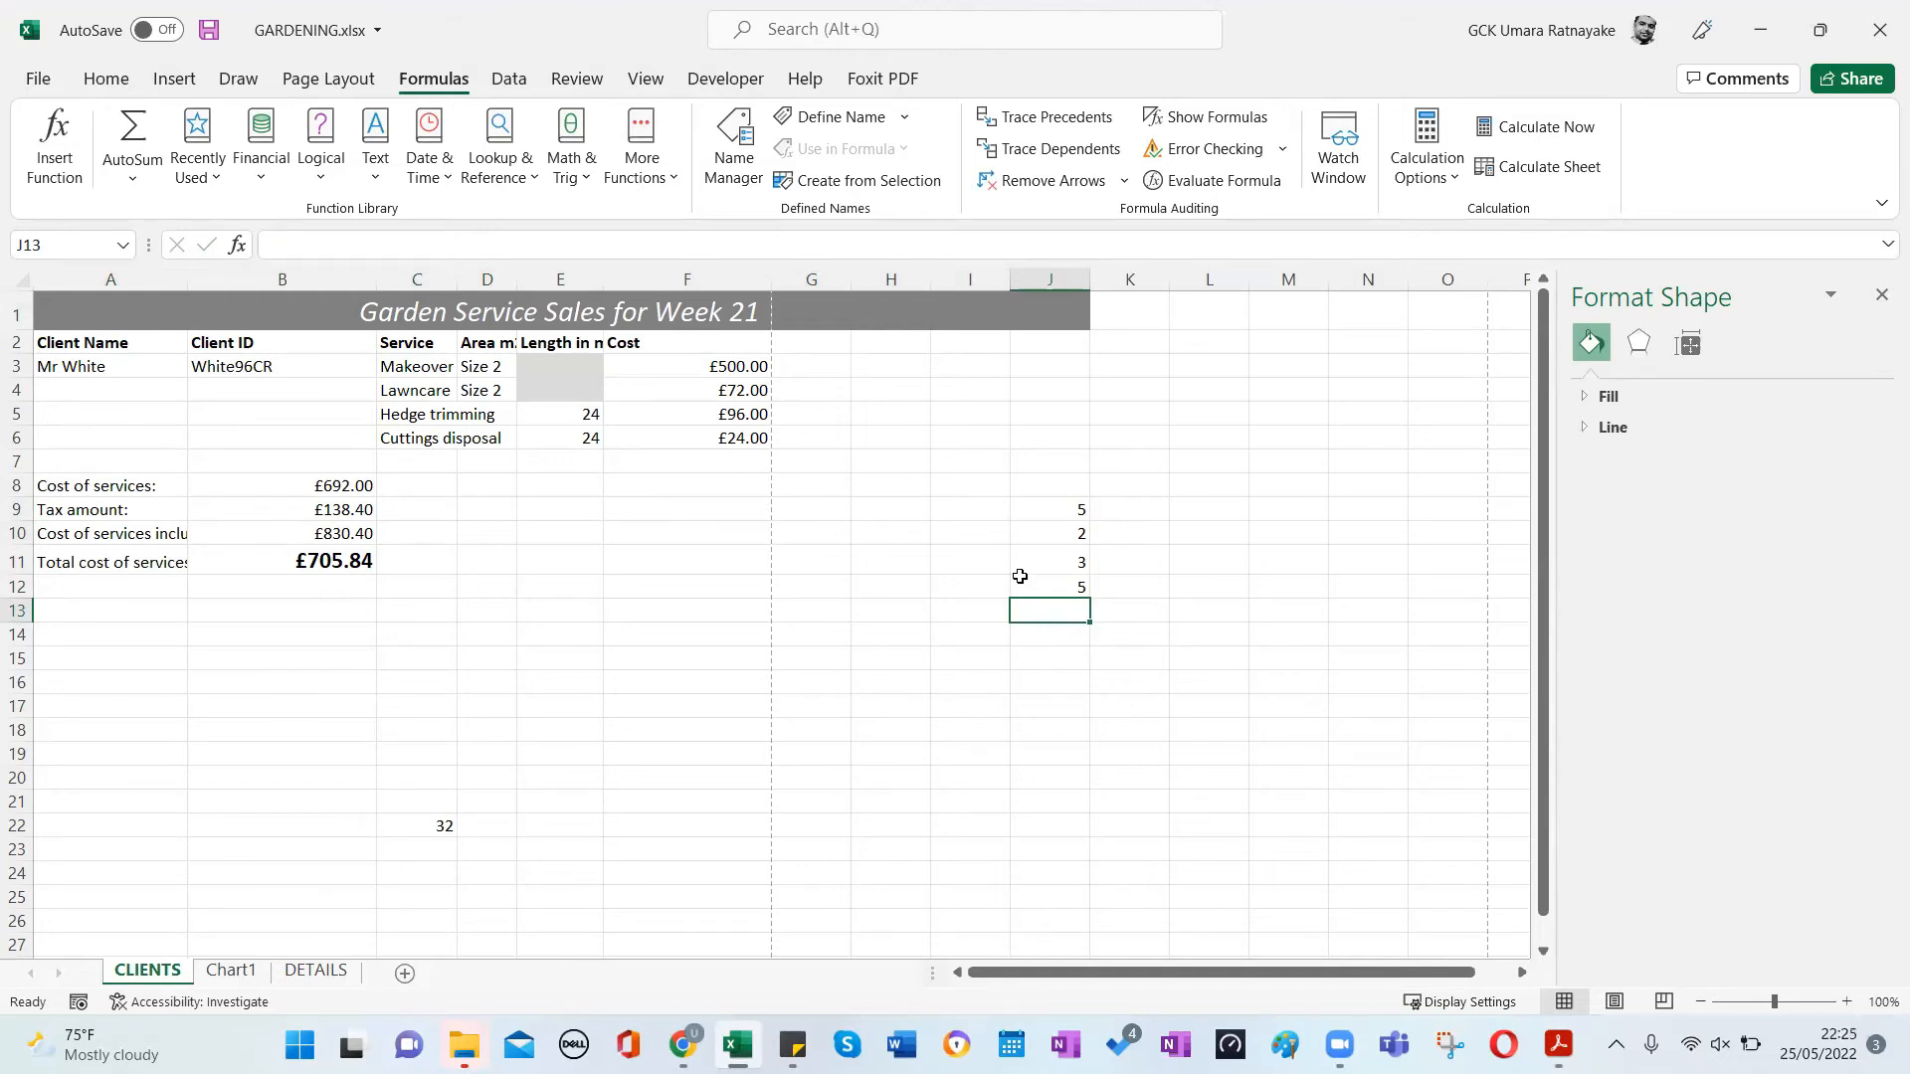
Enter the formula =PRODUCT(J9:J12) in cell J13 below the sample values.
{"action": "scroll", "coordinate": [1016, 580], "scroll_direction": "down", "scroll_amount": 4}
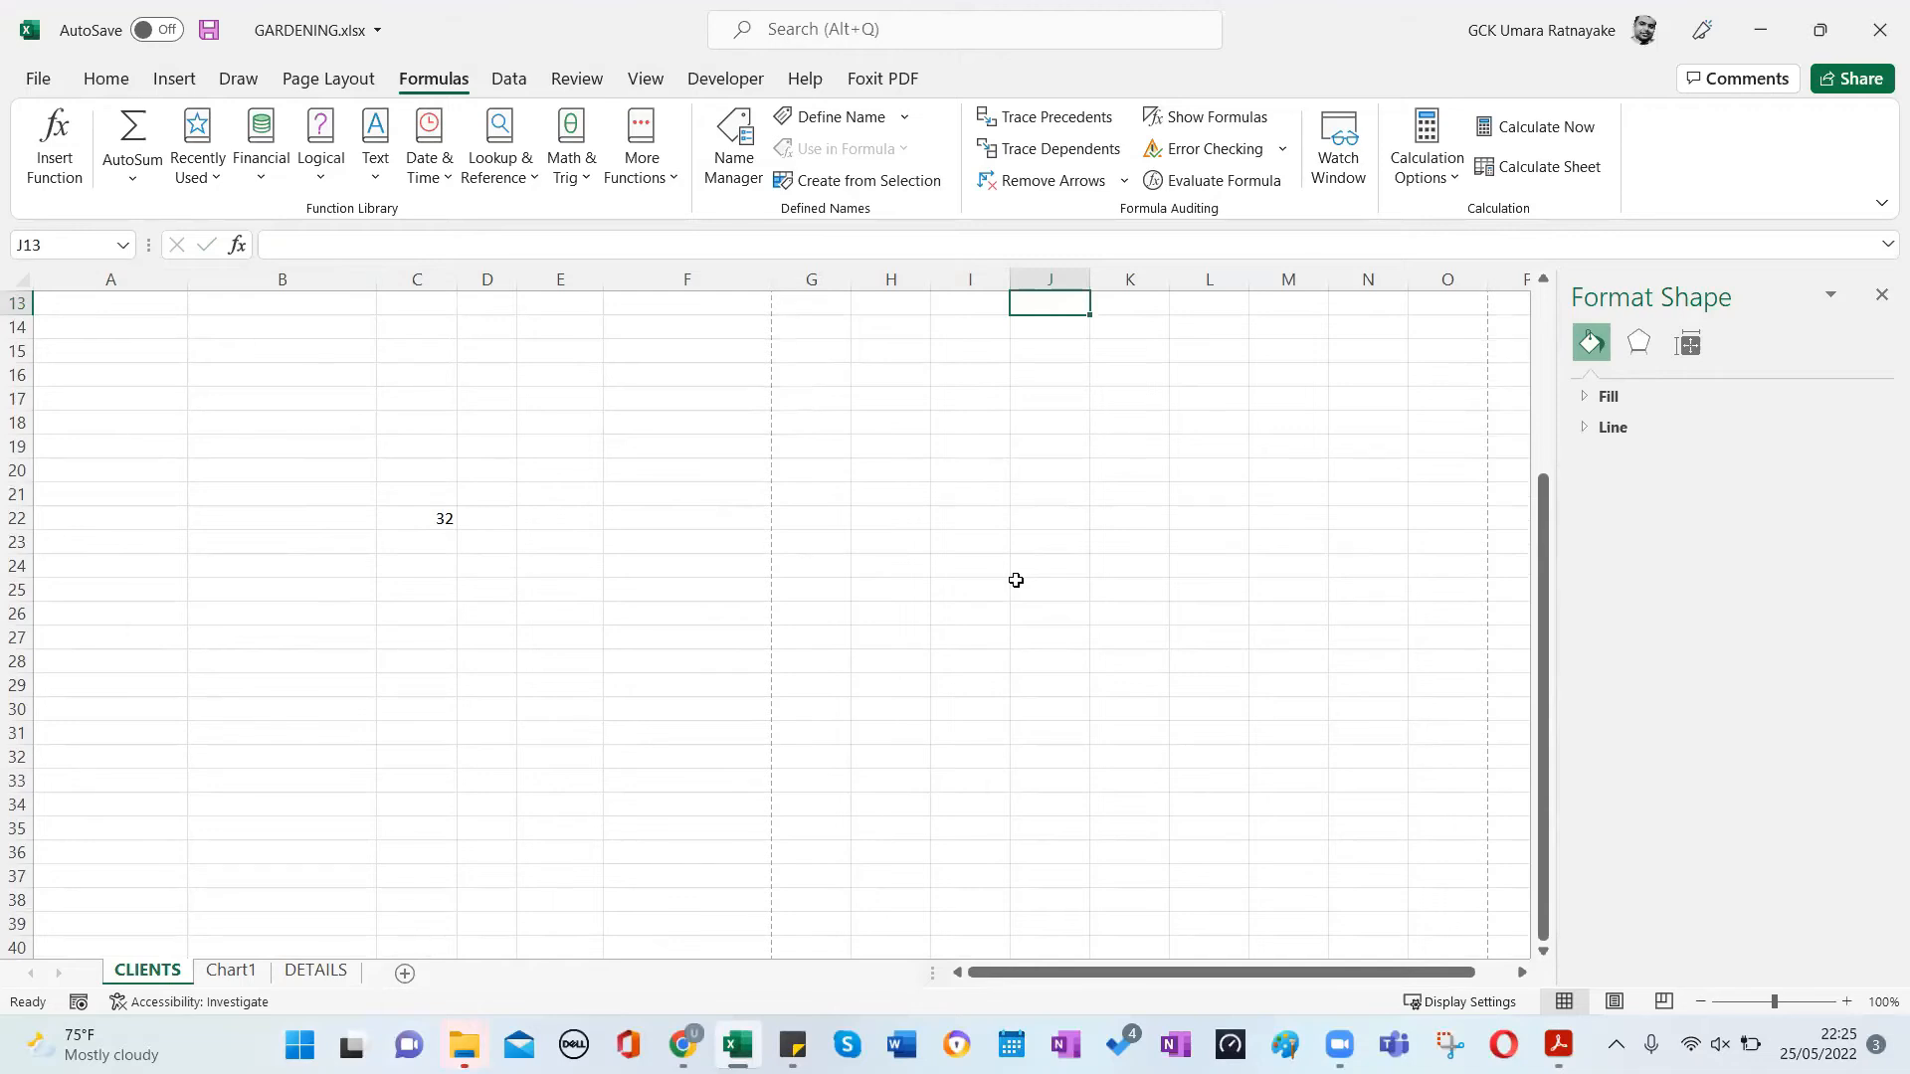
{"action": "scroll", "coordinate": [968, 567], "scroll_direction": "up", "scroll_amount": 4}
{"action": "left_click", "coordinate": [1084, 704]}
{"action": "left_click", "coordinate": [1045, 613]}
{"action": "type", "text": "=pr"}
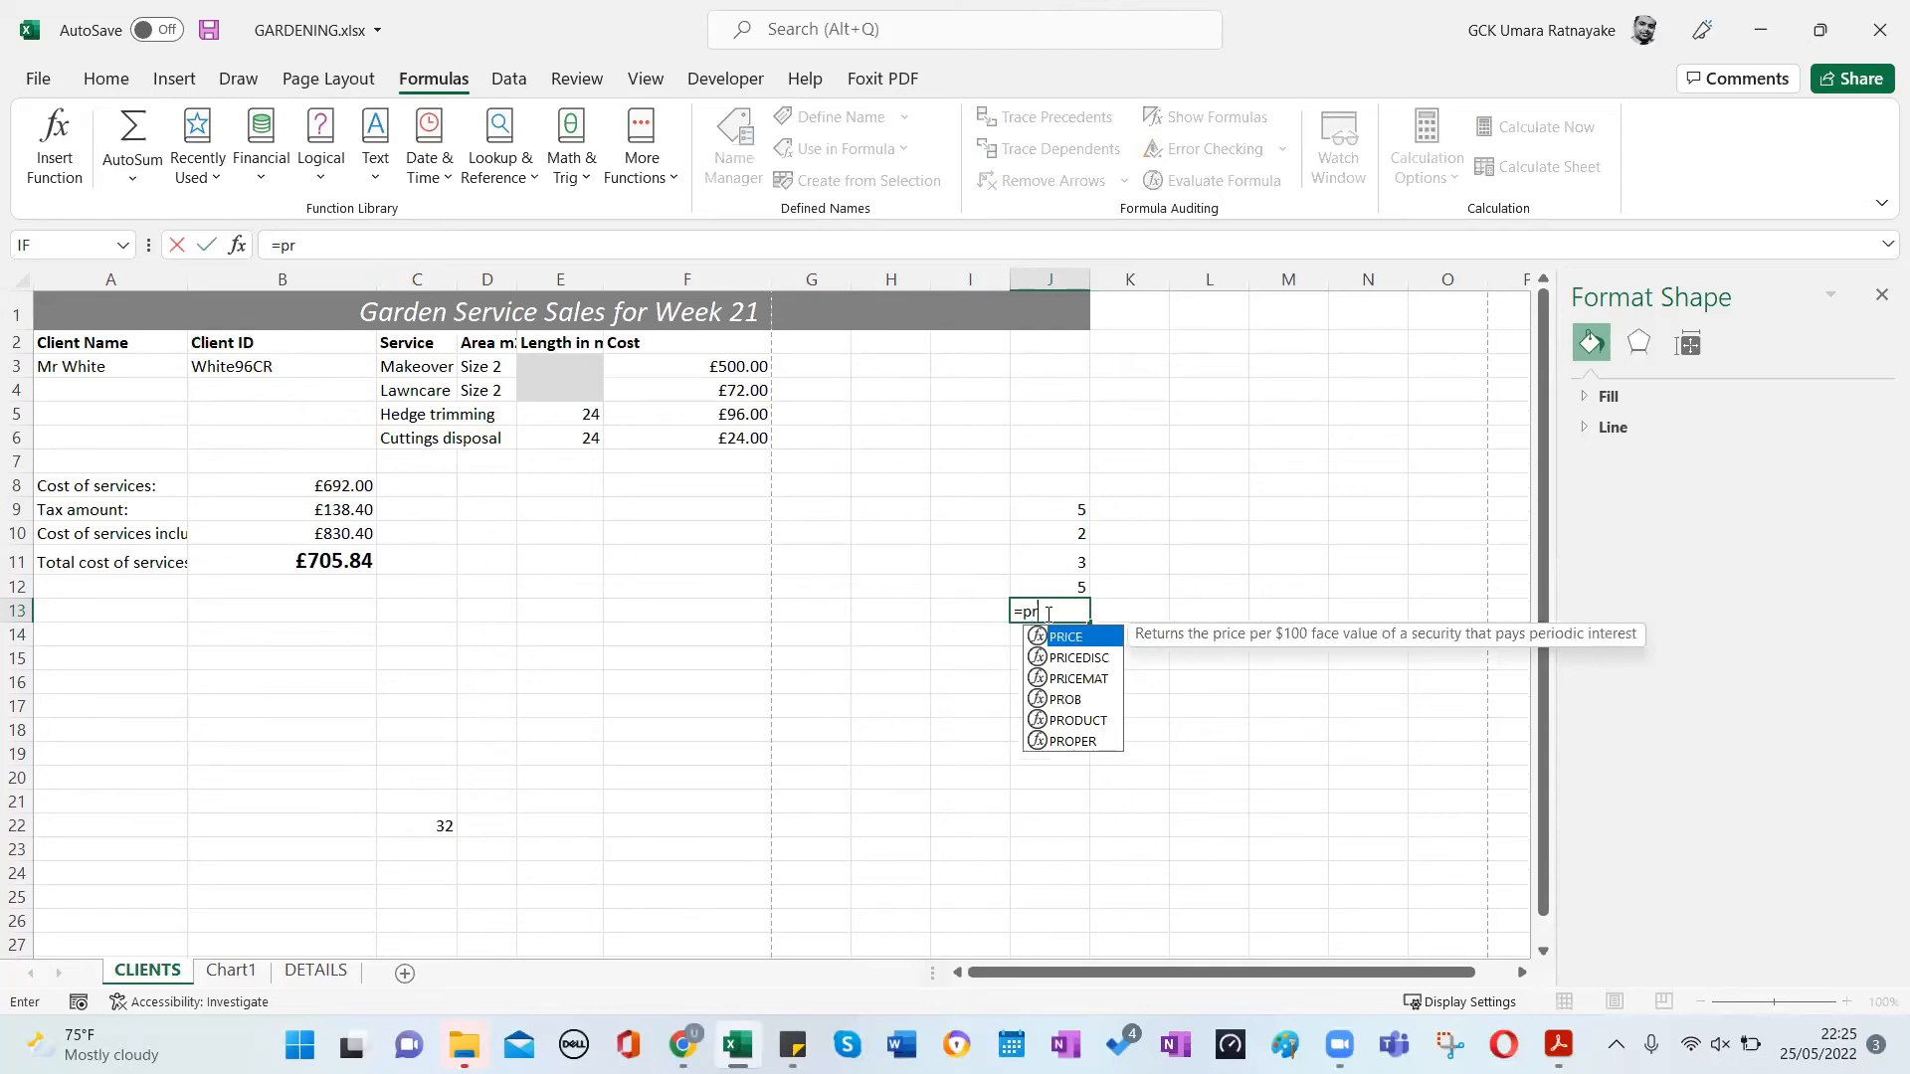
{"action": "type", "text": "oduct("}
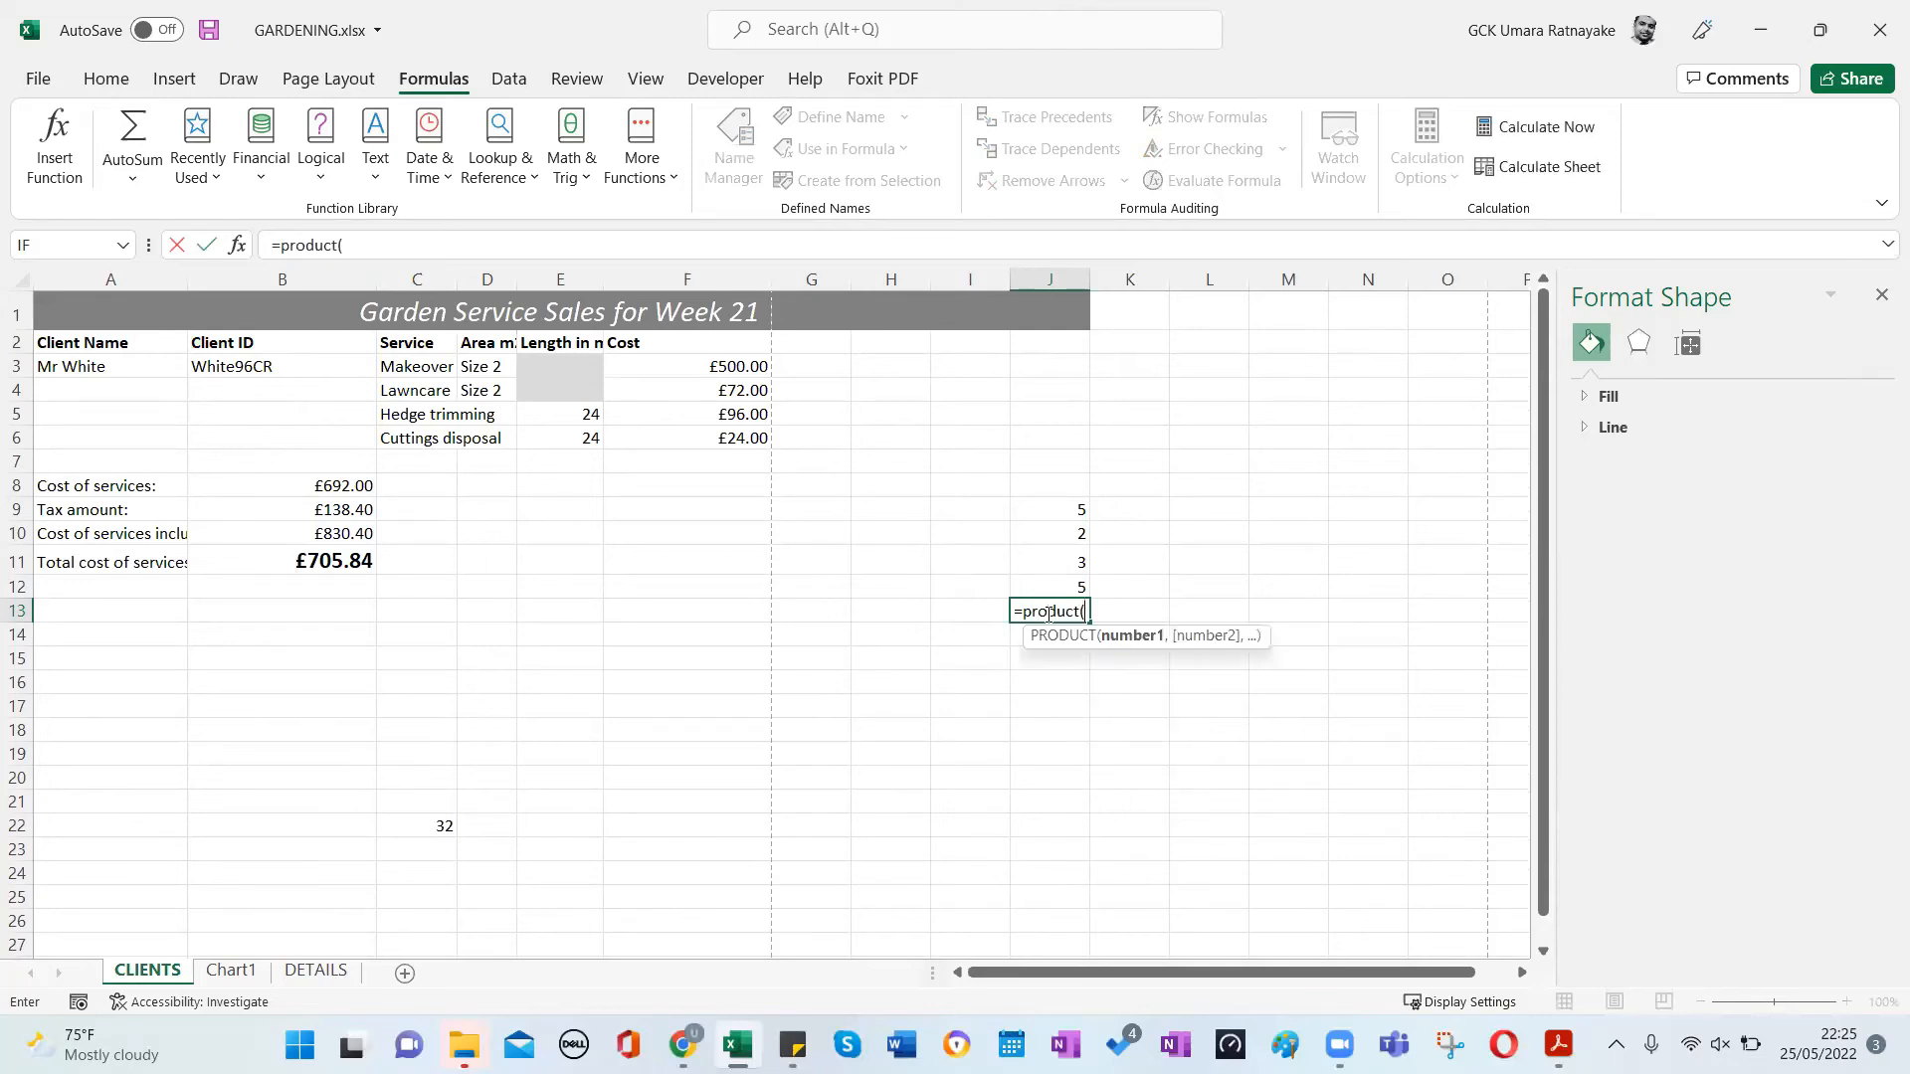
{"action": "left_click_drag", "start_coordinate": [1059, 507], "coordinate": [1065, 584]}
{"action": "type", "text": ")"}
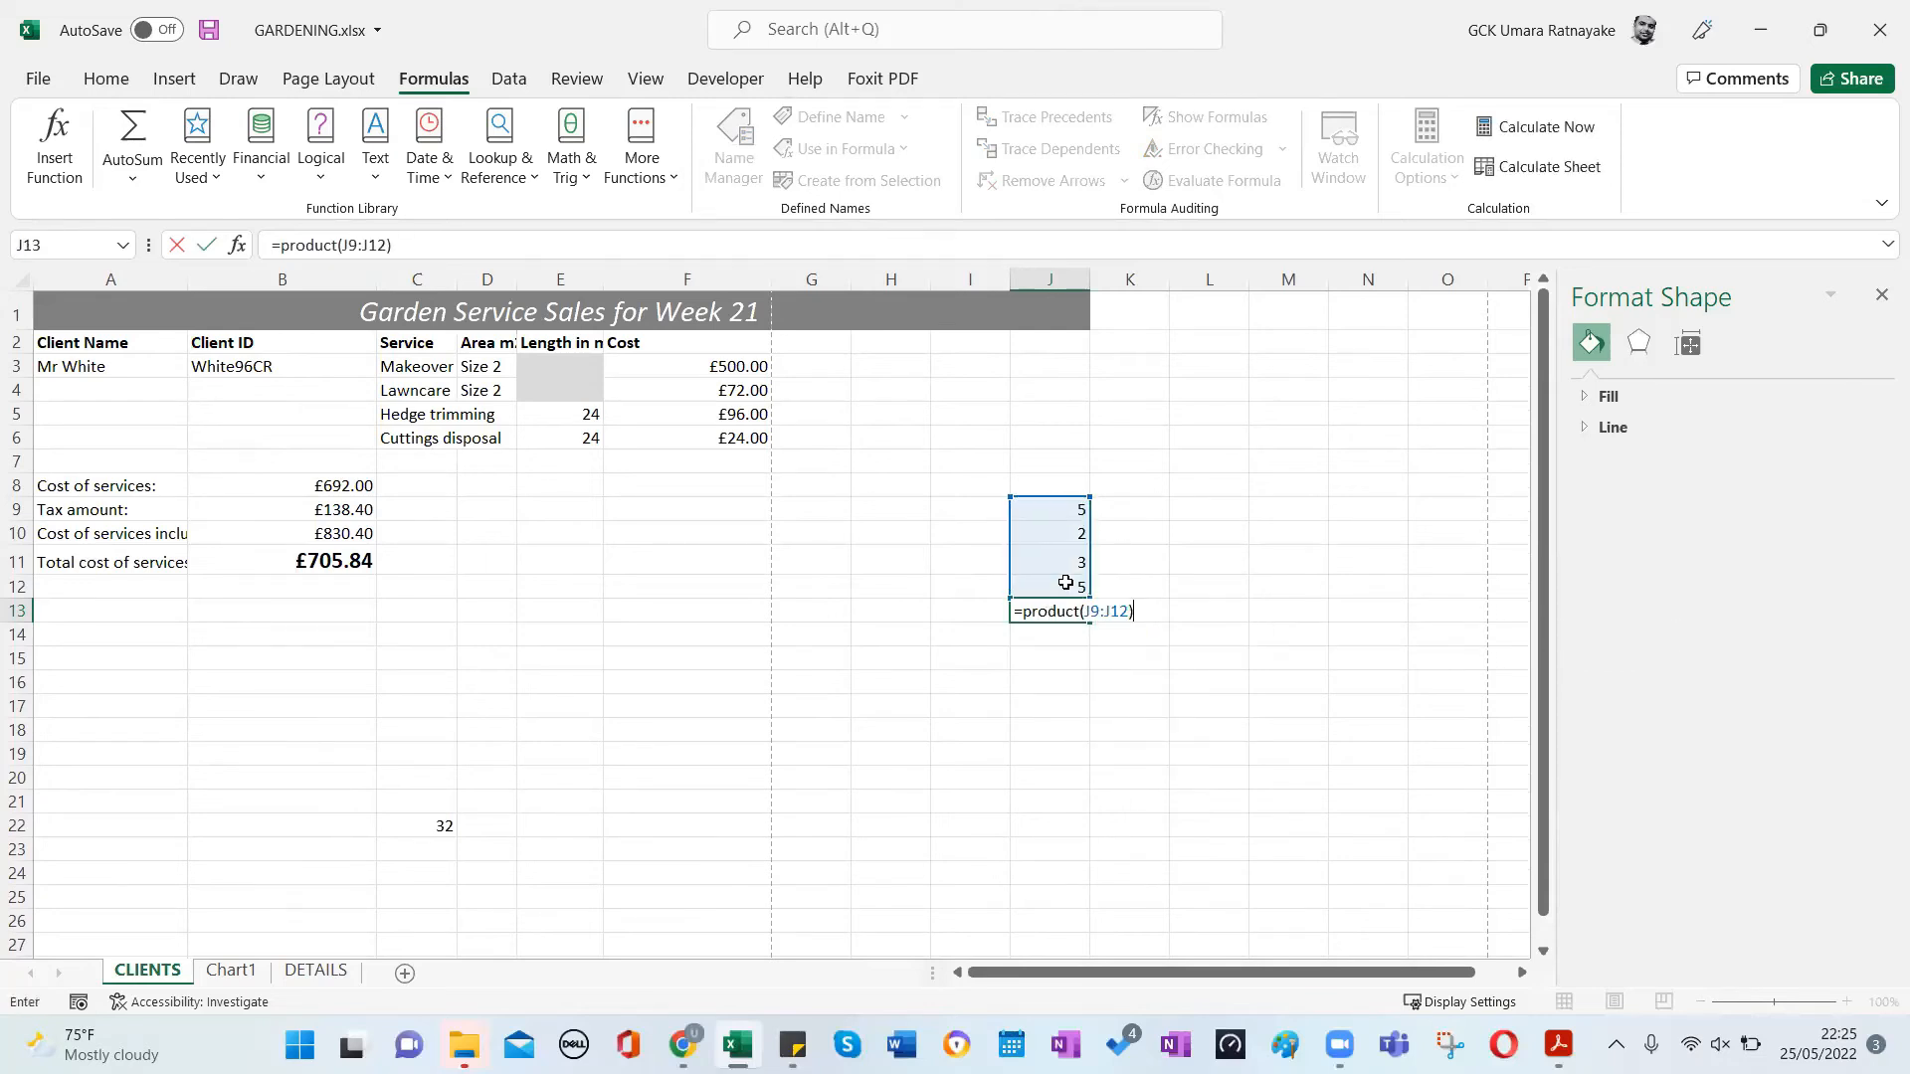
{"action": "key", "text": "Return"}
Replace each of the four sample values in cells J9 to J12 with 2.
{"action": "left_click", "coordinate": [1053, 511]}
{"action": "type", "text": "2"}
{"action": "key", "text": "Return"}
{"action": "type", "text": "22"}
{"action": "key", "text": "BackSpace"}
{"action": "key", "text": "Return"}
{"action": "type", "text": "2"}
{"action": "key", "text": "Return"}
{"action": "type", "text": "2"}
{"action": "key", "text": "Return"}
{"action": "key", "text": "Return"}
{"action": "key", "text": "Return"}
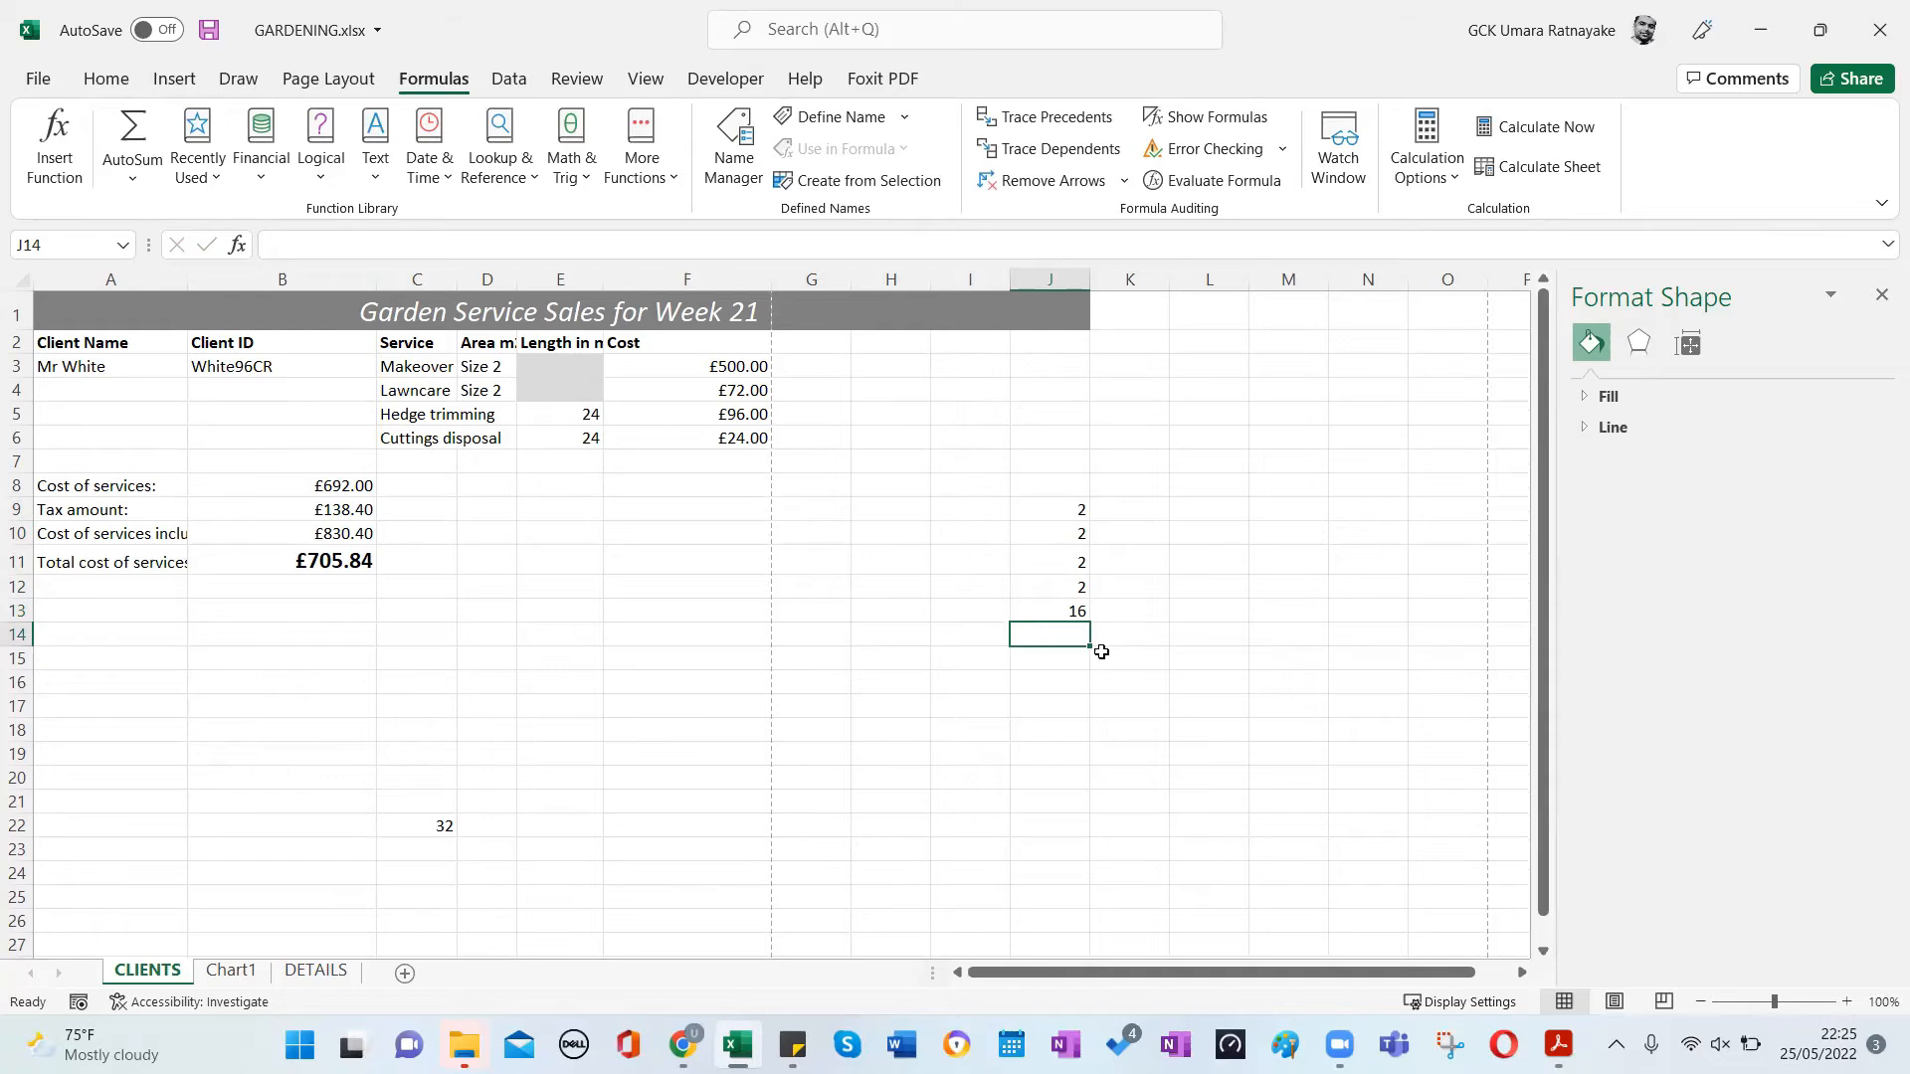
Switch to the exam paper in Adobe Acrobat Reader, reread the Task B3b questions and look ahead to Task B4.
{"action": "key", "text": "alt+Tab"}
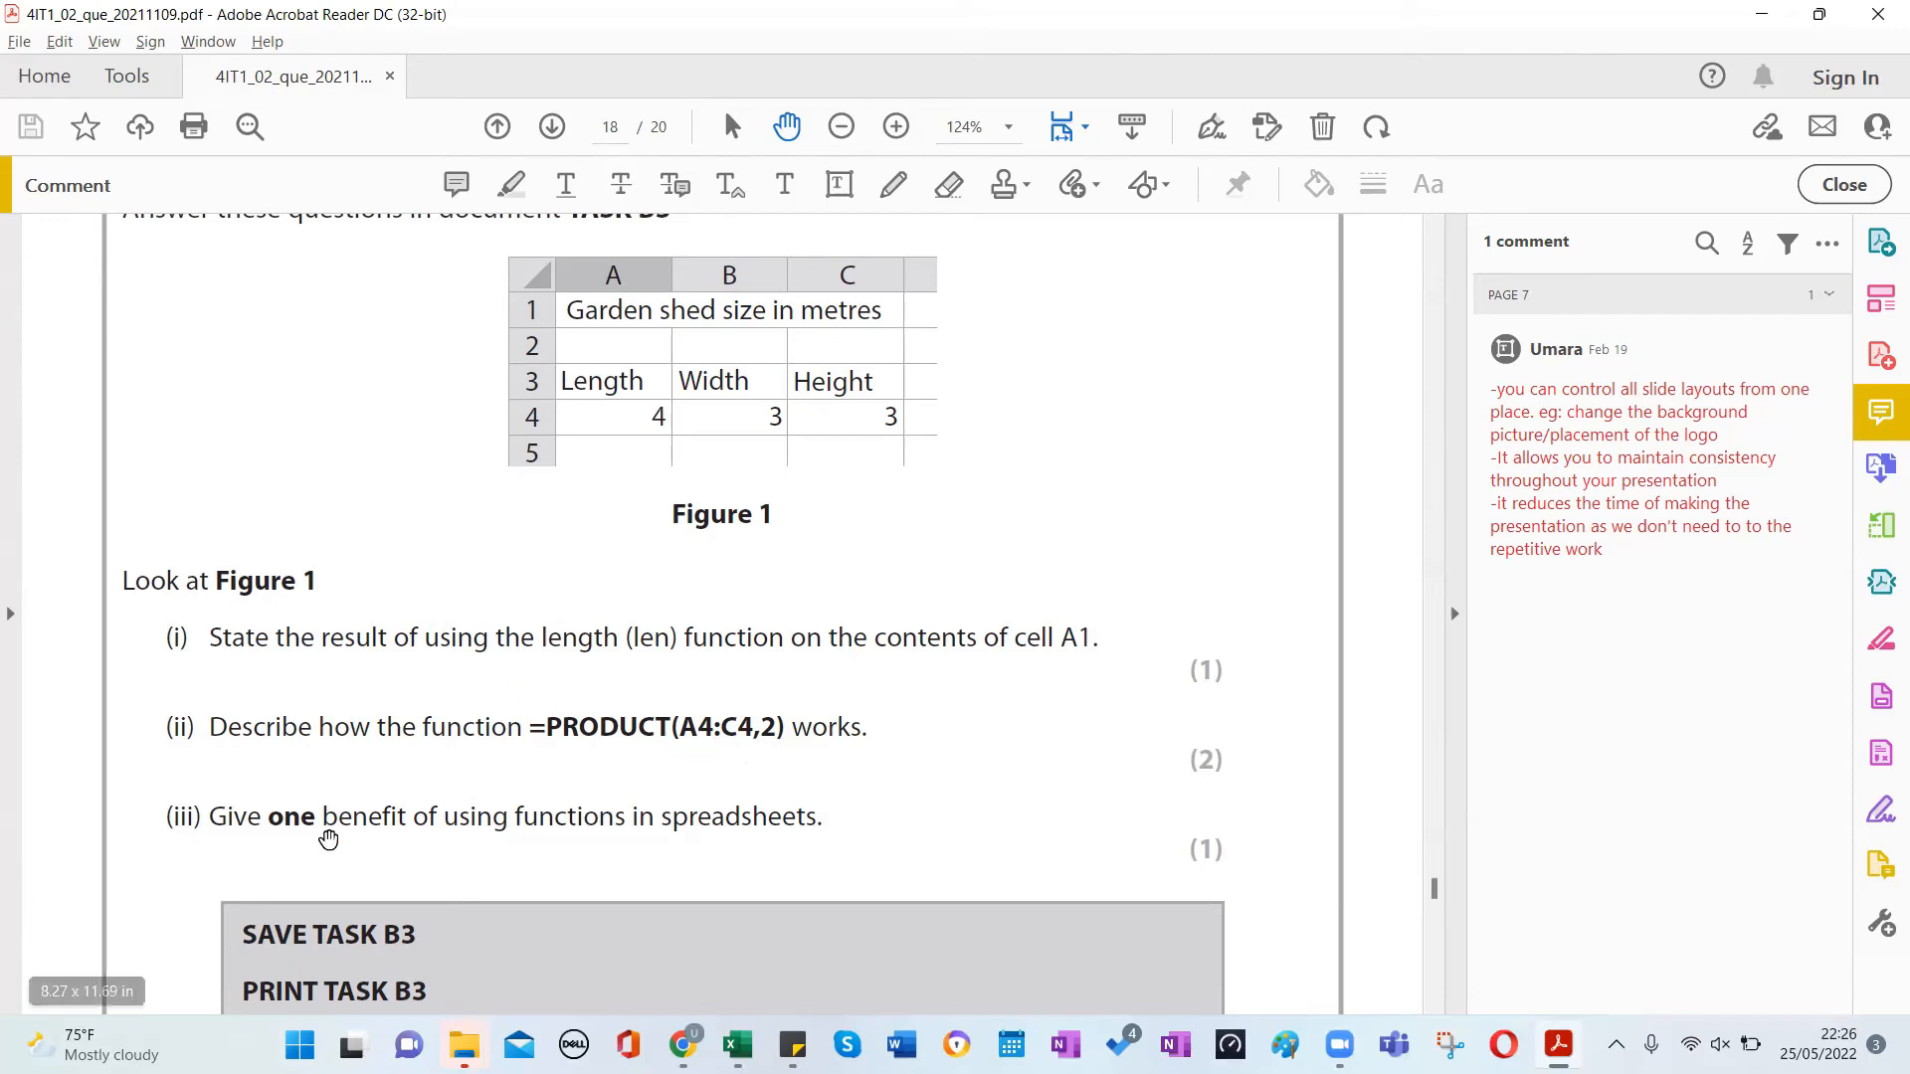
{"action": "scroll", "coordinate": [320, 721], "scroll_direction": "up", "scroll_amount": 3}
{"action": "left_click_drag", "start_coordinate": [393, 747], "coordinate": [436, 396]}
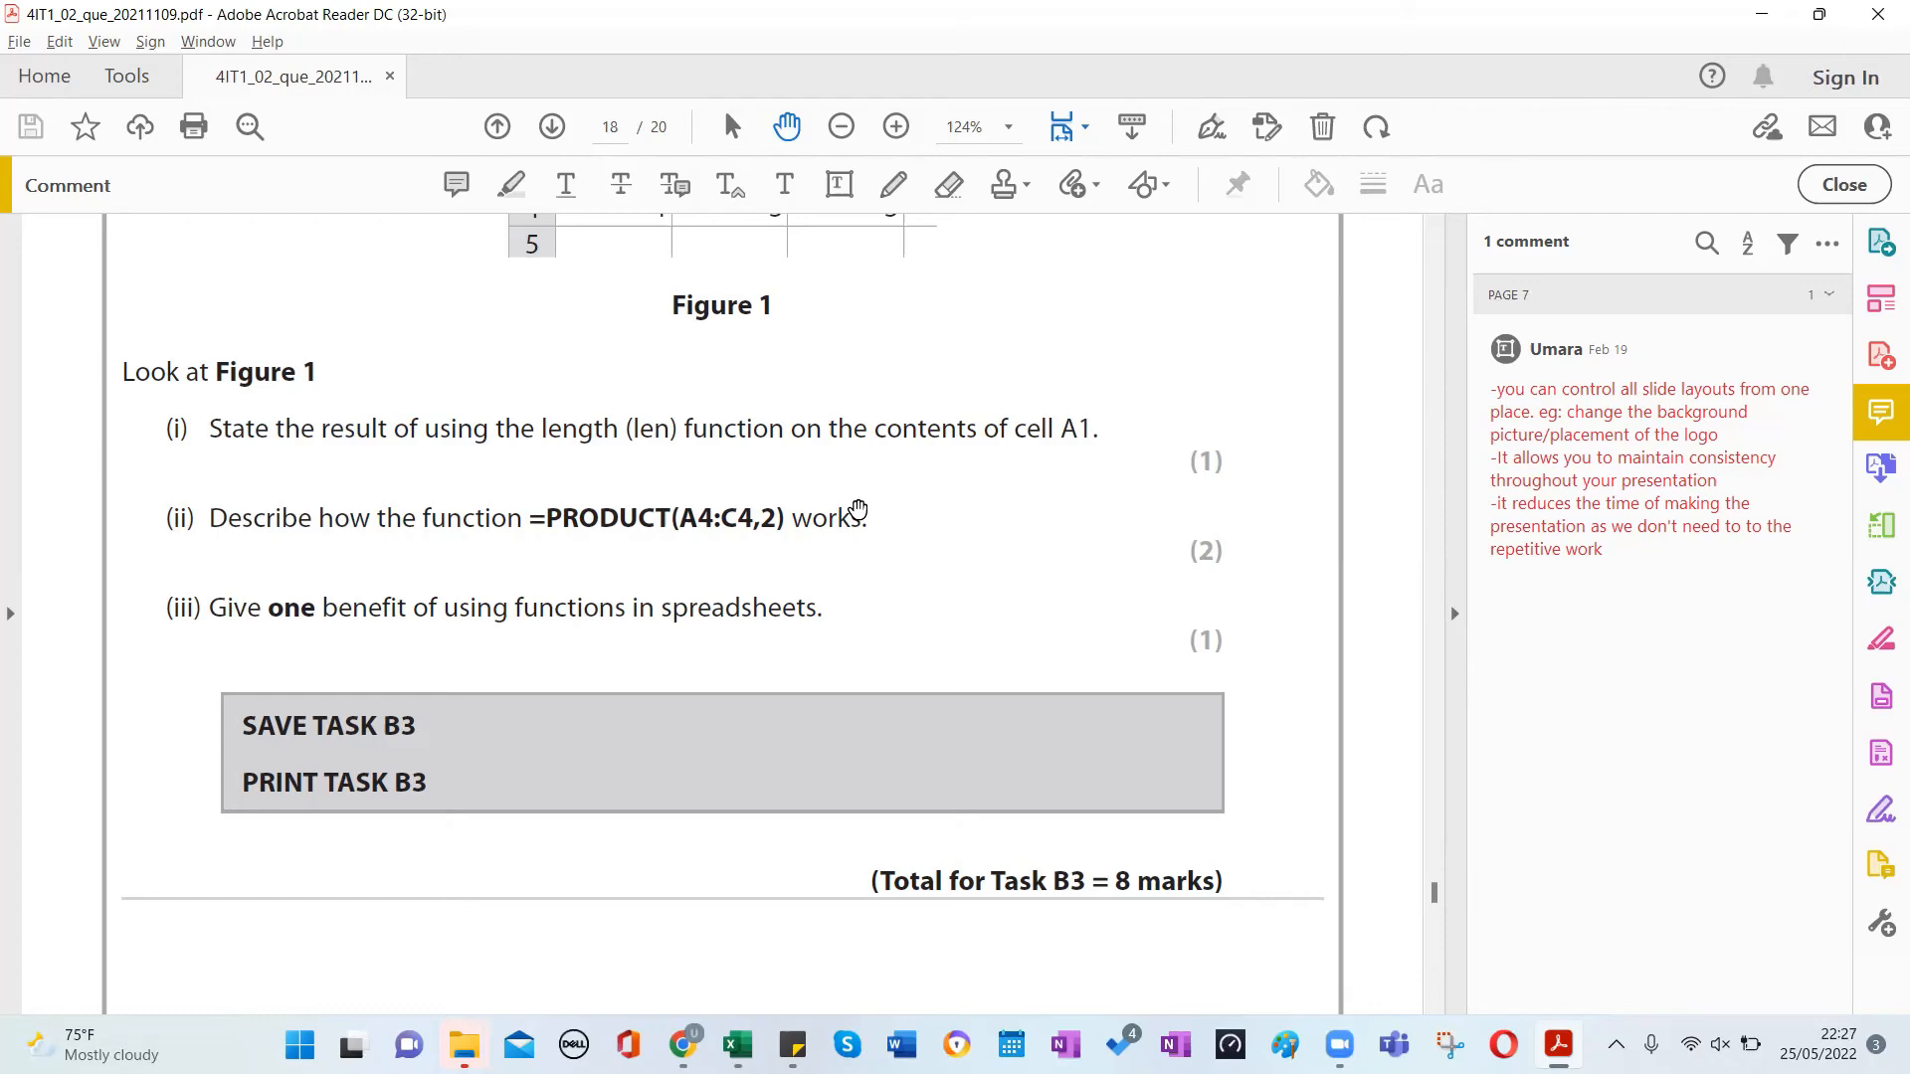
{"action": "scroll", "coordinate": [660, 580], "scroll_direction": "down", "scroll_amount": 10}
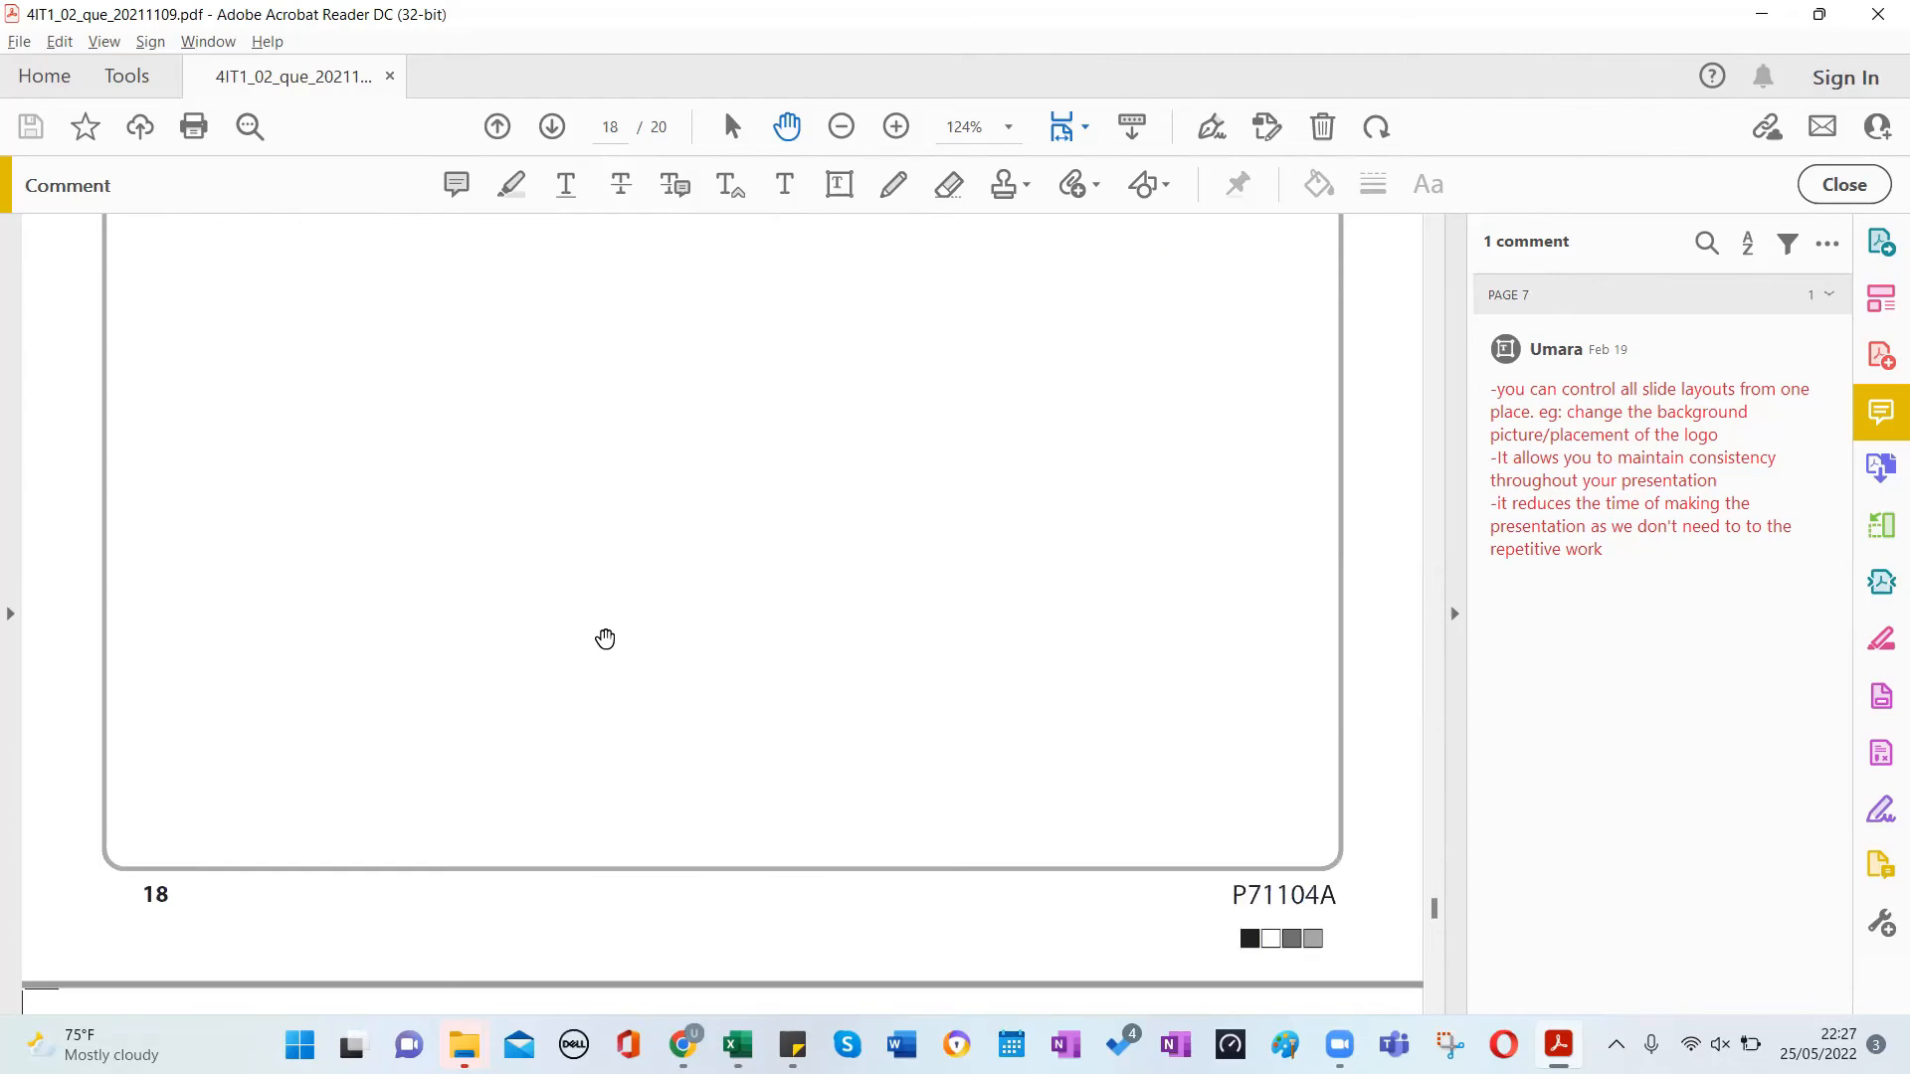
{"action": "scroll", "coordinate": [605, 627], "scroll_direction": "down", "scroll_amount": 5}
{"action": "scroll", "coordinate": [605, 627], "scroll_direction": "up", "scroll_amount": 3}
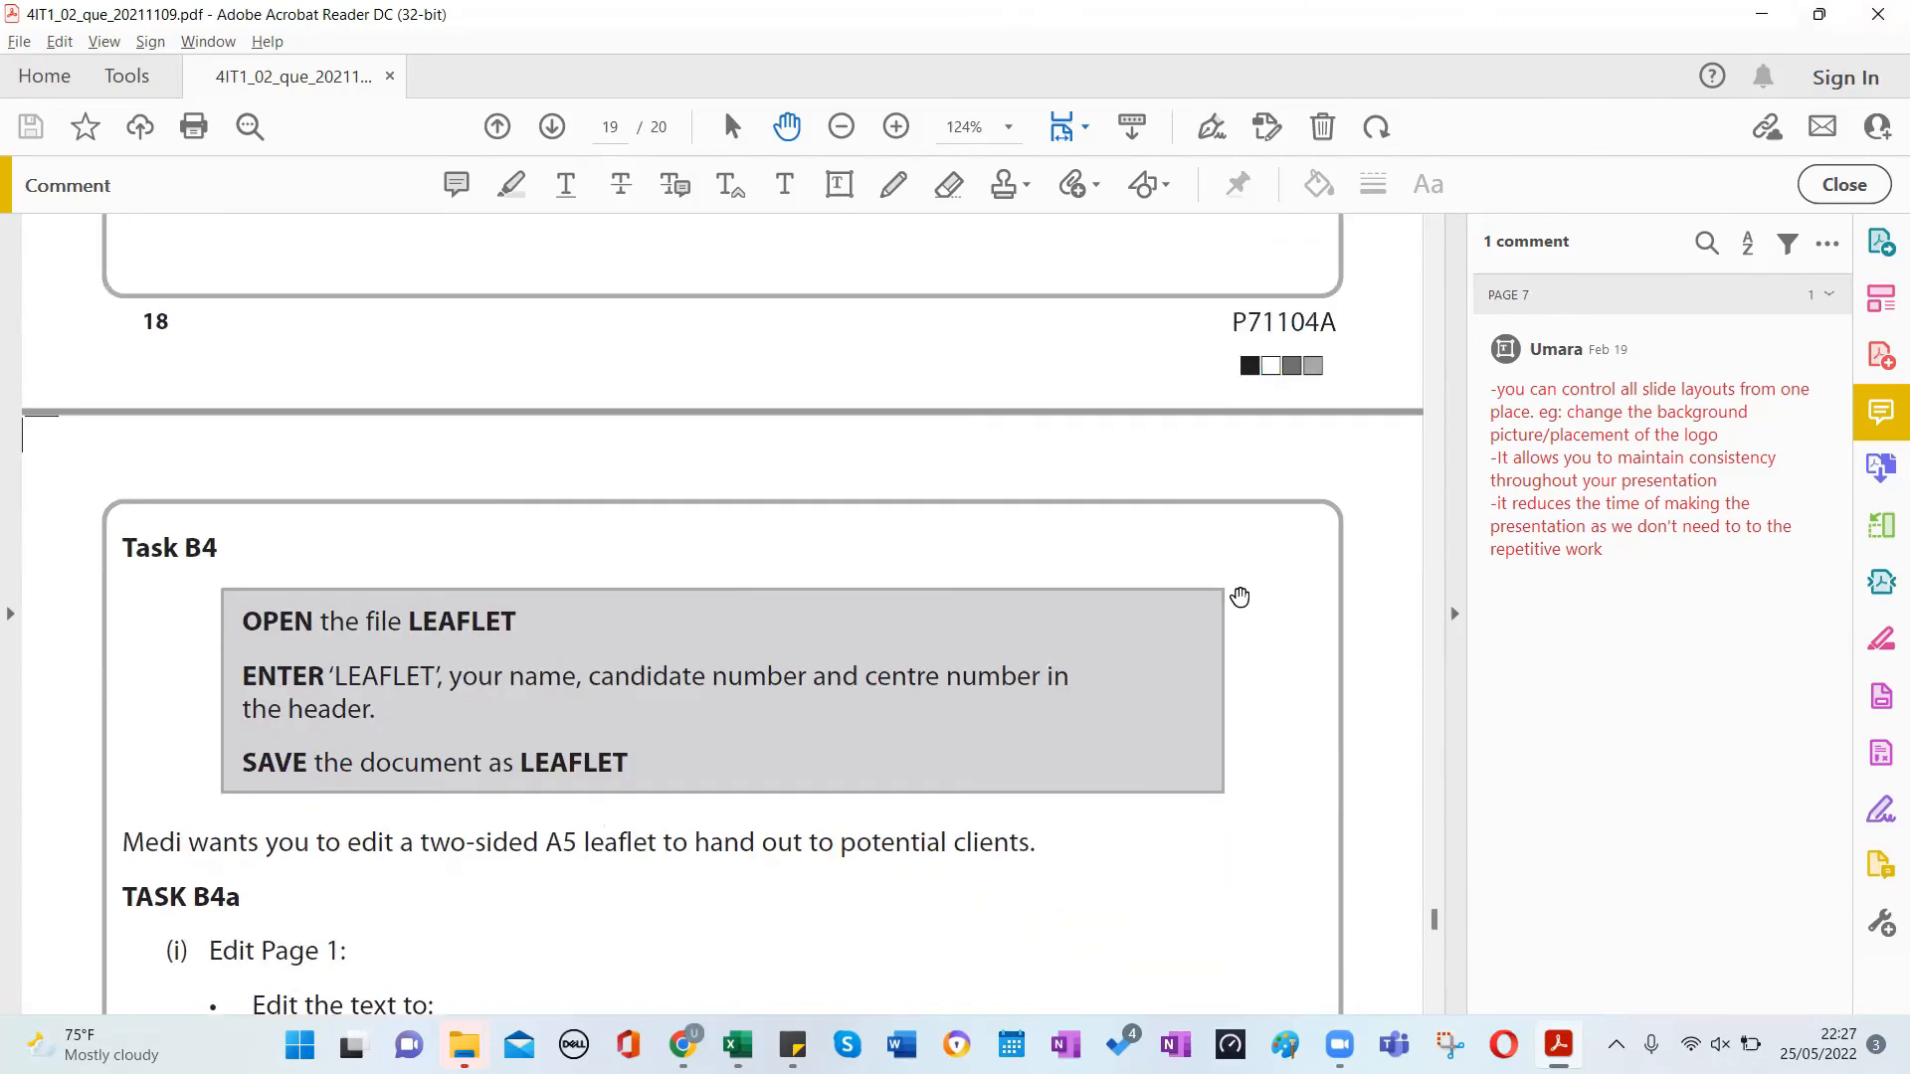
Go back to the database section of the exam paper and check the table structures and the Task A3a form requirements.
{"action": "left_click_drag", "start_coordinate": [1430, 919], "coordinate": [1433, 530]}
{"action": "scroll", "coordinate": [882, 554], "scroll_direction": "up", "scroll_amount": 10}
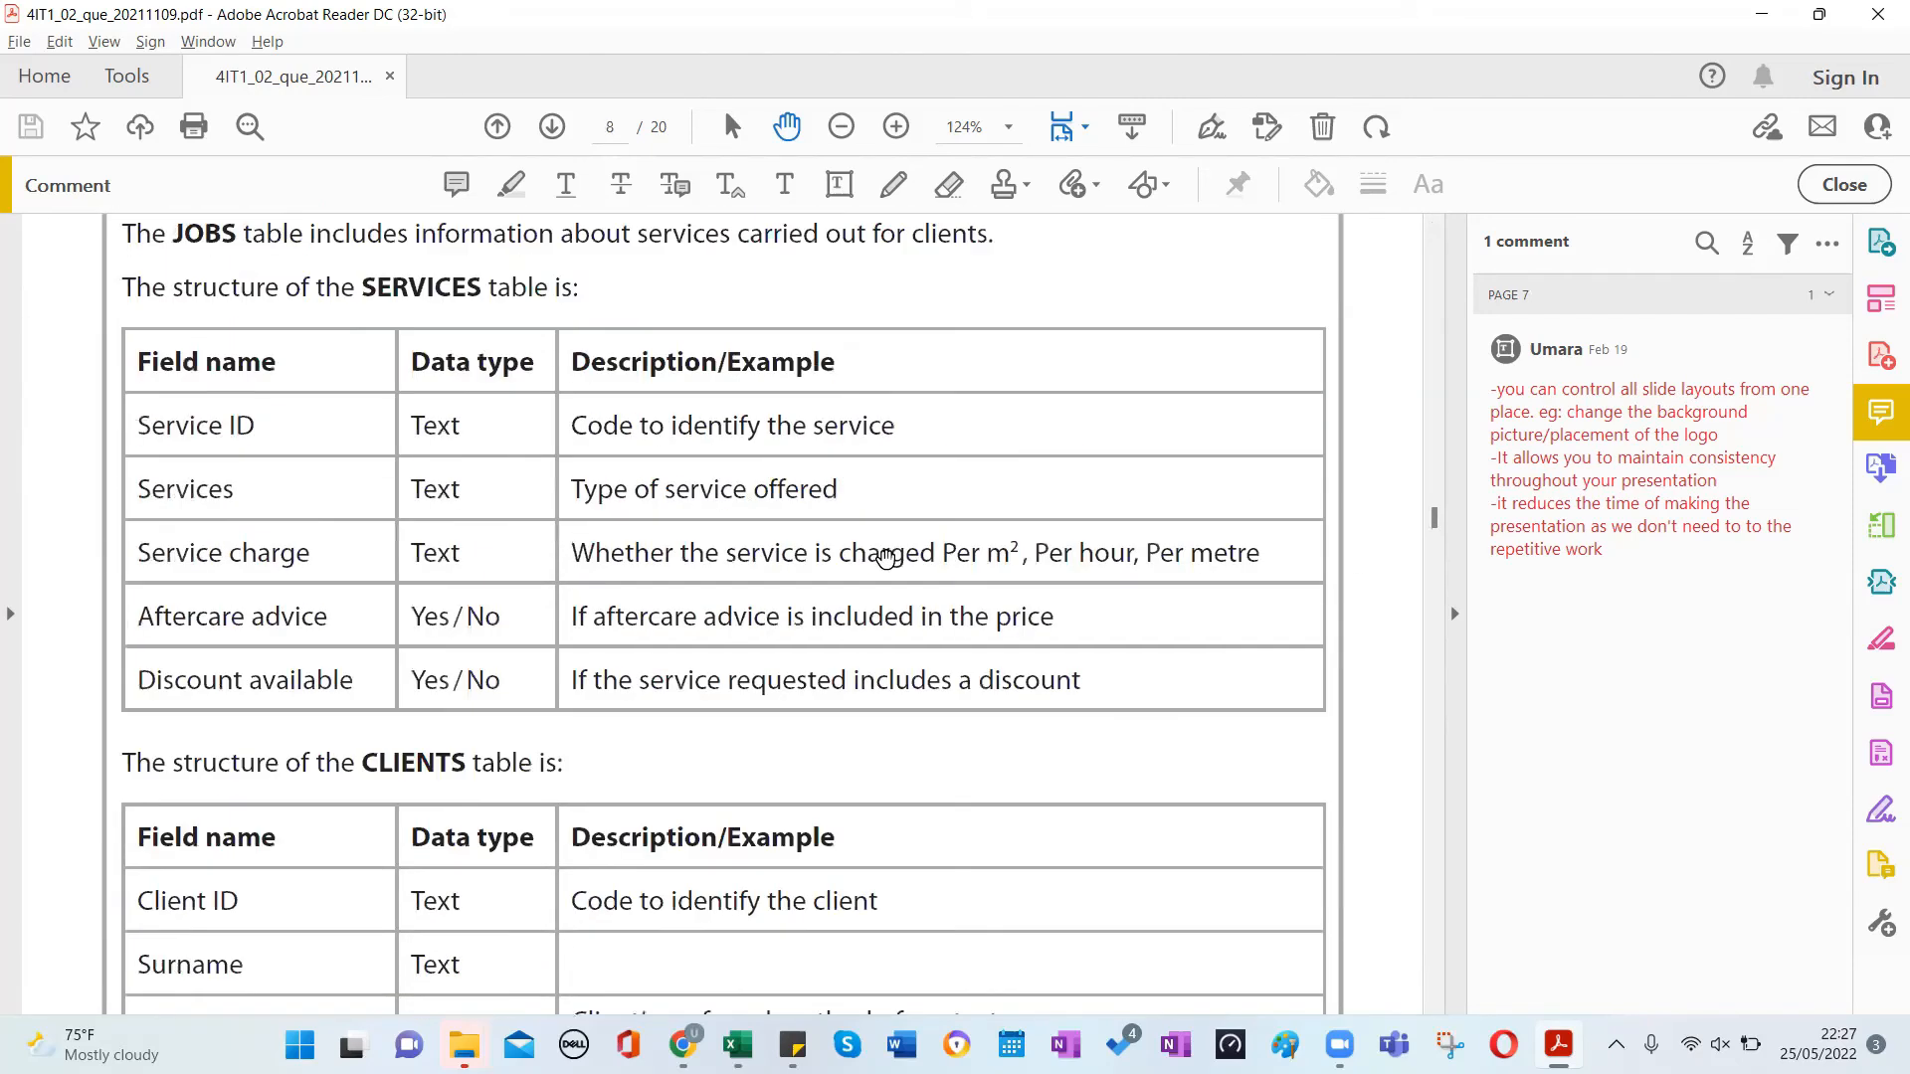
{"action": "scroll", "coordinate": [883, 609], "scroll_direction": "down", "scroll_amount": 10}
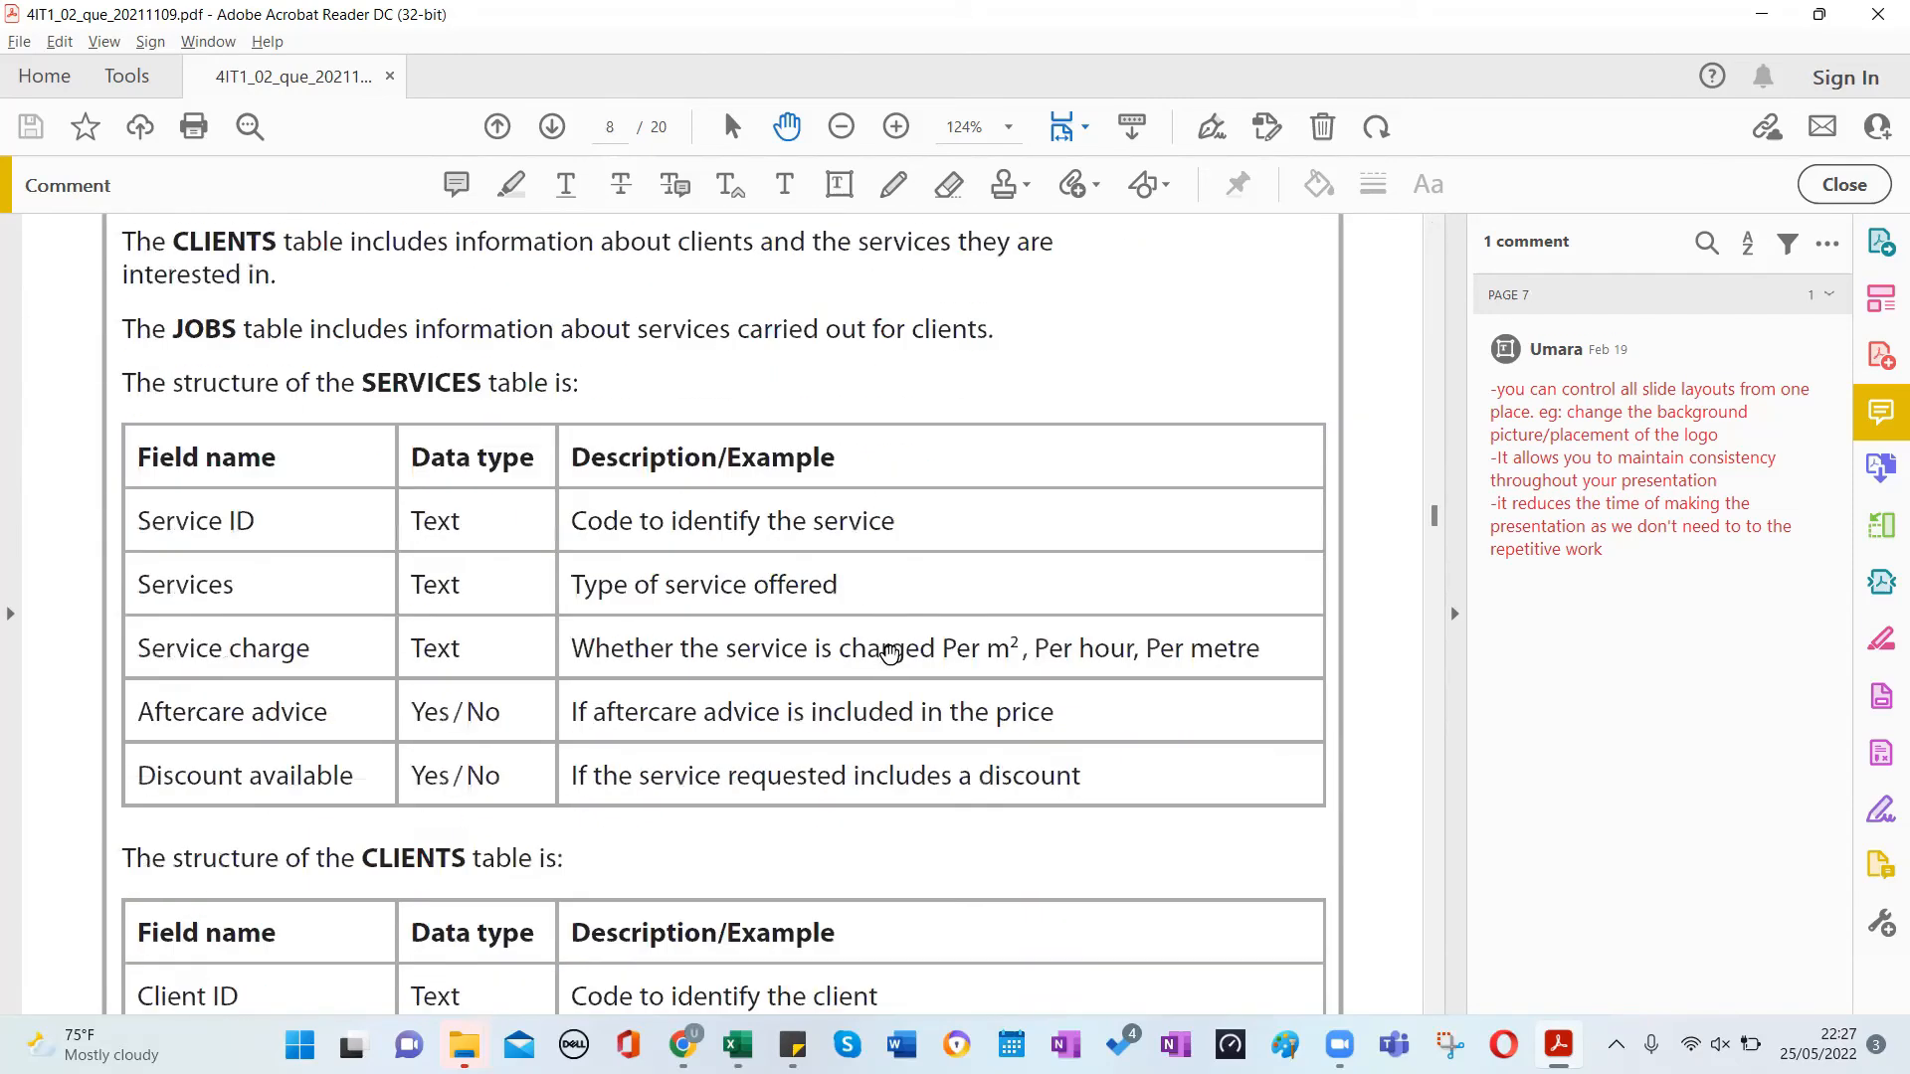
{"action": "scroll", "coordinate": [841, 687], "scroll_direction": "down", "scroll_amount": 12}
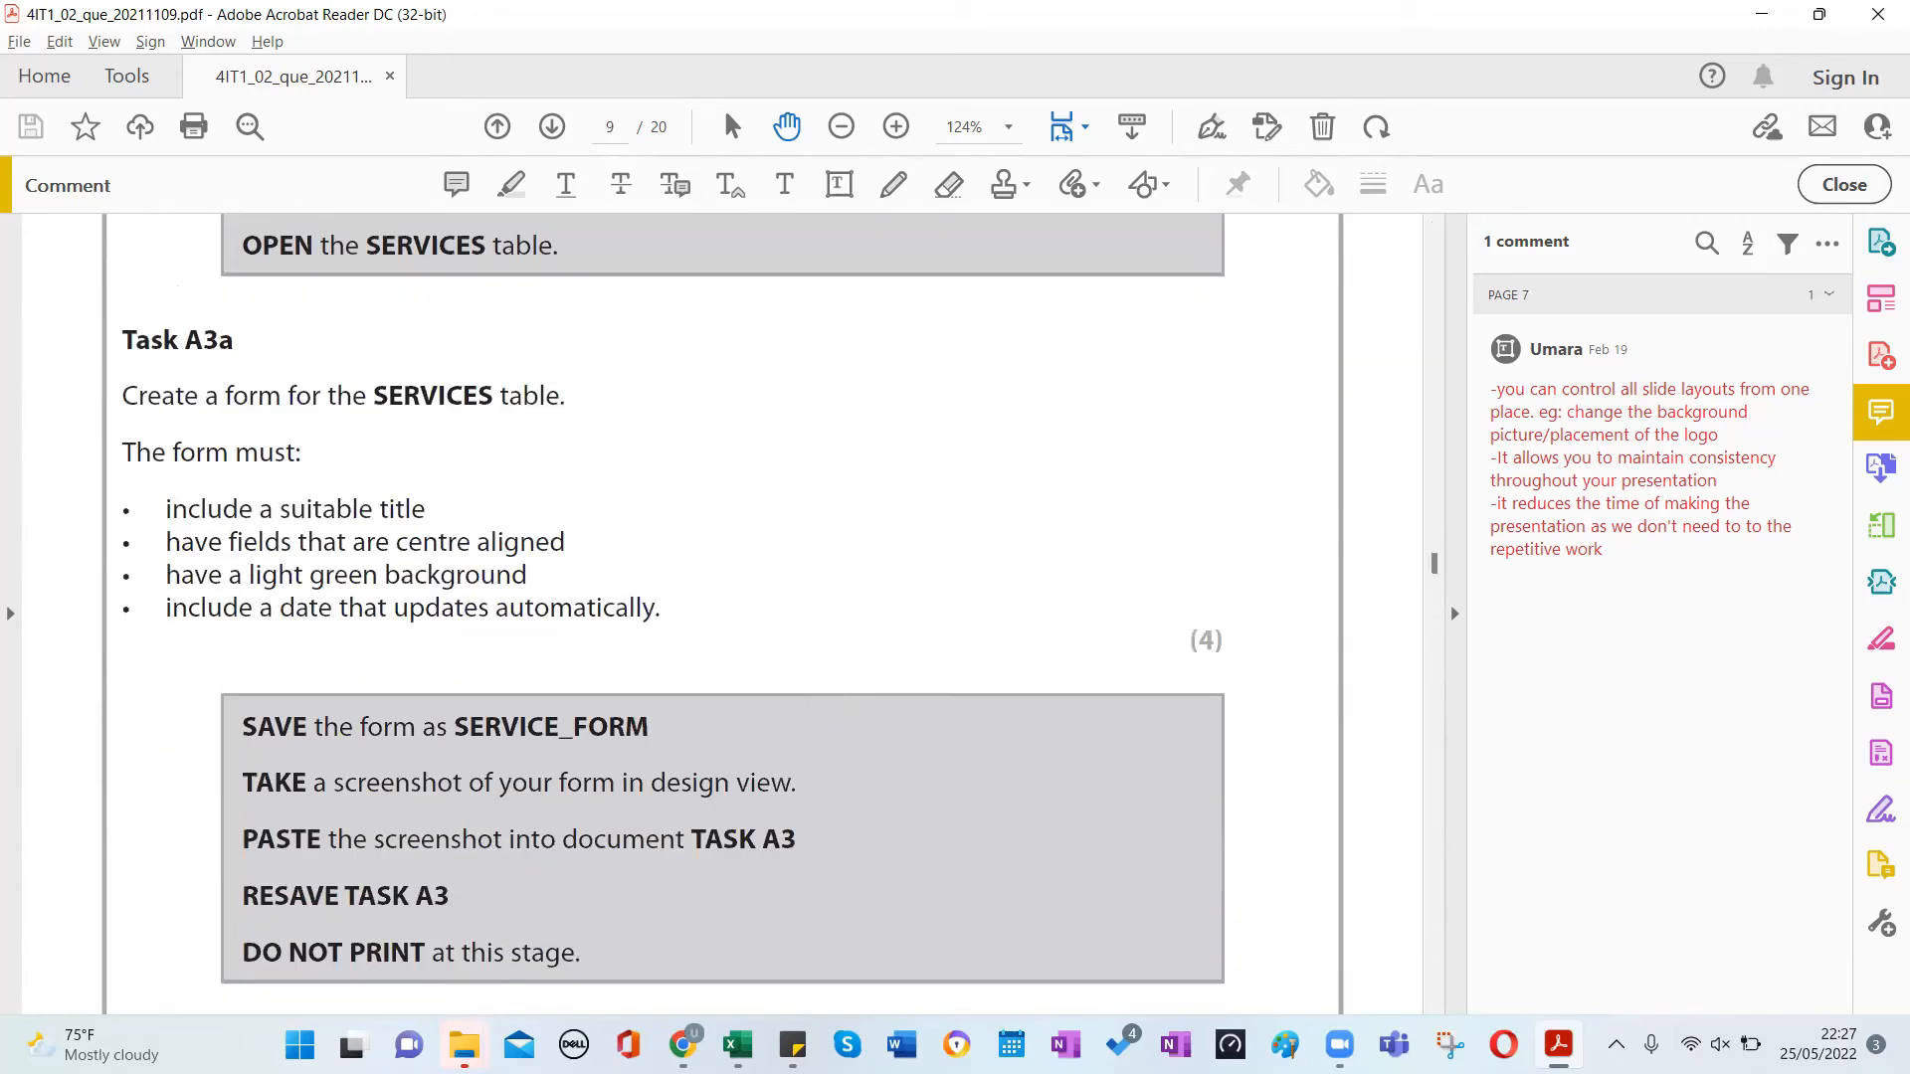
Switch to File Explorer and search the OFFICE 2010 folder and datafiles.zip for the gardening services database.
{"action": "mouse_move", "coordinate": [455, 1035]}
{"action": "left_click", "coordinate": [368, 974]}
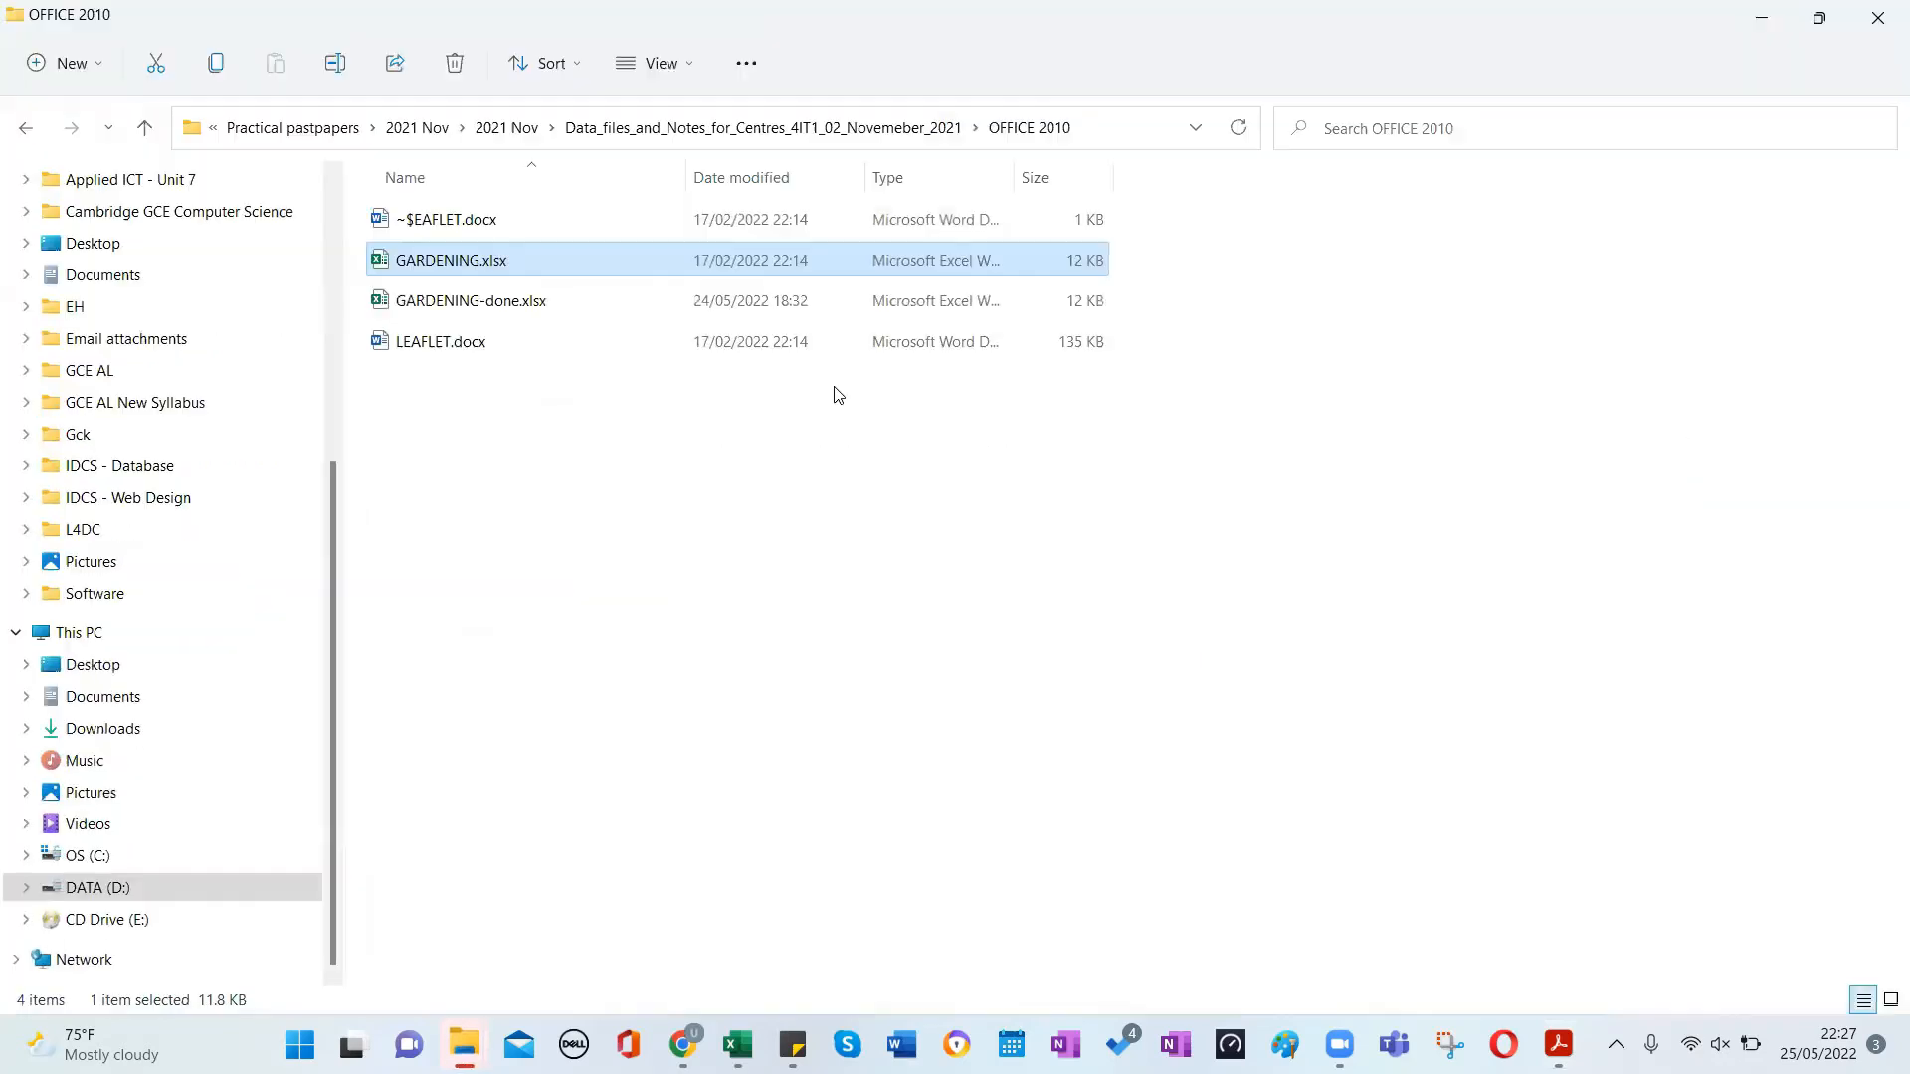
{"action": "key", "text": "alt+Up"}
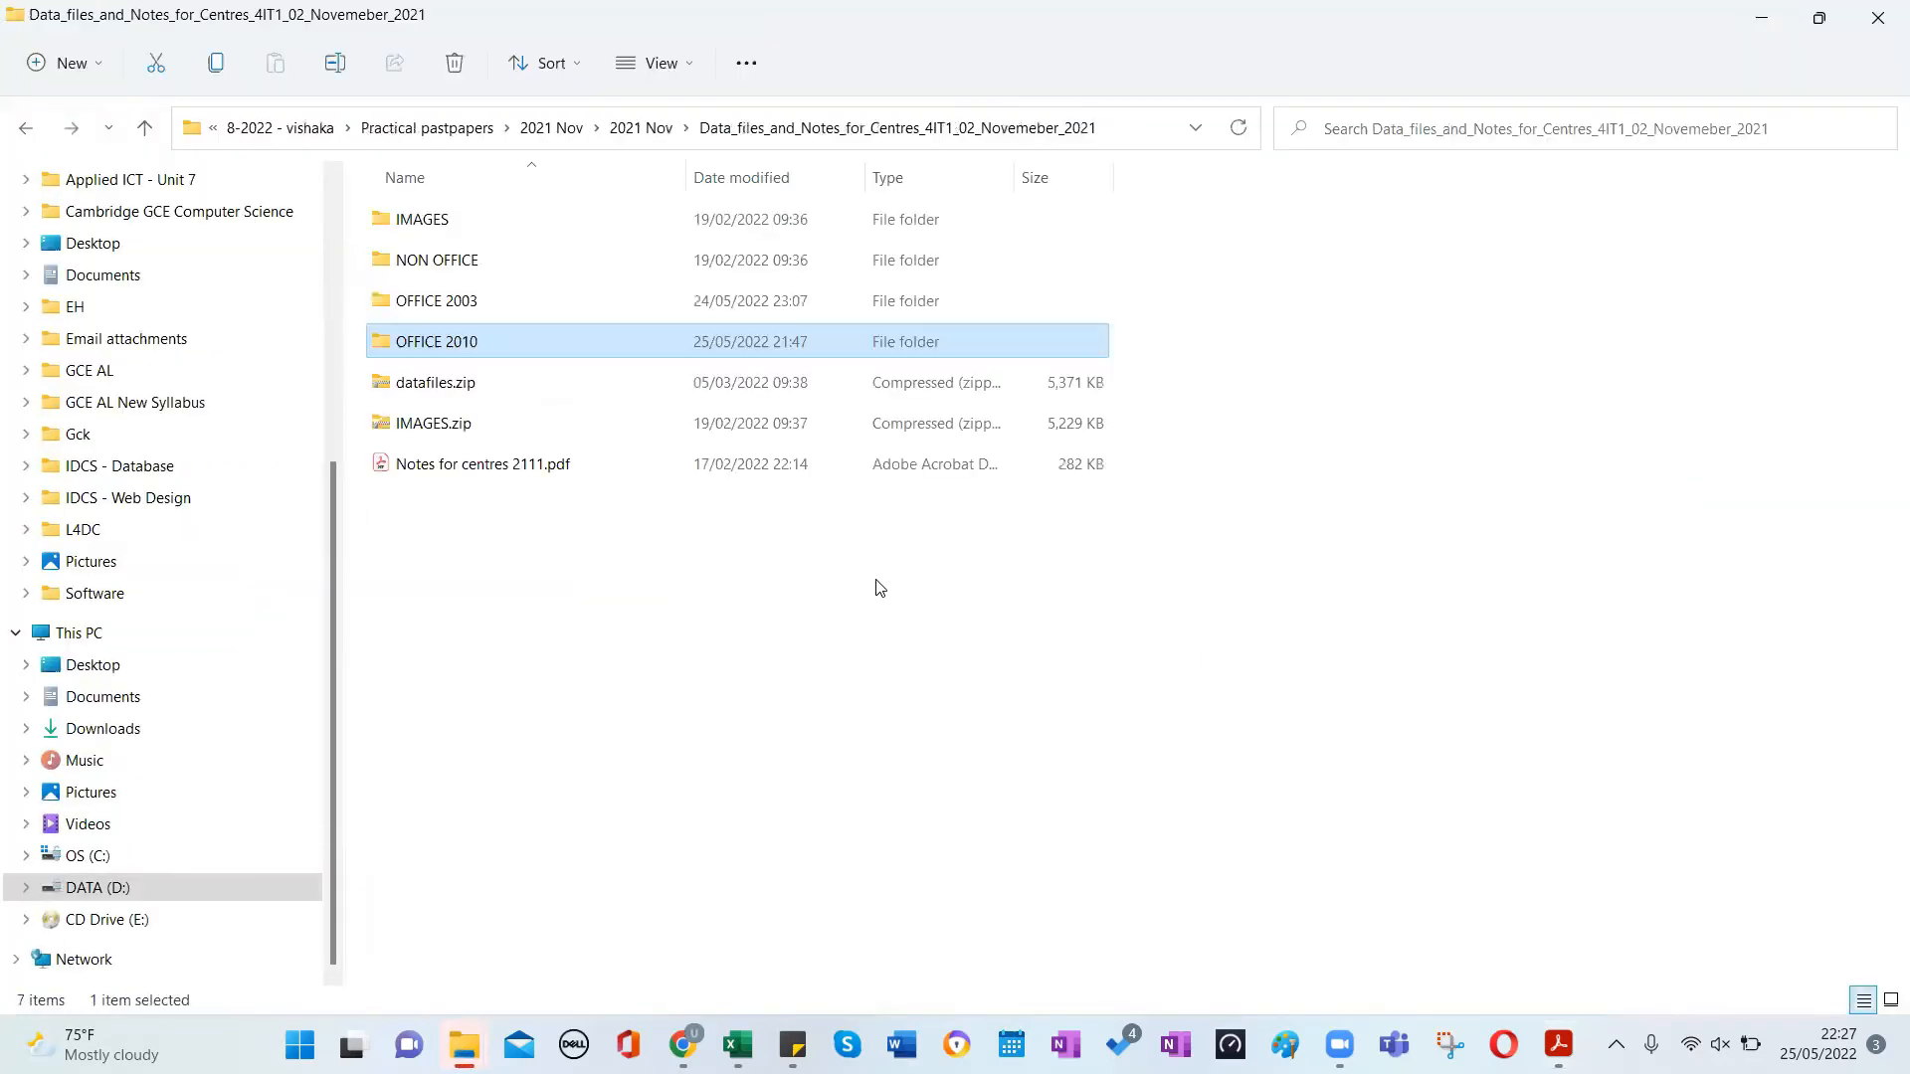
{"action": "left_click", "coordinate": [558, 667]}
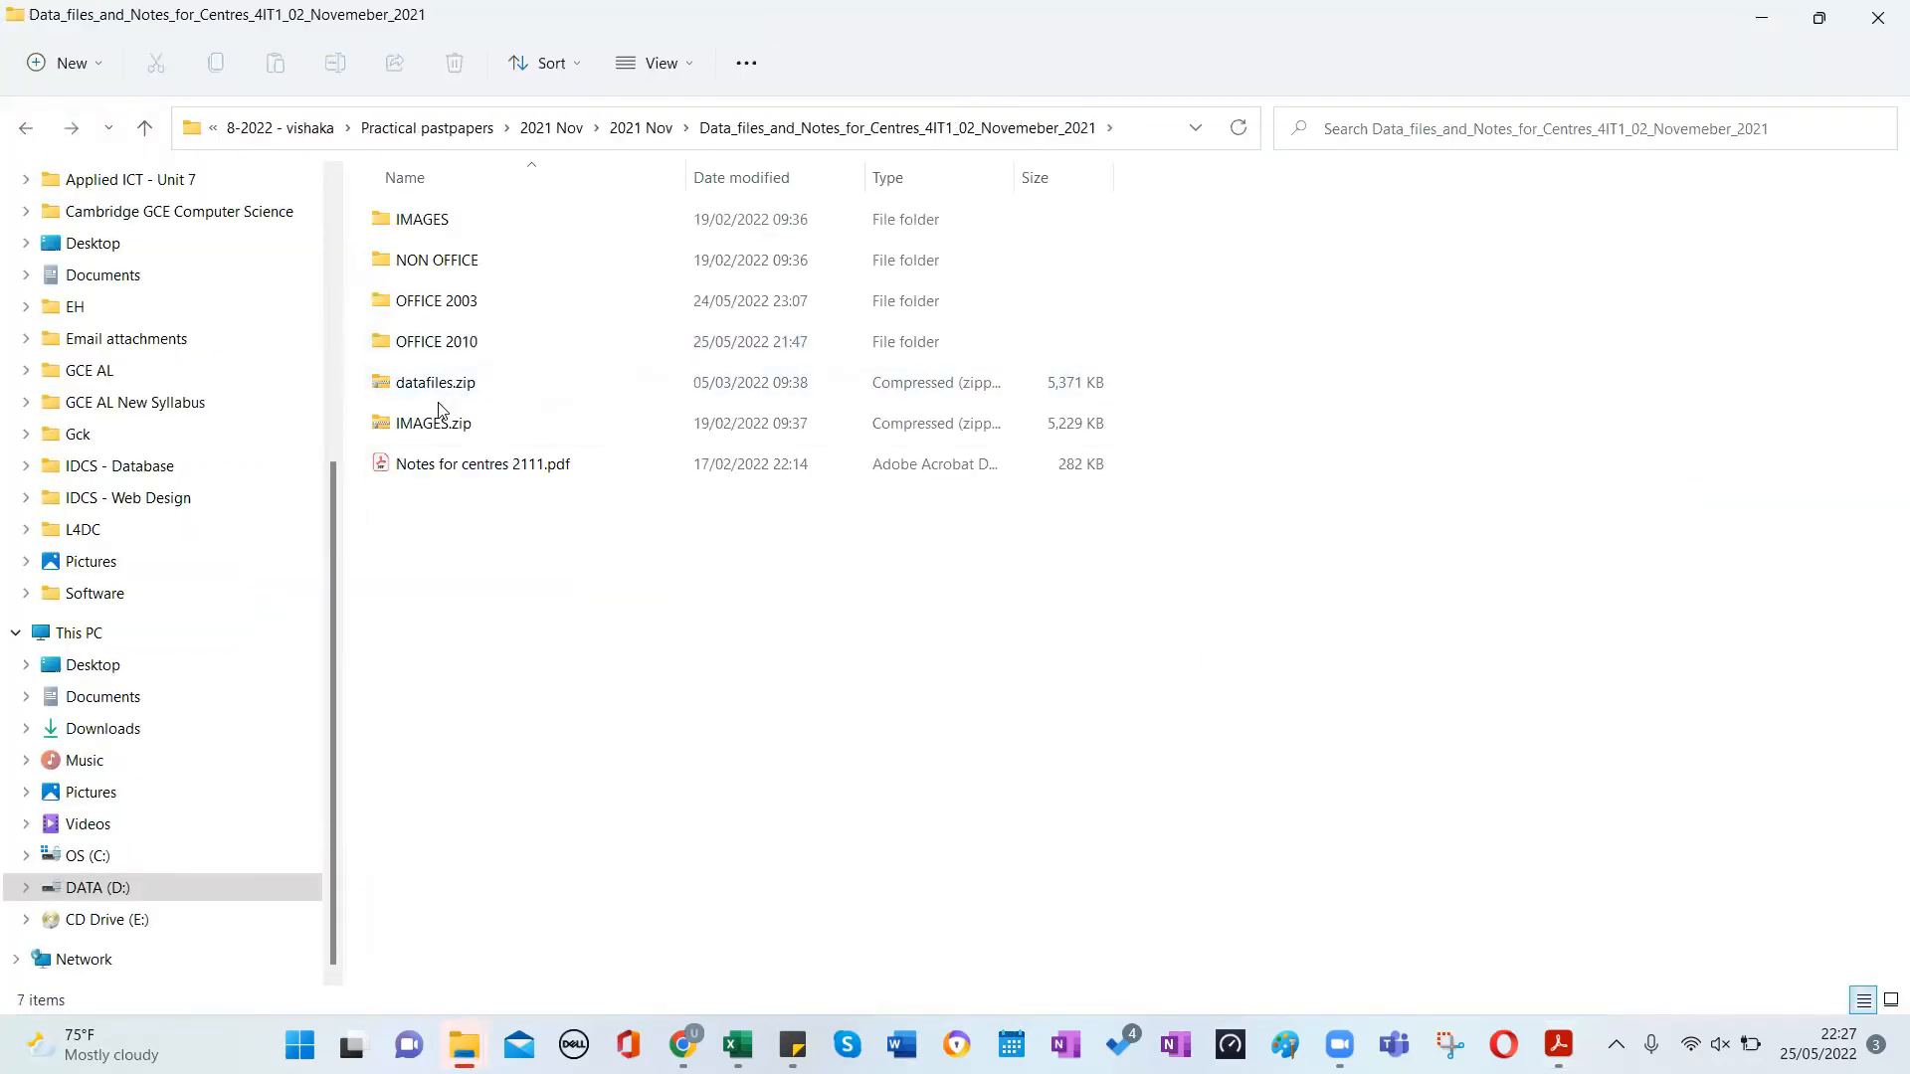
{"action": "double_click", "coordinate": [443, 341]}
{"action": "key", "text": "alt+Up"}
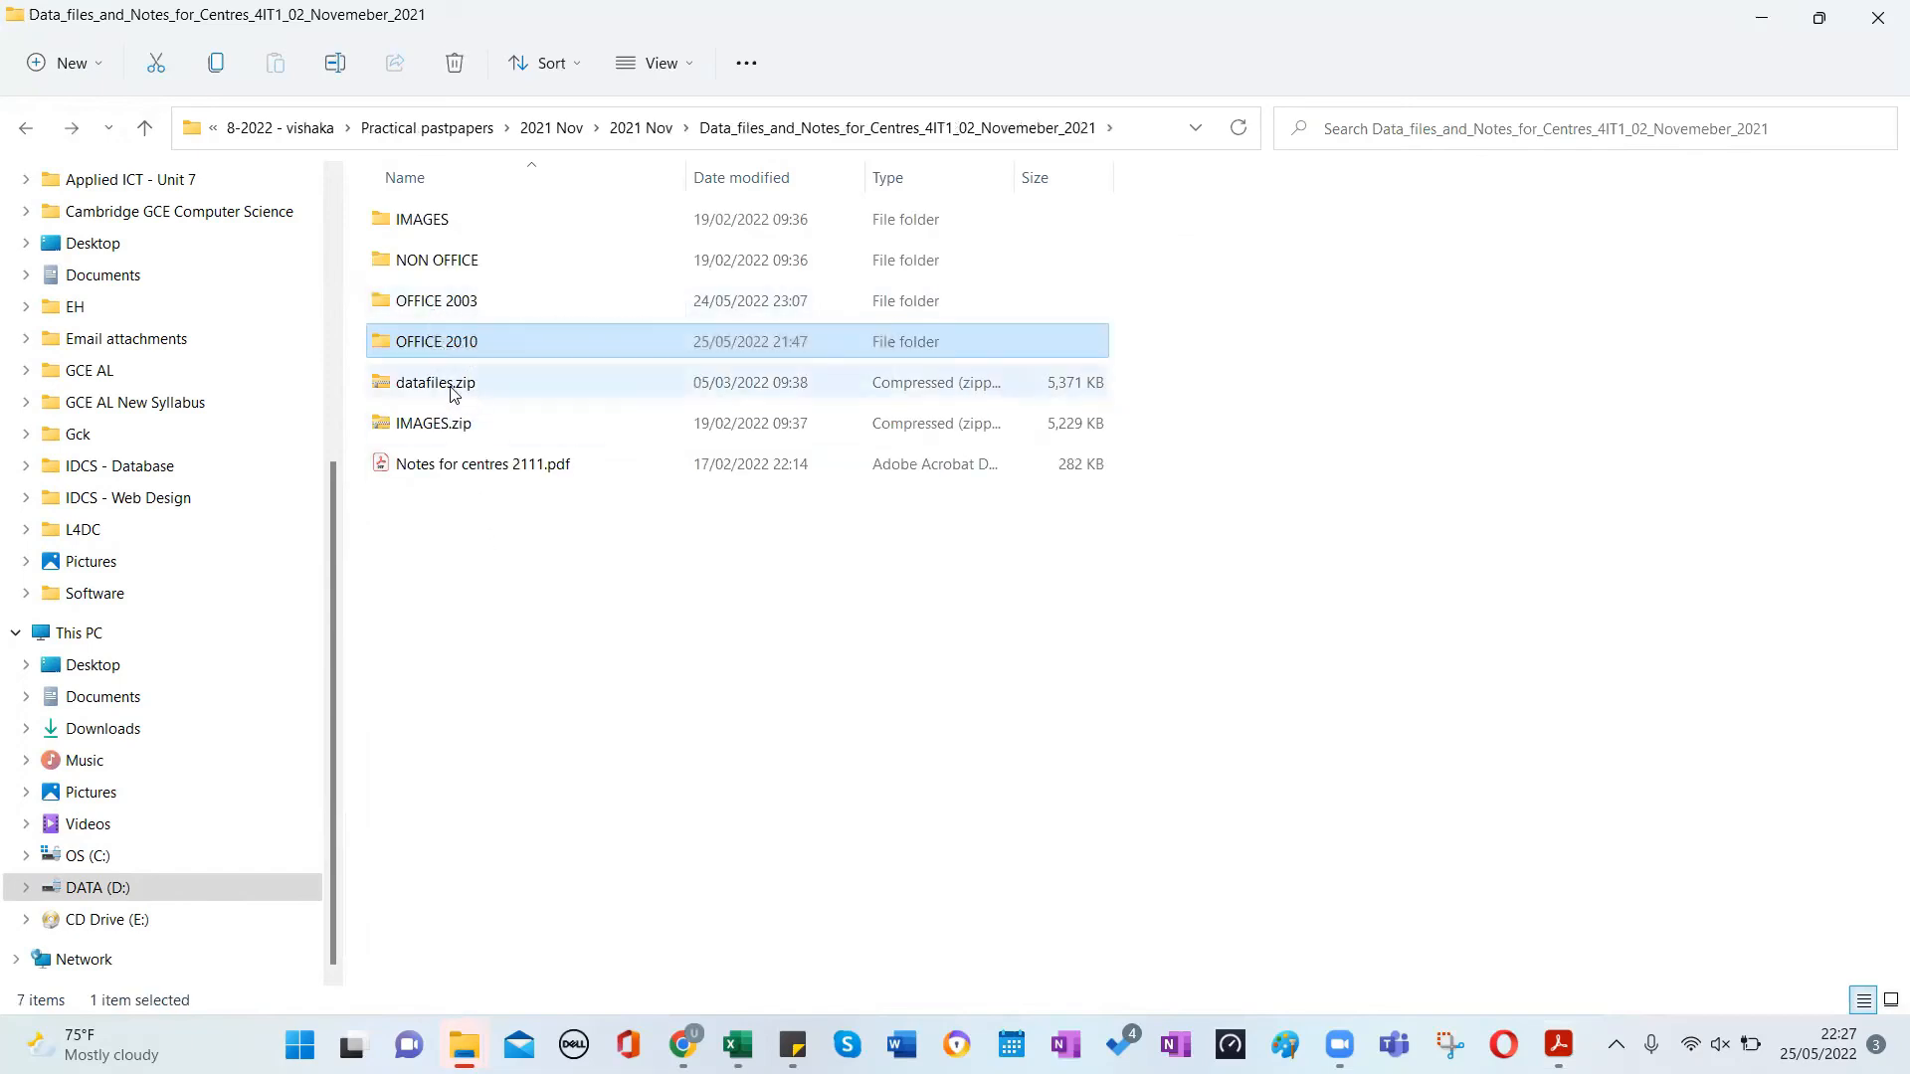
{"action": "double_click", "coordinate": [447, 388]}
{"action": "double_click", "coordinate": [430, 262]}
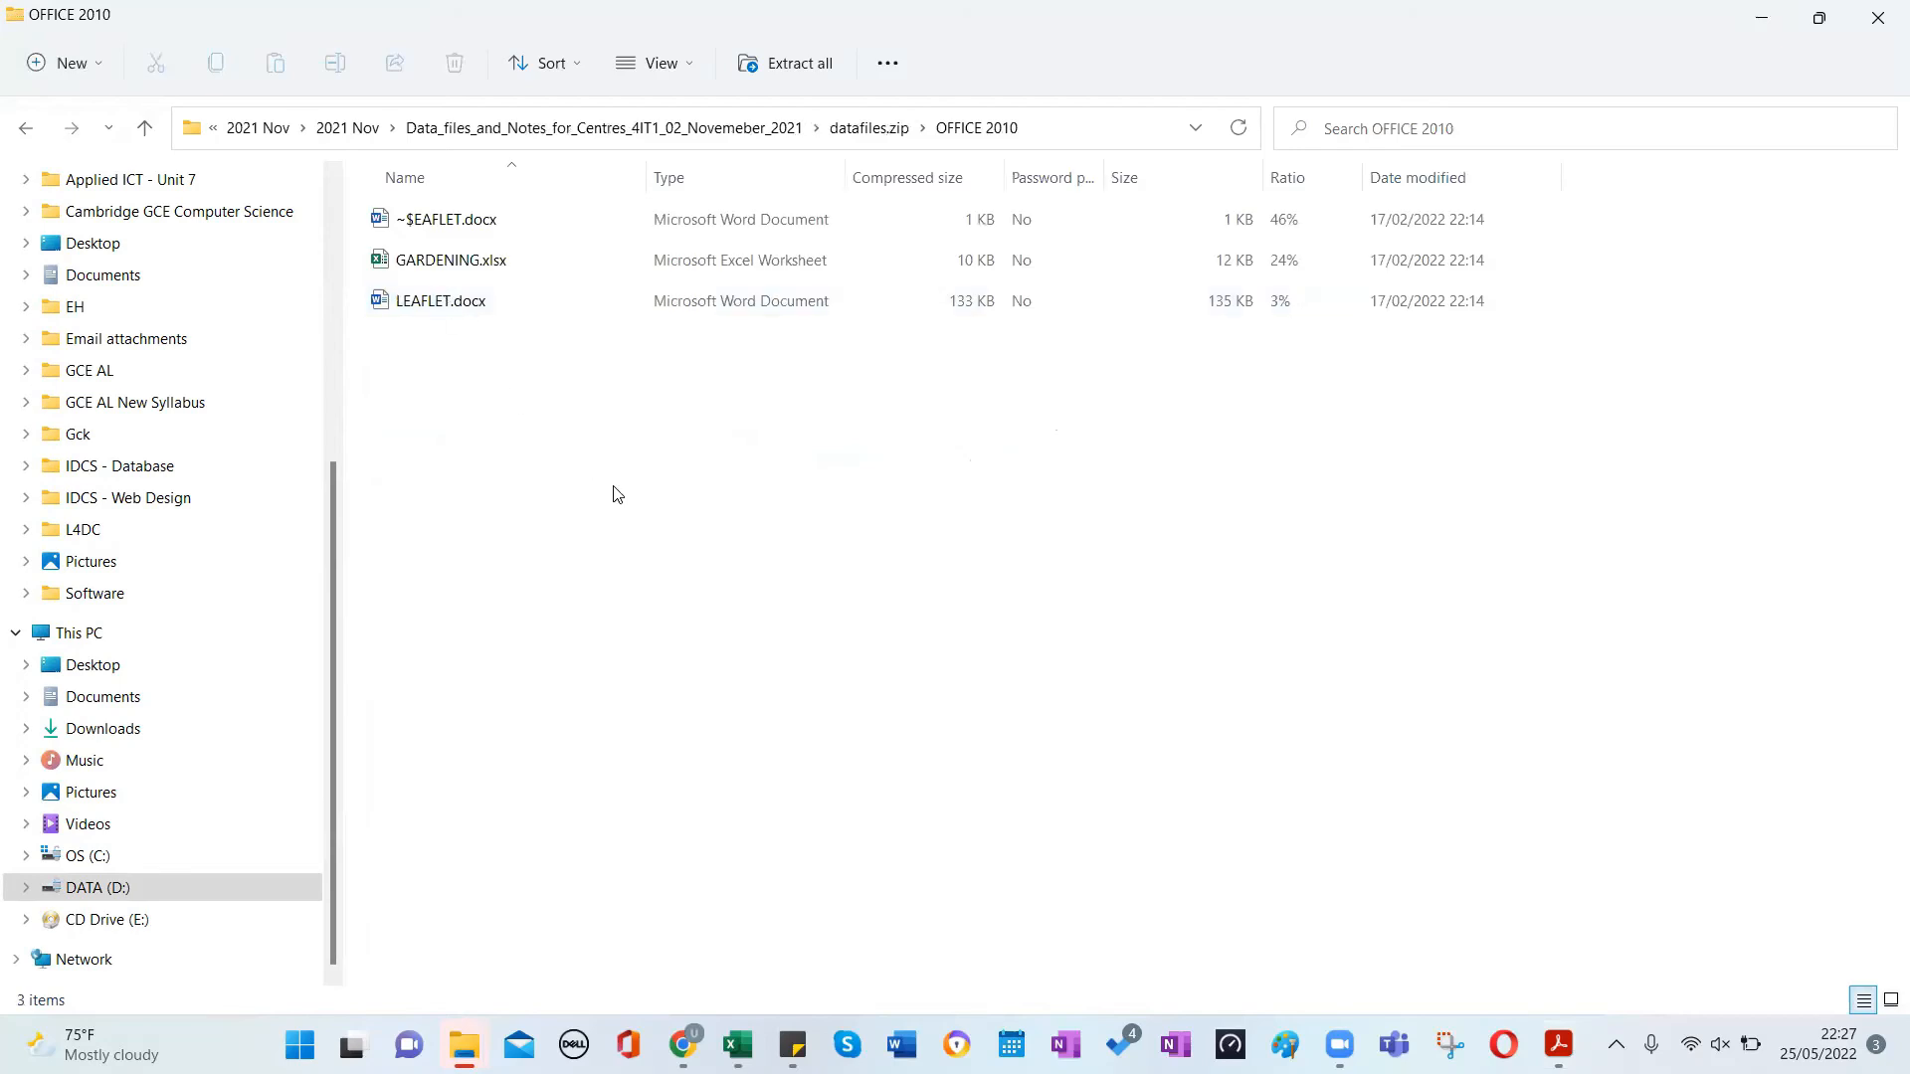
{"action": "key", "text": "alt+Left"}
{"action": "key", "text": "alt+Left"}
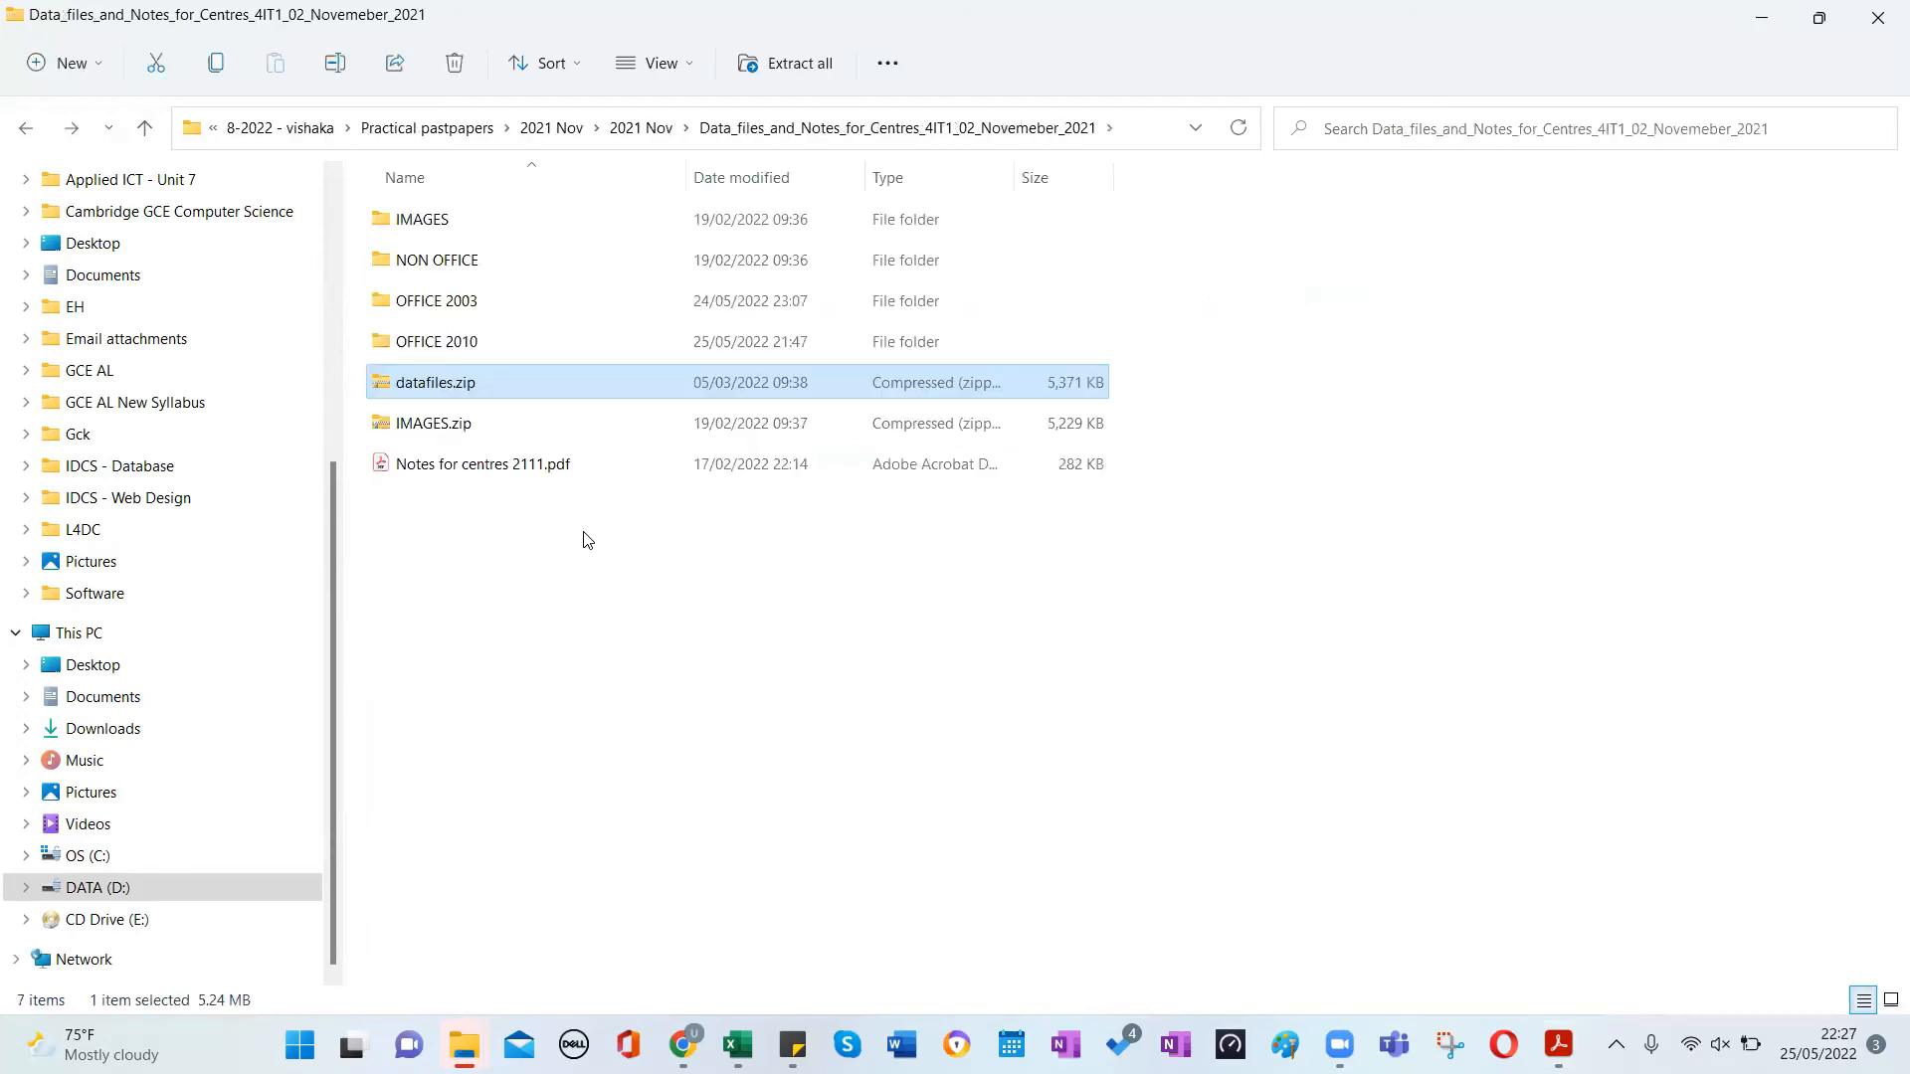
{"action": "double_click", "coordinate": [444, 344]}
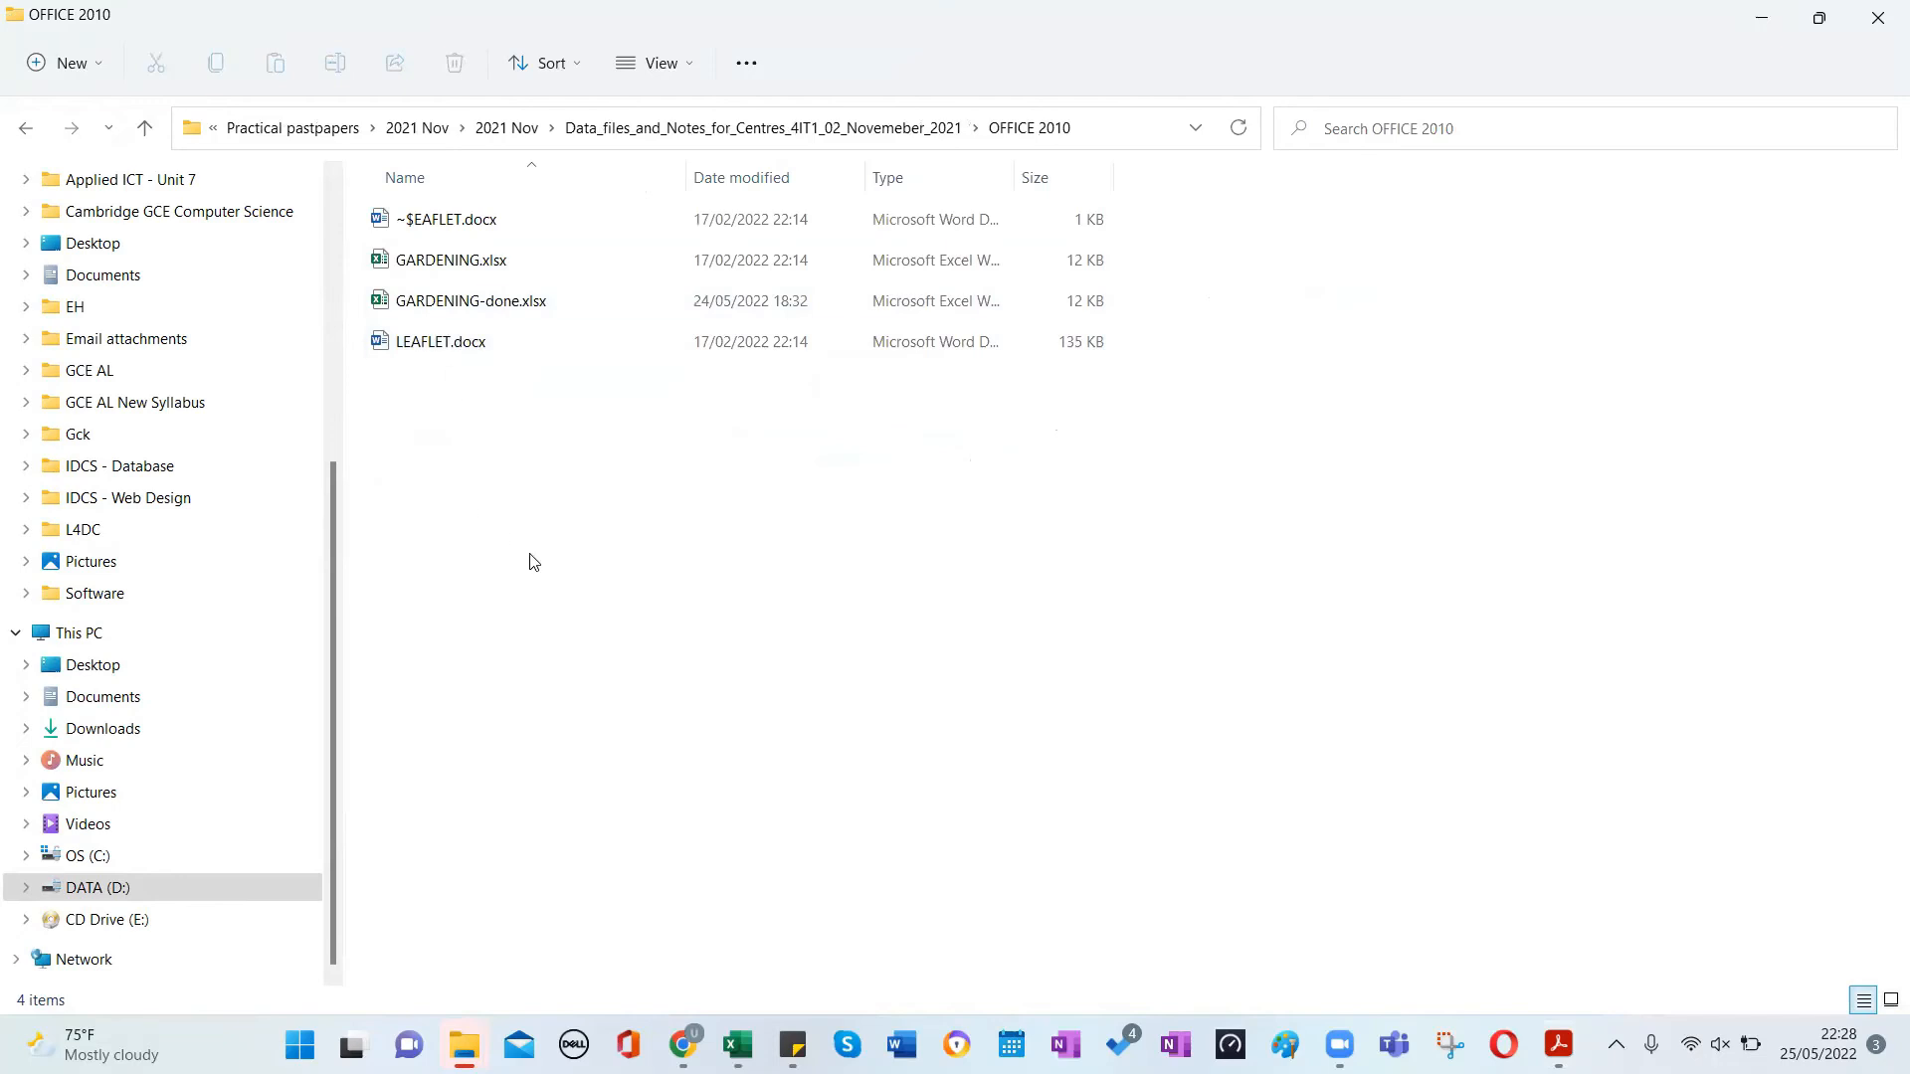
{"action": "key", "text": "alt+Left"}
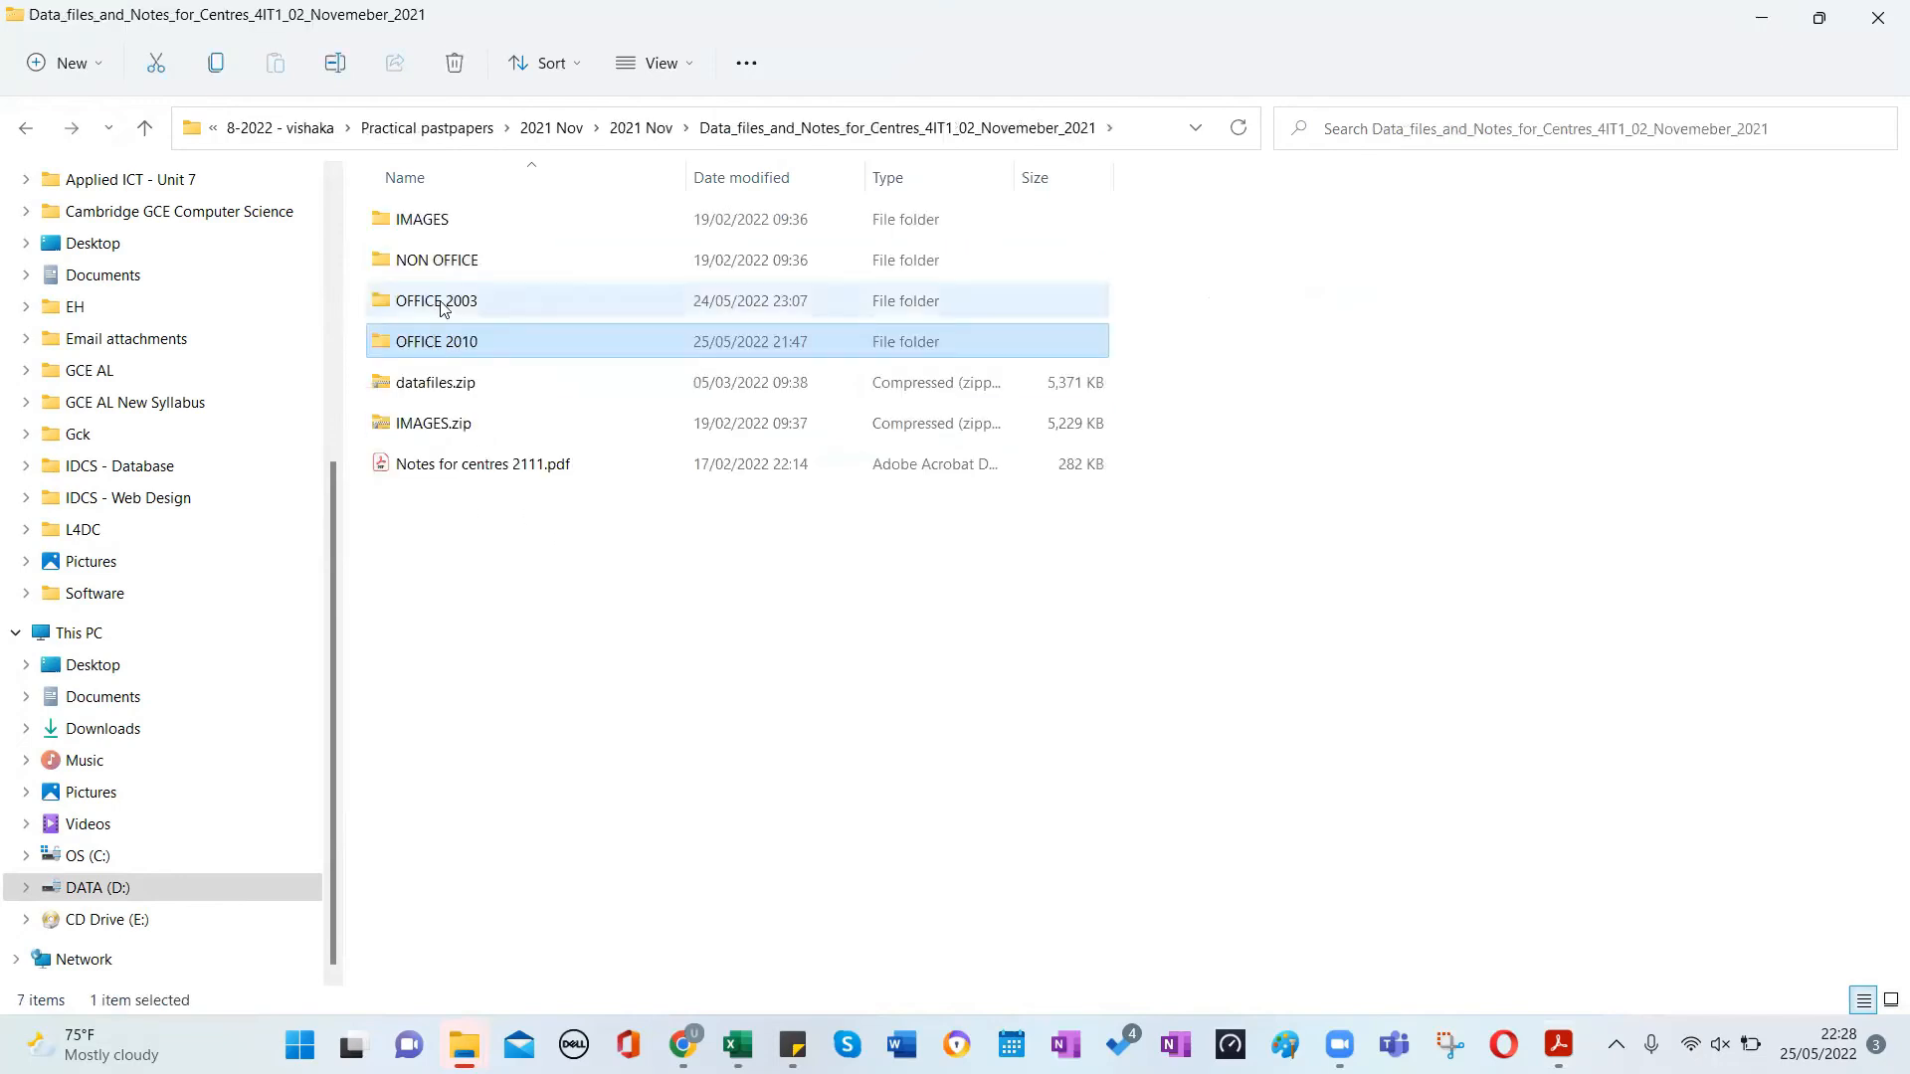
Open GARDENING SERVICES.mdb from the OFFICE 2003 folder in Microsoft Access, accepting the security warning.
{"action": "double_click", "coordinate": [444, 303]}
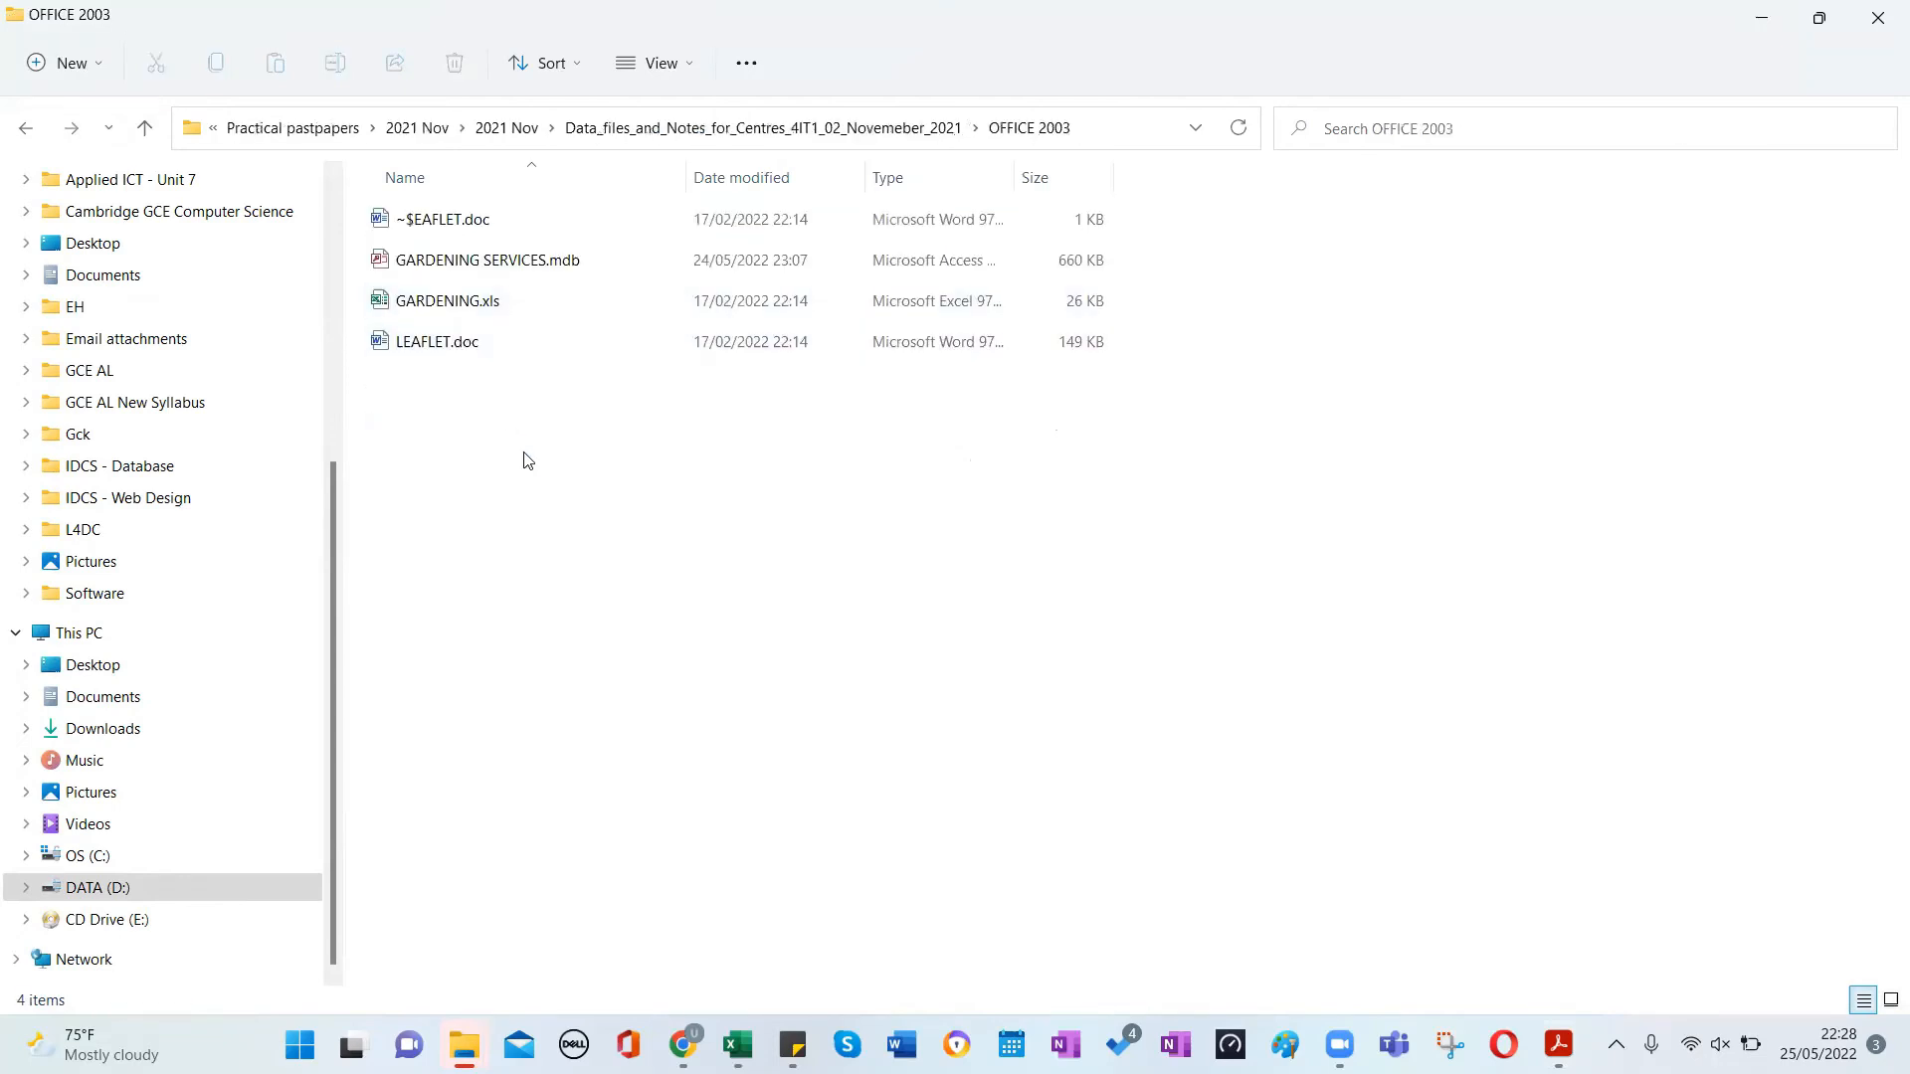
{"action": "double_click", "coordinate": [497, 265]}
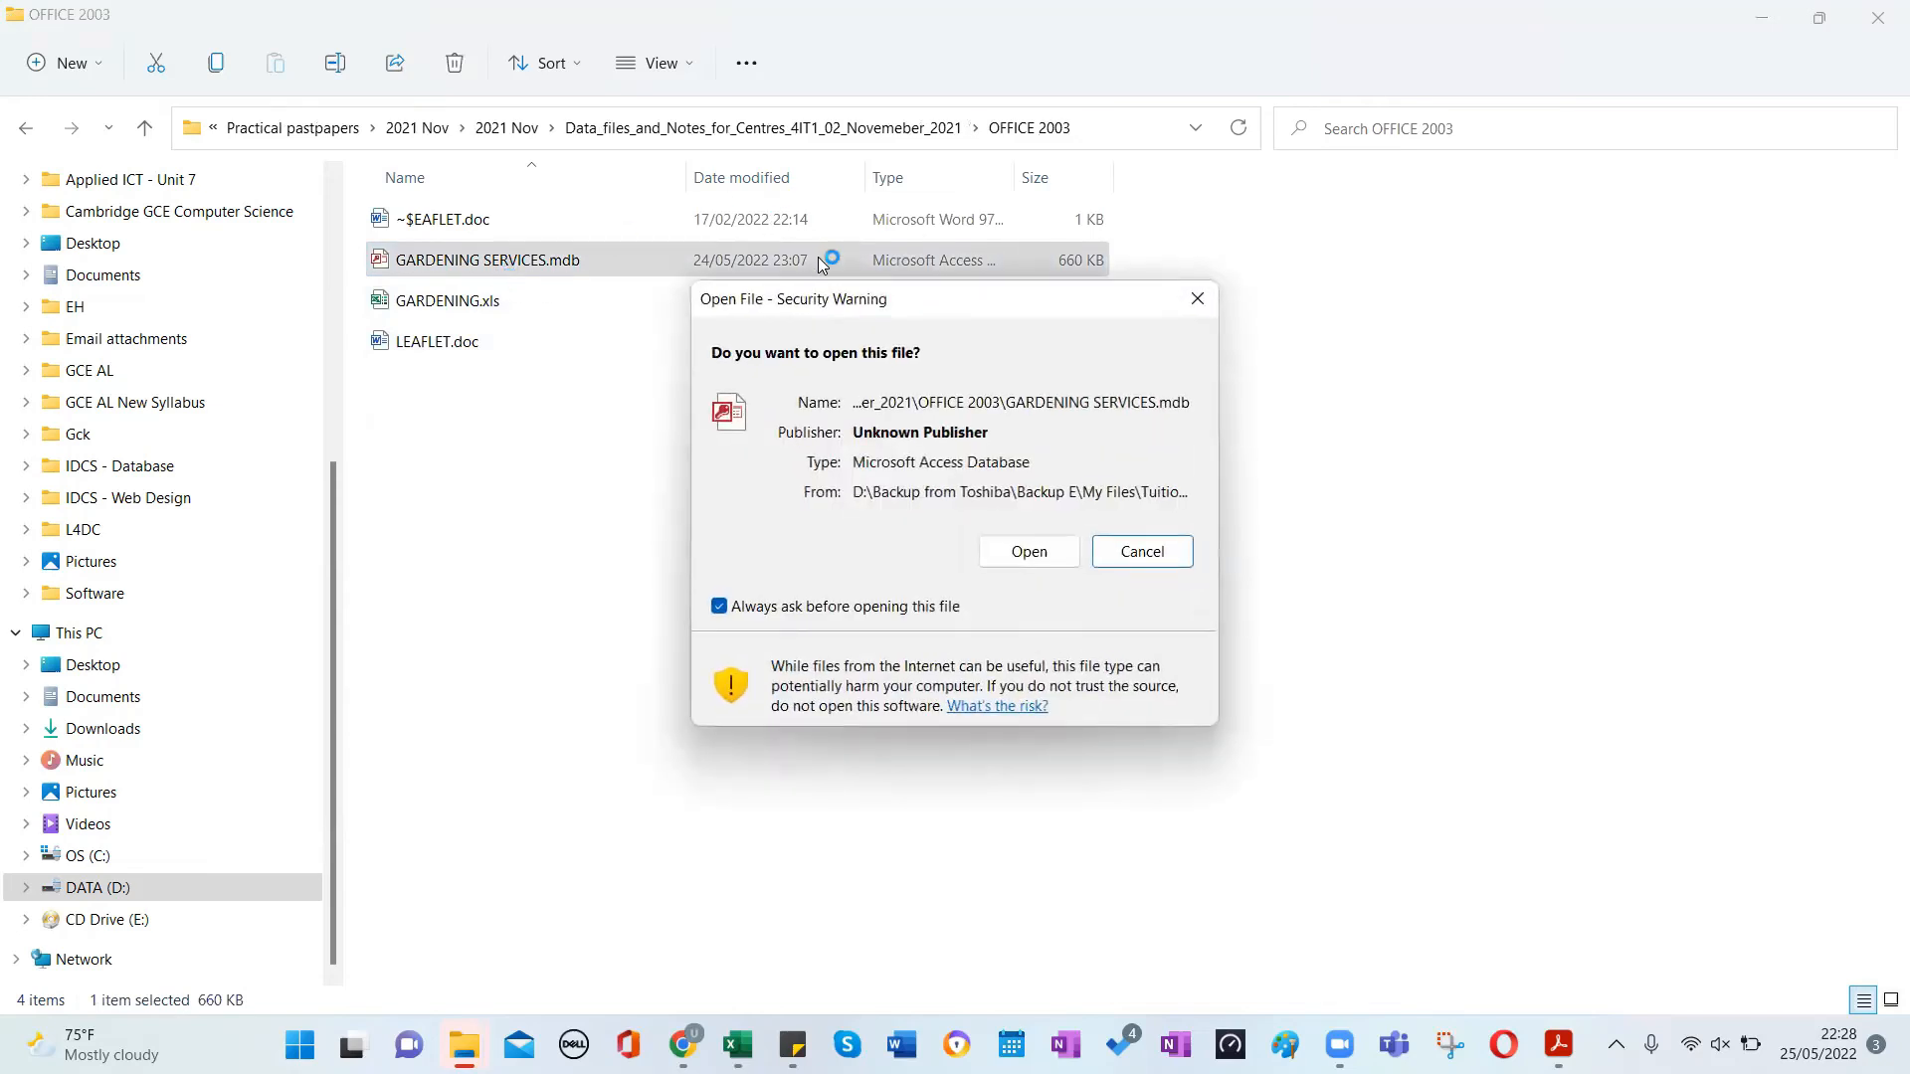
{"action": "left_click", "coordinate": [1026, 551]}
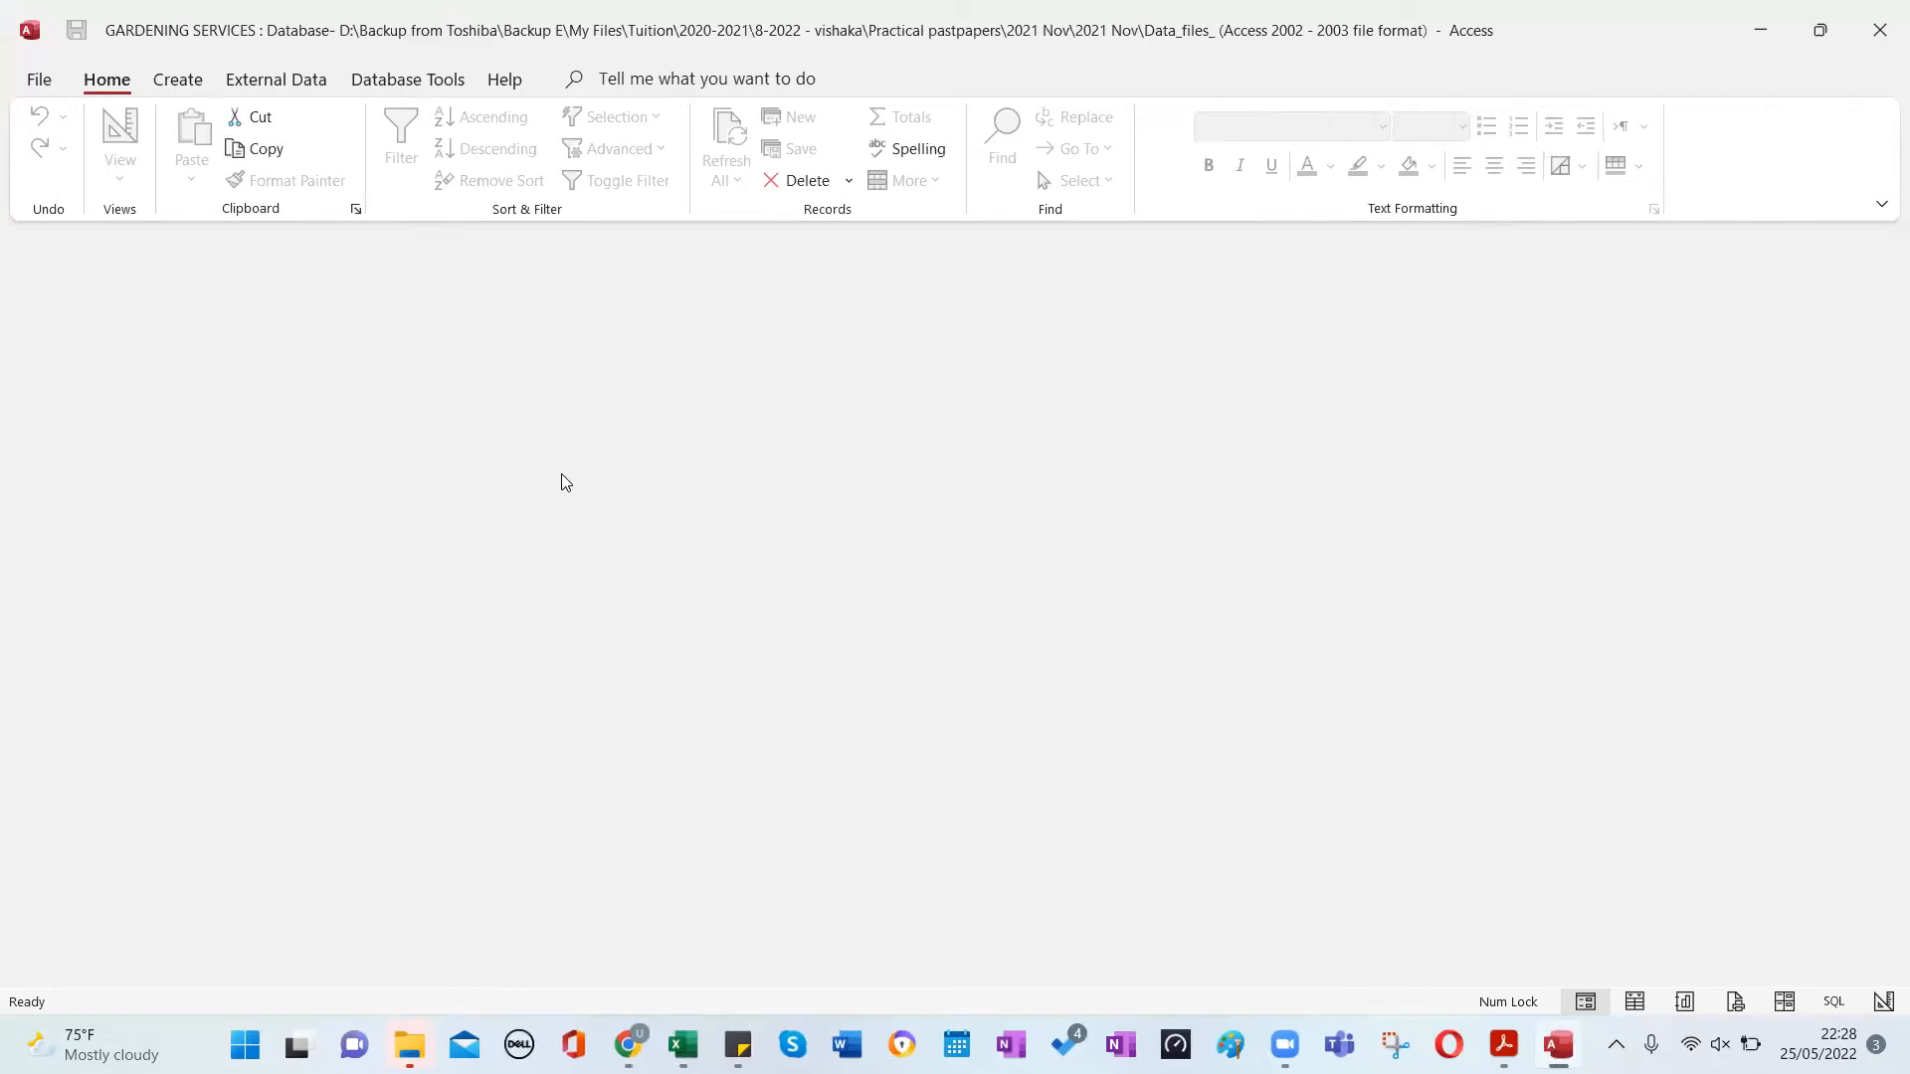
Delete the queries cash and clients2 from the database.
{"action": "left_click", "coordinate": [90, 416]}
{"action": "left_click", "coordinate": [98, 438]}
{"action": "left_click", "coordinate": [105, 410]}
{"action": "left_click", "coordinate": [101, 440]}
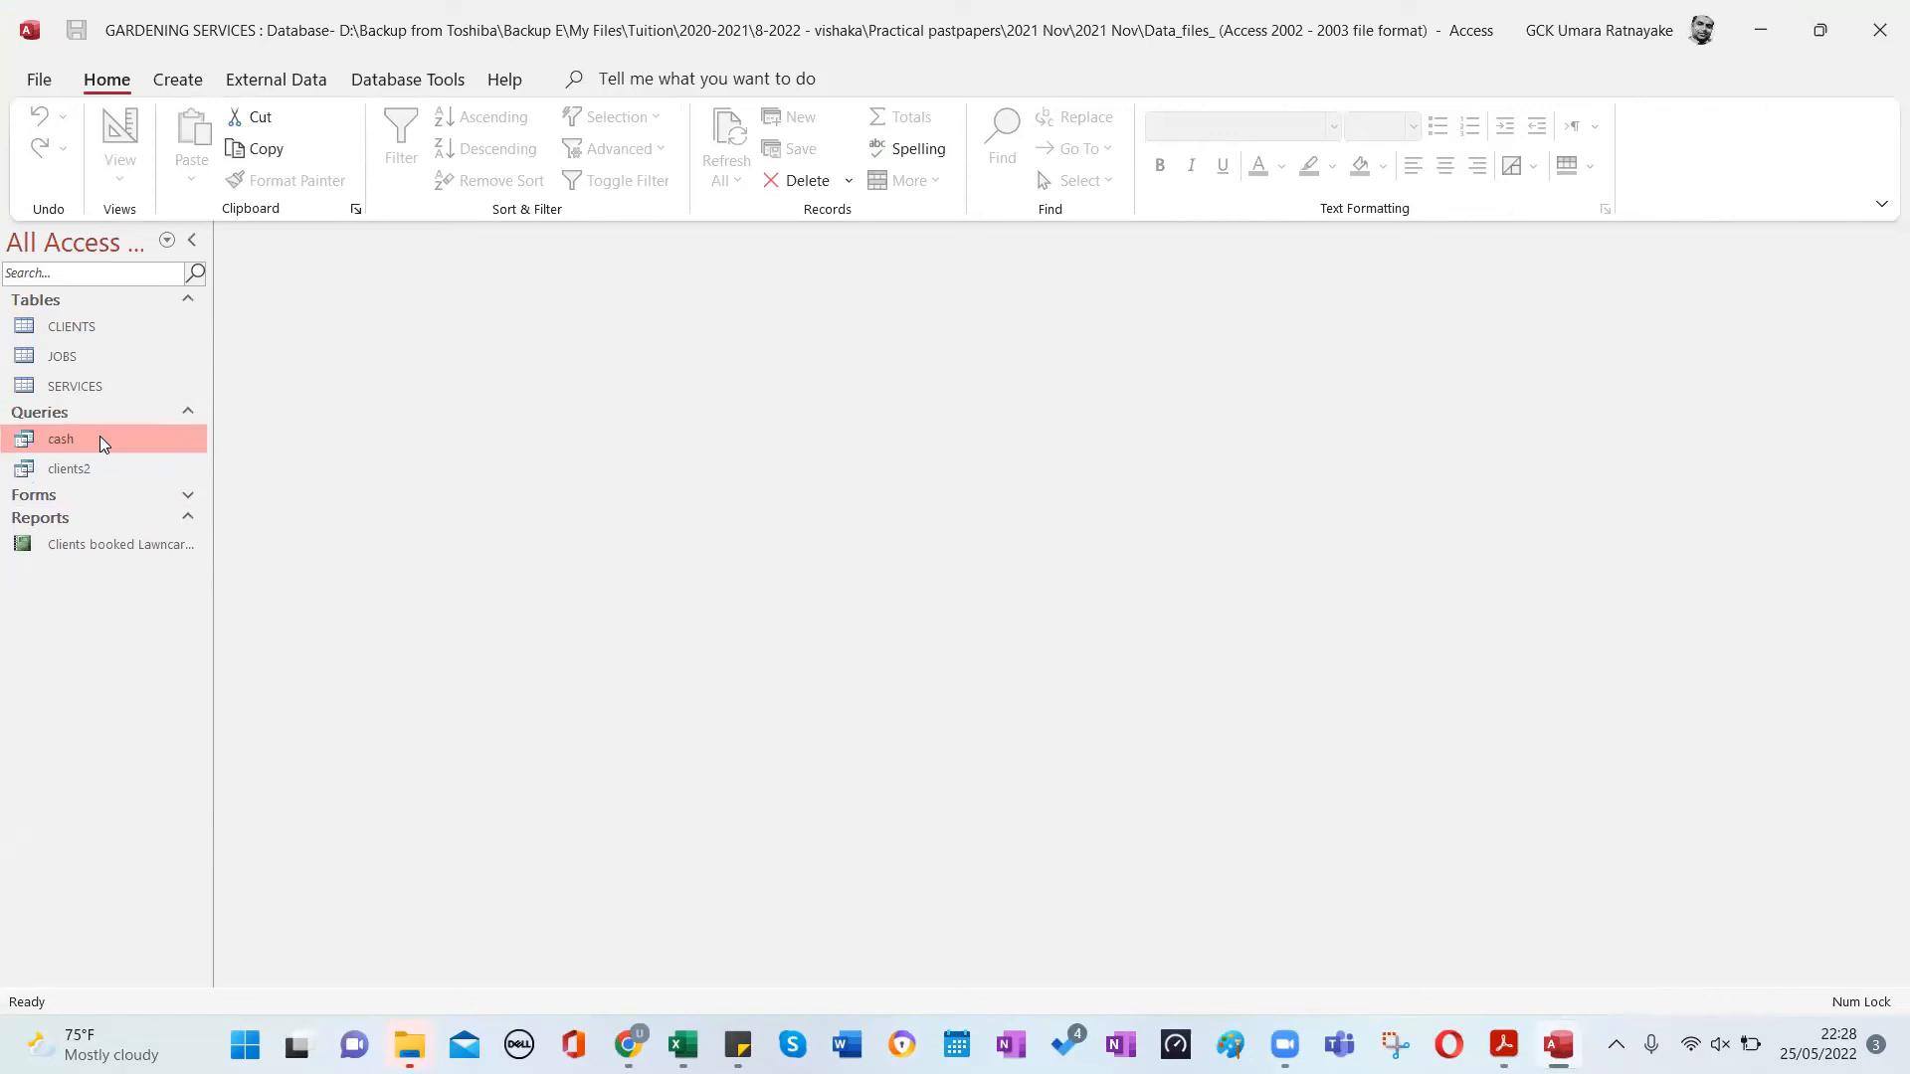
{"action": "key", "text": "Delete"}
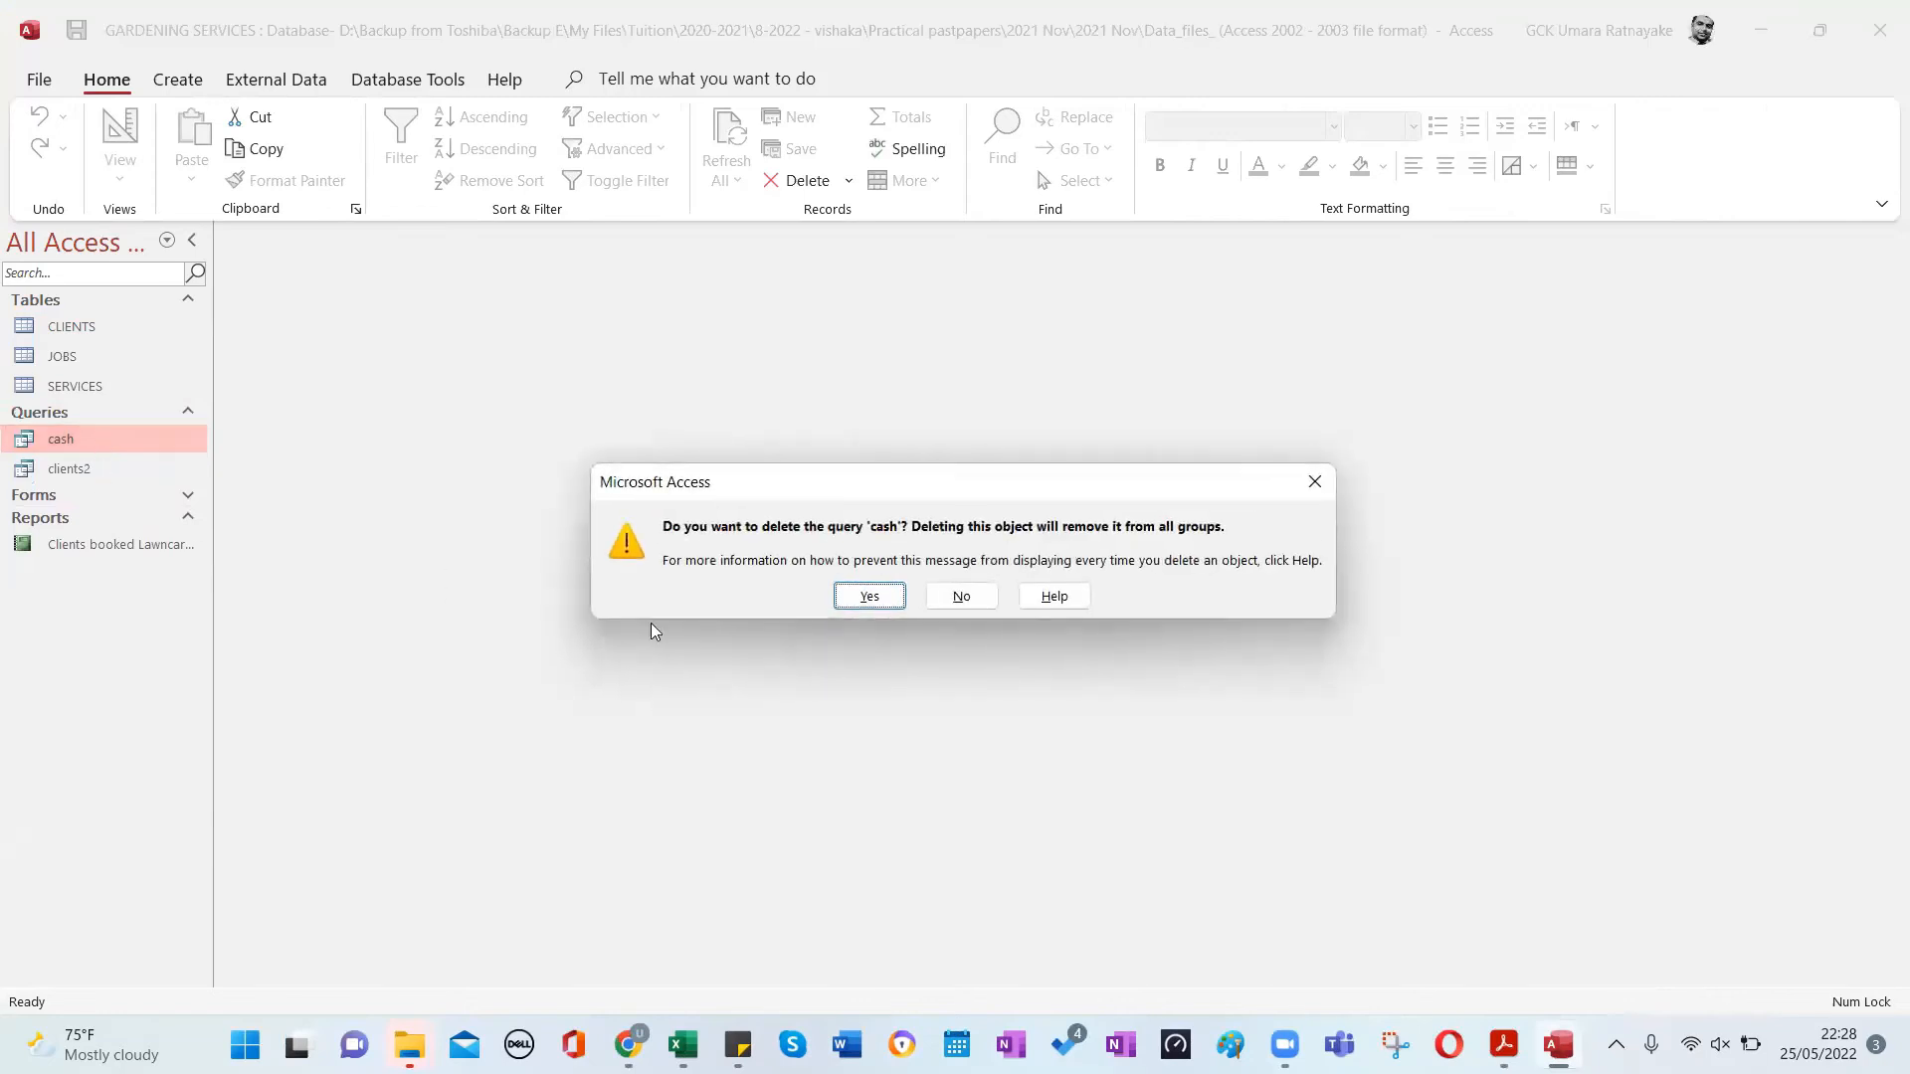
{"action": "left_click", "coordinate": [870, 596]}
{"action": "key", "text": "Delete"}
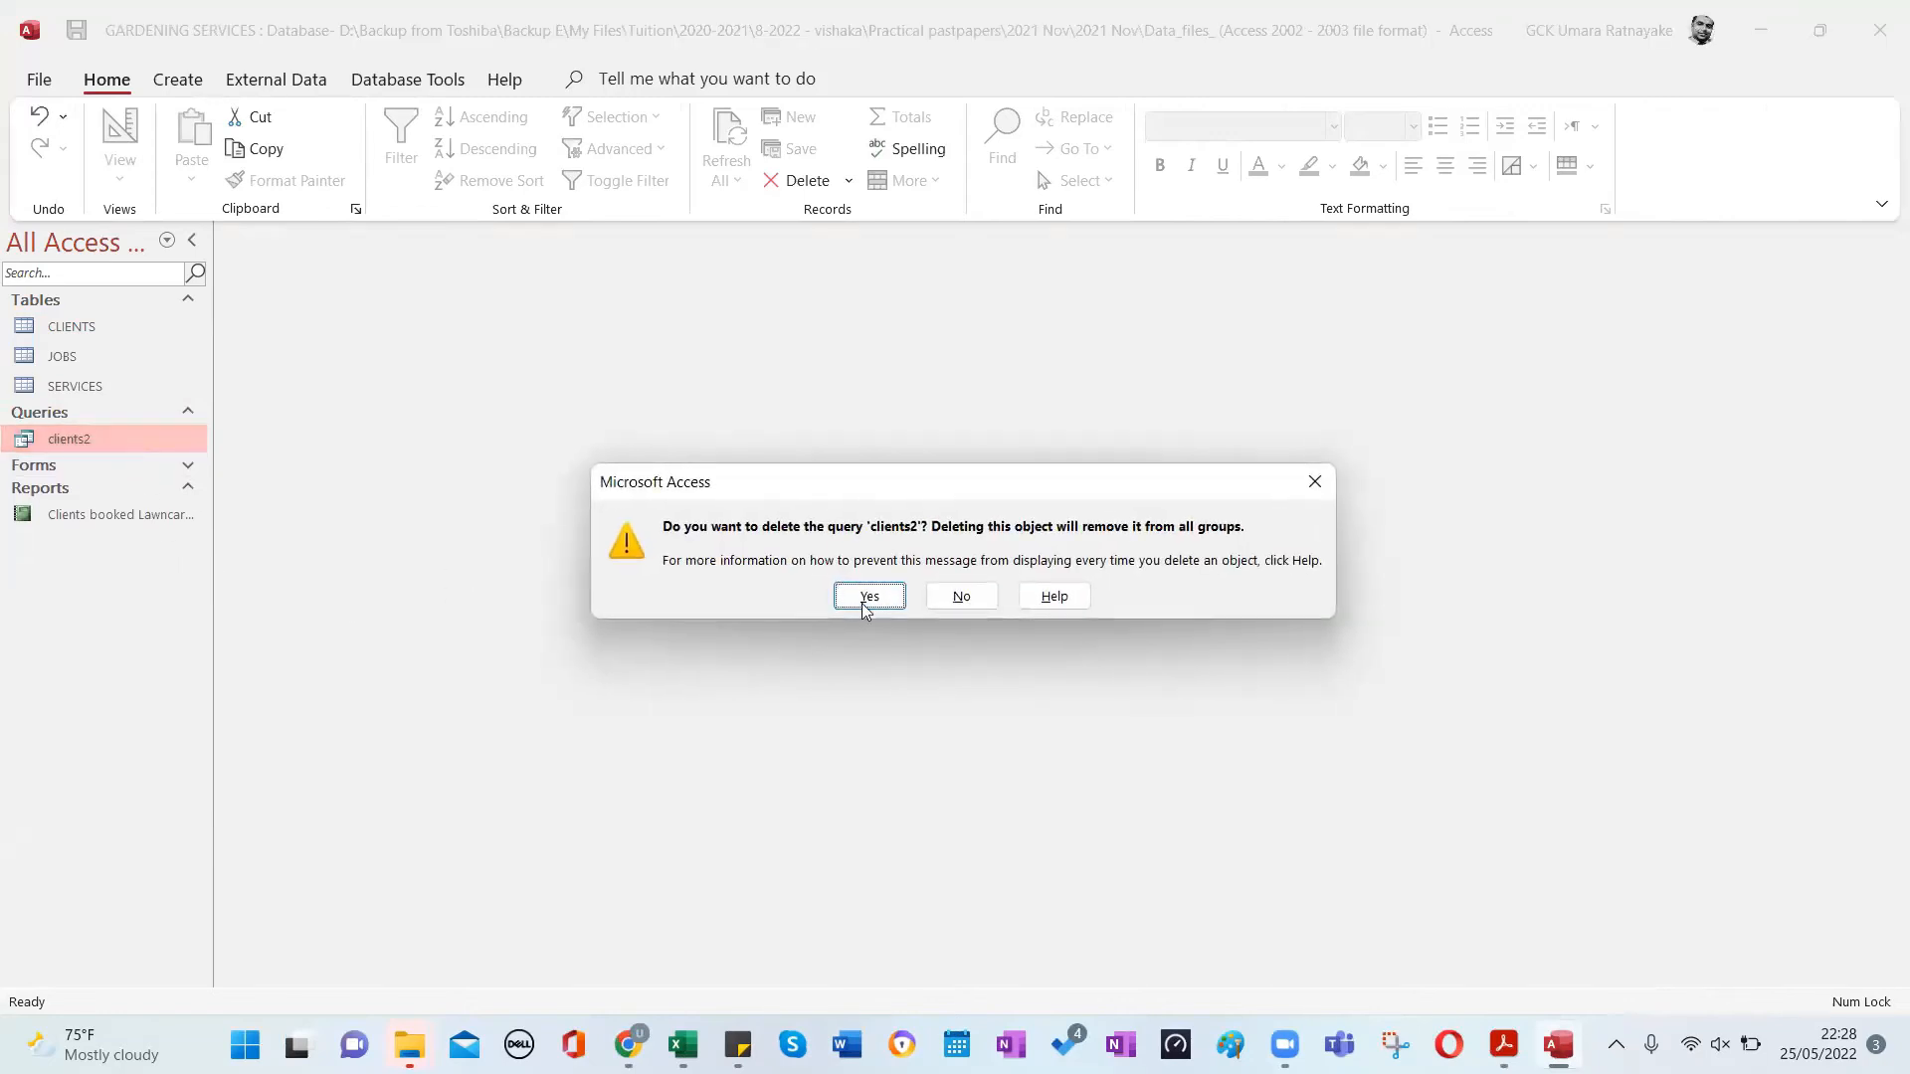
{"action": "left_click", "coordinate": [869, 595]}
Delete the Services Details Form and the report Clients booked Lawncare or Makeover from the database.
{"action": "left_click", "coordinate": [133, 415]}
{"action": "left_click", "coordinate": [119, 437]}
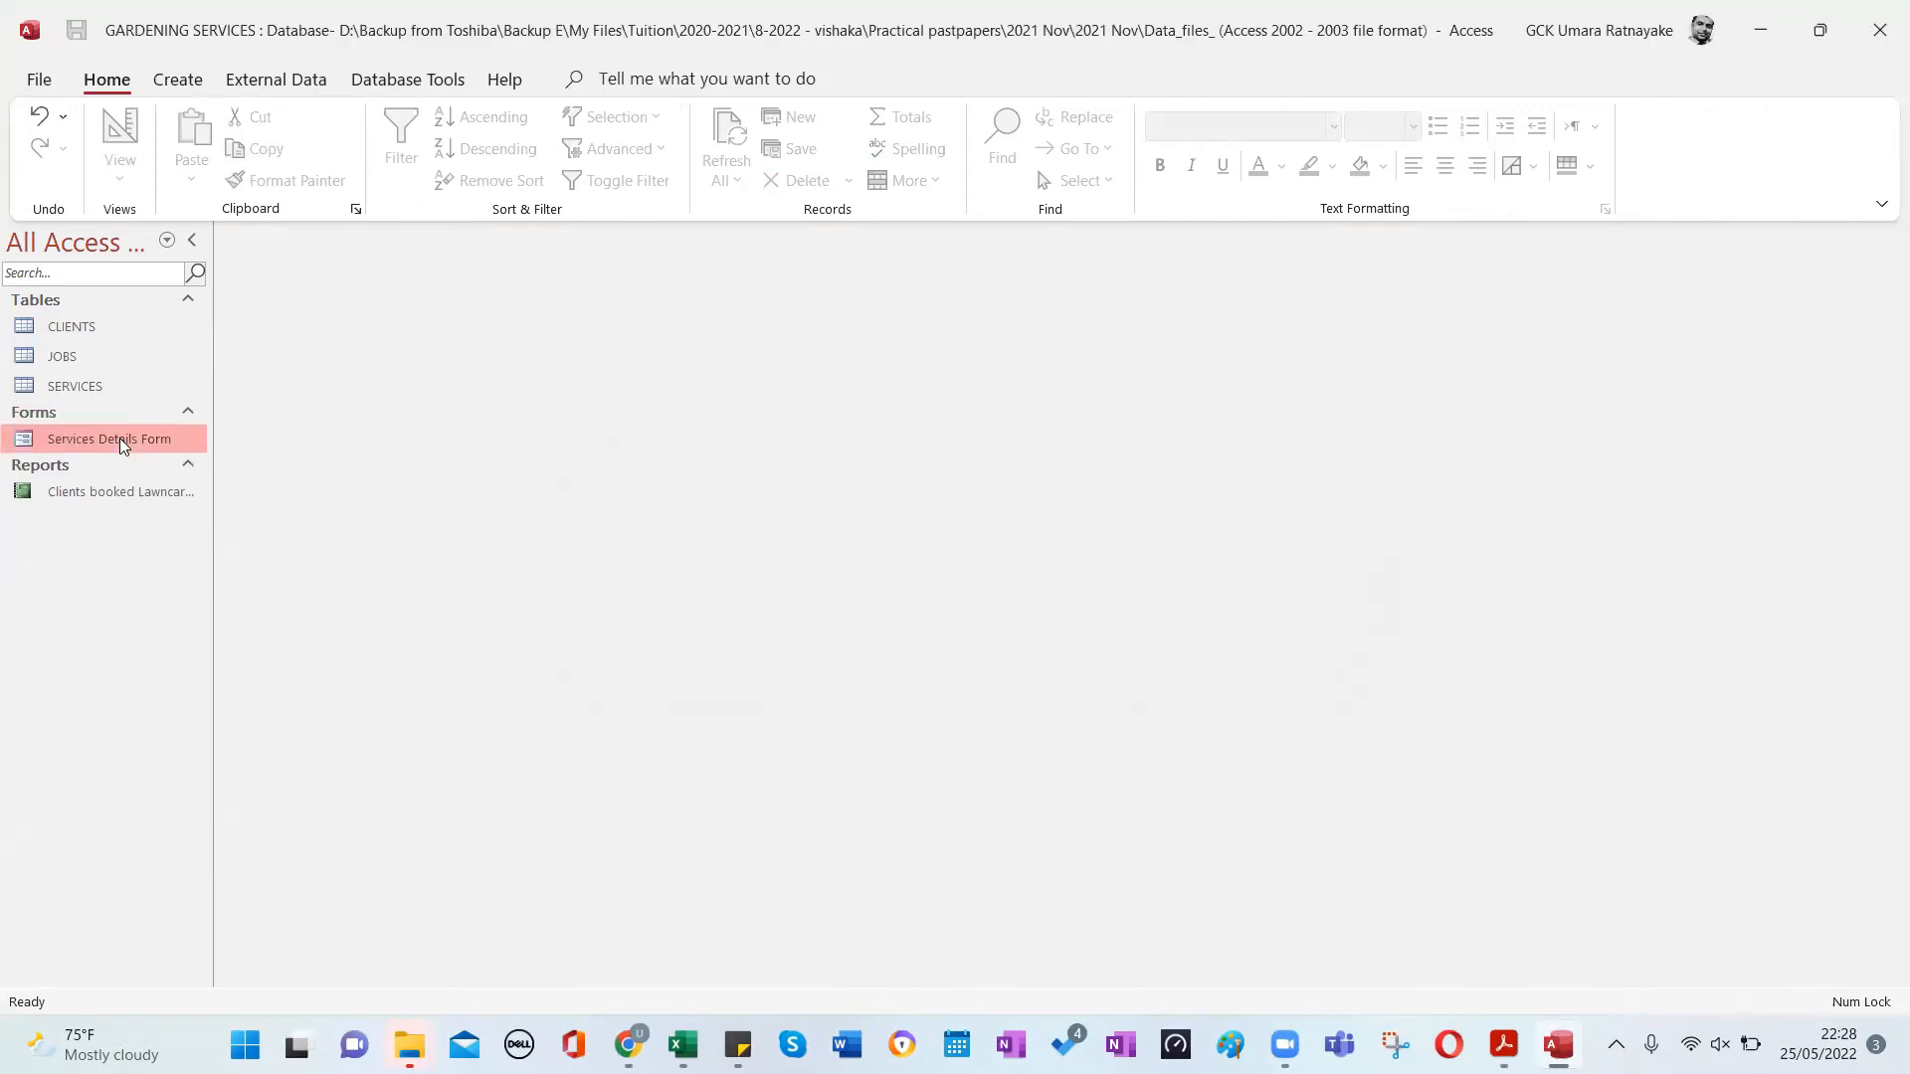
{"action": "key", "text": "Delete"}
{"action": "left_click", "coordinate": [911, 595]}
{"action": "left_click", "coordinate": [177, 439]}
{"action": "key", "text": "Delete"}
{"action": "left_click", "coordinate": [912, 596]}
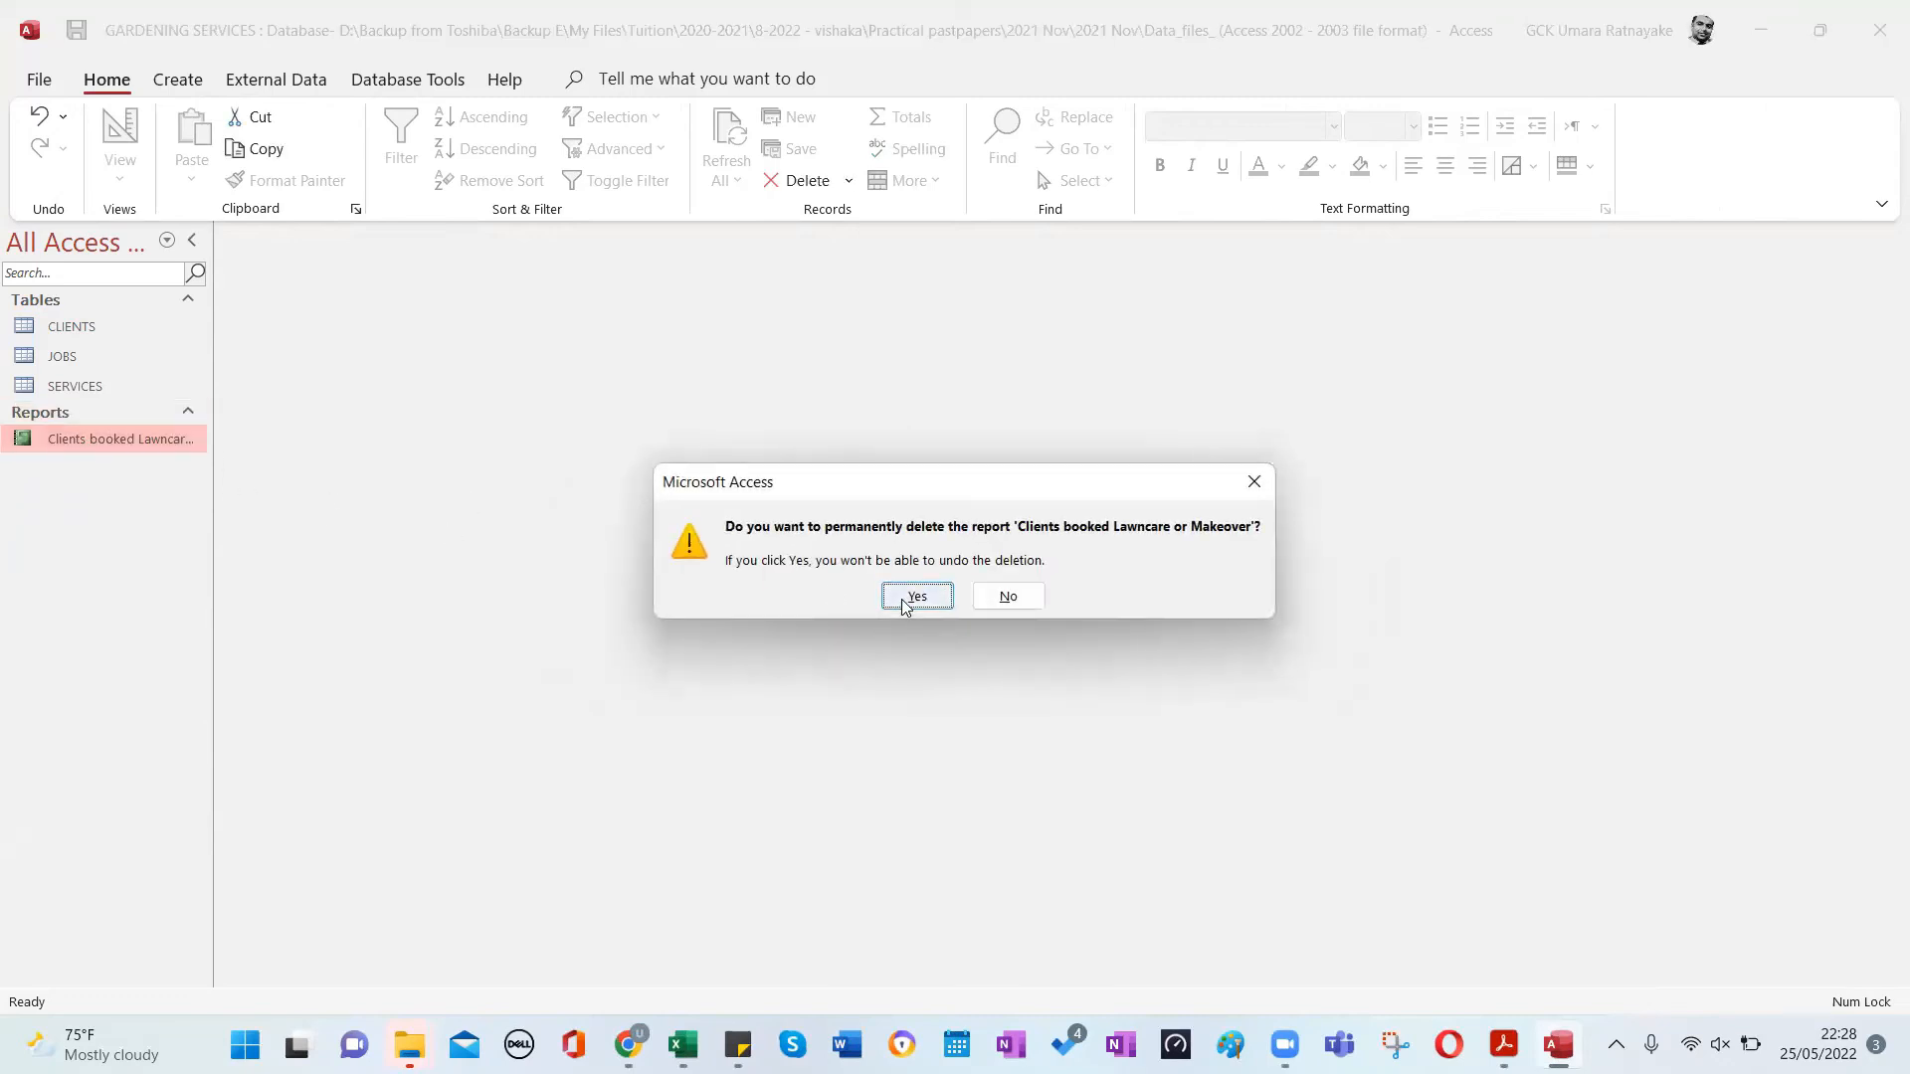
Check the CLIENTS table and close it, and delete the Planting record PL1 from the SERVICES table.
{"action": "double_click", "coordinate": [70, 328]}
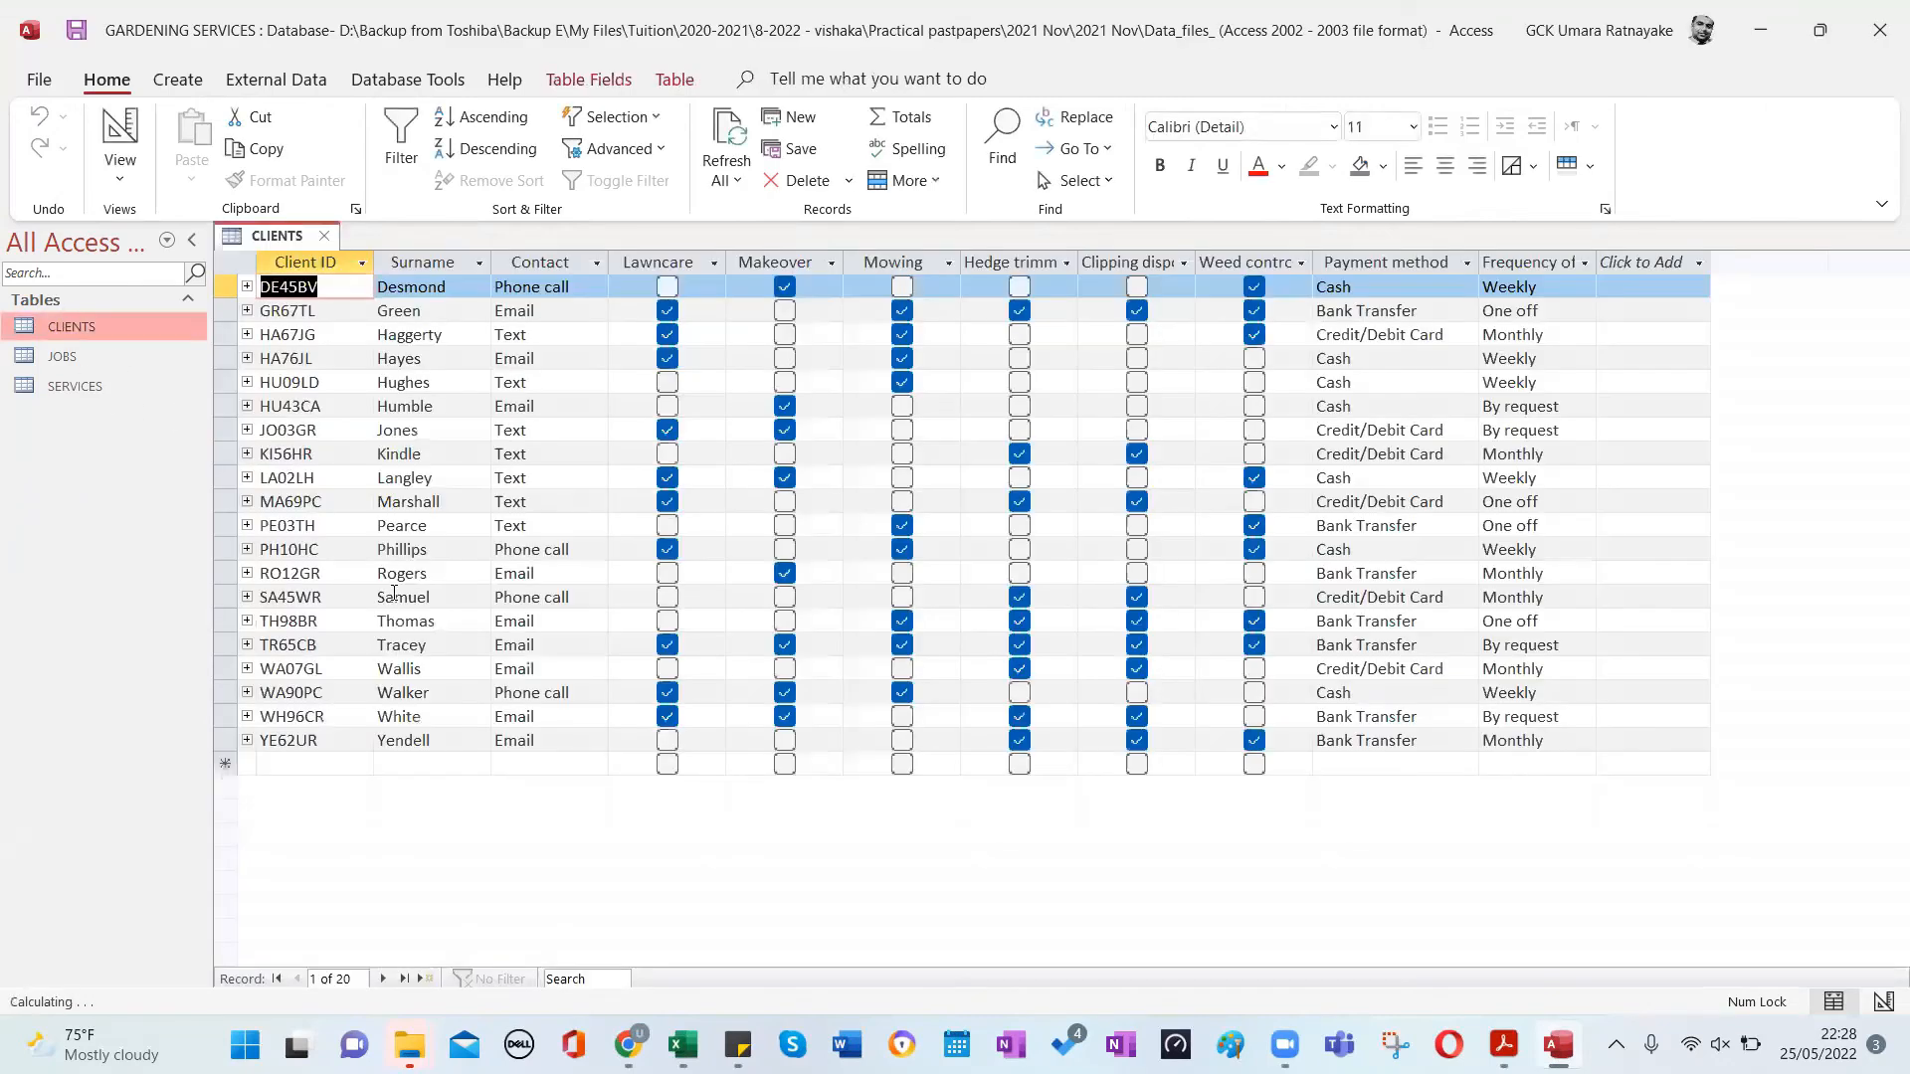
{"action": "left_click", "coordinate": [323, 238]}
{"action": "double_click", "coordinate": [84, 390]}
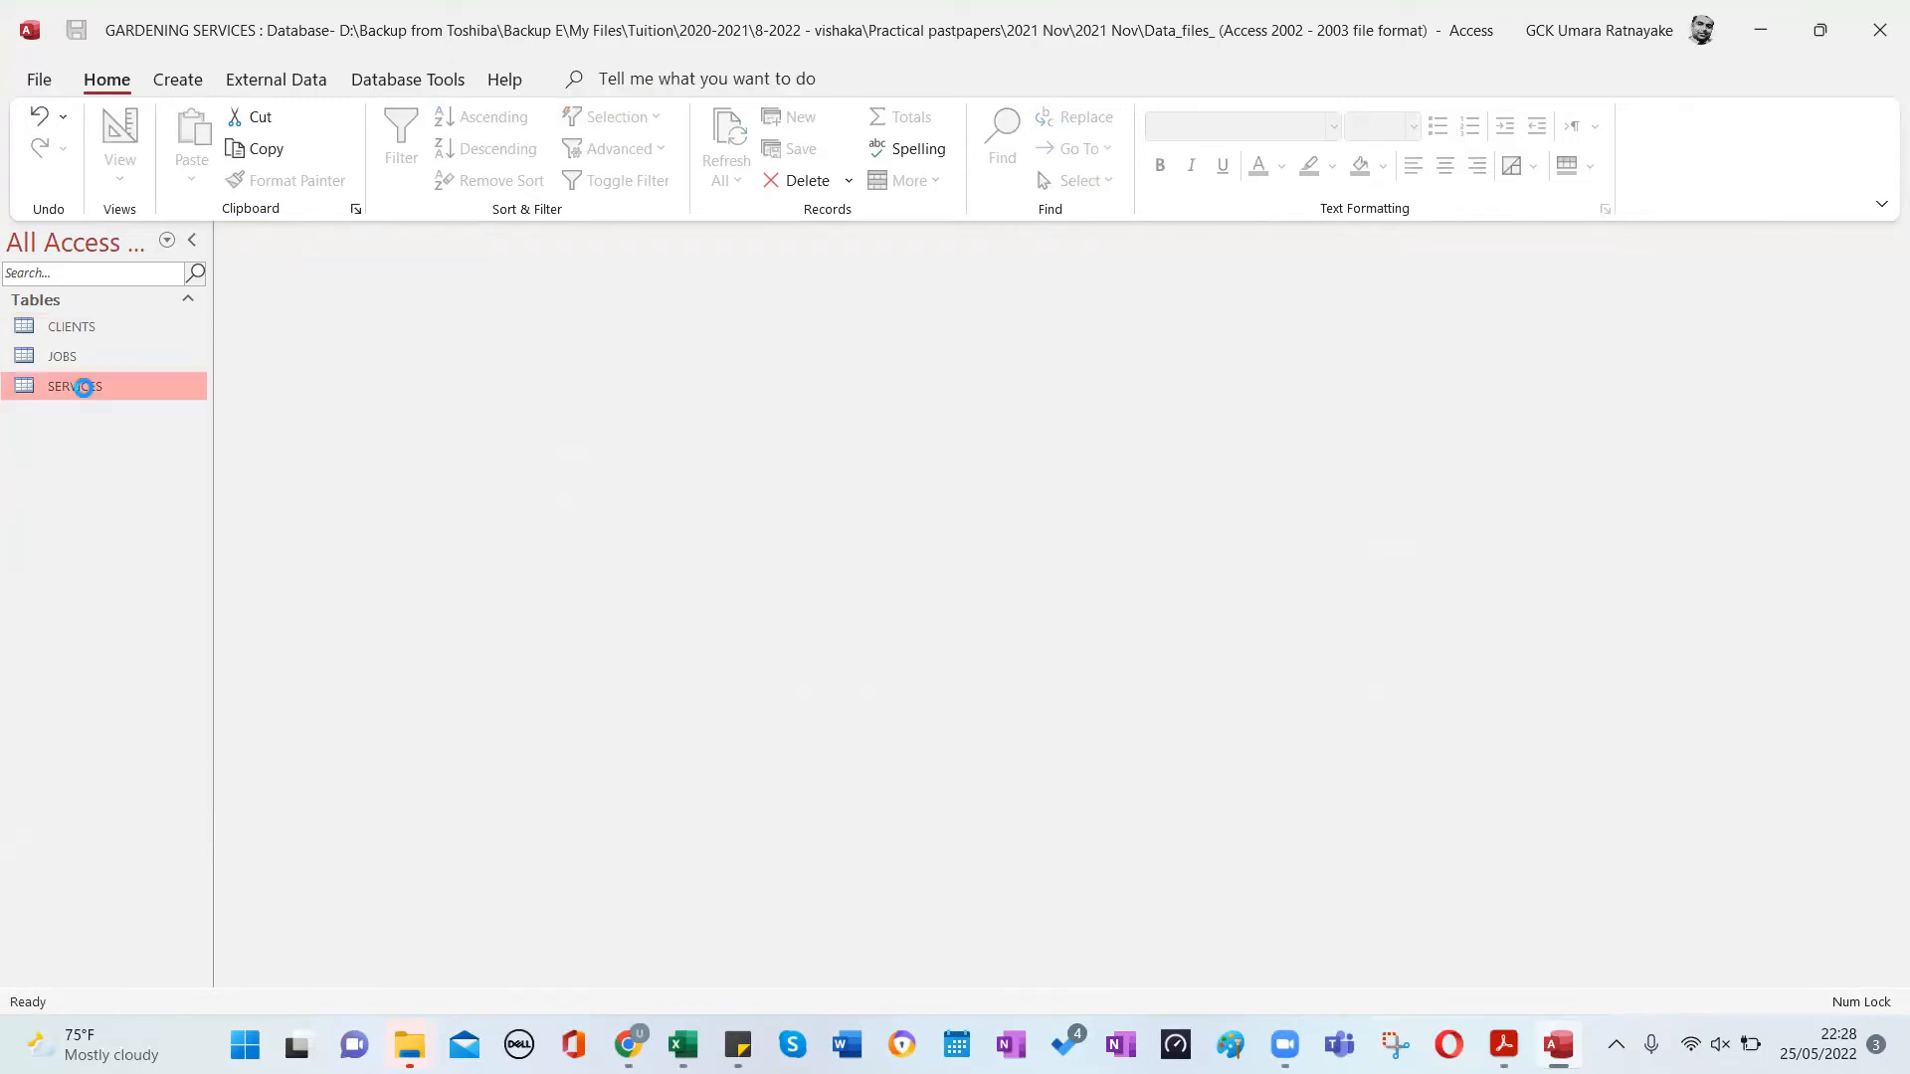
{"action": "left_click", "coordinate": [225, 597]}
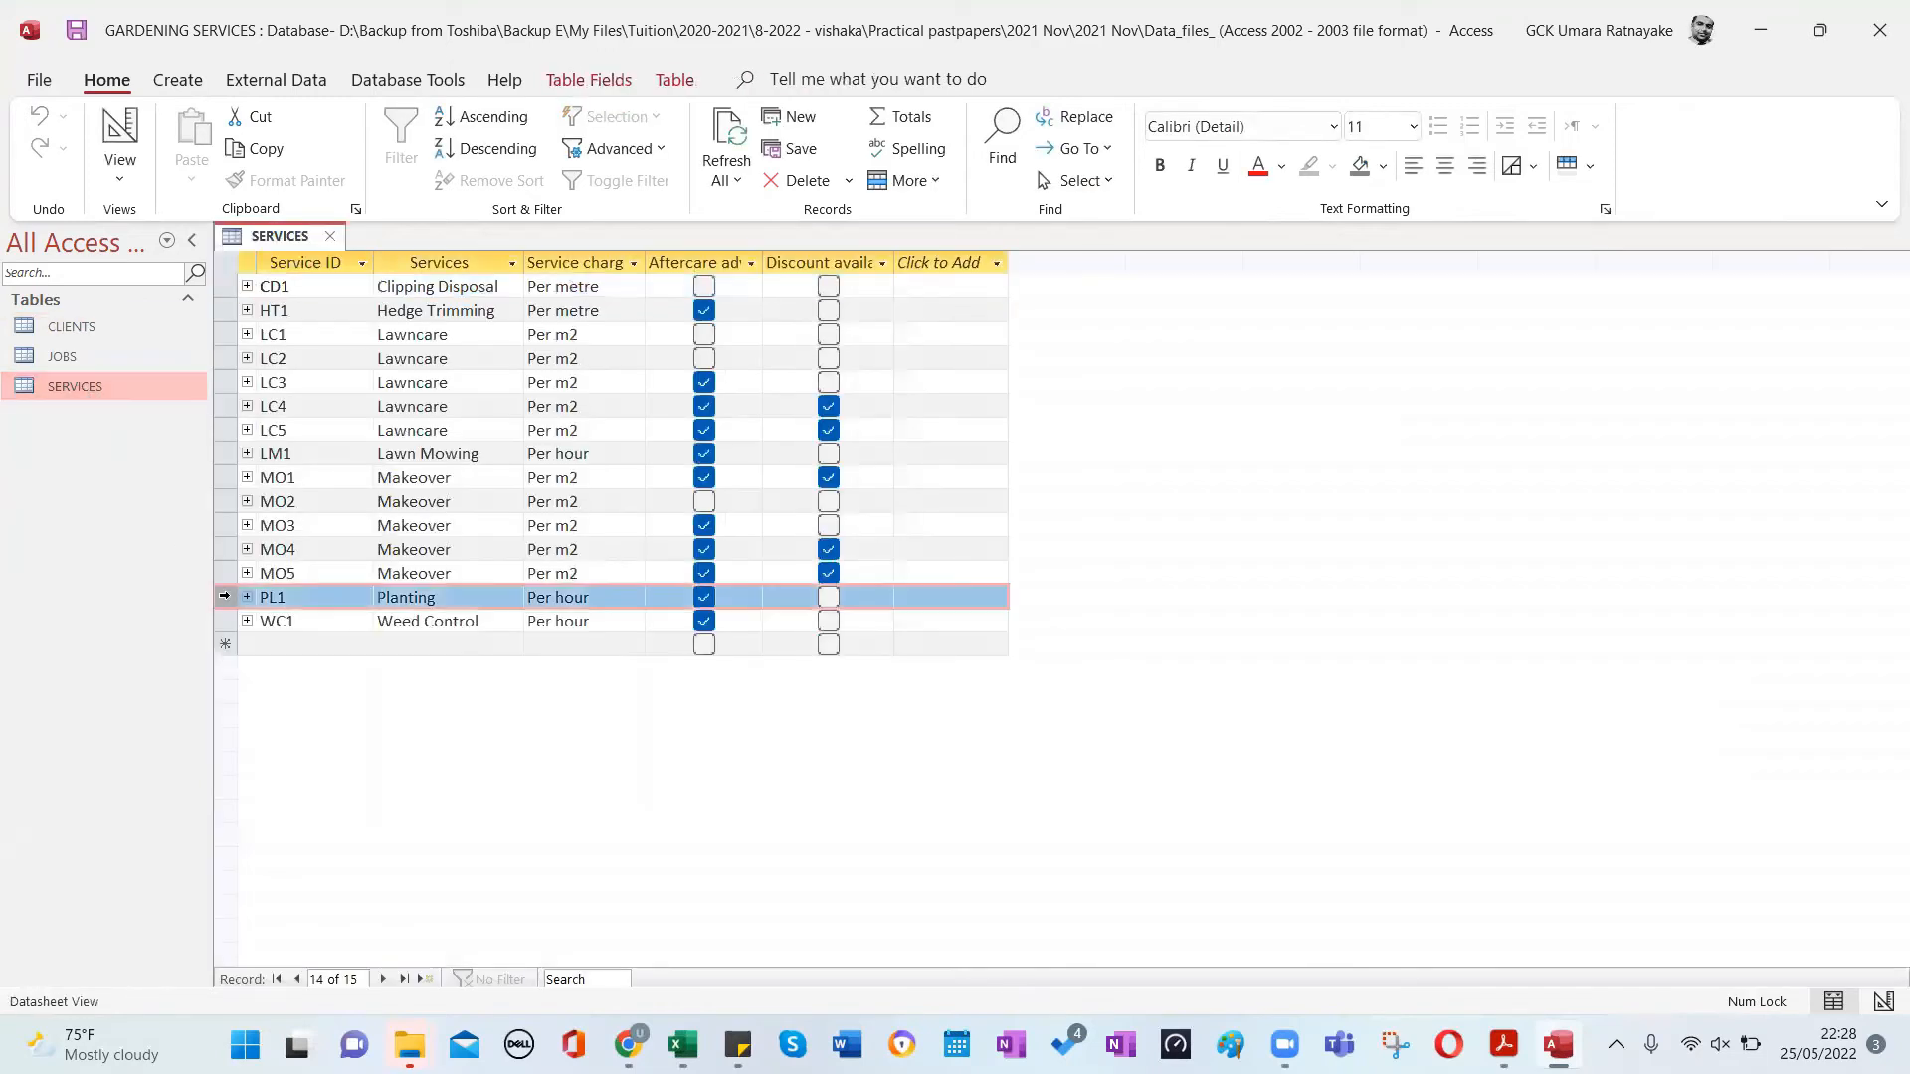
{"action": "key", "text": "Delete"}
{"action": "left_click", "coordinate": [900, 609]}
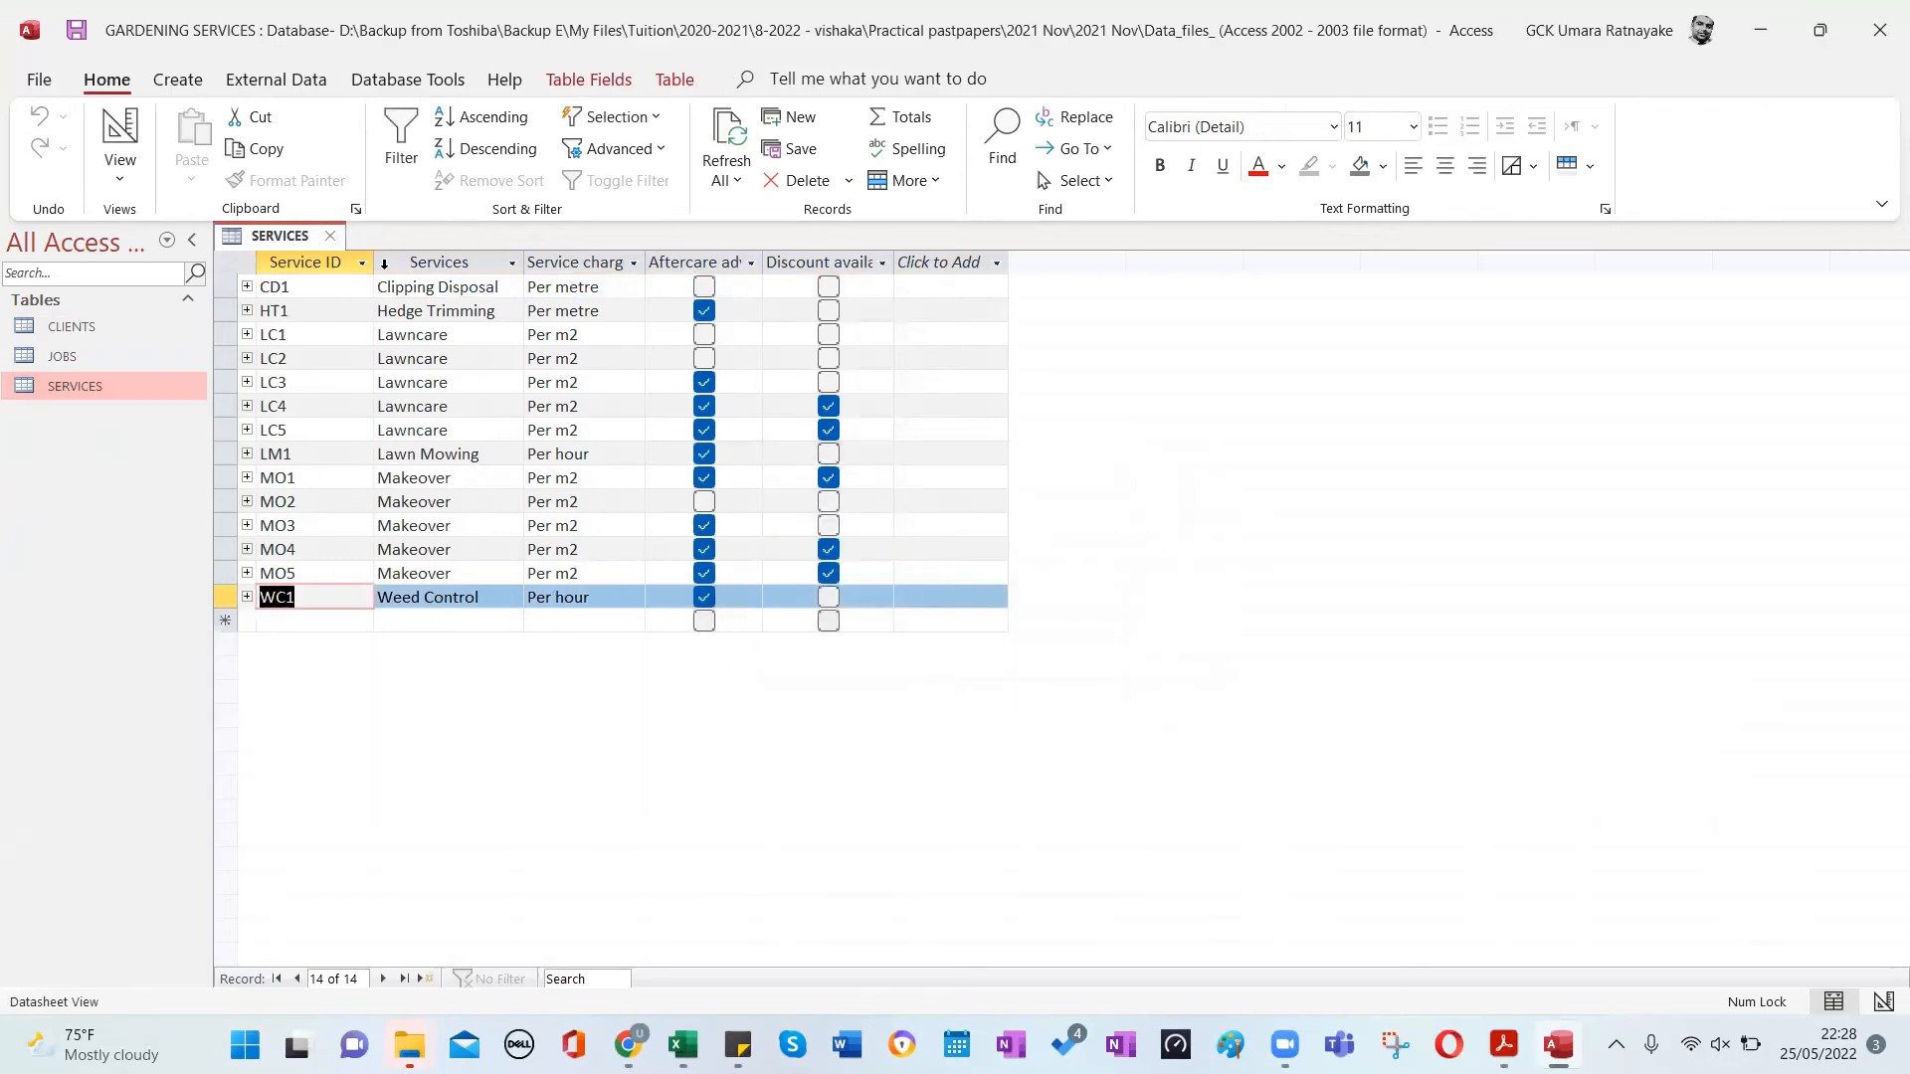
Close the SERVICES table and Access, and return to Task A3a in the exam paper.
{"action": "left_click", "coordinate": [330, 236]}
{"action": "left_click", "coordinate": [1879, 30]}
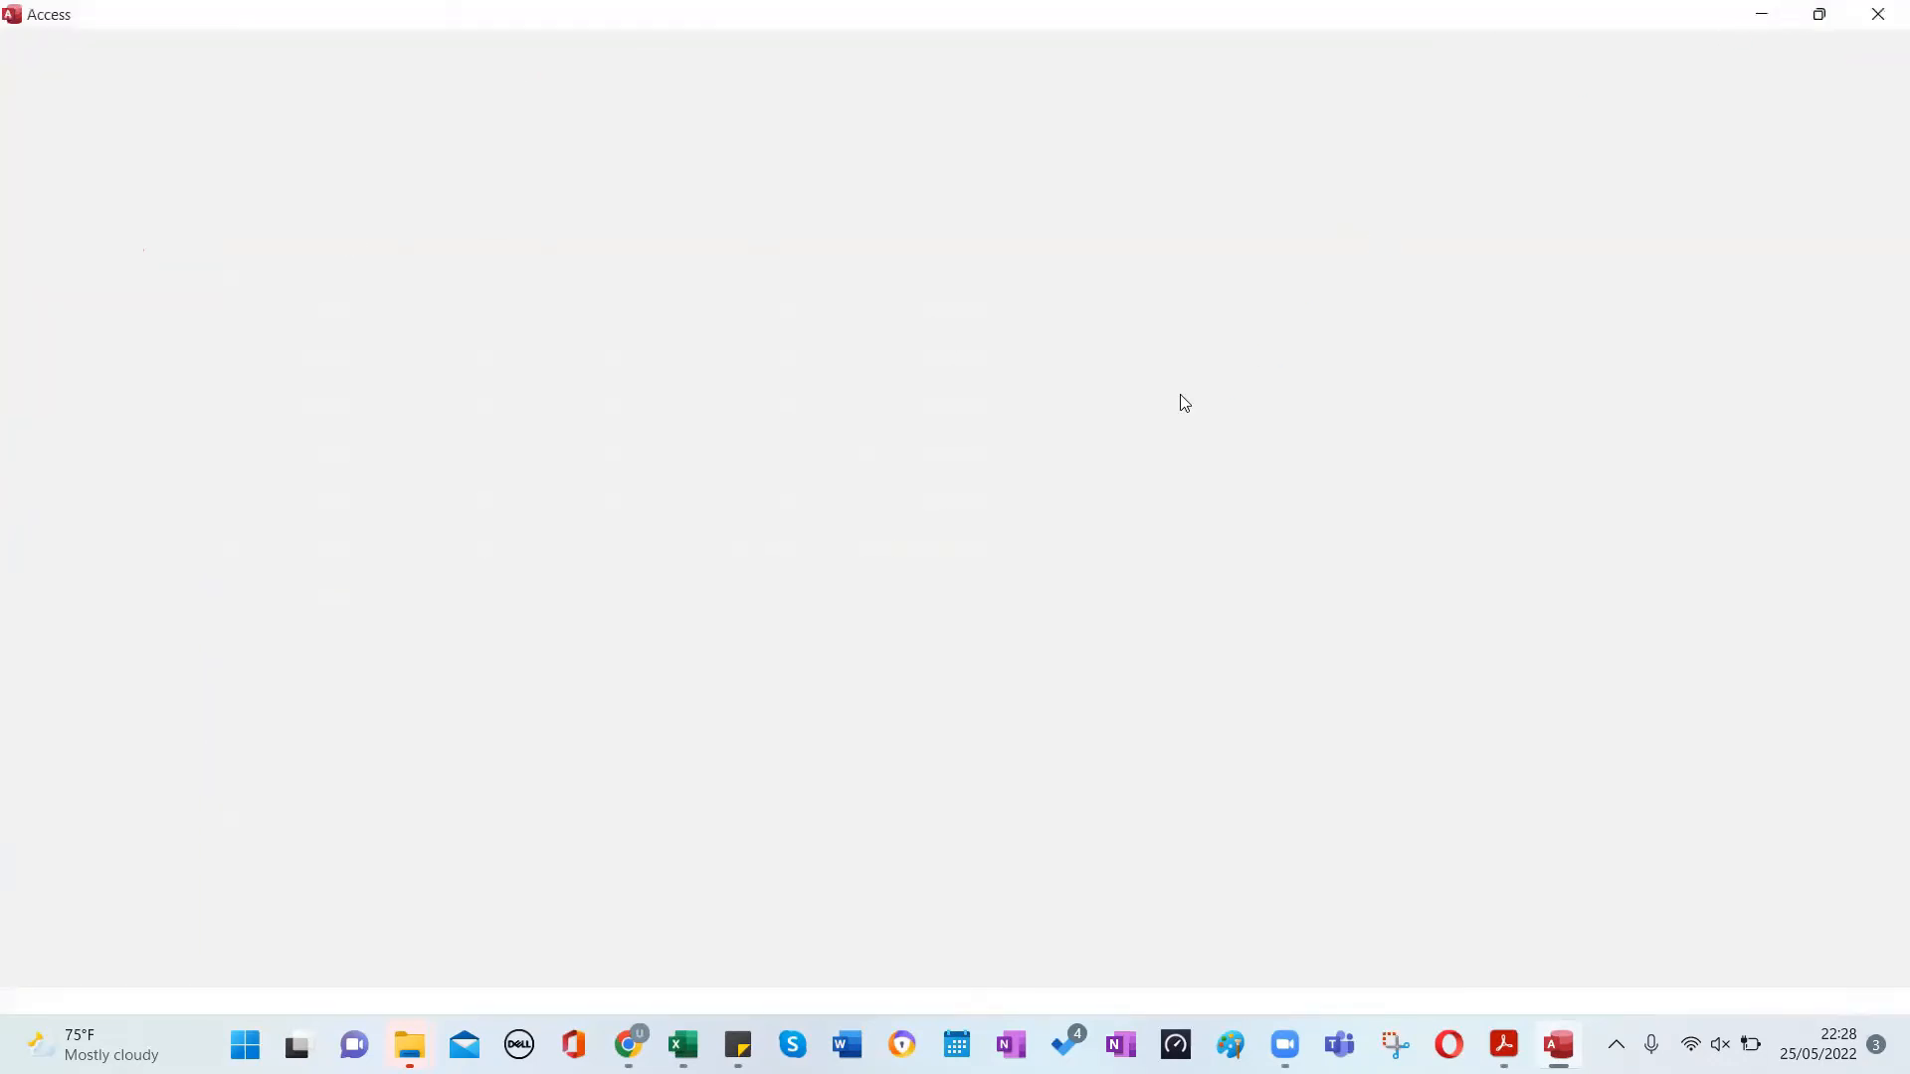
{"action": "double_click", "coordinate": [507, 262]}
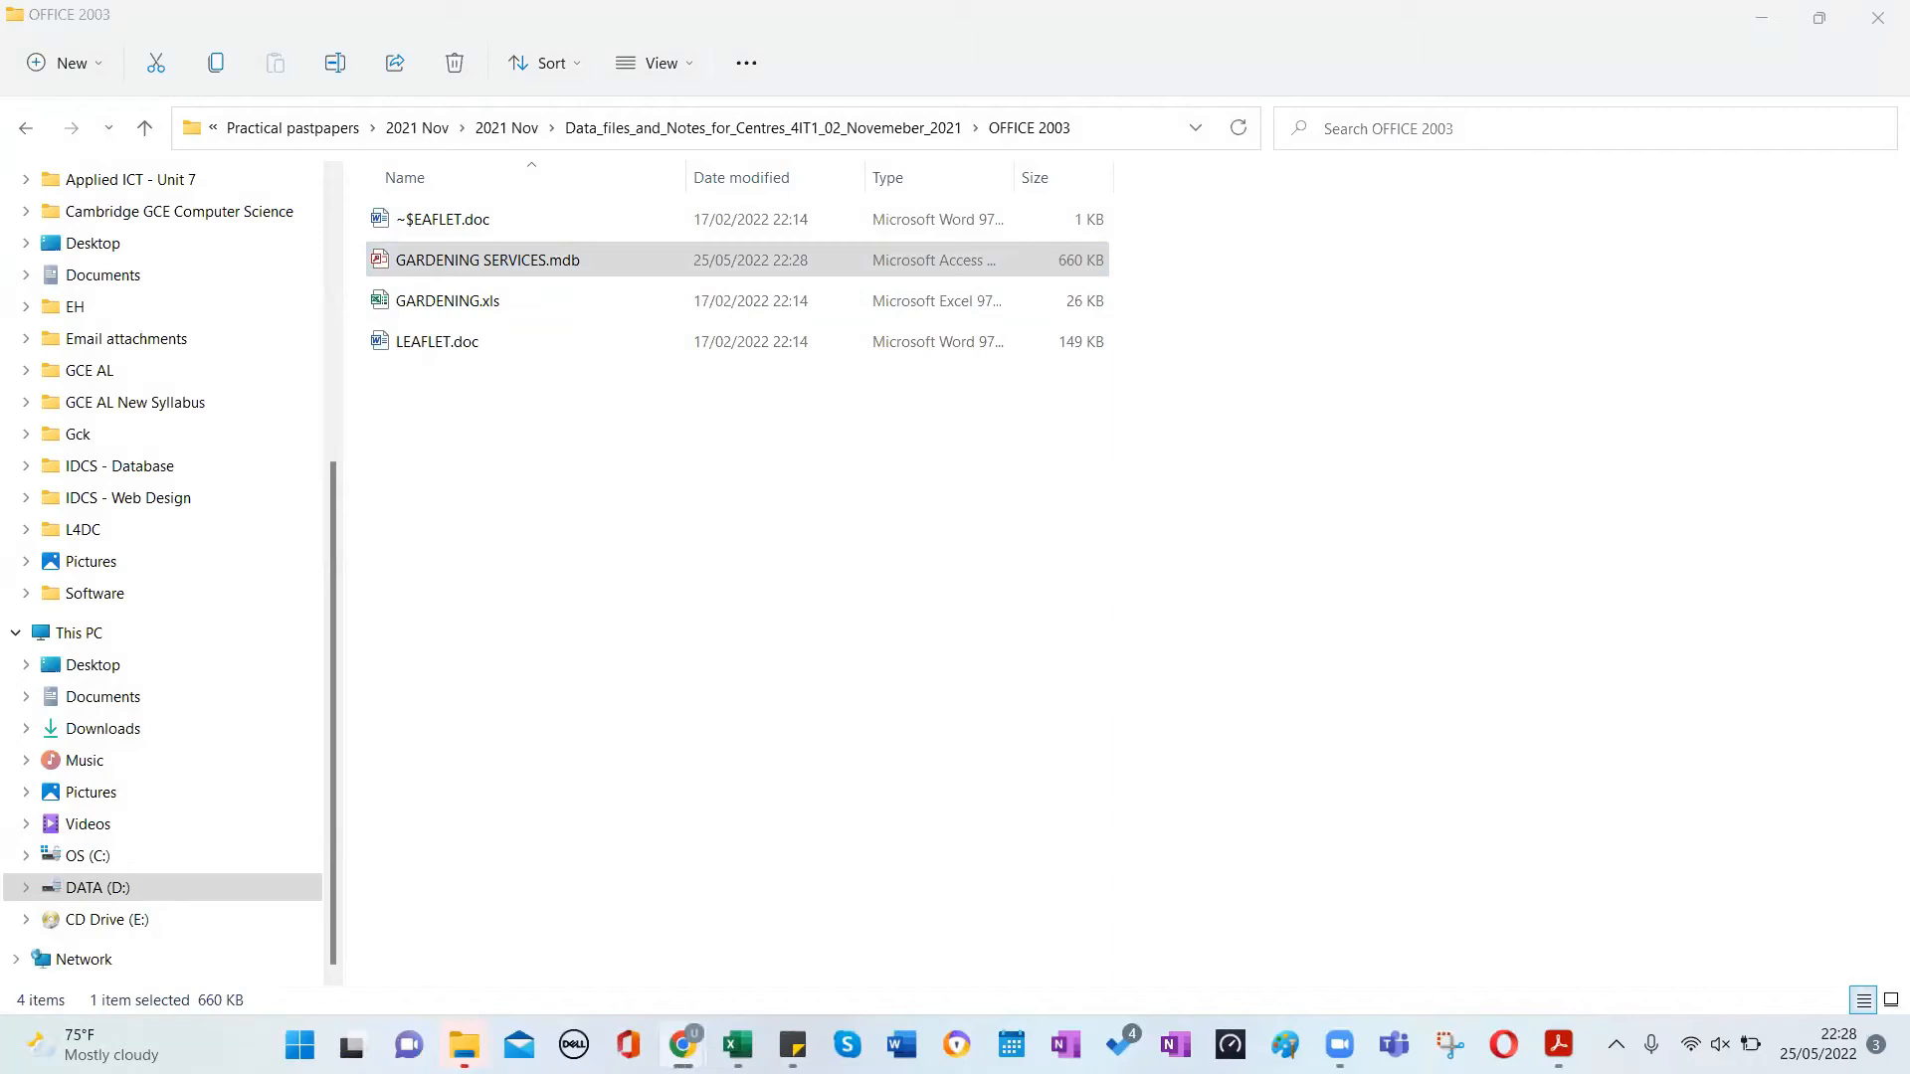
{"action": "left_click", "coordinate": [1760, 22]}
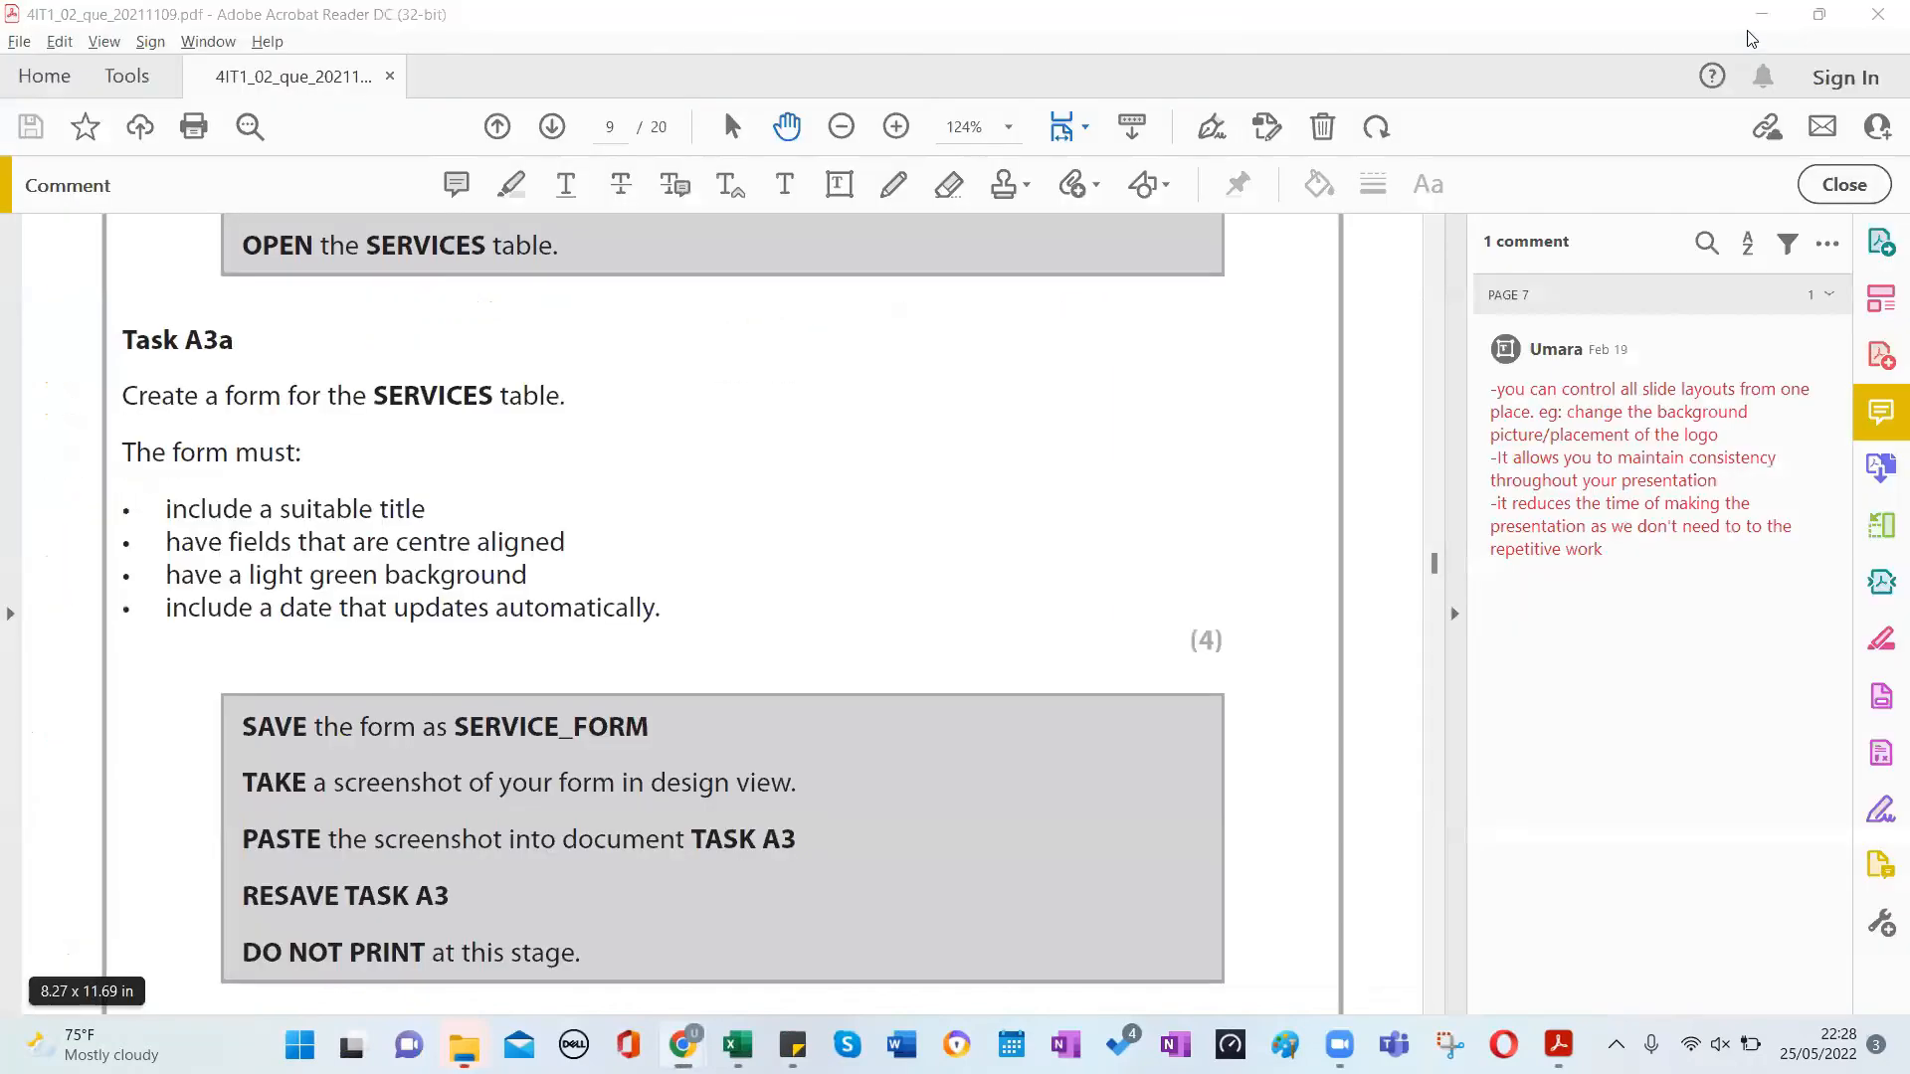
Capture a rectangular snip of the Task A3a form requirements from the exam paper and close the Snipping Tool.
{"action": "mouse_move", "coordinate": [1339, 1044]}
{"action": "left_click", "coordinate": [1450, 1044]}
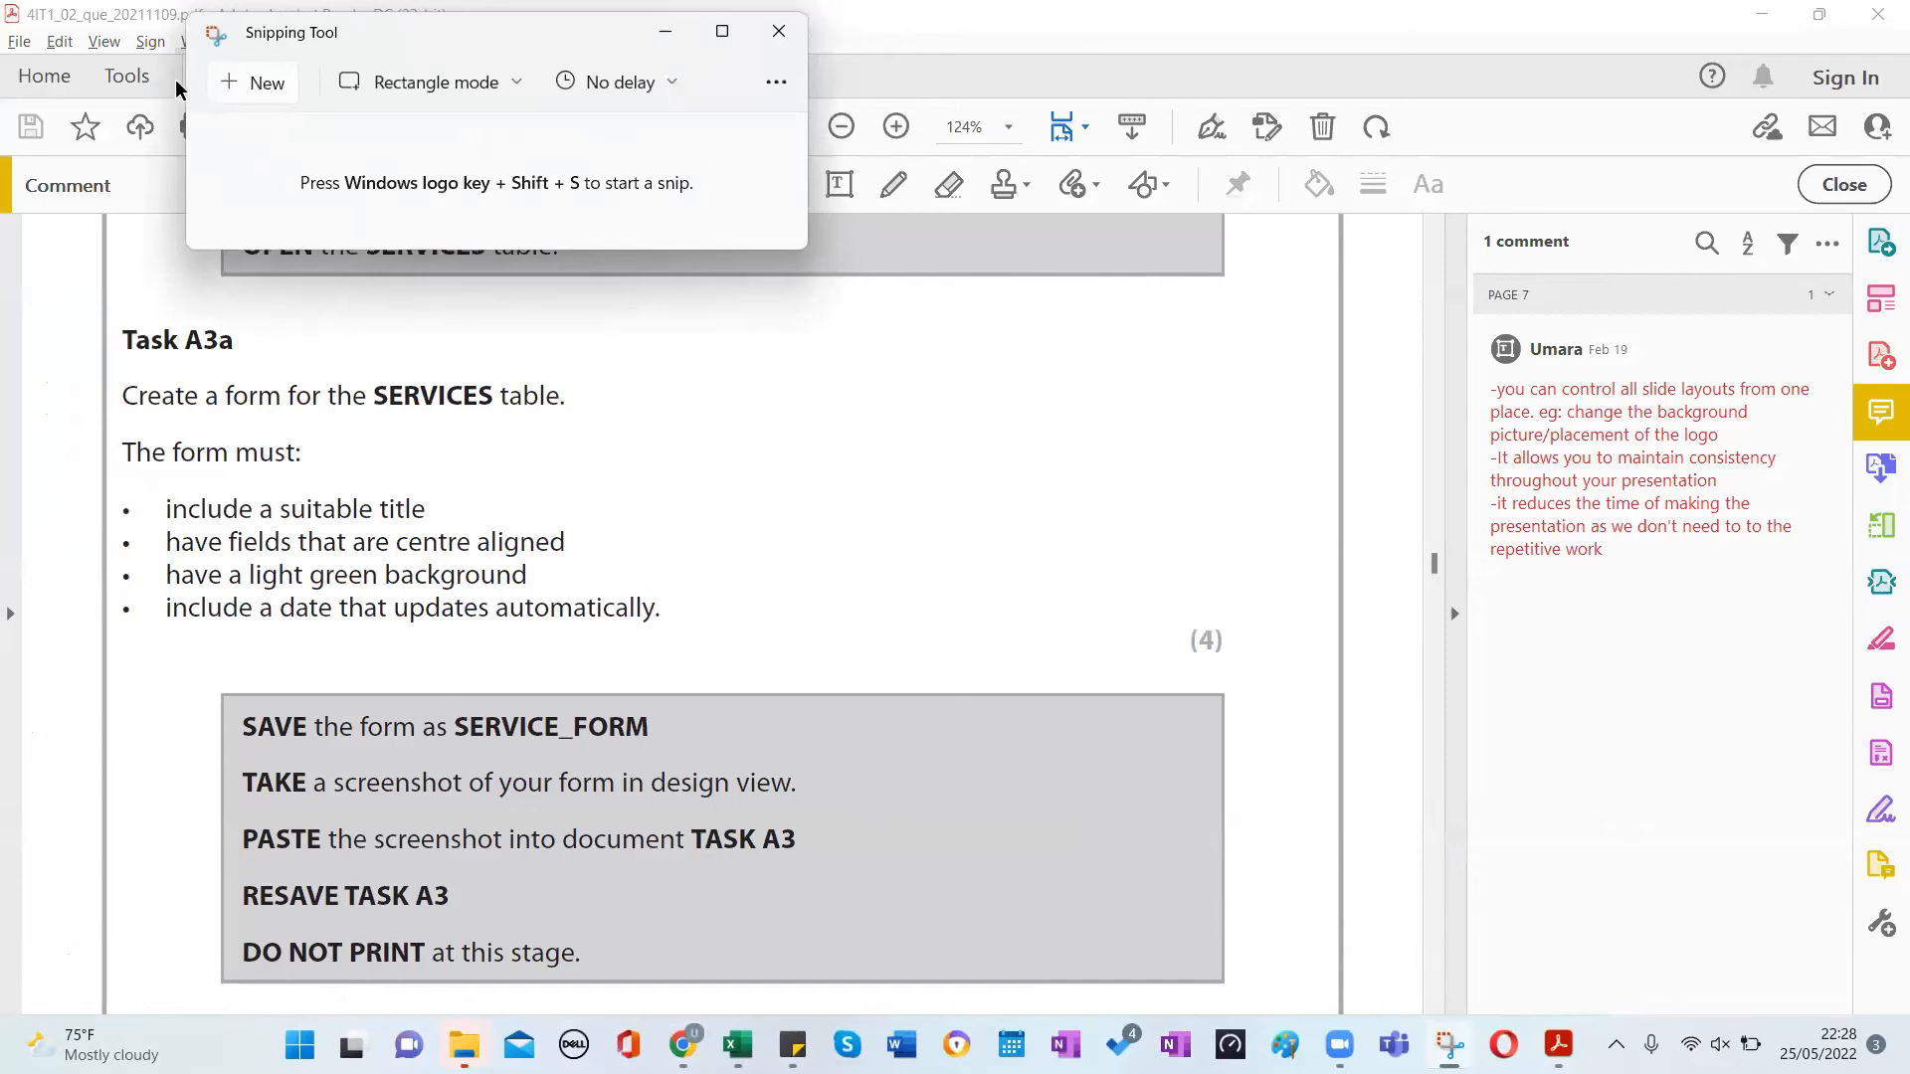
{"action": "left_click", "coordinate": [268, 87]}
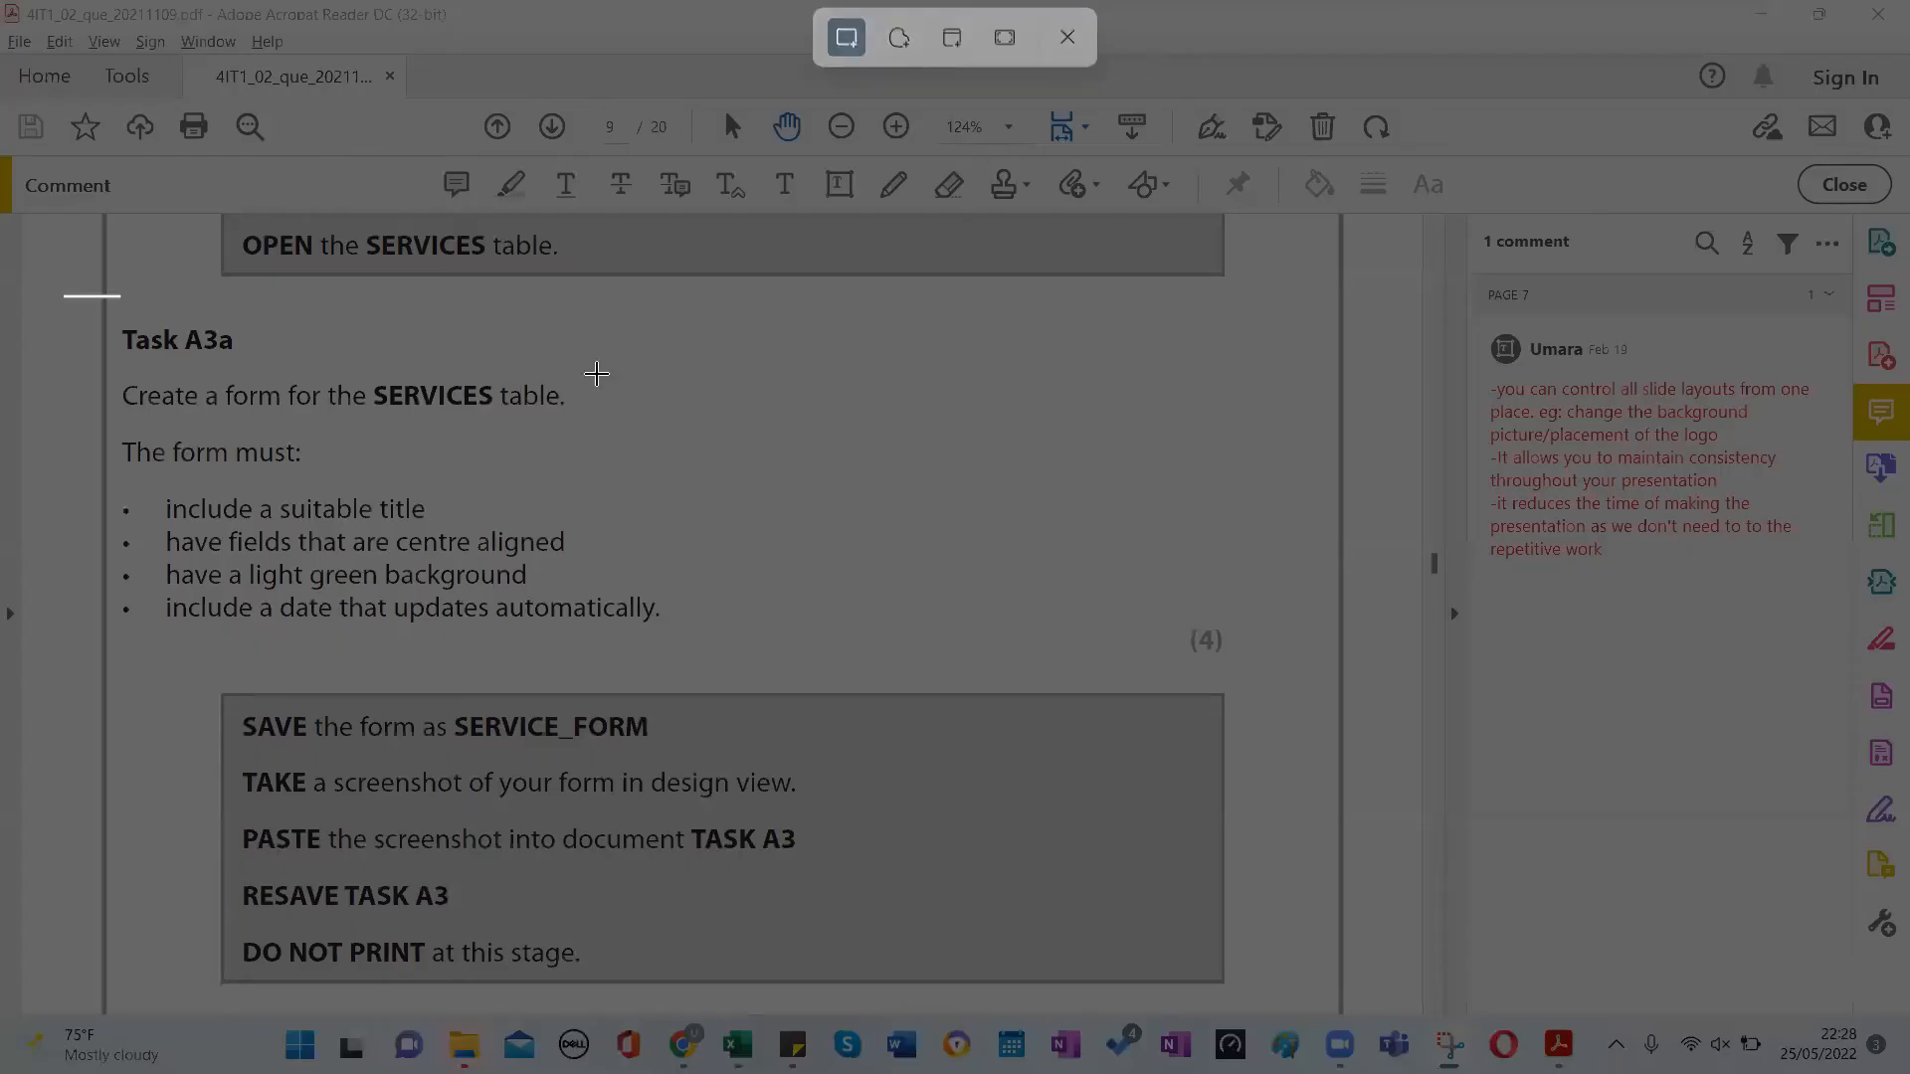
{"action": "left_click_drag", "start_coordinate": [63, 295], "coordinate": [1265, 702]}
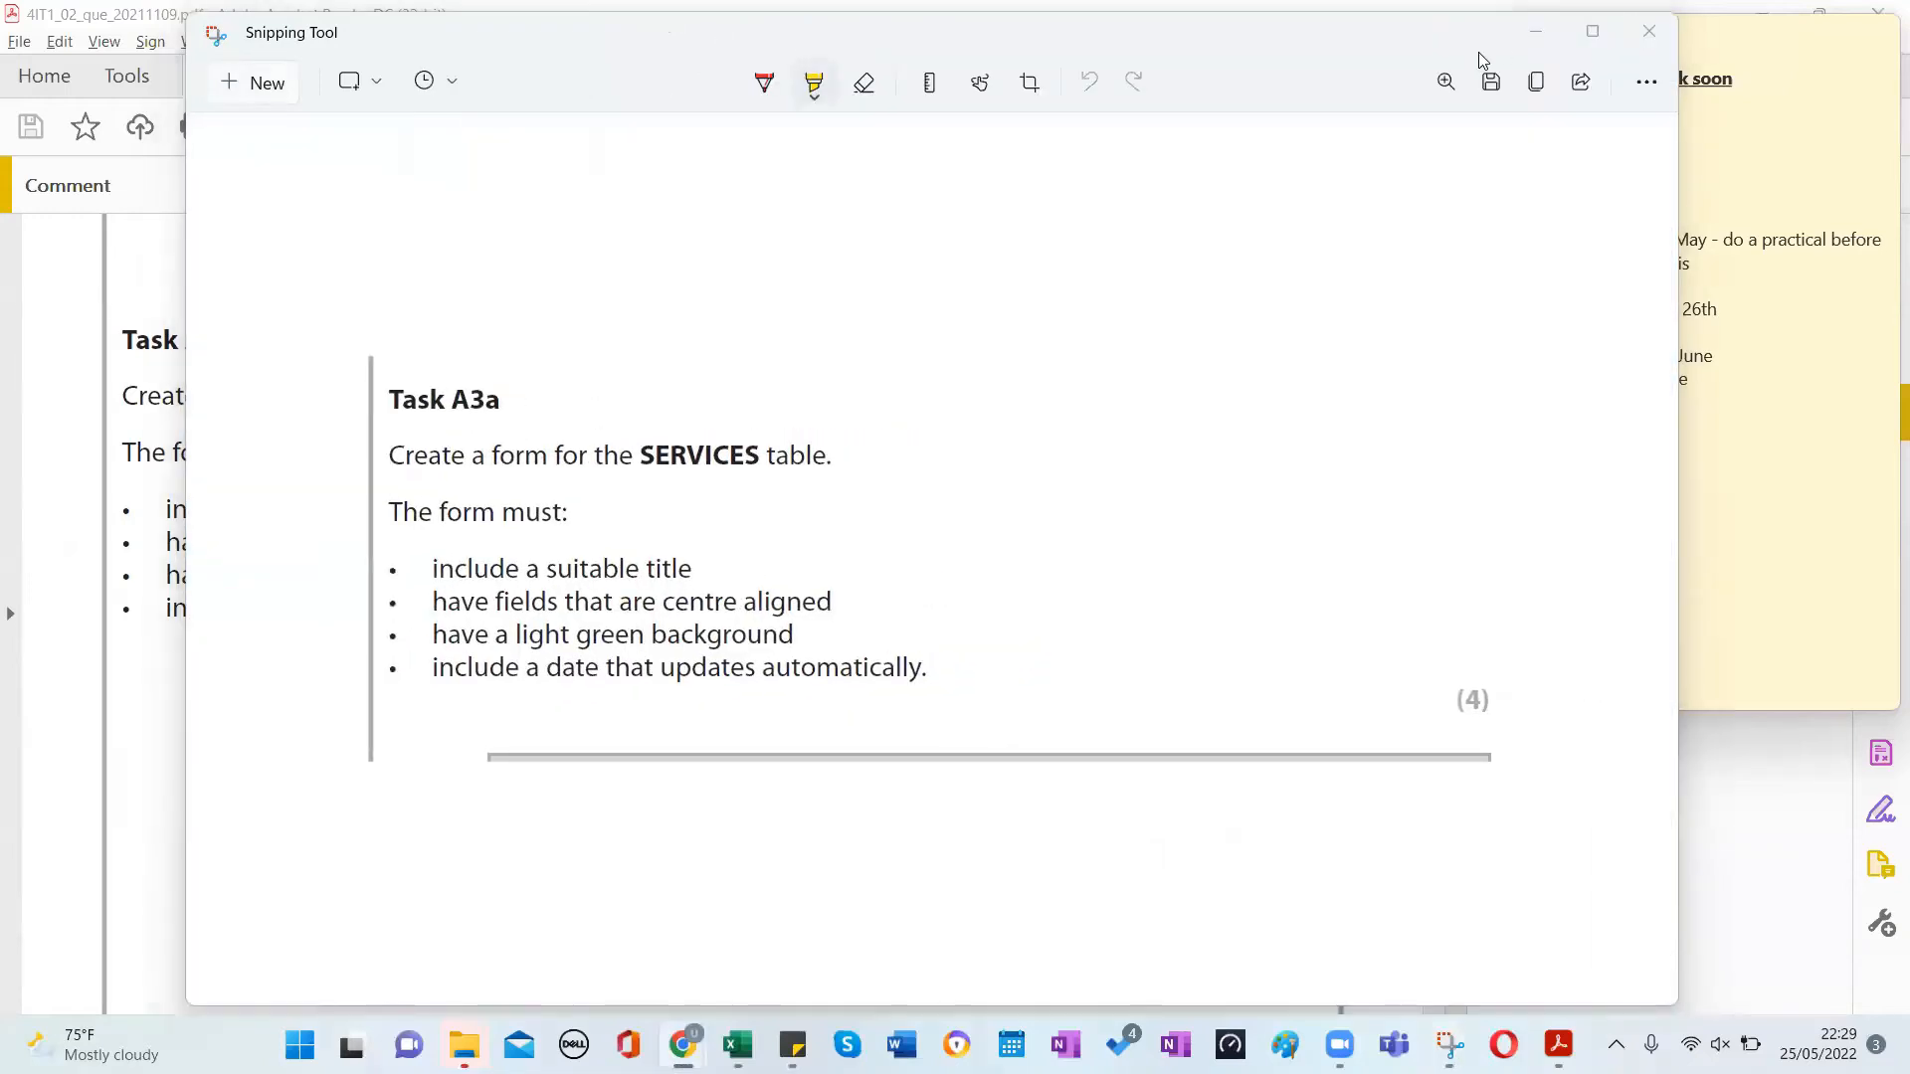
{"action": "left_click", "coordinate": [1649, 31]}
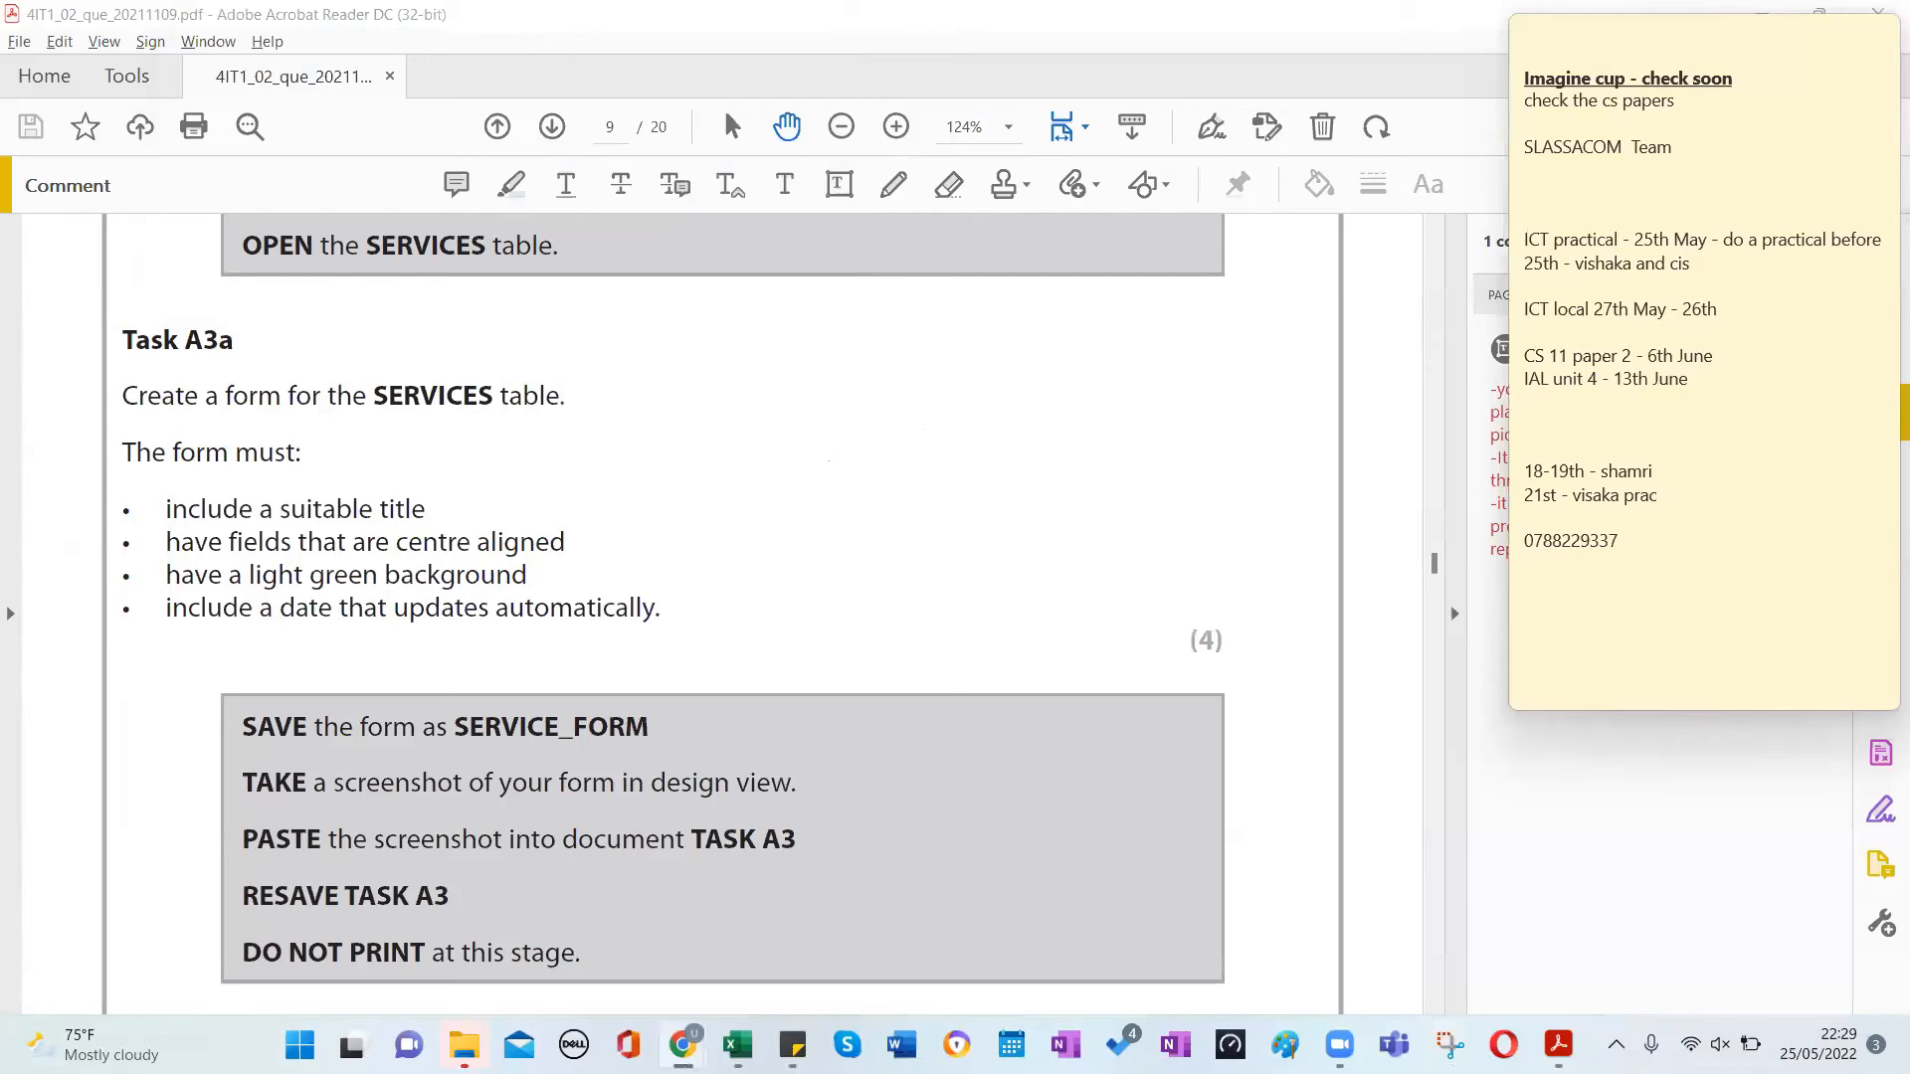
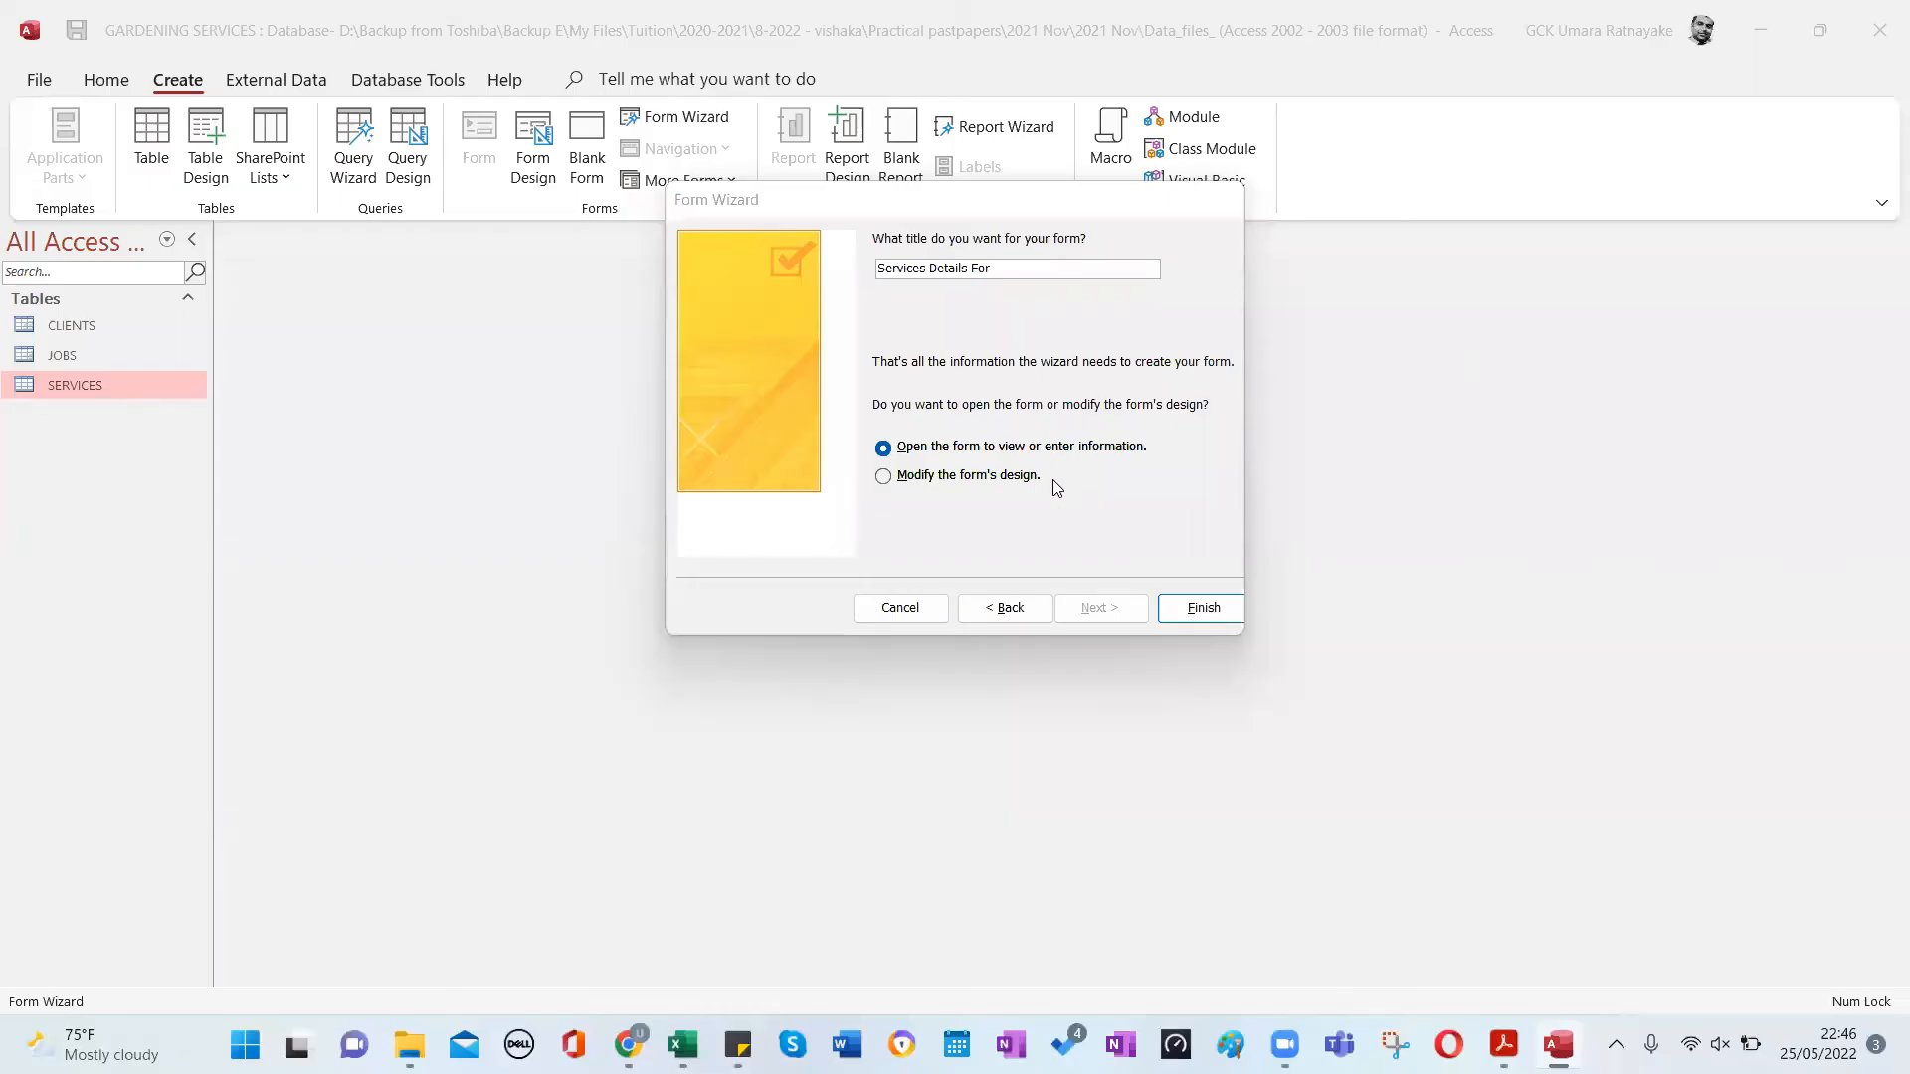
Restart the Form Wizard and create a columnar form with all SERVICES fields, titled Services Details Form.
{"action": "left_click", "coordinate": [945, 597]}
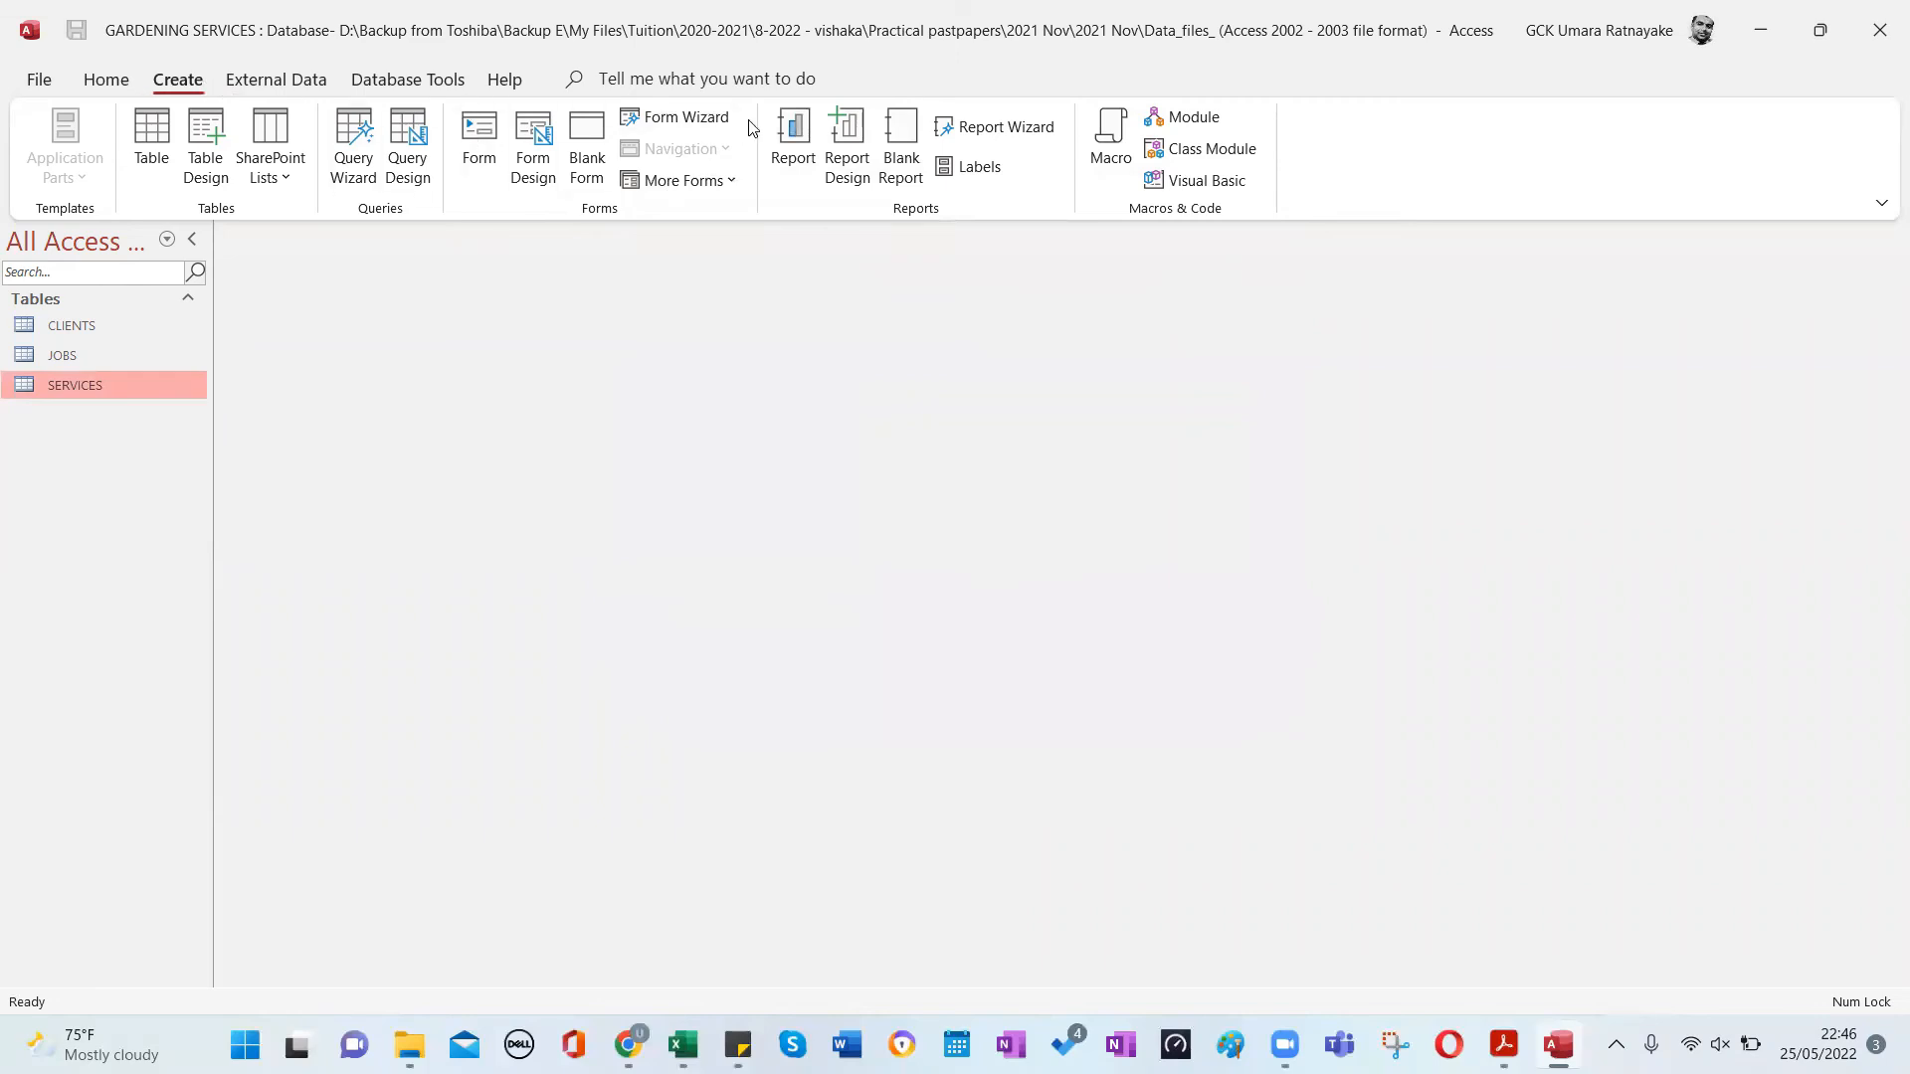
{"action": "left_click", "coordinate": [708, 122]}
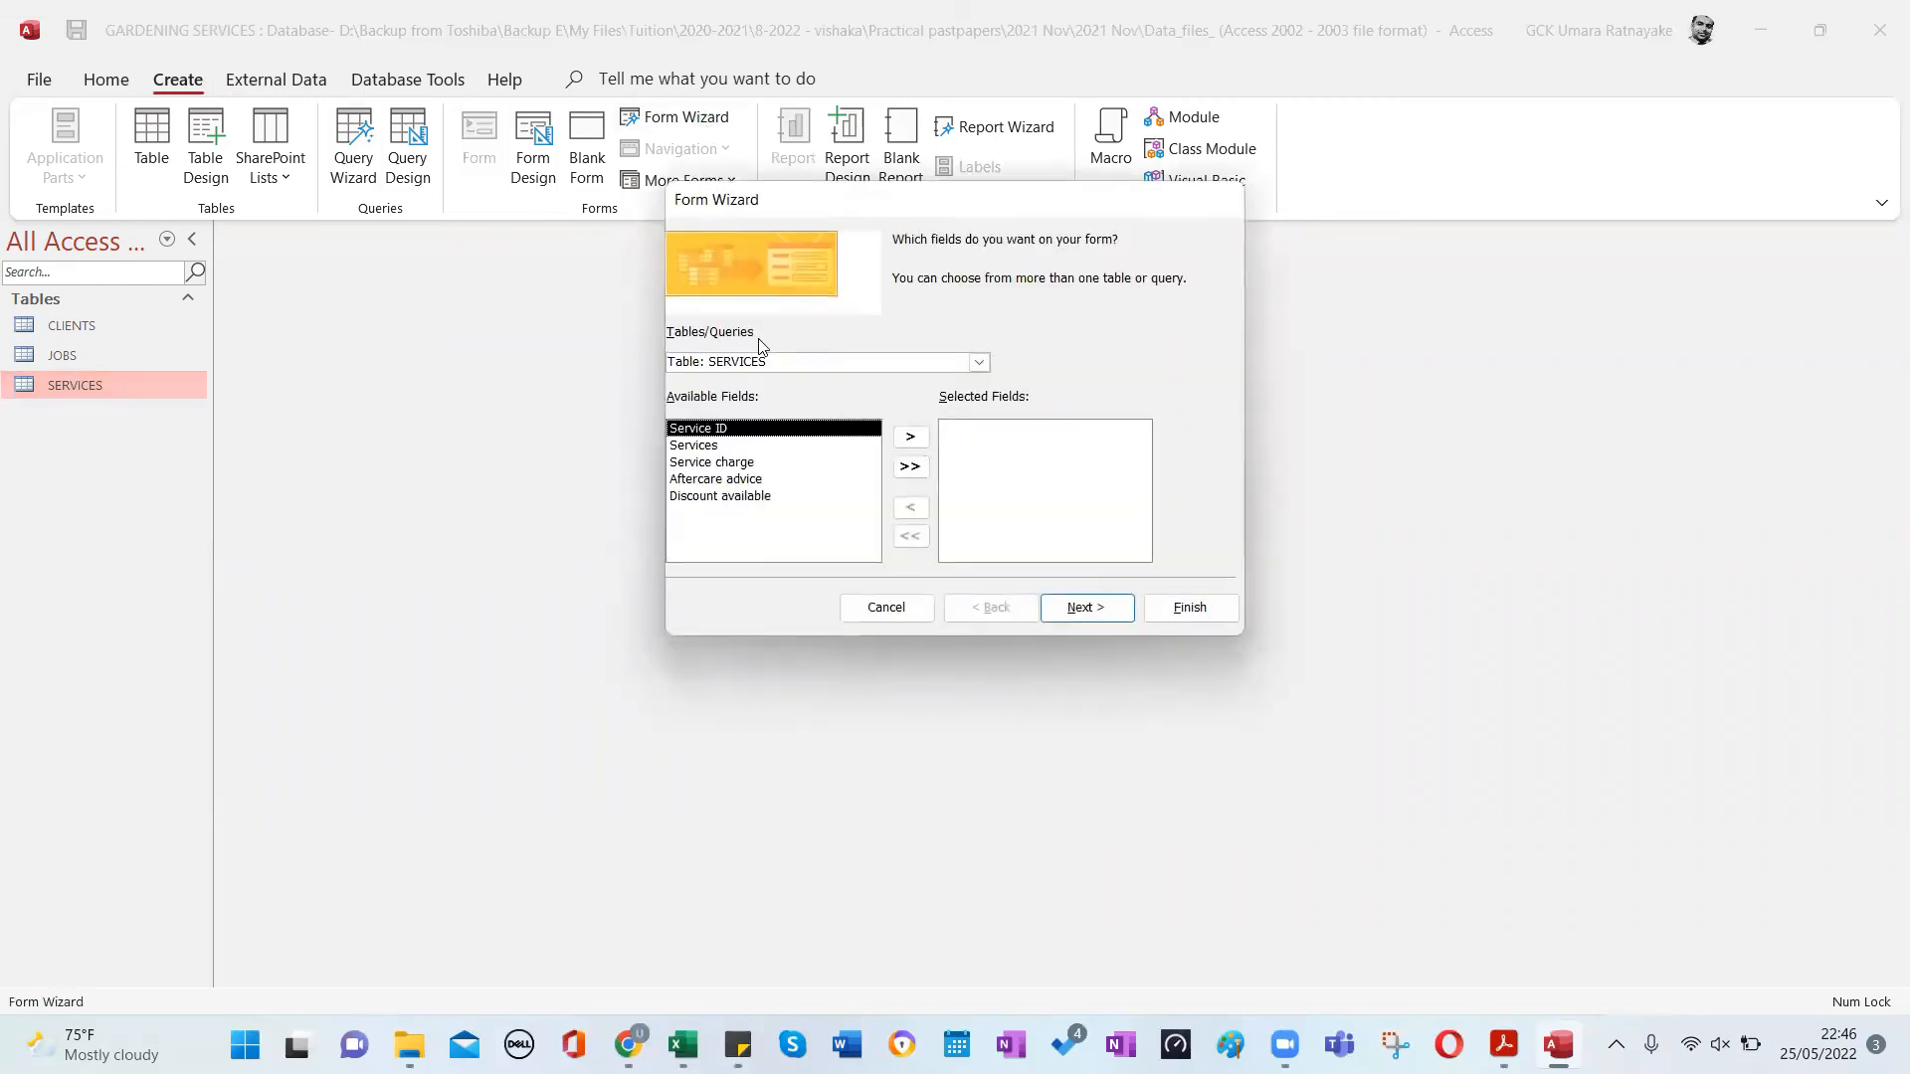
{"action": "left_click", "coordinate": [909, 467]}
{"action": "left_click", "coordinate": [1053, 611]}
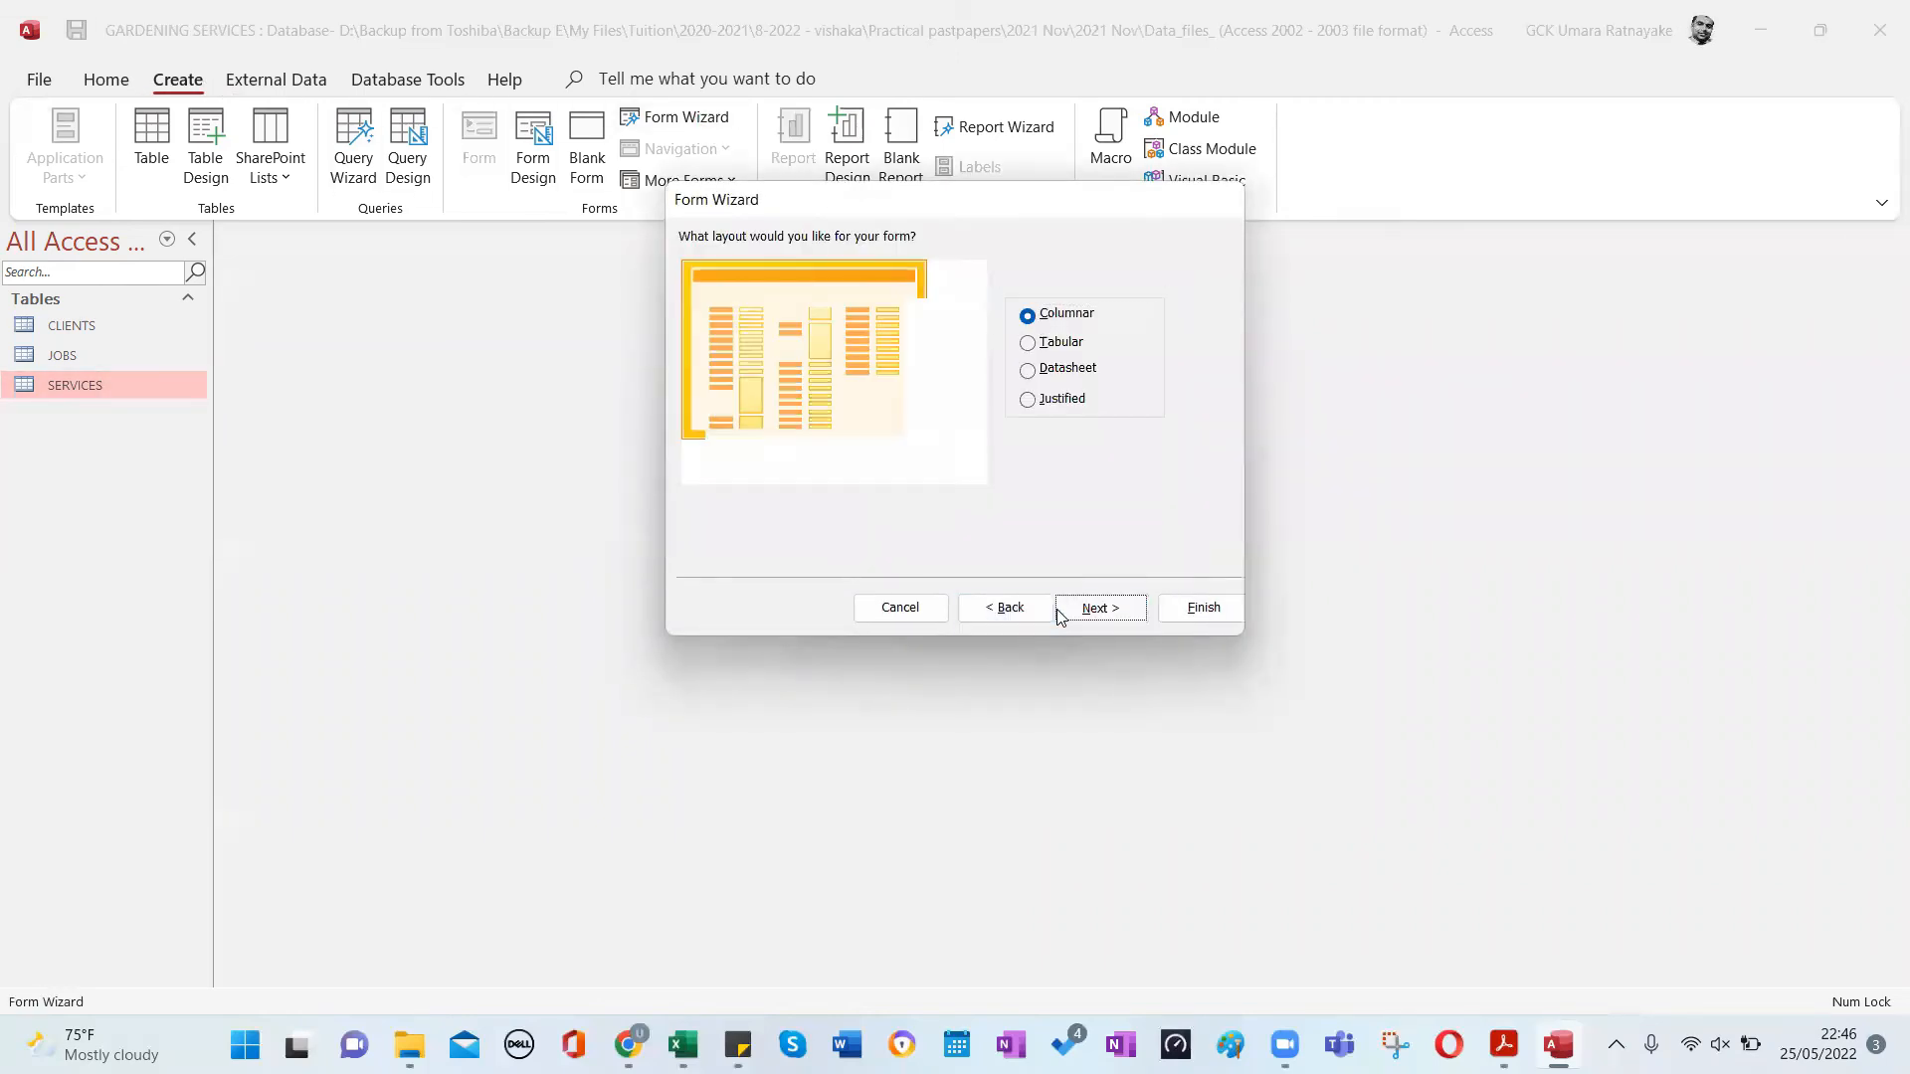
{"action": "left_click", "coordinate": [1091, 609]}
{"action": "left_click_drag", "start_coordinate": [945, 264], "coordinate": [792, 247]}
{"action": "type", "text": "Servi"}
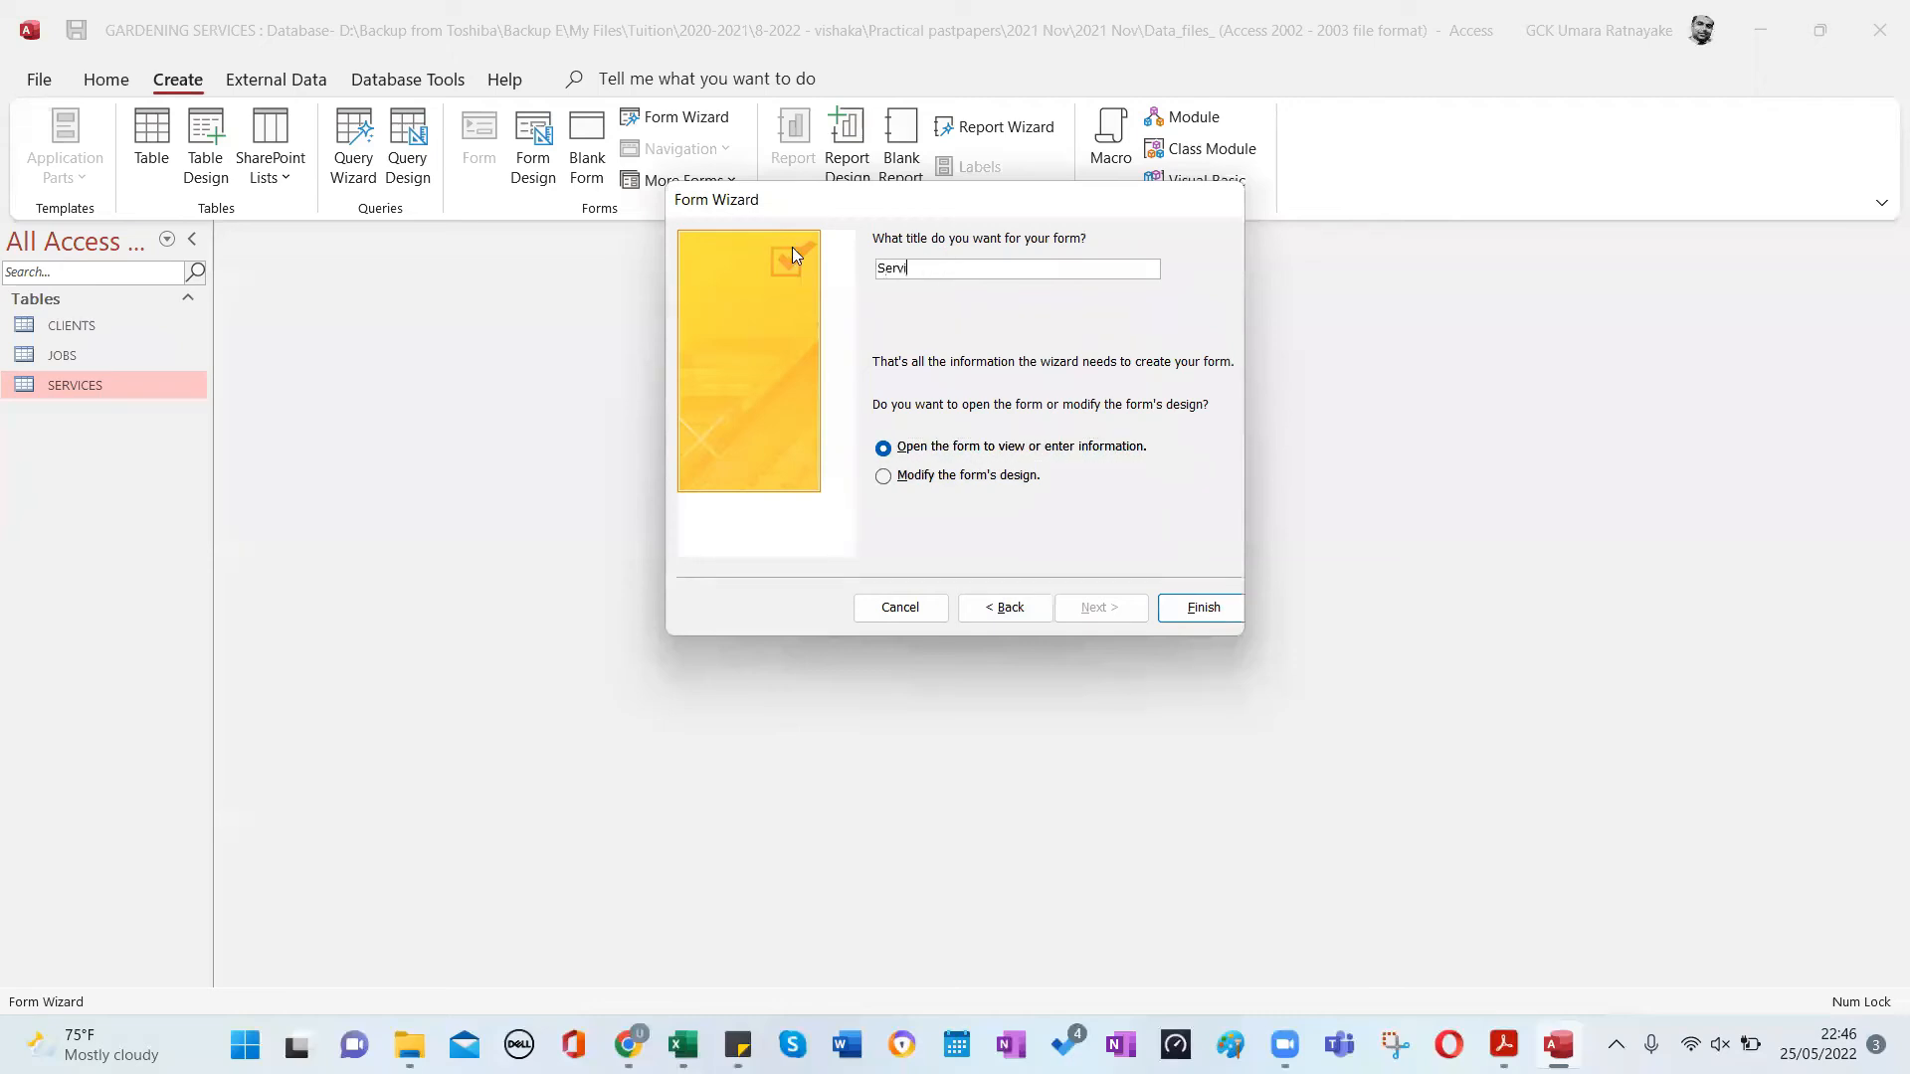
{"action": "type", "text": "ces Details Form"}
{"action": "left_click", "coordinate": [992, 477]}
{"action": "left_click", "coordinate": [1203, 608]}
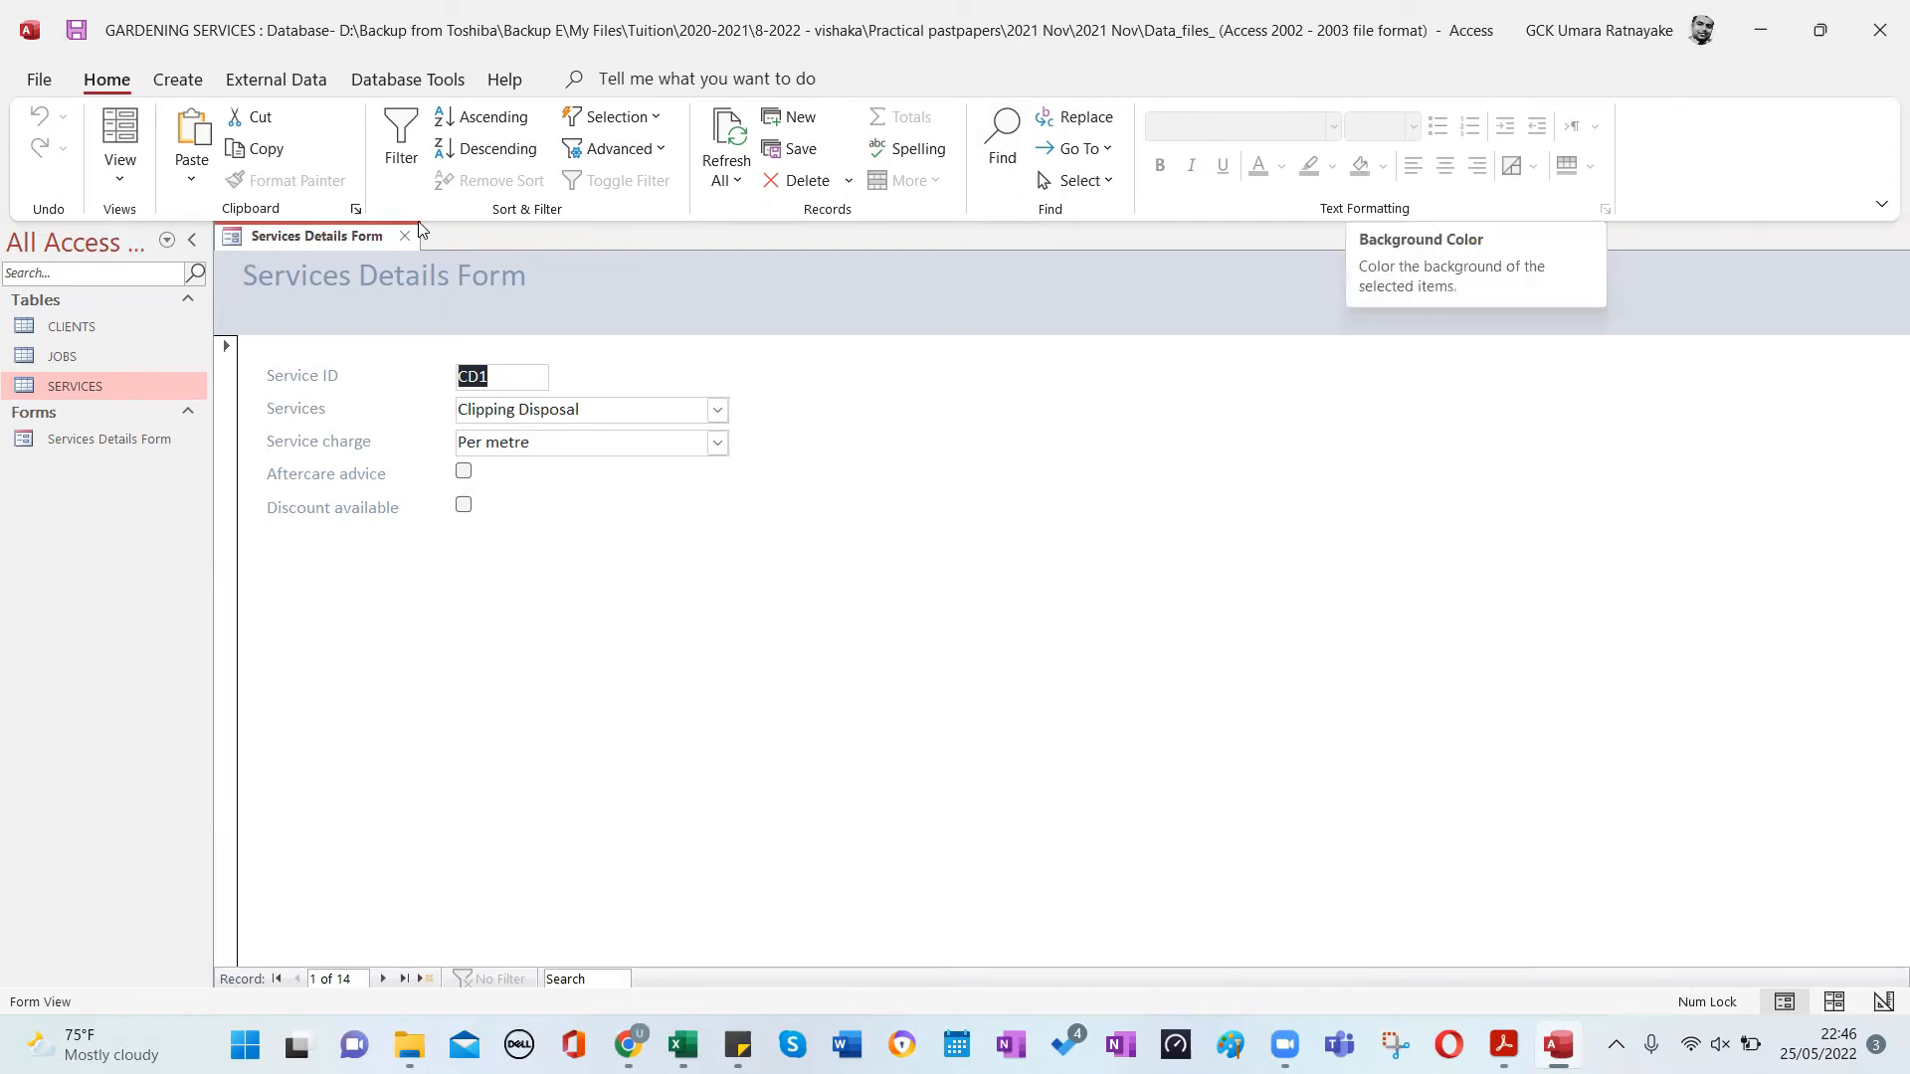
In Layout View, select all field labels and controls and move them together to the form's horizontal centre.
{"action": "left_click", "coordinate": [121, 176]}
{"action": "left_click", "coordinate": [179, 286]}
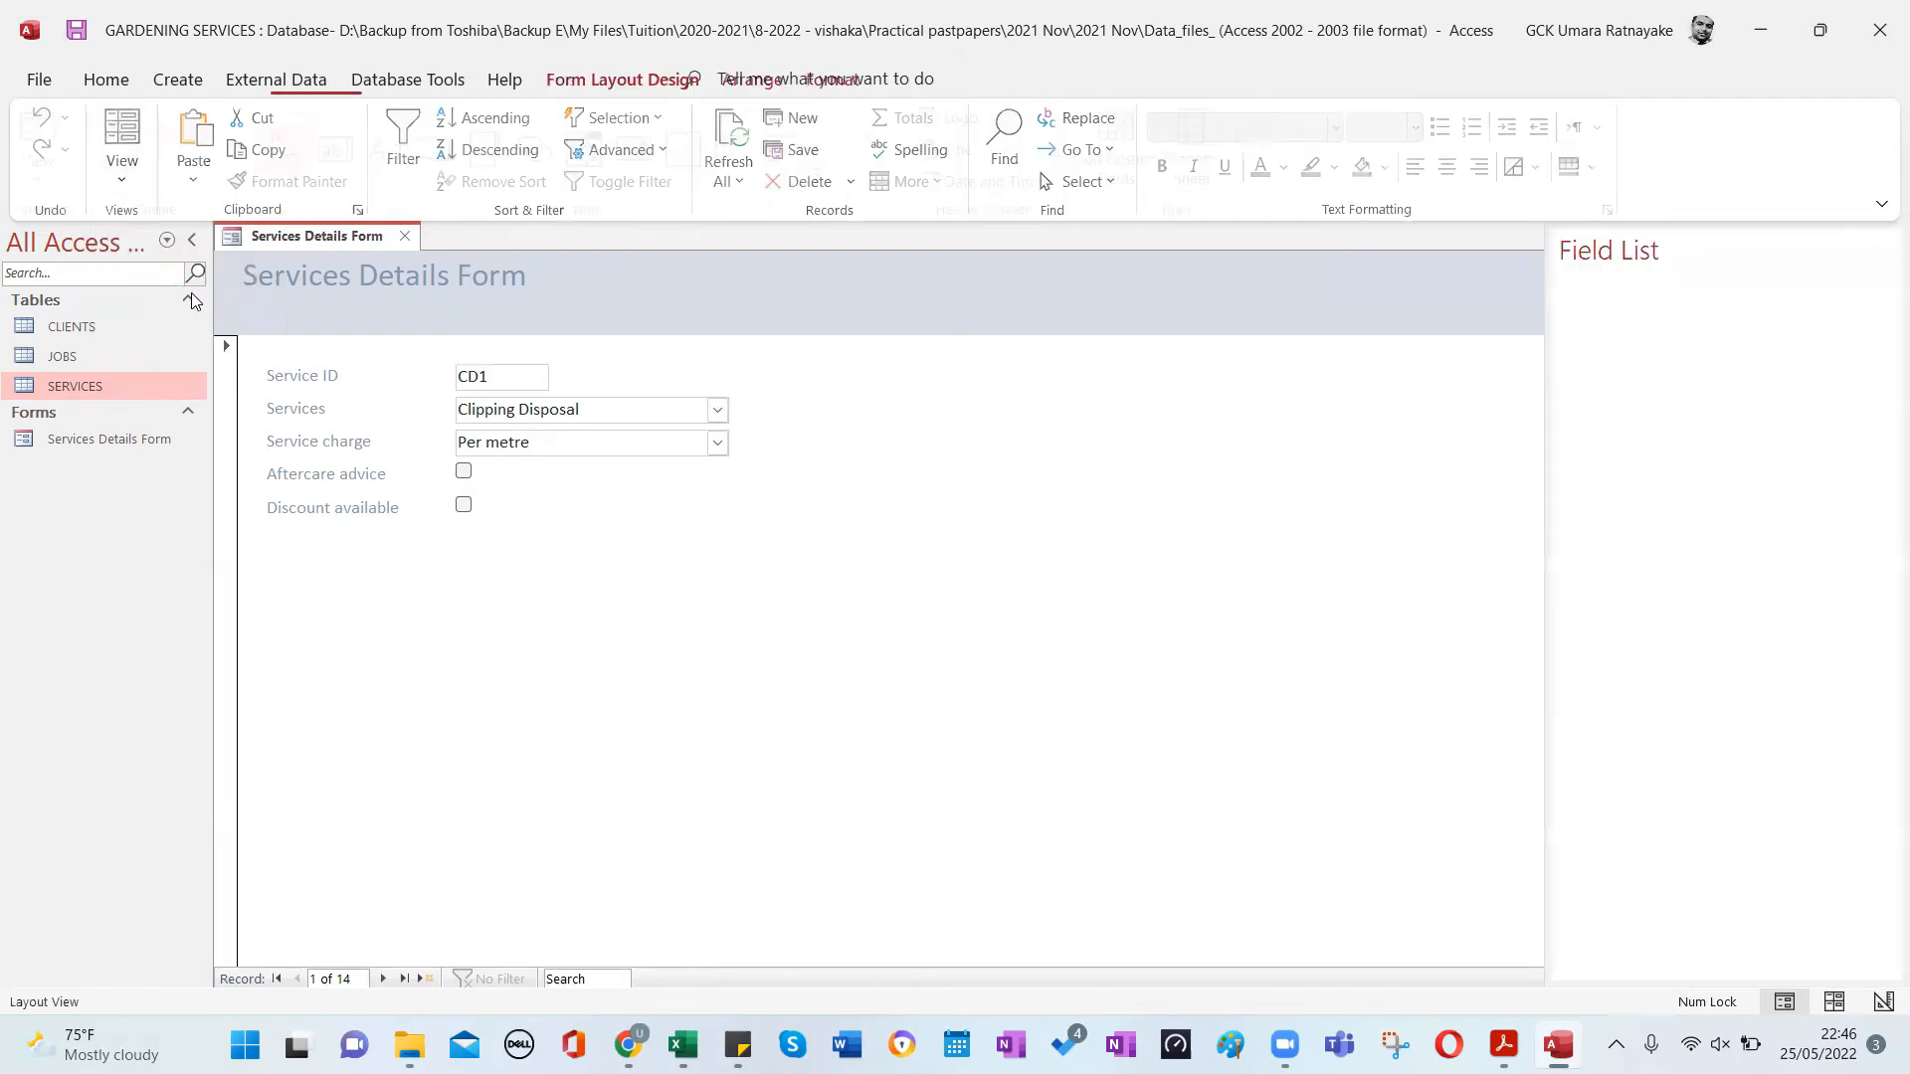
{"action": "left_click", "coordinate": [963, 653]}
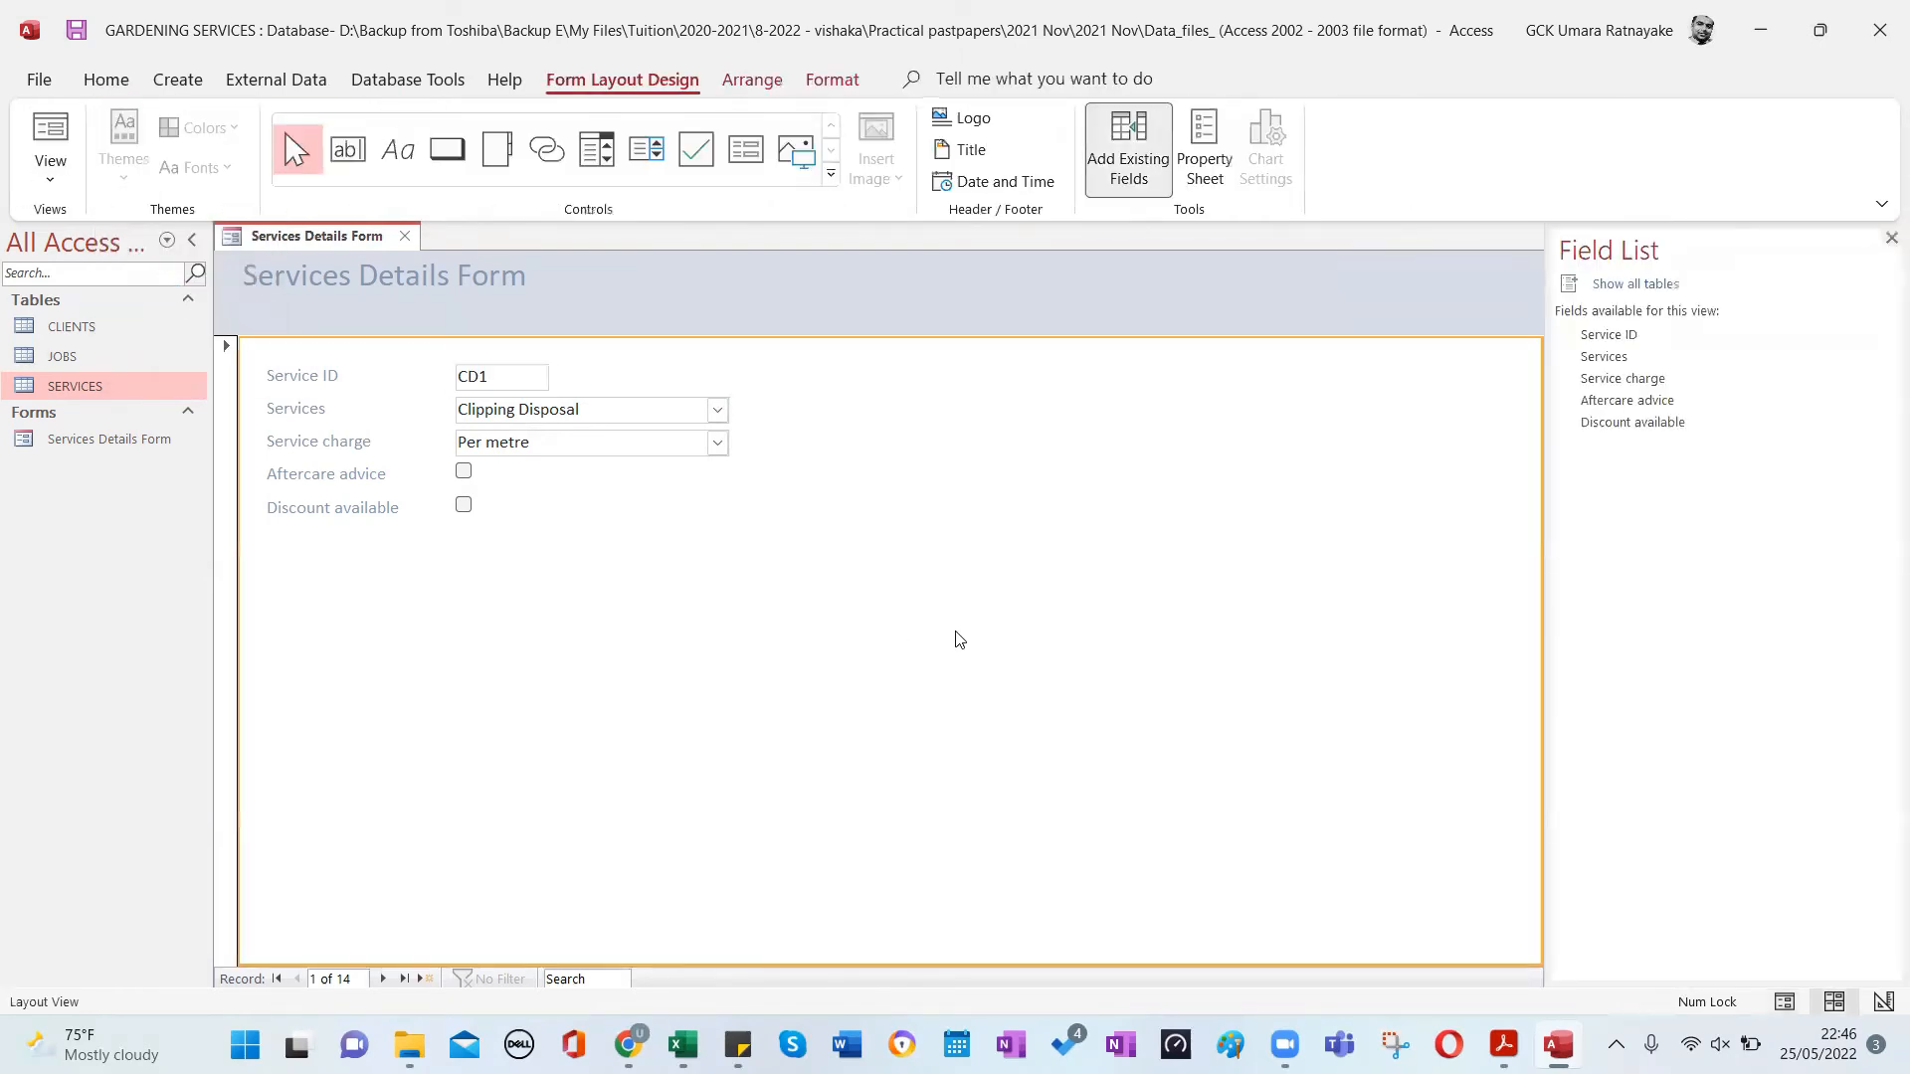
{"action": "left_click", "coordinate": [330, 387]}
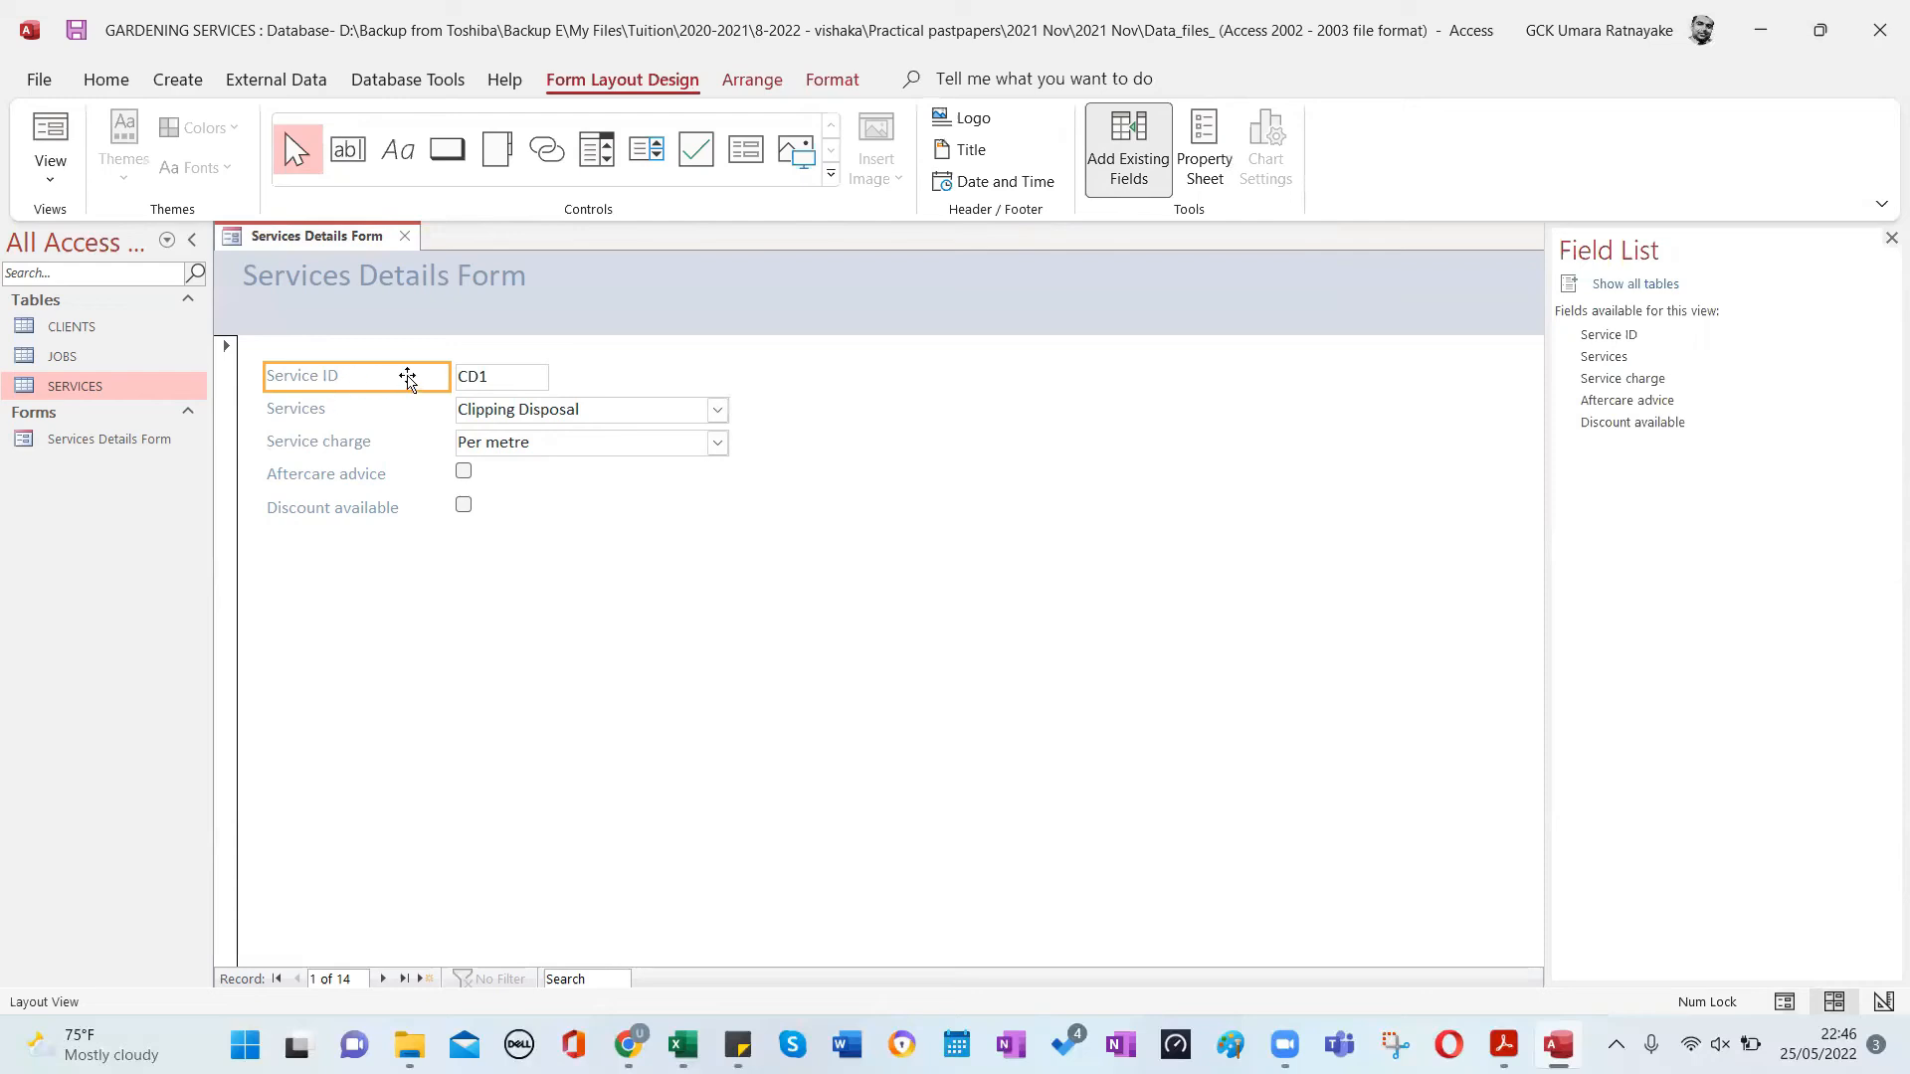
{"action": "left_click", "coordinate": [503, 378], "text": "shift"}
{"action": "left_click", "coordinate": [338, 415], "text": "shift"}
{"action": "left_click", "coordinate": [500, 417], "text": "shift"}
{"action": "left_click", "coordinate": [376, 448], "text": "shift"}
{"action": "left_click", "coordinate": [511, 454], "text": "shift"}
{"action": "left_click", "coordinate": [383, 476], "text": "shift"}
{"action": "left_click", "coordinate": [462, 476], "text": "shift"}
{"action": "left_click", "coordinate": [465, 507], "text": "shift"}
{"action": "left_click", "coordinate": [394, 513], "text": "shift"}
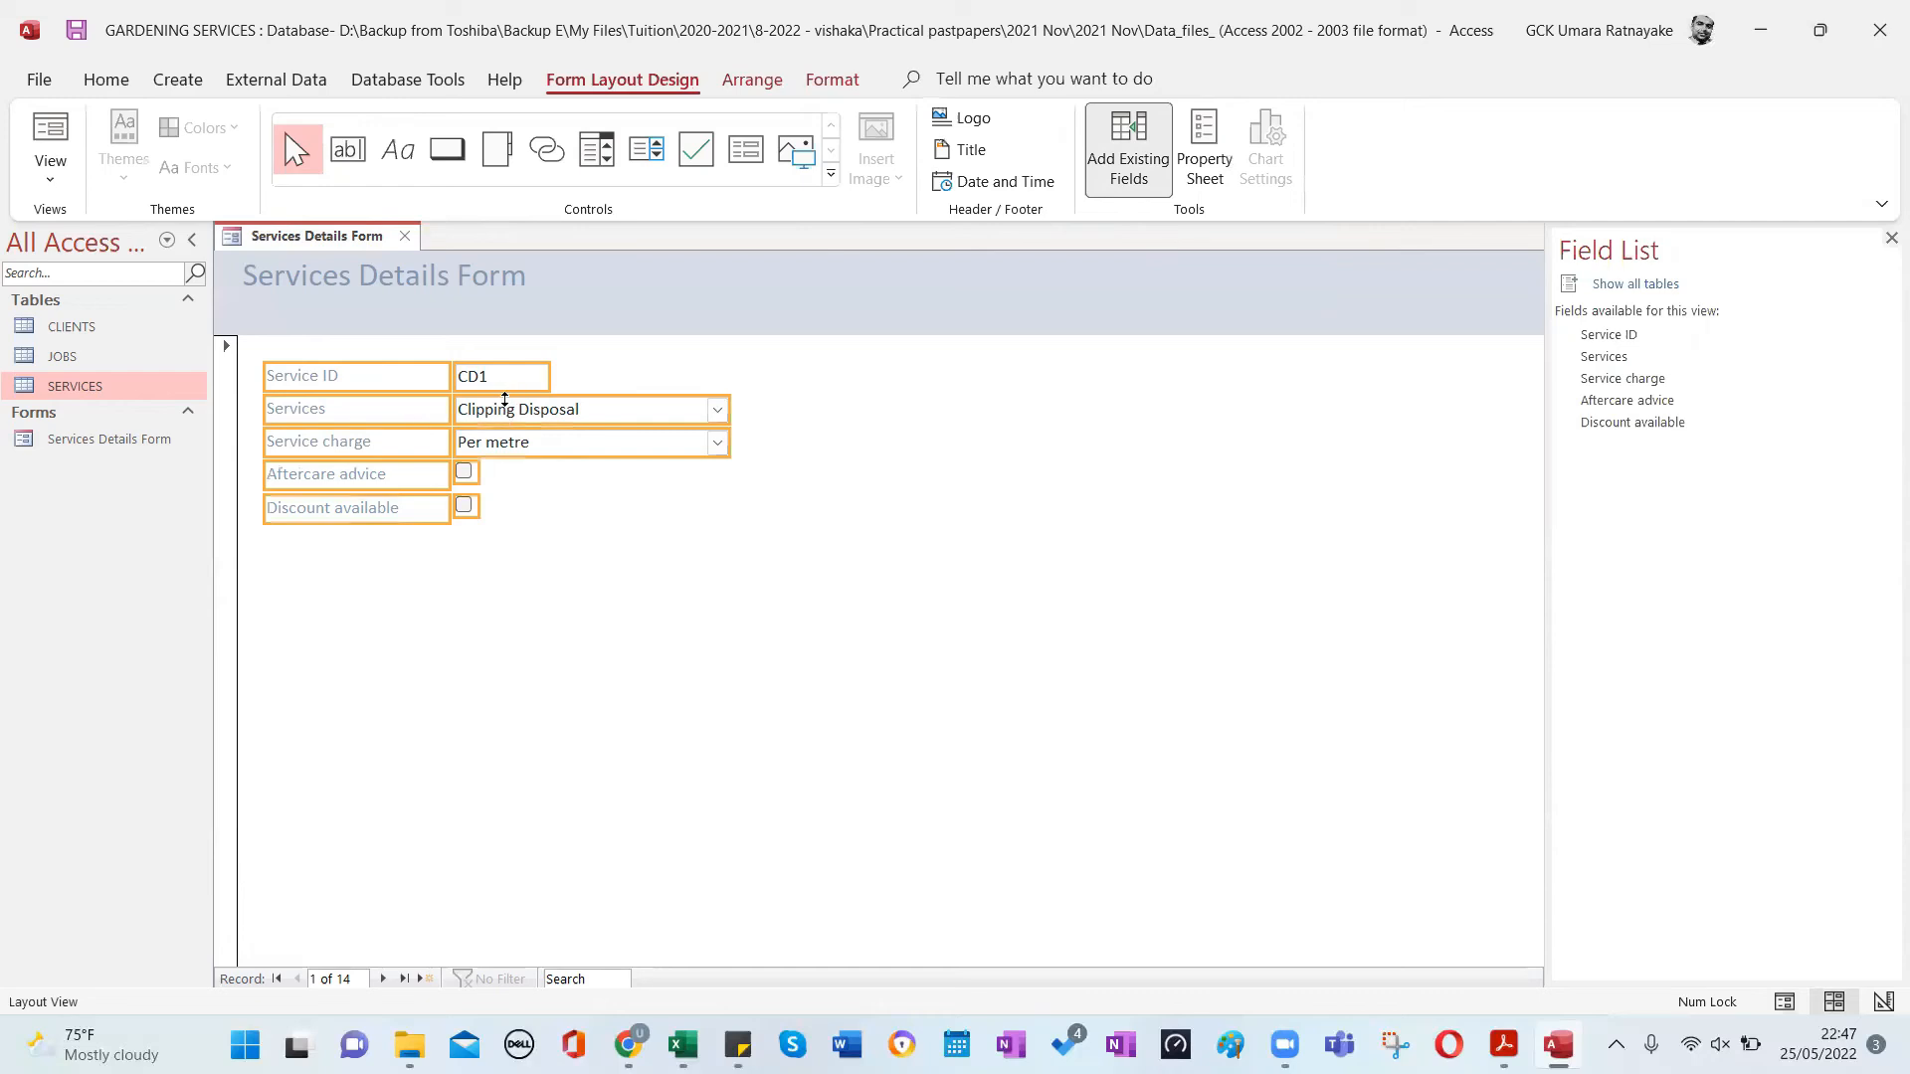
{"action": "left_click_drag", "start_coordinate": [507, 407], "coordinate": [867, 417]}
{"action": "left_click", "coordinate": [446, 471]}
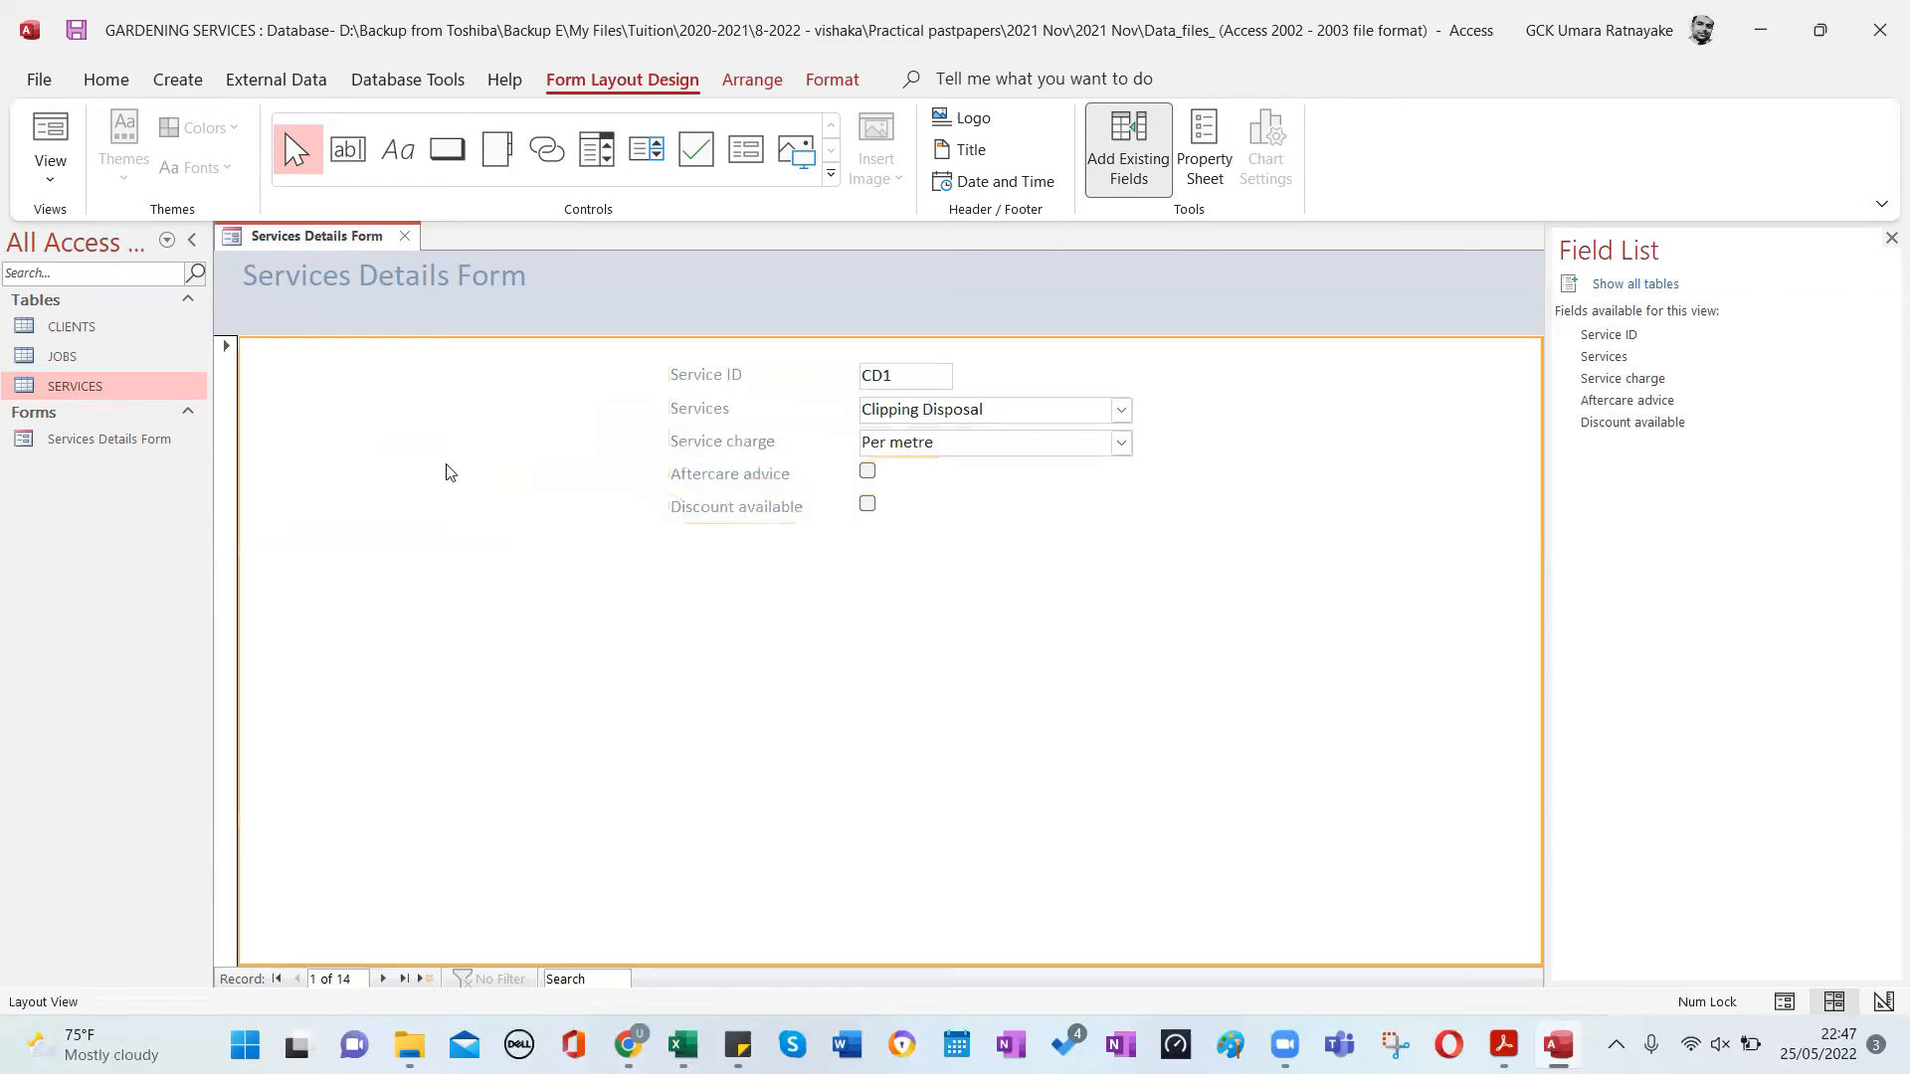
Widen the Services Details Form title box across the header, centre its text, and inset its starting edge to centre it over the fields.
{"action": "left_click", "coordinate": [426, 278]}
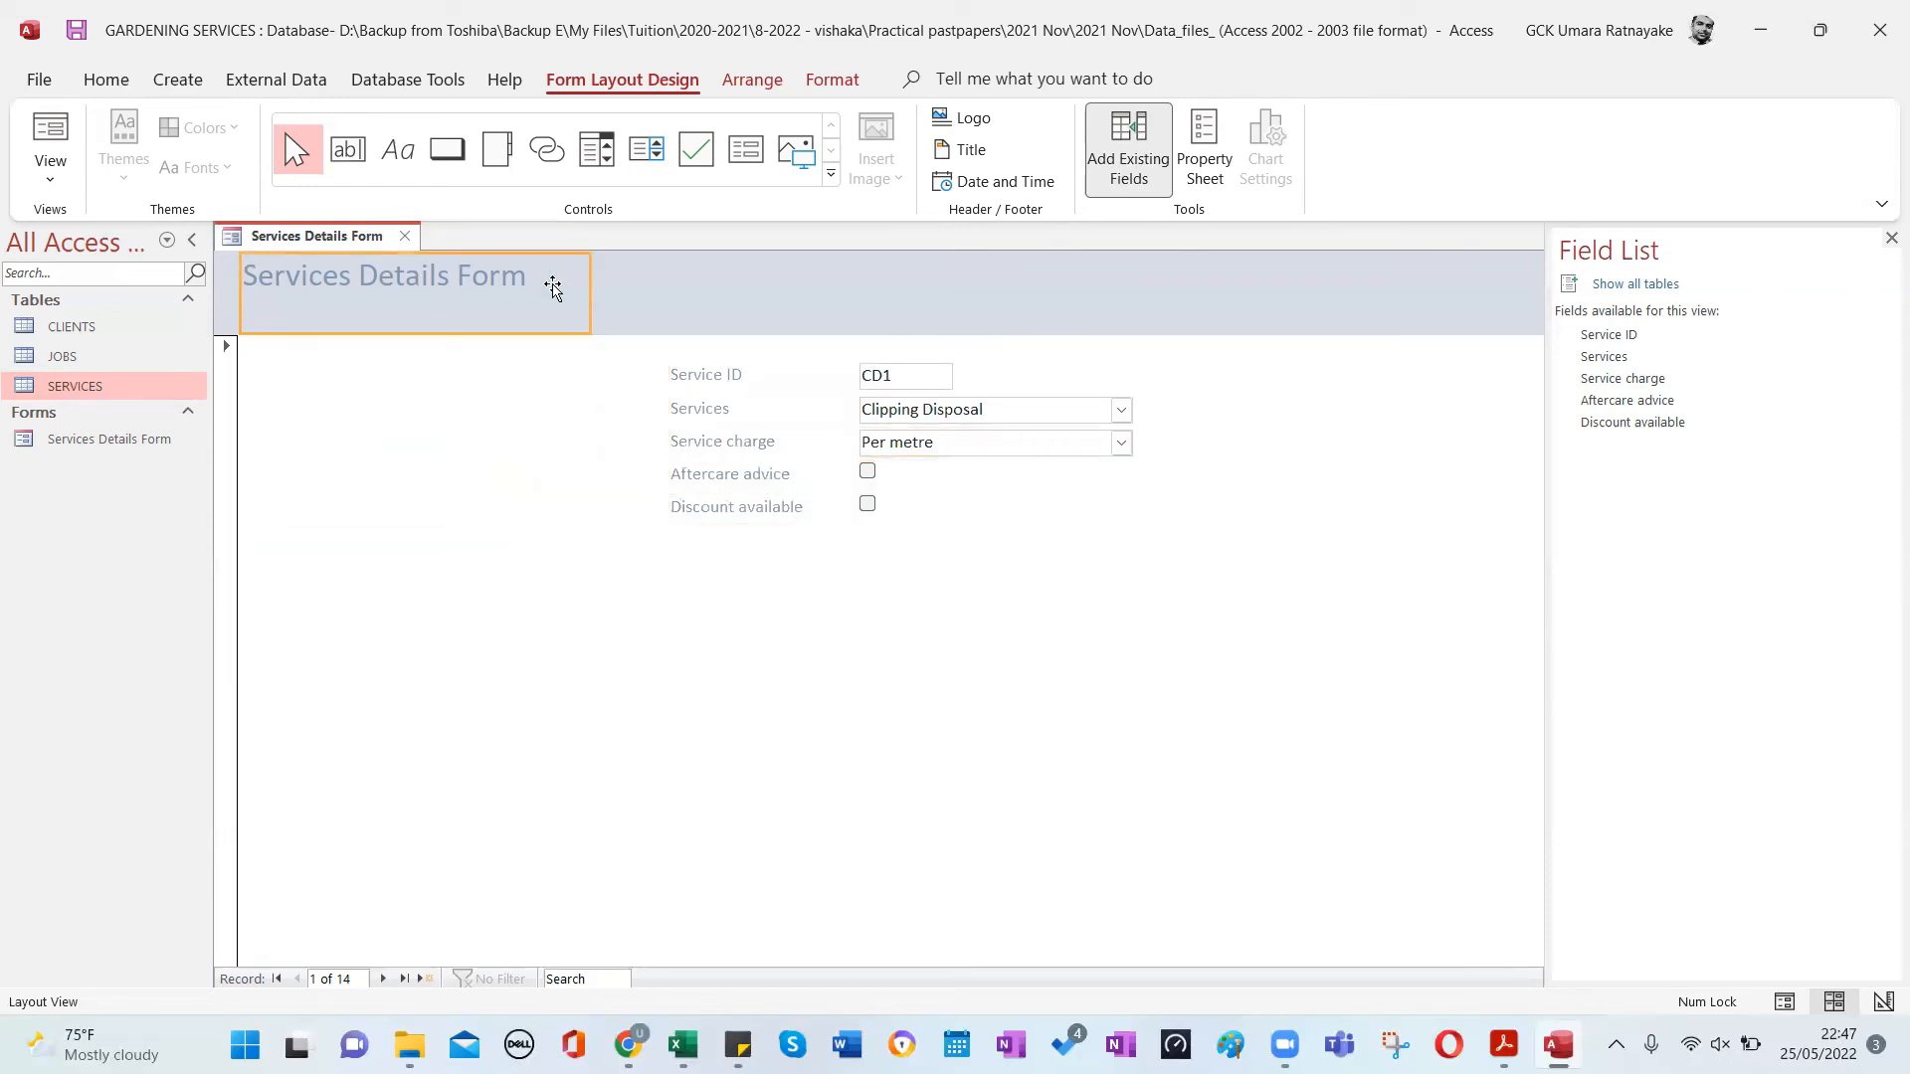
{"action": "left_click_drag", "start_coordinate": [591, 293], "coordinate": [1374, 307]}
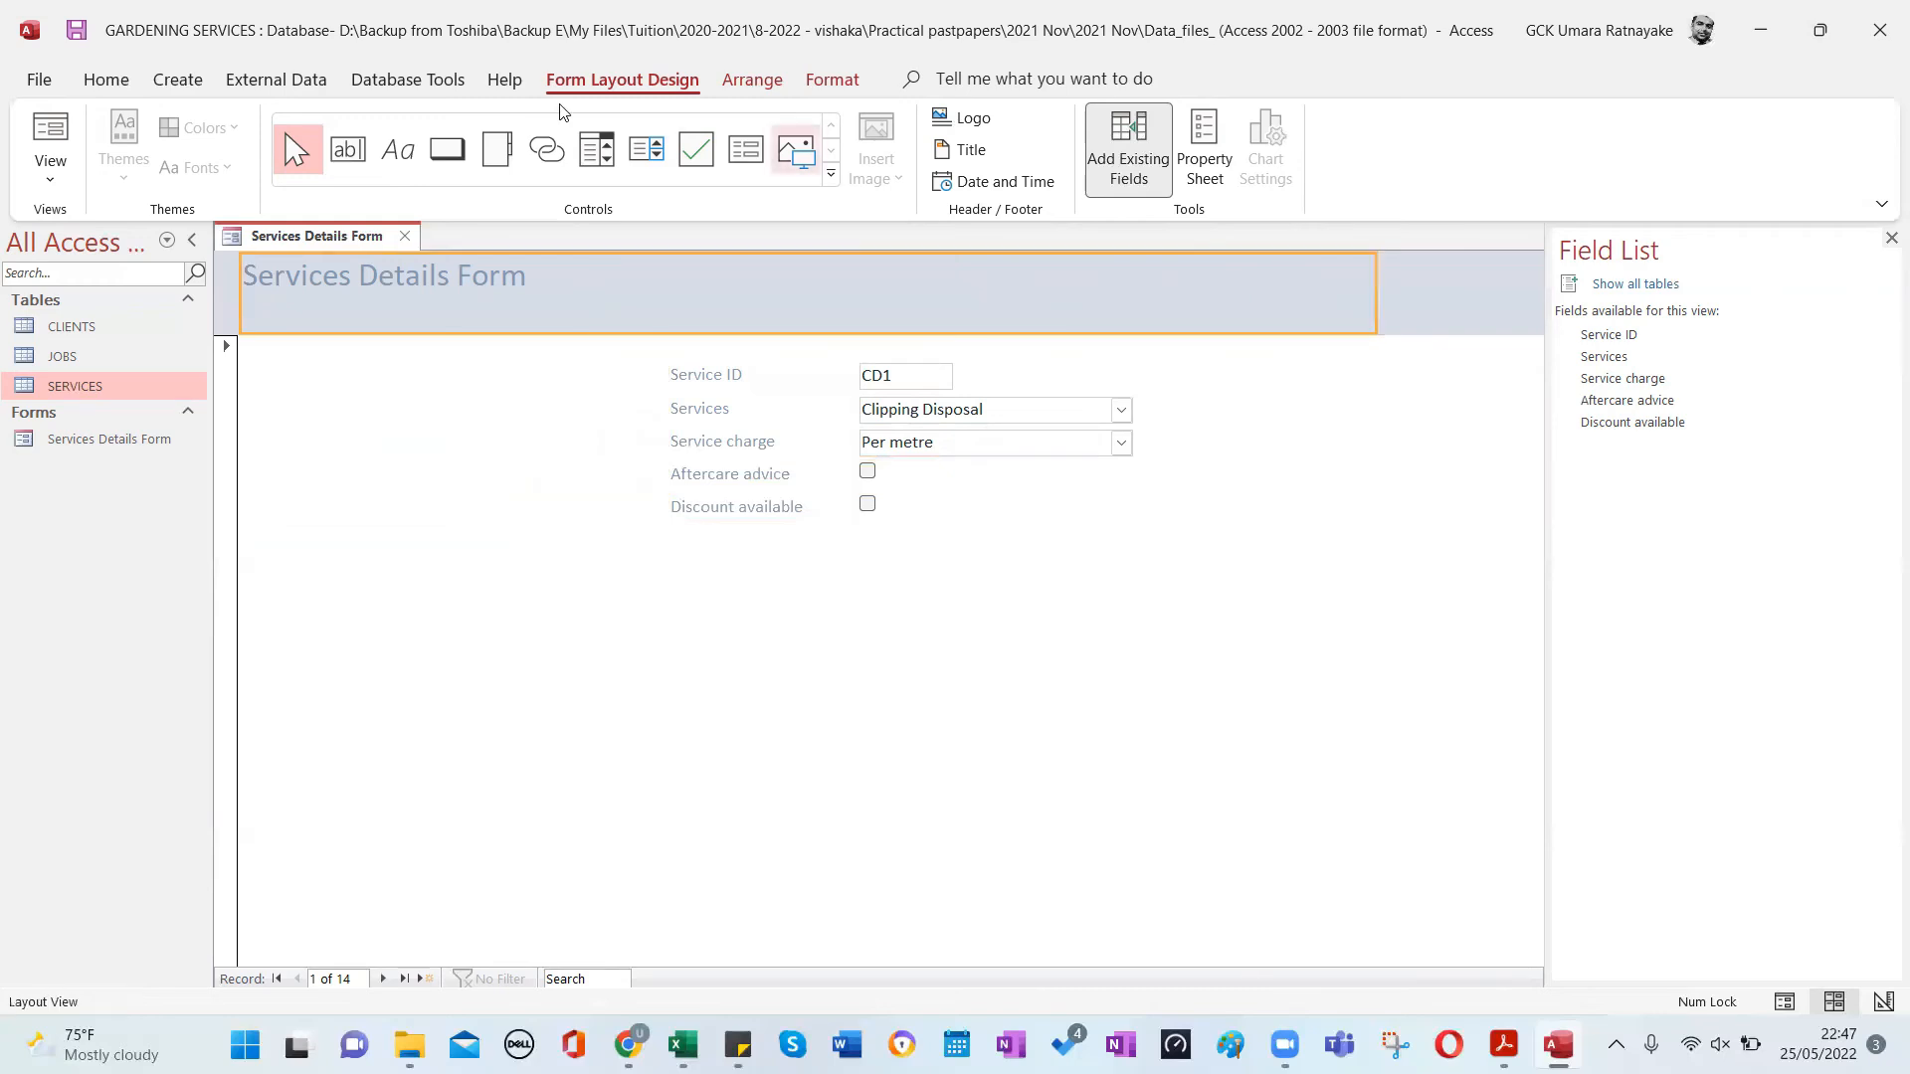
{"action": "left_click", "coordinate": [106, 78]}
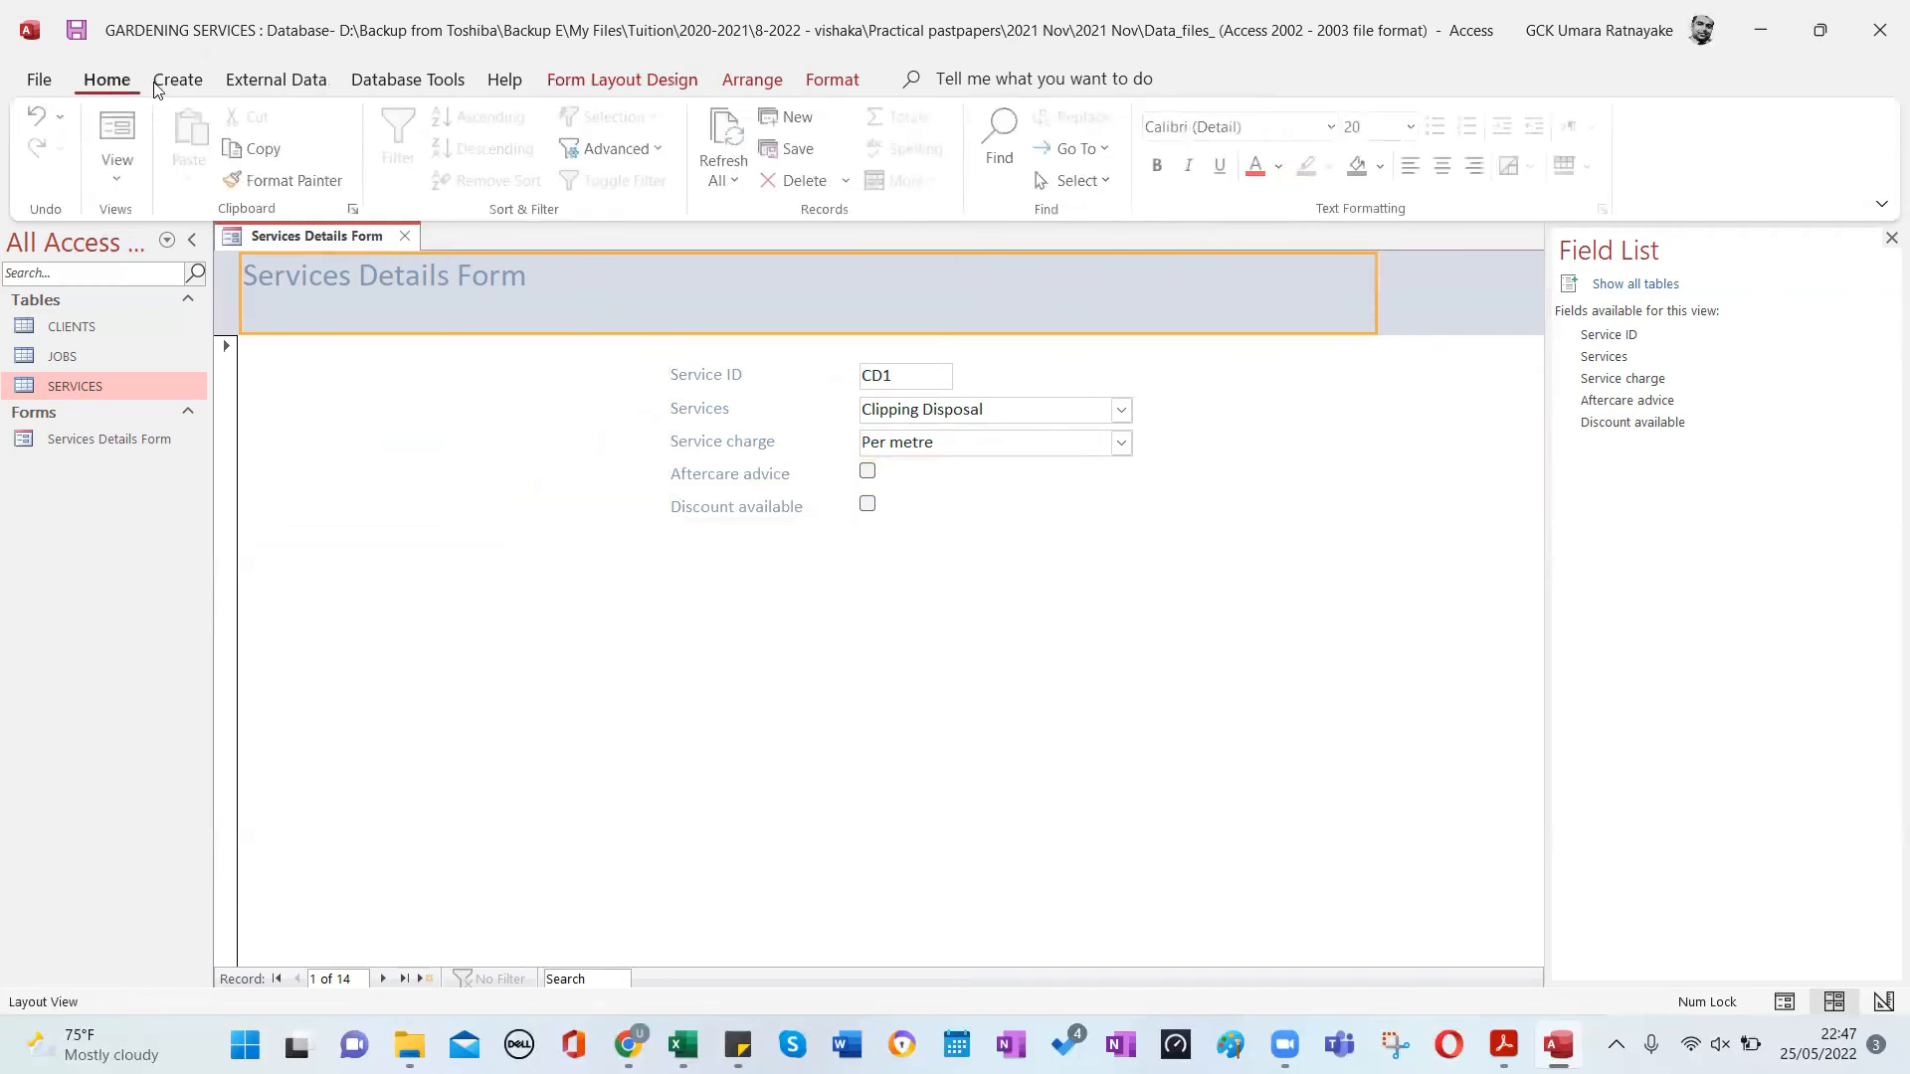
{"action": "left_click", "coordinate": [1448, 169]}
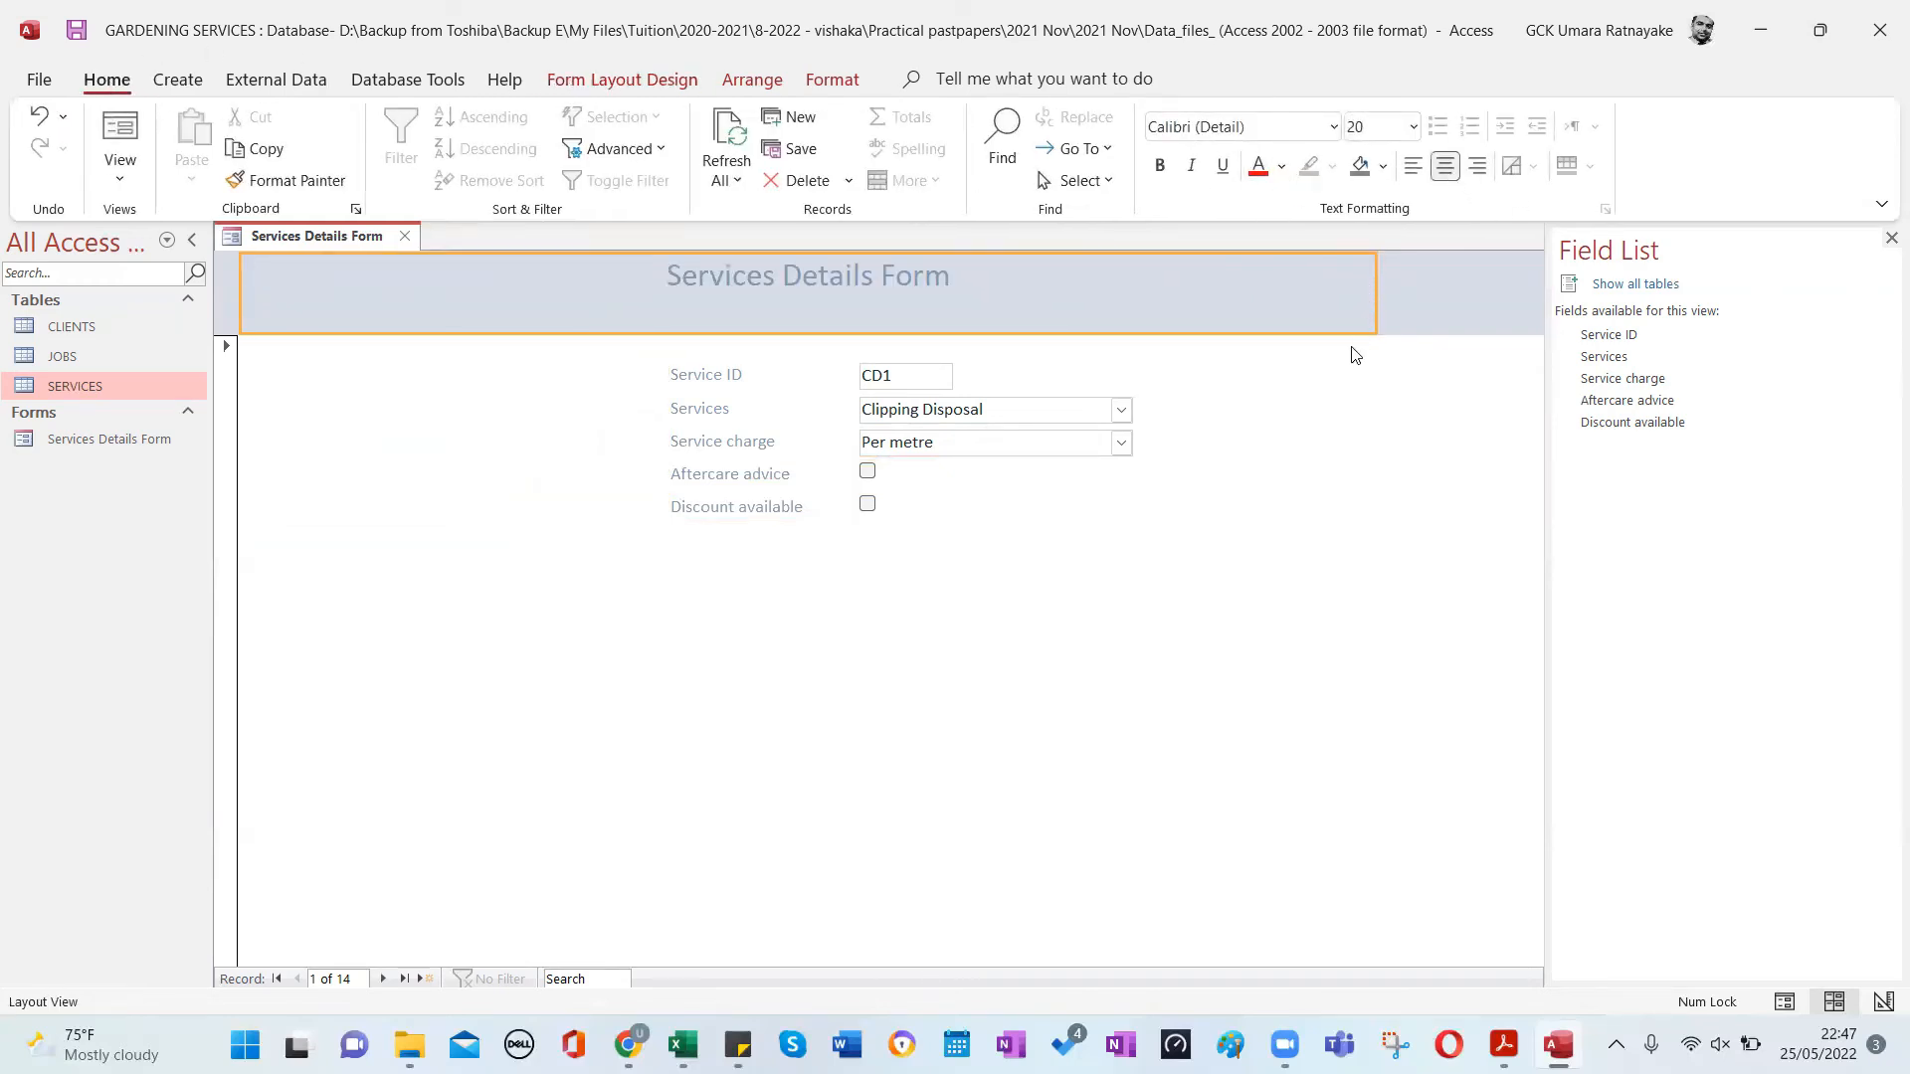
{"action": "left_click", "coordinate": [1160, 545]}
{"action": "left_click", "coordinate": [822, 266]}
{"action": "left_click_drag", "start_coordinate": [237, 306], "coordinate": [370, 313]}
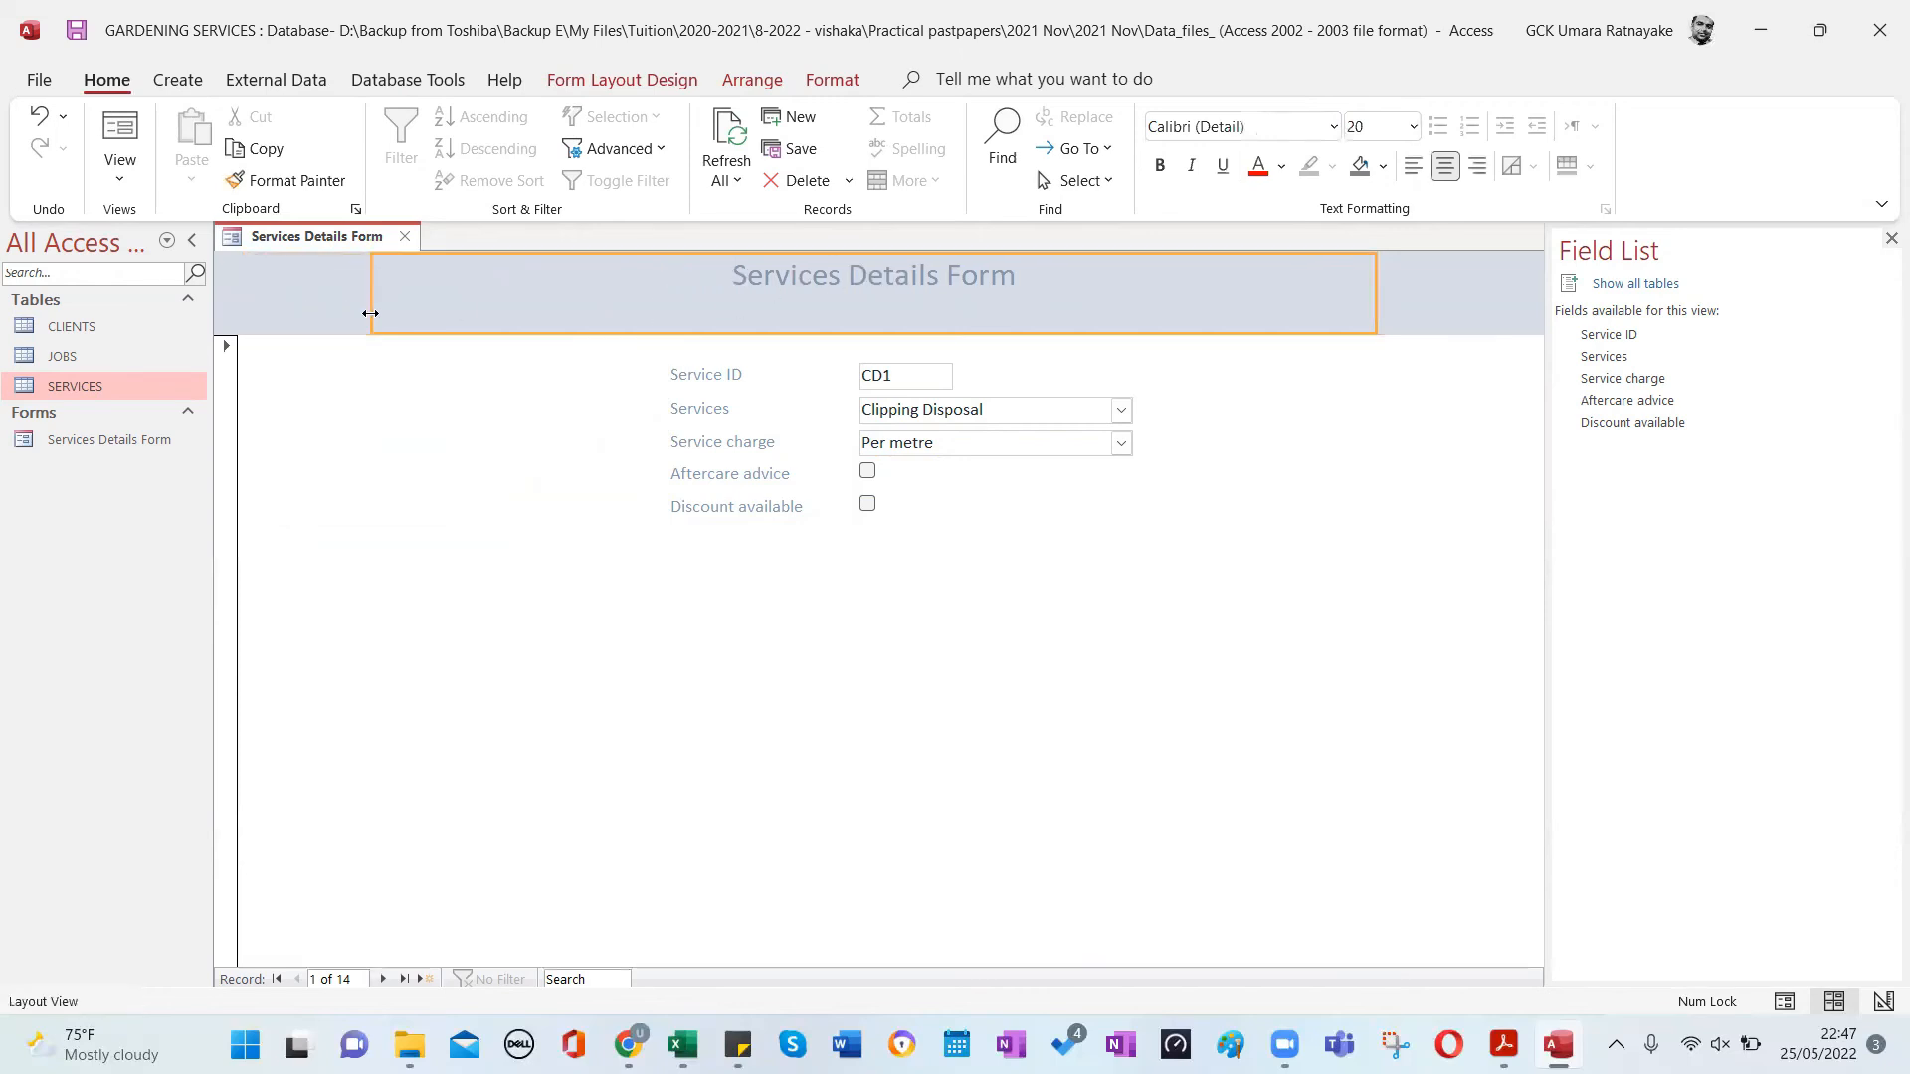
{"action": "left_click", "coordinate": [965, 796]}
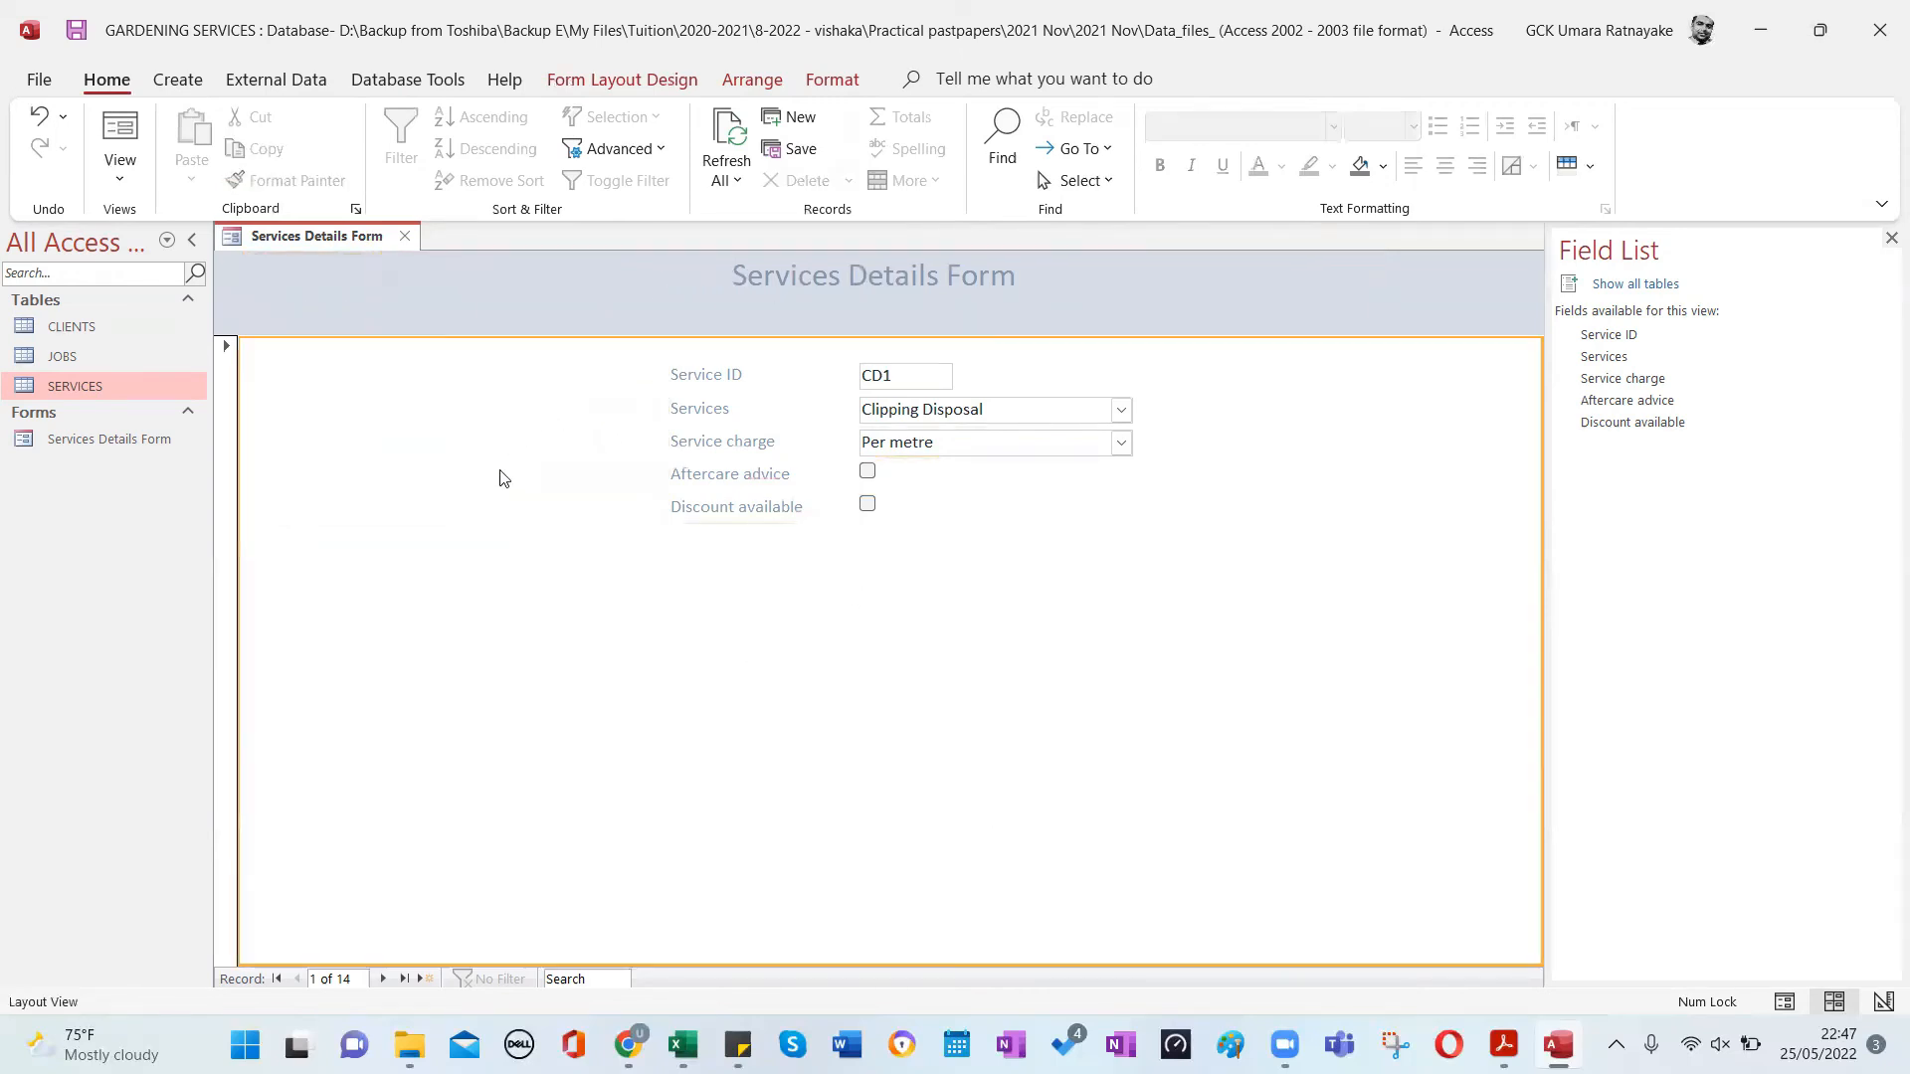
Try a dark green and a light blue background on the form's detail section.
{"action": "left_click", "coordinate": [1383, 166]}
{"action": "left_click", "coordinate": [1226, 492]}
{"action": "left_click", "coordinate": [1383, 166]}
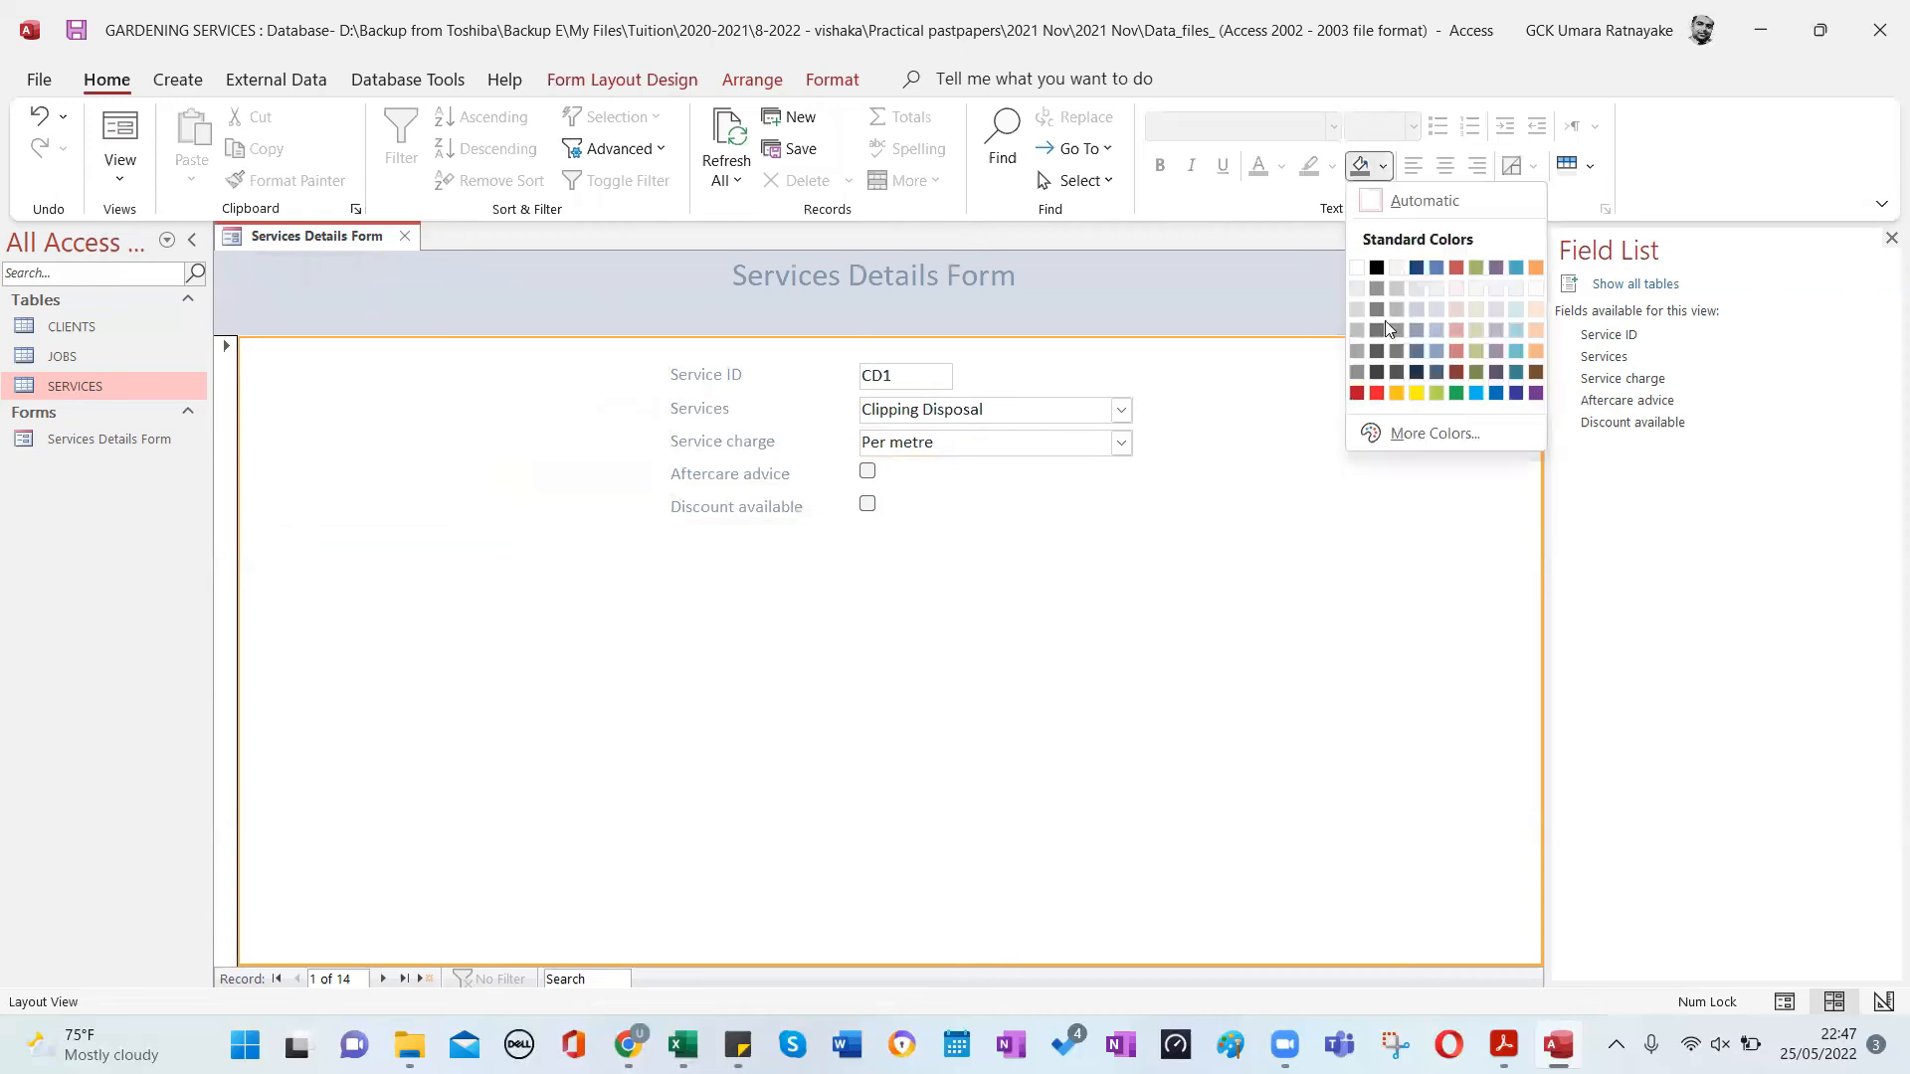
{"action": "left_click", "coordinate": [1475, 373]}
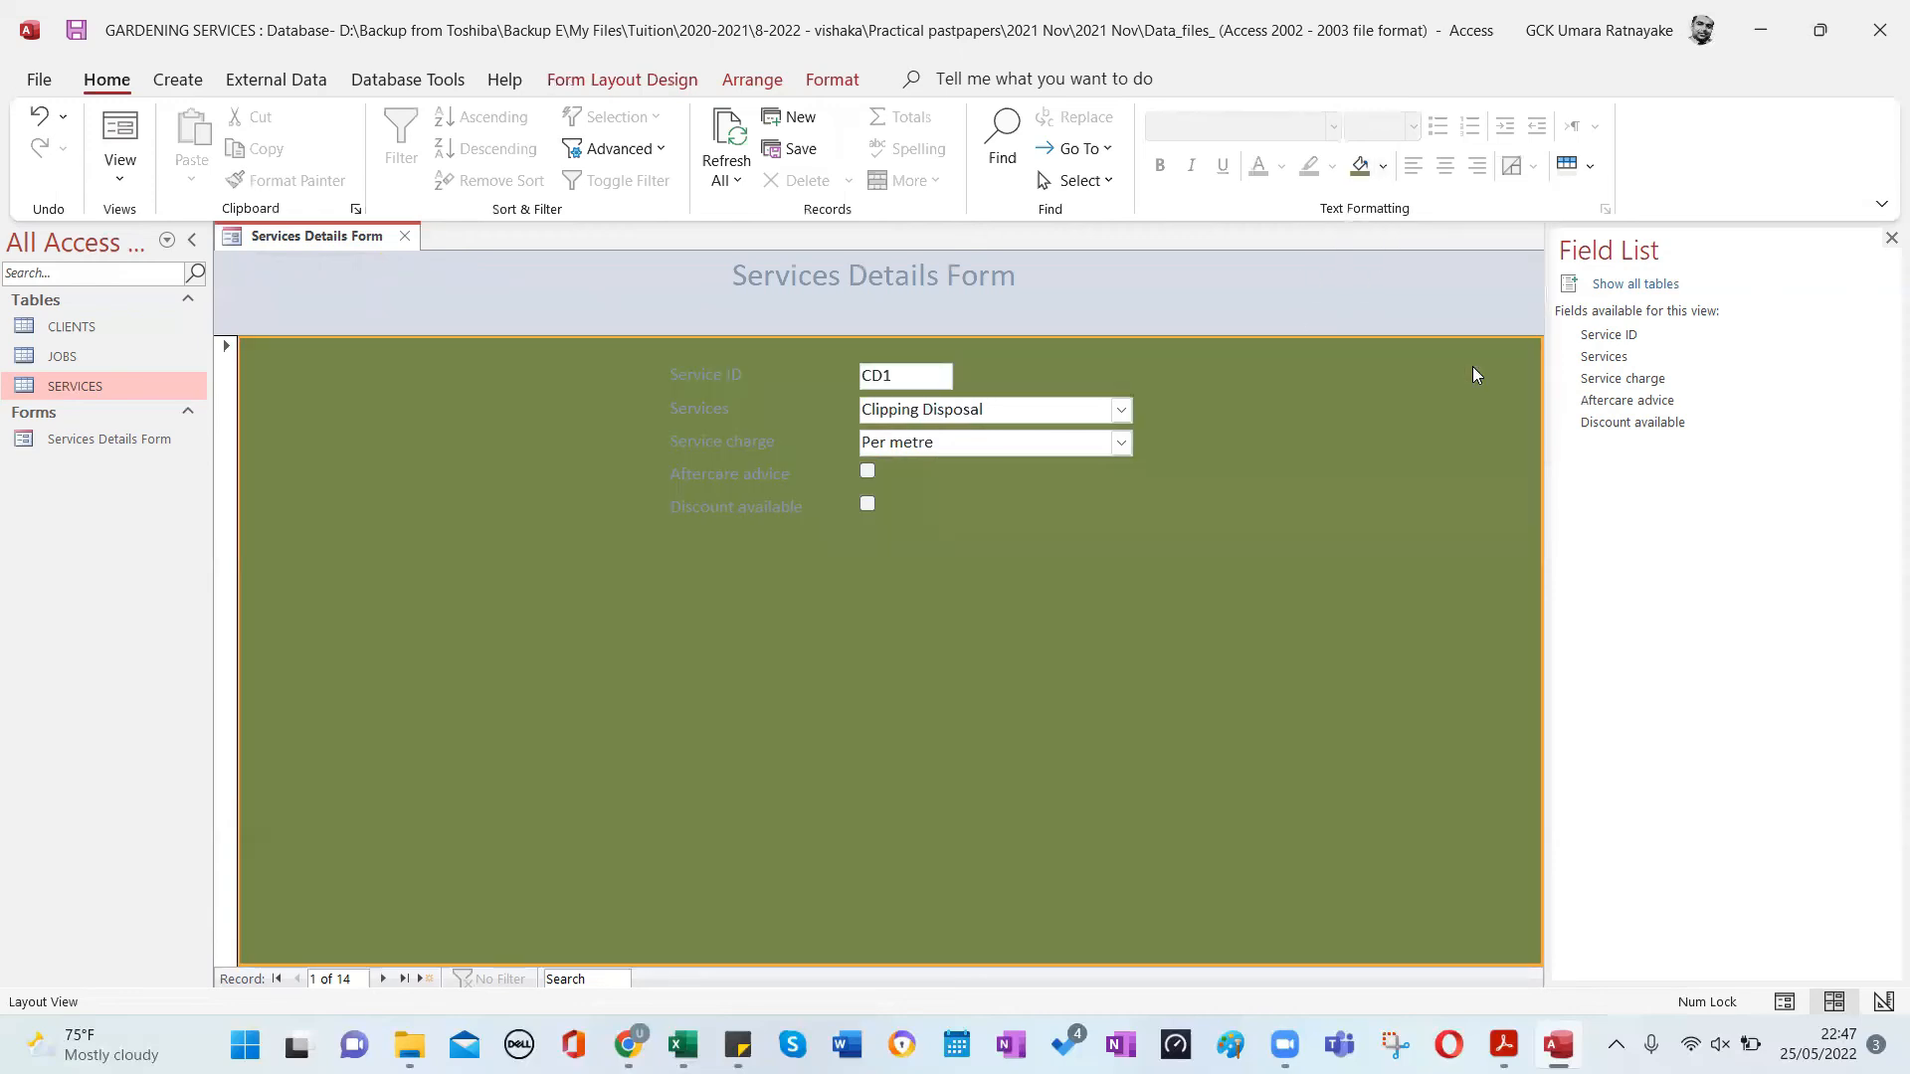
{"action": "left_click", "coordinate": [1383, 166]}
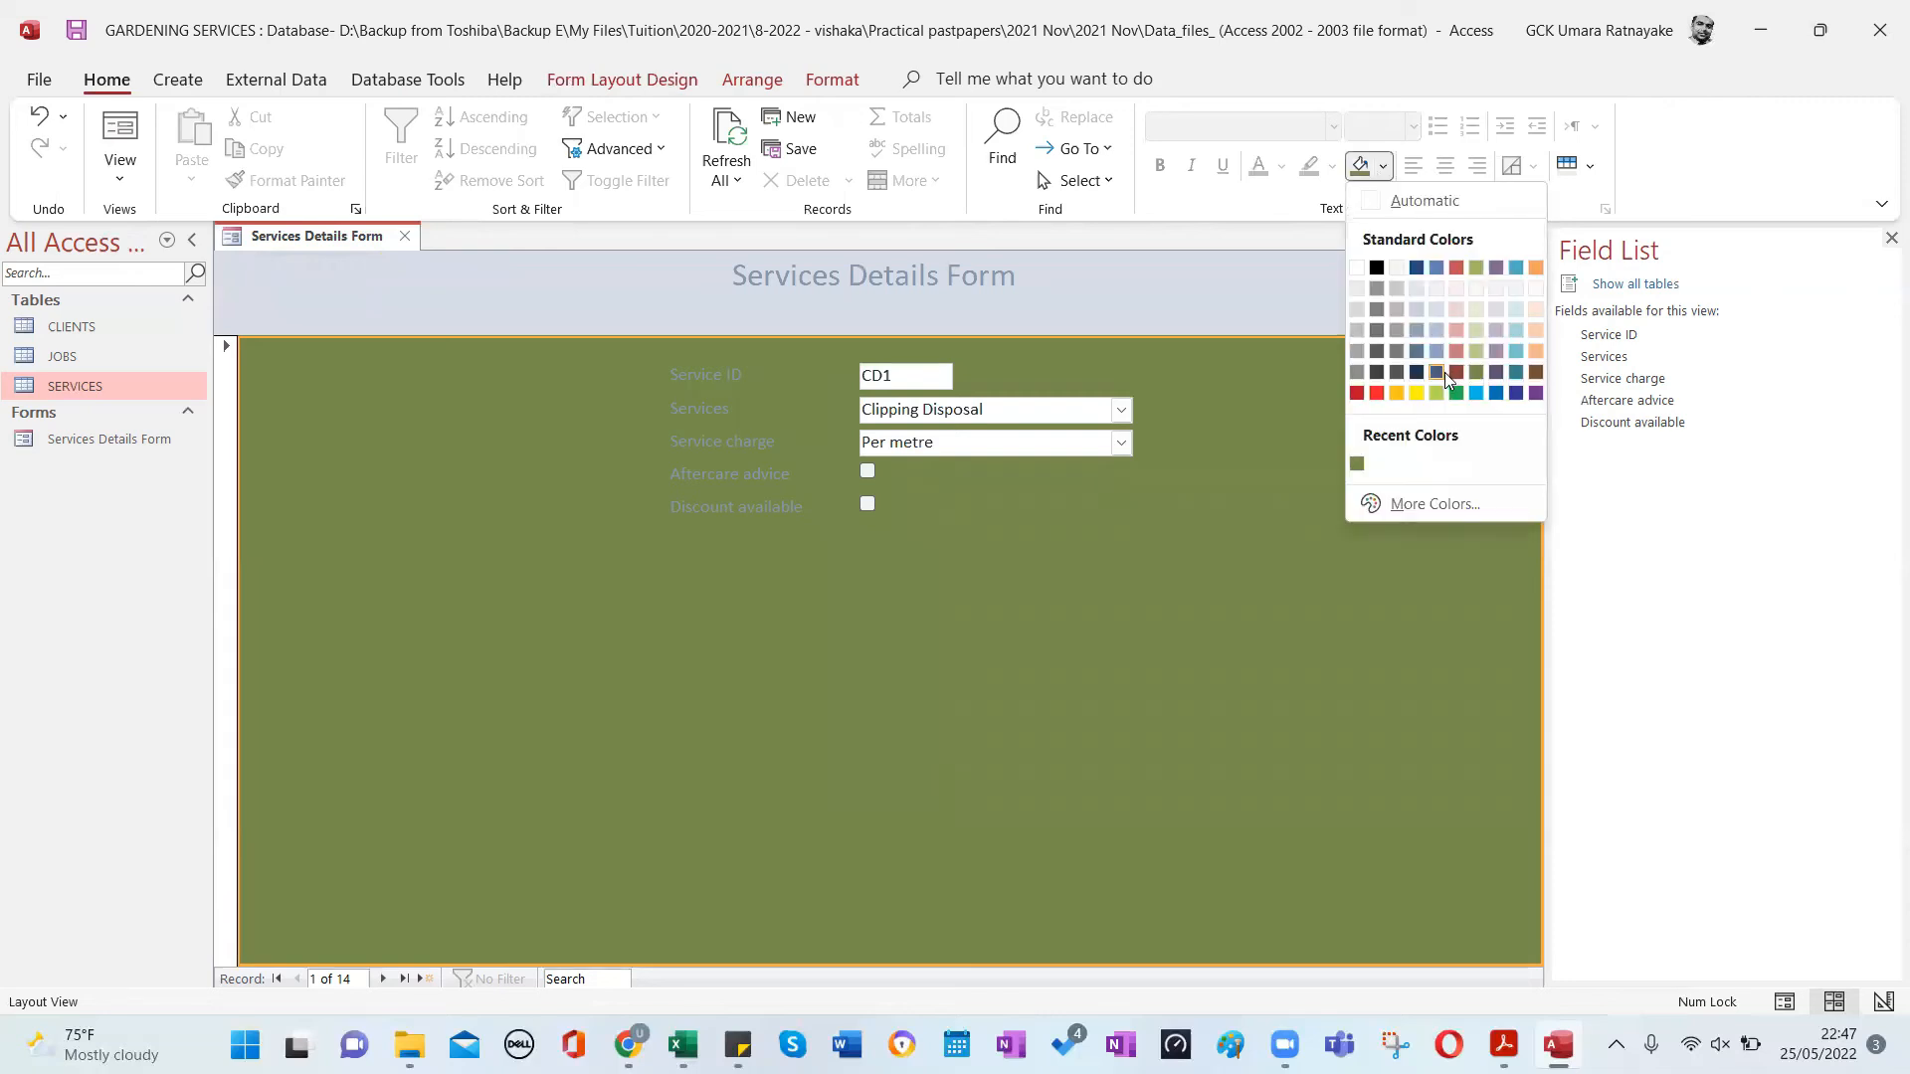
{"action": "left_click", "coordinate": [1436, 335]}
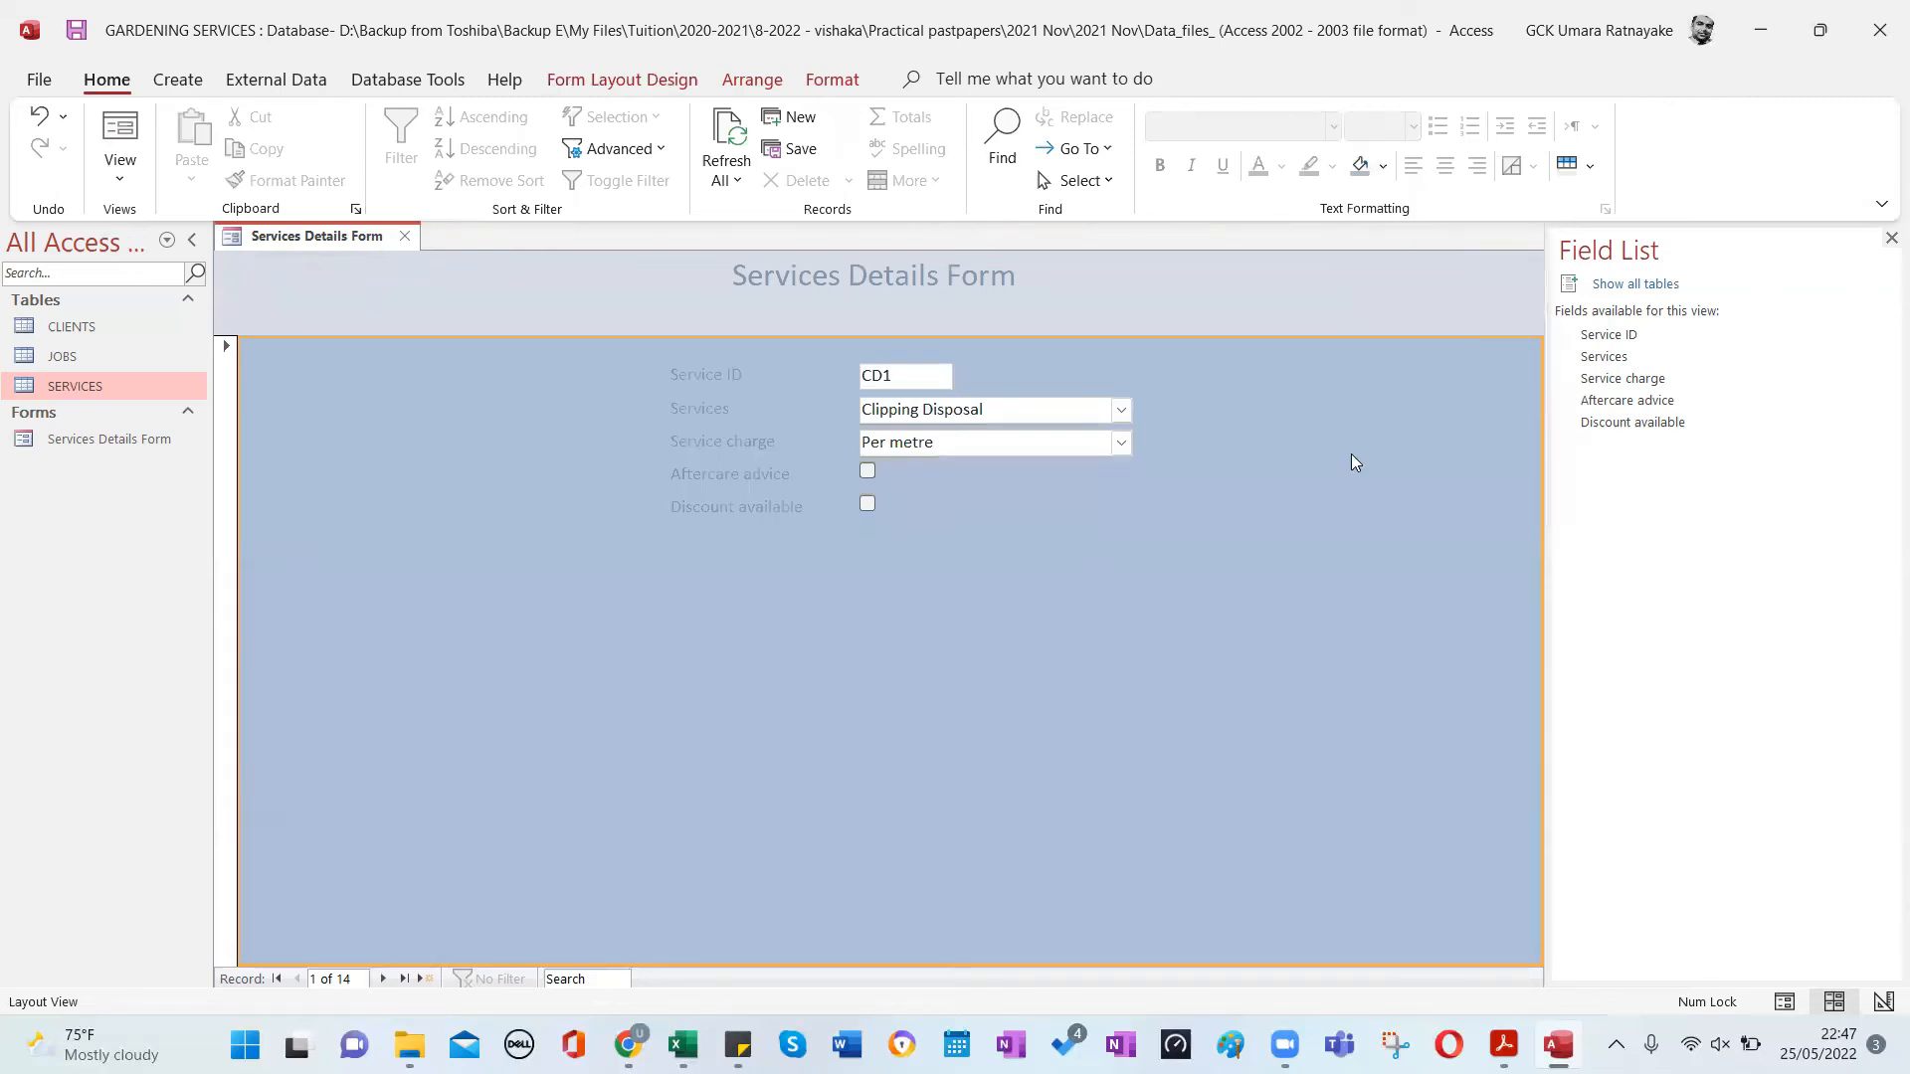
Set the detail section's background colour to light green.
{"action": "left_click", "coordinate": [1382, 166]}
{"action": "left_click", "coordinate": [1438, 393]}
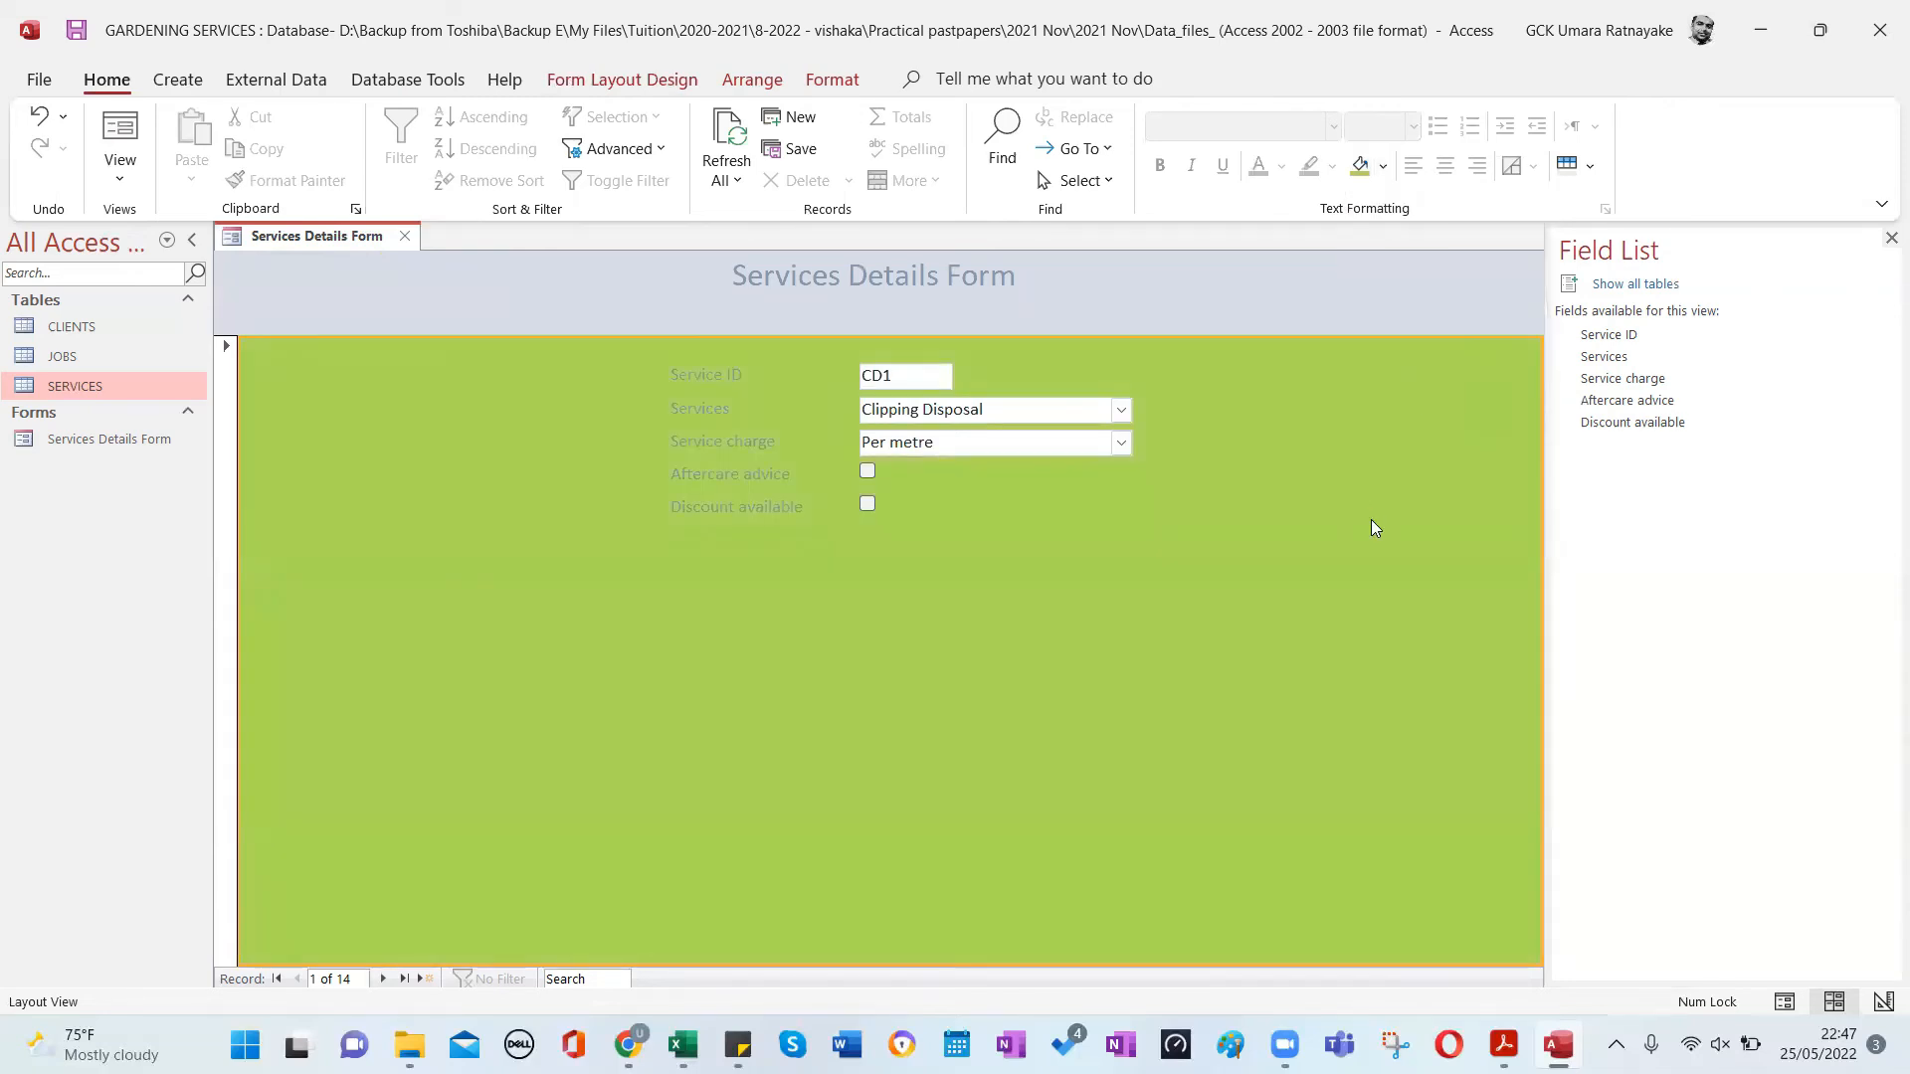
Set the font colour of all five field labels, from Service ID to Discount available, to Automatic black.
{"action": "left_click", "coordinate": [684, 374]}
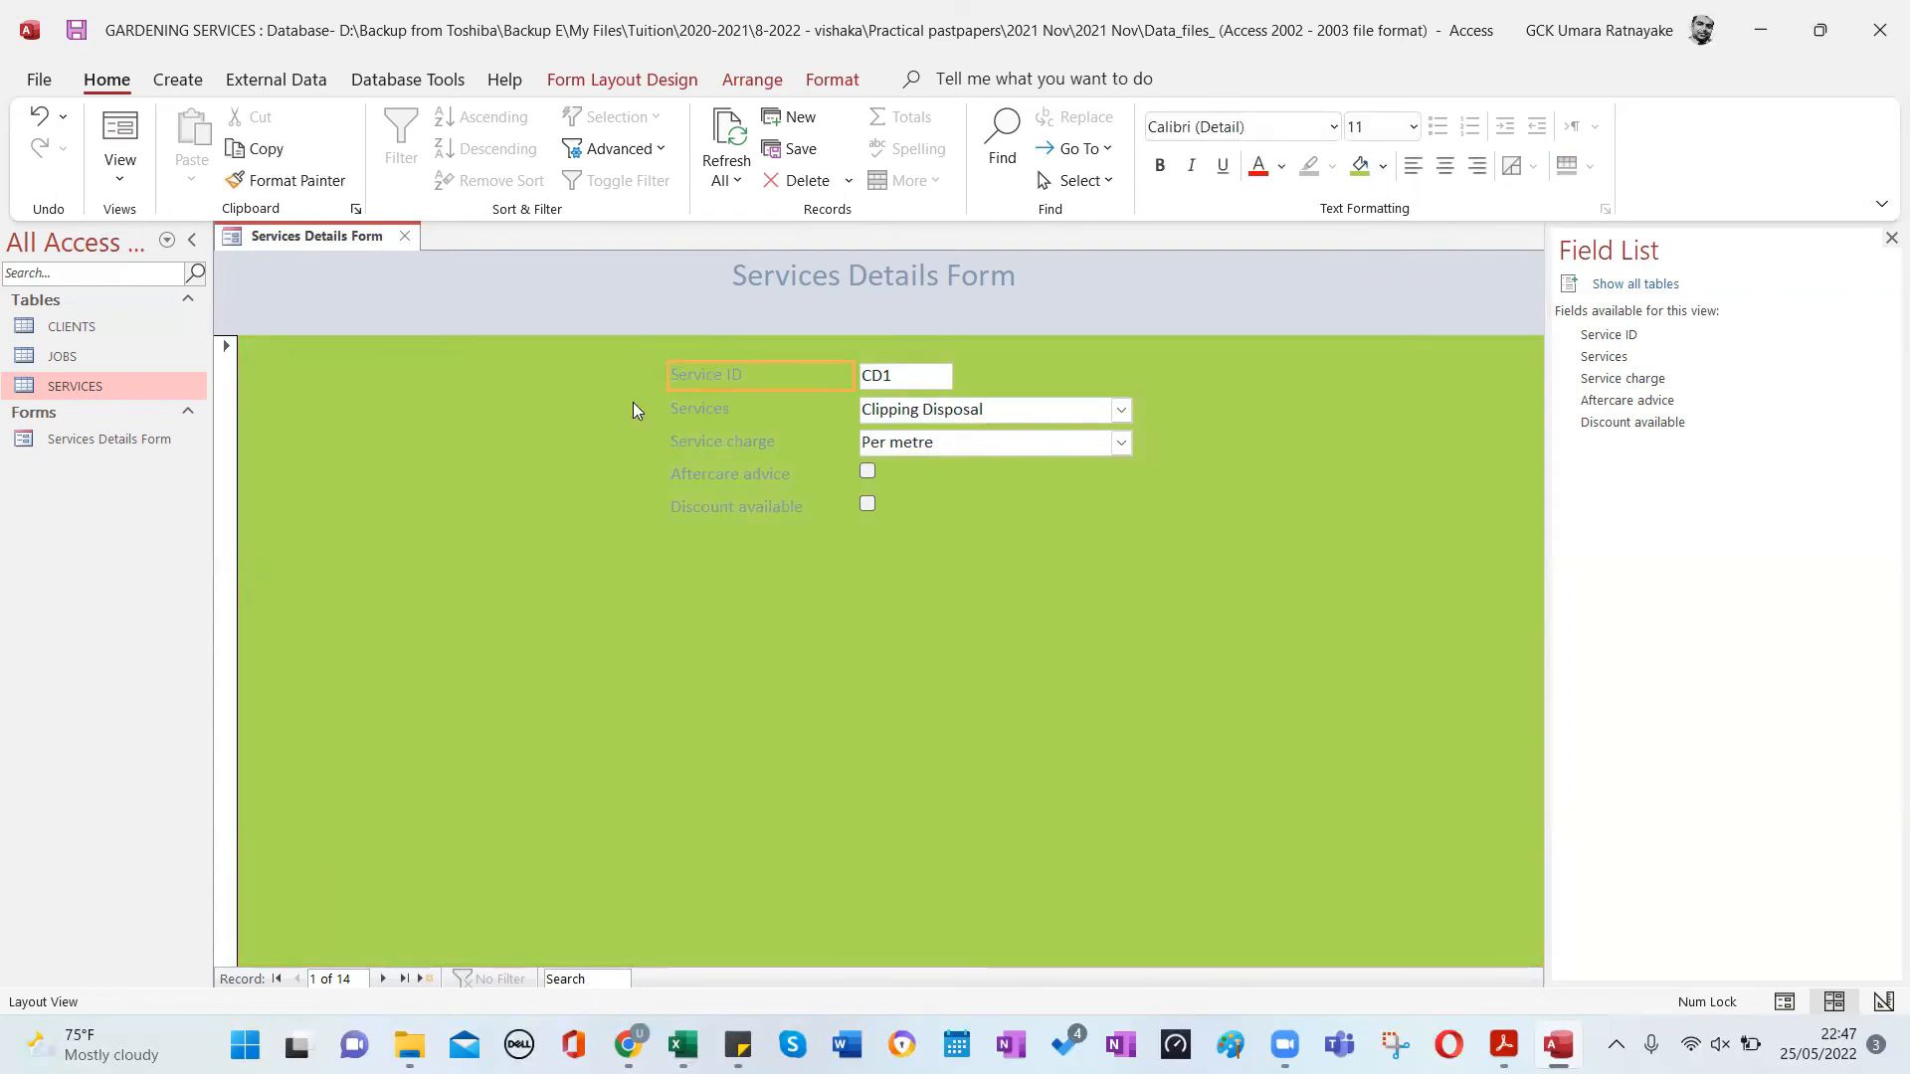
{"action": "left_click", "coordinate": [681, 364]}
{"action": "left_click_drag", "start_coordinate": [687, 378], "coordinate": [701, 512]}
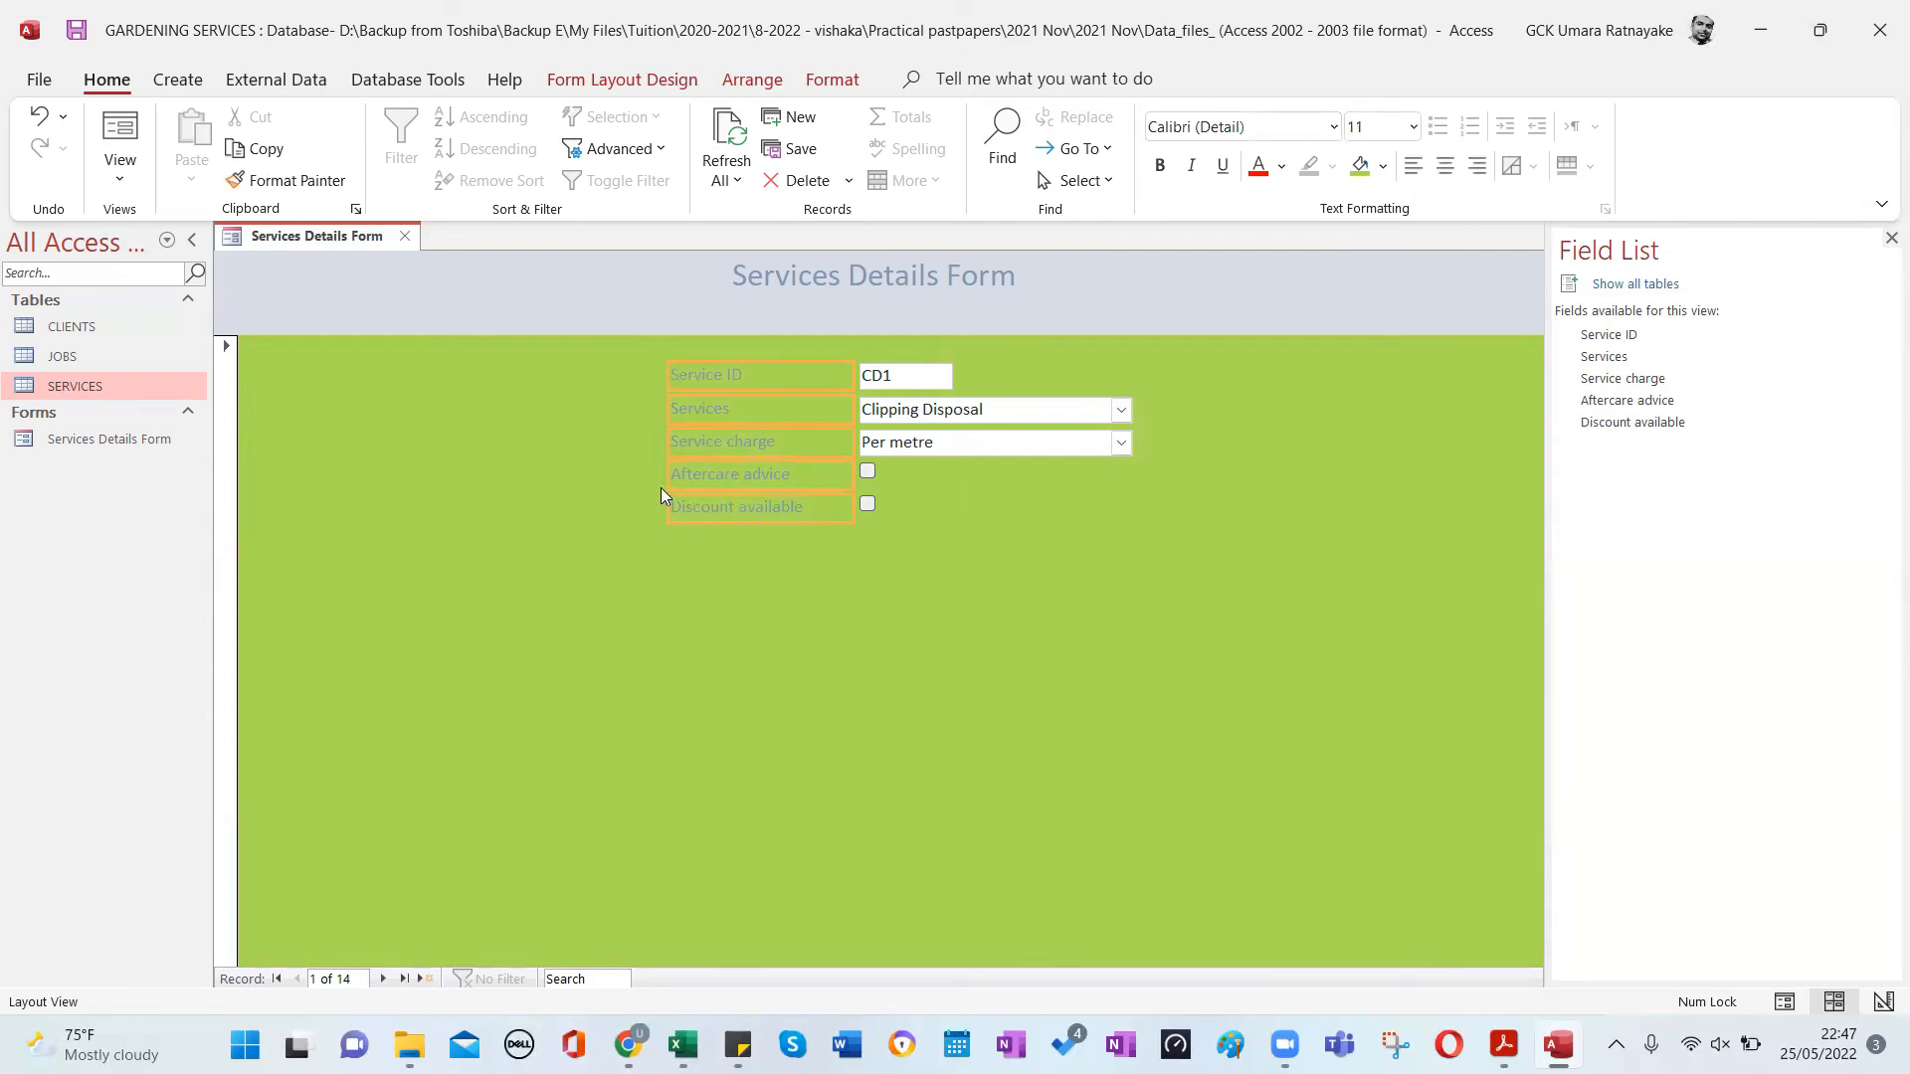
{"action": "left_click", "coordinate": [1281, 166]}
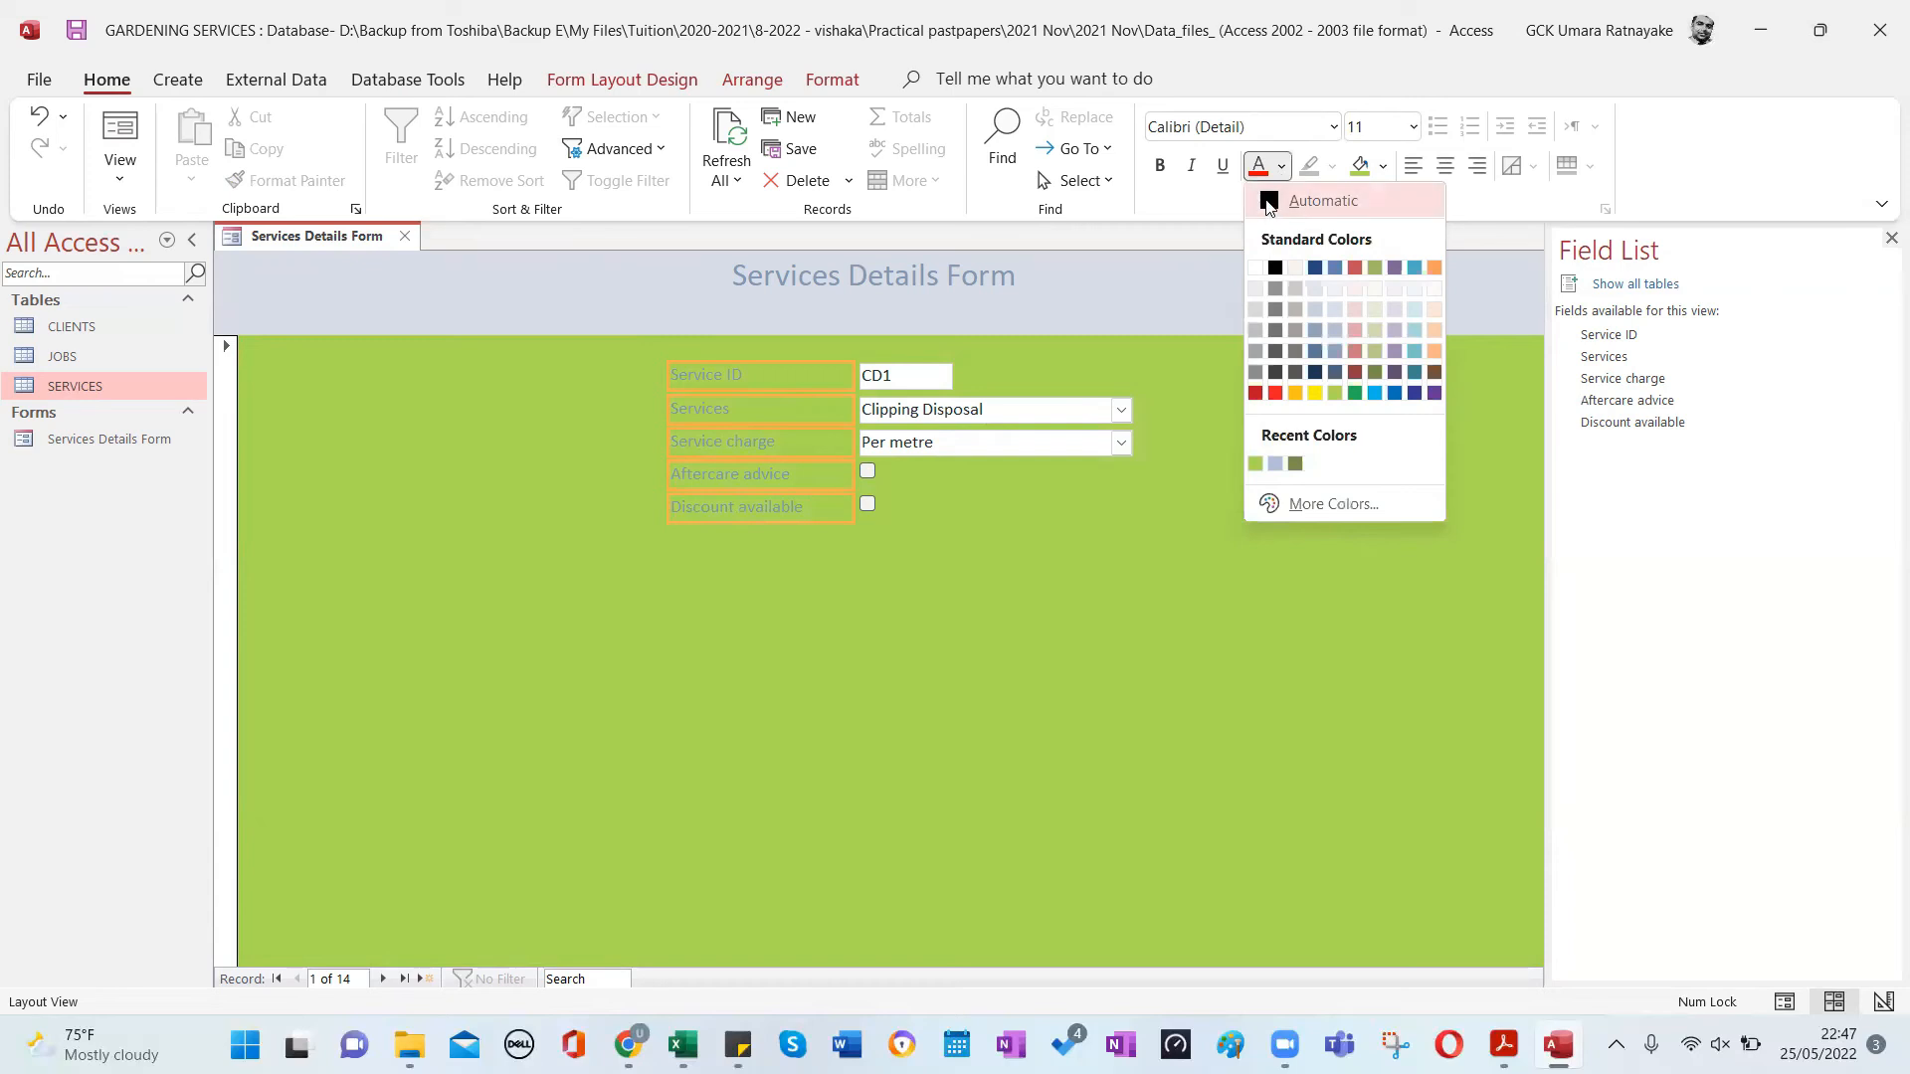
{"action": "left_click", "coordinate": [1270, 202]}
Set the font colour of the header title Services Details Form to black.
{"action": "left_click", "coordinate": [976, 257]}
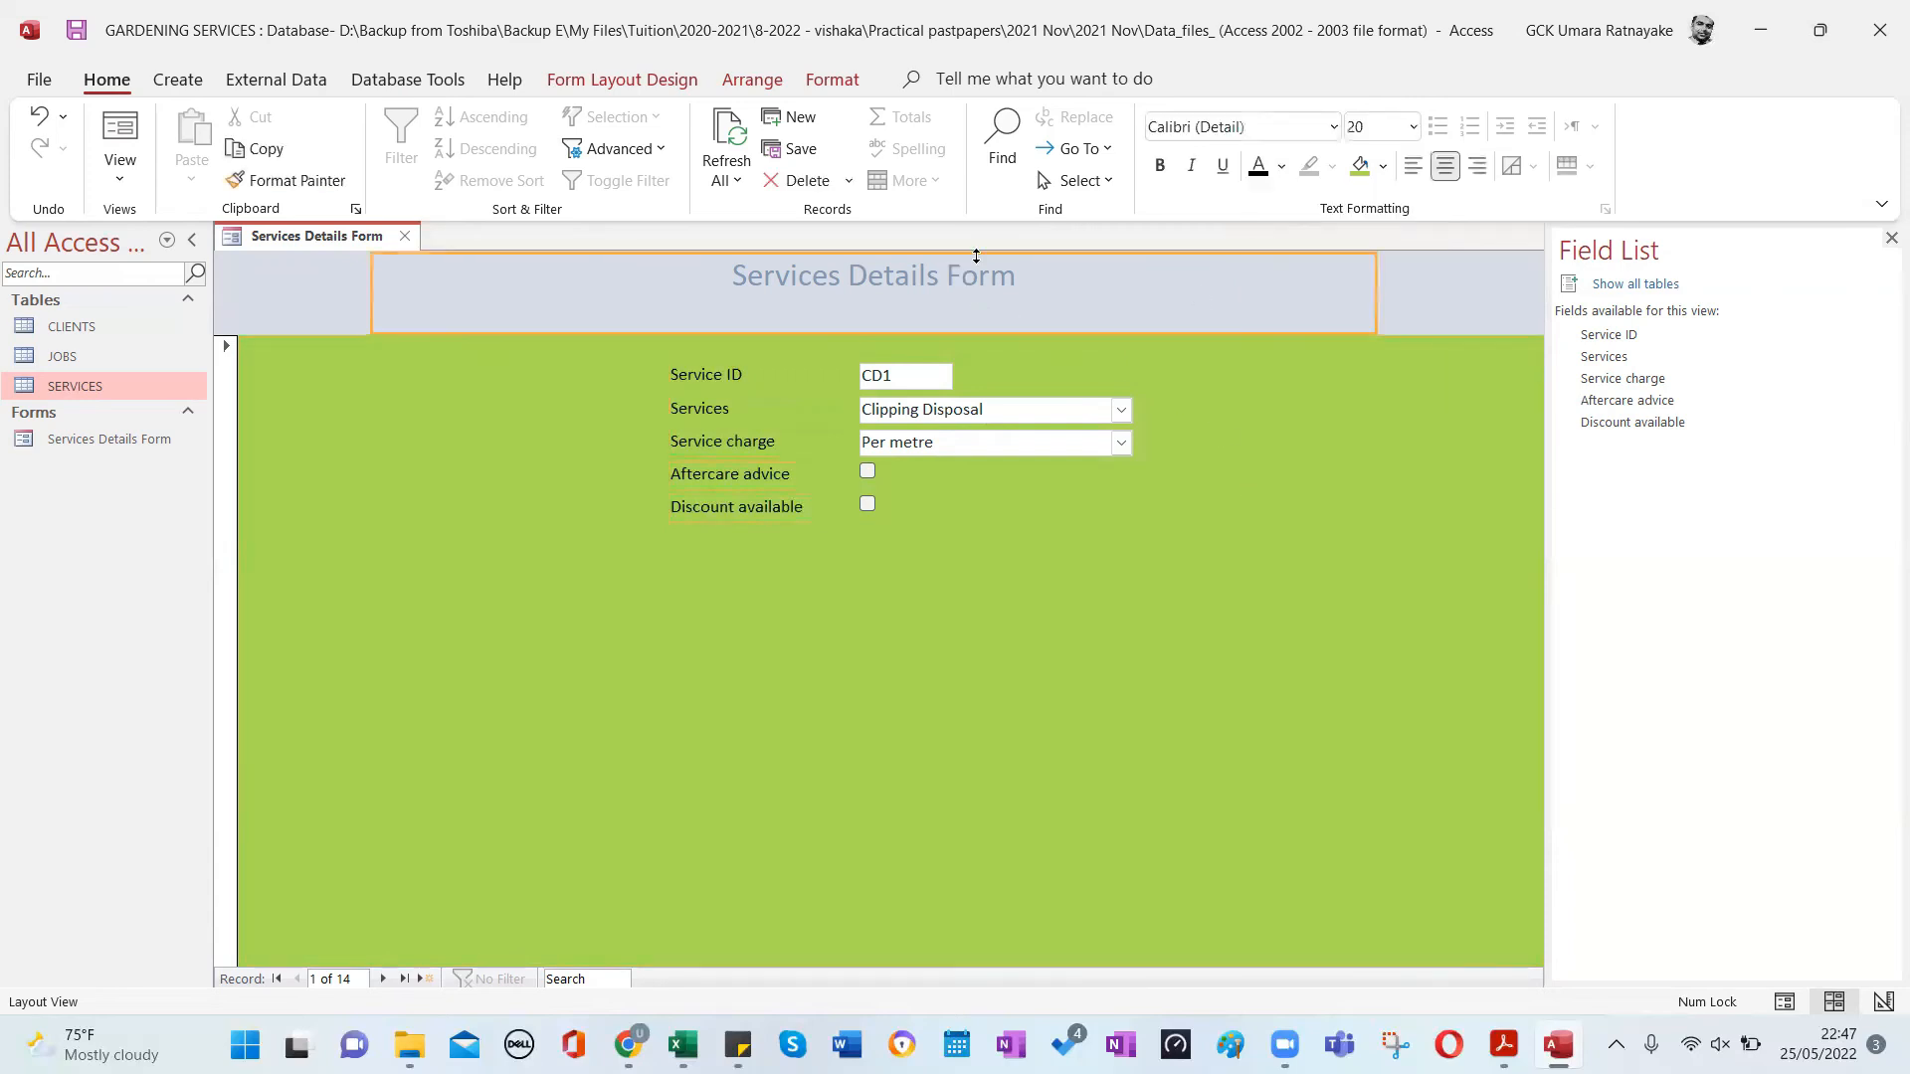
{"action": "left_click", "coordinate": [1258, 167]}
{"action": "left_click", "coordinate": [1299, 484]}
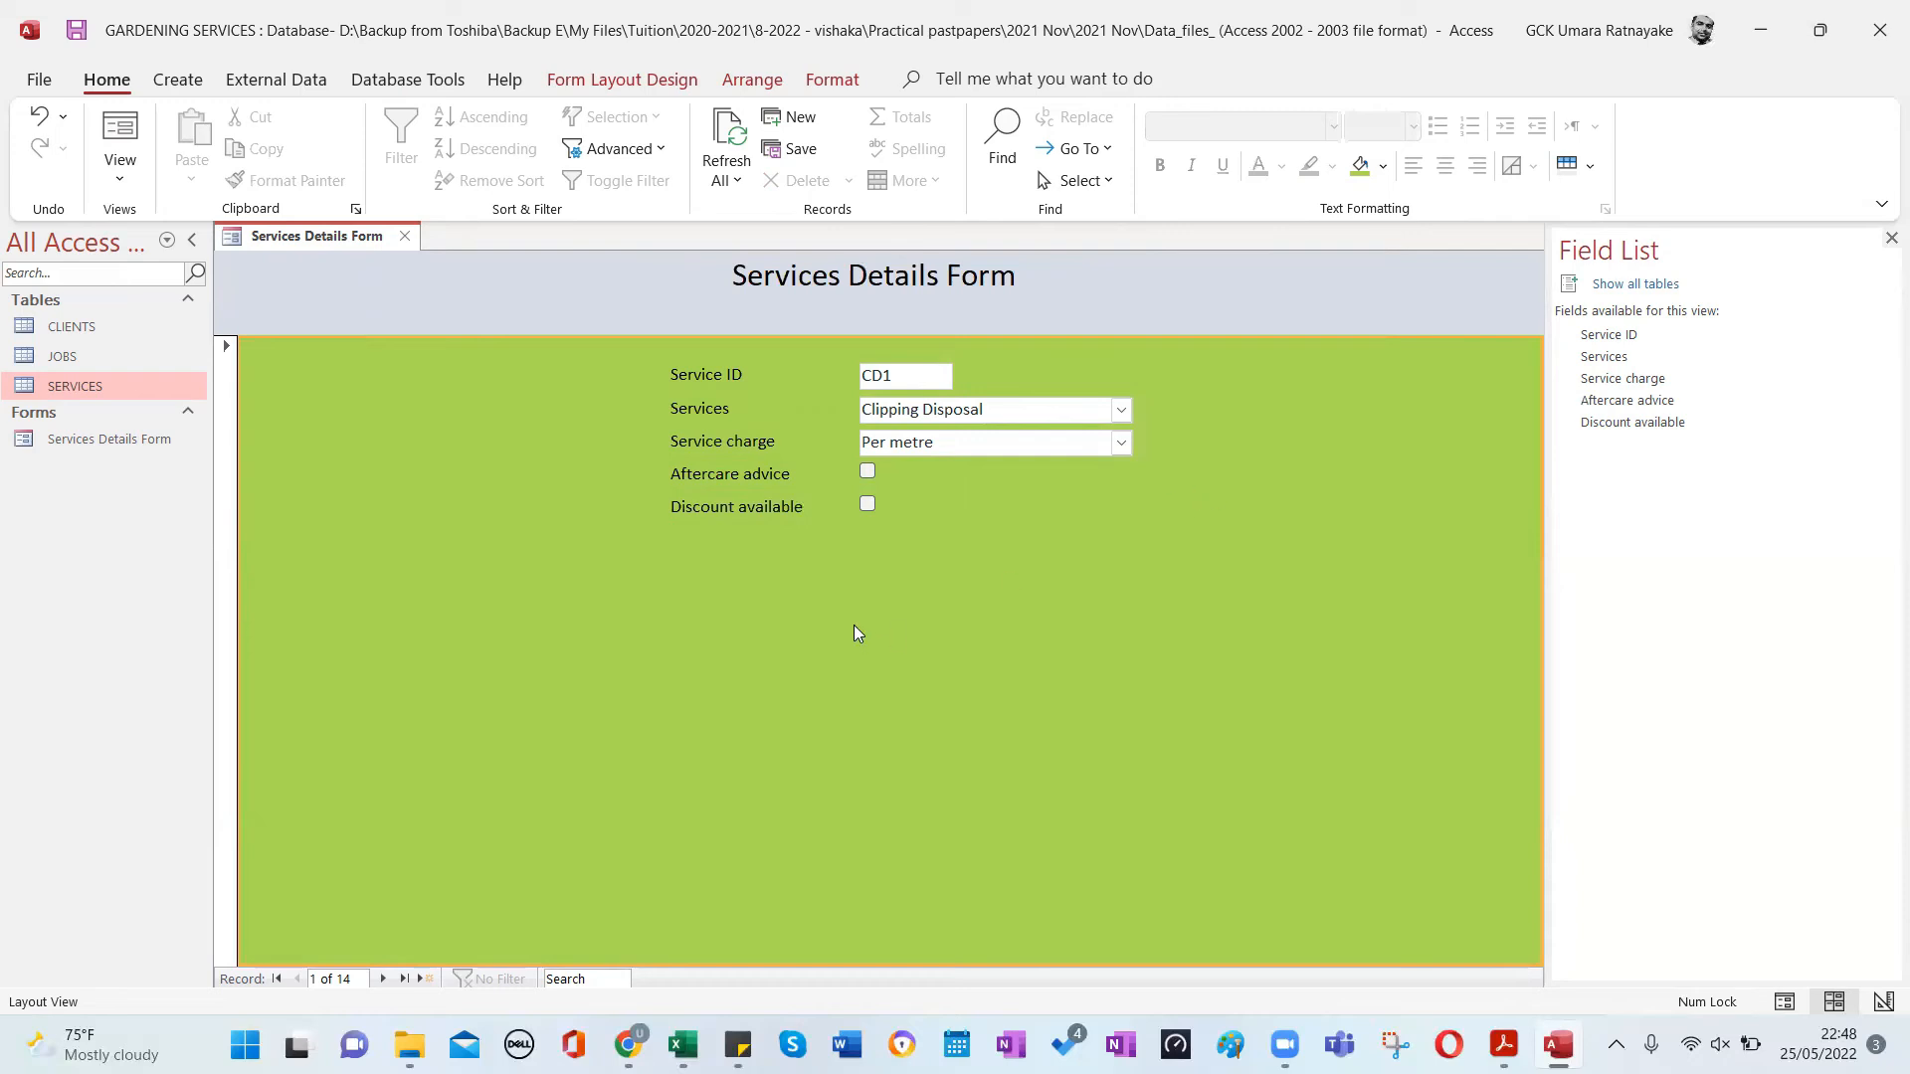
Switch the form to Design View and extend its detail section to about 8.5 cm high.
{"action": "right_click", "coordinate": [482, 488]}
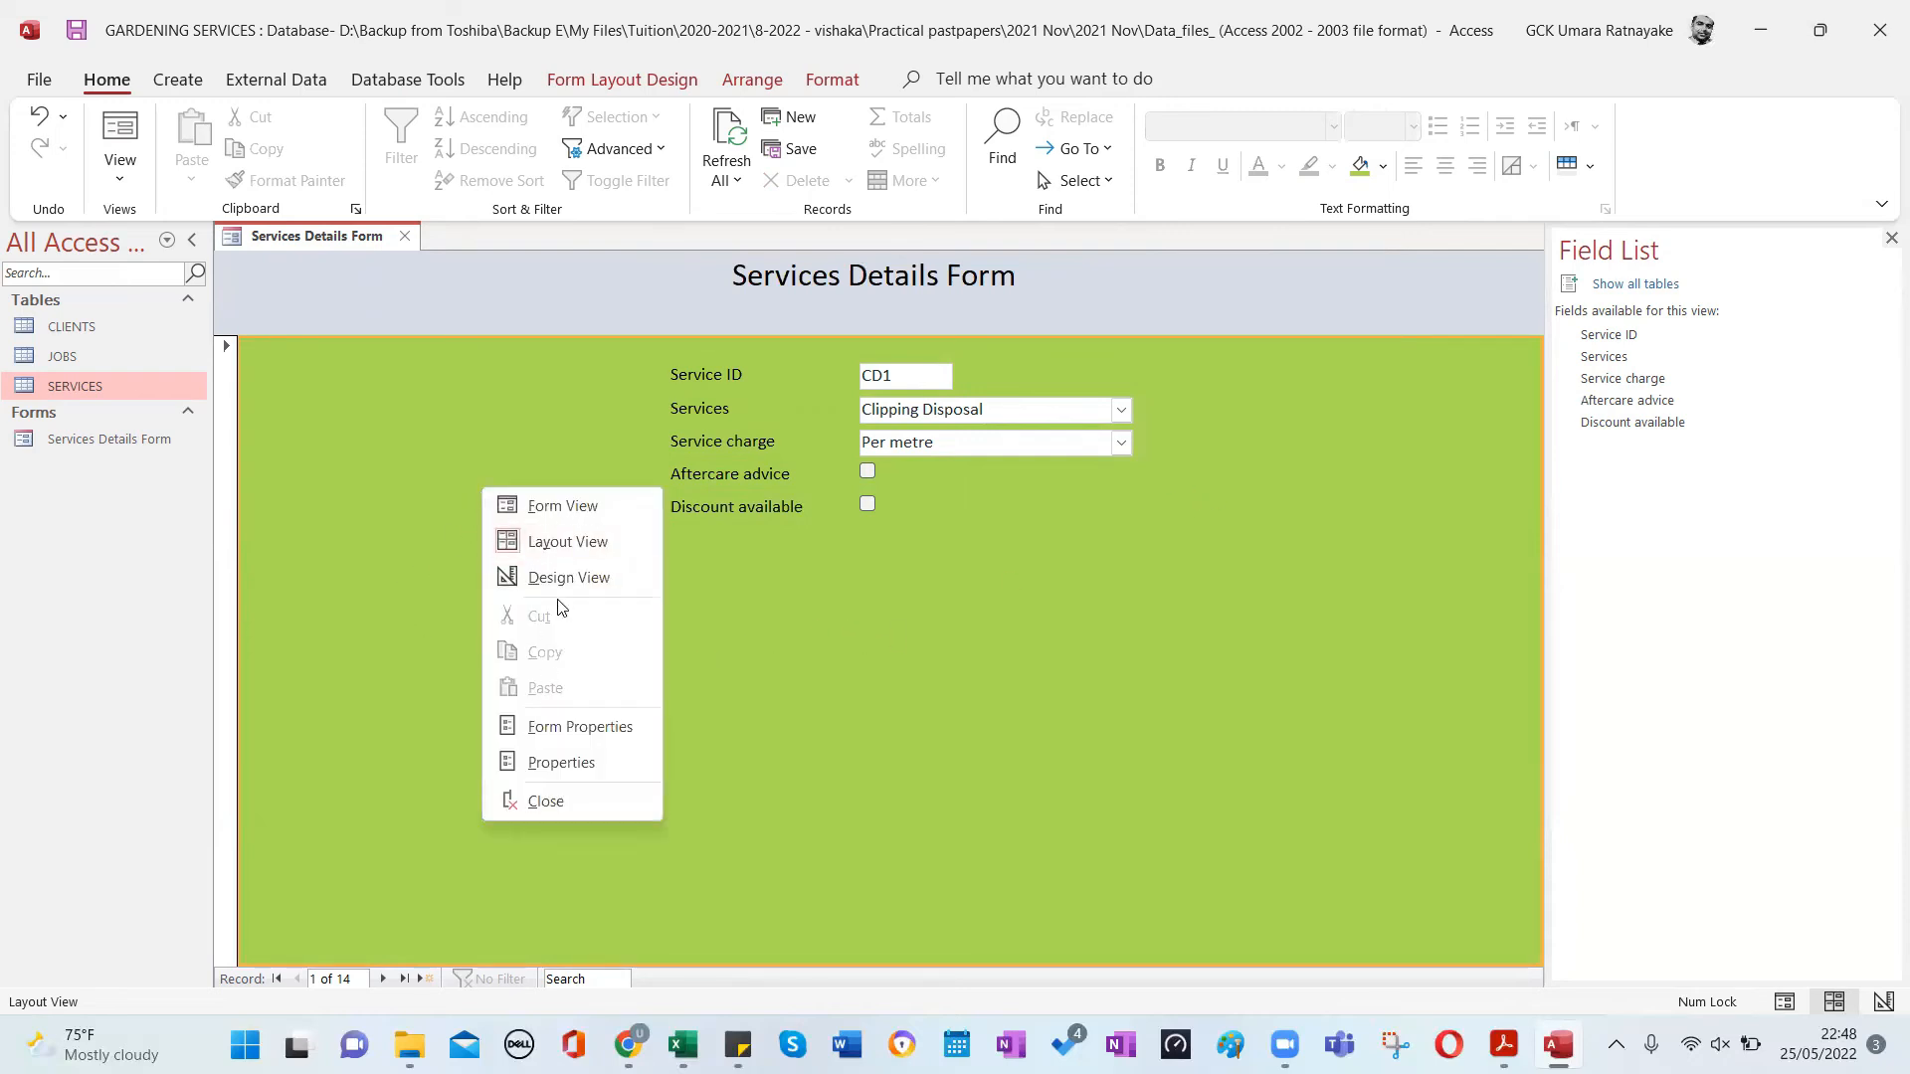
{"action": "left_click", "coordinate": [566, 582]}
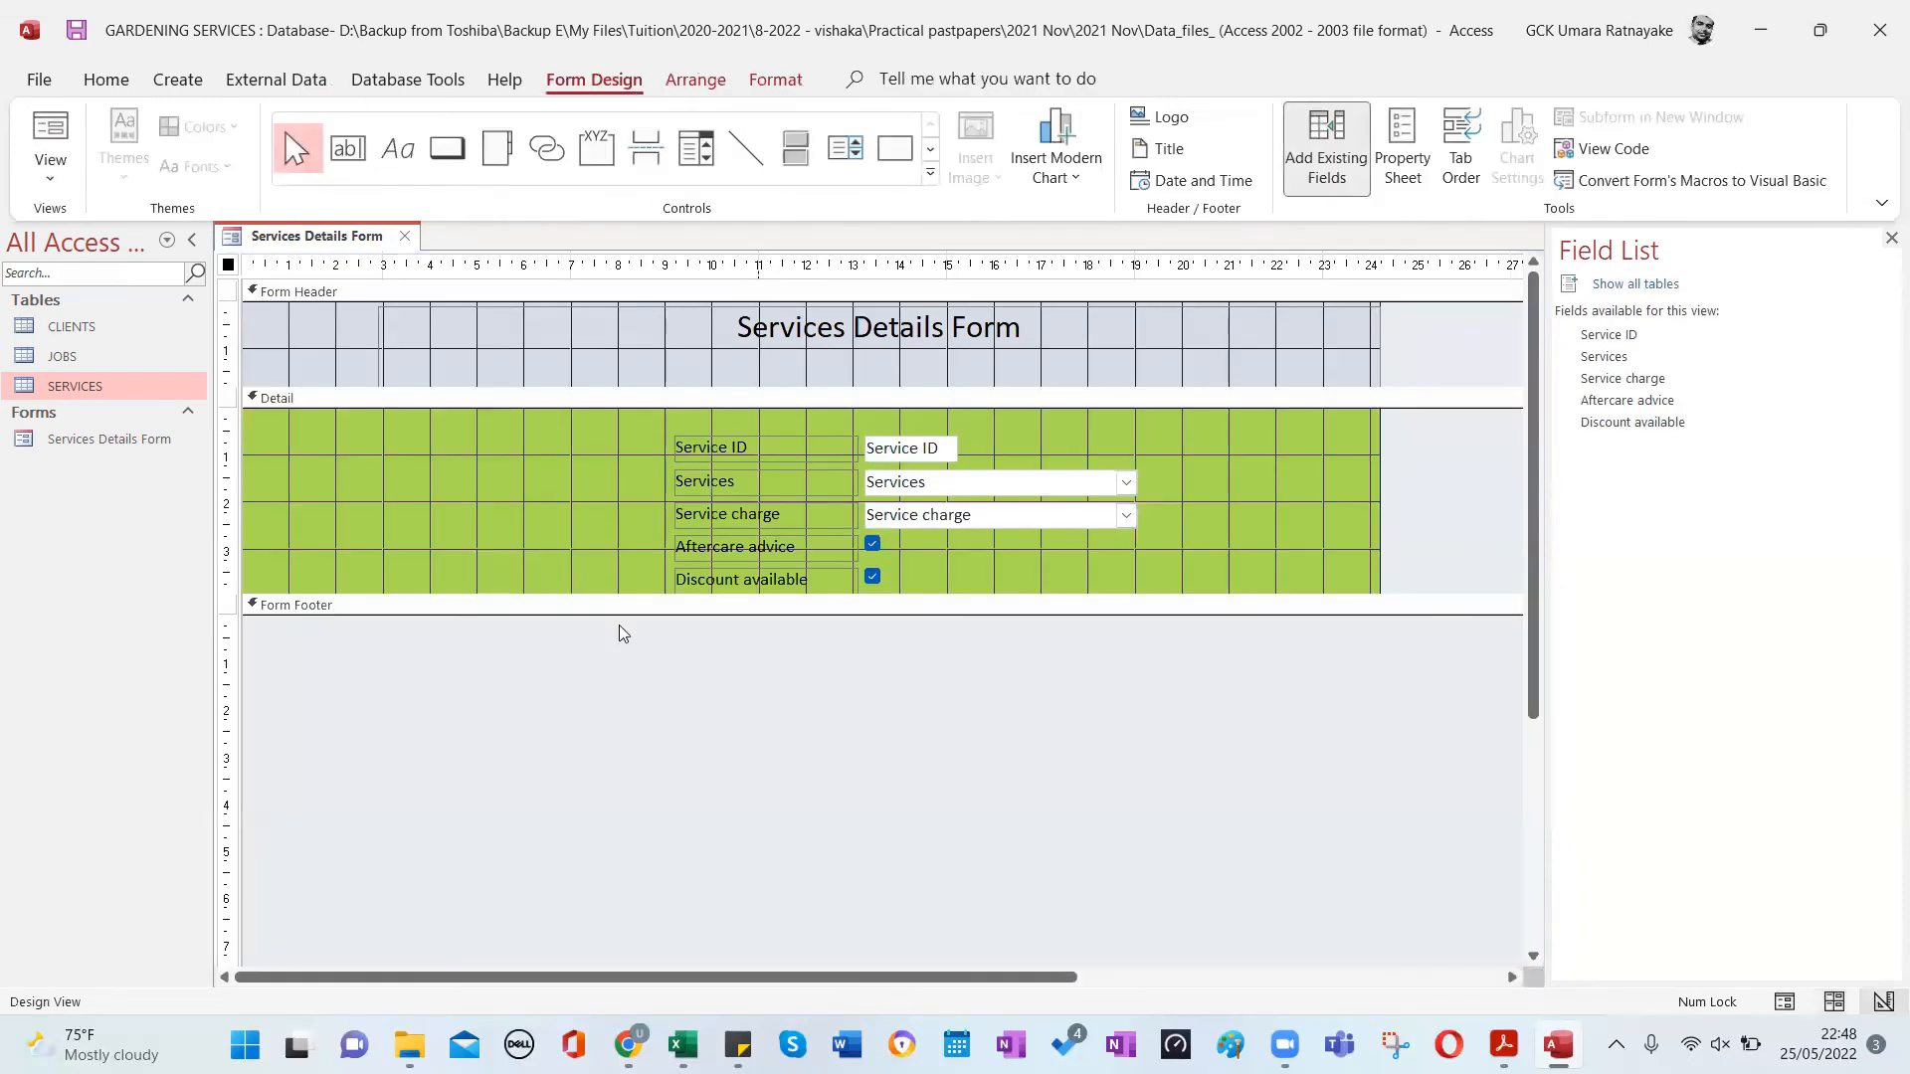
{"action": "left_click_drag", "start_coordinate": [656, 595], "coordinate": [685, 811]}
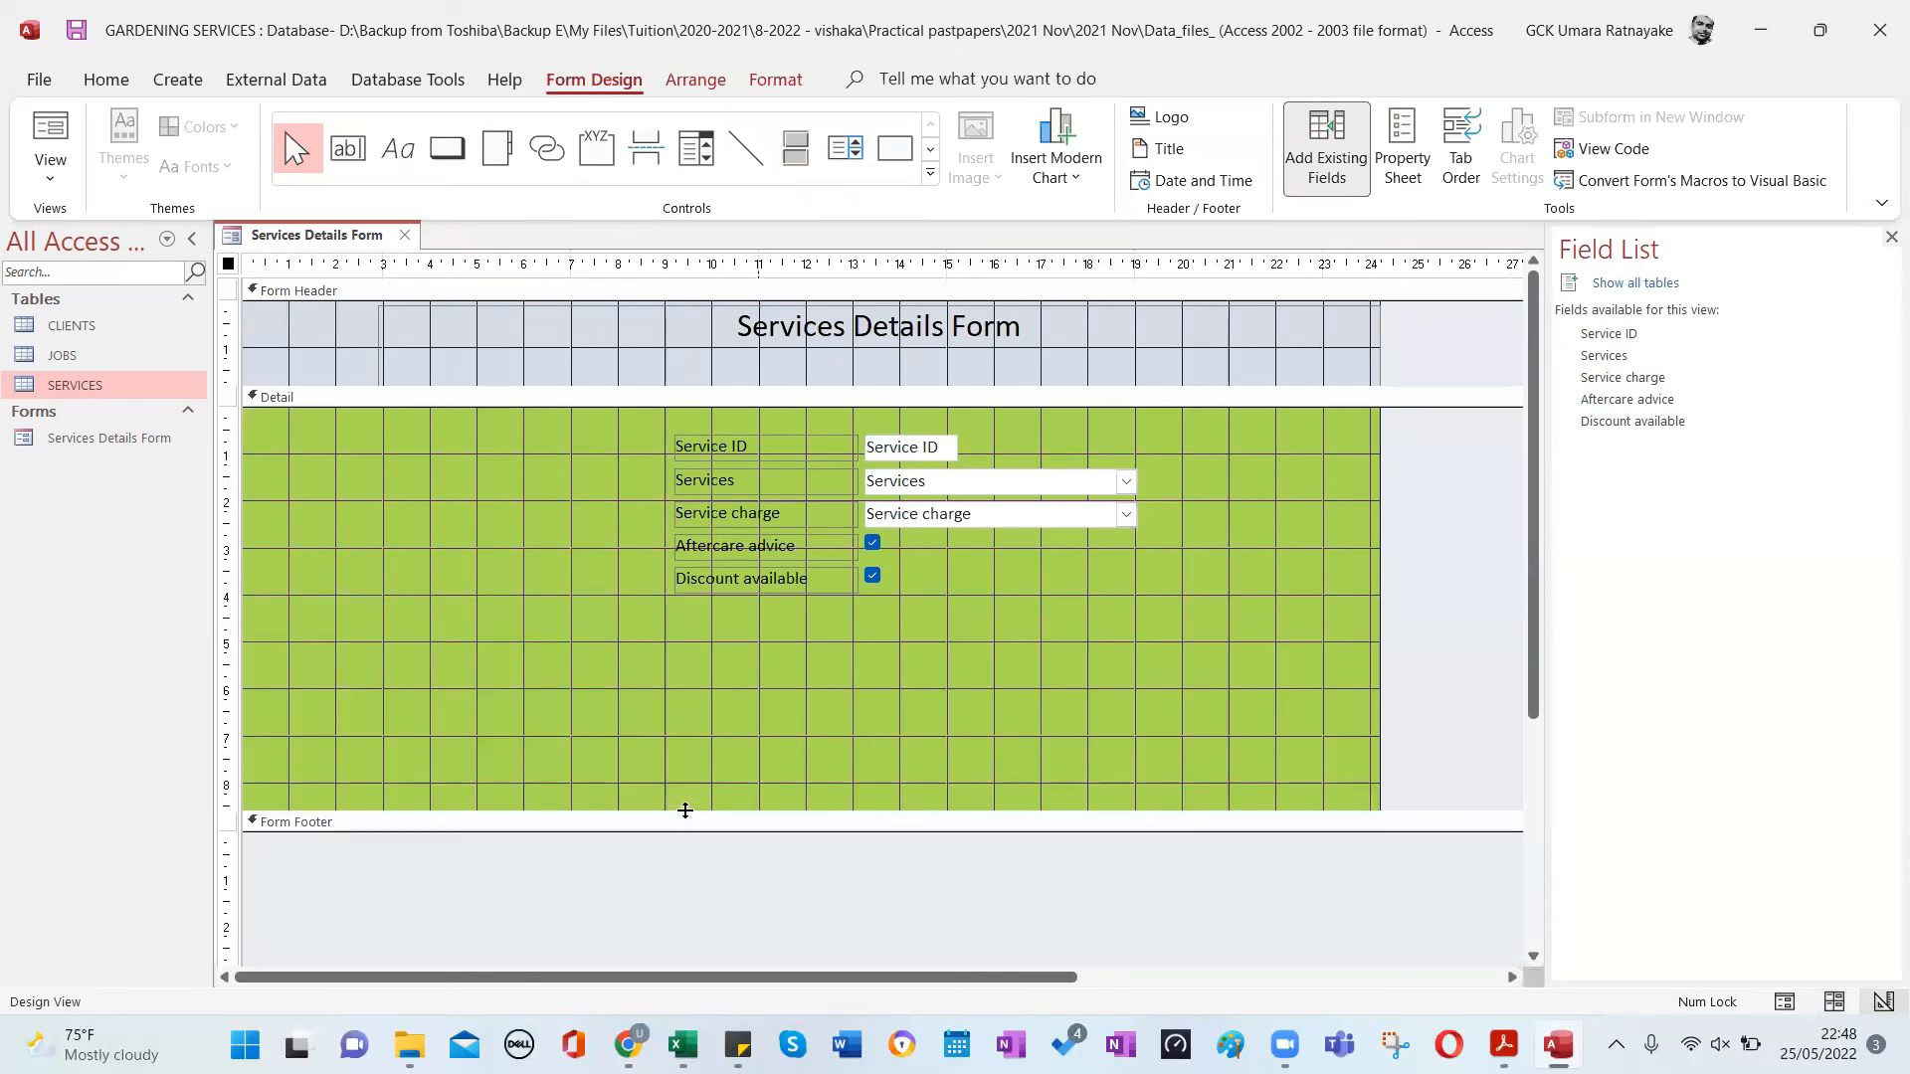
{"action": "left_click", "coordinate": [645, 718]}
Add a Go To Previous Record command button with its default arrow picture in the detail section, below and left of the fields.
{"action": "left_click", "coordinate": [447, 148]}
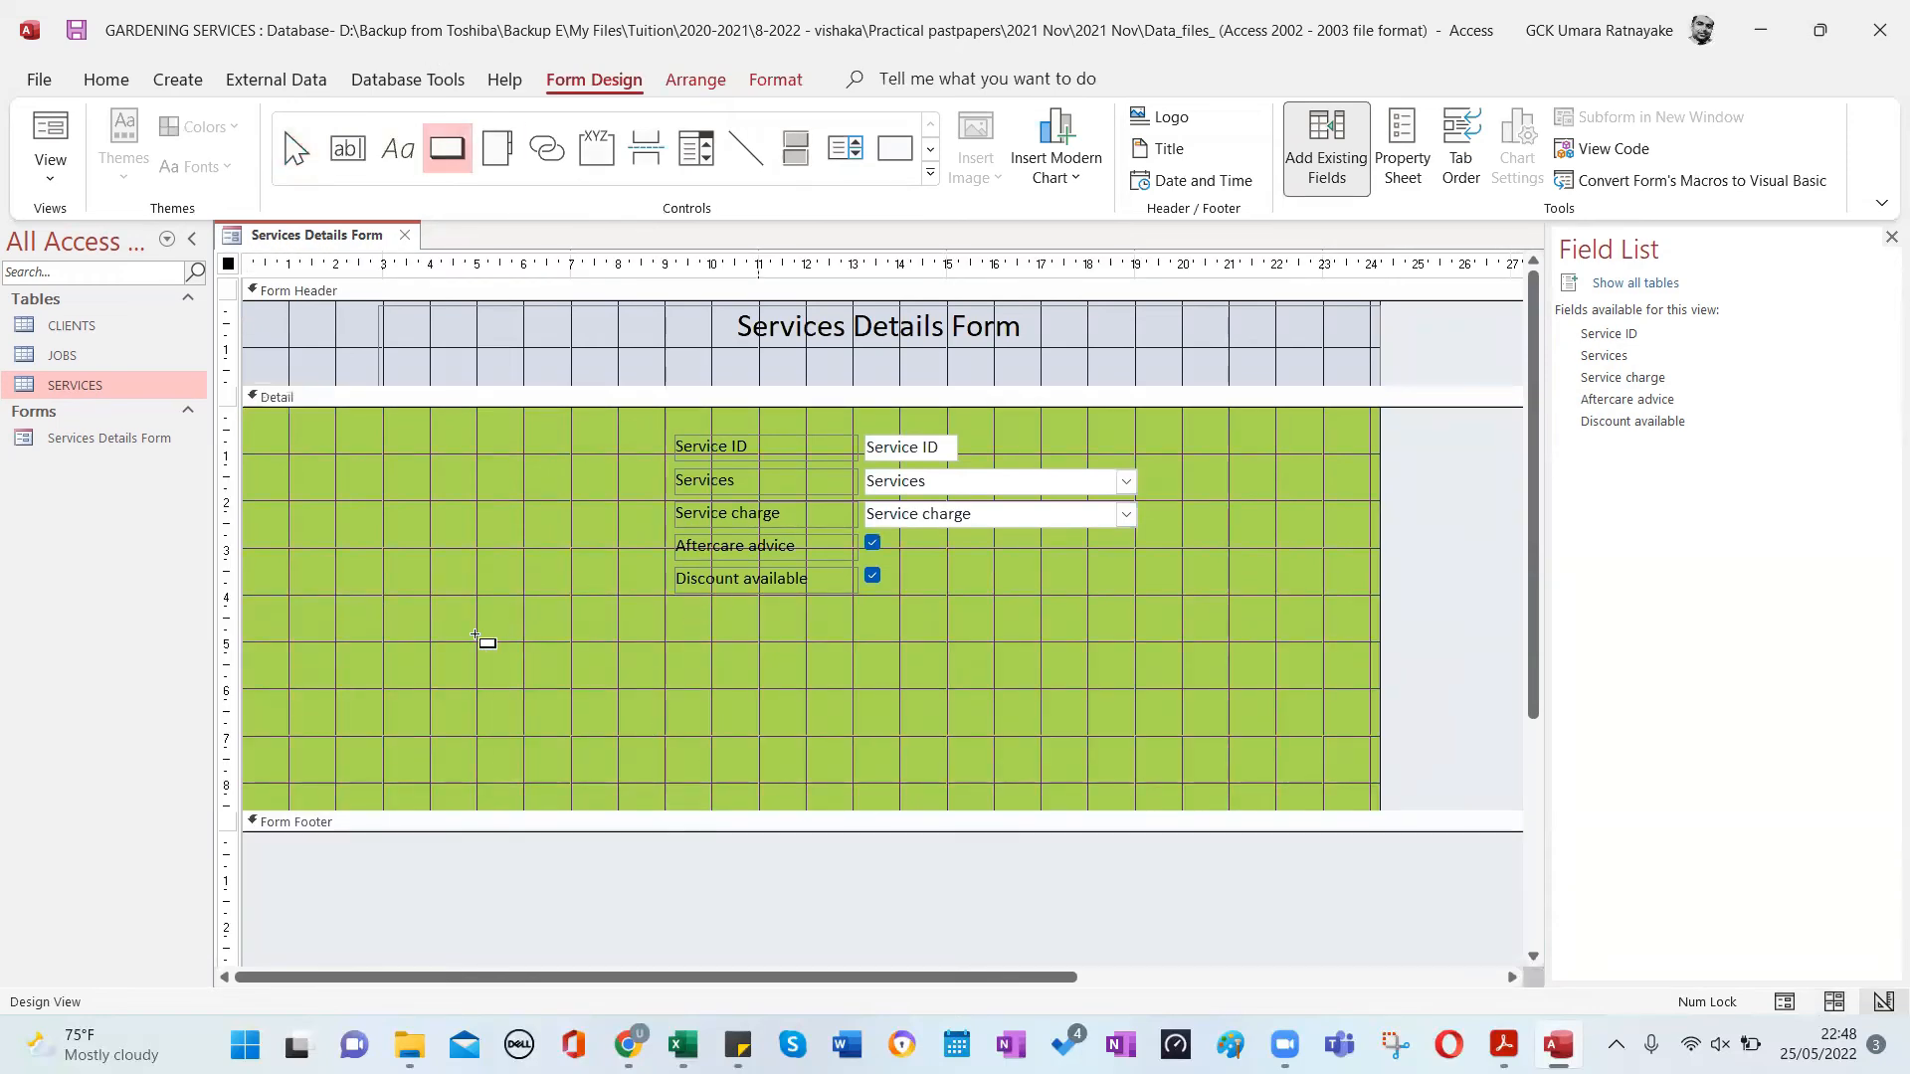
{"action": "left_click", "coordinate": [423, 645]}
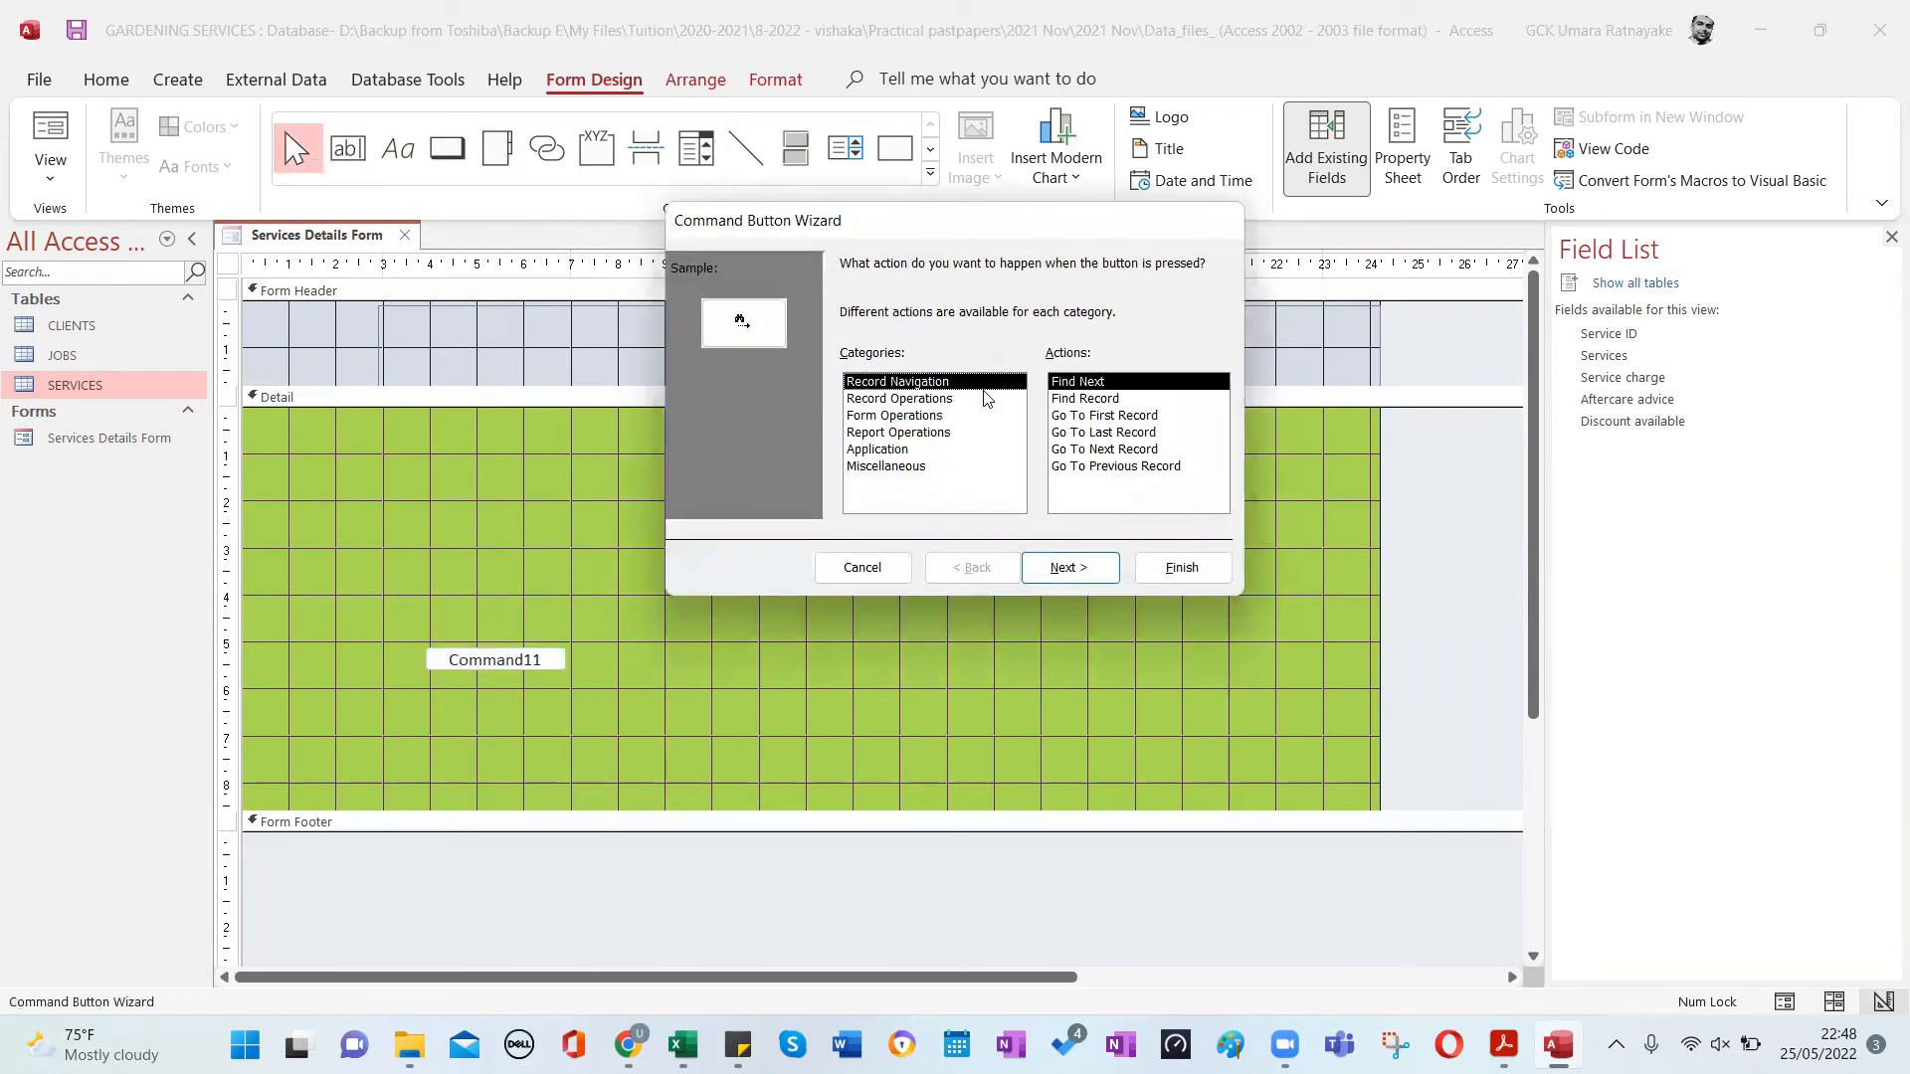
{"action": "left_click", "coordinate": [1104, 473]}
{"action": "left_click", "coordinate": [1180, 567]}
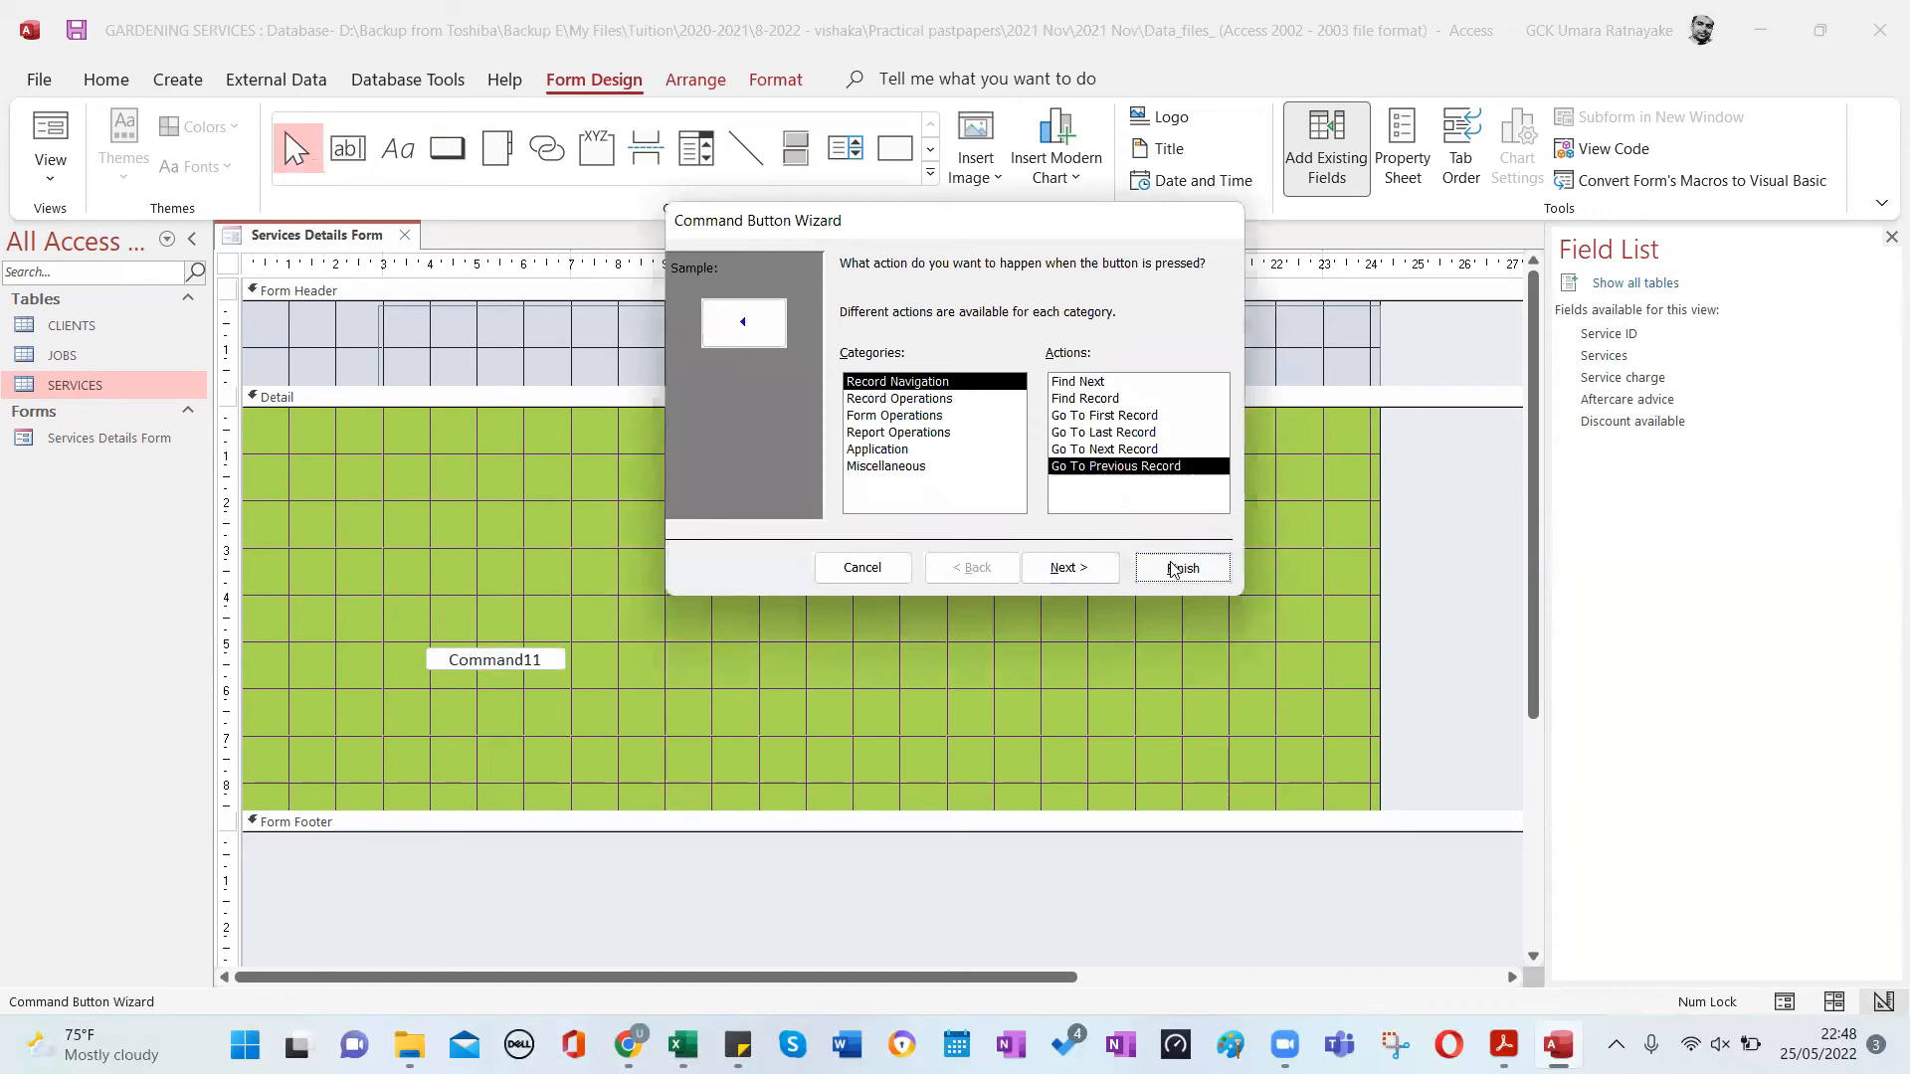
{"action": "left_click", "coordinate": [619, 639]}
Add a Go To Next Record command button with its default arrow picture beside the previous-record button.
{"action": "left_click", "coordinate": [450, 151]}
{"action": "left_click", "coordinate": [545, 643]}
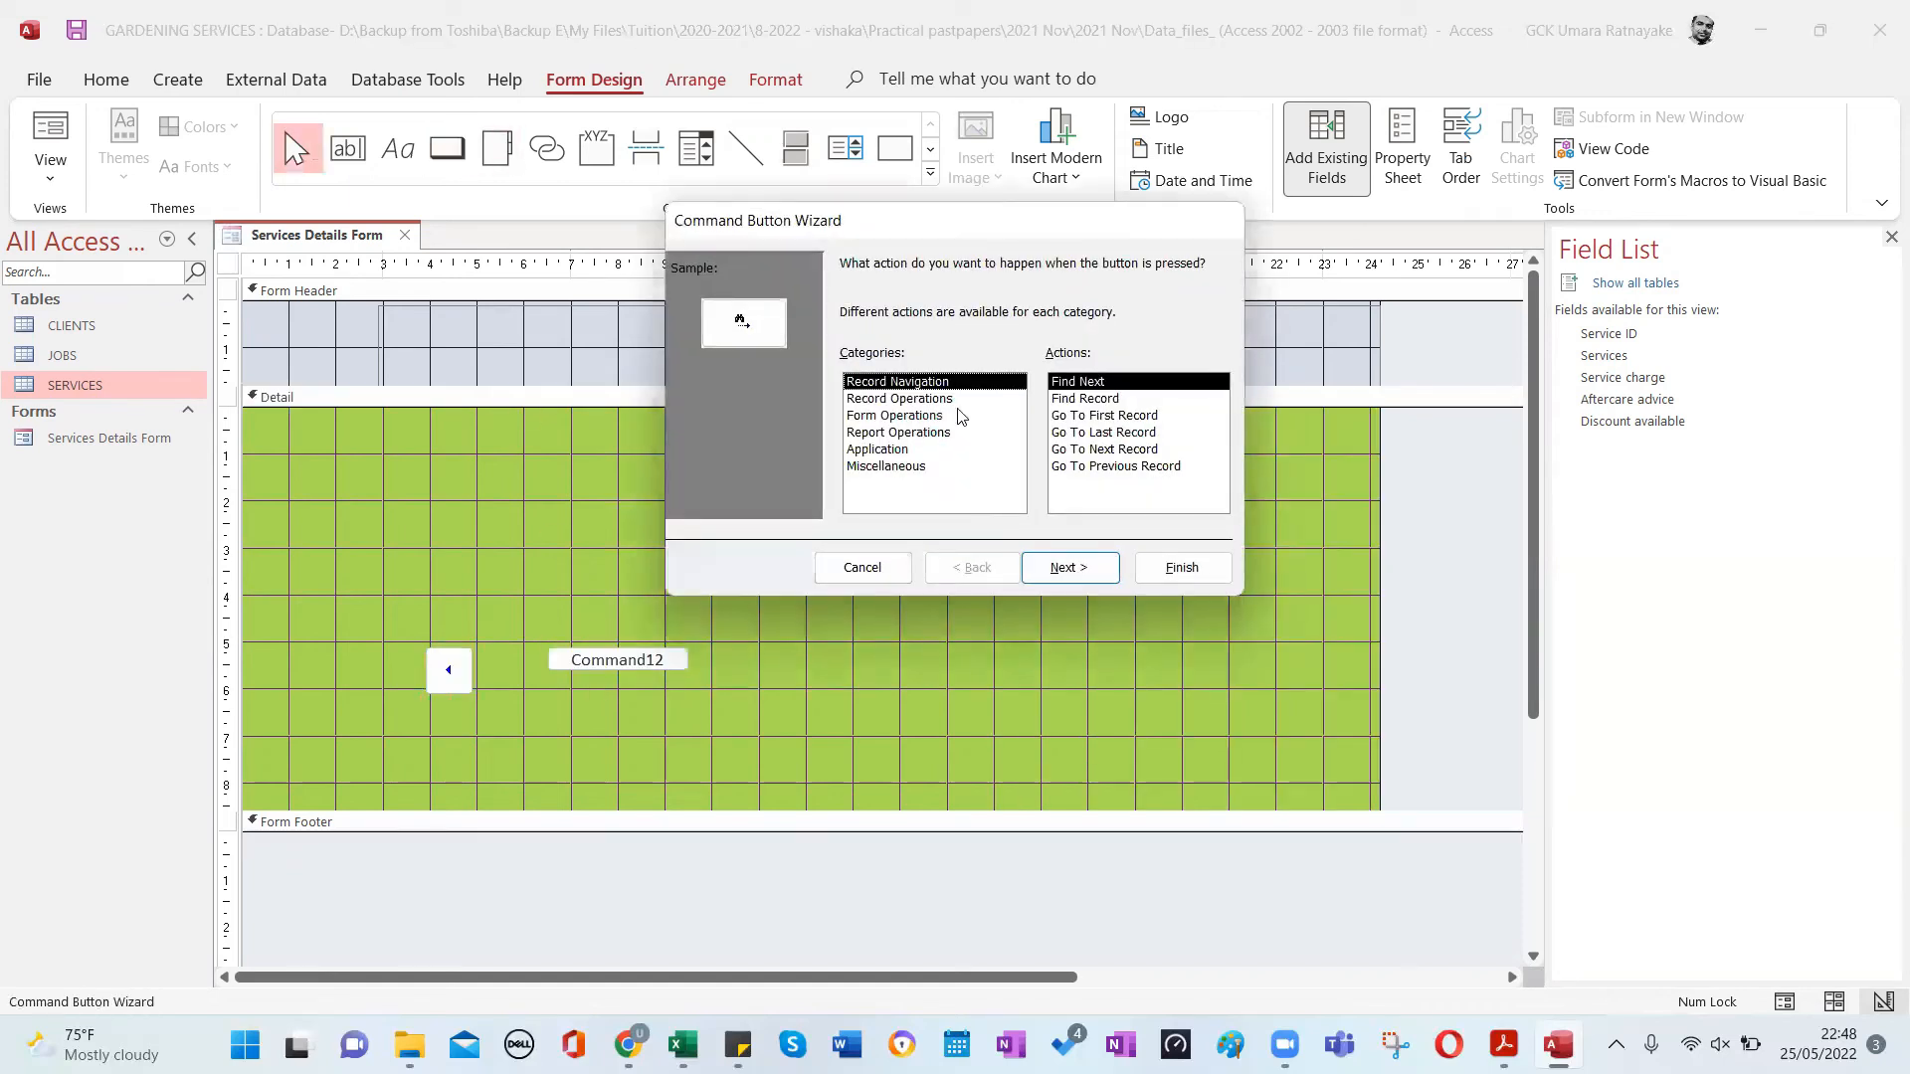
{"action": "left_click", "coordinate": [1086, 450]}
{"action": "left_click", "coordinate": [1181, 567]}
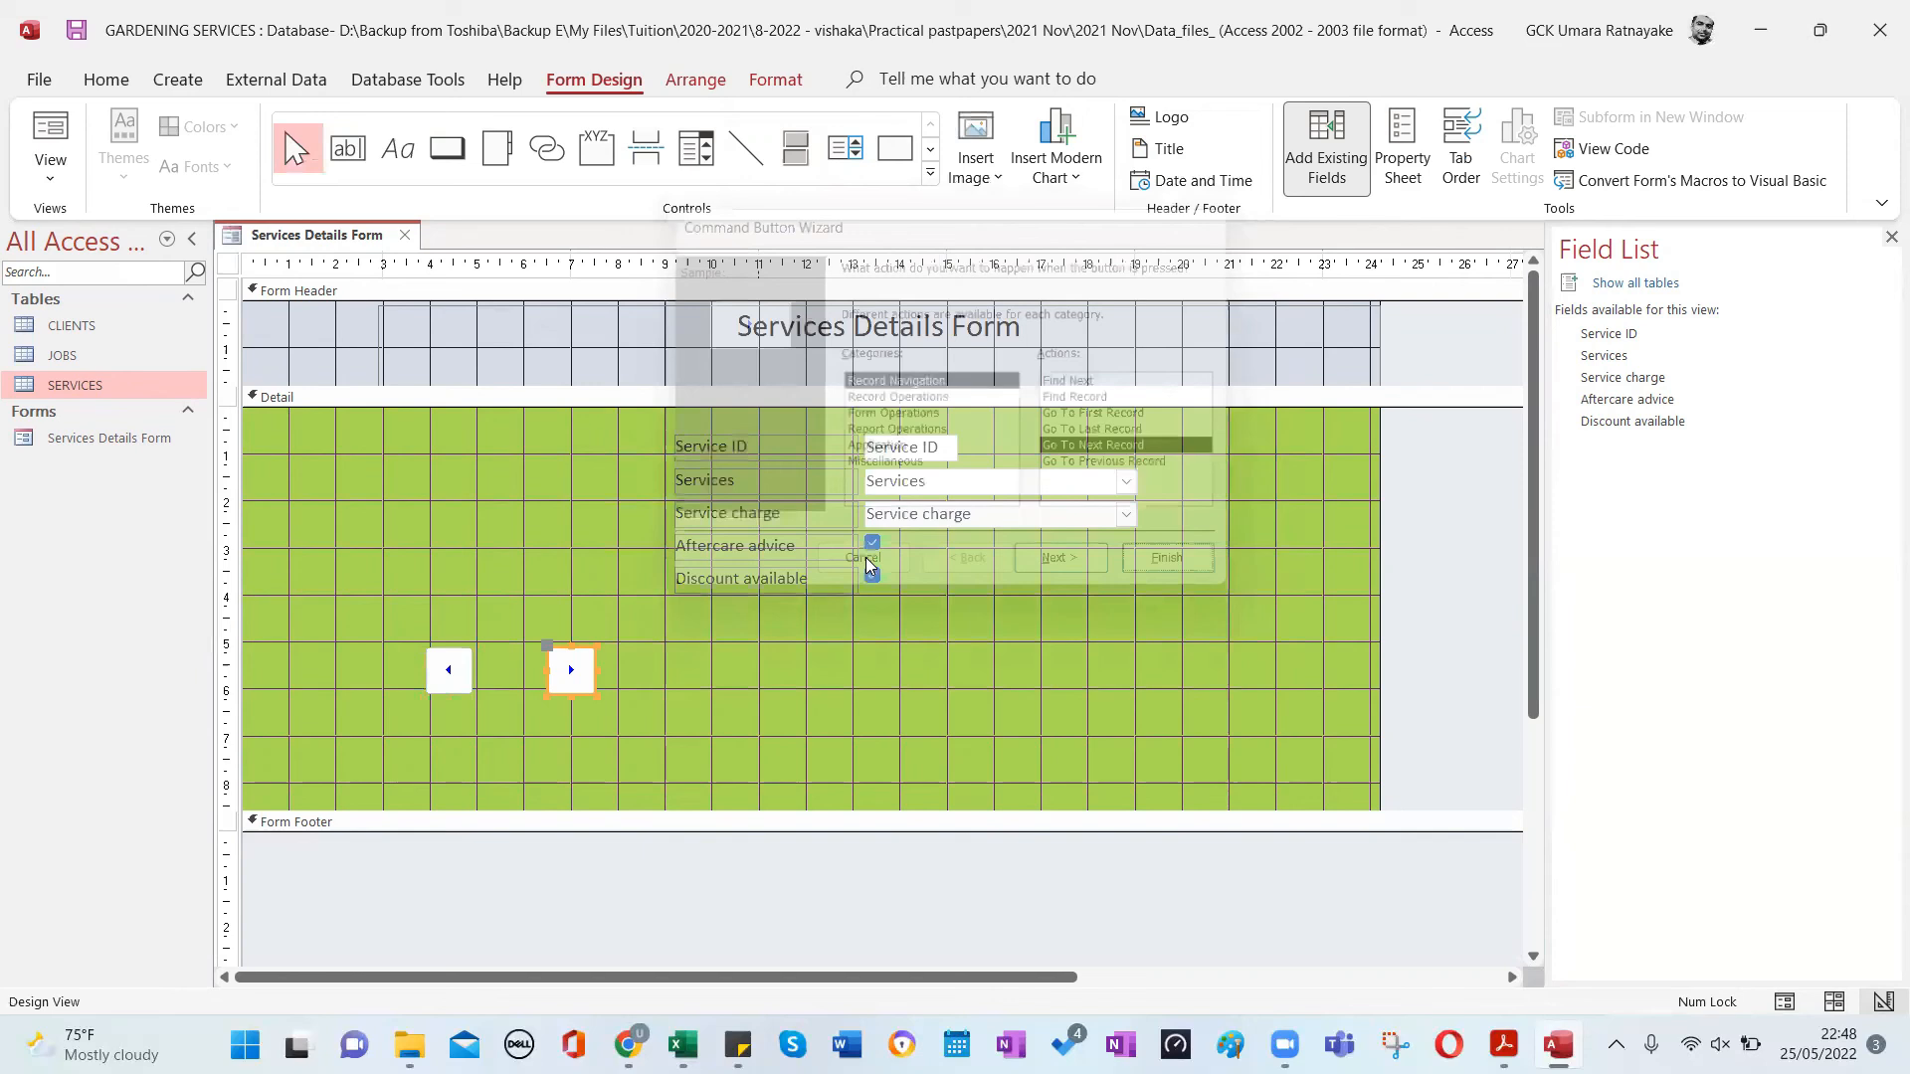
Add an Add New Record command button captioned with the text Add Record, right of the next-record button.
{"action": "left_click", "coordinate": [466, 148]}
{"action": "left_click", "coordinate": [685, 675]}
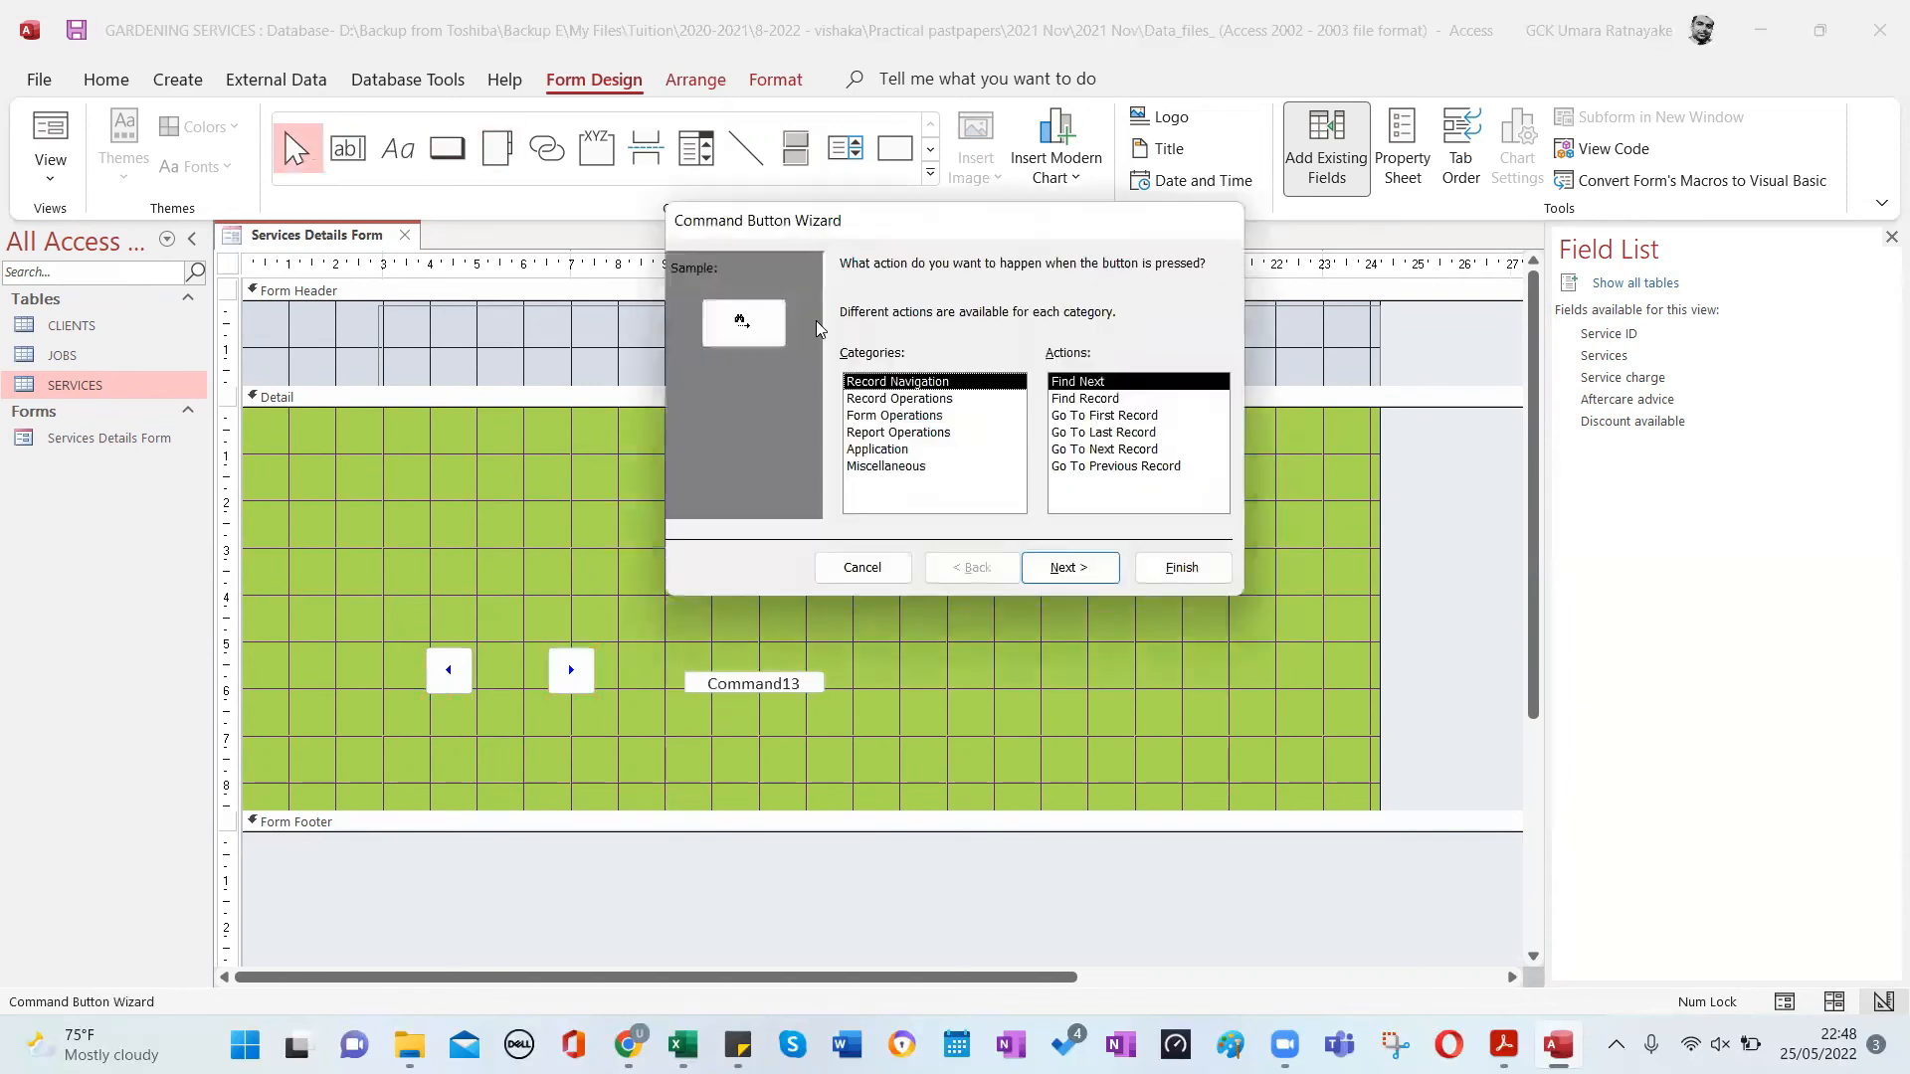
{"action": "left_click", "coordinate": [865, 399]}
{"action": "left_click", "coordinate": [1063, 567]}
{"action": "left_click", "coordinate": [867, 367]}
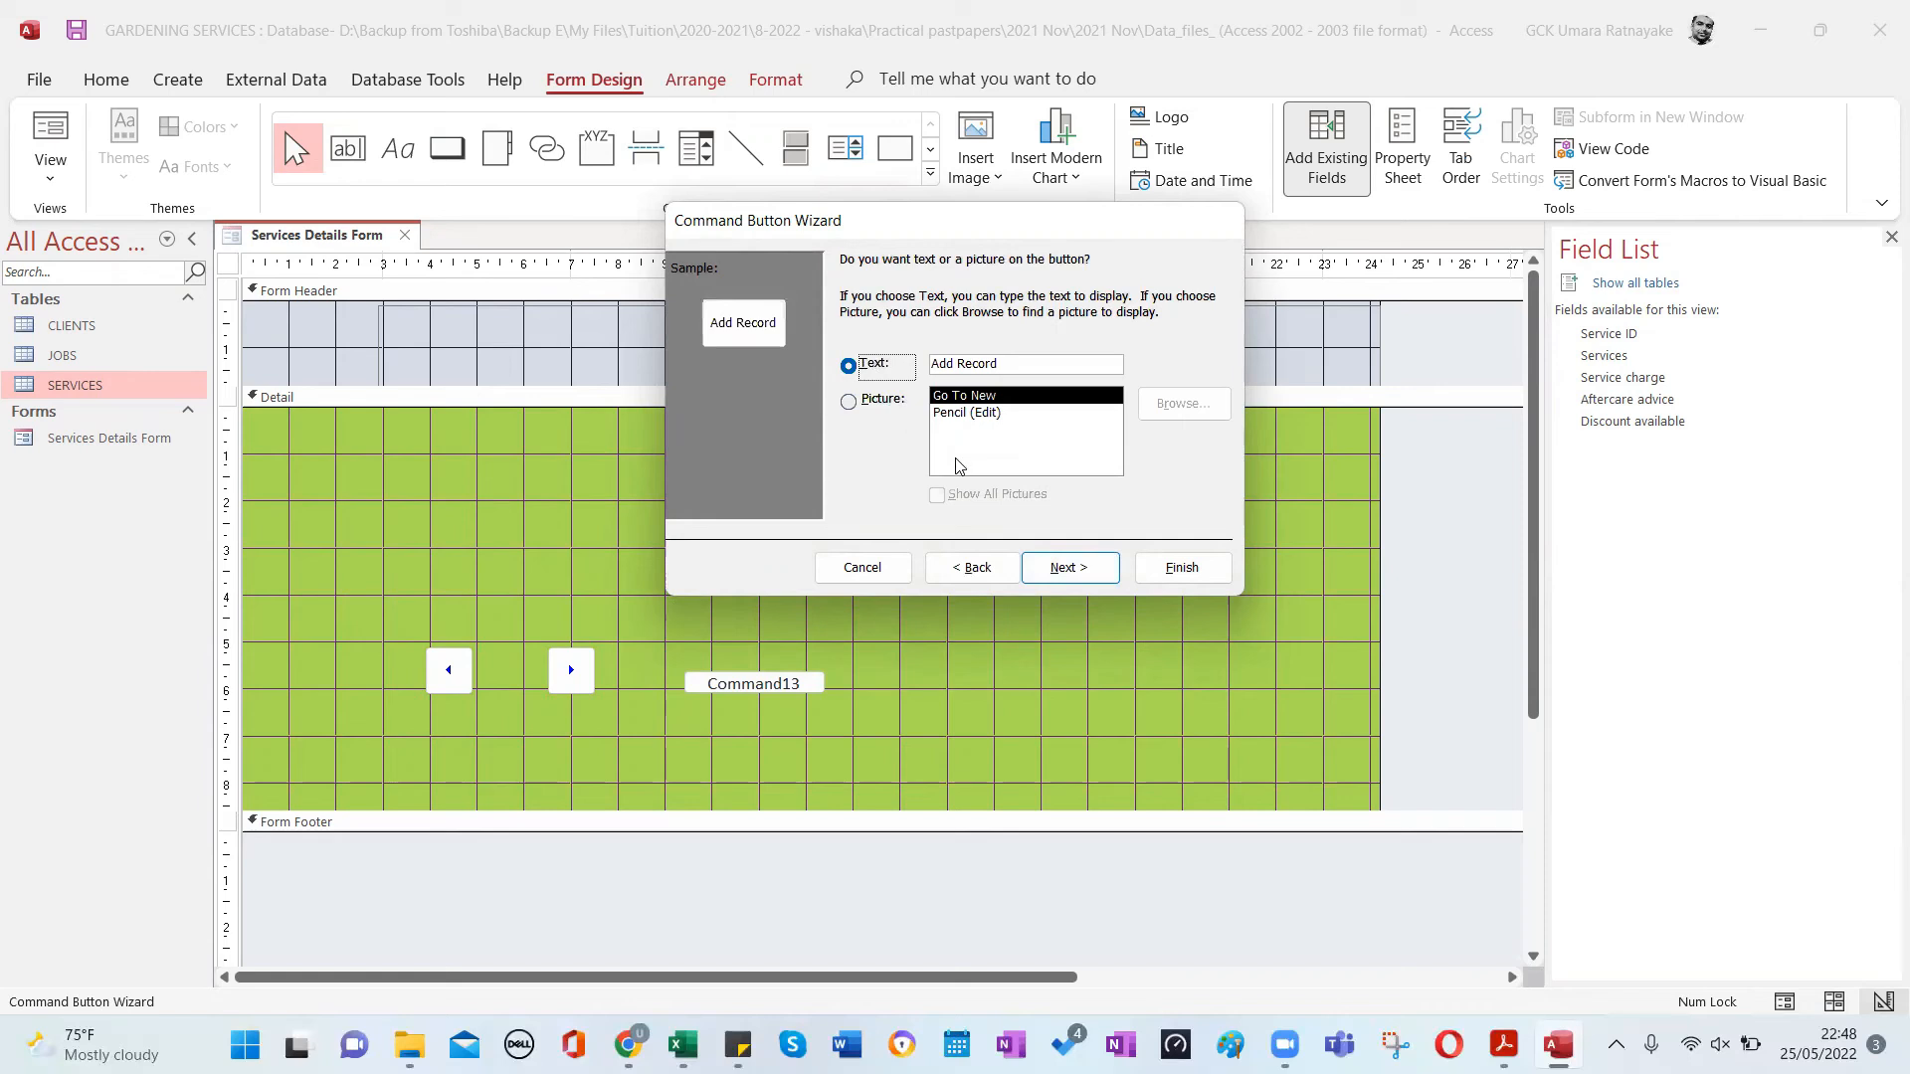
{"action": "left_click", "coordinate": [1176, 565]}
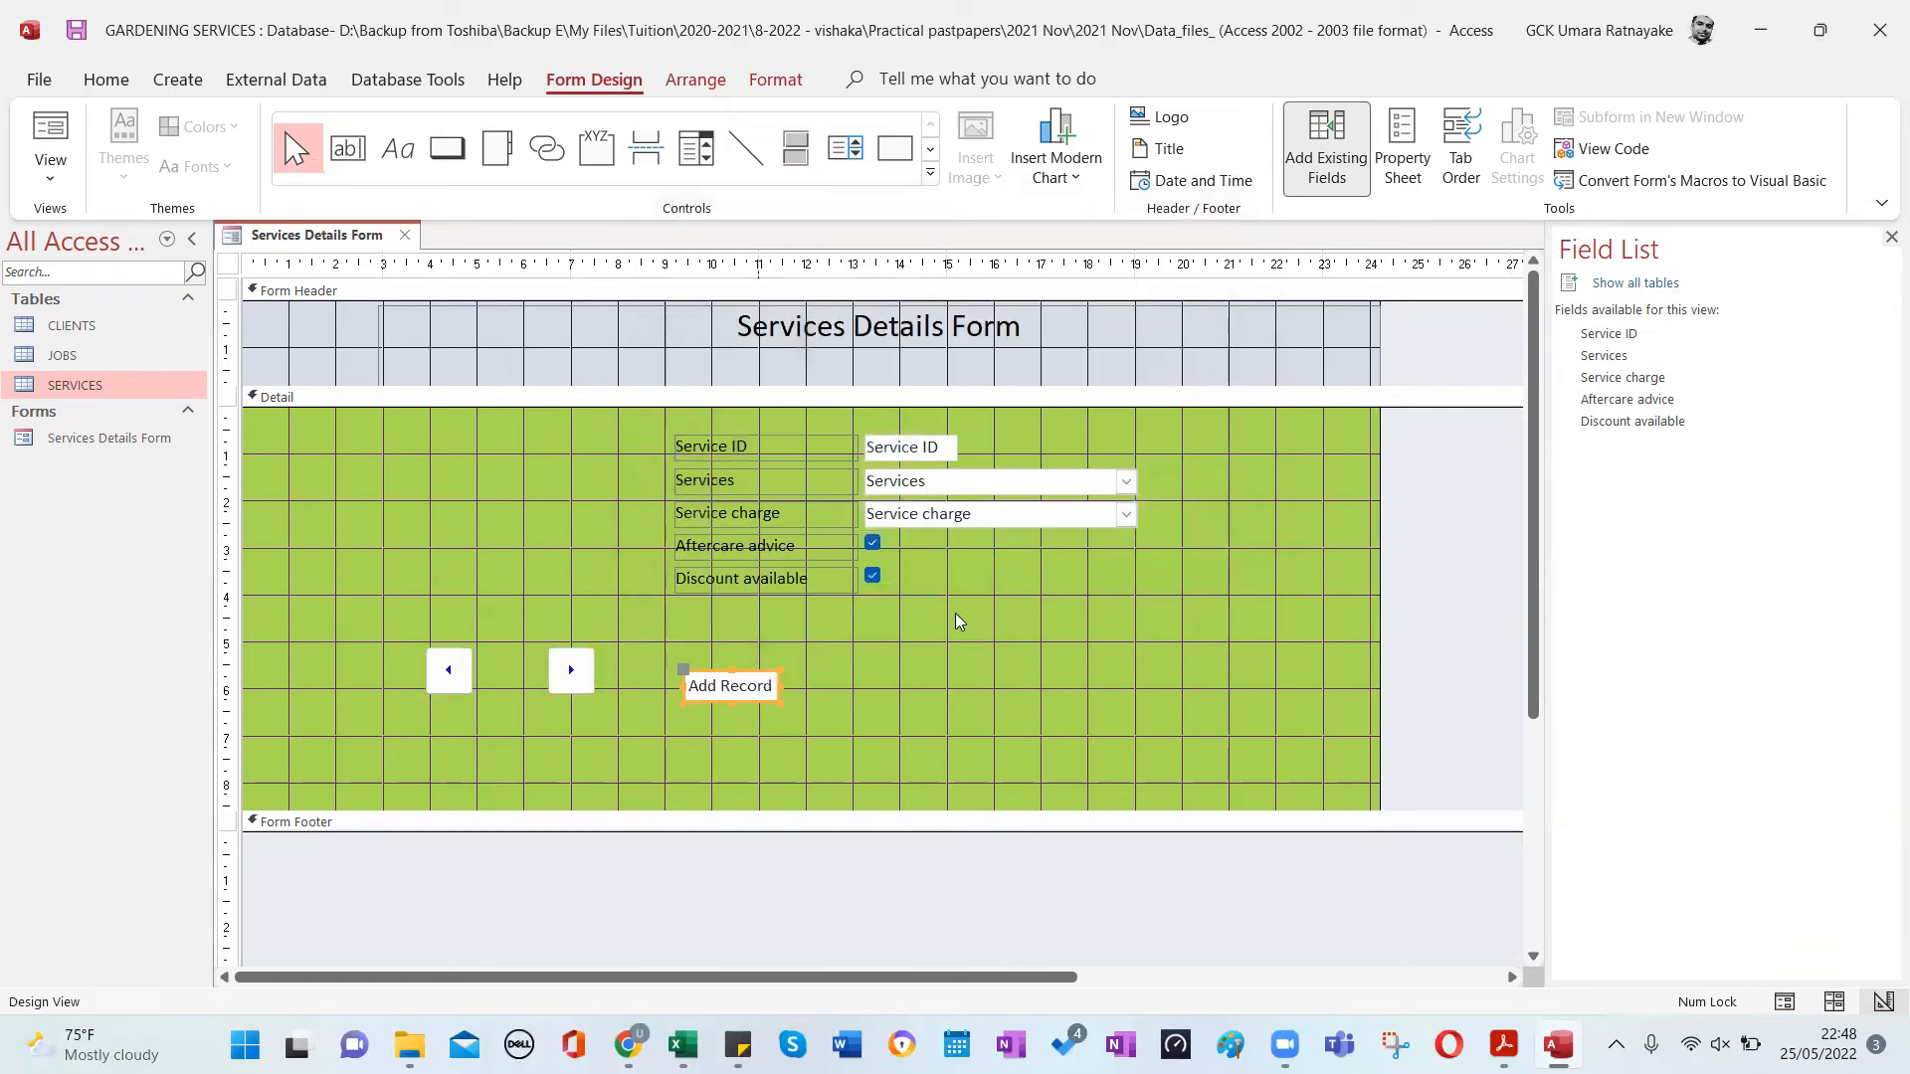
Add a Save Record command button with the text caption Save Record, right of the Add Record button.
{"action": "left_click", "coordinate": [447, 147]}
{"action": "left_click", "coordinate": [871, 674]}
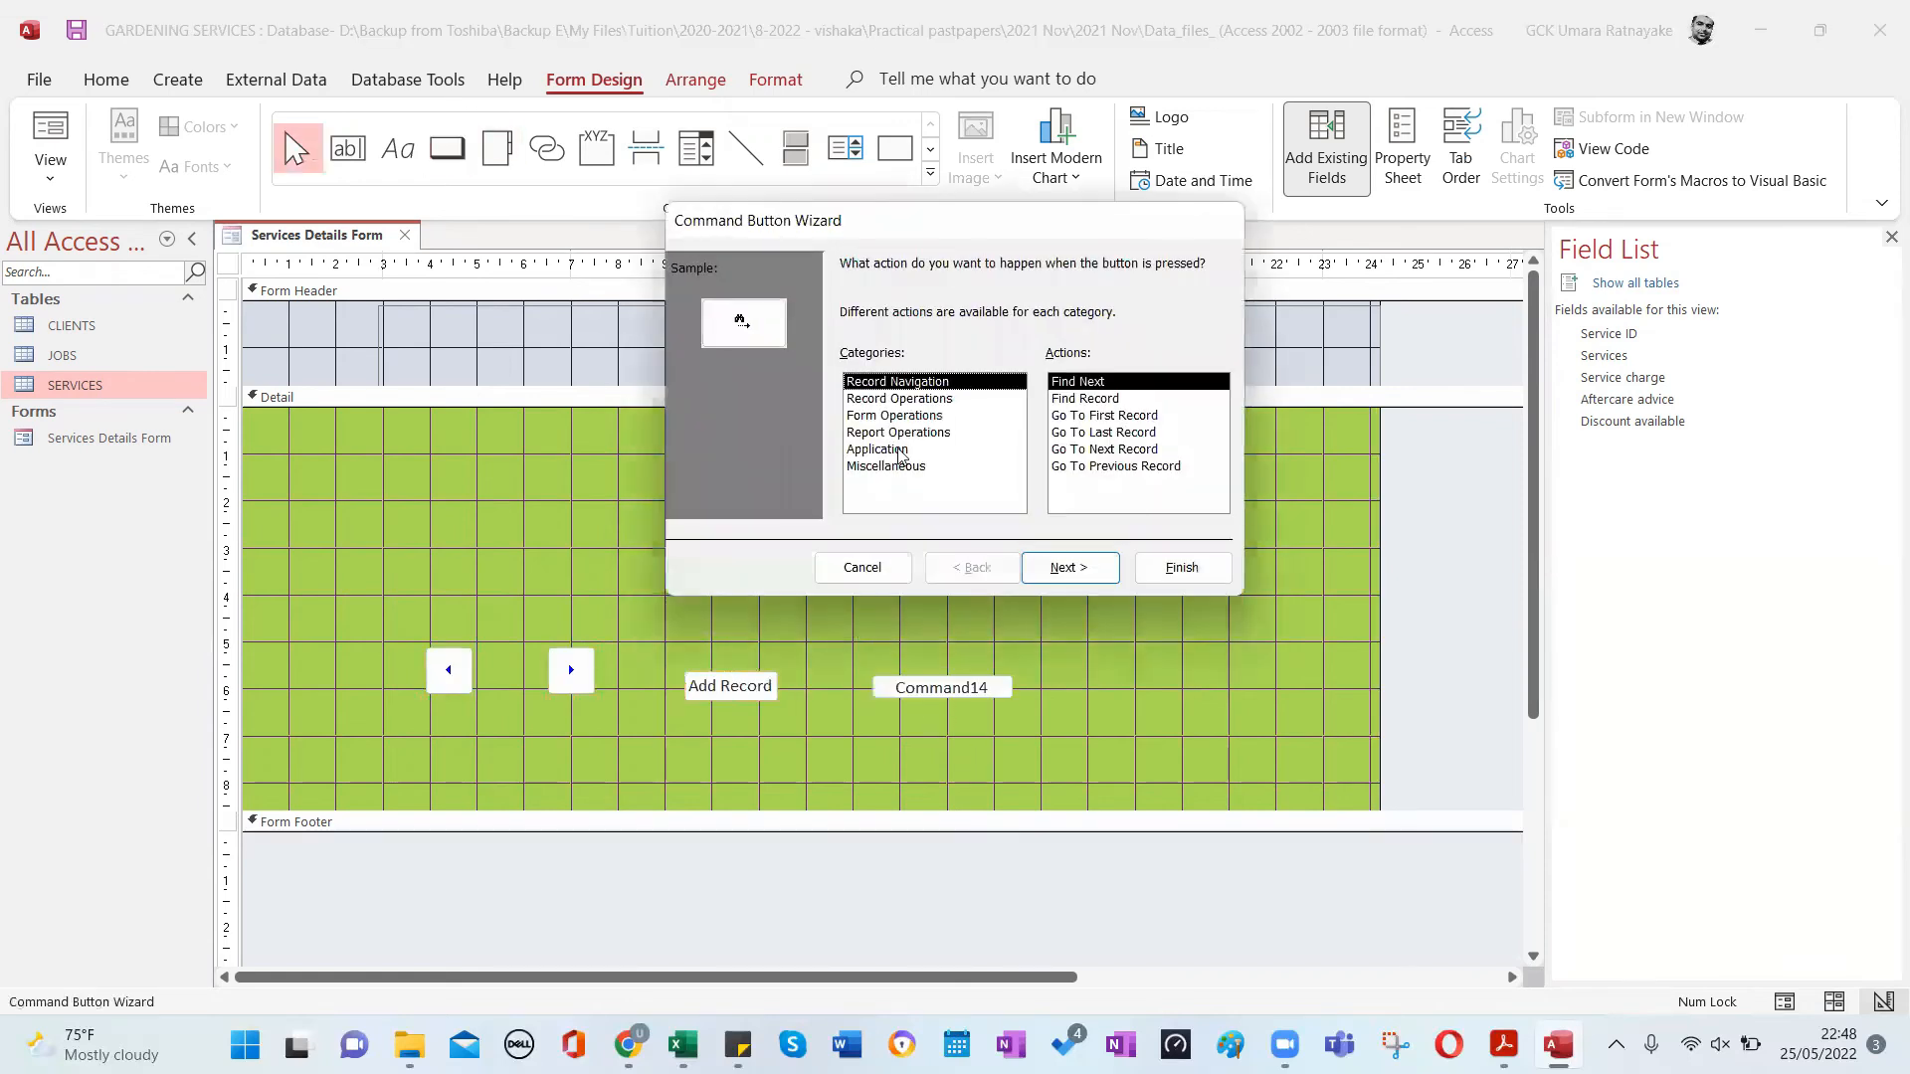
{"action": "left_click", "coordinate": [903, 399]}
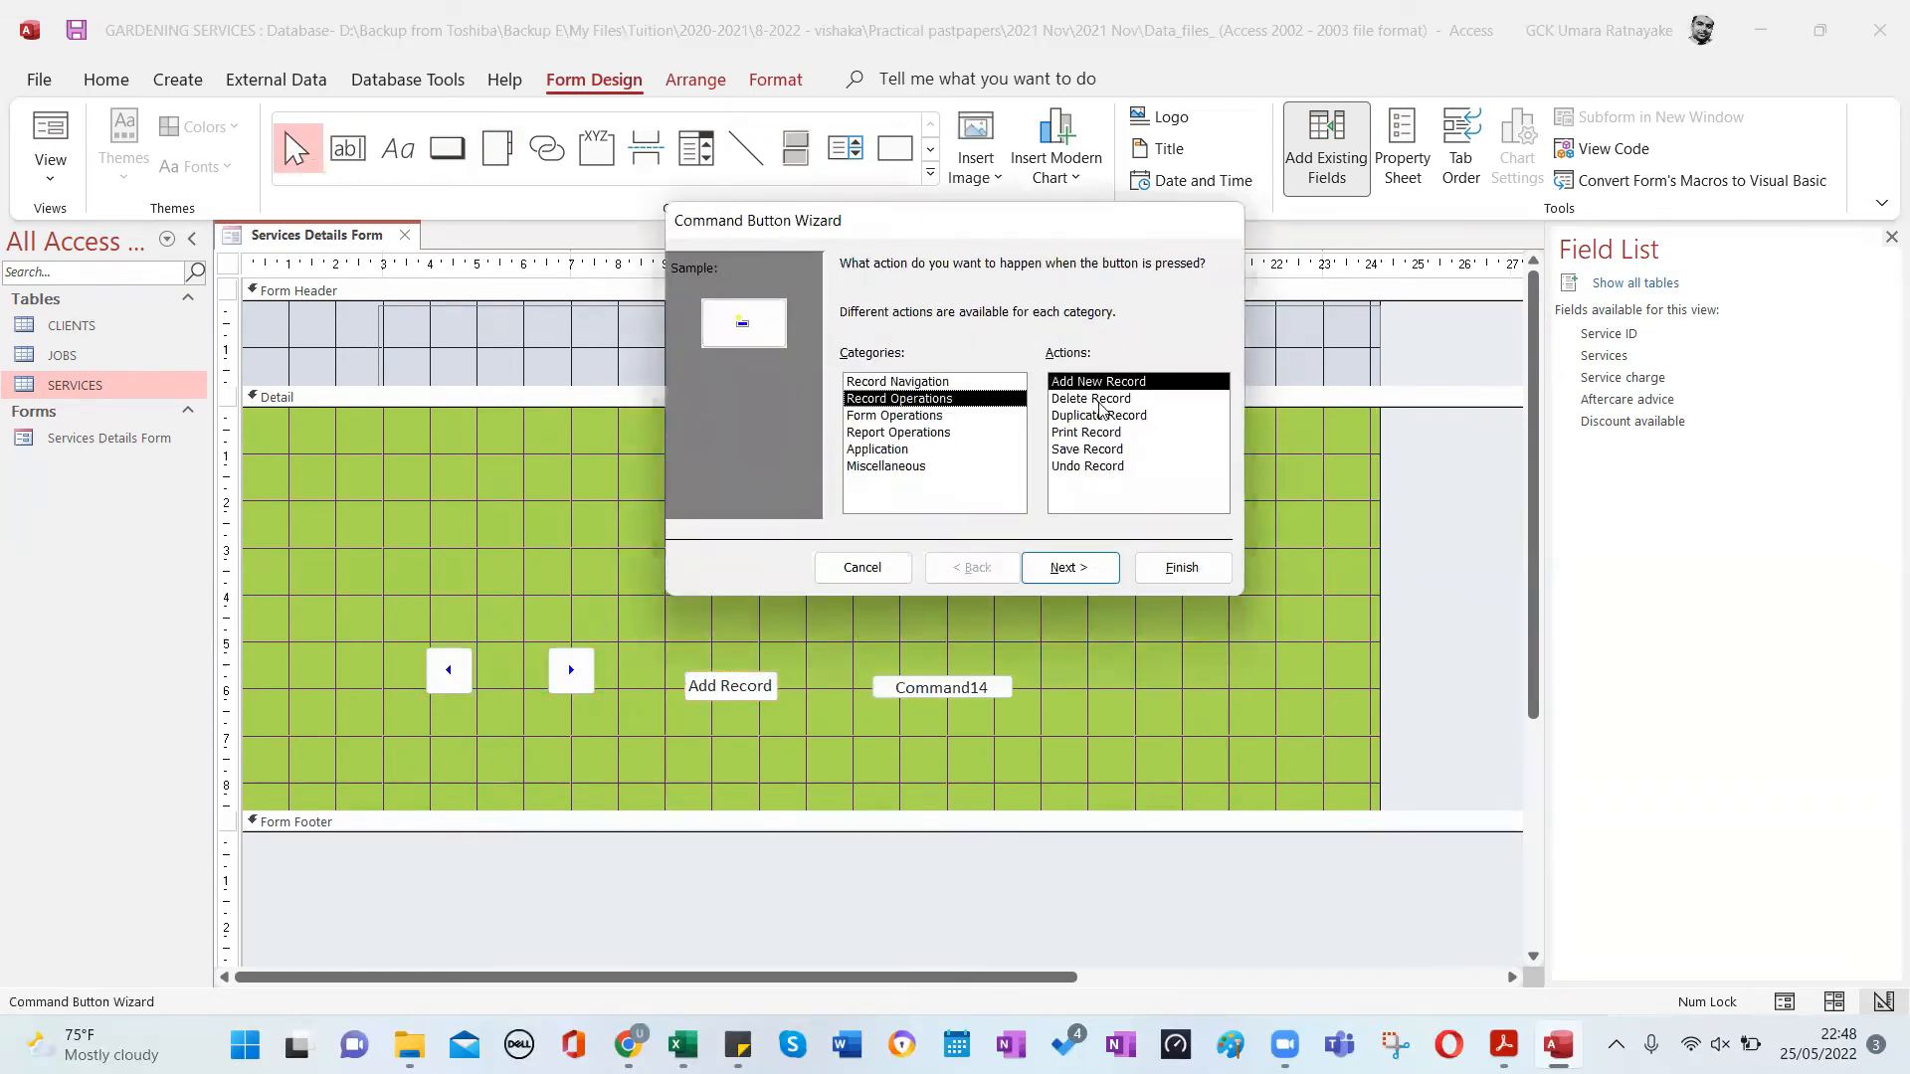
{"action": "left_click", "coordinate": [1094, 450]}
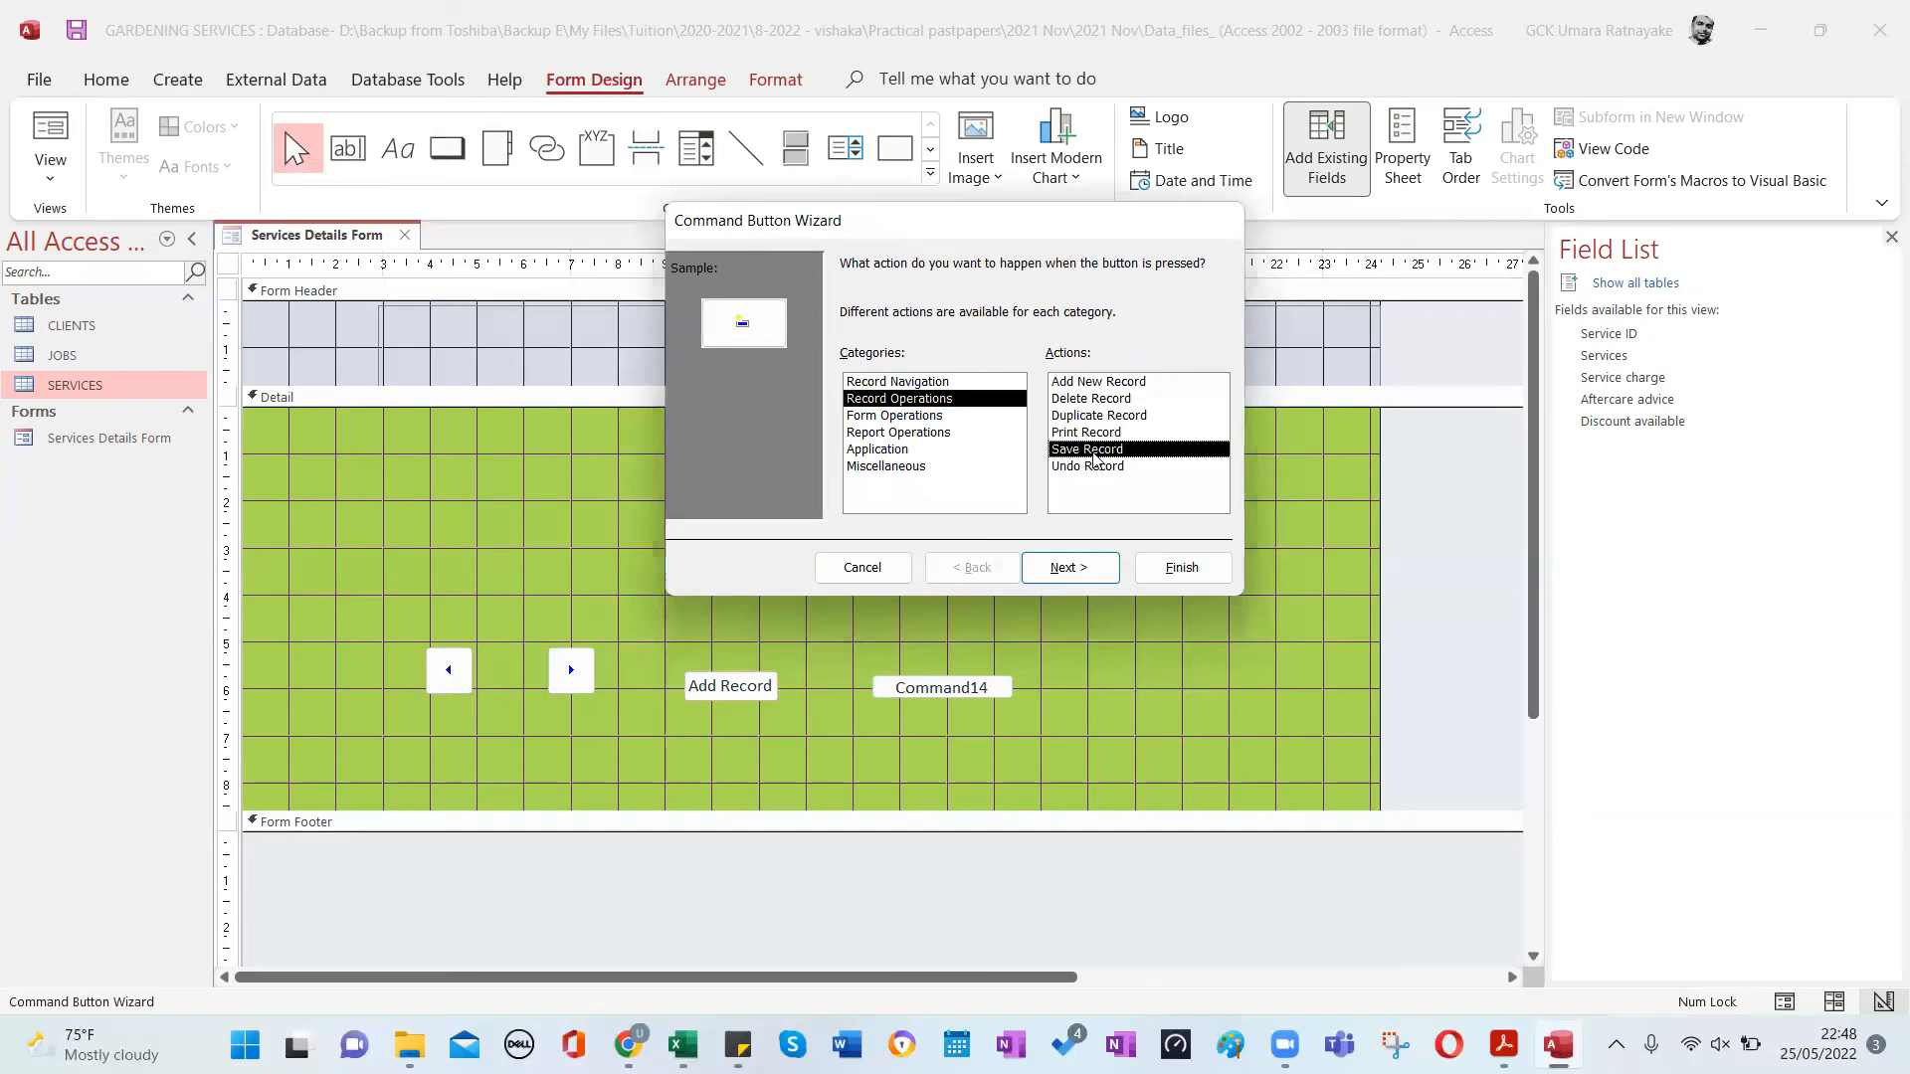
{"action": "left_click", "coordinate": [1069, 567]}
{"action": "left_click", "coordinate": [863, 368]}
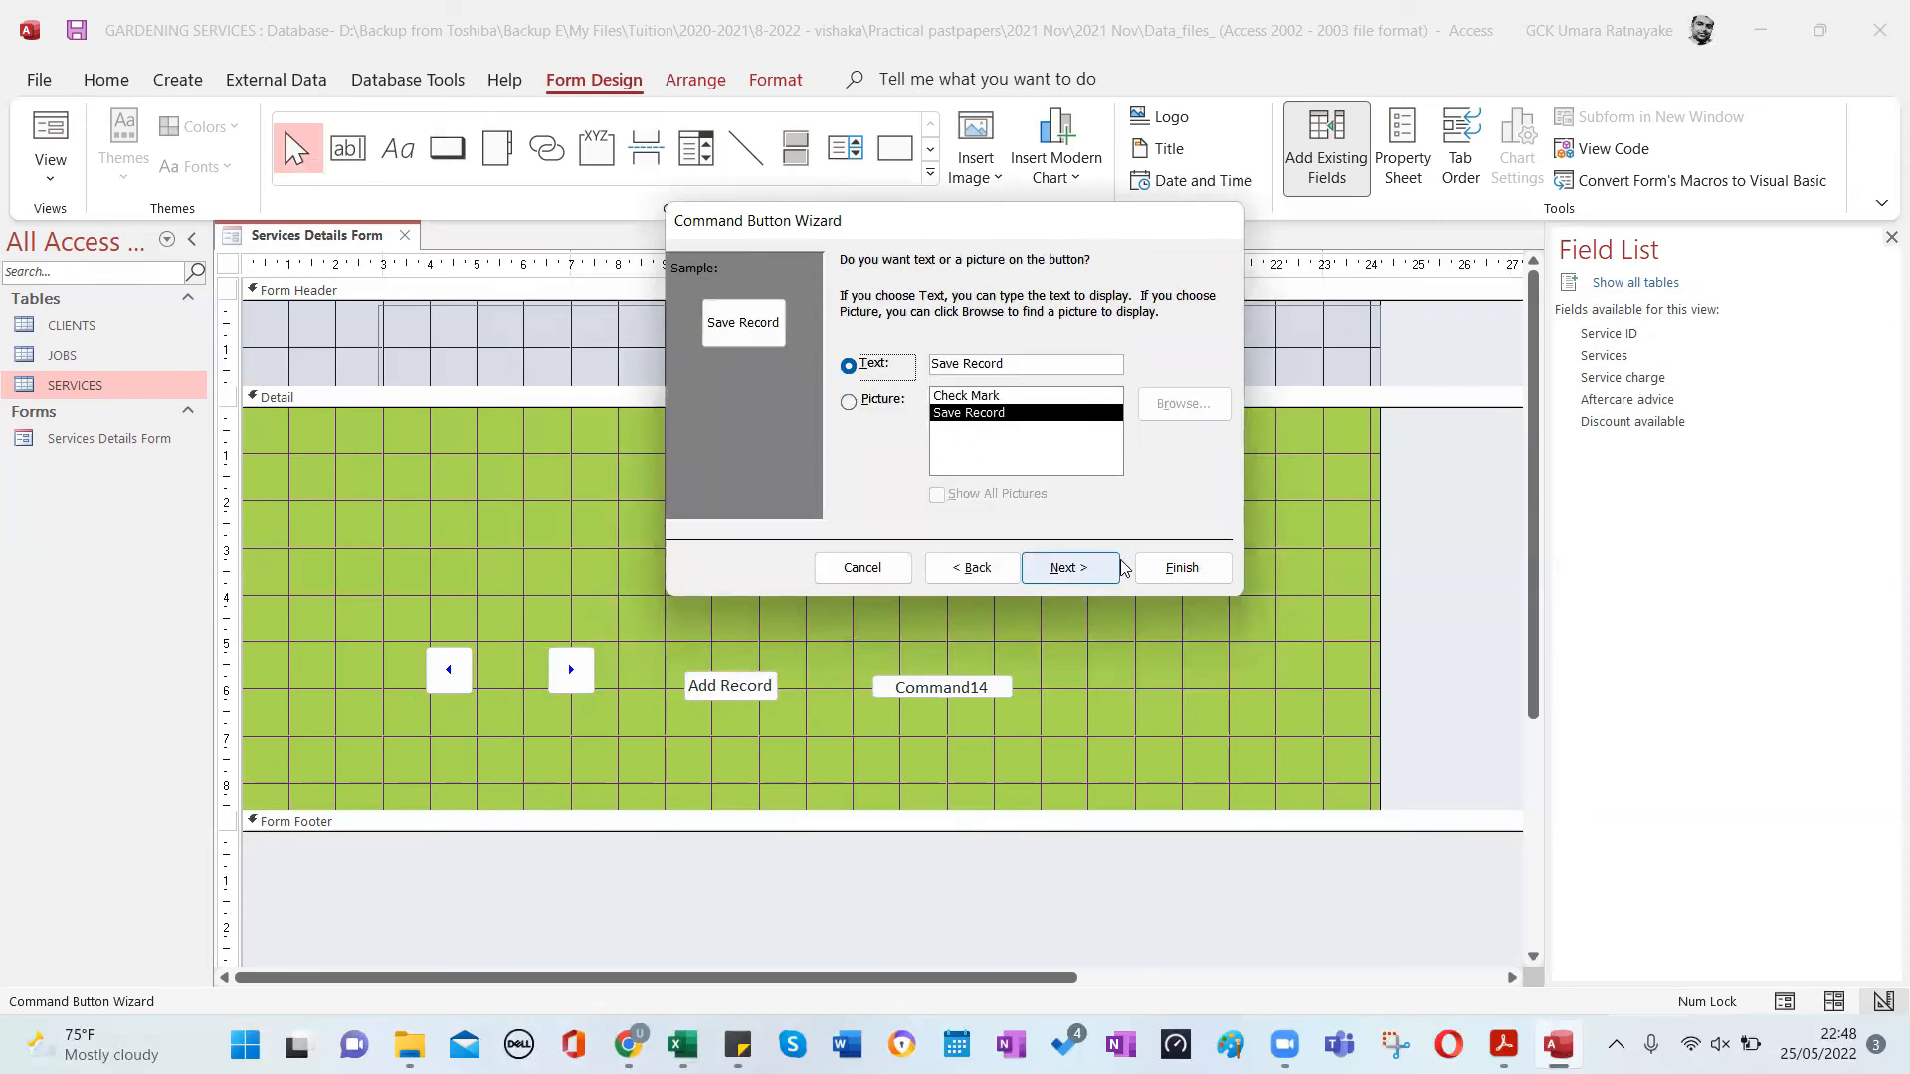
{"action": "left_click", "coordinate": [1139, 567]}
Add a Delete Record command button with the text caption Delete Record at the right end of the button row.
{"action": "left_click", "coordinate": [447, 149]}
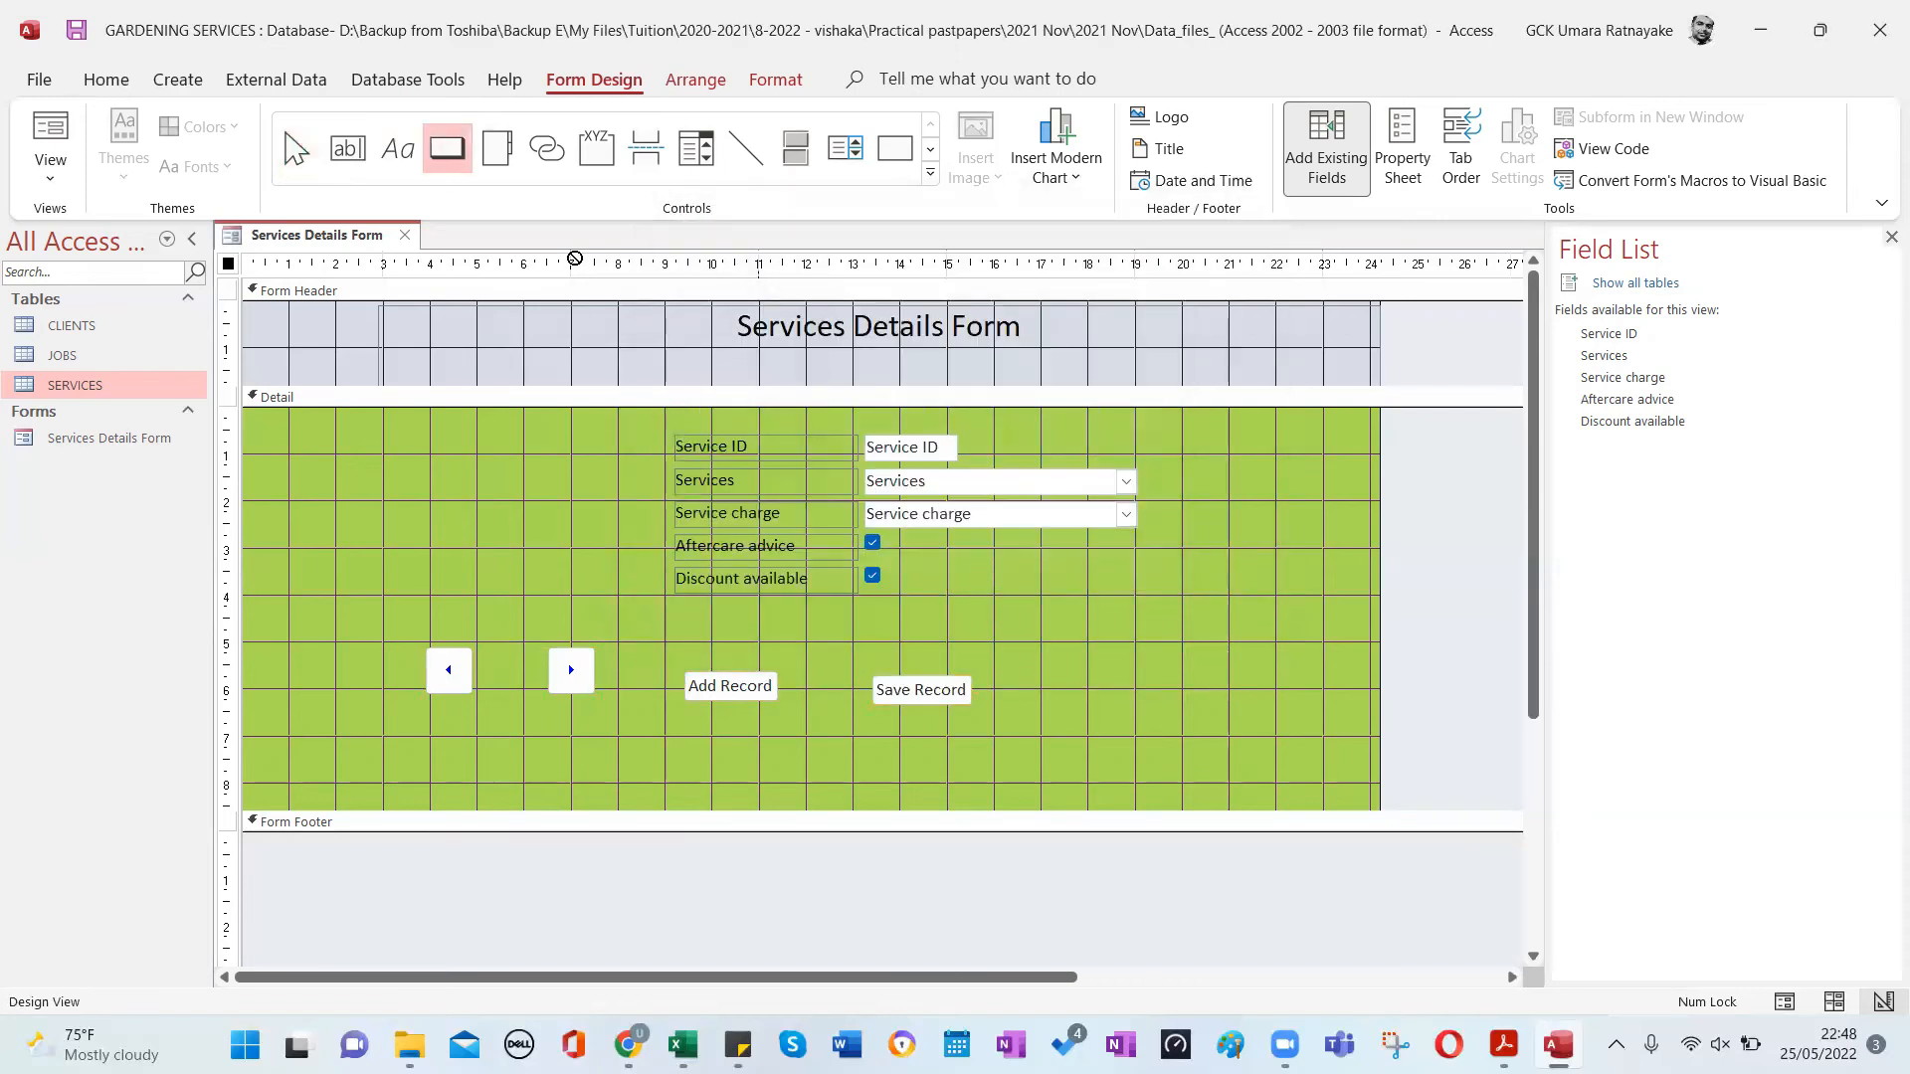
{"action": "left_click", "coordinate": [1007, 665]}
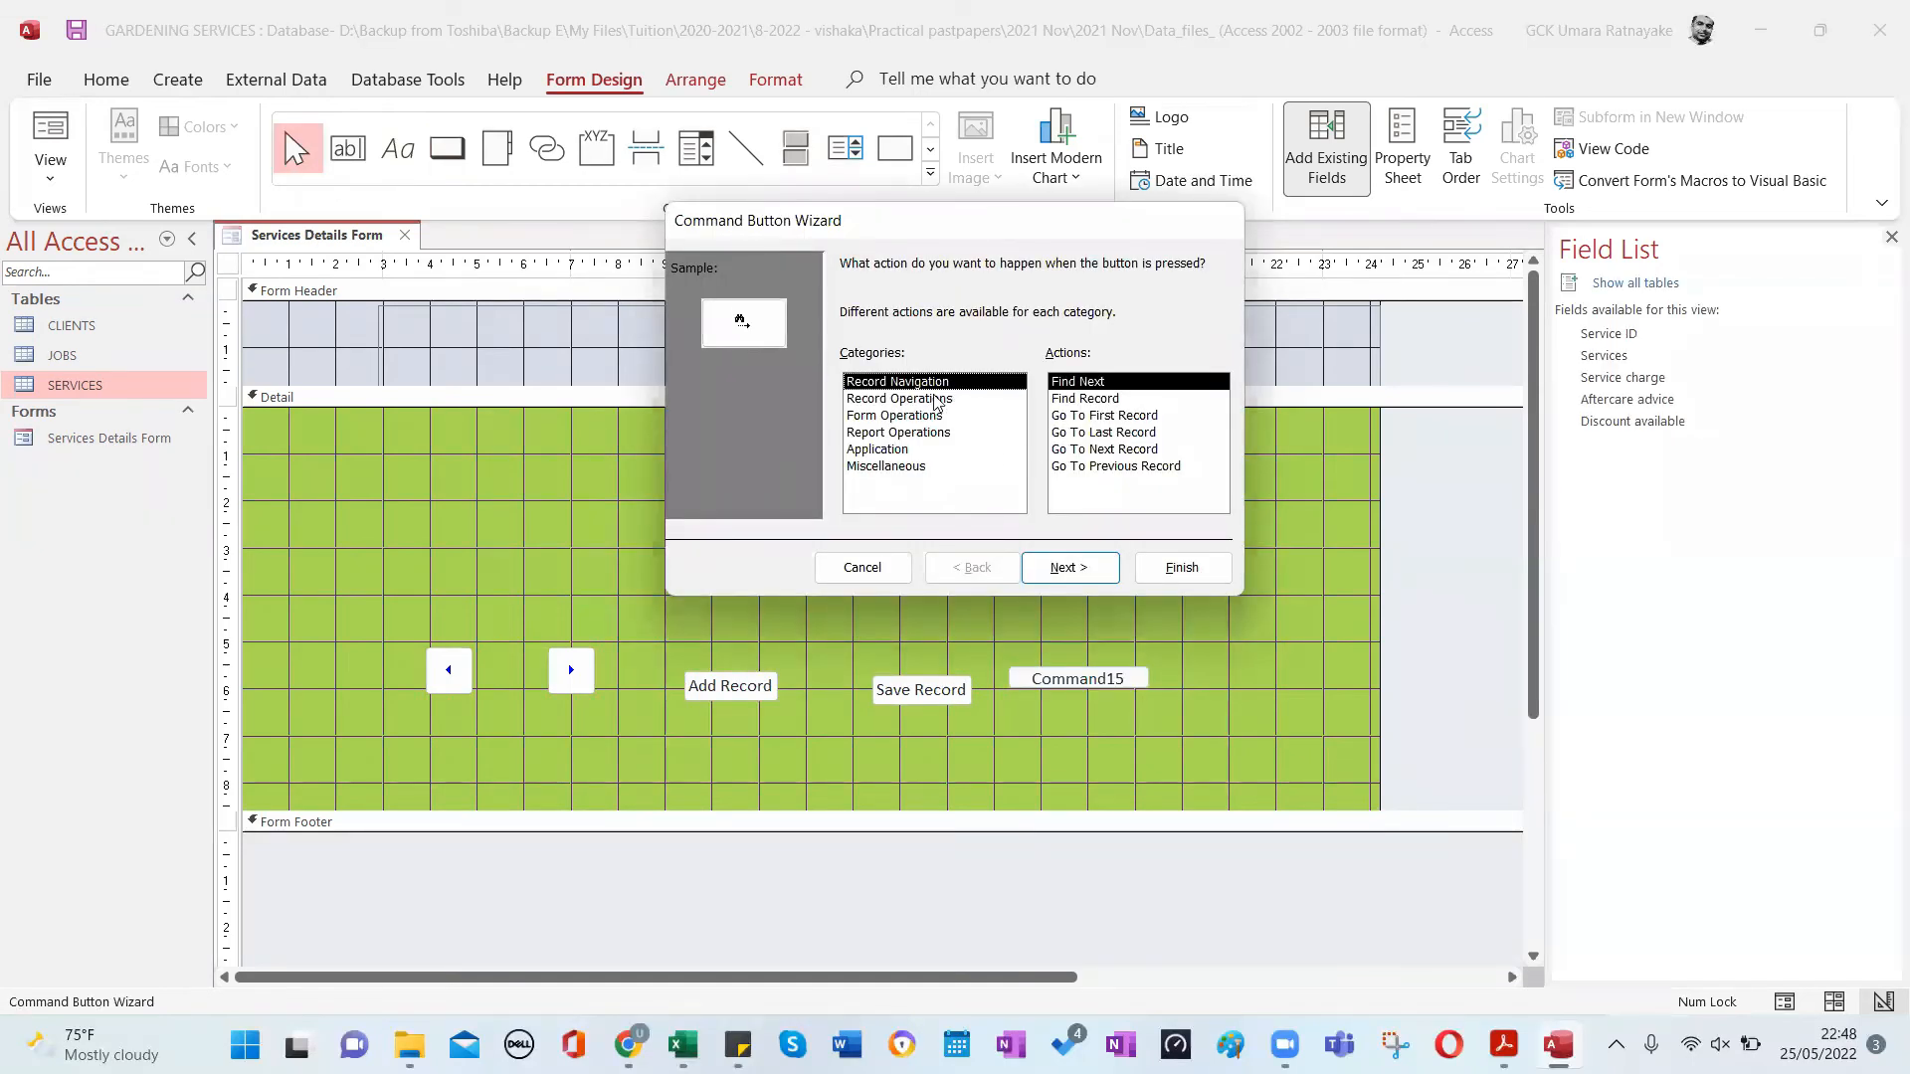
{"action": "left_click", "coordinate": [940, 398]}
{"action": "left_click", "coordinate": [1074, 399]}
{"action": "left_click", "coordinate": [1094, 573]}
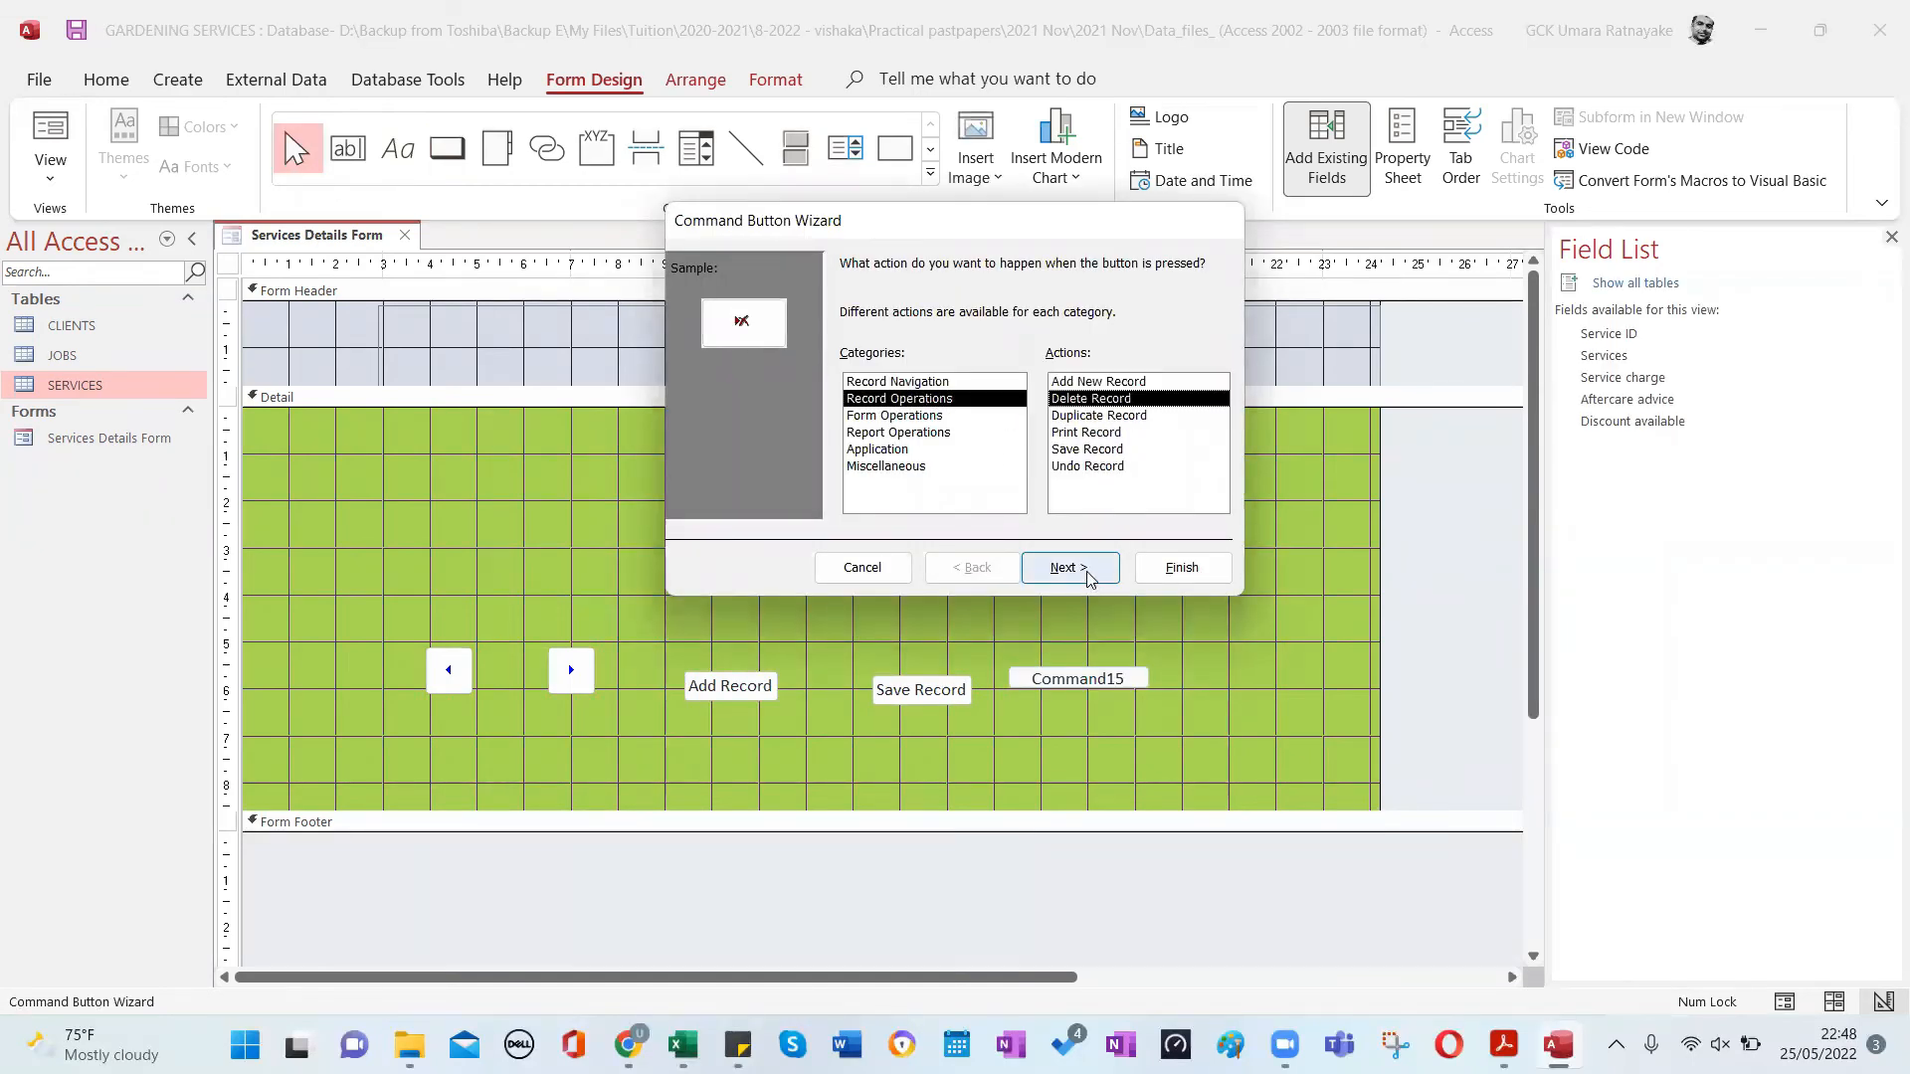
{"action": "left_click", "coordinate": [850, 368]}
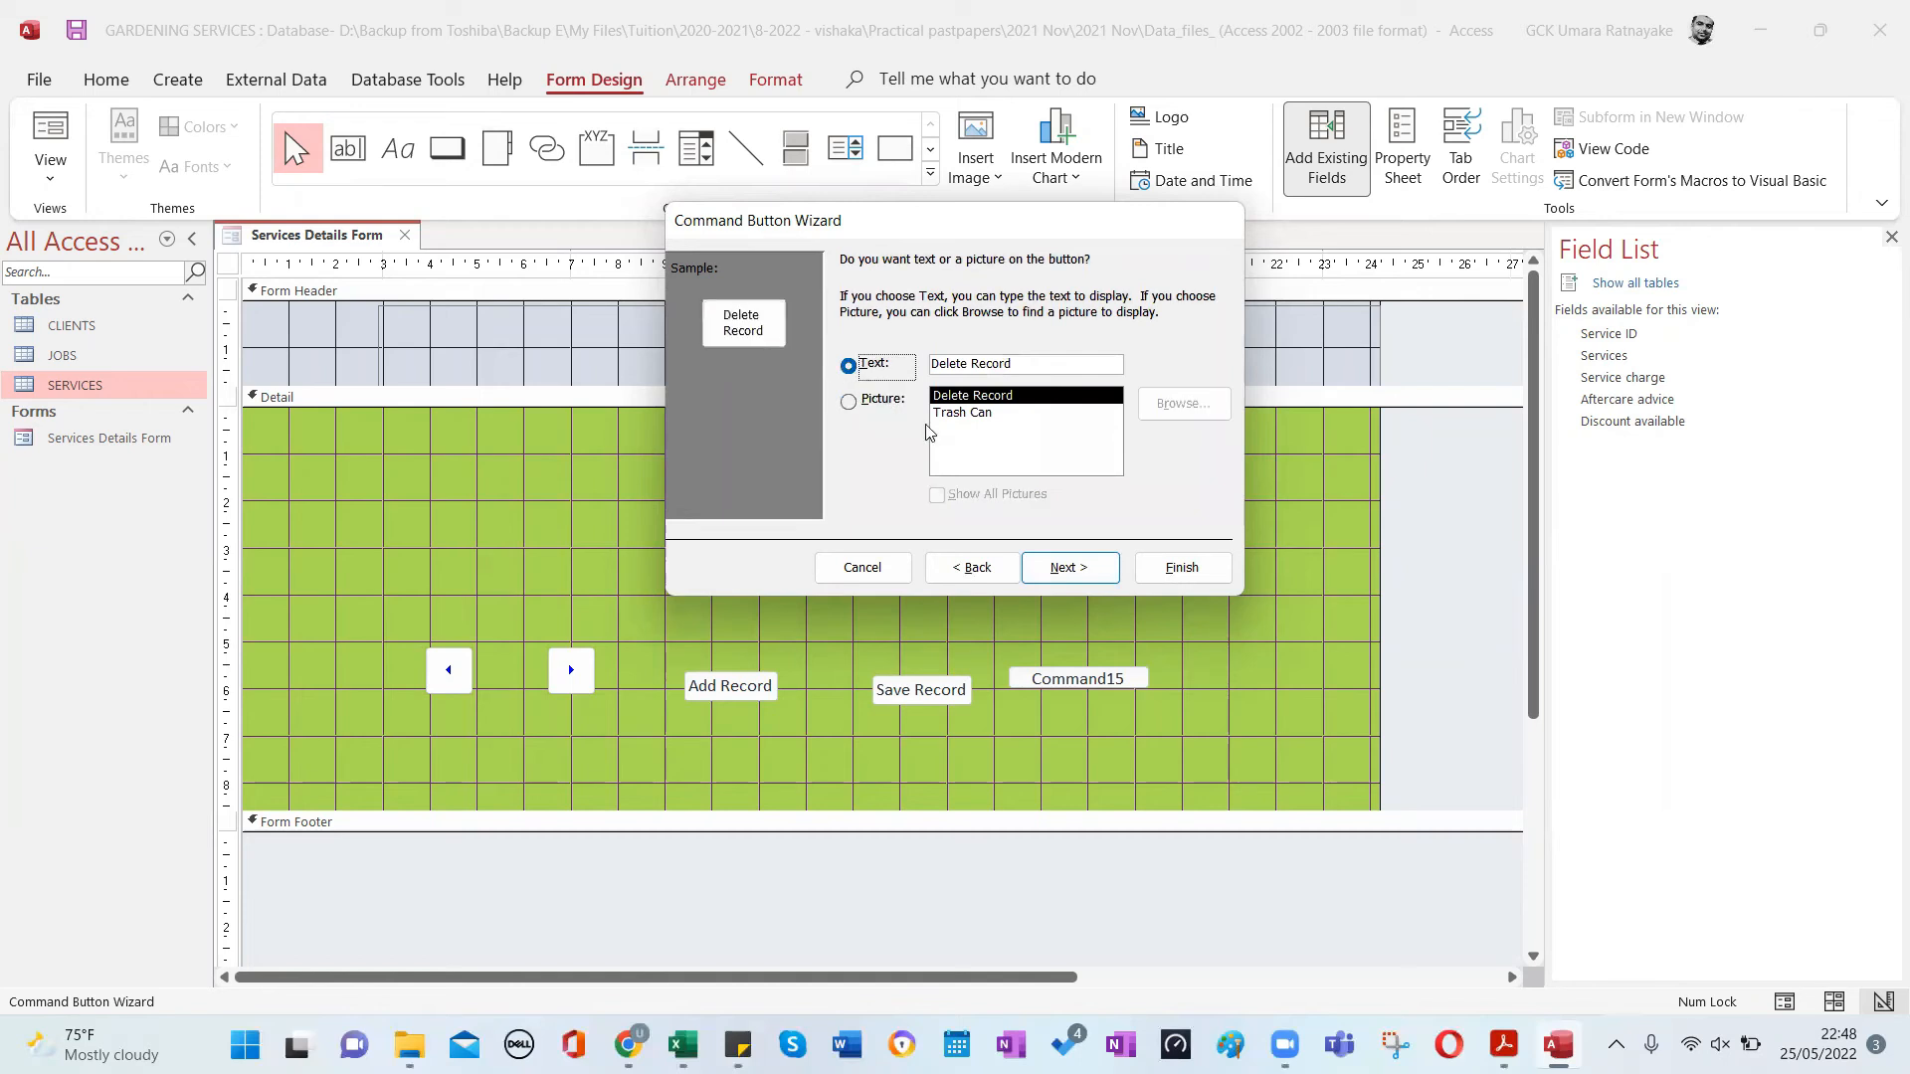
{"action": "left_click", "coordinate": [1180, 567]}
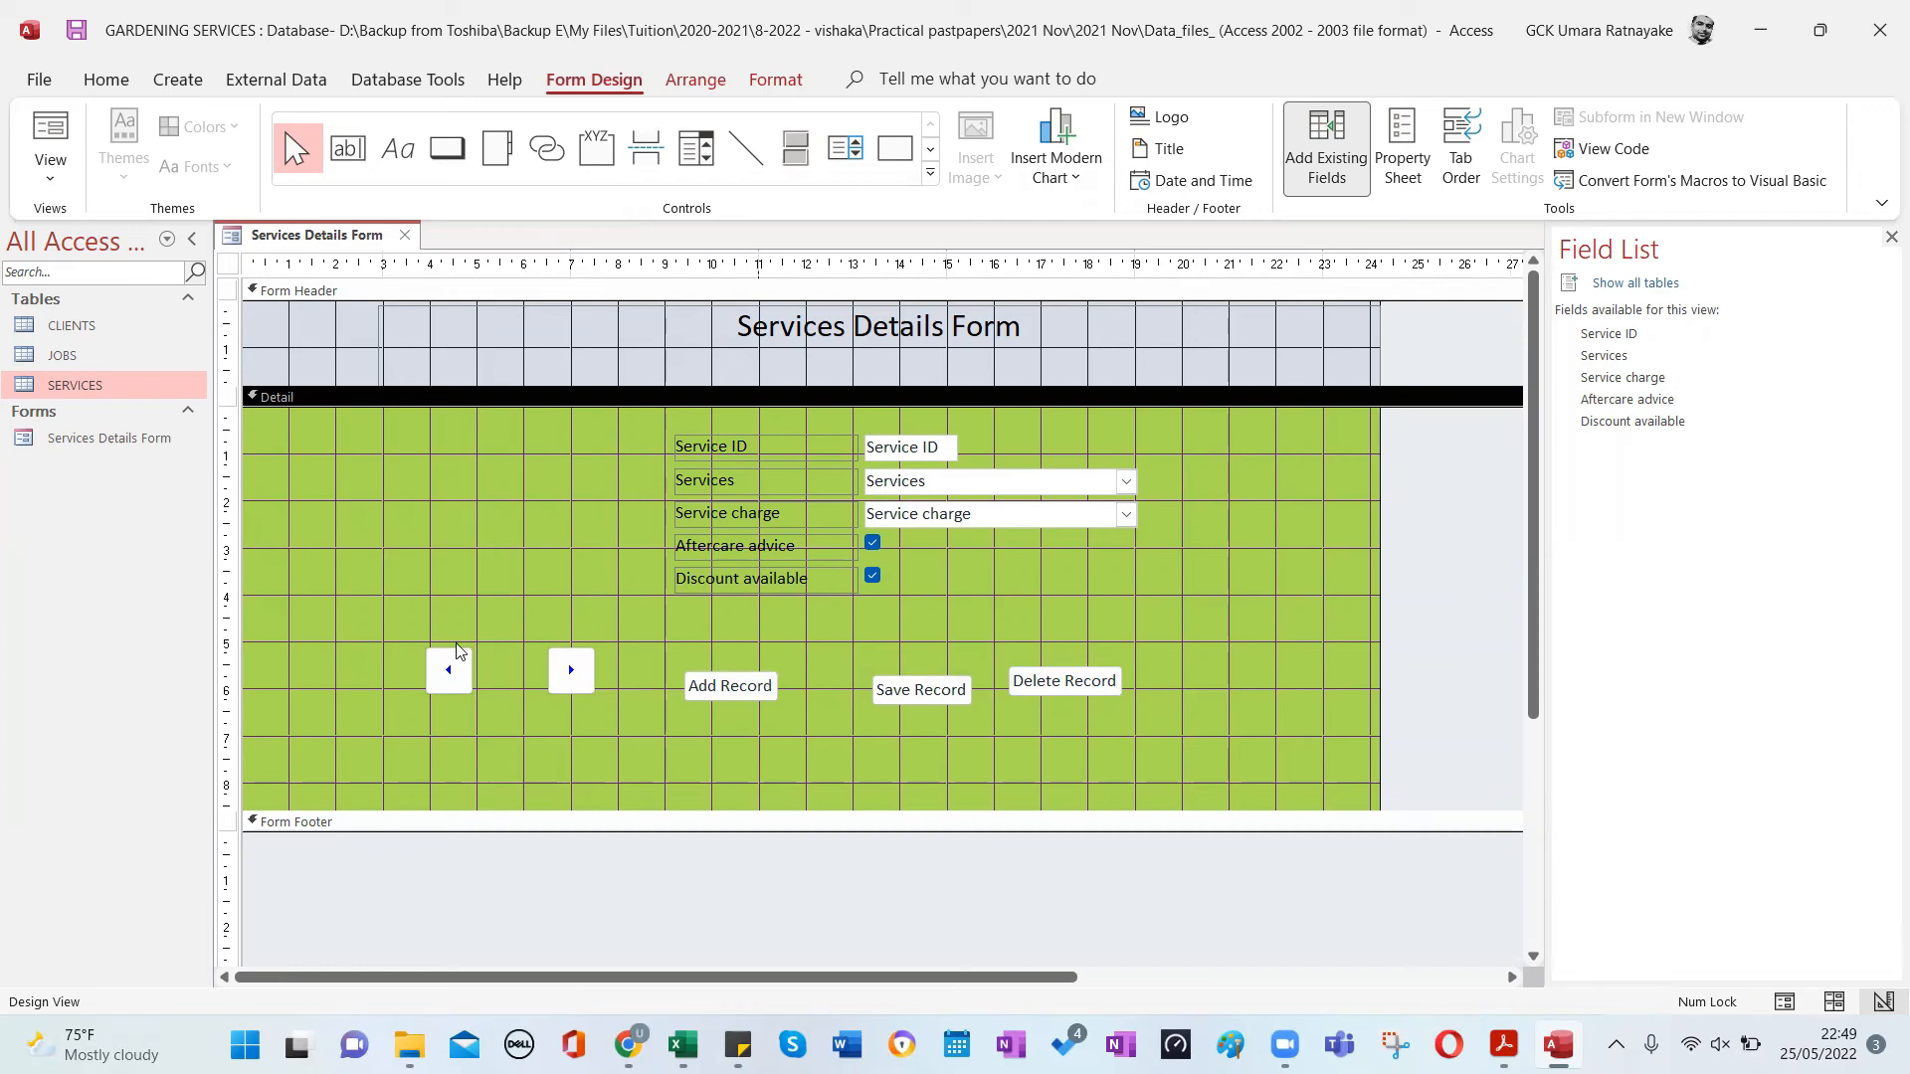
Arrange all five command buttons in a tabular layout and move the row to sit centred beneath the form's fields.
{"action": "left_click_drag", "start_coordinate": [397, 634], "coordinate": [1154, 714]}
{"action": "left_click", "coordinate": [1130, 758]}
{"action": "left_click_drag", "start_coordinate": [380, 621], "coordinate": [1160, 729]}
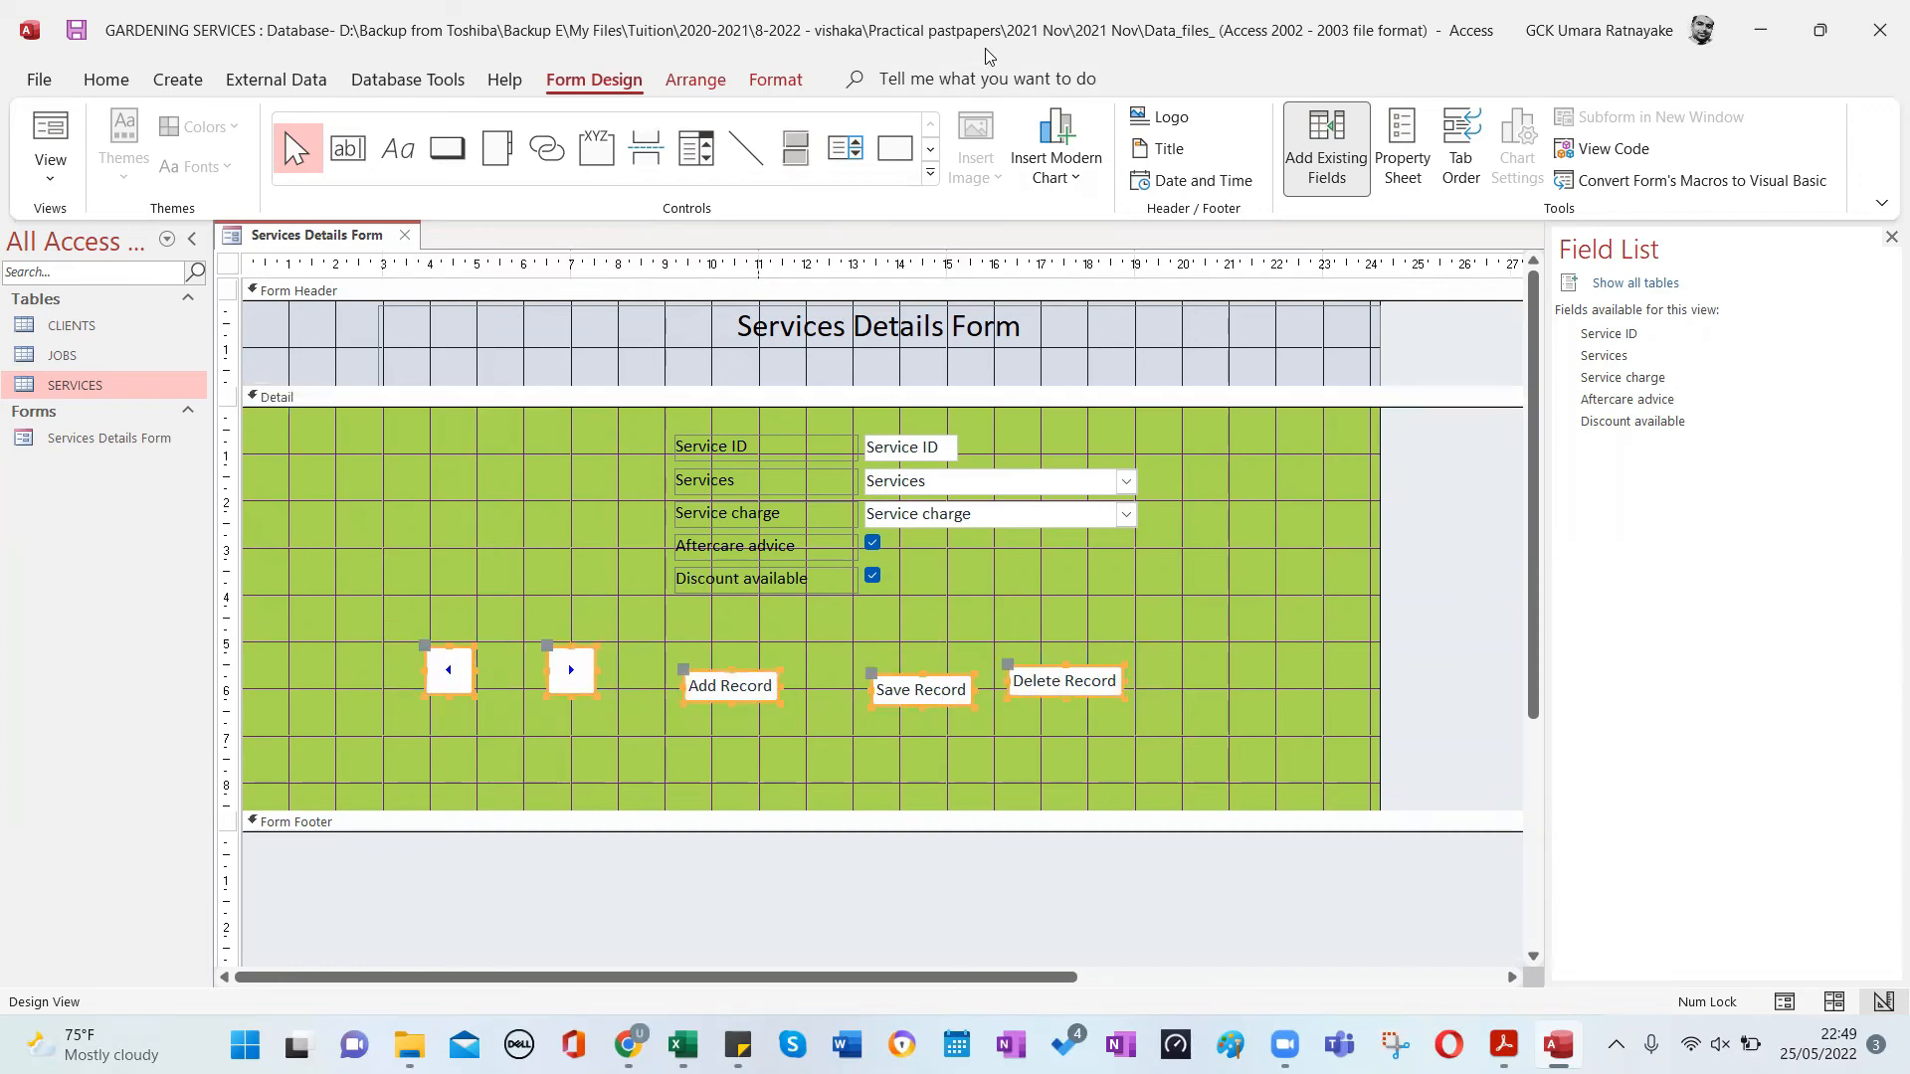
{"action": "left_click", "coordinate": [695, 79]}
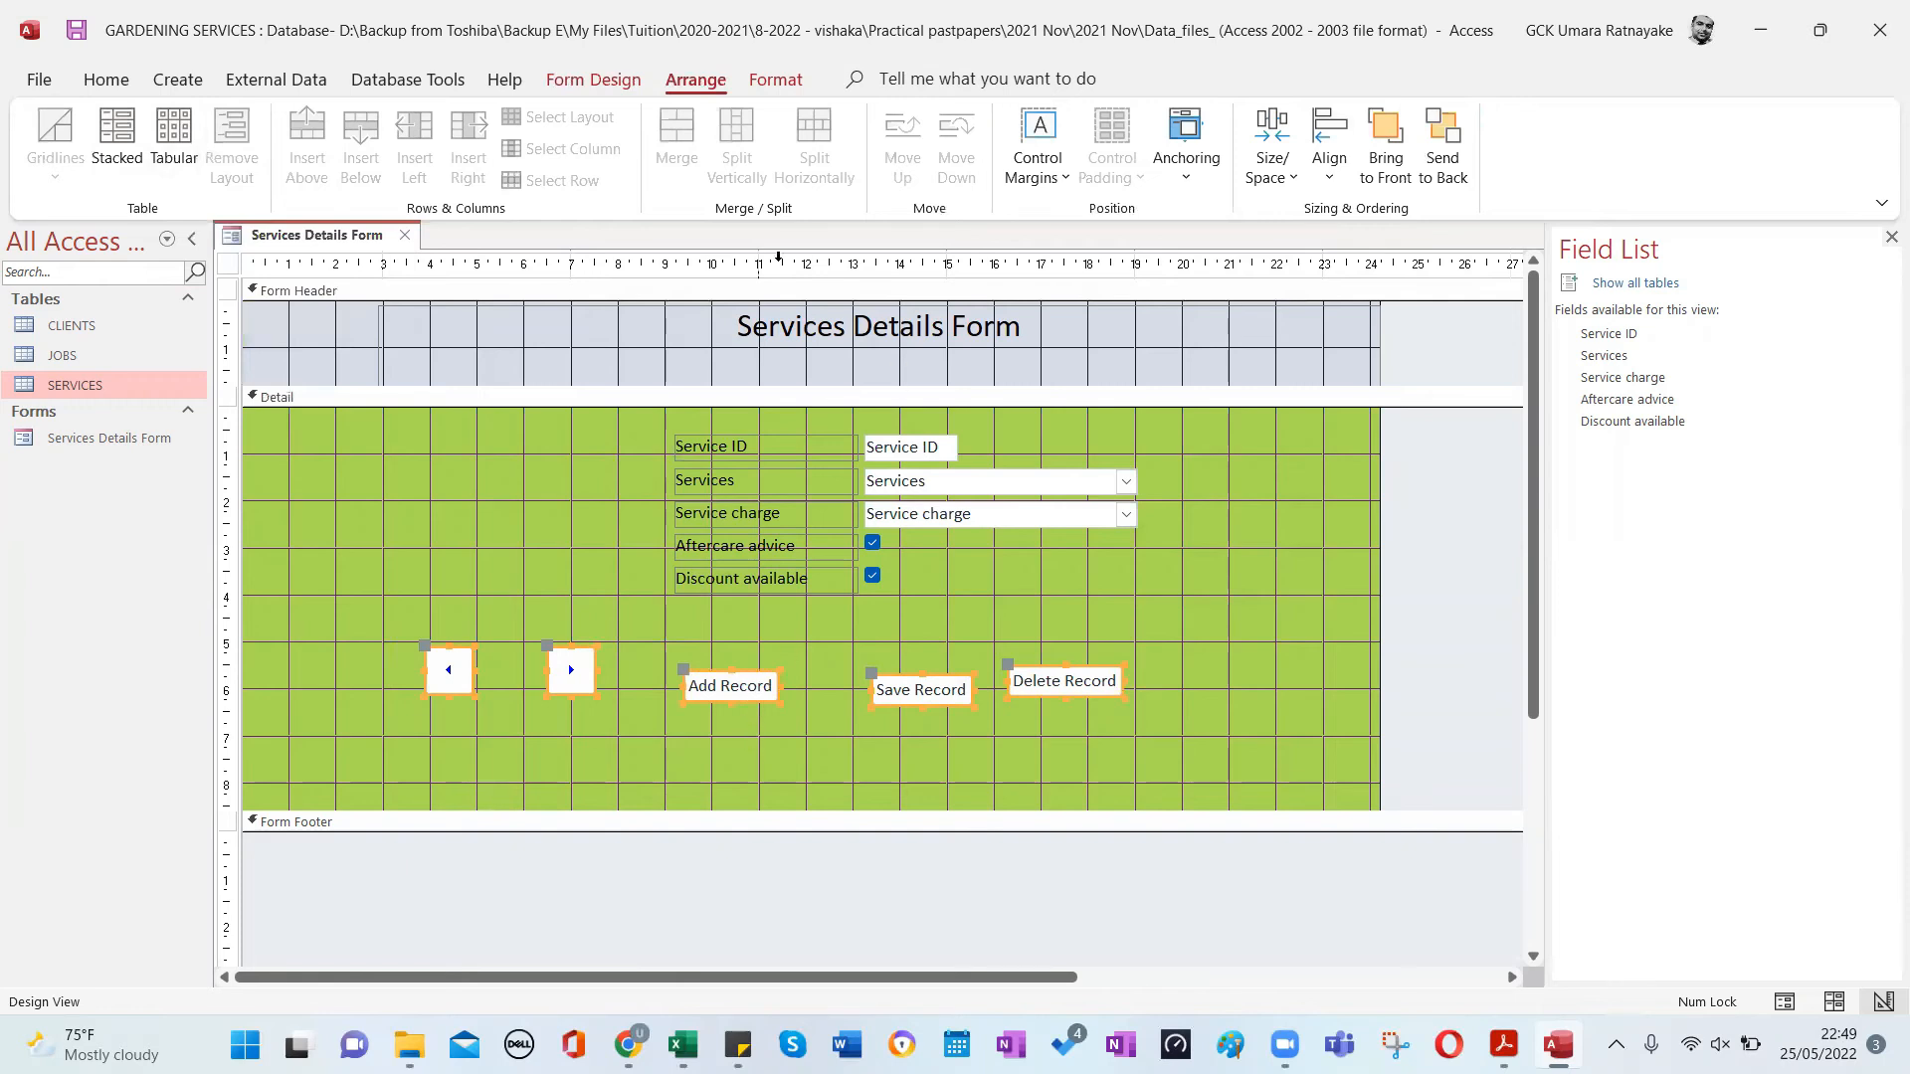
{"action": "left_click", "coordinate": [175, 134]}
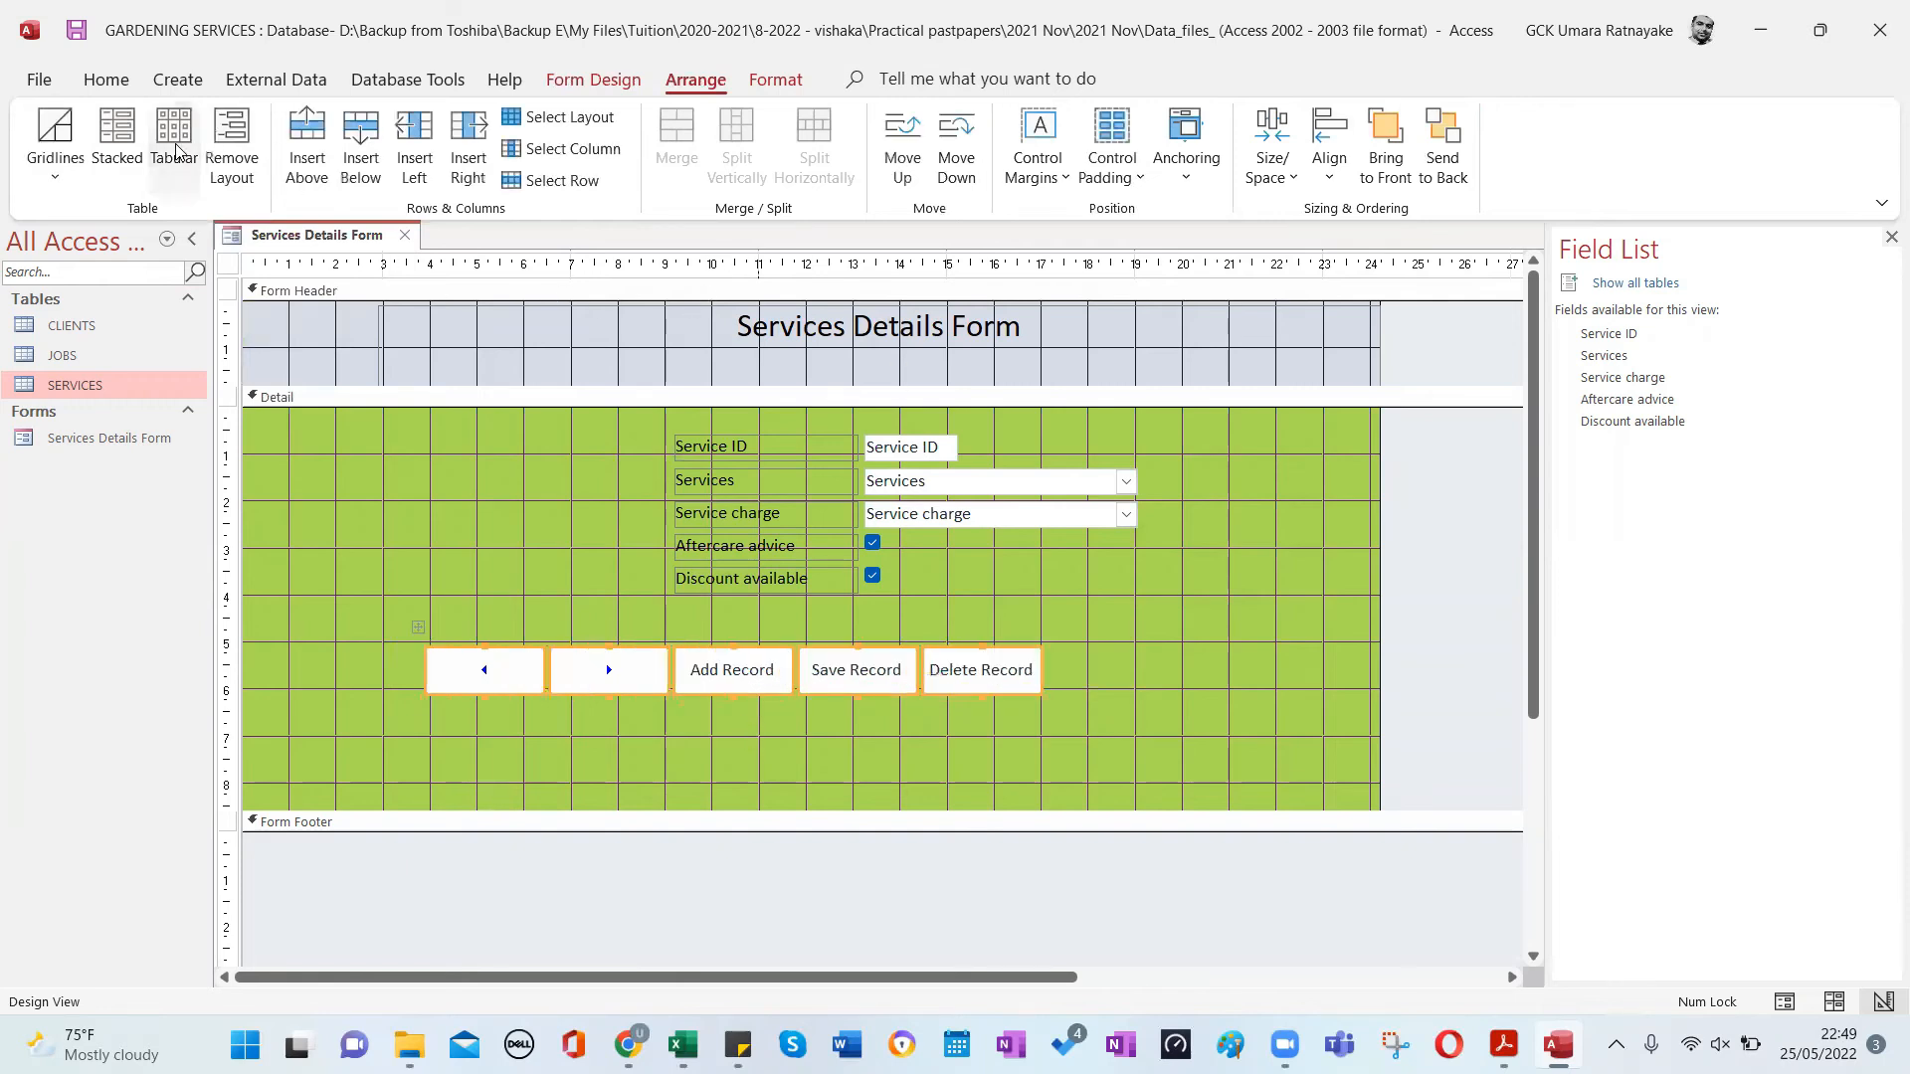
{"action": "left_click_drag", "start_coordinate": [533, 687], "coordinate": [678, 665]}
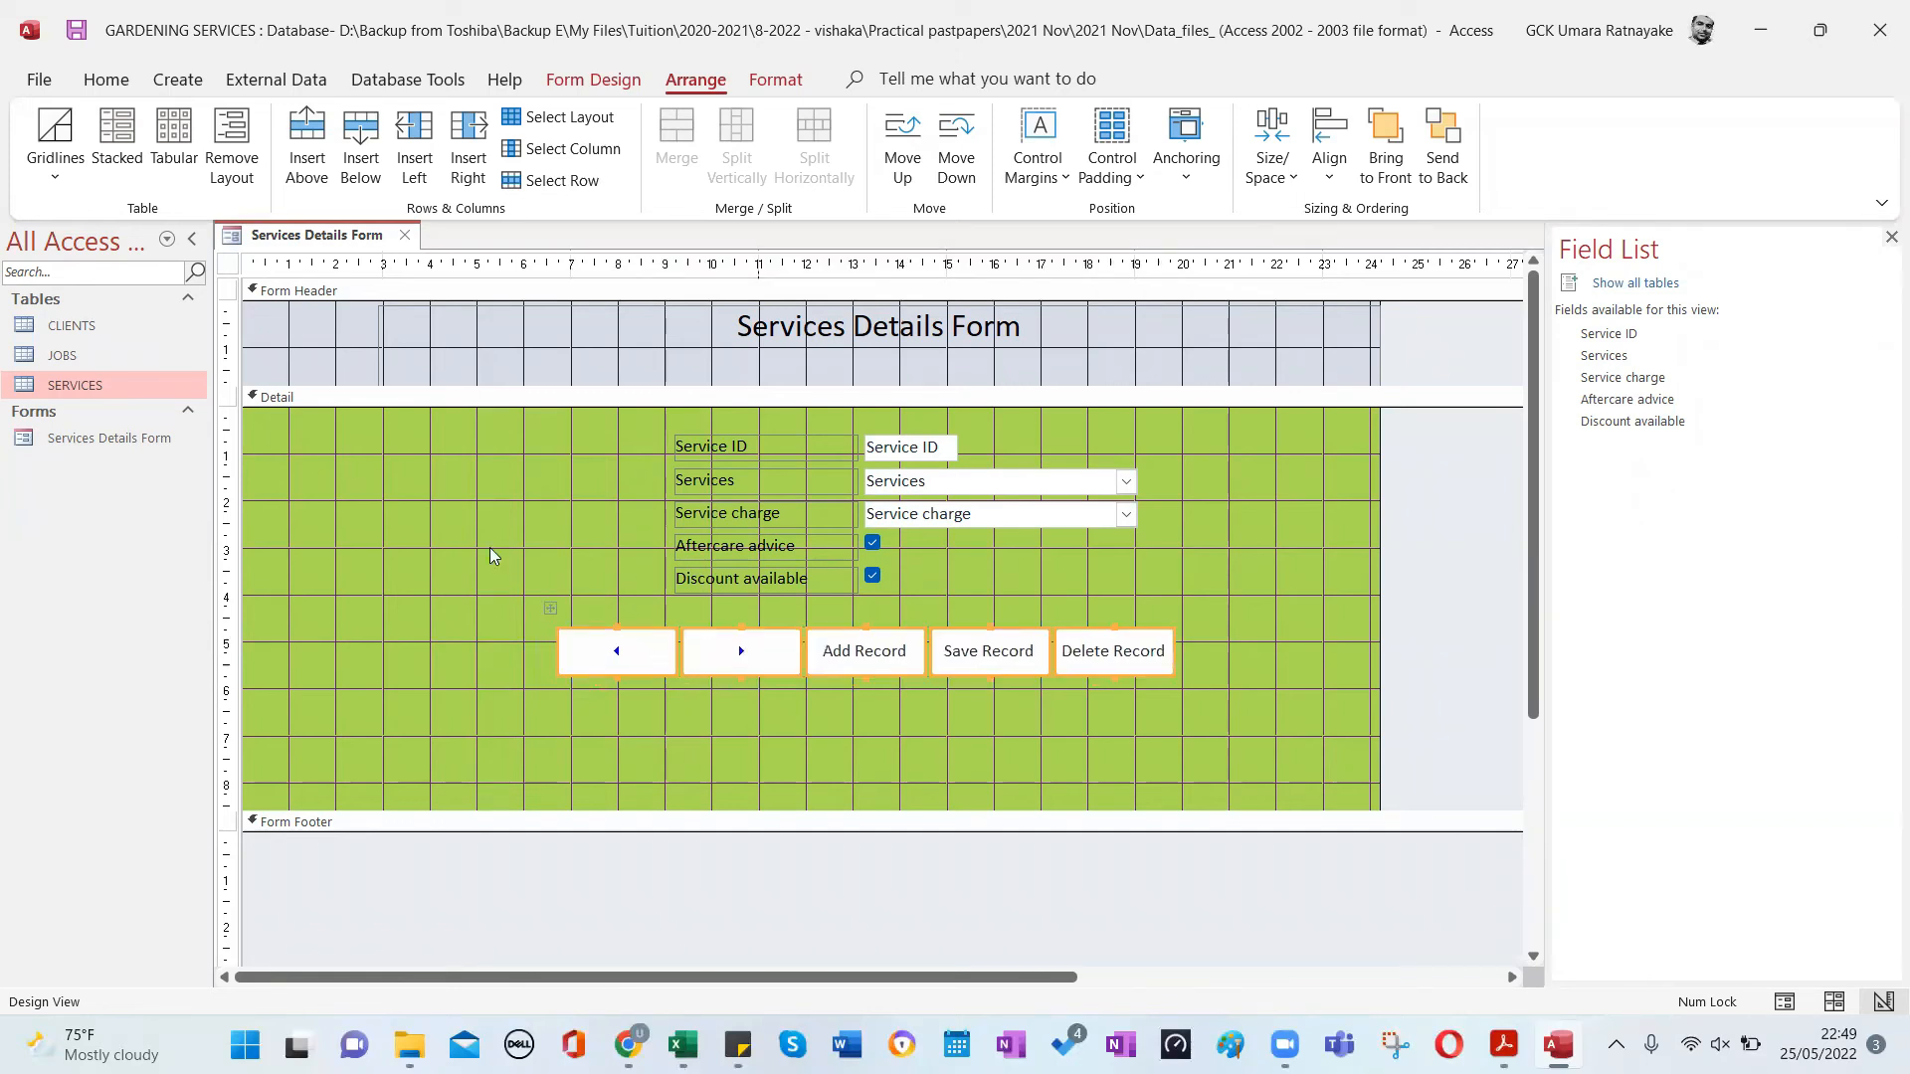
{"action": "left_click", "coordinate": [530, 554]}
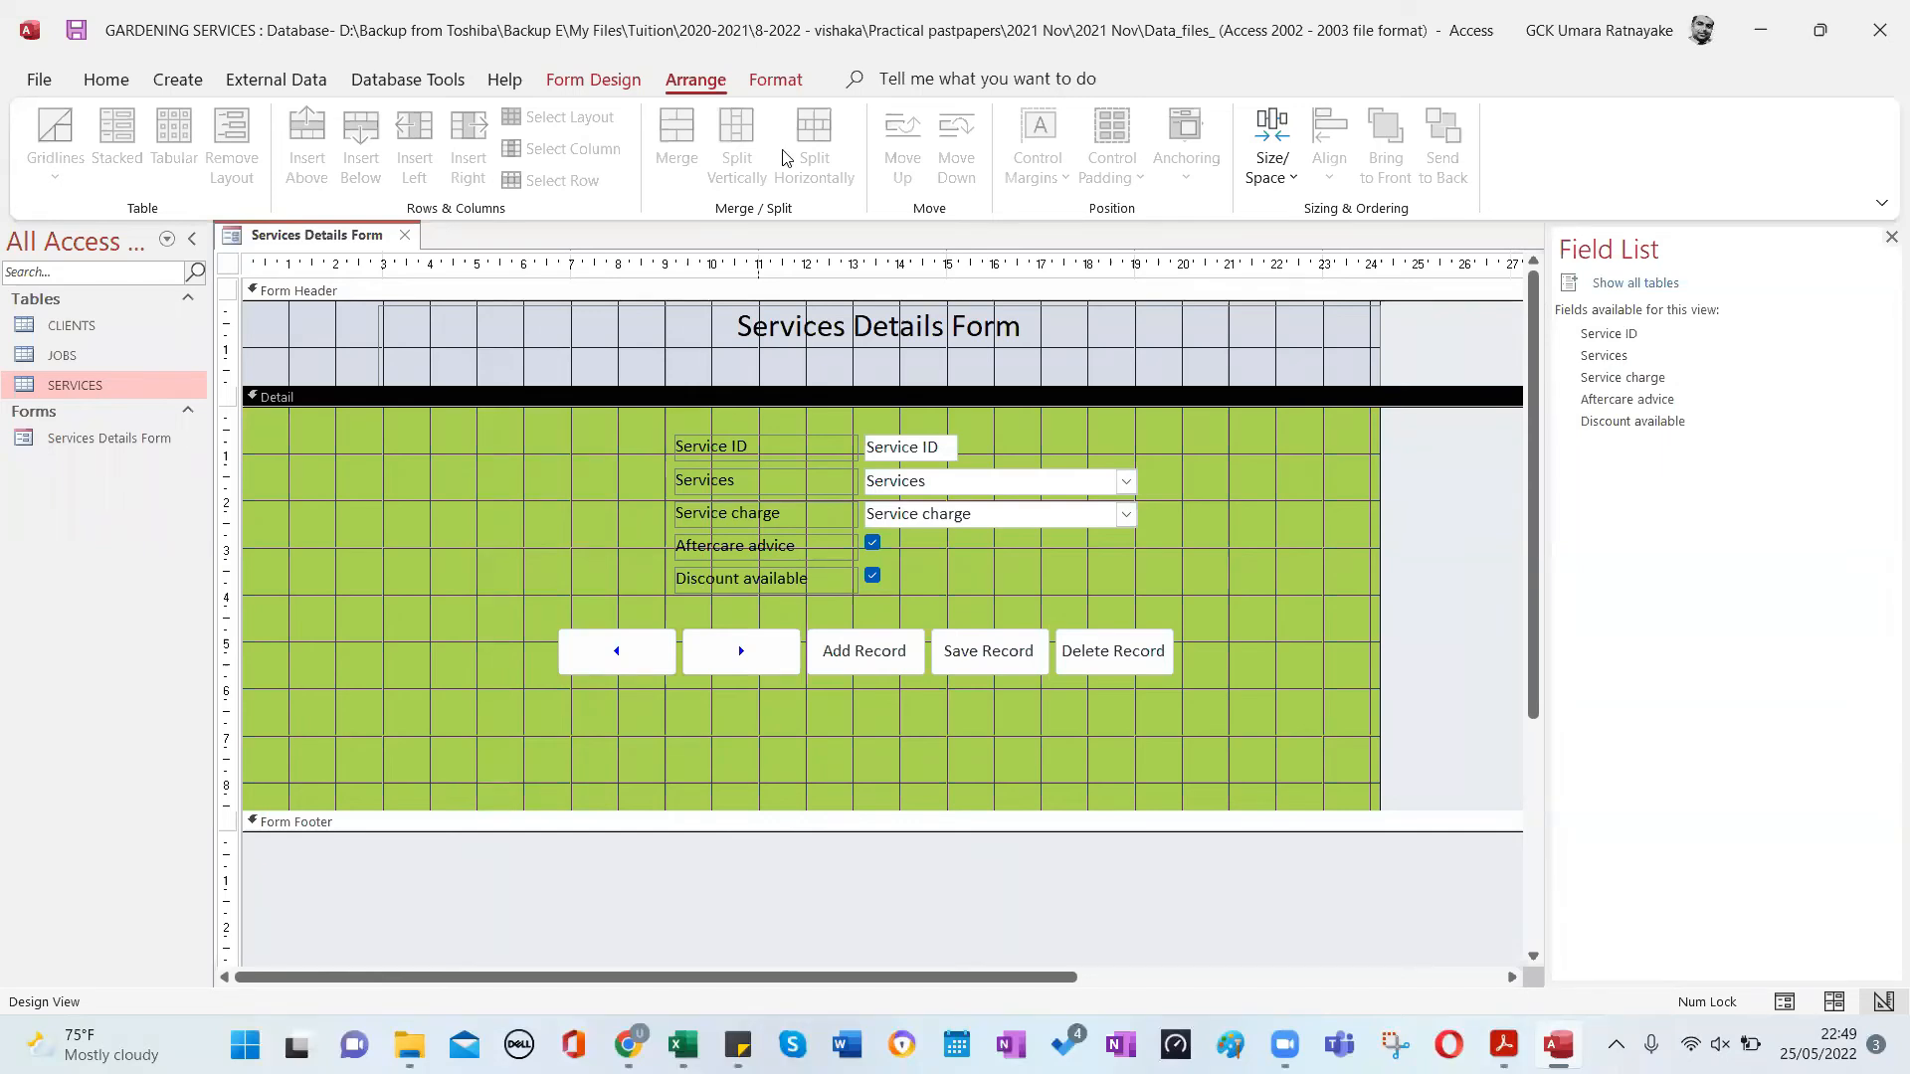
Narrow the Services Details Form title box to about 14 cm and centre it above the fields in the header.
{"action": "left_click", "coordinate": [1315, 350]}
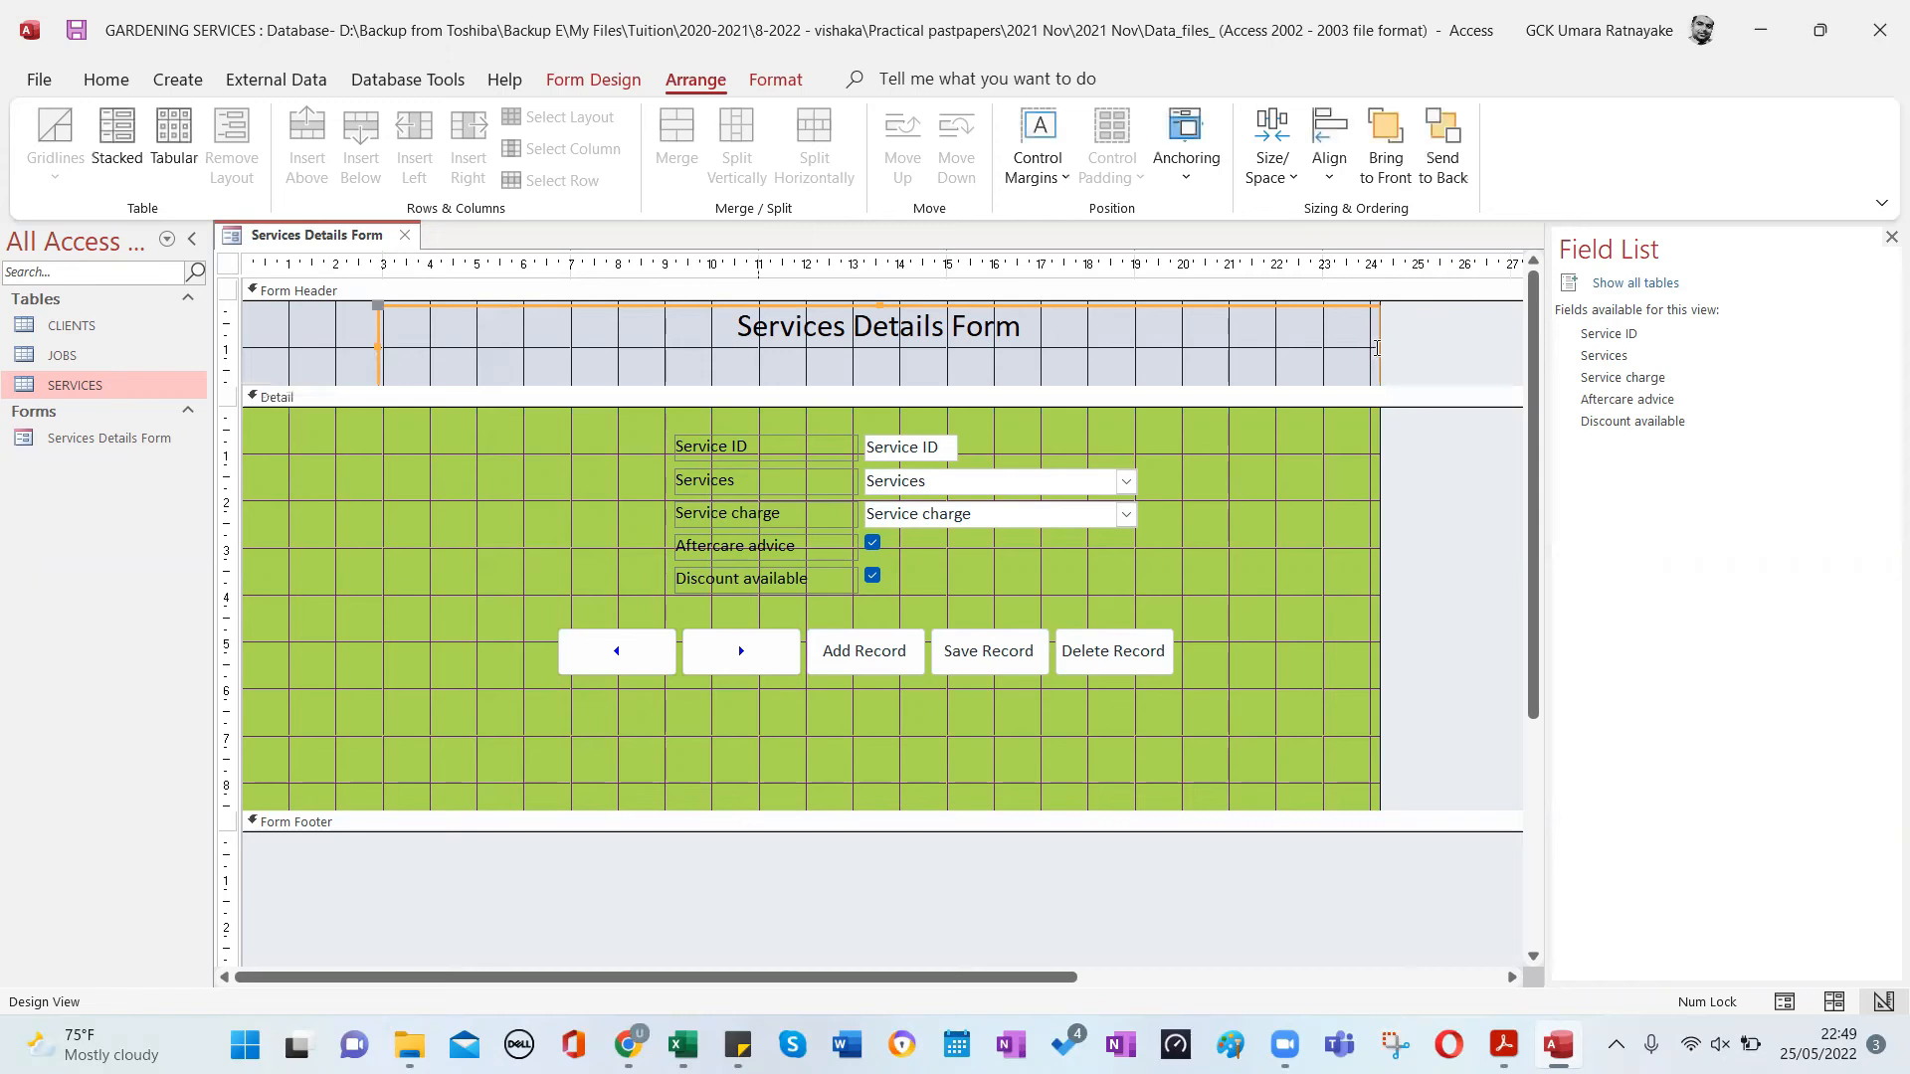
{"action": "left_click_drag", "start_coordinate": [579, 309], "coordinate": [522, 310]}
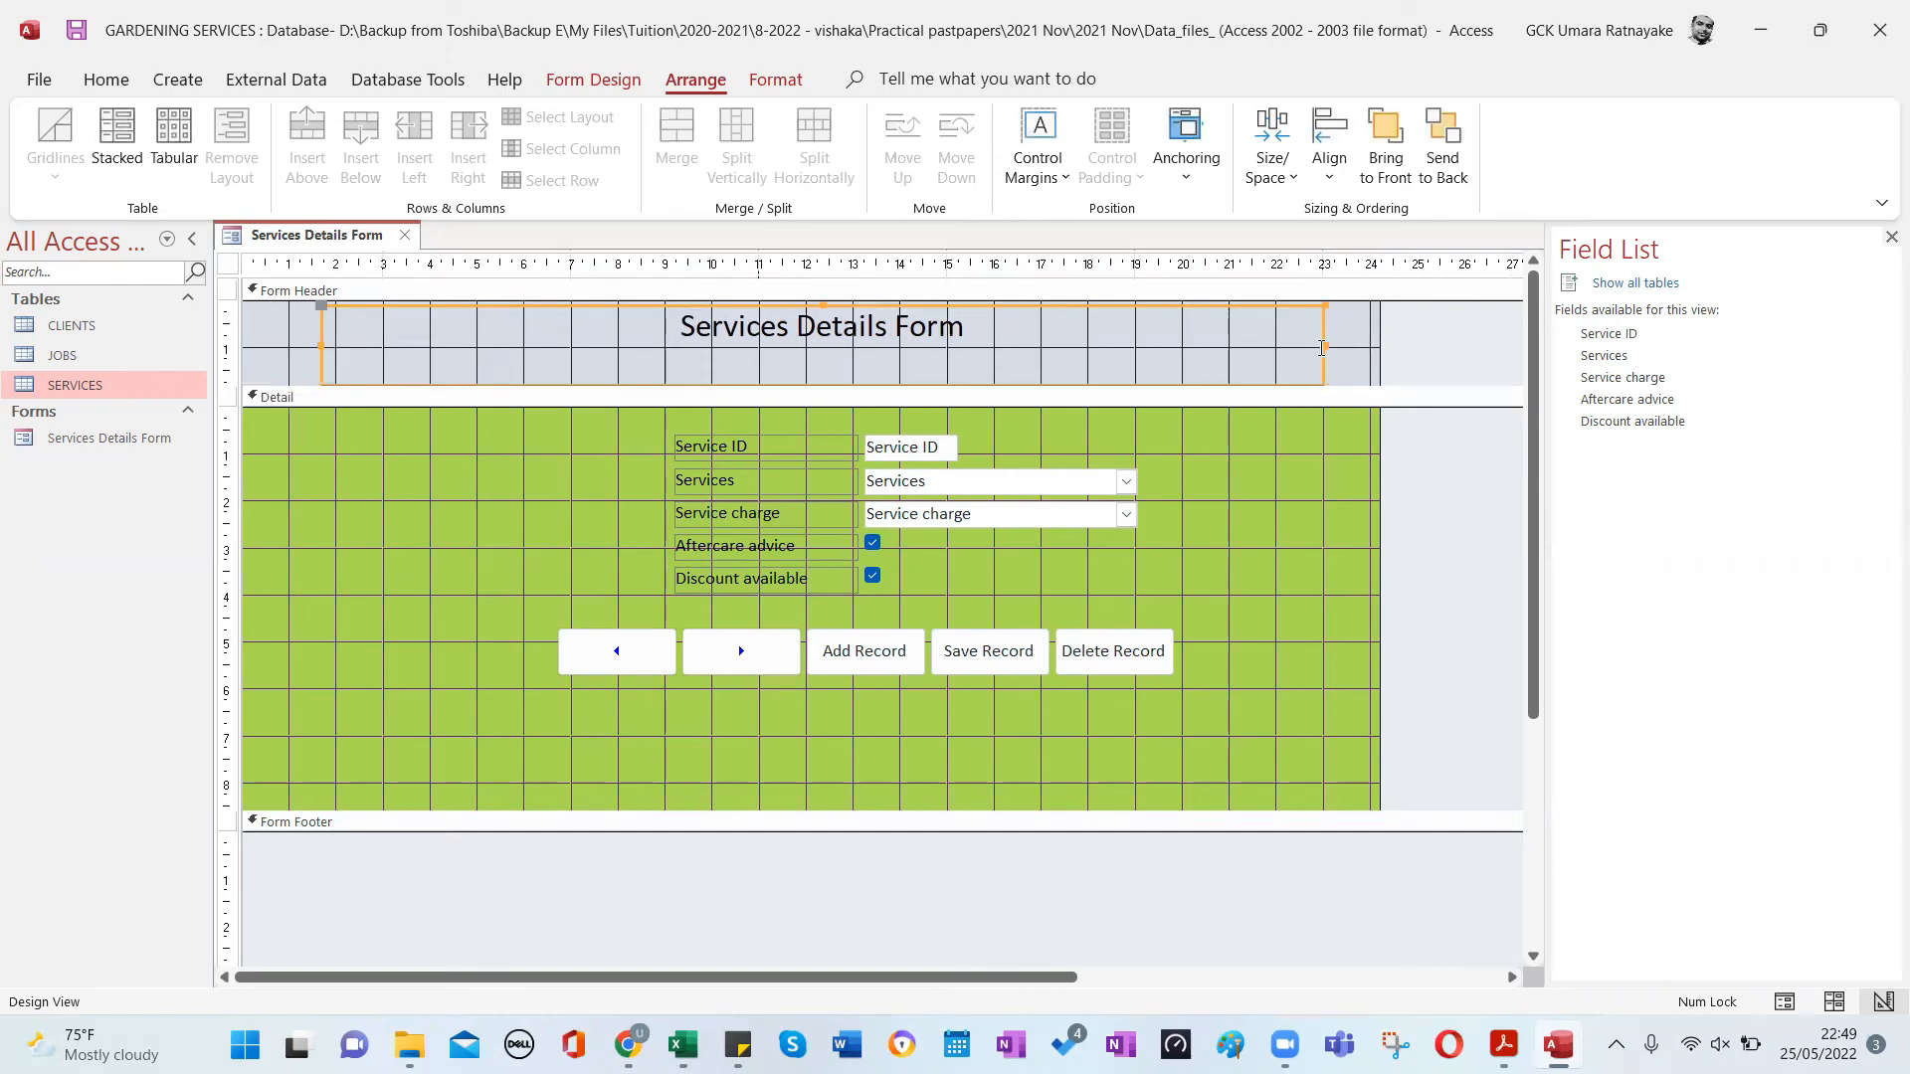
{"action": "left_click_drag", "start_coordinate": [1325, 345], "coordinate": [1086, 345]}
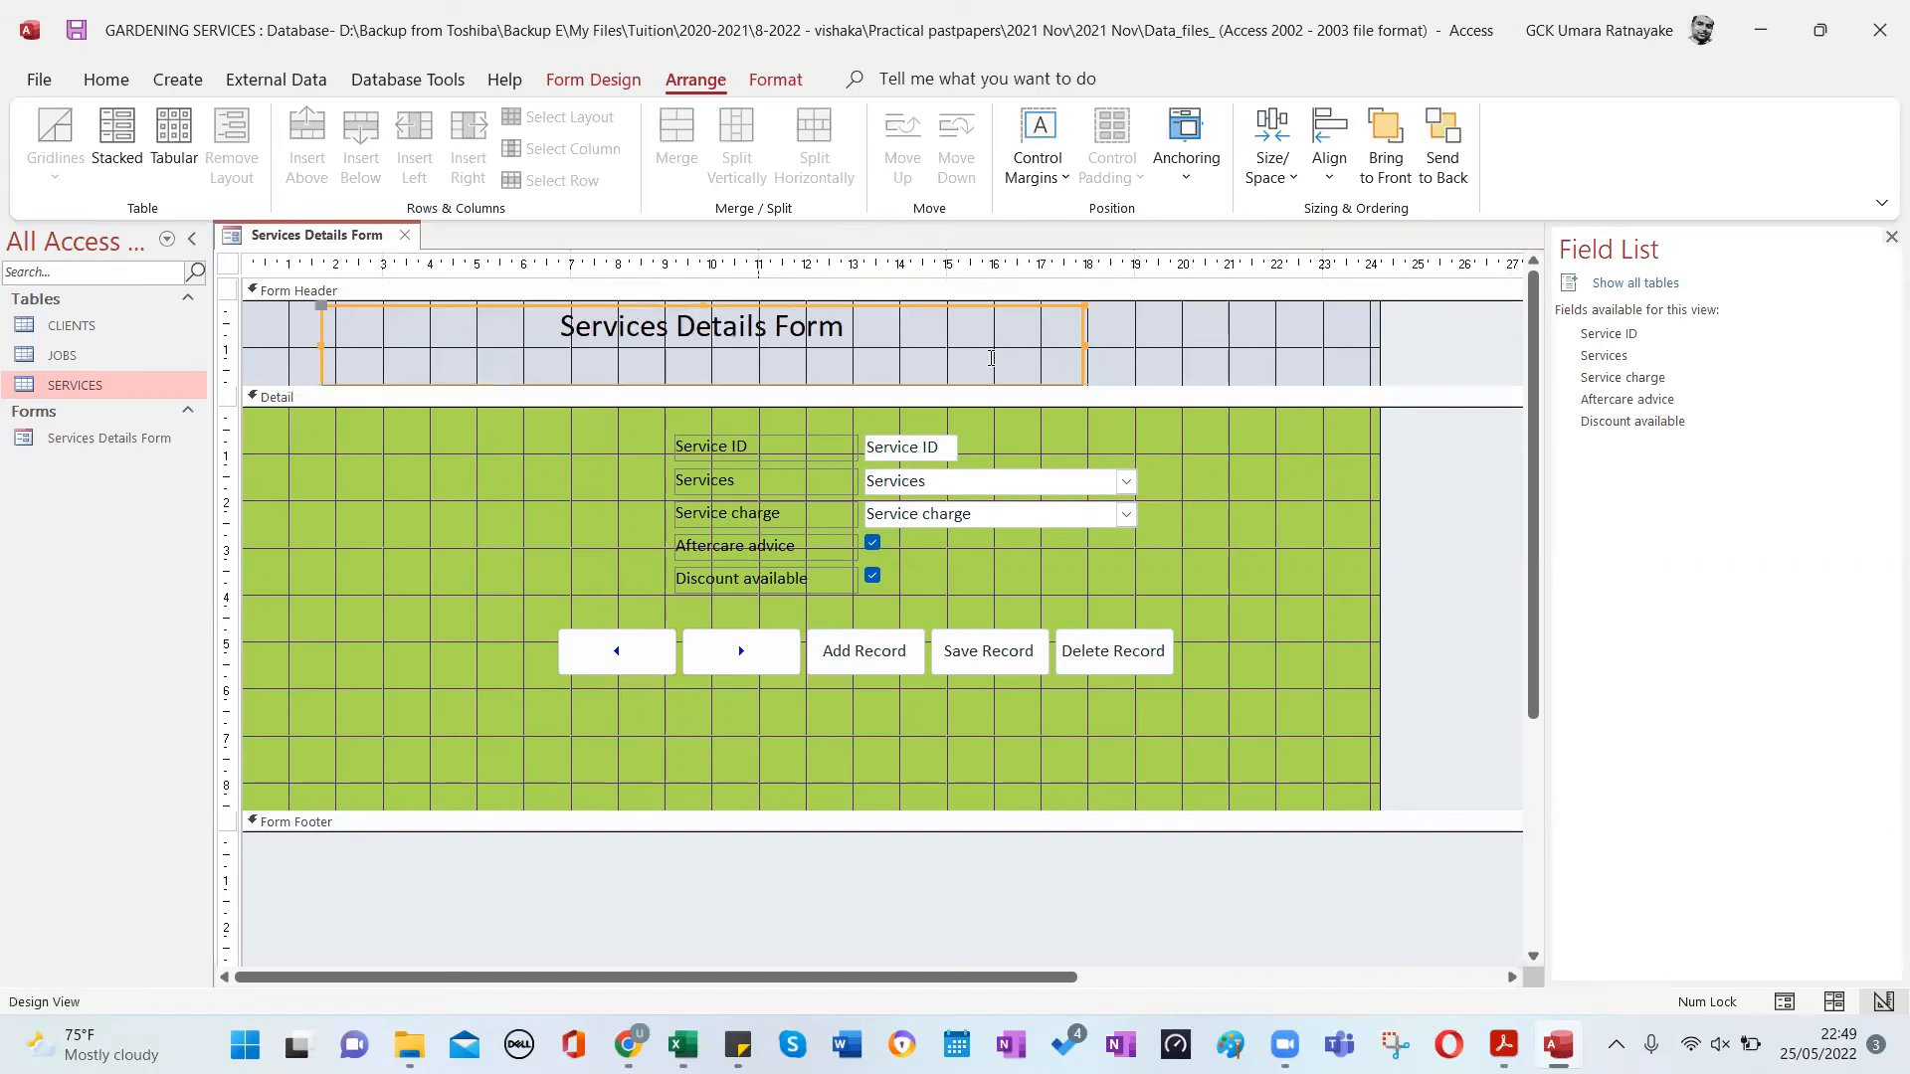
{"action": "left_click_drag", "start_coordinate": [318, 341], "coordinate": [498, 332]}
{"action": "left_click", "coordinate": [428, 336]}
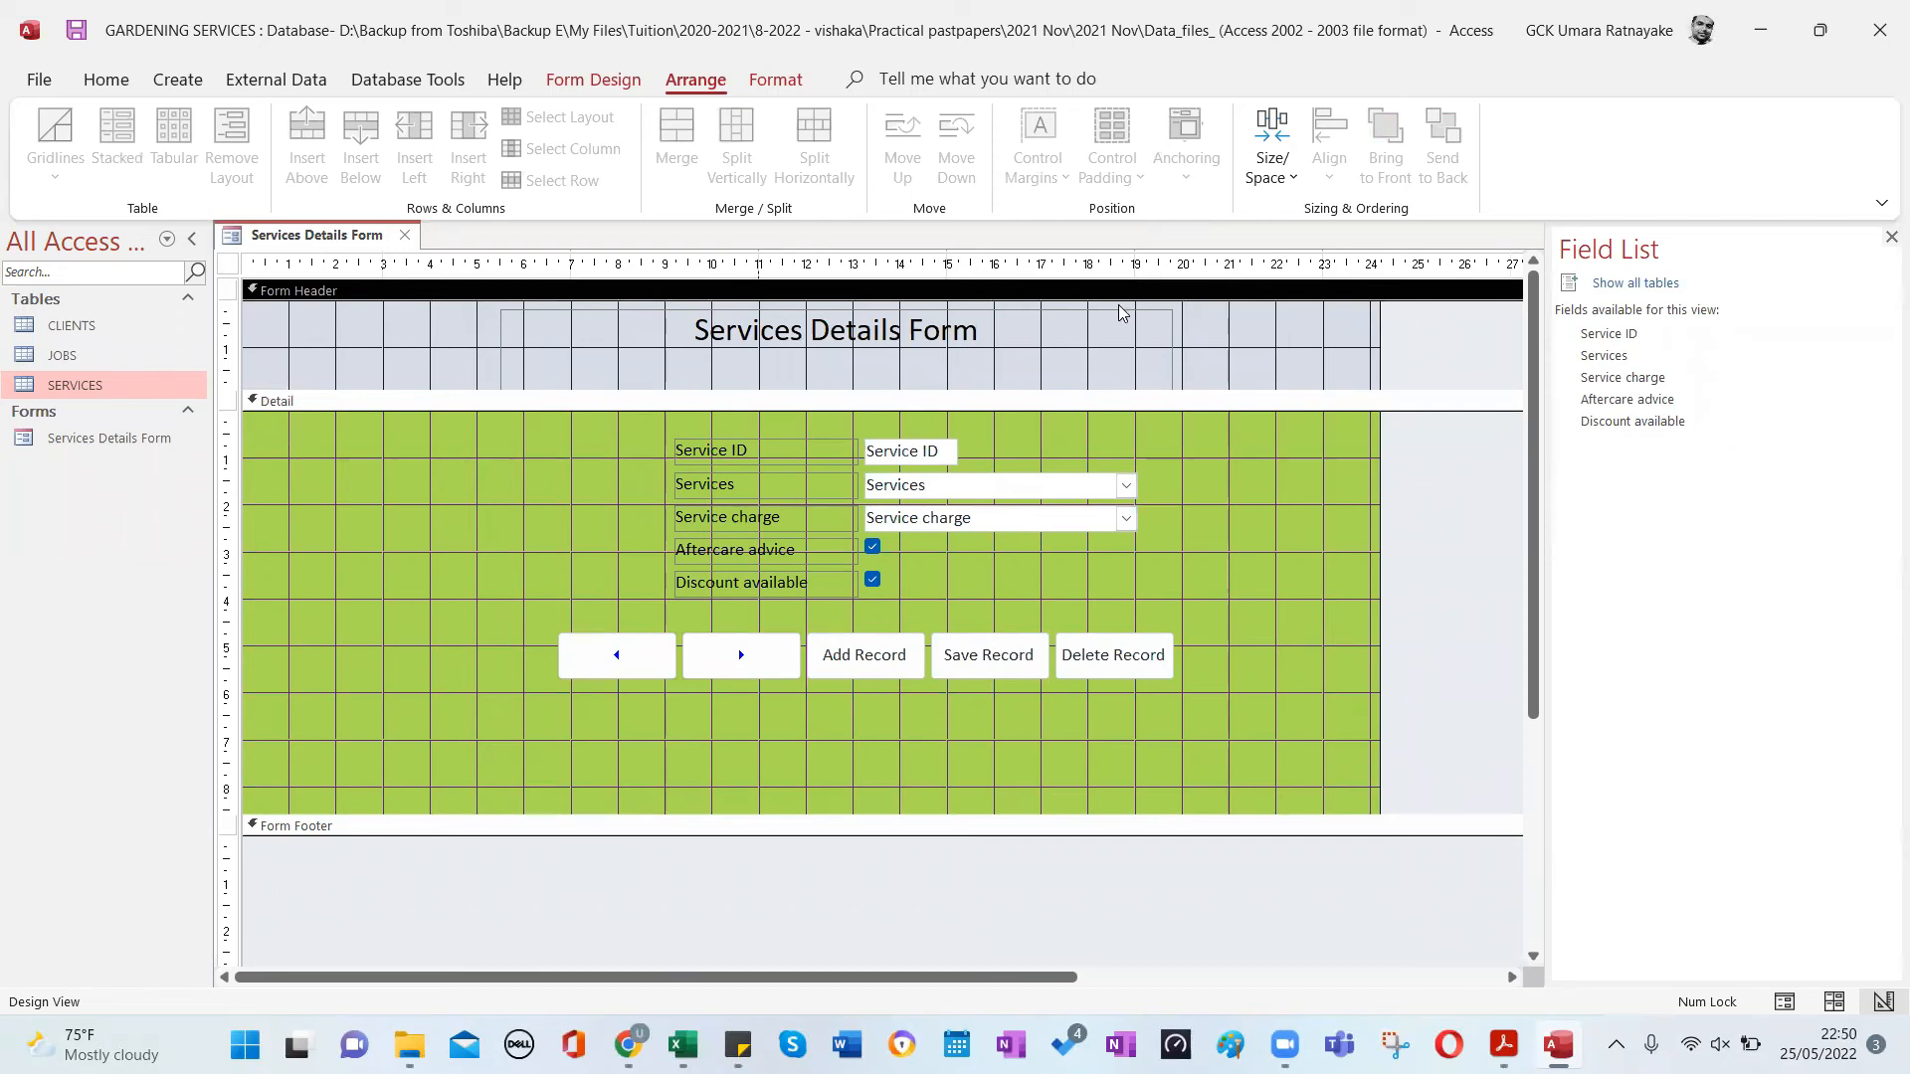
Insert the picture ict.JPG from the Desktop as the form's logo.
{"action": "left_click", "coordinate": [594, 81]}
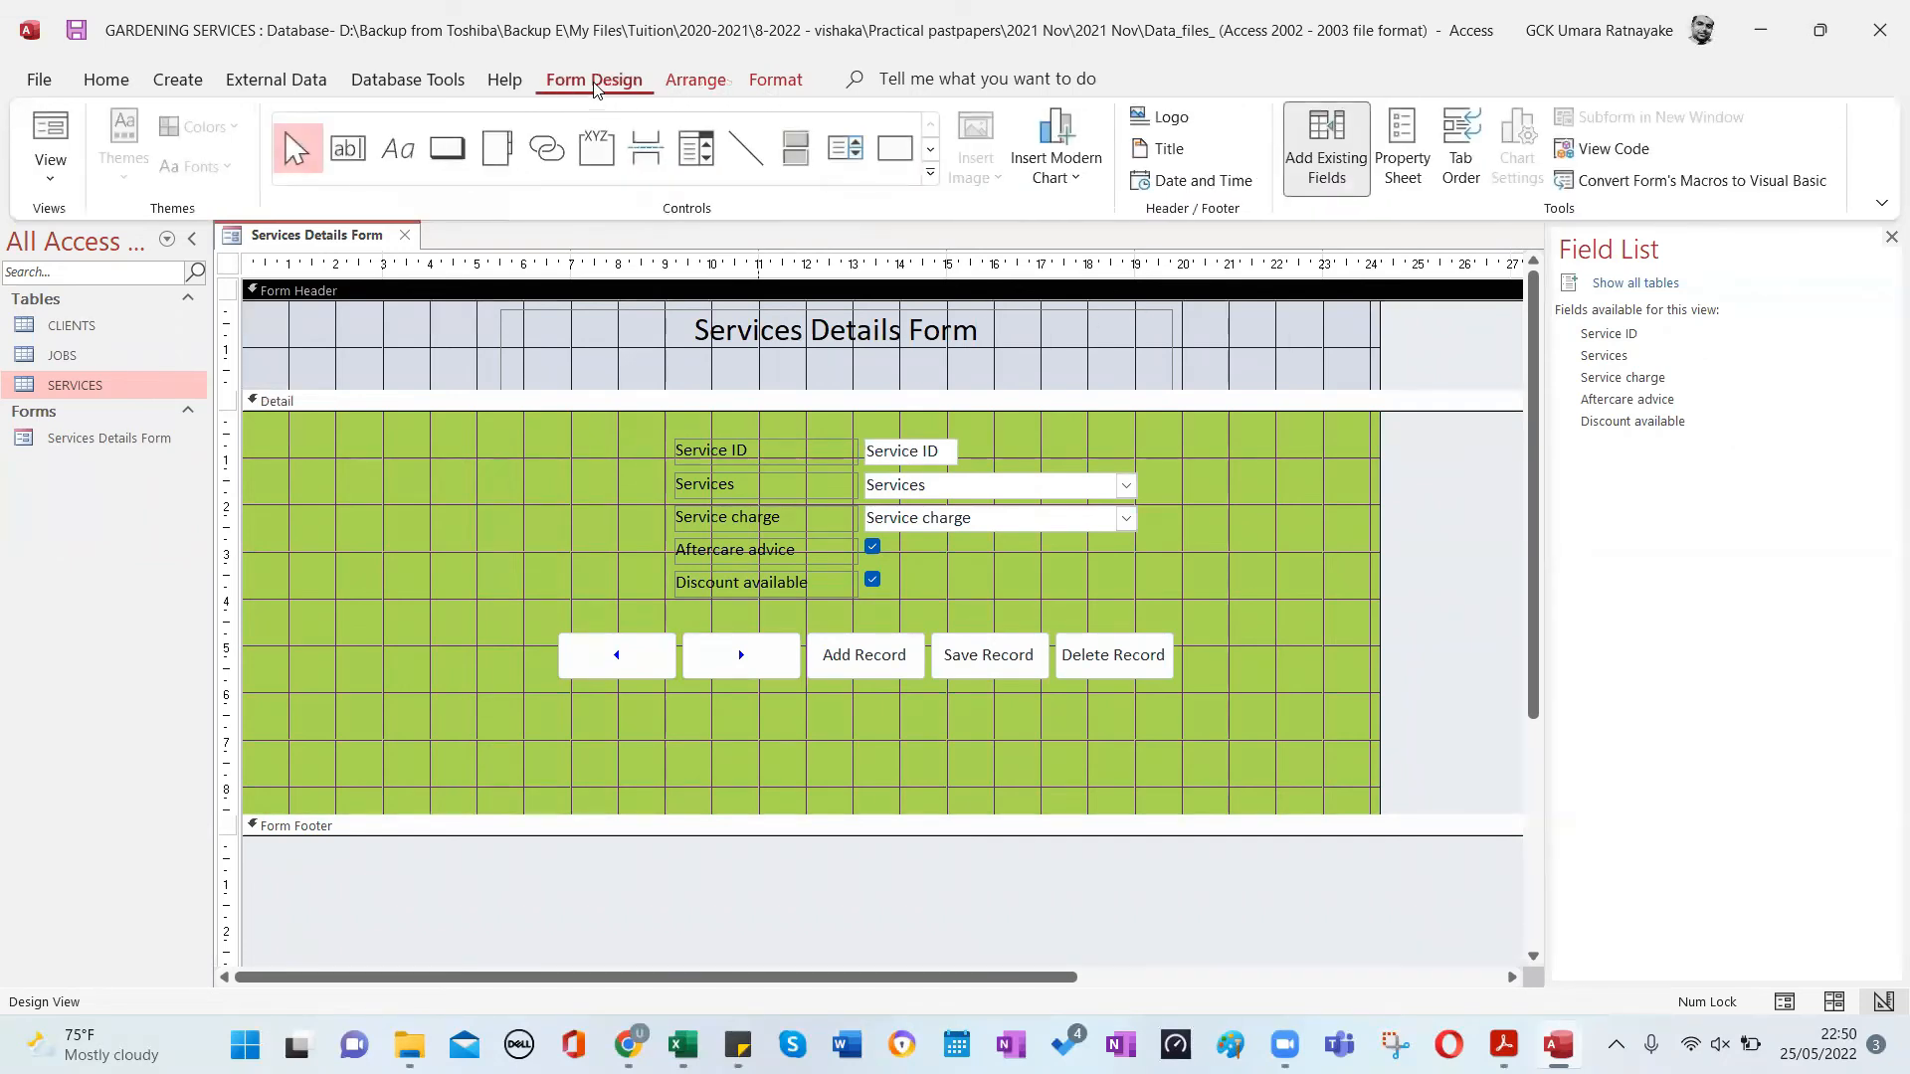
{"action": "left_click", "coordinate": [1154, 117]}
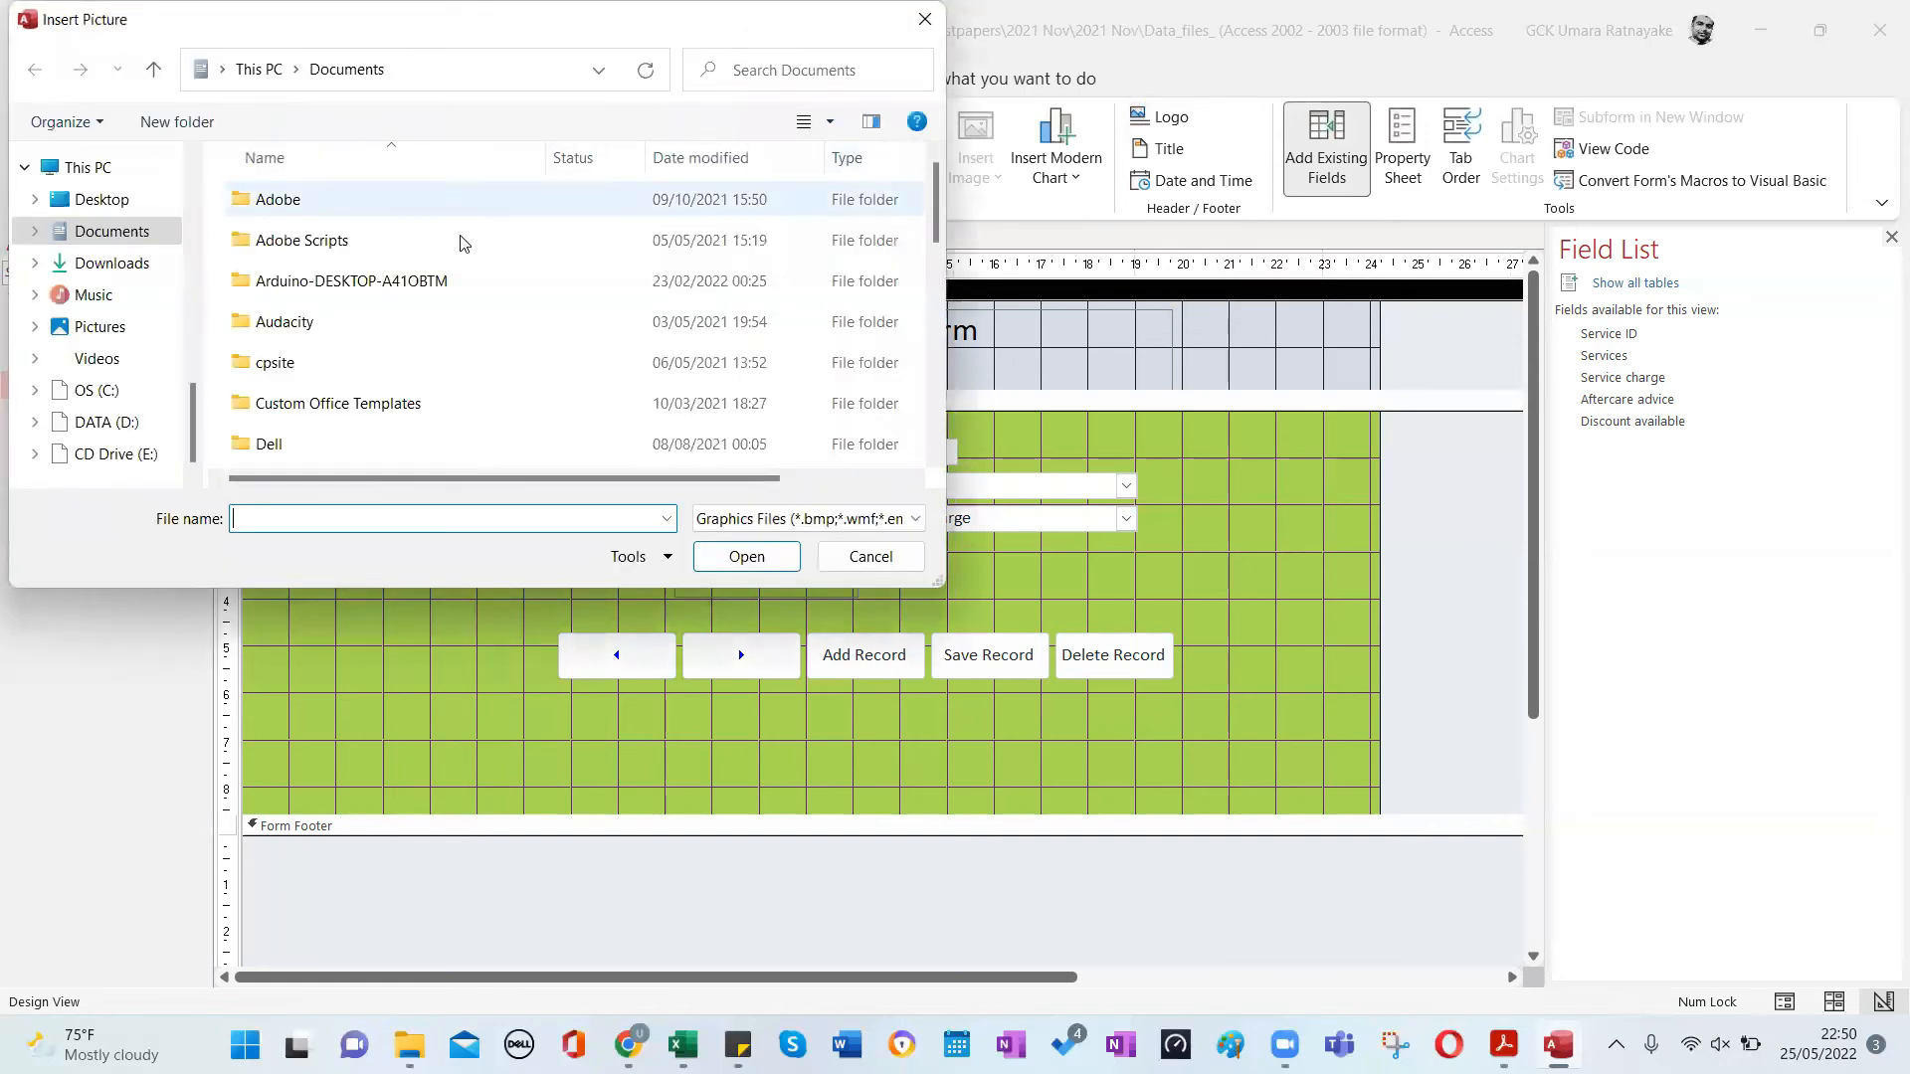
{"action": "left_click", "coordinate": [105, 199]}
{"action": "scroll", "coordinate": [502, 396], "scroll_direction": "down", "scroll_amount": 10}
{"action": "scroll", "coordinate": [503, 396], "scroll_direction": "up", "scroll_amount": 2}
{"action": "double_click", "coordinate": [703, 243]}
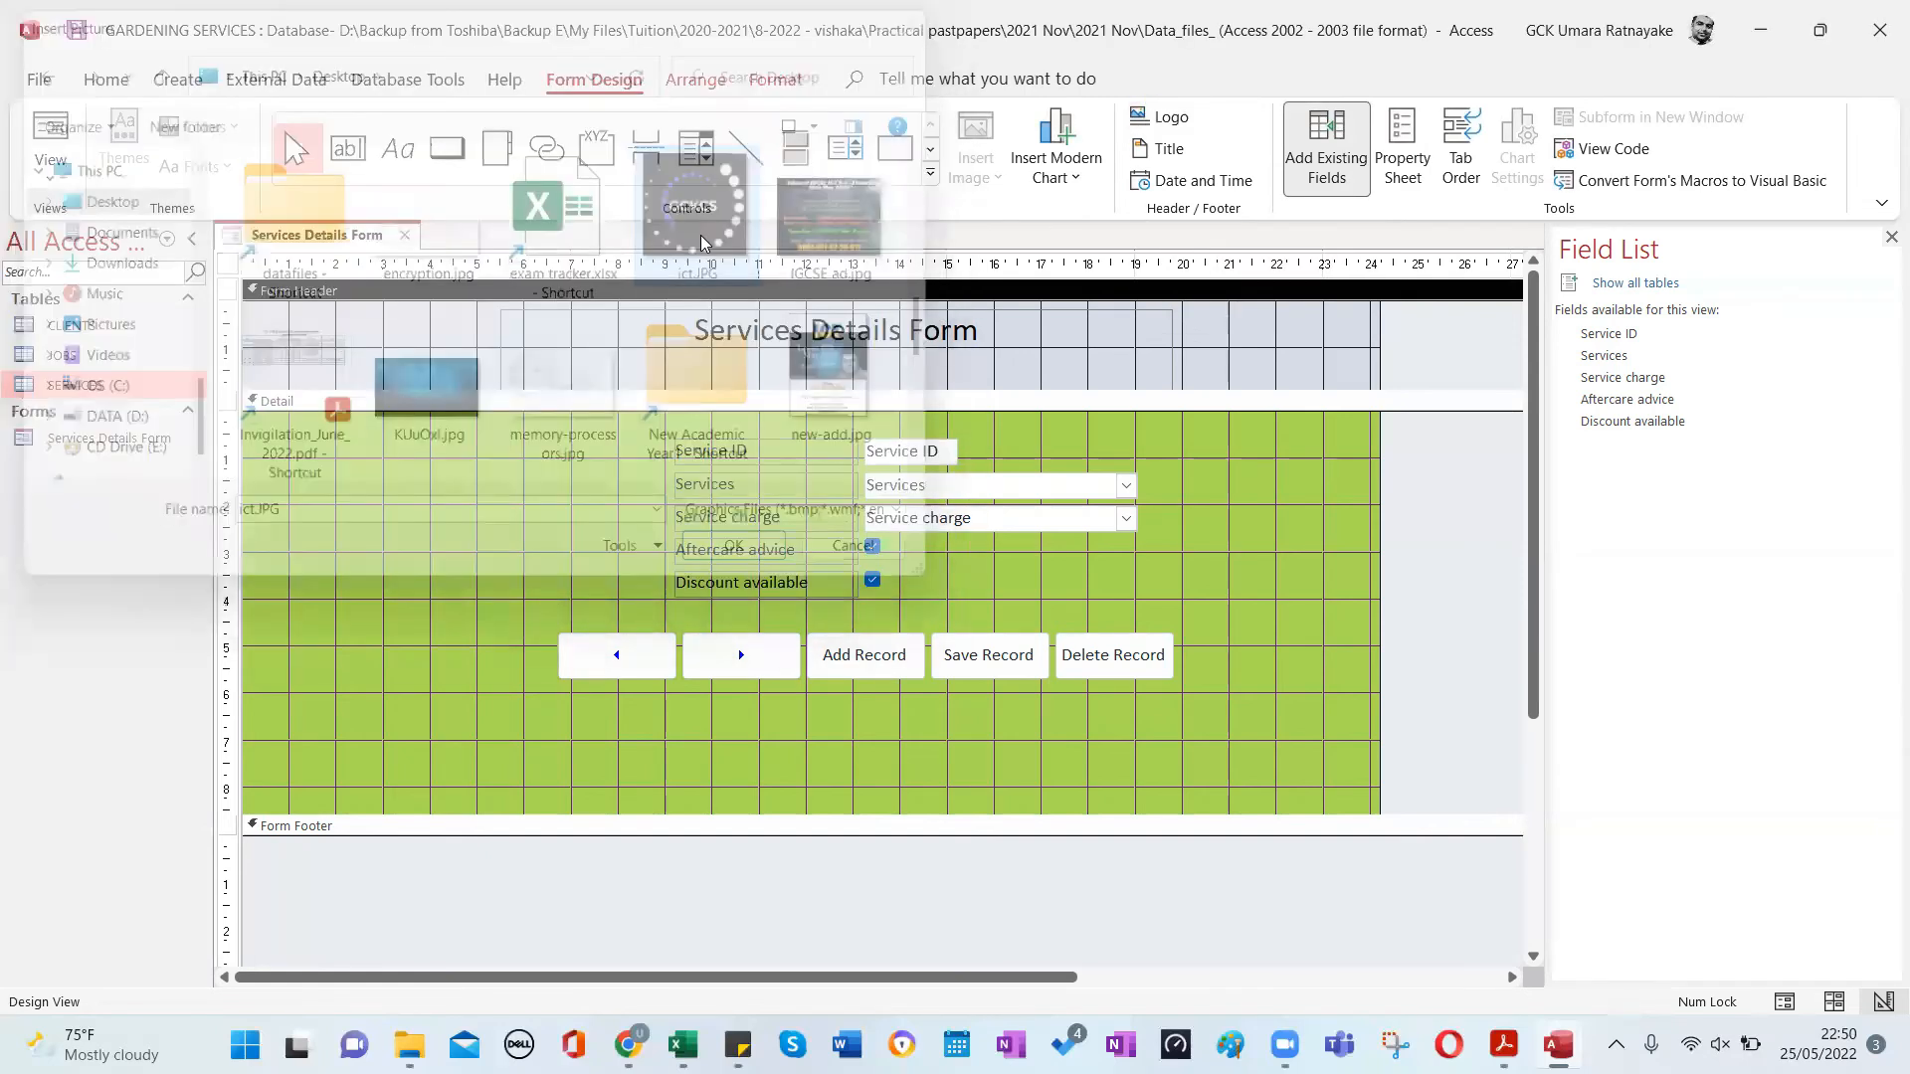
Delete the empty title box beside the logo, then enlarge the logo to about 2 cm wide at the header's right end.
{"action": "left_click", "coordinate": [366, 333]}
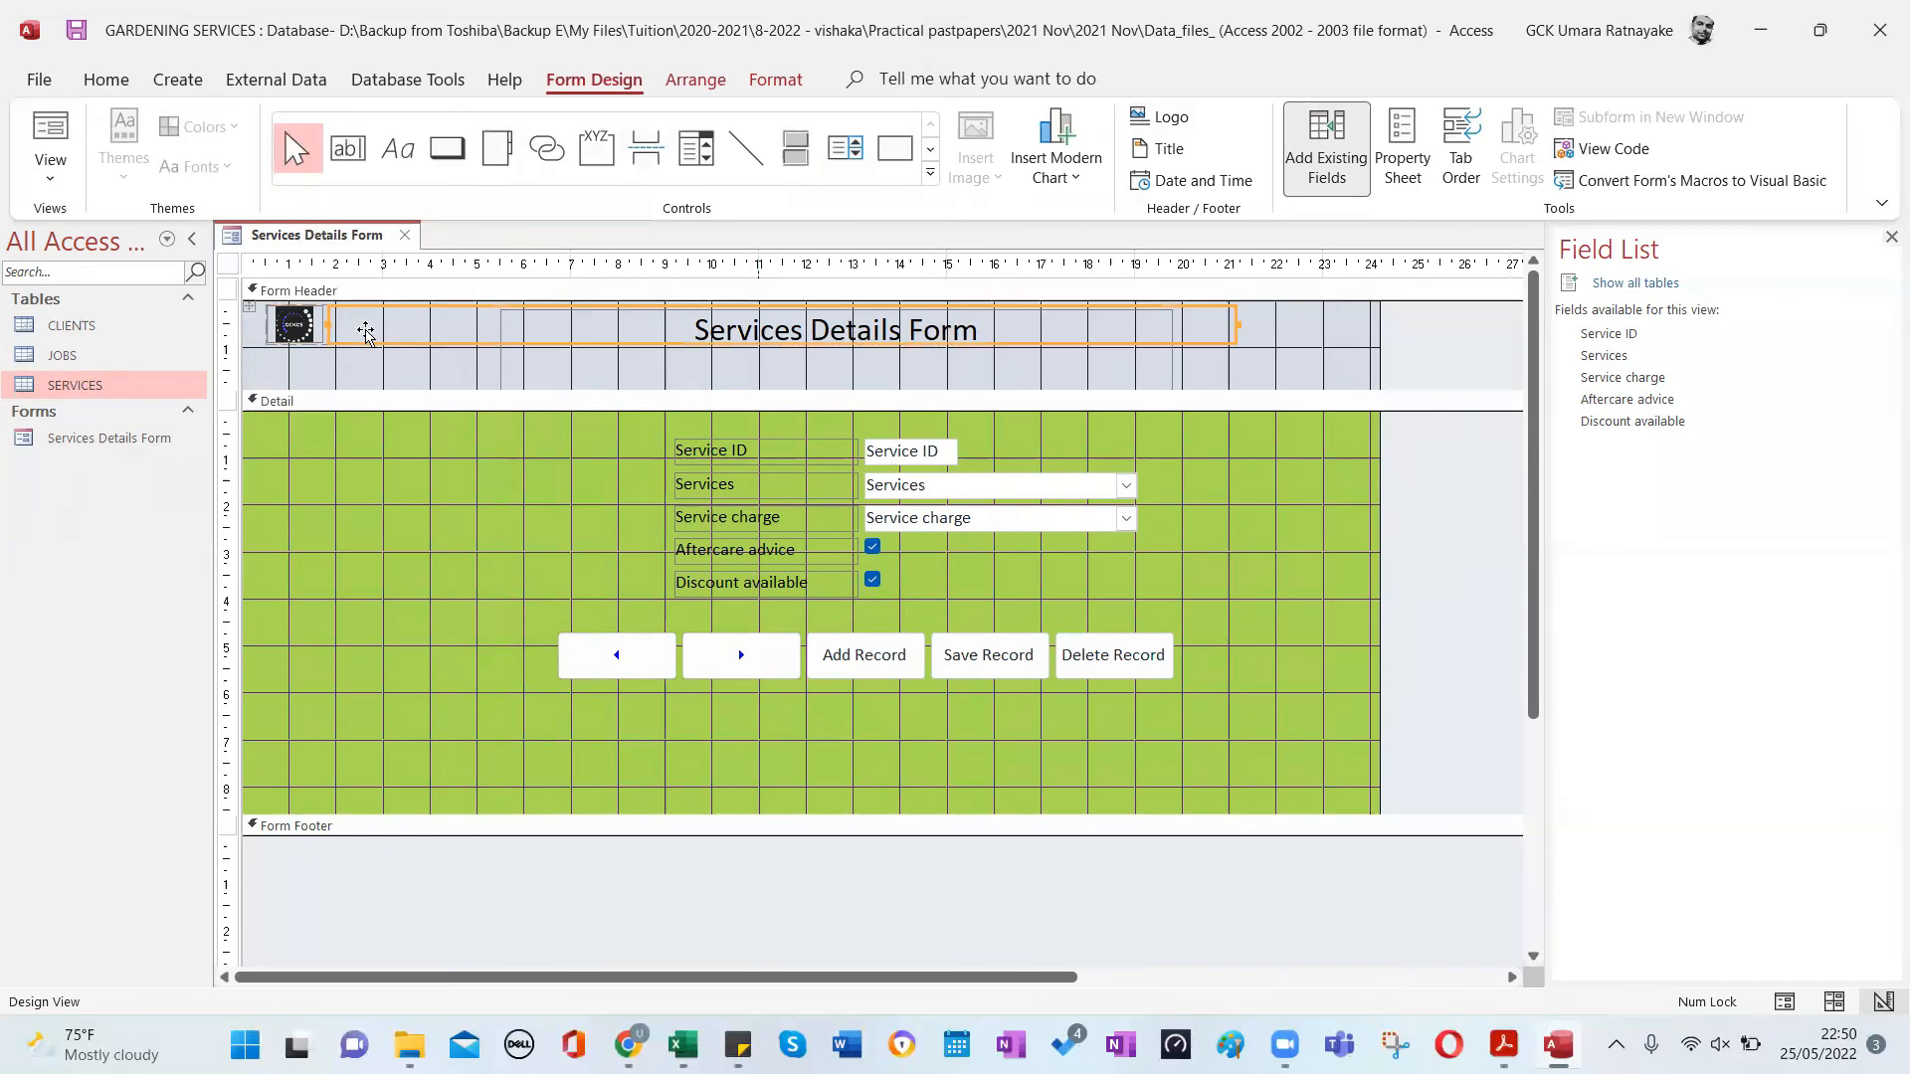
{"action": "left_click", "coordinate": [319, 348], "text": "shift"}
{"action": "left_click", "coordinate": [359, 341]}
{"action": "left_click", "coordinate": [383, 334]}
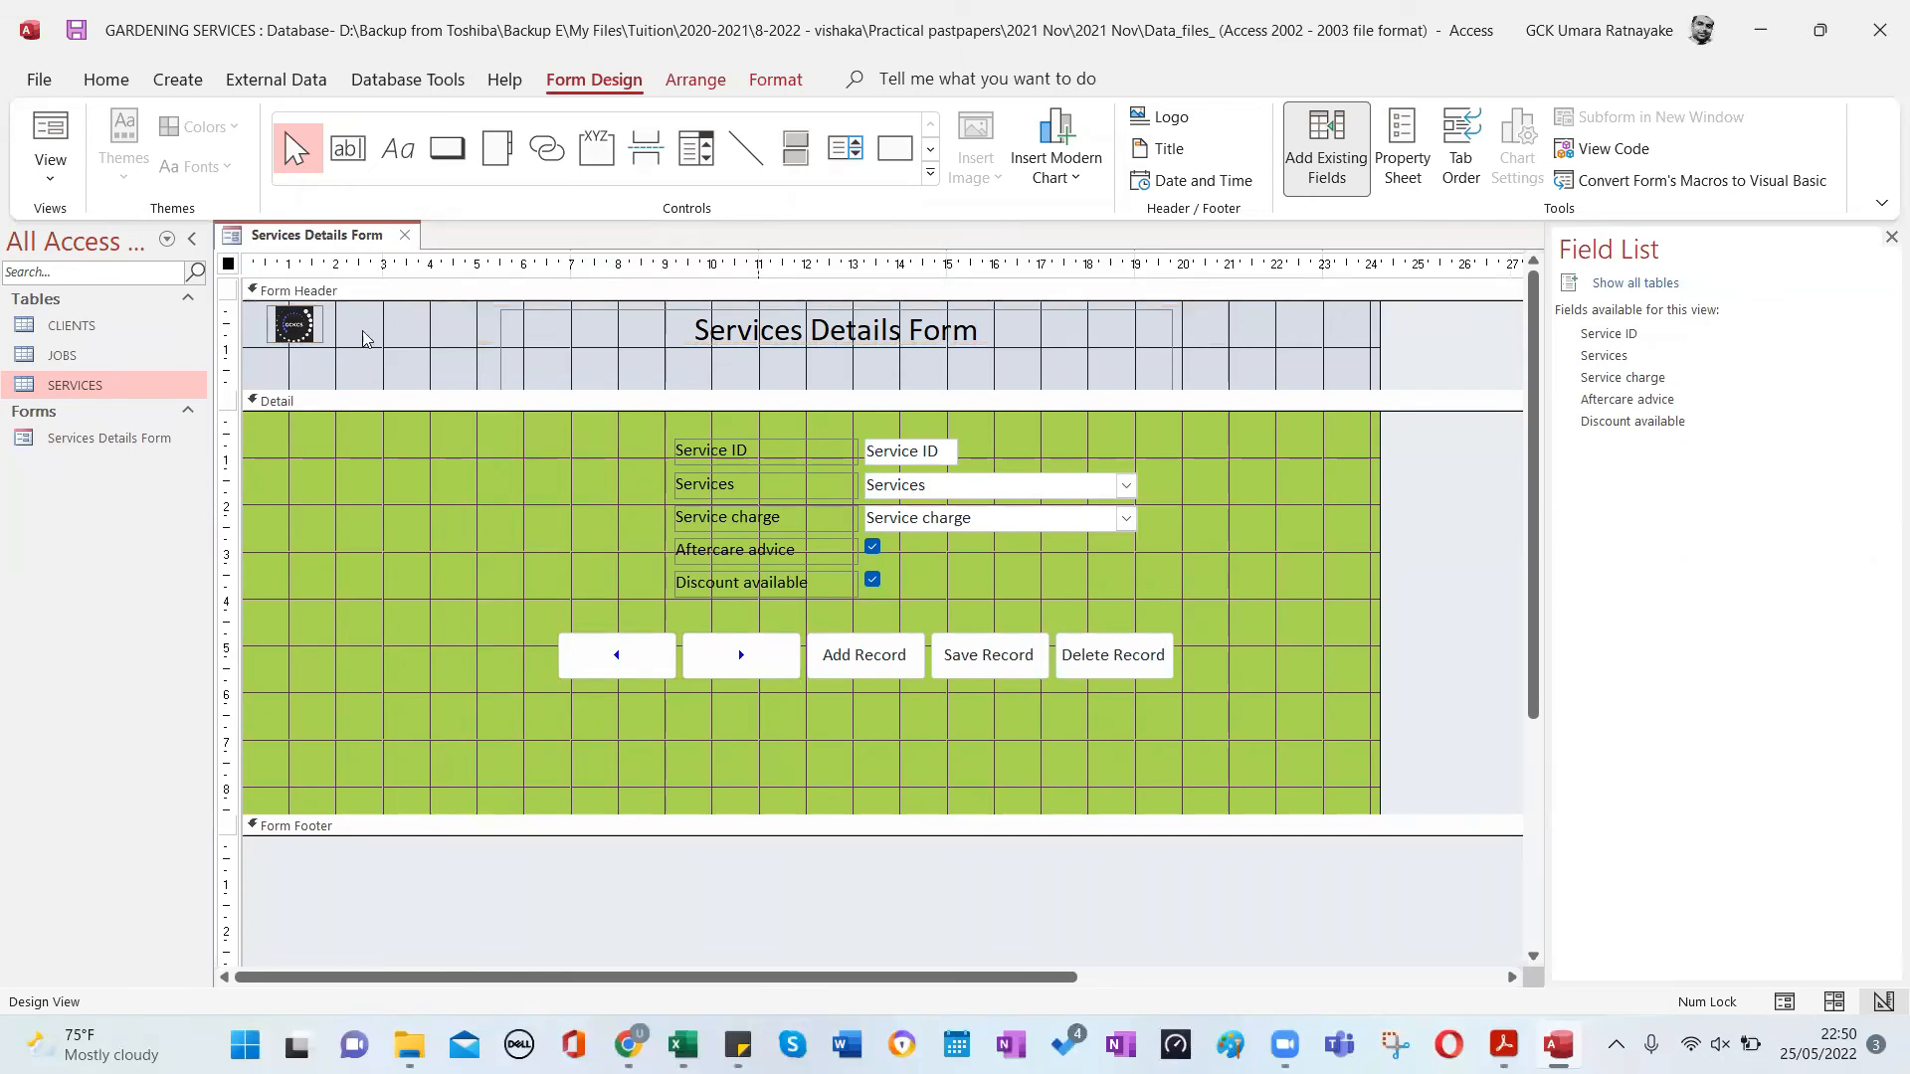
{"action": "left_click", "coordinate": [299, 338]}
{"action": "left_click_drag", "start_coordinate": [989, 363], "coordinate": [1333, 376]}
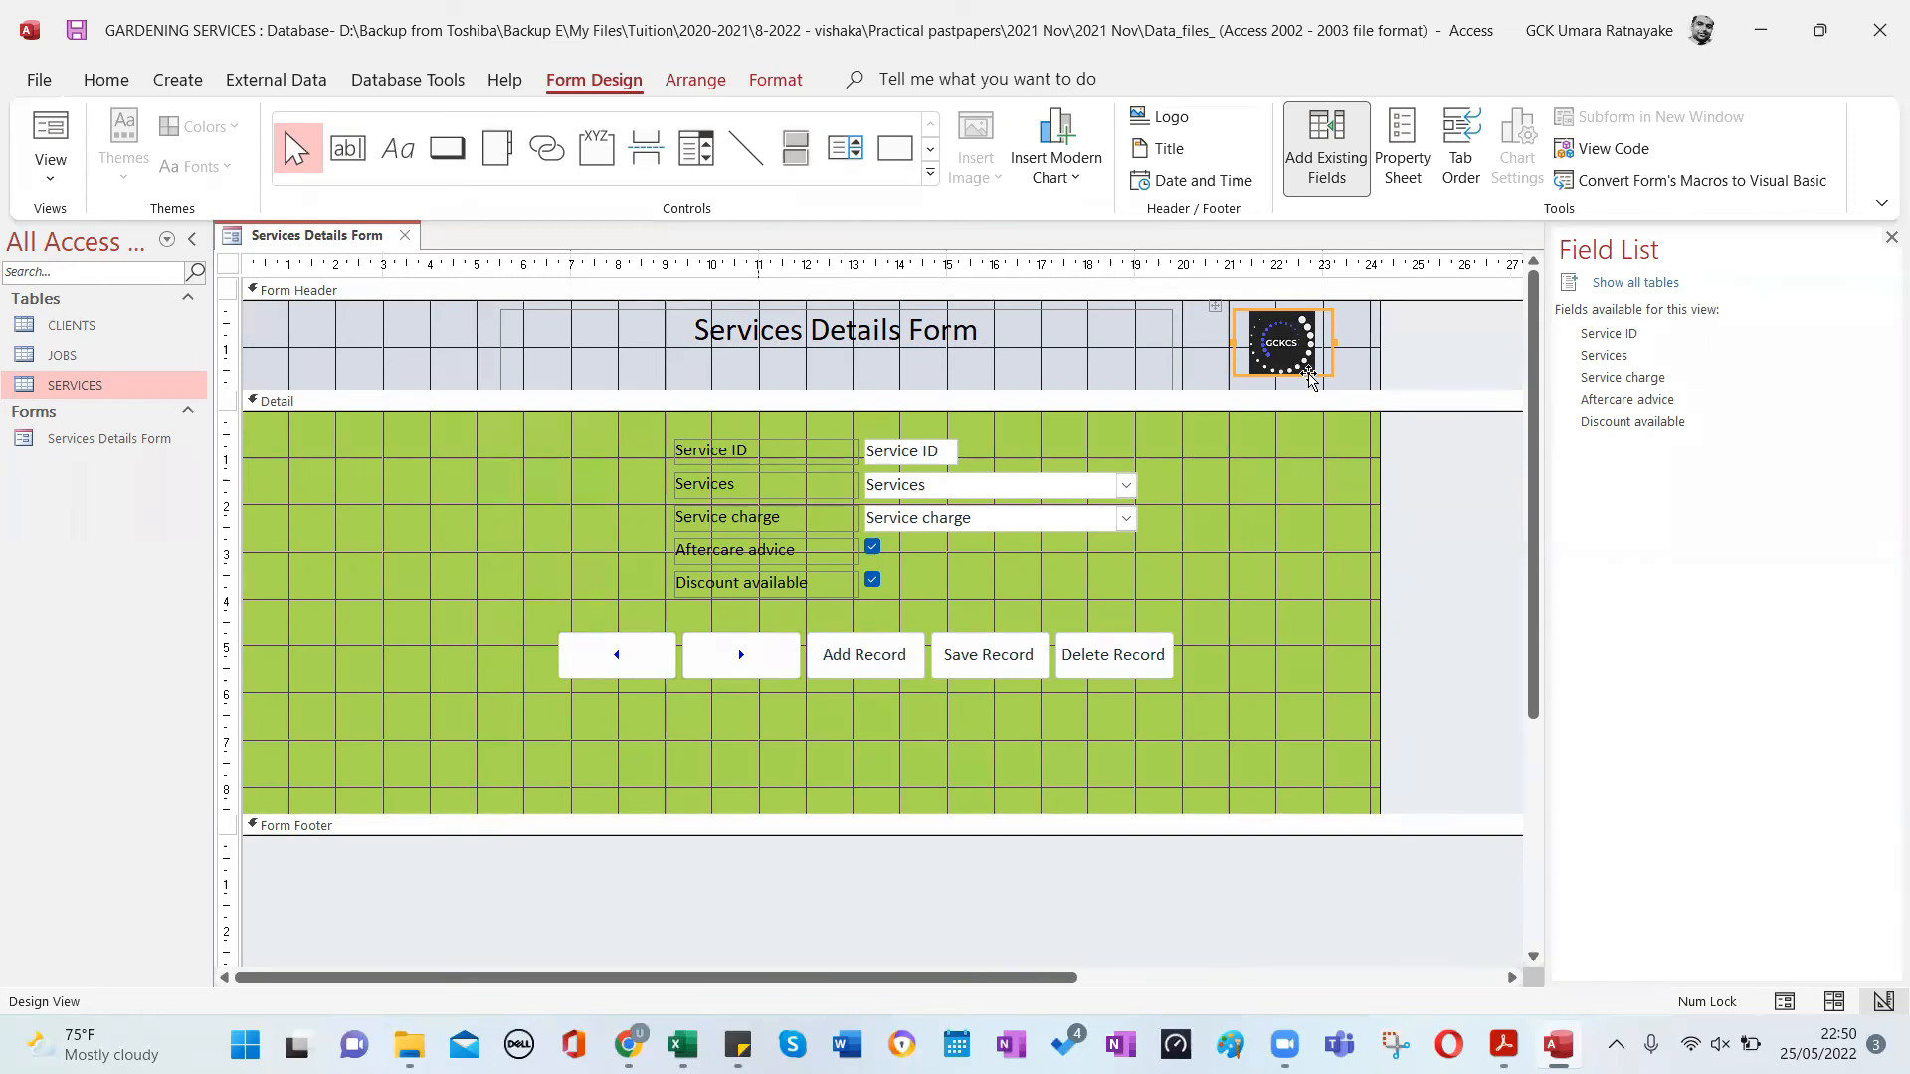
Delete the existing logo from the form header.
{"action": "left_click", "coordinate": [1168, 382]}
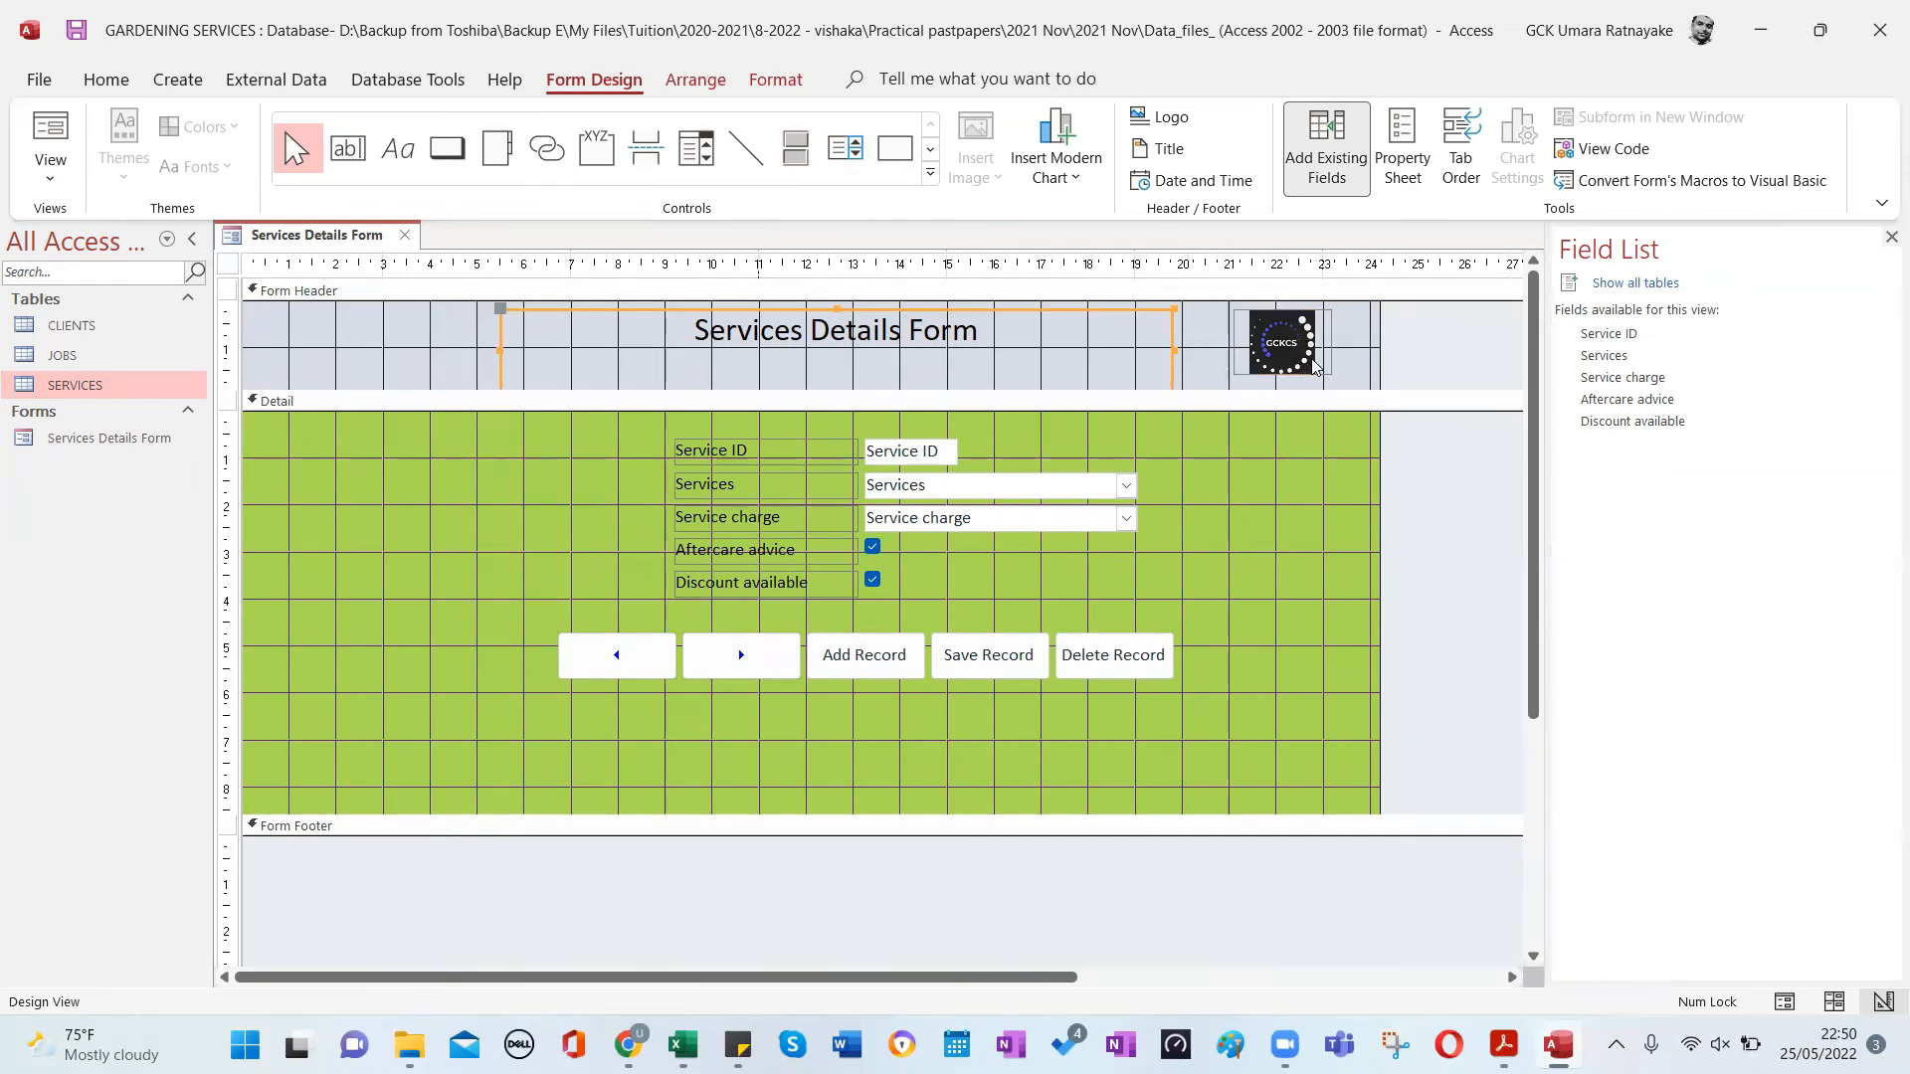
{"action": "left_click", "coordinate": [1311, 364]}
{"action": "key", "text": "Delete"}
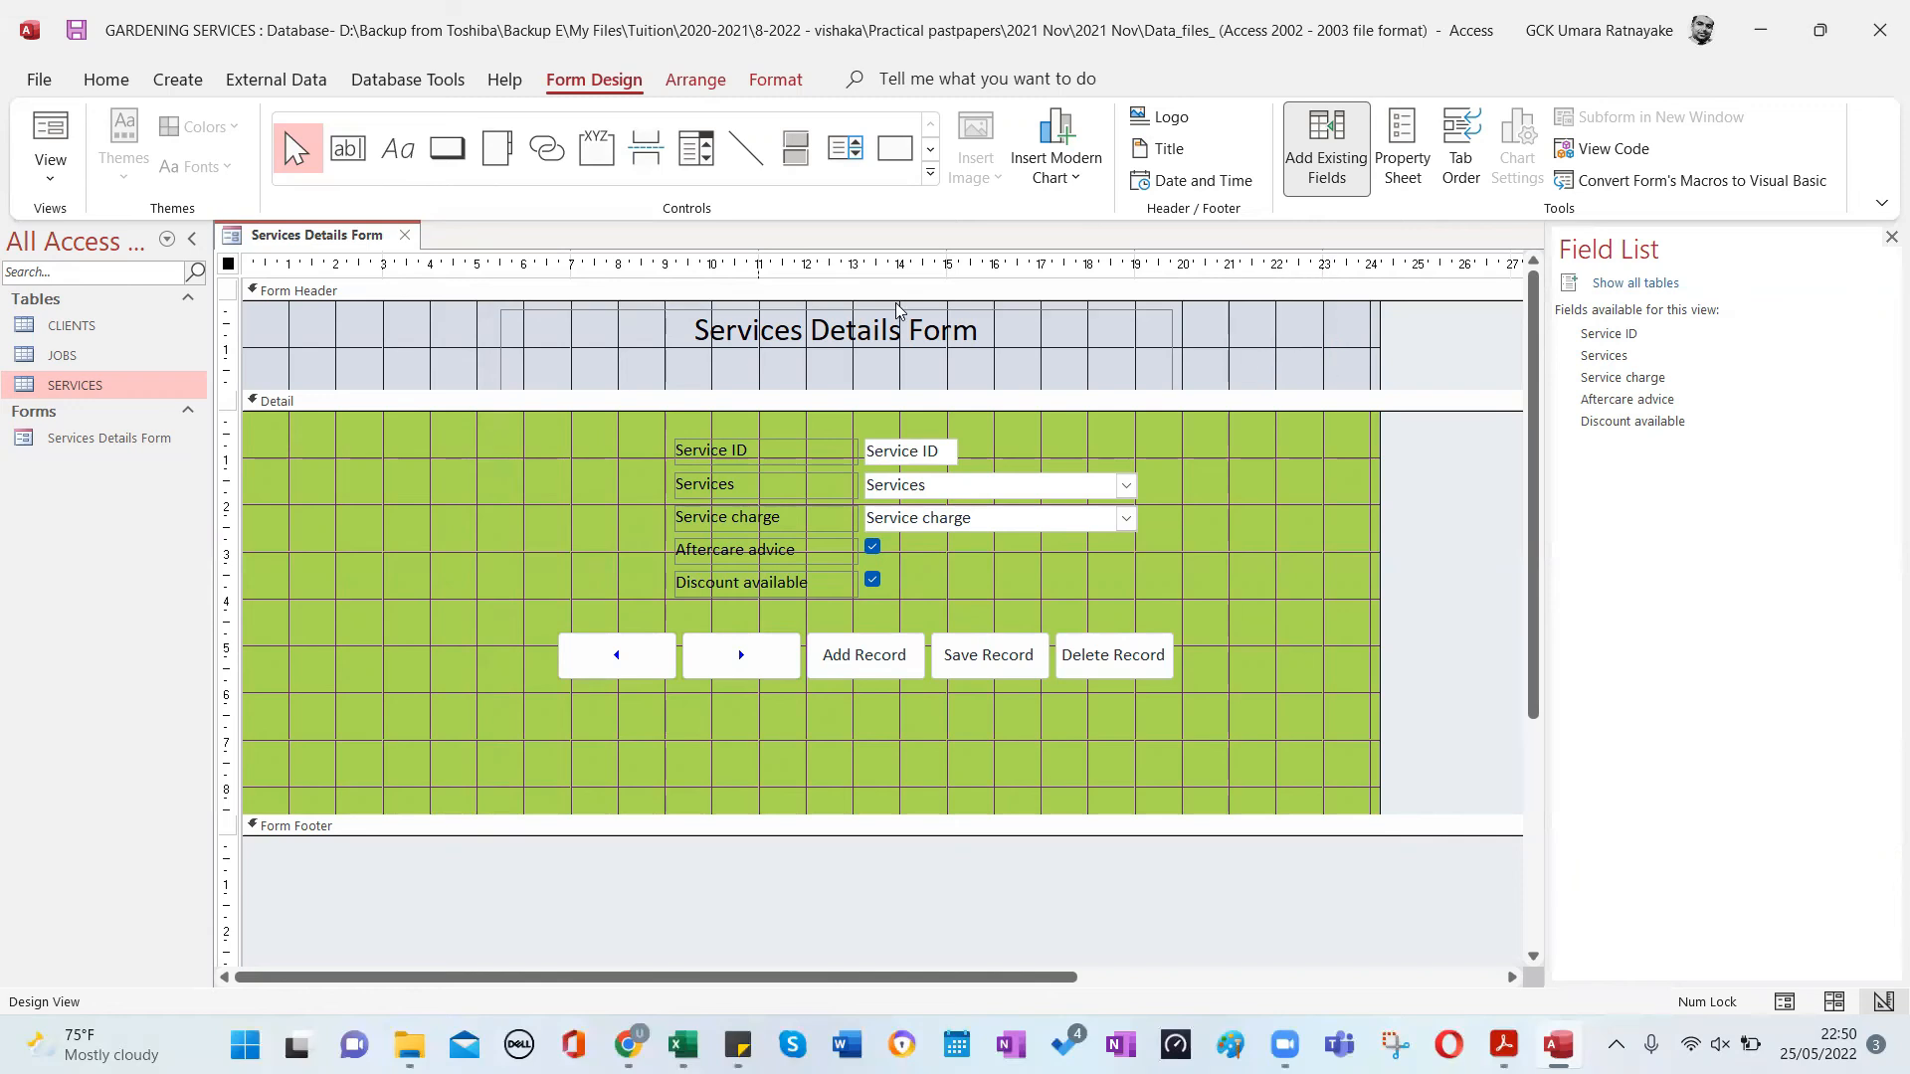
Insert ict.JPG from the Desktop as the form's logo again, browsing the pictures as large icons.
{"action": "left_click", "coordinate": [345, 348]}
{"action": "left_click", "coordinate": [303, 343]}
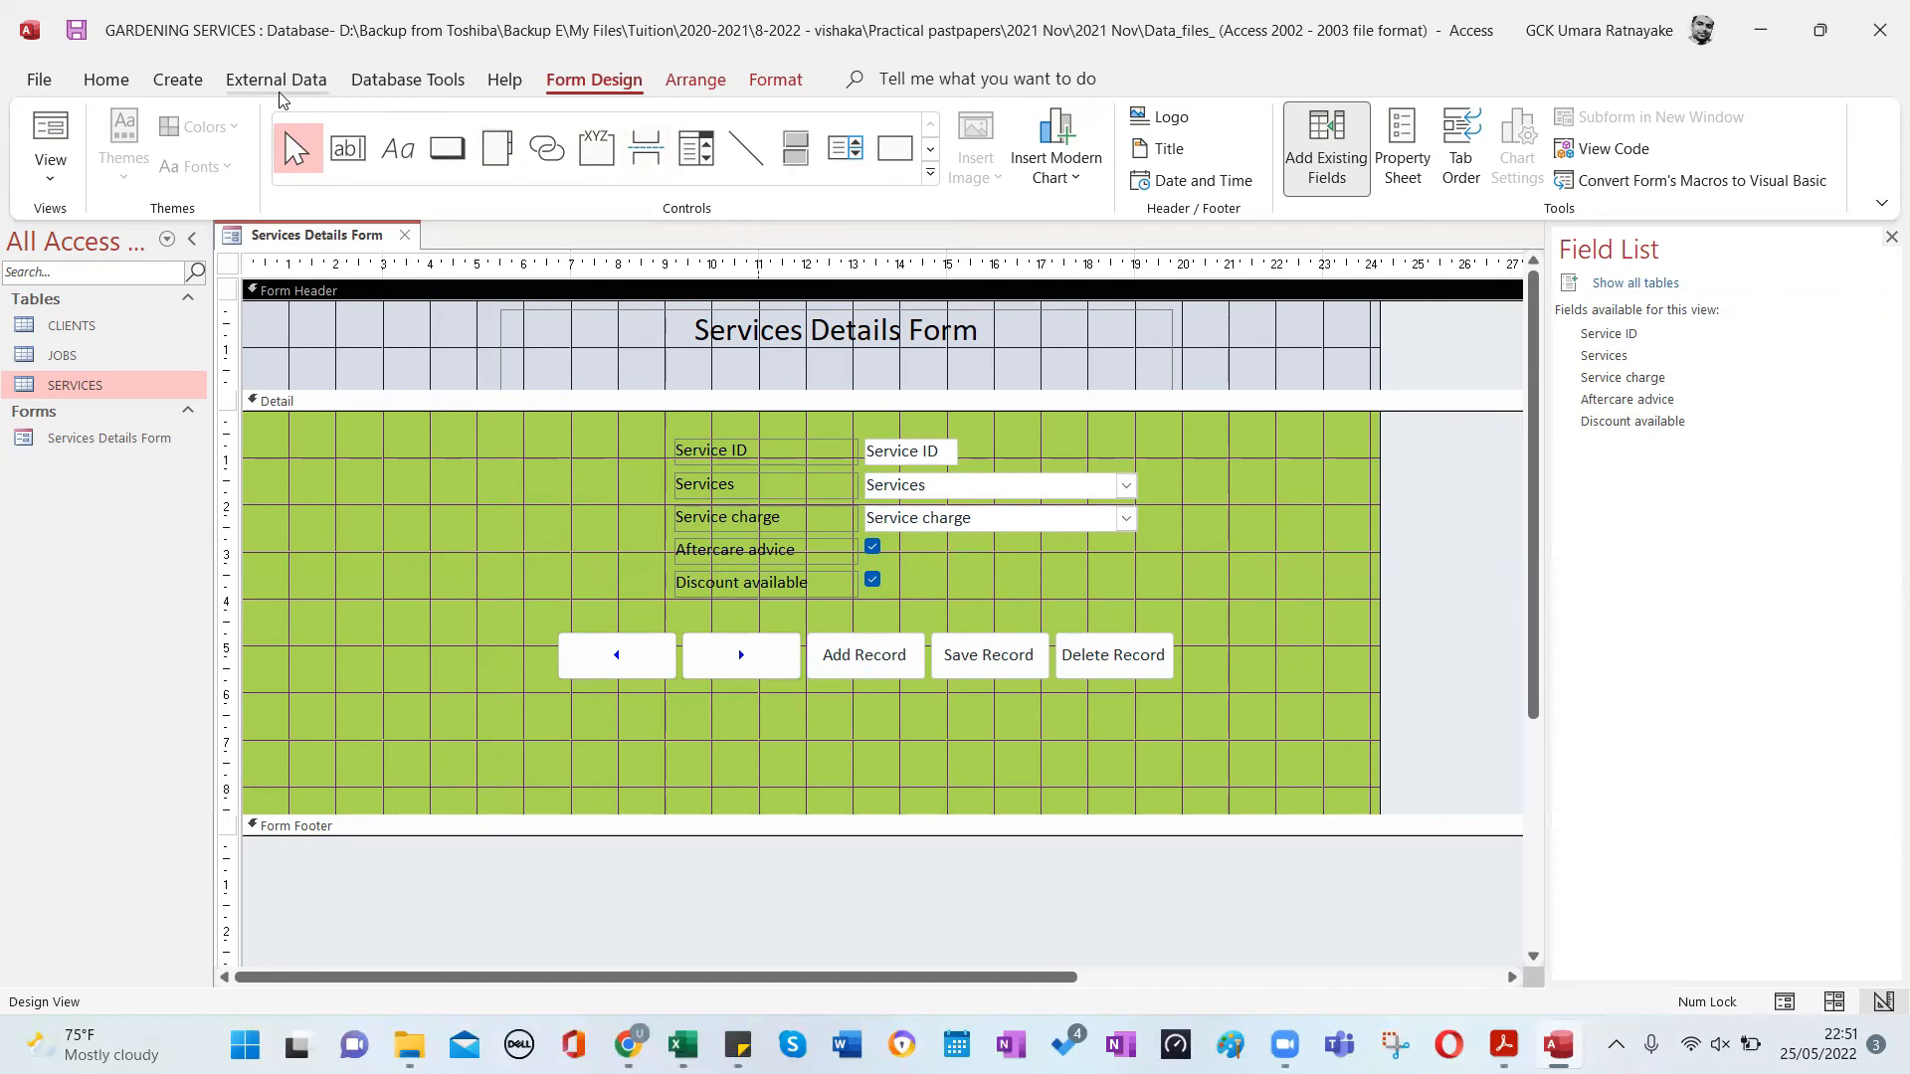
{"action": "left_click", "coordinate": [1183, 132]}
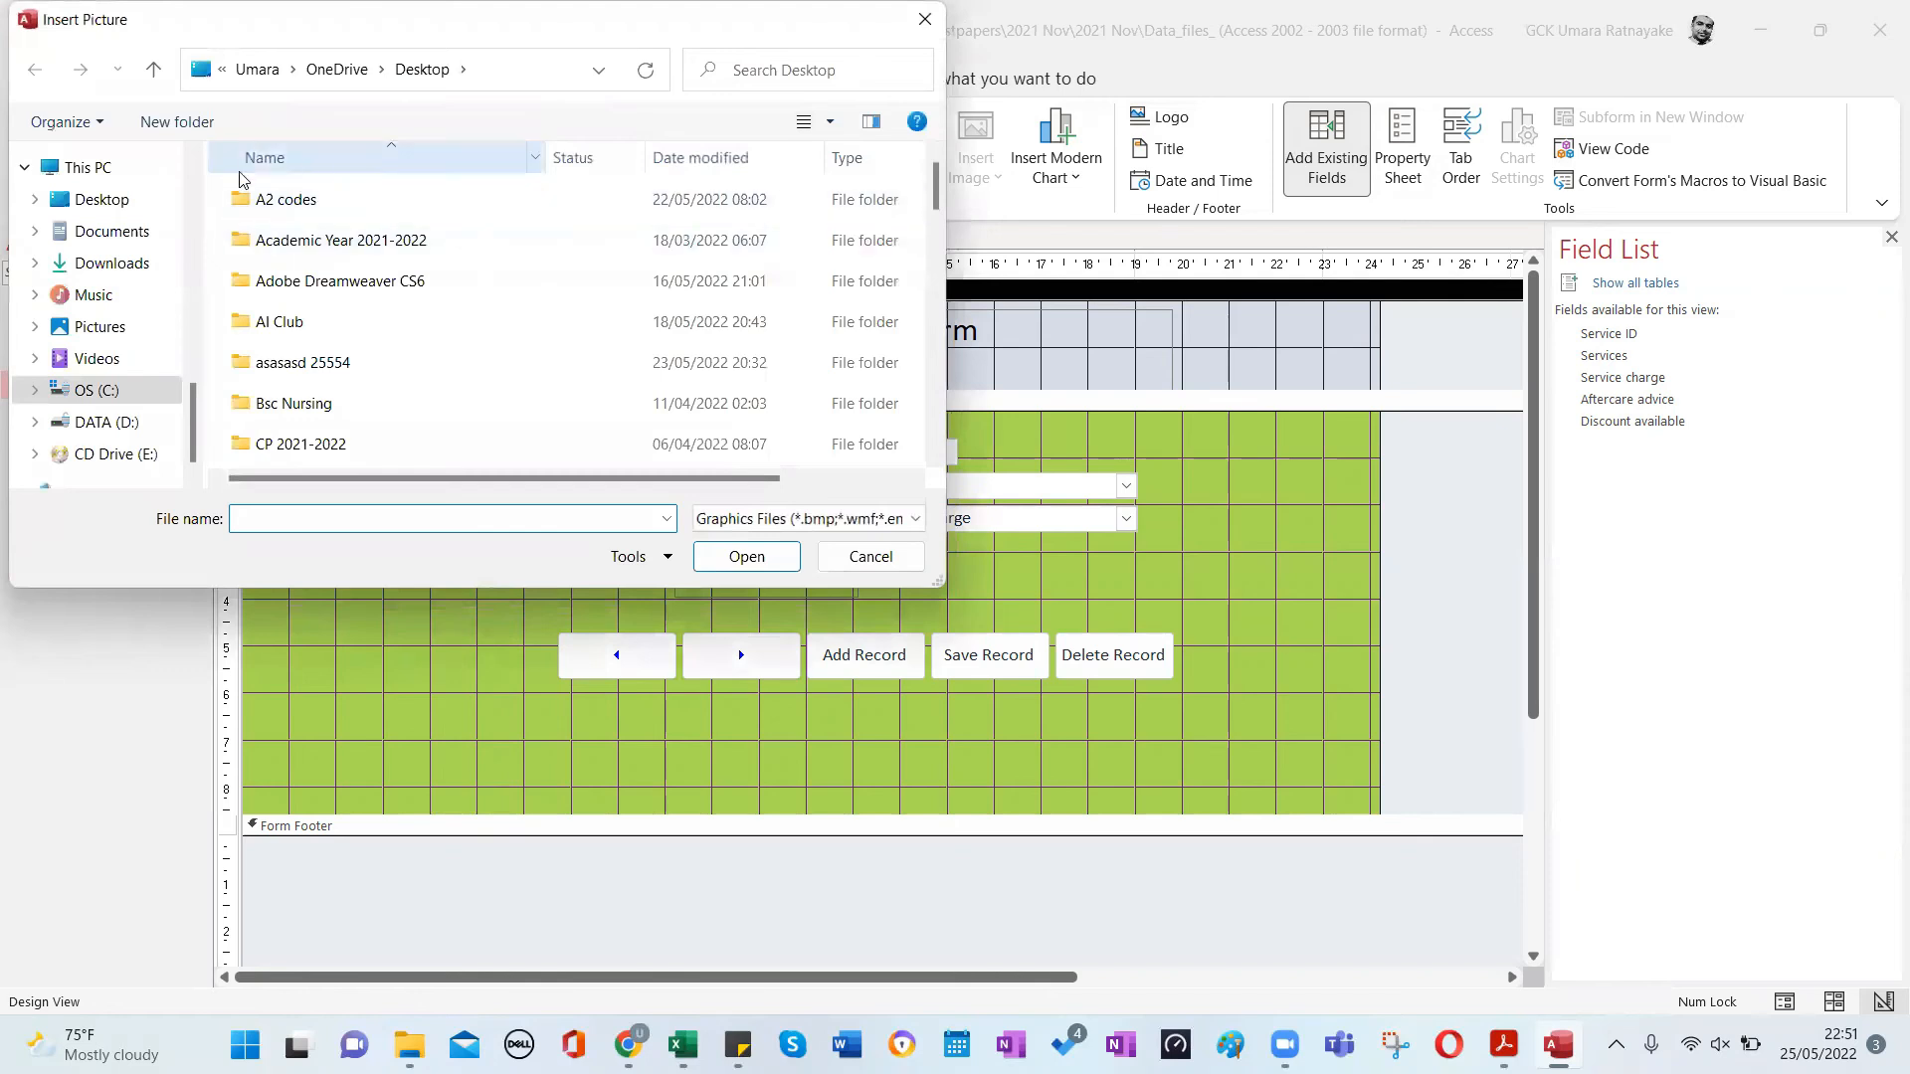
{"action": "scroll", "coordinate": [373, 366], "scroll_direction": "down", "scroll_amount": 10}
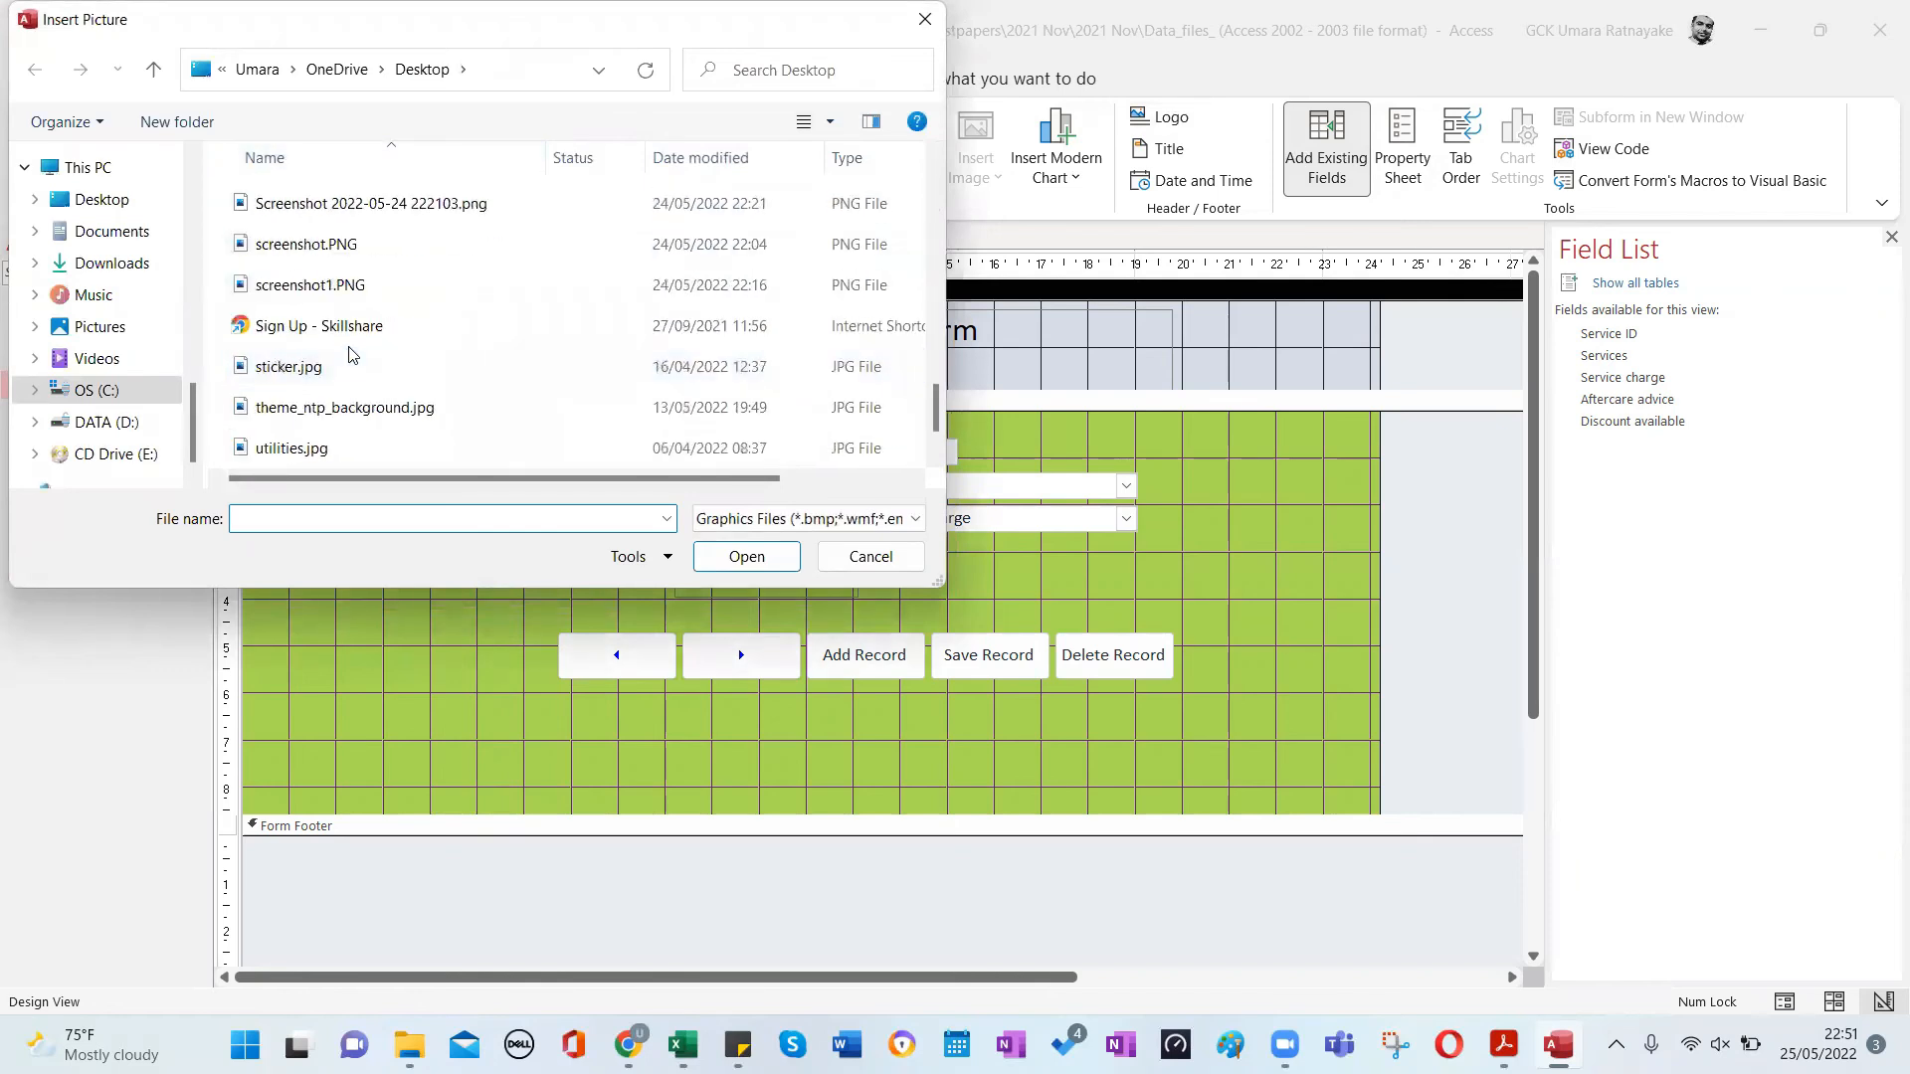
{"action": "right_click", "coordinate": [613, 292]}
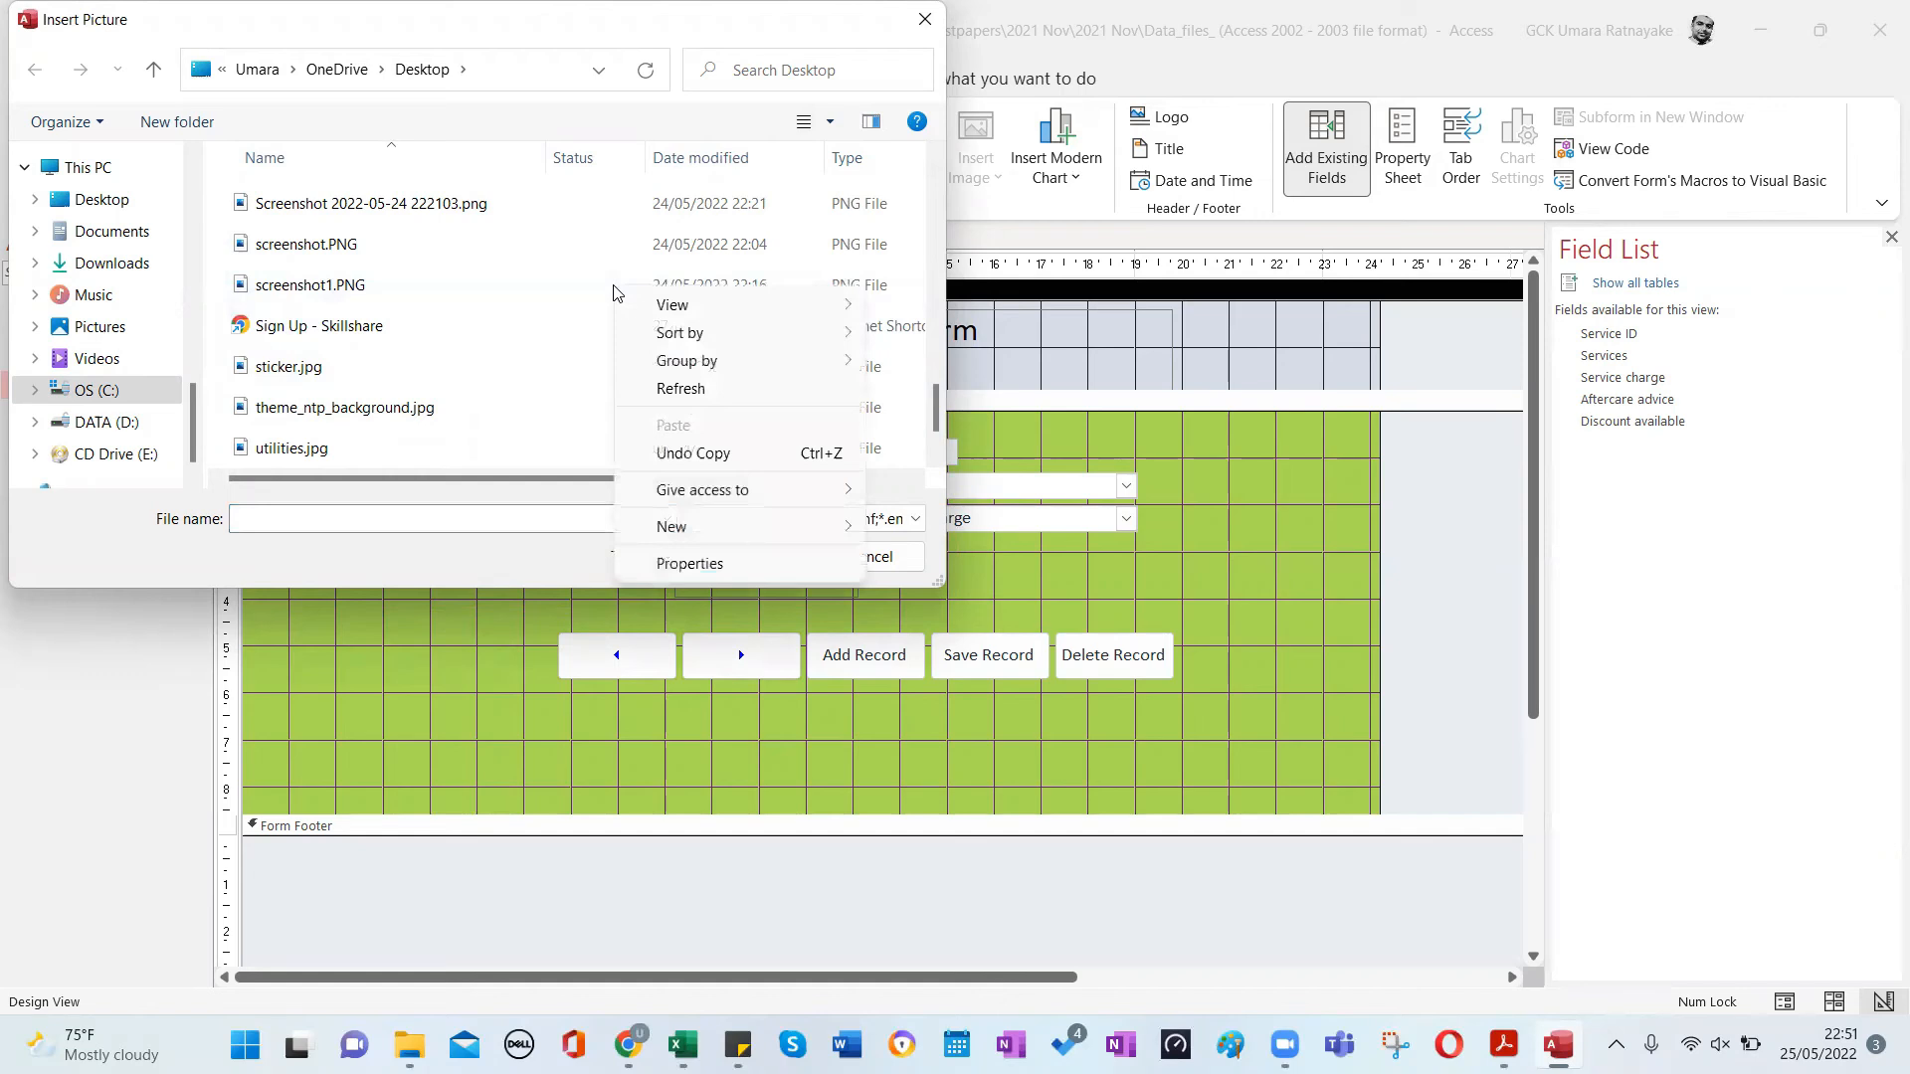
{"action": "mouse_move", "coordinate": [697, 304]}
{"action": "left_click", "coordinate": [880, 336]}
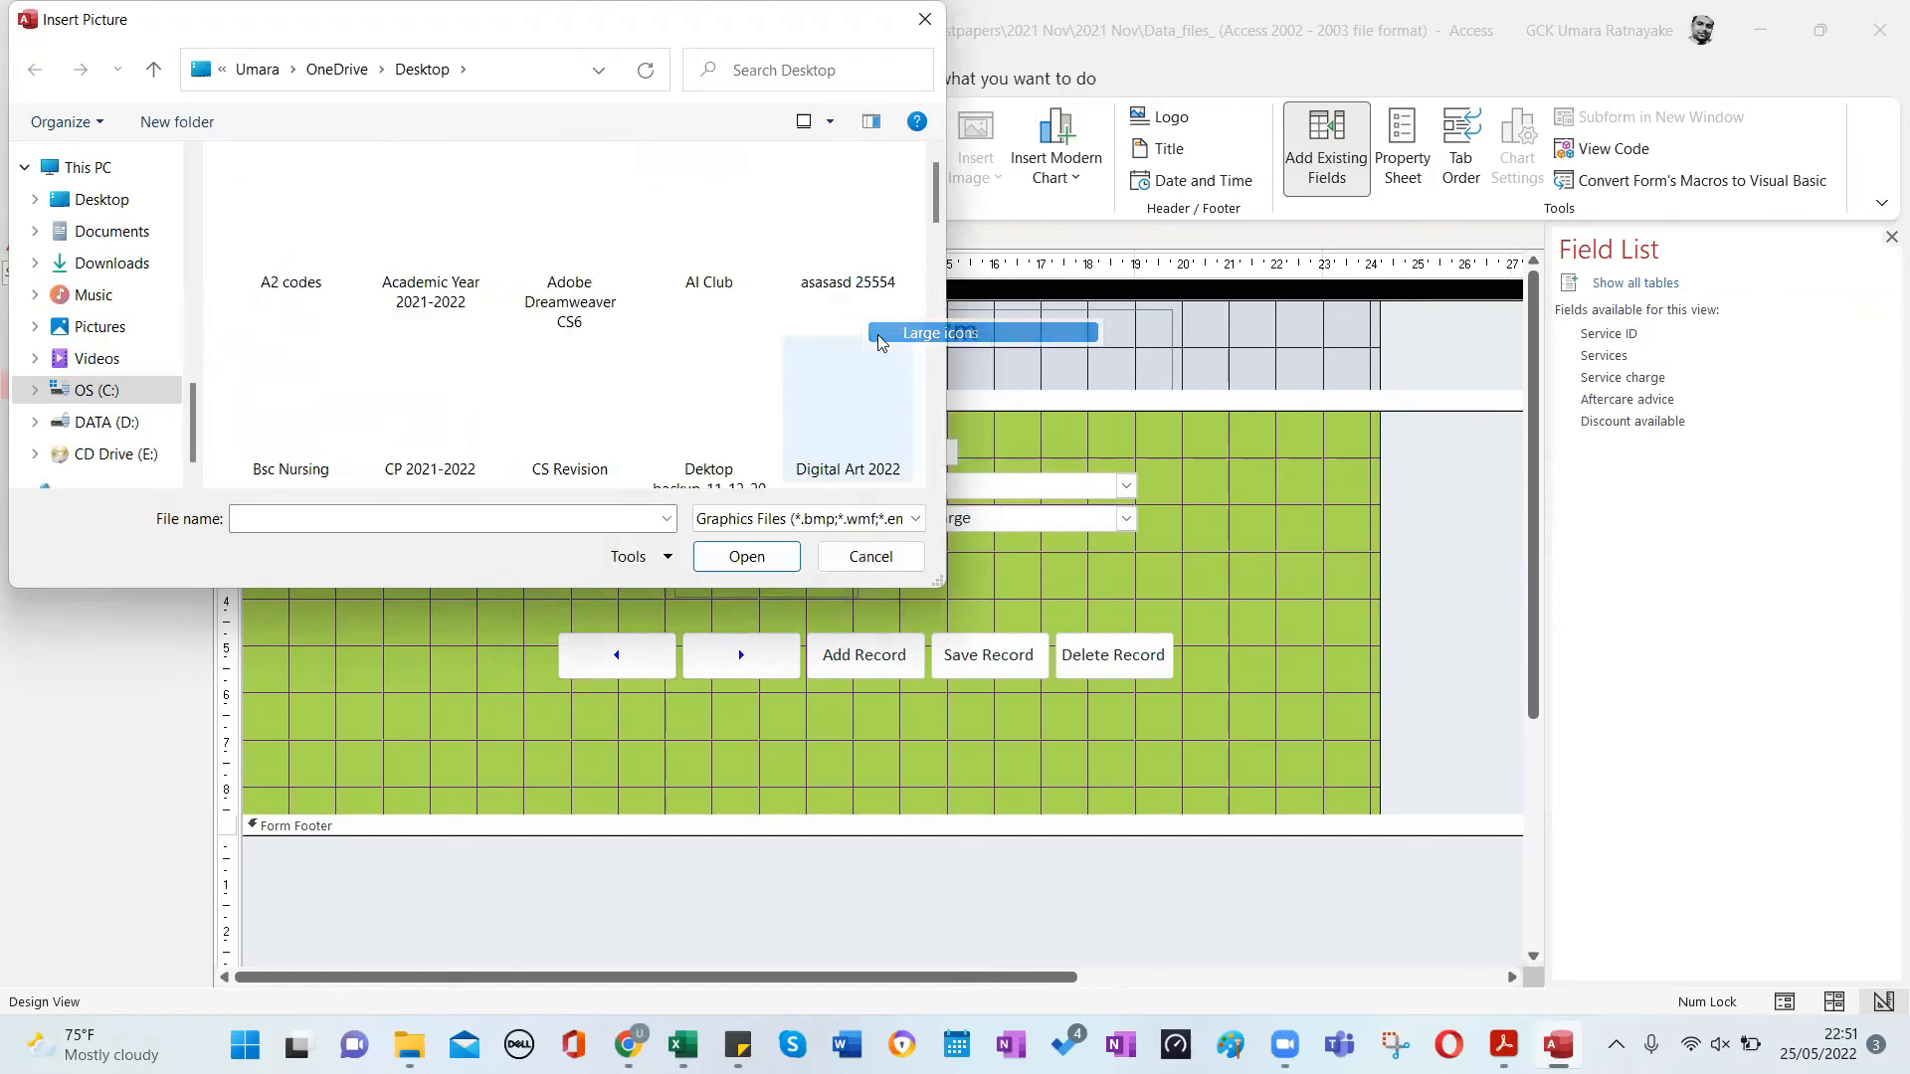
{"action": "scroll", "coordinate": [557, 388], "scroll_direction": "down", "scroll_amount": 5}
{"action": "double_click", "coordinate": [723, 232]}
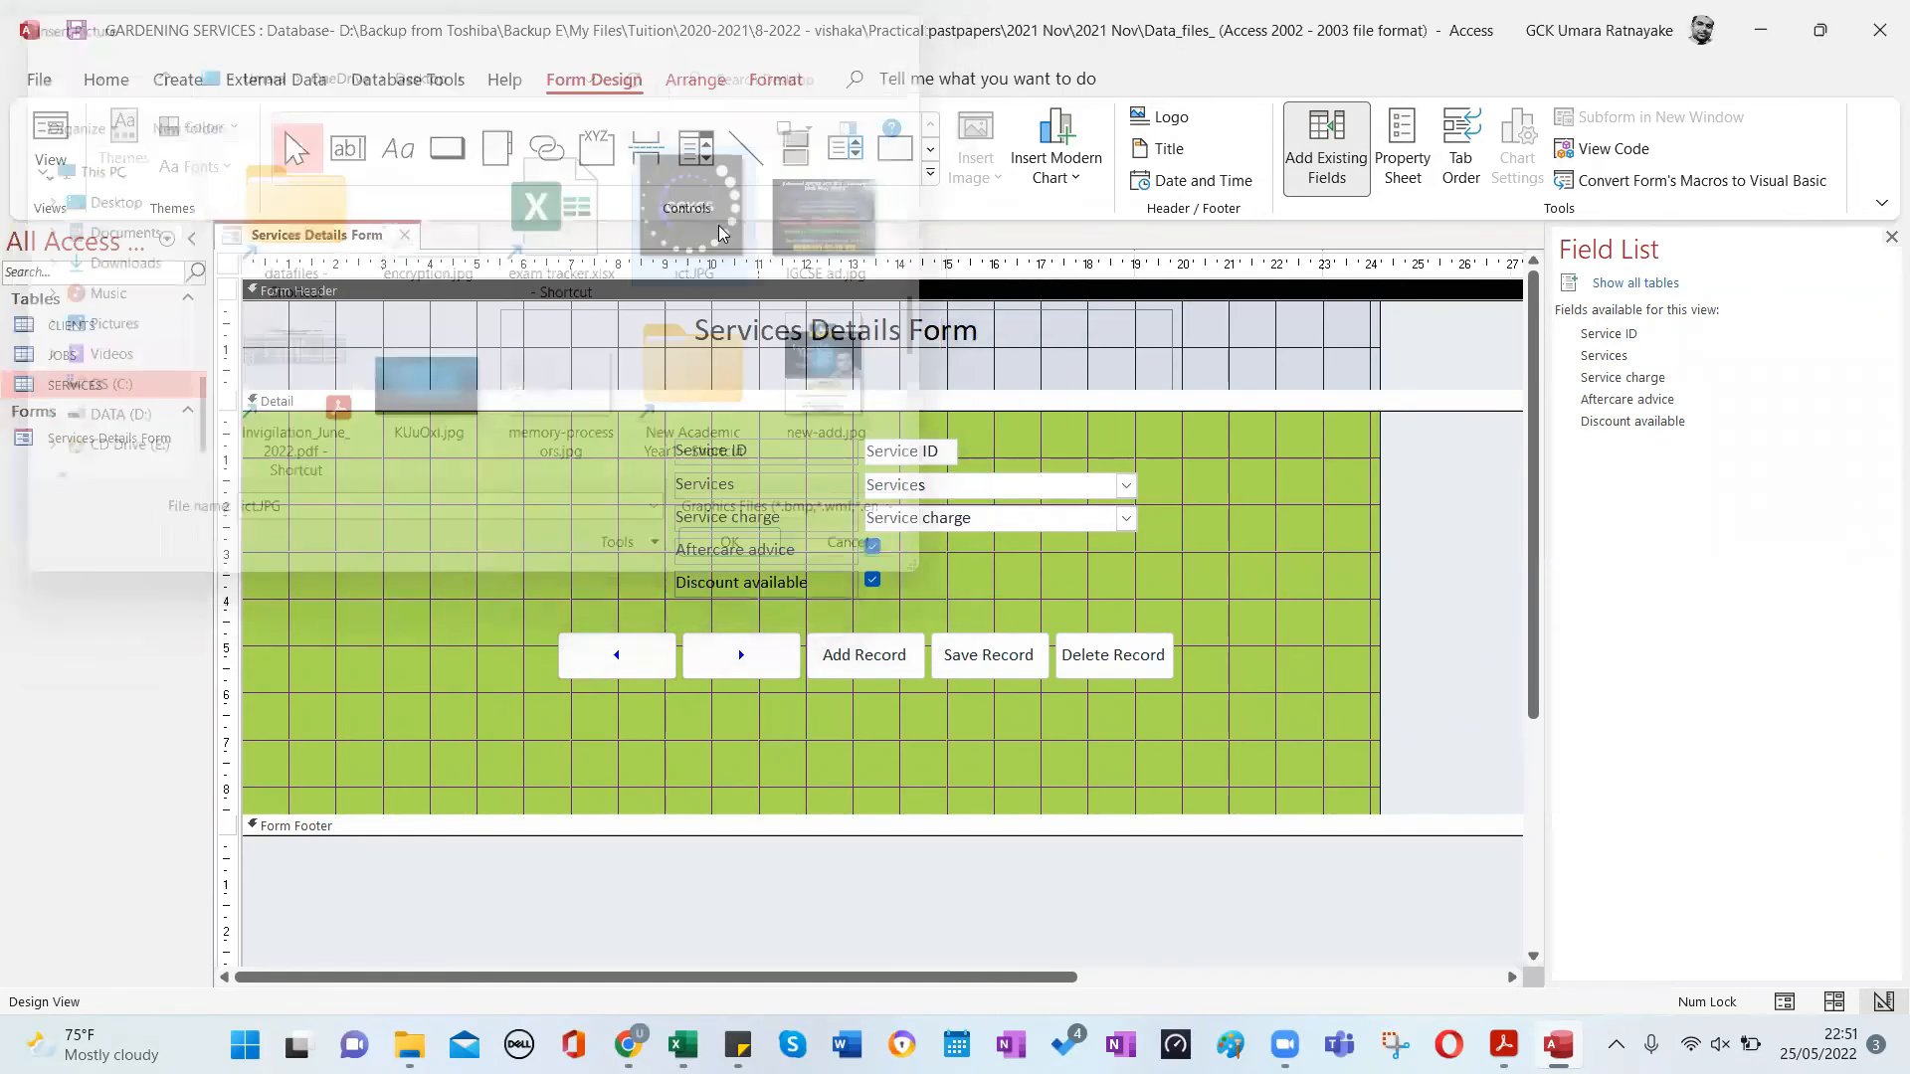
Delete the empty title box beside the new logo, then place the logo at the header's right end, about 2 cm wide.
{"action": "left_click", "coordinate": [405, 334]}
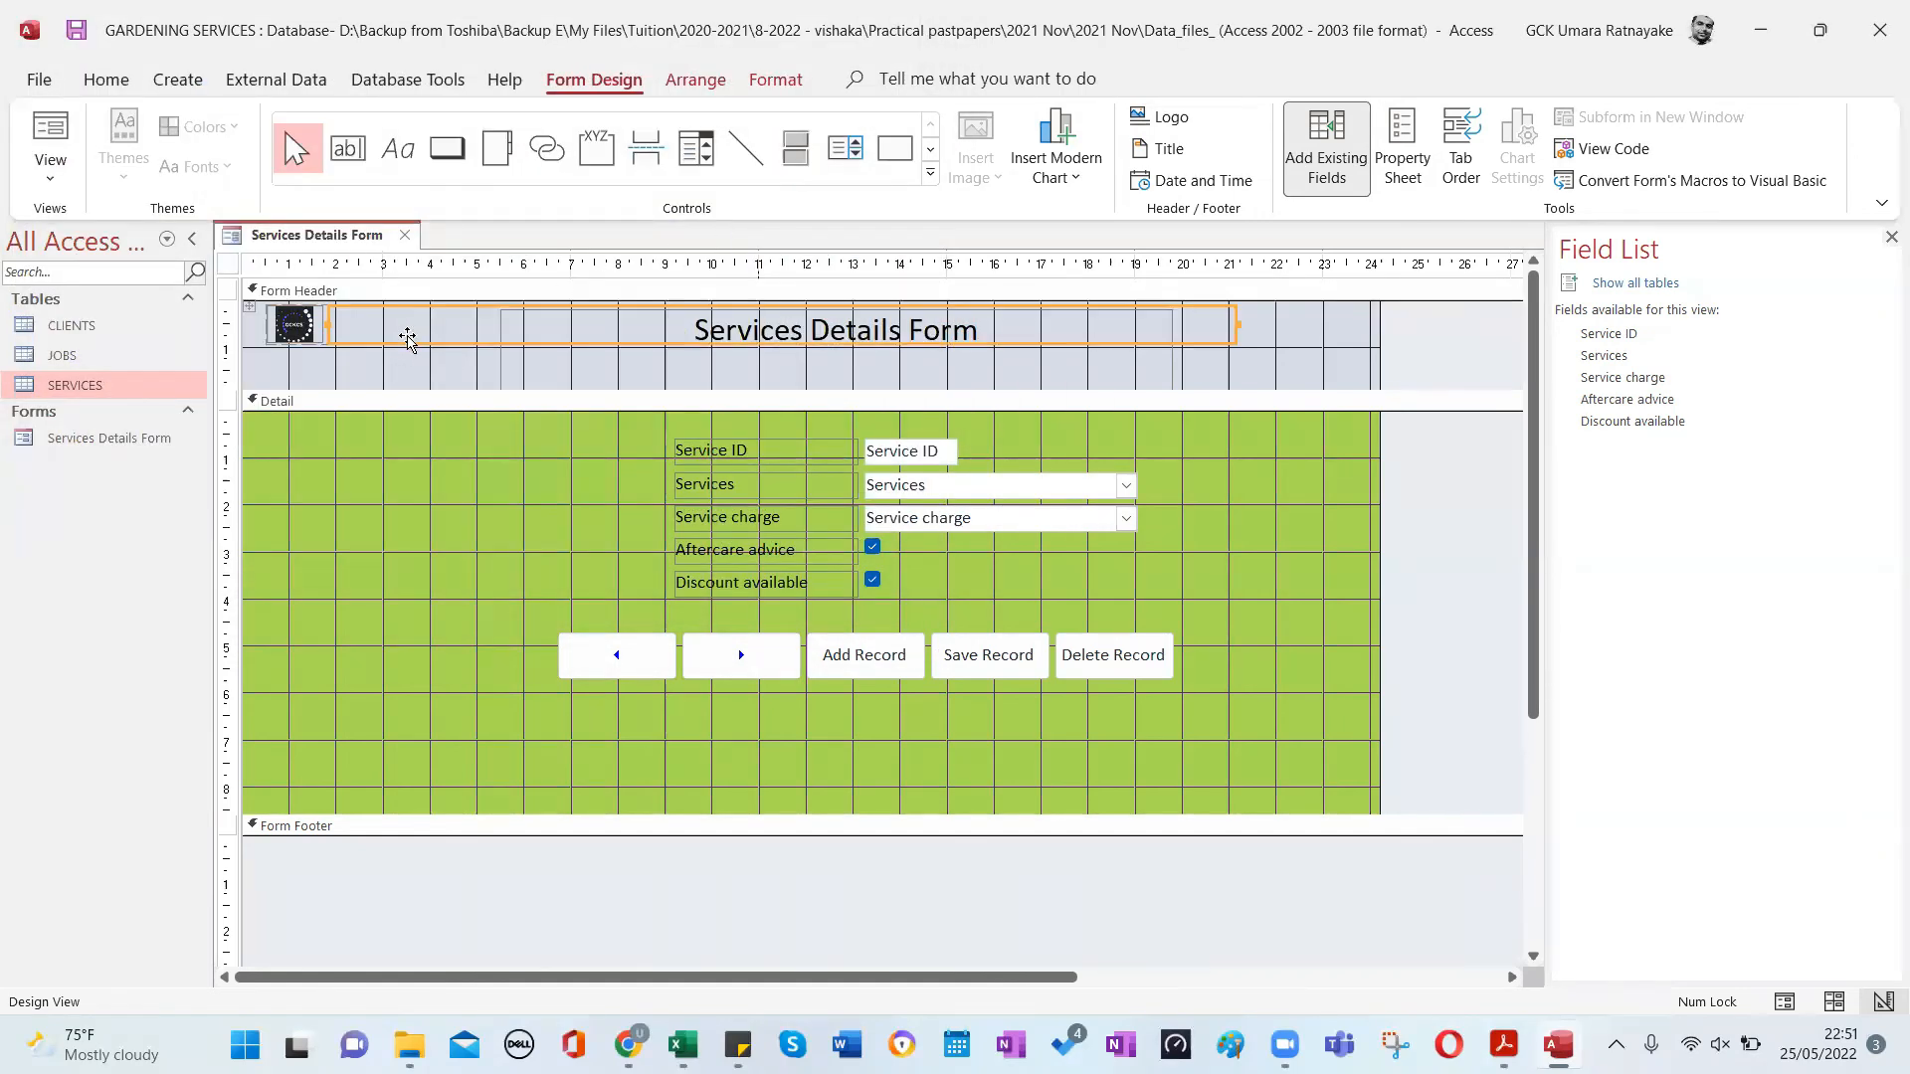
{"action": "left_click", "coordinate": [416, 345]}
{"action": "left_click", "coordinate": [304, 330]}
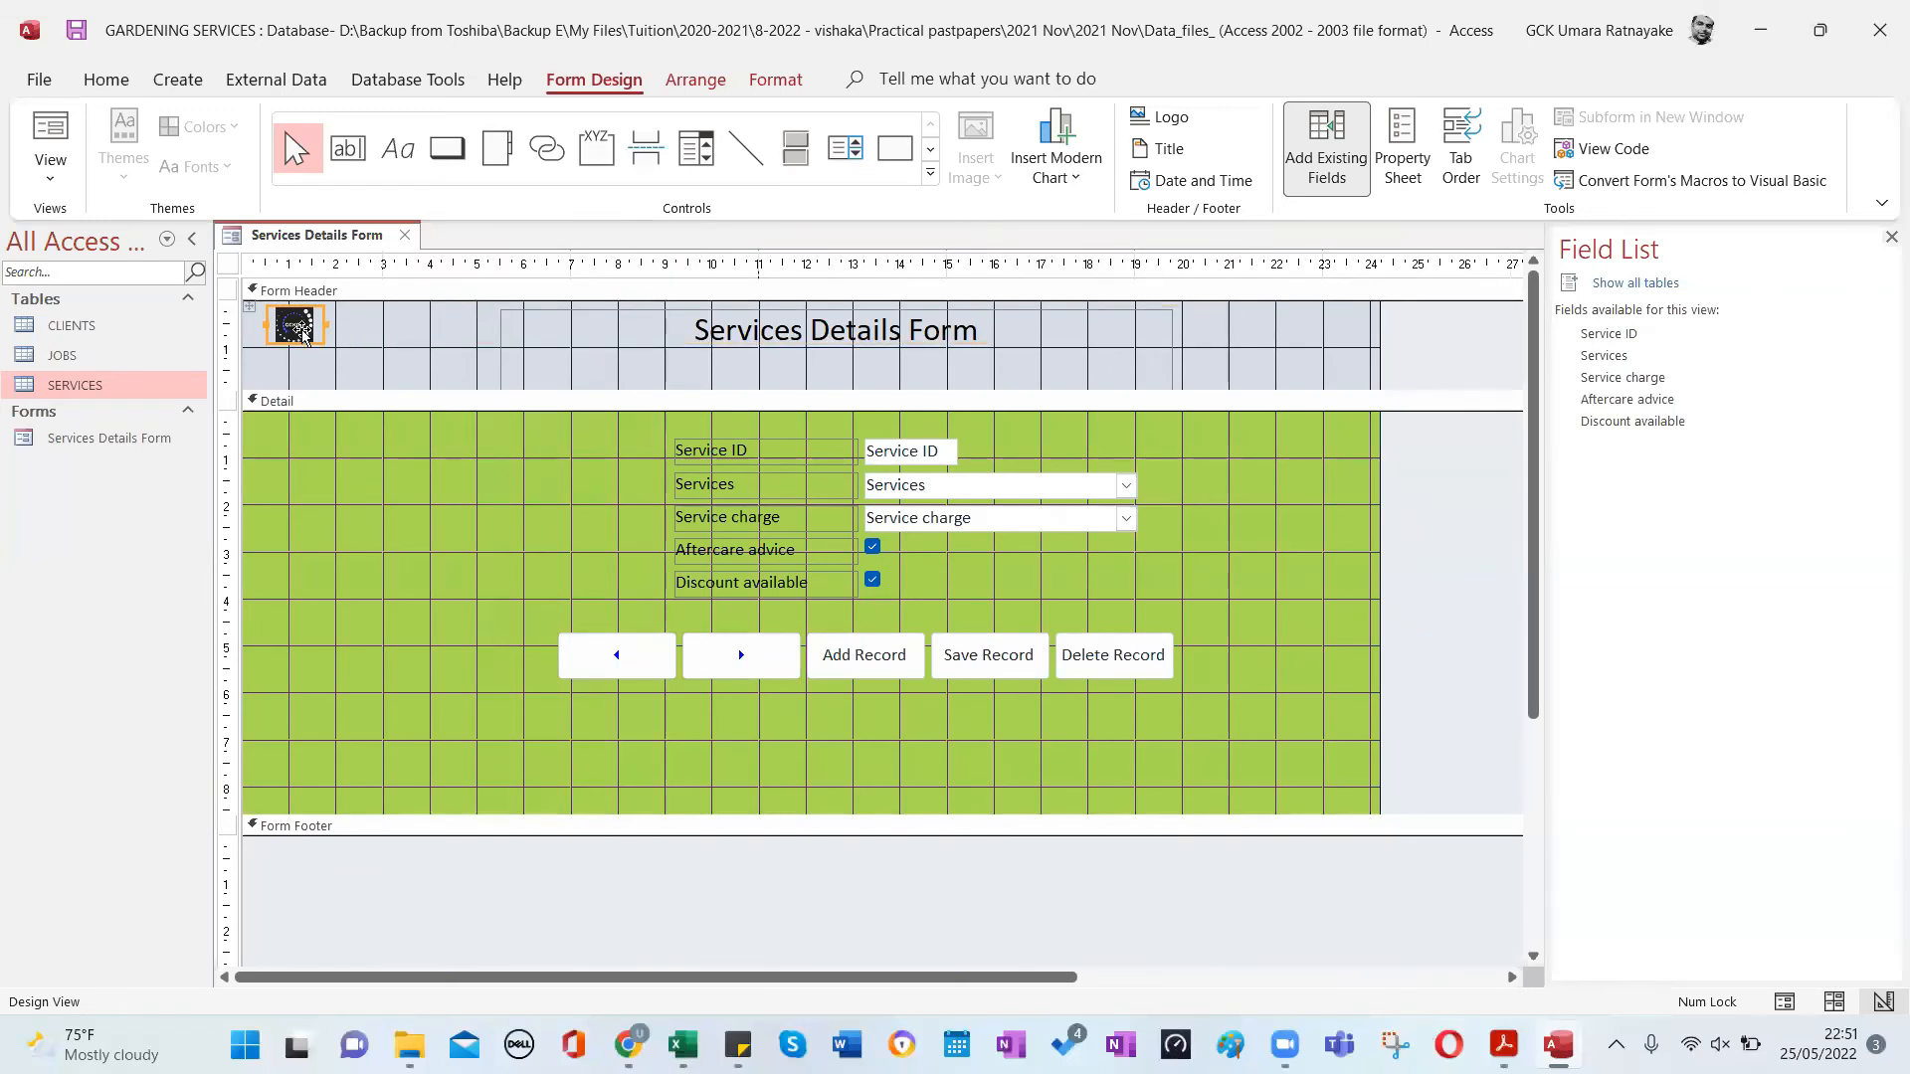
{"action": "left_click_drag", "start_coordinate": [305, 330], "coordinate": [1301, 339]}
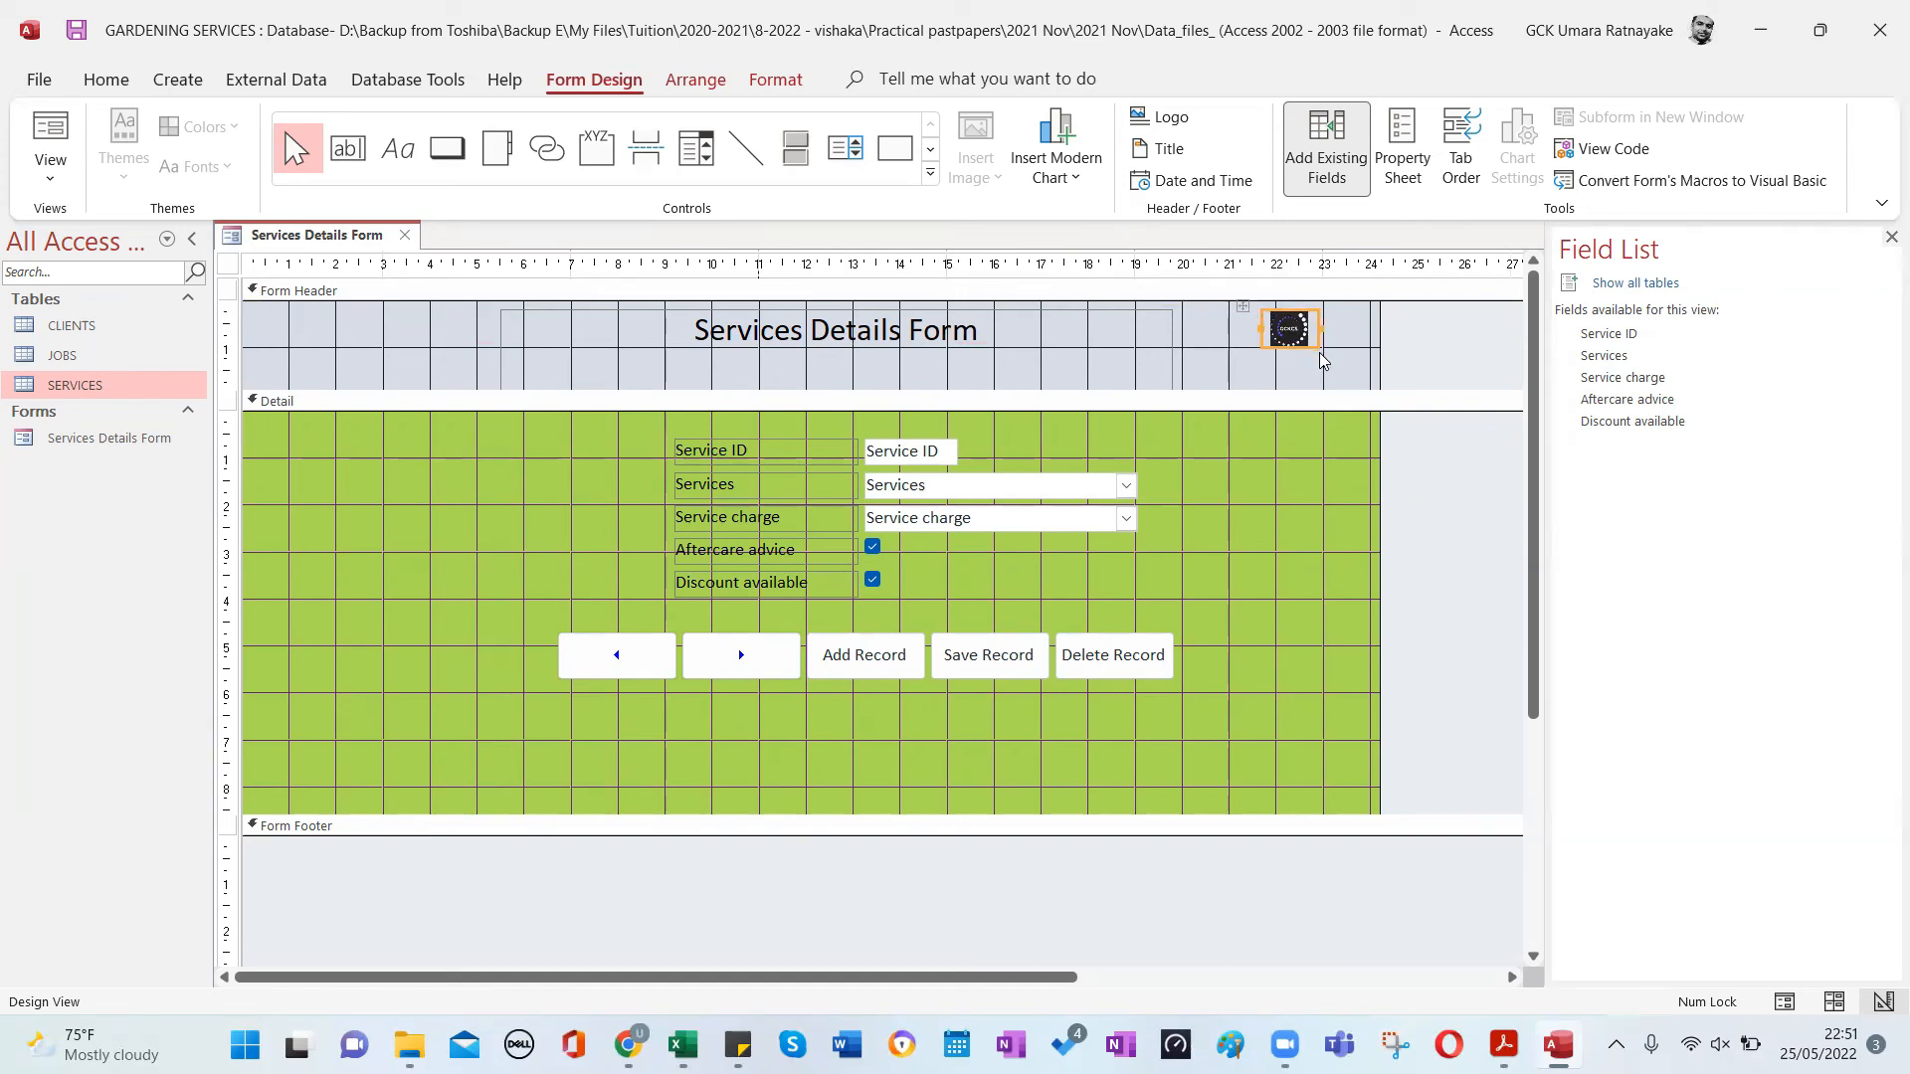
{"action": "left_click_drag", "start_coordinate": [1318, 346], "coordinate": [1345, 380]}
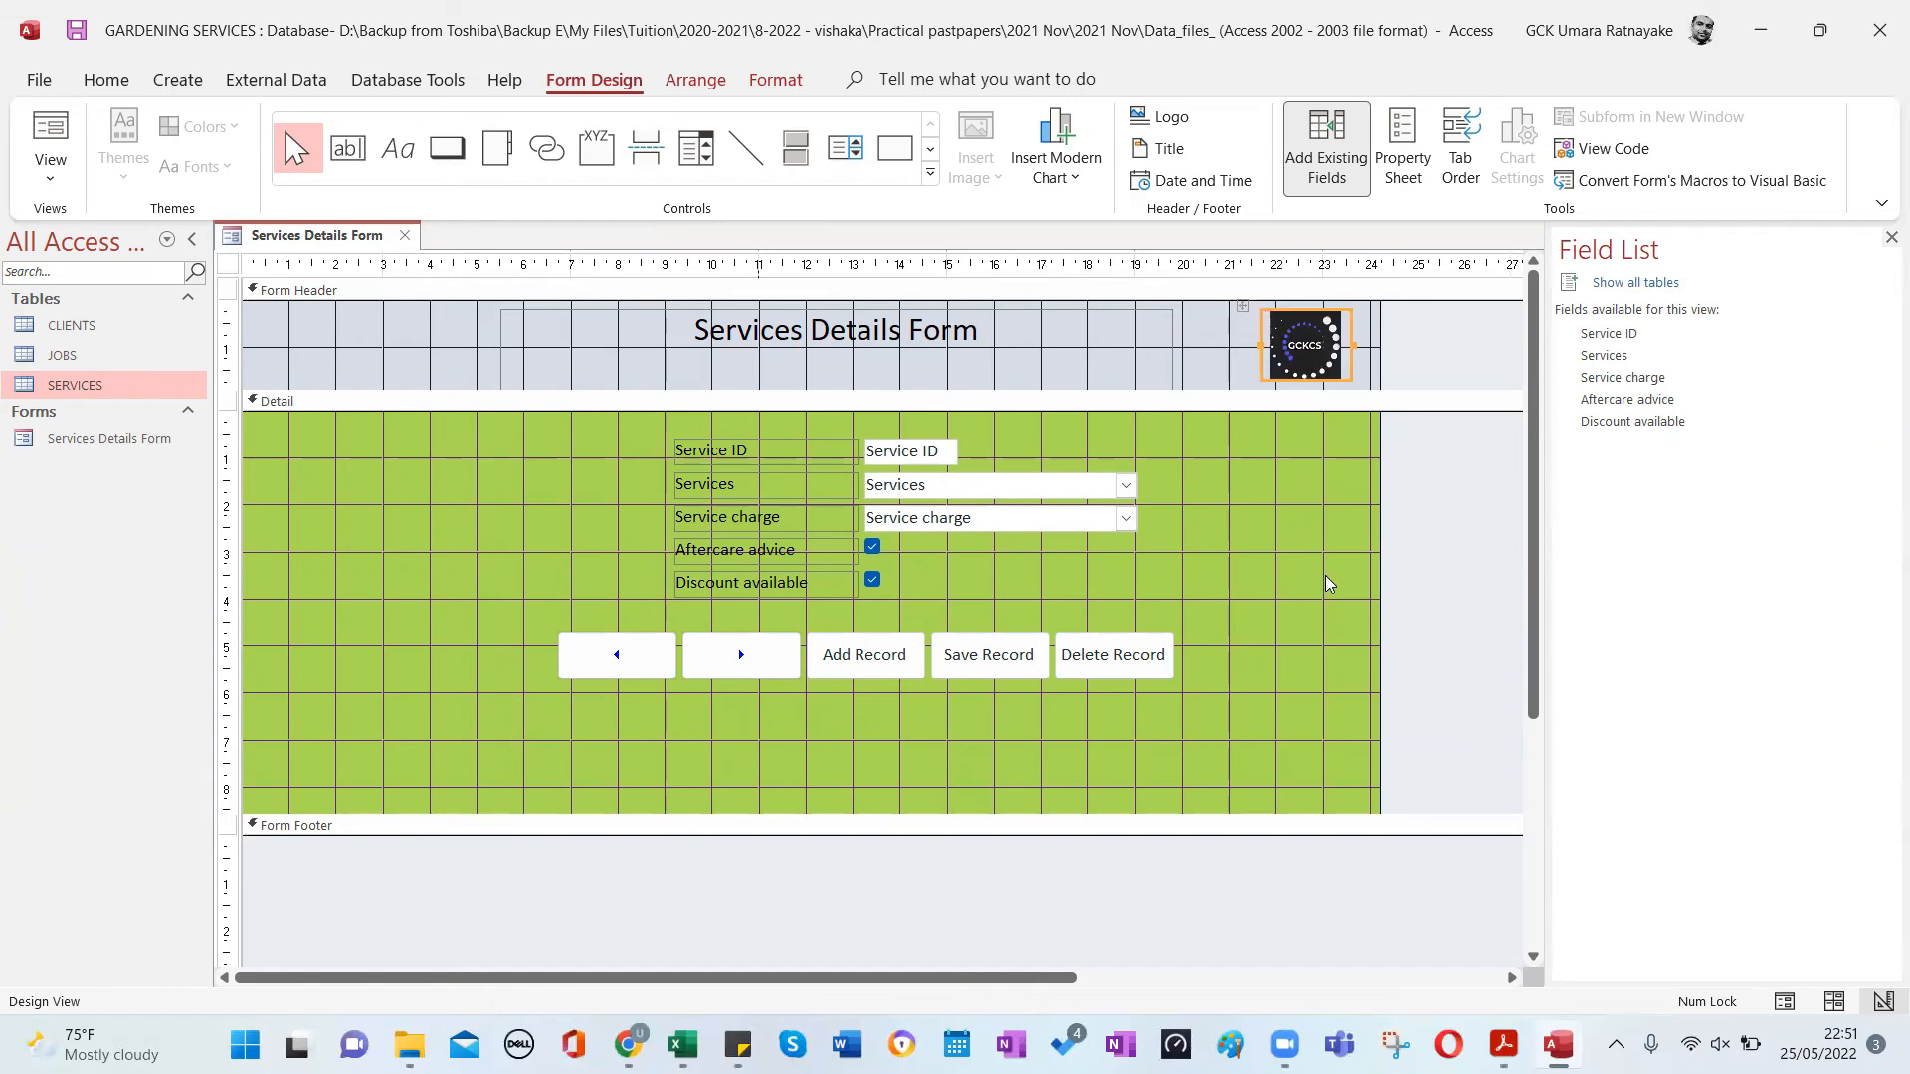
{"action": "left_click", "coordinate": [1329, 584]}
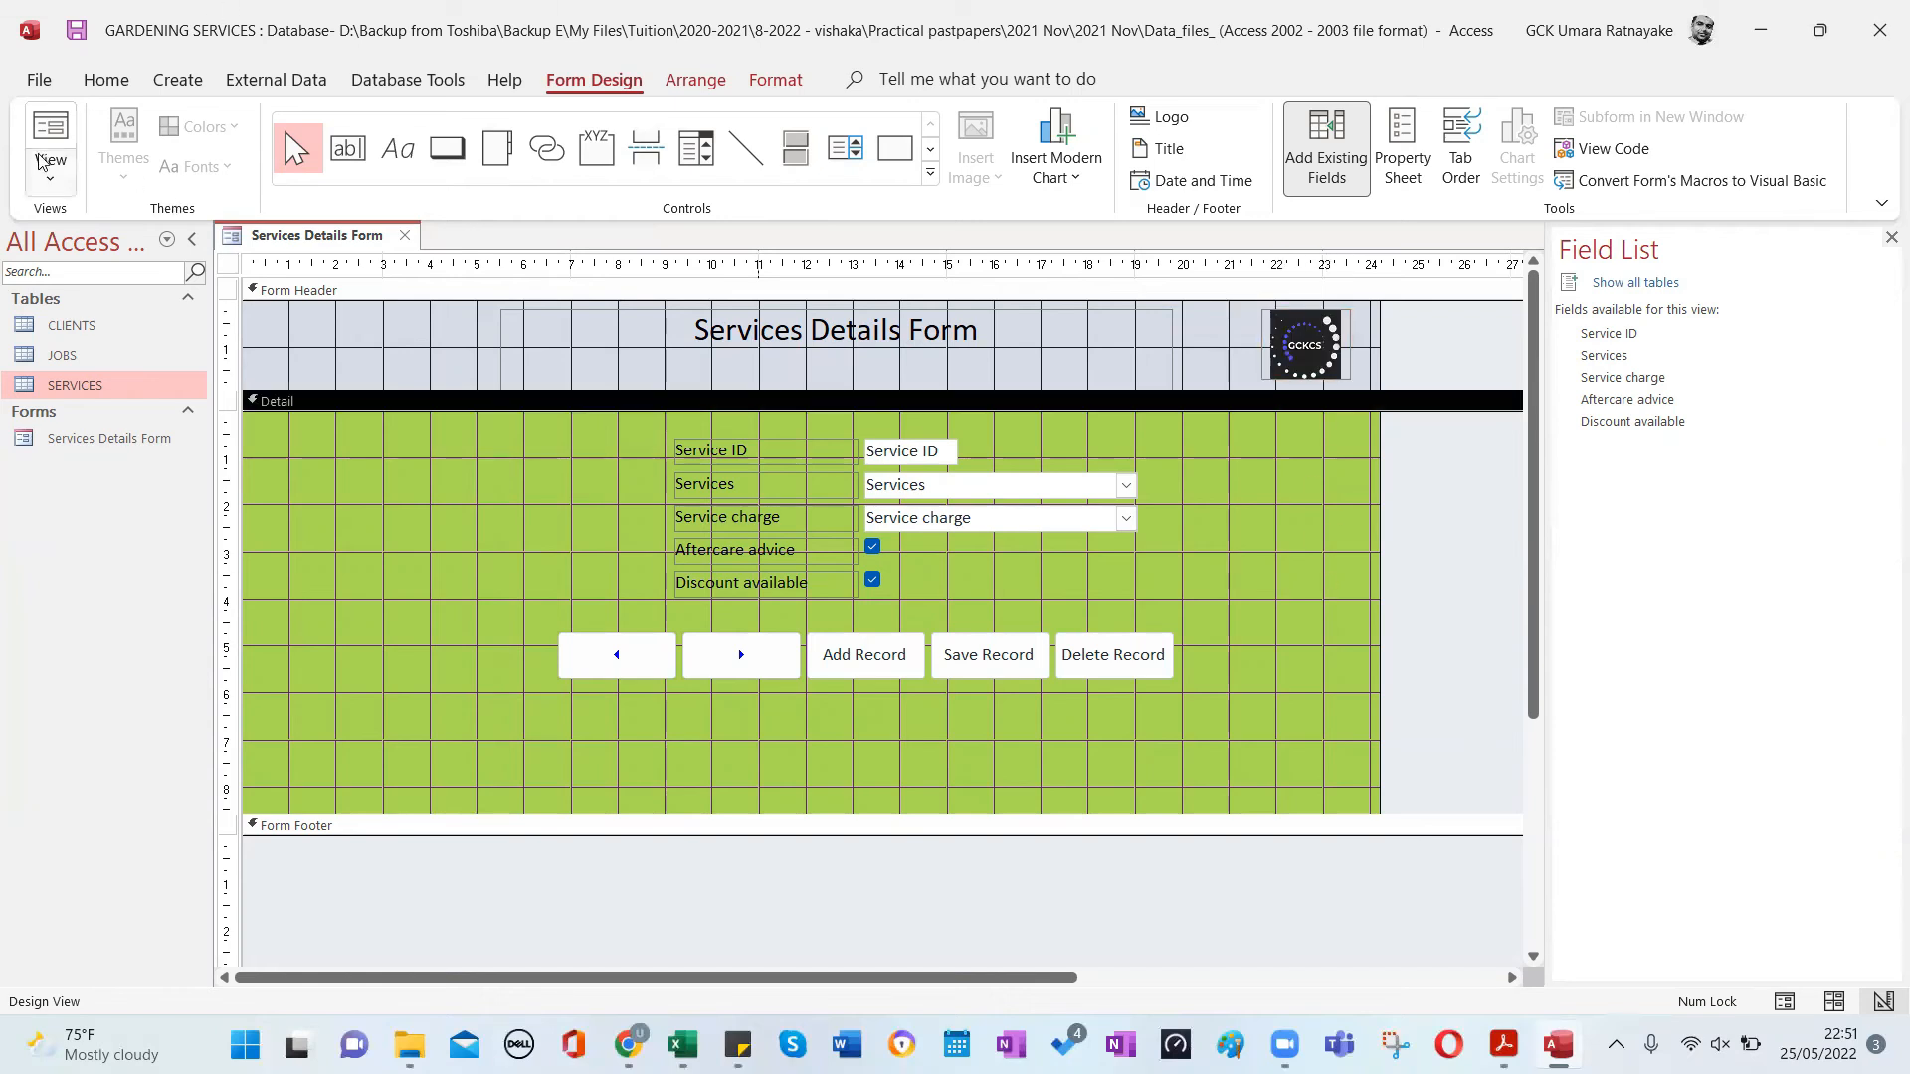
Preview the form in Form view and check the Task A3a requirements in the exam paper PDF.
{"action": "left_click", "coordinate": [49, 179]}
{"action": "left_click", "coordinate": [104, 231]}
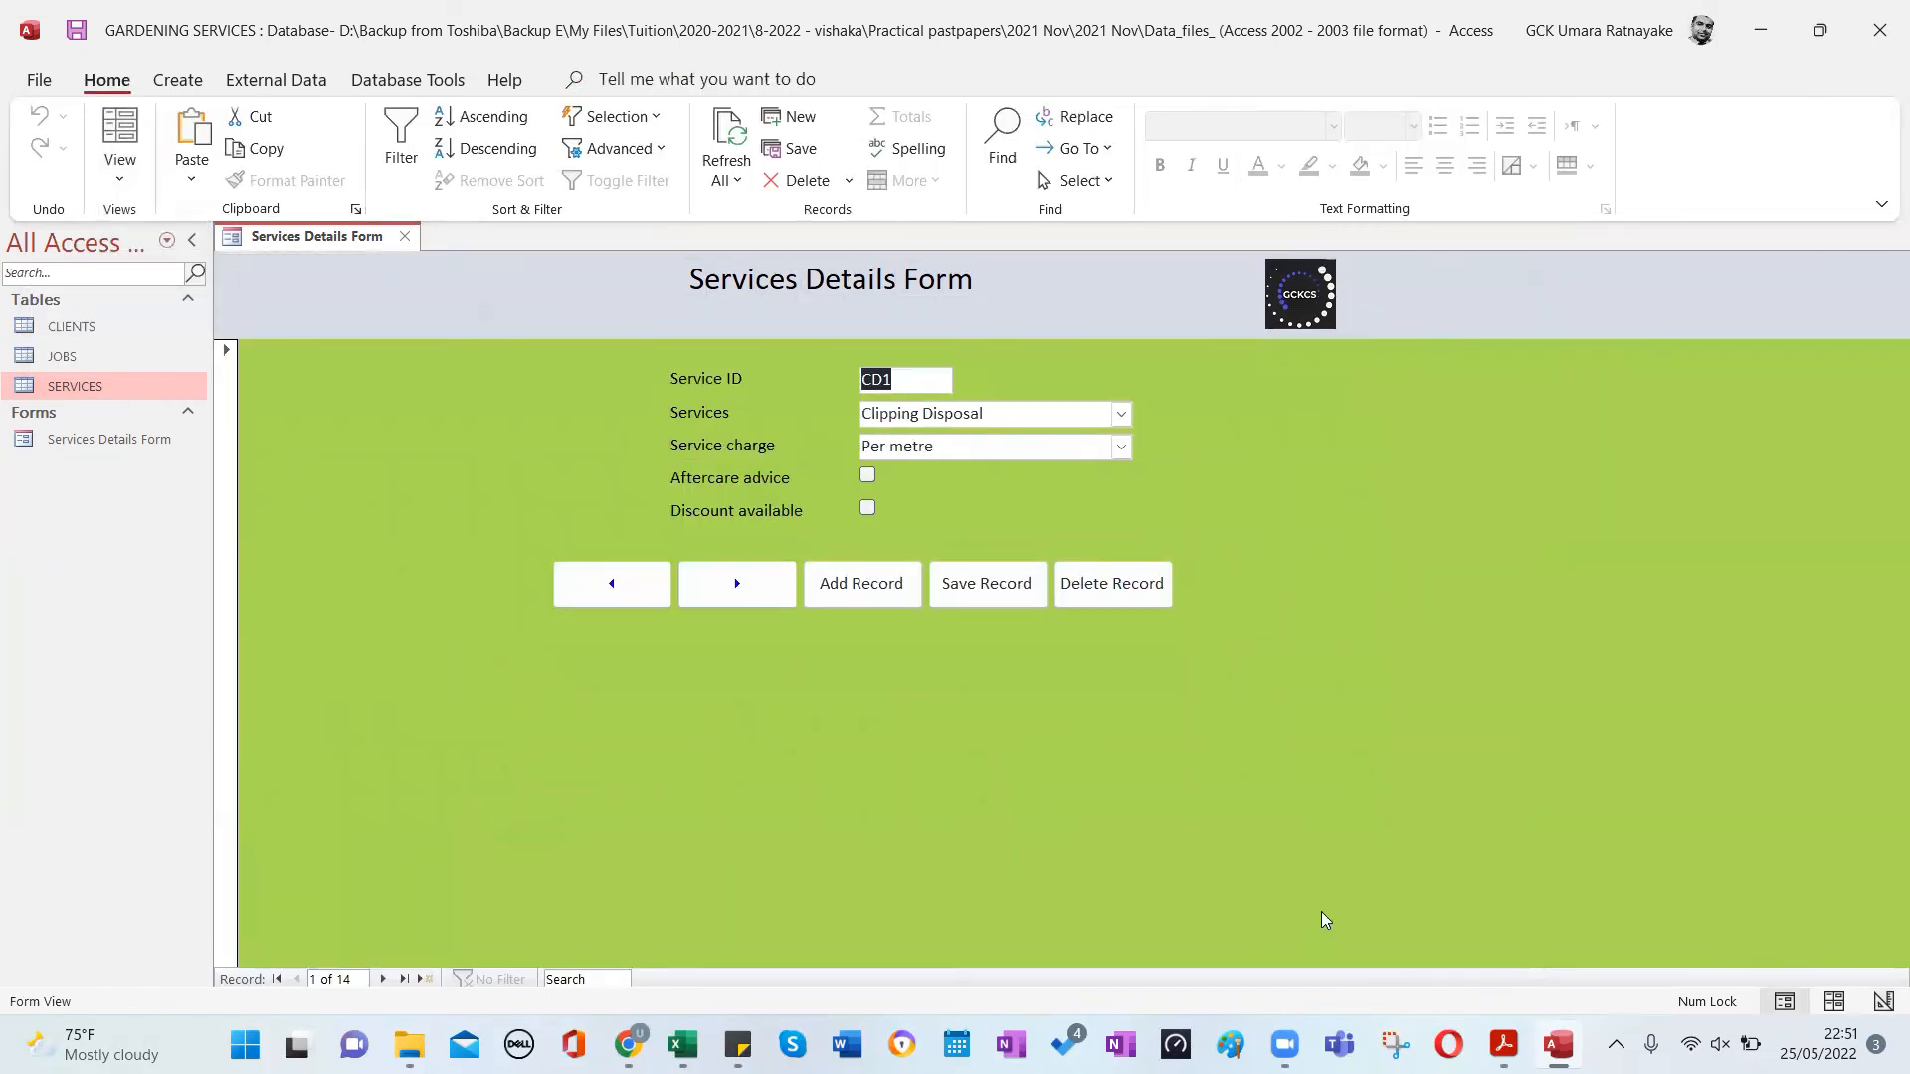
{"action": "left_click", "coordinate": [1503, 1045]}
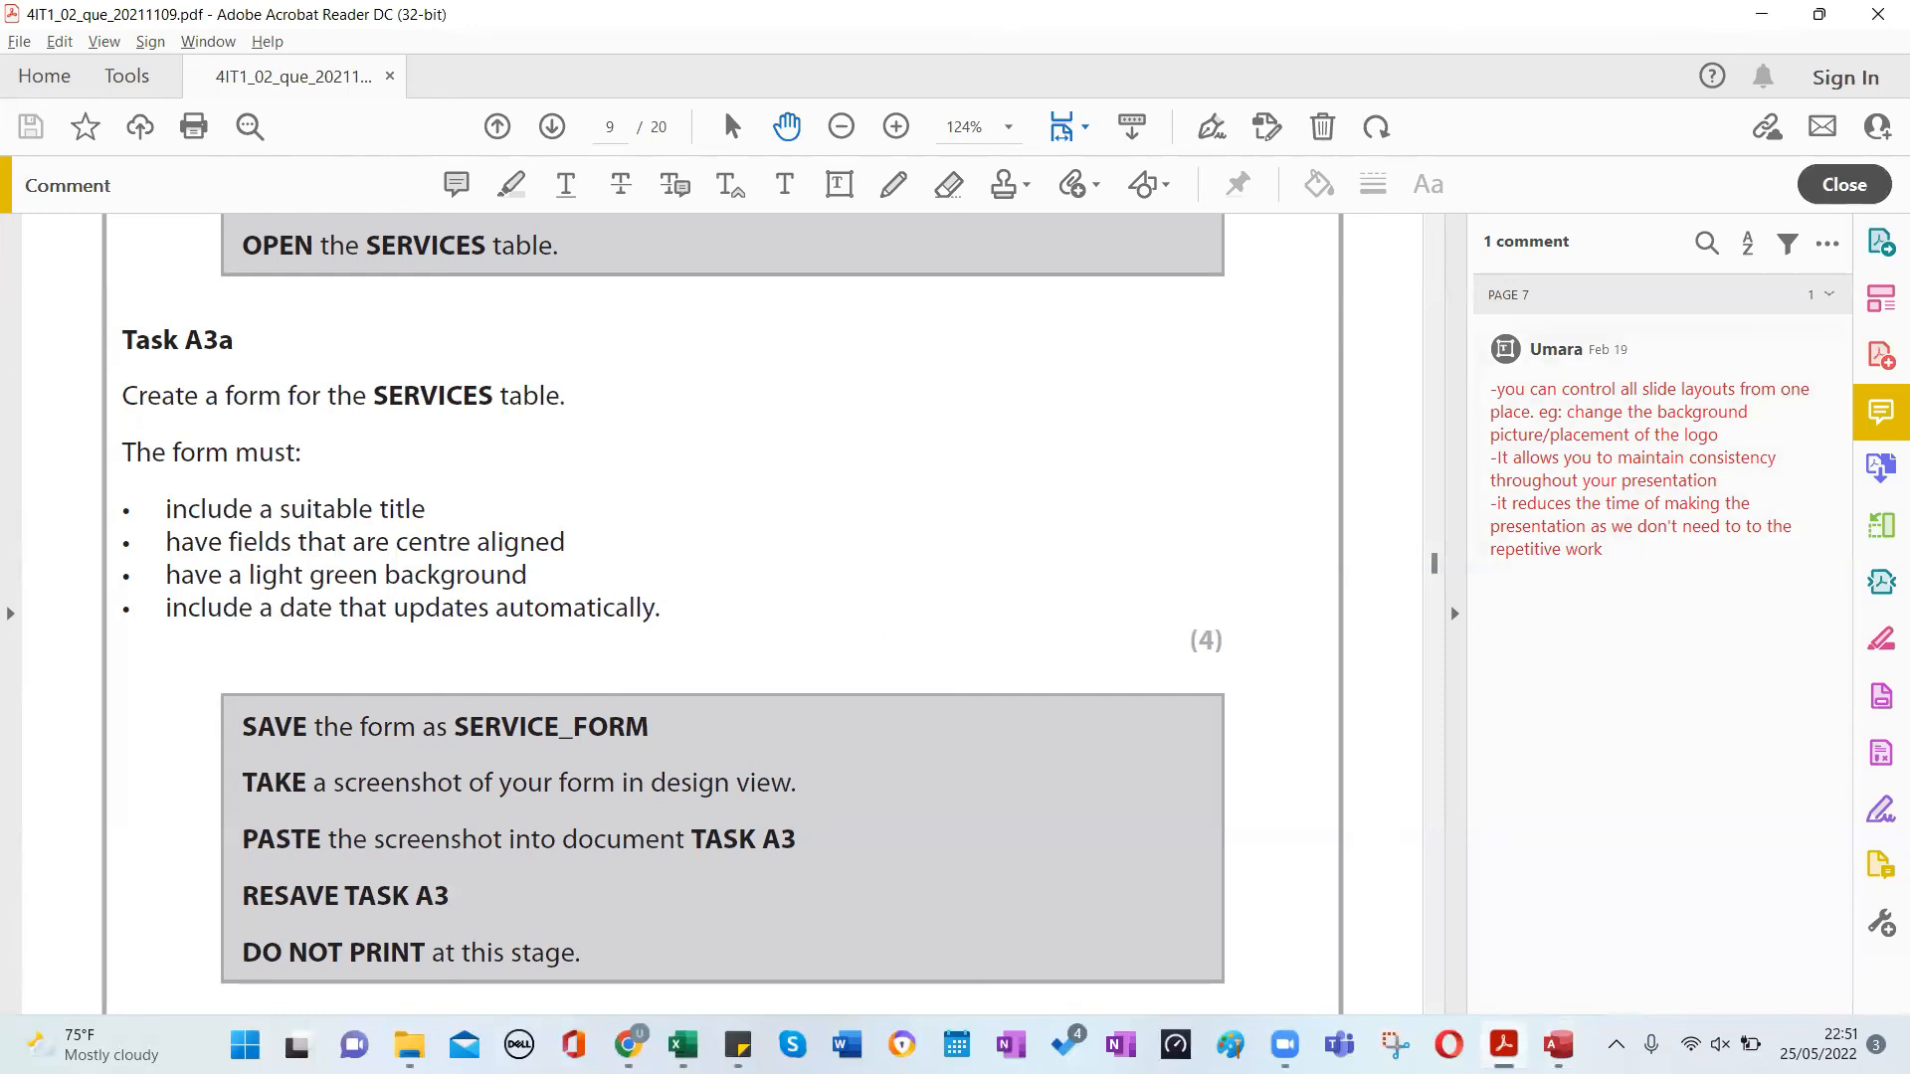
{"action": "left_click", "coordinate": [1766, 22]}
Return the form to Design view and insert an automatic date in the 25 May 2022 format, without the time.
{"action": "right_click", "coordinate": [1313, 627]}
{"action": "left_click", "coordinate": [1365, 704]}
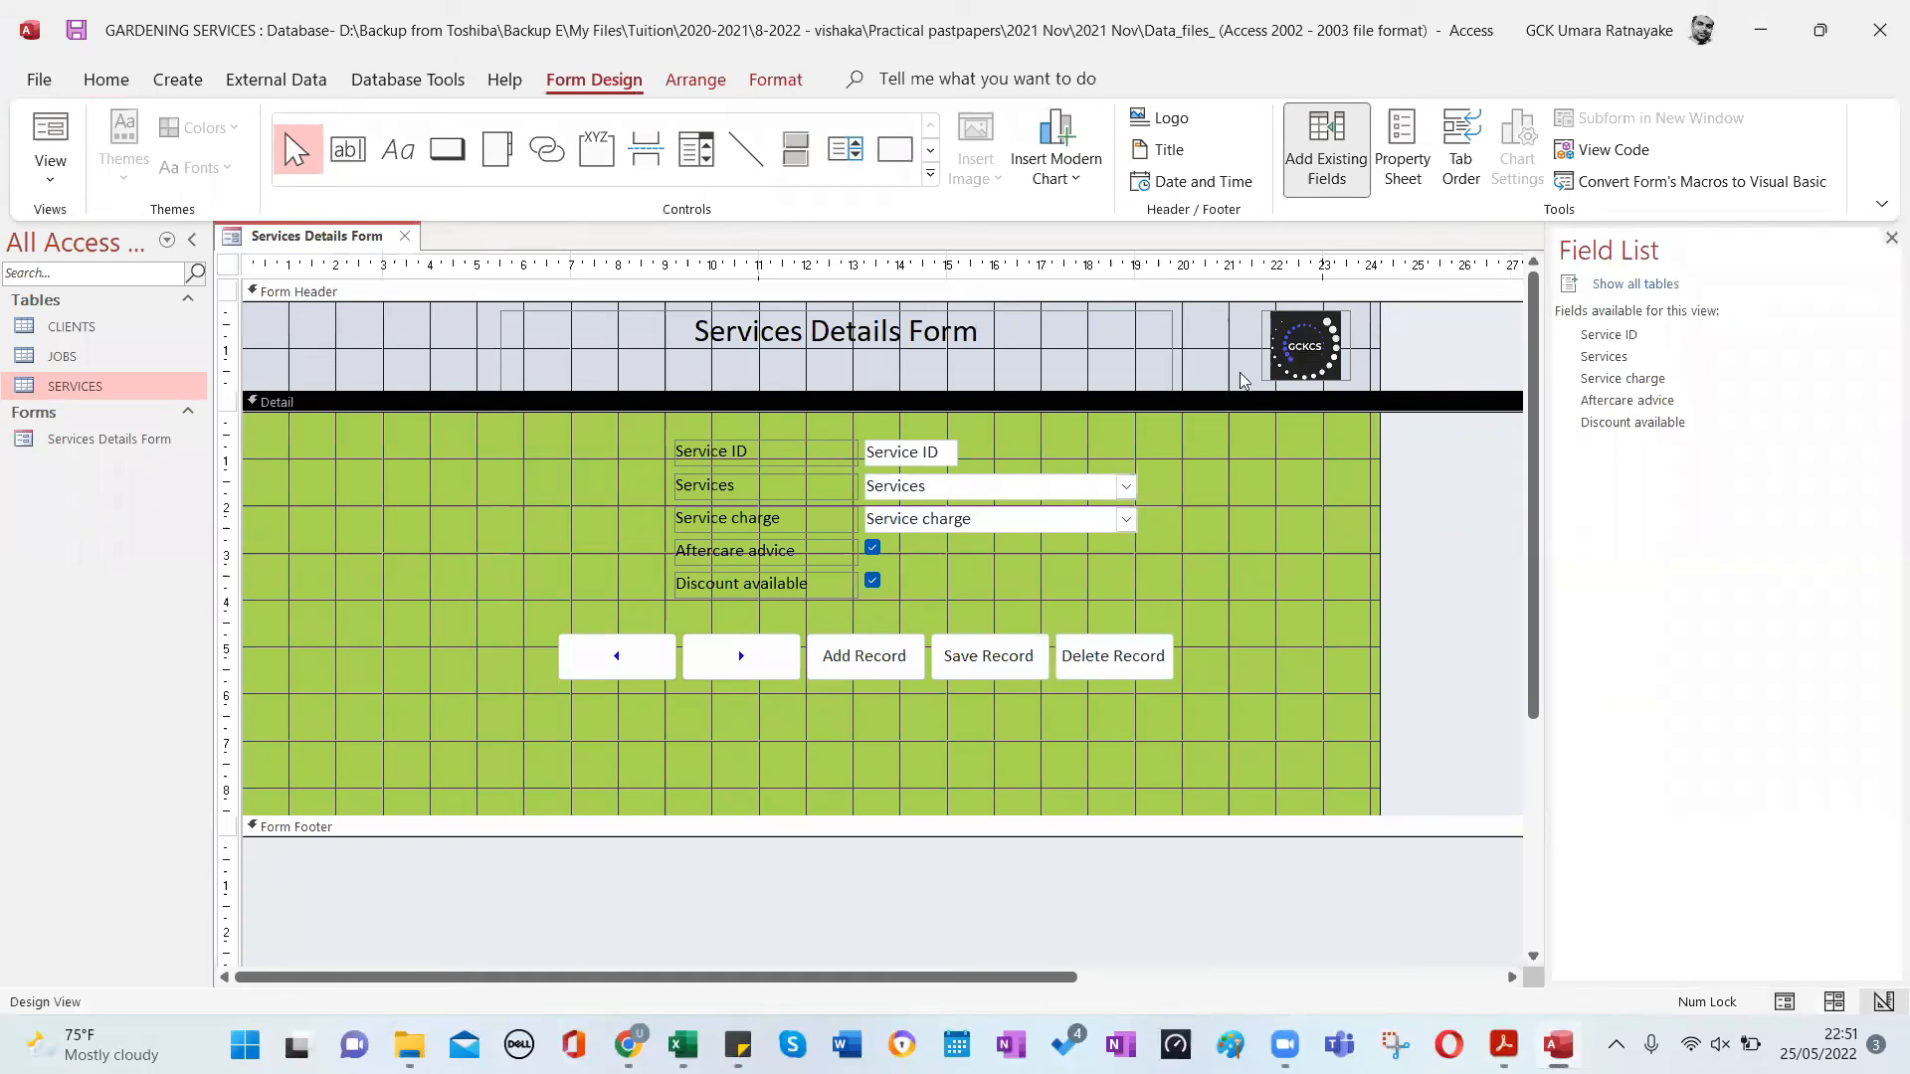
{"action": "left_click", "coordinate": [1224, 189]}
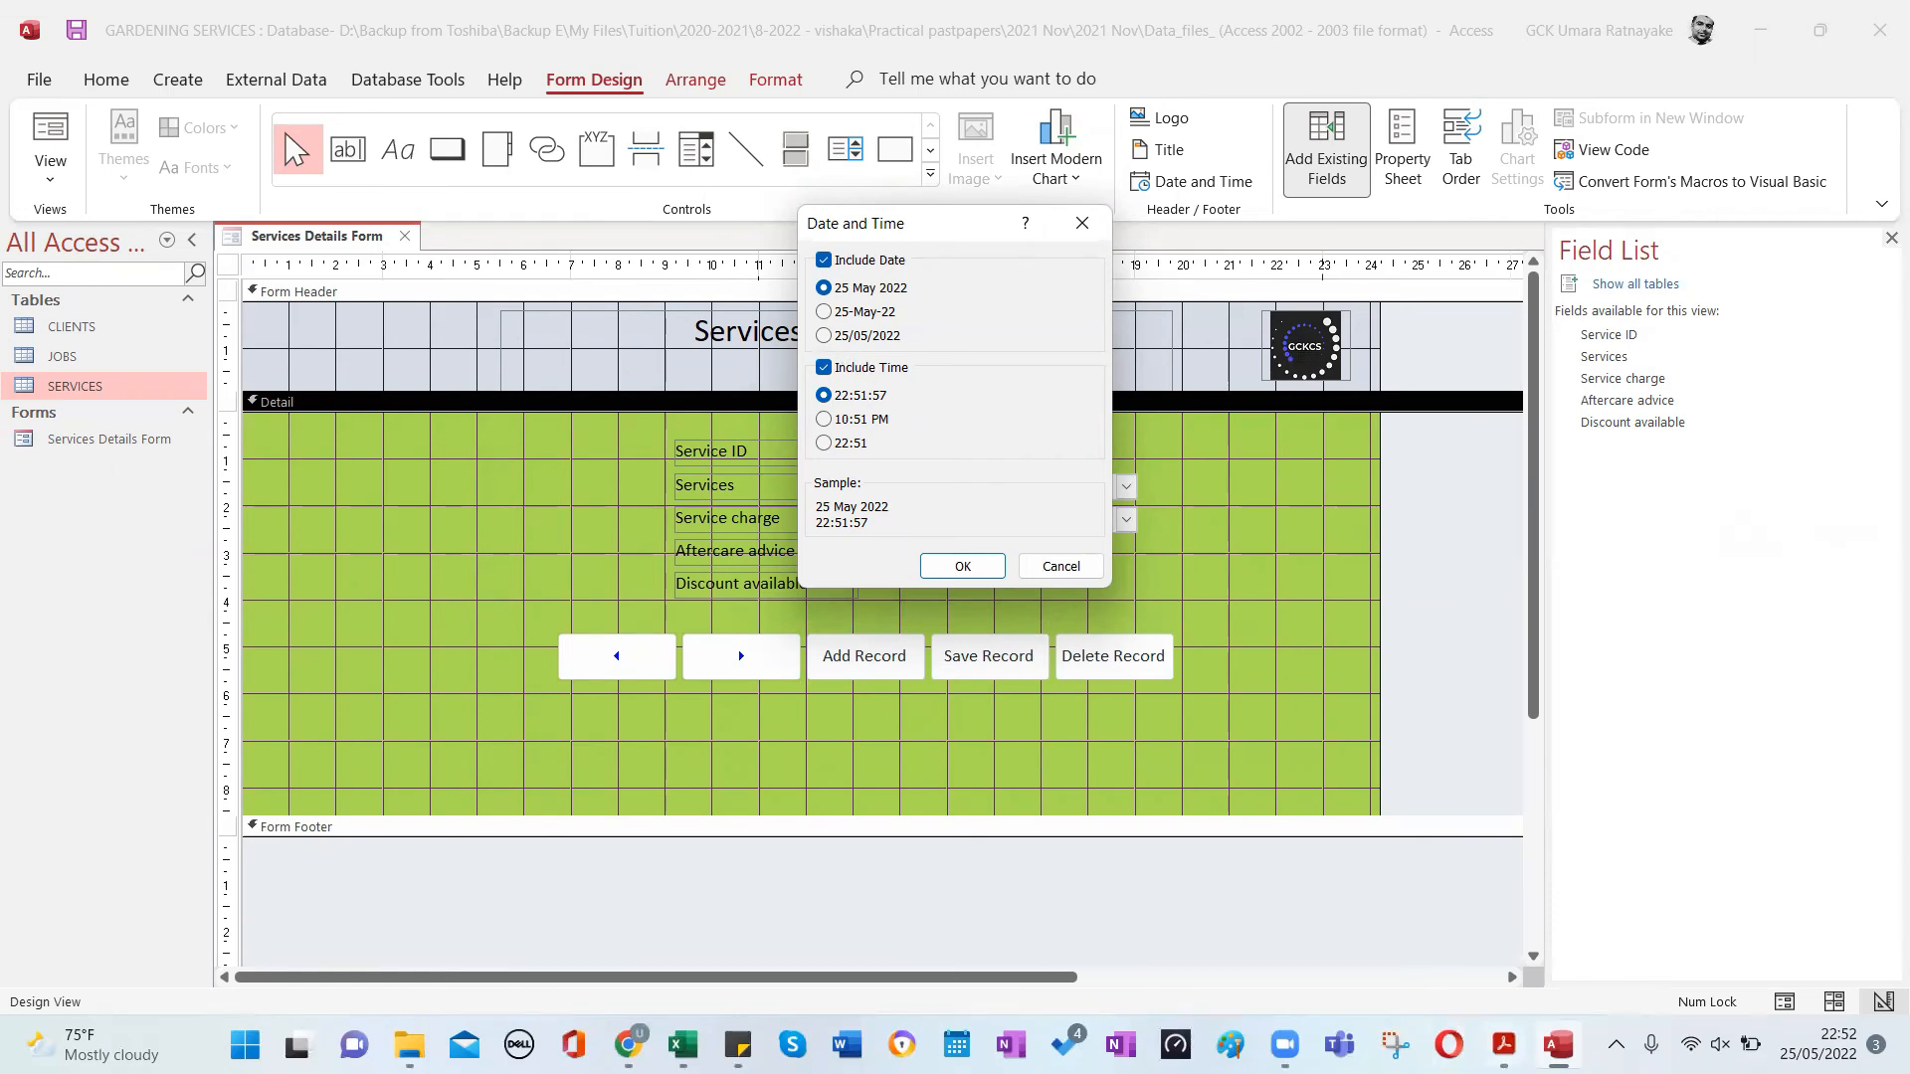
{"action": "left_click", "coordinate": [1503, 1044]}
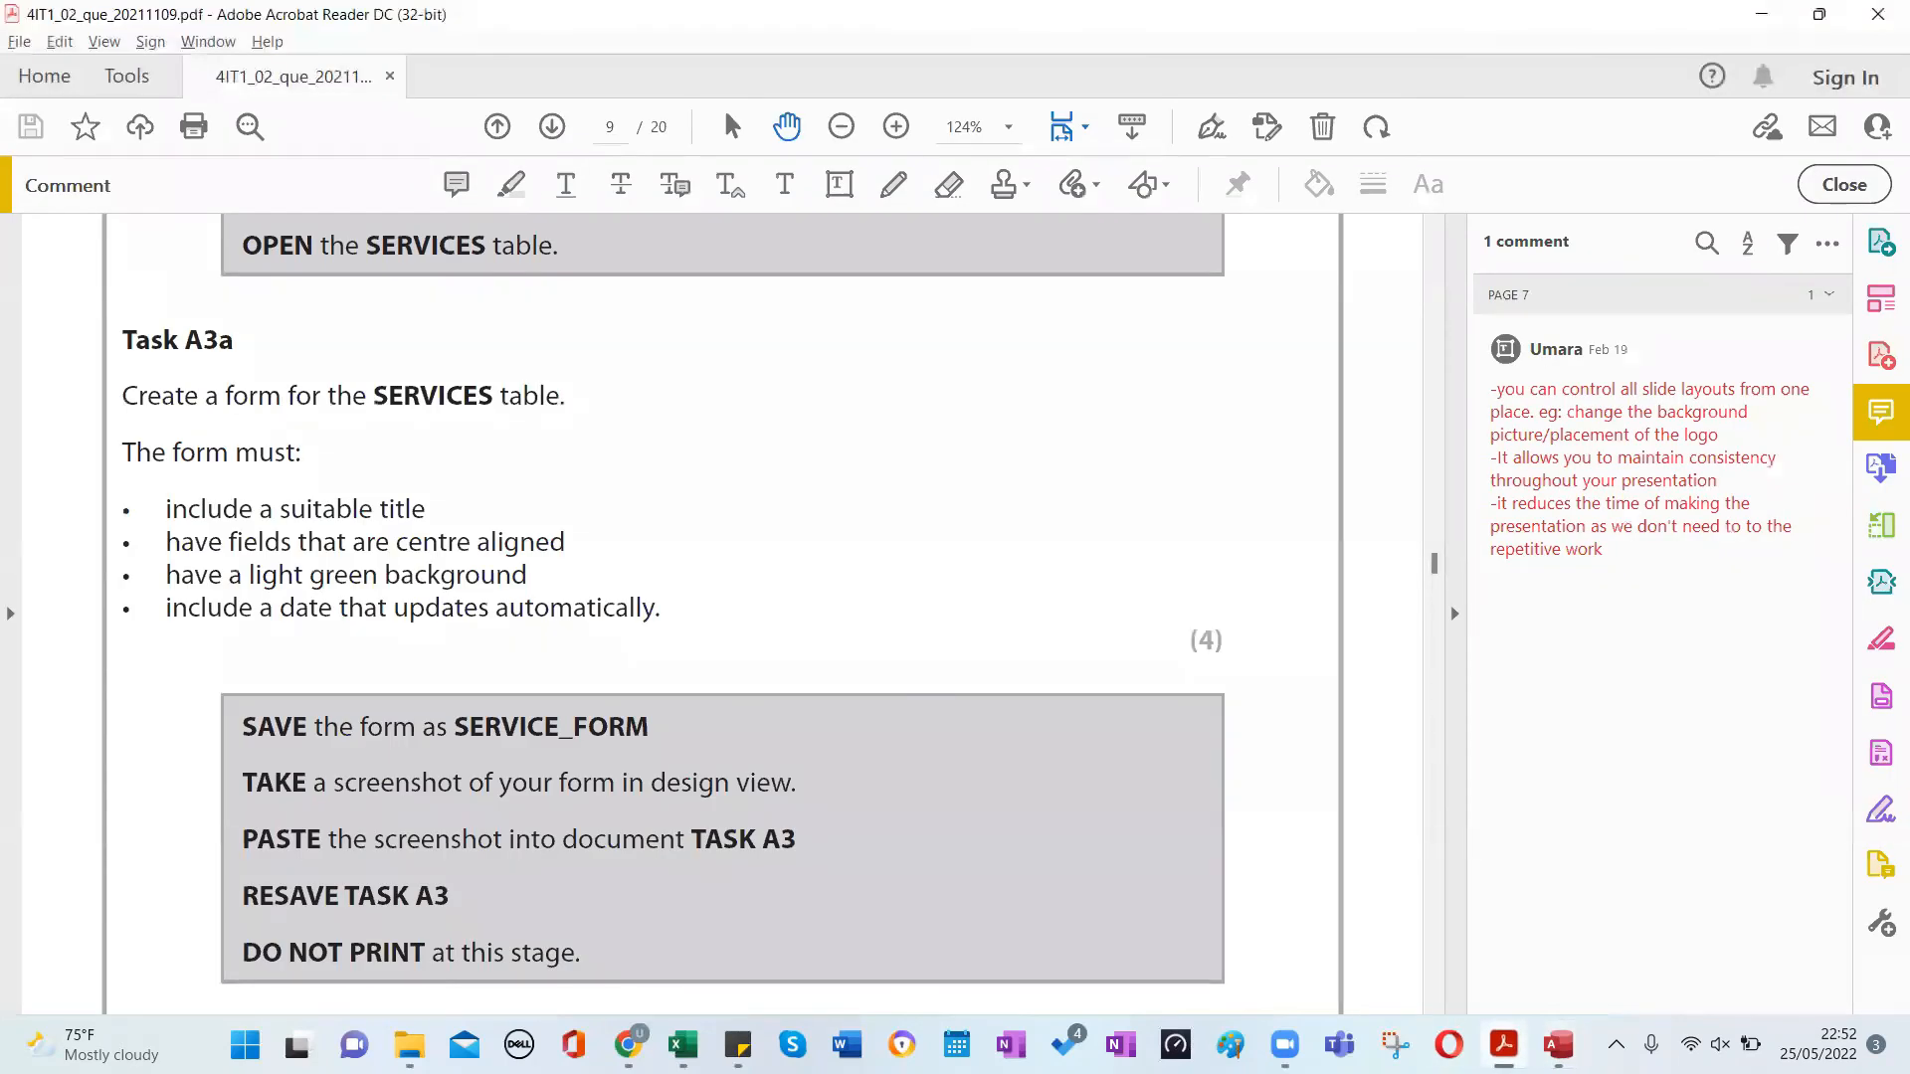
{"action": "left_click", "coordinate": [1503, 1045]}
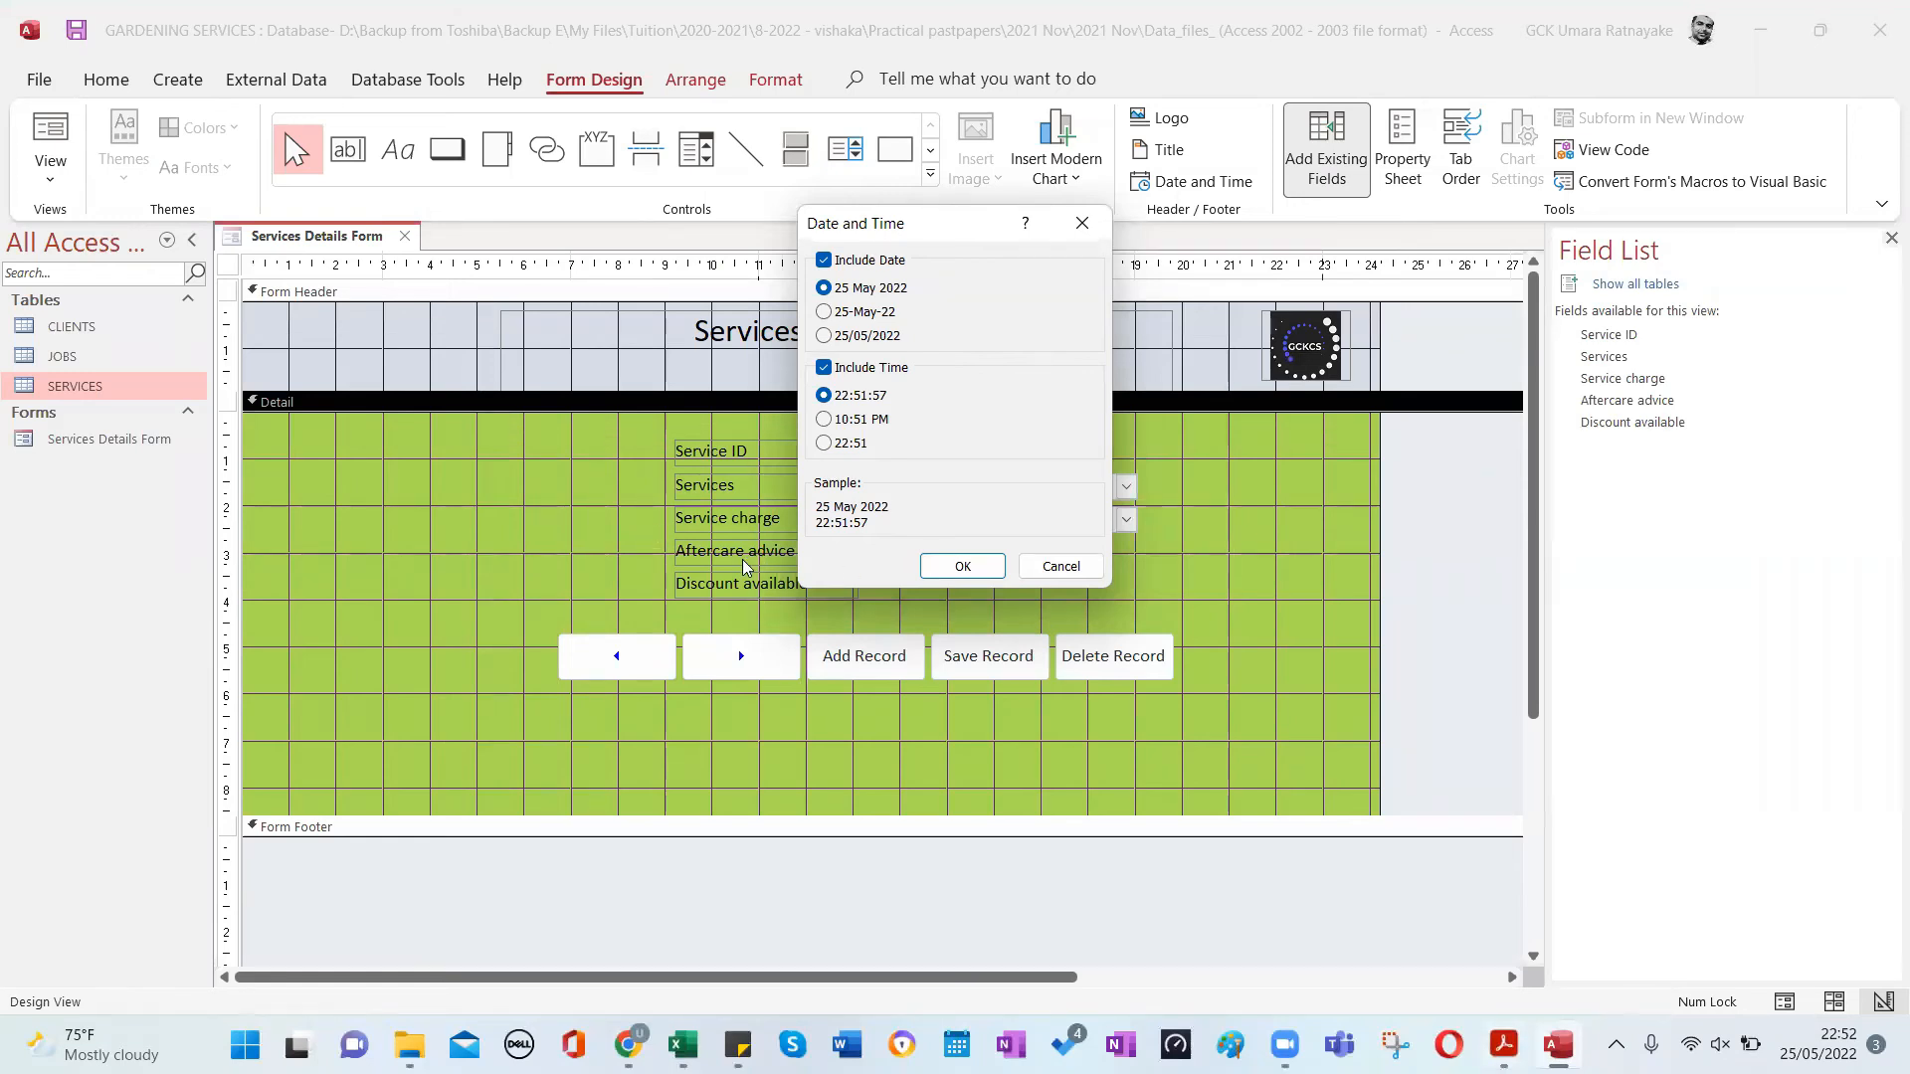
{"action": "left_click", "coordinate": [825, 369]}
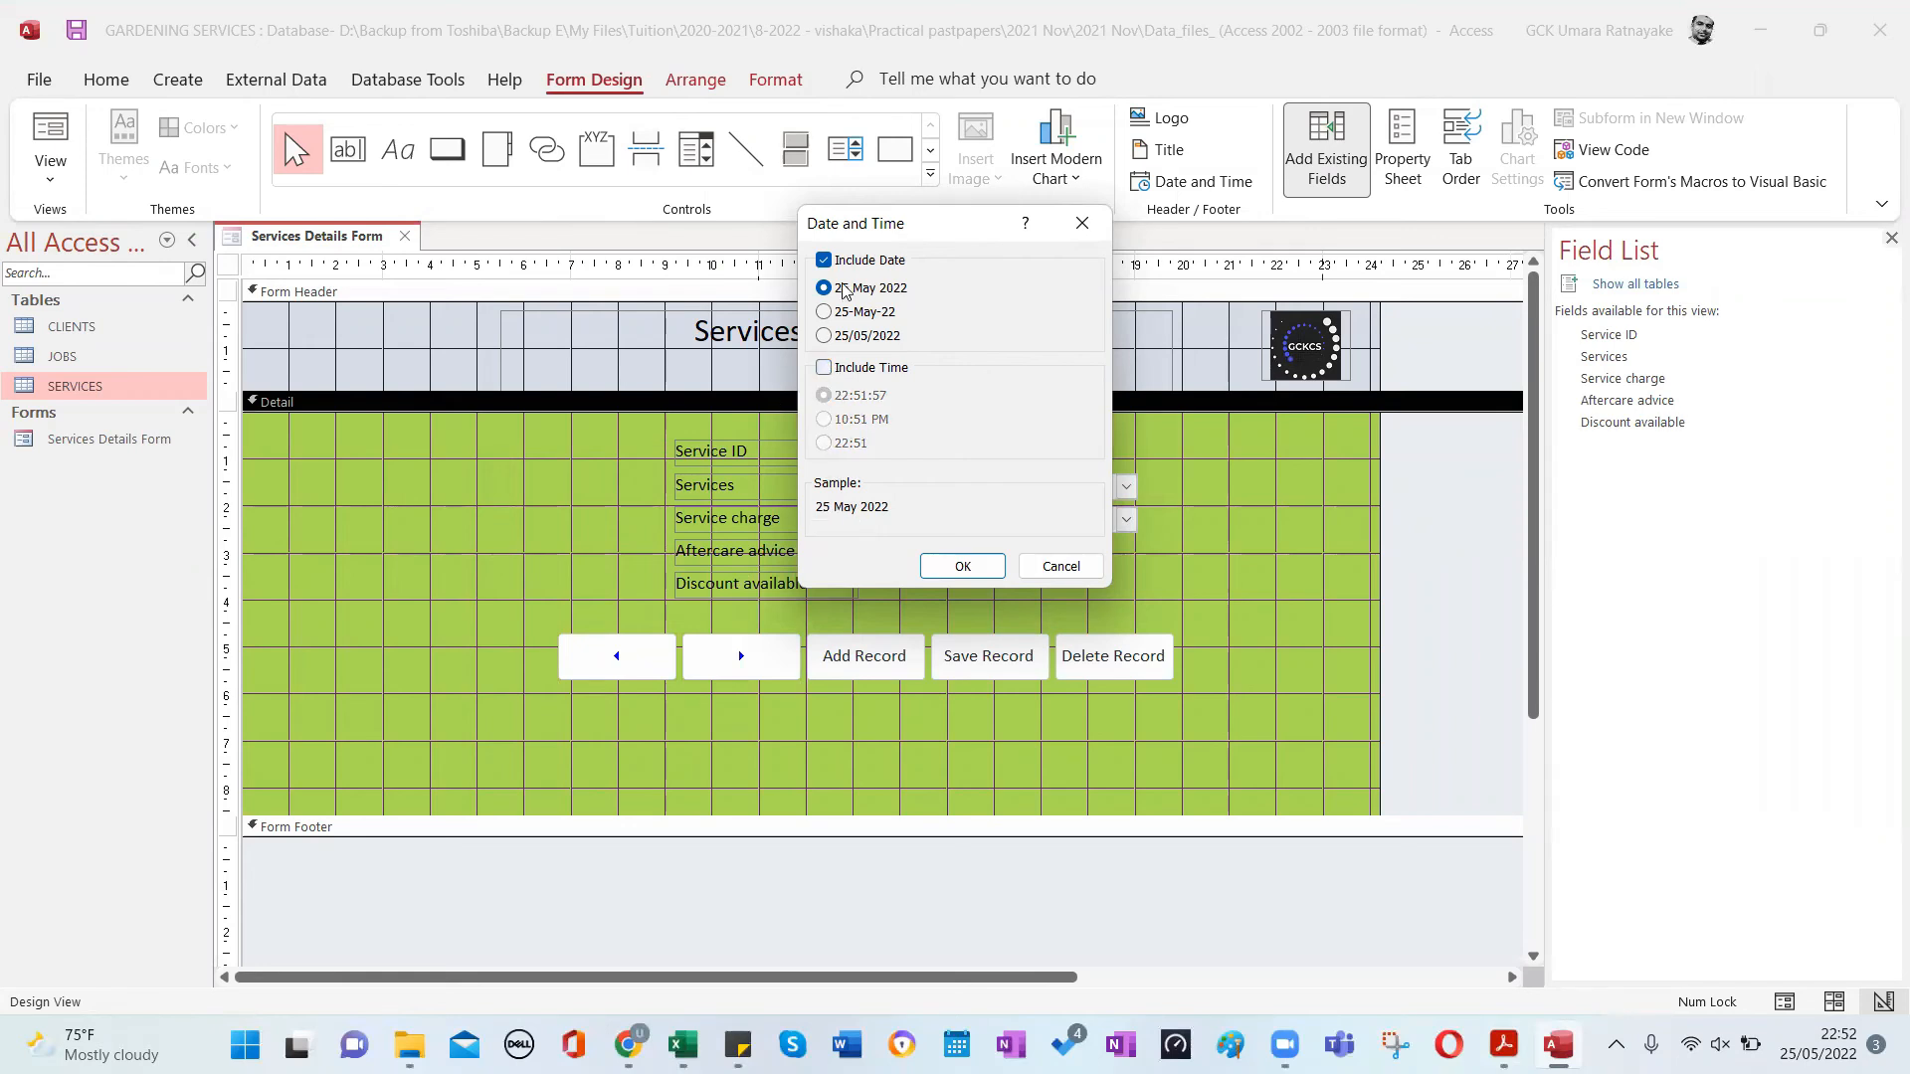
{"action": "left_click", "coordinate": [966, 564]}
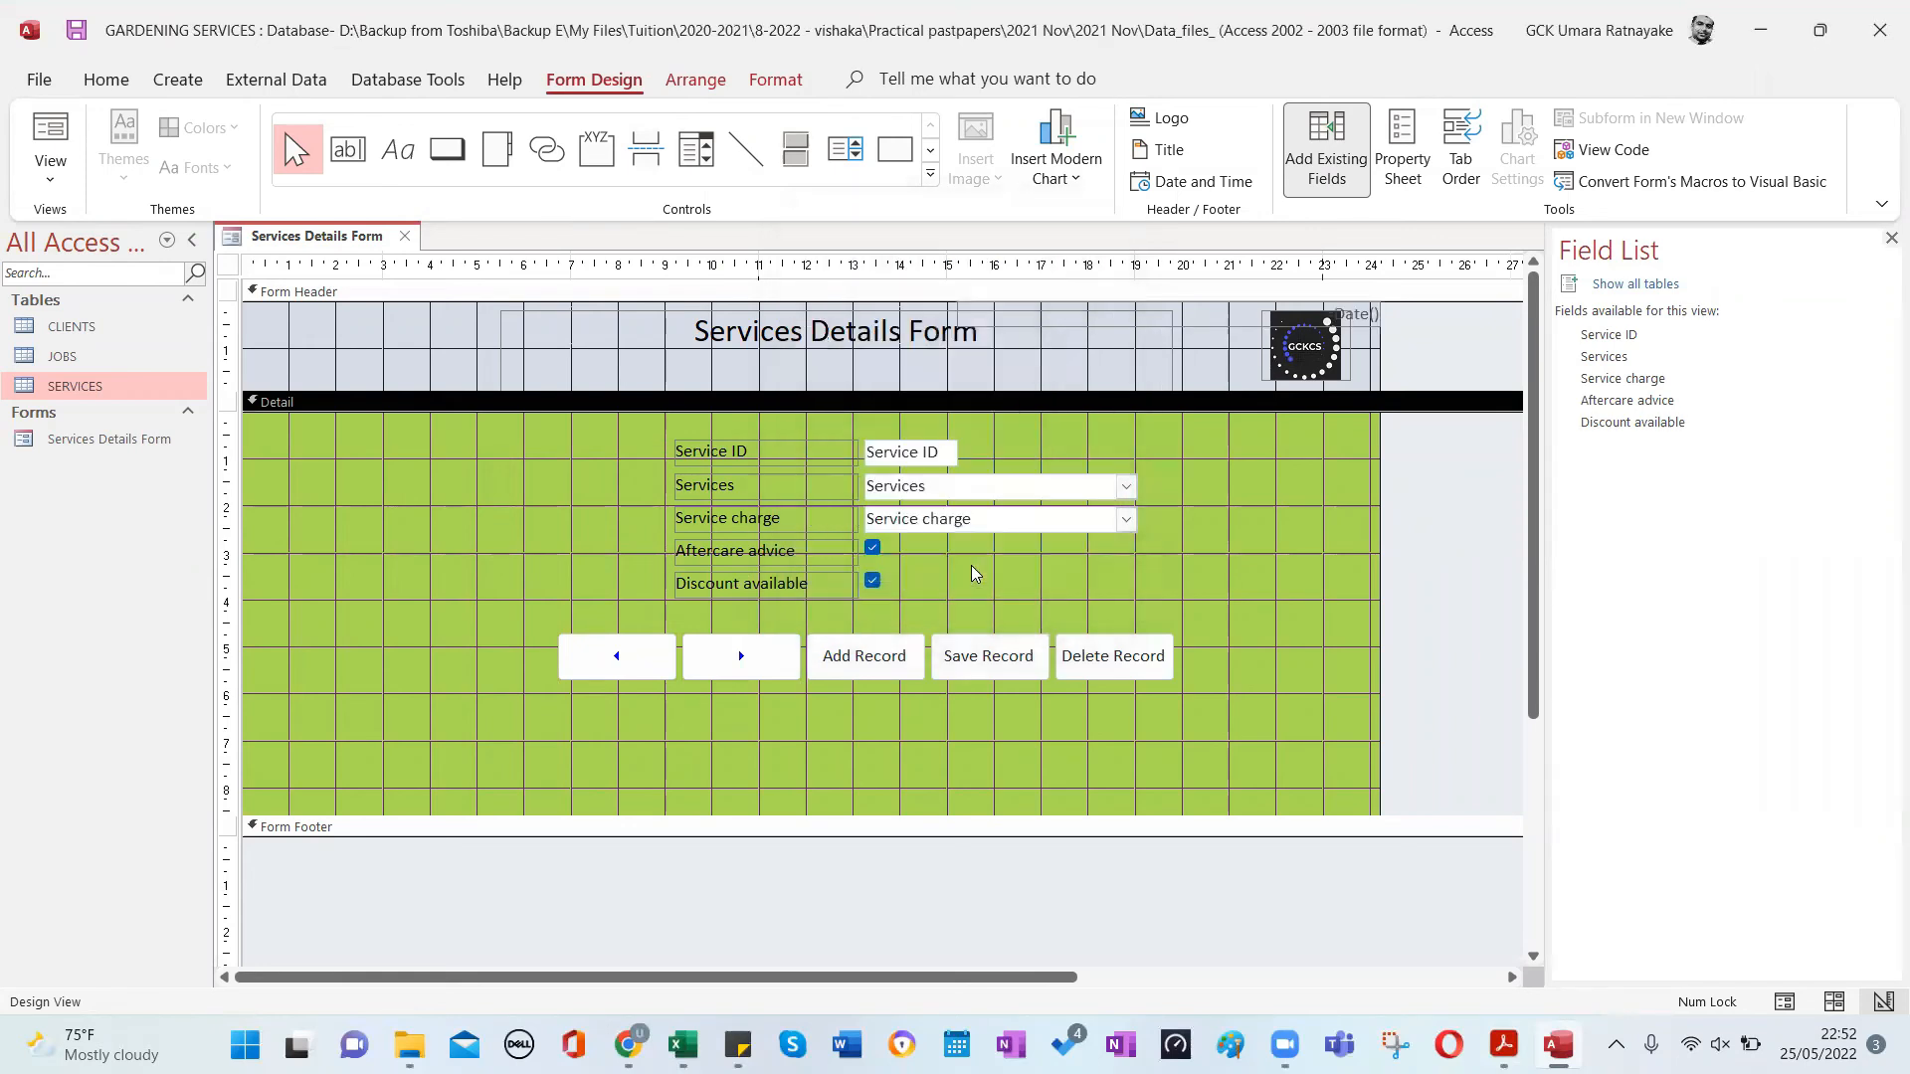
Move the date box to the header's left end, left-align its text and narrow it to about 5 cm.
{"action": "left_click", "coordinate": [1214, 320]}
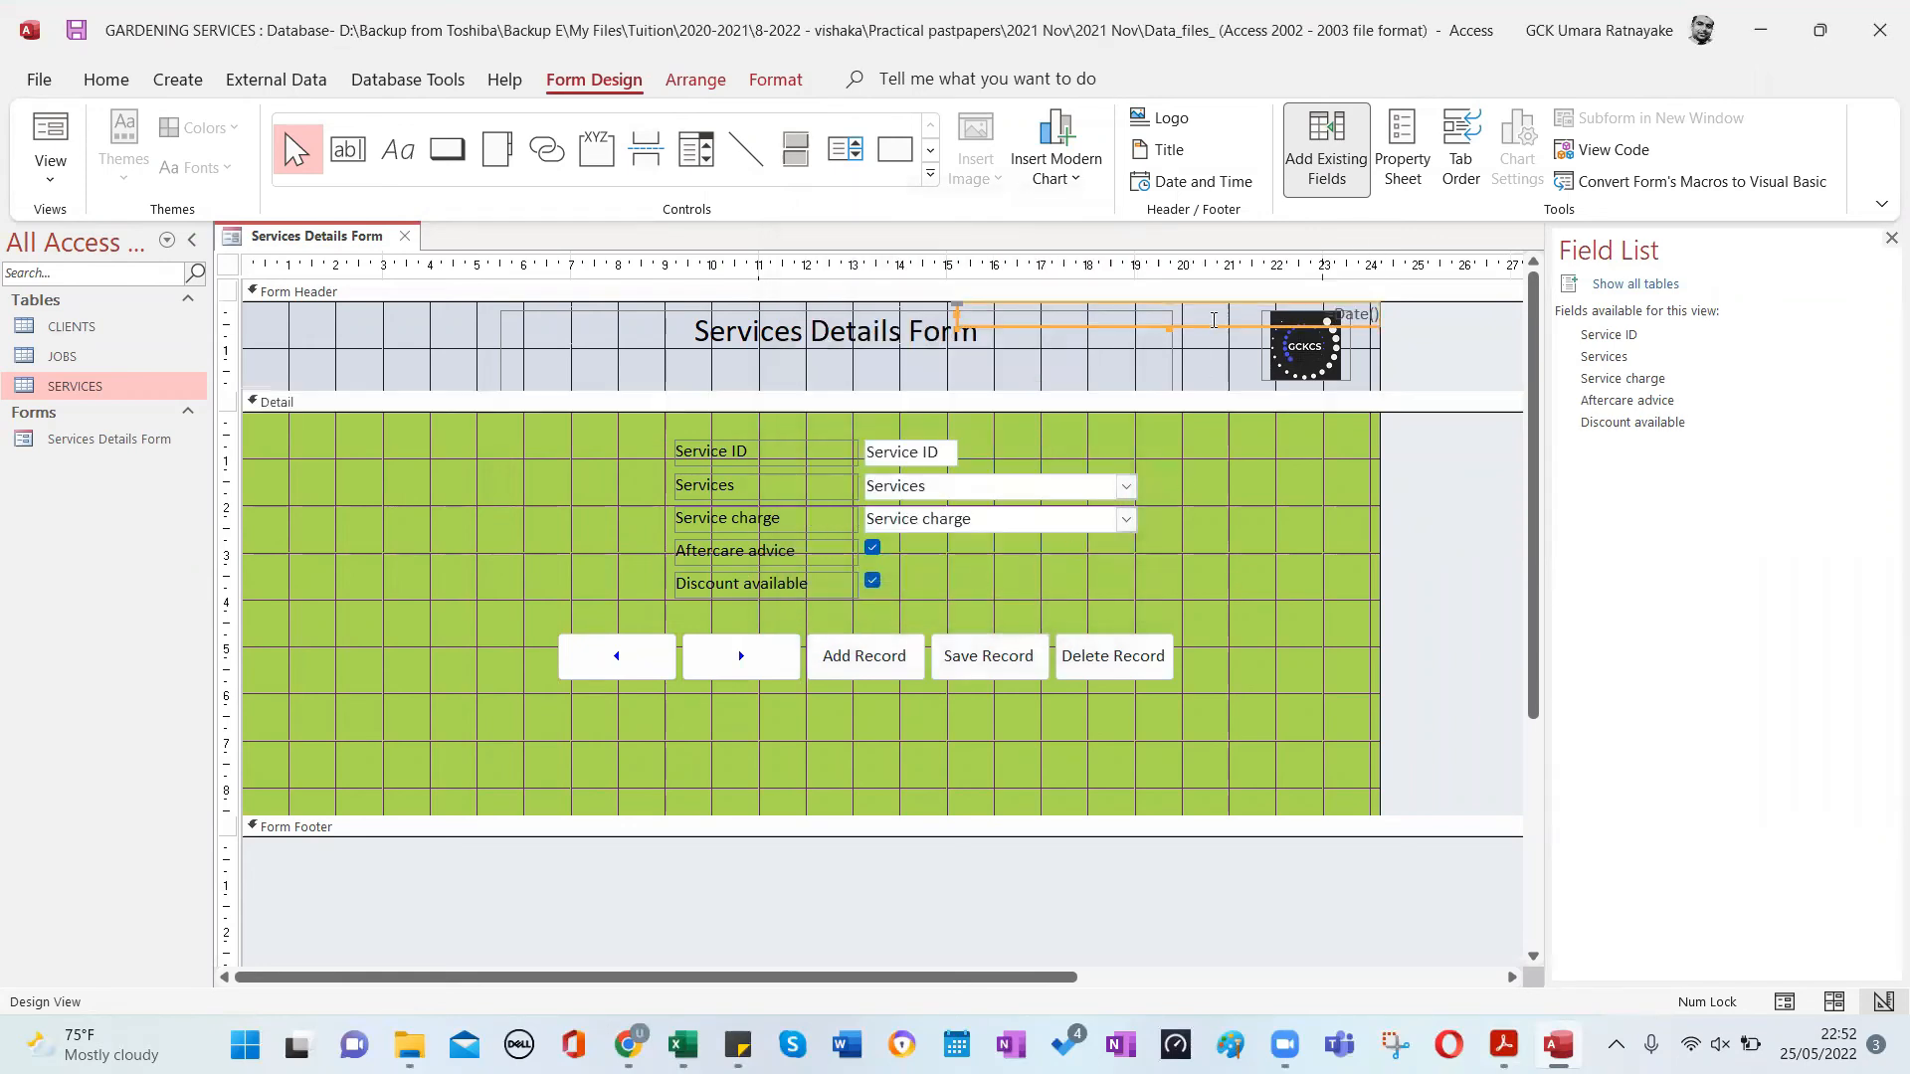
{"action": "left_click_drag", "start_coordinate": [1243, 328], "coordinate": [414, 368]}
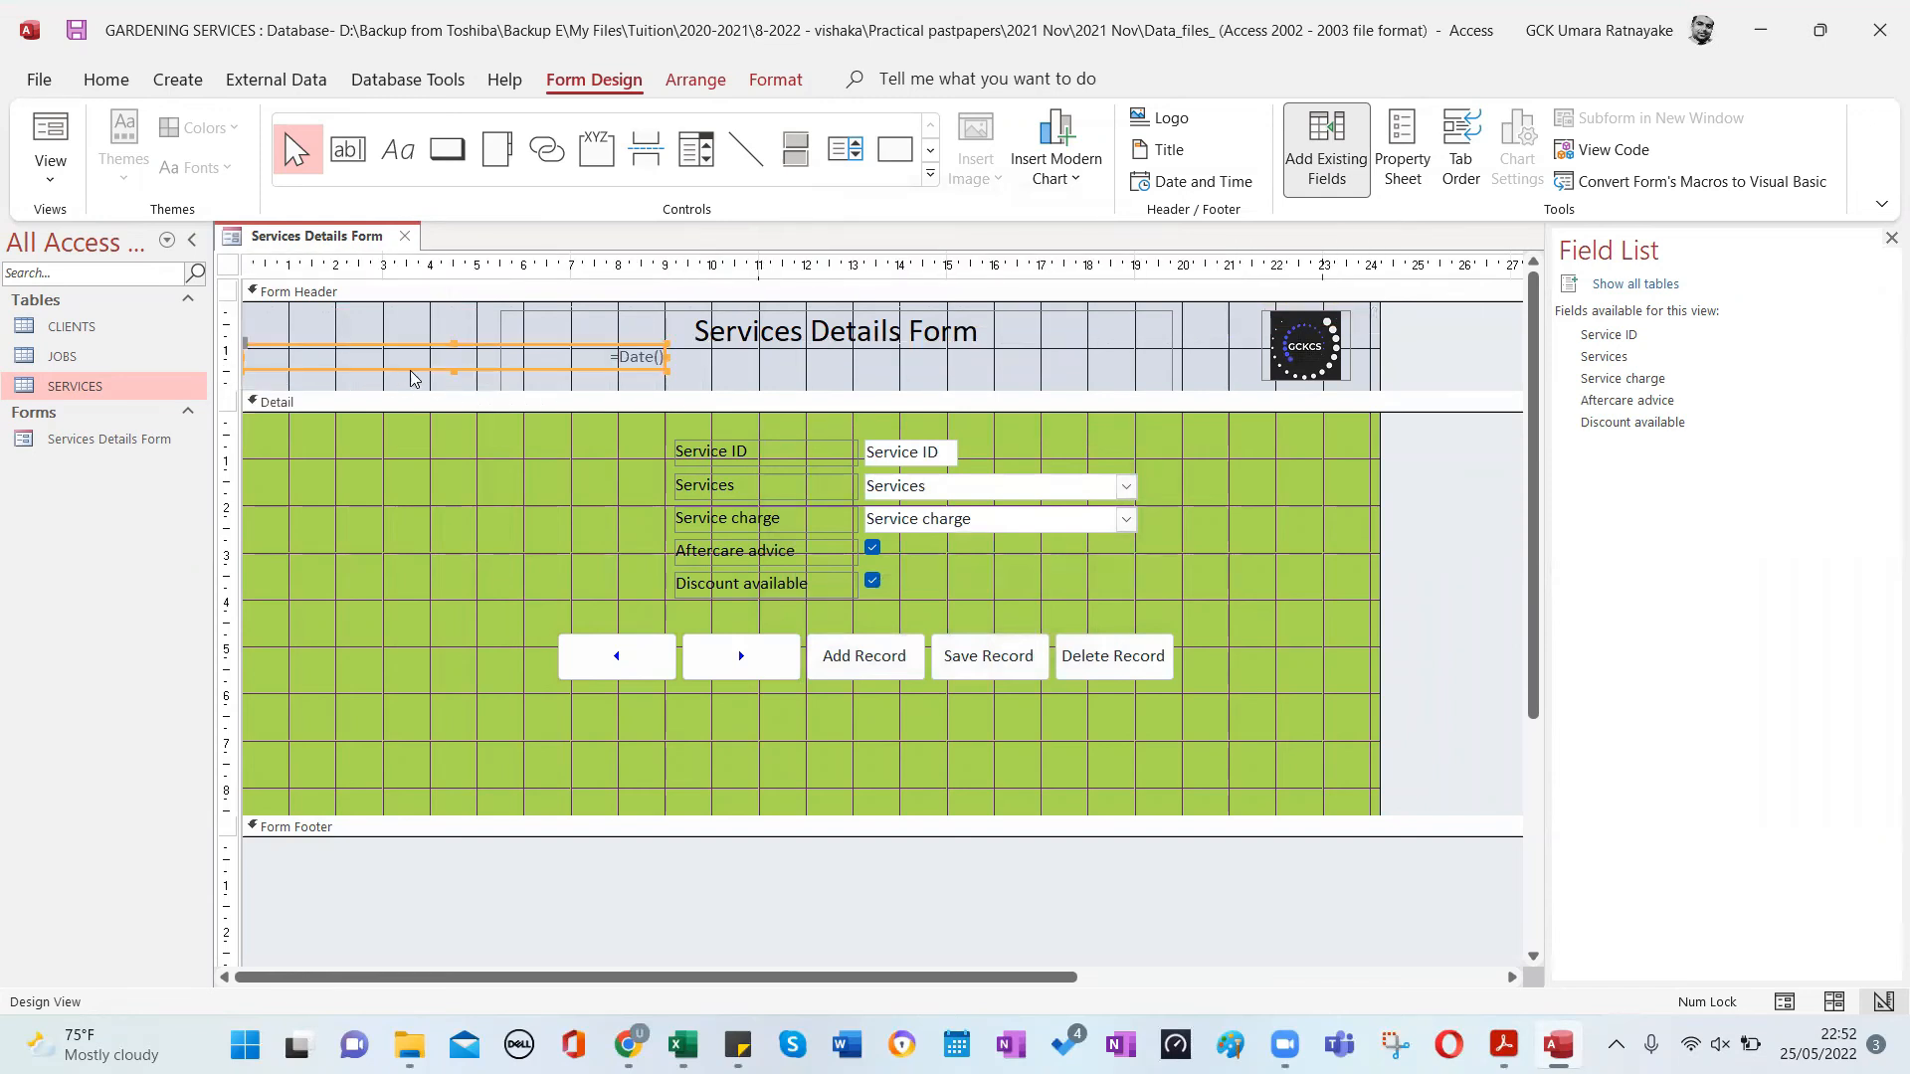
{"action": "left_click", "coordinate": [105, 80]}
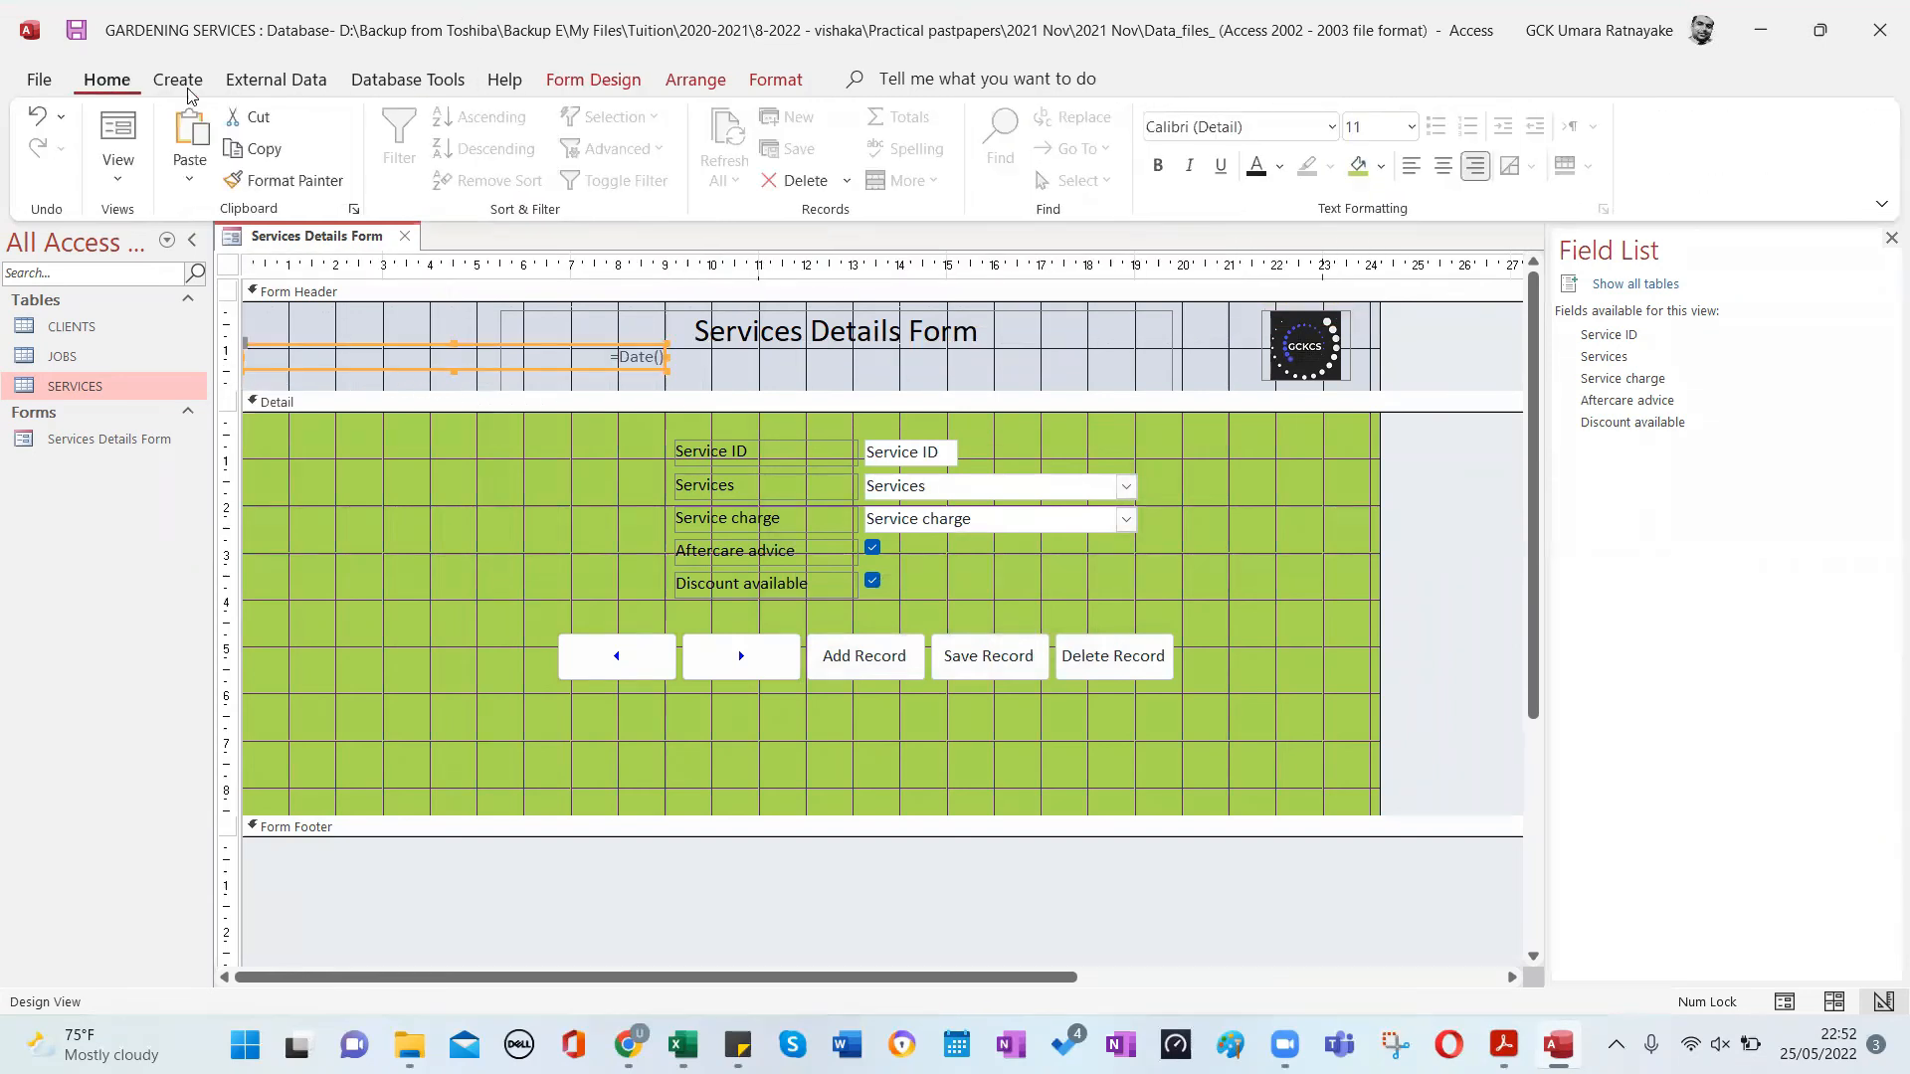
{"action": "left_click", "coordinate": [1412, 165]}
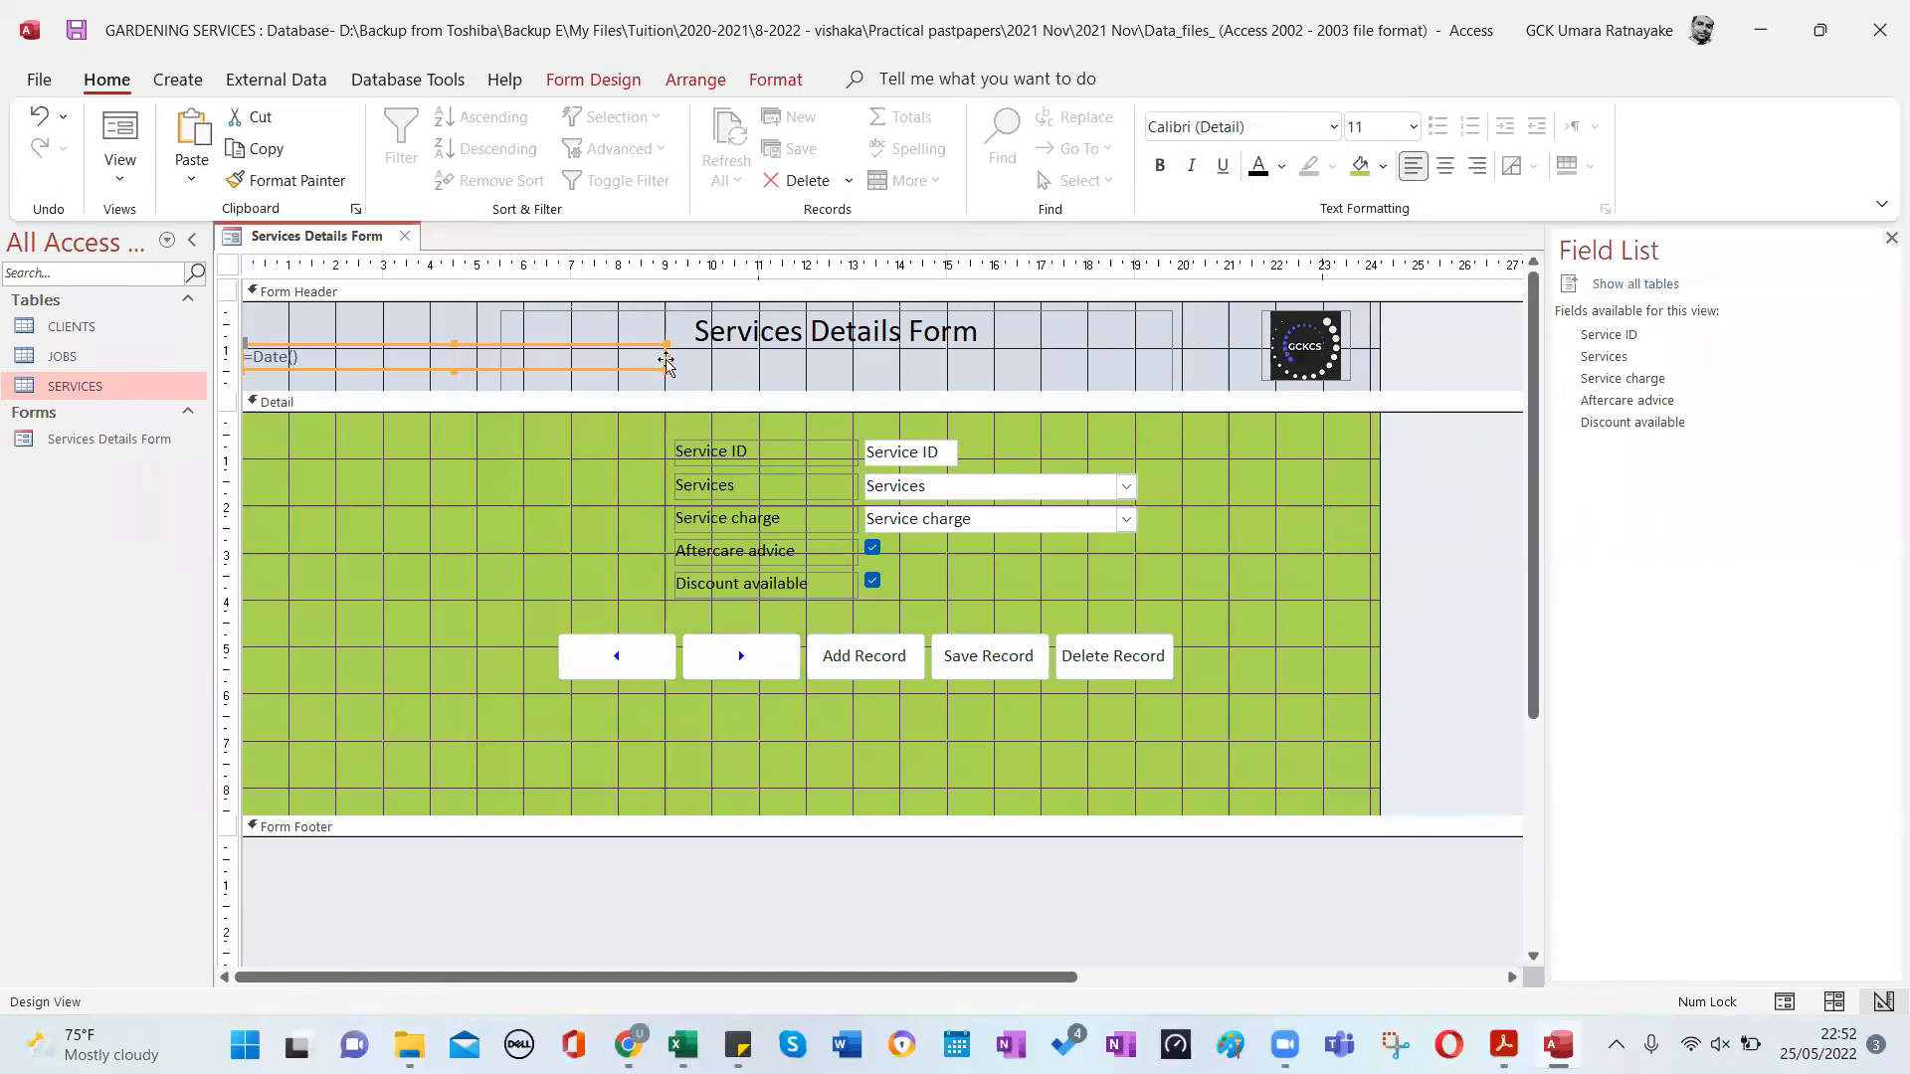
{"action": "left_click_drag", "start_coordinate": [665, 353], "coordinate": [450, 374]}
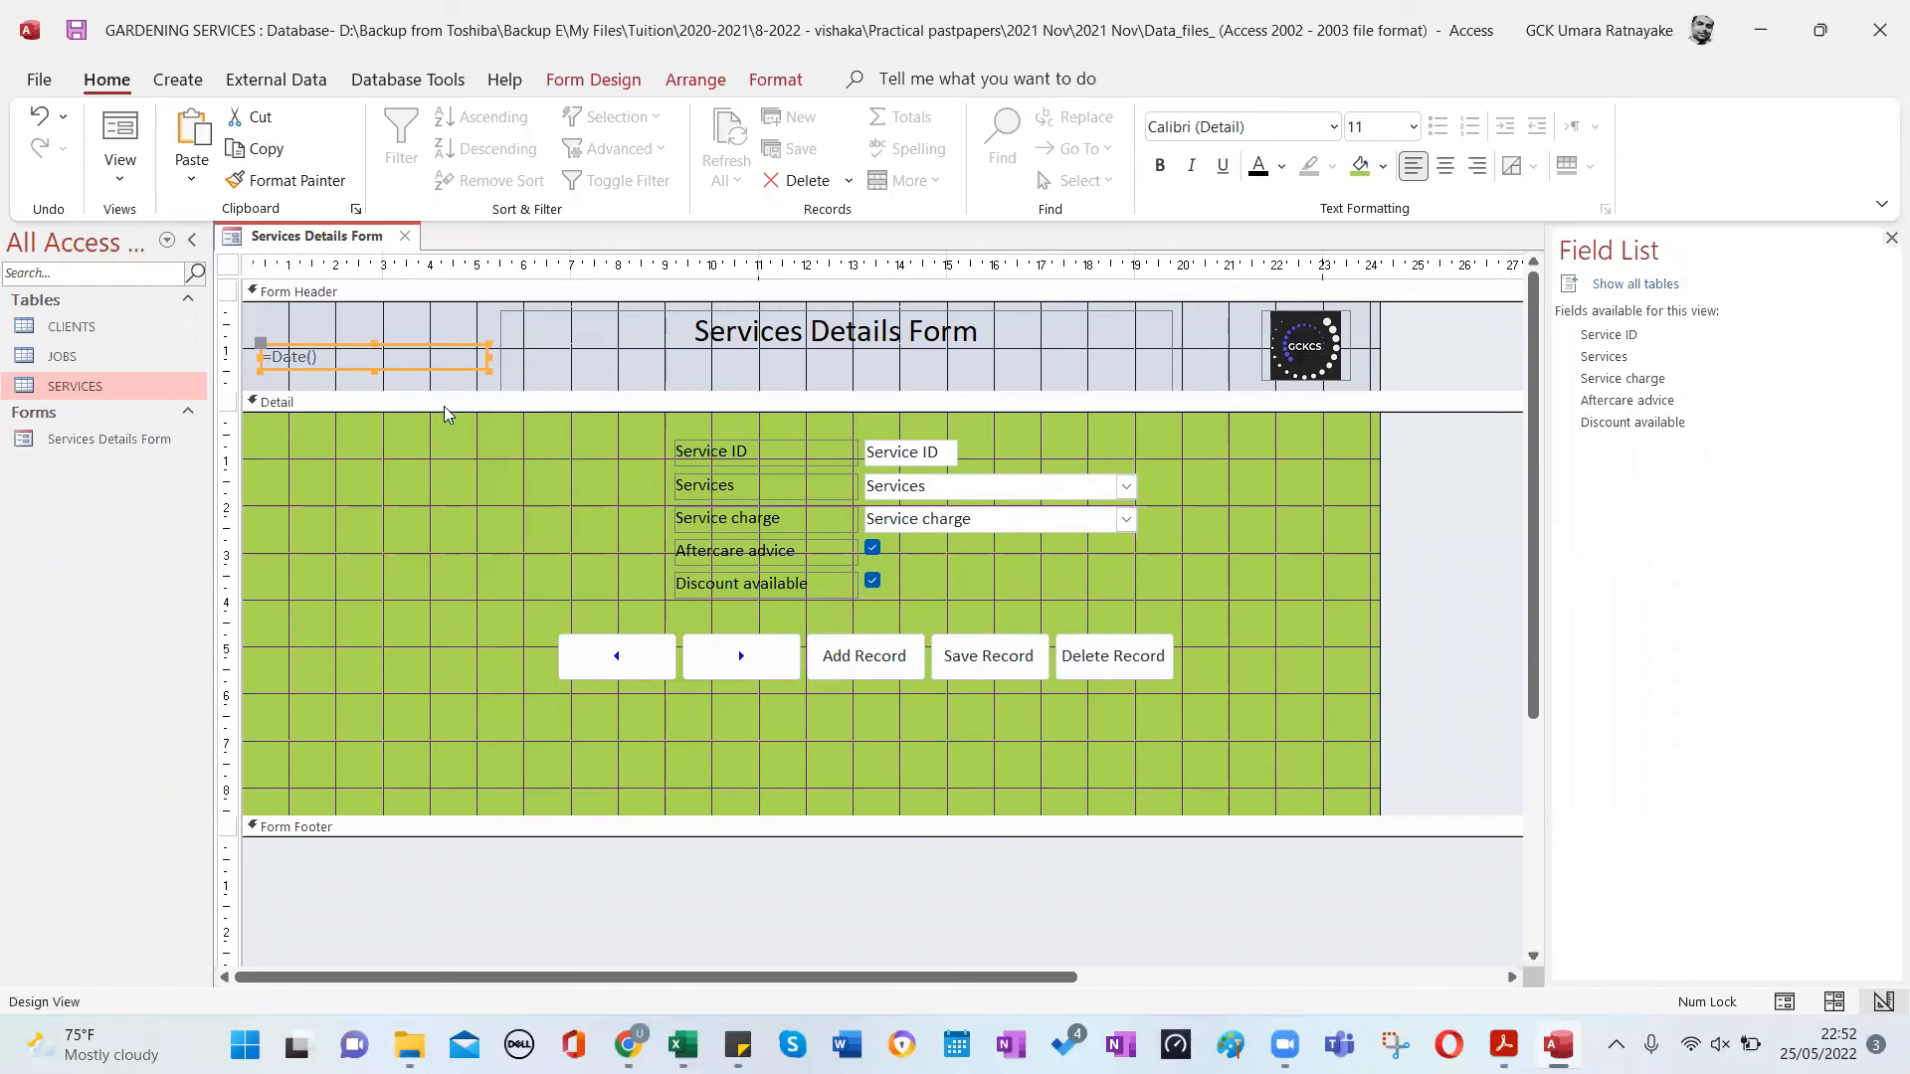
{"action": "left_click", "coordinate": [316, 565]}
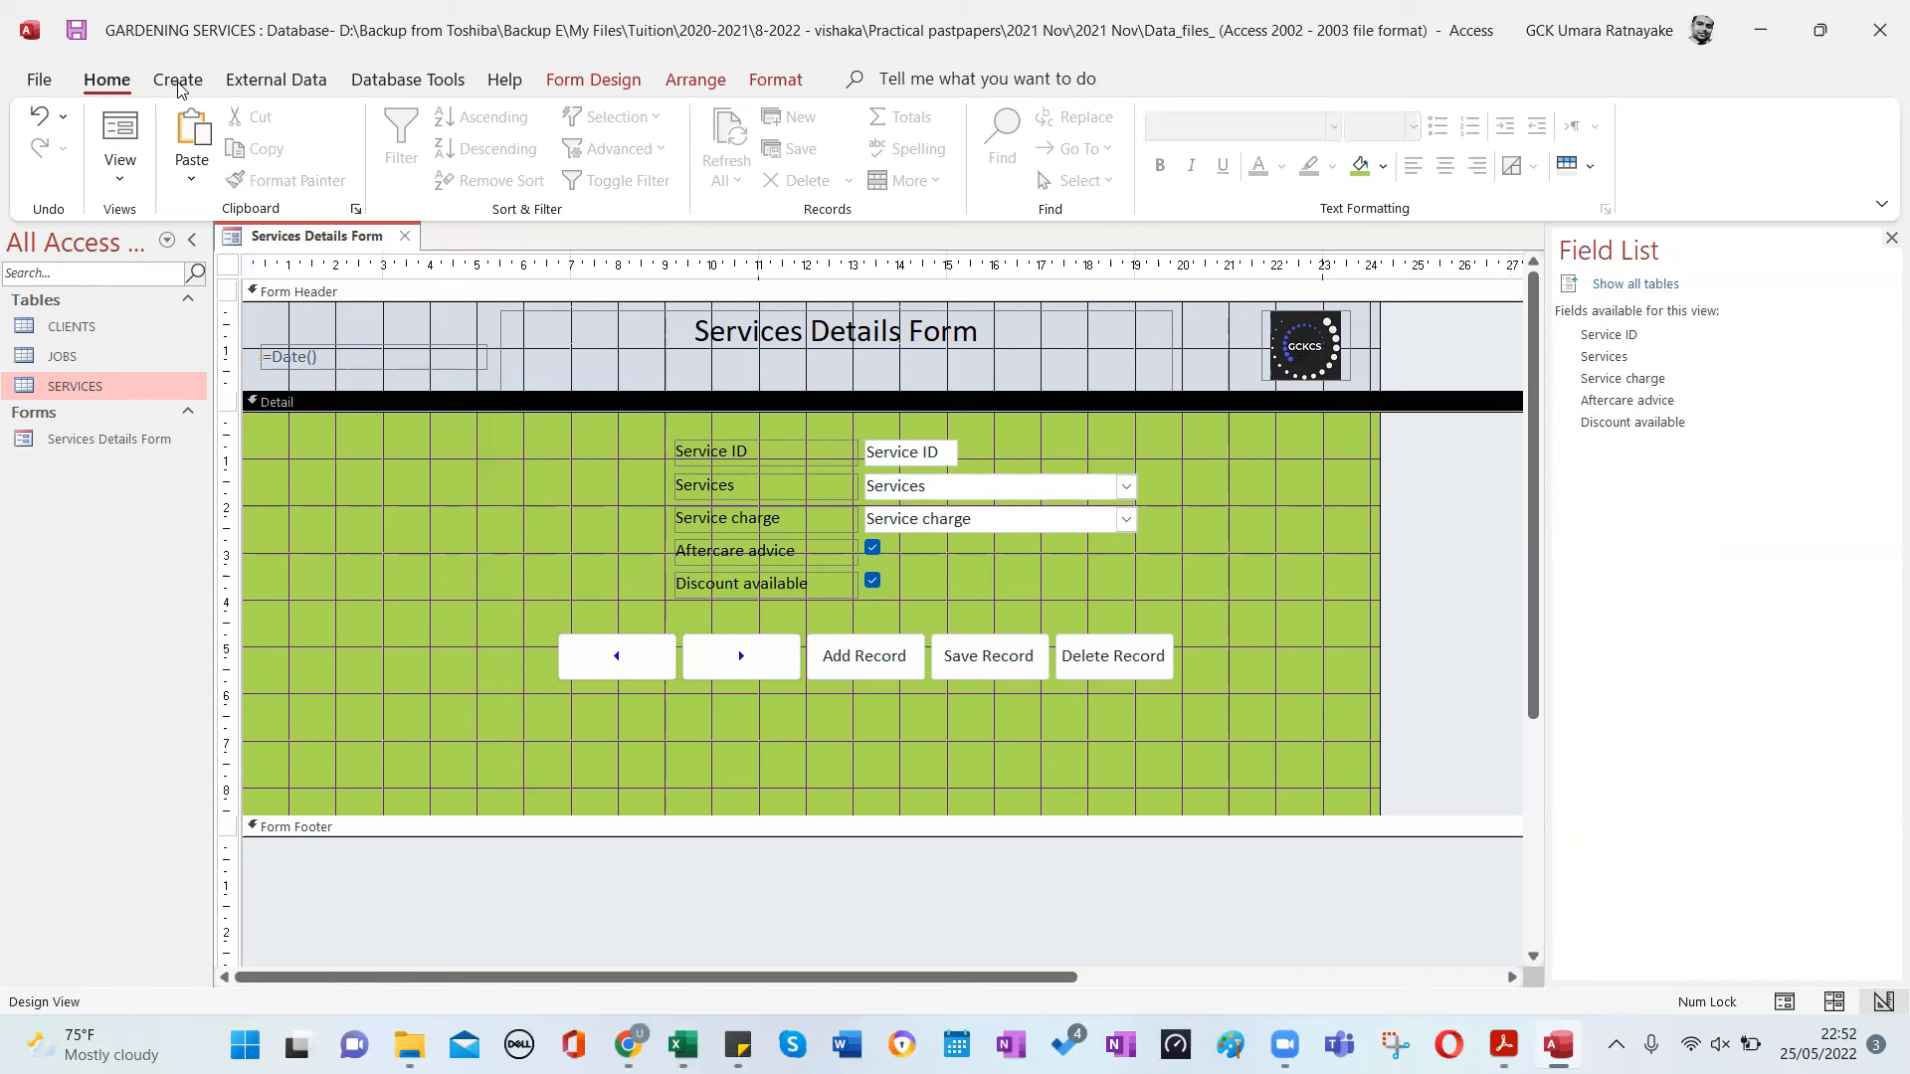
Check the date box in Form view and Design view against the Task A3a requirements in the exam paper PDF.
{"action": "left_click", "coordinate": [124, 139]}
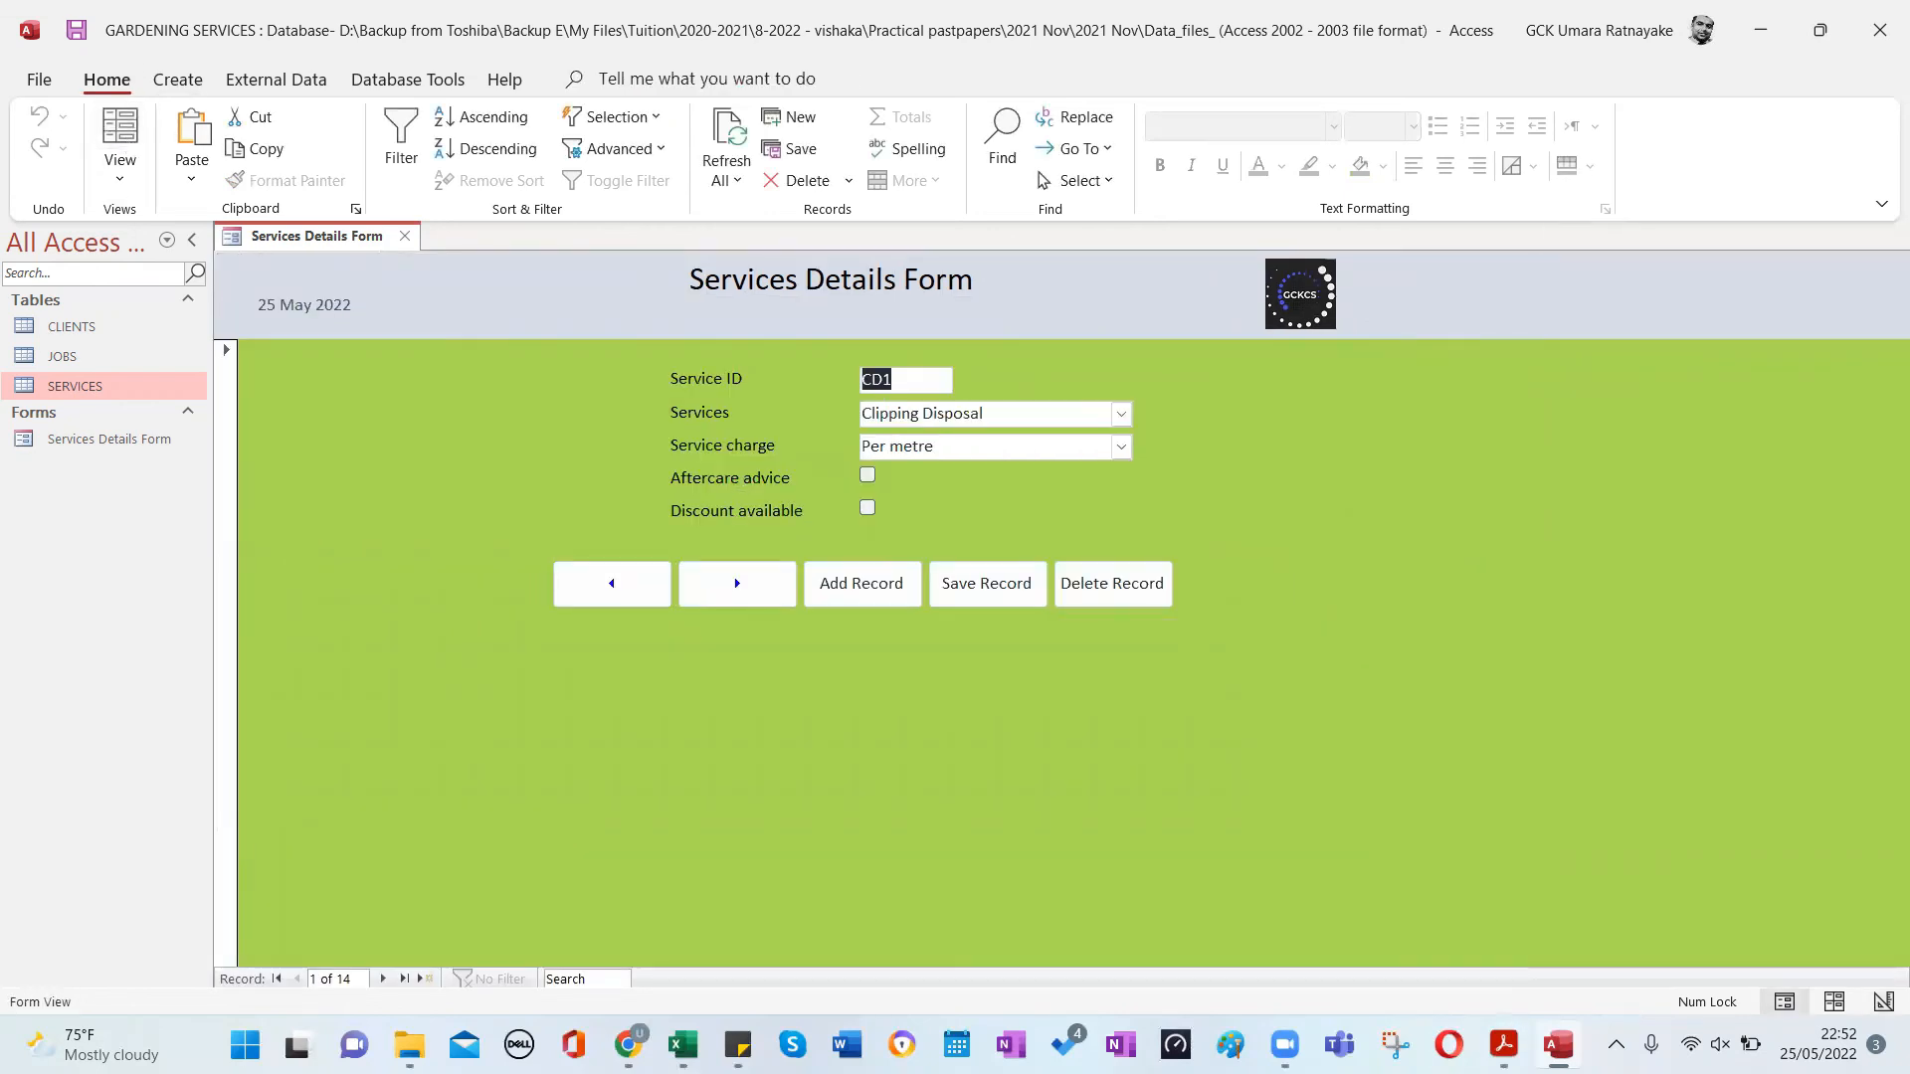
{"action": "left_click", "coordinate": [1504, 1042]}
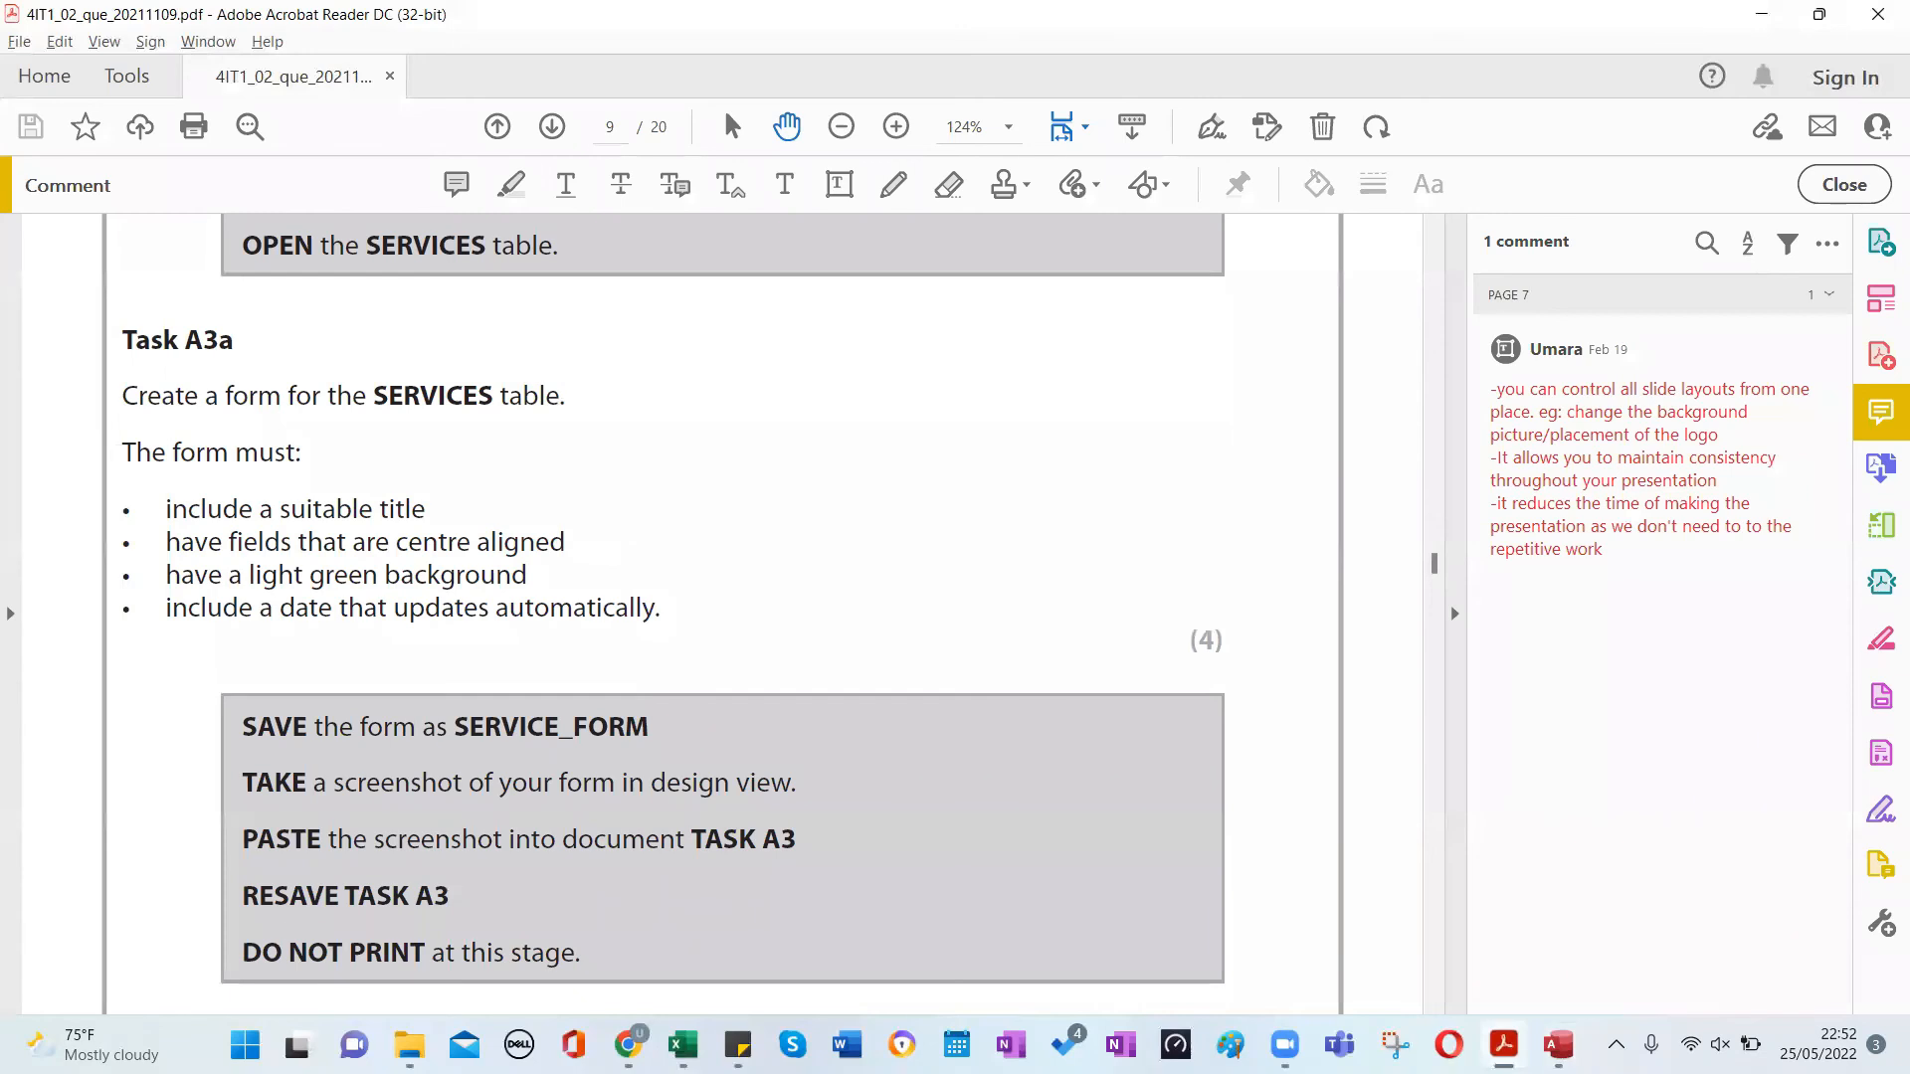
{"action": "left_click", "coordinate": [1504, 1043]}
{"action": "right_click", "coordinate": [486, 448]}
{"action": "left_click", "coordinate": [534, 535]}
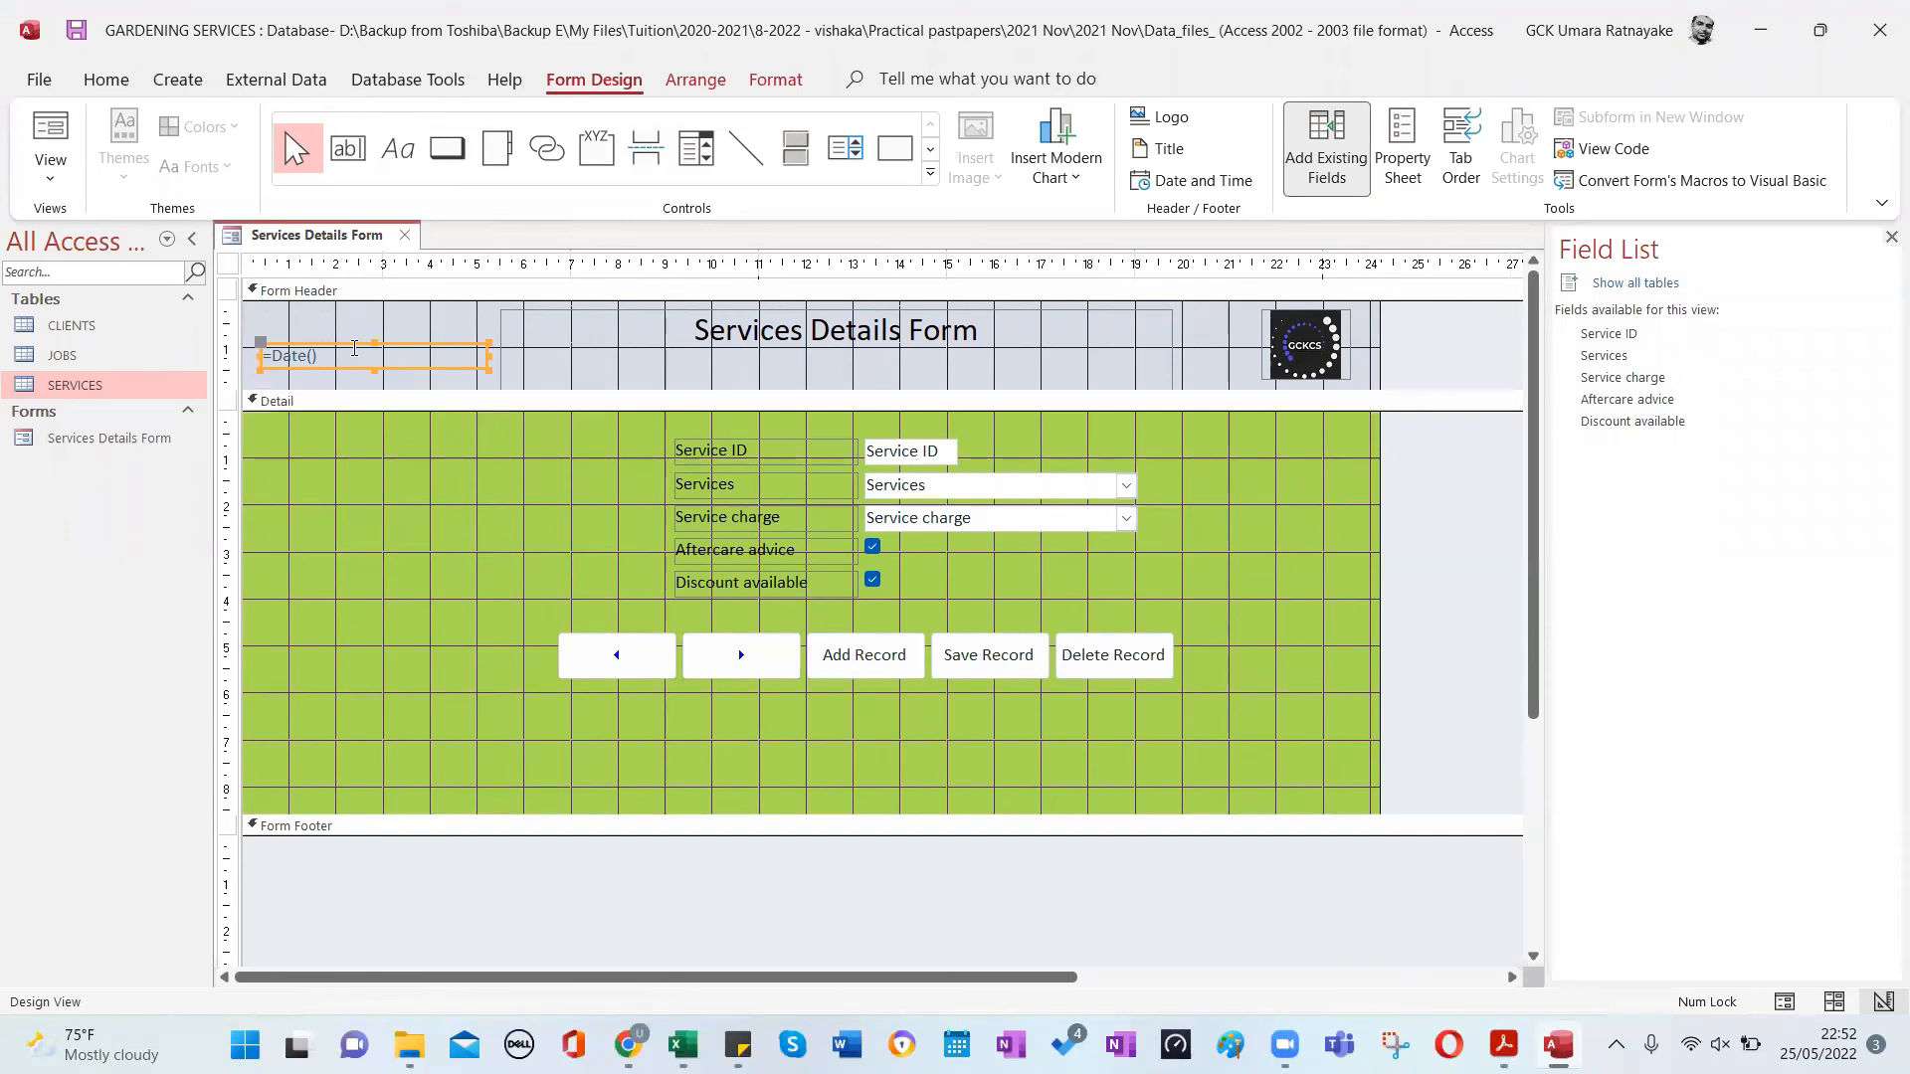
{"action": "left_click", "coordinate": [71, 144]}
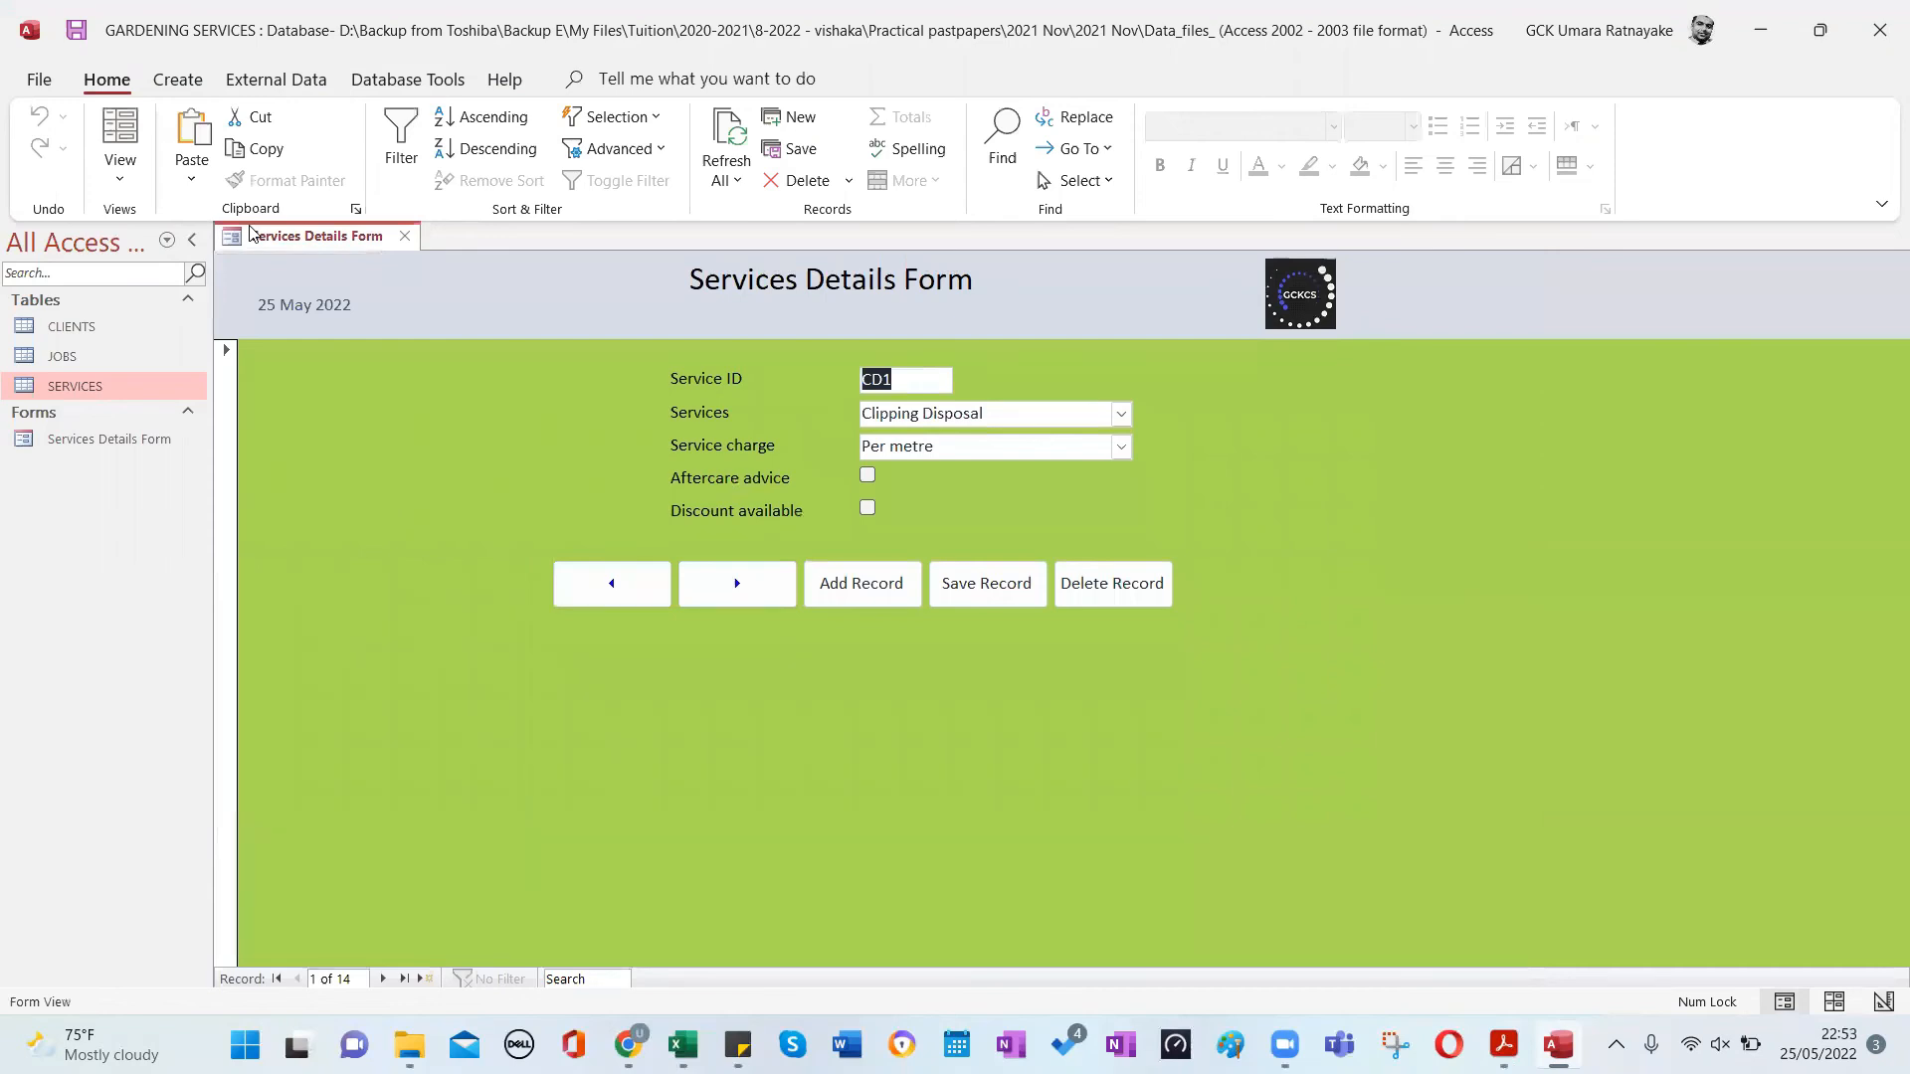
Switch to Snipping Tool, capture a rectangular screenshot of the Services Details Form in Form view, then close the tool.
{"action": "left_click", "coordinate": [1395, 1045]}
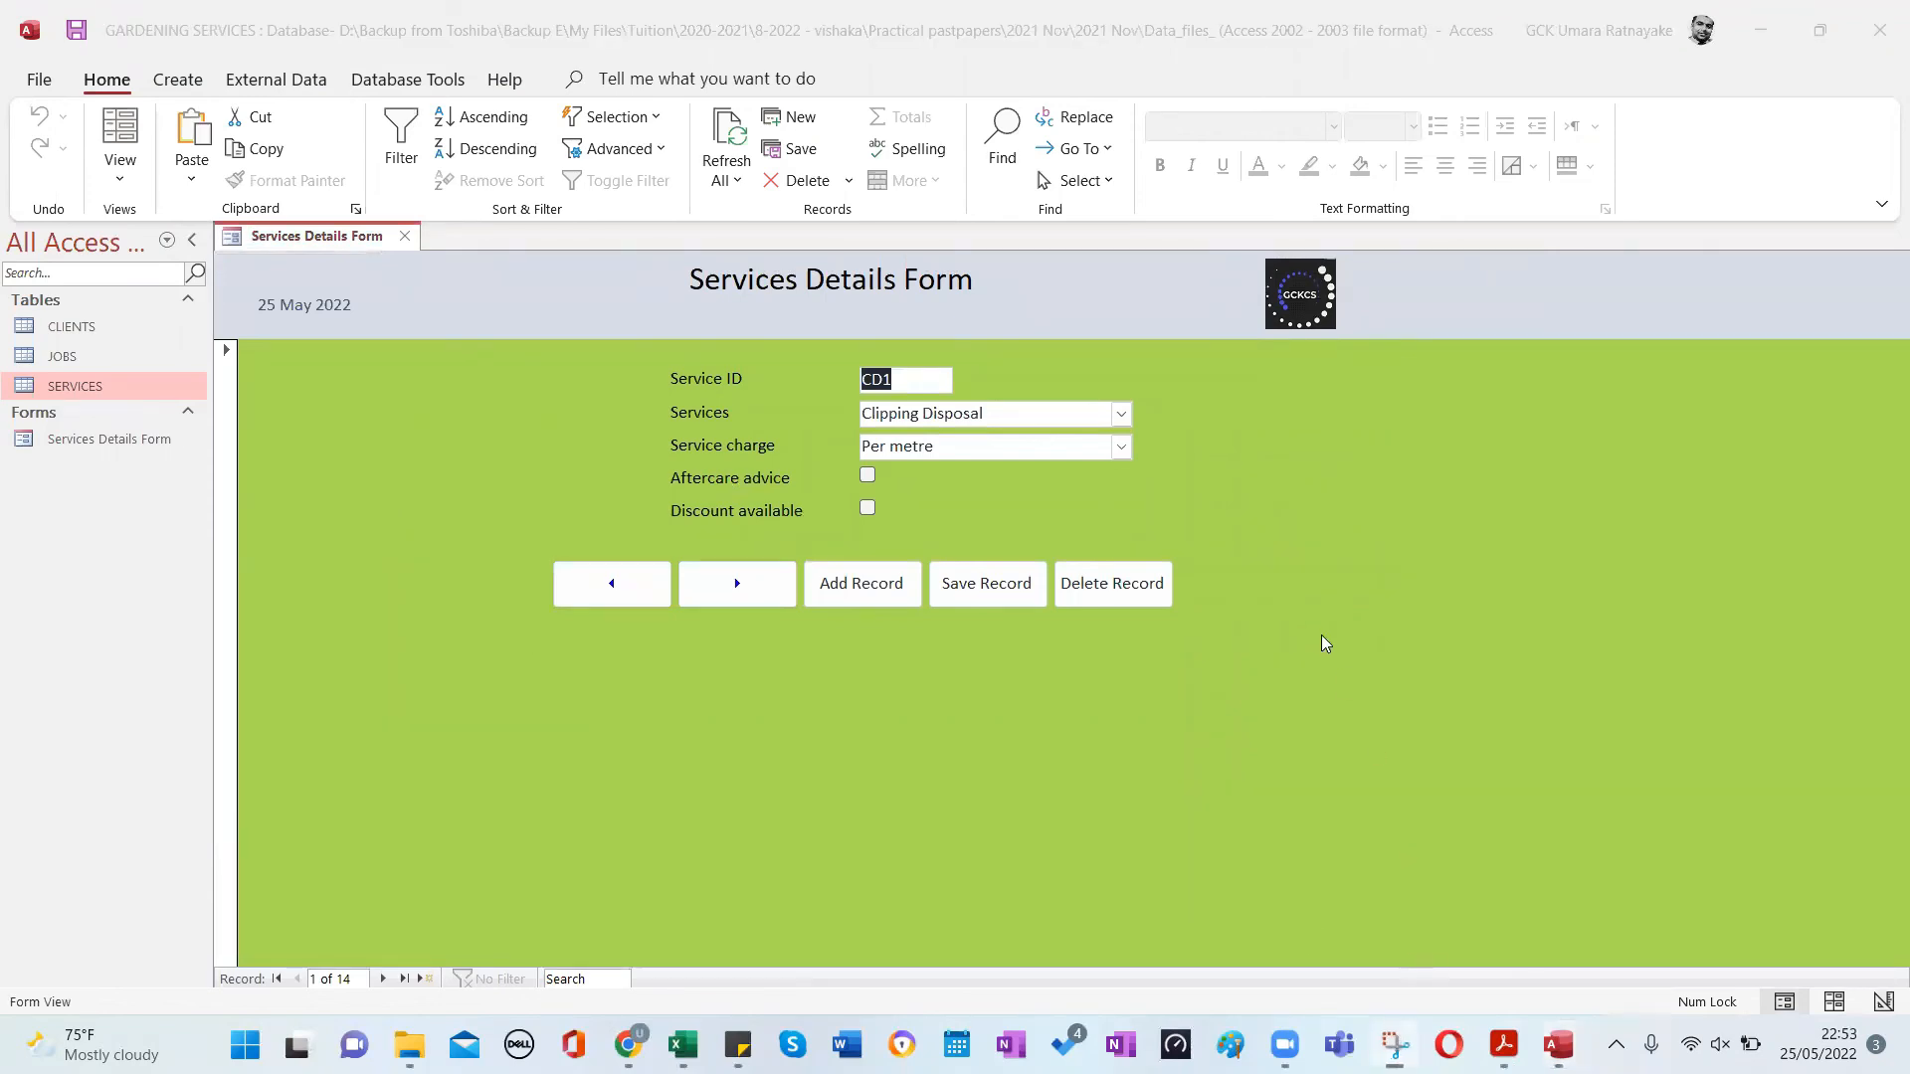
{"action": "left_click", "coordinate": [269, 89]}
{"action": "left_click_drag", "start_coordinate": [209, 212], "coordinate": [1512, 695]}
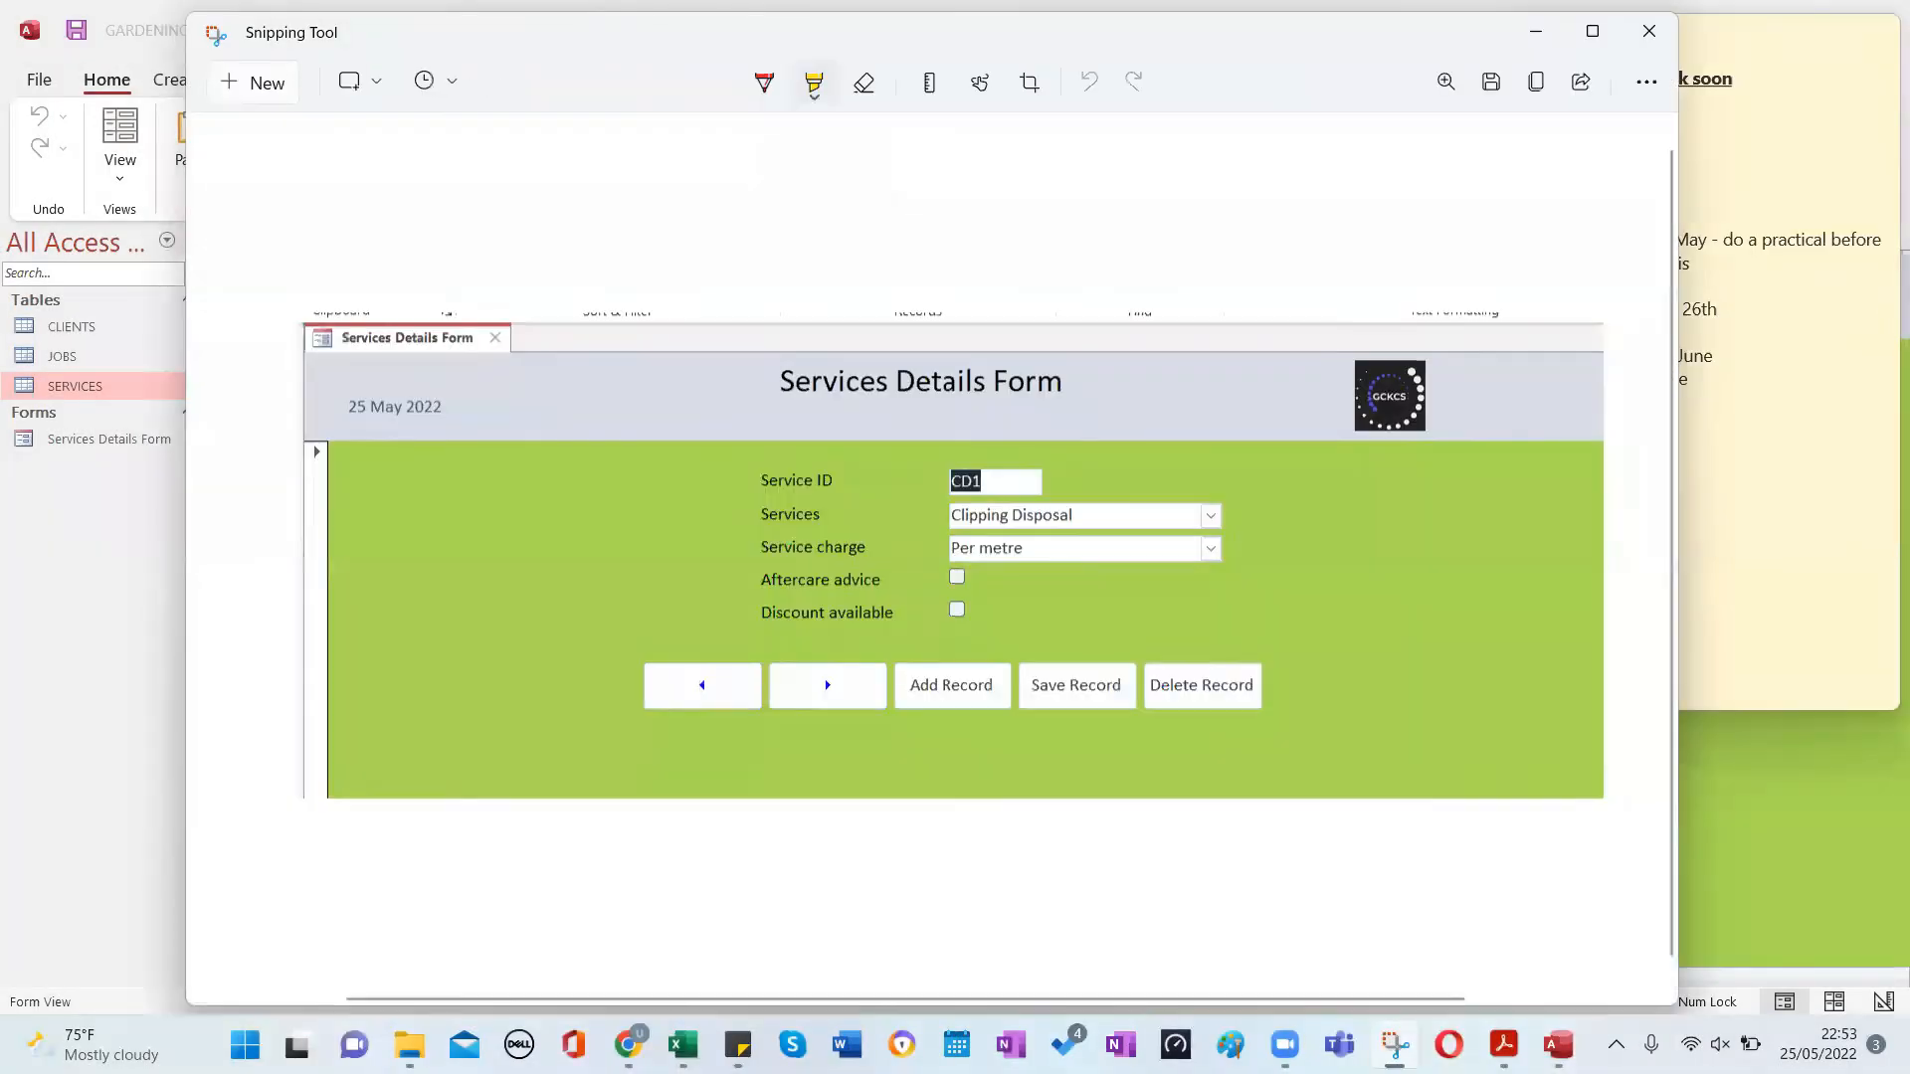
{"action": "left_click", "coordinate": [1649, 31]}
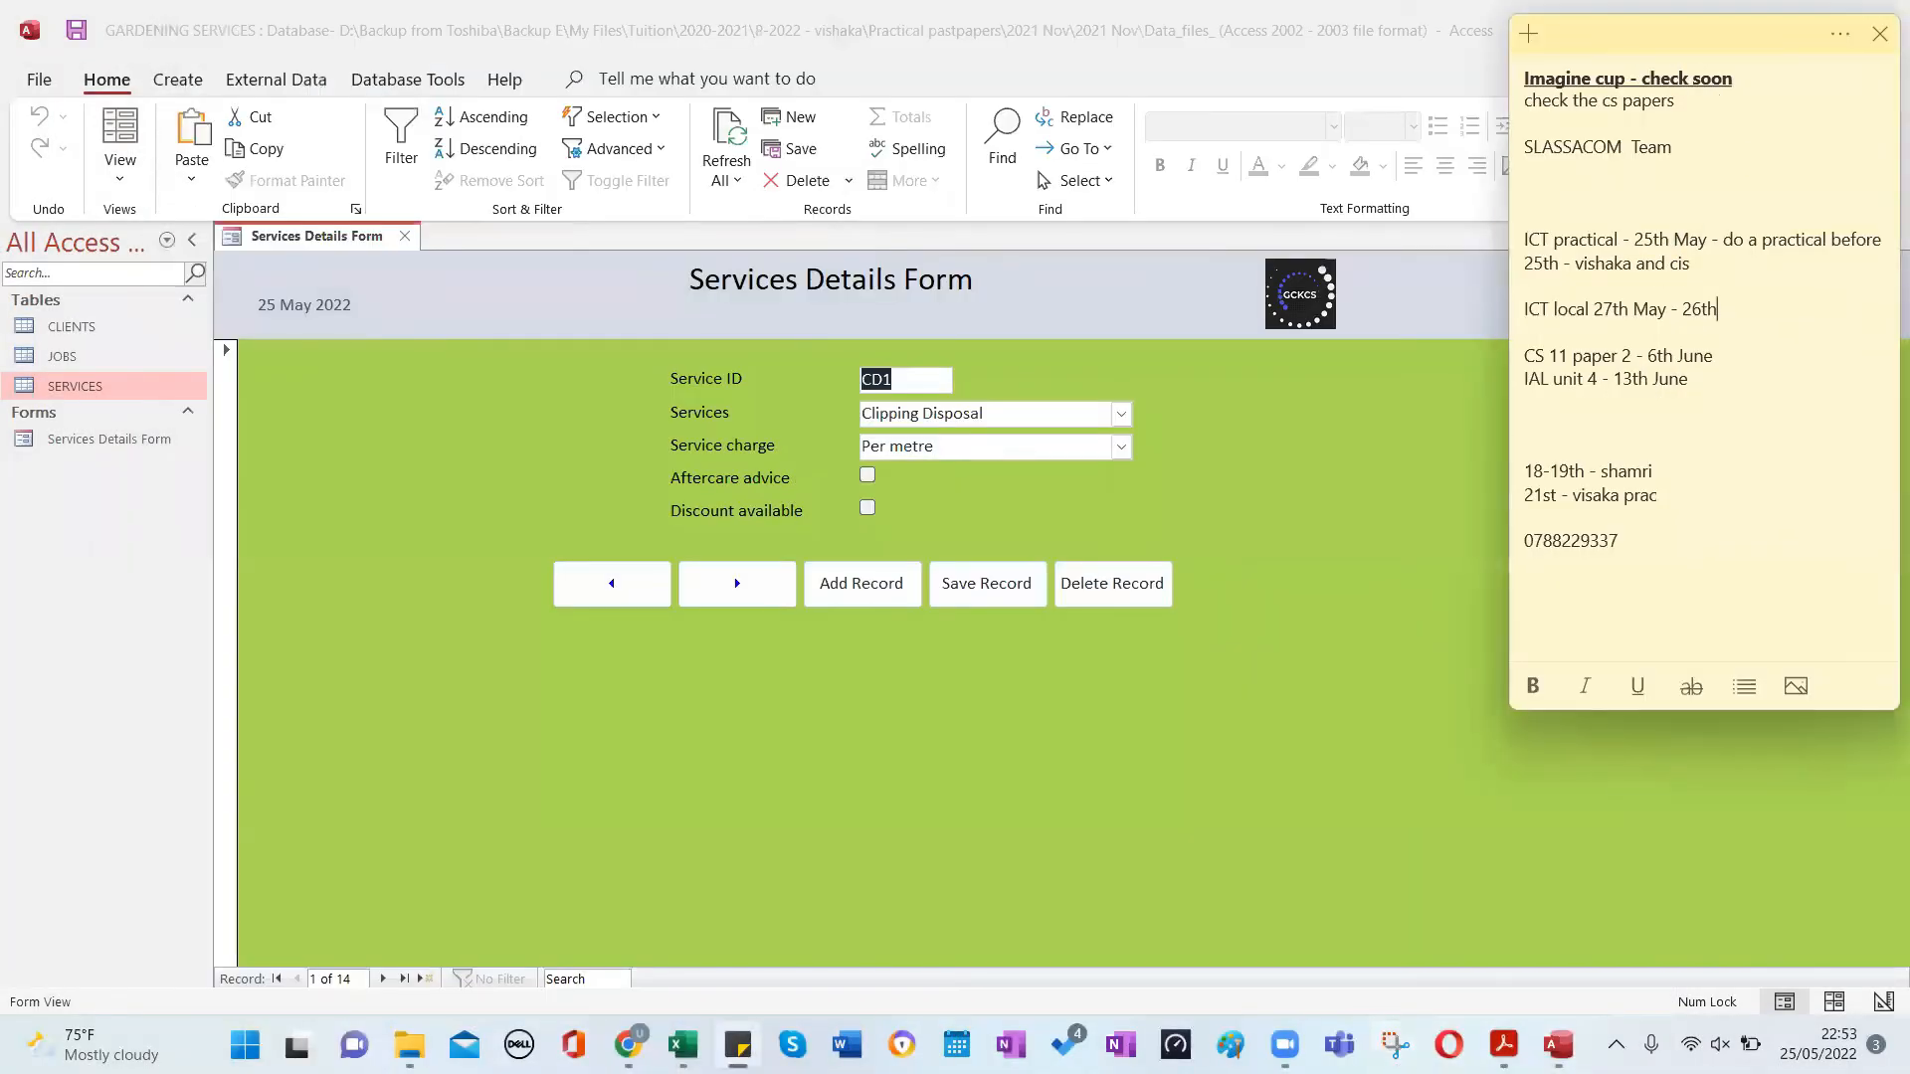
{"action": "key", "text": "alt+Tab"}
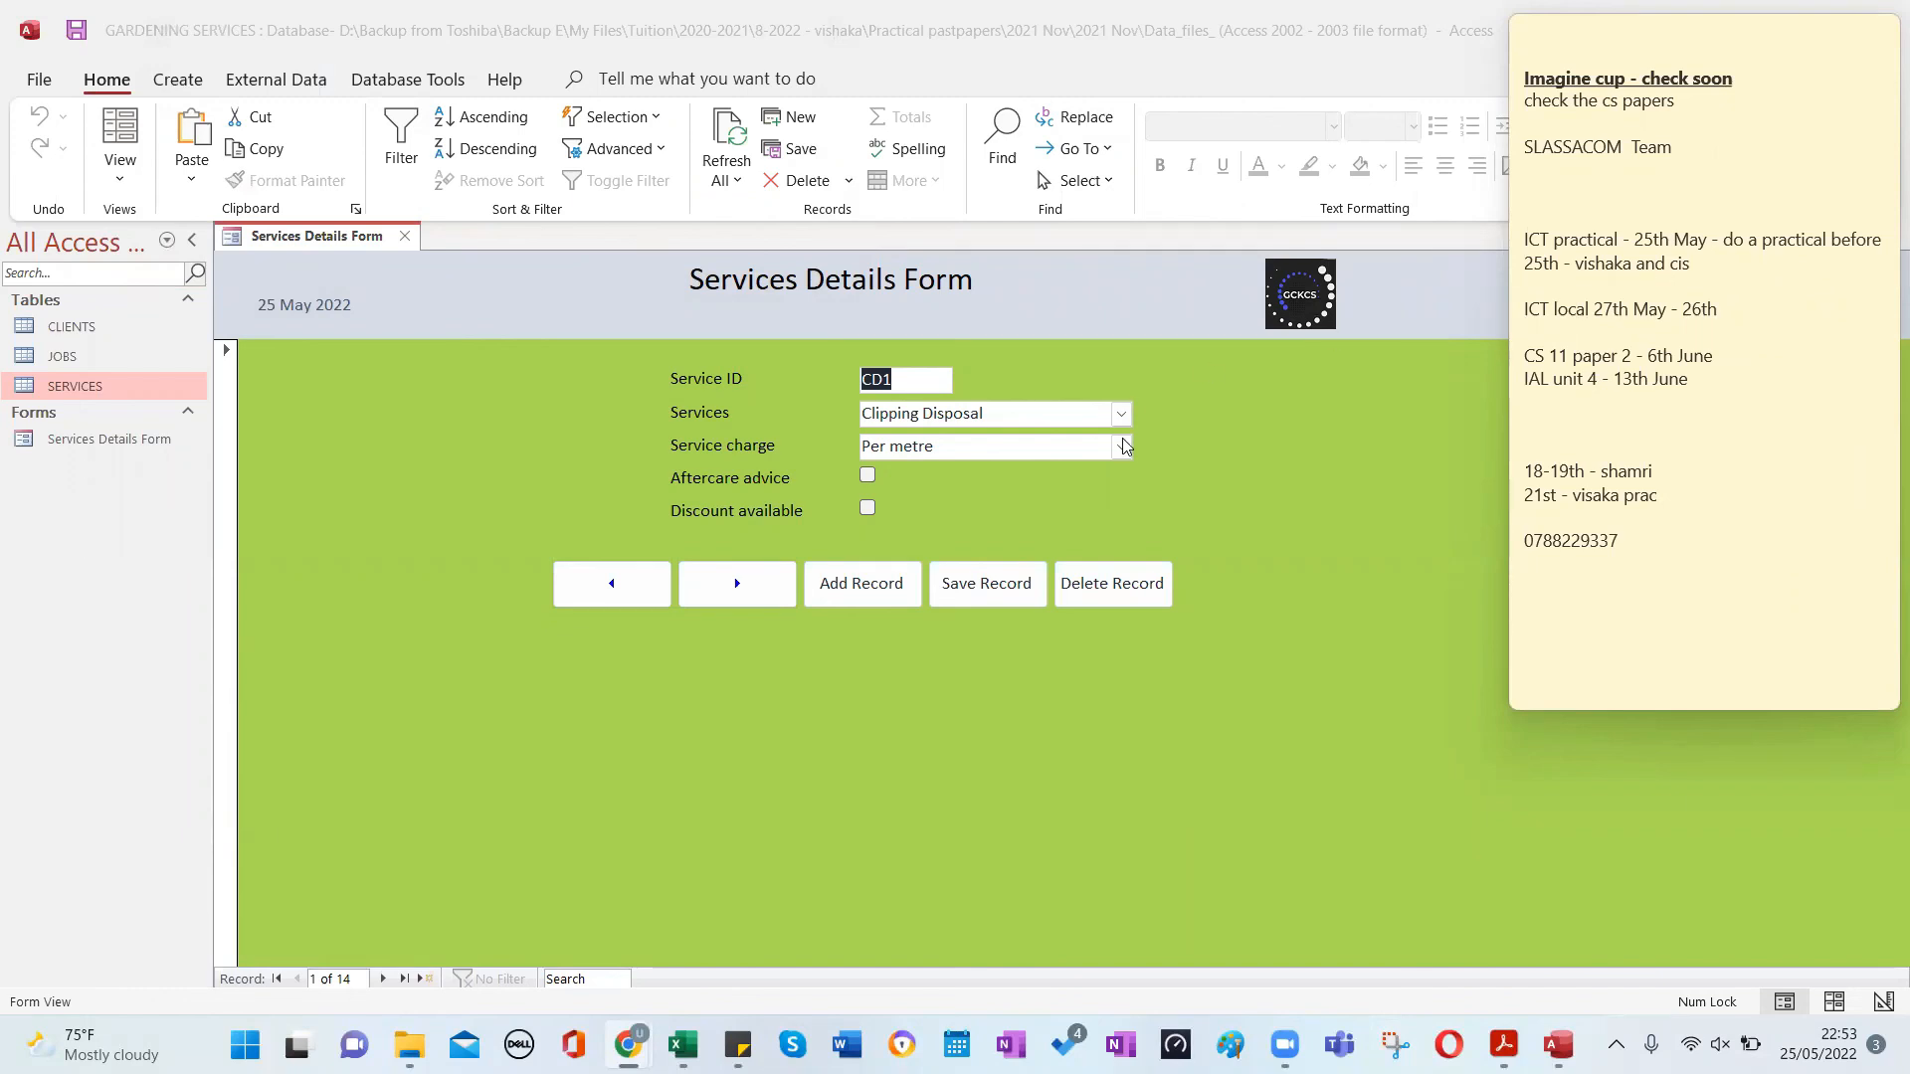
Try to close the Services Details Form with its design changes saved.
{"action": "left_click", "coordinate": [1078, 311]}
{"action": "left_click", "coordinate": [405, 236]}
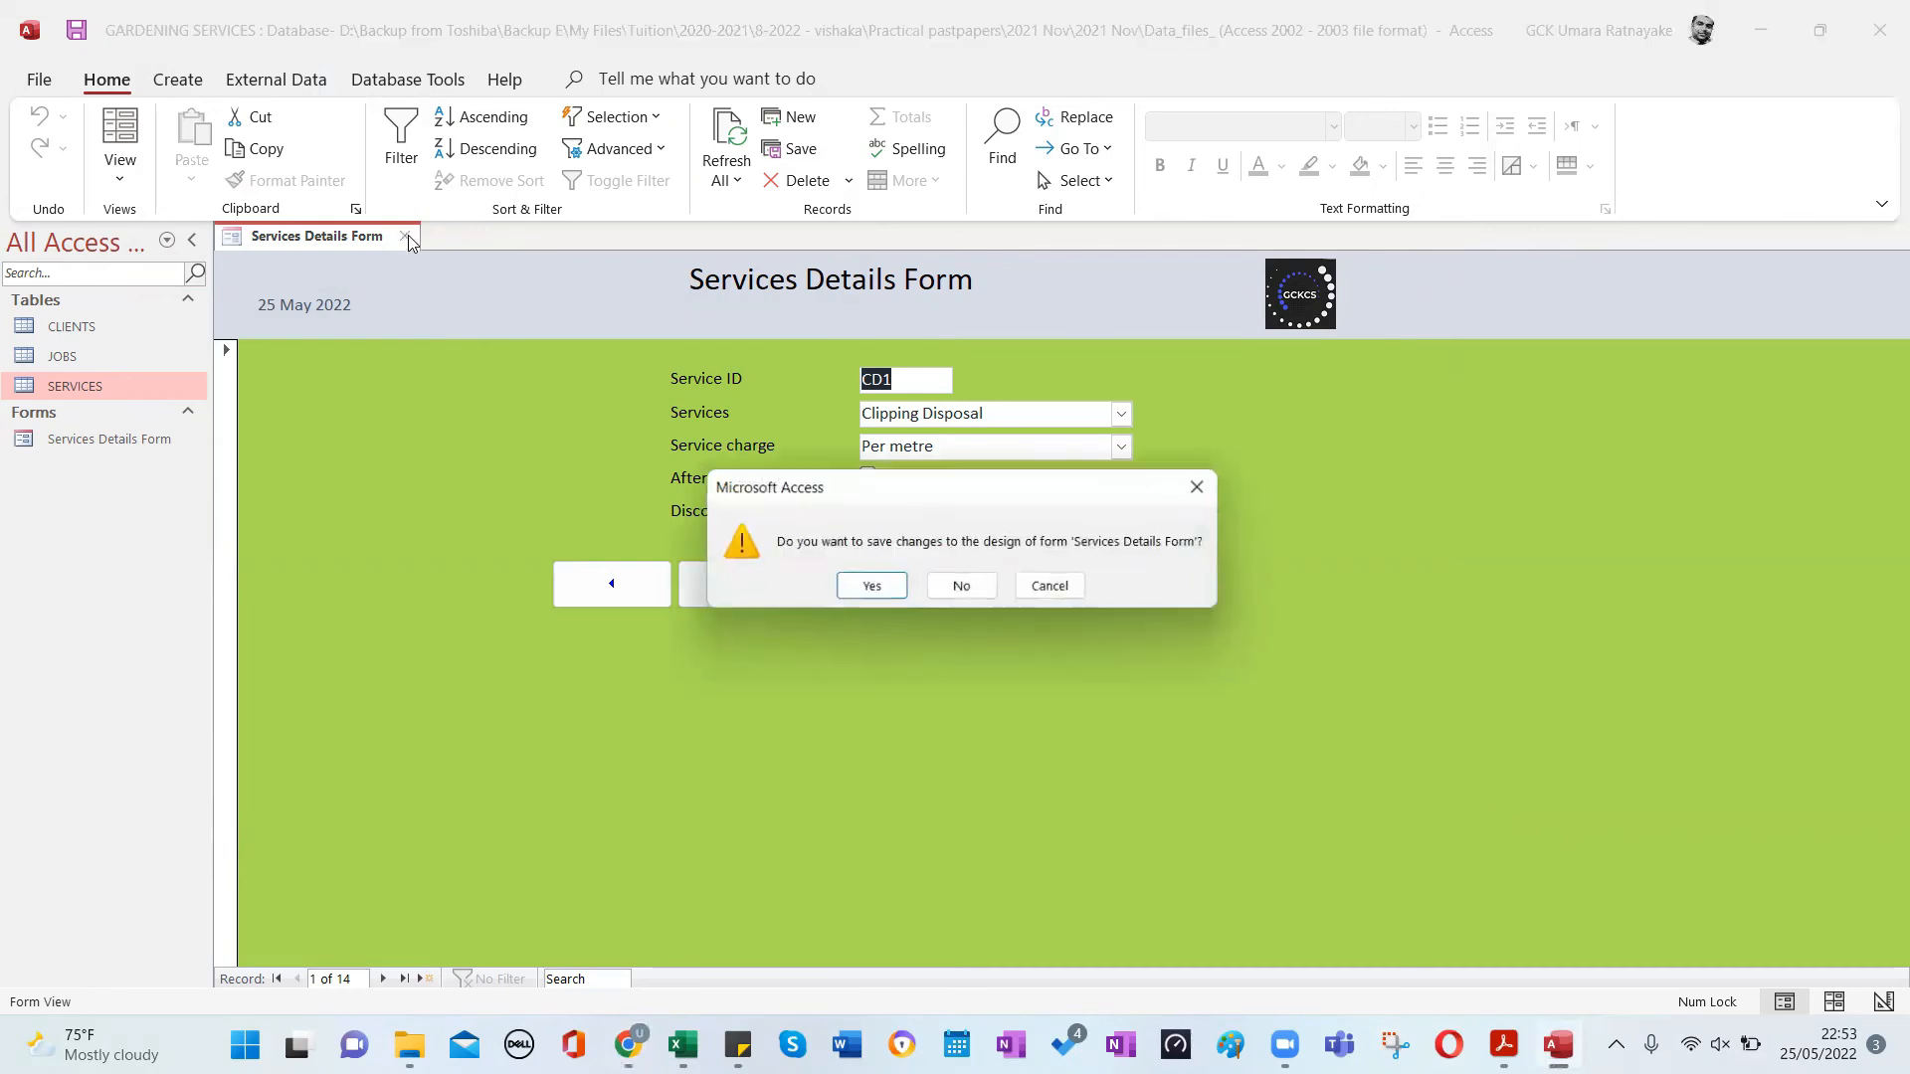
{"action": "left_click", "coordinate": [880, 587]}
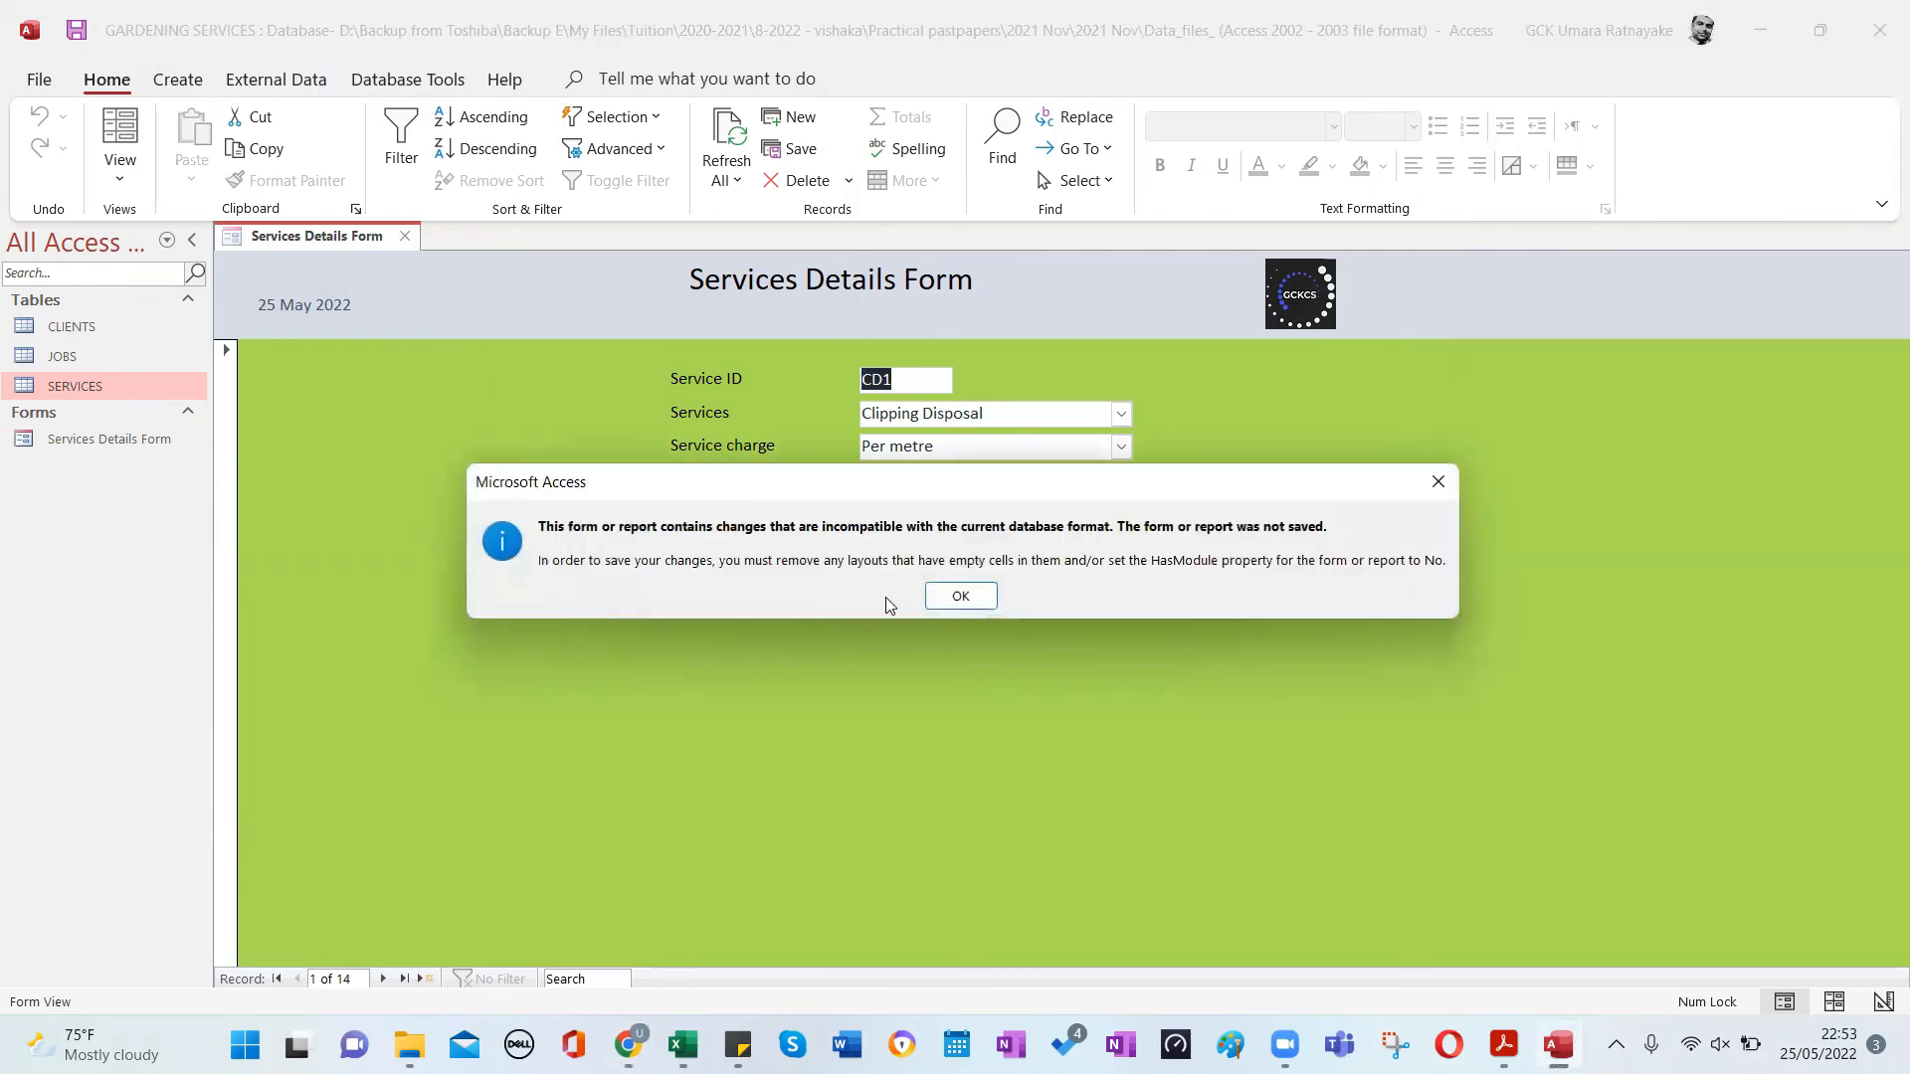
{"action": "left_click", "coordinate": [960, 597]}
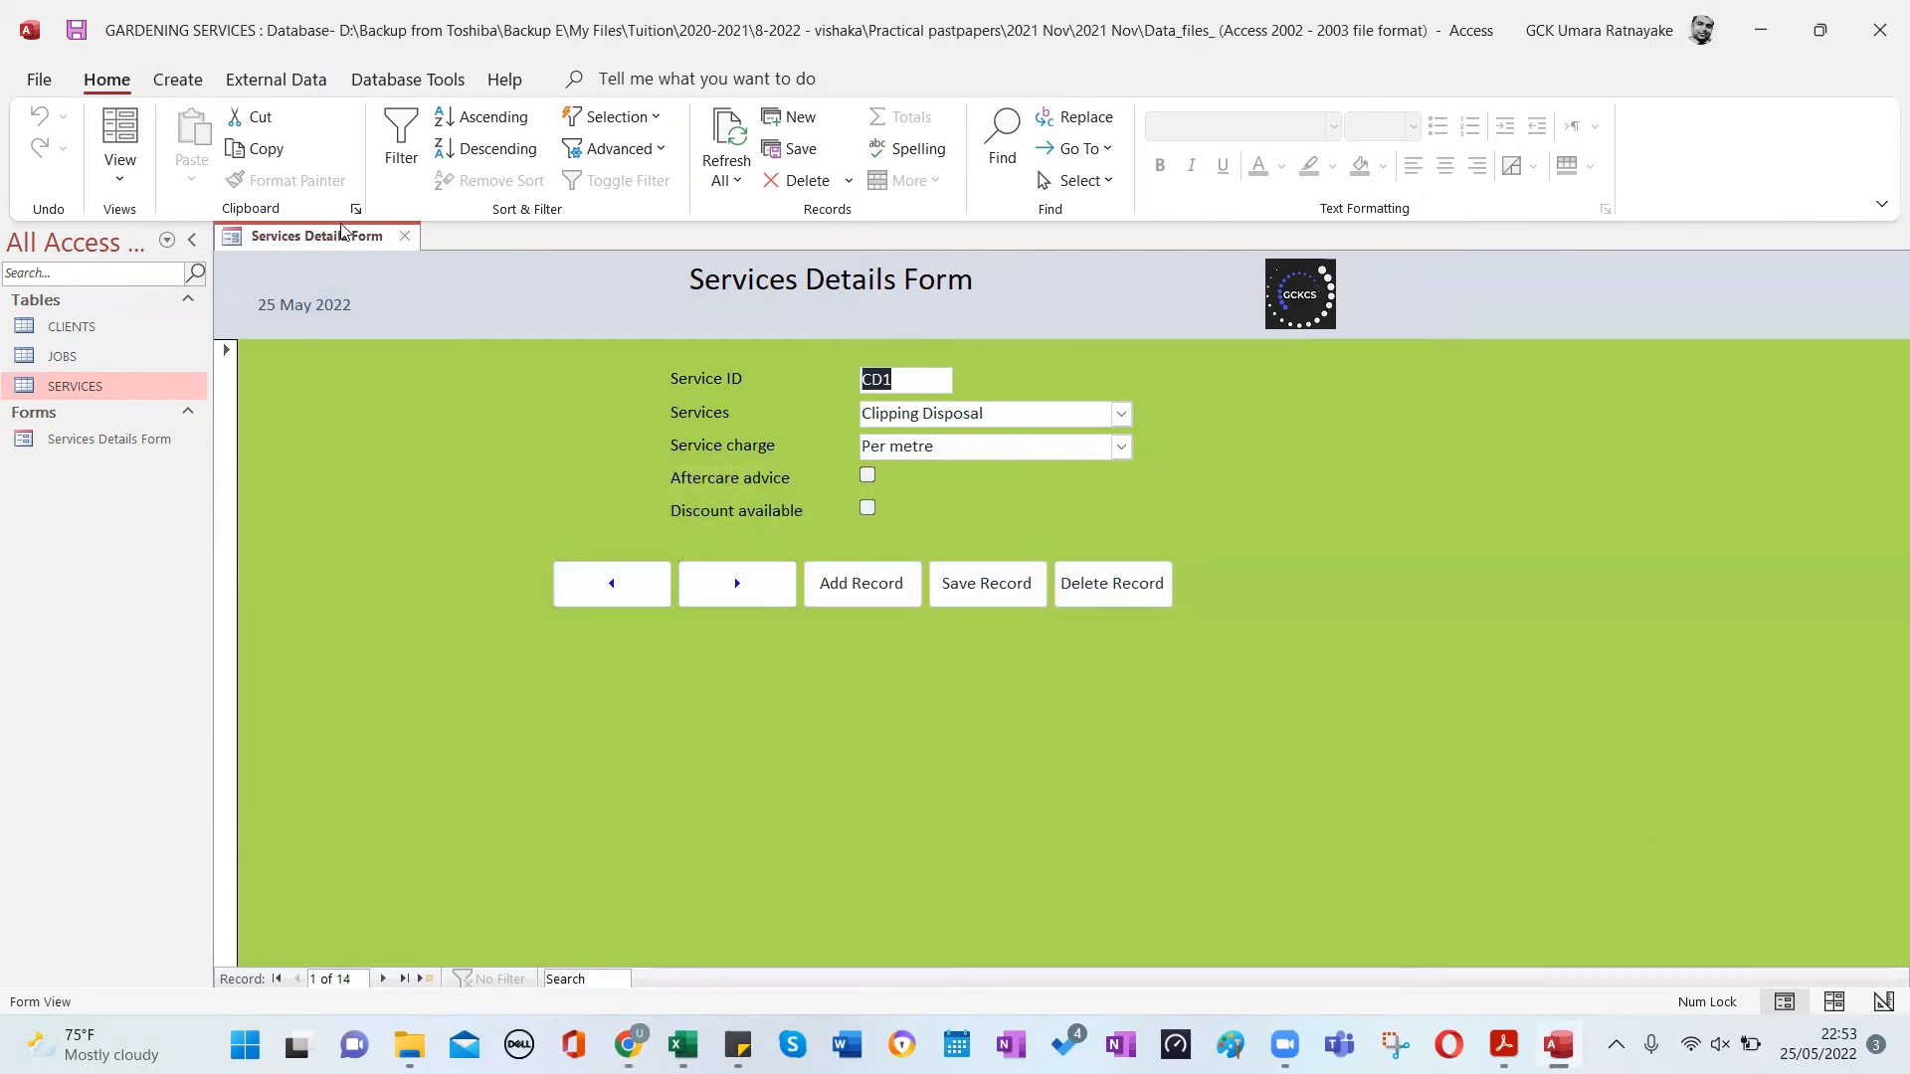
{"action": "left_click", "coordinate": [406, 244]}
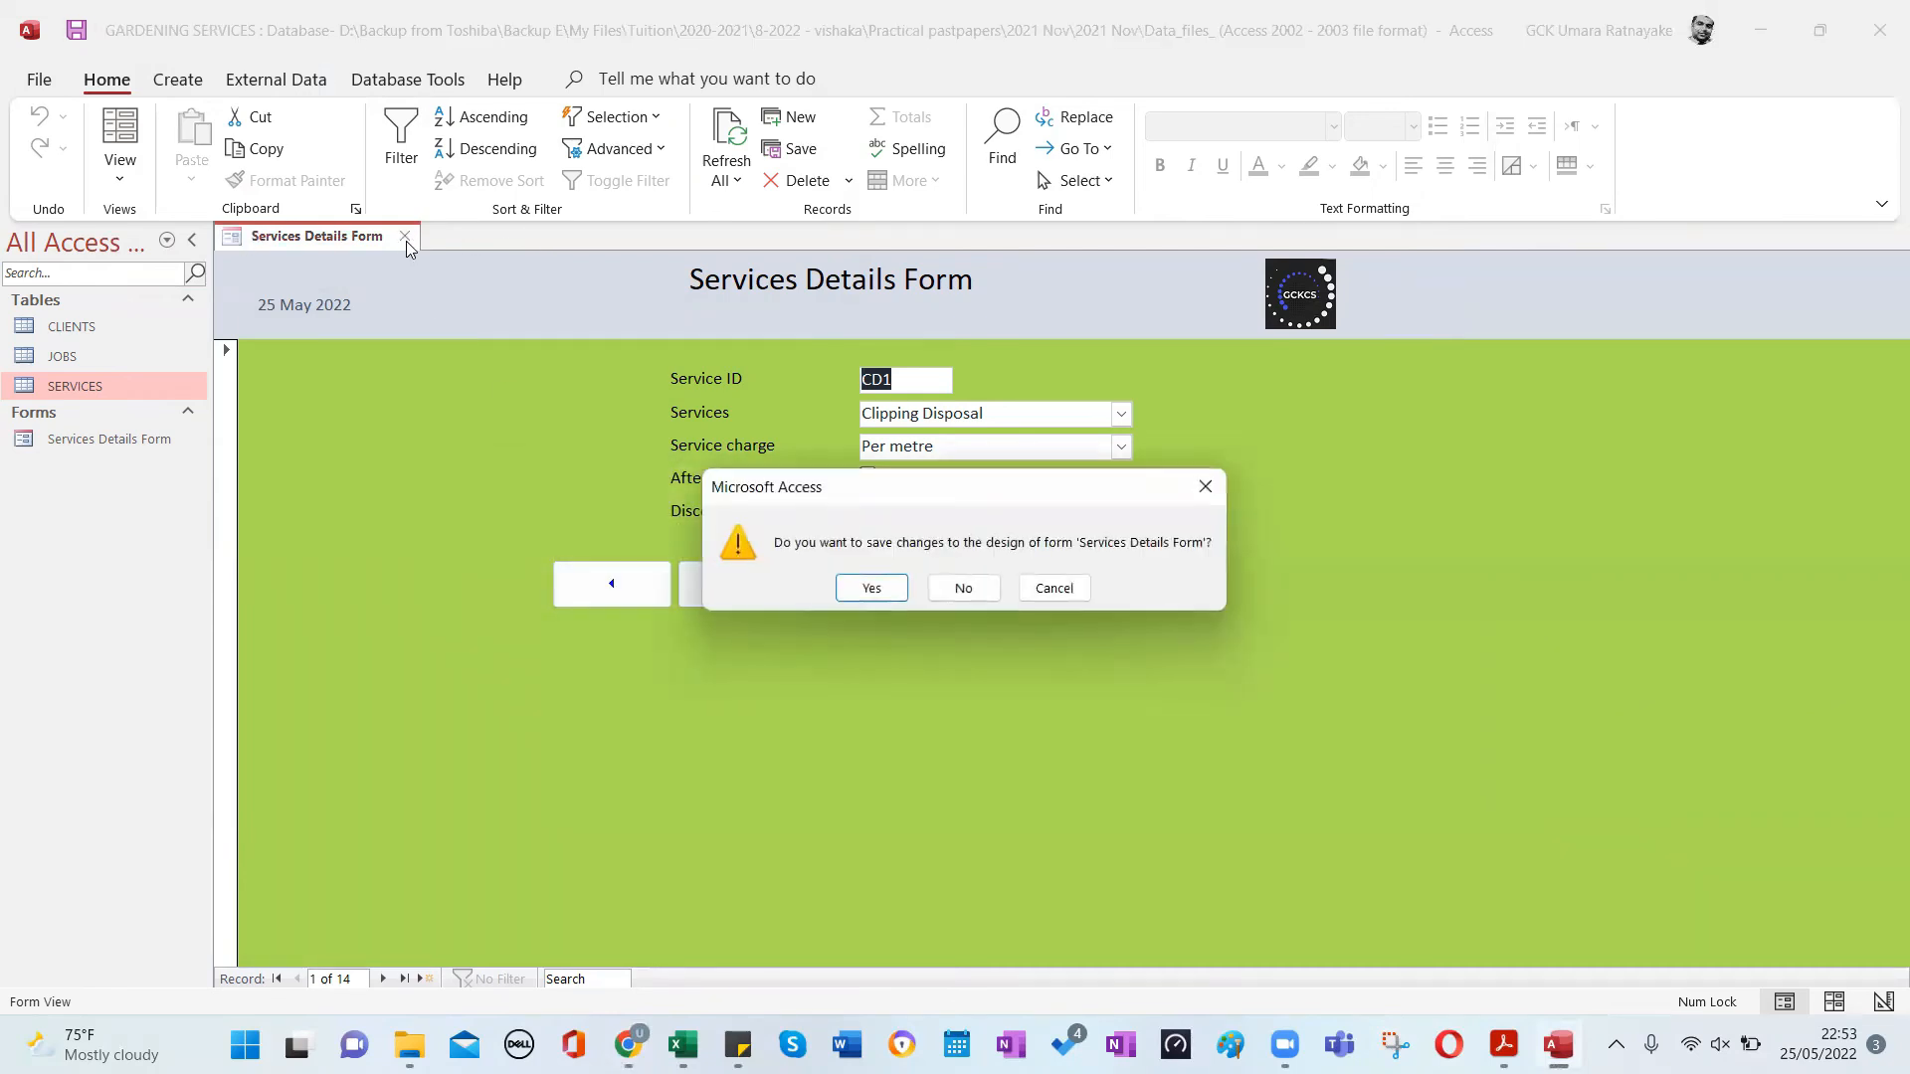
{"action": "left_click", "coordinate": [874, 592]}
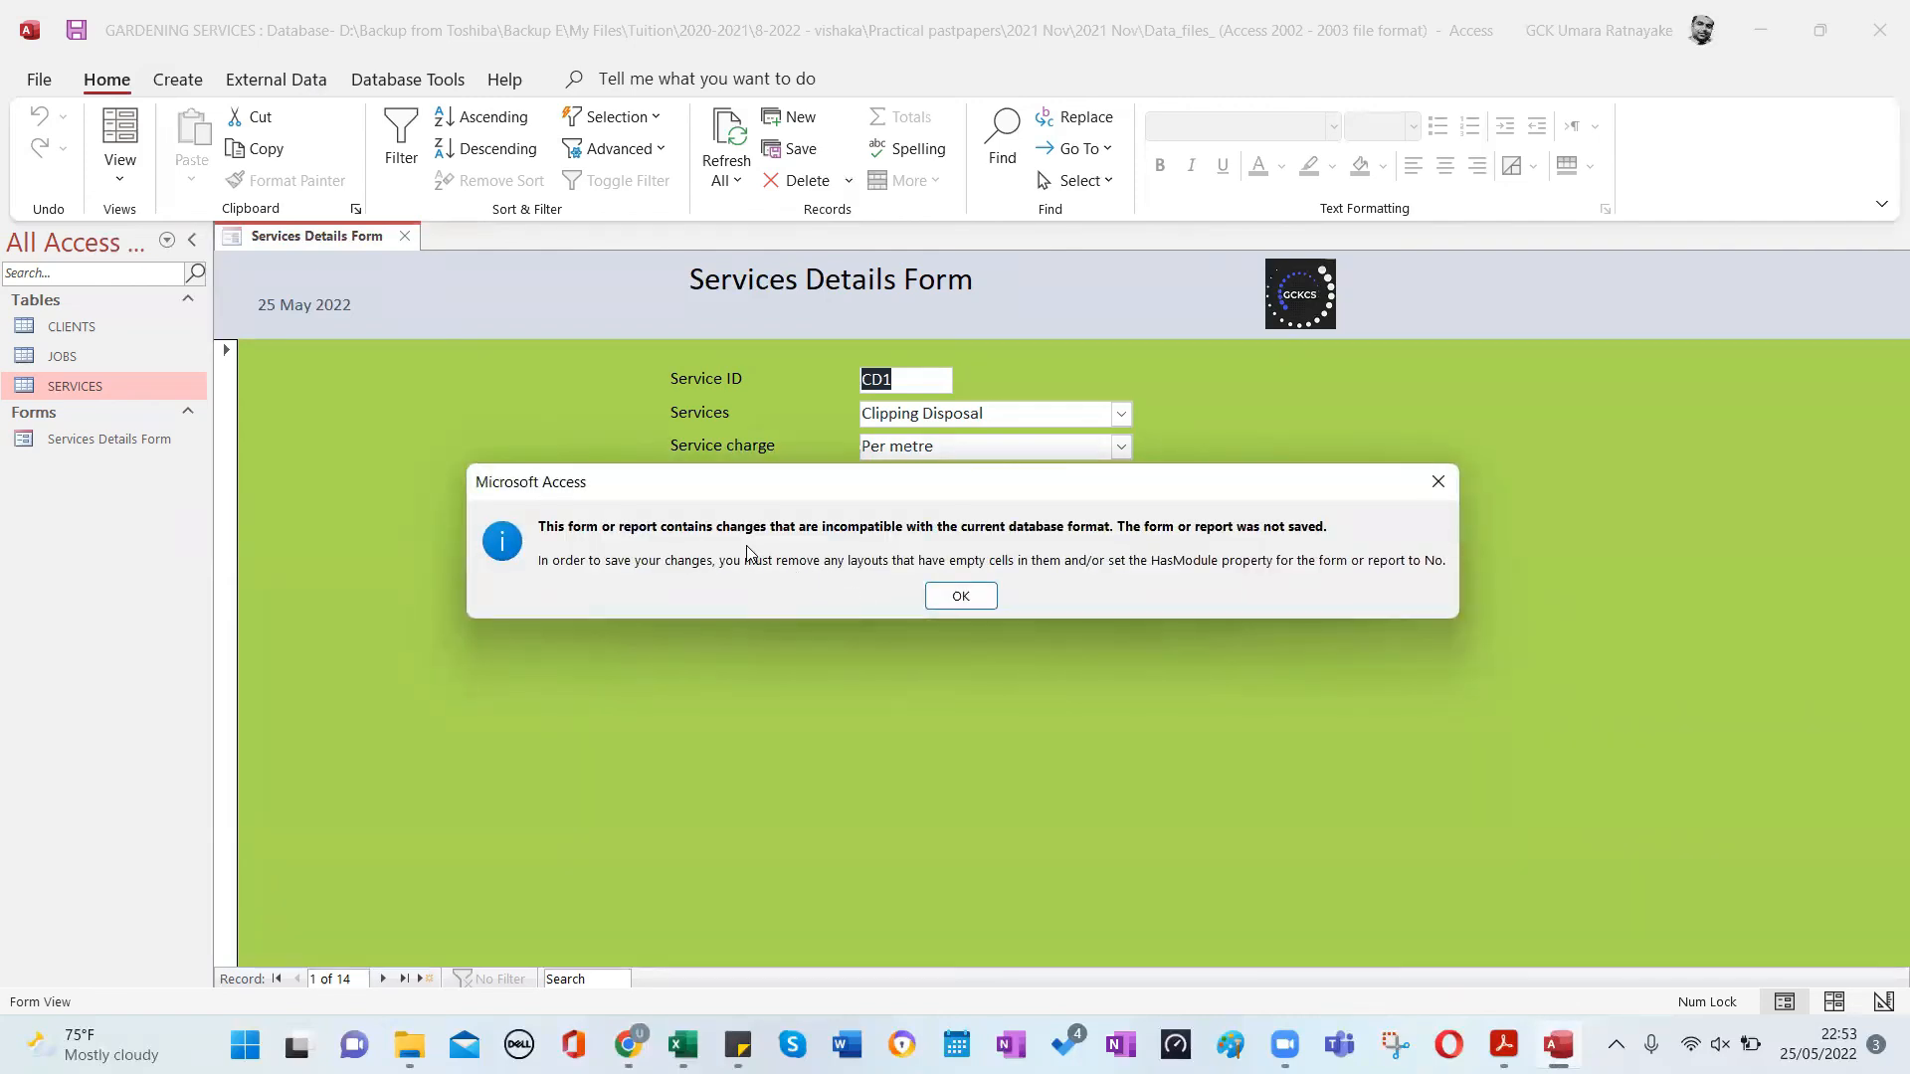
{"action": "left_click", "coordinate": [961, 596]}
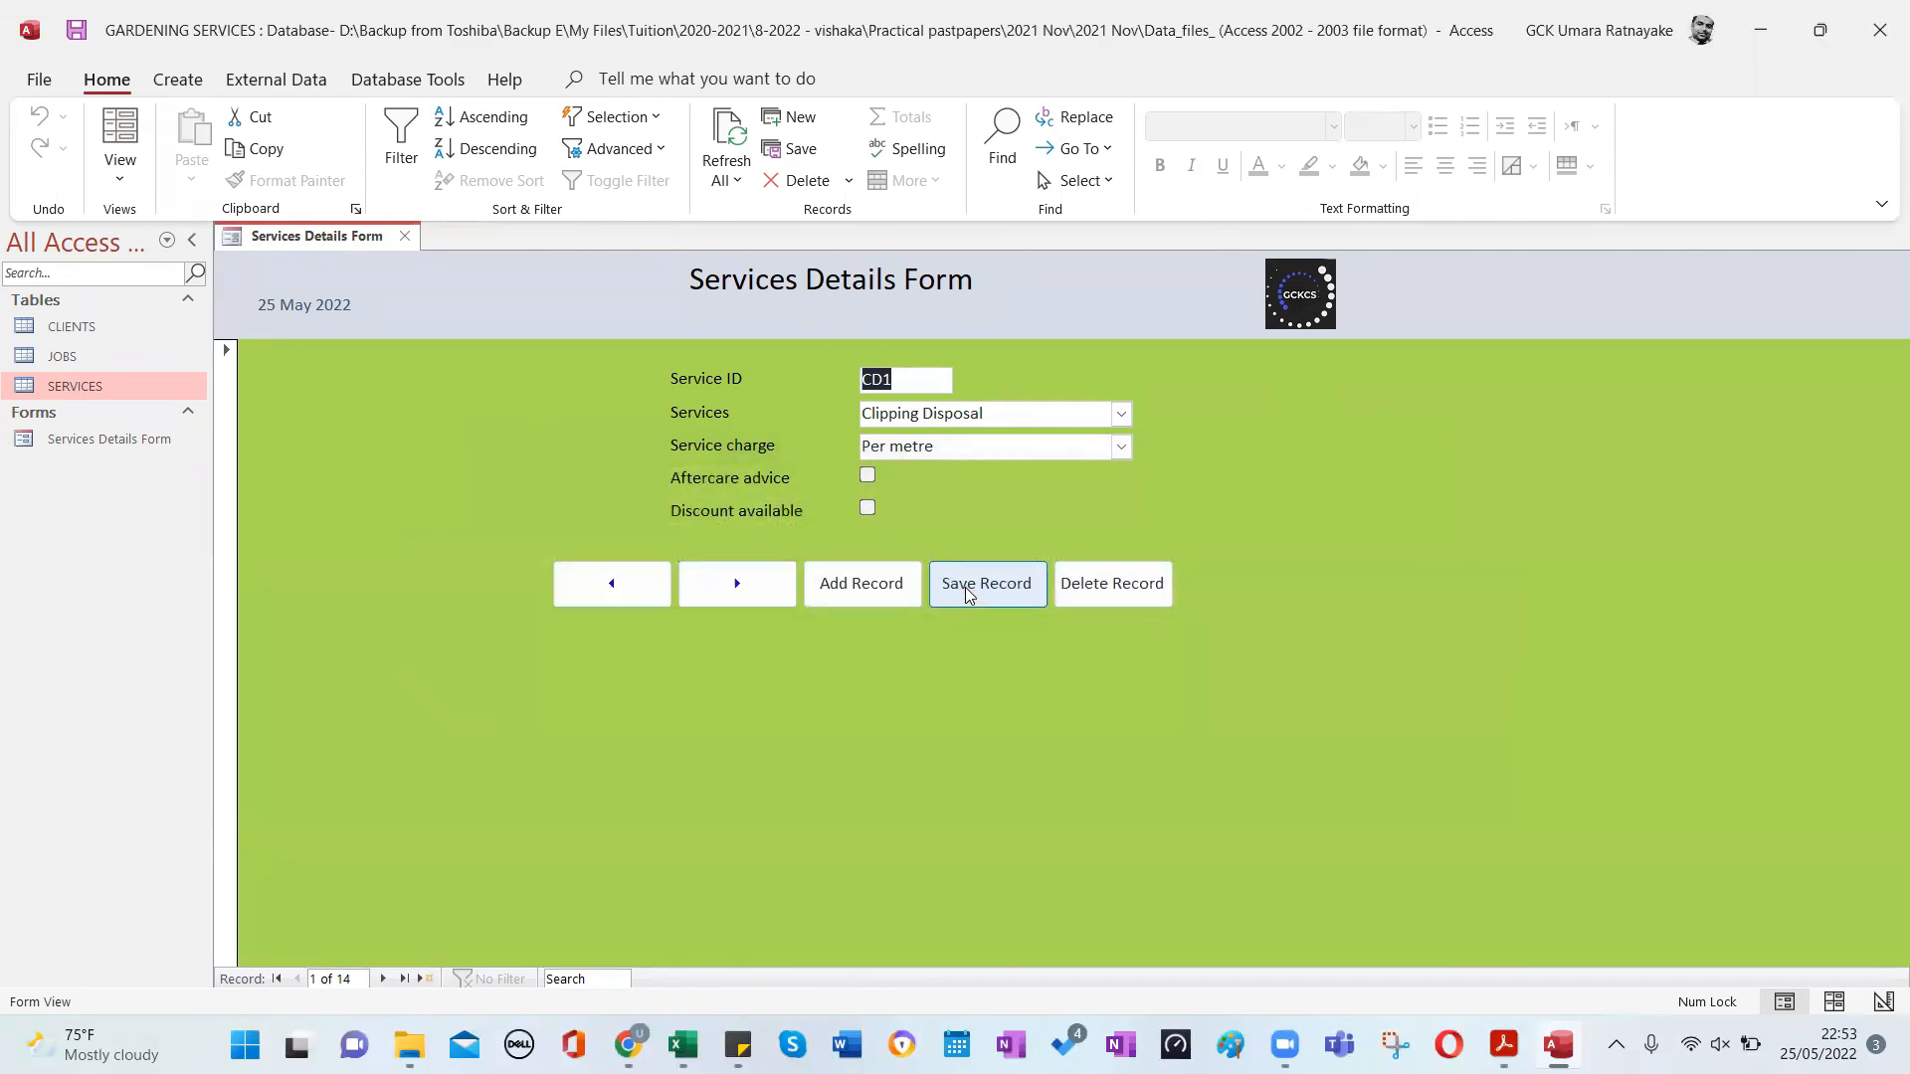
Close the Services Details Form without saving its design changes, and reopen it briefly to check the stored version.
{"action": "left_click", "coordinate": [404, 236]}
{"action": "left_click", "coordinate": [964, 589]}
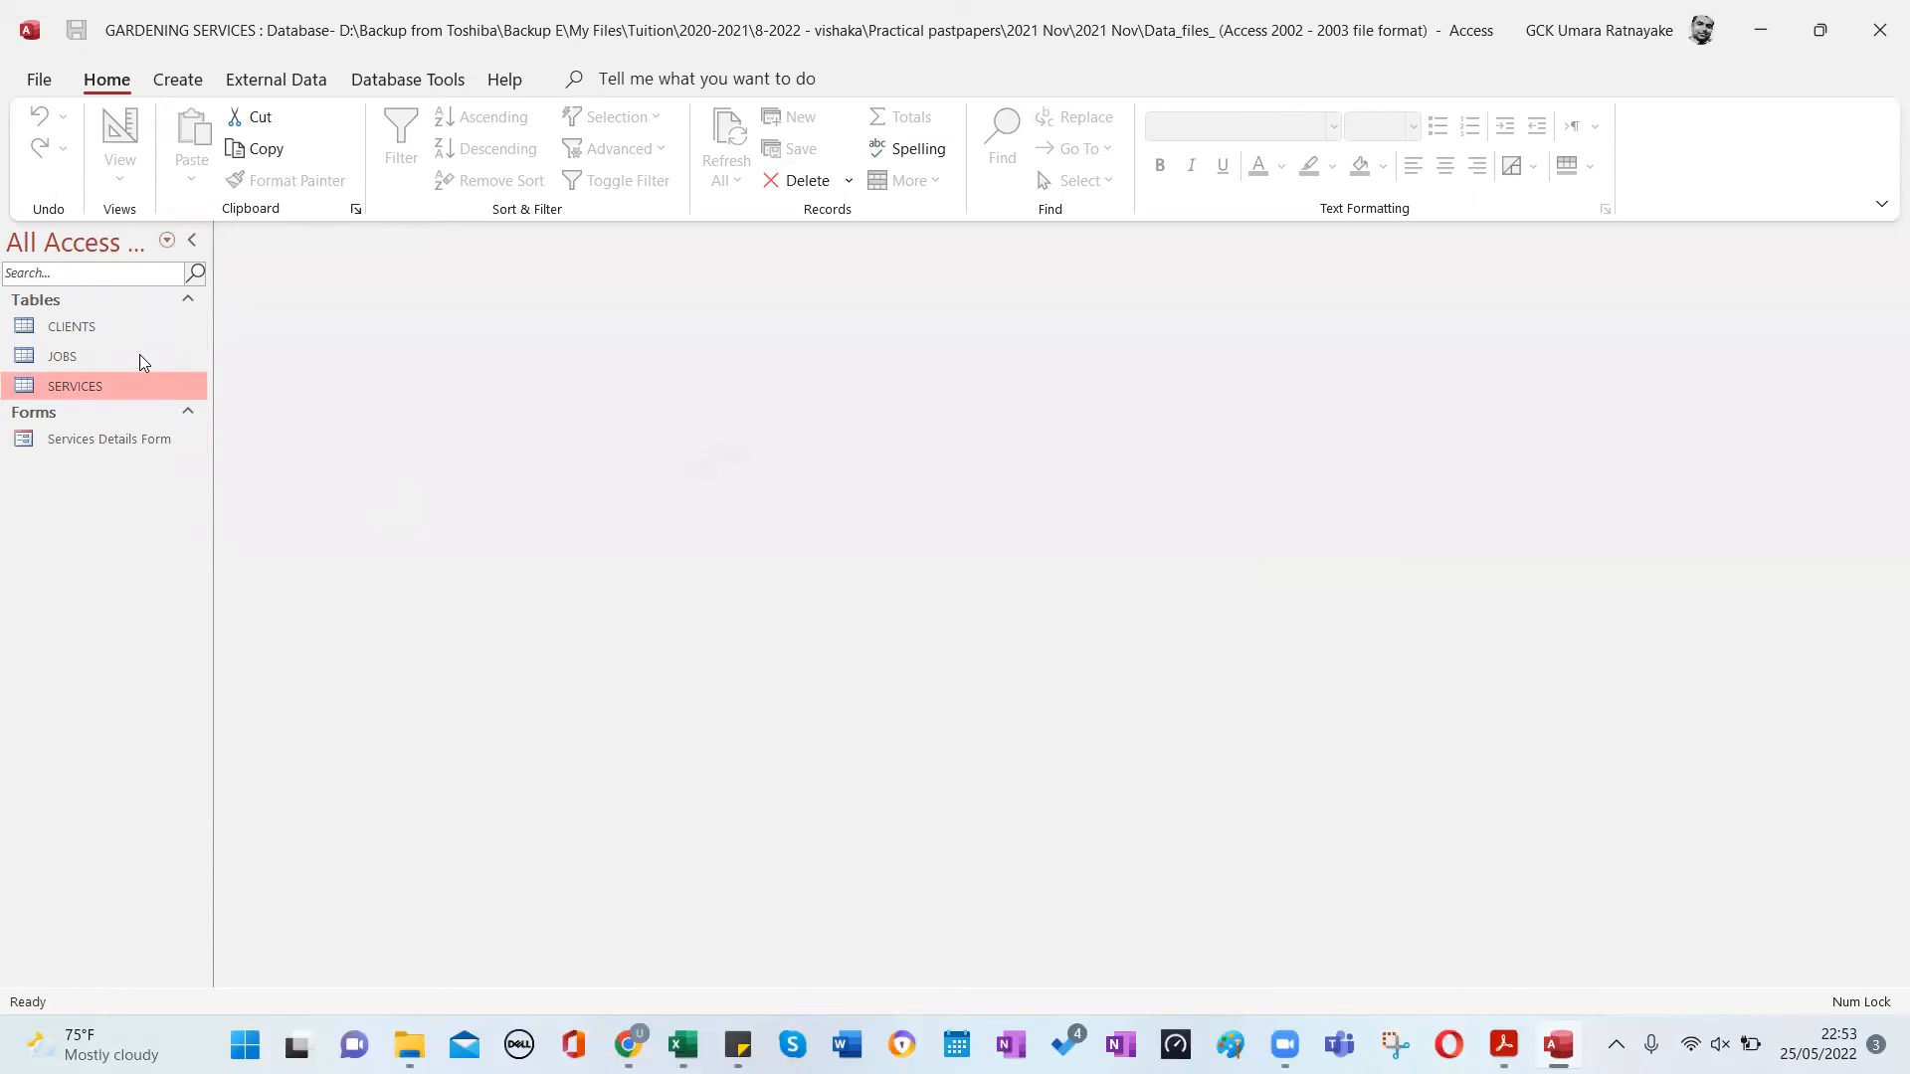
{"action": "left_click", "coordinate": [181, 408]}
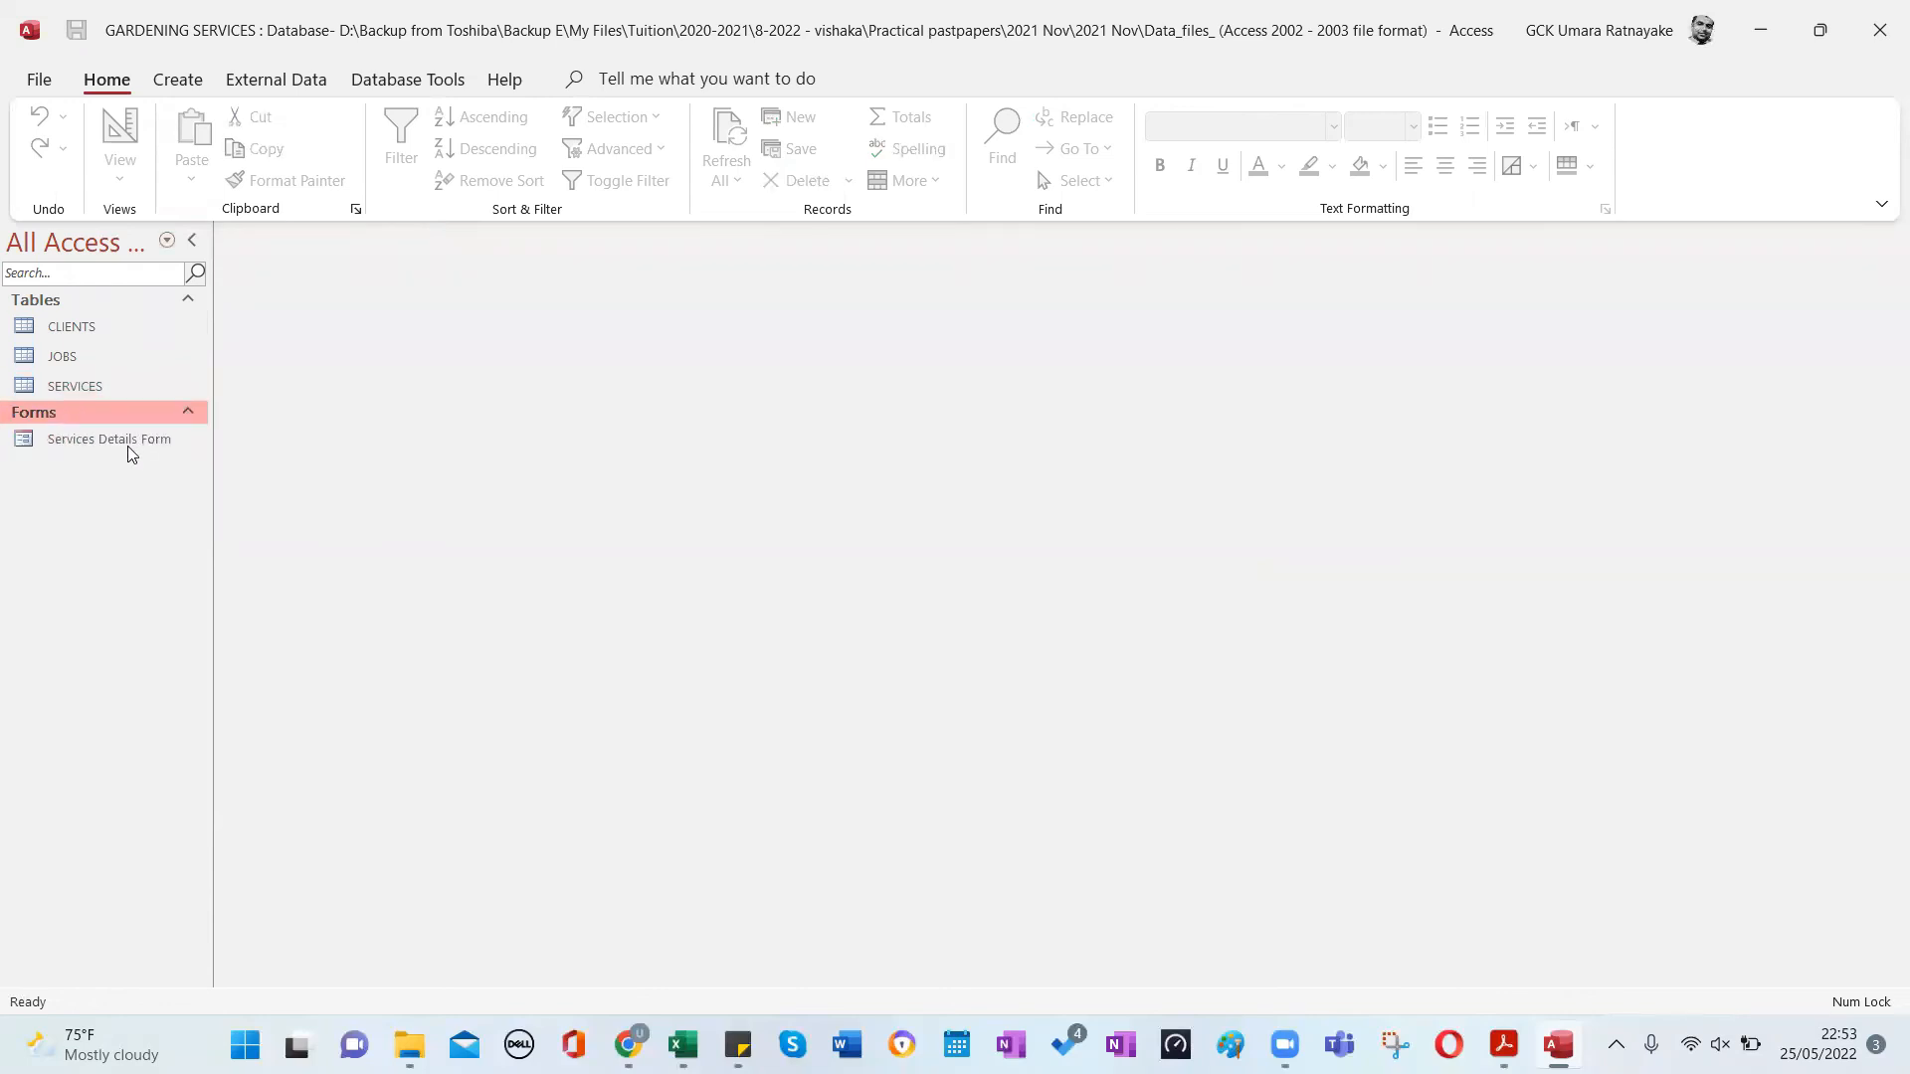
{"action": "double_click", "coordinate": [127, 442]}
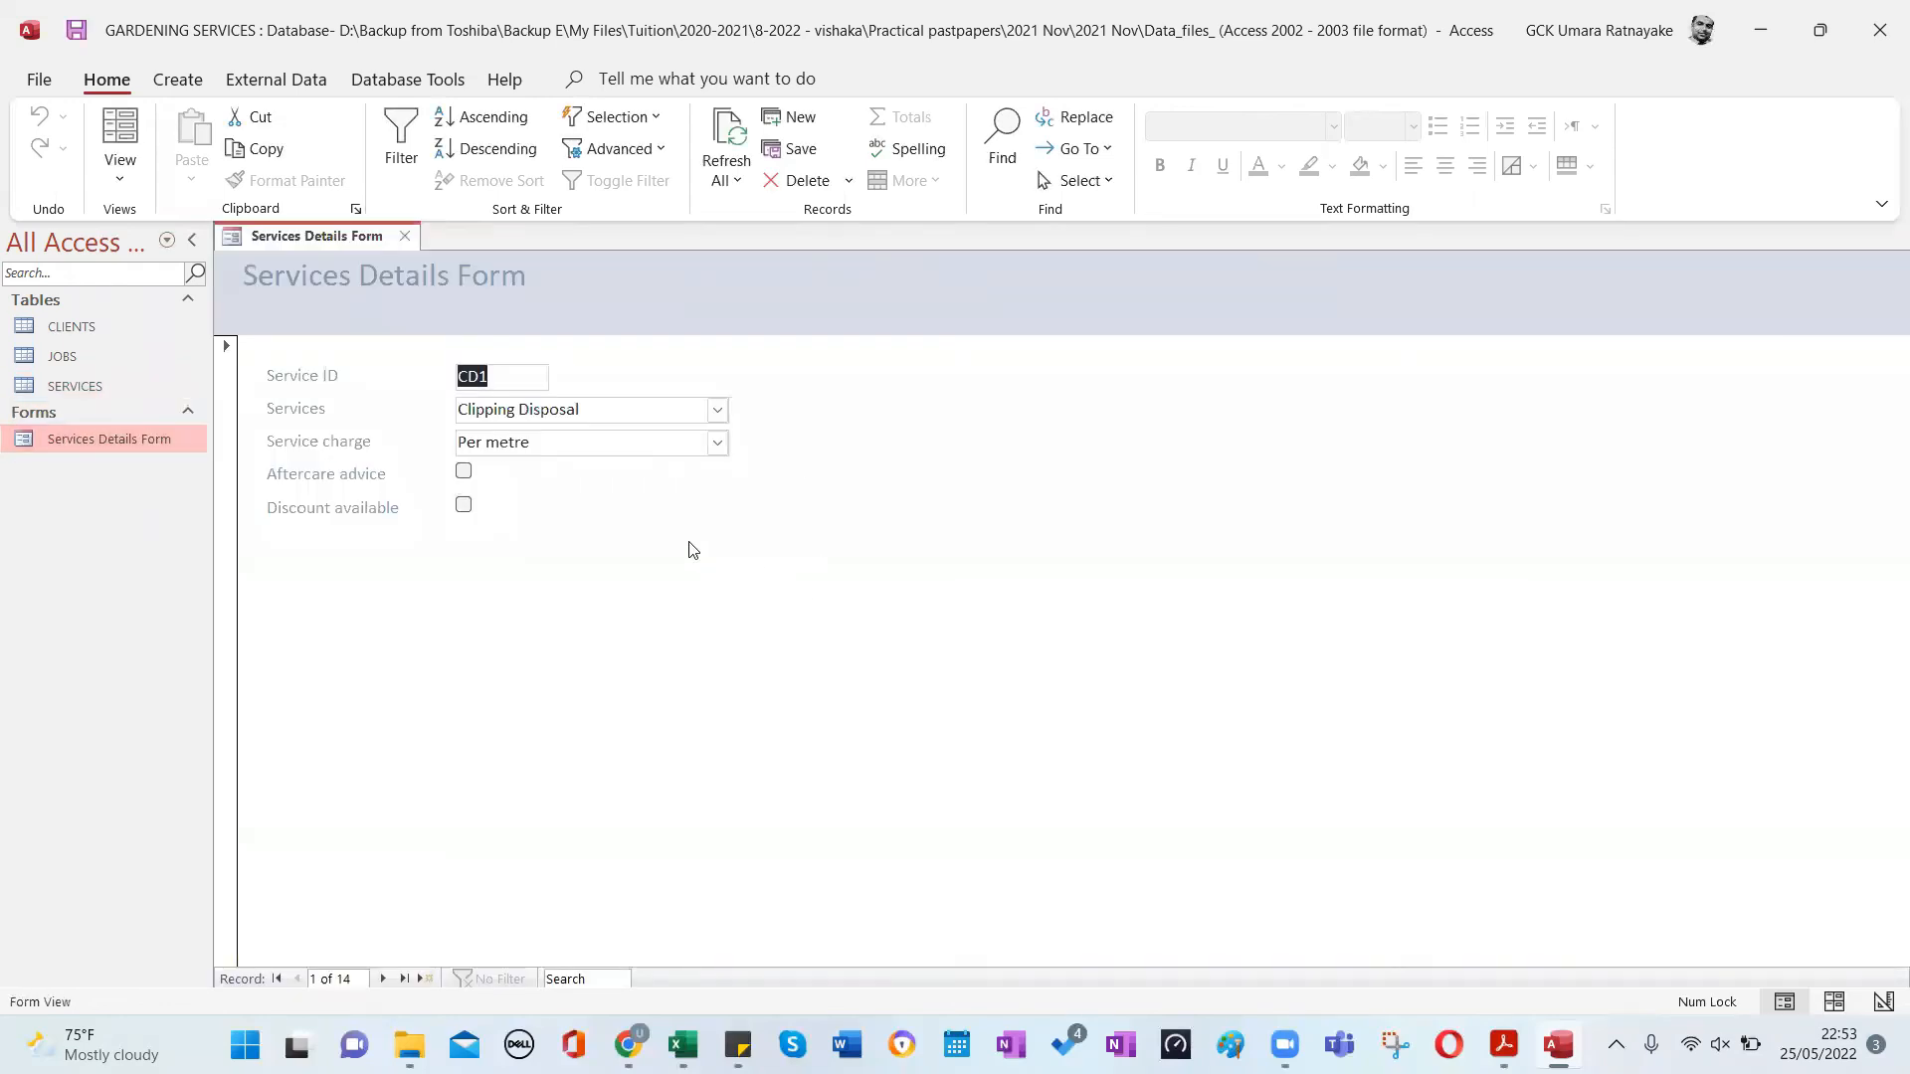
{"action": "left_click", "coordinate": [406, 236]}
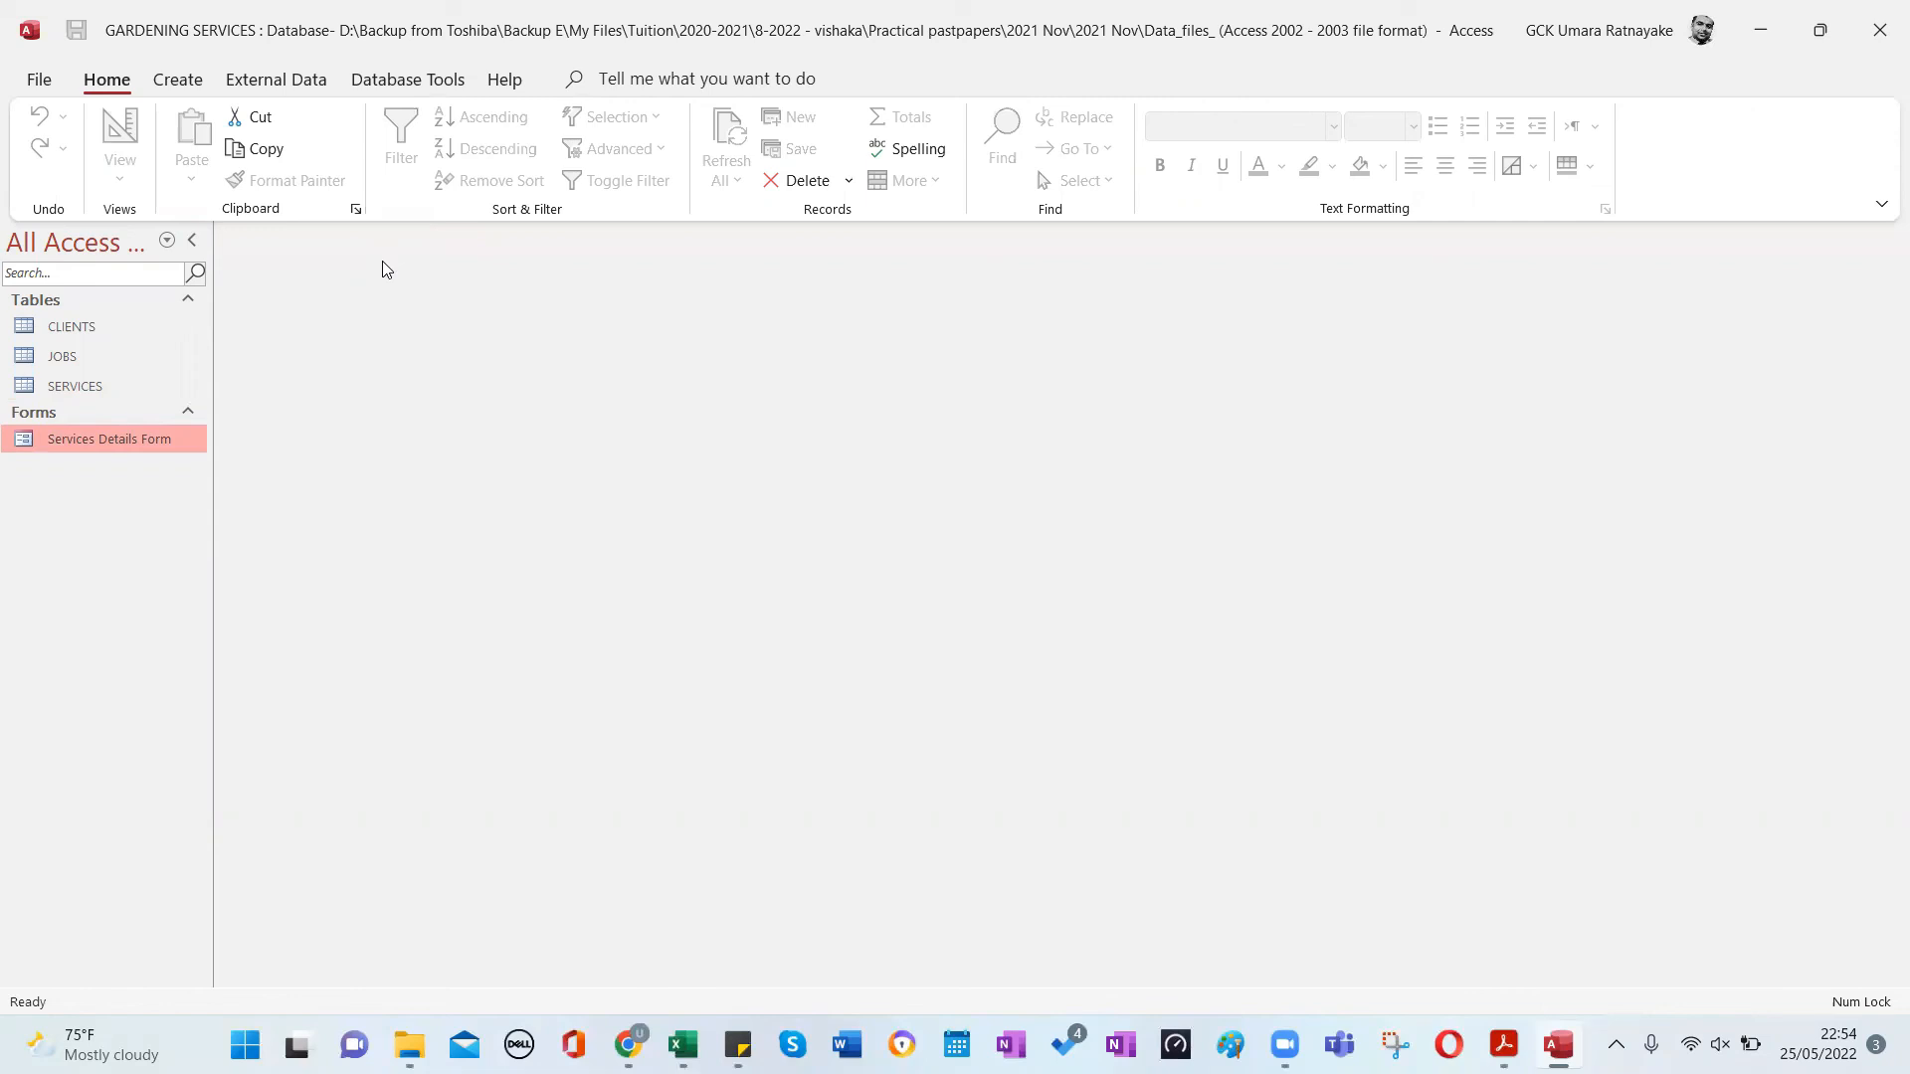
{"action": "left_click", "coordinate": [166, 239]}
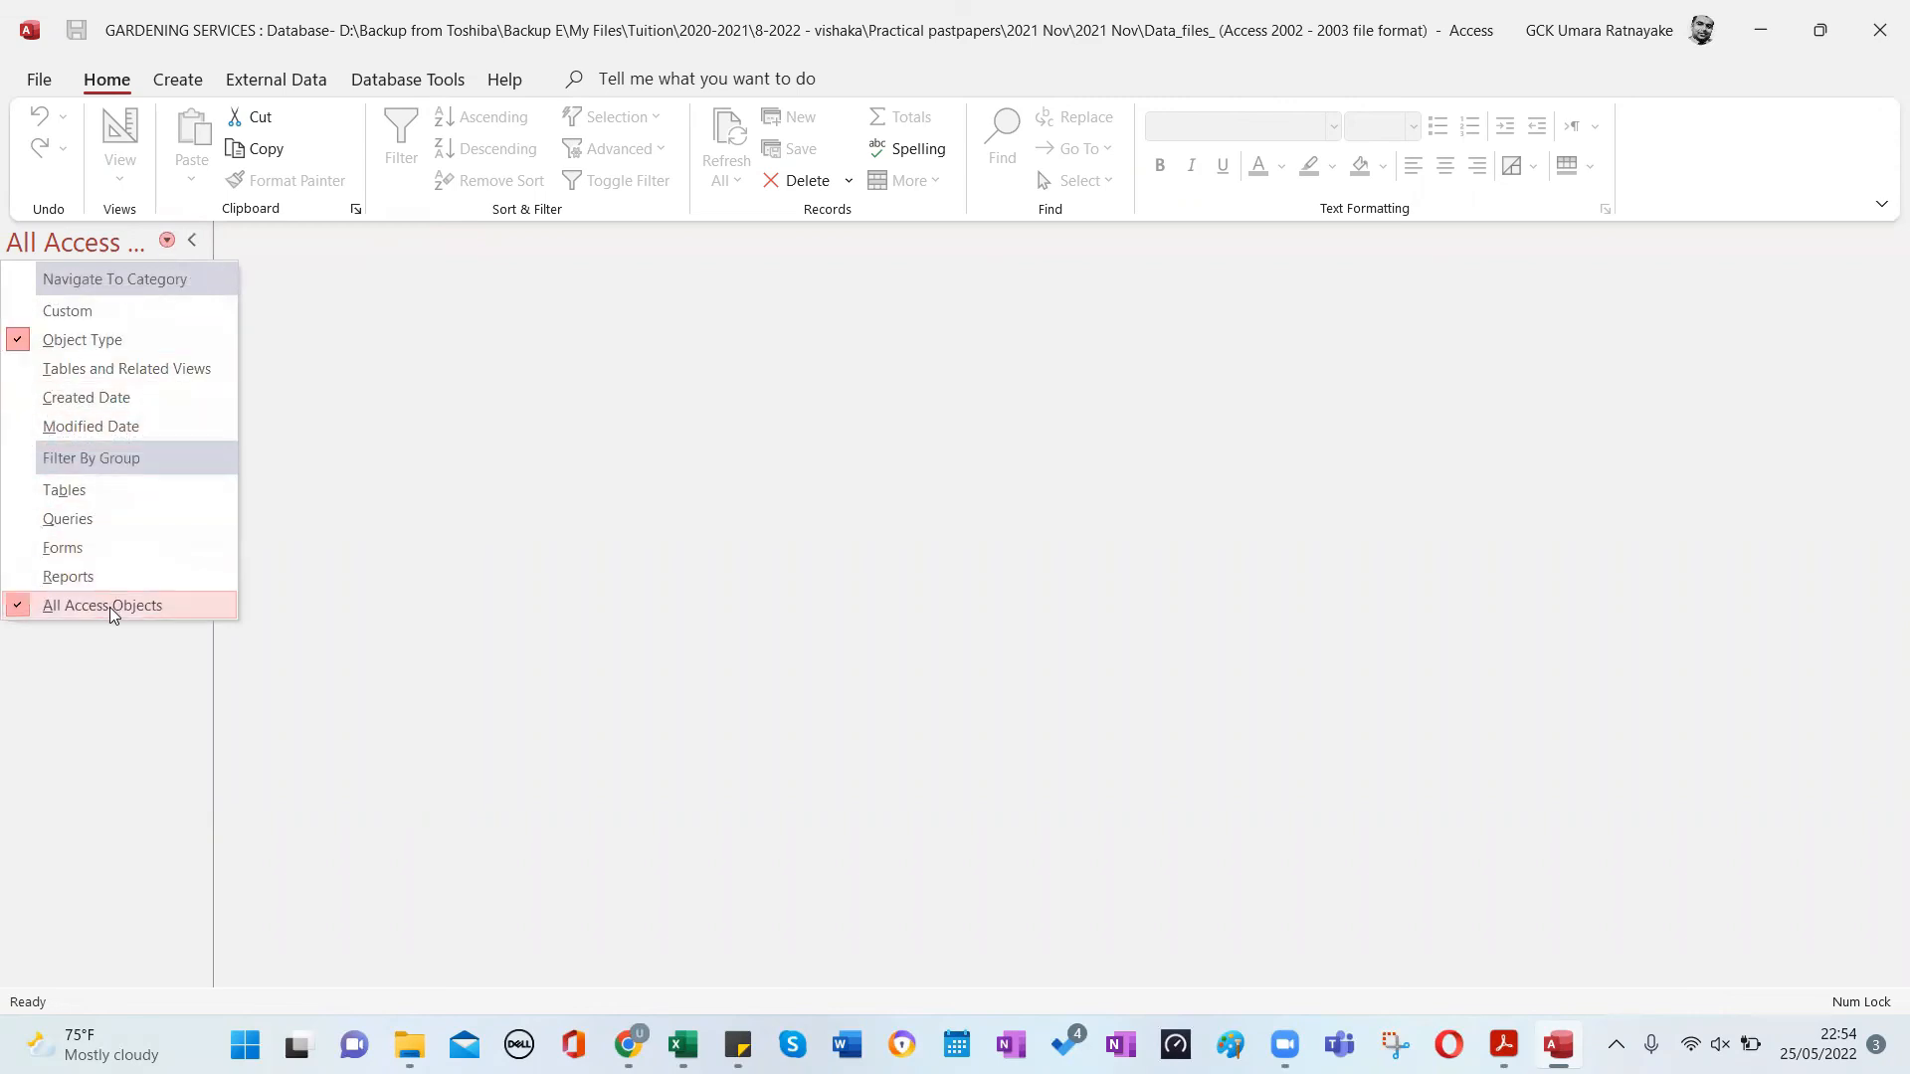
{"action": "left_click", "coordinate": [41, 716]}
Switch to the exam paper PDF in Acrobat Reader and examine the Task A3b record details for the SERVICES table.
{"action": "key", "text": "alt+Tab"}
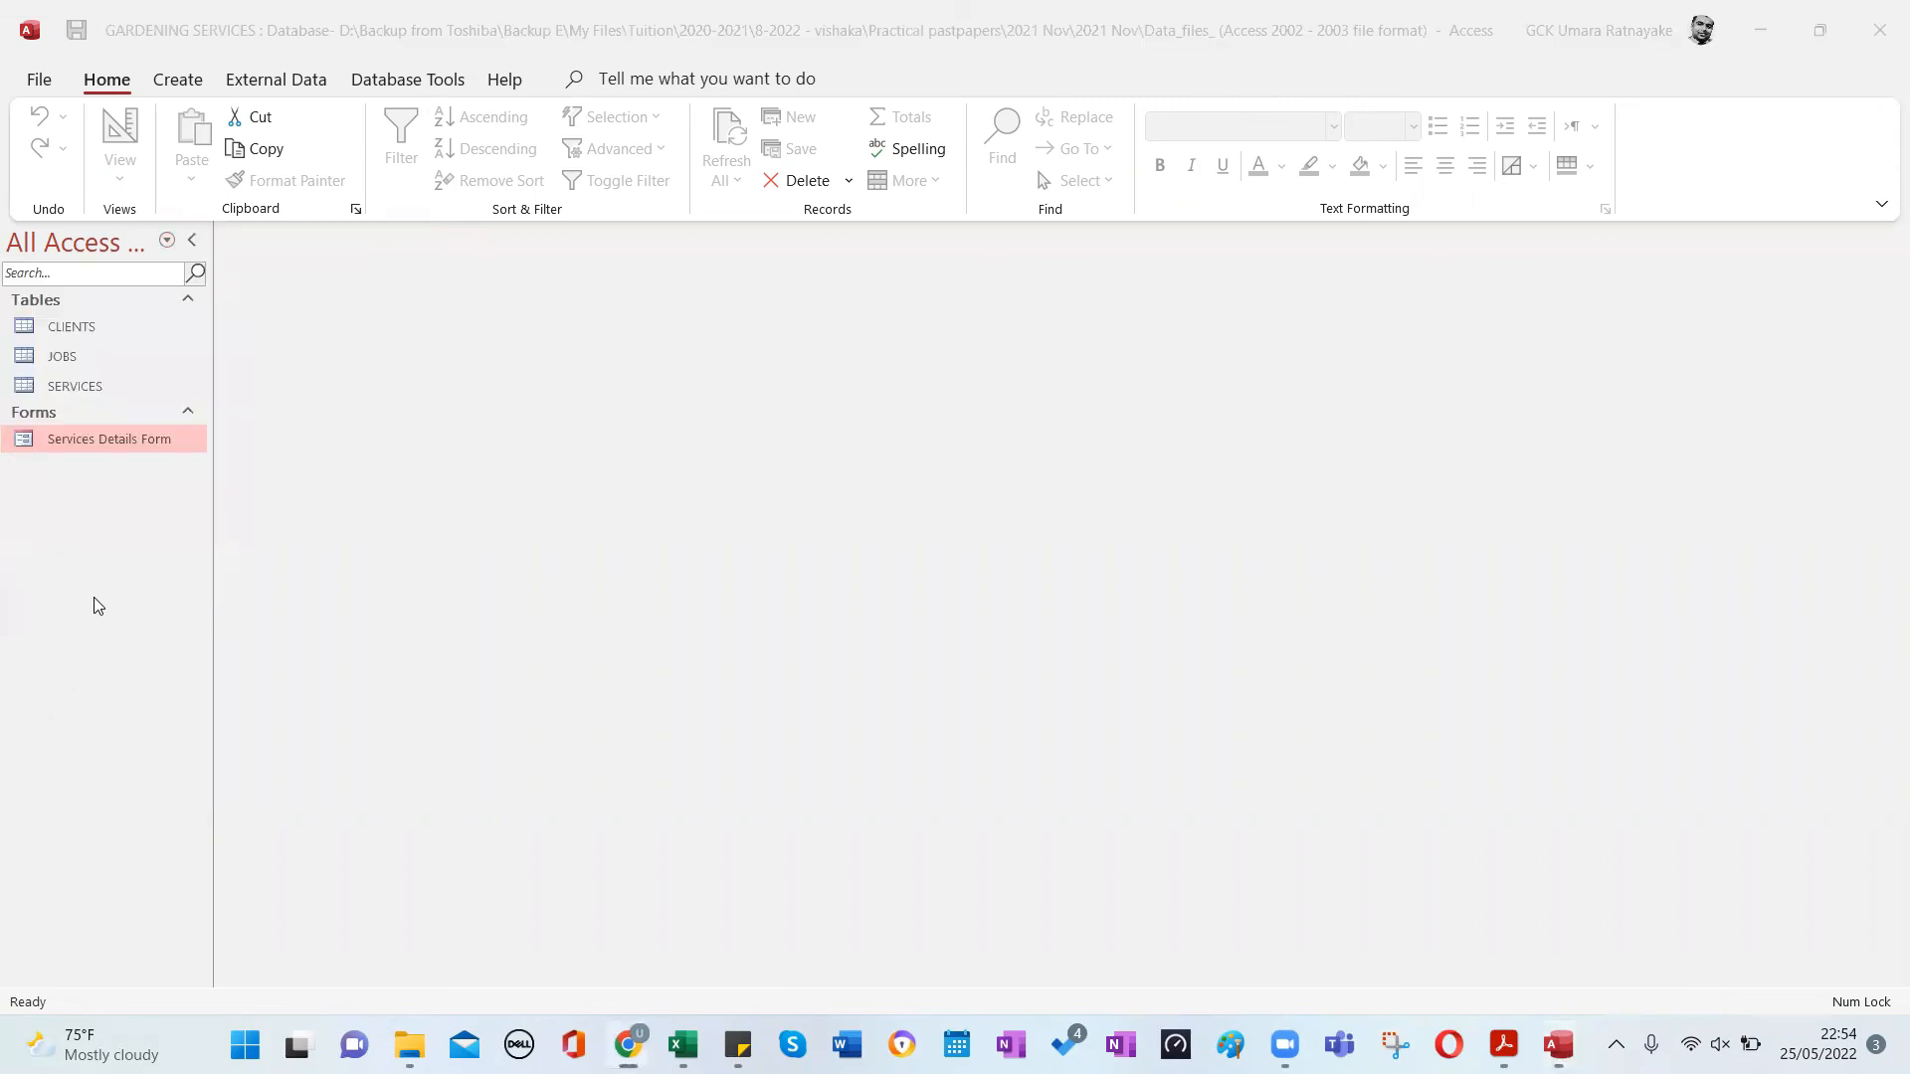
{"action": "key", "text": "alt+Tab"}
{"action": "key", "text": "alt+Tab"}
{"action": "key", "text": "alt+Tab"}
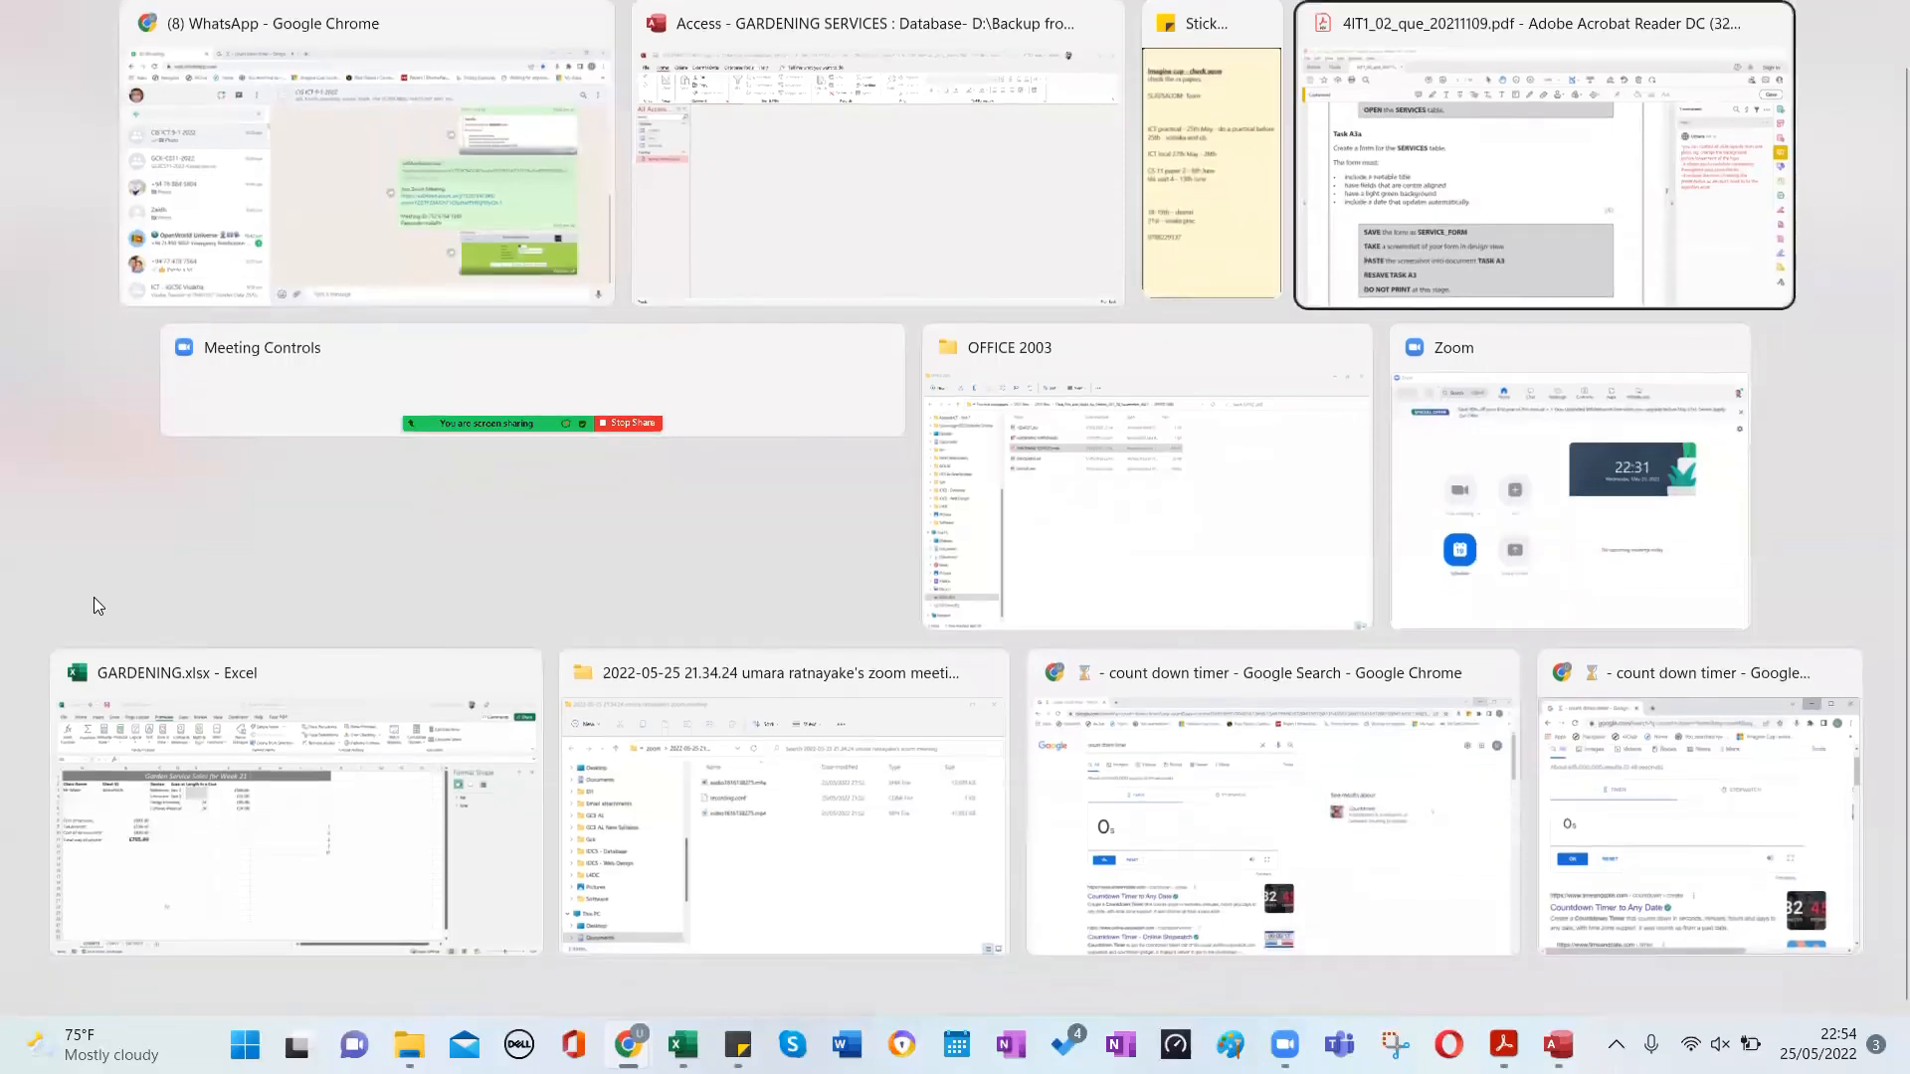
{"action": "scroll", "coordinate": [416, 636], "scroll_direction": "down", "scroll_amount": 10}
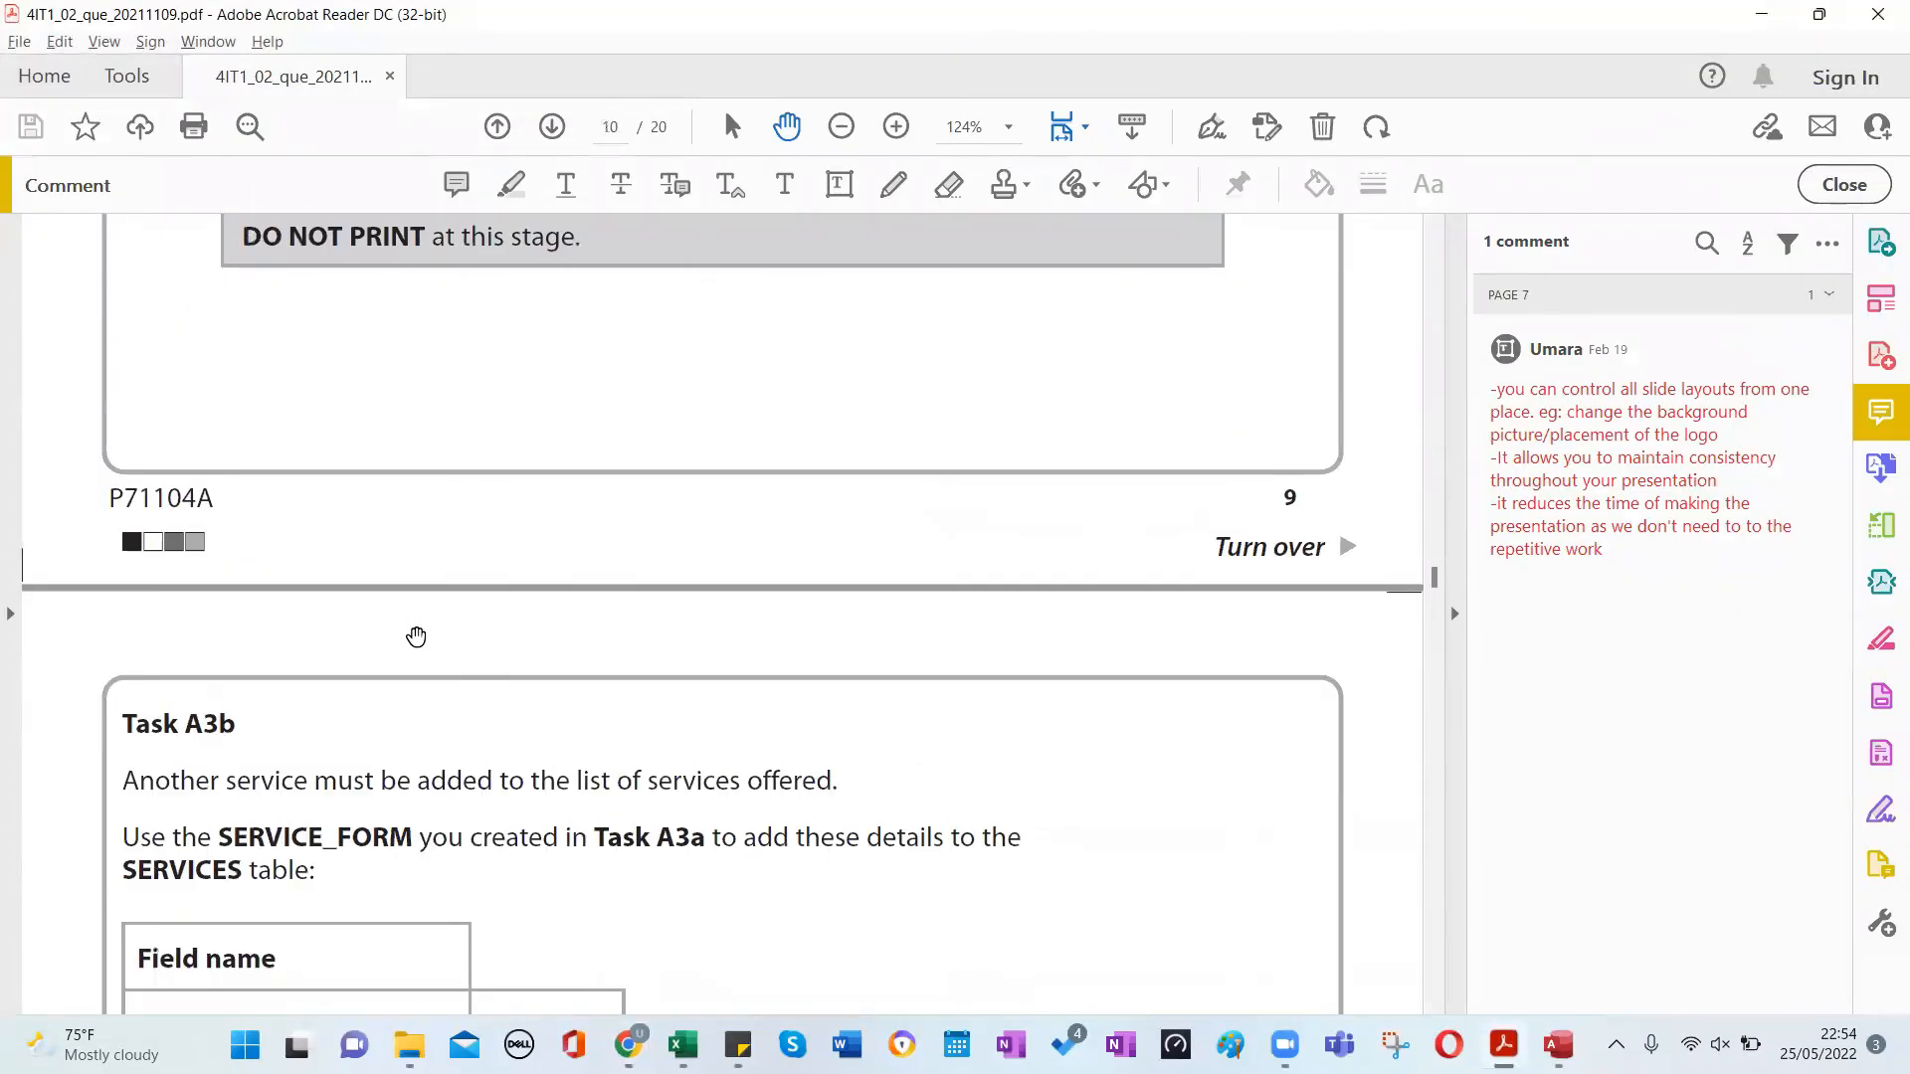
{"action": "scroll", "coordinate": [415, 637], "scroll_direction": "down", "scroll_amount": 1}
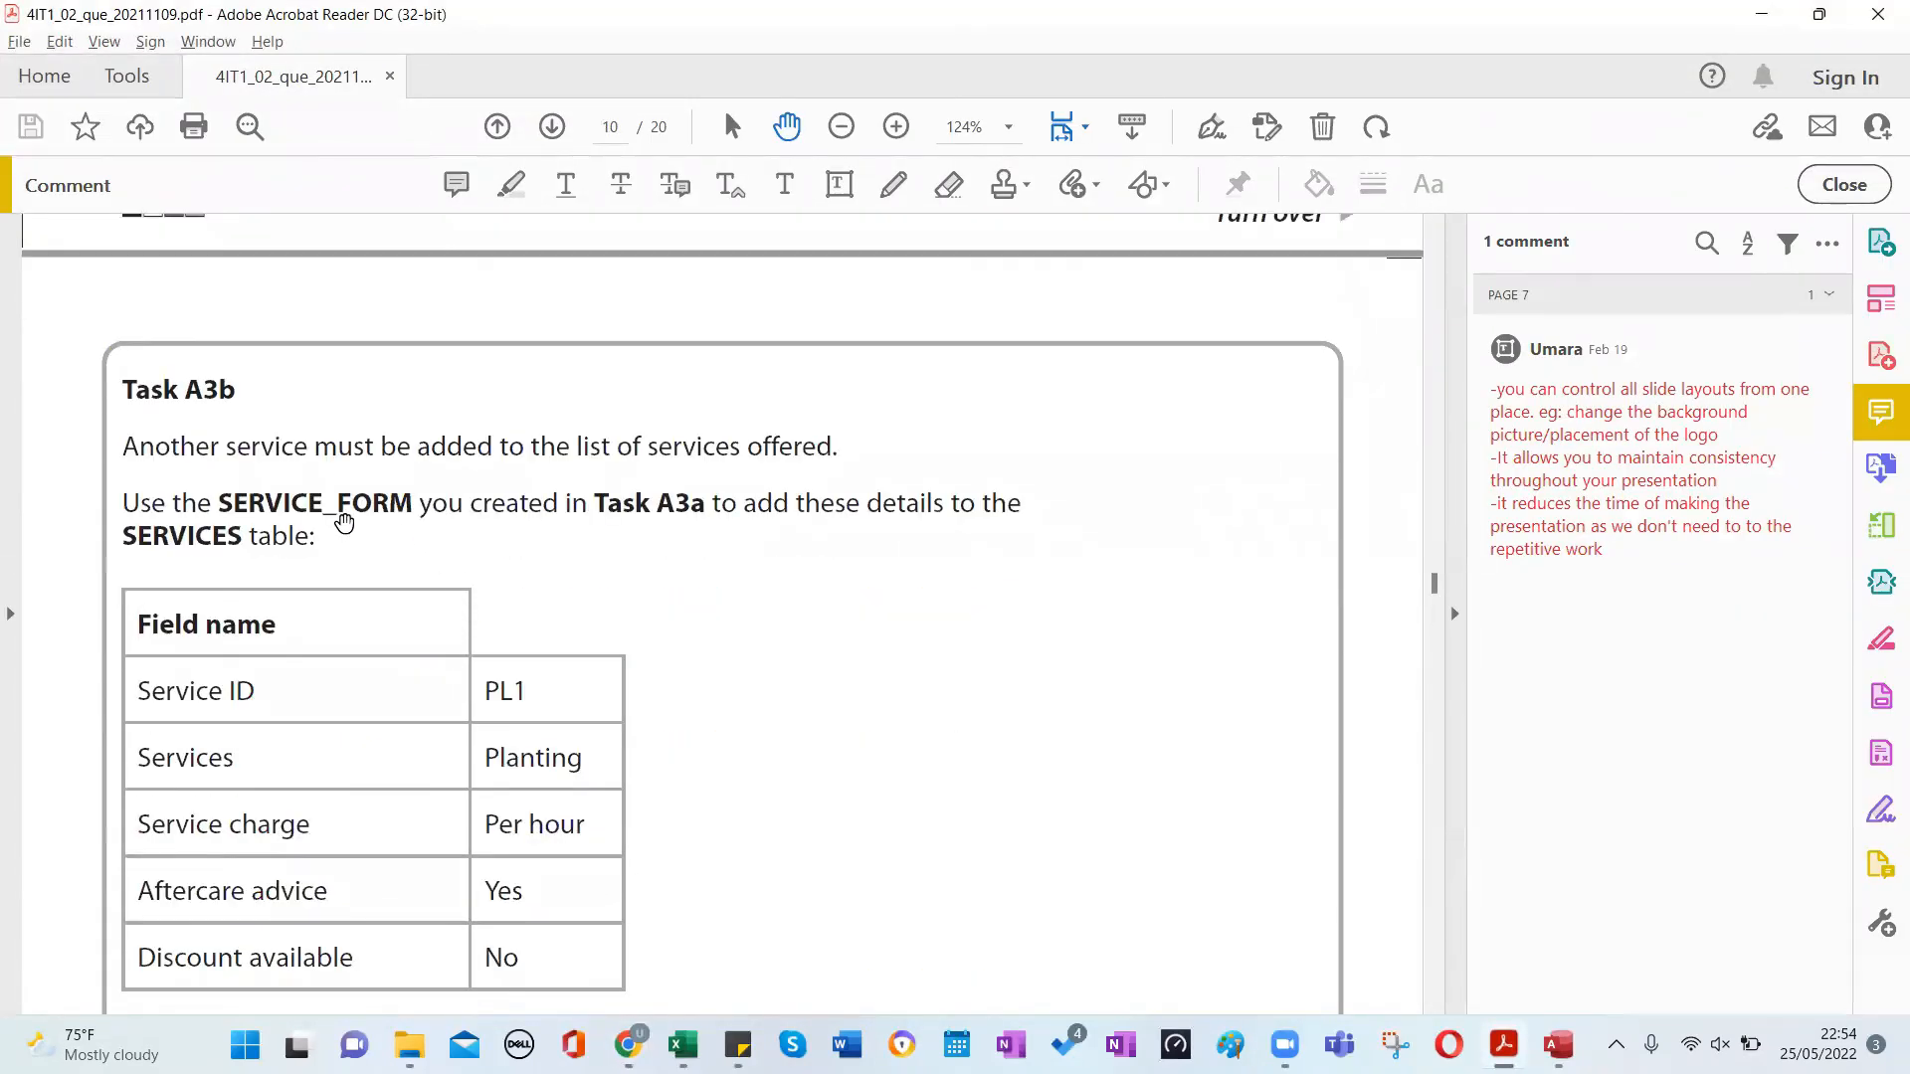
{"action": "scroll", "coordinate": [344, 523], "scroll_direction": "up", "scroll_amount": 1}
{"action": "scroll", "coordinate": [344, 523], "scroll_direction": "down", "scroll_amount": 4}
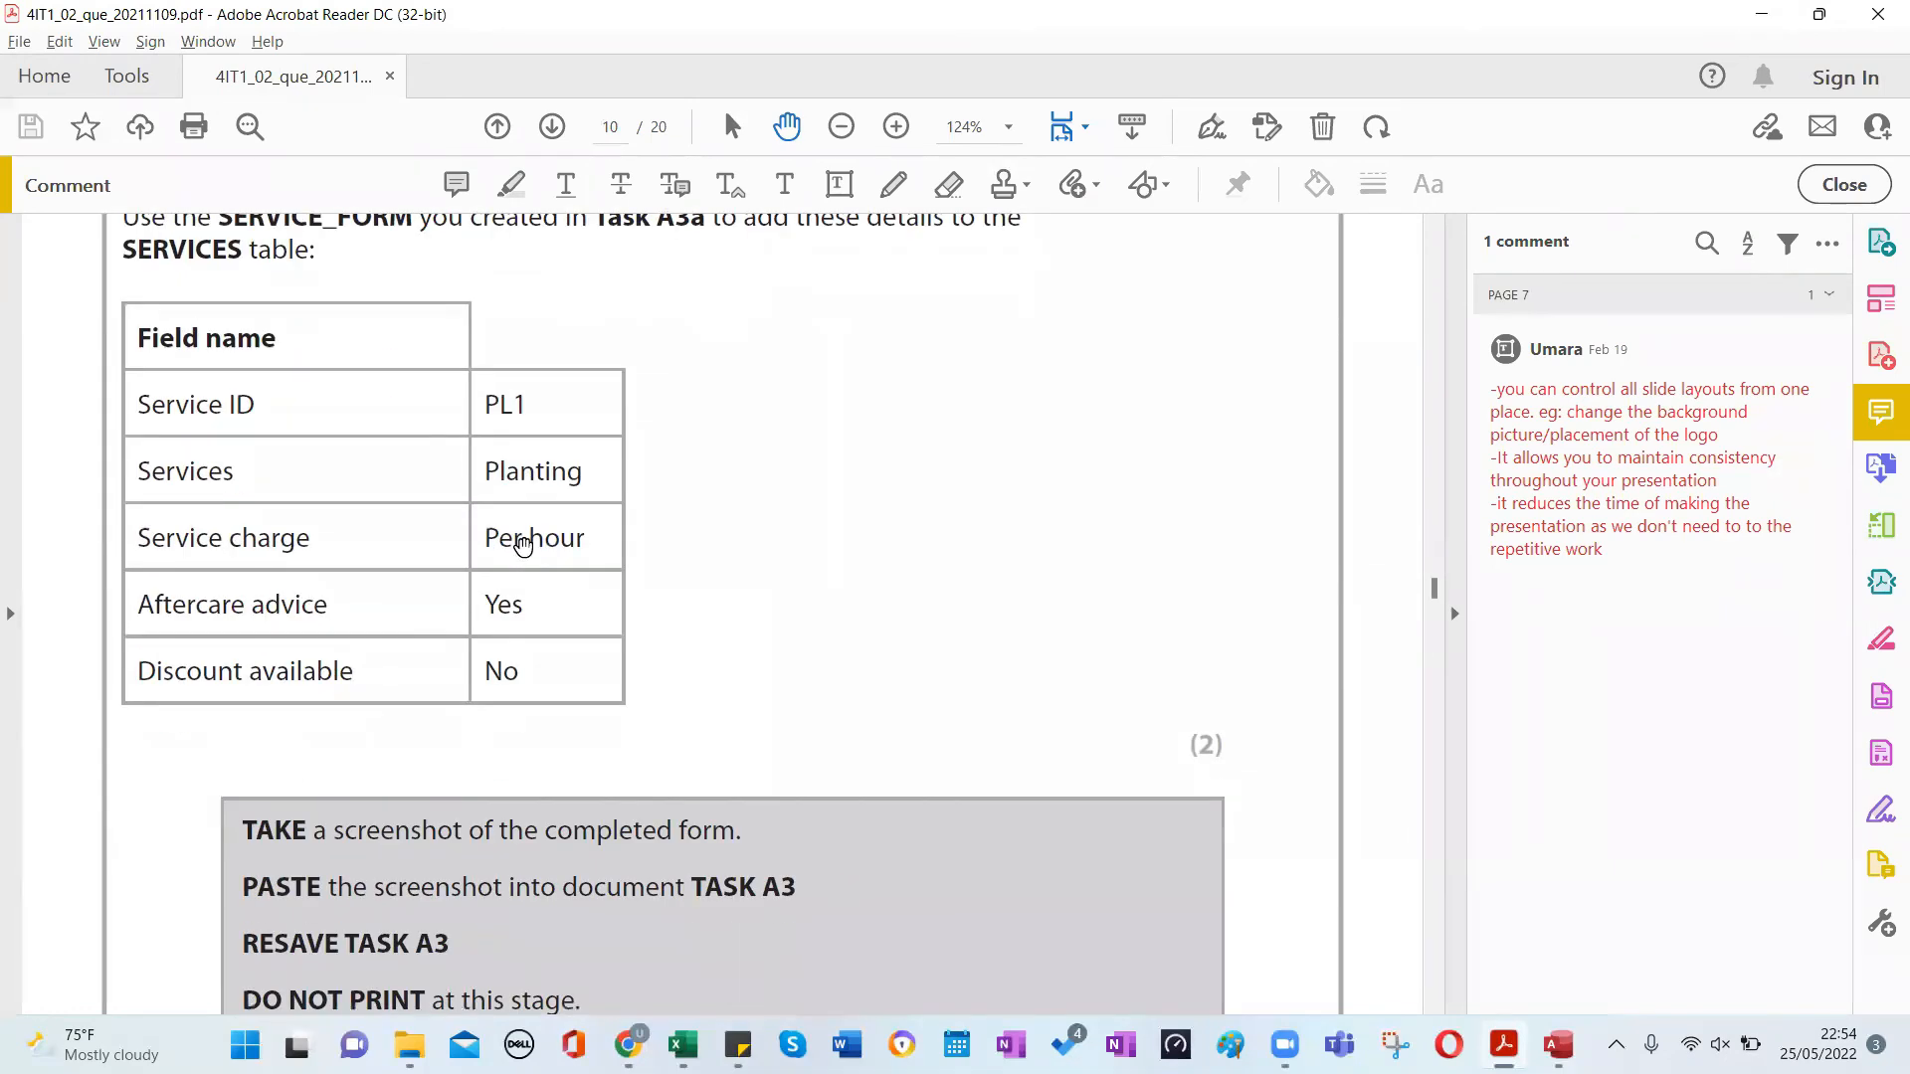
{"action": "scroll", "coordinate": [669, 447], "scroll_direction": "up", "scroll_amount": 1}
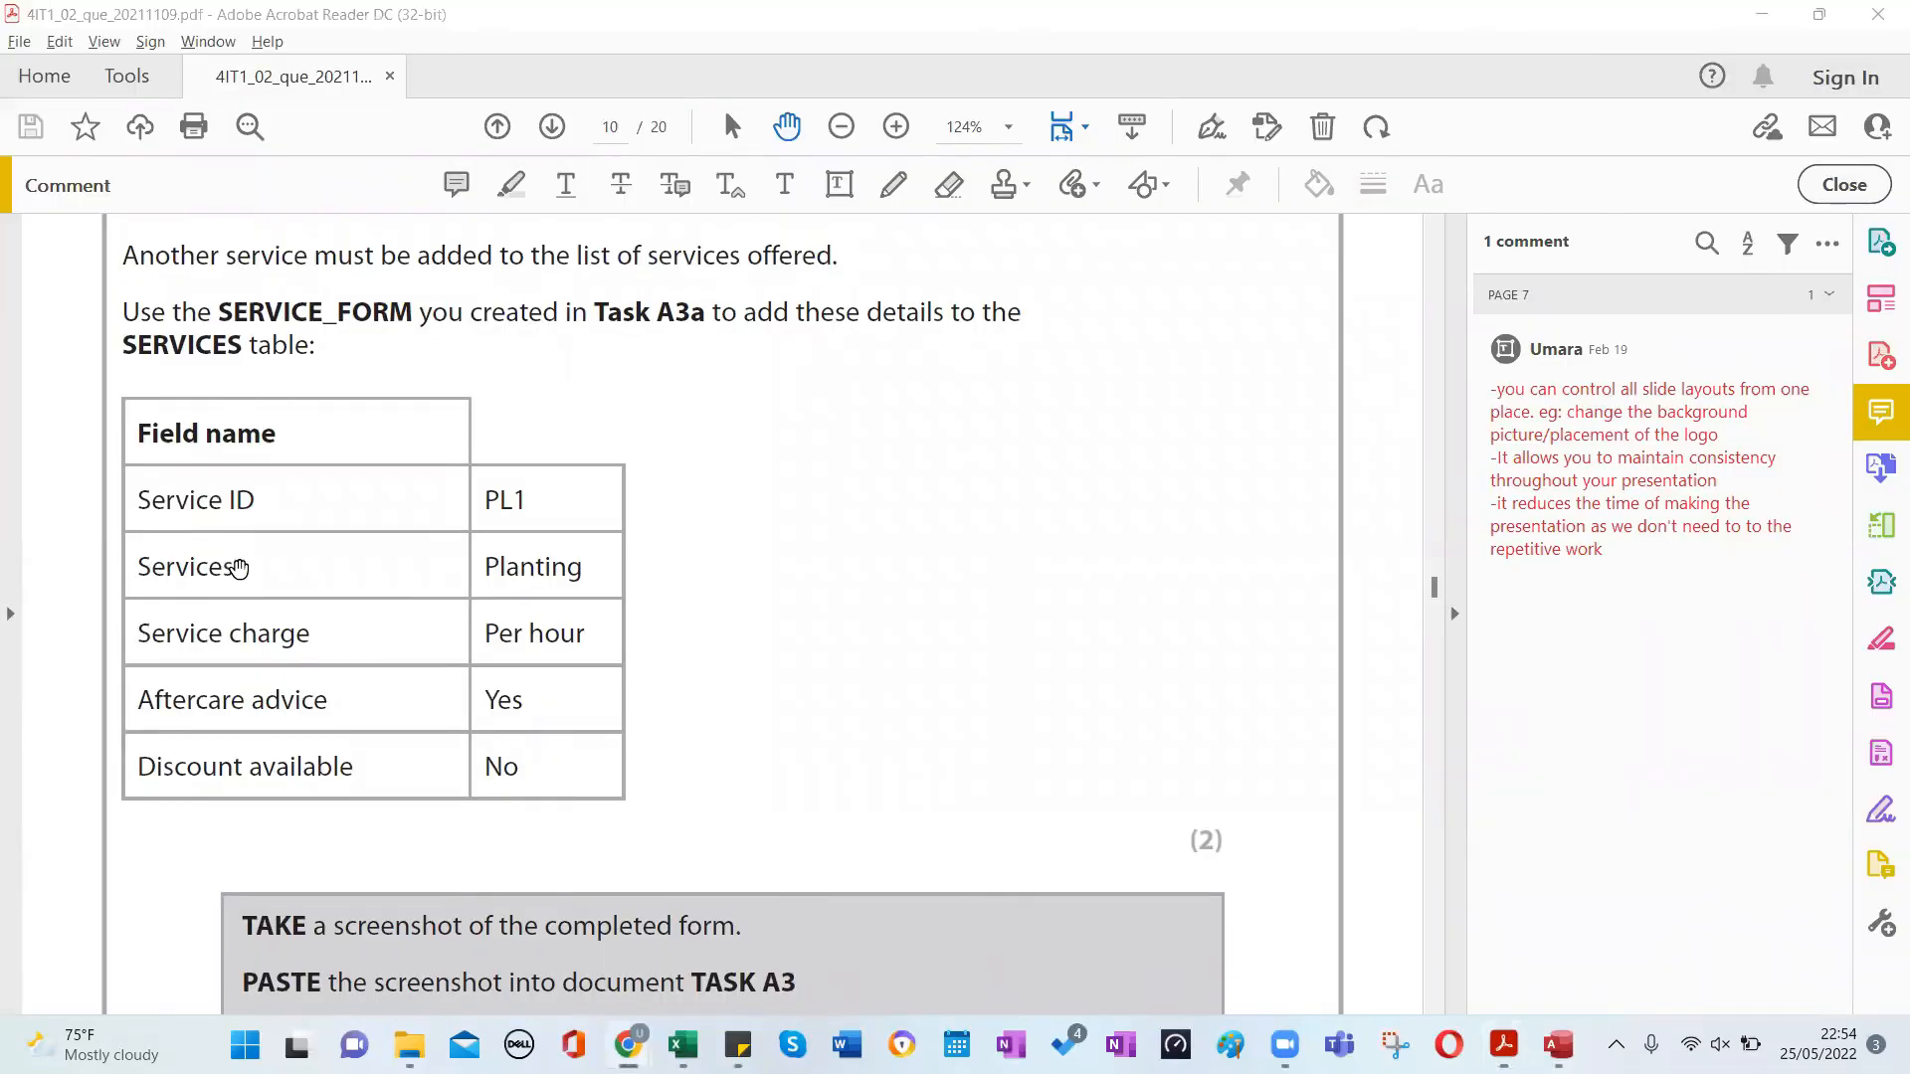
Switch to Access, open the Services Details Form and start a new record with Service ID PL1.
{"action": "key", "text": "alt+Tab"}
{"action": "key", "text": "alt+Tab"}
{"action": "double_click", "coordinate": [123, 440]}
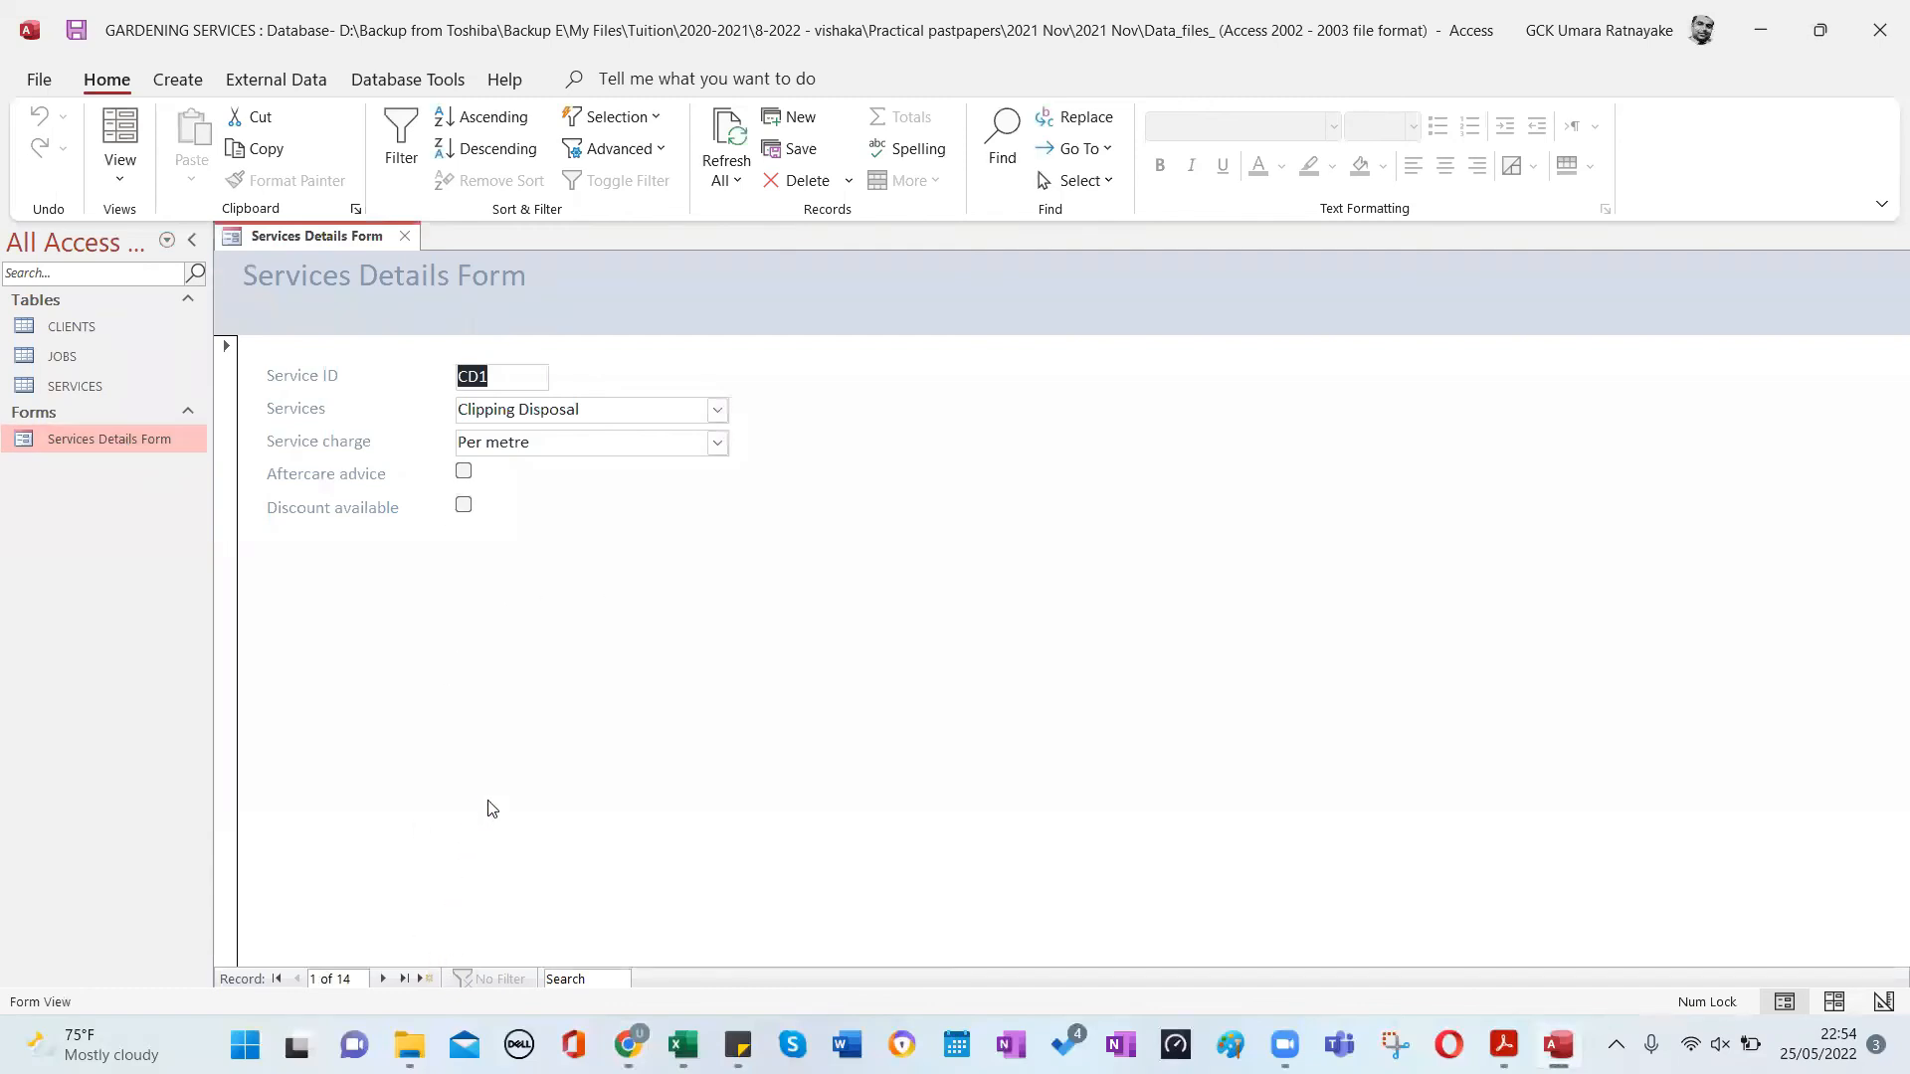
{"action": "left_click", "coordinate": [426, 979]}
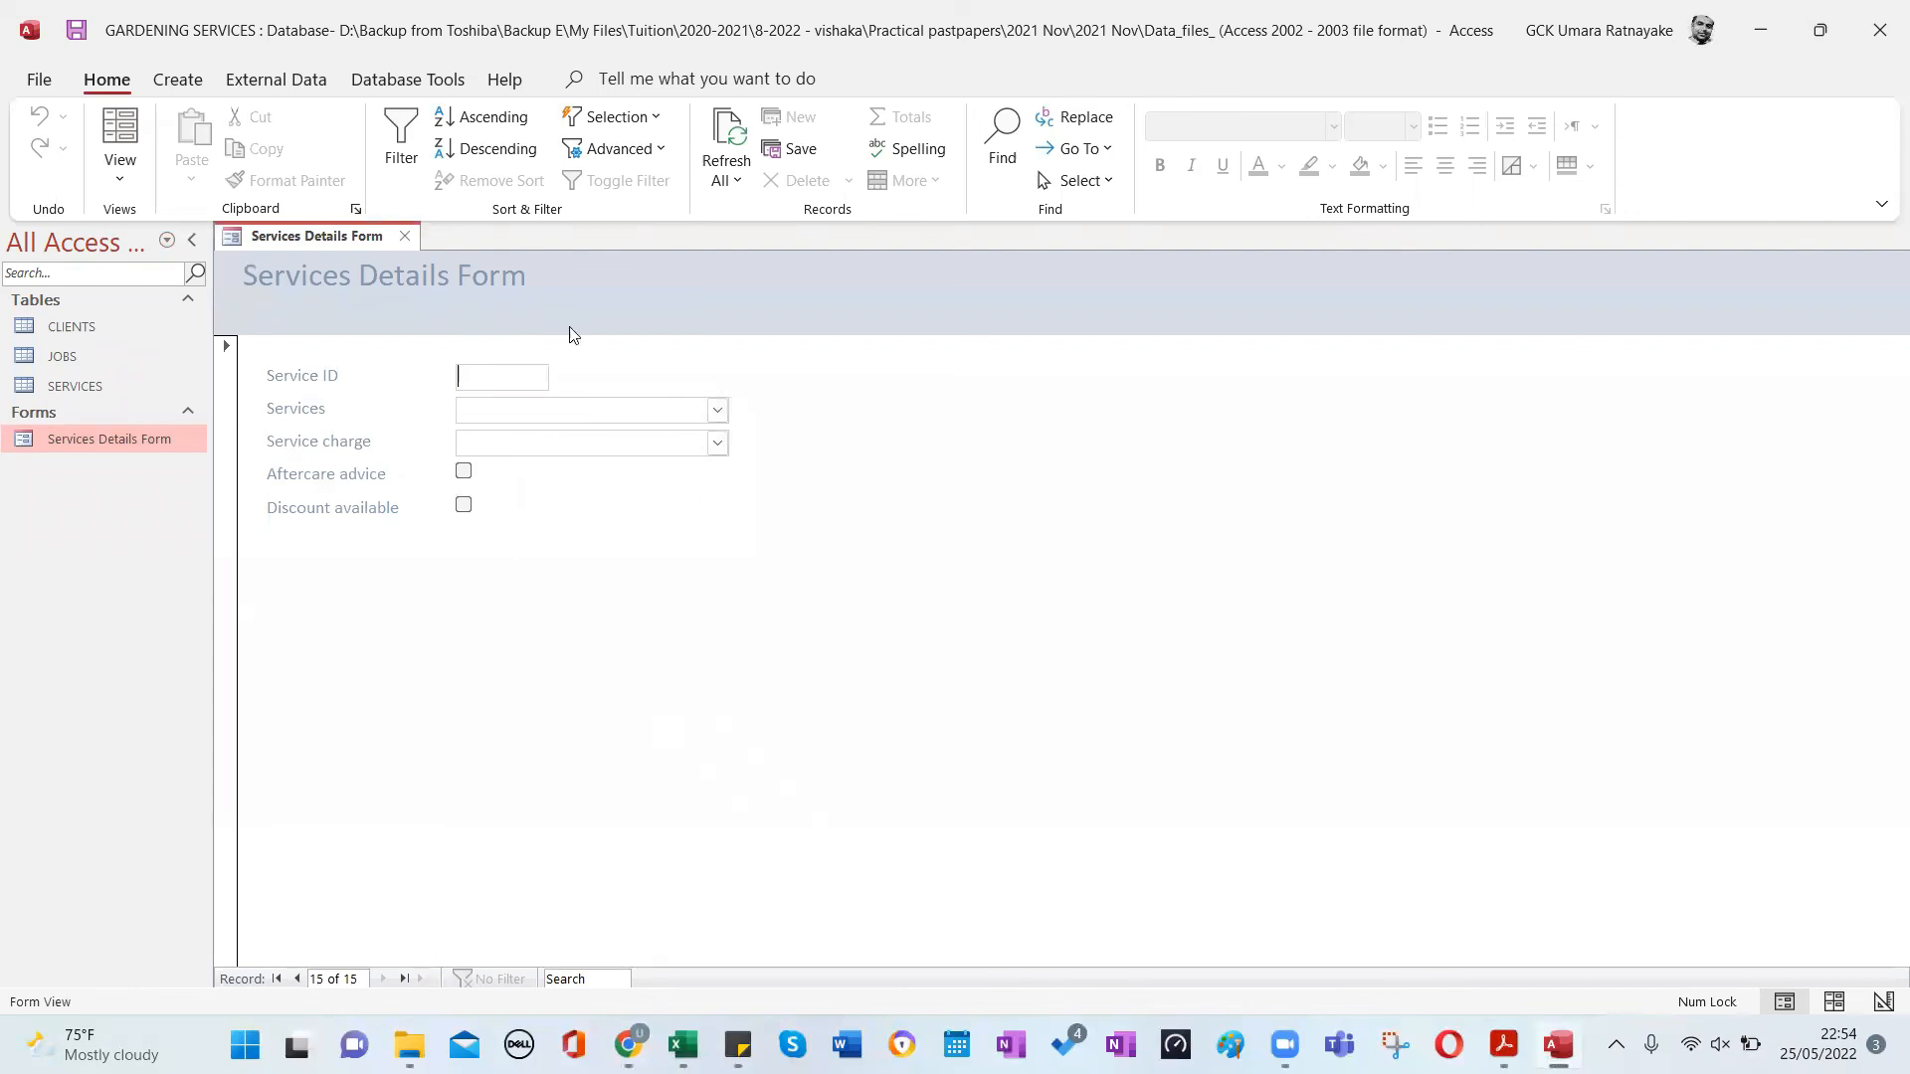
{"action": "key", "text": "alt+Tab"}
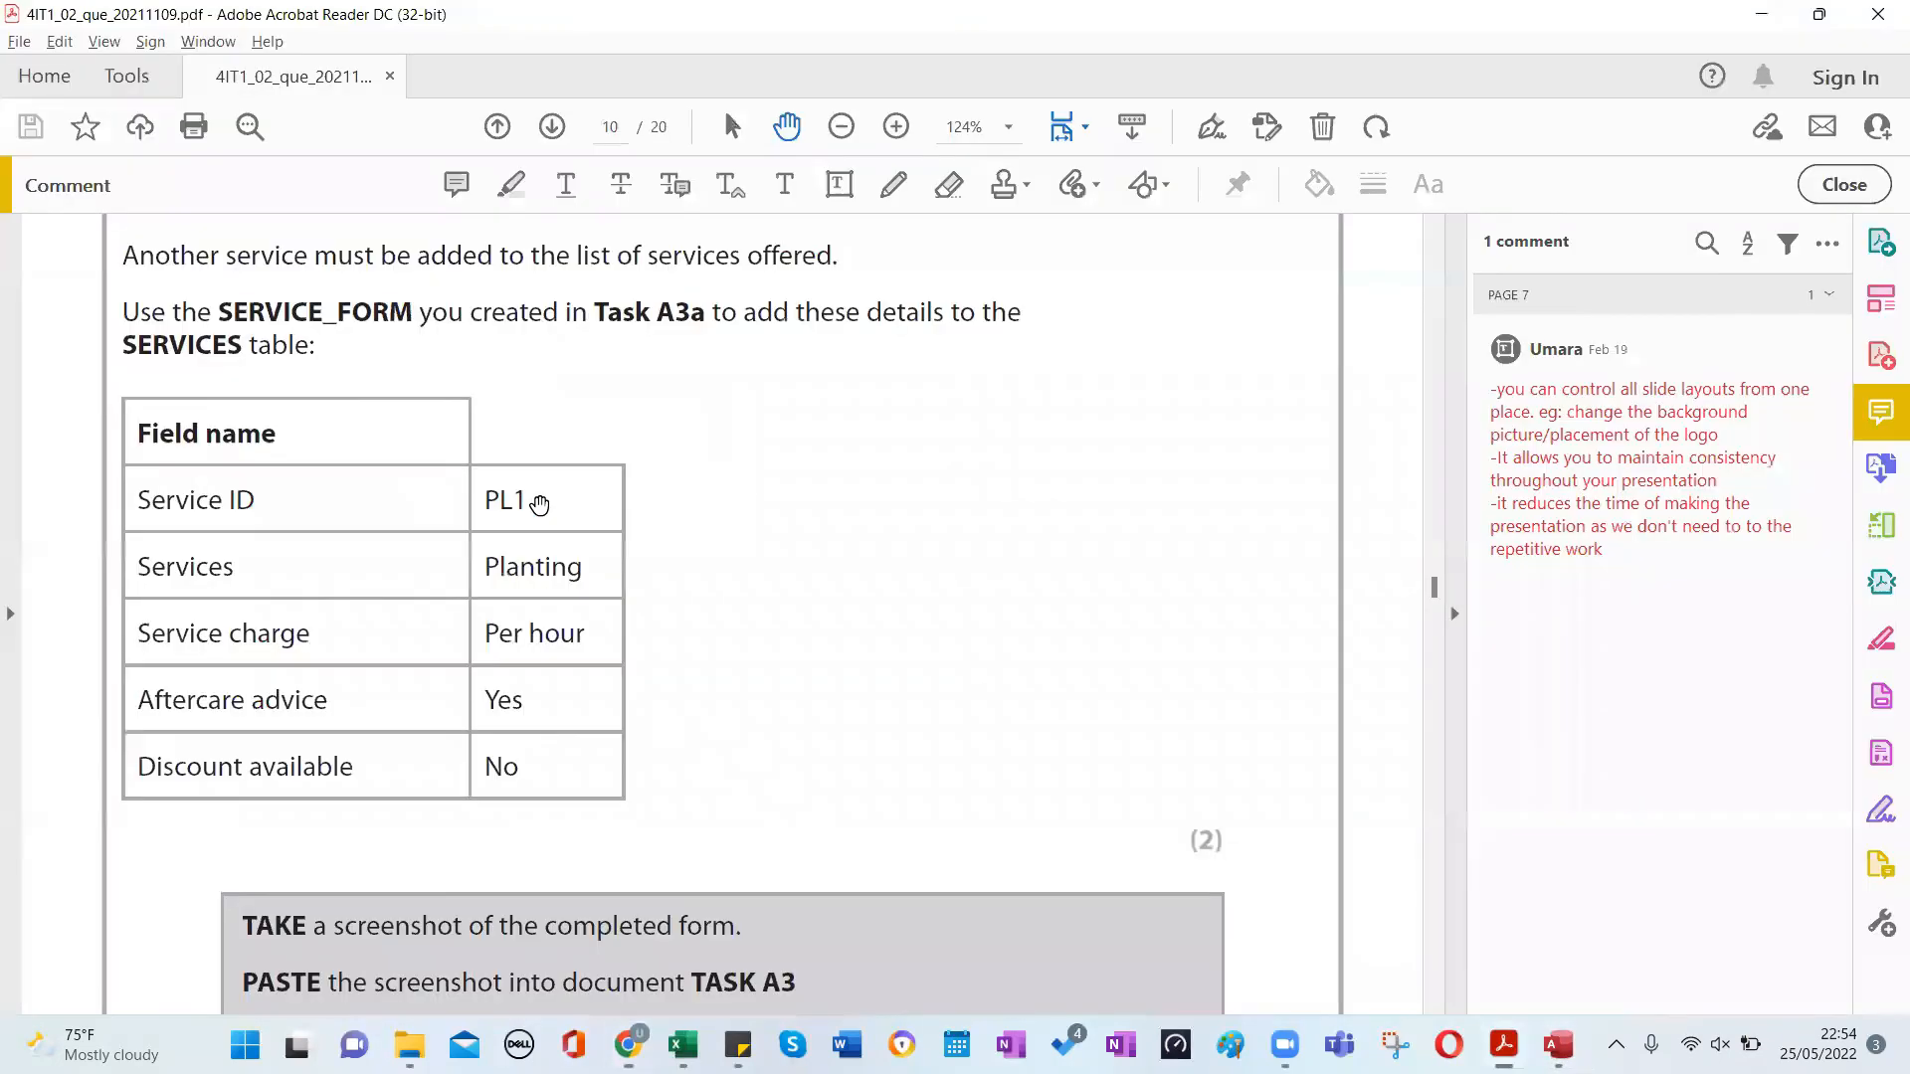
{"action": "key", "text": "alt+Tab"}
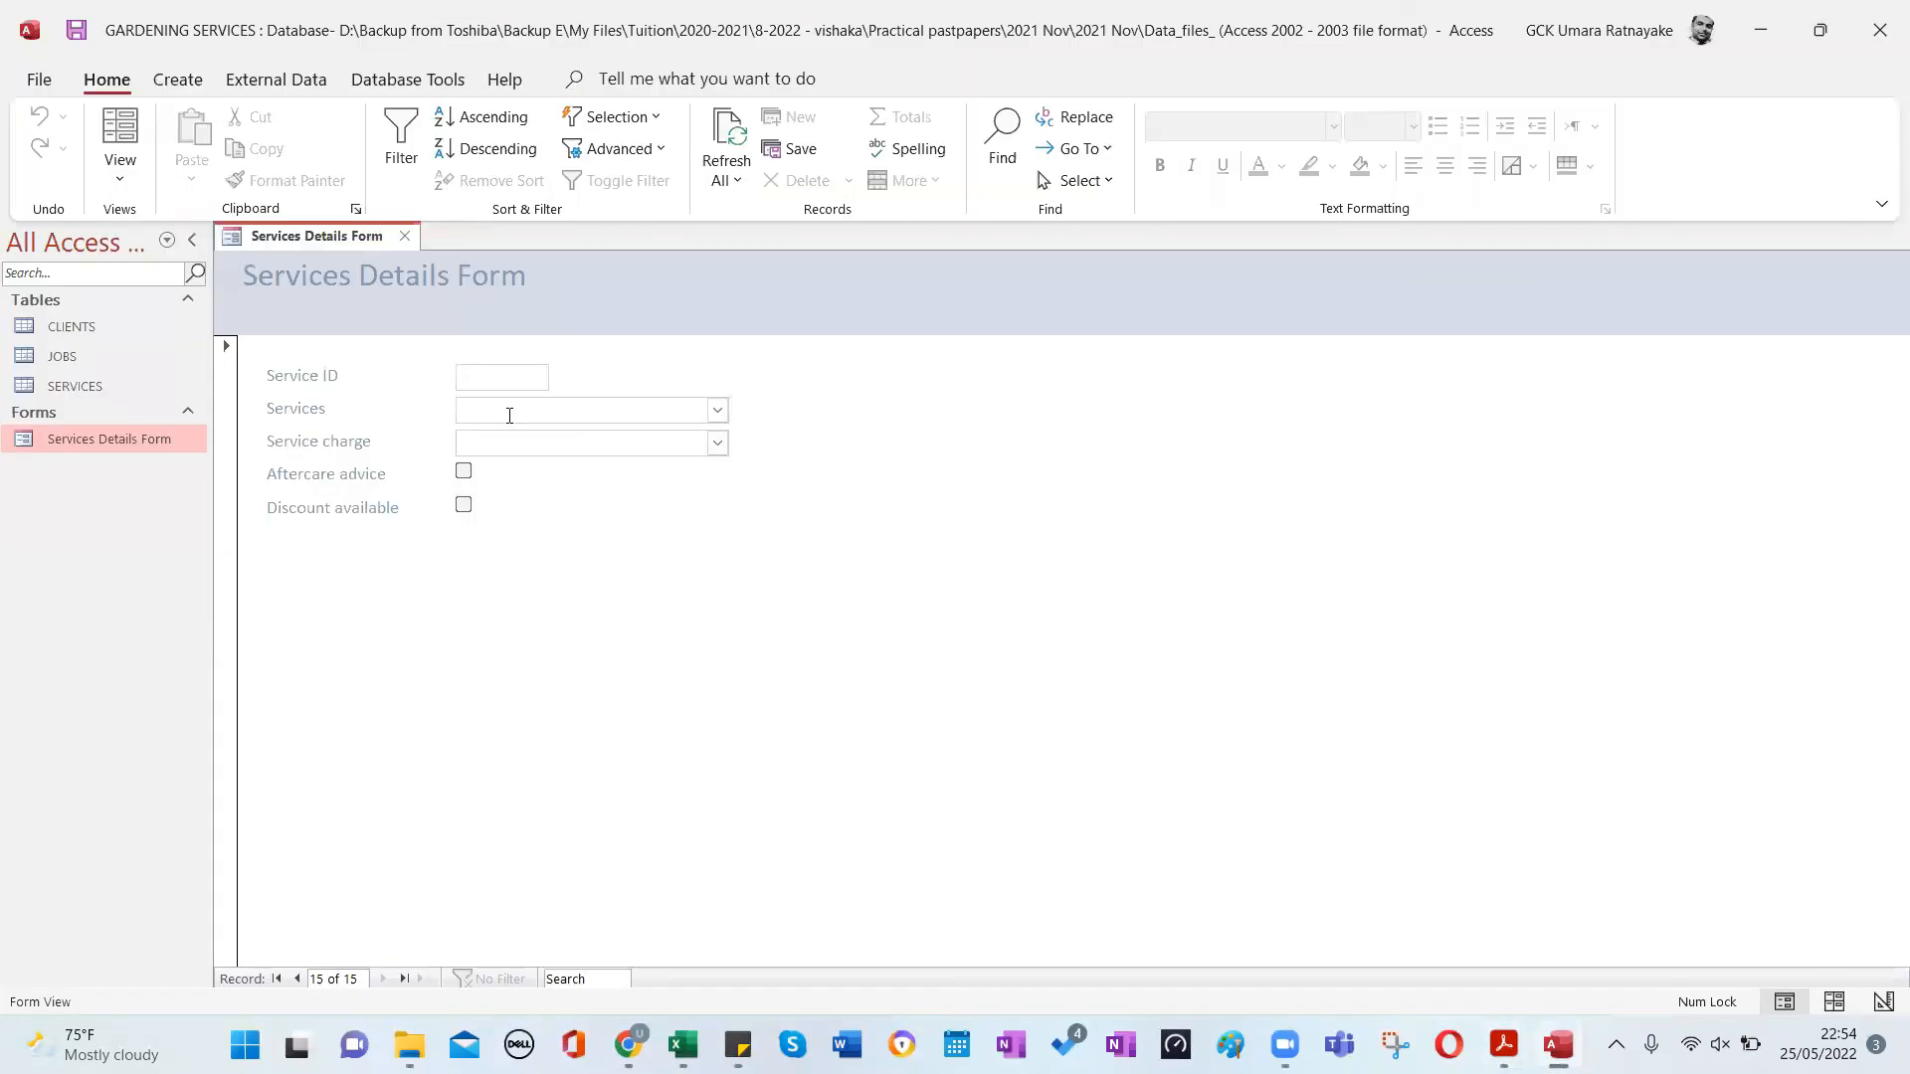
{"action": "type", "text": "PL1"}
Set the new record's Services to Planting and Service charge to Per hour, following the exam paper.
{"action": "key", "text": "alt+Tab"}
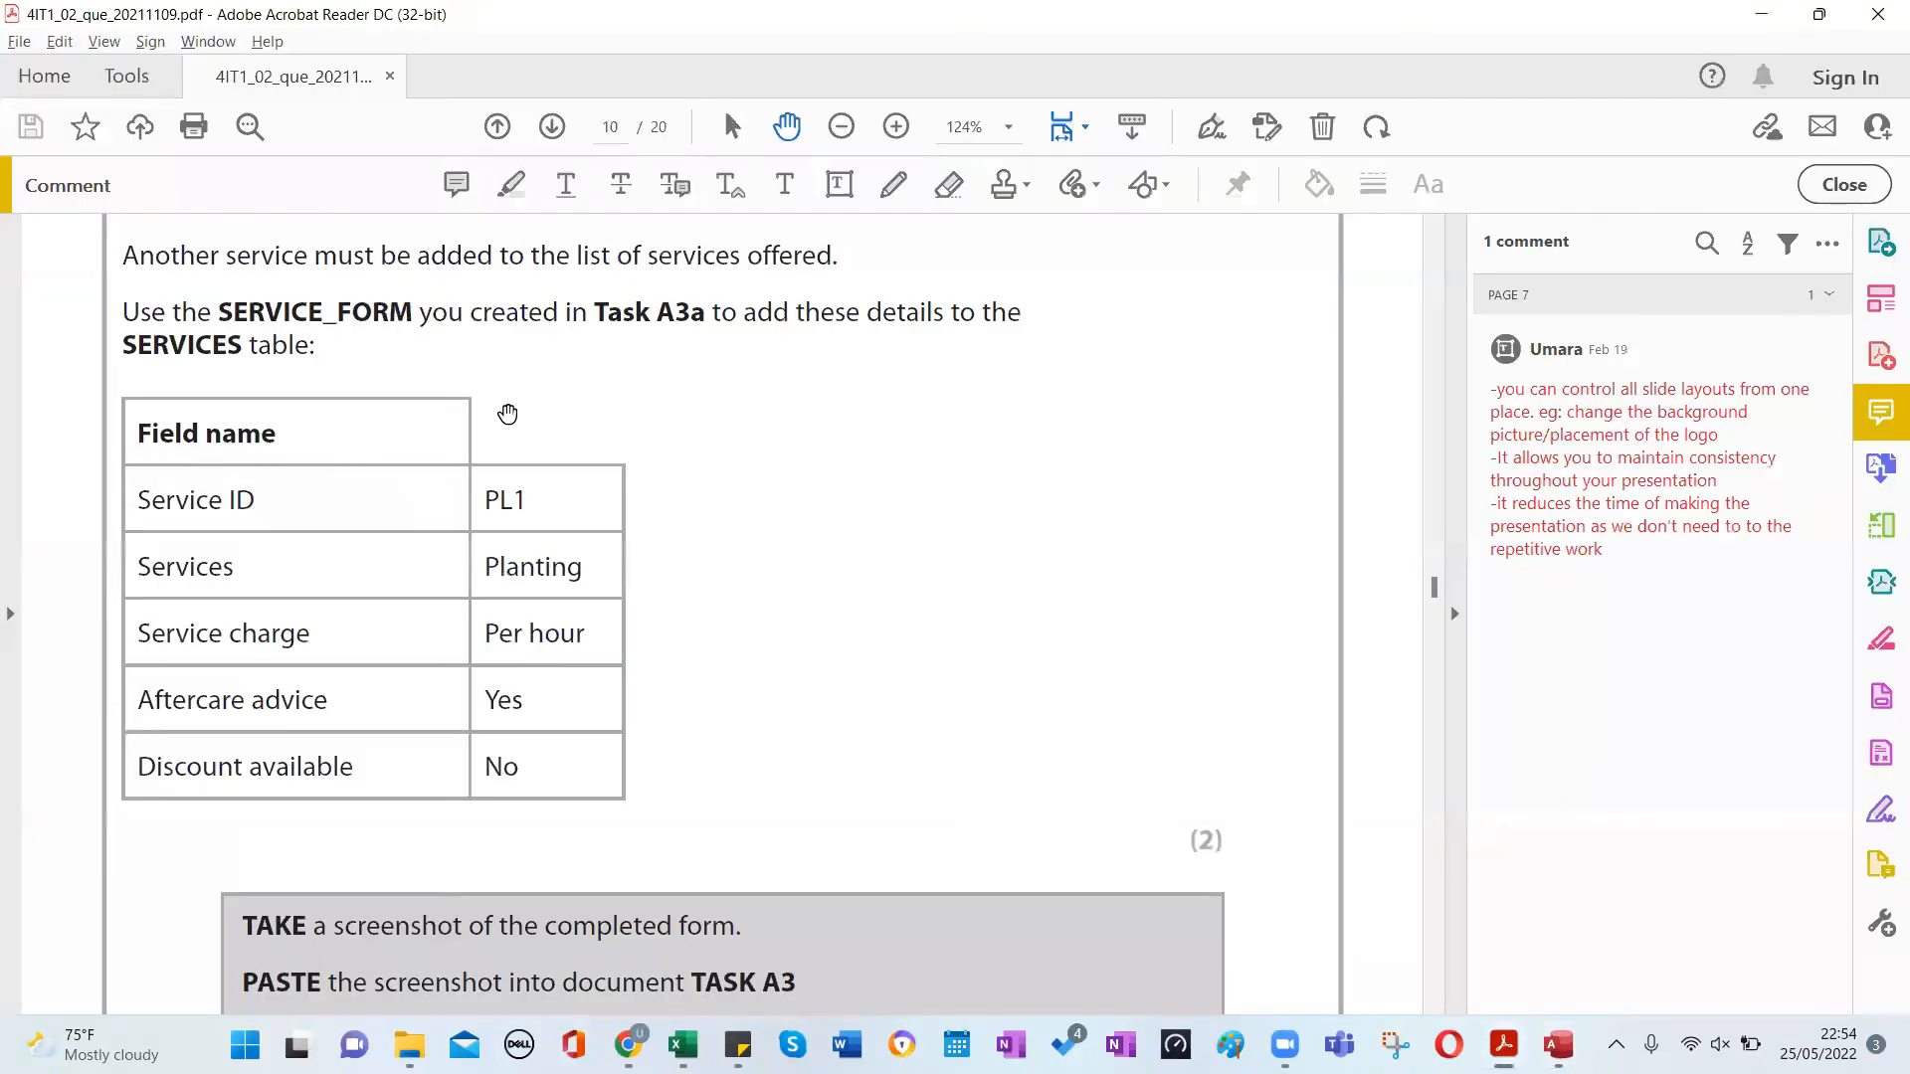
{"action": "key", "text": "alt+Tab"}
{"action": "left_click", "coordinate": [716, 410]}
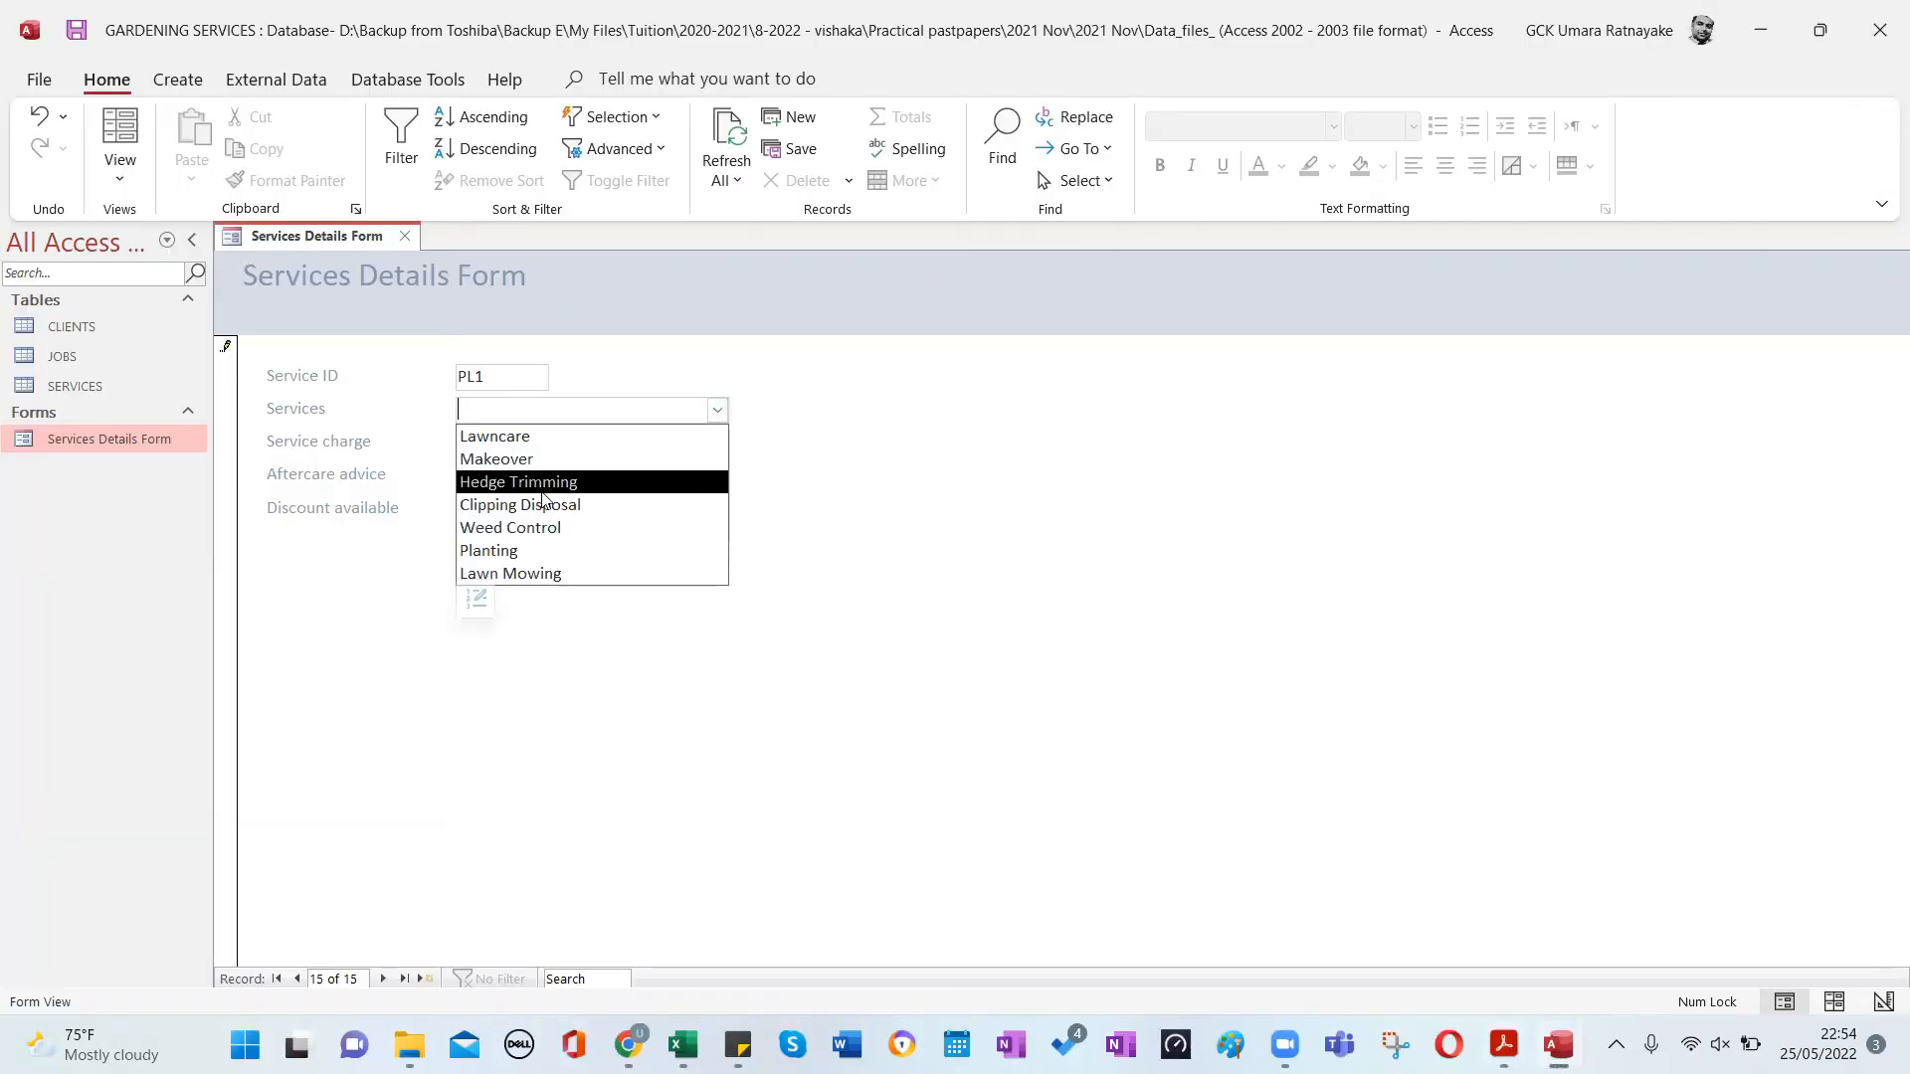
{"action": "left_click", "coordinate": [555, 547]}
{"action": "key", "text": "alt+Tab"}
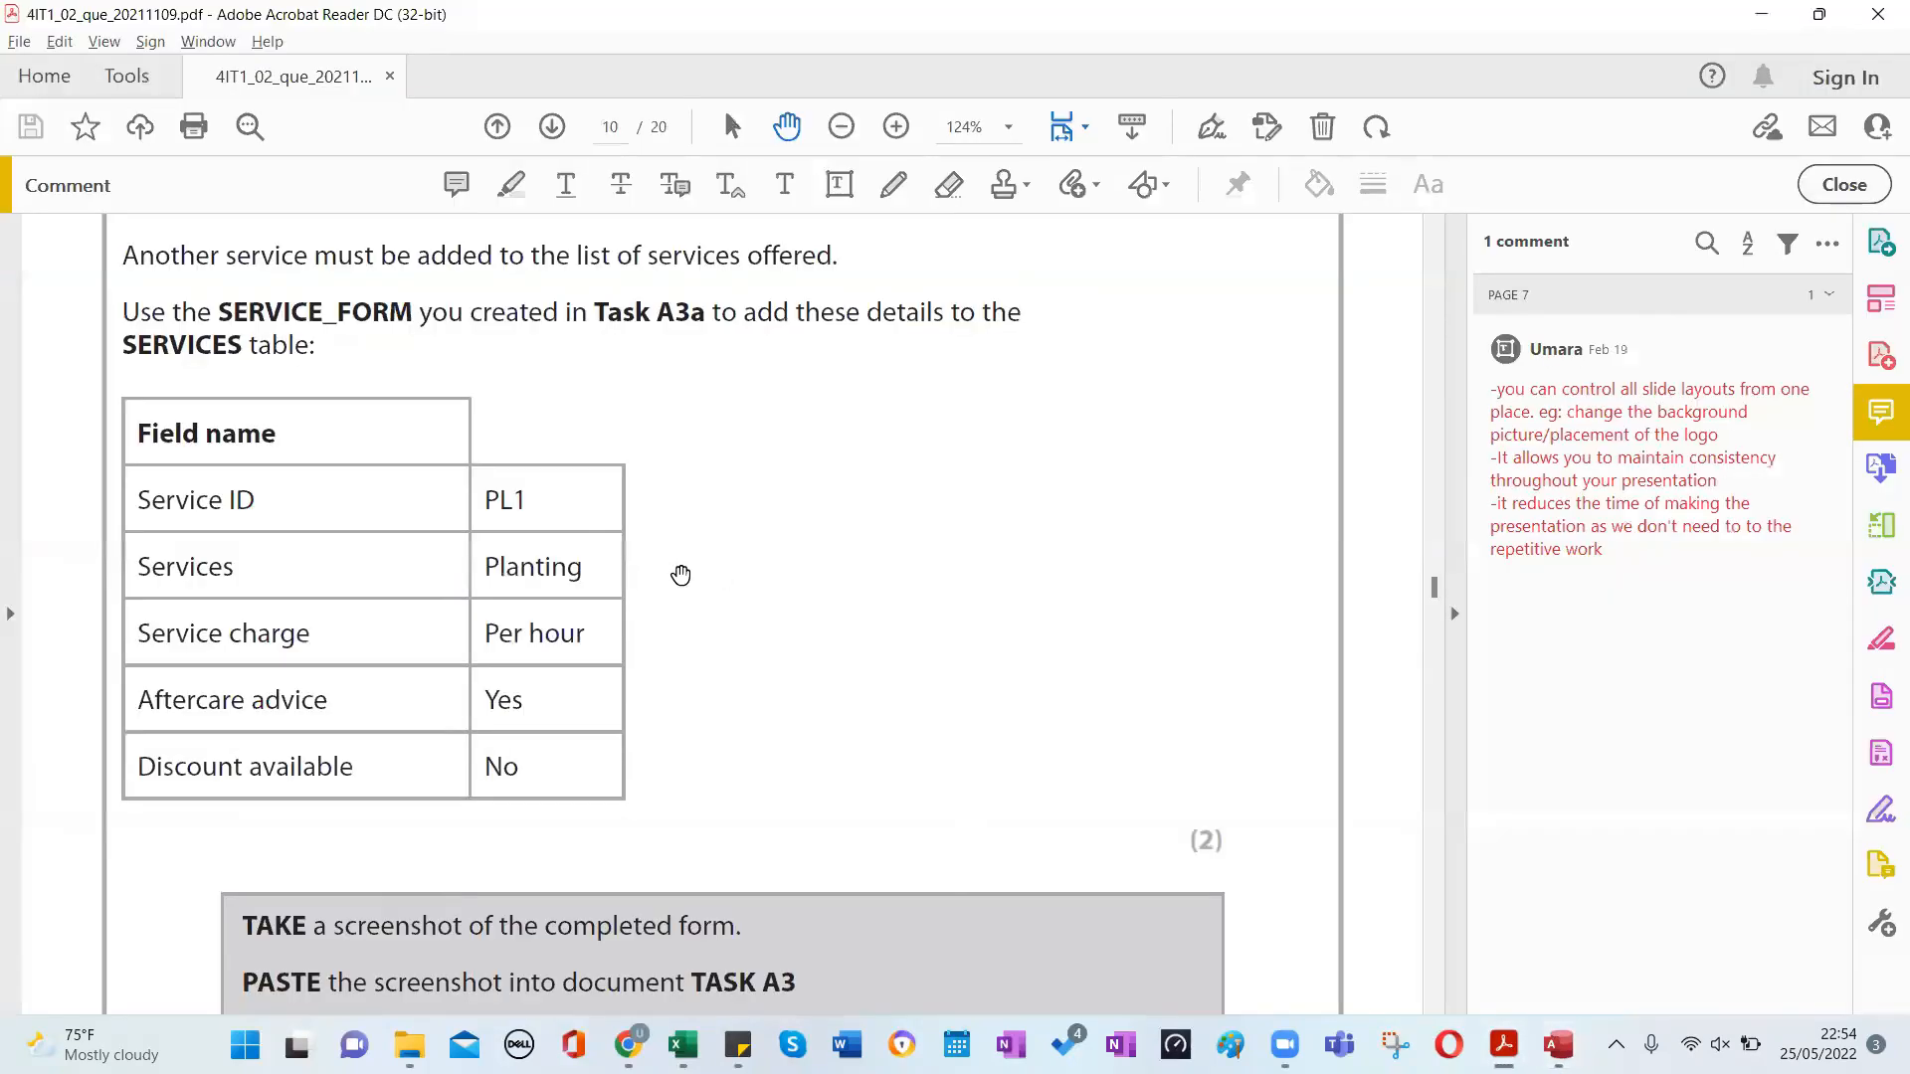
{"action": "key", "text": "alt+Tab"}
{"action": "left_click", "coordinate": [716, 441]}
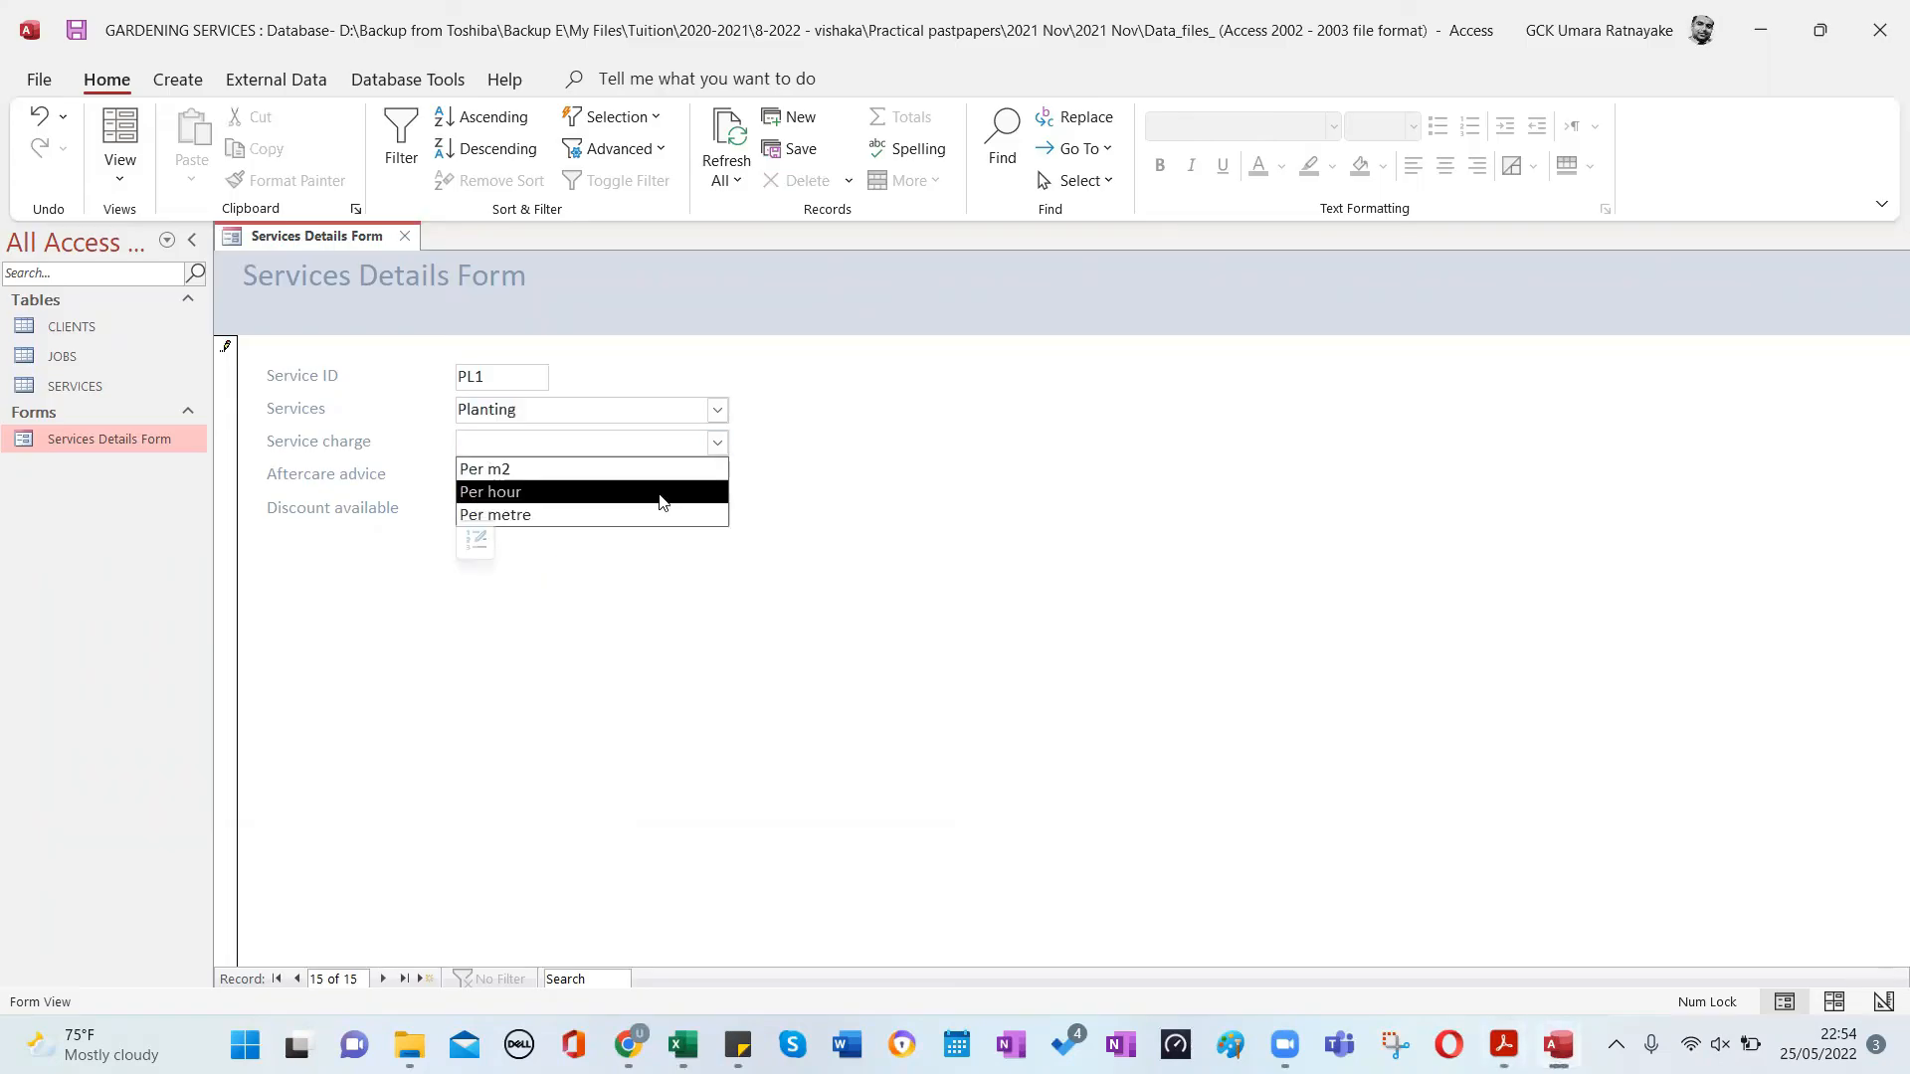
{"action": "left_click", "coordinate": [662, 491]}
Select Aftercare advice for the PL1 record as the exam paper requires, and store the record by moving off it and back.
{"action": "key", "text": "alt+Tab"}
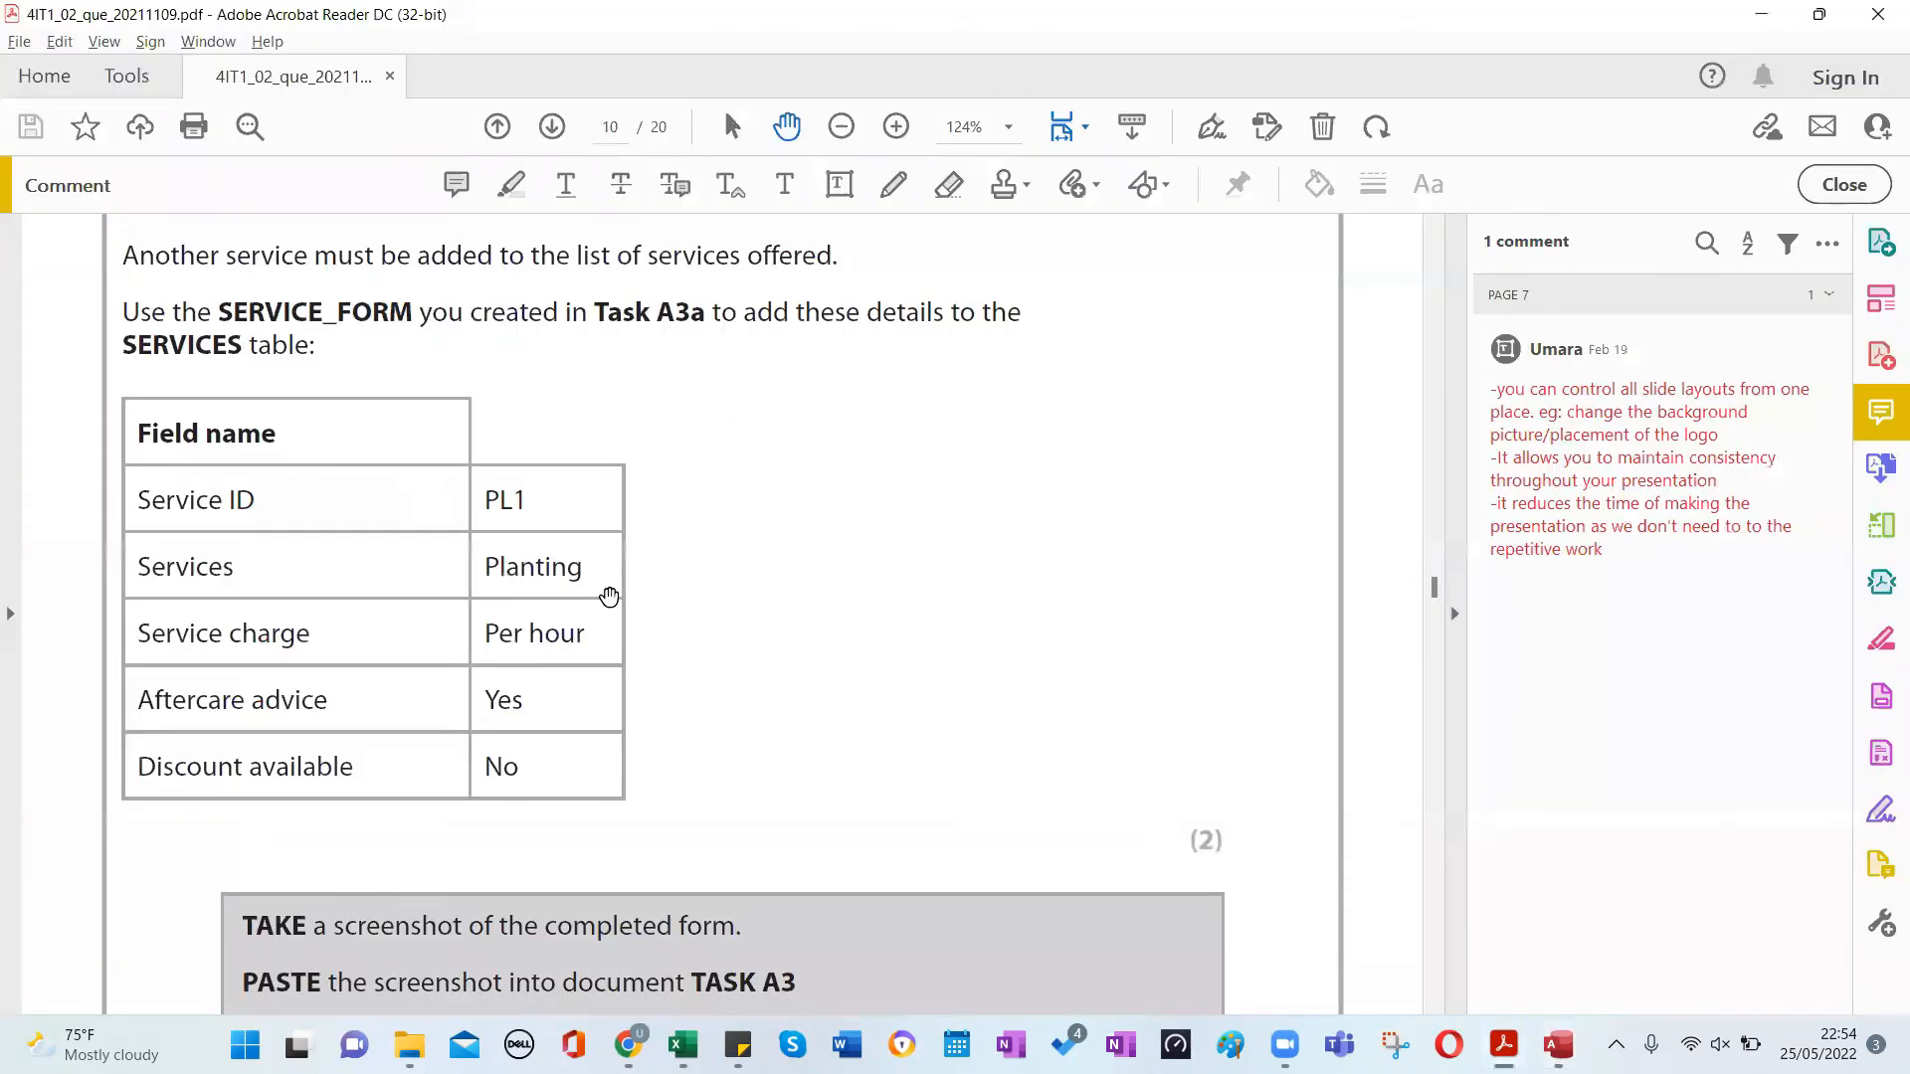
{"action": "key", "text": "alt+Tab"}
{"action": "key", "text": "alt+Tab"}
{"action": "key", "text": "alt+Tab"}
{"action": "left_click", "coordinate": [462, 475]}
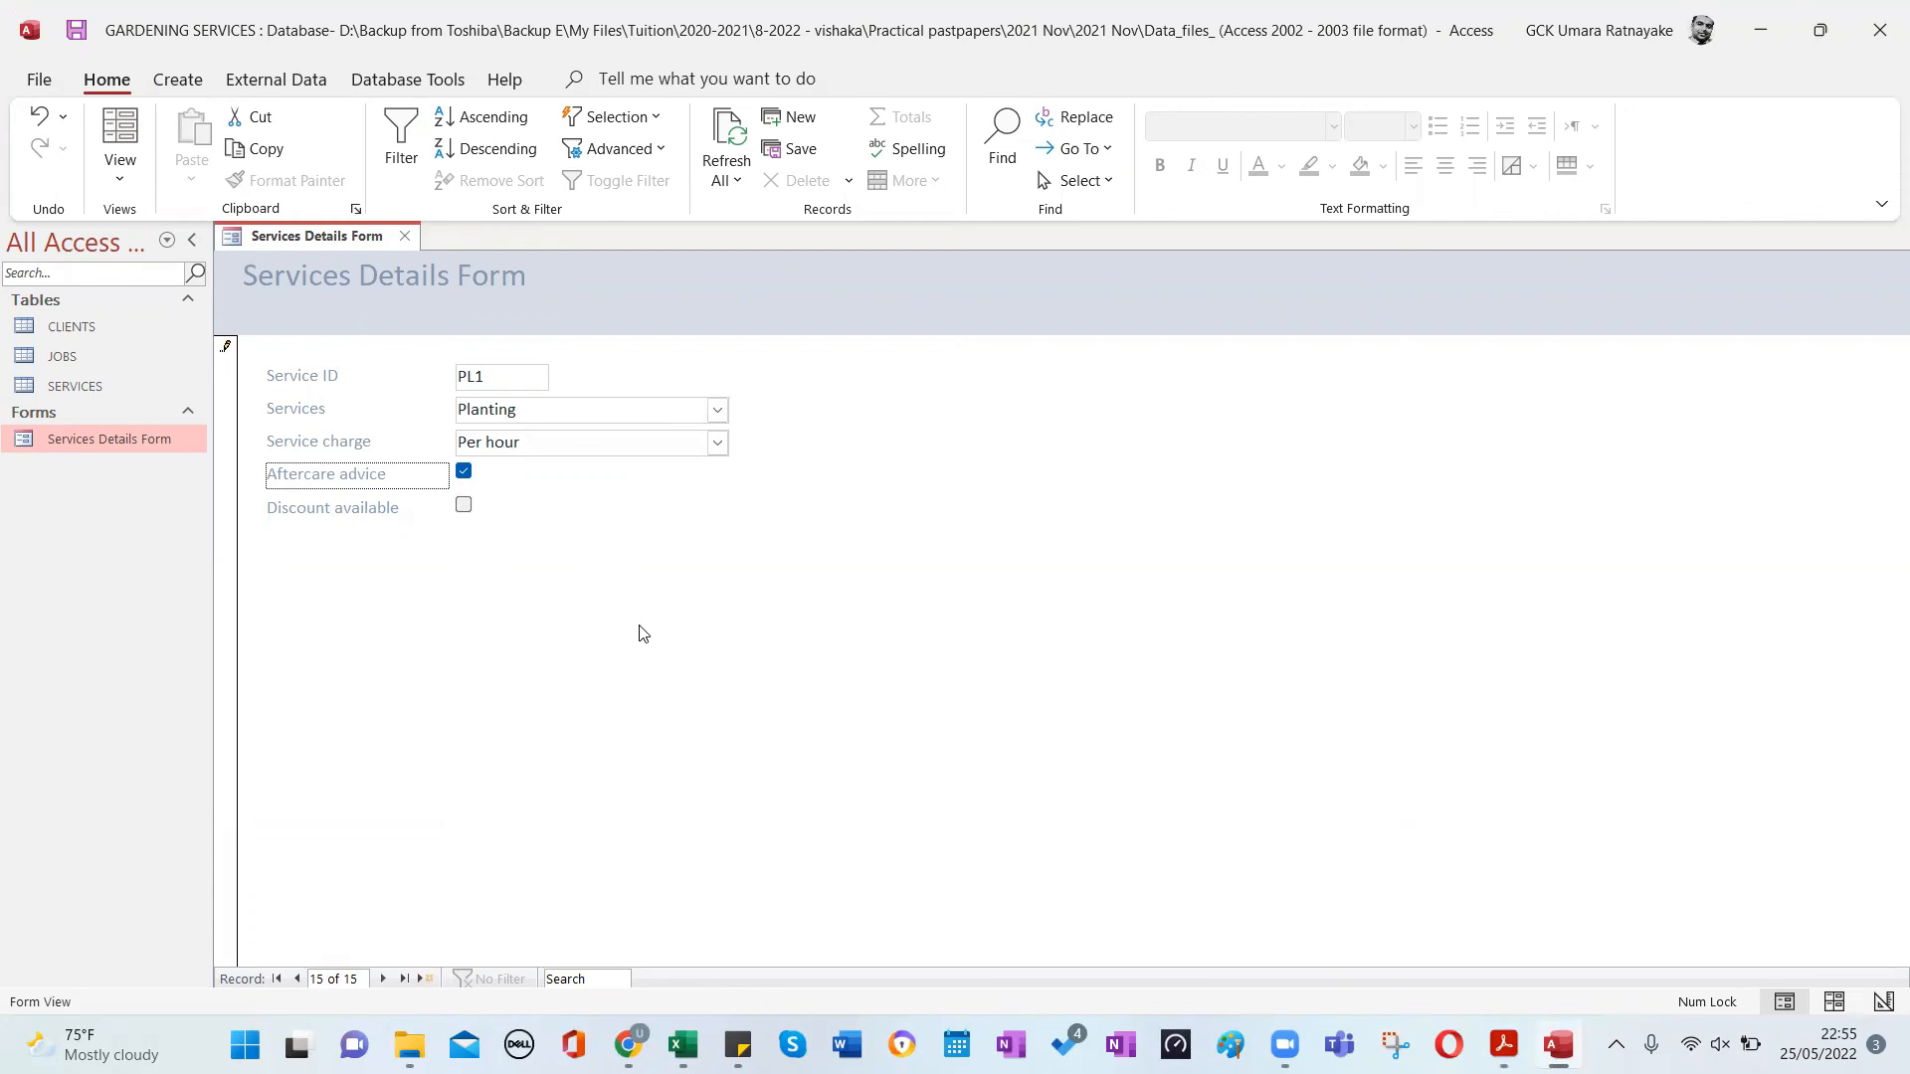
{"action": "key", "text": "alt+Tab"}
{"action": "key", "text": "alt+Tab"}
{"action": "left_click", "coordinate": [402, 980]}
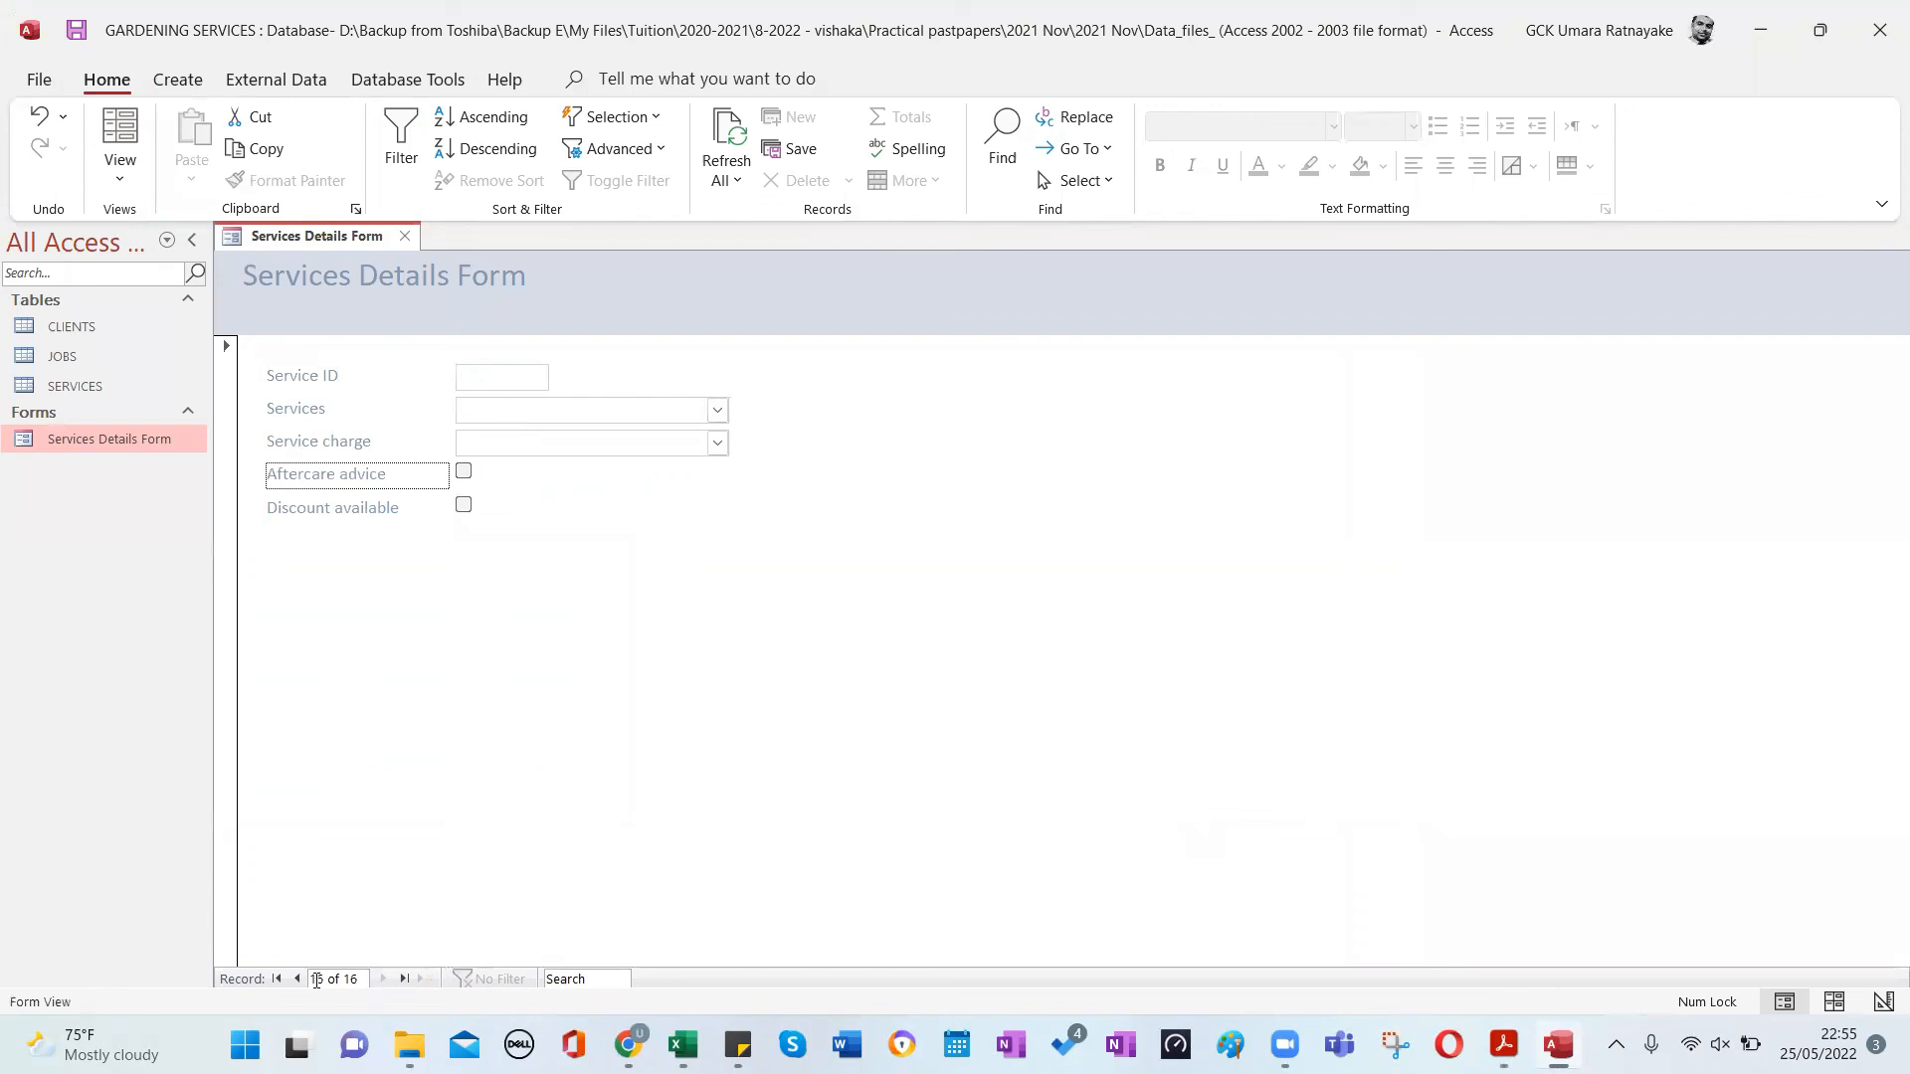
{"action": "left_click", "coordinate": [296, 979]}
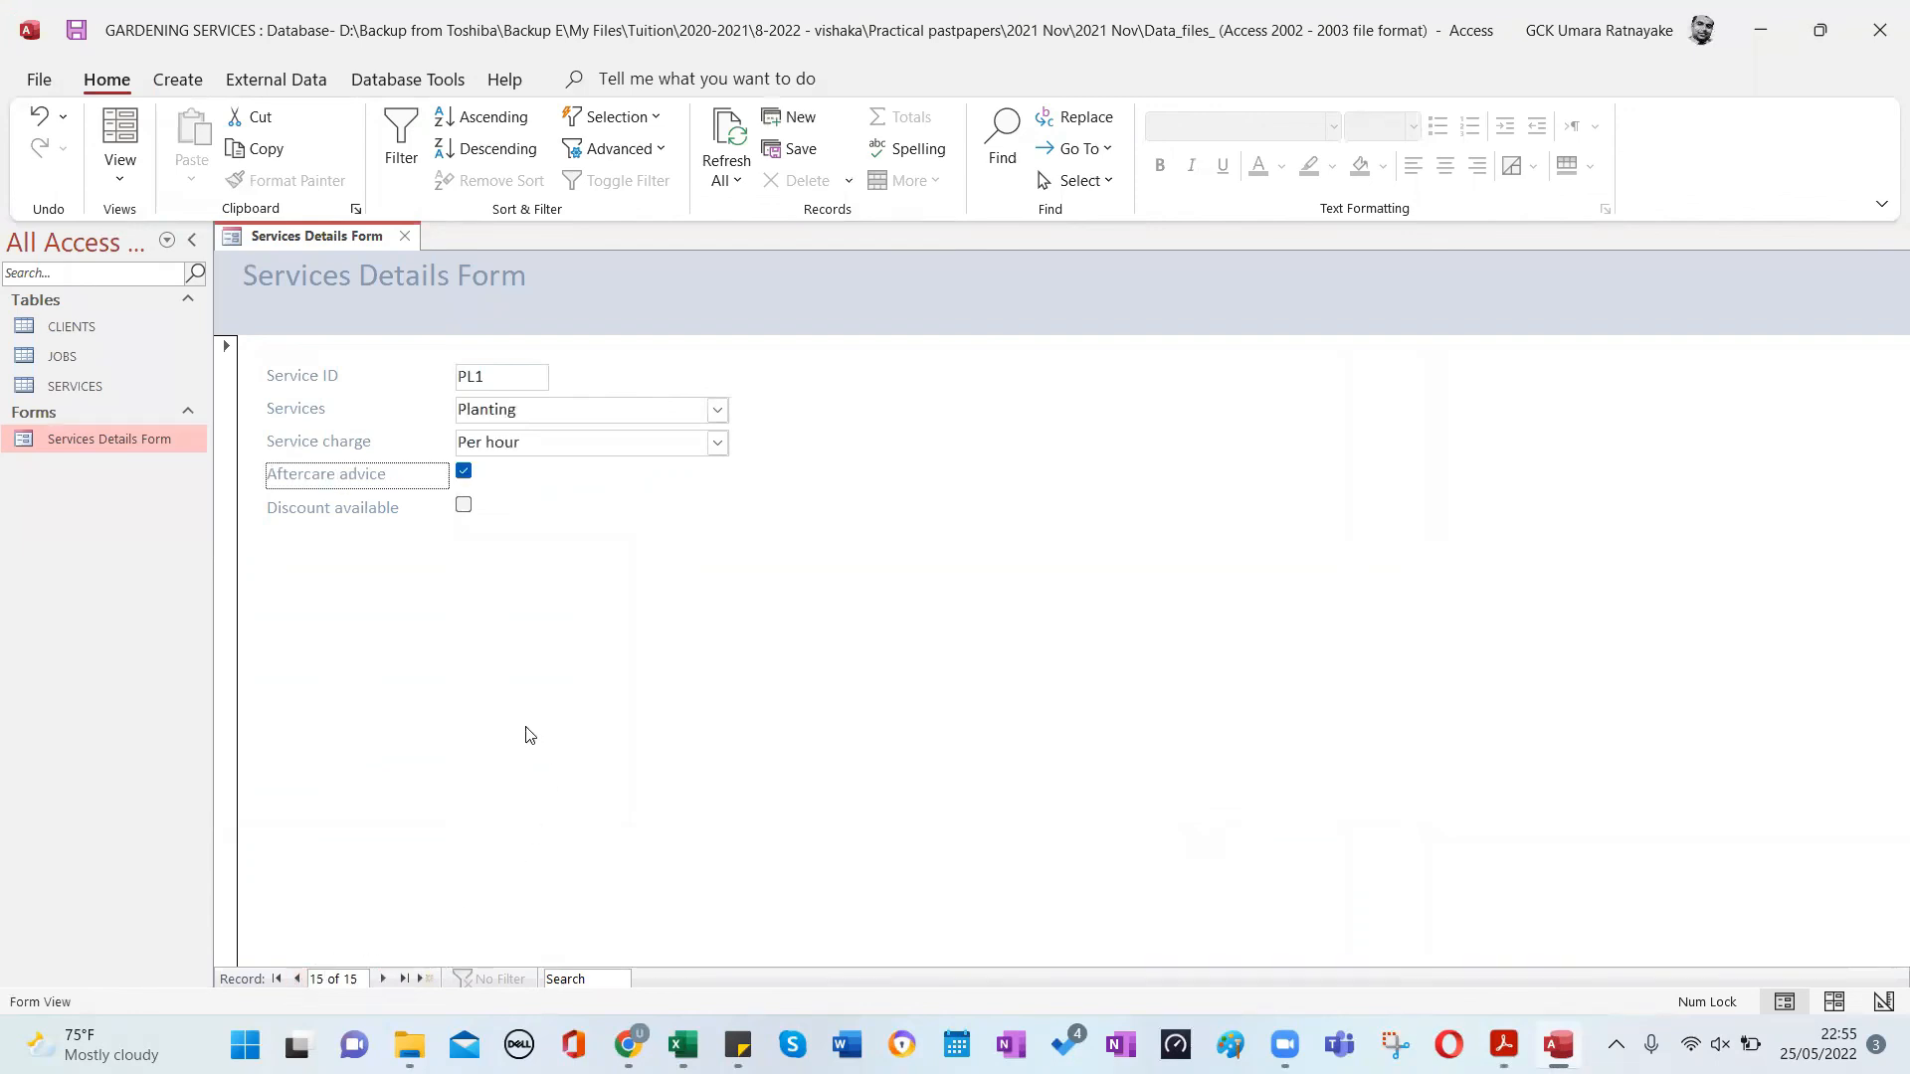
Look over Task A3c in the exam paper PDF, and close the Services Details Form in Access.
{"action": "key", "text": "alt+Tab"}
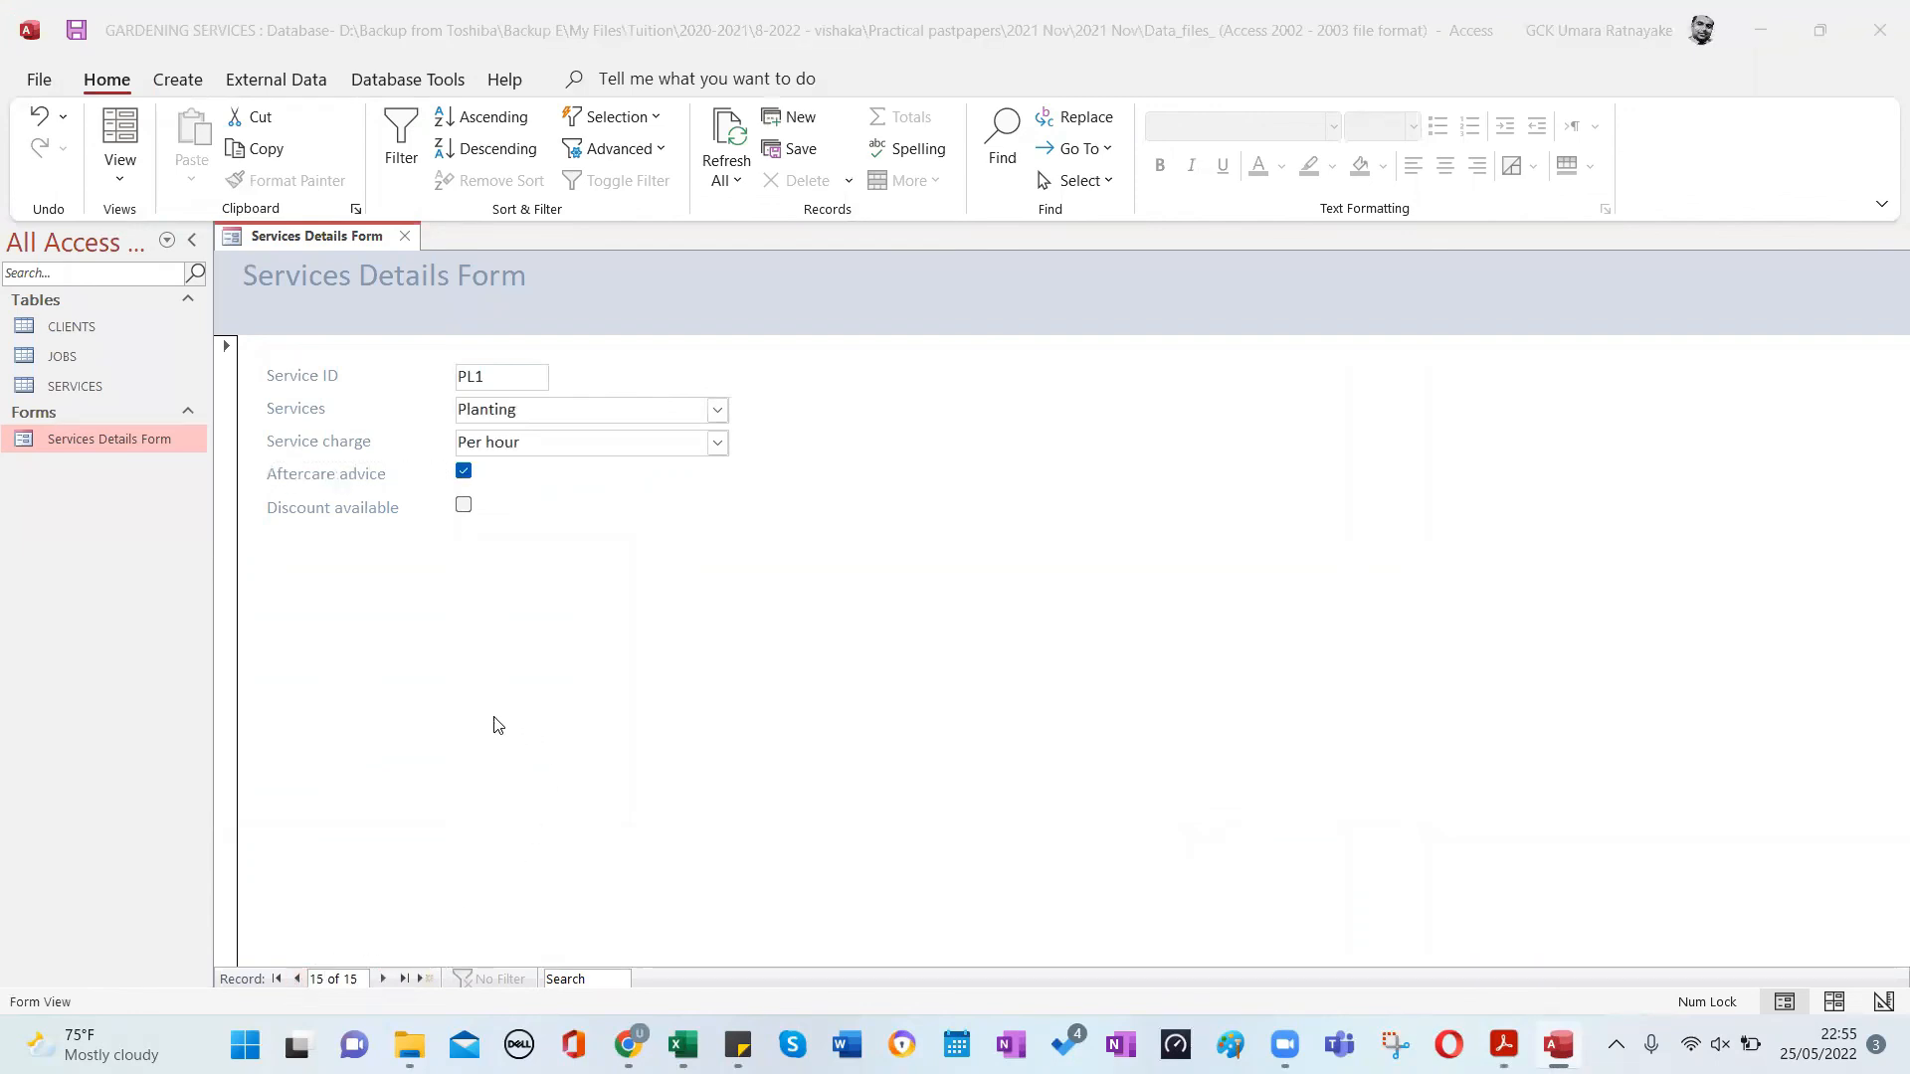
{"action": "scroll", "coordinate": [722, 823], "scroll_direction": "down", "scroll_amount": 6}
{"action": "scroll", "coordinate": [692, 722], "scroll_direction": "down", "scroll_amount": 10}
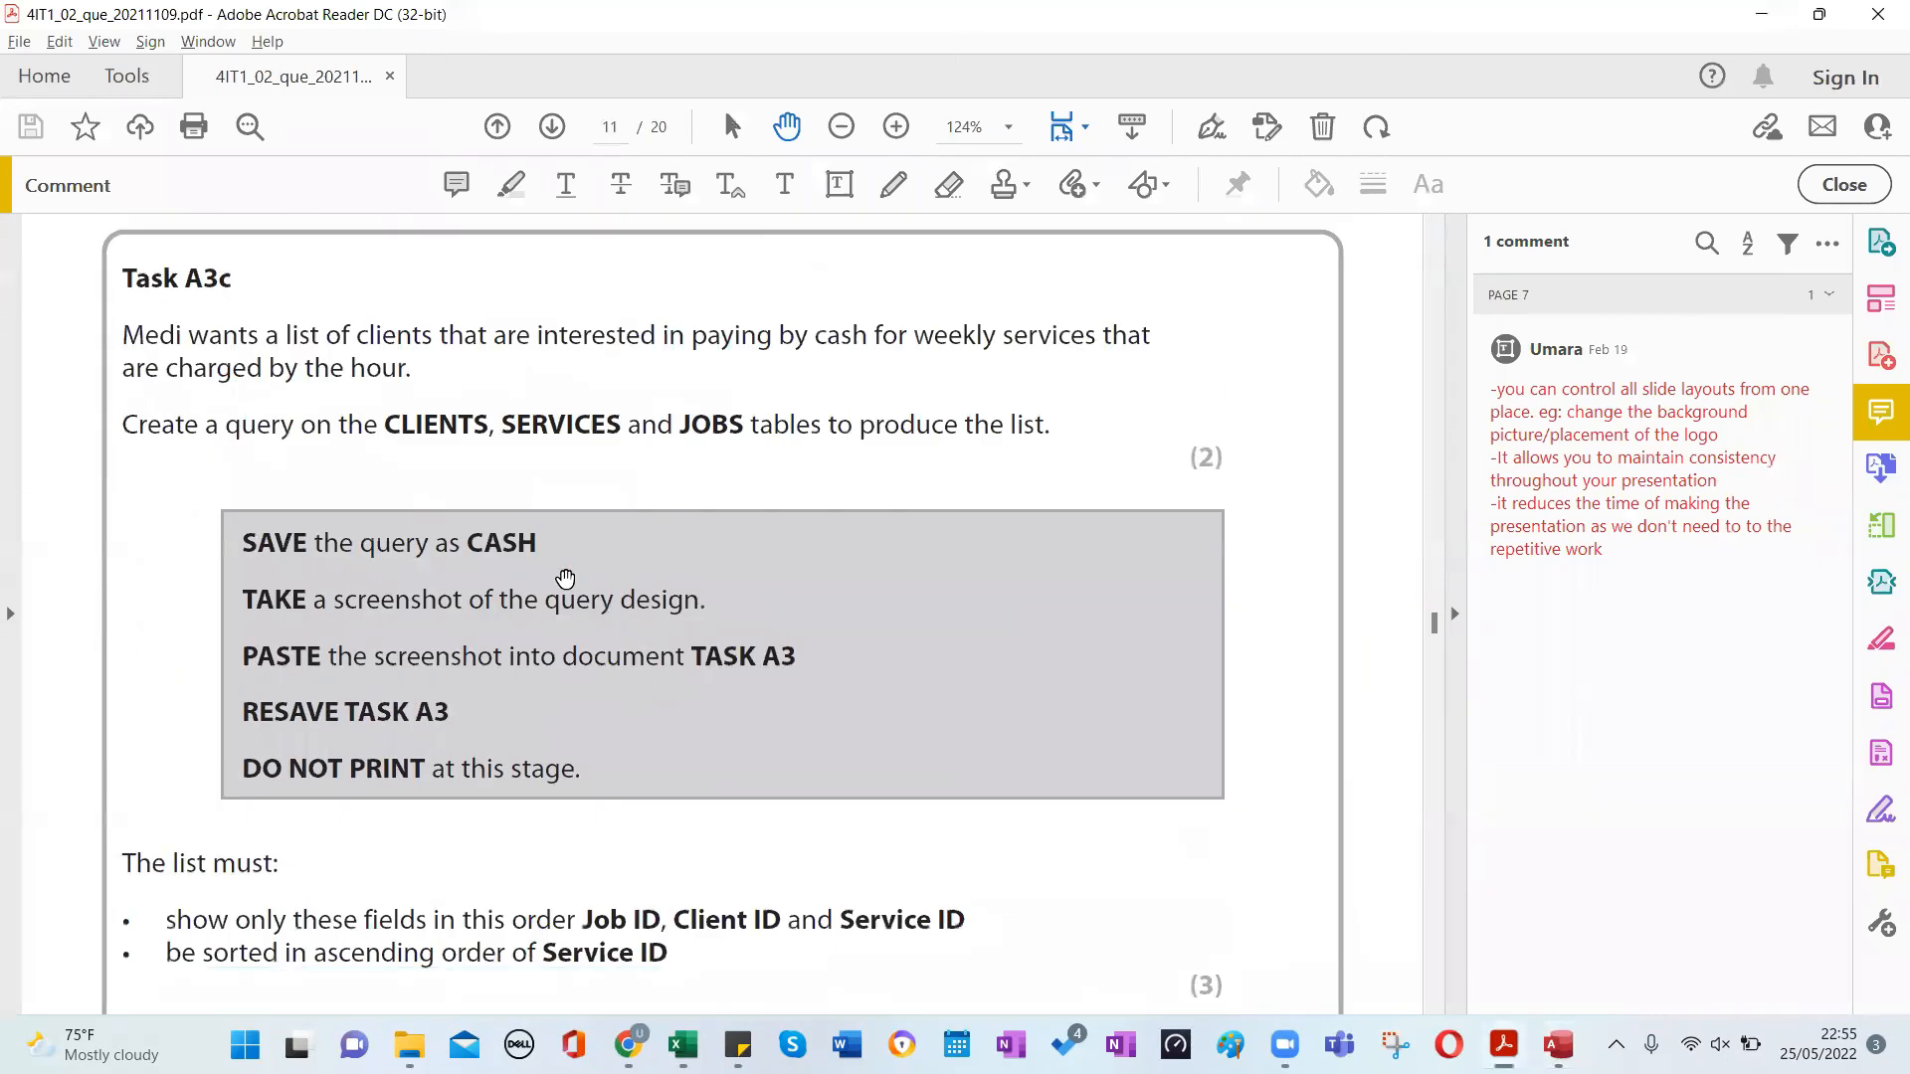
{"action": "key", "text": "alt+Tab"}
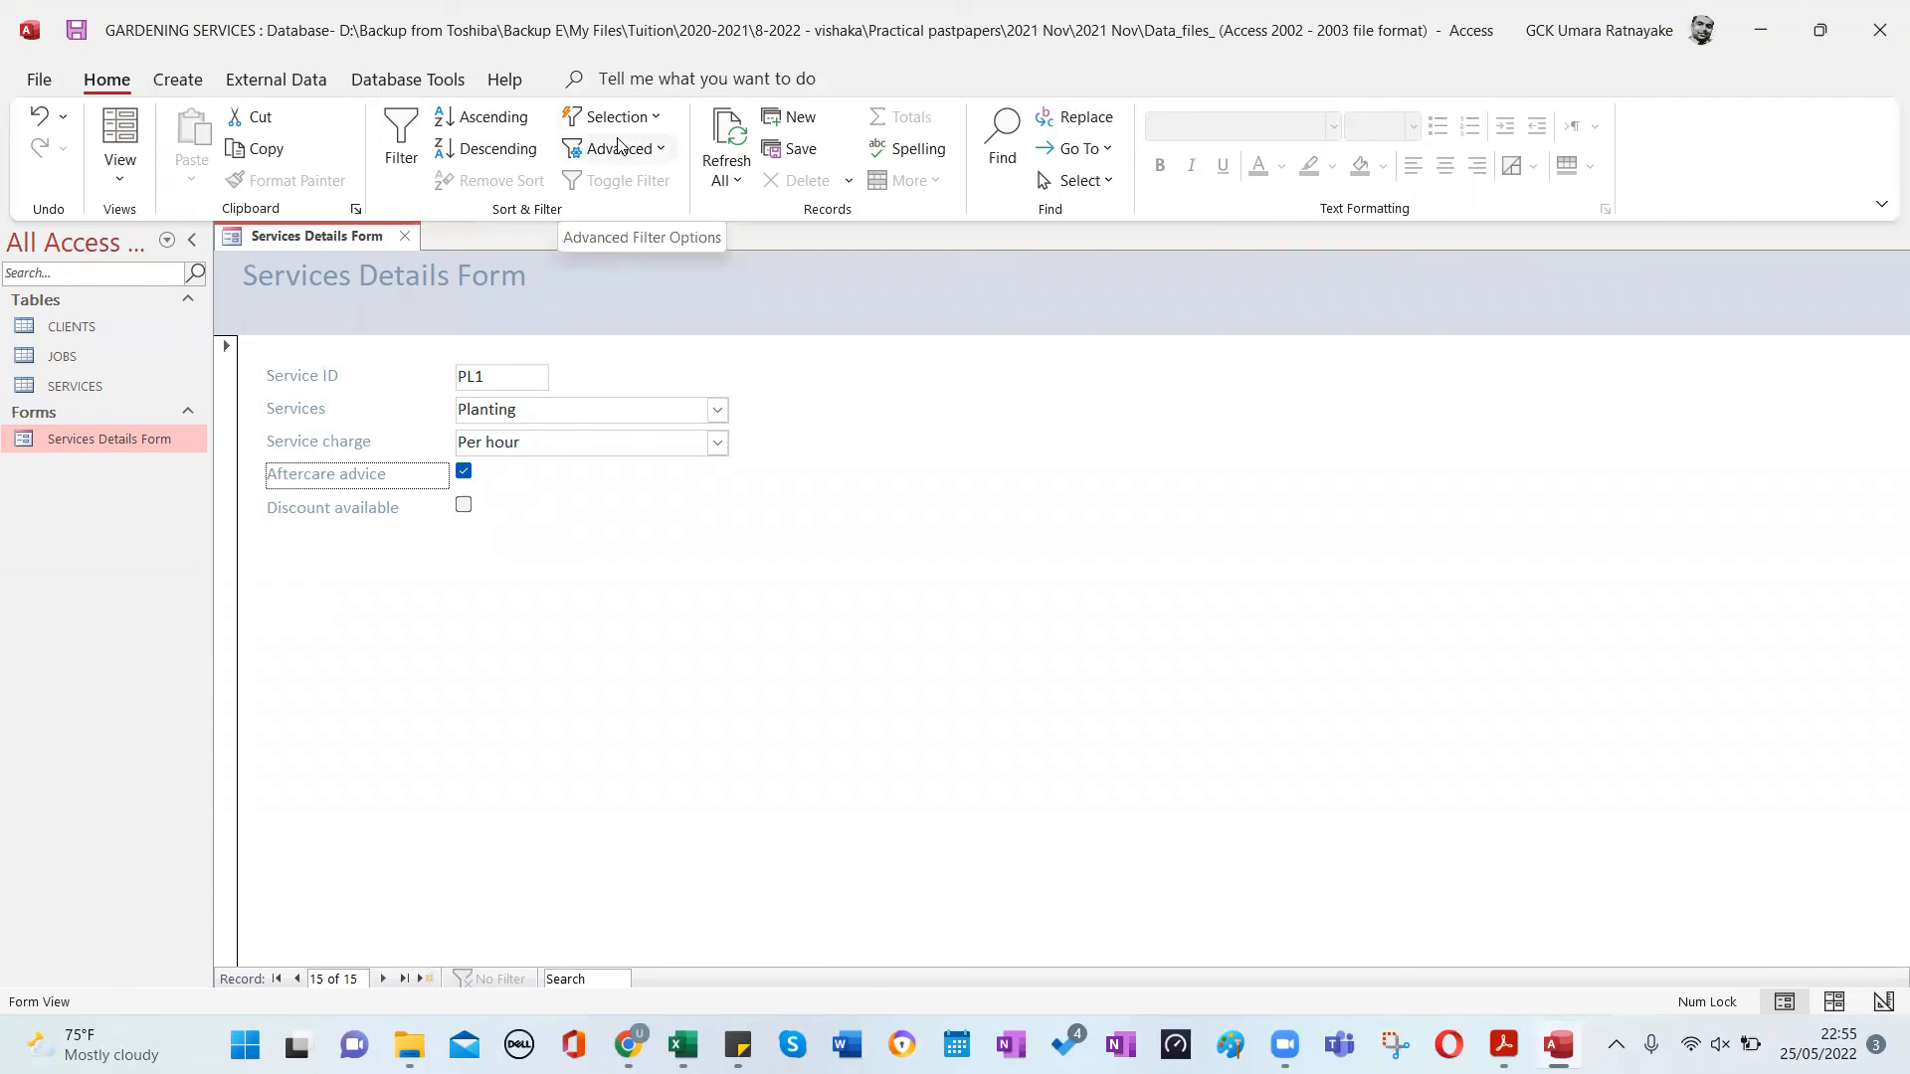
{"action": "left_click", "coordinate": [408, 238]}
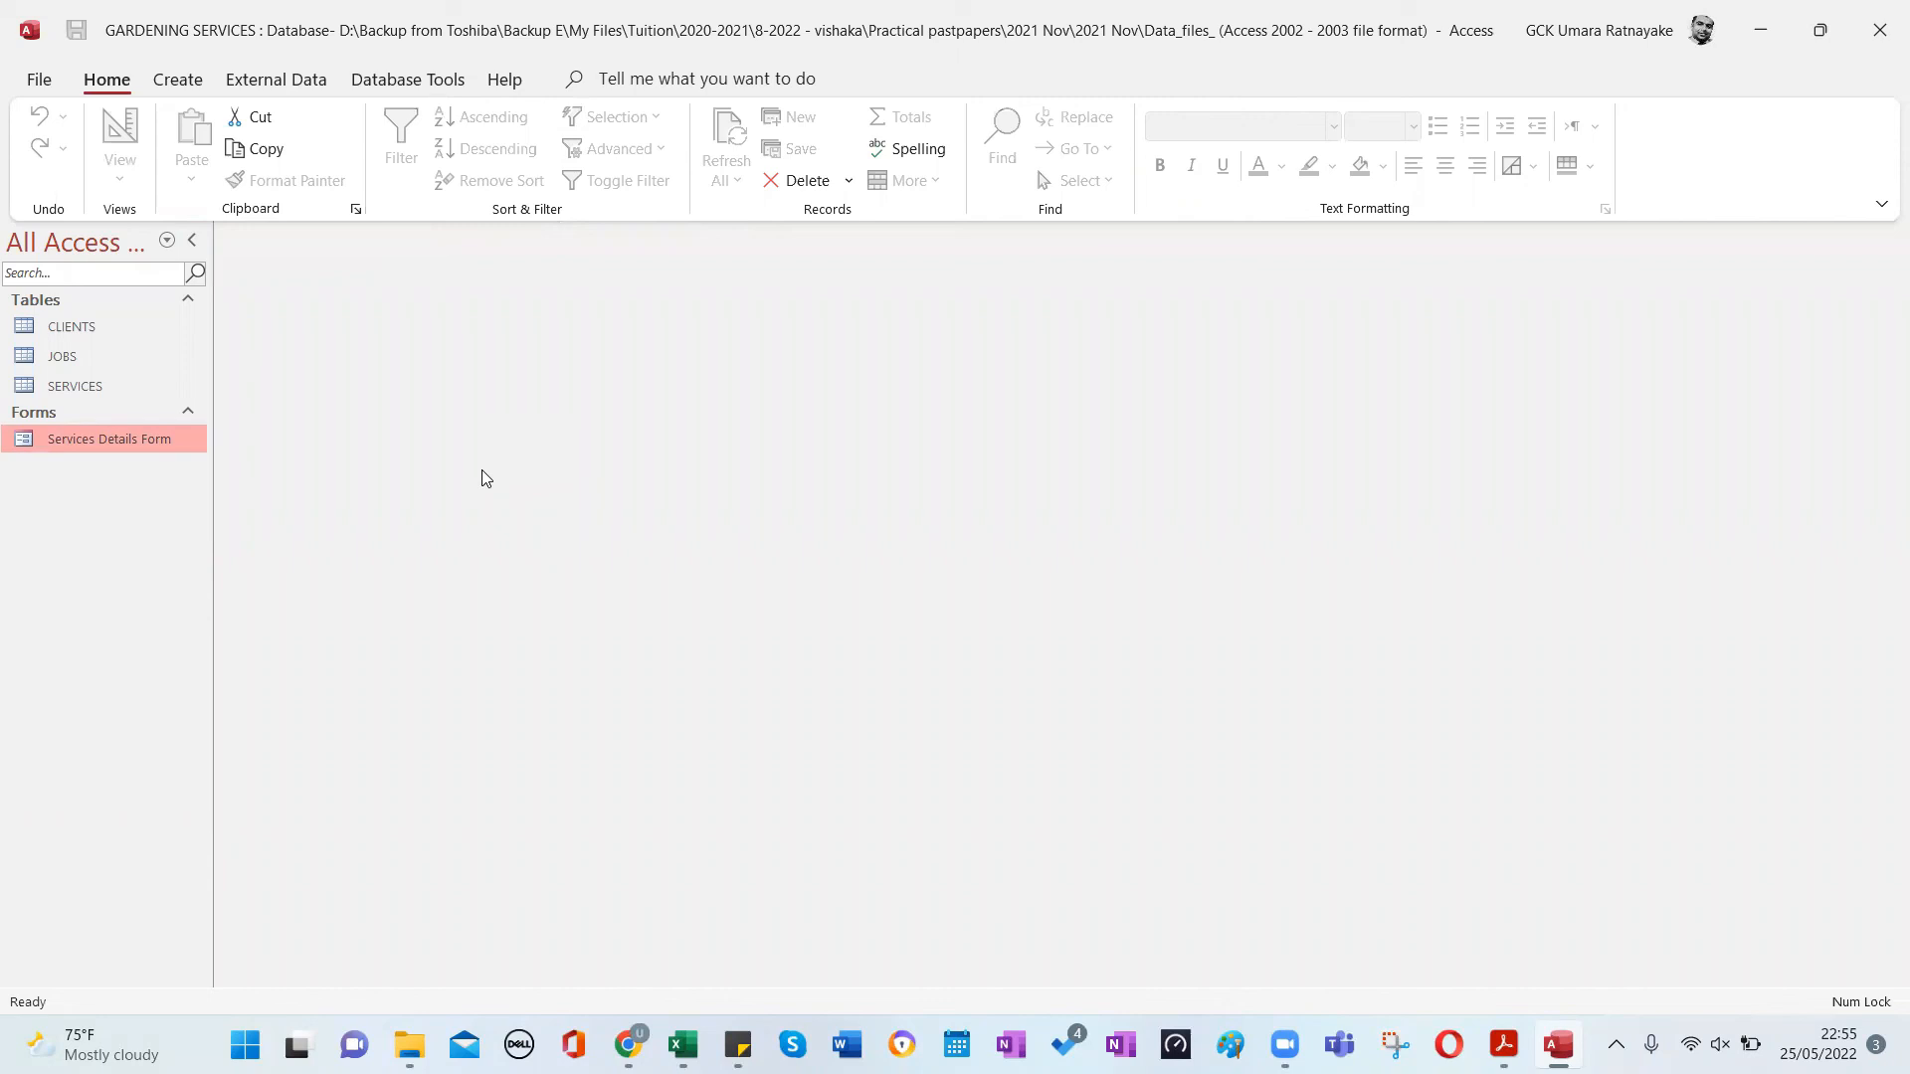
Switch to the exam paper PDF and examine the Task A3c query requirements for clients, tables, fields and sort order.
{"action": "key", "text": "alt+Tab"}
{"action": "scroll", "coordinate": [492, 584], "scroll_direction": "down", "scroll_amount": 5}
{"action": "scroll", "coordinate": [492, 584], "scroll_direction": "down", "scroll_amount": 3}
{"action": "scroll", "coordinate": [490, 554], "scroll_direction": "up", "scroll_amount": 10}
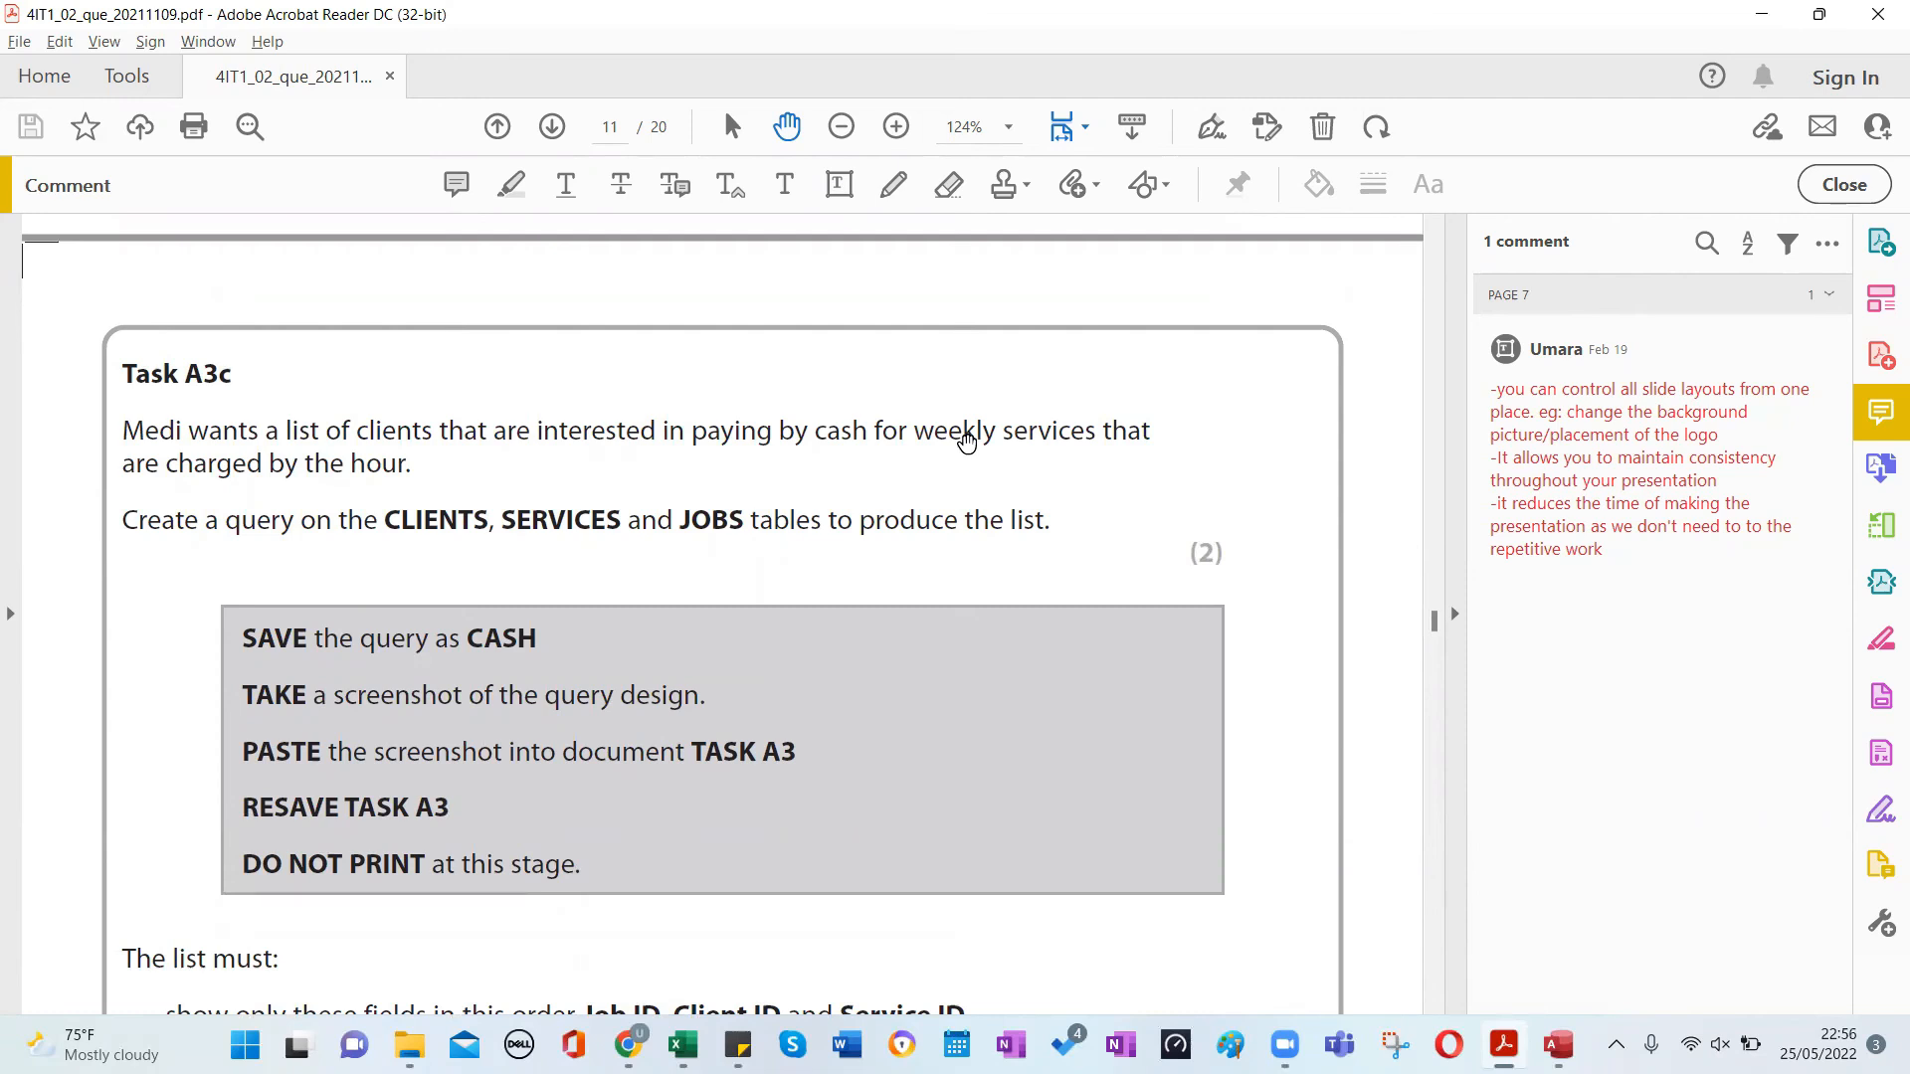
{"action": "scroll", "coordinate": [786, 527], "scroll_direction": "down", "scroll_amount": 2}
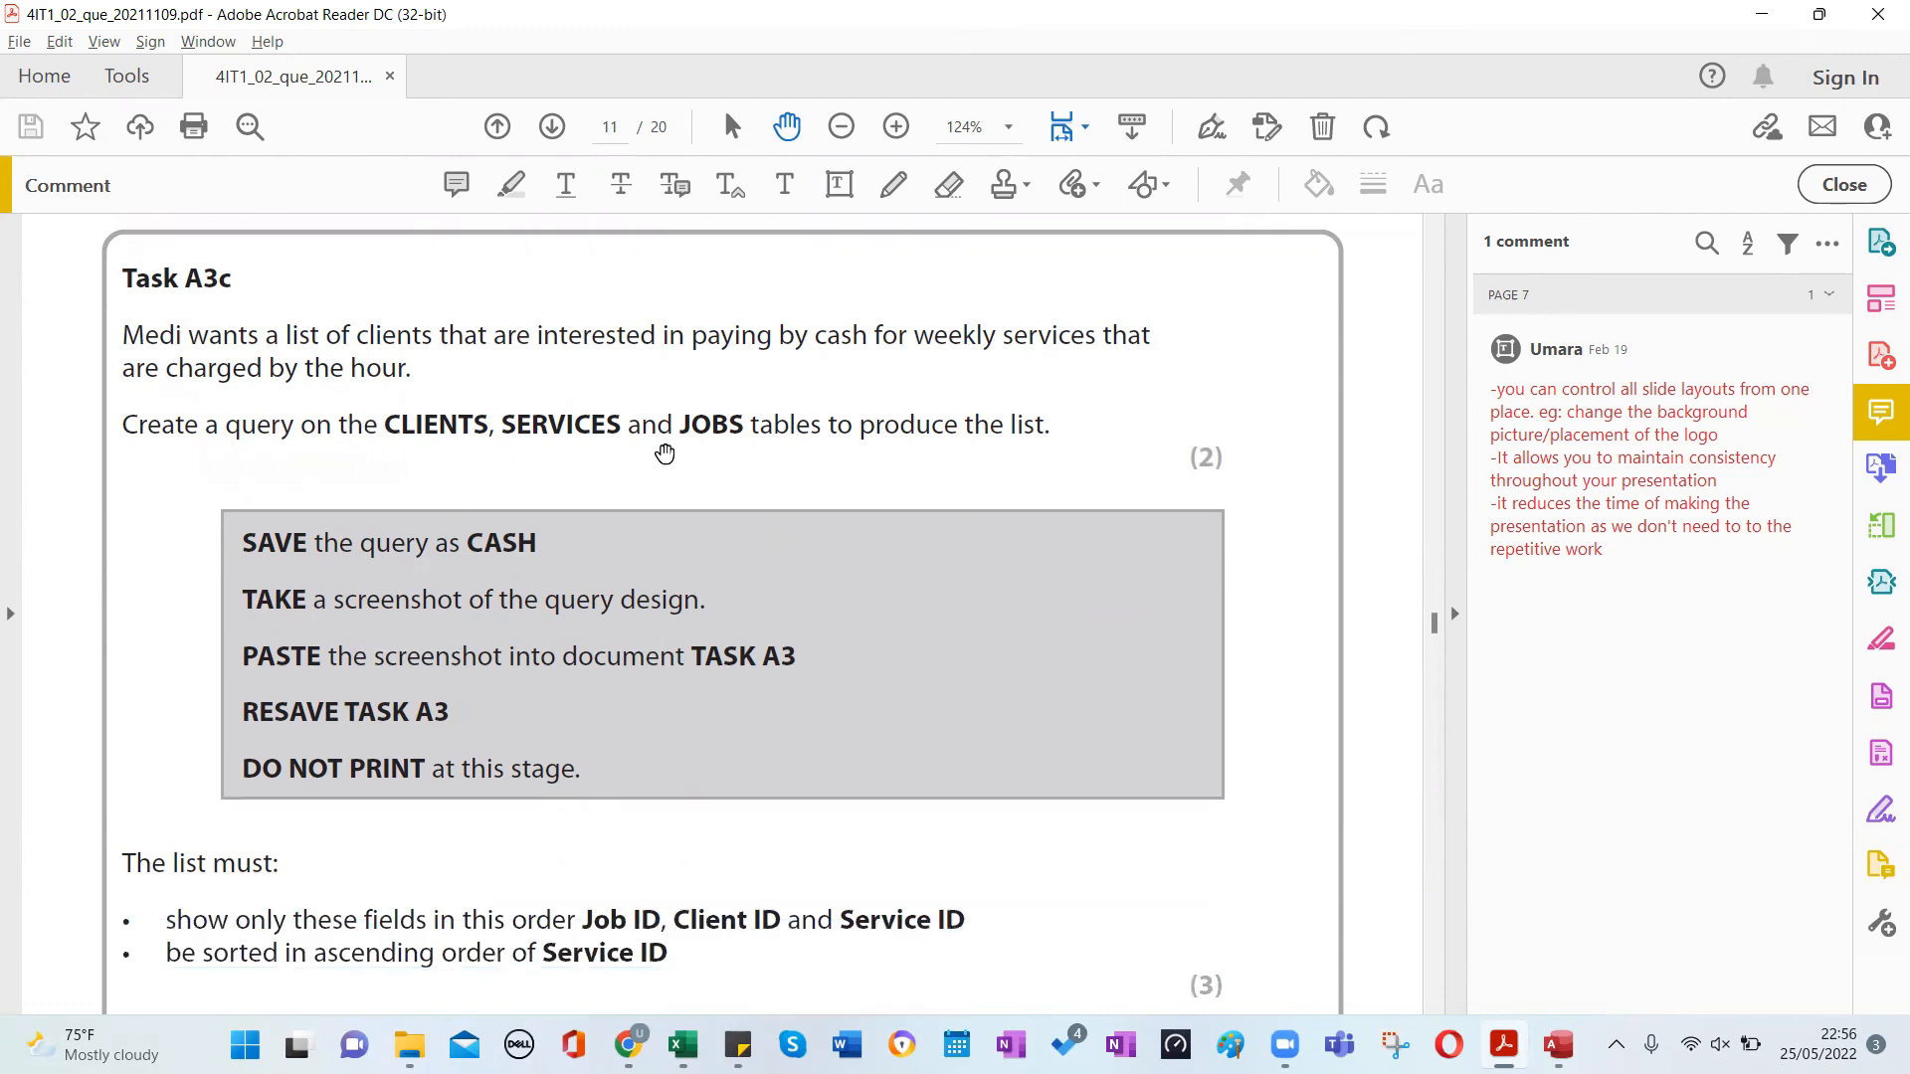
Review the Task A3c field and sort requirements in the exam paper, and start a new query design in Access.
{"action": "scroll", "coordinate": [631, 551], "scroll_direction": "down", "scroll_amount": 2}
{"action": "scroll", "coordinate": [567, 662], "scroll_direction": "down", "scroll_amount": 3}
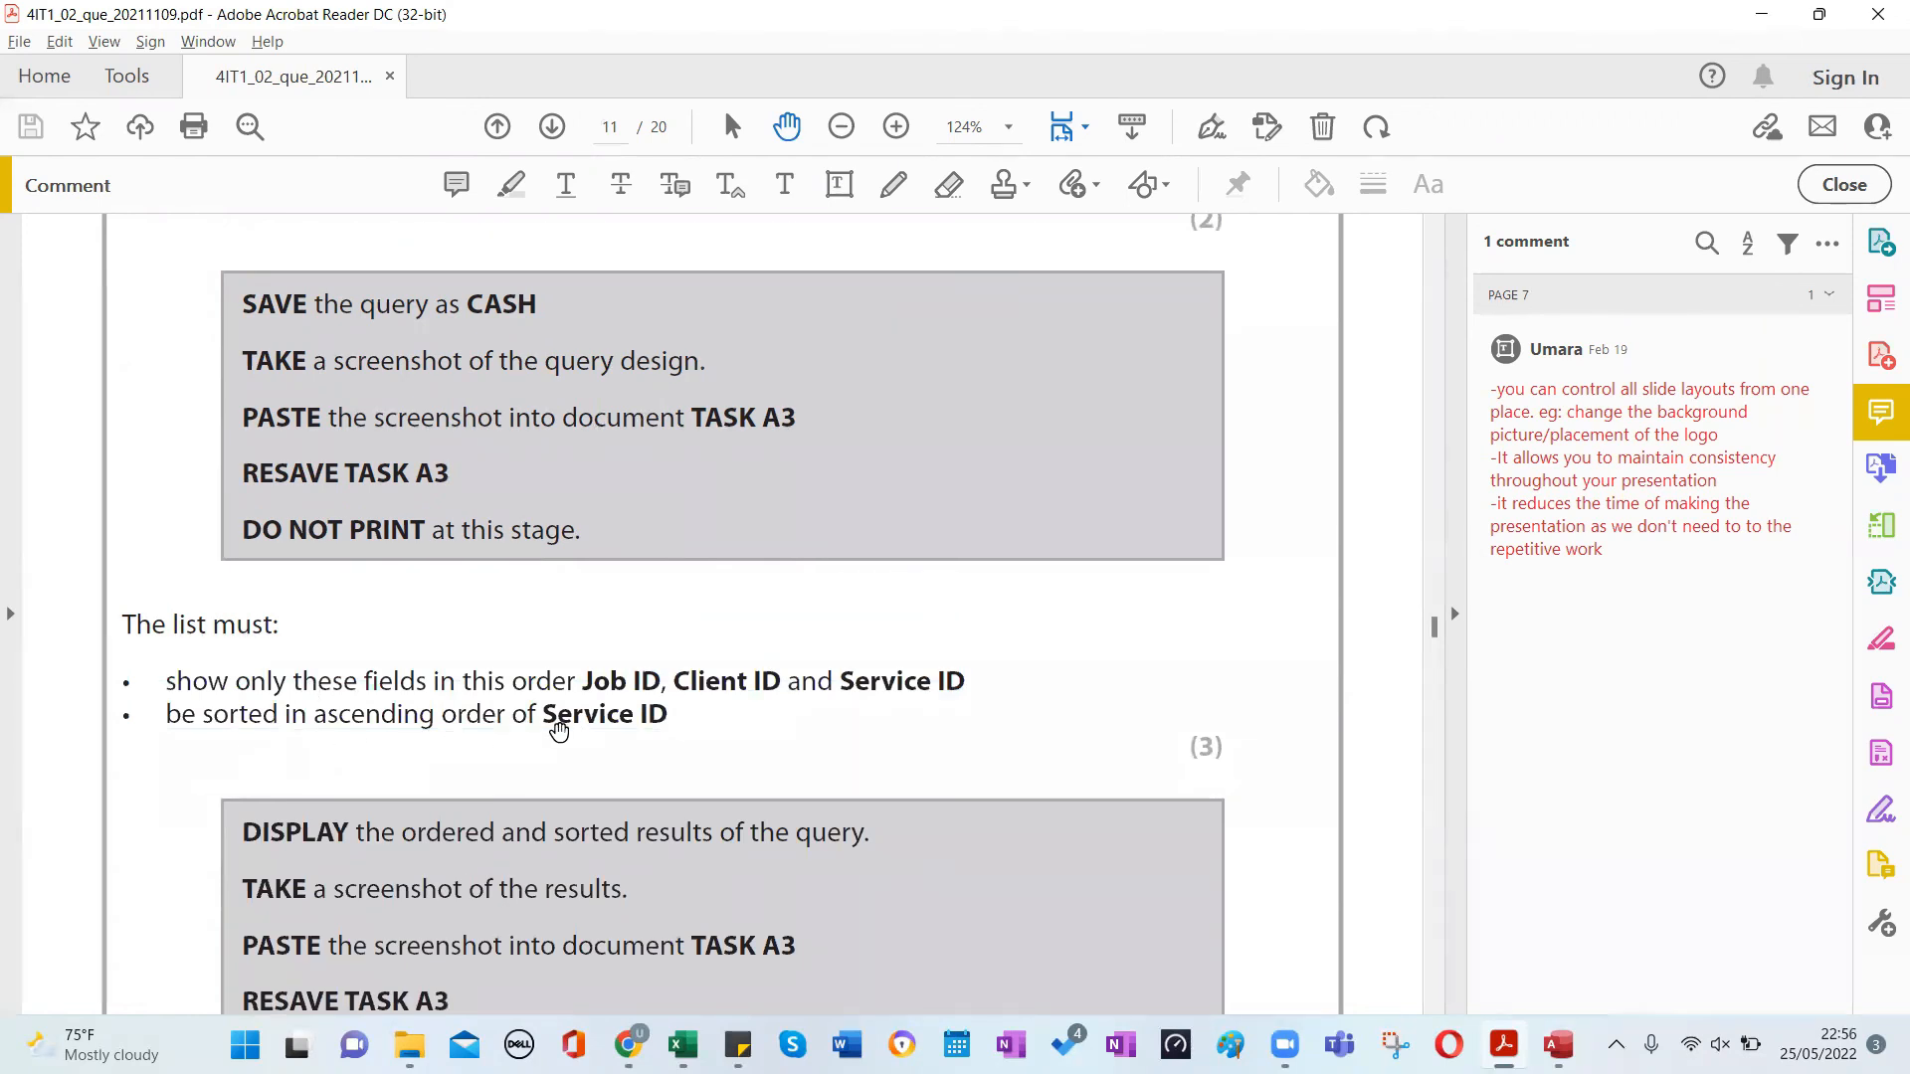
{"action": "key", "text": "alt+Tab"}
{"action": "left_click", "coordinate": [192, 84]}
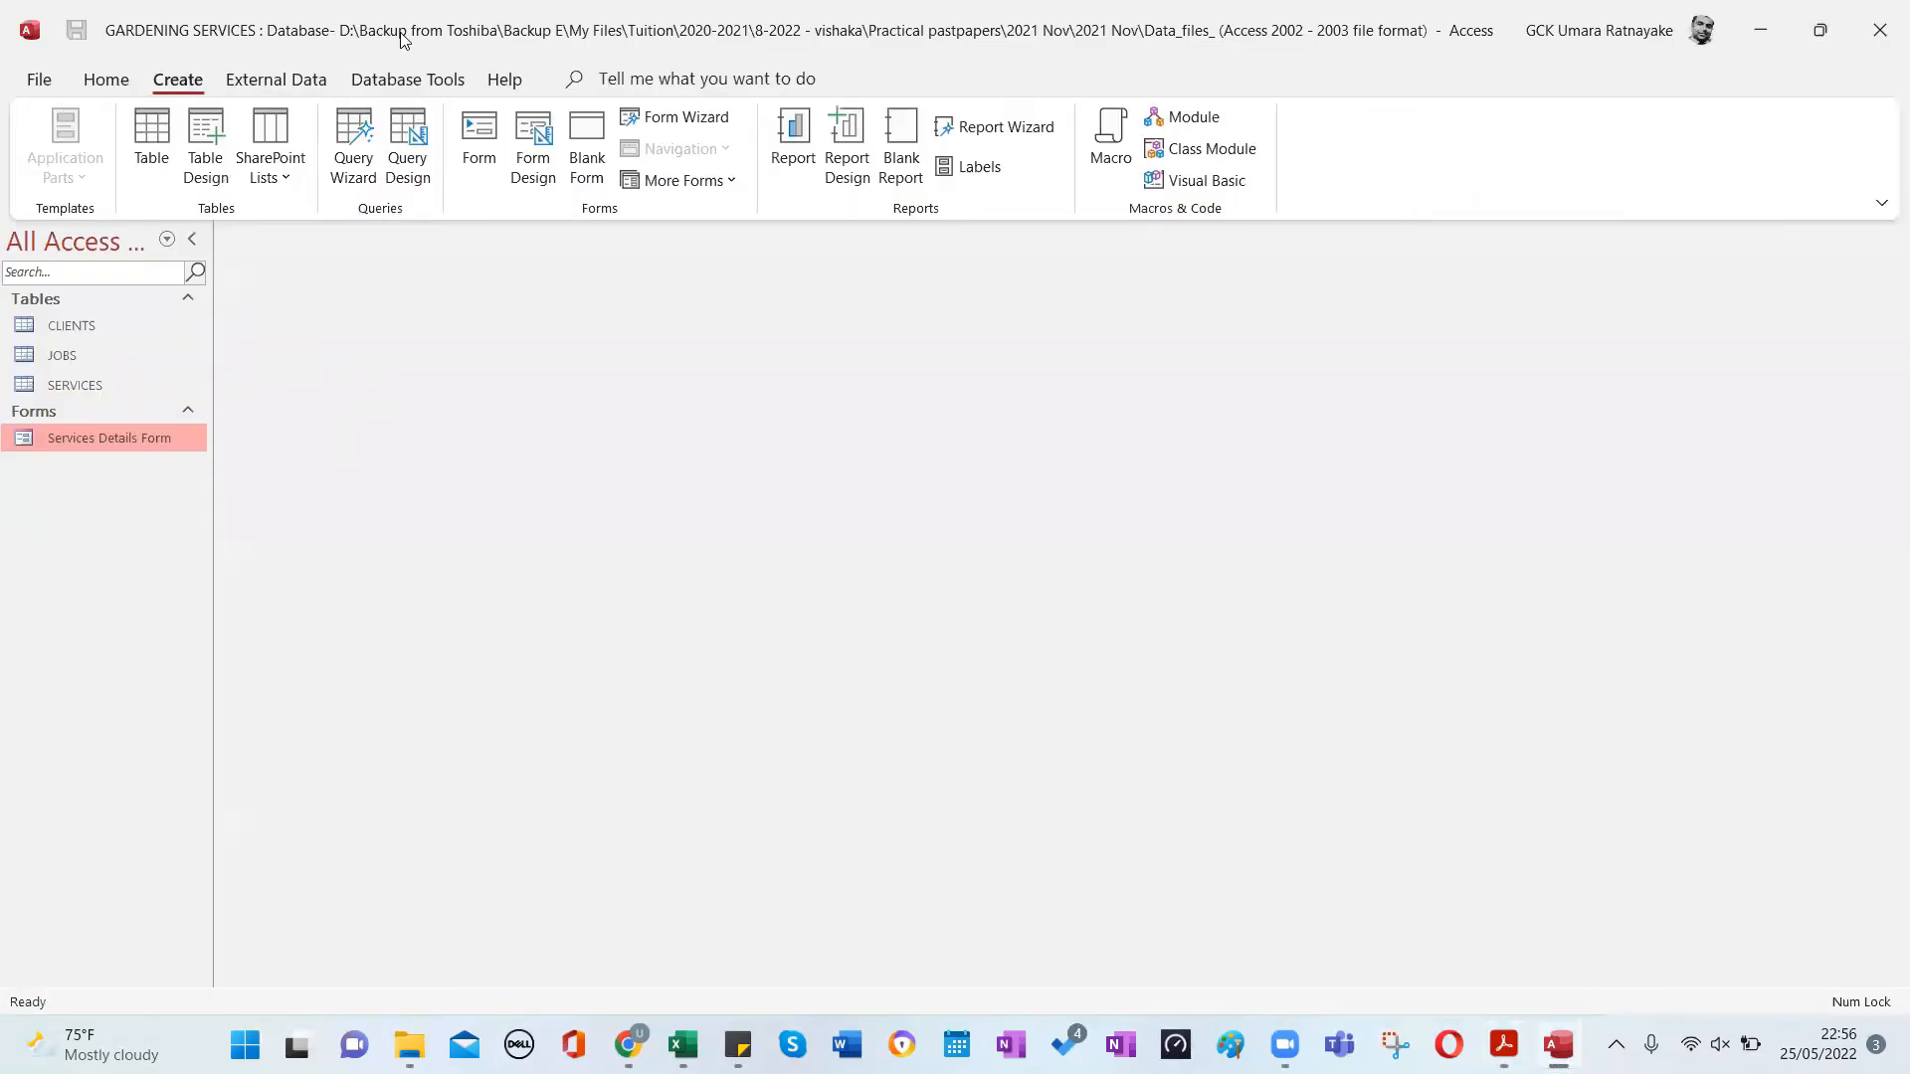
{"action": "left_click", "coordinate": [404, 144]}
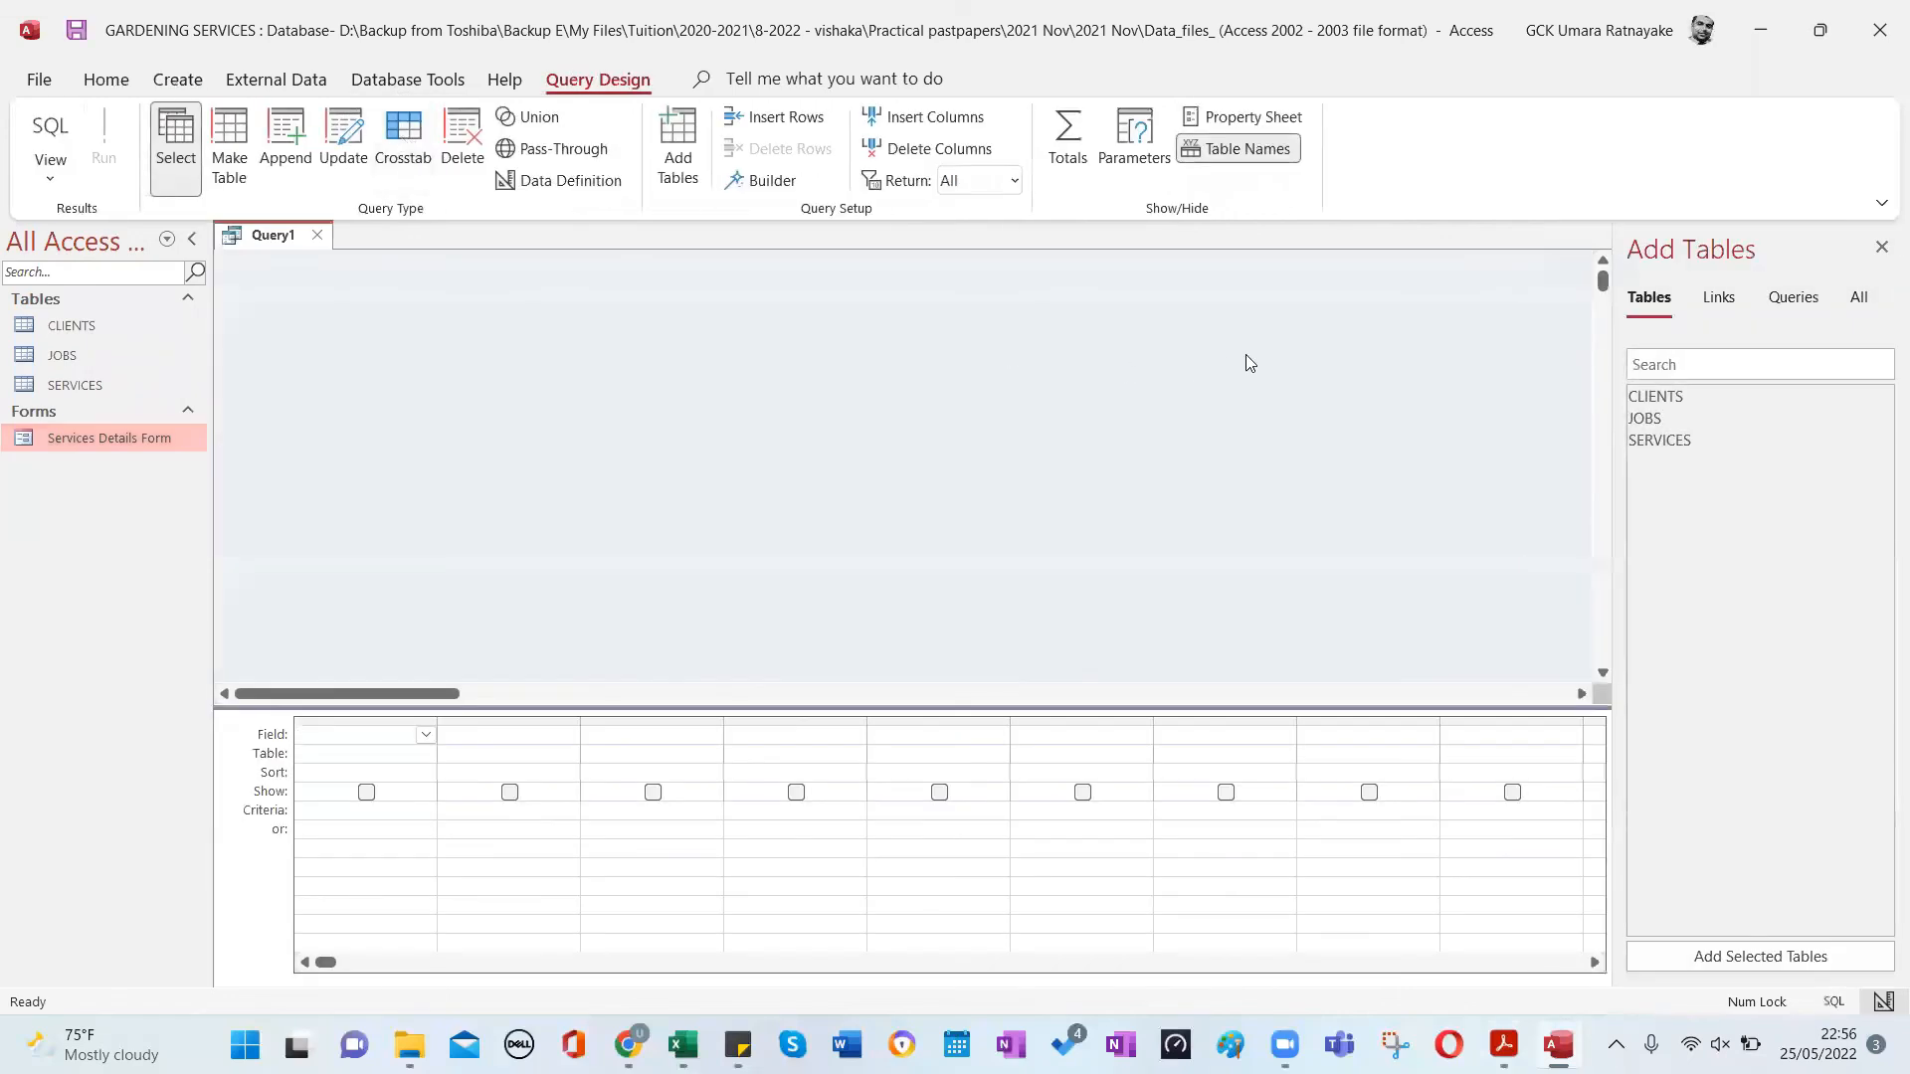
Check the required tables in the exam paper, and add CLIENTS, JOBS and SERVICES to the query design.
{"action": "key", "text": "alt+Tab"}
{"action": "scroll", "coordinate": [779, 568], "scroll_direction": "up", "scroll_amount": 6}
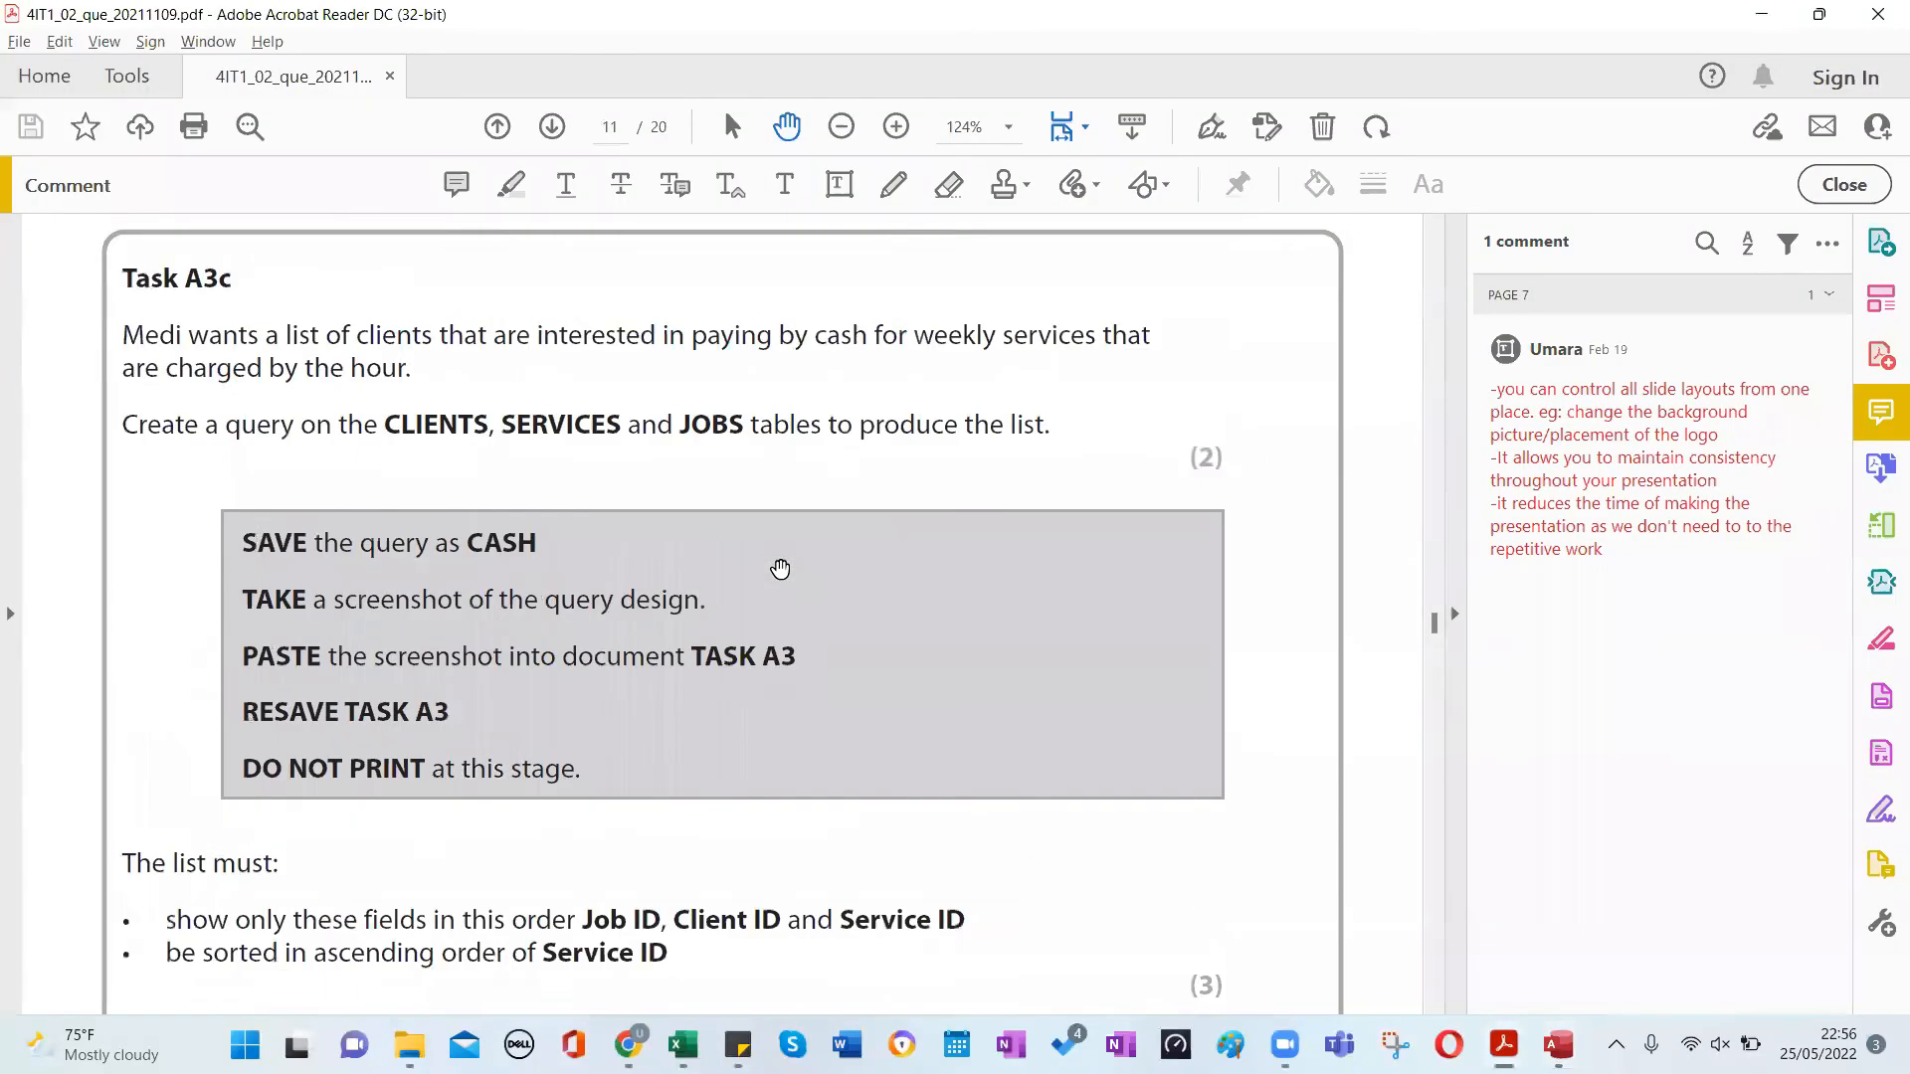
{"action": "scroll", "coordinate": [780, 568], "scroll_direction": "down", "scroll_amount": 3}
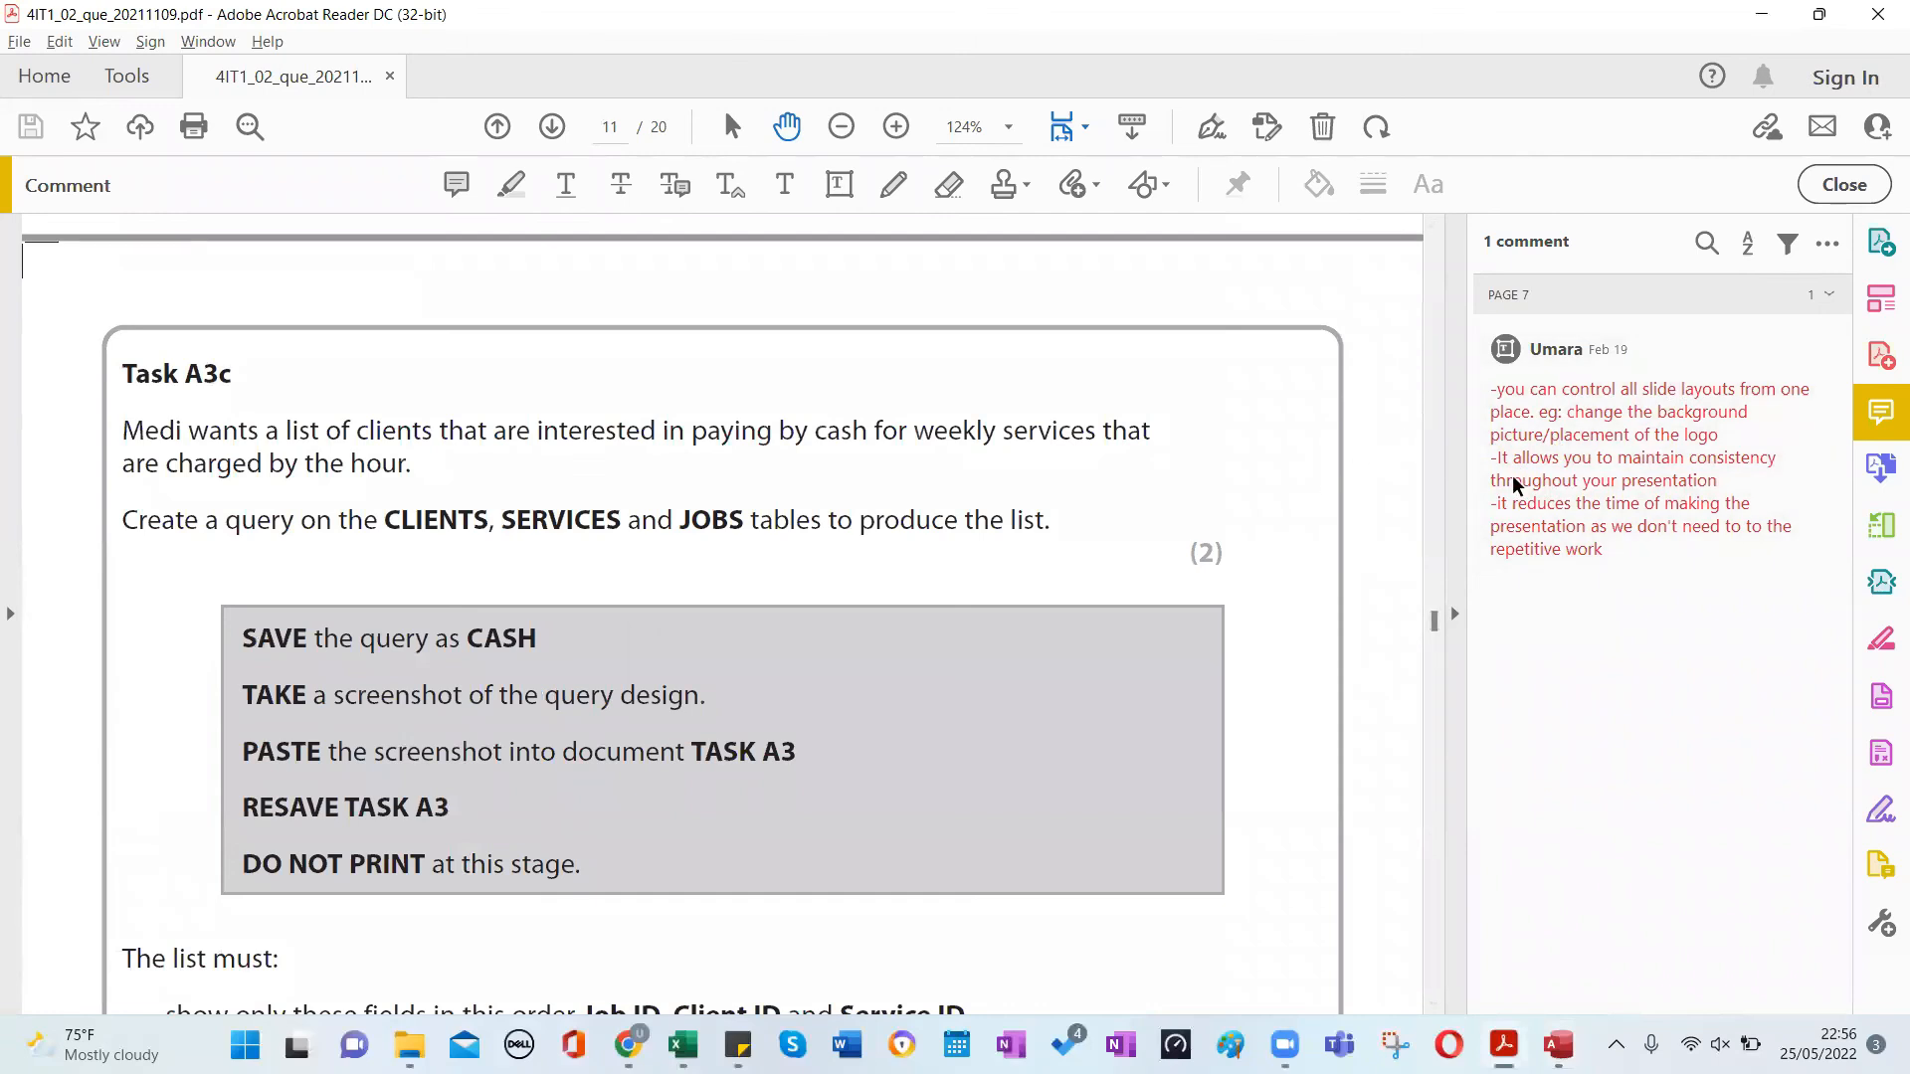
{"action": "key", "text": "alt+Tab"}
{"action": "double_click", "coordinate": [1648, 397]}
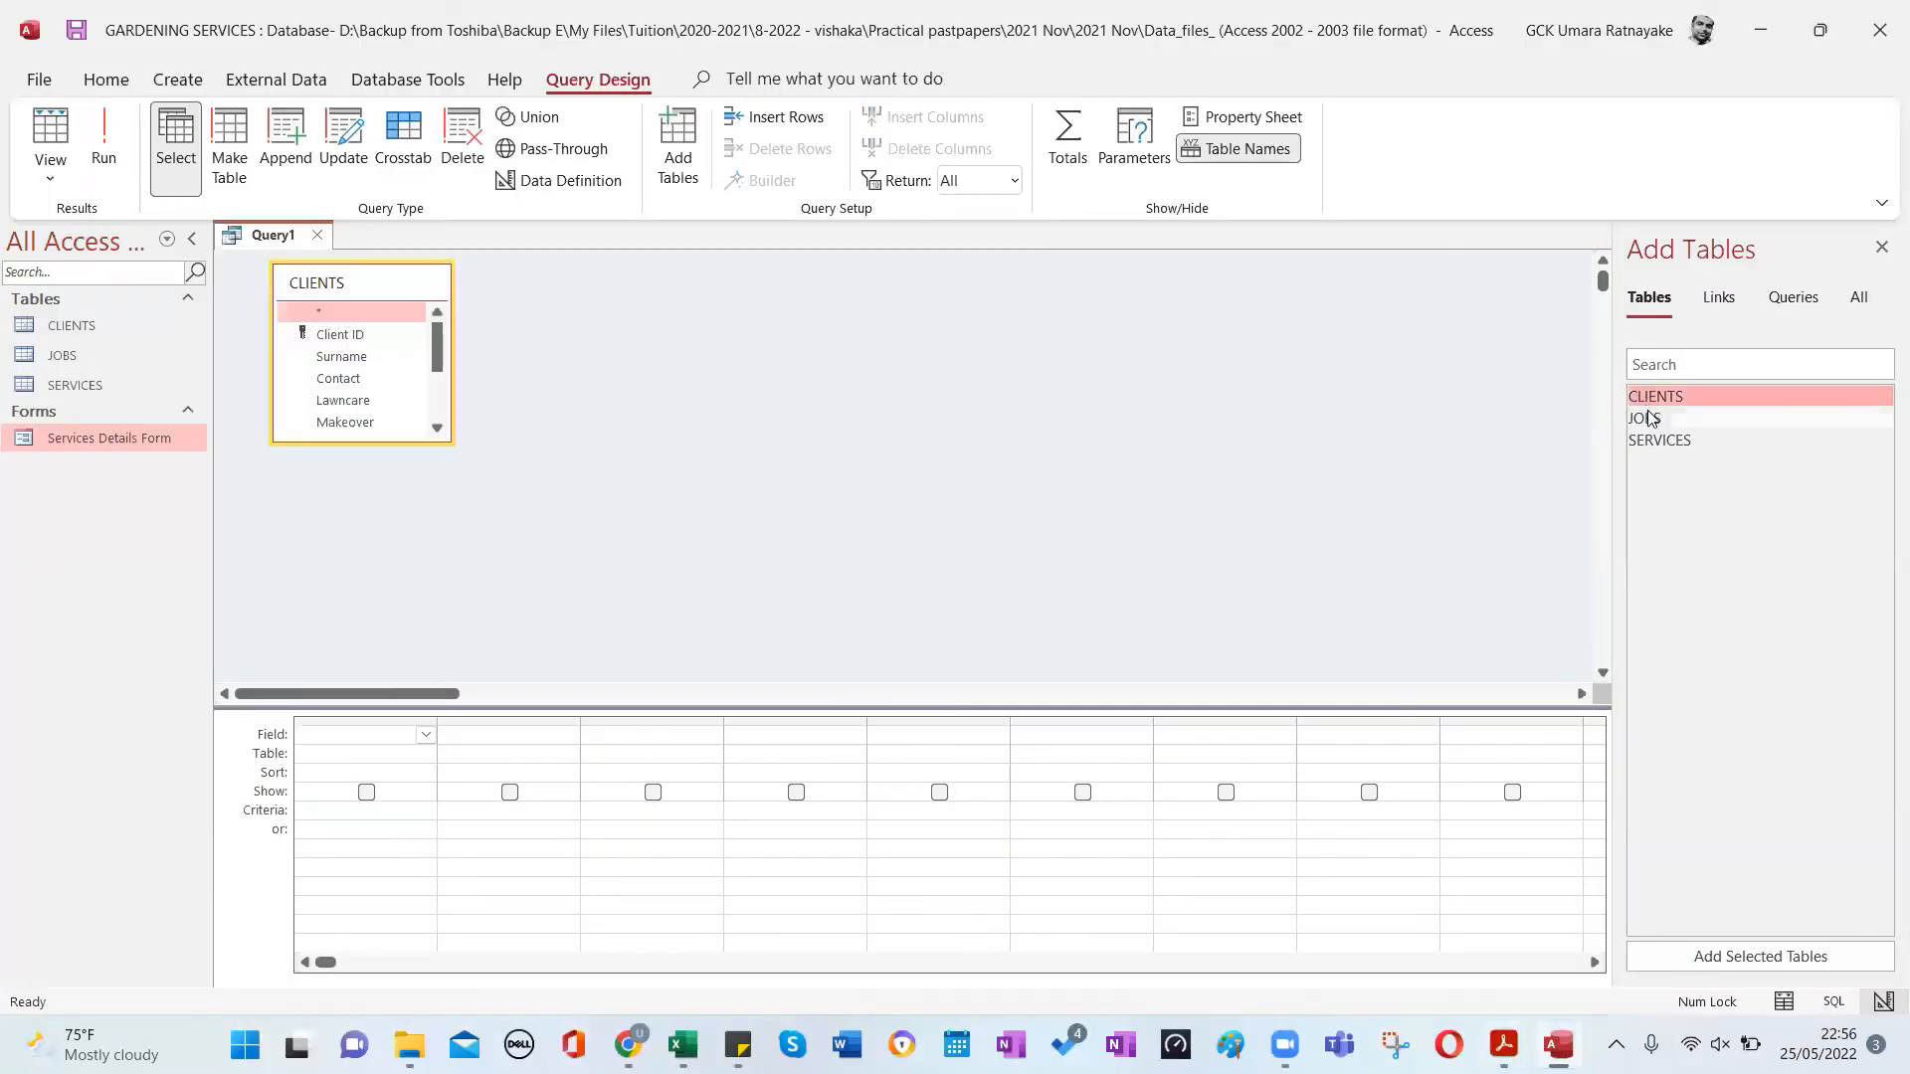
{"action": "double_click", "coordinate": [1648, 419]}
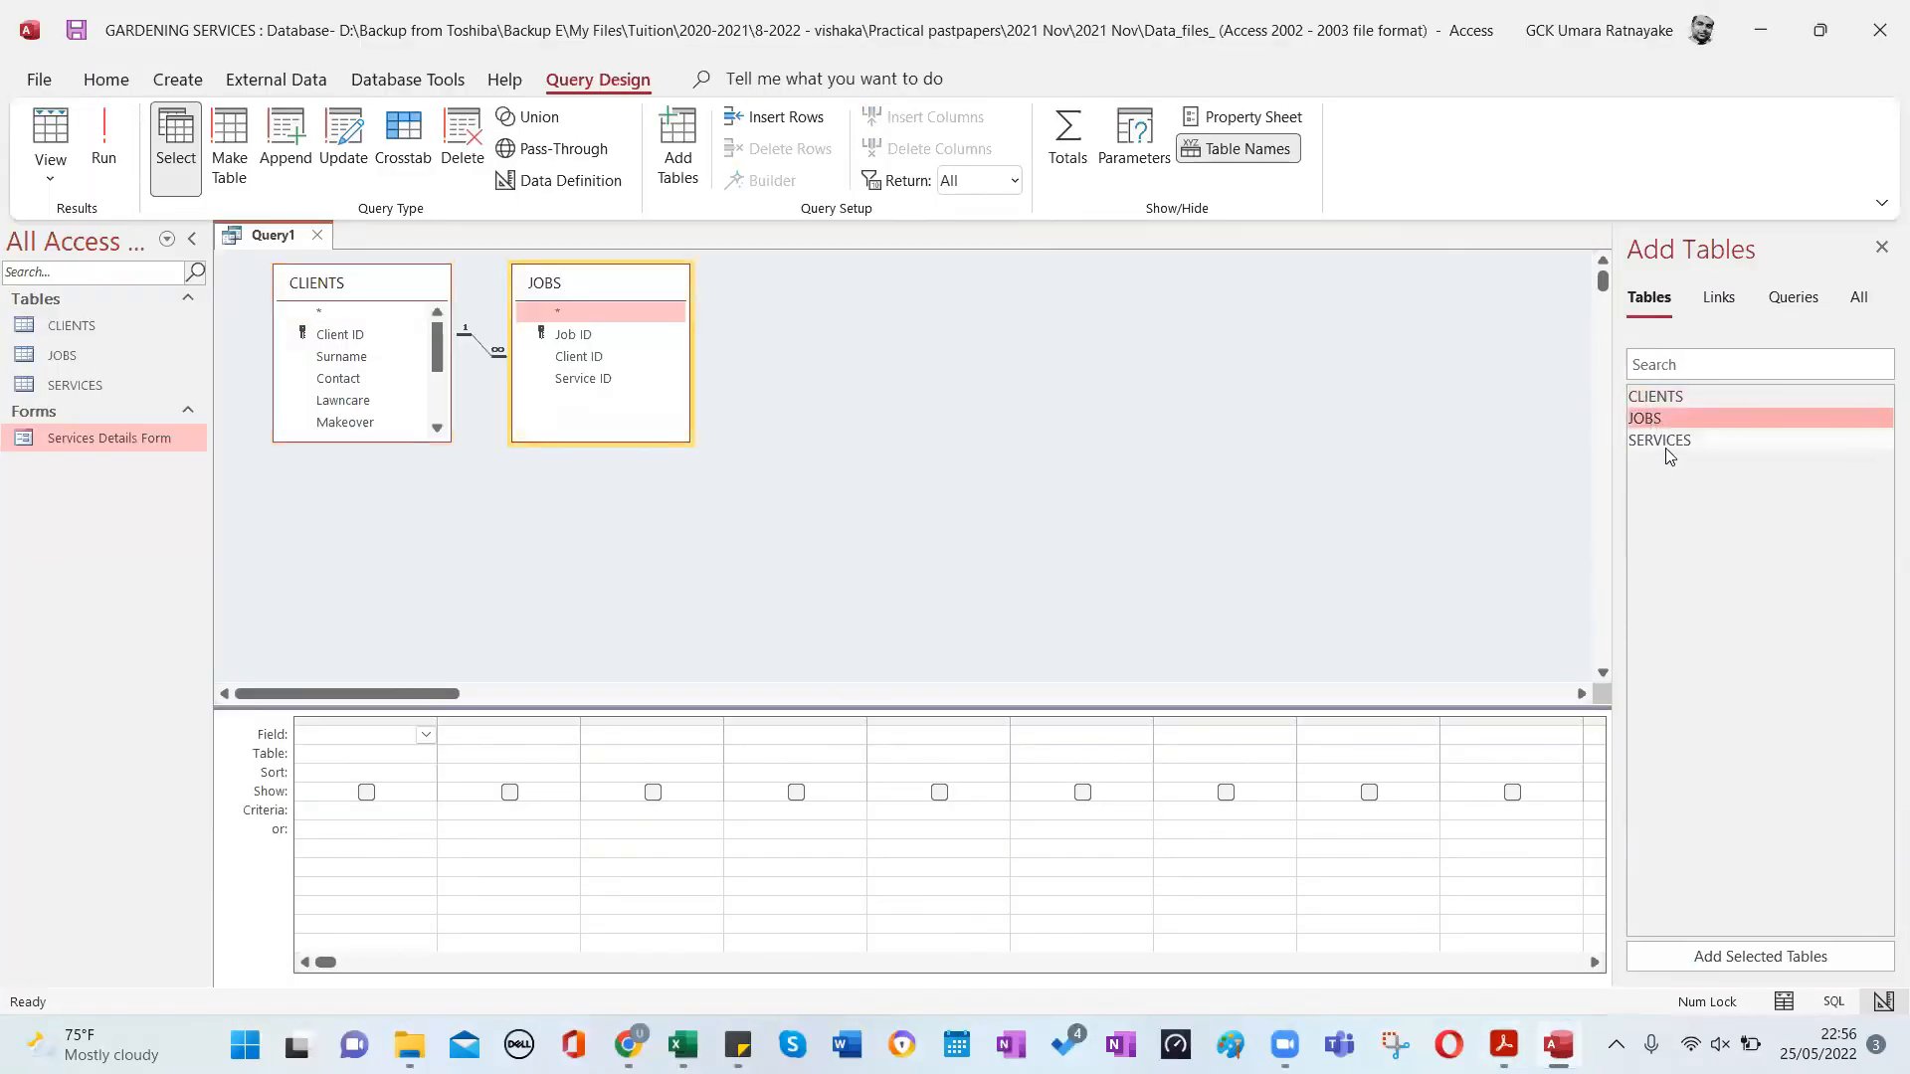
{"action": "double_click", "coordinate": [1665, 444]}
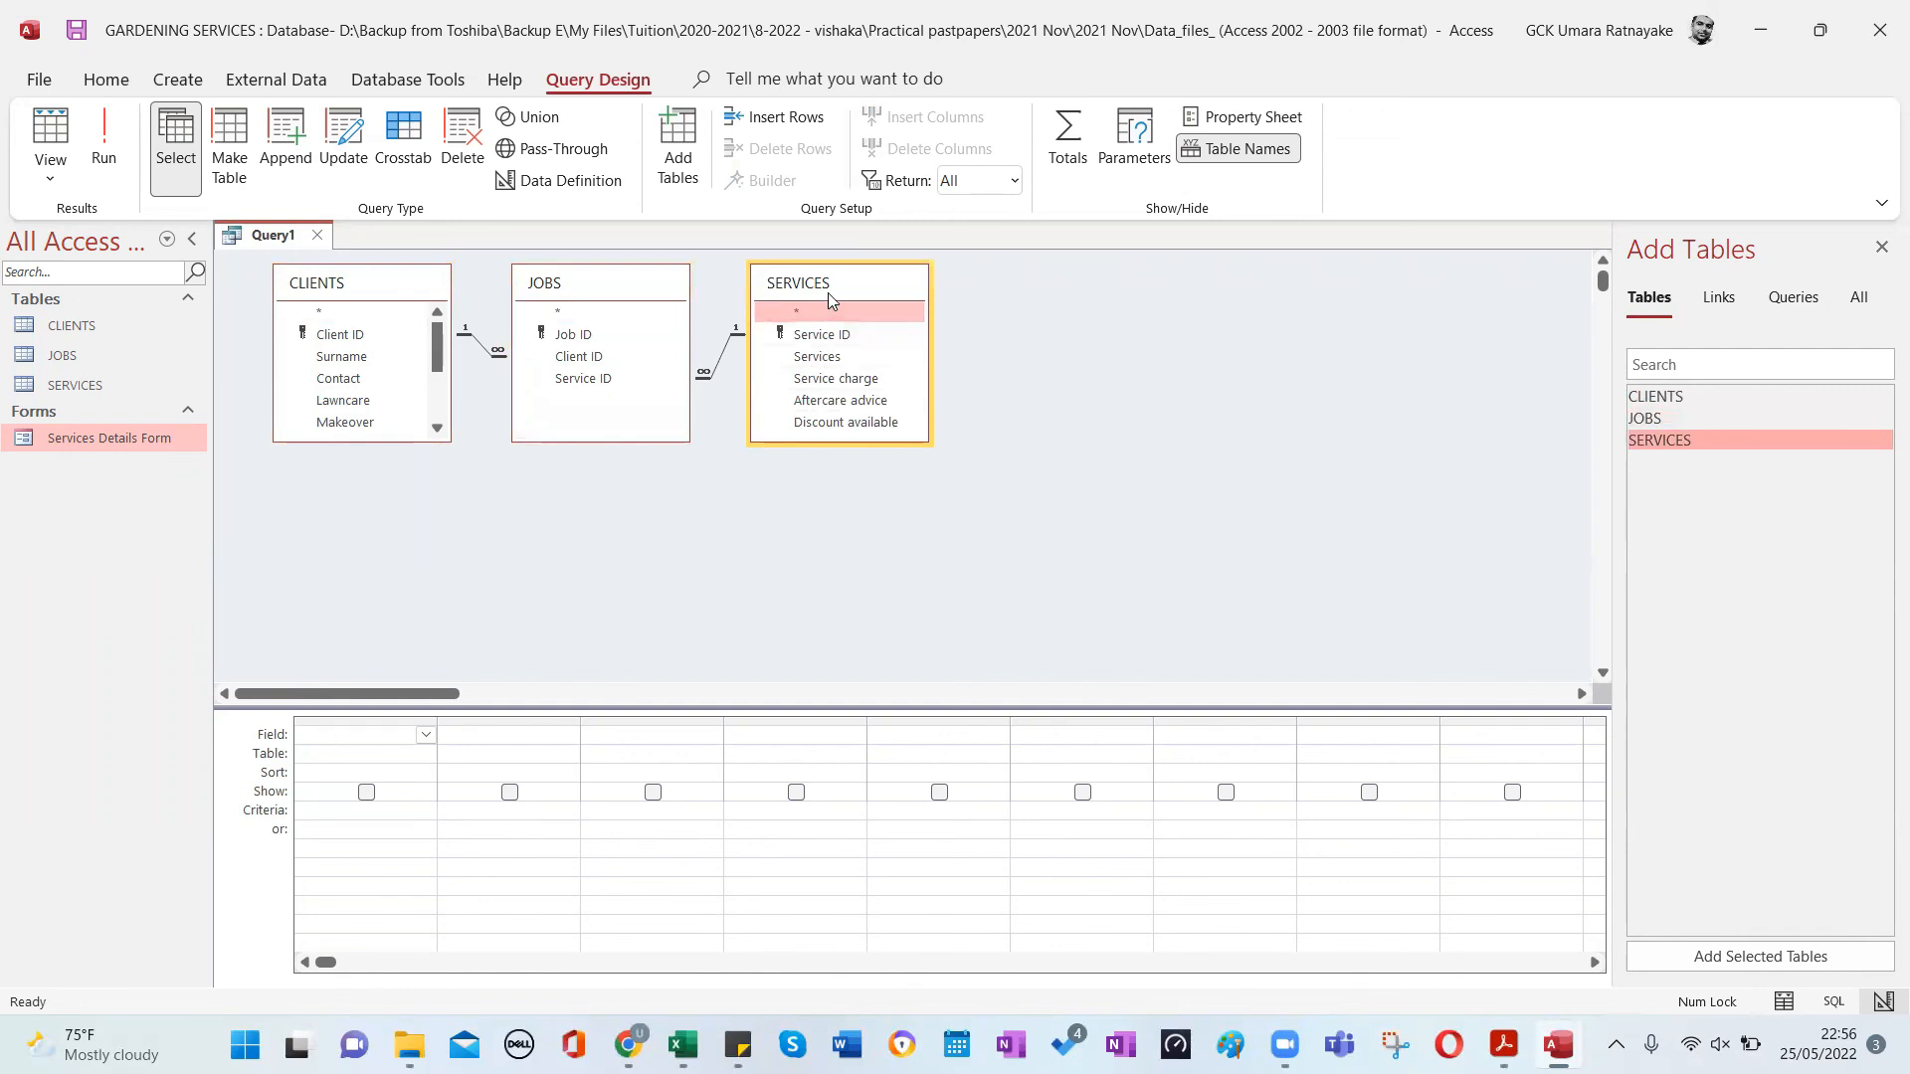
Close the table list and rearrange the query's tables, spacing out JOBS and SERVICES and enlarging SERVICES and CLIENTS to show all fields.
{"action": "left_click_drag", "start_coordinate": [829, 301], "coordinate": [937, 358]}
{"action": "left_click", "coordinate": [1881, 247]}
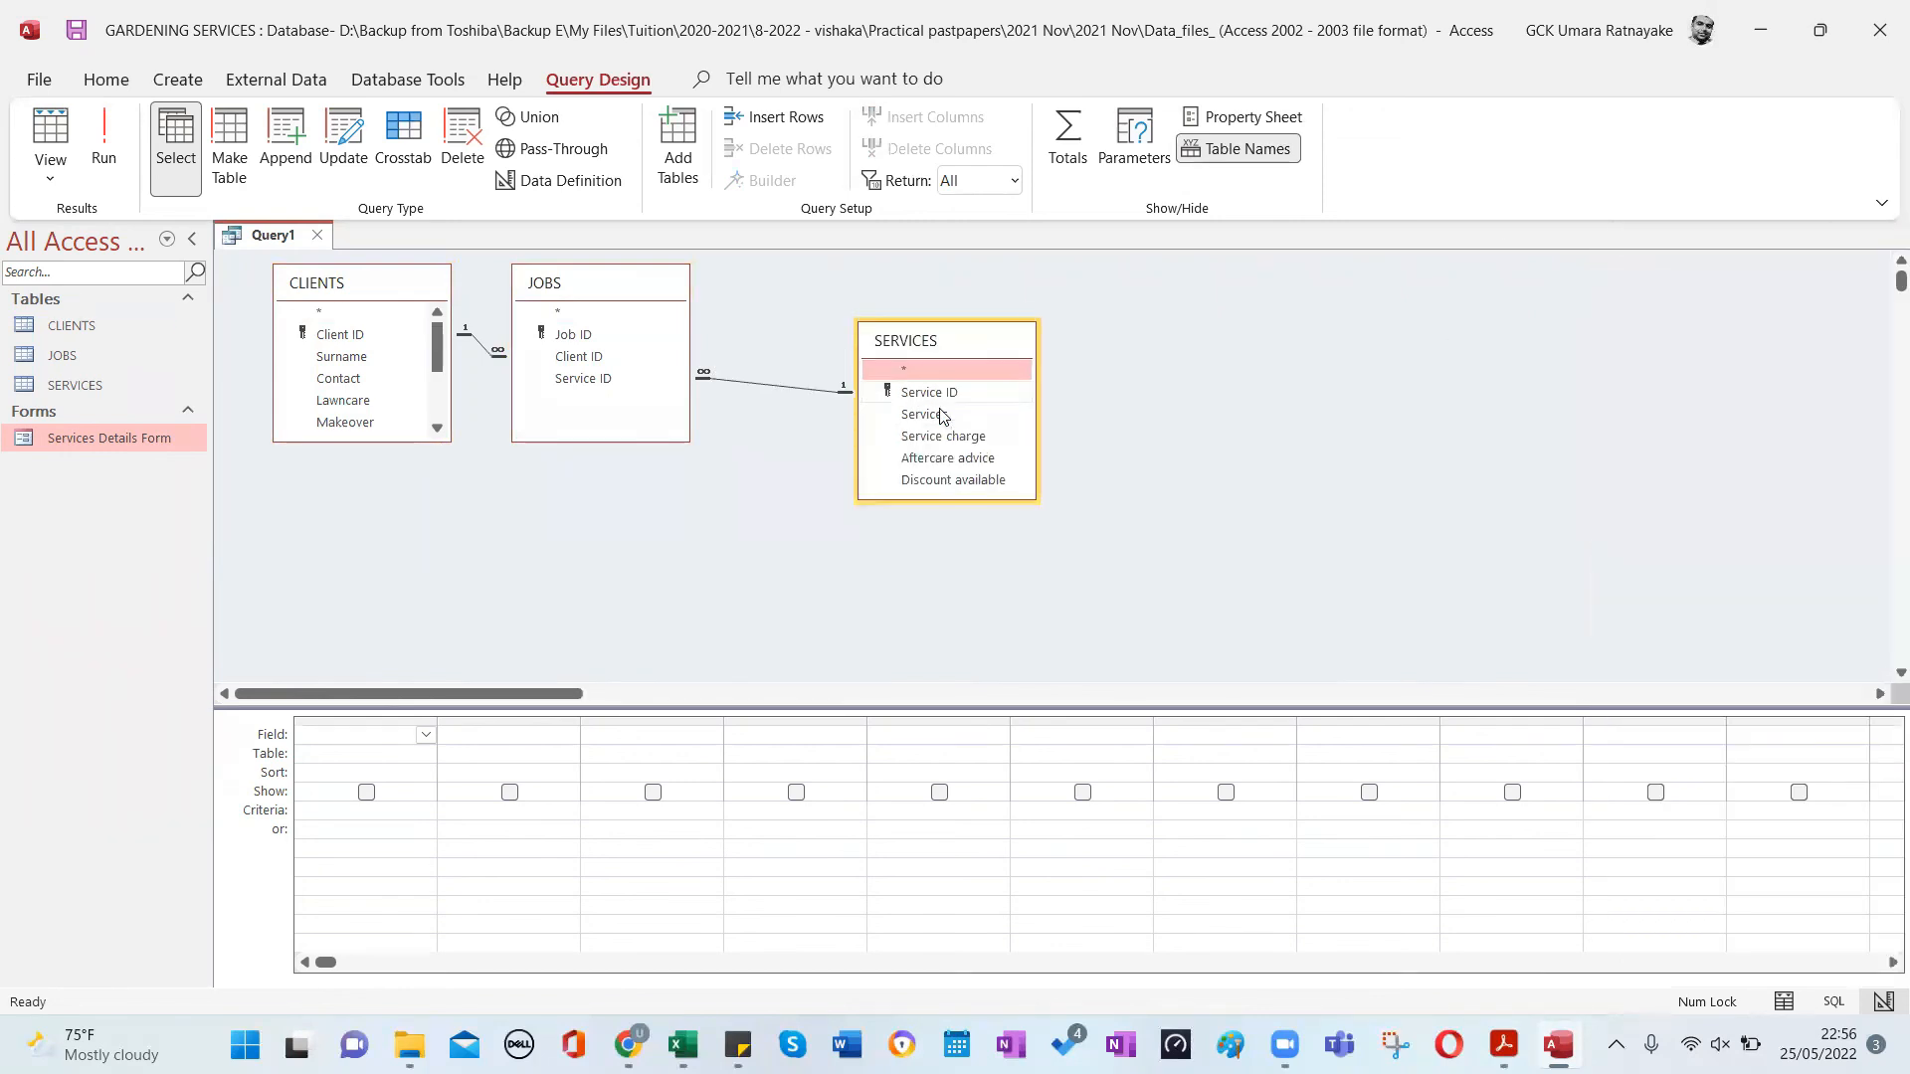
{"action": "left_click_drag", "start_coordinate": [1031, 499], "coordinate": [1071, 604]}
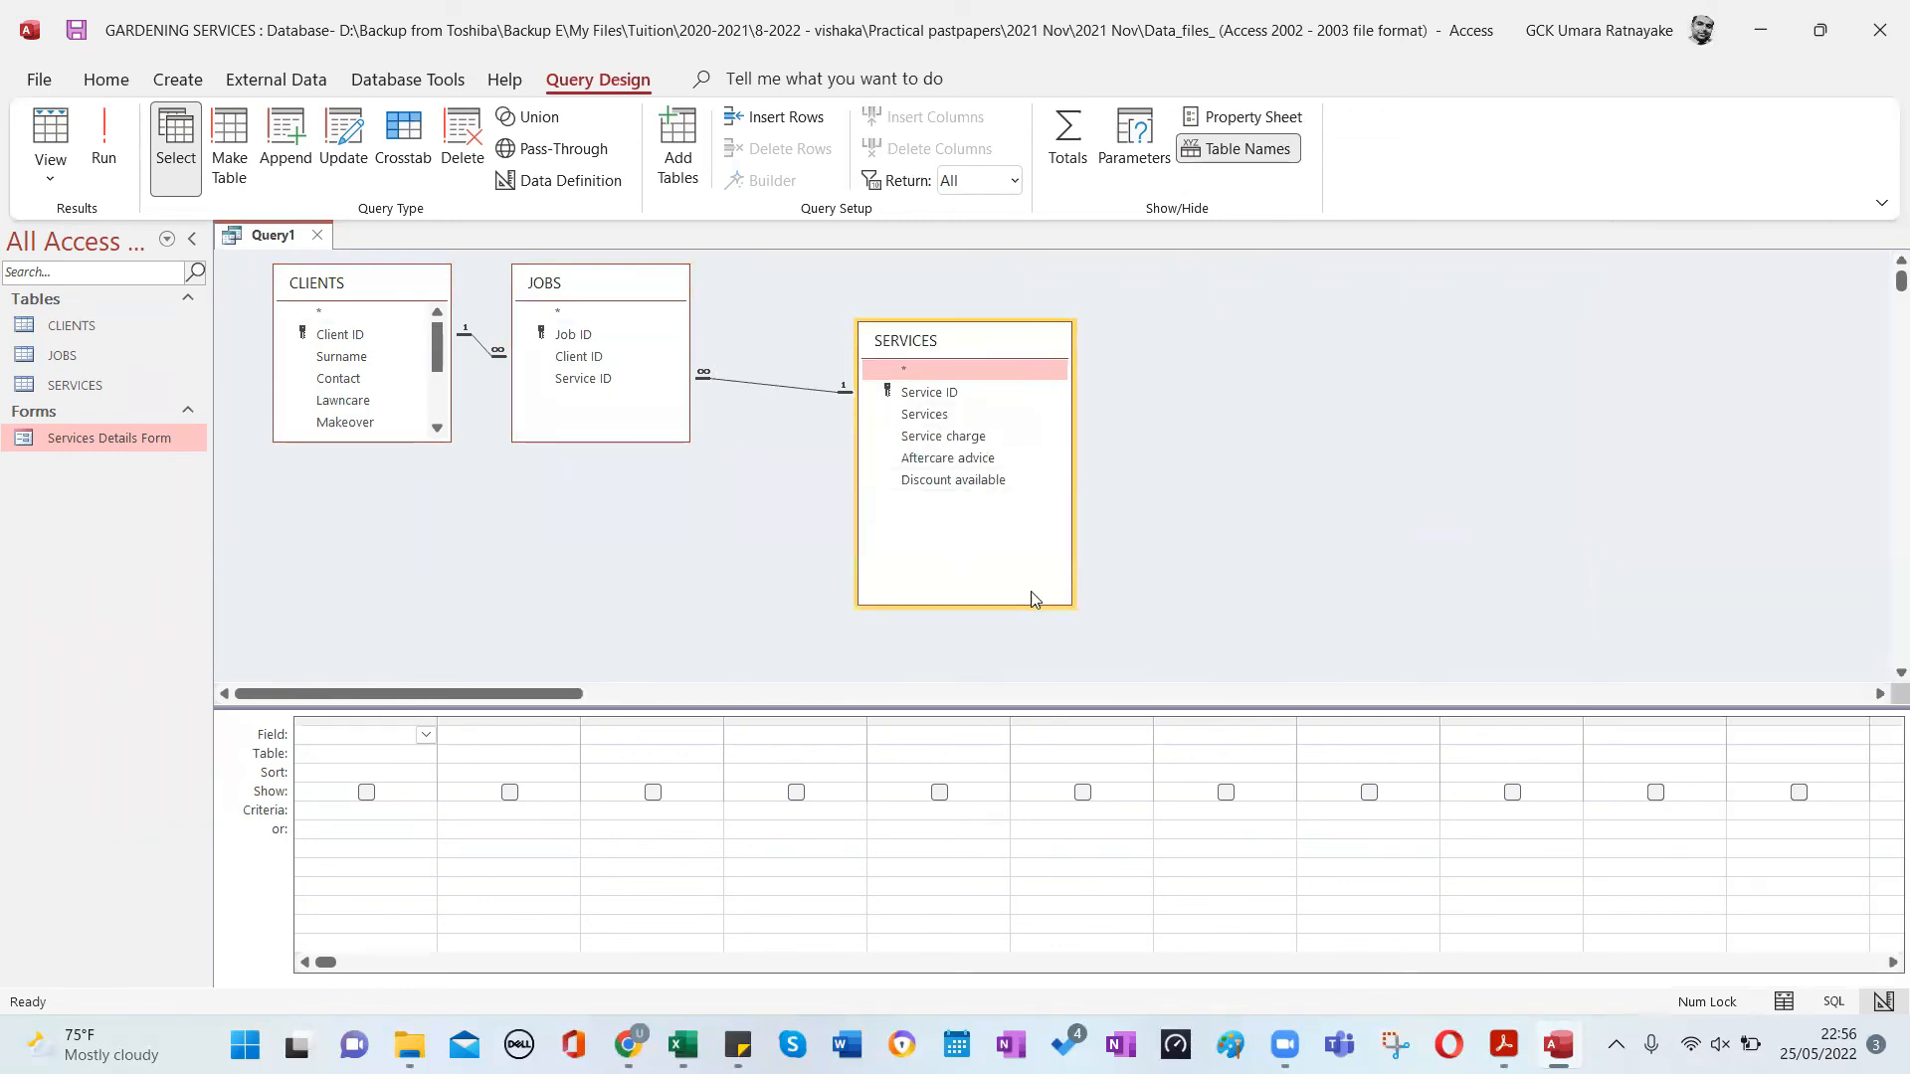
{"action": "left_click", "coordinate": [439, 436]}
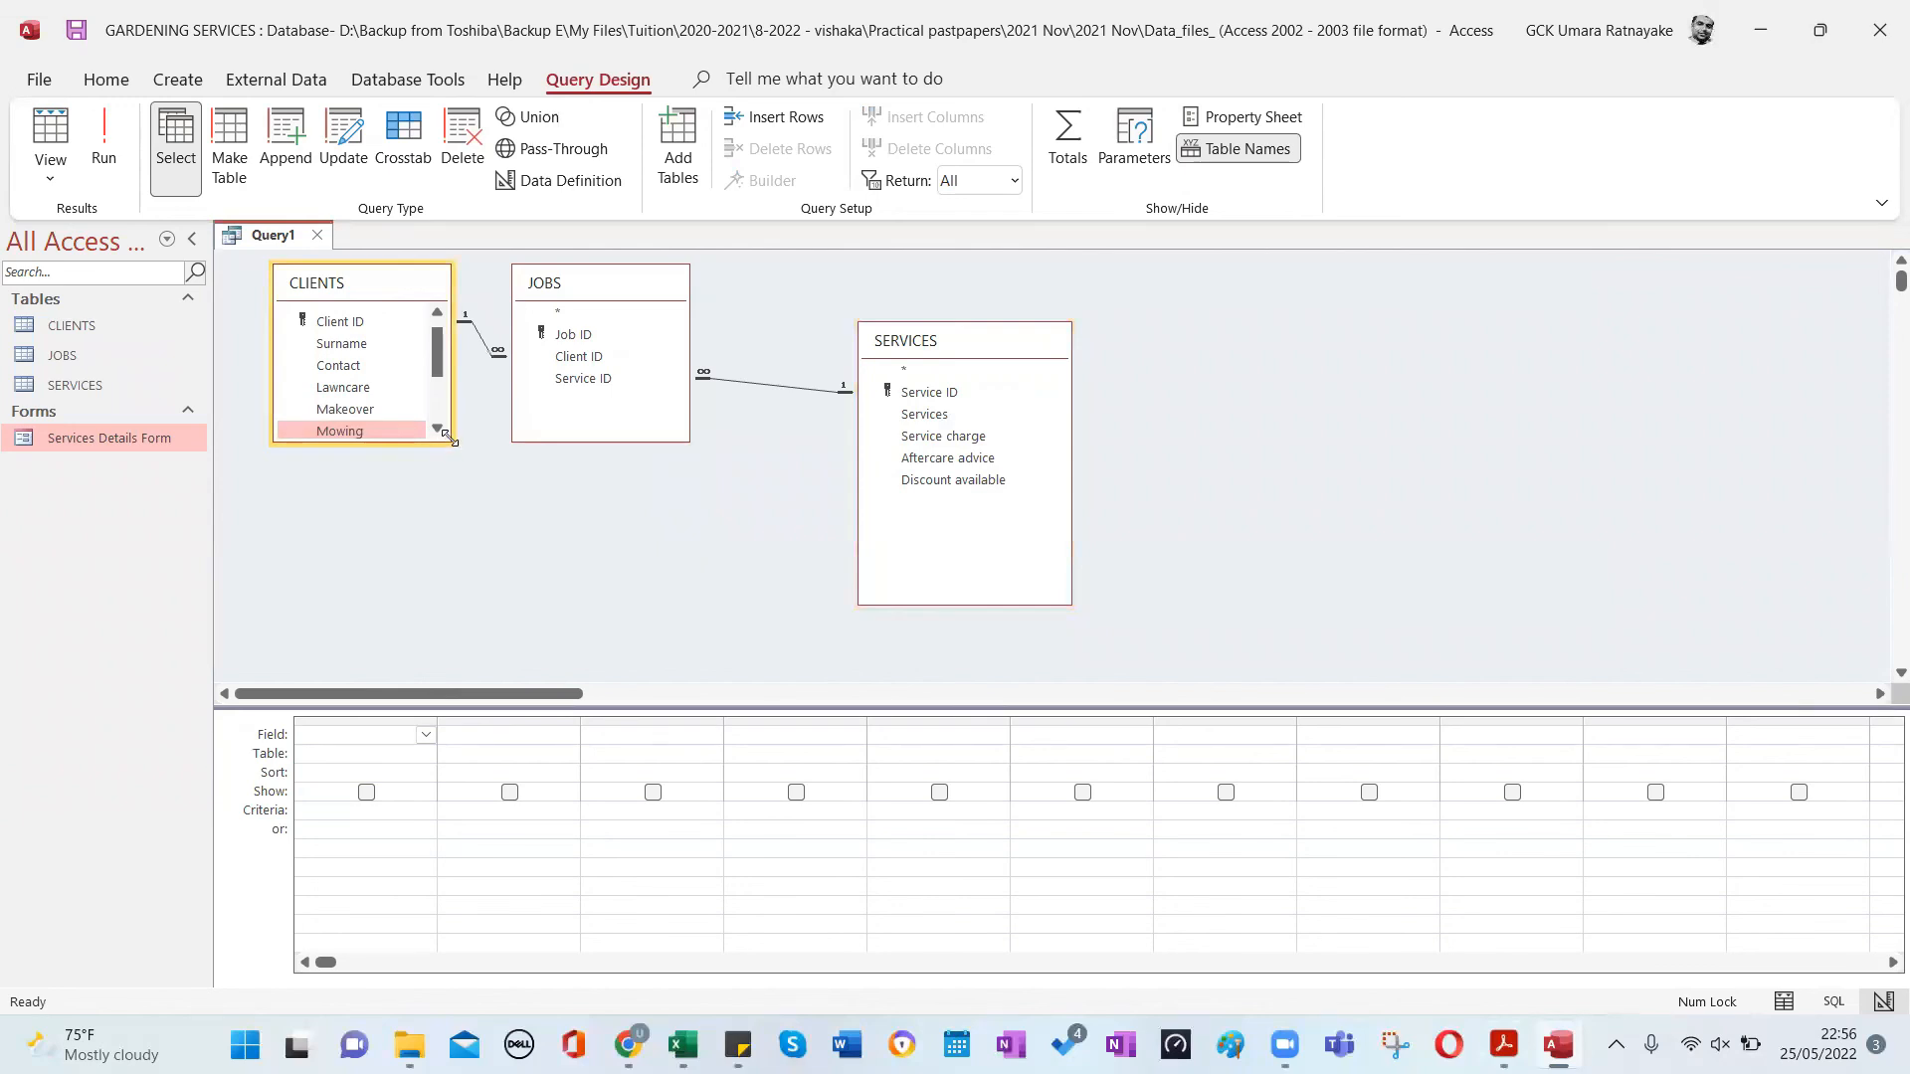
{"action": "left_click_drag", "start_coordinate": [449, 440], "coordinate": [496, 593]}
{"action": "left_click_drag", "start_coordinate": [575, 291], "coordinate": [667, 320]}
Following the exam paper's field order, add Job ID and Client ID from JOBS and Service ID from SERVICES to the query.
{"action": "key", "text": "alt+Tab"}
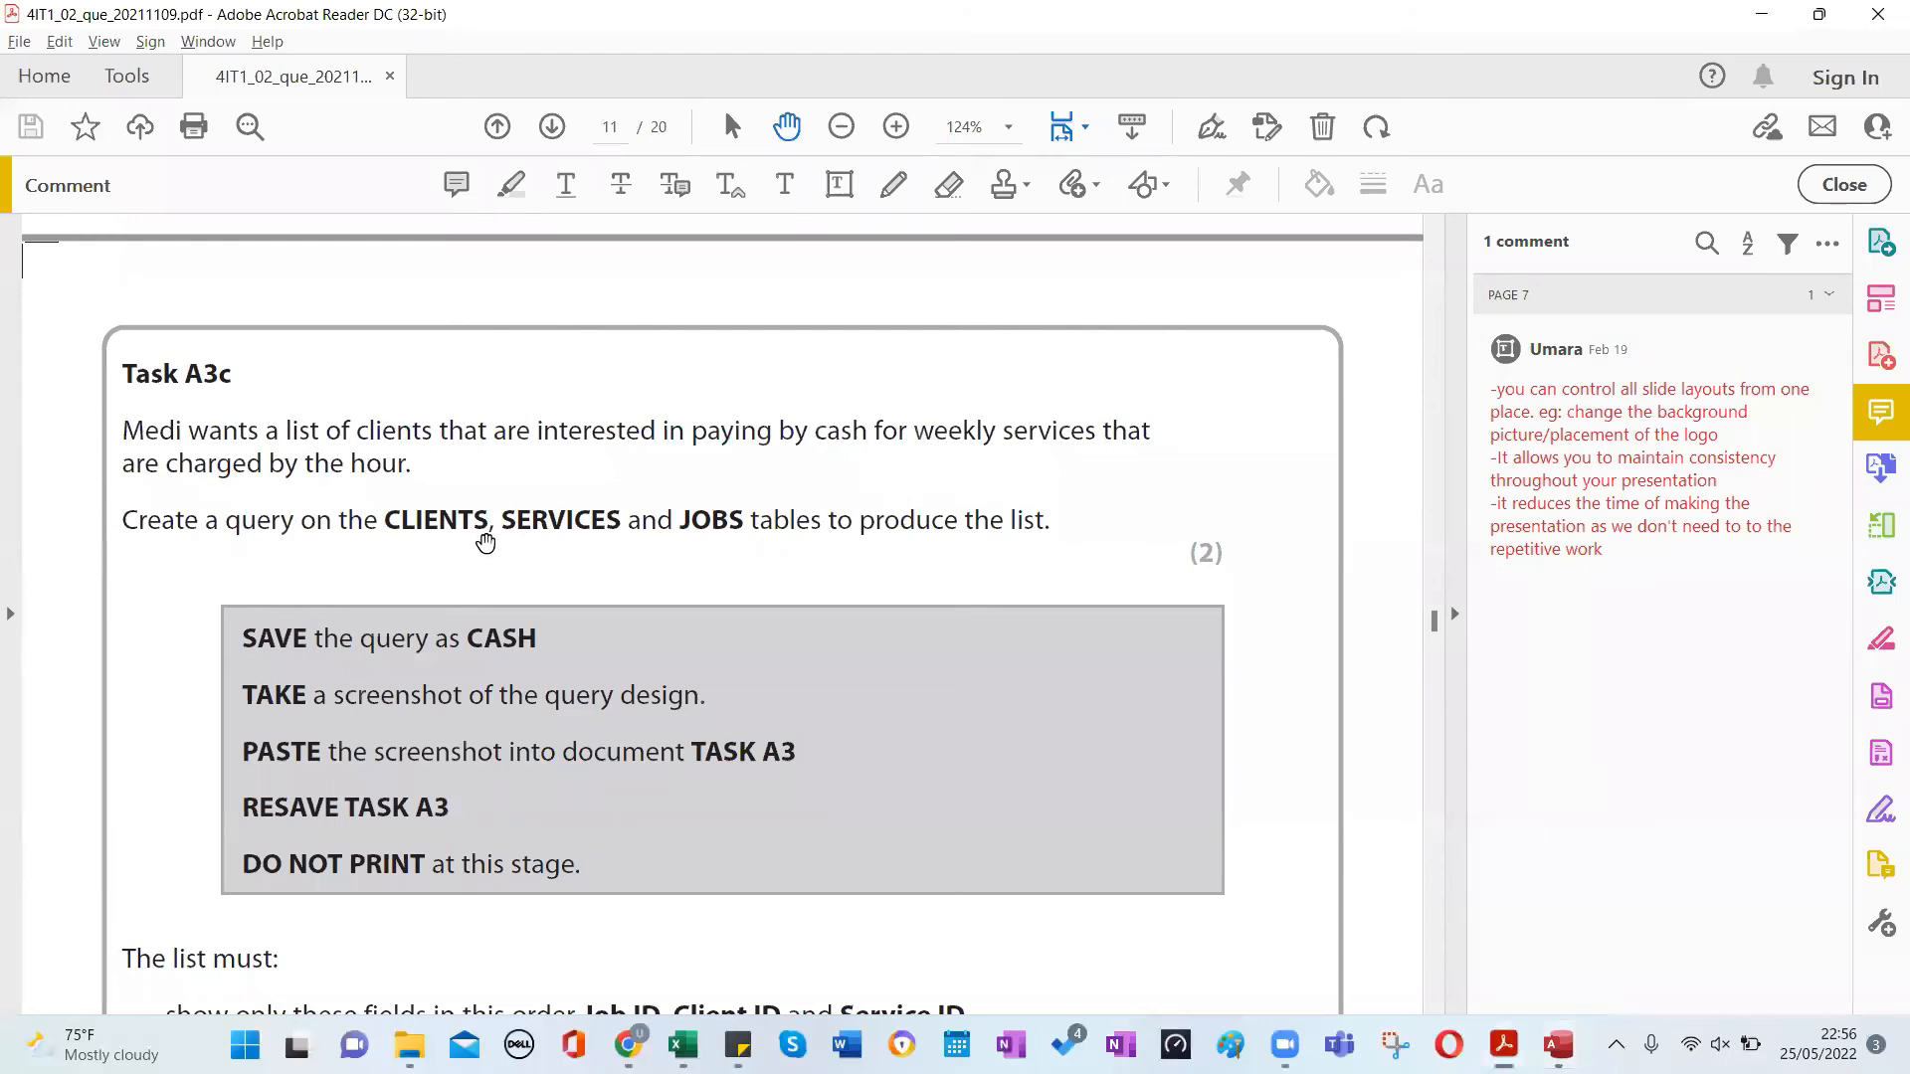
{"action": "scroll", "coordinate": [308, 509], "scroll_direction": "down", "scroll_amount": 1}
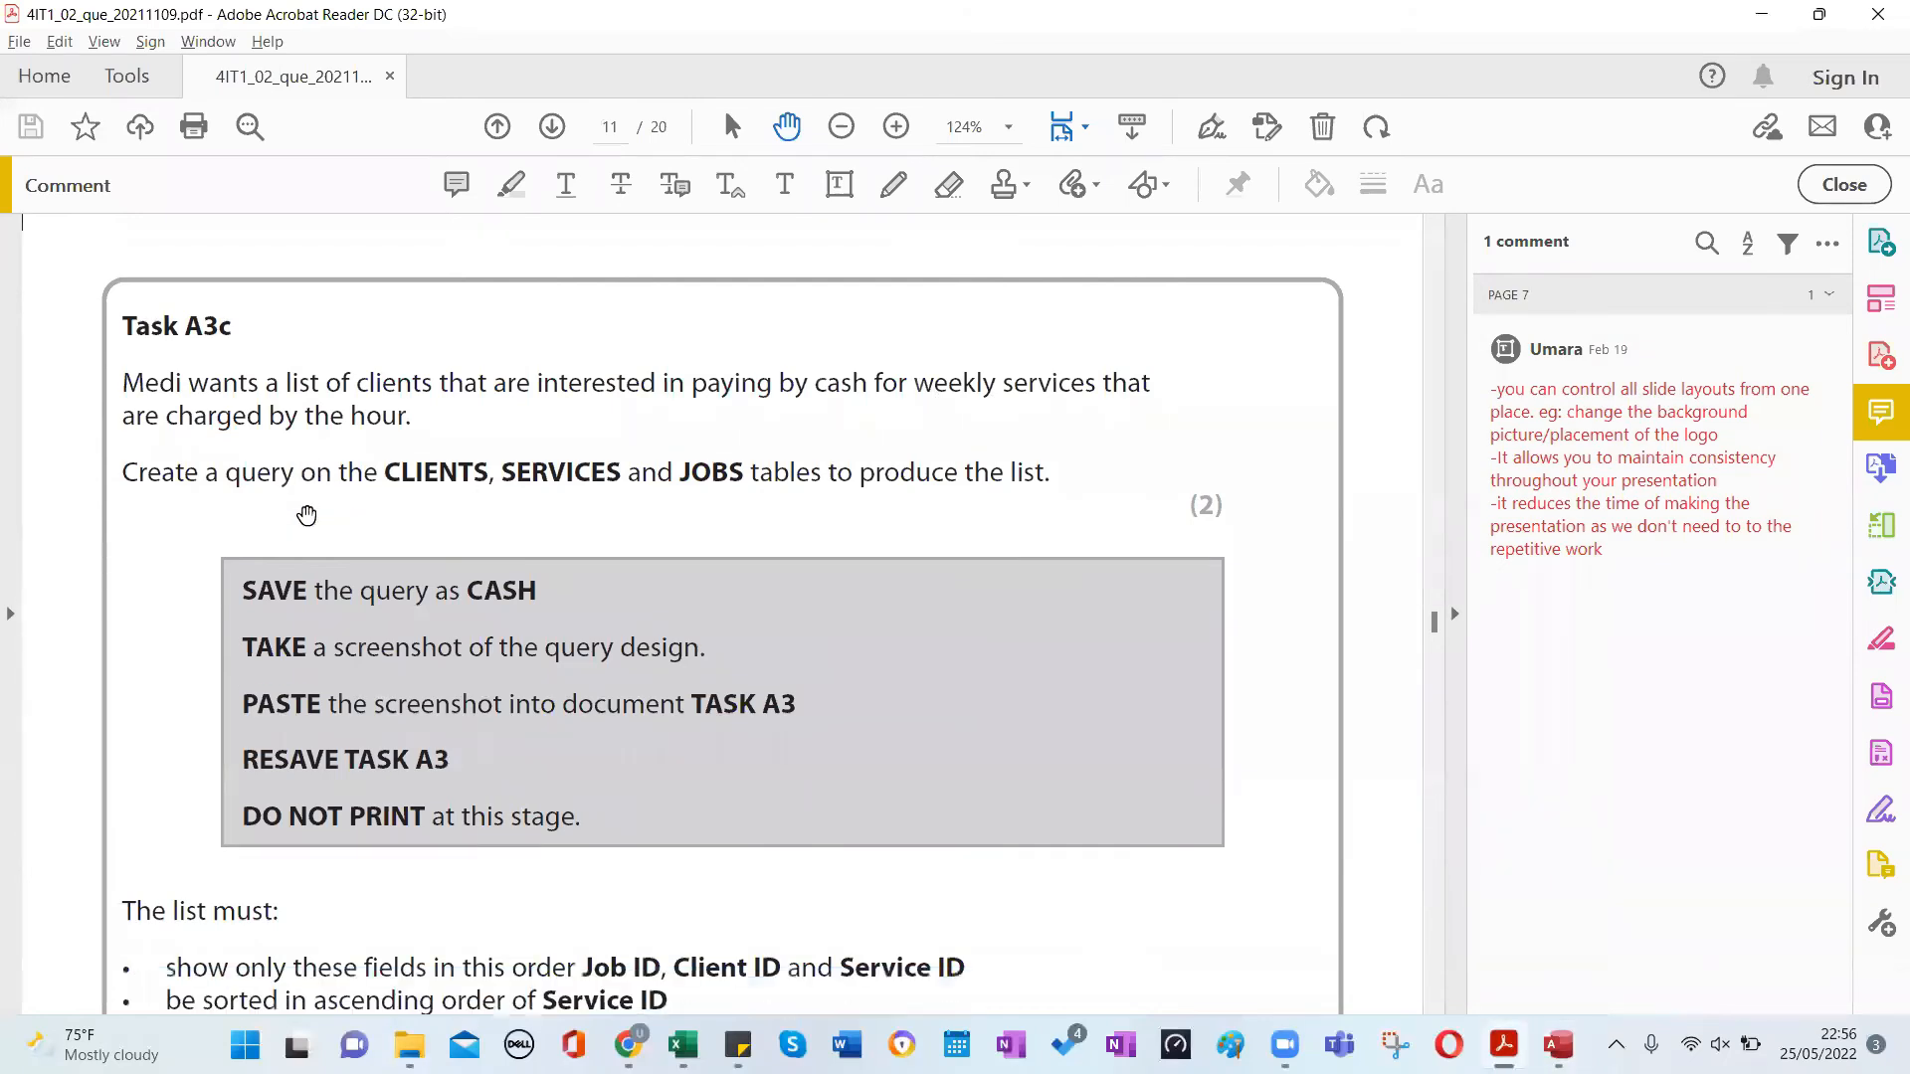
{"action": "scroll", "coordinate": [306, 516], "scroll_direction": "down", "scroll_amount": 6}
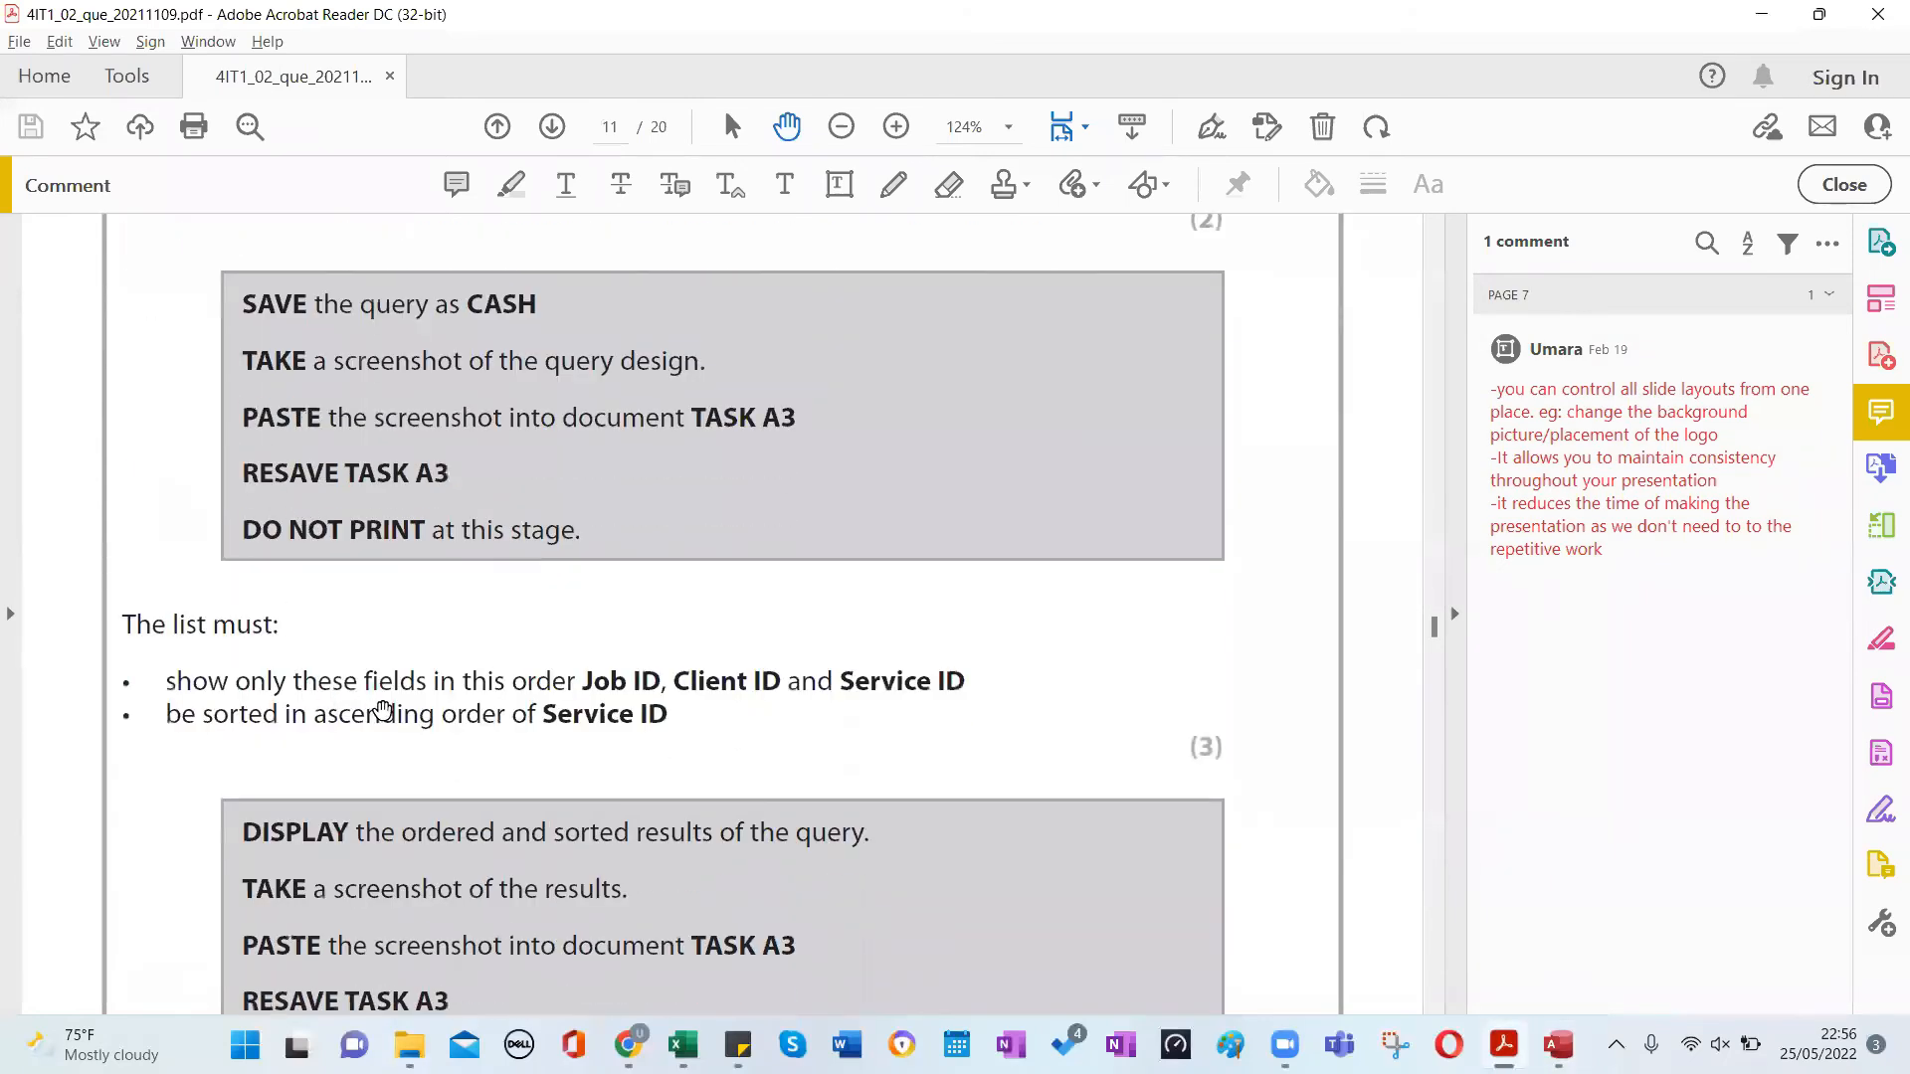
{"action": "key", "text": "alt+Tab"}
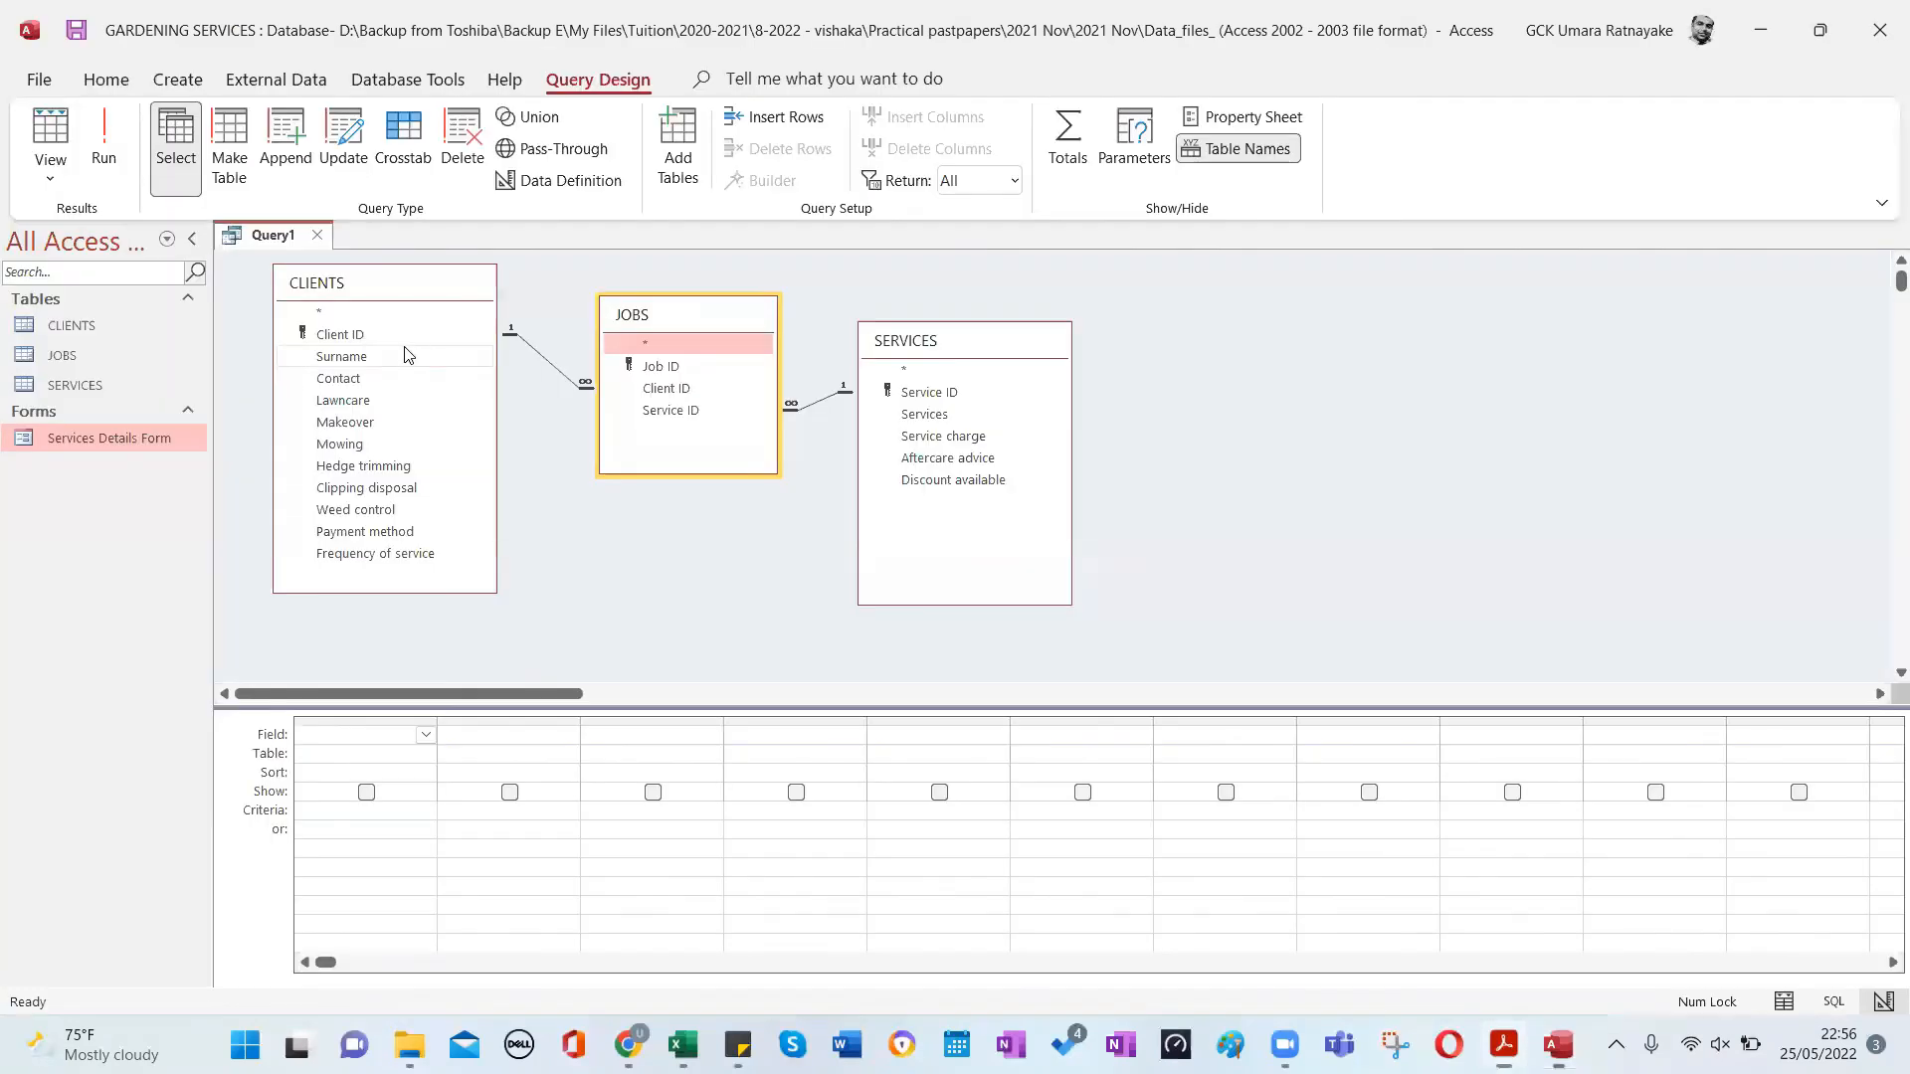
{"action": "left_click", "coordinate": [656, 370]}
{"action": "double_click", "coordinate": [655, 368]}
{"action": "key", "text": "alt+Tab"}
{"action": "key", "text": "alt+Tab"}
{"action": "double_click", "coordinate": [696, 389]}
{"action": "key", "text": "alt+Tab"}
{"action": "key", "text": "alt+Tab"}
{"action": "double_click", "coordinate": [920, 394]}
Check the required sort order in the exam paper, and sort the query's Service ID field in ascending order.
{"action": "key", "text": "alt+Tab"}
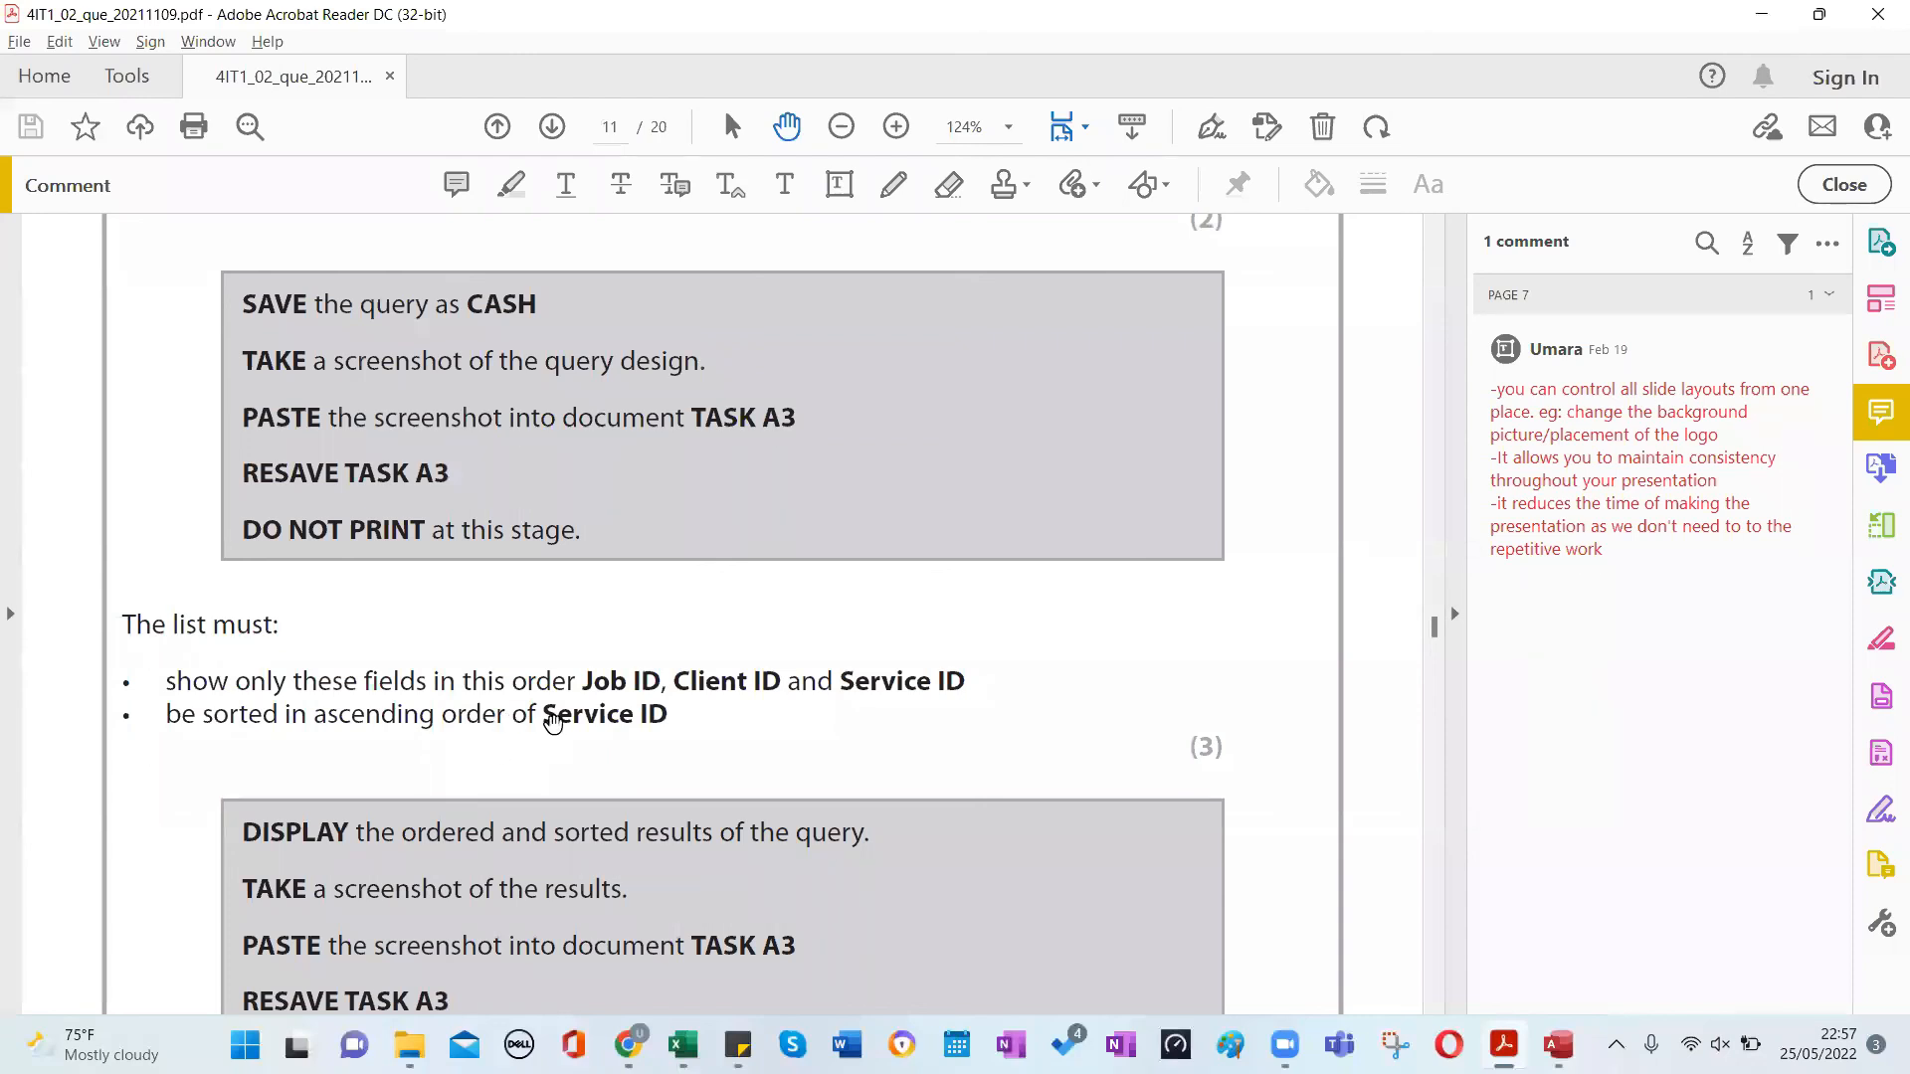
{"action": "key", "text": "alt+Tab"}
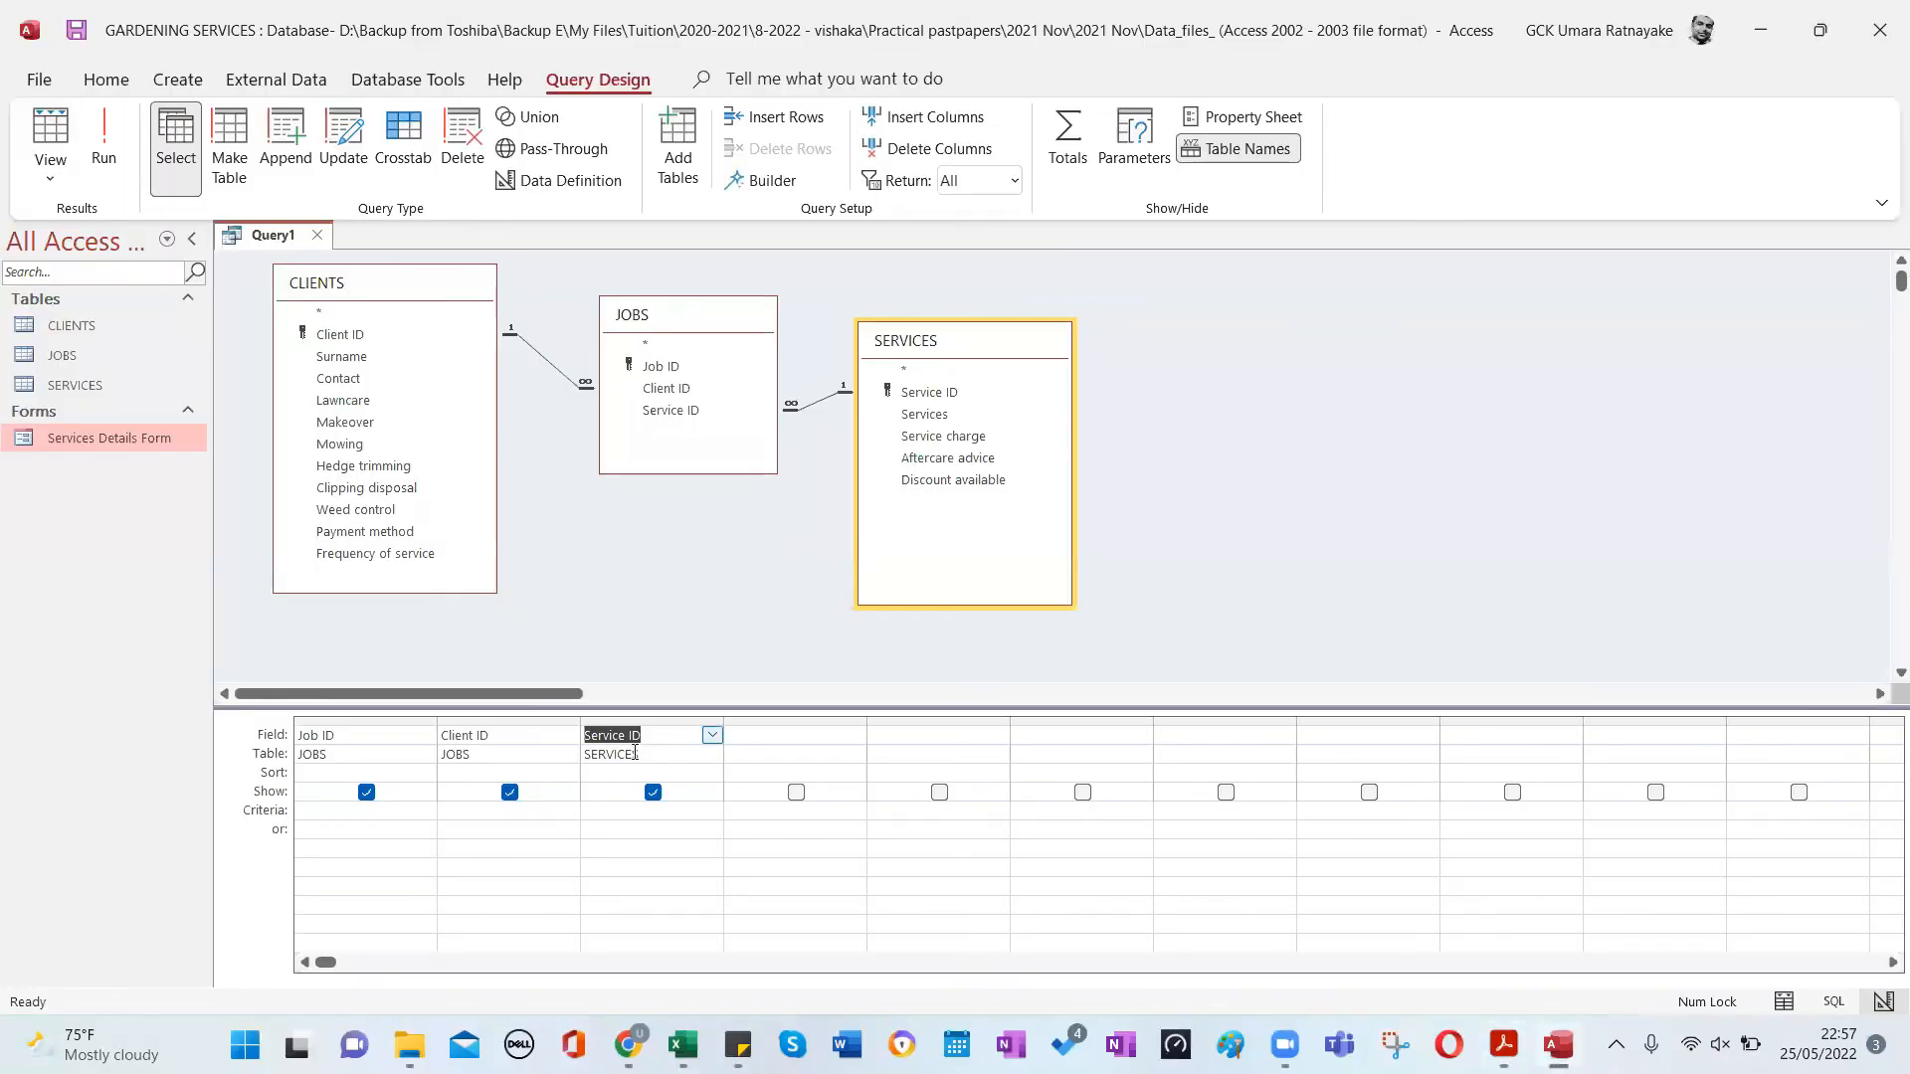
{"action": "left_click", "coordinate": [681, 771]}
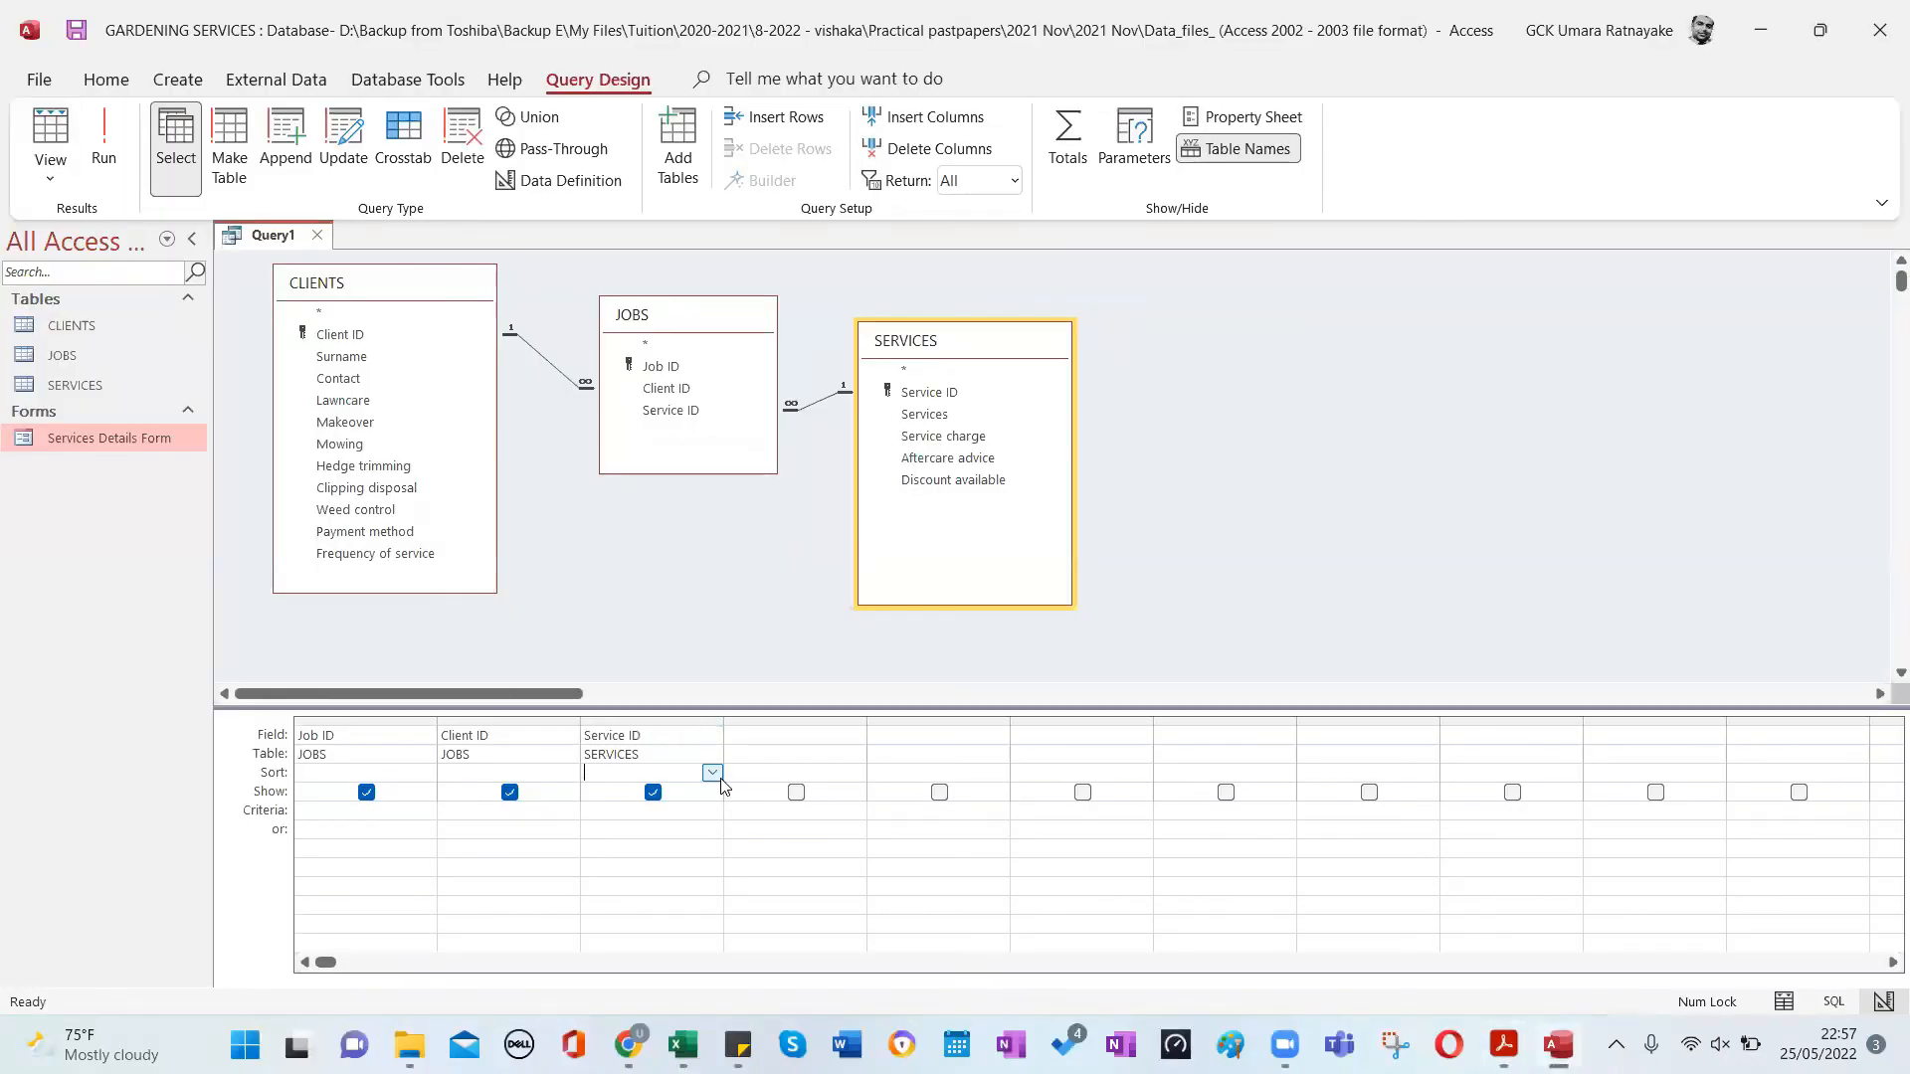
{"action": "left_click", "coordinate": [715, 775]}
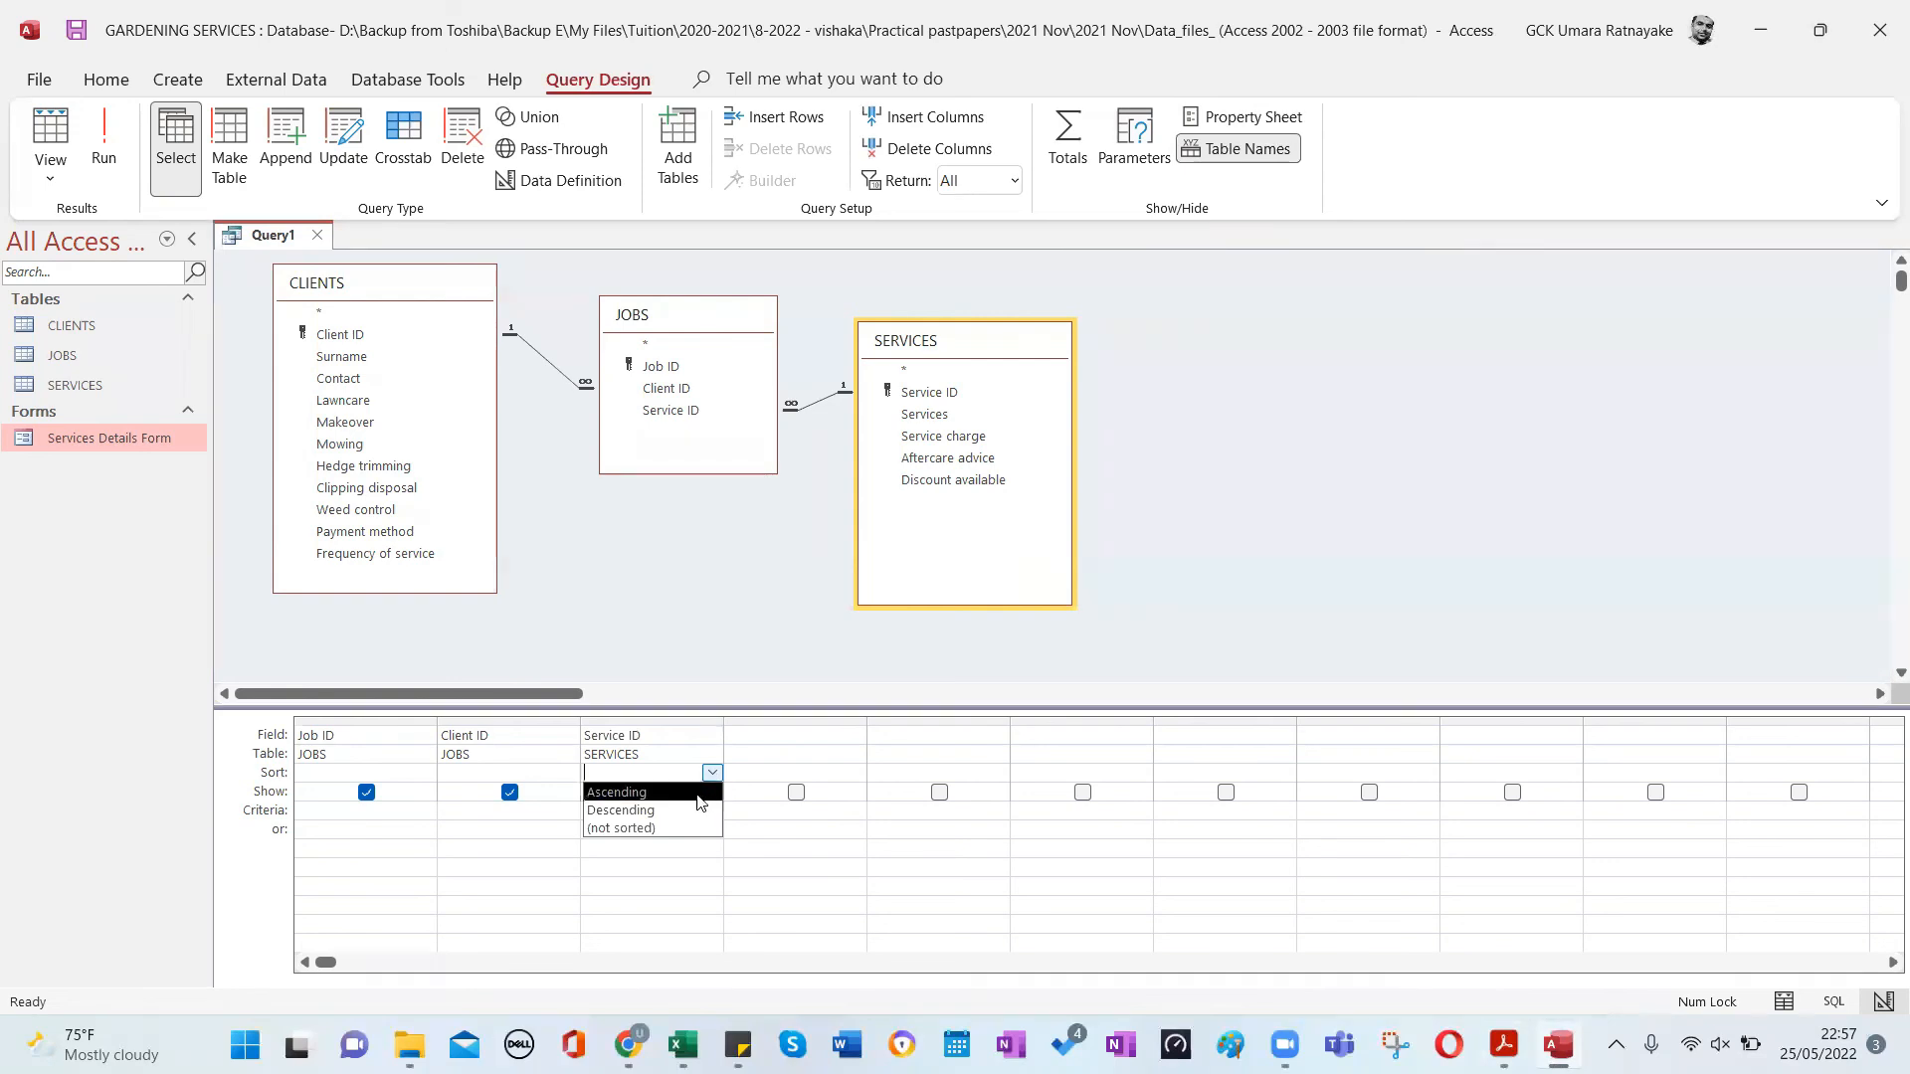
{"action": "left_click", "coordinate": [699, 801]}
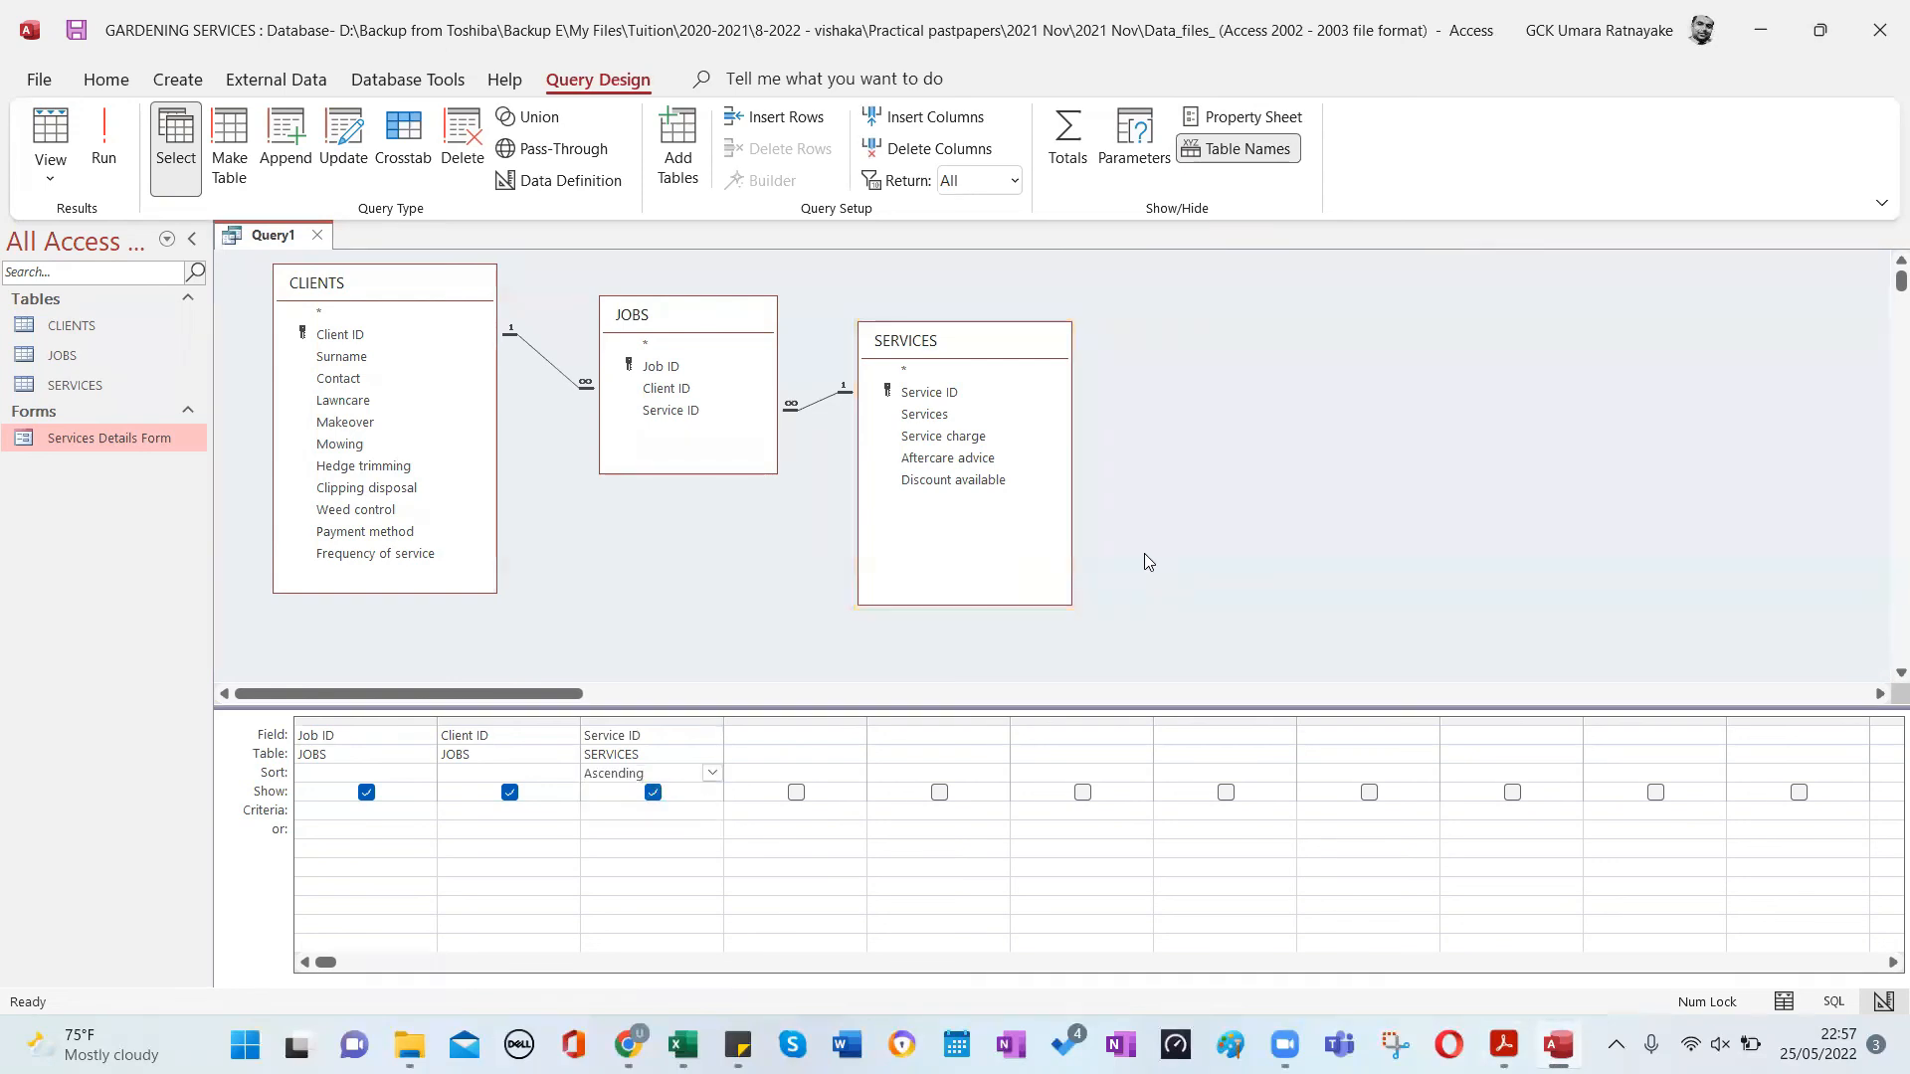
Examine the Task A3c client conditions in the exam paper and the CLIENTS table's records for the fields holding them.
{"action": "key", "text": "alt+Tab"}
{"action": "scroll", "coordinate": [507, 543], "scroll_direction": "down", "scroll_amount": 2}
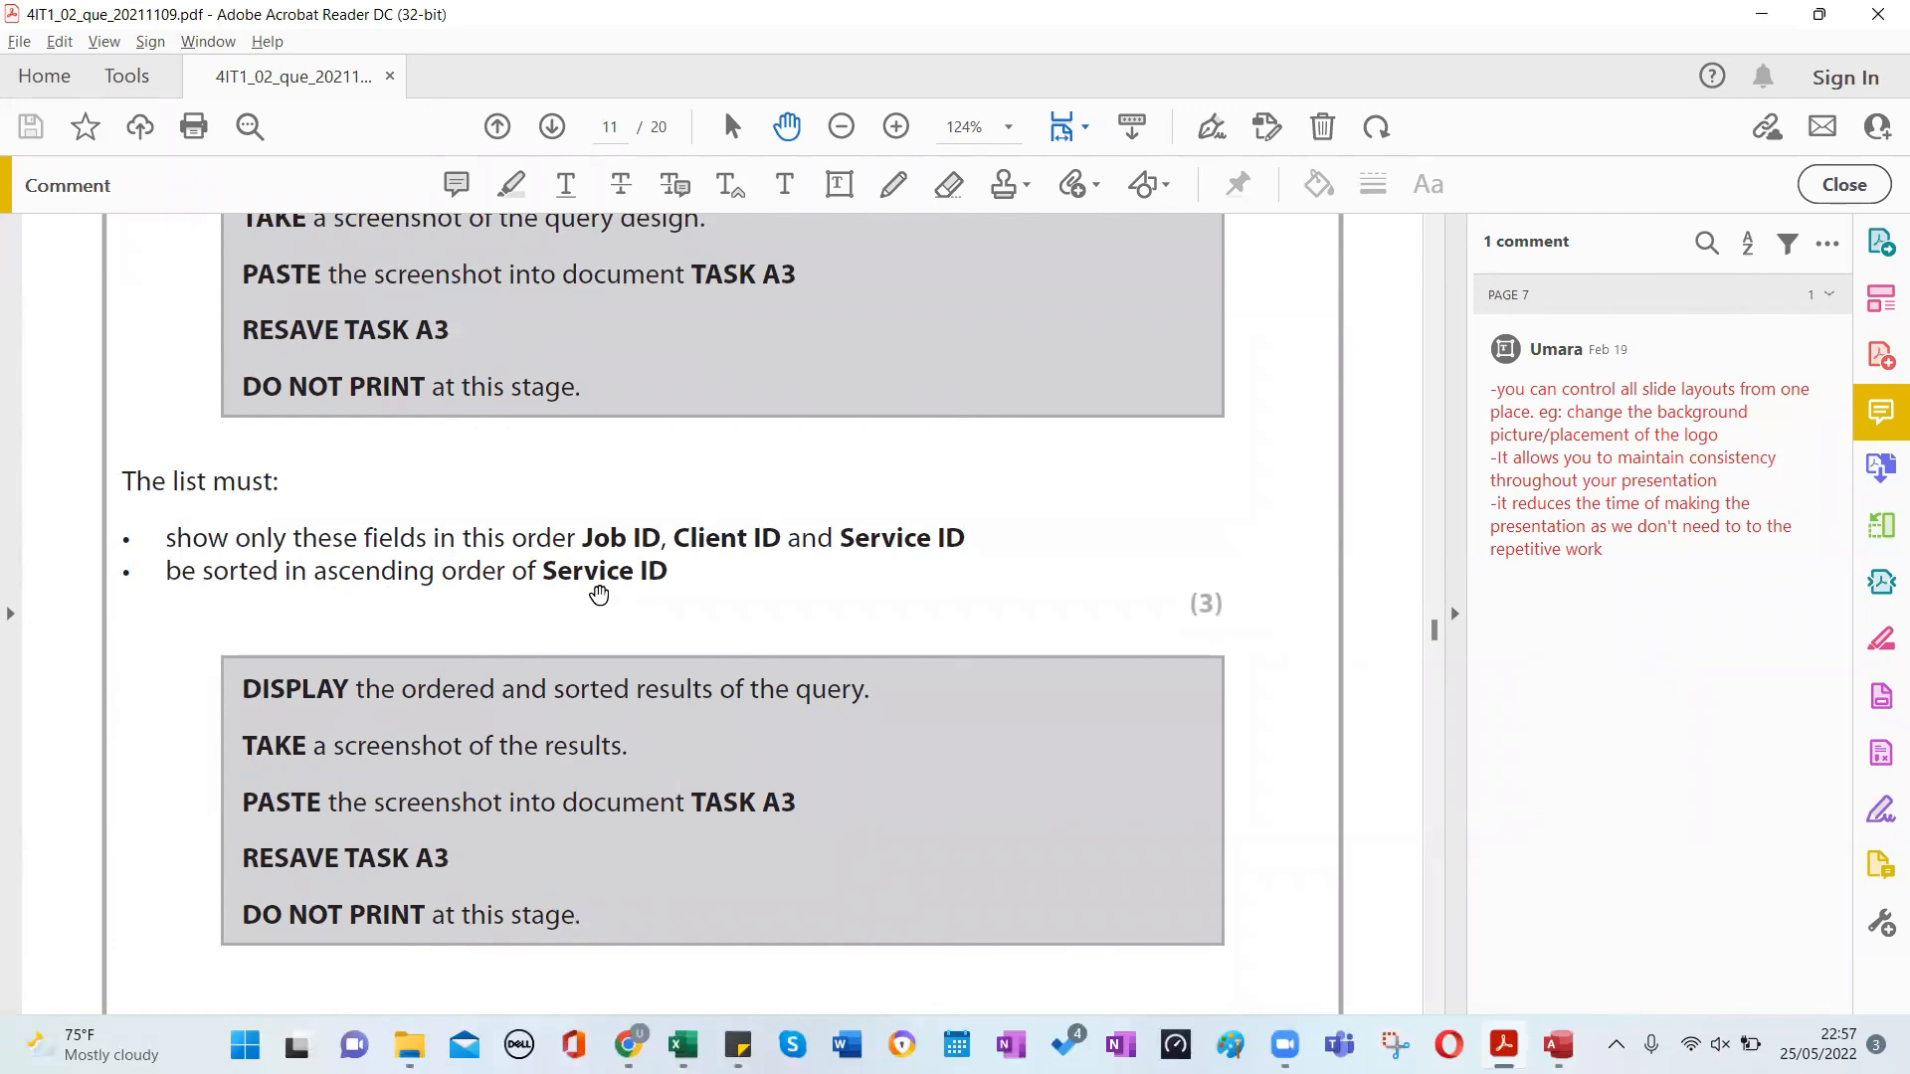
{"action": "key", "text": "alt+Tab"}
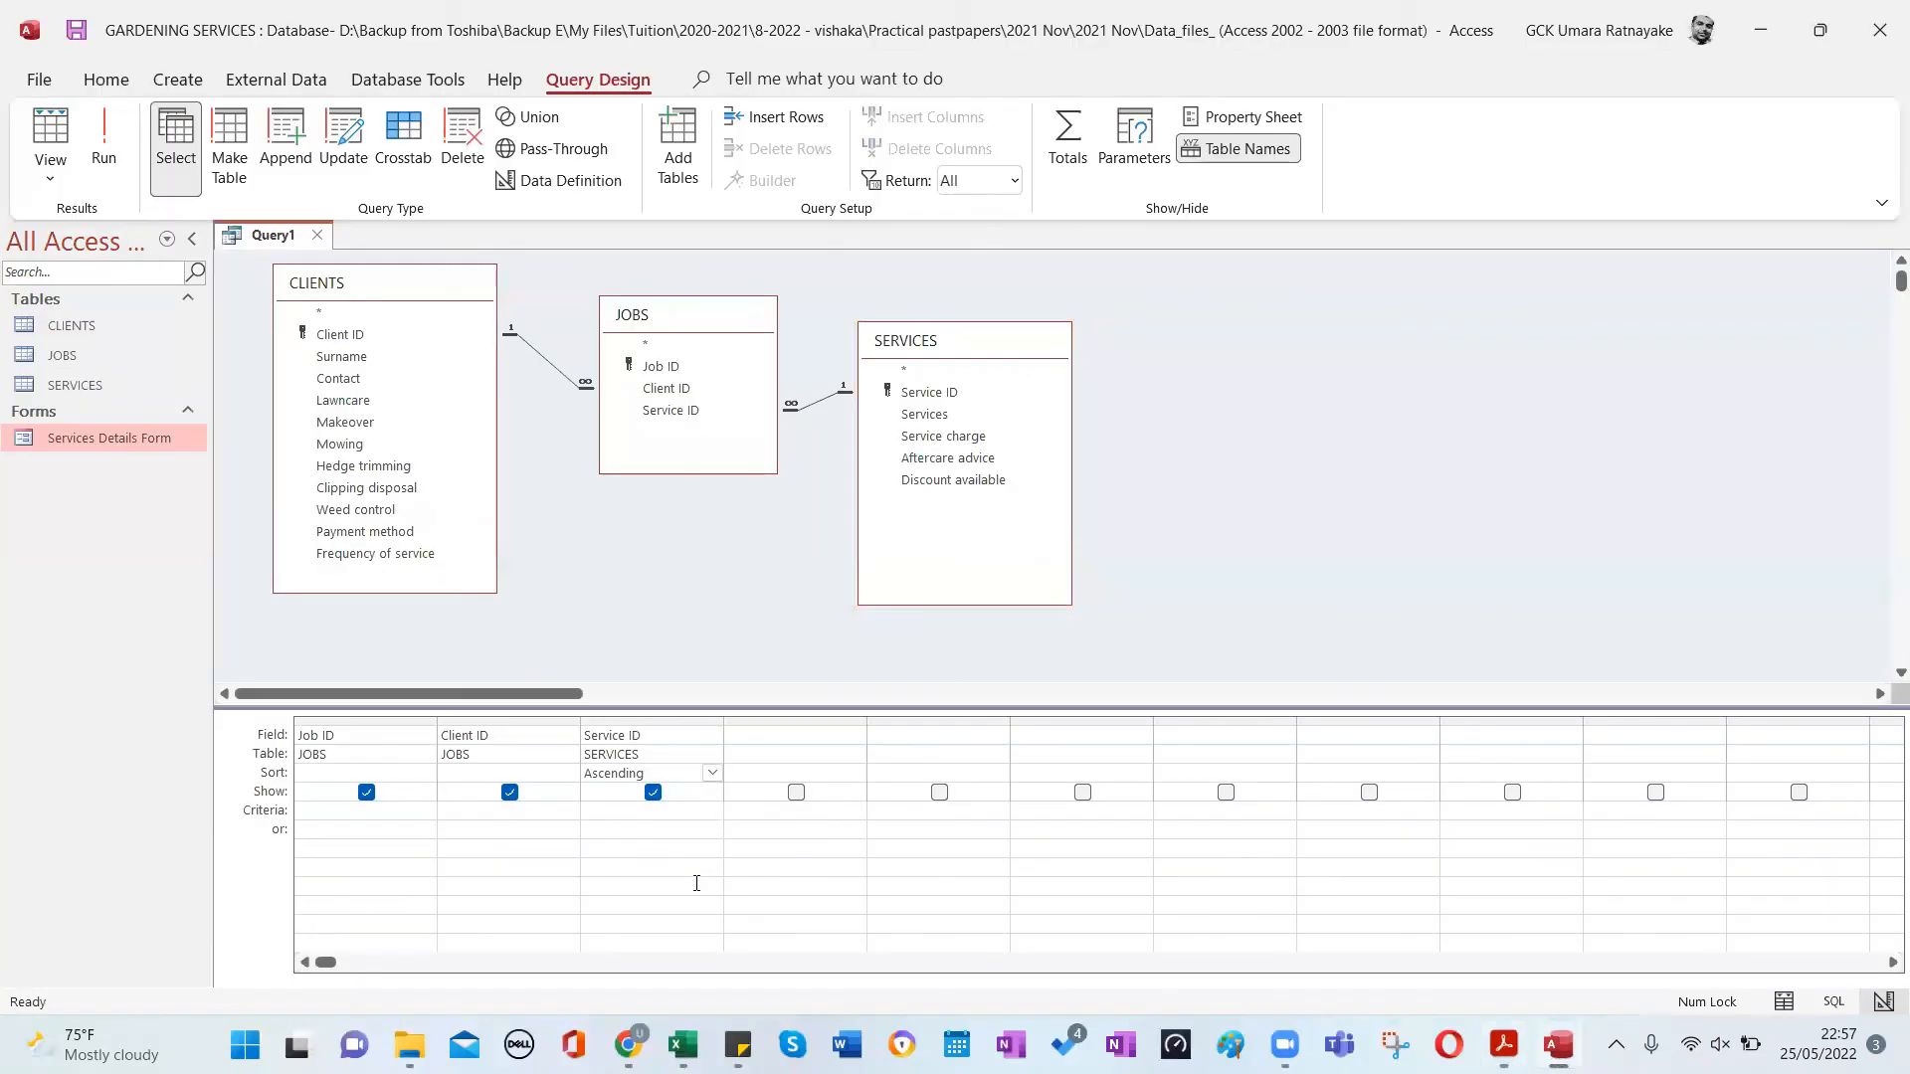
{"action": "key", "text": "alt+Tab"}
{"action": "scroll", "coordinate": [623, 642], "scroll_direction": "down", "scroll_amount": 2}
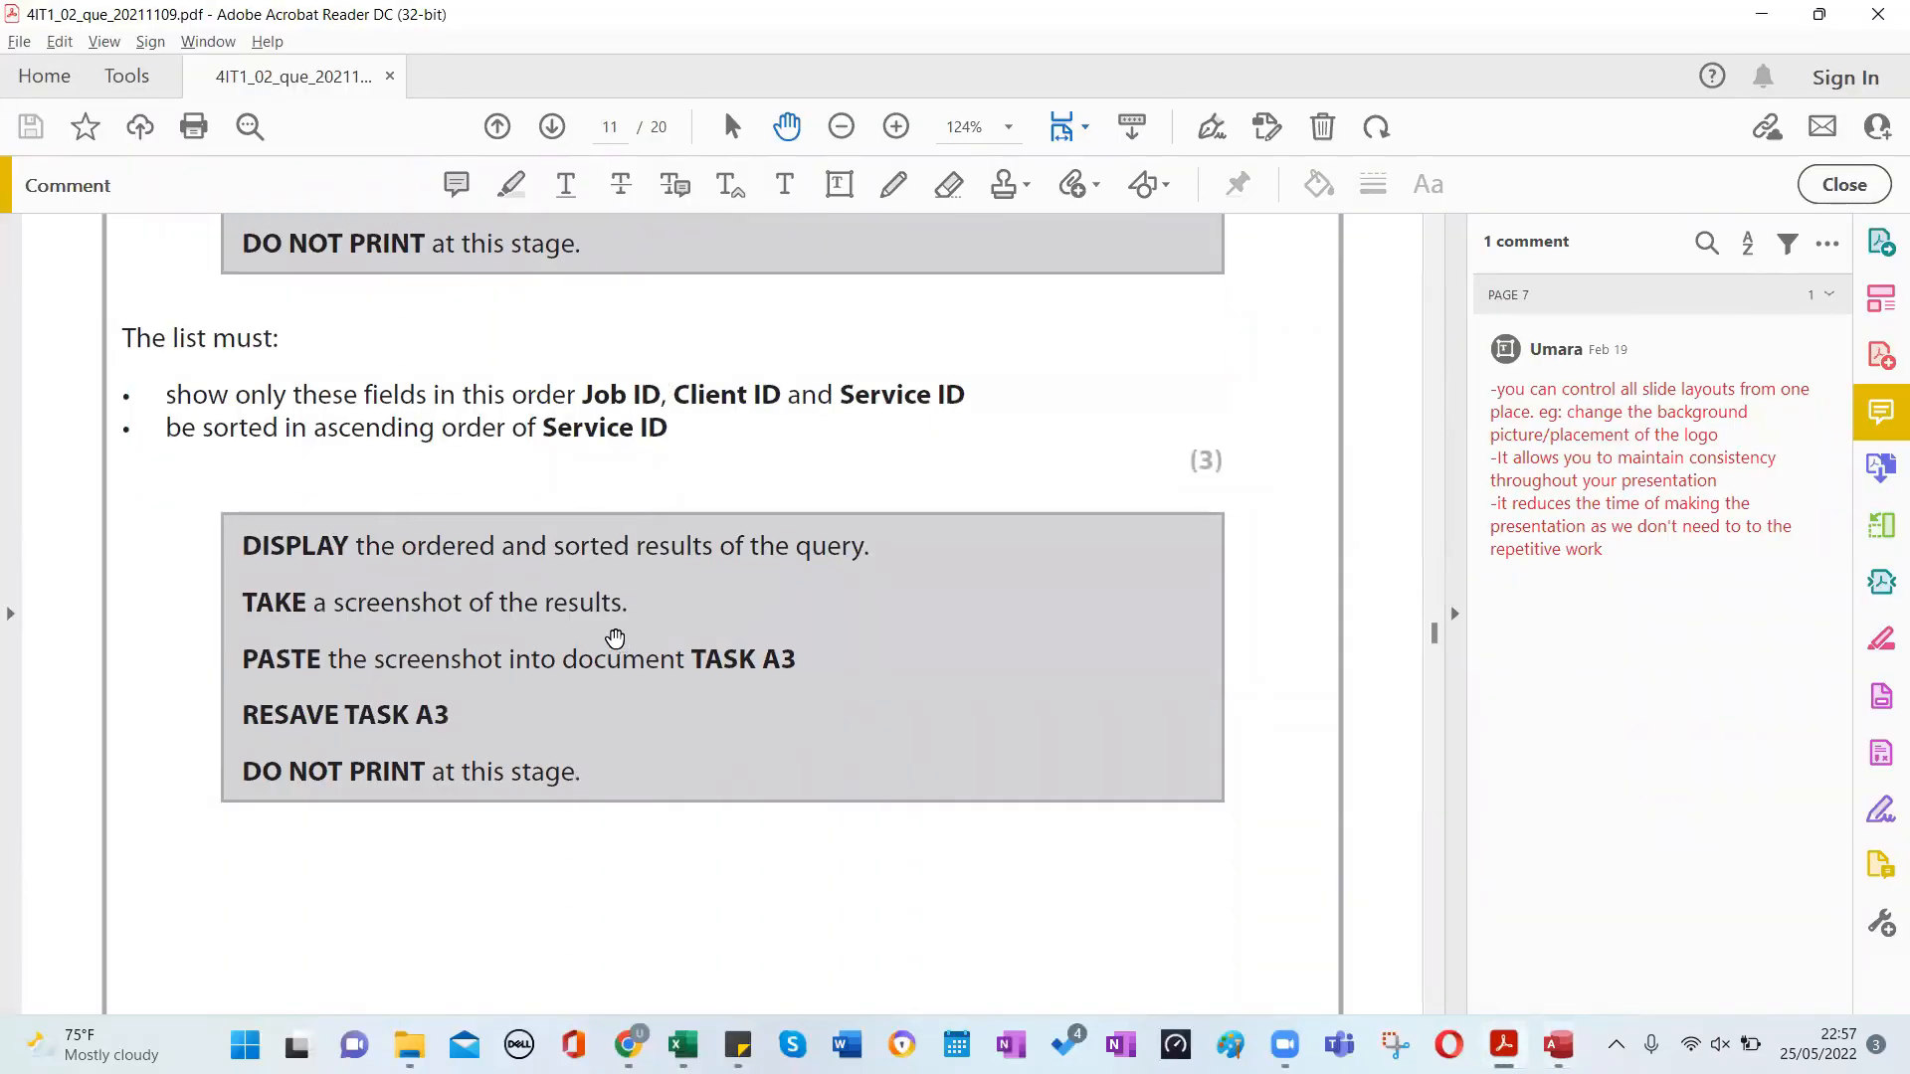
{"action": "scroll", "coordinate": [615, 638], "scroll_direction": "up", "scroll_amount": 6}
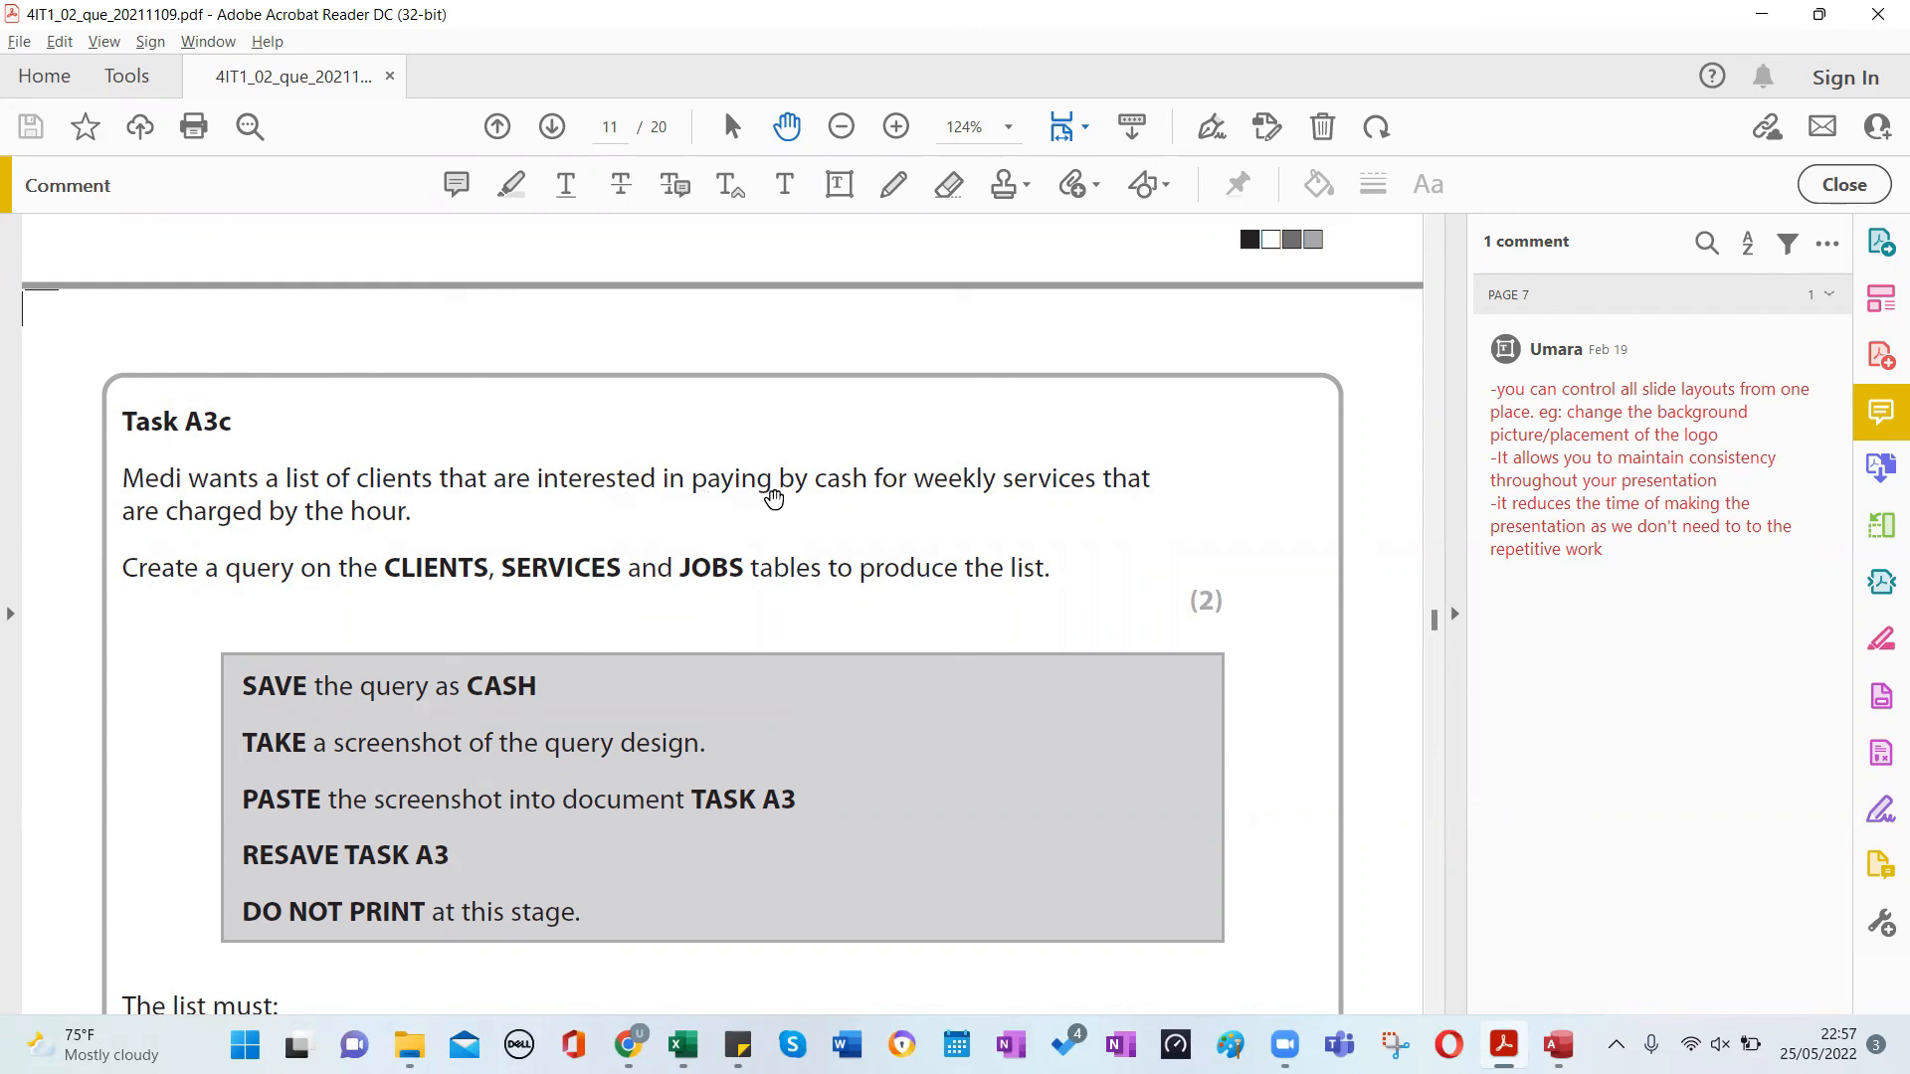
{"action": "key", "text": "alt+Tab"}
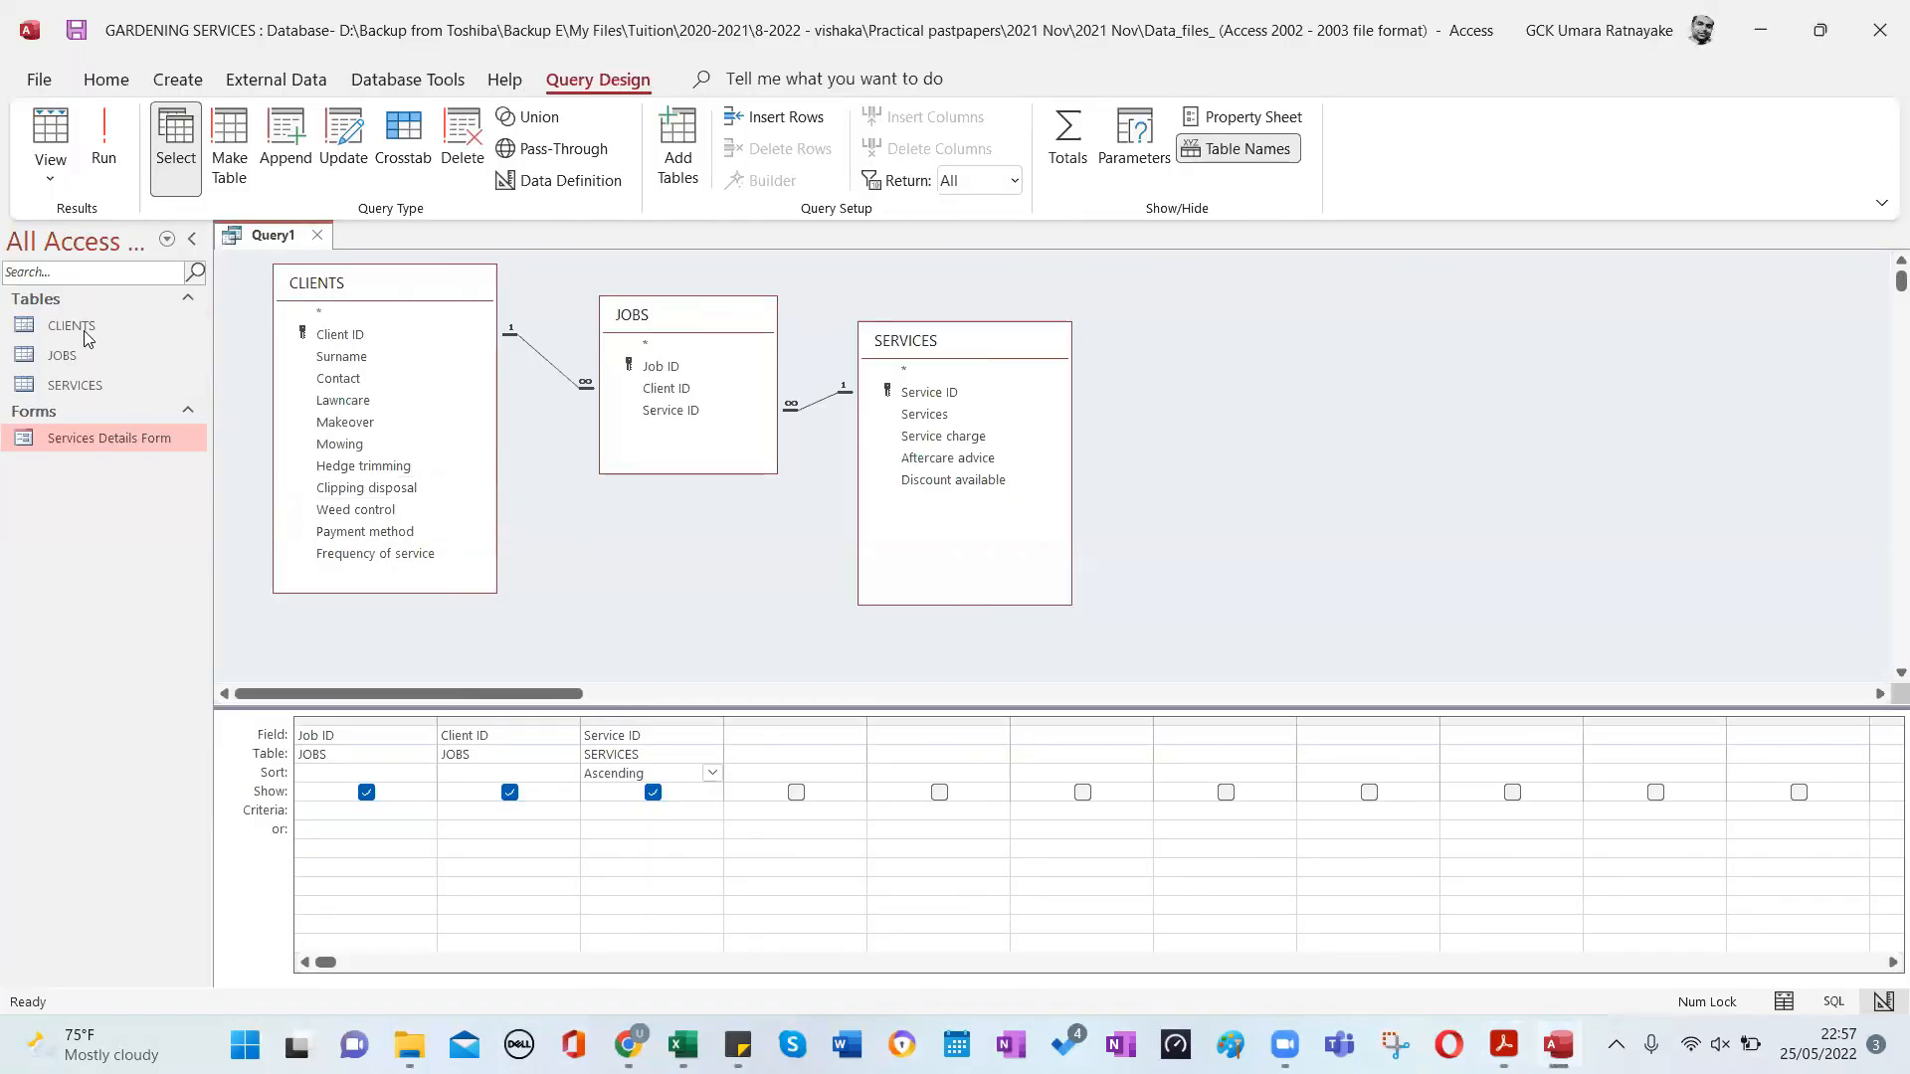
{"action": "double_click", "coordinate": [71, 327]}
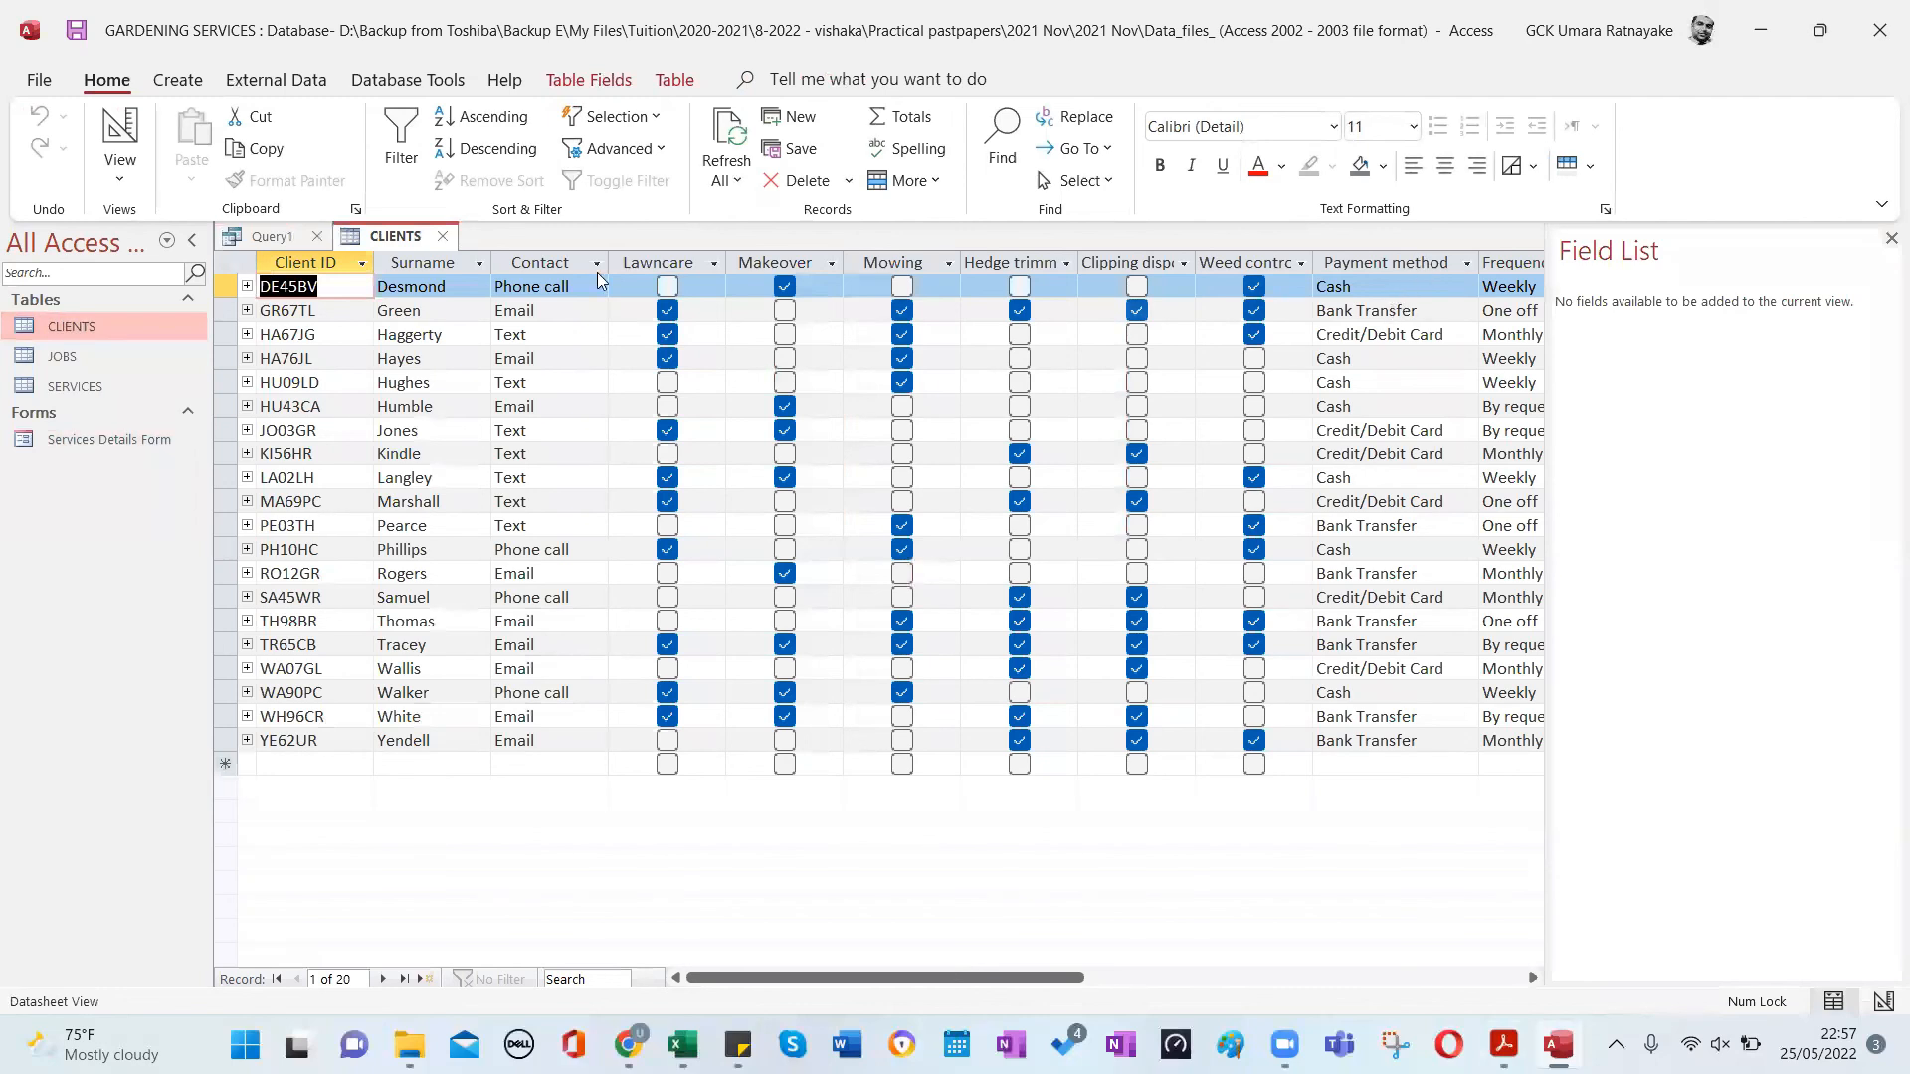
{"action": "left_click", "coordinate": [444, 237]}
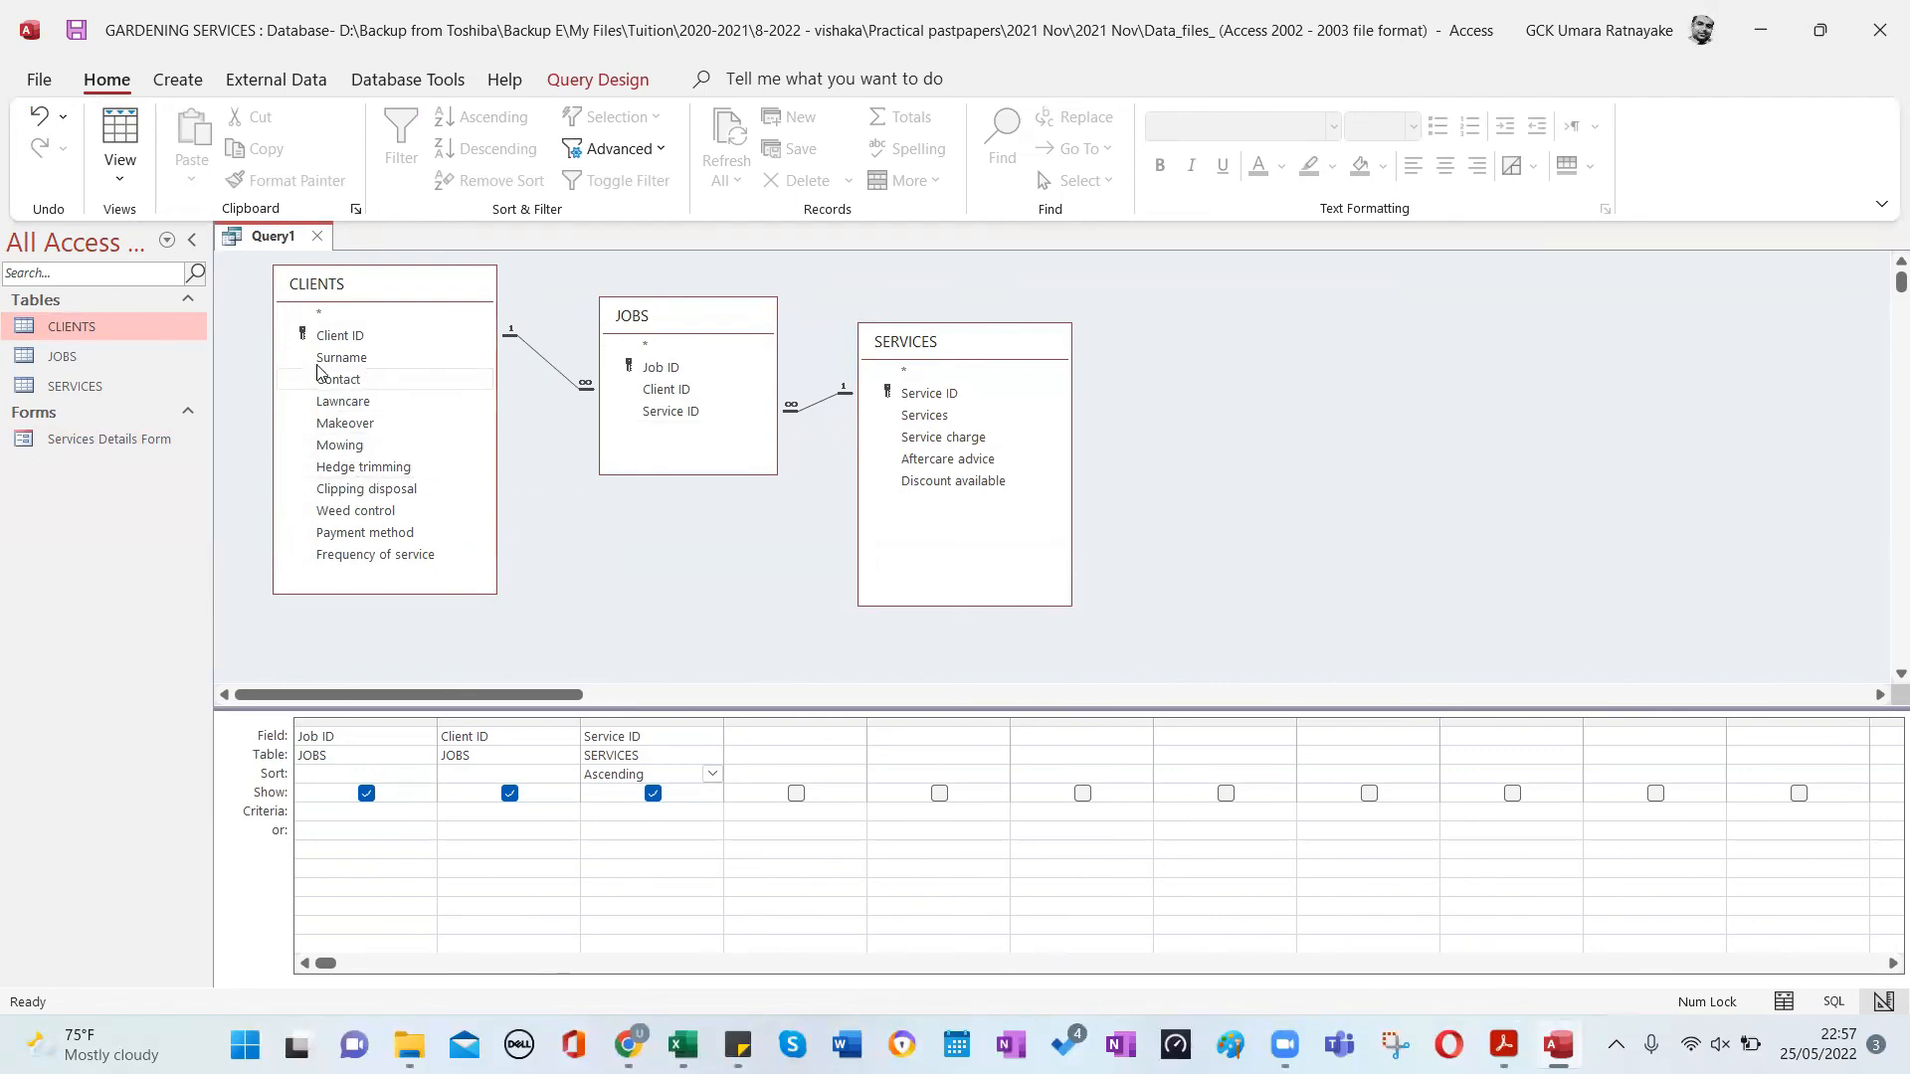
Add Payment method from CLIENTS to the query and set its criteria to cash.
{"action": "left_click_drag", "start_coordinate": [369, 534], "coordinate": [738, 766]}
{"action": "left_click", "coordinate": [735, 813]}
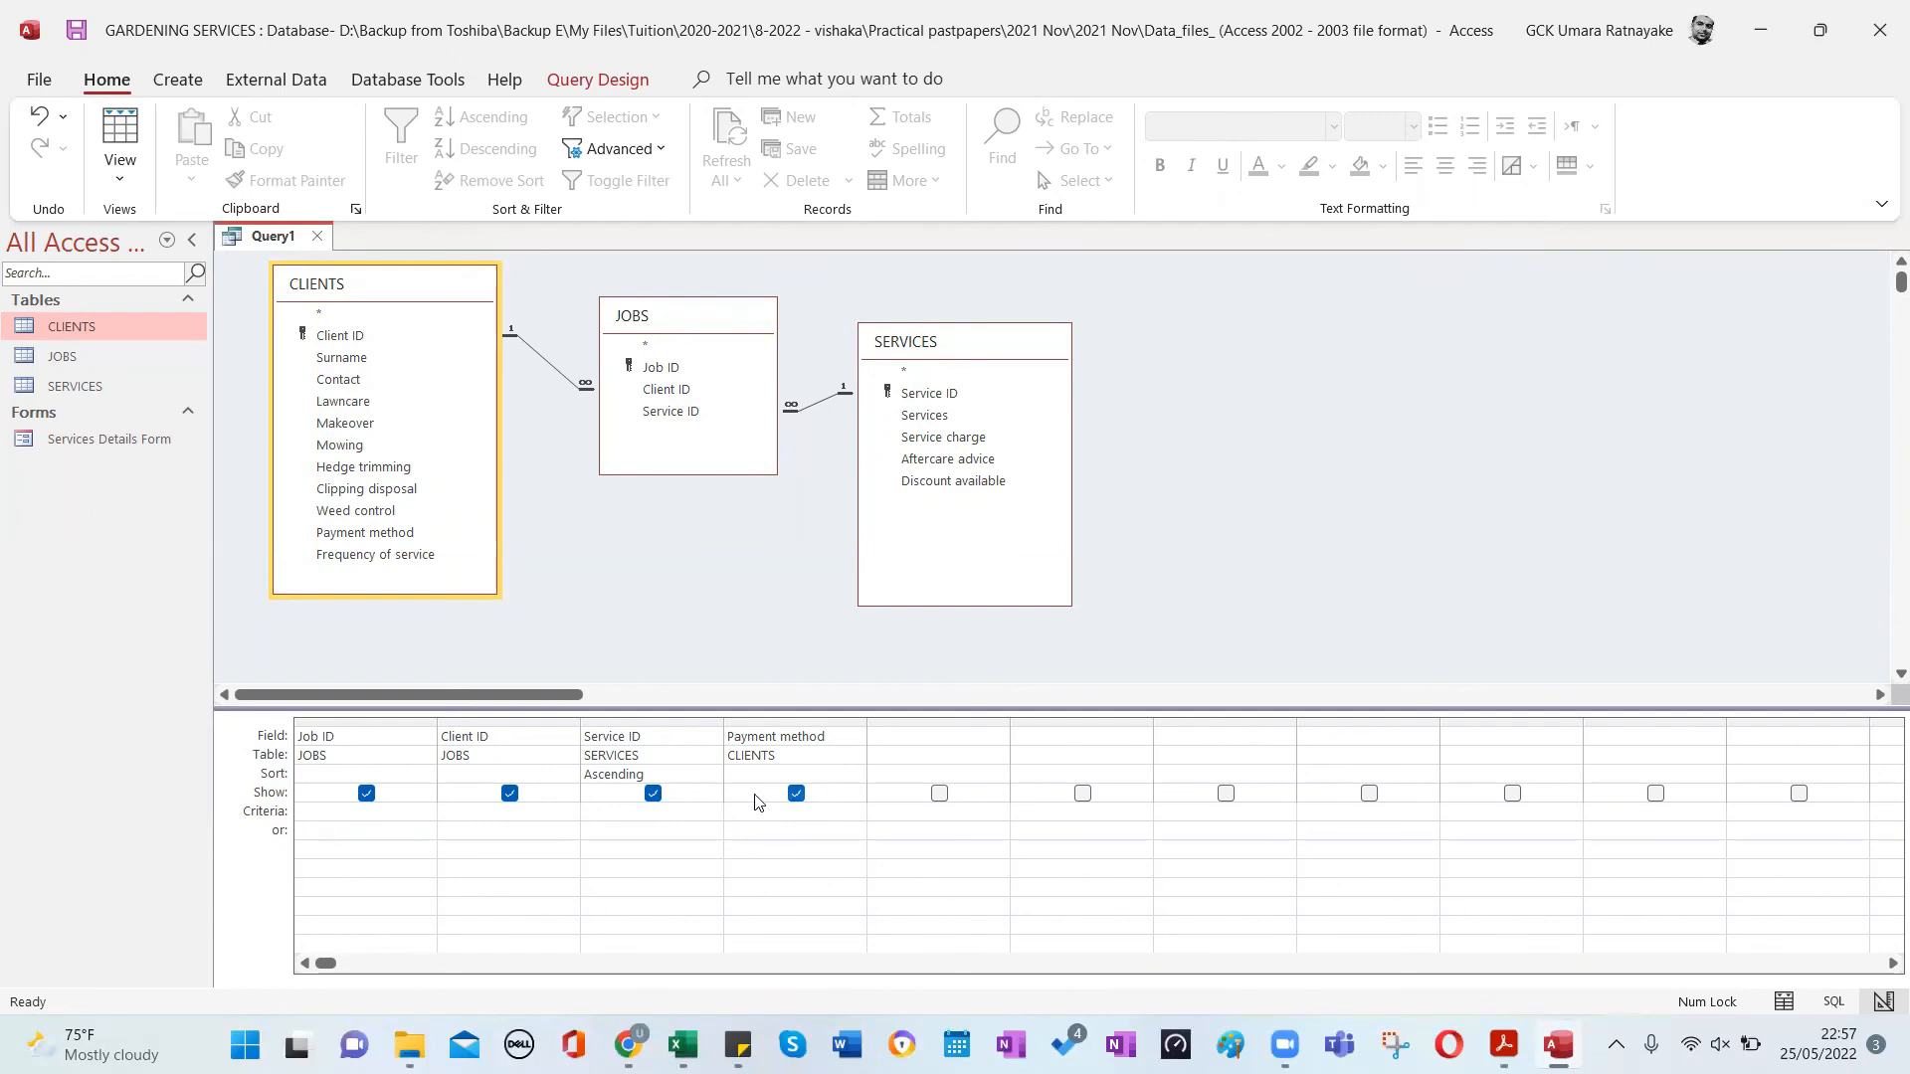
{"action": "type", "text": "ca"}
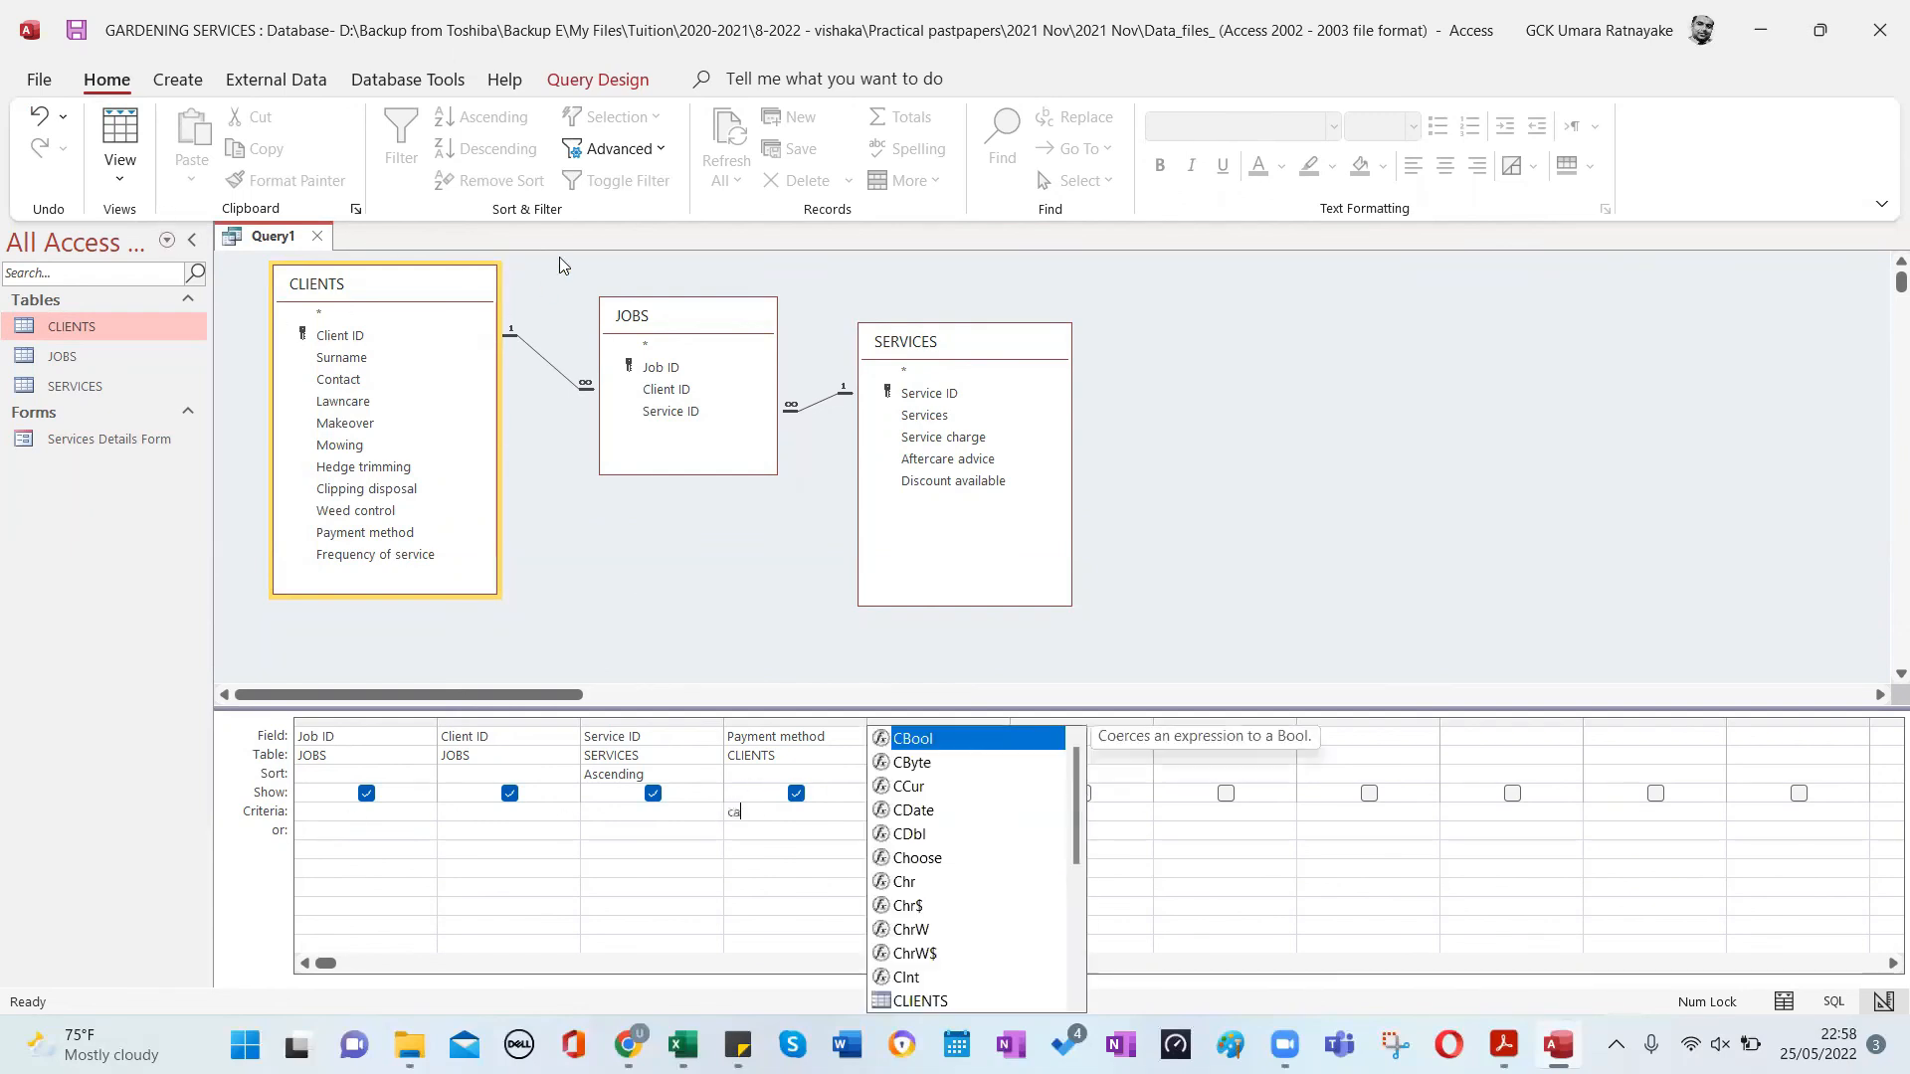
{"action": "key", "text": "BackSpace"}
{"action": "key", "text": "BackSpace"}
{"action": "type", "text": "cash"}
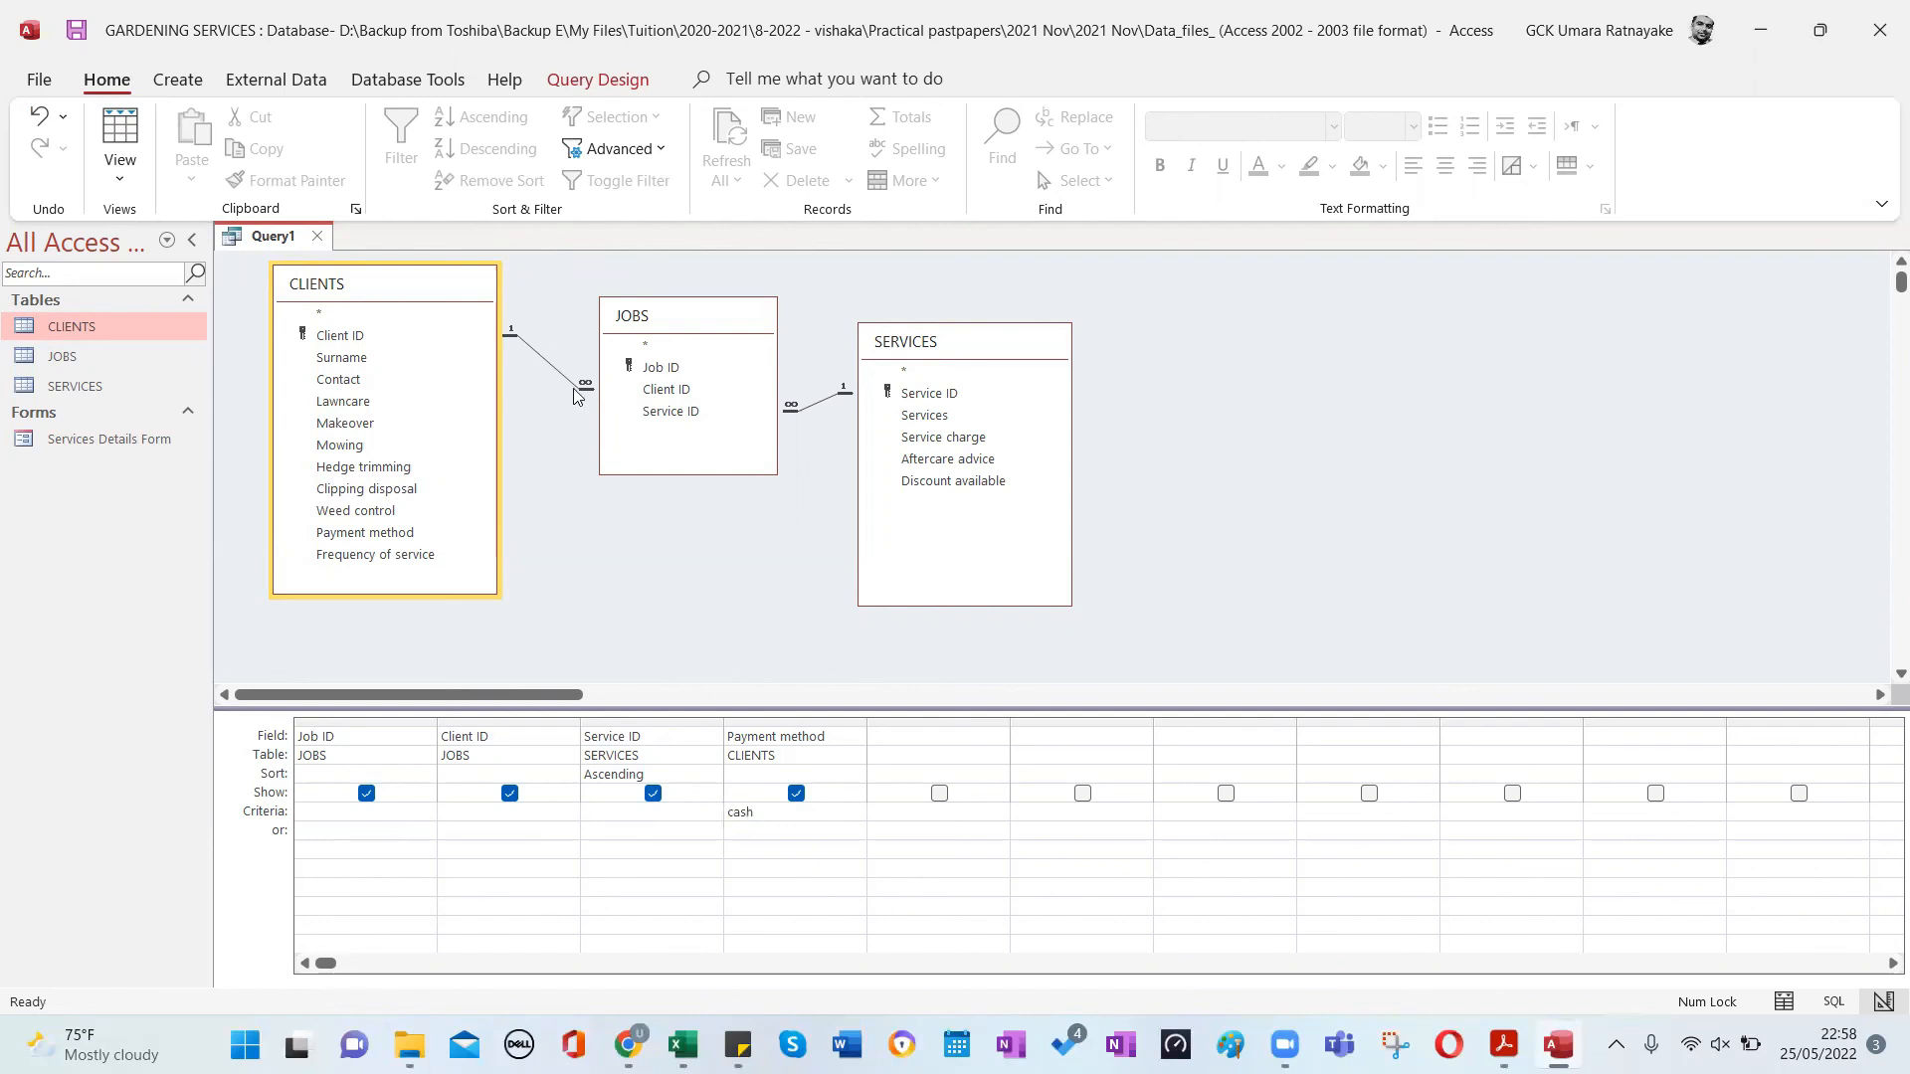
{"action": "left_click", "coordinate": [778, 843]}
Open the CLIENTS table, close the Field List pane, and widen the Frequency of service column so its heading shows in full.
{"action": "key", "text": "alt+Tab"}
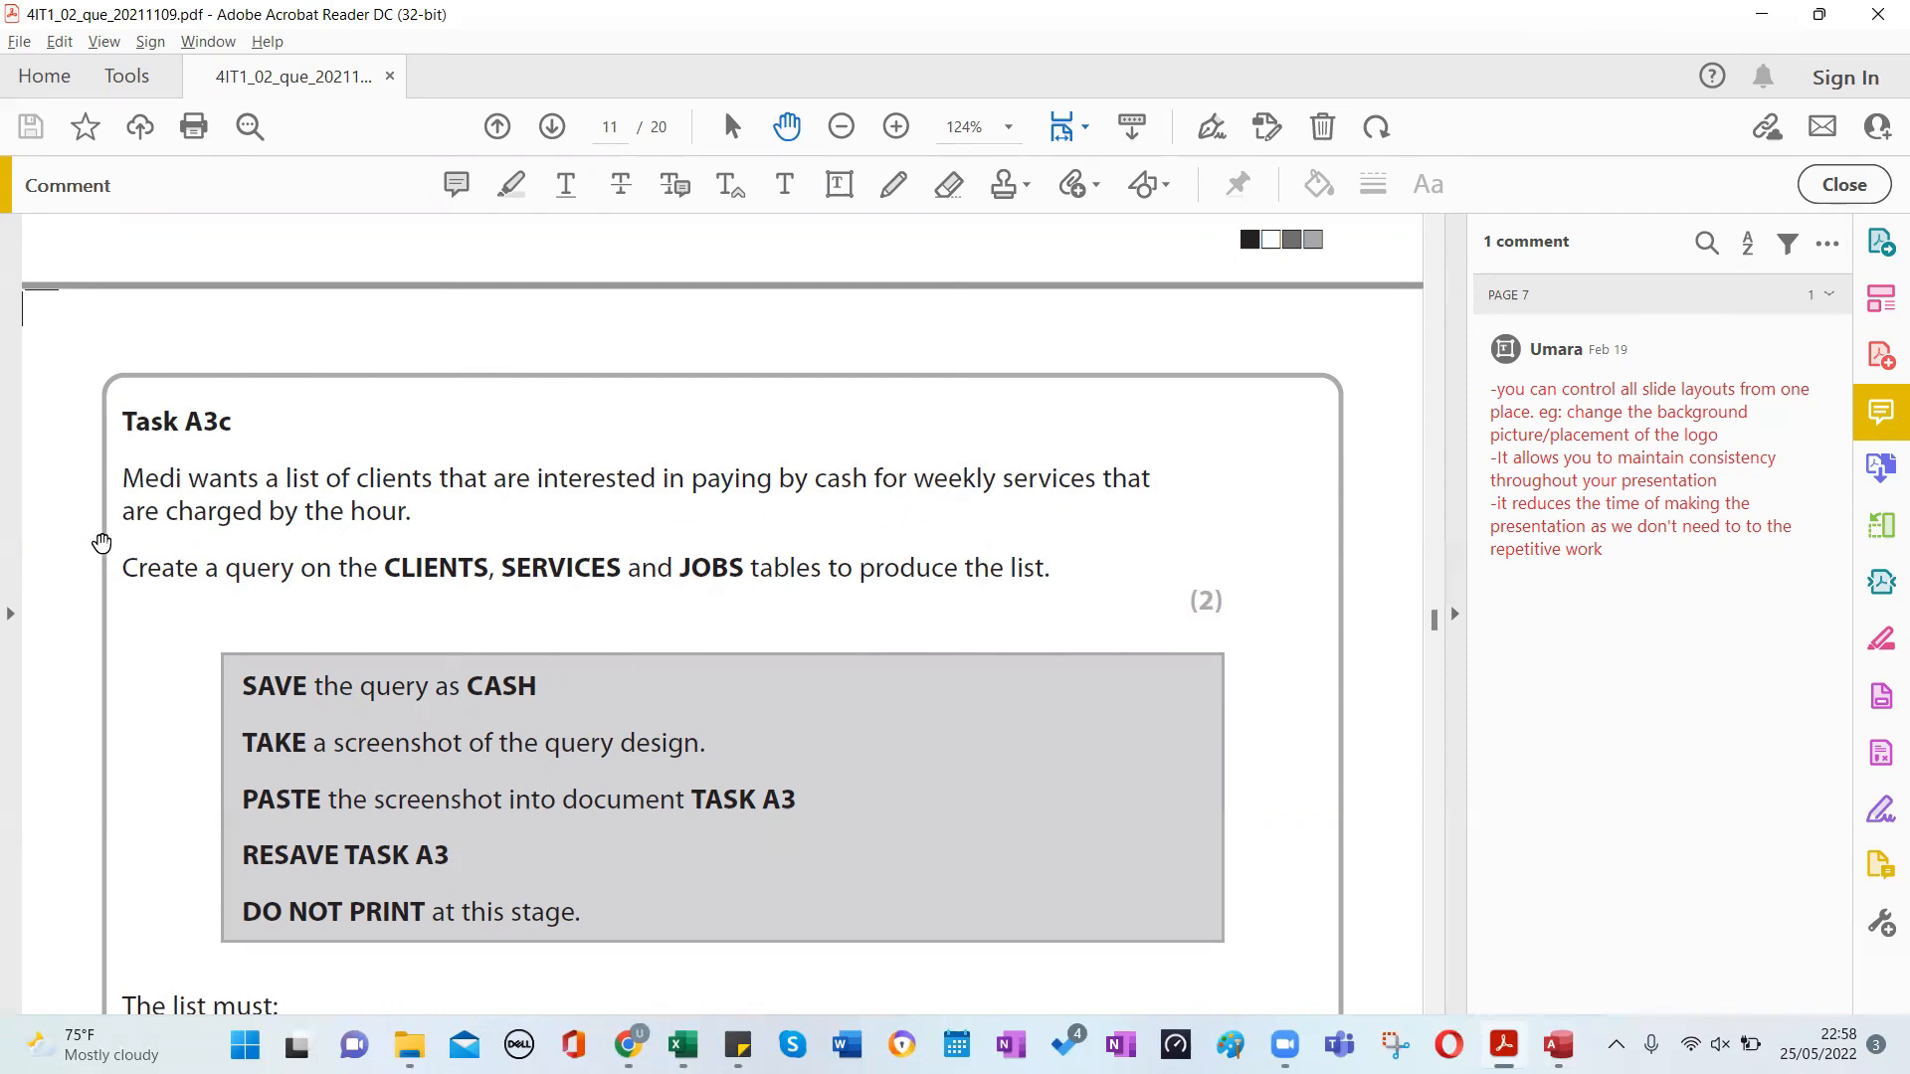
{"action": "key", "text": "alt+Tab"}
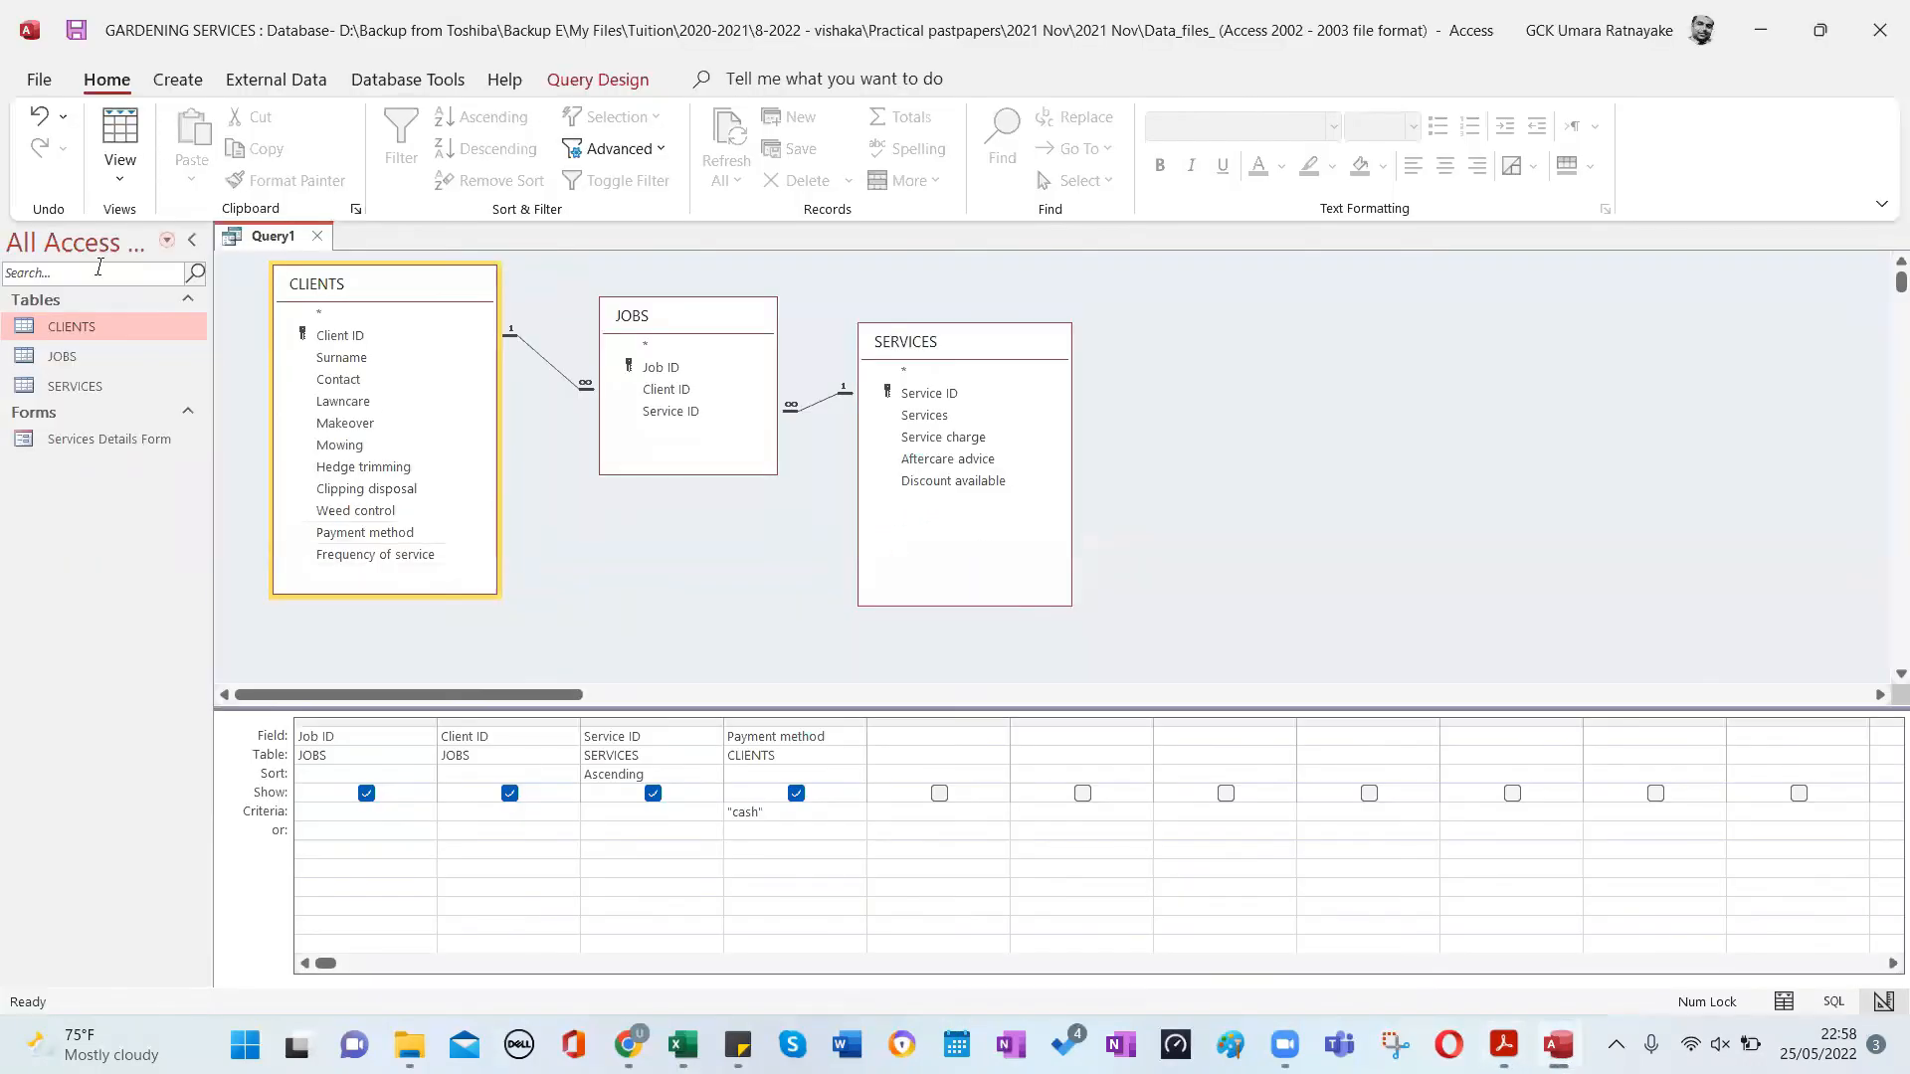
{"action": "double_click", "coordinate": [82, 325]}
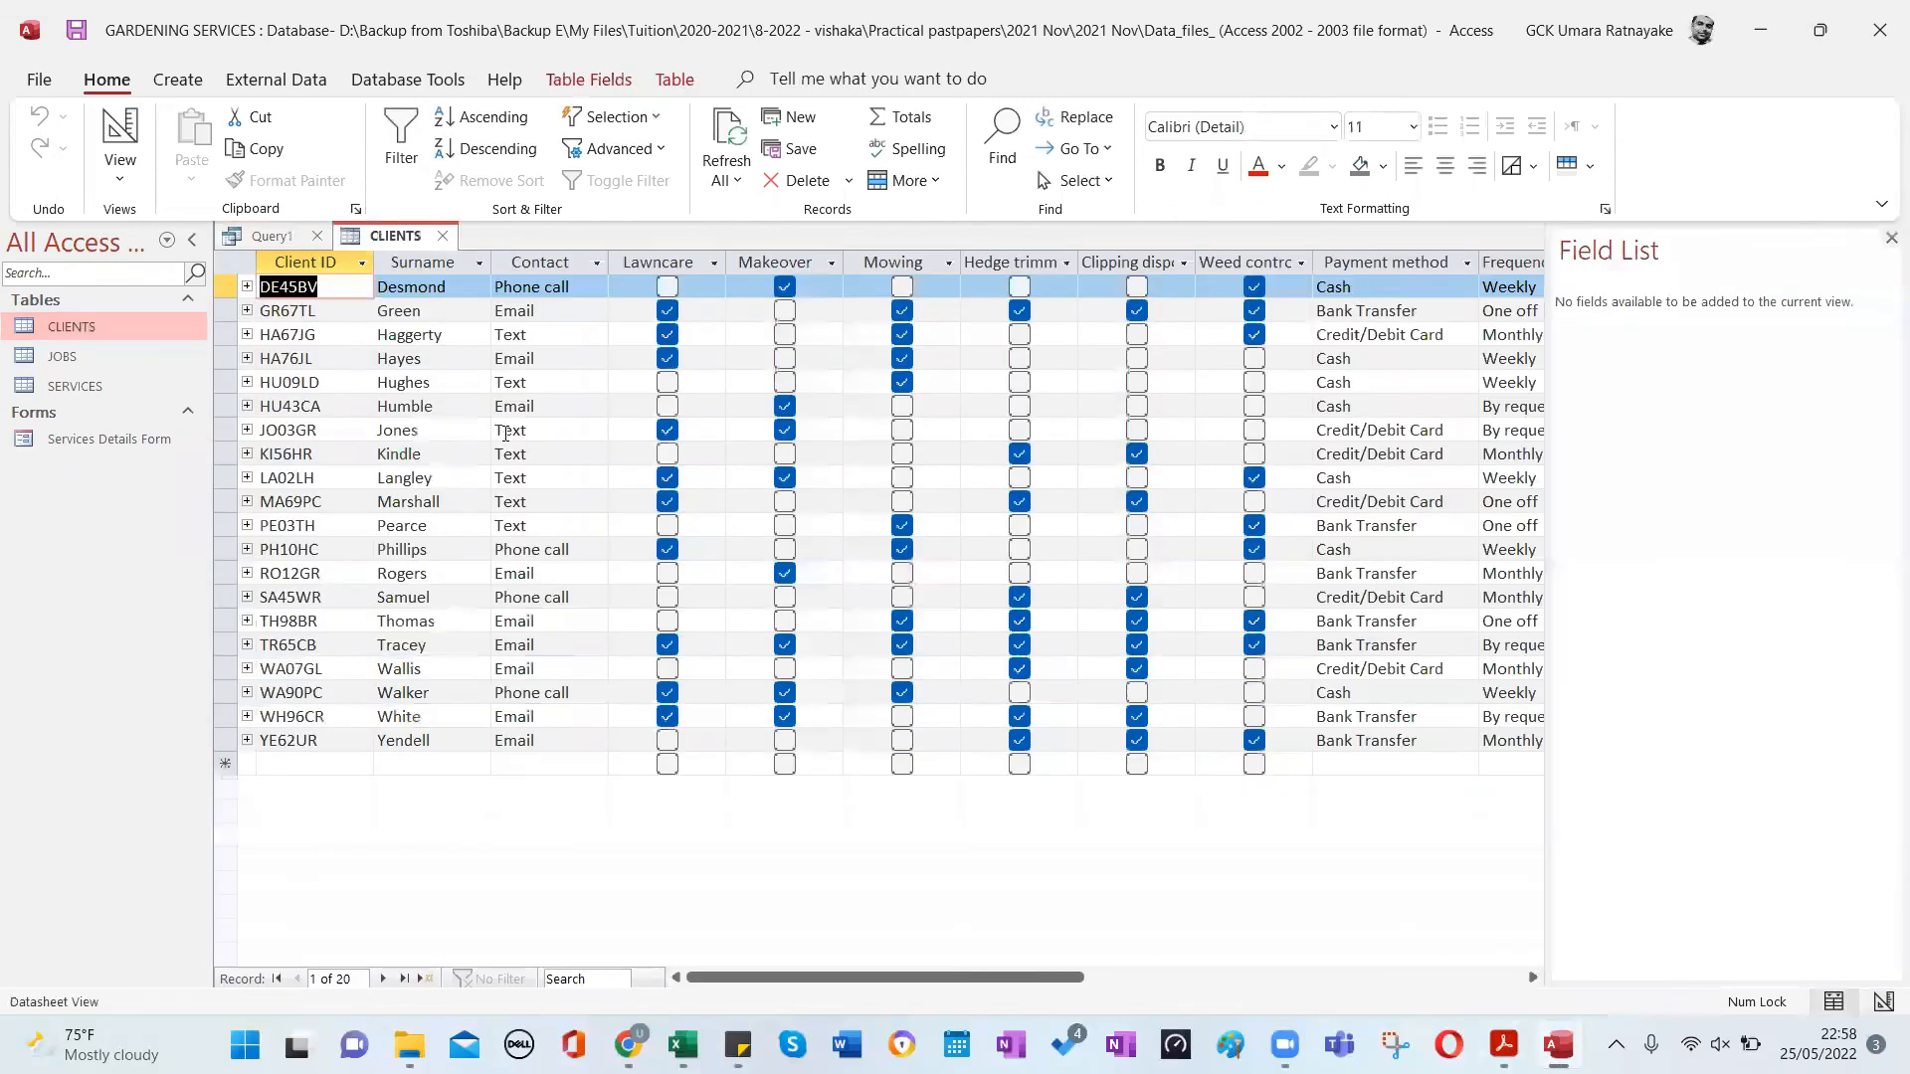
{"action": "left_click", "coordinate": [1890, 239]}
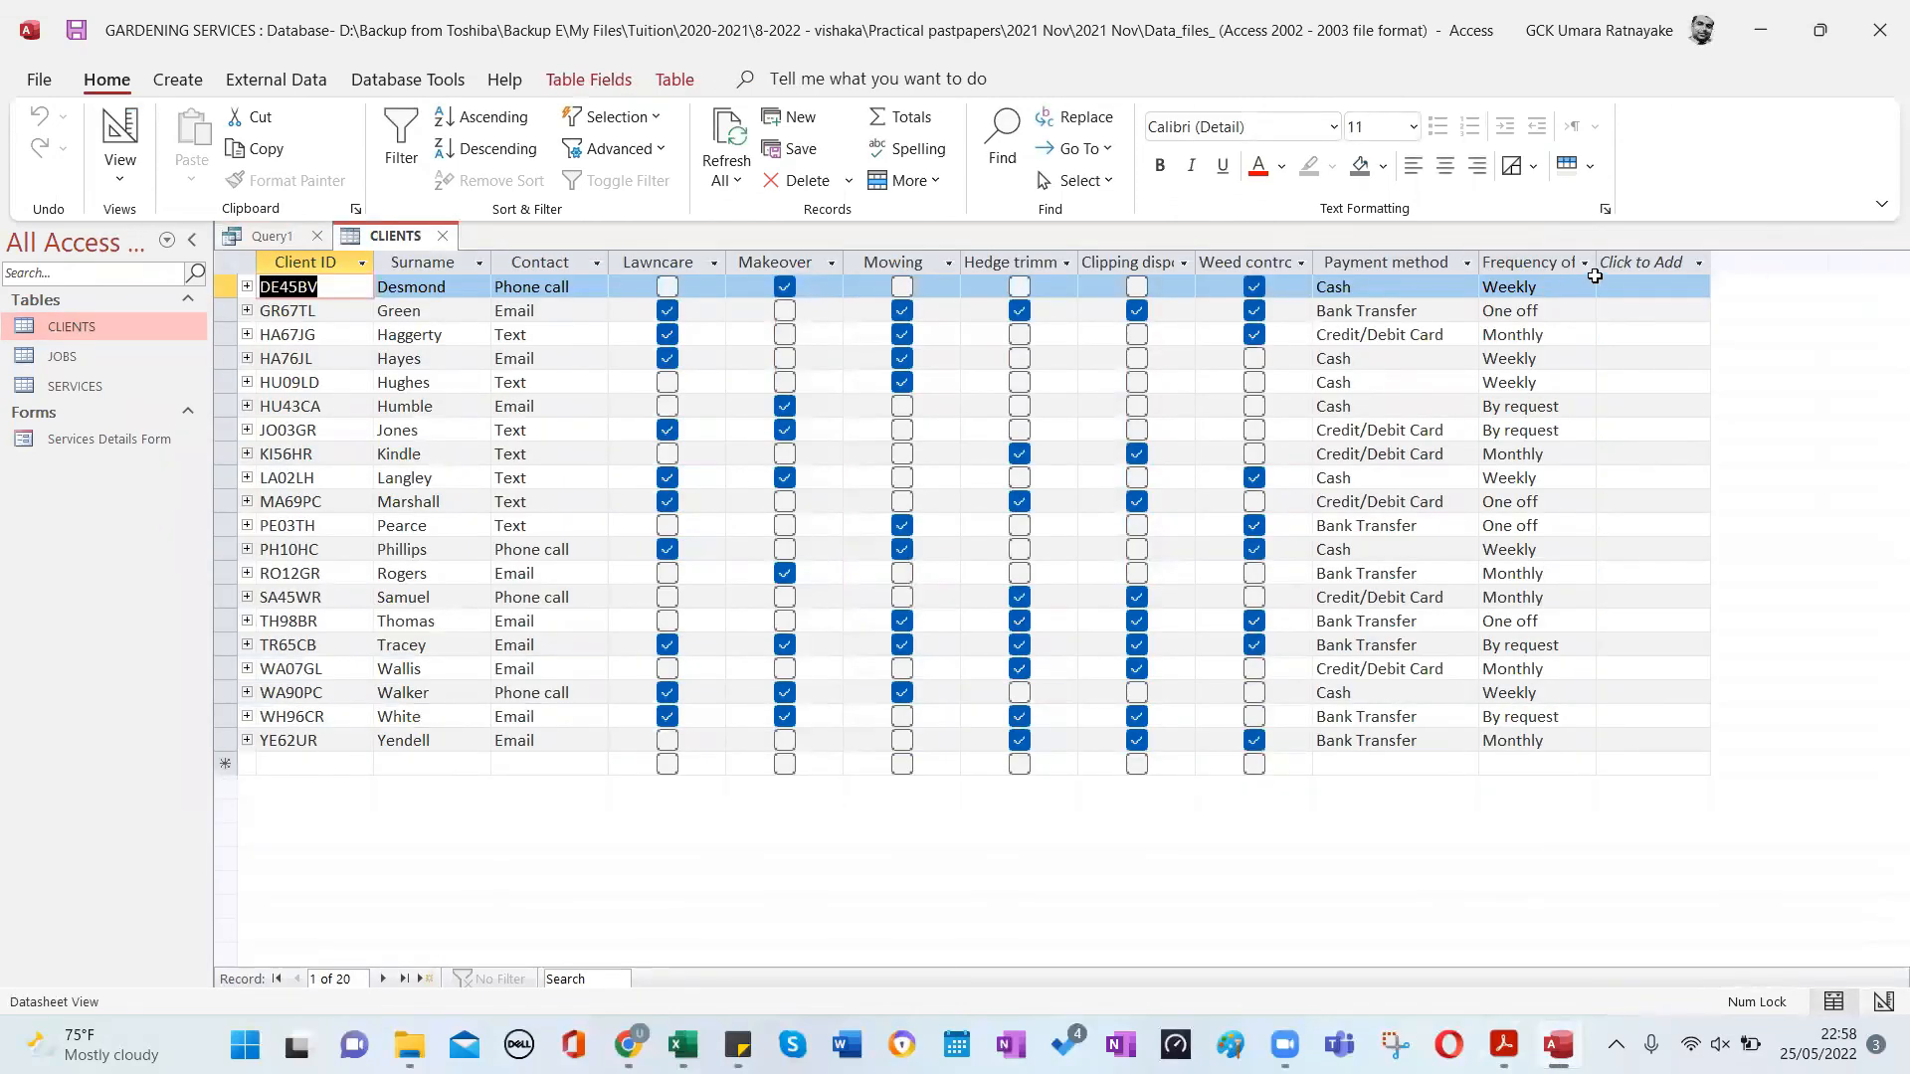
{"action": "left_click", "coordinate": [1584, 263]}
{"action": "left_click", "coordinate": [1624, 265]}
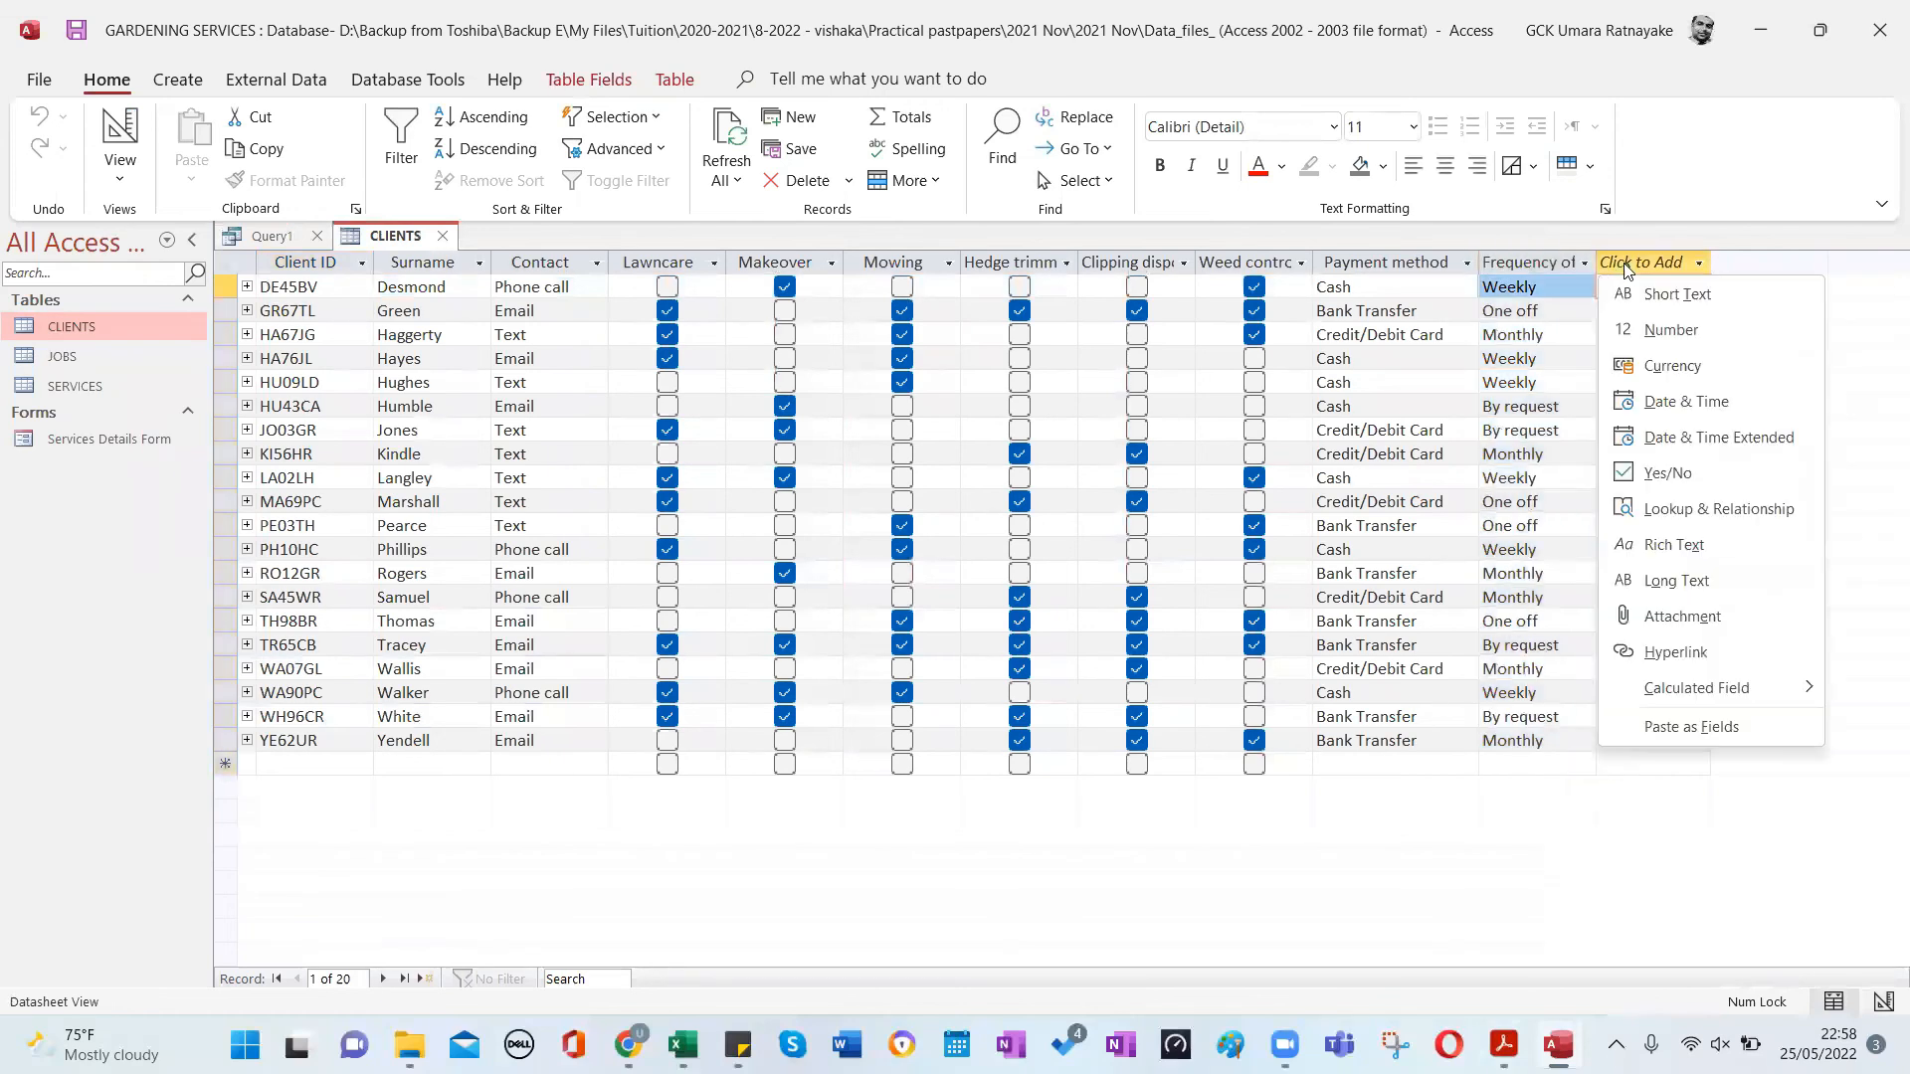
{"action": "left_click", "coordinate": [1598, 264]}
{"action": "left_click_drag", "start_coordinate": [1596, 264], "coordinate": [1696, 265]}
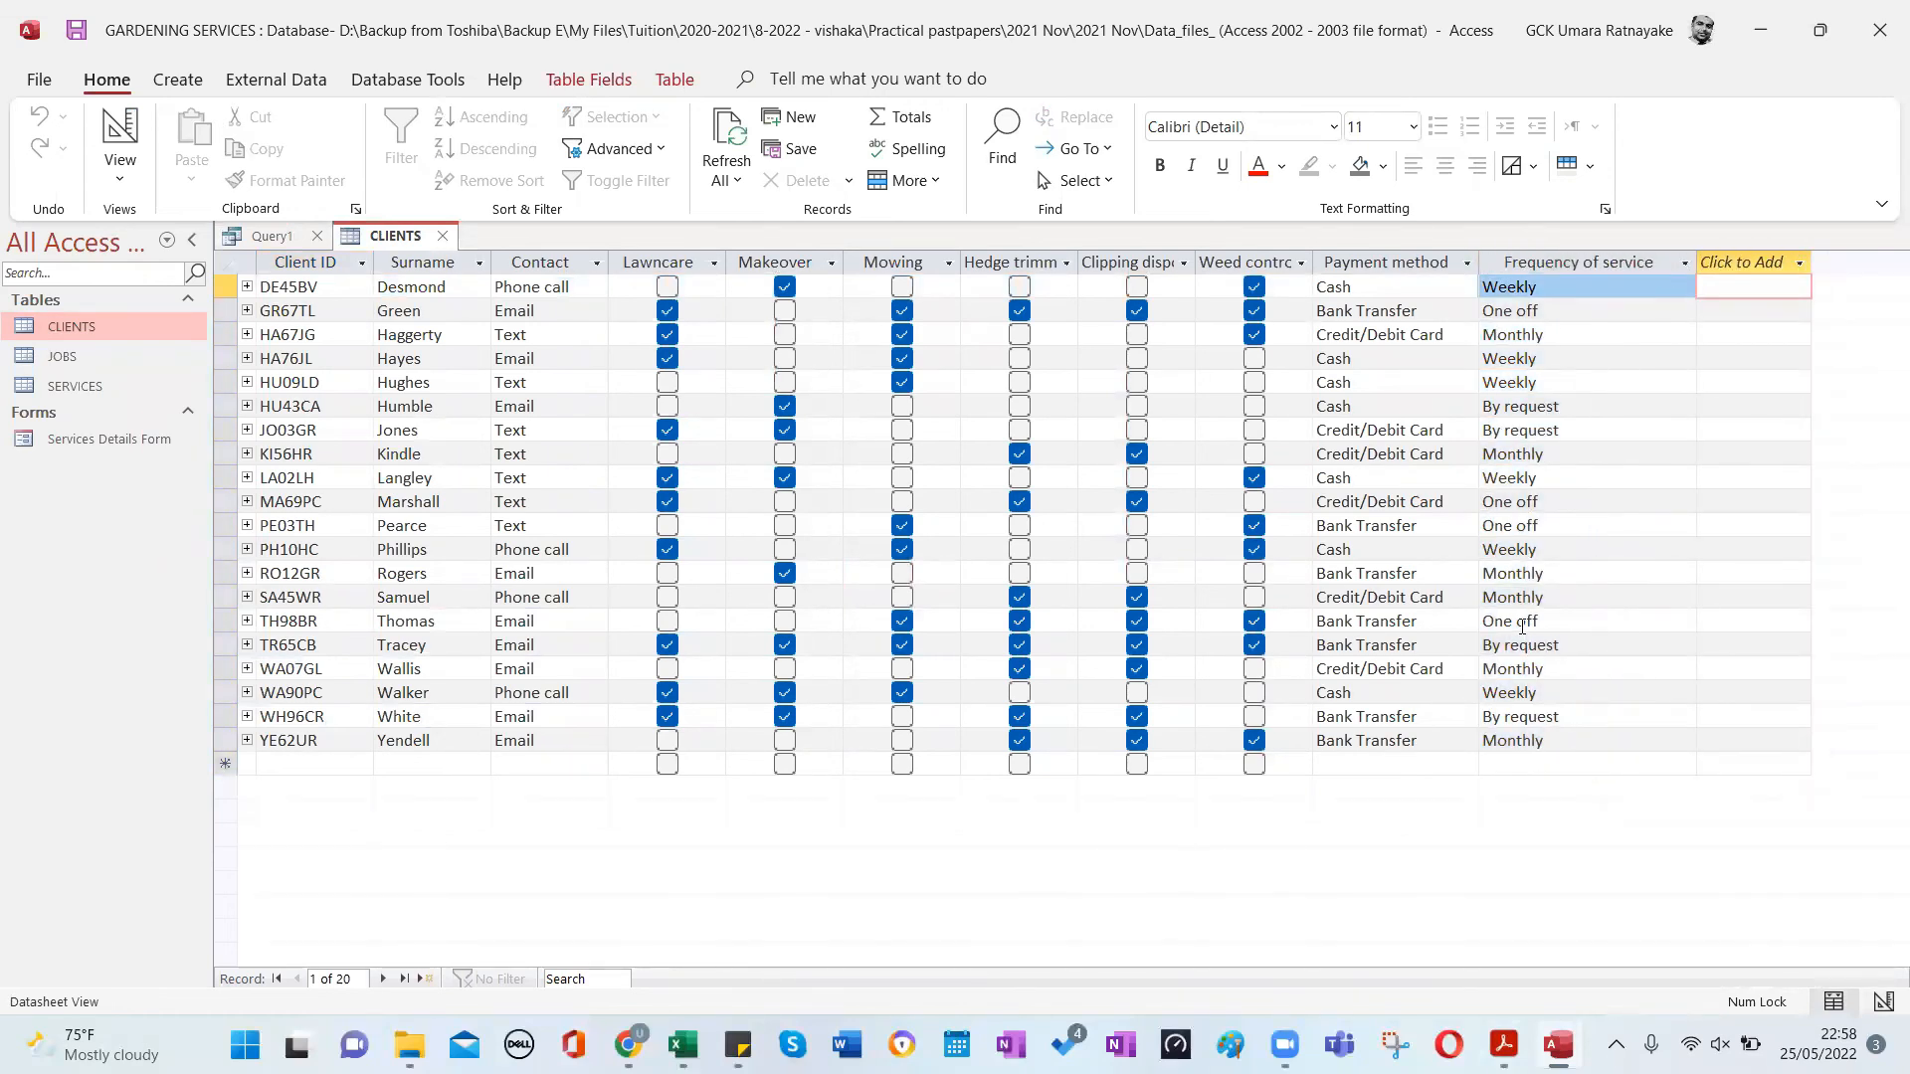
Compare the exam paper's weekly condition with the Frequency of service values, and close the CLIENTS table without saving its layout.
{"action": "key", "text": "alt+Tab"}
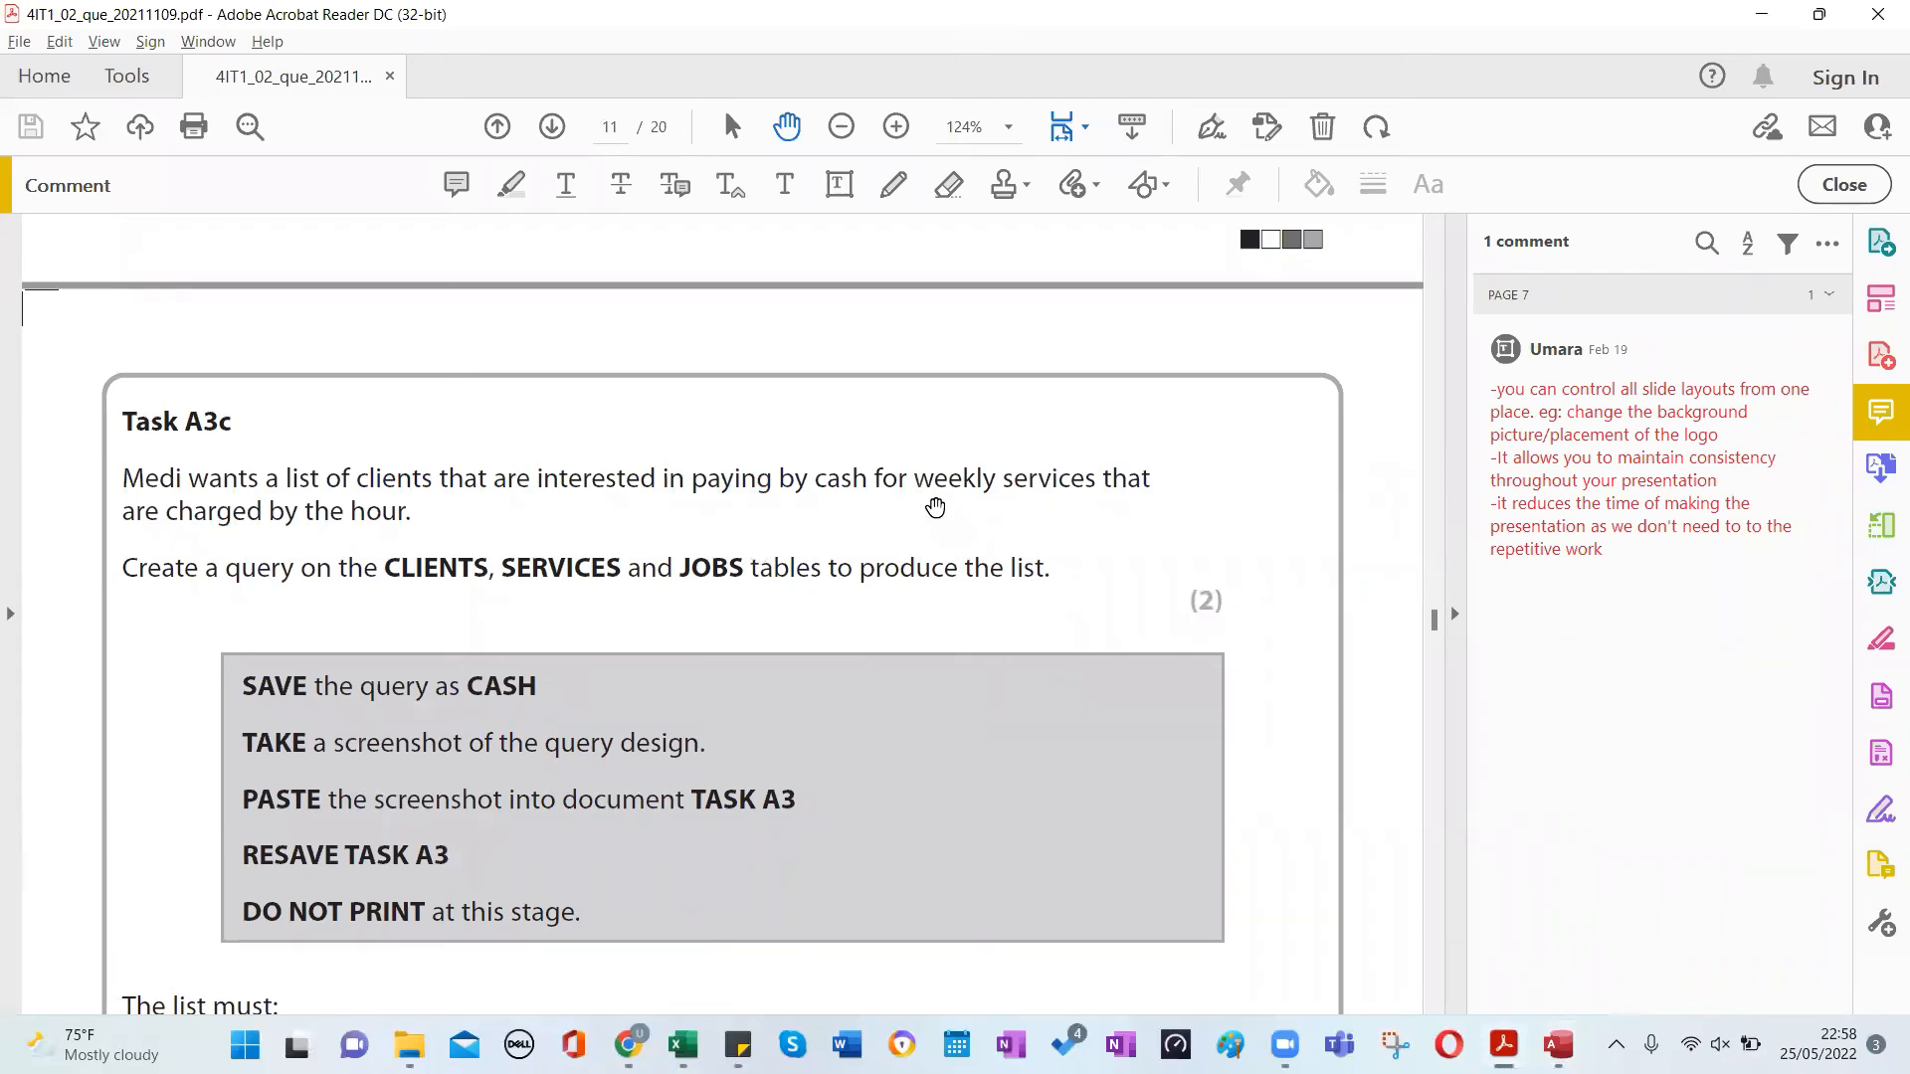
{"action": "key", "text": "alt+Tab"}
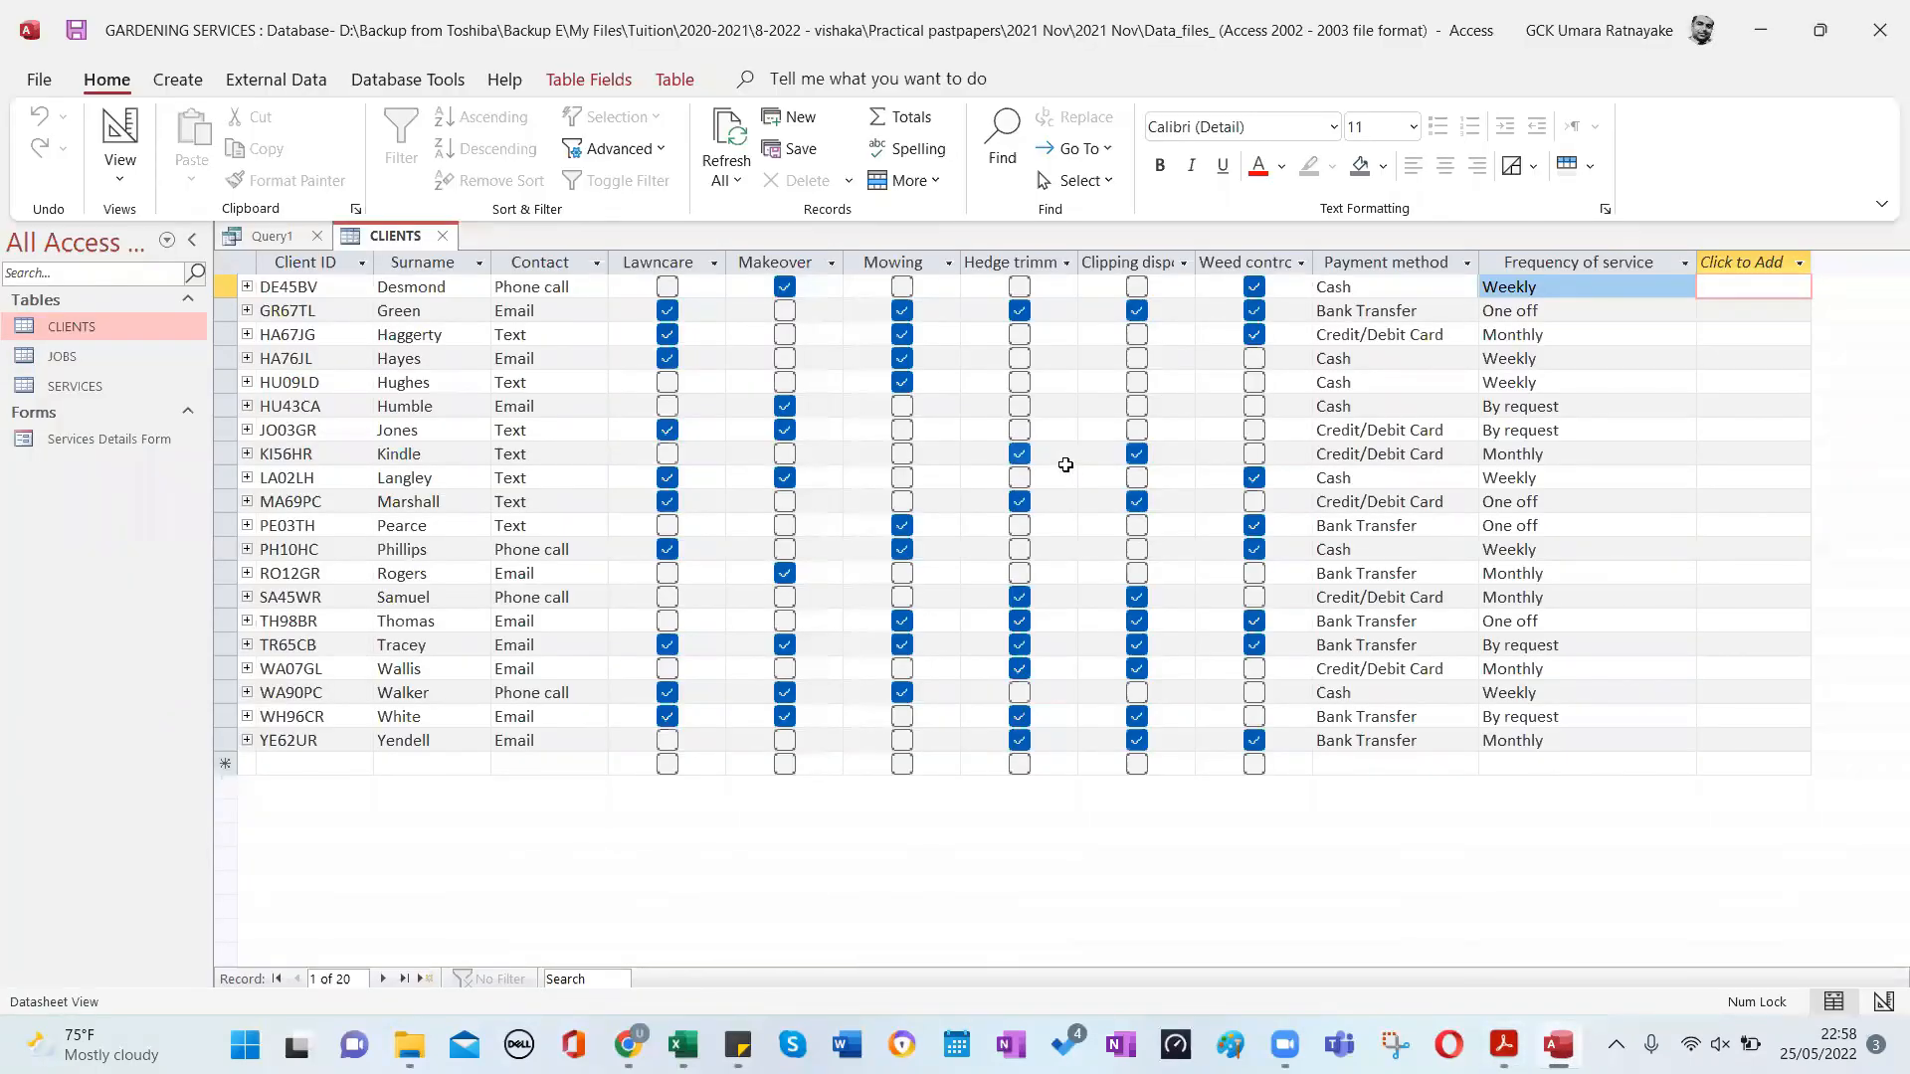
{"action": "key", "text": "alt+Tab"}
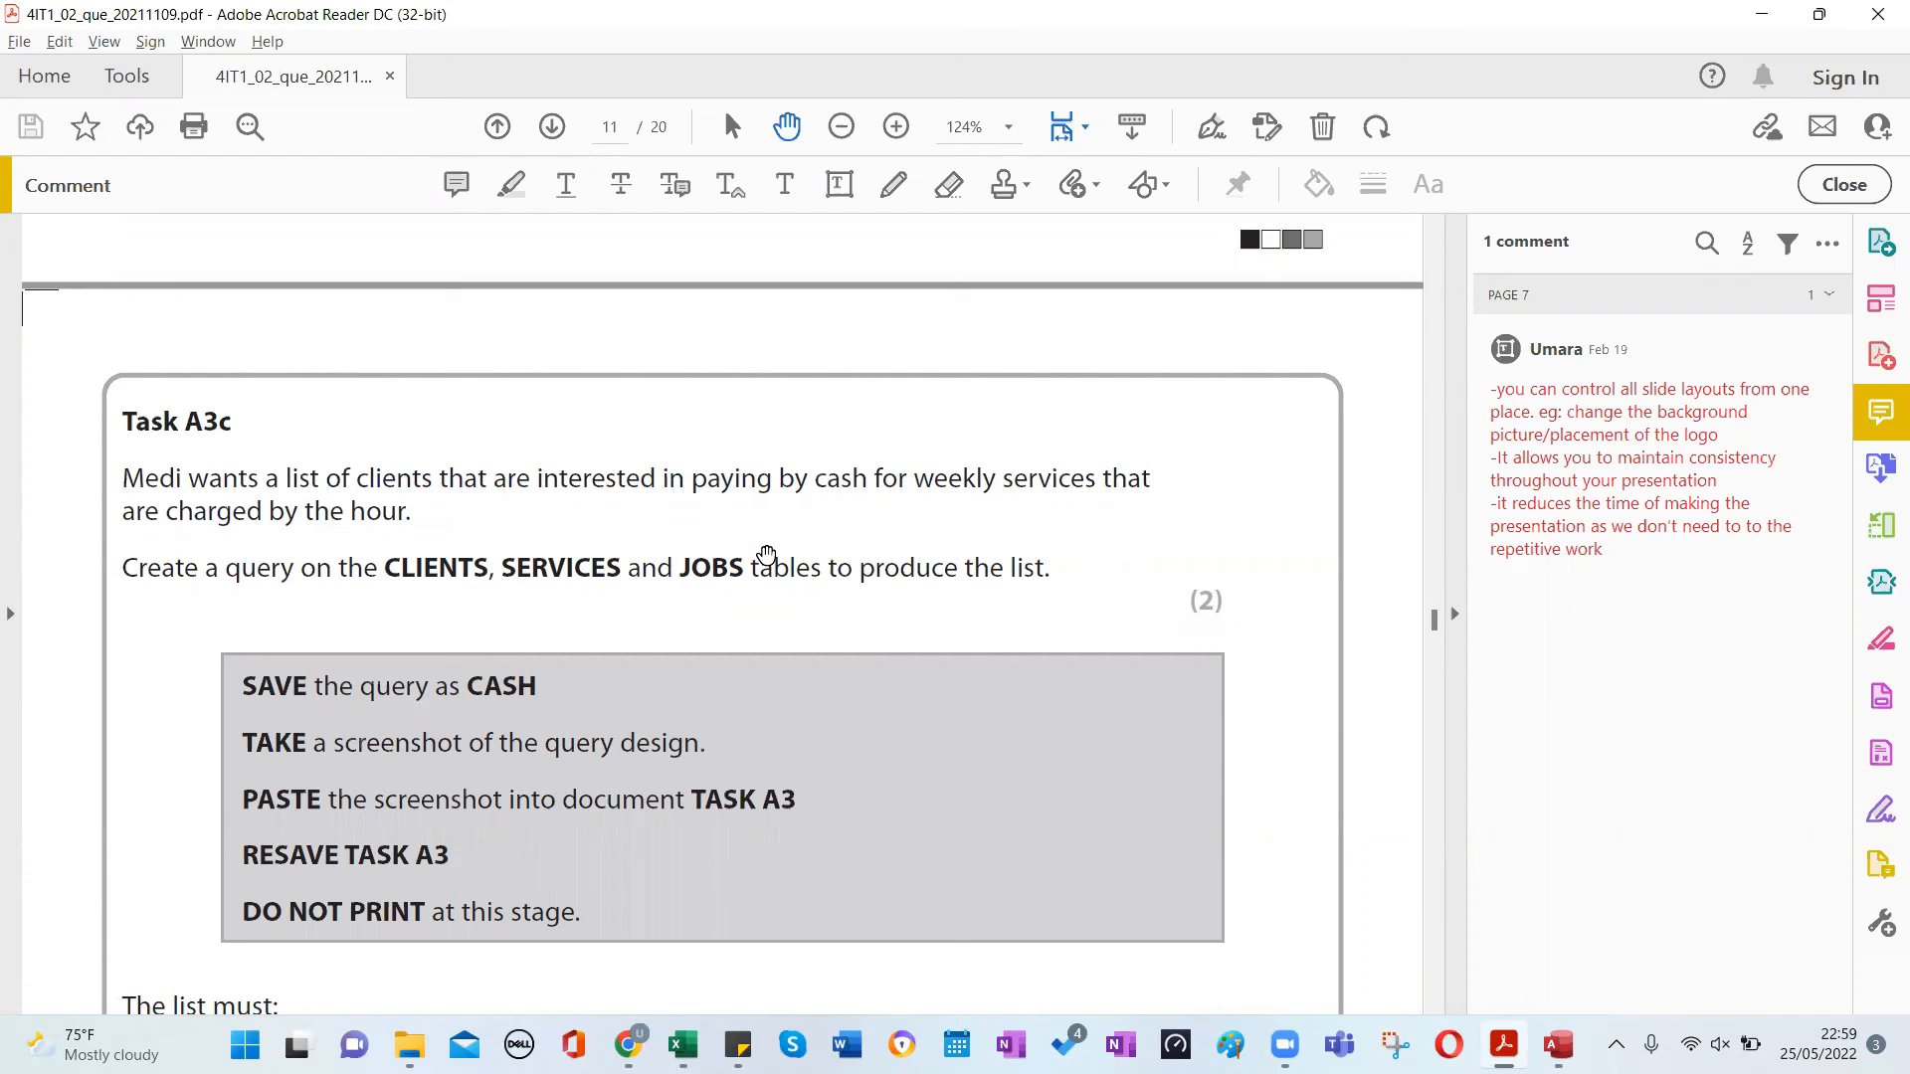
{"action": "key", "text": "alt+Tab"}
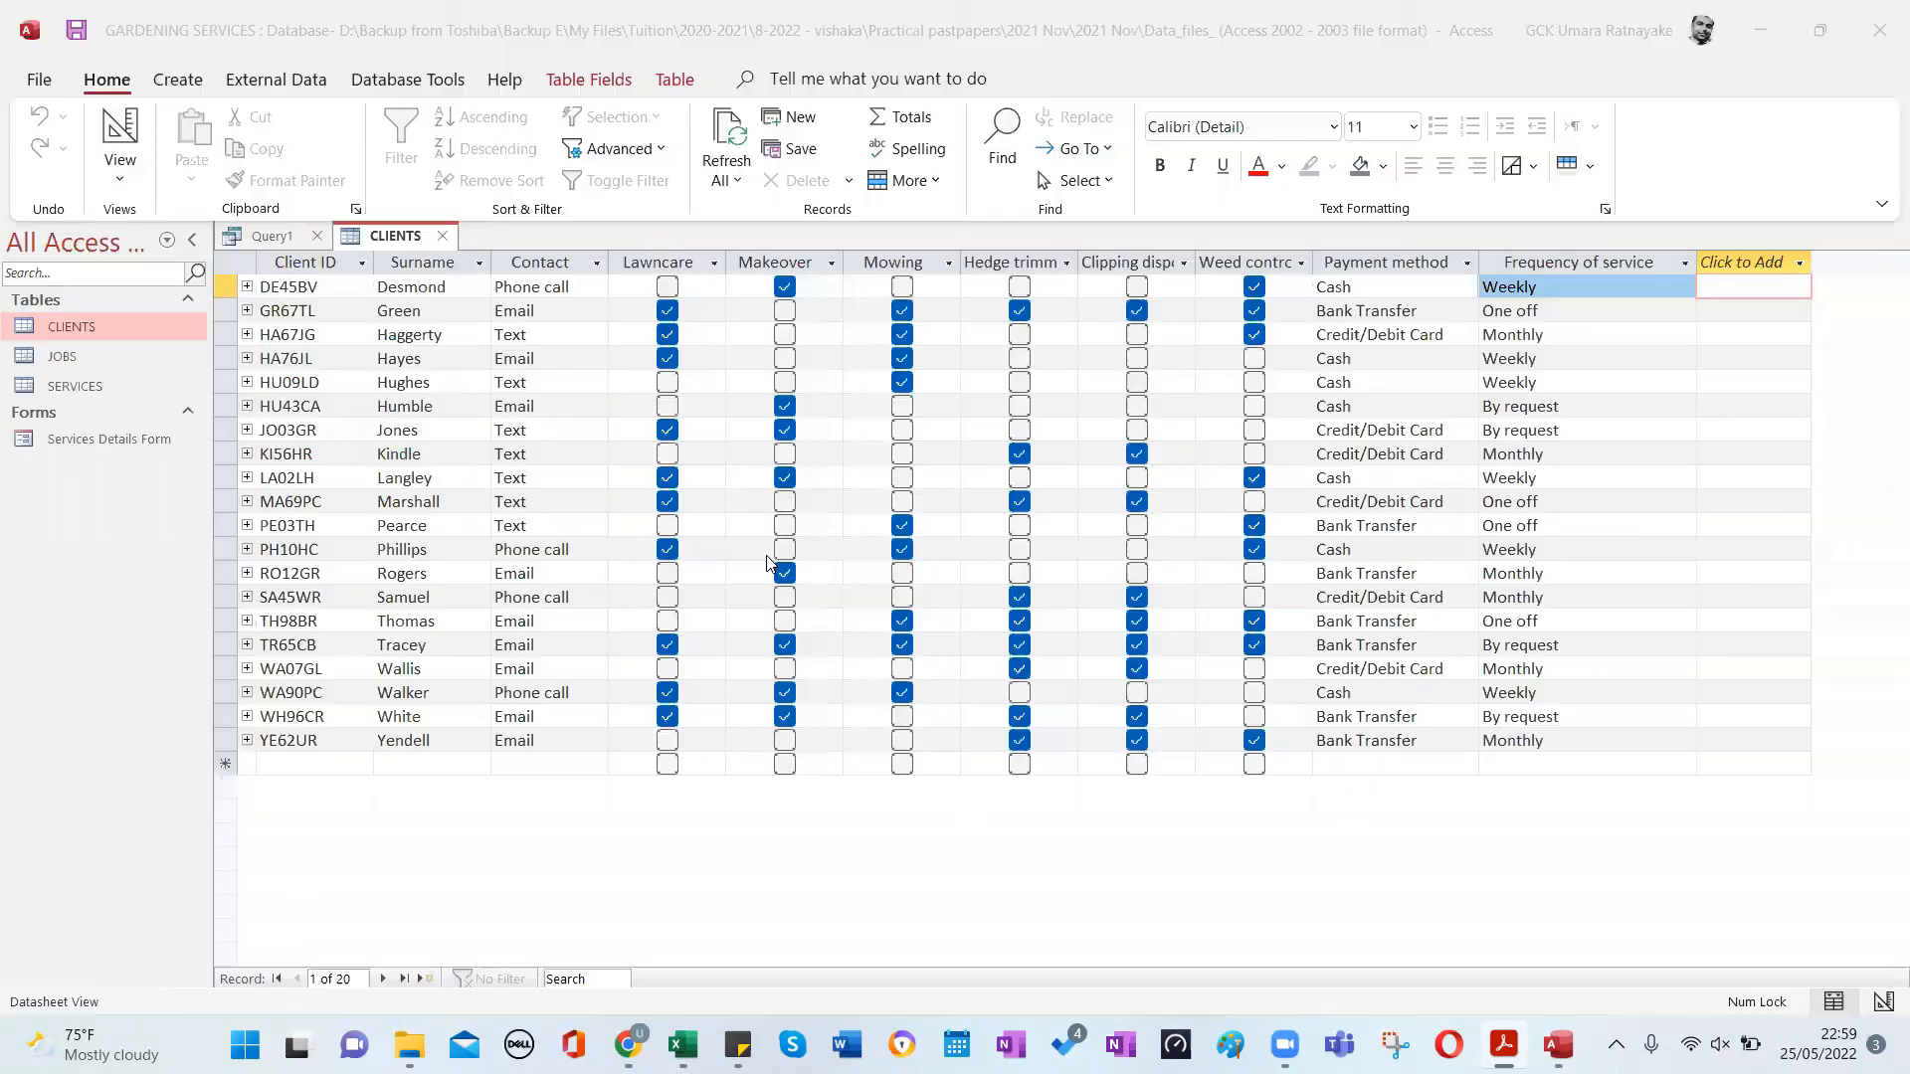
{"action": "double_click", "coordinate": [1558, 291]}
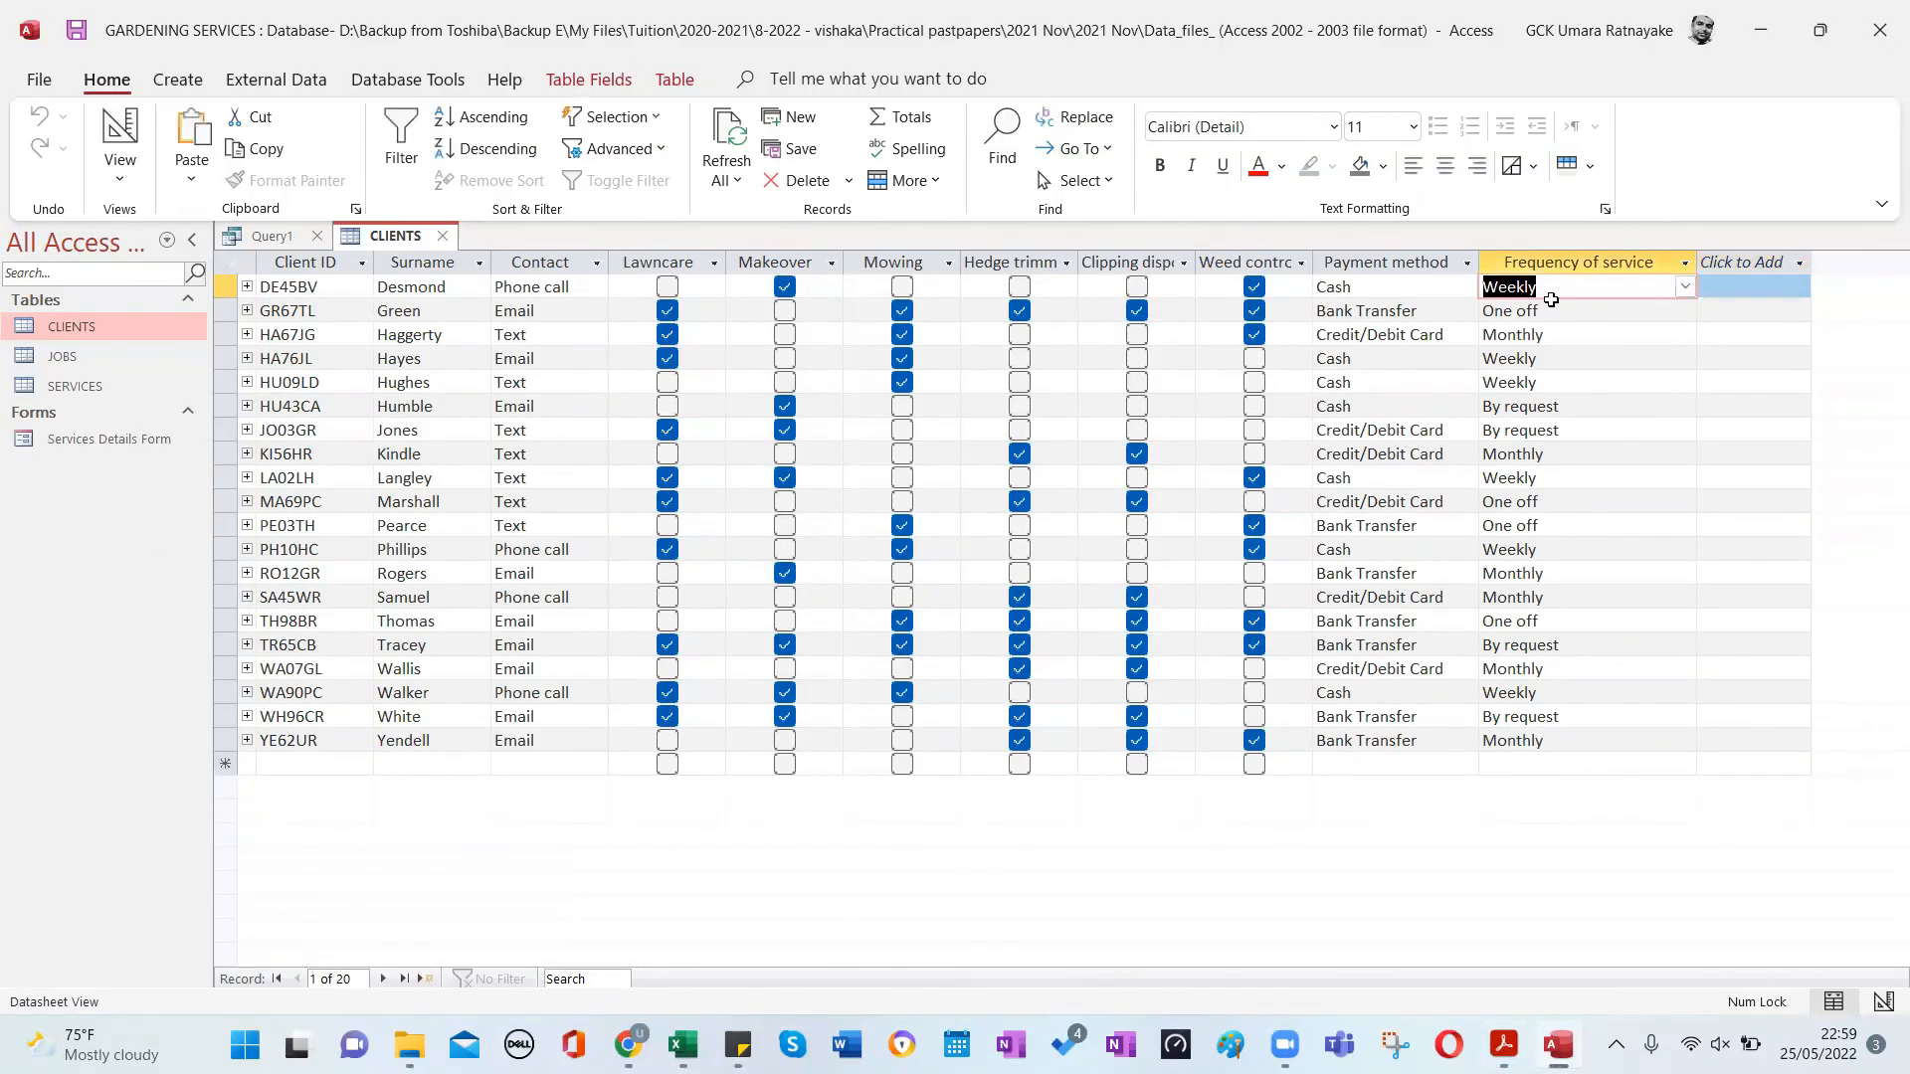
{"action": "left_click", "coordinate": [441, 237]}
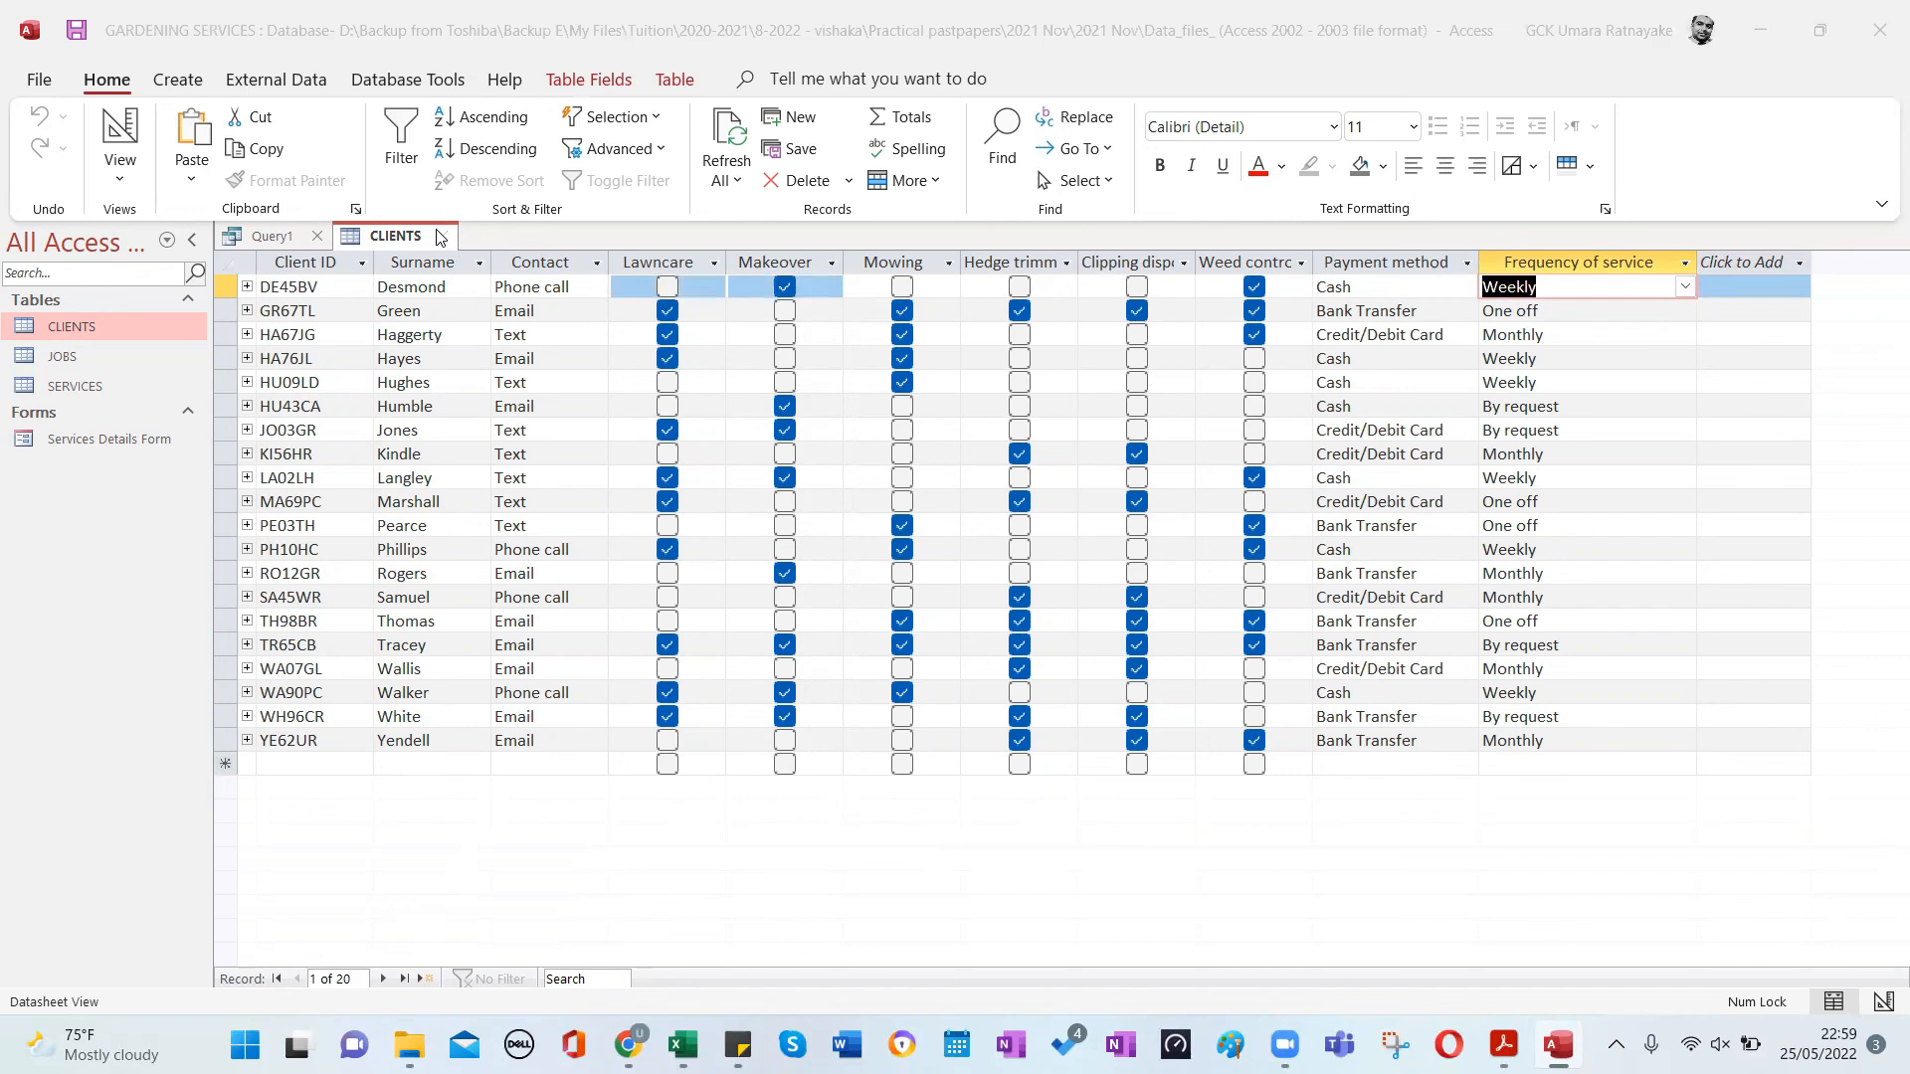
{"action": "left_click", "coordinate": [957, 594]}
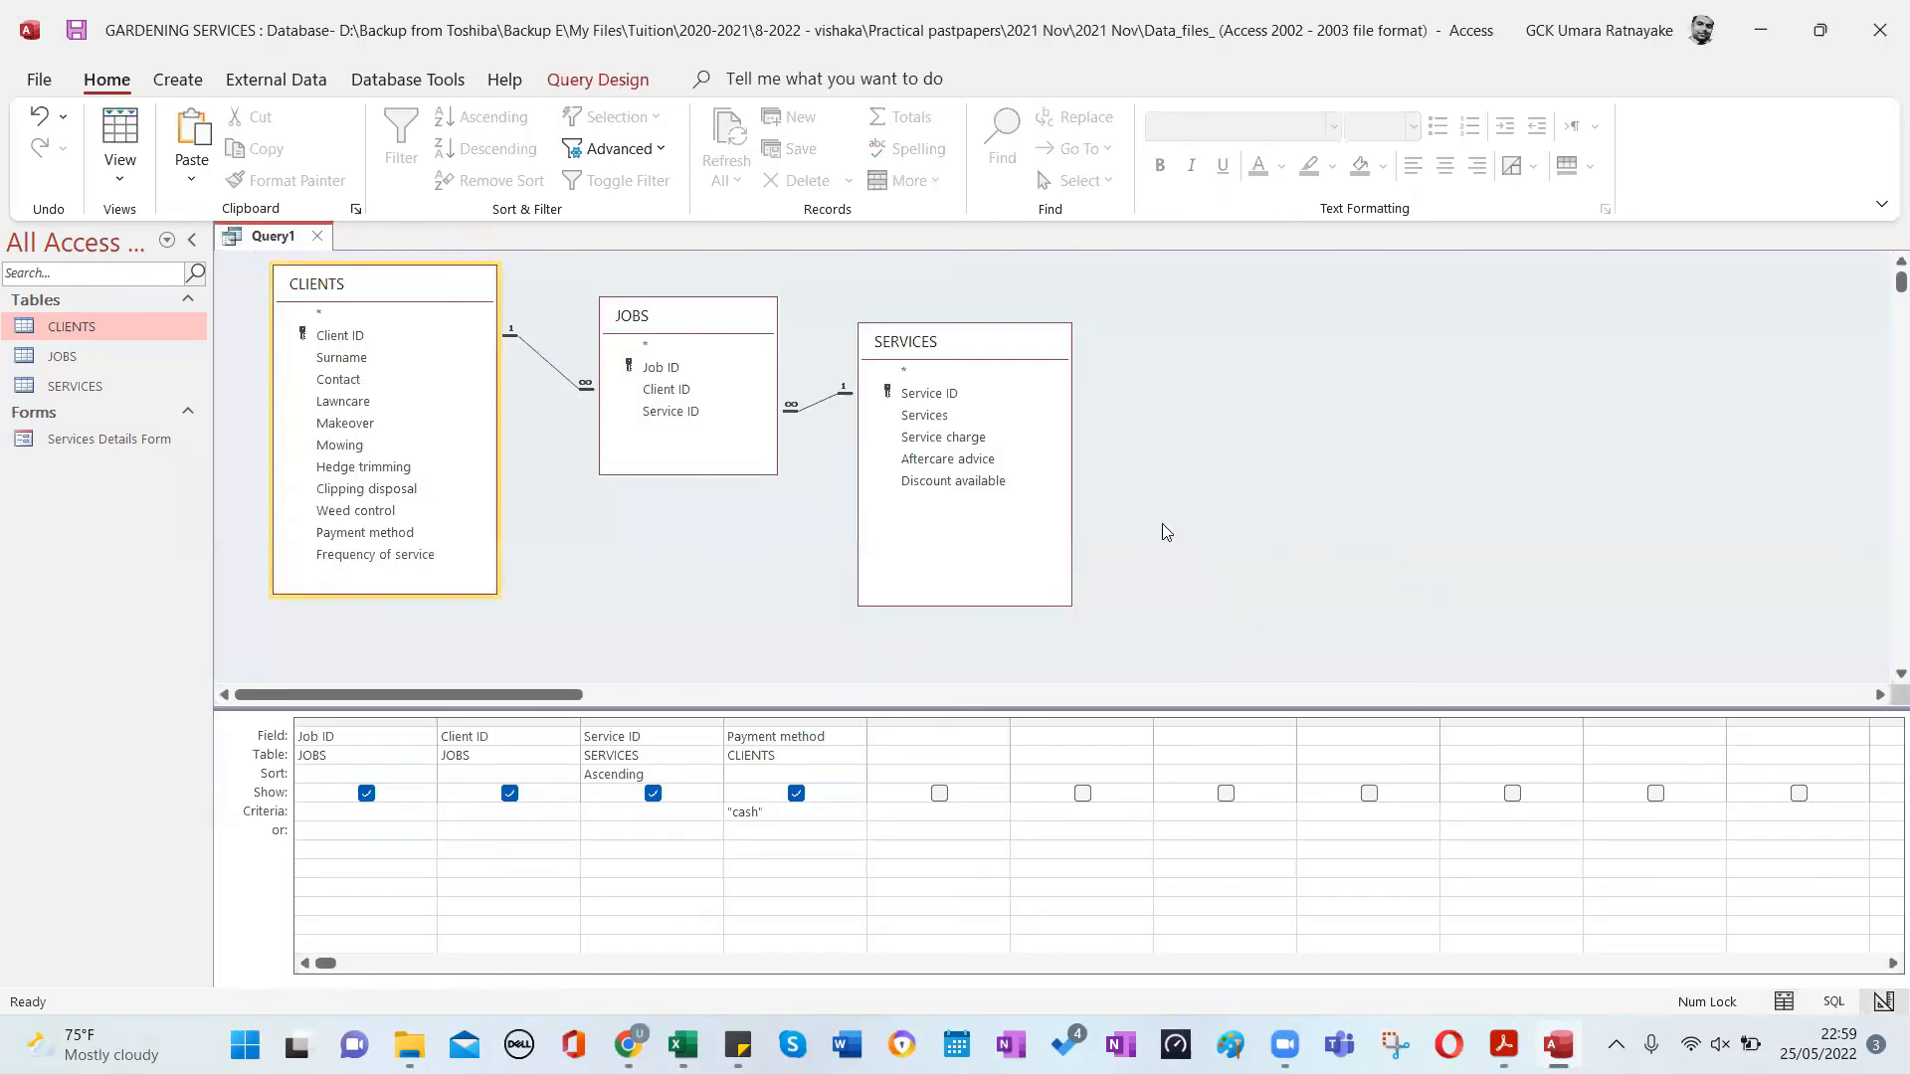
Add Frequency of service from CLIENTS to the query and set its criteria to Weekly.
{"action": "double_click", "coordinate": [399, 559]}
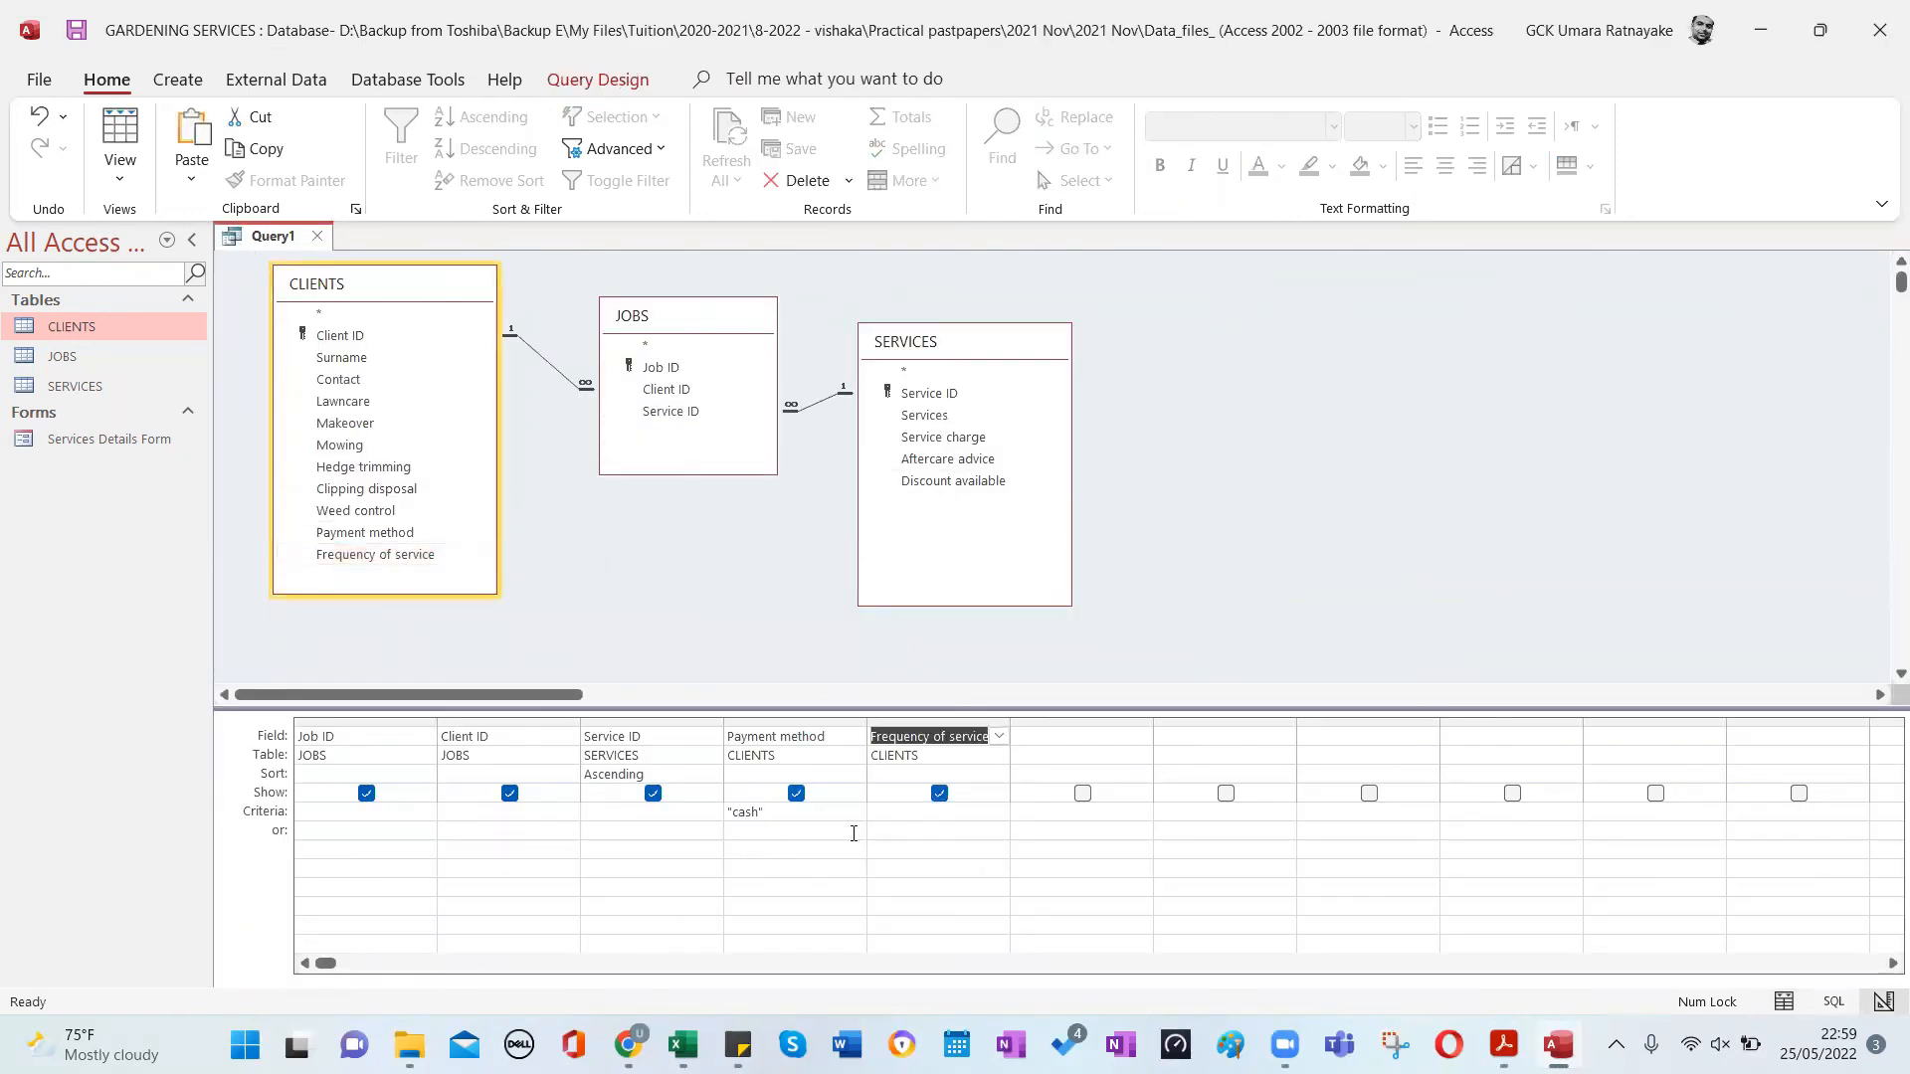
{"action": "left_click", "coordinate": [895, 826]}
{"action": "type", "text": "Weekly"}
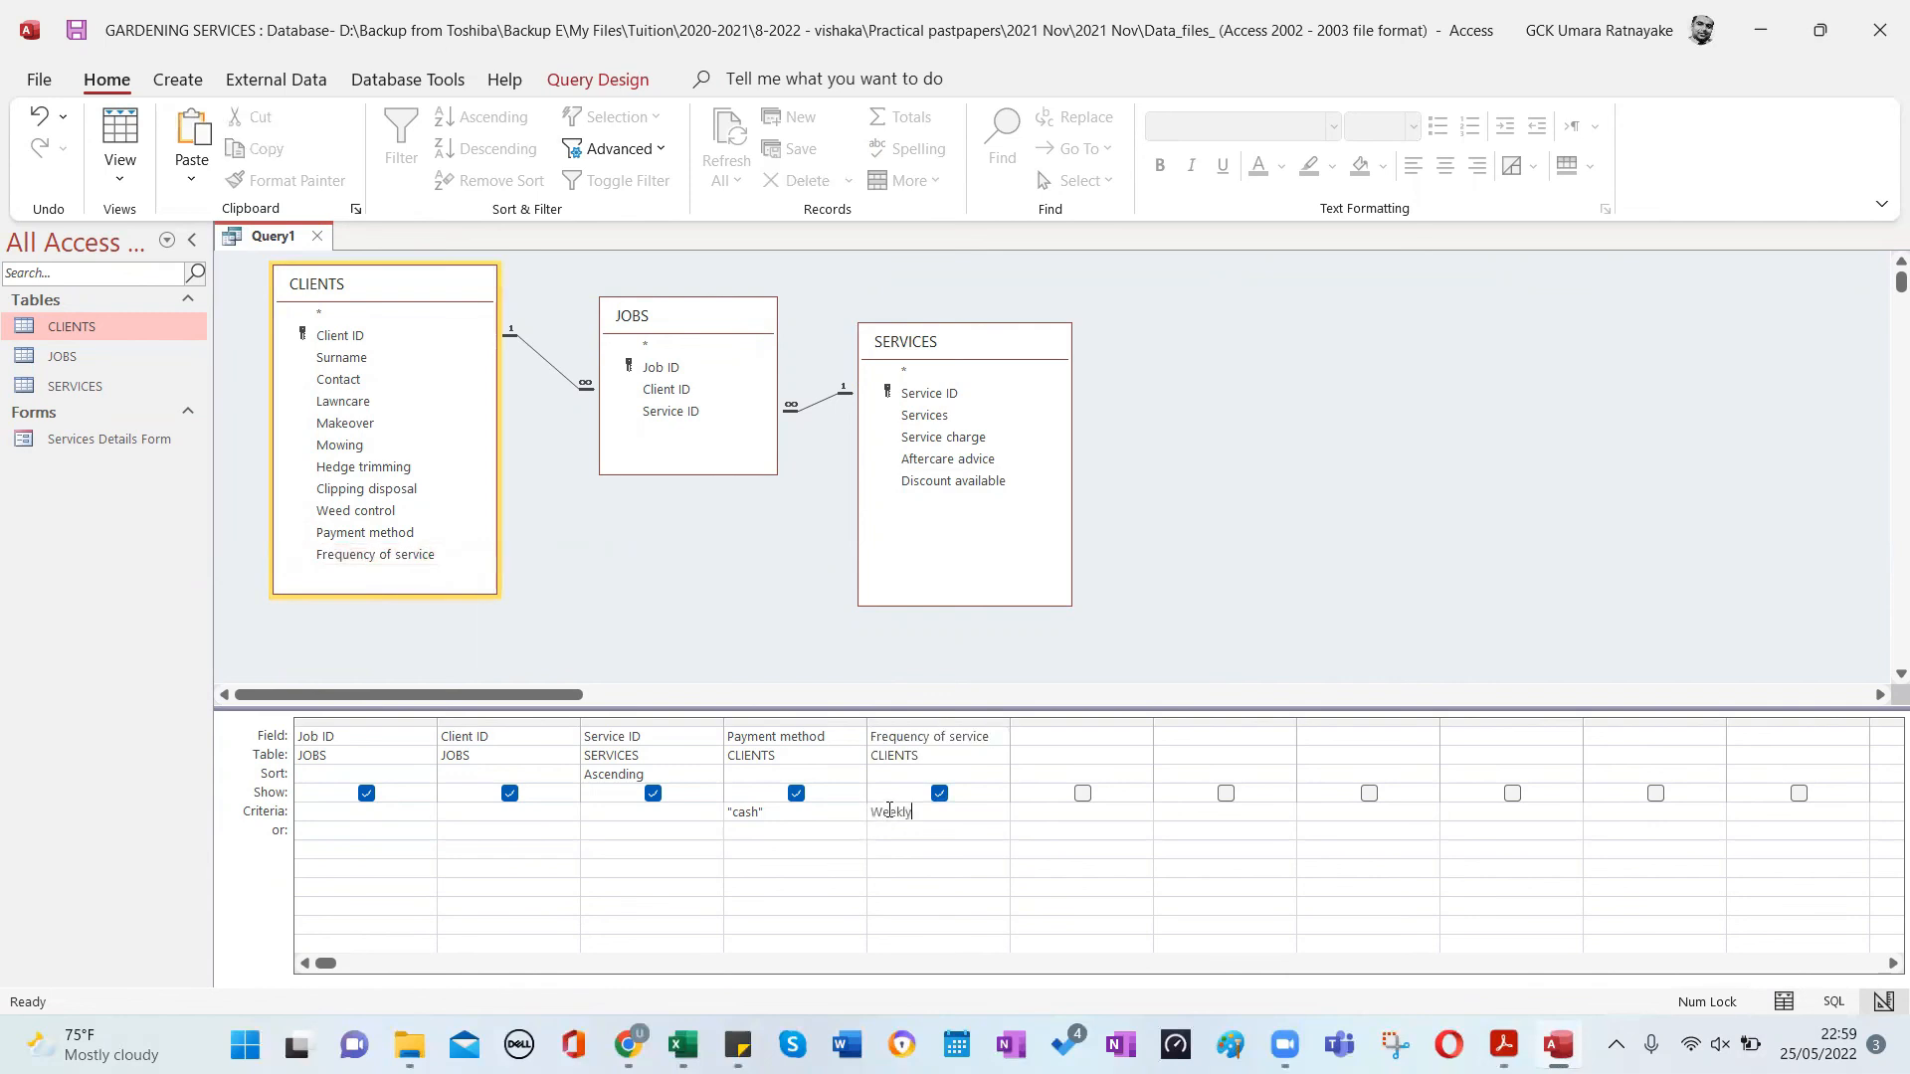
{"action": "left_click", "coordinate": [957, 878]}
Review the Task A3c requirements in the exam paper and run the query to view its records.
{"action": "key", "text": "alt+Tab"}
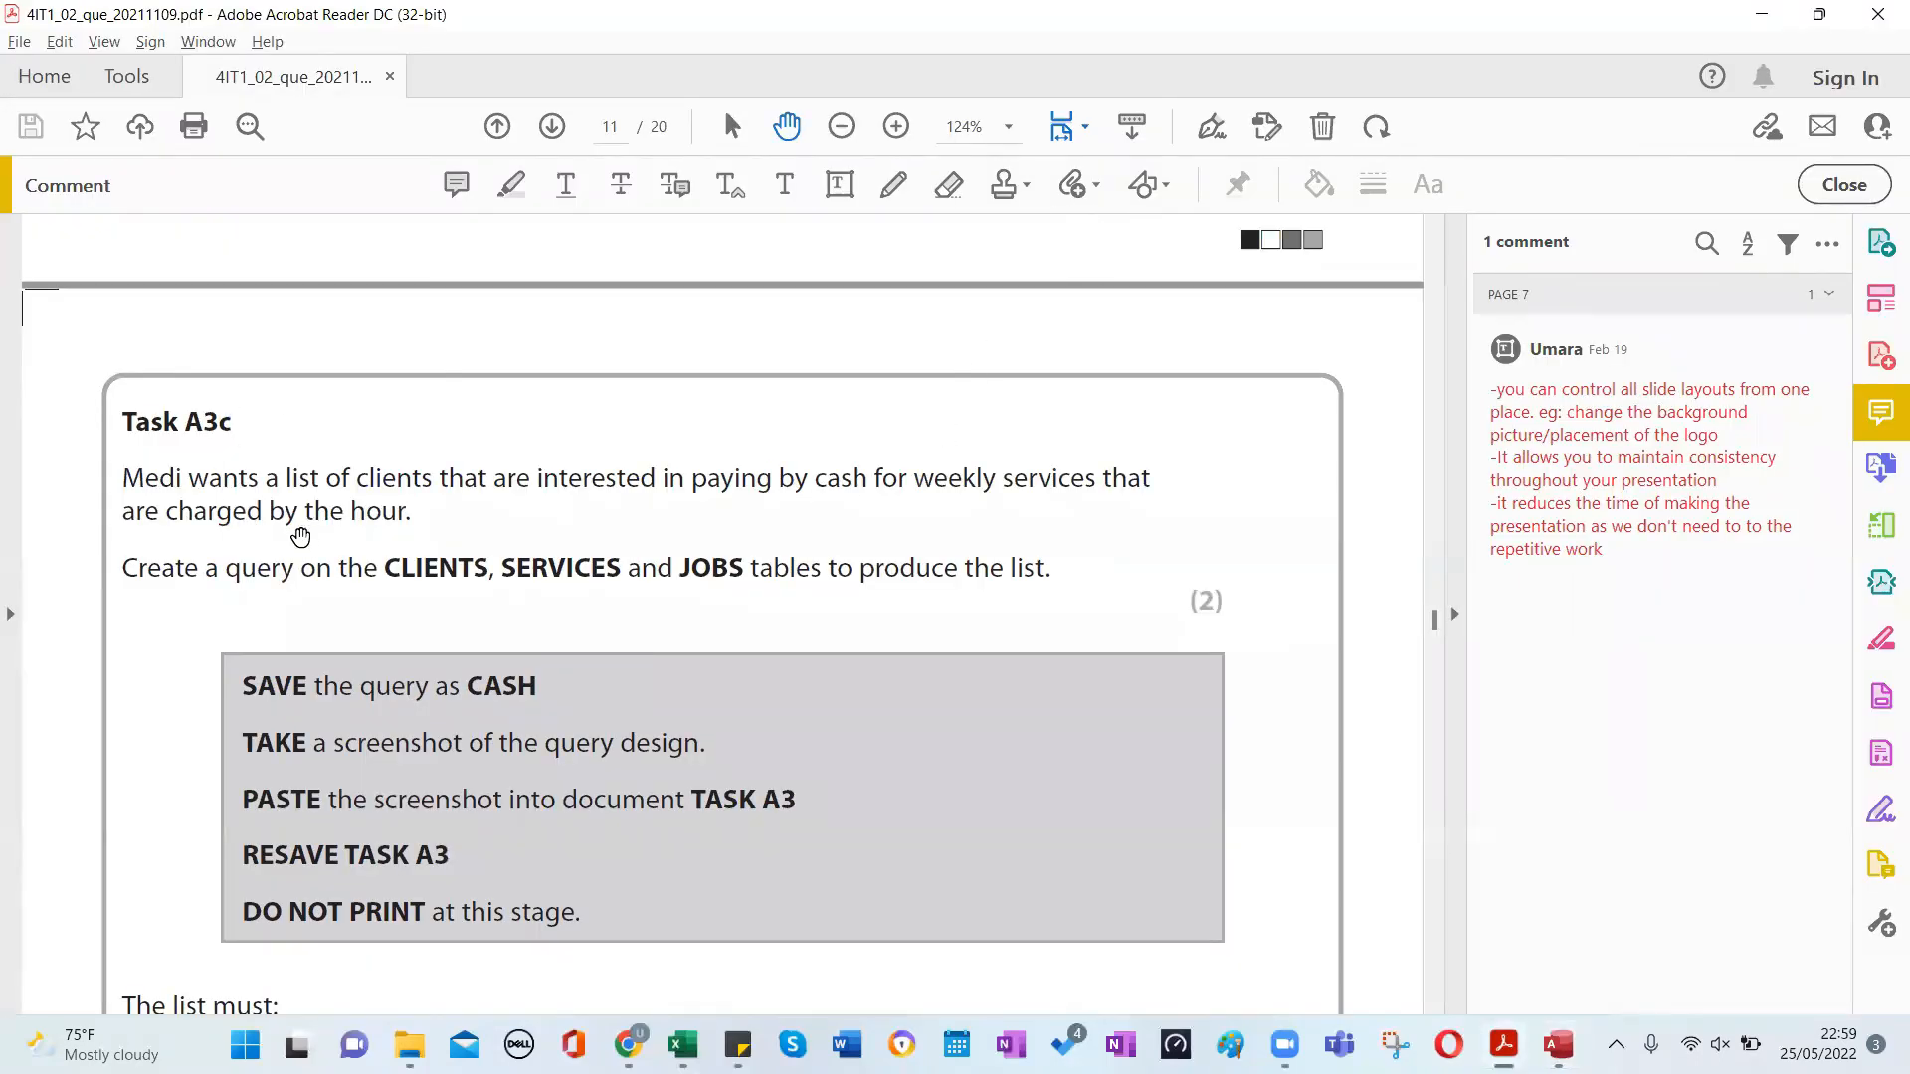
{"action": "scroll", "coordinate": [334, 585], "scroll_direction": "down", "scroll_amount": 3}
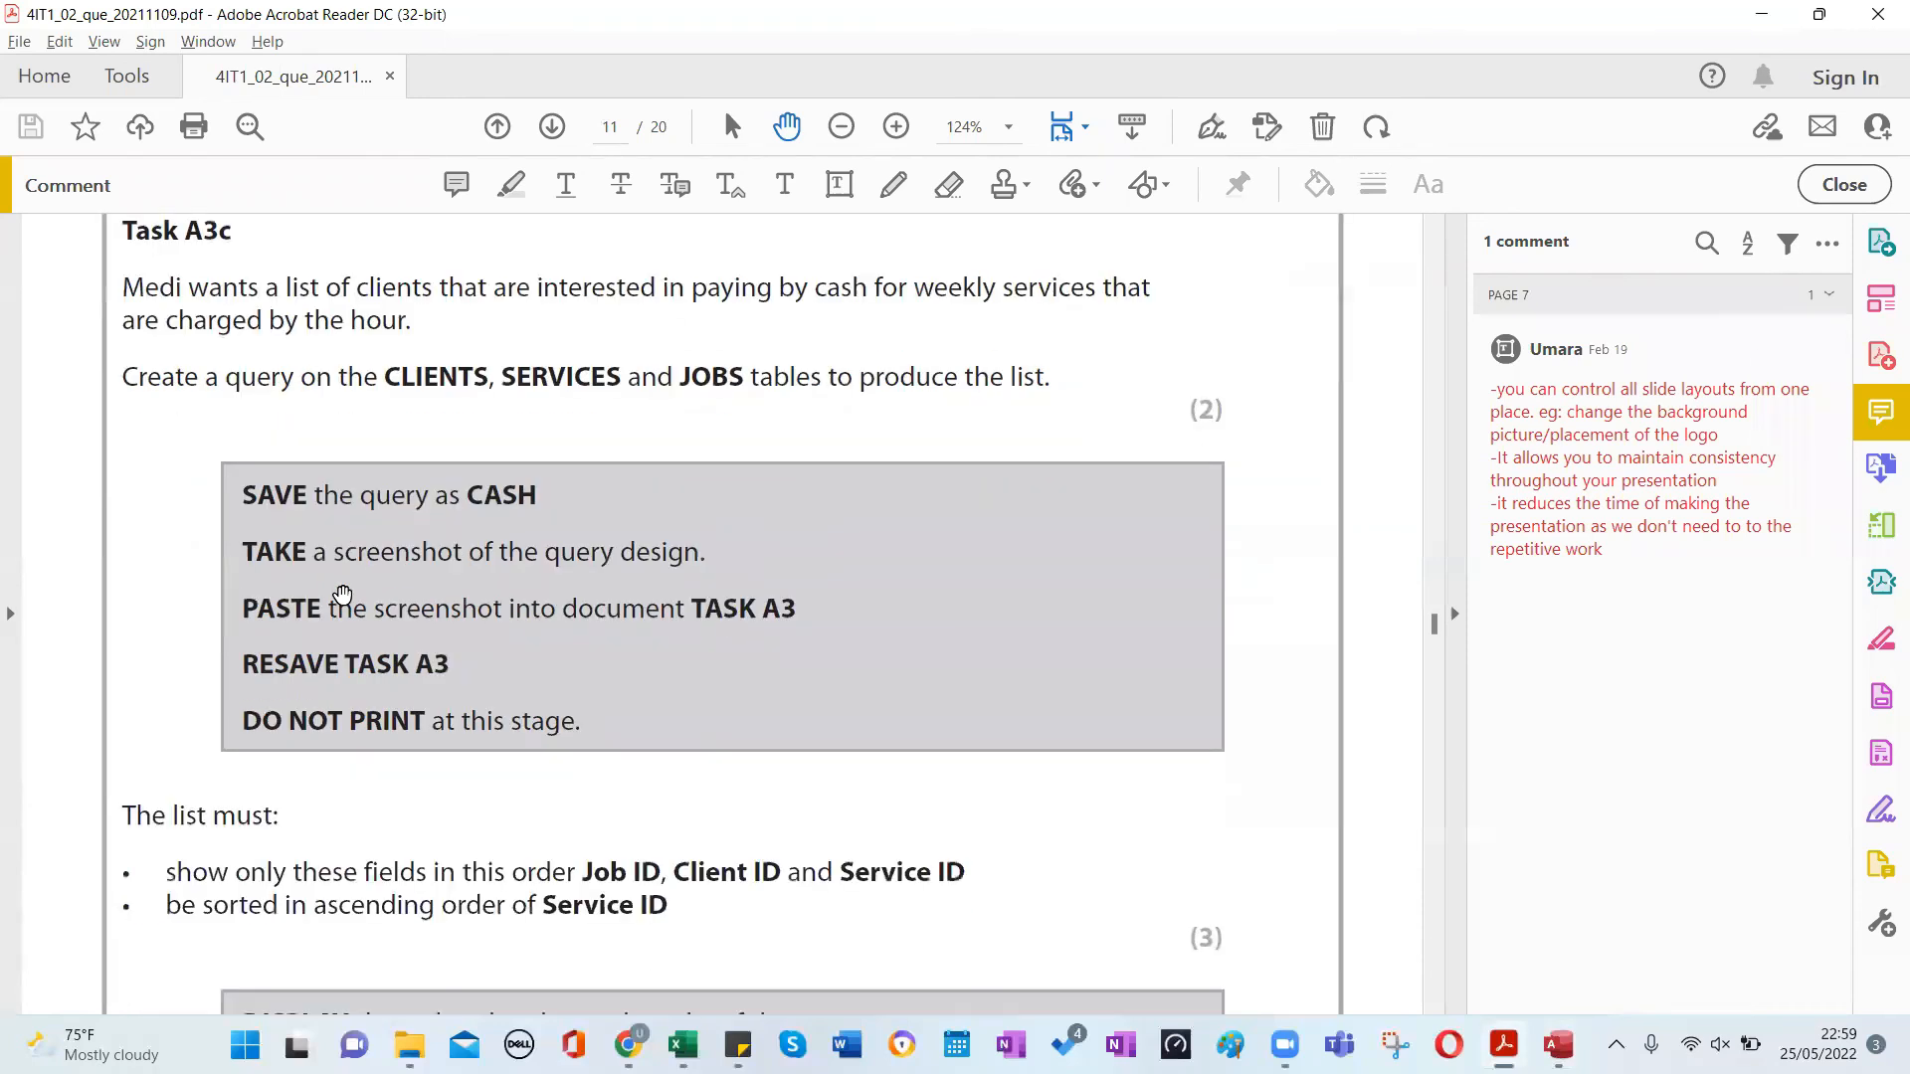
{"action": "scroll", "coordinate": [342, 593], "scroll_direction": "down", "scroll_amount": 3}
{"action": "key", "text": "alt+Tab"}
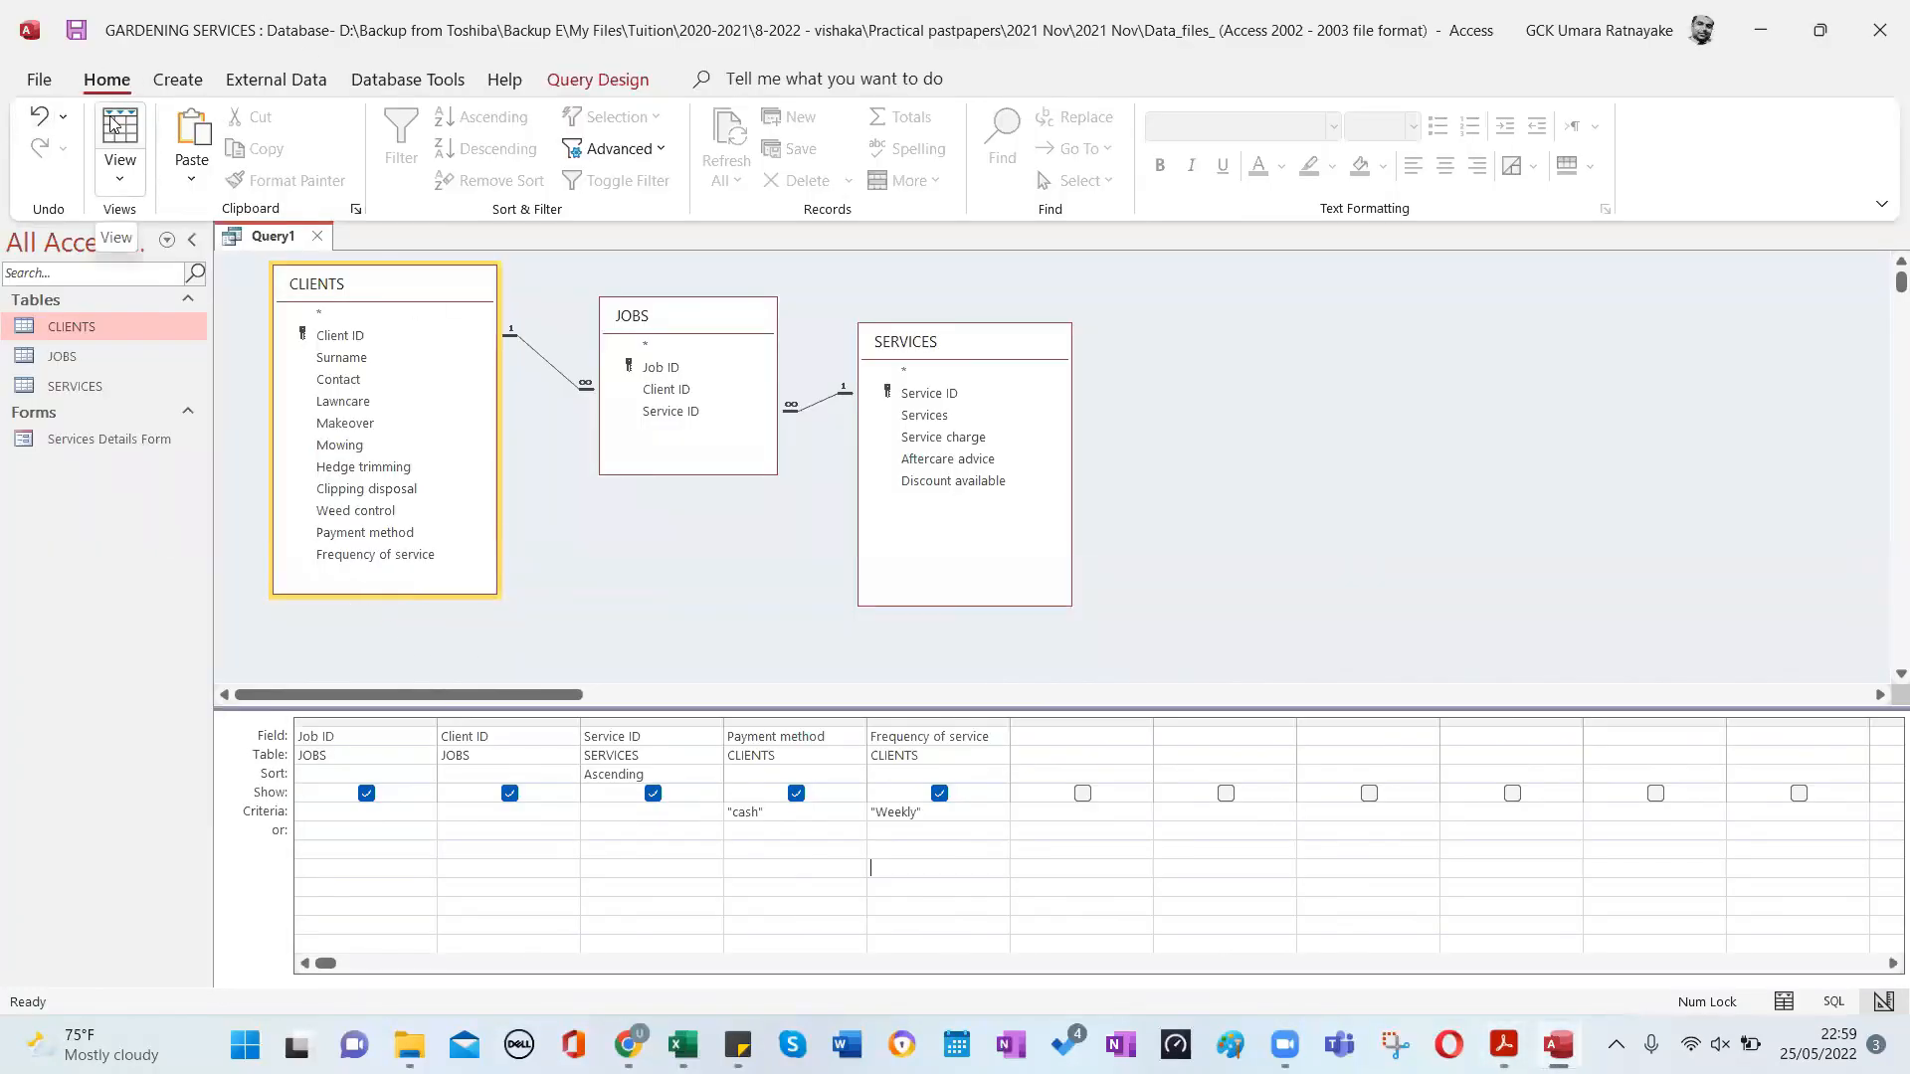
{"action": "left_click", "coordinate": [627, 79]}
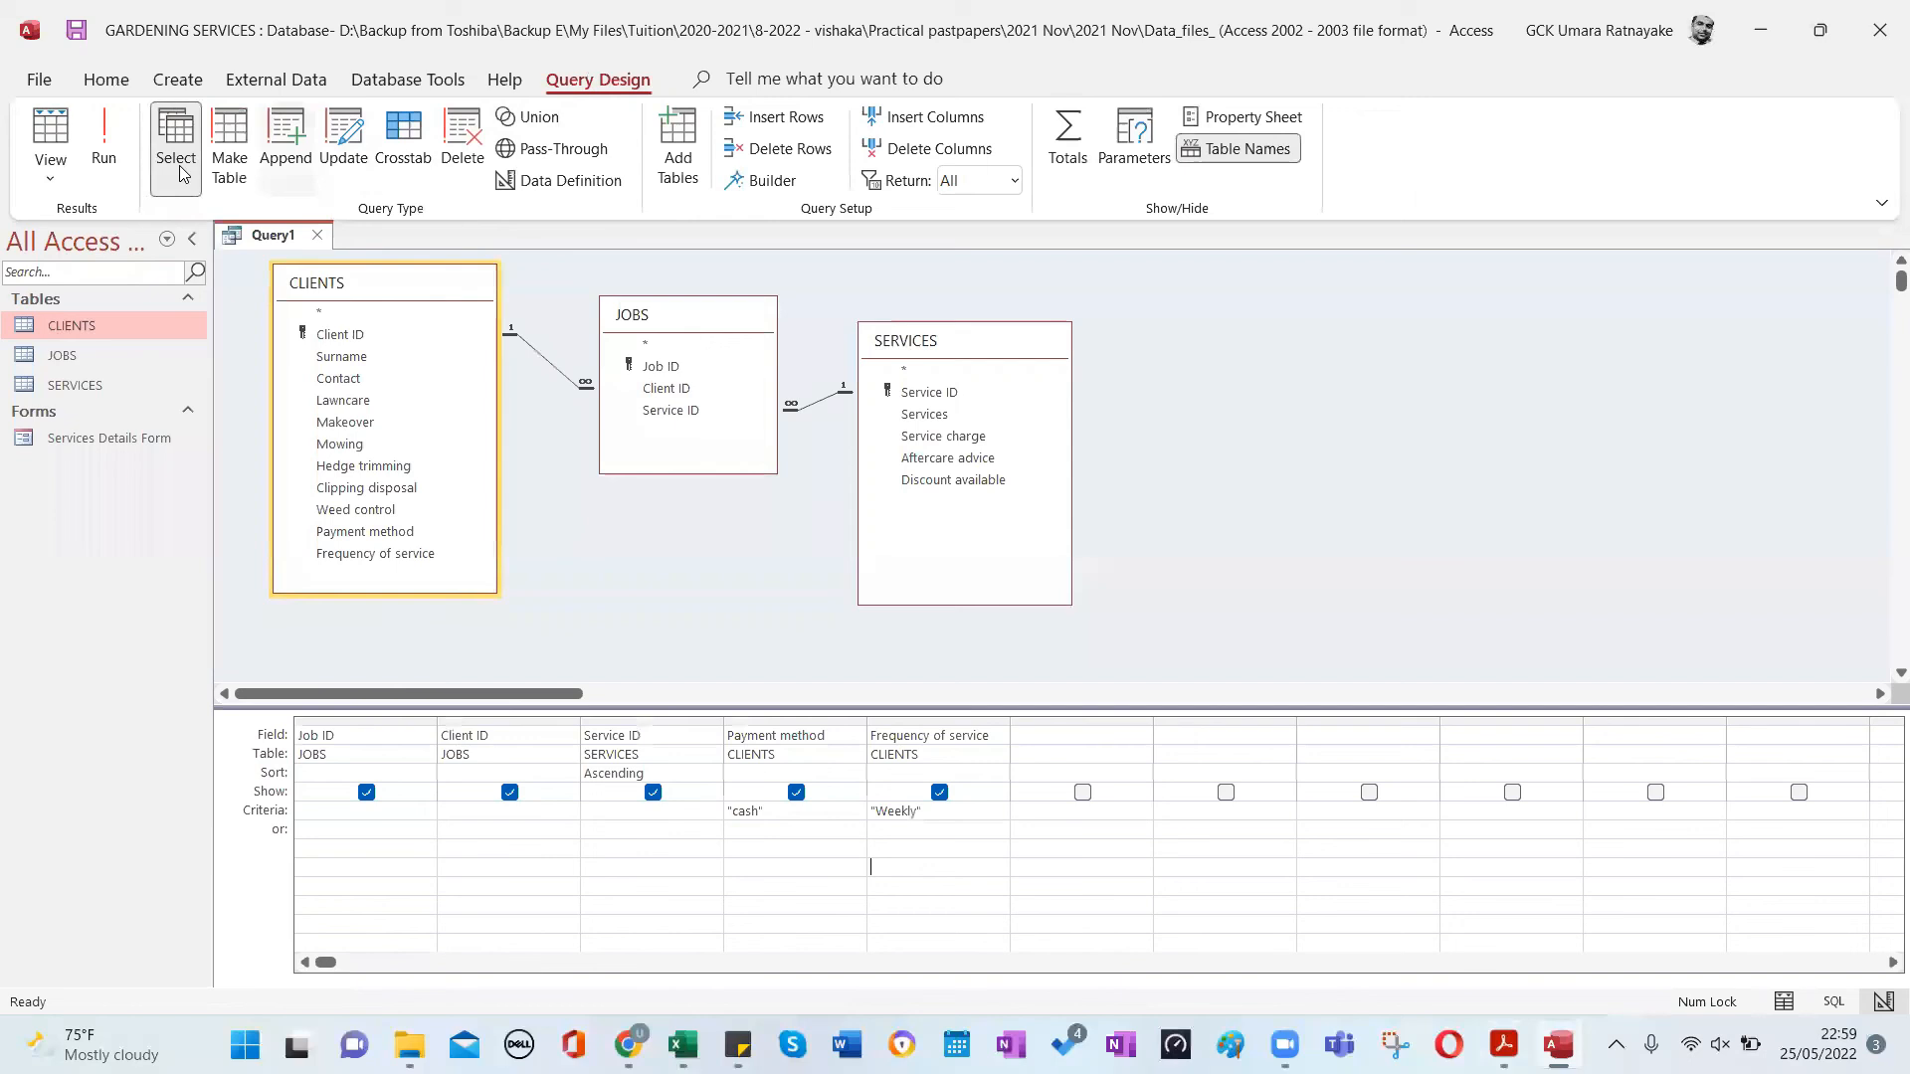
{"action": "left_click", "coordinate": [102, 144]}
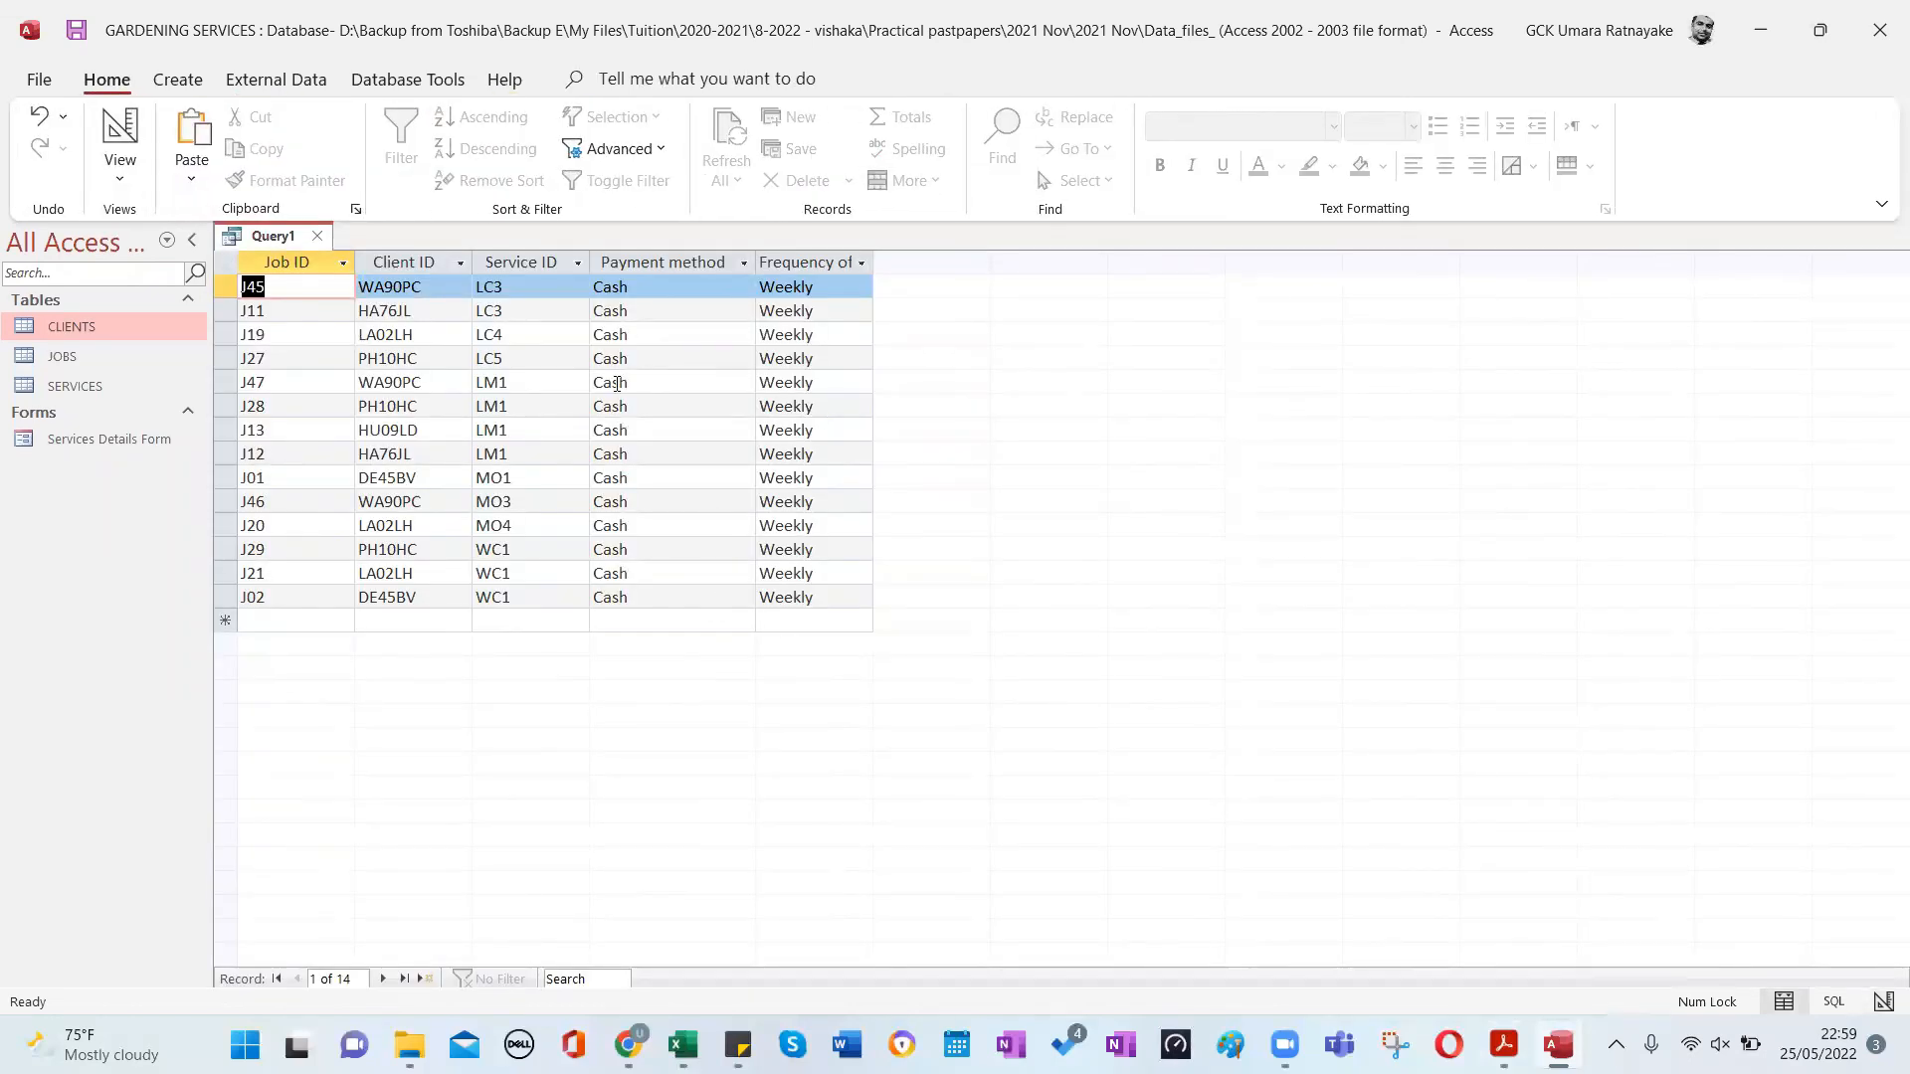
Following the exam paper's list of fields to show, hide Payment method and Frequency of service from the query's output and rerun it.
{"action": "key", "text": "alt+Tab"}
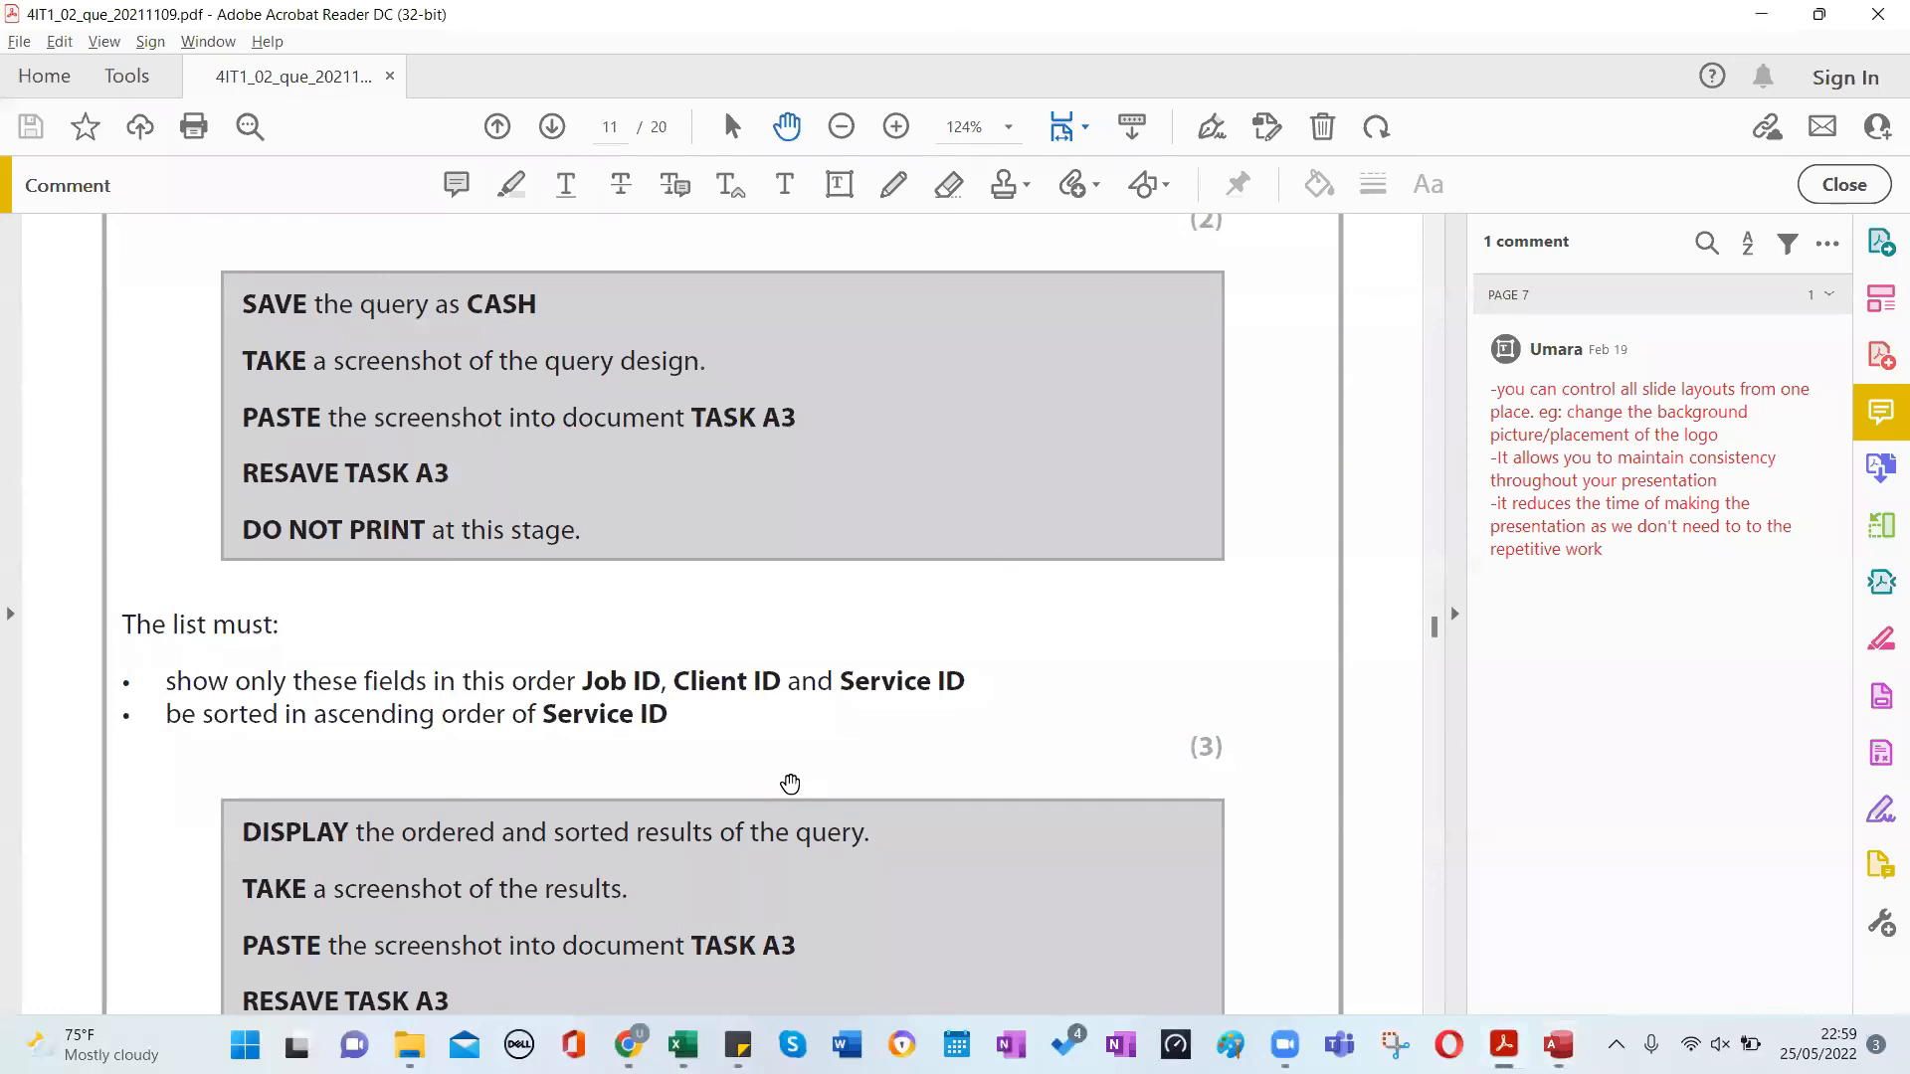
{"action": "key", "text": "alt+Tab"}
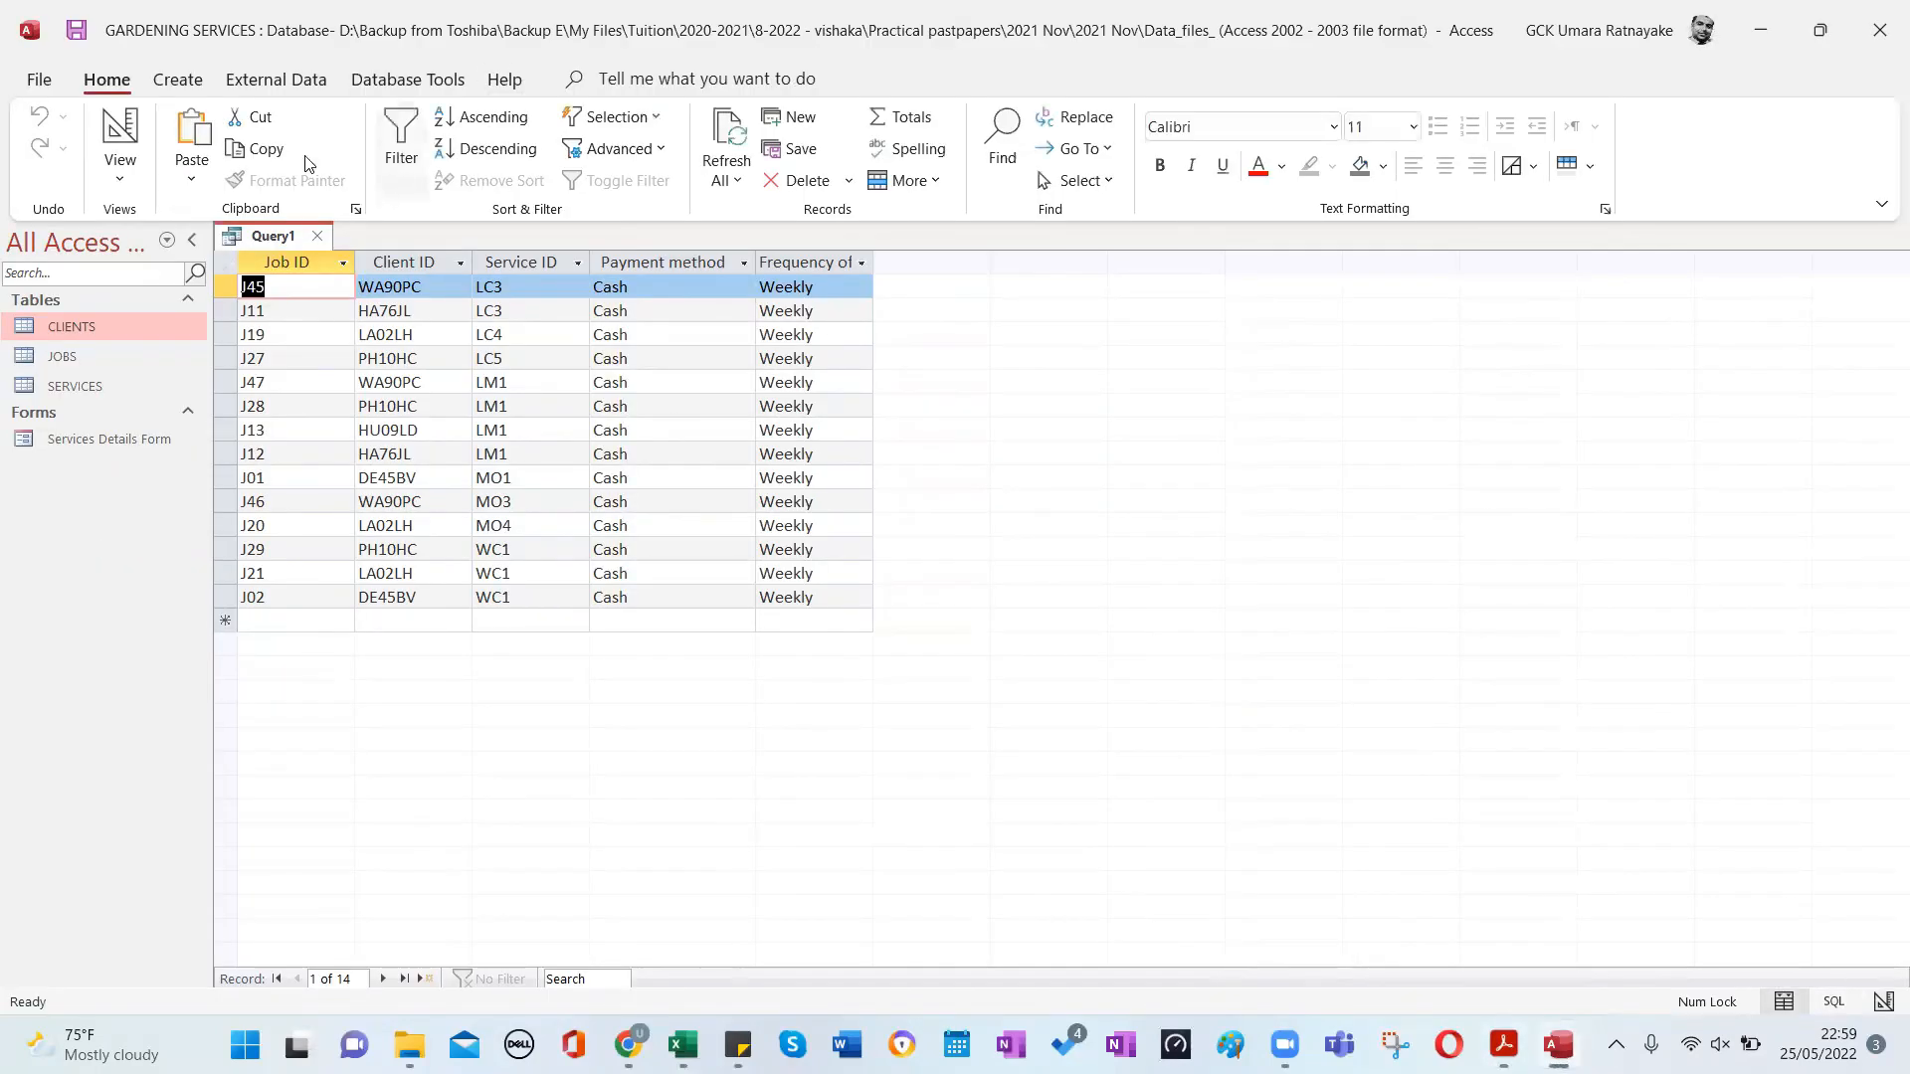
{"action": "left_click", "coordinate": [130, 115]}
{"action": "left_click", "coordinate": [796, 793]}
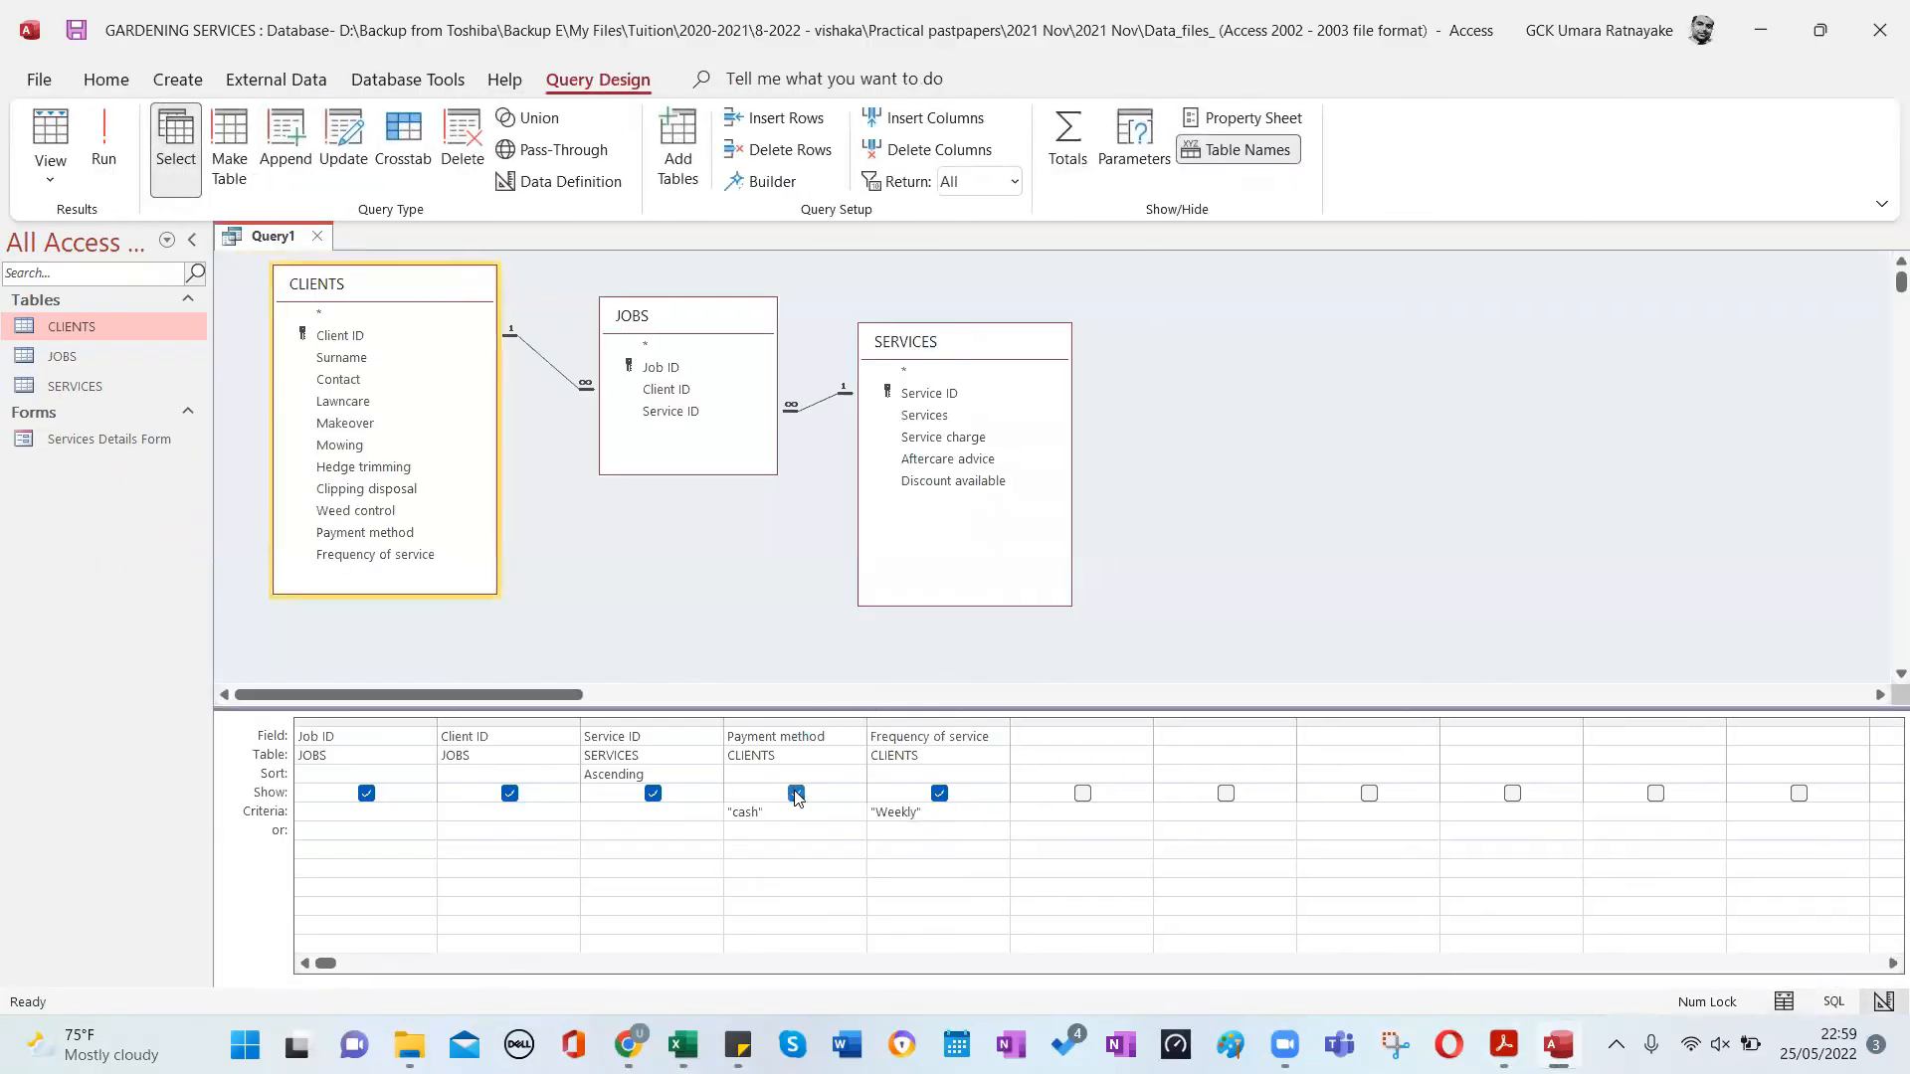
{"action": "left_click", "coordinate": [939, 793]}
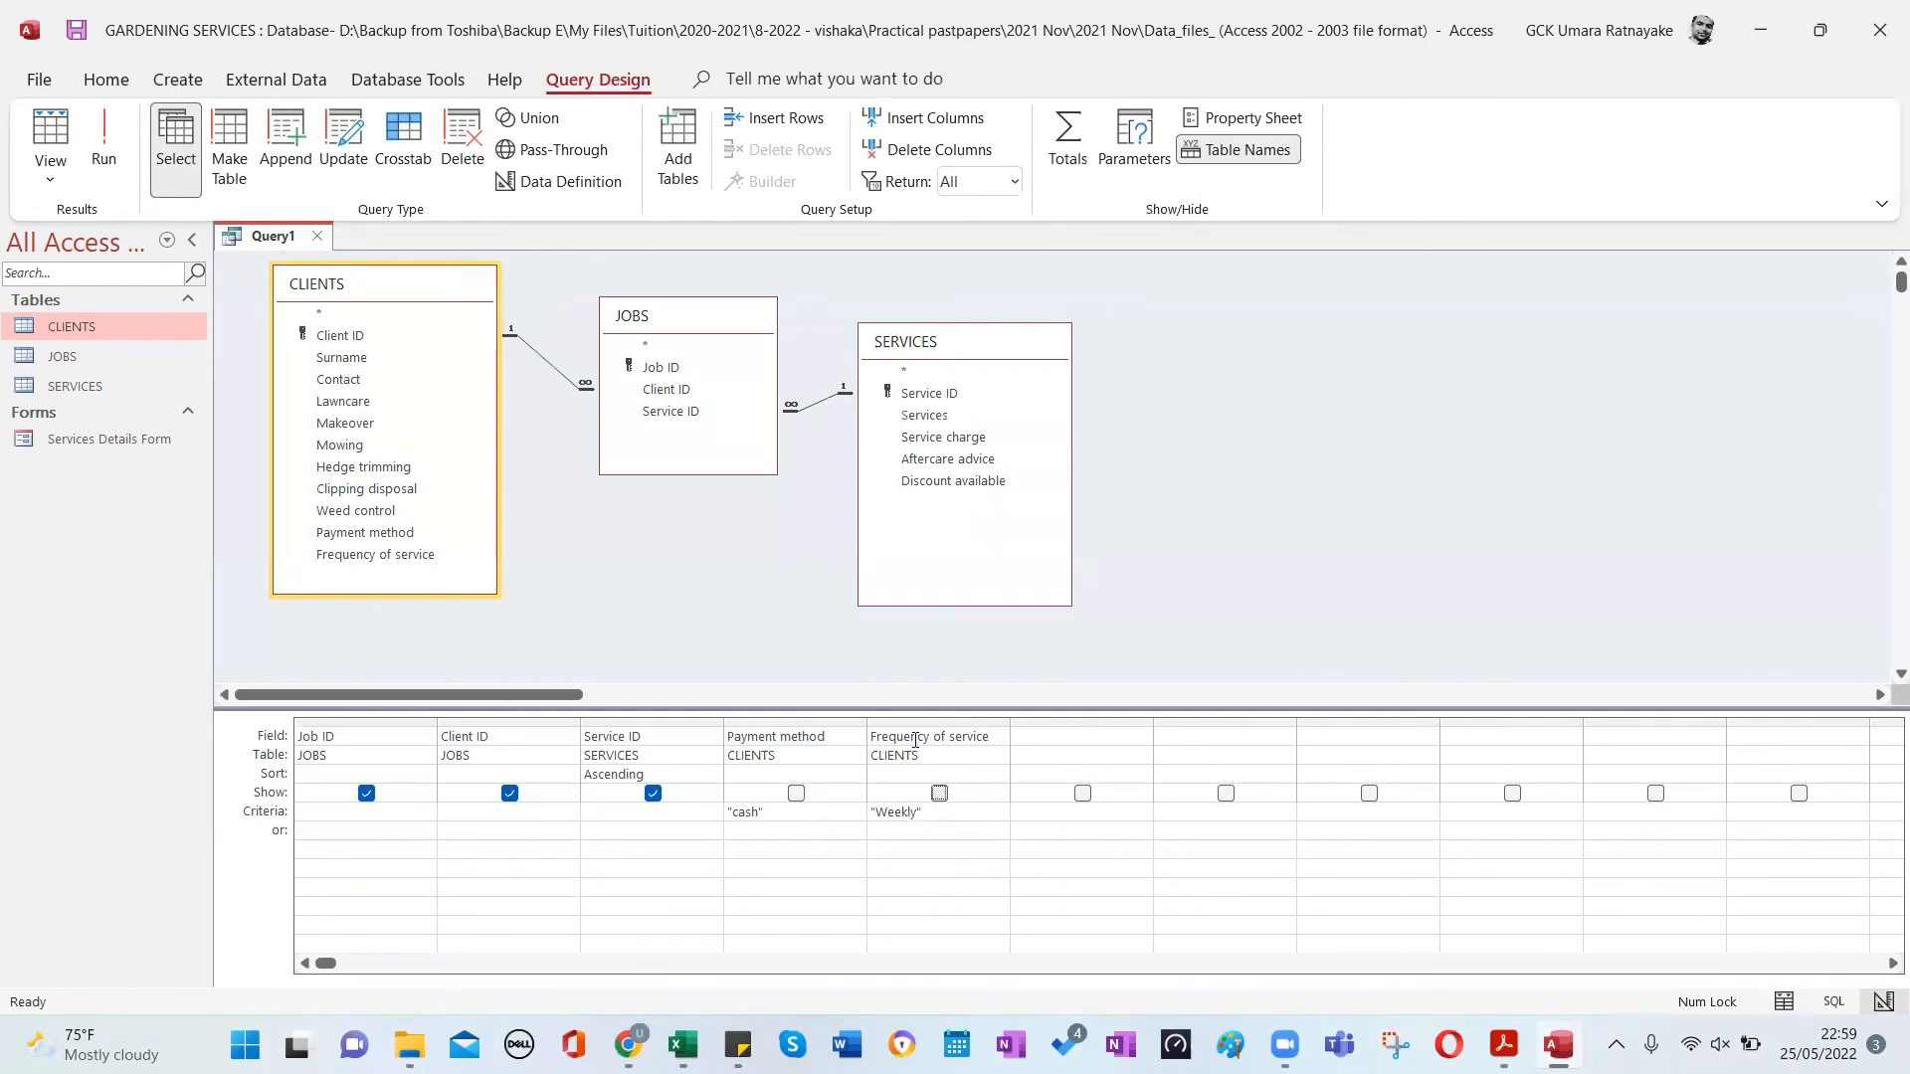
{"action": "left_click", "coordinate": [88, 139]}
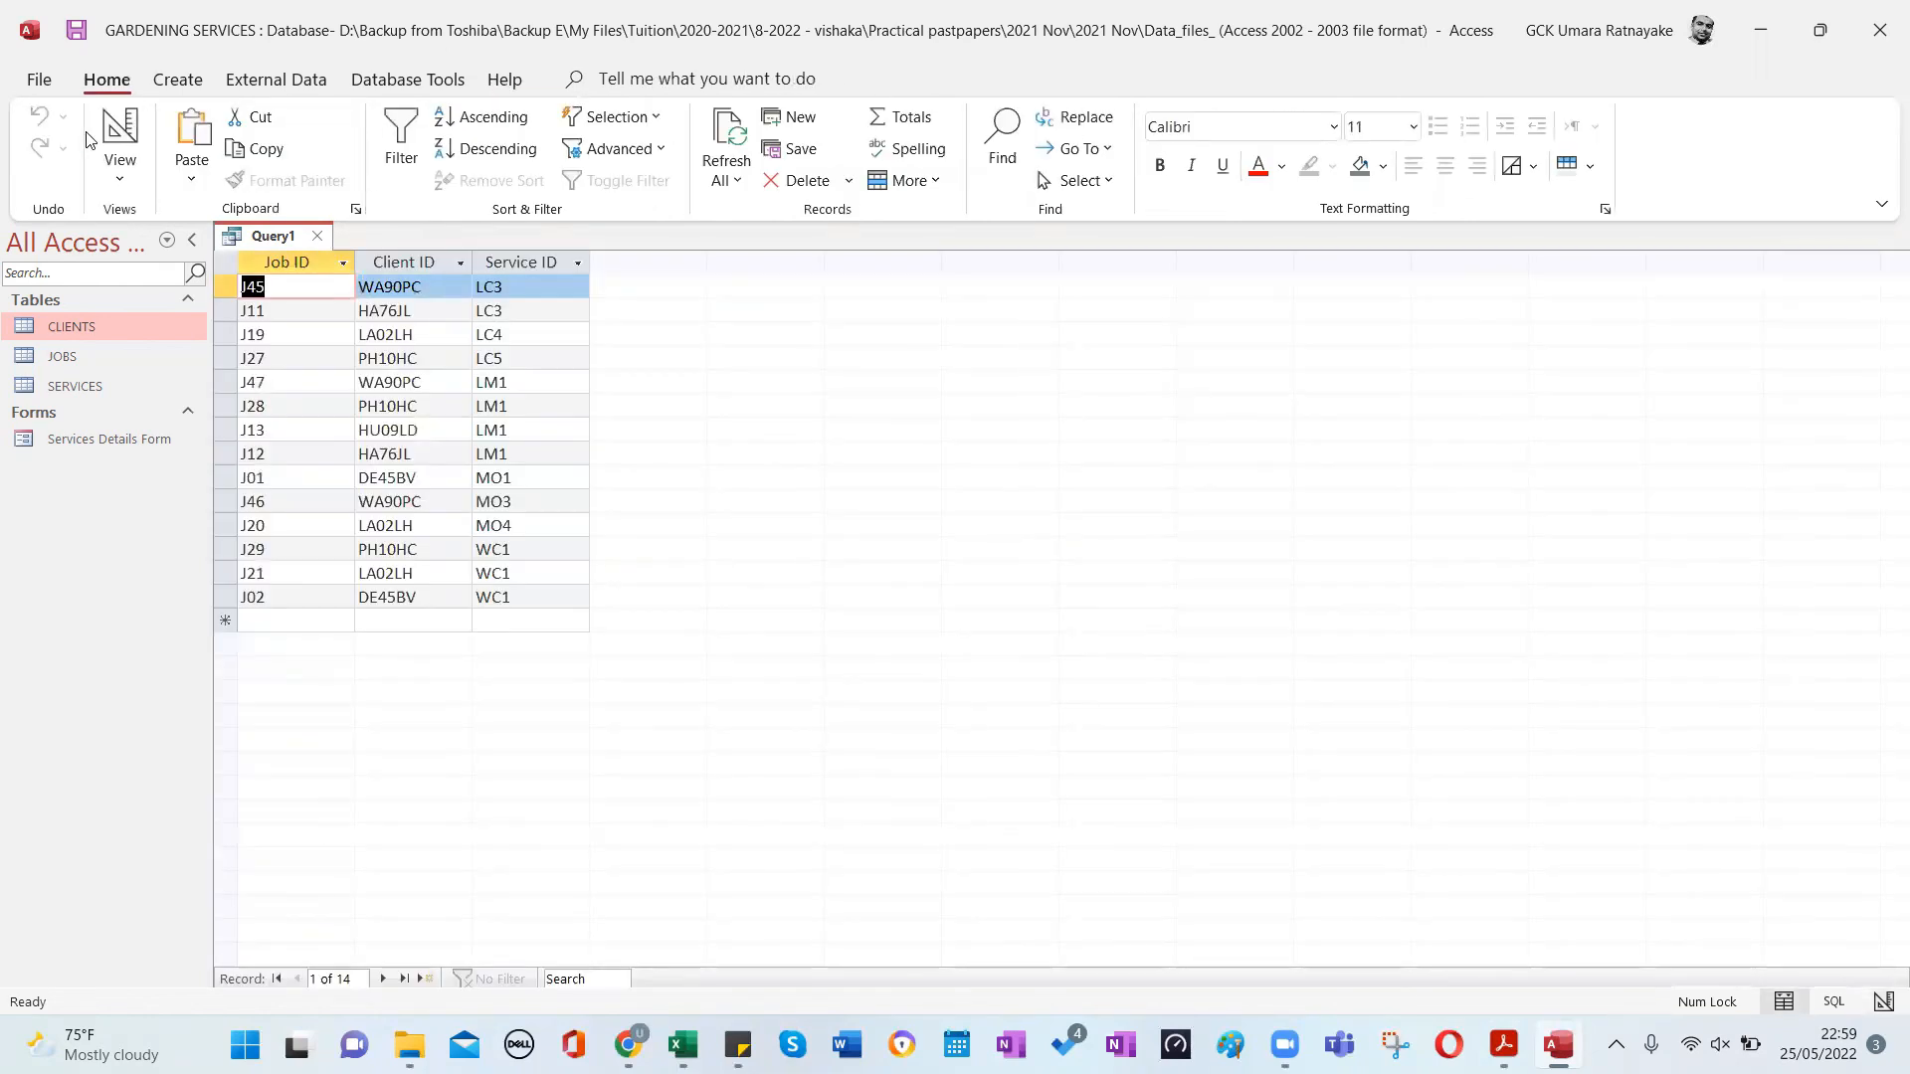
Close the query, choosing to save its design, and look up the required query name in the exam paper.
{"action": "right_click", "coordinate": [270, 238]}
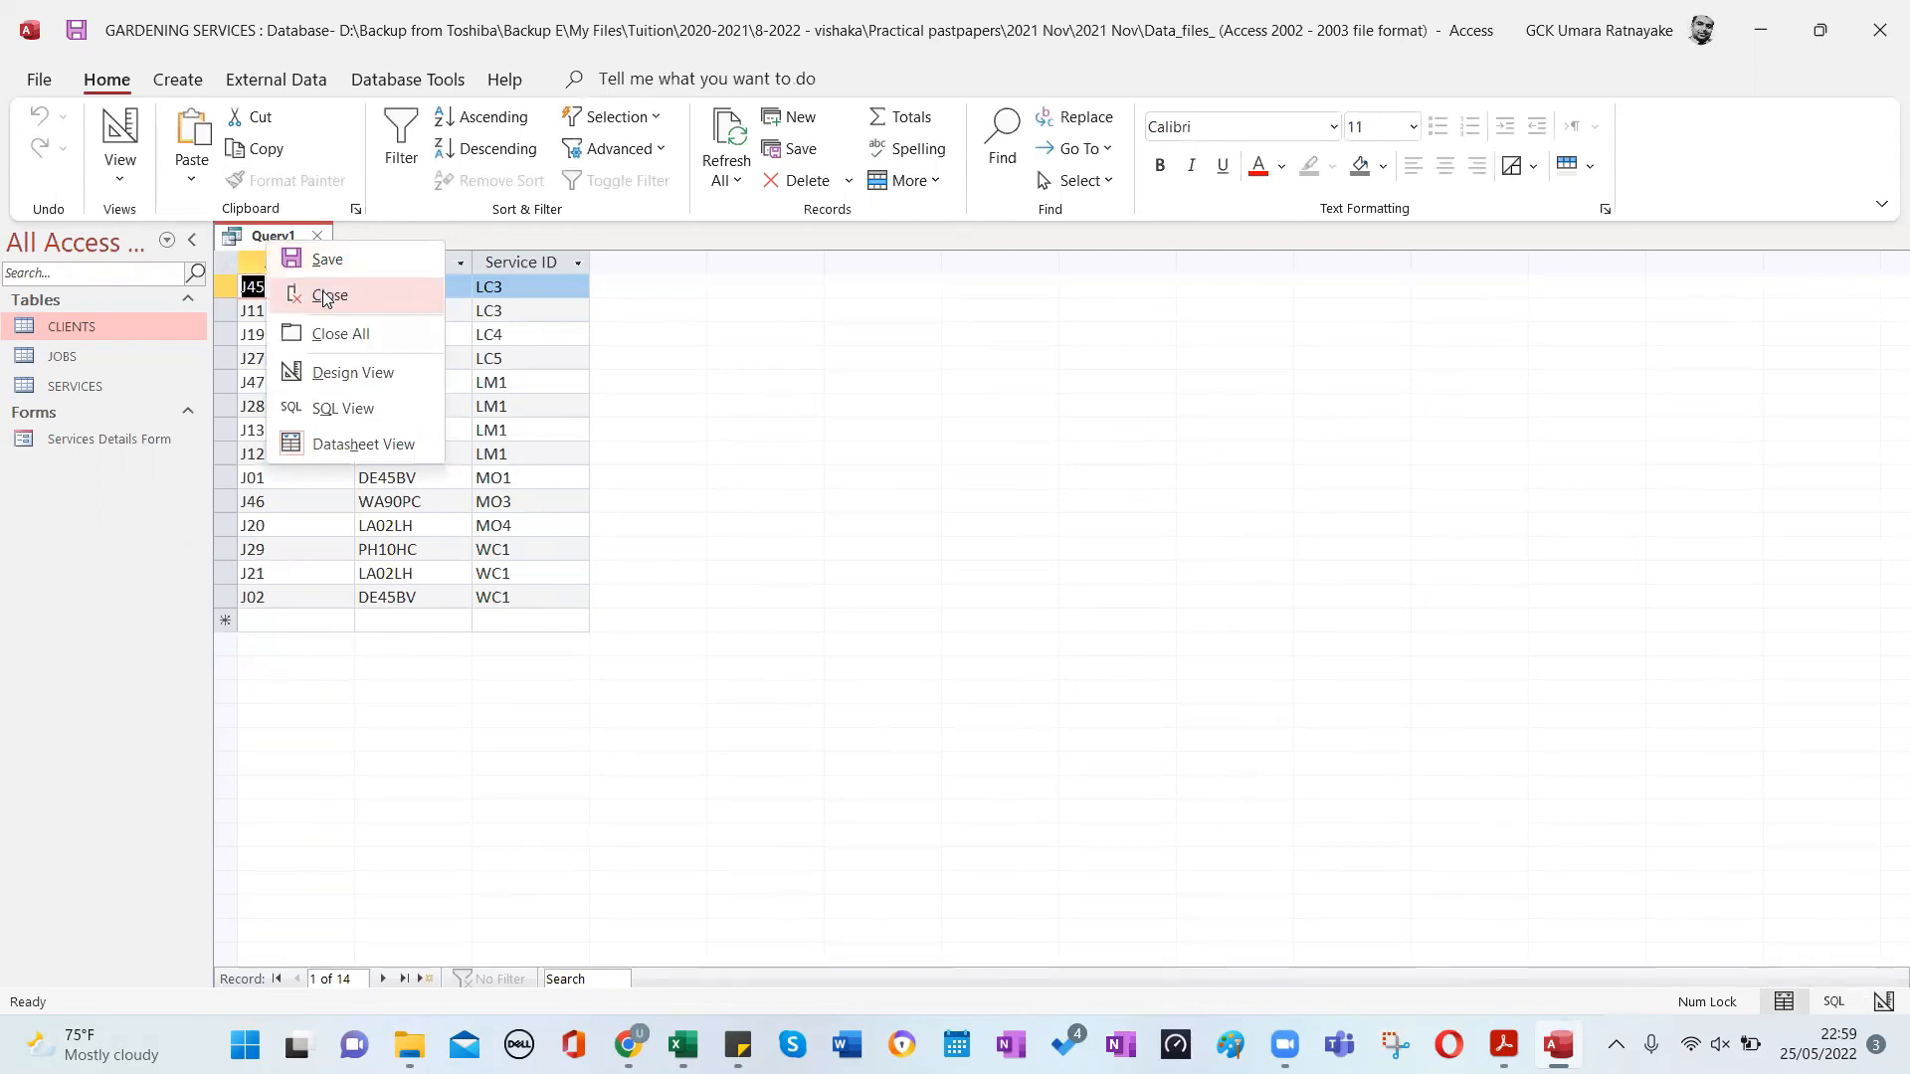
{"action": "left_click", "coordinate": [325, 299]}
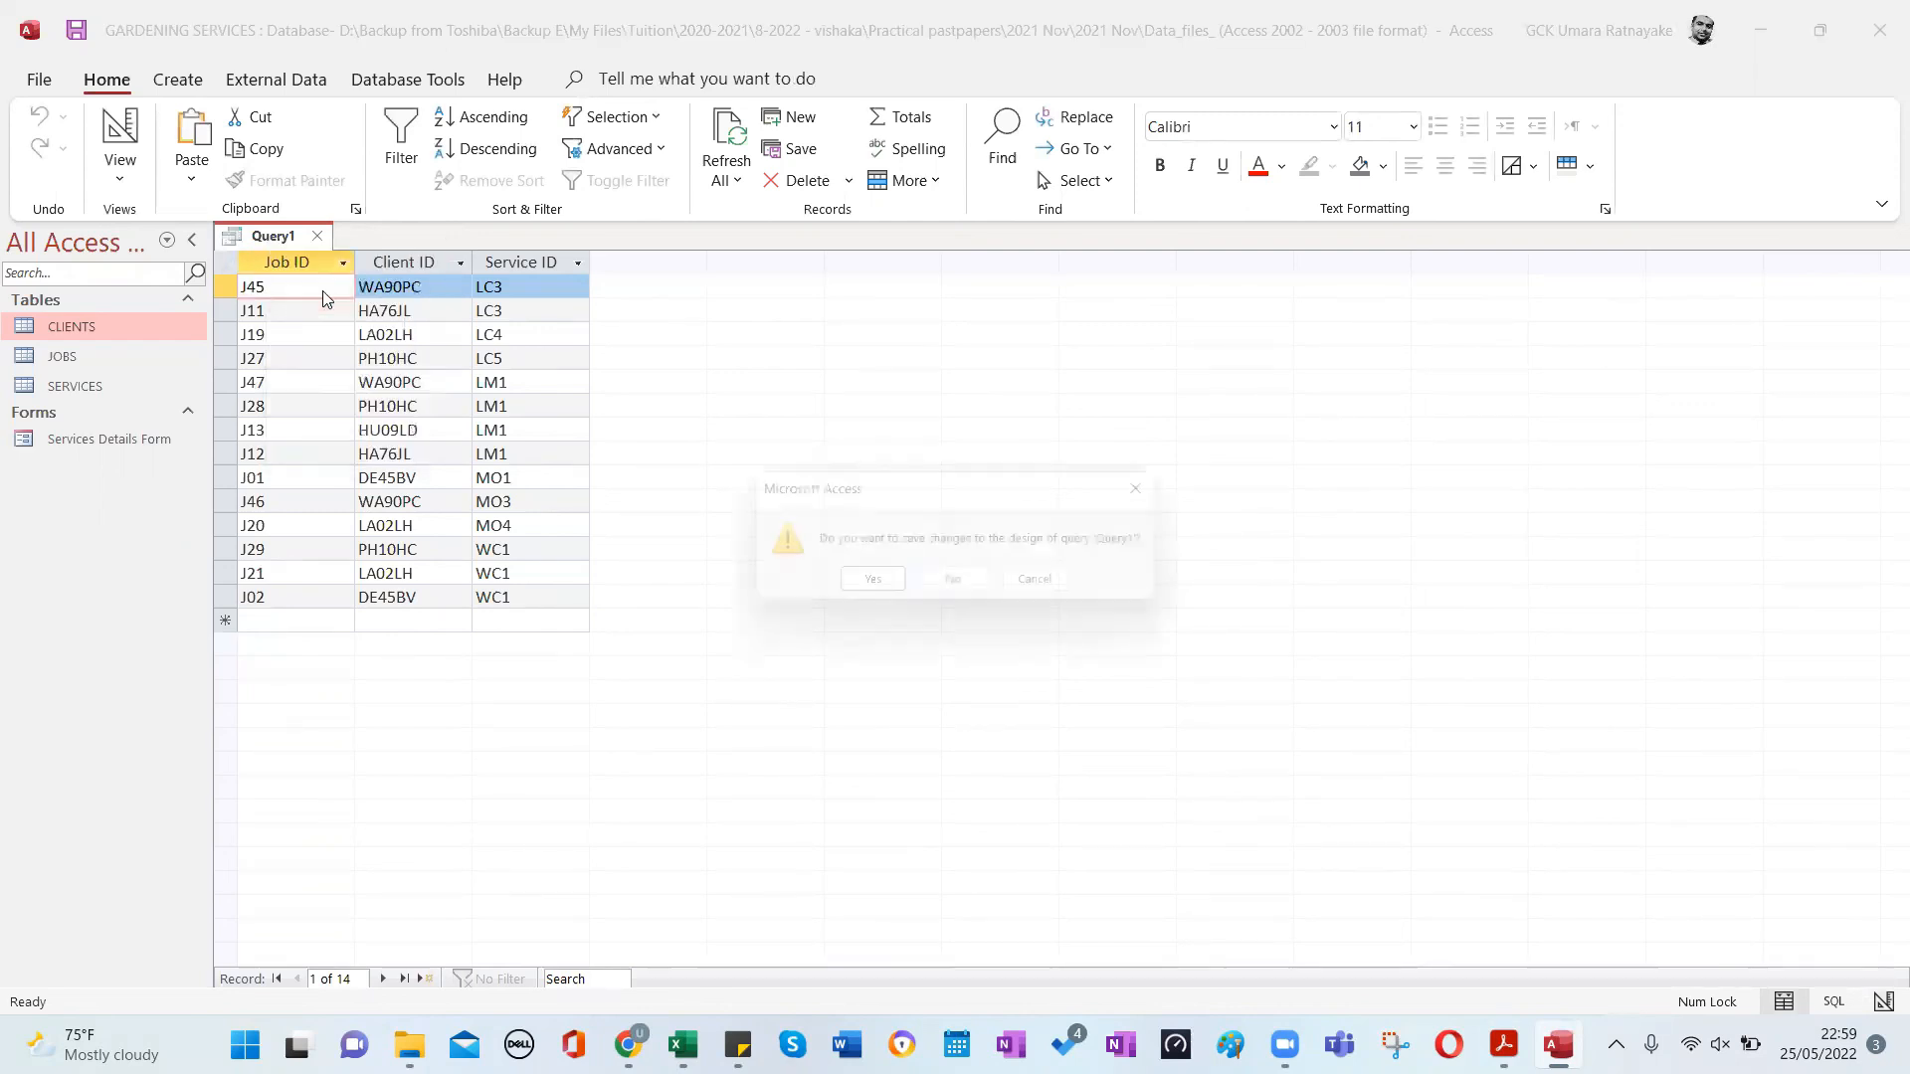
{"action": "left_click", "coordinate": [872, 589]}
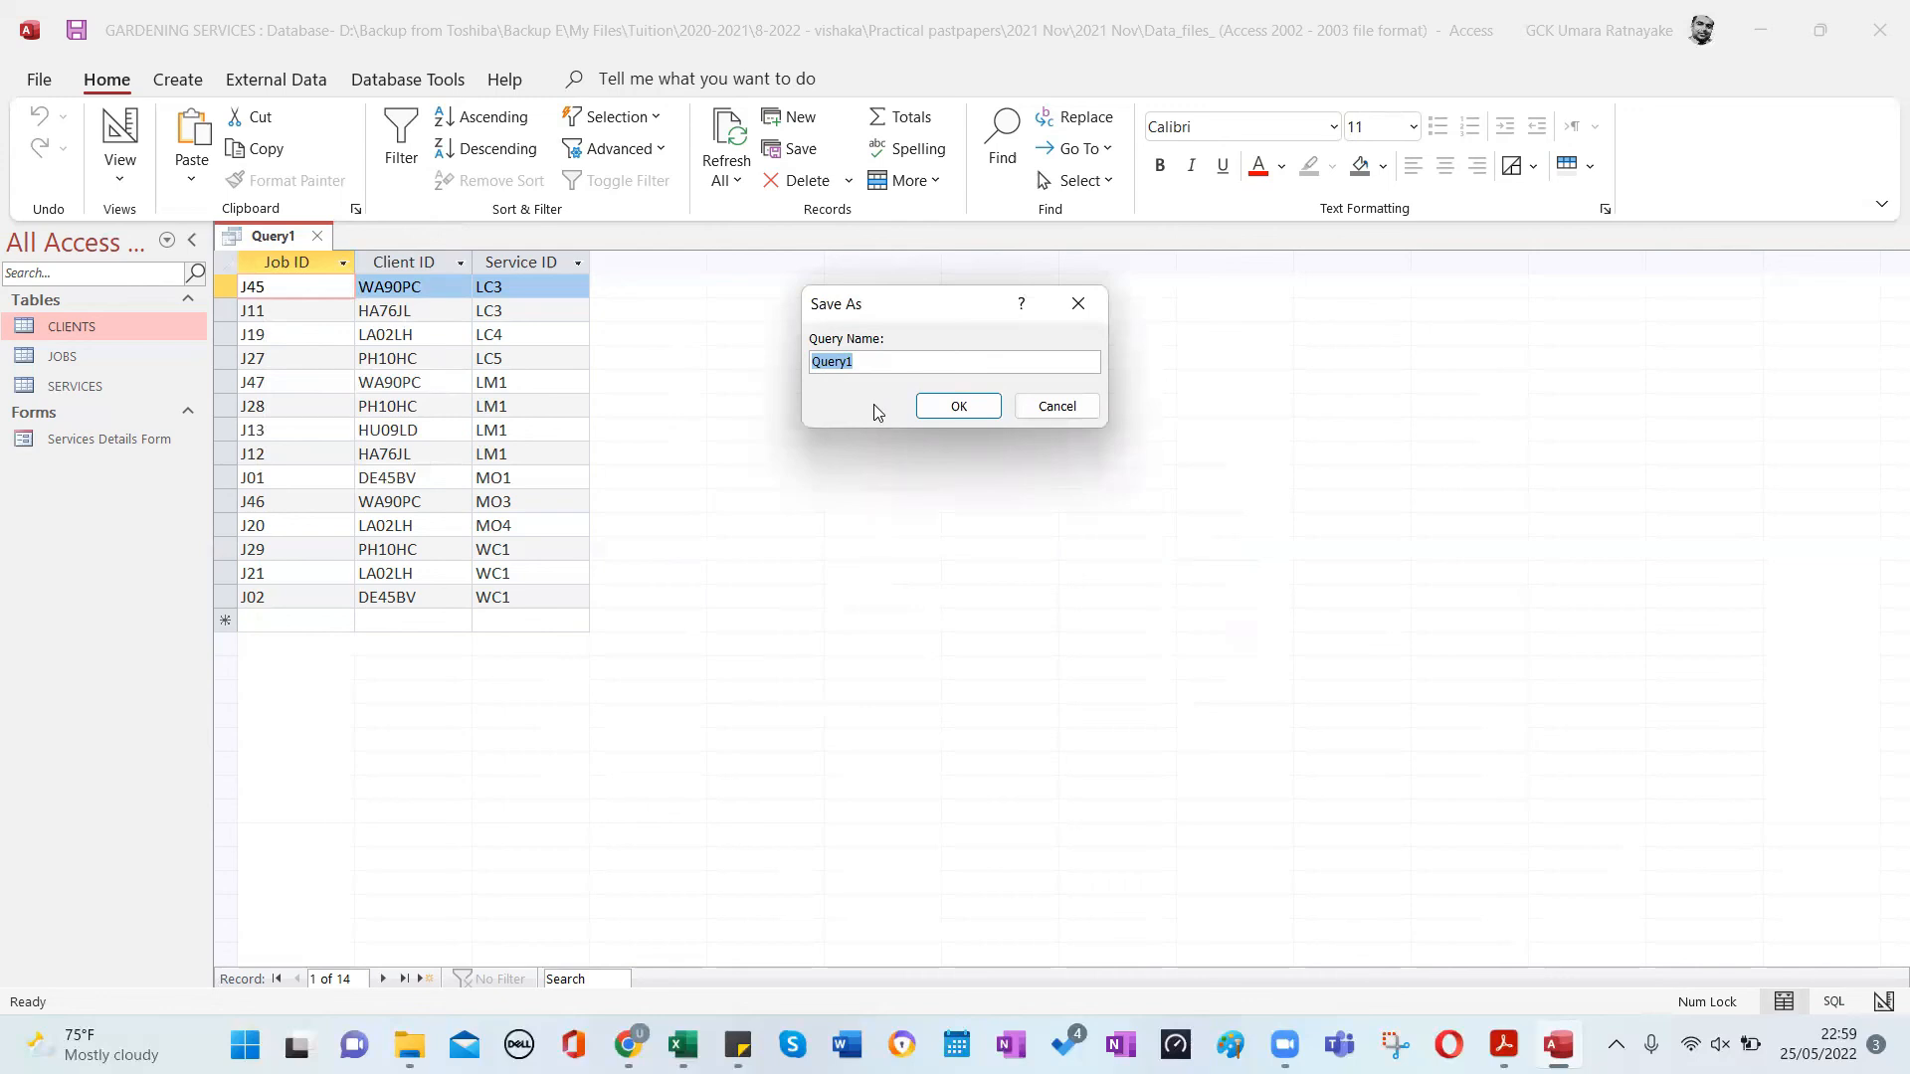
{"action": "key", "text": "alt+Tab"}
{"action": "scroll", "coordinate": [758, 447], "scroll_direction": "up", "scroll_amount": 3}
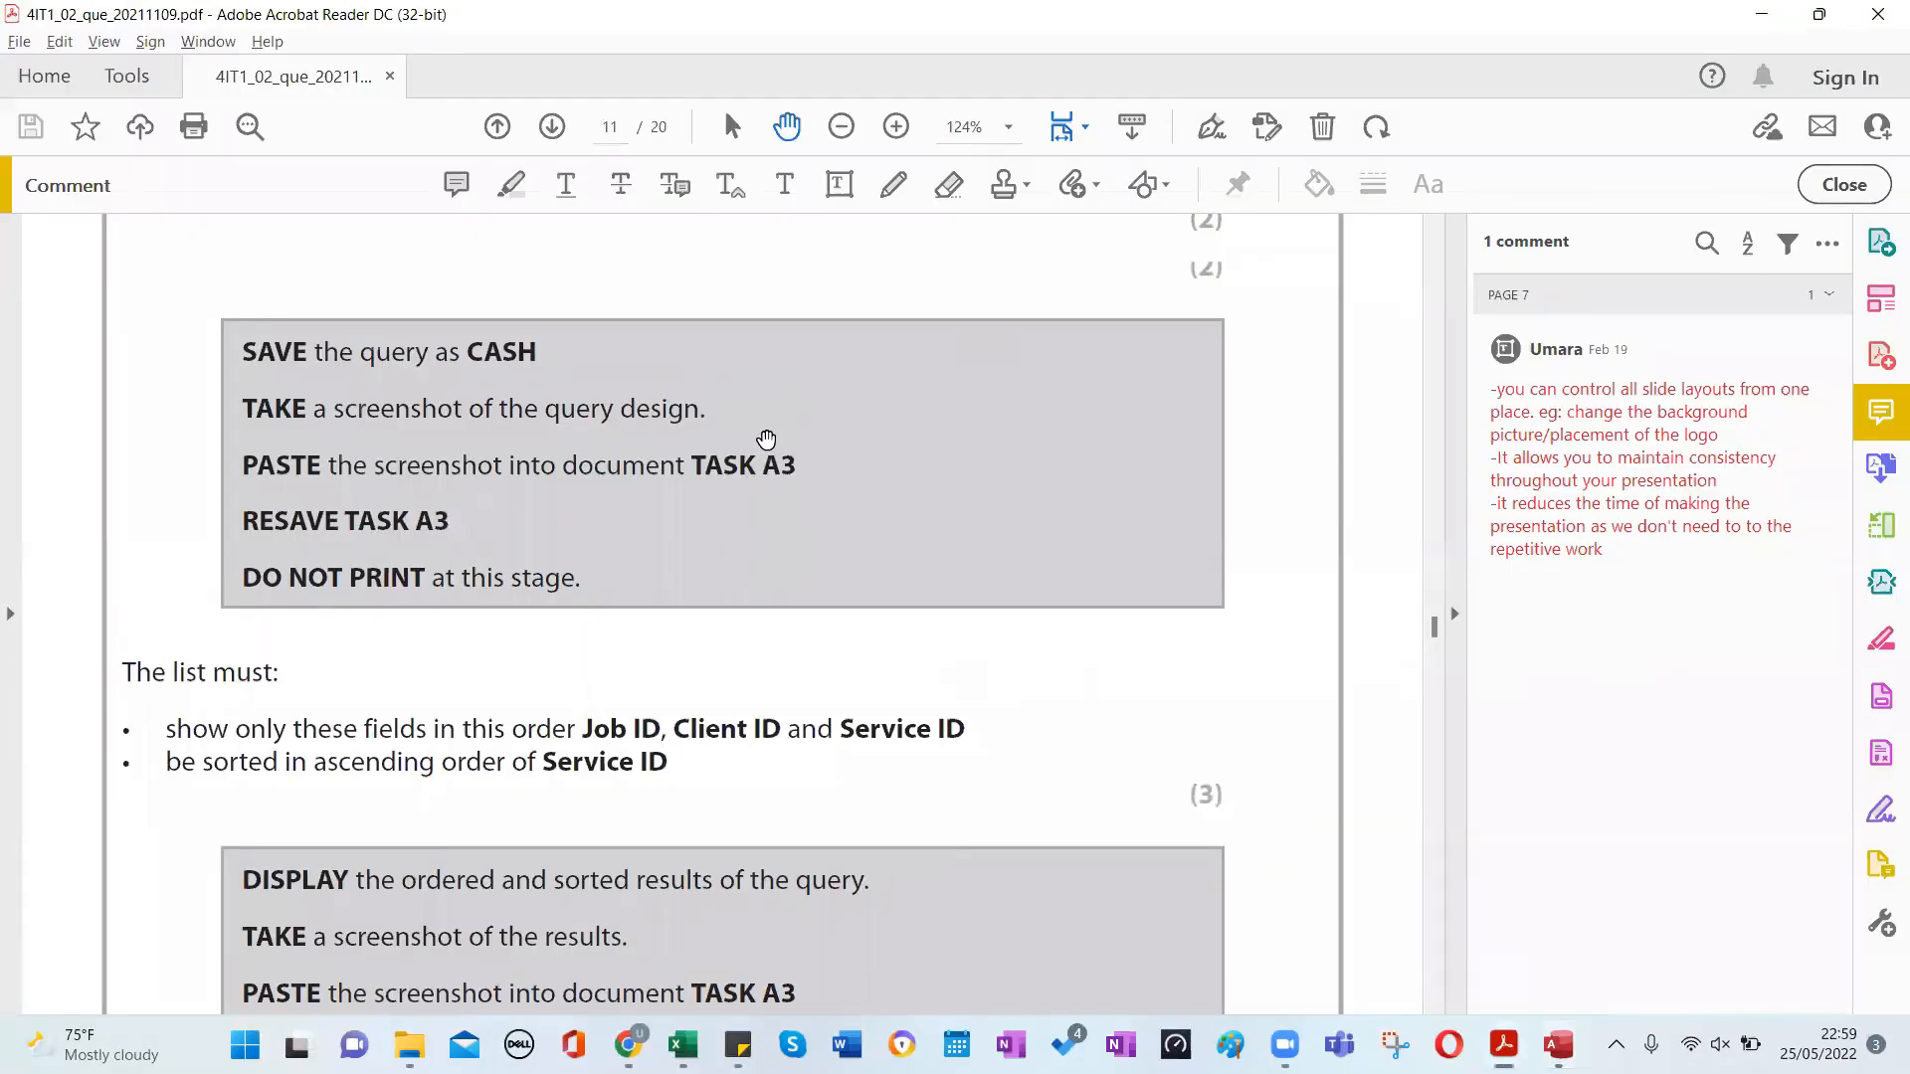
Read the exam paper's instructions on the screenshots of the query design and its sorted results.
{"action": "key", "text": "alt+Tab"}
{"action": "key", "text": "alt+Tab"}
{"action": "key", "text": "alt+Tab"}
{"action": "key", "text": "alt+Tab"}
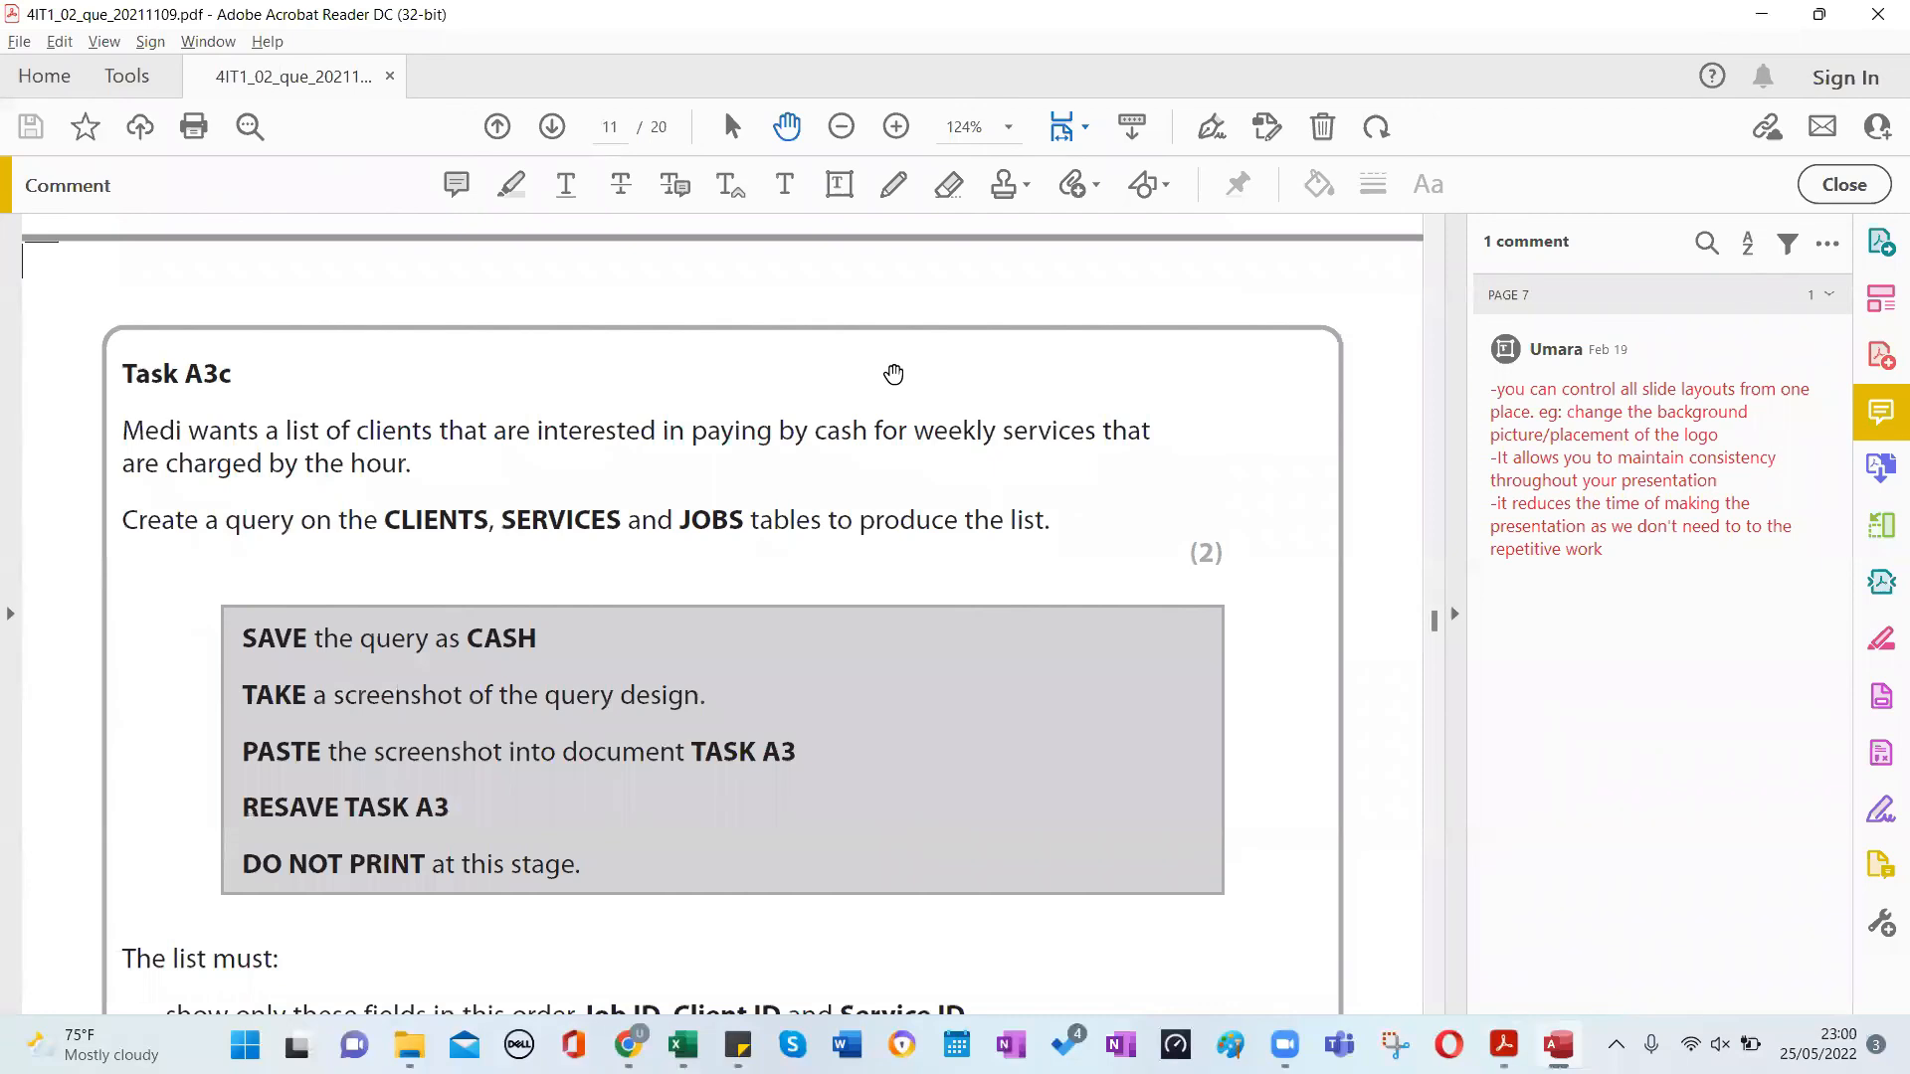
{"action": "scroll", "coordinate": [622, 503], "scroll_direction": "down", "scroll_amount": 4}
{"action": "scroll", "coordinate": [625, 605], "scroll_direction": "down", "scroll_amount": 2}
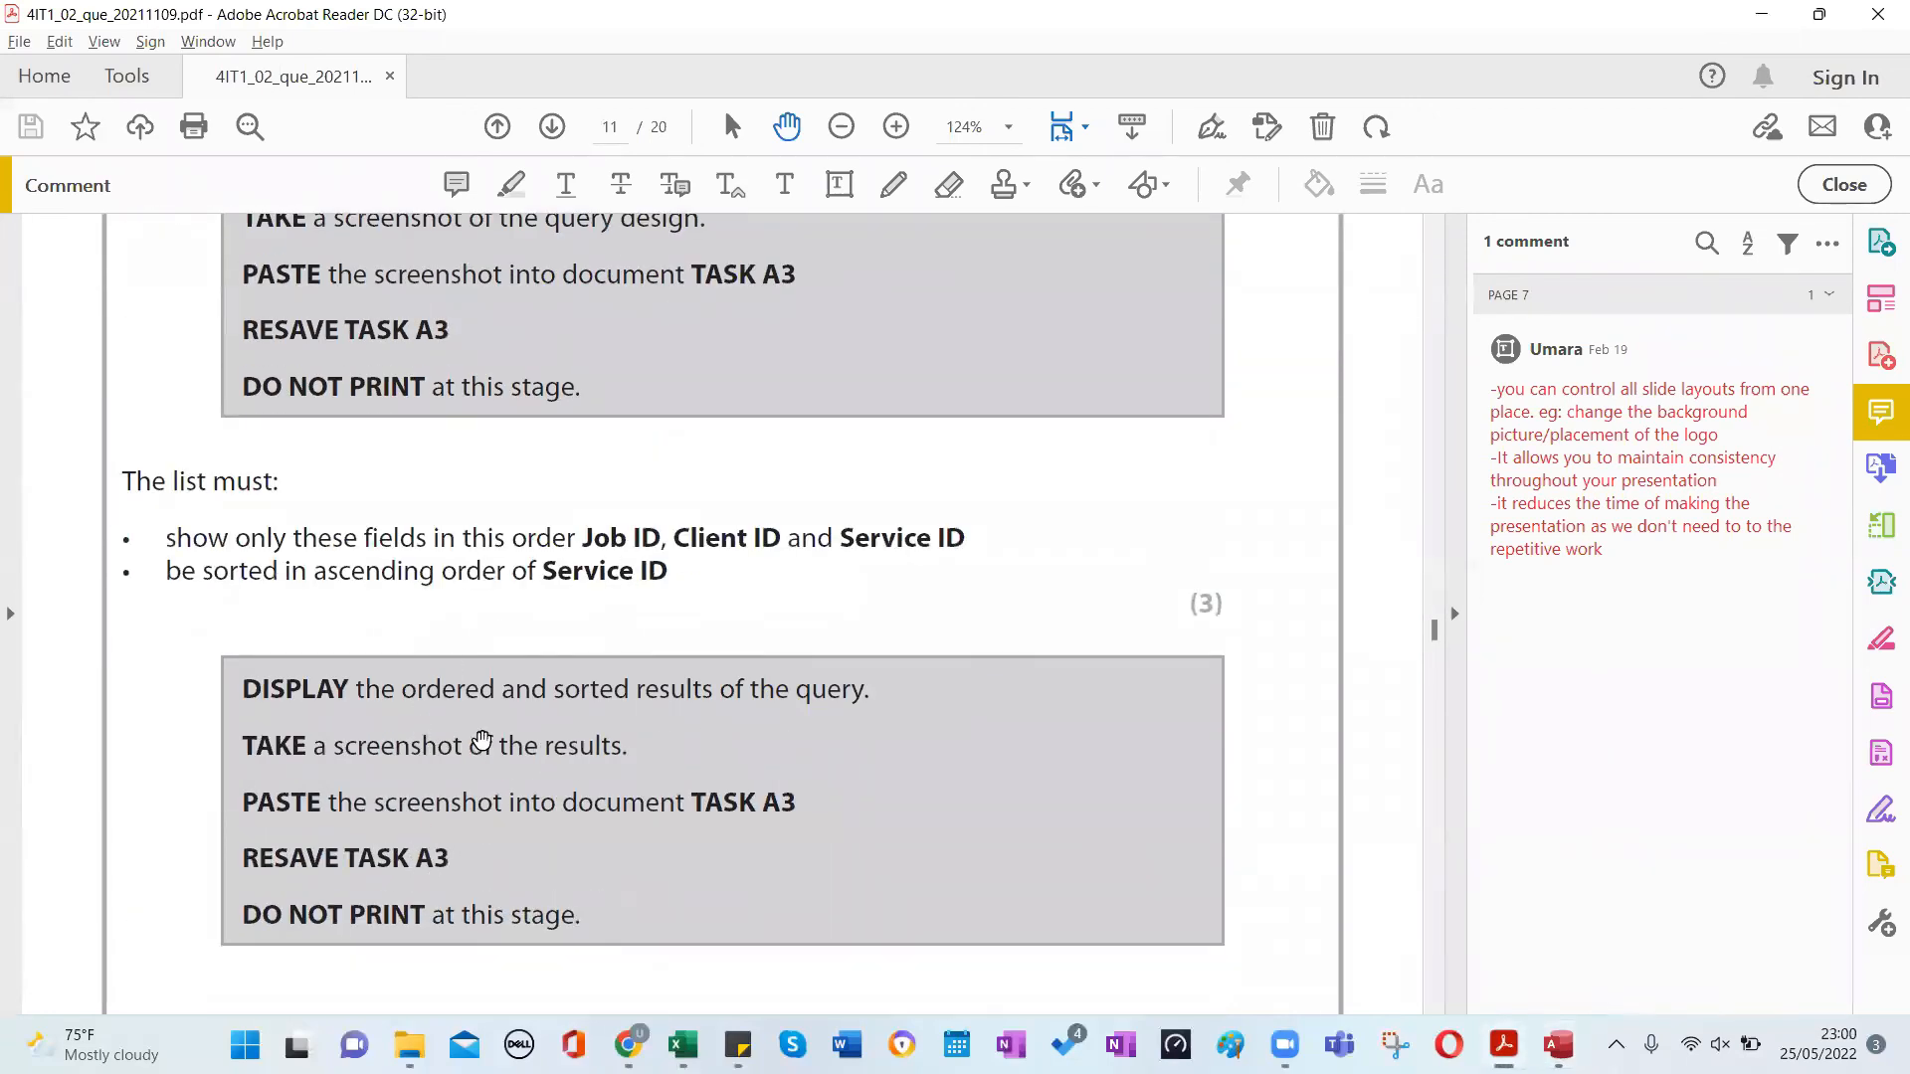
{"action": "scroll", "coordinate": [540, 692], "scroll_direction": "up", "scroll_amount": 3}
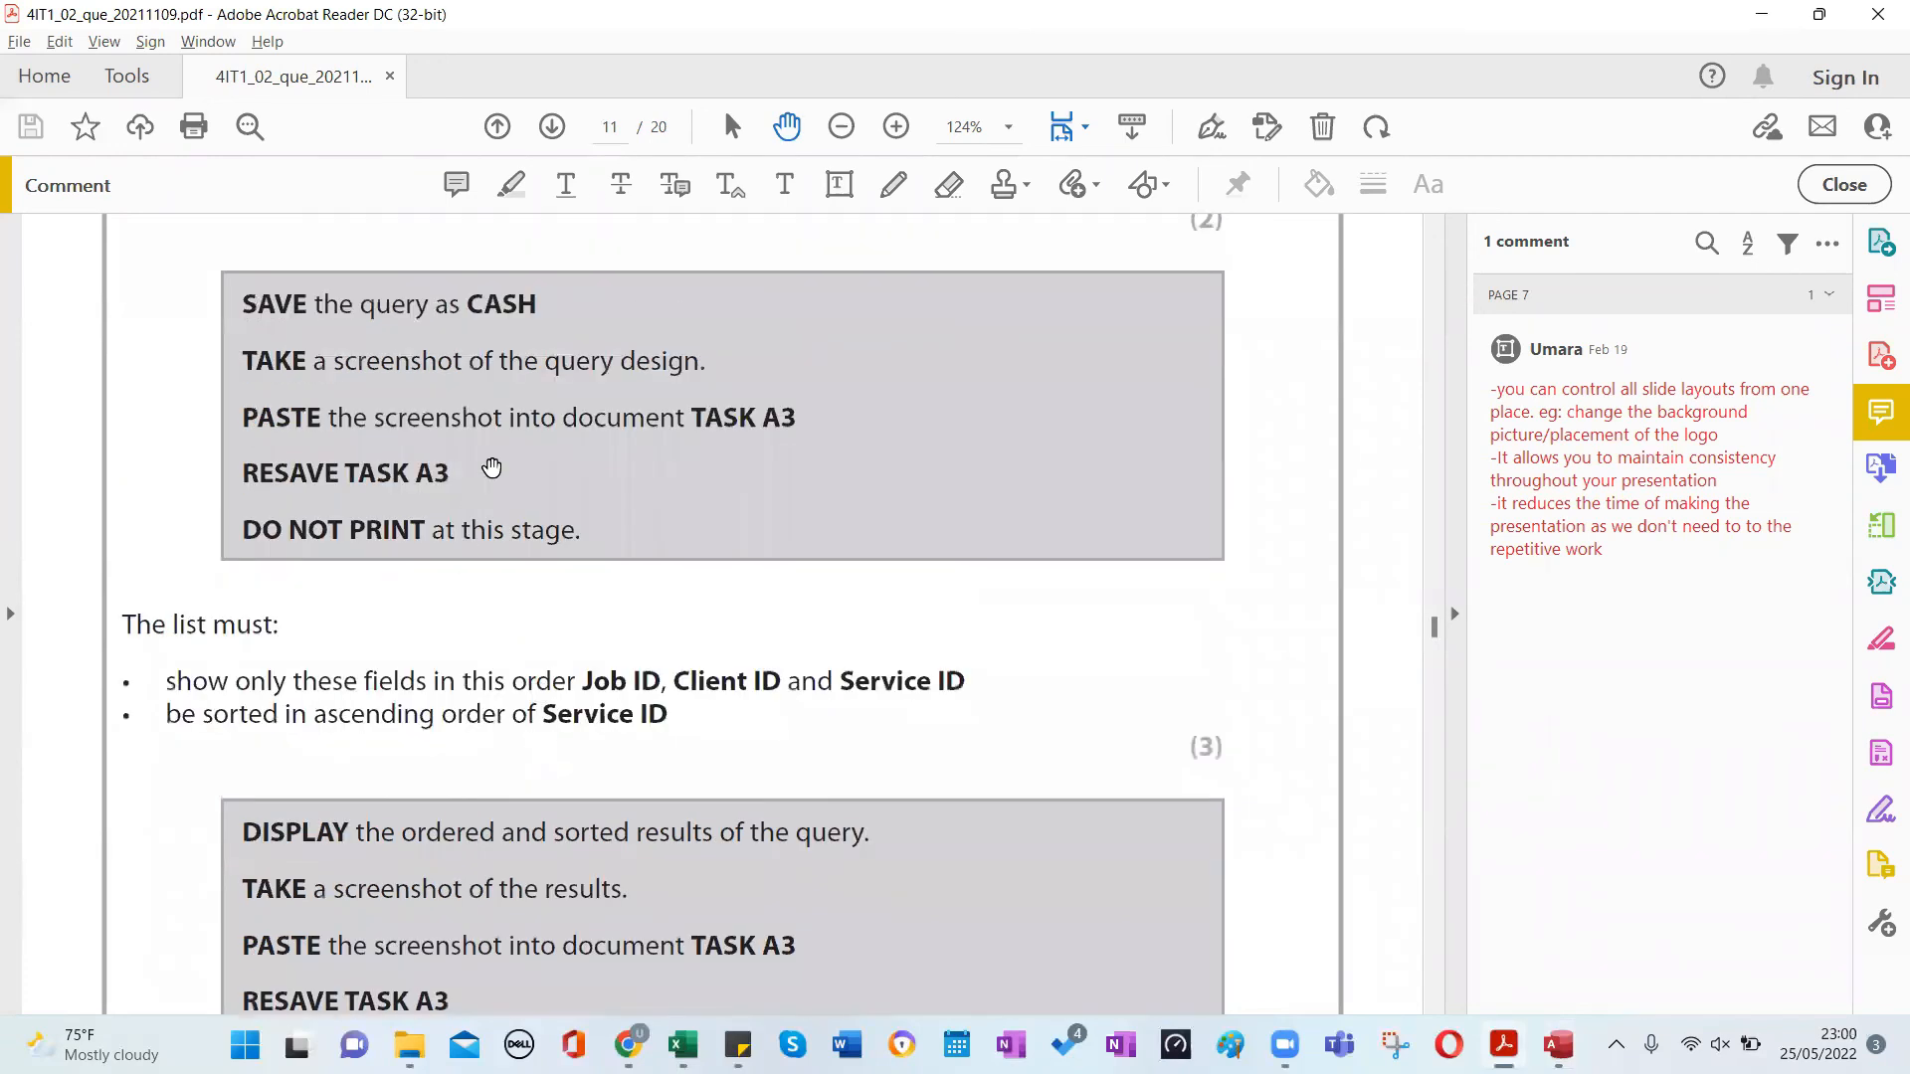
Save the query under the name cash and finish closing it.
{"action": "key", "text": "alt+Tab"}
{"action": "type", "text": "c"}
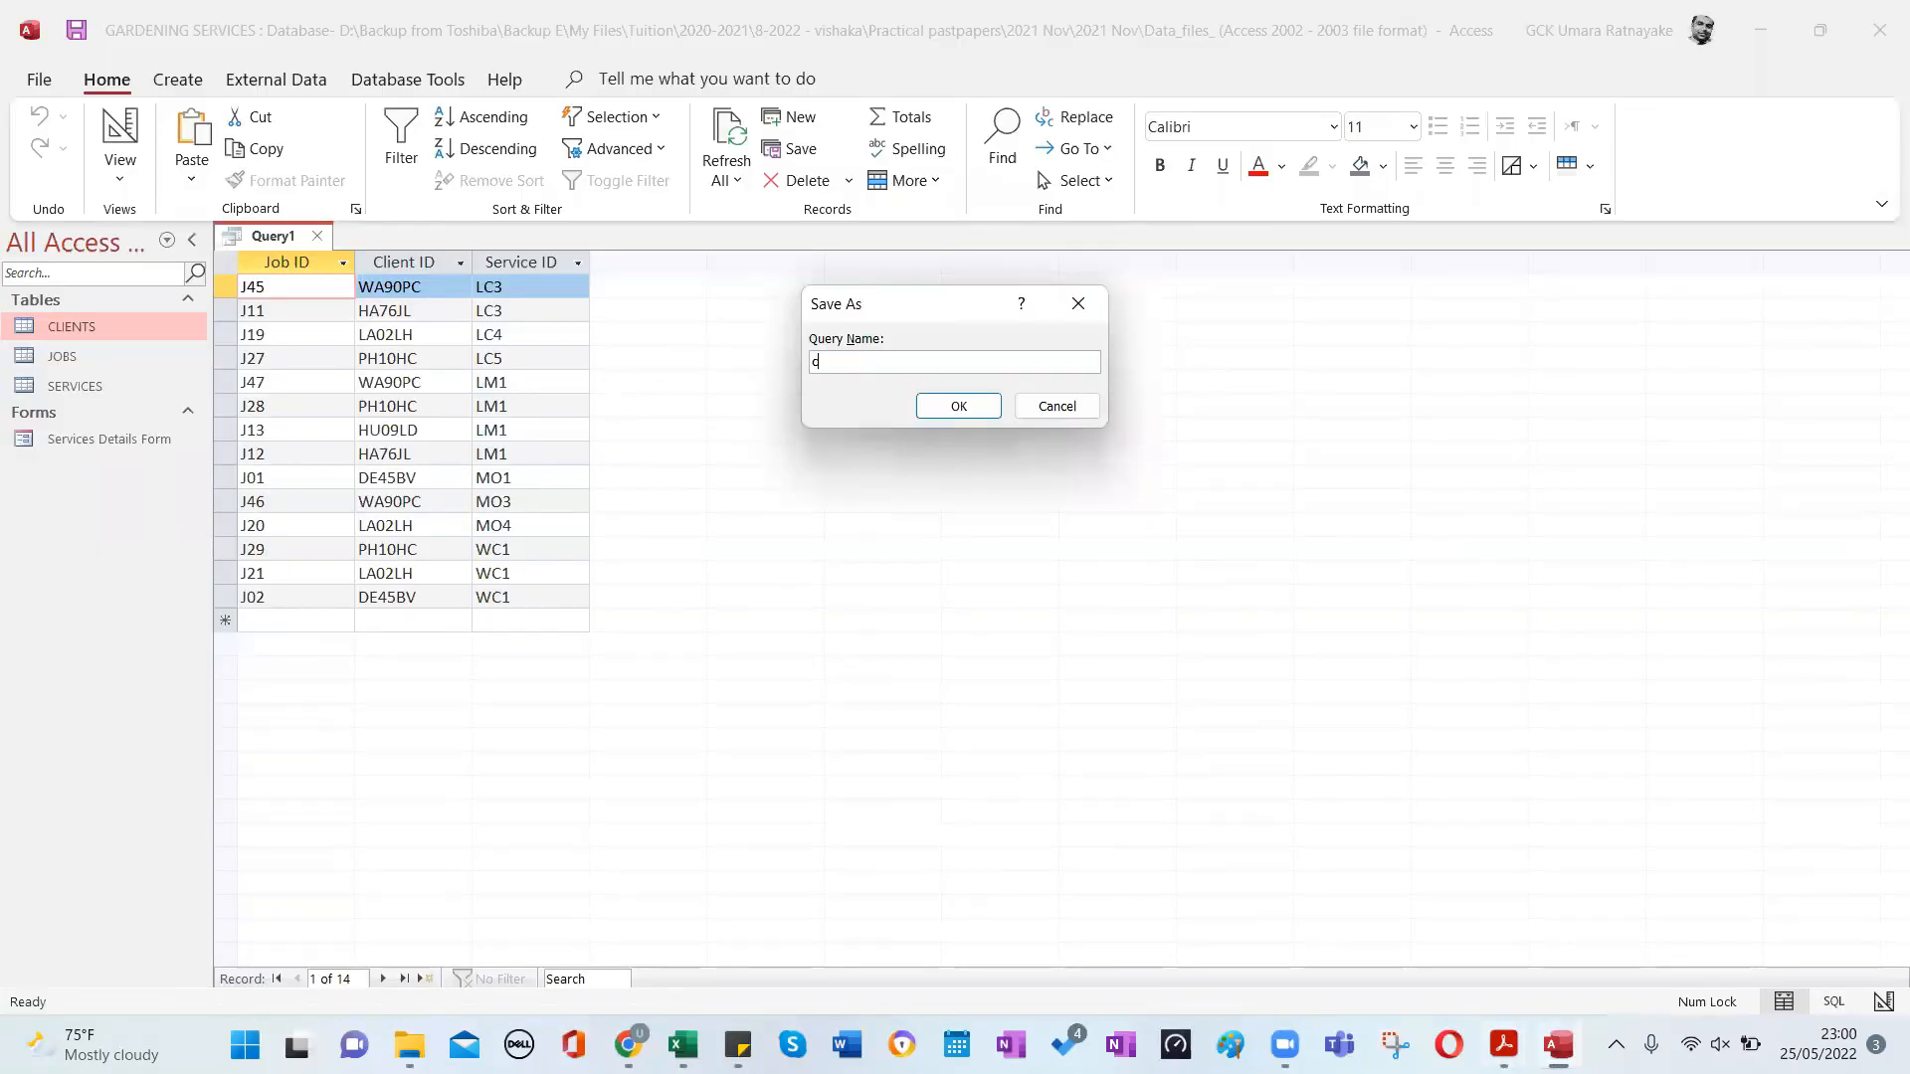
{"action": "type", "text": "ash"}
{"action": "key", "text": "Return"}
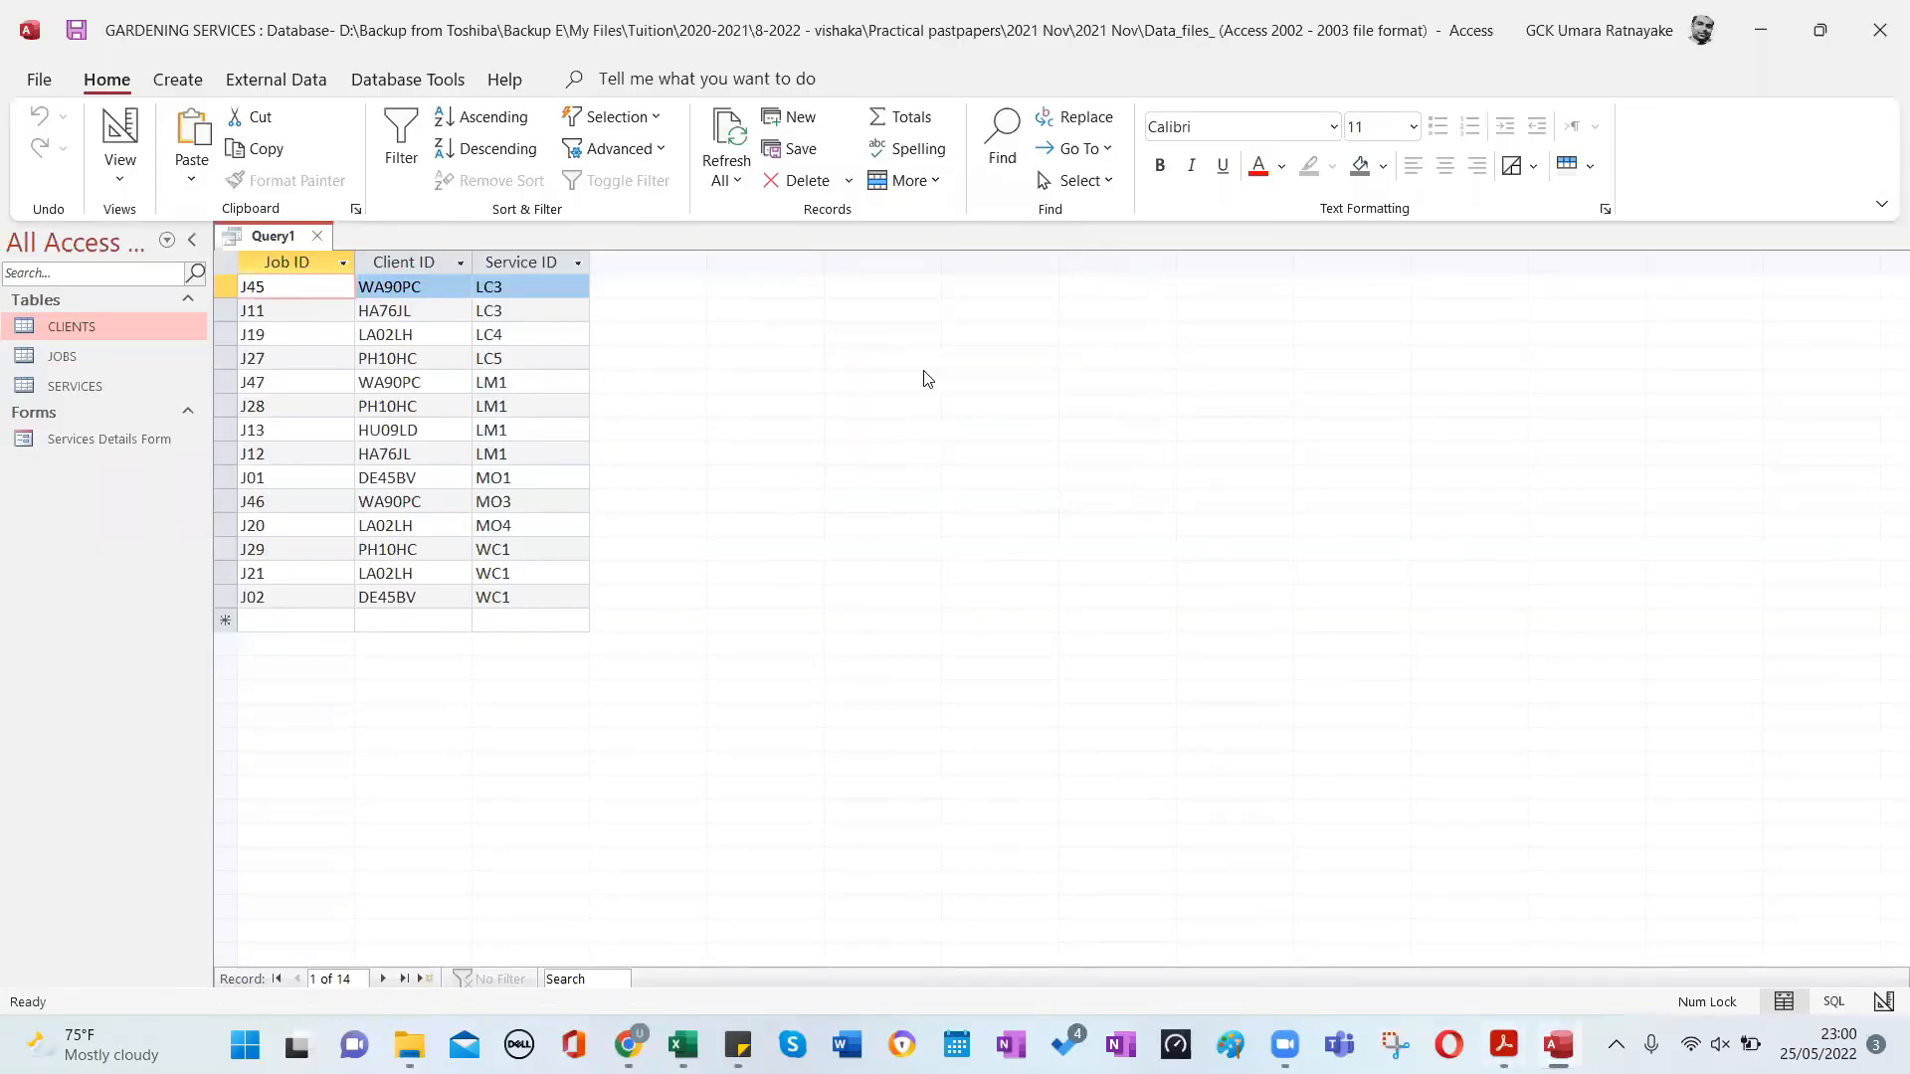
{"action": "key", "text": "ctrl+w"}
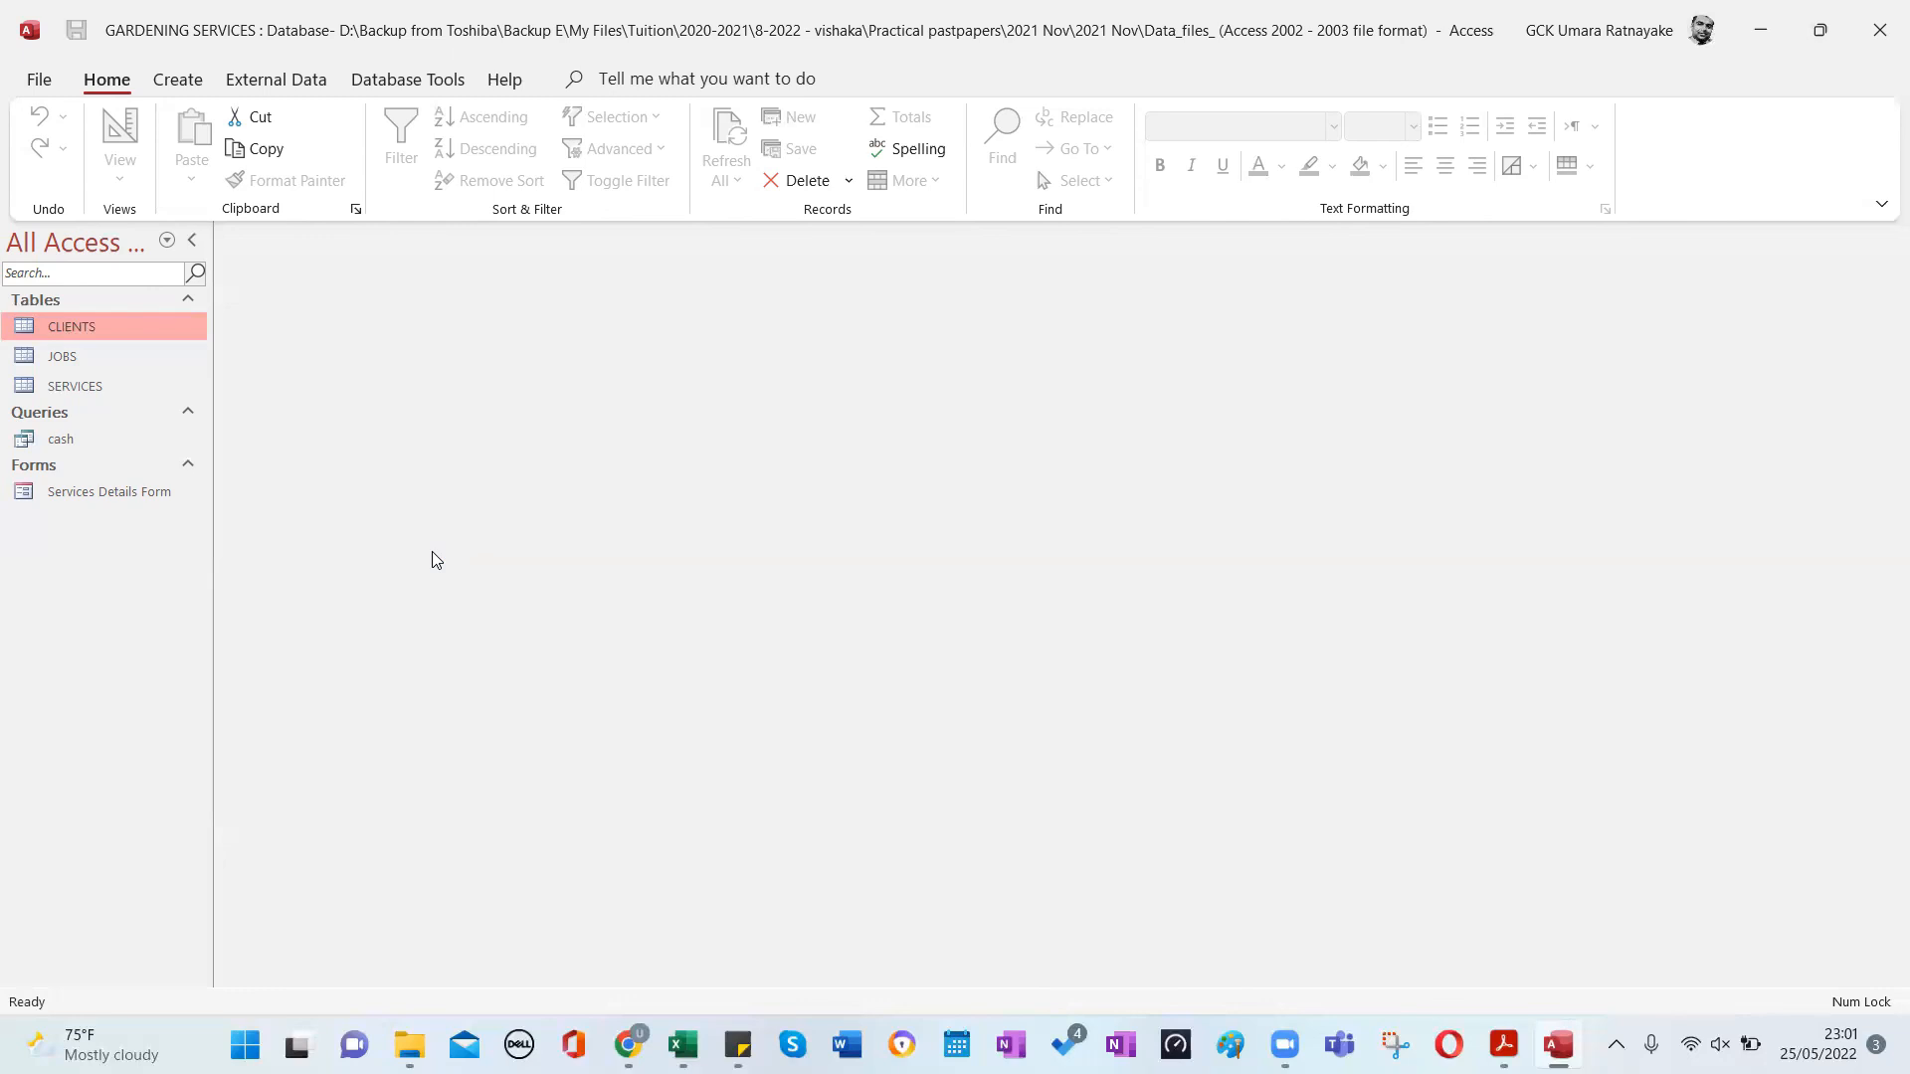
Find Task A3d in the exam paper and start a new query in design view in the Access database.
{"action": "key", "text": "alt+Tab"}
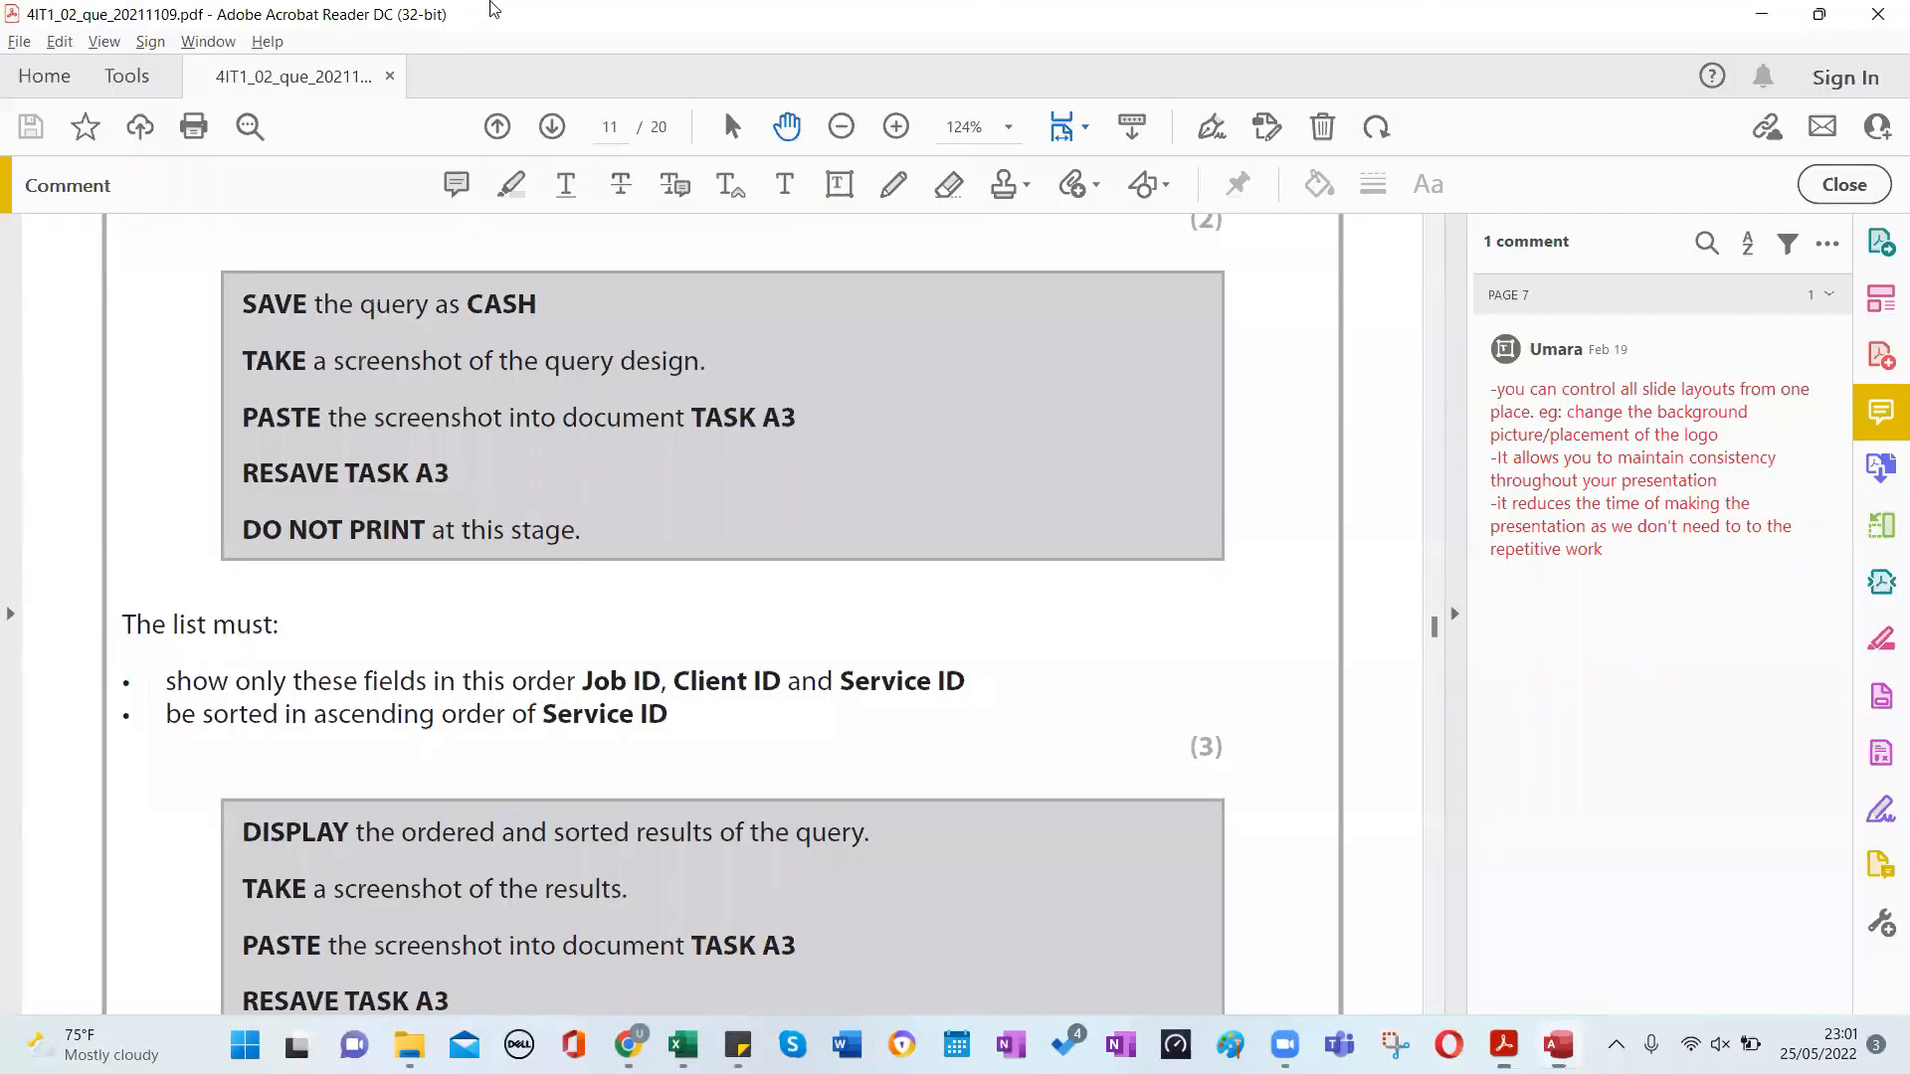
{"action": "scroll", "coordinate": [557, 746], "scroll_direction": "down", "scroll_amount": 2}
{"action": "scroll", "coordinate": [587, 721], "scroll_direction": "down", "scroll_amount": 15}
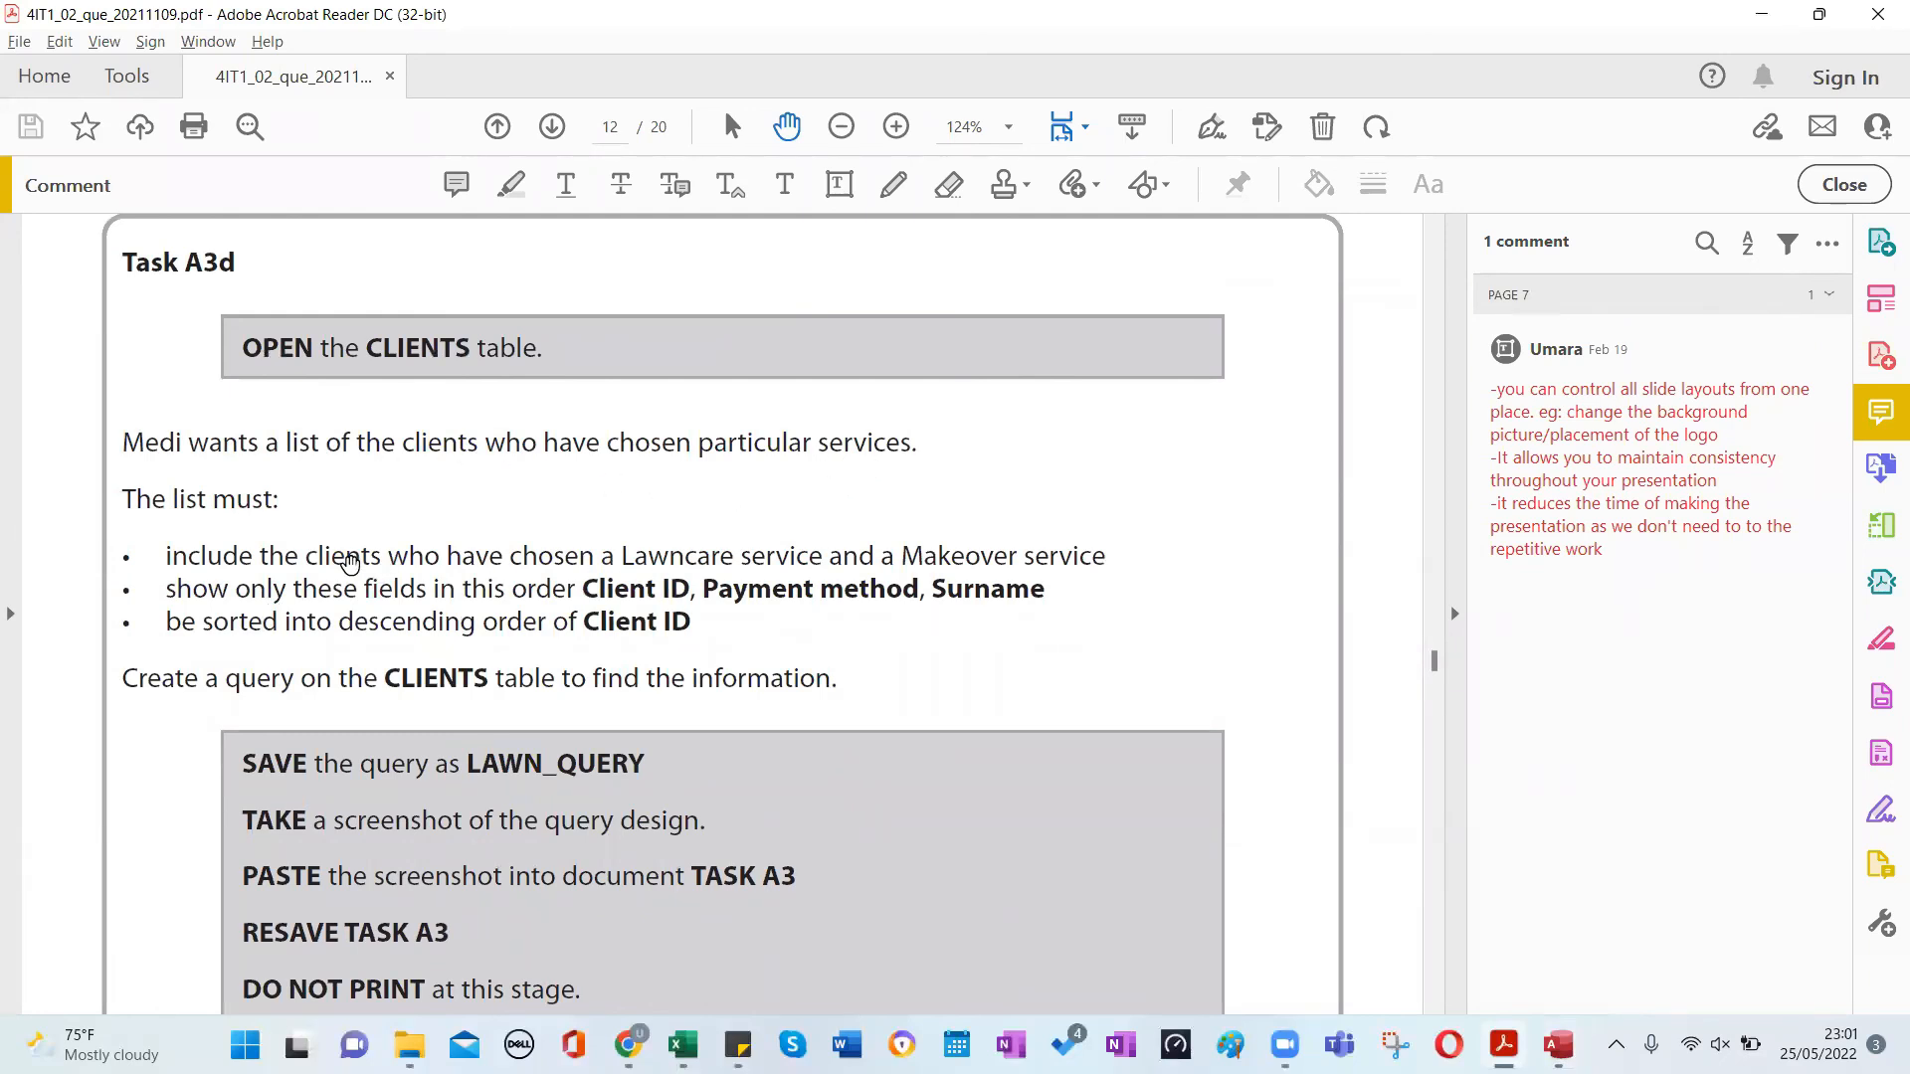
{"action": "key", "text": "alt+Tab"}
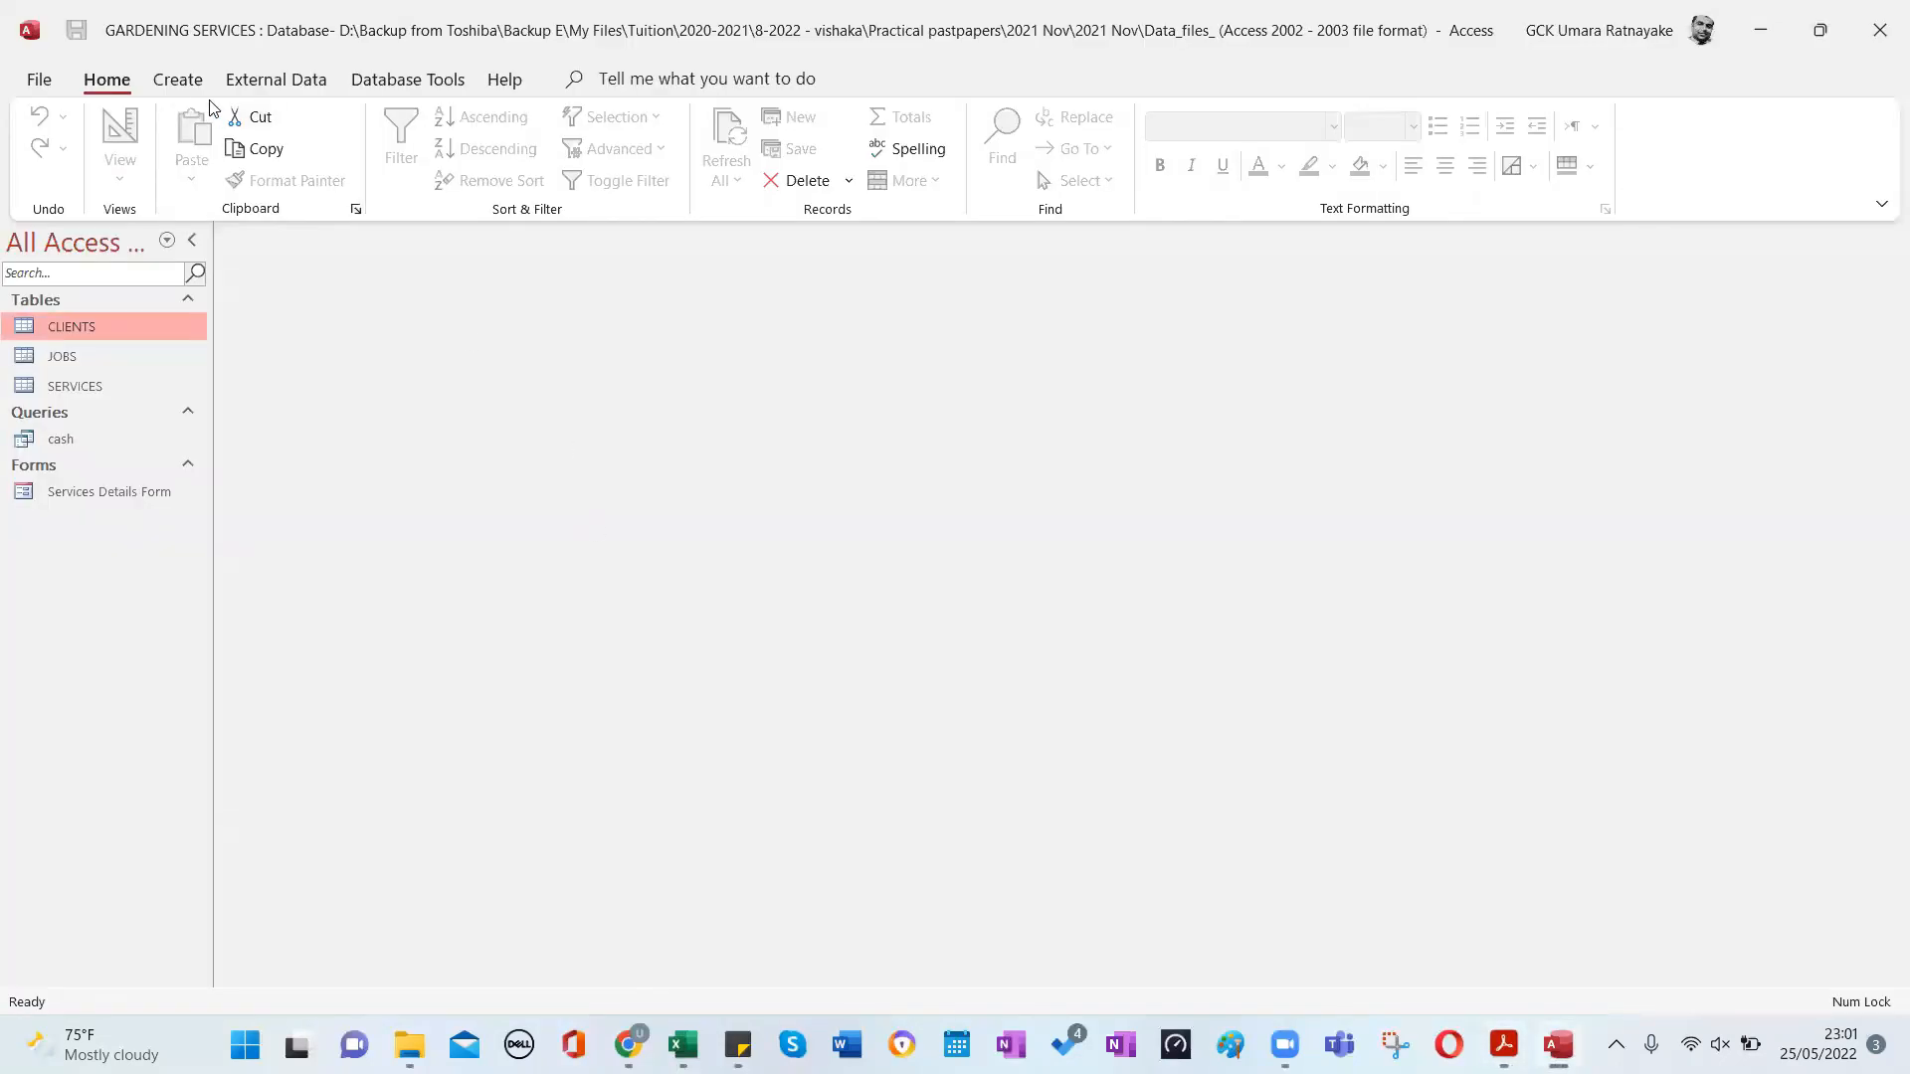
{"action": "left_click", "coordinate": [178, 79]}
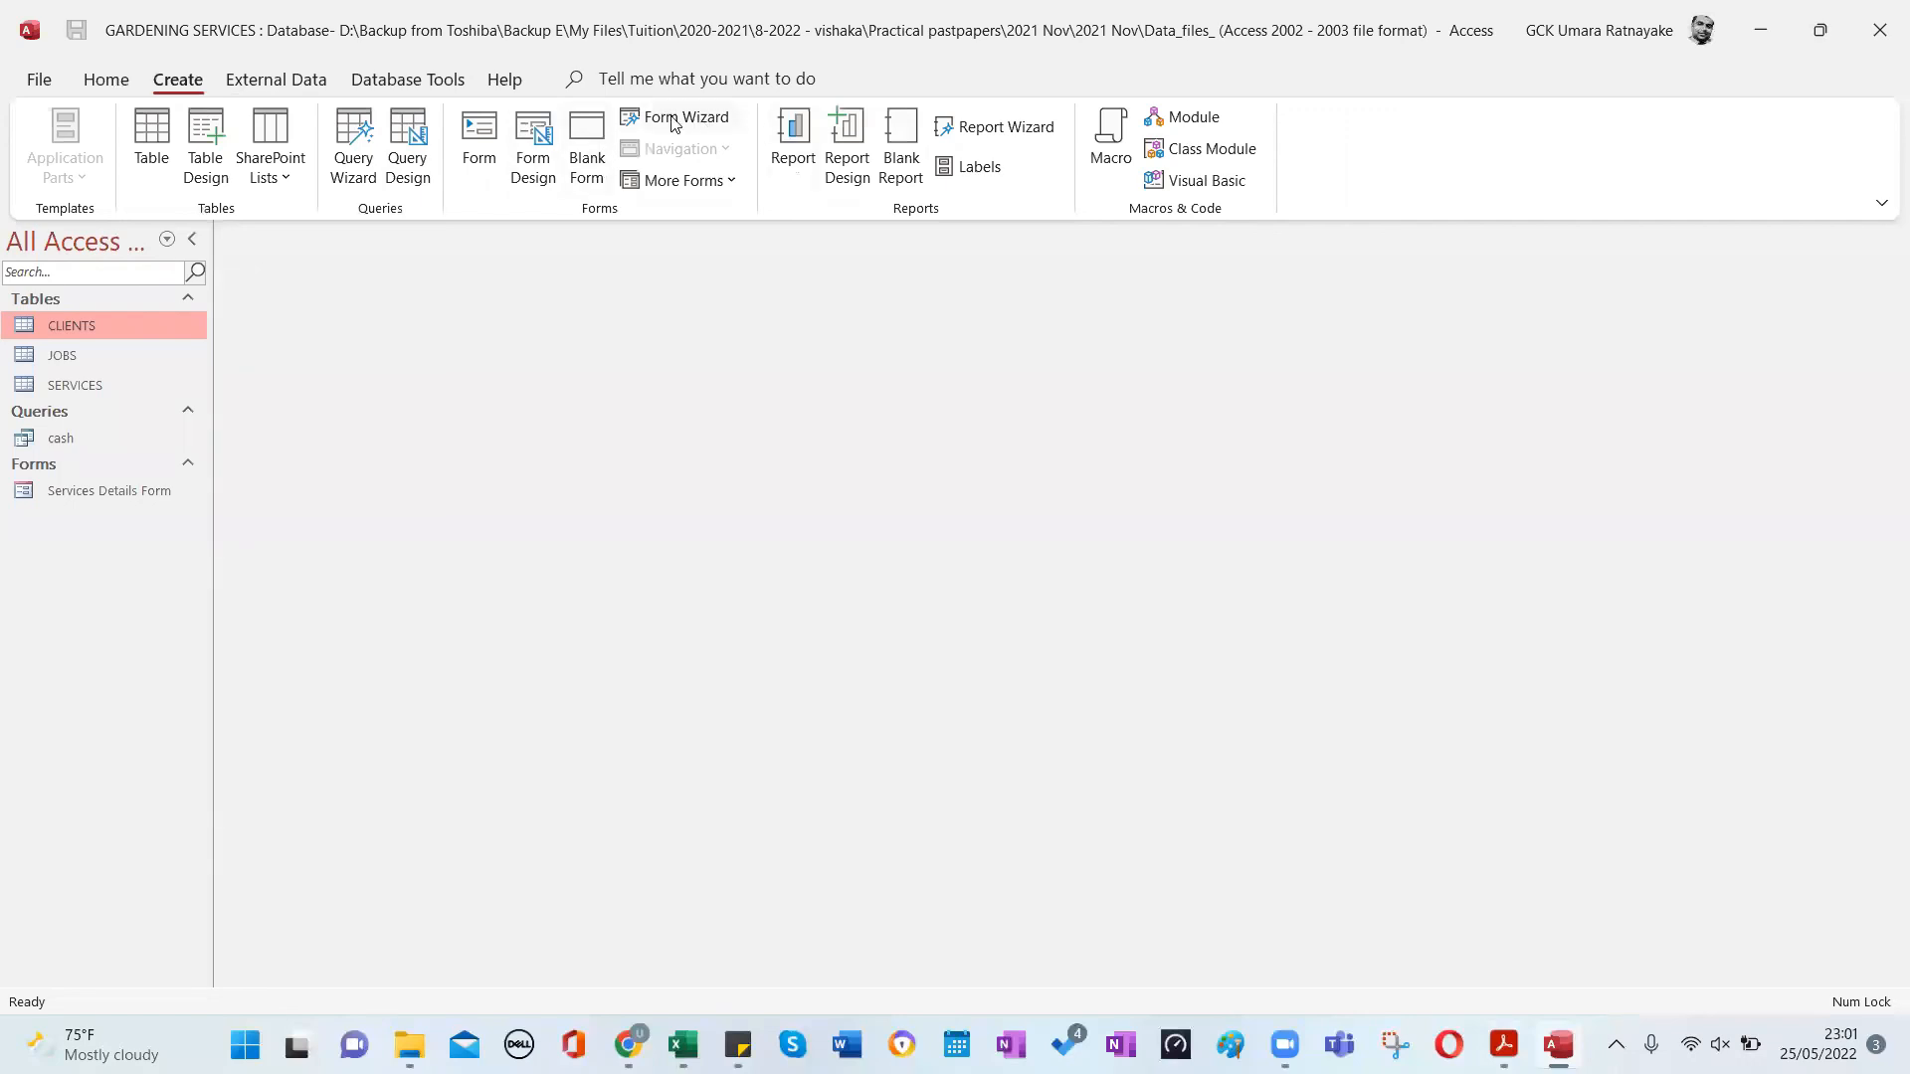
{"action": "left_click", "coordinate": [388, 159]}
Following the Task A3d requirements in the exam paper, add the CLIENTS table to the query and enlarge its field list.
{"action": "key", "text": "alt+Tab"}
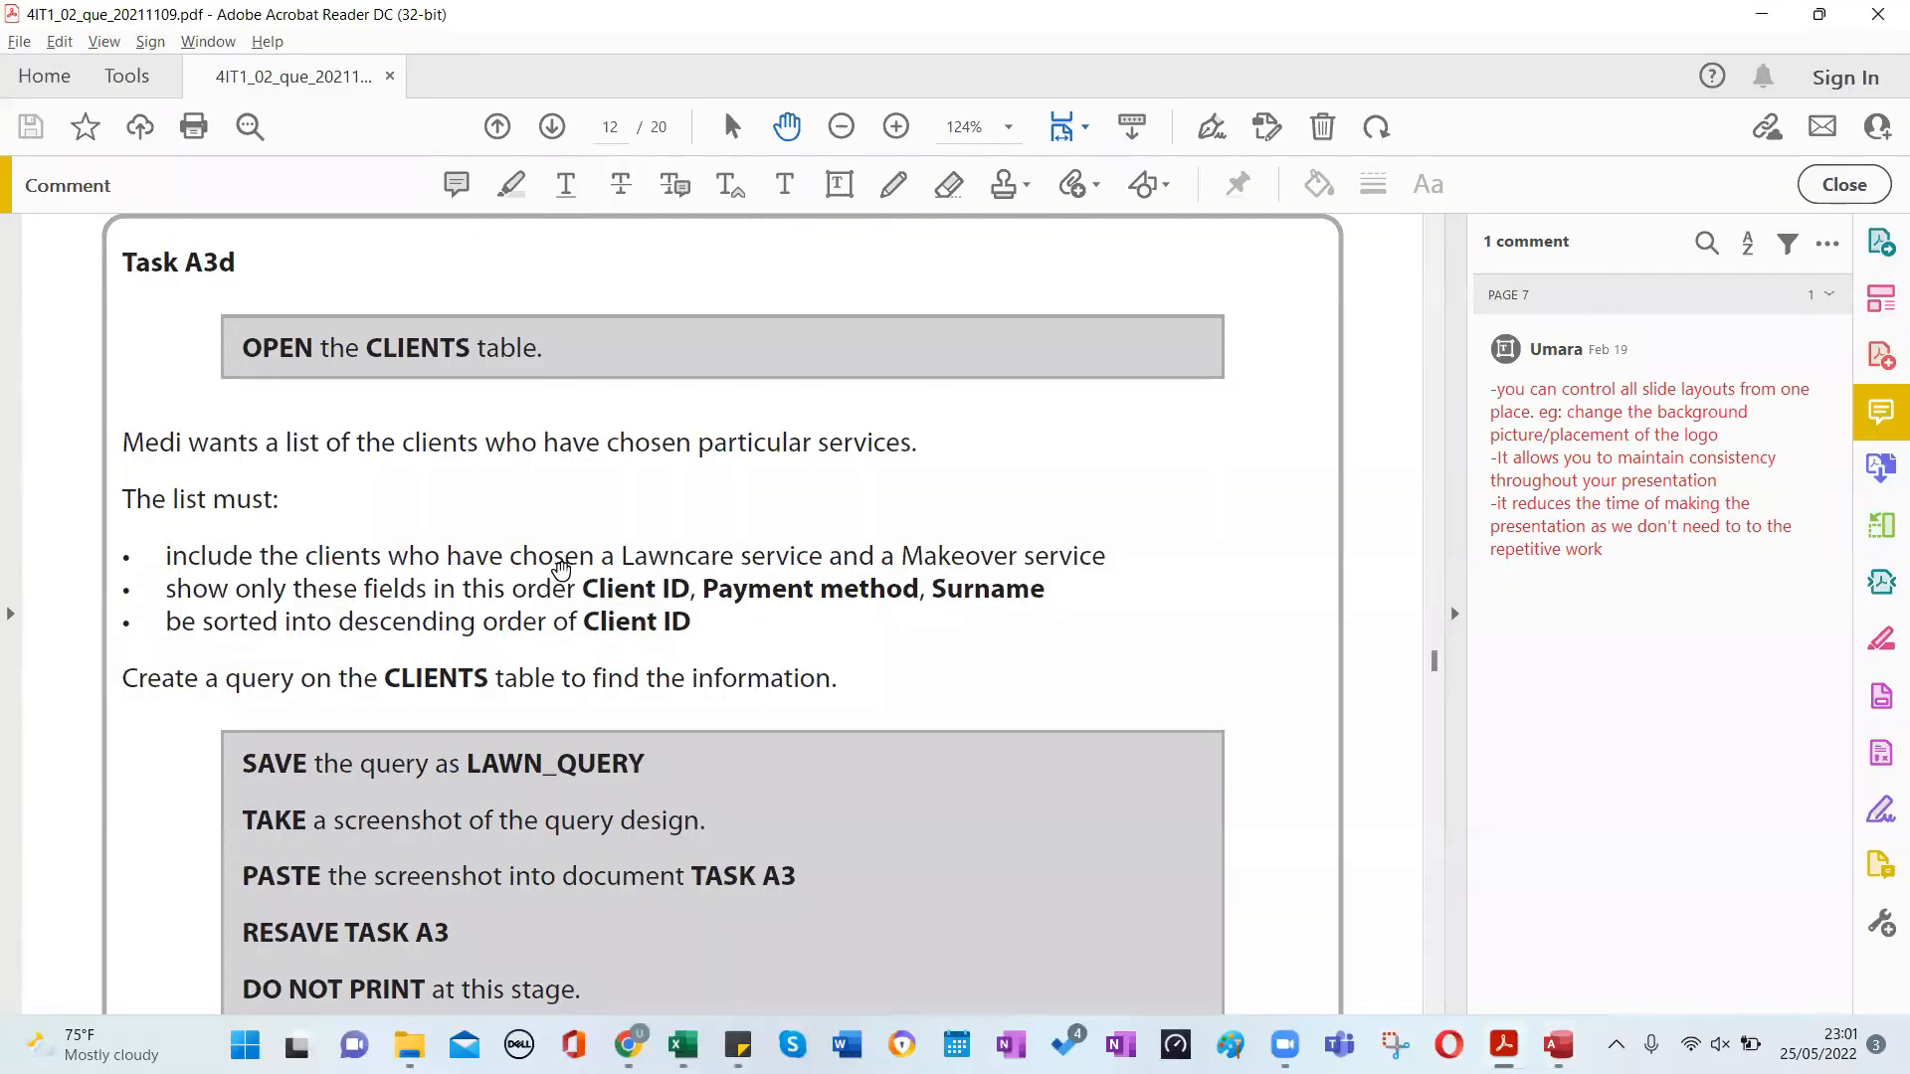
{"action": "key", "text": "alt+Tab"}
{"action": "key", "text": "alt+Tab"}
{"action": "scroll", "coordinate": [801, 587], "scroll_direction": "down", "scroll_amount": 1}
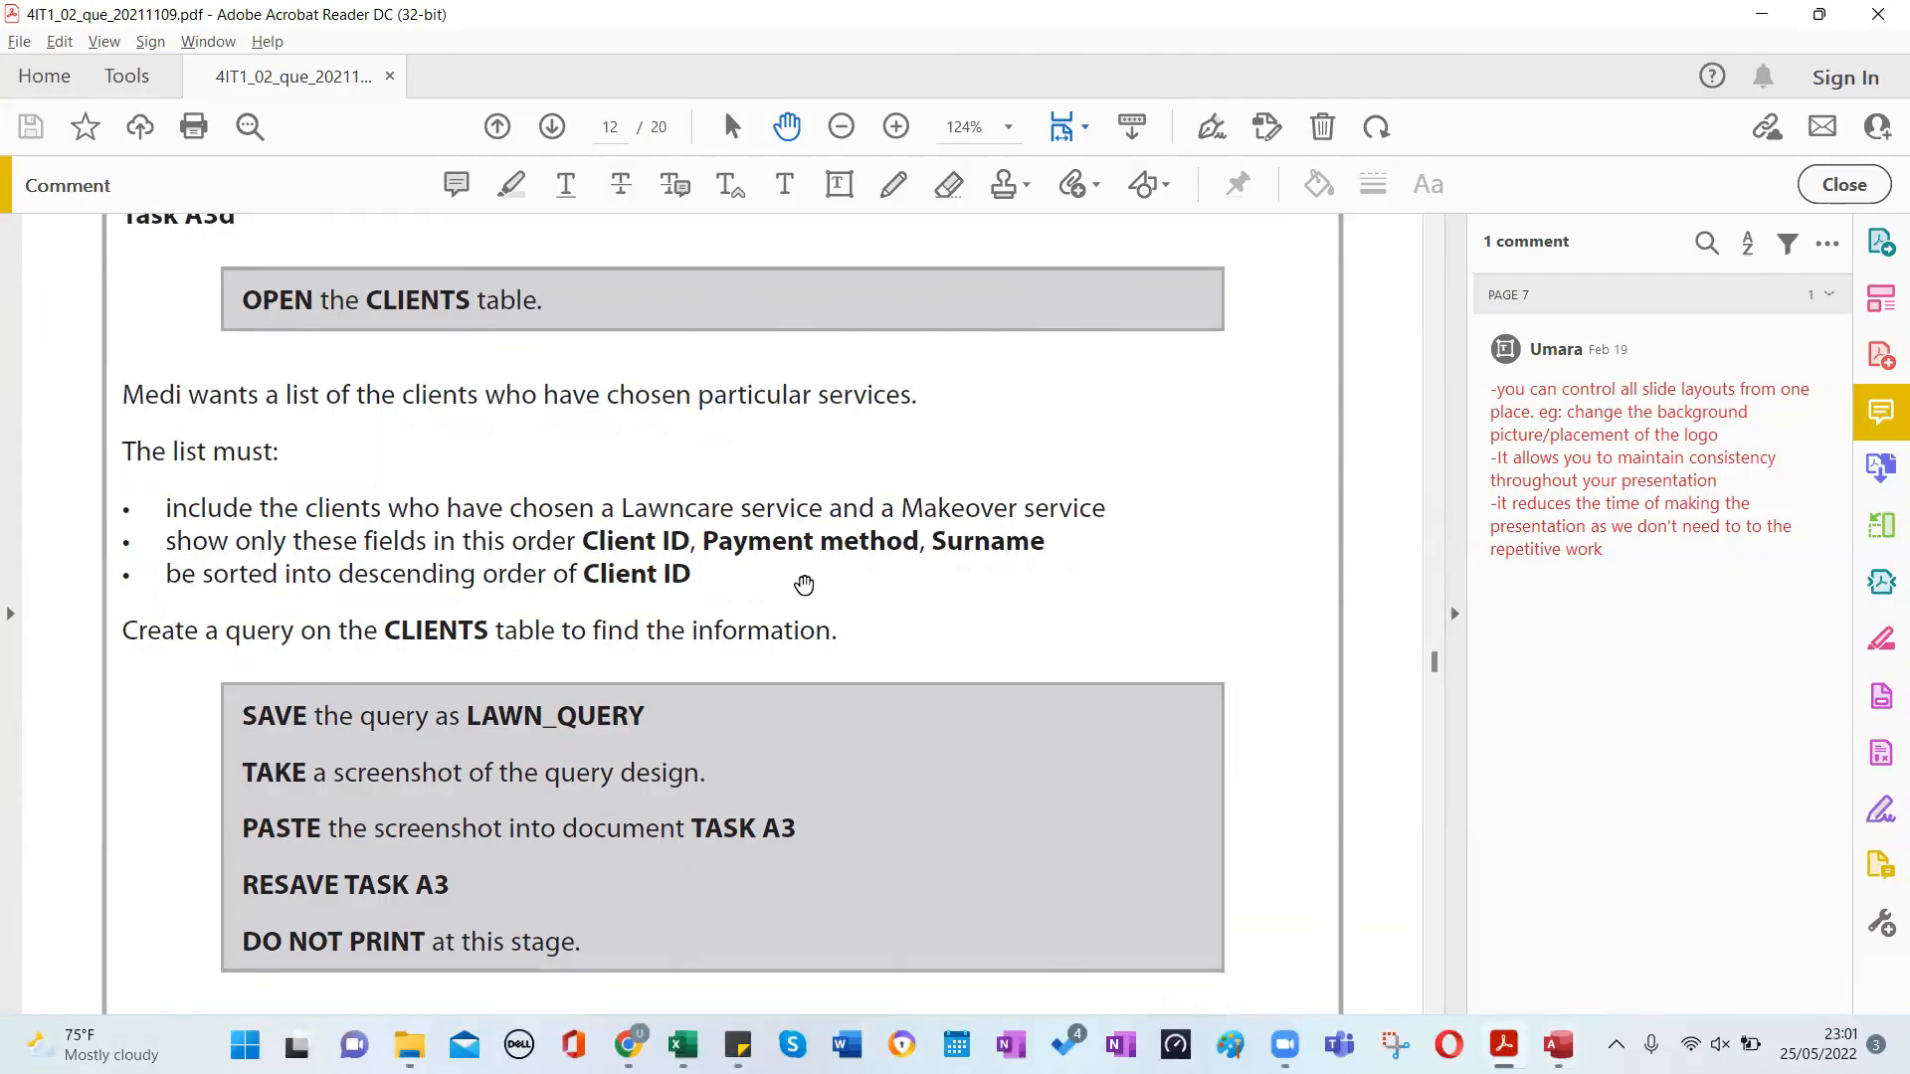
{"action": "key", "text": "alt+Tab"}
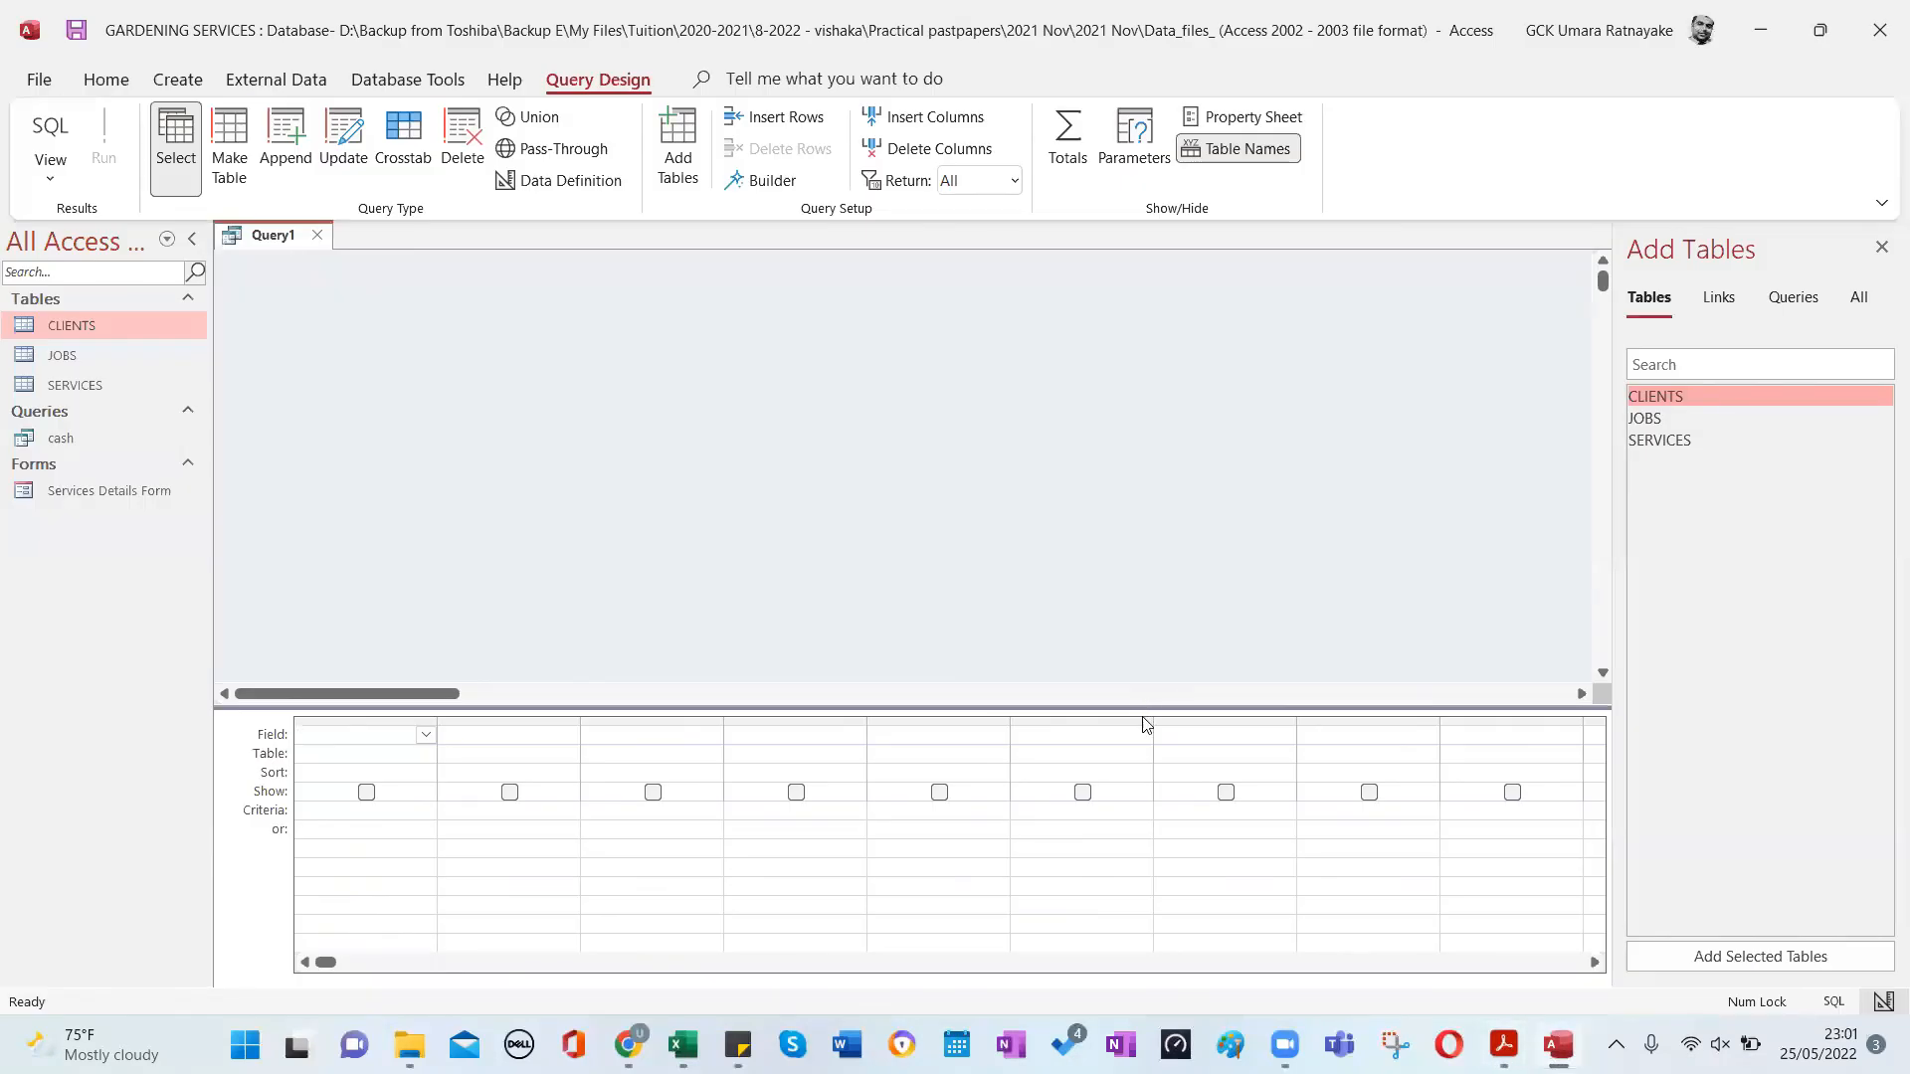
{"action": "double_click", "coordinate": [1721, 396]}
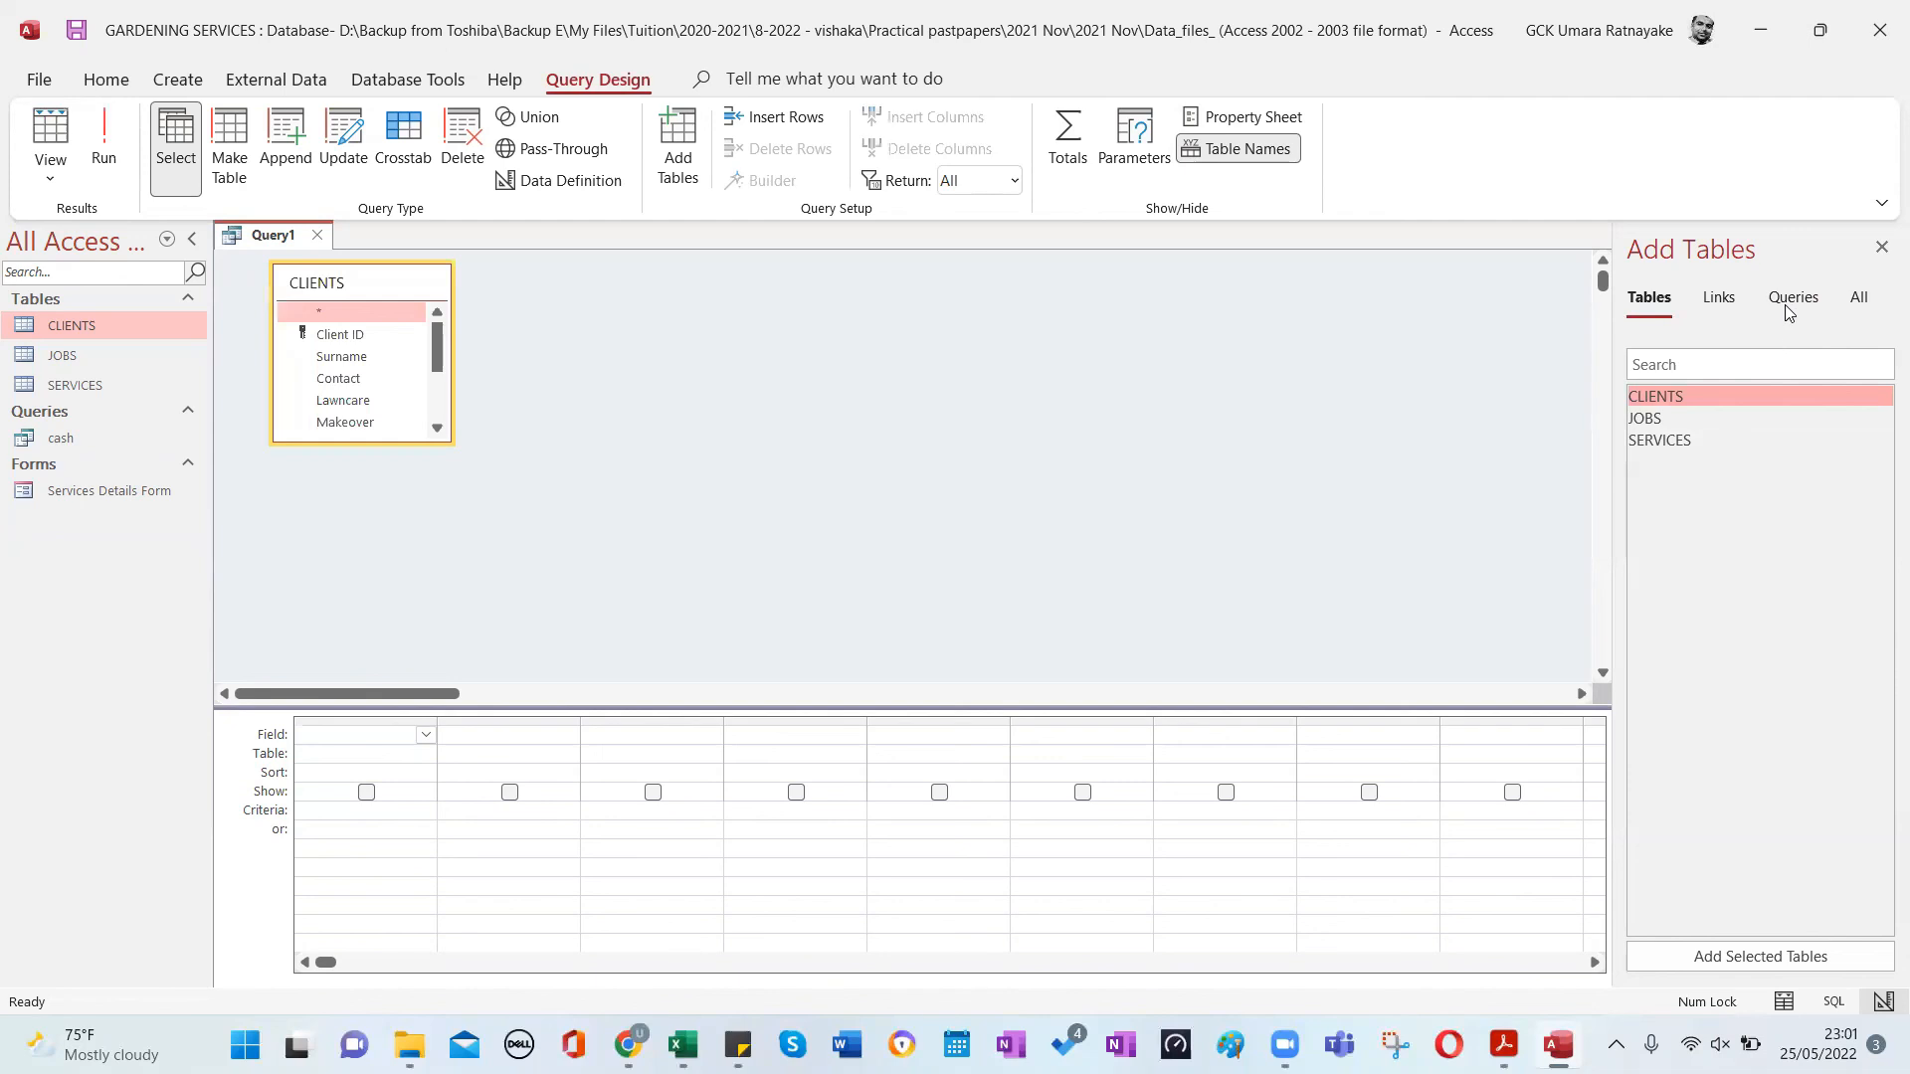
{"action": "left_click", "coordinate": [1881, 247]}
{"action": "left_click", "coordinate": [612, 596]}
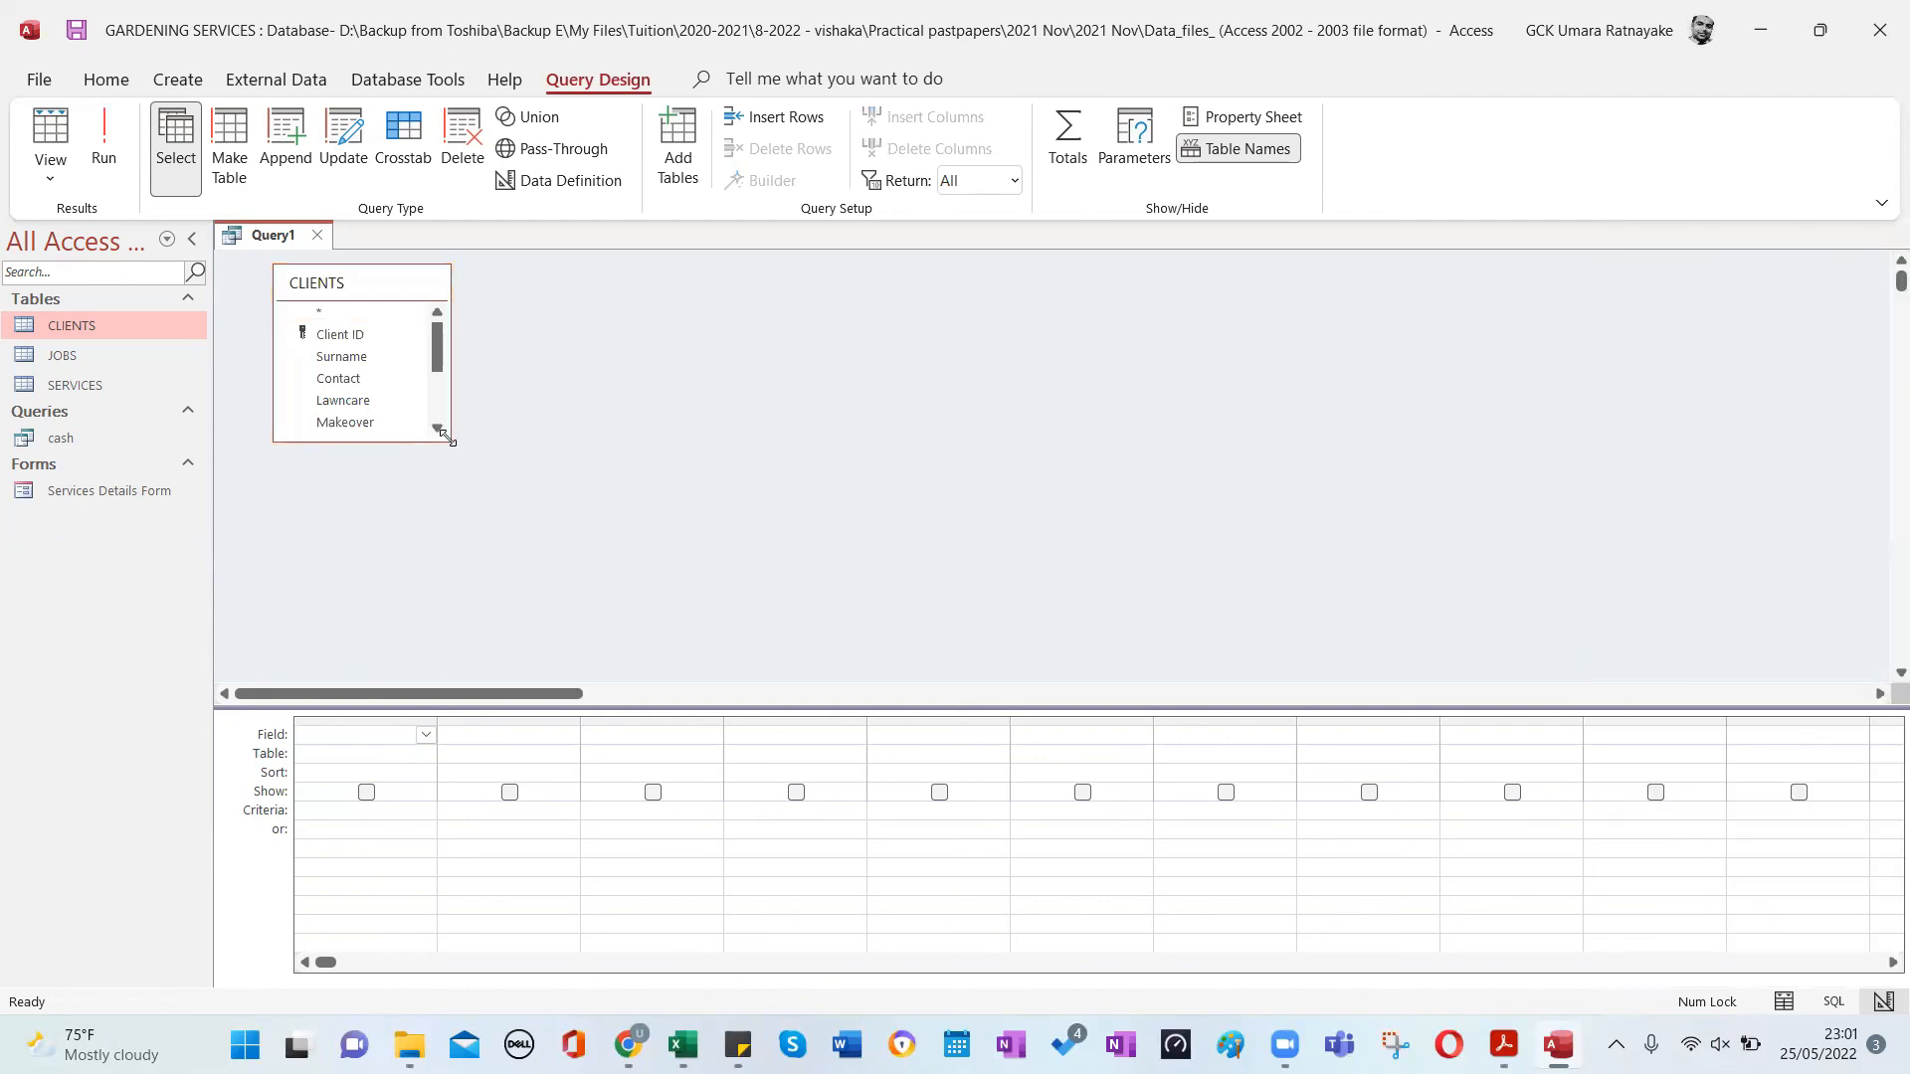
{"action": "left_click_drag", "start_coordinate": [444, 437], "coordinate": [616, 624]}
Add Client ID, Payment method and Surname to the query grid in the order the exam paper requires.
{"action": "key", "text": "alt+Tab"}
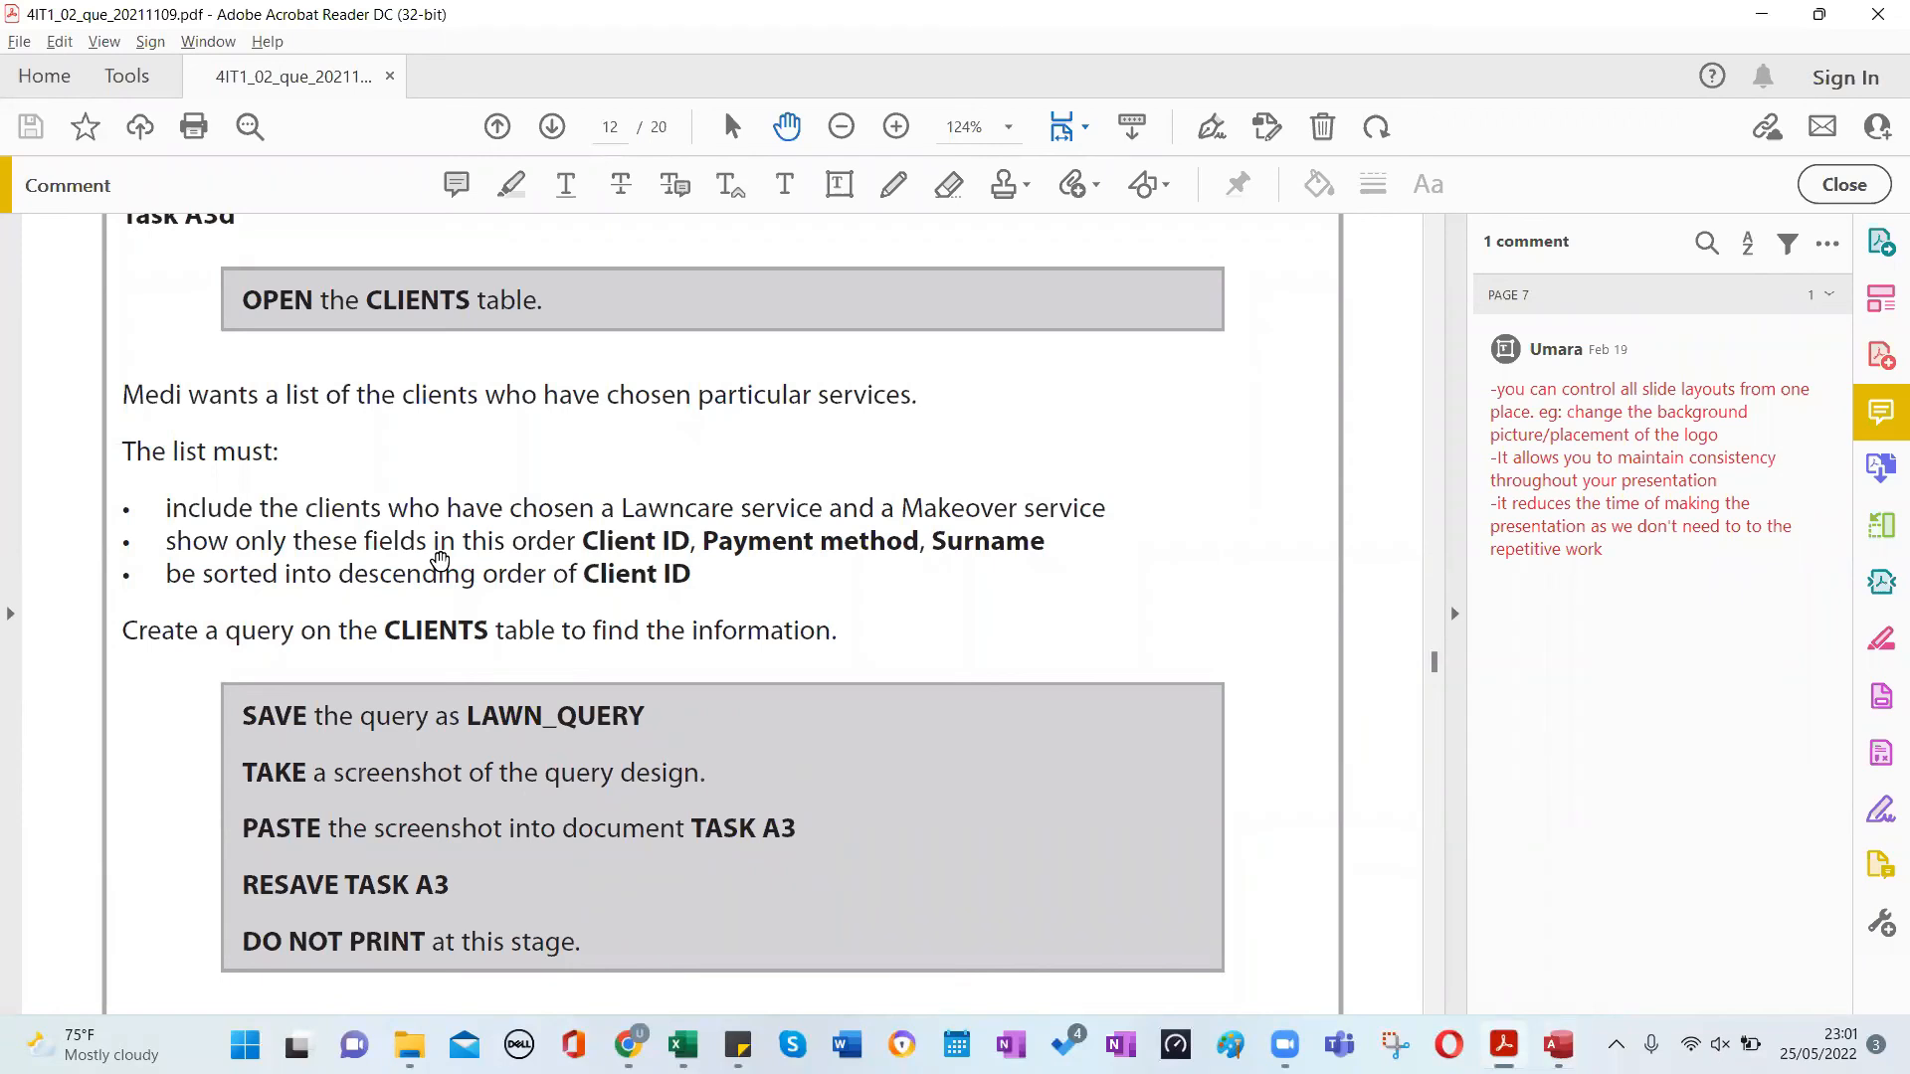
{"action": "key", "text": "alt+Tab"}
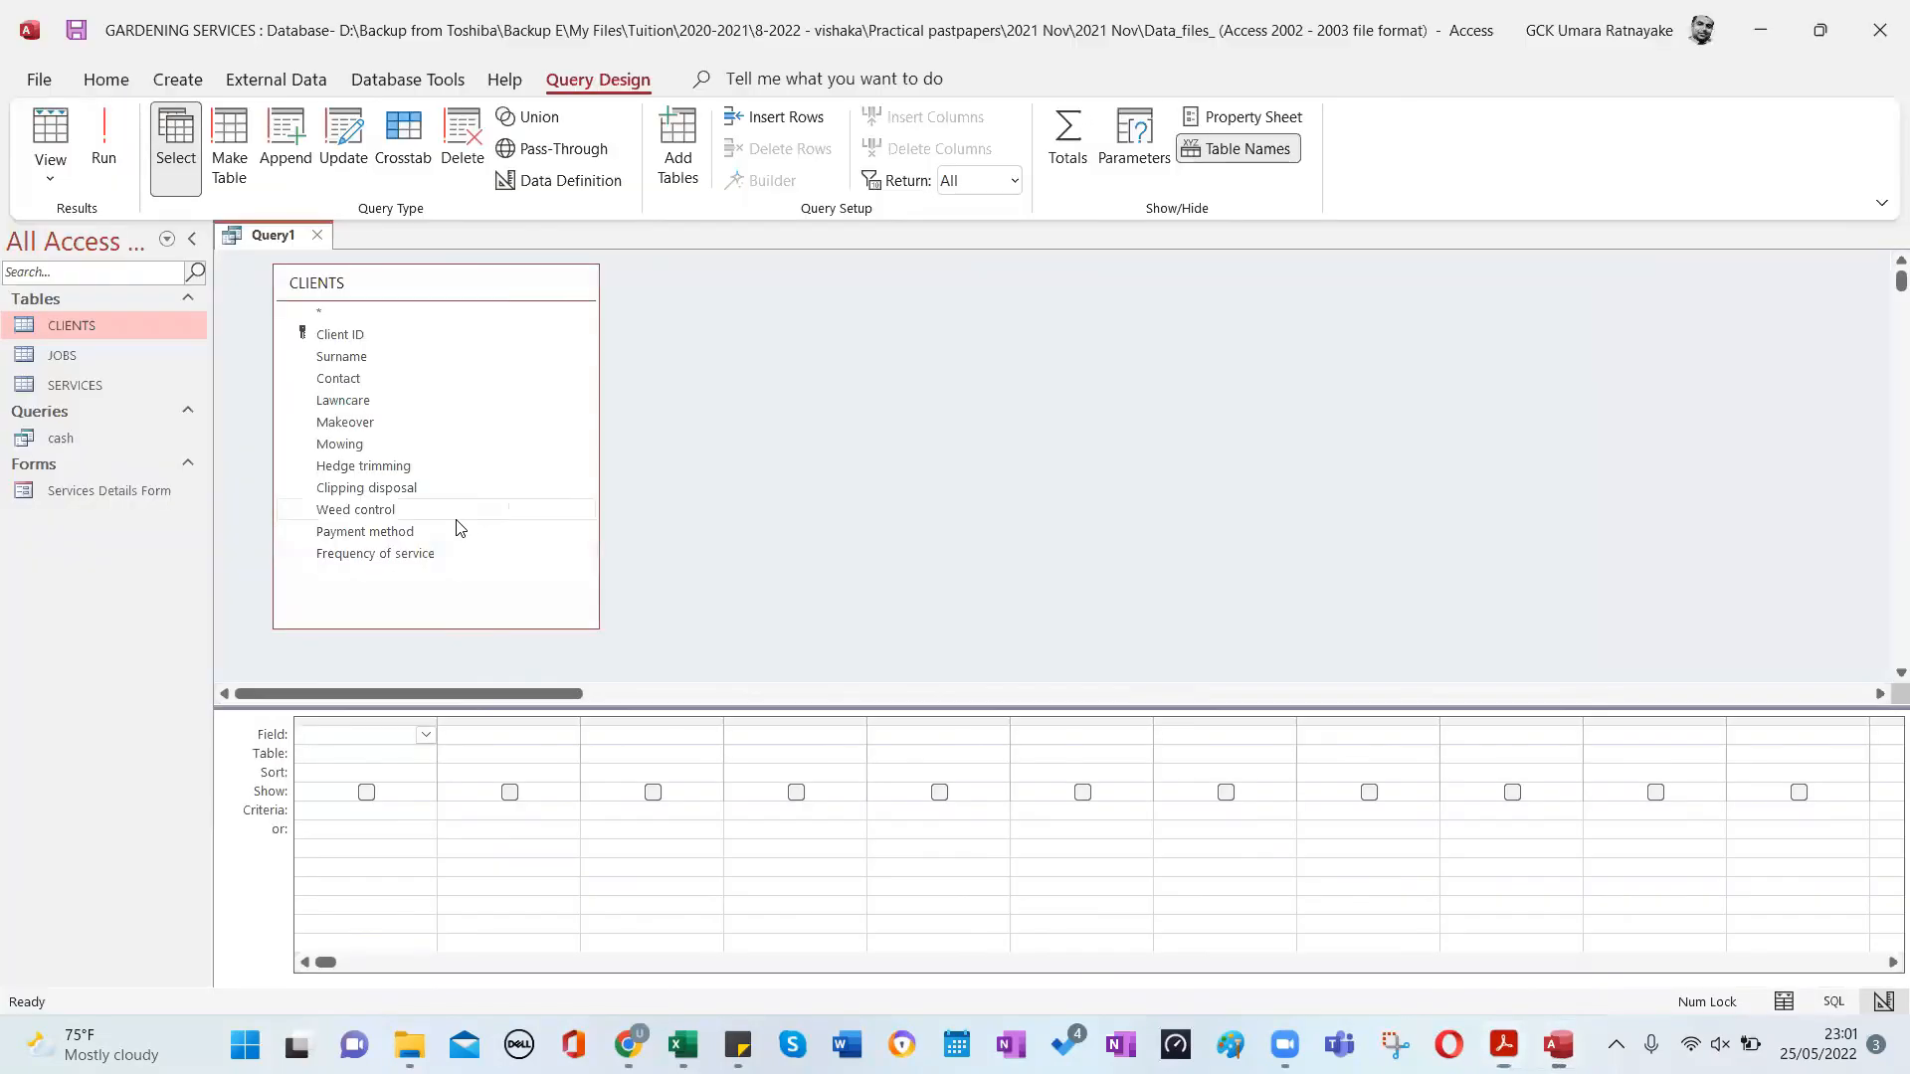
{"action": "double_click", "coordinate": [360, 345]}
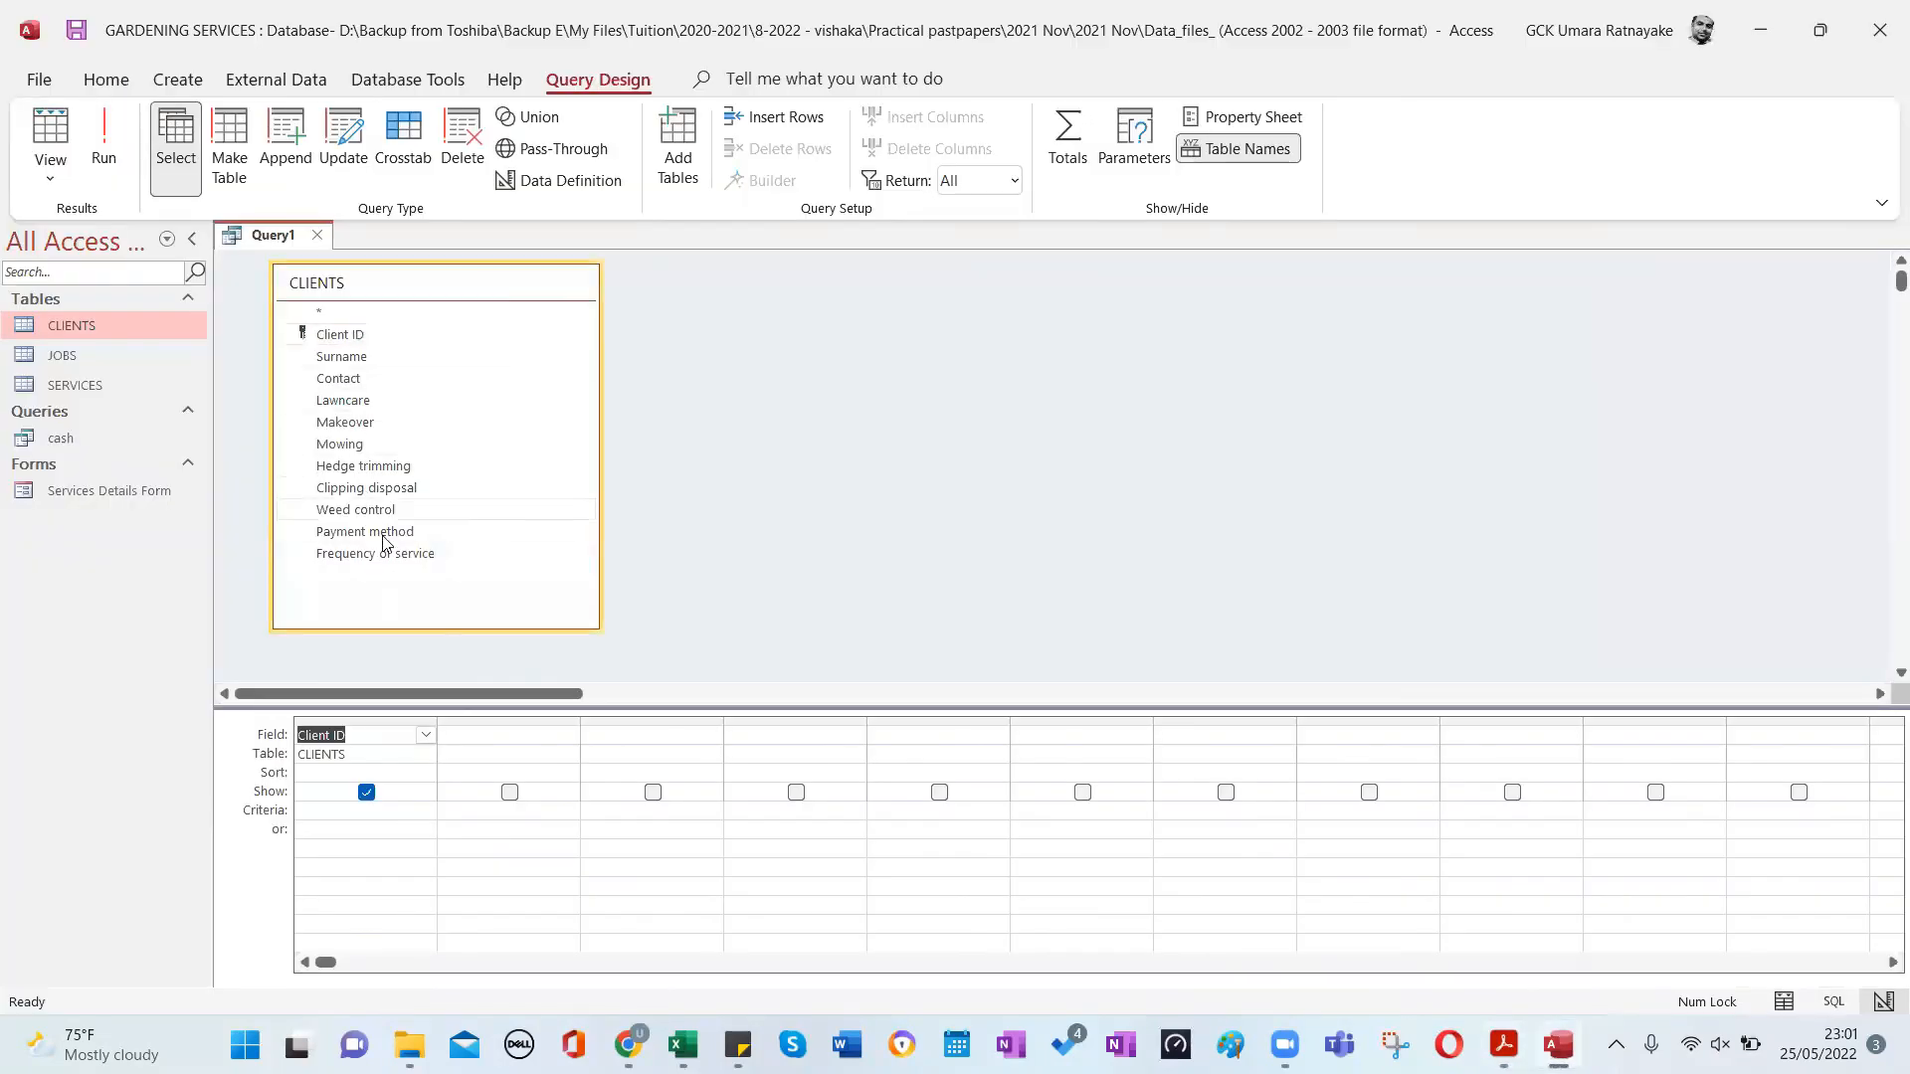
{"action": "left_click", "coordinate": [407, 534]}
{"action": "double_click", "coordinate": [407, 534]}
{"action": "key", "text": "alt+Tab"}
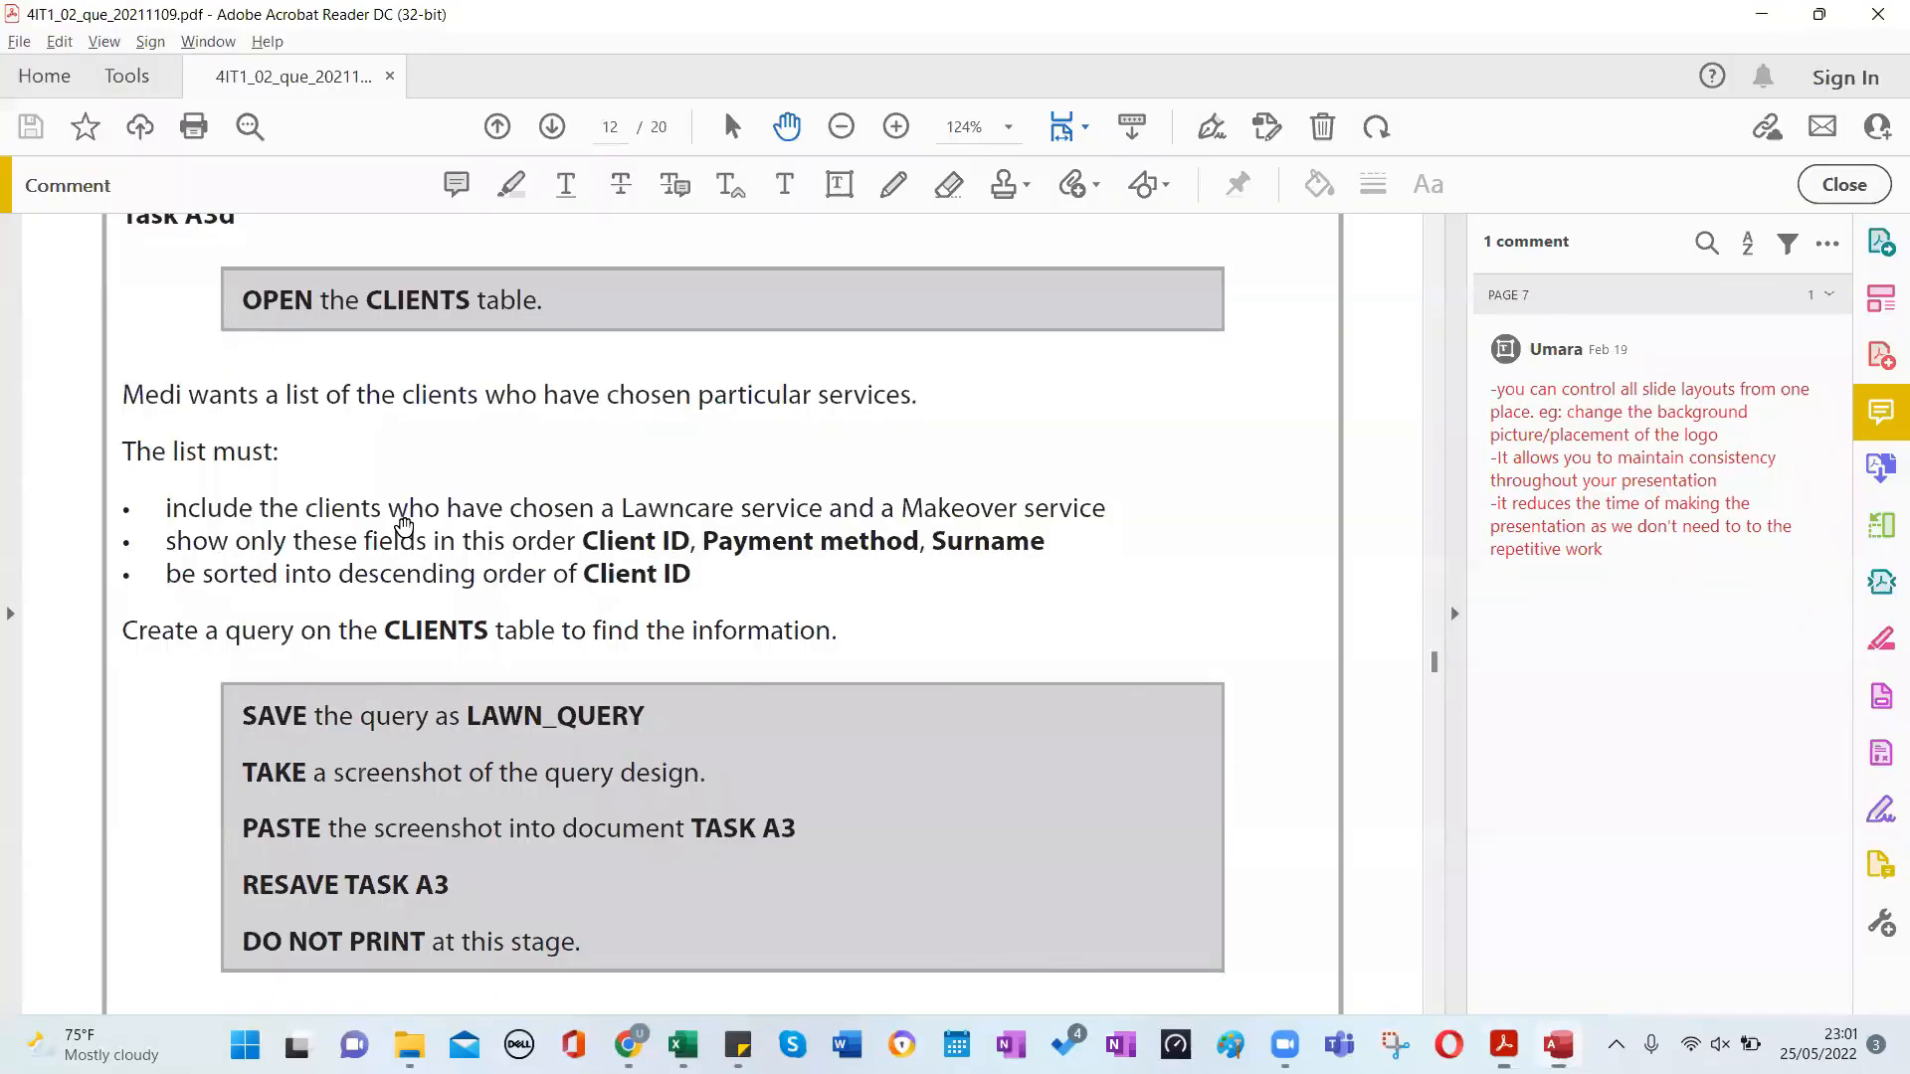
{"action": "key", "text": "alt+Tab"}
{"action": "double_click", "coordinate": [348, 356]}
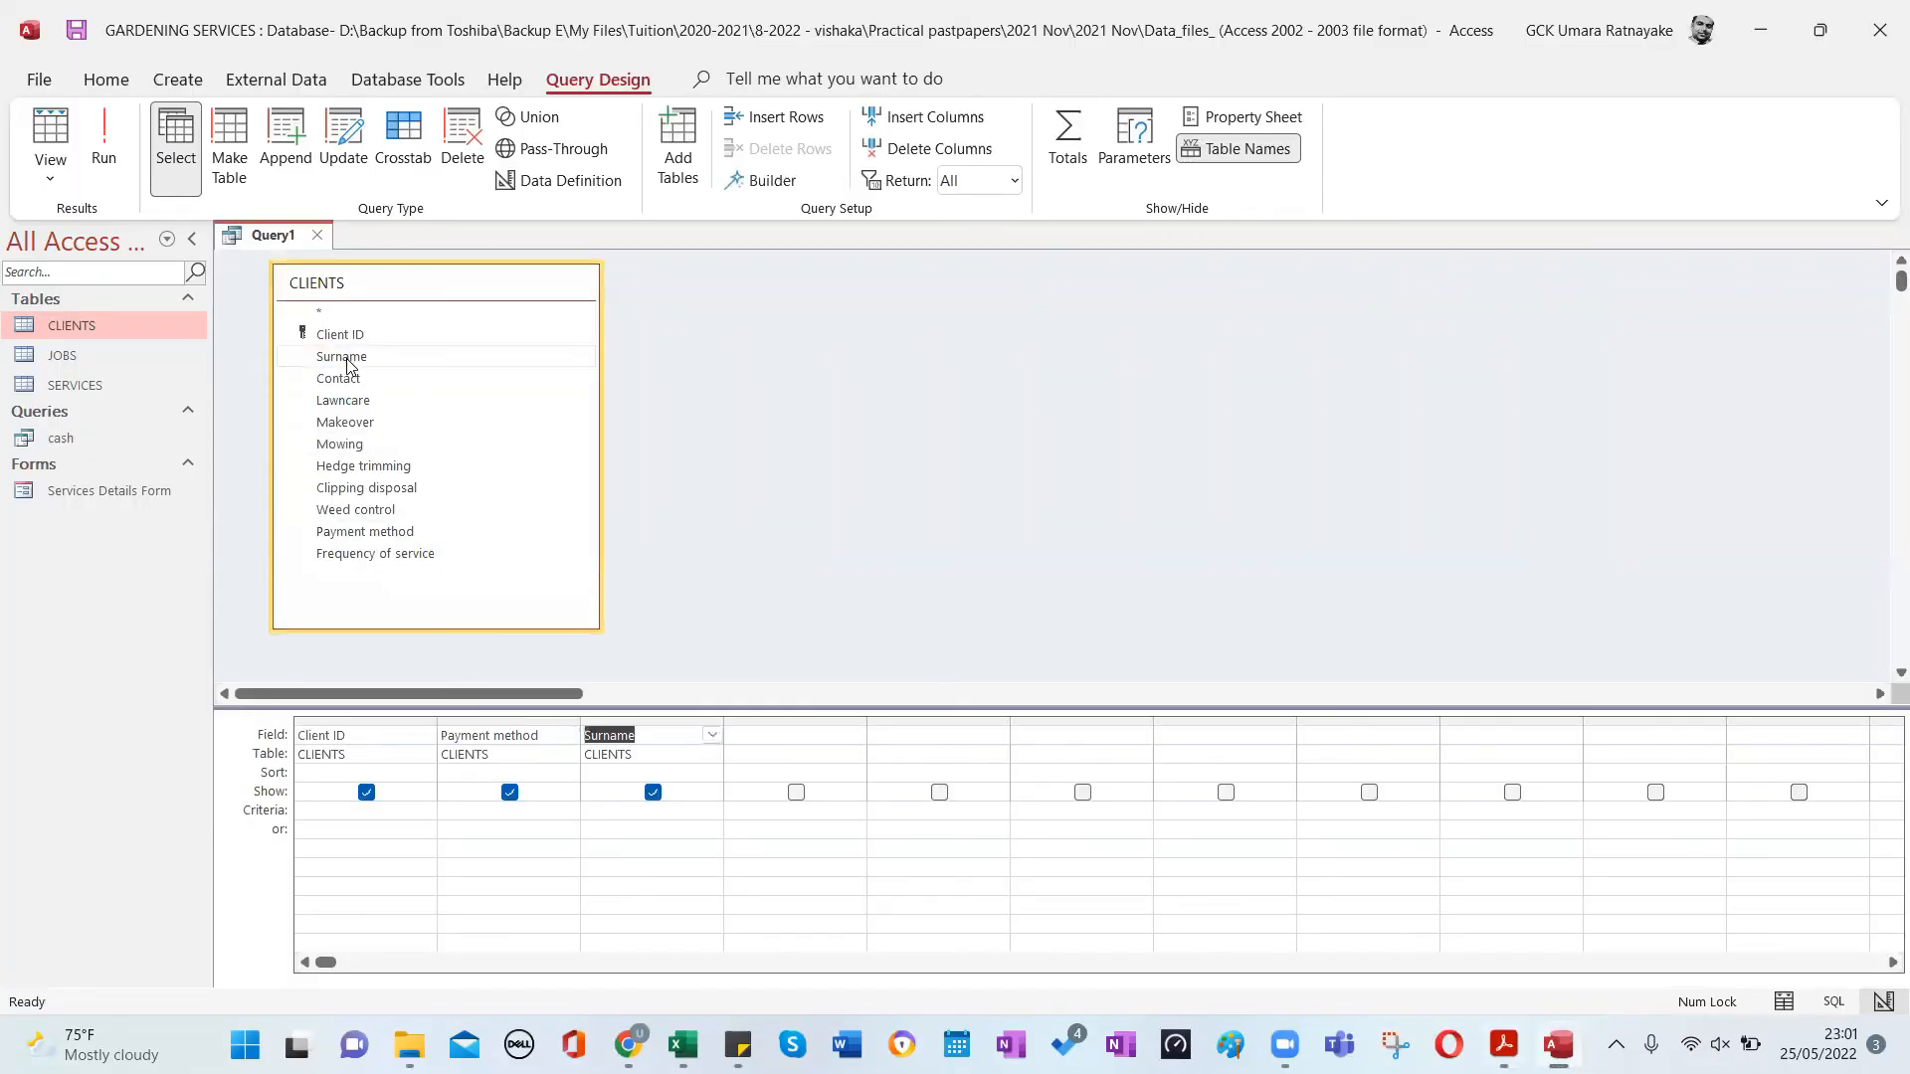
Sort the query in descending order of Client ID, checking the sort requirement in the exam paper.
{"action": "key", "text": "alt+Tab"}
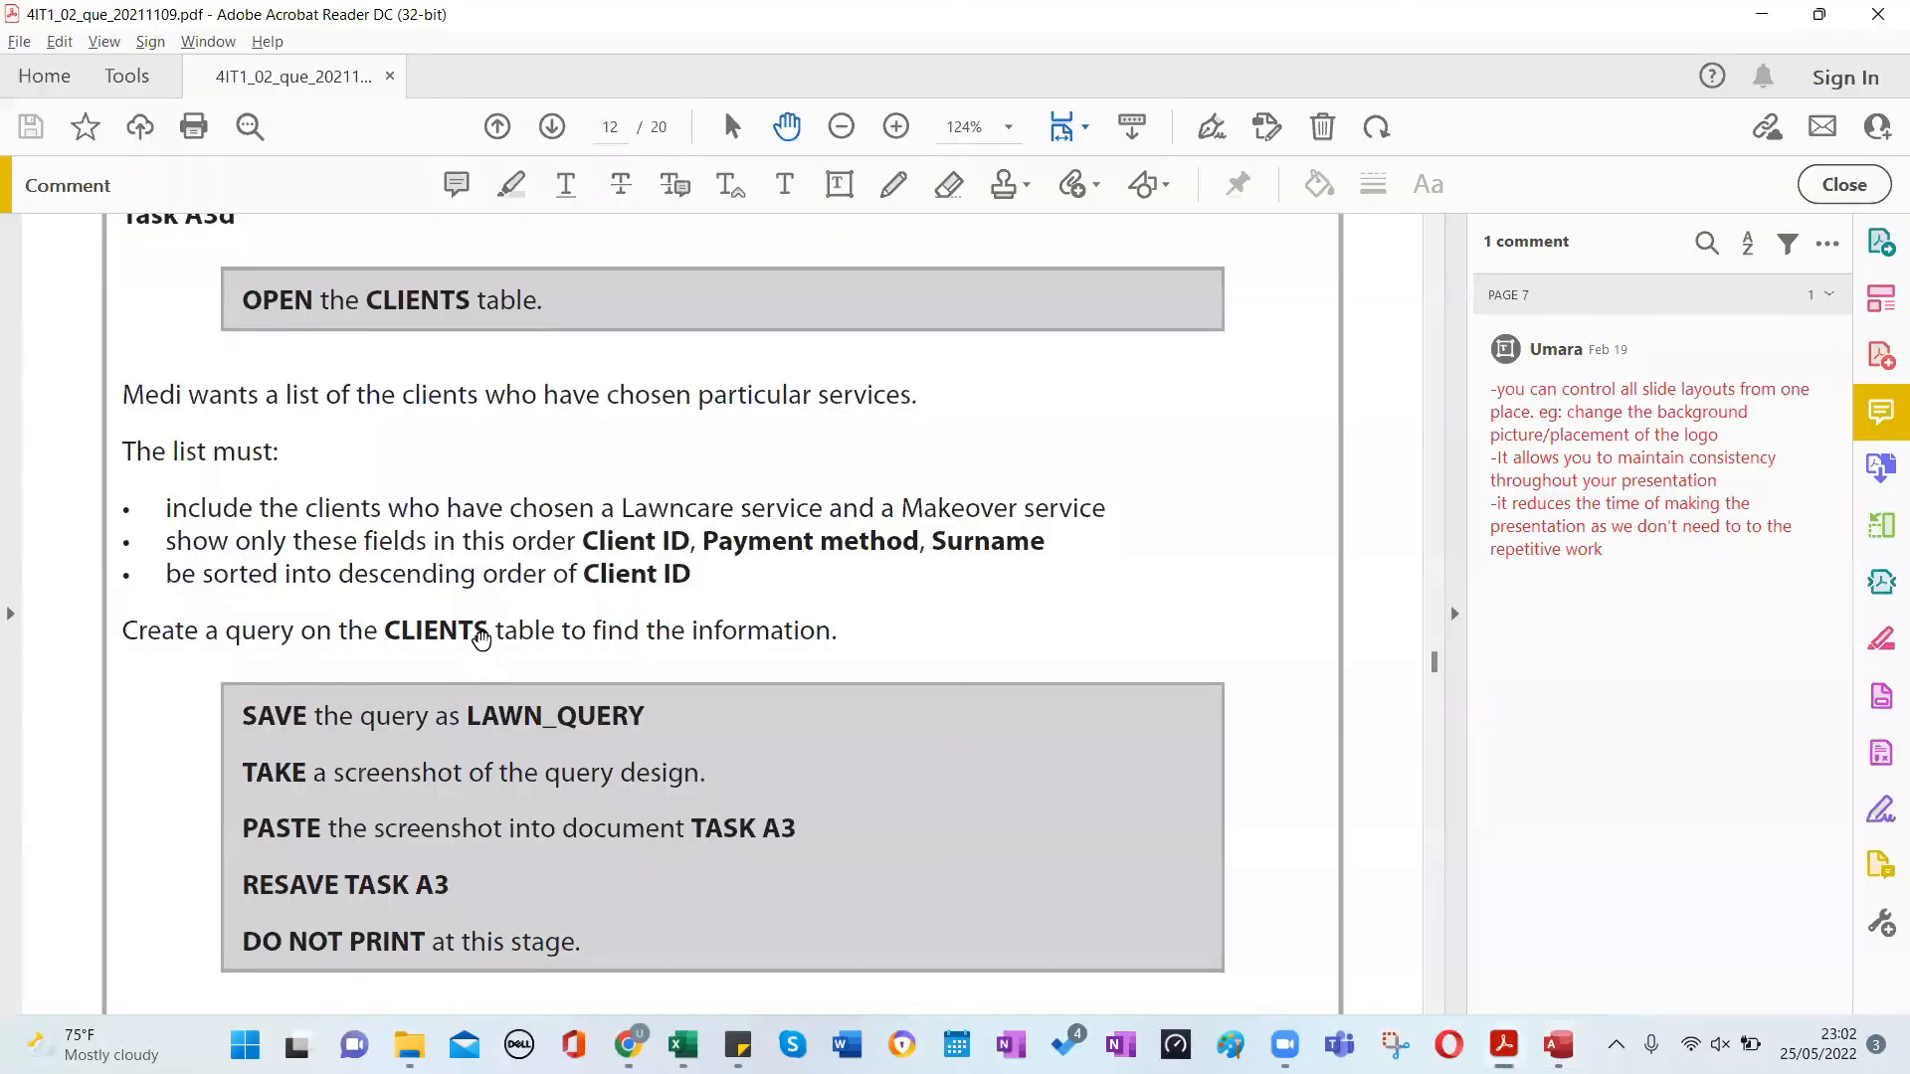
{"action": "key", "text": "alt+Tab"}
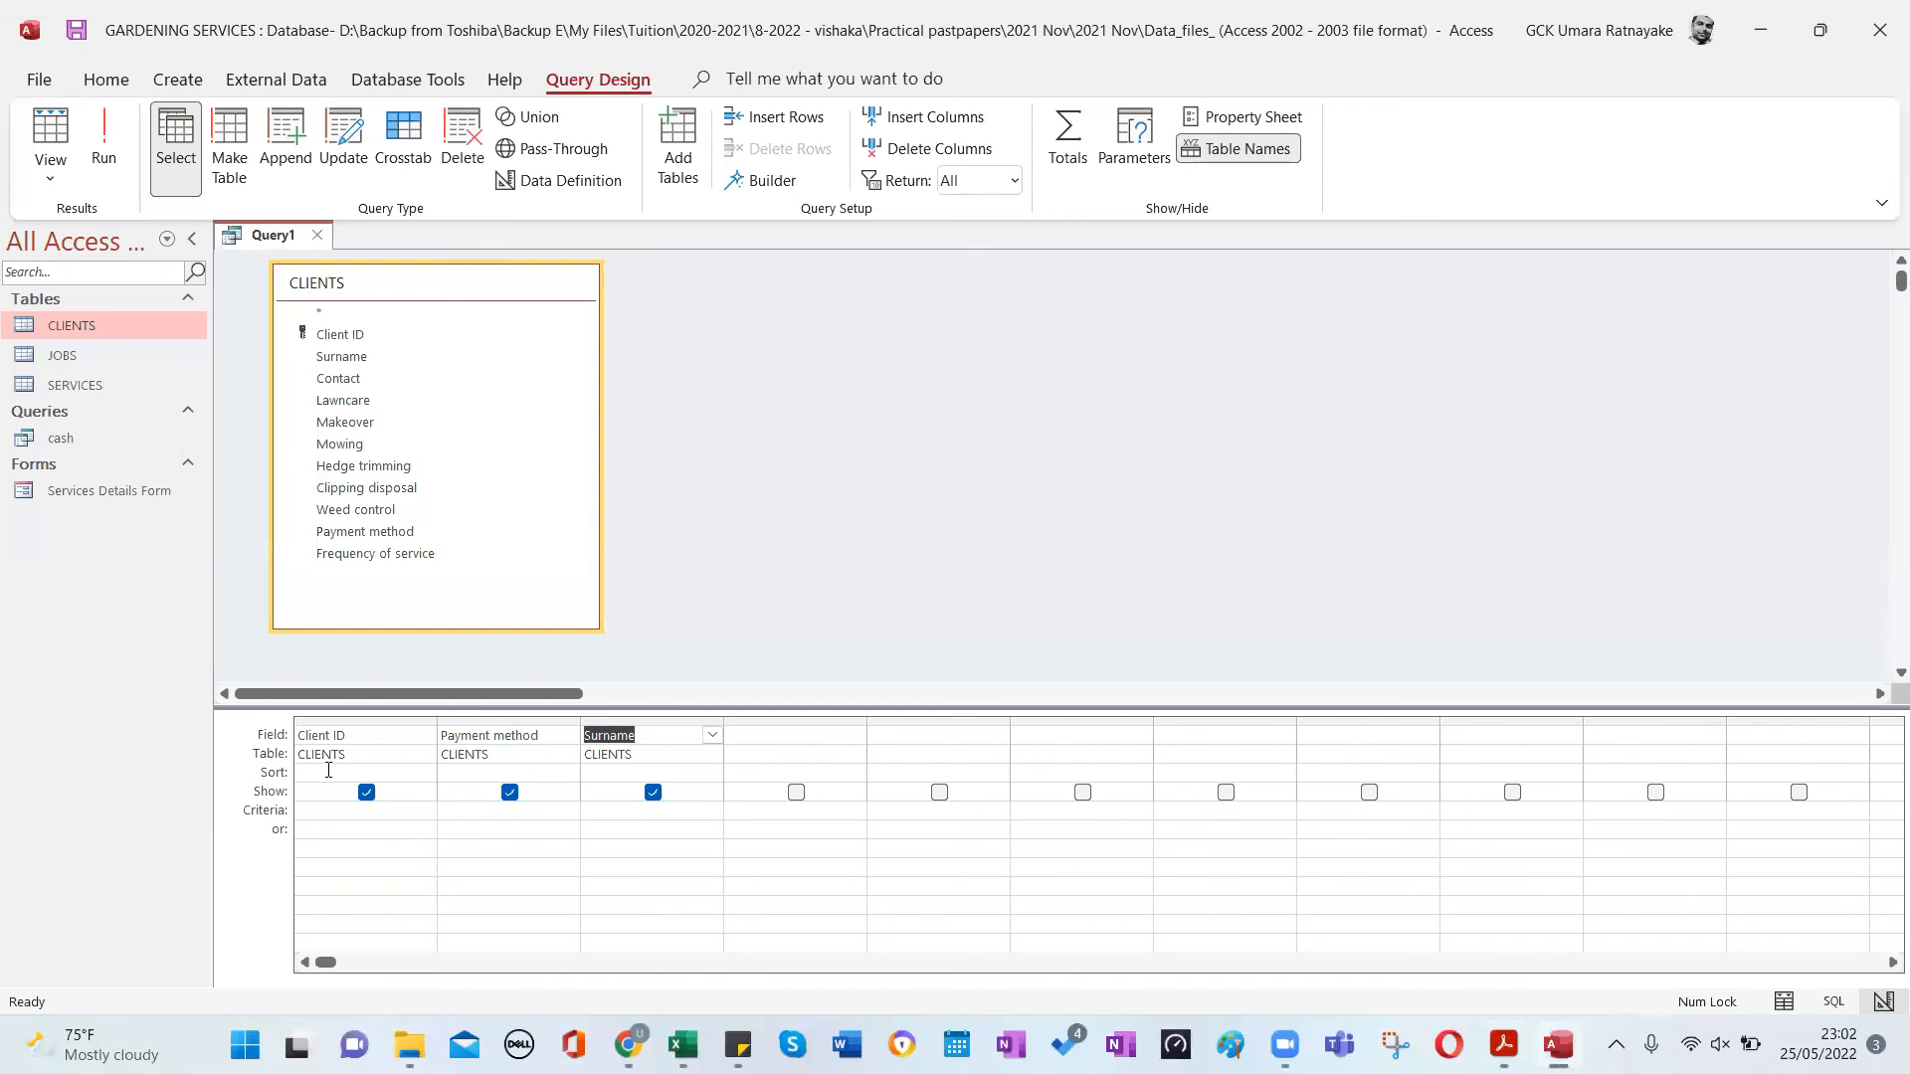
{"action": "left_click", "coordinate": [326, 768]}
{"action": "left_click", "coordinate": [426, 773]}
{"action": "left_click", "coordinate": [350, 809]}
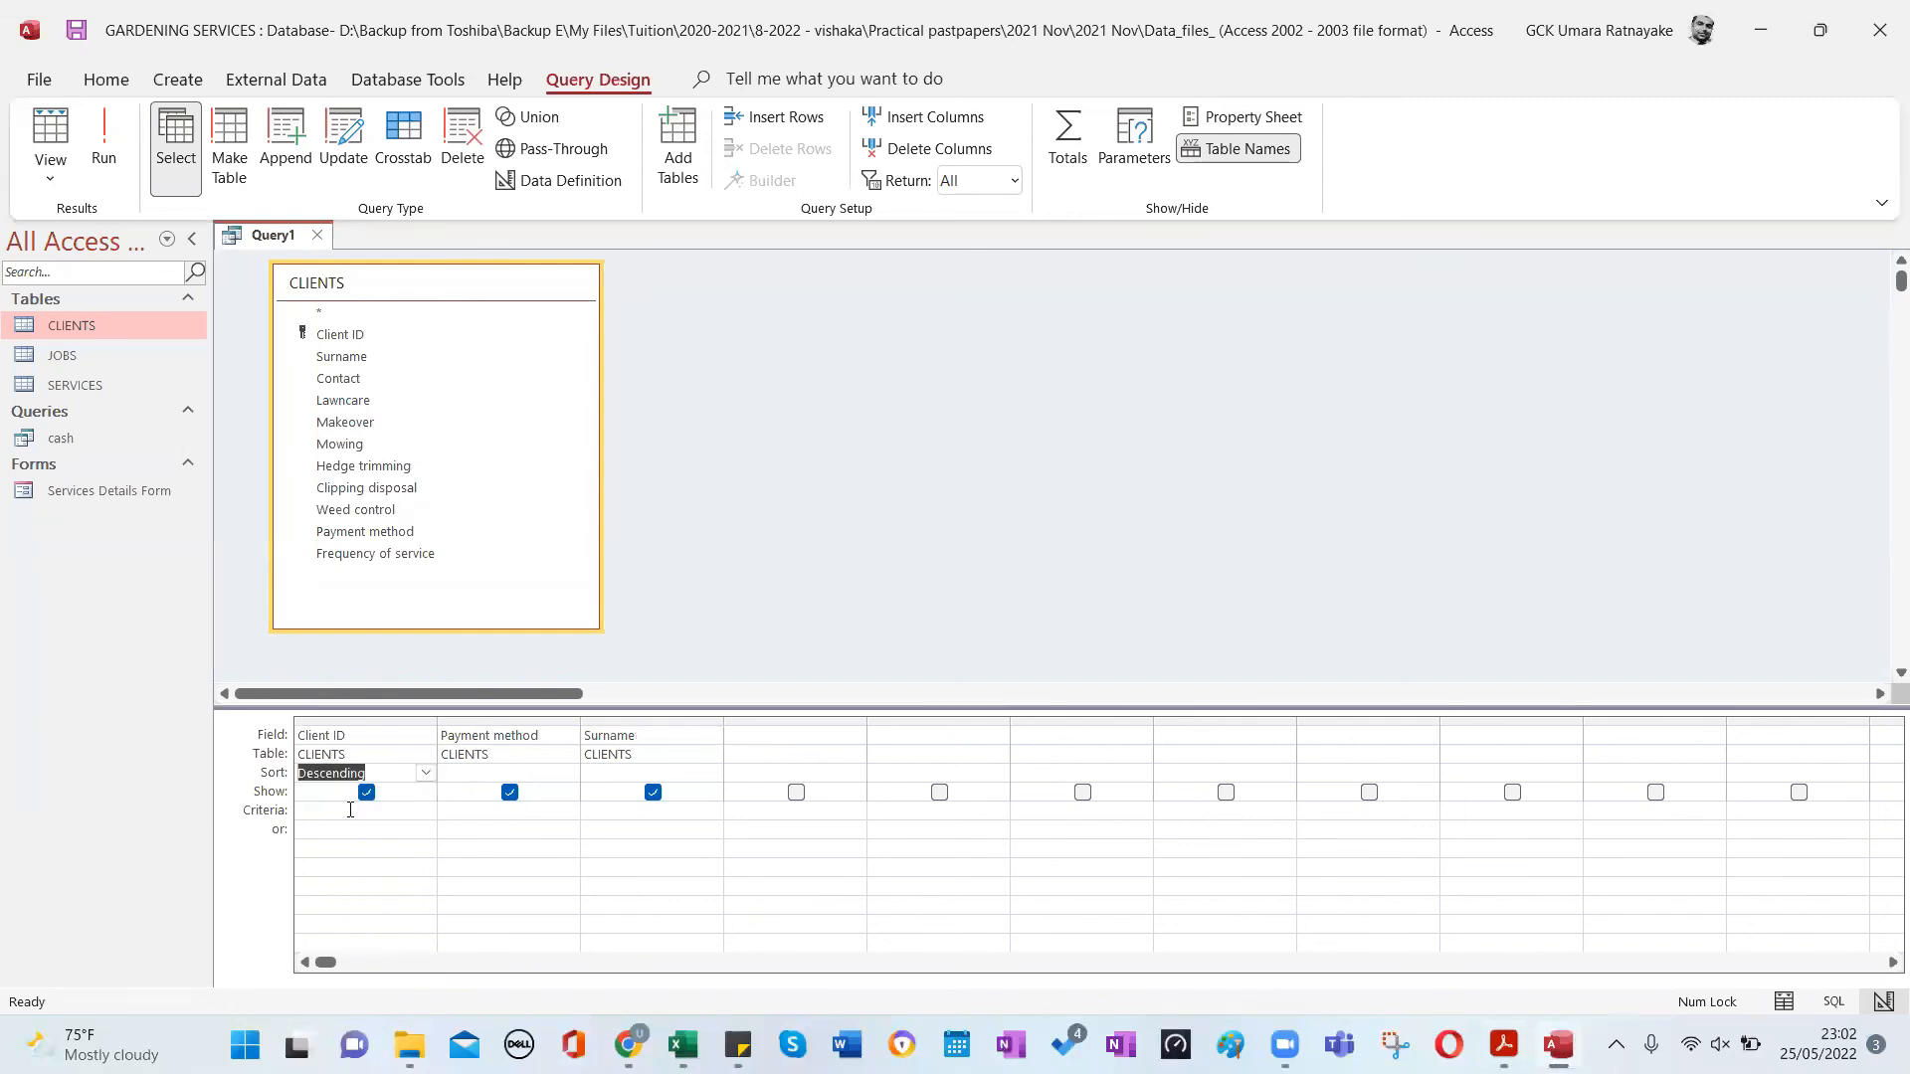
{"action": "key", "text": "alt+Tab"}
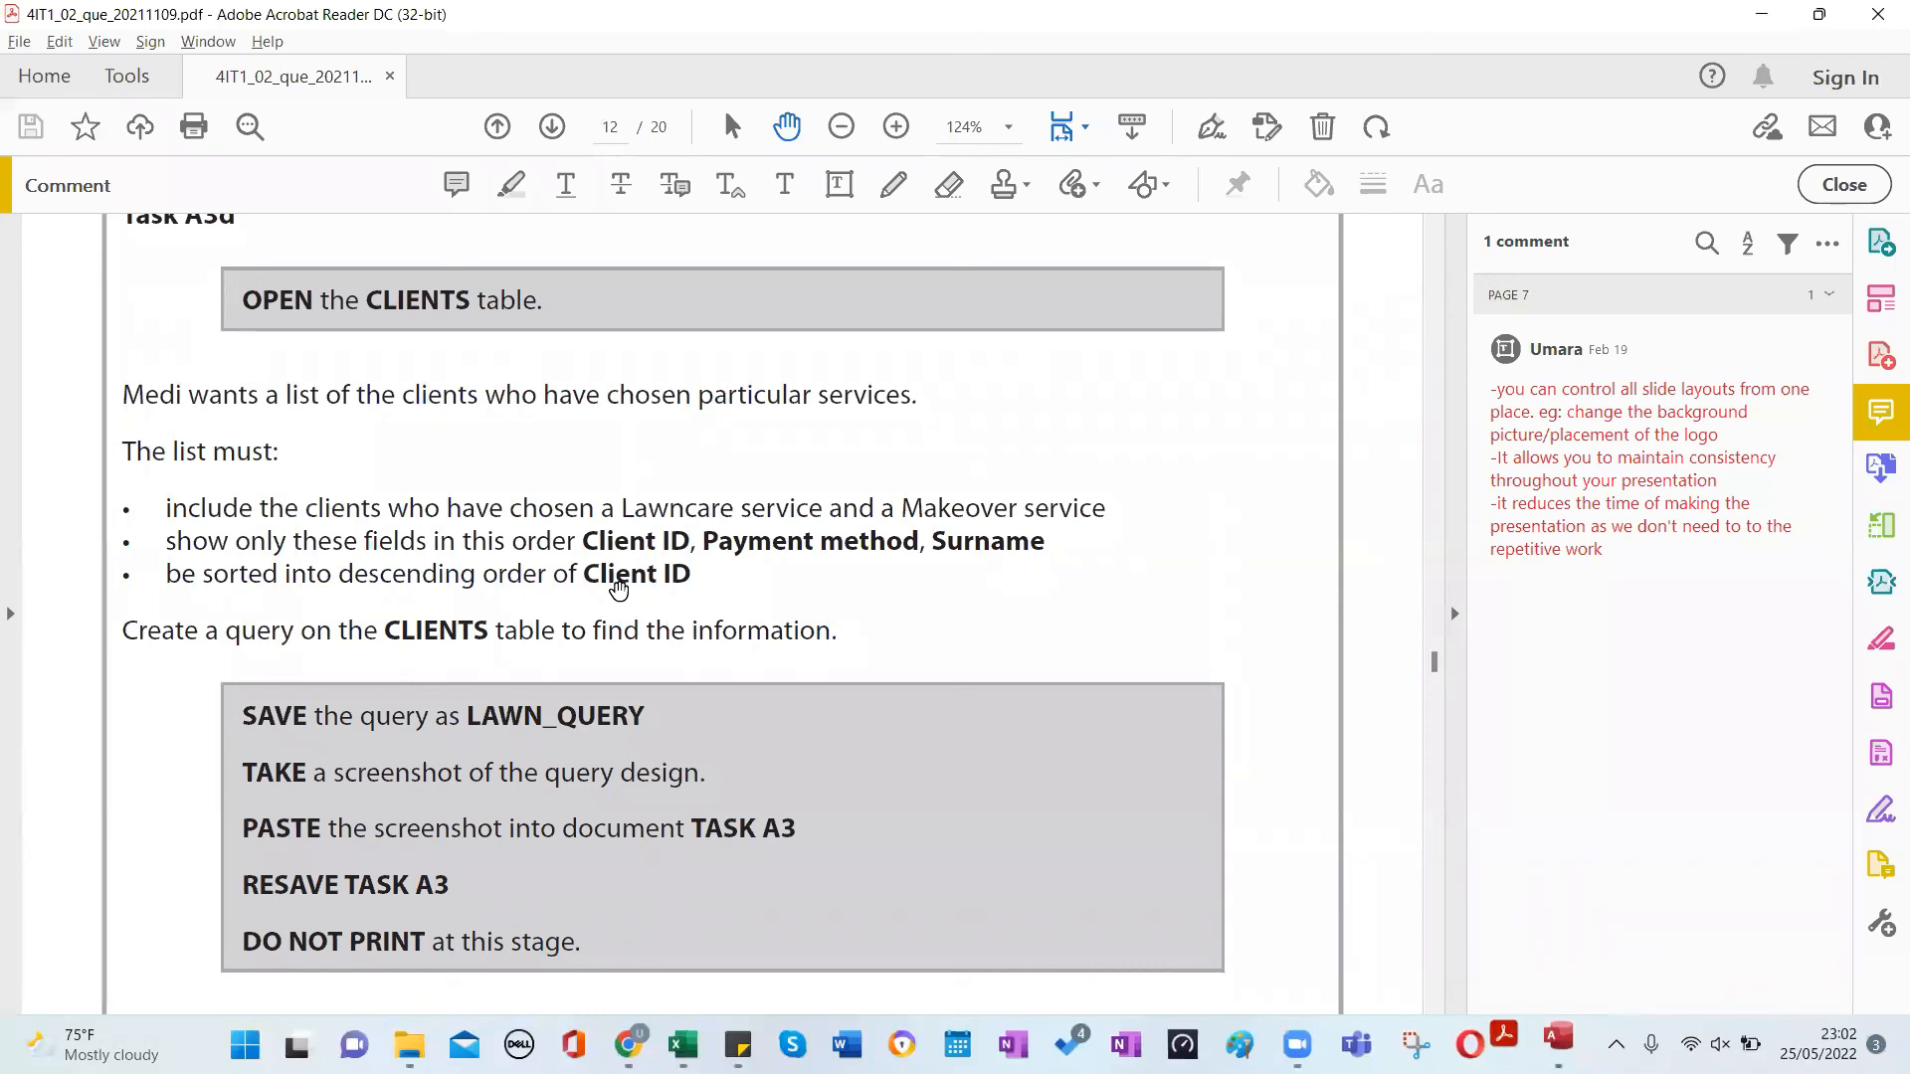
{"action": "key", "text": "alt+Tab"}
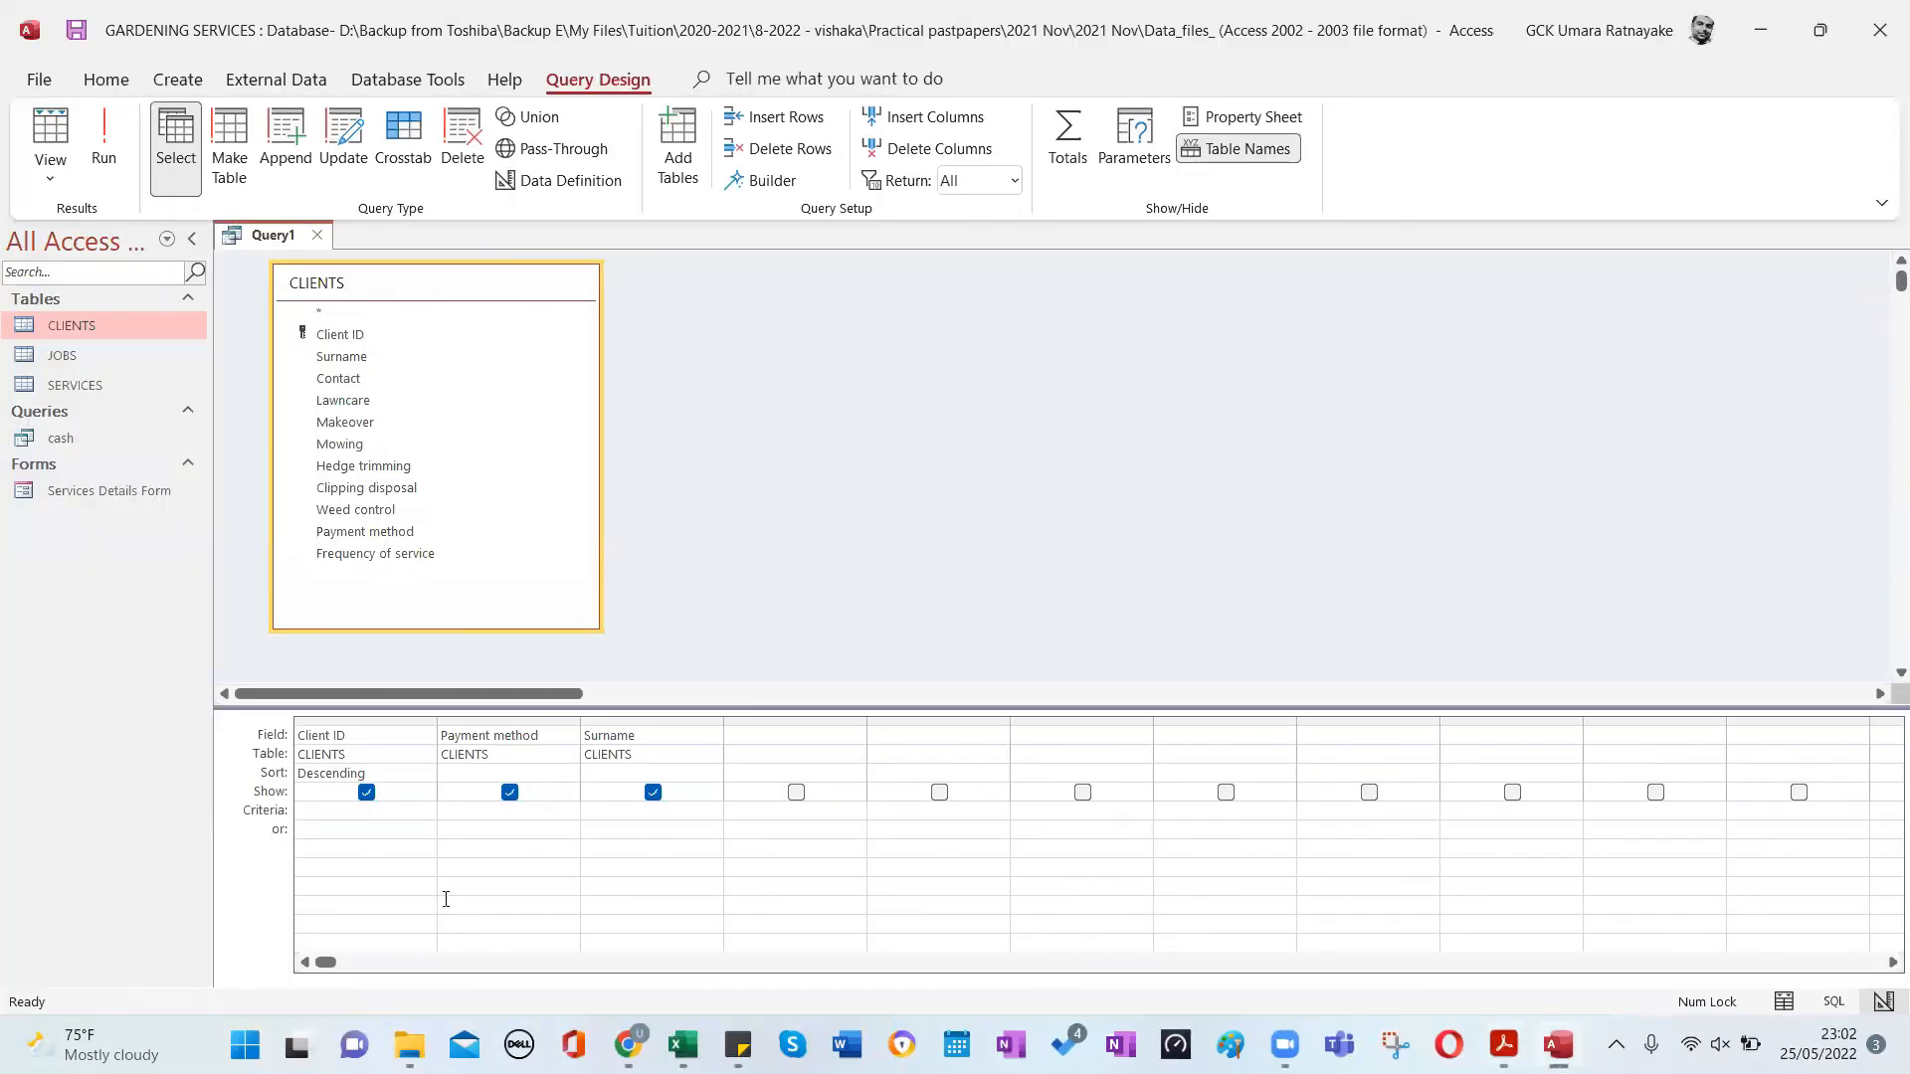
Review the Task A3d query and report instructions, and examine how the CLIENTS table records Lawncare and Makeover choices.
{"action": "key", "text": "alt+Tab"}
{"action": "scroll", "coordinate": [525, 723], "scroll_direction": "down", "scroll_amount": 3}
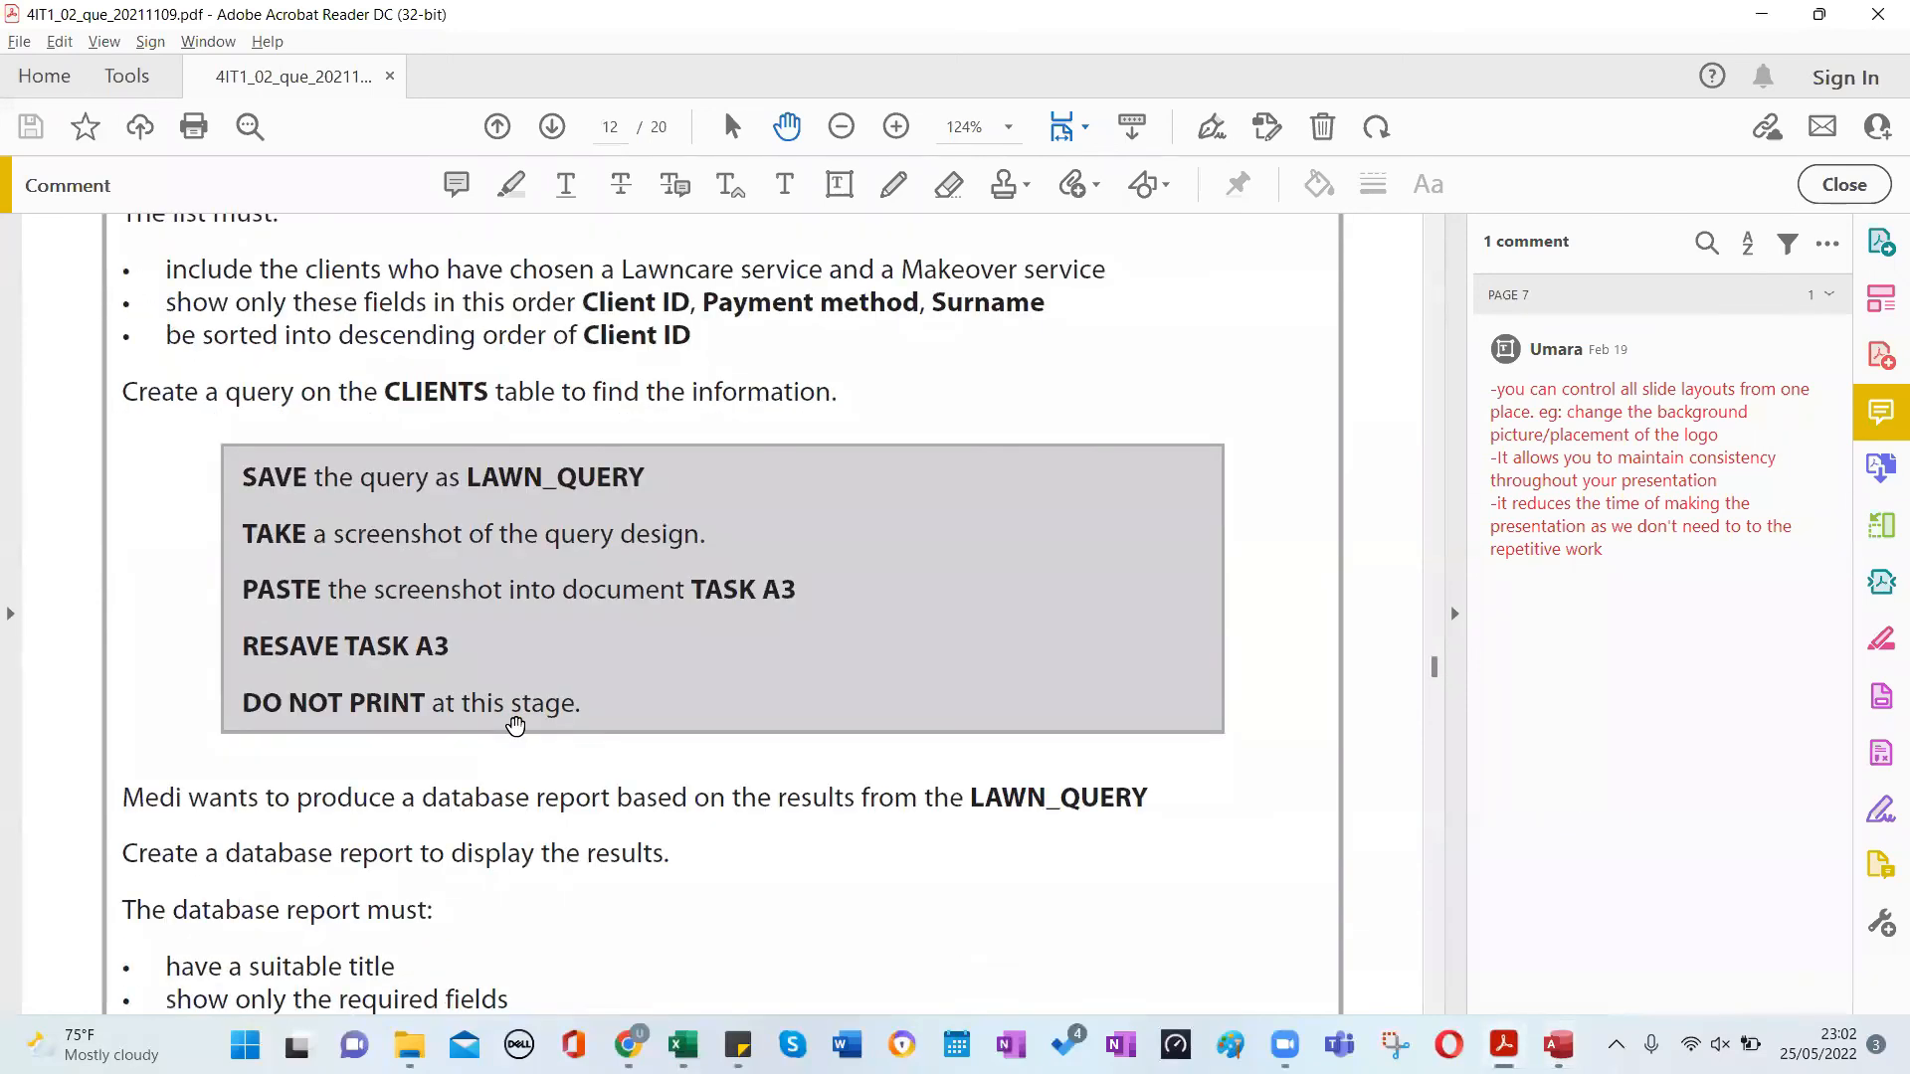
{"action": "scroll", "coordinate": [516, 725], "scroll_direction": "up", "scroll_amount": 3}
{"action": "scroll", "coordinate": [516, 725], "scroll_direction": "down", "scroll_amount": 8}
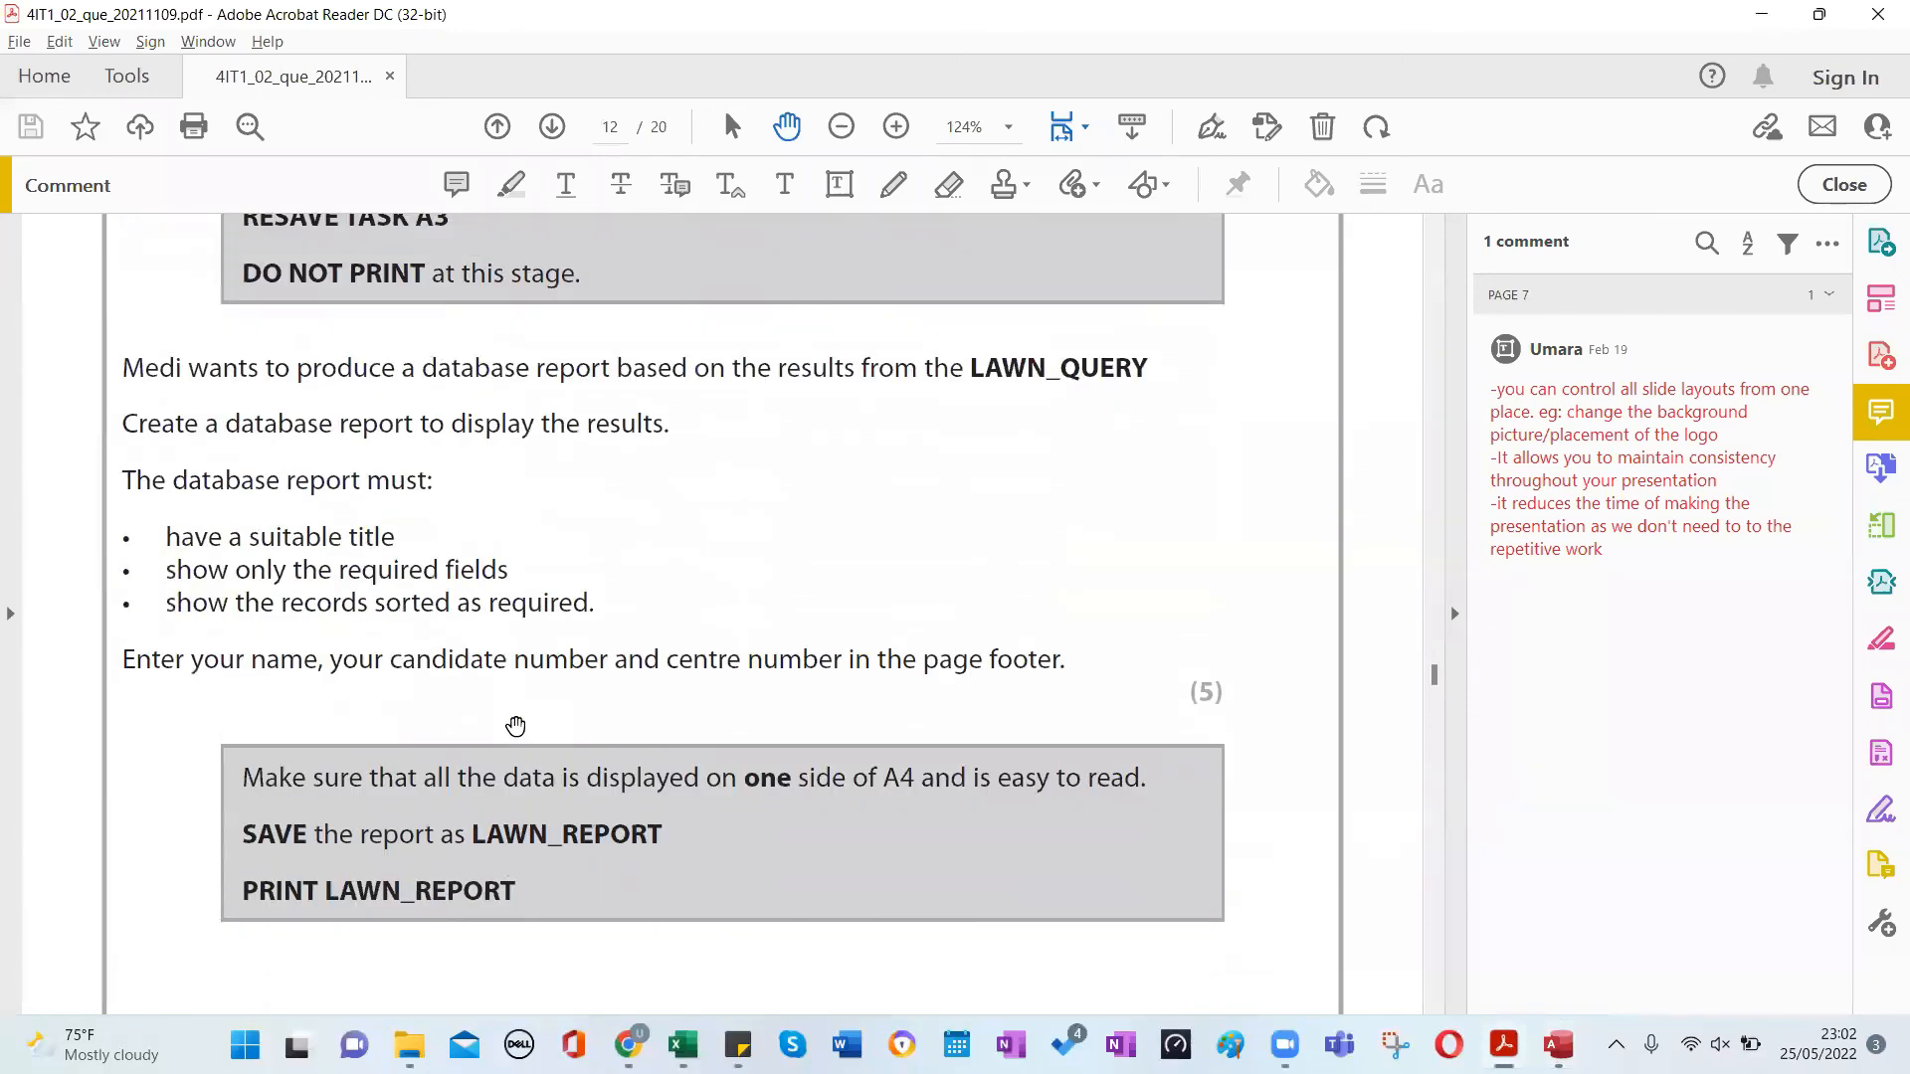
{"action": "scroll", "coordinate": [515, 725], "scroll_direction": "up", "scroll_amount": 6}
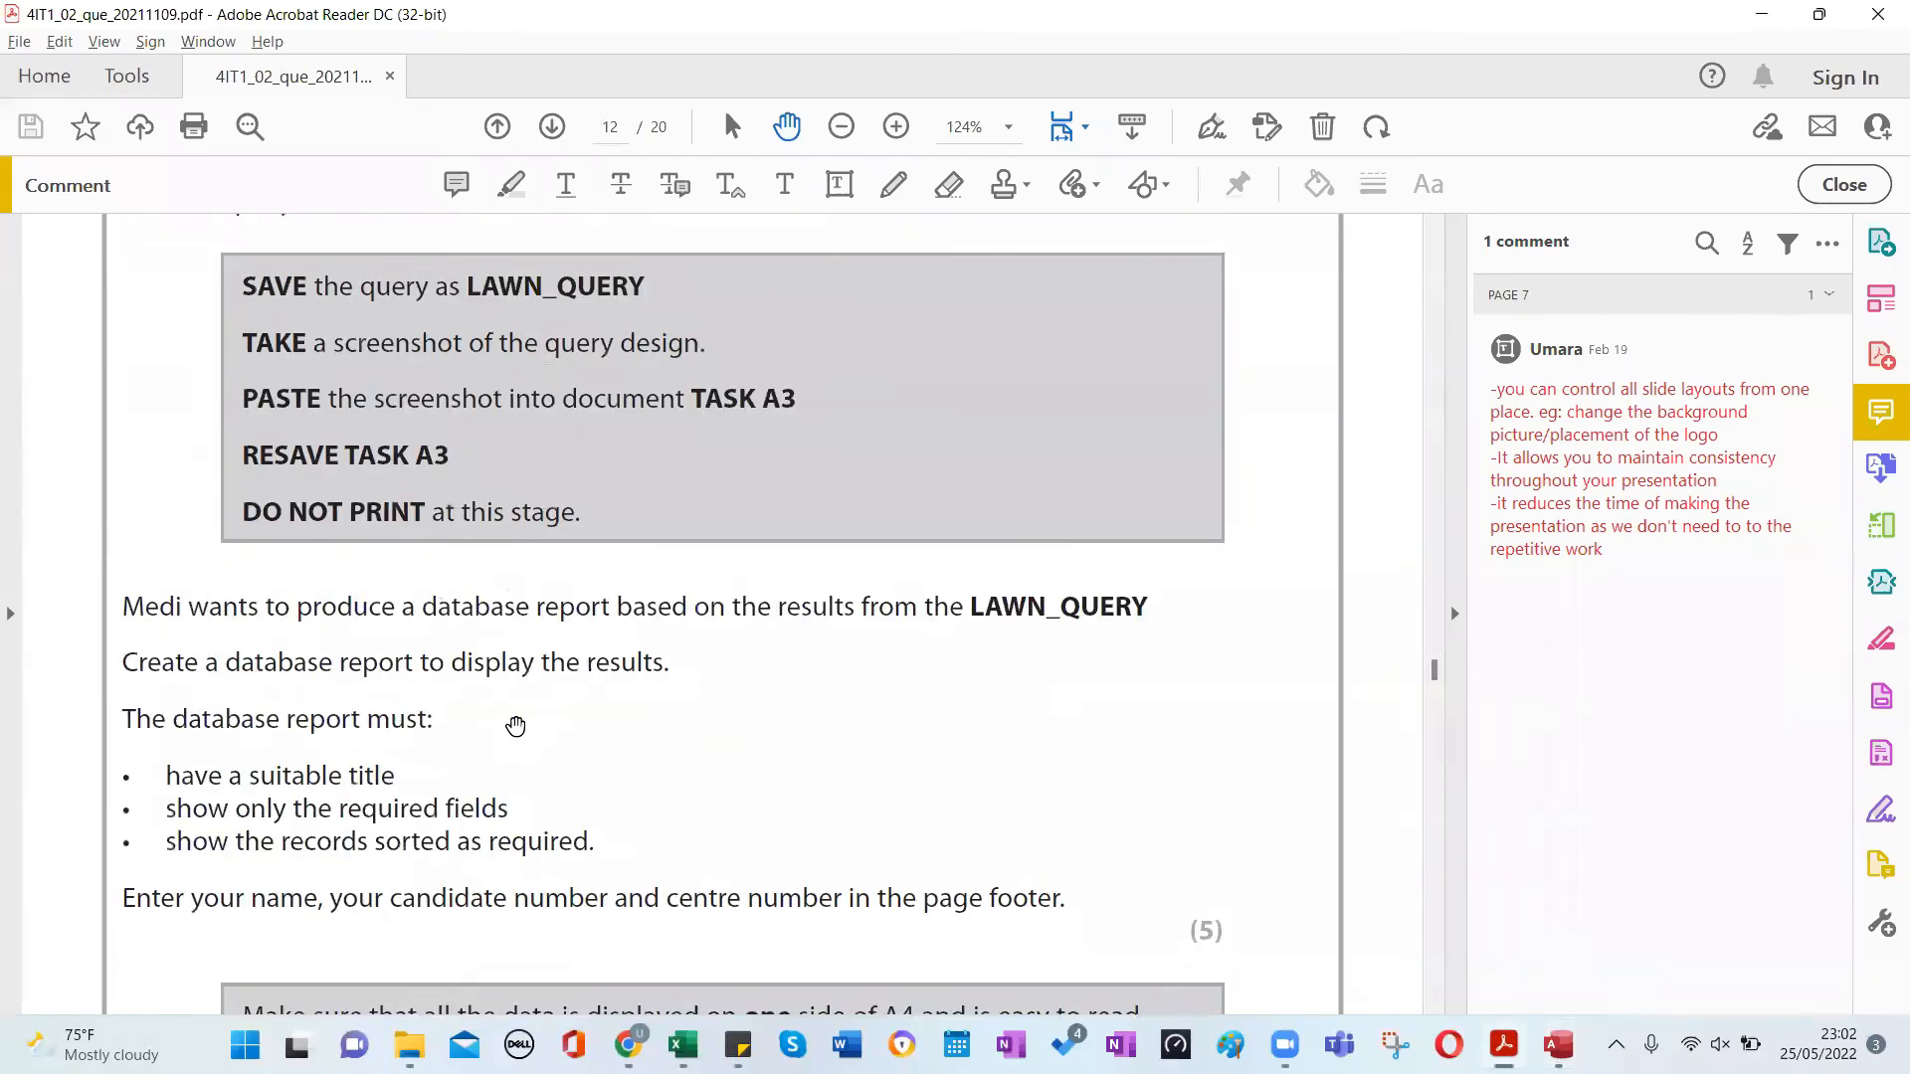
{"action": "scroll", "coordinate": [515, 725], "scroll_direction": "up", "scroll_amount": 1}
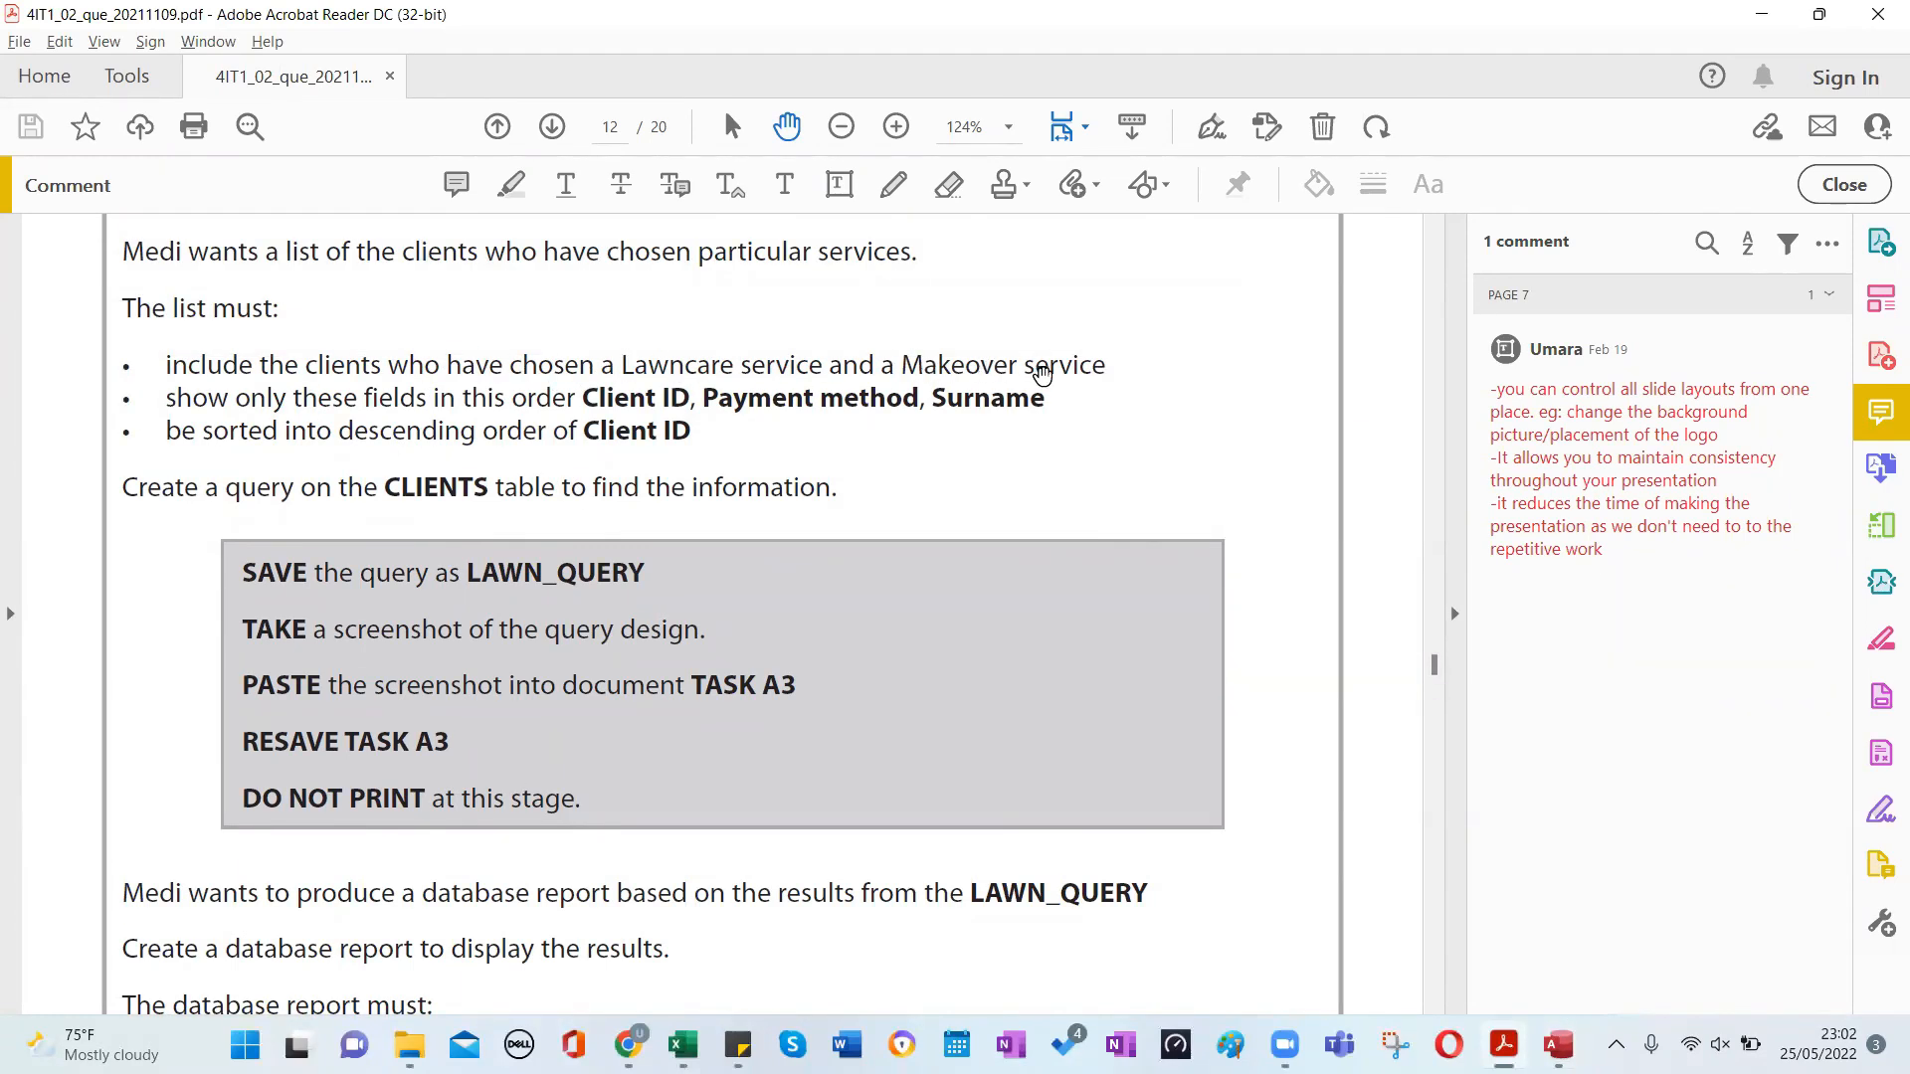
{"action": "key", "text": "alt+Tab"}
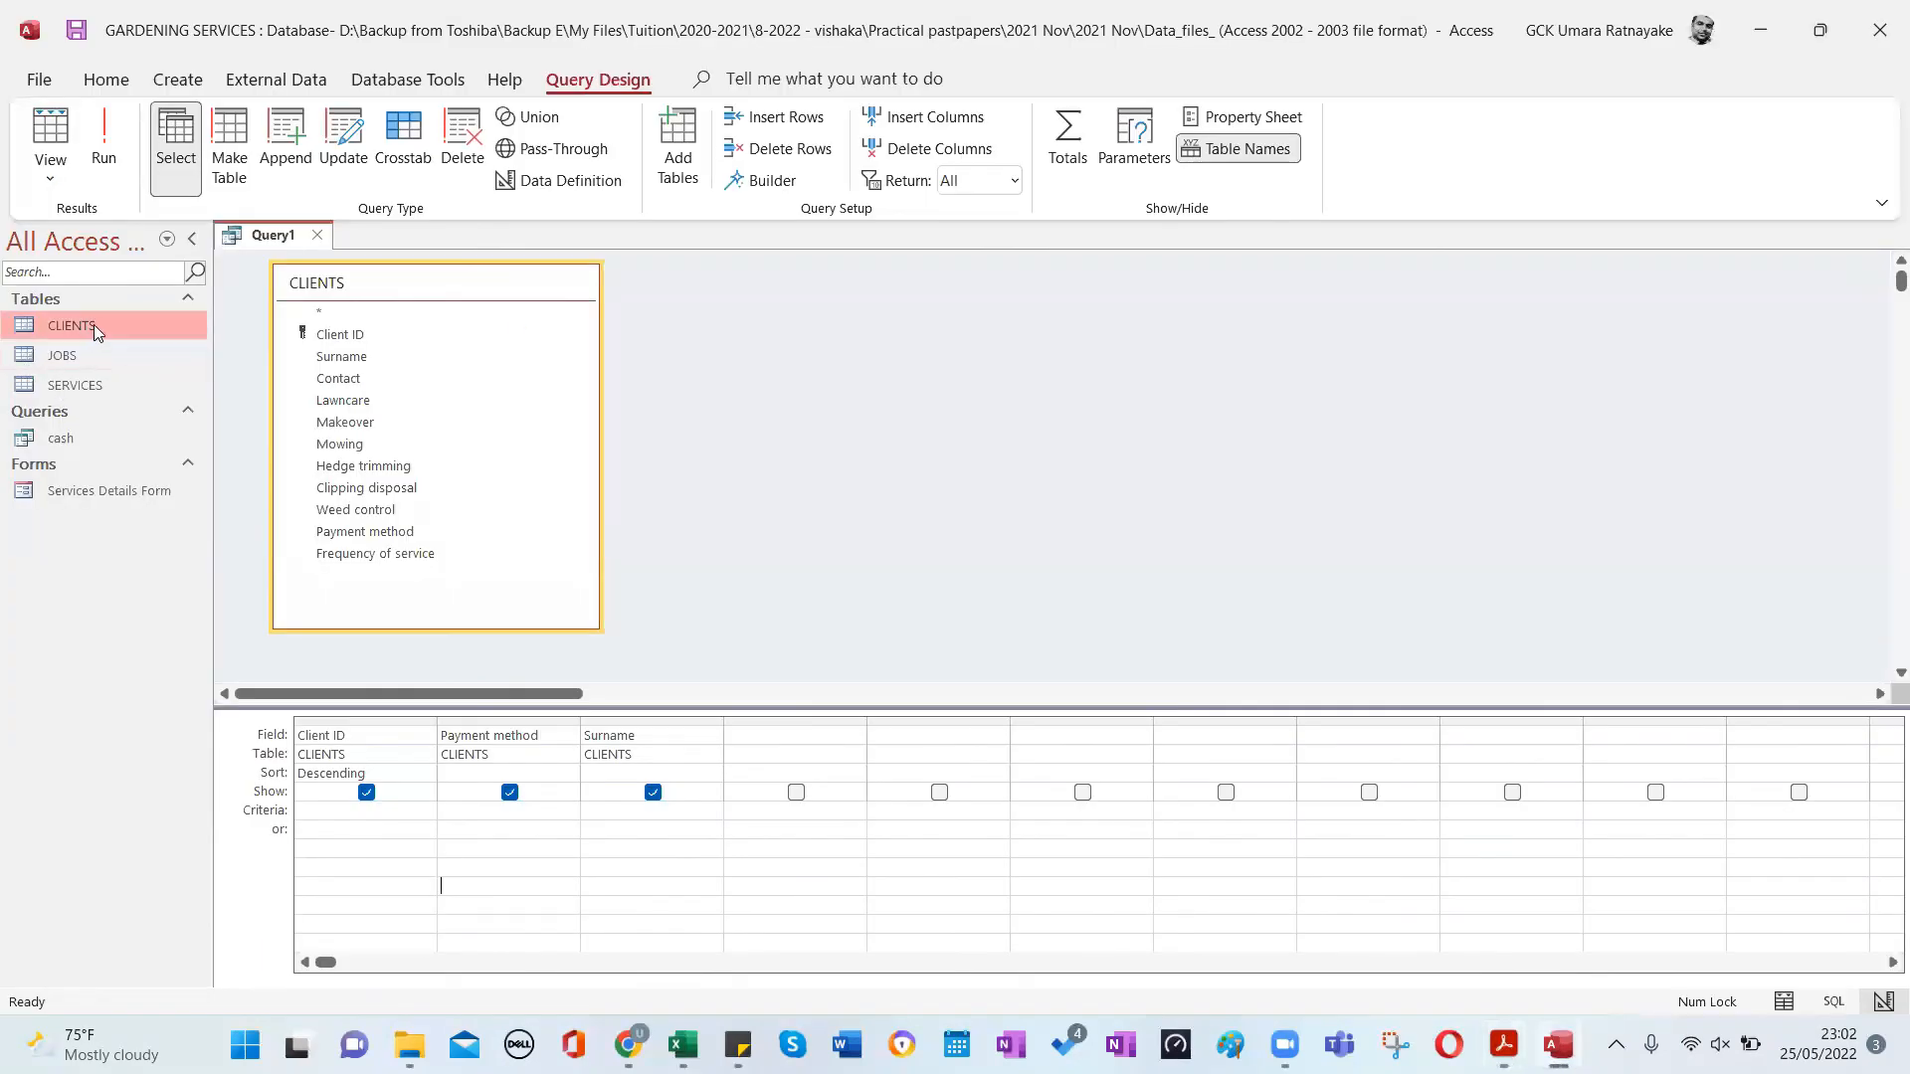
{"action": "double_click", "coordinate": [94, 325]}
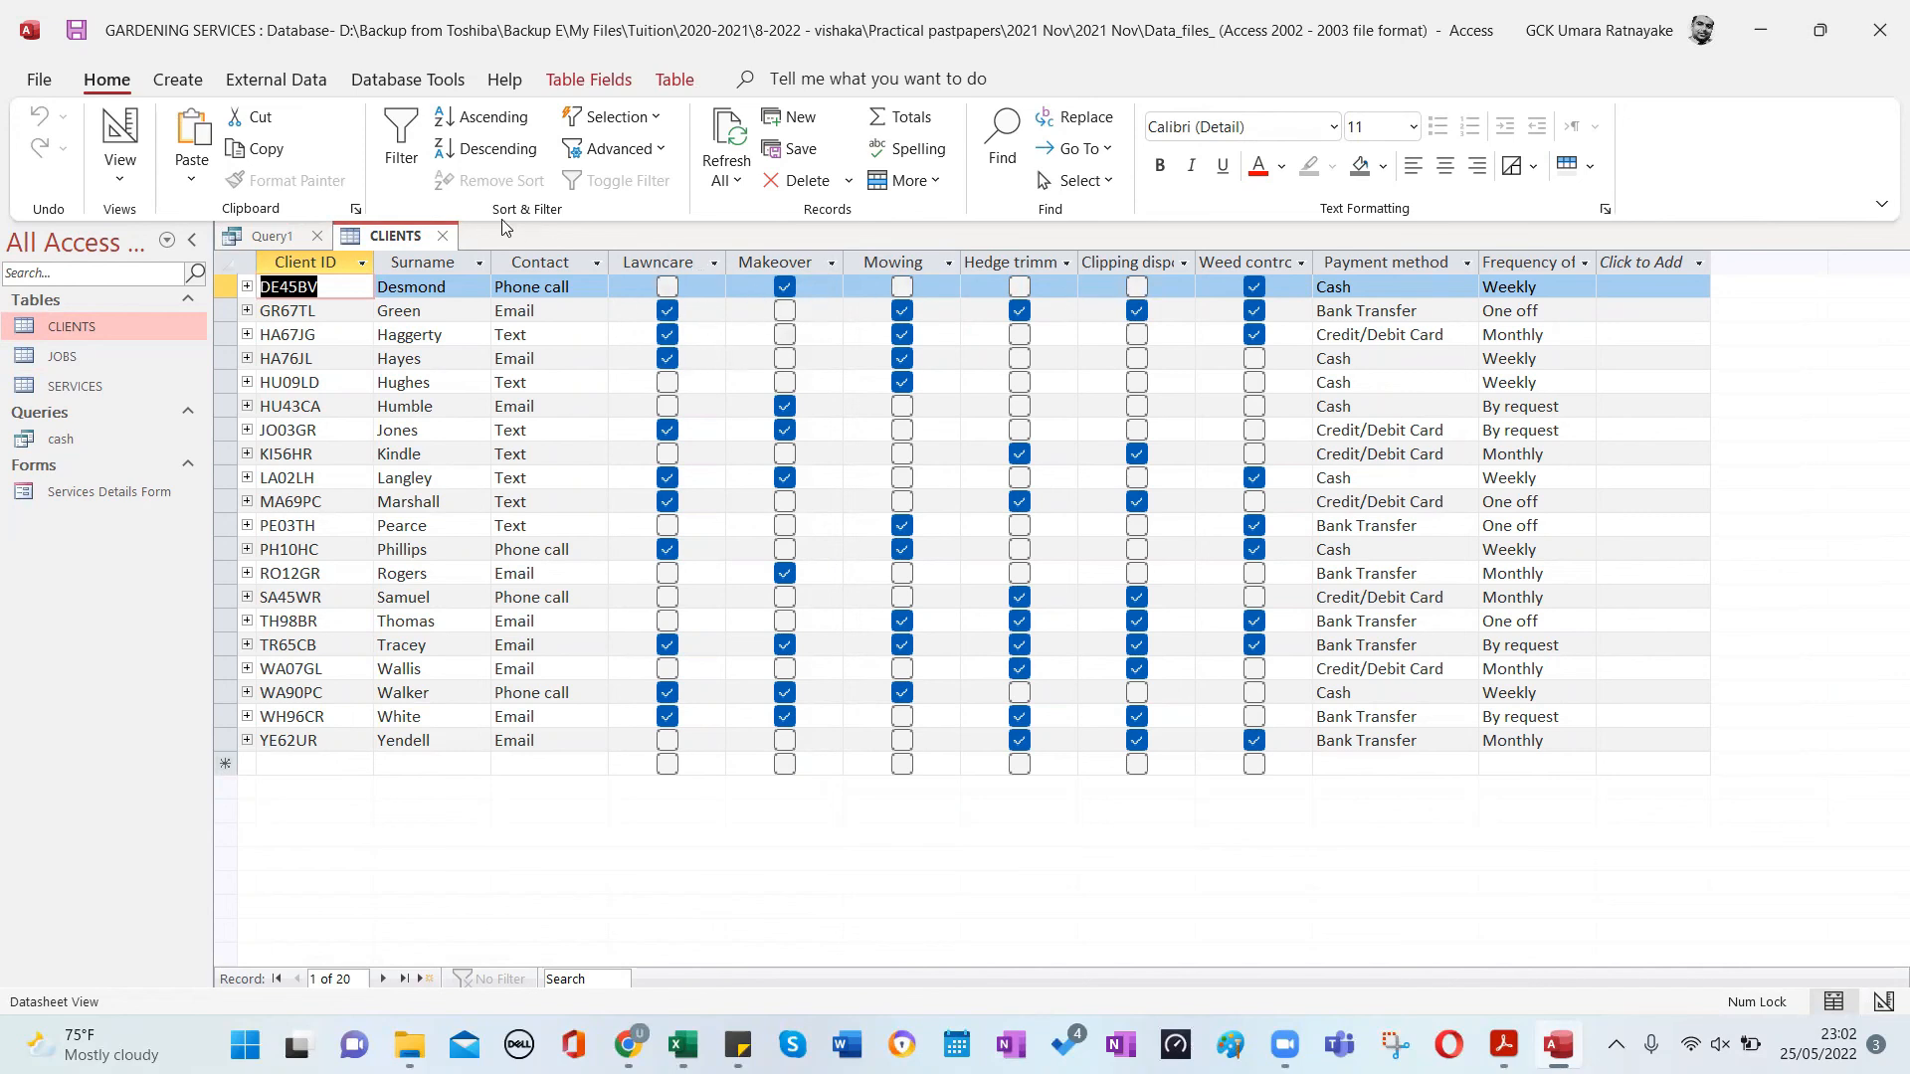
{"action": "left_click", "coordinate": [443, 238]}
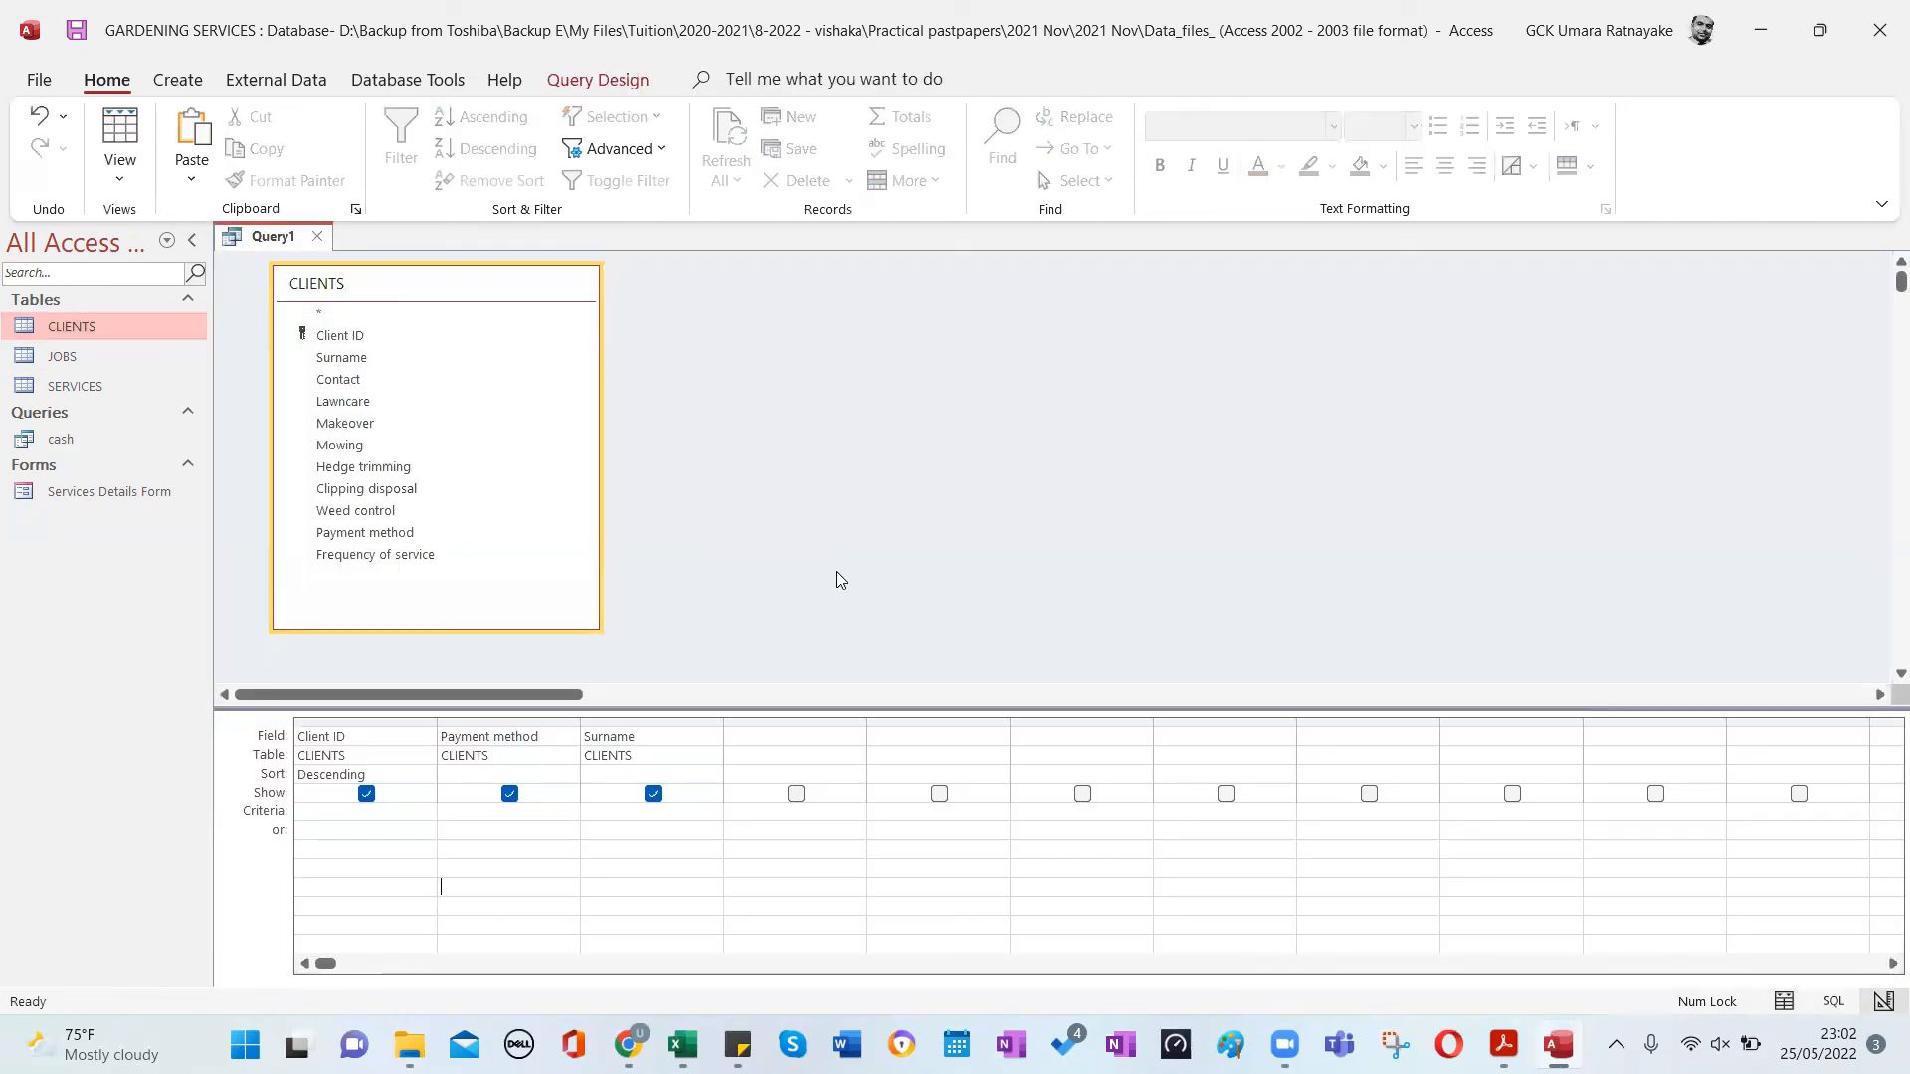
Add the Lawncare and Makeover fields to the query, preview its records and return to the design.
{"action": "double_click", "coordinate": [353, 401]}
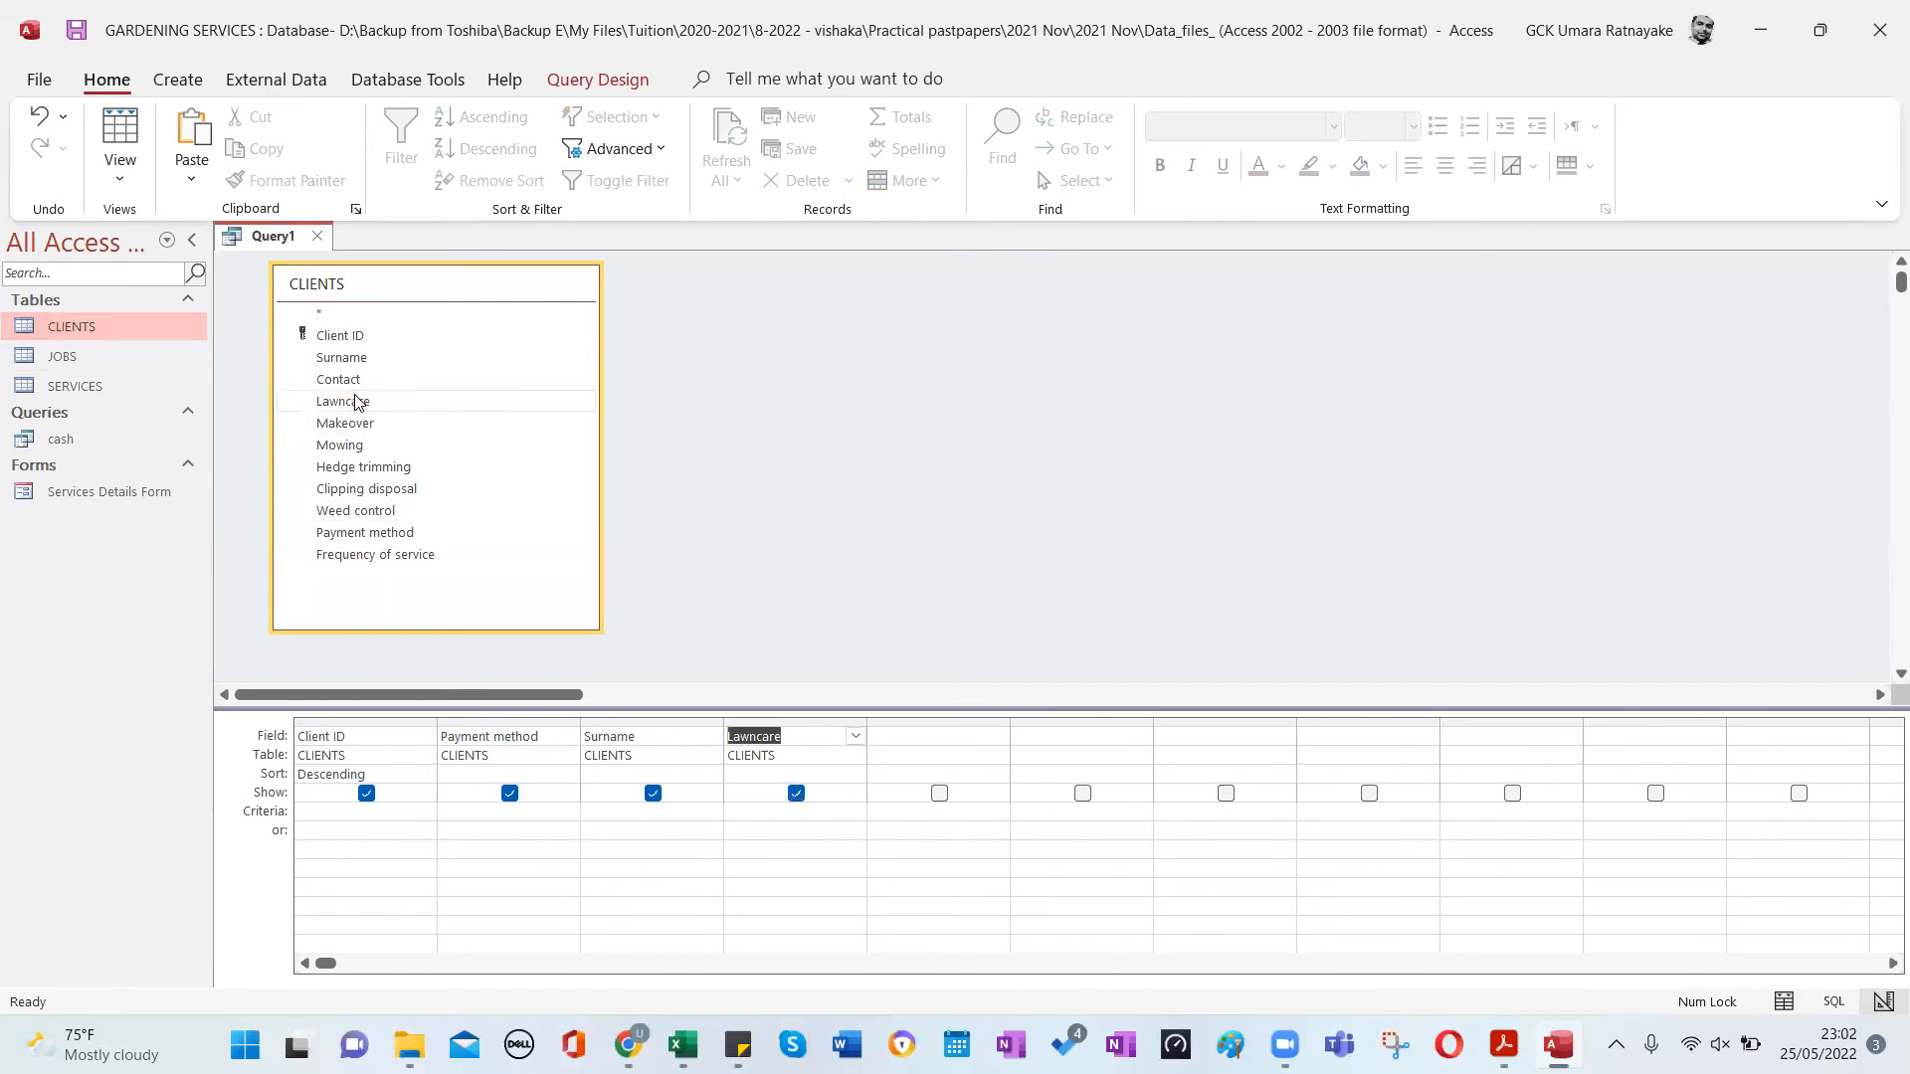
{"action": "double_click", "coordinate": [349, 424]}
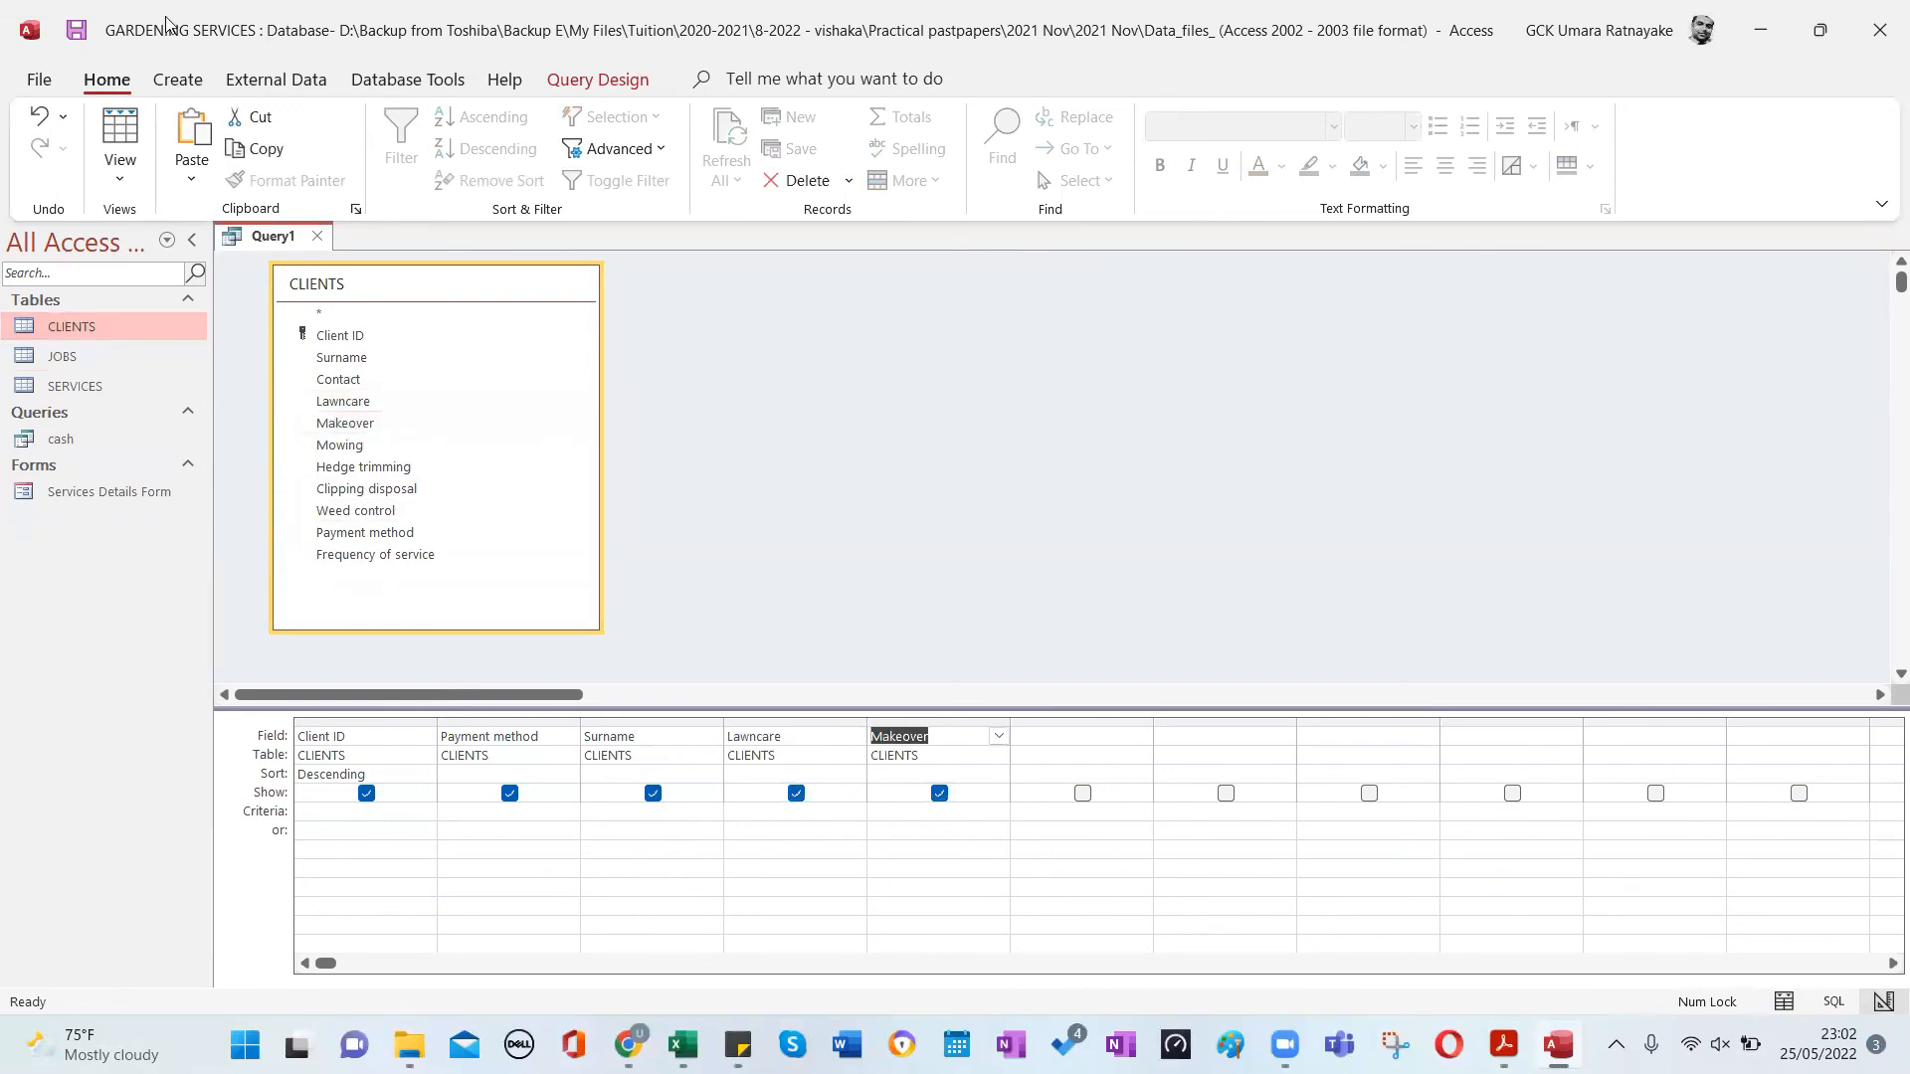
{"action": "left_click", "coordinate": [111, 127]}
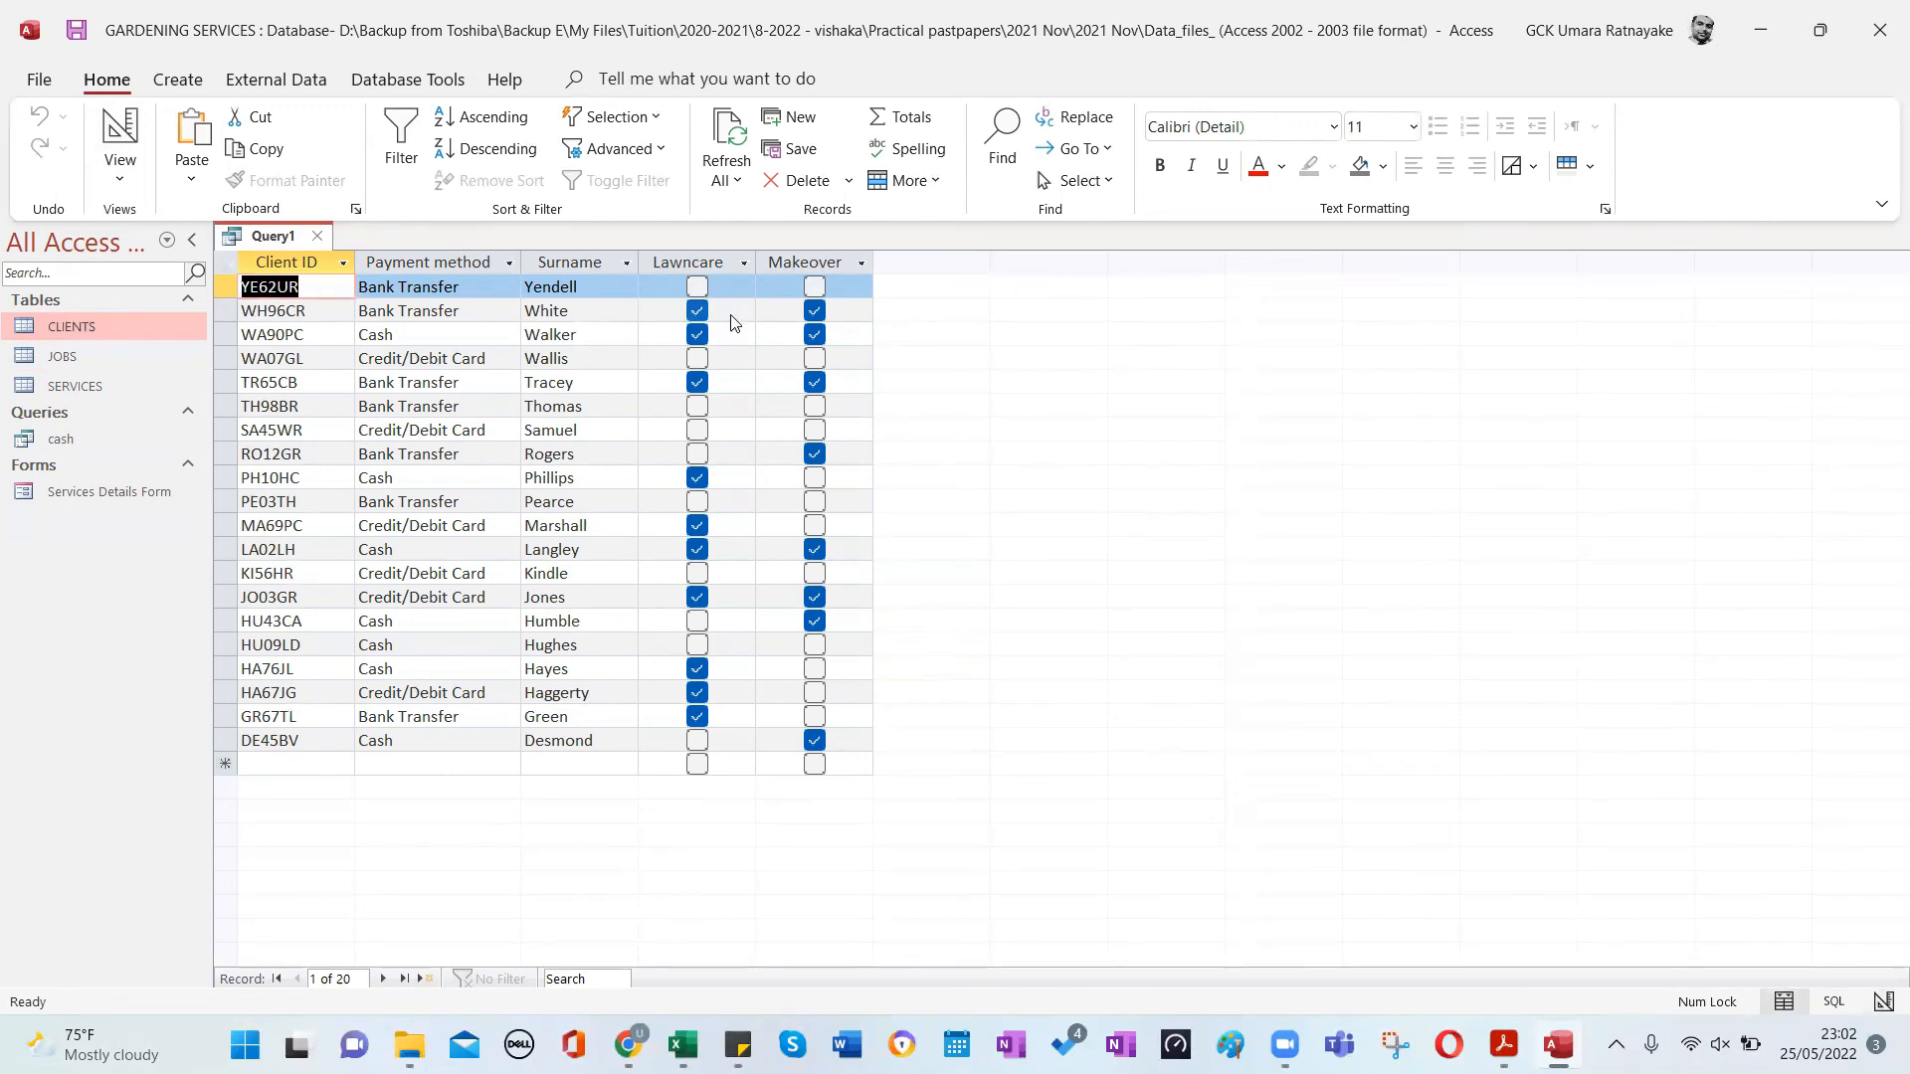
{"action": "left_click", "coordinate": [121, 134]}
Set the criteria of both Lawncare and Makeover to True, as the exam paper's service condition requires.
{"action": "key", "text": "alt+Tab"}
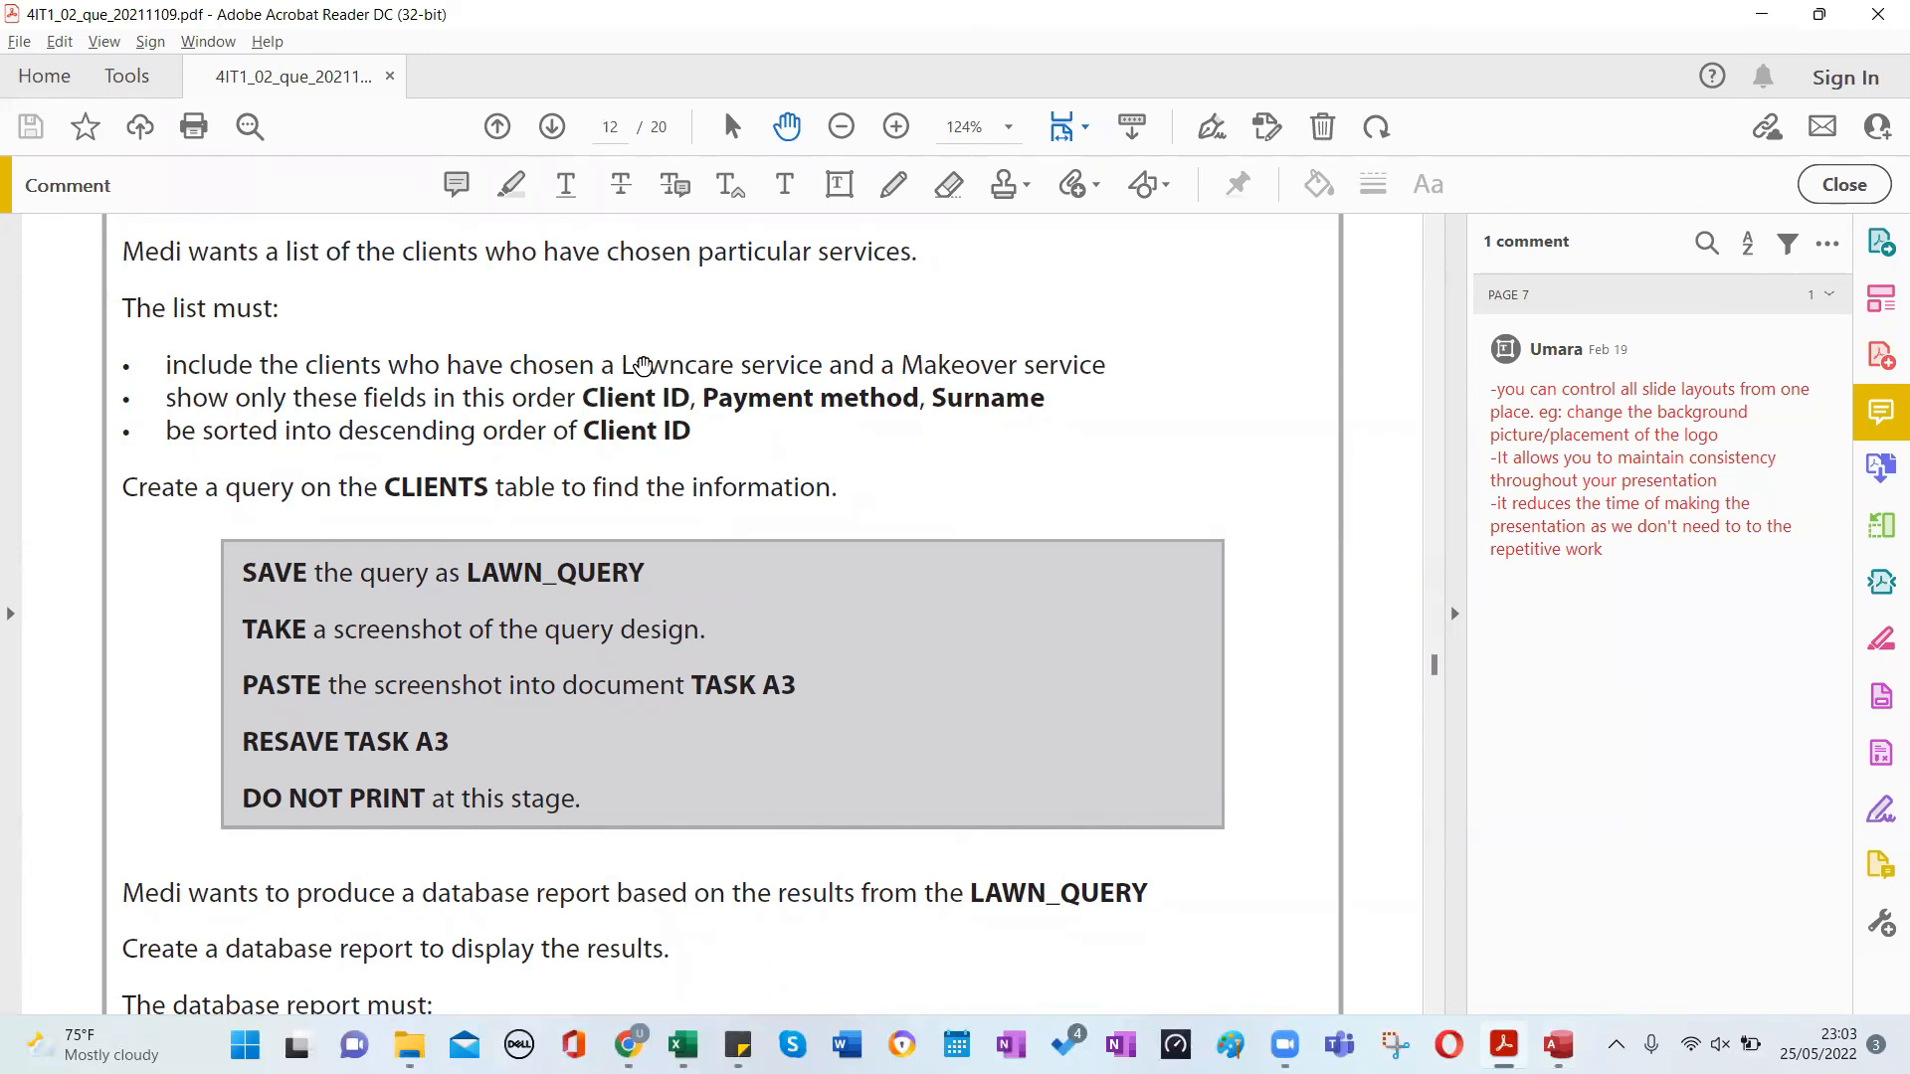
{"action": "key", "text": "alt+Tab"}
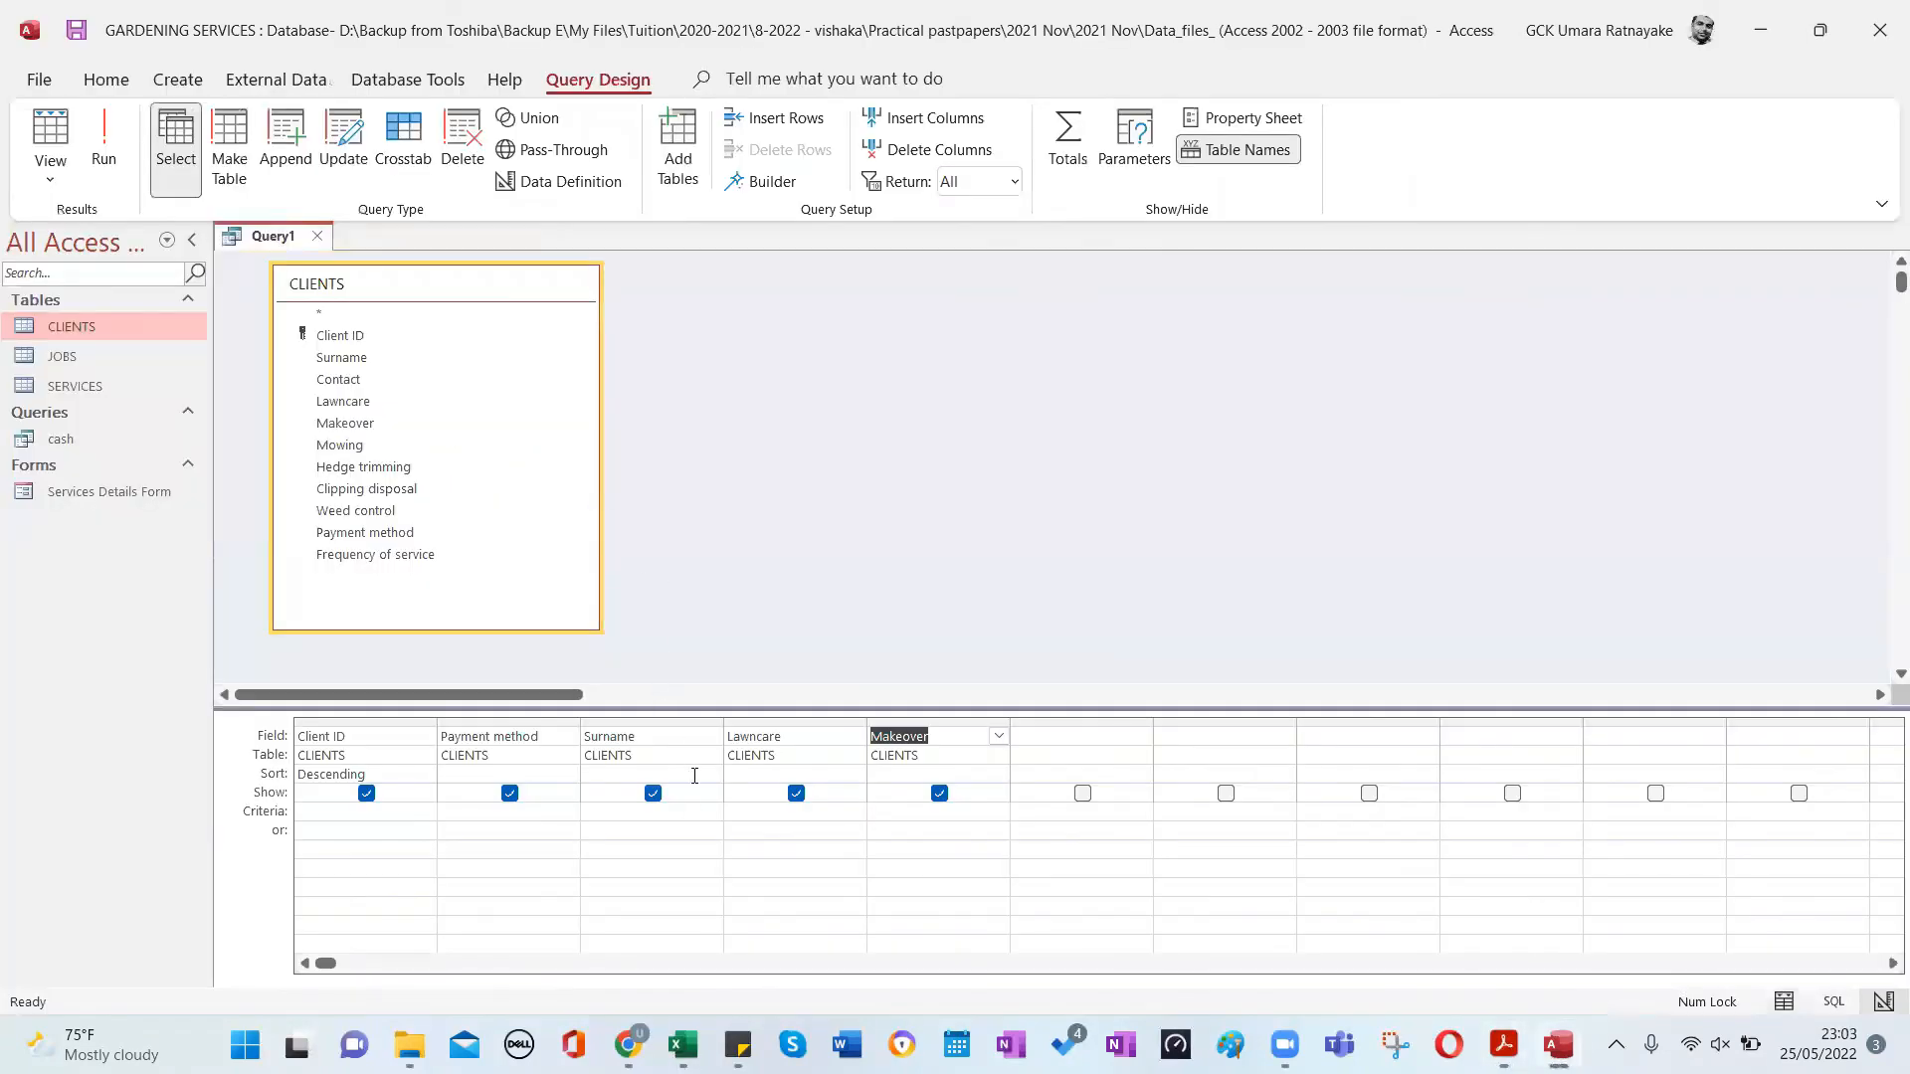
{"action": "left_click", "coordinate": [746, 811]}
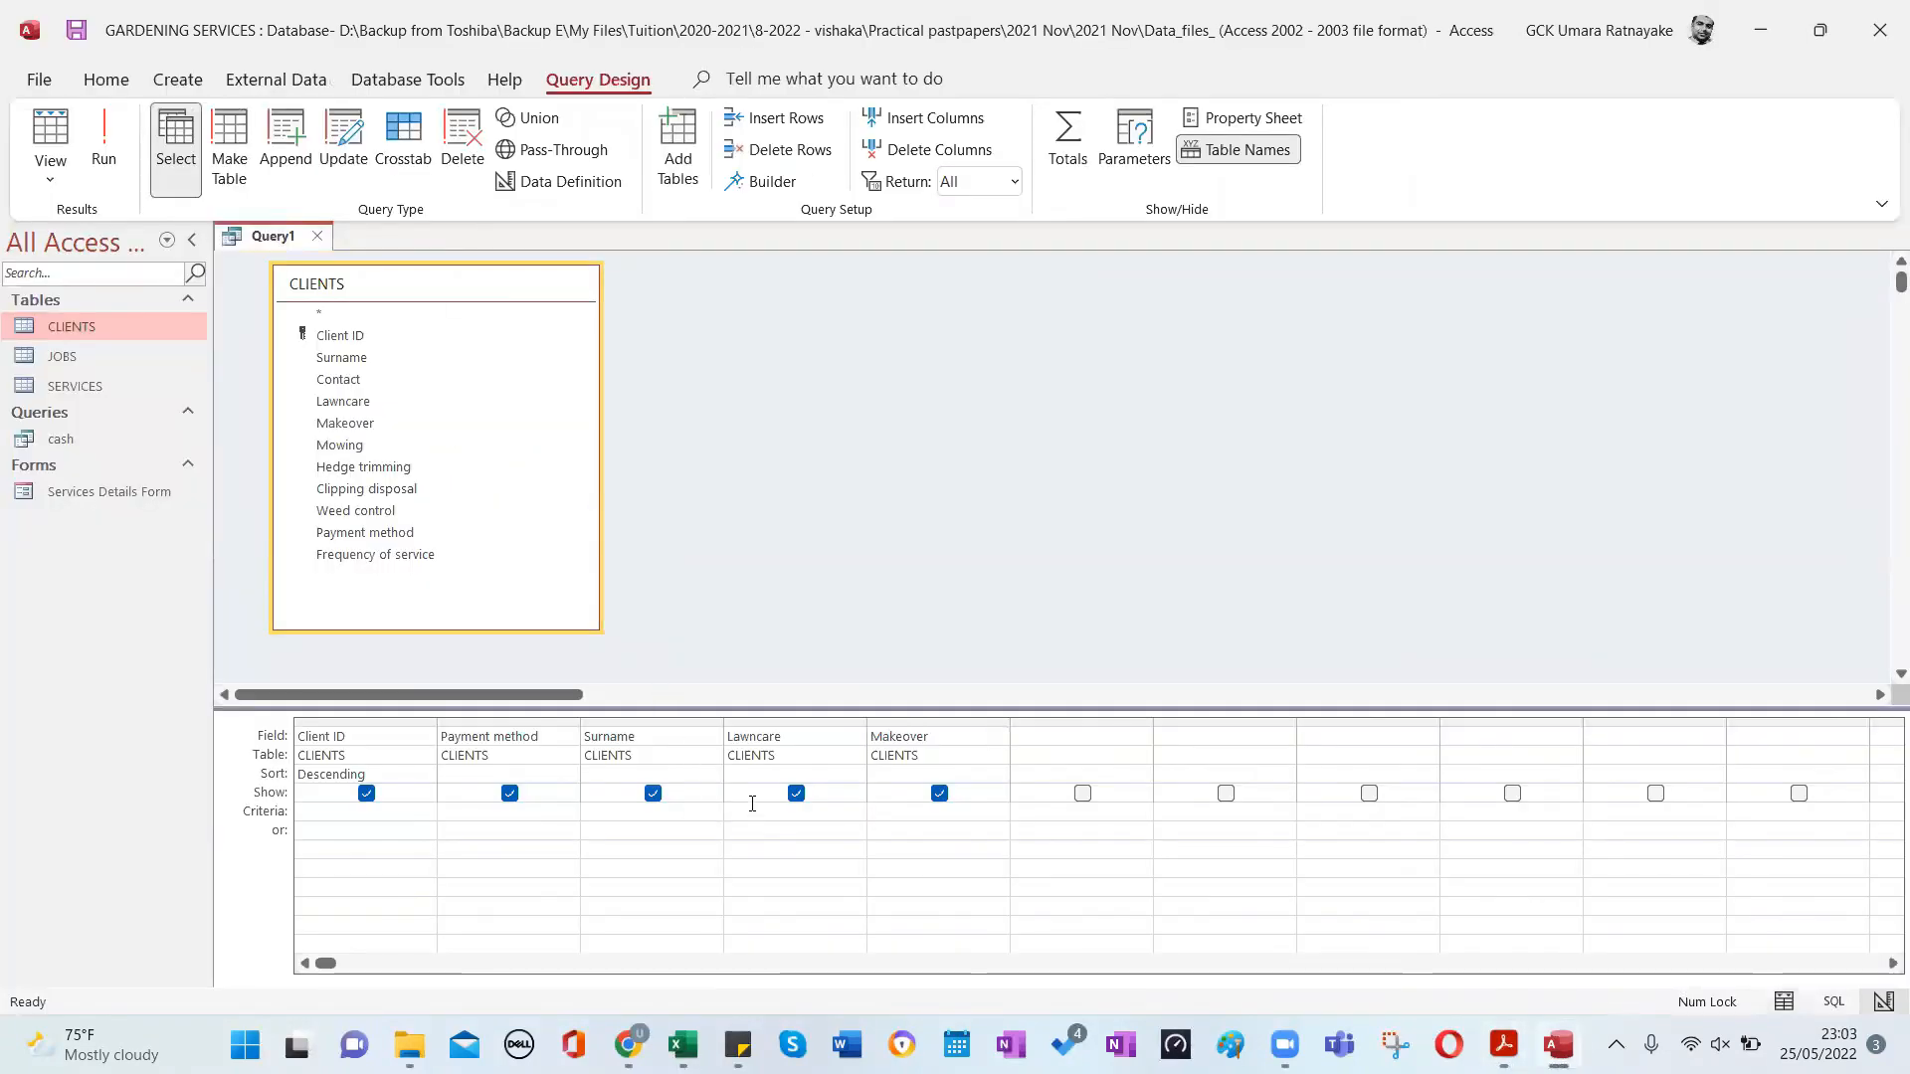
{"action": "type", "text": "True"}
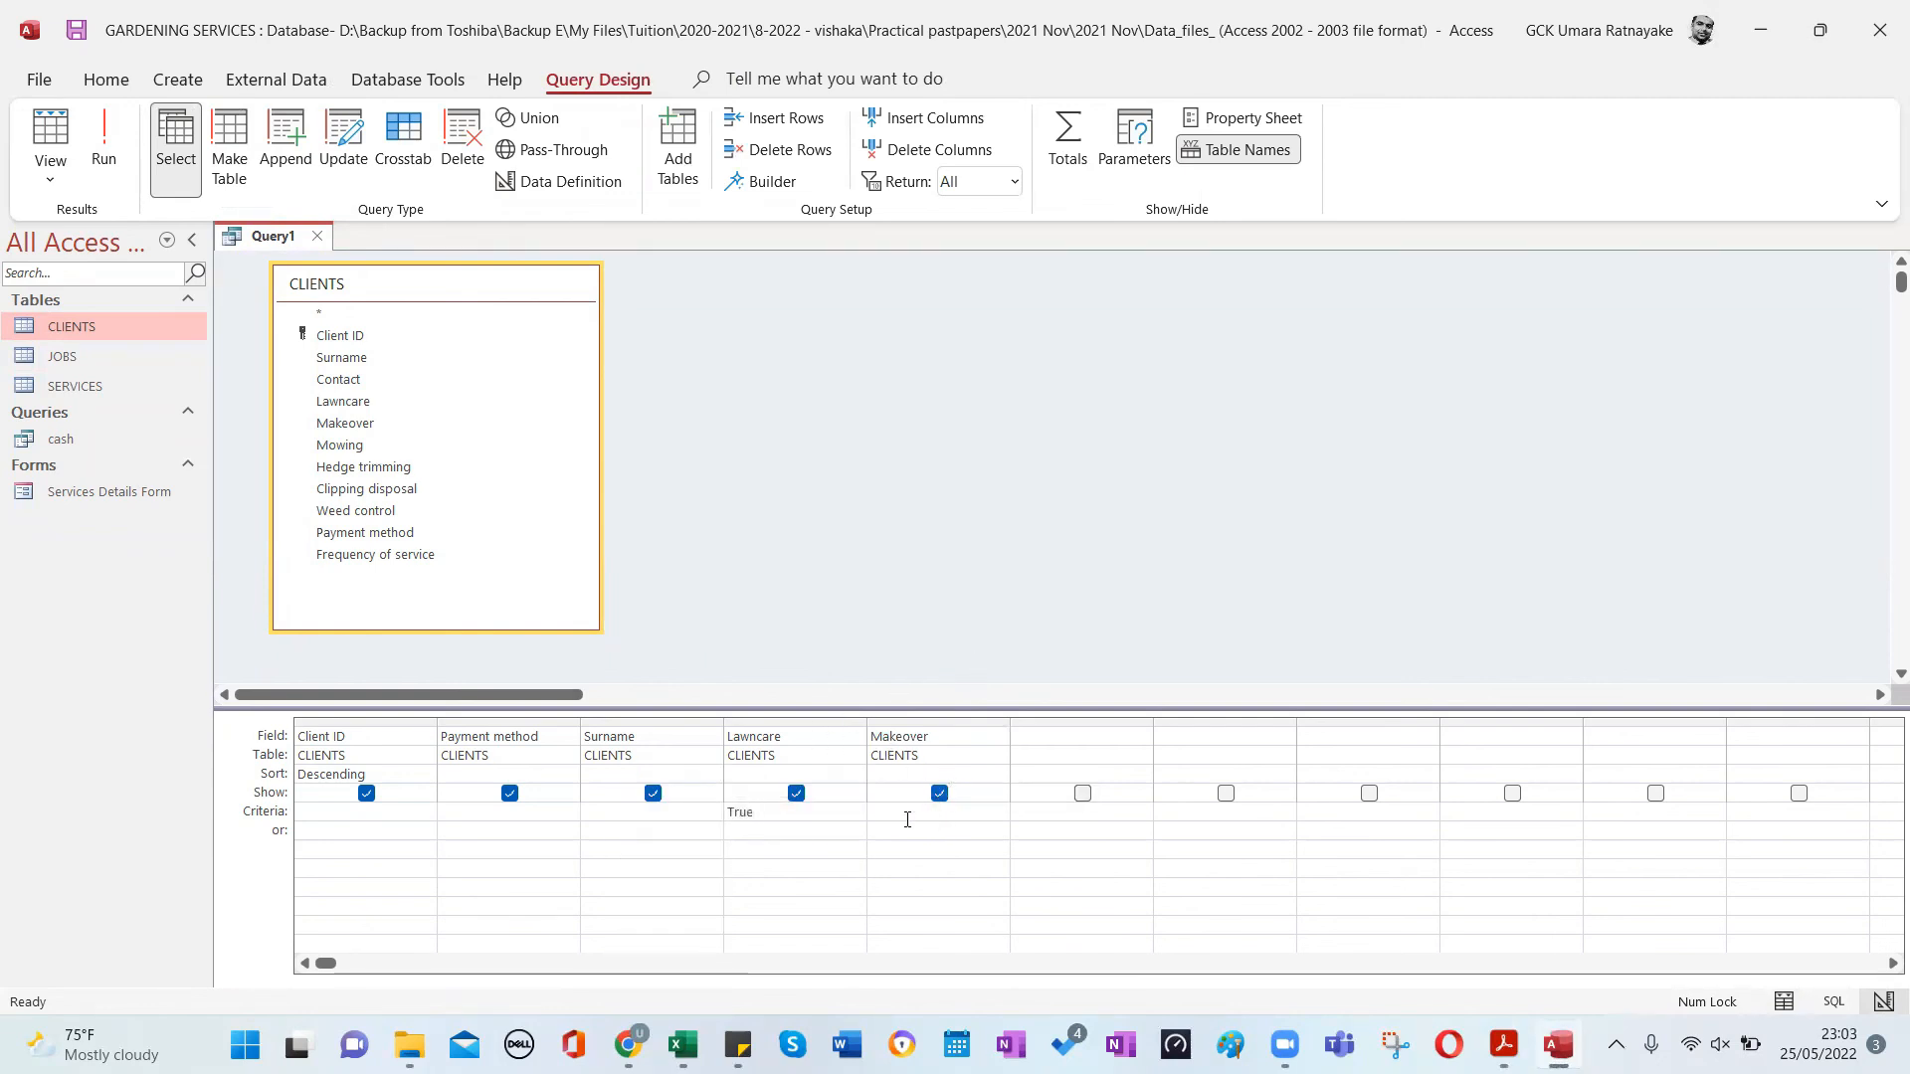
{"action": "left_click", "coordinate": [907, 816]}
{"action": "type", "text": "True"}
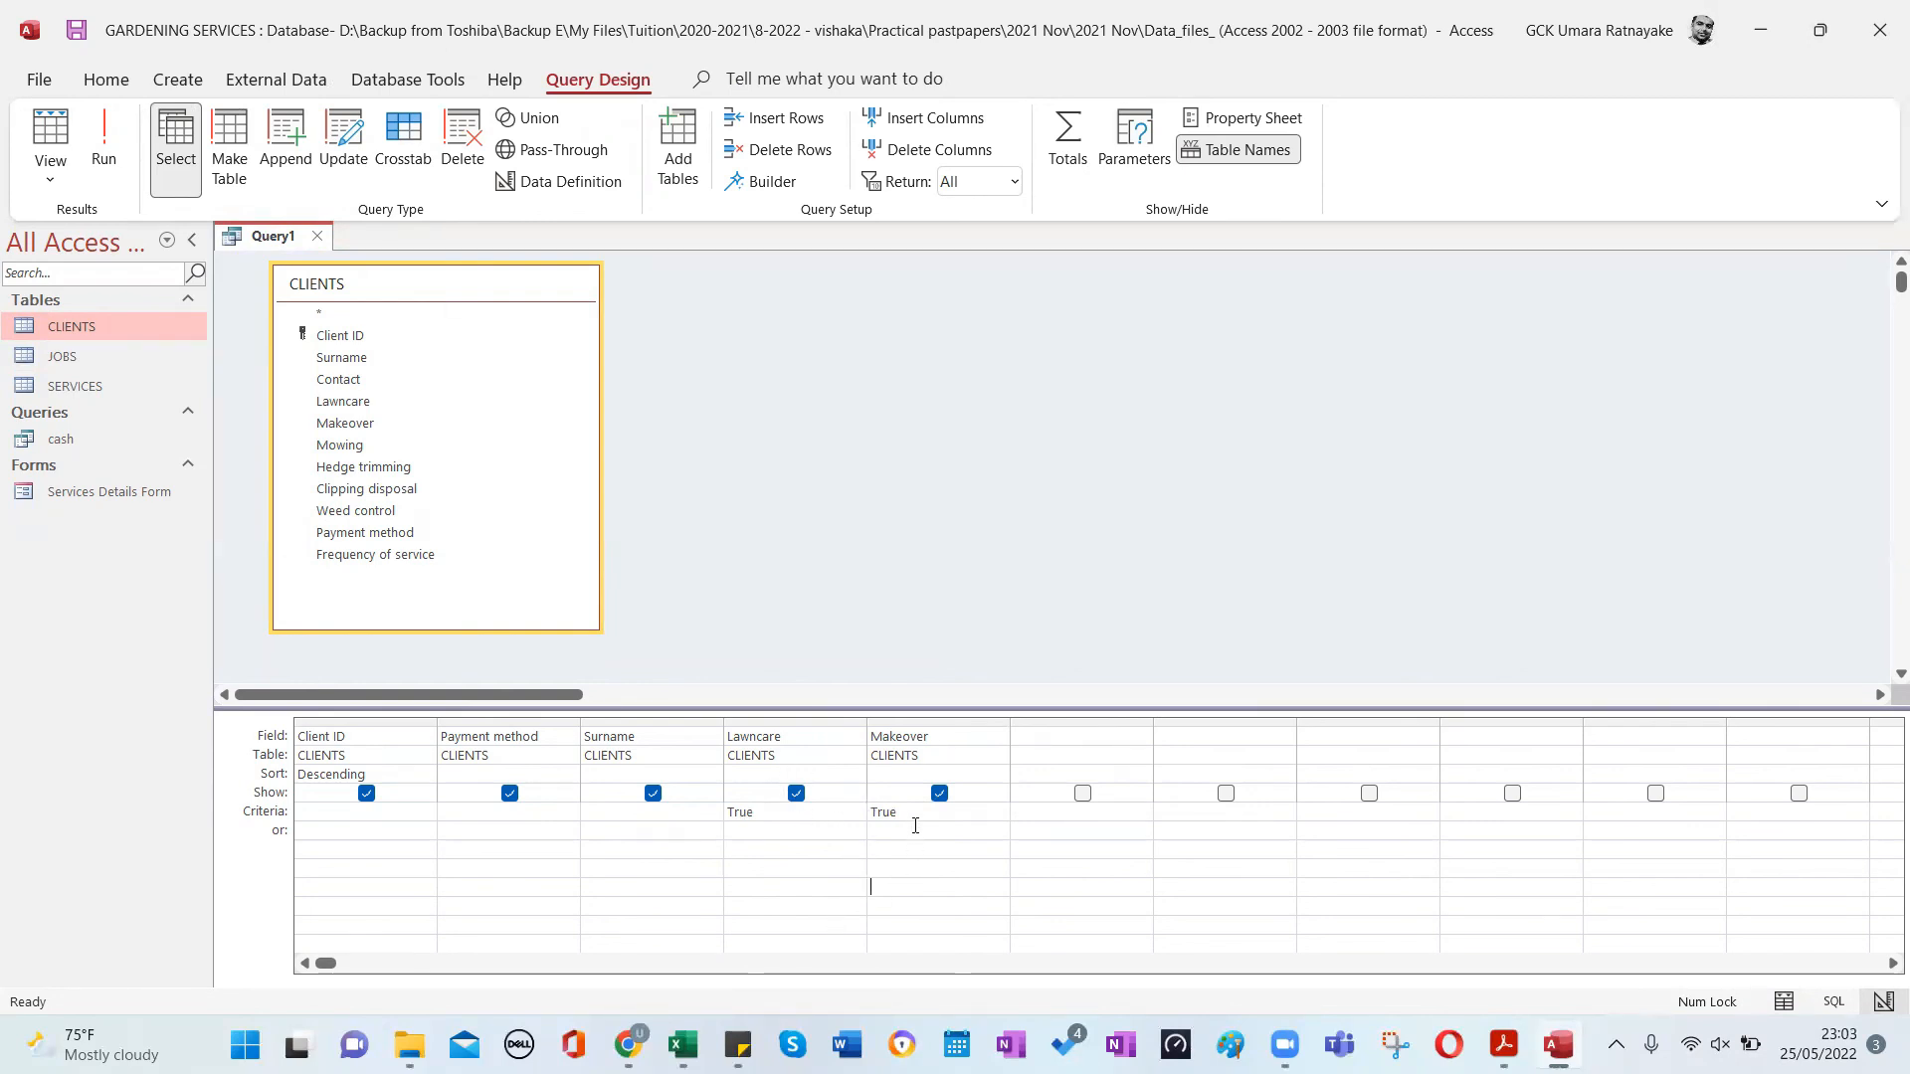
Clear and re-enter True as the Makeover criterion alongside the Lawncare one, and run the query.
{"action": "left_click_drag", "start_coordinate": [918, 811], "coordinate": [854, 811]}
{"action": "key", "text": "BackSpace"}
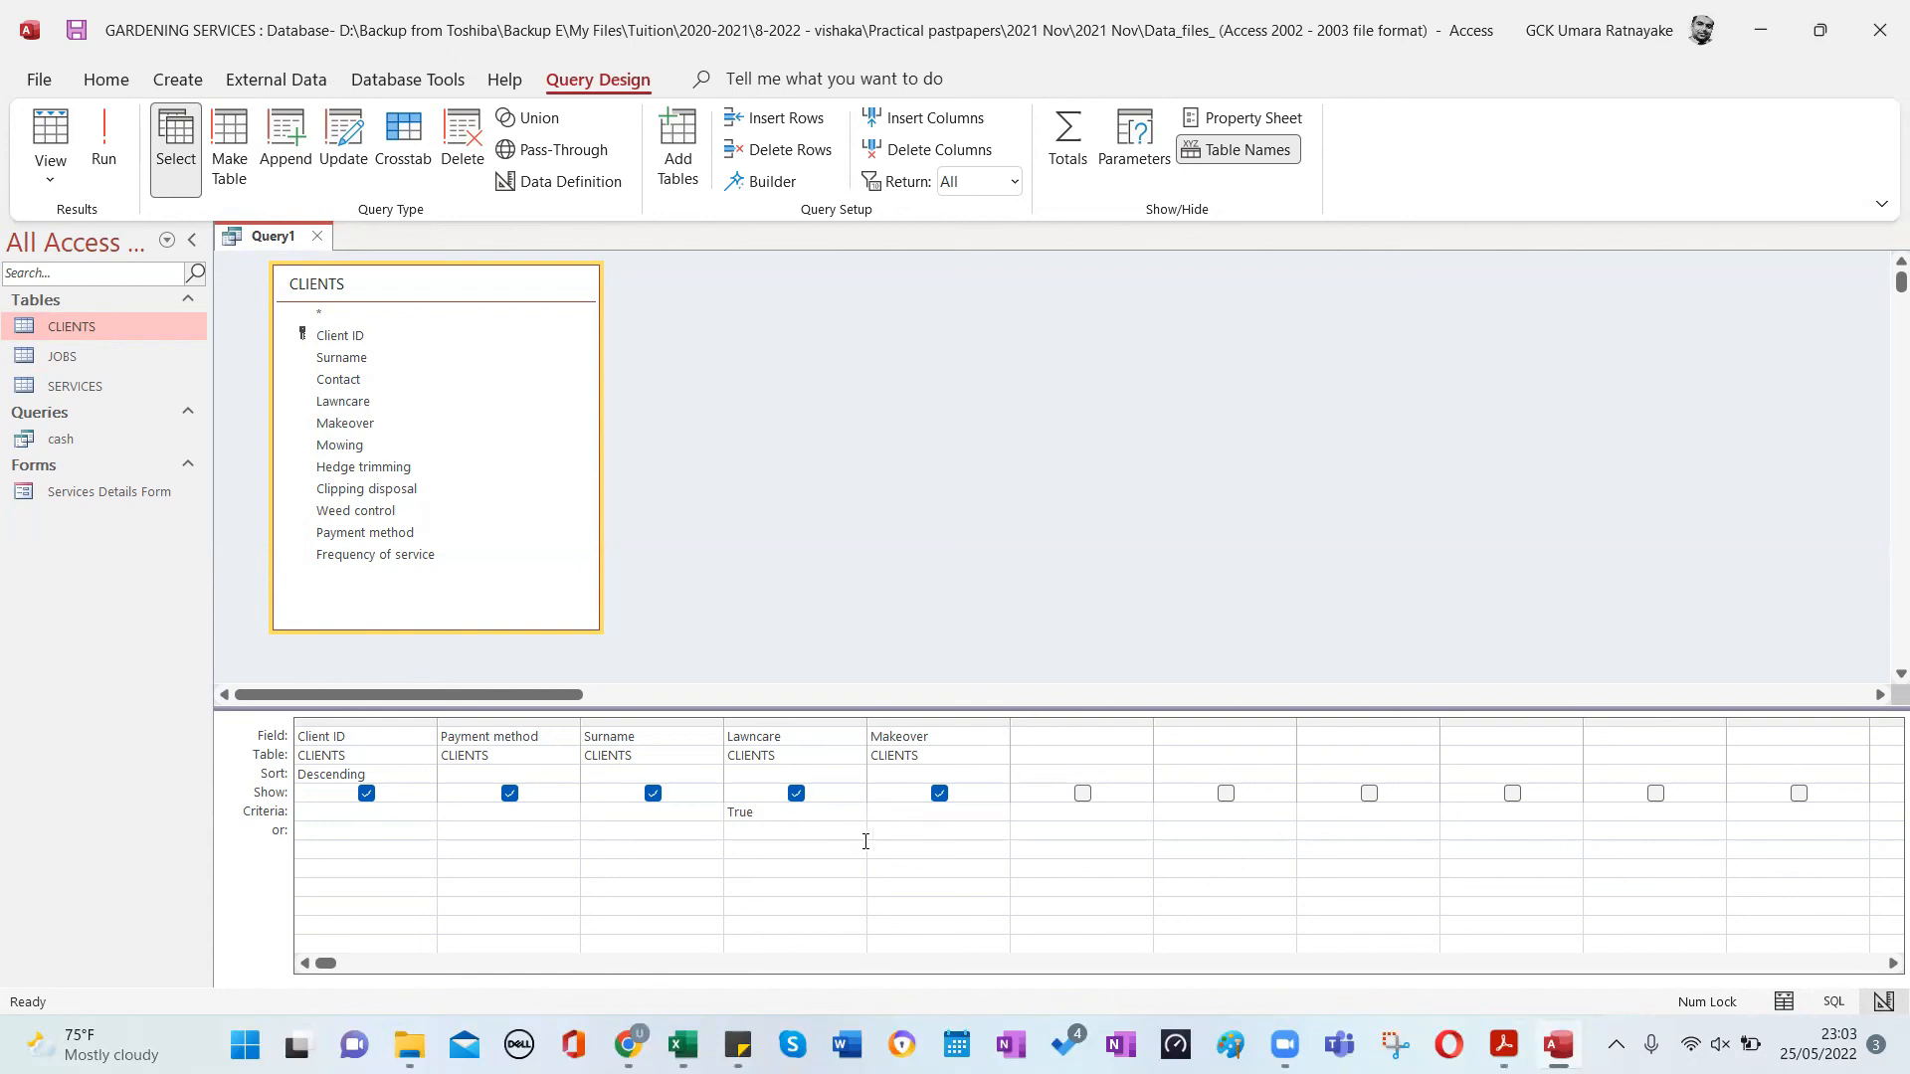
{"action": "type", "text": "True"}
{"action": "left_click", "coordinate": [868, 885]}
{"action": "left_click_drag", "start_coordinate": [925, 825], "coordinate": [738, 832]}
{"action": "key", "text": "Delete"}
{"action": "type", "text": "True"}
{"action": "left_click", "coordinate": [87, 147]}
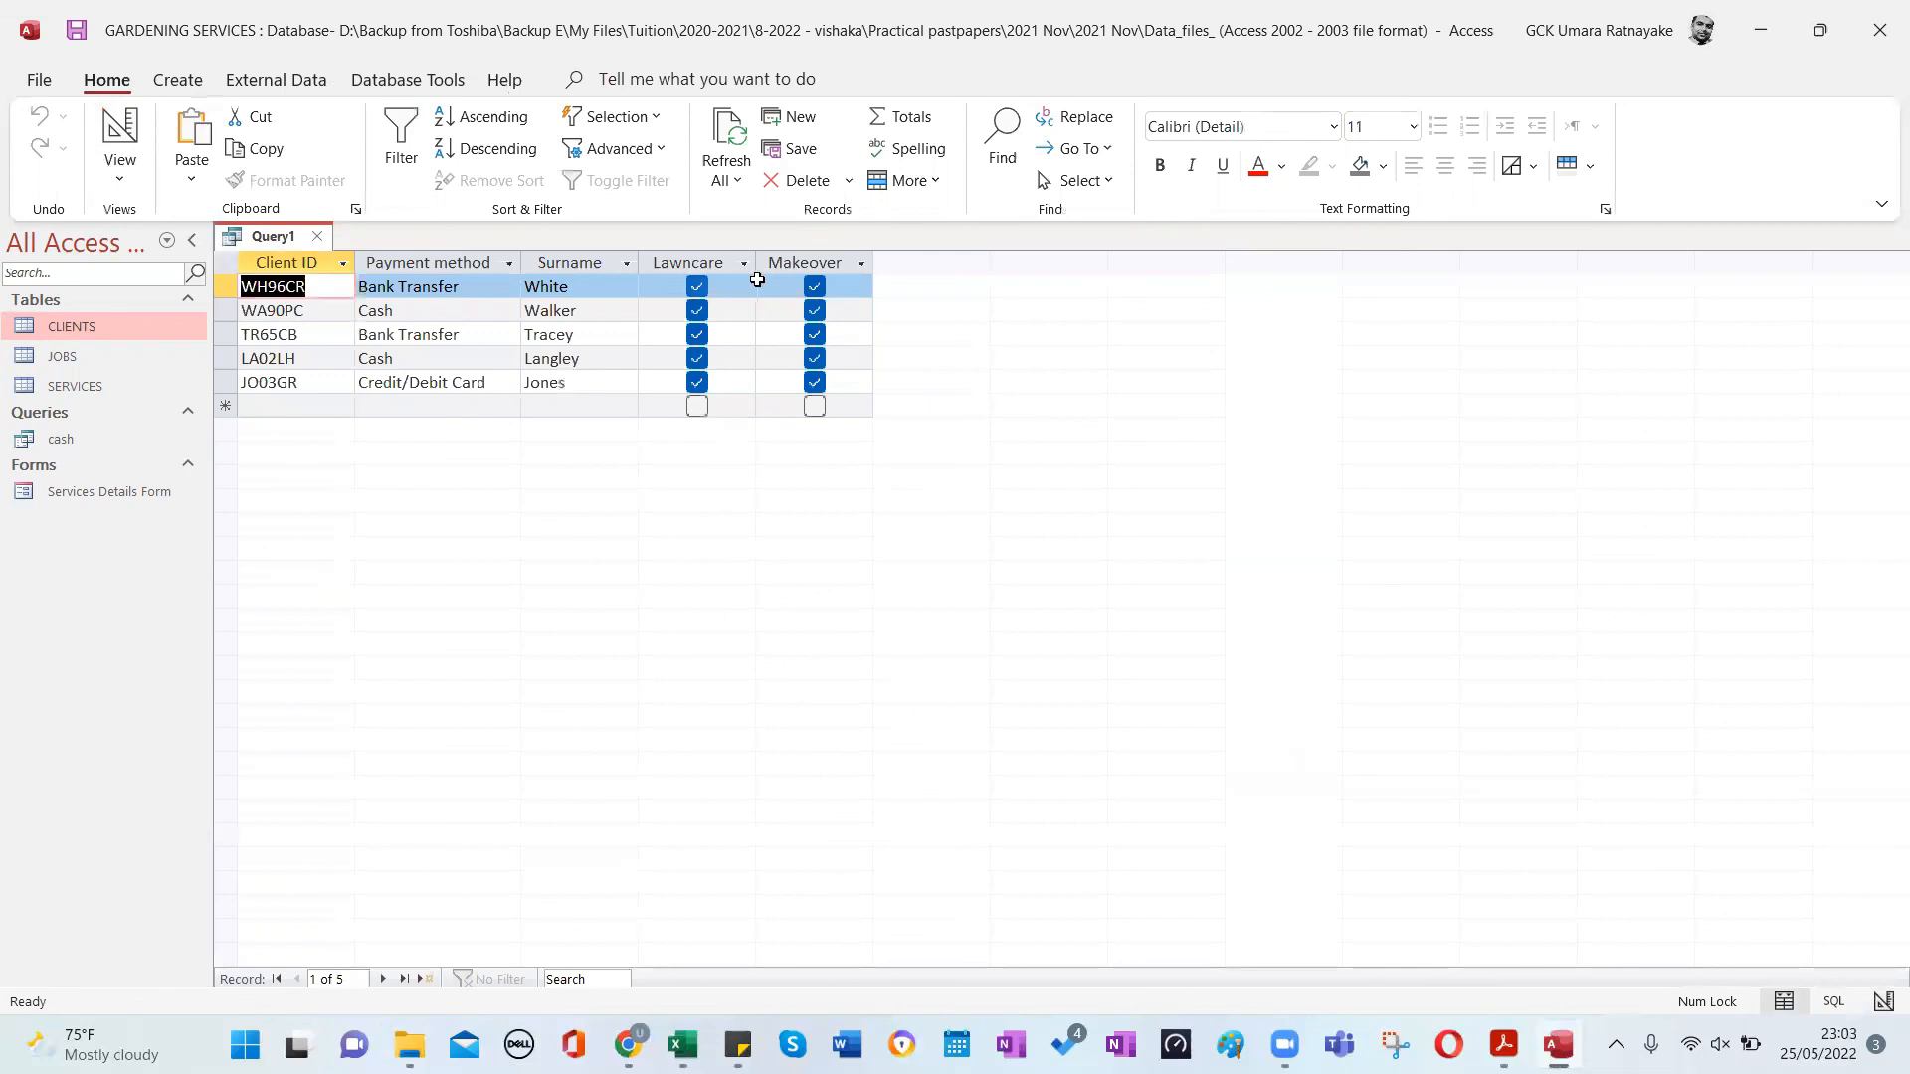